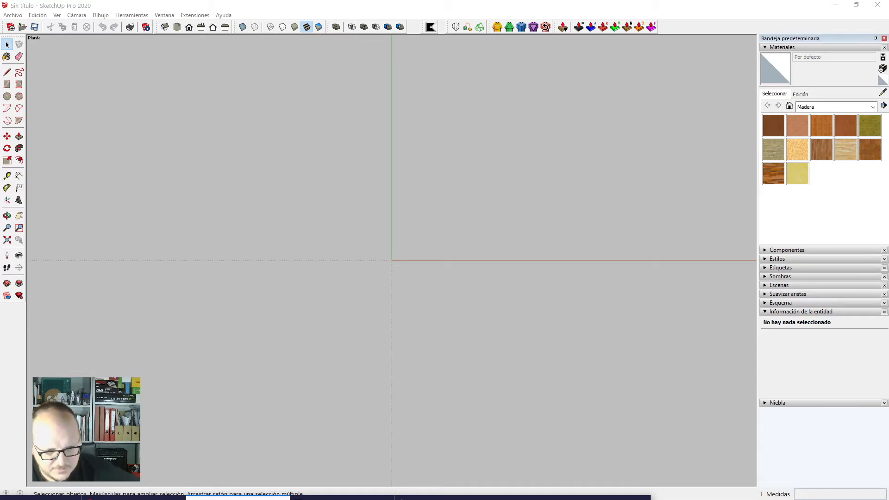
Switch to the browser and examine the enlarged photo of the BASIC shower column on the Roca product page.
{"action": "mouse_move", "coordinate": [424, 499]}
{"action": "left_mouse_down"}
{"action": "mouse_move", "coordinate": [506, 132]}
{"action": "mouse_move", "coordinate": [521, 125]}
{"action": "left_mouse_up"}
{"action": "left_click", "coordinate": [710, 121]}
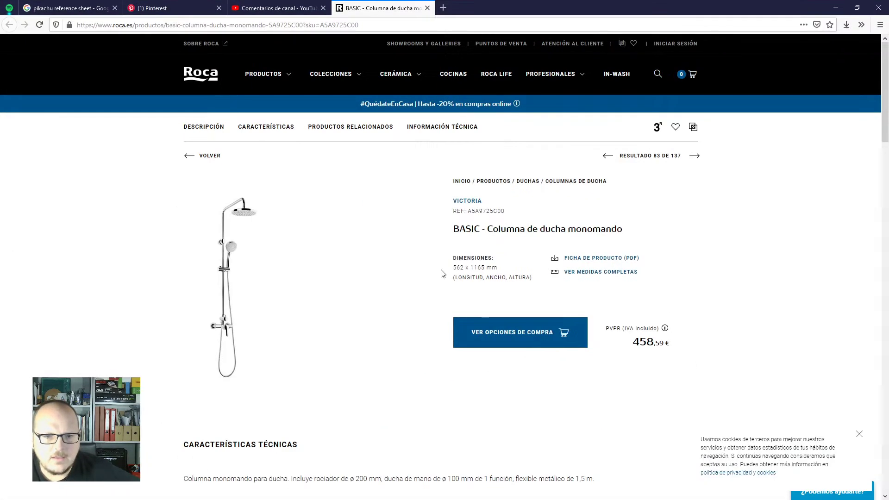
{"action": "left_click", "coordinate": [225, 247]}
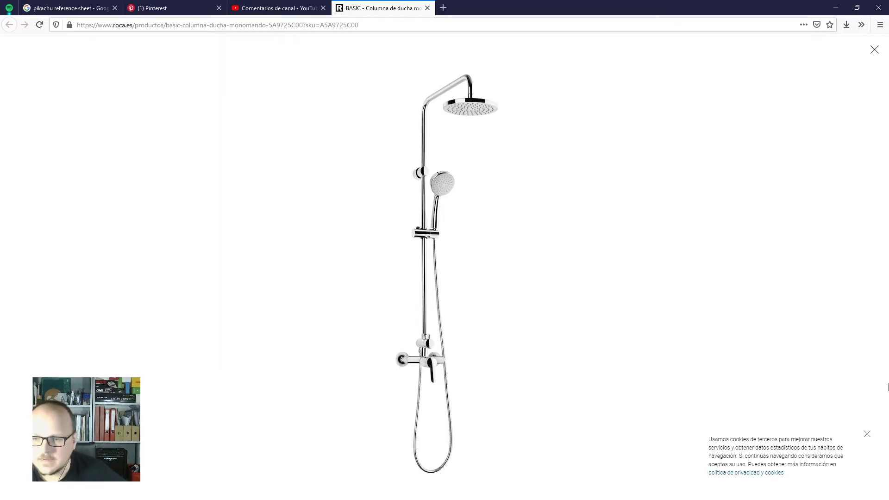
{"action": "left_click", "coordinate": [868, 435]}
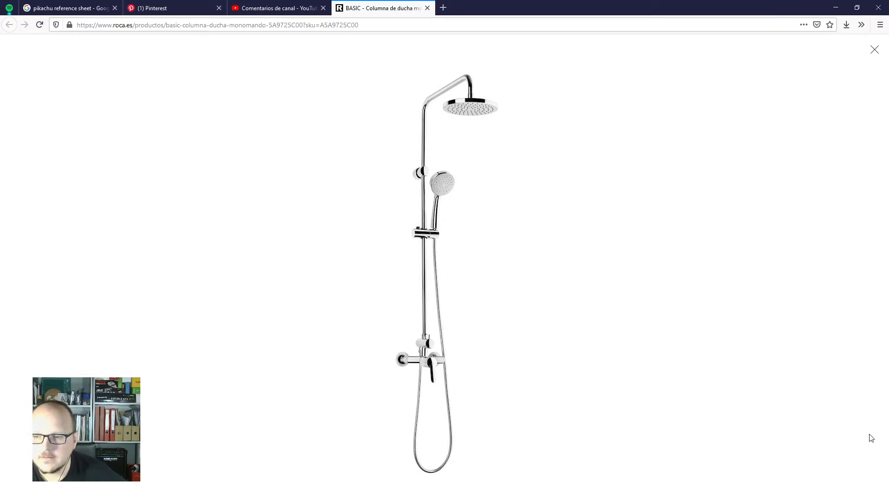
{"action": "left_click", "coordinate": [877, 52]}
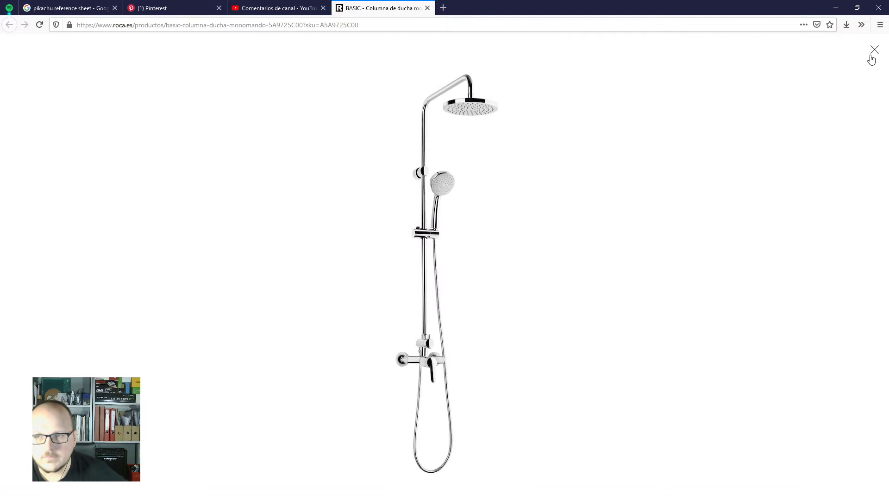
{"action": "left_click", "coordinate": [871, 54]}
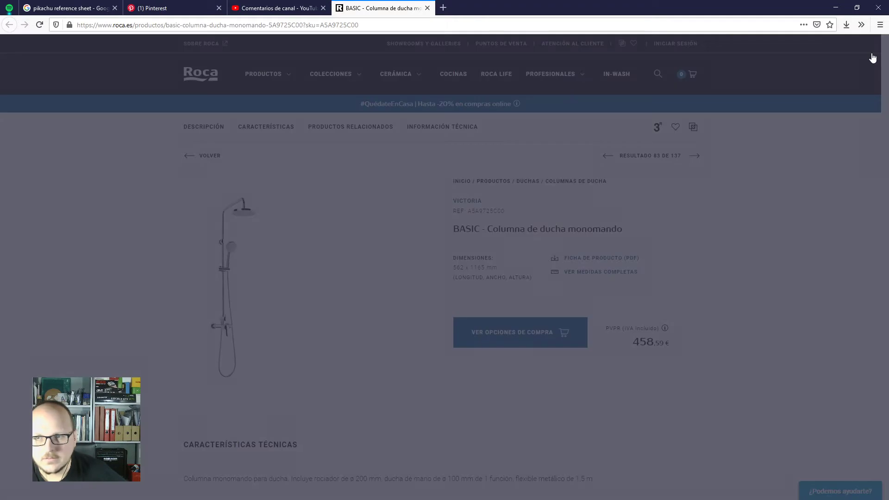
{"action": "key", "text": "ctrl+l"}
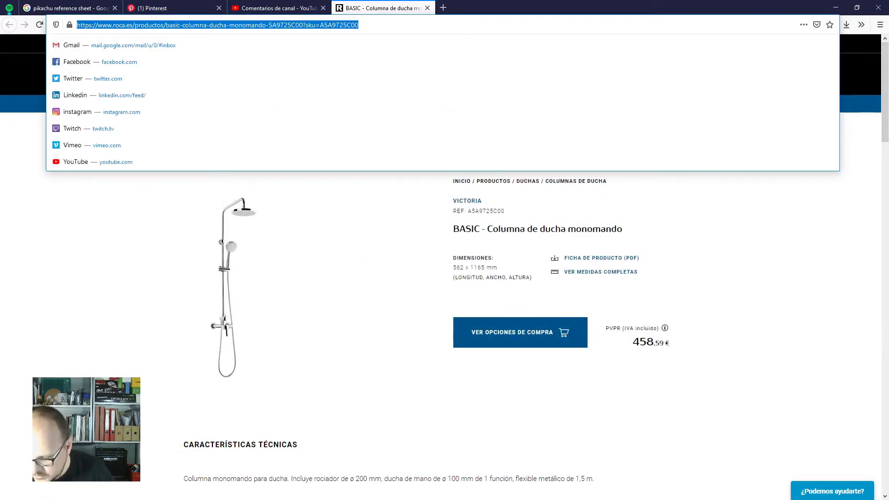
{"action": "key", "text": "alt+Tab"}
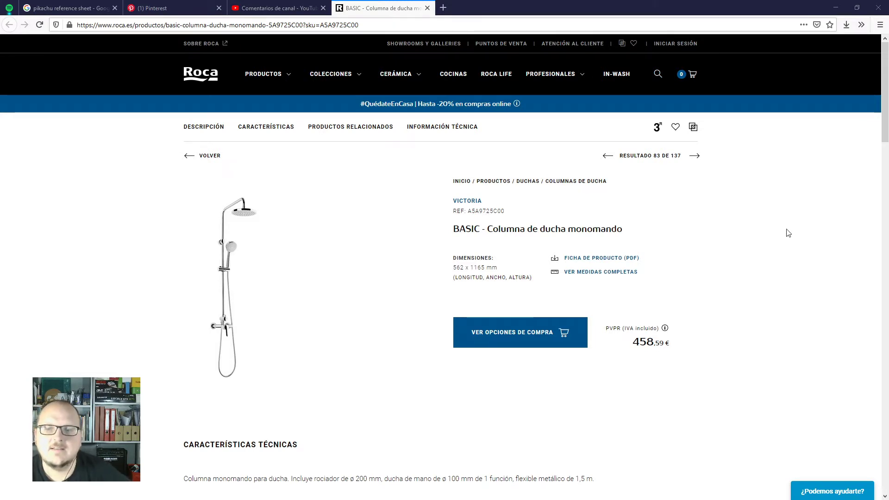
Open the shower column's complete measurement drawing and save its image to the desktop.
{"action": "left_click", "coordinate": [590, 275]}
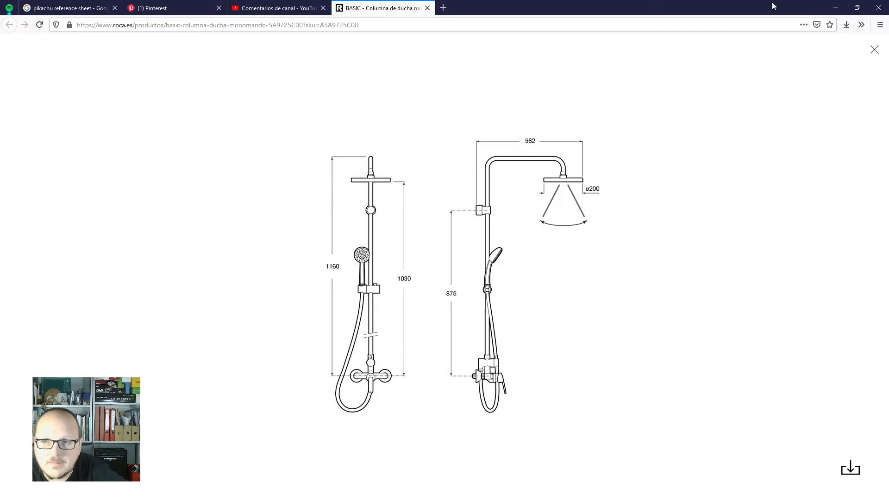
{"action": "mouse_move", "coordinate": [774, 6]}
{"action": "left_mouse_down"}
{"action": "mouse_move", "coordinate": [699, 40]}
{"action": "mouse_move", "coordinate": [645, 31]}
{"action": "left_mouse_up"}
{"action": "left_click", "coordinate": [835, 5]}
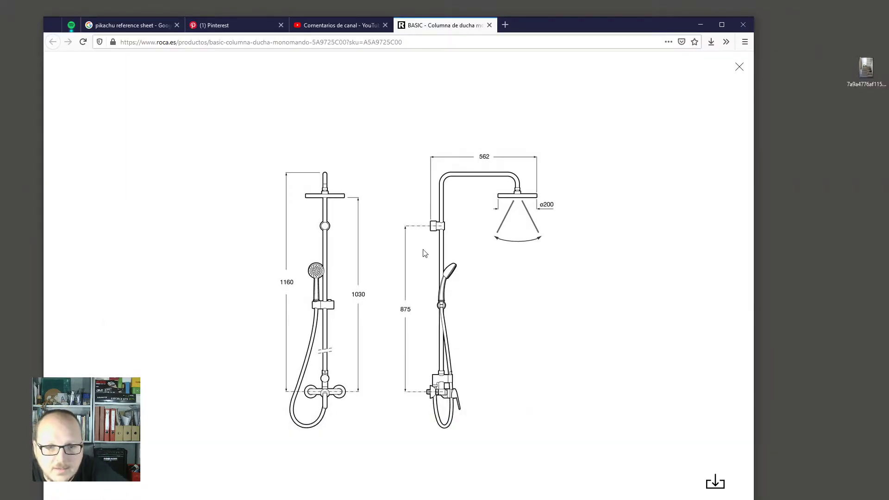
{"action": "mouse_move", "coordinate": [344, 202]}
{"action": "left_mouse_down"}
{"action": "mouse_move", "coordinate": [579, 193]}
{"action": "mouse_move", "coordinate": [833, 162]}
{"action": "mouse_move", "coordinate": [852, 142]}
{"action": "mouse_move", "coordinate": [854, 227]}
{"action": "left_mouse_up"}
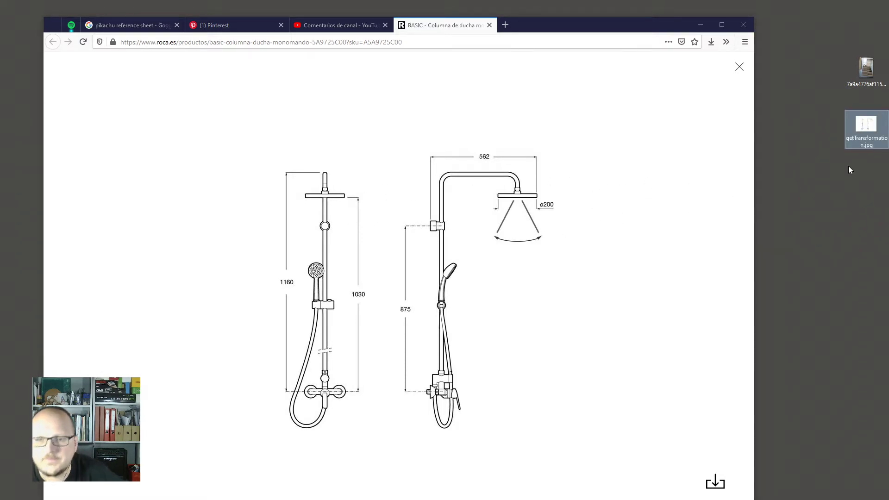
{"action": "mouse_move", "coordinate": [848, 134]}
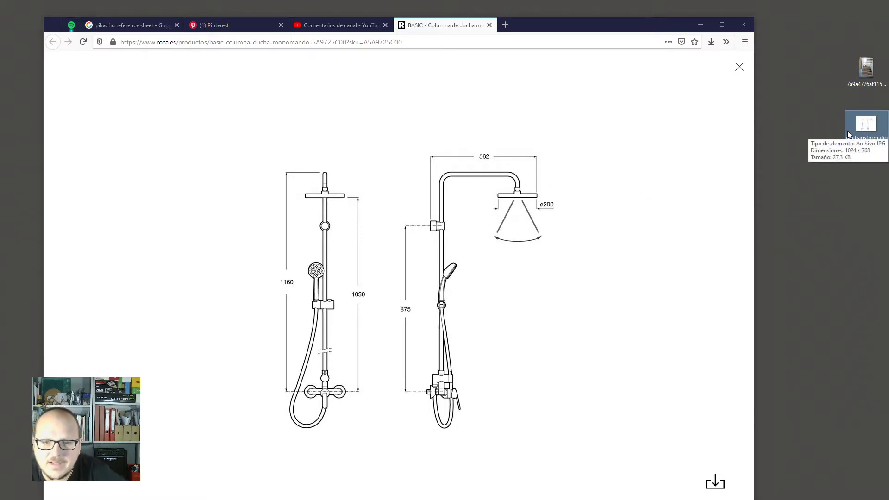
{"action": "left_click", "coordinate": [700, 25]}
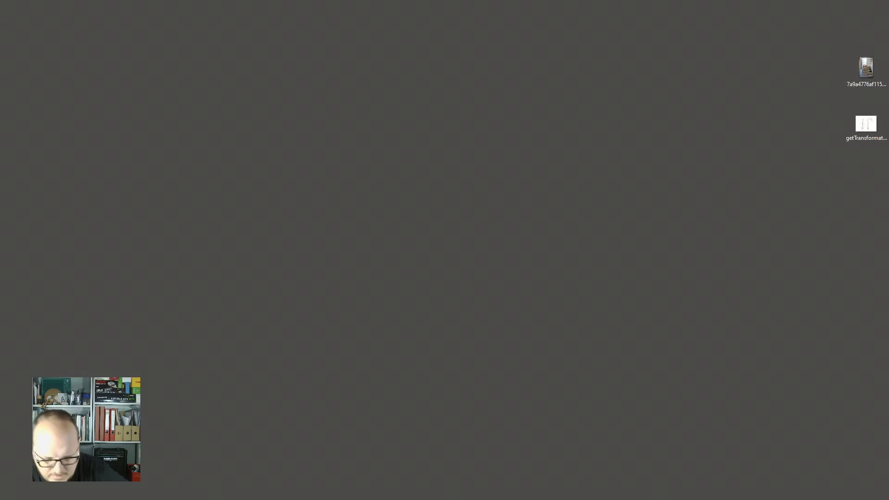
Switch to SketchUp and insert getTransformation.jpg with its corner at the origin, about 3205 cm wide.
{"action": "key", "text": "alt+Tab"}
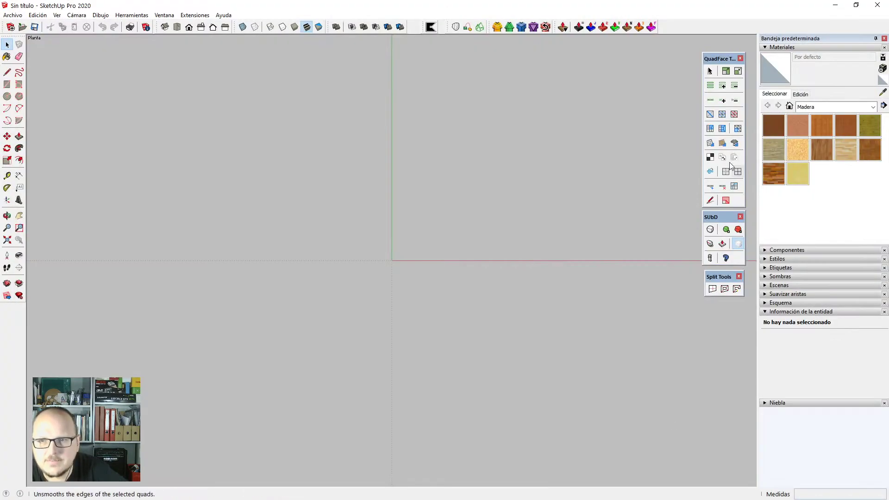
{"action": "mouse_move", "coordinate": [760, 4]}
{"action": "left_mouse_down"}
{"action": "mouse_move", "coordinate": [601, 29]}
{"action": "mouse_move", "coordinate": [564, 23]}
{"action": "left_mouse_up"}
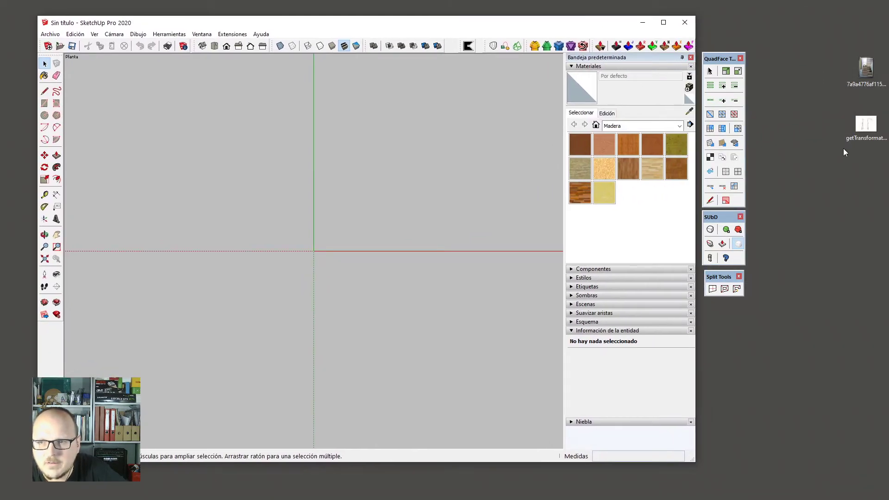
{"action": "mouse_move", "coordinate": [863, 128]}
{"action": "left_mouse_down"}
{"action": "mouse_move", "coordinate": [448, 261]}
{"action": "mouse_move", "coordinate": [319, 257]}
{"action": "left_mouse_up"}
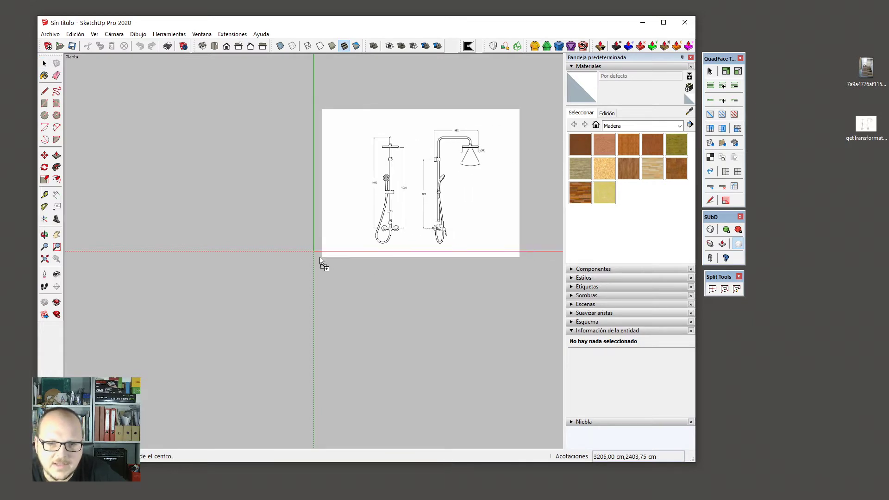
{"action": "left_click", "coordinate": [313, 256]}
{"action": "key", "text": "s"}
{"action": "left_click", "coordinate": [664, 22]}
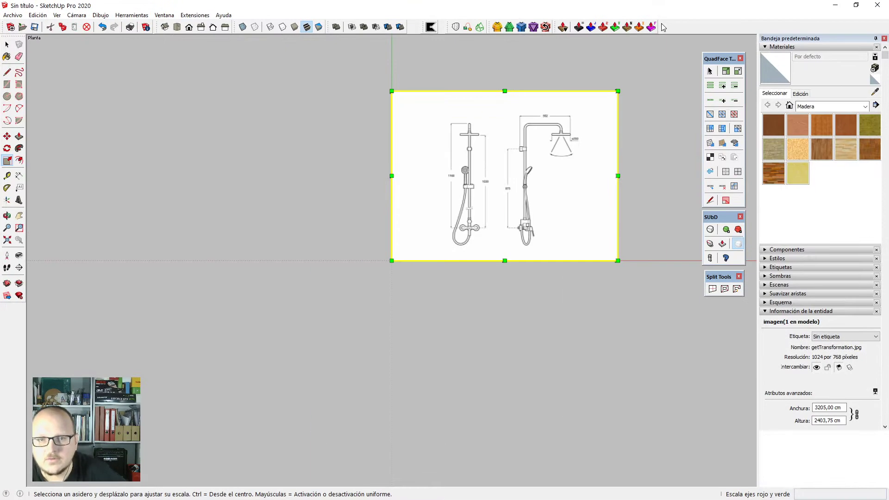
Rotate the reference image upright about the red axis at the origin and show it in front view.
{"action": "middle_click_drag", "start_coordinate": [538, 357], "coordinate": [560, 286]}
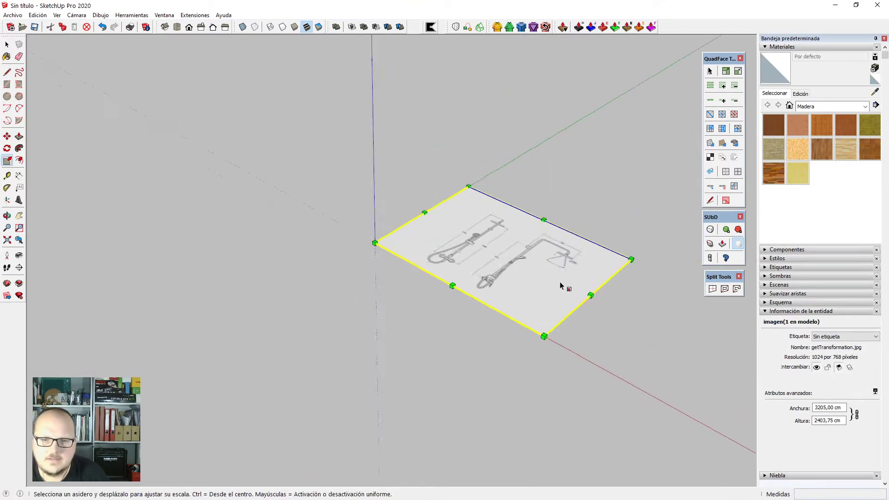
{"action": "scroll", "coordinate": [560, 285], "scroll_direction": "up", "scroll_amount": 3}
{"action": "key", "text": "q"}
{"action": "left_click", "coordinate": [284, 228]}
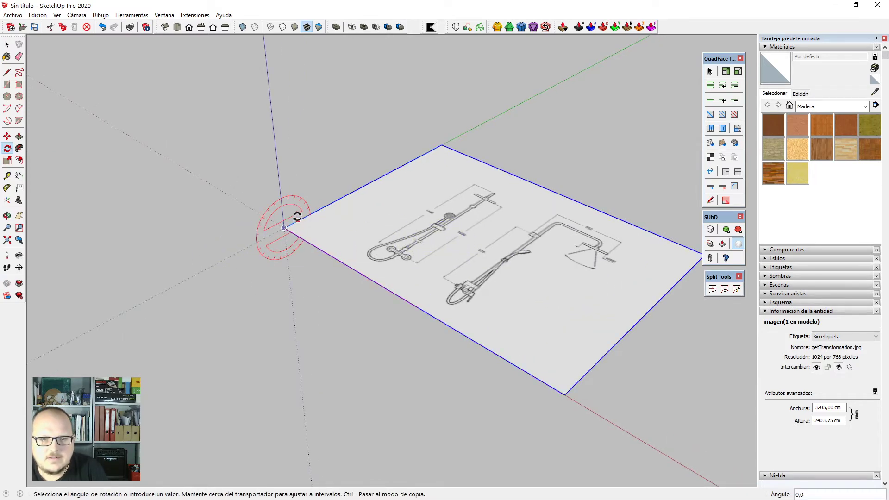
{"action": "left_click", "coordinate": [283, 208]}
{"action": "scroll", "coordinate": [288, 214], "scroll_direction": "down", "scroll_amount": 3}
{"action": "middle_click_drag", "start_coordinate": [289, 214], "coordinate": [306, 214]}
{"action": "key", "text": "F3"}
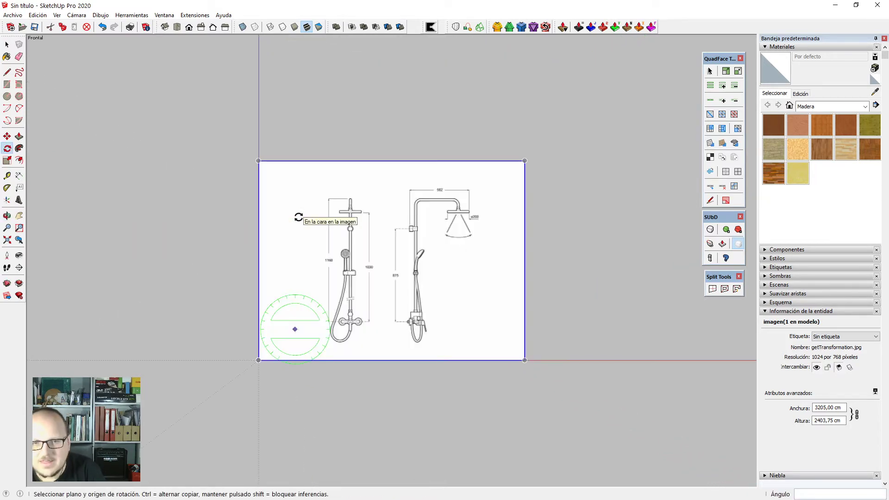
{"action": "key", "text": "space"}
Dimension the vertical distance between the wall bracket and the mixer connection in the drawing's side view.
{"action": "scroll", "coordinate": [352, 269], "scroll_direction": "up", "scroll_amount": 3}
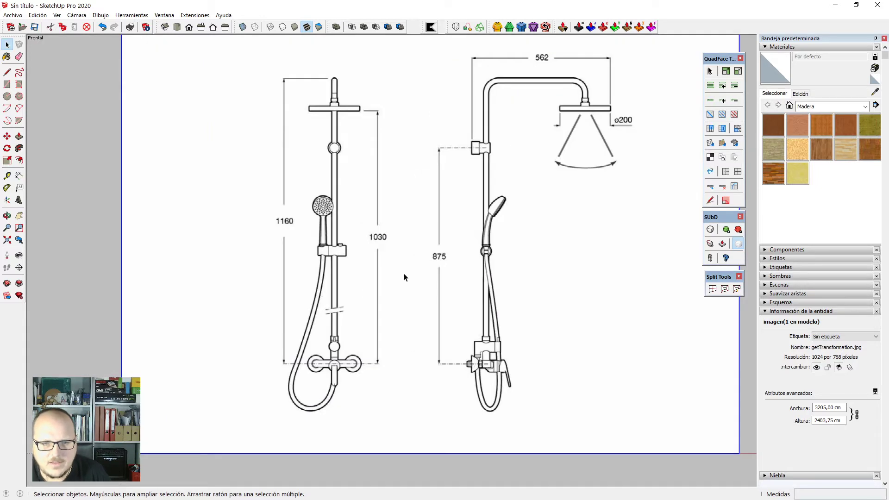
{"action": "scroll", "coordinate": [403, 276], "scroll_direction": "down", "scroll_amount": 2}
{"action": "scroll", "coordinate": [405, 277], "scroll_direction": "up", "scroll_amount": 3}
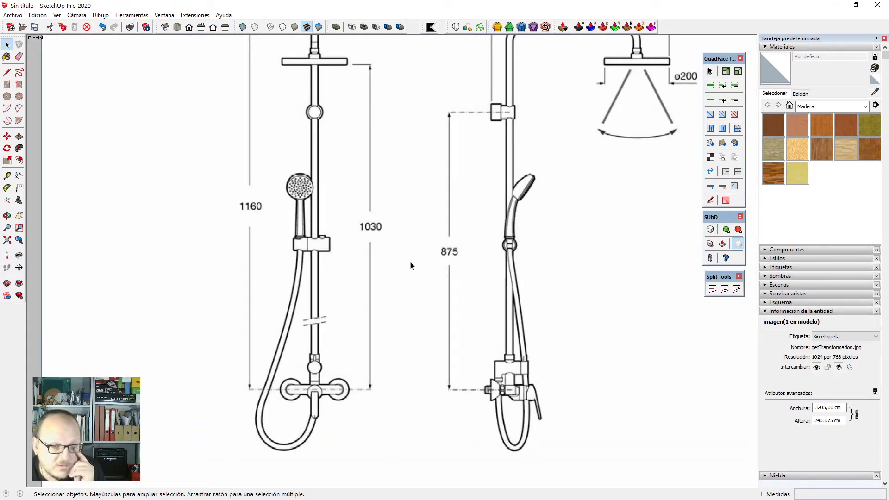
{"action": "left_click", "coordinate": [19, 175]}
{"action": "scroll", "coordinate": [532, 116], "scroll_direction": "up", "scroll_amount": 4}
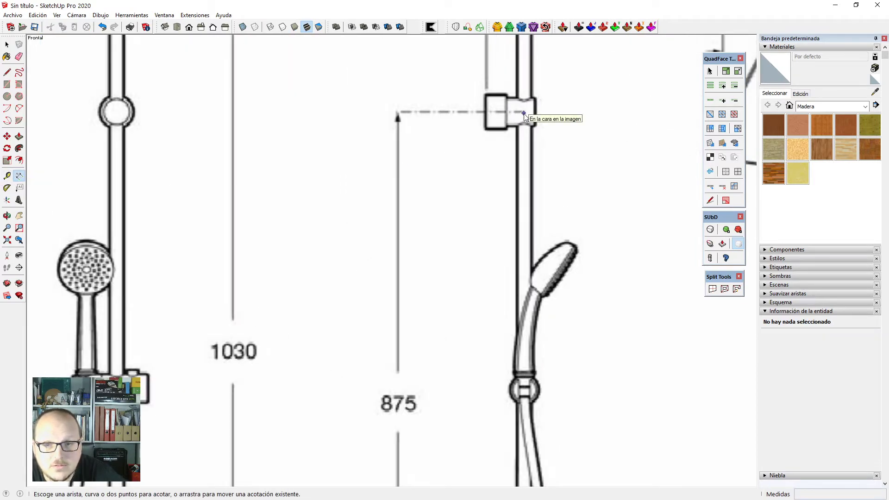
{"action": "left_click", "coordinate": [524, 113]}
{"action": "scroll", "coordinate": [524, 113], "scroll_direction": "down", "scroll_amount": 3}
{"action": "scroll", "coordinate": [521, 382], "scroll_direction": "up", "scroll_amount": 6}
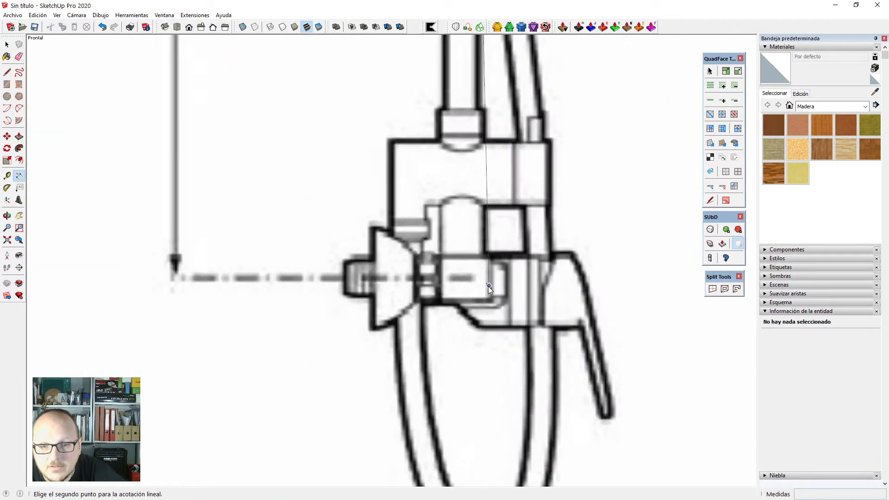
{"action": "left_click", "coordinate": [467, 280]}
{"action": "scroll", "coordinate": [560, 367], "scroll_direction": "down", "scroll_amount": 5}
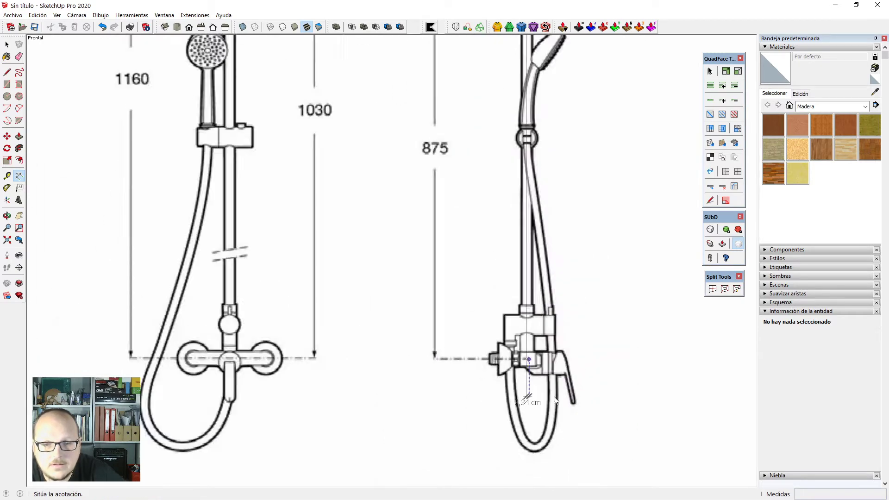
{"action": "left_click", "coordinate": [441, 348]}
Erase the vertical dimension placed beside the drawing's side view.
{"action": "scroll", "coordinate": [463, 190], "scroll_direction": "up", "scroll_amount": 4}
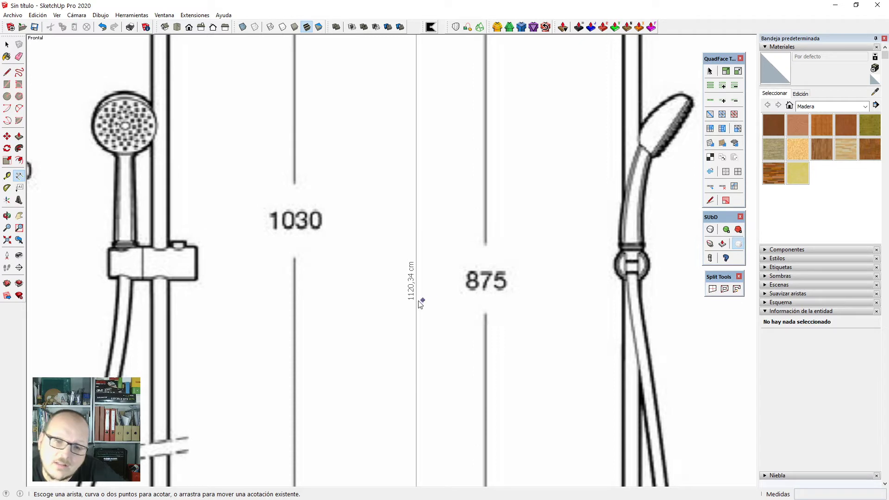
{"action": "scroll", "coordinate": [421, 310], "scroll_direction": "down", "scroll_amount": 1}
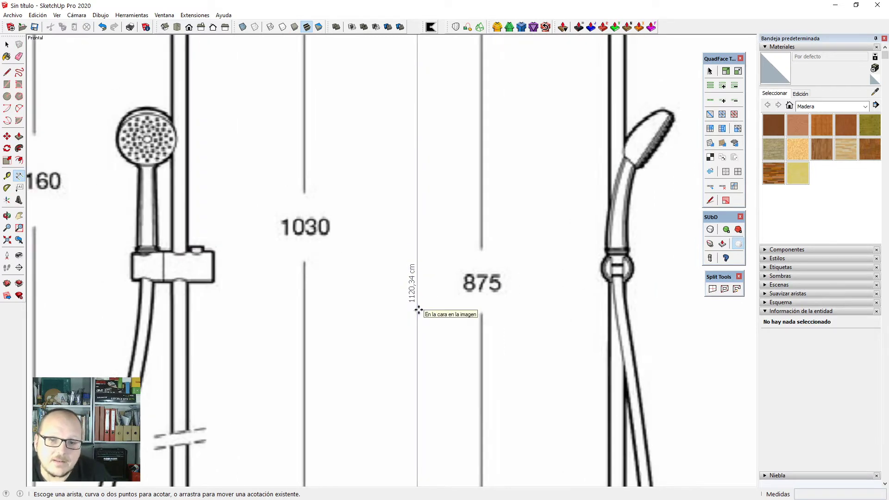
{"action": "scroll", "coordinate": [418, 306], "scroll_direction": "down", "scroll_amount": 3}
{"action": "scroll", "coordinate": [416, 338], "scroll_direction": "down", "scroll_amount": 1}
{"action": "key", "text": "e"}
{"action": "left_click", "coordinate": [413, 308]}
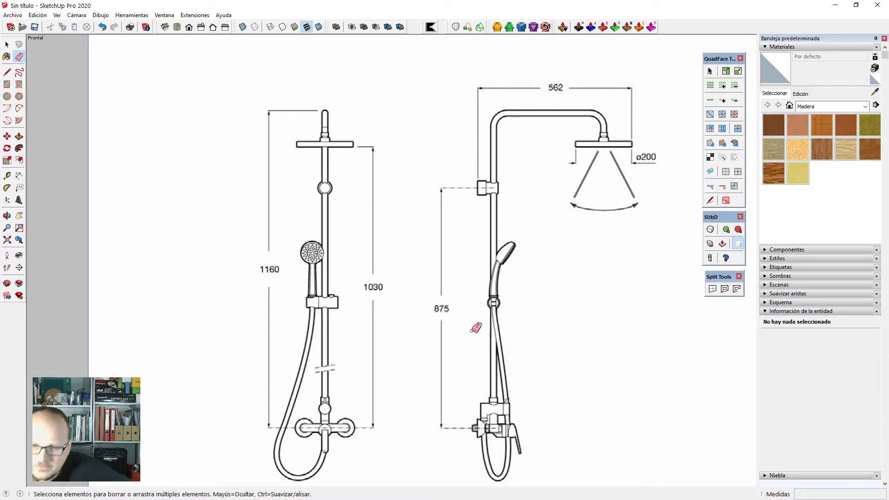
{"action": "scroll", "coordinate": [471, 327], "scroll_direction": "down", "scroll_amount": 3}
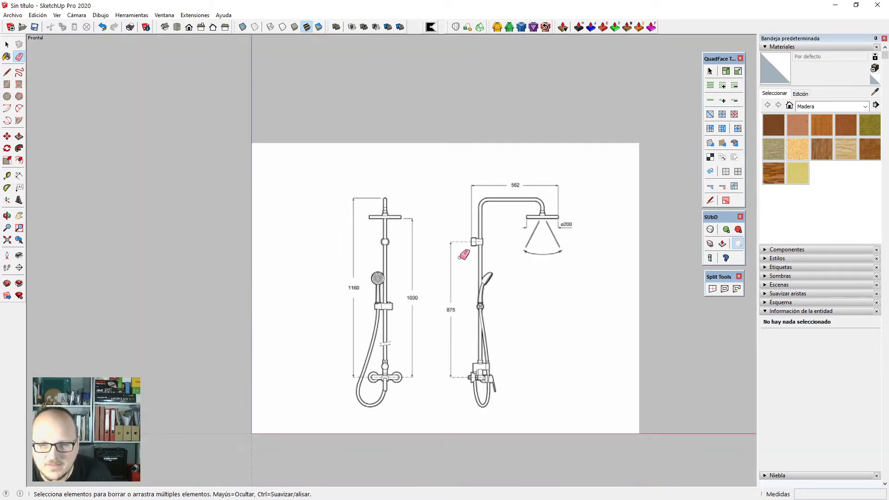
{"action": "key", "text": "space"}
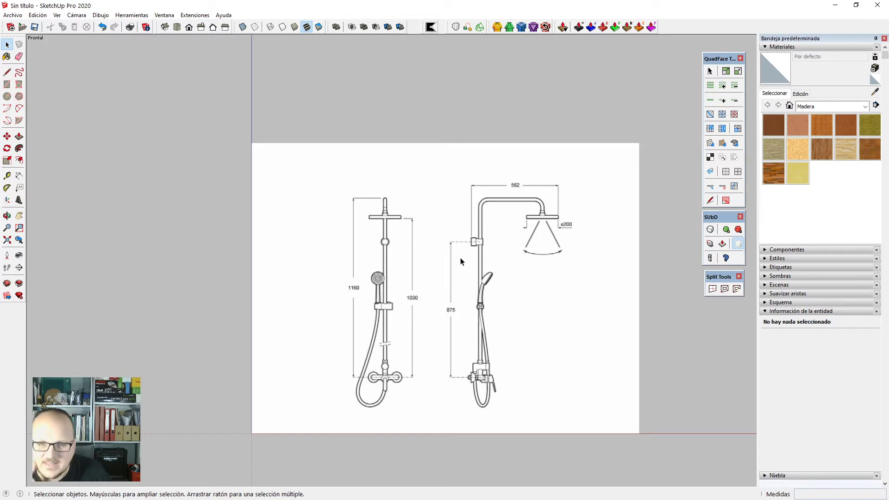
Select the reference image and examine the dimension lines of its front and side views.
{"action": "scroll", "coordinate": [460, 259], "scroll_direction": "up", "scroll_amount": 2}
{"action": "scroll", "coordinate": [449, 194], "scroll_direction": "down", "scroll_amount": 2}
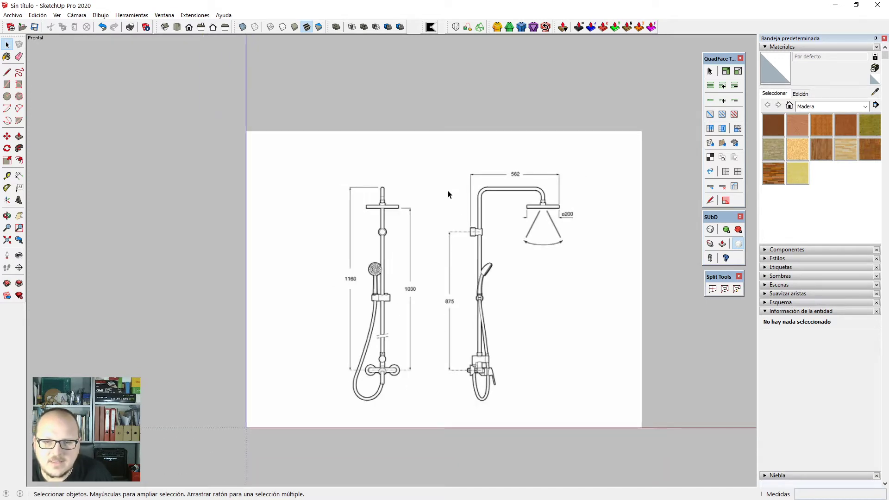
{"action": "scroll", "coordinate": [439, 380], "scroll_direction": "up", "scroll_amount": 2}
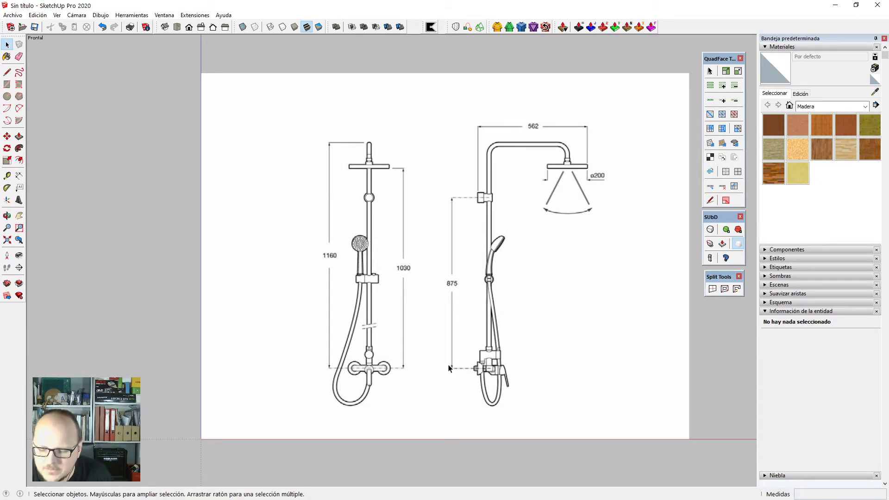
{"action": "scroll", "coordinate": [461, 252], "scroll_direction": "down", "scroll_amount": 1}
{"action": "scroll", "coordinate": [455, 135], "scroll_direction": "up", "scroll_amount": 1}
{"action": "left_click", "coordinate": [482, 85]}
{"action": "scroll", "coordinate": [447, 328], "scroll_direction": "down", "scroll_amount": 1}
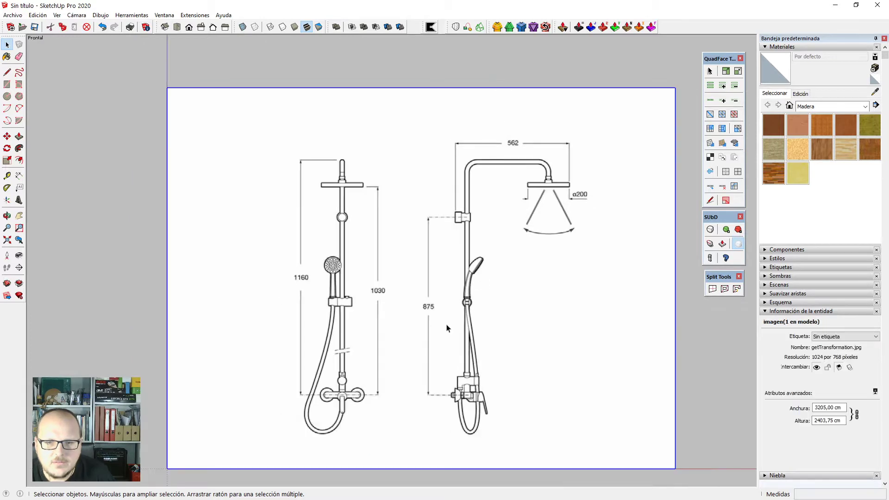
{"action": "scroll", "coordinate": [420, 403], "scroll_direction": "up", "scroll_amount": 1}
{"action": "scroll", "coordinate": [417, 354], "scroll_direction": "down", "scroll_amount": 2}
{"action": "scroll", "coordinate": [409, 301], "scroll_direction": "up", "scroll_amount": 1}
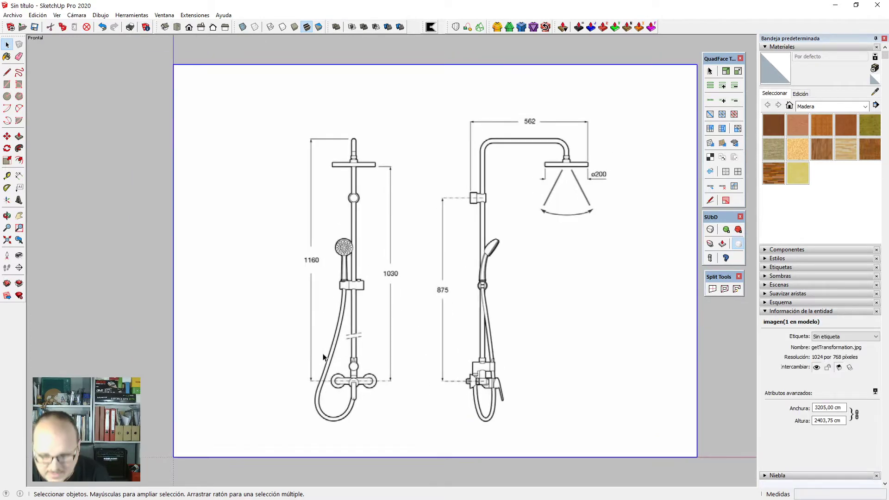
{"action": "scroll", "coordinate": [468, 326], "scroll_direction": "down", "scroll_amount": 1}
{"action": "scroll", "coordinate": [315, 436], "scroll_direction": "up", "scroll_amount": 1}
Place a horizontal guide about 466 cm above the image's lower edge, level with the mixer axis where the front view's 1160 dimension starts.
{"action": "key", "text": "t"}
{"action": "left_click", "coordinate": [310, 435]}
{"action": "scroll", "coordinate": [309, 382], "scroll_direction": "up", "scroll_amount": 2}
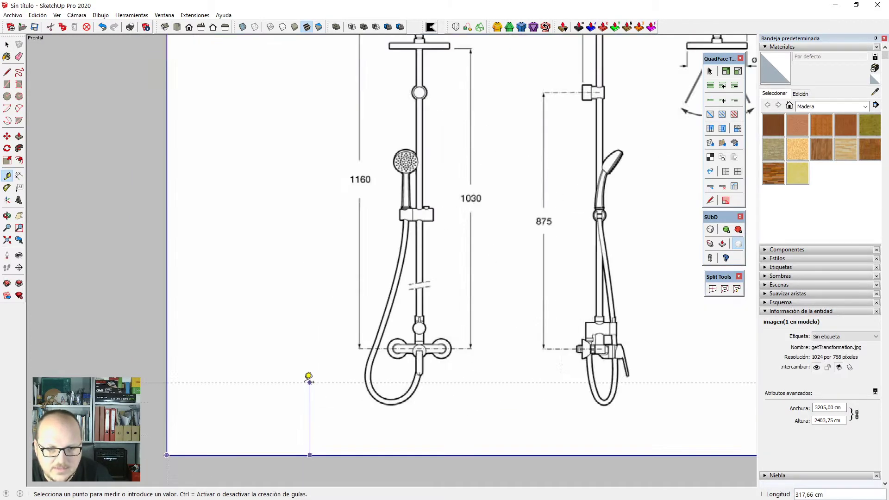
{"action": "scroll", "coordinate": [373, 344], "scroll_direction": "up", "scroll_amount": 3}
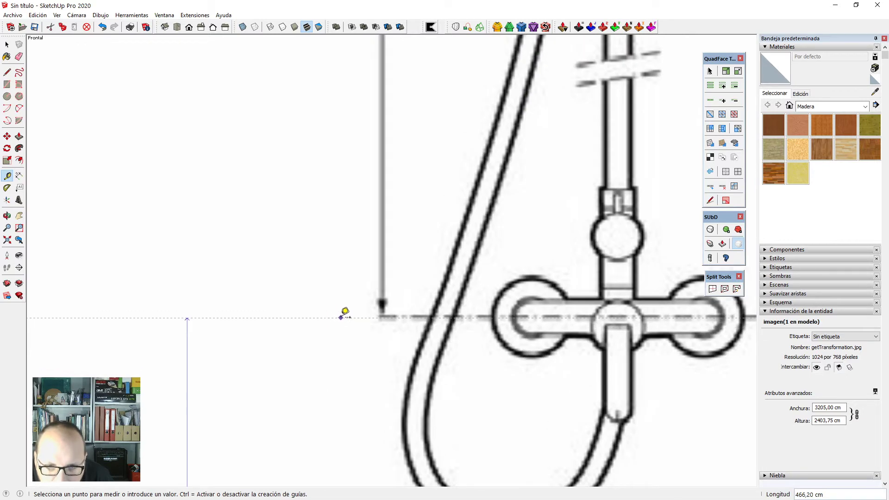
{"action": "scroll", "coordinate": [345, 312], "scroll_direction": "down", "scroll_amount": 3}
Place a second horizontal guide about 1482 cm above the mixer-axis guide, at the upper end of the front view's 1160 dimension.
{"action": "scroll", "coordinate": [314, 370], "scroll_direction": "down", "scroll_amount": 2}
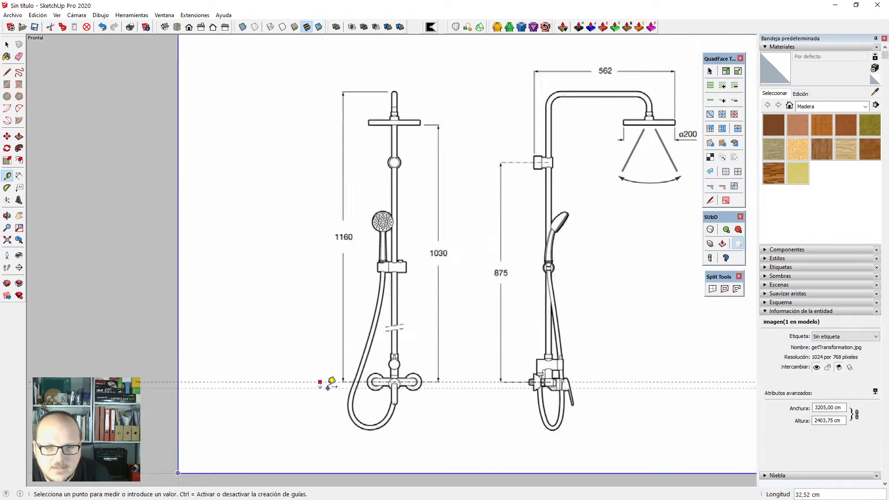
{"action": "scroll", "coordinate": [318, 278], "scroll_direction": "down", "scroll_amount": 2}
{"action": "scroll", "coordinate": [334, 153], "scroll_direction": "up", "scroll_amount": 5}
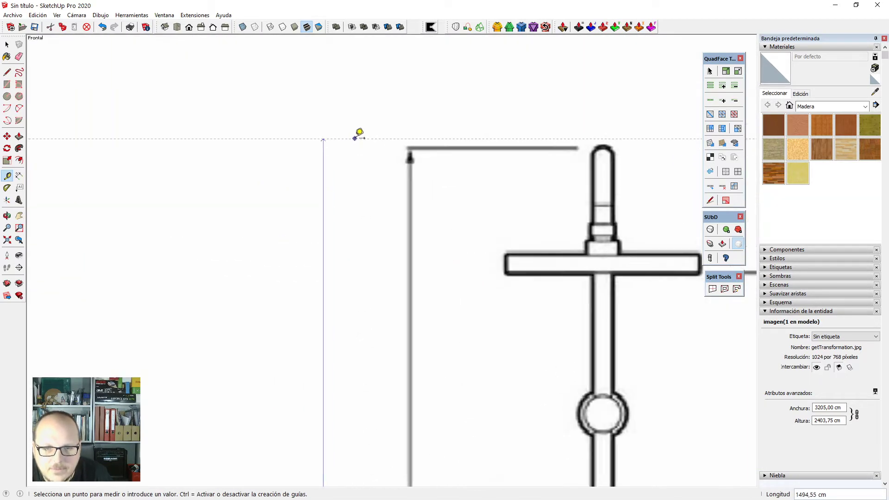
{"action": "scroll", "coordinate": [364, 139], "scroll_direction": "up", "scroll_amount": 1}
{"action": "left_click", "coordinate": [369, 147]}
{"action": "scroll", "coordinate": [369, 147], "scroll_direction": "down", "scroll_amount": 3}
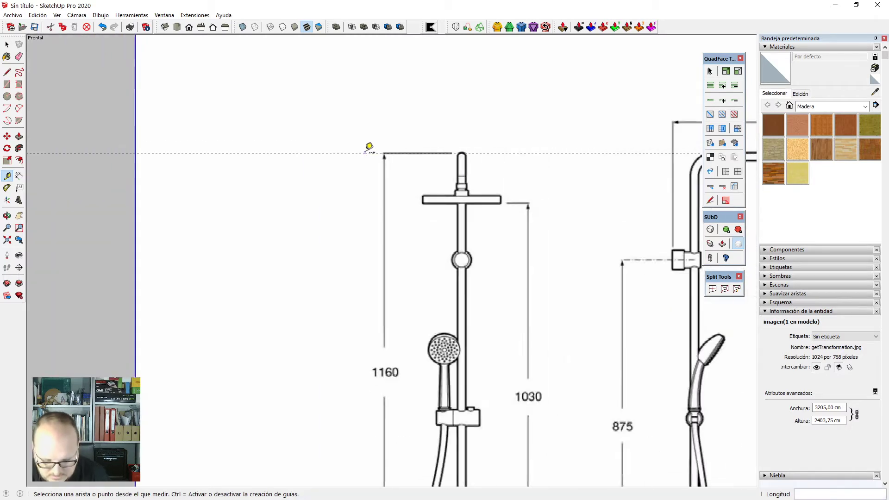
{"action": "scroll", "coordinate": [369, 147], "scroll_direction": "down", "scroll_amount": 4}
Draw a vertical reference line between the two guides, beside the front view's 1160 dimension.
{"action": "key", "text": "l"}
{"action": "left_click", "coordinate": [333, 153]}
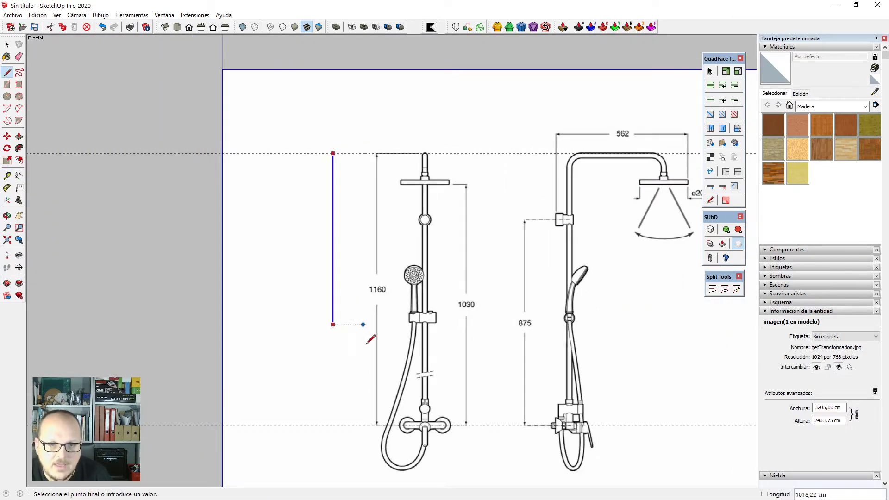
{"action": "left_click", "coordinate": [371, 423]}
{"action": "key", "text": "space"}
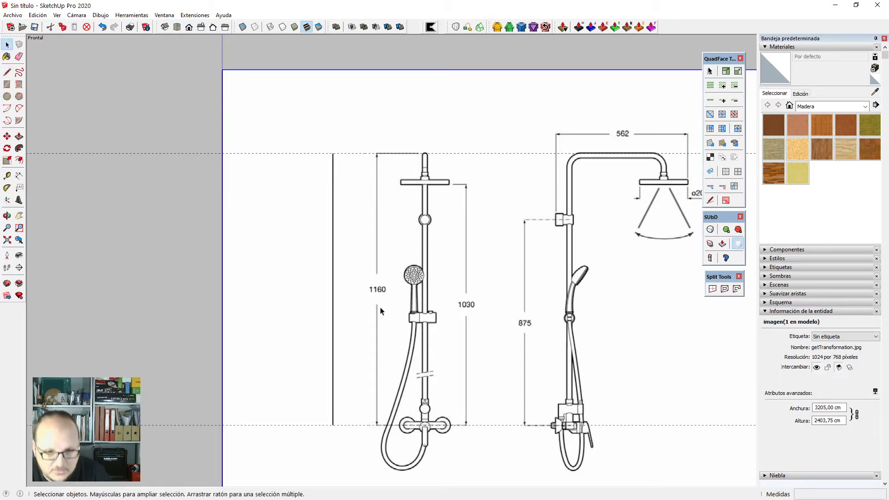
Resize the whole model with the Tape Measure so the vertical reference line is 1160 cm long.
{"action": "key", "text": "t"}
{"action": "left_click", "coordinate": [333, 424]}
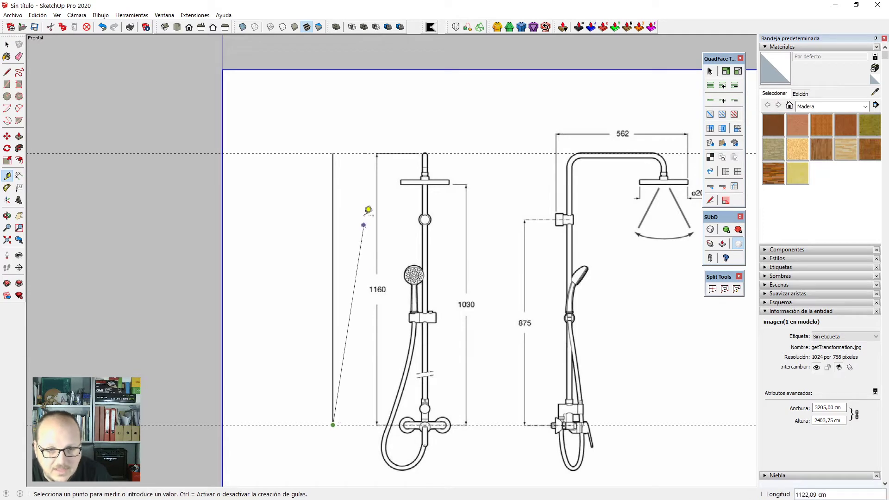
{"action": "left_click", "coordinate": [338, 149]}
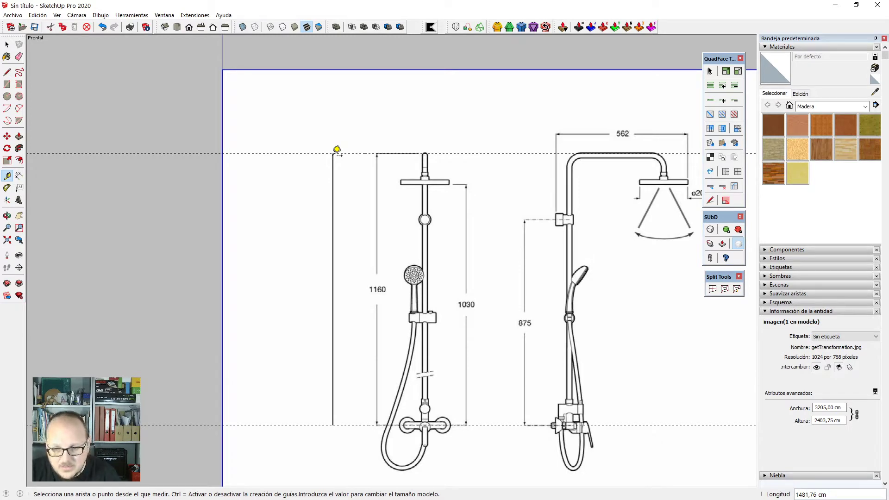
{"action": "type", "text": "1"}
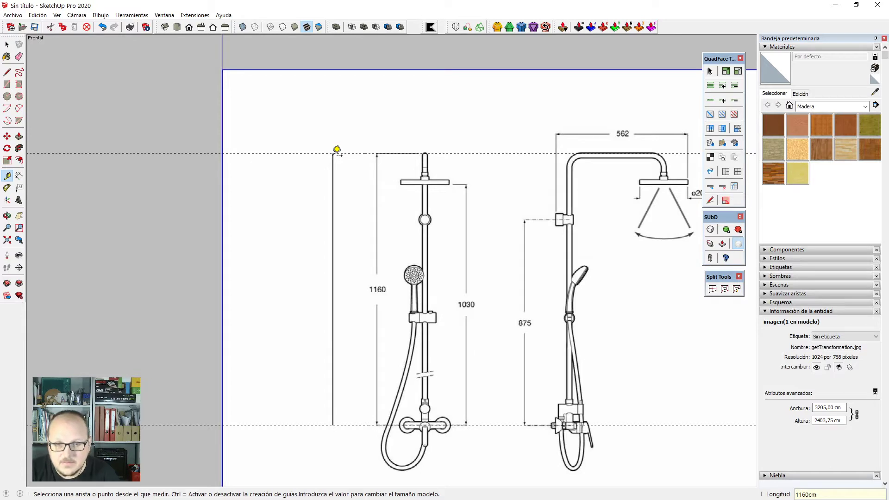
{"action": "key", "text": "Return"}
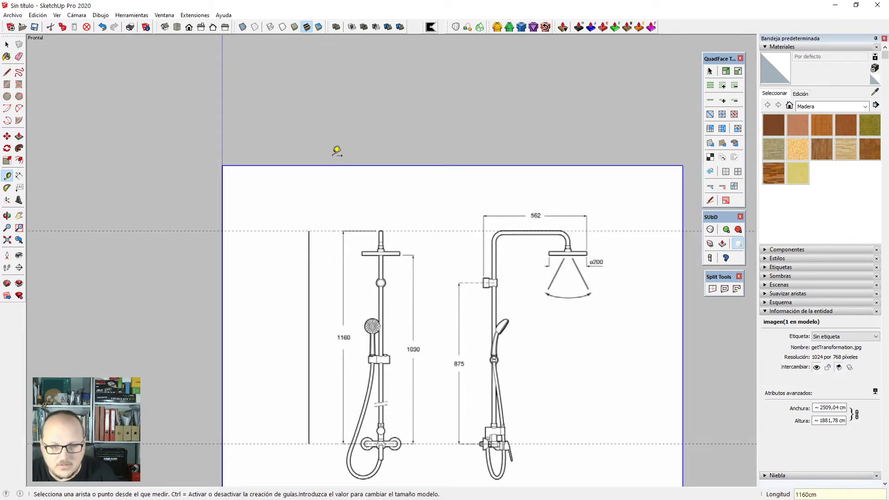
Dimension the vertical reference line's length, placing the dimension between the line and the image's edge.
{"action": "scroll", "coordinate": [292, 367], "scroll_direction": "up", "scroll_amount": 4}
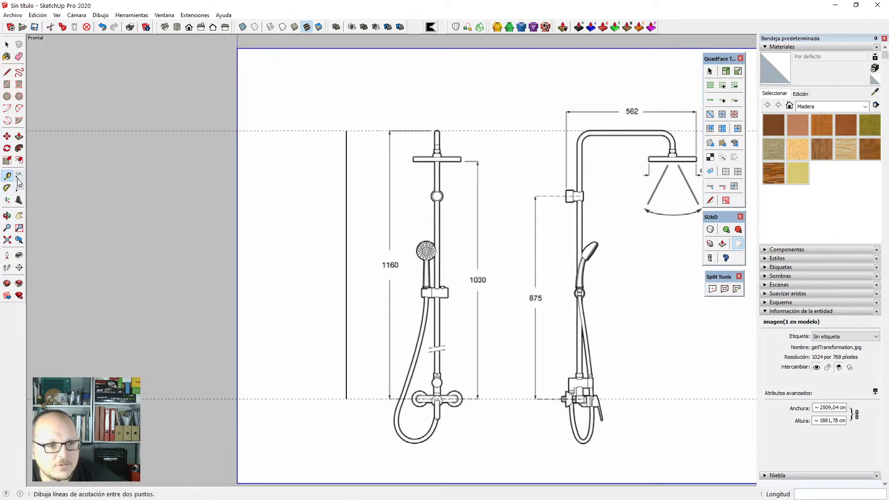
{"action": "left_click", "coordinate": [19, 175]}
{"action": "left_click", "coordinate": [346, 130]}
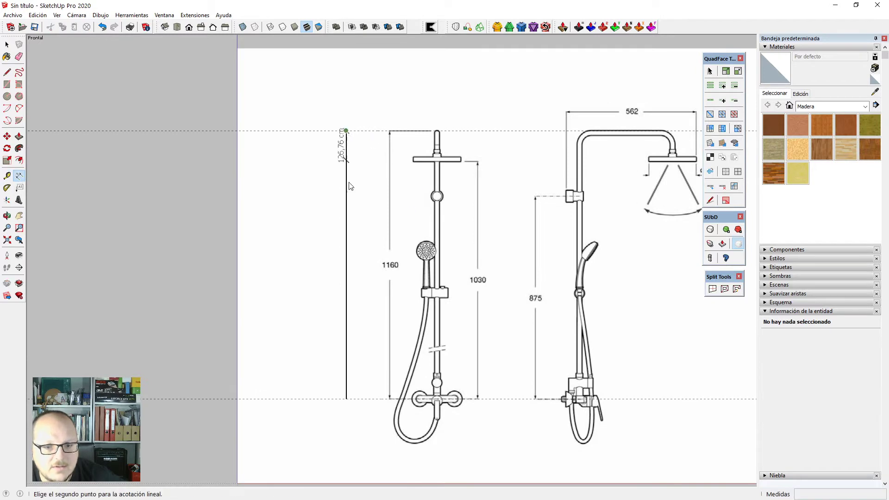
{"action": "left_click", "coordinate": [346, 398]}
{"action": "left_click", "coordinate": [307, 278]}
{"action": "scroll", "coordinate": [324, 276], "scroll_direction": "up", "scroll_amount": 3}
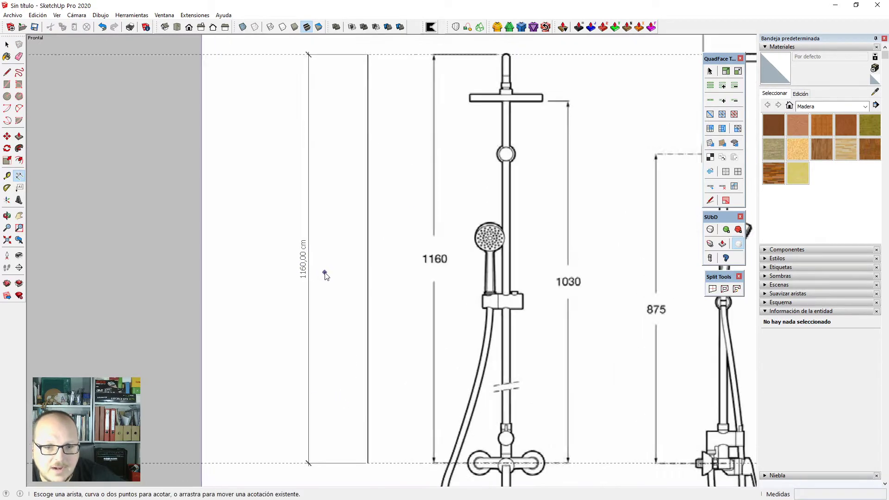
{"action": "scroll", "coordinate": [311, 278], "scroll_direction": "down", "scroll_amount": 3}
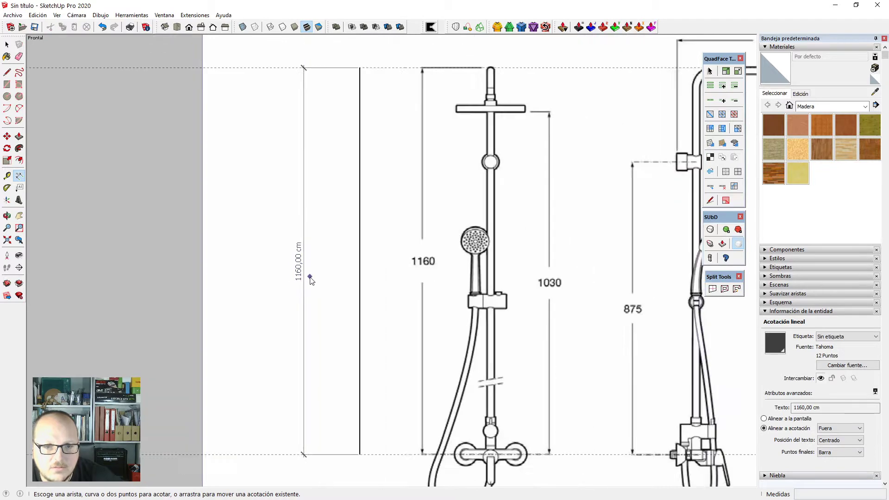
Erase the dimension and the vertical reference line beside the front view, keeping both horizontal guides.
{"action": "key", "text": "e"}
{"action": "left_click", "coordinate": [302, 250]}
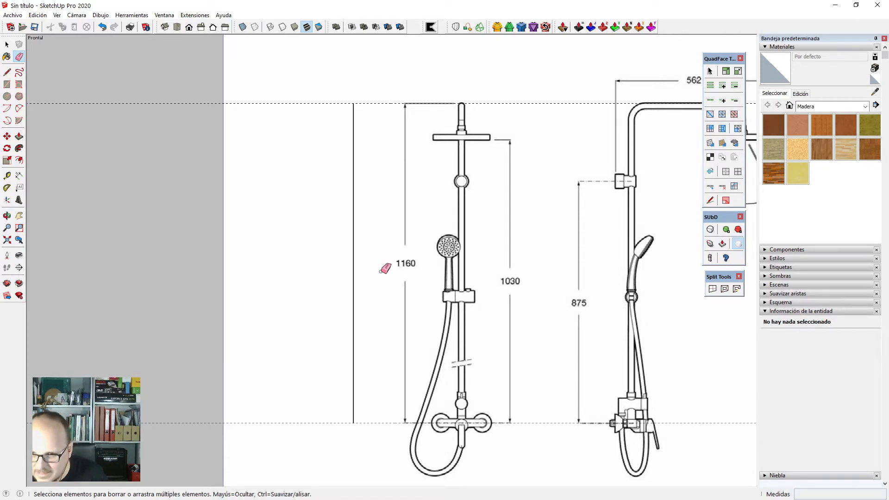
{"action": "left_click_drag", "start_coordinate": [366, 258], "coordinate": [345, 252]}
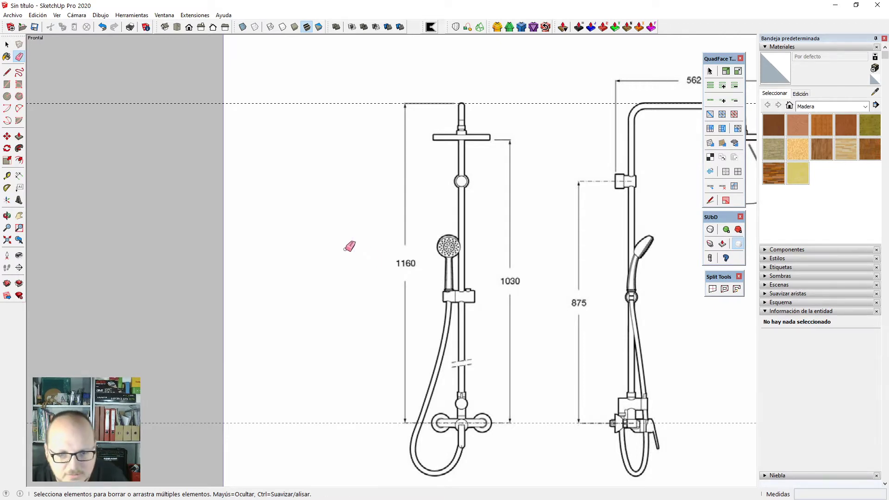
{"action": "scroll", "coordinate": [330, 134], "scroll_direction": "down", "scroll_amount": 1}
{"action": "scroll", "coordinate": [346, 153], "scroll_direction": "down", "scroll_amount": 2}
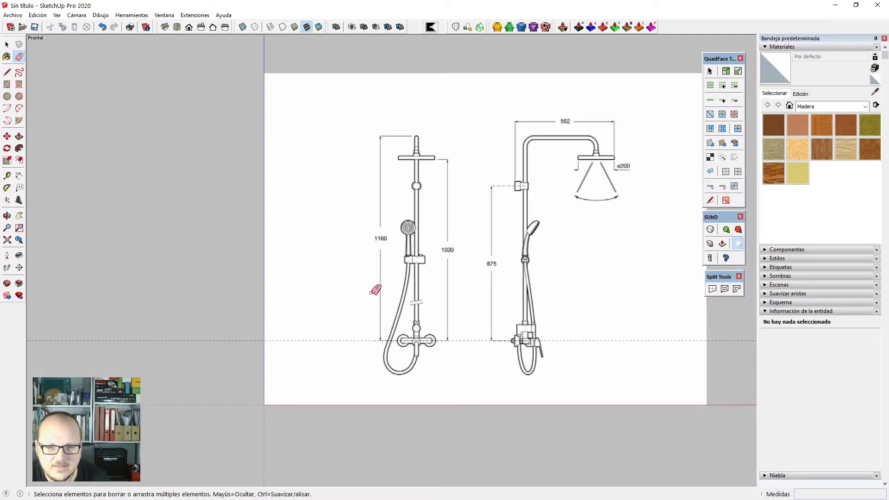
{"action": "scroll", "coordinate": [365, 273], "scroll_direction": "up", "scroll_amount": 1}
{"action": "key", "text": "space"}
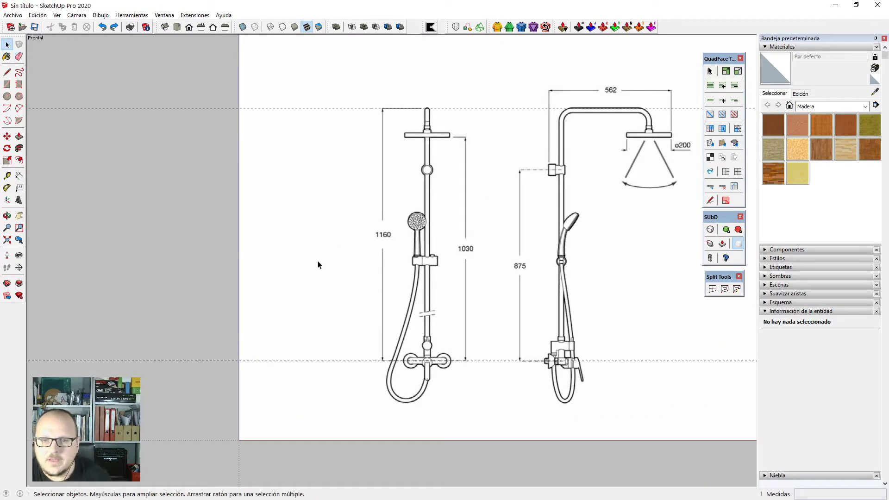
{"action": "scroll", "coordinate": [378, 286], "scroll_direction": "down", "scroll_amount": 1}
{"action": "scroll", "coordinate": [584, 243], "scroll_direction": "up", "scroll_amount": 1}
{"action": "scroll", "coordinate": [559, 246], "scroll_direction": "down", "scroll_amount": 1}
{"action": "scroll", "coordinate": [589, 307], "scroll_direction": "up", "scroll_amount": 2}
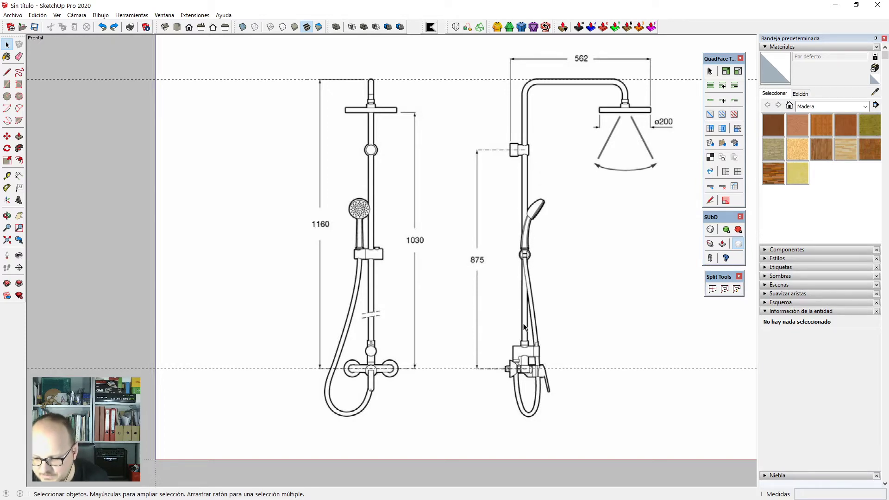
{"action": "scroll", "coordinate": [525, 327], "scroll_direction": "up", "scroll_amount": 6}
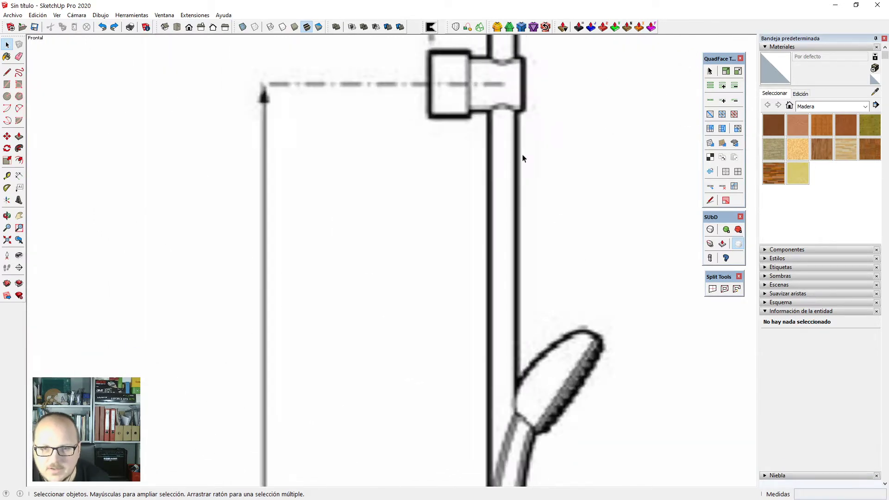
{"action": "scroll", "coordinate": [522, 159], "scroll_direction": "up", "scroll_amount": 2}
{"action": "key", "text": "c"}
{"action": "left_click", "coordinate": [499, 192]}
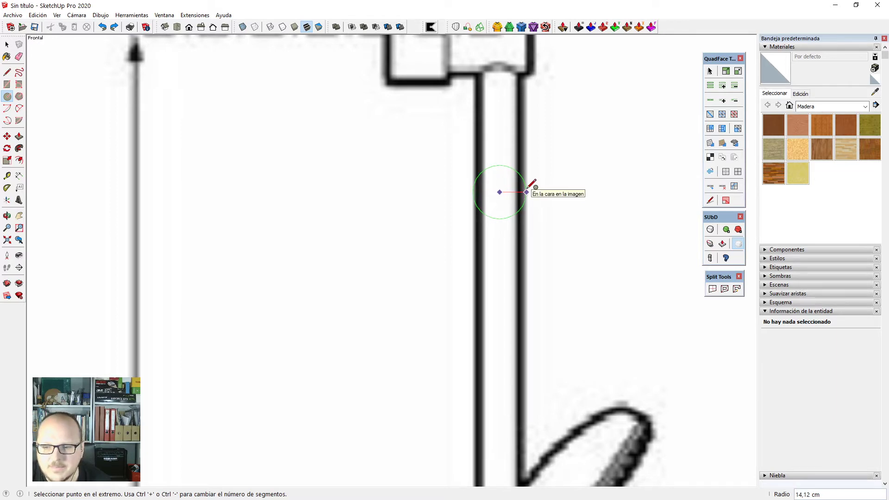
{"action": "key", "text": "space"}
Draw a circle of 14 cm radius centred on the side view's vertical tube, just above the wall bracket.
{"action": "scroll", "coordinate": [479, 269], "scroll_direction": "down", "scroll_amount": 4}
{"action": "scroll", "coordinate": [514, 65], "scroll_direction": "up", "scroll_amount": 5}
{"action": "scroll", "coordinate": [498, 320], "scroll_direction": "down", "scroll_amount": 3}
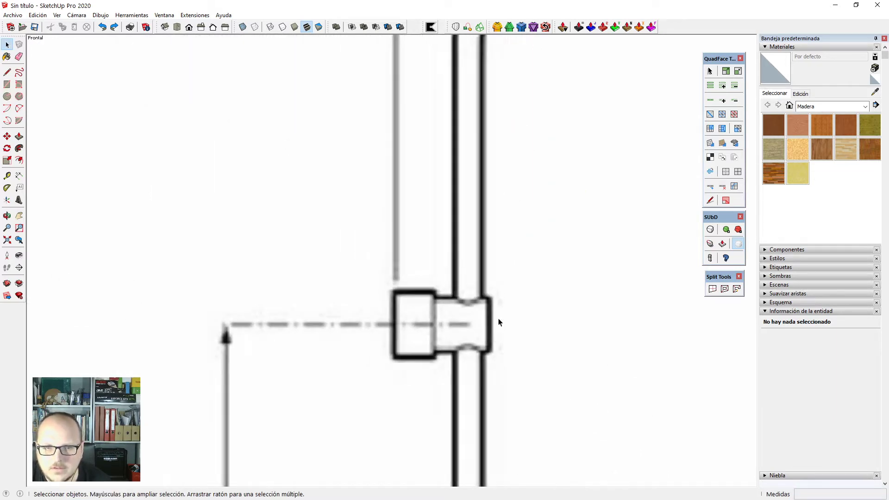
{"action": "scroll", "coordinate": [495, 216], "scroll_direction": "down", "scroll_amount": 2}
{"action": "scroll", "coordinate": [500, 289], "scroll_direction": "down", "scroll_amount": 2}
{"action": "scroll", "coordinate": [489, 304], "scroll_direction": "up", "scroll_amount": 3}
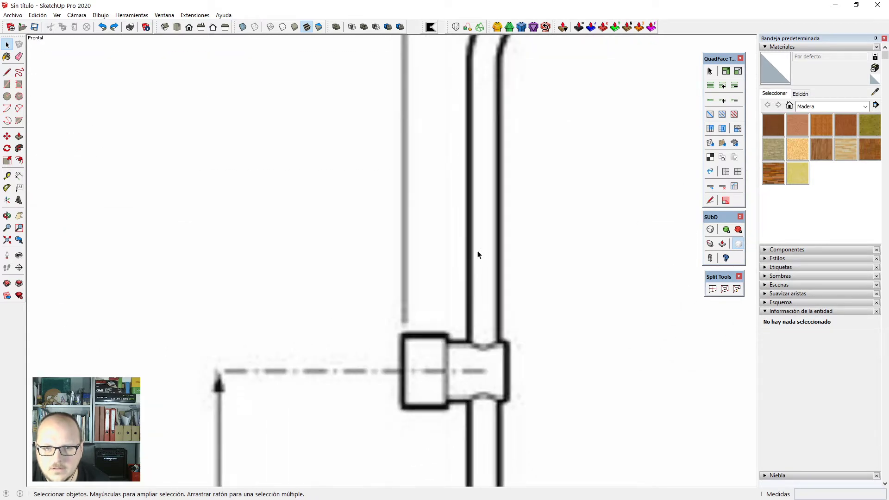
{"action": "scroll", "coordinate": [477, 260], "scroll_direction": "down", "scroll_amount": 2}
{"action": "scroll", "coordinate": [482, 254], "scroll_direction": "up", "scroll_amount": 2}
{"action": "key", "text": "c"}
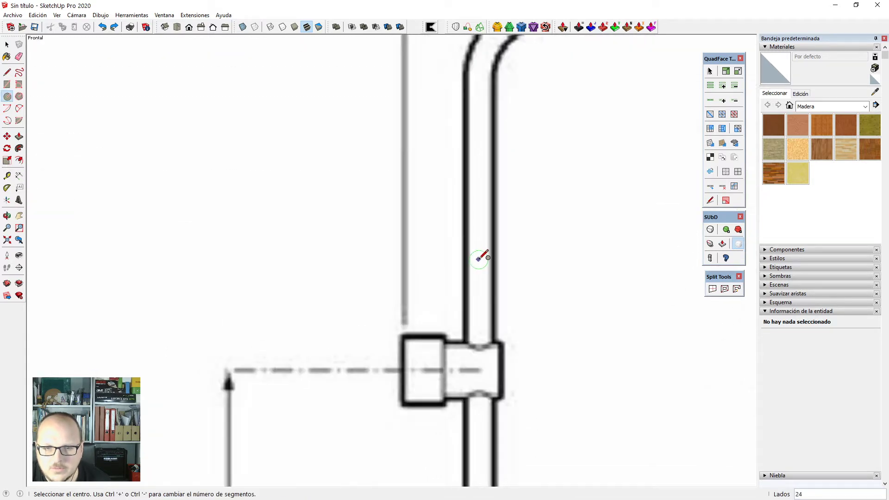
{"action": "left_click", "coordinate": [480, 260]}
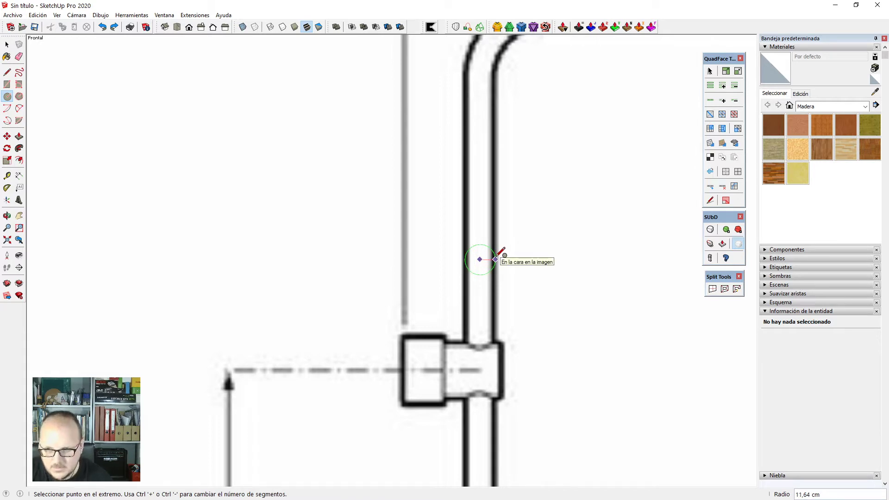
{"action": "type", "text": "14cm"}
{"action": "key", "text": "Return"}
{"action": "key", "text": "space"}
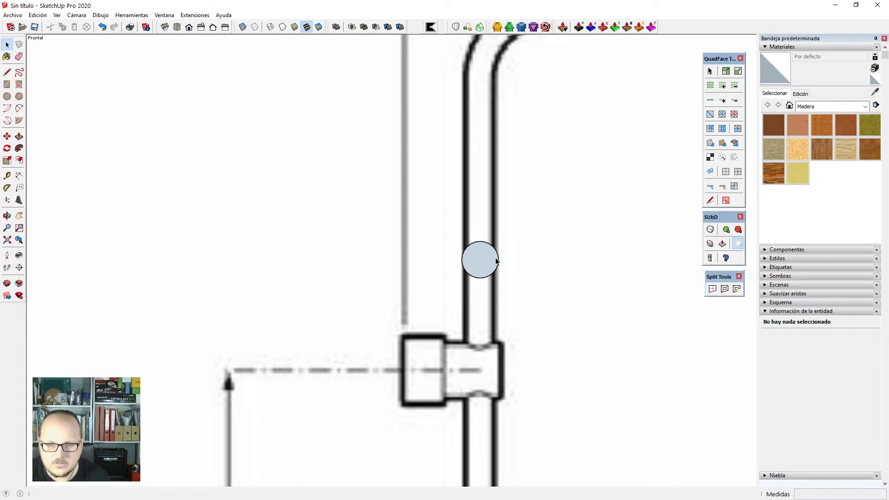
Compare the circle with the tube's width behind it in X-ray display, then restore the opaque display.
{"action": "key", "text": "x"}
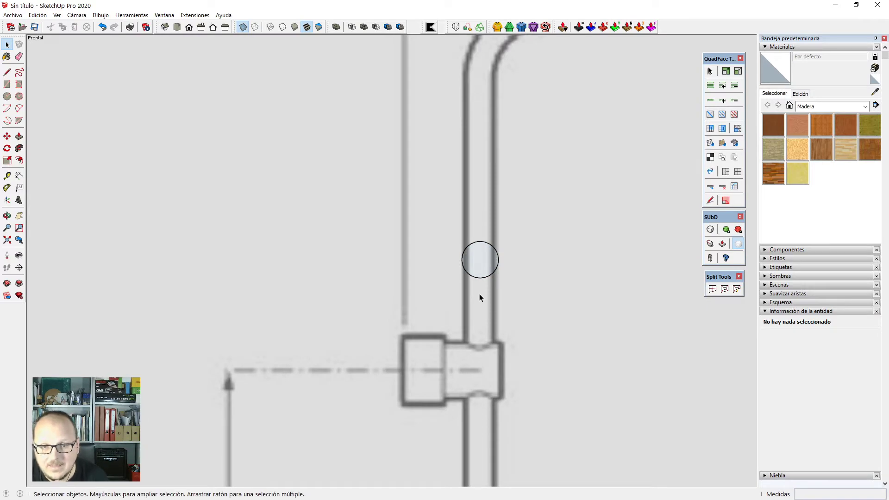
{"action": "scroll", "coordinate": [460, 230], "scroll_direction": "down", "scroll_amount": 2}
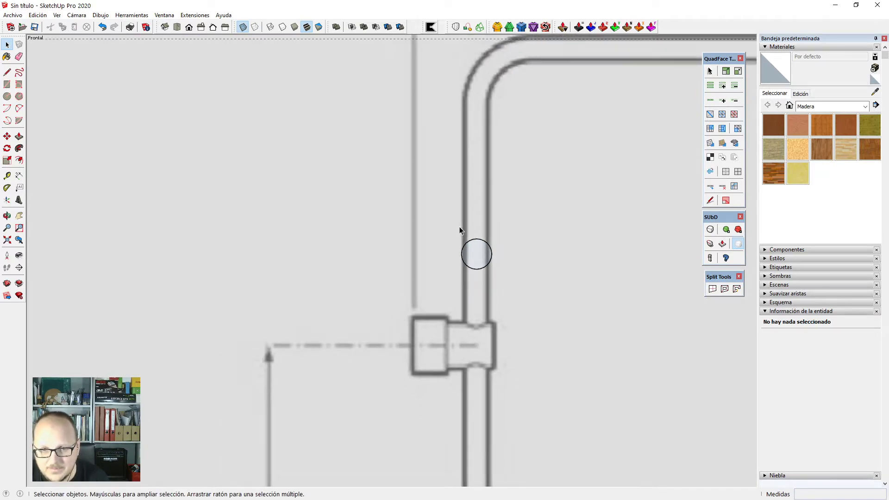
{"action": "key", "text": "x"}
Move the circle's face and edge horizontally off the tube into the empty area beneath the shower arm.
{"action": "double_click", "coordinate": [476, 254]}
{"action": "scroll", "coordinate": [437, 246], "scroll_direction": "down", "scroll_amount": 2}
{"action": "scroll", "coordinate": [438, 250], "scroll_direction": "up", "scroll_amount": 2}
{"action": "key", "text": "m"}
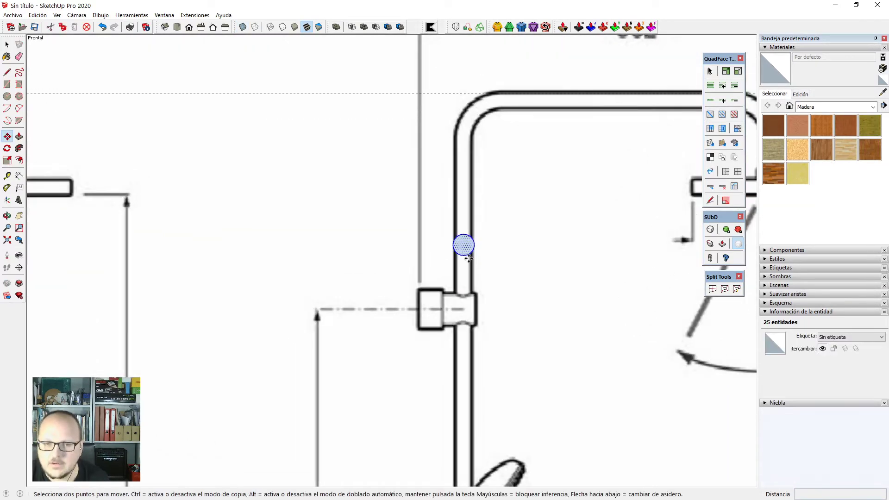
{"action": "left_click", "coordinate": [469, 257]}
{"action": "left_click", "coordinate": [554, 257]}
Draw a vertical line about 1070 cm long along the side-view tube's wall-facing edge, from the upper guide to the top of the mixer body.
{"action": "scroll", "coordinate": [528, 254], "scroll_direction": "down", "scroll_amount": 3}
{"action": "key", "text": "l"}
{"action": "scroll", "coordinate": [477, 124], "scroll_direction": "up", "scroll_amount": 5}
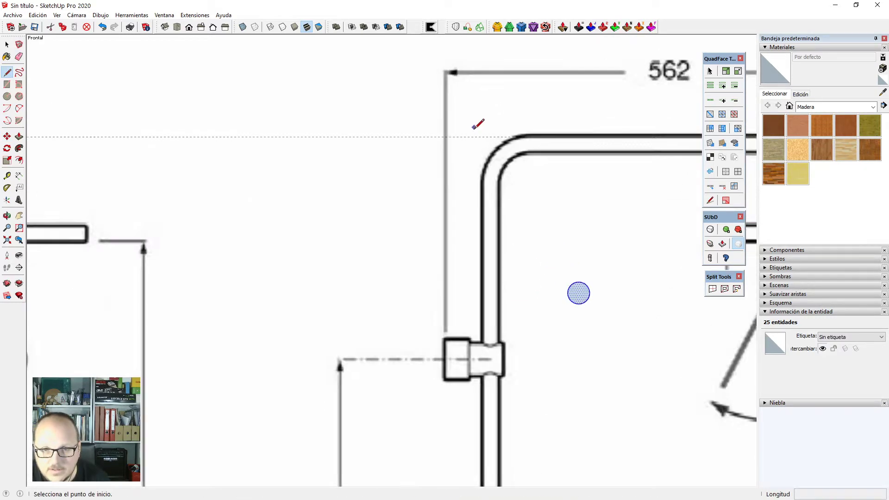
{"action": "left_click", "coordinate": [485, 139]}
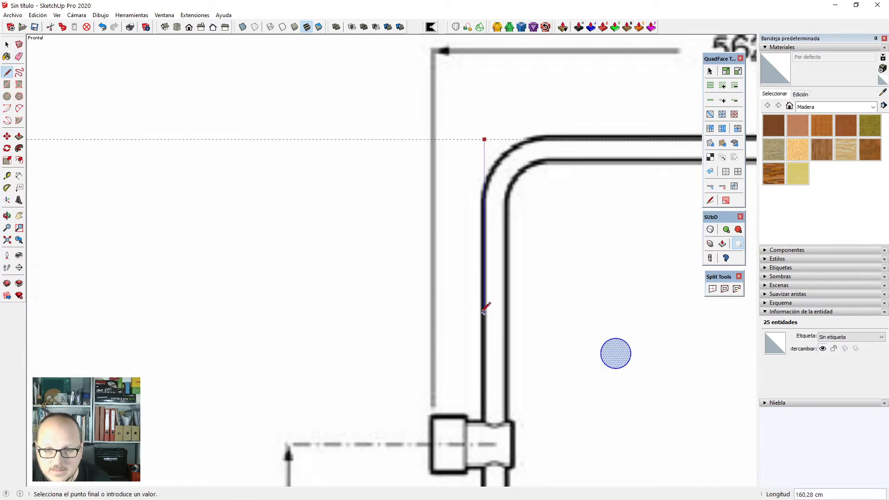
{"action": "scroll", "coordinate": [472, 167], "scroll_direction": "down", "scroll_amount": 5}
{"action": "scroll", "coordinate": [477, 288], "scroll_direction": "up", "scroll_amount": 1}
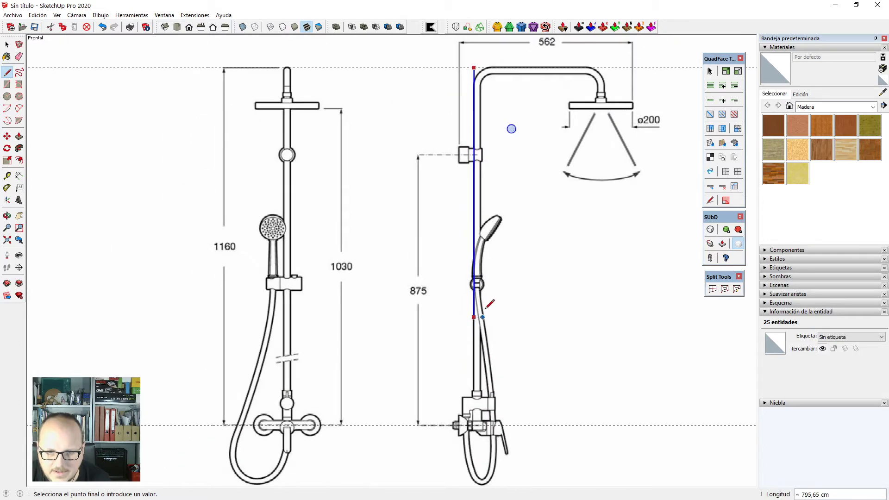
{"action": "scroll", "coordinate": [492, 379], "scroll_direction": "up", "scroll_amount": 2}
{"action": "scroll", "coordinate": [490, 382], "scroll_direction": "up", "scroll_amount": 3}
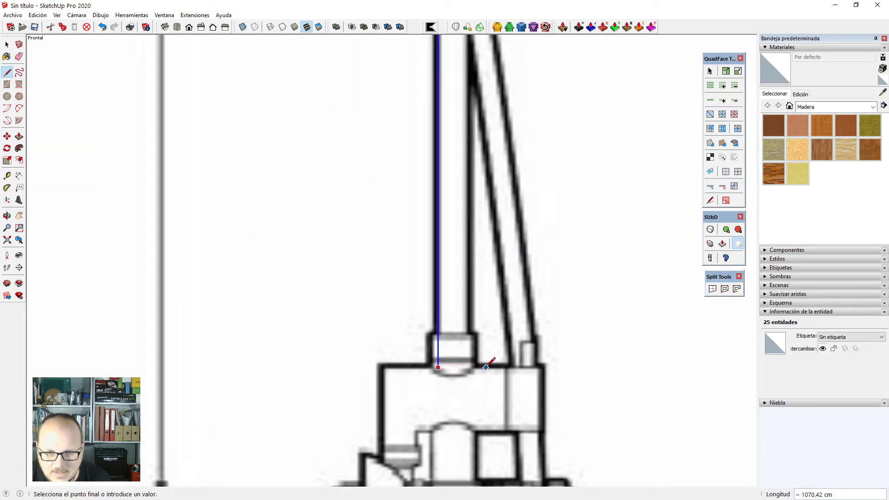
{"action": "scroll", "coordinate": [477, 385], "scroll_direction": "down", "scroll_amount": 8}
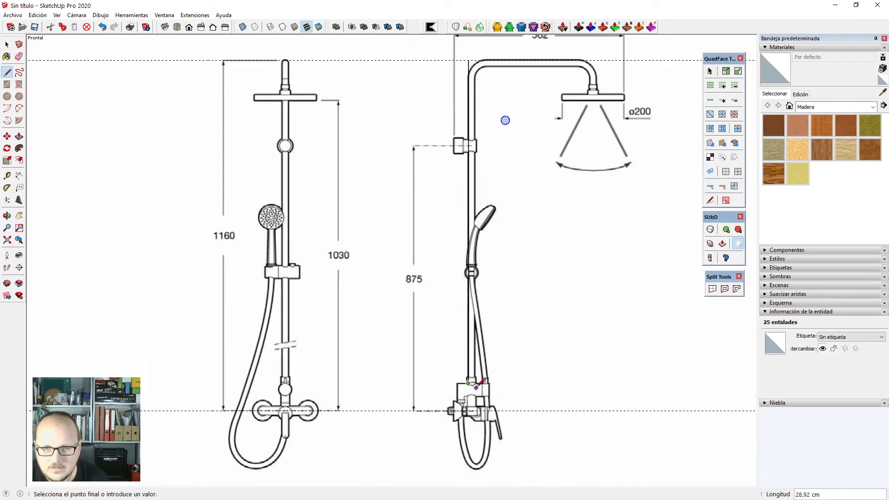
In X-ray display, trace the shower arm's outer edge with a horizontal line about 424 cm long and a vertical line down to the head's connector.
{"action": "key", "text": "x"}
{"action": "scroll", "coordinate": [499, 136], "scroll_direction": "up", "scroll_amount": 3}
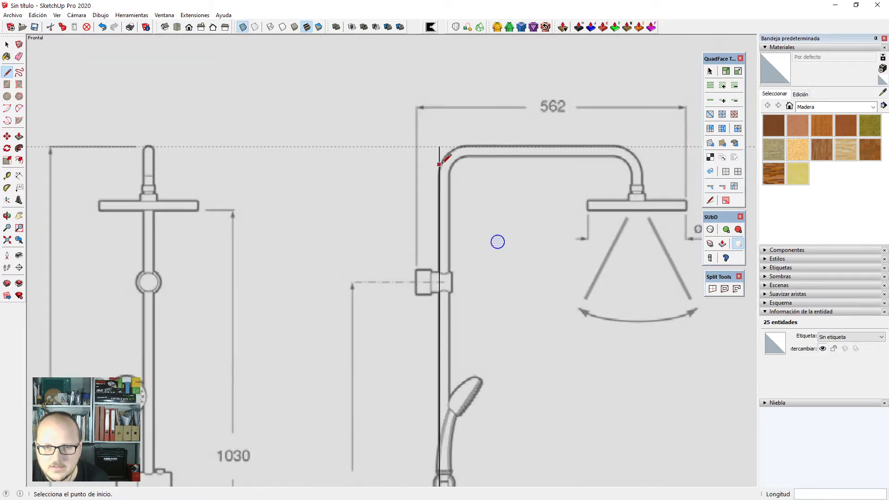
{"action": "left_click", "coordinate": [471, 141]}
{"action": "scroll", "coordinate": [648, 166], "scroll_direction": "up", "scroll_amount": 5}
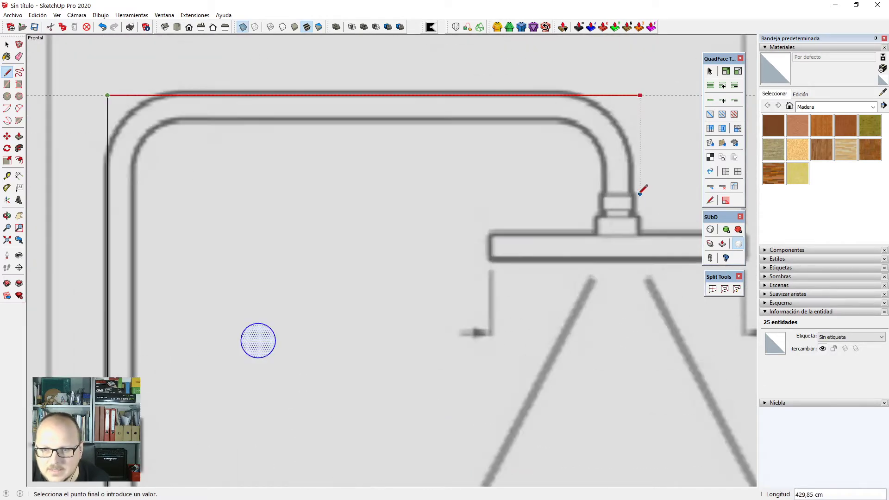
{"action": "left_click", "coordinate": [631, 195]}
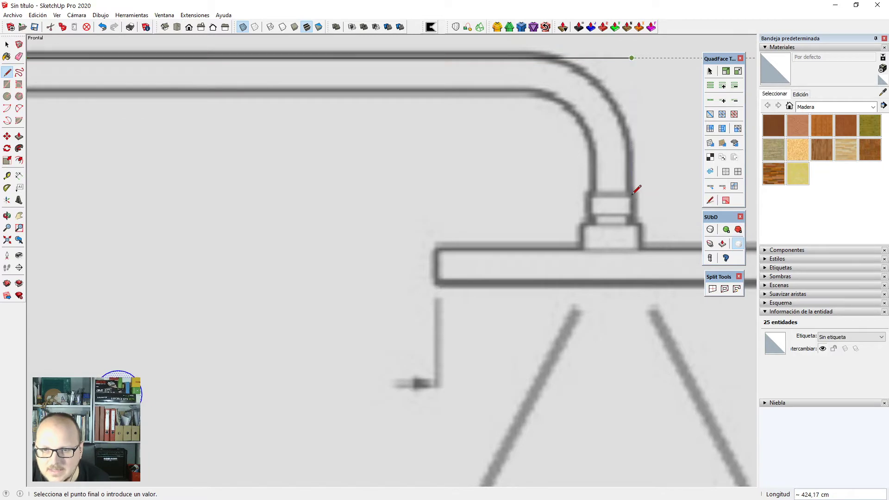
{"action": "left_click", "coordinate": [650, 224]}
{"action": "key", "text": "space"}
Place a horizontal construction guide 60 cm below the traced shower-arm line.
{"action": "scroll", "coordinate": [593, 156], "scroll_direction": "down", "scroll_amount": 1}
{"action": "scroll", "coordinate": [593, 157], "scroll_direction": "down", "scroll_amount": 3}
{"action": "scroll", "coordinate": [334, 139], "scroll_direction": "up", "scroll_amount": 3}
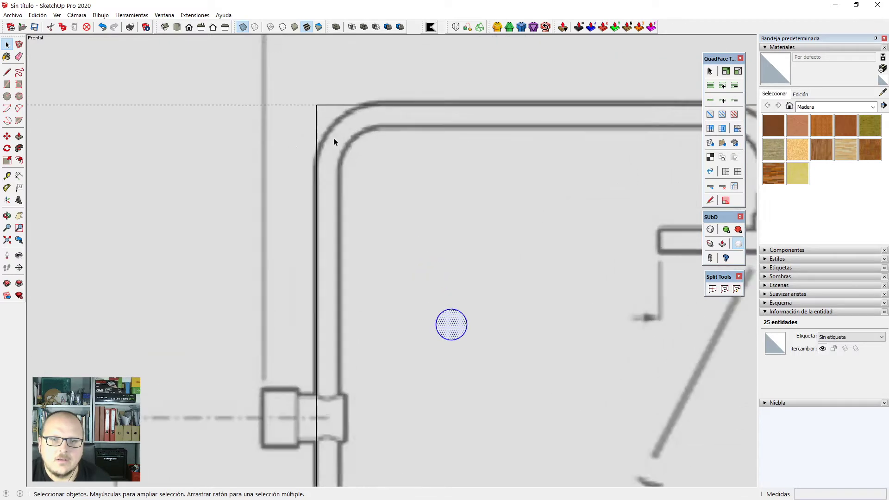
{"action": "key", "text": "t"}
{"action": "scroll", "coordinate": [383, 98], "scroll_direction": "up", "scroll_amount": 2}
{"action": "left_click", "coordinate": [383, 111]}
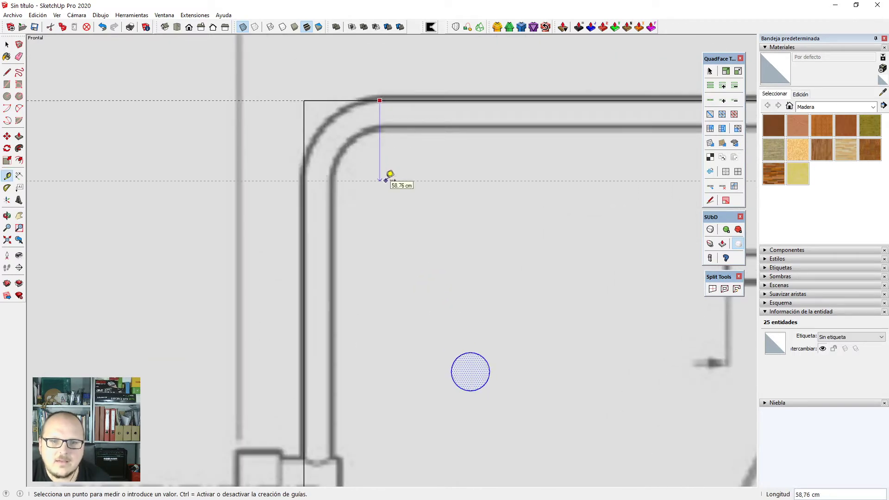
{"action": "type", "text": "60cm"}
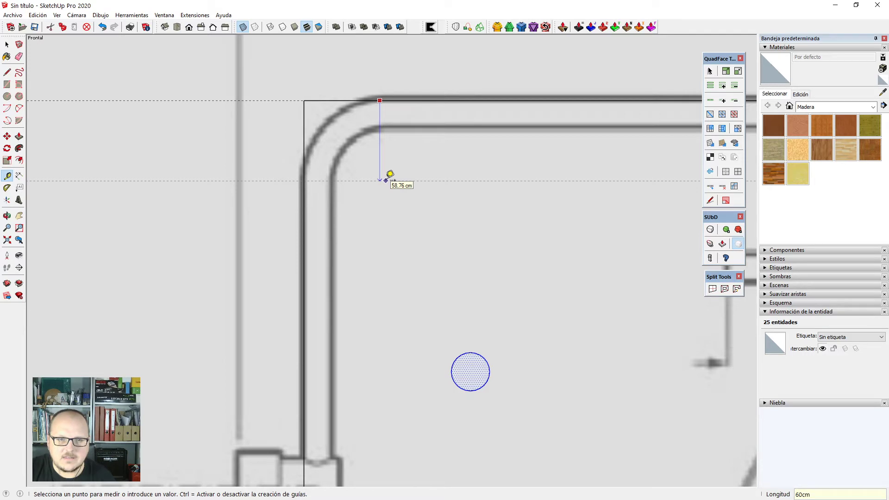
{"action": "key", "text": "Return"}
Round the path's upper wall-side corner with an 8-sided arc from the guide intersection to the horizontal line, following the drawn bend.
{"action": "key", "text": "a"}
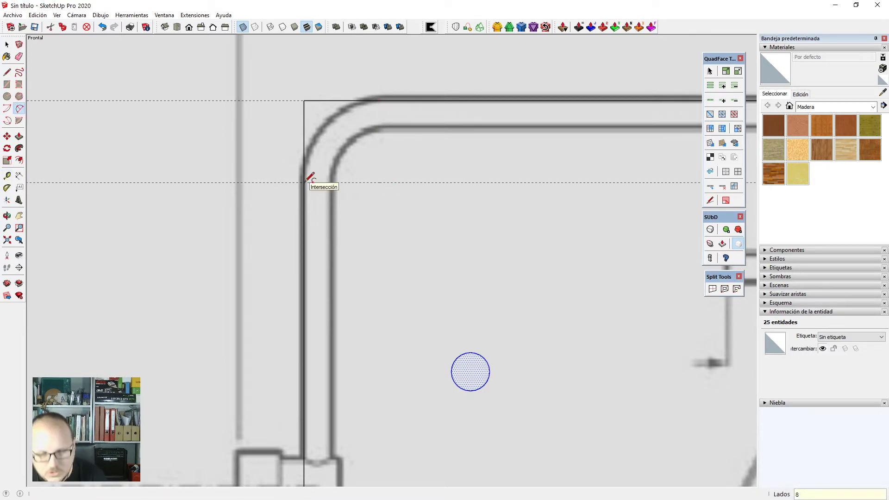
{"action": "key", "text": "Return"}
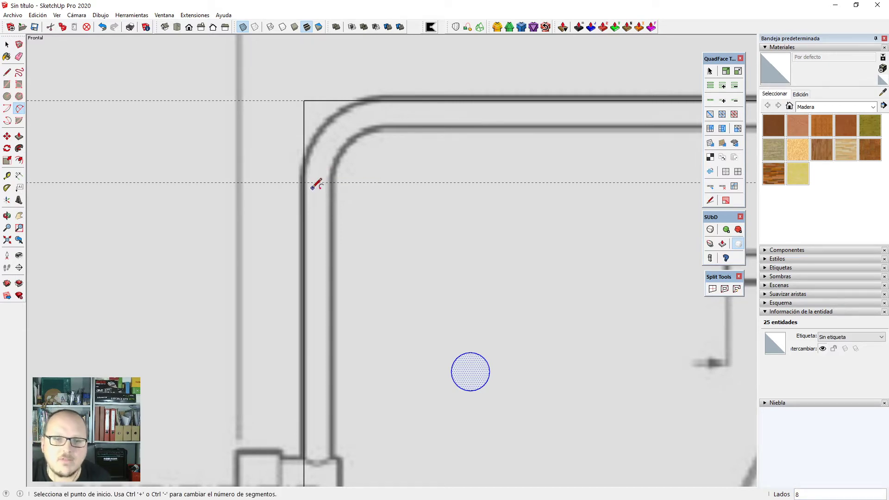
{"action": "left_click", "coordinate": [304, 182]}
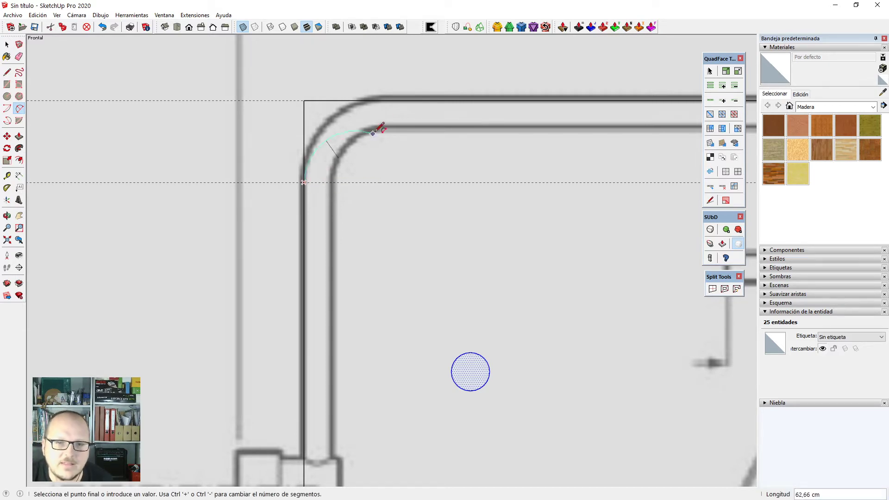
{"action": "left_click", "coordinate": [388, 100]}
Round the path's corner above the shower head with a matching arc from the guide intersection to the horizontal line.
{"action": "scroll", "coordinate": [255, 145], "scroll_direction": "down", "scroll_amount": 3}
{"action": "scroll", "coordinate": [461, 143], "scroll_direction": "up", "scroll_amount": 2}
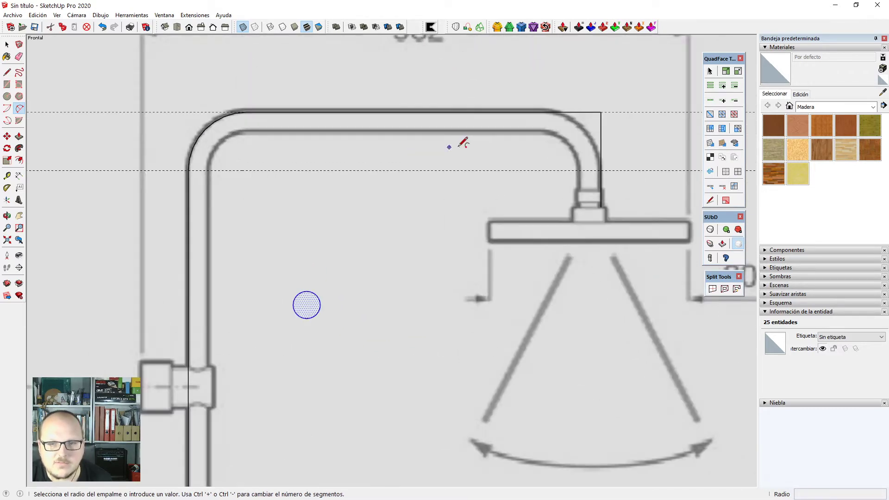
{"action": "scroll", "coordinate": [608, 173], "scroll_direction": "up", "scroll_amount": 3}
{"action": "left_click", "coordinate": [600, 185]}
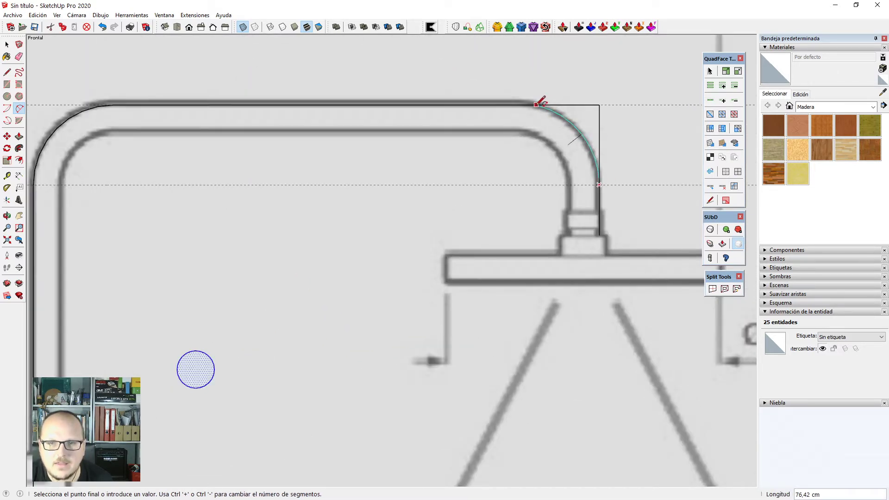
{"action": "left_click", "coordinate": [521, 103]}
{"action": "scroll", "coordinate": [521, 102], "scroll_direction": "down", "scroll_amount": 1}
{"action": "scroll", "coordinate": [518, 111], "scroll_direction": "down", "scroll_amount": 1}
{"action": "key", "text": "space"}
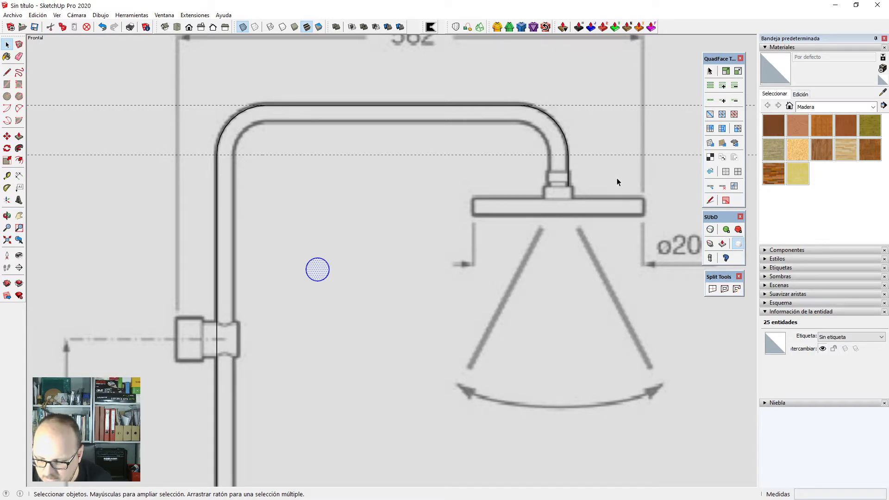
Examine how the traced path follows the side-view tube from the mixer to the shower head.
{"action": "scroll", "coordinate": [575, 185], "scroll_direction": "down", "scroll_amount": 2}
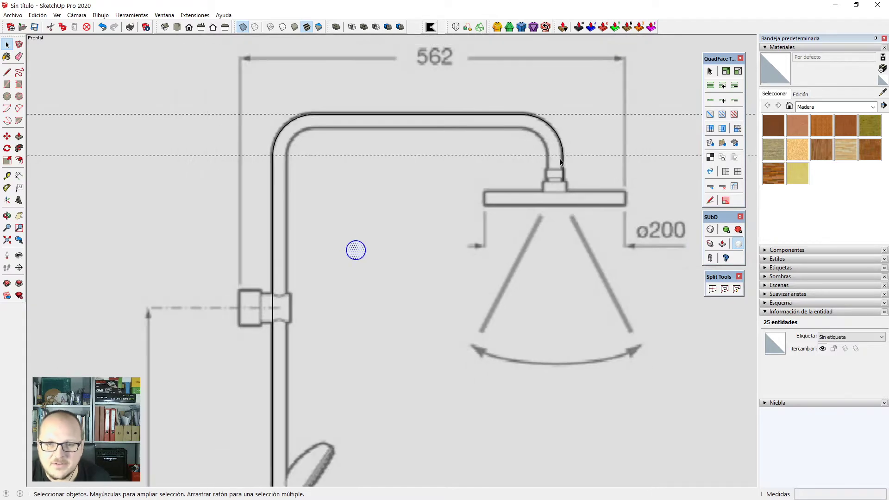
{"action": "scroll", "coordinate": [516, 209], "scroll_direction": "down", "scroll_amount": 2}
{"action": "scroll", "coordinate": [493, 89], "scroll_direction": "down", "scroll_amount": 2}
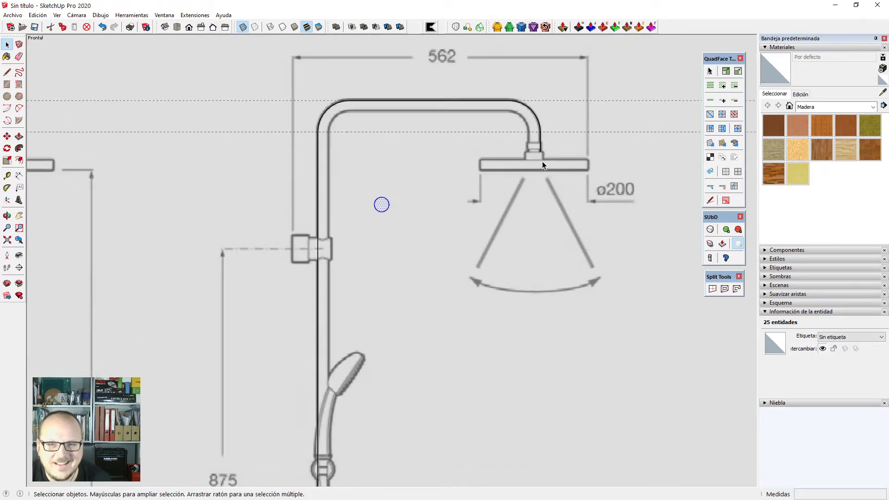
{"action": "scroll", "coordinate": [547, 154], "scroll_direction": "down", "scroll_amount": 2}
{"action": "scroll", "coordinate": [496, 352], "scroll_direction": "down", "scroll_amount": 3}
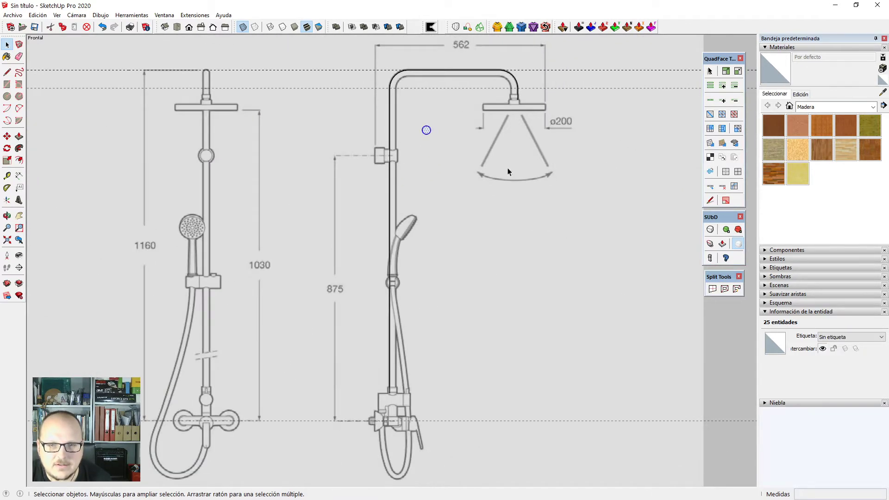
{"action": "scroll", "coordinate": [516, 77], "scroll_direction": "up", "scroll_amount": 5}
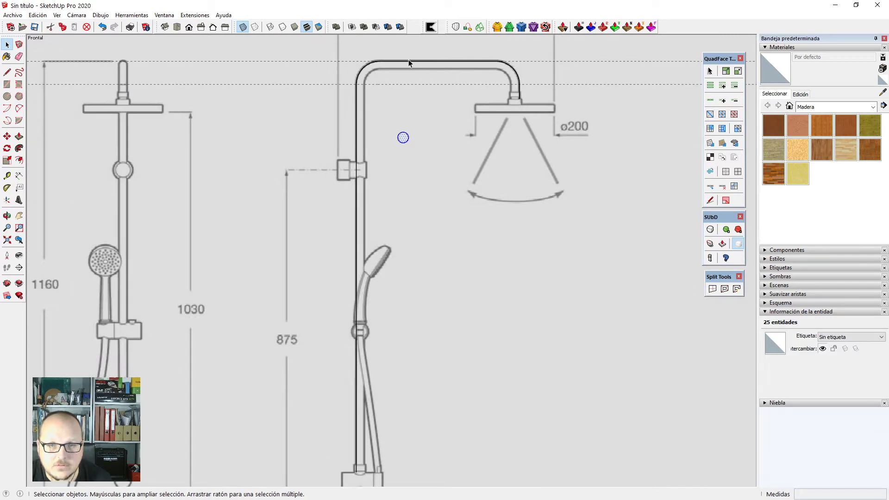
{"action": "scroll", "coordinate": [358, 162], "scroll_direction": "down", "scroll_amount": 2}
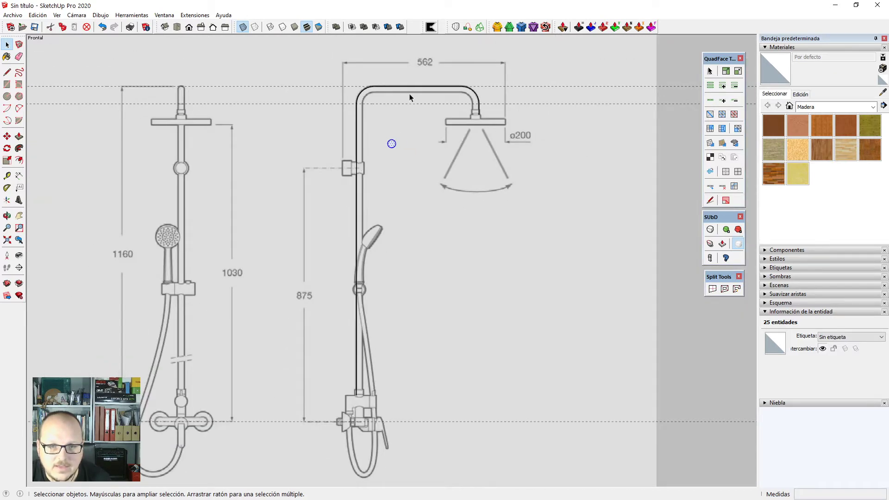
{"action": "scroll", "coordinate": [539, 118], "scroll_direction": "up", "scroll_amount": 4}
Rotate the circle 90 degrees about the red axis so that it lies horizontally.
{"action": "middle_click_drag", "start_coordinate": [538, 118], "coordinate": [387, 216]}
{"action": "scroll", "coordinate": [279, 264], "scroll_direction": "up", "scroll_amount": 2}
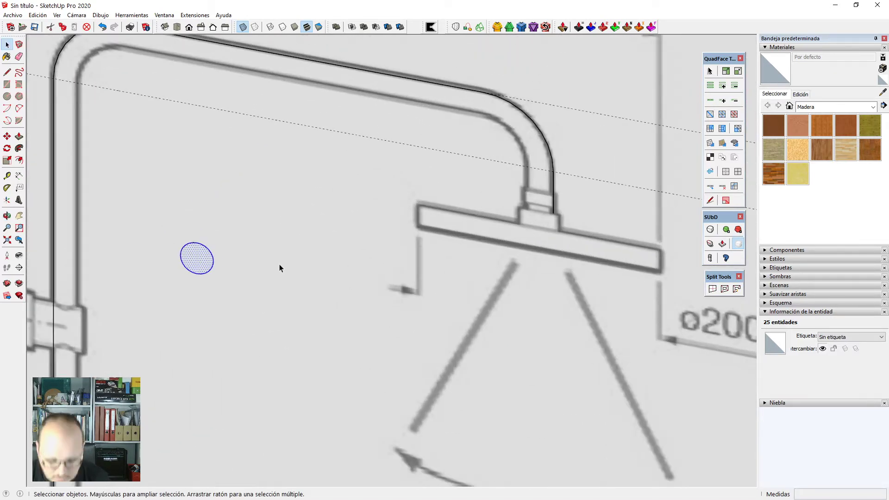
{"action": "key", "text": "m"}
{"action": "scroll", "coordinate": [262, 310], "scroll_direction": "up", "scroll_amount": 2}
{"action": "key", "text": "q"}
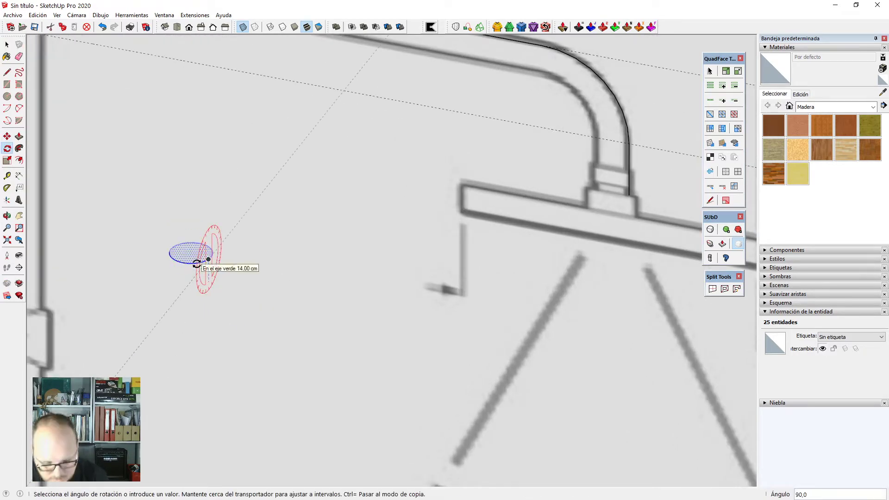
Move the circle to the path's end at the shower-head connector, snapping its edge to the vertical line's endpoint.
{"action": "key", "text": "m"}
{"action": "middle_click_drag", "start_coordinate": [199, 260], "coordinate": [198, 269]}
{"action": "left_click", "coordinate": [213, 251]}
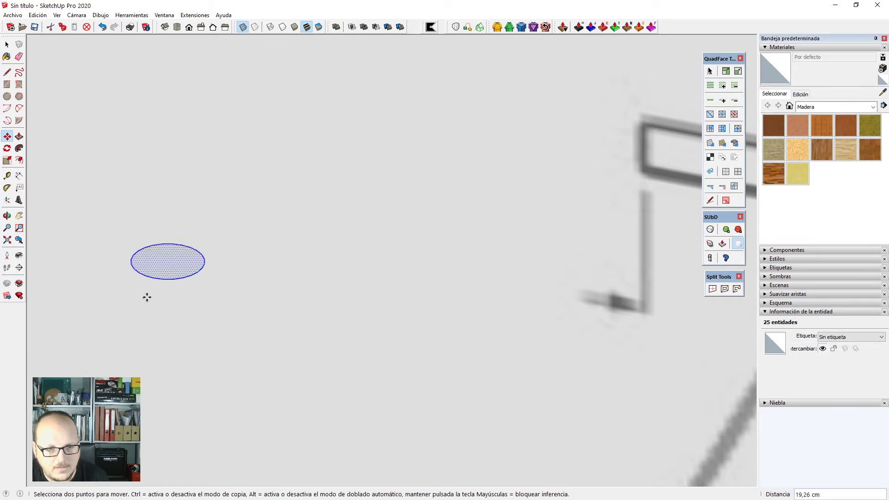
{"action": "scroll", "coordinate": [365, 246], "scroll_direction": "down", "scroll_amount": 4}
{"action": "scroll", "coordinate": [417, 250], "scroll_direction": "up", "scroll_amount": 4}
{"action": "left_click", "coordinate": [434, 264]}
{"action": "scroll", "coordinate": [434, 262], "scroll_direction": "up", "scroll_amount": 5}
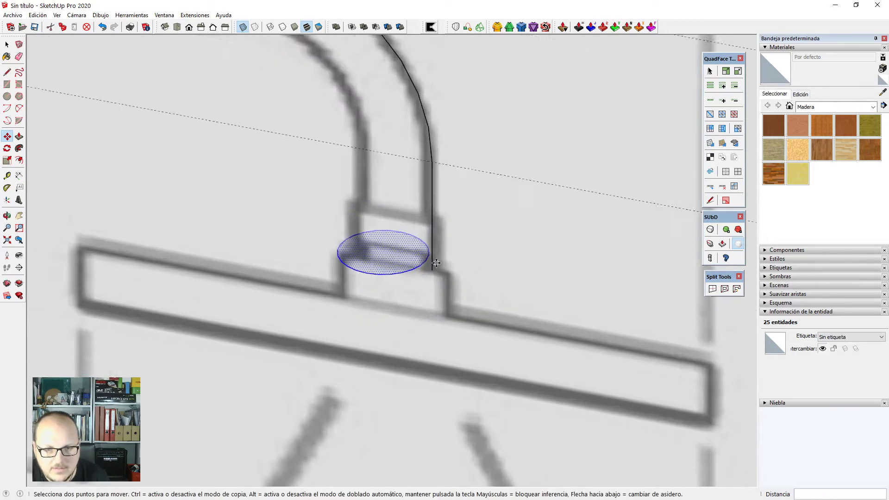
{"action": "left_click", "coordinate": [406, 256]}
{"action": "left_click", "coordinate": [428, 288]}
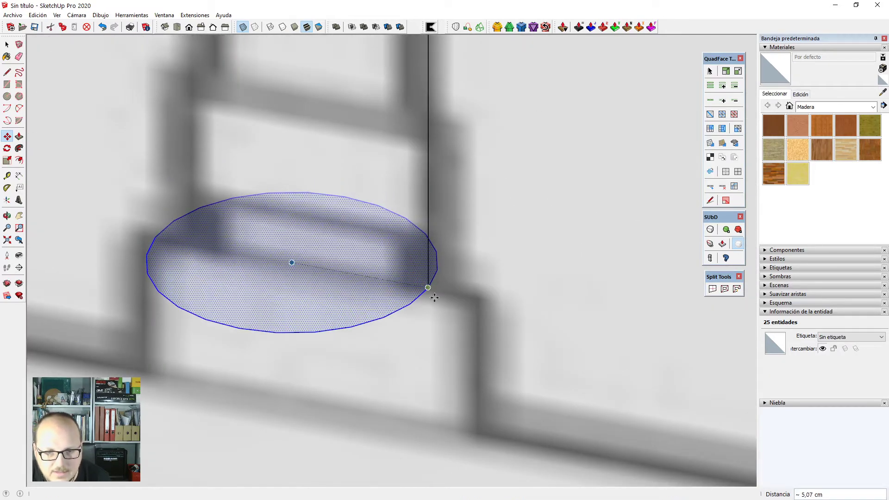
Check the circle's position at the path's end with the X-ray display off and on.
{"action": "scroll", "coordinate": [434, 304], "scroll_direction": "down", "scroll_amount": 5}
{"action": "key", "text": "x"}
{"action": "key", "text": "space"}
{"action": "scroll", "coordinate": [435, 305], "scroll_direction": "down", "scroll_amount": 2}
{"action": "key", "text": "x"}
{"action": "scroll", "coordinate": [426, 296], "scroll_direction": "up", "scroll_amount": 3}
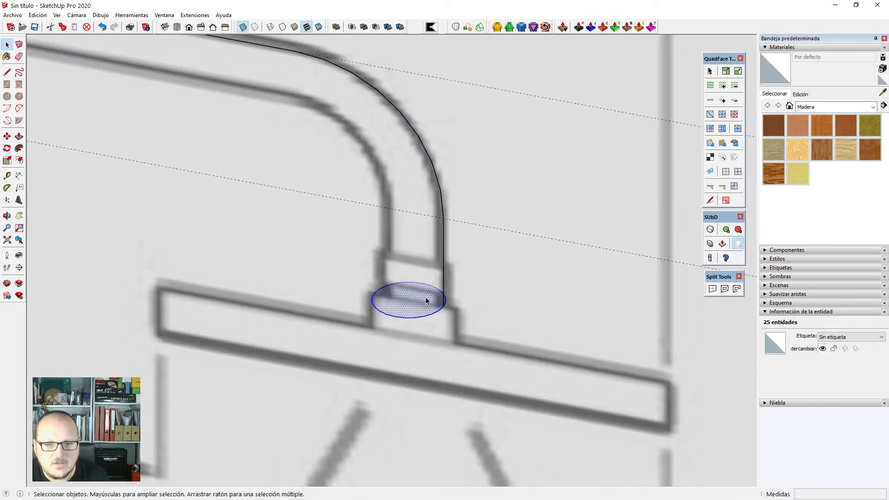
{"action": "scroll", "coordinate": [449, 273], "scroll_direction": "down", "scroll_amount": 3}
{"action": "scroll", "coordinate": [450, 269], "scroll_direction": "down", "scroll_amount": 3}
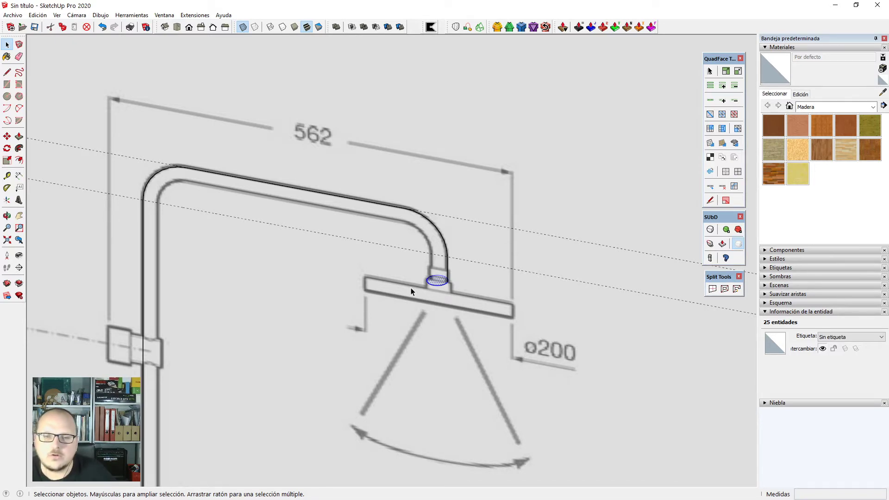
Offset the circle's edge inward by 2 cm and adjust the offset to about 3 cm.
{"action": "scroll", "coordinate": [410, 288], "scroll_direction": "up", "scroll_amount": 8}
{"action": "key", "text": "f"}
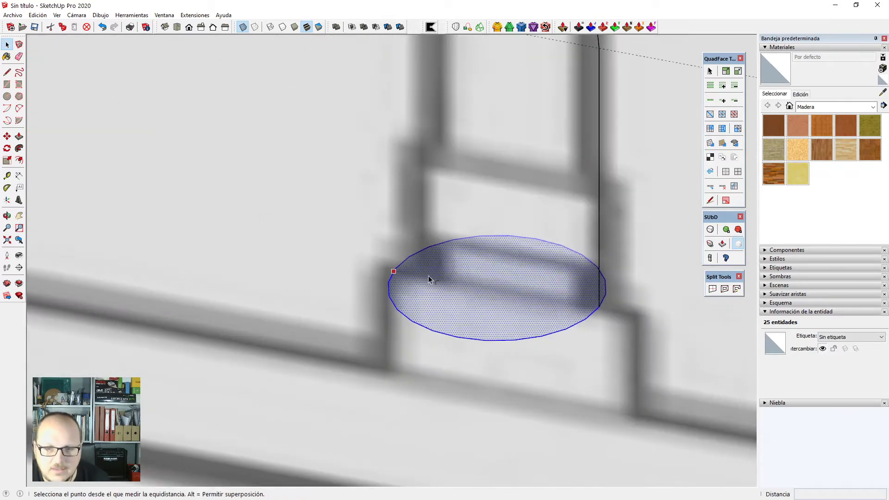
{"action": "left_click", "coordinate": [412, 277]}
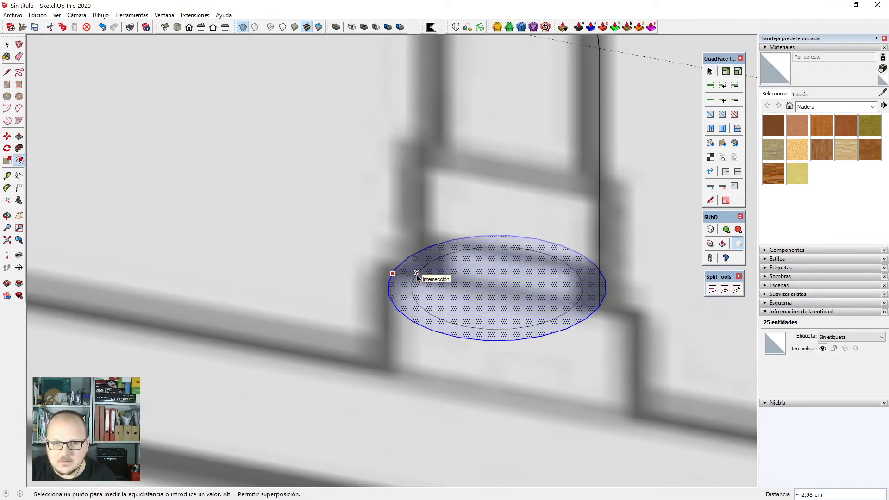
{"action": "type", "text": "2cm"}
{"action": "key", "text": "Return"}
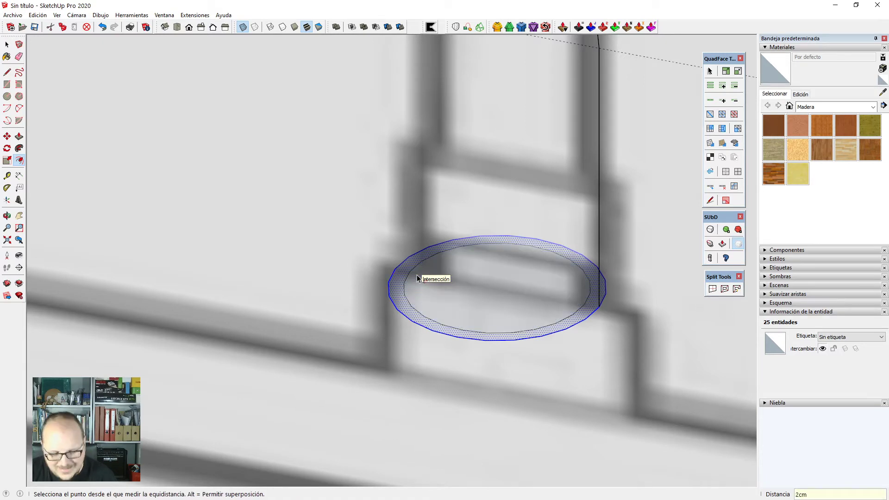
{"action": "key", "text": "Return"}
Delete the face inside the inner circle, leaving a ring-shaped tube profile.
{"action": "key", "text": "space"}
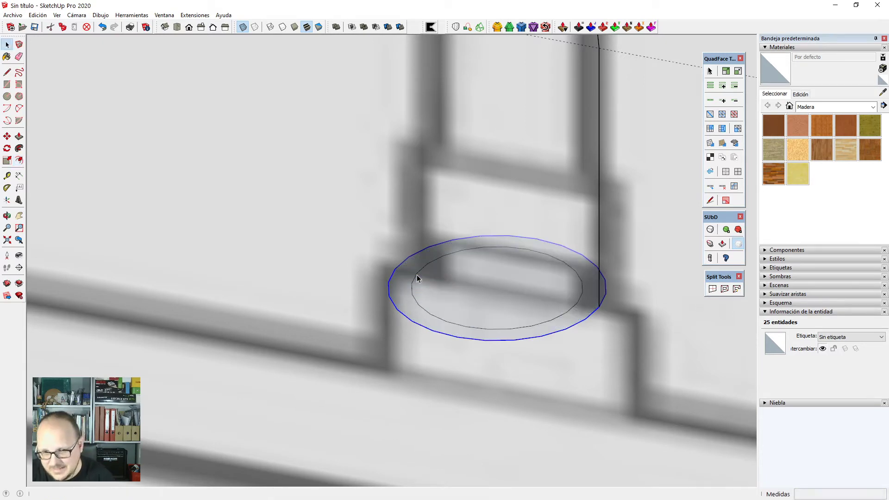
{"action": "left_click", "coordinate": [506, 300]}
{"action": "key", "text": "Delete"}
{"action": "scroll", "coordinate": [518, 325], "scroll_direction": "down", "scroll_amount": 3}
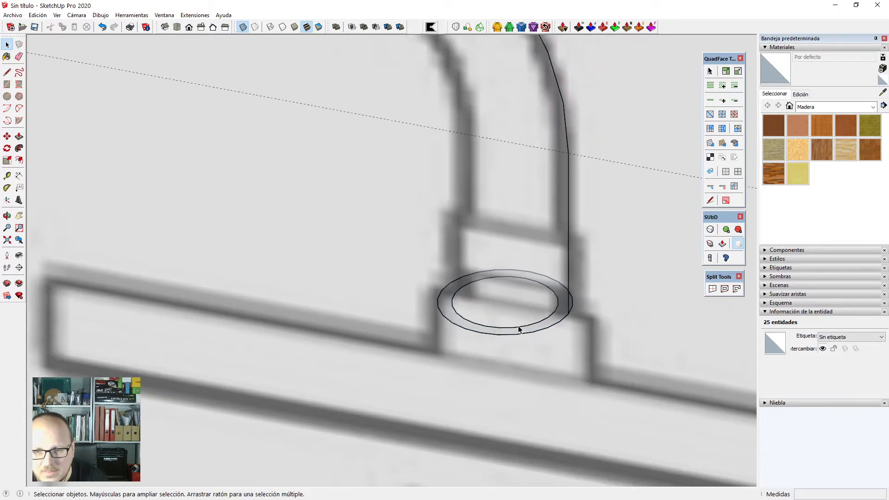
Select only the traced path's edges and sweep the ring profile along them with Follow Me to form the hollow tube.
{"action": "key", "text": "x"}
{"action": "triple_click", "coordinate": [537, 327]}
{"action": "key", "text": "x"}
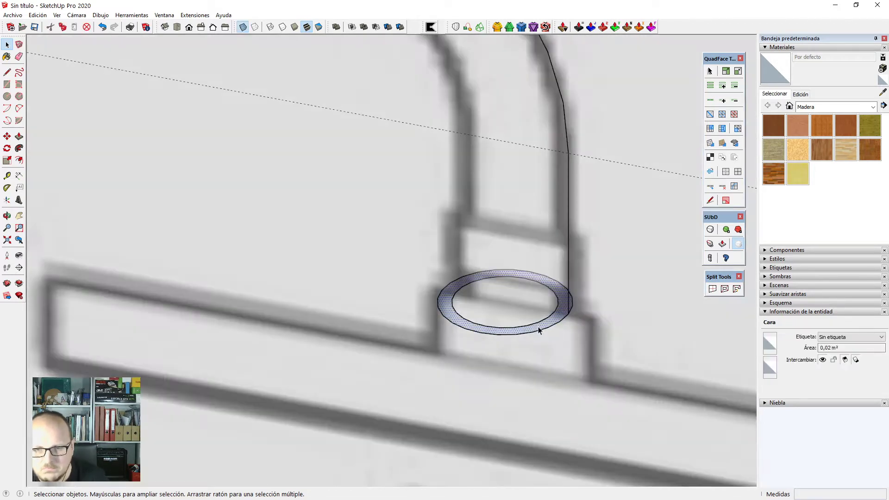
{"action": "double_click", "coordinate": [552, 324]}
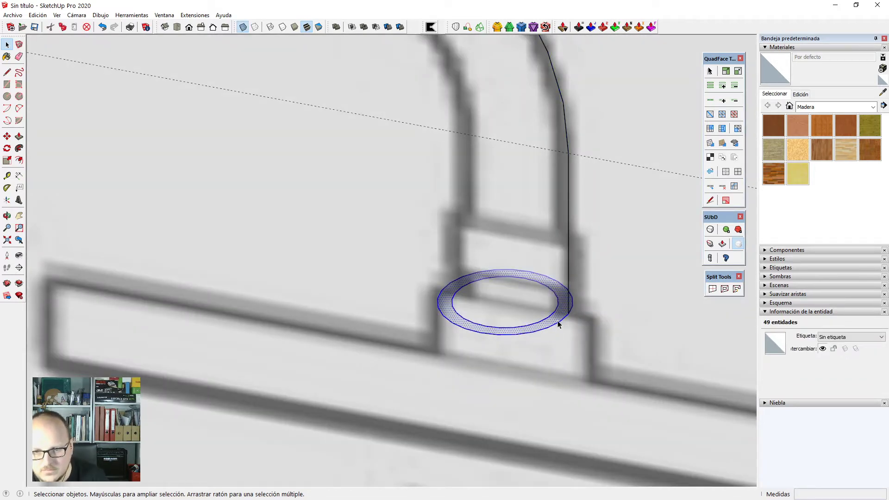
{"action": "scroll", "coordinate": [558, 321], "scroll_direction": "up", "scroll_amount": 2}
{"action": "triple_click", "coordinate": [558, 321]}
{"action": "double_click", "coordinate": [556, 320], "text": "shift"}
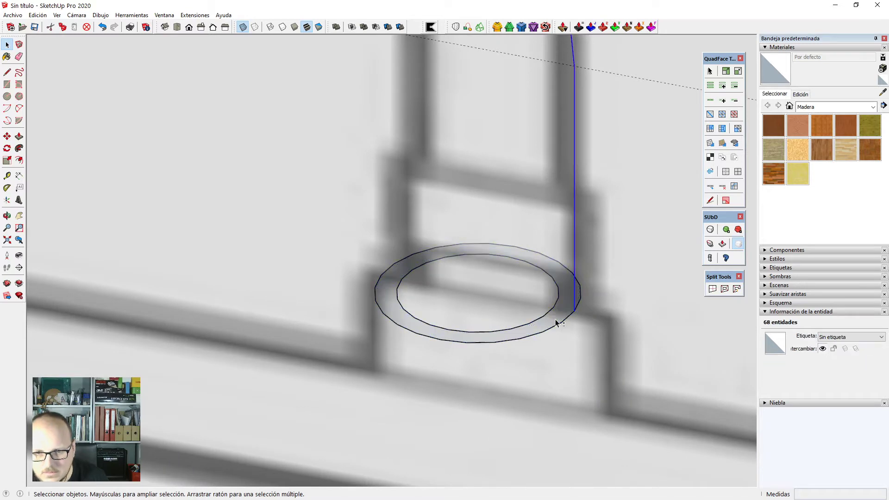
{"action": "scroll", "coordinate": [558, 322], "scroll_direction": "down", "scroll_amount": 2}
{"action": "left_click", "coordinate": [568, 319]}
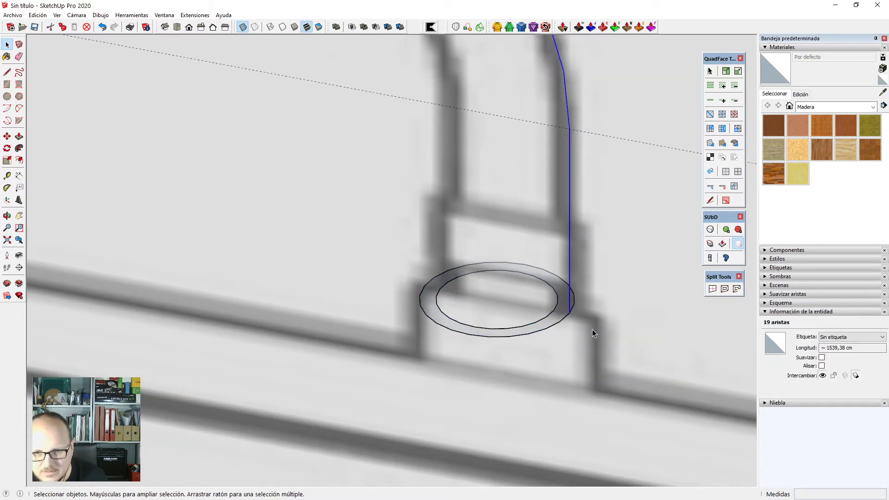
{"action": "key", "text": "shift+f"}
{"action": "left_click", "coordinate": [555, 320]}
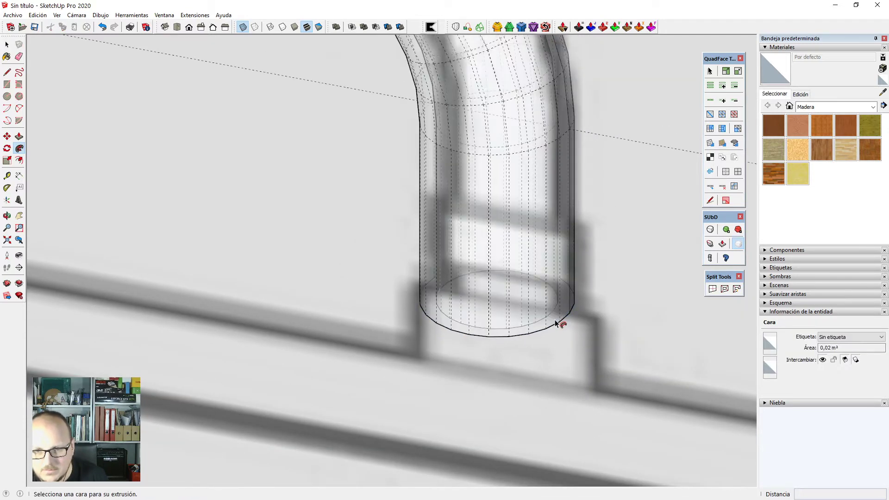
{"action": "scroll", "coordinate": [557, 323], "scroll_direction": "down", "scroll_amount": 10}
{"action": "key", "text": "space"}
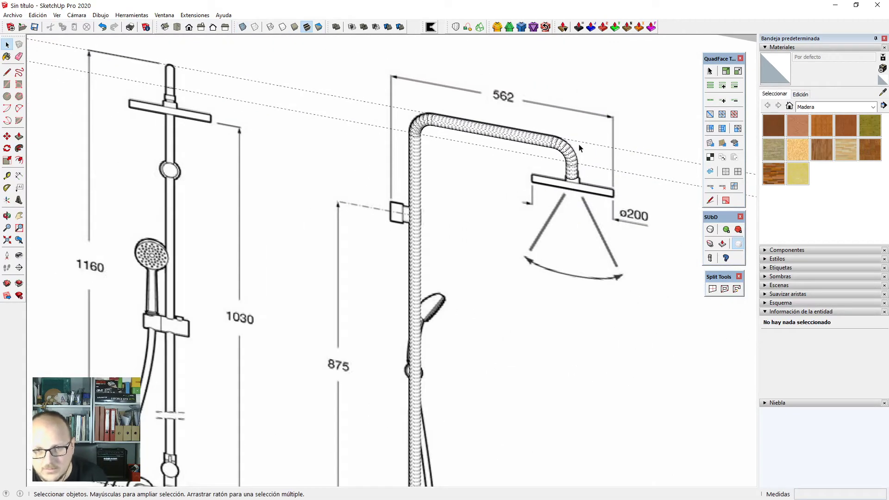
Turn off the hidden geometry display so the swept tube shows without its segment edges.
{"action": "scroll", "coordinate": [573, 66], "scroll_direction": "down", "scroll_amount": 5}
{"action": "key", "text": "h"}
{"action": "middle_click_drag", "start_coordinate": [587, 347], "coordinate": [581, 367]}
{"action": "scroll", "coordinate": [591, 130], "scroll_direction": "up", "scroll_amount": 7}
{"action": "left_click_drag", "start_coordinate": [581, 366], "coordinate": [436, 167]}
{"action": "mouse_move", "coordinate": [406, 99]}
{"action": "middle_mouse_down"}
{"action": "mouse_move", "coordinate": [340, 117]}
{"action": "mouse_move", "coordinate": [500, 234]}
{"action": "mouse_move", "coordinate": [582, 373]}
{"action": "mouse_move", "coordinate": [688, 349]}
{"action": "middle_mouse_up"}
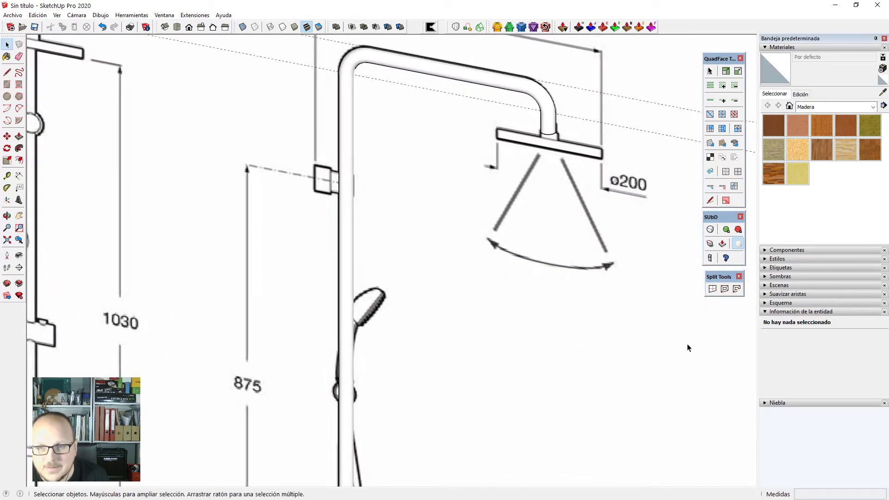
Set the current style's front face colour to a light grey with HLS lightness 80.
{"action": "left_click", "coordinate": [780, 48]}
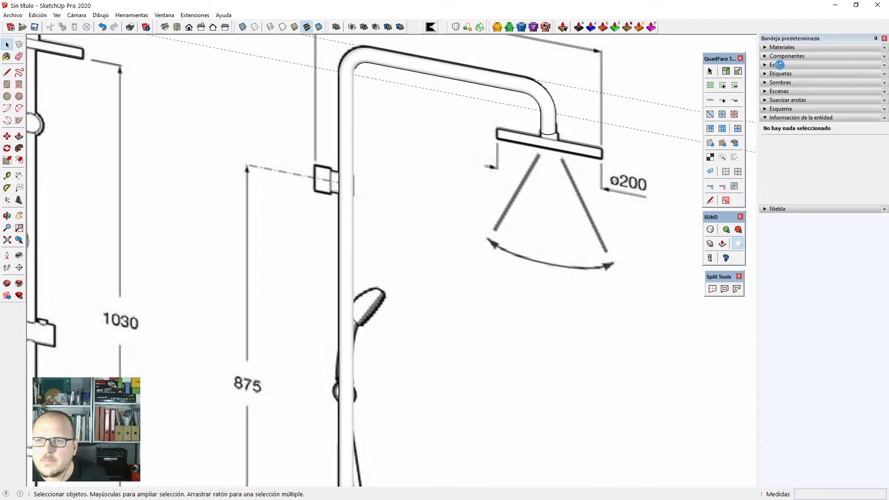
{"action": "left_click", "coordinate": [780, 65]}
{"action": "left_click", "coordinate": [805, 112]}
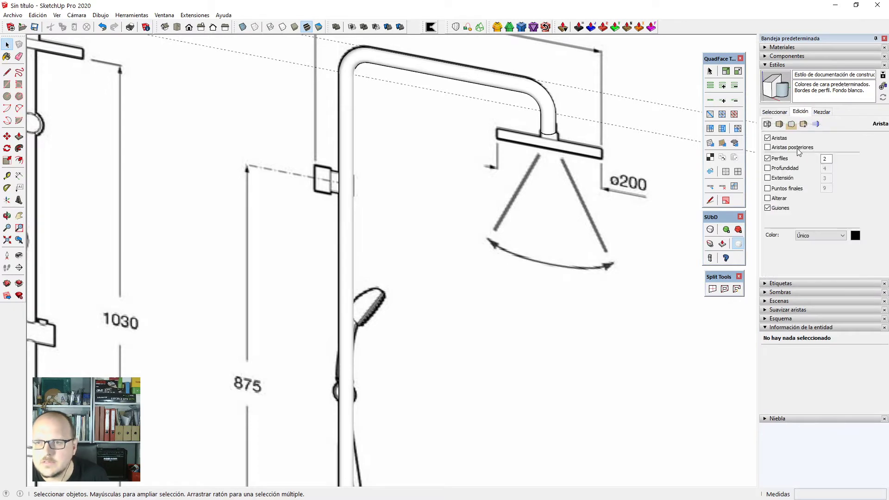
{"action": "left_click", "coordinate": [790, 125]}
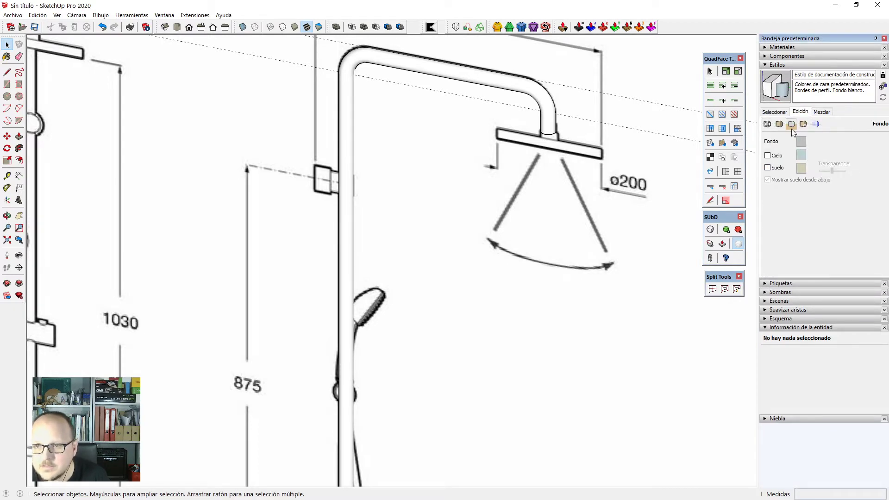
{"action": "left_click", "coordinate": [780, 123]}
{"action": "left_click", "coordinate": [837, 140]}
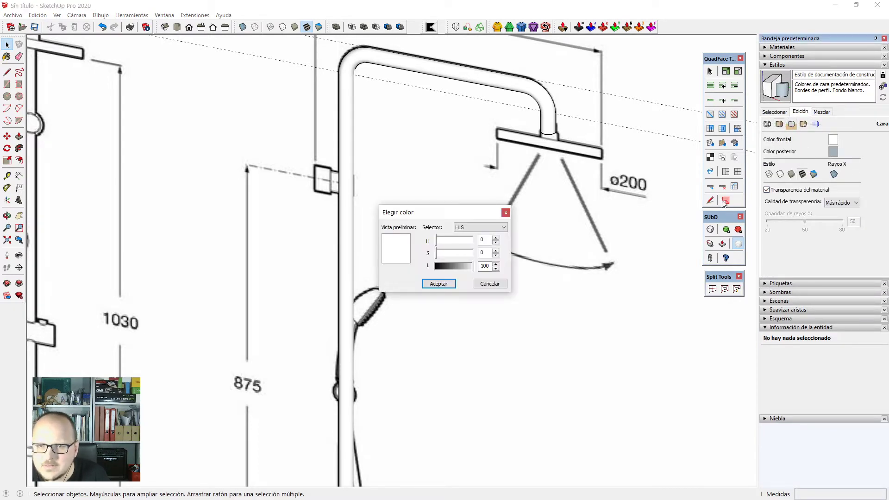
{"action": "type", "text": "80"}
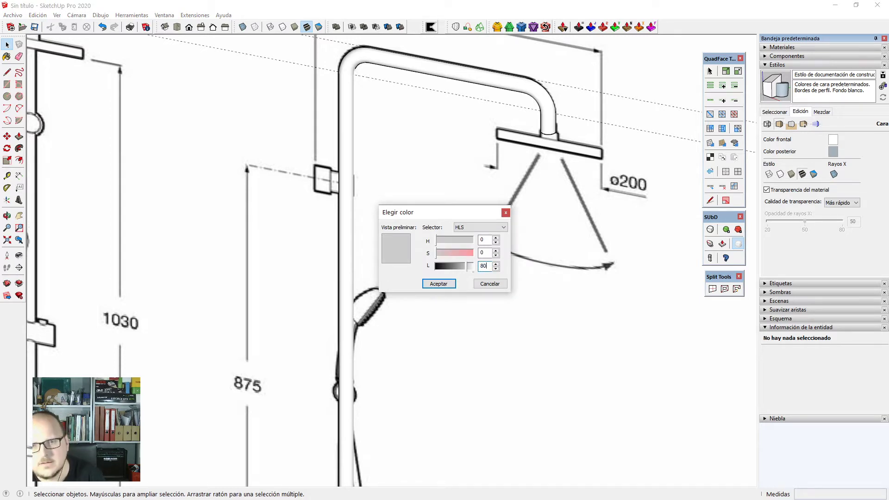
{"action": "left_click", "coordinate": [439, 283]}
Divide the tube's ring-shaped end face at the shower head into segments with radial edges, using Split Tools.
{"action": "scroll", "coordinate": [526, 224], "scroll_direction": "down", "scroll_amount": 3}
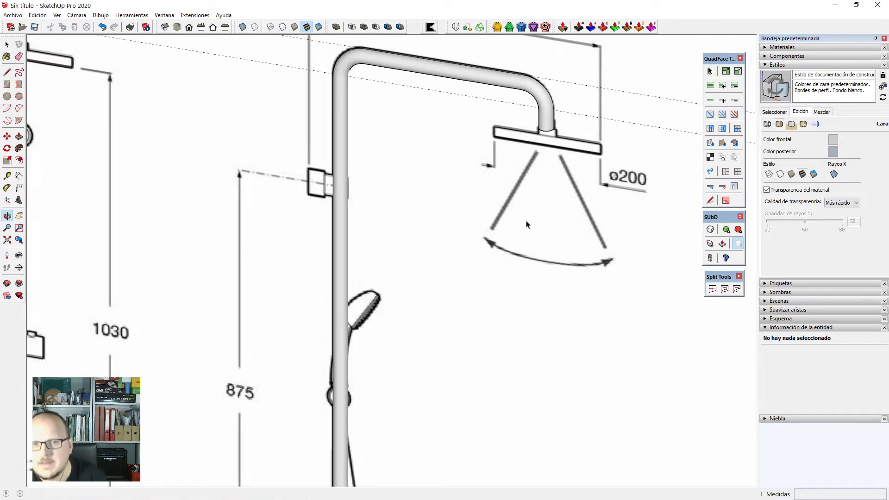
{"action": "middle_click_drag", "start_coordinate": [398, 277], "coordinate": [470, 304]}
{"action": "scroll", "coordinate": [521, 128], "scroll_direction": "down", "scroll_amount": 5}
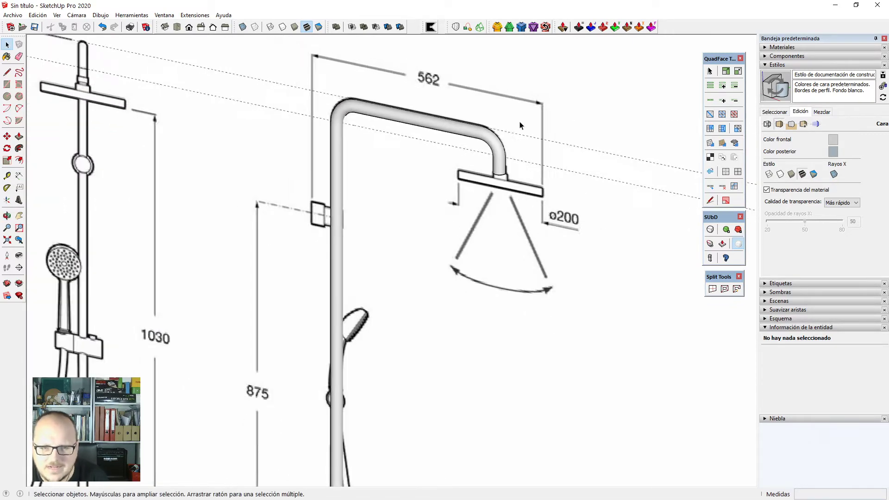
{"action": "middle_click_drag", "start_coordinate": [493, 201], "coordinate": [525, 198]}
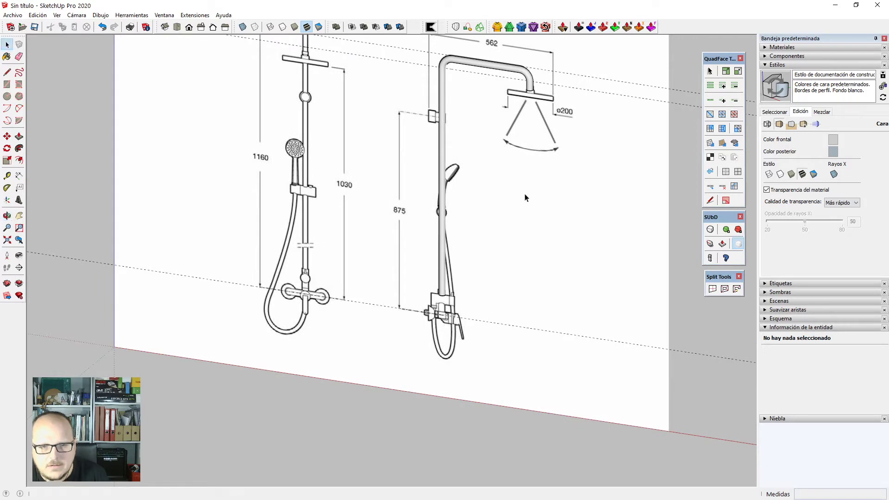
{"action": "scroll", "coordinate": [527, 190], "scroll_direction": "up", "scroll_amount": 2}
{"action": "scroll", "coordinate": [528, 193], "scroll_direction": "down", "scroll_amount": 2}
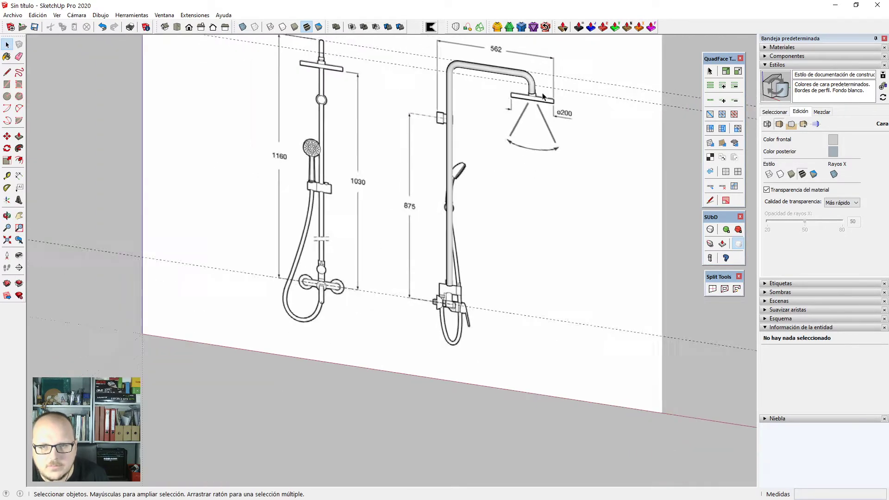
{"action": "scroll", "coordinate": [542, 199], "scroll_direction": "up", "scroll_amount": 5}
{"action": "scroll", "coordinate": [556, 207], "scroll_direction": "down", "scroll_amount": 3}
{"action": "scroll", "coordinate": [554, 139], "scroll_direction": "up", "scroll_amount": 5}
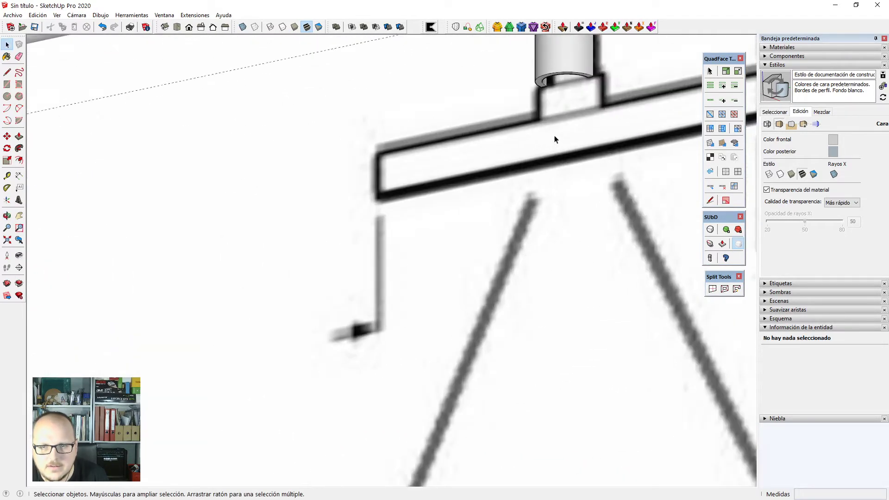
{"action": "scroll", "coordinate": [543, 86], "scroll_direction": "up", "scroll_amount": 2}
{"action": "scroll", "coordinate": [542, 86], "scroll_direction": "up", "scroll_amount": 1}
{"action": "left_click", "coordinate": [542, 86]}
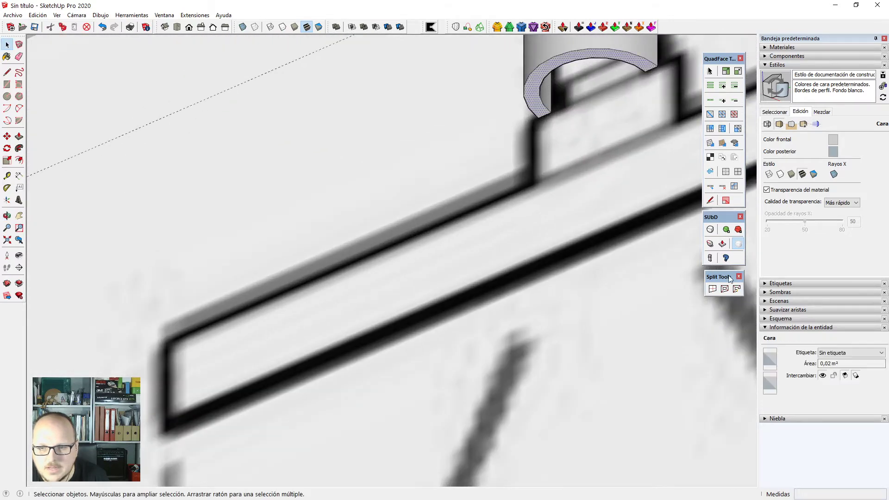
{"action": "left_click", "coordinate": [725, 289]}
Divide the ring-shaped end face at the tube's mixer end into segments in the same way.
{"action": "scroll", "coordinate": [531, 27], "scroll_direction": "down", "scroll_amount": 10}
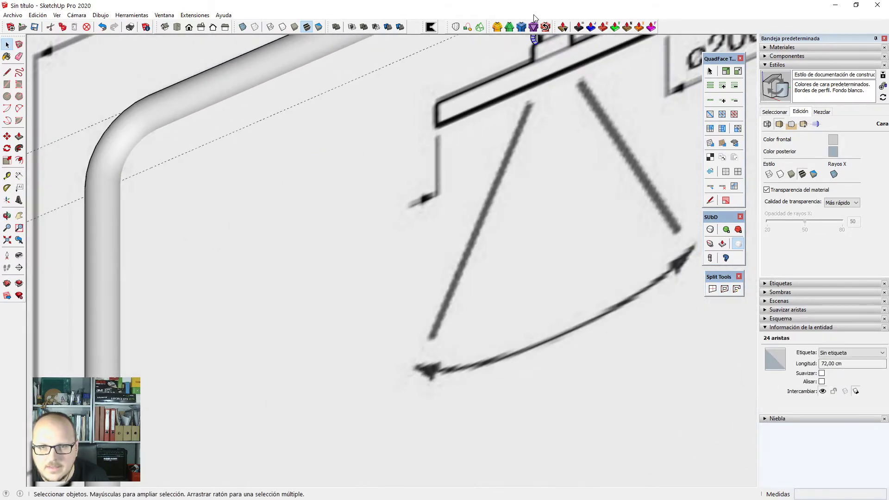
{"action": "middle_click_drag", "start_coordinate": [401, 330], "coordinate": [396, 263]}
{"action": "scroll", "coordinate": [399, 357], "scroll_direction": "up", "scroll_amount": 10}
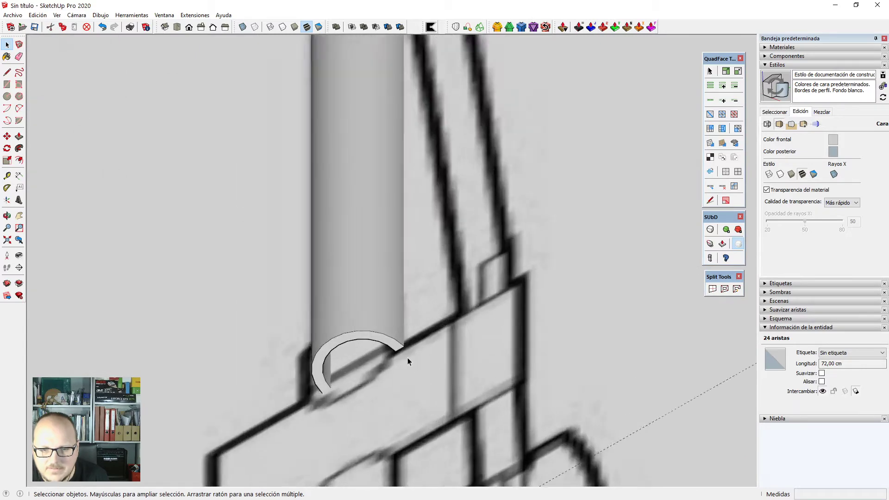
{"action": "left_click", "coordinate": [396, 349]}
{"action": "left_click", "coordinate": [725, 290]}
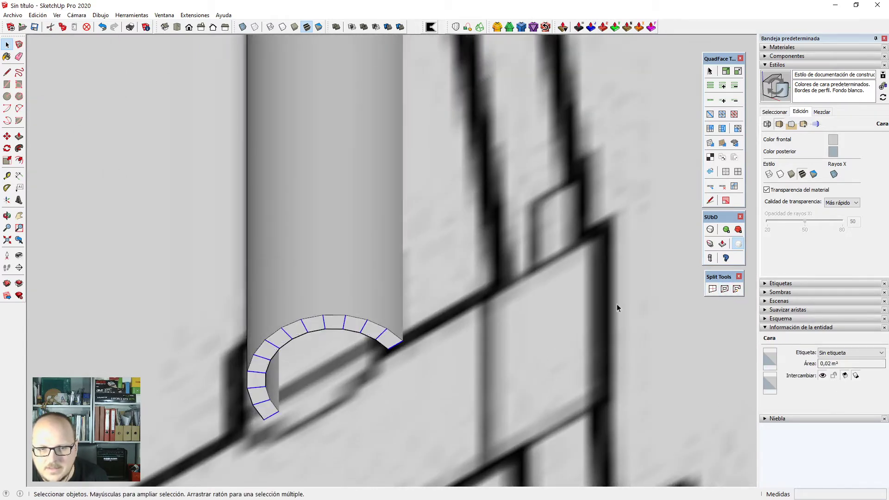
Select the whole connected tube geometry and make it a component named roca_C01.
{"action": "triple_click", "coordinate": [357, 286]}
{"action": "scroll", "coordinate": [357, 285], "scroll_direction": "down", "scroll_amount": 10}
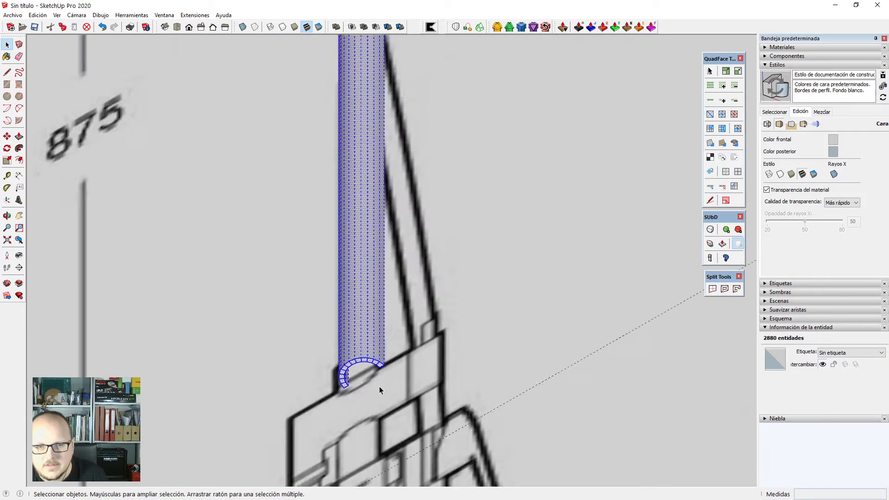
{"action": "middle_click", "coordinate": [458, 381]}
{"action": "scroll", "coordinate": [458, 381], "scroll_direction": "down", "scroll_amount": 5}
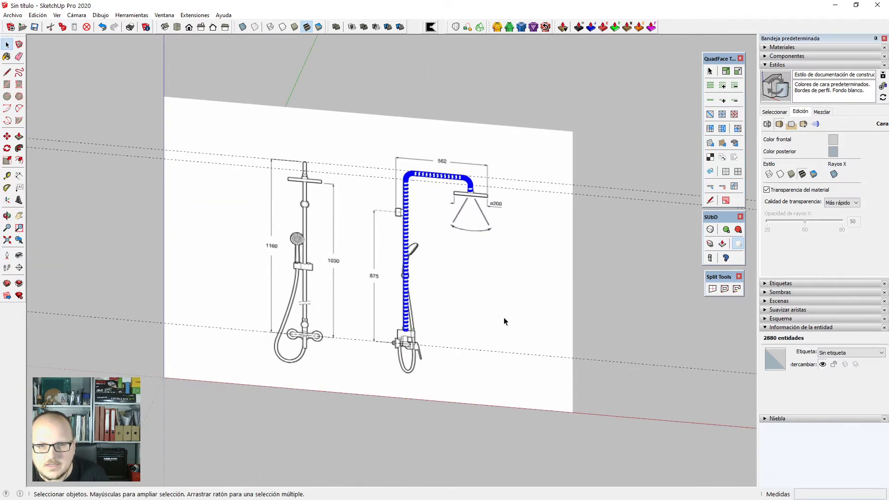
{"action": "type", "text": "groca_C01"}
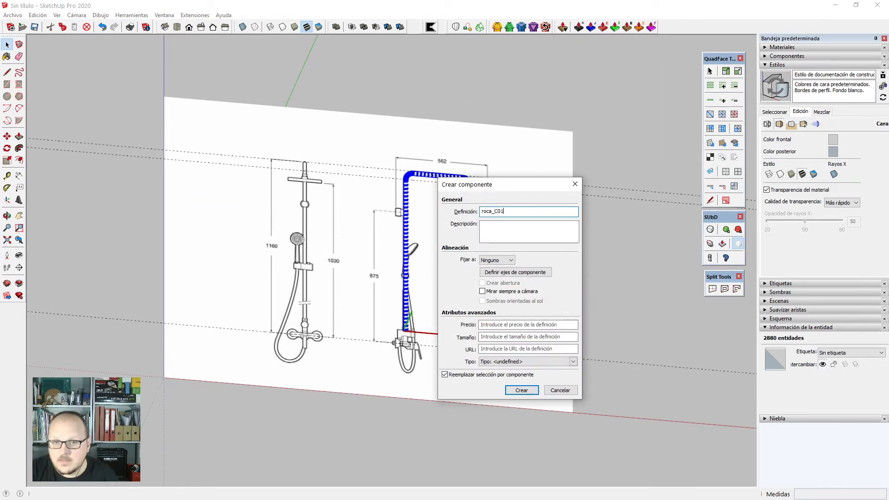
{"action": "key", "text": "Return"}
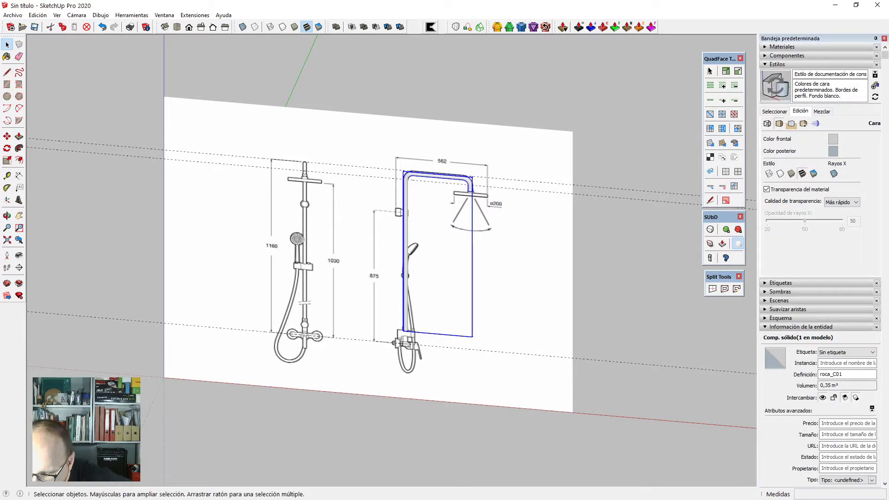
Switch to the browser and play the "Bastidor dinámico" video post from the open Instagram profile in full screen.
{"action": "key", "text": "alt+Tab"}
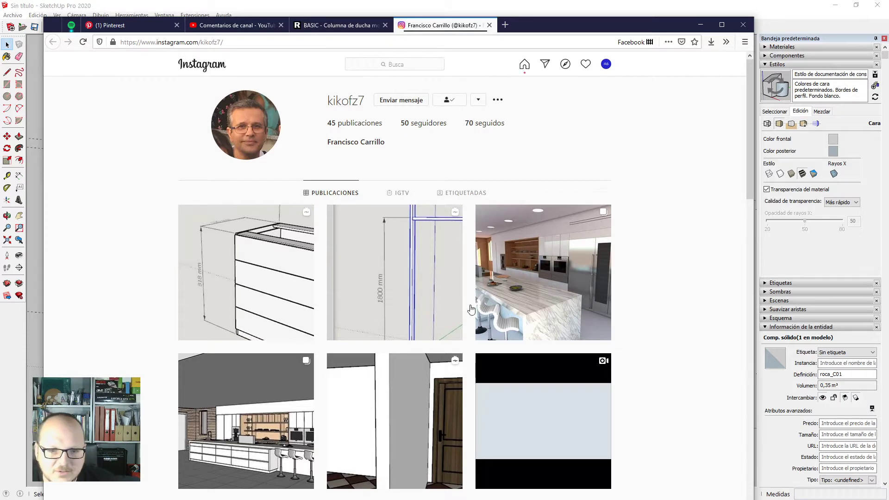
{"action": "left_click", "coordinate": [414, 255]}
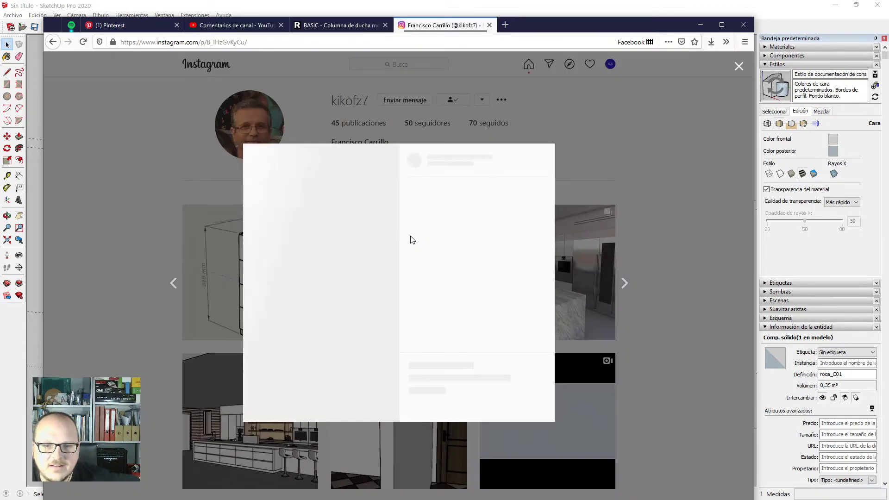
{"action": "left_click", "coordinate": [322, 283]}
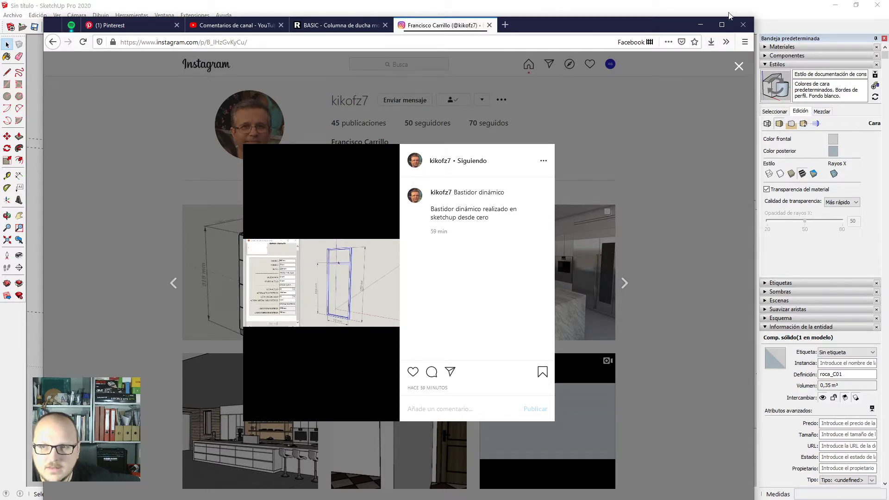
{"action": "left_click", "coordinate": [722, 25]}
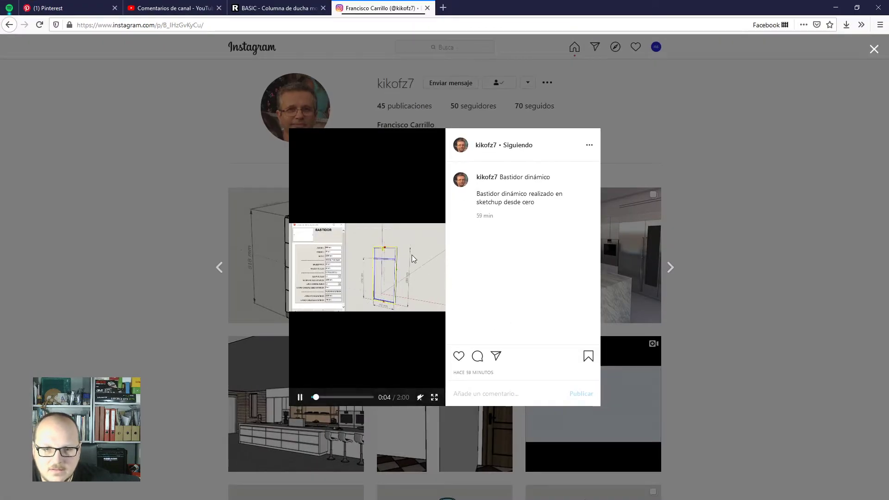
{"action": "left_click", "coordinate": [435, 396]}
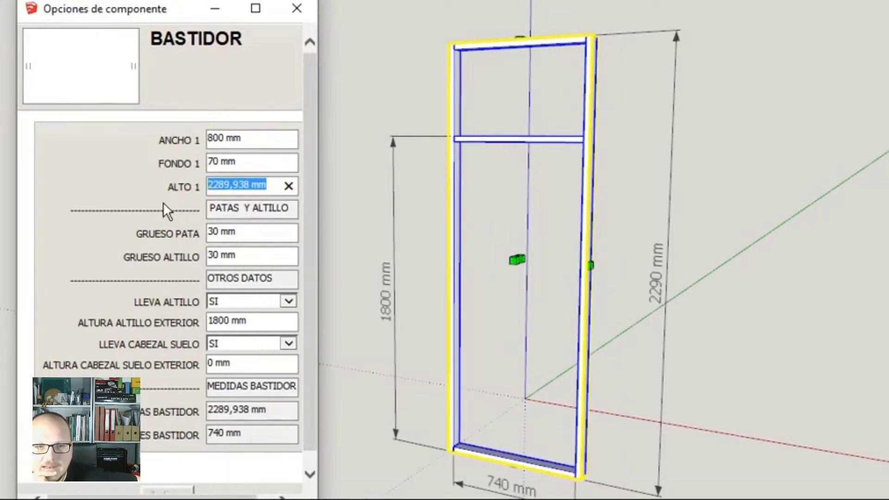
Set the BASTIDOR component's ALTO 1 to 2500 mm and inspect the resized frame.
{"action": "type", "text": "2500"}
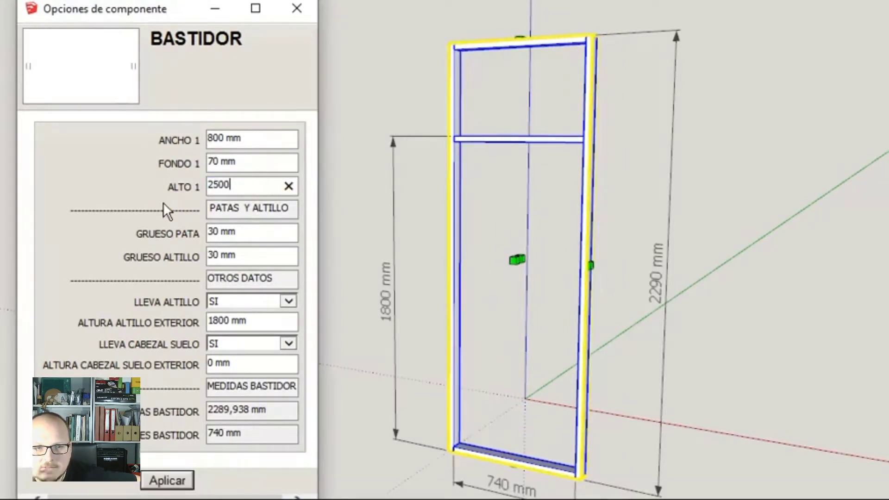
{"action": "key", "text": "Return"}
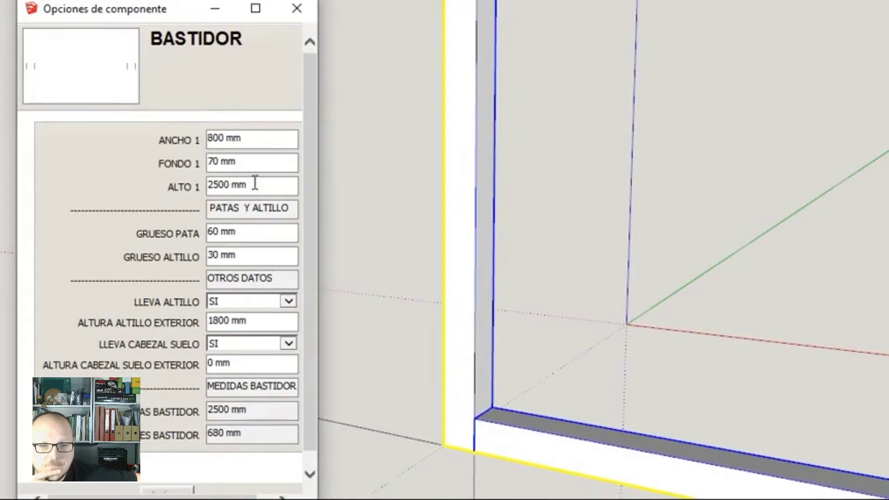
{"action": "scroll", "coordinate": [393, 286], "scroll_direction": "down", "scroll_amount": 8}
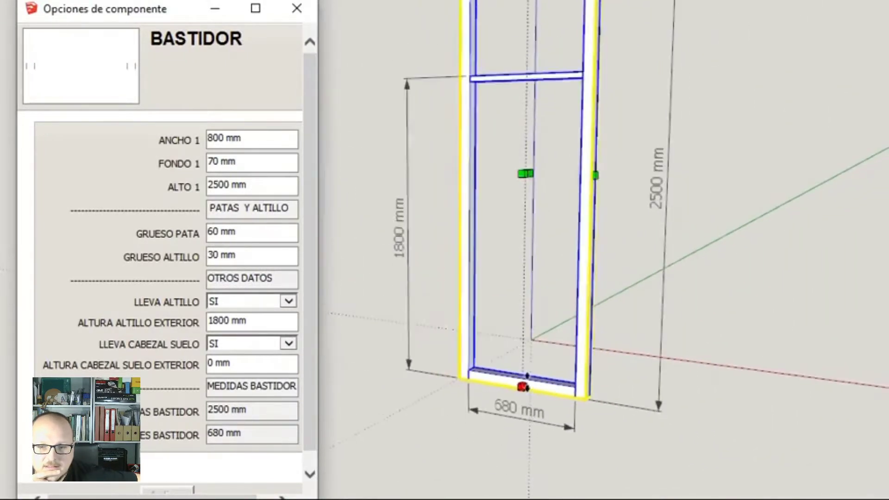
{"action": "scroll", "coordinate": [520, 374], "scroll_direction": "down", "scroll_amount": 2}
{"action": "scroll", "coordinate": [446, 39], "scroll_direction": "up", "scroll_amount": 6}
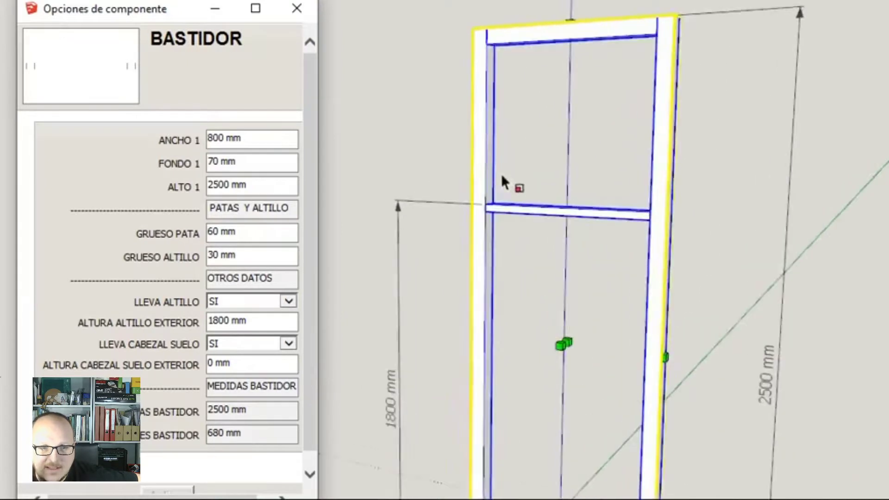
Try GRUESO ALTILLO values of 50 mm and 15 mm on the frame's intermediate rail.
{"action": "left_click_drag", "start_coordinate": [259, 258], "coordinate": [192, 259]}
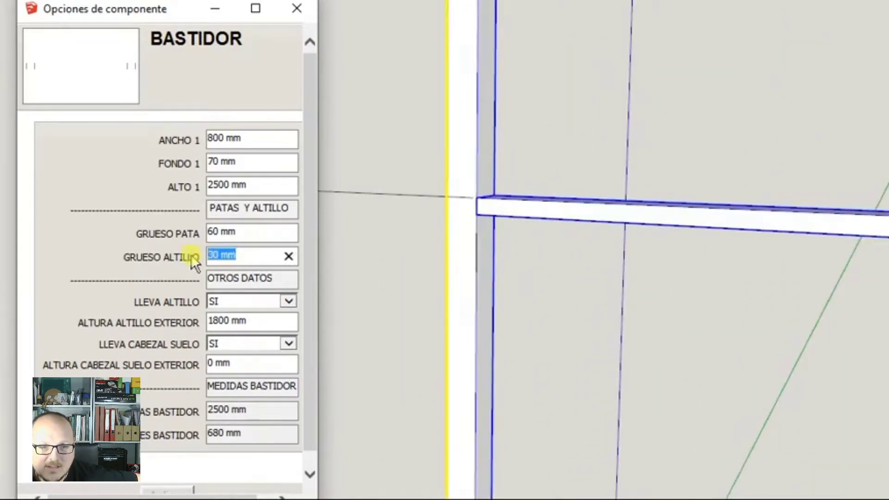
{"action": "type", "text": "50"}
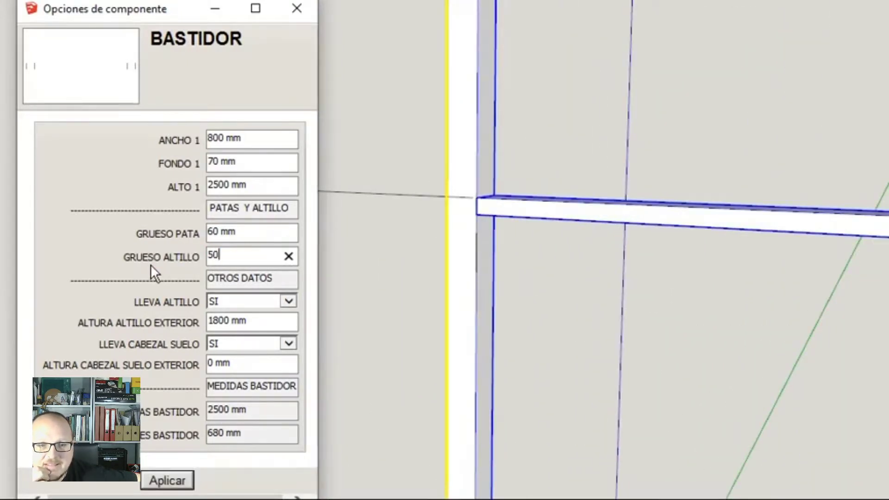
{"action": "key", "text": "Return"}
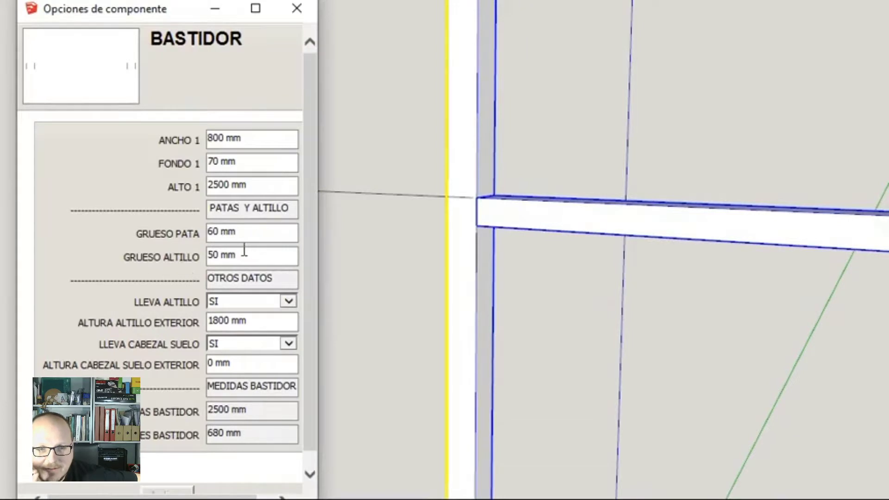
{"action": "left_click_drag", "start_coordinate": [230, 254], "coordinate": [190, 262]}
{"action": "type", "text": "15"}
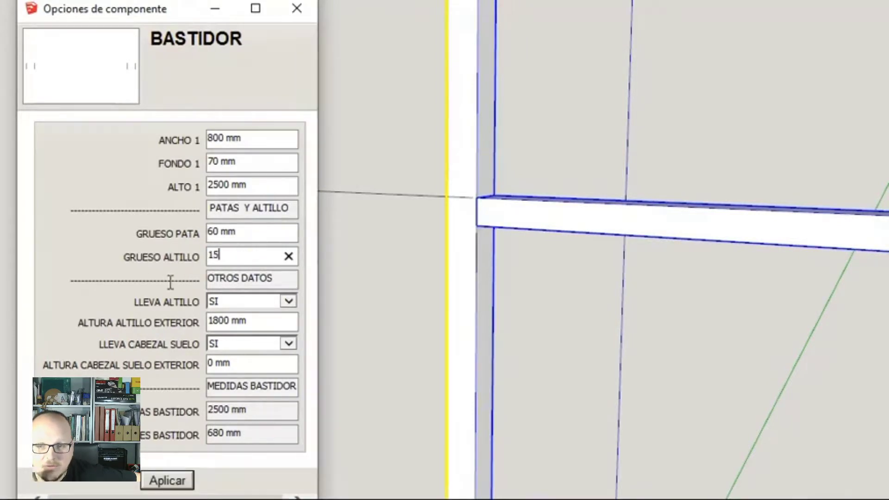
{"action": "key", "text": "Return"}
Set both GRUESO ALTILLO and GRUESO PATA of the frame component to 30 mm.
{"action": "left_click_drag", "start_coordinate": [253, 255], "coordinate": [175, 269]}
{"action": "type", "text": "30"}
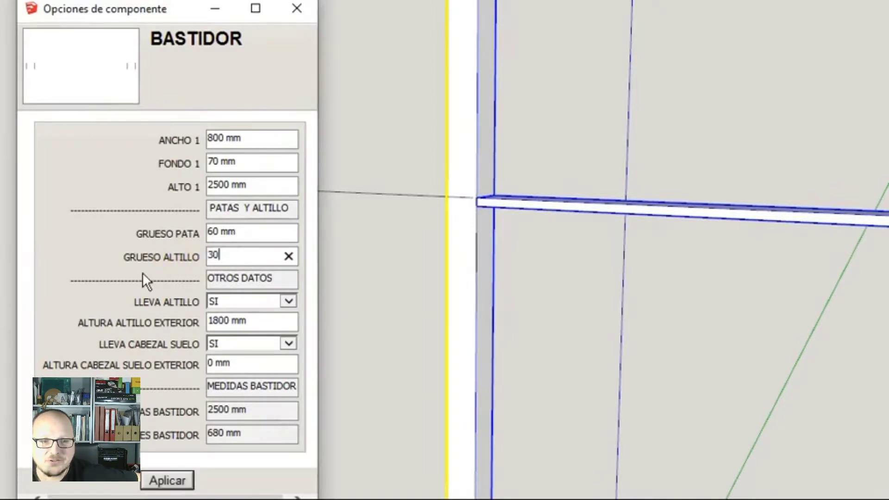
{"action": "key", "text": "Return"}
{"action": "left_click_drag", "start_coordinate": [234, 231], "coordinate": [158, 228]}
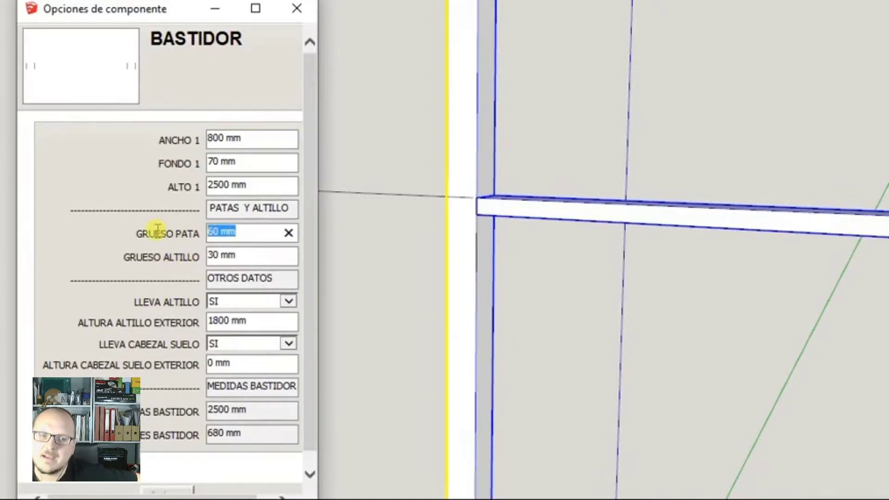
{"action": "type", "text": "30"}
{"action": "key", "text": "Return"}
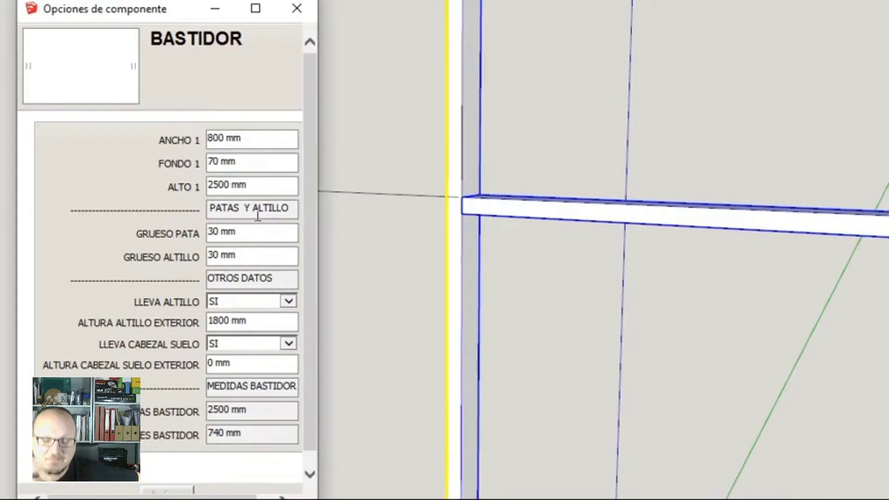
Try the BASTIDOR frame without its intermediate rail by setting LLEVA ALTILLO to NO, and restore it to SI.
{"action": "scroll", "coordinate": [562, 134], "scroll_direction": "down", "scroll_amount": 3}
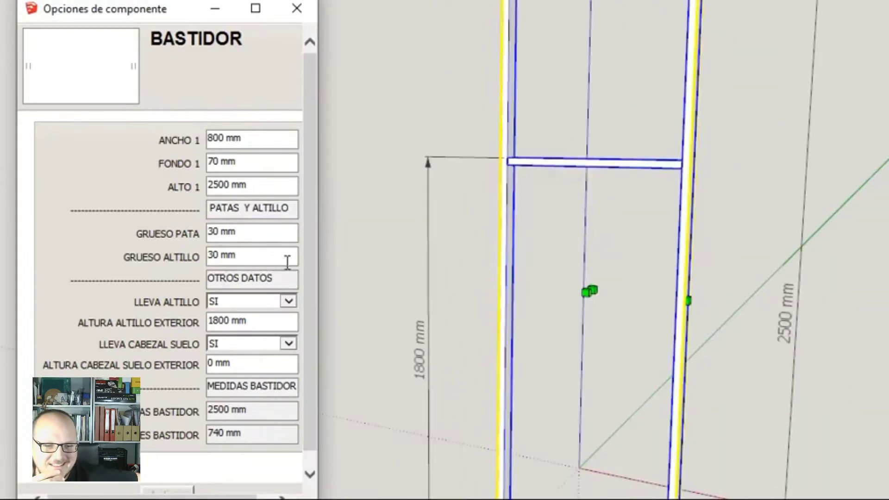
{"action": "left_click", "coordinate": [289, 302]}
{"action": "left_click", "coordinate": [258, 289]}
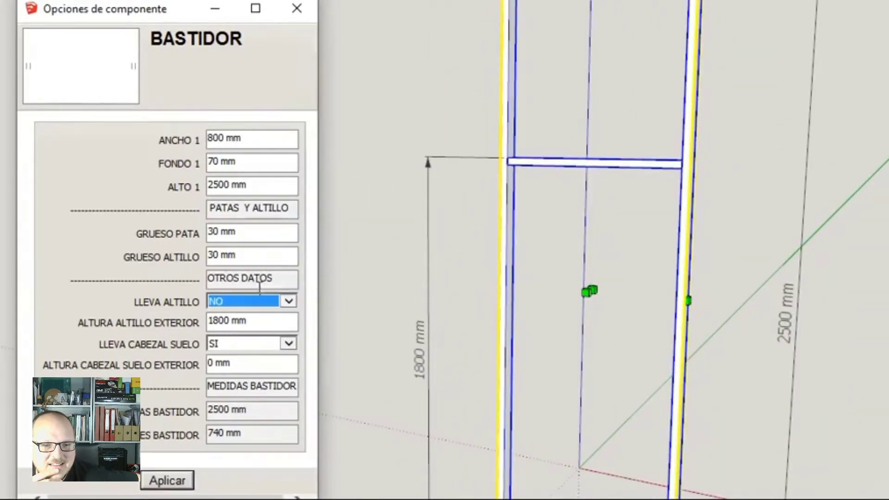
{"action": "left_click", "coordinate": [178, 479]}
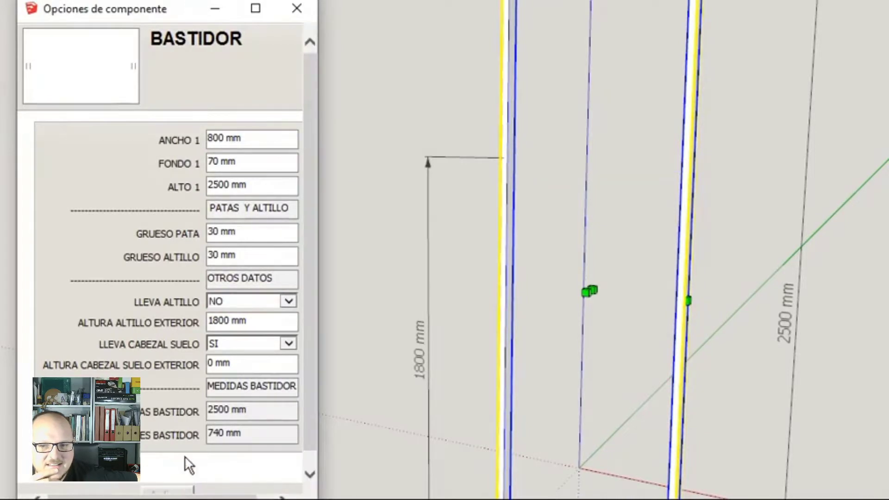
{"action": "left_click", "coordinate": [289, 302]}
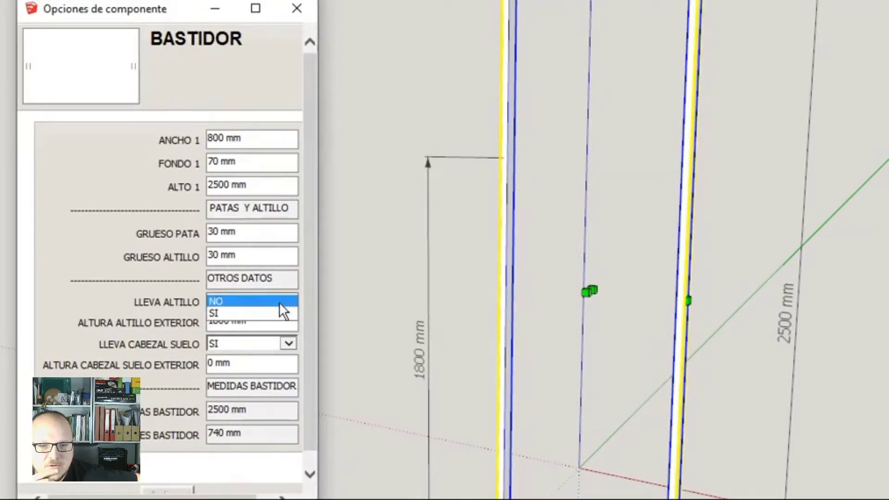
{"action": "left_click", "coordinate": [266, 313]}
{"action": "left_click", "coordinate": [167, 481]}
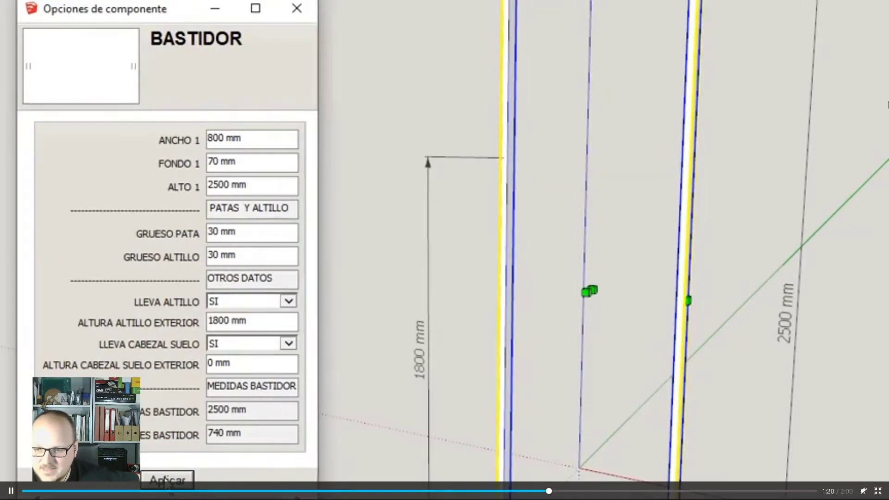
{"action": "left_click", "coordinate": [255, 326]}
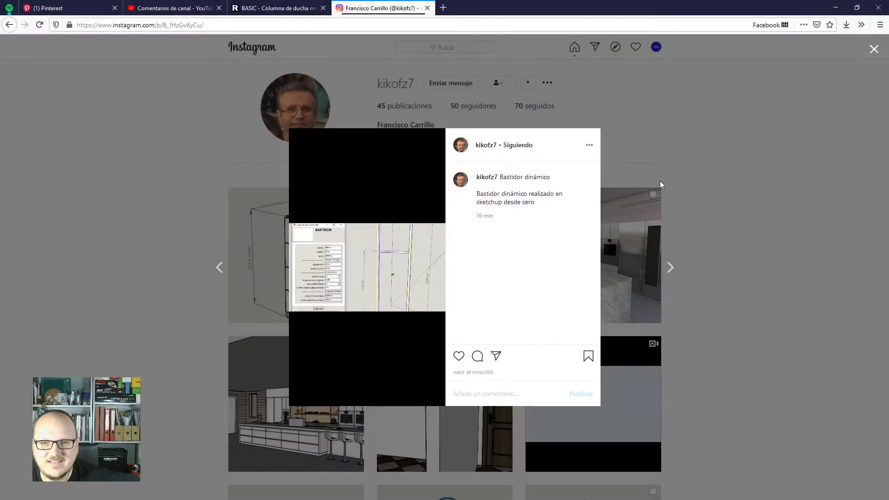
Close the frame video post and play the "Cajonera dinámica" video post in full screen.
{"action": "left_click", "coordinate": [712, 137]}
{"action": "left_click", "coordinate": [304, 256]}
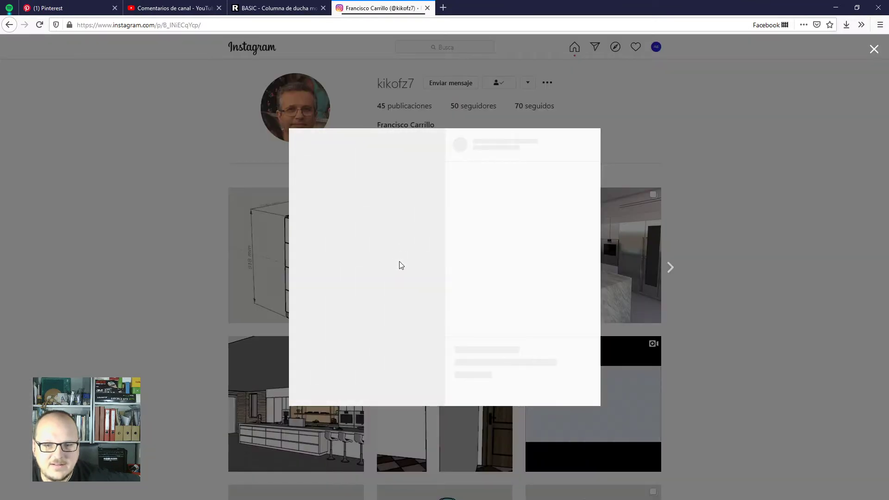
{"action": "left_click", "coordinate": [435, 397]}
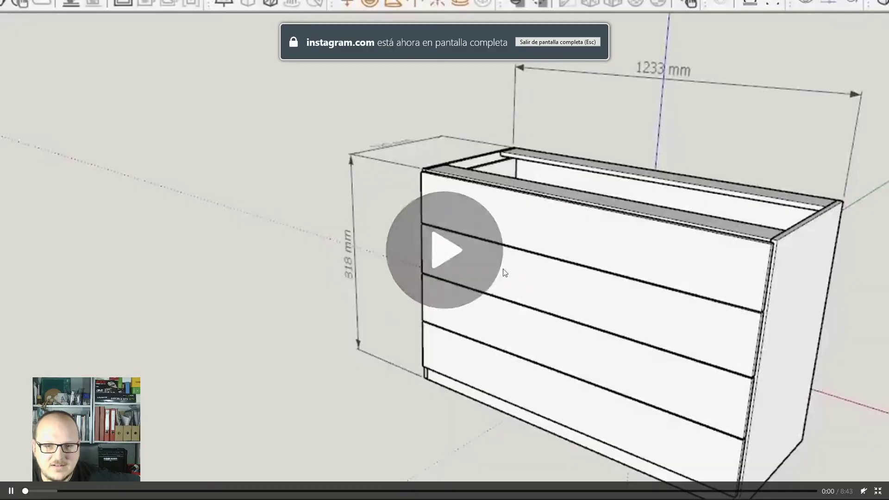
{"action": "left_click", "coordinate": [581, 284]}
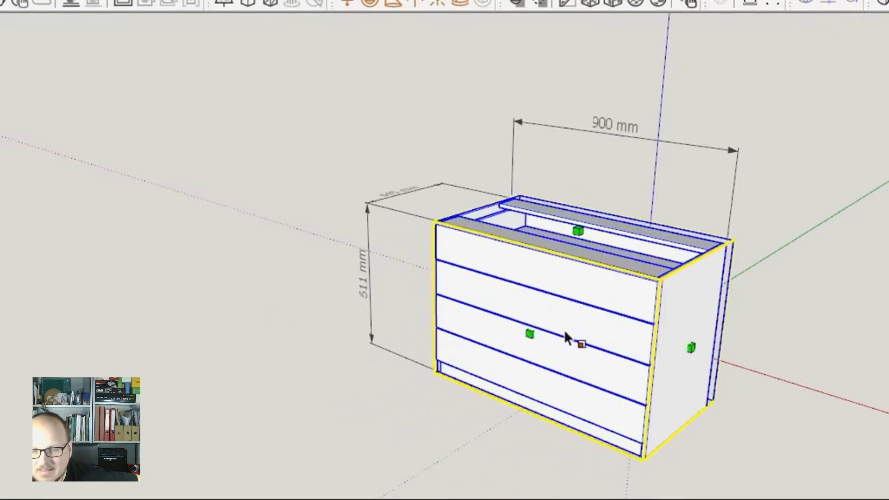
Scale the drawer unit from its front face to a depth of about 551 mm.
{"action": "left_click_drag", "start_coordinate": [446, 342], "coordinate": [411, 343]}
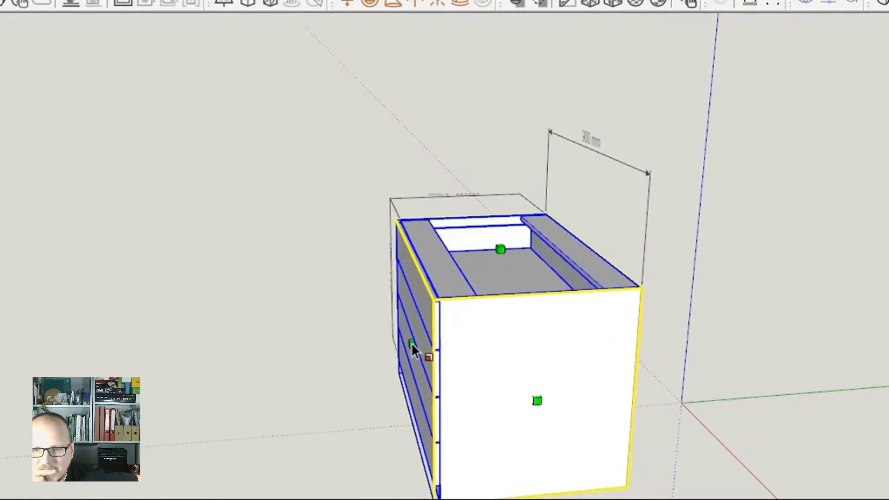
{"action": "middle_click_drag", "start_coordinate": [497, 361], "coordinate": [723, 364]}
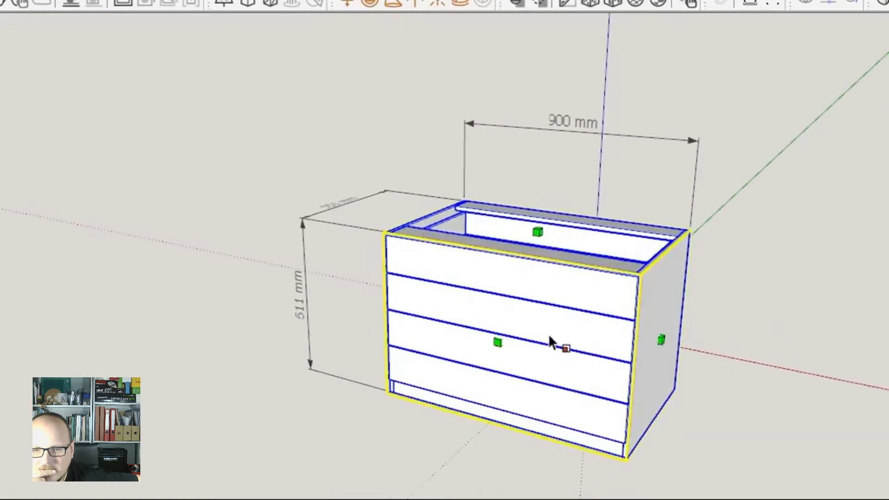
{"action": "key", "text": "space"}
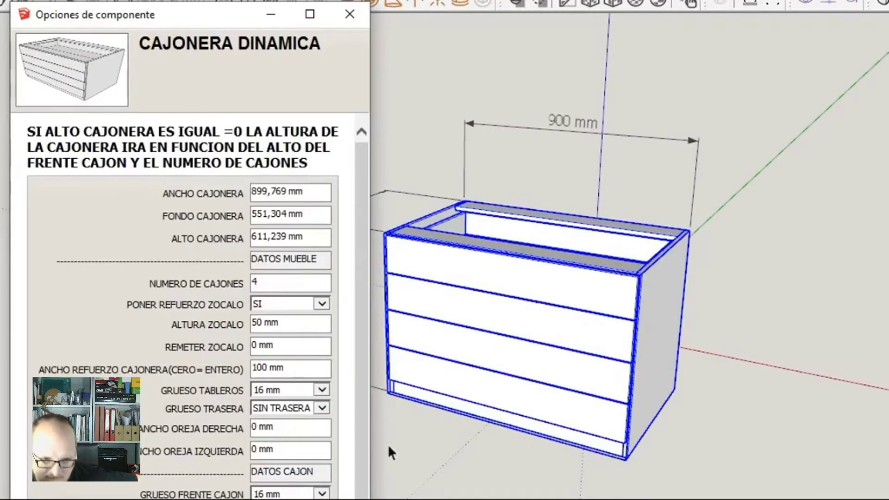
Enlarge the component options and set the CAJONERA DINAMICA component's ANCHO CAJONERA to 800 mm.
{"action": "mouse_move", "coordinate": [213, 6]}
{"action": "left_mouse_down"}
{"action": "mouse_move", "coordinate": [216, 271]}
{"action": "mouse_move", "coordinate": [206, 18]}
{"action": "left_mouse_up"}
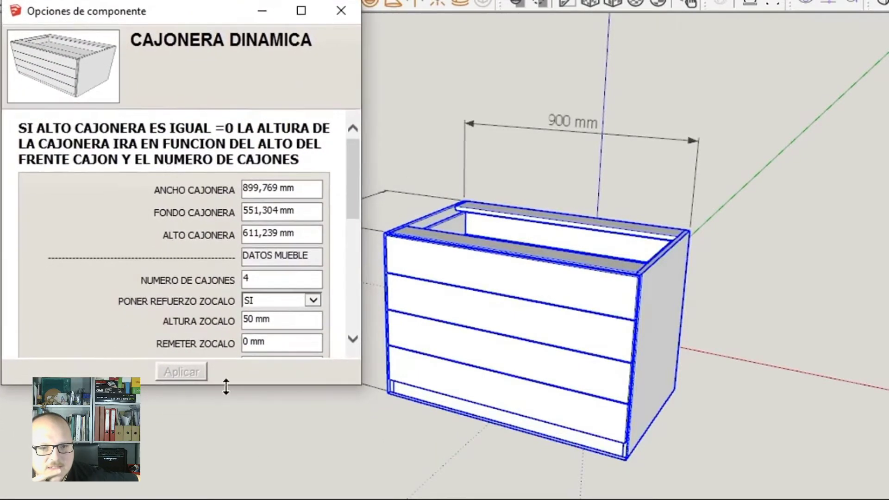
{"action": "left_click_drag", "start_coordinate": [226, 388], "coordinate": [227, 496]}
{"action": "scroll", "coordinate": [602, 366], "scroll_direction": "down", "scroll_amount": 1}
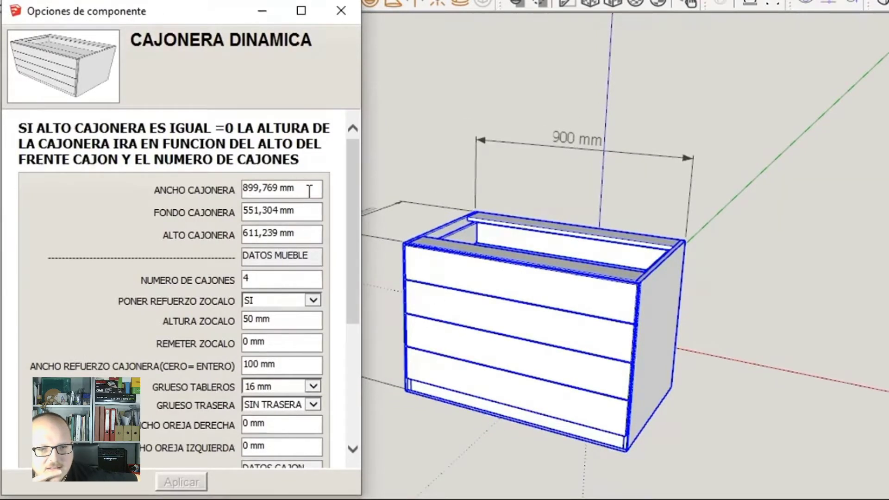
{"action": "left_click_drag", "start_coordinate": [310, 190], "coordinate": [234, 196]}
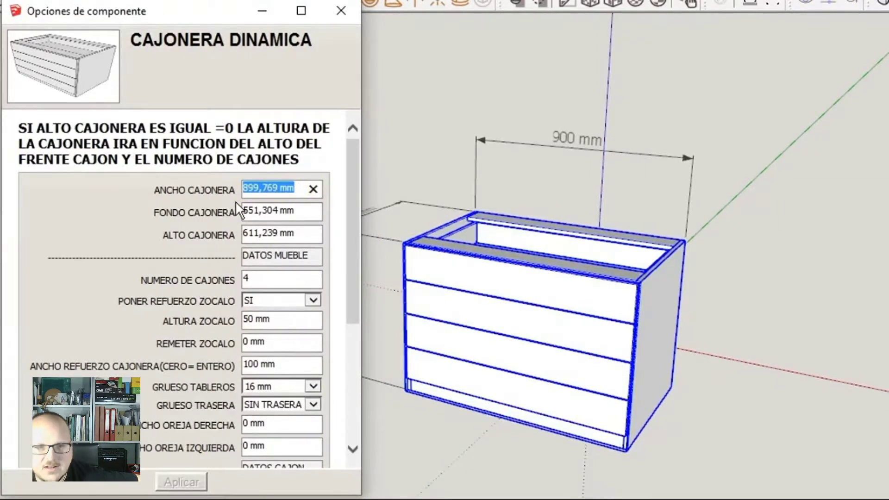
{"action": "type", "text": "800"}
{"action": "key", "text": "Return"}
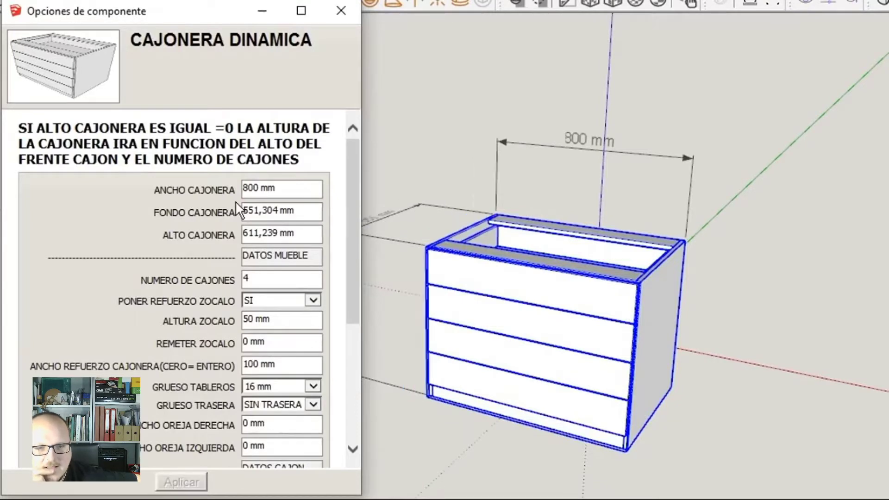
Set the drawer unit's FONDO CAJONERA to 520 mm, inspect it, and close the video post.
{"action": "scroll", "coordinate": [426, 263], "scroll_direction": "up", "scroll_amount": 3}
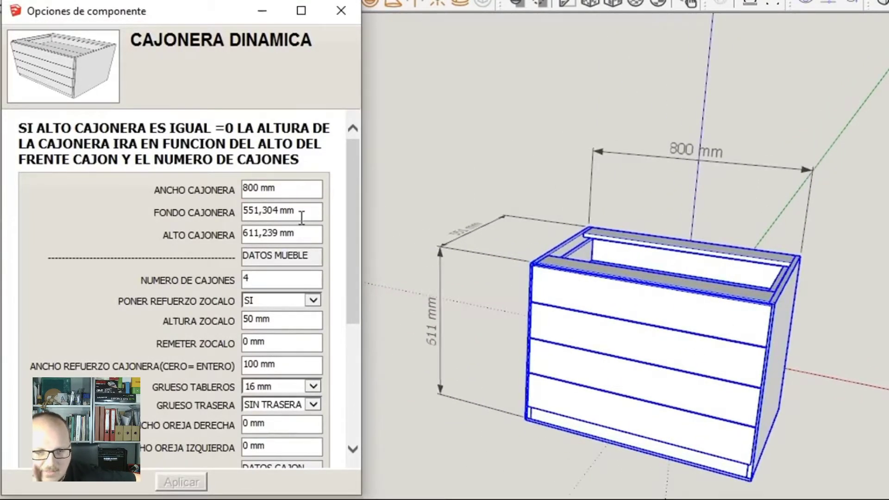
{"action": "left_click_drag", "start_coordinate": [300, 212], "coordinate": [209, 223]}
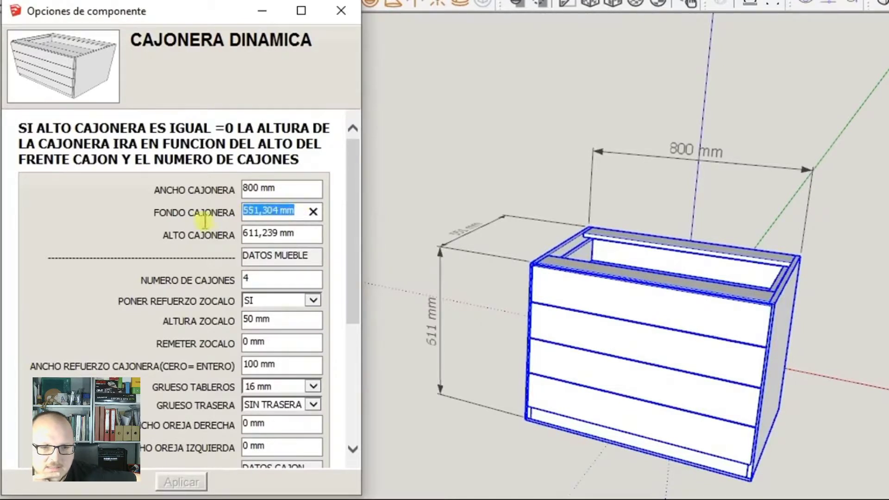
{"action": "type", "text": "520"}
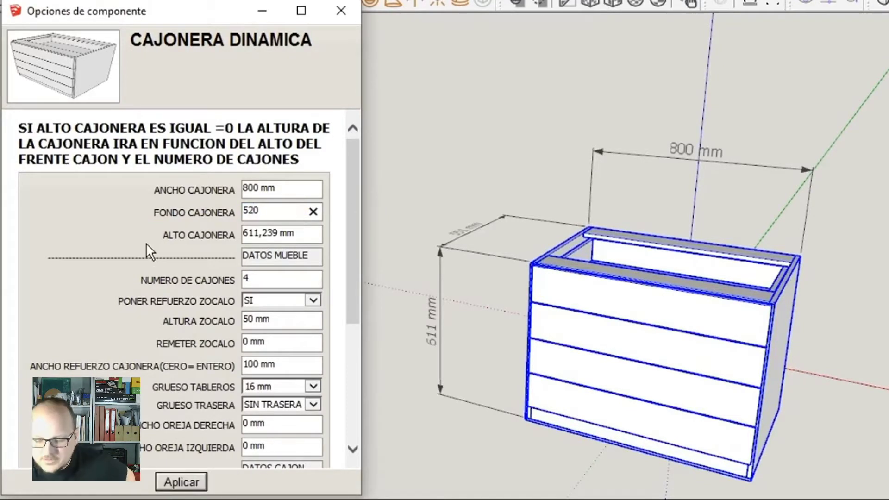
{"action": "key", "text": "Return"}
{"action": "mouse_move", "coordinate": [435, 291]}
{"action": "middle_mouse_down"}
{"action": "mouse_move", "coordinate": [471, 331]}
{"action": "mouse_move", "coordinate": [471, 388]}
{"action": "mouse_move", "coordinate": [521, 287]}
{"action": "mouse_move", "coordinate": [493, 326]}
{"action": "mouse_move", "coordinate": [499, 277]}
{"action": "middle_mouse_up"}
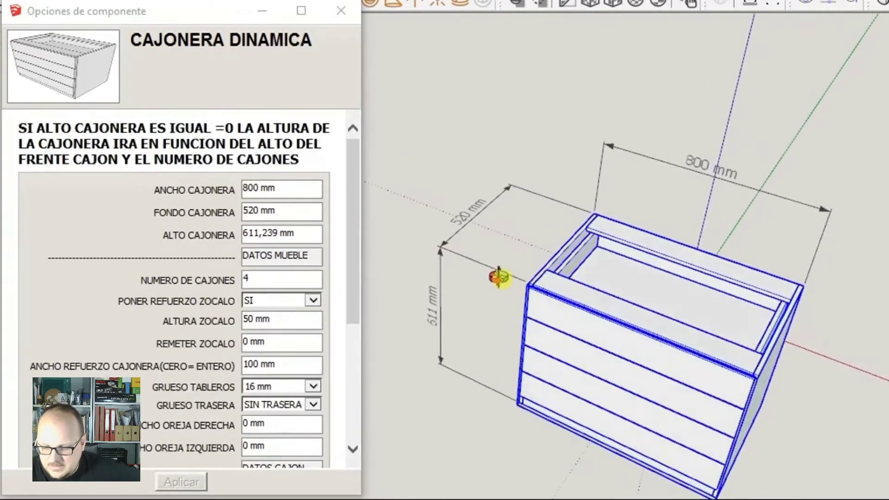
{"action": "scroll", "coordinate": [526, 398], "scroll_direction": "up", "scroll_amount": 3}
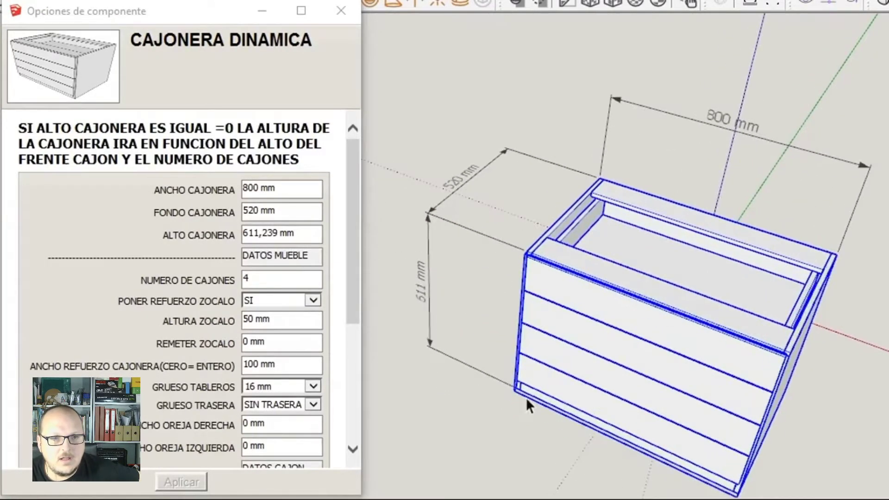
{"action": "left_click_drag", "start_coordinate": [312, 234], "coordinate": [251, 236]}
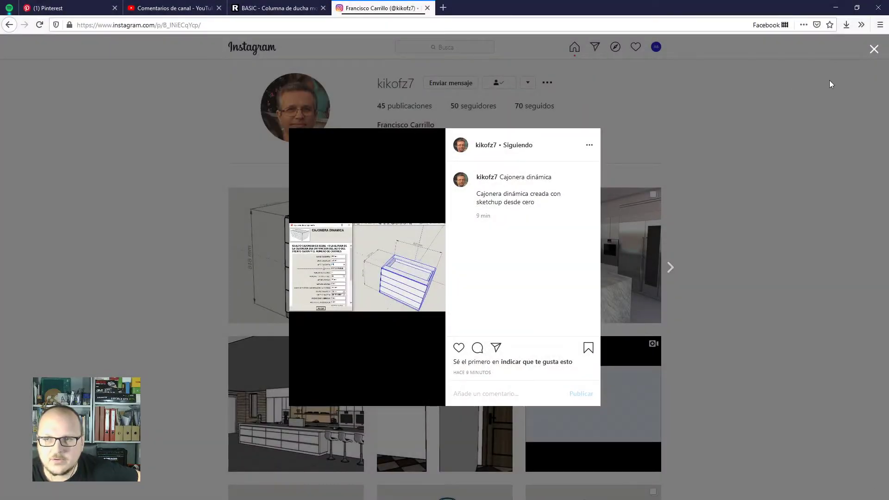
{"action": "left_click", "coordinate": [874, 50]}
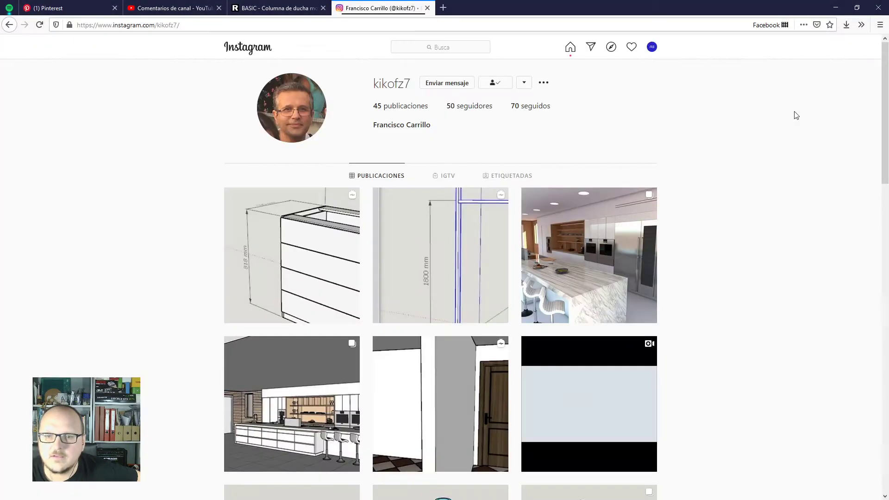
Open the kitchen render post on the profile, browse through its images, and close the post.
{"action": "scroll", "coordinate": [808, 175], "scroll_direction": "down", "scroll_amount": 2}
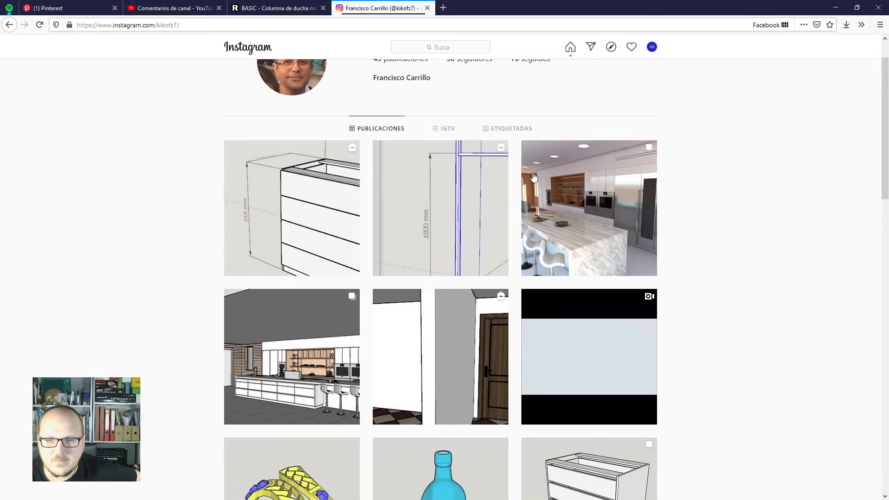
{"action": "left_click", "coordinate": [600, 173]}
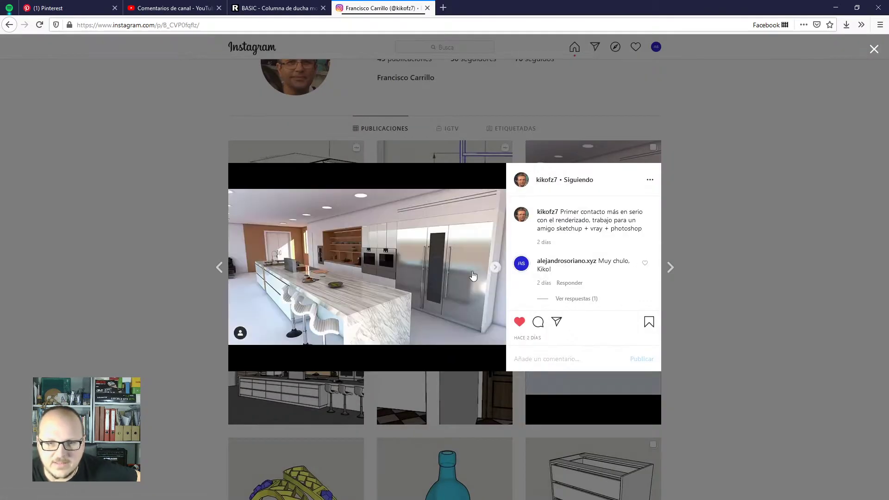
{"action": "left_click", "coordinate": [495, 268]}
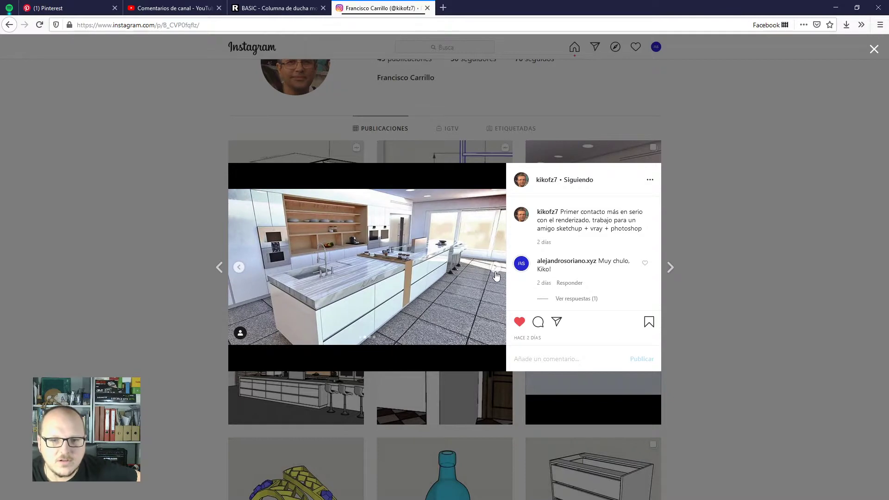
{"action": "left_click", "coordinate": [496, 274]}
{"action": "left_click", "coordinate": [496, 273]}
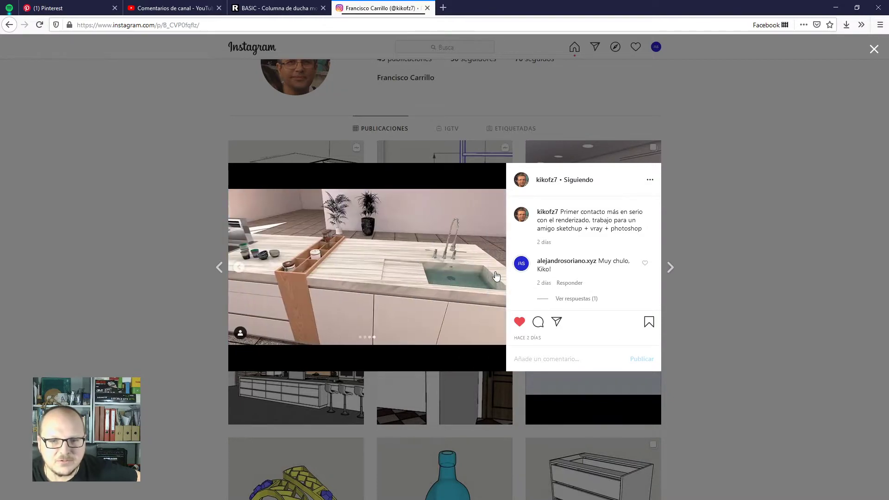
{"action": "left_click", "coordinate": [496, 276]}
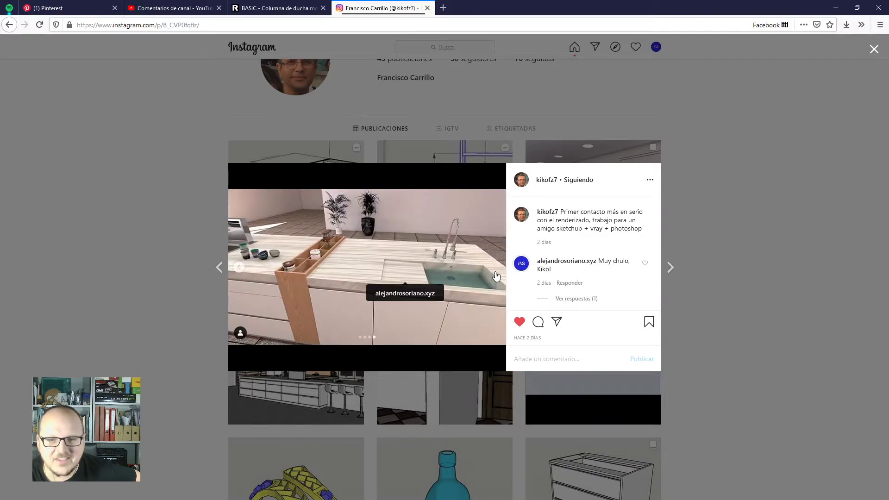
{"action": "left_click", "coordinate": [873, 50]}
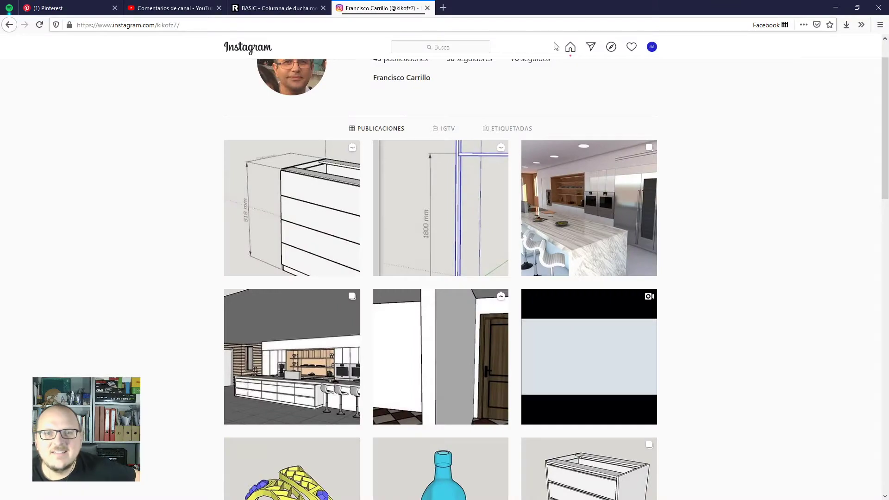
Switch back to SketchUp, show the shower drawing in front view, and deselect the tube component.
{"action": "left_click", "coordinate": [836, 8]}
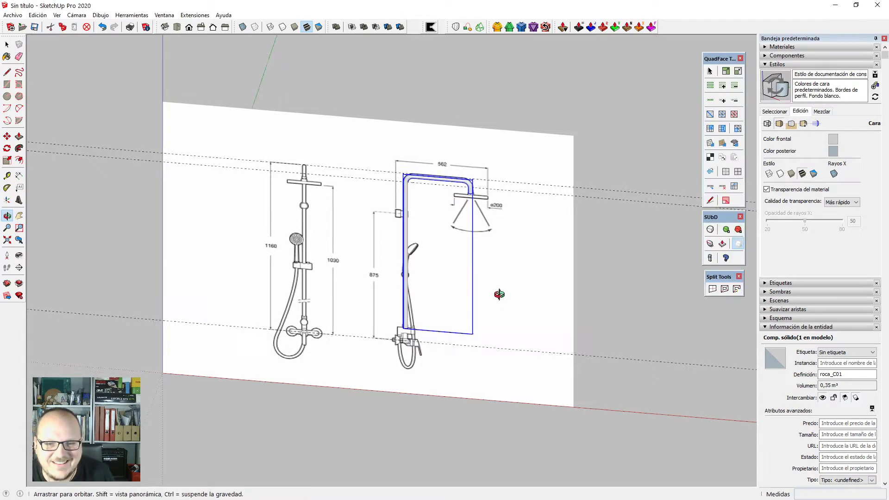
{"action": "scroll", "coordinate": [479, 312], "scroll_direction": "up", "scroll_amount": 2}
{"action": "key", "text": "F2"}
{"action": "scroll", "coordinate": [484, 274], "scroll_direction": "down", "scroll_amount": 2}
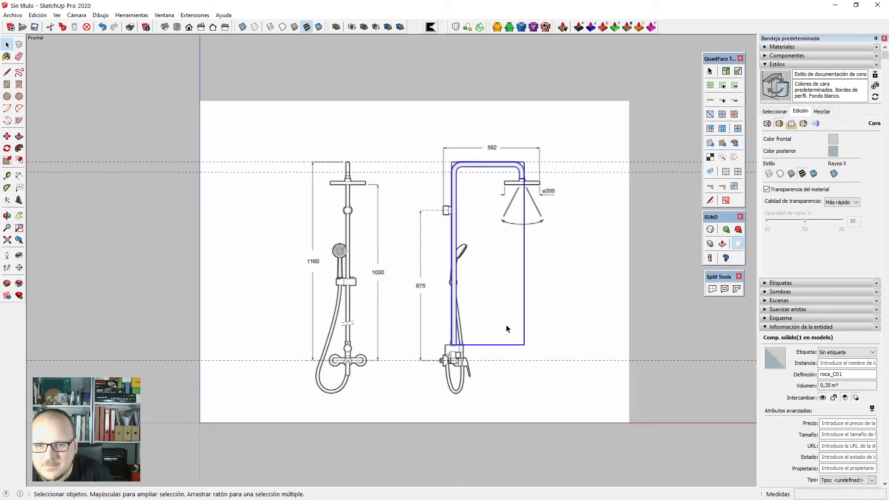
{"action": "scroll", "coordinate": [490, 322], "scroll_direction": "up", "scroll_amount": 3}
{"action": "left_click", "coordinate": [486, 319]}
{"action": "left_click", "coordinate": [432, 216]}
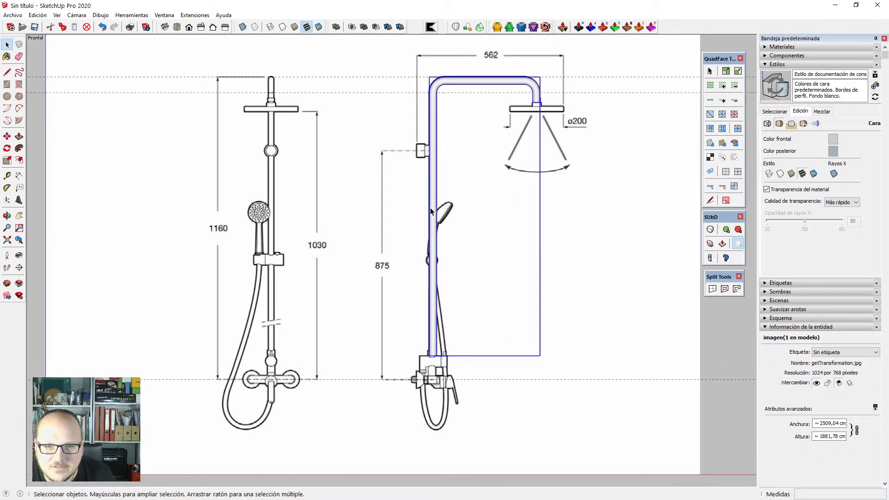
{"action": "left_click", "coordinate": [430, 194], "text": "shift"}
{"action": "scroll", "coordinate": [473, 179], "scroll_direction": "down", "scroll_amount": 1}
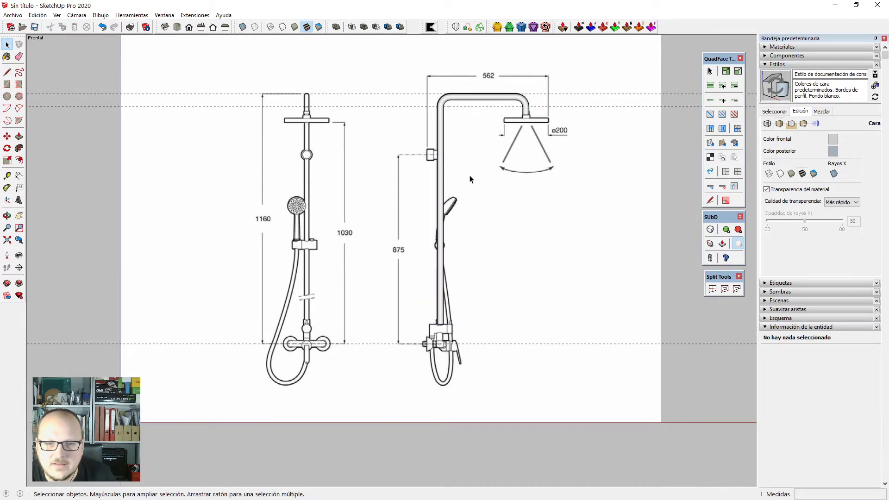
Examine the shower head outline and its diameter dimension in the side elevation of the reference drawing.
{"action": "scroll", "coordinate": [467, 178], "scroll_direction": "up", "scroll_amount": 1}
{"action": "scroll", "coordinate": [537, 98], "scroll_direction": "up", "scroll_amount": 1}
{"action": "scroll", "coordinate": [539, 98], "scroll_direction": "up", "scroll_amount": 5}
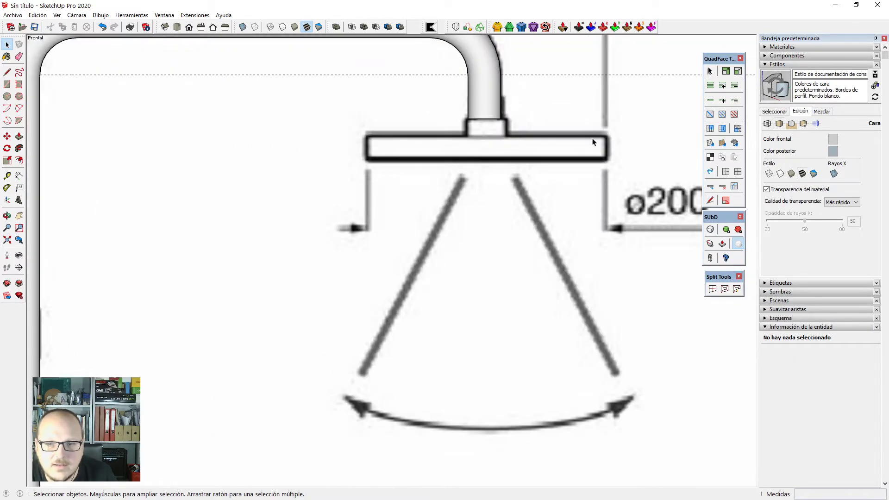
{"action": "scroll", "coordinate": [610, 131], "scroll_direction": "down", "scroll_amount": 4}
{"action": "scroll", "coordinate": [622, 187], "scroll_direction": "up", "scroll_amount": 1}
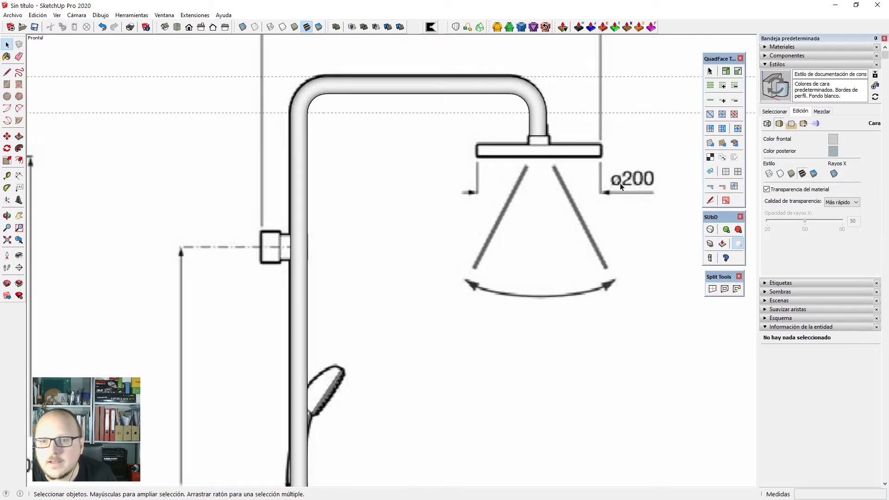
Place a vertical construction guide from the blue axis through the centre of the shower tube's lower end.
{"action": "scroll", "coordinate": [604, 198], "scroll_direction": "down", "scroll_amount": 3}
{"action": "scroll", "coordinate": [607, 190], "scroll_direction": "up", "scroll_amount": 3}
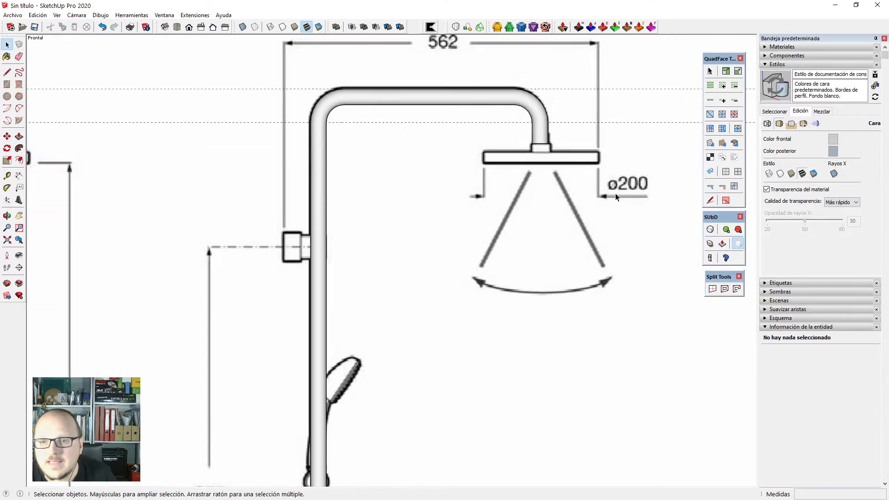
{"action": "key", "text": "c"}
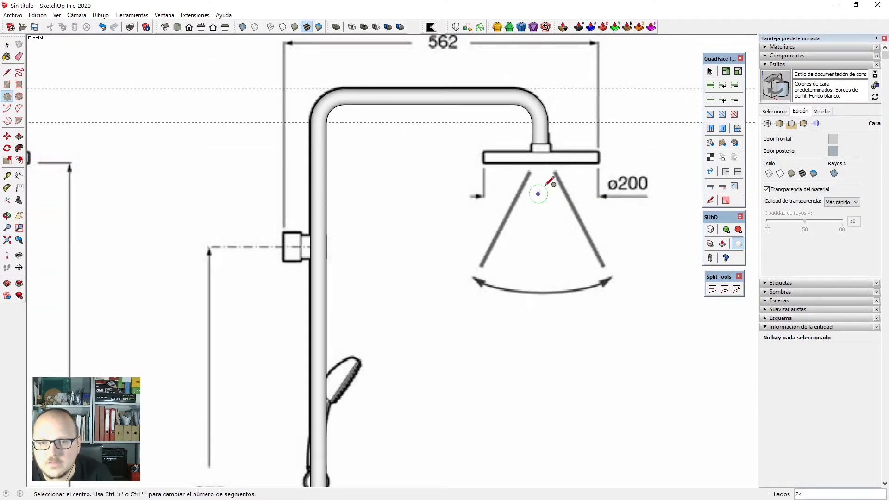
{"action": "scroll", "coordinate": [537, 191], "scroll_direction": "up", "scroll_amount": 2}
{"action": "scroll", "coordinate": [556, 182], "scroll_direction": "down", "scroll_amount": 2}
{"action": "key", "text": "t"}
{"action": "scroll", "coordinate": [562, 119], "scroll_direction": "up", "scroll_amount": 2}
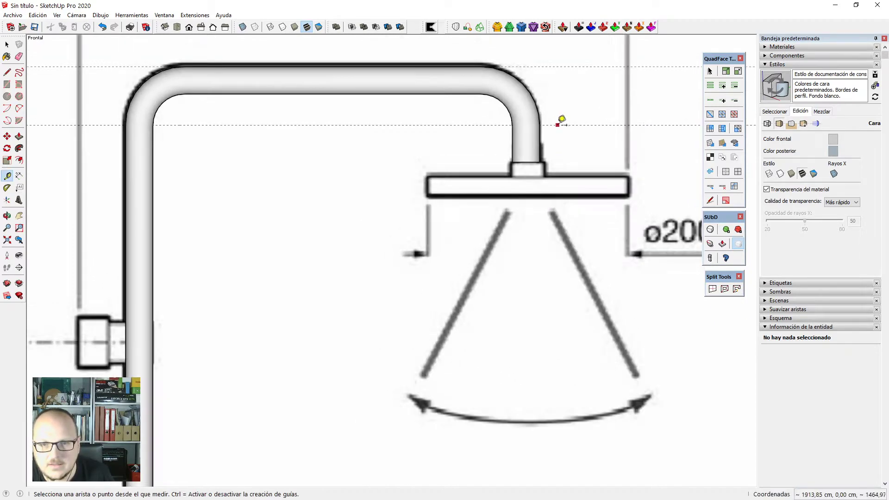
{"action": "scroll", "coordinate": [452, 213], "scroll_direction": "down", "scroll_amount": 4}
{"action": "scroll", "coordinate": [457, 204], "scroll_direction": "down", "scroll_amount": 3}
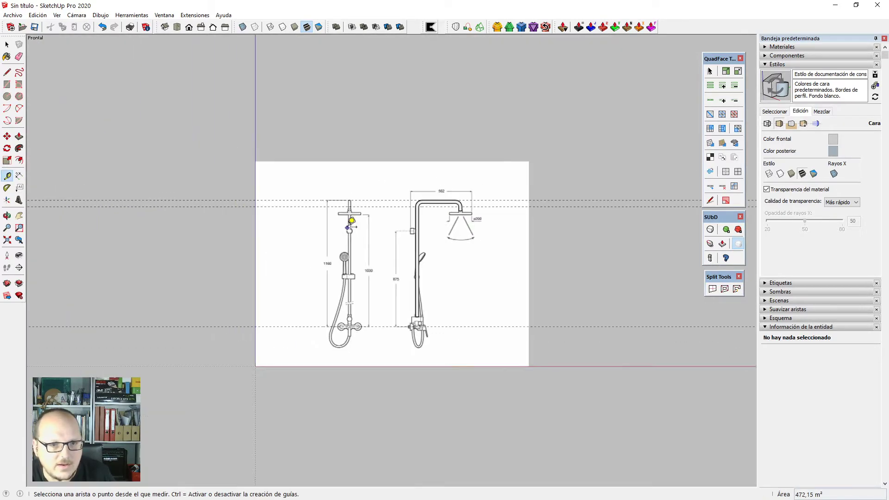
{"action": "left_click", "coordinate": [260, 179]}
{"action": "scroll", "coordinate": [425, 211], "scroll_direction": "up", "scroll_amount": 2}
{"action": "scroll", "coordinate": [426, 210], "scroll_direction": "up", "scroll_amount": 8}
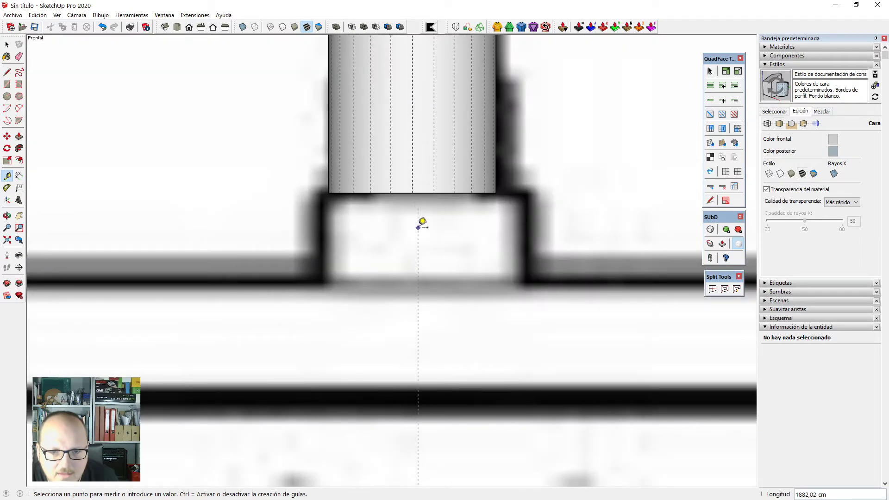
{"action": "left_click", "coordinate": [412, 193]}
{"action": "scroll", "coordinate": [412, 193], "scroll_direction": "down", "scroll_amount": 4}
Draw a horizontal circle of 100 cm radius centred on the vertical guide, inside the drawing's shower head outline.
{"action": "middle_click_drag", "start_coordinate": [445, 287], "coordinate": [427, 235]}
{"action": "key", "text": "space"}
{"action": "scroll", "coordinate": [427, 235], "scroll_direction": "down", "scroll_amount": 3}
{"action": "key", "text": "c"}
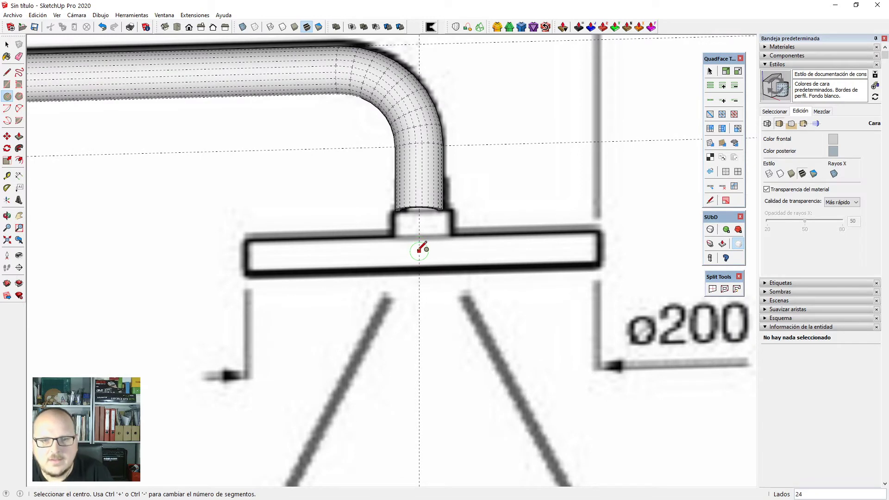
{"action": "left_click", "coordinate": [419, 252]}
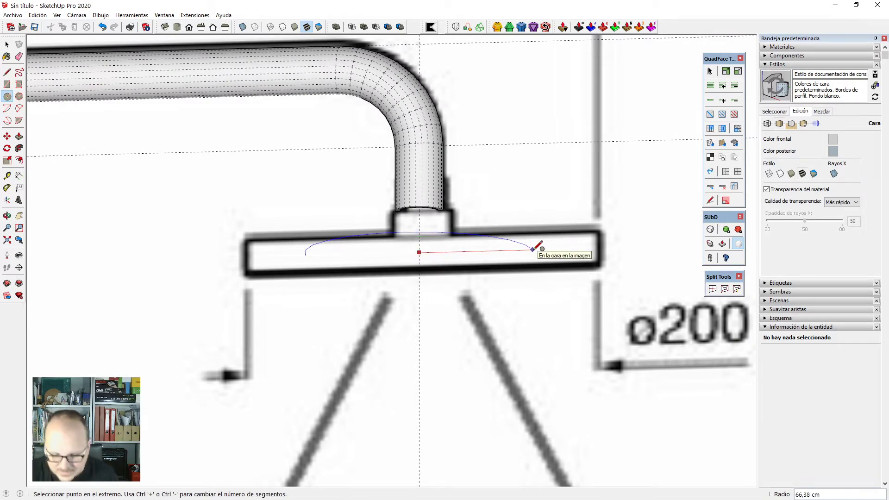
{"action": "type", "text": "100"}
{"action": "key", "text": "Return"}
{"action": "key", "text": "space"}
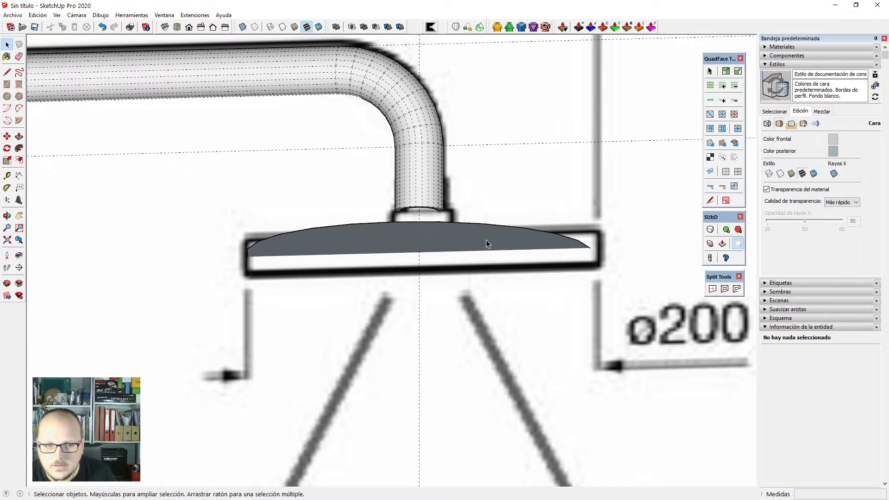
Extrude the circle face downward about 9.8 cm to form the shower head disc.
{"action": "scroll", "coordinate": [487, 240], "scroll_direction": "down", "scroll_amount": 2}
{"action": "scroll", "coordinate": [556, 278], "scroll_direction": "up", "scroll_amount": 2}
{"action": "left_click", "coordinate": [569, 233]}
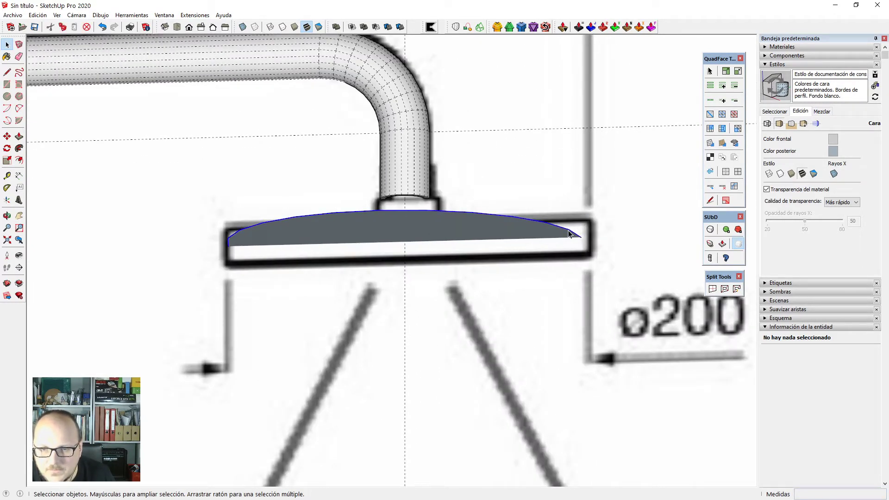
{"action": "left_click", "coordinate": [521, 238]}
{"action": "key", "text": "p"}
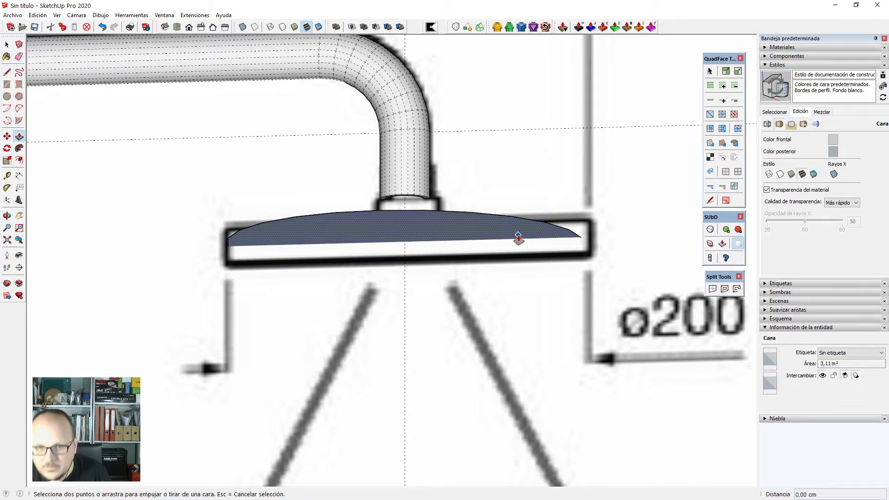
{"action": "left_click", "coordinate": [519, 238]}
{"action": "left_click", "coordinate": [528, 257]}
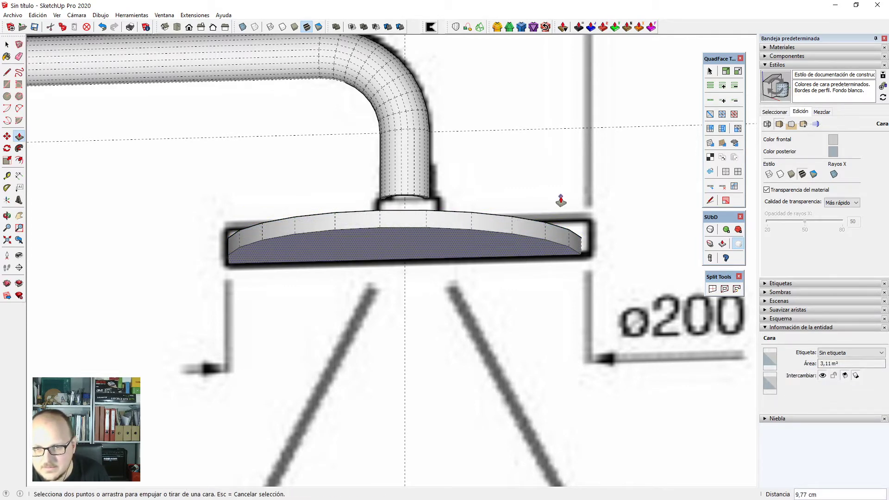
{"action": "key", "text": "space"}
Measure the height from the disc's lower edge to the upper line of the drawing's shower head outline.
{"action": "middle_click_drag", "start_coordinate": [561, 201], "coordinate": [531, 264]}
{"action": "double_click", "coordinate": [438, 246]}
{"action": "scroll", "coordinate": [574, 276], "scroll_direction": "up", "scroll_amount": 3}
{"action": "scroll", "coordinate": [536, 260], "scroll_direction": "up", "scroll_amount": 1}
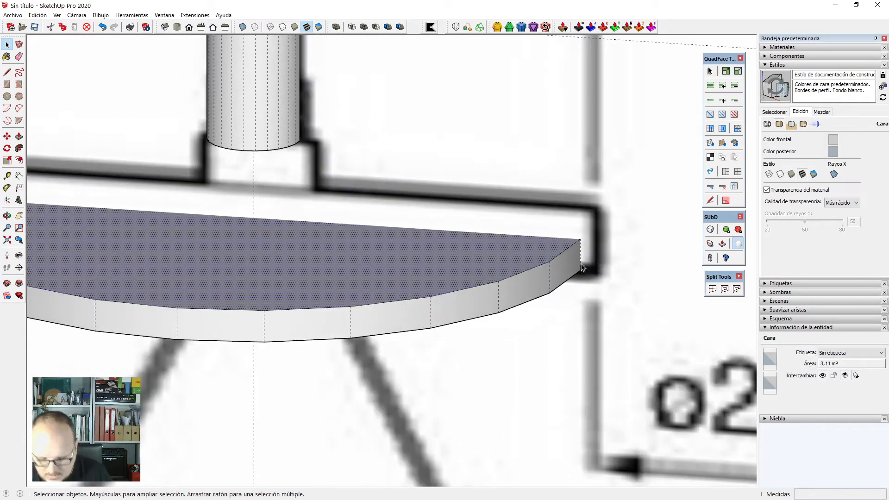
{"action": "key", "text": "l"}
{"action": "left_click", "coordinate": [580, 270]}
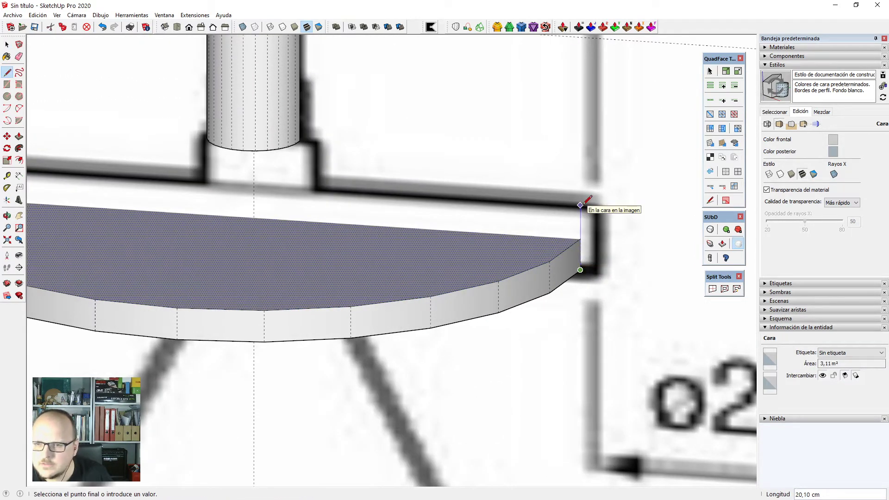
{"action": "key", "text": "space"}
Select the whole shower head disc and scale it upward along the blue axis to a thickness of 20 cm.
{"action": "scroll", "coordinate": [585, 202], "scroll_direction": "down", "scroll_amount": 3}
{"action": "triple_click", "coordinate": [494, 246]}
{"action": "key", "text": "s"}
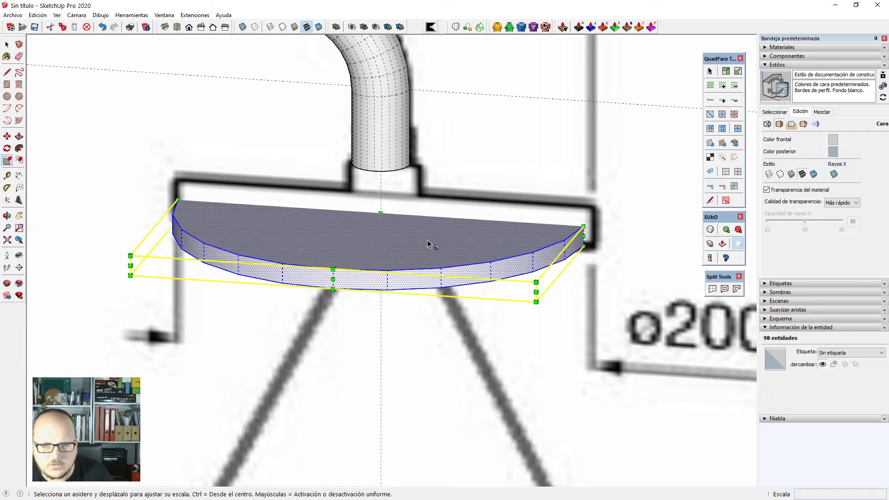
{"action": "left_click_drag", "start_coordinate": [381, 212], "coordinate": [381, 202]}
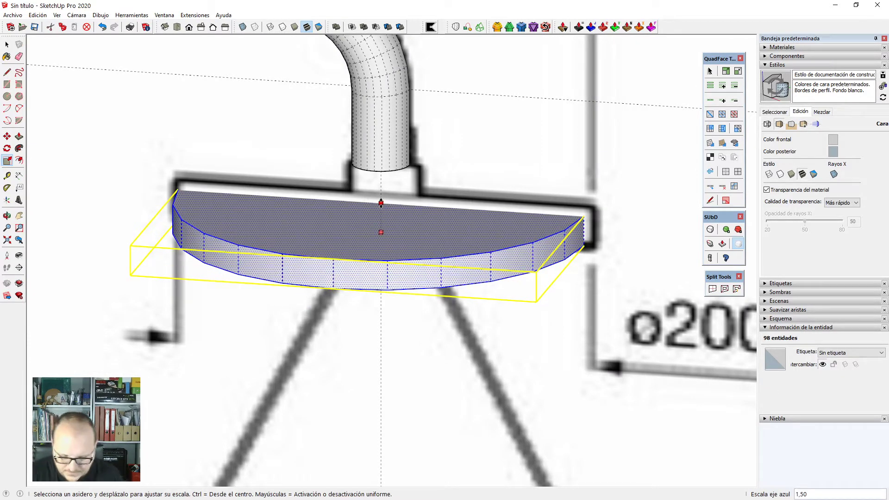
{"action": "type", "text": "200c"}
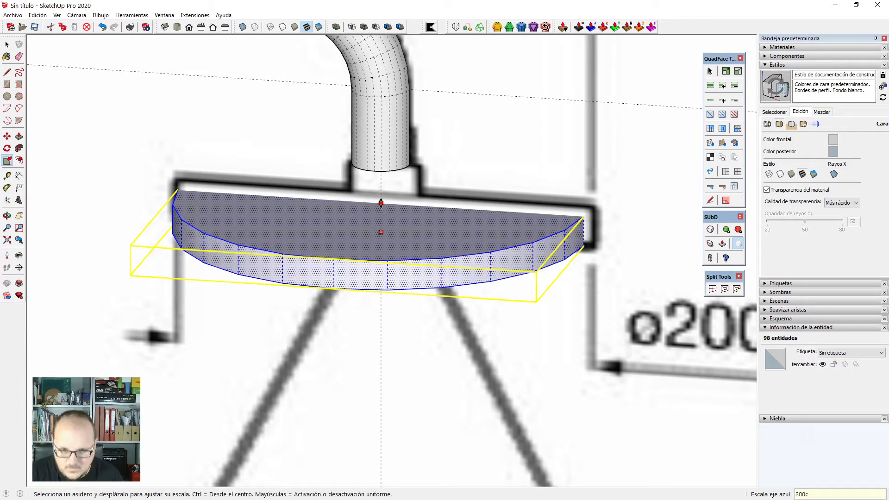
{"action": "type", "text": "m"}
{"action": "key", "text": "Return"}
{"action": "type", "text": "20cm"}
{"action": "key", "text": "Return"}
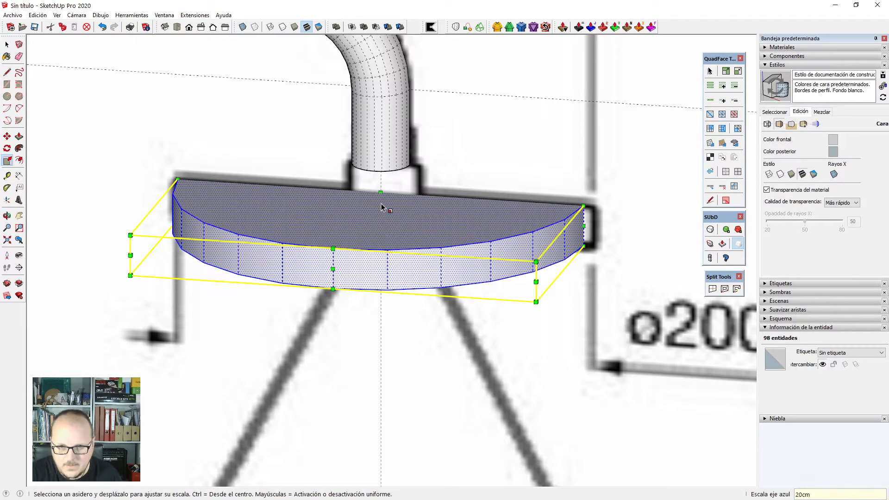
Compare the scaled disc with the drawing's shower head outline in front view and from an oblique angle.
{"action": "key", "text": "space"}
{"action": "key", "text": "F3"}
{"action": "scroll", "coordinate": [272, 258], "scroll_direction": "down", "scroll_amount": 1}
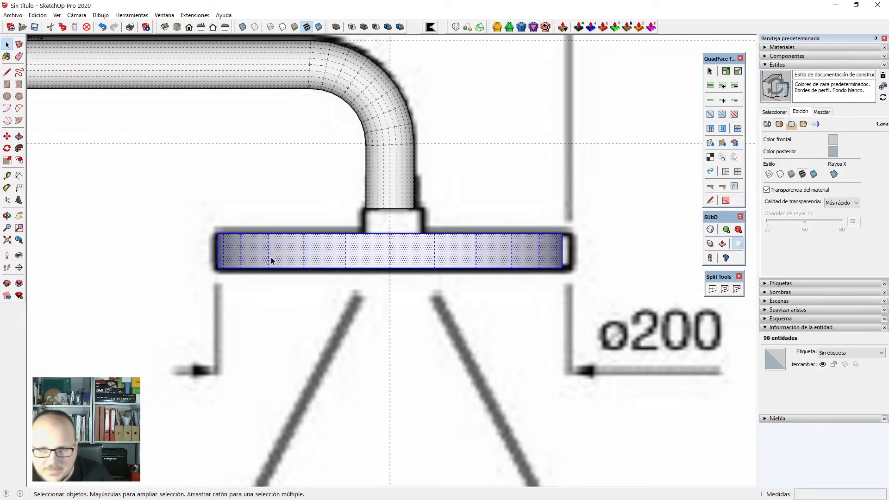
{"action": "scroll", "coordinate": [273, 243], "scroll_direction": "up", "scroll_amount": 2}
{"action": "scroll", "coordinate": [306, 238], "scroll_direction": "down", "scroll_amount": 2}
{"action": "scroll", "coordinate": [449, 223], "scroll_direction": "up", "scroll_amount": 2}
{"action": "middle_click_drag", "start_coordinate": [450, 222], "coordinate": [493, 211]}
{"action": "scroll", "coordinate": [442, 165], "scroll_direction": "down", "scroll_amount": 1}
Hide the tube temporarily to examine the connector outline in the drawing, and restore it.
{"action": "left_click", "coordinate": [443, 165]}
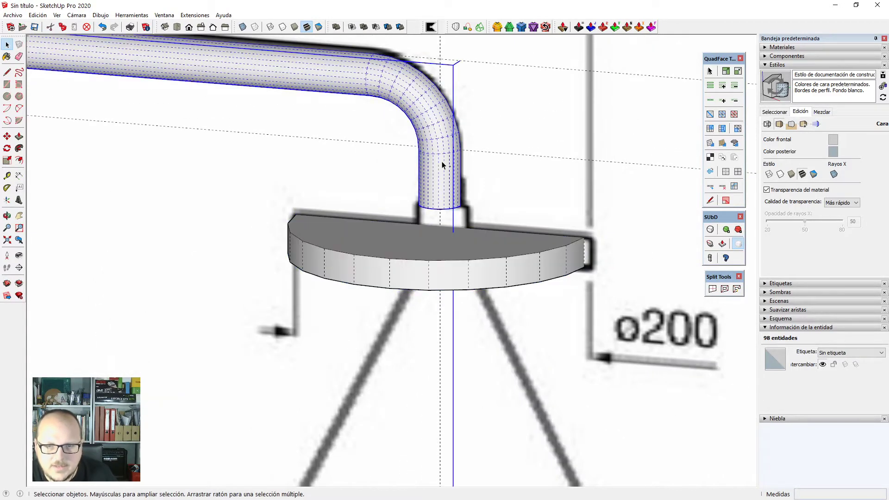
{"action": "key", "text": "h"}
{"action": "scroll", "coordinate": [454, 172], "scroll_direction": "up", "scroll_amount": 5}
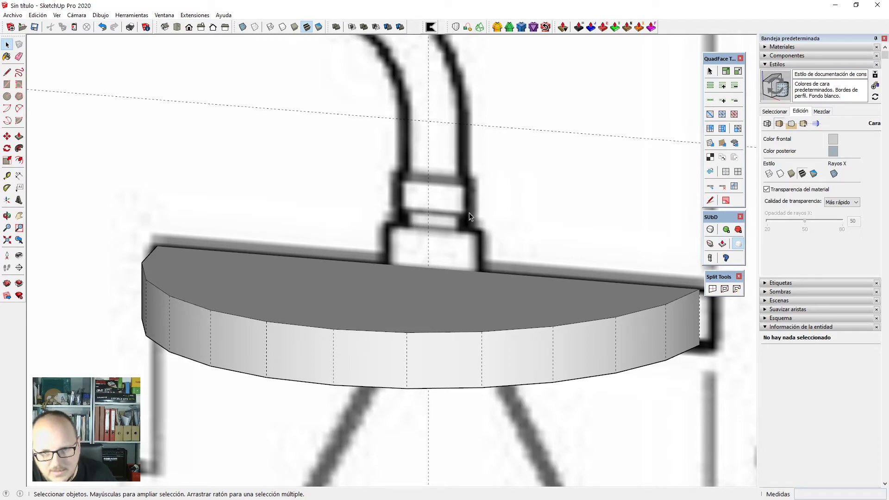
{"action": "scroll", "coordinate": [469, 207], "scroll_direction": "down", "scroll_amount": 3}
Offset the outer edge of the disc's upper face inward by 82 cm to outline the connector.
{"action": "left_click", "coordinate": [444, 257]}
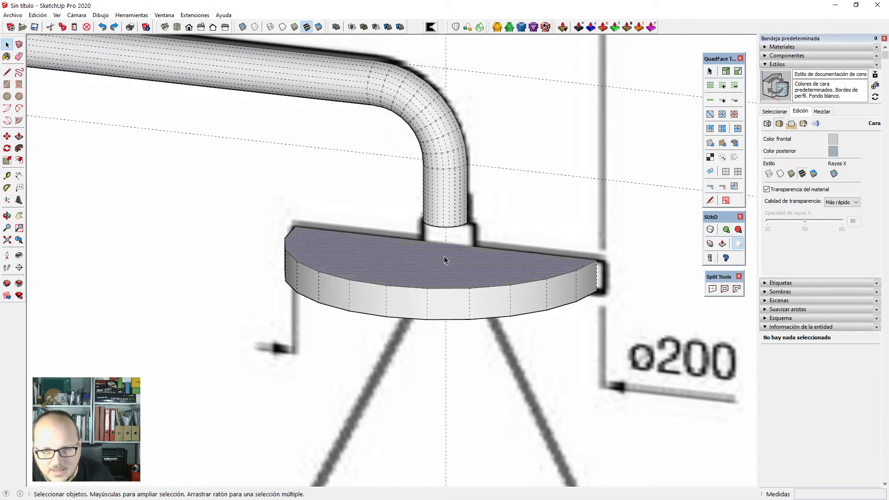
{"action": "scroll", "coordinate": [369, 269], "scroll_direction": "up", "scroll_amount": 3}
{"action": "key", "text": "f"}
{"action": "left_click", "coordinate": [258, 293]}
{"action": "scroll", "coordinate": [362, 268], "scroll_direction": "down", "scroll_amount": 3}
{"action": "scroll", "coordinate": [364, 267], "scroll_direction": "up", "scroll_amount": 3}
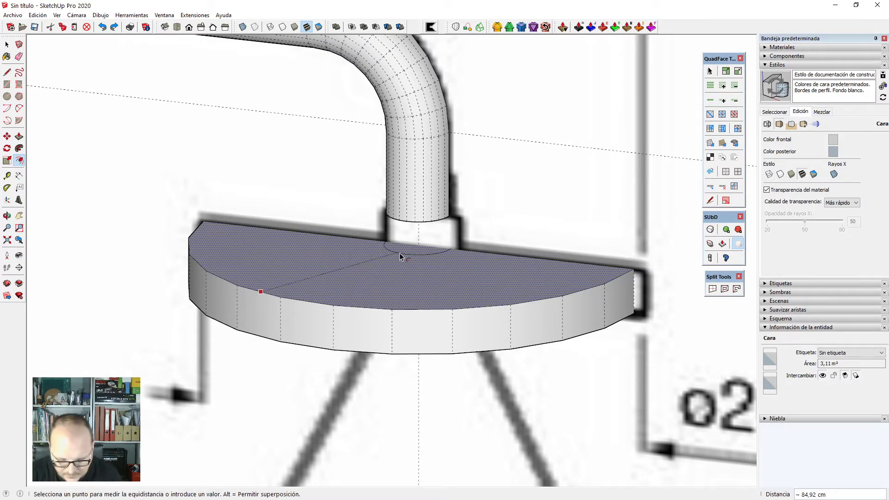
{"action": "type", "text": "8"}
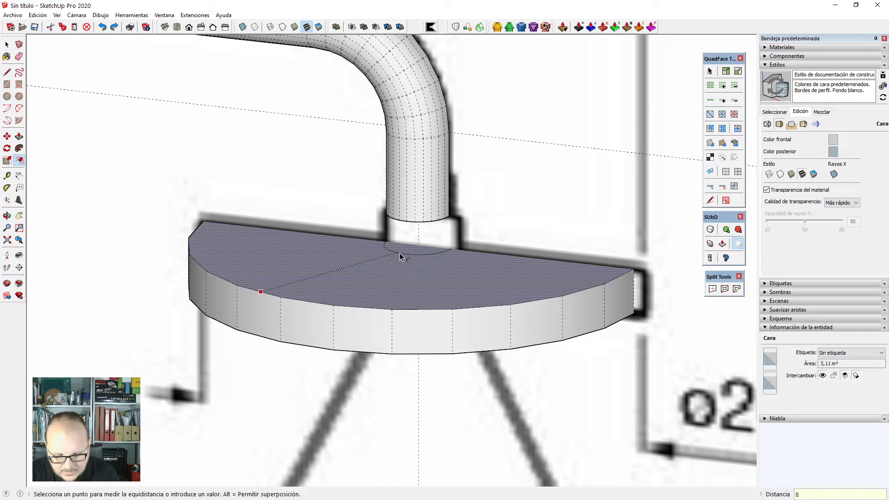
{"action": "type", "text": "2cm"}
{"action": "key", "text": "Return"}
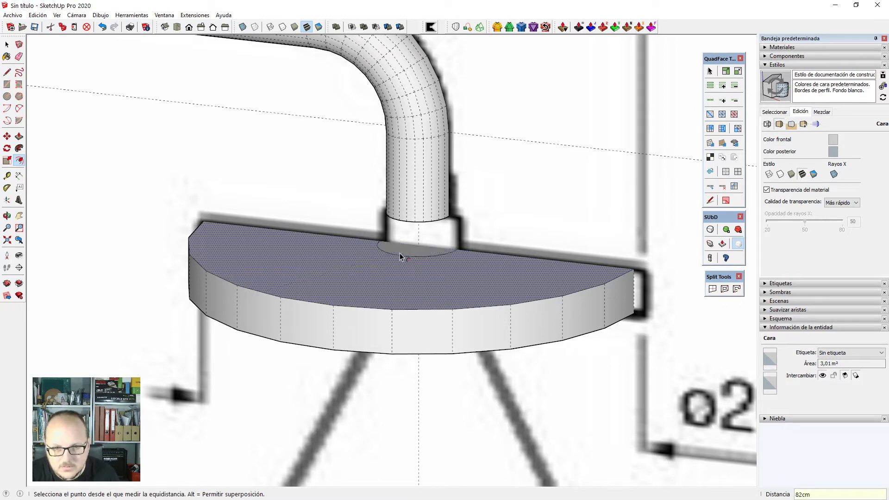
Extrude the small inner circle up to the tube's lower end, about 14.5 cm, to form the connector collar.
{"action": "key", "text": "p"}
{"action": "scroll", "coordinate": [401, 258], "scroll_direction": "up", "scroll_amount": 5}
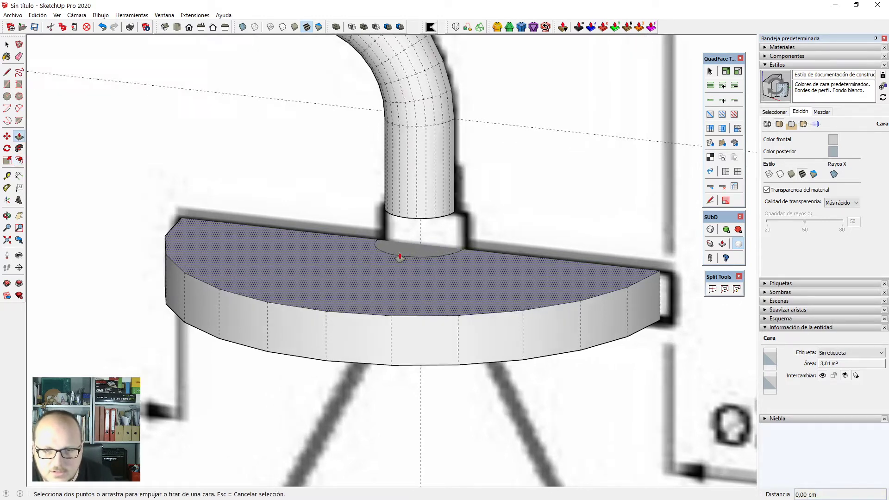
{"action": "key", "text": "Escape"}
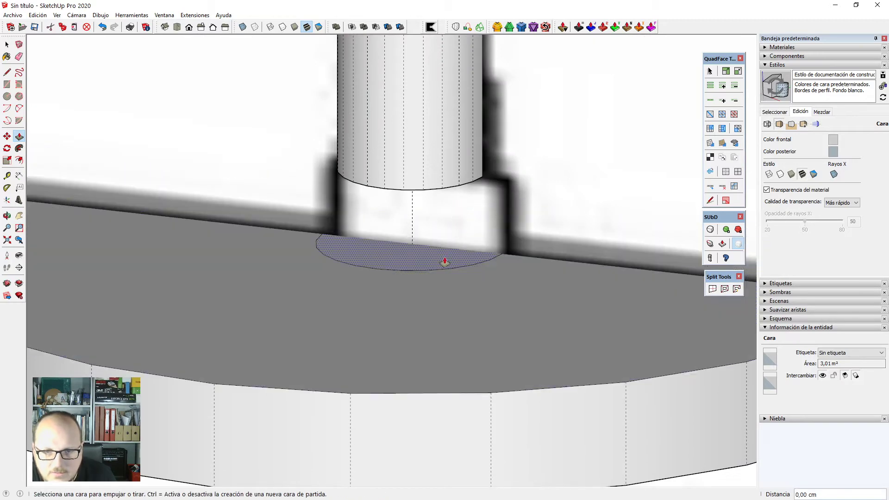
{"action": "left_click", "coordinate": [445, 261]}
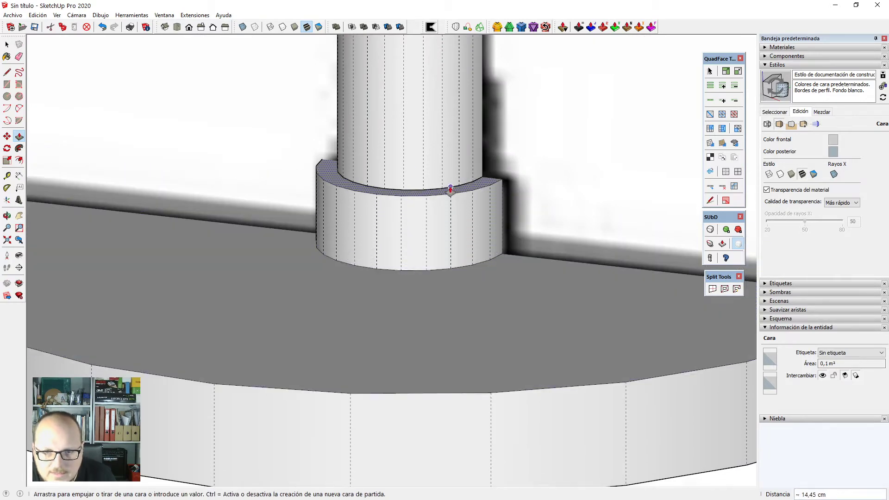
{"action": "left_click", "coordinate": [421, 193]}
{"action": "scroll", "coordinate": [407, 189], "scroll_direction": "down", "scroll_amount": 4}
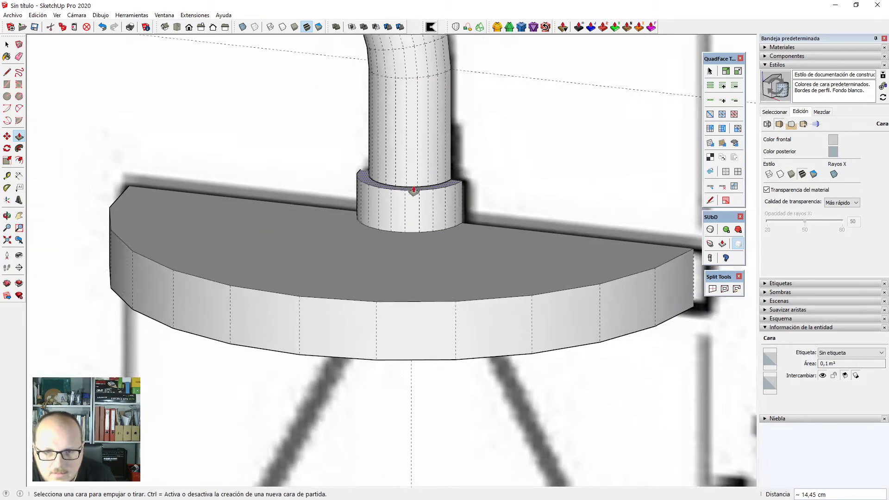
Make a component named roca_C02 from the entire shower head with its collar.
{"action": "middle_click_drag", "start_coordinate": [407, 188], "coordinate": [419, 264]}
{"action": "key", "text": "space"}
{"action": "triple_click", "coordinate": [420, 264]}
{"action": "type", "text": "g"}
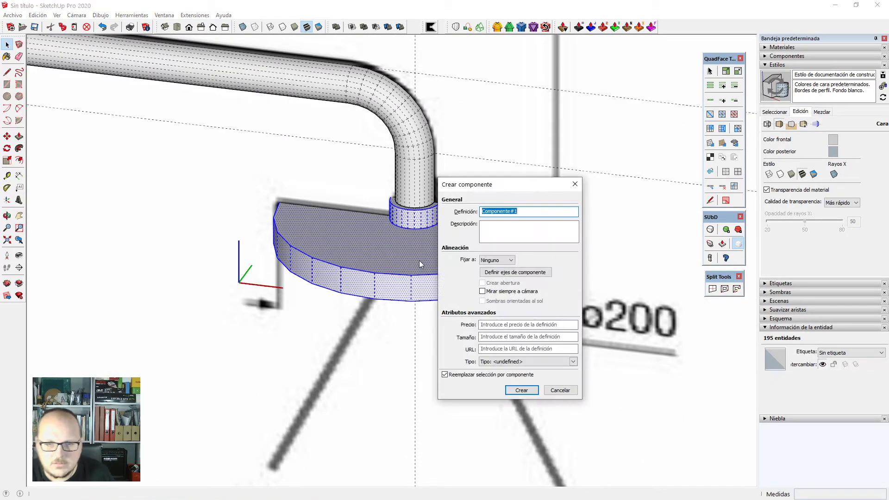
{"action": "type", "text": "roca_"}
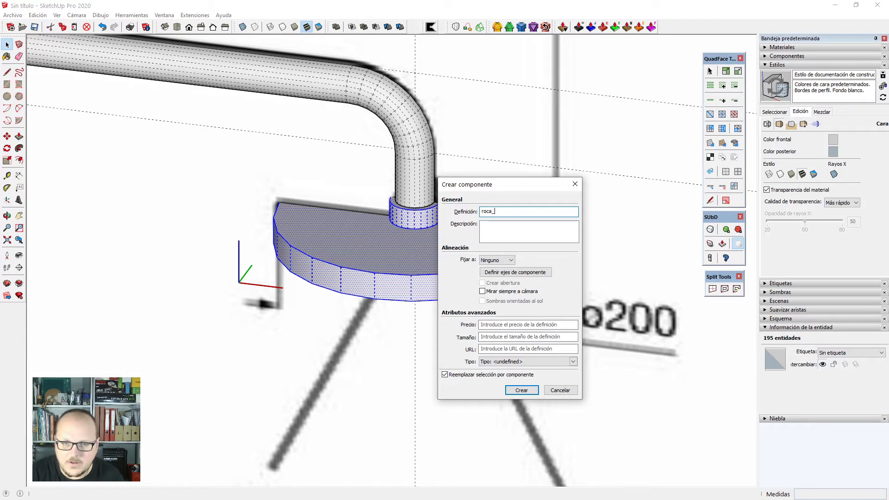
{"action": "type", "text": "C03"}
{"action": "key", "text": "Return"}
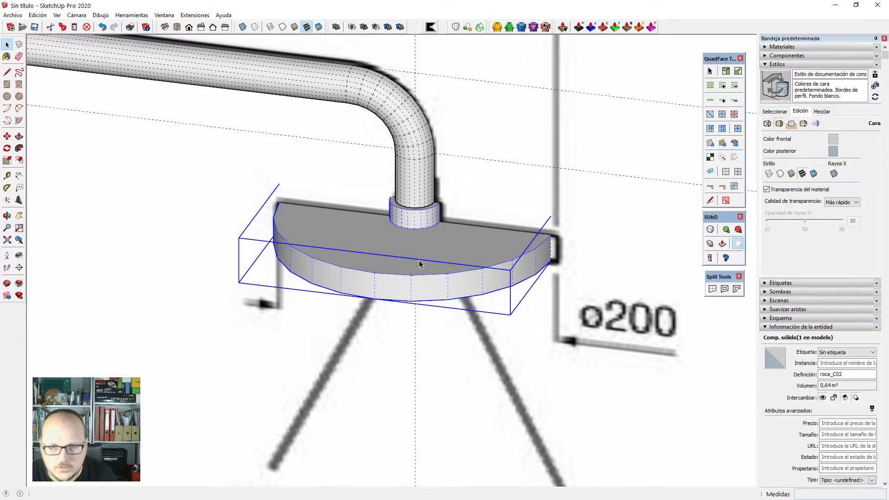
Open the shower head component with the rest of the model hidden and generate subdivision edges with a 2 cm offset around the collar's base edge.
{"action": "double_click", "coordinate": [420, 261]}
{"action": "key", "text": "ctrl+h"}
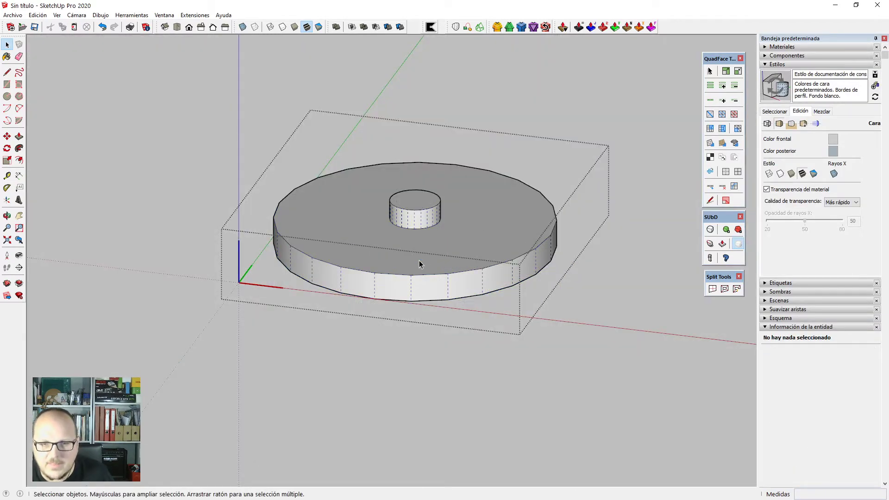
{"action": "scroll", "coordinate": [425, 260], "scroll_direction": "up", "scroll_amount": 4}
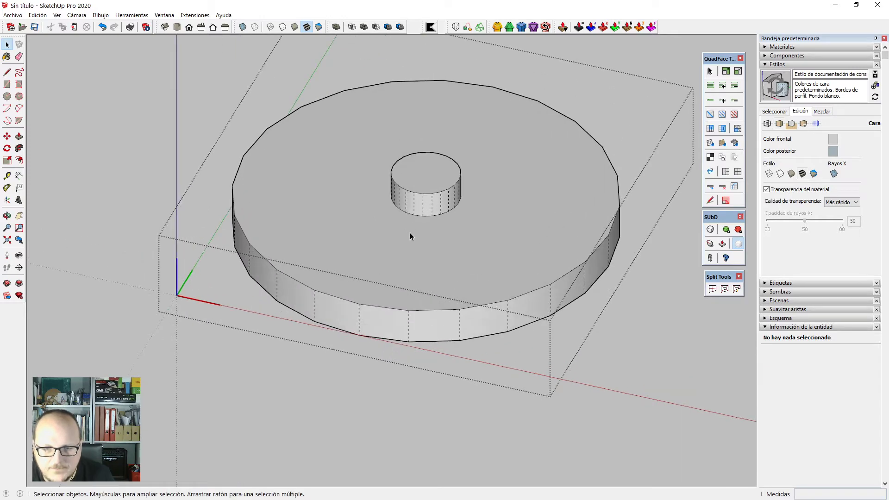
{"action": "scroll", "coordinate": [425, 224], "scroll_direction": "up", "scroll_amount": 2}
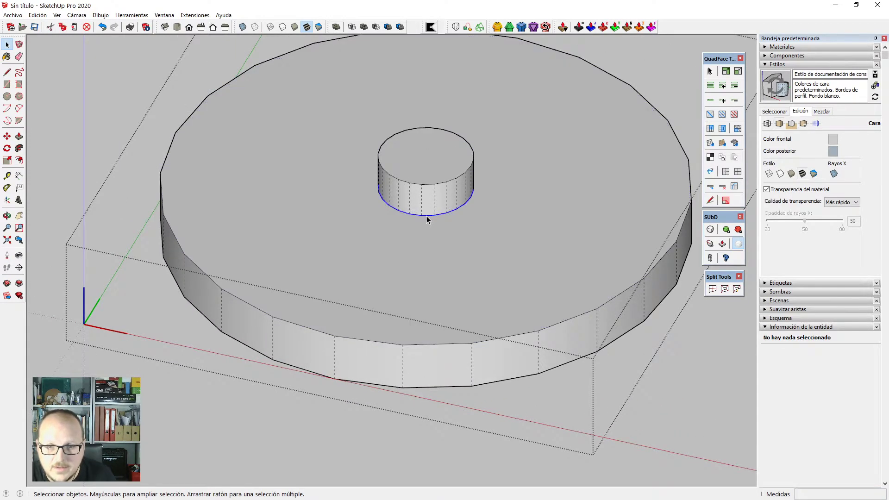
{"action": "left_click", "coordinate": [427, 216]}
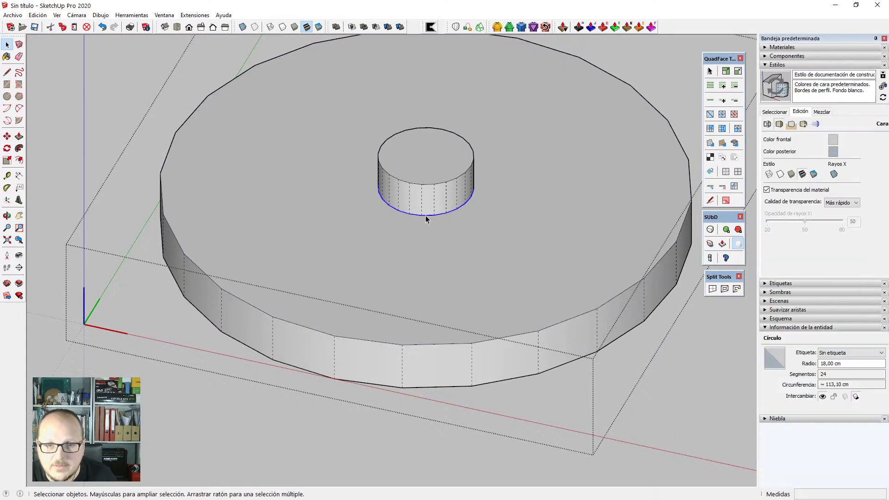
{"action": "left_click", "coordinate": [522, 27]}
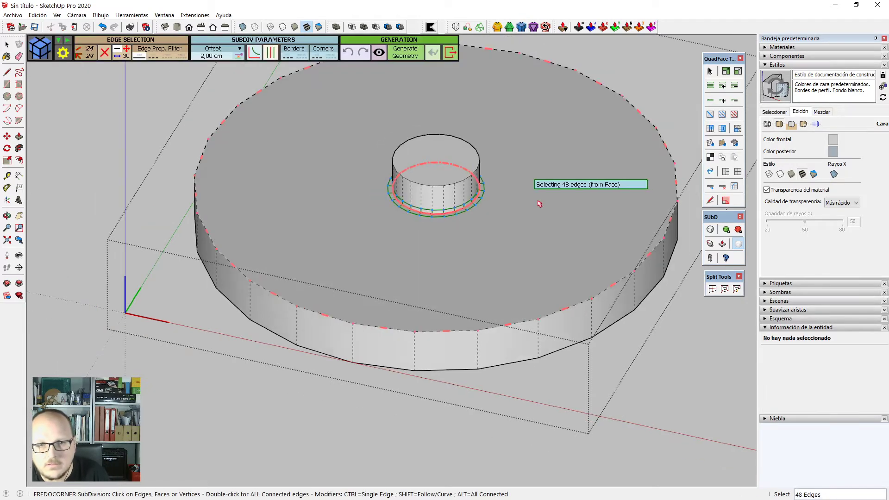
{"action": "key", "text": "Return"}
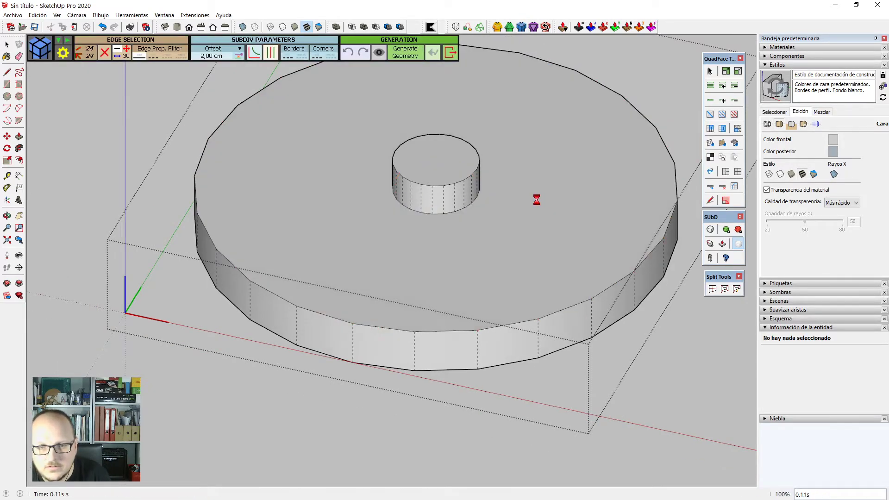
{"action": "key", "text": "space"}
Generate FredoCorner subdivision edges with a 2 cm offset along the disc's upper outer edge.
{"action": "middle_click_drag", "start_coordinate": [506, 262], "coordinate": [484, 296]}
{"action": "left_click", "coordinate": [481, 335]}
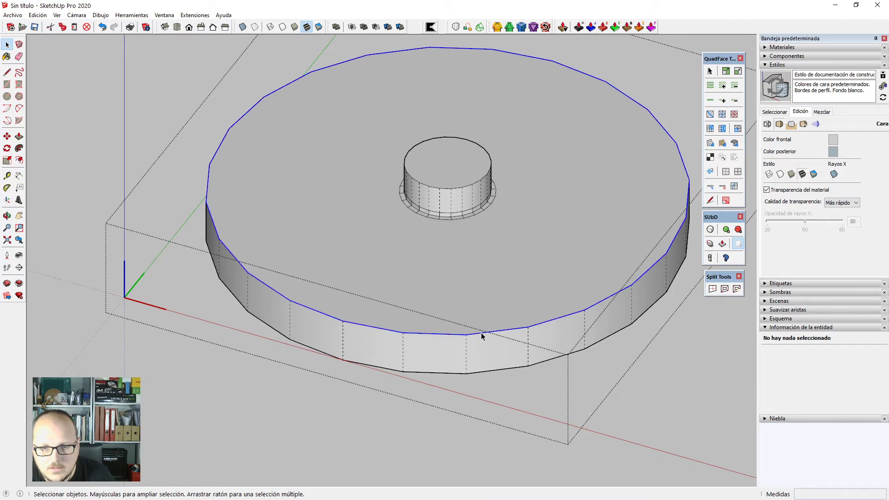
{"action": "left_click", "coordinate": [523, 28]}
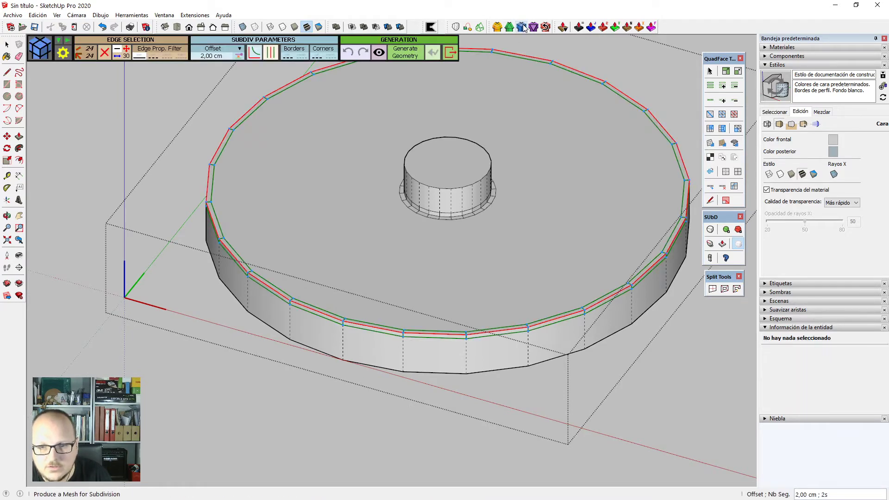
{"action": "key", "text": "Return"}
{"action": "middle_click_drag", "start_coordinate": [509, 324], "coordinate": [542, 51]}
{"action": "key", "text": "space"}
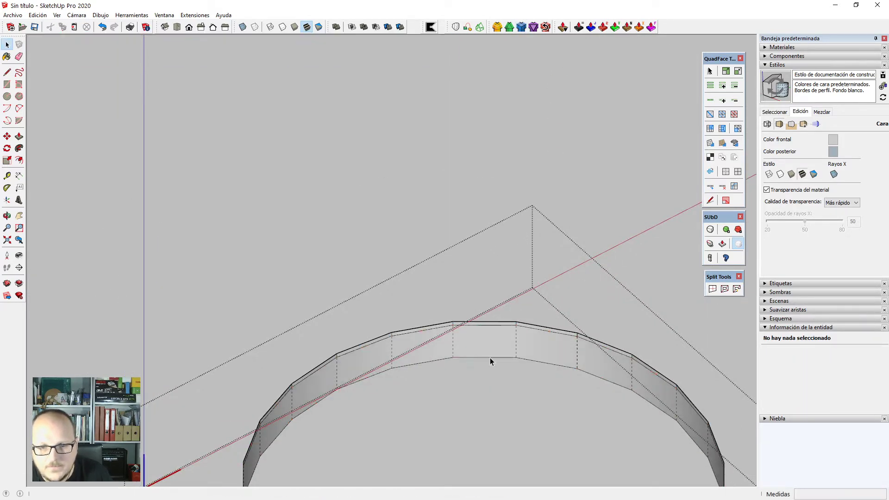
Generate FredoCorner subdivision edges with a 2 cm offset along the disc's lower outer edge.
{"action": "left_click", "coordinate": [490, 358]}
{"action": "left_click", "coordinate": [523, 28]}
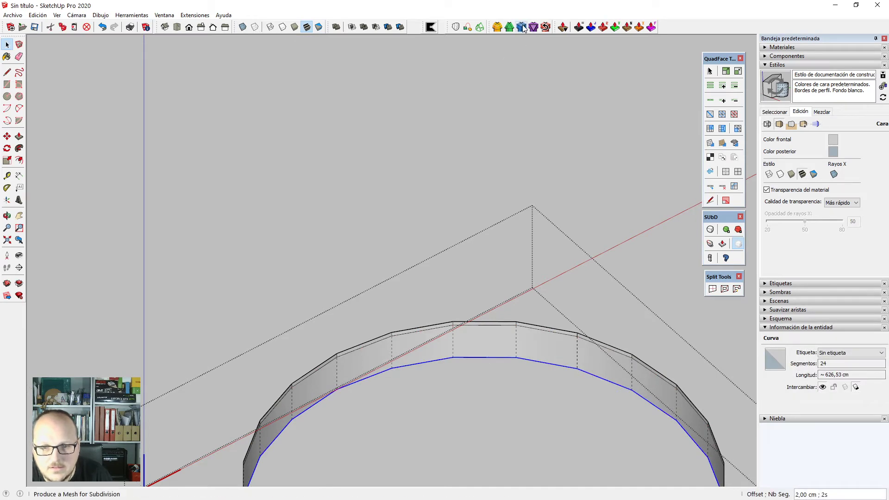
{"action": "middle_click_drag", "start_coordinate": [531, 56], "coordinate": [539, 480]}
{"action": "scroll", "coordinate": [511, 412], "scroll_direction": "up", "scroll_amount": 3}
{"action": "key", "text": "space"}
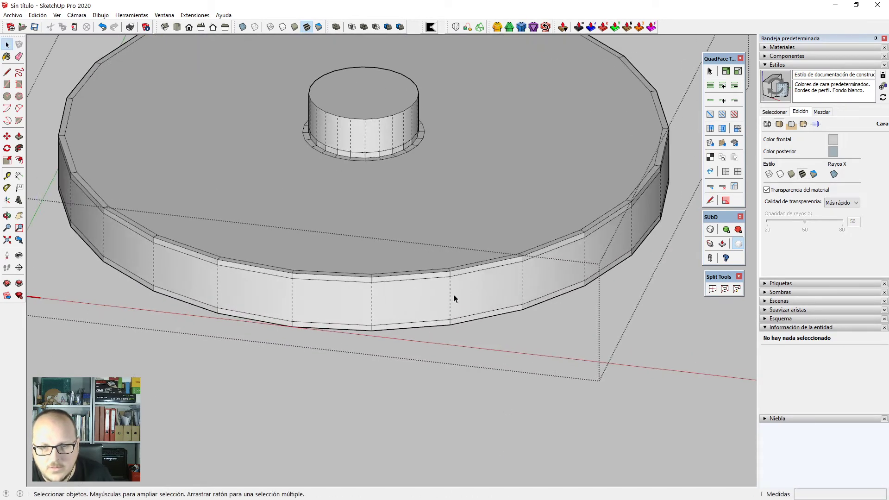
Split the disc's ring-shaped upper face into radial quads between the collar and the outer edge.
{"action": "left_click", "coordinate": [435, 190]}
{"action": "left_click", "coordinate": [725, 289]}
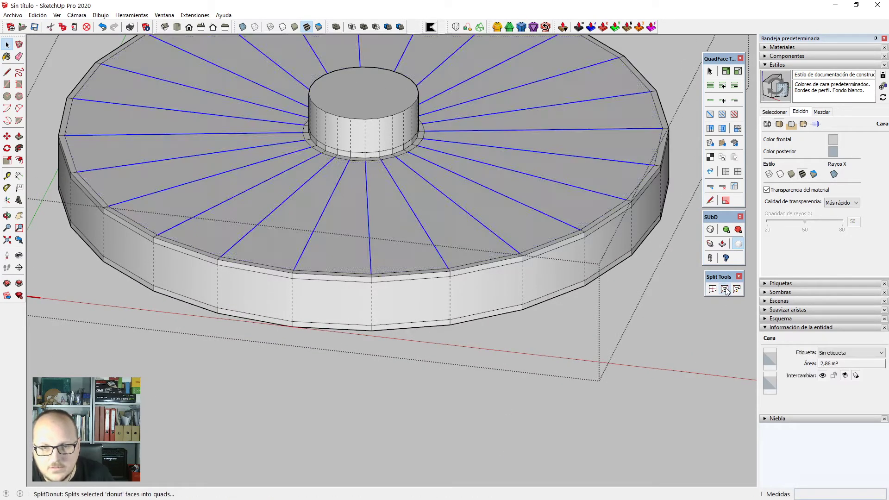
{"action": "scroll", "coordinate": [576, 353], "scroll_direction": "down", "scroll_amount": 3}
{"action": "middle_click_drag", "start_coordinate": [576, 354], "coordinate": [491, 287]}
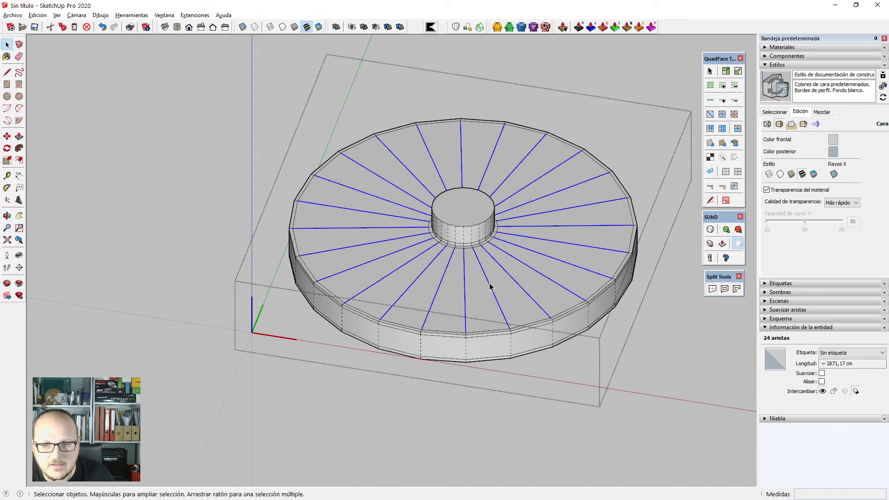
{"action": "key", "text": "c"}
{"action": "scroll", "coordinate": [528, 250], "scroll_direction": "up", "scroll_amount": 2}
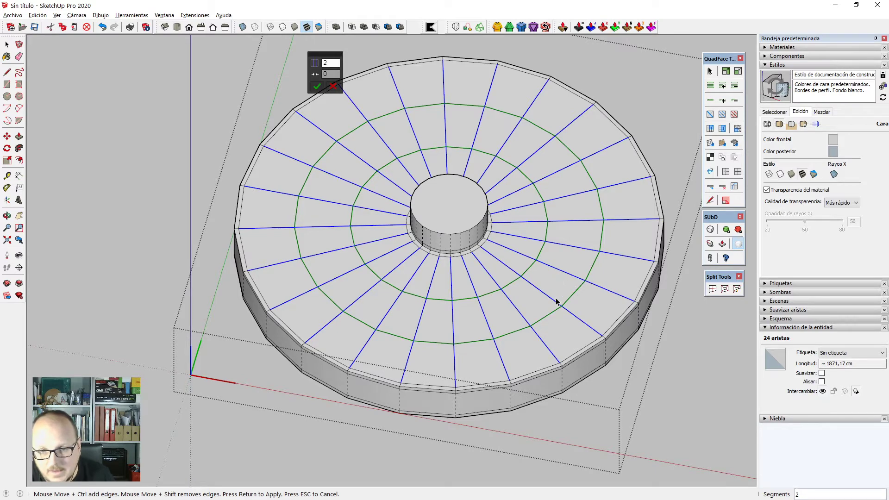
{"action": "scroll", "coordinate": [556, 304], "scroll_direction": "down", "scroll_amount": 2}
{"action": "key", "text": "Escape"}
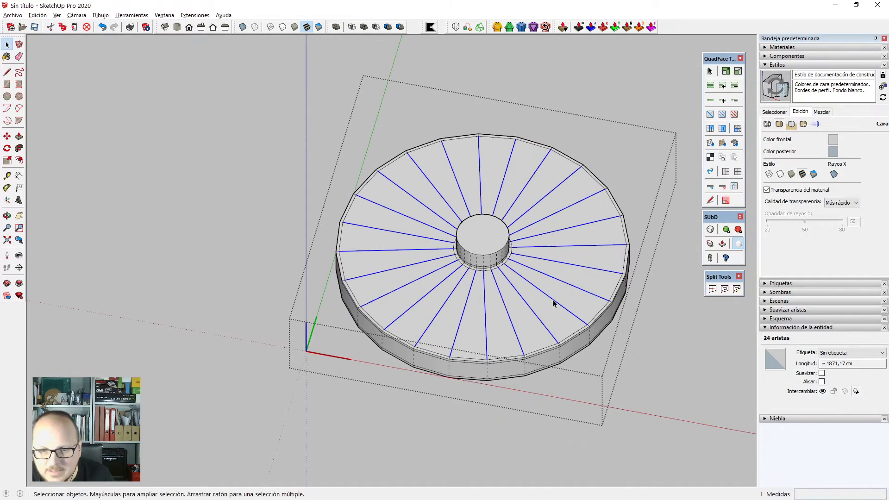
Select the ring of radial edges on the disc's upper face and connect them with 2 concentric edge loops.
{"action": "scroll", "coordinate": [555, 303], "scroll_direction": "up", "scroll_amount": 3}
{"action": "left_click", "coordinate": [555, 304]}
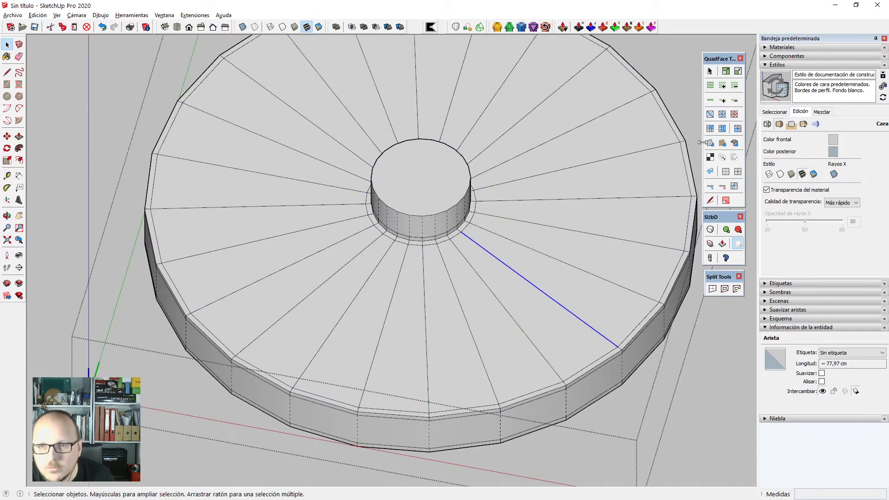
{"action": "left_click", "coordinate": [712, 87]}
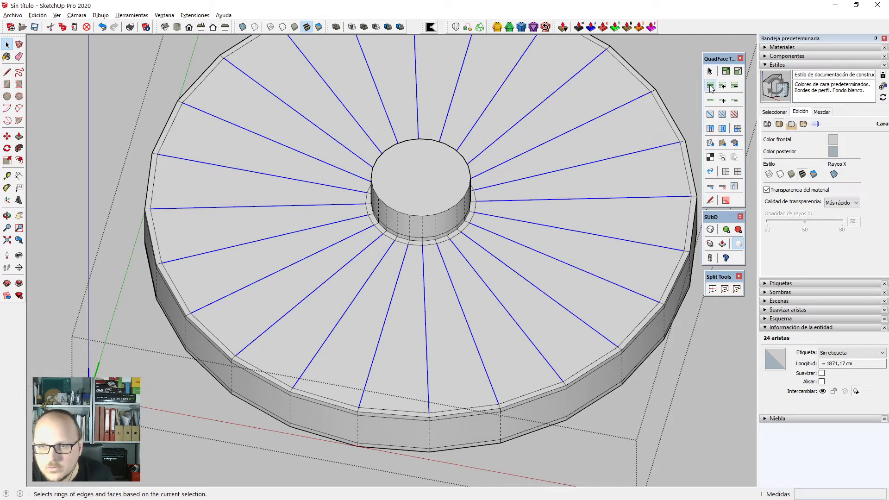
{"action": "left_click", "coordinate": [735, 186]}
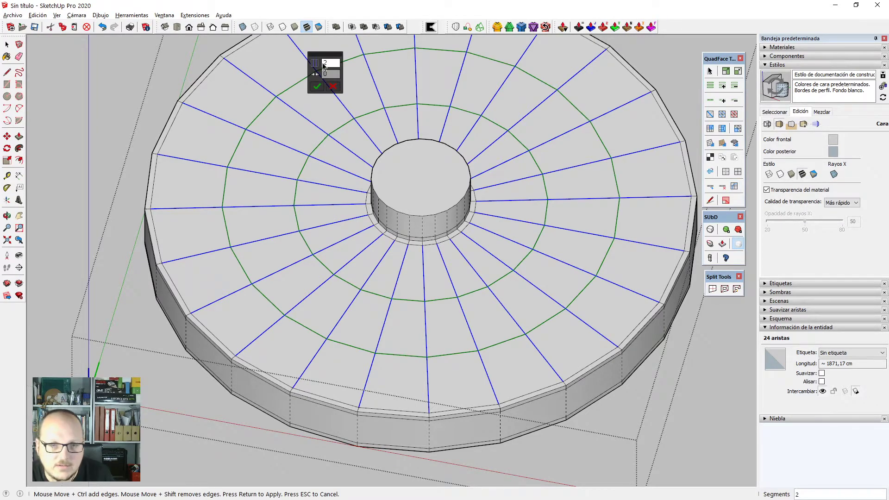
{"action": "left_click", "coordinate": [317, 89]}
Insert one edge loop at mid-height around the disc's outer side.
{"action": "scroll", "coordinate": [436, 193], "scroll_direction": "down", "scroll_amount": 3}
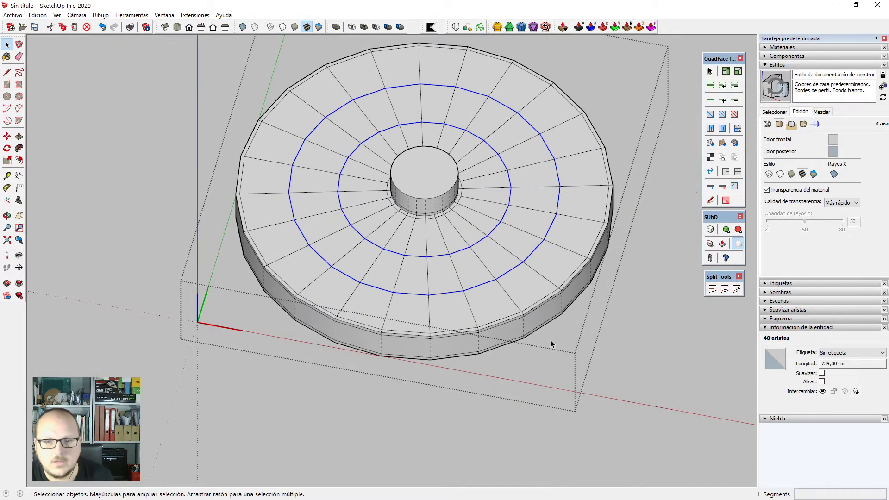
{"action": "left_click", "coordinate": [467, 338]}
{"action": "key", "text": "alt+l"}
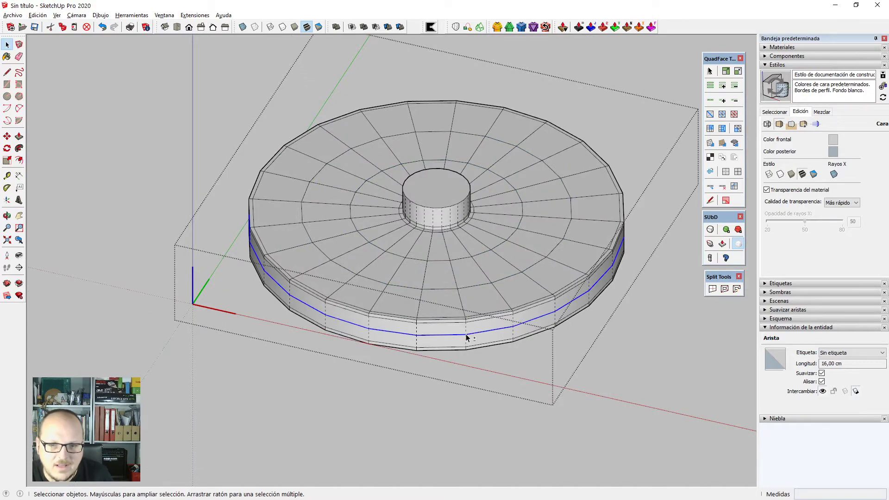
{"action": "middle_click_drag", "start_coordinate": [484, 359], "coordinate": [442, 61]}
{"action": "mouse_move", "coordinate": [439, 252]}
{"action": "middle_mouse_down"}
{"action": "mouse_move", "coordinate": [435, 241]}
{"action": "mouse_move", "coordinate": [426, 479]}
{"action": "mouse_move", "coordinate": [414, 263]}
{"action": "mouse_move", "coordinate": [429, 411]}
{"action": "mouse_move", "coordinate": [440, 254]}
{"action": "middle_mouse_up"}
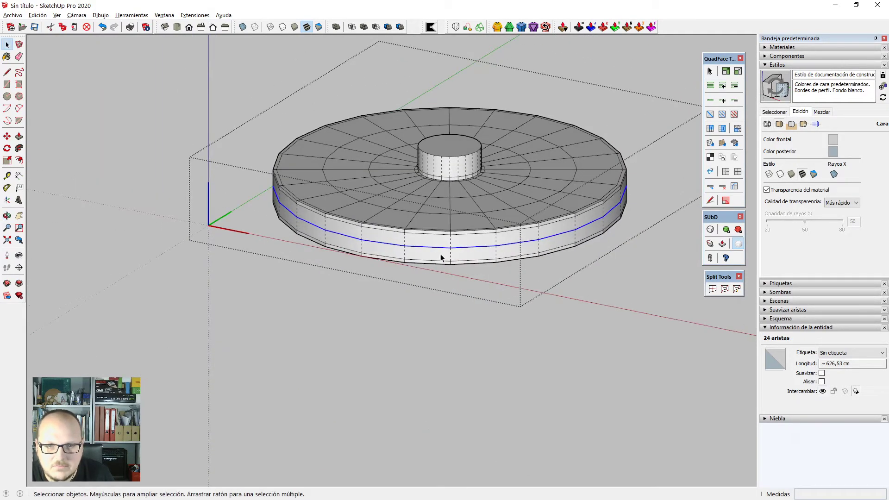
Generate FredoCorner subdivision edges along the collar's top edge.
{"action": "scroll", "coordinate": [407, 162], "scroll_direction": "up", "scroll_amount": 6}
{"action": "double_click", "coordinate": [401, 163]}
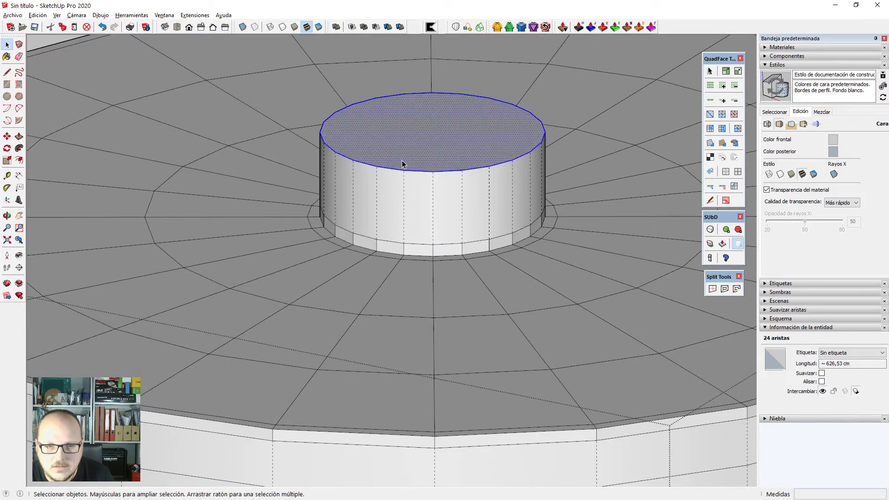
{"action": "left_click", "coordinate": [522, 27]}
{"action": "key", "text": "Return"}
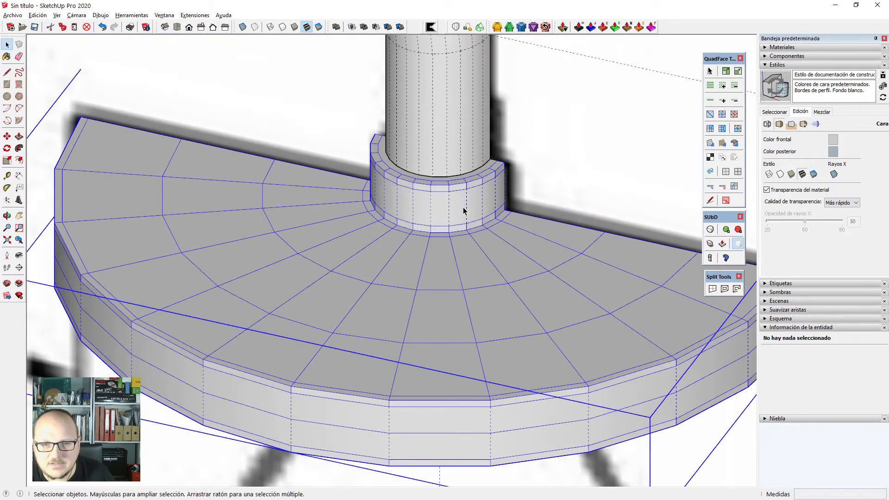
Insert one edge loop at mid-height around the collar's side.
{"action": "scroll", "coordinate": [458, 209], "scroll_direction": "up", "scroll_amount": 3}
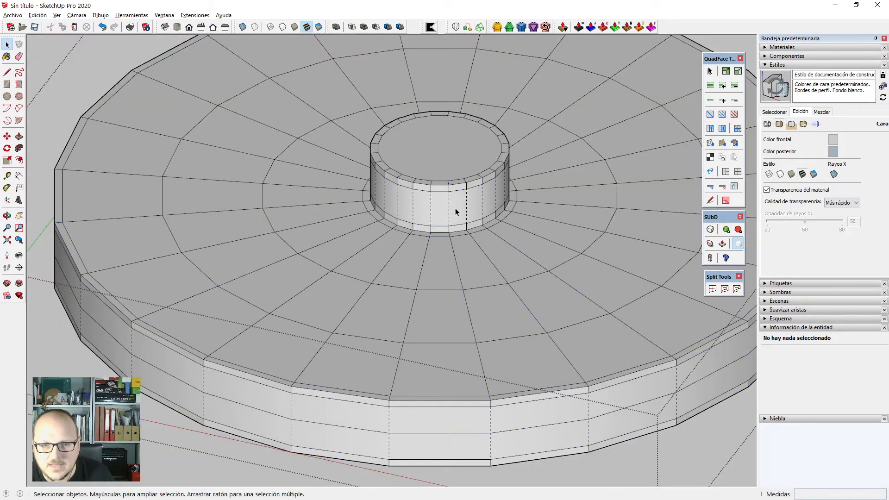
{"action": "left_click", "coordinate": [449, 211]}
{"action": "scroll", "coordinate": [450, 208], "scroll_direction": "down", "scroll_amount": 3}
Select the entire shower head mesh and intersect its faces.
{"action": "triple_click", "coordinate": [449, 208]}
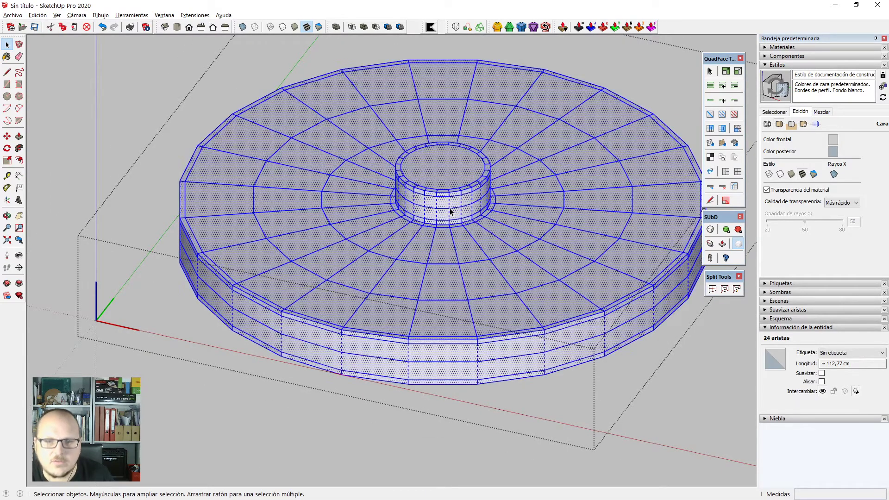
{"action": "right_click", "coordinate": [454, 214]}
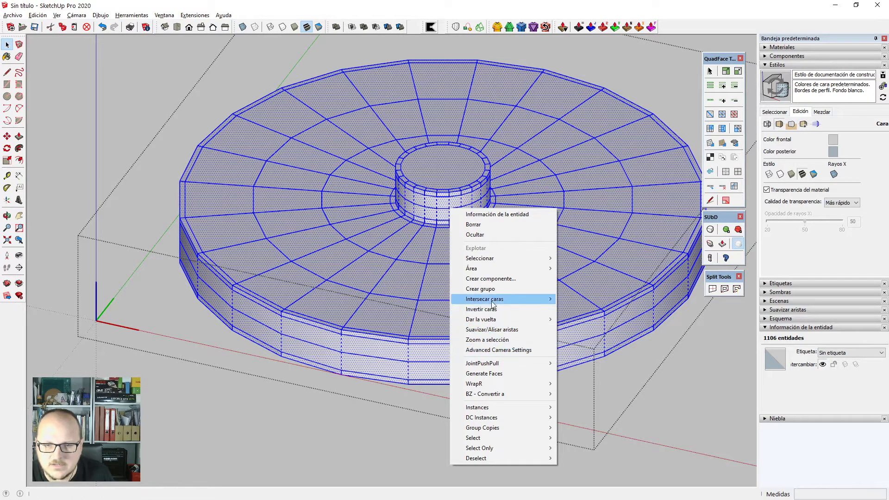
{"action": "mouse_move", "coordinate": [492, 302]}
{"action": "left_click", "coordinate": [588, 299]}
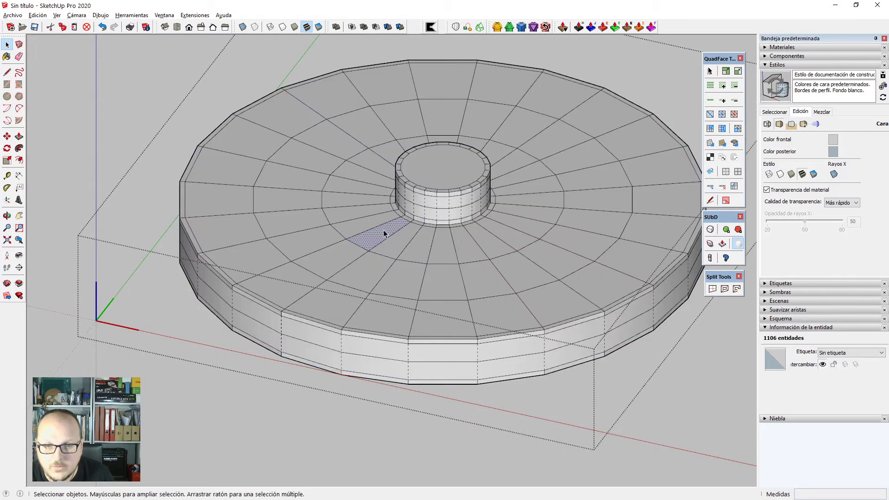
Delete the disc's large bottom face inside the shower head component and finish editing it.
{"action": "scroll", "coordinate": [440, 212], "scroll_direction": "up", "scroll_amount": 3}
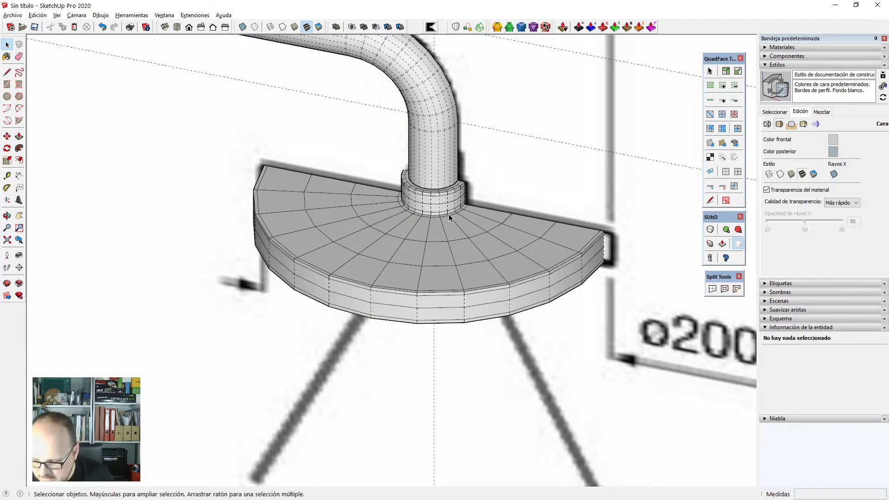
{"action": "left_click", "coordinate": [449, 217]}
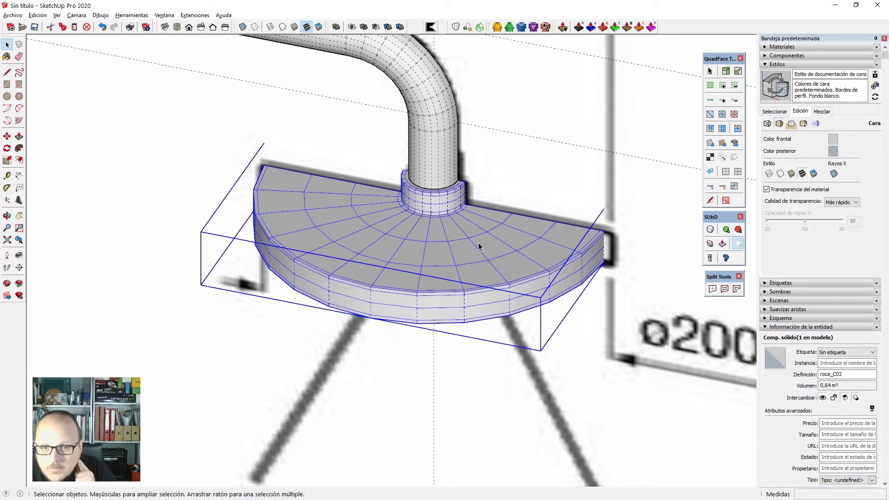
{"action": "middle_click_drag", "start_coordinate": [648, 236], "coordinate": [514, 37]}
{"action": "double_click", "coordinate": [477, 204]}
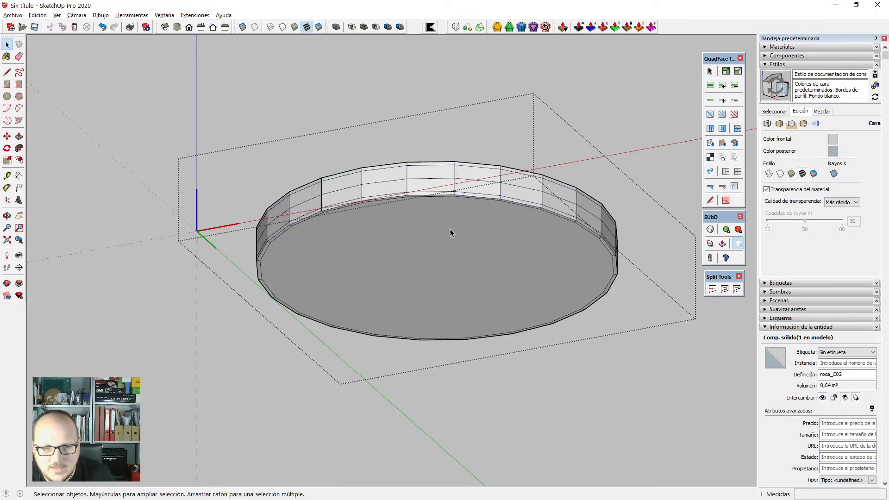
{"action": "left_click", "coordinate": [450, 229]}
{"action": "key", "text": "Delete"}
{"action": "middle_click_drag", "start_coordinate": [448, 176], "coordinate": [440, 405]}
{"action": "left_click", "coordinate": [449, 378]}
{"action": "scroll", "coordinate": [448, 378], "scroll_direction": "down", "scroll_amount": 2}
Apply SUbD subdivision to the shower head component and view the smoothed shape against the drawing.
{"action": "scroll", "coordinate": [476, 157], "scroll_direction": "up", "scroll_amount": 3}
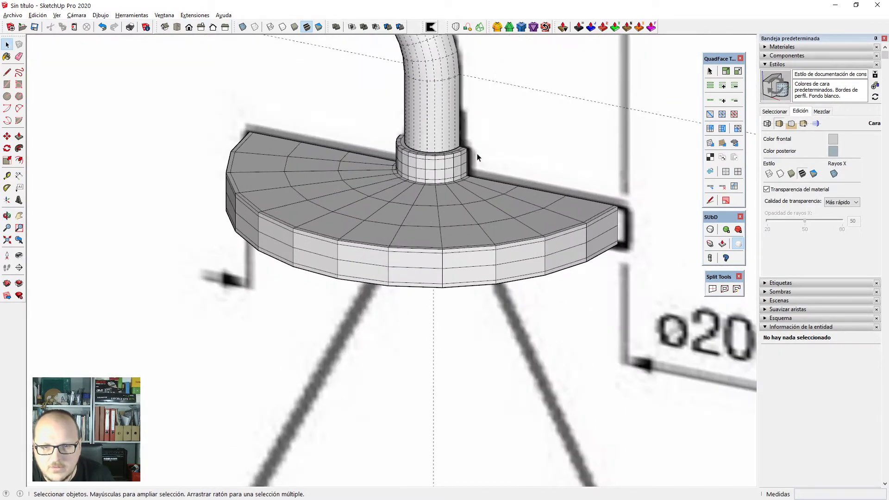
{"action": "left_click", "coordinate": [525, 225]}
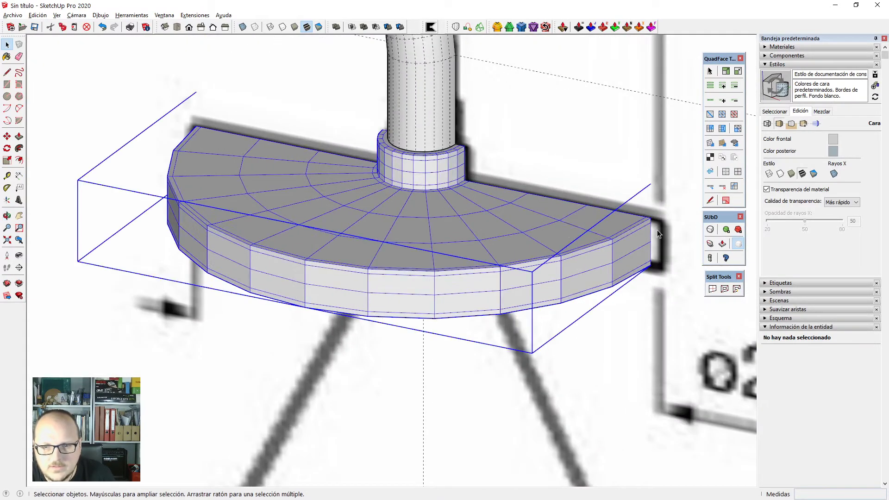
{"action": "left_click", "coordinate": [711, 230]}
{"action": "scroll", "coordinate": [490, 272], "scroll_direction": "down", "scroll_amount": 2}
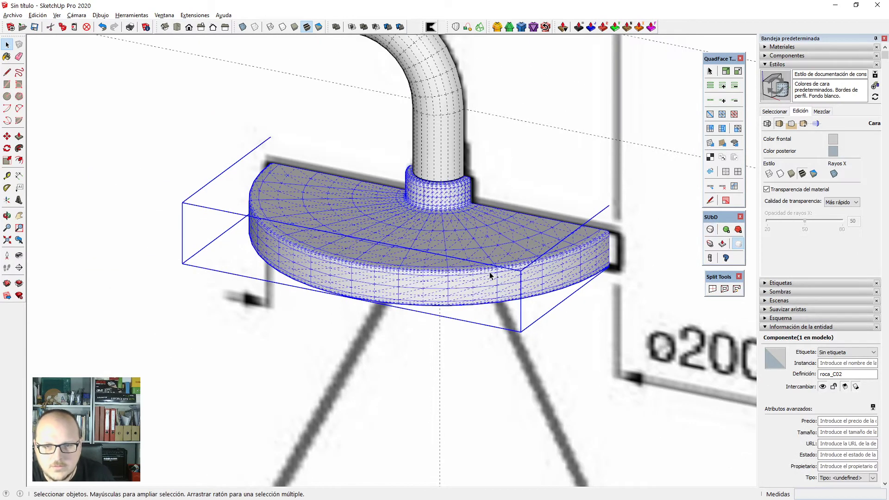
{"action": "scroll", "coordinate": [490, 271], "scroll_direction": "down", "scroll_amount": 2}
{"action": "mouse_move", "coordinate": [490, 272]}
{"action": "middle_mouse_down"}
{"action": "mouse_move", "coordinate": [417, 342]}
{"action": "mouse_move", "coordinate": [566, 331]}
{"action": "mouse_move", "coordinate": [508, 254]}
{"action": "mouse_move", "coordinate": [483, 313]}
{"action": "mouse_move", "coordinate": [481, 281]}
{"action": "middle_mouse_up"}
{"action": "scroll", "coordinate": [506, 257], "scroll_direction": "up", "scroll_amount": 1}
{"action": "left_click", "coordinate": [529, 272]}
{"action": "scroll", "coordinate": [529, 274], "scroll_direction": "down", "scroll_amount": 4}
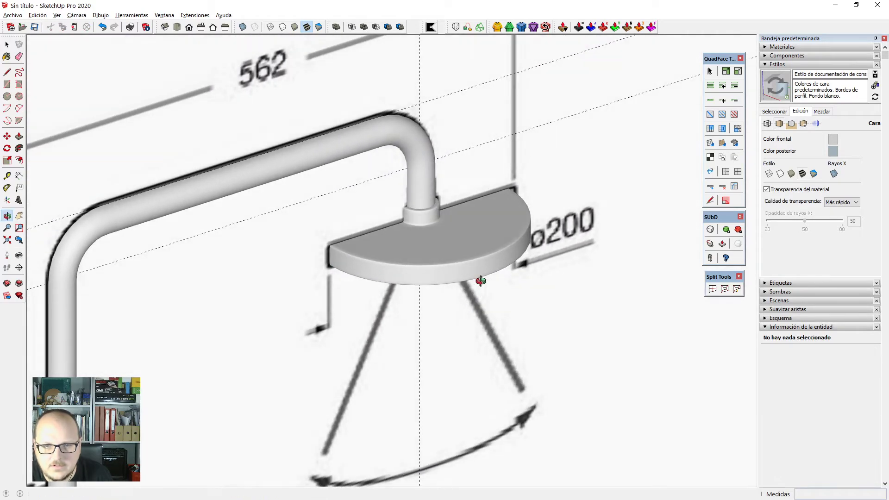
Toggle SUbD subdivision on the shower head component and show hidden geometry to inspect its mesh.
{"action": "key", "text": "space"}
{"action": "scroll", "coordinate": [484, 282], "scroll_direction": "up", "scroll_amount": 3}
{"action": "left_click", "coordinate": [711, 231]}
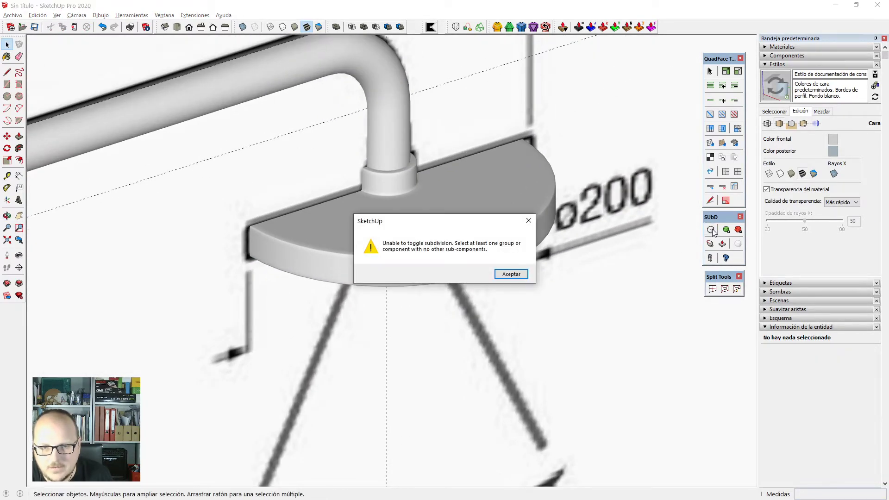
{"action": "left_click", "coordinate": [511, 274]}
{"action": "left_click", "coordinate": [500, 217]}
{"action": "left_click", "coordinate": [711, 230]}
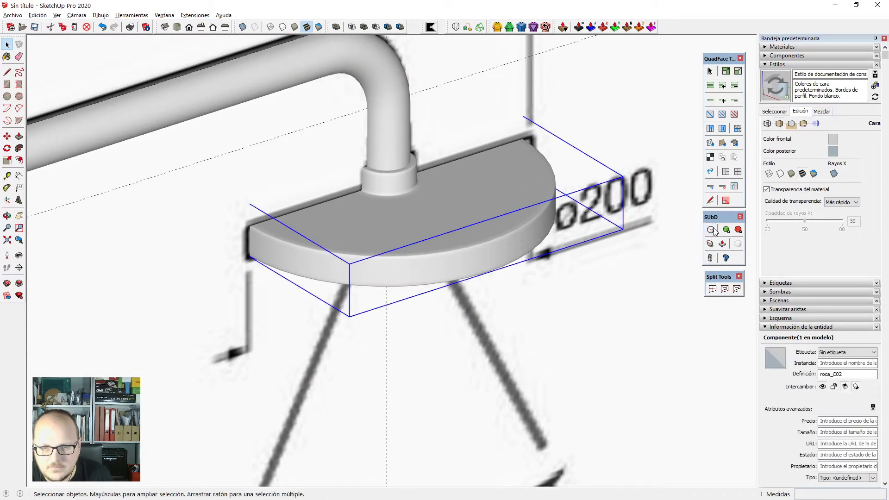
{"action": "key", "text": "h"}
{"action": "middle_click_drag", "start_coordinate": [568, 276], "coordinate": [518, 261]}
{"action": "scroll", "coordinate": [543, 293], "scroll_direction": "down", "scroll_amount": 2}
{"action": "middle_click_drag", "start_coordinate": [543, 294], "coordinate": [407, 302]}
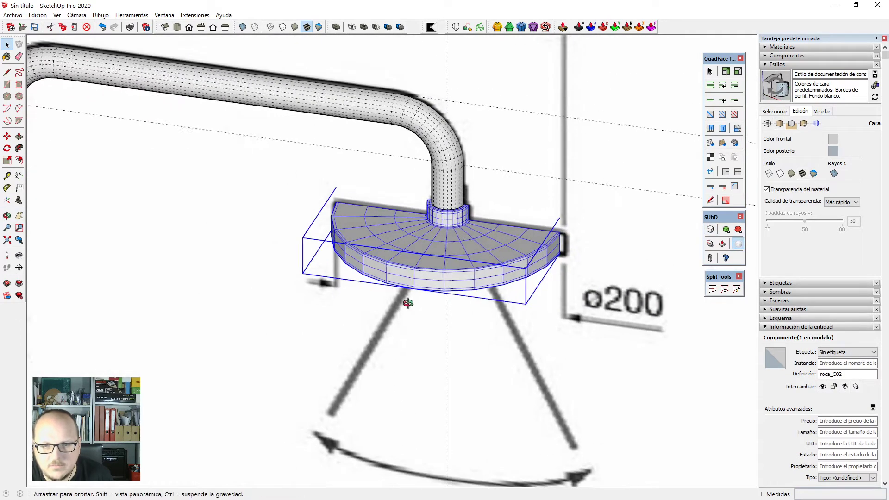
{"action": "scroll", "coordinate": [487, 247], "scroll_direction": "up", "scroll_amount": 1}
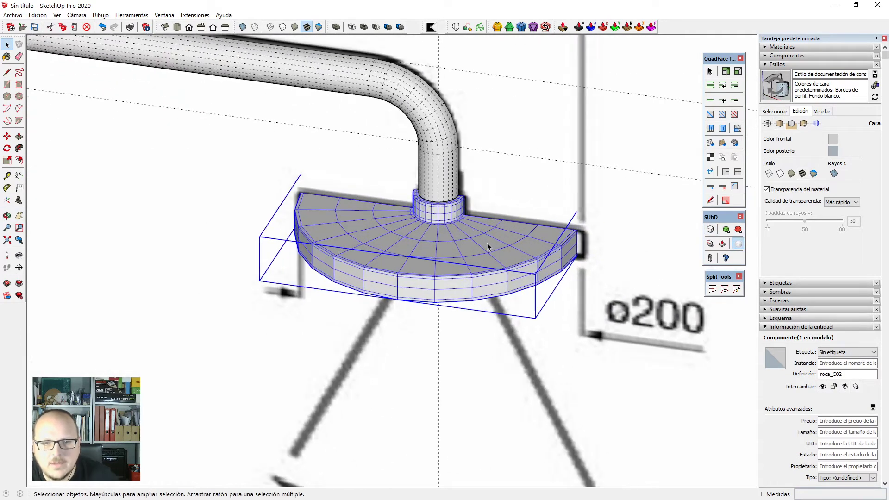
Start saving the model and browse to the cuarentena folder inside Models > Twitch.
{"action": "left_click", "coordinate": [35, 28]}
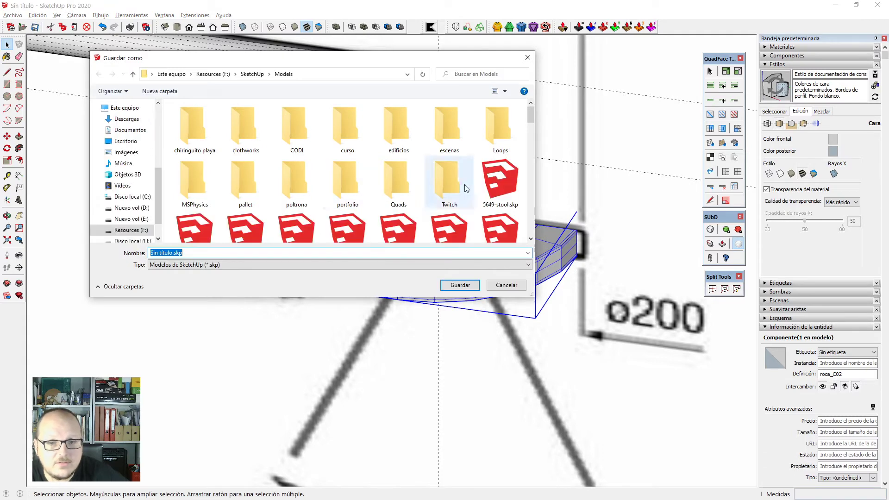
{"action": "double_click", "coordinate": [467, 176]}
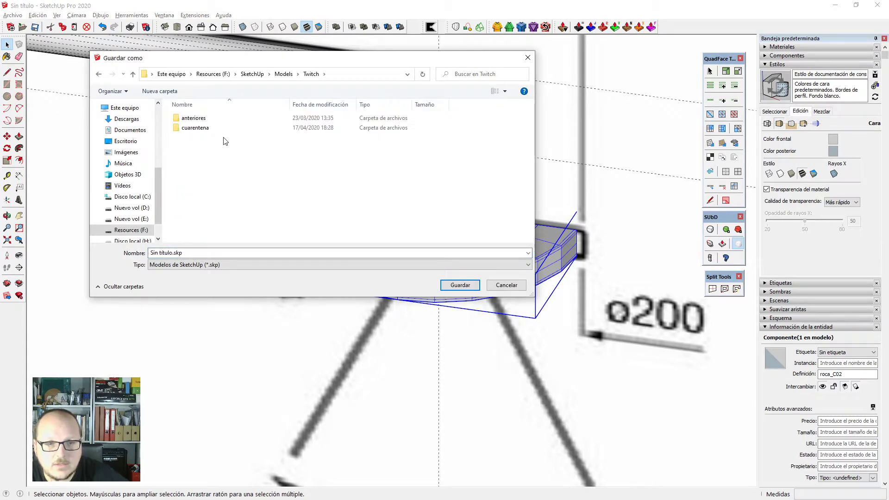
{"action": "left_click", "coordinate": [207, 130]}
{"action": "double_click", "coordinate": [207, 130]}
{"action": "scroll", "coordinate": [248, 207], "scroll_direction": "down", "scroll_amount": 5}
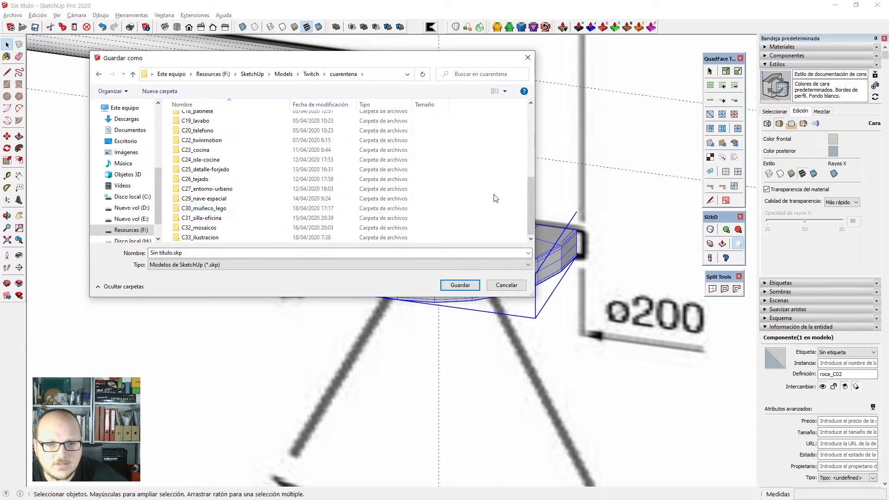
Create a folder named C34_ducha and save the model in it as C34_ducha.
{"action": "right_click", "coordinate": [482, 189]}
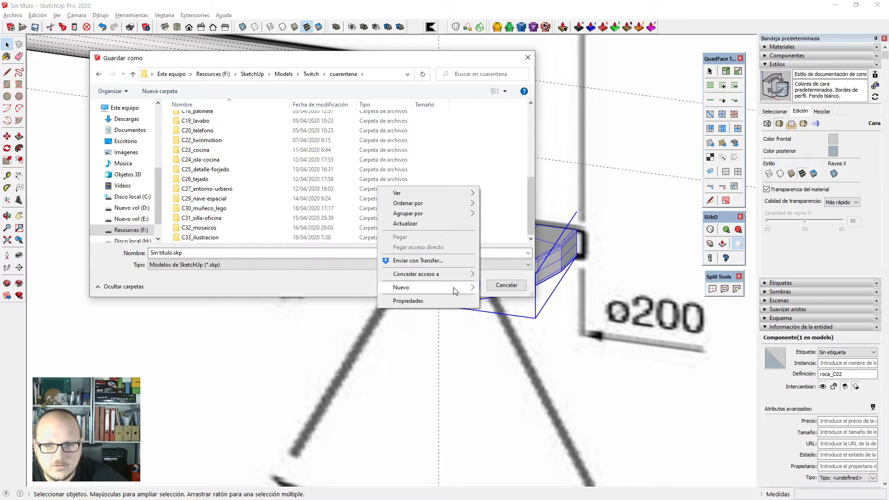
{"action": "mouse_move", "coordinate": [454, 287]}
{"action": "left_click", "coordinate": [498, 290]}
{"action": "type", "text": "C34_ducha"}
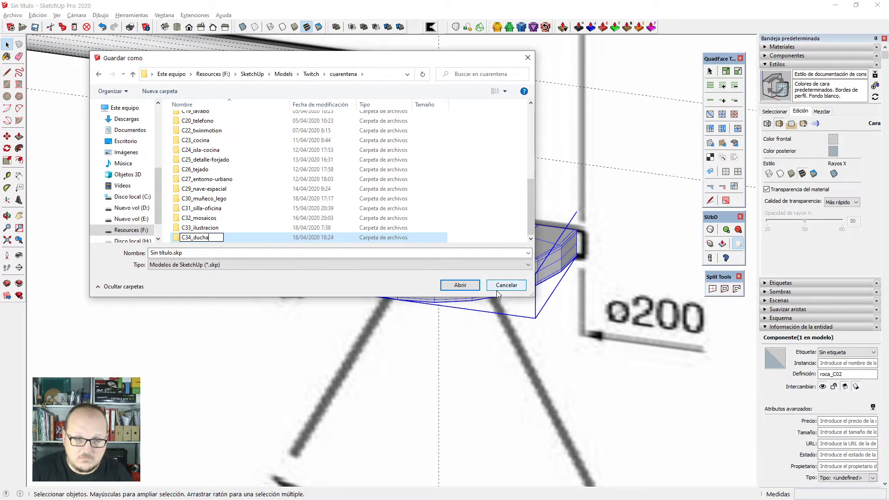
{"action": "key", "text": "Return"}
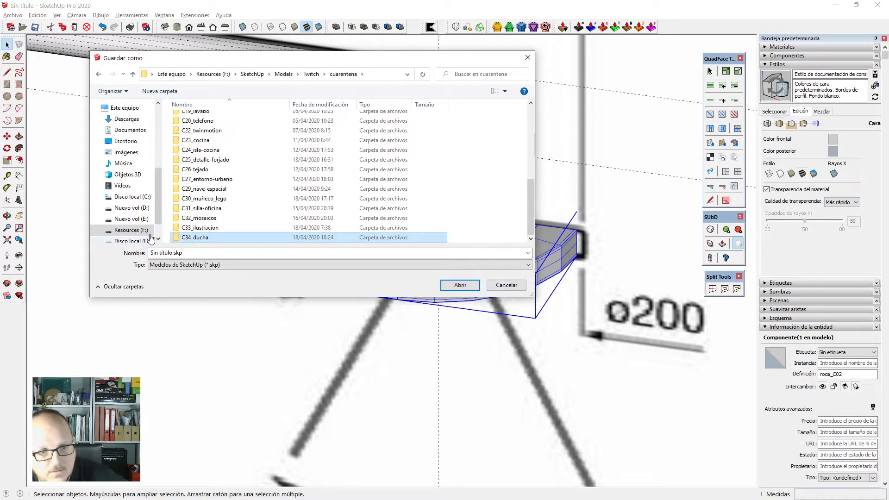
{"action": "double_click", "coordinate": [195, 237]}
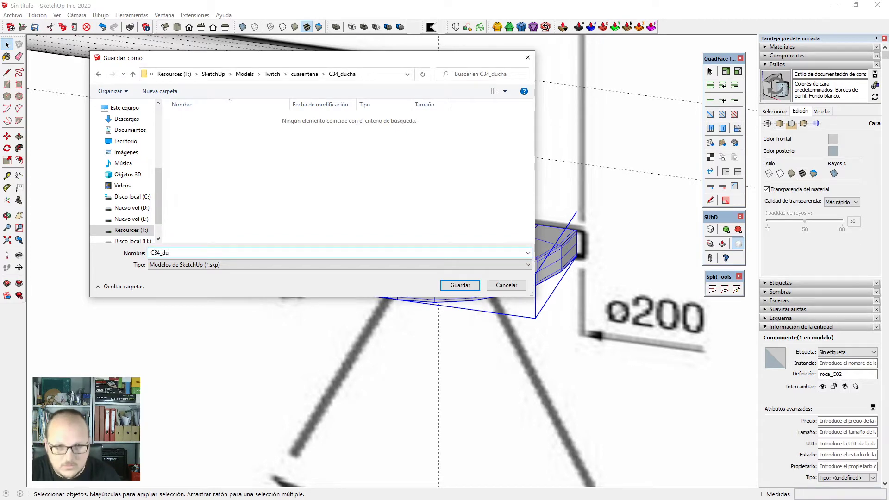
{"action": "key", "text": "Return"}
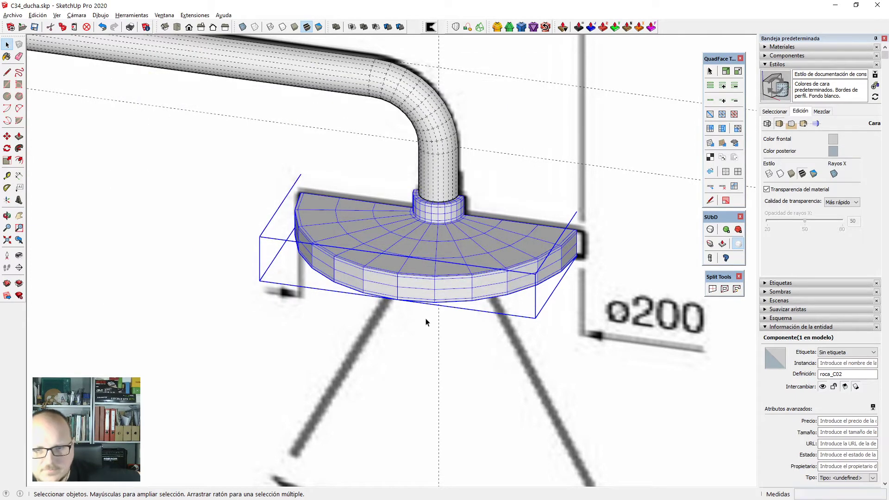
Switch to A5A9725C00.pdf in Adobe Acrobat Reader and maximize its window.
{"action": "scroll", "coordinate": [442, 271], "scroll_direction": "down", "scroll_amount": 4}
{"action": "middle_click_drag", "start_coordinate": [436, 300], "coordinate": [415, 258]}
{"action": "scroll", "coordinate": [534, 168], "scroll_direction": "down", "scroll_amount": 2}
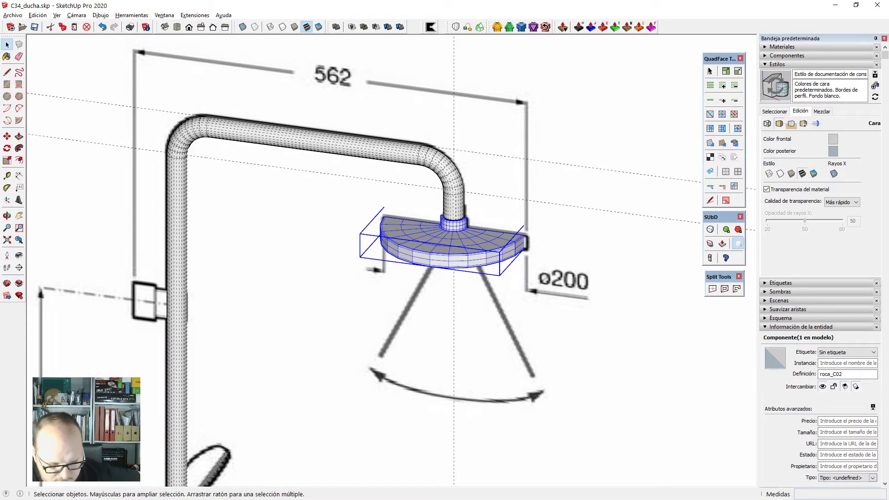
{"action": "key", "text": "alt+Tab"}
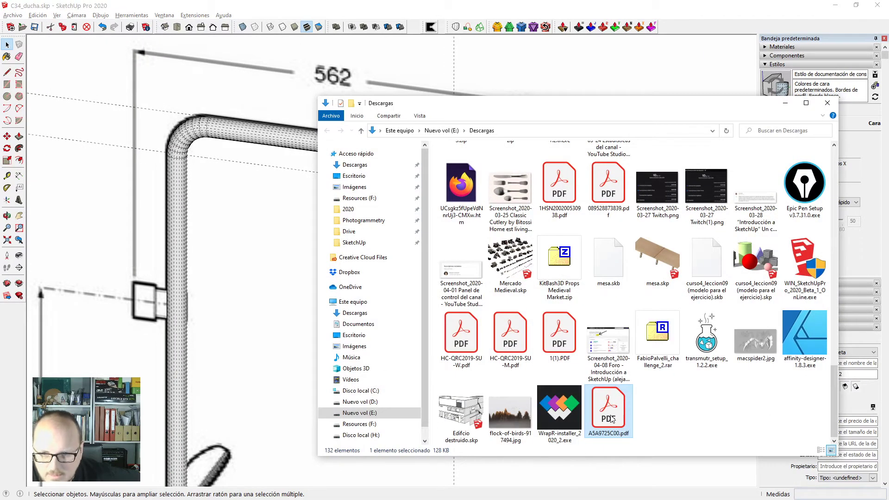
{"action": "left_click", "coordinate": [786, 104]}
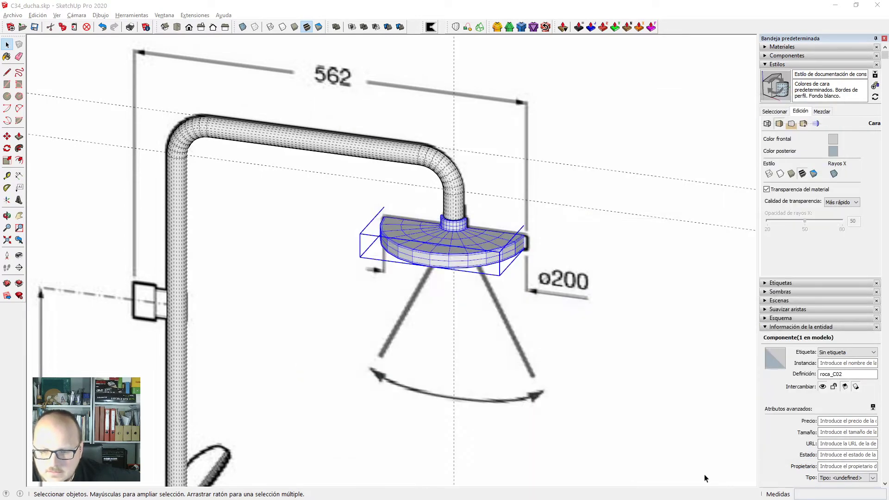
{"action": "mouse_move", "coordinate": [584, 499]}
{"action": "left_mouse_down"}
{"action": "mouse_move", "coordinate": [564, 429]}
{"action": "mouse_move", "coordinate": [561, 172]}
{"action": "mouse_move", "coordinate": [473, 90]}
{"action": "left_mouse_up"}
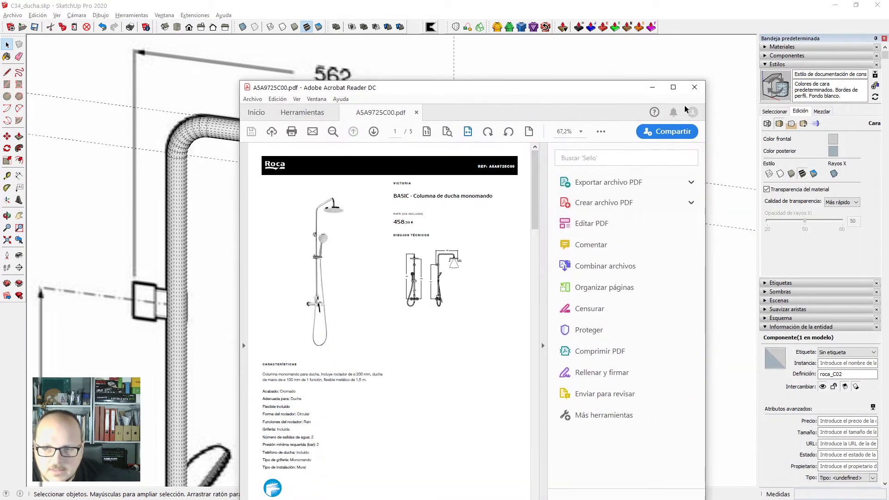
{"action": "left_click", "coordinate": [674, 88]}
Look through the pages of the Roca product sheet for drawings of the shower column, returning to the first page.
{"action": "scroll", "coordinate": [409, 254], "scroll_direction": "down", "scroll_amount": 10}
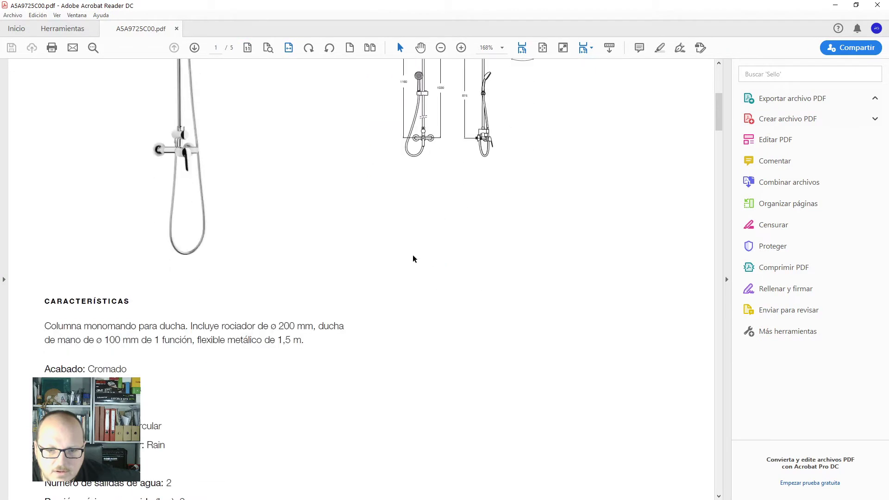
{"action": "left_click_drag", "start_coordinate": [721, 142], "coordinate": [724, 208]}
{"action": "scroll", "coordinate": [415, 271], "scroll_direction": "up", "scroll_amount": 10}
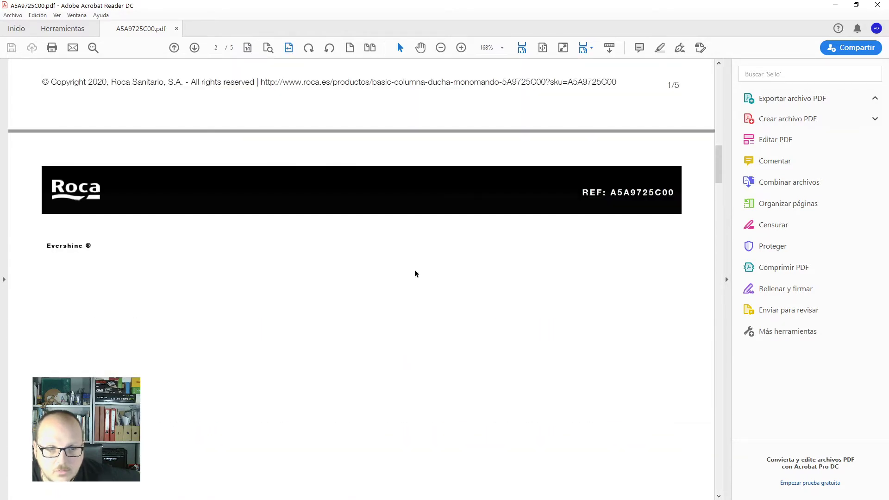
{"action": "scroll", "coordinate": [415, 271], "scroll_direction": "up", "scroll_amount": 2}
{"action": "scroll", "coordinate": [415, 271], "scroll_direction": "down", "scroll_amount": 12}
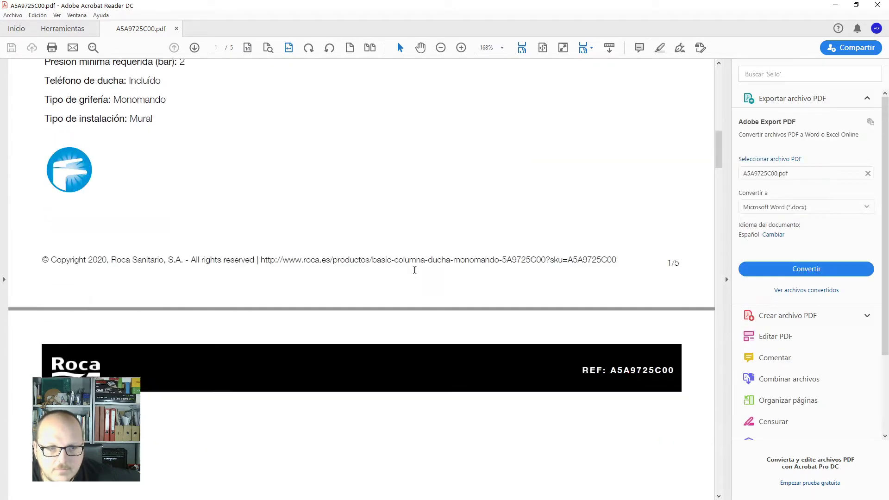
{"action": "scroll", "coordinate": [381, 256], "scroll_direction": "down", "scroll_amount": 10}
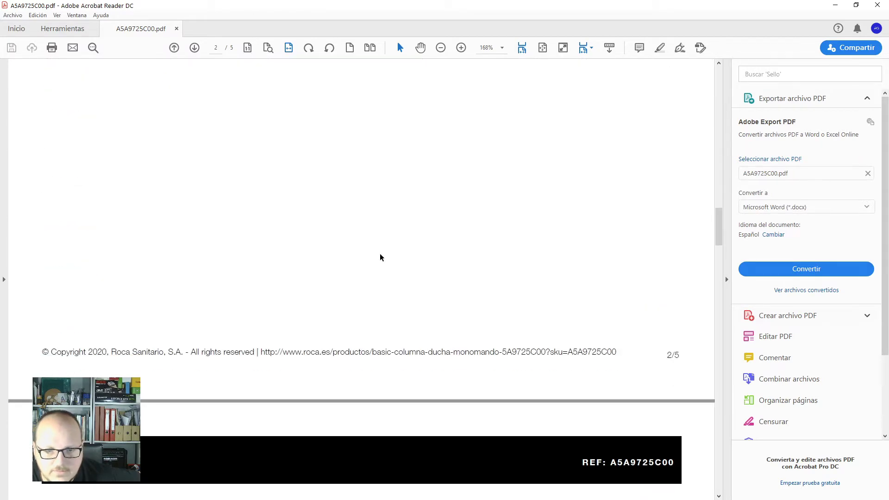
{"action": "scroll", "coordinate": [381, 257], "scroll_direction": "down", "scroll_amount": 12}
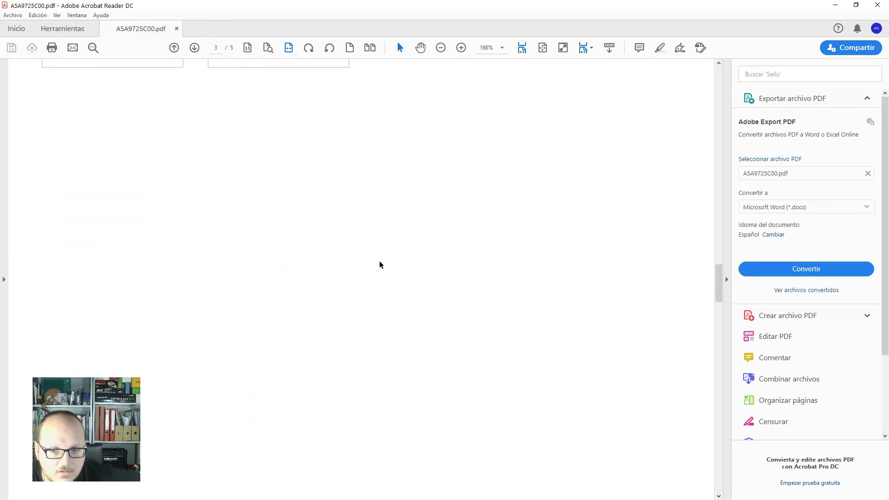
{"action": "left_click_drag", "start_coordinate": [721, 310], "coordinate": [736, 73]}
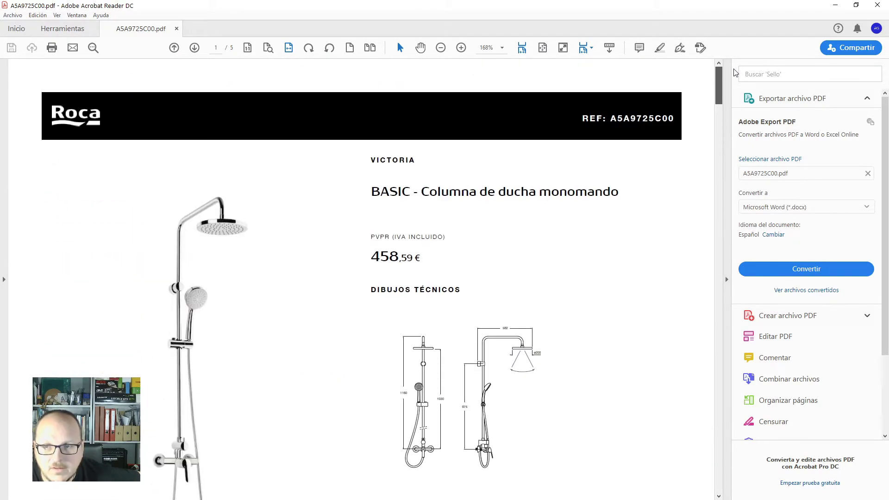
Switch to the Roca shower column product page in Firefox and look for its technical documents section.
{"action": "left_click", "coordinate": [834, 6]}
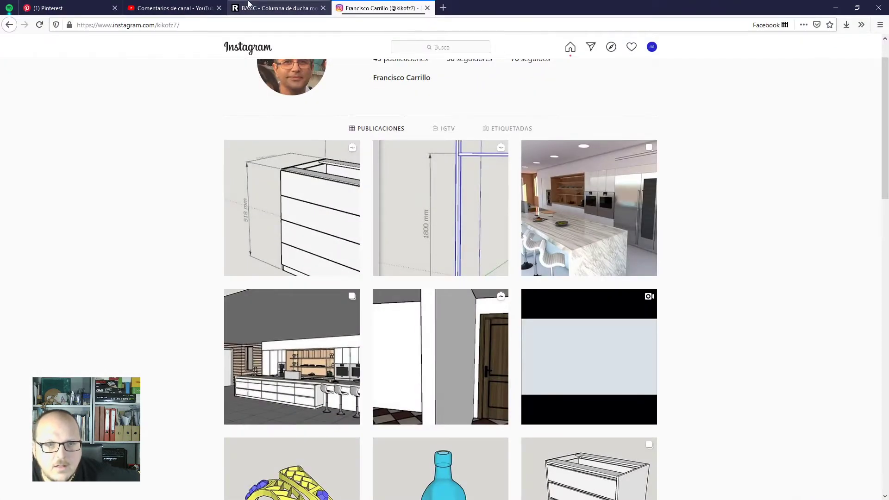
{"action": "left_click", "coordinate": [253, 6]}
{"action": "left_click", "coordinate": [875, 50]}
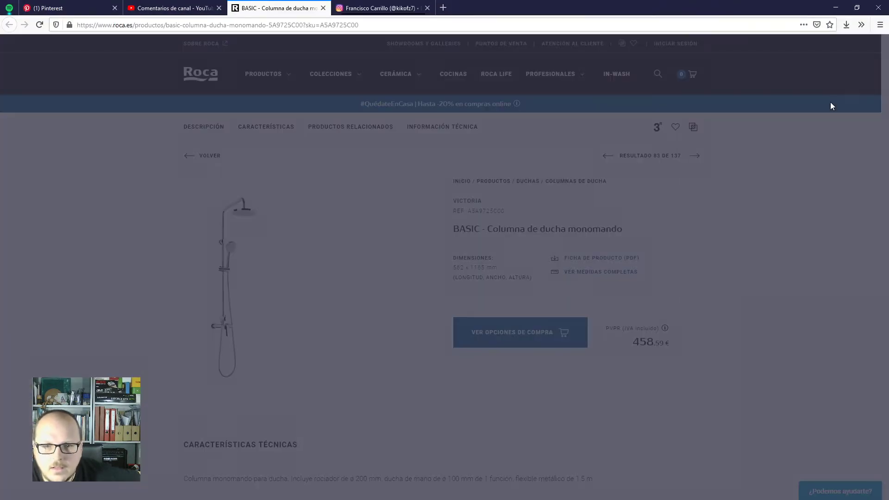
{"action": "scroll", "coordinate": [354, 224], "scroll_direction": "down", "scroll_amount": 15}
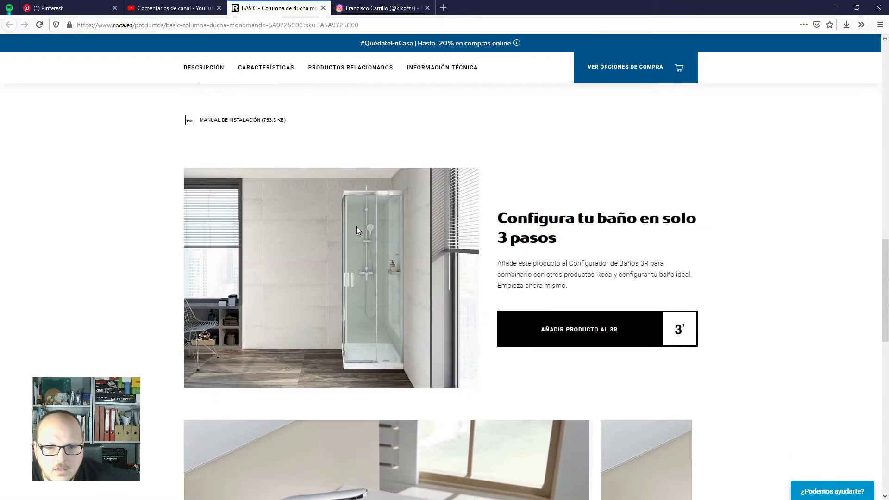
{"action": "scroll", "coordinate": [357, 227], "scroll_direction": "down", "scroll_amount": 4}
{"action": "scroll", "coordinate": [356, 226], "scroll_direction": "up", "scroll_amount": 4}
{"action": "scroll", "coordinate": [360, 227], "scroll_direction": "up", "scroll_amount": 2}
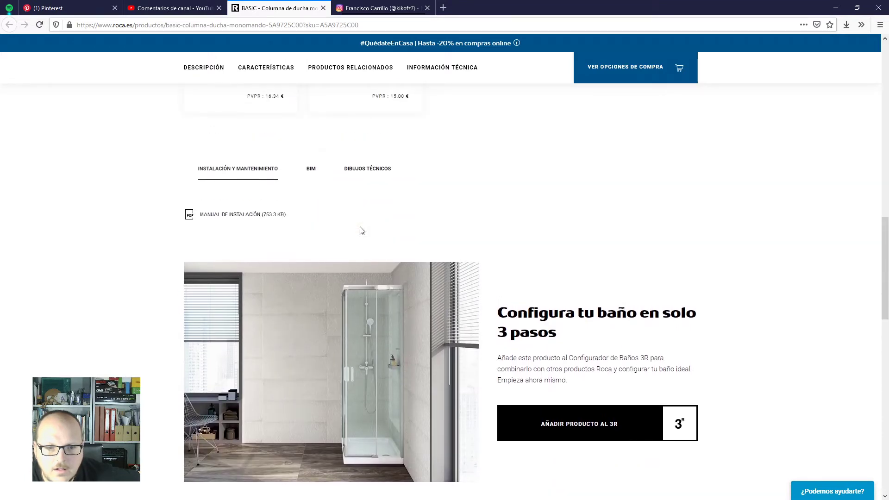
{"action": "scroll", "coordinate": [360, 226], "scroll_direction": "down", "scroll_amount": 2}
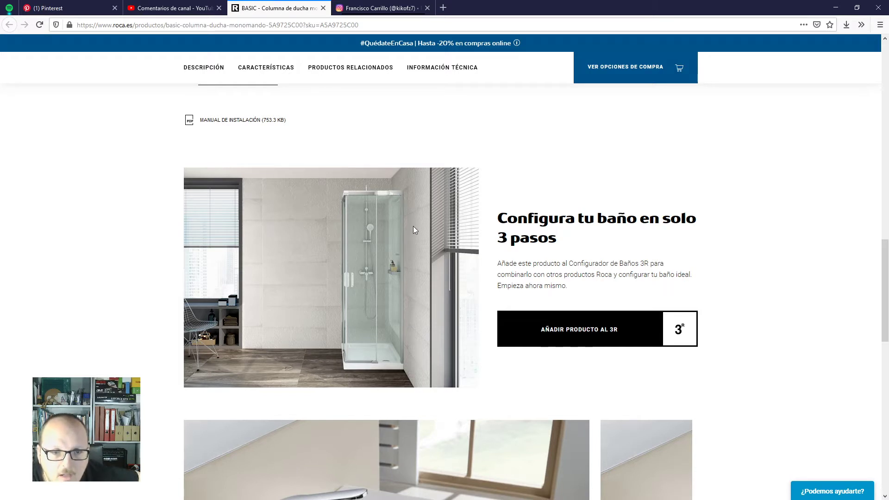
{"action": "scroll", "coordinate": [413, 229], "scroll_direction": "up", "scroll_amount": 3}
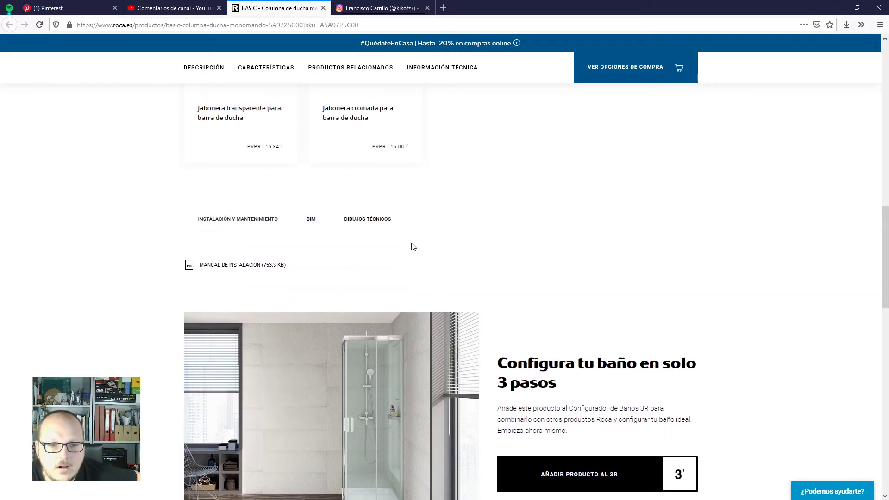
{"action": "scroll", "coordinate": [413, 247], "scroll_direction": "up", "scroll_amount": 1}
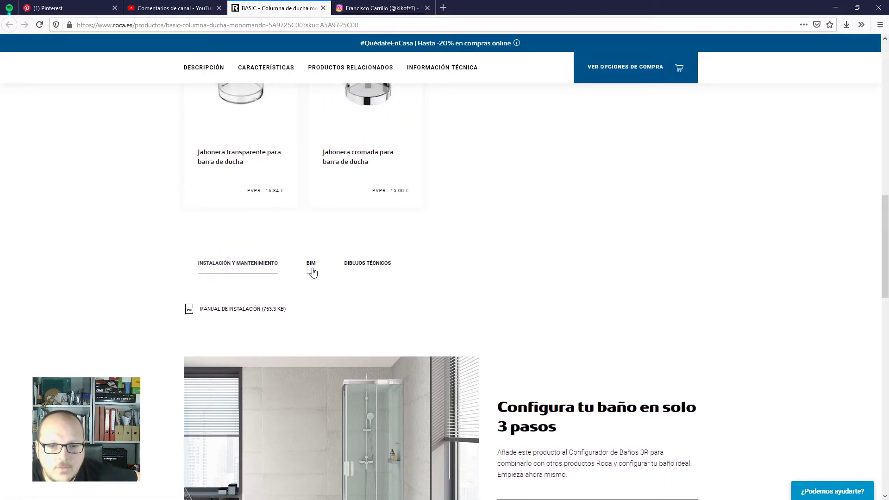
Open the "Esquema con cotas" PDF from the product page's technical drawings.
{"action": "left_click", "coordinate": [353, 272]}
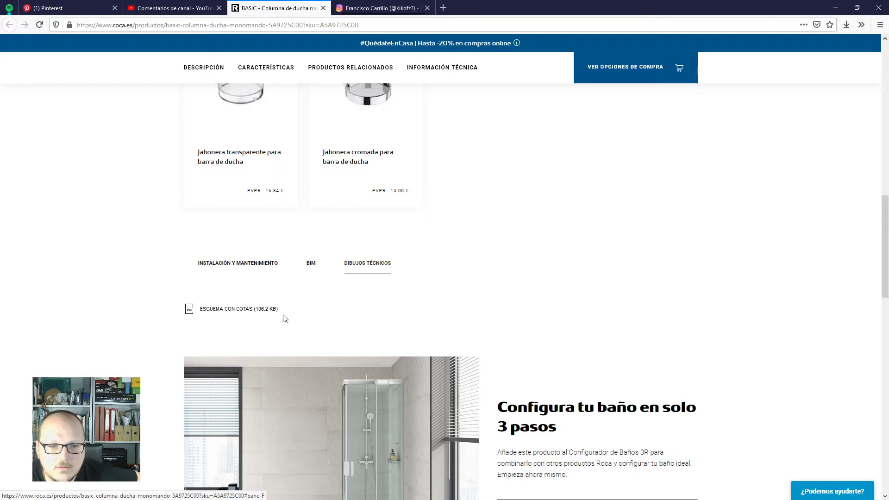
{"action": "left_click", "coordinate": [252, 313]}
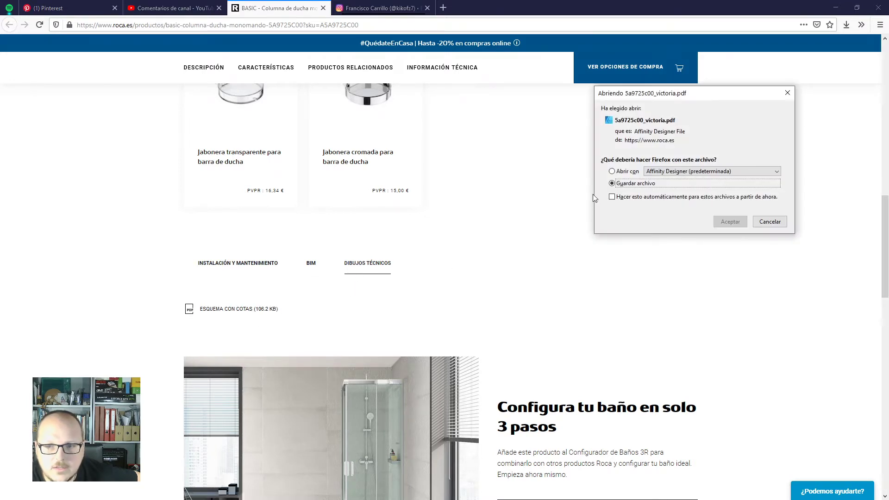
{"action": "left_click", "coordinate": [623, 175]}
{"action": "left_click", "coordinate": [716, 222]}
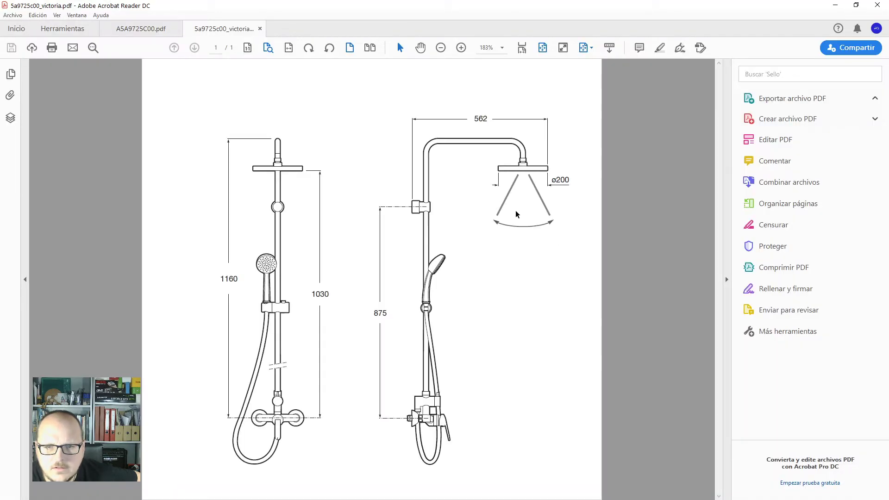
Examine the front and side views in the dimensioned drawing 5a9725c00_victoria.pdf at different magnifications.
{"action": "scroll", "coordinate": [521, 176], "scroll_direction": "up", "scroll_amount": 5, "text": "ctrl"}
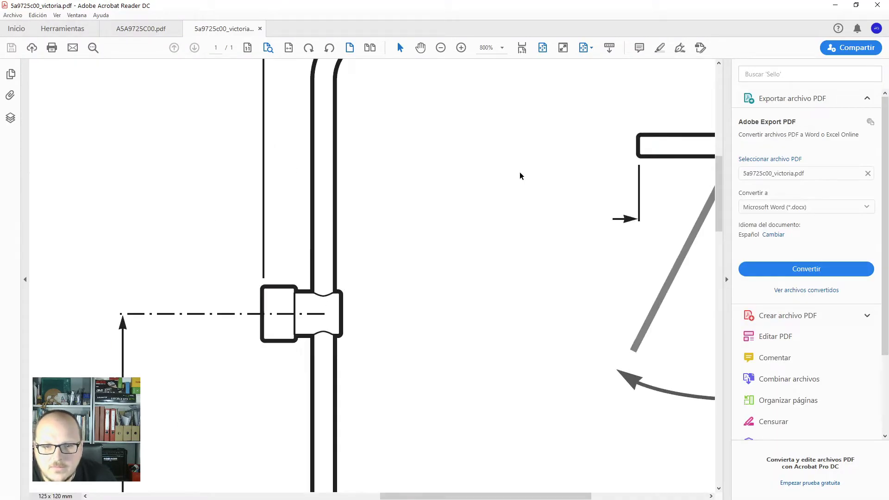
{"action": "scroll", "coordinate": [521, 176], "scroll_direction": "down", "scroll_amount": 5, "text": "ctrl"}
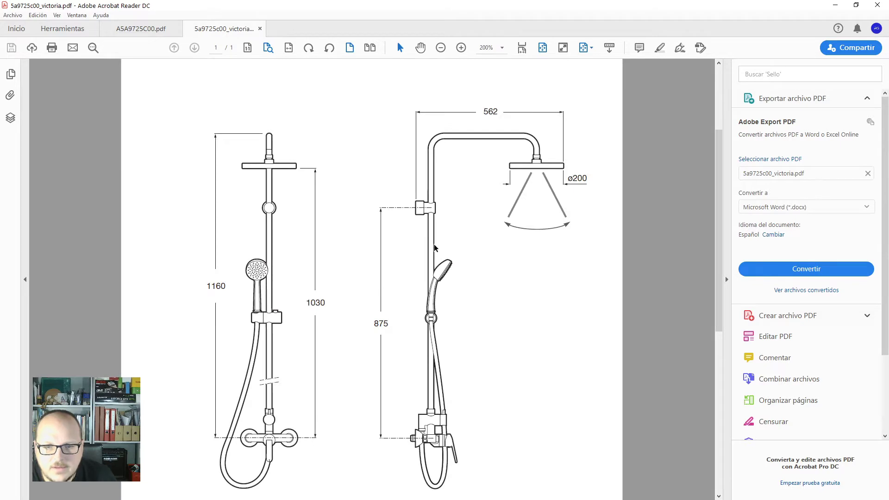
{"action": "scroll", "coordinate": [403, 343], "scroll_direction": "down", "scroll_amount": 2, "text": "ctrl"}
{"action": "scroll", "coordinate": [366, 353], "scroll_direction": "up", "scroll_amount": 3, "text": "ctrl"}
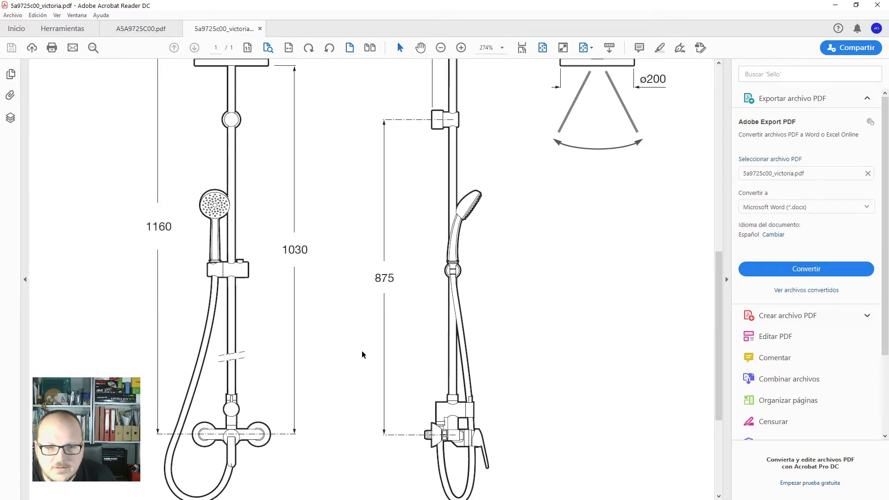
Capture the complete front and side views with all dimensions from 5a9725c00_victoria.pdf as a rectangular snip in Recorte y anotación.
{"action": "scroll", "coordinate": [453, 145], "scroll_direction": "down", "scroll_amount": 2, "text": "ctrl"}
{"action": "scroll", "coordinate": [468, 377], "scroll_direction": "up", "scroll_amount": 6, "text": "ctrl"}
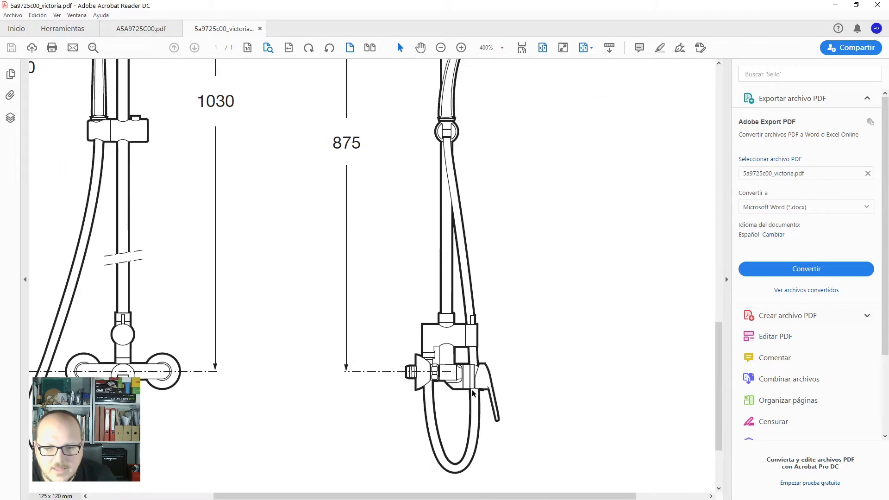
{"action": "scroll", "coordinate": [399, 390], "scroll_direction": "down", "scroll_amount": 6, "text": "ctrl"}
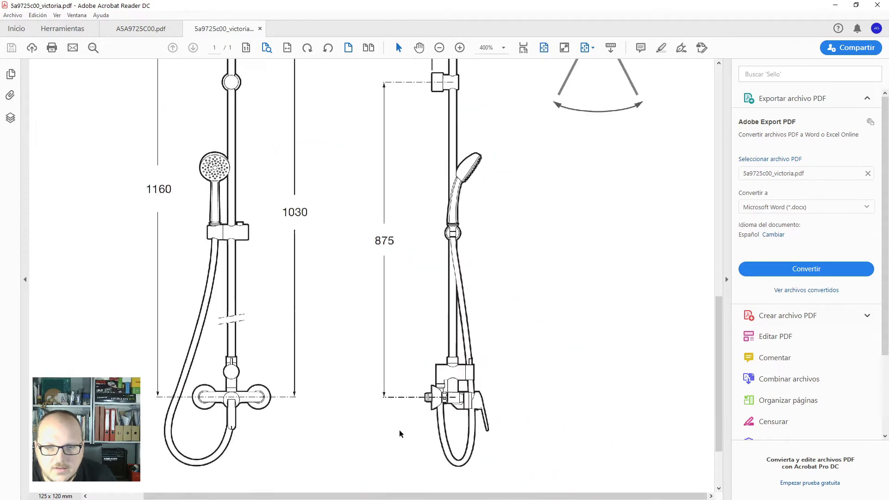
{"action": "scroll", "coordinate": [528, 151], "scroll_direction": "up", "scroll_amount": 1, "text": "ctrl"}
{"action": "scroll", "coordinate": [529, 151], "scroll_direction": "down", "scroll_amount": 1, "text": "ctrl"}
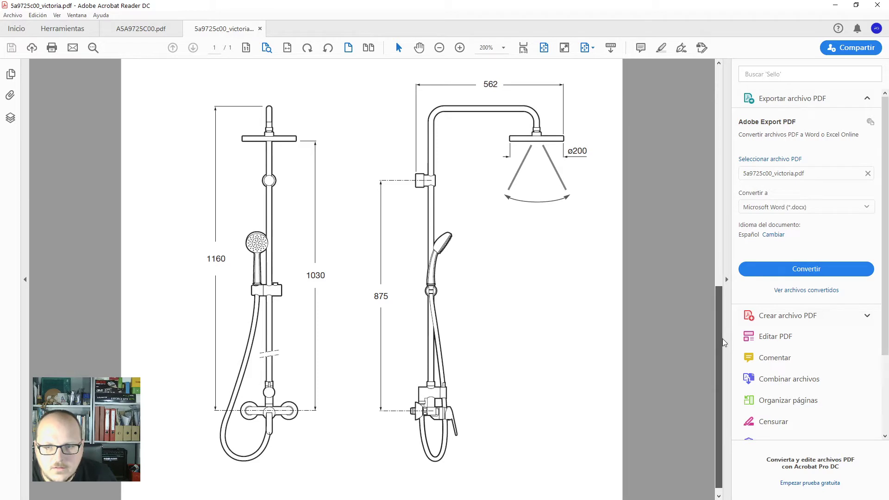
{"action": "mouse_move", "coordinate": [723, 329]}
{"action": "left_mouse_down"}
{"action": "mouse_move", "coordinate": [732, 253]}
{"action": "mouse_move", "coordinate": [737, 273]}
{"action": "left_mouse_up"}
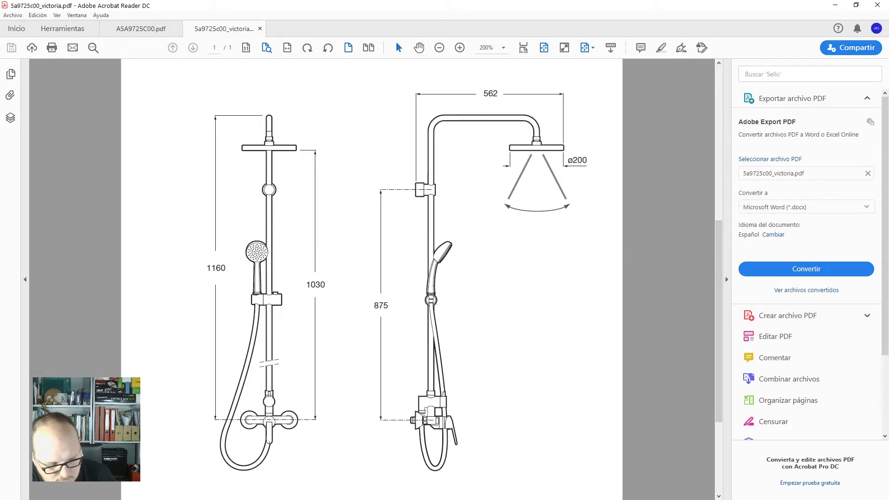
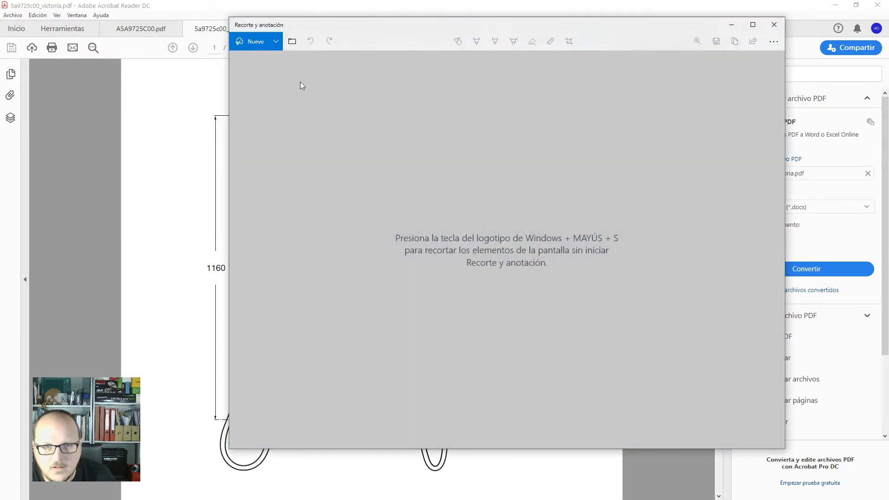
{"action": "left_click", "coordinate": [256, 42]}
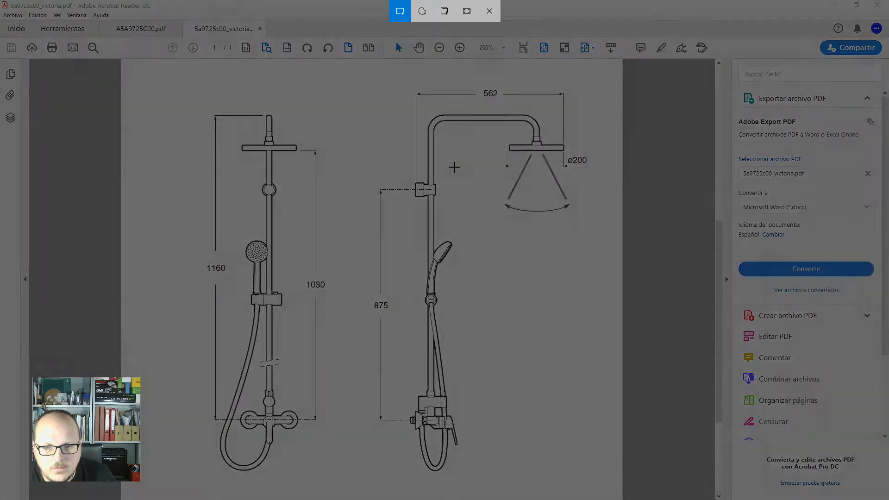
{"action": "mouse_move", "coordinate": [168, 67]}
{"action": "left_mouse_down"}
{"action": "mouse_move", "coordinate": [423, 254]}
{"action": "mouse_move", "coordinate": [621, 439]}
{"action": "mouse_move", "coordinate": [604, 492]}
{"action": "left_mouse_up"}
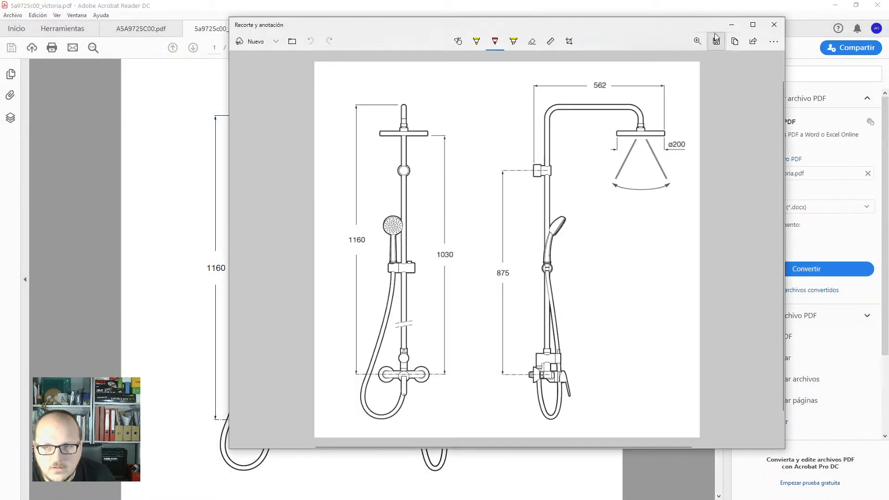
Save the snip to the desktop as Anotación 2020-04-18 182600.jpg and put the snipping window away.
{"action": "left_click", "coordinate": [717, 42]}
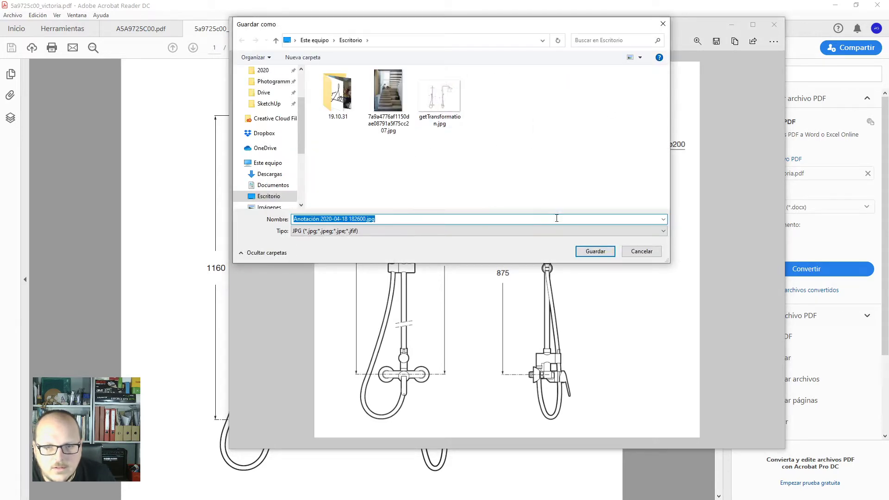
{"action": "left_click", "coordinate": [600, 254]}
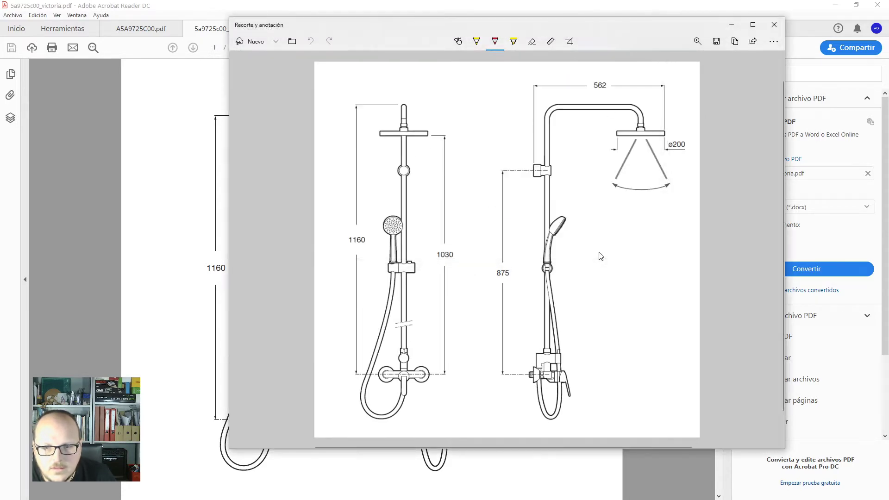
{"action": "left_click", "coordinate": [731, 25]}
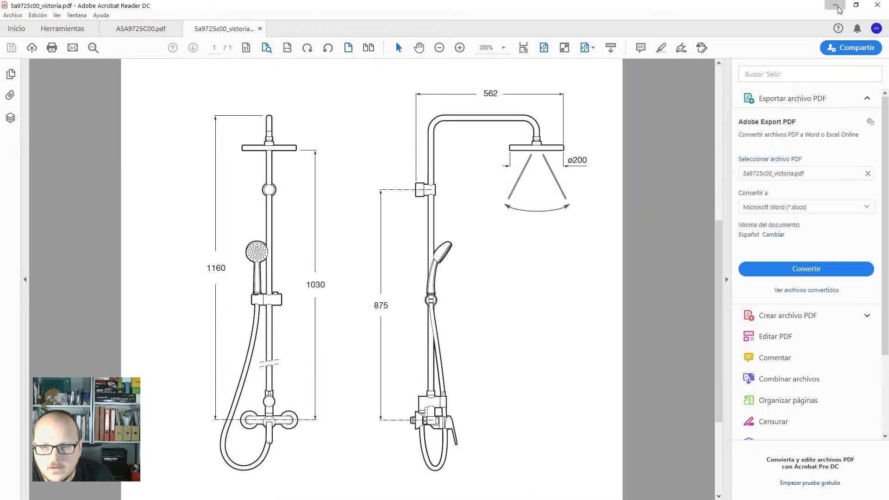
Switch to SketchUp and insert the saved snip from the desktop as an image at the old reference image's upper-left corner.
{"action": "left_click", "coordinate": [836, 5]}
{"action": "left_click", "coordinate": [835, 8]}
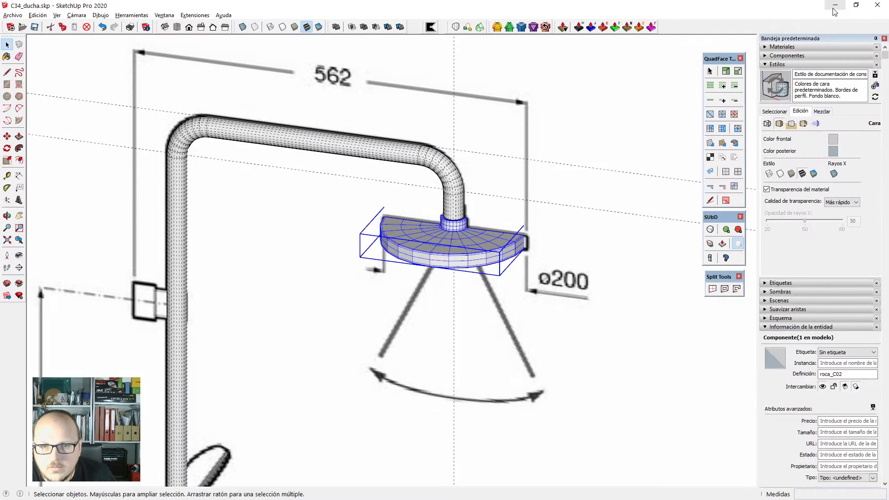
{"action": "left_click", "coordinate": [857, 6]}
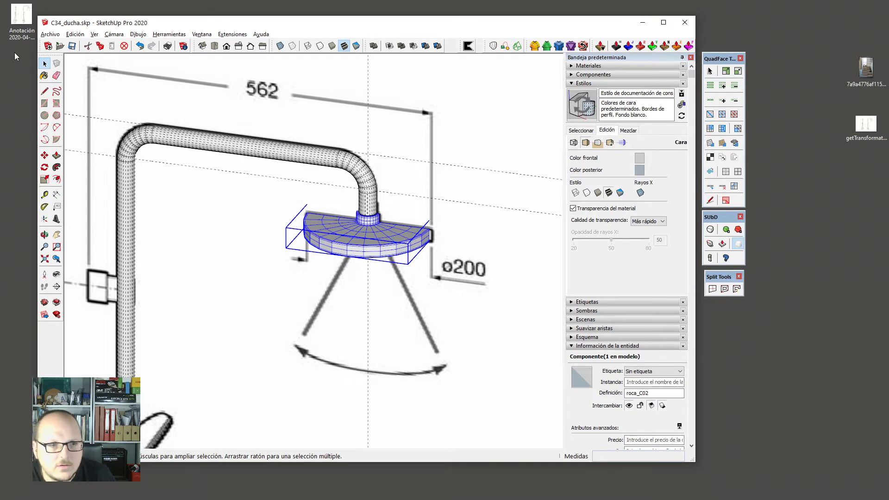
{"action": "scroll", "coordinate": [499, 216], "scroll_direction": "down", "scroll_amount": 10}
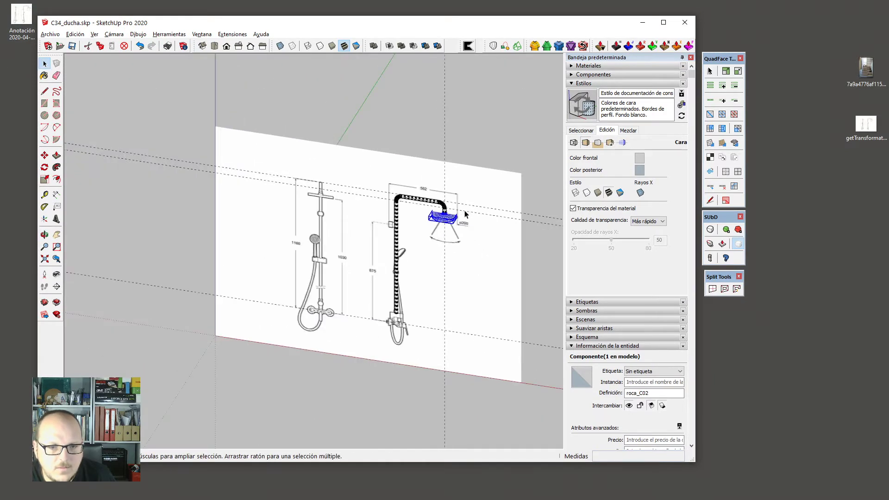
{"action": "scroll", "coordinate": [465, 212], "scroll_direction": "down", "scroll_amount": 1}
{"action": "mouse_move", "coordinate": [18, 29]}
{"action": "left_mouse_down"}
{"action": "mouse_move", "coordinate": [290, 143]}
{"action": "mouse_move", "coordinate": [282, 147]}
{"action": "left_mouse_up"}
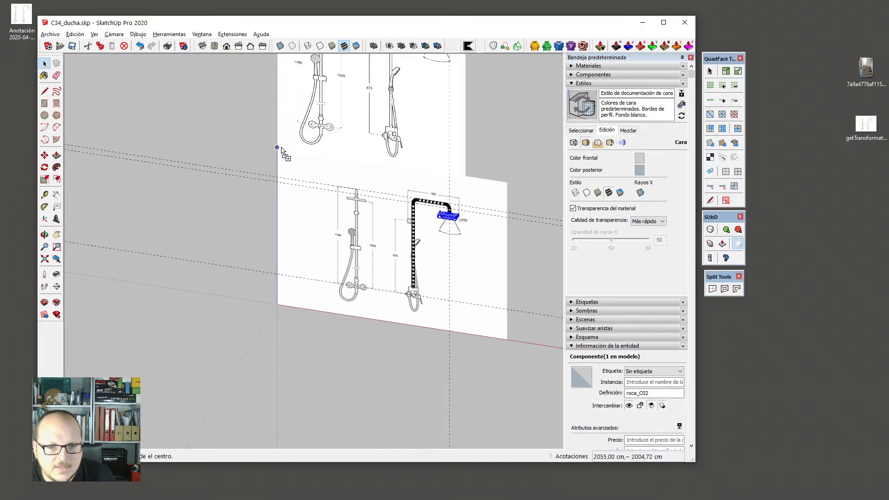
{"action": "left_click", "coordinate": [282, 148]}
{"action": "key", "text": "s"}
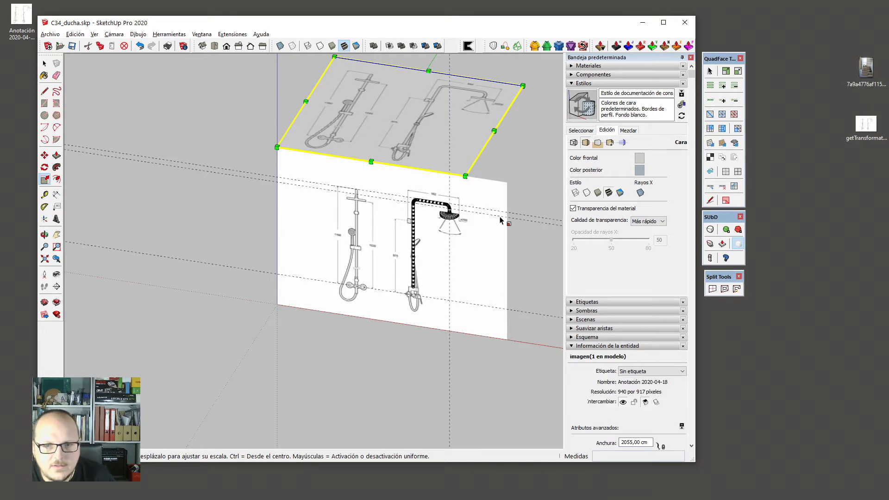
Rotate the new image upright about its lower edge so it stands parallel to the old reference image.
{"action": "left_click", "coordinate": [664, 23]}
{"action": "scroll", "coordinate": [336, 153], "scroll_direction": "up", "scroll_amount": 1}
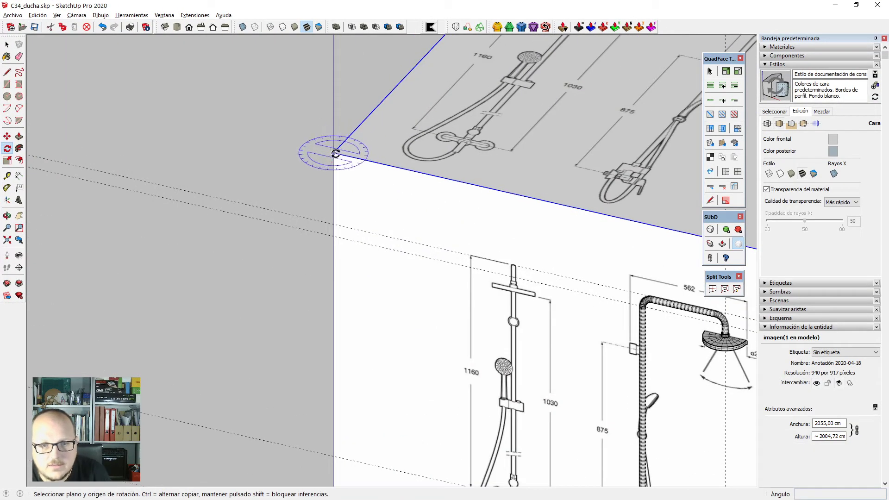
{"action": "left_click", "coordinate": [333, 153]}
{"action": "left_click", "coordinate": [344, 142]}
{"action": "left_click", "coordinate": [333, 134]}
{"action": "scroll", "coordinate": [369, 279], "scroll_direction": "down", "scroll_amount": 3}
{"action": "middle_click_drag", "start_coordinate": [413, 301], "coordinate": [437, 273]}
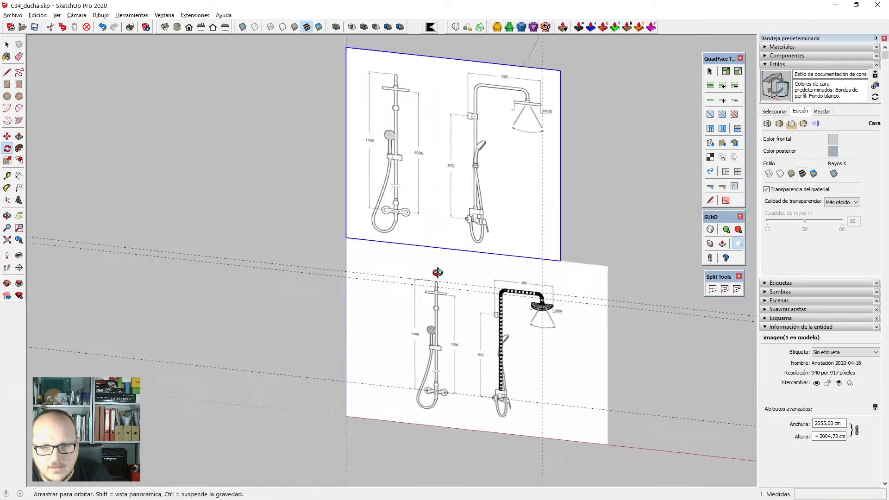
Delete the old reference image behind the shower column model.
{"action": "key", "text": "space"}
{"action": "left_click", "coordinate": [444, 262]}
{"action": "key", "text": "Delete"}
Move the new reference image by its lower-left corner to the model origin.
{"action": "scroll", "coordinate": [413, 273], "scroll_direction": "up", "scroll_amount": 3}
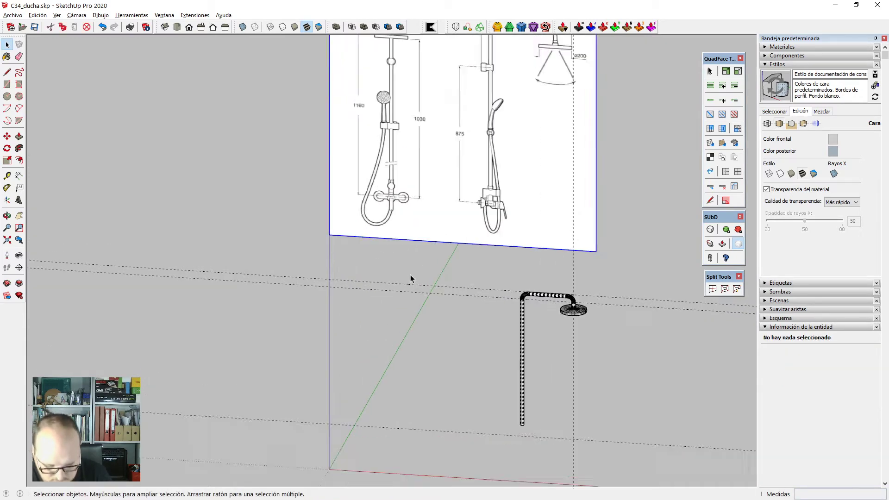
{"action": "key", "text": "m"}
{"action": "left_click", "coordinate": [303, 223]}
{"action": "scroll", "coordinate": [308, 297], "scroll_direction": "down", "scroll_amount": 3}
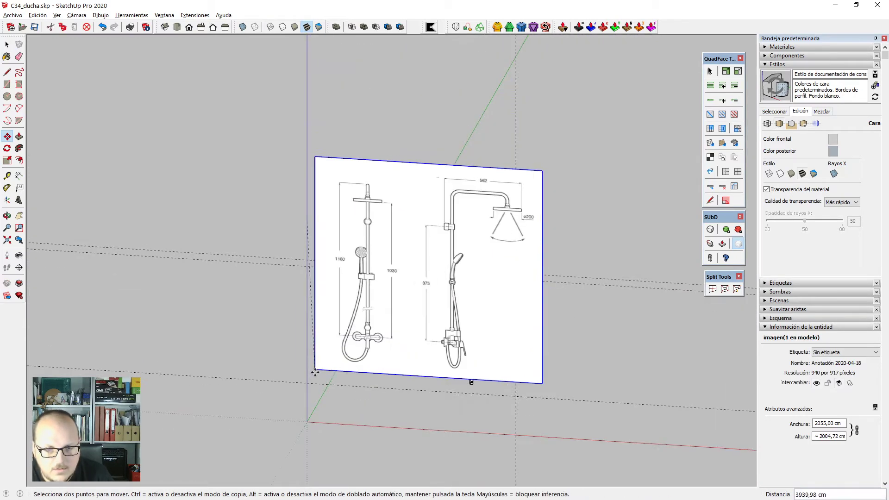
{"action": "left_click", "coordinate": [308, 421]}
{"action": "key", "text": "space"}
{"action": "scroll", "coordinate": [375, 369], "scroll_direction": "up", "scroll_amount": 2}
{"action": "right_click", "coordinate": [379, 347]}
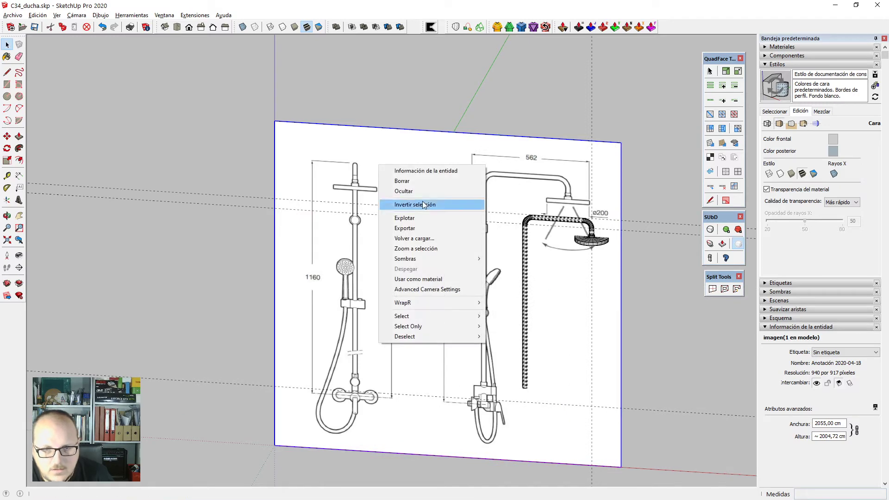
{"action": "left_click", "coordinate": [429, 227]}
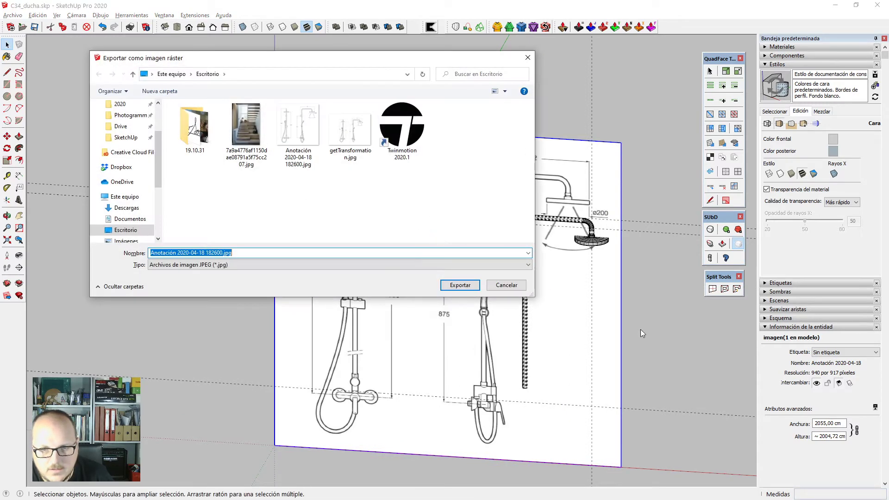
{"action": "left_click", "coordinate": [513, 289]}
Explode the reference image, group the resulting face and open the group for editing.
{"action": "right_click", "coordinate": [428, 275]}
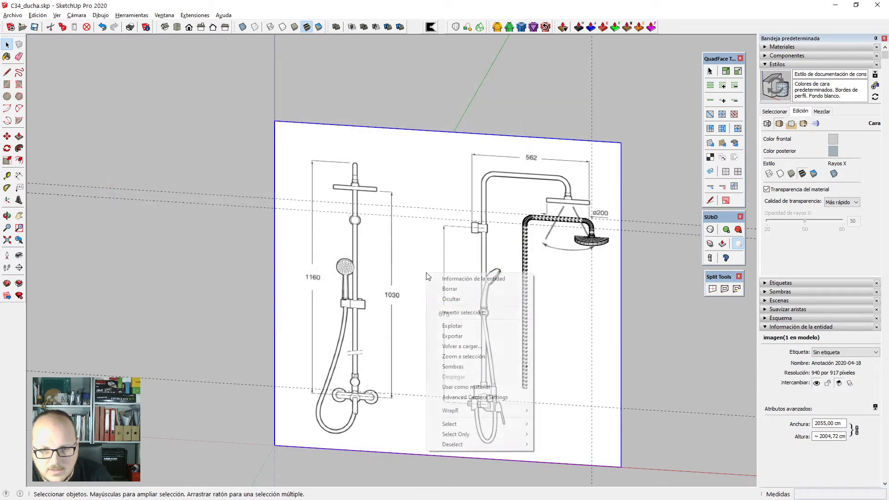
{"action": "left_click", "coordinate": [471, 328]}
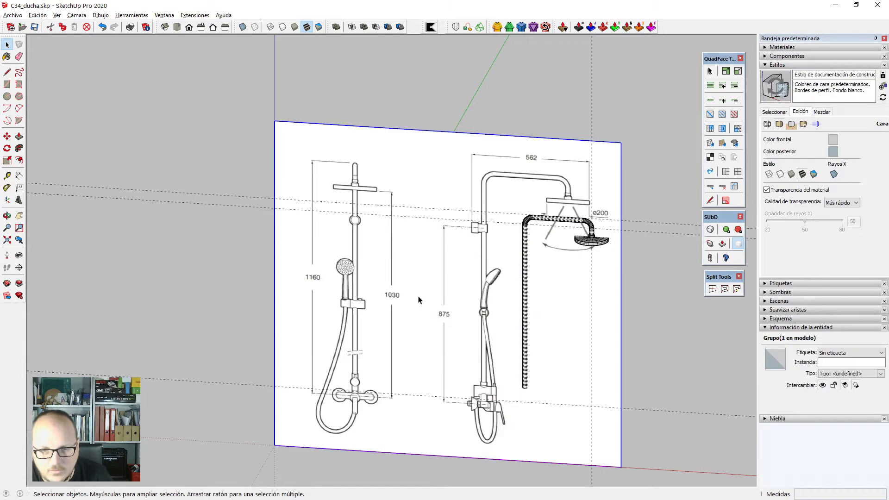
{"action": "left_click", "coordinate": [411, 306]}
{"action": "scroll", "coordinate": [371, 338], "scroll_direction": "up", "scroll_amount": 2}
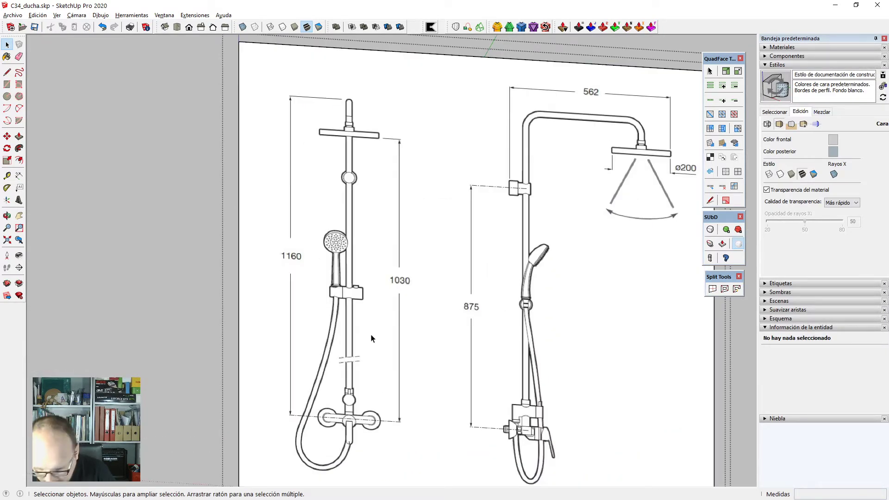
In the front view, place a horizontal guide along the mixer's centre line, about 338 cm above the drawing's bottom edge.
{"action": "key", "text": "F2"}
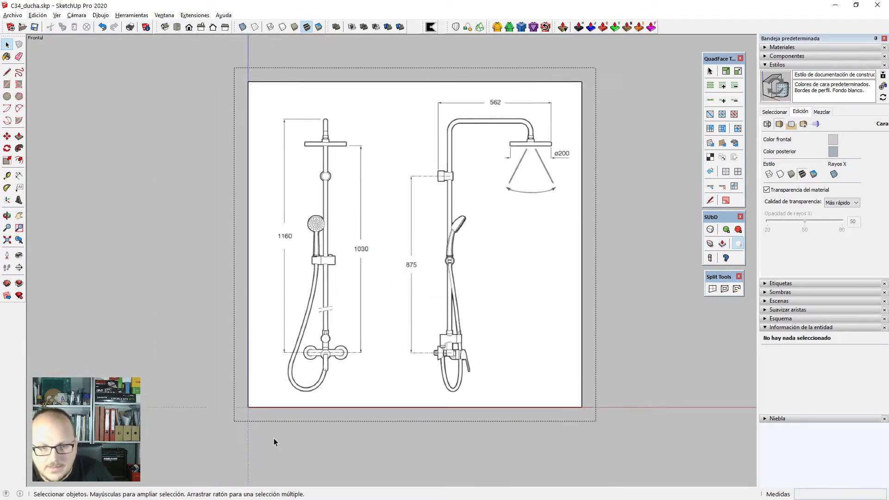
{"action": "scroll", "coordinate": [275, 413], "scroll_direction": "up", "scroll_amount": 4}
{"action": "key", "text": "t"}
{"action": "left_click", "coordinate": [279, 397]}
{"action": "scroll", "coordinate": [289, 264], "scroll_direction": "up", "scroll_amount": 6}
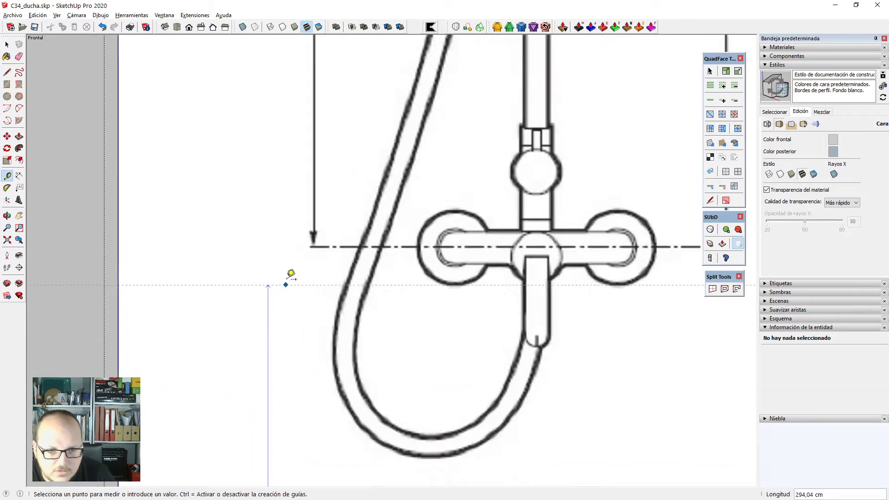
{"action": "left_click", "coordinate": [289, 247]}
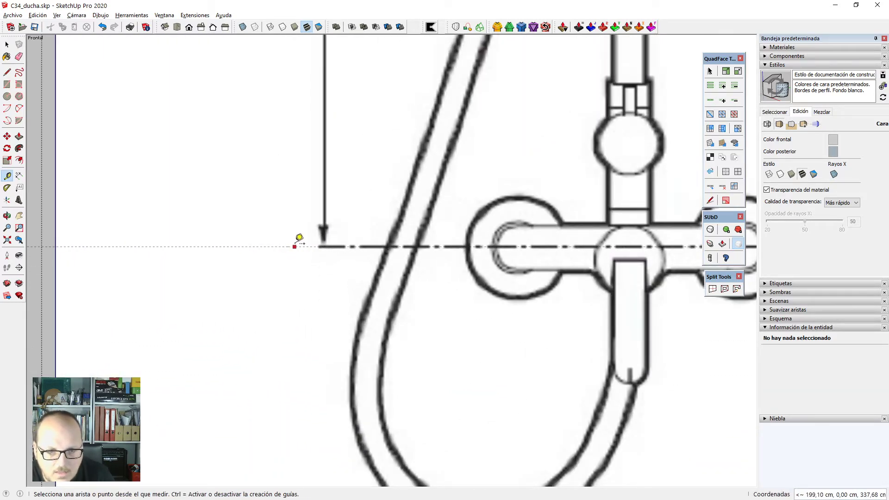
Place a second horizontal guide along the 1160 dimension's upper extension line, about 1437 cm above the mixer guide.
{"action": "left_click", "coordinate": [296, 246]}
{"action": "scroll", "coordinate": [387, 440], "scroll_direction": "down", "scroll_amount": 8}
{"action": "scroll", "coordinate": [403, 149], "scroll_direction": "up", "scroll_amount": 5}
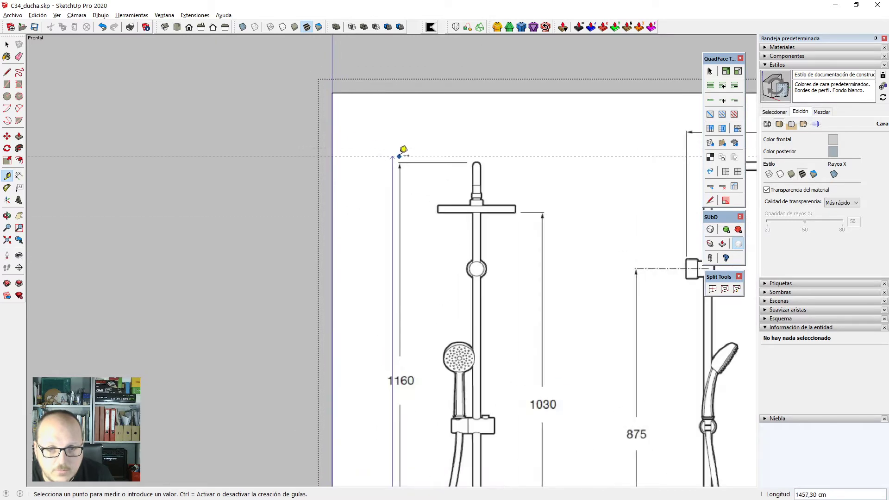
{"action": "scroll", "coordinate": [407, 159], "scroll_direction": "up", "scroll_amount": 3}
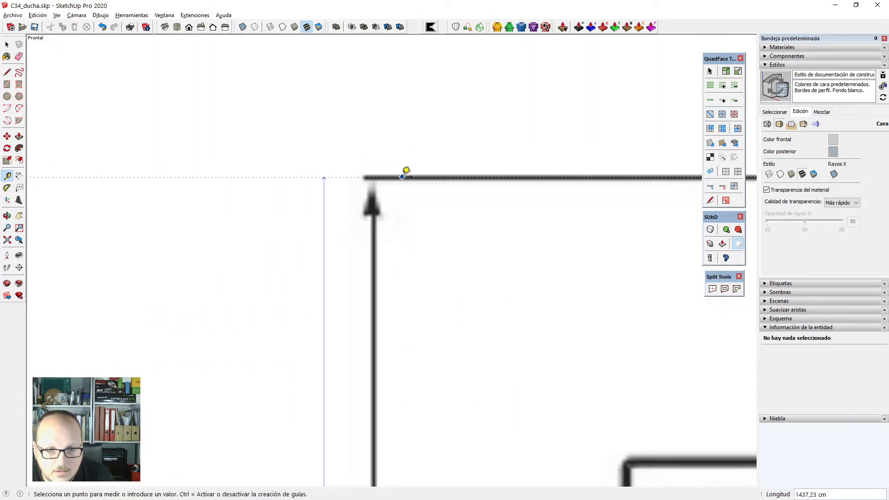
{"action": "left_click", "coordinate": [406, 172]}
{"action": "scroll", "coordinate": [408, 168], "scroll_direction": "down", "scroll_amount": 3}
Draw a vertical line beside the 1160 dimension from the upper guide down to the mixer guide.
{"action": "key", "text": "l"}
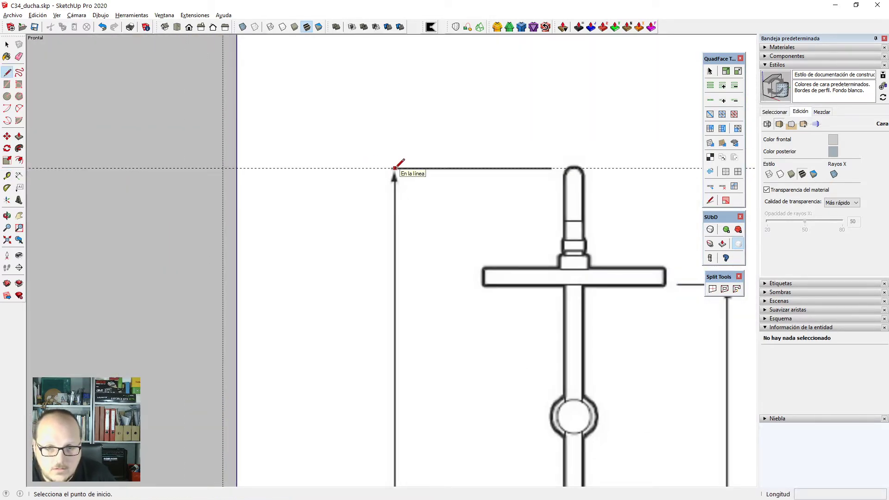
{"action": "left_click", "coordinate": [386, 167]}
{"action": "scroll", "coordinate": [391, 172], "scroll_direction": "down", "scroll_amount": 3}
{"action": "scroll", "coordinate": [412, 185], "scroll_direction": "up", "scroll_amount": 5}
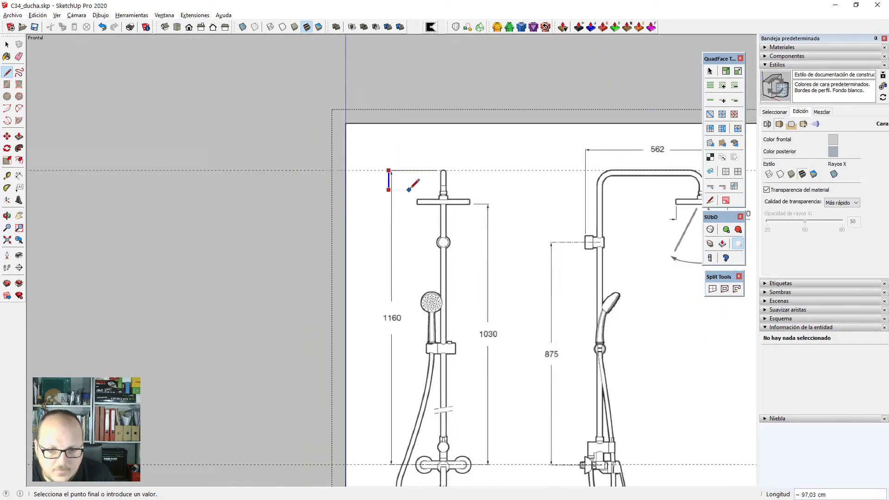
{"action": "scroll", "coordinate": [399, 338], "scroll_direction": "up", "scroll_amount": 2}
{"action": "left_click", "coordinate": [397, 342]}
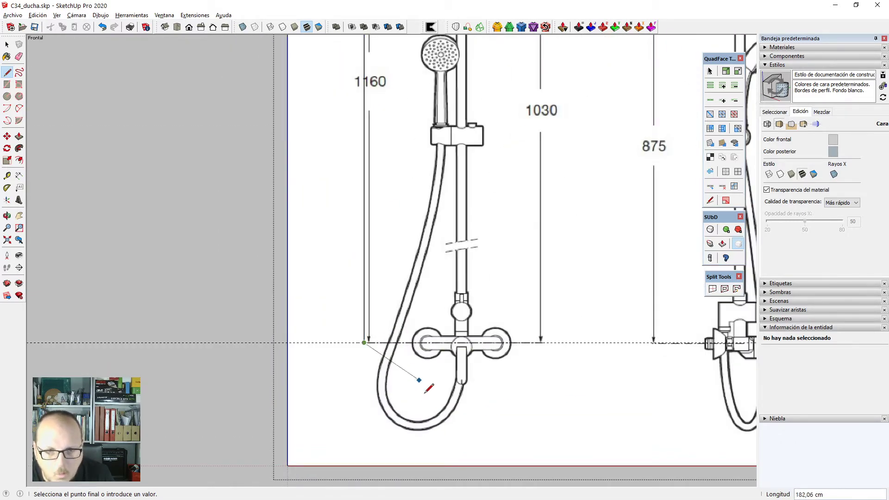
{"action": "key", "text": "space"}
Rescale the drawing's group so the line beside the 1160 dimension measures 1160 cm, and erase that line and its guides.
{"action": "scroll", "coordinate": [429, 396], "scroll_direction": "down", "scroll_amount": 4}
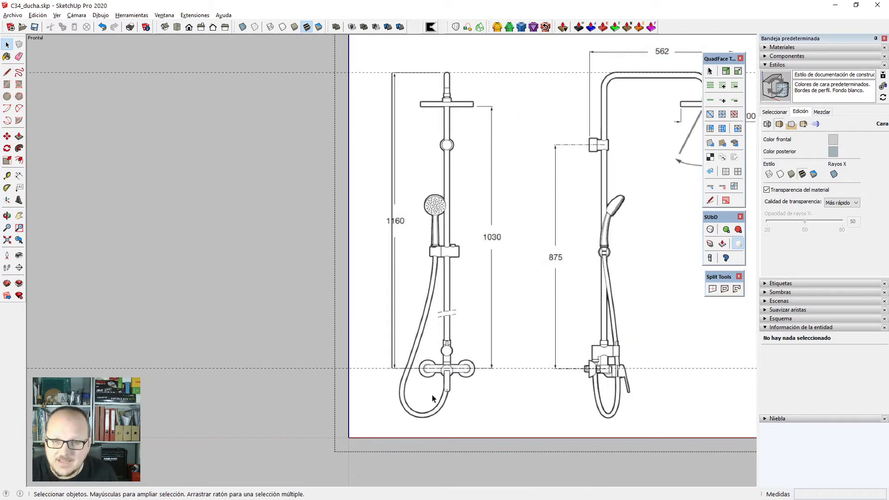
{"action": "key", "text": "t"}
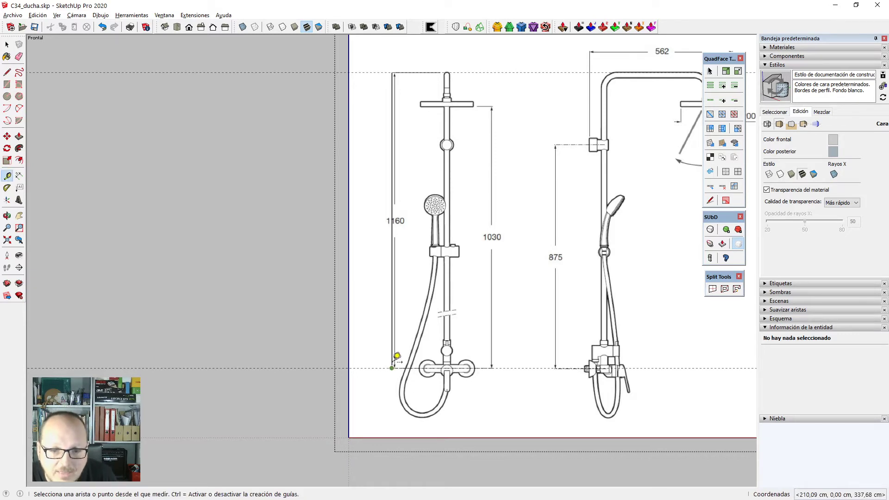
{"action": "left_click", "coordinate": [392, 367]}
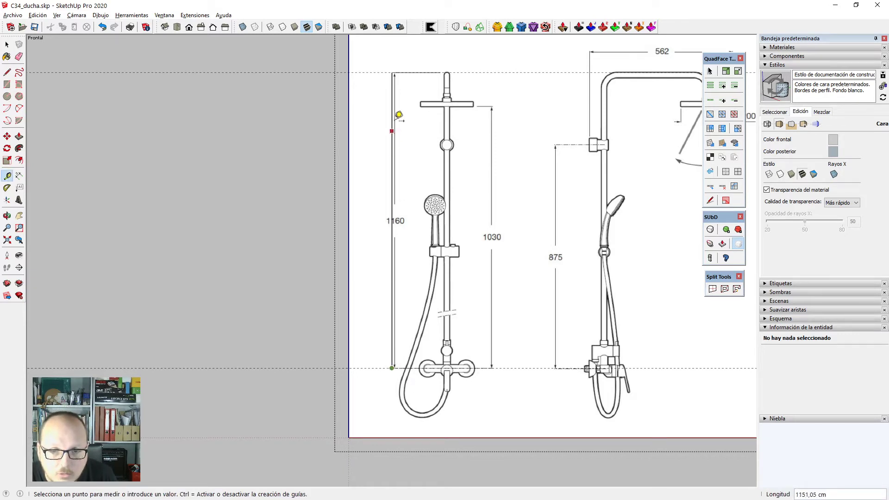
{"action": "left_click", "coordinate": [397, 66]}
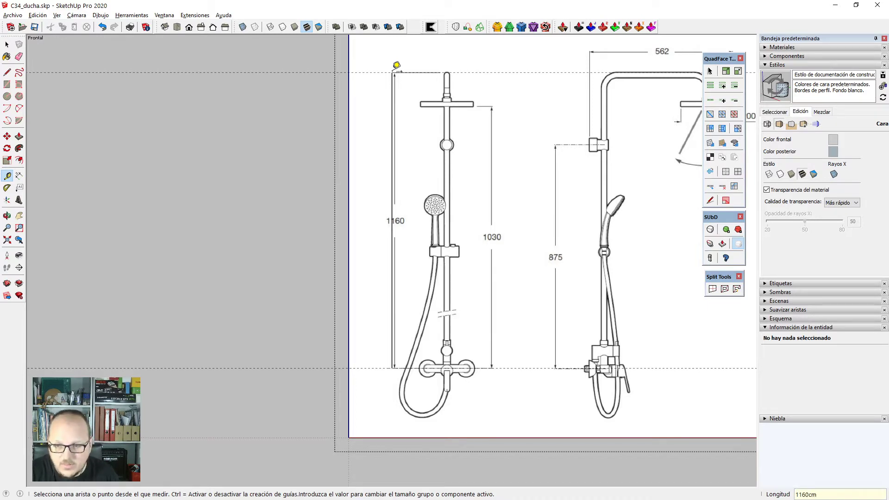
{"action": "key", "text": "Return"}
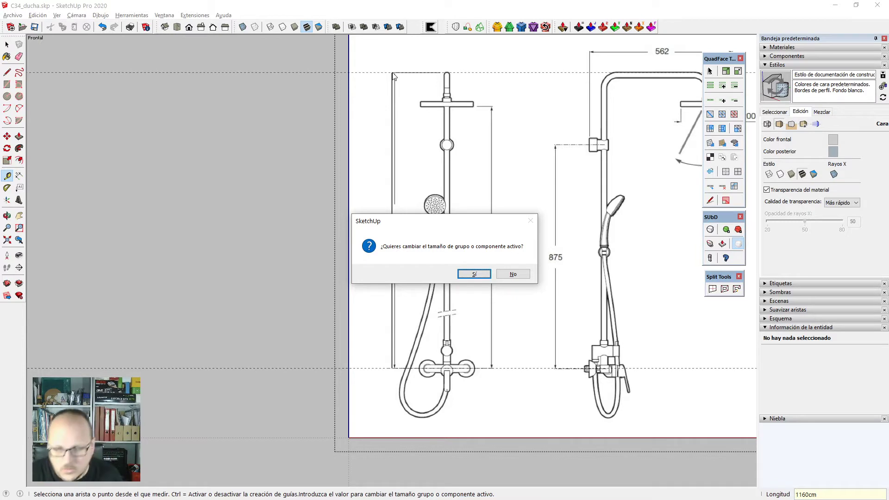
{"action": "key", "text": "Return"}
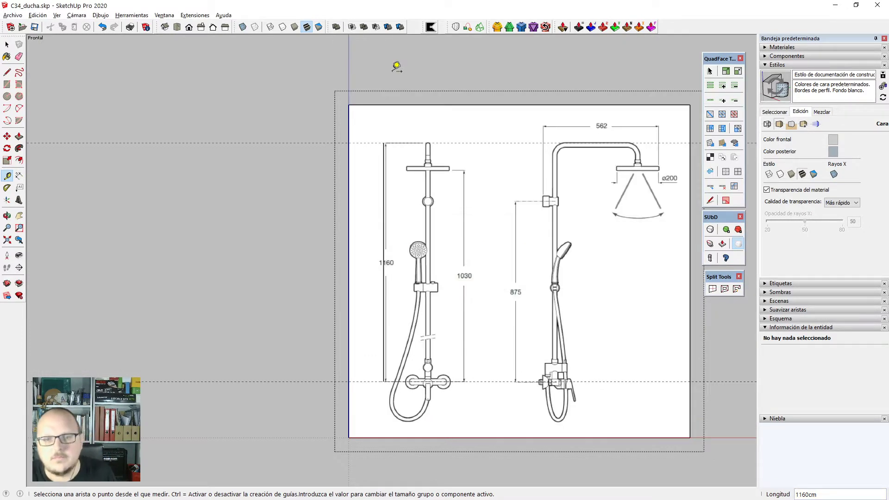
{"action": "key", "text": "e"}
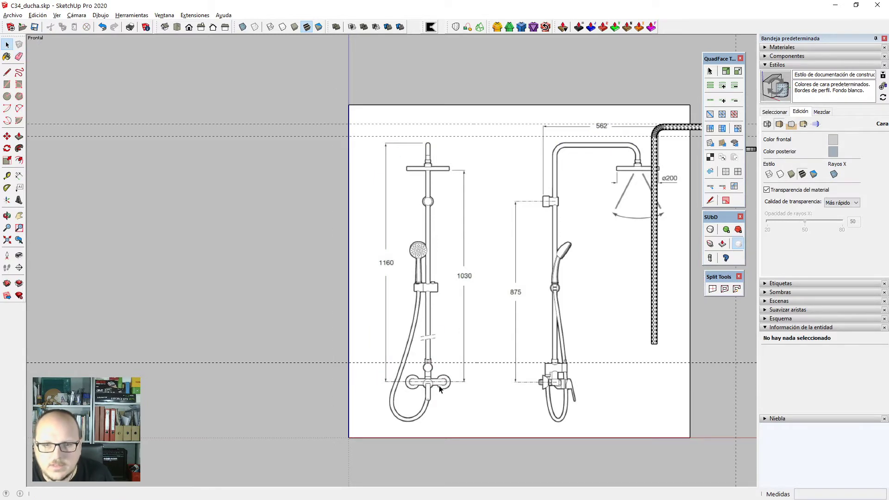
{"action": "key", "text": "space"}
Move the drawing about 437 cm and a further 42 cm along the red axis until its side view lines up with the modelled tube.
{"action": "scroll", "coordinate": [420, 250], "scroll_direction": "down", "scroll_amount": 3}
{"action": "scroll", "coordinate": [493, 250], "scroll_direction": "up", "scroll_amount": 4}
{"action": "left_click", "coordinate": [495, 244]}
{"action": "scroll", "coordinate": [622, 224], "scroll_direction": "up", "scroll_amount": 3}
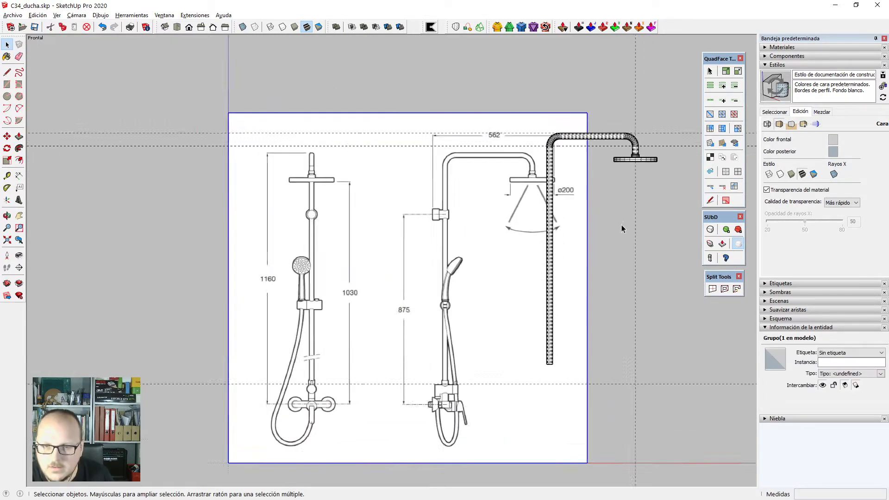
{"action": "key", "text": "m"}
{"action": "left_click", "coordinate": [372, 285]}
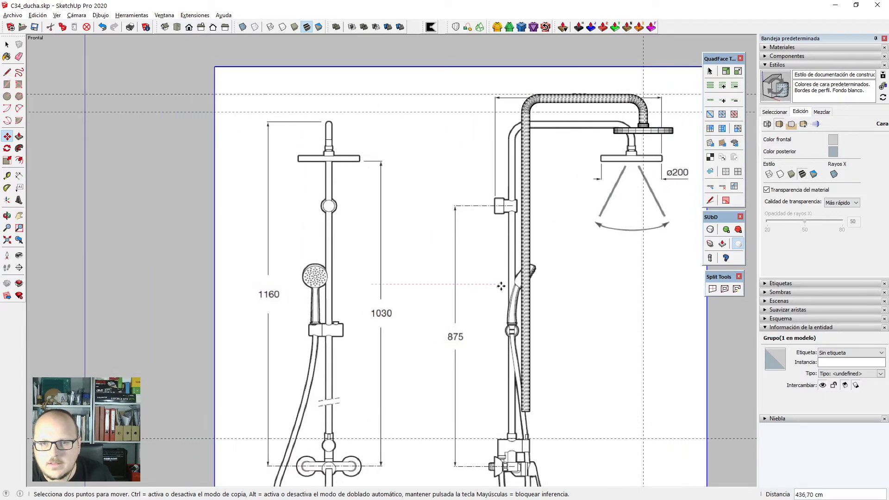
{"action": "left_click", "coordinate": [500, 285]}
{"action": "left_click", "coordinate": [427, 283]}
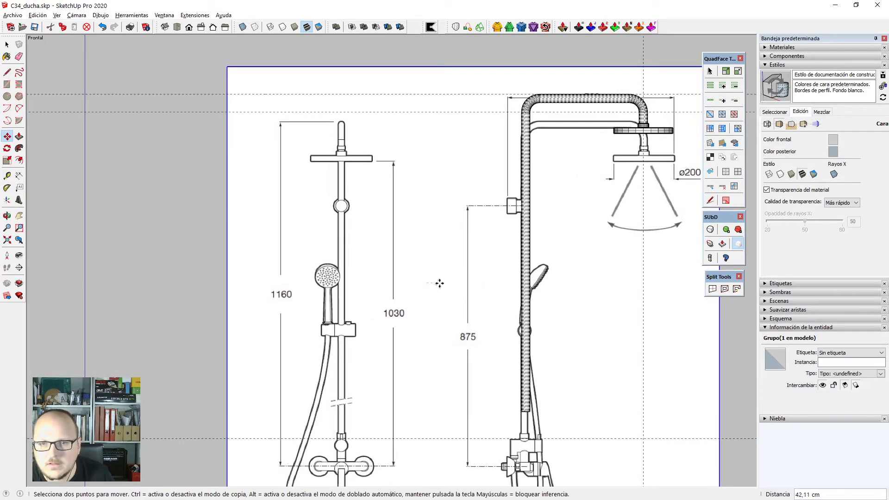
{"action": "left_click", "coordinate": [440, 282]}
Raise the drawing about 100 cm and nudge it about 4 cm sideways so its arm and shower head coincide with the modelled ones.
{"action": "scroll", "coordinate": [661, 87], "scroll_direction": "up", "scroll_amount": 4}
{"action": "left_click", "coordinate": [541, 335]}
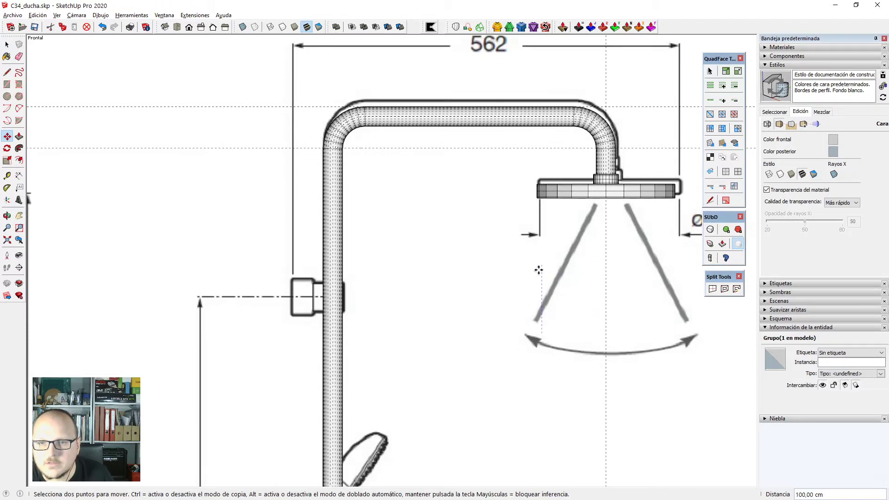
{"action": "left_click", "coordinate": [540, 272]}
{"action": "scroll", "coordinate": [640, 180], "scroll_direction": "up", "scroll_amount": 4}
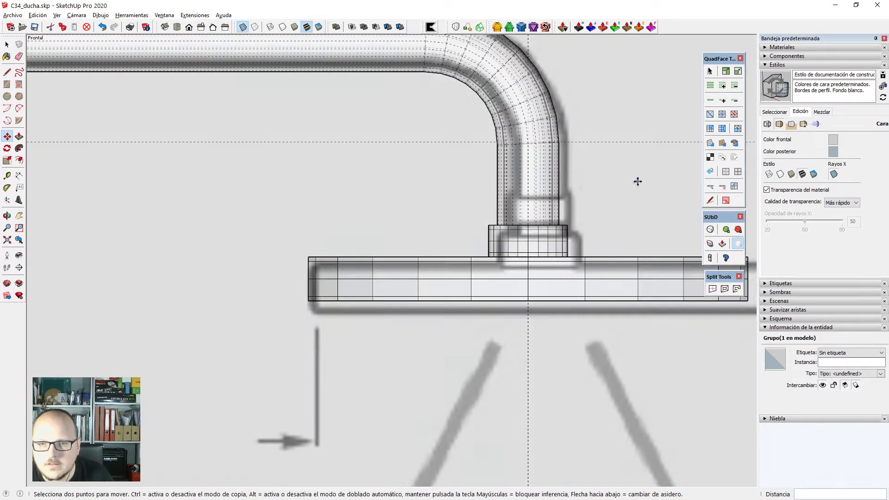
{"action": "scroll", "coordinate": [637, 181], "scroll_direction": "up", "scroll_amount": 2}
{"action": "left_click", "coordinate": [638, 185]}
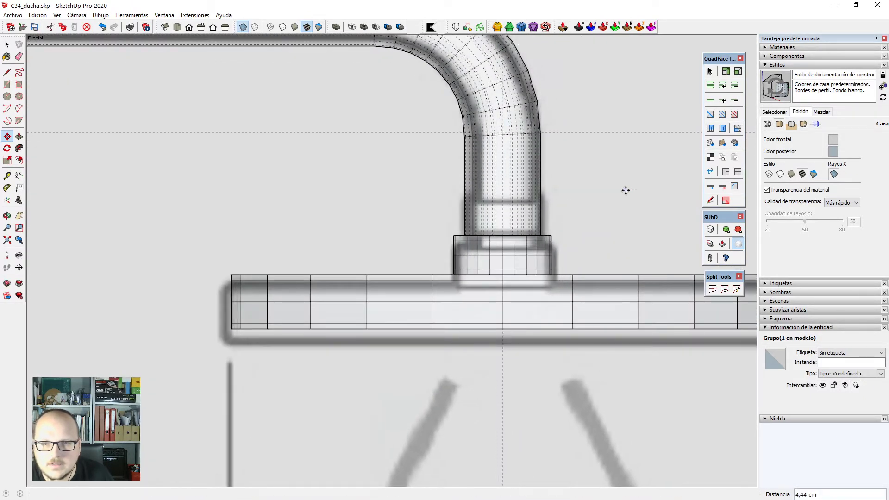
{"action": "left_click", "coordinate": [625, 190]}
{"action": "scroll", "coordinate": [624, 232], "scroll_direction": "down", "scroll_amount": 3}
{"action": "scroll", "coordinate": [580, 172], "scroll_direction": "down", "scroll_amount": 2}
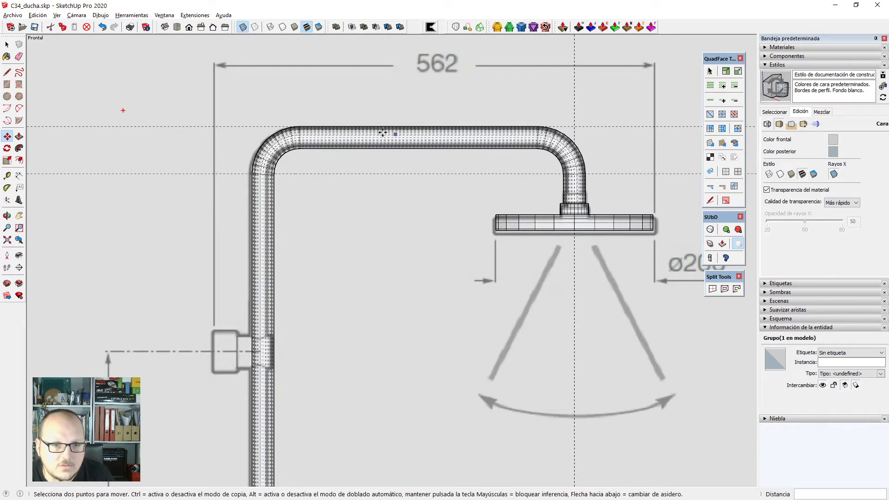
{"action": "scroll", "coordinate": [558, 225], "scroll_direction": "up", "scroll_amount": 4}
{"action": "left_click", "coordinate": [607, 191]}
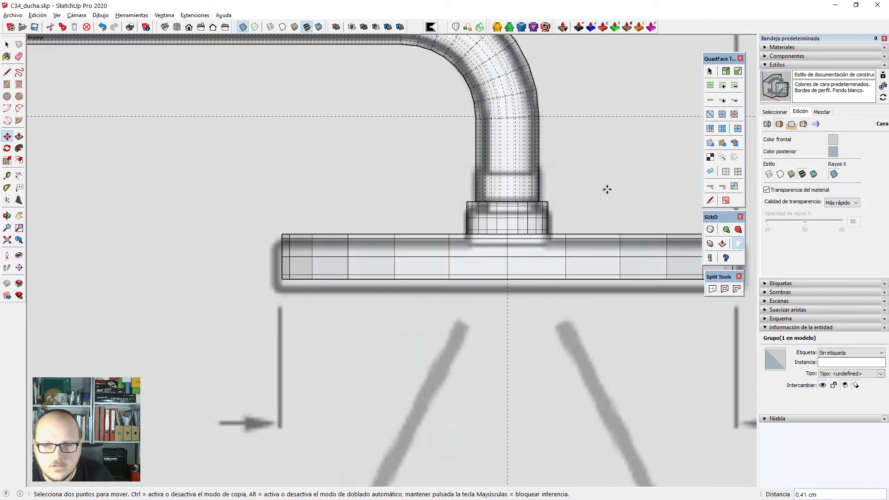
{"action": "scroll", "coordinate": [607, 187], "scroll_direction": "down", "scroll_amount": 8}
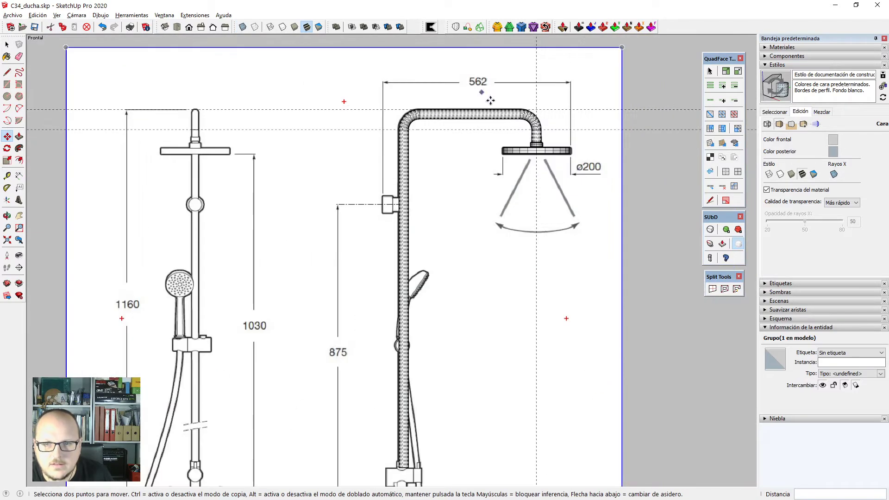
Open the half shower head's group for editing, viewed from below at its inner rim.
{"action": "key", "text": "o"}
{"action": "left_click_drag", "start_coordinate": [607, 210], "coordinate": [546, 180]}
{"action": "key", "text": "space"}
{"action": "scroll", "coordinate": [543, 174], "scroll_direction": "up", "scroll_amount": 8}
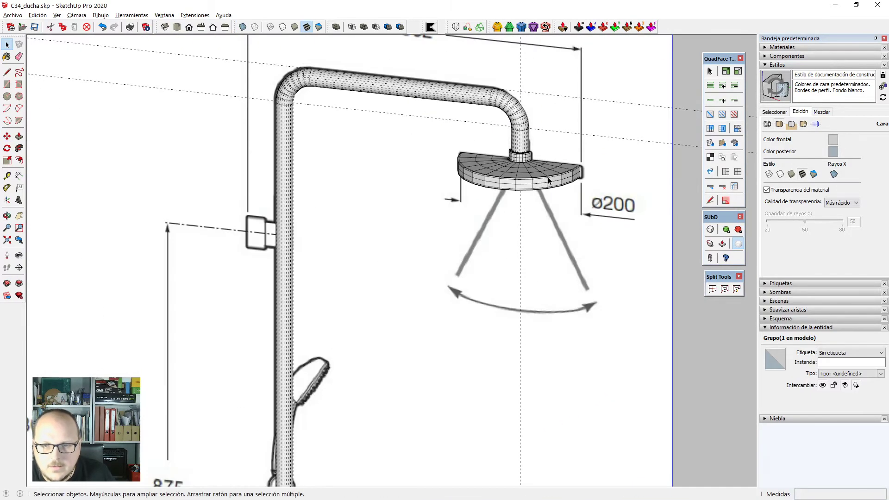
{"action": "middle_click_drag", "start_coordinate": [543, 174], "coordinate": [548, 72]}
{"action": "scroll", "coordinate": [567, 85], "scroll_direction": "down", "scroll_amount": 3}
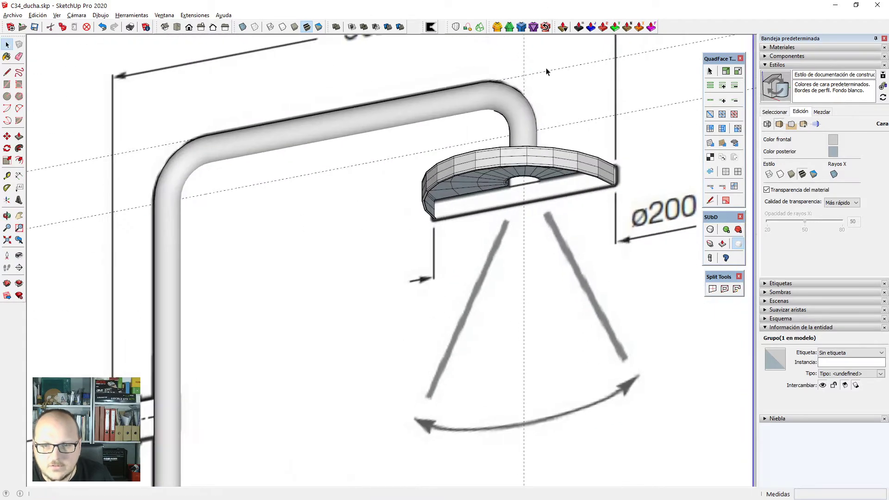
{"action": "scroll", "coordinate": [440, 213], "scroll_direction": "up", "scroll_amount": 8}
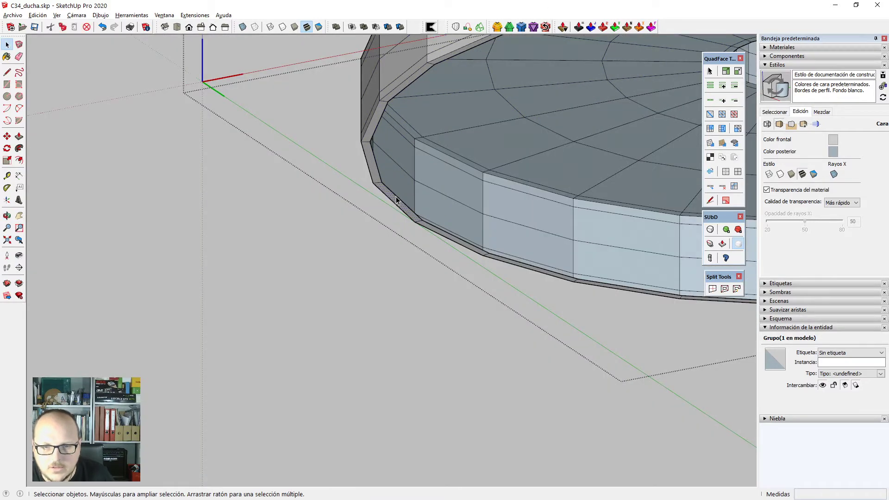
Select the 24-edge loop on the rim's inner bottom edge and raise it into the shower head using the vertex gizmo.
{"action": "key", "text": "shift+l"}
{"action": "scroll", "coordinate": [348, 210], "scroll_direction": "down", "scroll_amount": 3}
{"action": "key", "text": "v"}
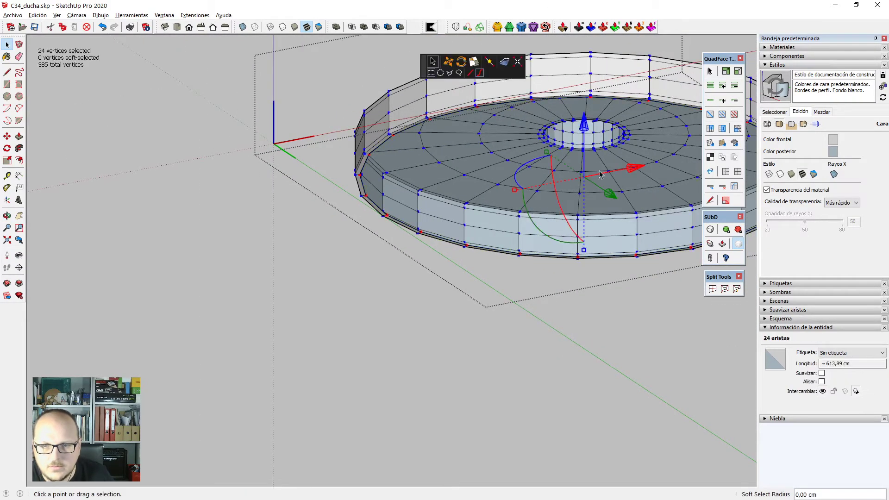
{"action": "left_click_drag", "start_coordinate": [585, 130], "coordinate": [584, 119]}
{"action": "key", "text": "space"}
{"action": "scroll", "coordinate": [458, 189], "scroll_direction": "up", "scroll_amount": 2}
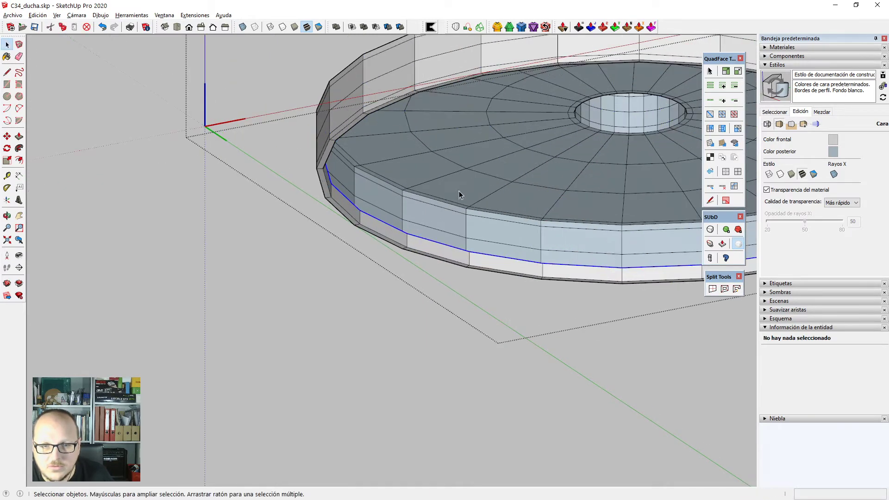
Examine how the modelled tube and shower head match the drawing, and inspect the recess under the head.
{"action": "scroll", "coordinate": [295, 219], "scroll_direction": "down", "scroll_amount": 4}
{"action": "scroll", "coordinate": [361, 217], "scroll_direction": "down", "scroll_amount": 3}
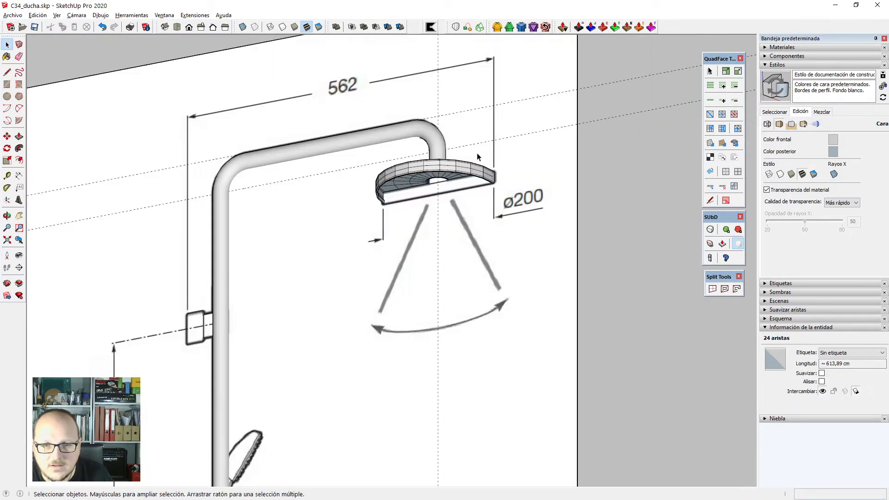
{"action": "scroll", "coordinate": [352, 107], "scroll_direction": "up", "scroll_amount": 3}
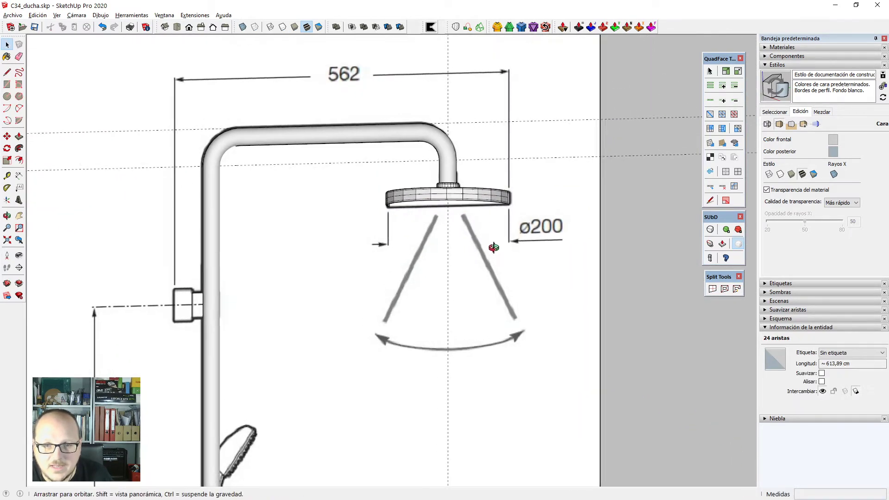
{"action": "scroll", "coordinate": [489, 272], "scroll_direction": "down", "scroll_amount": 5}
{"action": "scroll", "coordinate": [483, 293], "scroll_direction": "up", "scroll_amount": 2}
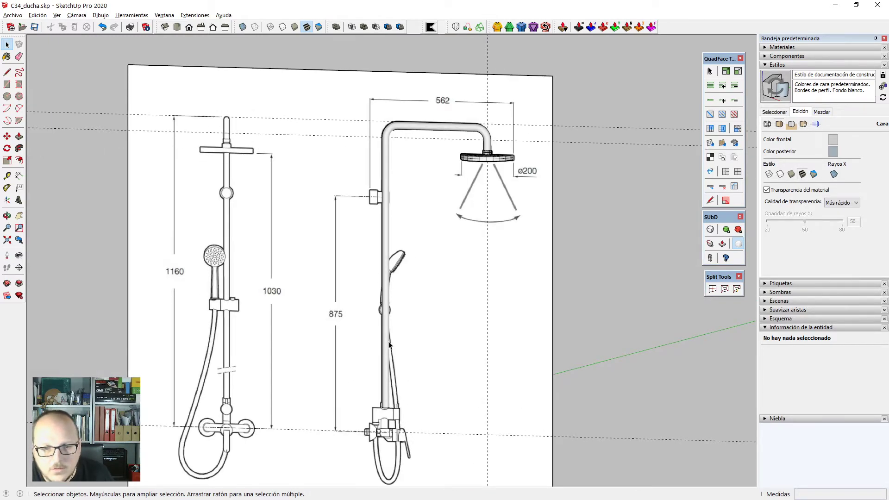
{"action": "scroll", "coordinate": [398, 264], "scroll_direction": "up", "scroll_amount": 2}
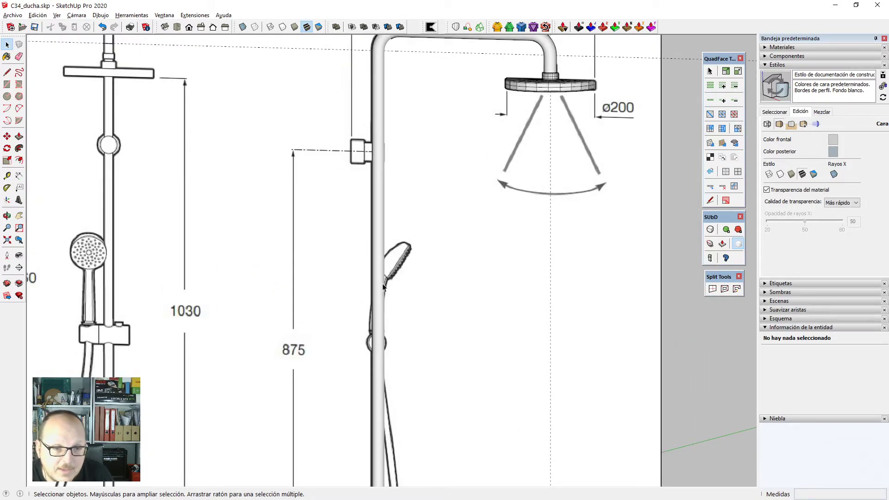
{"action": "scroll", "coordinate": [378, 325], "scroll_direction": "down", "scroll_amount": 4}
{"action": "scroll", "coordinate": [487, 127], "scroll_direction": "up", "scroll_amount": 3}
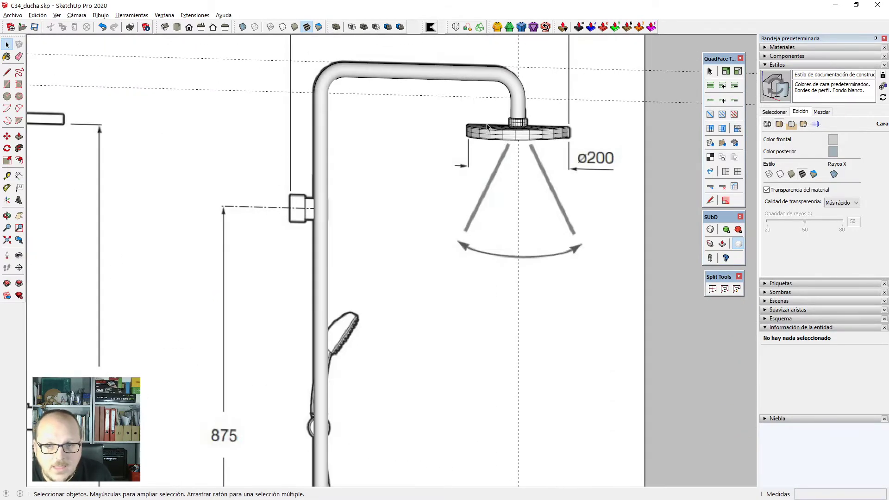
{"action": "middle_click_drag", "start_coordinate": [497, 160], "coordinate": [477, 139]}
{"action": "scroll", "coordinate": [469, 127], "scroll_direction": "up", "scroll_amount": 8}
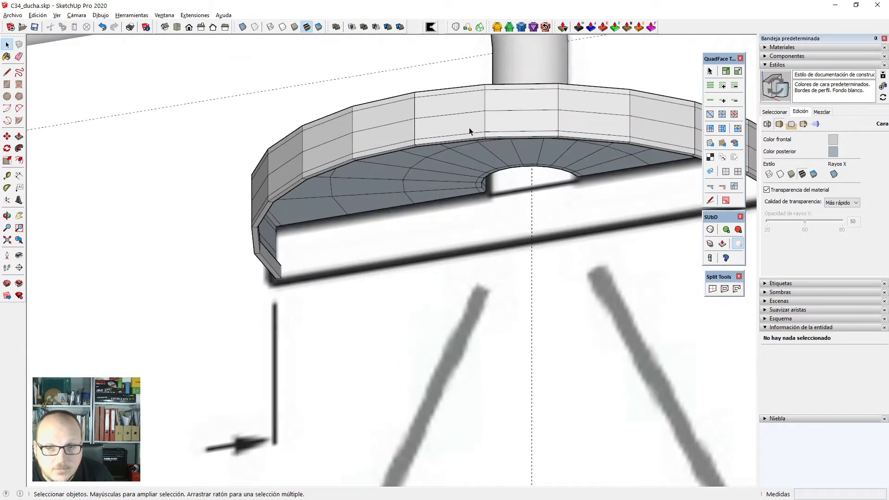
{"action": "scroll", "coordinate": [388, 224], "scroll_direction": "up", "scroll_amount": 5}
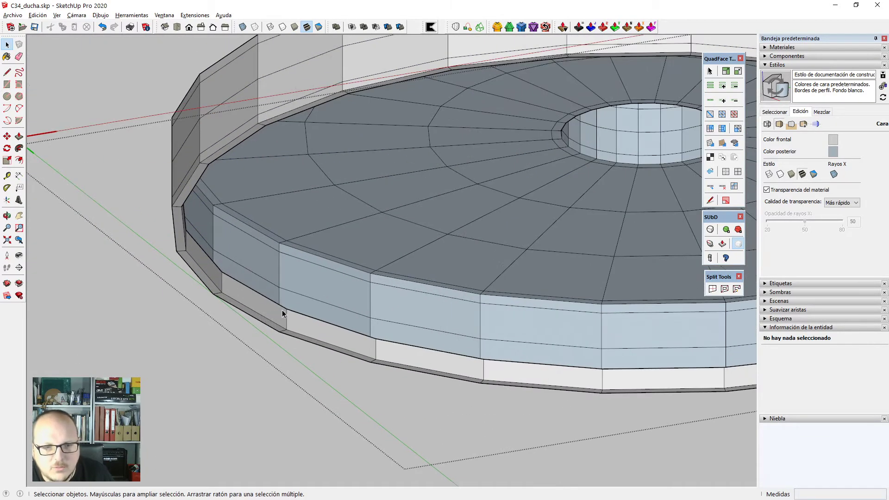
{"action": "triple_click", "coordinate": [285, 310]}
{"action": "key", "text": "m"}
{"action": "scroll", "coordinate": [289, 316], "scroll_direction": "up", "scroll_amount": 2}
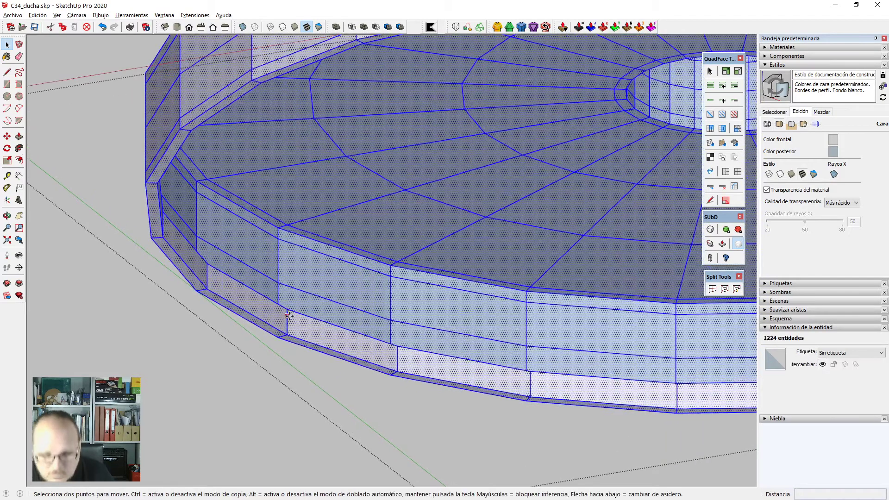
{"action": "key", "text": "space"}
Select the recessed edge loop inside the shower head and move it vertically to deepen the recess.
{"action": "left_click", "coordinate": [296, 310]}
{"action": "left_click", "coordinate": [296, 312]}
{"action": "key", "text": "alt+l"}
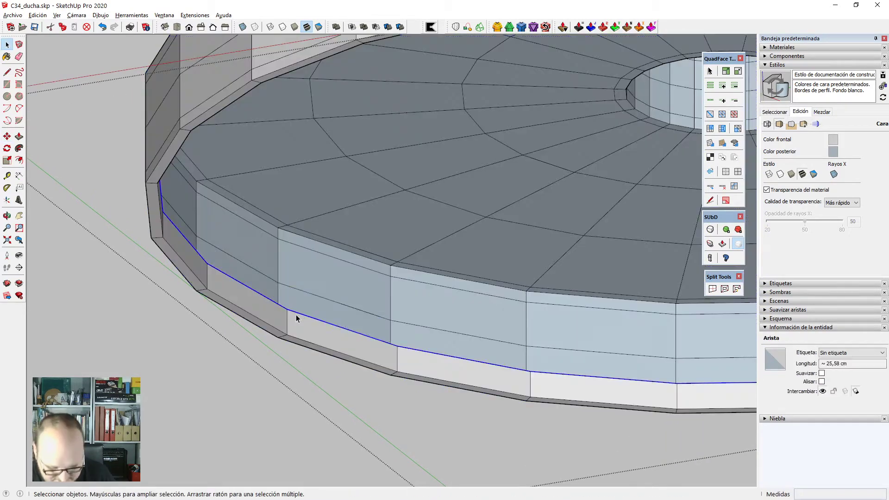
{"action": "key", "text": "m"}
{"action": "left_click", "coordinate": [288, 311]}
{"action": "scroll", "coordinate": [278, 278], "scroll_direction": "down", "scroll_amount": 4}
{"action": "scroll", "coordinate": [222, 186], "scroll_direction": "up", "scroll_amount": 2}
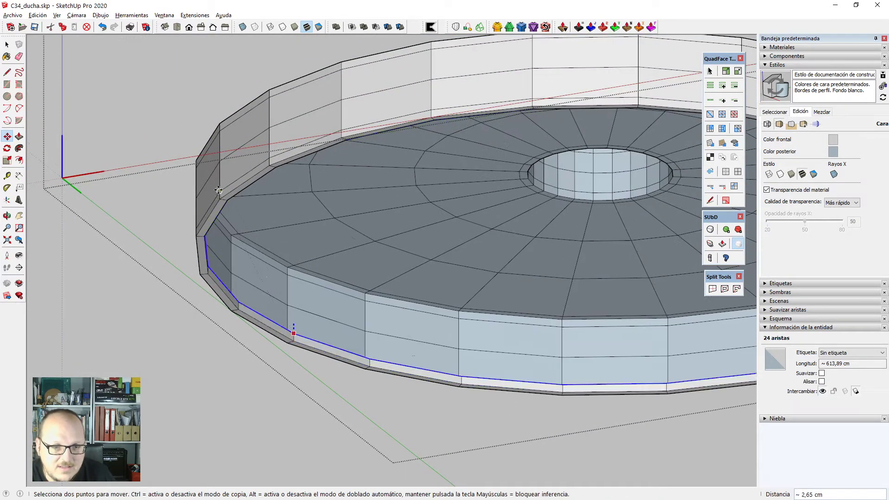
{"action": "key", "text": "space"}
Select the edge loop along the rim's inner bottom edge and copy it 2 cm up the inner wall.
{"action": "scroll", "coordinate": [281, 343], "scroll_direction": "up", "scroll_amount": 3}
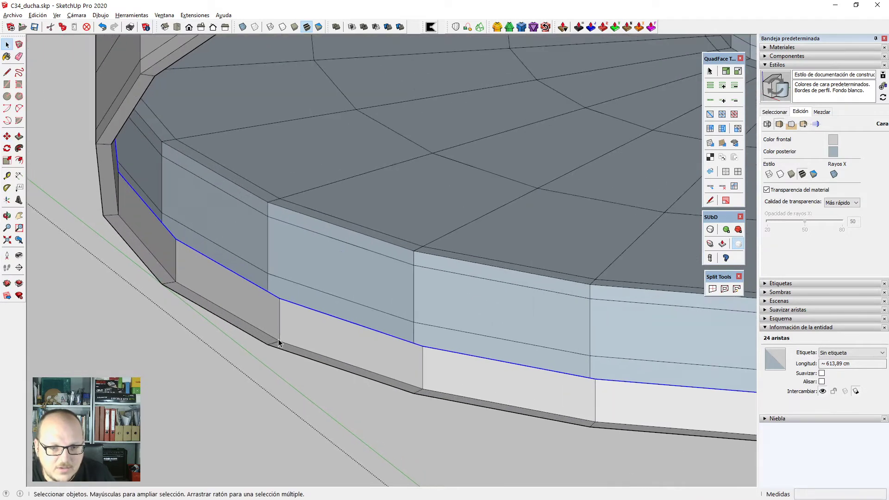
{"action": "scroll", "coordinate": [259, 320], "scroll_direction": "down", "scroll_amount": 3}
{"action": "scroll", "coordinate": [238, 295], "scroll_direction": "up", "scroll_amount": 3}
{"action": "key", "text": "m"}
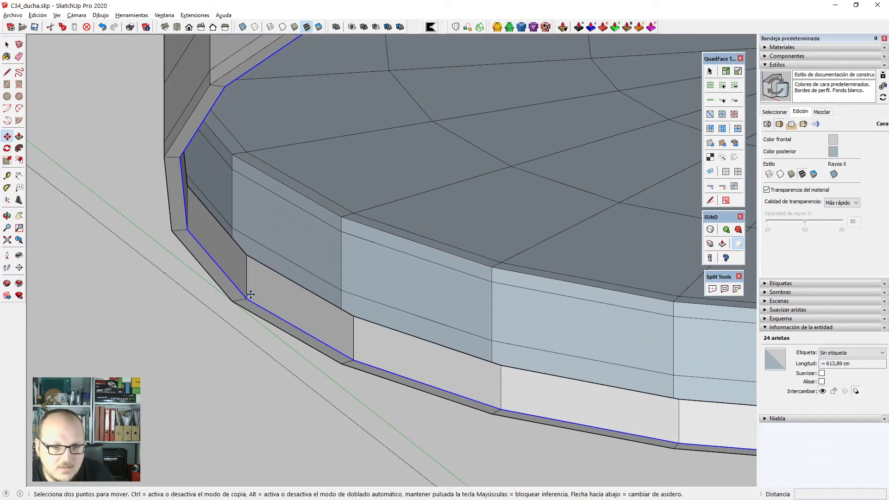
{"action": "left_click", "coordinate": [247, 299]}
{"action": "key", "text": "ctrl"}
{"action": "scroll", "coordinate": [167, 143], "scroll_direction": "up", "scroll_amount": 1}
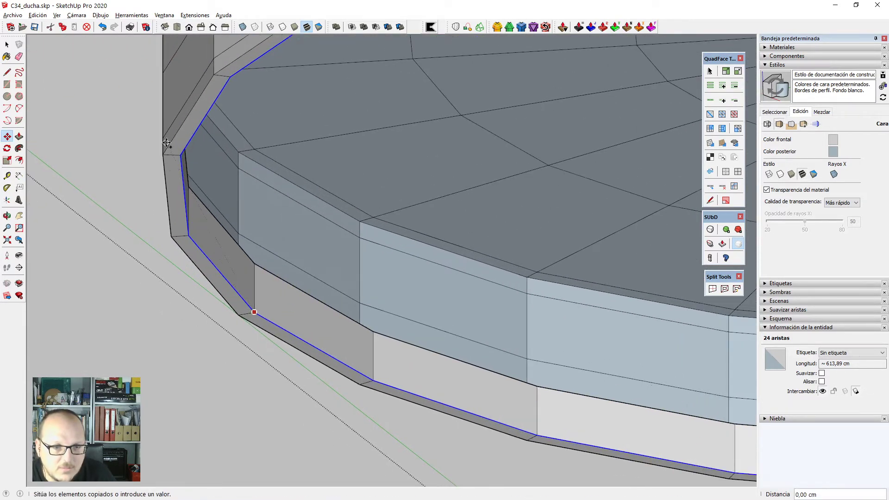
{"action": "type", "text": "2"}
{"action": "key", "text": "Return"}
{"action": "key", "text": "space"}
{"action": "scroll", "coordinate": [209, 258], "scroll_direction": "up", "scroll_amount": 2}
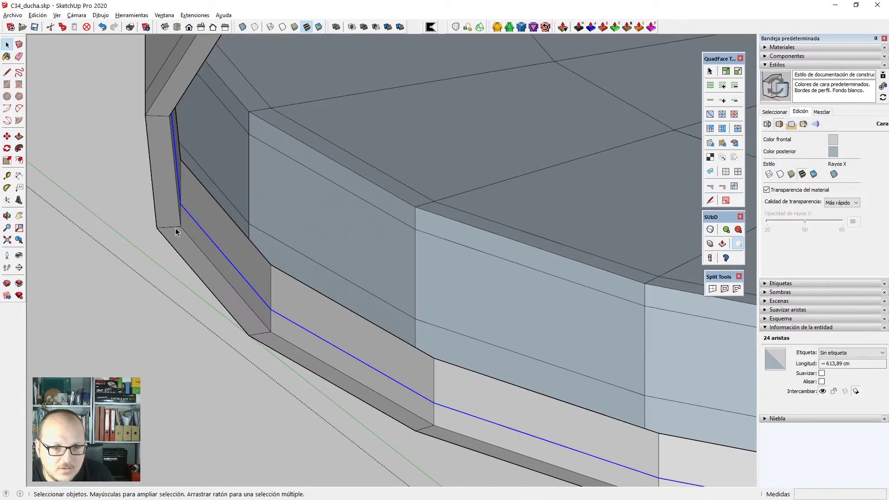
Scale the copied 24-edge loop on the rim's inner wall inward to half its size.
{"action": "left_click", "coordinate": [170, 228]}
{"action": "key", "text": "shift+c"}
{"action": "scroll", "coordinate": [239, 307], "scroll_direction": "down", "scroll_amount": 5}
{"action": "middle_click_drag", "start_coordinate": [286, 329], "coordinate": [293, 326]}
{"action": "left_click", "coordinate": [303, 321]}
{"action": "scroll", "coordinate": [304, 323], "scroll_direction": "down", "scroll_amount": 6}
{"action": "key", "text": "s"}
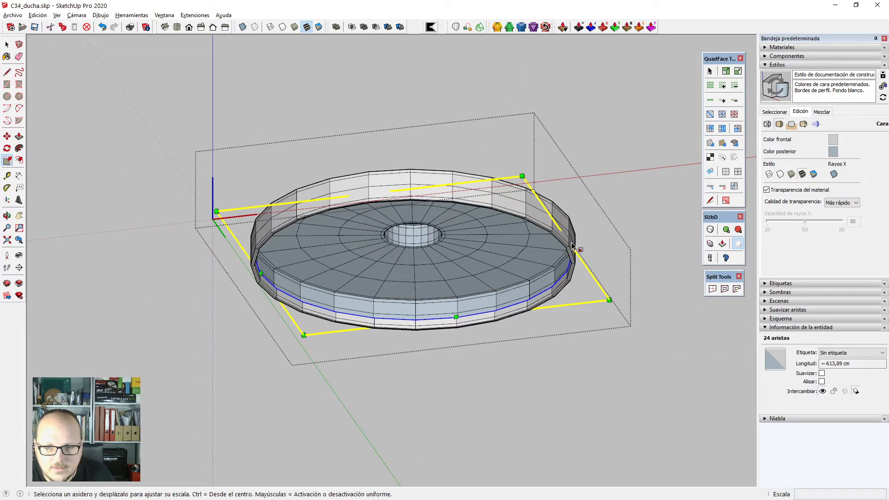
{"action": "left_click_drag", "start_coordinate": [566, 237], "coordinate": [489, 239]}
With X-ray on in plan view, scale the inner edge loop about its centre by about 0.94.
{"action": "middle_click_drag", "start_coordinate": [438, 216], "coordinate": [483, 487]}
{"action": "scroll", "coordinate": [477, 459], "scroll_direction": "down", "scroll_amount": 2}
{"action": "key", "text": "x"}
{"action": "middle_click_drag", "start_coordinate": [431, 183], "coordinate": [452, 411]}
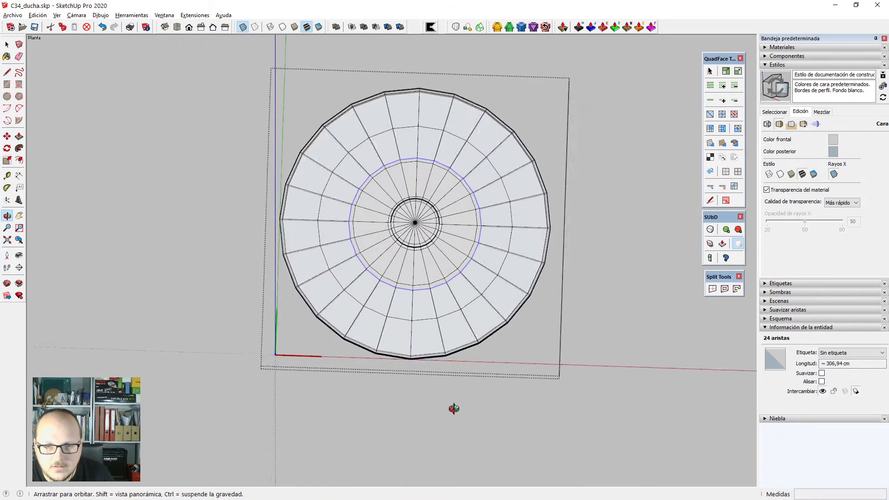
{"action": "key", "text": "s"}
{"action": "scroll", "coordinate": [484, 264], "scroll_direction": "up", "scroll_amount": 2}
{"action": "left_click_drag", "start_coordinate": [487, 254], "coordinate": [481, 246], "text": "ctrl"}
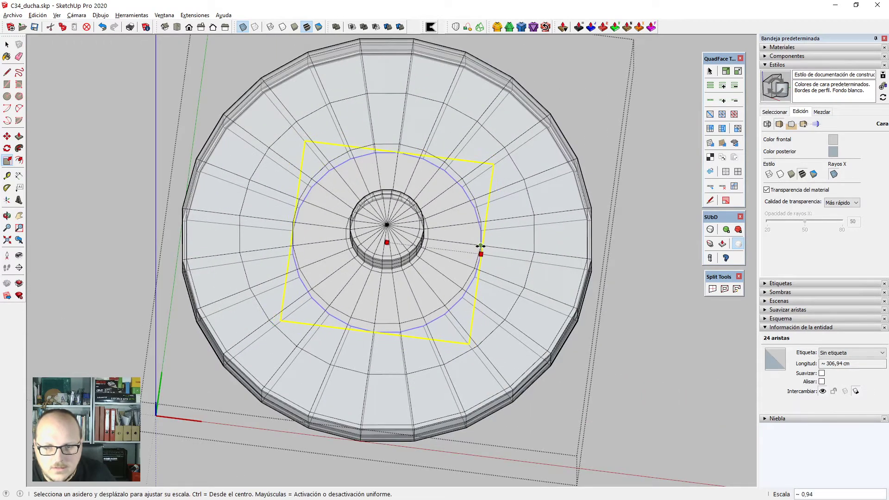
{"action": "left_click", "coordinate": [480, 246], "text": "ctrl"}
Leave the shower head's editing mode, turn off X-ray and examine the new underside against the drawing.
{"action": "middle_click_drag", "start_coordinate": [391, 204], "coordinate": [410, 263]}
{"action": "key", "text": "F2"}
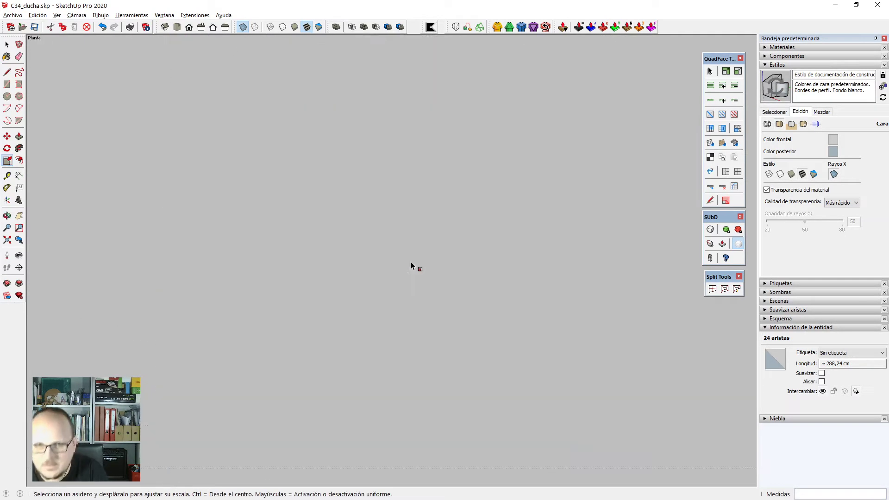
{"action": "scroll", "coordinate": [440, 225], "scroll_direction": "down", "scroll_amount": 1}
{"action": "key", "text": "shift+z"}
{"action": "scroll", "coordinate": [432, 205], "scroll_direction": "down", "scroll_amount": 2}
{"action": "key", "text": "space"}
{"action": "middle_click_drag", "start_coordinate": [432, 205], "coordinate": [370, 127]}
{"action": "mouse_move", "coordinate": [462, 393]}
{"action": "middle_mouse_down"}
{"action": "mouse_move", "coordinate": [484, 151]}
{"action": "mouse_move", "coordinate": [490, 250]}
{"action": "middle_mouse_up"}
{"action": "scroll", "coordinate": [452, 311], "scroll_direction": "up", "scroll_amount": 1}
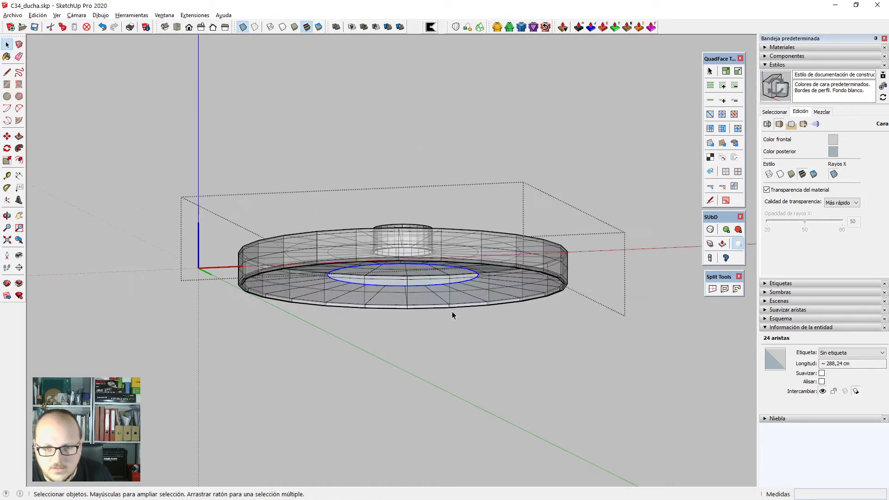
{"action": "left_click", "coordinate": [454, 332]}
{"action": "middle_click_drag", "start_coordinate": [454, 332], "coordinate": [446, 215]}
{"action": "key", "text": "x"}
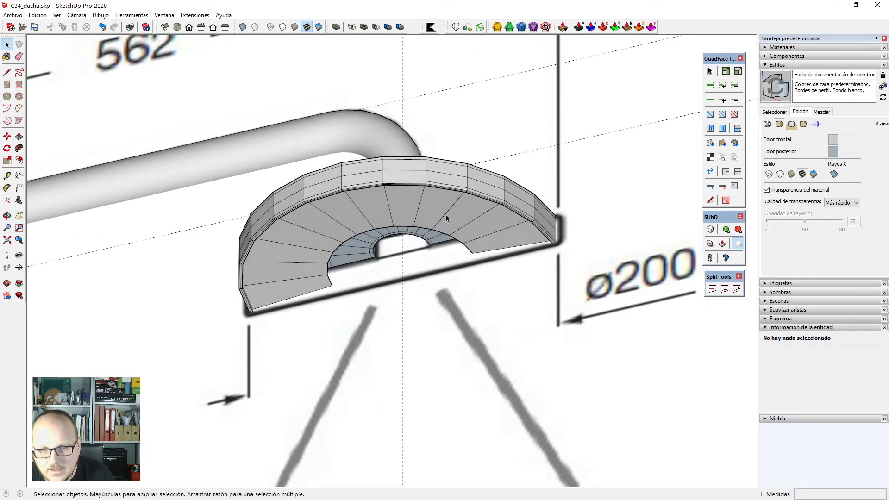
Select the 24-edge loop where the underside meets the rim's inner wall and crease it to sharpness 1.00.
{"action": "scroll", "coordinate": [505, 289], "scroll_direction": "down", "scroll_amount": 2}
{"action": "scroll", "coordinate": [345, 298], "scroll_direction": "up", "scroll_amount": 10}
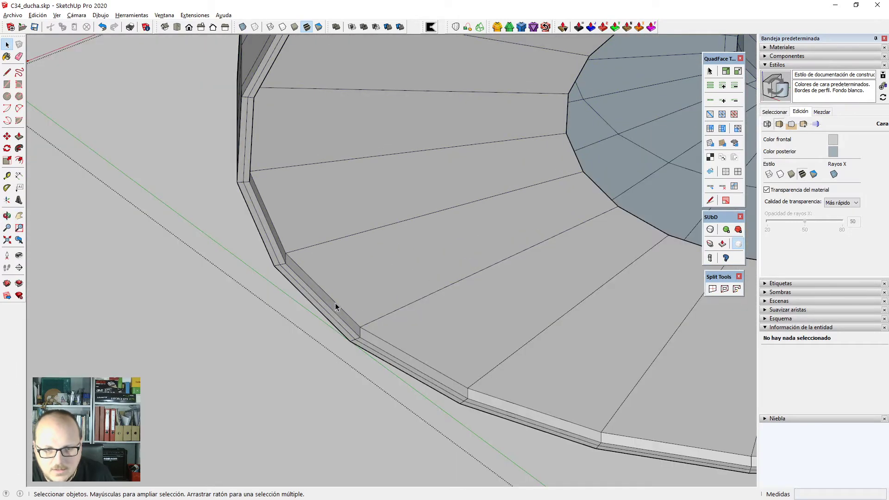
{"action": "left_click", "coordinate": [336, 304]}
{"action": "key", "text": "alt+l"}
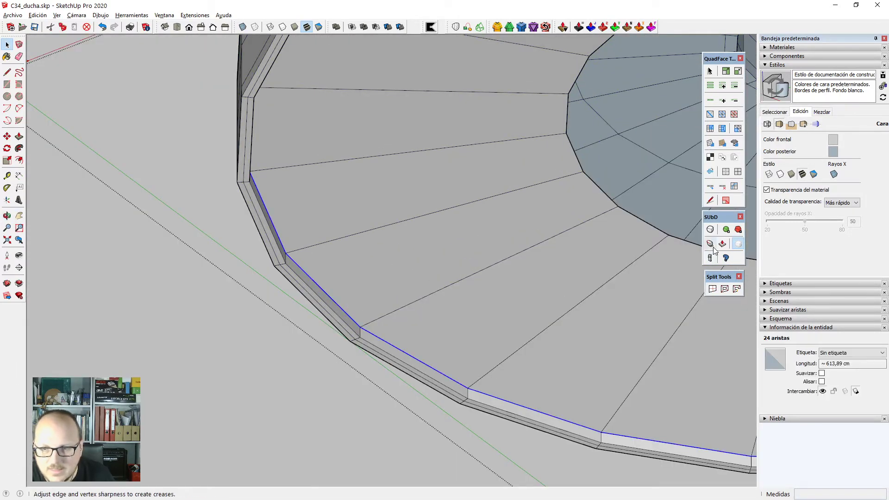
{"action": "left_click_drag", "start_coordinate": [420, 347], "coordinate": [433, 226]}
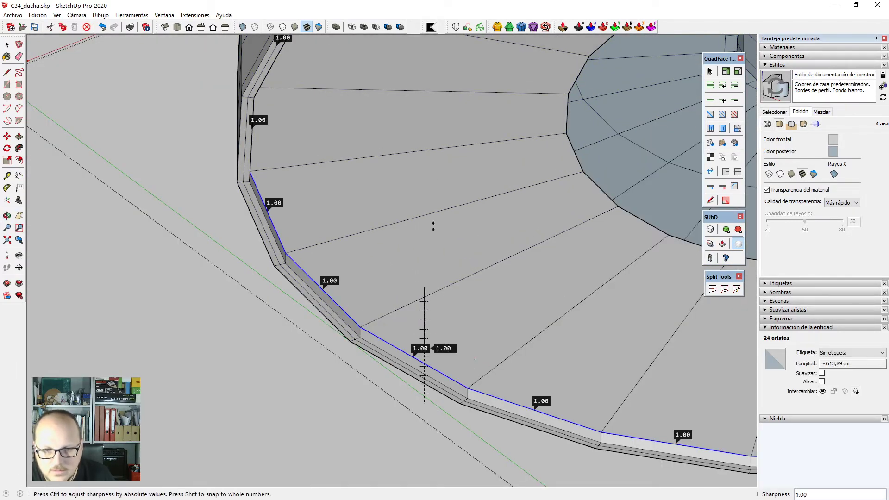
{"action": "left_click_drag", "start_coordinate": [440, 167], "coordinate": [440, 166]}
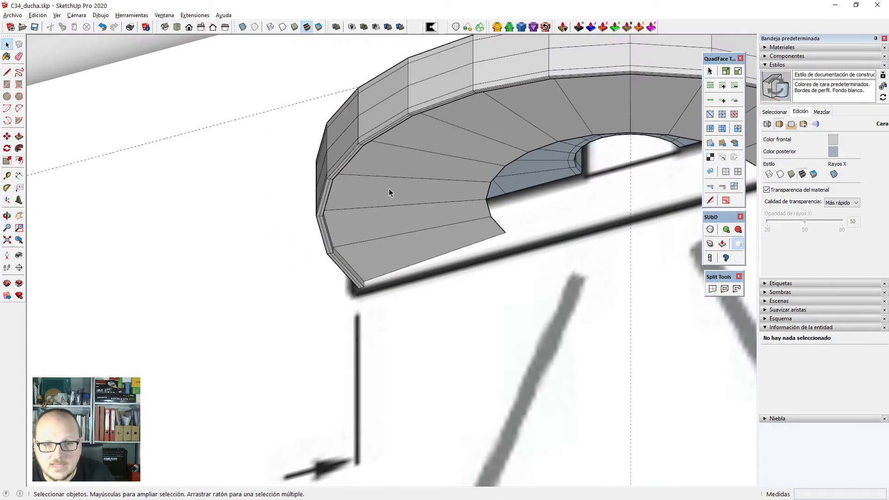
Preview the shower head as a subdivided mesh, inspect its smoothed shape from several sides, and return it to the control mesh.
{"action": "left_click", "coordinate": [390, 193]}
{"action": "scroll", "coordinate": [389, 193], "scroll_direction": "down", "scroll_amount": 2}
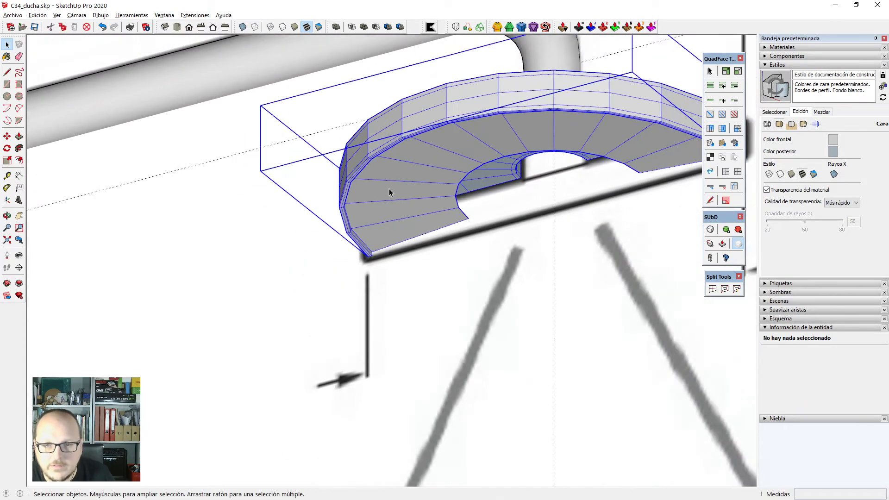
{"action": "left_click", "coordinate": [712, 231]}
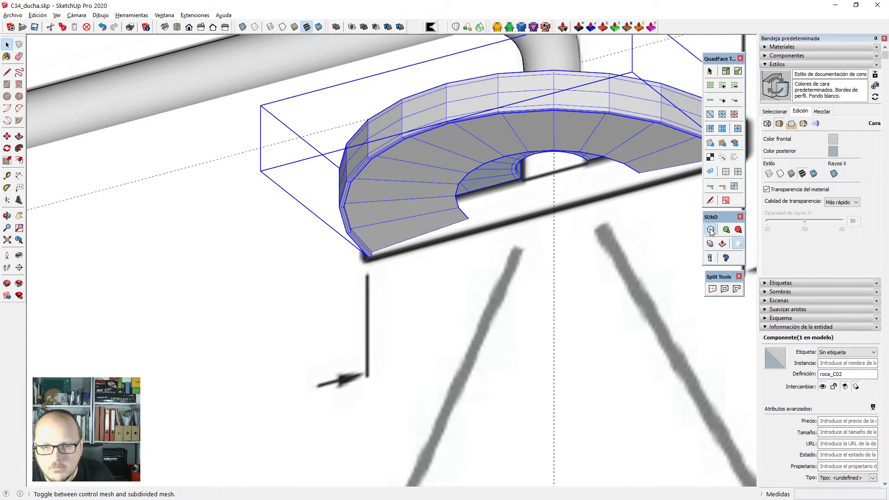
{"action": "middle_click_drag", "start_coordinate": [522, 230], "coordinate": [599, 301]}
{"action": "left_click", "coordinate": [526, 238]}
{"action": "middle_click_drag", "start_coordinate": [526, 238], "coordinate": [579, 288]}
{"action": "scroll", "coordinate": [543, 163], "scroll_direction": "up", "scroll_amount": 3}
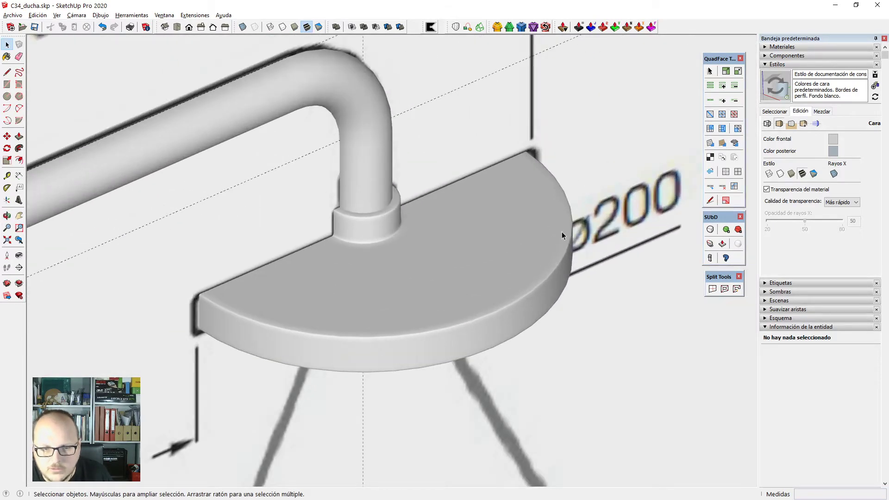
{"action": "scroll", "coordinate": [374, 329], "scroll_direction": "down", "scroll_amount": 5}
{"action": "middle_click_drag", "start_coordinate": [276, 299], "coordinate": [190, 285]}
{"action": "scroll", "coordinate": [448, 296], "scroll_direction": "up", "scroll_amount": 3}
{"action": "middle_click_drag", "start_coordinate": [459, 300], "coordinate": [398, 316]}
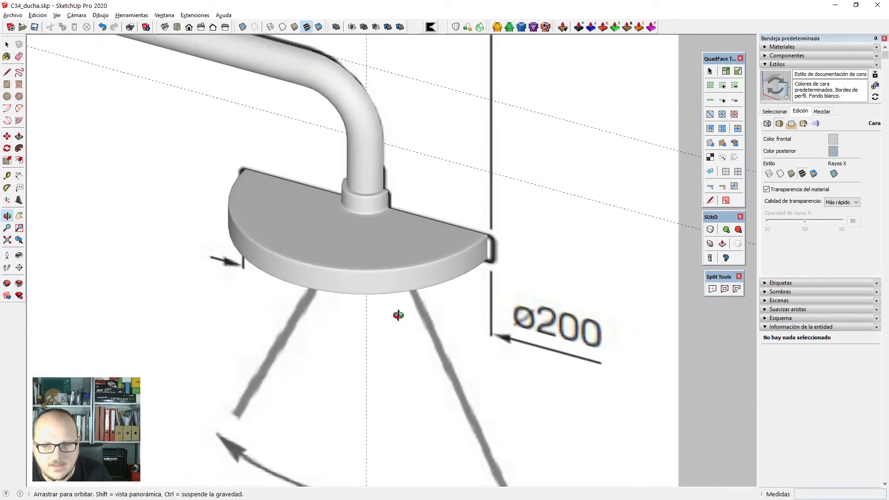
{"action": "left_click", "coordinate": [459, 268]}
{"action": "left_click", "coordinate": [711, 230]}
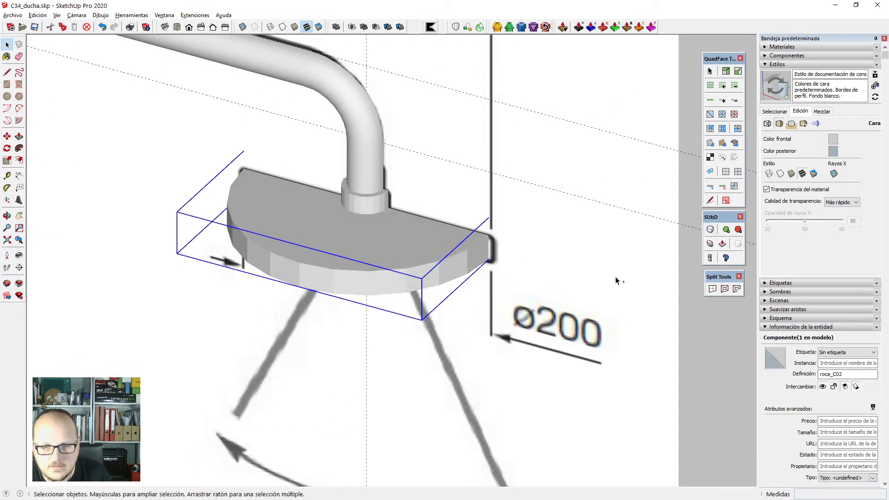
Combine the shower head and the tube into one component named roca_ducha.
{"action": "scroll", "coordinate": [556, 142], "scroll_direction": "down", "scroll_amount": 6}
{"action": "scroll", "coordinate": [538, 160], "scroll_direction": "up", "scroll_amount": 2}
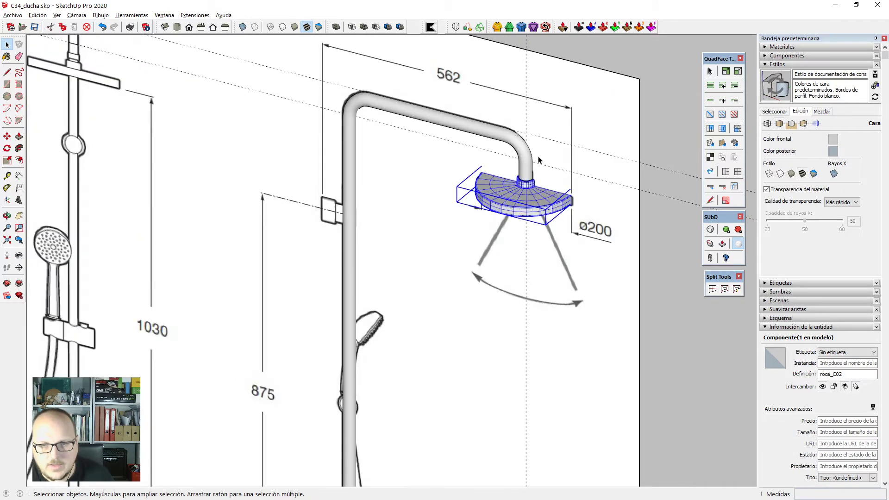
{"action": "scroll", "coordinate": [532, 160], "scroll_direction": "down", "scroll_amount": 6}
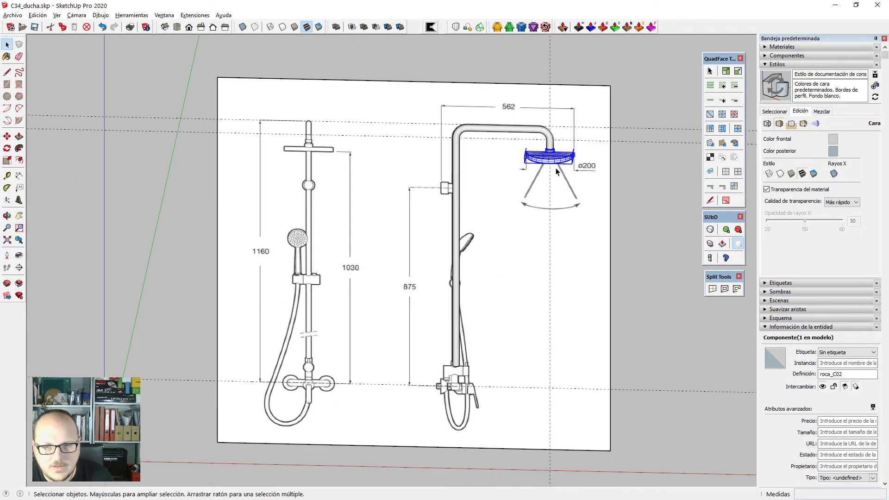
{"action": "scroll", "coordinate": [551, 143], "scroll_direction": "up", "scroll_amount": 3}
{"action": "left_click", "coordinate": [551, 143], "text": "shift"}
{"action": "key", "text": "g"}
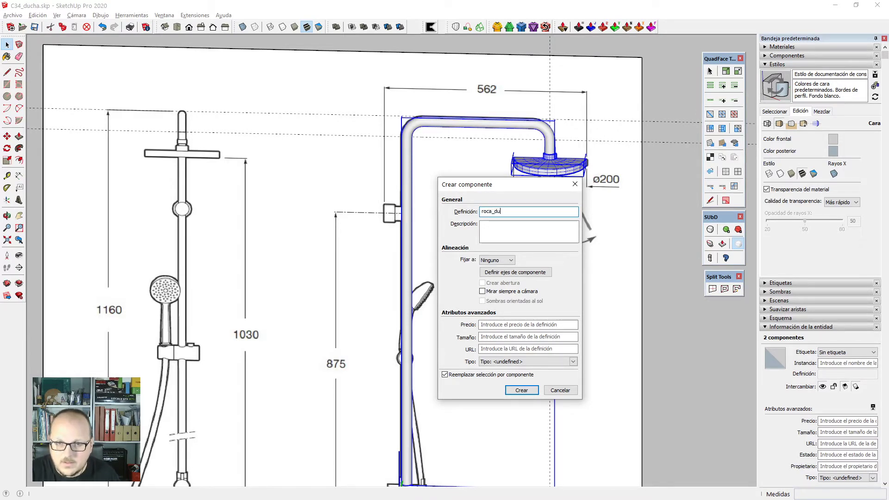
{"action": "key", "text": "Return"}
Copy the roca_ducha component horizontally along the red axis onto the front view of the drawing.
{"action": "scroll", "coordinate": [551, 144], "scroll_direction": "down", "scroll_amount": 3}
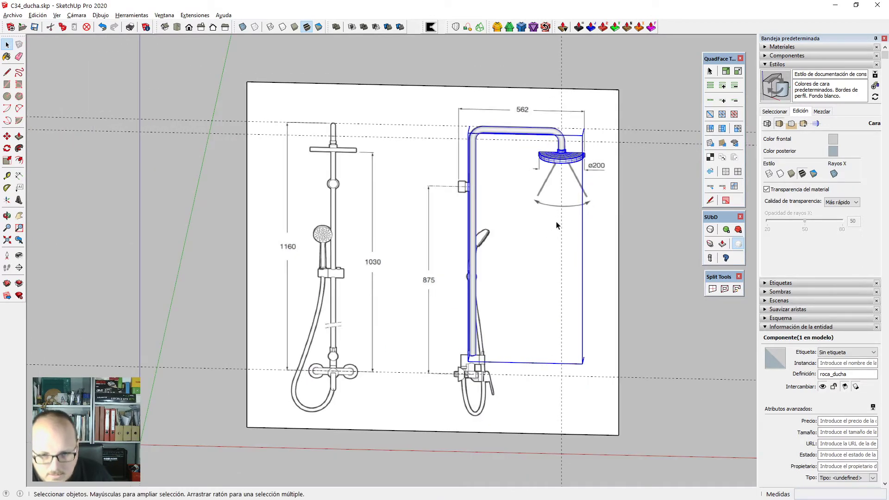
{"action": "middle_click_drag", "start_coordinate": [544, 231], "coordinate": [548, 304]}
{"action": "scroll", "coordinate": [456, 133], "scroll_direction": "up", "scroll_amount": 2}
{"action": "key", "text": "m"}
{"action": "key", "text": "ctrl"}
{"action": "left_click", "coordinate": [458, 126]}
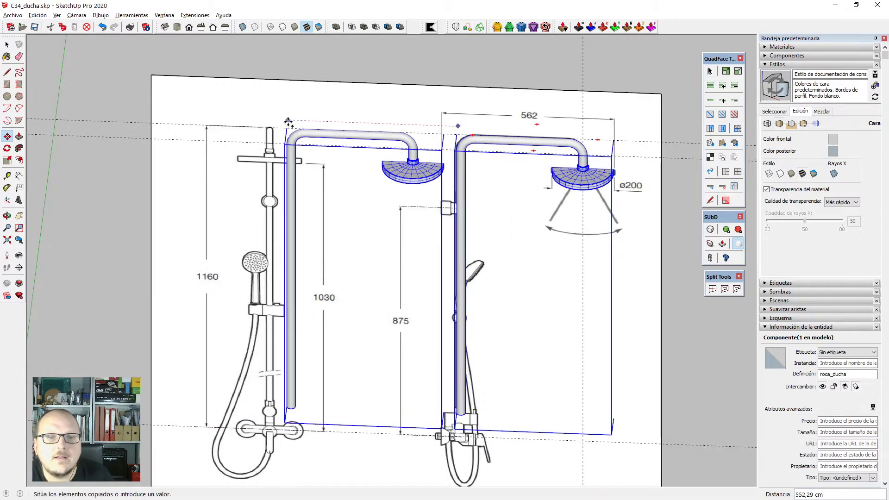
{"action": "left_click", "coordinate": [267, 124]}
Rotate the copied shower about the vertical axis so its arm projects forward, perpendicular to the drawing, and check it in plan.
{"action": "middle_click_drag", "start_coordinate": [407, 138], "coordinate": [414, 168]}
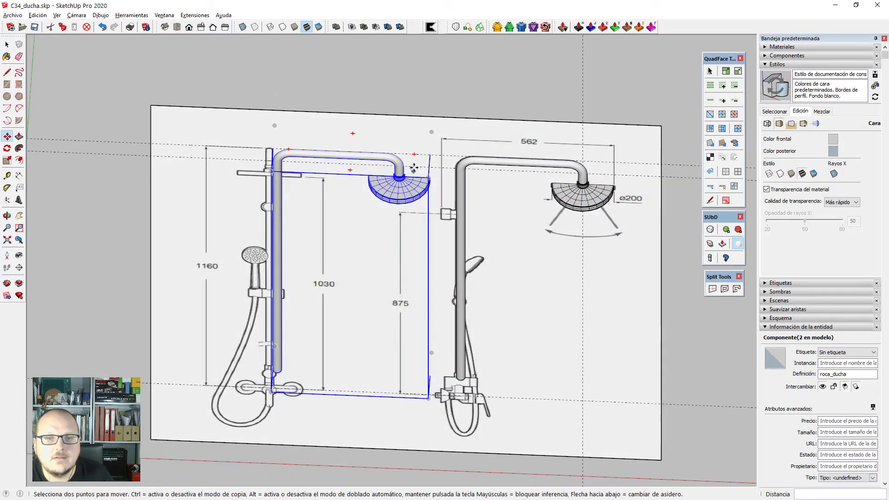
{"action": "key", "text": "q"}
{"action": "scroll", "coordinate": [276, 152], "scroll_direction": "up", "scroll_amount": 5}
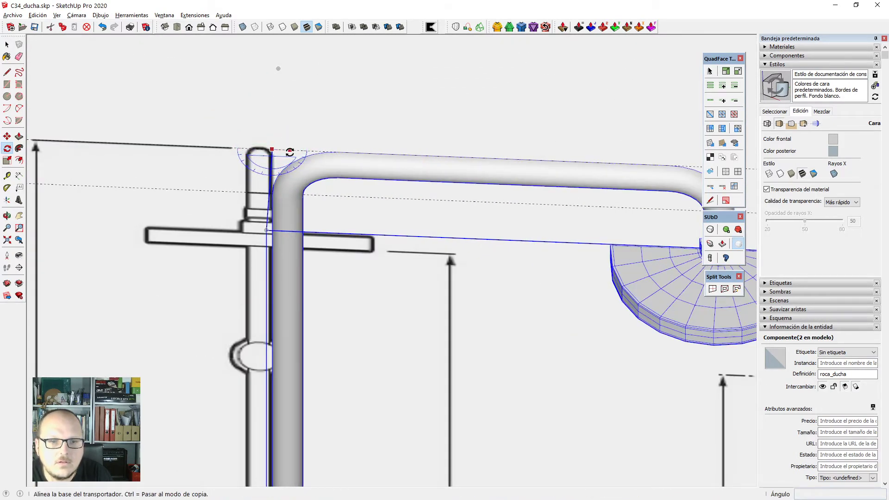
{"action": "left_click", "coordinate": [290, 152]}
{"action": "left_click", "coordinate": [273, 162]}
{"action": "scroll", "coordinate": [439, 151], "scroll_direction": "down", "scroll_amount": 1}
{"action": "key", "text": "F2"}
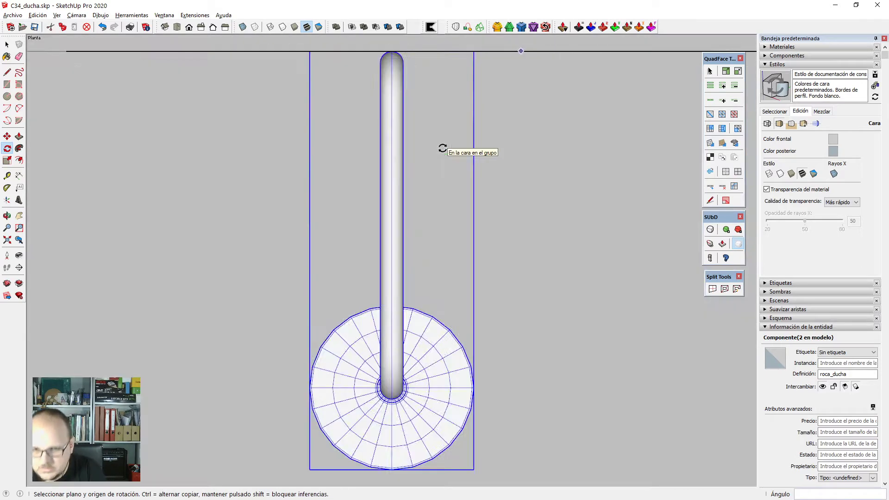
{"action": "scroll", "coordinate": [463, 37], "scroll_direction": "up", "scroll_amount": 6}
{"action": "key", "text": "space"}
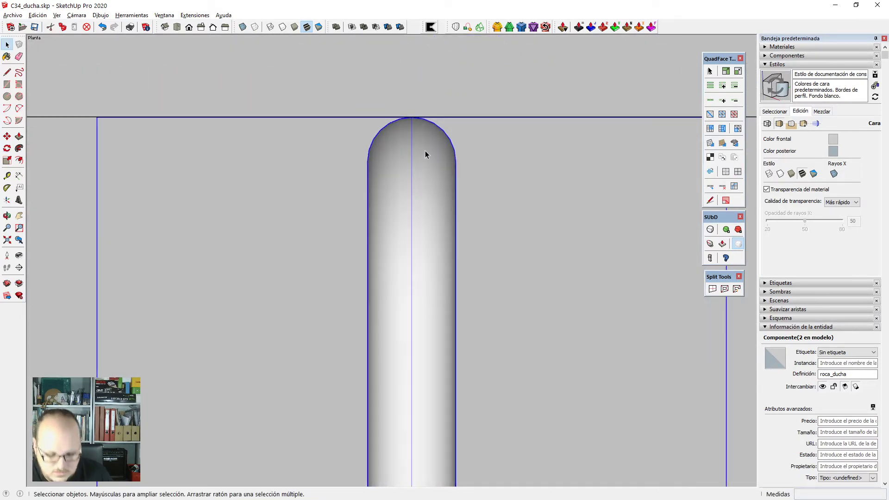
Move the rotated shower sideways in front view so its tube and head line up with the drawn front elevation.
{"action": "scroll", "coordinate": [427, 301], "scroll_direction": "down", "scroll_amount": 5}
{"action": "middle_click_drag", "start_coordinate": [427, 301], "coordinate": [429, 213]}
{"action": "key", "text": "m"}
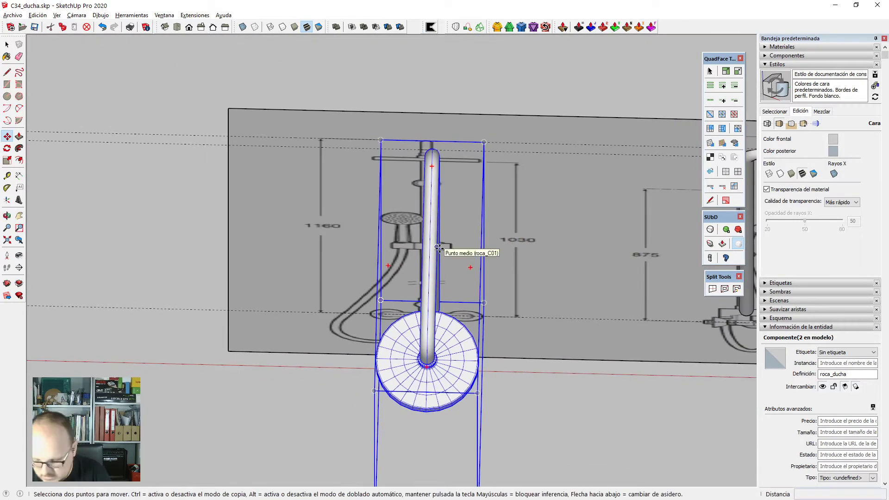
{"action": "key", "text": "F2"}
{"action": "scroll", "coordinate": [417, 111], "scroll_direction": "up", "scroll_amount": 6}
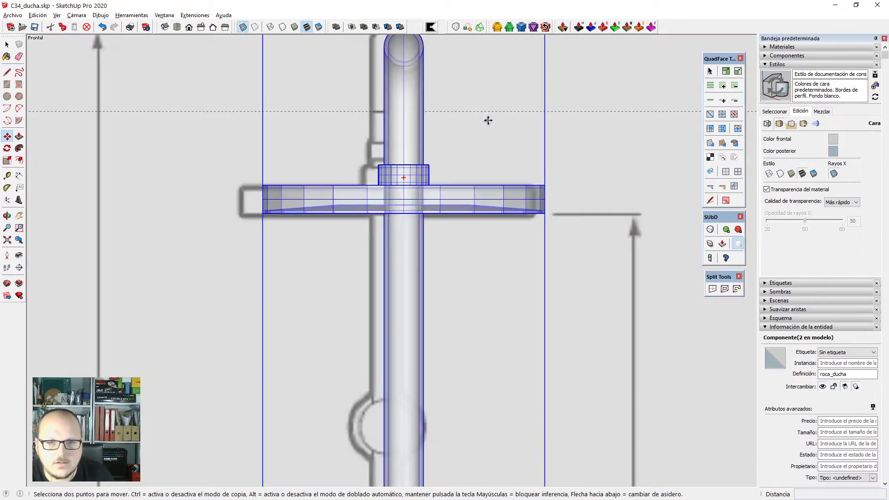
{"action": "left_click", "coordinate": [485, 133]}
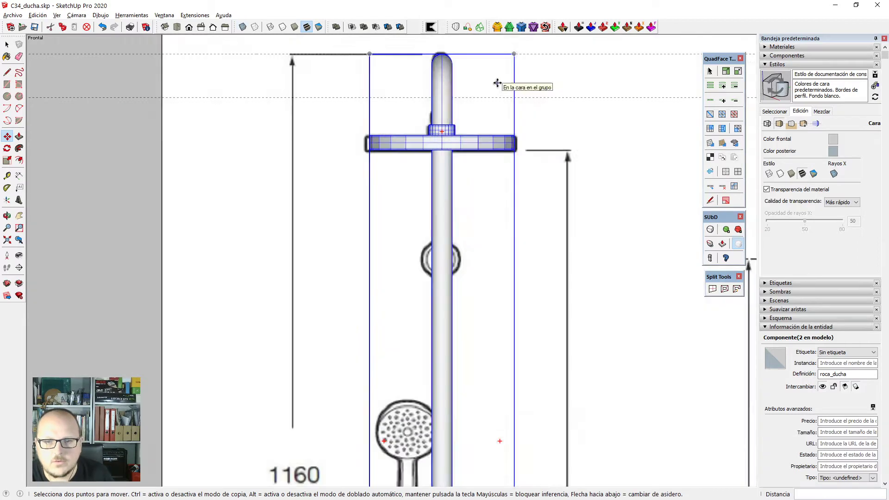
Copy the drawing group sideways by its full width so the copy sits edge to edge beside the original.
{"action": "scroll", "coordinate": [496, 84], "scroll_direction": "down", "scroll_amount": 6}
{"action": "scroll", "coordinate": [419, 186], "scroll_direction": "down", "scroll_amount": 2}
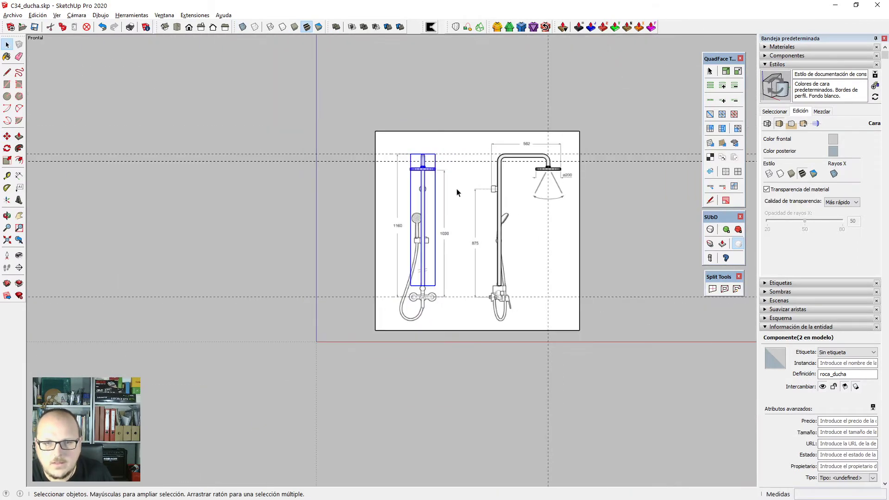
{"action": "left_click", "coordinate": [581, 129]}
{"action": "key", "text": "ctrl"}
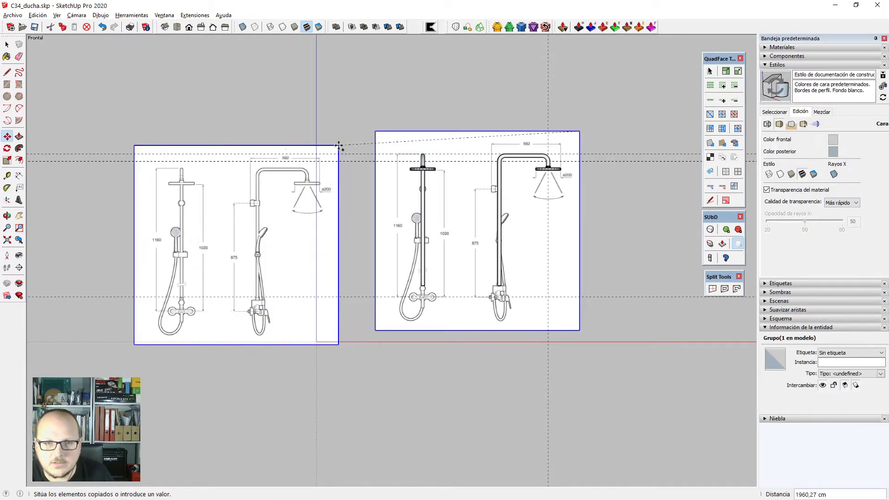
{"action": "left_click", "coordinate": [375, 131]}
{"action": "key", "text": "space"}
{"action": "right_click", "coordinate": [401, 146]}
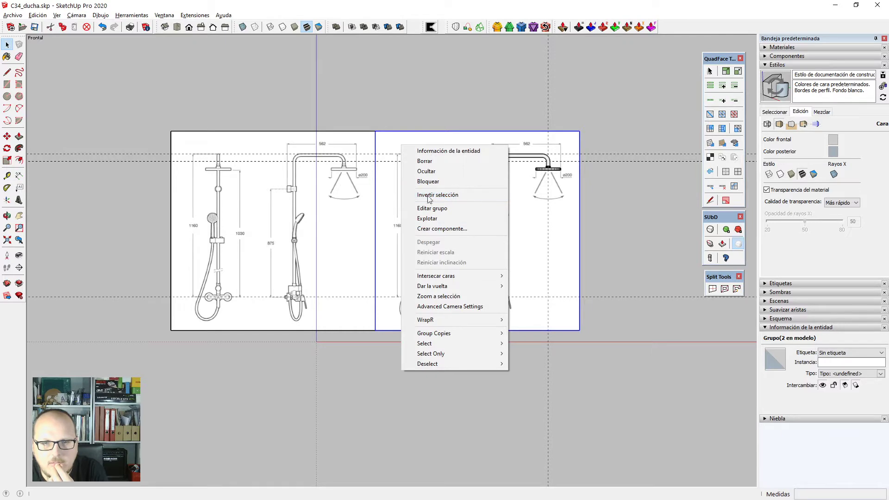
{"action": "left_click", "coordinate": [380, 202]}
Rotate the copied drawing about the vertical axis at its top edge's midpoint until it stands perpendicular to the original.
{"action": "scroll", "coordinate": [461, 194], "scroll_direction": "up", "scroll_amount": 2}
{"action": "mouse_move", "coordinate": [462, 197]}
{"action": "middle_mouse_down"}
{"action": "mouse_move", "coordinate": [340, 161]}
{"action": "mouse_move", "coordinate": [343, 147]}
{"action": "middle_mouse_up"}
{"action": "left_click", "coordinate": [342, 158]}
{"action": "key", "text": "q"}
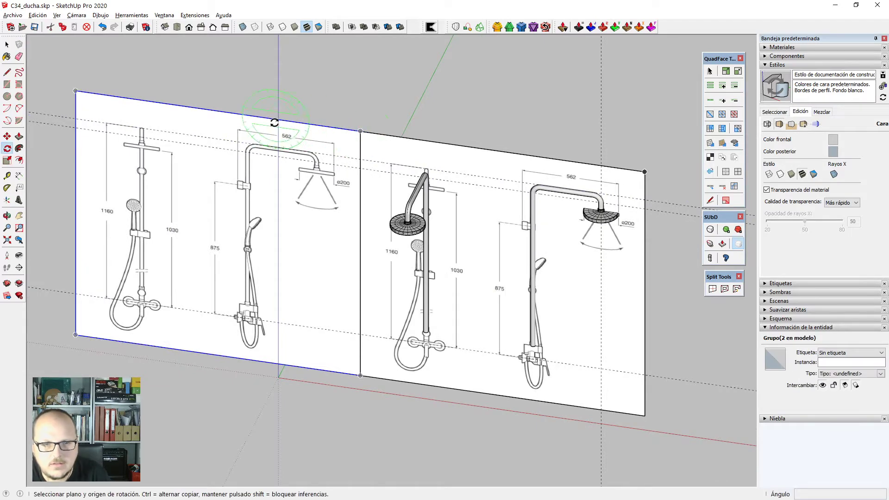
{"action": "left_click", "coordinate": [217, 111]}
{"action": "left_click", "coordinate": [262, 117]}
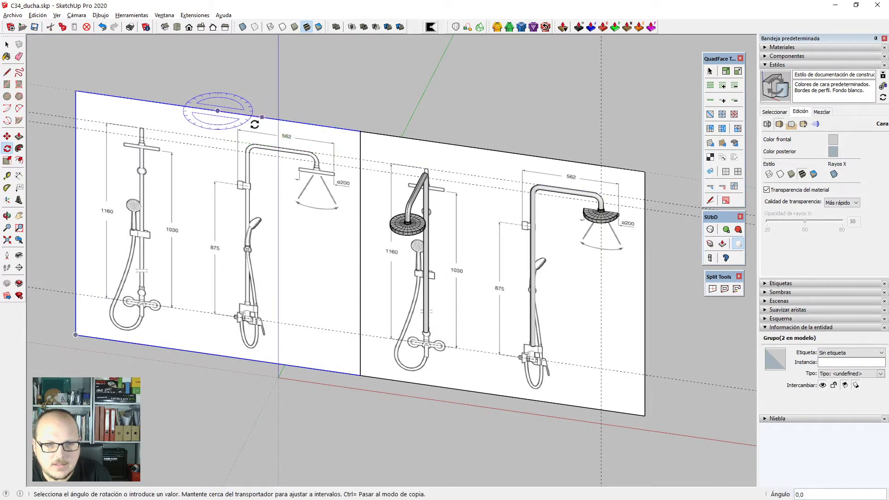
{"action": "left_click", "coordinate": [201, 146]}
Move the perpendicular drawing by its top edge's midpoint onto the nearest top corner of the original drawing.
{"action": "scroll", "coordinate": [416, 282], "scroll_direction": "down", "scroll_amount": 3}
{"action": "middle_click_drag", "start_coordinate": [413, 282], "coordinate": [244, 281]}
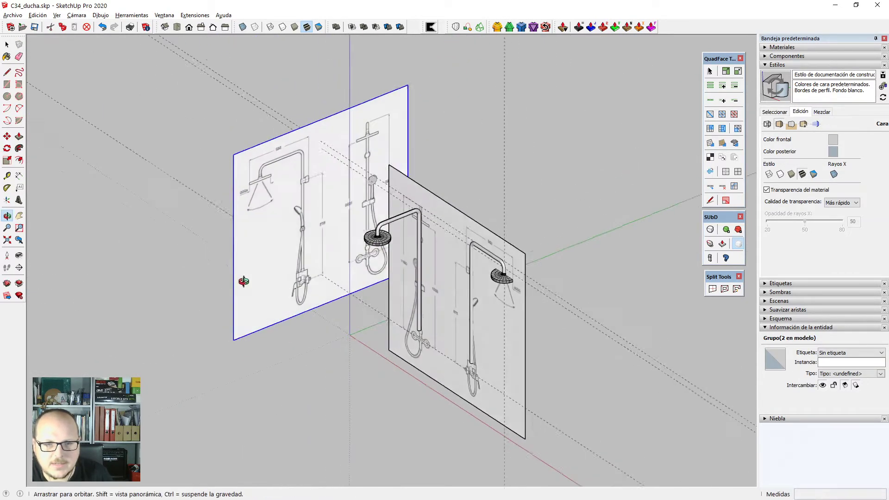
{"action": "scroll", "coordinate": [338, 301], "scroll_direction": "up", "scroll_amount": 2}
{"action": "key", "text": "m"}
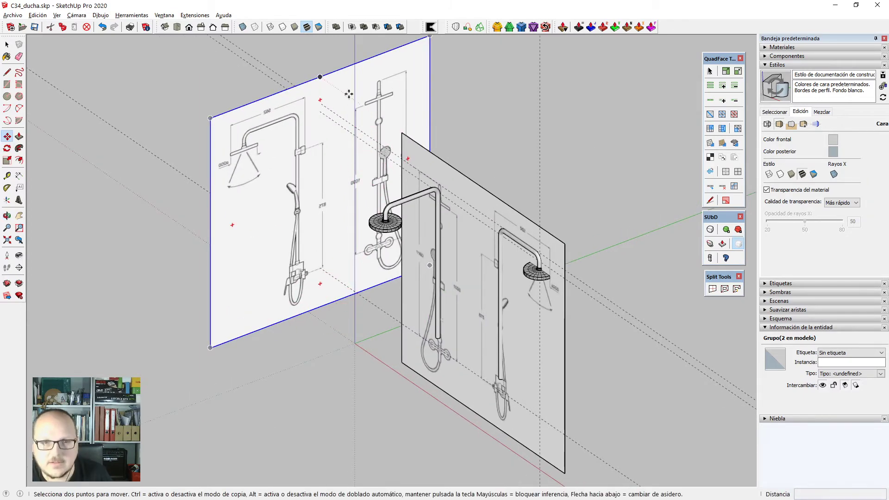
{"action": "left_click", "coordinate": [321, 74]}
{"action": "left_click", "coordinate": [403, 134]}
Delete the first shower component standing on the original drawing's side view.
{"action": "scroll", "coordinate": [405, 135], "scroll_direction": "down", "scroll_amount": 2}
{"action": "middle_click_drag", "start_coordinate": [463, 273], "coordinate": [424, 189]}
{"action": "scroll", "coordinate": [484, 229], "scroll_direction": "up", "scroll_amount": 5}
{"action": "left_click", "coordinate": [507, 226]}
{"action": "key", "text": "Delete"}
{"action": "scroll", "coordinate": [487, 273], "scroll_direction": "down", "scroll_amount": 3}
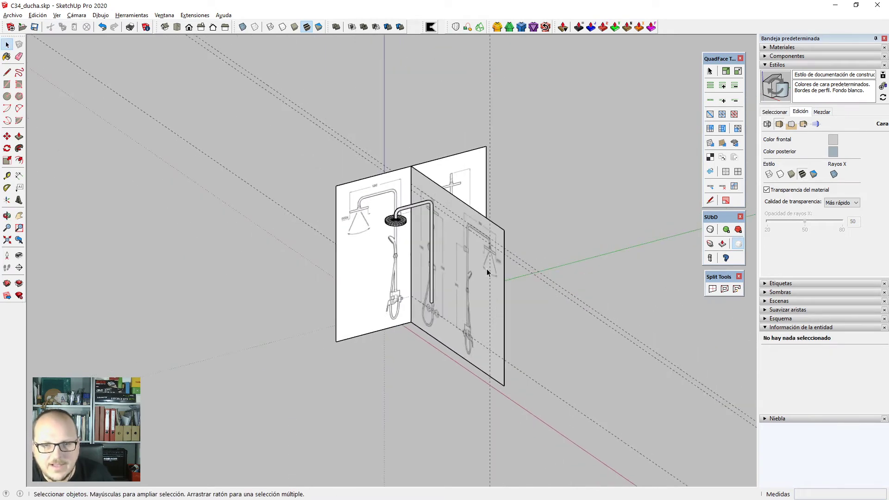
Delete the remaining construction guides around the two drawings.
{"action": "scroll", "coordinate": [487, 272], "scroll_direction": "up", "scroll_amount": 2}
{"action": "left_click", "coordinate": [568, 431]}
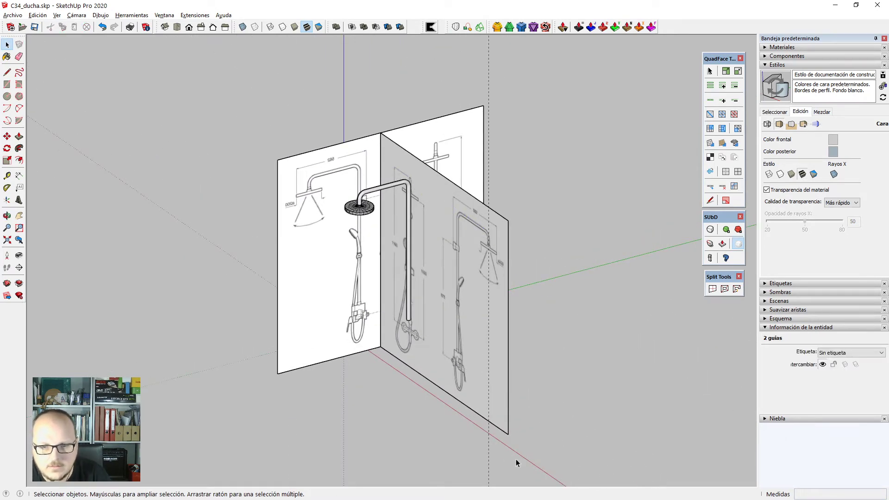
{"action": "key", "text": "Delete"}
{"action": "scroll", "coordinate": [412, 184], "scroll_direction": "up", "scroll_amount": 1}
{"action": "middle_click_drag", "start_coordinate": [411, 182], "coordinate": [420, 189]}
Move both drawings together about 162 cm along the green axis so the side view lines up with the shower component.
{"action": "left_click", "coordinate": [397, 161]}
{"action": "left_click", "coordinate": [332, 175], "text": "shift"}
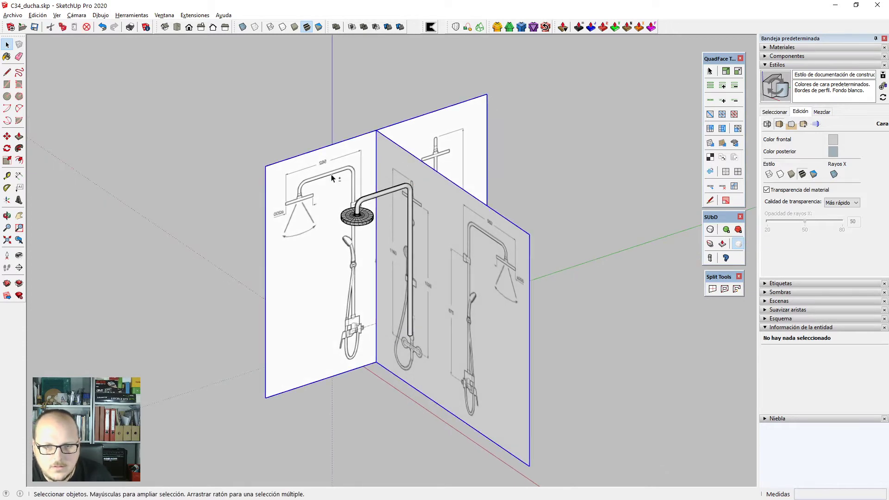
{"action": "key", "text": "ctrl+a"}
{"action": "middle_click_drag", "start_coordinate": [332, 178], "coordinate": [418, 200]}
{"action": "key", "text": "F3"}
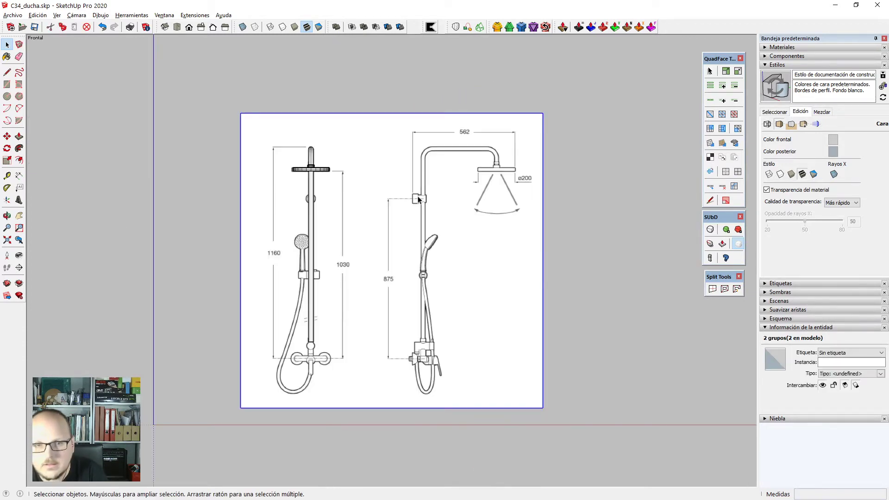
{"action": "key", "text": "F2"}
{"action": "scroll", "coordinate": [411, 245], "scroll_direction": "down", "scroll_amount": 3}
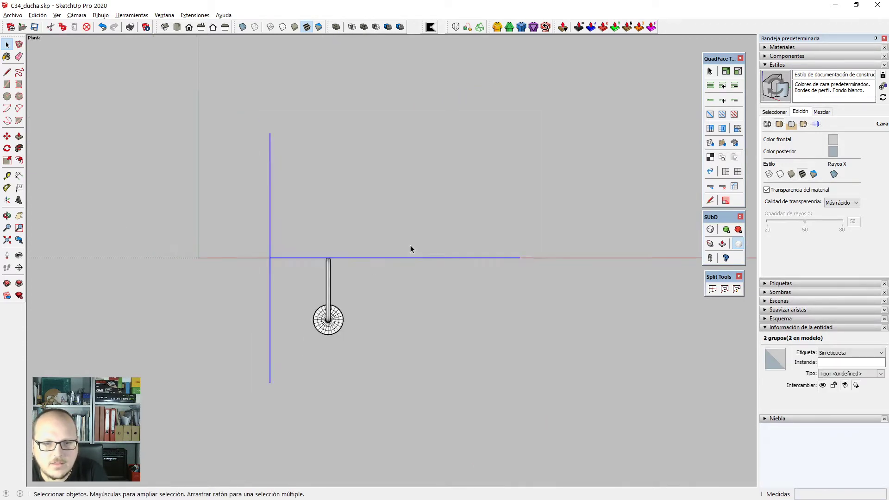
{"action": "key", "text": "F4"}
{"action": "scroll", "coordinate": [411, 249], "scroll_direction": "up", "scroll_amount": 5}
{"action": "key", "text": "m"}
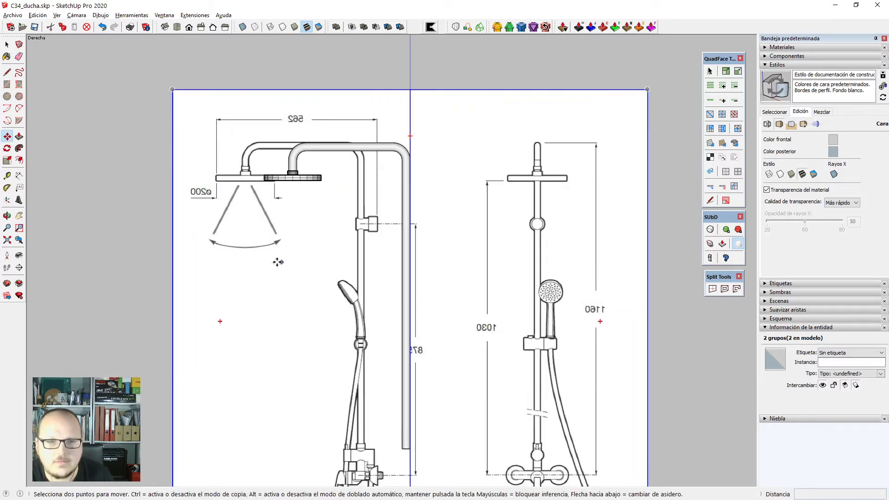
{"action": "left_click", "coordinate": [276, 260]}
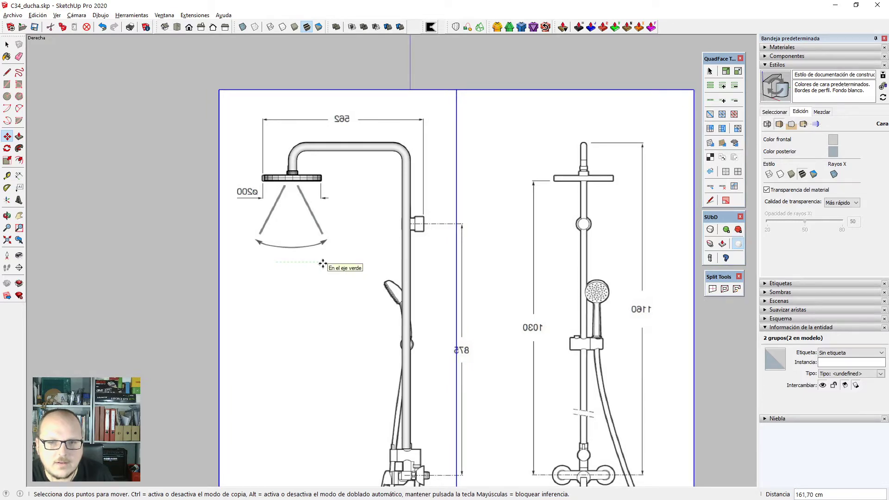
Crop the front drawing to its front view by moving its outer vertical edge about 944 cm inward along the red axis.
{"action": "scroll", "coordinate": [324, 264], "scroll_direction": "down", "scroll_amount": 3}
{"action": "middle_click_drag", "start_coordinate": [352, 254], "coordinate": [603, 284]}
{"action": "scroll", "coordinate": [534, 224], "scroll_direction": "down", "scroll_amount": 1}
{"action": "double_click", "coordinate": [534, 224]}
{"action": "middle_click_drag", "start_coordinate": [435, 235], "coordinate": [640, 202]}
{"action": "left_click", "coordinate": [633, 195]}
{"action": "scroll", "coordinate": [633, 194], "scroll_direction": "up", "scroll_amount": 3}
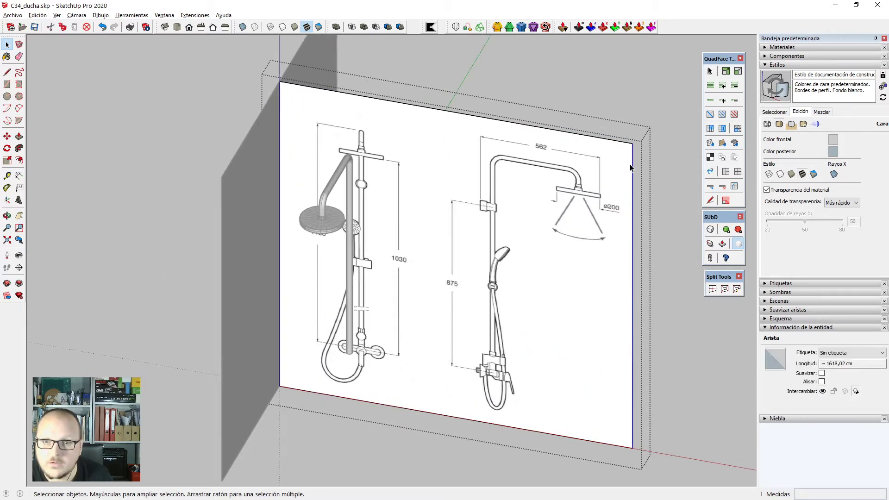
{"action": "key", "text": "m"}
{"action": "left_click", "coordinate": [633, 144]}
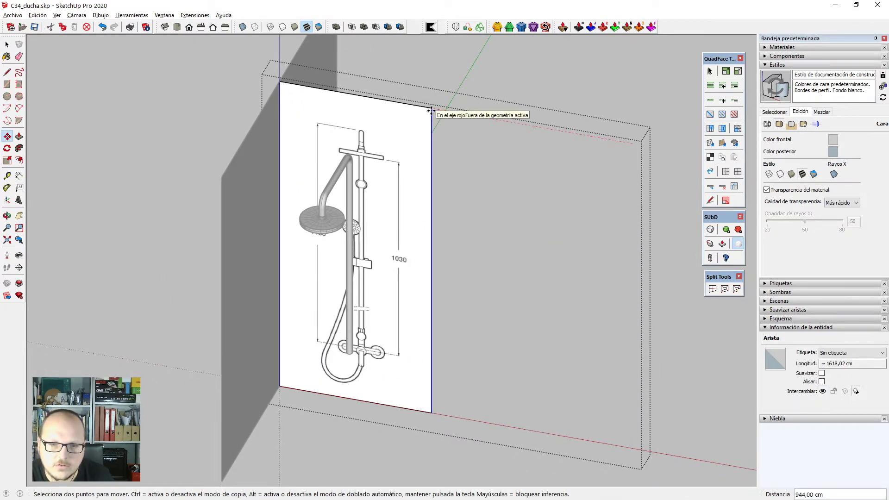
{"action": "left_click", "coordinate": [431, 110]}
{"action": "scroll", "coordinate": [491, 210], "scroll_direction": "down", "scroll_amount": 2}
{"action": "key", "text": "space"}
{"action": "left_click", "coordinate": [538, 248]}
Crop the perpendicular drawing to its side view by moving its outer front-view edge to the corner where both drawings meet.
{"action": "middle_click_drag", "start_coordinate": [538, 247], "coordinate": [425, 200]}
{"action": "scroll", "coordinate": [427, 199], "scroll_direction": "up", "scroll_amount": 1}
{"action": "double_click", "coordinate": [461, 155]}
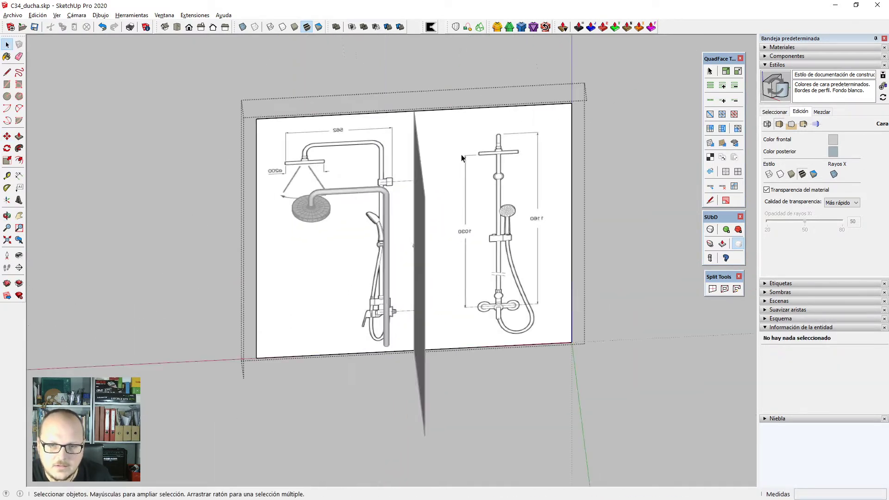
{"action": "left_click", "coordinate": [585, 118]}
{"action": "left_click", "coordinate": [573, 113]}
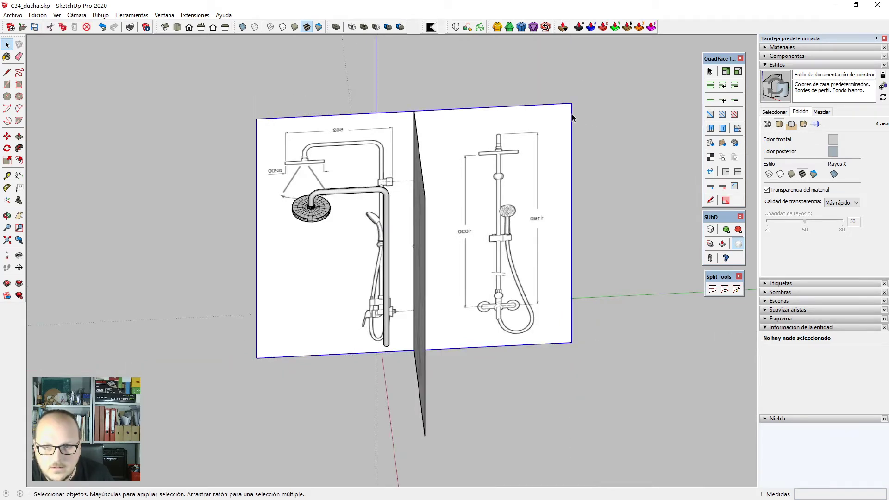
{"action": "key", "text": "m"}
{"action": "key", "text": "space"}
{"action": "double_click", "coordinate": [554, 128]}
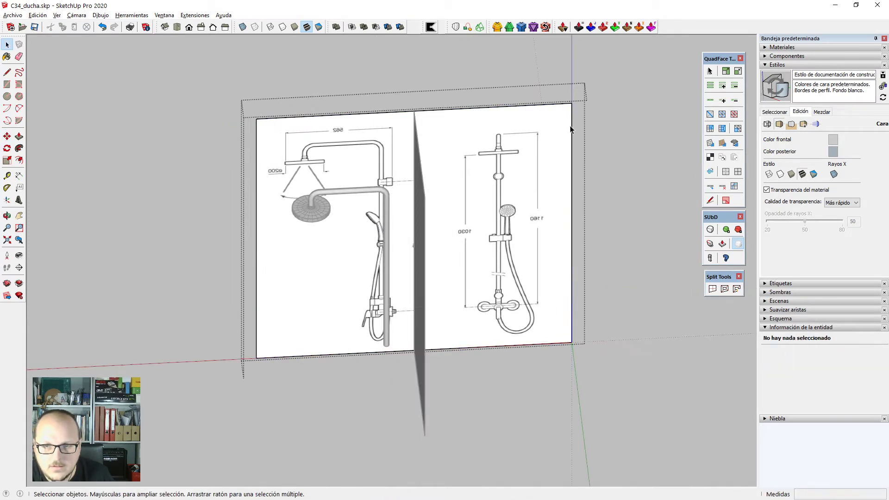
{"action": "middle_click_drag", "start_coordinate": [541, 138], "coordinate": [554, 103]}
{"action": "left_click", "coordinate": [555, 103]}
{"action": "scroll", "coordinate": [554, 101], "scroll_direction": "up", "scroll_amount": 2}
{"action": "key", "text": "m"}
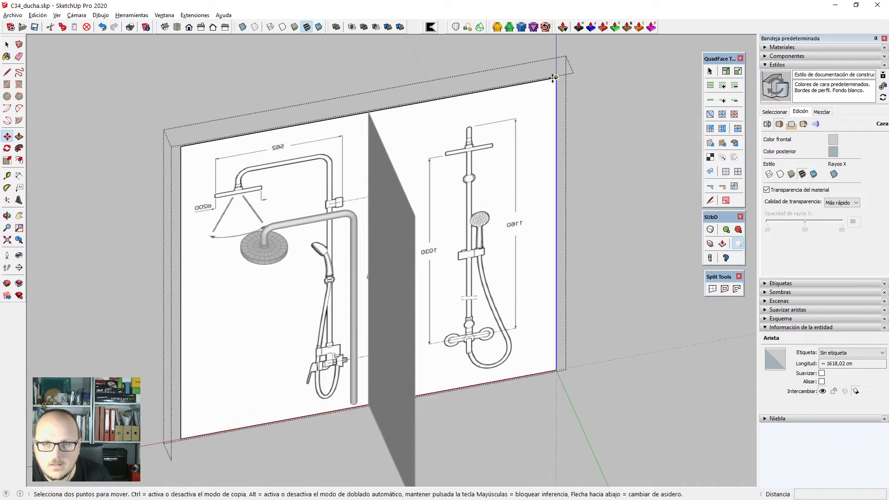
{"action": "left_click", "coordinate": [556, 78]}
{"action": "left_click", "coordinate": [370, 112]}
{"action": "key", "text": "space"}
{"action": "left_click", "coordinate": [464, 181]}
Examine in the front view how the shower component aligns with the cropped front drawing.
{"action": "scroll", "coordinate": [464, 180], "scroll_direction": "down", "scroll_amount": 3}
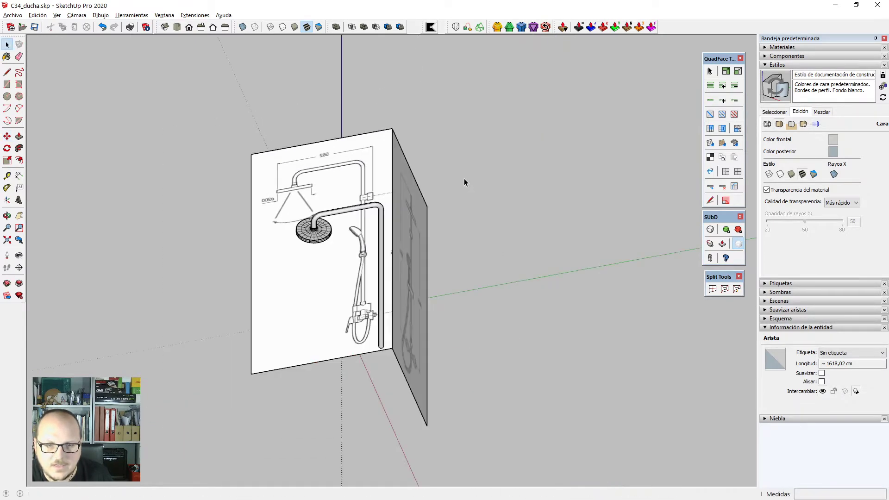
{"action": "middle_click_drag", "start_coordinate": [367, 325], "coordinate": [654, 196]}
{"action": "key", "text": "F3"}
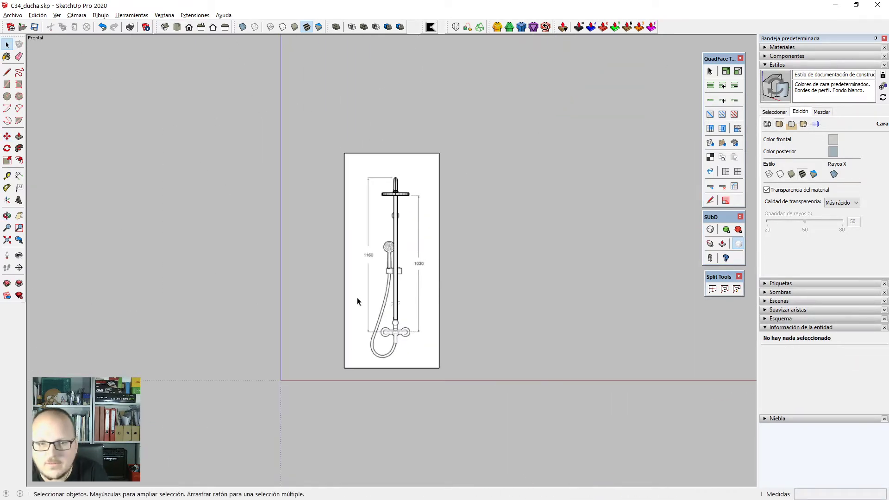
{"action": "scroll", "coordinate": [393, 242], "scroll_direction": "up", "scroll_amount": 5}
{"action": "scroll", "coordinate": [447, 165], "scroll_direction": "up", "scroll_amount": 1}
{"action": "scroll", "coordinate": [540, 149], "scroll_direction": "down", "scroll_amount": 4}
{"action": "scroll", "coordinate": [473, 164], "scroll_direction": "up", "scroll_amount": 3}
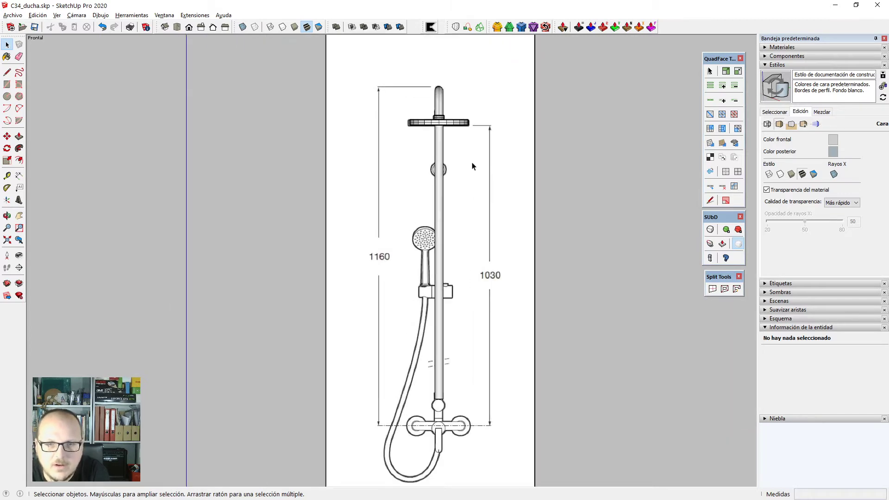
{"action": "scroll", "coordinate": [473, 165], "scroll_direction": "down", "scroll_amount": 3}
{"action": "scroll", "coordinate": [463, 194], "scroll_direction": "up", "scroll_amount": 1}
{"action": "scroll", "coordinate": [460, 204], "scroll_direction": "down", "scroll_amount": 1}
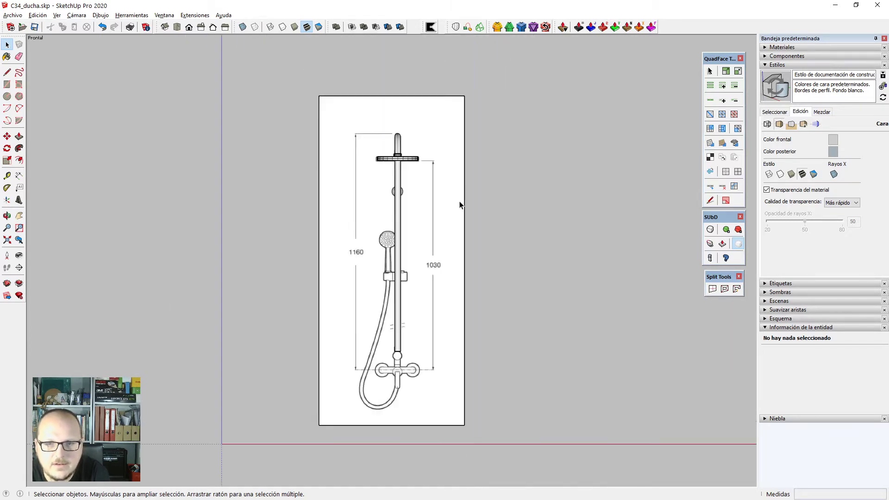
Move the side-view reference image so its upper corner meets the upper inner corner of the front-view reference image.
{"action": "key", "text": "F4"}
{"action": "key", "text": "F3"}
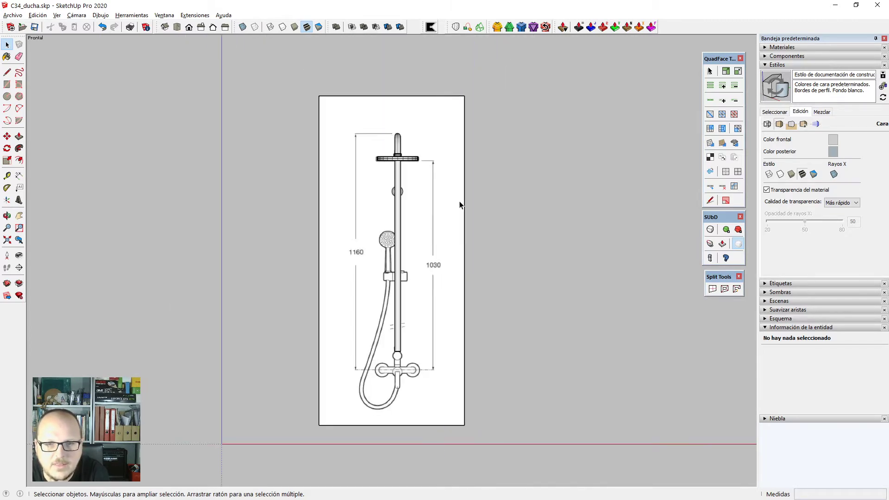
{"action": "key", "text": "F4"}
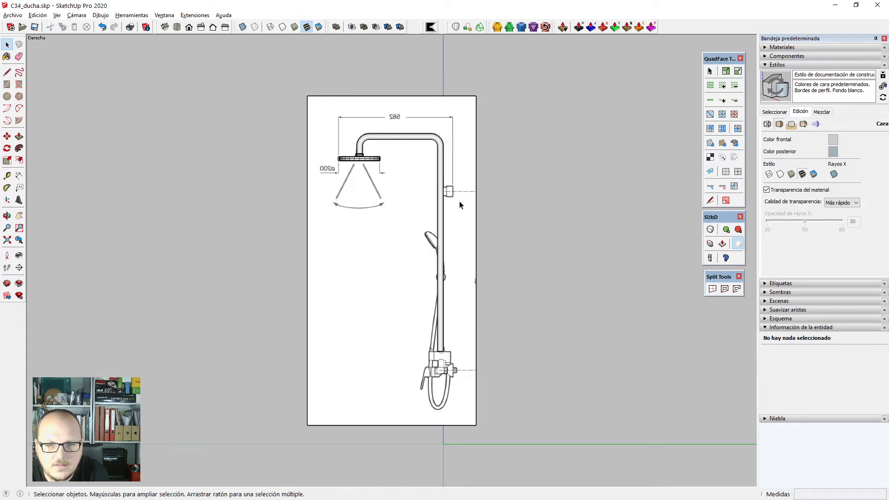
{"action": "key", "text": "F3"}
{"action": "middle_click_drag", "start_coordinate": [295, 204], "coordinate": [522, 365]}
{"action": "left_click", "coordinate": [329, 196]}
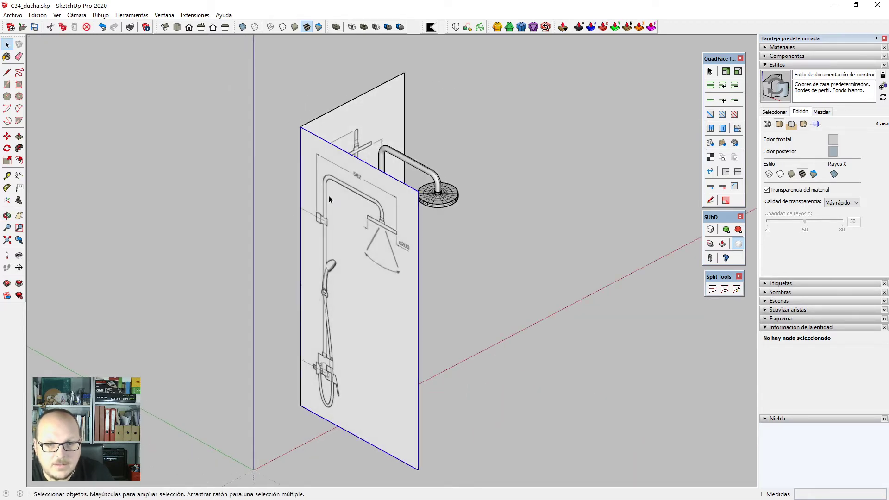
{"action": "scroll", "coordinate": [303, 128], "scroll_direction": "up", "scroll_amount": 1}
{"action": "key", "text": "m"}
{"action": "left_click", "coordinate": [300, 128]}
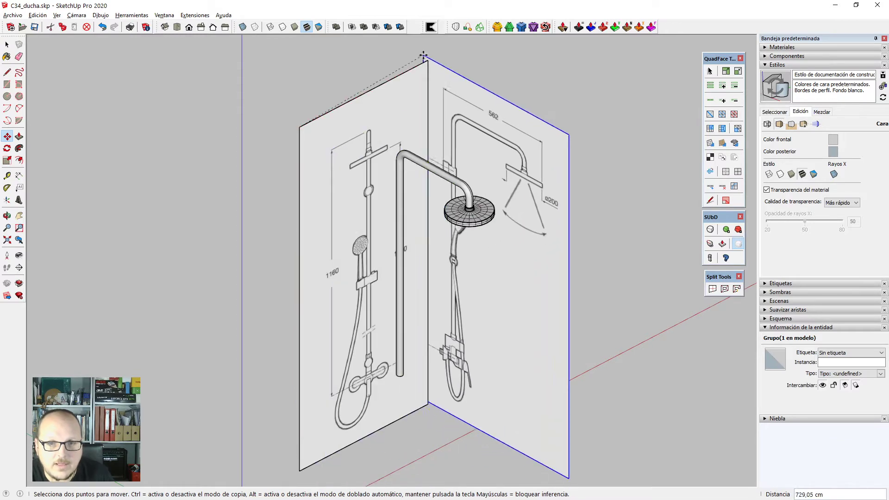
{"action": "left_click", "coordinate": [429, 61]}
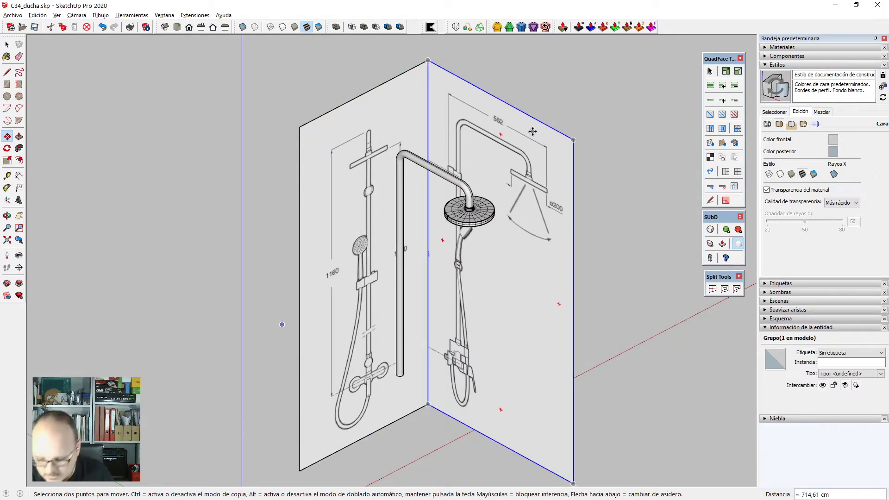
Examine how the modelled shower column lines up with the front and side reference images.
{"action": "key", "text": "F3"}
{"action": "key", "text": "F6"}
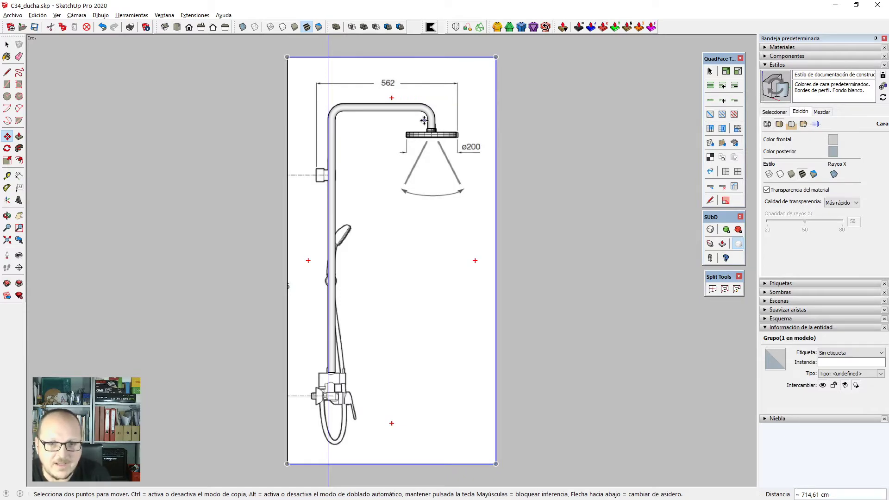
{"action": "scroll", "coordinate": [419, 121], "scroll_direction": "down", "scroll_amount": 1}
{"action": "scroll", "coordinate": [384, 134], "scroll_direction": "up", "scroll_amount": 2}
{"action": "scroll", "coordinate": [382, 130], "scroll_direction": "down", "scroll_amount": 1}
{"action": "middle_click_drag", "start_coordinate": [384, 133], "coordinate": [221, 262]}
{"action": "key", "text": "space"}
{"action": "scroll", "coordinate": [317, 176], "scroll_direction": "up", "scroll_amount": 5}
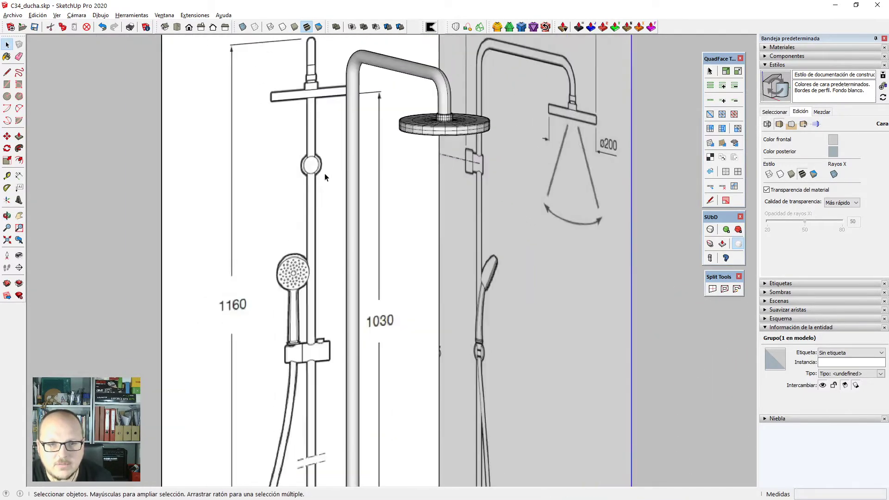
{"action": "scroll", "coordinate": [316, 186], "scroll_direction": "down", "scroll_amount": 6}
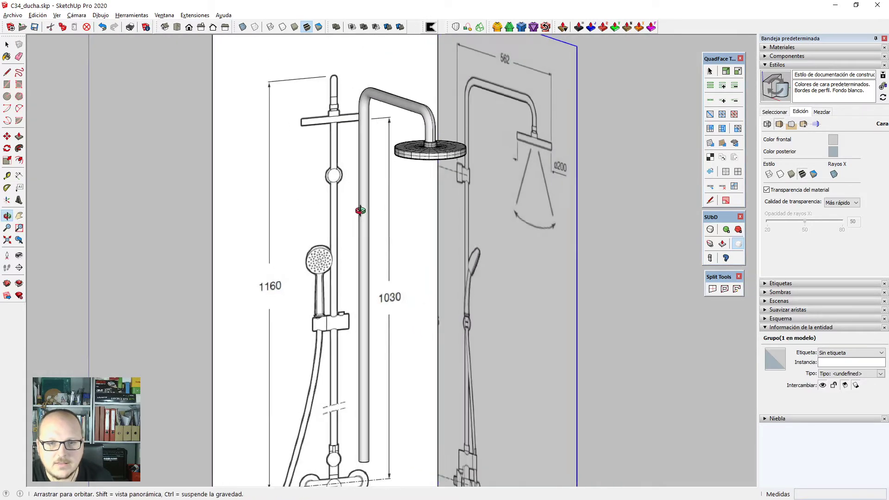
Create a vertical guide on the front reference image, offset from its outer side edge to the tube's centre axis.
{"action": "key", "text": "t"}
{"action": "scroll", "coordinate": [364, 151], "scroll_direction": "up", "scroll_amount": 3}
{"action": "scroll", "coordinate": [363, 151], "scroll_direction": "down", "scroll_amount": 3}
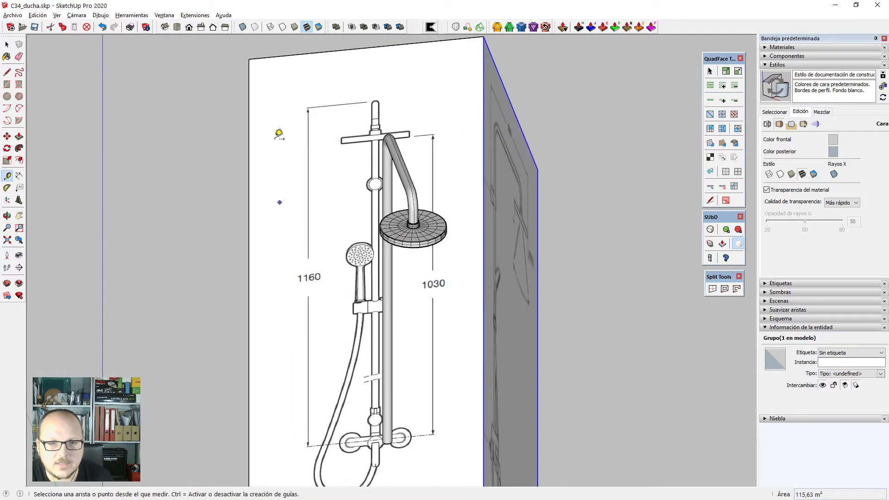
{"action": "left_click", "coordinate": [252, 85]}
{"action": "scroll", "coordinate": [294, 80], "scroll_direction": "up", "scroll_amount": 4}
{"action": "scroll", "coordinate": [417, 126], "scroll_direction": "up", "scroll_amount": 4}
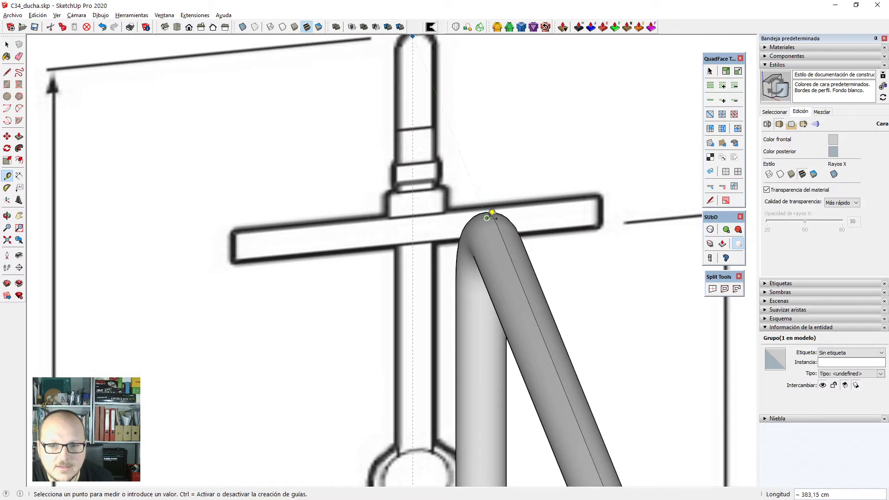
{"action": "left_click", "coordinate": [498, 213]}
Add a horizontal guide on the front reference image, offset from its upper edge to the underside of the shower head.
{"action": "scroll", "coordinate": [397, 119], "scroll_direction": "down", "scroll_amount": 5}
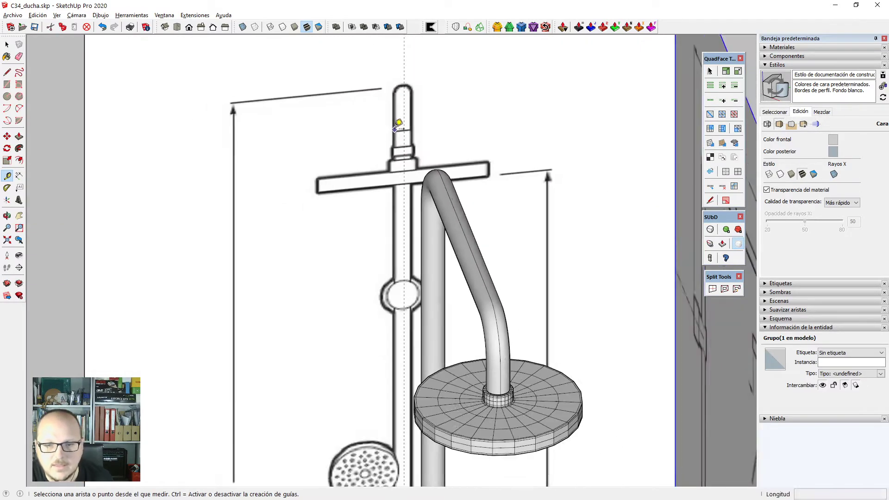
{"action": "scroll", "coordinate": [498, 87], "scroll_direction": "down", "scroll_amount": 3}
{"action": "middle_click_drag", "start_coordinate": [452, 232], "coordinate": [496, 136]}
{"action": "scroll", "coordinate": [415, 134], "scroll_direction": "up", "scroll_amount": 1}
{"action": "left_click", "coordinate": [382, 89]}
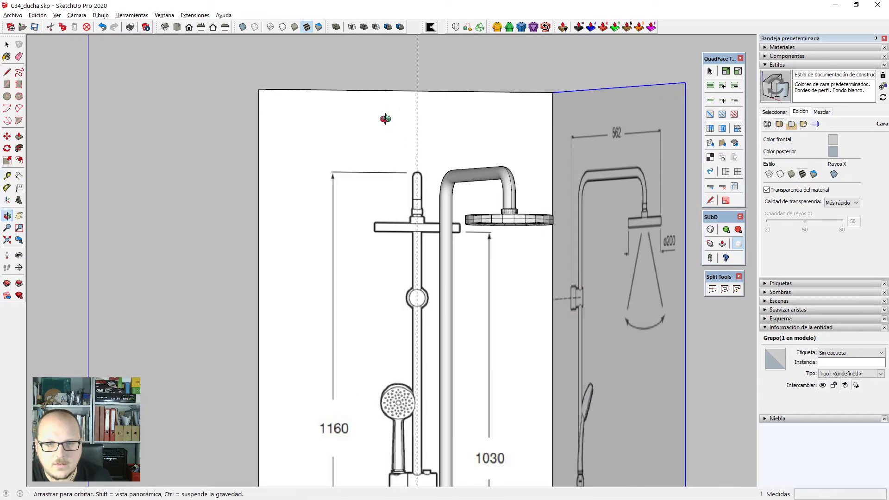
{"action": "scroll", "coordinate": [373, 132], "scroll_direction": "up", "scroll_amount": 2}
{"action": "scroll", "coordinate": [525, 273], "scroll_direction": "up", "scroll_amount": 5}
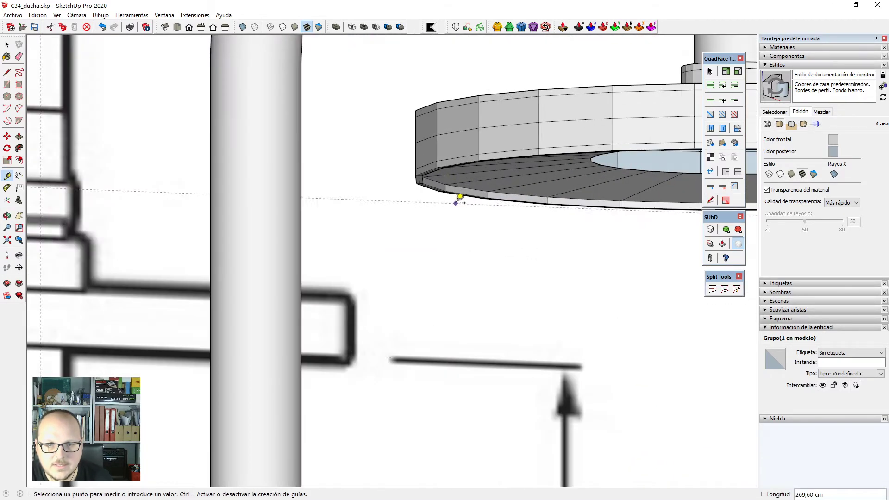
{"action": "left_click", "coordinate": [452, 186]}
{"action": "scroll", "coordinate": [465, 185], "scroll_direction": "down", "scroll_amount": 5}
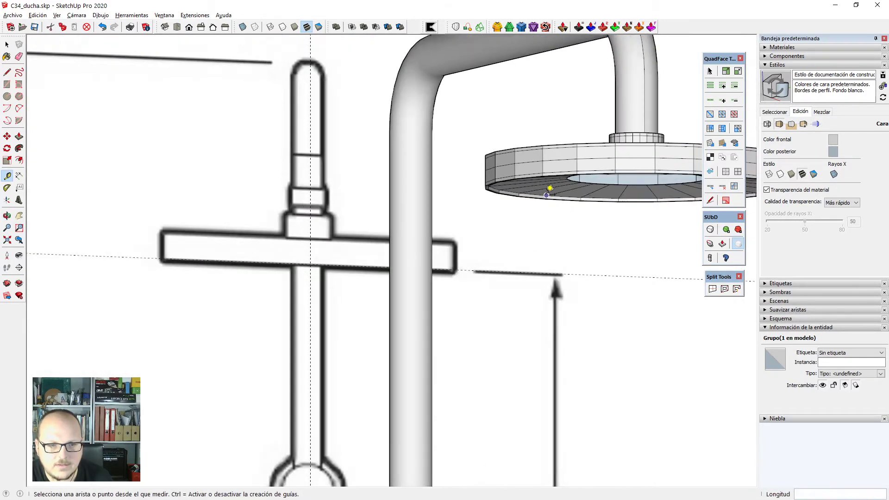
{"action": "middle_click_drag", "start_coordinate": [483, 230], "coordinate": [483, 285]}
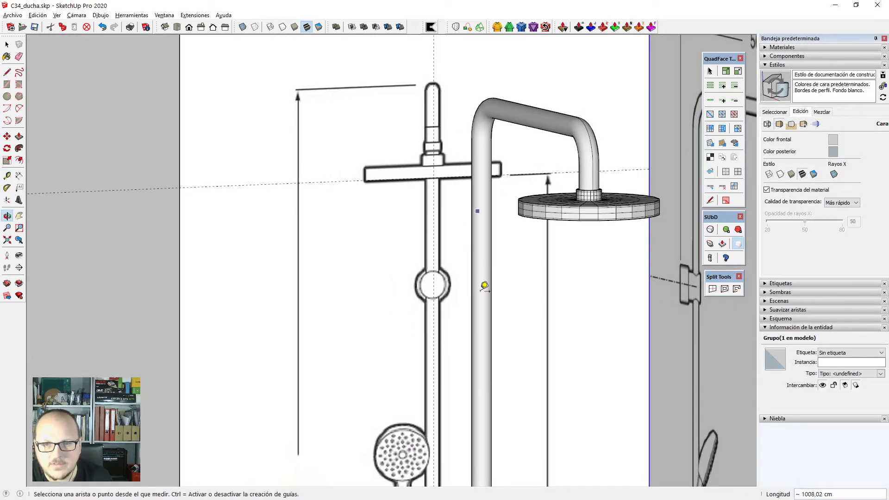
{"action": "key", "text": "space"}
Add a horizontal guide 152 cm below the shower-head guide, through the centre of the round wall bracket.
{"action": "scroll", "coordinate": [435, 149], "scroll_direction": "down", "scroll_amount": 3}
{"action": "middle_click_drag", "start_coordinate": [435, 150], "coordinate": [528, 199]}
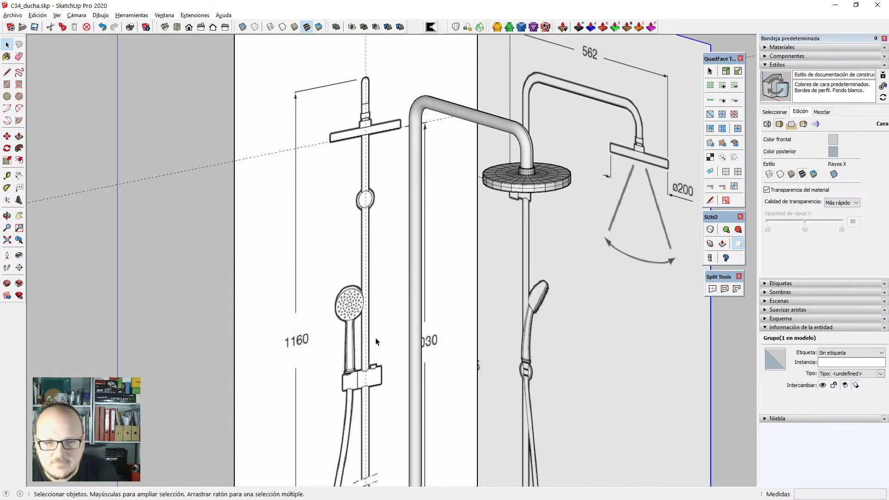
{"action": "scroll", "coordinate": [396, 275], "scroll_direction": "down", "scroll_amount": 4}
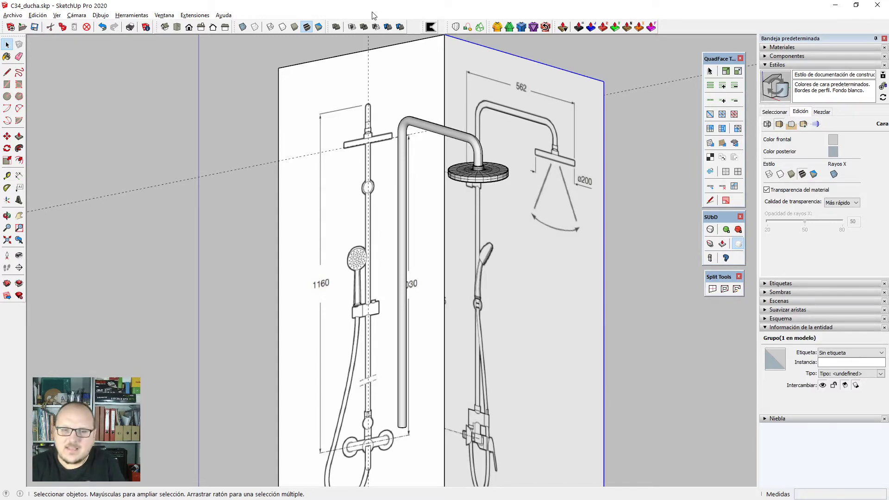
{"action": "scroll", "coordinate": [391, 39], "scroll_direction": "down", "scroll_amount": 2}
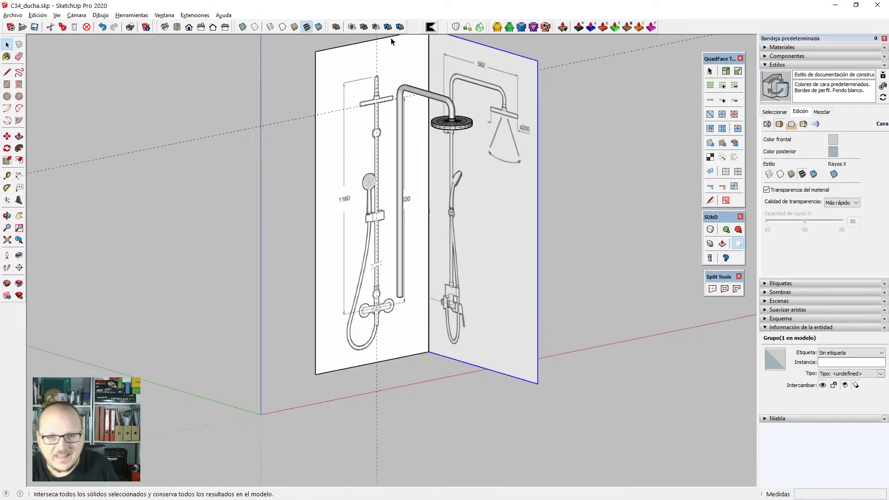
{"action": "middle_click_drag", "start_coordinate": [421, 220], "coordinate": [412, 187]}
{"action": "scroll", "coordinate": [374, 104], "scroll_direction": "up", "scroll_amount": 5}
{"action": "key", "text": "t"}
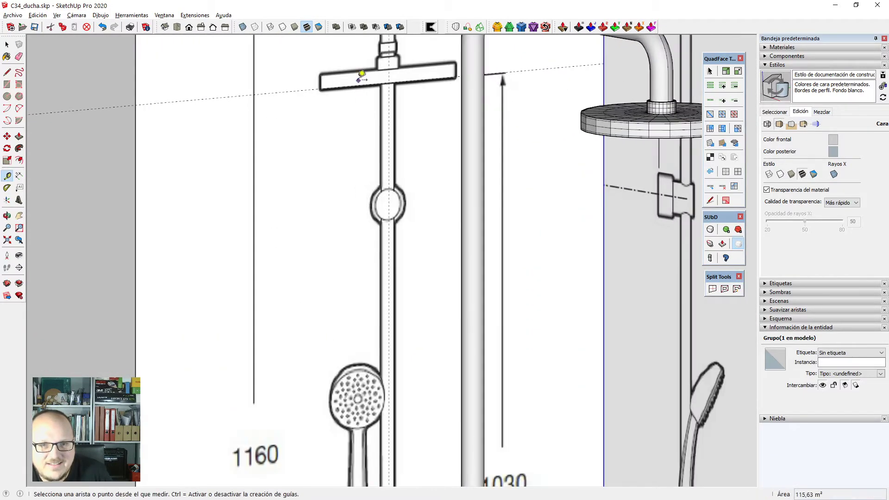
{"action": "left_click", "coordinate": [361, 75]}
{"action": "scroll", "coordinate": [385, 135], "scroll_direction": "up", "scroll_amount": 5}
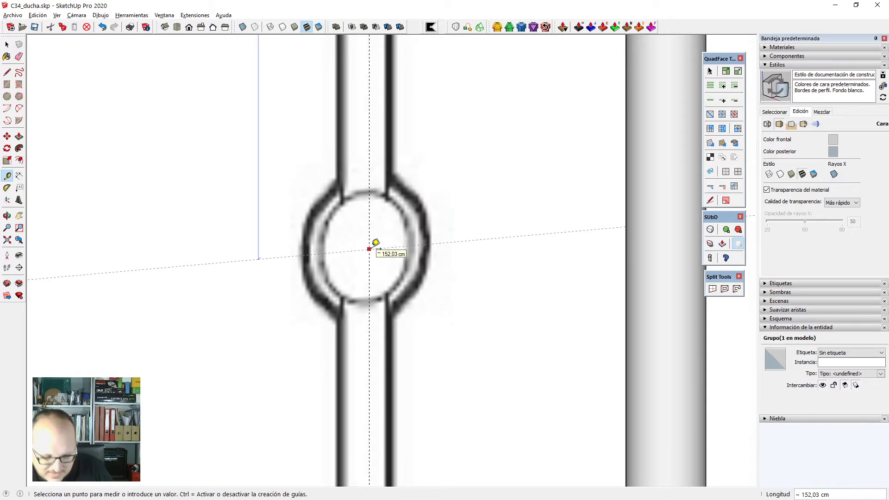
{"action": "key", "text": "Return"}
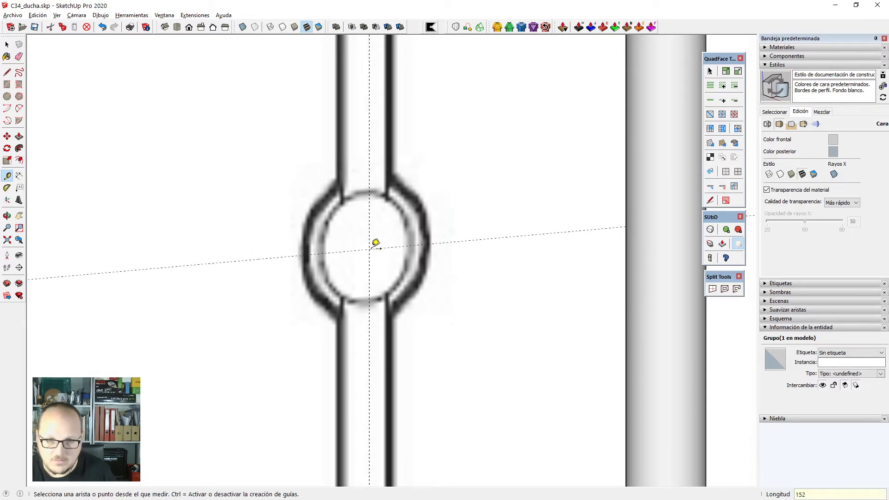
Draw a circle with a 28 cm radius centred on the guide intersection at the wall bracket.
{"action": "key", "text": "space"}
{"action": "key", "text": "c"}
{"action": "left_click", "coordinate": [369, 249]}
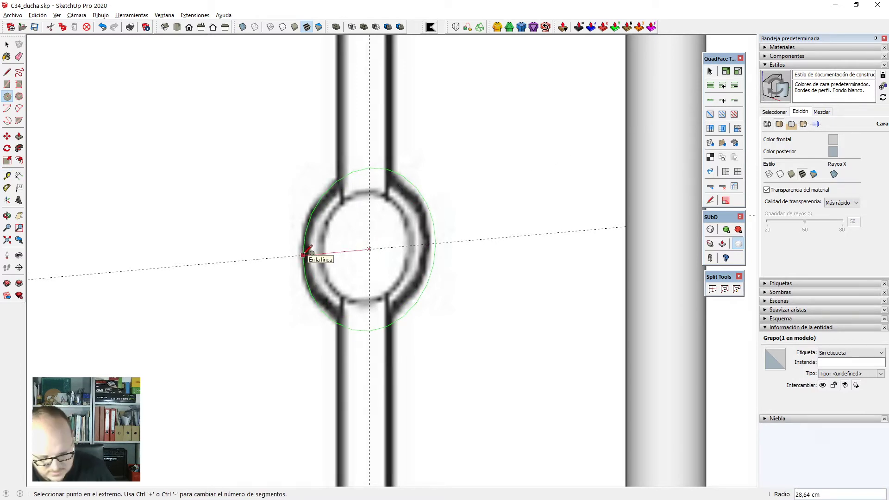
{"action": "type", "text": "28"}
{"action": "key", "text": "Return"}
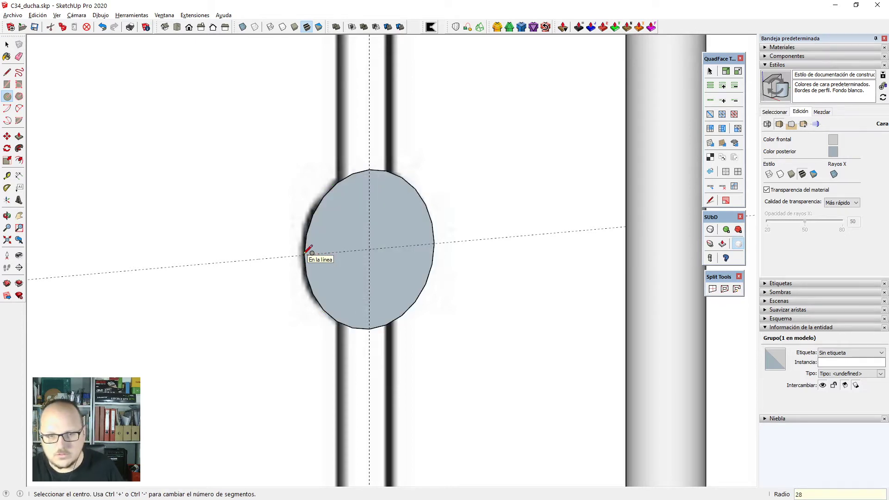
Scale the bracket circle uniformly about its centre to 54 cm across, checking it against the reference drawing in X-ray mode.
{"action": "key", "text": "space"}
{"action": "key", "text": "x"}
{"action": "scroll", "coordinate": [398, 278], "scroll_direction": "down", "scroll_amount": 1}
{"action": "scroll", "coordinate": [387, 272], "scroll_direction": "up", "scroll_amount": 2}
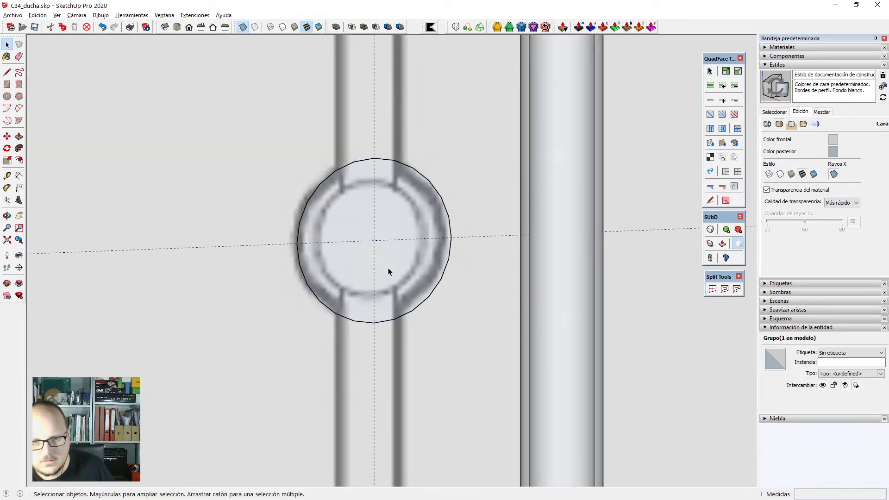
{"action": "double_click", "coordinate": [402, 266]}
{"action": "key", "text": "s"}
{"action": "scroll", "coordinate": [430, 250], "scroll_direction": "up", "scroll_amount": 2}
{"action": "left_click_drag", "start_coordinate": [459, 234], "coordinate": [456, 237], "text": "ctrl"}
{"action": "type", "text": "27cm"}
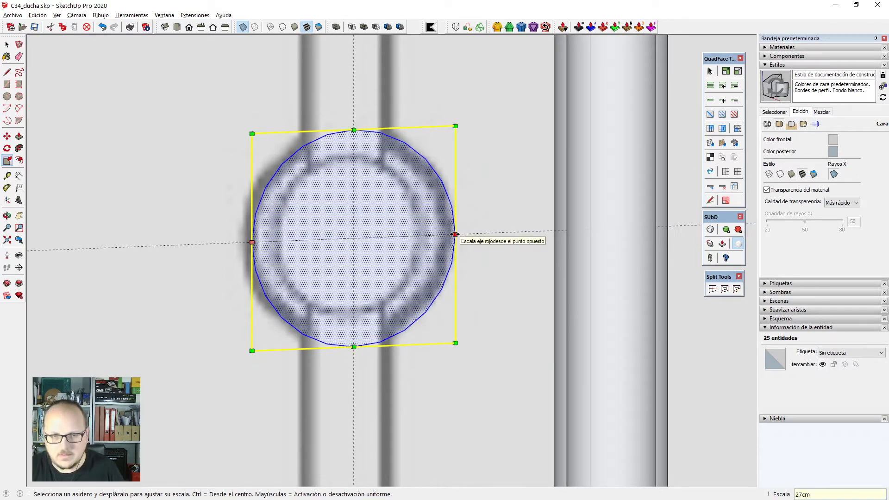
{"action": "key", "text": "Return"}
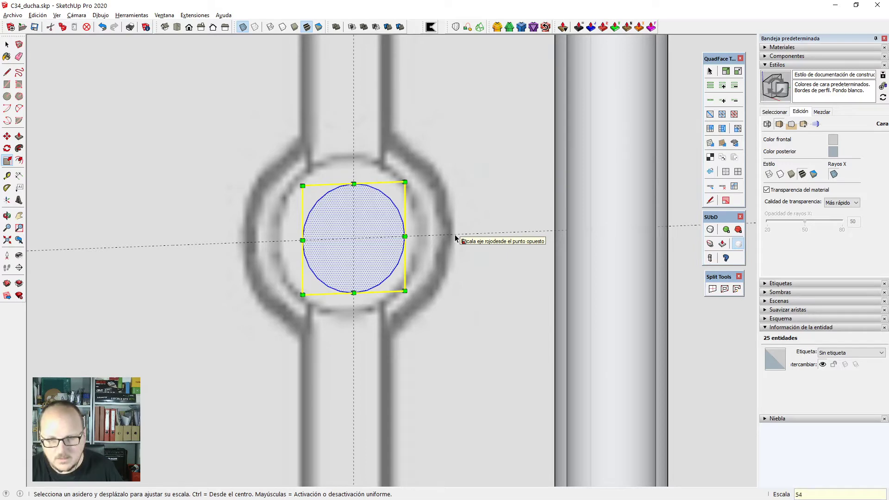
{"action": "type", "text": "54cm"}
{"action": "key", "text": "Return"}
{"action": "key", "text": "space"}
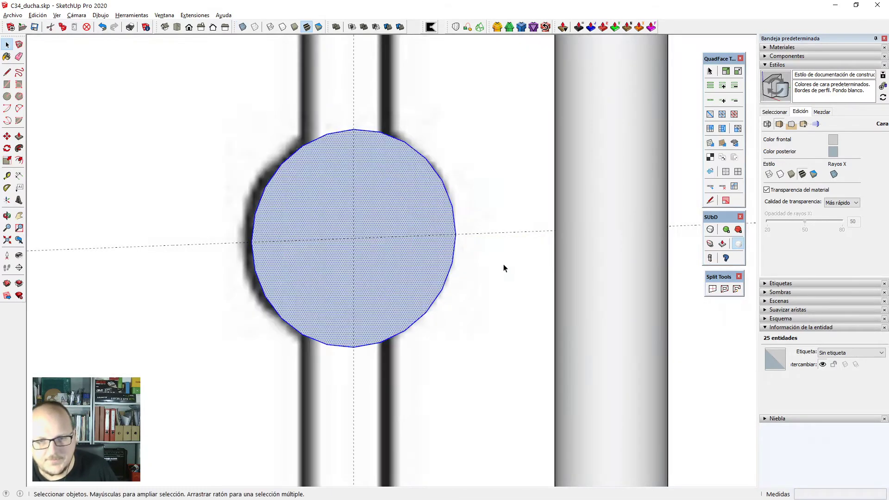
Create a vertical guide on the side reference image, about 115 cm from the shared corner edge, at the bracket's wall face.
{"action": "scroll", "coordinate": [417, 232], "scroll_direction": "down", "scroll_amount": 5}
{"action": "scroll", "coordinate": [388, 225], "scroll_direction": "down", "scroll_amount": 3}
{"action": "middle_click_drag", "start_coordinate": [388, 225], "coordinate": [562, 264]}
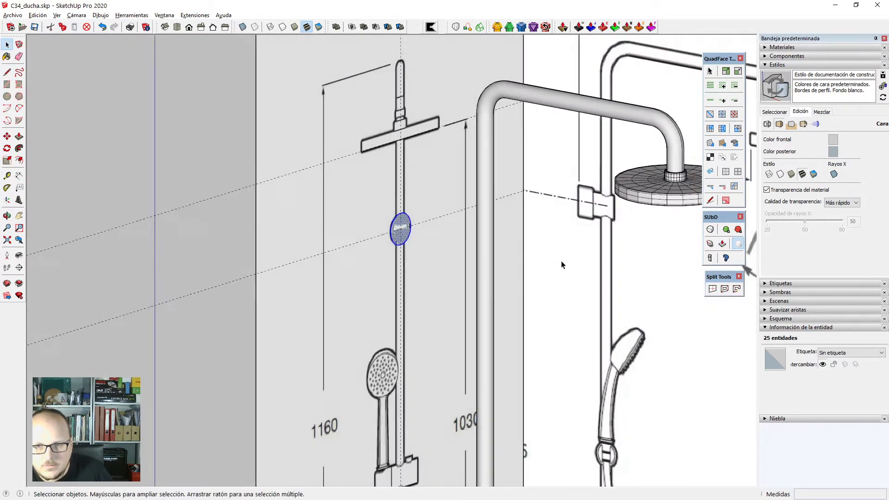
{"action": "scroll", "coordinate": [558, 178], "scroll_direction": "up", "scroll_amount": 4}
{"action": "key", "text": "t"}
{"action": "left_click", "coordinate": [480, 163]}
{"action": "scroll", "coordinate": [621, 198], "scroll_direction": "up", "scroll_amount": 3}
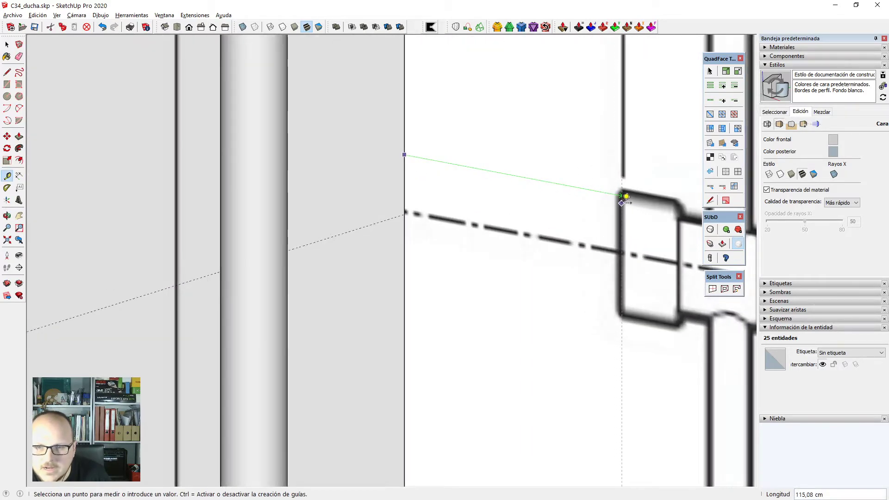
{"action": "left_click", "coordinate": [627, 197]}
{"action": "scroll", "coordinate": [525, 158], "scroll_direction": "down", "scroll_amount": 6}
Move the bracket circle from its centre along the green axis to line up with the side-image guide.
{"action": "middle_click_drag", "start_coordinate": [525, 211], "coordinate": [494, 211]}
{"action": "key", "text": "m"}
{"action": "scroll", "coordinate": [328, 213], "scroll_direction": "up", "scroll_amount": 2}
{"action": "scroll", "coordinate": [373, 210], "scroll_direction": "up", "scroll_amount": 4}
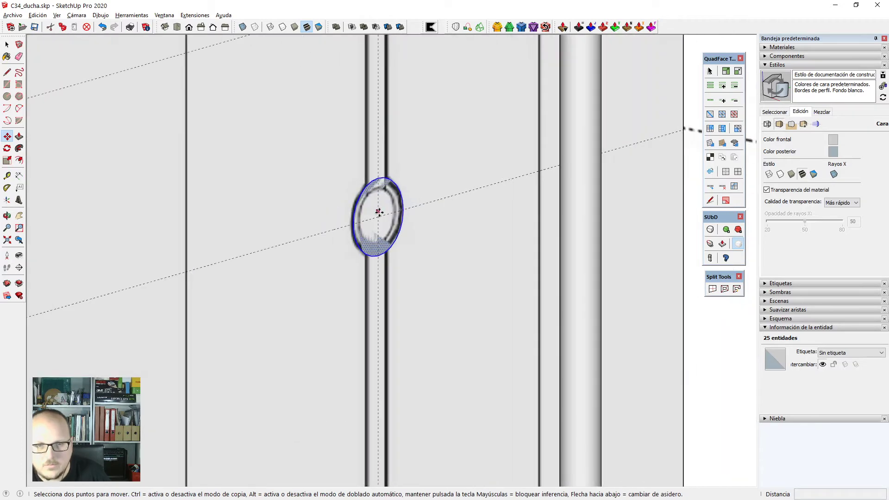
{"action": "left_click", "coordinate": [378, 218]}
{"action": "scroll", "coordinate": [382, 218], "scroll_direction": "down", "scroll_amount": 3}
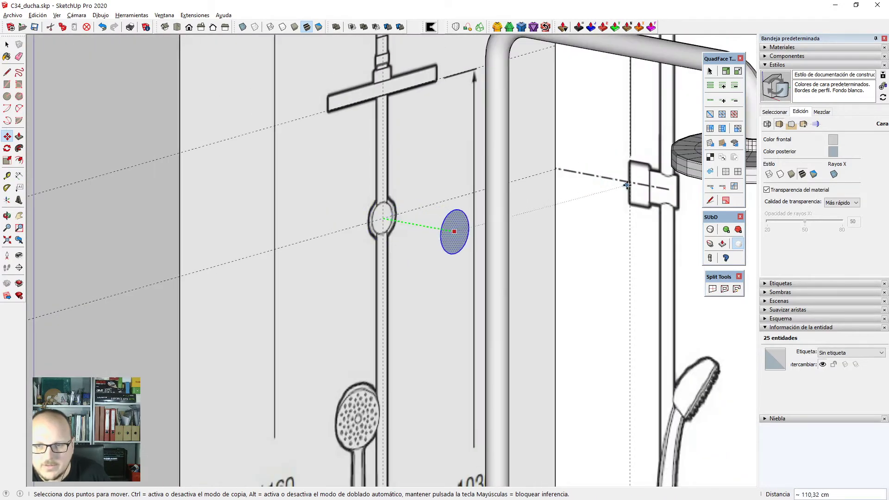
{"action": "scroll", "coordinate": [620, 171], "scroll_direction": "down", "scroll_amount": 4}
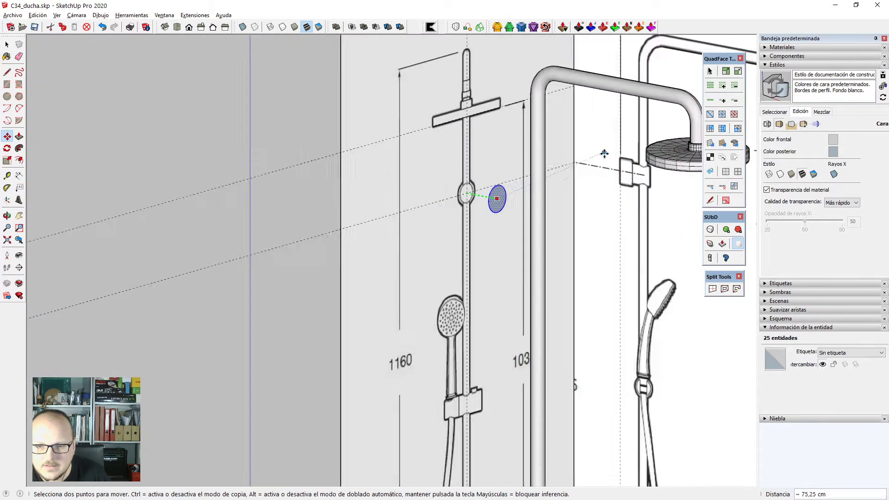
{"action": "scroll", "coordinate": [658, 96], "scroll_direction": "up", "scroll_amount": 1}
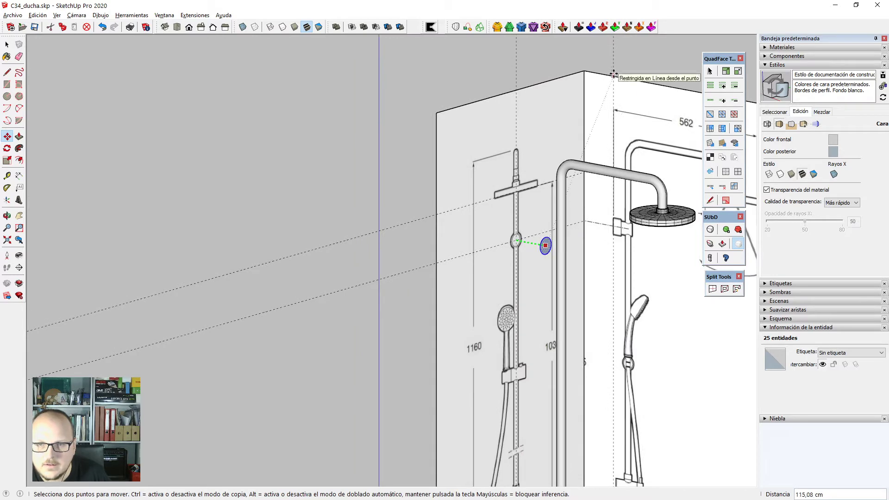
{"action": "left_click", "coordinate": [614, 74]}
Extrude the wall bracket circle about 30 cm outward to match the flange depth in the side reference drawing.
{"action": "mouse_move", "coordinate": [570, 293]}
{"action": "middle_mouse_down"}
{"action": "mouse_move", "coordinate": [542, 299]}
{"action": "mouse_move", "coordinate": [586, 289]}
{"action": "middle_mouse_up"}
{"action": "scroll", "coordinate": [561, 254], "scroll_direction": "up", "scroll_amount": 3}
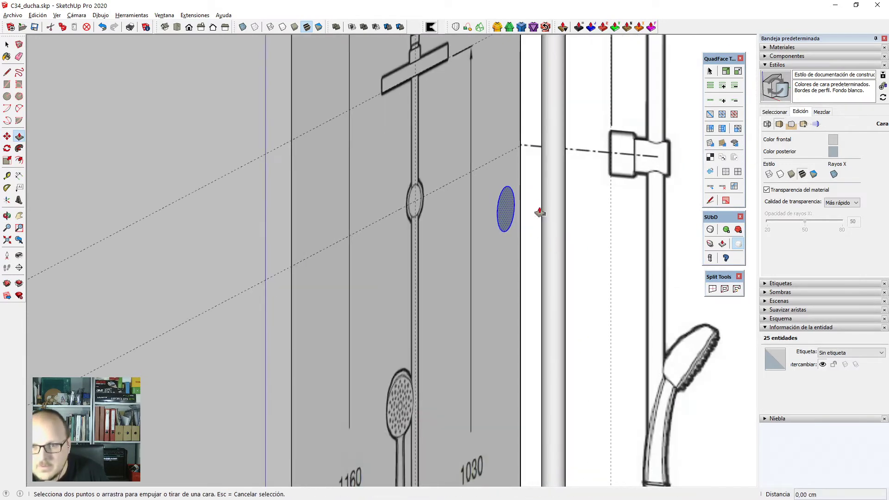
{"action": "key", "text": "p"}
{"action": "scroll", "coordinate": [515, 208], "scroll_direction": "up", "scroll_amount": 3}
{"action": "key", "text": "F3"}
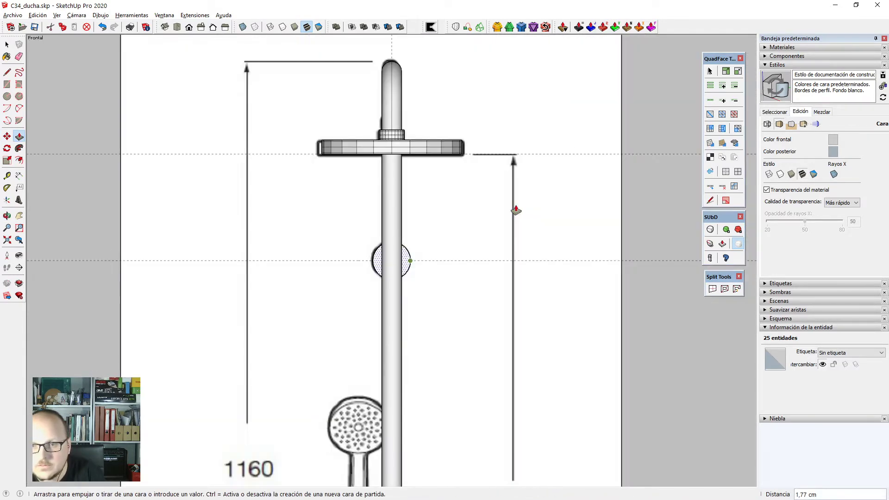
{"action": "scroll", "coordinate": [515, 209], "scroll_direction": "down", "scroll_amount": 2}
{"action": "key", "text": "F4"}
{"action": "key", "text": "F6"}
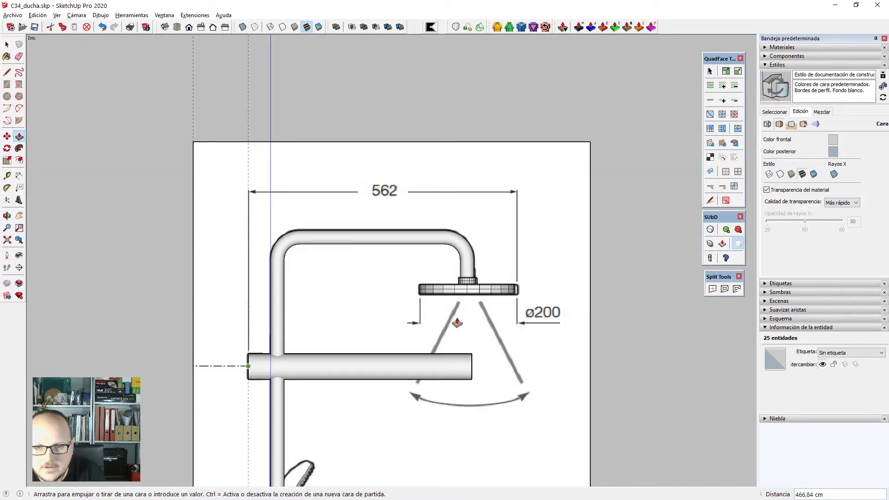
{"action": "scroll", "coordinate": [228, 384], "scroll_direction": "up", "scroll_amount": 5}
{"action": "left_click_drag", "start_coordinate": [266, 373], "coordinate": [284, 377]}
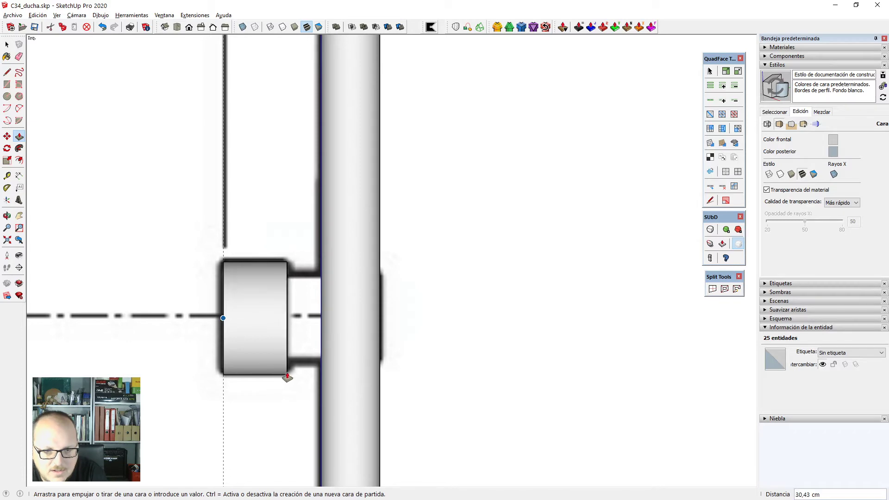
{"action": "left_click", "coordinate": [289, 377]}
{"action": "scroll", "coordinate": [567, 231], "scroll_direction": "down", "scroll_amount": 2}
{"action": "middle_click_drag", "start_coordinate": [558, 328], "coordinate": [374, 377]}
{"action": "scroll", "coordinate": [418, 271], "scroll_direction": "up", "scroll_amount": 2}
{"action": "key", "text": "space"}
{"action": "scroll", "coordinate": [332, 249], "scroll_direction": "down", "scroll_amount": 2}
{"action": "middle_click_drag", "start_coordinate": [401, 284], "coordinate": [389, 294]}
{"action": "scroll", "coordinate": [389, 294], "scroll_direction": "up", "scroll_amount": 3}
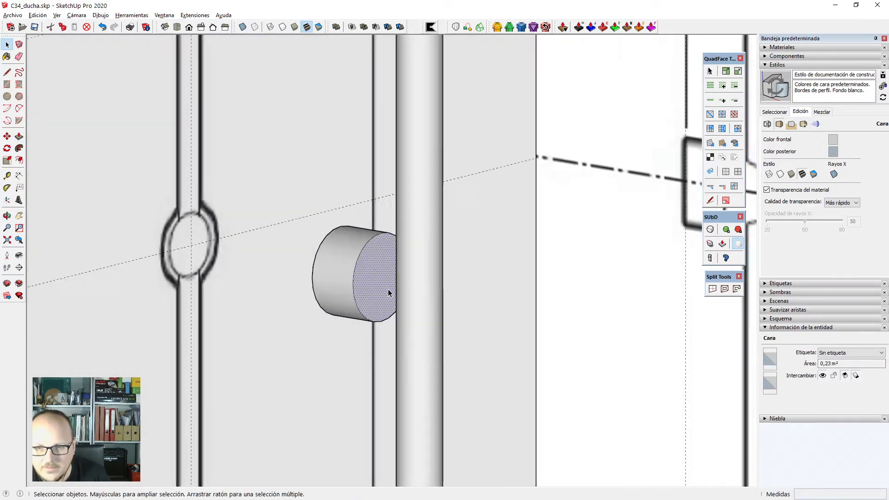
{"action": "scroll", "coordinate": [355, 270], "scroll_direction": "down", "scroll_amount": 3}
{"action": "scroll", "coordinate": [326, 257], "scroll_direction": "up", "scroll_amount": 3}
{"action": "scroll", "coordinate": [305, 251], "scroll_direction": "up", "scroll_amount": 1}
{"action": "scroll", "coordinate": [218, 229], "scroll_direction": "down", "scroll_amount": 3}
{"action": "scroll", "coordinate": [292, 254], "scroll_direction": "up", "scroll_amount": 2}
{"action": "left_click", "coordinate": [282, 251]}
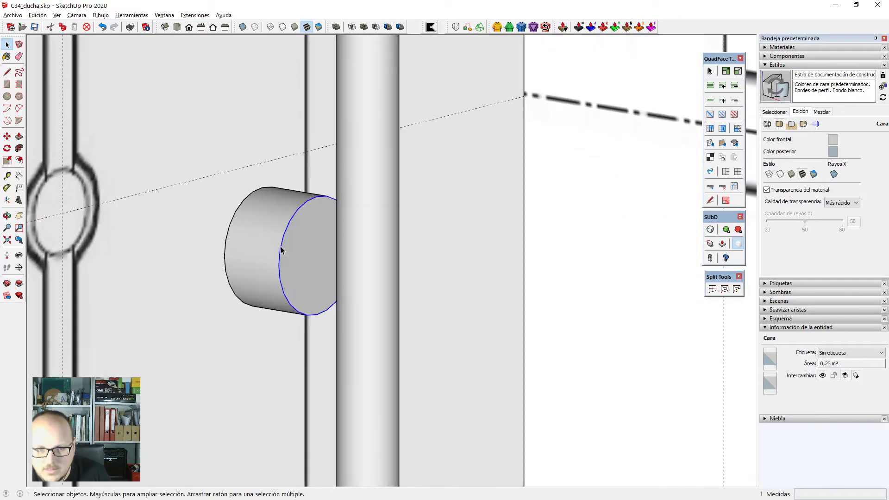
{"action": "scroll", "coordinate": [280, 249], "scroll_direction": "down", "scroll_amount": 2}
{"action": "key", "text": "f"}
{"action": "left_click", "coordinate": [306, 220]}
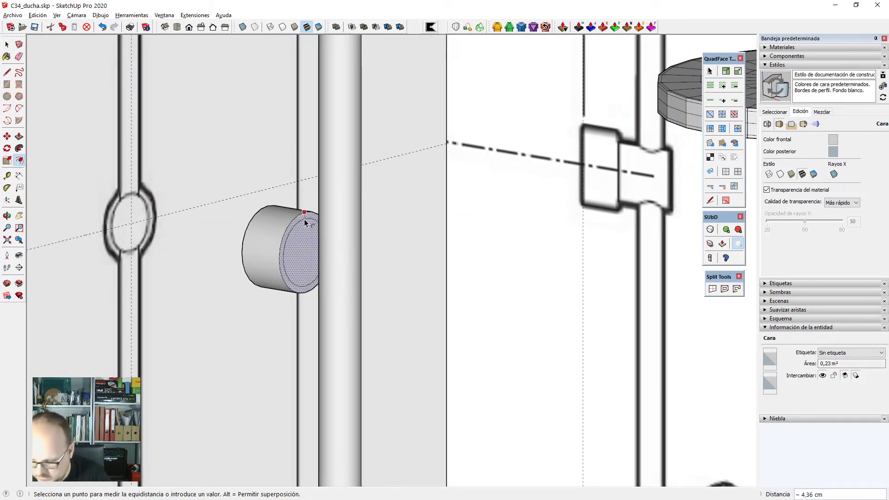
{"action": "key", "text": "F2"}
{"action": "key", "text": "F4"}
{"action": "scroll", "coordinate": [324, 226], "scroll_direction": "down", "scroll_amount": 2}
{"action": "scroll", "coordinate": [389, 246], "scroll_direction": "up", "scroll_amount": 3}
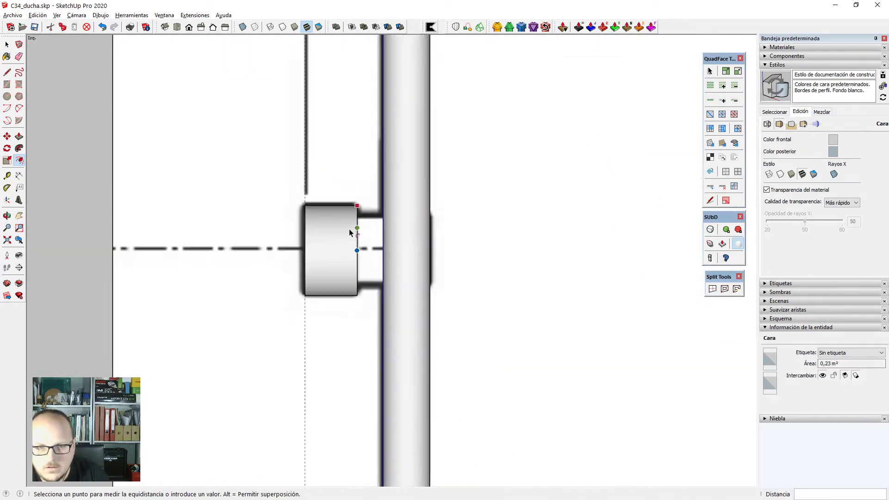
{"action": "scroll", "coordinate": [349, 233], "scroll_direction": "up", "scroll_amount": 4}
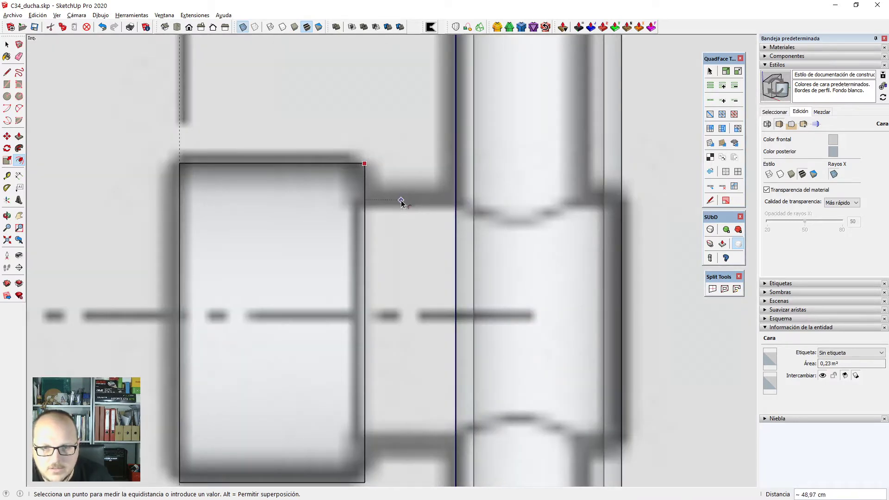
{"action": "key", "text": "Escape"}
Offset the bracket cylinder's front edge inward to the size of the narrower neck.
{"action": "scroll", "coordinate": [402, 206], "scroll_direction": "down", "scroll_amount": 3}
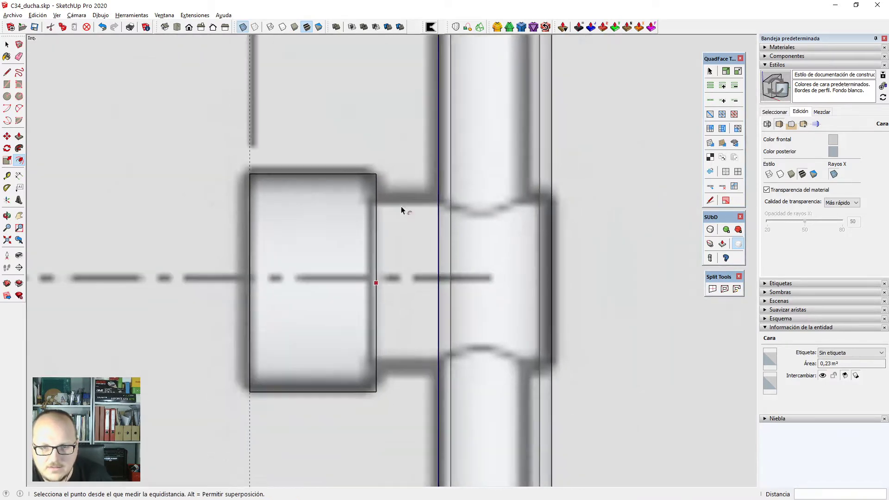
{"action": "middle_click_drag", "start_coordinate": [403, 208], "coordinate": [383, 244]}
{"action": "scroll", "coordinate": [383, 227], "scroll_direction": "up", "scroll_amount": 3}
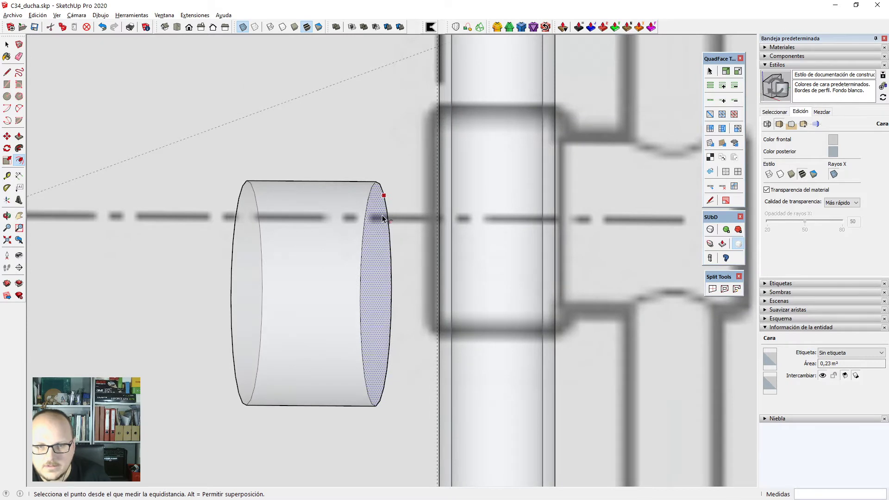
{"action": "left_click", "coordinate": [381, 214]}
{"action": "key", "text": "space"}
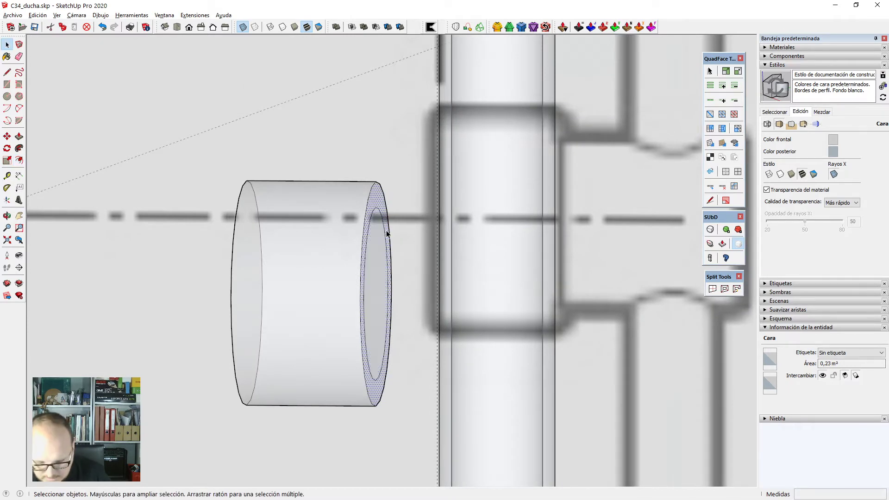
Extrude the inner circle about 43 cm through the tube to the end of the bracket in the side drawing.
{"action": "left_click", "coordinate": [382, 253]}
{"action": "scroll", "coordinate": [383, 256], "scroll_direction": "down", "scroll_amount": 2}
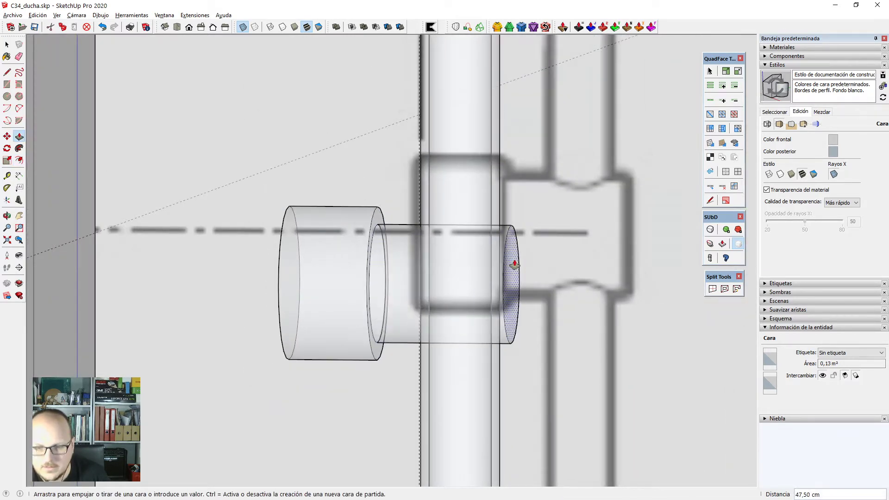
{"action": "scroll", "coordinate": [515, 265], "scroll_direction": "down", "scroll_amount": 2}
{"action": "key", "text": "F6"}
{"action": "scroll", "coordinate": [548, 251], "scroll_direction": "up", "scroll_amount": 4}
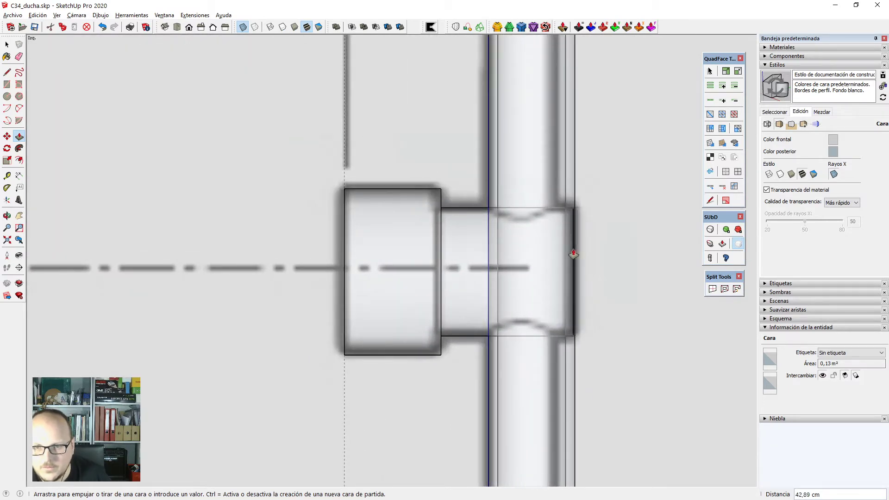
{"action": "scroll", "coordinate": [574, 255], "scroll_direction": "up", "scroll_amount": 2}
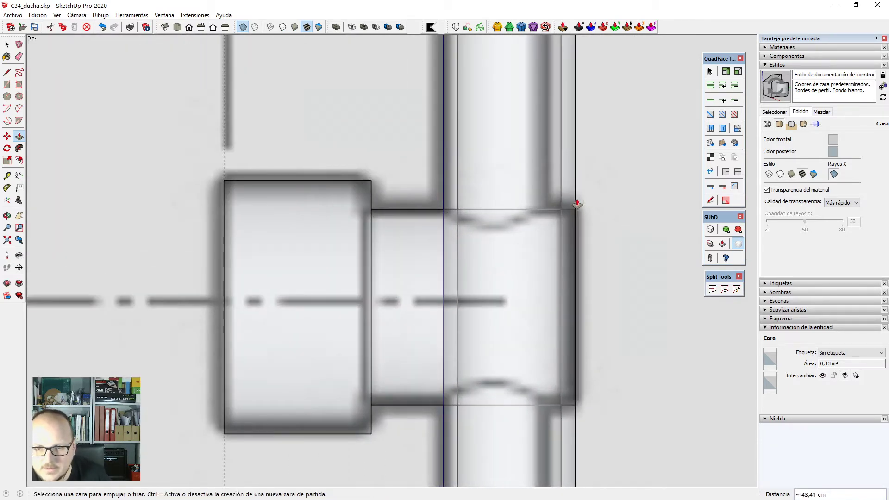
Turn off X-ray display and push the neck's front end face outward by 1 cm.
{"action": "scroll", "coordinate": [577, 204], "scroll_direction": "down", "scroll_amount": 3}
{"action": "middle_click_drag", "start_coordinate": [586, 294], "coordinate": [530, 256]}
{"action": "scroll", "coordinate": [576, 242], "scroll_direction": "up", "scroll_amount": 2}
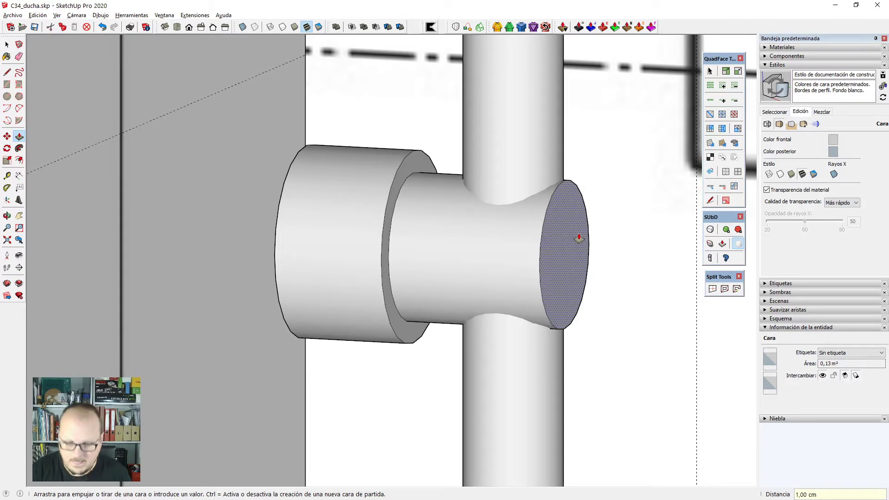
{"action": "key", "text": "Return"}
{"action": "key", "text": "space"}
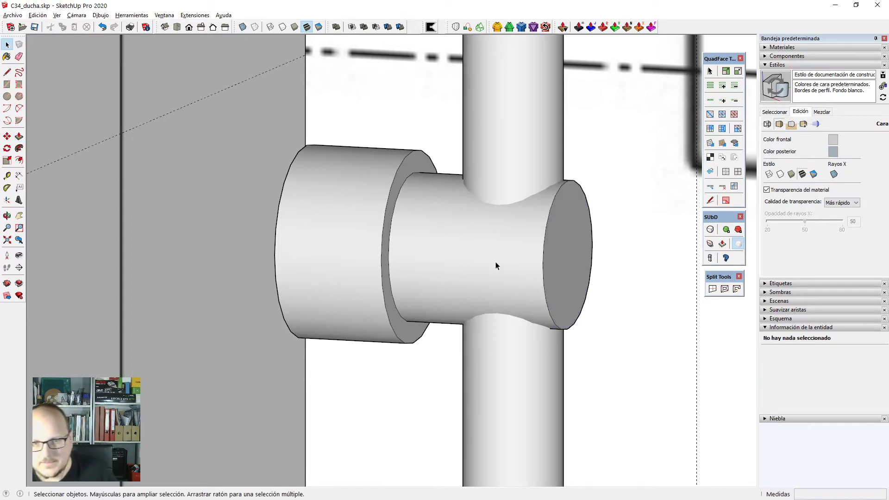
Extend the neck's front end face slightly further out beyond the shower tube.
{"action": "scroll", "coordinate": [479, 250], "scroll_direction": "down", "scroll_amount": 4}
{"action": "middle_click_drag", "start_coordinate": [478, 250], "coordinate": [482, 272]}
{"action": "scroll", "coordinate": [518, 251], "scroll_direction": "up", "scroll_amount": 4}
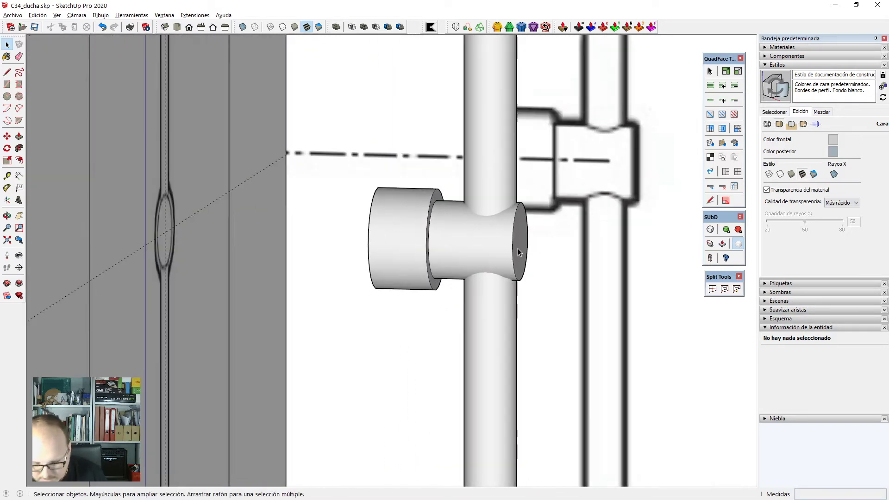
{"action": "key", "text": "p"}
{"action": "left_click", "coordinate": [521, 222]}
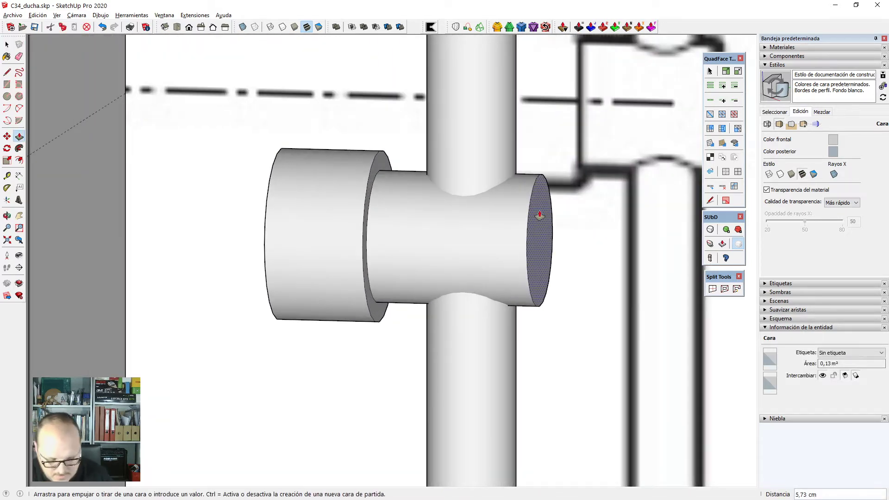
{"action": "key", "text": "Return"}
{"action": "key", "text": "space"}
Make the whole wall bracket a component with the definition name roca_C03.
{"action": "scroll", "coordinate": [465, 214], "scroll_direction": "down", "scroll_amount": 5}
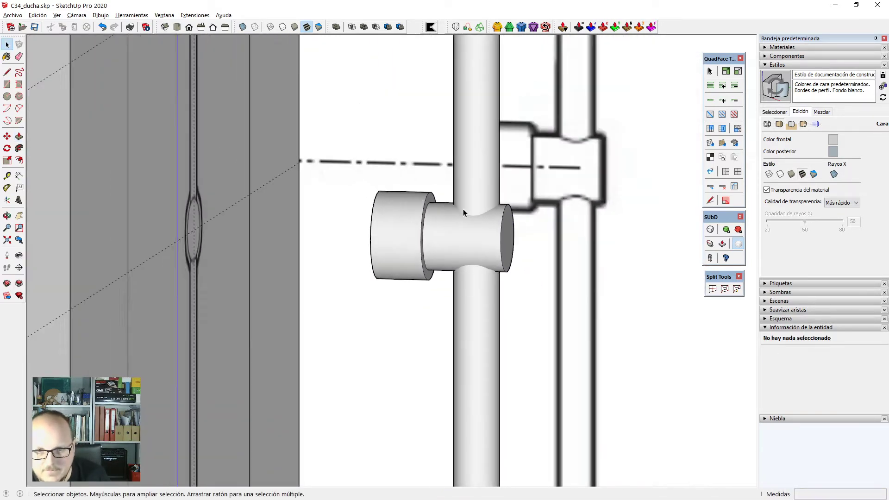
{"action": "middle_click_drag", "start_coordinate": [463, 254], "coordinate": [447, 256]}
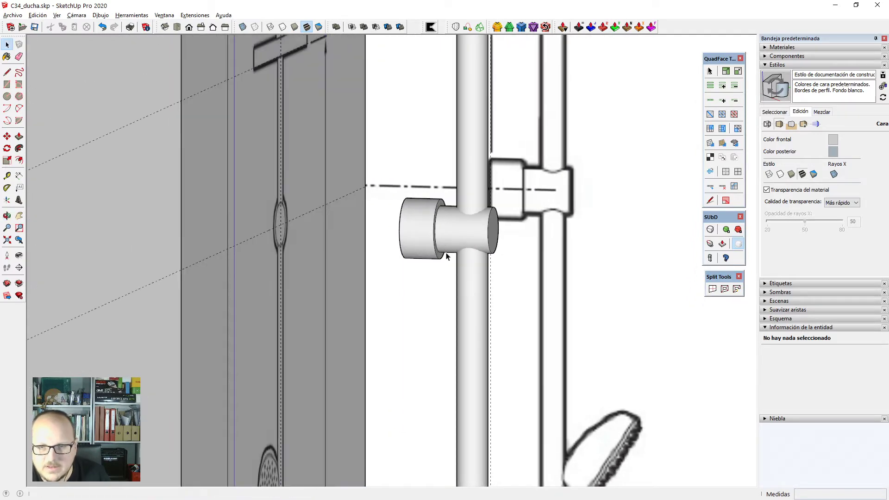
{"action": "middle_click_drag", "start_coordinate": [482, 233], "coordinate": [452, 241]}
{"action": "scroll", "coordinate": [449, 230], "scroll_direction": "up", "scroll_amount": 2}
{"action": "triple_click", "coordinate": [433, 234]}
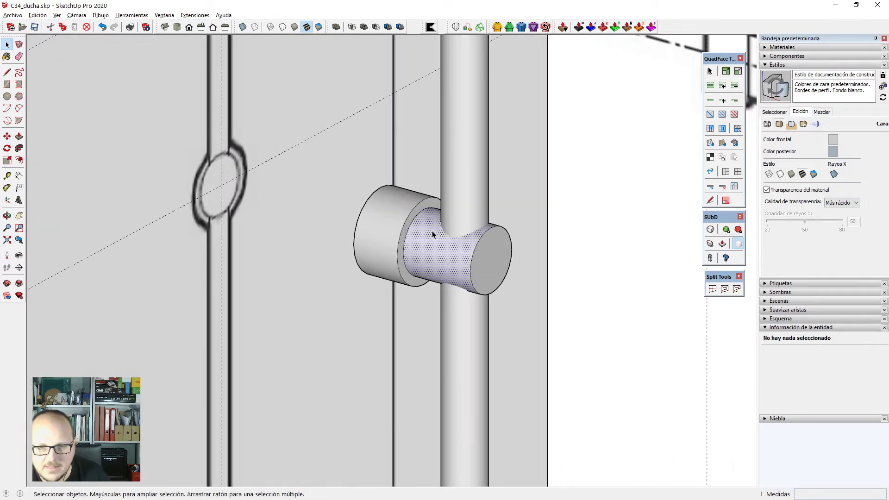
{"action": "key", "text": "g"}
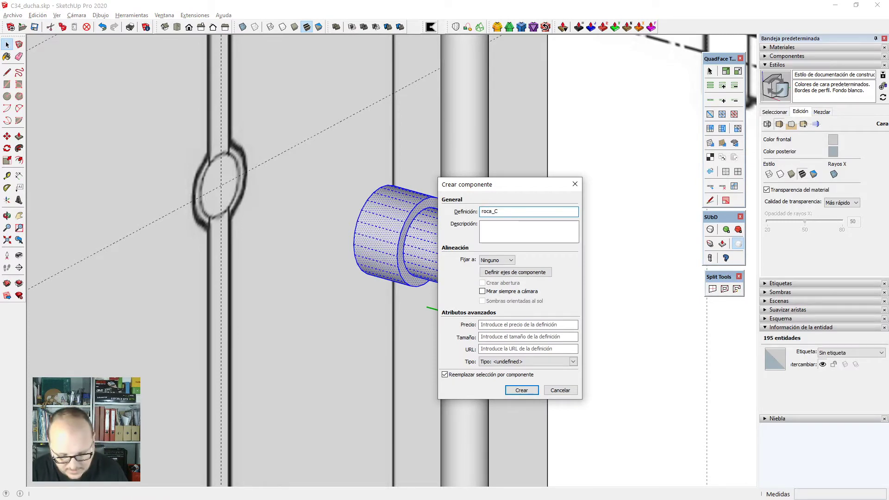
{"action": "type", "text": "roca_C03"}
{"action": "key", "text": "Return"}
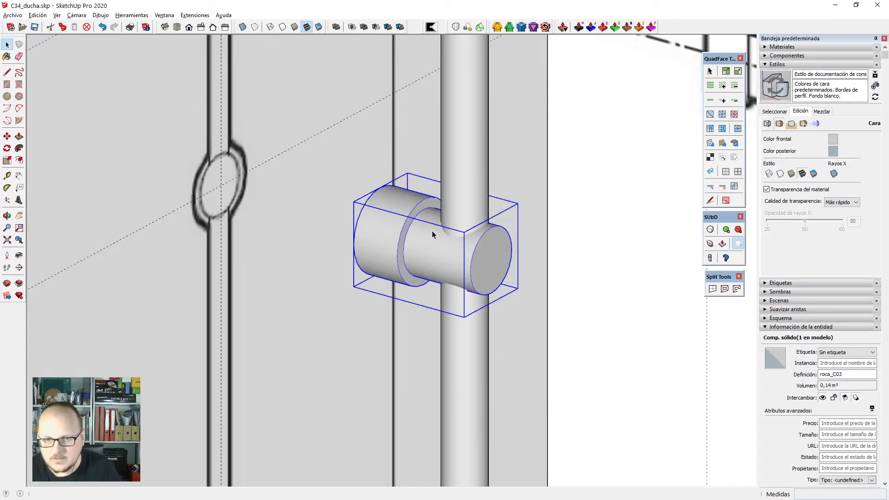
Open the bracket component, show its hidden edges, and leave the component.
{"action": "double_click", "coordinate": [433, 231]}
{"action": "middle_click_drag", "start_coordinate": [442, 237], "coordinate": [464, 281]}
{"action": "scroll", "coordinate": [477, 200], "scroll_direction": "up", "scroll_amount": 4}
{"action": "scroll", "coordinate": [477, 207], "scroll_direction": "down", "scroll_amount": 3}
{"action": "key", "text": "alt+h"}
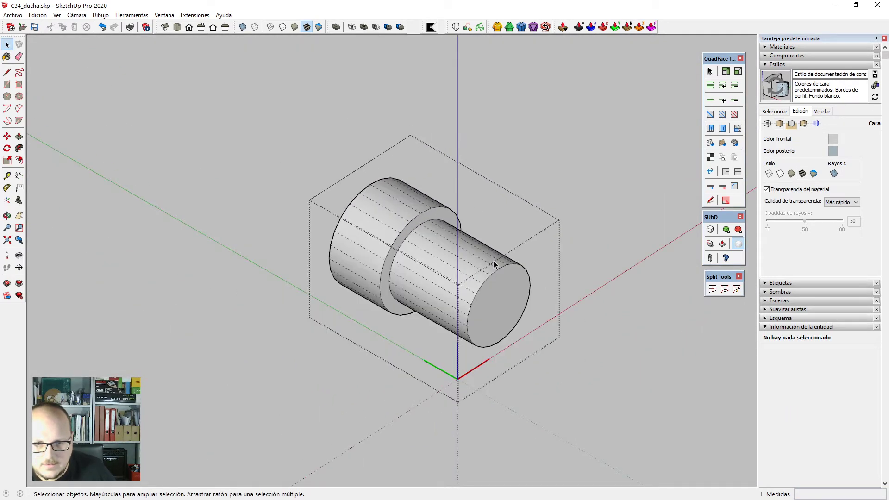
{"action": "scroll", "coordinate": [494, 262], "scroll_direction": "down", "scroll_amount": 1}
{"action": "key", "text": "Escape"}
Open the nested shower tube component and copy the outer edge loop at its bottom end.
{"action": "scroll", "coordinate": [483, 187], "scroll_direction": "down", "scroll_amount": 6}
{"action": "scroll", "coordinate": [468, 379], "scroll_direction": "up", "scroll_amount": 7}
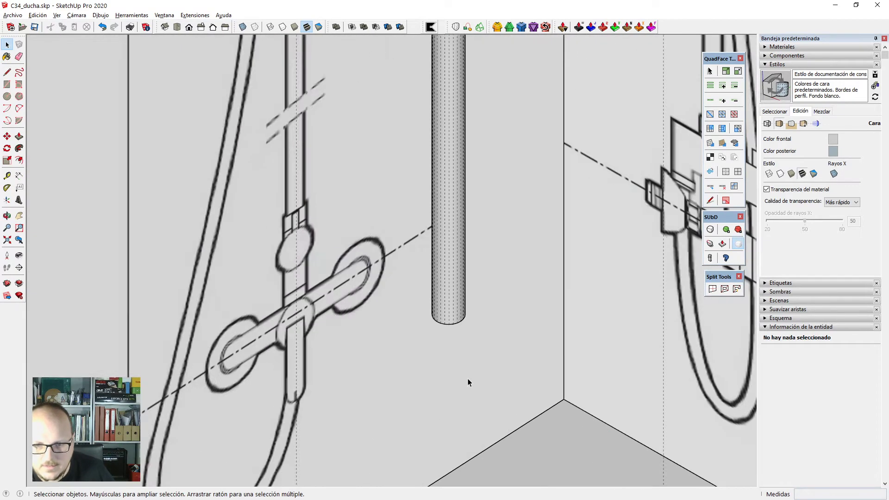
{"action": "double_click", "coordinate": [440, 305]}
{"action": "scroll", "coordinate": [471, 152], "scroll_direction": "up", "scroll_amount": 5}
{"action": "scroll", "coordinate": [483, 184], "scroll_direction": "down", "scroll_amount": 6}
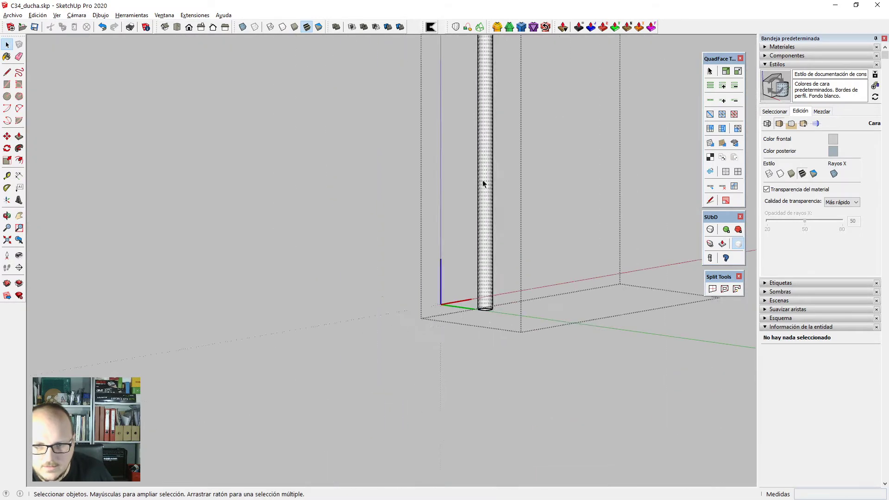
{"action": "scroll", "coordinate": [484, 312], "scroll_direction": "up", "scroll_amount": 3}
{"action": "scroll", "coordinate": [465, 288], "scroll_direction": "up", "scroll_amount": 3}
{"action": "double_click", "coordinate": [445, 295]}
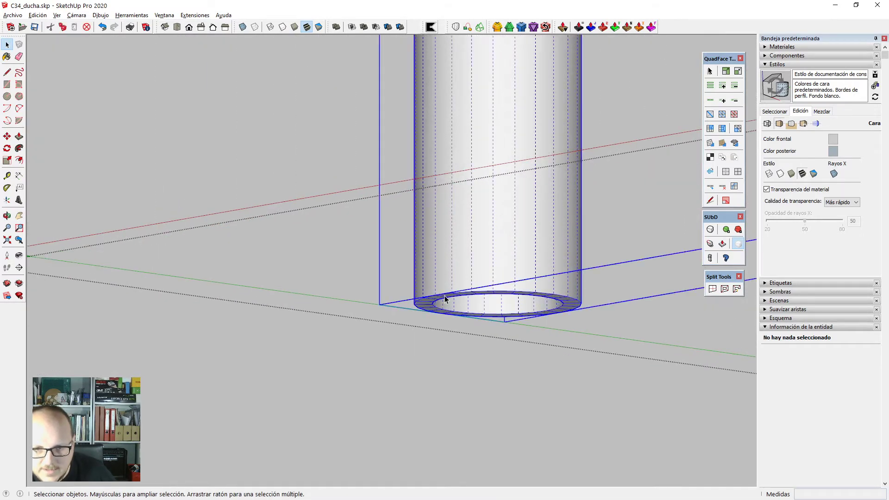
{"action": "triple_click", "coordinate": [445, 295]}
{"action": "scroll", "coordinate": [447, 297], "scroll_direction": "up", "scroll_amount": 3}
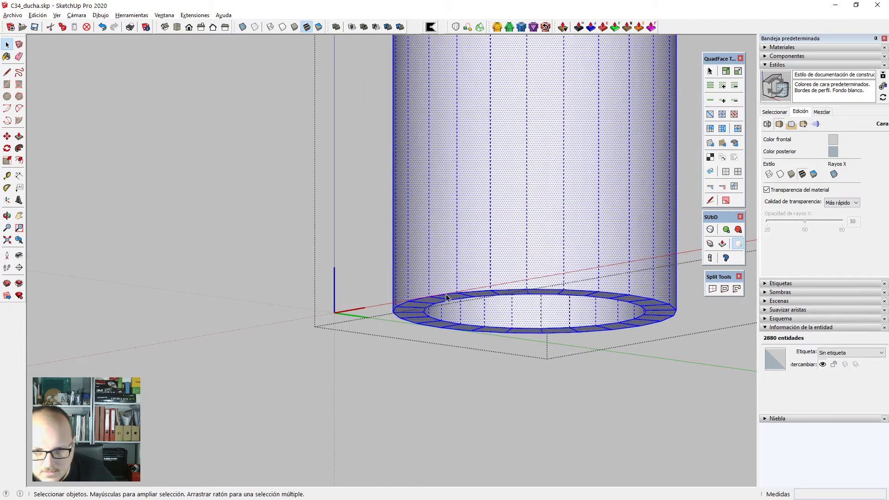
{"action": "left_click", "coordinate": [448, 297]}
{"action": "scroll", "coordinate": [447, 296], "scroll_direction": "up", "scroll_amount": 2}
{"action": "key", "text": "alt+l"}
{"action": "scroll", "coordinate": [448, 296], "scroll_direction": "down", "scroll_amount": 6}
{"action": "scroll", "coordinate": [480, 373], "scroll_direction": "down", "scroll_amount": 10}
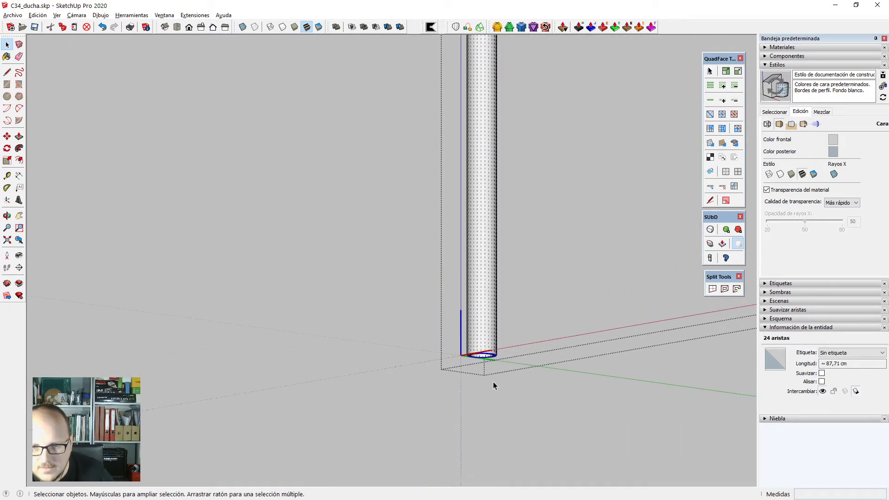
Leave the tube, open the bracket component and paste the copied tube edge loop in place.
{"action": "left_click", "coordinate": [475, 403]}
{"action": "scroll", "coordinate": [475, 404], "scroll_direction": "down", "scroll_amount": 3}
{"action": "scroll", "coordinate": [477, 192], "scroll_direction": "up", "scroll_amount": 4}
{"action": "left_click", "coordinate": [465, 199]}
{"action": "triple_click", "coordinate": [466, 199]}
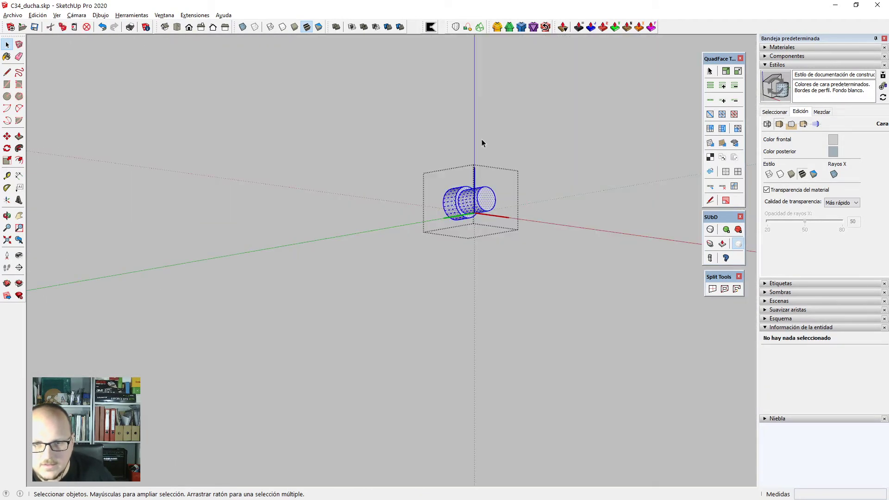
{"action": "scroll", "coordinate": [482, 142], "scroll_direction": "down", "scroll_amount": 3}
{"action": "key", "text": "ctrl+shift+v"}
{"action": "scroll", "coordinate": [491, 161], "scroll_direction": "down", "scroll_amount": 3}
{"action": "scroll", "coordinate": [503, 259], "scroll_direction": "up", "scroll_amount": 2}
{"action": "scroll", "coordinate": [498, 255], "scroll_direction": "down", "scroll_amount": 1}
Split the flat ring-shaped face between the bracket's wide and narrow cylinders into segments with radial edges.
{"action": "key", "text": "m"}
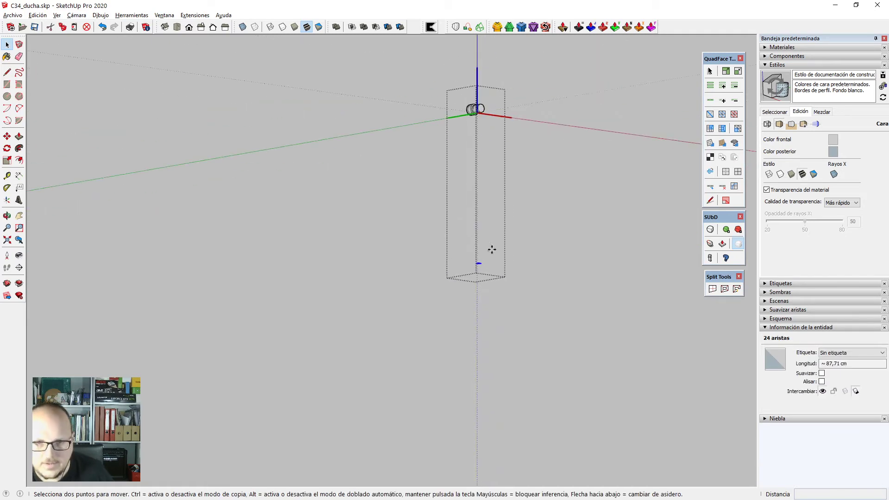
{"action": "scroll", "coordinate": [492, 117], "scroll_direction": "up", "scroll_amount": 4}
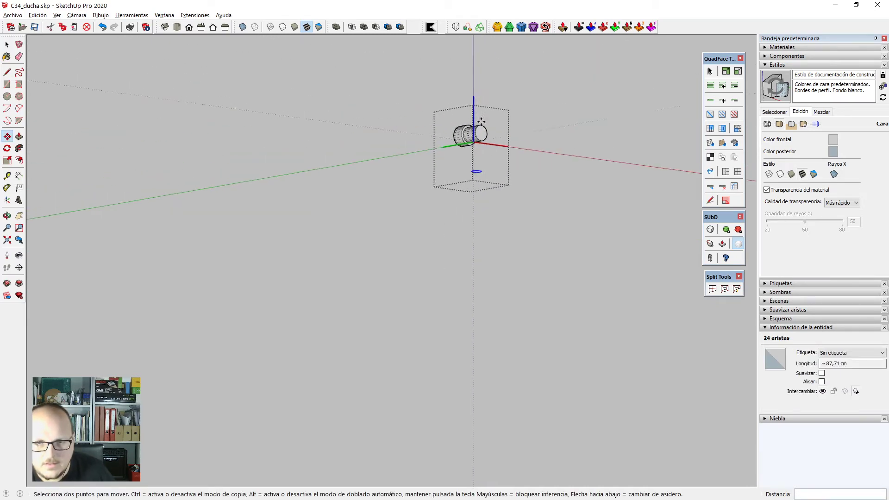
{"action": "middle_click_drag", "start_coordinate": [482, 222], "coordinate": [487, 415]}
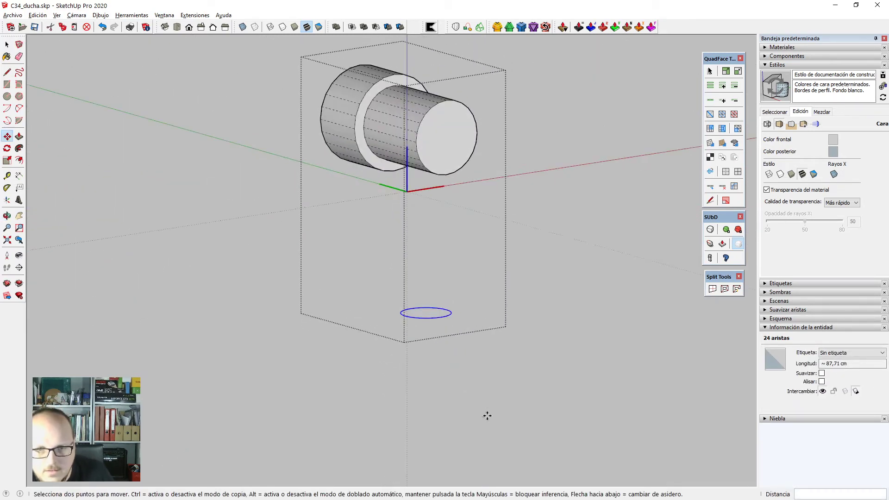
{"action": "scroll", "coordinate": [482, 292], "scroll_direction": "down", "scroll_amount": 2}
{"action": "middle_click_drag", "start_coordinate": [456, 243], "coordinate": [468, 273]}
{"action": "scroll", "coordinate": [402, 146], "scroll_direction": "up", "scroll_amount": 5}
{"action": "key", "text": "space"}
{"action": "left_click", "coordinate": [418, 143]}
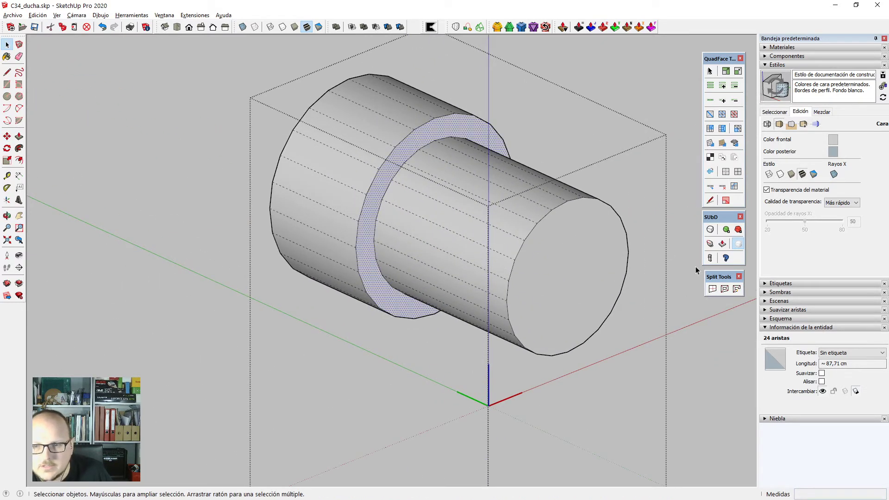
{"action": "left_click", "coordinate": [725, 288]}
Round the outer edge loop of the segmented ring with FredoCorner, using a 3 cm offset and 4 segments.
{"action": "left_click", "coordinate": [400, 143]}
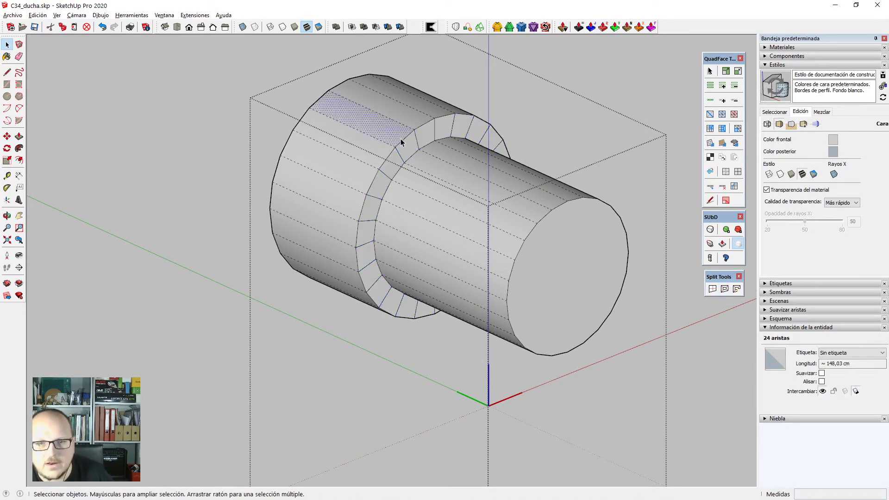
{"action": "left_click", "coordinate": [499, 28]}
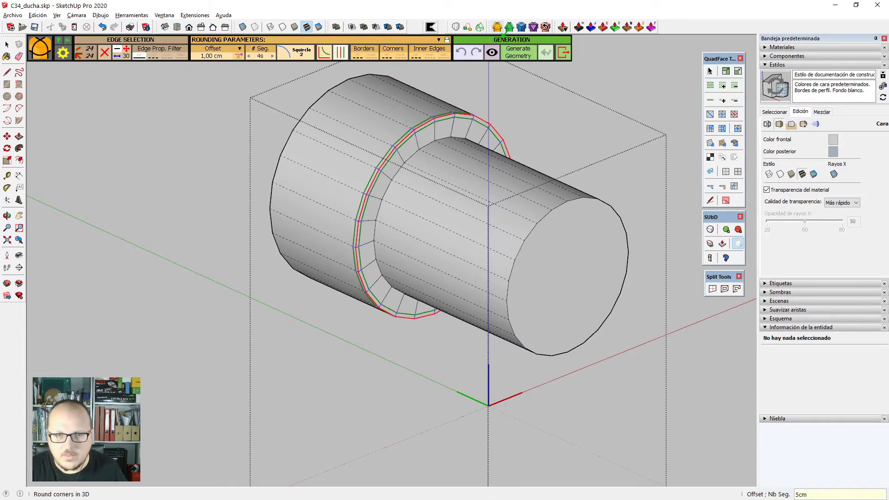
{"action": "type", "text": "5cm"}
{"action": "key", "text": "Return"}
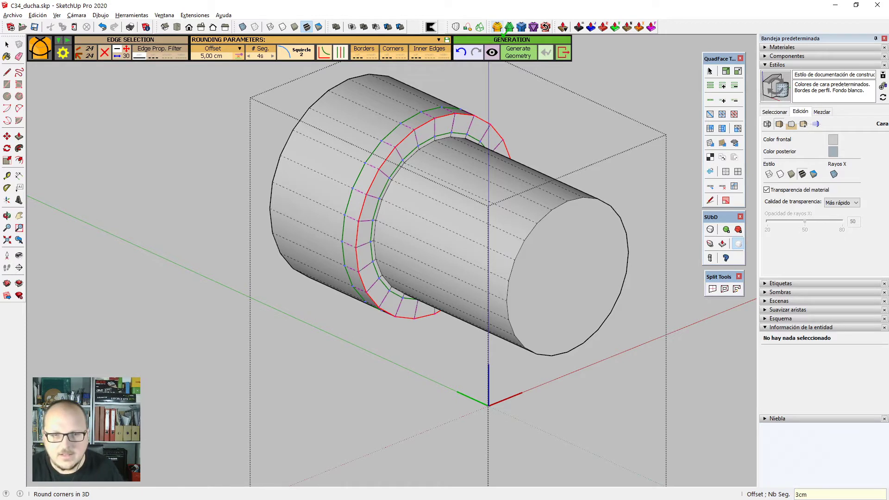
{"action": "key", "text": "Return"}
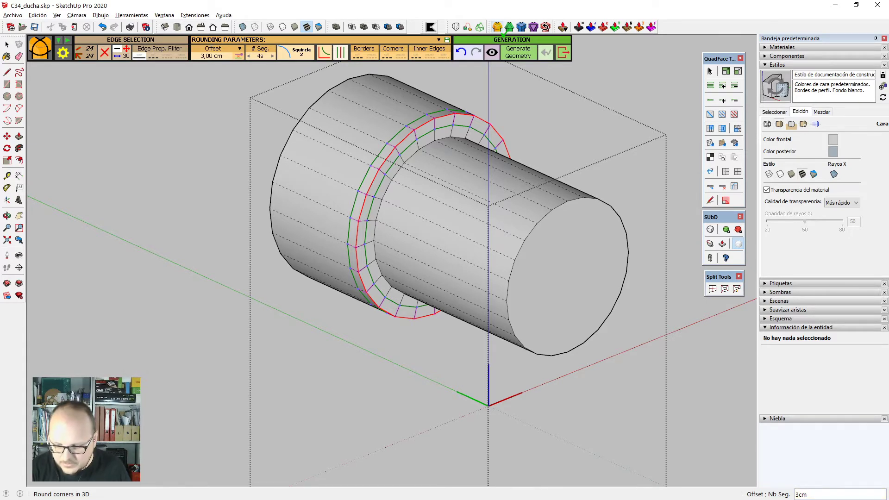
{"action": "left_click", "coordinate": [504, 35]}
{"action": "key", "text": "space"}
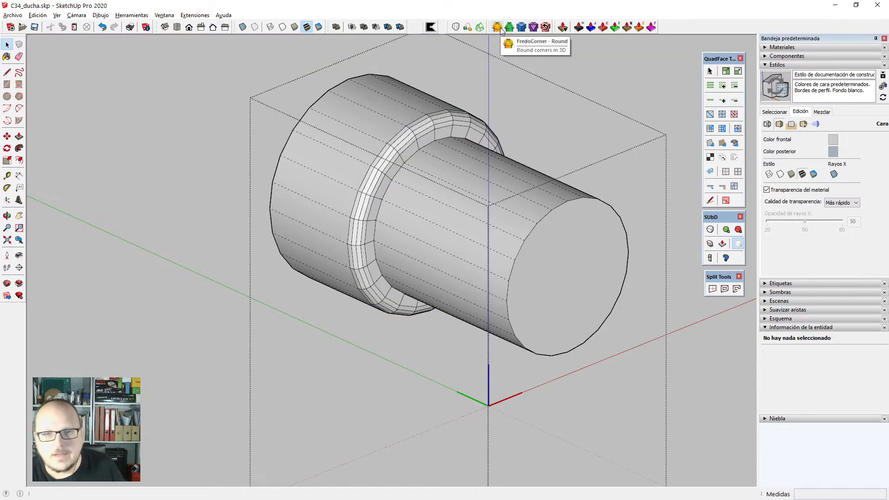
Offset the pasted tube edge loop outward by 1 cm.
{"action": "scroll", "coordinate": [341, 174], "scroll_direction": "down", "scroll_amount": 3}
{"action": "middle_click_drag", "start_coordinate": [341, 174], "coordinate": [382, 267]}
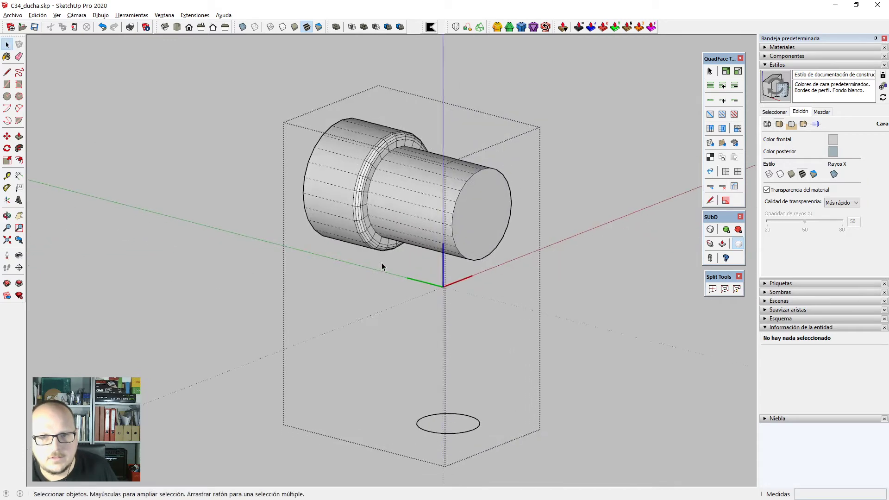
{"action": "scroll", "coordinate": [382, 267], "scroll_direction": "down", "scroll_amount": 2}
{"action": "middle_click_drag", "start_coordinate": [456, 290], "coordinate": [468, 348]}
{"action": "scroll", "coordinate": [445, 365], "scroll_direction": "up", "scroll_amount": 8}
{"action": "left_click", "coordinate": [454, 358]}
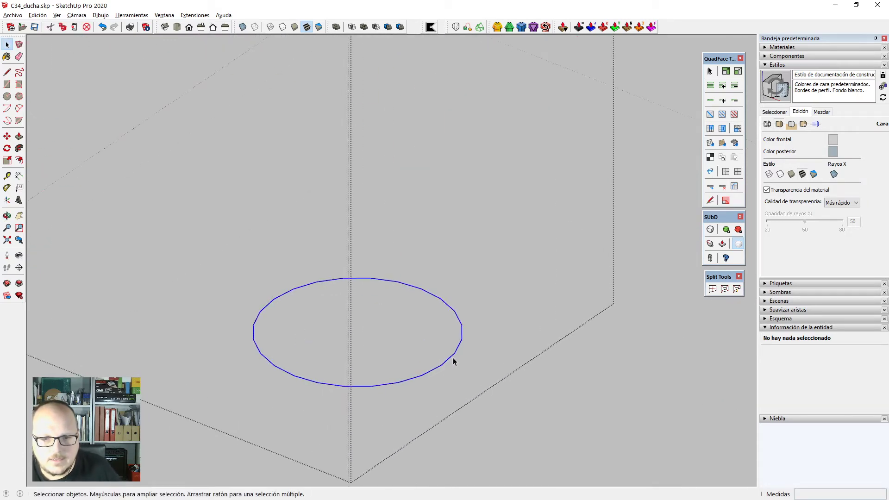
{"action": "left_click", "coordinate": [453, 361]}
{"action": "scroll", "coordinate": [459, 347], "scroll_direction": "down", "scroll_amount": 3}
{"action": "scroll", "coordinate": [461, 341], "scroll_direction": "up", "scroll_amount": 3}
{"action": "key", "text": "f"}
{"action": "left_click", "coordinate": [458, 324]}
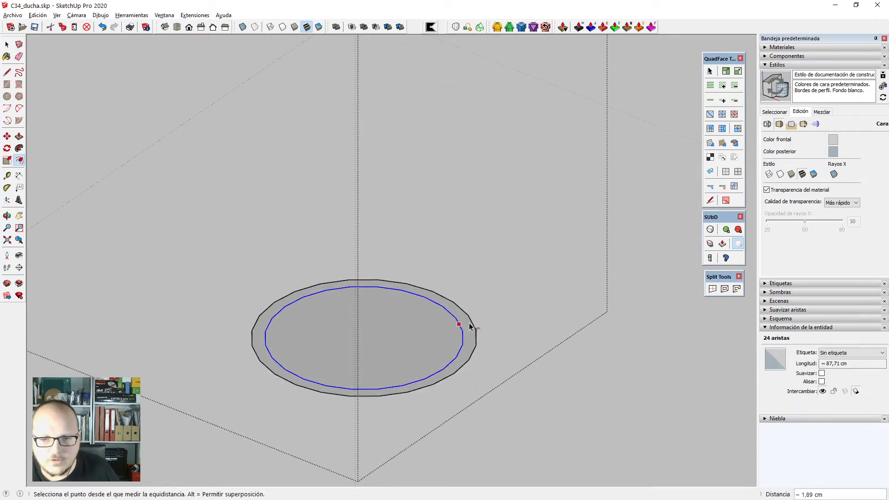
{"action": "key", "text": "Escape"}
{"action": "left_click", "coordinate": [460, 324]}
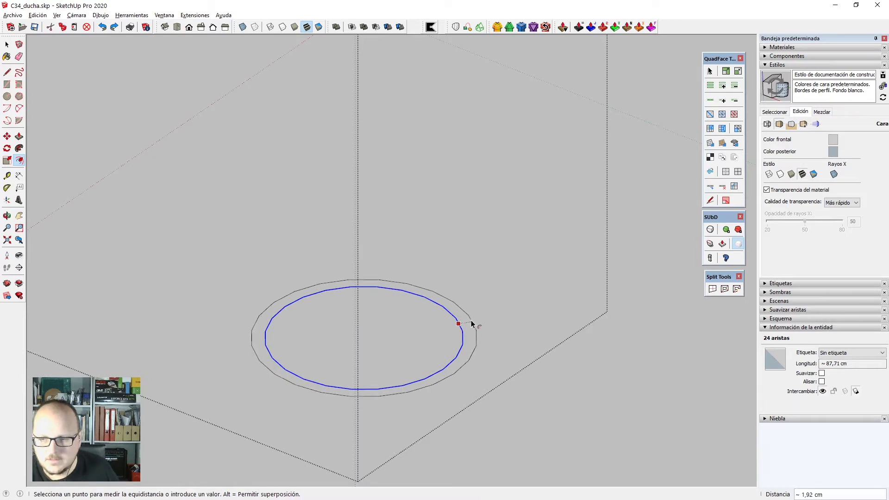
{"action": "type", "text": "2cm"}
{"action": "key", "text": "Return"}
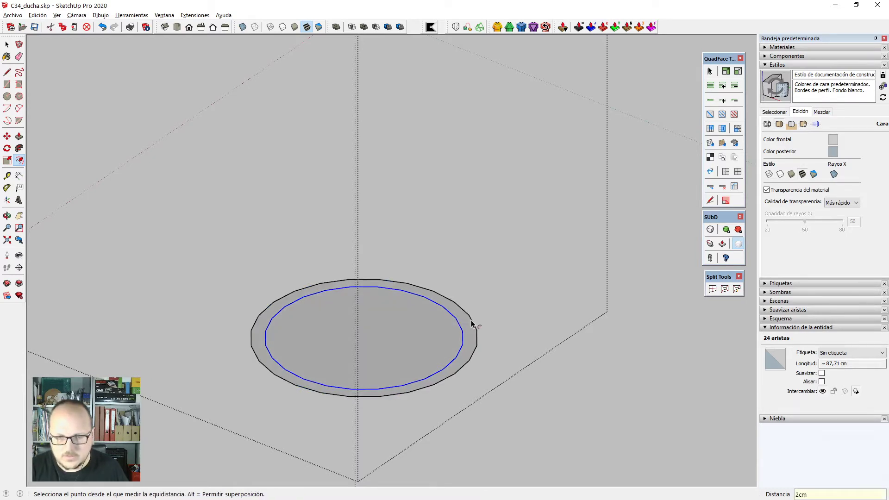
{"action": "type", "text": "1cm"}
{"action": "key", "text": "Return"}
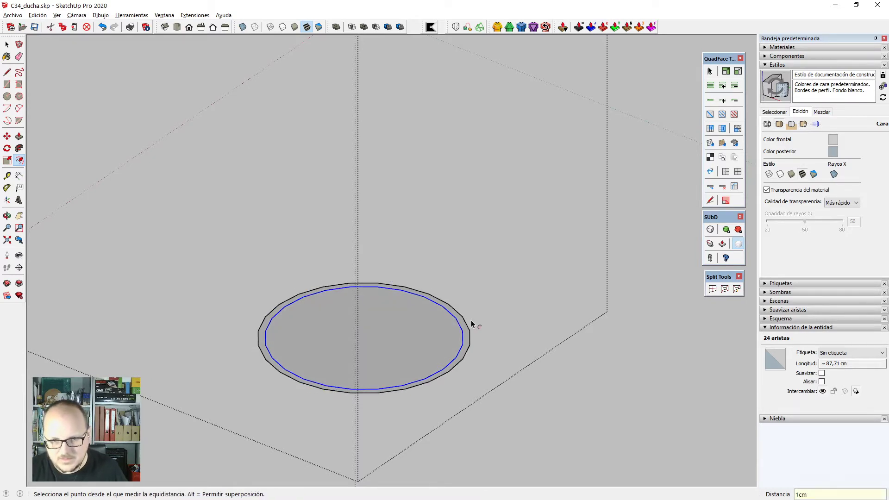
Delete the inner circle of the offset pair, keeping the larger circle as a single filled face.
{"action": "key", "text": "space"}
{"action": "scroll", "coordinate": [471, 324], "scroll_direction": "down", "scroll_amount": 1}
{"action": "double_click", "coordinate": [381, 330]}
{"action": "key", "text": "Delete"}
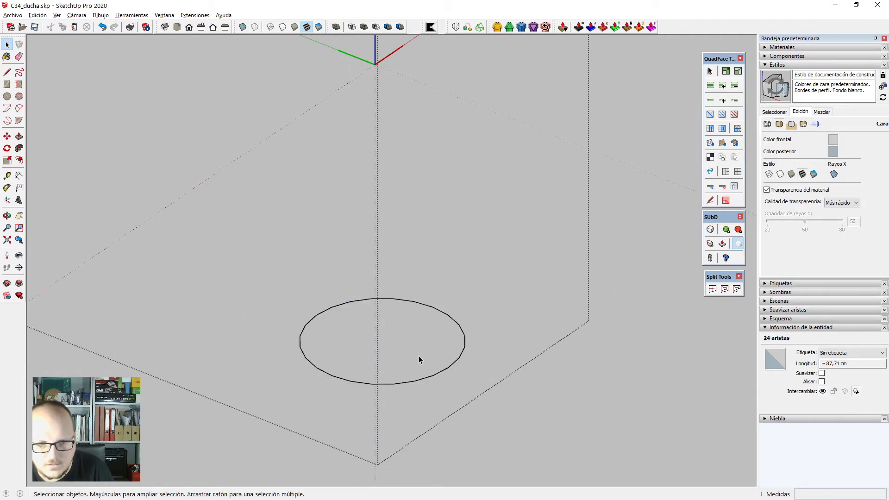
{"action": "key", "text": "ctrl+z"}
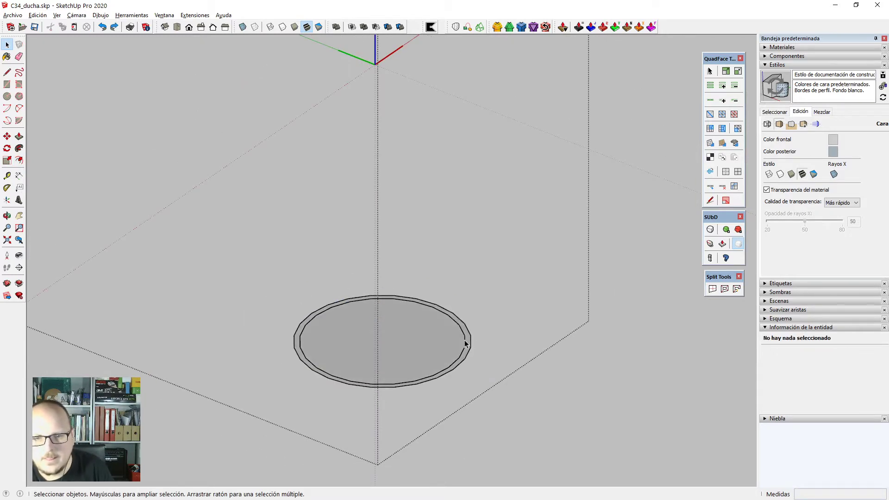
{"action": "scroll", "coordinate": [462, 355], "scroll_direction": "down", "scroll_amount": 3}
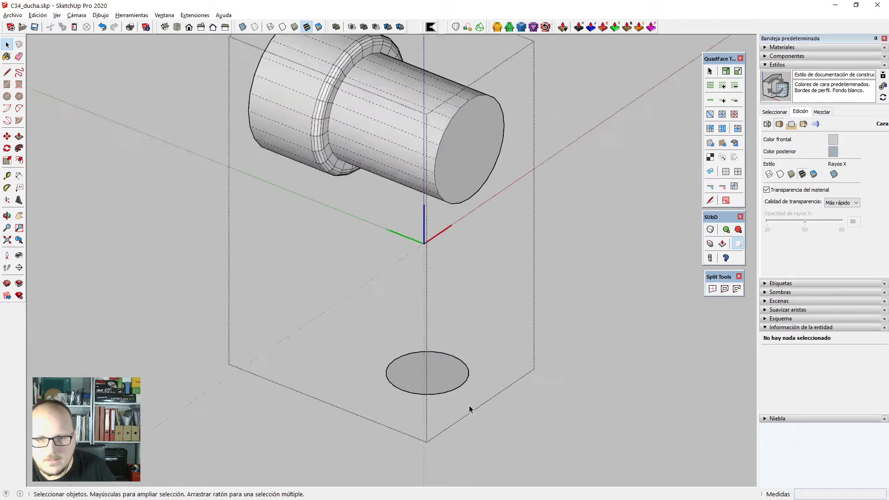
Group the bracket body separately from the circular face below it.
{"action": "middle_click_drag", "start_coordinate": [471, 407], "coordinate": [430, 206]}
{"action": "triple_click", "coordinate": [422, 202]}
{"action": "key", "text": "ctrl+g"}
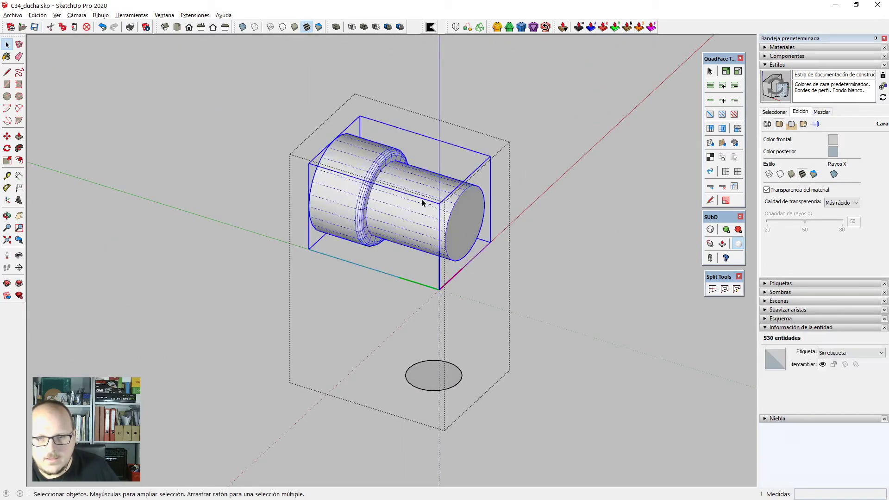
Extrude the circular face upward about 155 cm so that the cylinder passes completely through the bracket body.
{"action": "scroll", "coordinate": [441, 334], "scroll_direction": "up", "scroll_amount": 1}
{"action": "key", "text": "p"}
{"action": "left_click", "coordinate": [444, 394]}
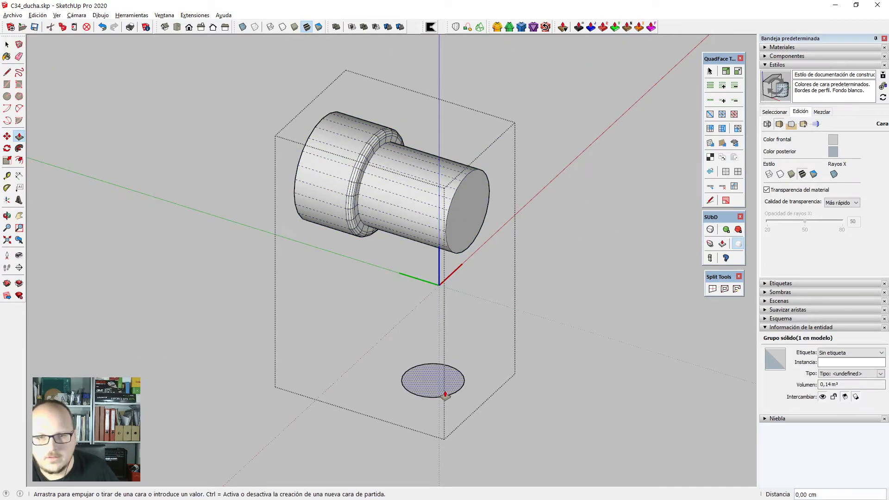
{"action": "left_click", "coordinate": [459, 120]}
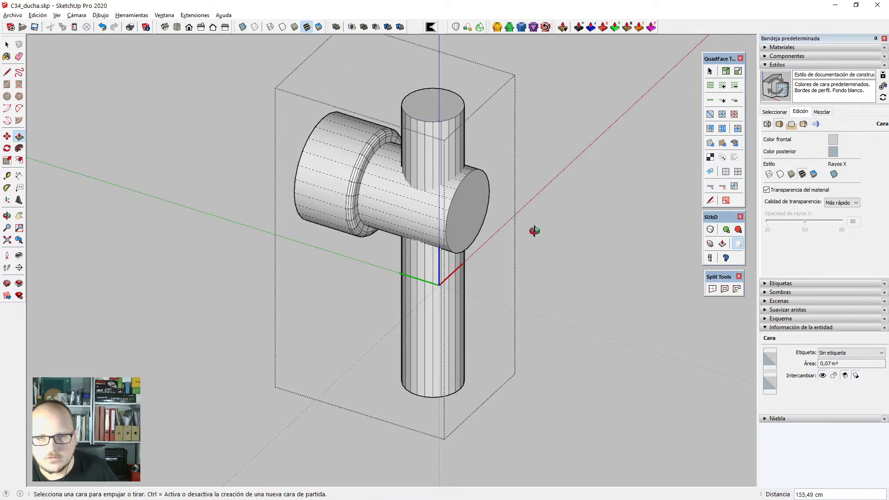
Scale the vertical cylinder uniformly about its centre by about 0.98.
{"action": "middle_click_drag", "start_coordinate": [534, 232], "coordinate": [491, 255]}
{"action": "key", "text": "space"}
{"action": "scroll", "coordinate": [444, 185], "scroll_direction": "up", "scroll_amount": 2}
{"action": "triple_click", "coordinate": [427, 173]}
{"action": "scroll", "coordinate": [427, 173], "scroll_direction": "down", "scroll_amount": 1}
{"action": "key", "text": "s"}
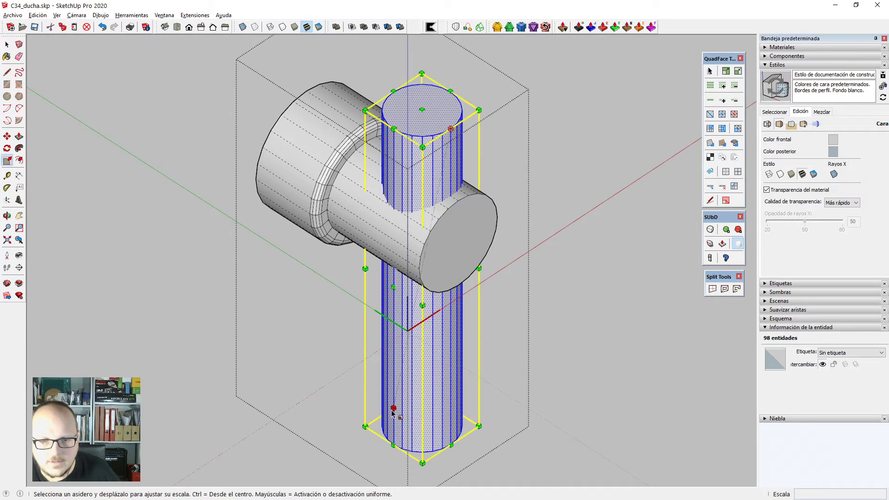
{"action": "left_click_drag", "start_coordinate": [393, 287], "coordinate": [395, 287], "text": "ctrl"}
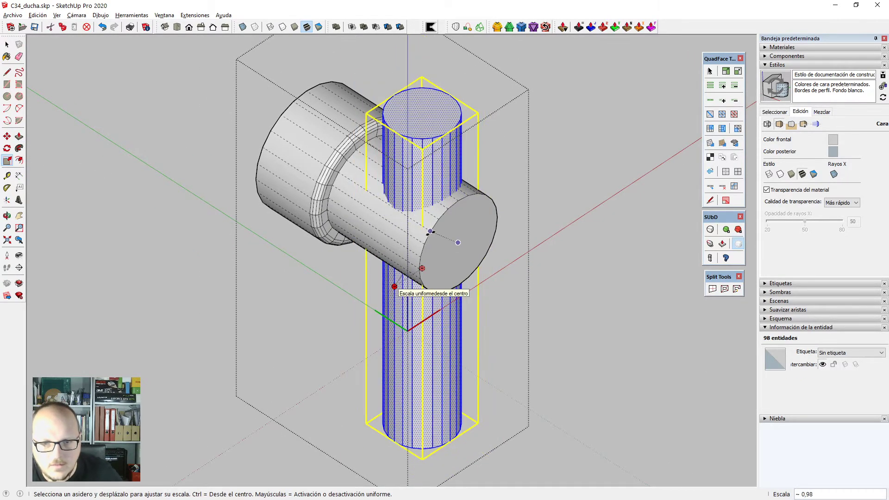
{"action": "left_click", "coordinate": [431, 231]}
{"action": "scroll", "coordinate": [406, 209], "scroll_direction": "up", "scroll_amount": 6}
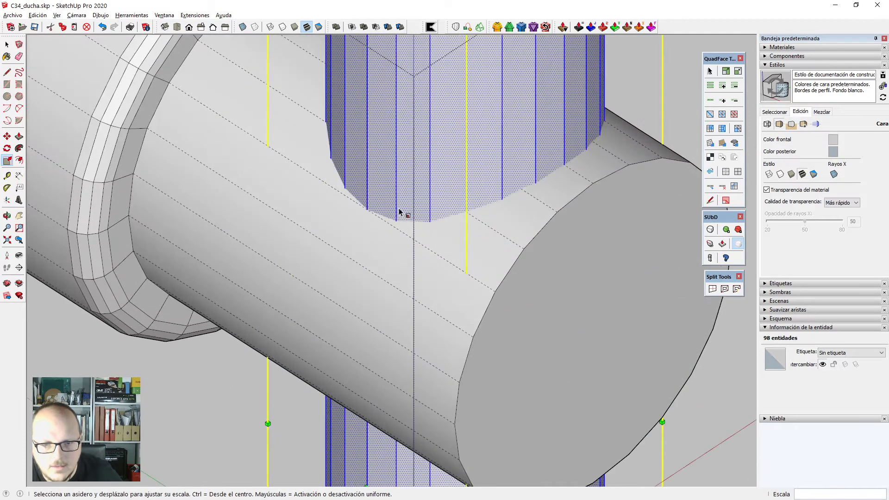
Group all the geometry of the vertical cylinder.
{"action": "scroll", "coordinate": [415, 220], "scroll_direction": "down", "scroll_amount": 7}
{"action": "middle_click_drag", "start_coordinate": [439, 250], "coordinate": [434, 250]}
{"action": "triple_click", "coordinate": [447, 188]}
{"action": "key", "text": "g"}
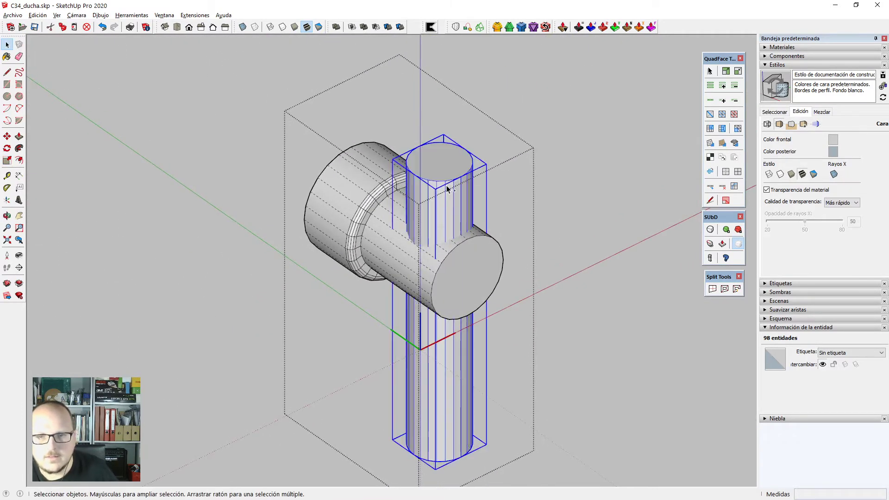
Subtract the vertical cylinder from the bracket body to cut the tube hole through it.
{"action": "middle_click_drag", "start_coordinate": [448, 187], "coordinate": [492, 202]}
{"action": "left_click", "coordinate": [456, 292]}
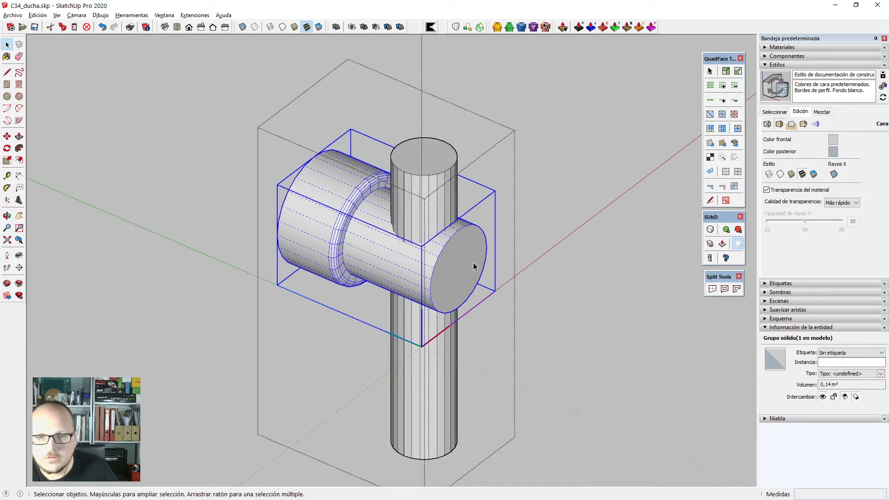
{"action": "key", "text": "ctrl+t"}
{"action": "scroll", "coordinate": [471, 195], "scroll_direction": "up", "scroll_amount": 3}
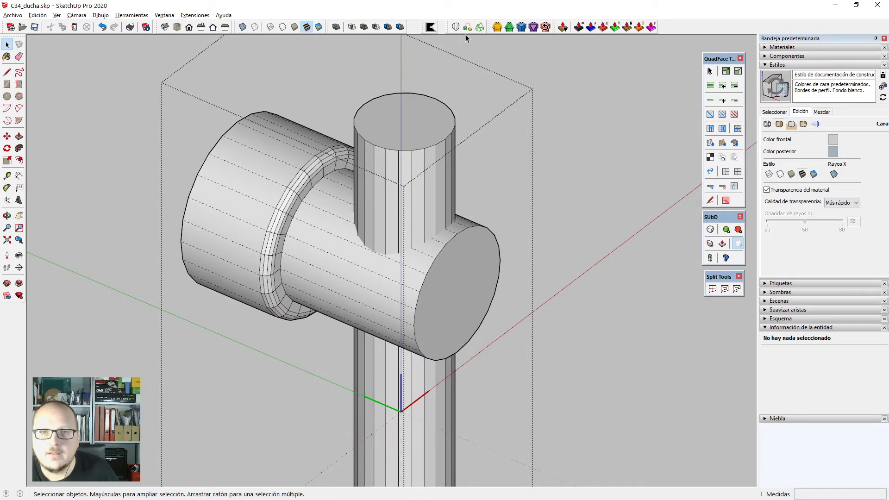
{"action": "left_click", "coordinate": [376, 27]}
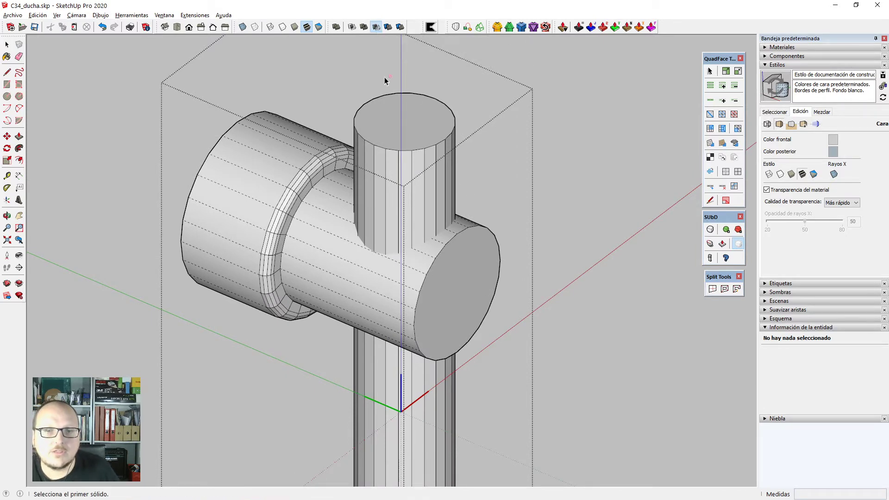
{"action": "left_click", "coordinate": [459, 247]}
{"action": "scroll", "coordinate": [508, 364], "scroll_direction": "down", "scroll_amount": 2}
{"action": "middle_click_drag", "start_coordinate": [453, 260], "coordinate": [477, 300]}
{"action": "scroll", "coordinate": [461, 278], "scroll_direction": "up", "scroll_amount": 3}
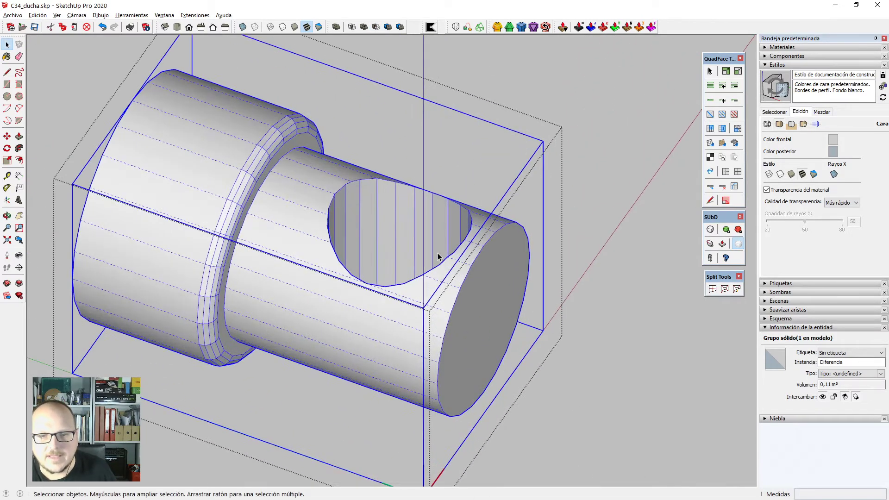
{"action": "scroll", "coordinate": [492, 323], "scroll_direction": "down", "scroll_amount": 3}
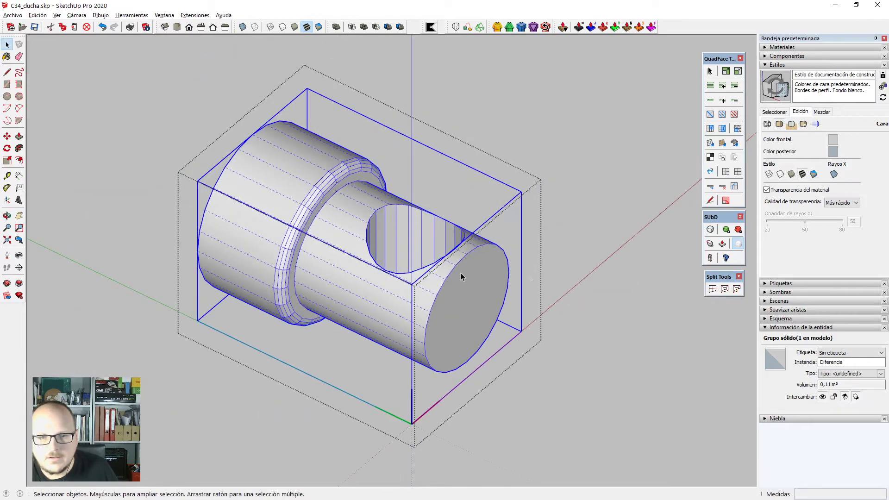
Explode the cut bracket group and soften its edges at 23.8 degrees, with normals smoothed and coplanar edges softened.
{"action": "right_click", "coordinate": [461, 294]}
{"action": "left_click", "coordinate": [484, 126]}
{"action": "middle_click_drag", "start_coordinate": [459, 319], "coordinate": [442, 313]}
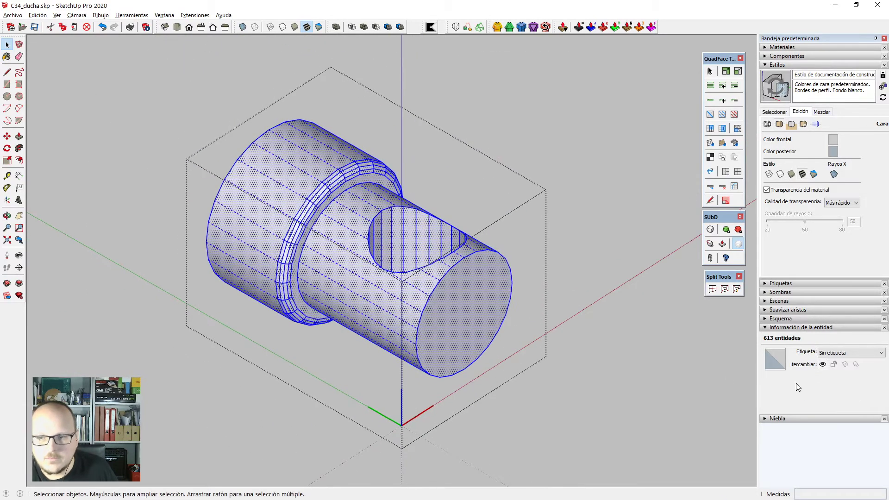
{"action": "left_click", "coordinate": [789, 311]}
{"action": "left_click", "coordinate": [767, 361]}
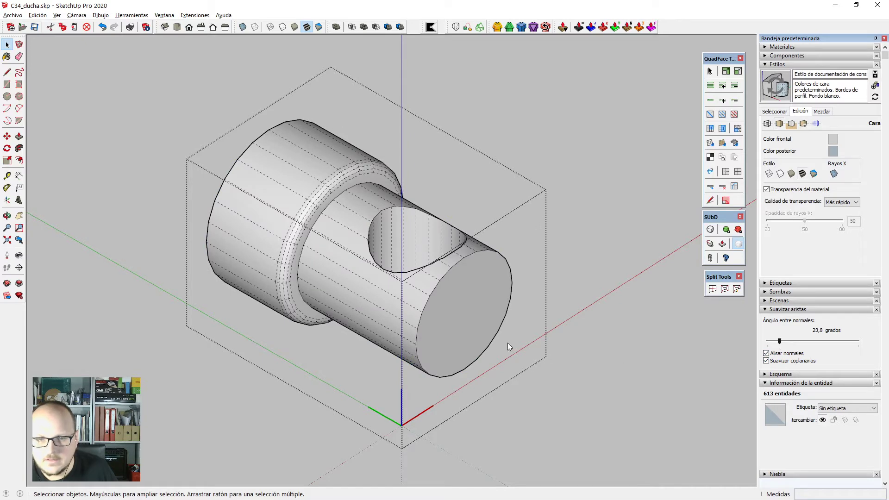
Turn off the hidden geometry display and examine the edge of the tube hole up close.
{"action": "left_click", "coordinate": [461, 302]}
{"action": "middle_click_drag", "start_coordinate": [460, 302], "coordinate": [368, 318]}
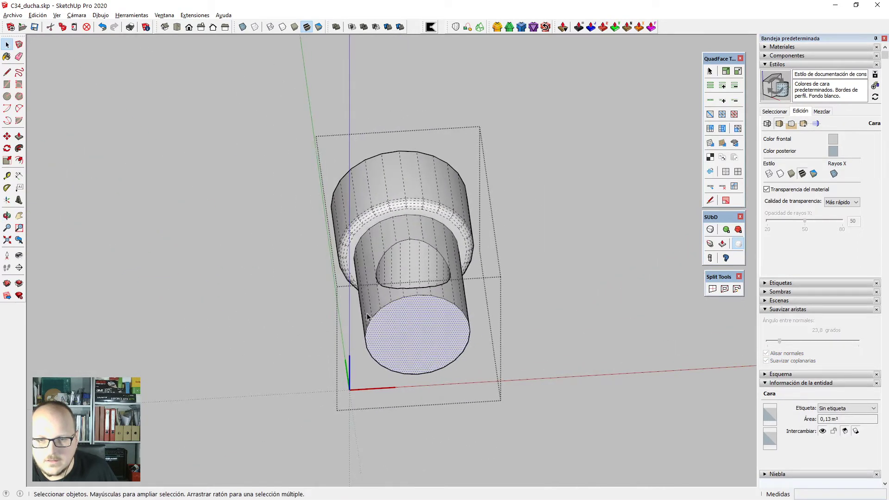
{"action": "key", "text": "alt+h"}
{"action": "scroll", "coordinate": [412, 280], "scroll_direction": "up", "scroll_amount": 3}
{"action": "middle_click_drag", "start_coordinate": [433, 266], "coordinate": [341, 282]}
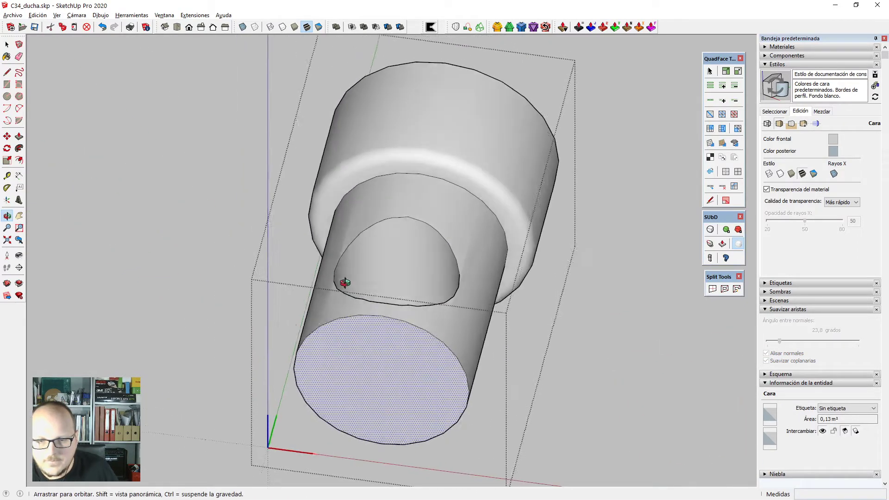
{"action": "scroll", "coordinate": [473, 292], "scroll_direction": "up", "scroll_amount": 3}
{"action": "middle_click_drag", "start_coordinate": [473, 292], "coordinate": [403, 276]}
{"action": "scroll", "coordinate": [452, 277], "scroll_direction": "up", "scroll_amount": 3}
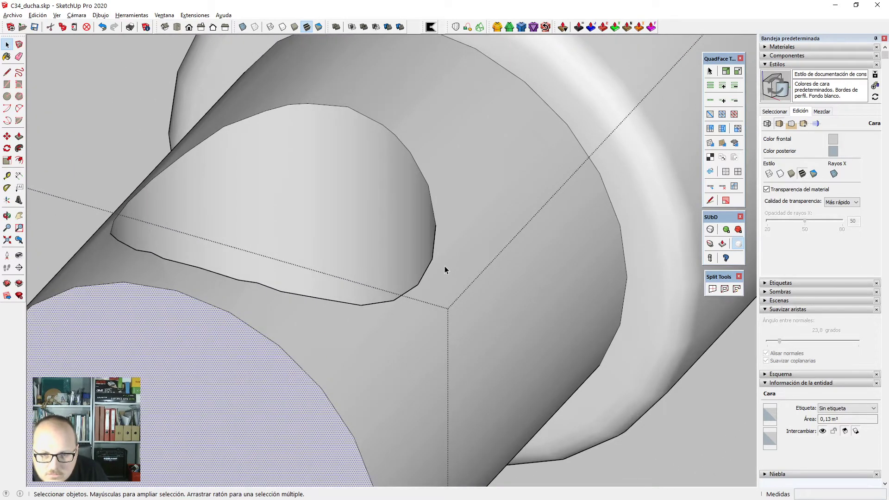
Delete the inner wall face of the tube hole in the bracket.
{"action": "scroll", "coordinate": [445, 270], "scroll_direction": "down", "scroll_amount": 8}
{"action": "left_click", "coordinate": [433, 216]}
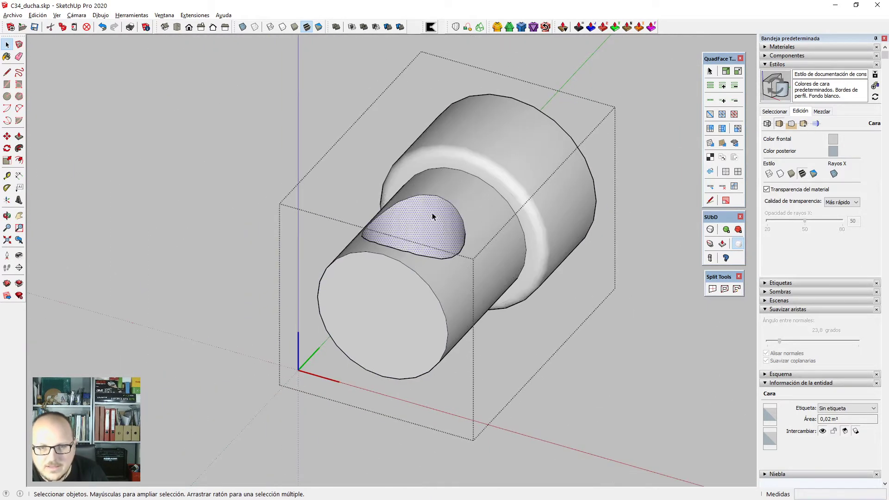
{"action": "key", "text": "Delete"}
Turn hidden geometry back on and examine the vertices around the tube hole's rim with the vertex editing tool.
{"action": "middle_click_drag", "start_coordinate": [432, 212], "coordinate": [364, 344]}
{"action": "scroll", "coordinate": [479, 252], "scroll_direction": "up", "scroll_amount": 3}
{"action": "key", "text": "v"}
{"action": "scroll", "coordinate": [462, 288], "scroll_direction": "up", "scroll_amount": 2}
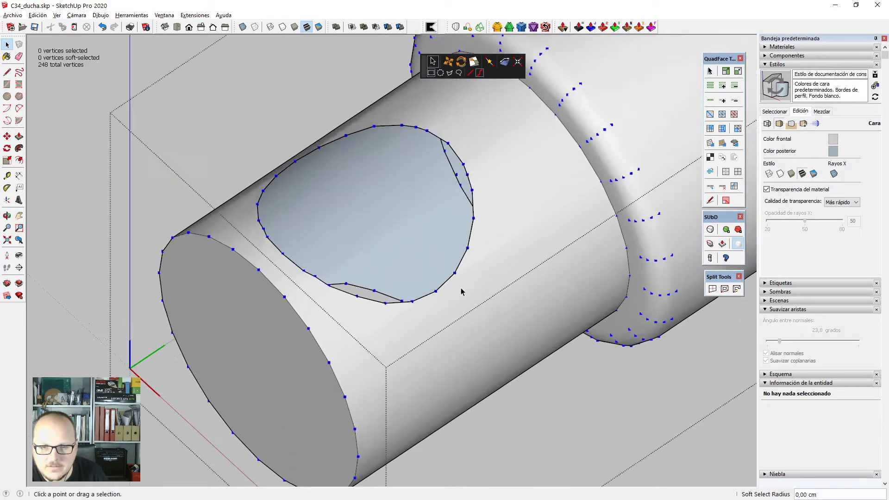
{"action": "scroll", "coordinate": [461, 287], "scroll_direction": "up", "scroll_amount": 5}
{"action": "middle_click_drag", "start_coordinate": [484, 308], "coordinate": [487, 248]}
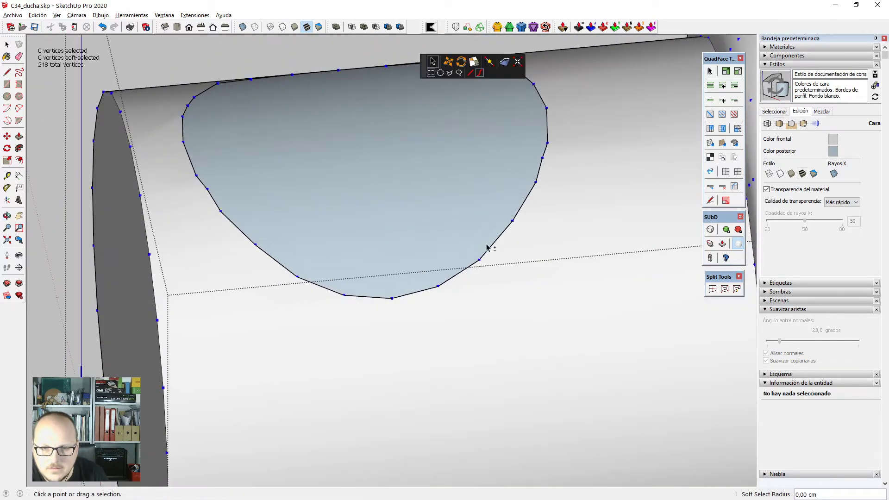
{"action": "scroll", "coordinate": [488, 248], "scroll_direction": "down", "scroll_amount": 4}
{"action": "middle_click_drag", "start_coordinate": [496, 298], "coordinate": [417, 258]}
{"action": "scroll", "coordinate": [410, 294], "scroll_direction": "up", "scroll_amount": 6}
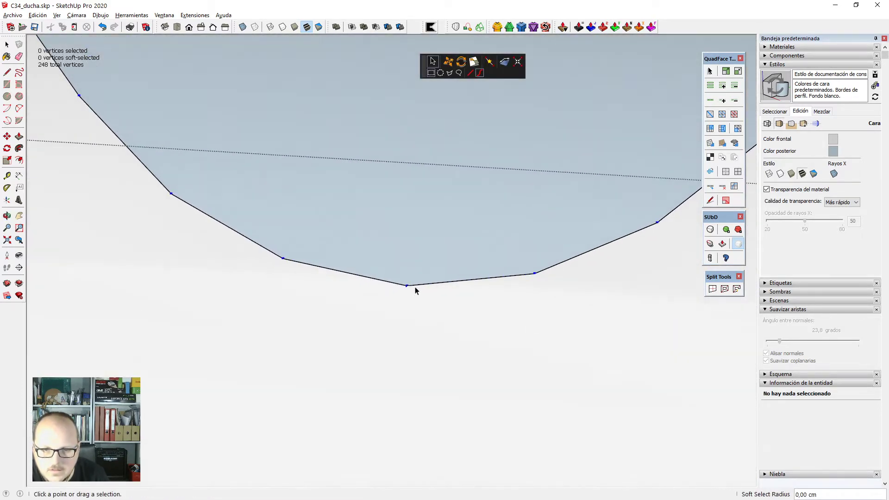
{"action": "scroll", "coordinate": [415, 291], "scroll_direction": "down", "scroll_amount": 5}
{"action": "middle_click_drag", "start_coordinate": [415, 292], "coordinate": [546, 343]}
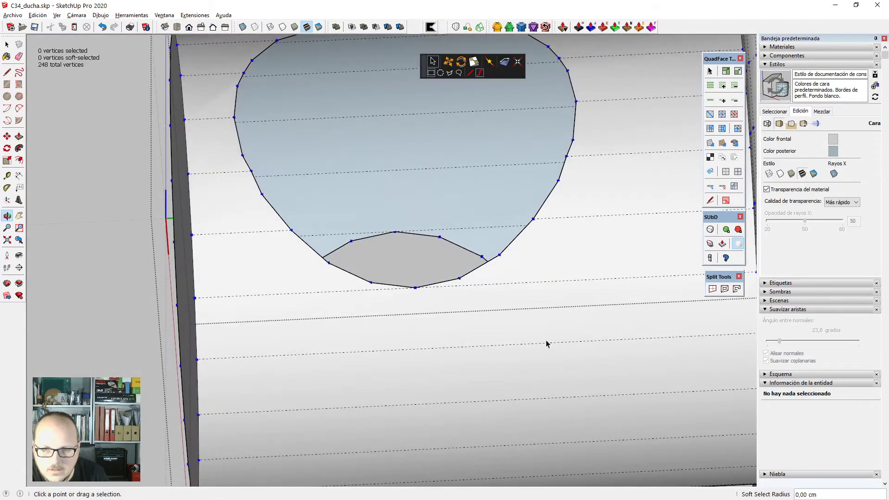
{"action": "scroll", "coordinate": [552, 185], "scroll_direction": "down", "scroll_amount": 3}
{"action": "scroll", "coordinate": [514, 258], "scroll_direction": "up", "scroll_amount": 4}
{"action": "scroll", "coordinate": [502, 236], "scroll_direction": "down", "scroll_amount": 6}
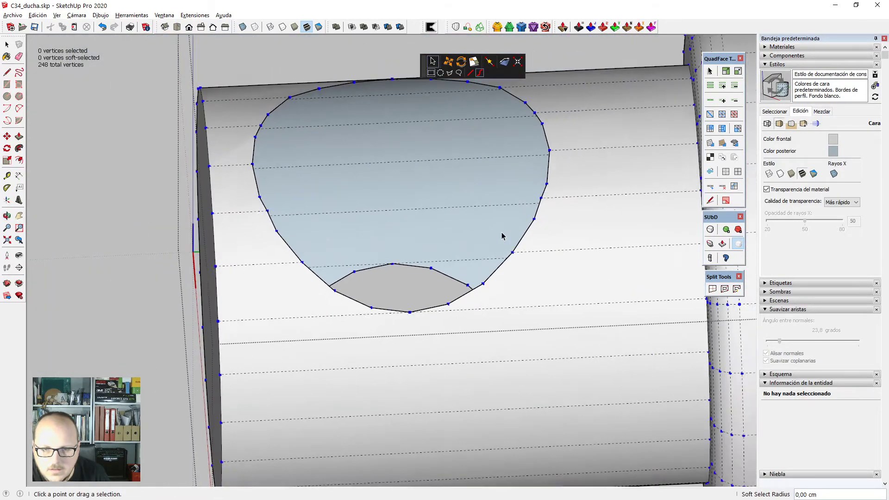
{"action": "middle_click_drag", "start_coordinate": [504, 206], "coordinate": [465, 273]}
{"action": "scroll", "coordinate": [494, 121], "scroll_direction": "down", "scroll_amount": 3}
{"action": "scroll", "coordinate": [512, 141], "scroll_direction": "up", "scroll_amount": 2}
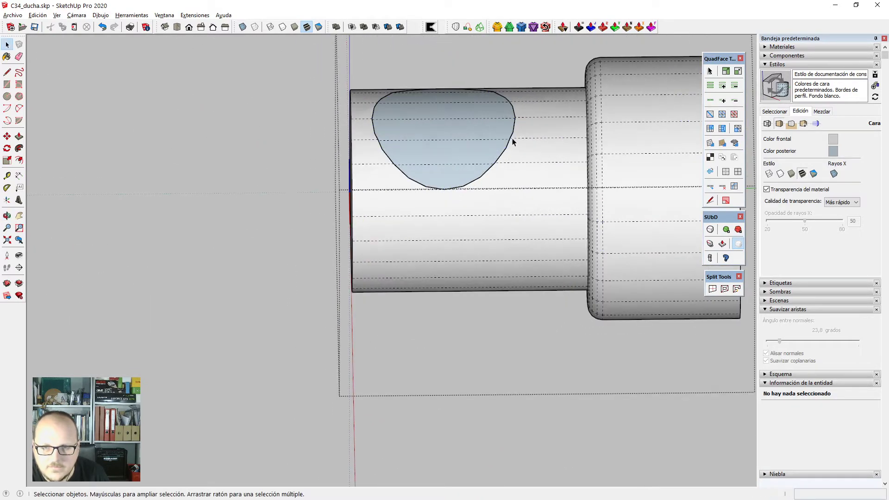
Turn on X-ray mode and examine the hole rim's profile against the hidden edges in the side views.
{"action": "middle_click_drag", "start_coordinate": [515, 159], "coordinate": [452, 2]}
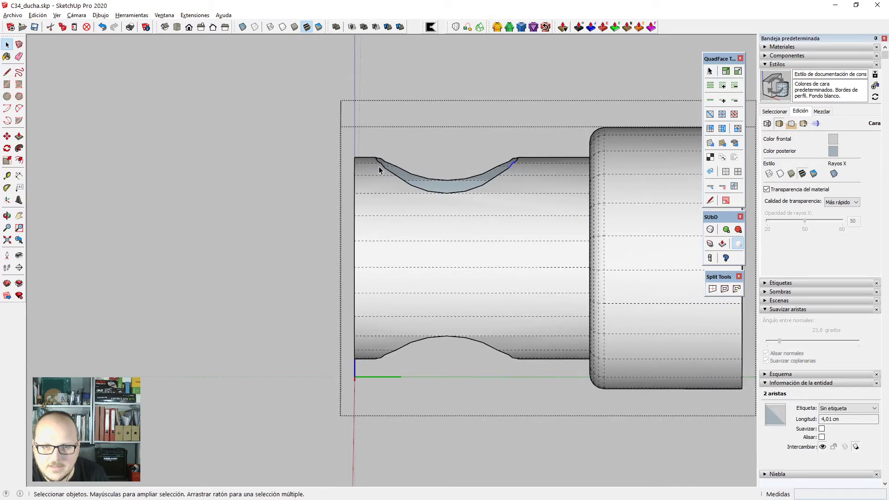
{"action": "key", "text": "x"}
{"action": "middle_click_drag", "start_coordinate": [377, 166], "coordinate": [382, 148]}
{"action": "scroll", "coordinate": [383, 148], "scroll_direction": "up", "scroll_amount": 1}
{"action": "scroll", "coordinate": [383, 152], "scroll_direction": "up", "scroll_amount": 3}
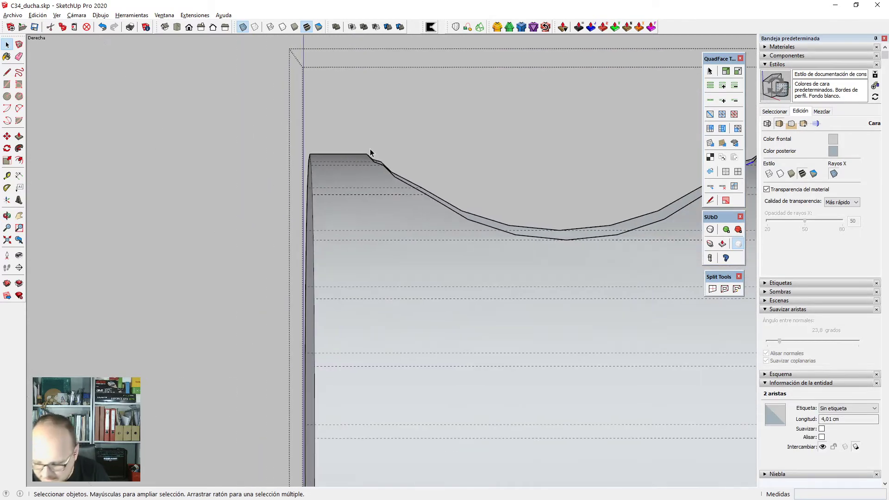
{"action": "key", "text": "2"}
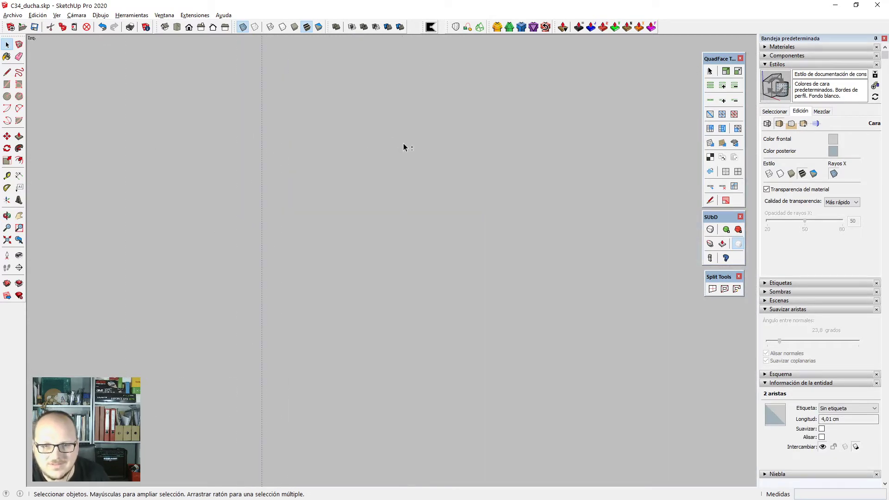
{"action": "scroll", "coordinate": [489, 109], "scroll_direction": "down", "scroll_amount": 3}
{"action": "scroll", "coordinate": [459, 103], "scroll_direction": "up", "scroll_amount": 5}
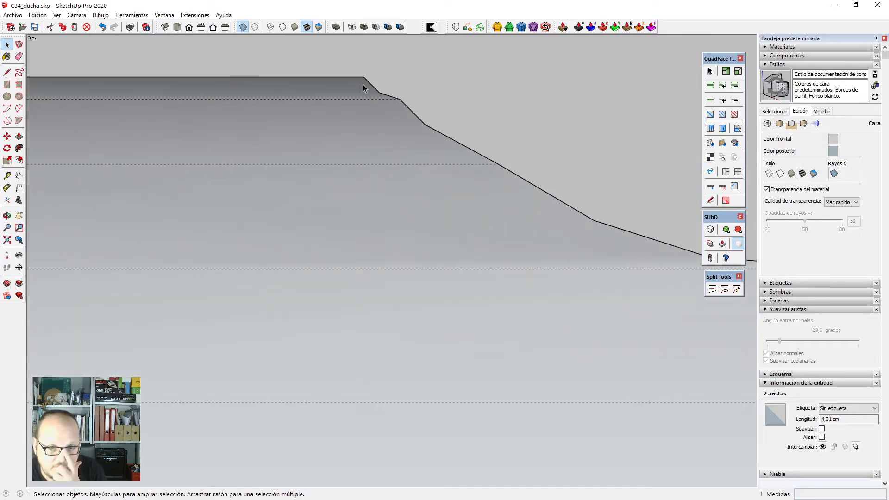
{"action": "middle_click_drag", "start_coordinate": [390, 106], "coordinate": [388, 192]}
{"action": "key", "text": "space"}
{"action": "scroll", "coordinate": [329, 201], "scroll_direction": "down", "scroll_amount": 5}
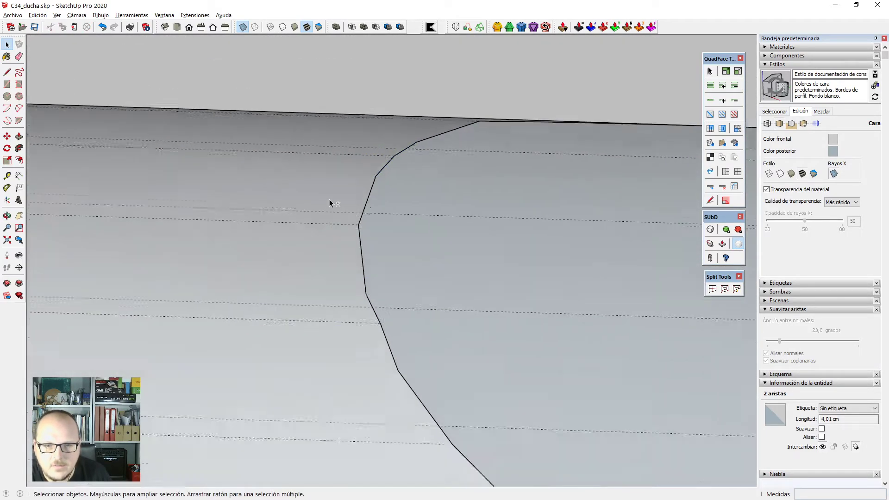
In the top view, split the bracket lengthwise through the hole's centre and delete the half nearest the origin.
{"action": "key", "text": "F2"}
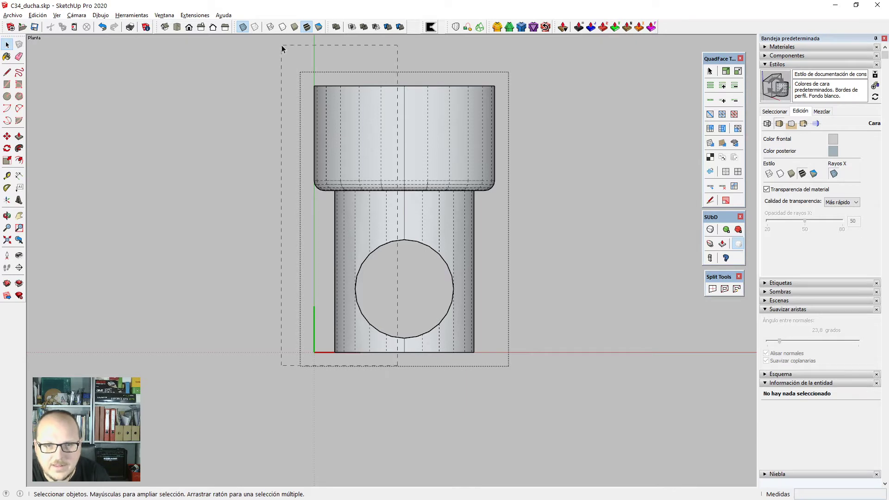
{"action": "left_click_drag", "start_coordinate": [282, 46], "coordinate": [282, 46]}
{"action": "key", "text": "Delete"}
In the left view, cut the remaining half along its horizontal mid-height line and delete the lower part.
{"action": "key", "text": "F3"}
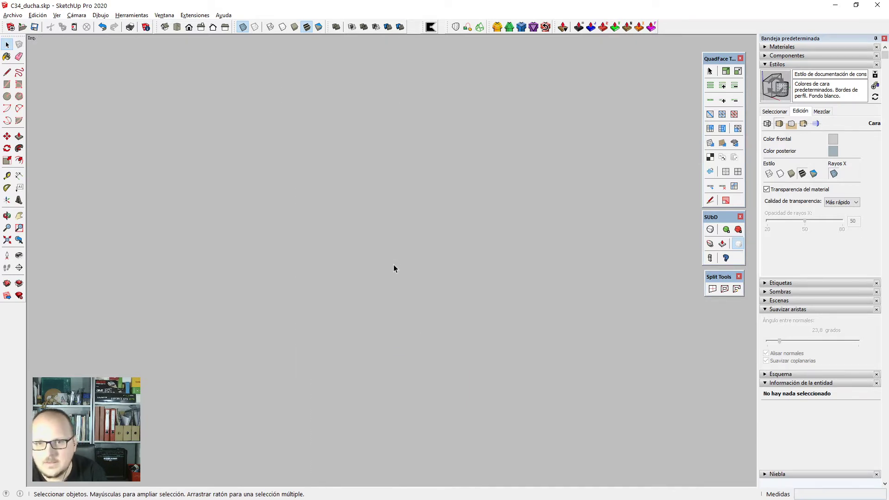
{"action": "key", "text": "shift+z"}
{"action": "key", "text": "z"}
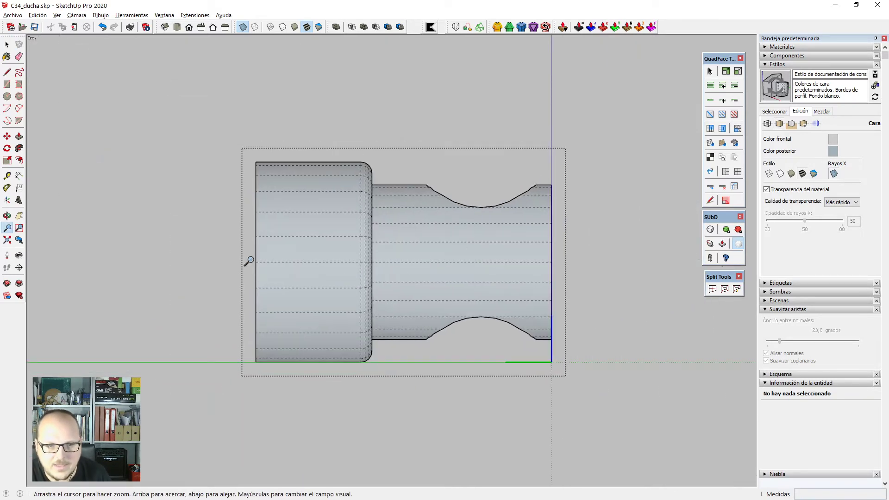
{"action": "key", "text": "k"}
{"action": "left_click", "coordinate": [255, 263]}
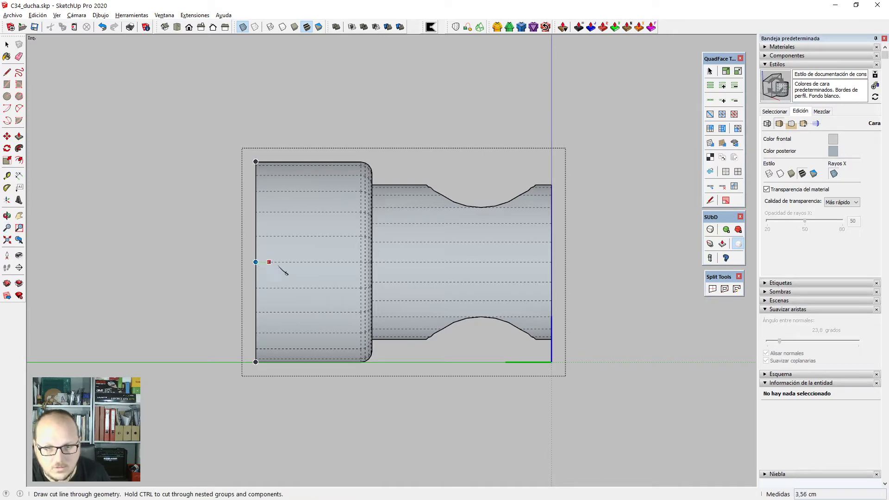
{"action": "left_click", "coordinate": [627, 261]}
{"action": "left_click_drag", "start_coordinate": [237, 401], "coordinate": [237, 401]}
{"action": "key", "text": "Delete"}
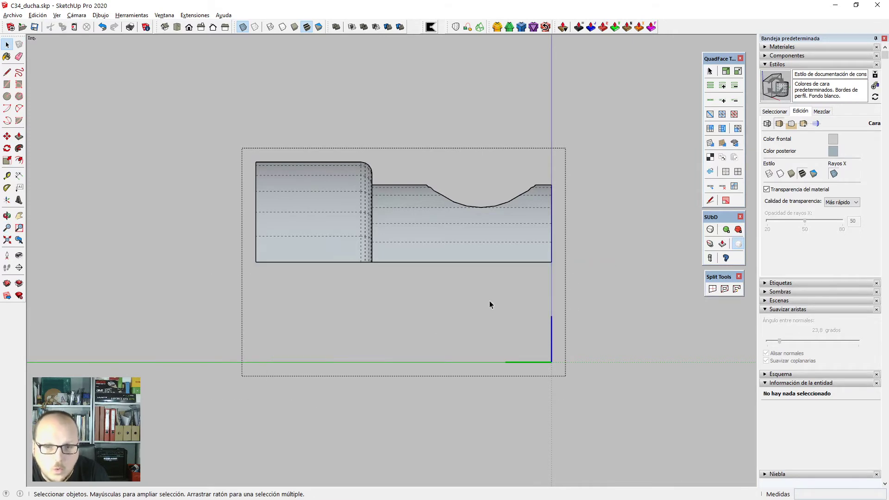
Merge the two stray rim vertices near the bracket's free end into the adjacent vertex on the hidden edge.
{"action": "middle_click_drag", "start_coordinate": [490, 301], "coordinate": [232, 324]}
{"action": "middle_click_drag", "start_coordinate": [371, 273], "coordinate": [256, 287]}
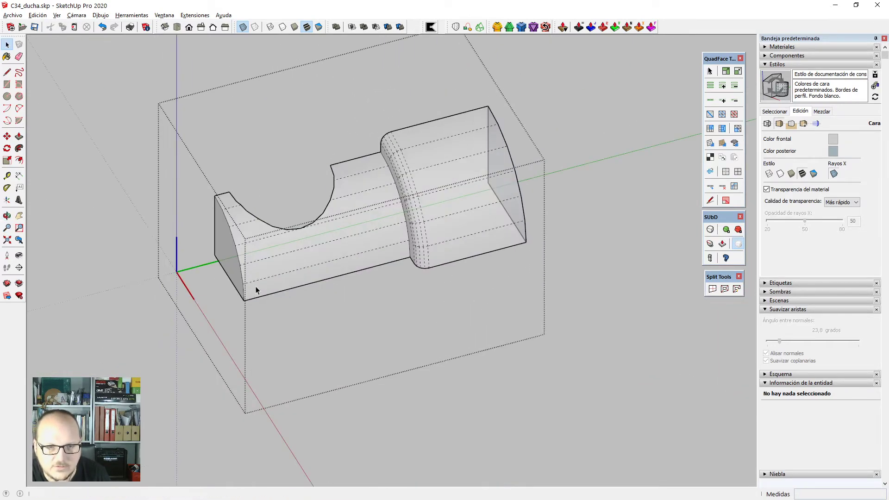
{"action": "scroll", "coordinate": [237, 194], "scroll_direction": "up", "scroll_amount": 8}
{"action": "key", "text": "v"}
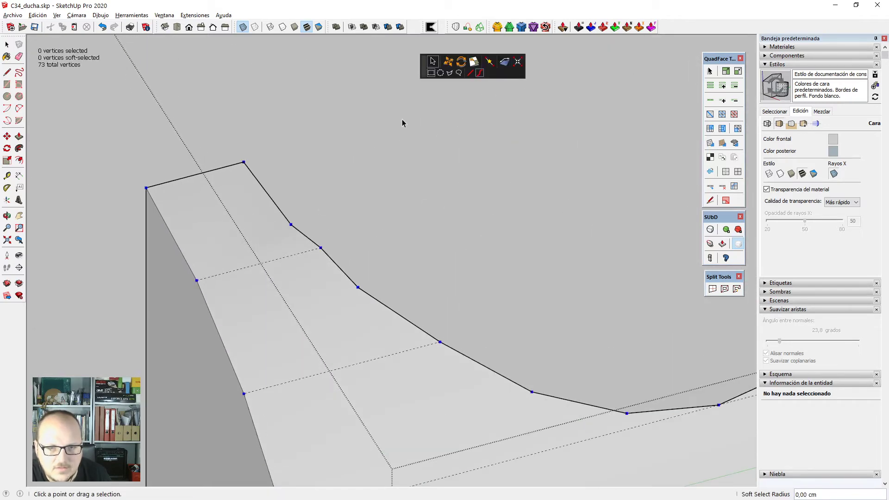
{"action": "left_click", "coordinate": [447, 61]}
{"action": "scroll", "coordinate": [313, 248], "scroll_direction": "up", "scroll_amount": 2}
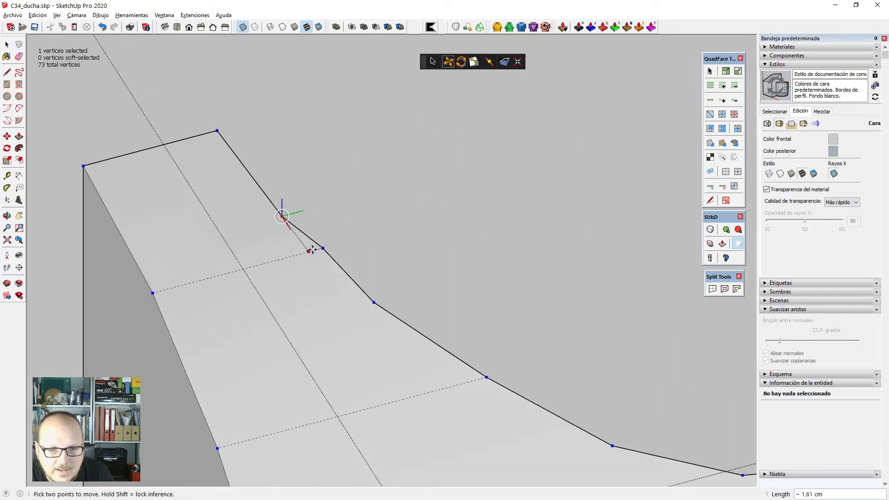
{"action": "left_click", "coordinate": [323, 248]}
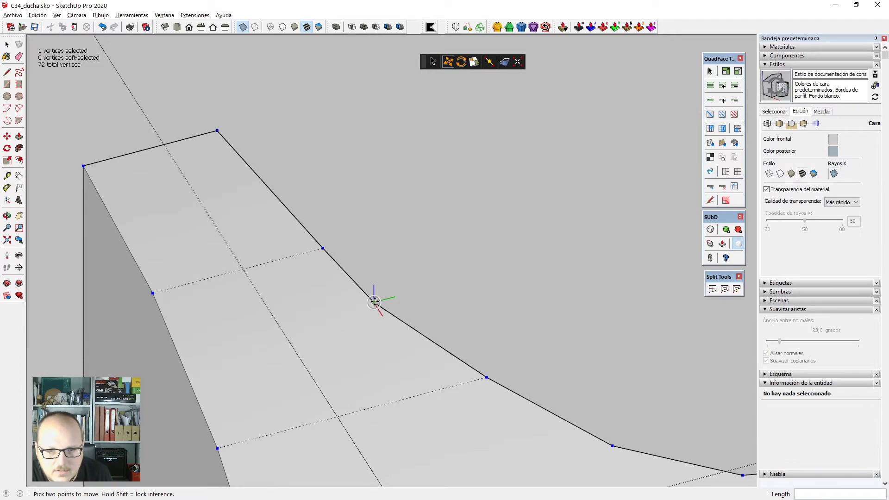
{"action": "left_click", "coordinate": [323, 248]}
{"action": "scroll", "coordinate": [323, 248], "scroll_direction": "down", "scroll_amount": 3}
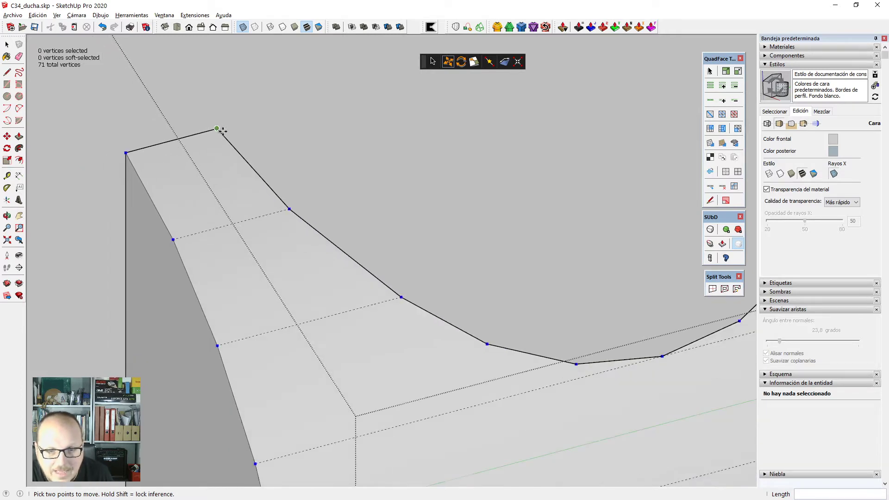
Merge the stray rim vertices on the collar side of the hole into the neighbouring hidden-edge and top edge vertices.
{"action": "scroll", "coordinate": [526, 357], "scroll_direction": "up", "scroll_amount": 5}
{"action": "scroll", "coordinate": [485, 314], "scroll_direction": "up", "scroll_amount": 1}
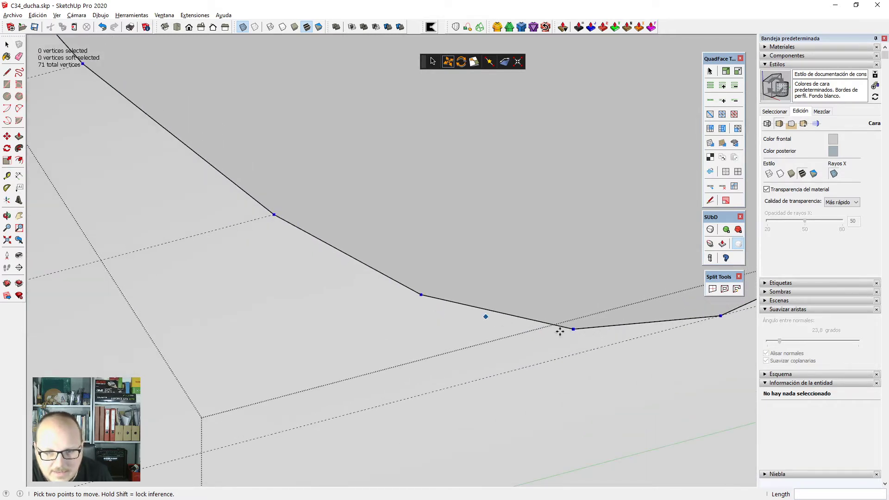
{"action": "scroll", "coordinate": [579, 331], "scroll_direction": "up", "scroll_amount": 3}
{"action": "scroll", "coordinate": [320, 243], "scroll_direction": "down", "scroll_amount": 2}
{"action": "scroll", "coordinate": [391, 262], "scroll_direction": "down", "scroll_amount": 2}
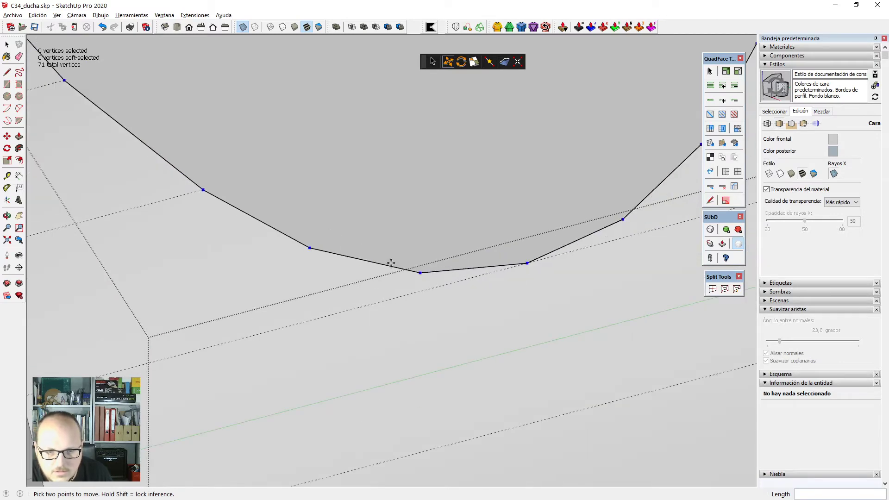
{"action": "middle_click_drag", "start_coordinate": [391, 262], "coordinate": [316, 304]}
{"action": "scroll", "coordinate": [323, 299], "scroll_direction": "down", "scroll_amount": 3}
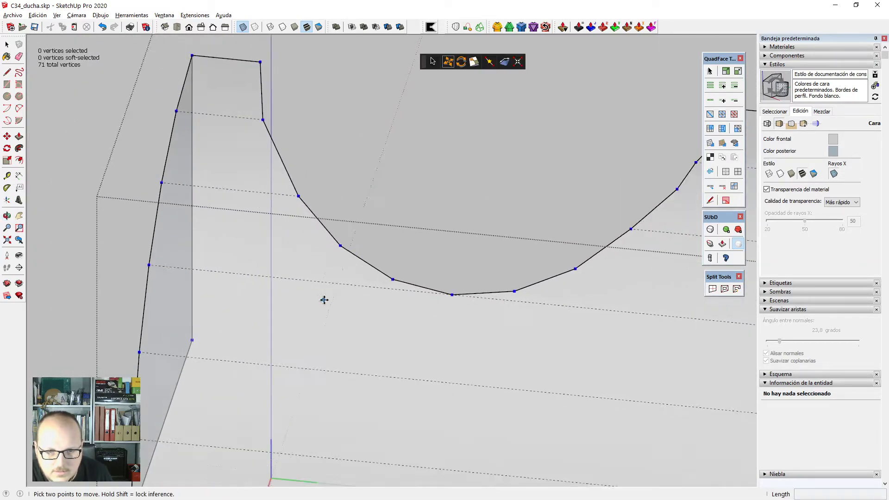
{"action": "middle_click_drag", "start_coordinate": [405, 292], "coordinate": [389, 288]}
{"action": "scroll", "coordinate": [474, 315], "scroll_direction": "up", "scroll_amount": 2}
{"action": "scroll", "coordinate": [562, 264], "scroll_direction": "down", "scroll_amount": 2}
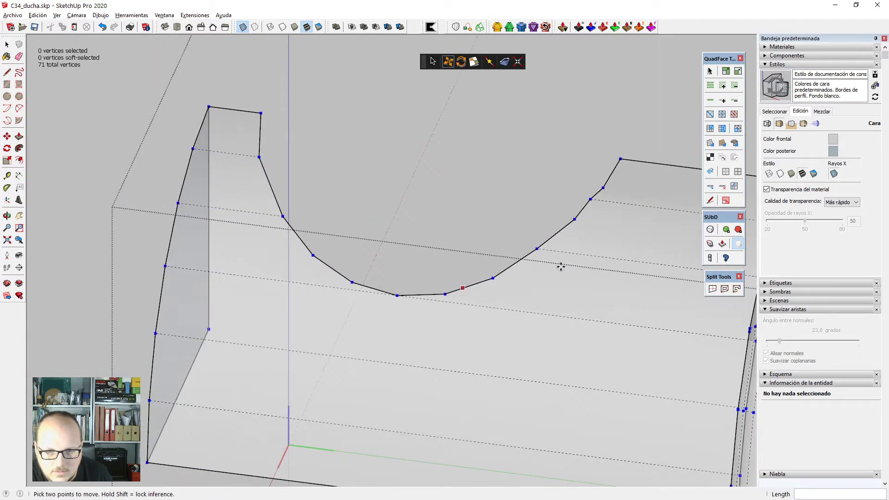
{"action": "scroll", "coordinate": [592, 258], "scroll_direction": "up", "scroll_amount": 5}
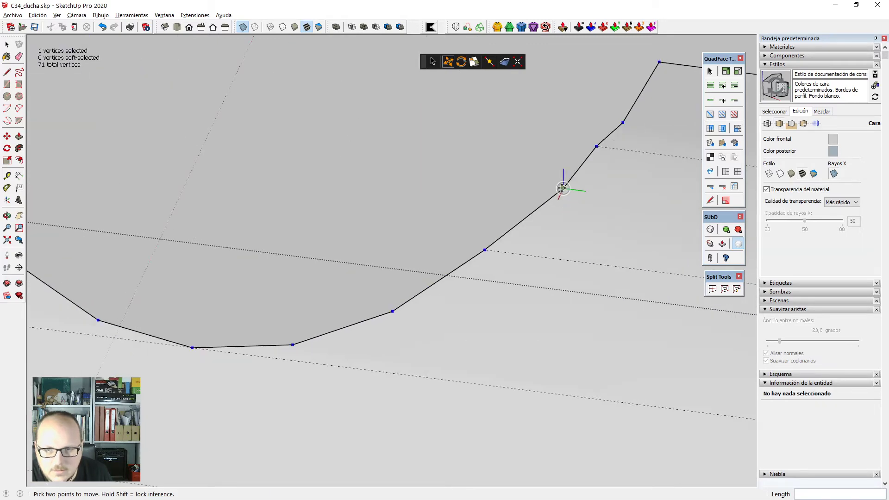
{"action": "left_click", "coordinate": [562, 188]}
{"action": "scroll", "coordinate": [596, 146], "scroll_direction": "up", "scroll_amount": 2}
{"action": "left_click", "coordinate": [597, 146]}
{"action": "scroll", "coordinate": [306, 394], "scroll_direction": "down", "scroll_amount": 2}
{"action": "scroll", "coordinate": [468, 246], "scroll_direction": "up", "scroll_amount": 2}
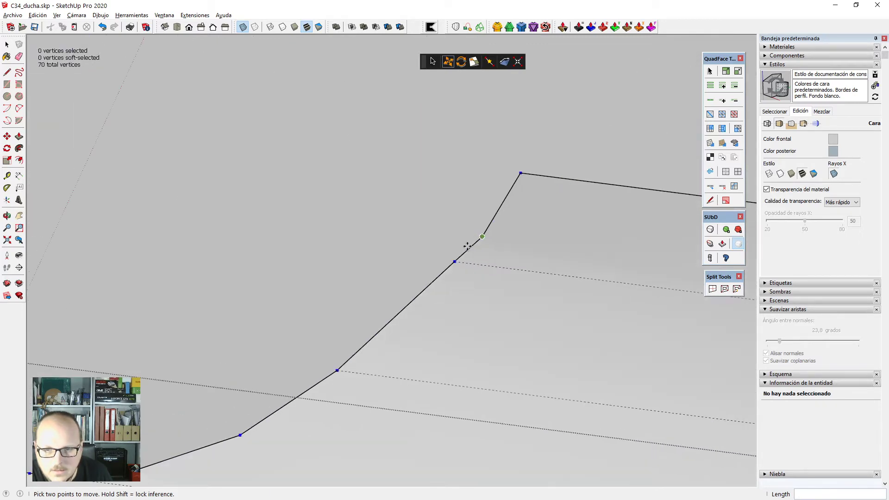
{"action": "left_click", "coordinate": [522, 174]}
Examine the hole rim on the quarter bracket for how its vertices line up with the hidden edges.
{"action": "scroll", "coordinate": [526, 175], "scroll_direction": "down", "scroll_amount": 3}
{"action": "middle_click_drag", "start_coordinate": [526, 175], "coordinate": [376, 317]}
{"action": "scroll", "coordinate": [376, 317], "scroll_direction": "up", "scroll_amount": 2}
{"action": "scroll", "coordinate": [419, 258], "scroll_direction": "down", "scroll_amount": 2}
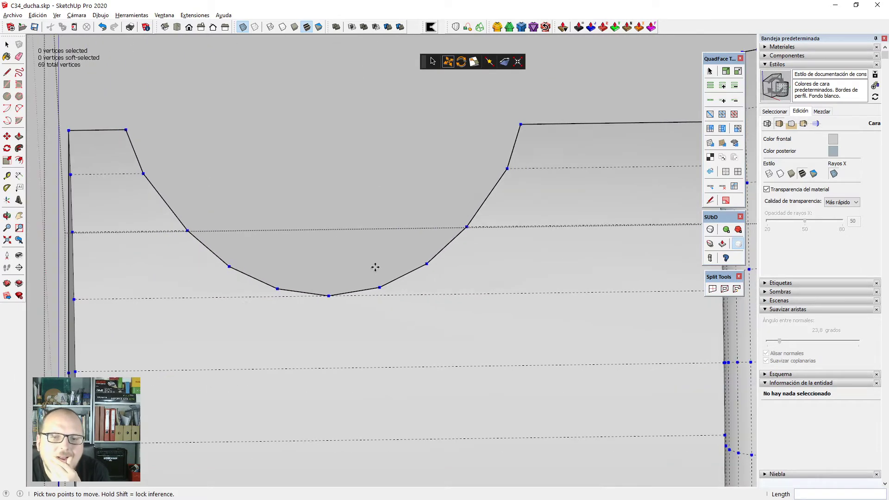
{"action": "scroll", "coordinate": [372, 267], "scroll_direction": "up", "scroll_amount": 1}
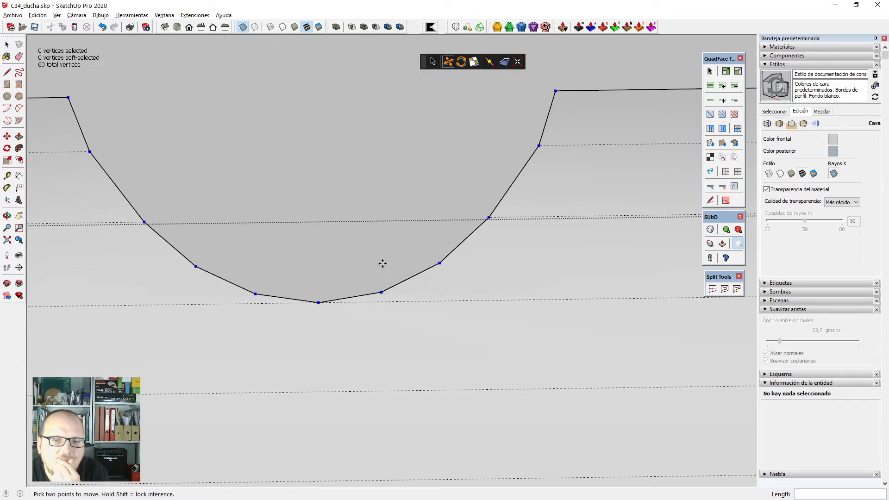
{"action": "scroll", "coordinate": [383, 264], "scroll_direction": "down", "scroll_amount": 2}
{"action": "middle_click_drag", "start_coordinate": [383, 262], "coordinate": [409, 278]}
{"action": "scroll", "coordinate": [410, 279], "scroll_direction": "up", "scroll_amount": 2}
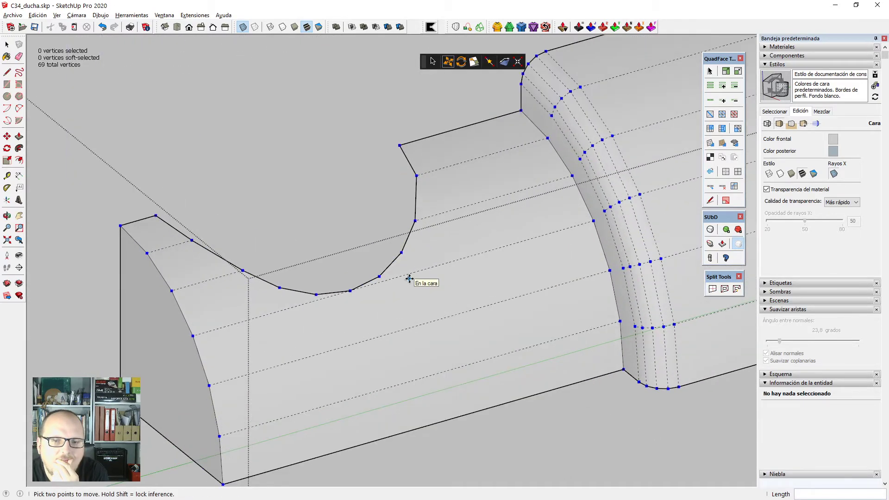
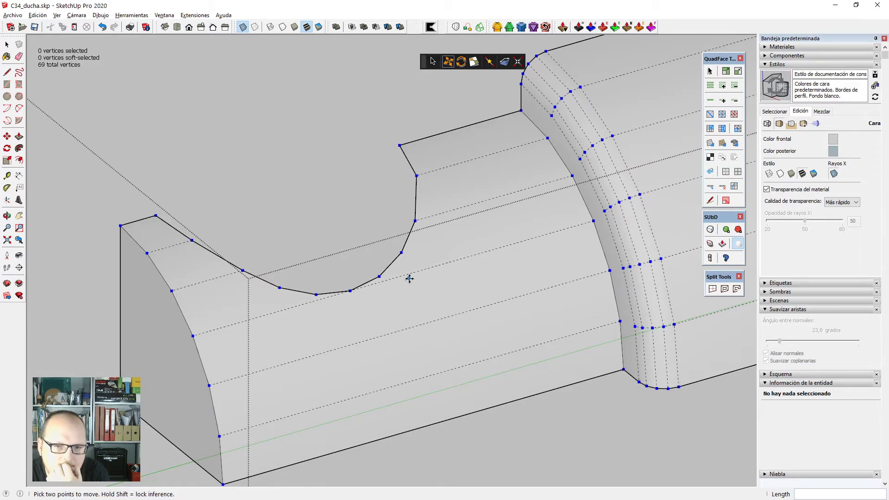
{"action": "scroll", "coordinate": [392, 298], "scroll_direction": "down", "scroll_amount": 1}
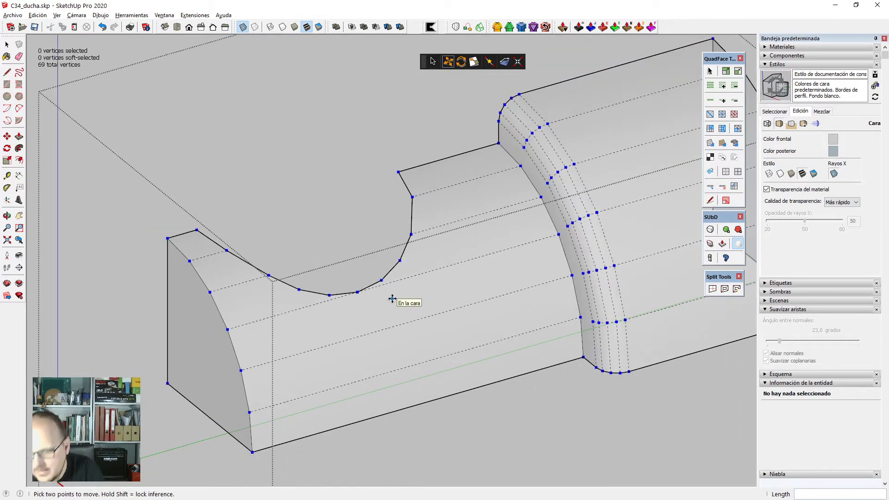
In the top view, cut straight crosswise lines from the three collar-side rim vertices of the hole to the bracket's outer edge.
{"action": "key", "text": "F2"}
{"action": "key", "text": "shift+z"}
{"action": "scroll", "coordinate": [421, 389], "scroll_direction": "up", "scroll_amount": 4}
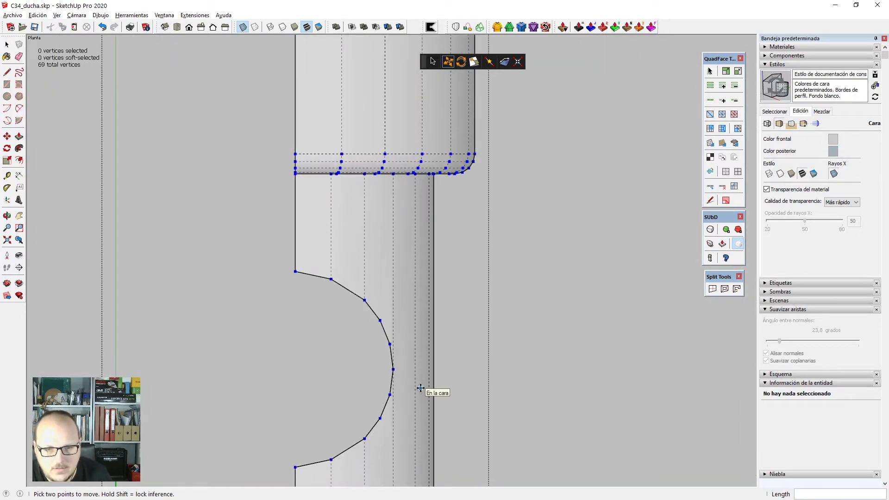
{"action": "key", "text": "k"}
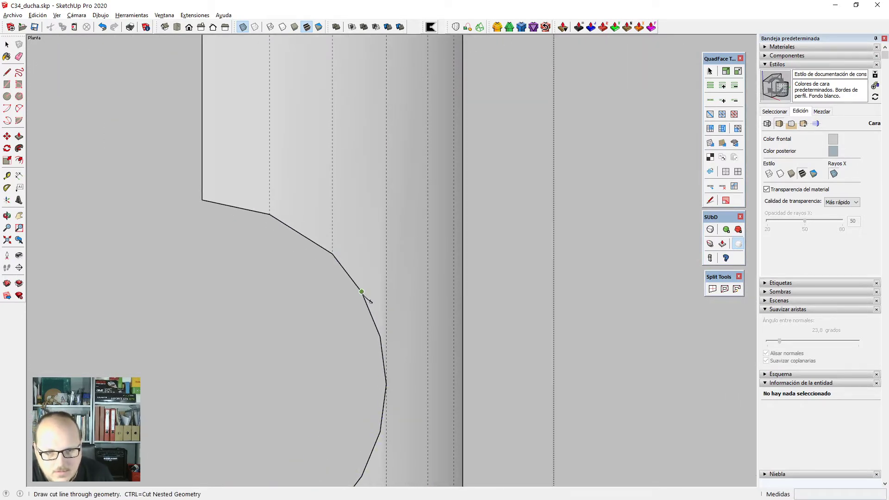
{"action": "left_click", "coordinate": [332, 254]}
{"action": "left_click", "coordinate": [552, 255]}
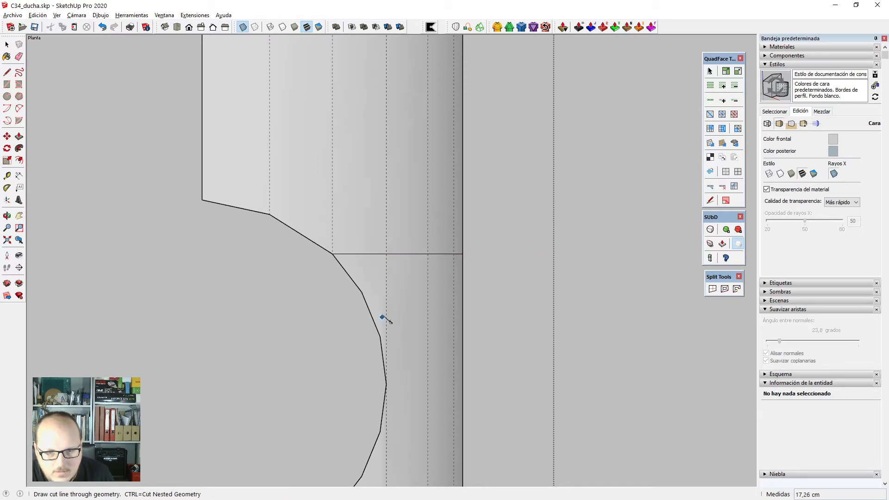
{"action": "left_click", "coordinate": [554, 303]}
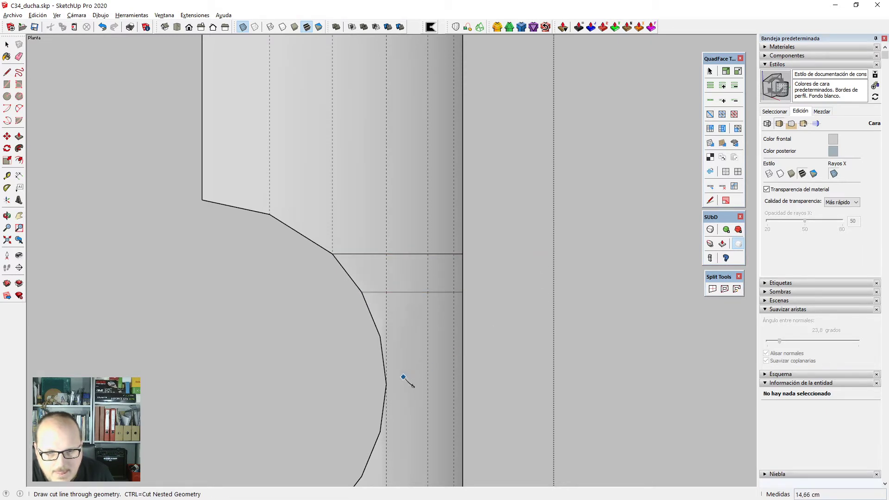
{"action": "scroll", "coordinate": [407, 377], "scroll_direction": "up", "scroll_amount": 2}
{"action": "left_click", "coordinate": [371, 321]}
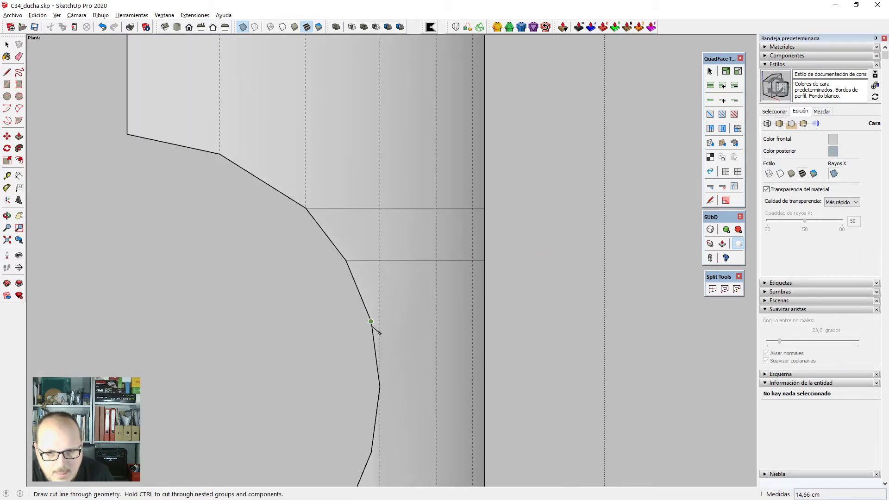
{"action": "left_click", "coordinate": [599, 322]}
Cut matching crosswise lines from the hole's widest rim vertex and the three free-end rim vertices to the outer edge.
{"action": "scroll", "coordinate": [425, 405], "scroll_direction": "down", "scroll_amount": 1}
{"action": "middle_click_drag", "start_coordinate": [425, 404], "coordinate": [401, 287], "text": "shift"}
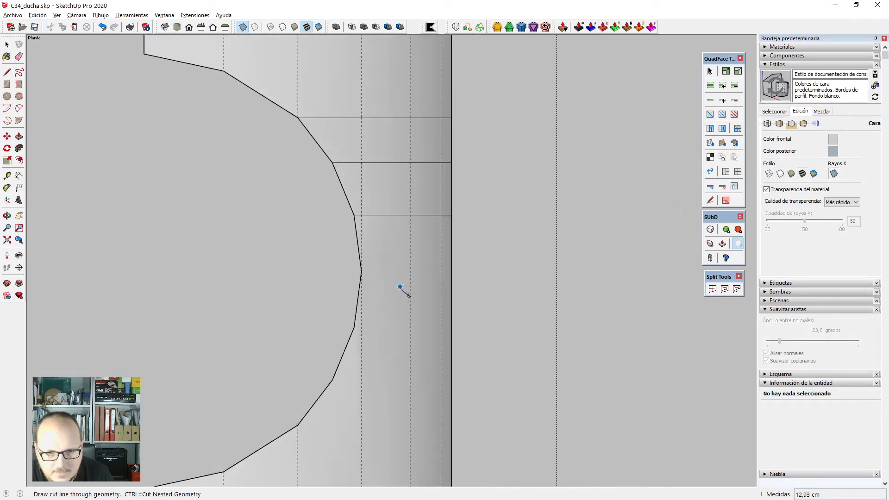
{"action": "left_click", "coordinate": [369, 277]}
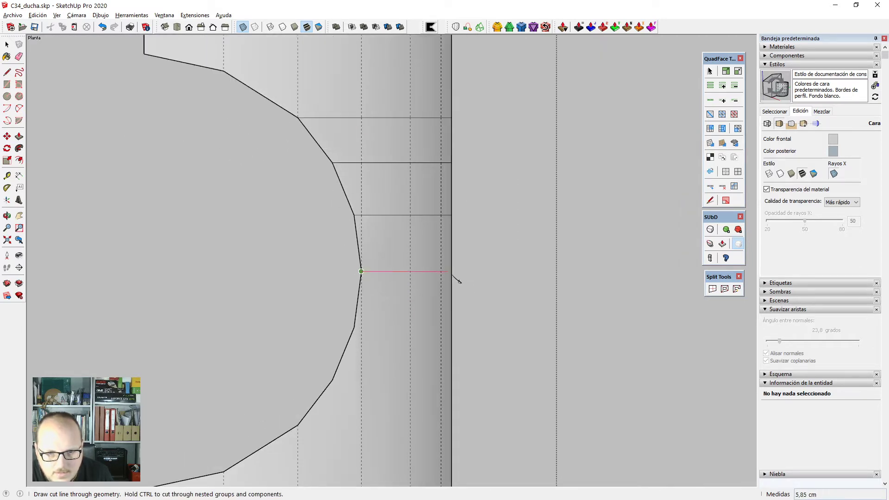
{"action": "left_click", "coordinate": [488, 280]}
{"action": "scroll", "coordinate": [528, 185], "scroll_direction": "down", "scroll_amount": 2}
{"action": "scroll", "coordinate": [392, 289], "scroll_direction": "up", "scroll_amount": 2}
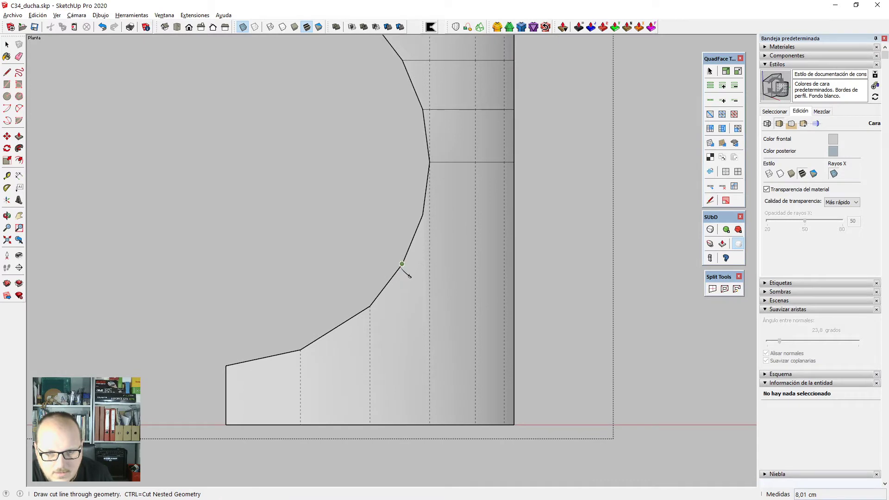
{"action": "left_click", "coordinate": [402, 264]}
{"action": "left_click", "coordinate": [528, 265]}
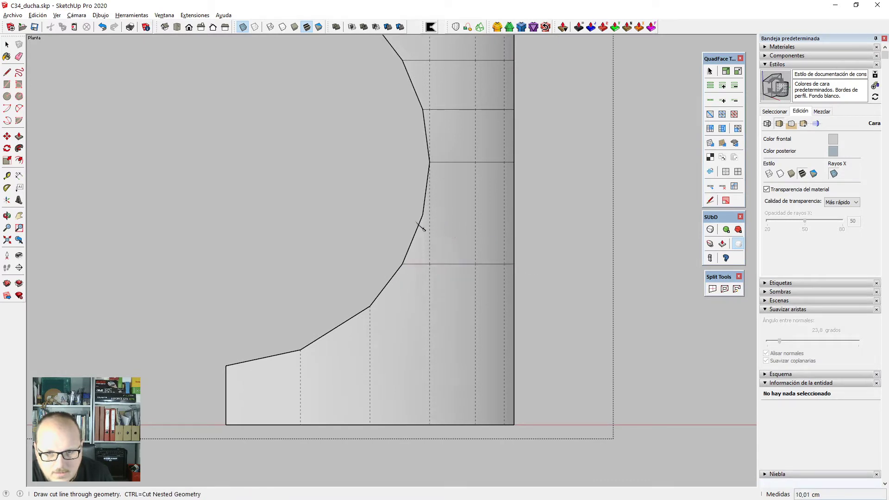
{"action": "left_click", "coordinate": [422, 215]}
{"action": "left_click", "coordinate": [548, 215]}
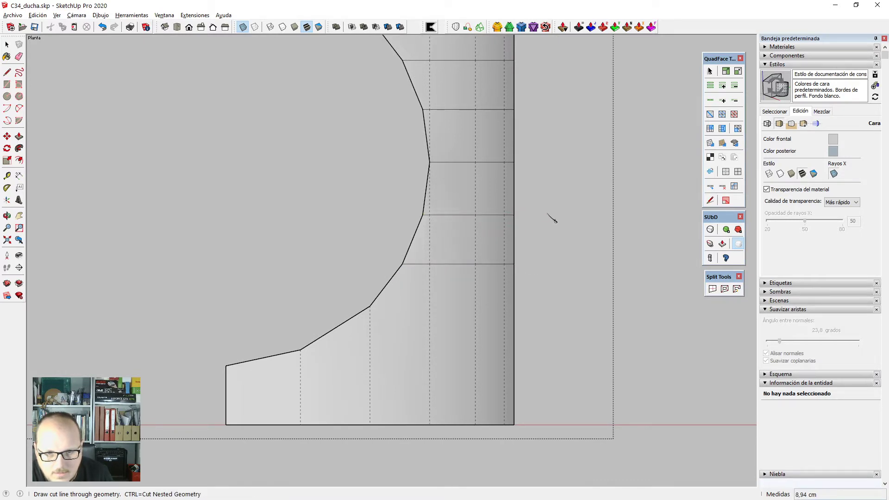
{"action": "left_click", "coordinate": [373, 311]}
{"action": "left_click", "coordinate": [595, 312]}
{"action": "scroll", "coordinate": [438, 359], "scroll_direction": "down", "scroll_amount": 1}
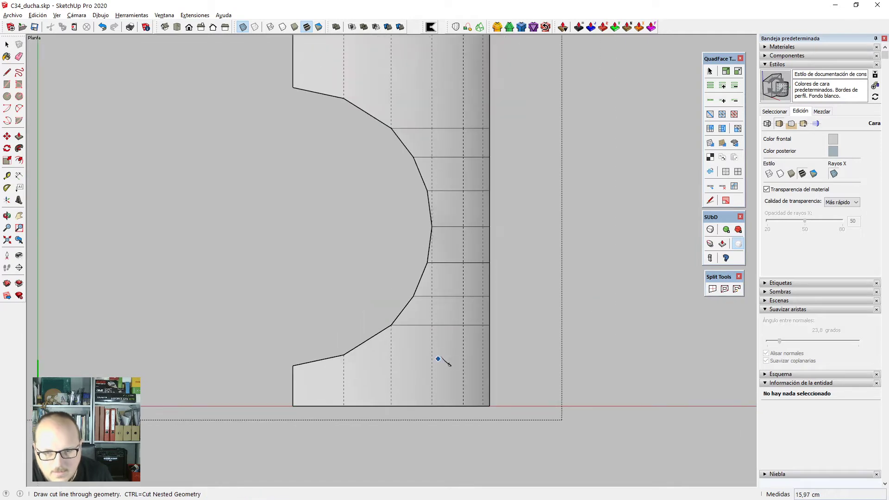
Examine the new face grid beside the hole rim from above and from an oblique angle.
{"action": "scroll", "coordinate": [454, 193], "scroll_direction": "up", "scroll_amount": 3}
{"action": "key", "text": "space"}
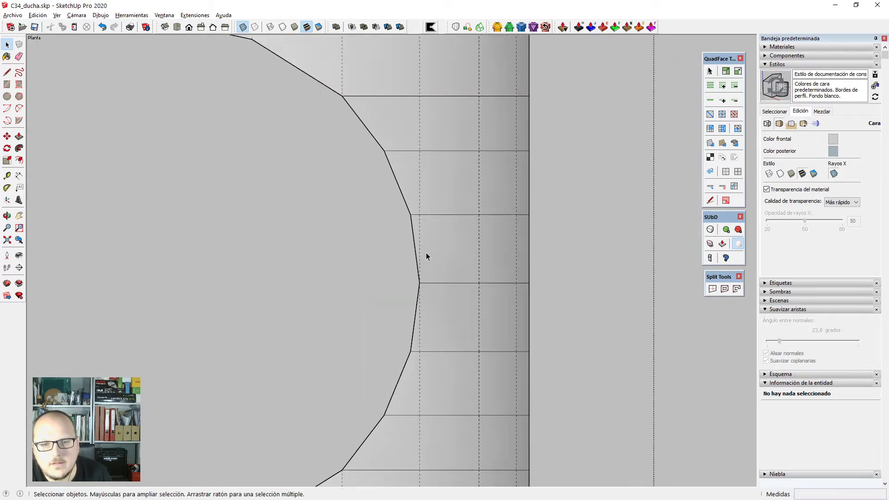
{"action": "scroll", "coordinate": [426, 250], "scroll_direction": "up", "scroll_amount": 1}
{"action": "left_click", "coordinate": [435, 236]}
{"action": "scroll", "coordinate": [435, 239], "scroll_direction": "down", "scroll_amount": 1}
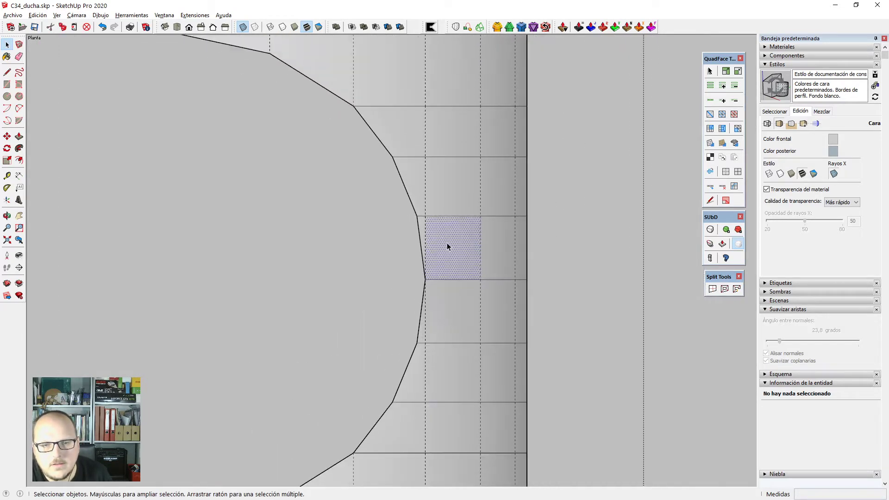
{"action": "key", "text": "ctrl+t"}
{"action": "scroll", "coordinate": [454, 233], "scroll_direction": "down", "scroll_amount": 2}
{"action": "scroll", "coordinate": [445, 226], "scroll_direction": "down", "scroll_amount": 1}
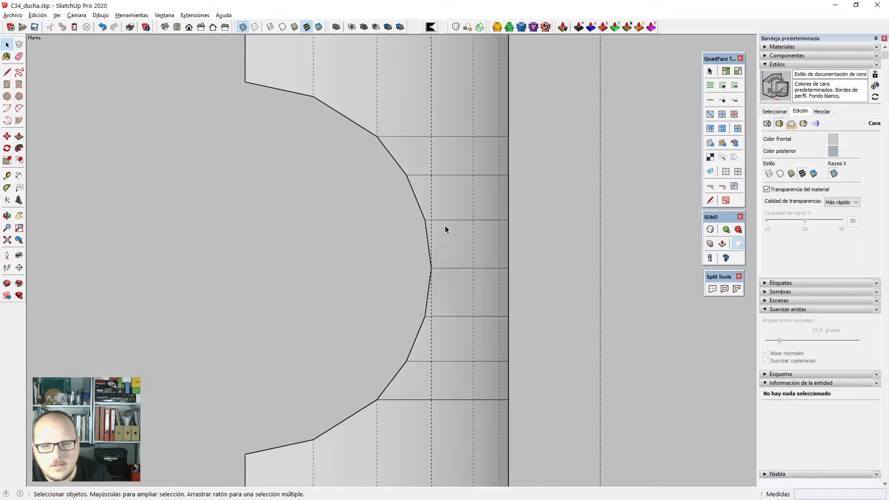
{"action": "middle_click_drag", "start_coordinate": [446, 226], "coordinate": [269, 190]}
{"action": "middle_click_drag", "start_coordinate": [459, 324], "coordinate": [395, 299]}
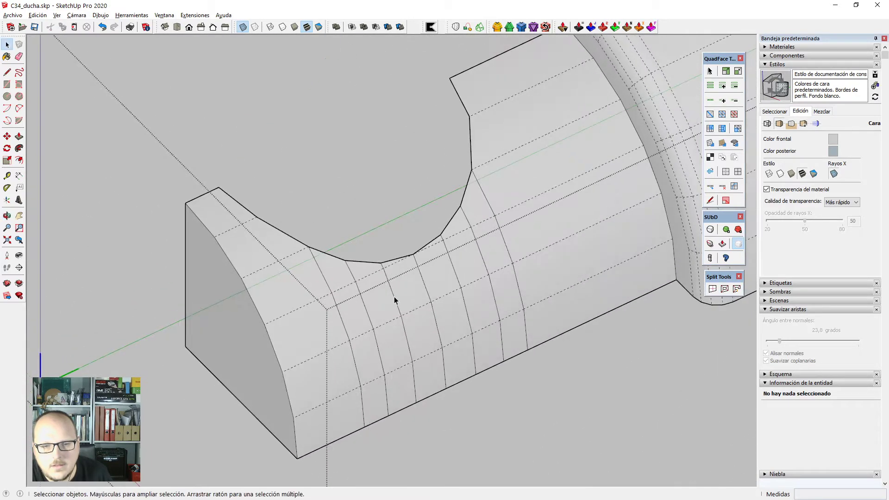
Unsmooth the edges of all quads on the quarter bracket.
{"action": "scroll", "coordinate": [395, 299], "scroll_direction": "down", "scroll_amount": 1}
{"action": "triple_click", "coordinate": [426, 272]}
{"action": "left_click", "coordinate": [737, 172]}
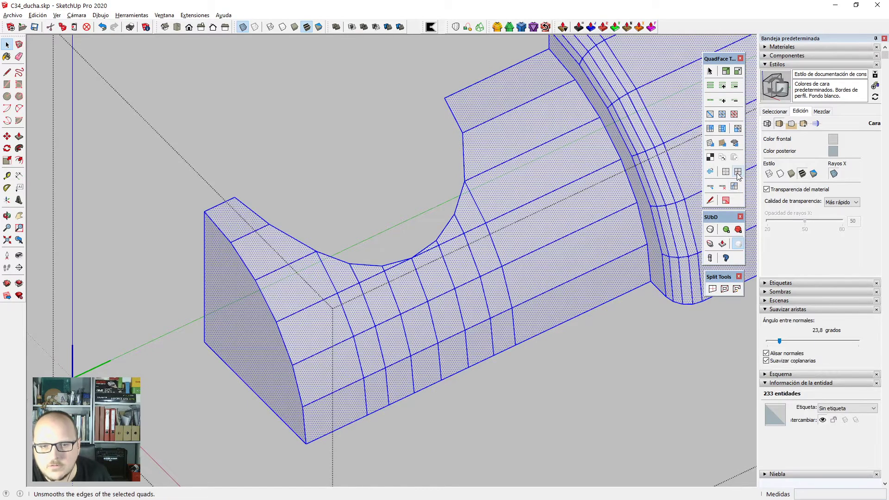
{"action": "scroll", "coordinate": [571, 262], "scroll_direction": "down", "scroll_amount": 1}
{"action": "left_click", "coordinate": [554, 286]}
{"action": "key", "text": "Escape"}
Examine the edge flow around the hole rim and on the collar's front face.
{"action": "scroll", "coordinate": [477, 264], "scroll_direction": "up", "scroll_amount": 6}
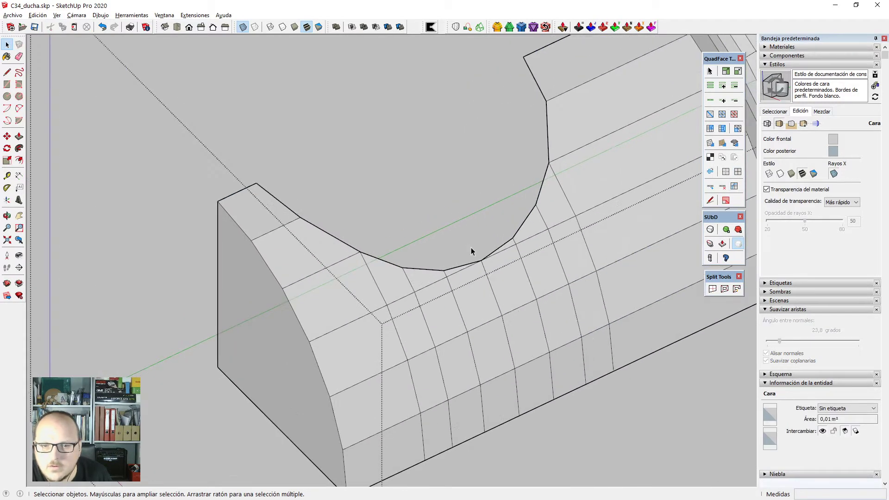
{"action": "middle_click_drag", "start_coordinate": [482, 275], "coordinate": [423, 308]}
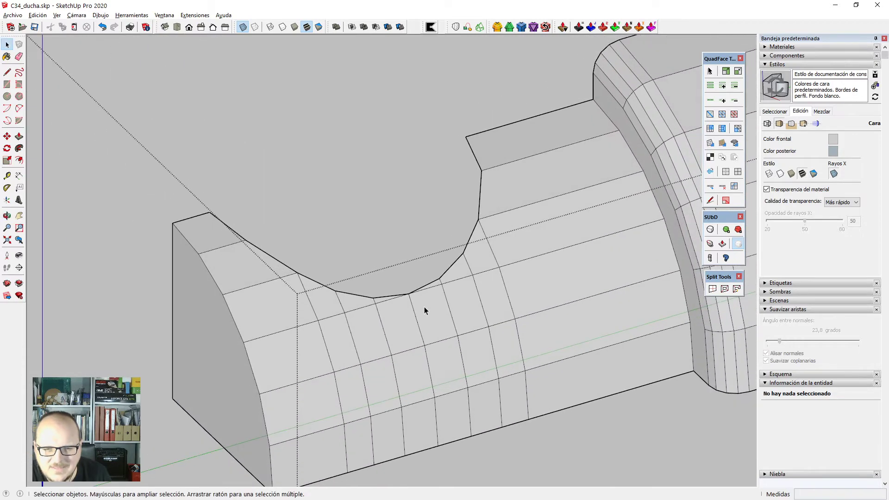
{"action": "scroll", "coordinate": [419, 307], "scroll_direction": "up", "scroll_amount": 1}
{"action": "scroll", "coordinate": [419, 307], "scroll_direction": "down", "scroll_amount": 1}
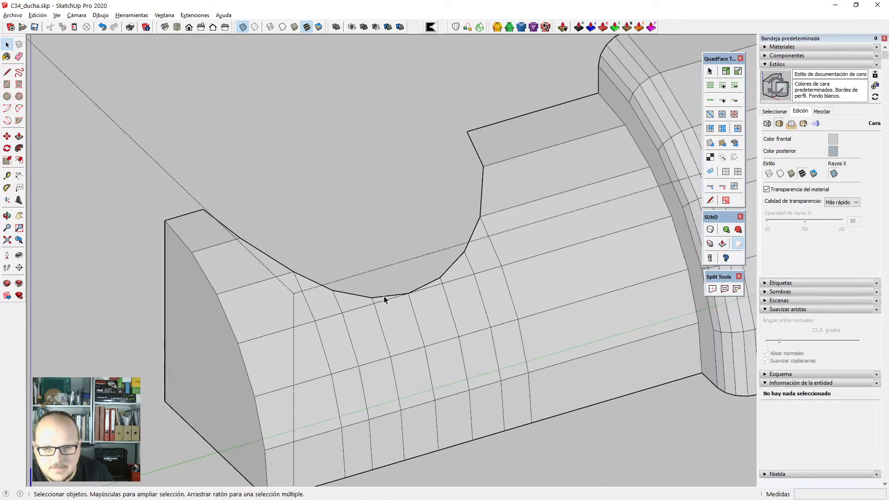
{"action": "scroll", "coordinate": [403, 255], "scroll_direction": "down", "scroll_amount": 2}
{"action": "scroll", "coordinate": [403, 258], "scroll_direction": "up", "scroll_amount": 2}
{"action": "left_click", "coordinate": [421, 276]}
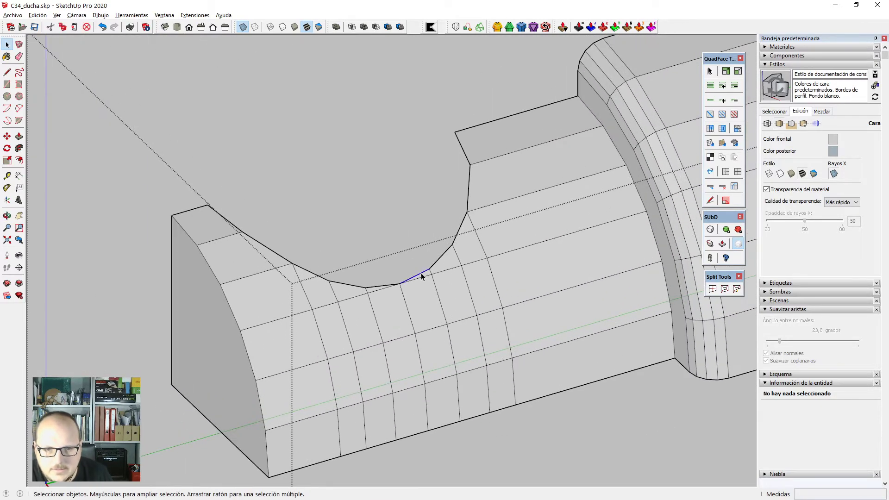
{"action": "scroll", "coordinate": [403, 278], "scroll_direction": "down", "scroll_amount": 5}
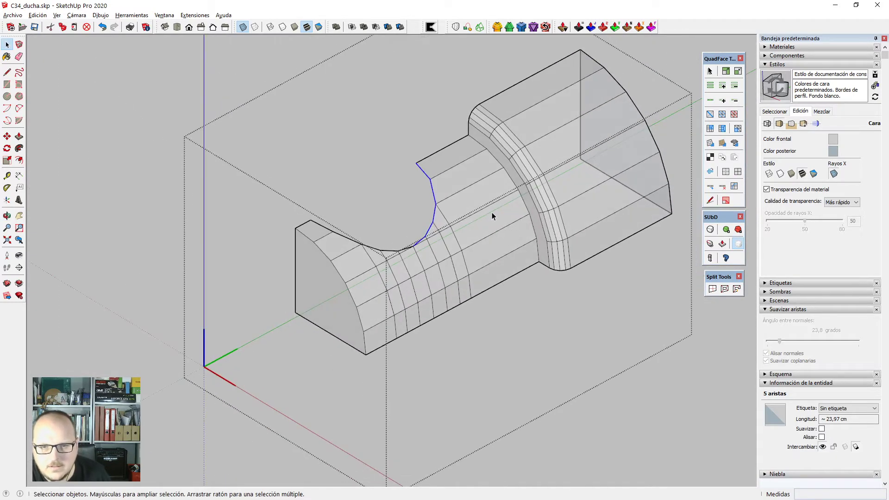
{"action": "triple_click", "coordinate": [492, 214]}
{"action": "scroll", "coordinate": [500, 224], "scroll_direction": "up", "scroll_amount": 3}
{"action": "left_click", "coordinate": [525, 178]}
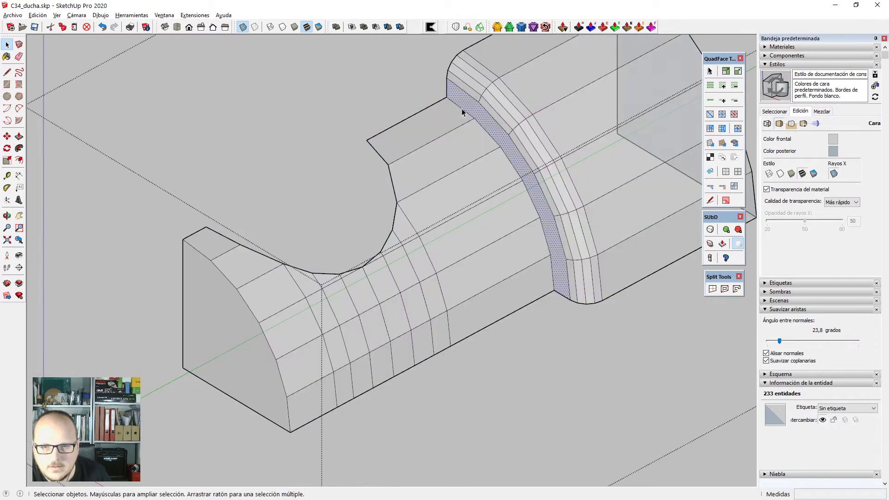
{"action": "left_click", "coordinate": [607, 313]}
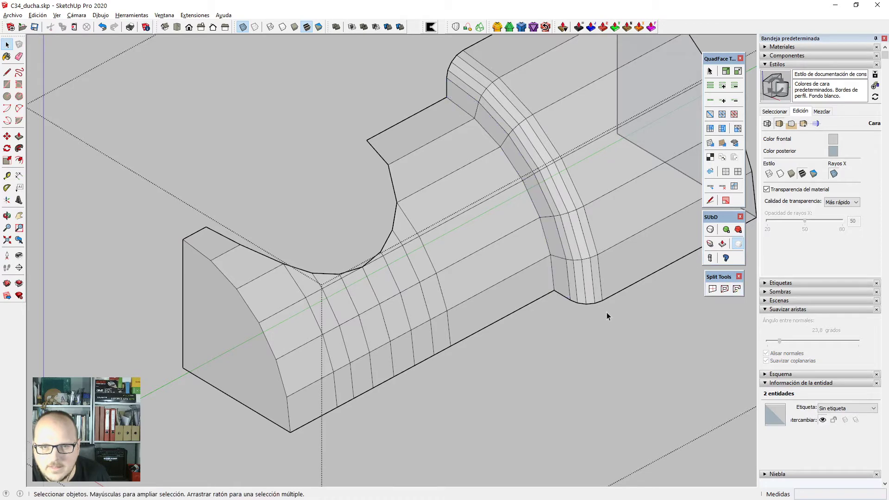
Turn off the X-ray face display for the quarter bracket.
{"action": "mouse_move", "coordinate": [465, 249]}
{"action": "middle_mouse_down"}
{"action": "mouse_move", "coordinate": [486, 243]}
{"action": "mouse_move", "coordinate": [367, 183]}
{"action": "mouse_move", "coordinate": [403, 268]}
{"action": "mouse_move", "coordinate": [463, 287]}
{"action": "middle_mouse_up"}
{"action": "triple_click", "coordinate": [487, 242]}
{"action": "scroll", "coordinate": [488, 243], "scroll_direction": "down", "scroll_amount": 3}
{"action": "key", "text": "e"}
{"action": "left_click", "coordinate": [569, 310]}
{"action": "mouse_move", "coordinate": [369, 319]}
{"action": "middle_mouse_down"}
{"action": "mouse_move", "coordinate": [395, 321]}
{"action": "mouse_move", "coordinate": [506, 224]}
{"action": "mouse_move", "coordinate": [494, 223]}
{"action": "middle_mouse_up"}
{"action": "key", "text": "space"}
{"action": "key", "text": "x"}
Mirror a copy of the whole quarter bracket across its vertical mid-plane with a scale of -1 along the red axis.
{"action": "triple_click", "coordinate": [494, 221]}
{"action": "scroll", "coordinate": [505, 203], "scroll_direction": "up", "scroll_amount": 2}
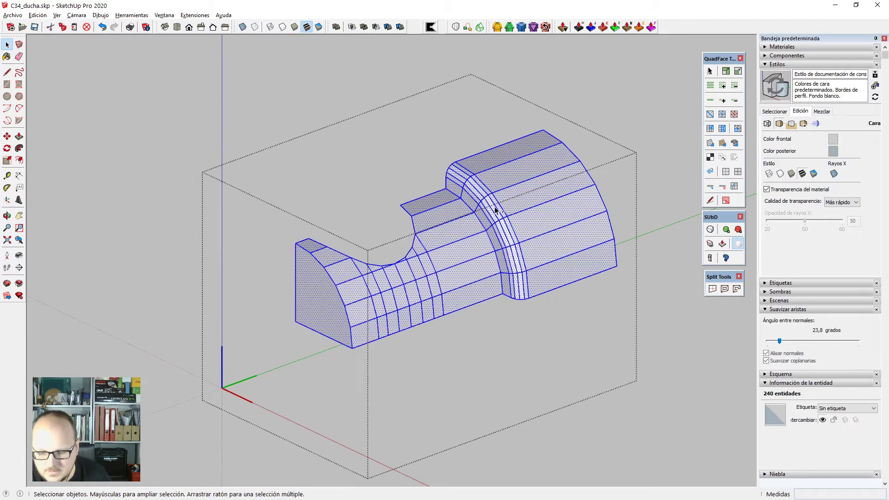
{"action": "key", "text": "s"}
{"action": "scroll", "coordinate": [512, 227], "scroll_direction": "up", "scroll_amount": 2}
{"action": "left_click_drag", "start_coordinate": [509, 245], "coordinate": [503, 244]}
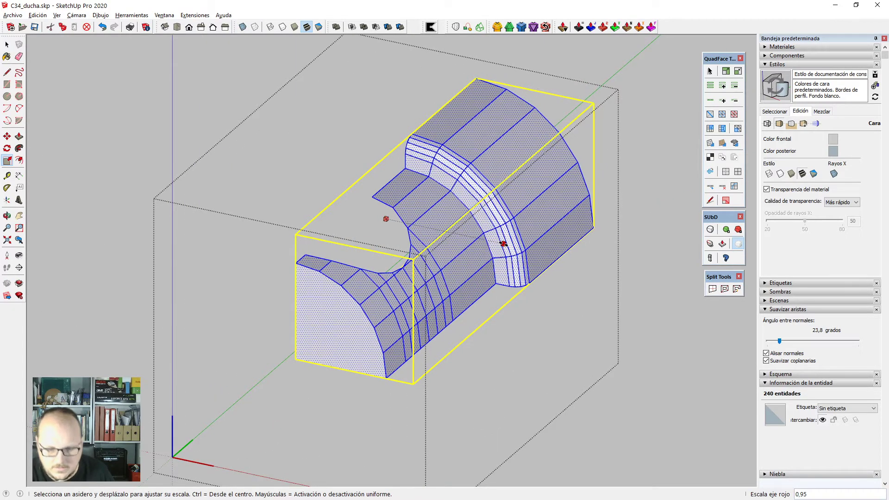
{"action": "type", "text": "-1"}
{"action": "key", "text": "Return"}
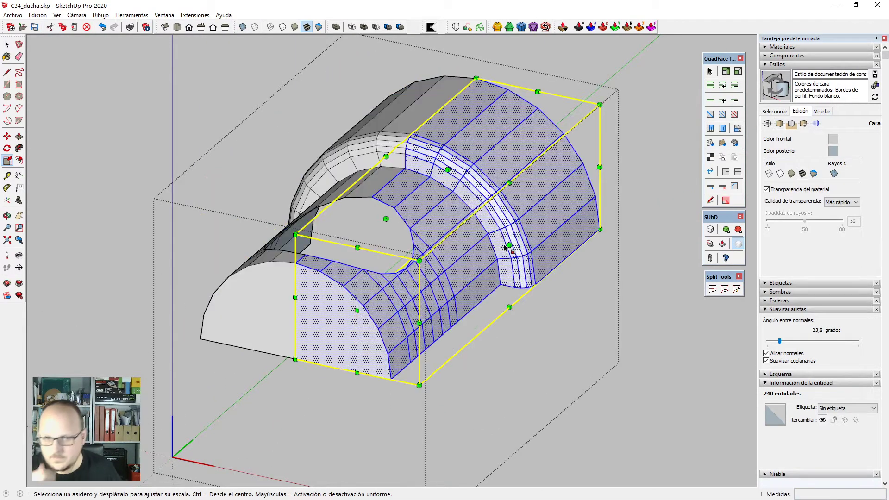
{"action": "key", "text": "space"}
{"action": "key", "text": "ctrl+a"}
{"action": "scroll", "coordinate": [402, 302], "scroll_direction": "down", "scroll_amount": 2}
{"action": "key", "text": "s"}
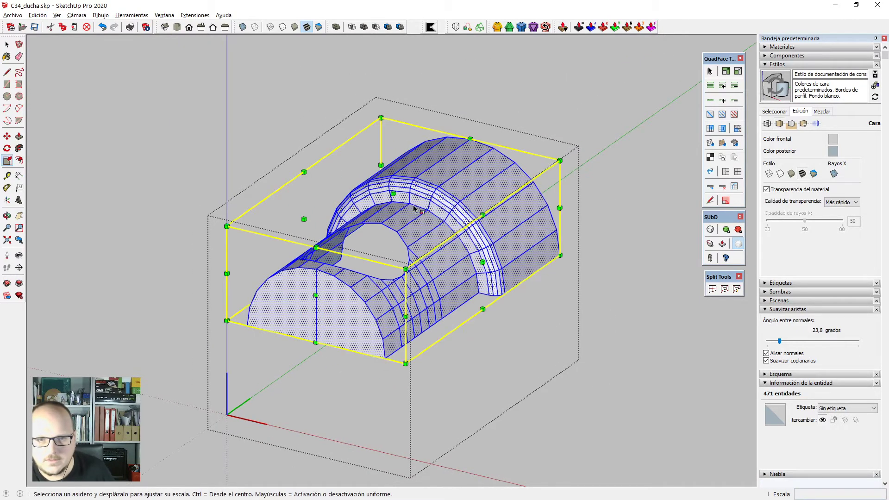
{"action": "left_click_drag", "start_coordinate": [394, 194], "coordinate": [393, 204]}
{"action": "key", "text": "space"}
Select the complete rim edge loop of the hole and open it for vertex editing with the vertex selection tool.
{"action": "scroll", "coordinate": [379, 257], "scroll_direction": "up", "scroll_amount": 3}
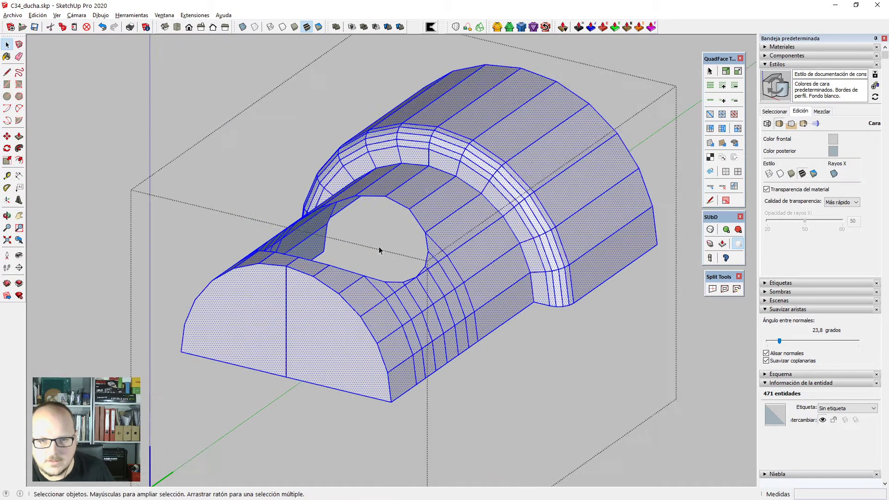
{"action": "left_click", "coordinate": [402, 211]}
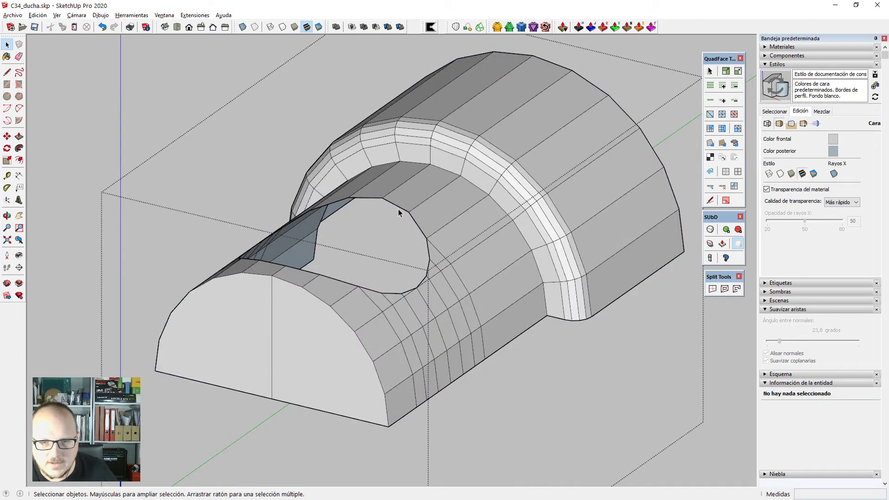
{"action": "left_click", "coordinate": [398, 211]}
{"action": "scroll", "coordinate": [401, 213], "scroll_direction": "up", "scroll_amount": 3}
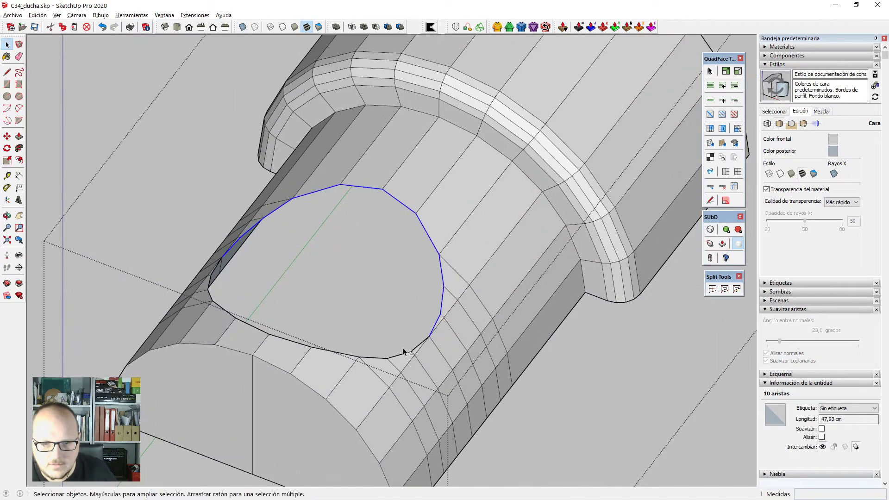
{"action": "left_click", "coordinate": [402, 354], "text": "shift"}
{"action": "scroll", "coordinate": [460, 321], "scroll_direction": "down", "scroll_amount": 3}
{"action": "middle_click_drag", "start_coordinate": [445, 324], "coordinate": [409, 345]}
{"action": "key", "text": "v"}
{"action": "scroll", "coordinate": [429, 306], "scroll_direction": "up", "scroll_amount": 1}
{"action": "left_click", "coordinate": [432, 61]}
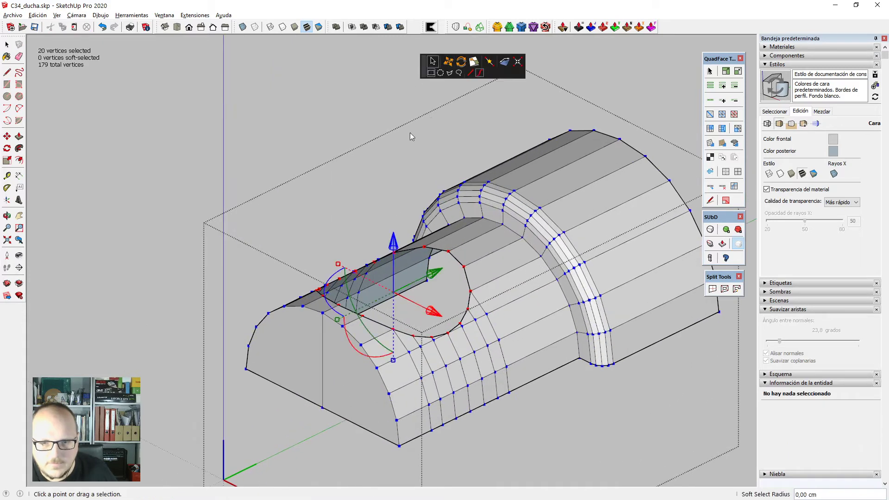
Extrude the hole's rim vertices into a new inner ring, scaled to about 0.86 along the red and green axes.
{"action": "scroll", "coordinate": [393, 284], "scroll_direction": "up", "scroll_amount": 3}
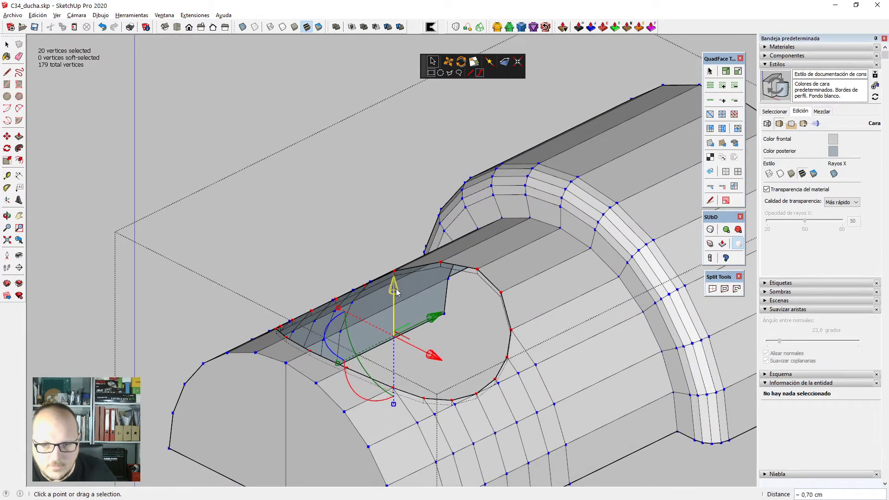
{"action": "middle_click_drag", "start_coordinate": [395, 286], "coordinate": [447, 325]}
{"action": "left_click_drag", "start_coordinate": [440, 324], "coordinate": [451, 325]}
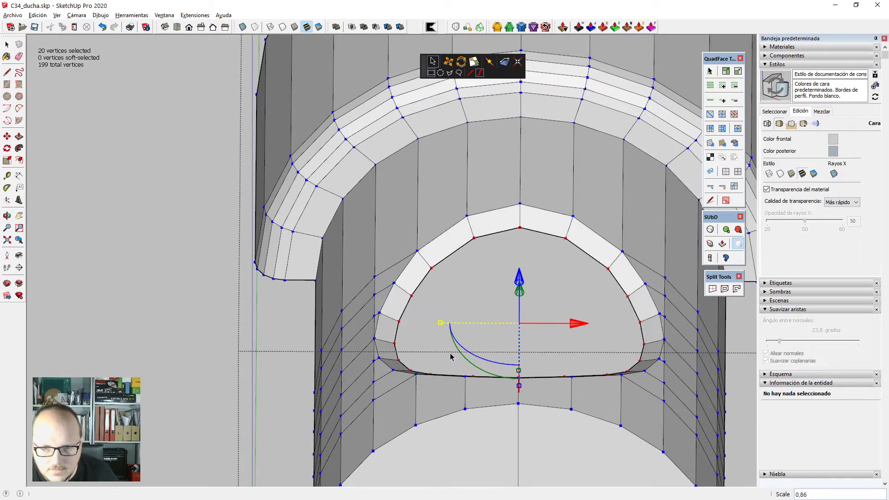
{"action": "middle_click_drag", "start_coordinate": [450, 355], "coordinate": [664, 310]}
{"action": "middle_click_drag", "start_coordinate": [598, 350], "coordinate": [537, 340]}
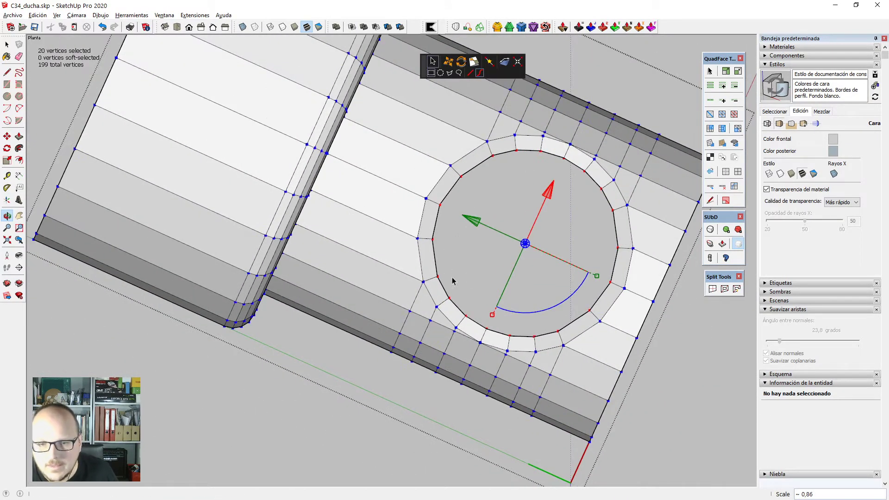
{"action": "middle_click_drag", "start_coordinate": [543, 387], "coordinate": [504, 165]}
{"action": "scroll", "coordinate": [505, 176], "scroll_direction": "down", "scroll_amount": 2}
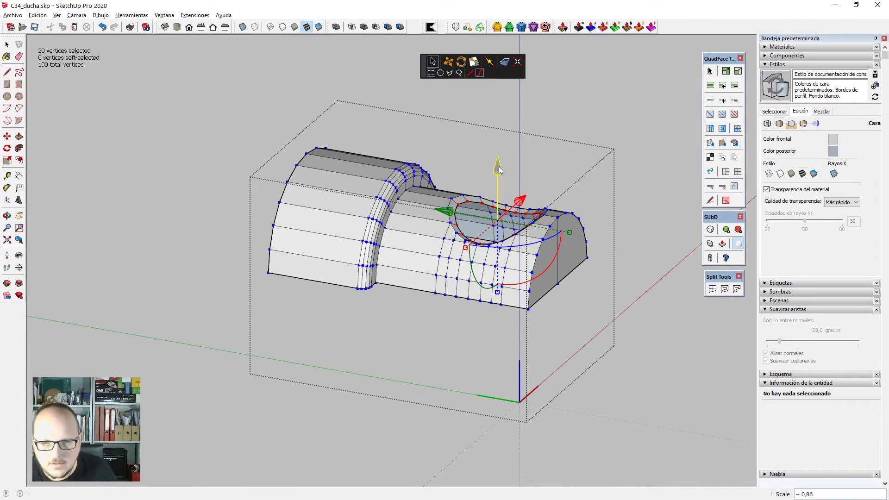
In the left-side view, extrude the hole's inner ring vertices straight down about 34.9 cm to form the tube wall.
{"action": "key", "text": "F2"}
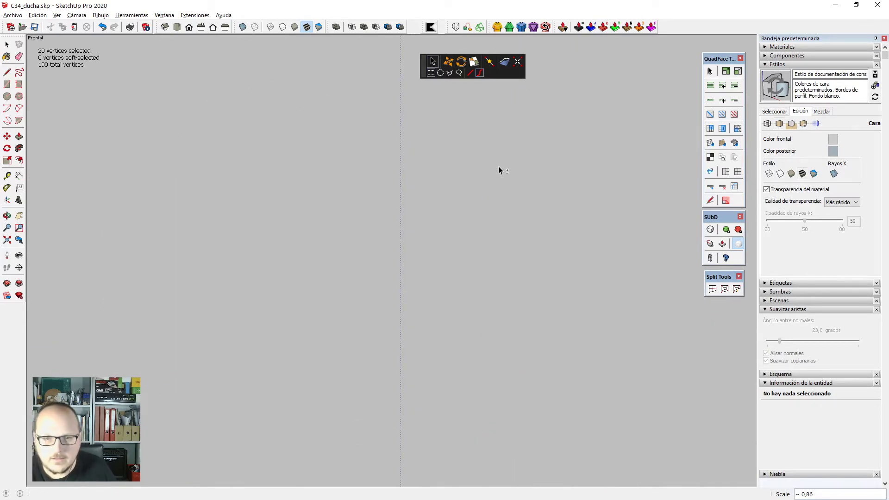
{"action": "key", "text": "shift+z"}
{"action": "key", "text": "4"}
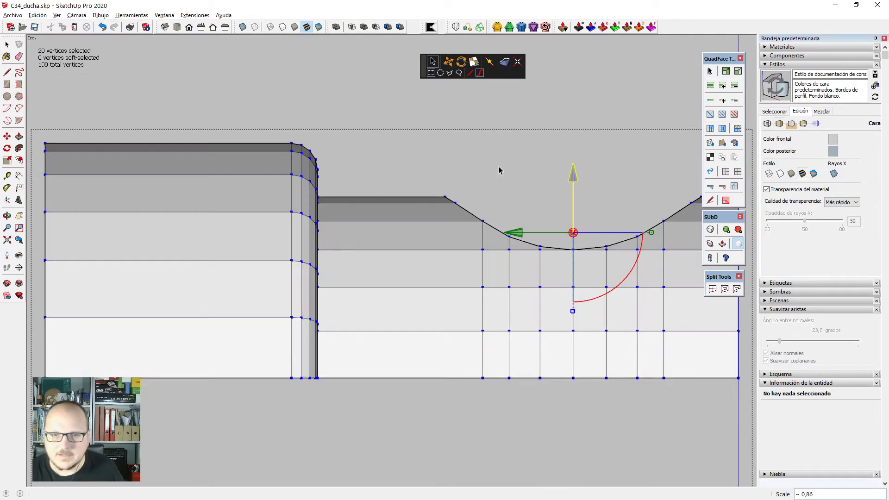
{"action": "scroll", "coordinate": [499, 170], "scroll_direction": "down", "scroll_amount": 3}
{"action": "left_click_drag", "start_coordinate": [506, 169], "coordinate": [508, 353]}
{"action": "scroll", "coordinate": [489, 195], "scroll_direction": "down", "scroll_amount": 2}
{"action": "scroll", "coordinate": [522, 431], "scroll_direction": "up", "scroll_amount": 1}
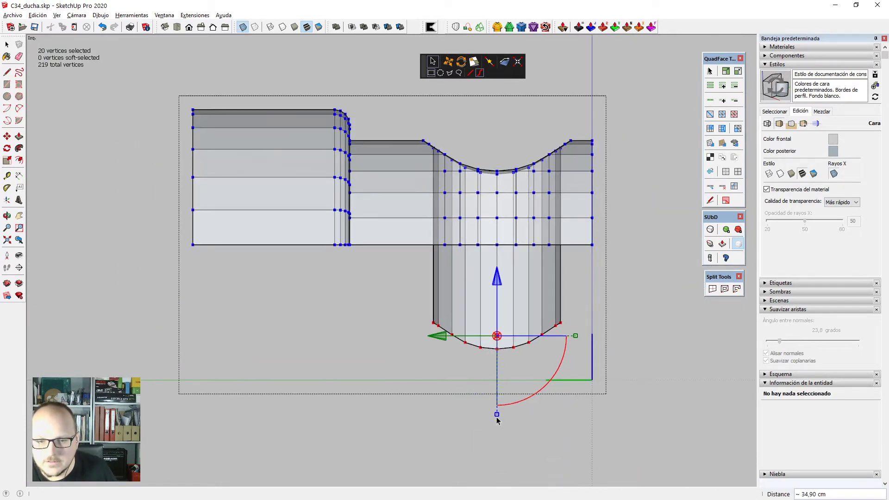
Flatten the extruded ring with scale 0 along the blue axis and move it up level with the bracket's bottom edge.
{"action": "left_click_drag", "start_coordinate": [499, 415], "coordinate": [498, 368]}
{"action": "type", "text": "0"}
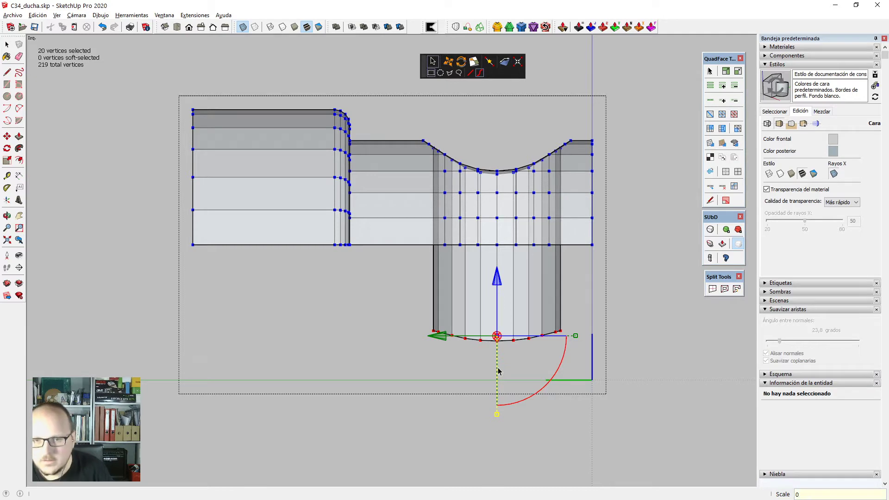
{"action": "key", "text": "Return"}
{"action": "key", "text": "m"}
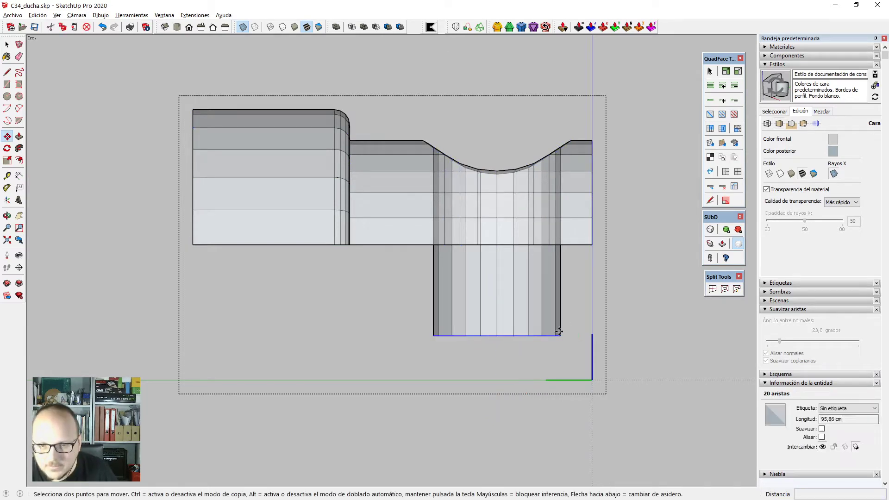
{"action": "left_click", "coordinate": [557, 333]}
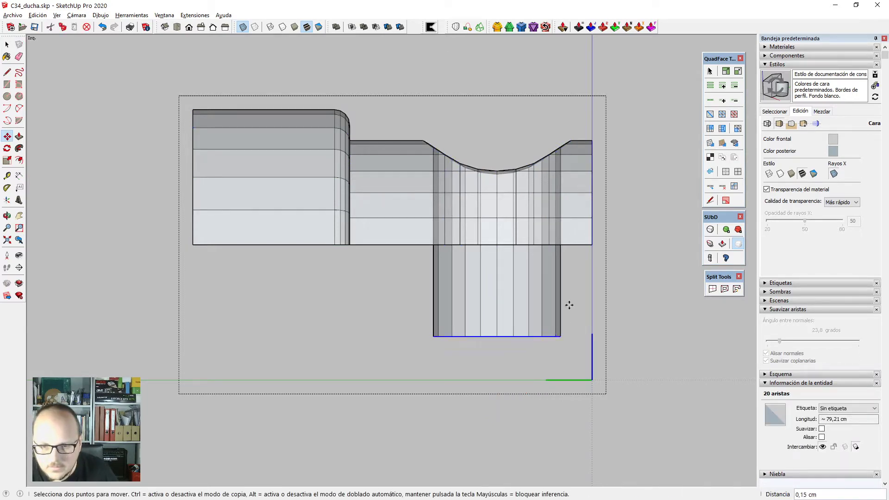
{"action": "left_click", "coordinate": [586, 241]}
{"action": "middle_click_drag", "start_coordinate": [585, 241], "coordinate": [526, 372]}
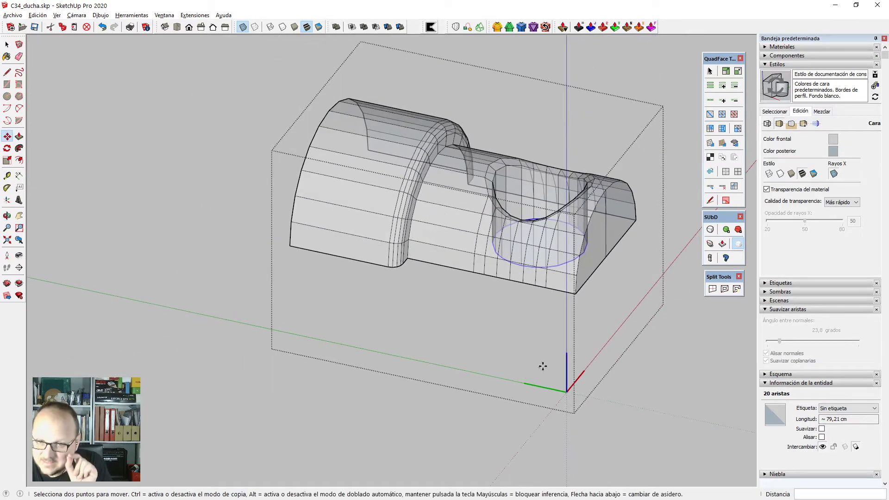
{"action": "middle_click_drag", "start_coordinate": [575, 237], "coordinate": [575, 303]}
{"action": "scroll", "coordinate": [597, 171], "scroll_direction": "up", "scroll_amount": 3}
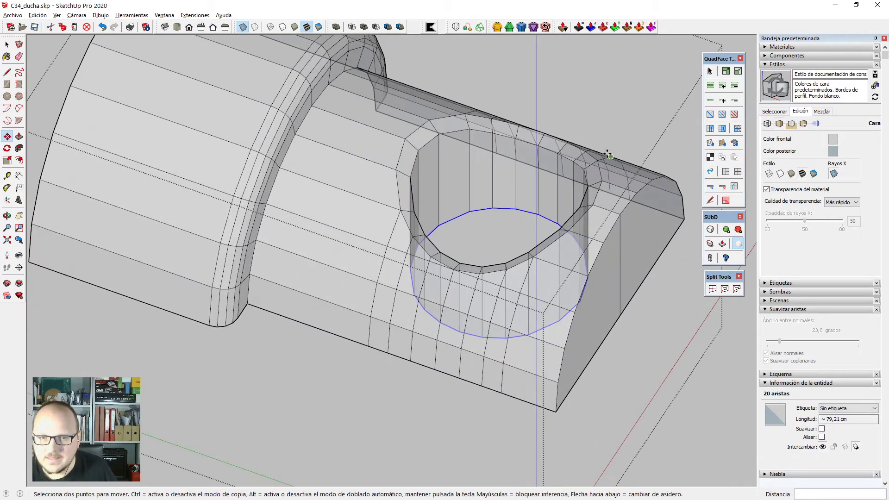
Turn off the X-ray face display and insert an edge loop around the narrow body between the collar and the hole.
{"action": "key", "text": "x"}
{"action": "scroll", "coordinate": [356, 208], "scroll_direction": "down", "scroll_amount": 2}
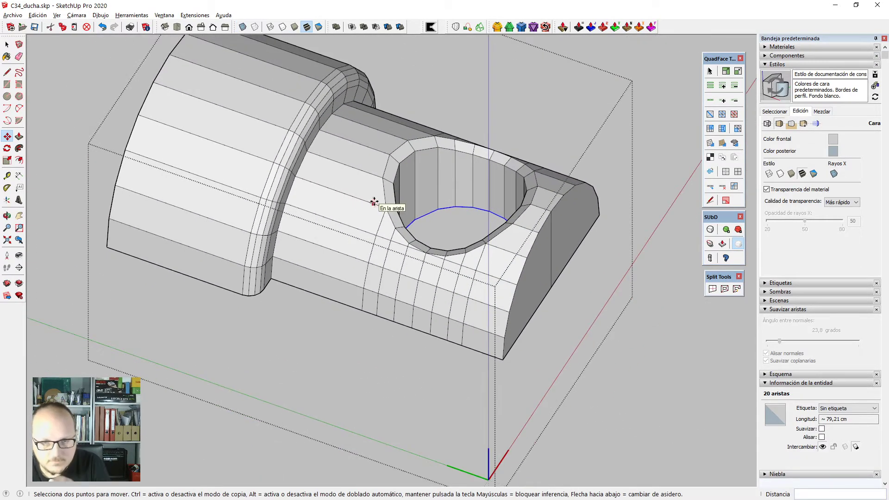
{"action": "scroll", "coordinate": [366, 174], "scroll_direction": "up", "scroll_amount": 2}
{"action": "key", "text": "space"}
{"action": "left_click", "coordinate": [368, 171]}
{"action": "key", "text": "i"}
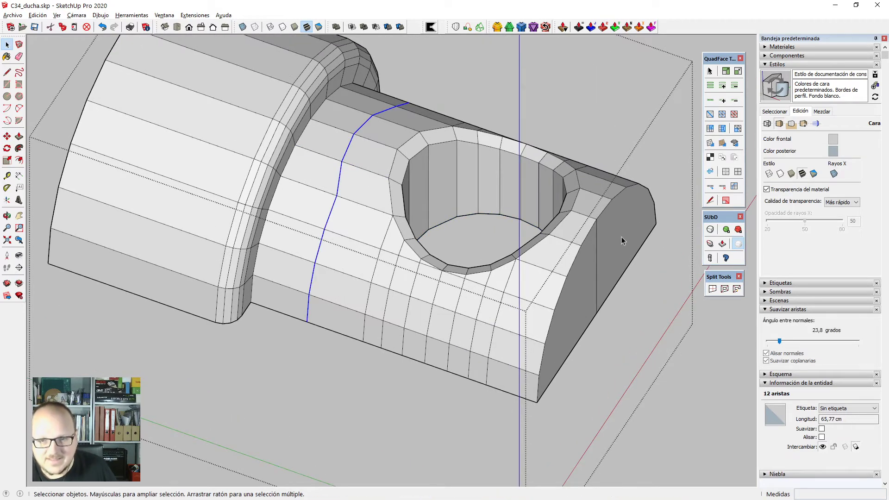
Erase the vertical midline edge on the bracket's flat end face.
{"action": "left_click", "coordinate": [569, 244]}
{"action": "key", "text": "alt+c"}
{"action": "mouse_move", "coordinate": [570, 244]}
{"action": "middle_mouse_down"}
{"action": "mouse_move", "coordinate": [574, 403]}
{"action": "mouse_move", "coordinate": [477, 311]}
{"action": "mouse_move", "coordinate": [291, 360]}
{"action": "mouse_move", "coordinate": [241, 342]}
{"action": "middle_mouse_up"}
{"action": "left_click", "coordinate": [477, 311]}
{"action": "scroll", "coordinate": [543, 360], "scroll_direction": "up", "scroll_amount": 2}
{"action": "key", "text": "e"}
{"action": "left_click", "coordinate": [533, 360]}
{"action": "scroll", "coordinate": [476, 285], "scroll_direction": "down", "scroll_amount": 2}
{"action": "scroll", "coordinate": [434, 327], "scroll_direction": "up", "scroll_amount": 3}
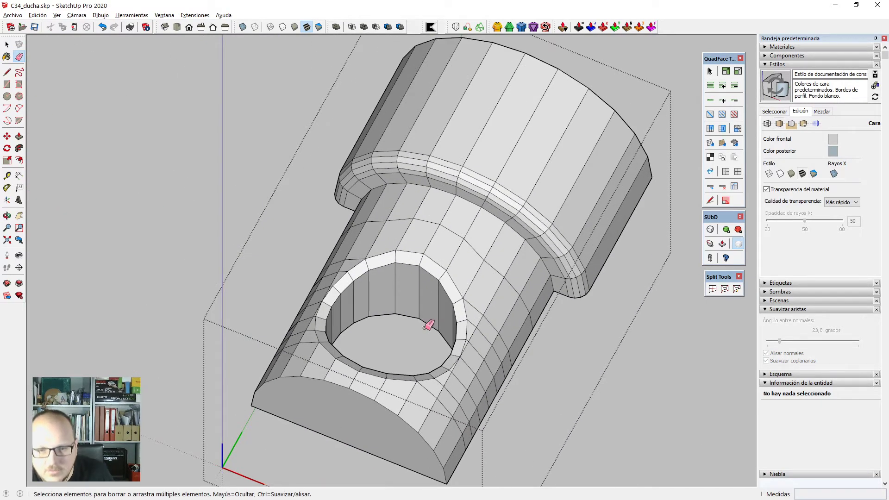
Examine the narrow faces between the hole's outer rim and the nearest lengthwise edge of the bracket.
{"action": "scroll", "coordinate": [463, 331], "scroll_direction": "down", "scroll_amount": 3}
{"action": "scroll", "coordinate": [399, 369], "scroll_direction": "up", "scroll_amount": 10}
{"action": "key", "text": "space"}
{"action": "left_click", "coordinate": [407, 374]}
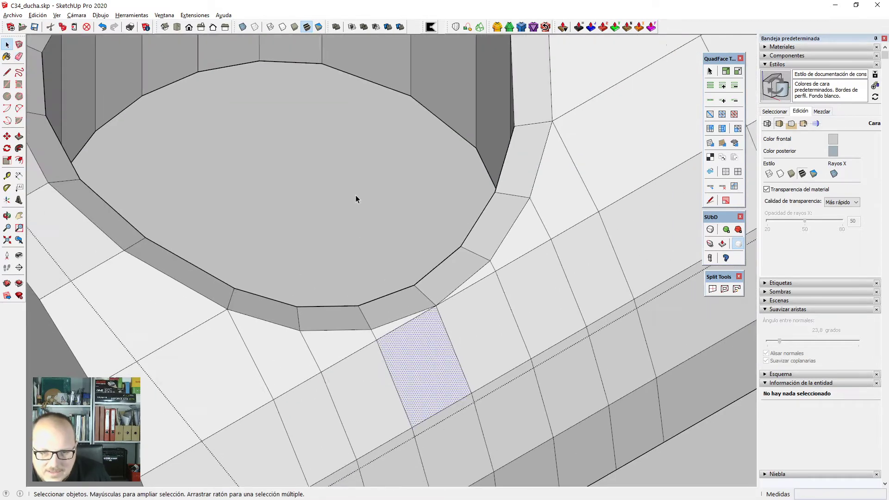
{"action": "scroll", "coordinate": [356, 196], "scroll_direction": "down", "scroll_amount": 1}
{"action": "key", "text": "ctrl+t"}
{"action": "scroll", "coordinate": [399, 203], "scroll_direction": "down", "scroll_amount": 3}
{"action": "middle_click_drag", "start_coordinate": [450, 344], "coordinate": [393, 290]}
{"action": "scroll", "coordinate": [396, 274], "scroll_direction": "up", "scroll_amount": 4}
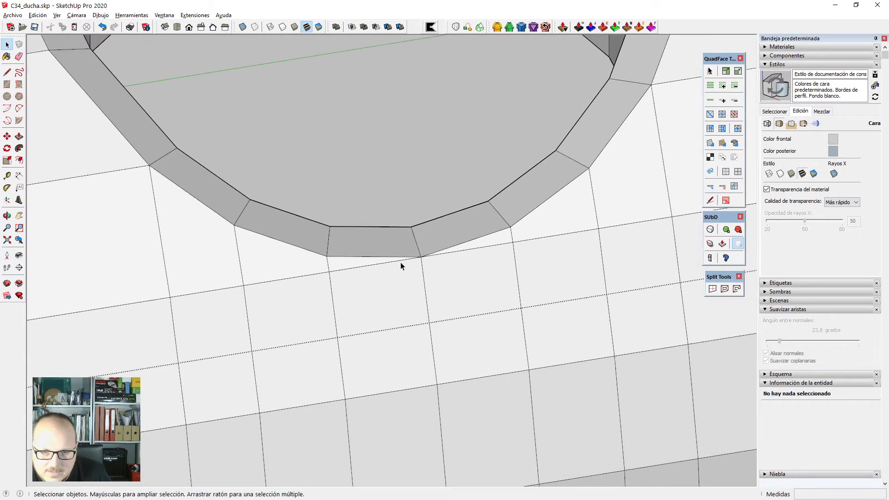
{"action": "scroll", "coordinate": [375, 264], "scroll_direction": "down", "scroll_amount": 3}
{"action": "scroll", "coordinate": [320, 283], "scroll_direction": "up", "scroll_amount": 3}
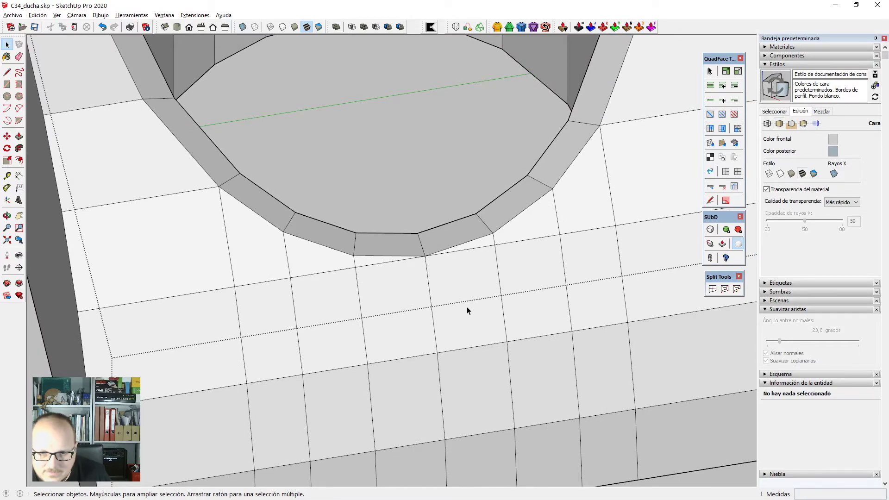
{"action": "scroll", "coordinate": [363, 276], "scroll_direction": "up", "scroll_amount": 2}
{"action": "scroll", "coordinate": [403, 250], "scroll_direction": "down", "scroll_amount": 3}
{"action": "scroll", "coordinate": [374, 257], "scroll_direction": "up", "scroll_amount": 3}
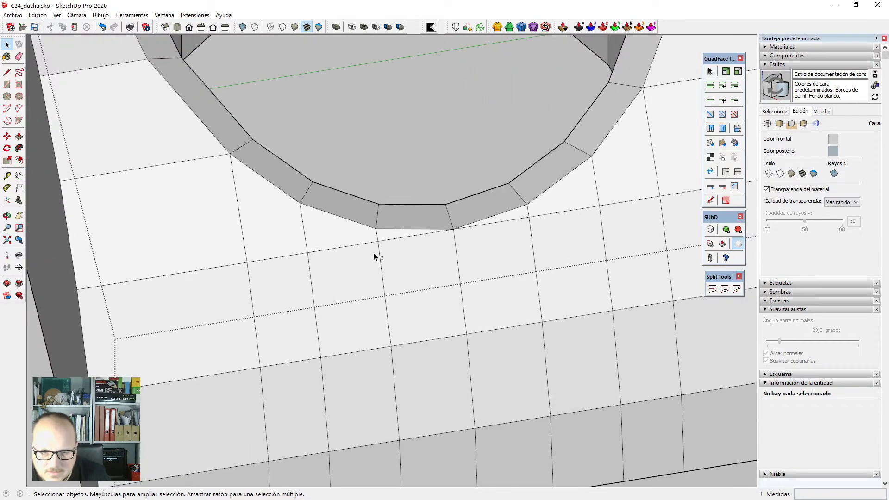
{"action": "key", "text": "v"}
{"action": "scroll", "coordinate": [377, 250], "scroll_direction": "up", "scroll_amount": 1}
{"action": "left_click", "coordinate": [448, 61]}
{"action": "scroll", "coordinate": [377, 238], "scroll_direction": "up", "scroll_amount": 1}
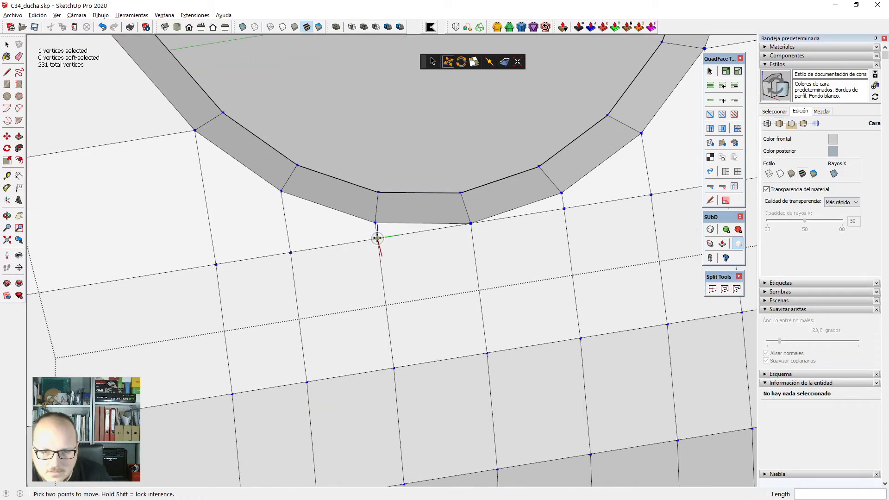
{"action": "scroll", "coordinate": [438, 338], "scroll_direction": "down", "scroll_amount": 5}
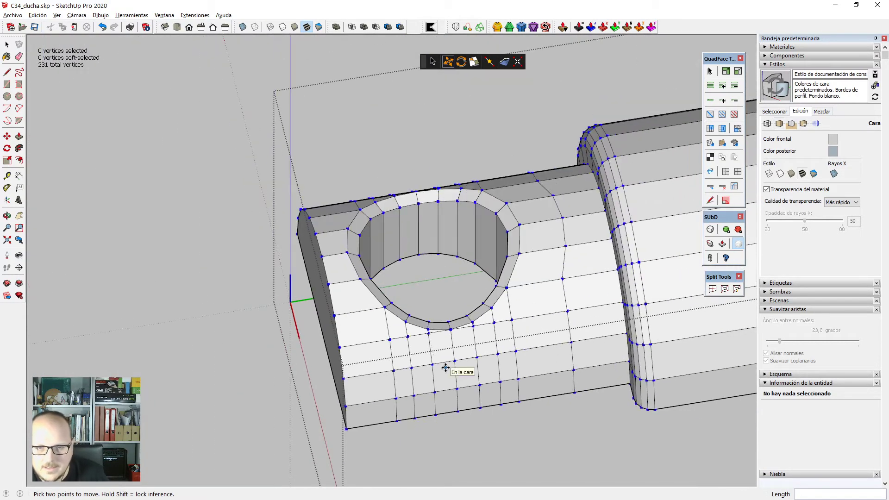
In the top view, delete the bracket half on the origin side of its lengthwise centreline.
{"action": "key", "text": "F2"}
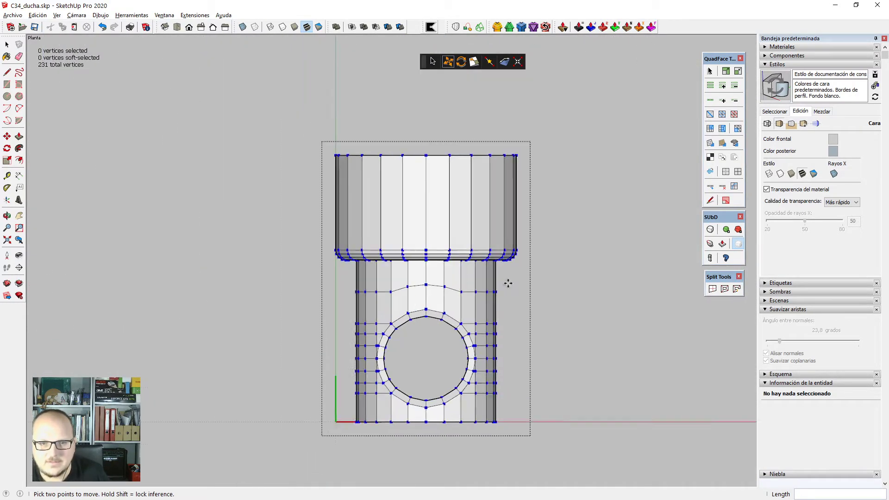
{"action": "key", "text": "space"}
{"action": "left_click_drag", "start_coordinate": [304, 437], "coordinate": [304, 437]}
{"action": "key", "text": "Delete"}
{"action": "scroll", "coordinate": [493, 435], "scroll_direction": "up", "scroll_amount": 9}
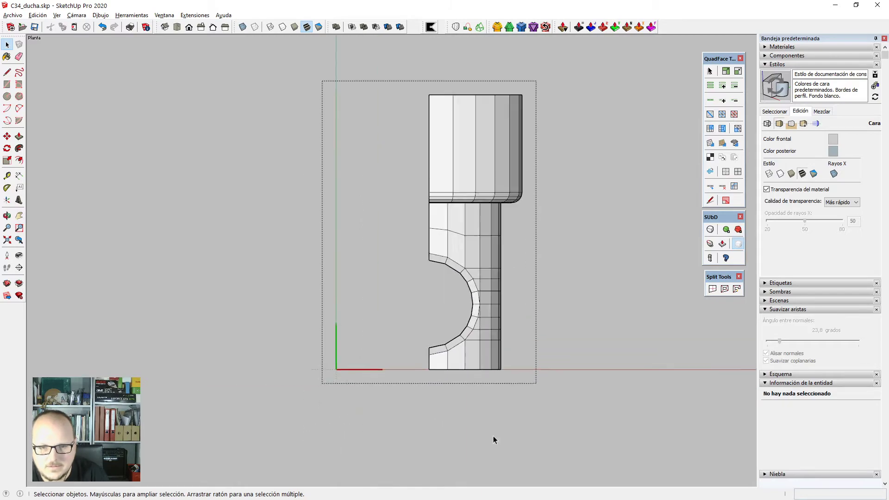
Move the two vertices on either side of the rim's tangent point about 1.65 cm away from the hole, parallel to the cross edges.
{"action": "middle_click_drag", "start_coordinate": [453, 246], "coordinate": [403, 284]}
{"action": "scroll", "coordinate": [284, 246], "scroll_direction": "down", "scroll_amount": 3}
{"action": "scroll", "coordinate": [348, 266], "scroll_direction": "up", "scroll_amount": 6}
{"action": "scroll", "coordinate": [329, 264], "scroll_direction": "up", "scroll_amount": 1}
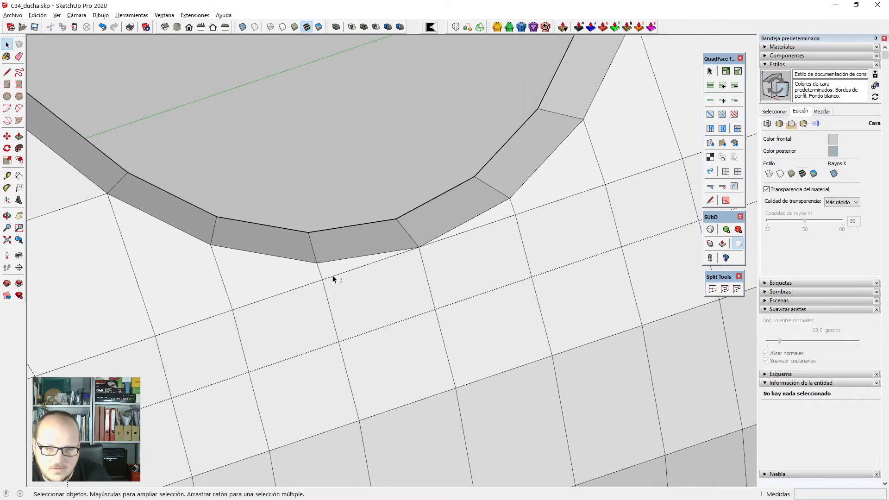
{"action": "key", "text": "v"}
{"action": "left_click", "coordinate": [431, 61]}
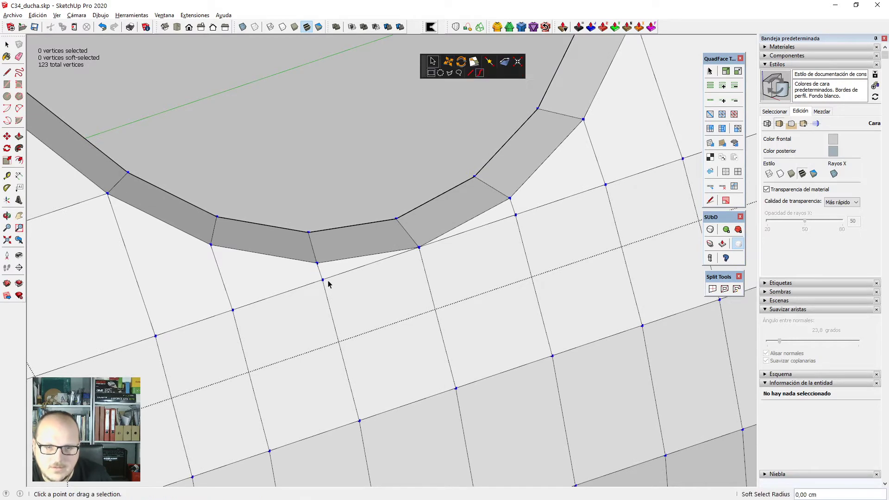
{"action": "left_click", "coordinate": [340, 304]}
{"action": "left_click_drag", "start_coordinate": [510, 211], "coordinate": [528, 230], "text": "shift"}
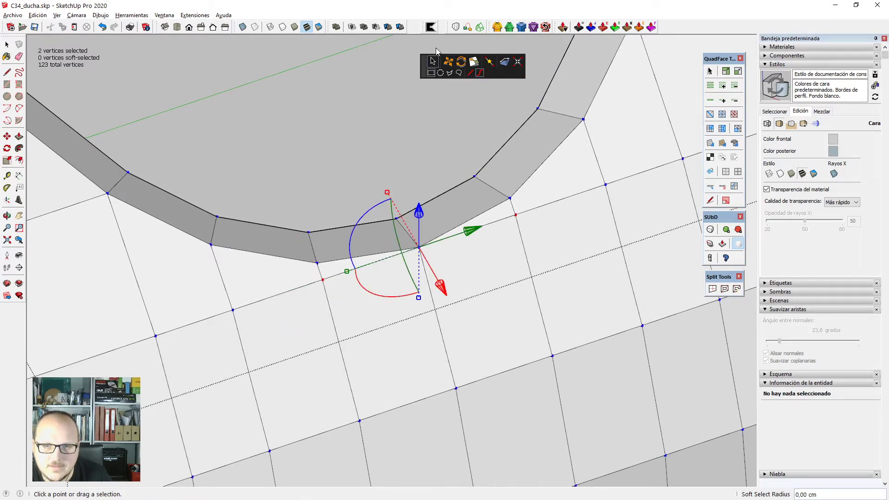
{"action": "left_click", "coordinate": [448, 61]}
{"action": "scroll", "coordinate": [426, 264], "scroll_direction": "up", "scroll_amount": 2}
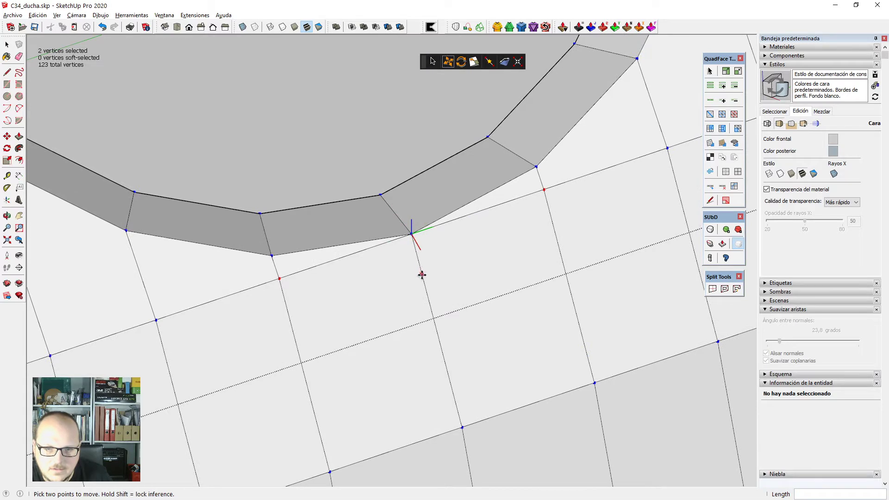
{"action": "left_click", "coordinate": [424, 280]}
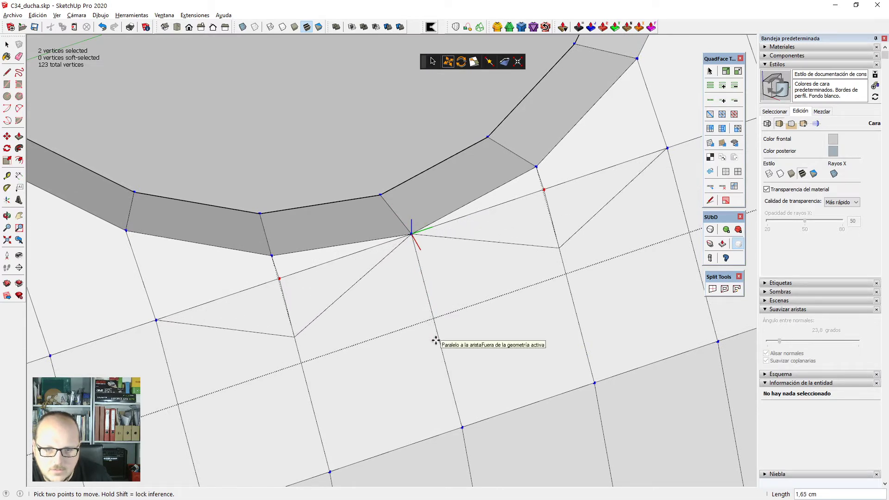
{"action": "middle_click_drag", "start_coordinate": [441, 338], "coordinate": [492, 243]}
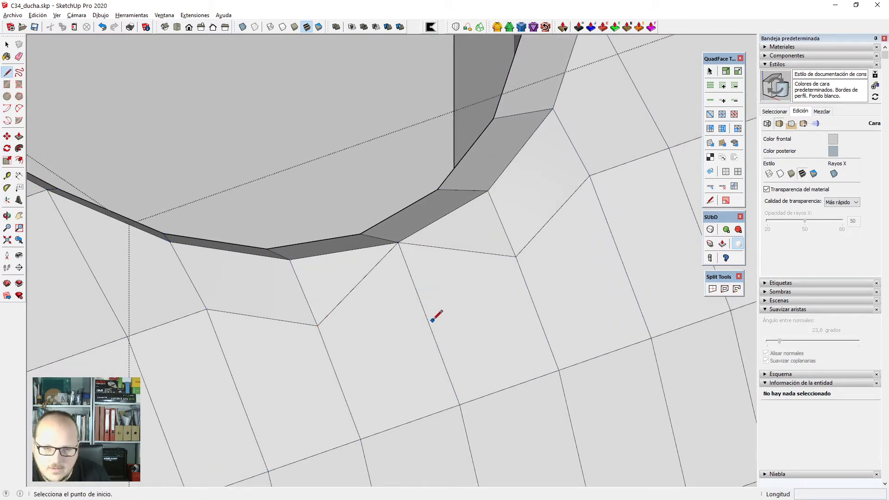
Draw an edge of about 3.96 cm from the middle cross edge to the adjacent lowered vertex and erase both diagonals meeting the rim.
{"action": "left_click", "coordinate": [429, 323]}
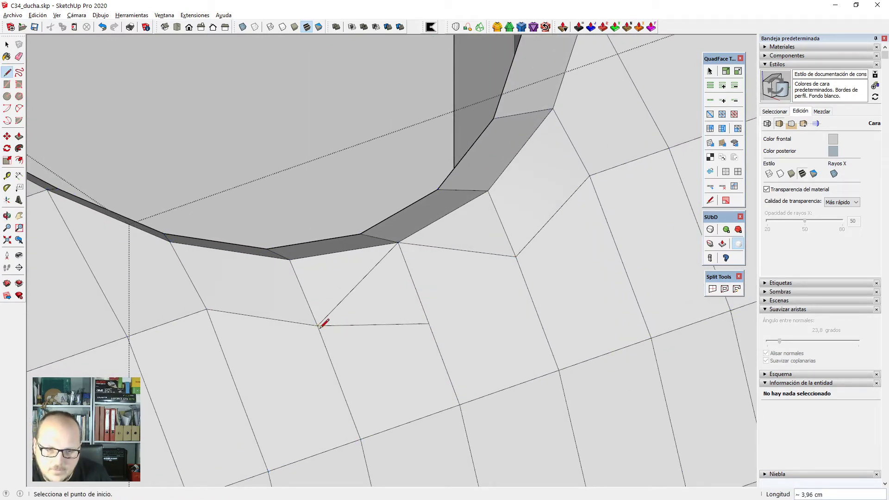
{"action": "key", "text": "e"}
{"action": "left_click", "coordinate": [363, 276]}
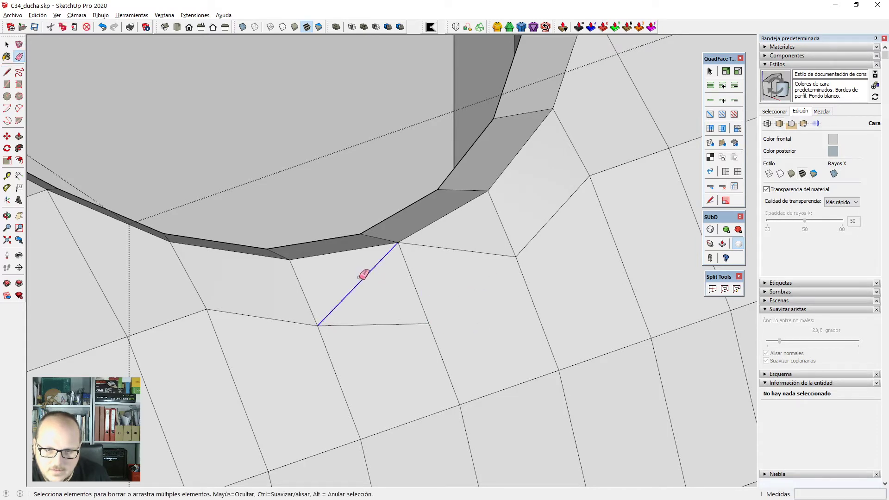
{"action": "left_click", "coordinate": [452, 250]}
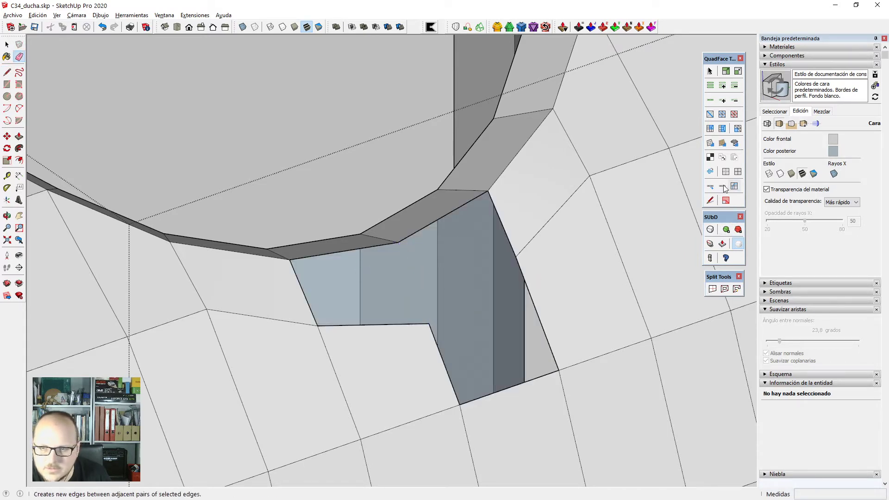
Rebuild the missing quads below the rim by drawing the middle cross edge and the remaining ring edge with the QuadFace line tool.
{"action": "left_click", "coordinate": [710, 200]}
{"action": "scroll", "coordinate": [402, 247], "scroll_direction": "up", "scroll_amount": 1}
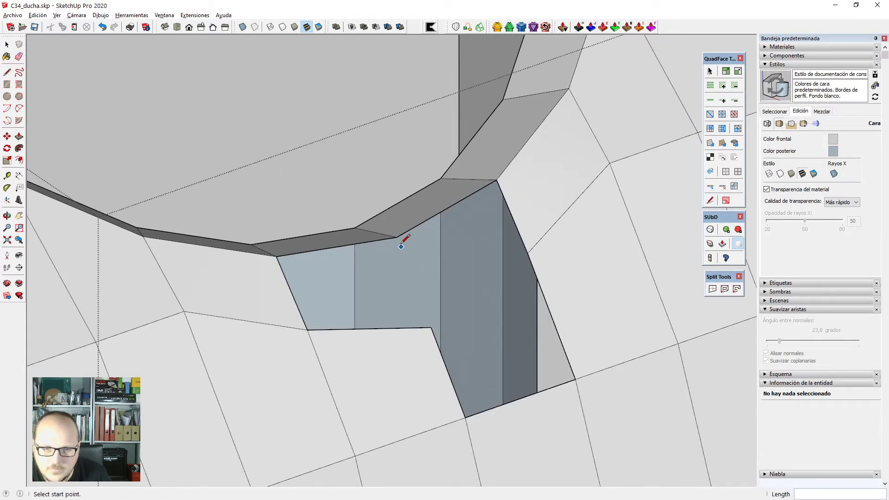
{"action": "left_click", "coordinate": [431, 327]}
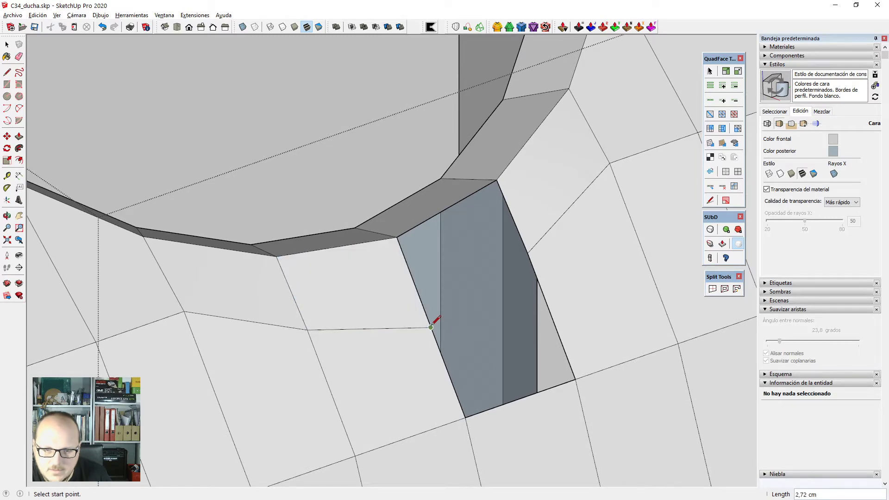
{"action": "left_click", "coordinate": [528, 254]}
{"action": "scroll", "coordinate": [414, 261], "scroll_direction": "down", "scroll_amount": 2}
{"action": "middle_click_drag", "start_coordinate": [413, 263], "coordinate": [420, 260]}
{"action": "key", "text": "space"}
{"action": "scroll", "coordinate": [421, 260], "scroll_direction": "up", "scroll_amount": 2}
Move the new middle ring vertex about 0.28 cm along its cross edge toward the hole.
{"action": "key", "text": "v"}
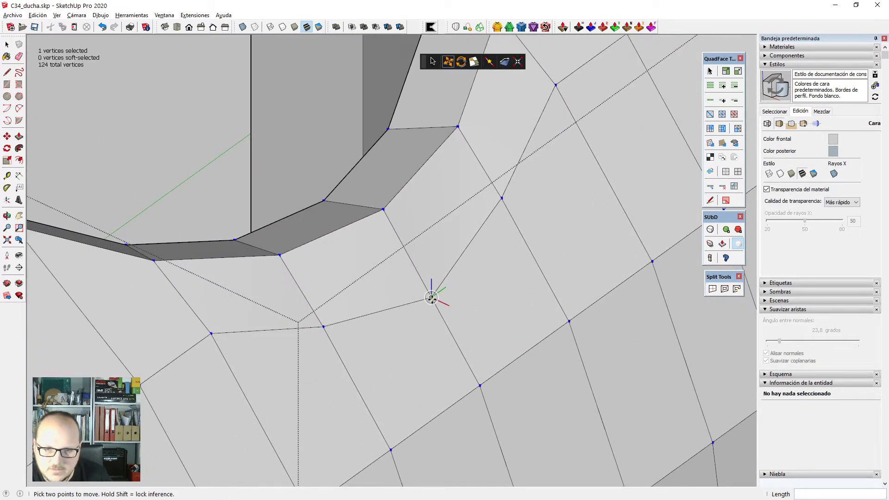
{"action": "scroll", "coordinate": [432, 297], "scroll_direction": "up", "scroll_amount": 2}
{"action": "left_click", "coordinate": [431, 297]}
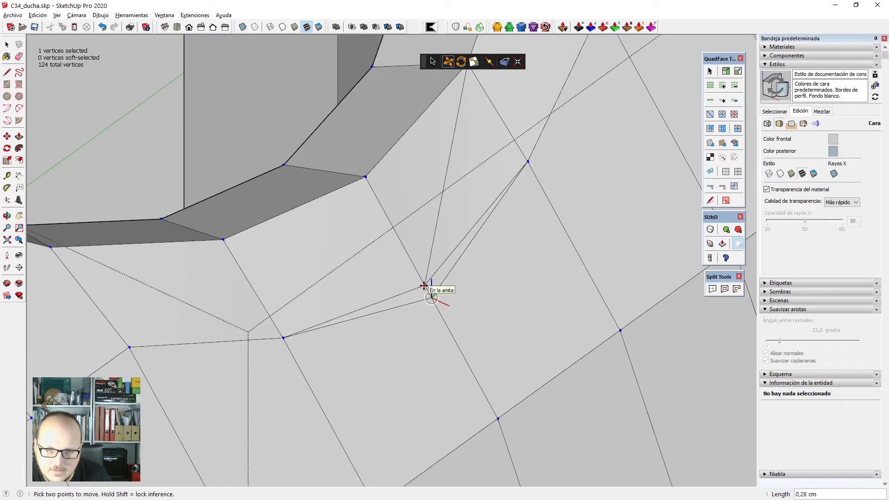
{"action": "left_click", "coordinate": [424, 286]}
{"action": "key", "text": "space"}
{"action": "scroll", "coordinate": [437, 313], "scroll_direction": "down", "scroll_amount": 4}
{"action": "middle_click_drag", "start_coordinate": [436, 314], "coordinate": [436, 328]}
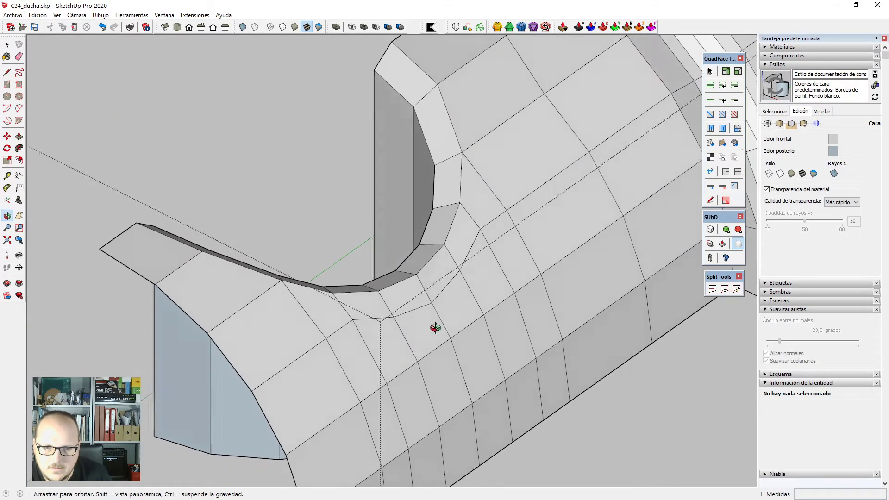
{"action": "left_click_drag", "start_coordinate": [435, 328], "coordinate": [396, 305]}
{"action": "key", "text": "space"}
{"action": "middle_click_drag", "start_coordinate": [456, 330], "coordinate": [353, 427]}
Nudge the middle ring vertex farther toward the rim to even out the curve of the surrounding edge loop.
{"action": "scroll", "coordinate": [402, 320], "scroll_direction": "up", "scroll_amount": 5}
{"action": "key", "text": "v"}
{"action": "scroll", "coordinate": [389, 308], "scroll_direction": "up", "scroll_amount": 2}
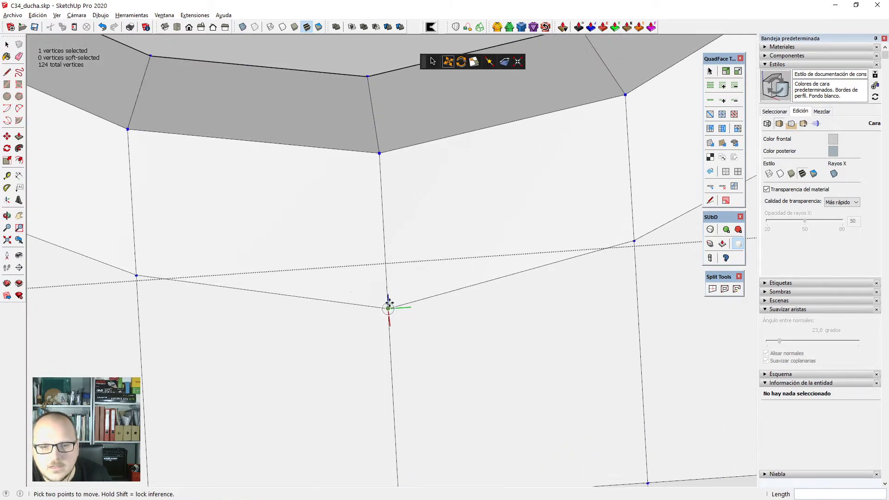
{"action": "left_click", "coordinate": [389, 307]}
{"action": "left_click", "coordinate": [388, 292]}
{"action": "key", "text": "space"}
{"action": "scroll", "coordinate": [402, 294], "scroll_direction": "down", "scroll_amount": 8}
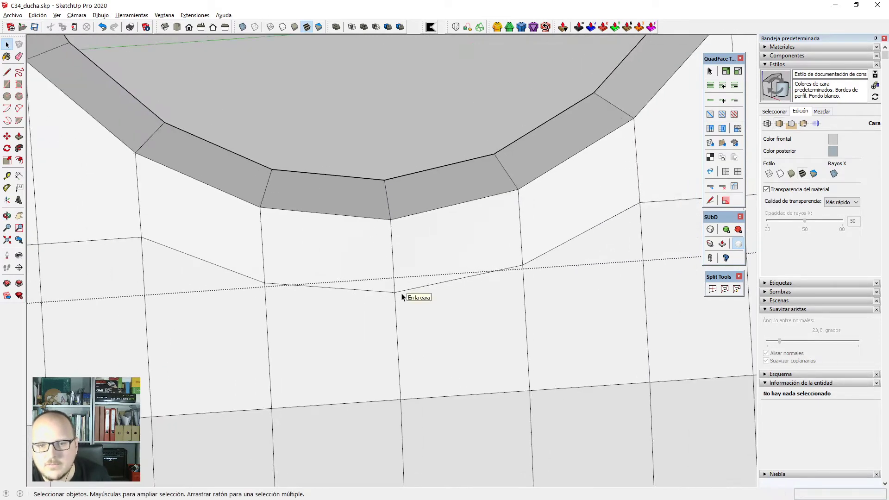
Mirror the bracket half along the red axis and paste the original back in place beside it.
{"action": "middle_click_drag", "start_coordinate": [407, 287], "coordinate": [570, 171]}
{"action": "scroll", "coordinate": [489, 222], "scroll_direction": "down", "scroll_amount": 1}
{"action": "middle_click_drag", "start_coordinate": [488, 221], "coordinate": [334, 285]}
{"action": "middle_click_drag", "start_coordinate": [505, 290], "coordinate": [571, 260]}
{"action": "key", "text": "ctrl+a"}
{"action": "scroll", "coordinate": [521, 236], "scroll_direction": "down", "scroll_amount": 5}
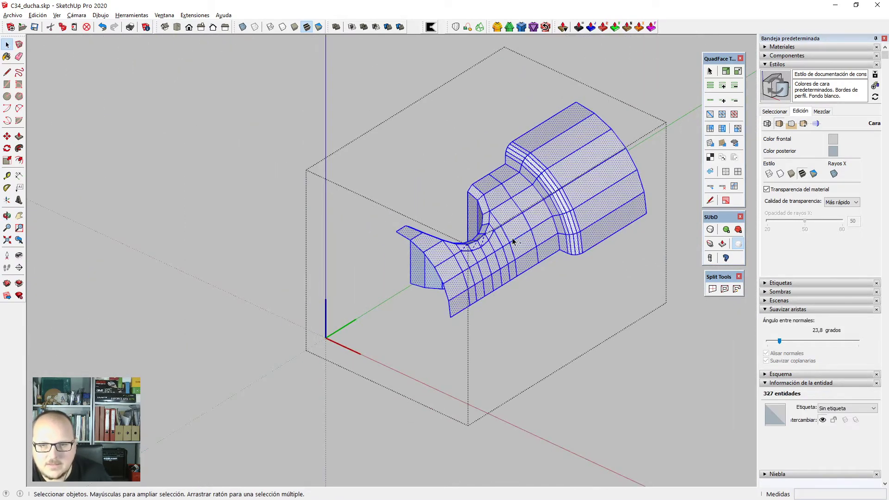
{"action": "scroll", "coordinate": [553, 213], "scroll_direction": "up", "scroll_amount": 2}
{"action": "key", "text": "s"}
{"action": "left_click_drag", "start_coordinate": [551, 216], "coordinate": [533, 206]}
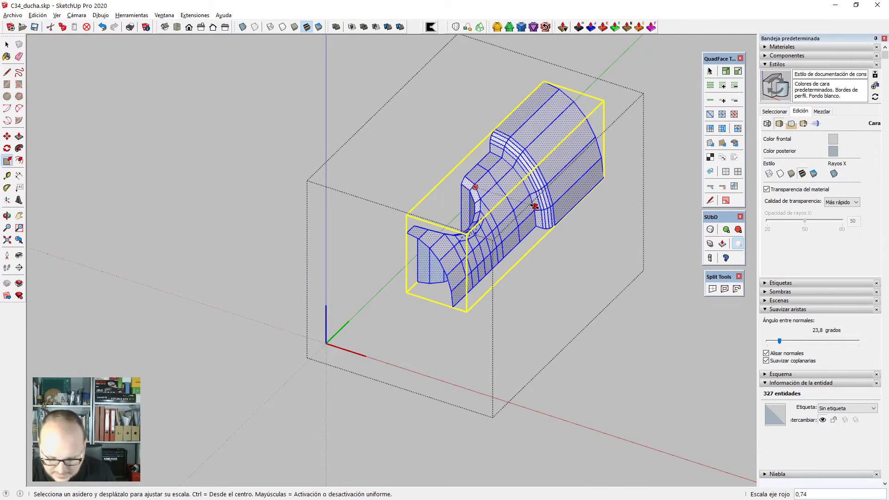
{"action": "key", "text": "Return"}
{"action": "key", "text": "ctrl+shift+v"}
Scale the complete upper half by -1 along the blue axis and paste the original in place above it.
{"action": "key", "text": "ctrl+a"}
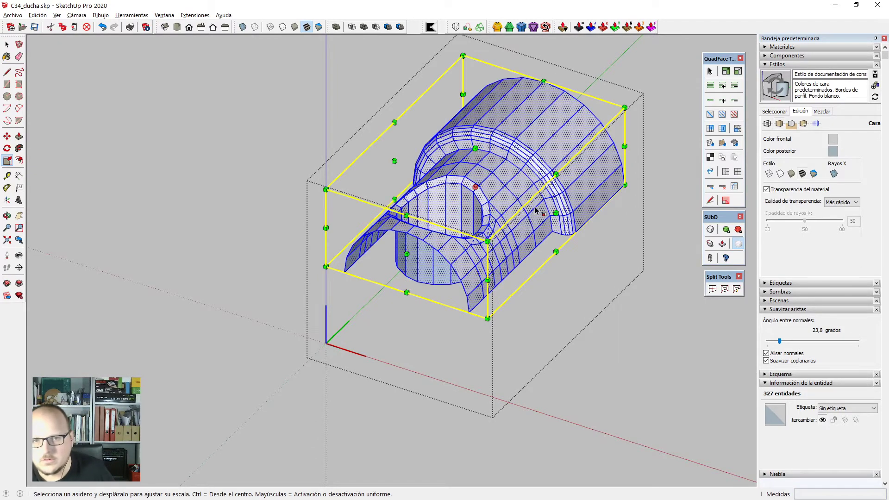
{"action": "left_click_drag", "start_coordinate": [476, 148], "coordinate": [476, 179]}
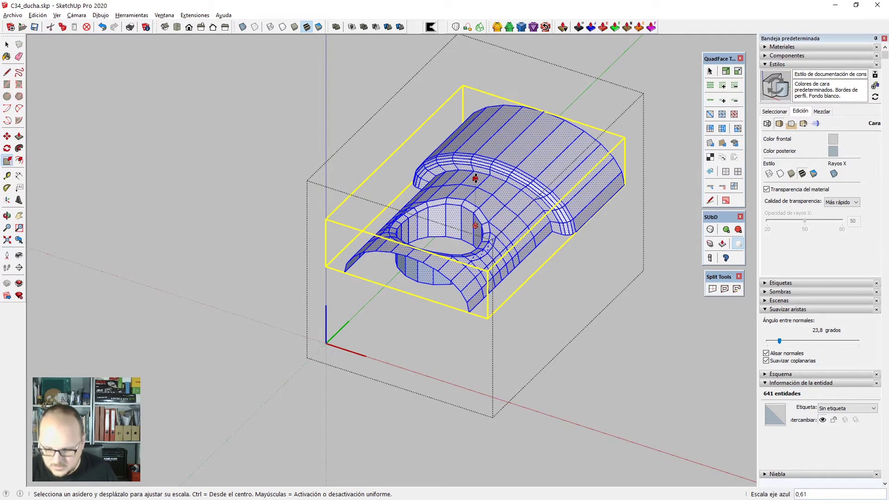
{"action": "type", "text": "-1"}
{"action": "key", "text": "Return"}
{"action": "key", "text": "ctrl+shift+v"}
{"action": "key", "text": "space"}
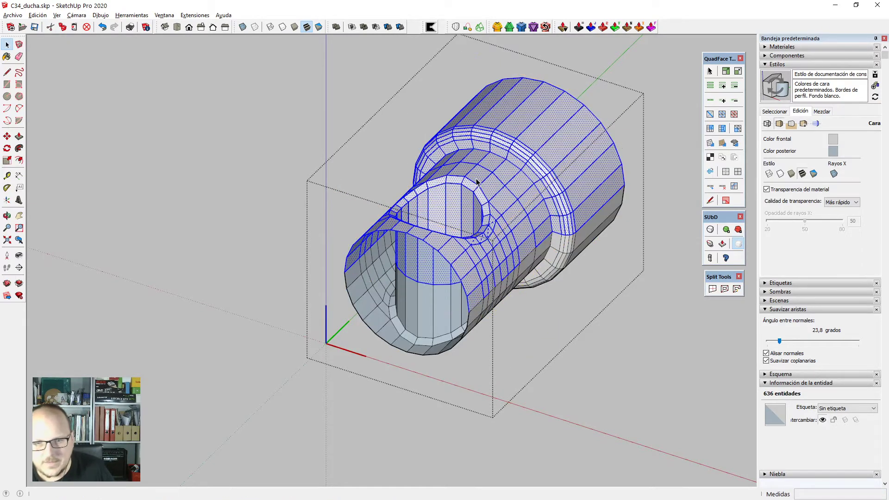
Trace one edge of the open front rim with the Line tool to cap the cylinder's end with a face.
{"action": "middle_click_drag", "start_coordinate": [470, 251], "coordinate": [470, 252]}
{"action": "scroll", "coordinate": [469, 252], "scroll_direction": "up", "scroll_amount": 4}
{"action": "key", "text": "l"}
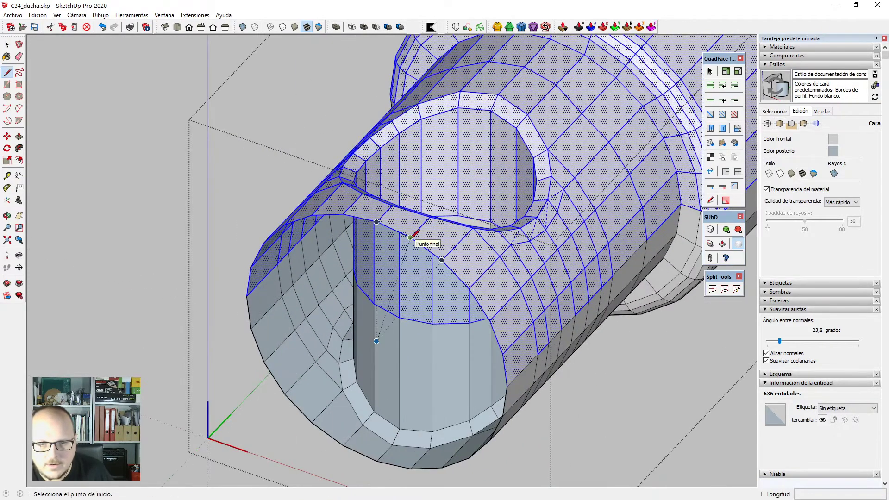
{"action": "key", "text": "space"}
{"action": "left_click", "coordinate": [417, 244]}
{"action": "key", "text": "l"}
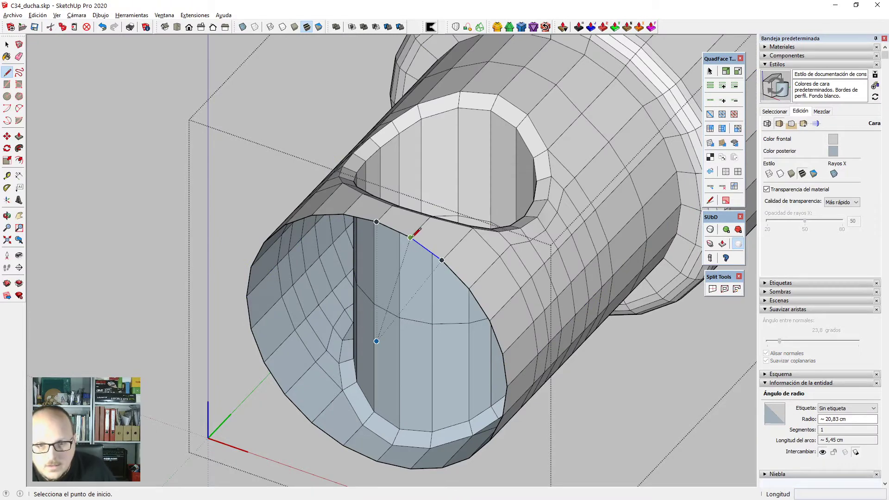
{"action": "left_click", "coordinate": [412, 238]}
{"action": "left_click", "coordinate": [443, 261]}
{"action": "scroll", "coordinate": [436, 253], "scroll_direction": "down", "scroll_amount": 2}
{"action": "key", "text": "space"}
{"action": "left_click", "coordinate": [423, 280]}
{"action": "double_click", "coordinate": [424, 280]}
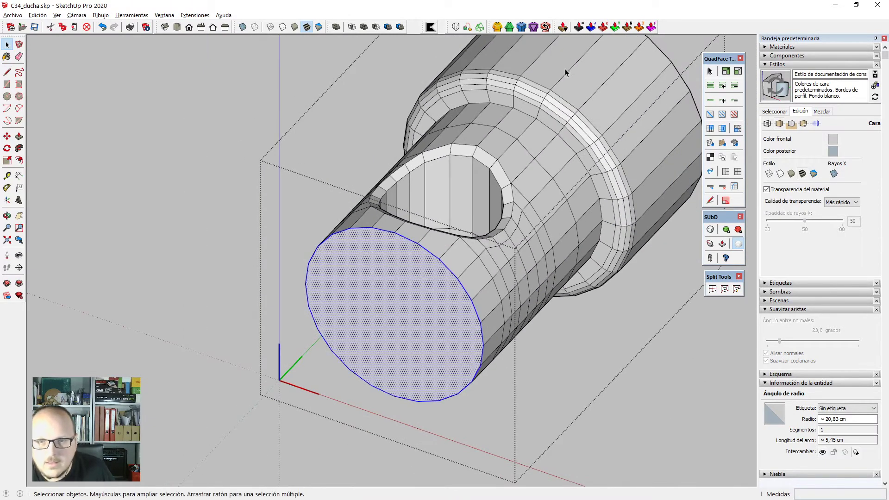
{"action": "left_click", "coordinate": [522, 29]}
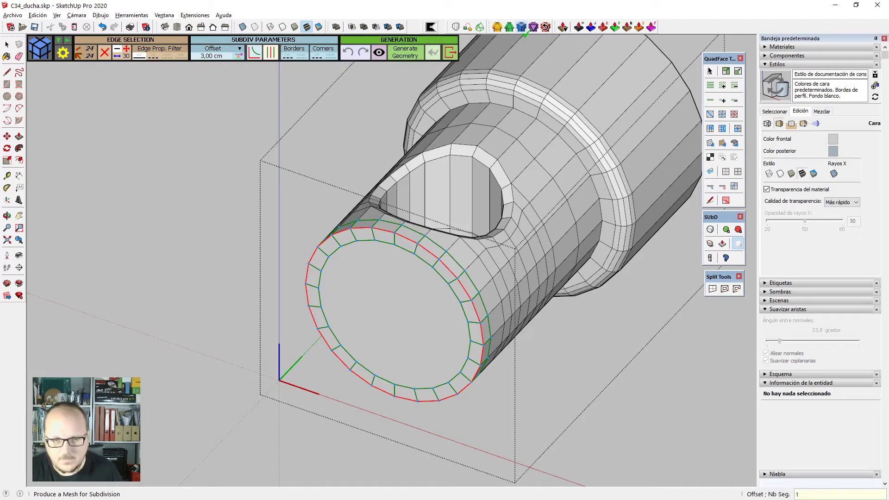
{"action": "key", "text": "BackSpace"}
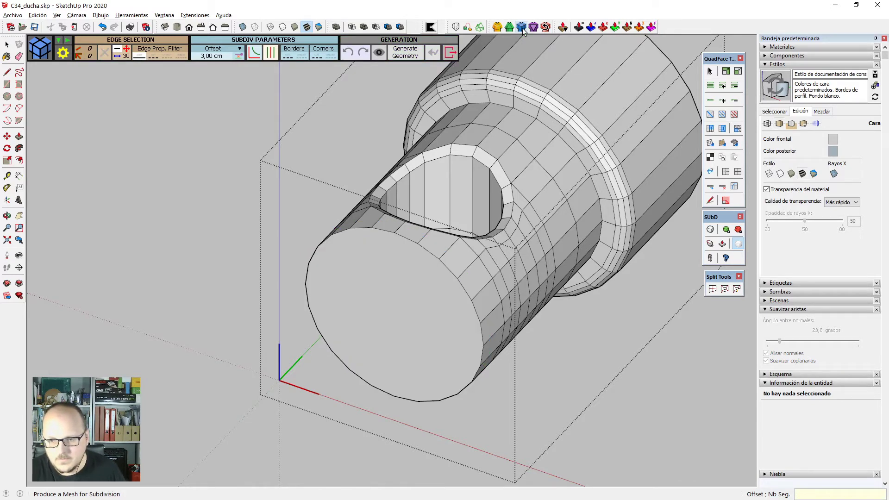
Generate subdivision support loops on both sides of the front cap's rim with a 2 cm offset.
{"action": "middle_click_drag", "start_coordinate": [402, 273], "coordinate": [384, 324]}
{"action": "key", "text": "space"}
{"action": "double_click", "coordinate": [406, 268]}
{"action": "left_click", "coordinate": [522, 28]}
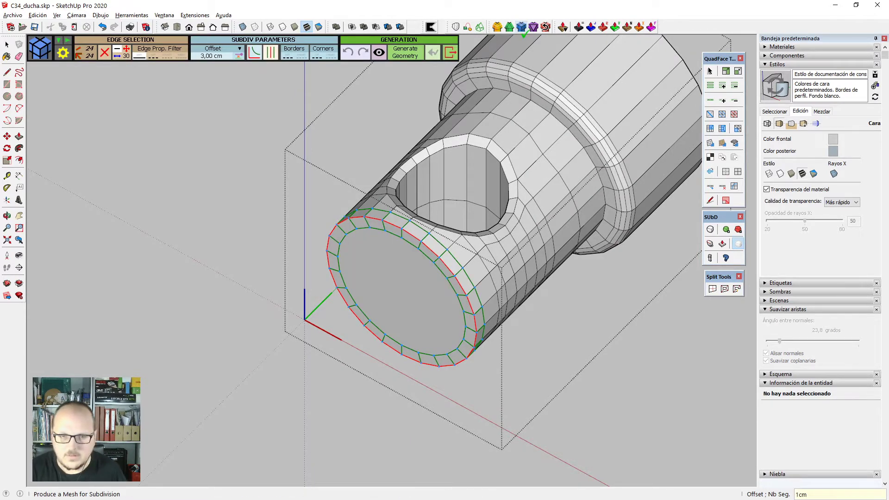
{"action": "key", "text": "Return"}
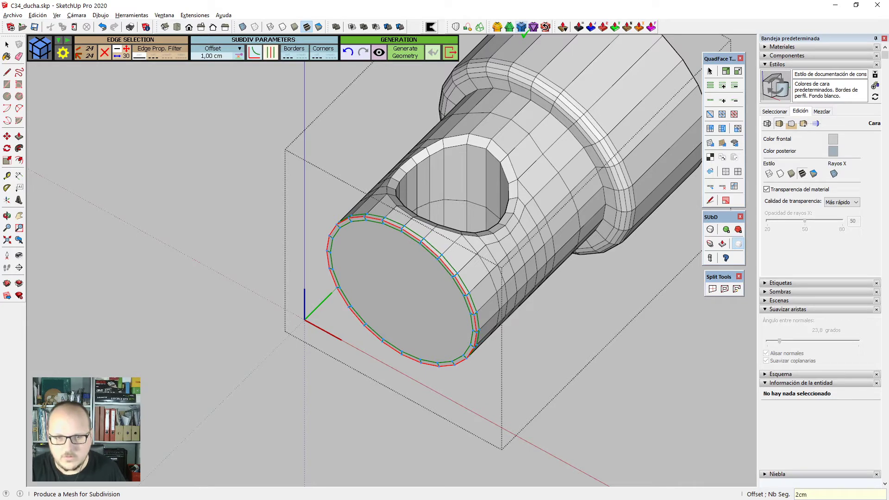
{"action": "key", "text": "Return"}
{"action": "key", "text": "Return"}
{"action": "key", "text": "space"}
{"action": "scroll", "coordinate": [577, 159], "scroll_direction": "down", "scroll_amount": 1}
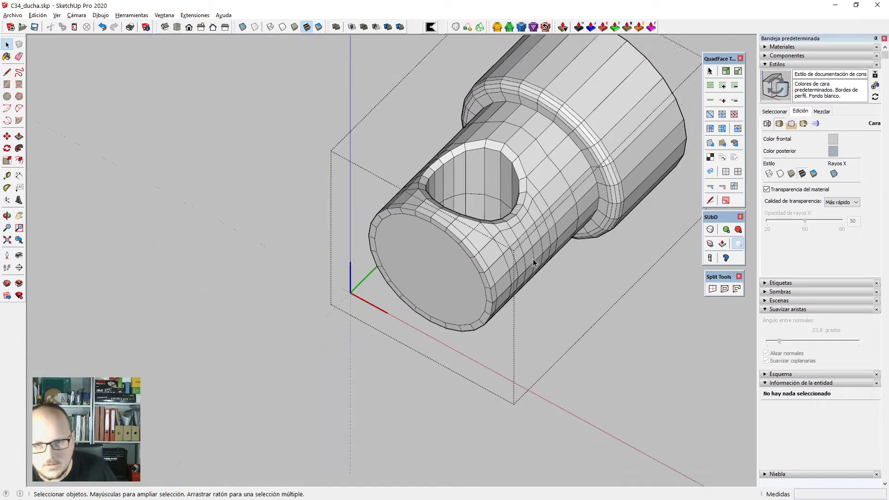
Draw three neighbouring vertical lines across the inner cap face, from the central ring vertices toward the right.
{"action": "middle_click_drag", "start_coordinate": [534, 263], "coordinate": [503, 262]}
{"action": "scroll", "coordinate": [502, 262], "scroll_direction": "up", "scroll_amount": 3}
{"action": "left_click", "coordinate": [465, 240]}
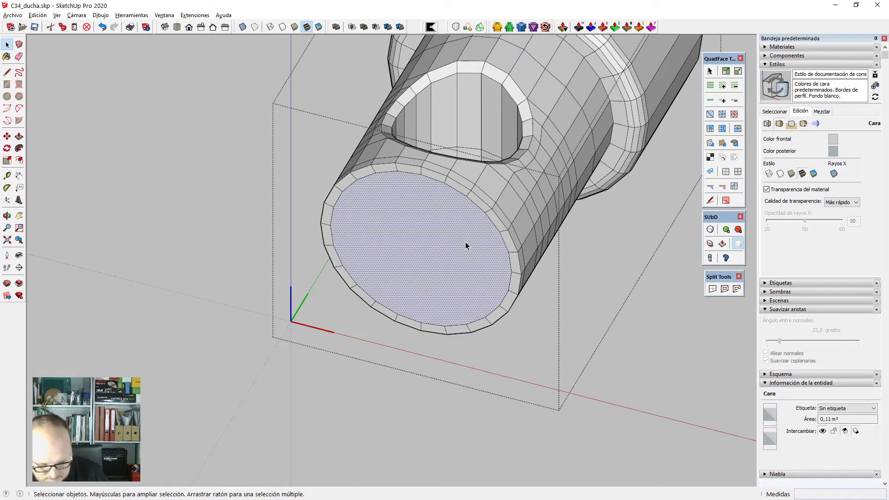
{"action": "scroll", "coordinate": [466, 242], "scroll_direction": "up", "scroll_amount": 1}
{"action": "key", "text": "l"}
{"action": "left_click", "coordinate": [410, 158]}
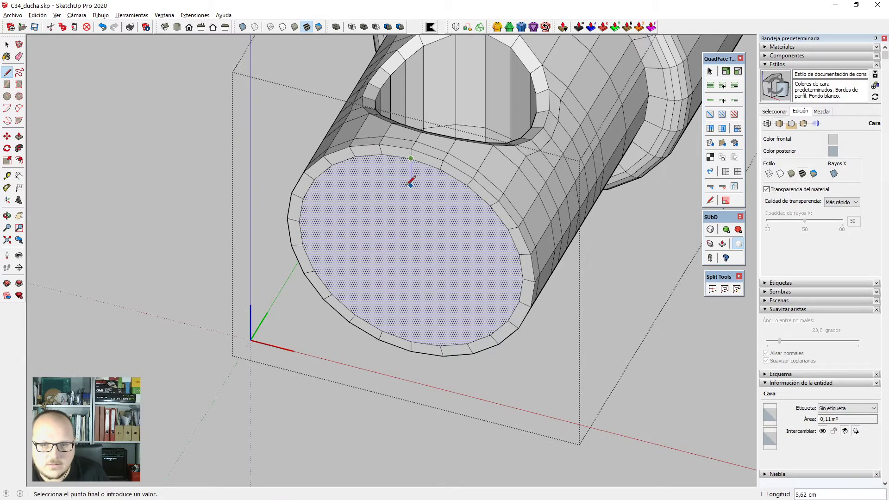
{"action": "left_click", "coordinate": [410, 341]}
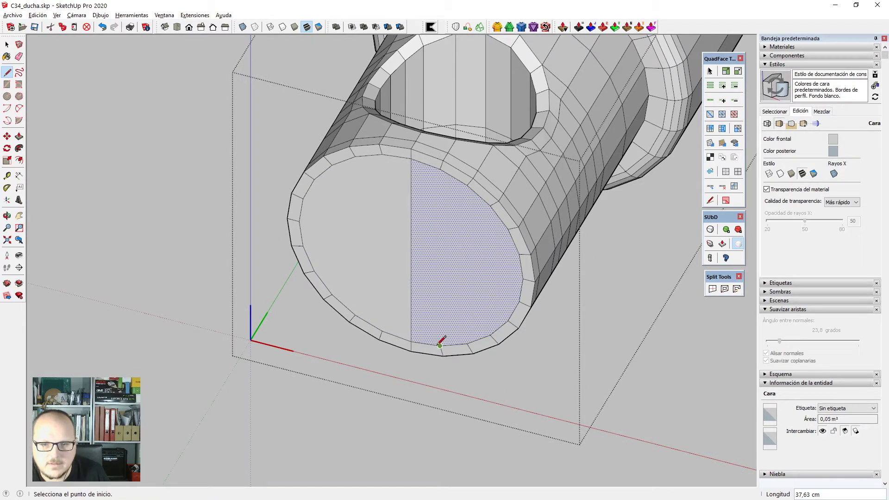
{"action": "left_click", "coordinate": [441, 163]}
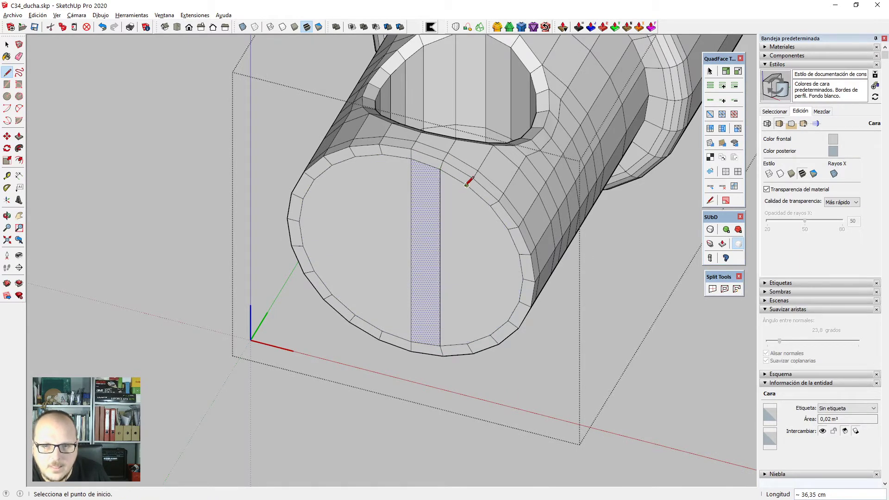
{"action": "left_click", "coordinate": [468, 343]}
{"action": "key", "text": "space"}
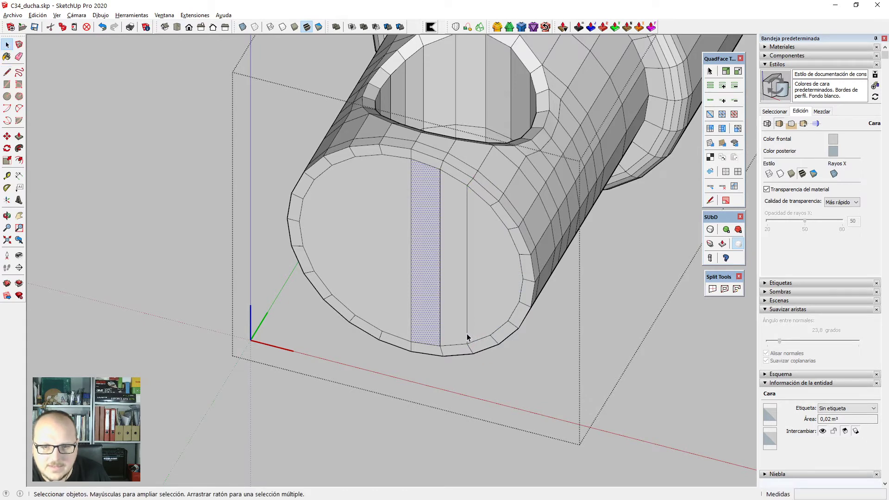
Rotate-copy the three vertical lines 90° about the cap's centre with a 3x array to form a grid.
{"action": "left_click", "coordinate": [467, 330]}
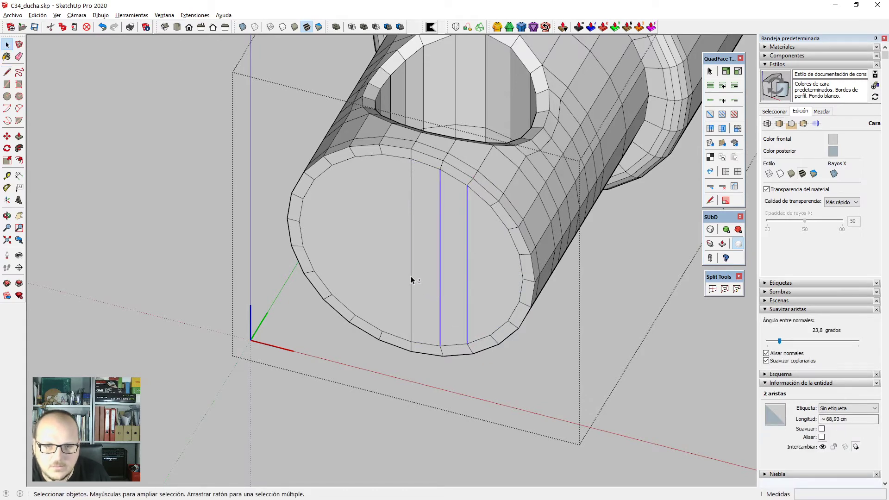
{"action": "key", "text": "q"}
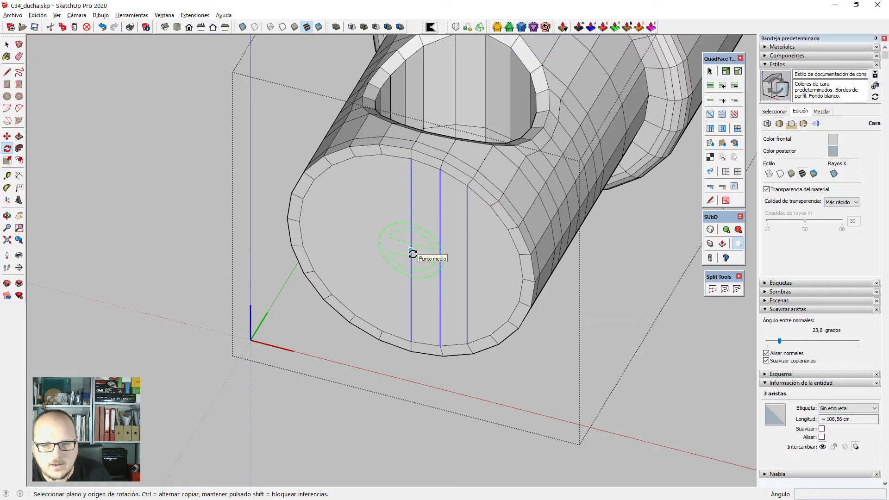
{"action": "left_click", "coordinate": [411, 250]}
{"action": "left_click", "coordinate": [410, 267]}
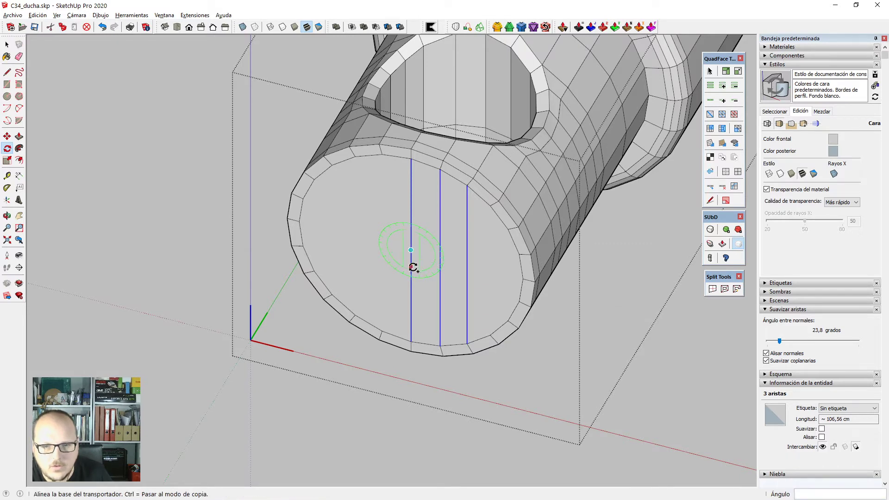
{"action": "left_click", "coordinate": [523, 281]}
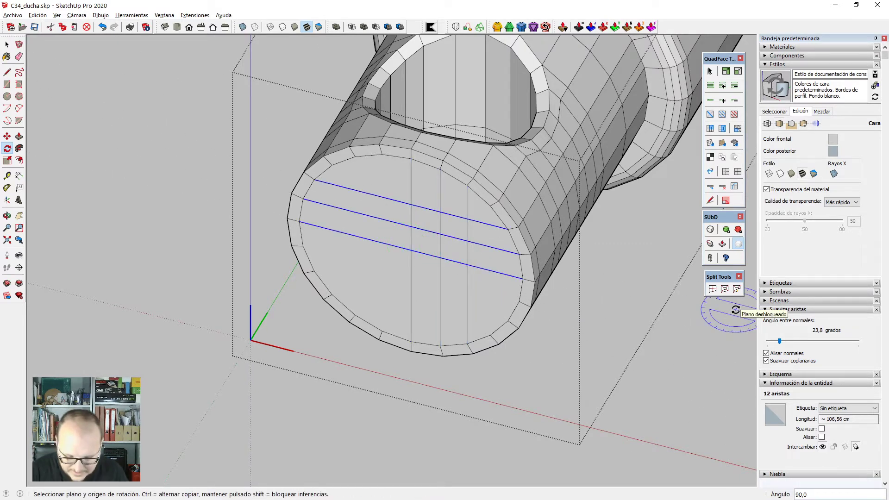
{"action": "type", "text": "3x"}
{"action": "key", "text": "Return"}
{"action": "key", "text": "space"}
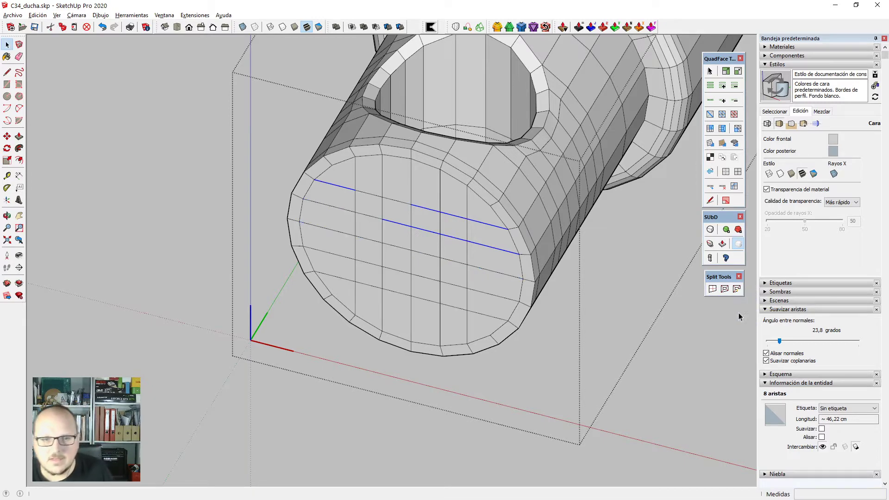
Draw two crossing diagonal lines between opposite corners of the inner grid, through the cap's centre.
{"action": "scroll", "coordinate": [738, 312], "scroll_direction": "down", "scroll_amount": 1}
{"action": "middle_click_drag", "start_coordinate": [469, 311], "coordinate": [498, 282]}
{"action": "left_click", "coordinate": [499, 281]}
{"action": "scroll", "coordinate": [493, 254], "scroll_direction": "up", "scroll_amount": 5}
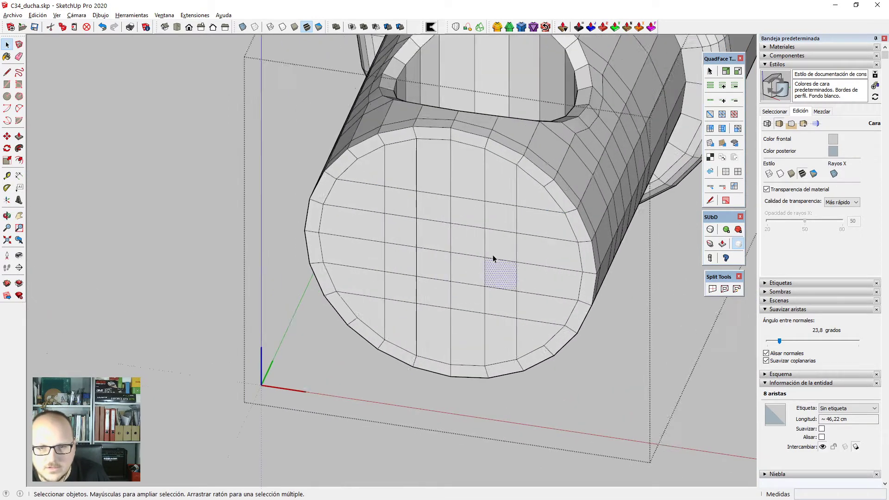
{"action": "scroll", "coordinate": [514, 251], "scroll_direction": "up", "scroll_amount": 3}
{"action": "key", "text": "l"}
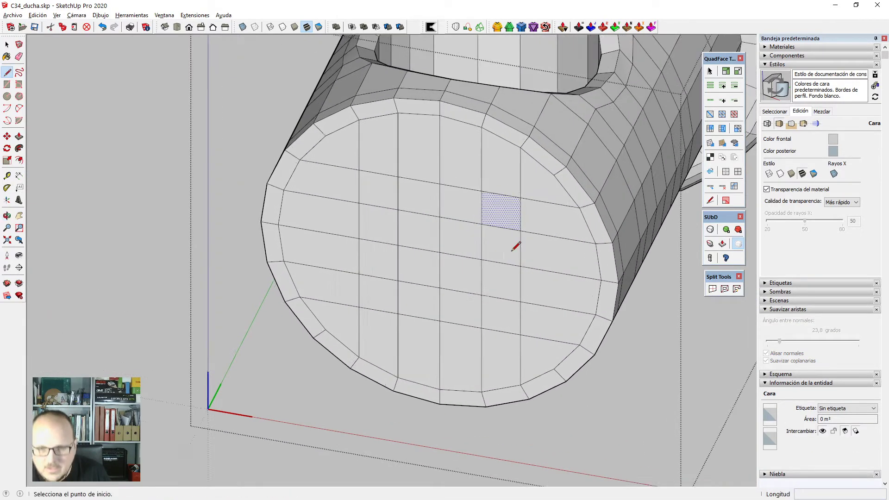
{"action": "left_click", "coordinate": [342, 160]}
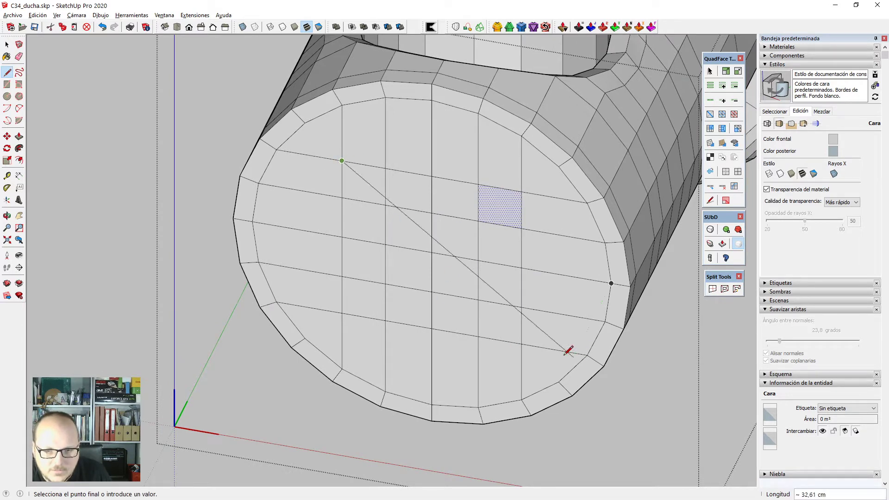
{"action": "left_click", "coordinate": [342, 312]}
{"action": "left_click", "coordinate": [522, 191]}
Erase the grid's horizontal segments in the upper sector and vertical segments in the left sector between the diagonals.
{"action": "key", "text": "e"}
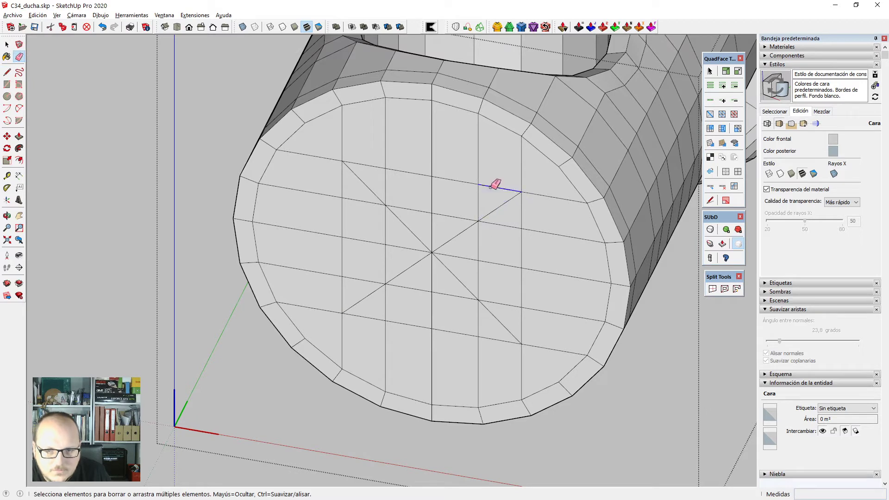
{"action": "left_click_drag", "start_coordinate": [455, 193], "coordinate": [455, 179]}
{"action": "mouse_move", "coordinate": [416, 212]}
{"action": "left_mouse_down"}
{"action": "mouse_move", "coordinate": [415, 169]}
{"action": "mouse_move", "coordinate": [379, 163]}
{"action": "left_mouse_up"}
{"action": "left_click", "coordinate": [382, 162]}
{"action": "left_click", "coordinate": [342, 179]}
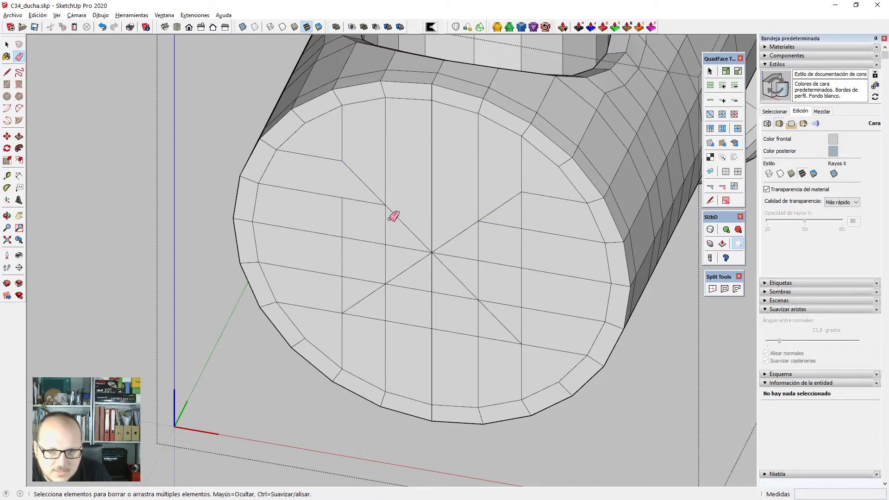
{"action": "left_click", "coordinate": [342, 209]}
{"action": "left_click", "coordinate": [342, 257]}
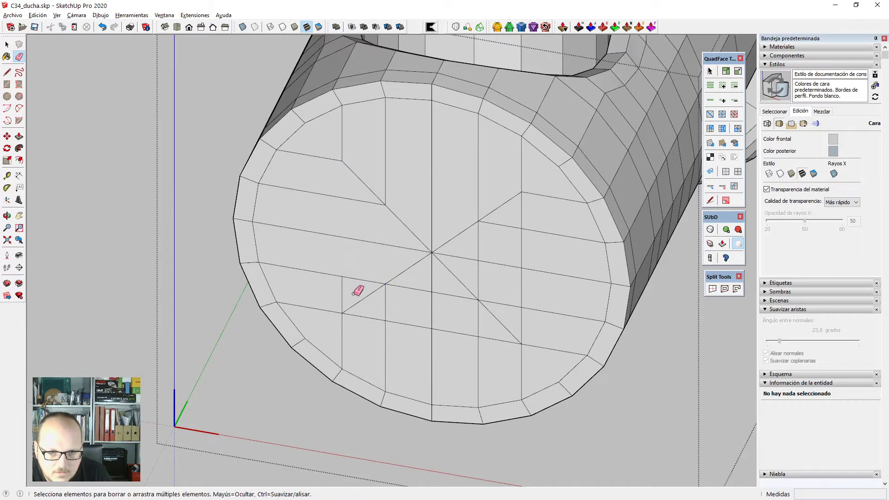
Erase the grid's horizontal segments in the lower sector and vertical segments in the right sector between the diagonals.
{"action": "left_click", "coordinate": [399, 326]}
{"action": "left_click", "coordinate": [399, 290]}
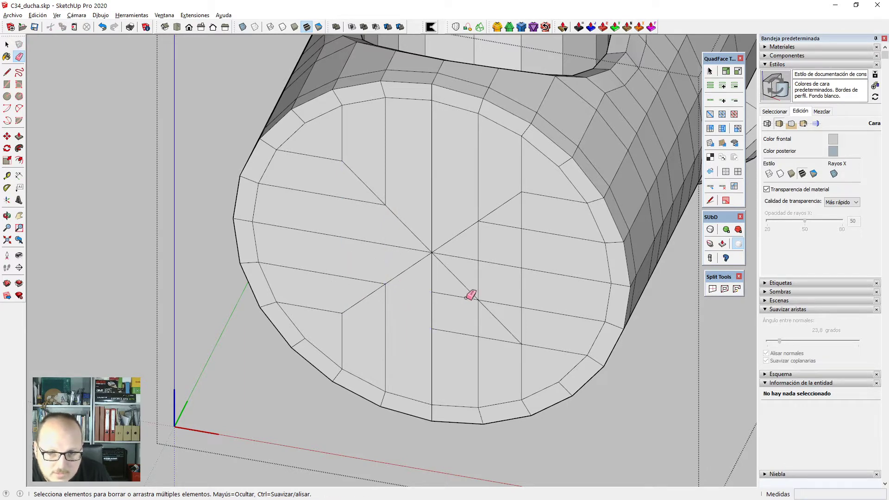
{"action": "left_click", "coordinate": [456, 302]}
{"action": "left_click_drag", "start_coordinate": [460, 333], "coordinate": [498, 342]}
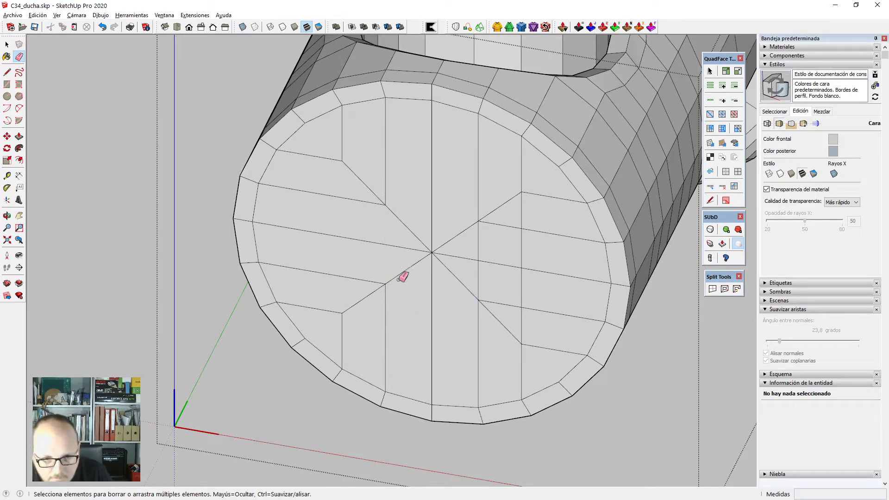
{"action": "left_click", "coordinate": [527, 325]}
{"action": "left_click_drag", "start_coordinate": [485, 278], "coordinate": [473, 277]}
{"action": "left_click_drag", "start_coordinate": [472, 246], "coordinate": [531, 249]}
{"action": "left_click_drag", "start_coordinate": [530, 212], "coordinate": [528, 210]}
Select all diagonal edges and scale their nine vertices slightly outward from the cap's centre with the vertex editing tool.
{"action": "scroll", "coordinate": [474, 198], "scroll_direction": "down", "scroll_amount": 3}
{"action": "mouse_move", "coordinate": [474, 199]}
{"action": "middle_mouse_down"}
{"action": "mouse_move", "coordinate": [474, 252]}
{"action": "mouse_move", "coordinate": [552, 155]}
{"action": "mouse_move", "coordinate": [502, 184]}
{"action": "mouse_move", "coordinate": [445, 183]}
{"action": "middle_mouse_up"}
{"action": "key", "text": "space"}
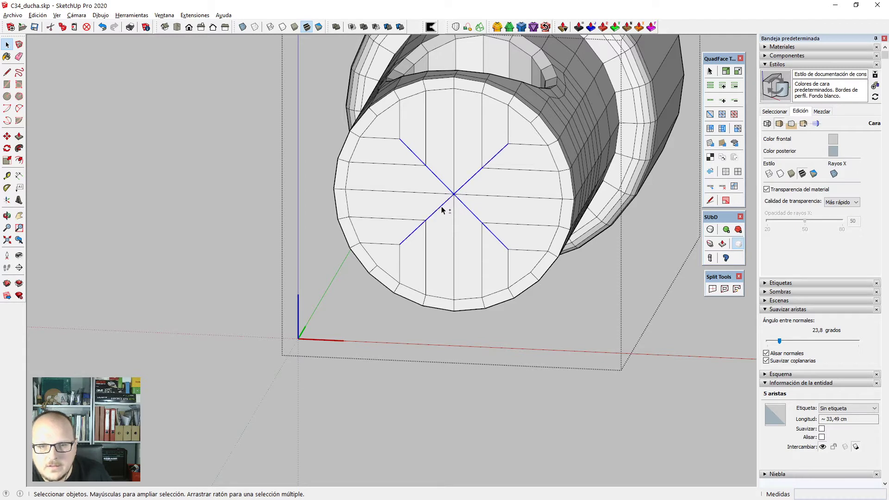
{"action": "scroll", "coordinate": [496, 193], "scroll_direction": "up", "scroll_amount": 3}
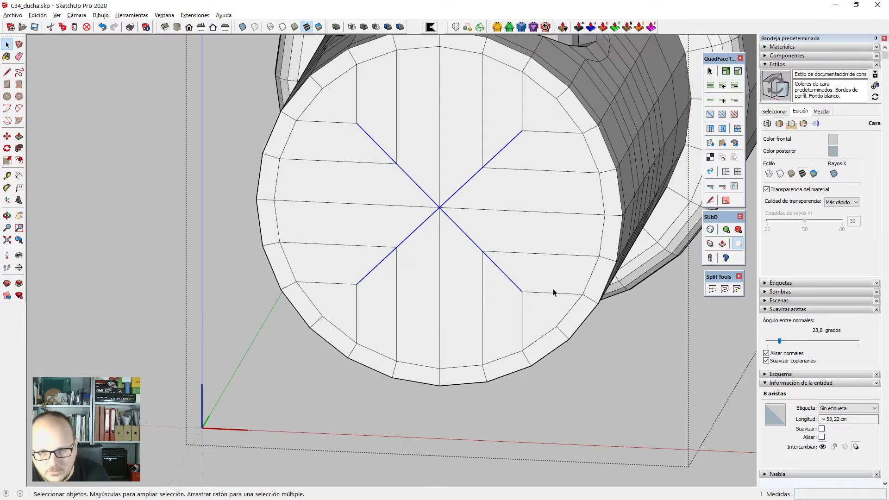
{"action": "key", "text": "v"}
{"action": "left_click", "coordinate": [433, 62]}
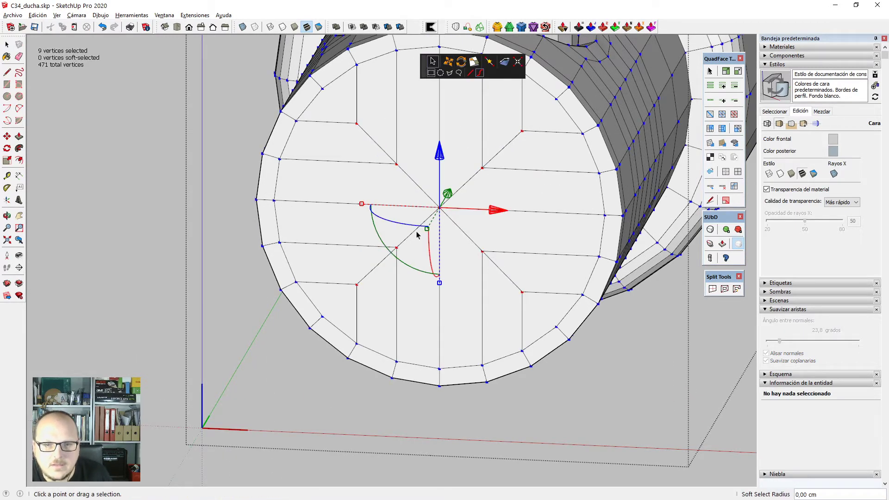
{"action": "mouse_move", "coordinate": [363, 207]}
{"action": "left_mouse_down"}
{"action": "mouse_move", "coordinate": [348, 200]}
{"action": "mouse_move", "coordinate": [391, 204]}
{"action": "mouse_move", "coordinate": [328, 202]}
{"action": "left_mouse_up"}
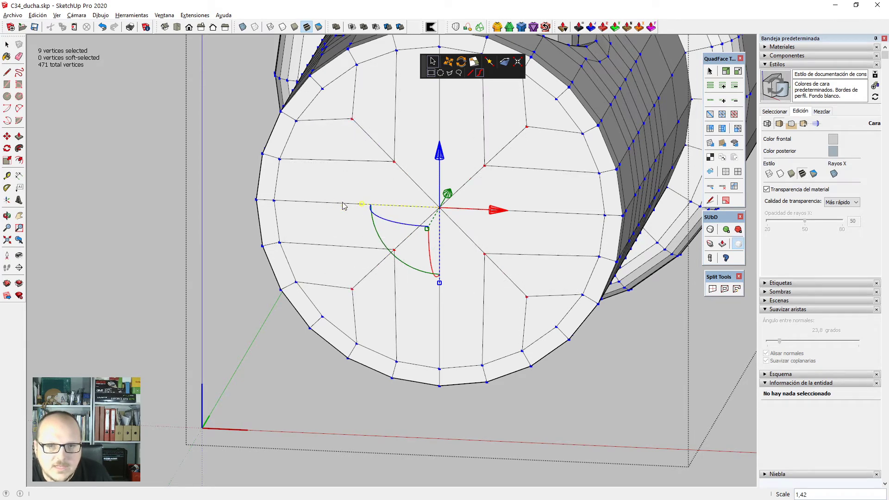
Connect the lengthwise edges around the large rear cylinder with two evenly spaced edge loops.
{"action": "key", "text": "space"}
{"action": "scroll", "coordinate": [432, 228], "scroll_direction": "down", "scroll_amount": 2}
{"action": "middle_click_drag", "start_coordinate": [468, 281], "coordinate": [590, 300]}
{"action": "scroll", "coordinate": [379, 300], "scroll_direction": "down", "scroll_amount": 2}
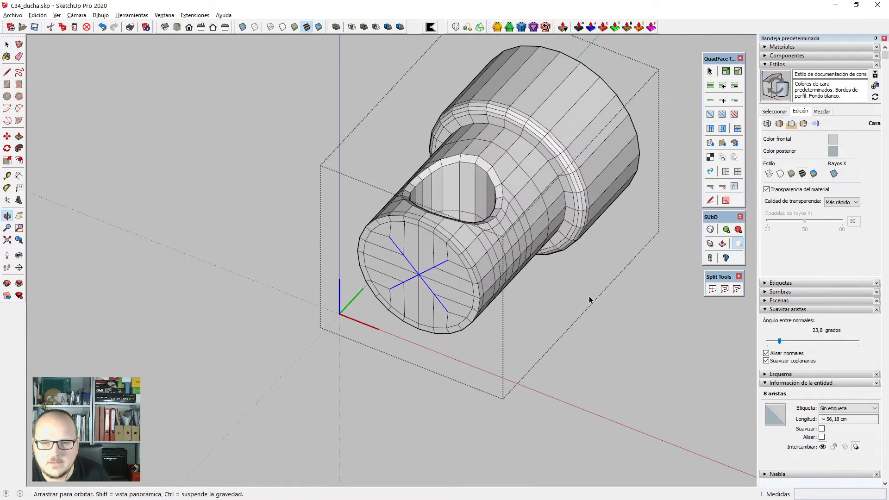
{"action": "scroll", "coordinate": [544, 103], "scroll_direction": "up", "scroll_amount": 3}
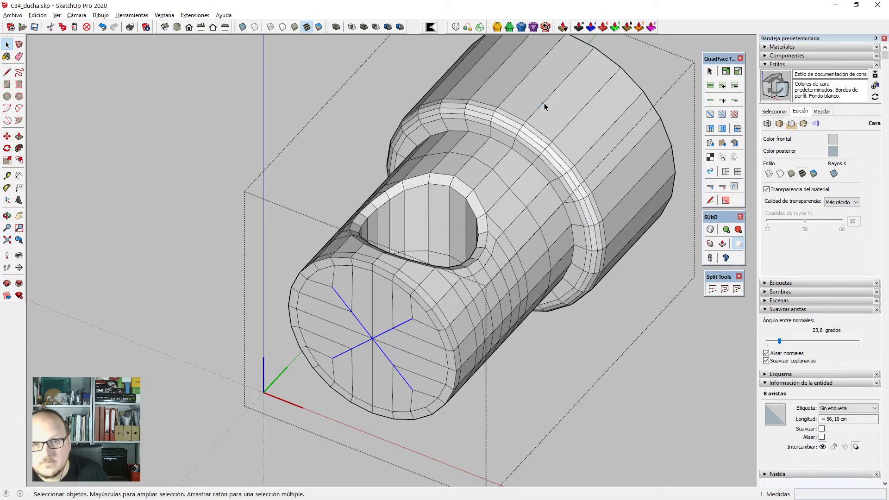
{"action": "scroll", "coordinate": [544, 103], "scroll_direction": "down", "scroll_amount": 5}
{"action": "left_click", "coordinate": [537, 133]}
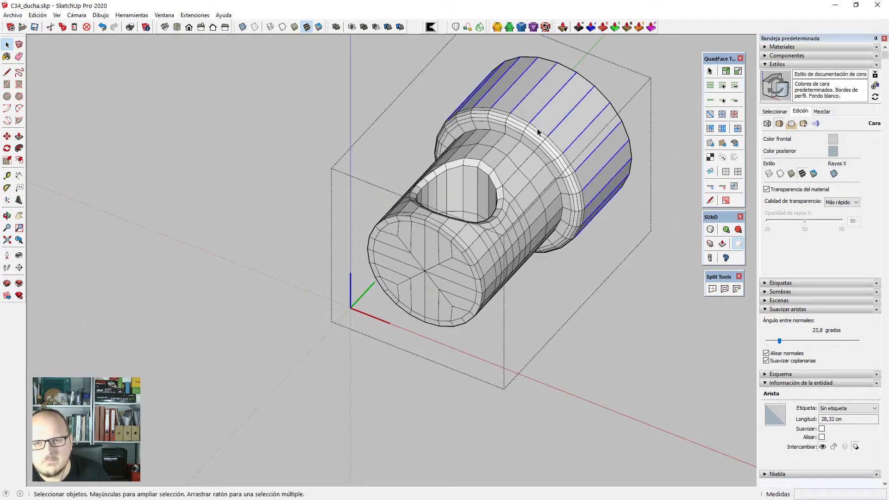
{"action": "key", "text": "shift+c"}
{"action": "key", "text": "Return"}
Replace the edge loop inside the cross hole by connecting the hole wall's edge ring with 2 segments.
{"action": "middle_click_drag", "start_coordinate": [538, 133], "coordinate": [483, 239]}
{"action": "scroll", "coordinate": [483, 238], "scroll_direction": "up", "scroll_amount": 2}
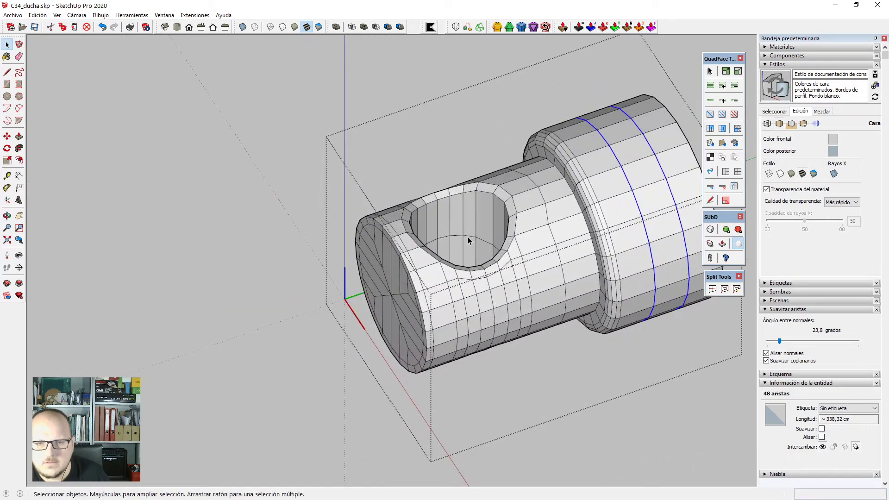
{"action": "left_click", "coordinate": [468, 238]}
{"action": "key", "text": "Delete"}
{"action": "left_click", "coordinate": [464, 223]}
{"action": "key", "text": "alt+r"}
{"action": "key", "text": "shift+c"}
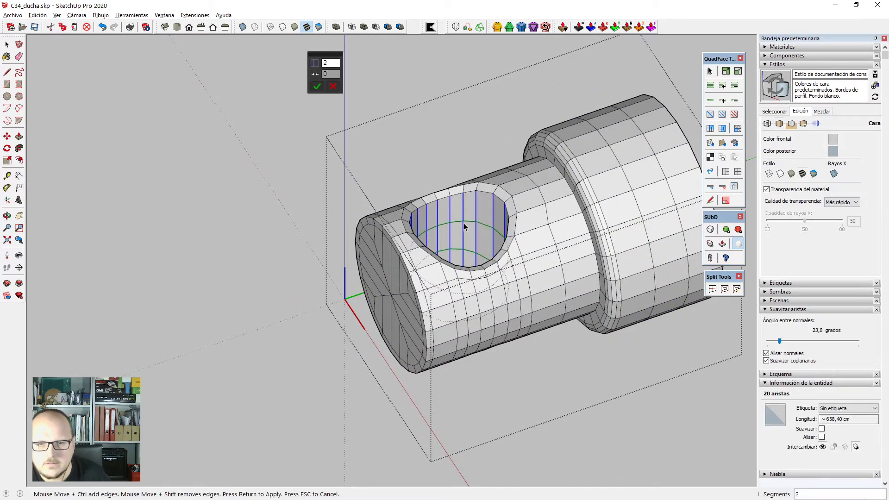
{"action": "key", "text": "Return"}
Inspect the subdivided bracket from another angle and undo the subdivision.
{"action": "middle_click_drag", "start_coordinate": [463, 223], "coordinate": [557, 236]}
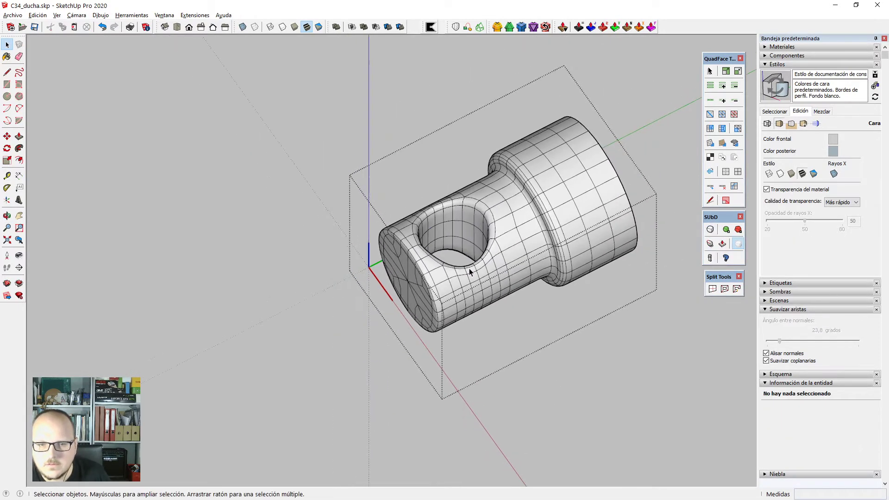
{"action": "middle_click_drag", "start_coordinate": [693, 235], "coordinate": [525, 116]}
{"action": "key", "text": "ctrl+z"}
Add support loops with a 1 cm offset on both sides of the inner corner loop where the narrow cylinder meets the collar.
{"action": "middle_click_drag", "start_coordinate": [496, 249], "coordinate": [544, 249]}
{"action": "scroll", "coordinate": [538, 266], "scroll_direction": "up", "scroll_amount": 2}
{"action": "scroll", "coordinate": [526, 242], "scroll_direction": "up", "scroll_amount": 2}
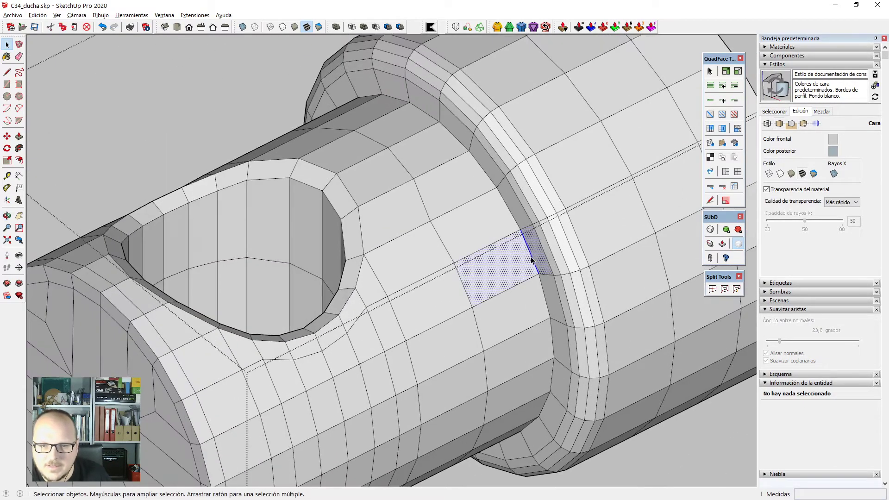
{"action": "double_click", "coordinate": [530, 248]}
{"action": "scroll", "coordinate": [532, 252], "scroll_direction": "down", "scroll_amount": 10}
{"action": "scroll", "coordinate": [460, 210], "scroll_direction": "up", "scroll_amount": 3}
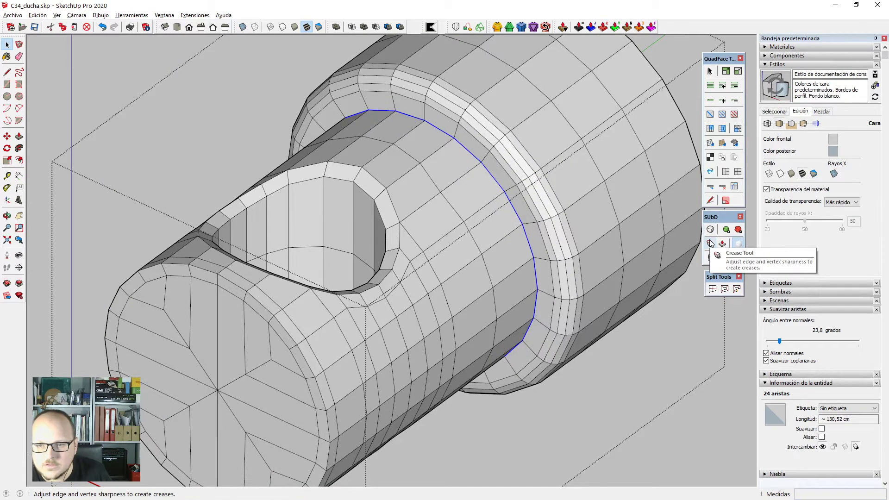
{"action": "middle_click_drag", "start_coordinate": [588, 238], "coordinate": [526, 168]}
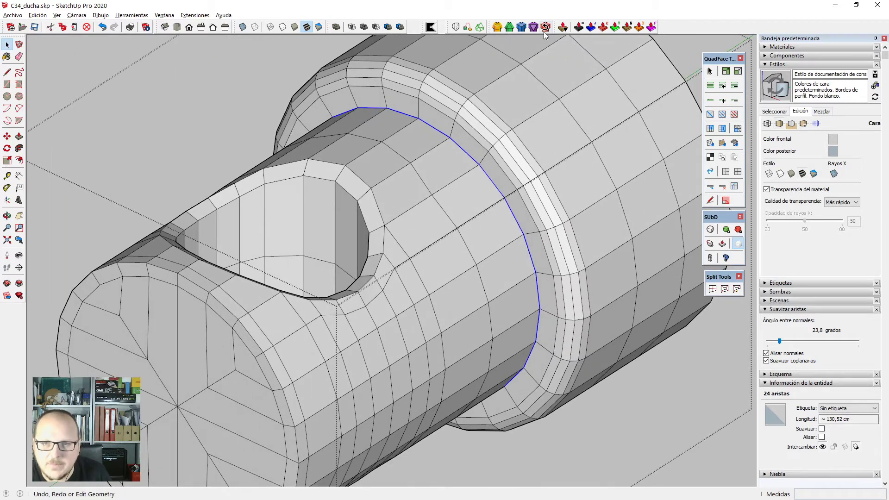
{"action": "left_click", "coordinate": [522, 28]}
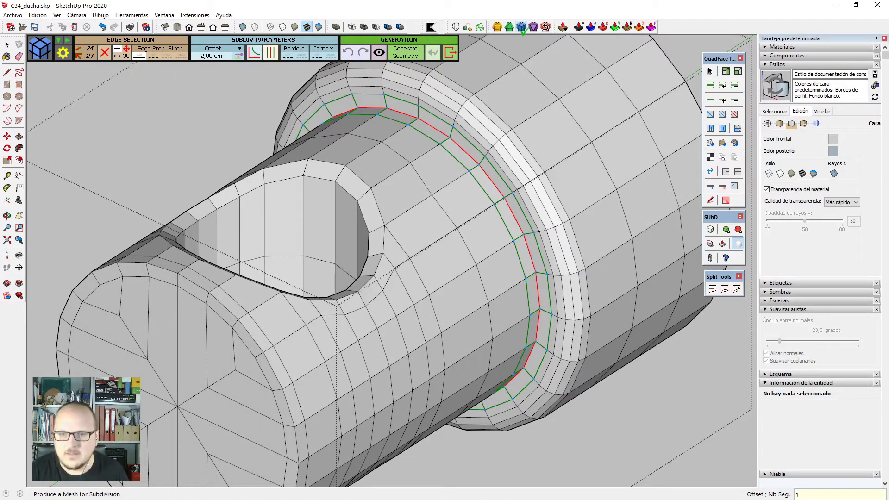
{"action": "type", "text": "1cm"}
{"action": "key", "text": "Return"}
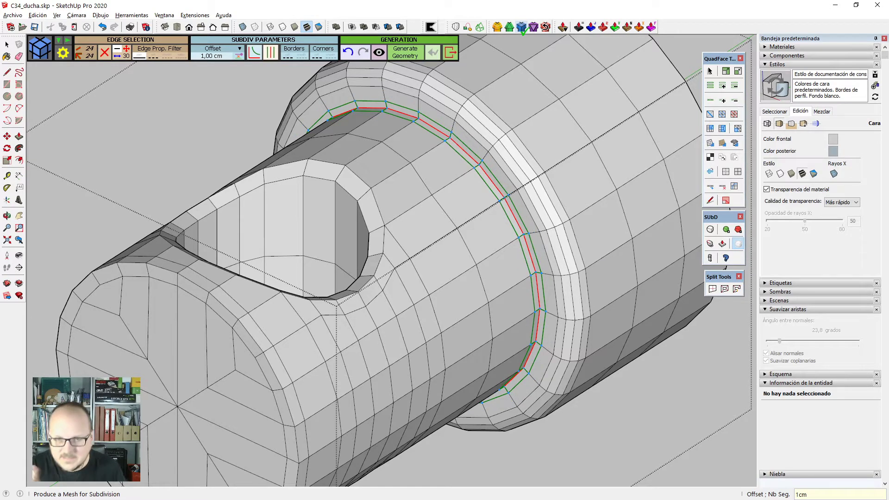
{"action": "key", "text": "Return"}
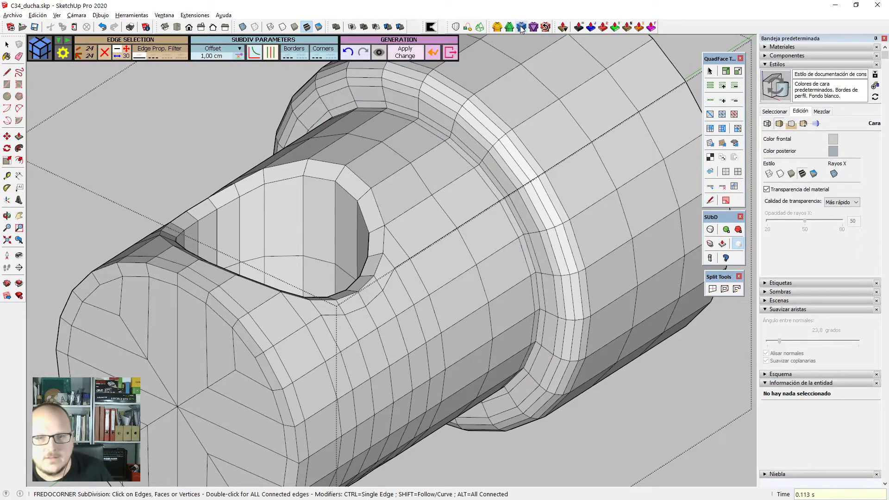
{"action": "key", "text": "space"}
Preview the bracket's surface with hidden geometry turned off and examine the front cap and cross hole up close.
{"action": "scroll", "coordinate": [562, 160], "scroll_direction": "down", "scroll_amount": 3}
{"action": "middle_click_drag", "start_coordinate": [554, 265], "coordinate": [503, 253]}
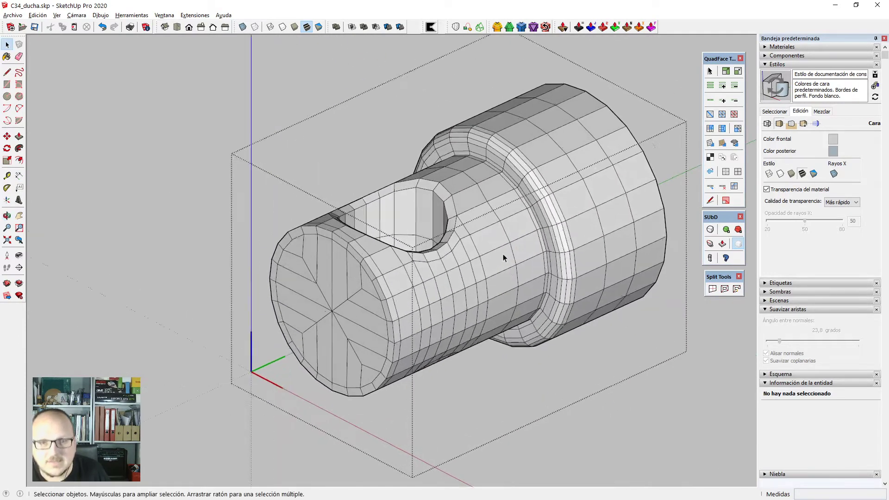
{"action": "scroll", "coordinate": [503, 254], "scroll_direction": "up", "scroll_amount": 5}
{"action": "scroll", "coordinate": [446, 243], "scroll_direction": "down", "scroll_amount": 3}
{"action": "left_click", "coordinate": [482, 173]}
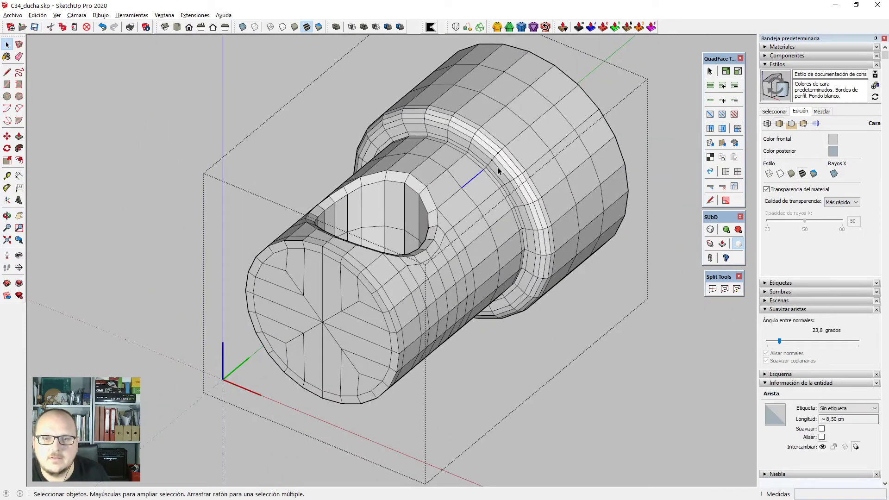
{"action": "left_click", "coordinate": [711, 230]}
{"action": "scroll", "coordinate": [481, 310], "scroll_direction": "down", "scroll_amount": 3}
{"action": "middle_click_drag", "start_coordinate": [533, 325], "coordinate": [417, 342]}
{"action": "scroll", "coordinate": [406, 304], "scroll_direction": "up", "scroll_amount": 4}
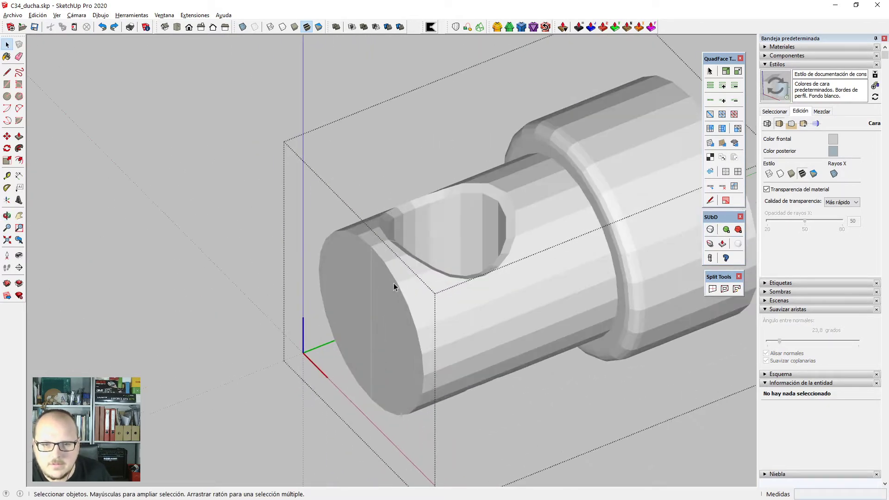
{"action": "scroll", "coordinate": [391, 282], "scroll_direction": "up", "scroll_amount": 3}
{"action": "scroll", "coordinate": [389, 255], "scroll_direction": "down", "scroll_amount": 3}
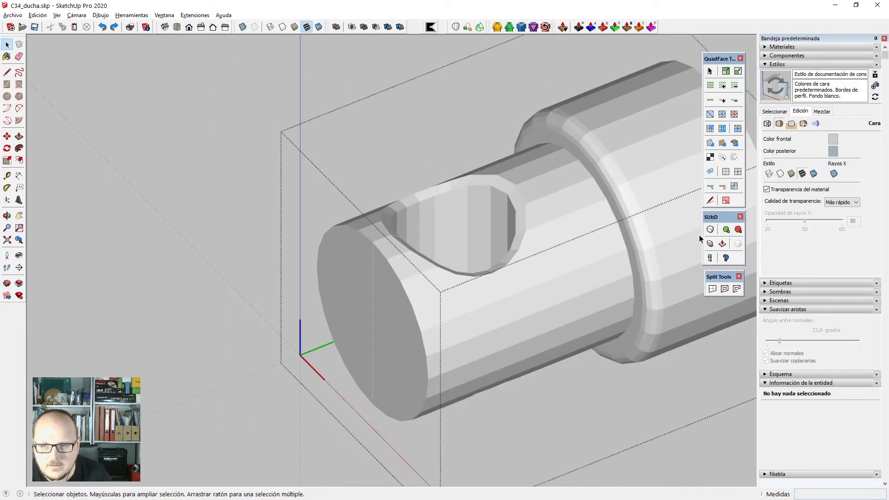
Turn on the bracket's subdivision and inspect the smoothed cross hole and cap rim from the front and opposite sides.
{"action": "left_click", "coordinate": [711, 229]}
{"action": "middle_click_drag", "start_coordinate": [500, 251], "coordinate": [460, 359]}
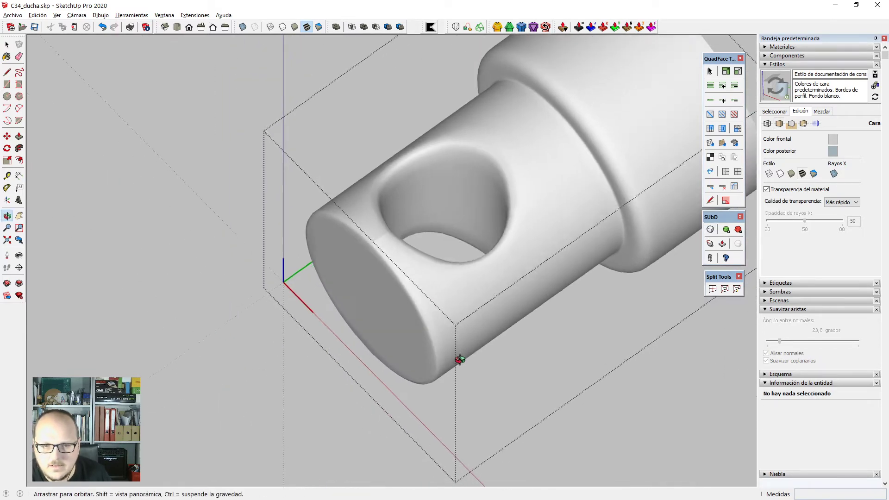
{"action": "scroll", "coordinate": [377, 238], "scroll_direction": "up", "scroll_amount": 2}
{"action": "middle_click_drag", "start_coordinate": [377, 238], "coordinate": [726, 334]}
{"action": "scroll", "coordinate": [365, 241], "scroll_direction": "up", "scroll_amount": 3}
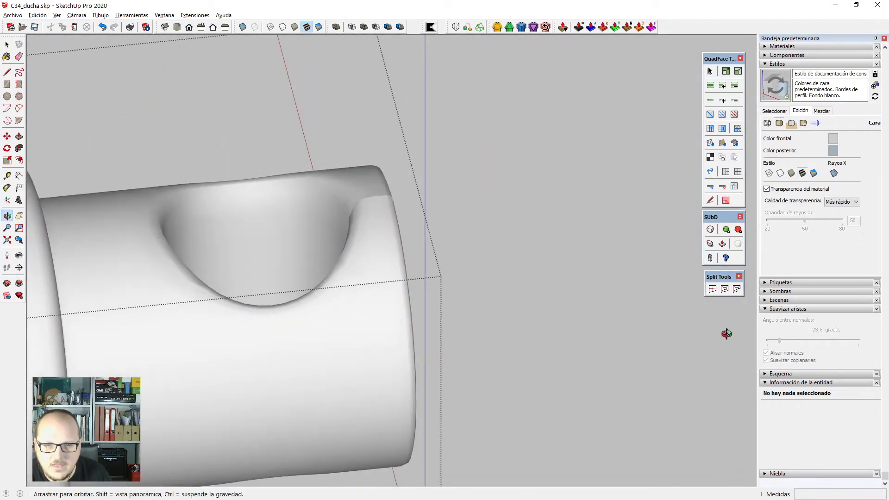
{"action": "middle_click_drag", "start_coordinate": [408, 324], "coordinate": [486, 337]}
{"action": "scroll", "coordinate": [417, 223], "scroll_direction": "down", "scroll_amount": 4}
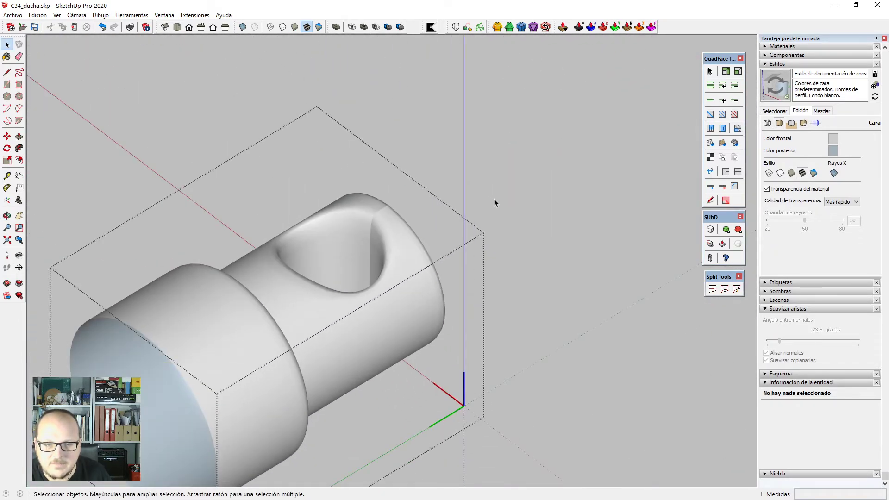
Show the bracket's hidden geometry and turn its subdivision off.
{"action": "key", "text": "alt+h"}
{"action": "middle_click_drag", "start_coordinate": [564, 297], "coordinate": [368, 331]}
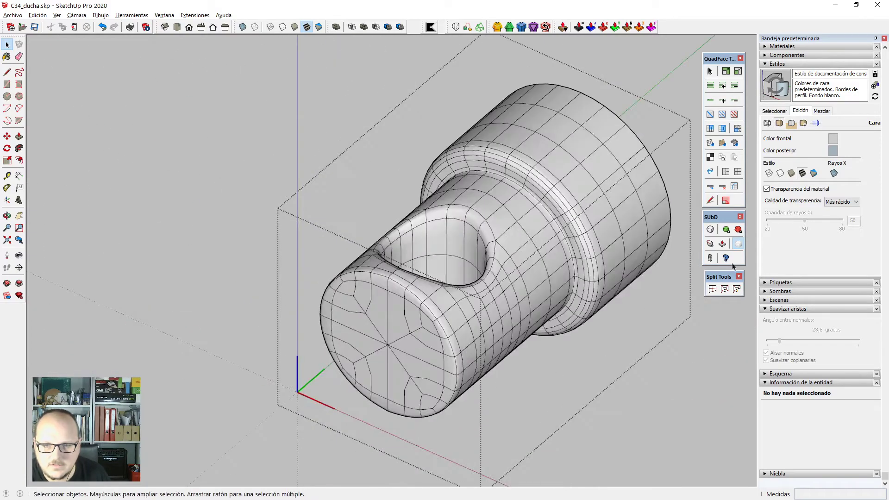
{"action": "left_click", "coordinate": [738, 243]}
Try removing a quad and an edge beside the front cap's vertical centre seam, and undo the removal.
{"action": "scroll", "coordinate": [319, 249], "scroll_direction": "up", "scroll_amount": 5}
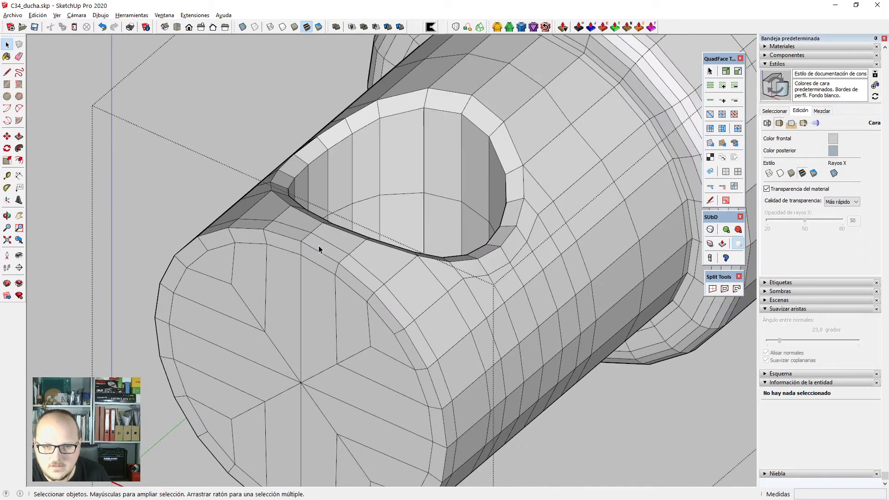
{"action": "scroll", "coordinate": [318, 249], "scroll_direction": "up", "scroll_amount": 2}
{"action": "key", "text": "Delete"}
{"action": "mouse_move", "coordinate": [324, 309]}
{"action": "middle_mouse_down"}
{"action": "mouse_move", "coordinate": [332, 314]}
{"action": "mouse_move", "coordinate": [364, 262]}
{"action": "mouse_move", "coordinate": [338, 397]}
{"action": "mouse_move", "coordinate": [316, 403]}
{"action": "middle_mouse_up"}
{"action": "scroll", "coordinate": [338, 397], "scroll_direction": "up", "scroll_amount": 2}
{"action": "scroll", "coordinate": [315, 400], "scroll_direction": "up", "scroll_amount": 1}
{"action": "key", "text": "e"}
{"action": "mouse_move", "coordinate": [316, 395]}
{"action": "left_mouse_down"}
{"action": "mouse_move", "coordinate": [310, 408]}
{"action": "mouse_move", "coordinate": [315, 393]}
{"action": "left_mouse_up"}
{"action": "scroll", "coordinate": [369, 246], "scroll_direction": "down", "scroll_amount": 3}
{"action": "mouse_move", "coordinate": [369, 246]}
{"action": "middle_mouse_down"}
{"action": "mouse_move", "coordinate": [374, 427]}
{"action": "mouse_move", "coordinate": [355, 260]}
{"action": "middle_mouse_up"}
{"action": "key", "text": "space"}
{"action": "left_click", "coordinate": [354, 260]}
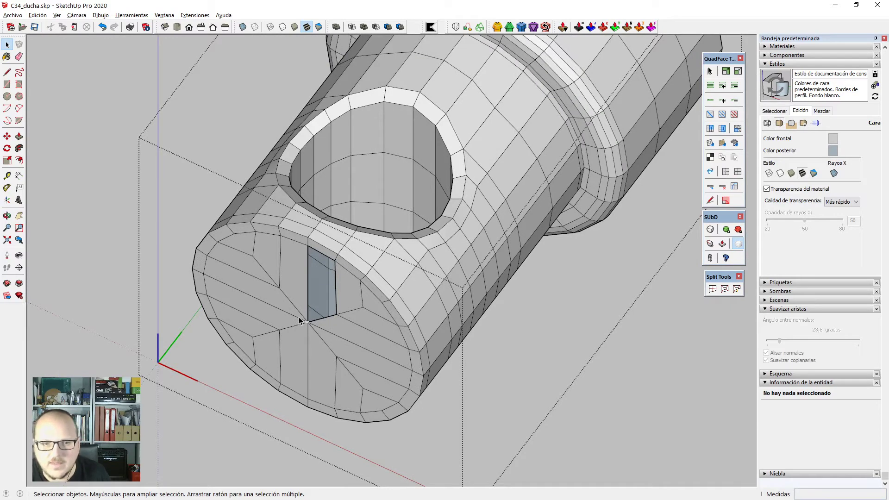
{"action": "key", "text": "ctrl+z"}
Select the bracket's mesh, preview its subdivision around the hole and front cap, and return to the mesh with hidden geometry shown.
{"action": "scroll", "coordinate": [302, 315], "scroll_direction": "down", "scroll_amount": 2}
{"action": "middle_click_drag", "start_coordinate": [364, 327], "coordinate": [348, 305]}
{"action": "key", "text": "Escape"}
{"action": "left_click", "coordinate": [359, 303]}
{"action": "double_click", "coordinate": [359, 301]}
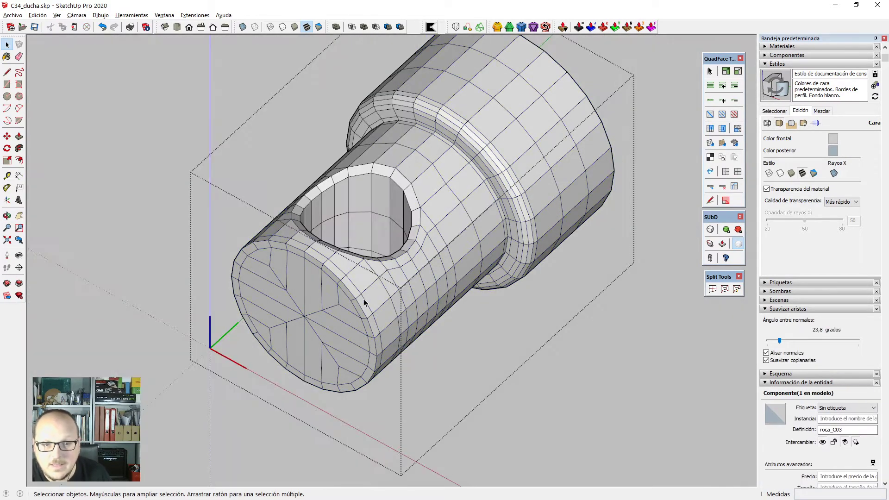
{"action": "left_click", "coordinate": [711, 230]}
{"action": "middle_click_drag", "start_coordinate": [353, 301], "coordinate": [382, 320]}
{"action": "scroll", "coordinate": [342, 278], "scroll_direction": "up", "scroll_amount": 6}
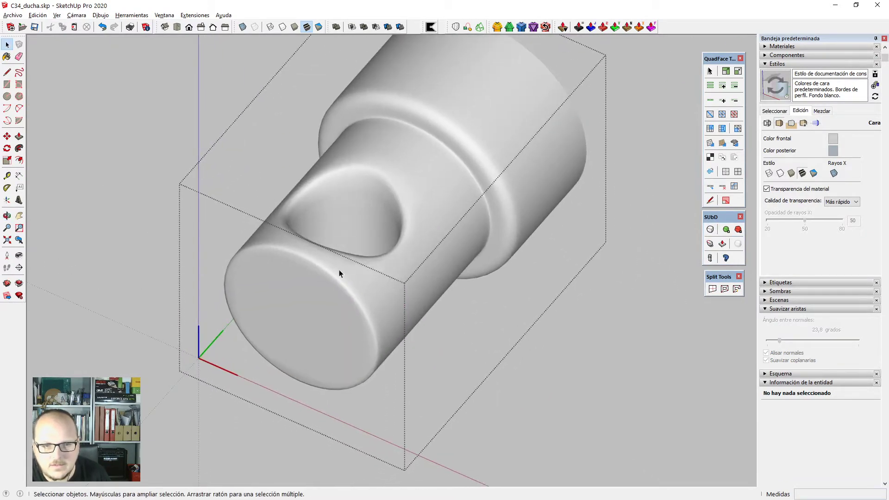
{"action": "scroll", "coordinate": [337, 221], "scroll_direction": "down", "scroll_amount": 2}
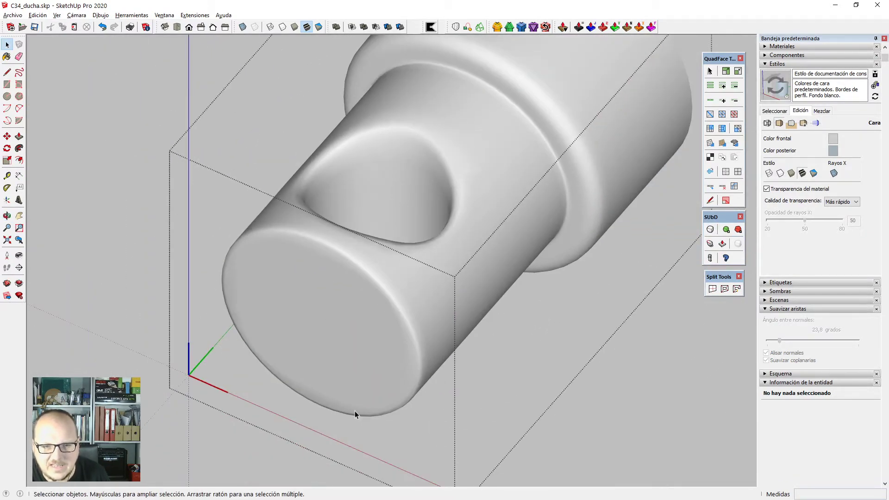
{"action": "middle_click_drag", "start_coordinate": [355, 413], "coordinate": [579, 232]}
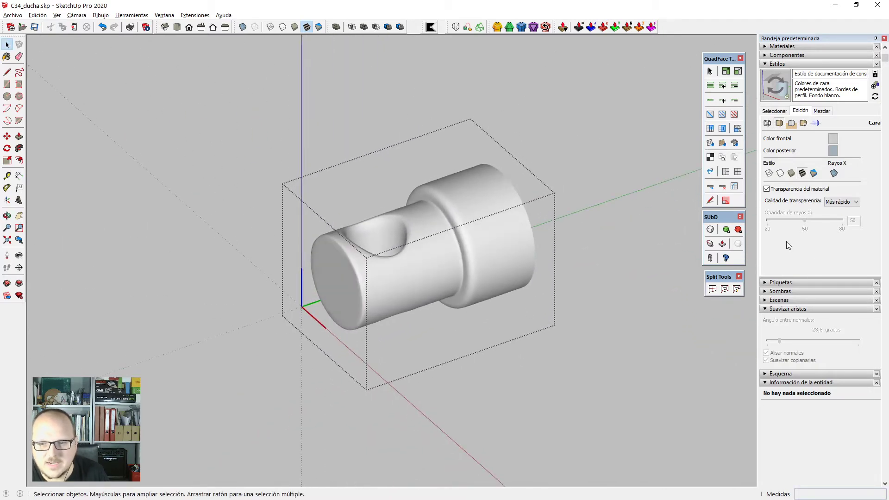
{"action": "left_click", "coordinate": [709, 230]}
{"action": "key", "text": "alt+h"}
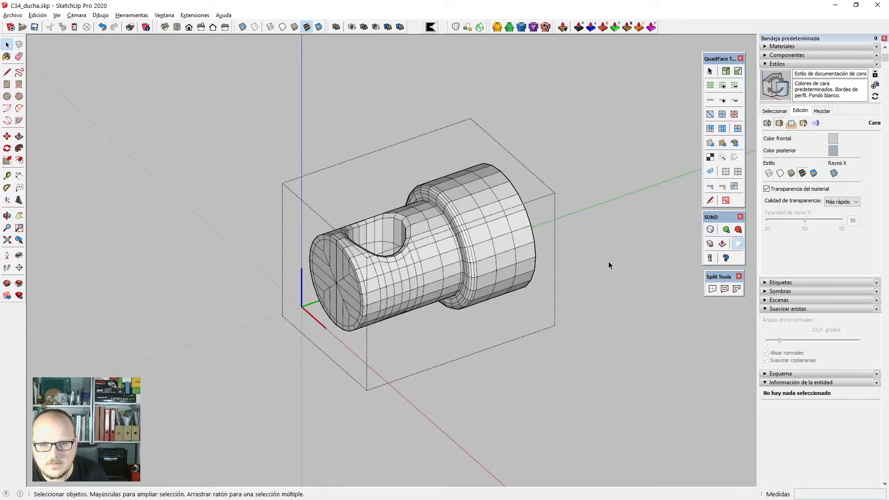
Draw an edge along the open rear rim of the large cylinder to close it with a face.
{"action": "middle_click_drag", "start_coordinate": [609, 262], "coordinate": [509, 280]}
{"action": "scroll", "coordinate": [562, 292], "scroll_direction": "up", "scroll_amount": 3}
{"action": "middle_click_drag", "start_coordinate": [563, 303], "coordinate": [432, 250]}
{"action": "scroll", "coordinate": [633, 323], "scroll_direction": "up", "scroll_amount": 3}
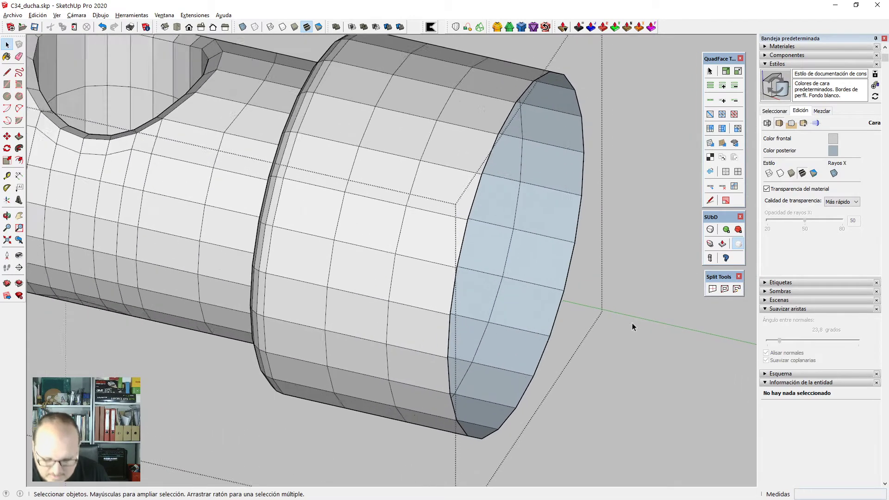
{"action": "scroll", "coordinate": [424, 211], "scroll_direction": "up", "scroll_amount": 3}
{"action": "key", "text": "l"}
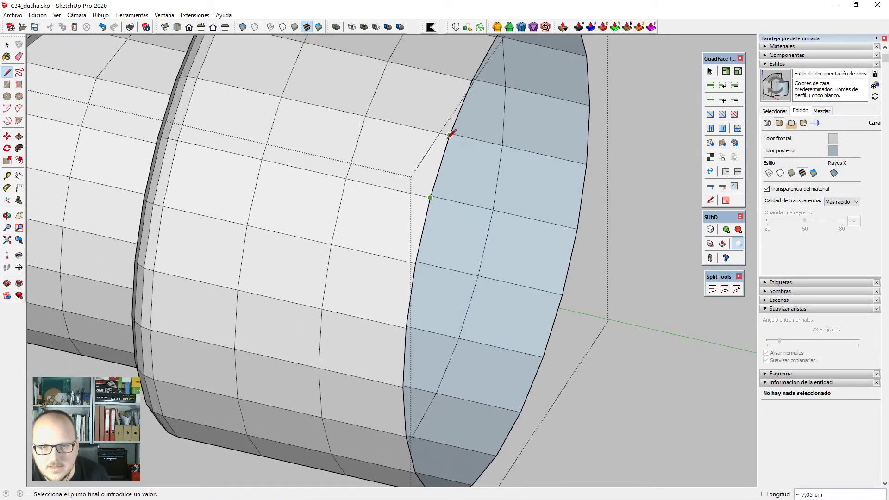
{"action": "scroll", "coordinate": [452, 133], "scroll_direction": "down", "scroll_amount": 5}
{"action": "key", "text": "space"}
Add support loops with a 2 cm offset around the rear face's outline and delete the remaining inner face.
{"action": "double_click", "coordinate": [463, 191]}
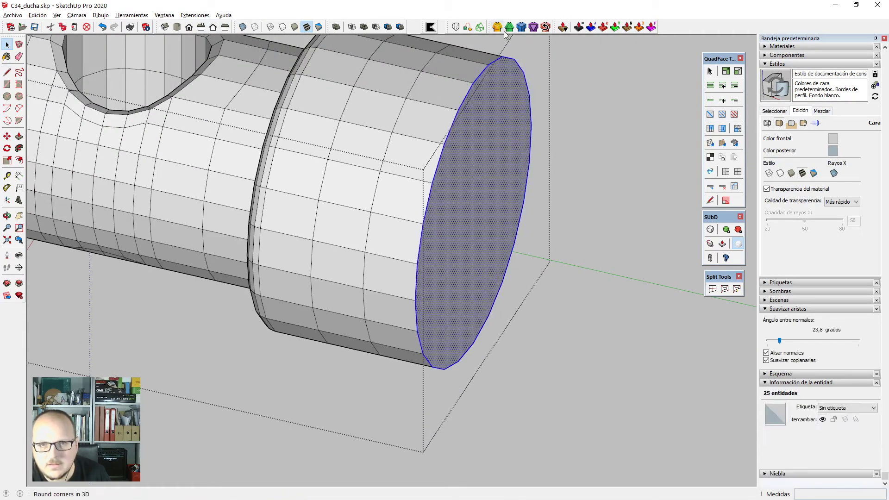
{"action": "left_click", "coordinate": [521, 27]}
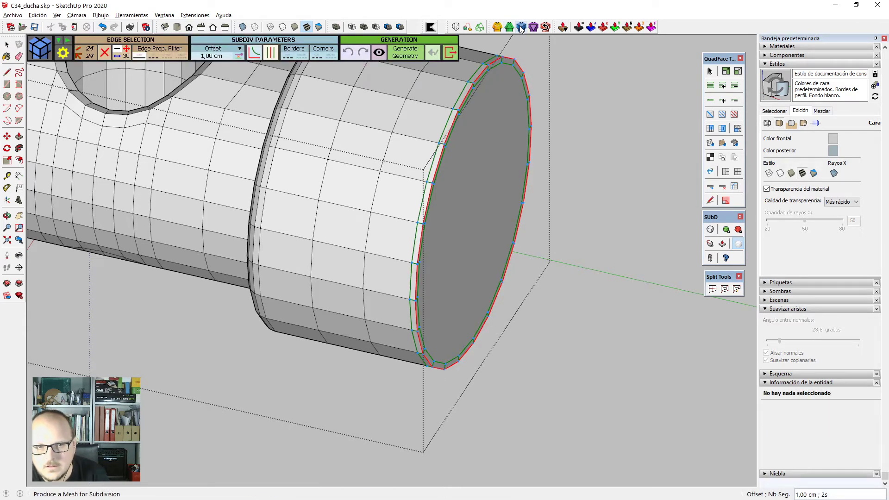
{"action": "type", "text": "2cm"}
{"action": "key", "text": "Return"}
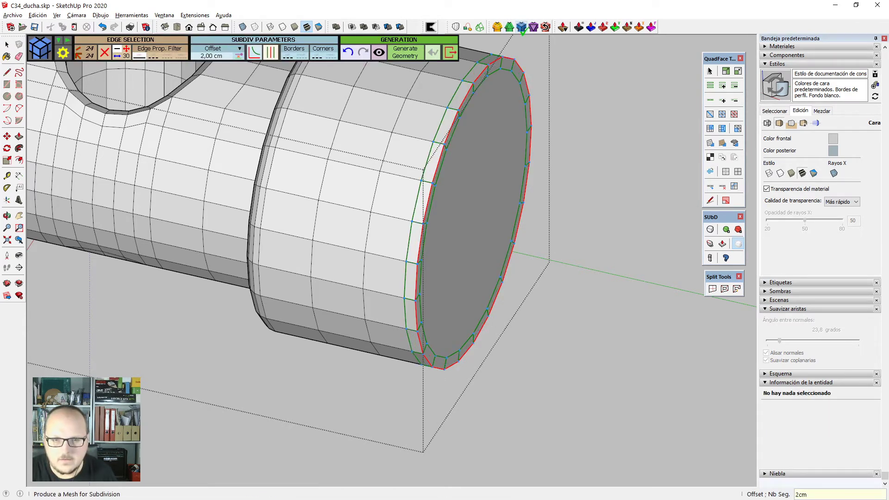
{"action": "left_click", "coordinate": [504, 177]}
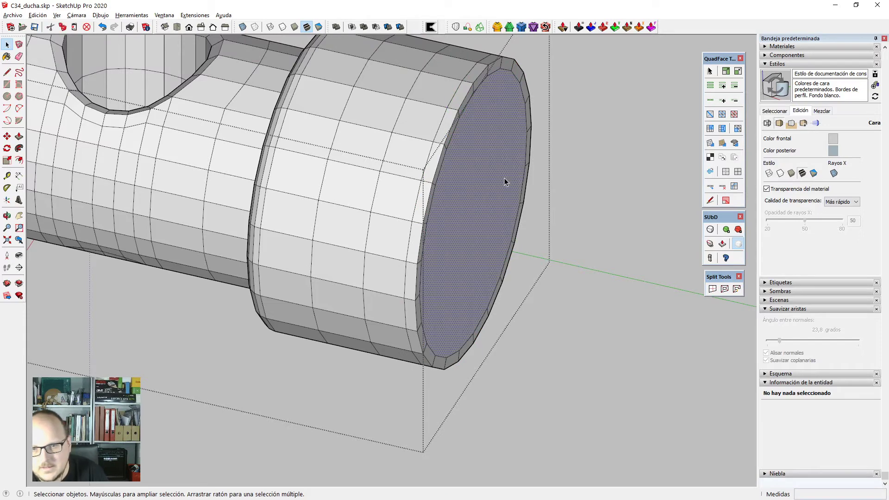
{"action": "key", "text": "Delete"}
Delete the two uneven edge loops around the large cylinder and connect its lengthwise edges with two evenly spaced loops.
{"action": "scroll", "coordinate": [504, 178], "scroll_direction": "up", "scroll_amount": 3}
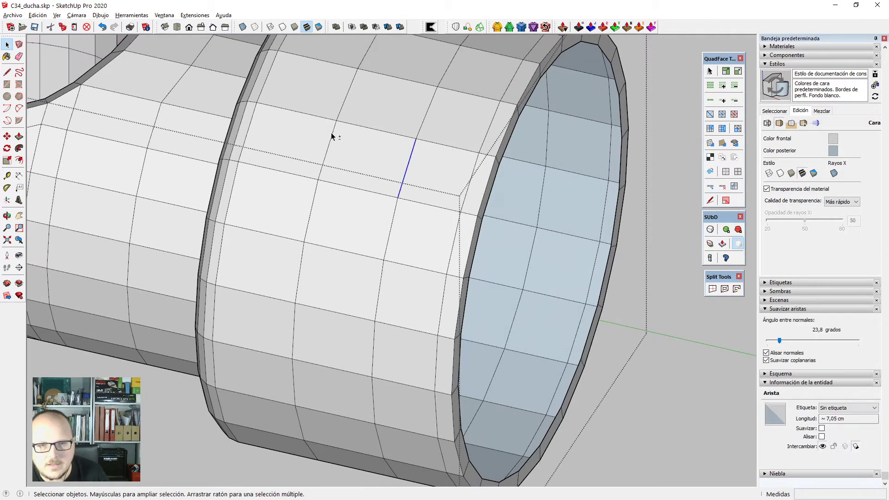
{"action": "left_click", "coordinate": [332, 133], "text": "shift"}
{"action": "key", "text": "Delete"}
{"action": "left_click", "coordinate": [360, 189]}
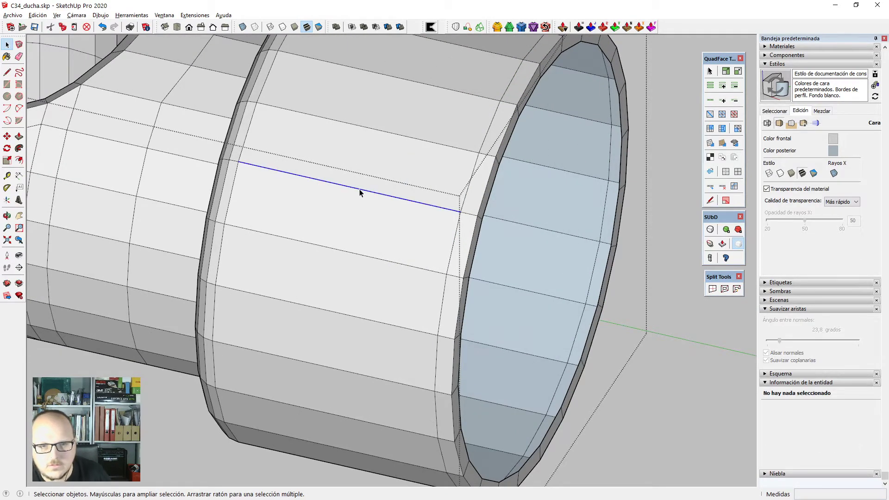
{"action": "key", "text": "alt+r"}
{"action": "key", "text": "alt+c"}
{"action": "key", "text": "Return"}
{"action": "scroll", "coordinate": [380, 253], "scroll_direction": "down", "scroll_amount": 3}
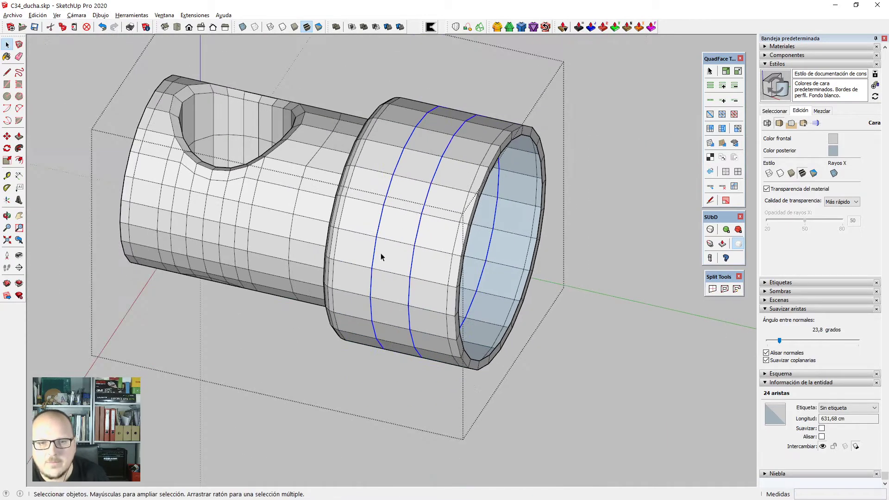
Clear the edge selection and leave the bracket component's editing context.
{"action": "middle_click_drag", "start_coordinate": [381, 253], "coordinate": [625, 245]}
{"action": "scroll", "coordinate": [477, 224], "scroll_direction": "down", "scroll_amount": 2}
{"action": "middle_click_drag", "start_coordinate": [477, 224], "coordinate": [544, 172]}
{"action": "scroll", "coordinate": [455, 227], "scroll_direction": "down", "scroll_amount": 2}
{"action": "key", "text": "Escape"}
{"action": "left_click", "coordinate": [413, 212]}
Subdivide the wall bracket mounted on the pipe and smooth its quads.
{"action": "scroll", "coordinate": [575, 162], "scroll_direction": "down", "scroll_amount": 5}
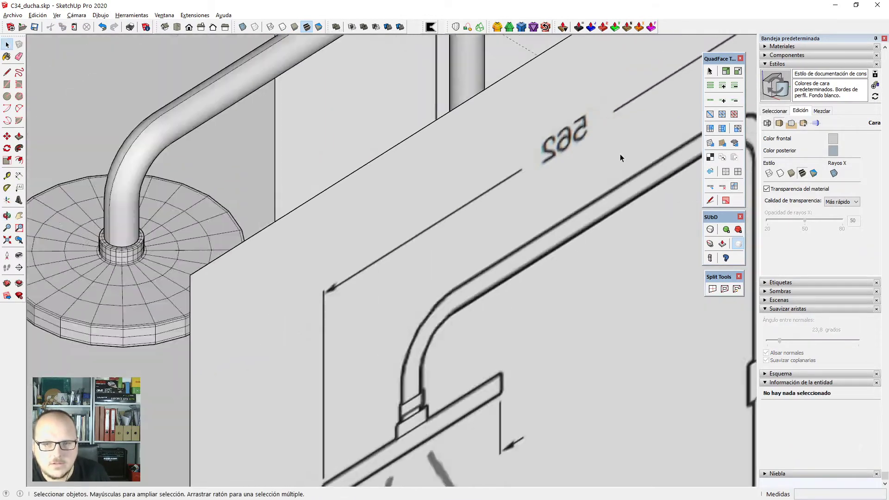
{"action": "middle_click_drag", "start_coordinate": [389, 139], "coordinate": [625, 163]}
{"action": "scroll", "coordinate": [621, 121], "scroll_direction": "down", "scroll_amount": 2}
{"action": "scroll", "coordinate": [195, 208], "scroll_direction": "up", "scroll_amount": 4}
{"action": "middle_click_drag", "start_coordinate": [328, 277], "coordinate": [406, 166]}
{"action": "key", "text": "space"}
{"action": "scroll", "coordinate": [395, 211], "scroll_direction": "up", "scroll_amount": 3}
{"action": "left_click", "coordinate": [395, 212]}
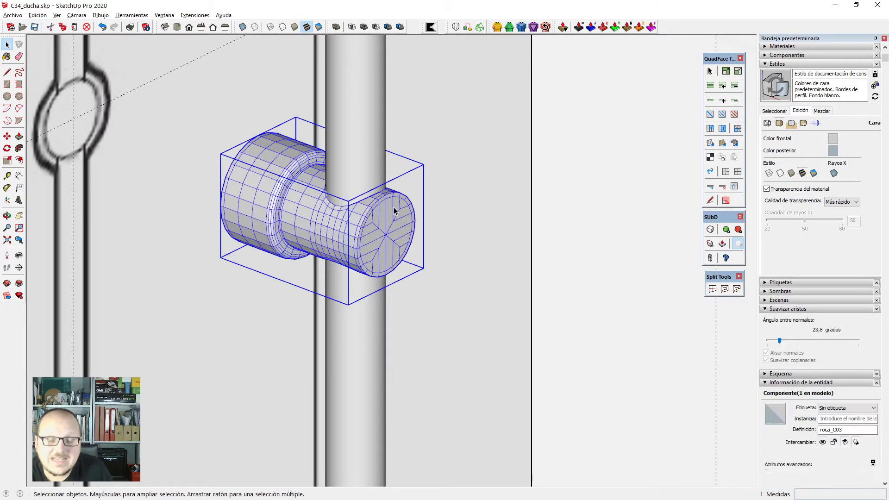
{"action": "left_click", "coordinate": [711, 231]}
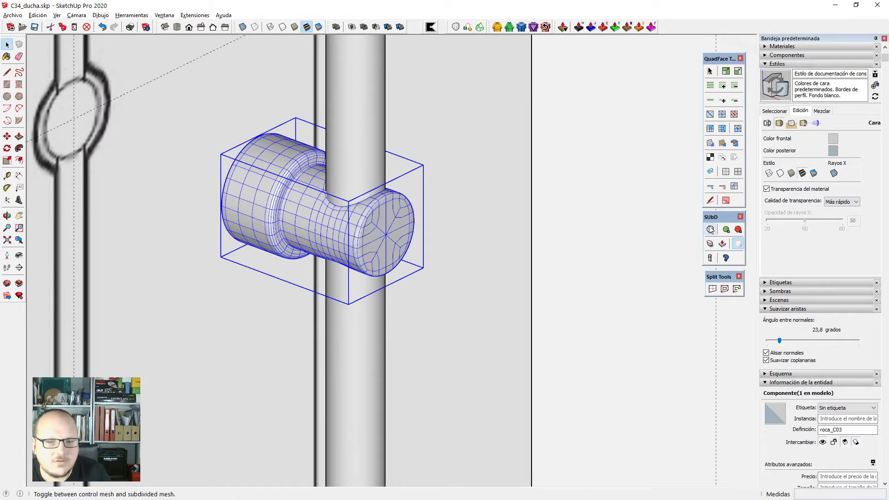
{"action": "left_click", "coordinate": [726, 173]}
{"action": "middle_click_drag", "start_coordinate": [485, 341], "coordinate": [494, 327]}
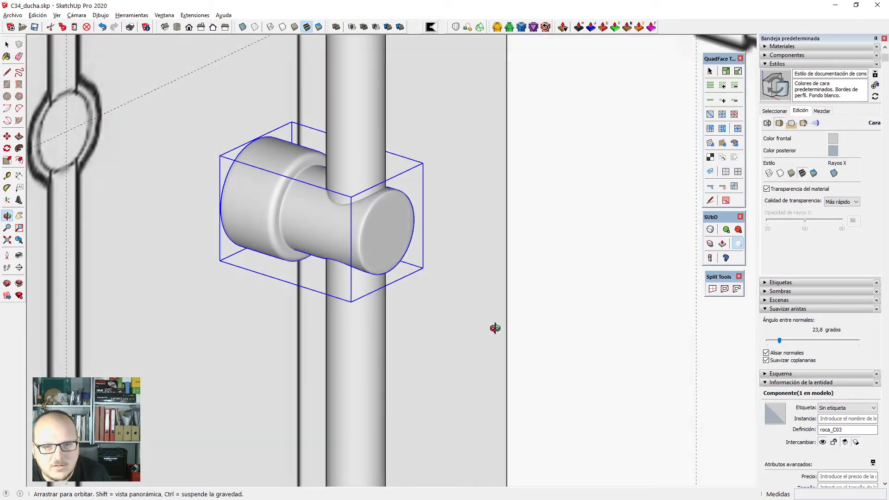
Inspect the bracket's hole around the pipe and try toggling subdivision on the roca_ducha component.
{"action": "scroll", "coordinate": [393, 235], "scroll_direction": "down", "scroll_amount": 2}
{"action": "key", "text": "ctrl+t"}
{"action": "middle_click_drag", "start_coordinate": [393, 235], "coordinate": [417, 370]}
{"action": "scroll", "coordinate": [336, 247], "scroll_direction": "up", "scroll_amount": 1}
{"action": "scroll", "coordinate": [337, 248], "scroll_direction": "up", "scroll_amount": 3}
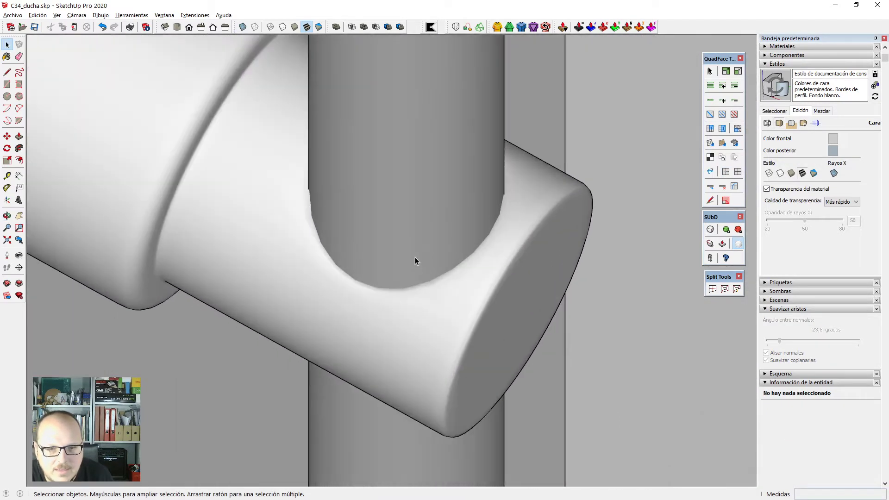
{"action": "middle_click_drag", "start_coordinate": [415, 257], "coordinate": [412, 207]}
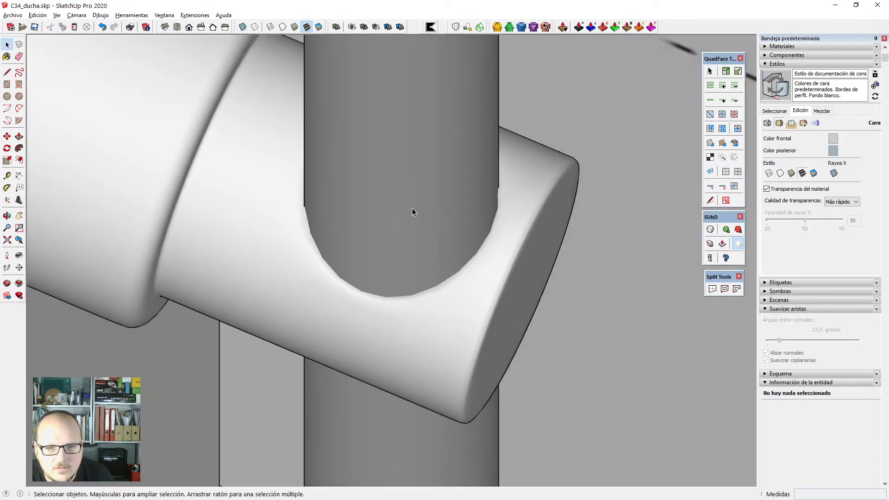
{"action": "left_click", "coordinate": [413, 207]}
{"action": "scroll", "coordinate": [412, 207], "scroll_direction": "down", "scroll_amount": 5}
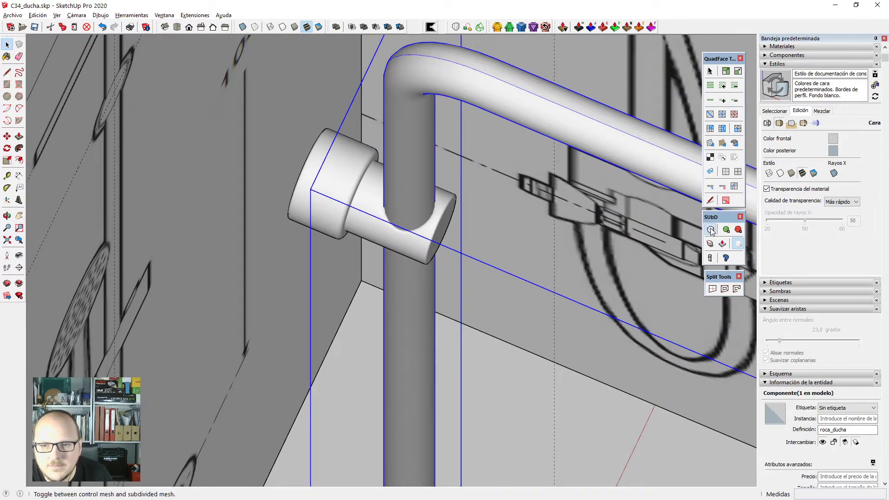
{"action": "left_click", "coordinate": [711, 231]}
{"action": "left_click", "coordinate": [505, 274]}
Explode the roca_ducha component and subdivide the bent pipe that was inside it.
{"action": "scroll", "coordinate": [353, 144], "scroll_direction": "down", "scroll_amount": 4}
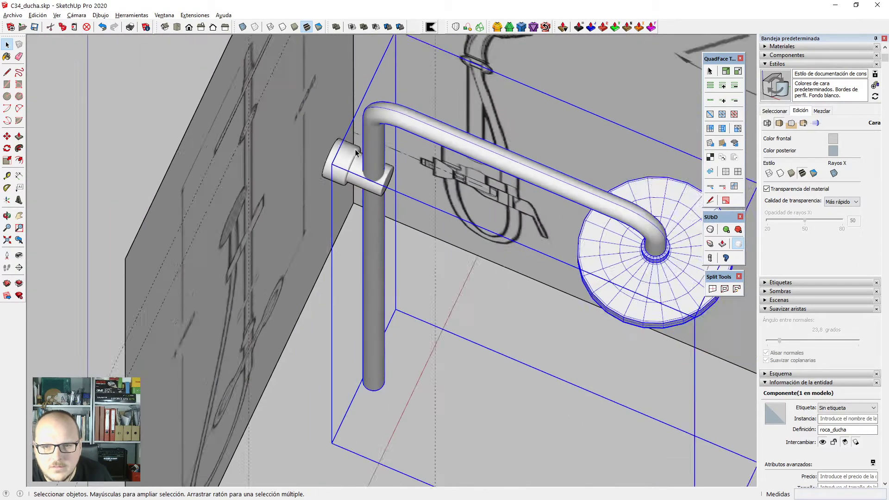
{"action": "middle_click_drag", "start_coordinate": [353, 145], "coordinate": [500, 183]}
{"action": "right_click", "coordinate": [499, 126]}
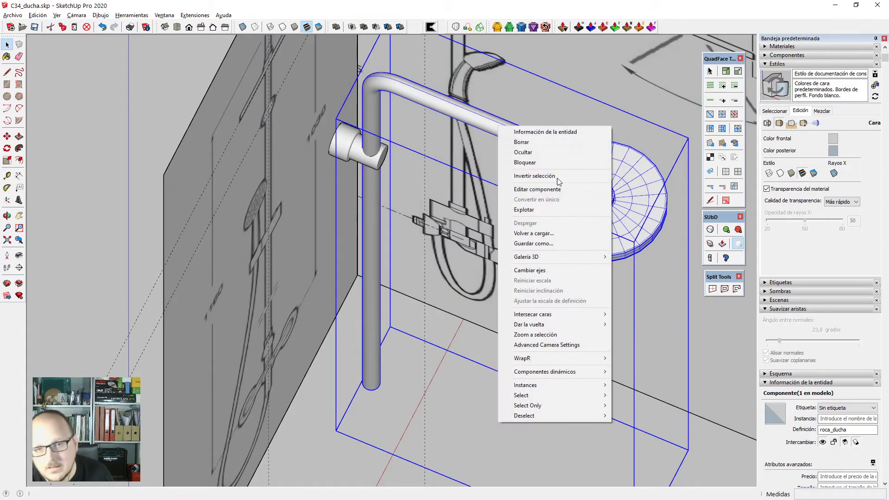
{"action": "left_click", "coordinate": [557, 212]}
{"action": "scroll", "coordinate": [486, 130], "scroll_direction": "up", "scroll_amount": 2}
{"action": "left_click", "coordinate": [599, 168]}
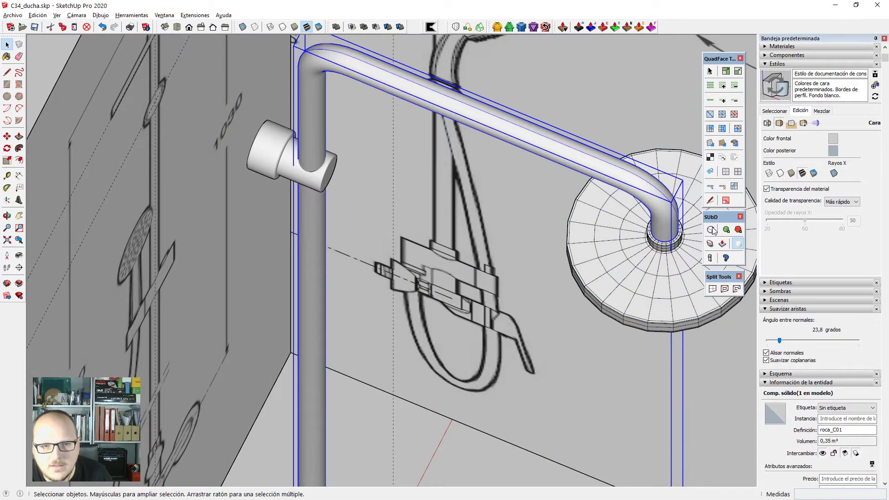
Examine how the subdivided pipe fits the bracket's hole, in perspective and from above with X-ray.
{"action": "scroll", "coordinate": [343, 193], "scroll_direction": "up", "scroll_amount": 6}
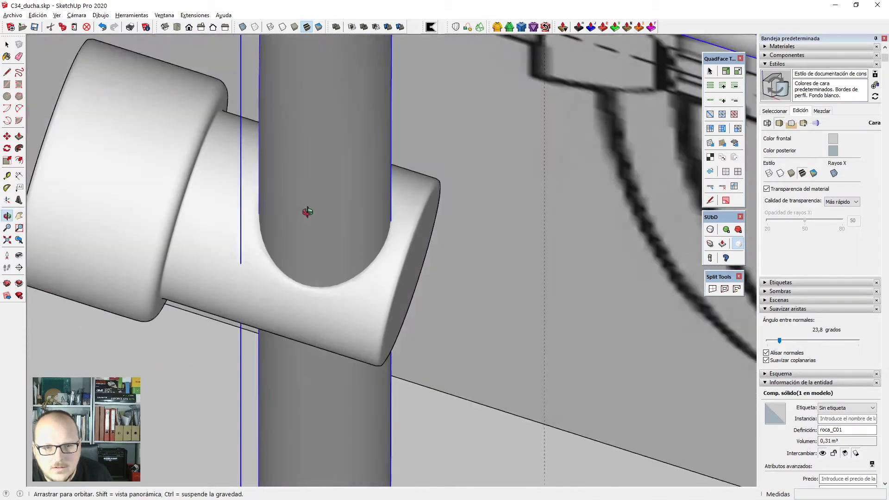
{"action": "middle_click_drag", "start_coordinate": [308, 212], "coordinate": [318, 235]}
{"action": "scroll", "coordinate": [300, 90], "scroll_direction": "down", "scroll_amount": 2}
{"action": "key", "text": "F2"}
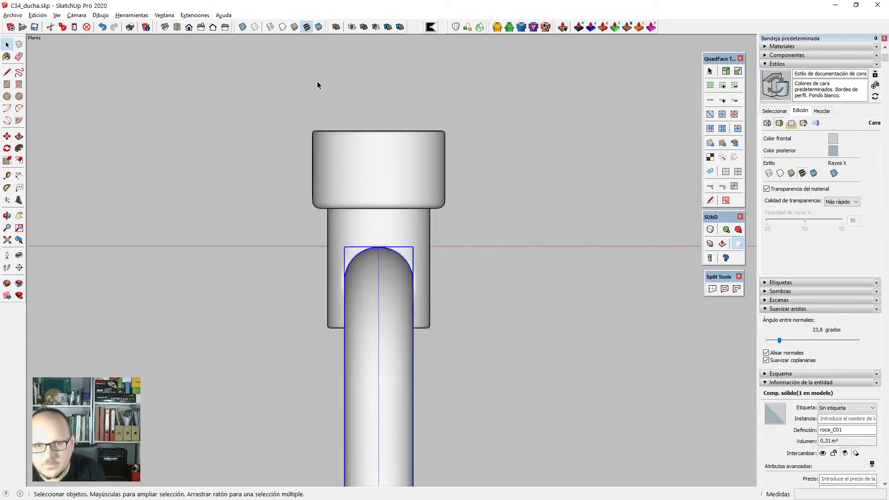
{"action": "scroll", "coordinate": [318, 81], "scroll_direction": "down", "scroll_amount": 2}
{"action": "scroll", "coordinate": [333, 185], "scroll_direction": "up", "scroll_amount": 3}
{"action": "scroll", "coordinate": [333, 184], "scroll_direction": "up", "scroll_amount": 10}
{"action": "key", "text": "x"}
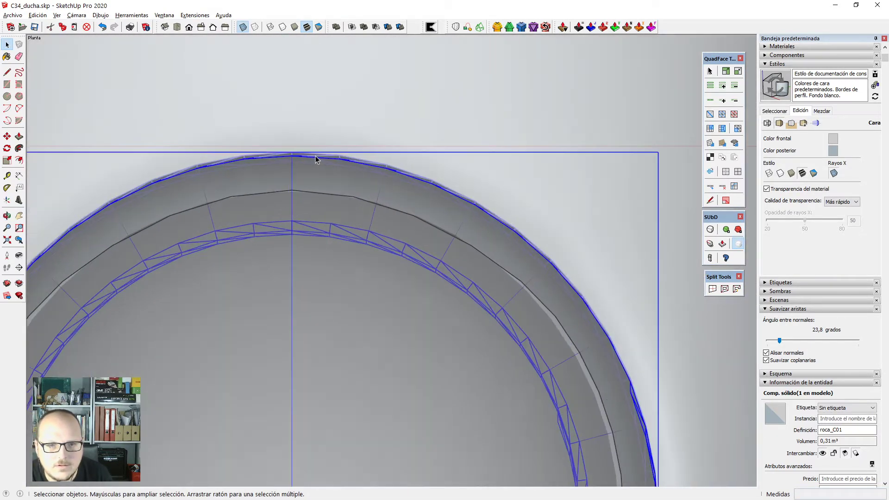
{"action": "scroll", "coordinate": [335, 143], "scroll_direction": "down", "scroll_amount": 7}
{"action": "key", "text": "x"}
{"action": "scroll", "coordinate": [337, 140], "scroll_direction": "down", "scroll_amount": 5}
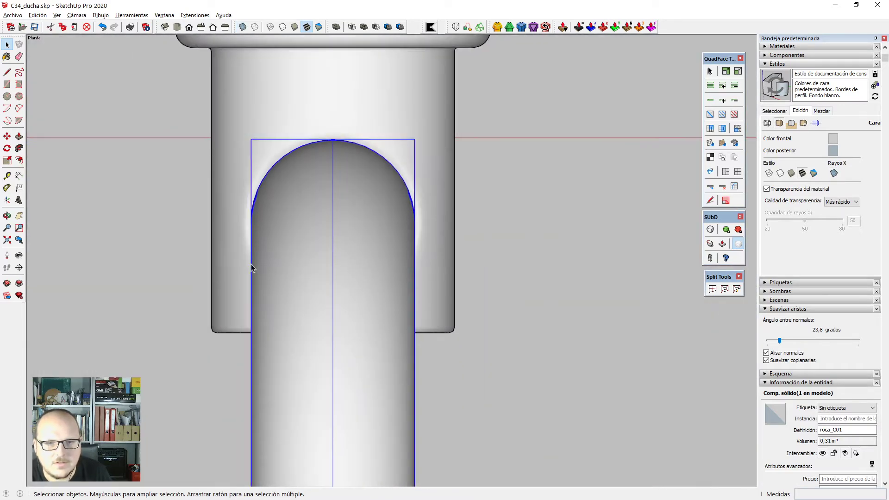
{"action": "middle_click_drag", "start_coordinate": [251, 264], "coordinate": [594, 106]}
{"action": "scroll", "coordinate": [437, 261], "scroll_direction": "down", "scroll_amount": 5}
{"action": "middle_click_drag", "start_coordinate": [436, 261], "coordinate": [395, 155]}
{"action": "scroll", "coordinate": [396, 156], "scroll_direction": "up", "scroll_amount": 4}
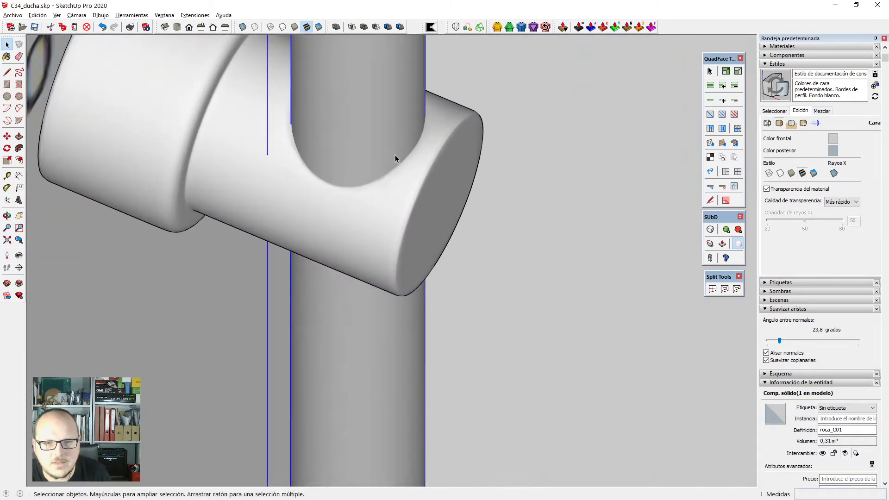
Return the pipe and bracket to their control meshes and open the bracket for editing with hidden geometry shown.
{"action": "left_click", "coordinate": [709, 229]}
{"action": "scroll", "coordinate": [431, 246], "scroll_direction": "down", "scroll_amount": 1}
{"action": "left_click", "coordinate": [417, 231]}
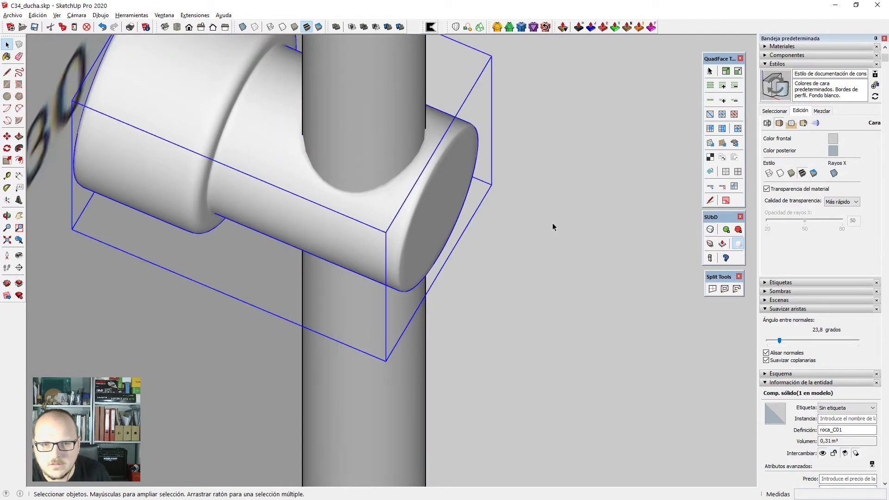
{"action": "scroll", "coordinate": [354, 263], "scroll_direction": "down", "scroll_amount": 1}
{"action": "double_click", "coordinate": [354, 263]}
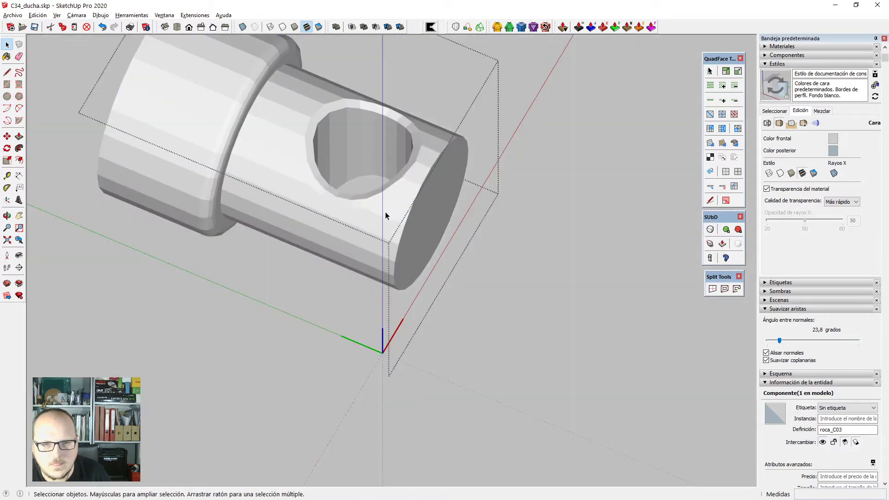
{"action": "key", "text": "Escape"}
{"action": "scroll", "coordinate": [347, 145], "scroll_direction": "up", "scroll_amount": 5}
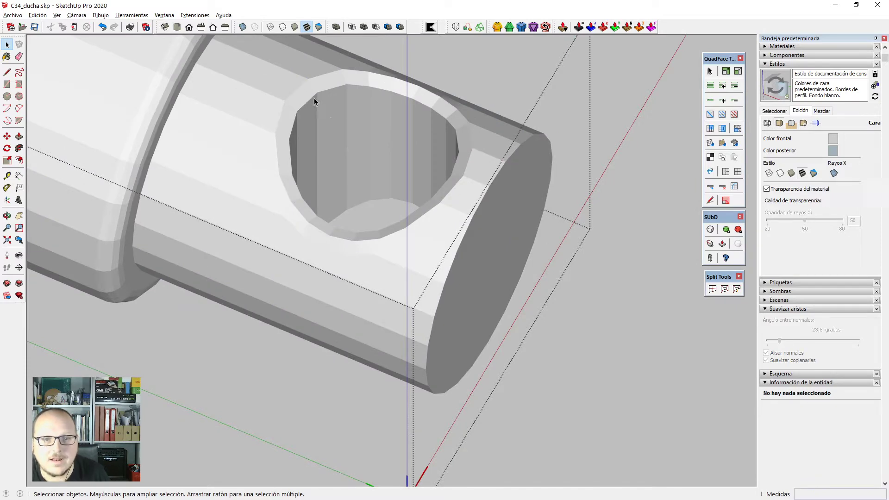
{"action": "key", "text": "alt+h"}
Examine the segments around the bracket's hole from above for comparison with the pipe's segmentation.
{"action": "scroll", "coordinate": [313, 91], "scroll_direction": "up", "scroll_amount": 2}
{"action": "middle_click_drag", "start_coordinate": [305, 194], "coordinate": [355, 331]}
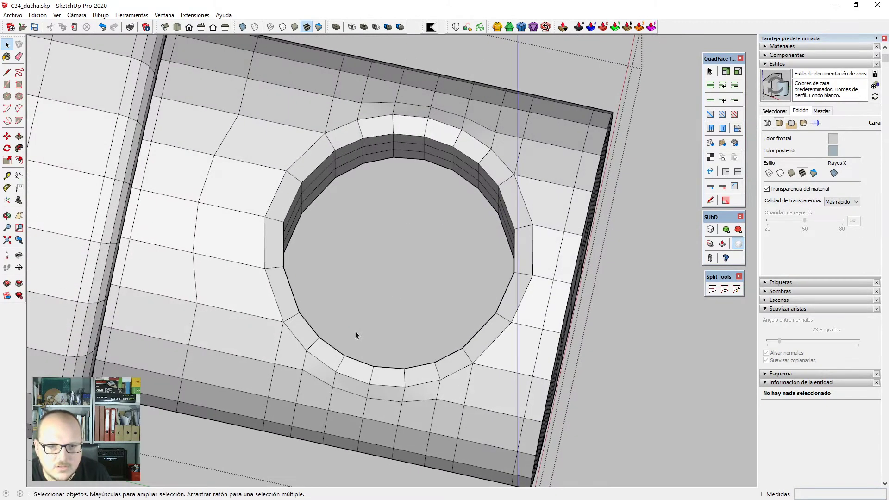
{"action": "scroll", "coordinate": [340, 243], "scroll_direction": "down", "scroll_amount": 1}
{"action": "scroll", "coordinate": [340, 243], "scroll_direction": "up", "scroll_amount": 1}
{"action": "key", "text": "F2"}
{"action": "scroll", "coordinate": [354, 237], "scroll_direction": "down", "scroll_amount": 5}
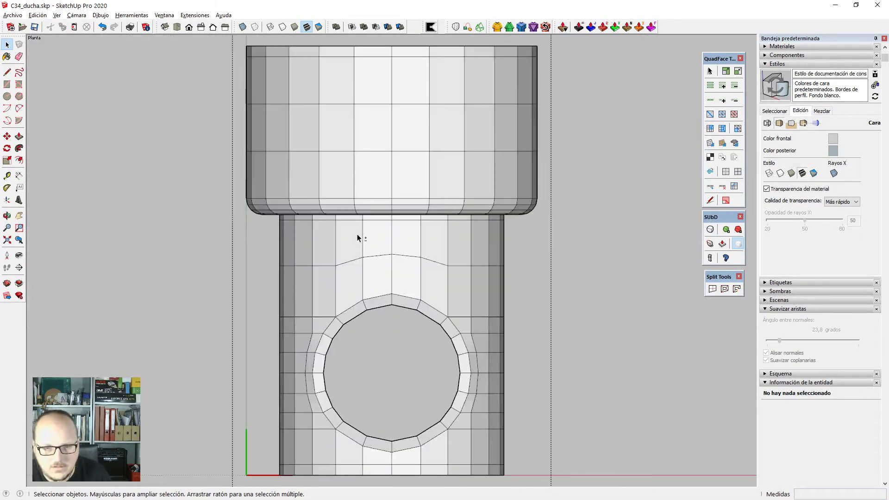
{"action": "scroll", "coordinate": [426, 353], "scroll_direction": "up", "scroll_amount": 2}
{"action": "scroll", "coordinate": [470, 339], "scroll_direction": "up", "scroll_amount": 1}
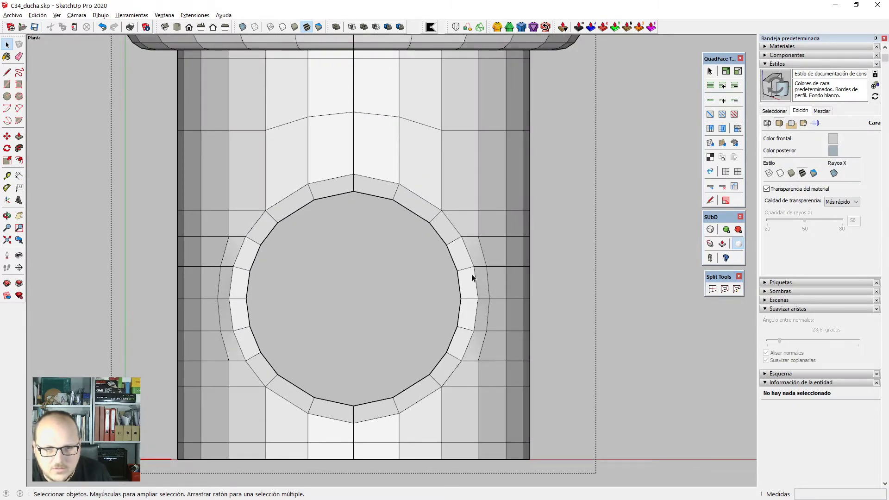
{"action": "scroll", "coordinate": [468, 281], "scroll_direction": "down", "scroll_amount": 3}
{"action": "mouse_move", "coordinate": [465, 282]}
{"action": "middle_mouse_down"}
{"action": "mouse_move", "coordinate": [480, 274]}
{"action": "mouse_move", "coordinate": [423, 372]}
{"action": "mouse_move", "coordinate": [393, 294]}
{"action": "middle_mouse_up"}
Open the bent pipe component for editing and select one lengthwise edge line along its full path.
{"action": "scroll", "coordinate": [393, 293], "scroll_direction": "down", "scroll_amount": 3}
{"action": "scroll", "coordinate": [445, 258], "scroll_direction": "up", "scroll_amount": 3}
{"action": "double_click", "coordinate": [457, 244]}
{"action": "left_click", "coordinate": [476, 240]}
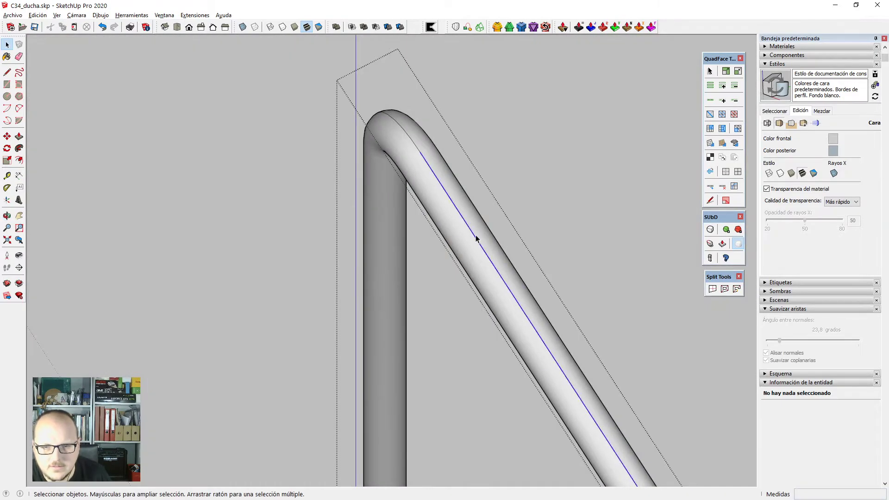
{"action": "triple_click", "coordinate": [477, 240]}
{"action": "scroll", "coordinate": [342, 90], "scroll_direction": "down", "scroll_amount": 2}
{"action": "scroll", "coordinate": [406, 168], "scroll_direction": "up", "scroll_amount": 2}
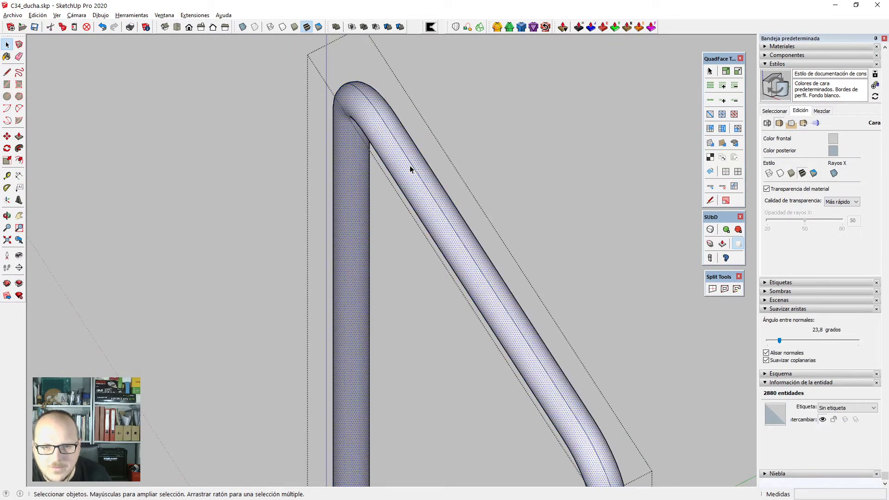
{"action": "left_click", "coordinate": [406, 156]}
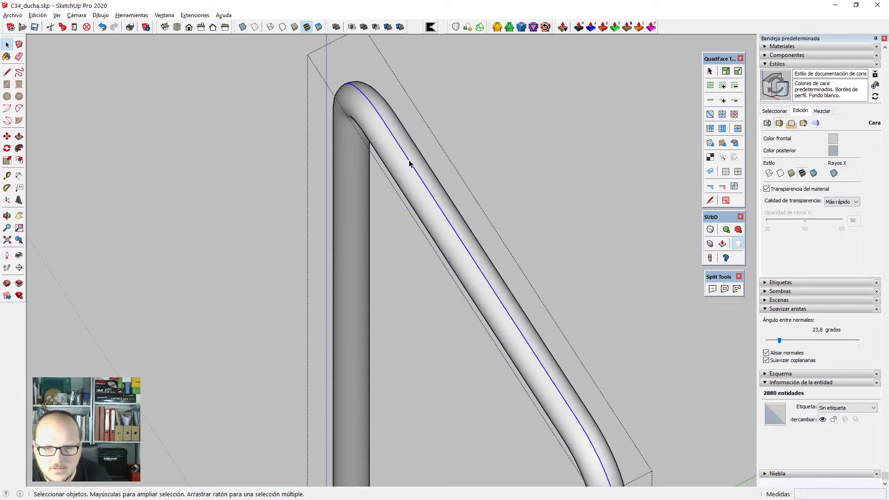
Add the rim at the pipe's shower-head end to the lengthwise edge selection and copy both.
{"action": "middle_click_drag", "start_coordinate": [407, 157], "coordinate": [491, 69]}
{"action": "scroll", "coordinate": [479, 377], "scroll_direction": "down", "scroll_amount": 3}
{"action": "middle_click_drag", "start_coordinate": [479, 377], "coordinate": [532, 118]}
{"action": "scroll", "coordinate": [513, 192], "scroll_direction": "up", "scroll_amount": 5}
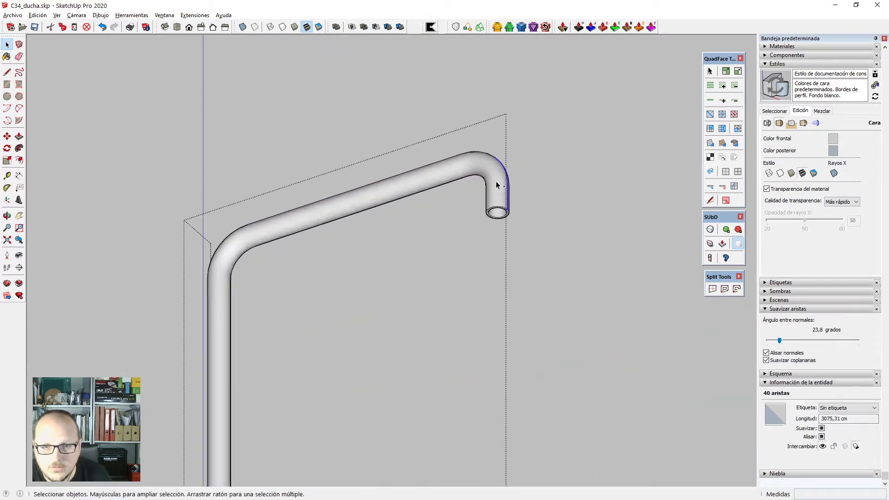
{"action": "scroll", "coordinate": [497, 181], "scroll_direction": "up", "scroll_amount": 5}
{"action": "middle_click_drag", "start_coordinate": [454, 199], "coordinate": [554, 352]}
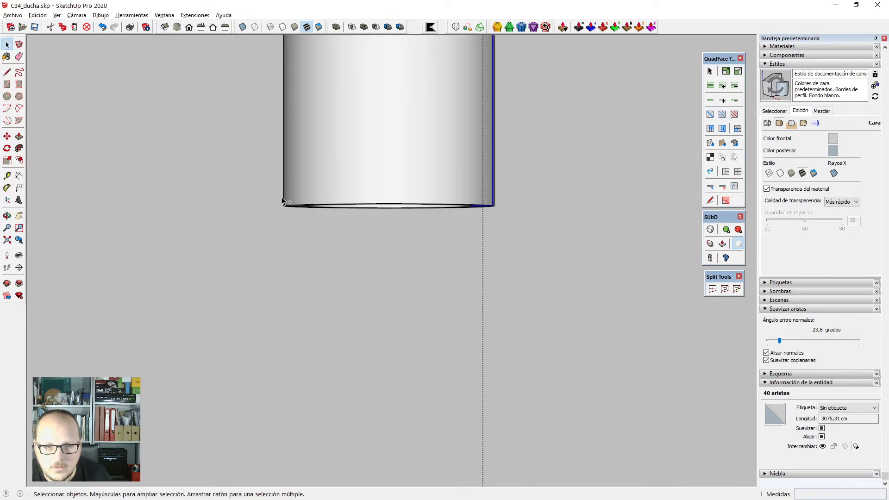
{"action": "left_click_drag", "start_coordinate": [238, 173], "coordinate": [499, 285]}
{"action": "scroll", "coordinate": [528, 286], "scroll_direction": "down", "scroll_amount": 3}
{"action": "middle_click_drag", "start_coordinate": [528, 286], "coordinate": [484, 347]}
{"action": "scroll", "coordinate": [442, 194], "scroll_direction": "down", "scroll_amount": 2}
Delete the whole pipe mesh and paste the copied path and end rim back in place.
{"action": "triple_click", "coordinate": [443, 192]}
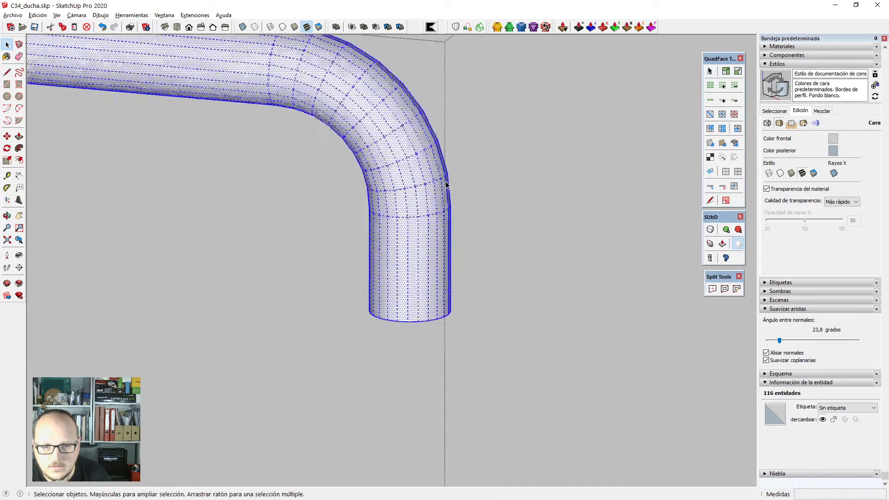
{"action": "key", "text": "Delete"}
{"action": "key", "text": "ctrl+shift+v"}
Select the end ring's inner edge loop and scale it about its centre to 0.92.
{"action": "middle_click_drag", "start_coordinate": [447, 190], "coordinate": [436, 343]}
{"action": "scroll", "coordinate": [435, 216], "scroll_direction": "up", "scroll_amount": 3}
{"action": "scroll", "coordinate": [459, 301], "scroll_direction": "up", "scroll_amount": 3}
{"action": "left_click", "coordinate": [444, 288]}
{"action": "scroll", "coordinate": [474, 300], "scroll_direction": "down", "scroll_amount": 5}
{"action": "middle_click_drag", "start_coordinate": [465, 280], "coordinate": [431, 199]}
{"action": "scroll", "coordinate": [459, 330], "scroll_direction": "up", "scroll_amount": 4}
{"action": "scroll", "coordinate": [504, 284], "scroll_direction": "up", "scroll_amount": 2}
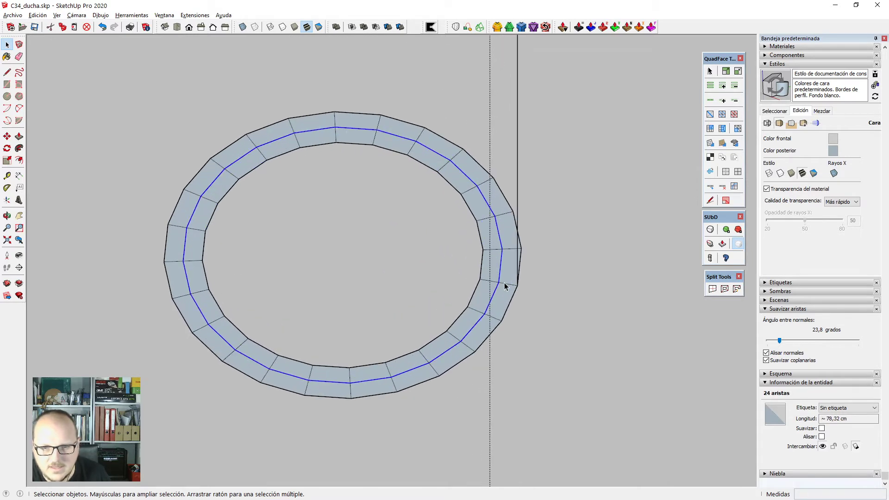
{"action": "left_click", "coordinate": [480, 284]}
{"action": "left_click", "coordinate": [480, 283]}
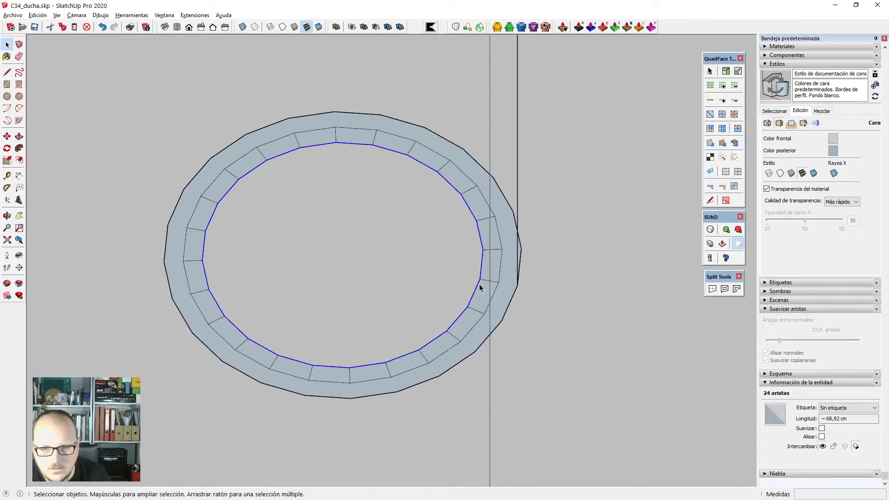
{"action": "key", "text": "s"}
{"action": "left_click_drag", "start_coordinate": [480, 278], "coordinate": [469, 277], "text": "ctrl"}
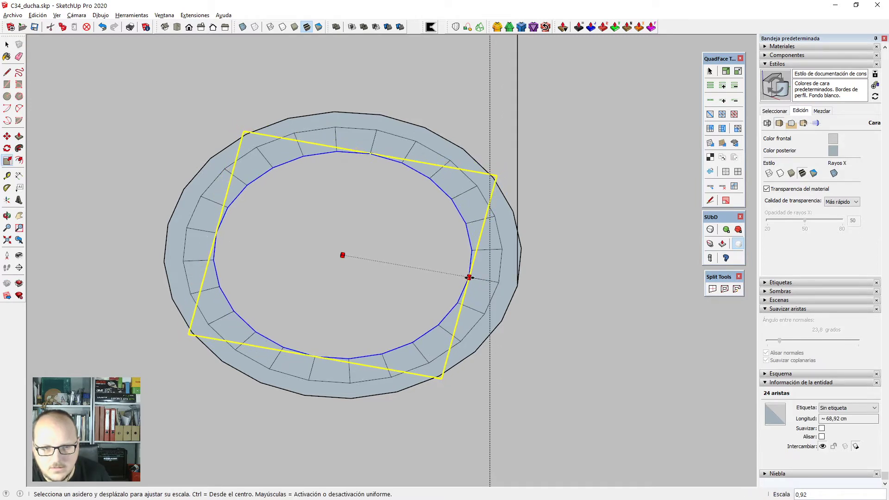
{"action": "key", "text": "space"}
Delete the outer band of faces from the pipe's end ring together with its outer edge loop.
{"action": "left_click", "coordinate": [510, 296]}
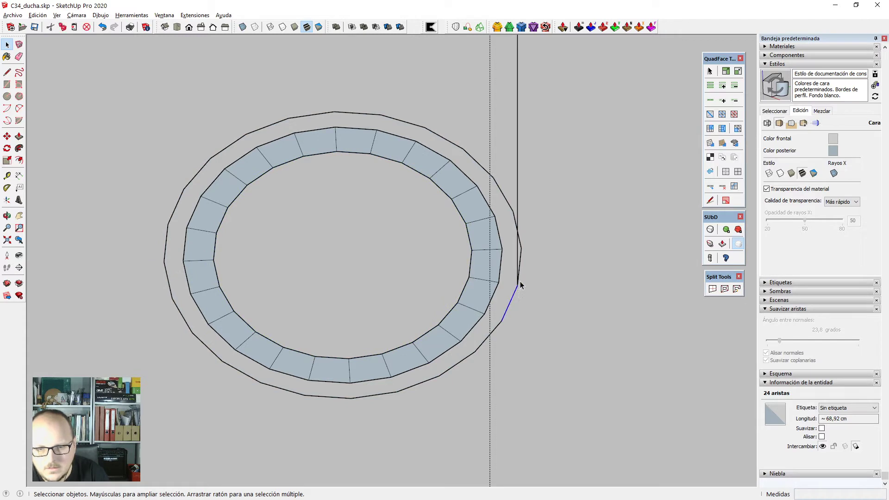
{"action": "left_click", "coordinate": [518, 278]}
{"action": "triple_click", "coordinate": [499, 321]}
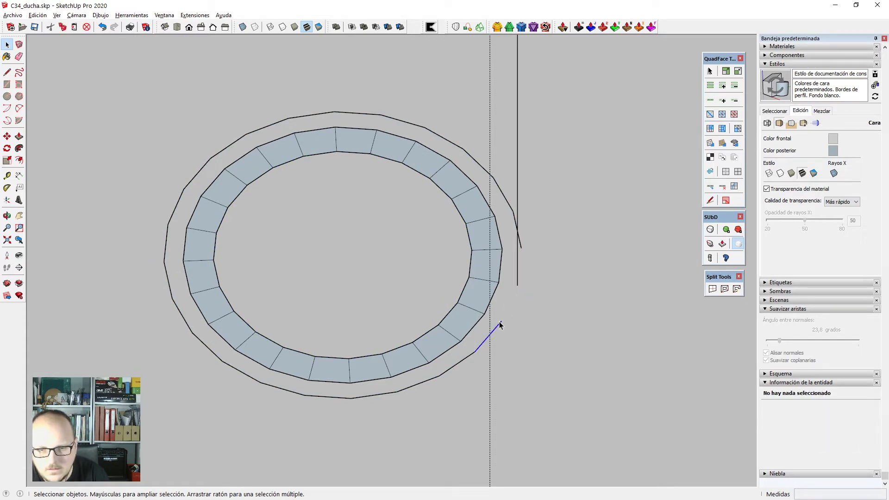
Remove the radial edges from the remaining end ring so it forms one continuous face.
{"action": "scroll", "coordinate": [499, 322], "scroll_direction": "up", "scroll_amount": 3}
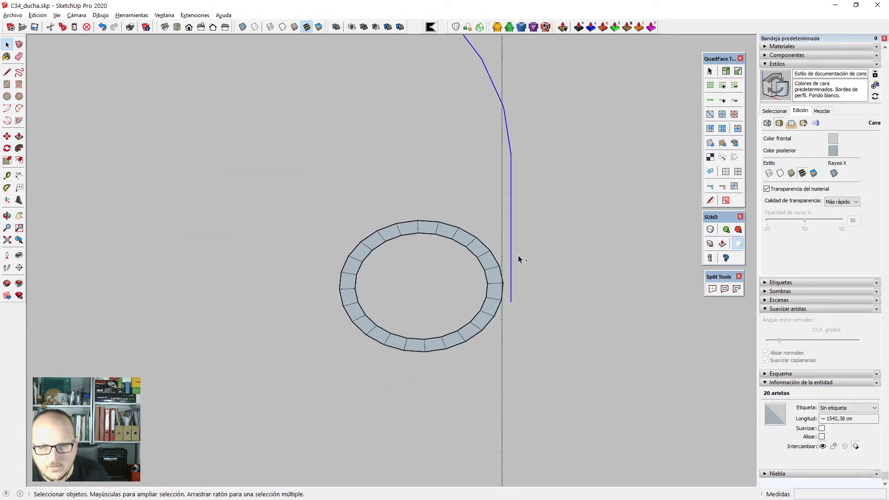
{"action": "scroll", "coordinate": [496, 288], "scroll_direction": "up", "scroll_amount": 1}
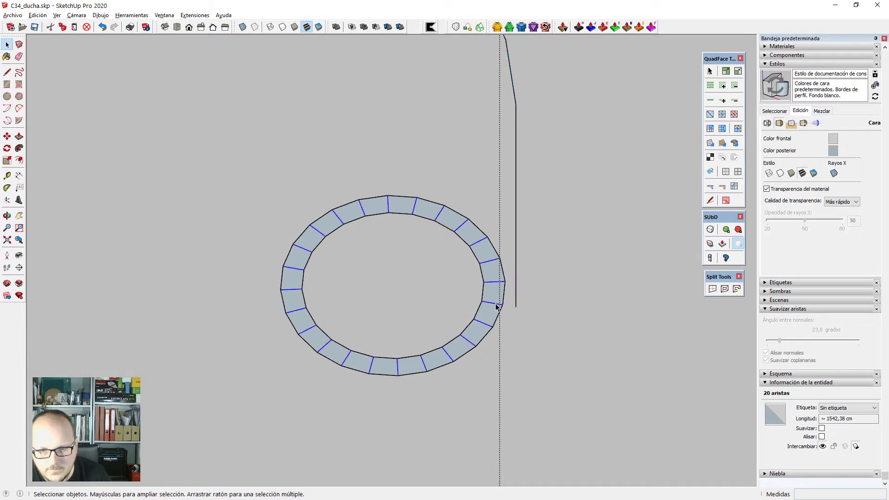
{"action": "scroll", "coordinate": [497, 306], "scroll_direction": "down", "scroll_amount": 2}
Select the bent path edges and sweep the ring face along them with Follow Me.
{"action": "left_click_drag", "start_coordinate": [531, 225], "coordinate": [492, 201]}
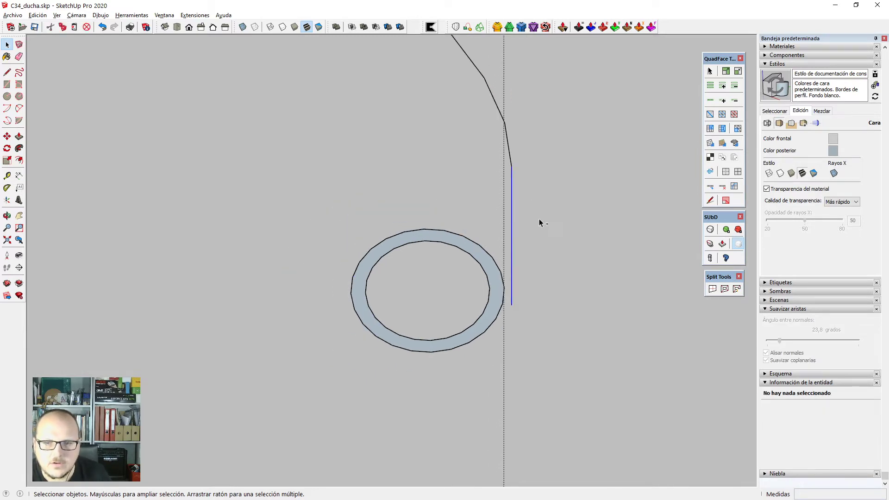
{"action": "scroll", "coordinate": [539, 220], "scroll_direction": "down", "scroll_amount": 2}
{"action": "key", "text": "shift+f"}
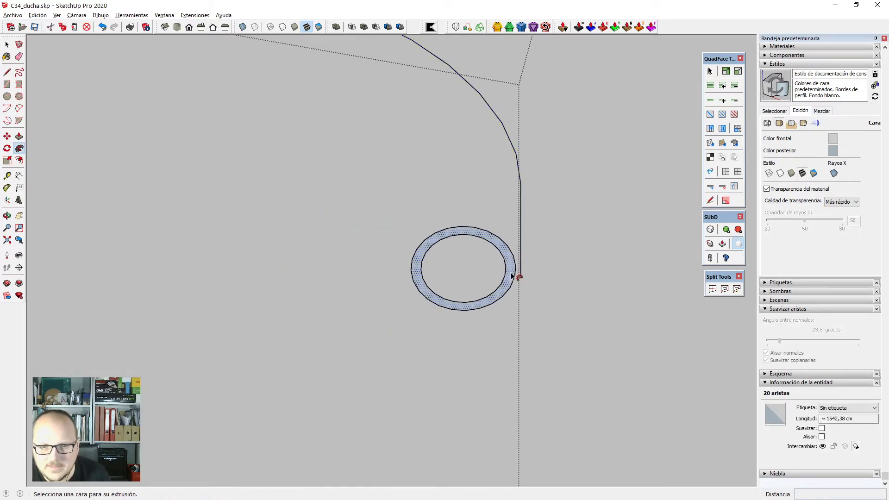
{"action": "left_click", "coordinate": [511, 276]}
Delete the leftover path edges beside the swept pipe and close the pipe component.
{"action": "scroll", "coordinate": [519, 273], "scroll_direction": "down", "scroll_amount": 1}
{"action": "key", "text": "space"}
{"action": "triple_click", "coordinate": [424, 132]}
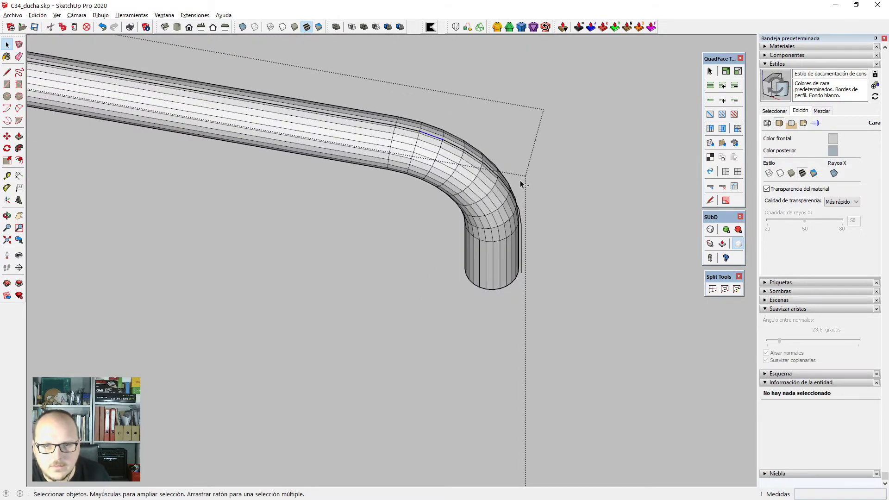
{"action": "scroll", "coordinate": [575, 195], "scroll_direction": "down", "scroll_amount": 6}
{"action": "scroll", "coordinate": [341, 351], "scroll_direction": "up", "scroll_amount": 3}
{"action": "scroll", "coordinate": [413, 240], "scroll_direction": "down", "scroll_amount": 3}
{"action": "key", "text": "Delete"}
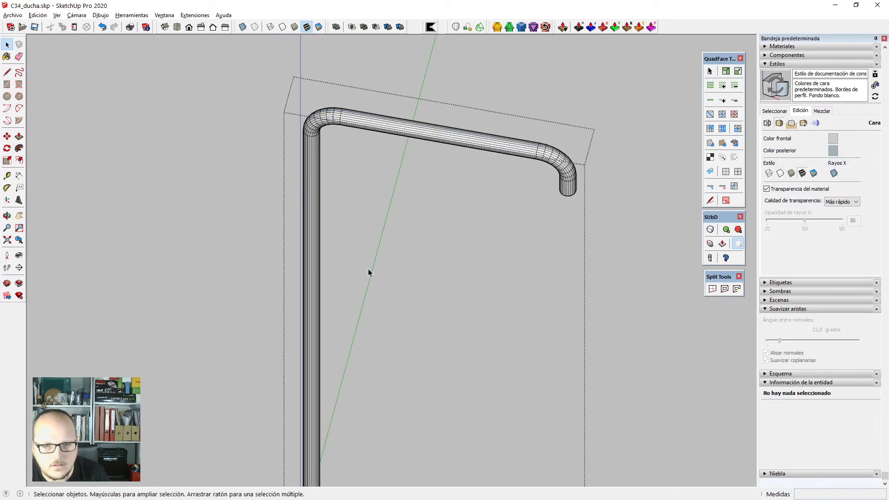
{"action": "key", "text": "Escape"}
Turn on subdivision smoothing for the bent pipe and for the wall bracket.
{"action": "middle_click_drag", "start_coordinate": [369, 271], "coordinate": [340, 306]}
{"action": "scroll", "coordinate": [315, 232], "scroll_direction": "up", "scroll_amount": 7}
{"action": "middle_click_drag", "start_coordinate": [323, 250], "coordinate": [374, 321]}
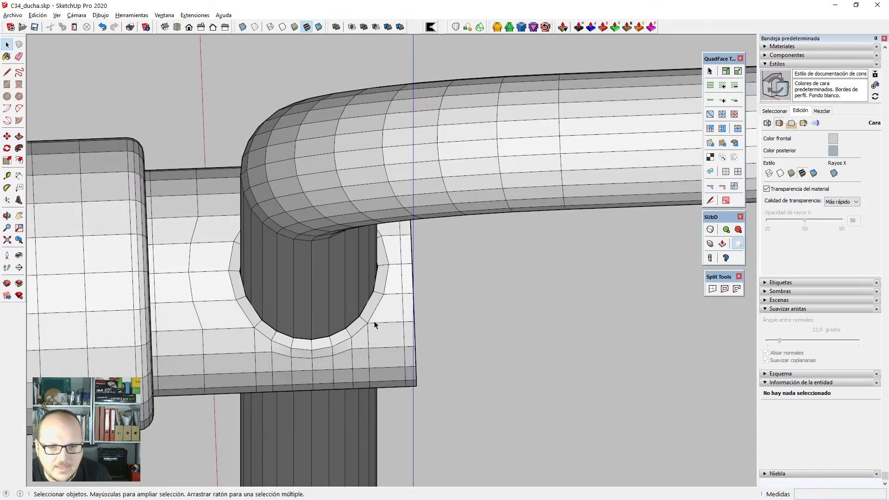
{"action": "left_click", "coordinate": [374, 321]}
{"action": "left_click", "coordinate": [377, 229]}
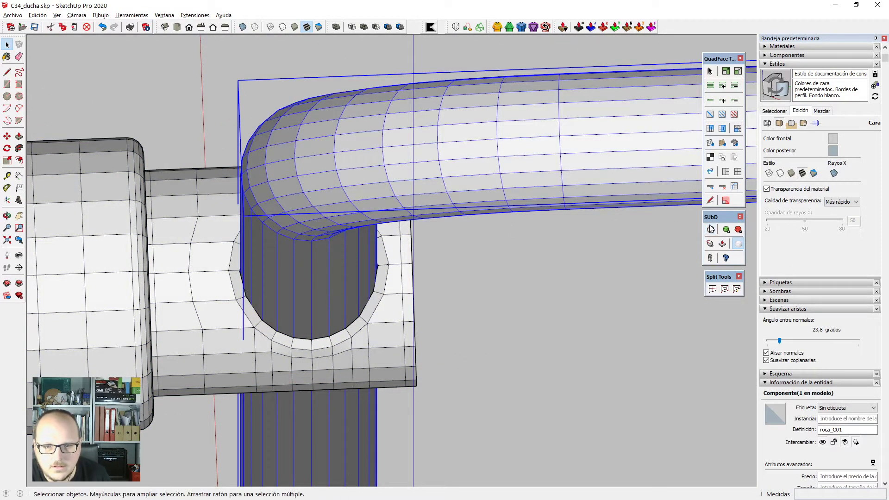
{"action": "middle_click_drag", "start_coordinate": [601, 280], "coordinate": [322, 271]}
{"action": "left_click", "coordinate": [395, 314]}
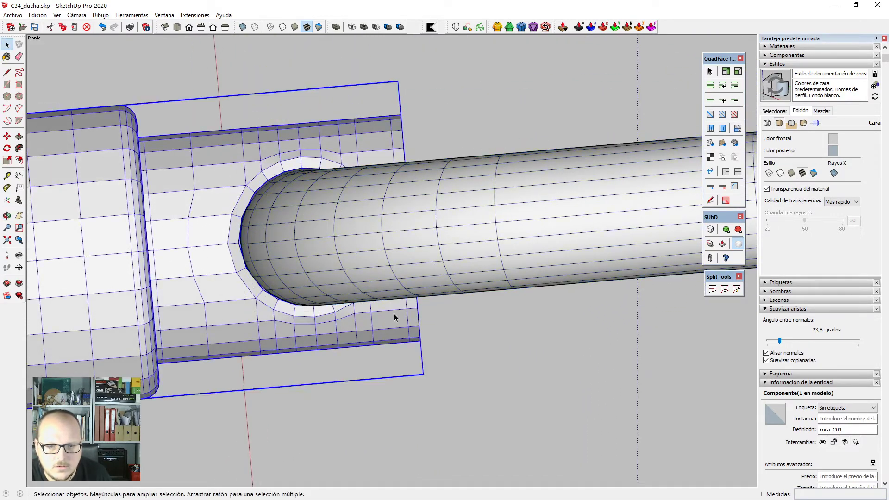
{"action": "left_click", "coordinate": [712, 230]}
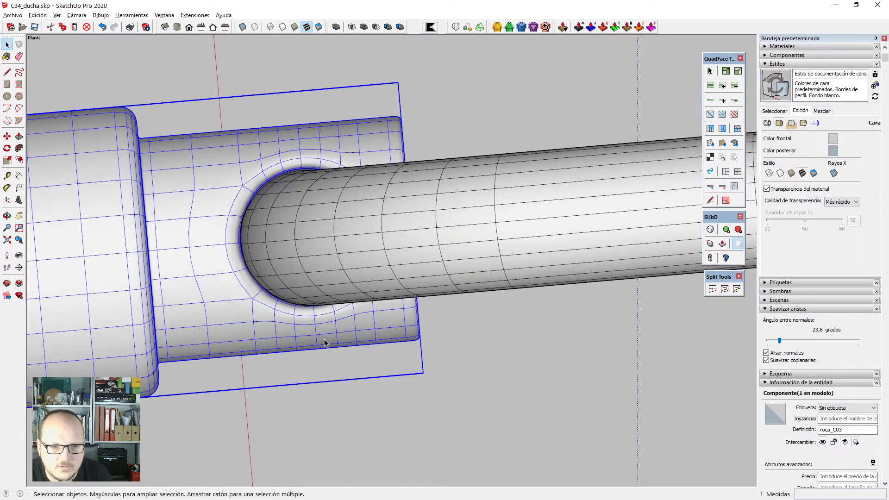
Inspect the pipe's end at the shower-head collar with hidden edges shown and turn off the pipe's subdivision.
{"action": "middle_click_drag", "start_coordinate": [298, 232], "coordinate": [635, 286]}
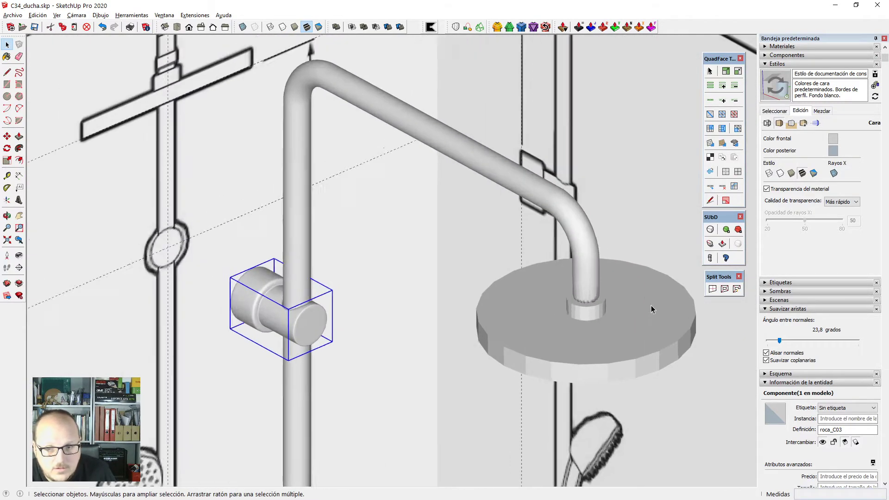
{"action": "scroll", "coordinate": [603, 298], "scroll_direction": "up", "scroll_amount": 3}
{"action": "scroll", "coordinate": [604, 284], "scroll_direction": "down", "scroll_amount": 3}
{"action": "scroll", "coordinate": [578, 297], "scroll_direction": "up", "scroll_amount": 6}
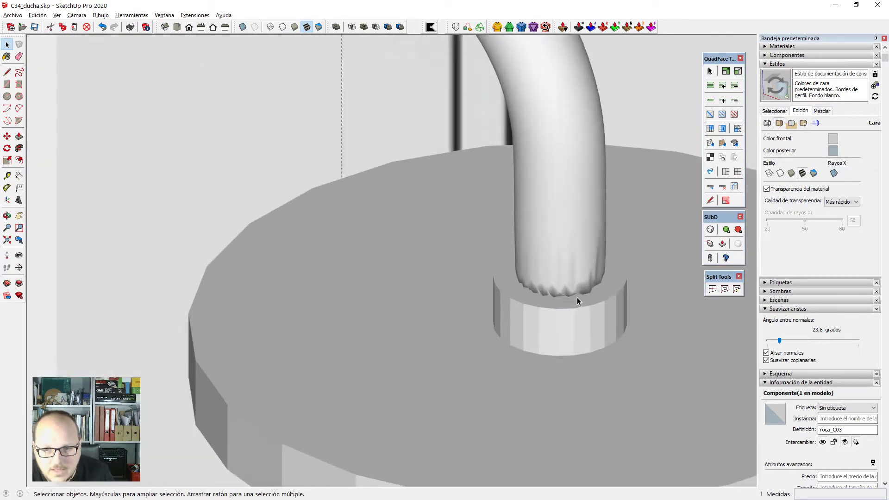
{"action": "scroll", "coordinate": [577, 297], "scroll_direction": "up", "scroll_amount": 2}
{"action": "key", "text": "alt+e"}
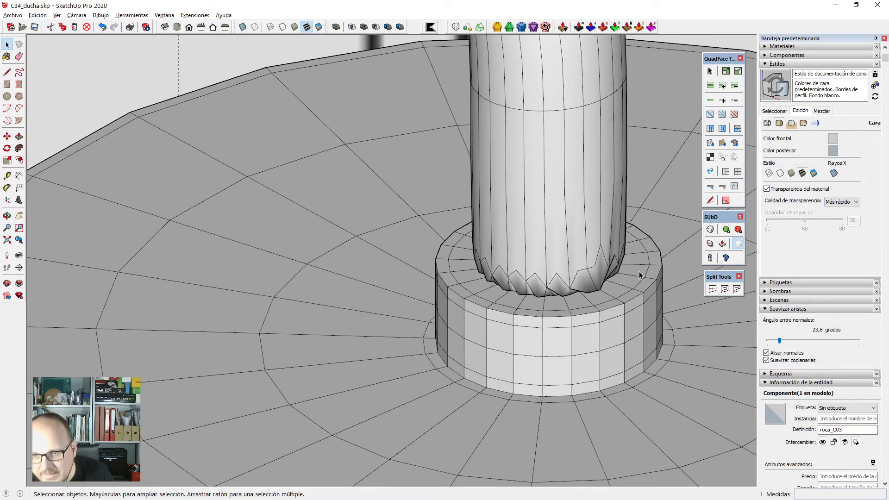
{"action": "scroll", "coordinate": [639, 275], "scroll_direction": "down", "scroll_amount": 2}
{"action": "scroll", "coordinate": [602, 225], "scroll_direction": "down", "scroll_amount": 6}
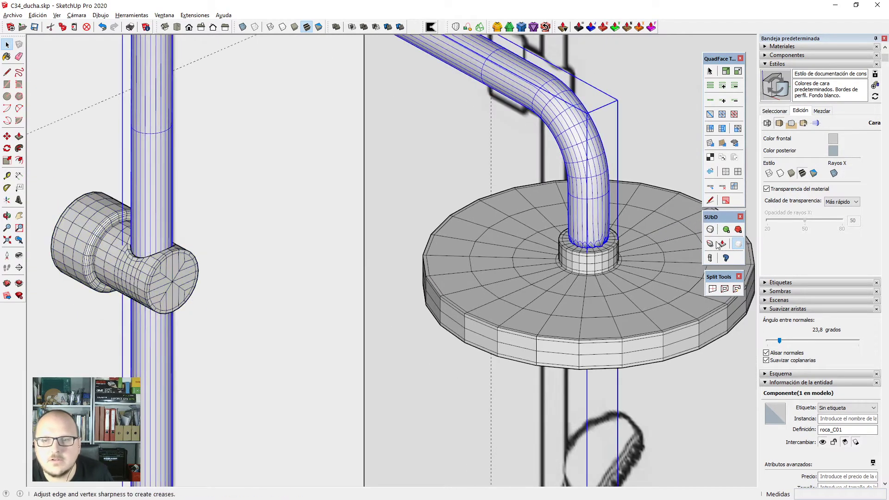
{"action": "left_click", "coordinate": [709, 230]}
Open the pipe component and divide the ring face at its shower-head end into quads with radial edges.
{"action": "scroll", "coordinate": [584, 198], "scroll_direction": "up", "scroll_amount": 8}
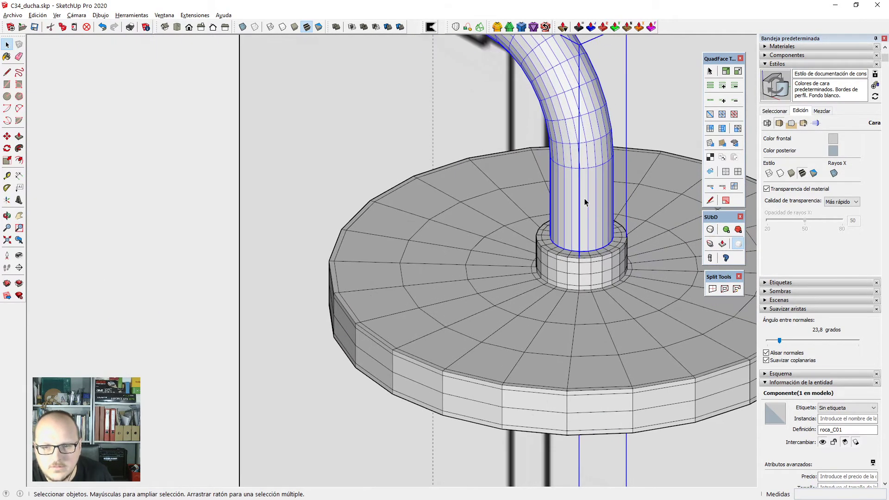
{"action": "scroll", "coordinate": [574, 243], "scroll_direction": "down", "scroll_amount": 4}
{"action": "scroll", "coordinate": [582, 201], "scroll_direction": "up", "scroll_amount": 8}
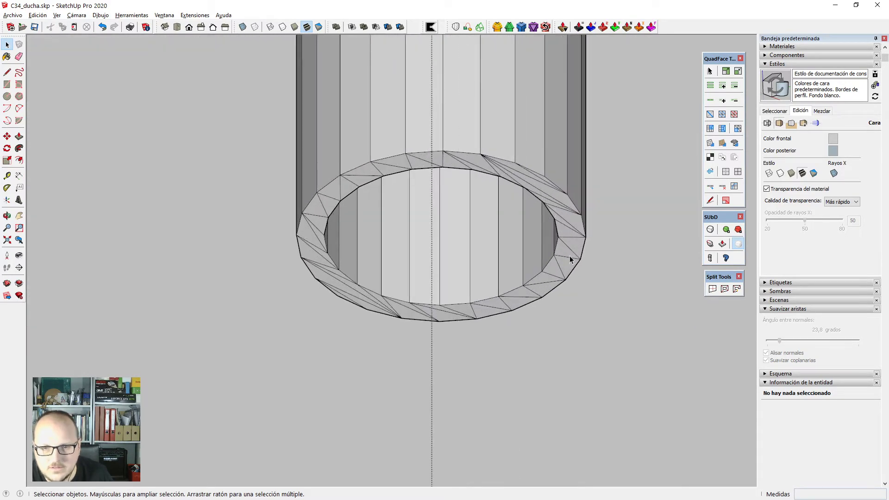
{"action": "scroll", "coordinate": [566, 246], "scroll_direction": "up", "scroll_amount": 3}
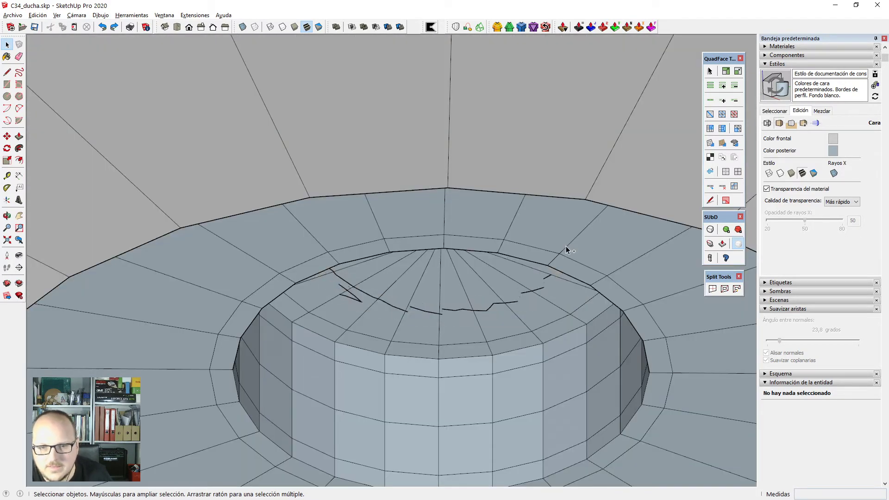
{"action": "scroll", "coordinate": [566, 246], "scroll_direction": "down", "scroll_amount": 5}
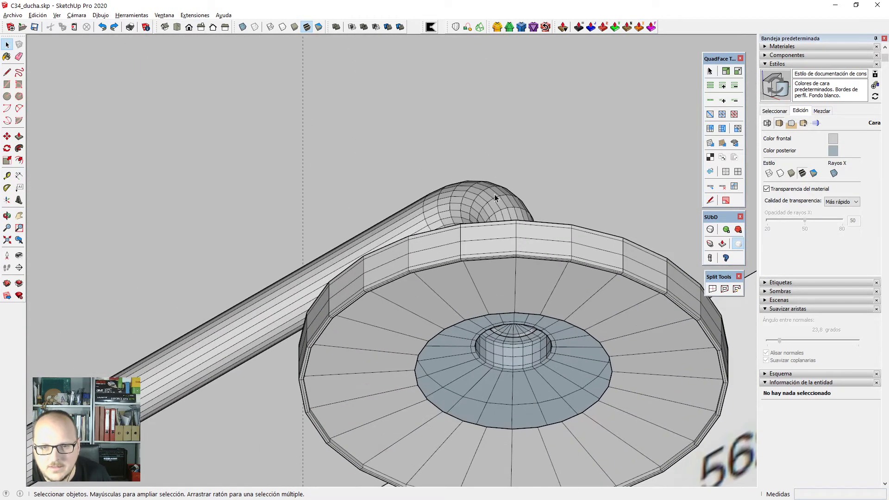
{"action": "double_click", "coordinate": [495, 195]}
{"action": "scroll", "coordinate": [514, 337], "scroll_direction": "up", "scroll_amount": 10}
{"action": "left_click", "coordinate": [557, 335]}
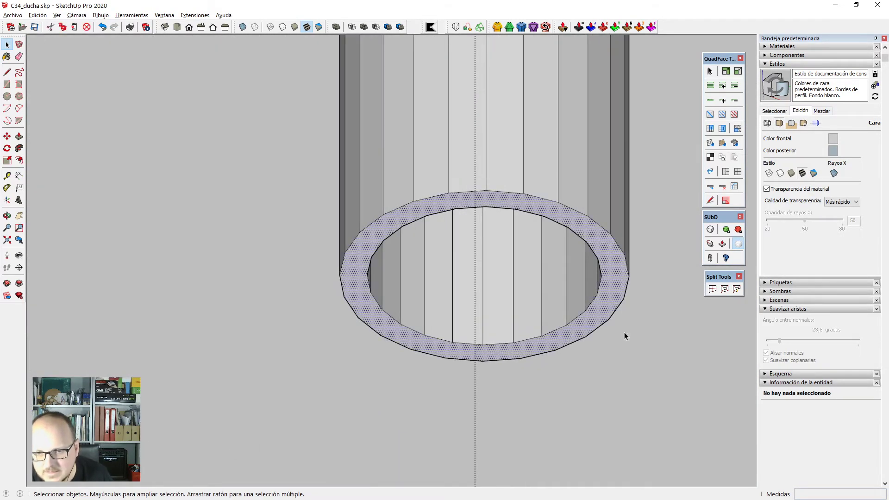
{"action": "left_click", "coordinate": [726, 290]}
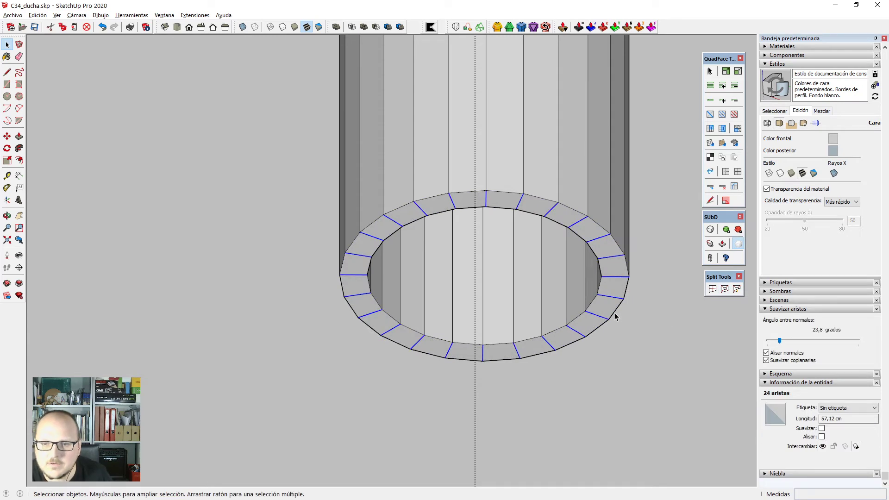
Select the inner and outer edge loops of the pipe's end ring and open the crease tool on them.
{"action": "left_click", "coordinate": [592, 303], "text": "shift"}
{"action": "key", "text": "alt+l"}
{"action": "left_click", "coordinate": [712, 246]}
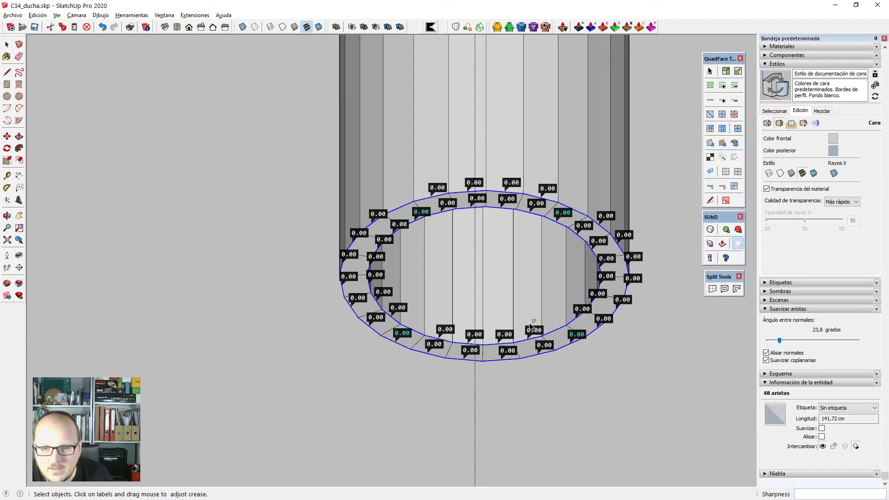
{"action": "key", "text": "space"}
Examine the pipe from its shower-head end down to the slanted opening at its lower end.
{"action": "scroll", "coordinate": [536, 222], "scroll_direction": "down", "scroll_amount": 6}
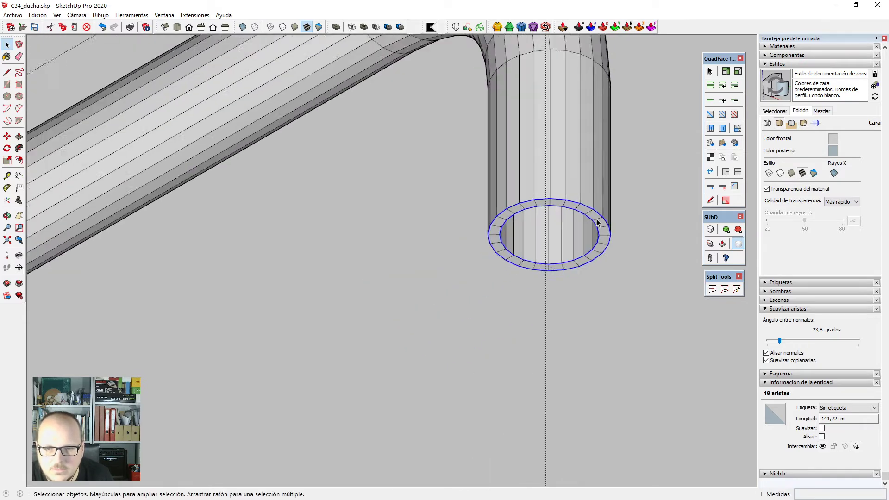
{"action": "scroll", "coordinate": [593, 228], "scroll_direction": "up", "scroll_amount": 3}
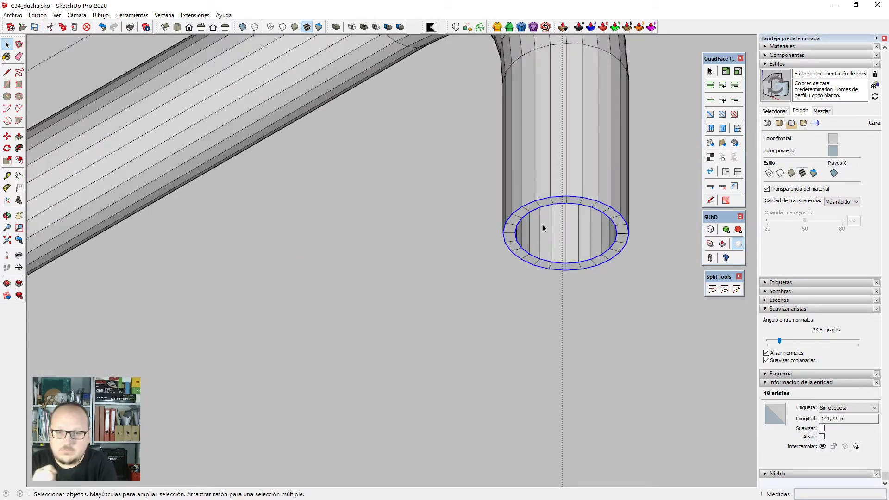
{"action": "scroll", "coordinate": [543, 227], "scroll_direction": "down", "scroll_amount": 10}
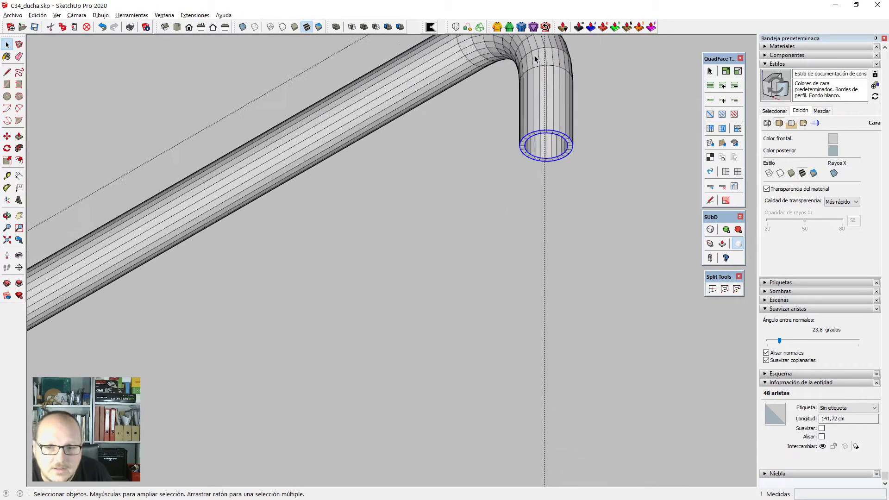
{"action": "scroll", "coordinate": [453, 321], "scroll_direction": "up", "scroll_amount": 6}
{"action": "scroll", "coordinate": [454, 321], "scroll_direction": "down", "scroll_amount": 5}
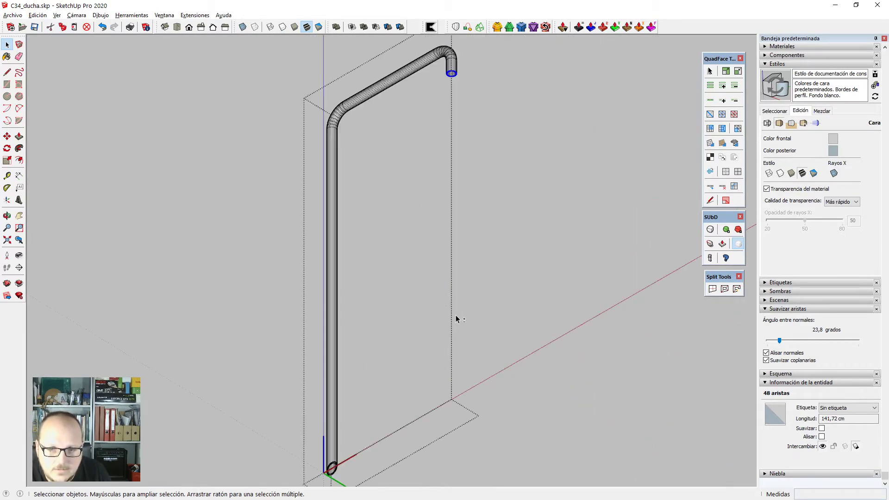
{"action": "scroll", "coordinate": [367, 371], "scroll_direction": "up", "scroll_amount": 8}
{"action": "scroll", "coordinate": [364, 430], "scroll_direction": "down", "scroll_amount": 5}
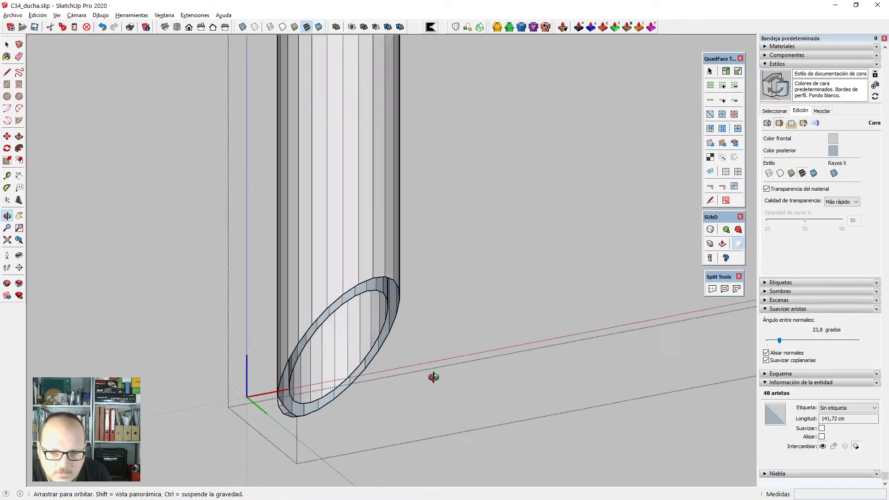
{"action": "scroll", "coordinate": [463, 387], "scroll_direction": "down", "scroll_amount": 3}
{"action": "middle_click_drag", "start_coordinate": [427, 200], "coordinate": [424, 262]}
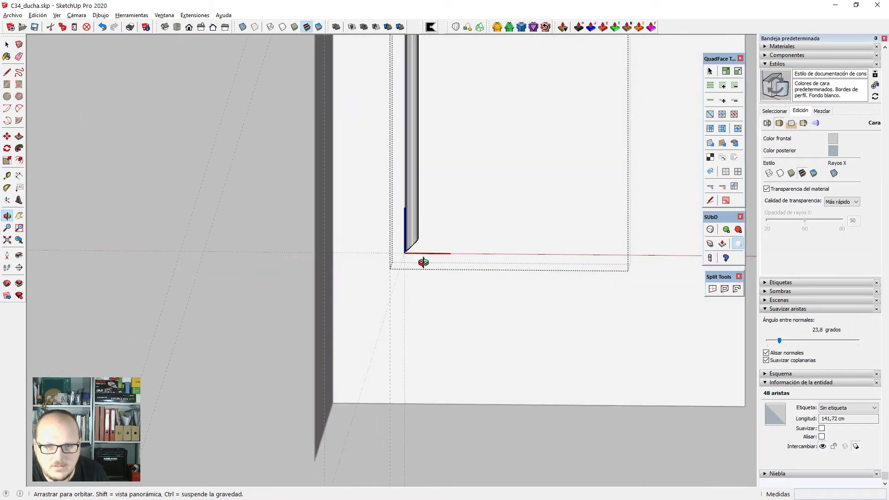
Insert an edge loop around the pipe just above its slanted lower end and delete everything below the loop.
{"action": "key", "text": "F2"}
{"action": "scroll", "coordinate": [405, 238], "scroll_direction": "down", "scroll_amount": 2}
{"action": "scroll", "coordinate": [407, 185], "scroll_direction": "up", "scroll_amount": 4}
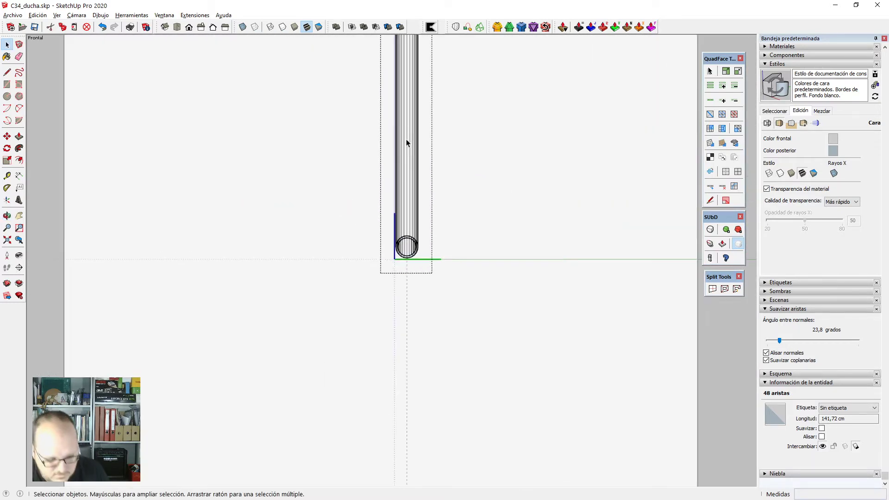
{"action": "key", "text": "k"}
{"action": "key", "text": "space"}
{"action": "scroll", "coordinate": [448, 218], "scroll_direction": "up", "scroll_amount": 2}
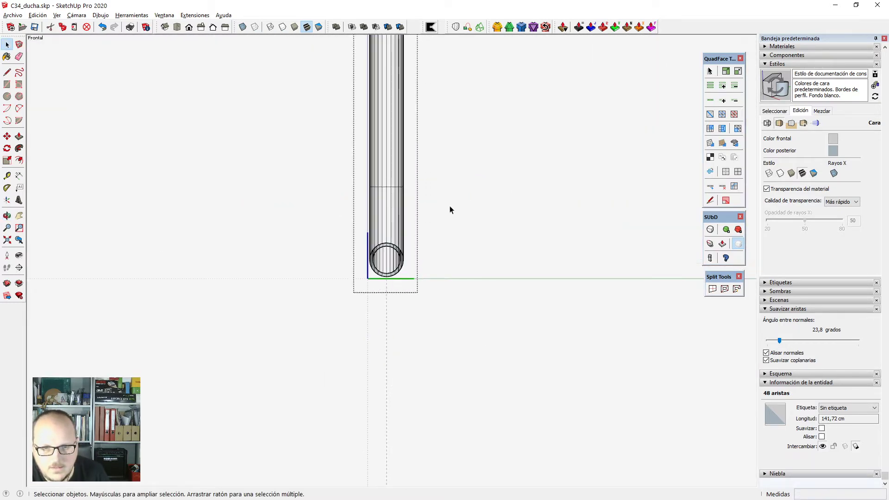
{"action": "left_click_drag", "start_coordinate": [449, 207], "coordinate": [287, 352]}
{"action": "key", "text": "Delete"}
Select both edge loops of the pipe's cut lower end and move them straight down to the origin's height.
{"action": "middle_click_drag", "start_coordinate": [354, 248], "coordinate": [534, 196]}
{"action": "scroll", "coordinate": [192, 209], "scroll_direction": "up", "scroll_amount": 3}
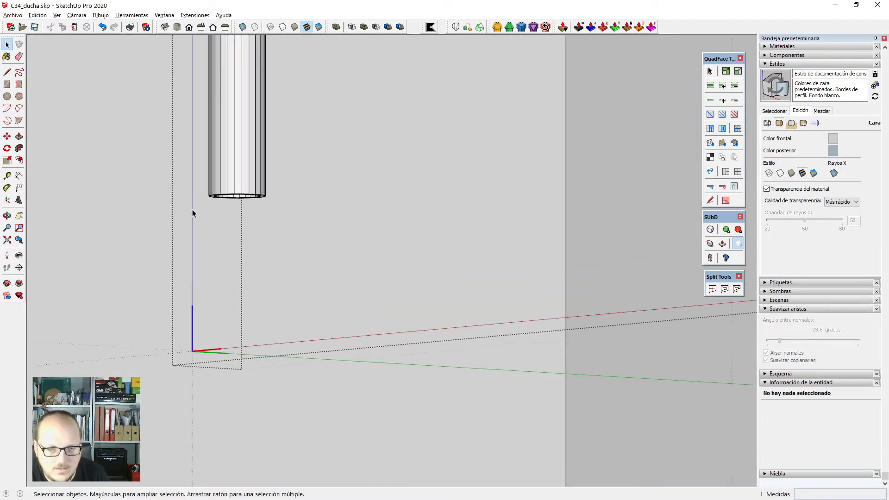
{"action": "scroll", "coordinate": [179, 177], "scroll_direction": "up", "scroll_amount": 1}
{"action": "left_click_drag", "start_coordinate": [185, 177], "coordinate": [349, 239]}
{"action": "key", "text": "x"}
{"action": "scroll", "coordinate": [325, 231], "scroll_direction": "down", "scroll_amount": 2}
{"action": "middle_click_drag", "start_coordinate": [317, 229], "coordinate": [389, 318], "text": "shift"}
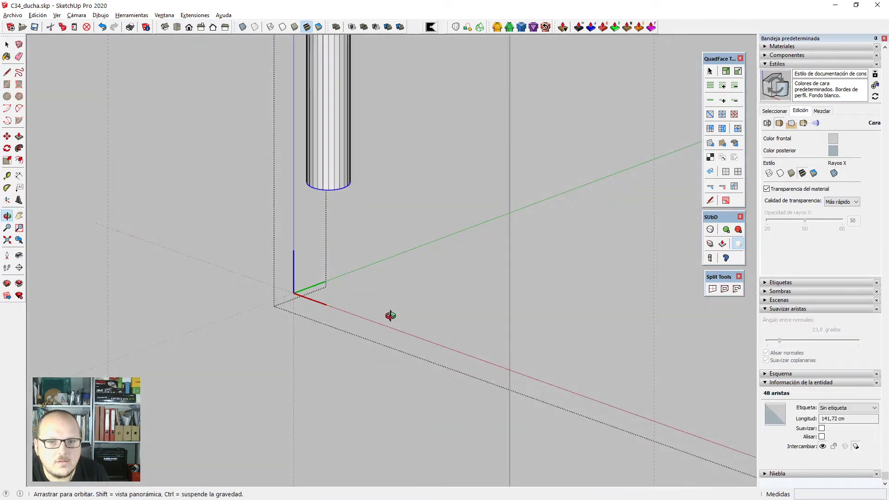
{"action": "scroll", "coordinate": [282, 205], "scroll_direction": "up", "scroll_amount": 3}
{"action": "key", "text": "m"}
{"action": "left_click", "coordinate": [333, 178]}
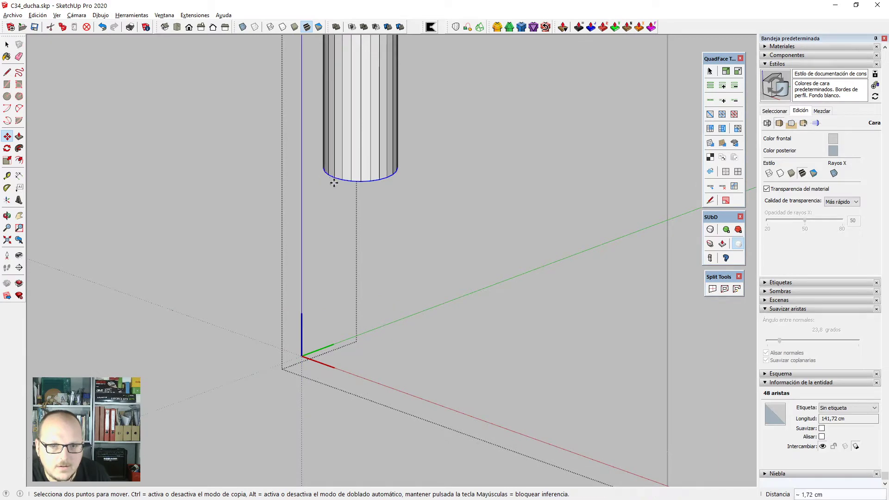
{"action": "left_click", "coordinate": [302, 356]}
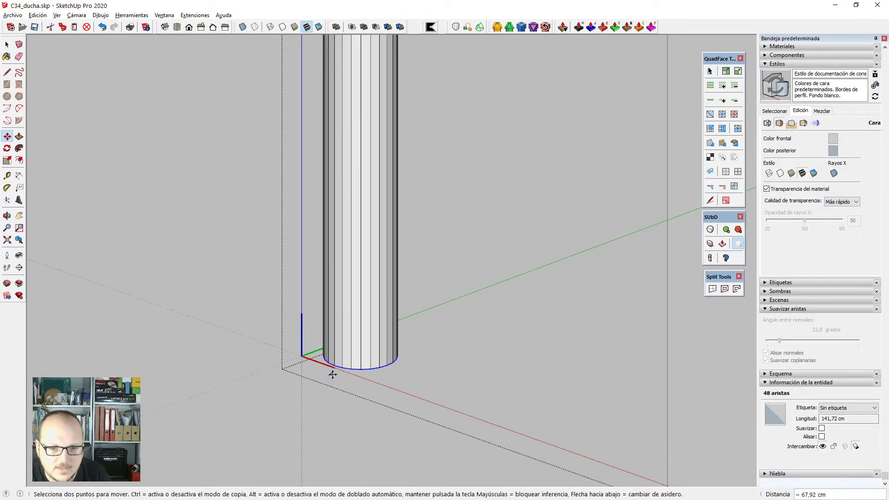
Draw lines across the pipe's open bottom ring to fill it with a single face, and erase the helper lines.
{"action": "middle_click_drag", "start_coordinate": [331, 373], "coordinate": [298, 40]}
{"action": "scroll", "coordinate": [349, 211], "scroll_direction": "up", "scroll_amount": 5}
{"action": "key", "text": "l"}
{"action": "scroll", "coordinate": [442, 420], "scroll_direction": "up", "scroll_amount": 2}
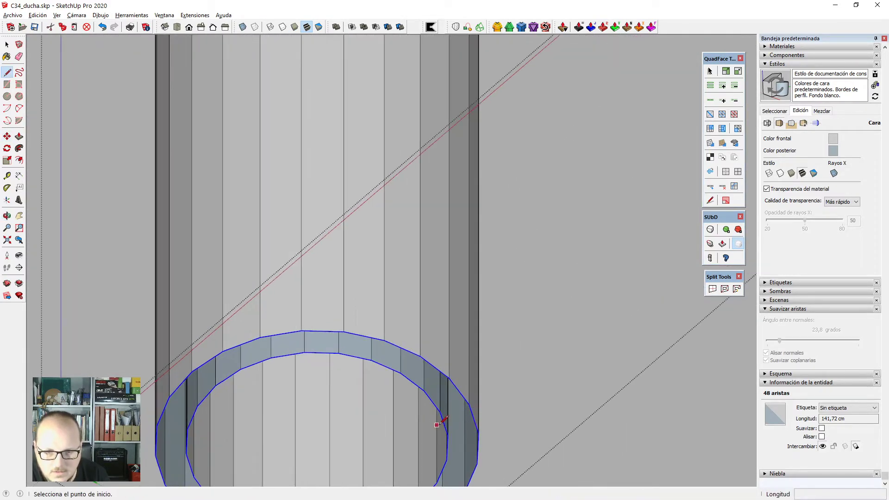
{"action": "left_click", "coordinate": [440, 412]}
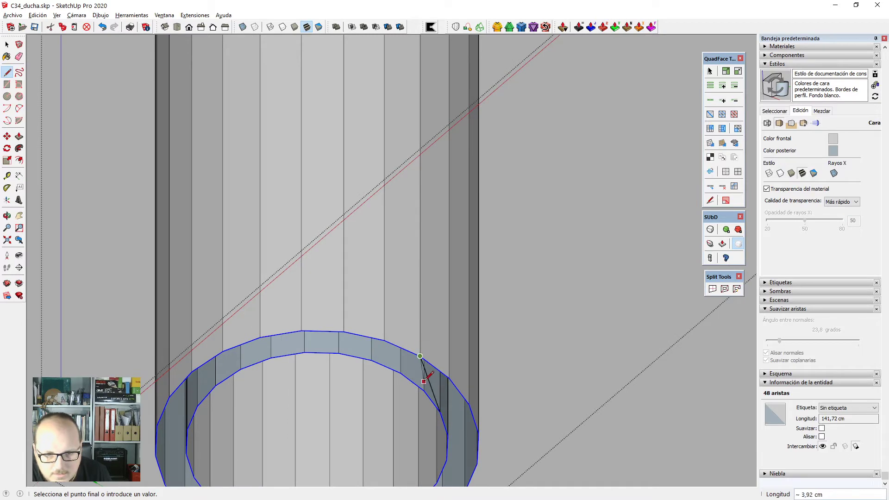
{"action": "left_click", "coordinate": [401, 373]}
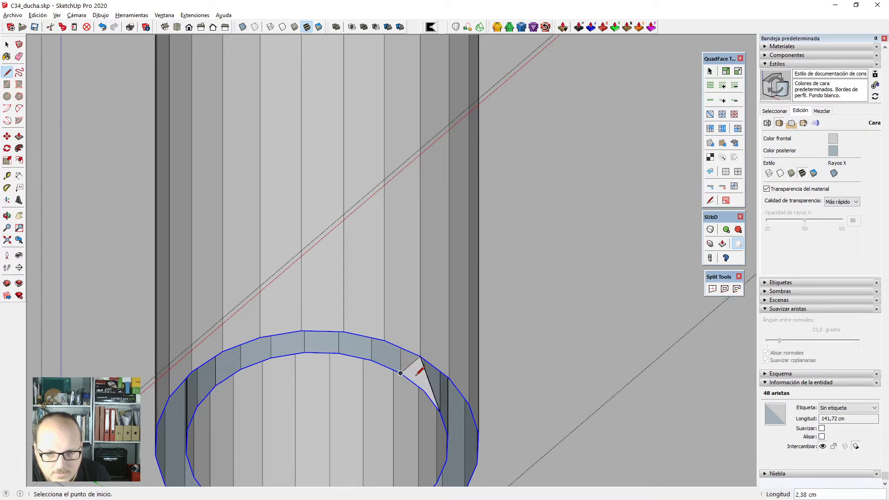
{"action": "key", "text": "ctrl+z"}
{"action": "left_click", "coordinate": [372, 360]}
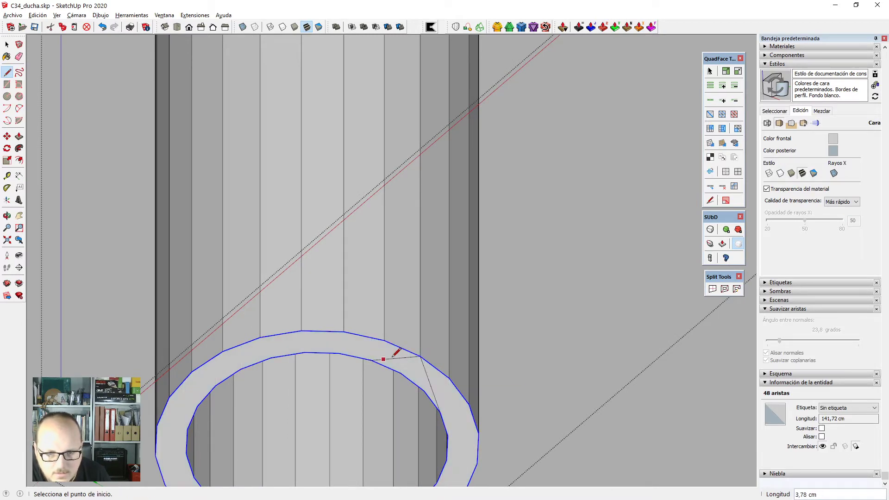
{"action": "key", "text": "e"}
{"action": "left_click", "coordinate": [431, 379]}
Select the bottom ring face and split it into quads between its inner and outer edge loops.
{"action": "key", "text": "space"}
{"action": "left_click", "coordinate": [439, 380]}
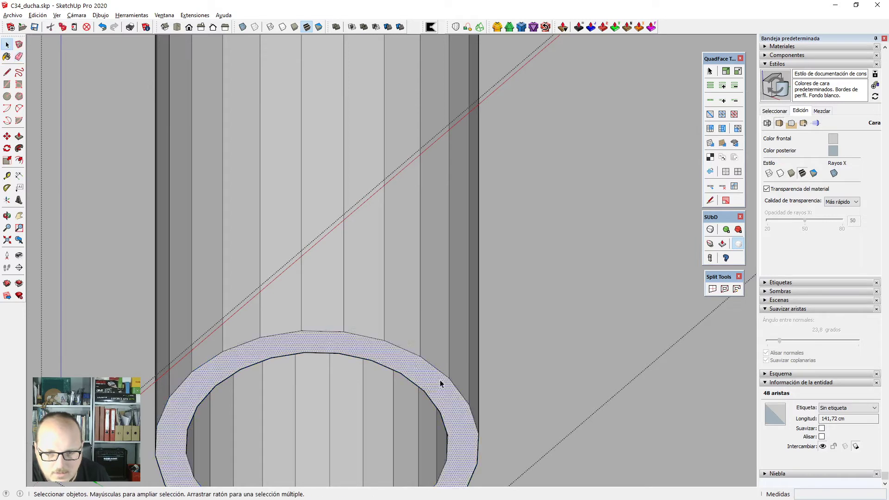
{"action": "left_click", "coordinate": [727, 290]}
{"action": "scroll", "coordinate": [443, 341], "scroll_direction": "down", "scroll_amount": 3}
{"action": "scroll", "coordinate": [443, 340], "scroll_direction": "up", "scroll_amount": 2}
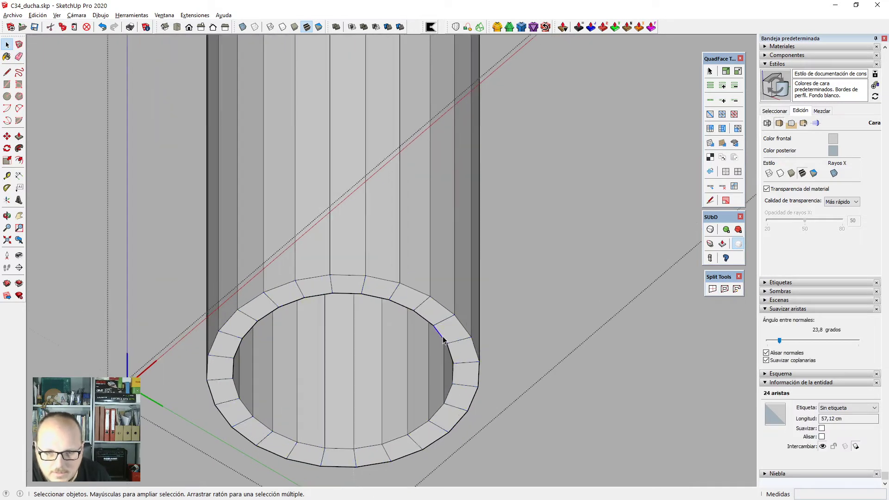
Select the inner and outer edge loops of the pipe's bottom ring and apply a crease to them.
{"action": "left_click", "coordinate": [462, 328]}
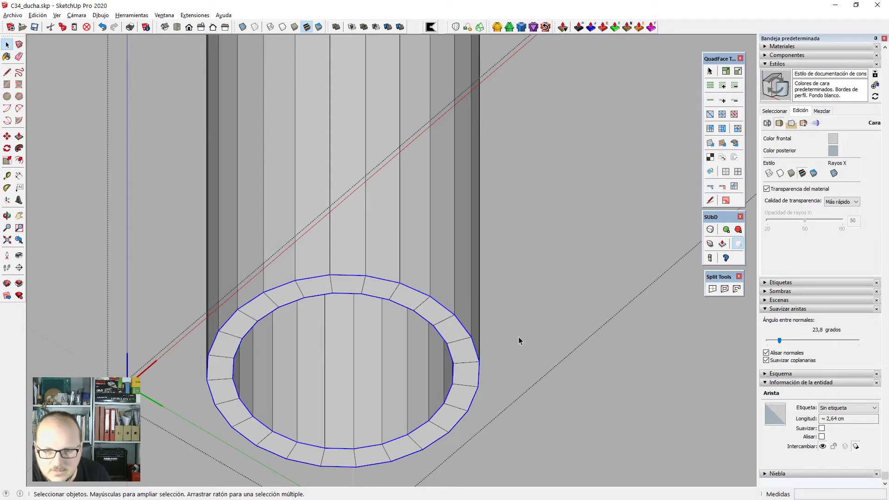
{"action": "left_click", "coordinate": [725, 292]}
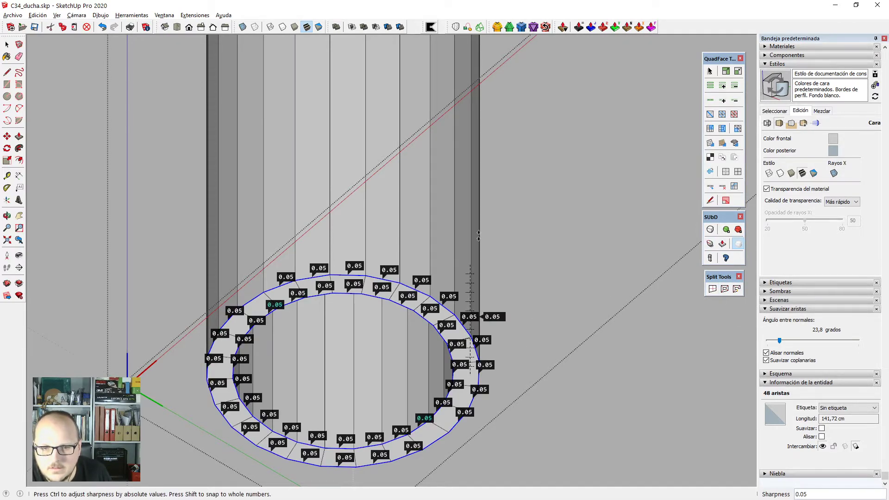
{"action": "key", "text": "space"}
Insert two edge loops across the straight section of the pipe's upper arm.
{"action": "scroll", "coordinate": [472, 309], "scroll_direction": "down", "scroll_amount": 6}
{"action": "scroll", "coordinate": [472, 315], "scroll_direction": "down", "scroll_amount": 8}
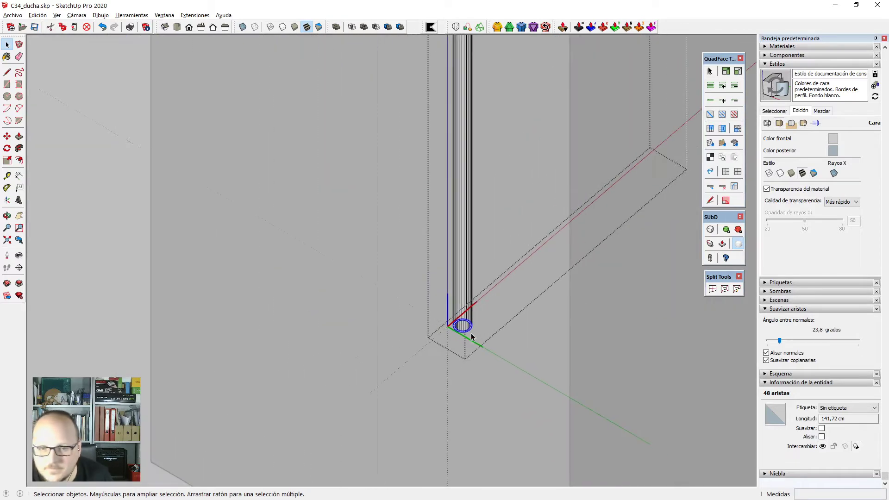
{"action": "middle_click_drag", "start_coordinate": [657, 320], "coordinate": [585, 252]}
{"action": "scroll", "coordinate": [556, 127], "scroll_direction": "up", "scroll_amount": 4}
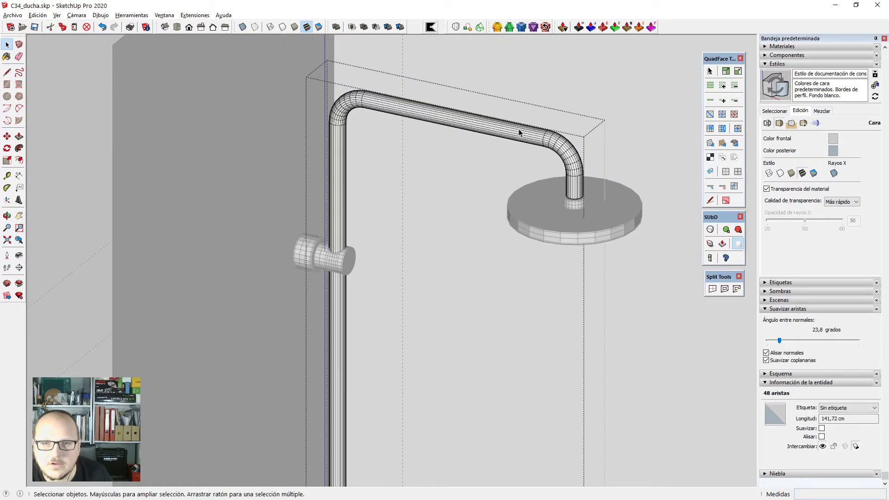
{"action": "left_click", "coordinate": [517, 130]}
{"action": "key", "text": "alt+r"}
{"action": "key", "text": "alt+c"}
{"action": "key", "text": "Return"}
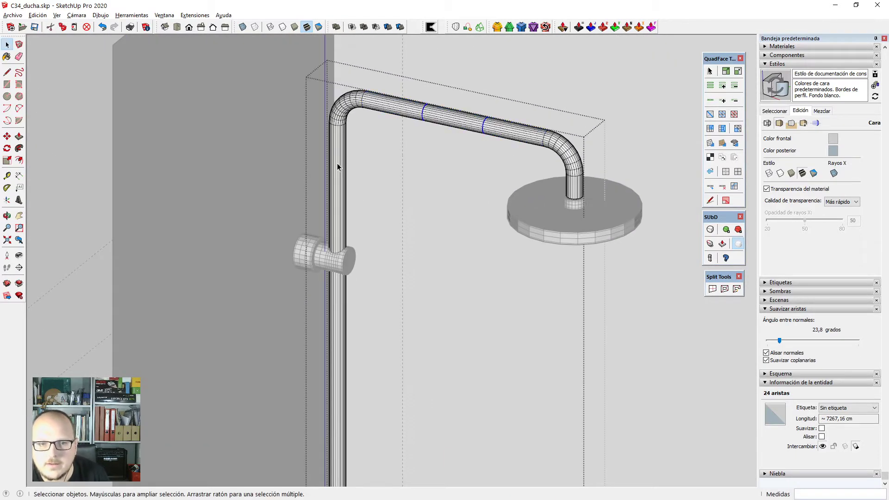
Insert four edge loops along the long vertical section of the pipe.
{"action": "left_click", "coordinate": [337, 167]}
{"action": "scroll", "coordinate": [360, 232], "scroll_direction": "down", "scroll_amount": 3}
{"action": "key", "text": "c"}
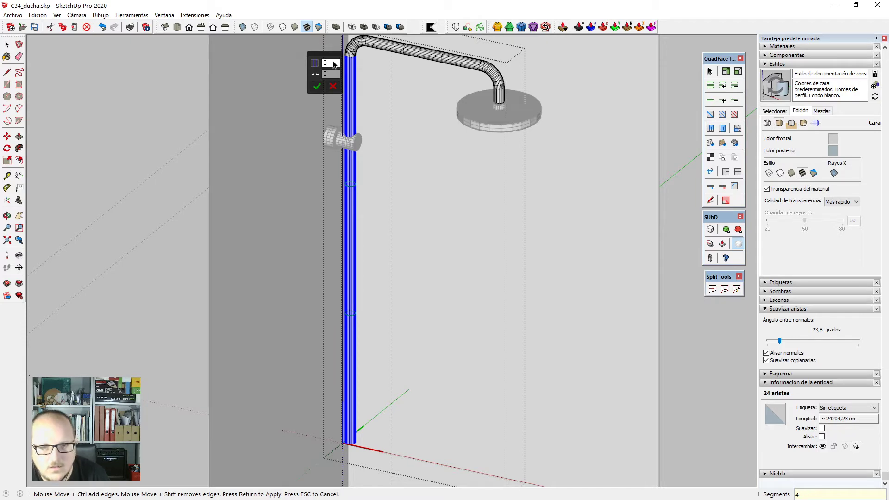
{"action": "key", "text": "Return"}
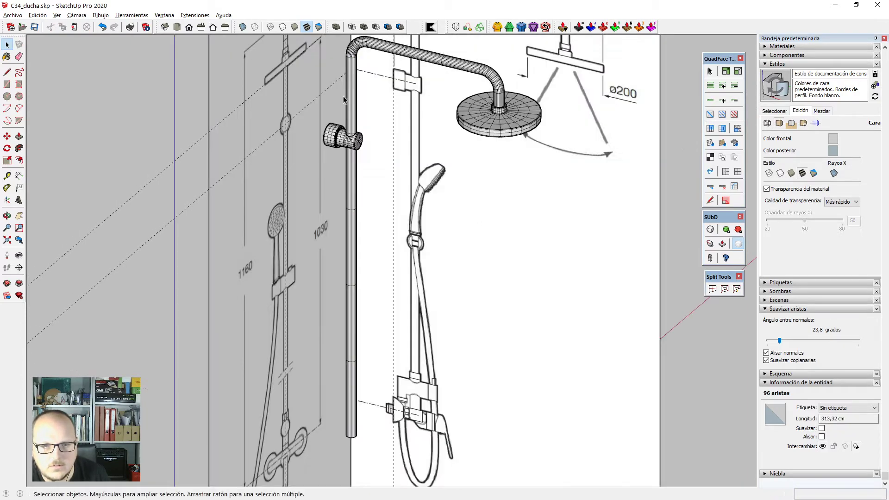
Select the whole pipe component and try smoothing the edges of its quads.
{"action": "scroll", "coordinate": [369, 169], "scroll_direction": "up", "scroll_amount": 5}
{"action": "scroll", "coordinate": [353, 157], "scroll_direction": "up", "scroll_amount": 2}
{"action": "scroll", "coordinate": [359, 204], "scroll_direction": "down", "scroll_amount": 4}
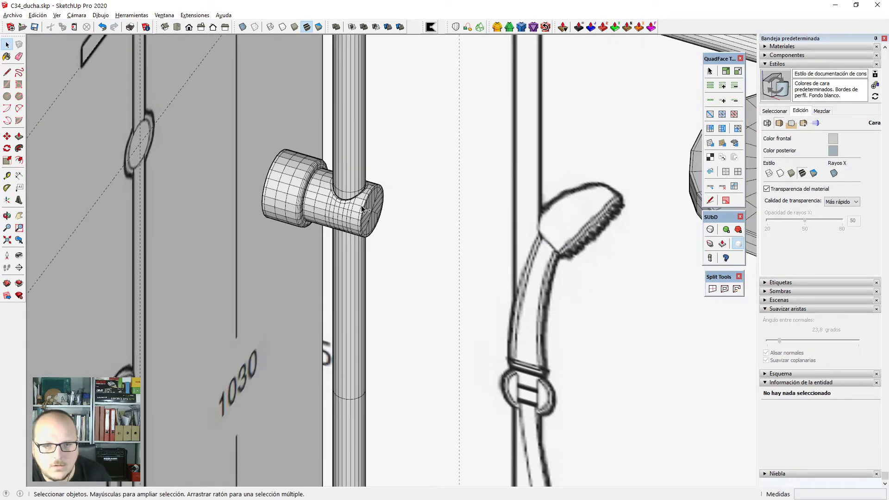
{"action": "scroll", "coordinate": [362, 209], "scroll_direction": "down", "scroll_amount": 4}
{"action": "scroll", "coordinate": [516, 224], "scroll_direction": "up", "scroll_amount": 2}
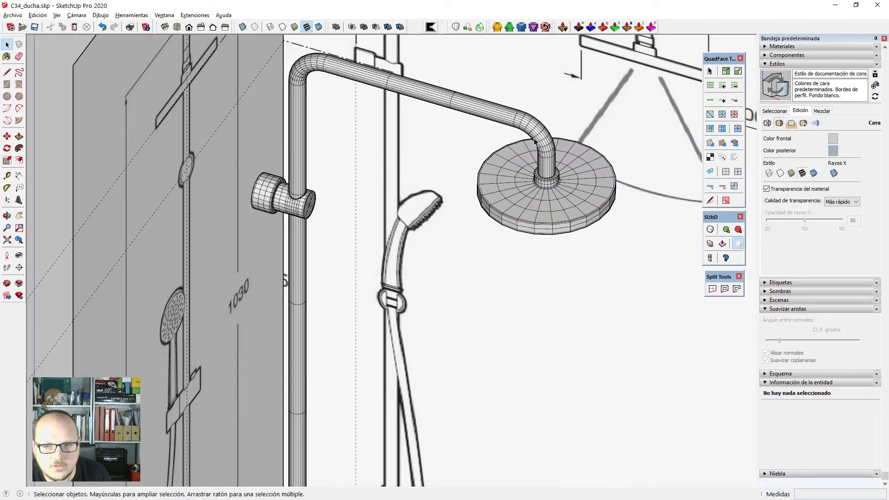
{"action": "left_click", "coordinate": [534, 139]}
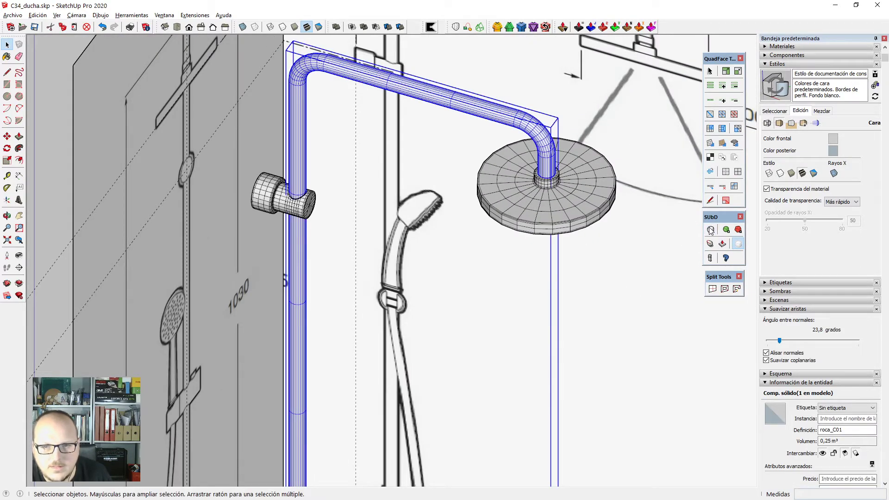
{"action": "scroll", "coordinate": [675, 238], "scroll_direction": "down", "scroll_amount": 1}
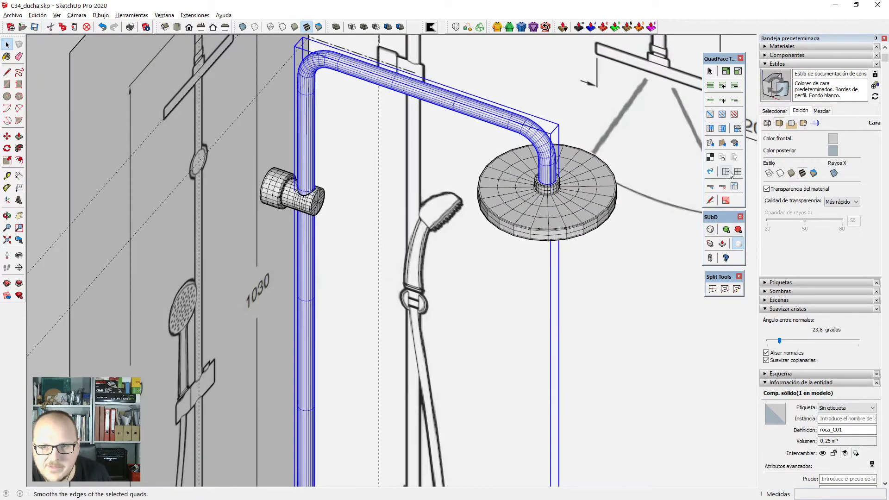
{"action": "scroll", "coordinate": [316, 216], "scroll_direction": "up", "scroll_amount": 3}
{"action": "scroll", "coordinate": [371, 199], "scroll_direction": "down", "scroll_amount": 4}
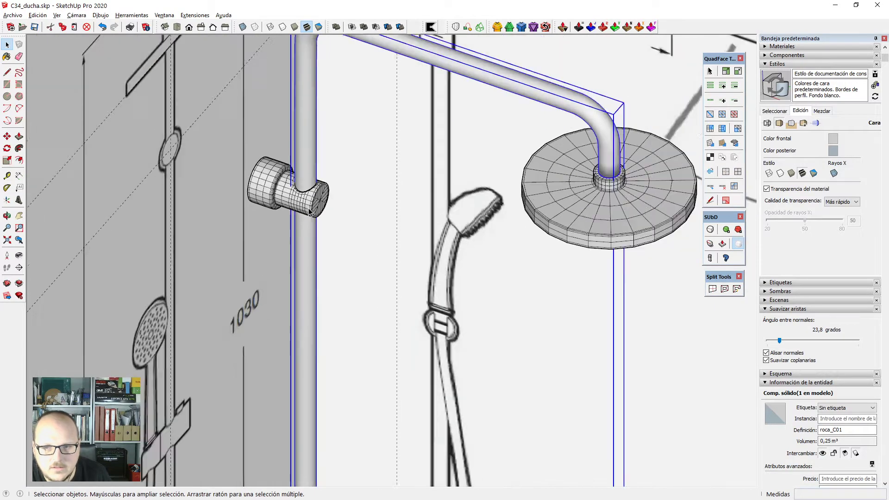
{"action": "scroll", "coordinate": [551, 180], "scroll_direction": "up", "scroll_amount": 1}
{"action": "scroll", "coordinate": [551, 180], "scroll_direction": "up", "scroll_amount": 3}
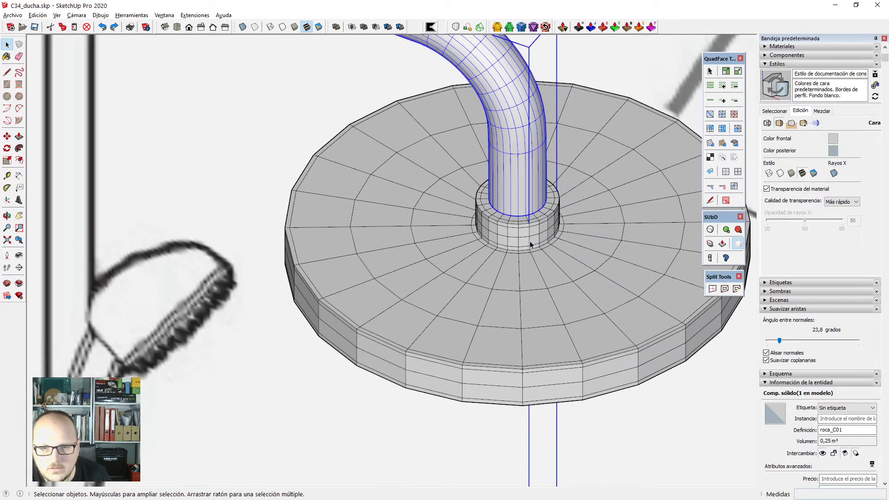
Open the pipe component for editing and select the outer edge of its shower-head end ring.
{"action": "double_click", "coordinate": [519, 184]}
{"action": "double_click", "coordinate": [512, 181]}
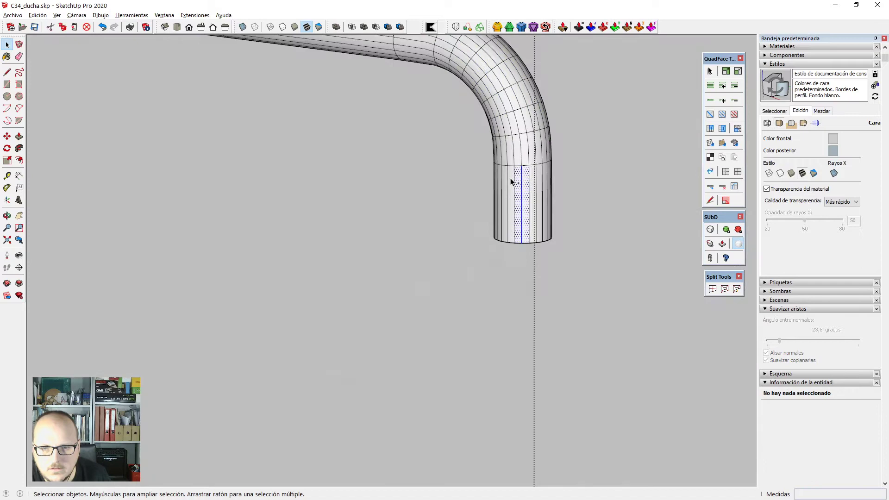
{"action": "middle_click_drag", "start_coordinate": [527, 207], "coordinate": [500, 131]}
{"action": "scroll", "coordinate": [463, 116], "scroll_direction": "up", "scroll_amount": 3}
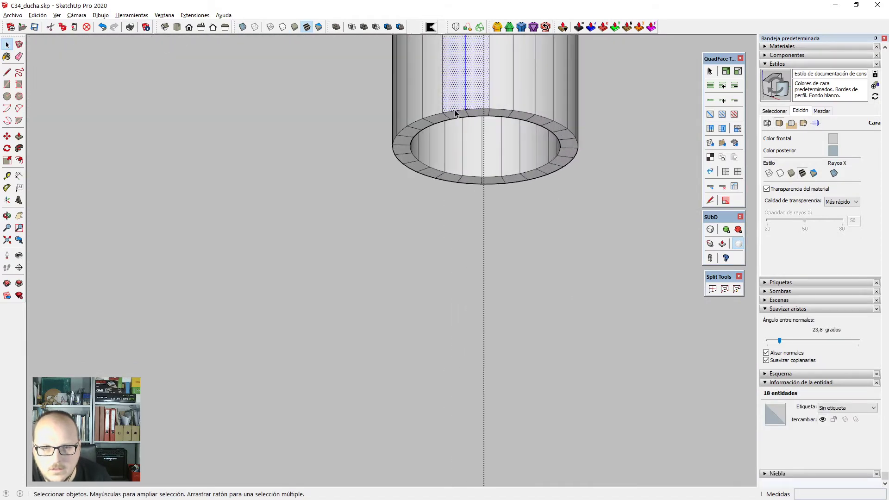
{"action": "scroll", "coordinate": [454, 114], "scroll_direction": "up", "scroll_amount": 2}
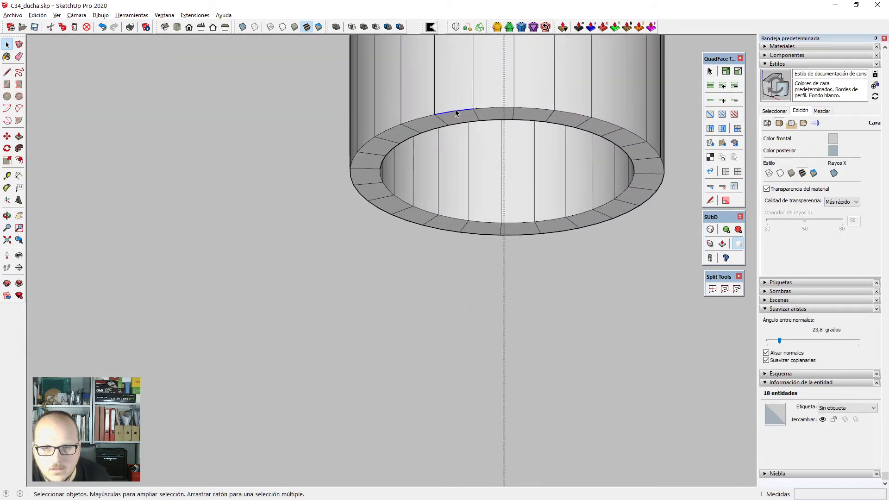
{"action": "left_click", "coordinate": [459, 112]}
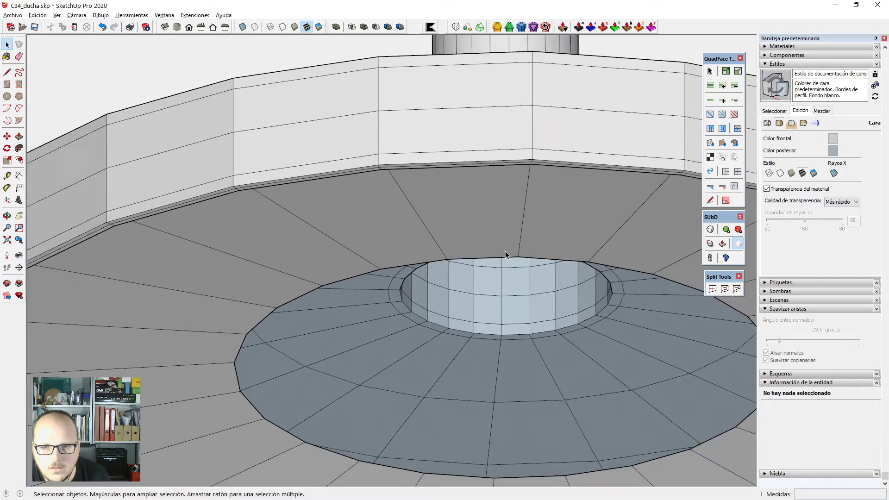
Turn off the mesh edge display and examine the whole shower column against the reference drawings.
{"action": "scroll", "coordinate": [505, 251], "scroll_direction": "down", "scroll_amount": 6}
{"action": "middle_click_drag", "start_coordinate": [524, 129], "coordinate": [567, 356]}
{"action": "scroll", "coordinate": [579, 325], "scroll_direction": "down", "scroll_amount": 4}
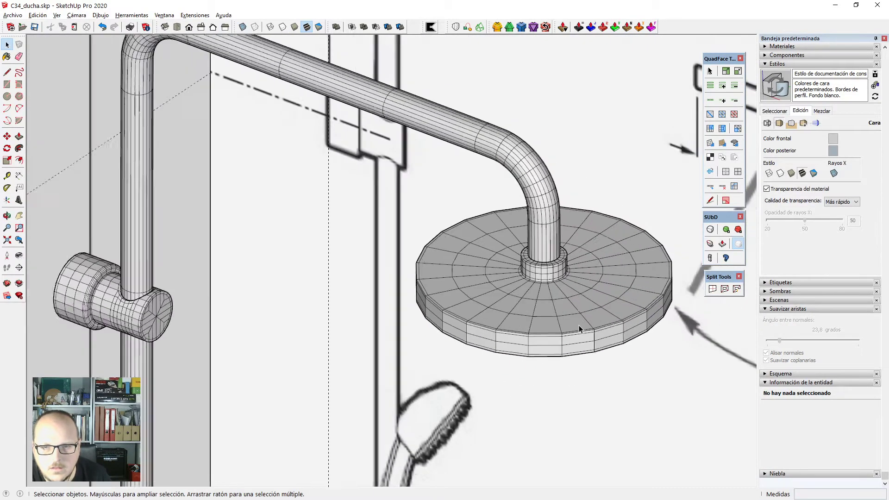
{"action": "scroll", "coordinate": [579, 325], "scroll_direction": "down", "scroll_amount": 1}
{"action": "scroll", "coordinate": [497, 19], "scroll_direction": "down", "scroll_amount": 7}
{"action": "middle_click_drag", "start_coordinate": [495, 165], "coordinate": [516, 143]}
{"action": "key", "text": "h"}
{"action": "scroll", "coordinate": [511, 49], "scroll_direction": "up", "scroll_amount": 4}
{"action": "scroll", "coordinate": [543, 184], "scroll_direction": "down", "scroll_amount": 2}
{"action": "middle_click_drag", "start_coordinate": [543, 184], "coordinate": [532, 215]}
{"action": "scroll", "coordinate": [498, 95], "scroll_direction": "down", "scroll_amount": 3}
{"action": "scroll", "coordinate": [497, 130], "scroll_direction": "up", "scroll_amount": 1}
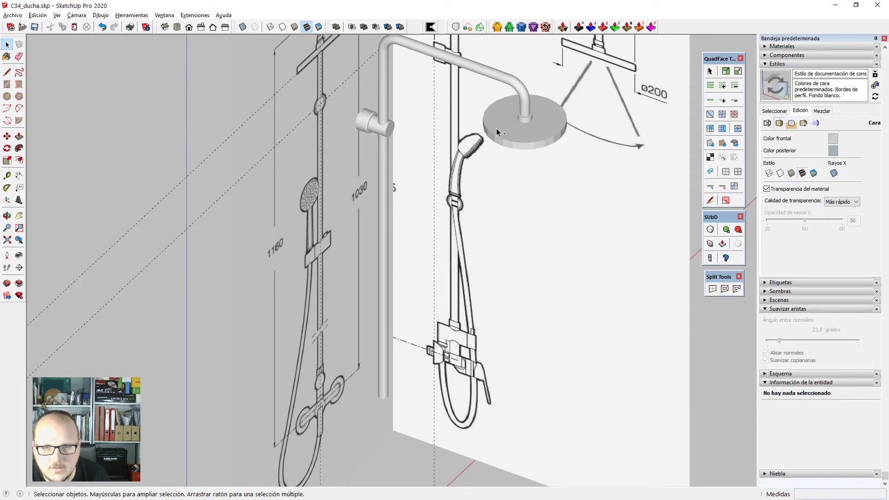
Return the pipe to its unsubdivided control mesh and soften its edges.
{"action": "scroll", "coordinate": [496, 128], "scroll_direction": "up", "scroll_amount": 3}
{"action": "left_click", "coordinate": [557, 108]}
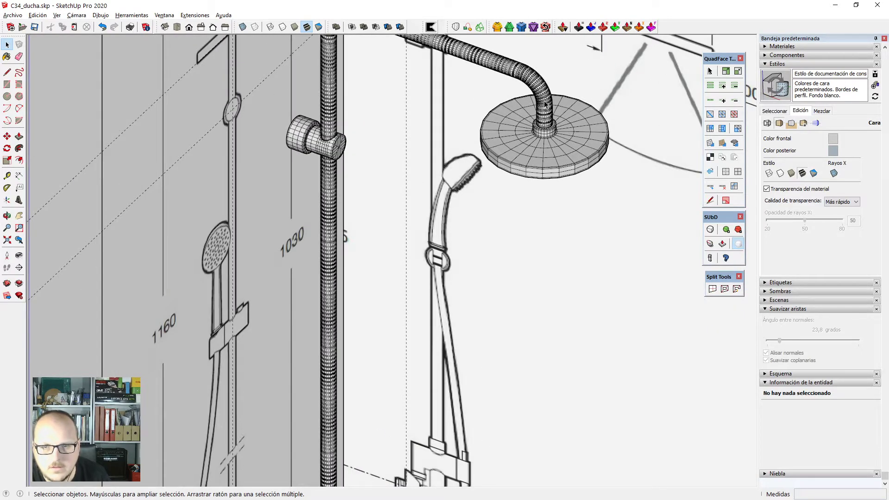
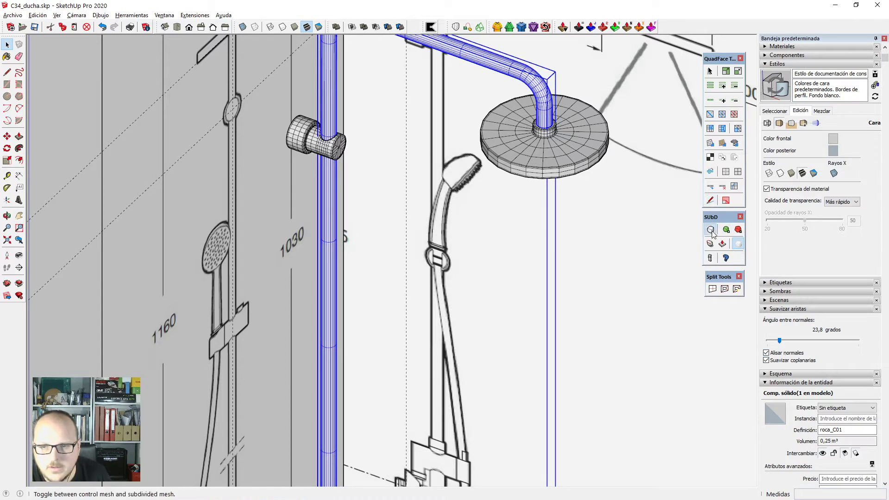
{"action": "left_click", "coordinate": [777, 359]}
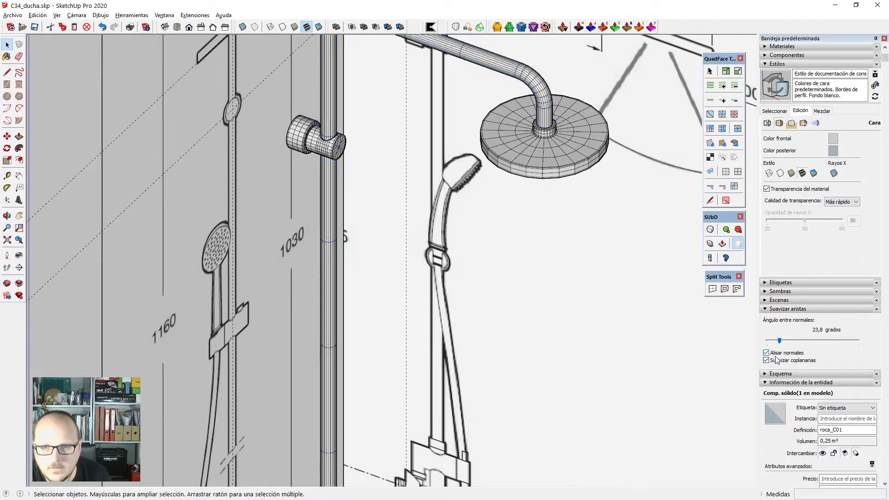
Preview the shower head as a subdivided mesh with smoothed edges and switch it back to its control mesh.
{"action": "left_click", "coordinate": [549, 165]}
{"action": "scroll", "coordinate": [550, 165], "scroll_direction": "up", "scroll_amount": 3}
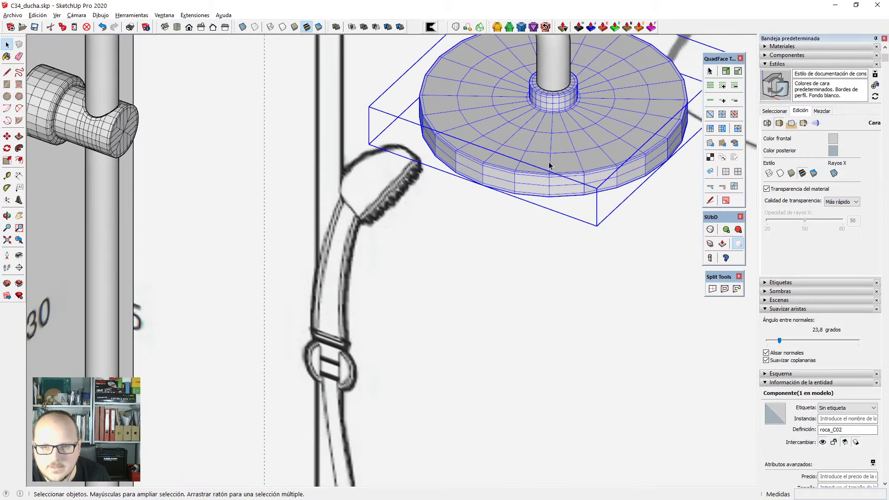
{"action": "left_click", "coordinate": [711, 230]}
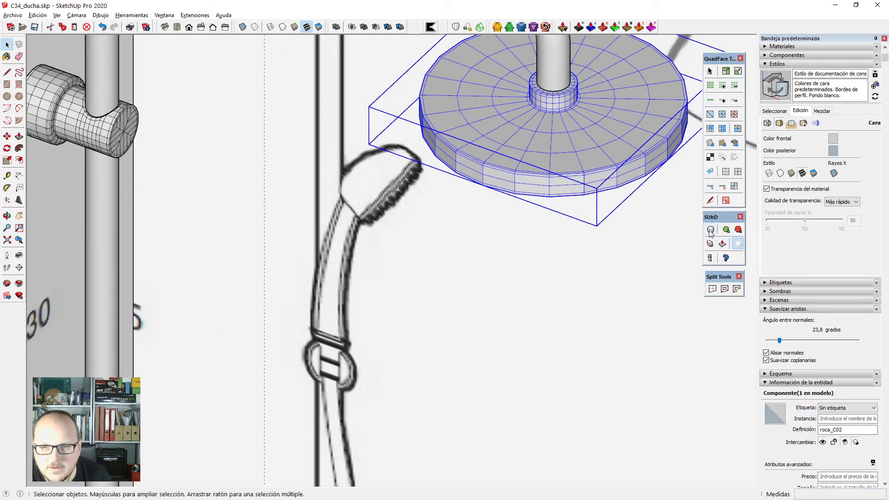
{"action": "left_click", "coordinate": [727, 175]}
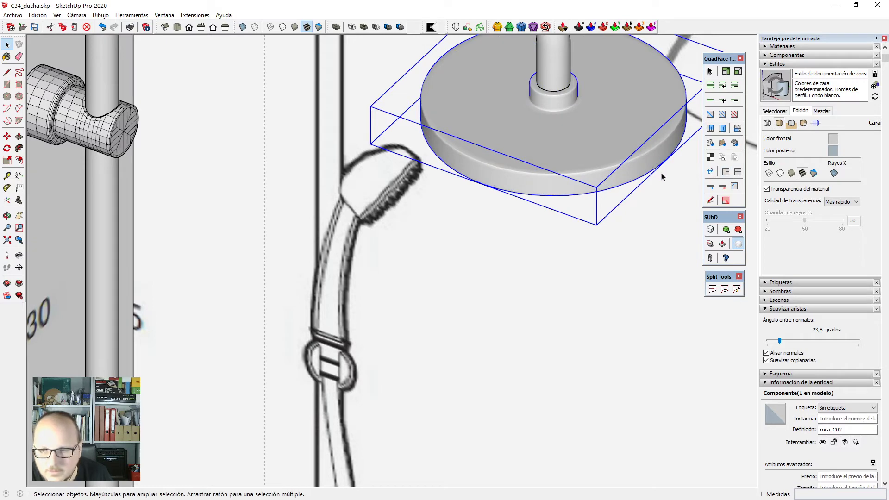
{"action": "left_click", "coordinate": [710, 230]}
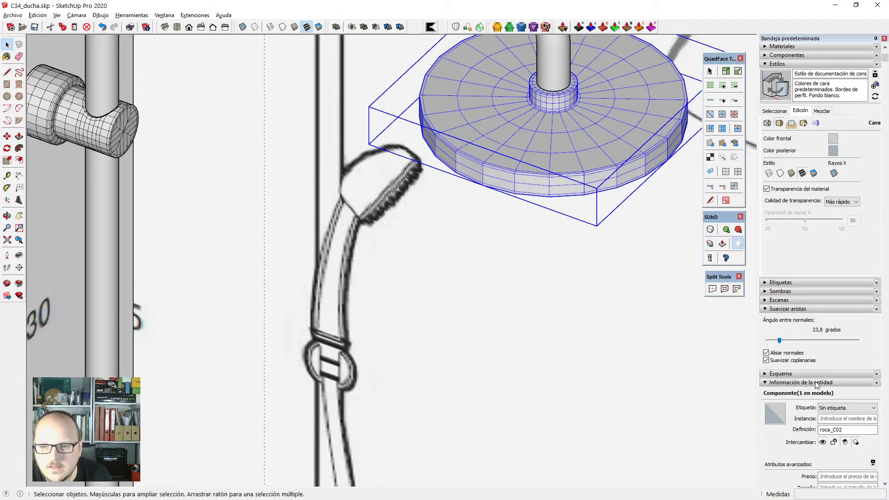
Soften the shower head's edges with smoothed normals.
{"action": "left_click", "coordinate": [767, 353]}
{"action": "scroll", "coordinate": [553, 284], "scroll_direction": "down", "scroll_amount": 2}
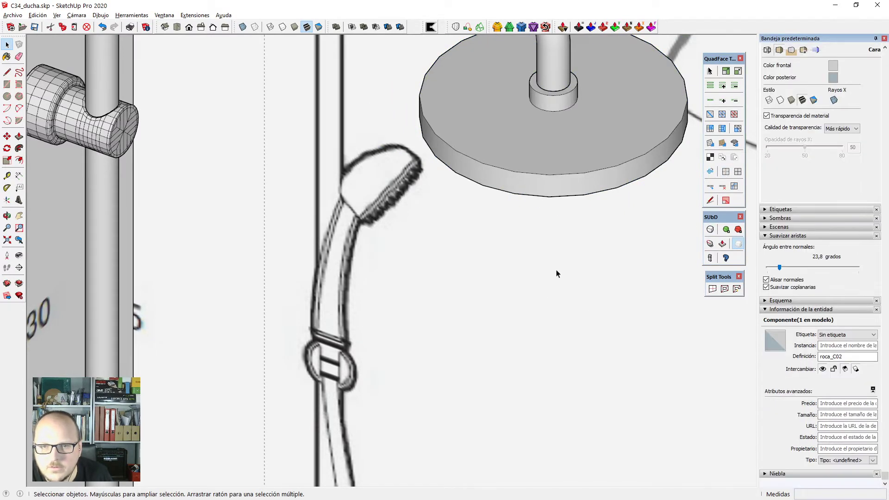
Select the wall bracket around the vertical pipe and soften its edges with smoothed normals.
{"action": "middle_click_drag", "start_coordinate": [557, 273], "coordinate": [568, 223]}
{"action": "scroll", "coordinate": [667, 250], "scroll_direction": "down", "scroll_amount": 3}
{"action": "scroll", "coordinate": [315, 171], "scroll_direction": "up", "scroll_amount": 4}
{"action": "left_click", "coordinate": [318, 175]}
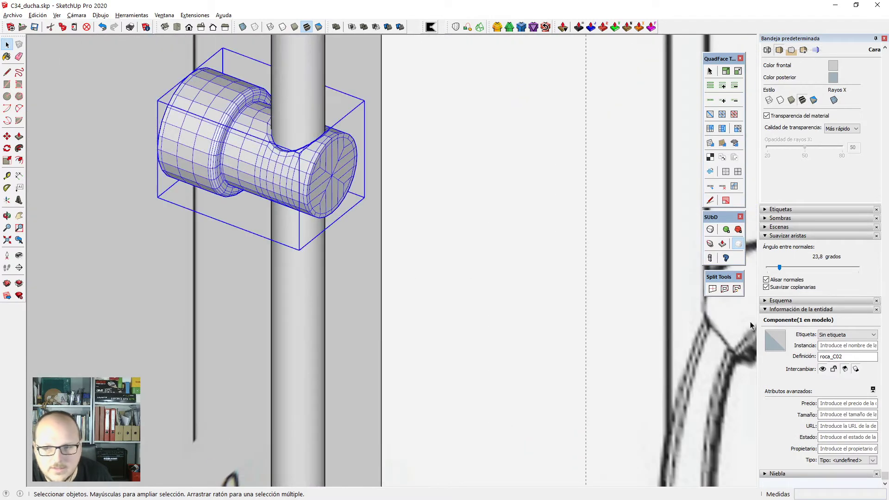
{"action": "left_click", "coordinate": [780, 281]}
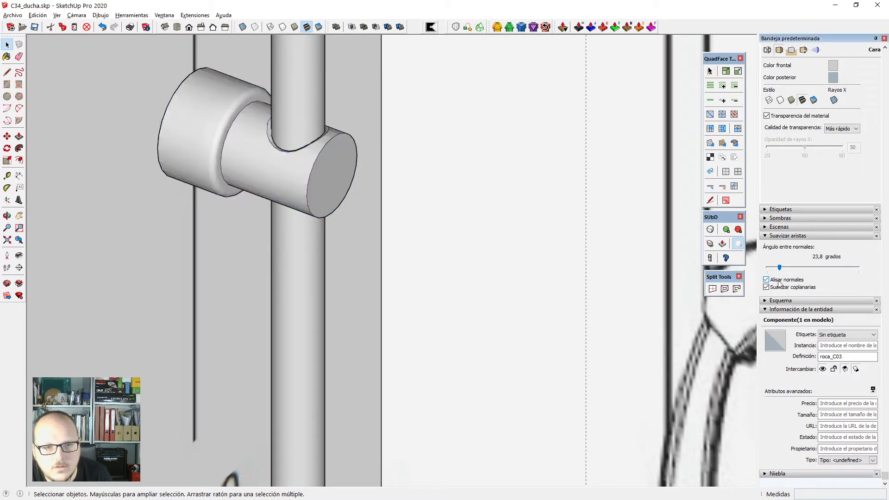
Preview the wall bracket as a subdivided mesh and inspect its rounded shape around the pipe.
{"action": "scroll", "coordinate": [380, 215], "scroll_direction": "up", "scroll_amount": 4}
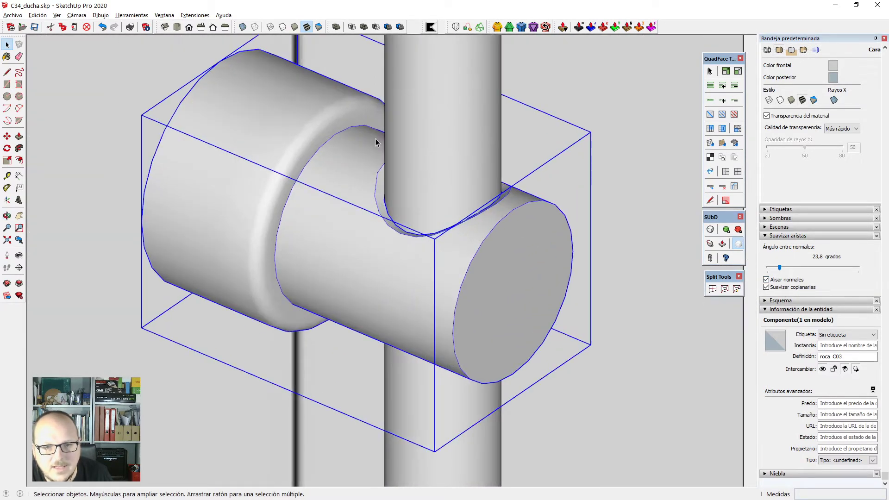
{"action": "left_click", "coordinate": [711, 230]}
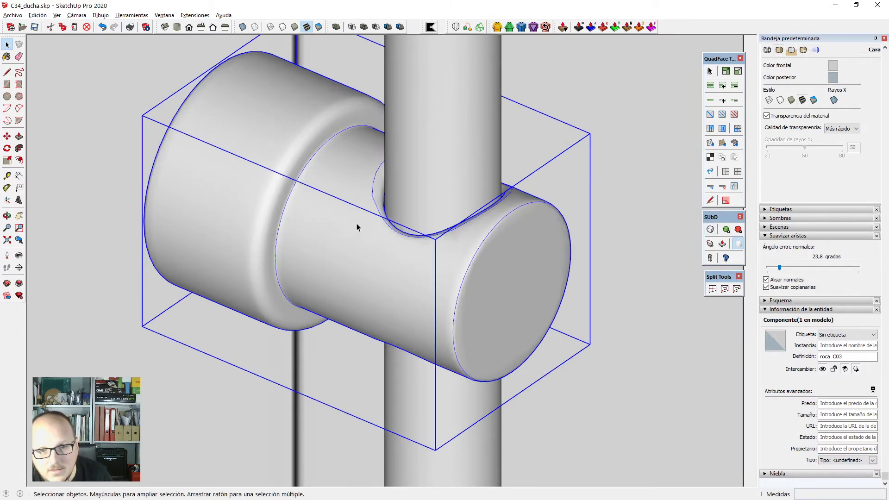
{"action": "key", "text": "ctrl+t"}
{"action": "scroll", "coordinate": [354, 226], "scroll_direction": "down", "scroll_amount": 3}
{"action": "middle_click_drag", "start_coordinate": [476, 353], "coordinate": [497, 379]}
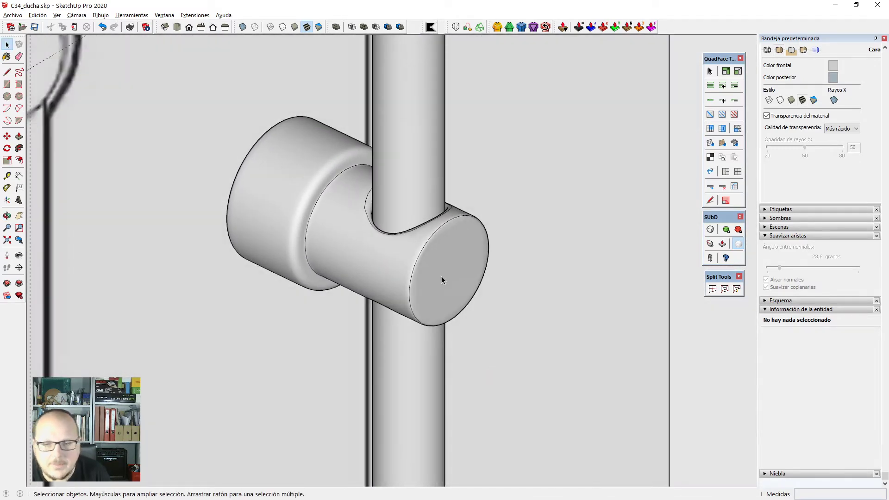
Smooth the quad edges of the subdivided wall bracket.
{"action": "scroll", "coordinate": [442, 280], "scroll_direction": "down", "scroll_amount": 2}
{"action": "middle_click_drag", "start_coordinate": [442, 281], "coordinate": [471, 291]}
{"action": "scroll", "coordinate": [401, 236], "scroll_direction": "down", "scroll_amount": 3}
{"action": "scroll", "coordinate": [402, 236], "scroll_direction": "up", "scroll_amount": 6}
{"action": "left_click", "coordinate": [365, 284]}
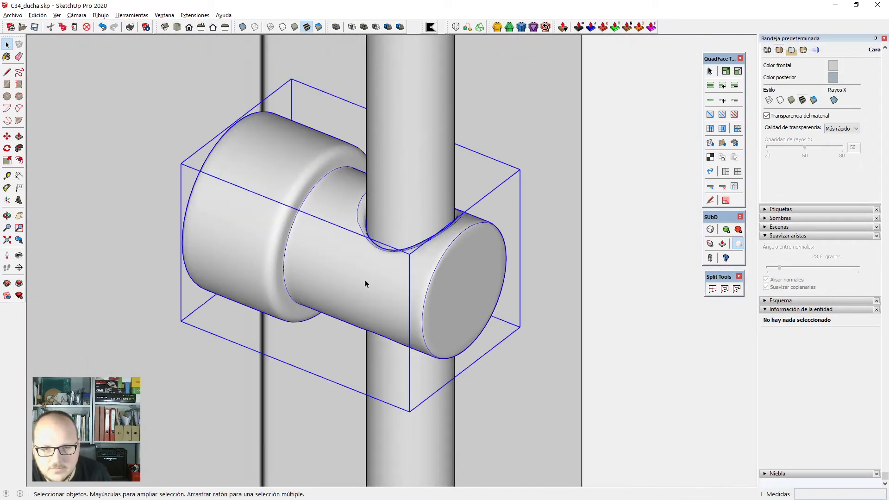
{"action": "left_click", "coordinate": [726, 172]}
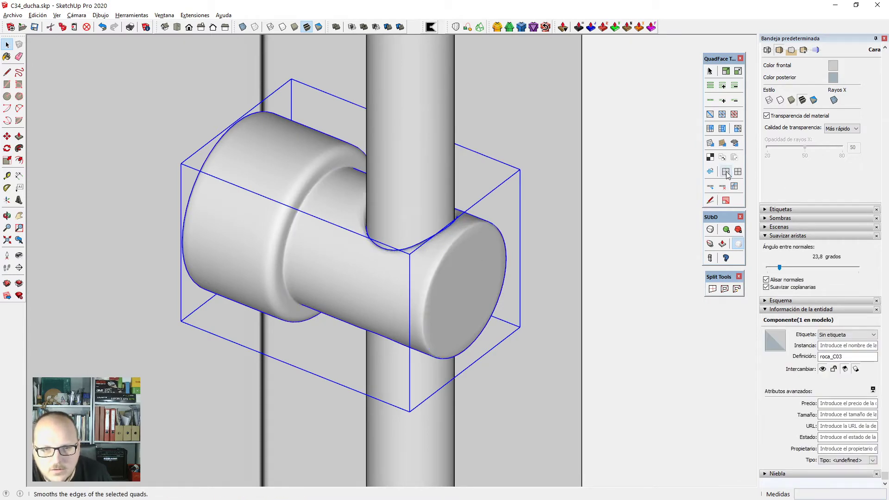
{"action": "left_click", "coordinate": [454, 296], "text": "shift"}
Examine the whole shower column and the hand shower holder in the reference drawings.
{"action": "scroll", "coordinate": [388, 213], "scroll_direction": "down", "scroll_amount": 5}
{"action": "middle_click_drag", "start_coordinate": [387, 213], "coordinate": [500, 305]}
{"action": "scroll", "coordinate": [279, 188], "scroll_direction": "down", "scroll_amount": 3}
{"action": "middle_click_drag", "start_coordinate": [279, 187], "coordinate": [400, 267]}
{"action": "scroll", "coordinate": [417, 232], "scroll_direction": "down", "scroll_amount": 5}
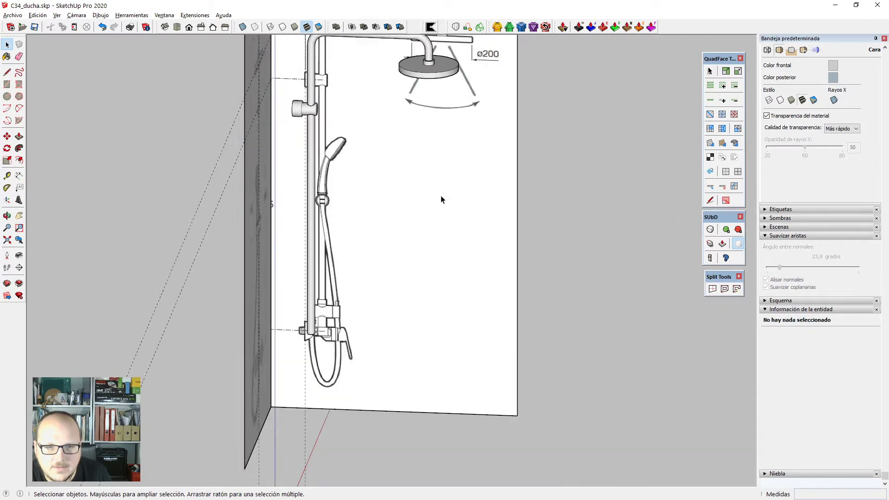
{"action": "middle_click_drag", "start_coordinate": [441, 198], "coordinate": [283, 218]}
{"action": "scroll", "coordinate": [328, 186], "scroll_direction": "up", "scroll_amount": 10}
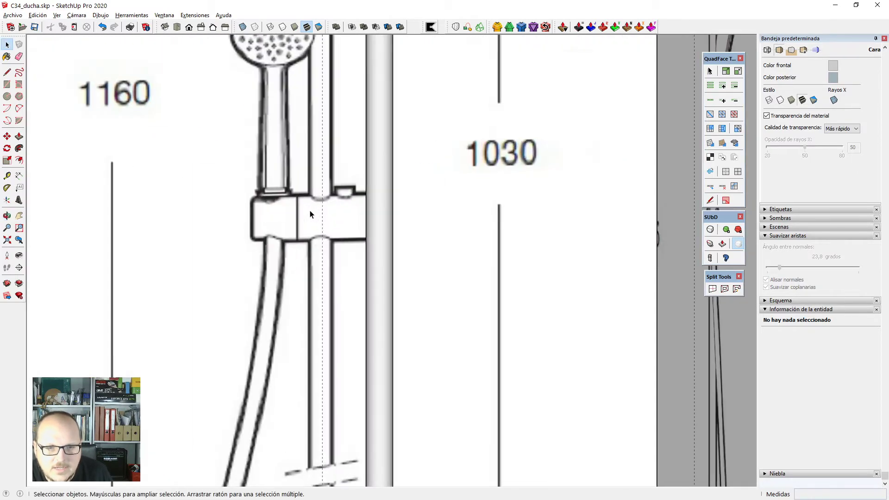
{"action": "scroll", "coordinate": [331, 232], "scroll_direction": "down", "scroll_amount": 6}
{"action": "middle_click_drag", "start_coordinate": [360, 306], "coordinate": [423, 264]}
{"action": "scroll", "coordinate": [393, 105], "scroll_direction": "up", "scroll_amount": 4}
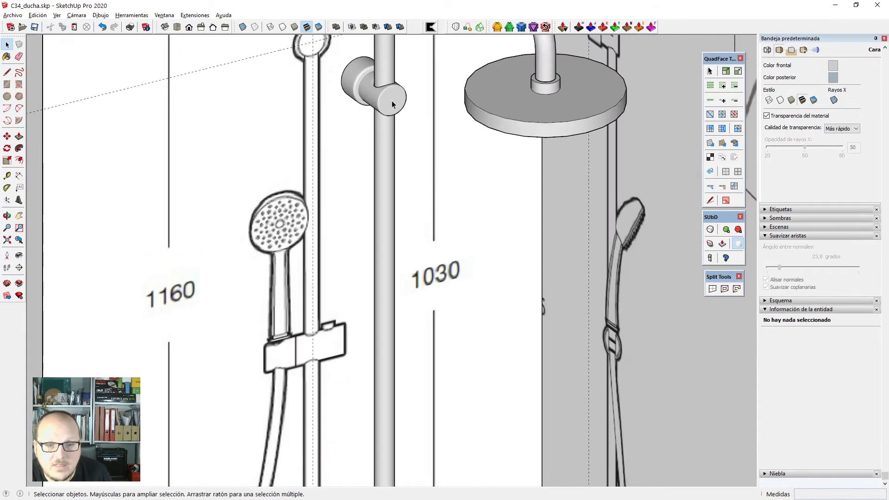
Select the wall bracket and return it to its unsubdivided control mesh.
{"action": "left_click", "coordinate": [396, 103]}
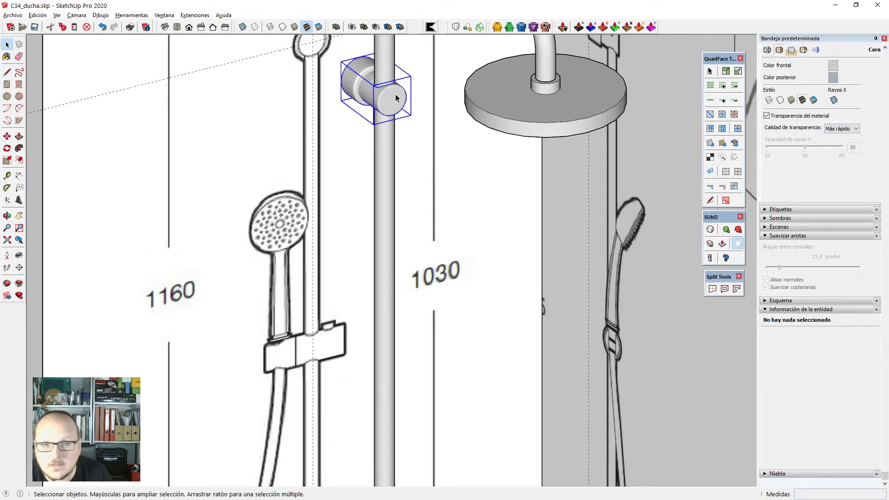
{"action": "left_click", "coordinate": [711, 231]}
{"action": "scroll", "coordinate": [391, 103], "scroll_direction": "up", "scroll_amount": 1}
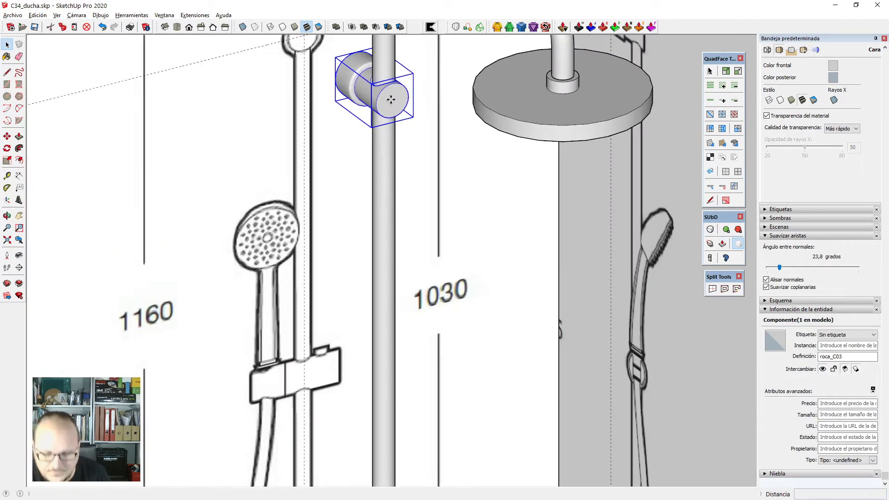
Try to copy the wall bracket down the pipe to the hand shower holder in the front view.
{"action": "key", "text": "m"}
{"action": "left_click", "coordinate": [392, 101]}
{"action": "key", "text": "ctrl"}
{"action": "scroll", "coordinate": [401, 193], "scroll_direction": "down", "scroll_amount": 1}
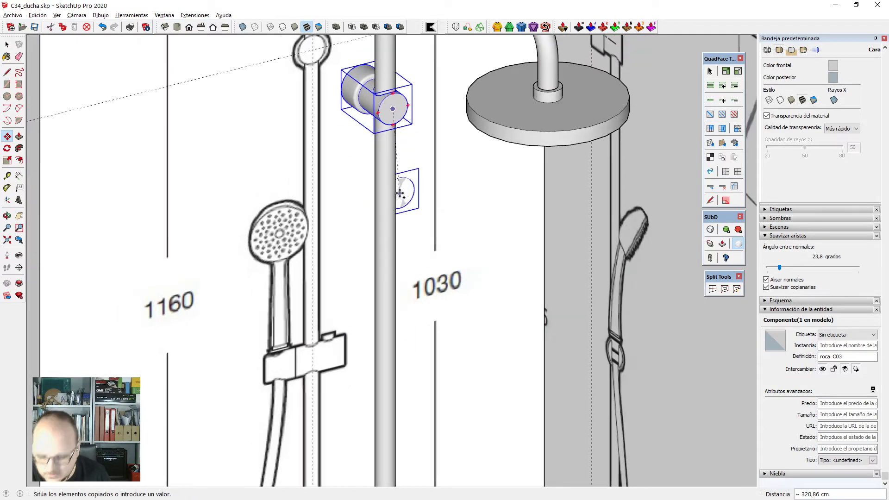
{"action": "key", "text": "F3"}
{"action": "scroll", "coordinate": [395, 159], "scroll_direction": "down", "scroll_amount": 3}
{"action": "scroll", "coordinate": [402, 97], "scroll_direction": "down", "scroll_amount": 1}
{"action": "scroll", "coordinate": [410, 300], "scroll_direction": "up", "scroll_amount": 6}
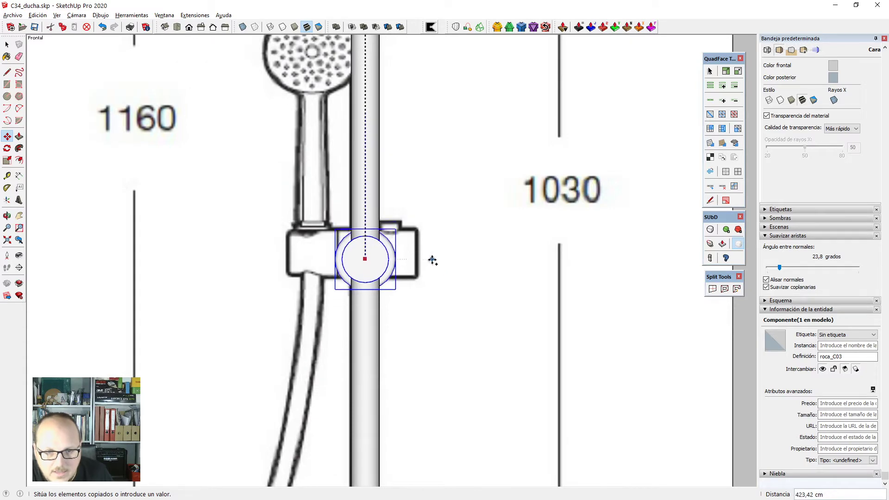
{"action": "left_click", "coordinate": [434, 254]}
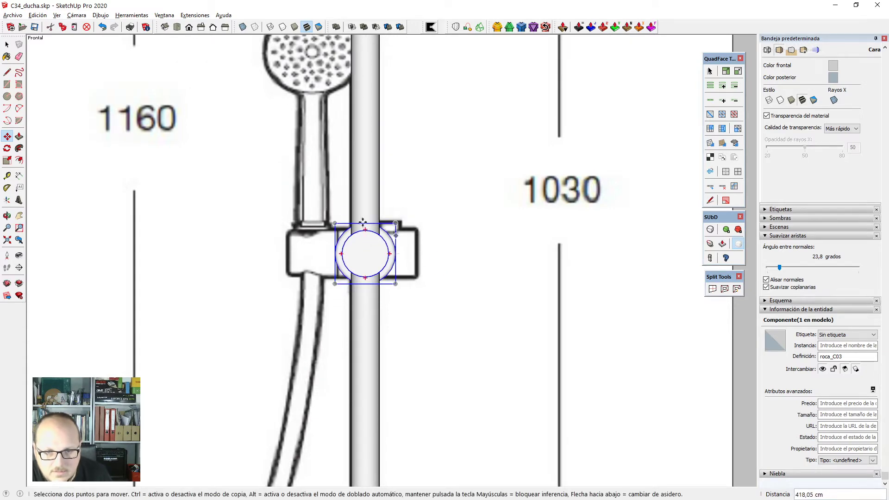
{"action": "middle_click_drag", "start_coordinate": [434, 254], "coordinate": [351, 100]}
{"action": "scroll", "coordinate": [397, 275], "scroll_direction": "down", "scroll_amount": 3}
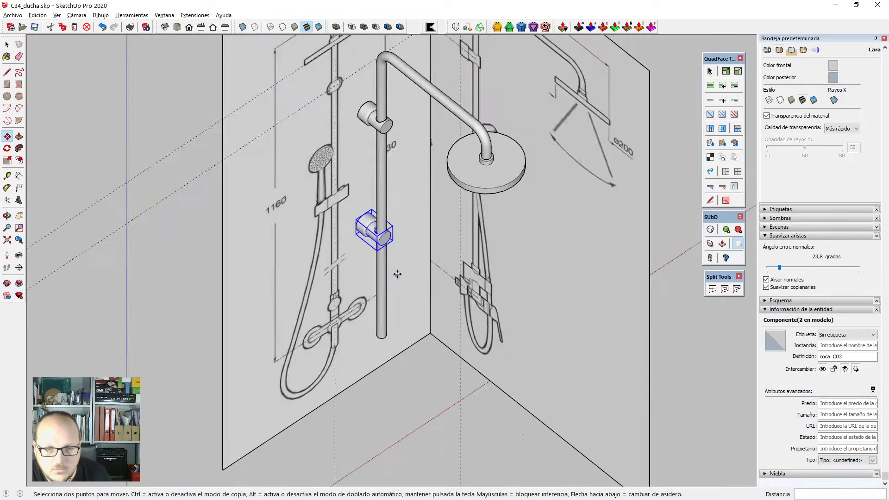
{"action": "middle_click_drag", "start_coordinate": [397, 274], "coordinate": [403, 199]}
{"action": "key", "text": "ctrl+z"}
Copy the wall bracket straight down the vertical pipe, near the drawn hand shower holder.
{"action": "scroll", "coordinate": [359, 111], "scroll_direction": "up", "scroll_amount": 1}
{"action": "key", "text": "space"}
{"action": "left_click", "coordinate": [357, 112]}
{"action": "scroll", "coordinate": [358, 112], "scroll_direction": "up", "scroll_amount": 2}
{"action": "key", "text": "m"}
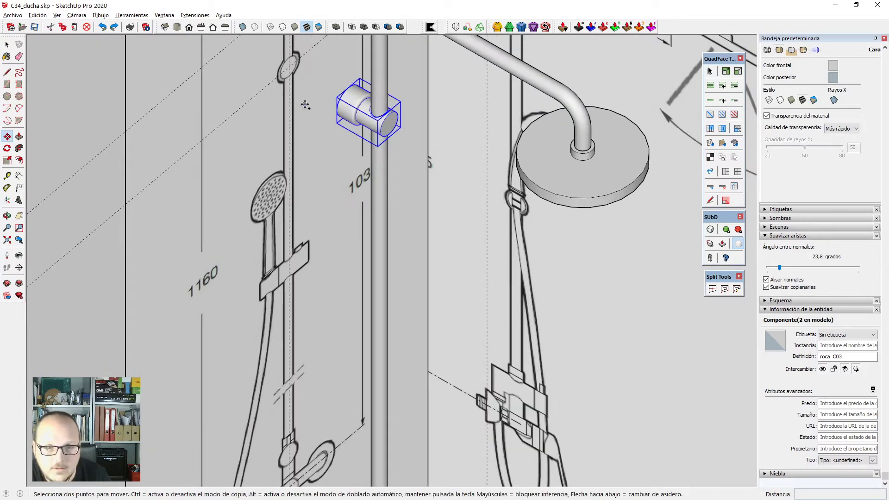
{"action": "left_click", "coordinate": [303, 97]}
{"action": "key", "text": "ctrl"}
{"action": "scroll", "coordinate": [310, 241], "scroll_direction": "up", "scroll_amount": 3}
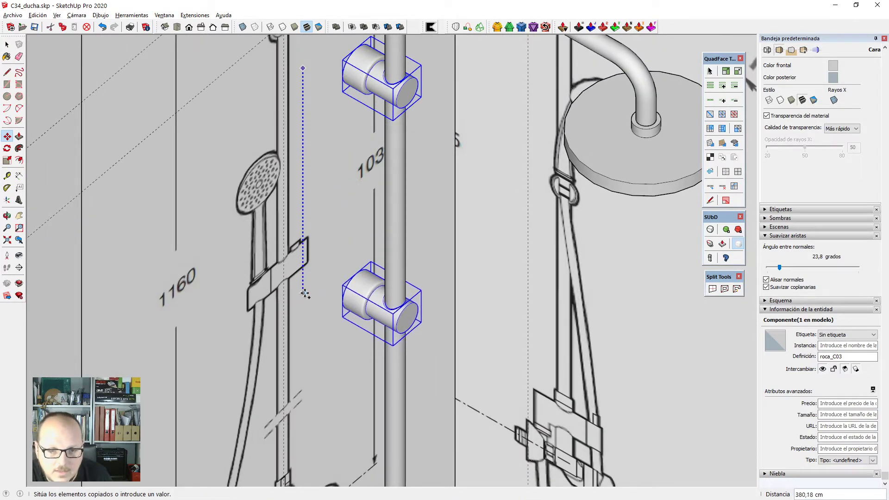
{"action": "left_click", "coordinate": [300, 284]}
Move the copied bracket down about 51 cm to align with the hand shower holder in the front reference drawing.
{"action": "scroll", "coordinate": [316, 256], "scroll_direction": "down", "scroll_amount": 1}
{"action": "key", "text": "F2"}
{"action": "scroll", "coordinate": [320, 203], "scroll_direction": "down", "scroll_amount": 2}
{"action": "scroll", "coordinate": [352, 465], "scroll_direction": "up", "scroll_amount": 2}
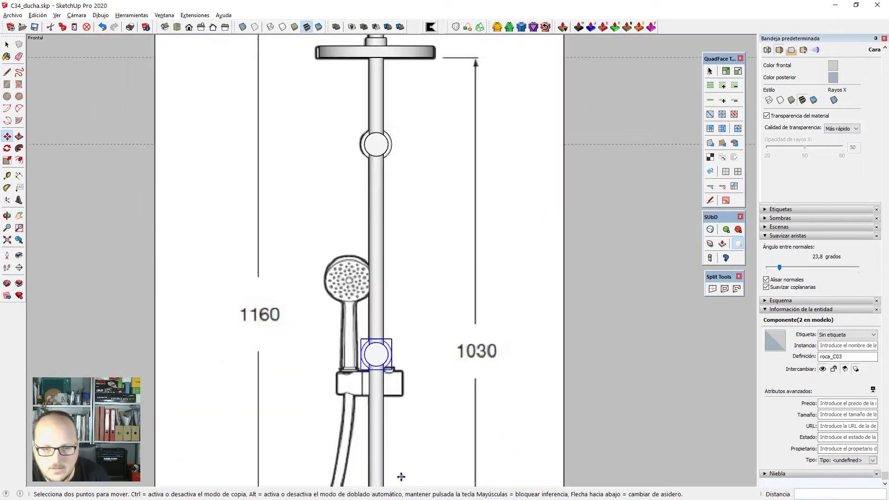
{"action": "scroll", "coordinate": [406, 109], "scroll_direction": "down", "scroll_amount": 1}
{"action": "scroll", "coordinate": [404, 380], "scroll_direction": "up", "scroll_amount": 2}
{"action": "left_click", "coordinate": [440, 208]}
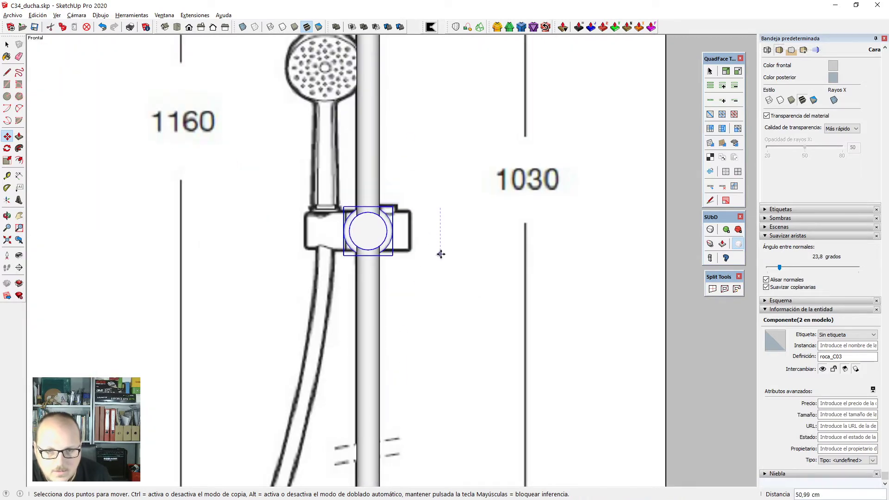
Place the second clamp component about 51 cm down the riser, at the hand-shower holder in the reference drawing.
{"action": "left_click", "coordinate": [441, 254]}
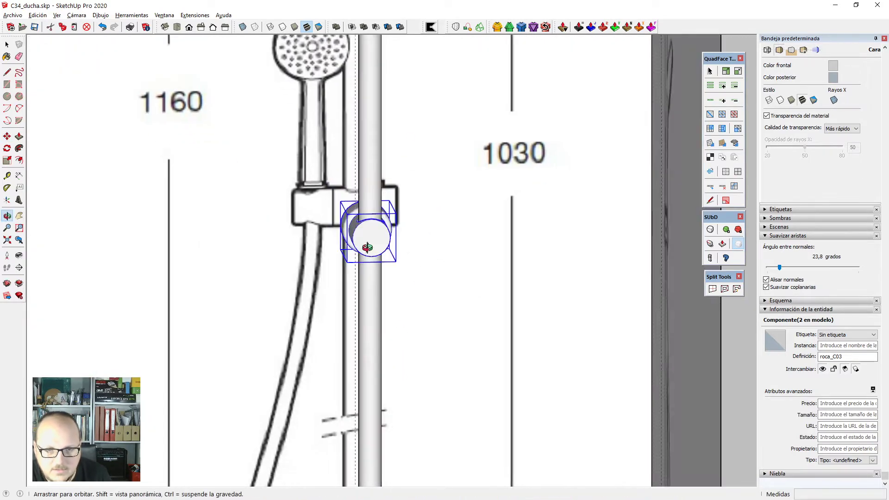
{"action": "middle_click_drag", "start_coordinate": [441, 254], "coordinate": [441, 363]}
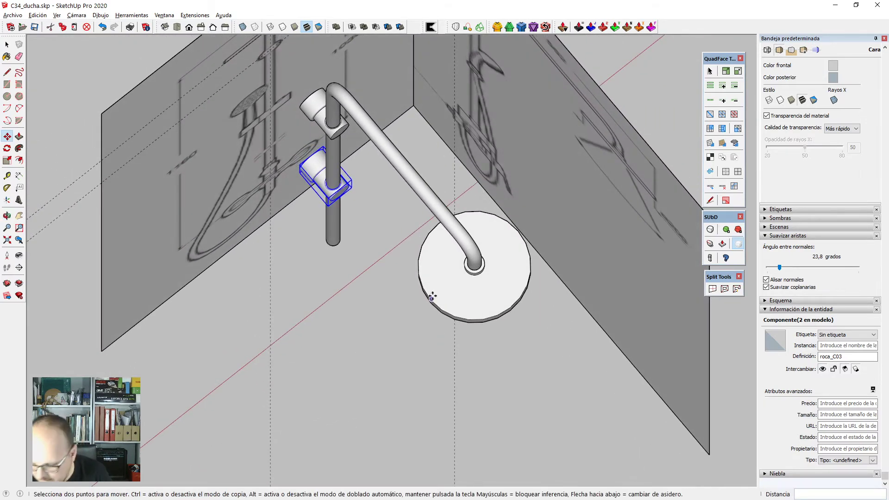
In plan view, create a guide parallel to the green axis through the centre of the riser clamp.
{"action": "key", "text": "F2"}
{"action": "scroll", "coordinate": [448, 246], "scroll_direction": "down", "scroll_amount": 4}
{"action": "scroll", "coordinate": [476, 88], "scroll_direction": "up", "scroll_amount": 2}
{"action": "key", "text": "t"}
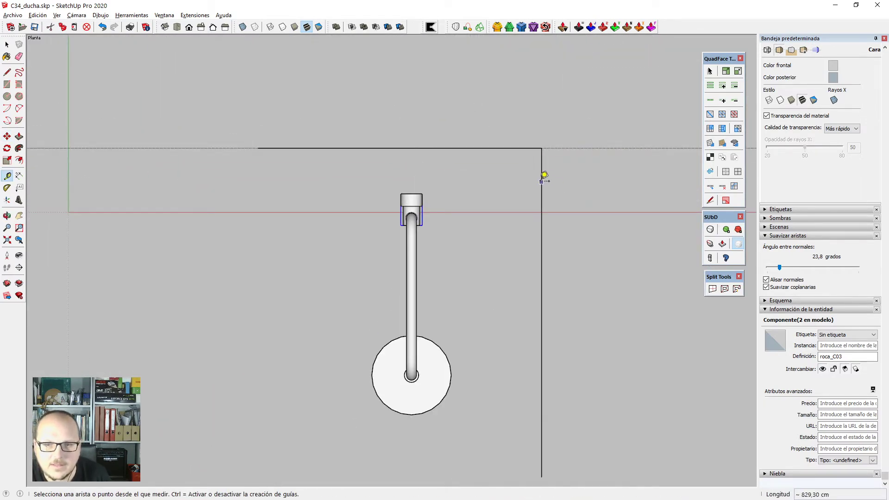
{"action": "left_click", "coordinate": [542, 181]}
{"action": "key", "text": "space"}
{"action": "key", "text": "t"}
{"action": "left_click", "coordinate": [69, 175]}
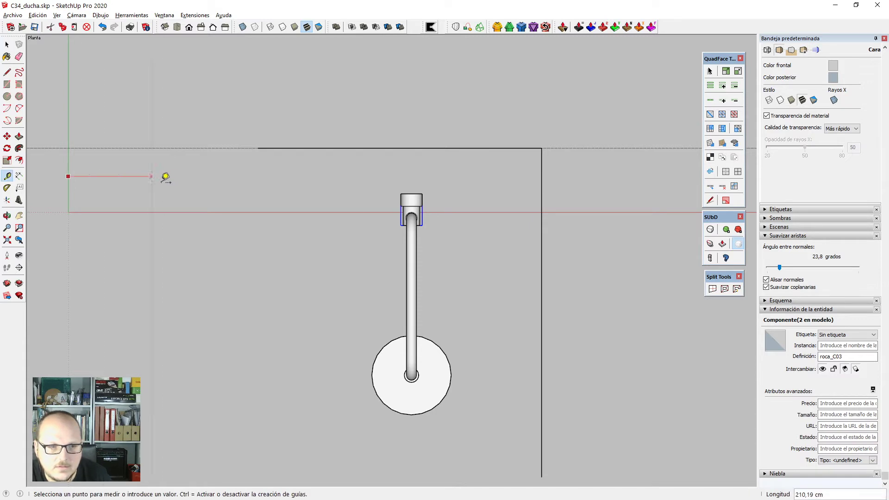
{"action": "scroll", "coordinate": [408, 199], "scroll_direction": "up", "scroll_amount": 6}
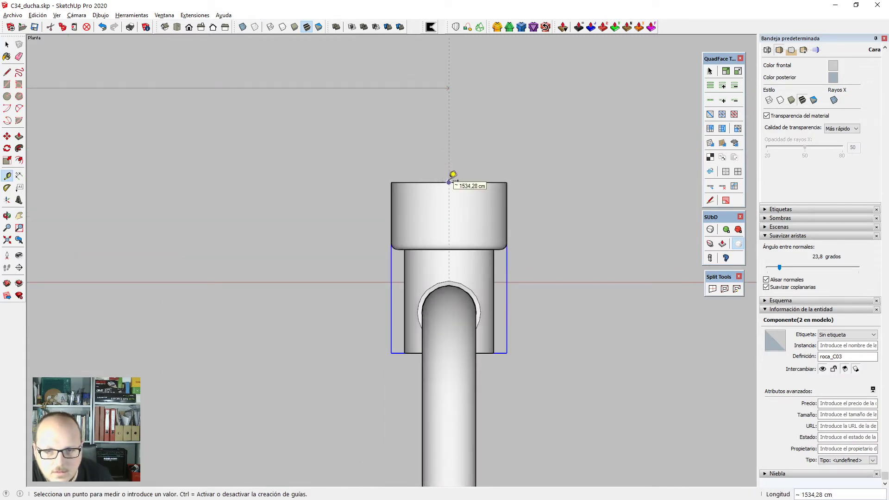
{"action": "key", "text": "space"}
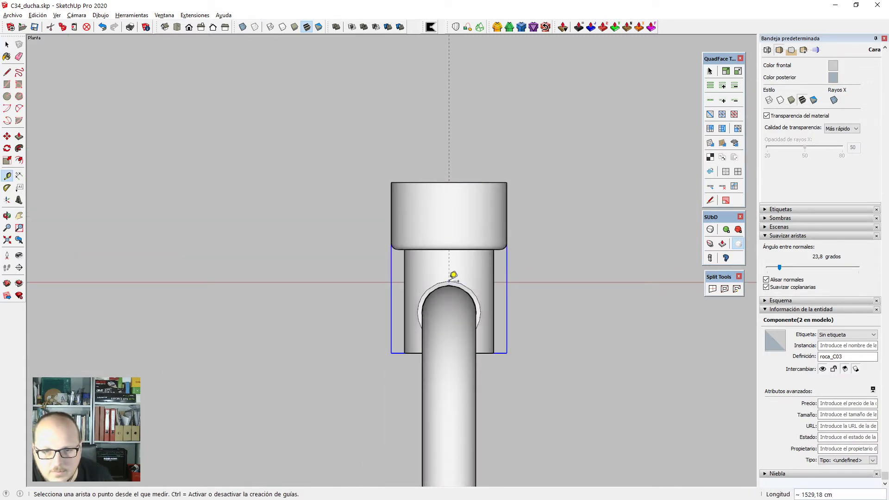
Move the guide along the green direction vertically down to the ground plane.
{"action": "scroll", "coordinate": [417, 199], "scroll_direction": "down", "scroll_amount": 8}
{"action": "middle_click_drag", "start_coordinate": [353, 333], "coordinate": [445, 179]}
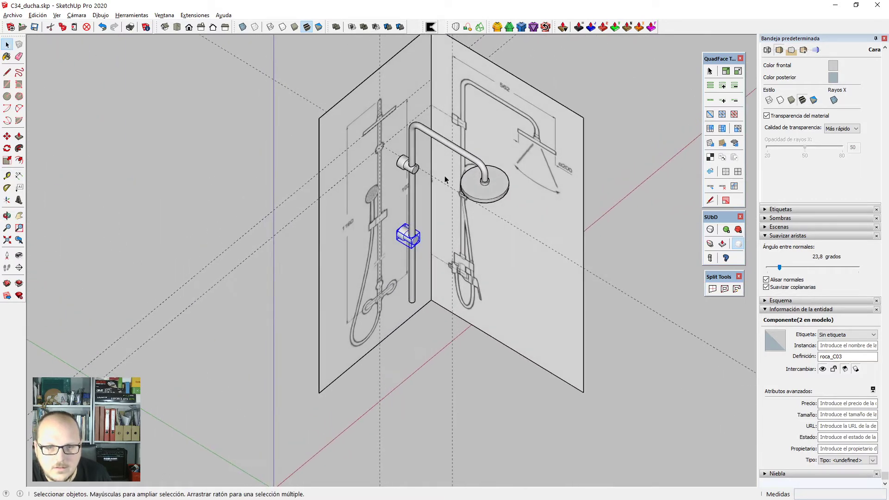
{"action": "left_click", "coordinate": [437, 183]}
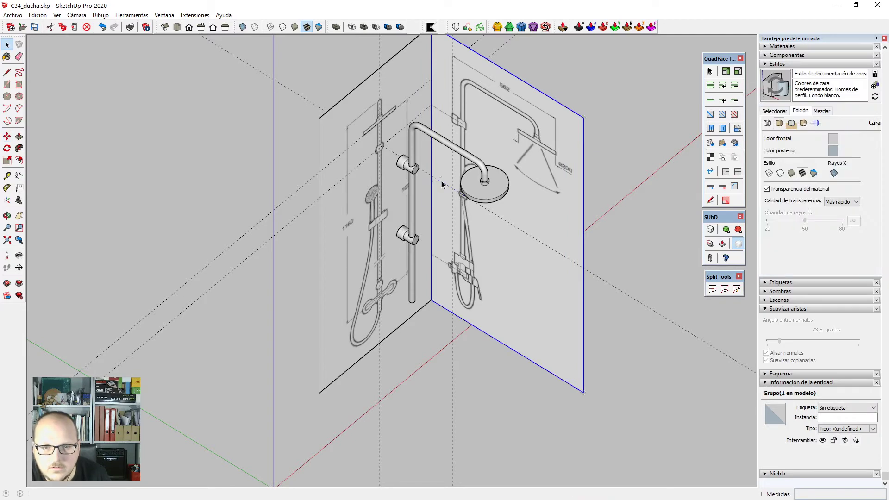
{"action": "key", "text": "m"}
{"action": "left_click", "coordinate": [443, 180]}
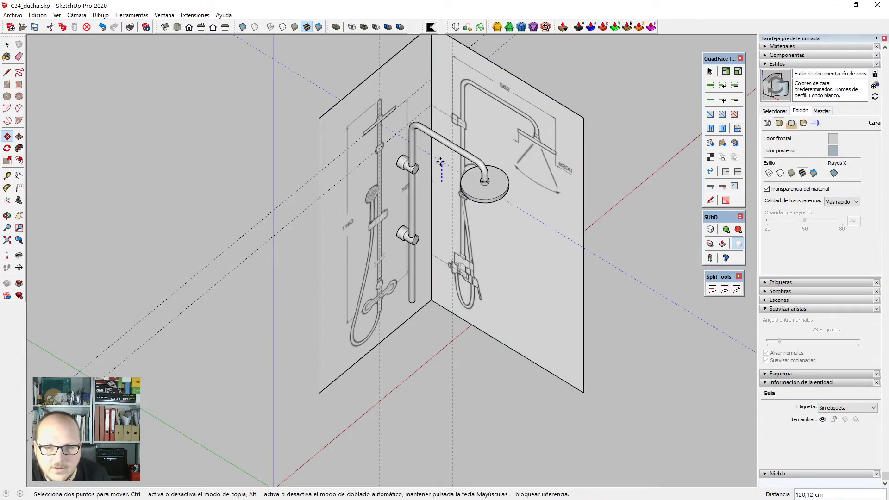
{"action": "scroll", "coordinate": [443, 178], "scroll_direction": "down", "scroll_amount": 3}
{"action": "left_click", "coordinate": [337, 365]}
{"action": "scroll", "coordinate": [499, 270], "scroll_direction": "up", "scroll_amount": 2}
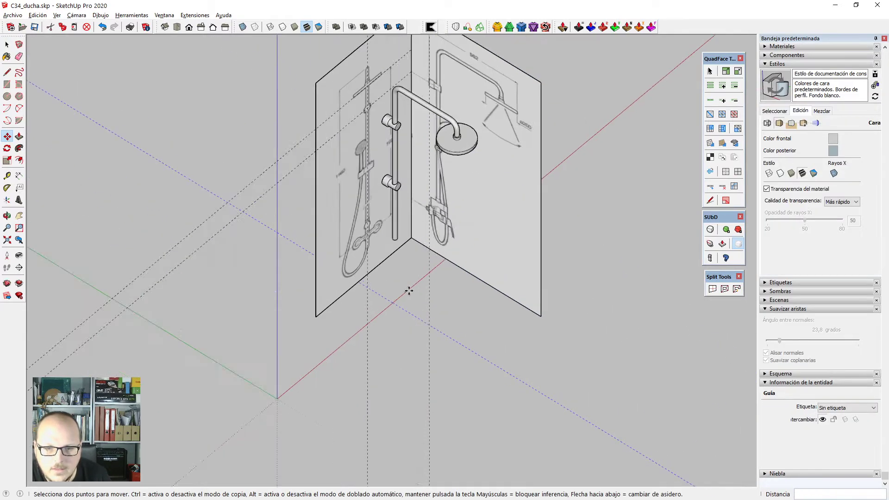
In X-ray plan view, create a guide parallel to the red axis through the centre of the riser tube.
{"action": "key", "text": "t"}
{"action": "left_click", "coordinate": [411, 287]}
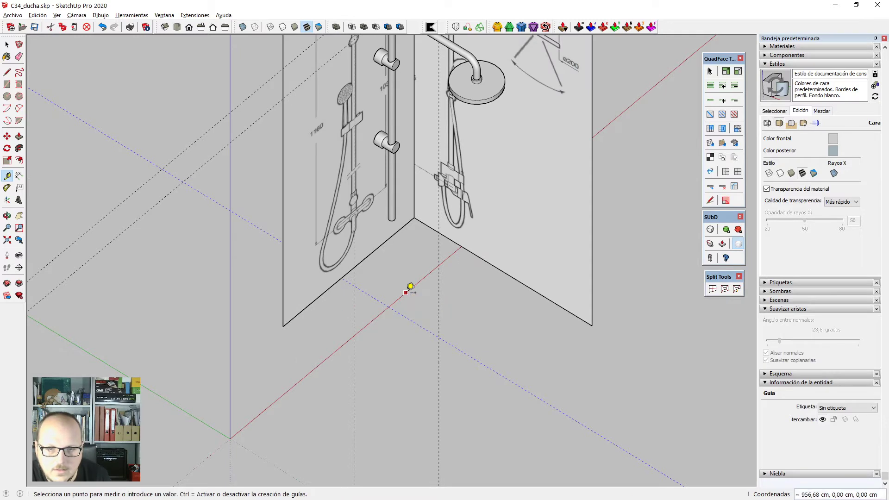
{"action": "key", "text": "F2"}
{"action": "scroll", "coordinate": [407, 287], "scroll_direction": "down", "scroll_amount": 3}
{"action": "scroll", "coordinate": [407, 261], "scroll_direction": "up", "scroll_amount": 4}
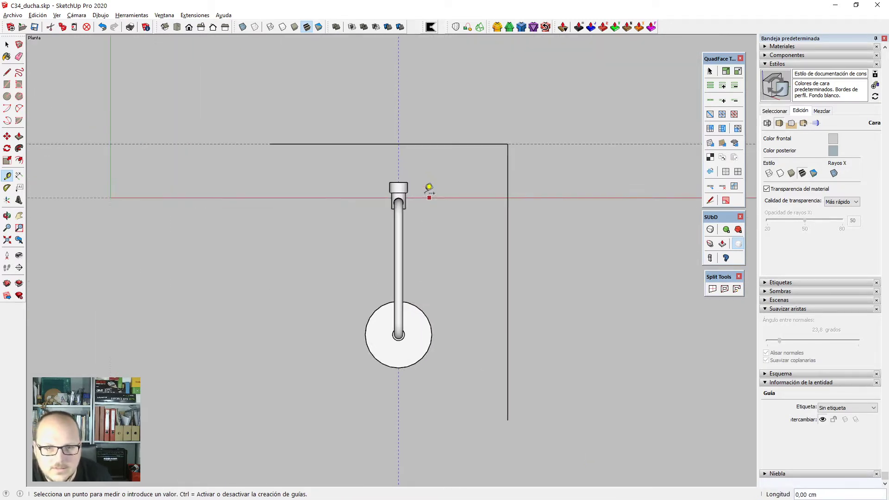
{"action": "scroll", "coordinate": [431, 200], "scroll_direction": "up", "scroll_amount": 3}
{"action": "scroll", "coordinate": [373, 206], "scroll_direction": "up", "scroll_amount": 5}
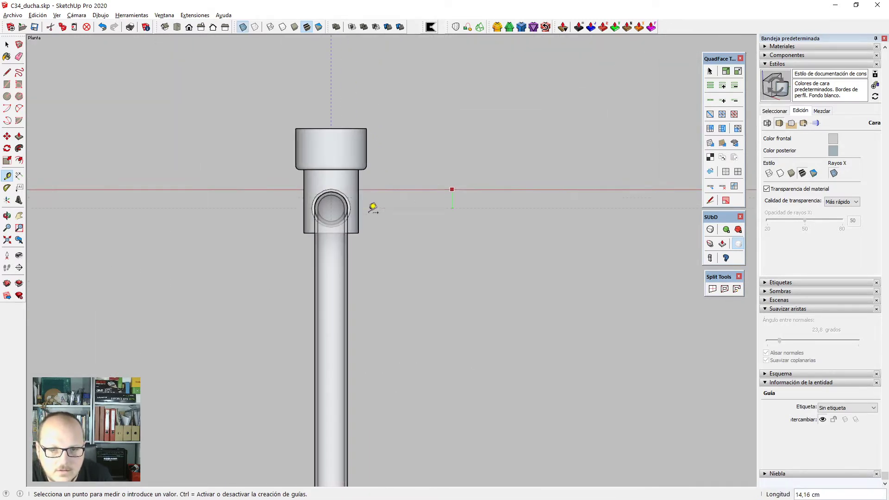
{"action": "scroll", "coordinate": [363, 184], "scroll_direction": "up", "scroll_amount": 2}
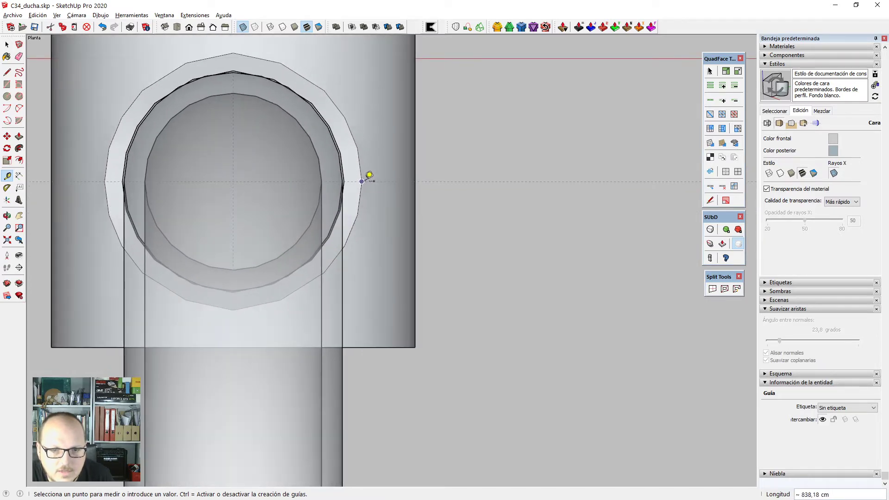
{"action": "scroll", "coordinate": [369, 174], "scroll_direction": "down", "scroll_amount": 5}
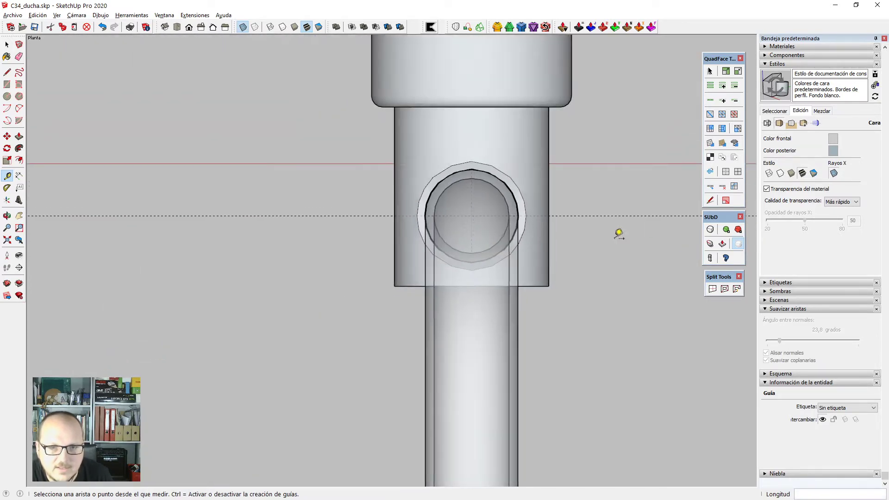
Turn off X-ray and move the guide along the red direction down to the level of the origin.
{"action": "middle_click_drag", "start_coordinate": [619, 232], "coordinate": [447, 144]}
{"action": "key", "text": "x"}
{"action": "key", "text": "space"}
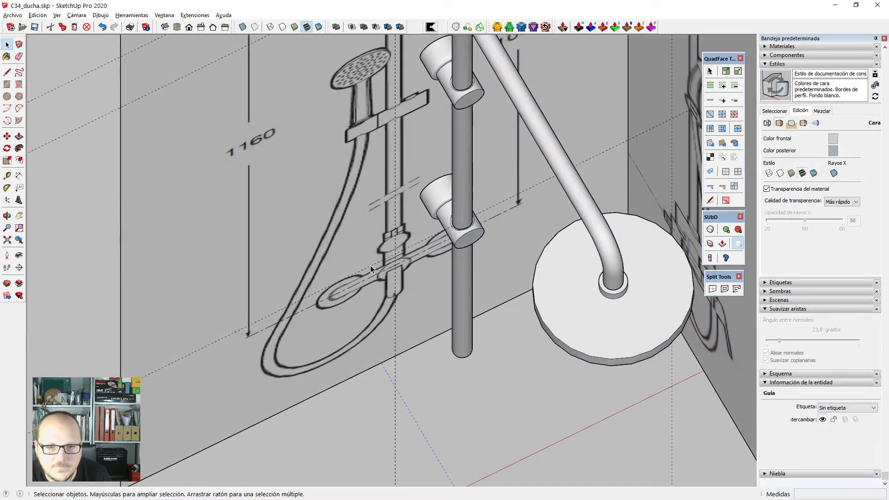
{"action": "scroll", "coordinate": [367, 271], "scroll_direction": "down", "scroll_amount": 10}
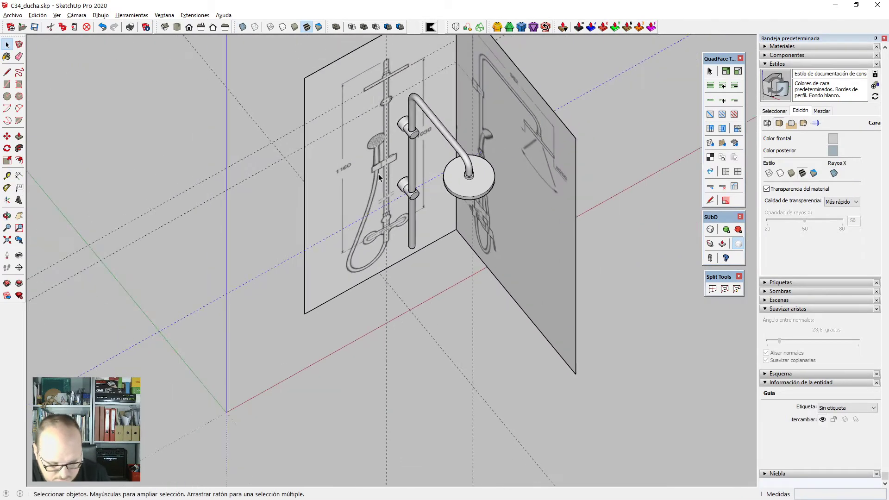
{"action": "key", "text": "m"}
{"action": "left_click", "coordinate": [272, 265]}
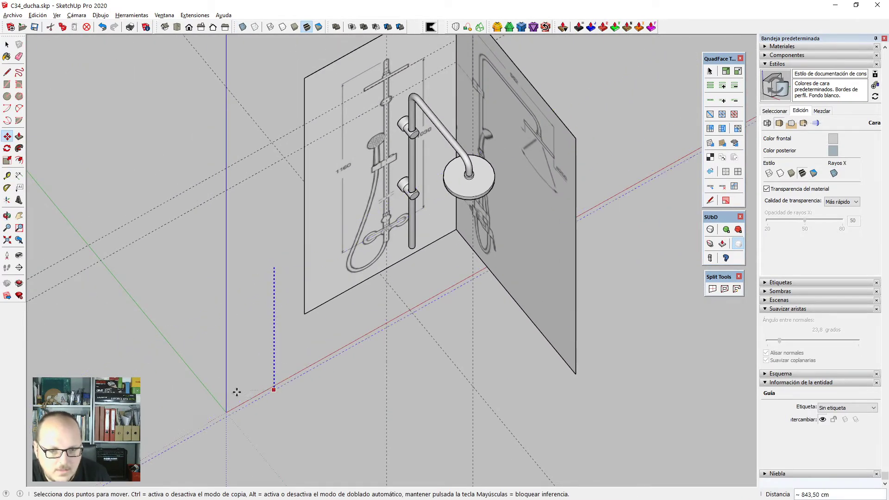
{"action": "left_click", "coordinate": [227, 413]}
{"action": "key", "text": "space"}
{"action": "scroll", "coordinate": [407, 324], "scroll_direction": "up", "scroll_amount": 5}
{"action": "scroll", "coordinate": [418, 318], "scroll_direction": "down", "scroll_amount": 4}
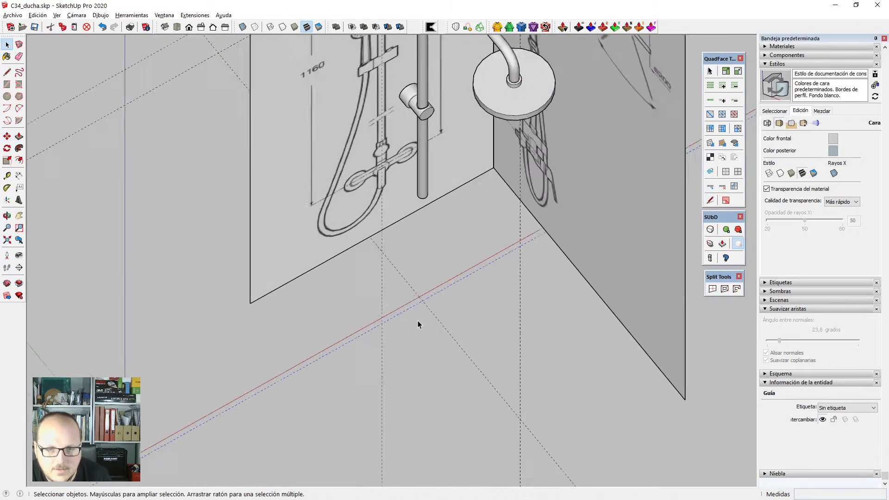
Rotate the lower clamp component 90° horizontally around the intersection of the two ground guides.
{"action": "scroll", "coordinate": [421, 304], "scroll_direction": "up", "scroll_amount": 6}
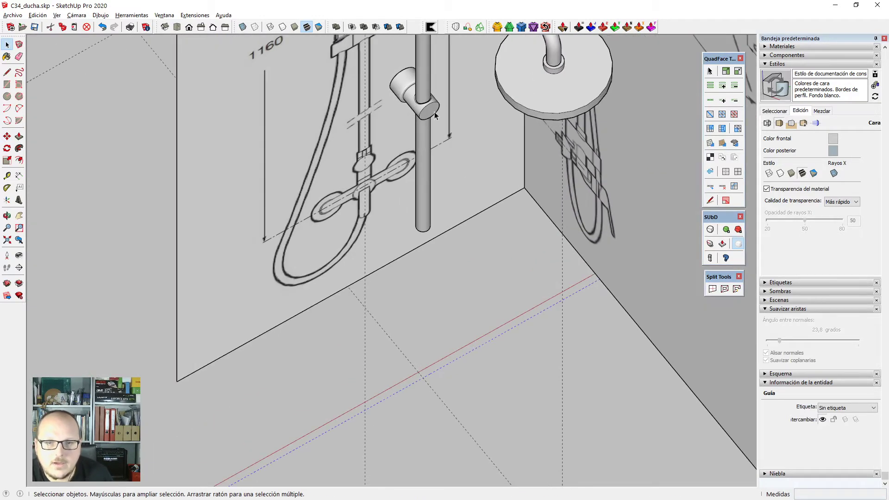
{"action": "left_click", "coordinate": [430, 116]}
{"action": "key", "text": "q"}
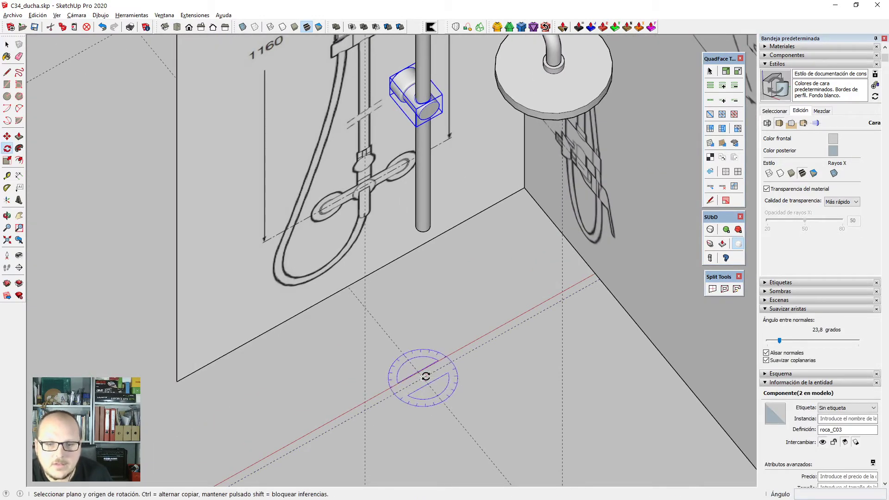
{"action": "left_click", "coordinate": [424, 377]}
{"action": "left_click", "coordinate": [414, 357]}
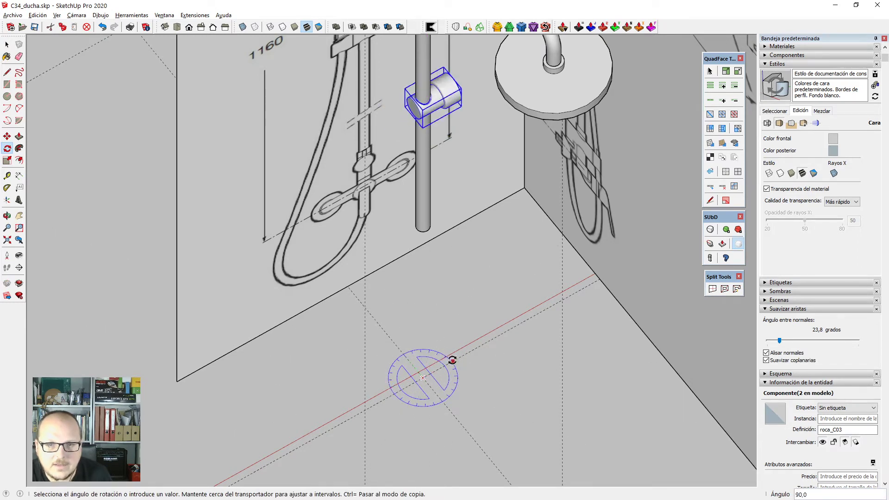
{"action": "left_click", "coordinate": [452, 360]}
{"action": "scroll", "coordinate": [452, 360], "scroll_direction": "down", "scroll_amount": 3}
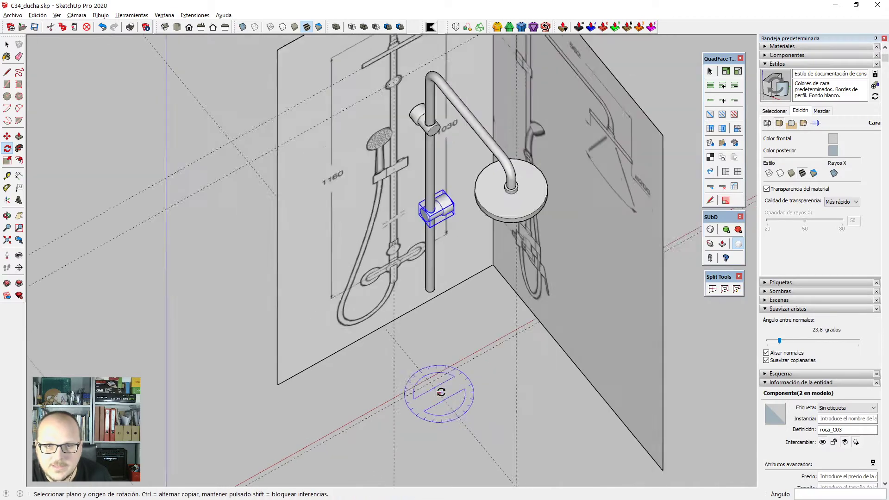
Compare the rotated clamp with the hand-shower holder drawing in front view and check its hidden geometry.
{"action": "mouse_move", "coordinate": [441, 393]}
{"action": "middle_mouse_down"}
{"action": "mouse_move", "coordinate": [399, 302]}
{"action": "mouse_move", "coordinate": [347, 264]}
{"action": "mouse_move", "coordinate": [371, 252]}
{"action": "middle_mouse_up"}
{"action": "scroll", "coordinate": [409, 233], "scroll_direction": "up", "scroll_amount": 2}
{"action": "key", "text": "space"}
{"action": "scroll", "coordinate": [417, 233], "scroll_direction": "up", "scroll_amount": 4}
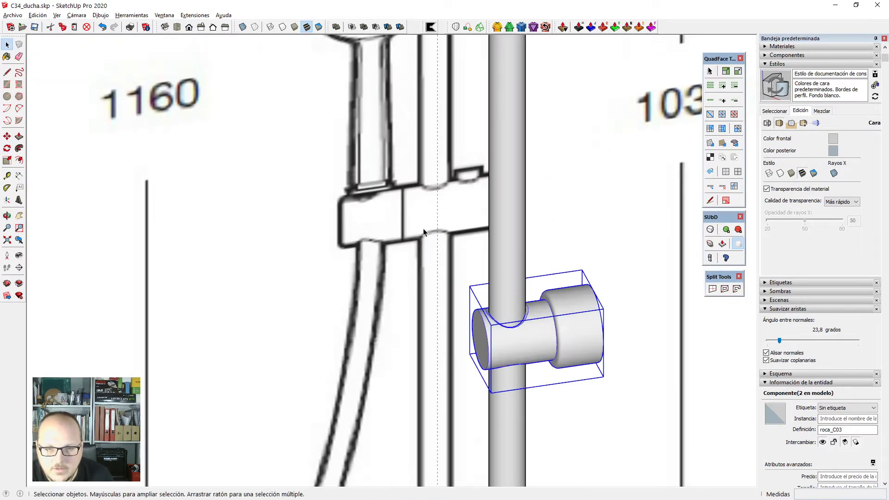
{"action": "scroll", "coordinate": [436, 209], "scroll_direction": "down", "scroll_amount": 2}
{"action": "key", "text": "F2"}
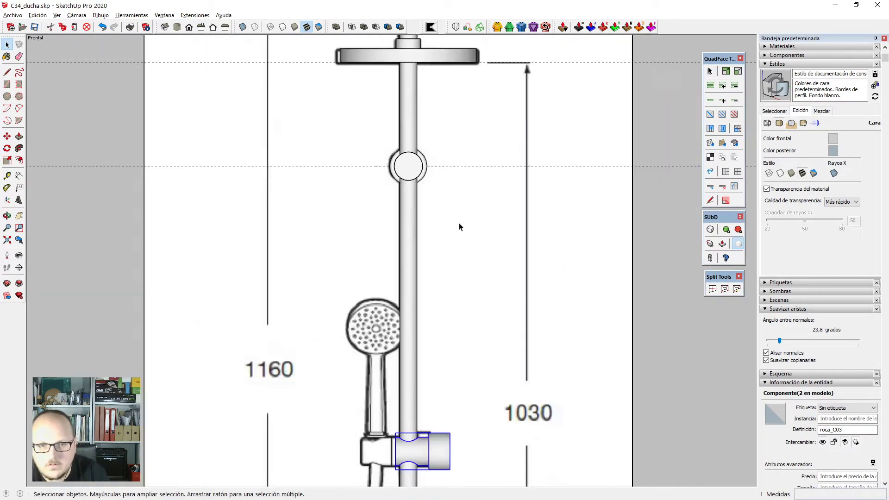
{"action": "scroll", "coordinate": [449, 308], "scroll_direction": "up", "scroll_amount": 8}
{"action": "scroll", "coordinate": [389, 270], "scroll_direction": "up", "scroll_amount": 1}
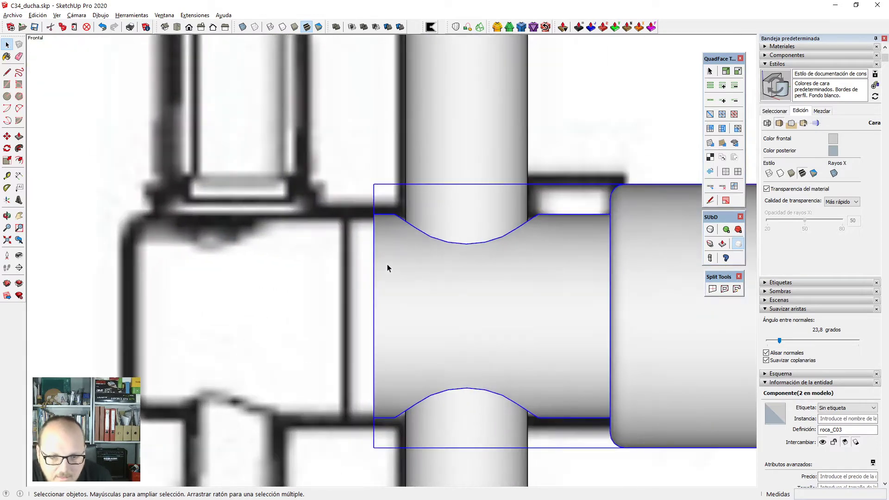
{"action": "scroll", "coordinate": [385, 275], "scroll_direction": "down", "scroll_amount": 1}
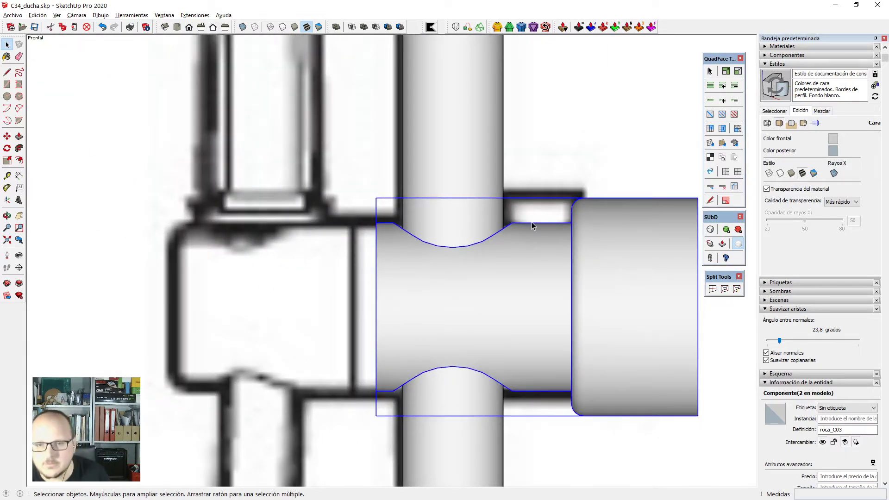
{"action": "key", "text": "h"}
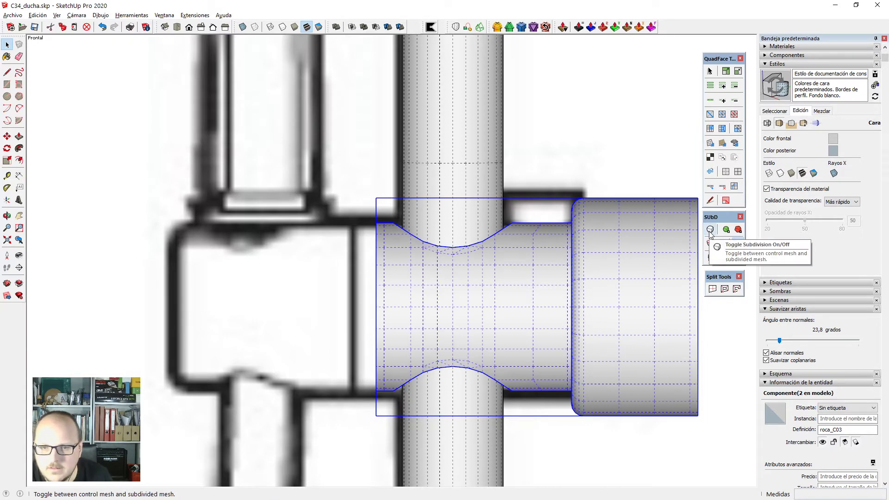
{"action": "key", "text": "h"}
Make the lower clamp component unique and rename its definition roca_C04.
{"action": "middle_click_drag", "start_coordinate": [505, 290], "coordinate": [602, 247]}
{"action": "right_click", "coordinate": [613, 244]}
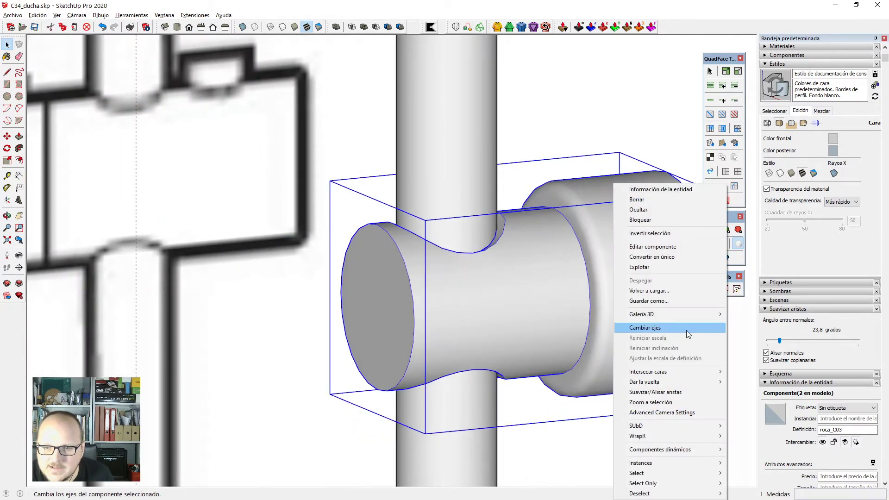
{"action": "left_click", "coordinate": [660, 262]}
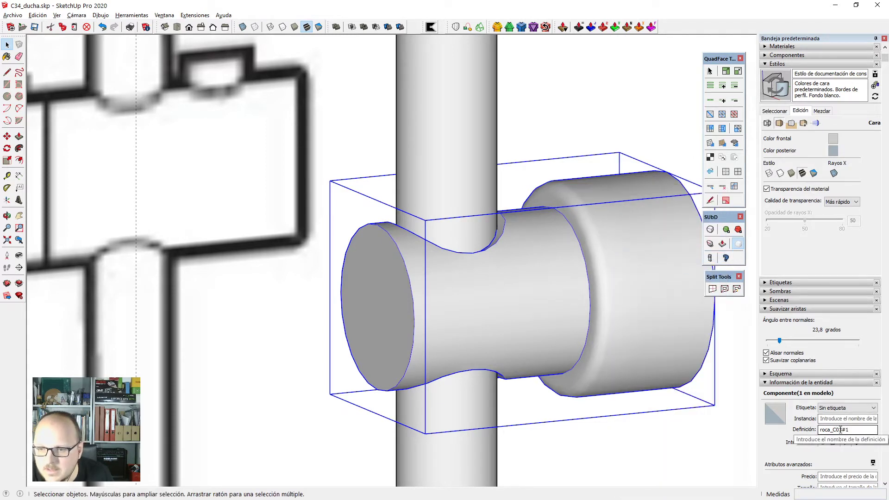
{"action": "left_click_drag", "start_coordinate": [841, 430], "coordinate": [880, 436]}
{"action": "type", "text": "4"}
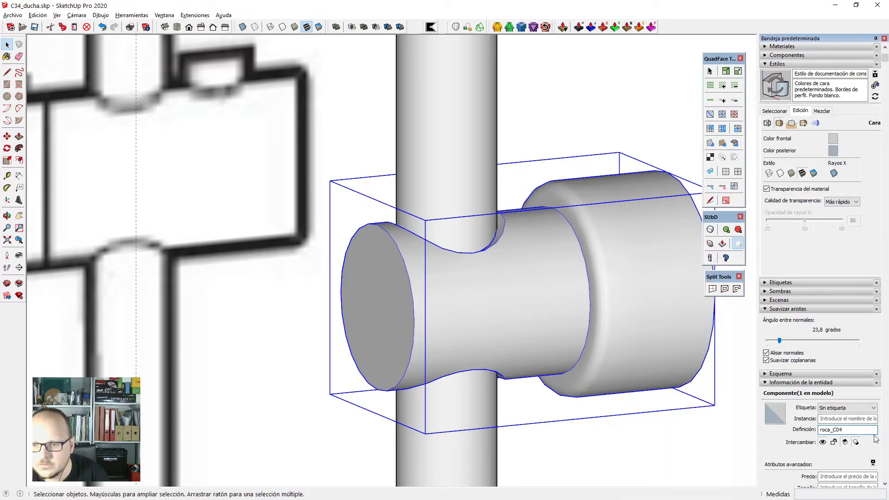
{"action": "key", "text": "Return"}
Open the roca_C04 component and delete its wide end collar together with the leftover ring.
{"action": "scroll", "coordinate": [516, 318], "scroll_direction": "down", "scroll_amount": 3}
{"action": "scroll", "coordinate": [546, 260], "scroll_direction": "up", "scroll_amount": 2}
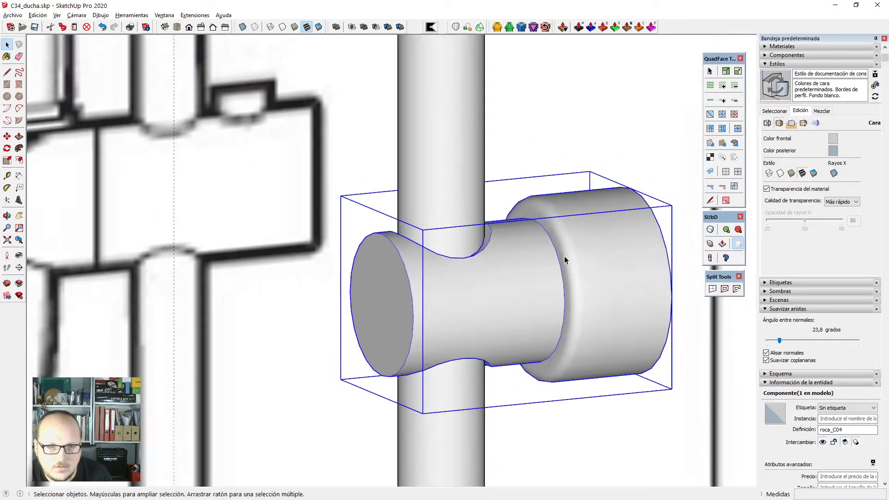
{"action": "scroll", "coordinate": [565, 257], "scroll_direction": "down", "scroll_amount": 4}
{"action": "scroll", "coordinate": [553, 271], "scroll_direction": "up", "scroll_amount": 3}
{"action": "double_click", "coordinate": [553, 271]}
{"action": "scroll", "coordinate": [566, 263], "scroll_direction": "up", "scroll_amount": 2}
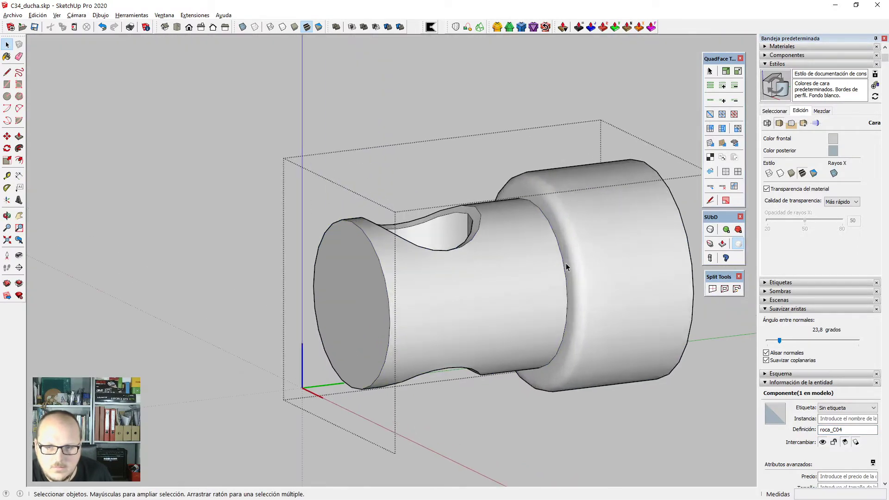
{"action": "scroll", "coordinate": [569, 264], "scroll_direction": "down", "scroll_amount": 3}
{"action": "left_click", "coordinate": [574, 272]}
{"action": "key", "text": "Delete"}
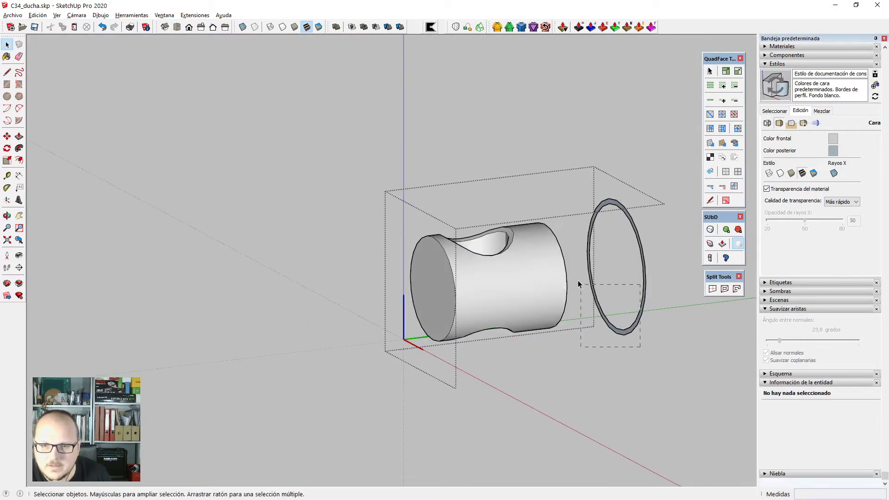
{"action": "triple_click", "coordinate": [617, 330]}
{"action": "scroll", "coordinate": [586, 254], "scroll_direction": "down", "scroll_amount": 2}
{"action": "key", "text": "Delete"}
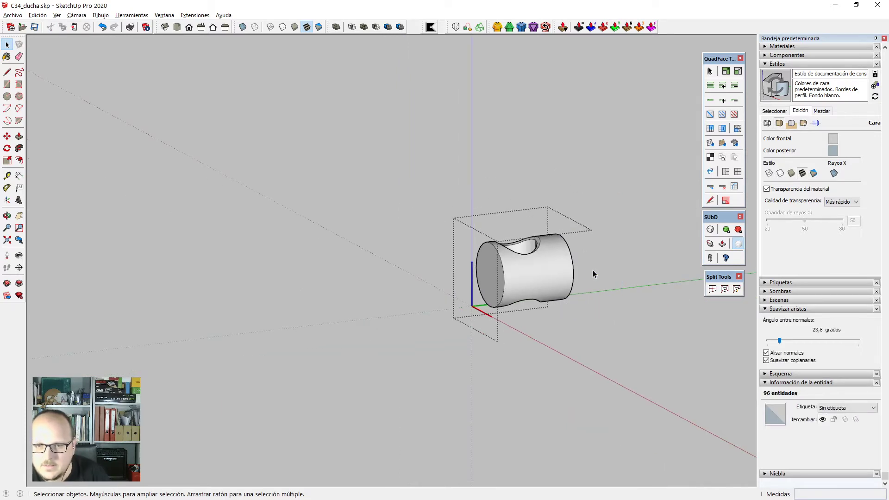
Show the hidden geometry and the rest of the model in front view, and select the clamp's open end edge loop.
{"action": "left_click", "coordinate": [594, 271]}
{"action": "middle_click_drag", "start_coordinate": [595, 290], "coordinate": [528, 283]}
{"action": "left_click", "coordinate": [528, 283]}
{"action": "double_click", "coordinate": [524, 273]}
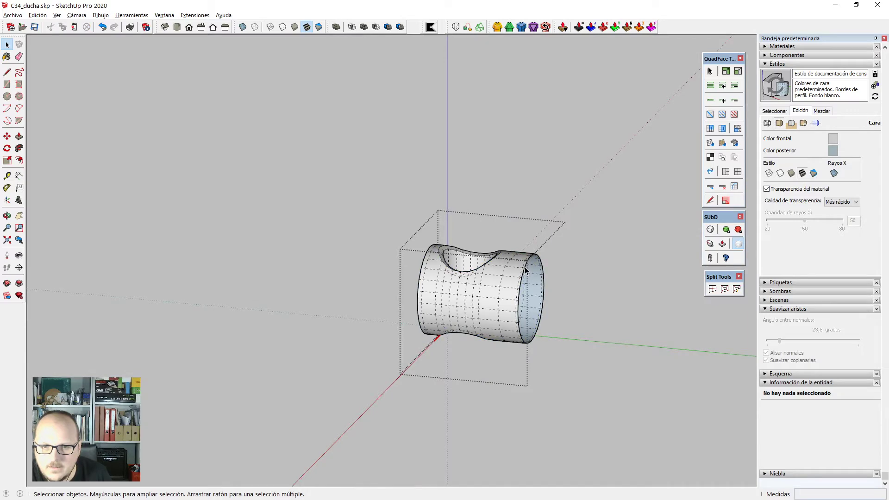
{"action": "key", "text": "ctrl+h"}
{"action": "middle_click_drag", "start_coordinate": [518, 295], "coordinate": [600, 209]}
{"action": "scroll", "coordinate": [524, 266], "scroll_direction": "up", "scroll_amount": 3}
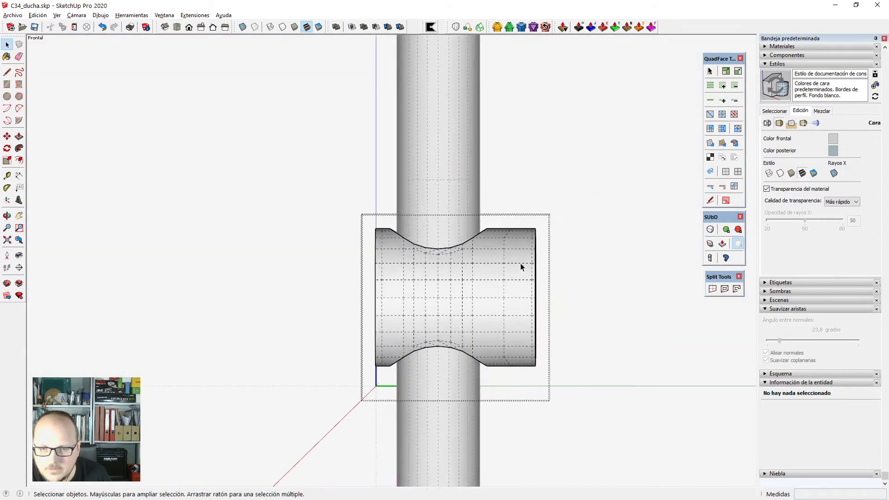
{"action": "left_click", "coordinate": [535, 258], "text": "shift"}
{"action": "scroll", "coordinate": [535, 259], "scroll_direction": "down", "scroll_amount": 3}
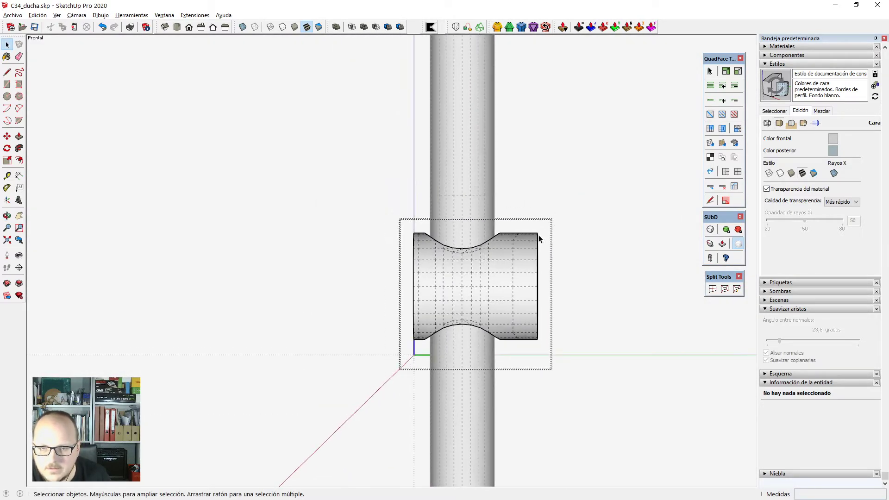
{"action": "left_click_drag", "start_coordinate": [531, 212], "coordinate": [585, 404]}
{"action": "key", "text": "ctrl+h"}
{"action": "scroll", "coordinate": [547, 298], "scroll_direction": "down", "scroll_amount": 3}
{"action": "scroll", "coordinate": [547, 298], "scroll_direction": "down", "scroll_amount": 2}
{"action": "key", "text": "Escape"}
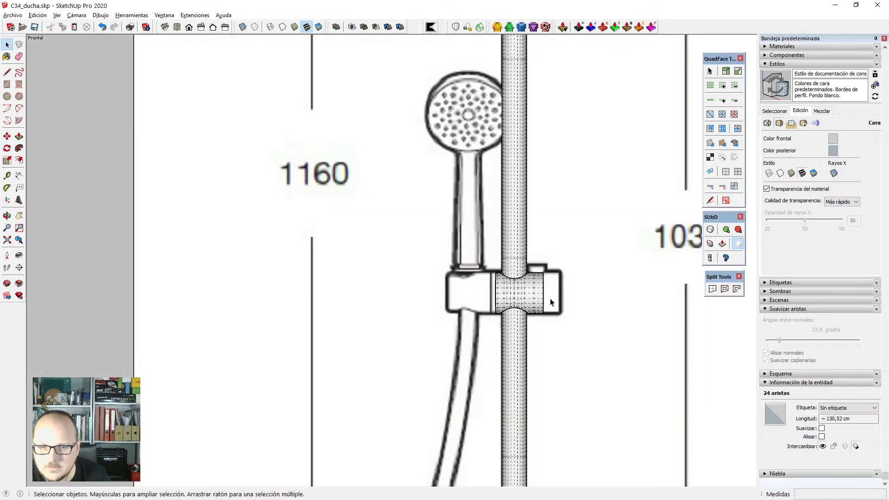
Explode the roca_C04 clamp component into loose geometry.
{"action": "scroll", "coordinate": [548, 299], "scroll_direction": "up", "scroll_amount": 3}
{"action": "right_click", "coordinate": [538, 284]}
{"action": "left_click", "coordinate": [571, 268]}
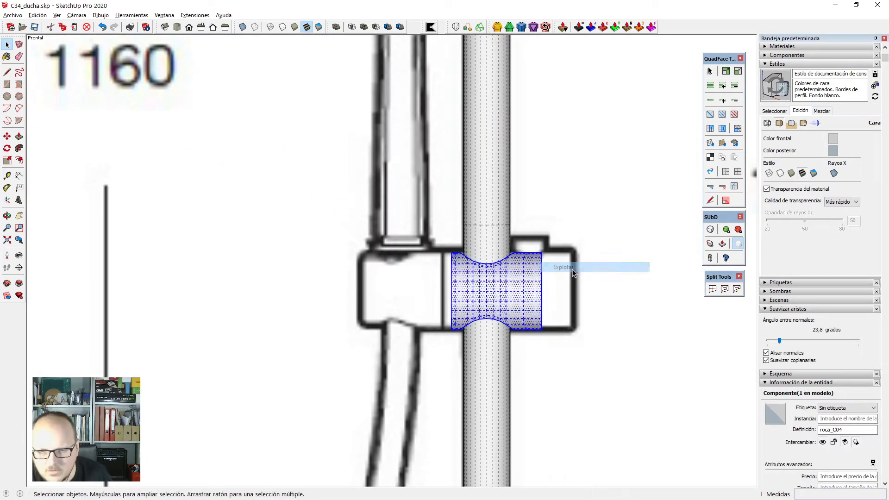
{"action": "middle_click_drag", "start_coordinate": [544, 192], "coordinate": [447, 151], "text": "shift"}
{"action": "scroll", "coordinate": [447, 162], "scroll_direction": "up", "scroll_amount": 3}
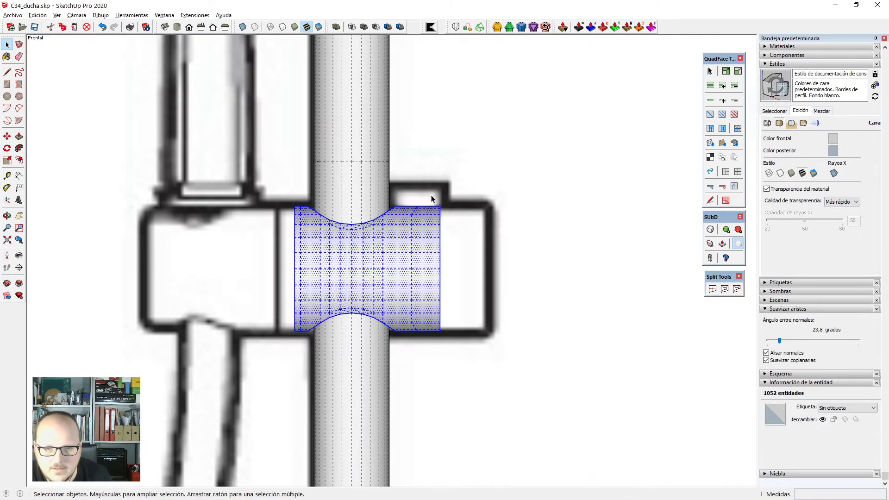
Move the clamp cylinder's open end edge loop horizontally out to the outer end of the holder in the front drawing.
{"action": "left_click_drag", "start_coordinate": [432, 197], "coordinate": [466, 371]}
{"action": "scroll", "coordinate": [428, 238], "scroll_direction": "up", "scroll_amount": 2}
{"action": "key", "text": "m"}
{"action": "left_click", "coordinate": [437, 154]}
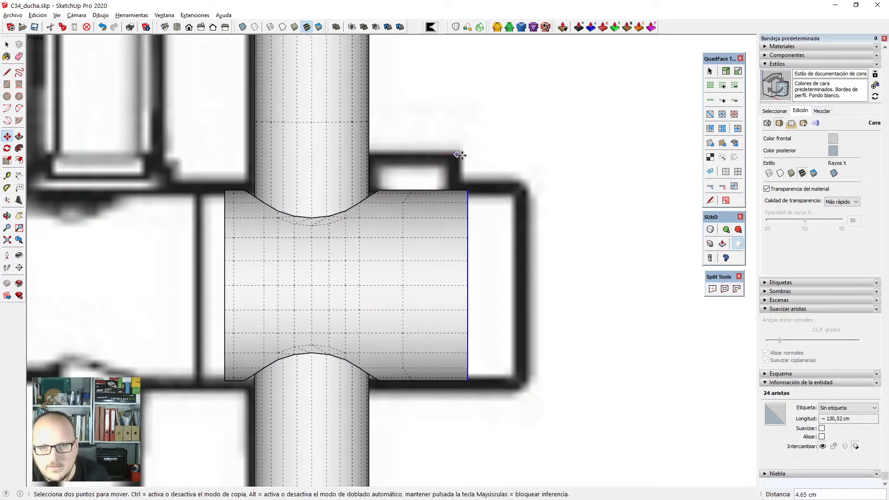
{"action": "left_click", "coordinate": [510, 149]}
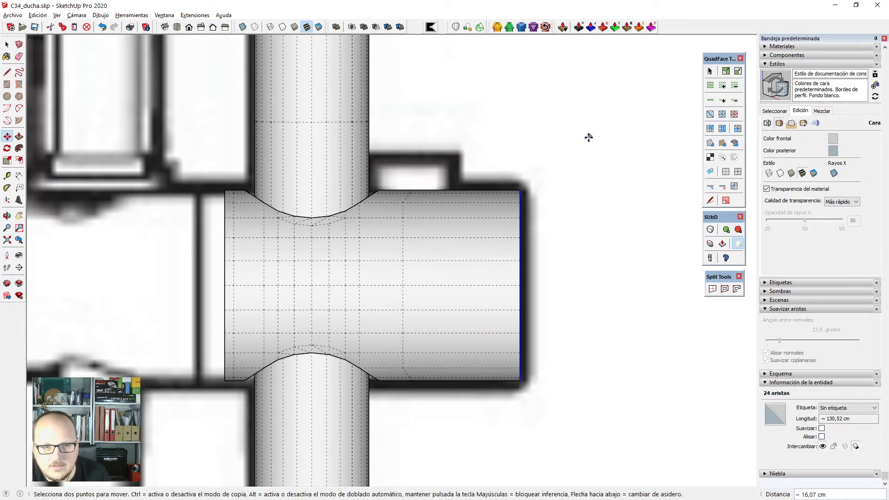
Move the cylinder's opposite, capped end horizontally to the vertical dividing line of the hand-shower holder drawing.
{"action": "key", "text": "space"}
{"action": "scroll", "coordinate": [589, 137], "scroll_direction": "down", "scroll_amount": 2}
{"action": "scroll", "coordinate": [351, 149], "scroll_direction": "up", "scroll_amount": 4}
{"action": "left_click_drag", "start_coordinate": [308, 135], "coordinate": [337, 444]}
{"action": "scroll", "coordinate": [507, 199], "scroll_direction": "down", "scroll_amount": 2}
{"action": "key", "text": "m"}
{"action": "left_click", "coordinate": [382, 190]}
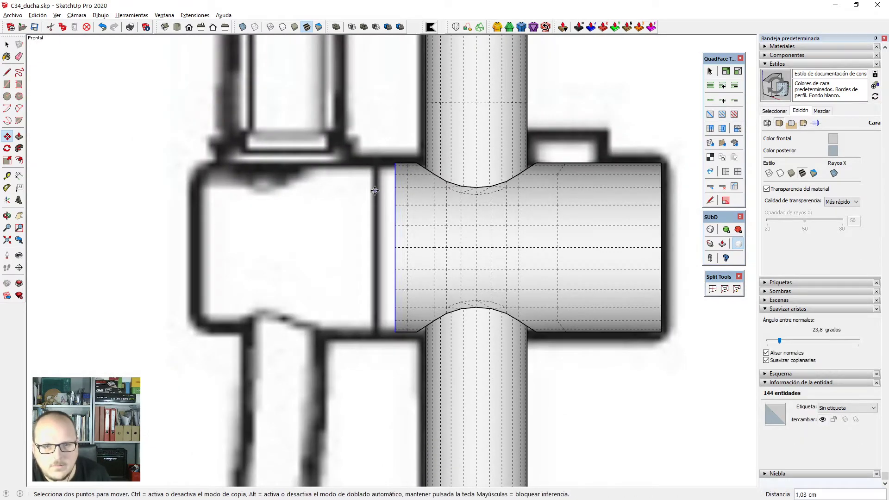
{"action": "left_click", "coordinate": [358, 191]}
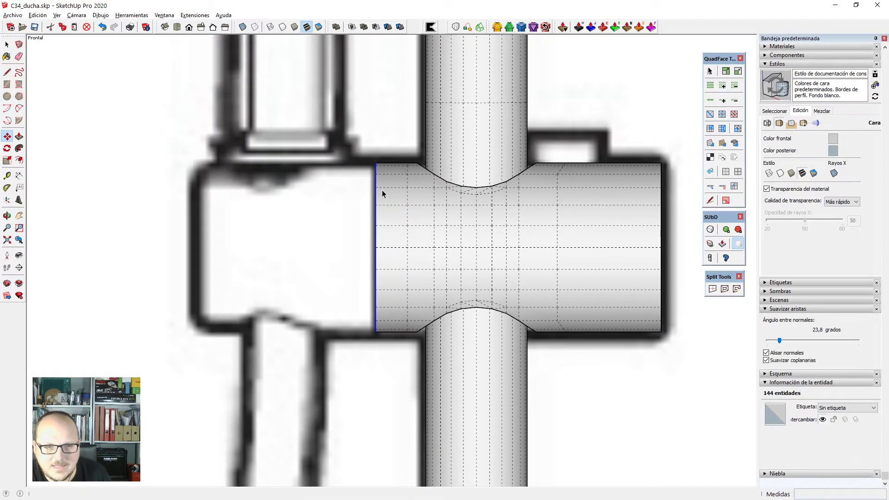
{"action": "key", "text": "space"}
Compare the extended clamp with the hand-shower holder in the front and side reference drawings.
{"action": "scroll", "coordinate": [390, 201], "scroll_direction": "down", "scroll_amount": 5}
{"action": "scroll", "coordinate": [390, 202], "scroll_direction": "down", "scroll_amount": 2}
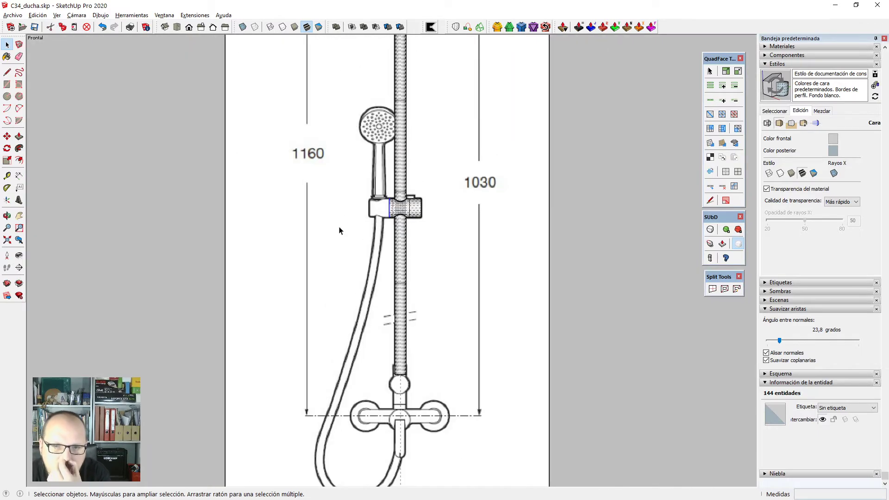
{"action": "middle_click_drag", "start_coordinate": [340, 229], "coordinate": [615, 323]}
{"action": "scroll", "coordinate": [488, 182], "scroll_direction": "up", "scroll_amount": 4}
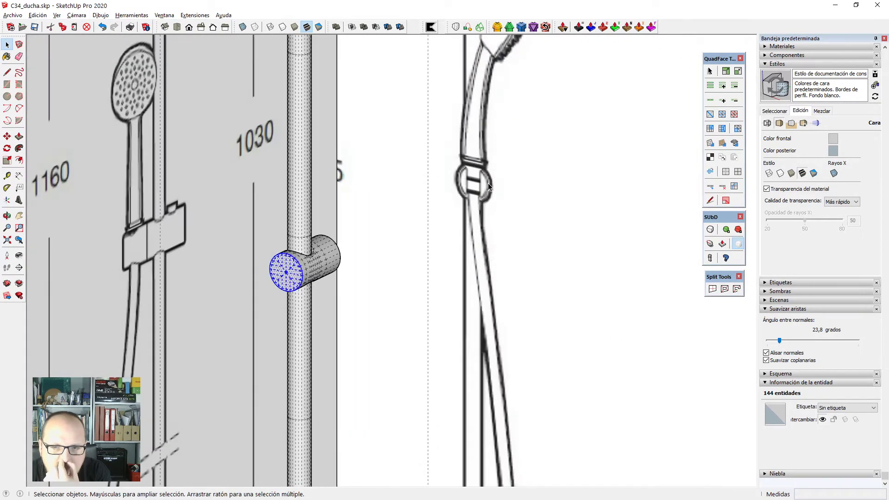
{"action": "scroll", "coordinate": [488, 182], "scroll_direction": "up", "scroll_amount": 2}
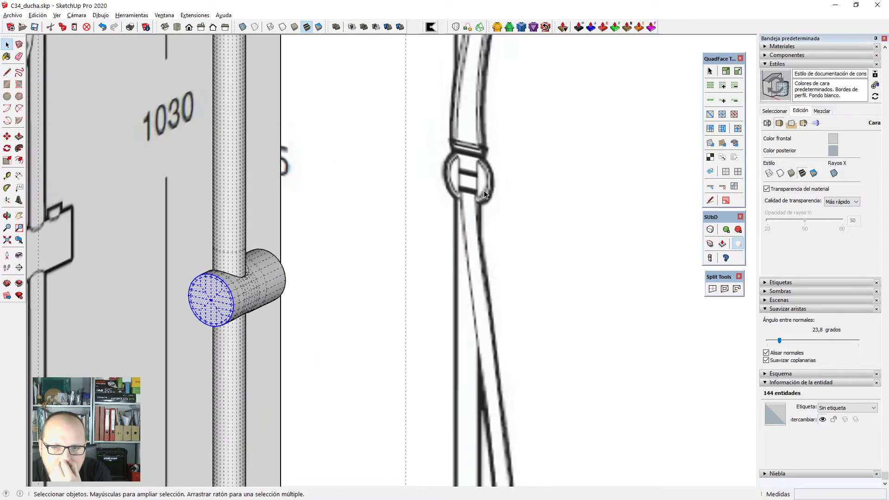
{"action": "scroll", "coordinate": [463, 188], "scroll_direction": "down", "scroll_amount": 3}
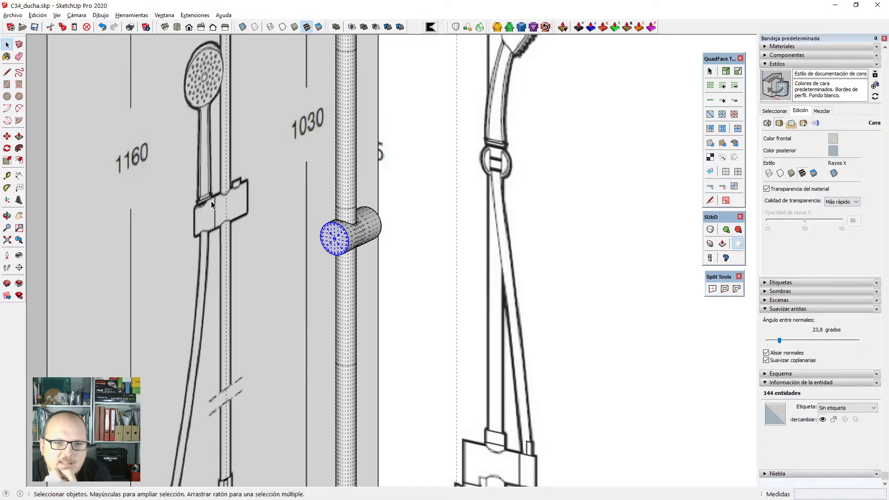
{"action": "scroll", "coordinate": [211, 201], "scroll_direction": "up", "scroll_amount": 3}
{"action": "scroll", "coordinate": [213, 202], "scroll_direction": "down", "scroll_amount": 1}
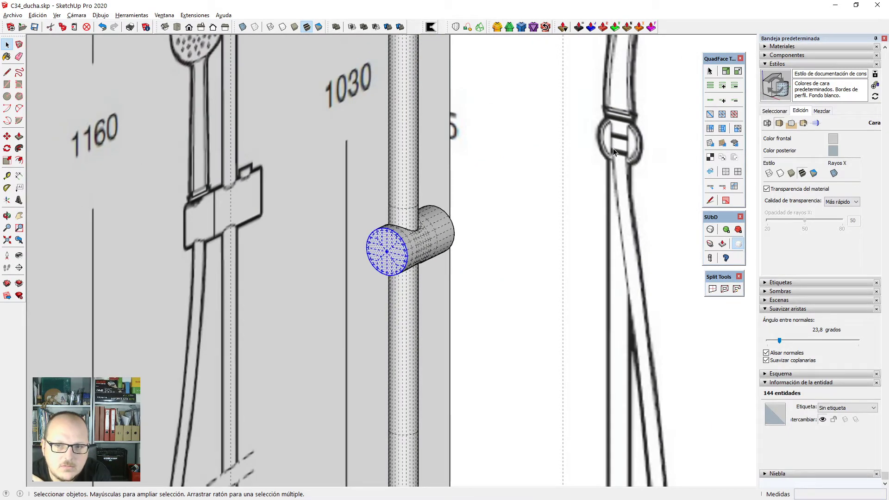
{"action": "scroll", "coordinate": [262, 209], "scroll_direction": "down", "scroll_amount": 2}
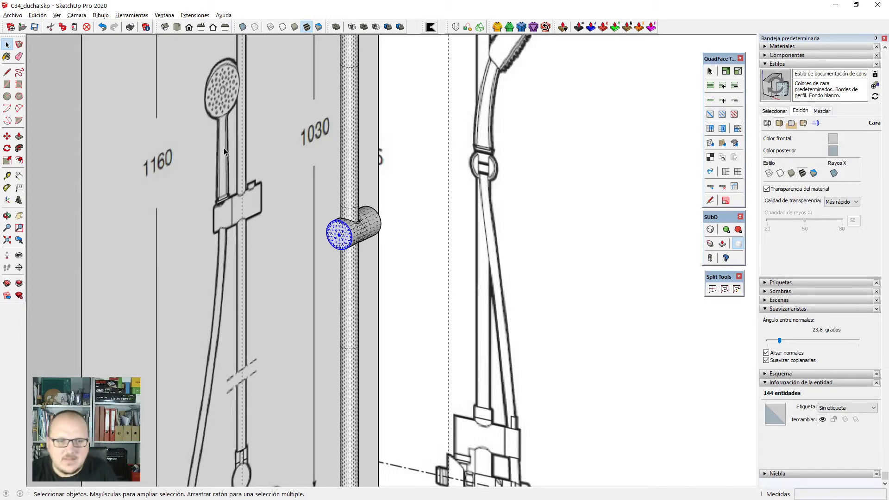
Turn off the hidden geometry display and delete the end cap facing the hand-shower side of the cylinder.
{"action": "scroll", "coordinate": [337, 235], "scroll_direction": "up", "scroll_amount": 4}
{"action": "key", "text": "alt+h"}
{"action": "key", "text": "Delete"}
{"action": "scroll", "coordinate": [369, 218], "scroll_direction": "down", "scroll_amount": 2}
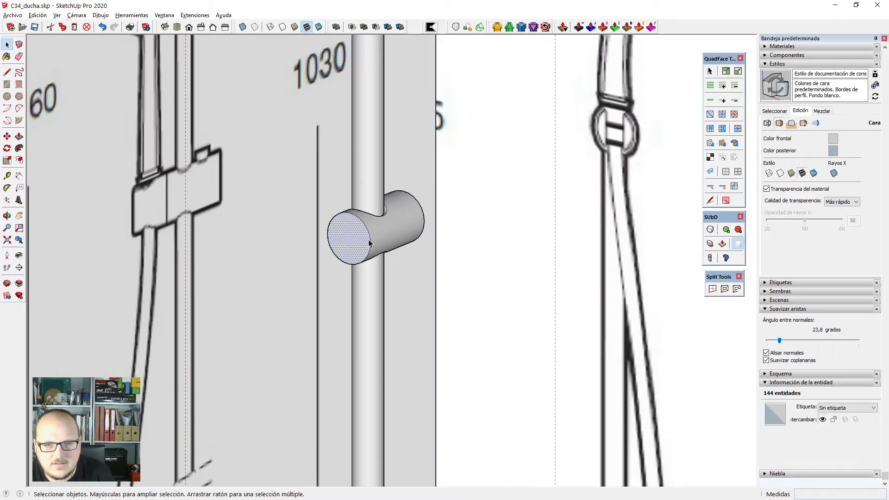
{"action": "scroll", "coordinate": [369, 232], "scroll_direction": "up", "scroll_amount": 1}
{"action": "scroll", "coordinate": [551, 179], "scroll_direction": "down", "scroll_amount": 5}
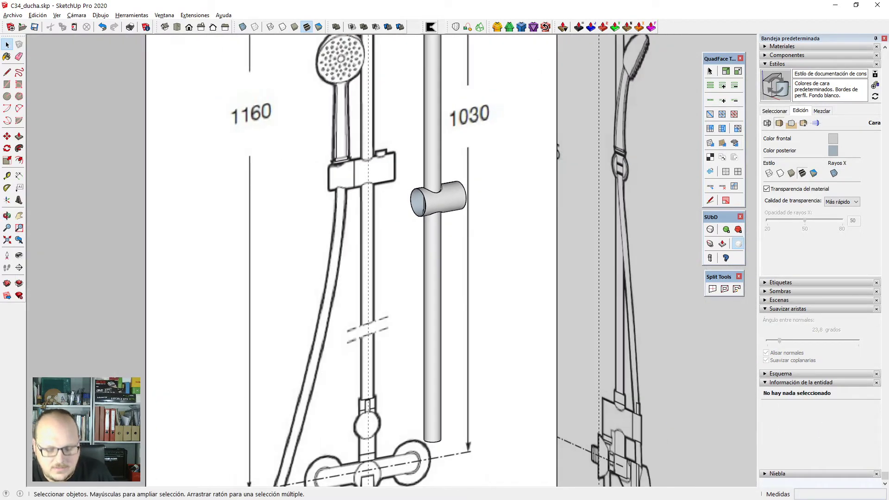
Switch to the browser and check the Roca BASIC shower column product page for pictures of the holder.
{"action": "key", "text": "alt+Tab"}
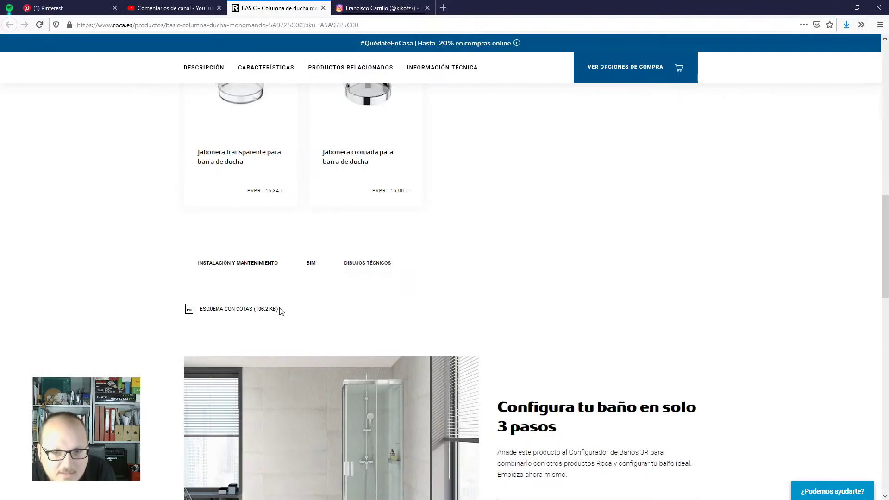
{"action": "scroll", "coordinate": [282, 295], "scroll_direction": "up", "scroll_amount": 15}
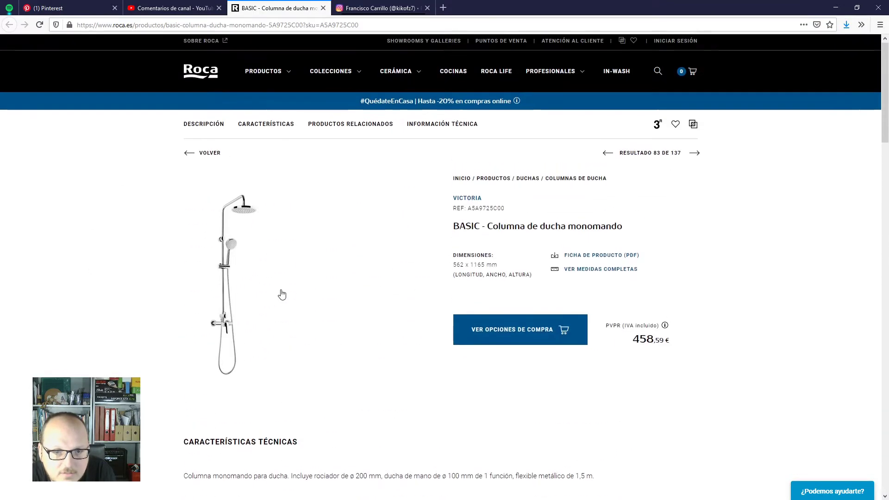
{"action": "scroll", "coordinate": [281, 291], "scroll_direction": "down", "scroll_amount": 1}
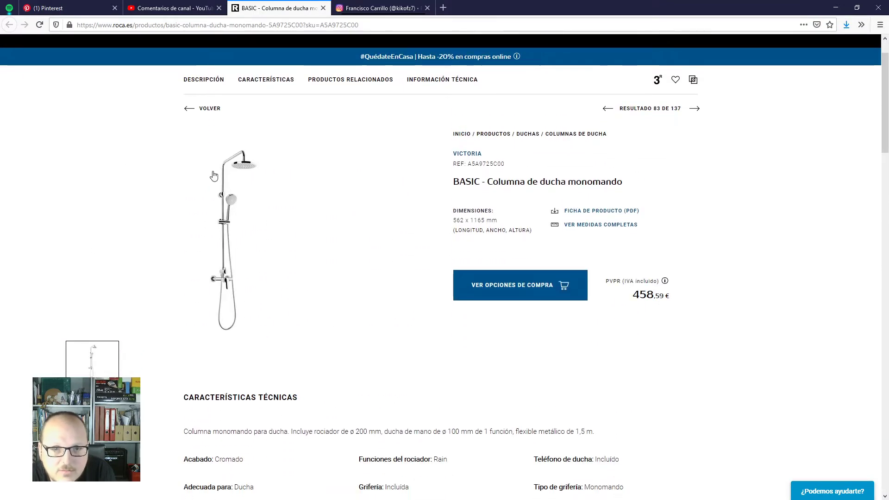
{"action": "scroll", "coordinate": [250, 230], "scroll_direction": "down", "scroll_amount": 15}
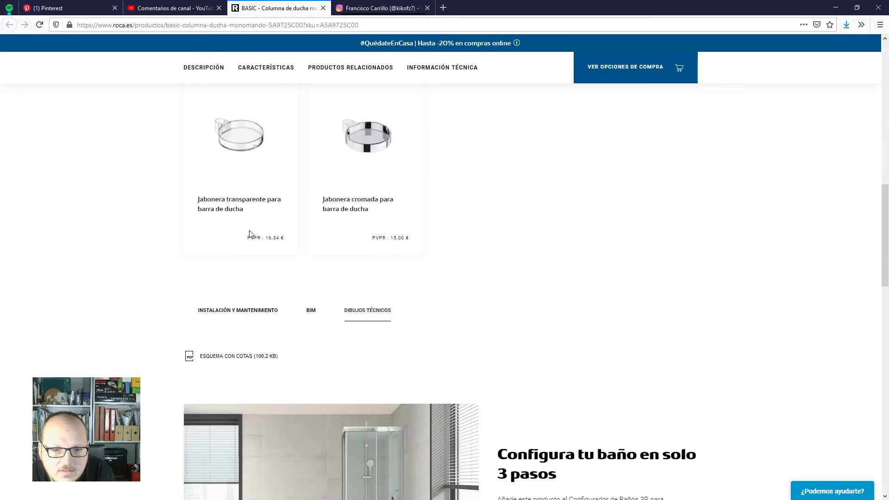
{"action": "scroll", "coordinate": [249, 233], "scroll_direction": "down", "scroll_amount": 7}
{"action": "scroll", "coordinate": [562, 278], "scroll_direction": "up", "scroll_amount": 1}
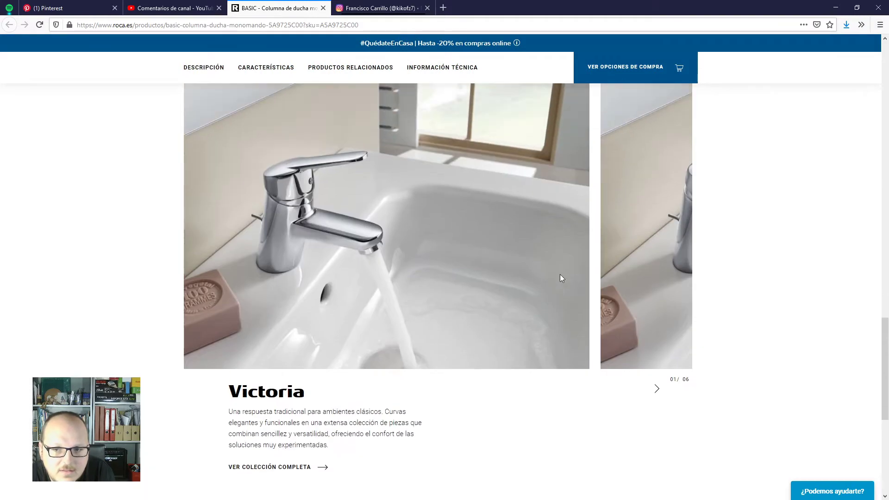
Browse the photo gallery of the Victoria collection for reference images.
{"action": "left_click", "coordinate": [657, 397]}
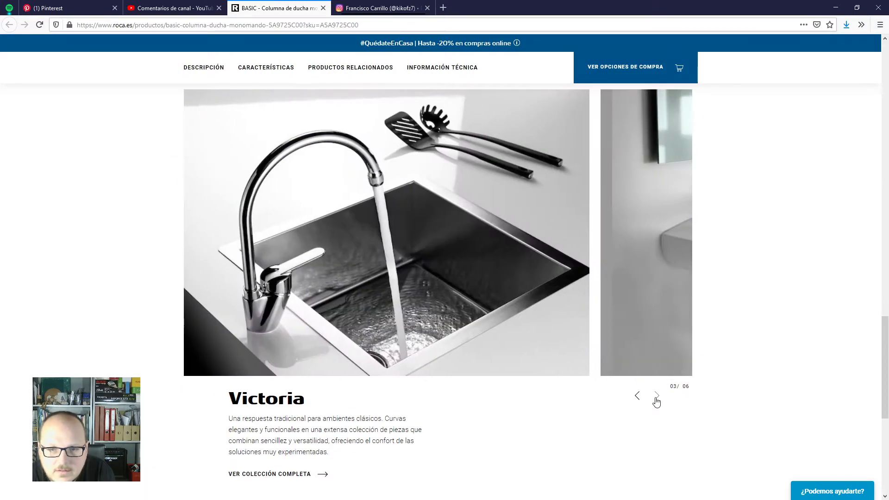
{"action": "left_click", "coordinate": [657, 396]}
{"action": "left_click", "coordinate": [657, 396]}
{"action": "left_click", "coordinate": [657, 397]}
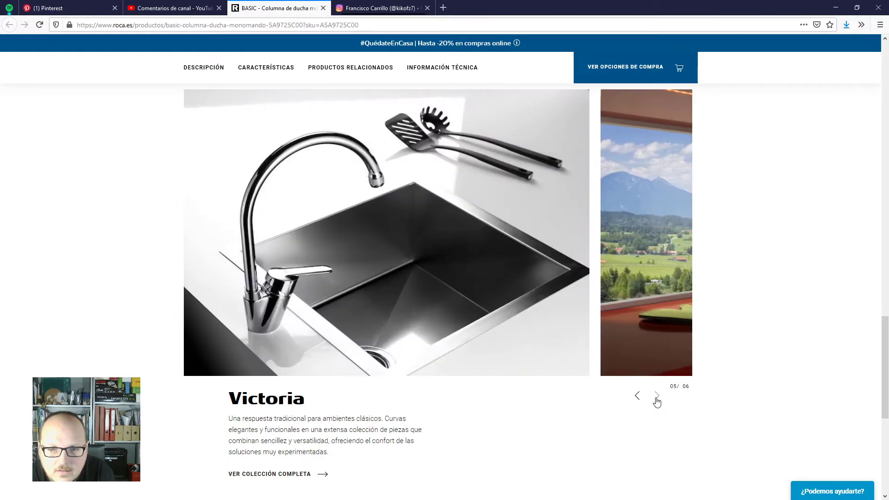
{"action": "left_click", "coordinate": [657, 397]}
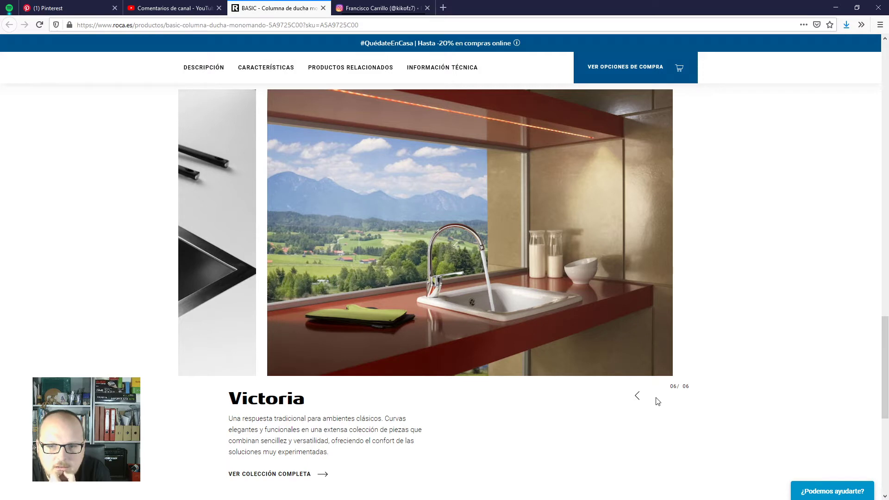
{"action": "left_click", "coordinate": [641, 397]}
{"action": "left_click", "coordinate": [635, 396]}
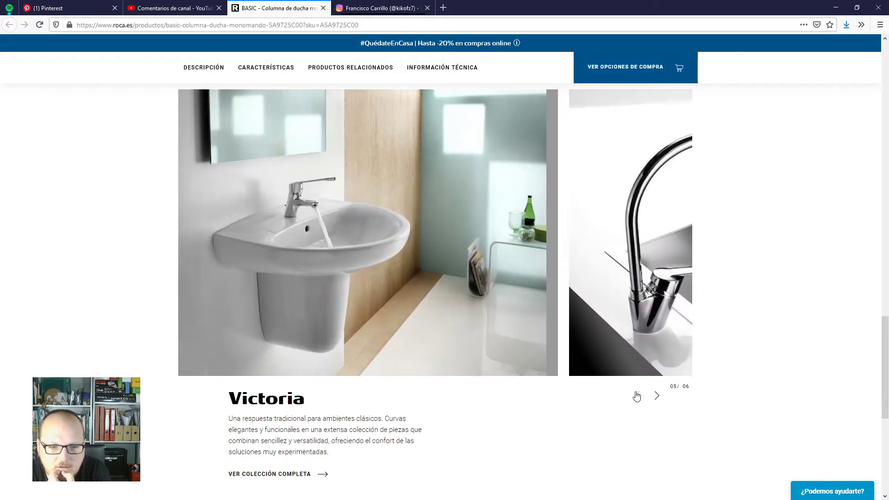
Look back through the product page's technical sections and return to SketchUp.
{"action": "scroll", "coordinate": [360, 370], "scroll_direction": "up", "scroll_amount": 3}
{"action": "scroll", "coordinate": [359, 371], "scroll_direction": "up", "scroll_amount": 7}
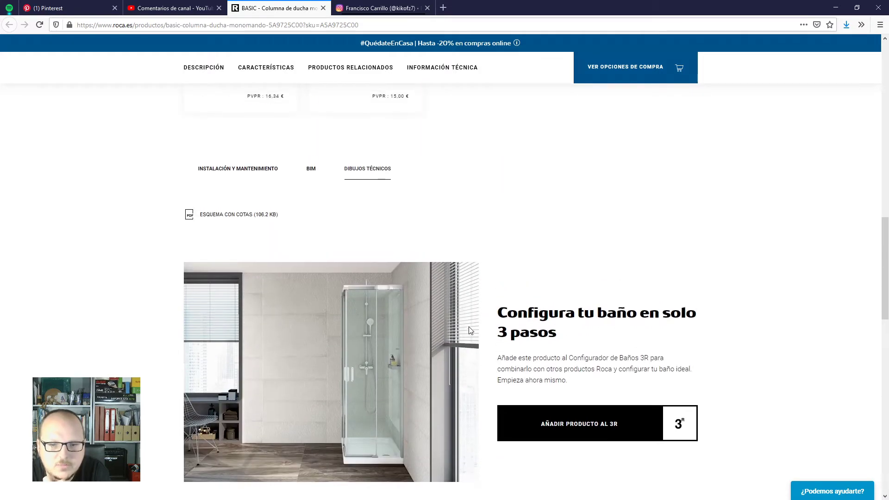
{"action": "scroll", "coordinate": [470, 331], "scroll_direction": "down", "scroll_amount": 1}
{"action": "scroll", "coordinate": [473, 332], "scroll_direction": "up", "scroll_amount": 6}
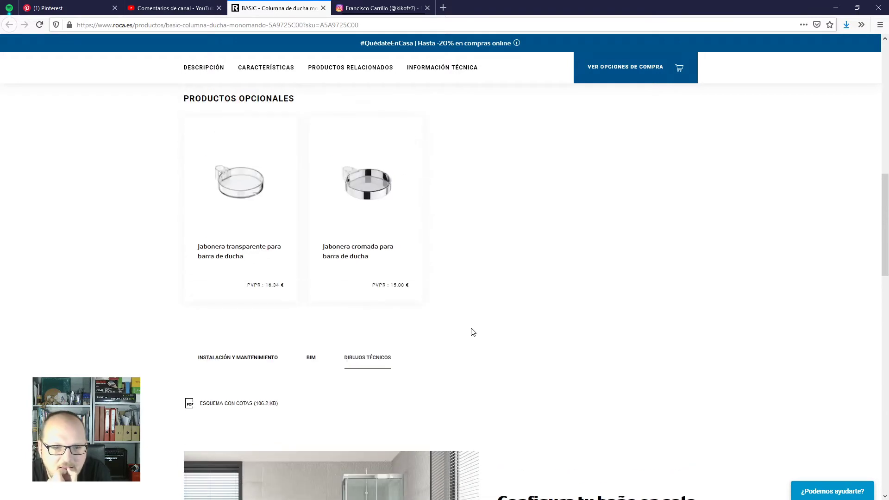
{"action": "scroll", "coordinate": [482, 324], "scroll_direction": "up", "scroll_amount": 7}
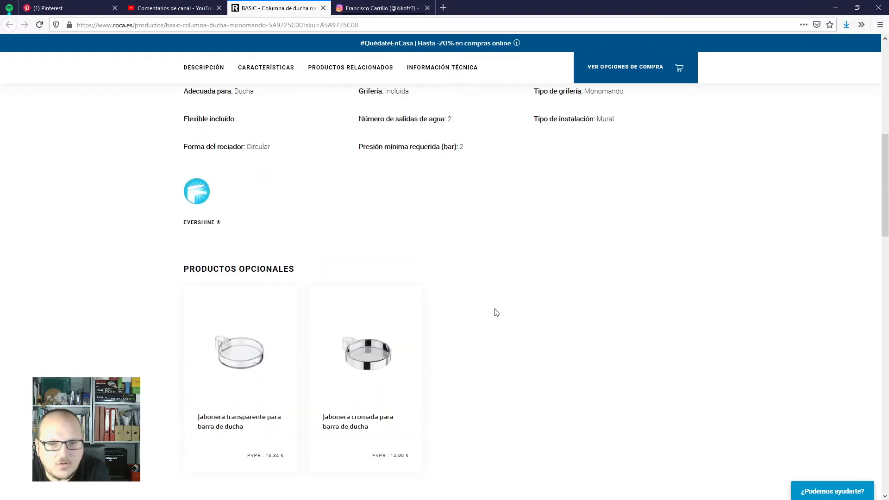
{"action": "left_click", "coordinate": [838, 7]}
Compare the open cylinder around the riser with the holder drawing, and examine its hidden mesh lines up close.
{"action": "middle_click_drag", "start_coordinate": [417, 222], "coordinate": [429, 199]}
{"action": "scroll", "coordinate": [429, 200], "scroll_direction": "up", "scroll_amount": 1}
{"action": "scroll", "coordinate": [426, 250], "scroll_direction": "down", "scroll_amount": 2}
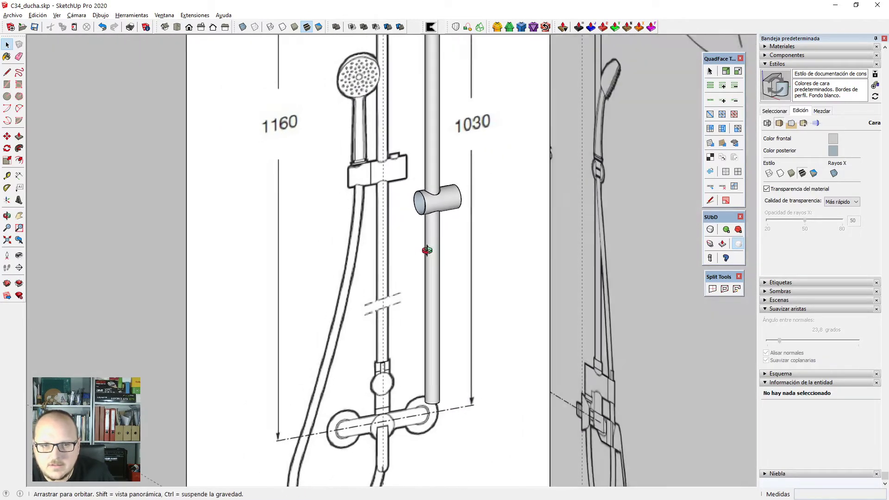
{"action": "scroll", "coordinate": [424, 253], "scroll_direction": "up", "scroll_amount": 1}
{"action": "scroll", "coordinate": [424, 252], "scroll_direction": "up", "scroll_amount": 5}
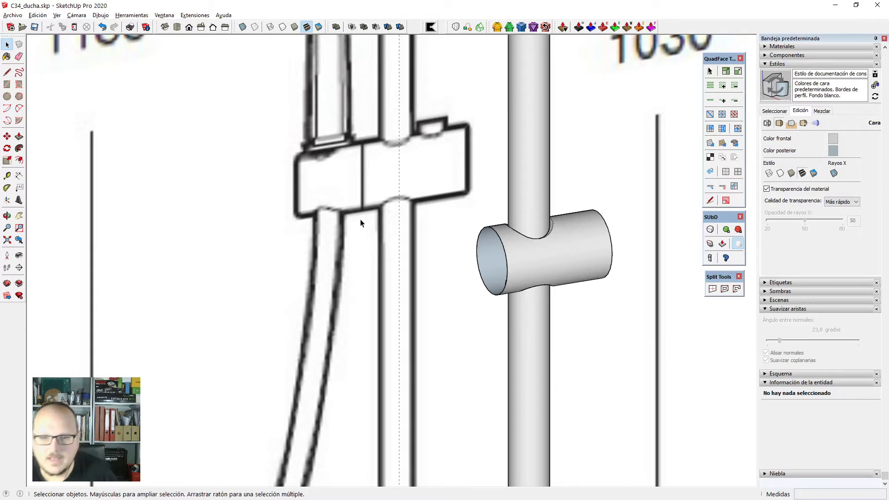
{"action": "middle_click_drag", "start_coordinate": [532, 285], "coordinate": [407, 150]}
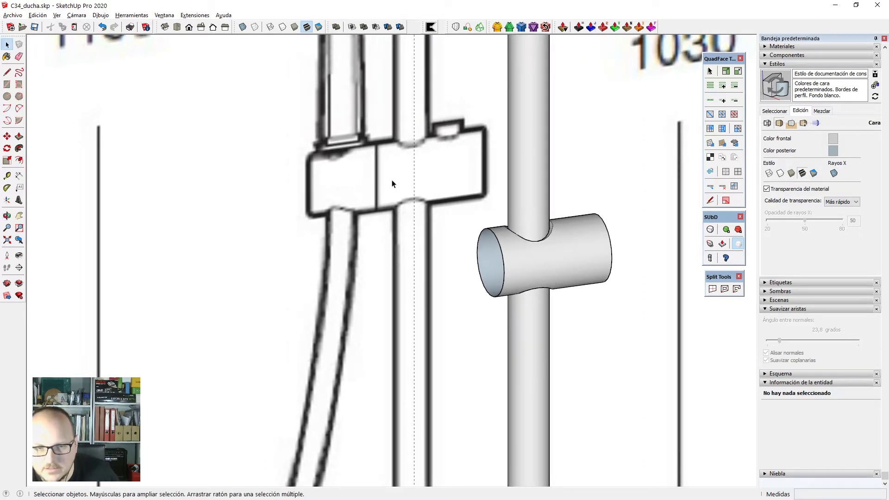
{"action": "middle_click_drag", "start_coordinate": [497, 157], "coordinate": [468, 139]}
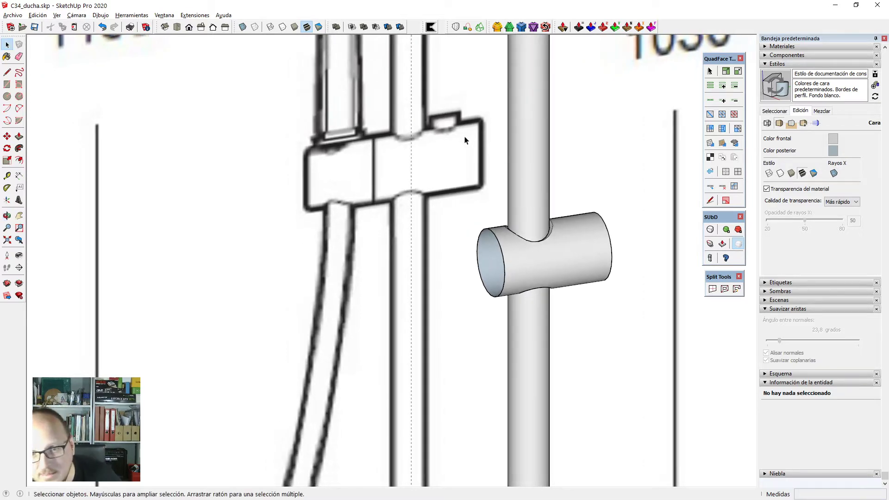
{"action": "scroll", "coordinate": [390, 224], "scroll_direction": "down", "scroll_amount": 3}
{"action": "scroll", "coordinate": [505, 227], "scroll_direction": "up", "scroll_amount": 6}
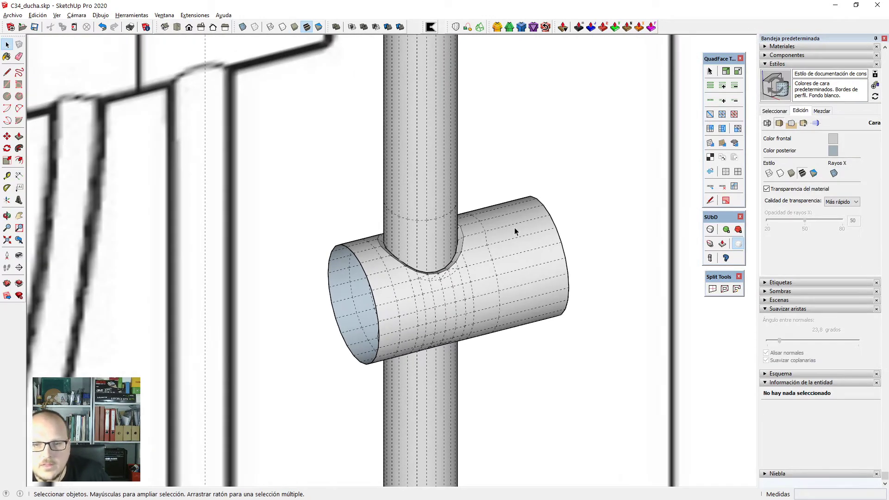
Select all the connected geometry of the open cylinder around the riser and make it a group.
{"action": "scroll", "coordinate": [515, 229], "scroll_direction": "down", "scroll_amount": 4}
{"action": "scroll", "coordinate": [377, 126], "scroll_direction": "up", "scroll_amount": 3}
{"action": "scroll", "coordinate": [523, 316], "scroll_direction": "down", "scroll_amount": 1}
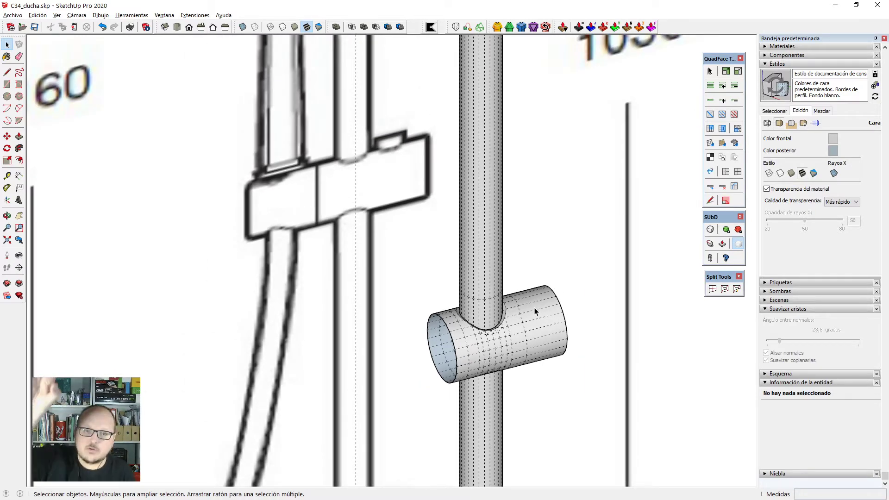
{"action": "scroll", "coordinate": [535, 308], "scroll_direction": "up", "scroll_amount": 2}
{"action": "scroll", "coordinate": [522, 302], "scroll_direction": "up", "scroll_amount": 4}
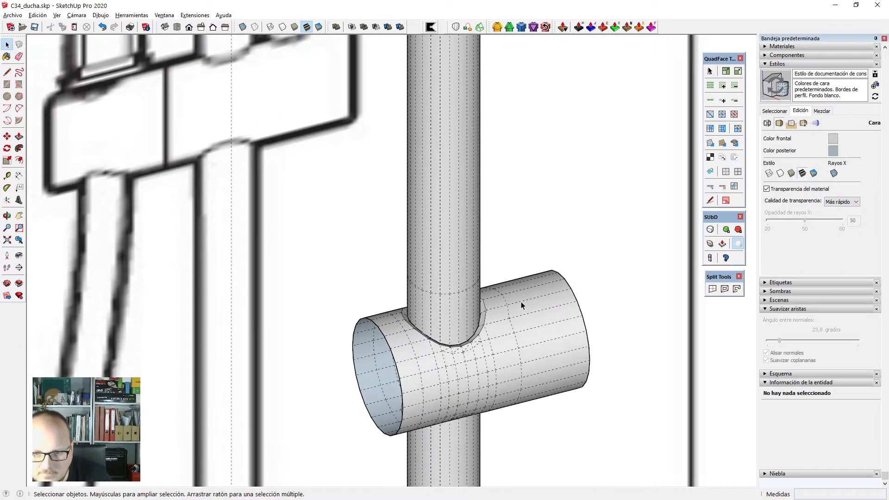
{"action": "double_click", "coordinate": [521, 302]}
{"action": "left_click", "coordinate": [496, 301]}
{"action": "key", "text": "Delete"}
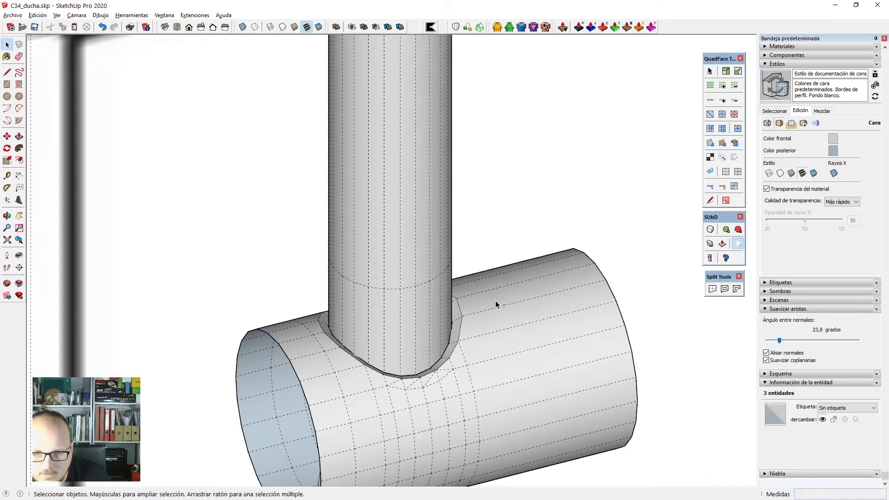
{"action": "scroll", "coordinate": [449, 230], "scroll_direction": "down", "scroll_amount": 4}
{"action": "middle_click_drag", "start_coordinate": [475, 324], "coordinate": [457, 303]}
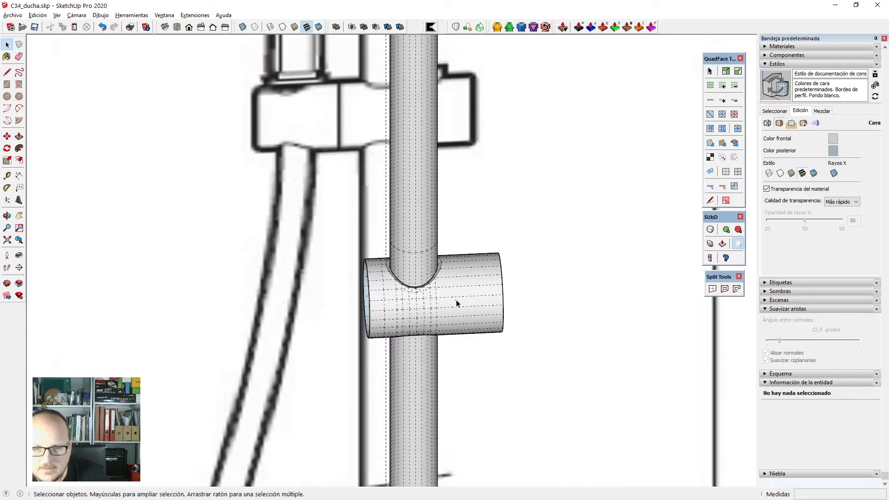
{"action": "triple_click", "coordinate": [458, 301]}
{"action": "scroll", "coordinate": [525, 266], "scroll_direction": "down", "scroll_amount": 2}
{"action": "key", "text": "ctrl+g"}
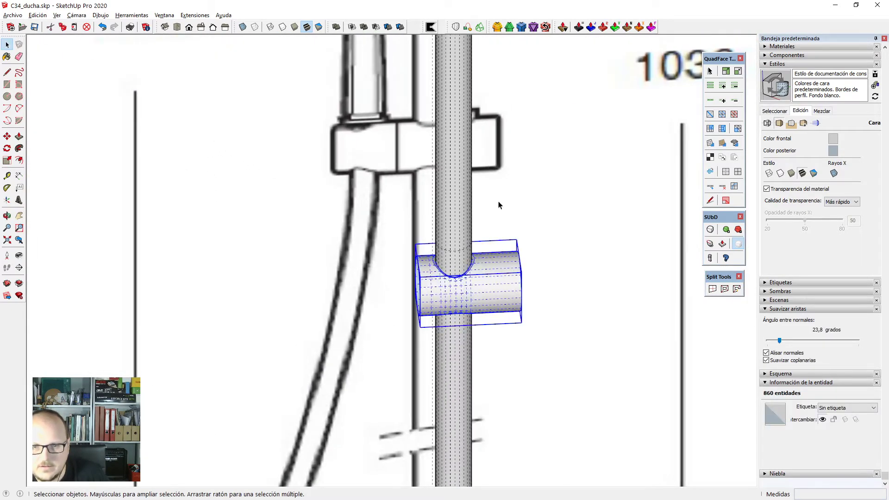
Draw a flat circle with a radius of 9 cm, centred on the small knob's upper edge in the holder drawing.
{"action": "scroll", "coordinate": [520, 290], "scroll_direction": "up", "scroll_amount": 5}
{"action": "key", "text": "c"}
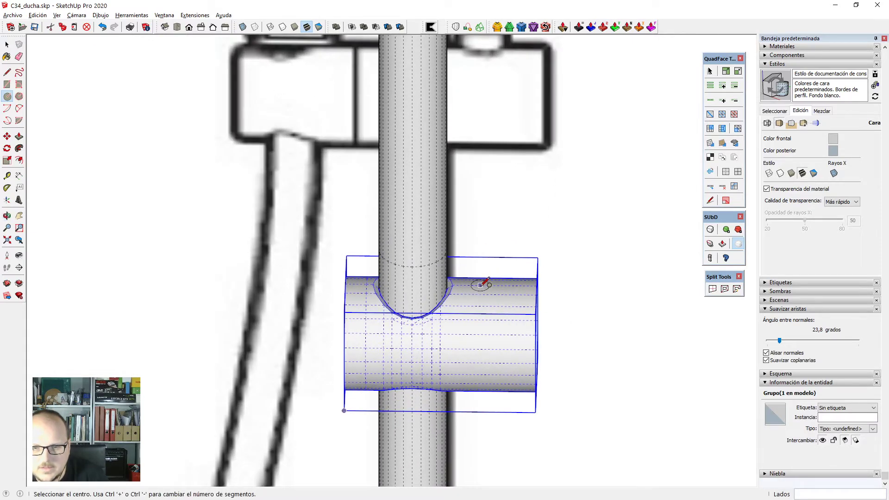
{"action": "scroll", "coordinate": [482, 286], "scroll_direction": "down", "scroll_amount": 2}
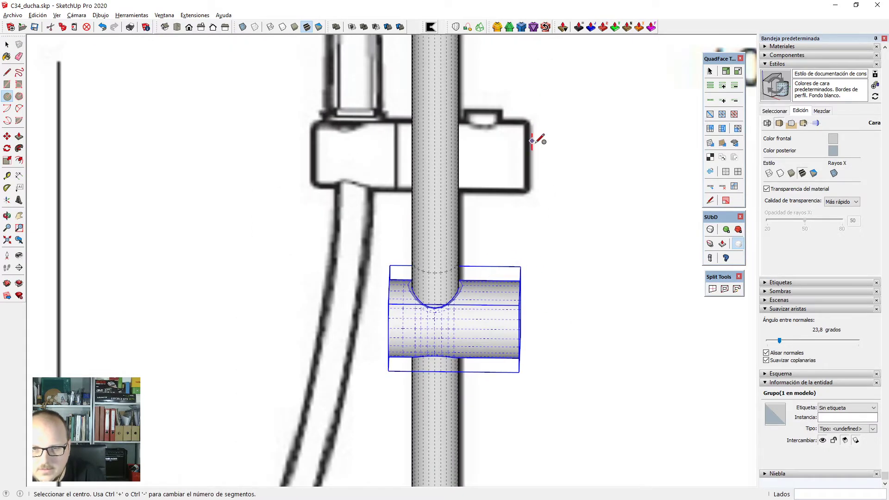
{"action": "scroll", "coordinate": [512, 113], "scroll_direction": "up", "scroll_amount": 5}
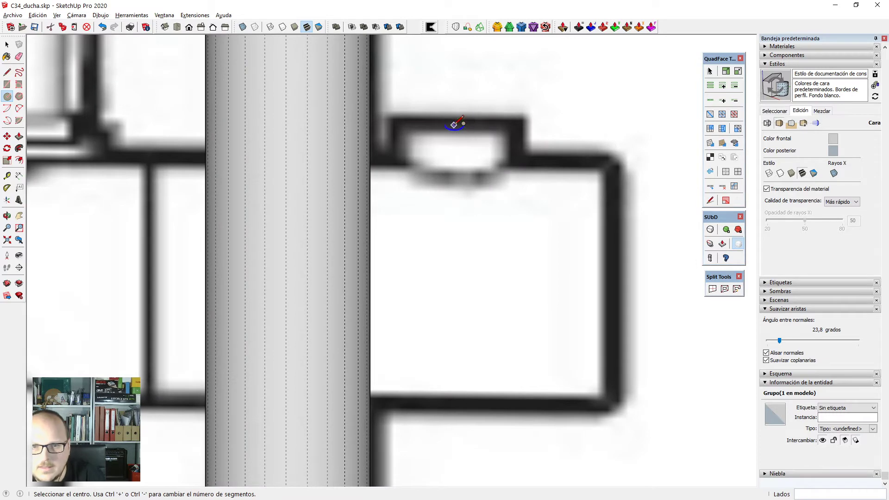
{"action": "left_click", "coordinate": [455, 125]}
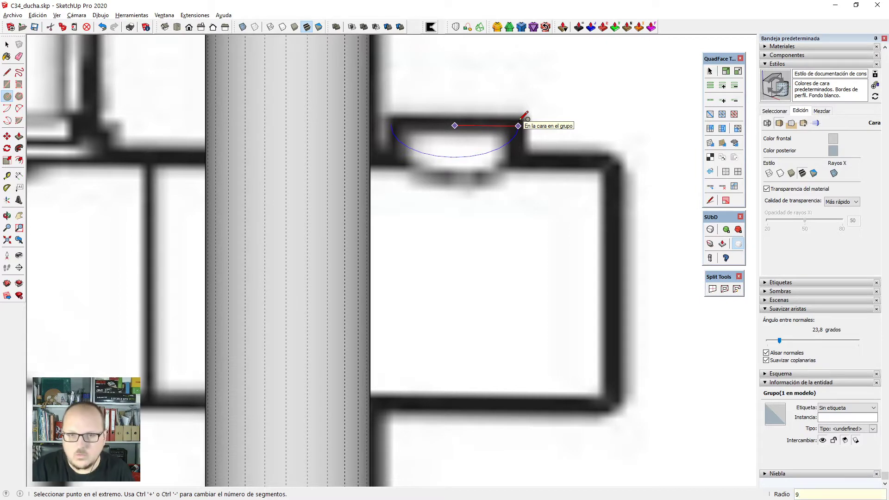
{"action": "type", "text": "9"}
{"action": "key", "text": "Return"}
{"action": "key", "text": "space"}
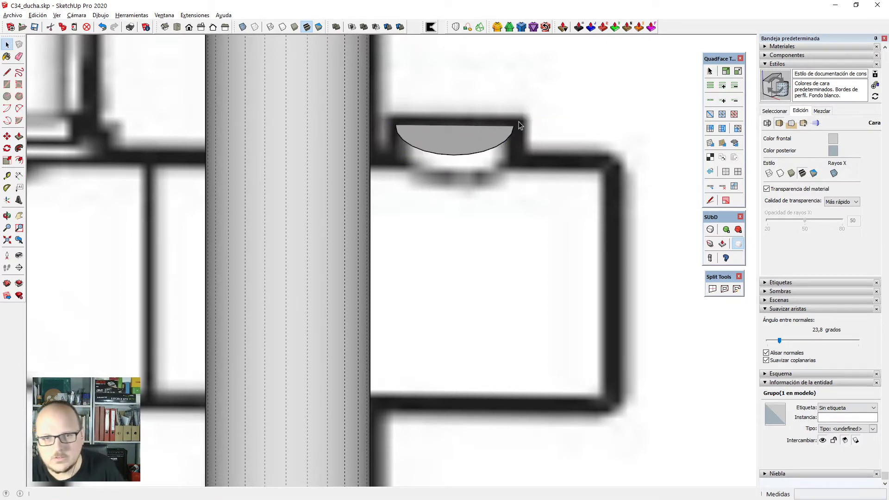
Move the whole circle along the green axis from the reference drawing to the cylinder around the riser.
{"action": "double_click", "coordinate": [470, 135]}
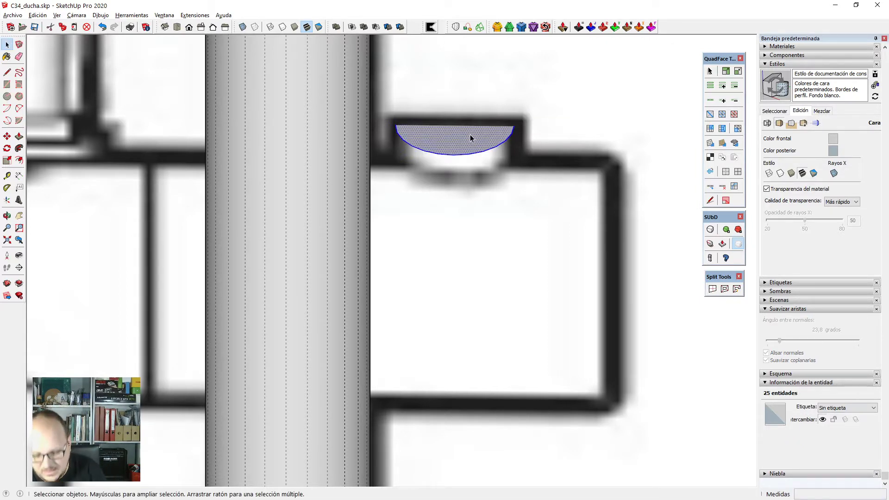
{"action": "scroll", "coordinate": [471, 138], "scroll_direction": "down", "scroll_amount": 3}
{"action": "middle_click_drag", "start_coordinate": [476, 192], "coordinate": [521, 119]}
{"action": "scroll", "coordinate": [520, 119], "scroll_direction": "up", "scroll_amount": 2}
{"action": "key", "text": "m"}
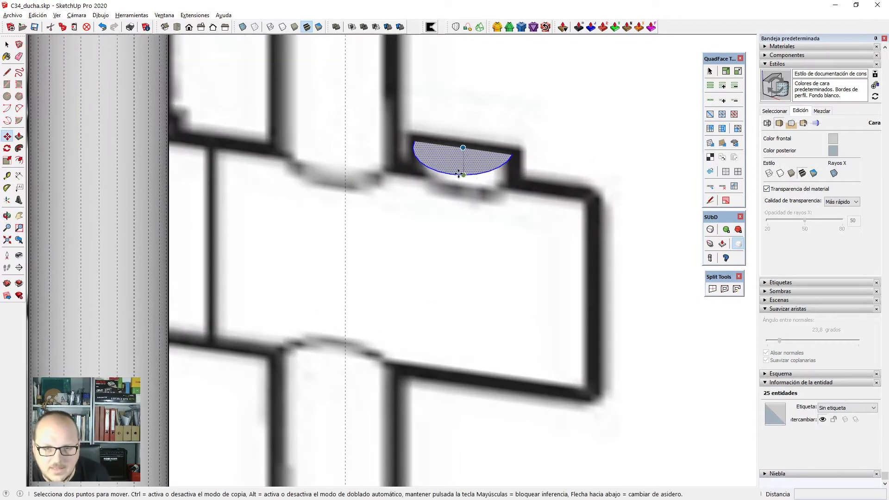
{"action": "left_click", "coordinate": [464, 147]}
{"action": "scroll", "coordinate": [464, 145], "scroll_direction": "down", "scroll_amount": 4}
{"action": "scroll", "coordinate": [408, 343], "scroll_direction": "up", "scroll_amount": 4}
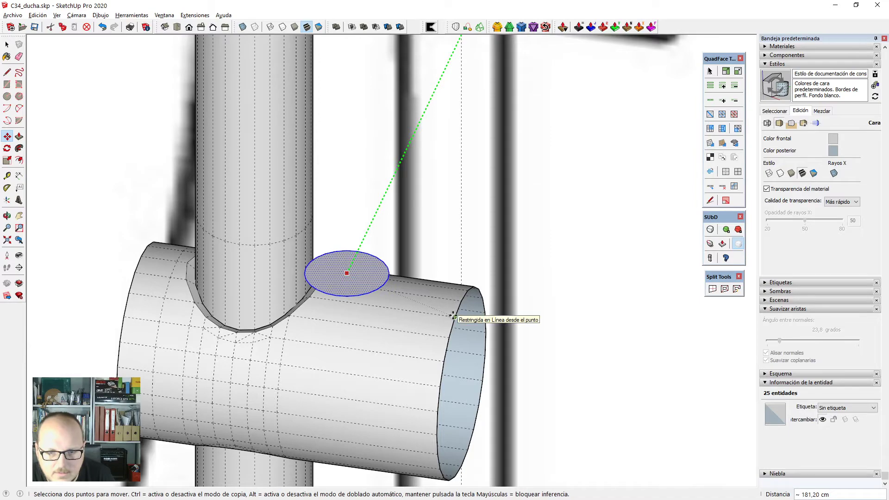
{"action": "left_click", "coordinate": [457, 314]}
Shift the circle sideways to line it up with the cylinder's centreline.
{"action": "middle_click_drag", "start_coordinate": [417, 282], "coordinate": [356, 343]}
{"action": "scroll", "coordinate": [356, 342], "scroll_direction": "up", "scroll_amount": 2}
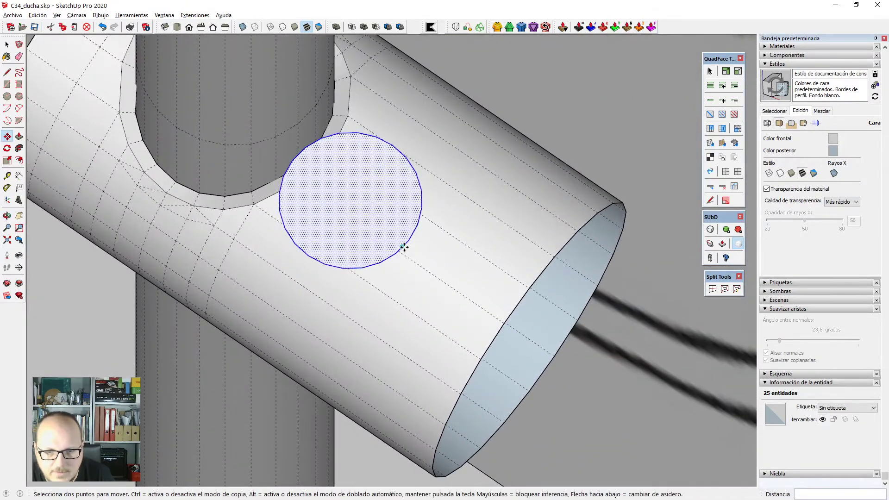
{"action": "left_click", "coordinate": [410, 239]}
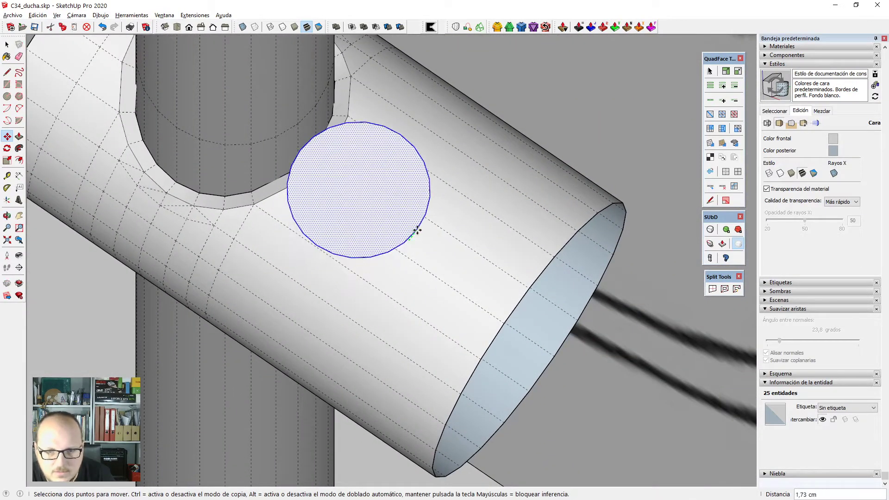
{"action": "left_click", "coordinate": [527, 290]}
{"action": "scroll", "coordinate": [475, 305], "scroll_direction": "down", "scroll_amount": 2}
{"action": "middle_click_drag", "start_coordinate": [408, 270], "coordinate": [430, 215]}
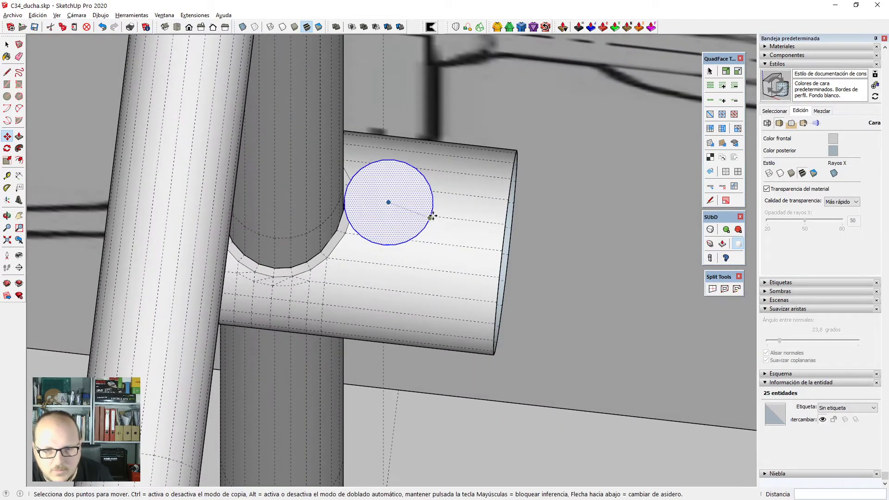
Cut the circle and paste it in place inside the cylinder's group.
{"action": "scroll", "coordinate": [430, 228], "scroll_direction": "up", "scroll_amount": 1}
{"action": "key", "text": "space"}
{"action": "left_click", "coordinate": [410, 215]}
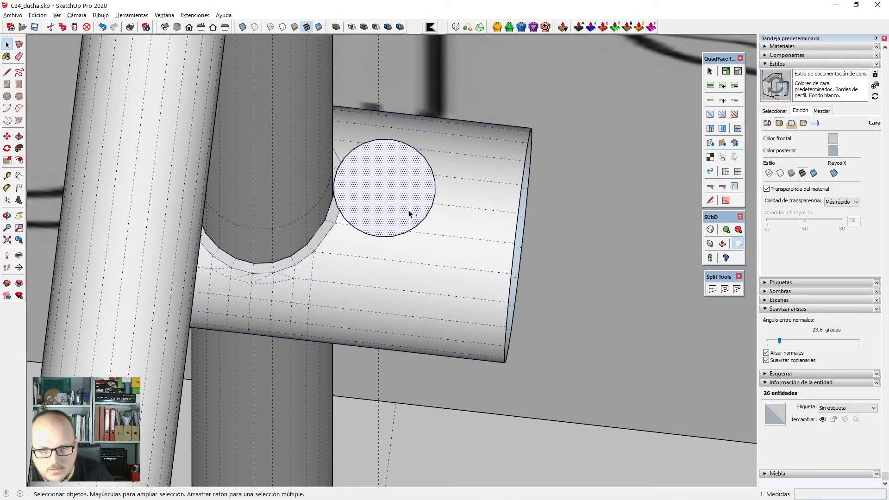
{"action": "key", "text": "Delete"}
{"action": "double_click", "coordinate": [441, 232]}
{"action": "key", "text": "ctrl+z"}
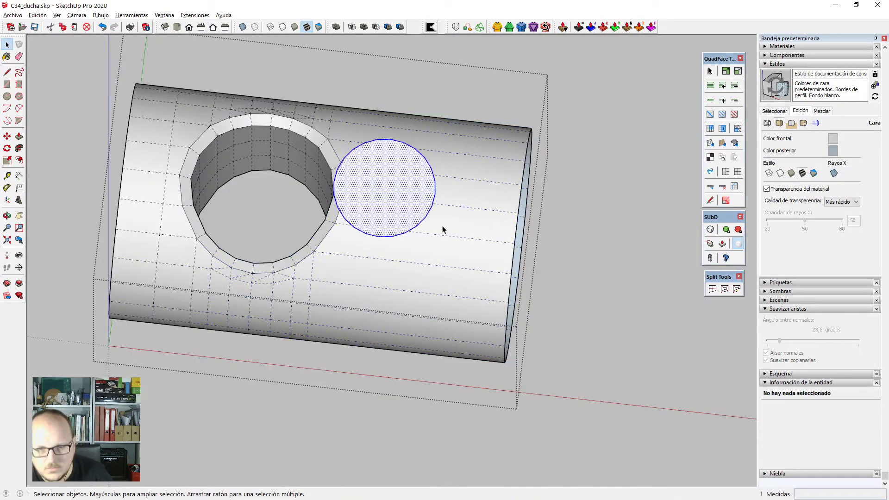
In plan view, slide the circle along the cylinder's axis until it is centred between the riser hole's rim and the open end.
{"action": "key", "text": "F2"}
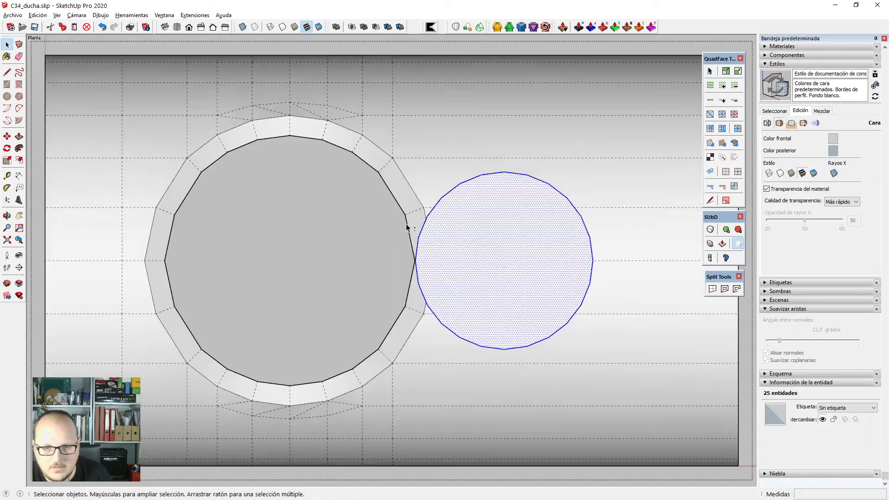
{"action": "scroll", "coordinate": [593, 294], "scroll_direction": "up", "scroll_amount": 1}
{"action": "key", "text": "m"}
{"action": "scroll", "coordinate": [417, 240], "scroll_direction": "down", "scroll_amount": 3}
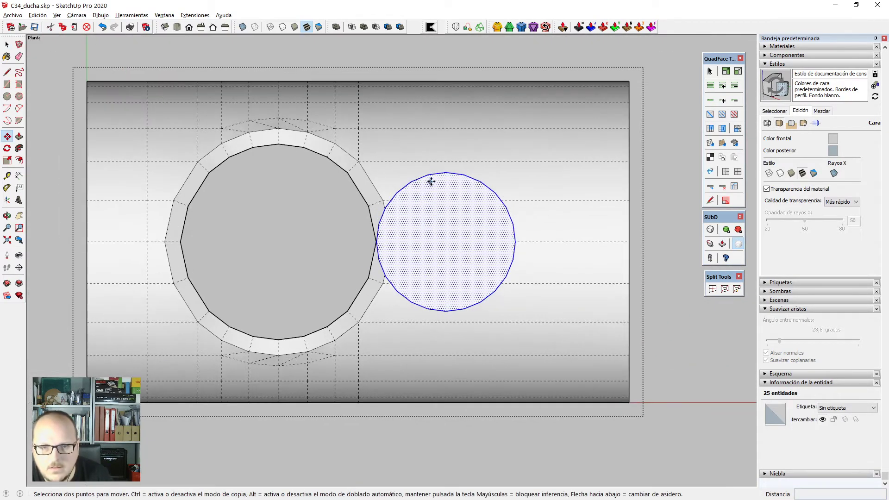
{"action": "left_click", "coordinate": [447, 173]}
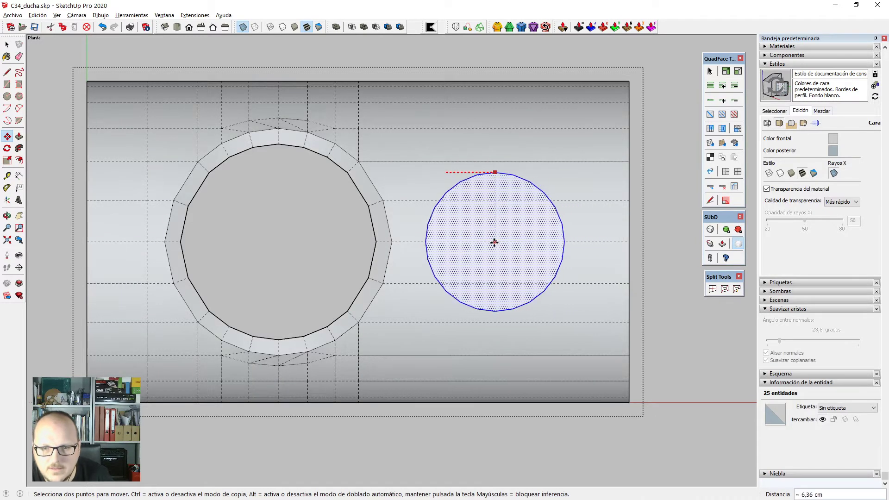
{"action": "left_click", "coordinate": [510, 243]}
{"action": "key", "text": "space"}
{"action": "scroll", "coordinate": [464, 220], "scroll_direction": "down", "scroll_amount": 5}
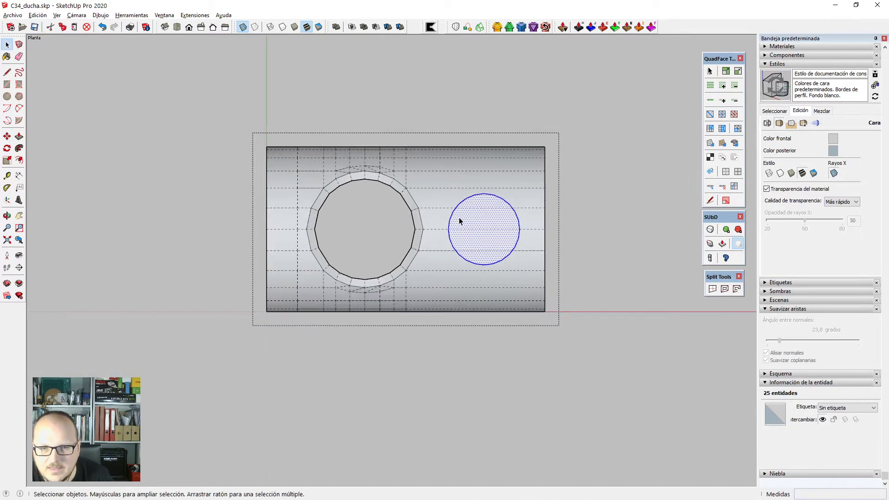
Copy the cylinder's end portion together with the circle and place it clear of the original along the red axis.
{"action": "scroll", "coordinate": [438, 218], "scroll_direction": "up", "scroll_amount": 3}
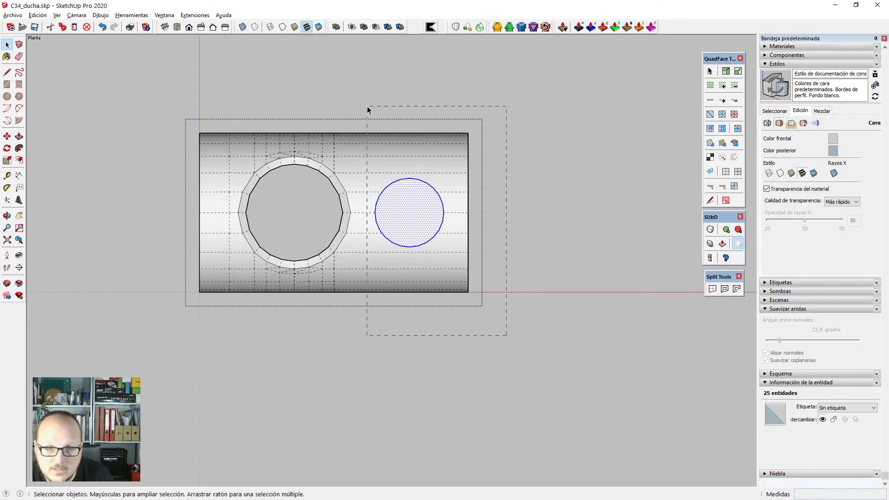
{"action": "left_click_drag", "start_coordinate": [368, 110], "coordinate": [368, 111]}
{"action": "key", "text": "m"}
{"action": "scroll", "coordinate": [373, 159], "scroll_direction": "down", "scroll_amount": 1}
{"action": "key", "text": "ctrl"}
{"action": "left_click", "coordinate": [368, 156]}
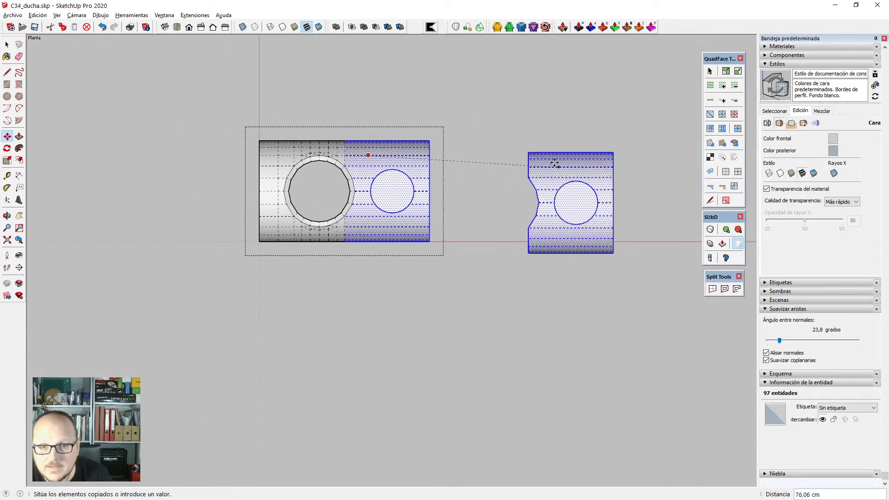
{"action": "left_click", "coordinate": [552, 153]}
{"action": "key", "text": "space"}
{"action": "scroll", "coordinate": [378, 215], "scroll_direction": "up", "scroll_amount": 3}
{"action": "scroll", "coordinate": [236, 257], "scroll_direction": "down", "scroll_amount": 2}
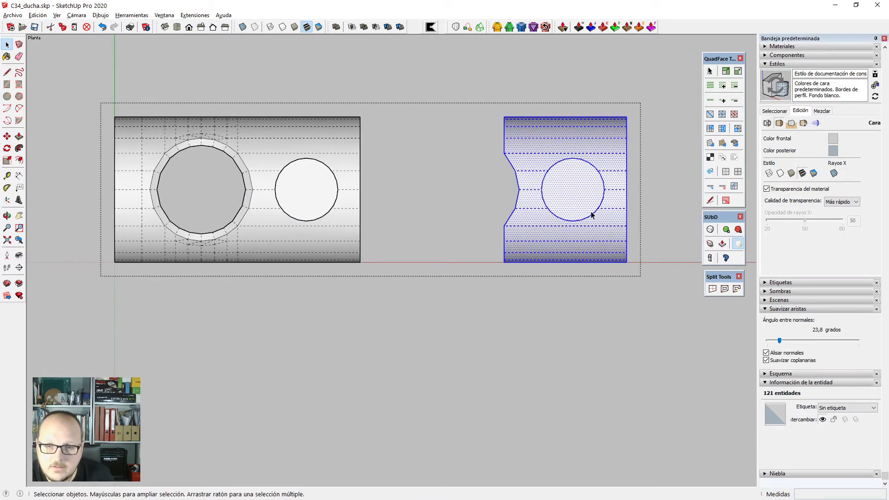
{"action": "scroll", "coordinate": [574, 239], "scroll_direction": "up", "scroll_amount": 1}
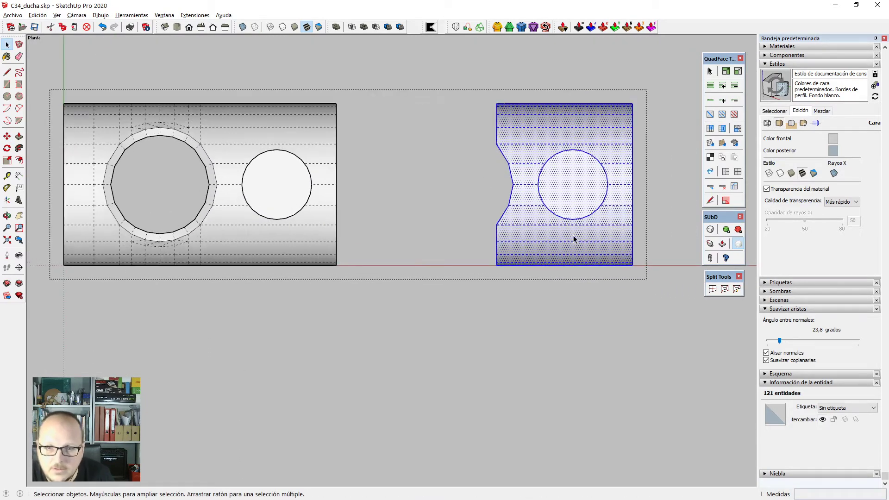
Copy the end edge ring of the detached piece about 29.3 cm inward, between the notch and the circle.
{"action": "left_click_drag", "start_coordinate": [659, 323], "coordinate": [658, 322]}
{"action": "scroll", "coordinate": [653, 129], "scroll_direction": "up", "scroll_amount": 1}
{"action": "key", "text": "m"}
{"action": "left_click", "coordinate": [628, 99]}
{"action": "key", "text": "ctrl"}
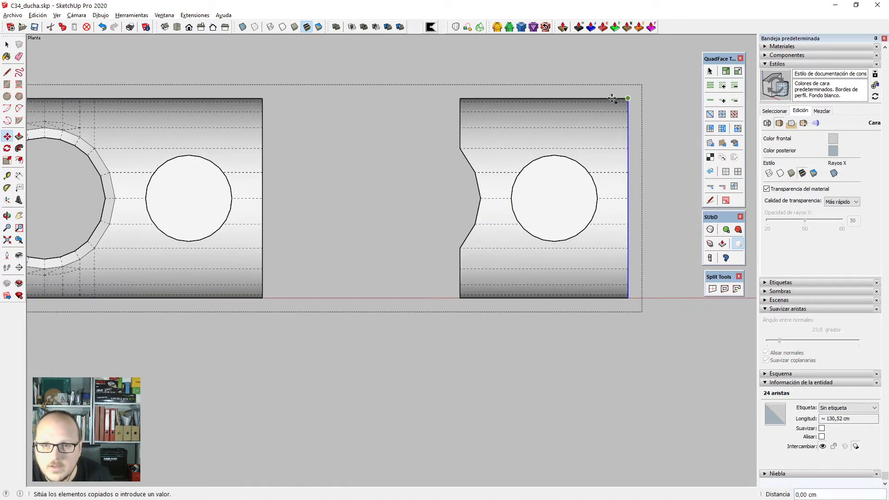
{"action": "left_click", "coordinate": [488, 99]}
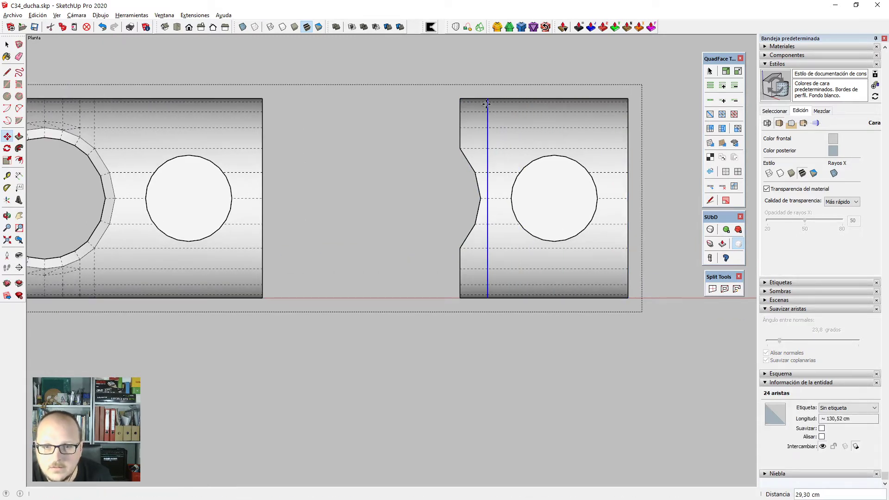
Delete the notched section beyond the new edge ring so only a short straight cylinder remains.
{"action": "key", "text": "space"}
{"action": "left_click_drag", "start_coordinate": [430, 366], "coordinate": [427, 367]}
{"action": "key", "text": "Delete"}
{"action": "scroll", "coordinate": [574, 198], "scroll_direction": "up", "scroll_amount": 2}
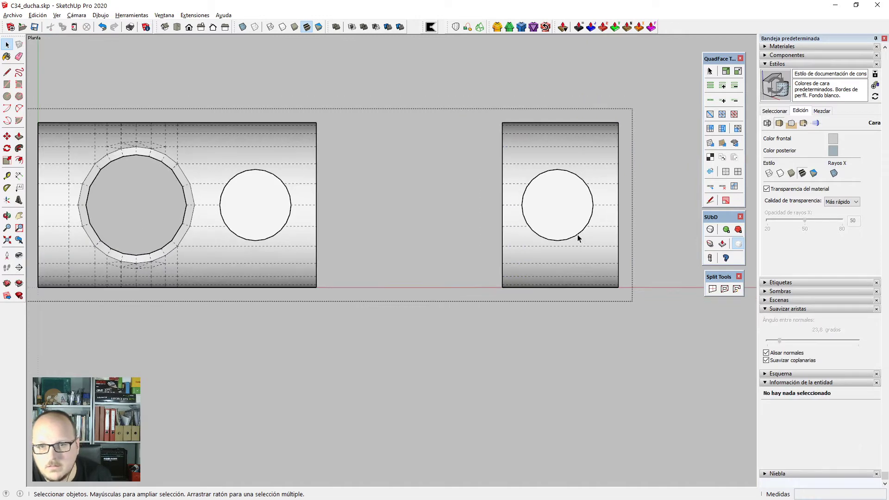
Move the short cylinder along its axis so its midpoint lines up with the circle's centre.
{"action": "triple_click", "coordinate": [602, 141]}
{"action": "key", "text": "m"}
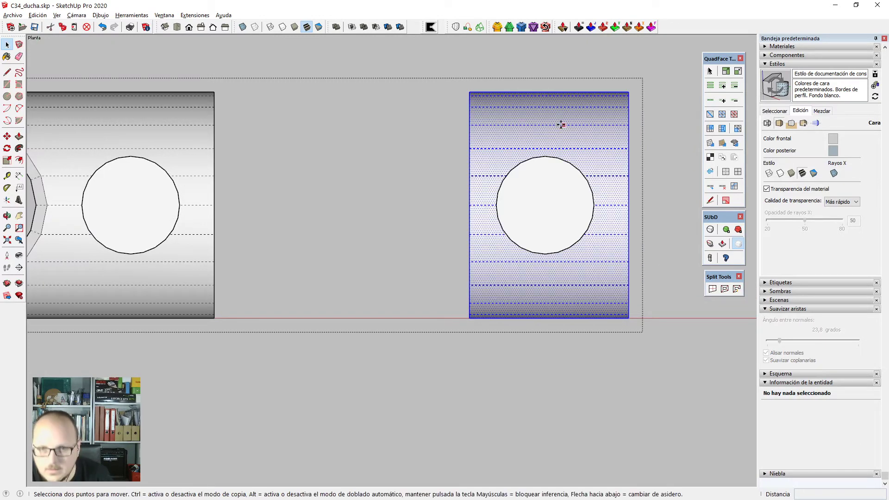
{"action": "left_click", "coordinate": [546, 125]}
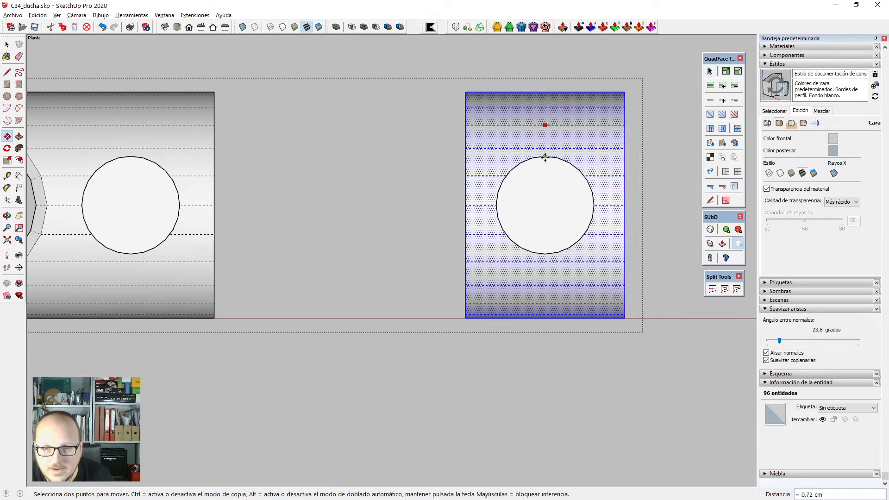
{"action": "left_click", "coordinate": [546, 157]}
{"action": "key", "text": "space"}
Delete the circle's face on the original cylinder.
{"action": "left_click", "coordinate": [162, 226]}
{"action": "scroll", "coordinate": [164, 226], "scroll_direction": "down", "scroll_amount": 2}
{"action": "scroll", "coordinate": [417, 222], "scroll_direction": "down", "scroll_amount": 1}
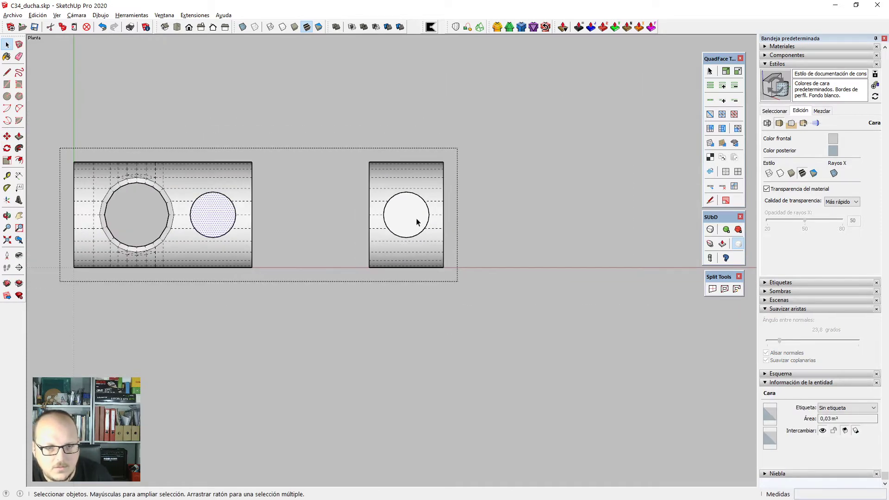
{"action": "key", "text": "Delete"}
Group the short cylinder on its own, leaving the circle above it as loose geometry.
{"action": "middle_click_drag", "start_coordinate": [416, 223], "coordinate": [259, 180]}
{"action": "middle_click_drag", "start_coordinate": [504, 273], "coordinate": [497, 235]}
{"action": "scroll", "coordinate": [497, 235], "scroll_direction": "up", "scroll_amount": 4}
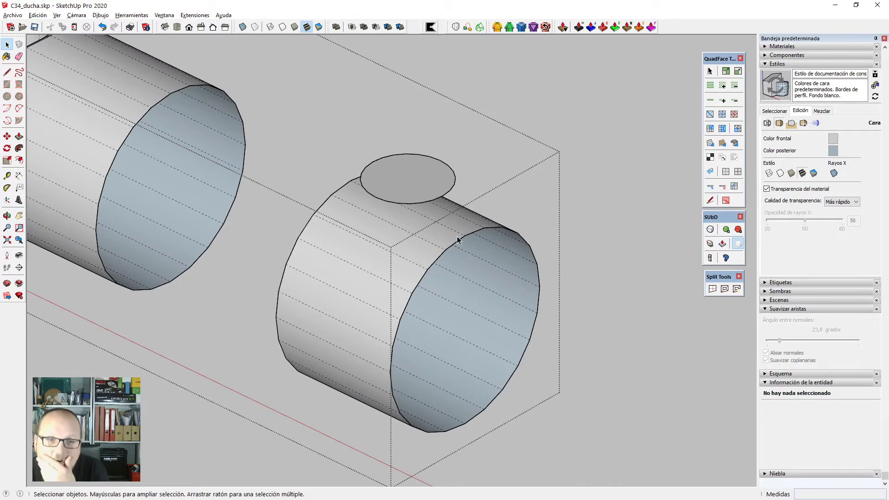
{"action": "middle_click_drag", "start_coordinate": [457, 240], "coordinate": [415, 244]}
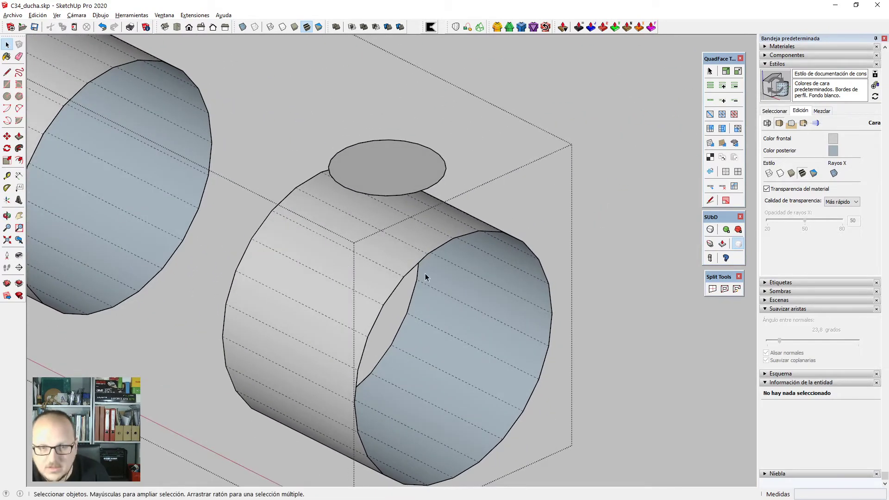
{"action": "scroll", "coordinate": [428, 272], "scroll_direction": "up", "scroll_amount": 3}
{"action": "key", "text": "p"}
{"action": "key", "text": "space"}
{"action": "left_click", "coordinate": [409, 240]}
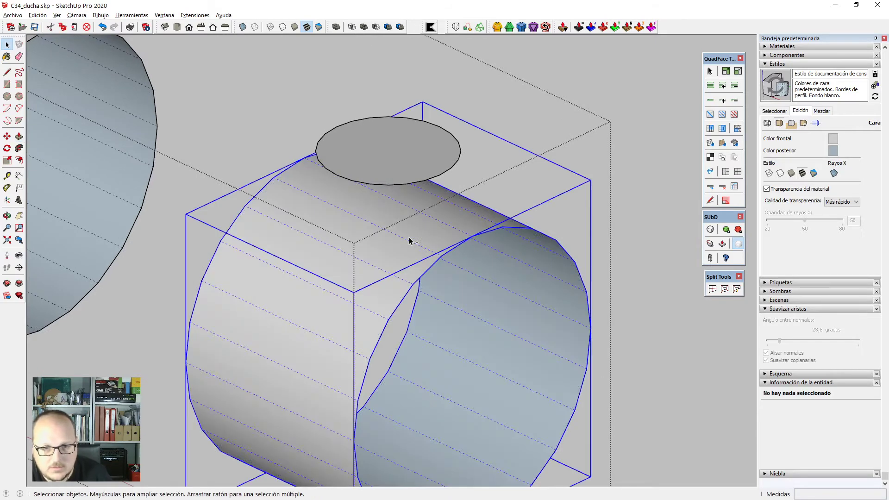
Push/Pull the loose circle about 17.6 cm down through the wall of the short cylinder to form a round plug.
{"action": "key", "text": "p"}
{"action": "left_click", "coordinate": [397, 175]}
{"action": "left_click", "coordinate": [461, 279]}
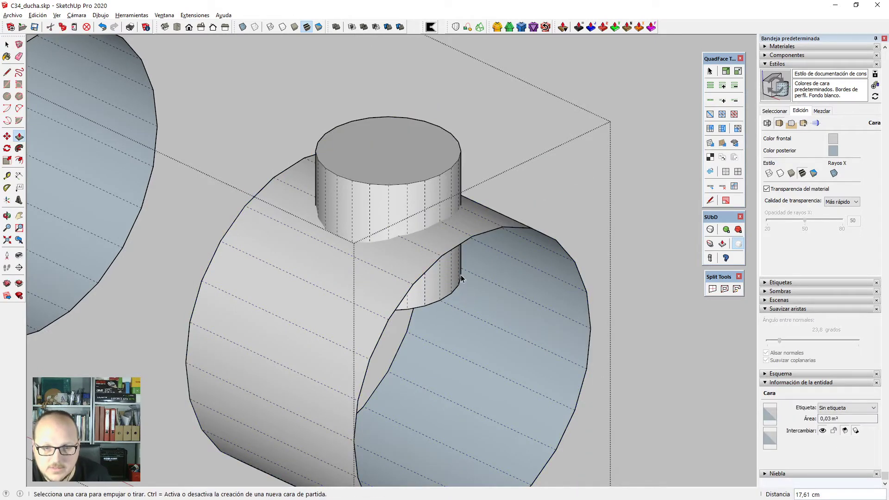
Try grouping the round plug separately from the short cylinder.
{"action": "key", "text": "space"}
{"action": "triple_click", "coordinate": [395, 180]}
{"action": "key", "text": "ctrl+g"}
{"action": "scroll", "coordinate": [526, 244], "scroll_direction": "down", "scroll_amount": 6}
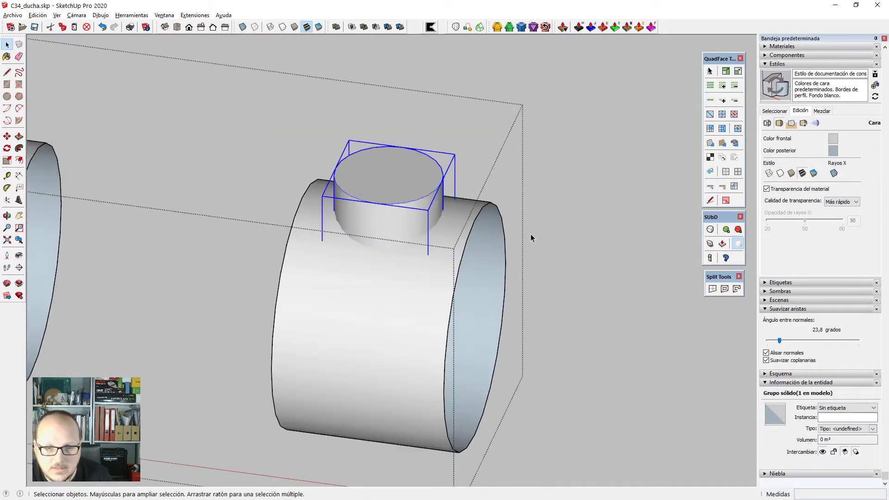
{"action": "middle_click_drag", "start_coordinate": [507, 308], "coordinate": [60, 98]}
{"action": "scroll", "coordinate": [190, 99], "scroll_direction": "up", "scroll_amount": 3}
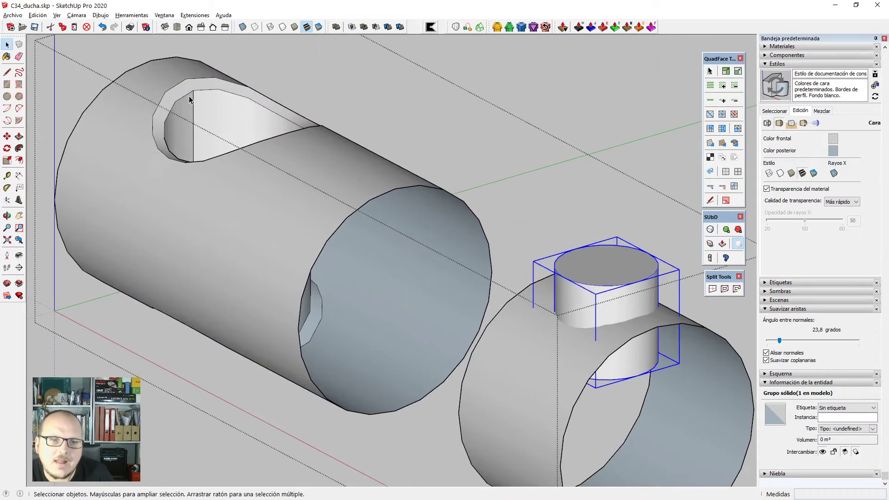
{"action": "scroll", "coordinate": [258, 150], "scroll_direction": "down", "scroll_amount": 2}
{"action": "middle_click_drag", "start_coordinate": [491, 315], "coordinate": [542, 347]}
{"action": "key", "text": "ctrl+t"}
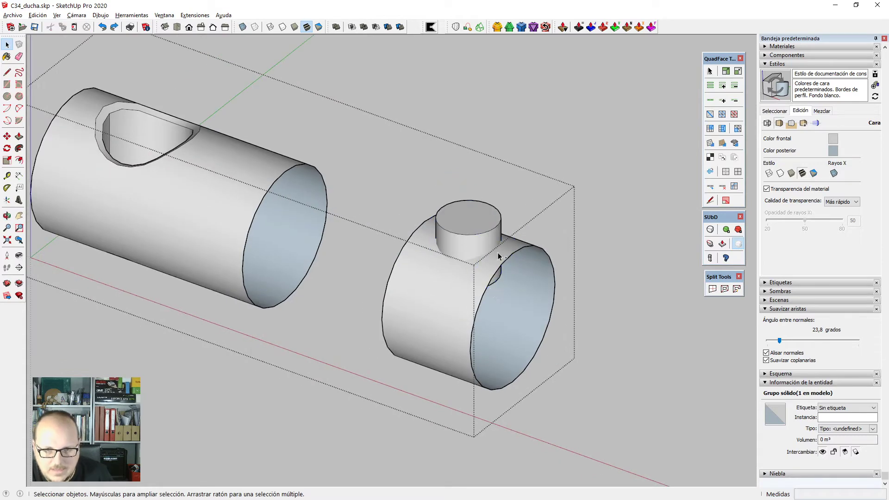
Explode the short cylinder's group so its geometry is at the same level as the round plug.
{"action": "scroll", "coordinate": [496, 255], "scroll_direction": "up", "scroll_amount": 3}
{"action": "left_click", "coordinate": [486, 289]}
{"action": "scroll", "coordinate": [485, 288], "scroll_direction": "down", "scroll_amount": 3}
{"action": "left_click", "coordinate": [419, 294]}
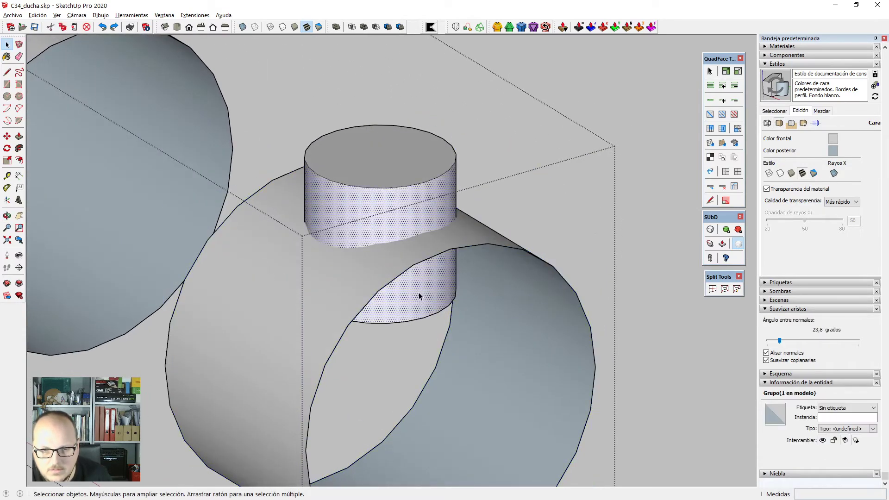
{"action": "mouse_move", "coordinate": [419, 294]}
{"action": "middle_mouse_down"}
{"action": "mouse_move", "coordinate": [449, 303]}
{"action": "mouse_move", "coordinate": [422, 284]}
{"action": "middle_mouse_up"}
{"action": "scroll", "coordinate": [408, 264], "scroll_direction": "up", "scroll_amount": 2}
{"action": "left_click", "coordinate": [406, 260]}
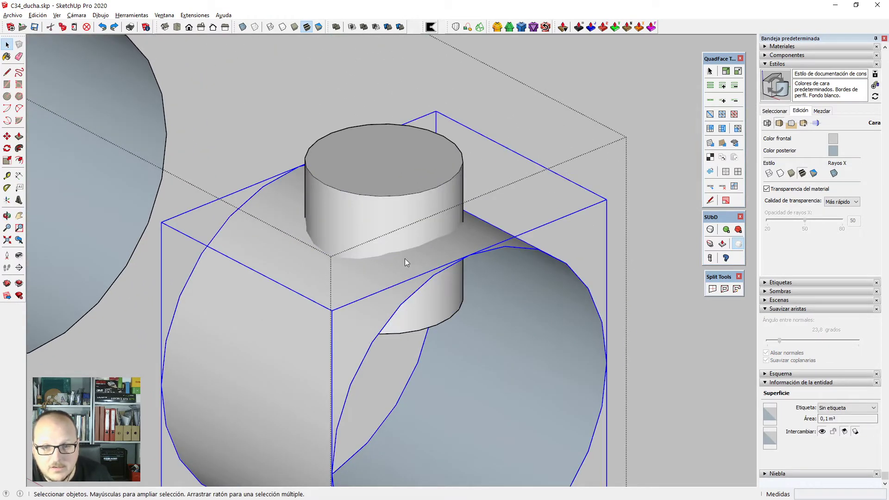
{"action": "right_click", "coordinate": [406, 260]}
{"action": "left_click", "coordinate": [448, 333]}
Intersect the selected faces of the short cylinder and the round plug with the context.
{"action": "scroll", "coordinate": [427, 266], "scroll_direction": "up", "scroll_amount": 2}
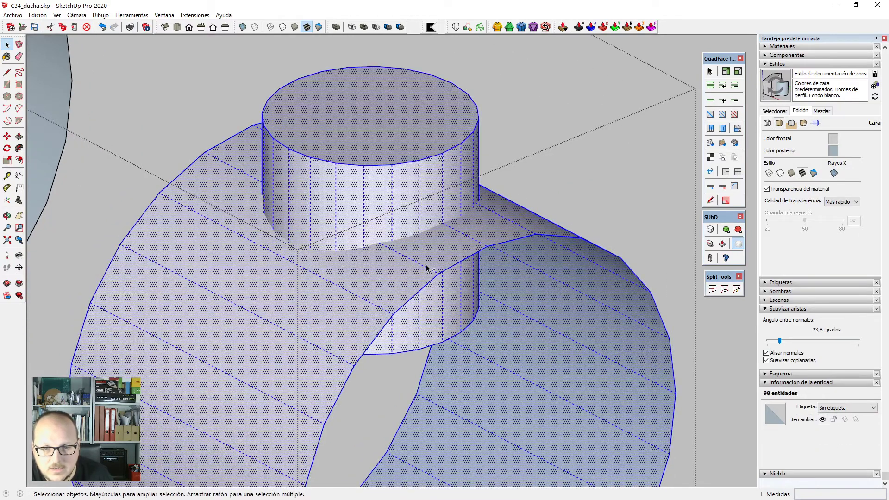
{"action": "middle_click_drag", "start_coordinate": [422, 255], "coordinate": [399, 258]}
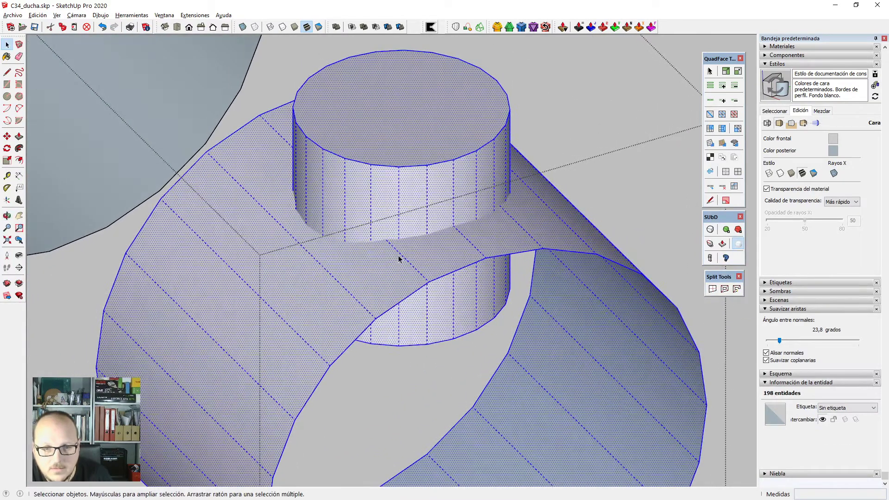
{"action": "right_click", "coordinate": [409, 257]}
{"action": "mouse_move", "coordinate": [459, 336]}
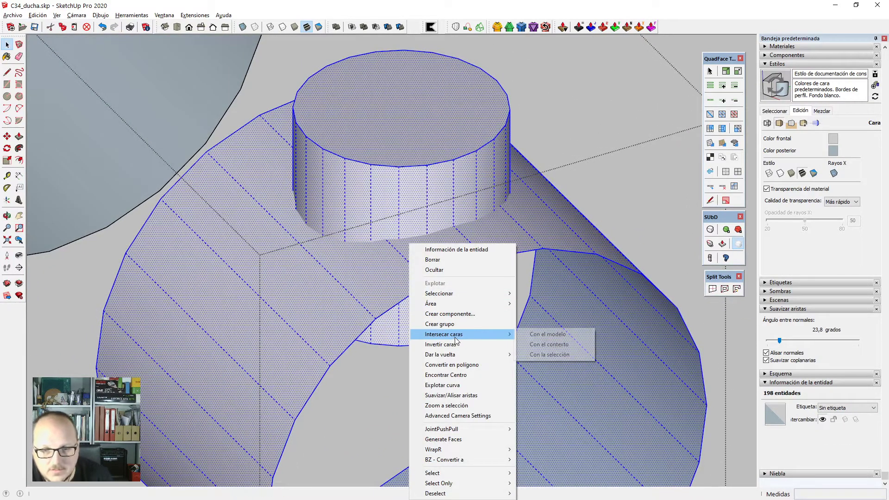
{"action": "left_click", "coordinate": [551, 345]}
Delete the round plug's outer side wall and its circular cap above the short cylinder.
{"action": "middle_click_drag", "start_coordinate": [551, 345], "coordinate": [559, 379]}
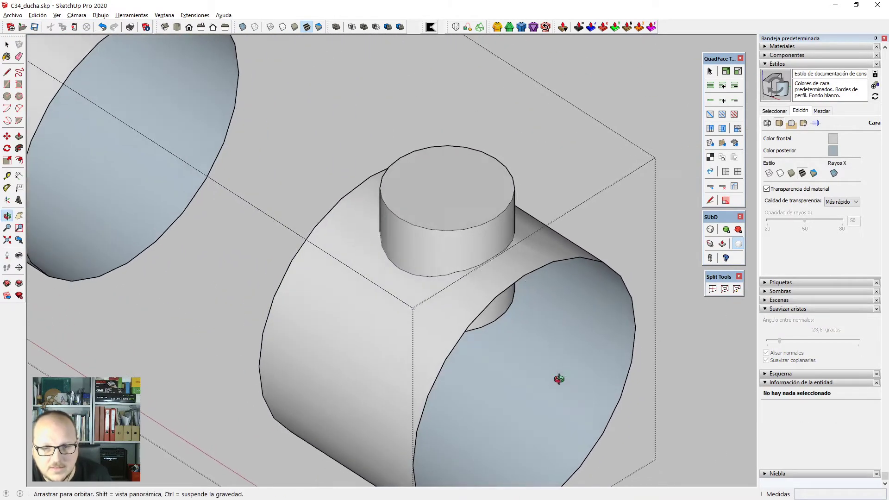
{"action": "key", "text": "space"}
{"action": "left_click", "coordinate": [463, 258]}
{"action": "key", "text": "Delete"}
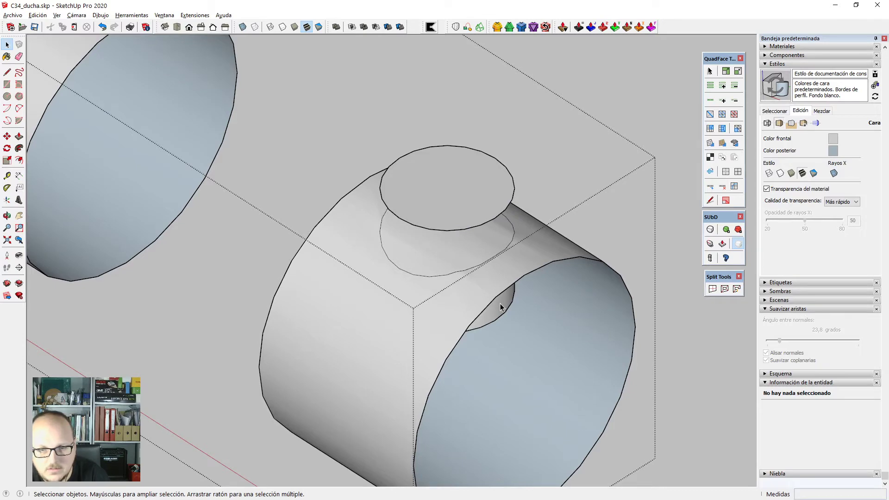
{"action": "left_click", "coordinate": [452, 254]}
{"action": "double_click", "coordinate": [461, 189]}
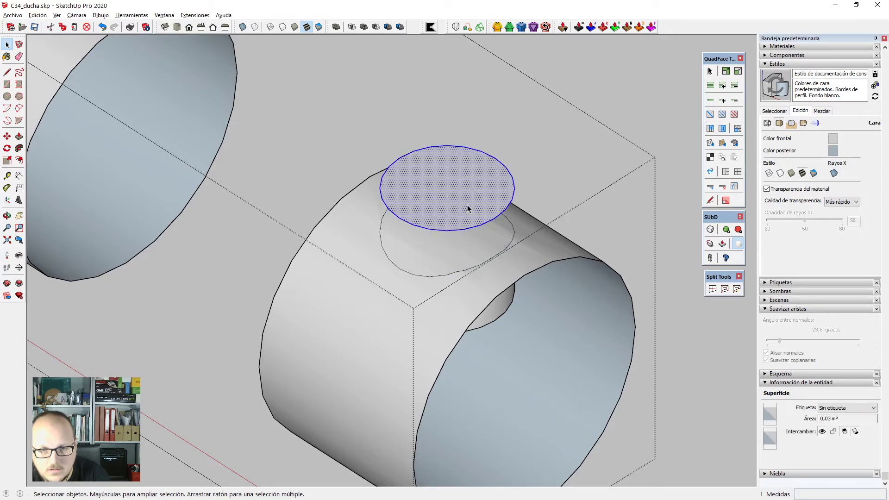
{"action": "key", "text": "Delete"}
Delete the cylinder face inside the intersection outline and the plug wall left inside, opening a round hole.
{"action": "left_click", "coordinate": [477, 240]}
{"action": "key", "text": "Delete"}
{"action": "middle_click_drag", "start_coordinate": [513, 324], "coordinate": [461, 268]}
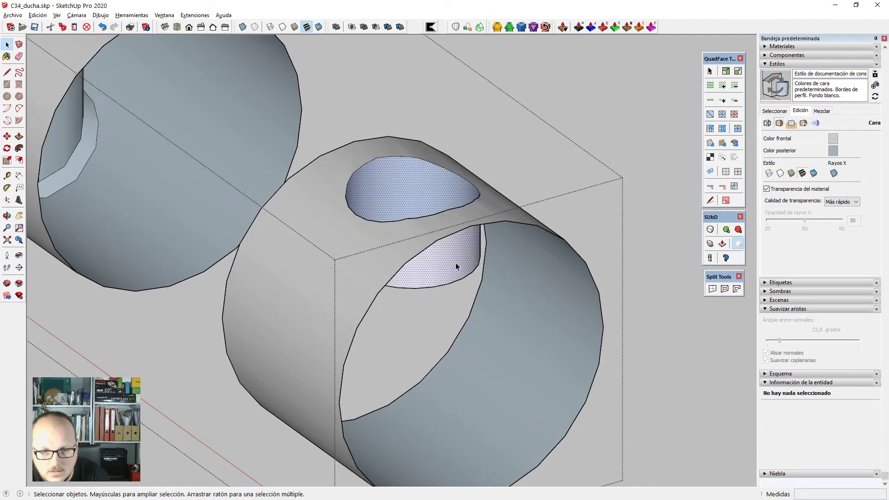
{"action": "left_click", "coordinate": [445, 273]}
{"action": "key", "text": "Delete"}
{"action": "middle_click_drag", "start_coordinate": [422, 235], "coordinate": [438, 166]}
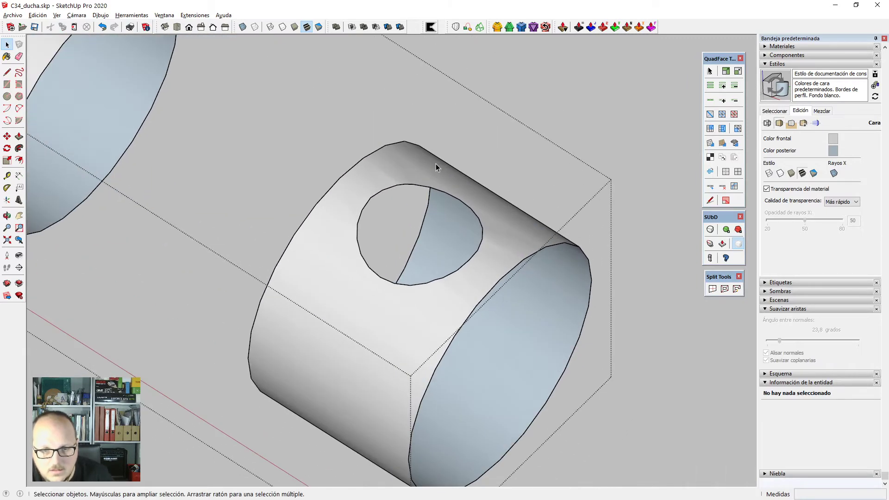
In plan view, delete the front half of the short cylinder up to its lengthwise centre line through the hole.
{"action": "key", "text": "v"}
{"action": "key", "text": "F2"}
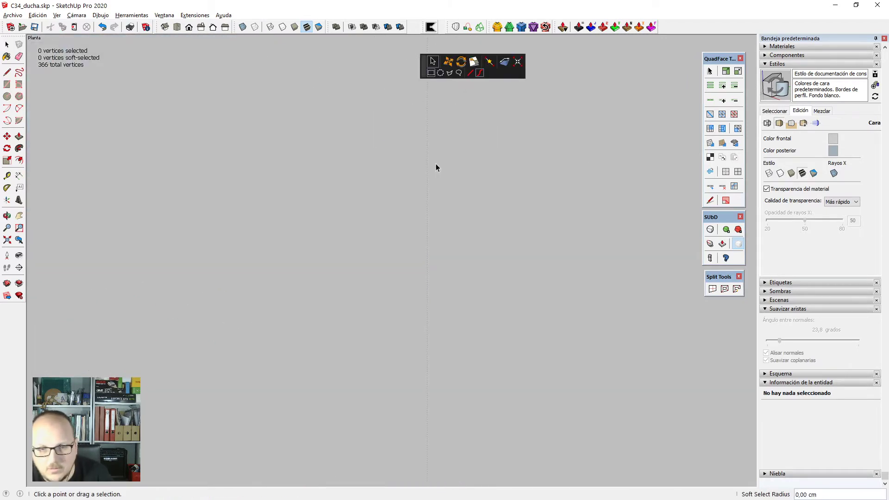
{"action": "key", "text": "shift+z"}
{"action": "scroll", "coordinate": [435, 163], "scroll_direction": "down", "scroll_amount": 2}
{"action": "scroll", "coordinate": [654, 223], "scroll_direction": "up", "scroll_amount": 1}
{"action": "scroll", "coordinate": [654, 225], "scroll_direction": "up", "scroll_amount": 5}
{"action": "key", "text": "space"}
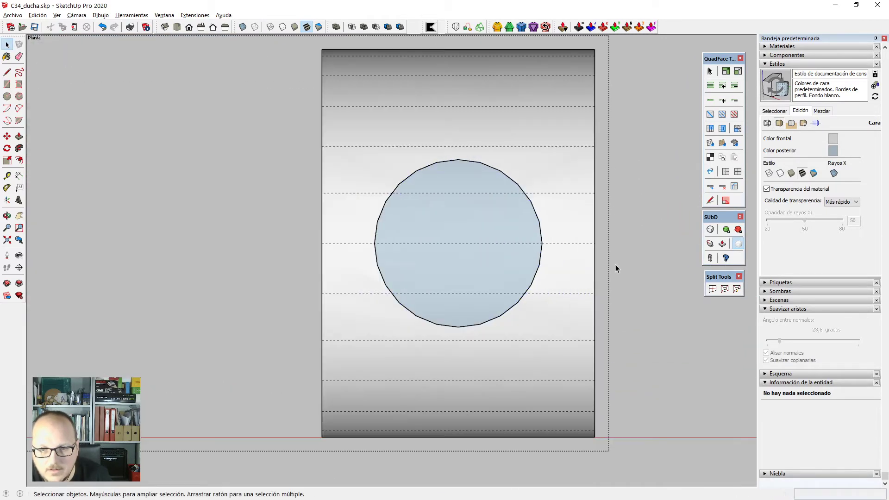
{"action": "left_click_drag", "start_coordinate": [613, 262], "coordinate": [265, 484]}
{"action": "scroll", "coordinate": [519, 174], "scroll_direction": "up", "scroll_amount": 8}
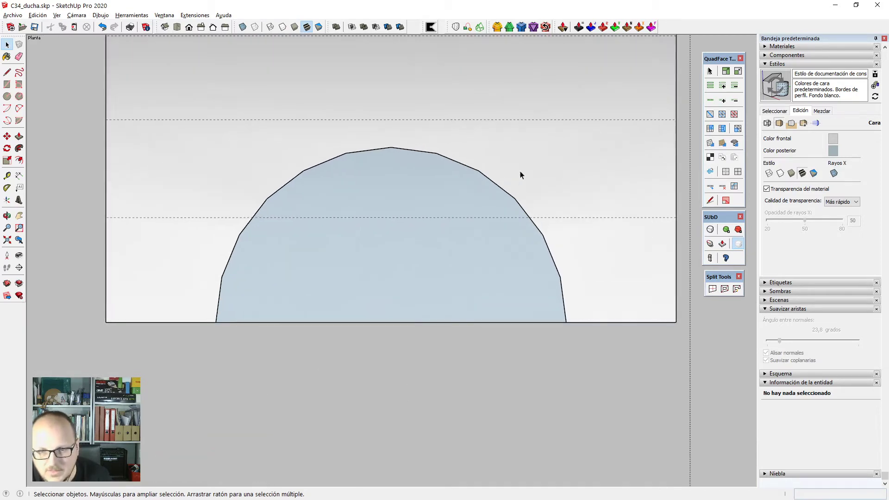
With Vertex Tools, merge the two hole-rim vertices beside one lengthwise edge into that edge's endpoint.
{"action": "key", "text": "v"}
{"action": "middle_click_drag", "start_coordinate": [557, 333], "coordinate": [496, 338]}
{"action": "scroll", "coordinate": [497, 338], "scroll_direction": "up", "scroll_amount": 5}
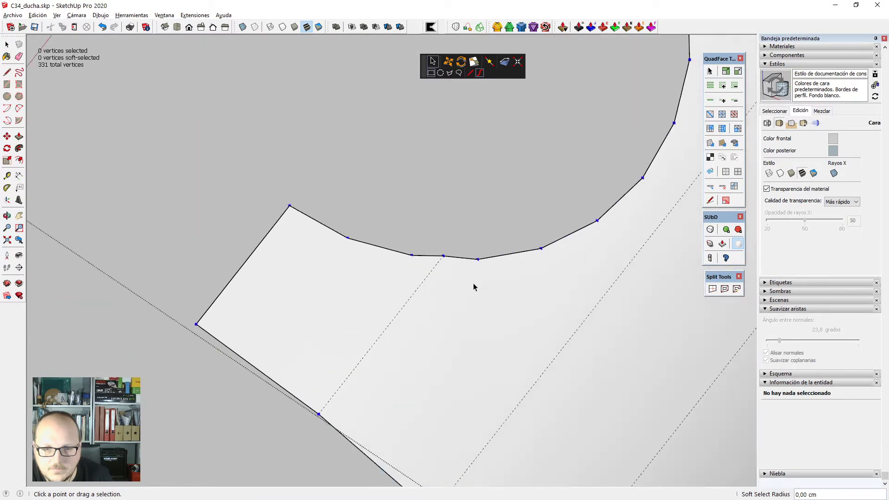
{"action": "left_click", "coordinate": [448, 61]}
{"action": "scroll", "coordinate": [423, 264], "scroll_direction": "up", "scroll_amount": 3}
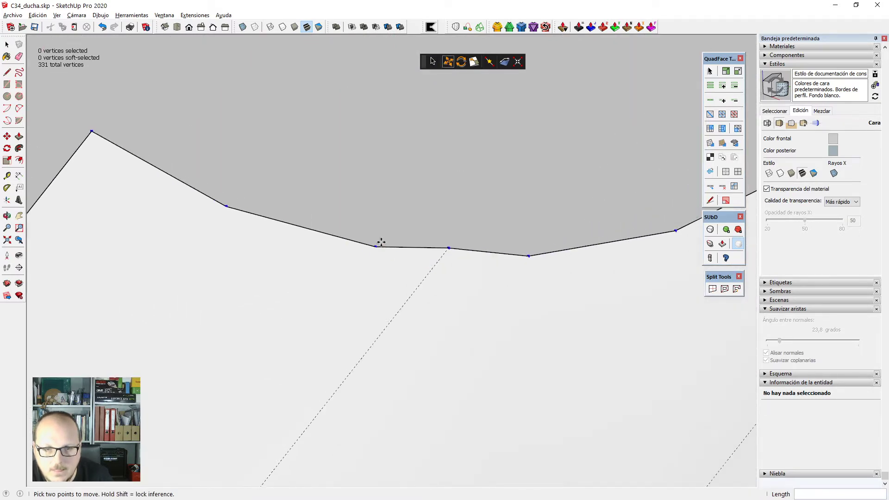
{"action": "left_click", "coordinate": [452, 256]}
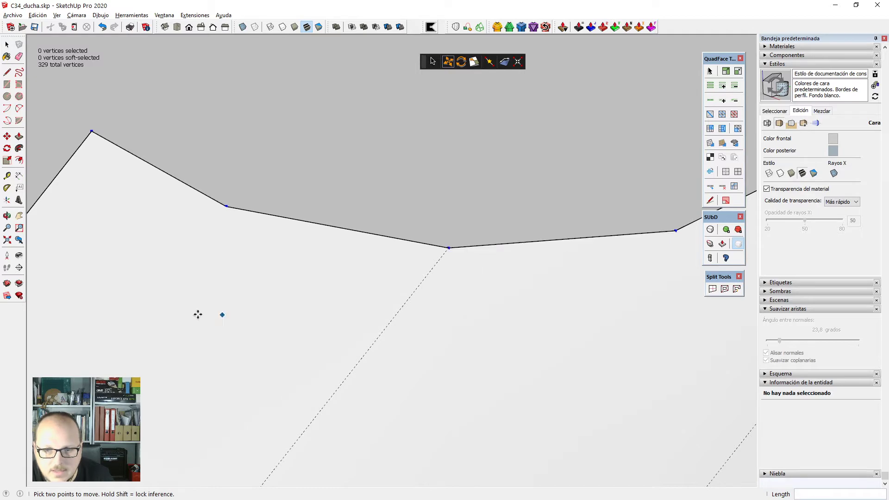
{"action": "middle_click_drag", "start_coordinate": [223, 314], "coordinate": [502, 272]}
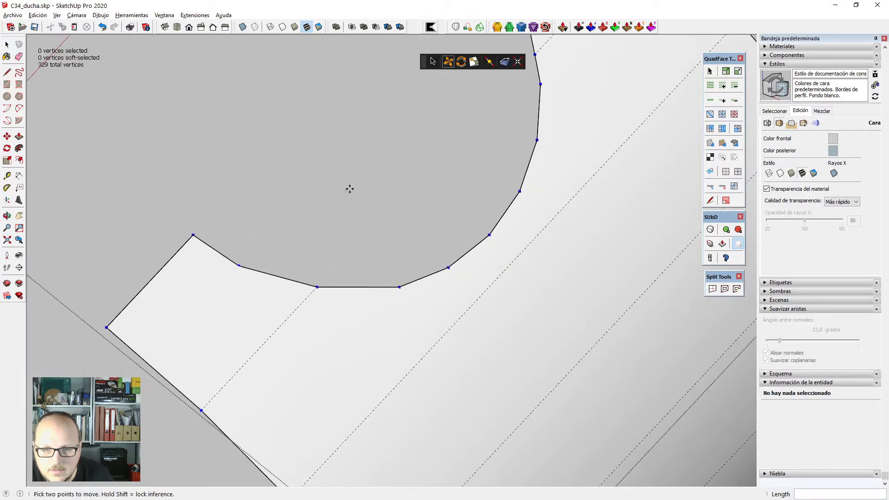
{"action": "scroll", "coordinate": [382, 207], "scroll_direction": "down", "scroll_amount": 3}
{"action": "scroll", "coordinate": [496, 290], "scroll_direction": "down", "scroll_amount": 1}
{"action": "scroll", "coordinate": [476, 249], "scroll_direction": "up", "scroll_amount": 1}
In plan view, cut the half cylinder crosswise through the hole's centre and keep only the quarter with the merged vertex.
{"action": "key", "text": "F2"}
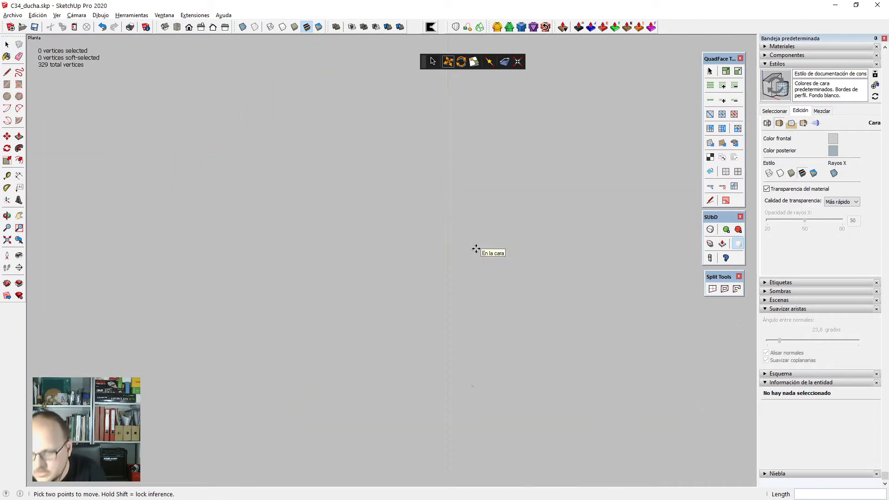
{"action": "scroll", "coordinate": [476, 250], "scroll_direction": "down", "scroll_amount": 5}
{"action": "scroll", "coordinate": [625, 218], "scroll_direction": "up", "scroll_amount": 5}
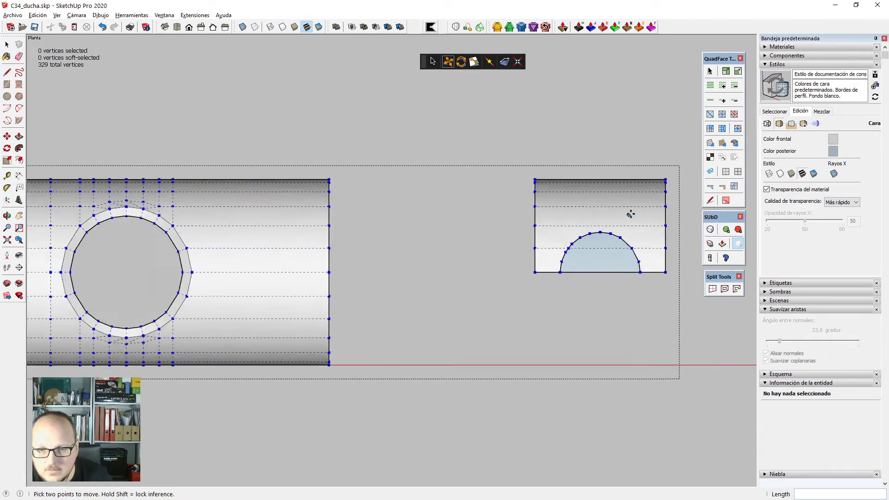
{"action": "scroll", "coordinate": [617, 278], "scroll_direction": "up", "scroll_amount": 1}
{"action": "key", "text": "k"}
{"action": "left_click", "coordinate": [565, 311]}
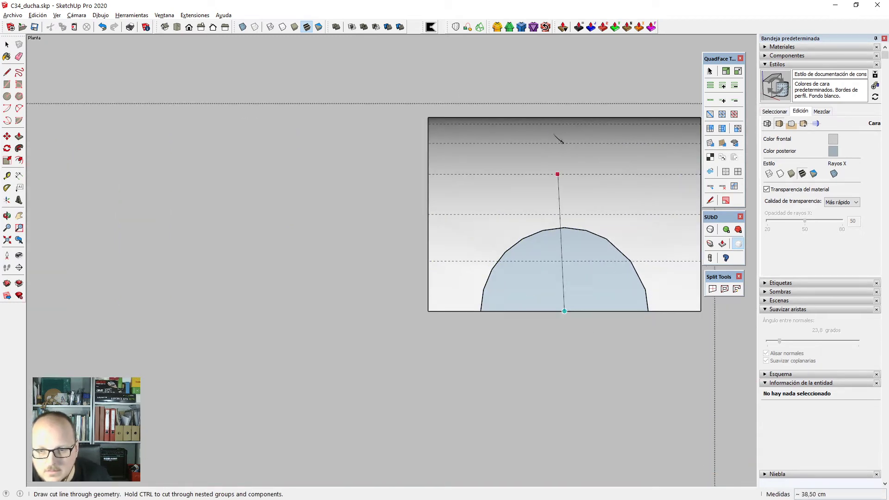
{"action": "left_click", "coordinate": [565, 102]}
{"action": "key", "text": "space"}
{"action": "scroll", "coordinate": [373, 62], "scroll_direction": "up", "scroll_amount": 3}
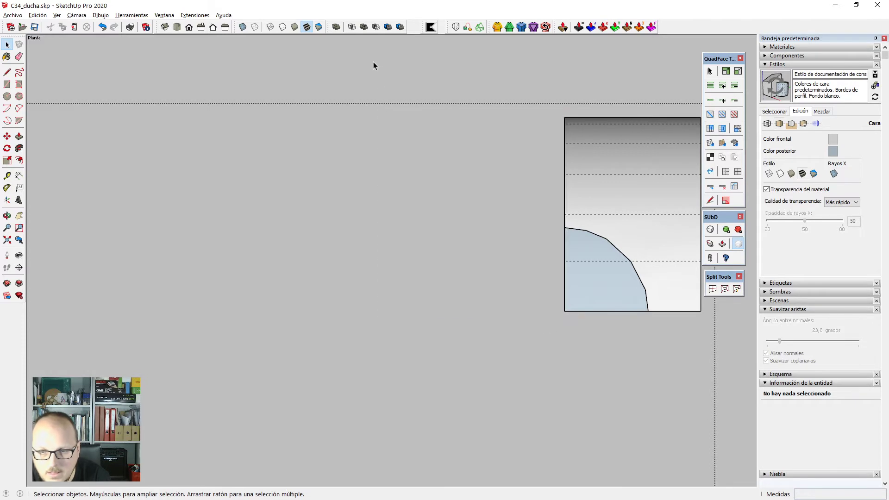
{"action": "scroll", "coordinate": [524, 164], "scroll_direction": "up", "scroll_amount": 3}
{"action": "key", "text": "k"}
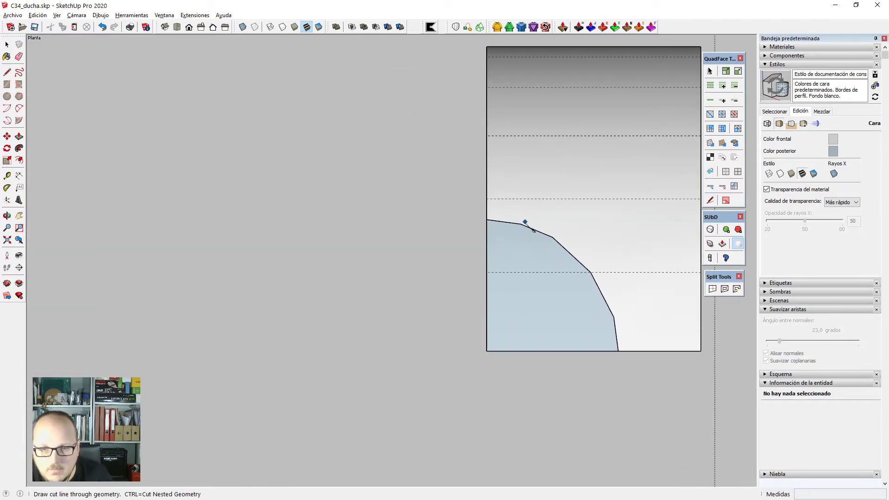
{"action": "scroll", "coordinate": [524, 226], "scroll_direction": "down", "scroll_amount": 1}
{"action": "scroll", "coordinate": [531, 229], "scroll_direction": "down", "scroll_amount": 1}
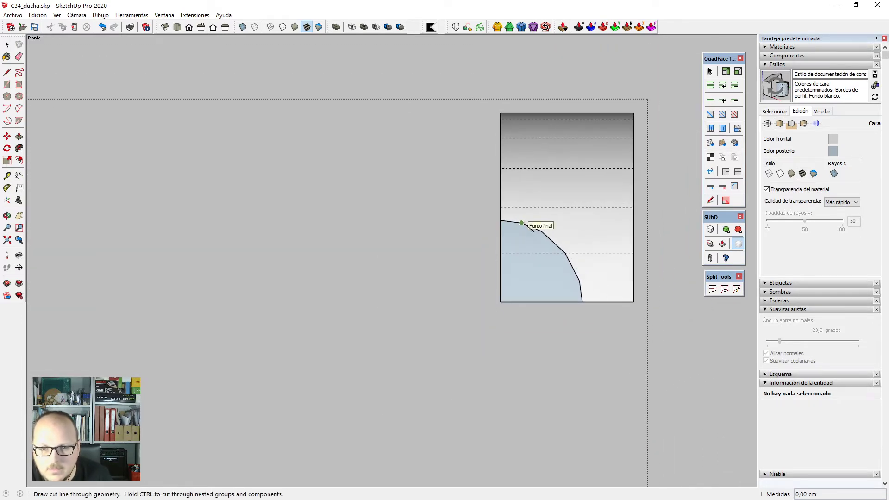
{"action": "scroll", "coordinate": [523, 223], "scroll_direction": "down", "scroll_amount": 1}
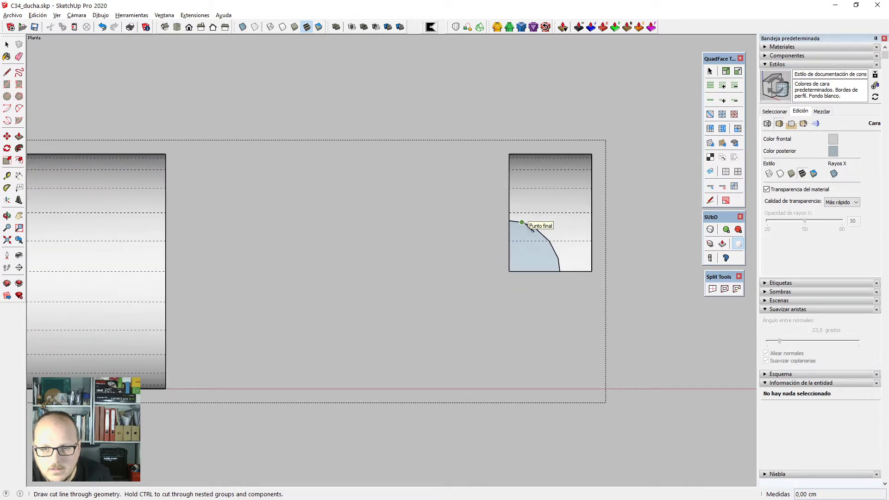
{"action": "scroll", "coordinate": [566, 174], "scroll_direction": "down", "scroll_amount": 4}
{"action": "key", "text": "space"}
Examine the quarter cylinder beside the original notched cylinder in the front and plan views.
{"action": "left_click", "coordinate": [409, 356]}
{"action": "middle_click_drag", "start_coordinate": [409, 356], "coordinate": [415, 136]}
{"action": "double_click", "coordinate": [397, 131]}
{"action": "middle_click_drag", "start_coordinate": [380, 236], "coordinate": [359, 264]}
{"action": "scroll", "coordinate": [596, 96], "scroll_direction": "up", "scroll_amount": 1}
{"action": "scroll", "coordinate": [596, 96], "scroll_direction": "up", "scroll_amount": 2}
{"action": "key", "text": "F2"}
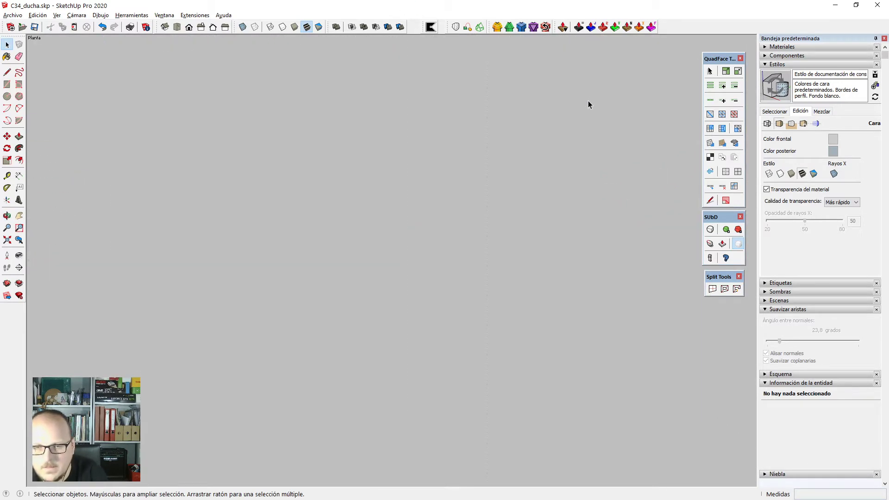
{"action": "key", "text": "F3"}
{"action": "scroll", "coordinate": [550, 139], "scroll_direction": "down", "scroll_amount": 2}
{"action": "scroll", "coordinate": [523, 245], "scroll_direction": "up", "scroll_amount": 7}
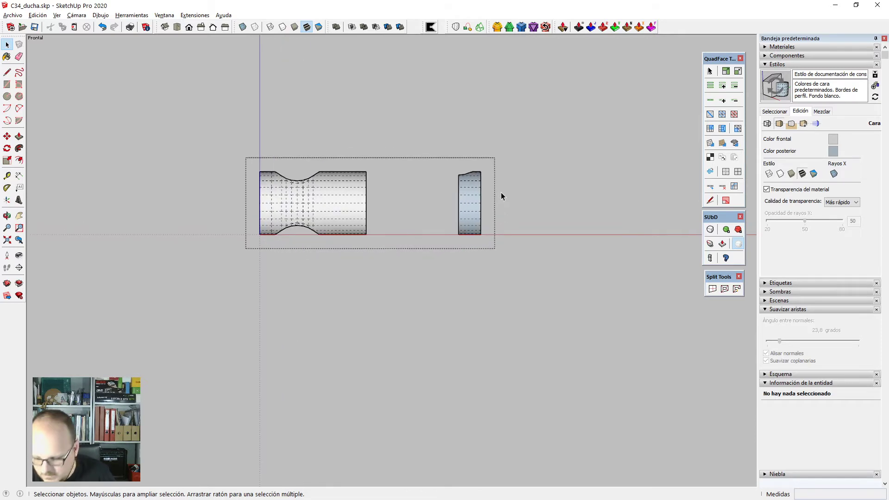
{"action": "key", "text": "F2"}
{"action": "scroll", "coordinate": [186, 252], "scroll_direction": "down", "scroll_amount": 3}
{"action": "scroll", "coordinate": [580, 242], "scroll_direction": "up", "scroll_amount": 5}
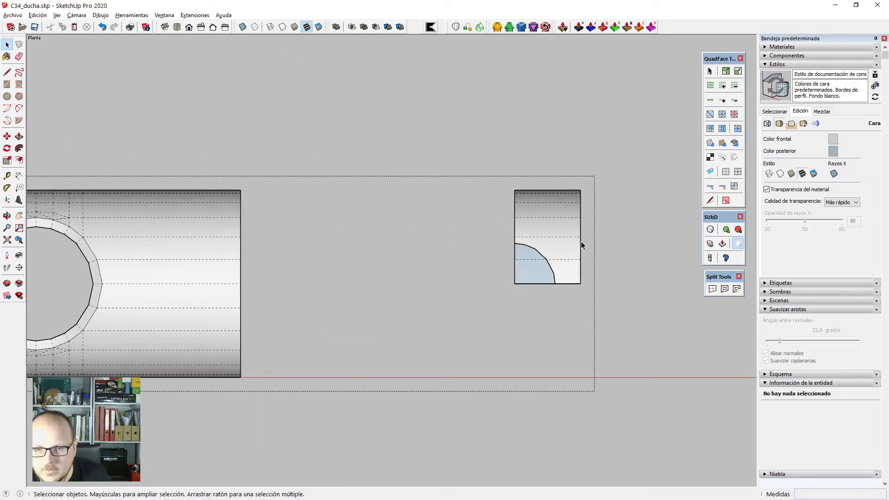
Select the edges along the quarter cylinder's open end, on the side away from the hole's centre.
{"action": "left_click_drag", "start_coordinate": [603, 417], "coordinate": [603, 418]}
{"action": "key", "text": "m"}
{"action": "scroll", "coordinate": [580, 166], "scroll_direction": "up", "scroll_amount": 1}
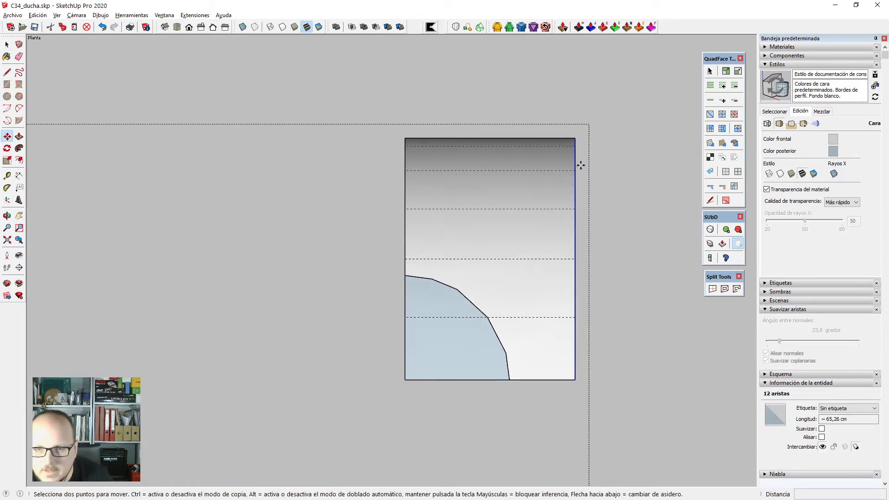
{"action": "key", "text": "space"}
Try to cut the quarter cylinder crosswise from the hole-rim vertex nearest the centre cut.
{"action": "key", "text": "k"}
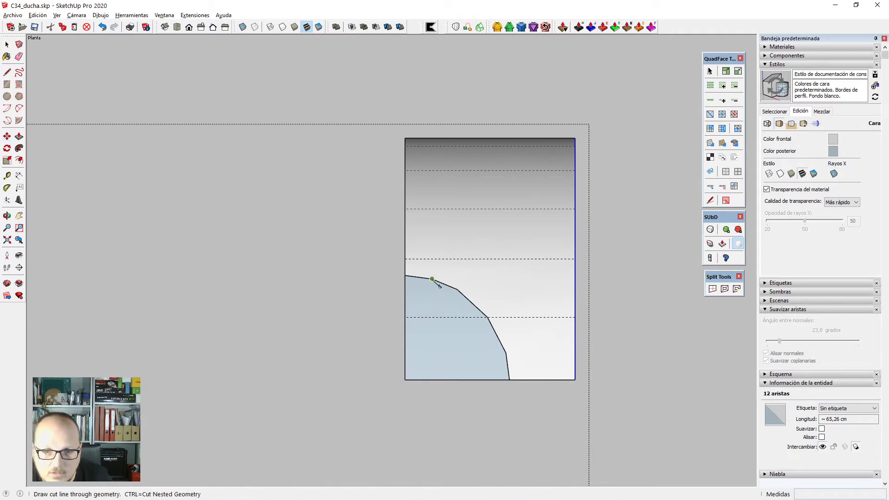
{"action": "left_click", "coordinate": [433, 88]}
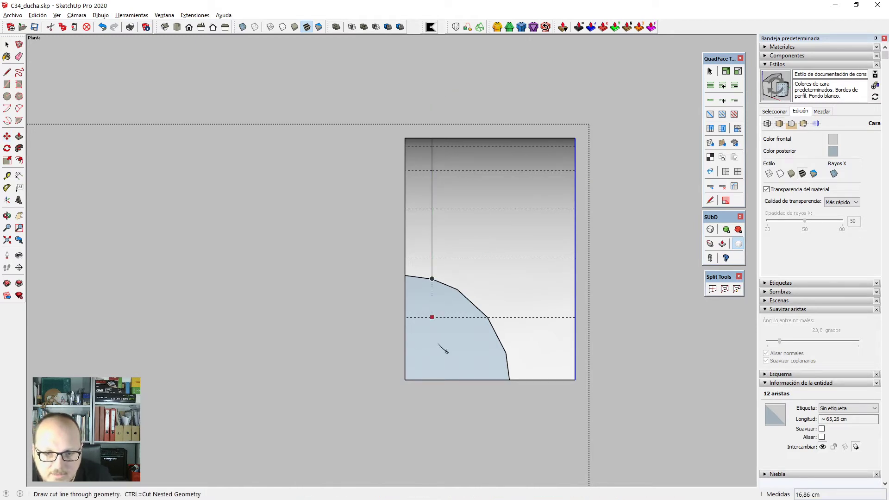
{"action": "key", "text": "space"}
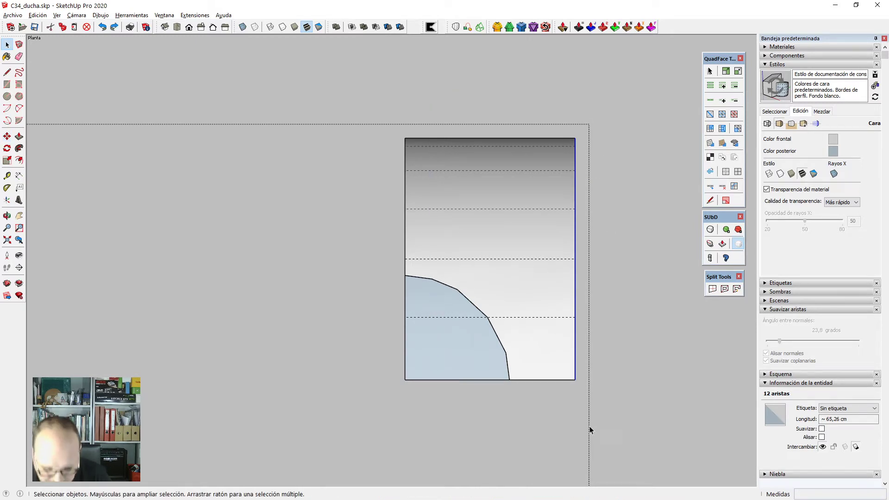
Copy the quarter cylinder's selected open-end edges crosswise to the hole-rim vertex nearest the centre cut.
{"action": "key", "text": "m"}
{"action": "left_click", "coordinate": [576, 259]}
{"action": "key", "text": "ctrl"}
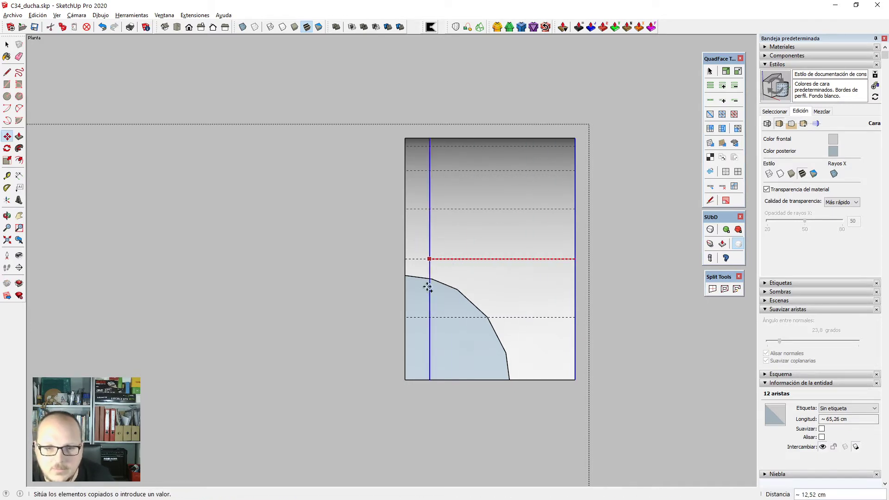
{"action": "left_click", "coordinate": [432, 279]}
{"action": "key", "text": "space"}
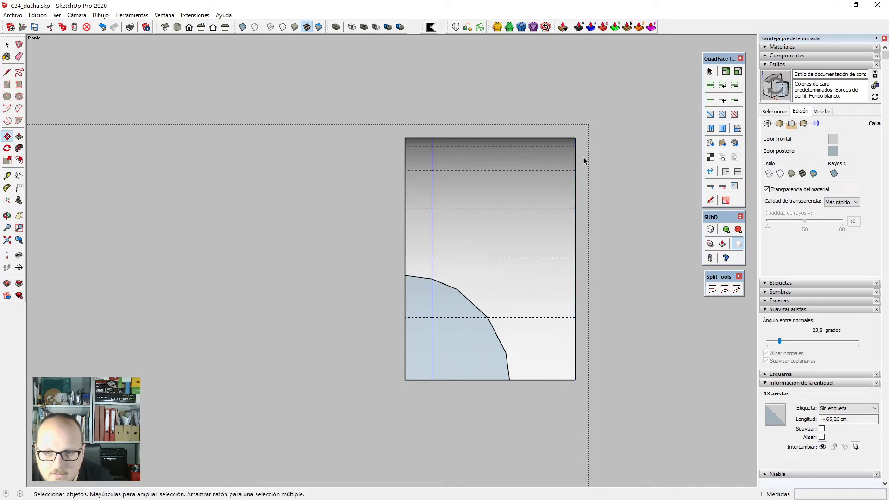
Copy the open-end edges crosswise to the second hole-rim vertex from the centre cut.
{"action": "left_click_drag", "start_coordinate": [625, 389], "coordinate": [626, 387]}
{"action": "scroll", "coordinate": [586, 292], "scroll_direction": "up", "scroll_amount": 3}
{"action": "key", "text": "m"}
{"action": "left_click", "coordinate": [572, 248]}
{"action": "key", "text": "ctrl"}
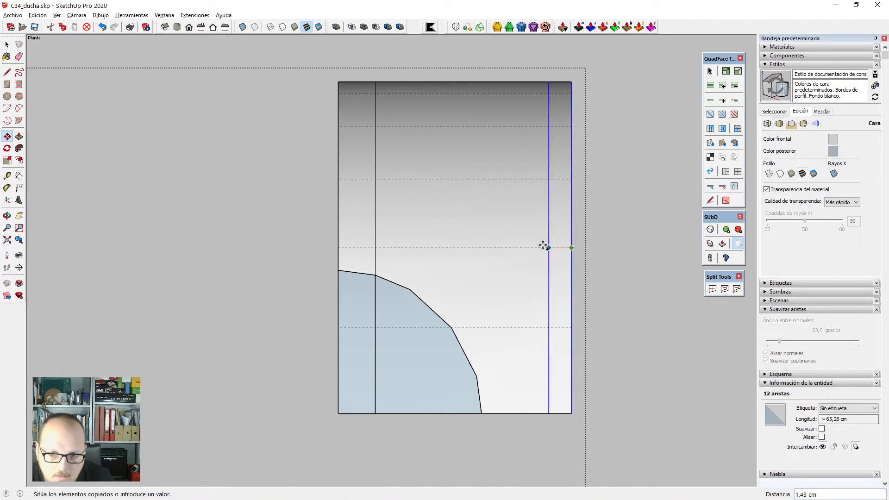
{"action": "left_click", "coordinate": [410, 290]}
{"action": "scroll", "coordinate": [456, 331], "scroll_direction": "down", "scroll_amount": 1}
Select the open-end edges and copy them crosswise to the third hole-rim vertex from the centre cut.
{"action": "key", "text": "space"}
{"action": "left_click_drag", "start_coordinate": [528, 93], "coordinate": [588, 476]}
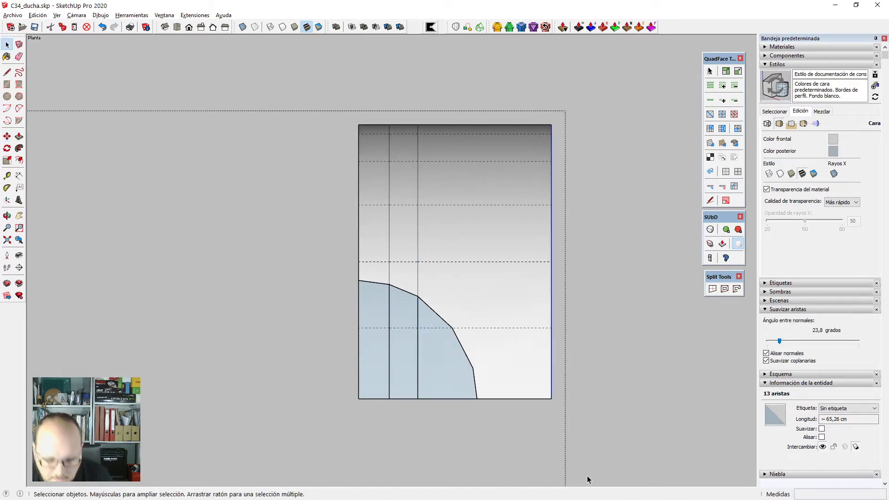
{"action": "key", "text": "m"}
{"action": "scroll", "coordinate": [548, 321], "scroll_direction": "up", "scroll_amount": 1}
{"action": "left_click", "coordinate": [552, 249]}
{"action": "key", "text": "ctrl"}
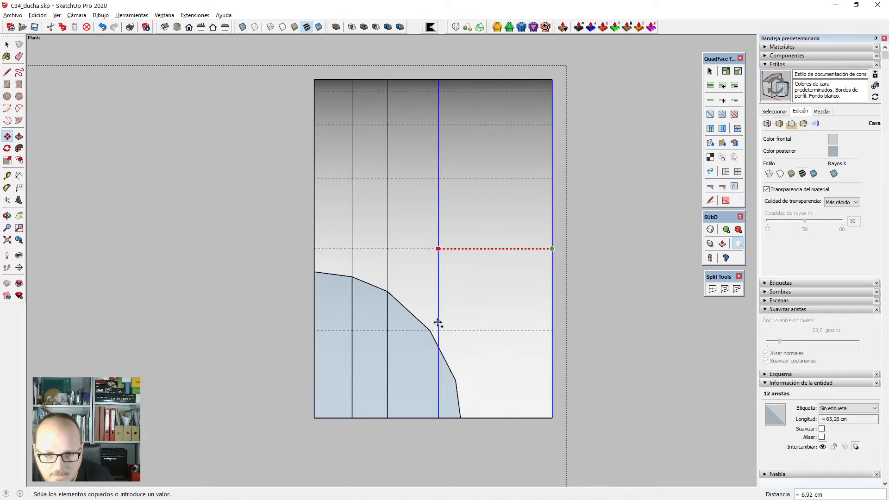
{"action": "left_click", "coordinate": [430, 330]}
{"action": "scroll", "coordinate": [548, 230], "scroll_direction": "down", "scroll_amount": 1}
{"action": "key", "text": "space"}
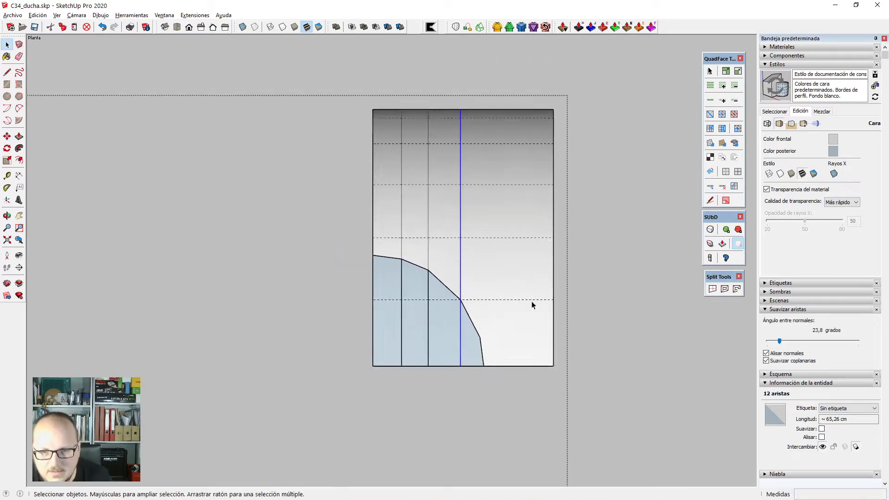
Draw a lengthwise line from the fourth hole-rim vertex past the open end and erase the part overhanging the cylinder.
{"action": "scroll", "coordinate": [514, 360], "scroll_direction": "up", "scroll_amount": 1}
{"action": "key", "text": "l"}
{"action": "scroll", "coordinate": [490, 350], "scroll_direction": "up", "scroll_amount": 1}
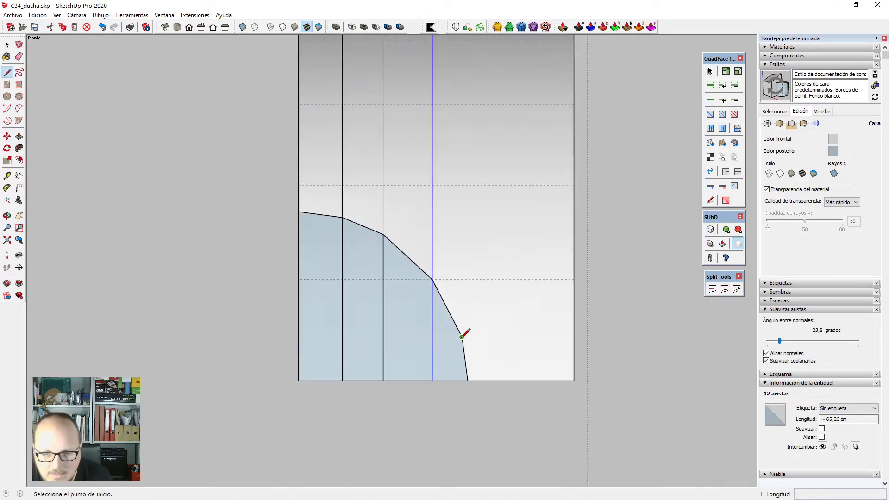
{"action": "left_click", "coordinate": [461, 337]}
{"action": "left_click", "coordinate": [640, 337]}
{"action": "key", "text": "space"}
{"action": "scroll", "coordinate": [640, 337], "scroll_direction": "down", "scroll_amount": 1}
{"action": "key", "text": "e"}
{"action": "left_click_drag", "start_coordinate": [632, 351], "coordinate": [628, 322]}
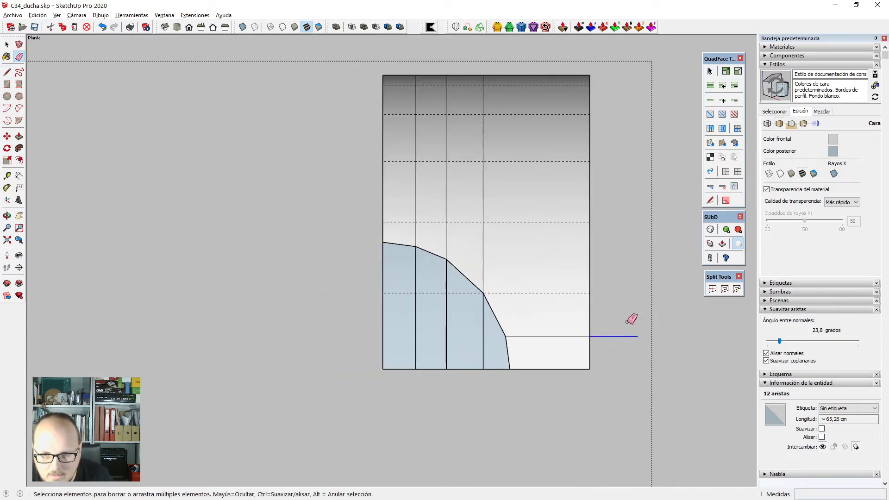
Erase the loose copied edges that span the hole opening.
{"action": "scroll", "coordinate": [633, 320], "scroll_direction": "down", "scroll_amount": 1}
{"action": "middle_click_drag", "start_coordinate": [638, 329], "coordinate": [395, 312]}
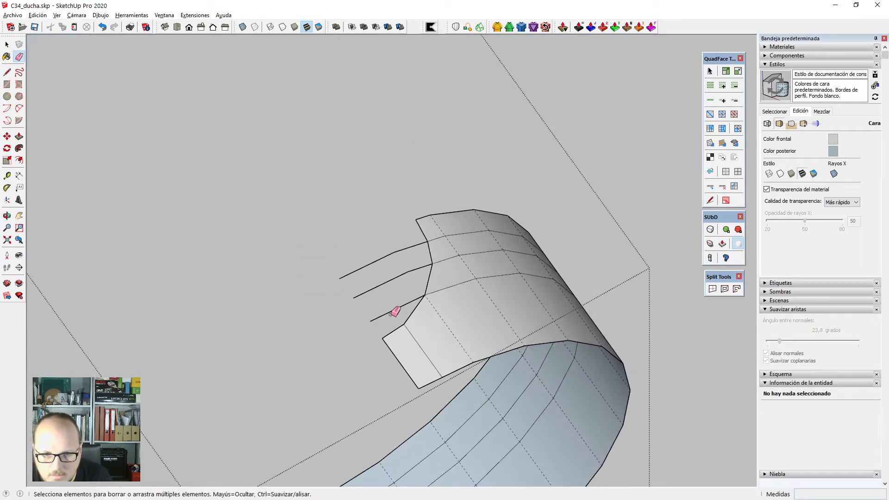
{"action": "left_click_drag", "start_coordinate": [366, 265], "coordinate": [377, 260]}
{"action": "scroll", "coordinate": [413, 255], "scroll_direction": "down", "scroll_amount": 2}
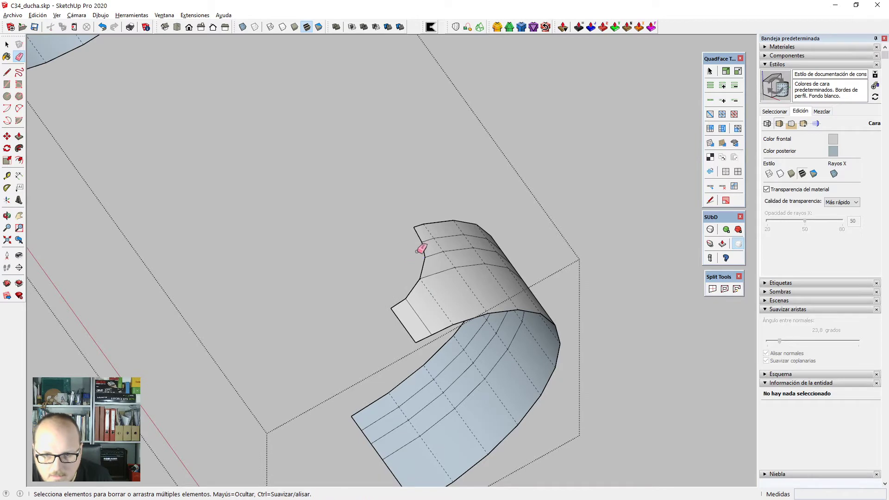
{"action": "scroll", "coordinate": [417, 251], "scroll_direction": "up", "scroll_amount": 2}
{"action": "key", "text": "space"}
{"action": "scroll", "coordinate": [474, 222], "scroll_direction": "down", "scroll_amount": 2}
Turn all the smoothed lengthwise edges of the quarter cylinder into visible hard edges.
{"action": "middle_click_drag", "start_coordinate": [483, 286], "coordinate": [469, 299]}
{"action": "left_click", "coordinate": [470, 300]}
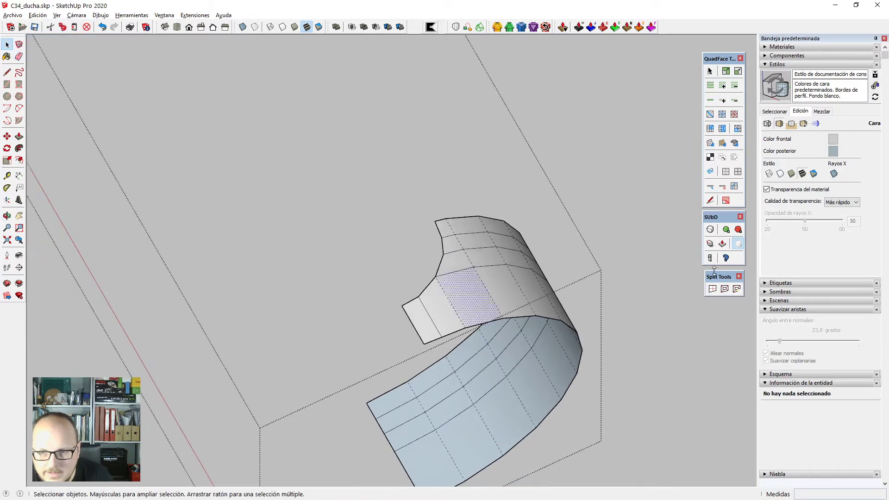
{"action": "key", "text": "ctrl+a"}
{"action": "left_click", "coordinate": [738, 171]}
{"action": "left_click", "coordinate": [497, 305]}
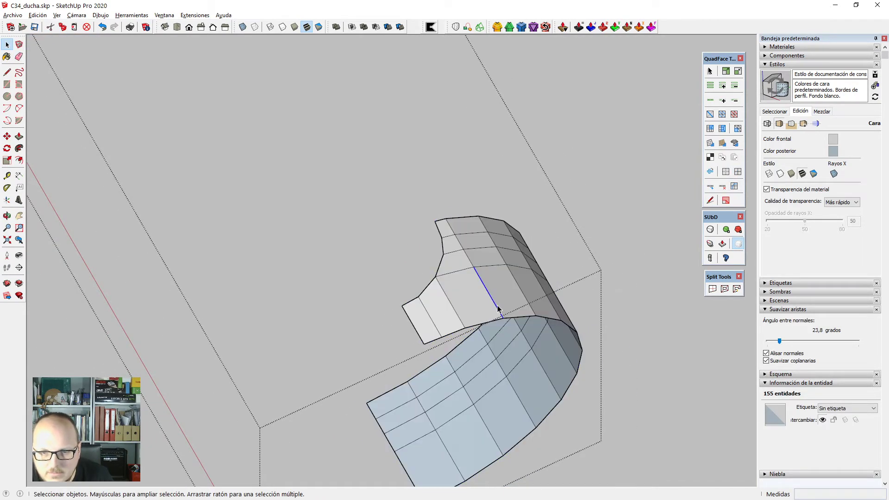
{"action": "middle_click_drag", "start_coordinate": [497, 304], "coordinate": [460, 338]}
{"action": "left_click", "coordinate": [446, 262]}
{"action": "scroll", "coordinate": [445, 262], "scroll_direction": "down", "scroll_amount": 1}
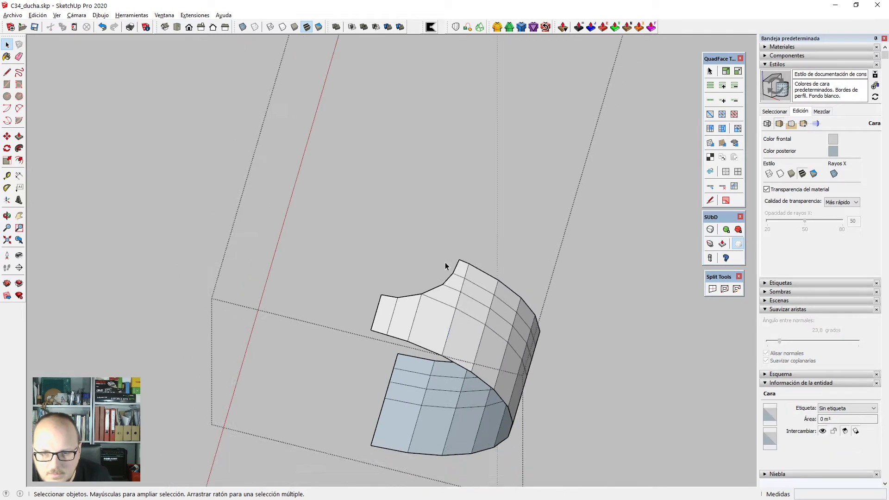
Mirror the quarter cylinder along the red axis with a scale of -1 and paste the original back in place as a half cylinder.
{"action": "scroll", "coordinate": [463, 290], "scroll_direction": "up", "scroll_amount": 3}
{"action": "middle_click_drag", "start_coordinate": [463, 290], "coordinate": [546, 322]}
{"action": "triple_click", "coordinate": [521, 274]}
{"action": "key", "text": "s"}
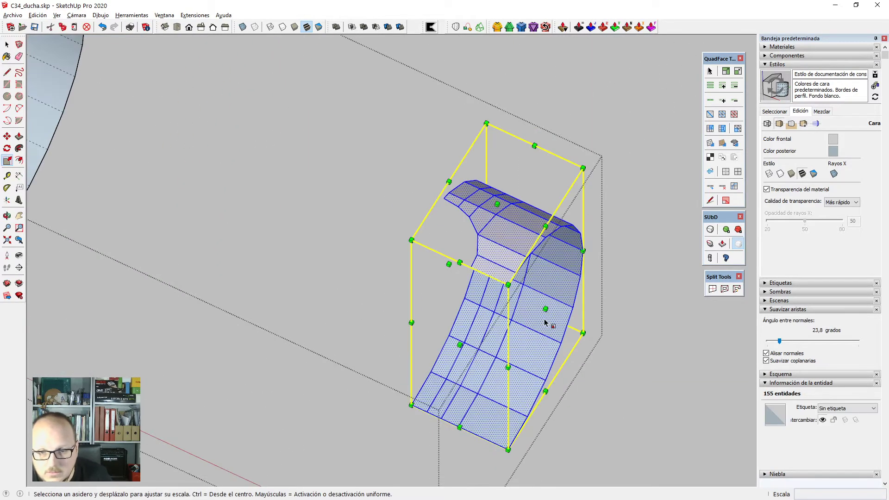
{"action": "left_click_drag", "start_coordinate": [545, 309], "coordinate": [521, 304]}
{"action": "type", "text": "-1"}
{"action": "key", "text": "Return"}
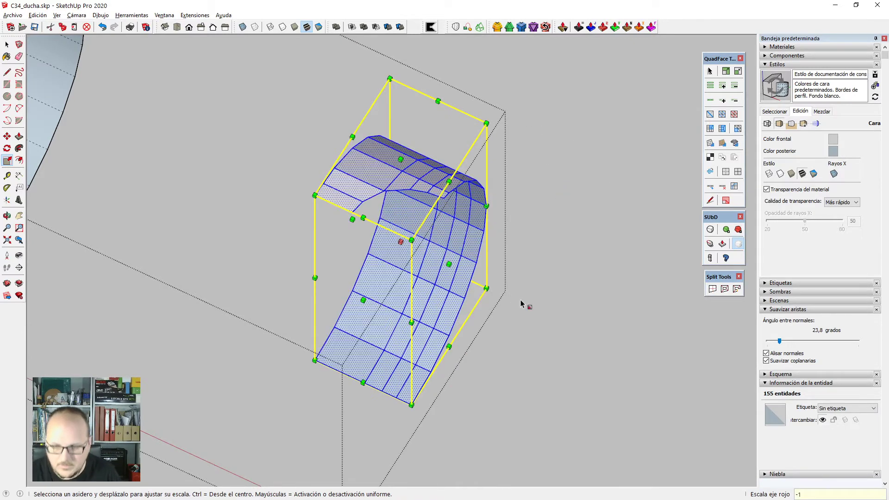
{"action": "key", "text": "ctrl+shift+v"}
{"action": "key", "text": "space"}
Mirror the half cylinder along the green axis with a scale of -1 and paste the original back in place, closing the cylinder.
{"action": "key", "text": "ctrl+a"}
{"action": "key", "text": "s"}
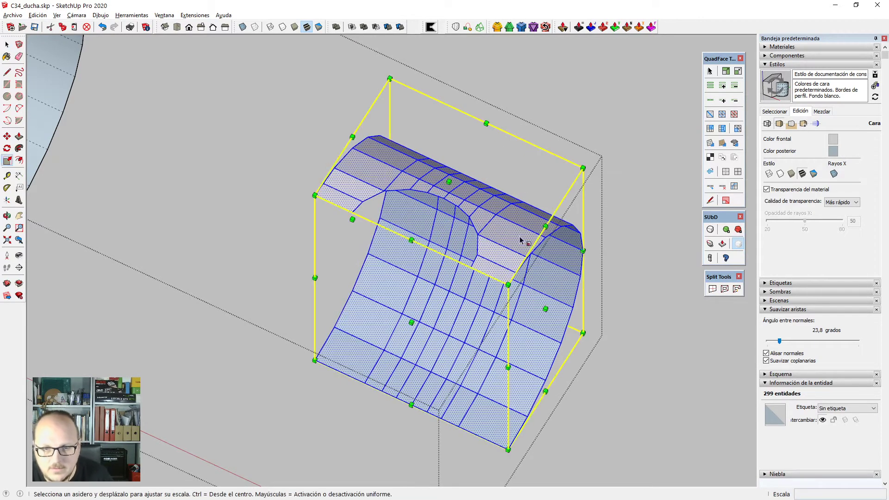
{"action": "key", "text": "x"}
{"action": "left_click_drag", "start_coordinate": [486, 206], "coordinate": [484, 210]}
{"action": "type", "text": "x"}
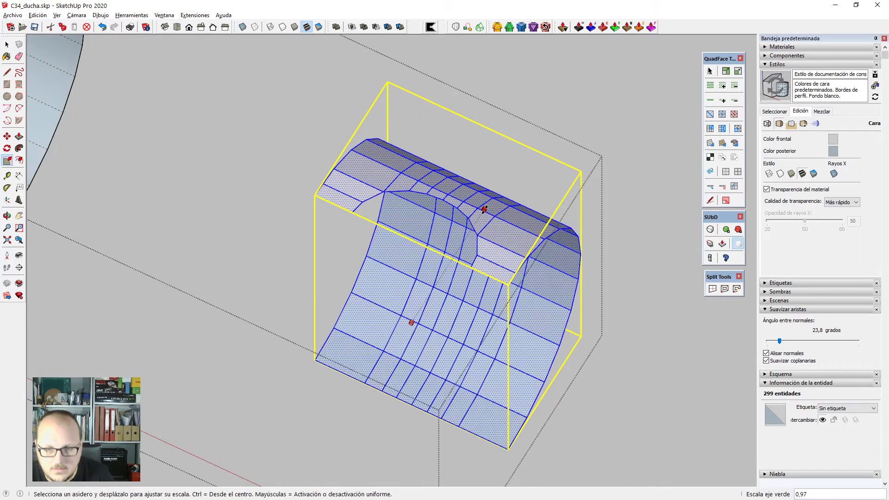
{"action": "type", "text": "-1"}
{"action": "key", "text": "Return"}
{"action": "key", "text": "ctrl+shift+v"}
{"action": "key", "text": "space"}
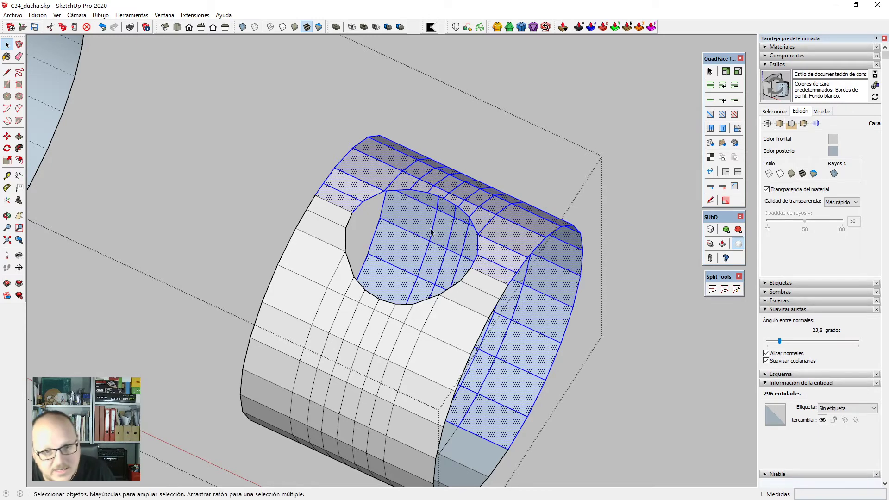
Select the complete edge loop around the hole's rim.
{"action": "scroll", "coordinate": [367, 206], "scroll_direction": "up", "scroll_amount": 3}
{"action": "left_click", "coordinate": [341, 189]}
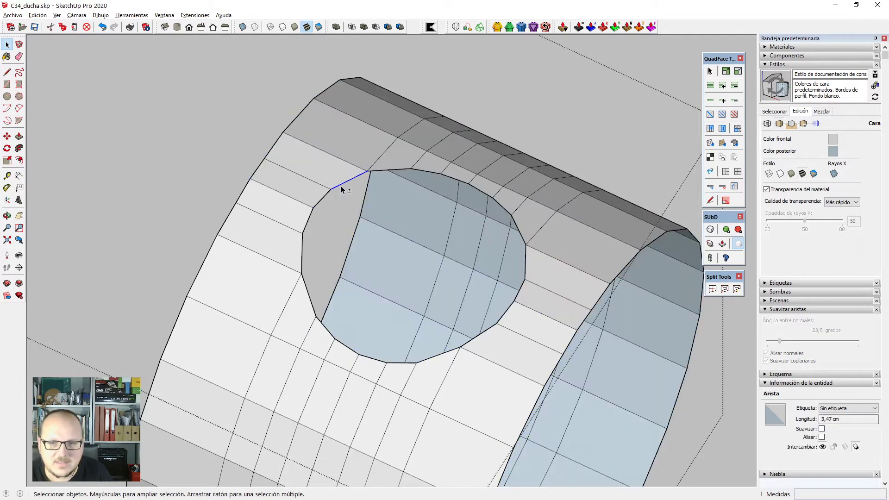
{"action": "middle_click_drag", "start_coordinate": [341, 189], "coordinate": [458, 141]}
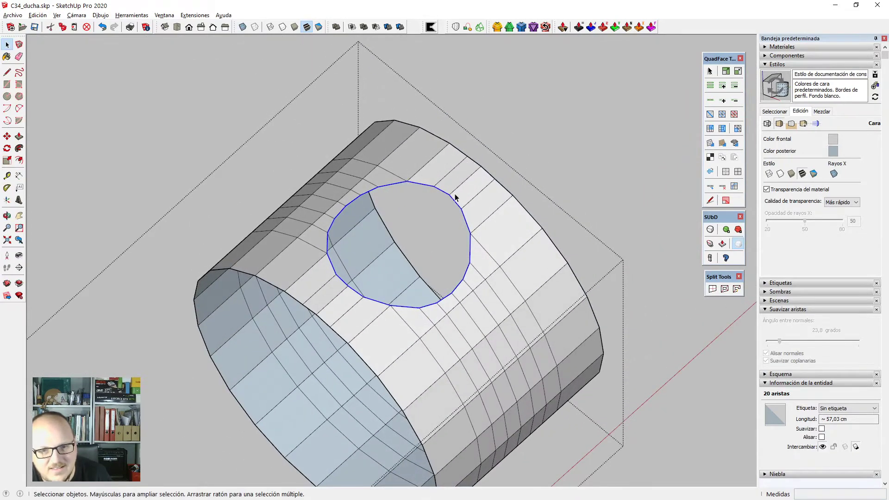
{"action": "scroll", "coordinate": [455, 197], "scroll_direction": "up", "scroll_amount": 2}
{"action": "key", "text": "ctrl+a"}
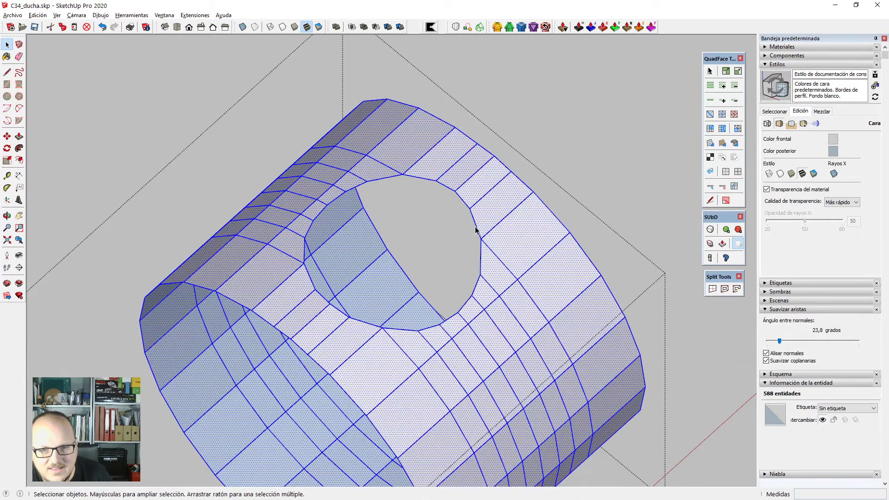
{"action": "left_click", "coordinate": [477, 233]}
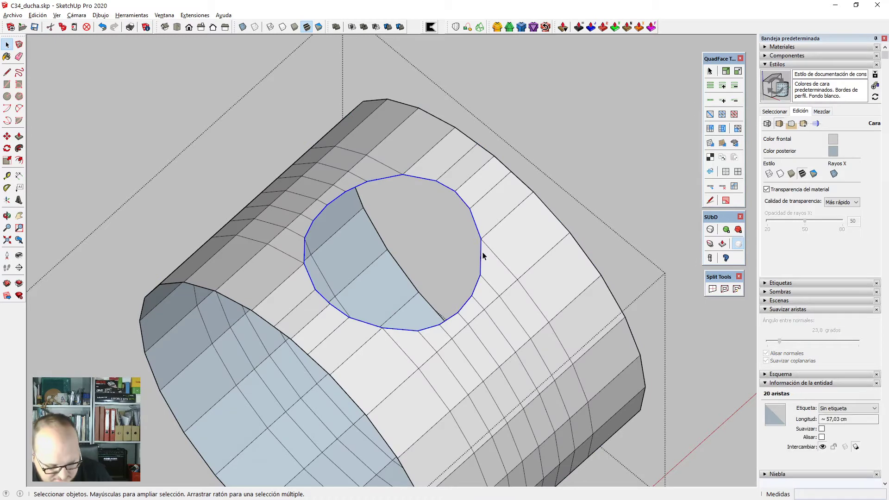
With vertex editing, extrude the hole's rim vertices downward and scale the new inner ring to about 0.91.
{"action": "key", "text": "v"}
{"action": "scroll", "coordinate": [385, 254], "scroll_direction": "up", "scroll_amount": 2}
{"action": "left_click", "coordinate": [432, 61]}
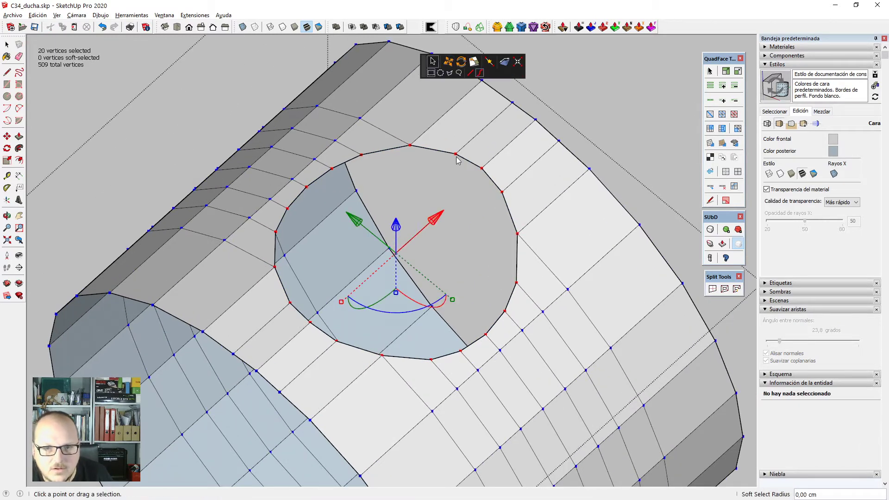
{"action": "left_click_drag", "start_coordinate": [398, 227], "coordinate": [398, 251]}
{"action": "left_click_drag", "start_coordinate": [452, 309], "coordinate": [447, 306]}
{"action": "middle_click_drag", "start_coordinate": [447, 307], "coordinate": [409, 159]}
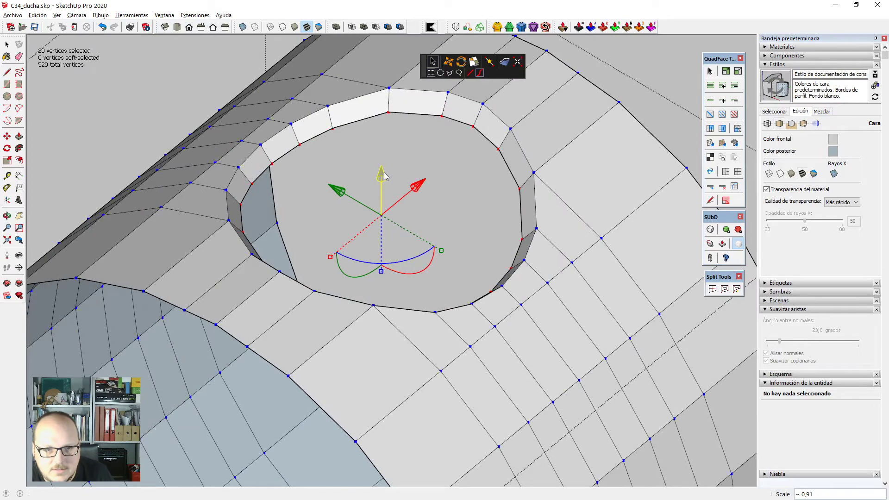
{"action": "middle_click_drag", "start_coordinate": [409, 207], "coordinate": [327, 355]}
{"action": "scroll", "coordinate": [327, 355], "scroll_direction": "down", "scroll_amount": 1}
{"action": "scroll", "coordinate": [574, 154], "scroll_direction": "up", "scroll_amount": 1}
{"action": "key", "text": "space"}
Examine the hole's new inner ring and the surrounding mesh from several angles.
{"action": "middle_click_drag", "start_coordinate": [550, 159], "coordinate": [397, 192]}
{"action": "scroll", "coordinate": [554, 205], "scroll_direction": "down", "scroll_amount": 5}
{"action": "middle_click_drag", "start_coordinate": [558, 207], "coordinate": [582, 335]}
{"action": "scroll", "coordinate": [550, 320], "scroll_direction": "up", "scroll_amount": 3}
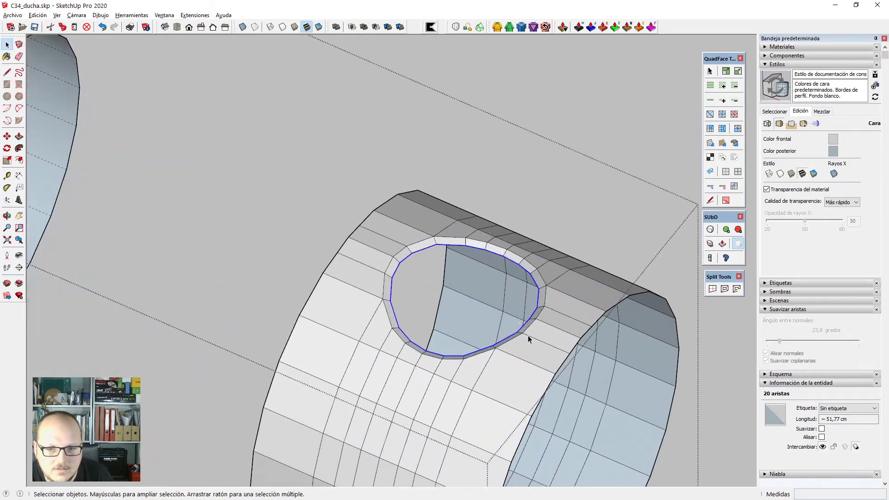
{"action": "middle_click_drag", "start_coordinate": [528, 338], "coordinate": [550, 357]}
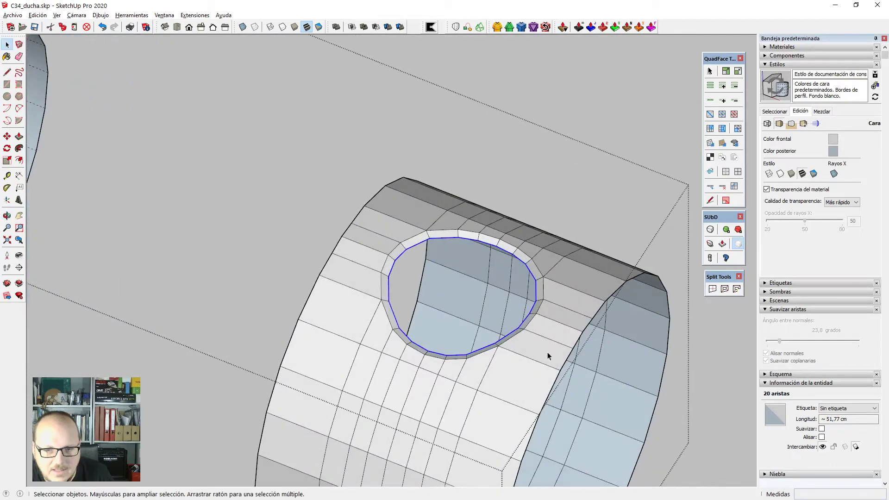
{"action": "scroll", "coordinate": [479, 201], "scroll_direction": "down", "scroll_amount": 2}
{"action": "middle_click_drag", "start_coordinate": [479, 201], "coordinate": [418, 307]}
{"action": "scroll", "coordinate": [524, 295], "scroll_direction": "up", "scroll_amount": 3}
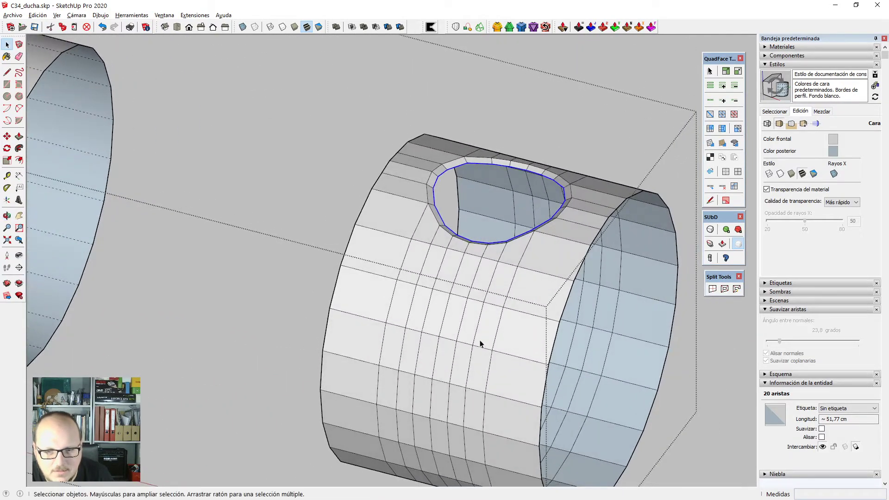
{"action": "scroll", "coordinate": [469, 342], "scroll_direction": "down", "scroll_amount": 2}
{"action": "scroll", "coordinate": [470, 341], "scroll_direction": "up", "scroll_amount": 4}
Try to erase the crosswise edge segments in one band of the cylinder's side below the hole.
{"action": "key", "text": "e"}
{"action": "left_click_drag", "start_coordinate": [479, 331], "coordinate": [363, 302]}
{"action": "scroll", "coordinate": [426, 304], "scroll_direction": "down", "scroll_amount": 3}
{"action": "middle_click_drag", "start_coordinate": [427, 304], "coordinate": [304, 250]}
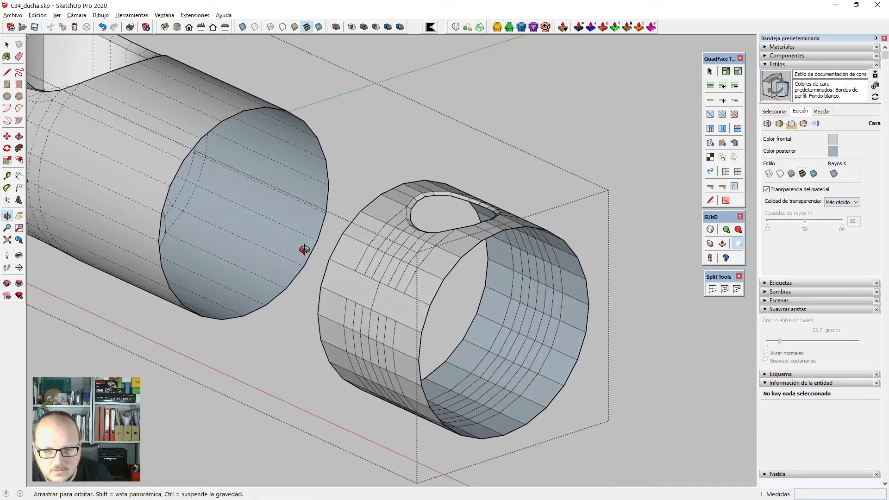
{"action": "key", "text": "space"}
{"action": "scroll", "coordinate": [524, 298], "scroll_direction": "up", "scroll_amount": 2}
{"action": "mouse_move", "coordinate": [530, 302]}
{"action": "middle_mouse_down"}
{"action": "mouse_move", "coordinate": [565, 244]}
{"action": "mouse_move", "coordinate": [569, 219]}
{"action": "mouse_move", "coordinate": [607, 181]}
{"action": "mouse_move", "coordinate": [549, 207]}
{"action": "middle_mouse_up"}
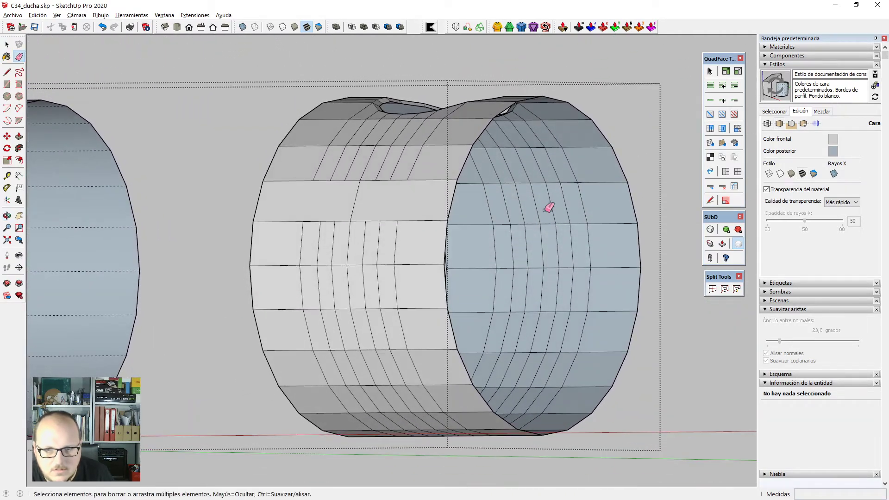
{"action": "left_click_drag", "start_coordinate": [502, 200], "coordinate": [501, 199]}
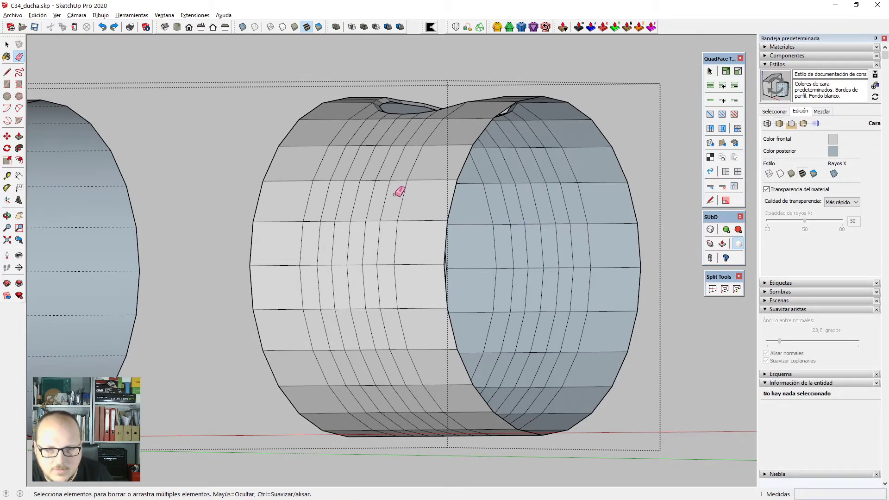
In the band below the hole area, erase the intermediate crosswise segments on both sides, keeping the centre and two outermost lines.
{"action": "mouse_move", "coordinate": [344, 190]}
{"action": "left_mouse_down"}
{"action": "mouse_move", "coordinate": [329, 190]}
{"action": "mouse_move", "coordinate": [394, 199]}
{"action": "mouse_move", "coordinate": [375, 196]}
{"action": "left_mouse_up"}
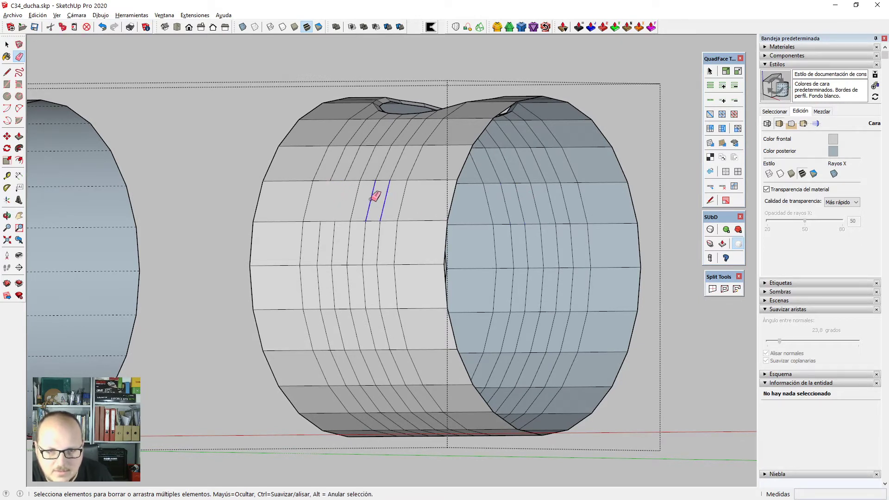
{"action": "mouse_move", "coordinate": [519, 203]}
{"action": "left_mouse_down"}
{"action": "mouse_move", "coordinate": [573, 212]}
{"action": "mouse_move", "coordinate": [555, 214]}
{"action": "left_mouse_up"}
{"action": "key", "text": "space"}
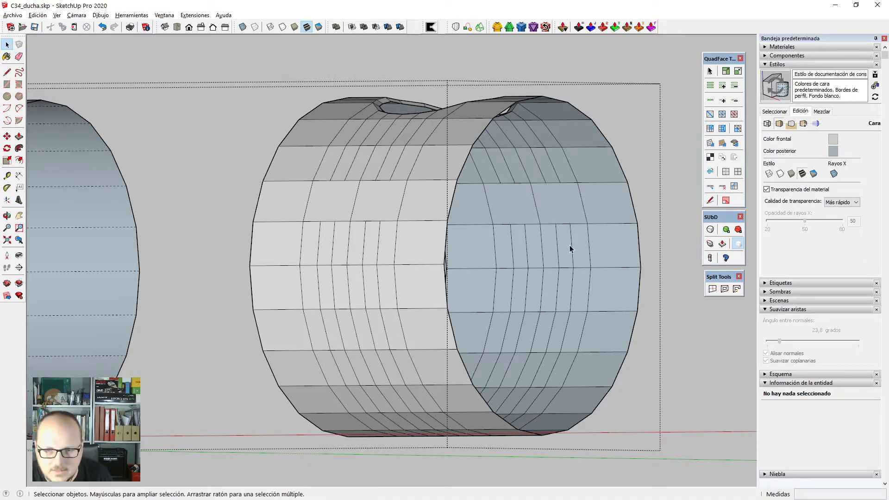
Delete the intermediate edge loops around the cylinder's lower part, keeping only the centre and two outermost lines.
{"action": "left_click", "coordinate": [574, 249]}
{"action": "left_click", "coordinate": [571, 250]}
{"action": "key", "text": "Delete"}
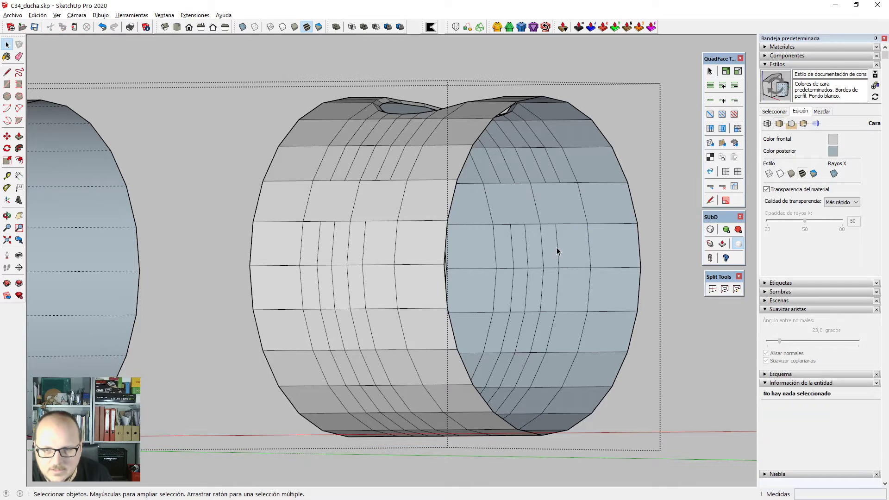
{"action": "left_click", "coordinate": [558, 250]}
{"action": "key", "text": "Delete"}
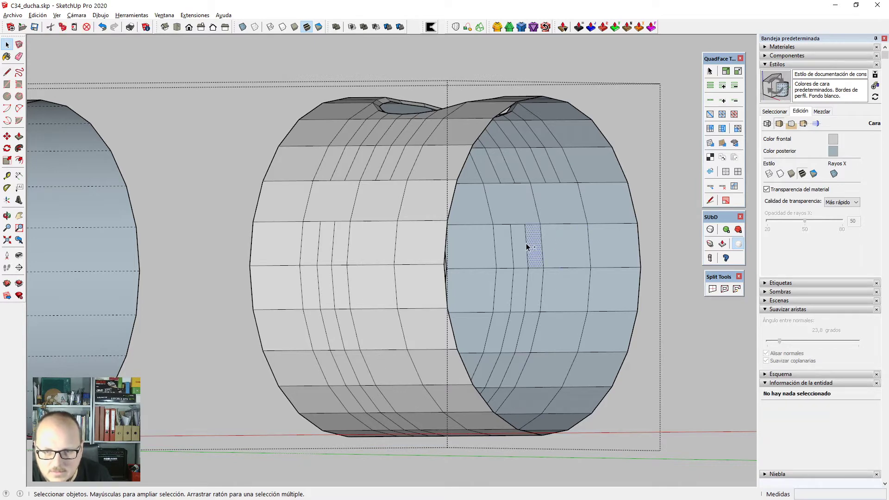
{"action": "left_click", "coordinate": [527, 244]}
{"action": "key", "text": "Delete"}
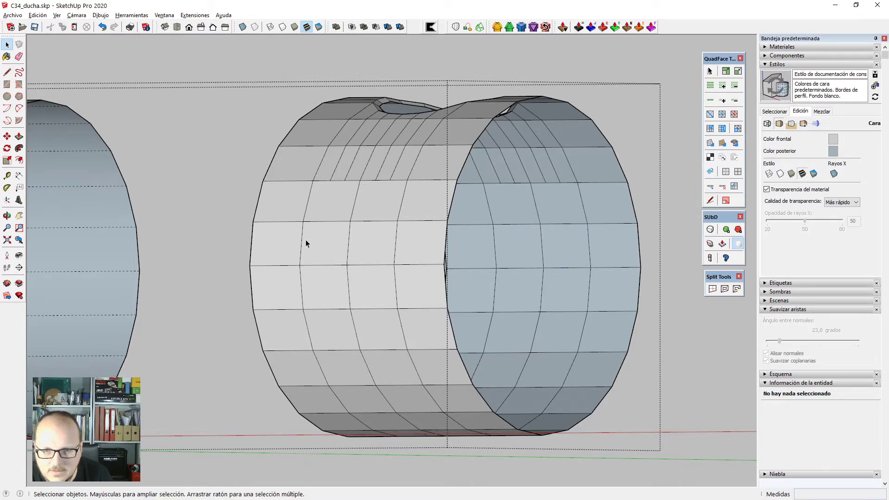
Terminate the dead-ending lines below the hole with tapered quad ends in the two central faces of the next band.
{"action": "middle_click_drag", "start_coordinate": [306, 240], "coordinate": [334, 197]}
{"action": "scroll", "coordinate": [333, 197], "scroll_direction": "up", "scroll_amount": 4}
{"action": "left_click", "coordinate": [343, 185]}
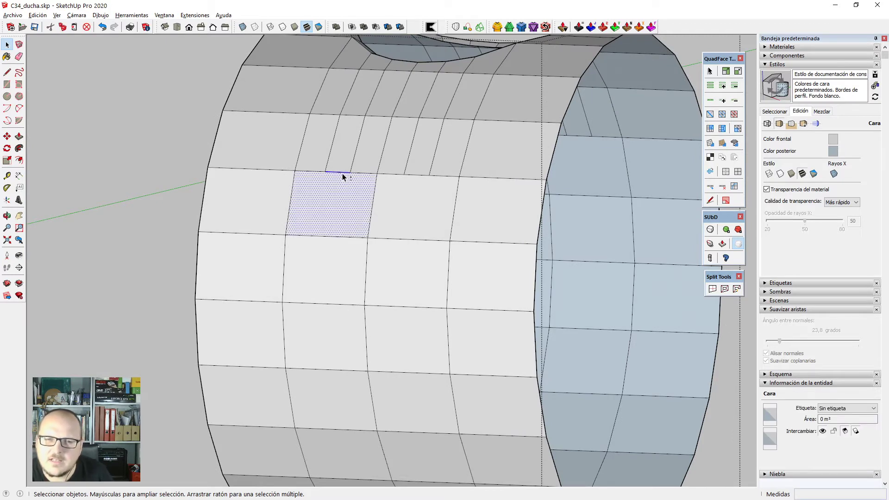
{"action": "left_click", "coordinate": [341, 172], "text": "shift"}
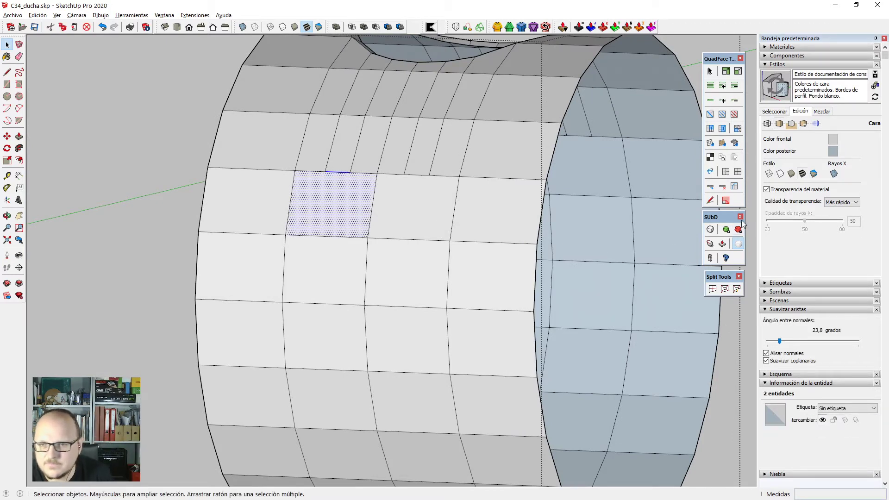
{"action": "left_click", "coordinate": [722, 128]}
{"action": "middle_click_drag", "start_coordinate": [412, 193], "coordinate": [407, 200]}
{"action": "left_click", "coordinate": [413, 185]}
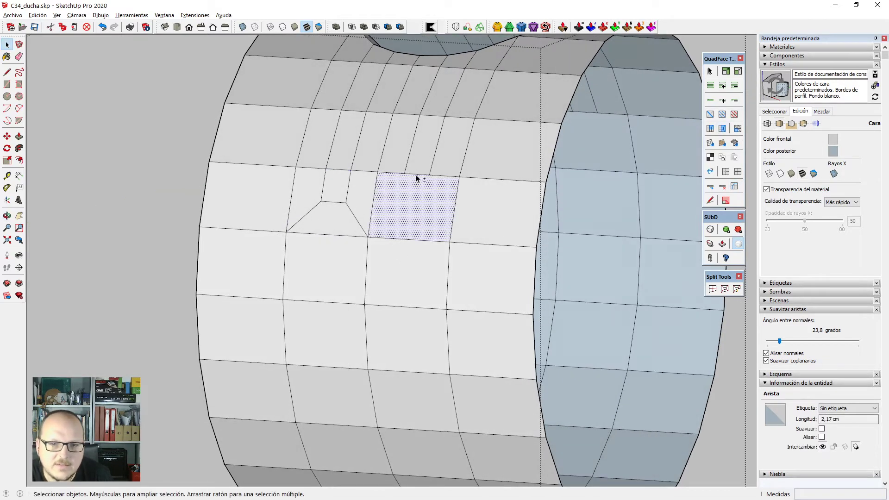
{"action": "left_click", "coordinate": [425, 175], "text": "shift"}
{"action": "left_click", "coordinate": [724, 130]}
{"action": "scroll", "coordinate": [203, 199], "scroll_direction": "down", "scroll_amount": 3}
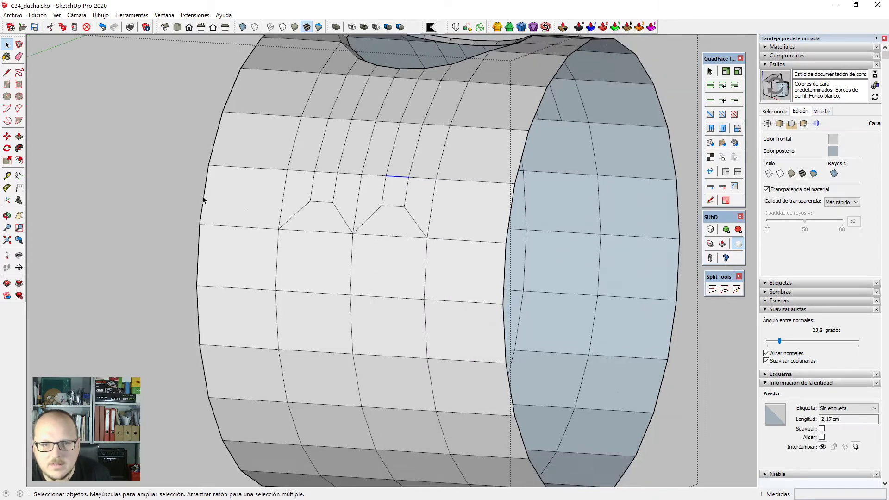
Build the same tapered quad ends in the two matching faces on the opposite side of the cylinder.
{"action": "middle_click_drag", "start_coordinate": [552, 271], "coordinate": [488, 202]}
{"action": "scroll", "coordinate": [489, 202], "scroll_direction": "up", "scroll_amount": 1}
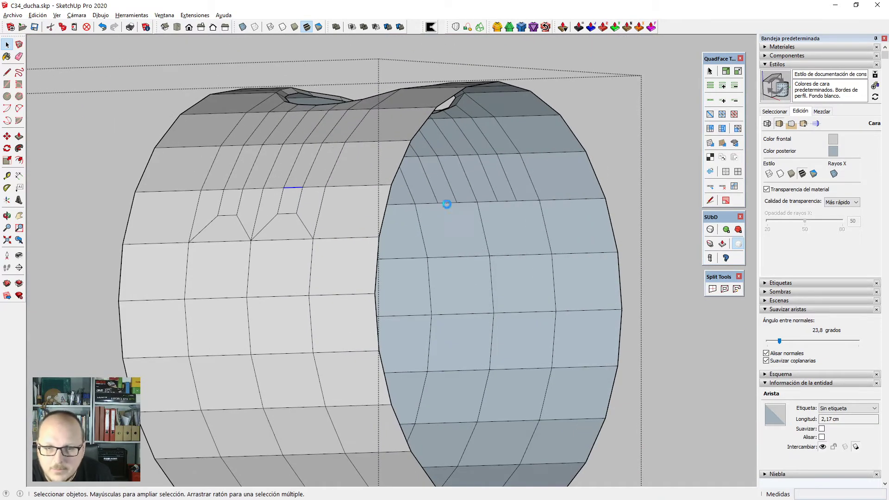
{"action": "left_click", "coordinate": [723, 129]}
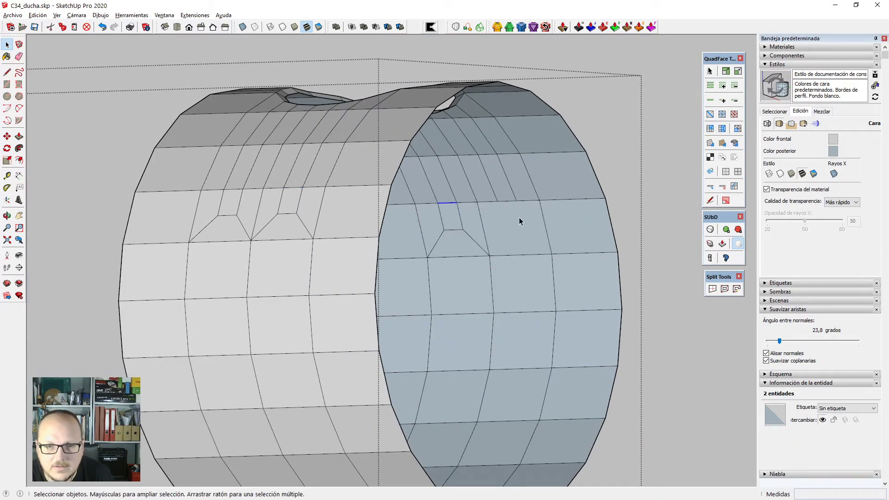
{"action": "left_click", "coordinate": [722, 128]}
{"action": "scroll", "coordinate": [483, 232], "scroll_direction": "down", "scroll_amount": 2}
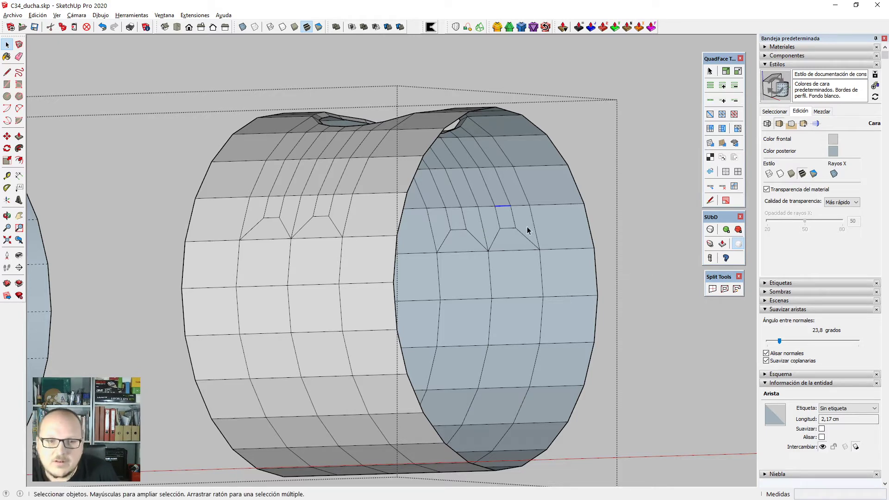
Examine the reworked quad mesh around the hole and along the cylinder's sides from several angles.
{"action": "scroll", "coordinate": [528, 230], "scroll_direction": "down", "scroll_amount": 4}
{"action": "middle_click_drag", "start_coordinate": [528, 230], "coordinate": [508, 298]}
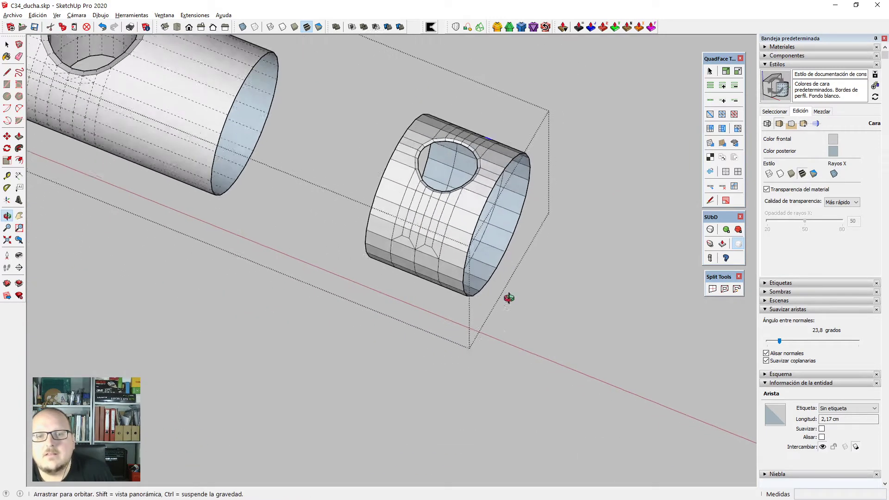
{"action": "scroll", "coordinate": [433, 174], "scroll_direction": "up", "scroll_amount": 5}
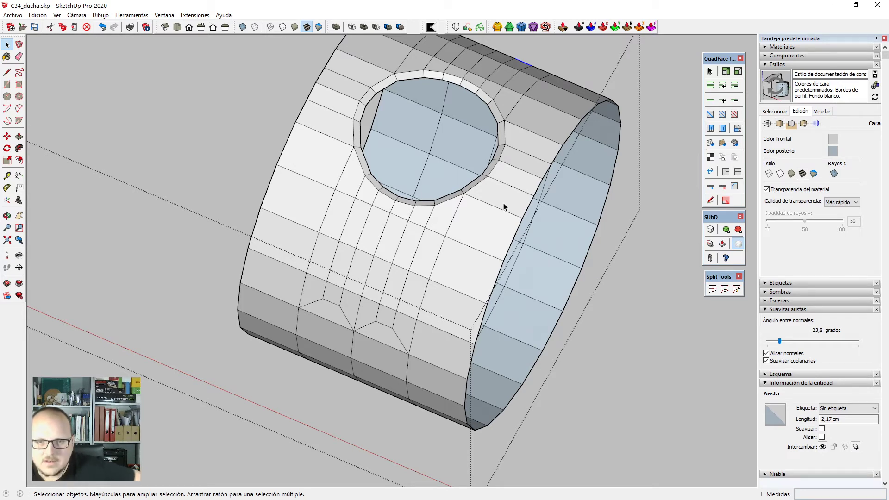
{"action": "scroll", "coordinate": [433, 208], "scroll_direction": "down", "scroll_amount": 2}
{"action": "middle_click_drag", "start_coordinate": [446, 209], "coordinate": [60, 190]}
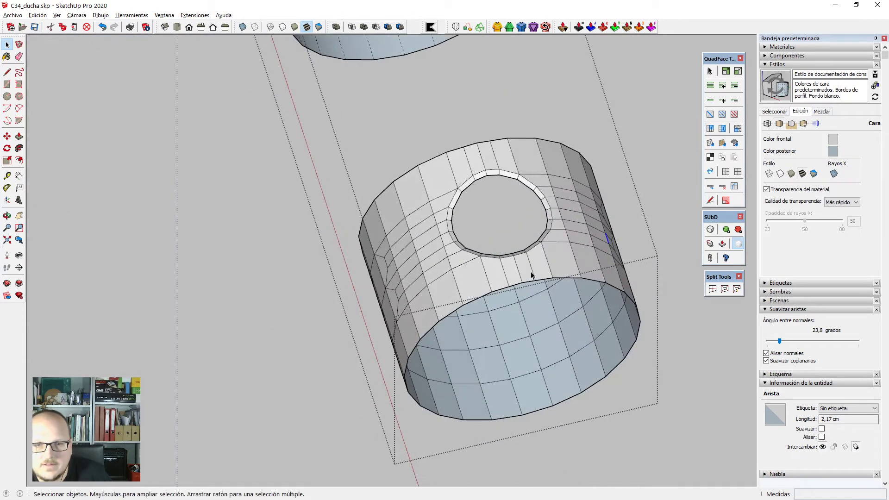
{"action": "scroll", "coordinate": [532, 274], "scroll_direction": "up", "scroll_amount": 1}
{"action": "middle_click_drag", "start_coordinate": [509, 177], "coordinate": [583, 232]}
{"action": "scroll", "coordinate": [583, 232], "scroll_direction": "up", "scroll_amount": 2}
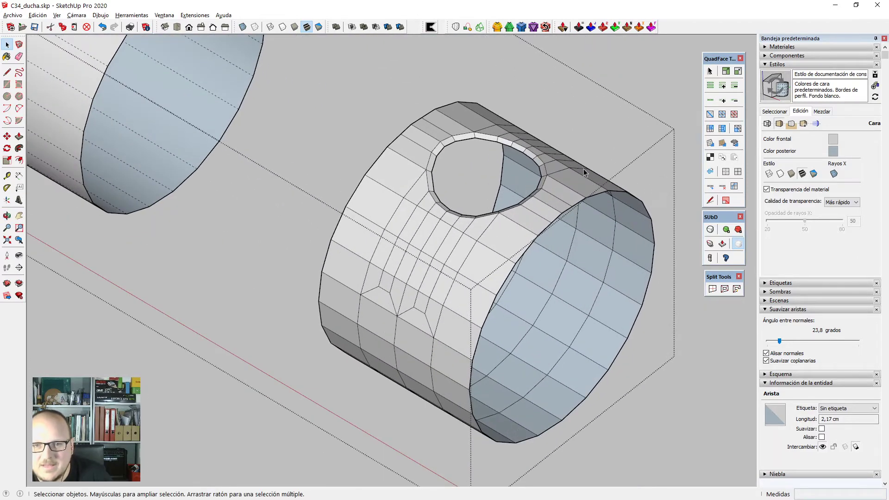
Preview the subdivided cylinder with hidden geometry turned off, and return to the control mesh with hidden geometry shown.
{"action": "left_click", "coordinate": [575, 192]}
{"action": "left_click", "coordinate": [711, 230]}
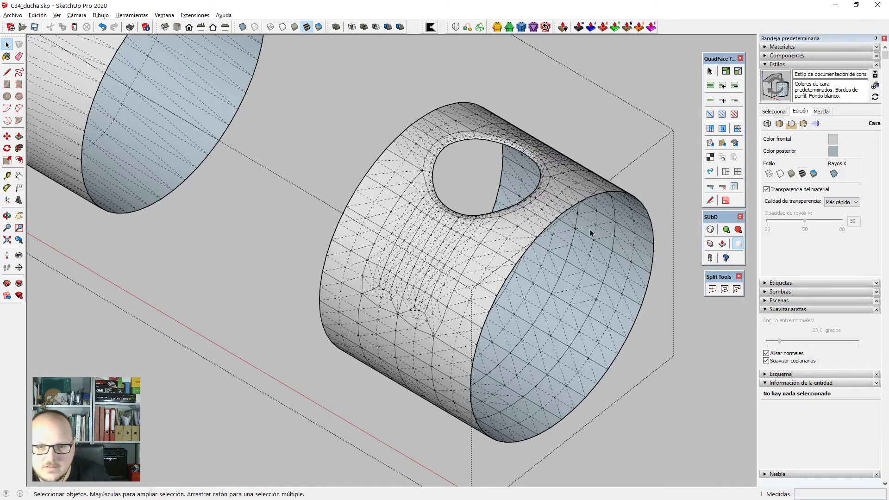
{"action": "middle_click_drag", "start_coordinate": [525, 225], "coordinate": [538, 198]}
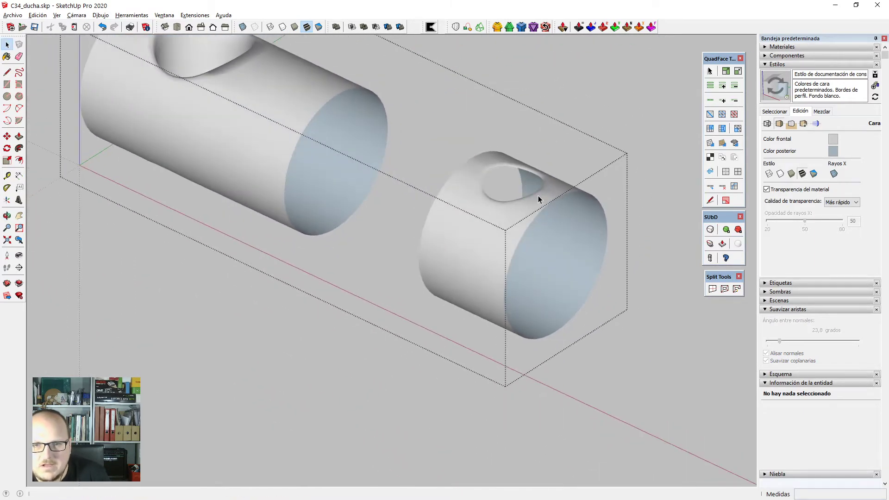
{"action": "key", "text": "alt+h"}
{"action": "scroll", "coordinate": [551, 191], "scroll_direction": "up", "scroll_amount": 3}
{"action": "left_click", "coordinate": [711, 229]}
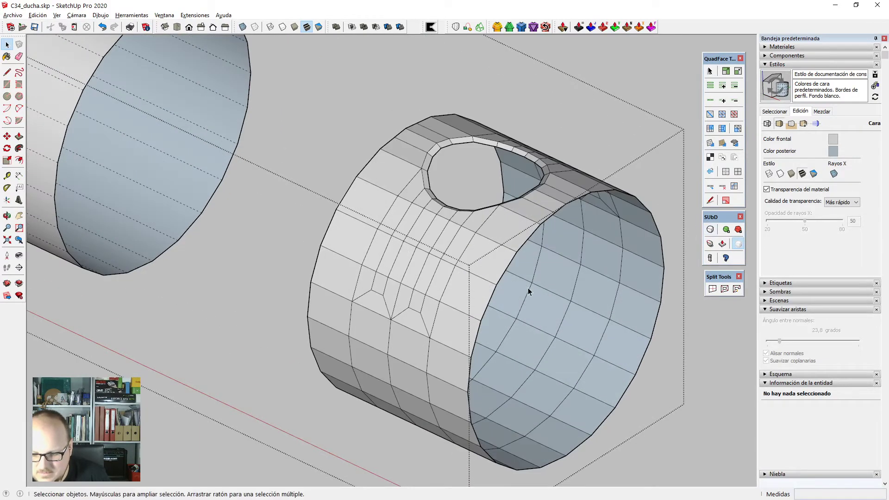
Try to delete the edges just above and below the centre line between the hole and the cylinder's inner-facing rim.
{"action": "scroll", "coordinate": [528, 290], "scroll_direction": "down", "scroll_amount": 5}
{"action": "middle_click_drag", "start_coordinate": [461, 289], "coordinate": [528, 411]}
{"action": "scroll", "coordinate": [427, 223], "scroll_direction": "up", "scroll_amount": 3}
{"action": "scroll", "coordinate": [429, 209], "scroll_direction": "up", "scroll_amount": 2}
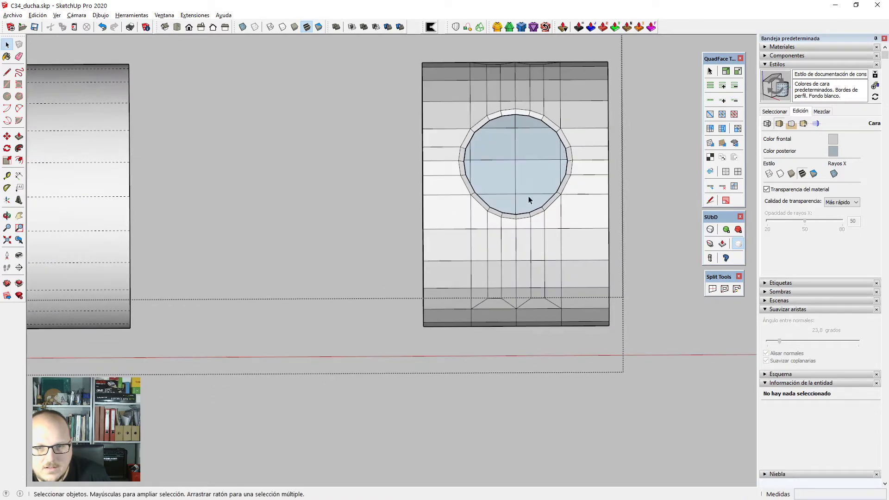
{"action": "scroll", "coordinate": [530, 196], "scroll_direction": "down", "scroll_amount": 3}
{"action": "scroll", "coordinate": [453, 189], "scroll_direction": "up", "scroll_amount": 2}
{"action": "scroll", "coordinate": [493, 186], "scroll_direction": "up", "scroll_amount": 1}
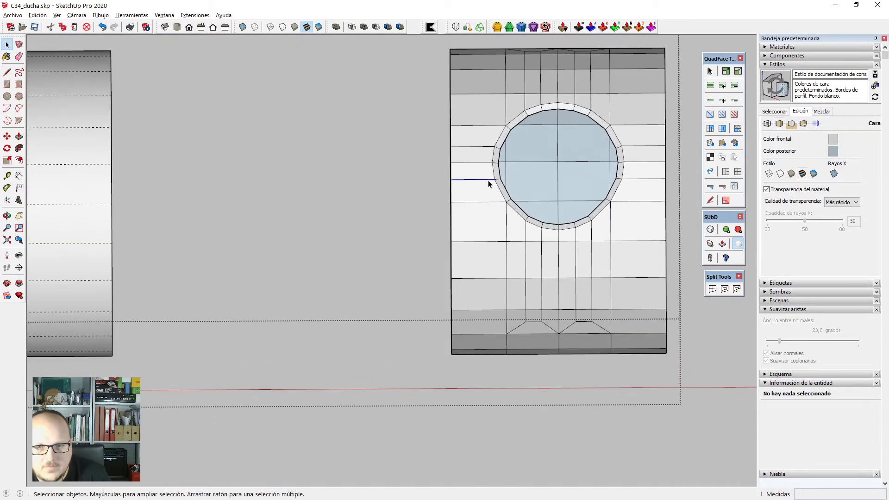
{"action": "scroll", "coordinate": [535, 175], "scroll_direction": "down", "scroll_amount": 2}
{"action": "middle_click_drag", "start_coordinate": [533, 177], "coordinate": [508, 177]}
{"action": "scroll", "coordinate": [508, 177], "scroll_direction": "up", "scroll_amount": 2}
{"action": "key", "text": "Delete"}
{"action": "left_click", "coordinate": [500, 177]}
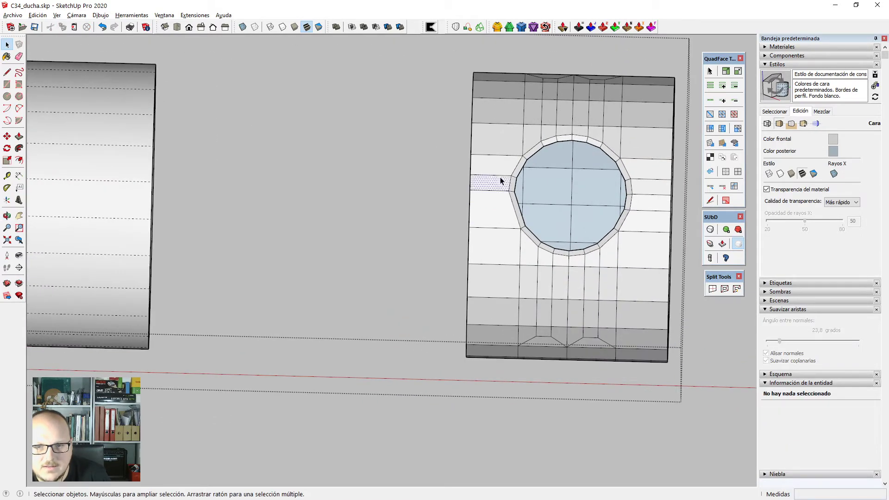
{"action": "left_click", "coordinate": [501, 177]}
{"action": "scroll", "coordinate": [543, 194], "scroll_direction": "down", "scroll_amount": 1}
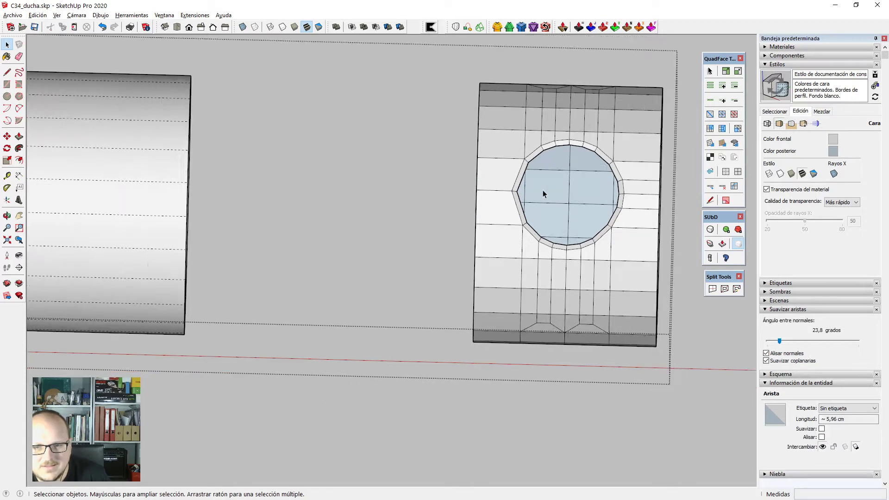
{"action": "scroll", "coordinate": [543, 194], "scroll_direction": "down", "scroll_amount": 1}
{"action": "scroll", "coordinate": [553, 195], "scroll_direction": "up", "scroll_amount": 2}
{"action": "key", "text": "ctrl+z"}
{"action": "key", "text": "ctrl+z"}
Beside the hole, draw a line across the two middle strips and a diagonal to the rim, and erase the lower edge's outer segment.
{"action": "scroll", "coordinate": [499, 195], "scroll_direction": "up", "scroll_amount": 6}
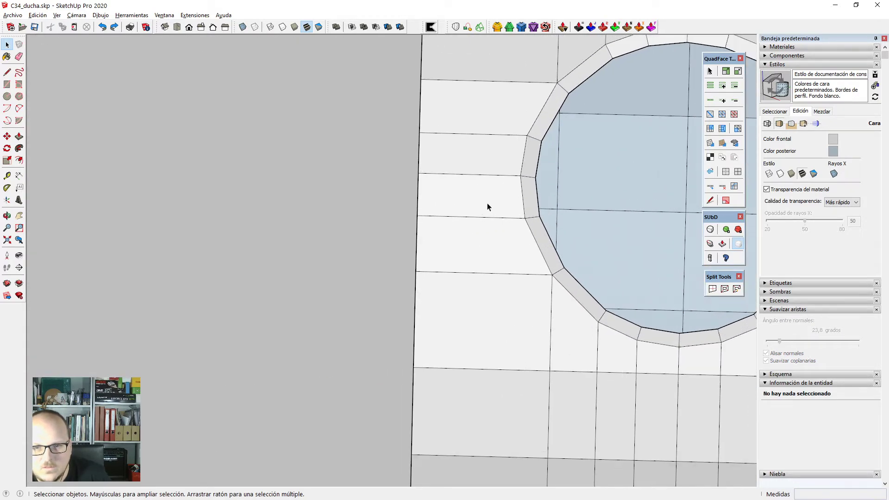
{"action": "scroll", "coordinate": [487, 221], "scroll_direction": "down", "scroll_amount": 1}
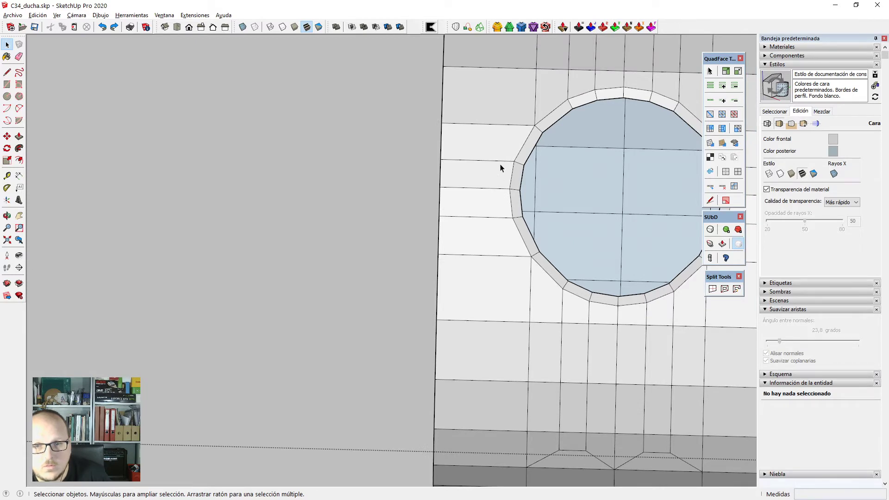
{"action": "scroll", "coordinate": [513, 176], "scroll_direction": "up", "scroll_amount": 1}
{"action": "scroll", "coordinate": [513, 176], "scroll_direction": "up", "scroll_amount": 1}
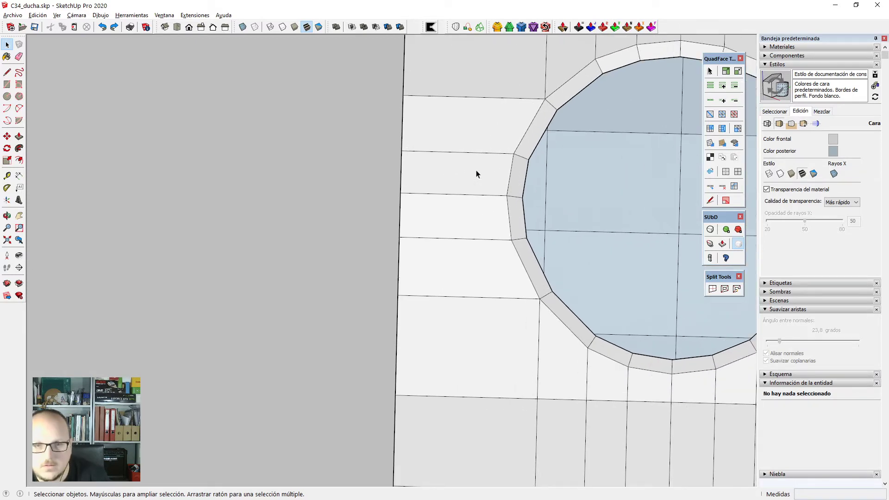
{"action": "key", "text": "l"}
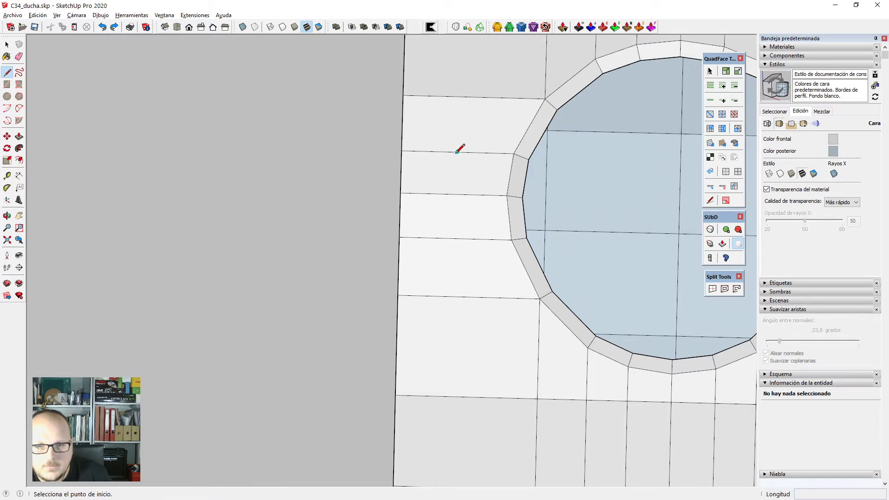
{"action": "left_click", "coordinate": [456, 151]}
{"action": "scroll", "coordinate": [454, 194], "scroll_direction": "up", "scroll_amount": 1}
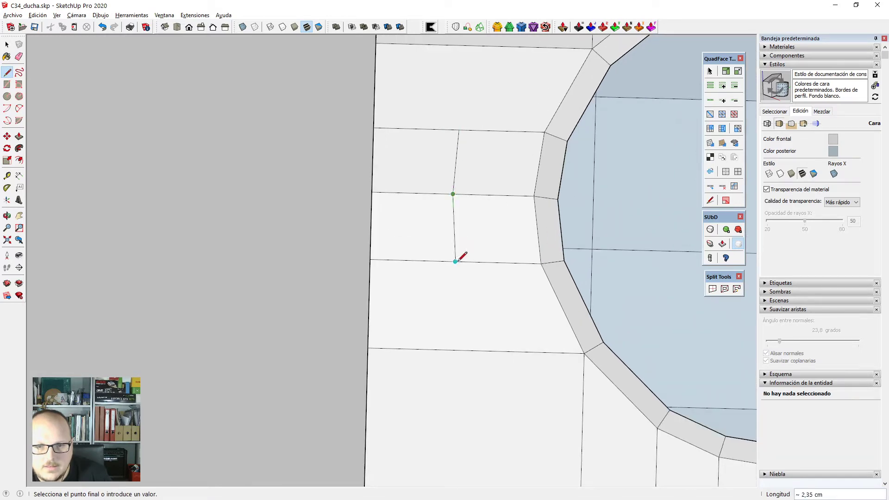
{"action": "left_click", "coordinate": [374, 347]}
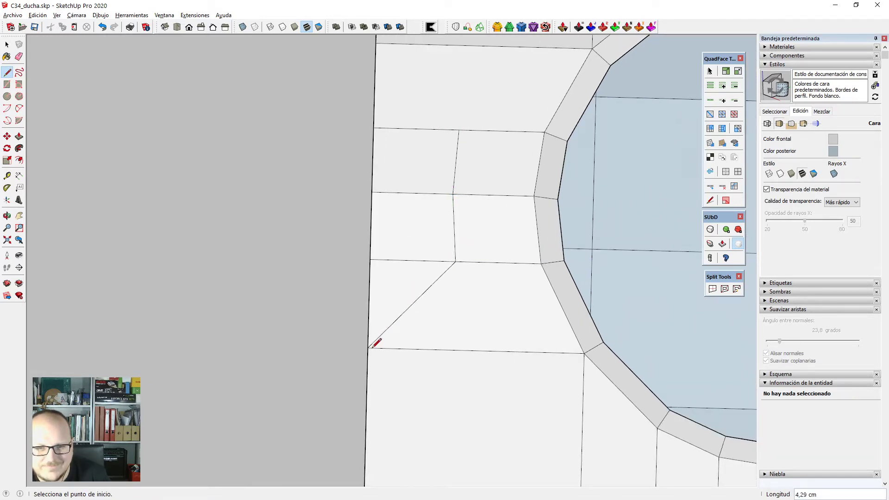
{"action": "scroll", "coordinate": [442, 257], "scroll_direction": "down", "scroll_amount": 1}
{"action": "key", "text": "e"}
Draw the mirrored diagonal from the upper end of the cross line to the rim, and erase the upper edge's outer segment.
{"action": "key", "text": "l"}
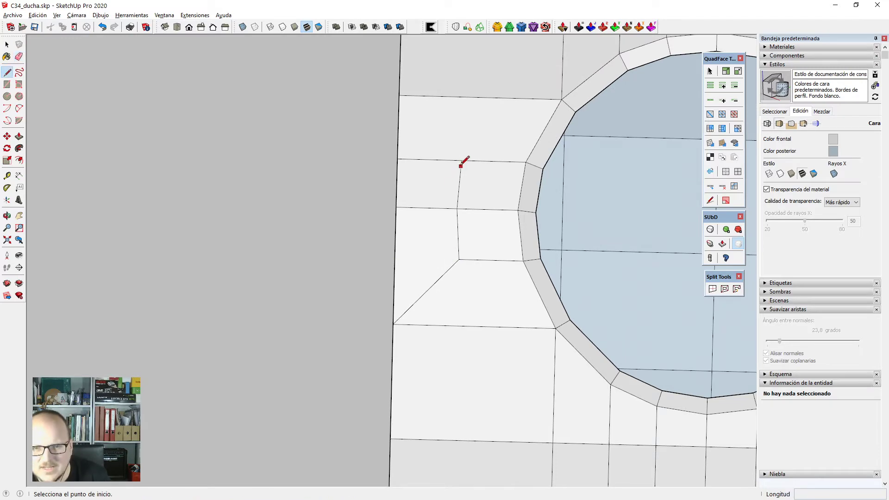
{"action": "left_click", "coordinate": [461, 160]}
{"action": "left_click", "coordinate": [400, 96]}
{"action": "key", "text": "e"}
{"action": "left_click", "coordinate": [448, 160]}
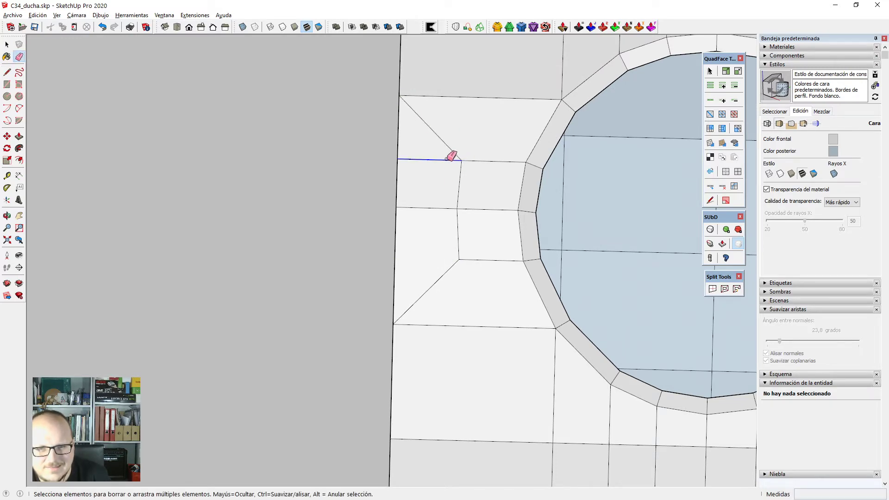
On the hole's opposite side, draw the cross line over both middle strips and one diagonal to the rim, and erase the leftover segment.
{"action": "scroll", "coordinate": [313, 183], "scroll_direction": "down", "scroll_amount": 4}
{"action": "middle_click_drag", "start_coordinate": [456, 240], "coordinate": [540, 252]}
{"action": "scroll", "coordinate": [542, 252], "scroll_direction": "up", "scroll_amount": 6}
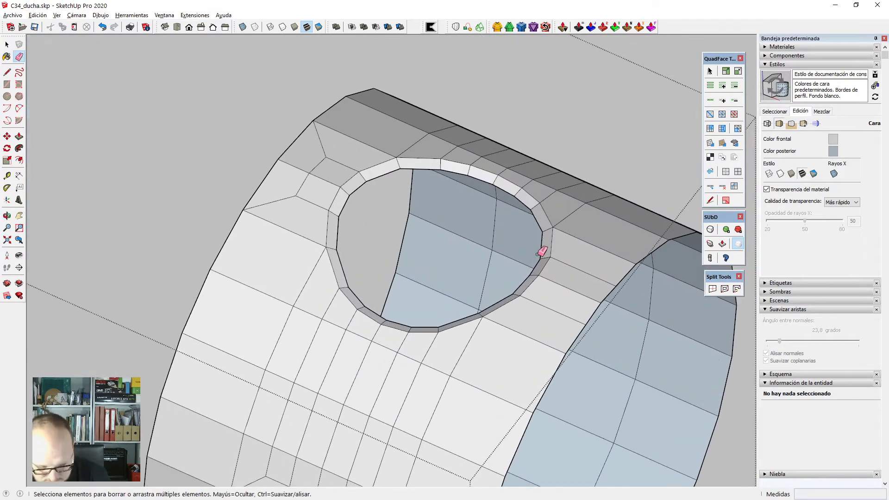
{"action": "left_click", "coordinate": [598, 315]}
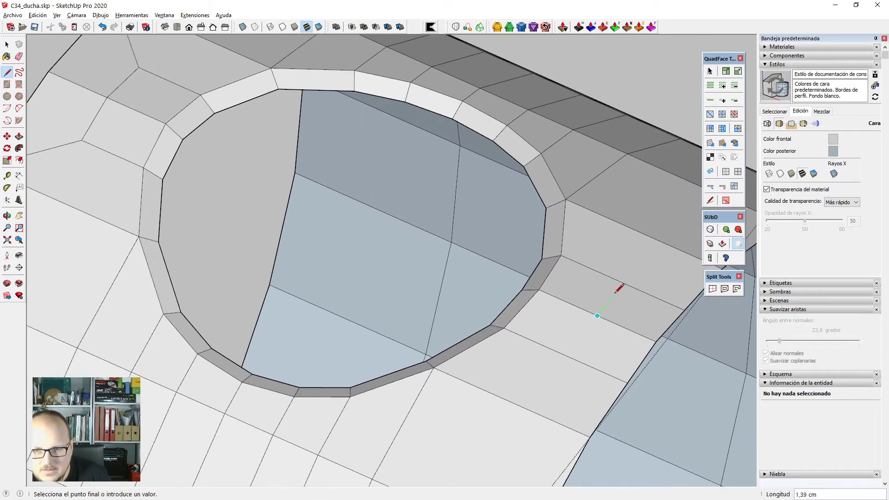
{"action": "left_click", "coordinate": [622, 283]}
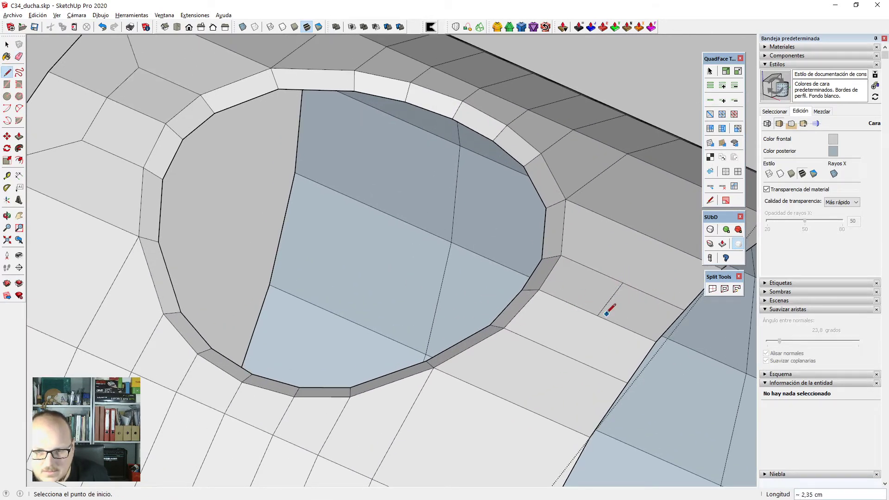
{"action": "left_click", "coordinate": [566, 355]}
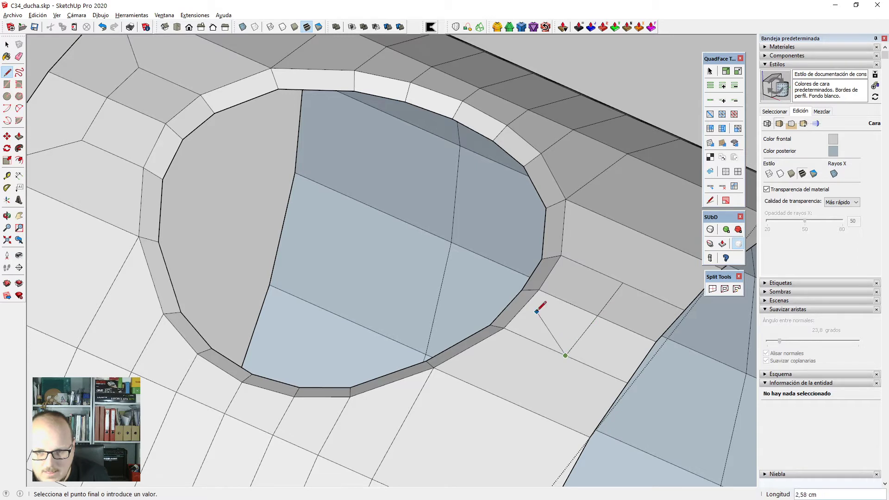
{"action": "scroll", "coordinate": [537, 308], "scroll_direction": "down", "scroll_amount": 3}
{"action": "left_click", "coordinate": [574, 397]}
{"action": "key", "text": "e"}
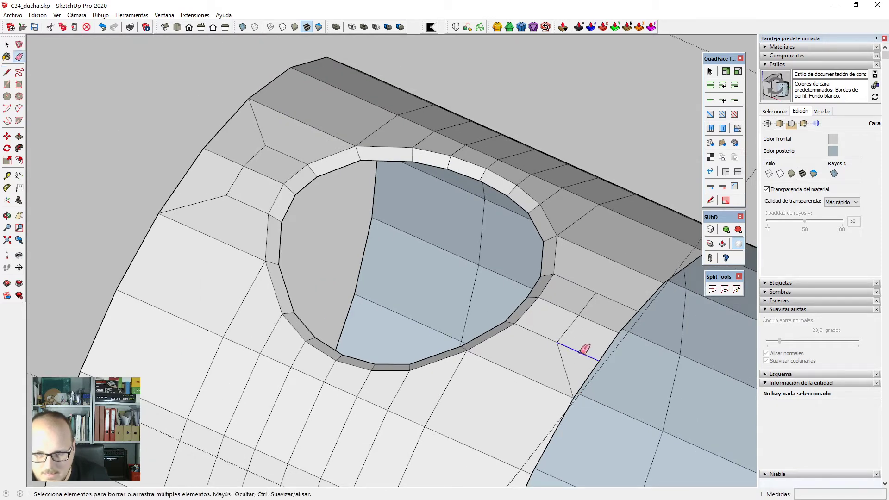
{"action": "left_click", "coordinate": [580, 352]}
Draw the second diagonal from the rim to the cross line's other end, and erase the leftover outer edge segment beside it.
{"action": "scroll", "coordinate": [465, 301], "scroll_direction": "down", "scroll_amount": 2}
{"action": "scroll", "coordinate": [602, 274], "scroll_direction": "up", "scroll_amount": 3}
{"action": "key", "text": "l"}
{"action": "left_click", "coordinate": [617, 283]}
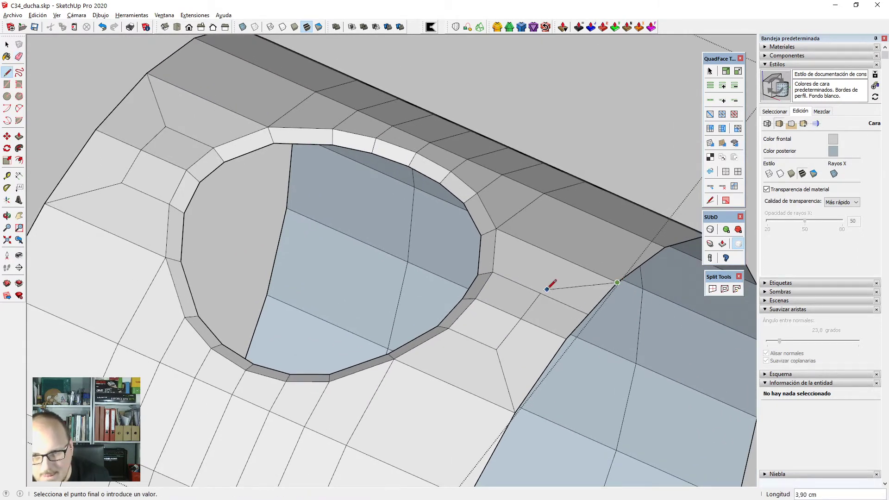
{"action": "key", "text": "e"}
{"action": "scroll", "coordinate": [609, 237], "scroll_direction": "down", "scroll_amount": 4}
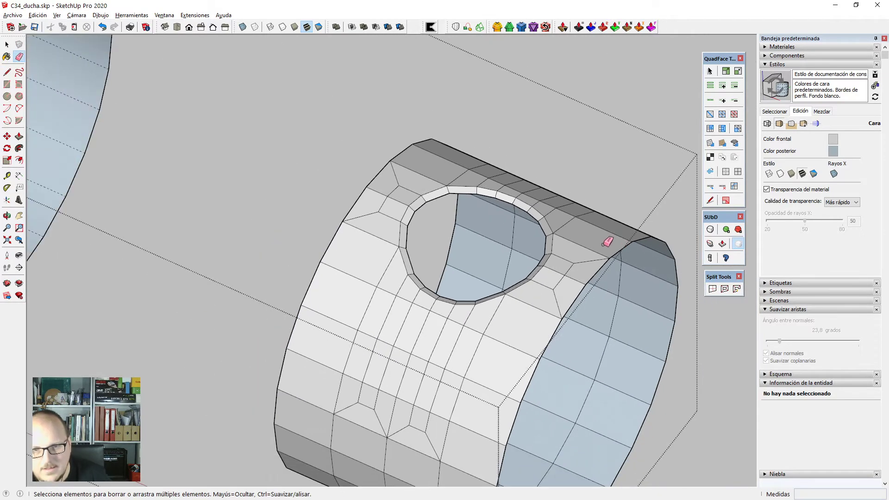
Switch the cylinder to its subdivided mesh to check the reworked topology around the hole.
{"action": "scroll", "coordinate": [489, 257], "scroll_direction": "down", "scroll_amount": 2}
{"action": "scroll", "coordinate": [475, 246], "scroll_direction": "up", "scroll_amount": 2}
{"action": "key", "text": "space"}
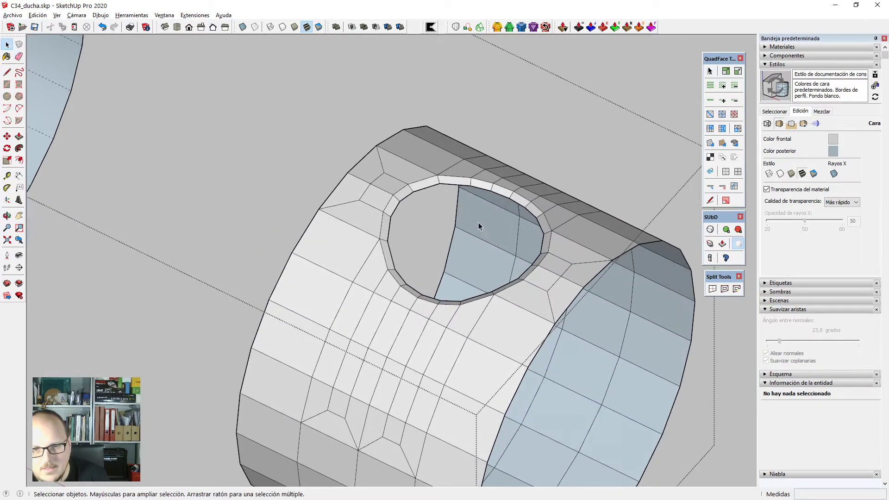
{"action": "left_click", "coordinate": [713, 232]}
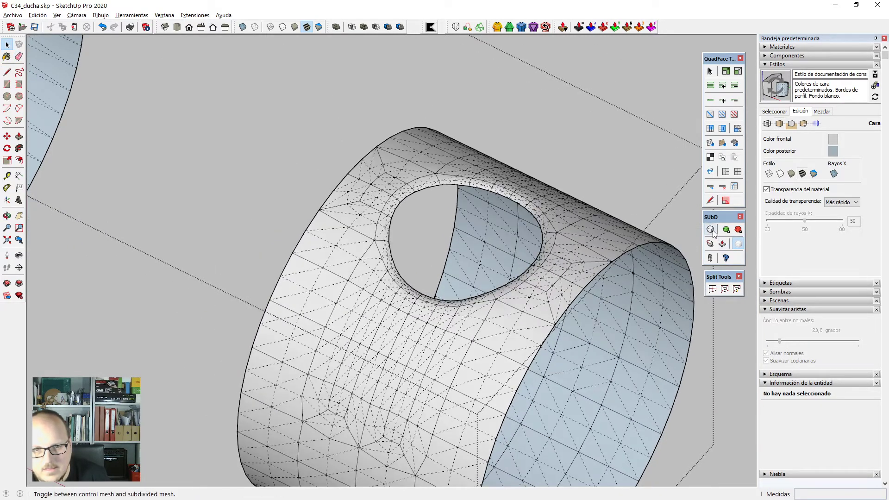
Examine the subdivided mesh around the small hole, return to the control mesh, and bring the large hole into view.
{"action": "middle_click_drag", "start_coordinate": [521, 259], "coordinate": [579, 114]}
{"action": "scroll", "coordinate": [579, 109], "scroll_direction": "down", "scroll_amount": 2}
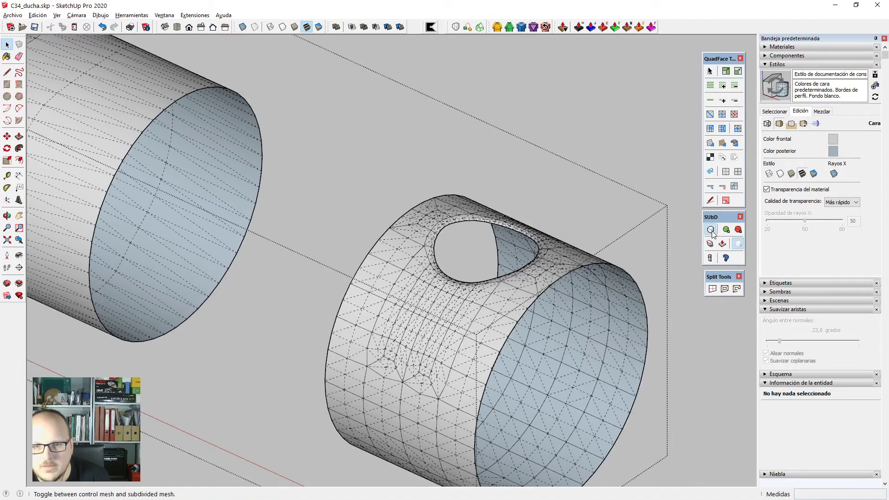
{"action": "left_click", "coordinate": [711, 231]}
{"action": "scroll", "coordinate": [699, 247], "scroll_direction": "down", "scroll_amount": 3}
{"action": "middle_click_drag", "start_coordinate": [334, 179], "coordinate": [352, 187]}
{"action": "scroll", "coordinate": [274, 145], "scroll_direction": "up", "scroll_amount": 1}
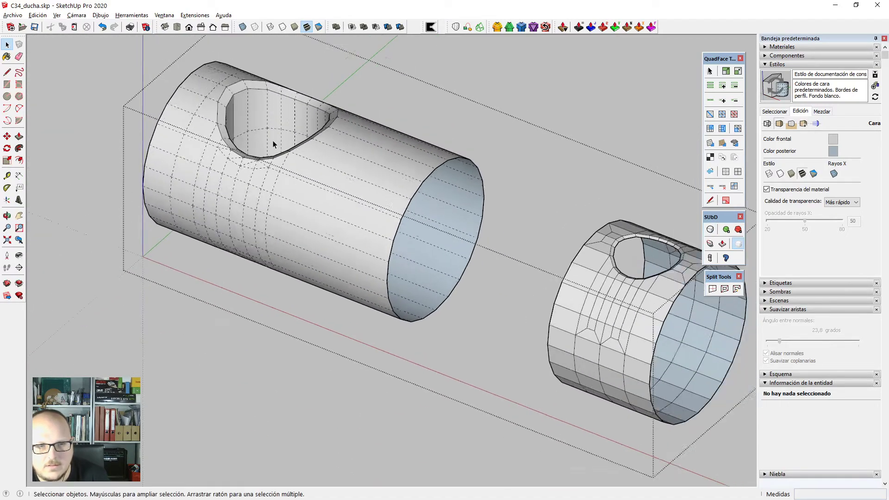
{"action": "scroll", "coordinate": [274, 145], "scroll_direction": "down", "scroll_amount": 1}
{"action": "scroll", "coordinate": [250, 101], "scroll_direction": "up", "scroll_amount": 2}
{"action": "scroll", "coordinate": [258, 103], "scroll_direction": "up", "scroll_amount": 4}
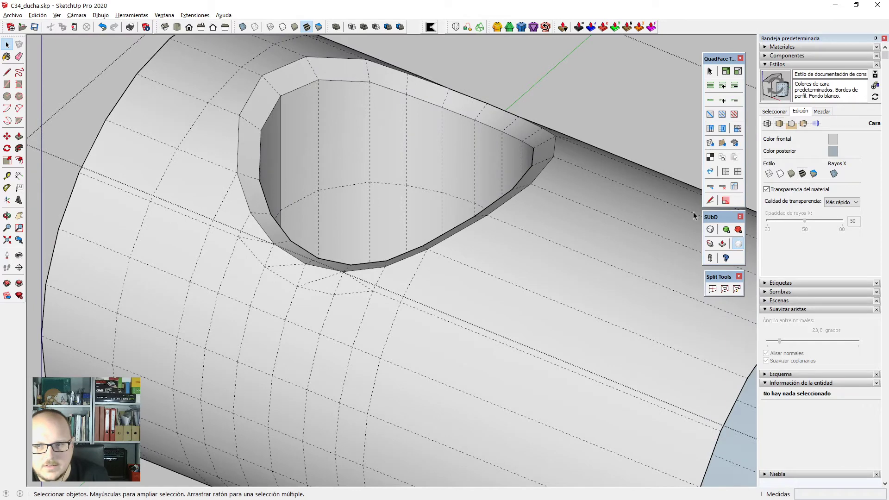
Preview the subdivision around the large hole's rim from both sides and return to the control mesh.
{"action": "left_click", "coordinate": [710, 229]}
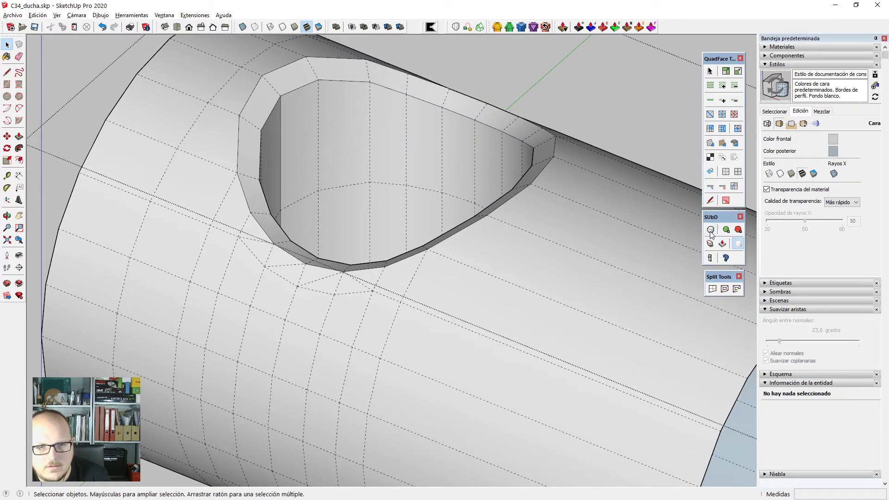
{"action": "scroll", "coordinate": [383, 199], "scroll_direction": "down", "scroll_amount": 4}
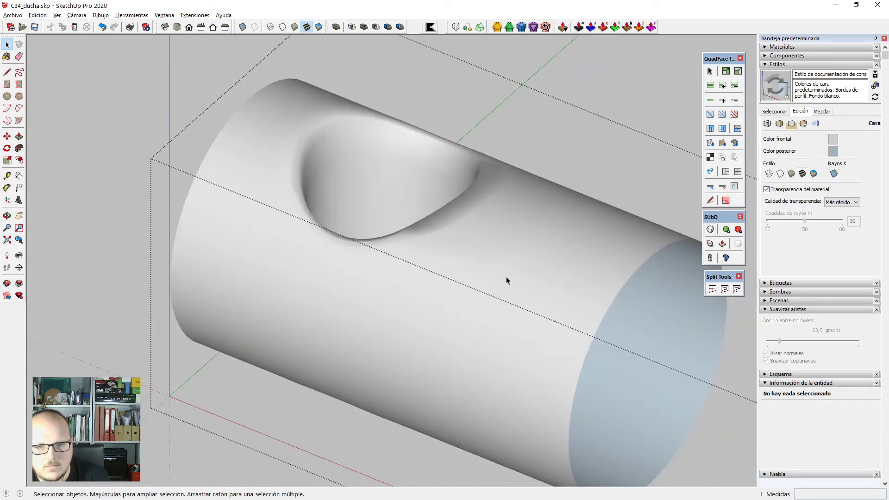
{"action": "middle_click_drag", "start_coordinate": [507, 279], "coordinate": [857, 252]}
{"action": "scroll", "coordinate": [408, 199], "scroll_direction": "up", "scroll_amount": 2}
{"action": "middle_click_drag", "start_coordinate": [315, 179], "coordinate": [469, 268]}
{"action": "left_click", "coordinate": [710, 230]}
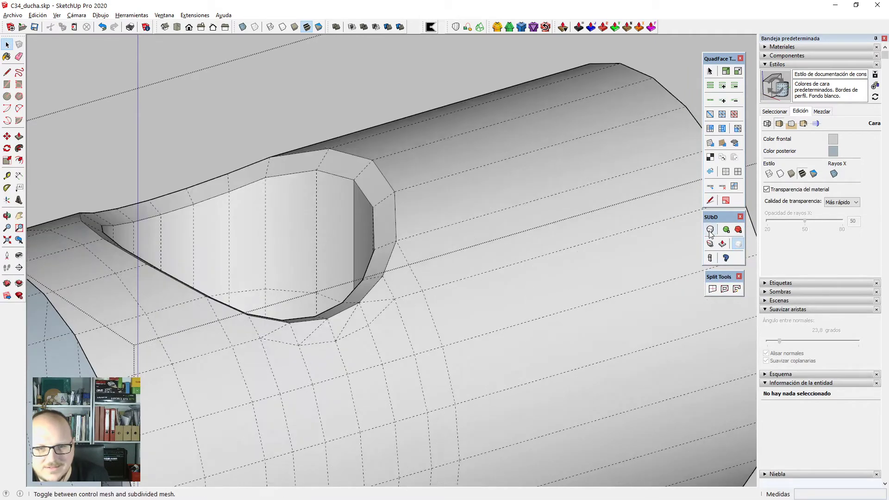
{"action": "scroll", "coordinate": [426, 216], "scroll_direction": "down", "scroll_amount": 3}
{"action": "scroll", "coordinate": [466, 211], "scroll_direction": "up", "scroll_amount": 2}
{"action": "scroll", "coordinate": [468, 210], "scroll_direction": "down", "scroll_amount": 2}
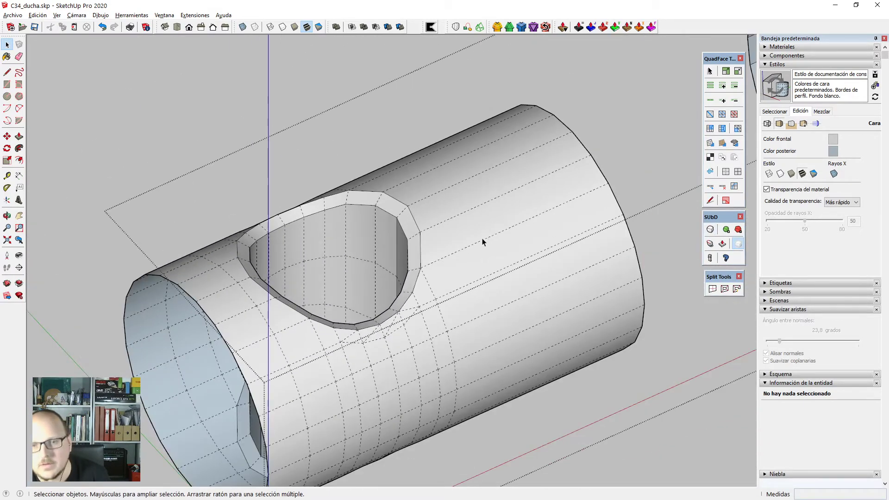
Shorten the longer cylinder by moving the edge ring of its free end along the red axis toward the large hole.
{"action": "scroll", "coordinate": [482, 242], "scroll_direction": "down", "scroll_amount": 3}
{"action": "middle_click_drag", "start_coordinate": [482, 242], "coordinate": [369, 365]}
{"action": "scroll", "coordinate": [385, 276], "scroll_direction": "up", "scroll_amount": 1}
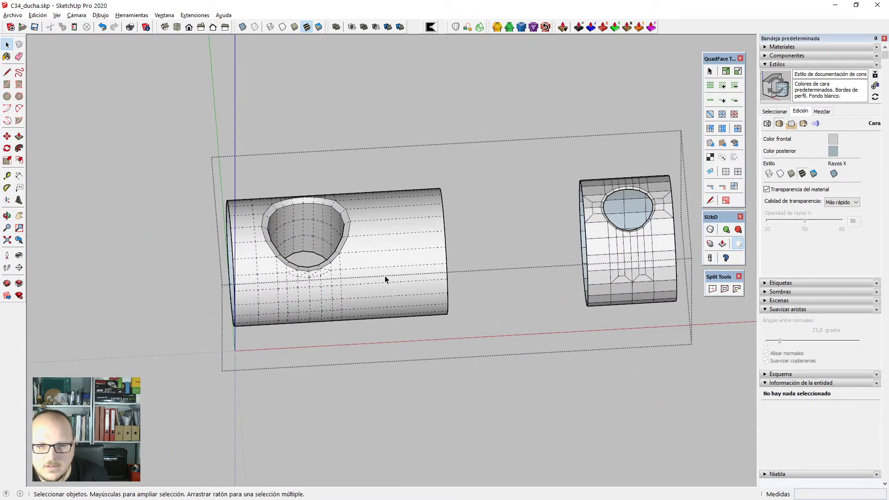
{"action": "scroll", "coordinate": [385, 276], "scroll_direction": "down", "scroll_amount": 2}
{"action": "left_click_drag", "start_coordinate": [407, 183], "coordinate": [451, 319]}
{"action": "scroll", "coordinate": [437, 319], "scroll_direction": "up", "scroll_amount": 3}
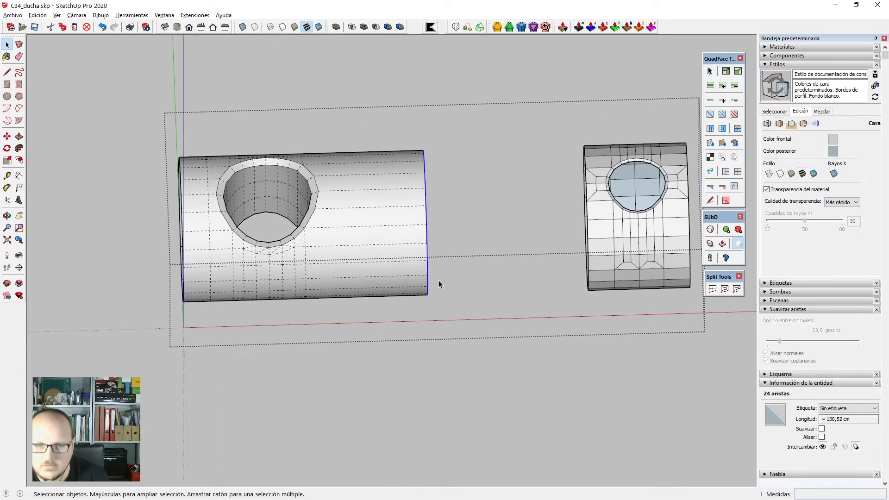
{"action": "left_click", "coordinate": [469, 203]}
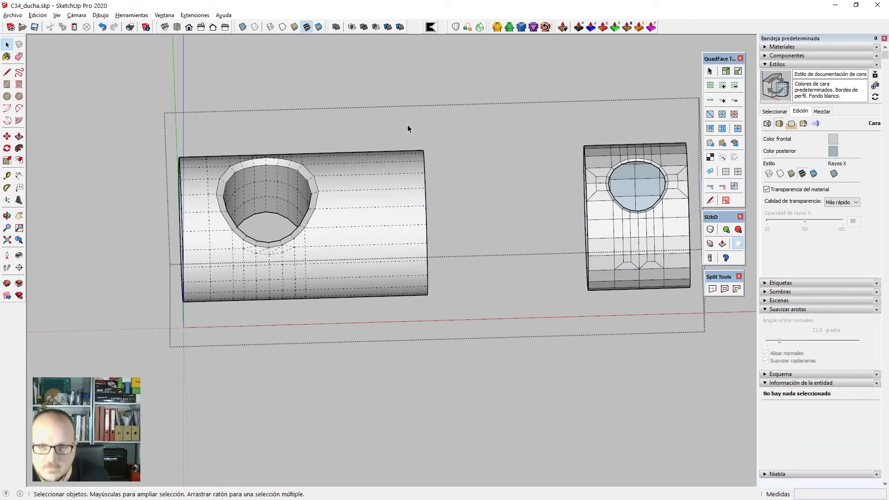
{"action": "left_click_drag", "start_coordinate": [457, 385], "coordinate": [457, 385]}
{"action": "key", "text": "m"}
{"action": "left_click", "coordinate": [485, 224]}
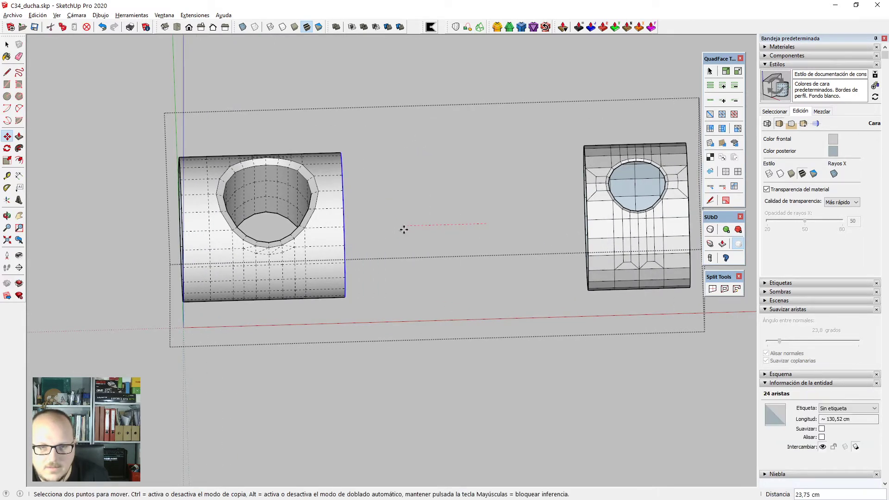
{"action": "left_click", "coordinate": [389, 230]}
{"action": "middle_click_drag", "start_coordinate": [389, 230], "coordinate": [505, 262]}
{"action": "scroll", "coordinate": [504, 262], "scroll_direction": "down", "scroll_amount": 2}
{"action": "key", "text": "space"}
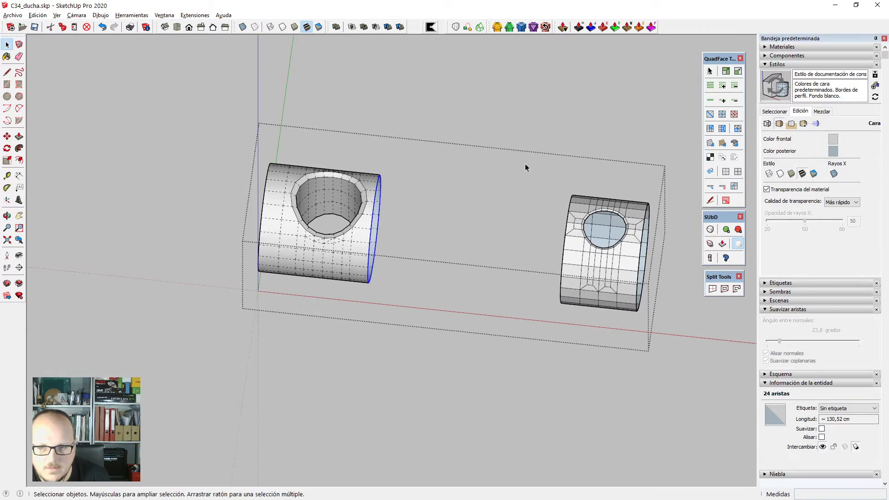
Move the whole separate small-hole segment against the end of the shortened cylinder, snapping matching vertices together.
{"action": "left_click_drag", "start_coordinate": [526, 153], "coordinate": [690, 387]}
{"action": "scroll", "coordinate": [648, 374], "scroll_direction": "up", "scroll_amount": 4}
{"action": "key", "text": "m"}
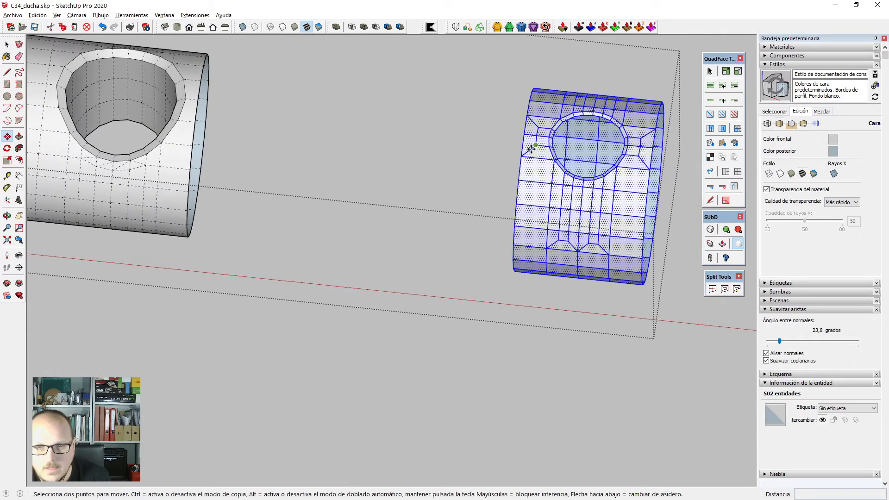
{"action": "left_click", "coordinate": [528, 136]}
{"action": "scroll", "coordinate": [528, 139], "scroll_direction": "down", "scroll_amount": 1}
{"action": "scroll", "coordinate": [358, 115], "scroll_direction": "up", "scroll_amount": 2}
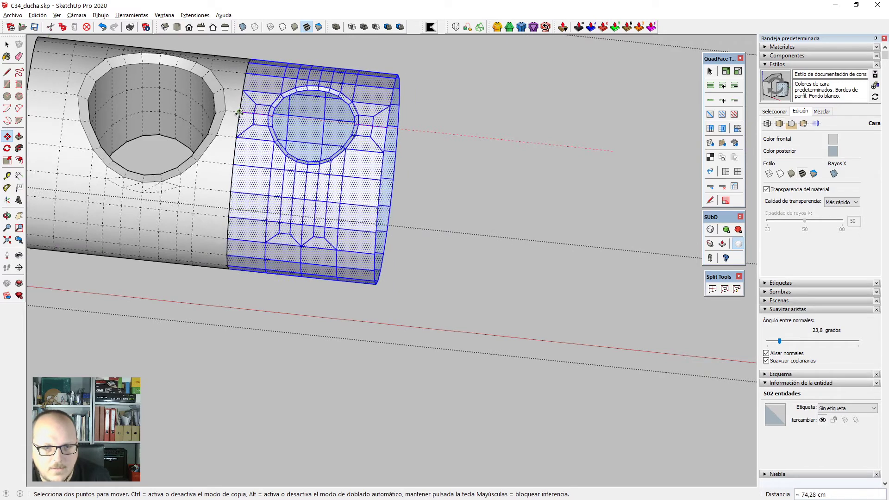
{"action": "left_click", "coordinate": [240, 115]}
{"action": "scroll", "coordinate": [504, 240], "scroll_direction": "down", "scroll_amount": 2}
{"action": "middle_click_drag", "start_coordinate": [504, 240], "coordinate": [403, 284]}
{"action": "key", "text": "space"}
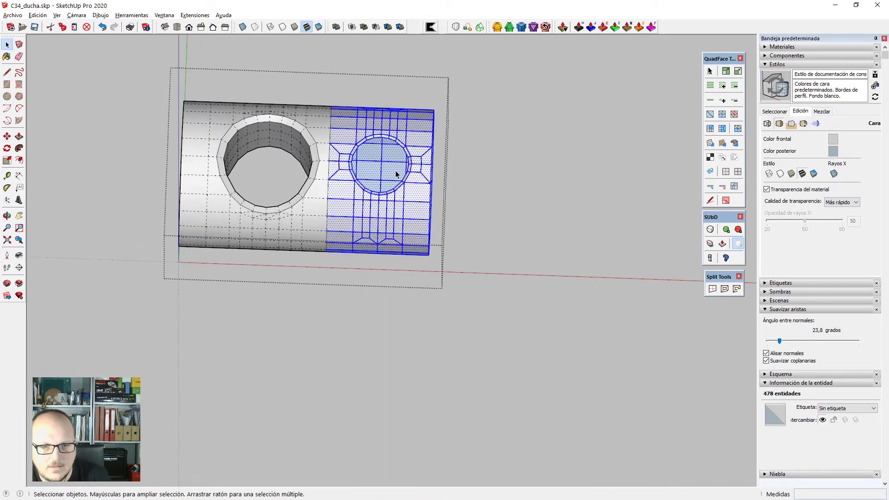
In top view, select the small-hole segment and shift it about 0.68 cm toward the large hole.
{"action": "key", "text": "F2"}
{"action": "scroll", "coordinate": [382, 192], "scroll_direction": "down", "scroll_amount": 2}
{"action": "scroll", "coordinate": [472, 257], "scroll_direction": "up", "scroll_amount": 2}
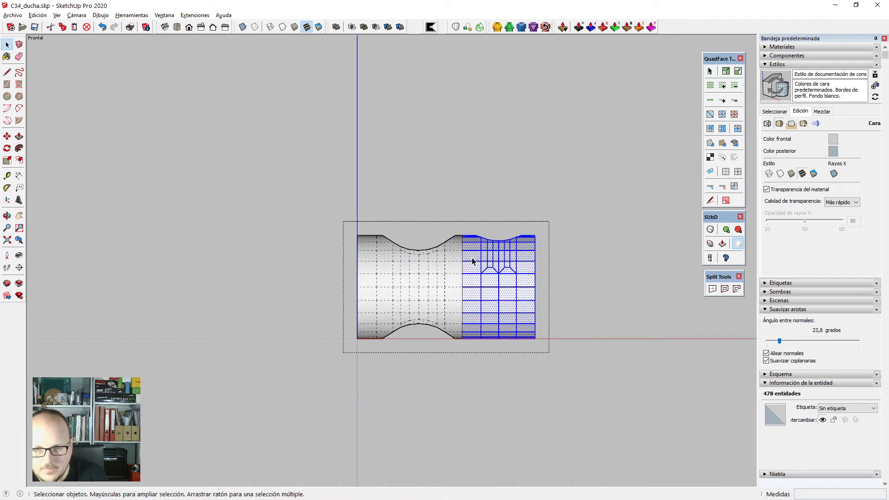
{"action": "middle_click_drag", "start_coordinate": [473, 257], "coordinate": [476, 253]}
{"action": "key", "text": "F1"}
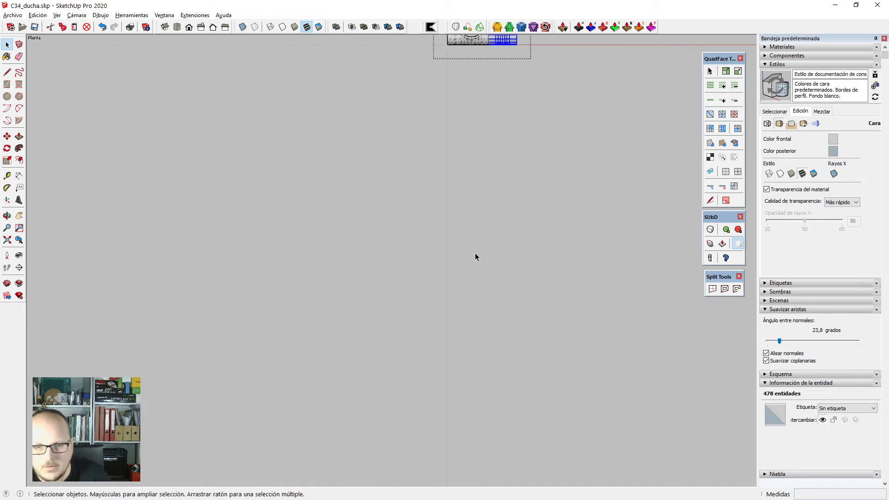
{"action": "scroll", "coordinate": [417, 220], "scroll_direction": "down", "scroll_amount": 2}
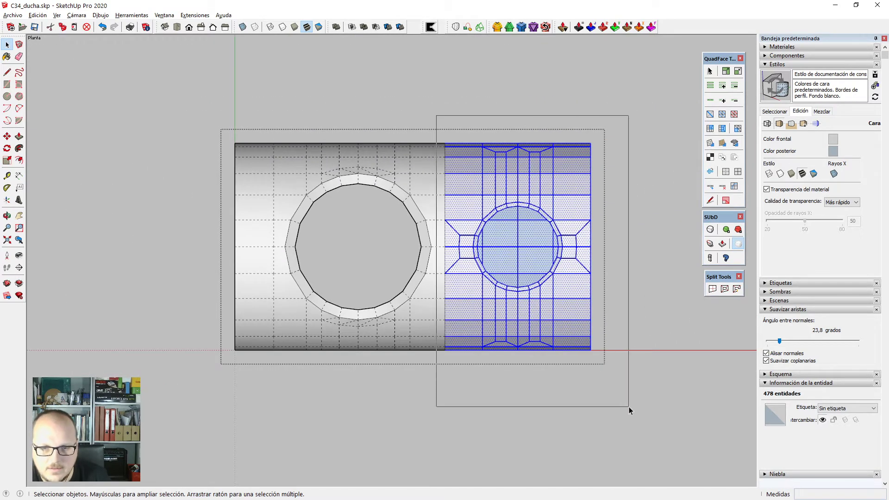
{"action": "left_click_drag", "start_coordinate": [629, 407], "coordinate": [629, 406]}
{"action": "scroll", "coordinate": [524, 344], "scroll_direction": "up", "scroll_amount": 2}
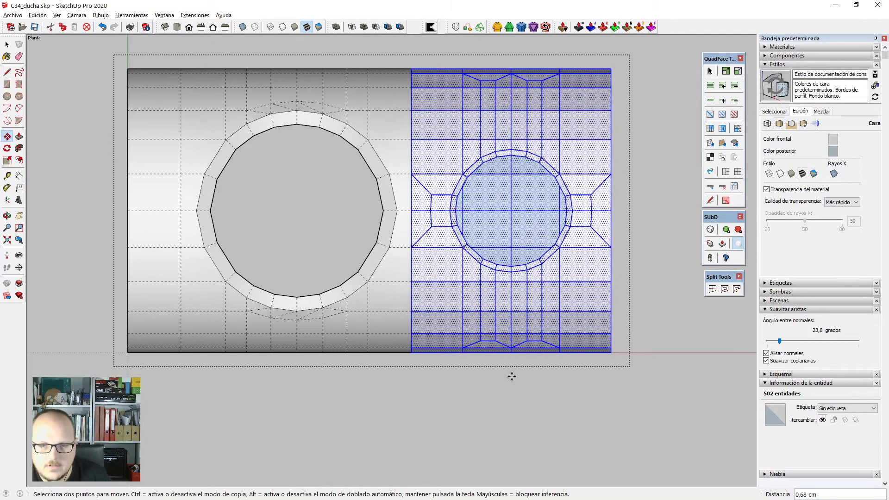
{"action": "scroll", "coordinate": [506, 319], "scroll_direction": "down", "scroll_amount": 1}
{"action": "scroll", "coordinate": [510, 315], "scroll_direction": "down", "scroll_amount": 1}
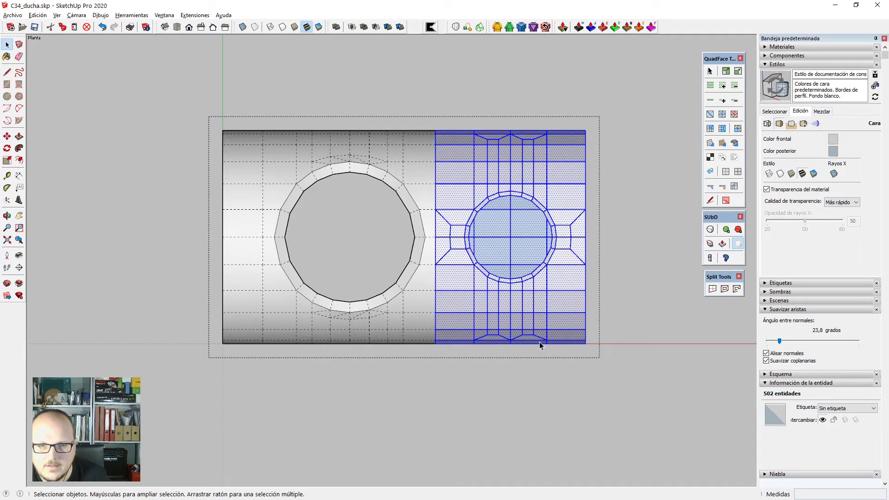
Extend the small-hole segment's free end outward along the red axis with an added narrow ring of faces using Vertex Tools.
{"action": "left_click_drag", "start_coordinate": [619, 396], "coordinate": [620, 405]}
{"action": "key", "text": "v"}
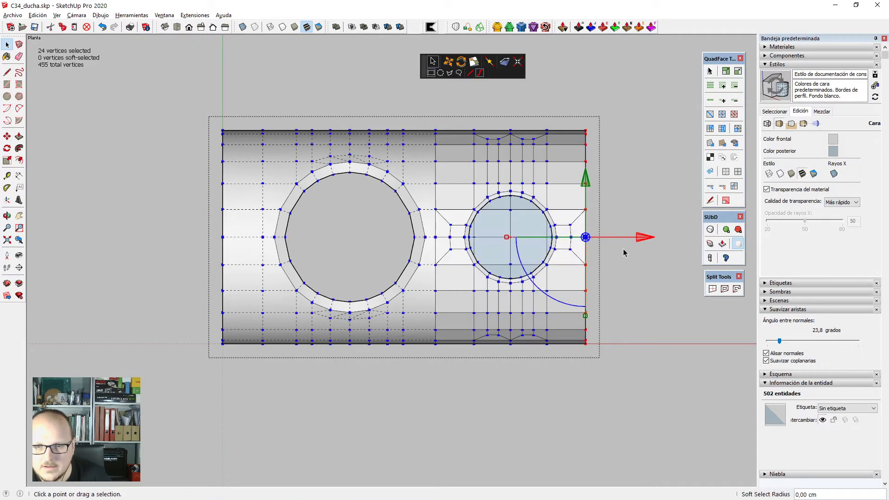
{"action": "left_click_drag", "start_coordinate": [644, 237], "coordinate": [657, 237]}
{"action": "left_click", "coordinate": [658, 238]}
{"action": "key", "text": "space"}
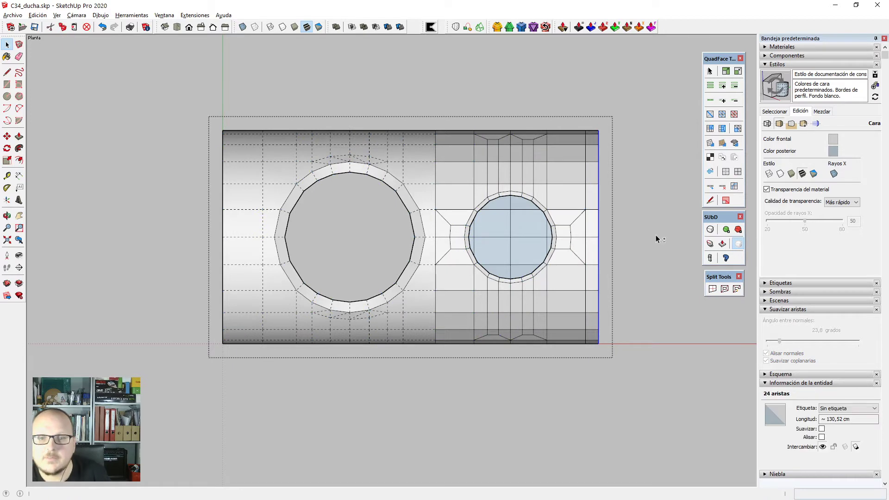
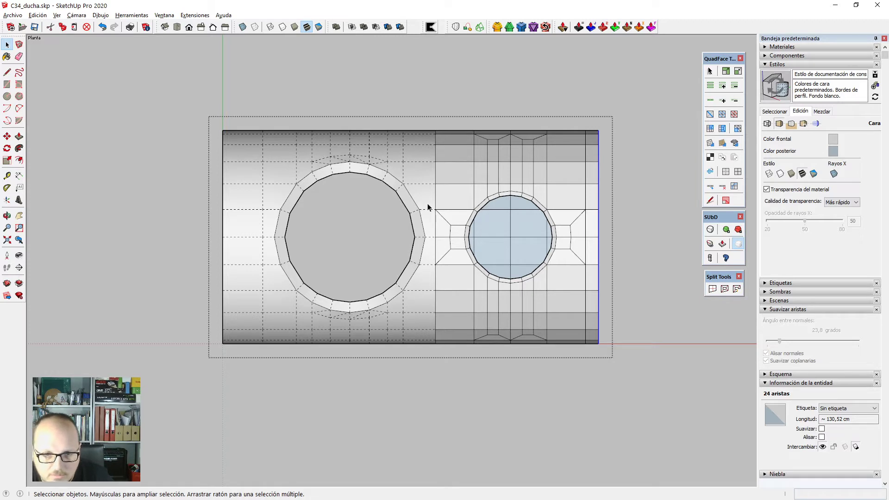
Unsmooth the quads of the whole joined cylinder and clear the selection.
{"action": "scroll", "coordinate": [558, 235], "scroll_direction": "down", "scroll_amount": 1}
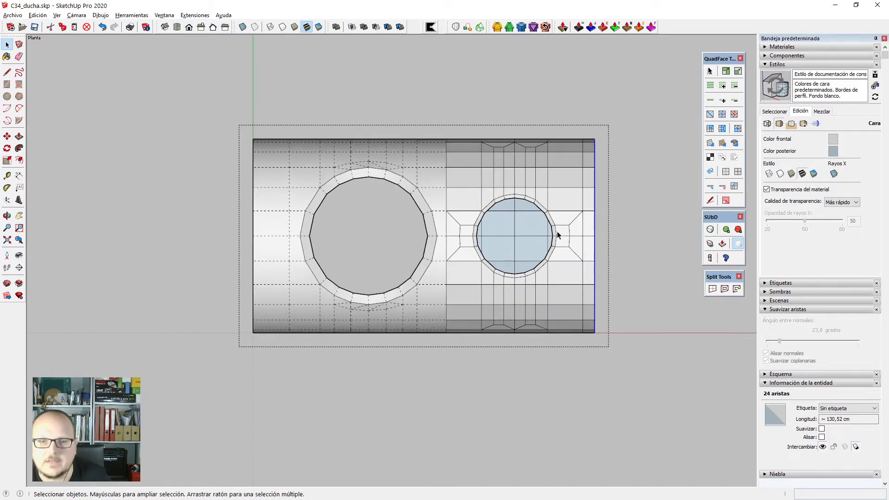
{"action": "key", "text": "ctrl+a"}
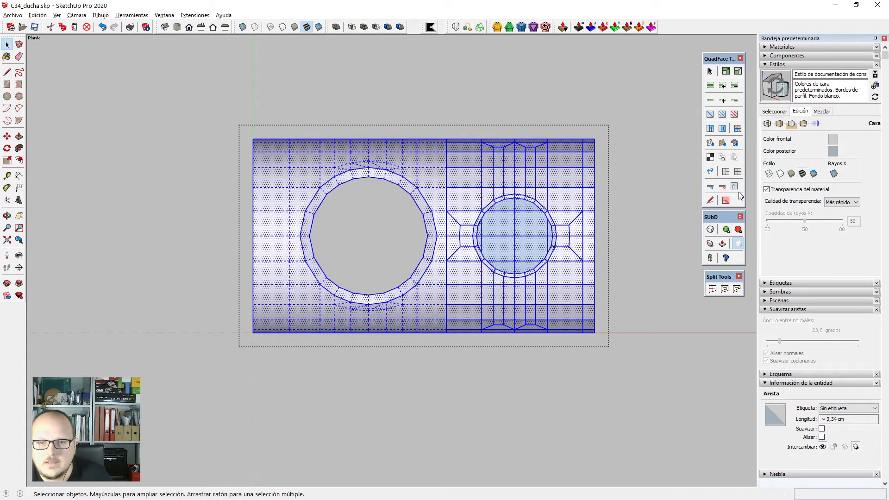
{"action": "left_click", "coordinate": [739, 174]}
{"action": "left_click", "coordinate": [465, 215]}
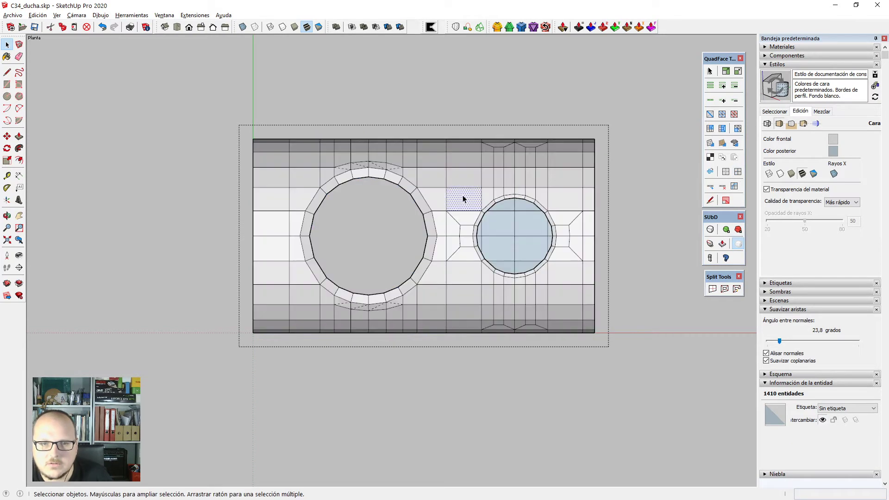
{"action": "middle_click_drag", "start_coordinate": [465, 215], "coordinate": [492, 236]}
{"action": "scroll", "coordinate": [491, 236], "scroll_direction": "up", "scroll_amount": 2}
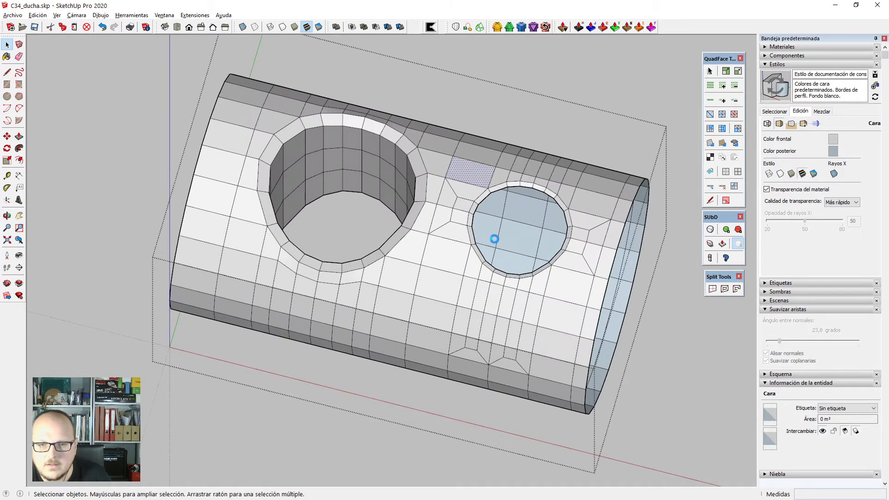
{"action": "middle_click_drag", "start_coordinate": [533, 371], "coordinate": [488, 294]}
{"action": "scroll", "coordinate": [488, 293], "scroll_direction": "up", "scroll_amount": 1}
{"action": "left_click", "coordinate": [457, 262]}
{"action": "key", "text": "ctrl+t"}
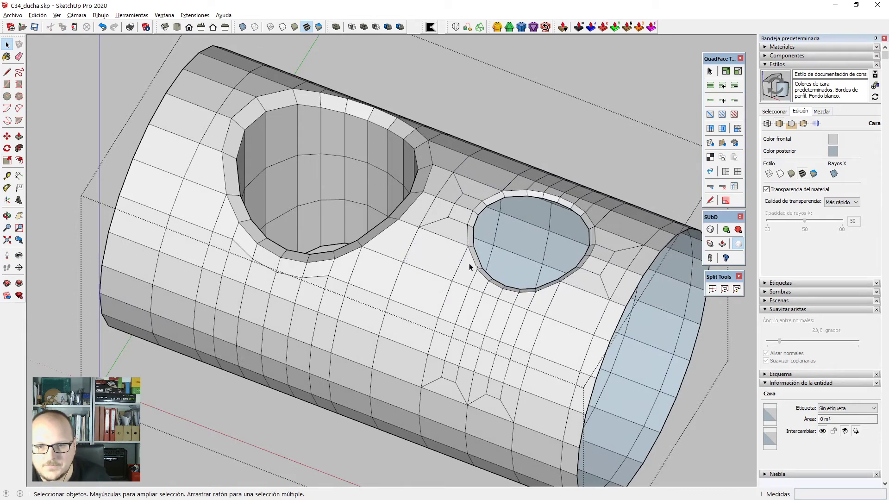
Subdivide the joined cylinder with its edges hidden, examine the surface around both holes, and return to the control mesh.
{"action": "scroll", "coordinate": [470, 269], "scroll_direction": "up", "scroll_amount": 1}
{"action": "left_click", "coordinate": [711, 229]}
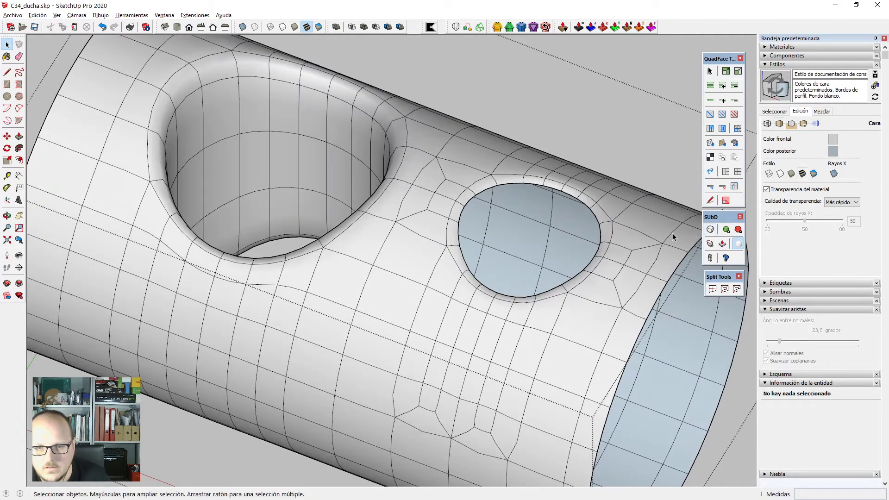
{"action": "key", "text": "alt+h"}
{"action": "scroll", "coordinate": [586, 252], "scroll_direction": "down", "scroll_amount": 2}
{"action": "middle_click_drag", "start_coordinate": [572, 260], "coordinate": [433, 204]}
{"action": "scroll", "coordinate": [433, 204], "scroll_direction": "up", "scroll_amount": 2}
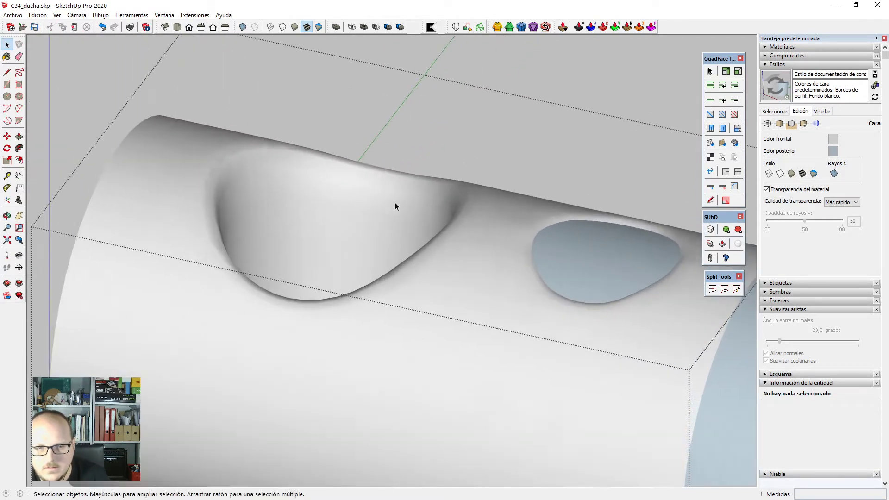
{"action": "scroll", "coordinate": [208, 169], "scroll_direction": "up", "scroll_amount": 2}
{"action": "middle_click_drag", "start_coordinate": [275, 245], "coordinate": [560, 232]}
{"action": "scroll", "coordinate": [600, 143], "scroll_direction": "up", "scroll_amount": 2}
{"action": "scroll", "coordinate": [467, 173], "scroll_direction": "down", "scroll_amount": 3}
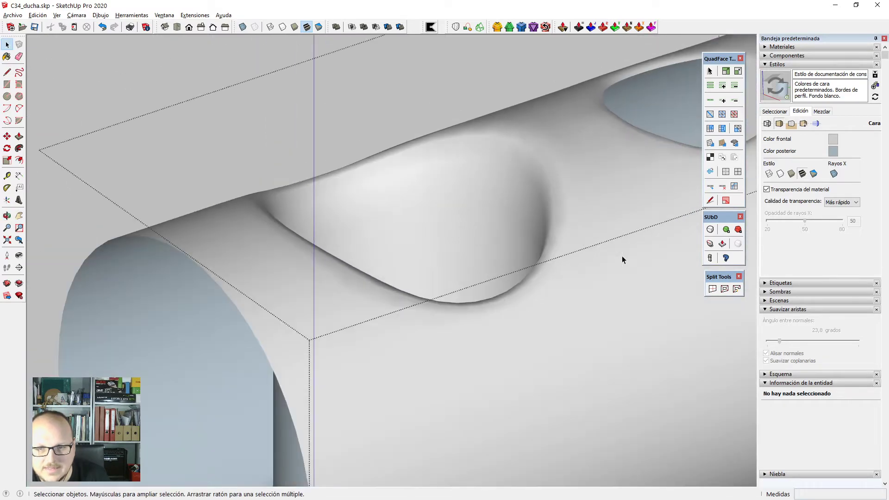
{"action": "middle_click_drag", "start_coordinate": [622, 256], "coordinate": [560, 267]}
{"action": "scroll", "coordinate": [650, 180], "scroll_direction": "up", "scroll_amount": 1}
{"action": "scroll", "coordinate": [397, 182], "scroll_direction": "down", "scroll_amount": 2}
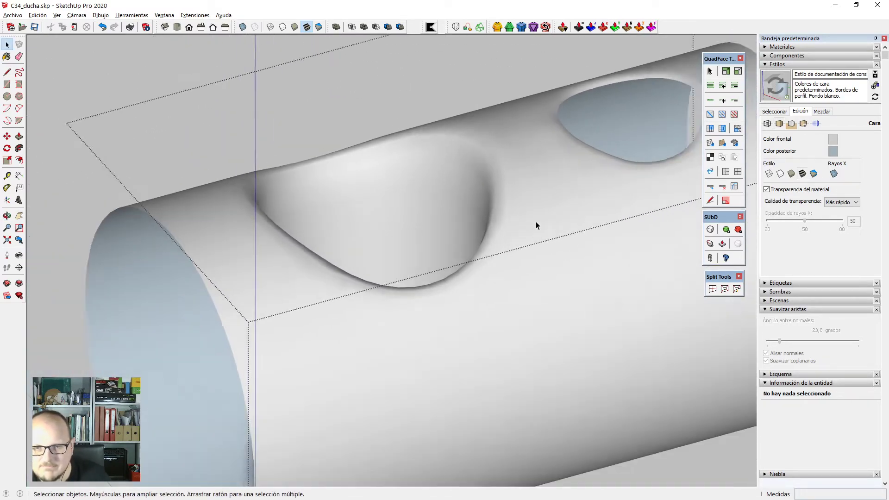
{"action": "middle_click_drag", "start_coordinate": [536, 222], "coordinate": [456, 192]}
{"action": "scroll", "coordinate": [468, 222], "scroll_direction": "down", "scroll_amount": 4}
{"action": "key", "text": "space"}
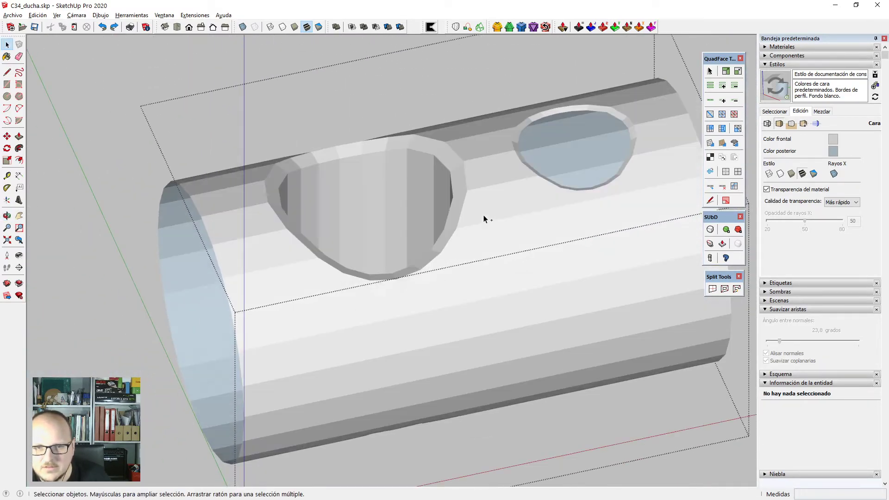
Show the control mesh's edges and insert an edge loop along the middle of the band around the large hole.
{"action": "key", "text": "ctrl+h"}
{"action": "middle_click_drag", "start_coordinate": [506, 221], "coordinate": [484, 214]}
{"action": "scroll", "coordinate": [464, 172], "scroll_direction": "up", "scroll_amount": 1}
{"action": "scroll", "coordinate": [464, 188], "scroll_direction": "down", "scroll_amount": 3}
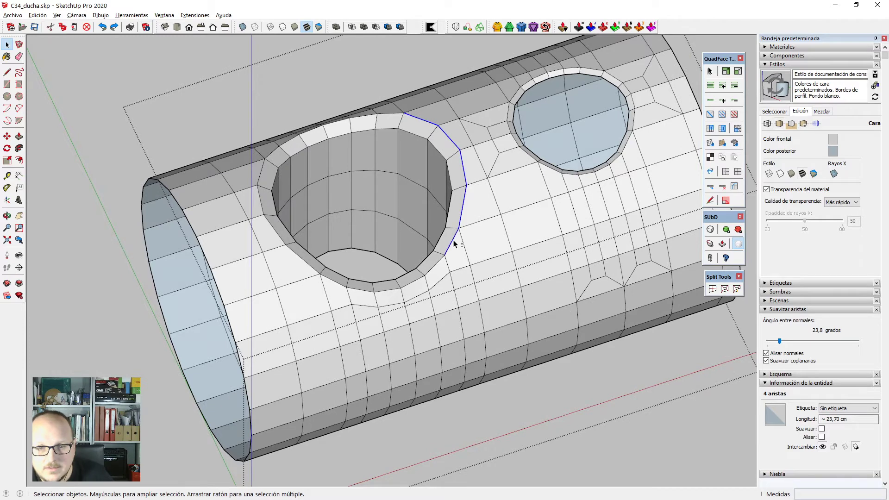
{"action": "middle_click_drag", "start_coordinate": [454, 243], "coordinate": [399, 175]}
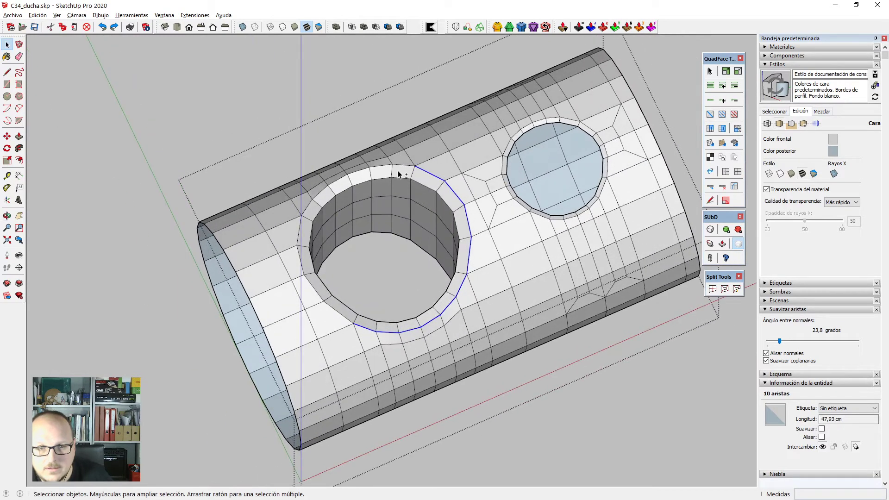
{"action": "left_click", "coordinate": [396, 166], "text": "shift"}
{"action": "scroll", "coordinate": [396, 166], "scroll_direction": "up", "scroll_amount": 2}
{"action": "left_click", "coordinate": [396, 166], "text": "shift"}
{"action": "left_click", "coordinate": [404, 182]}
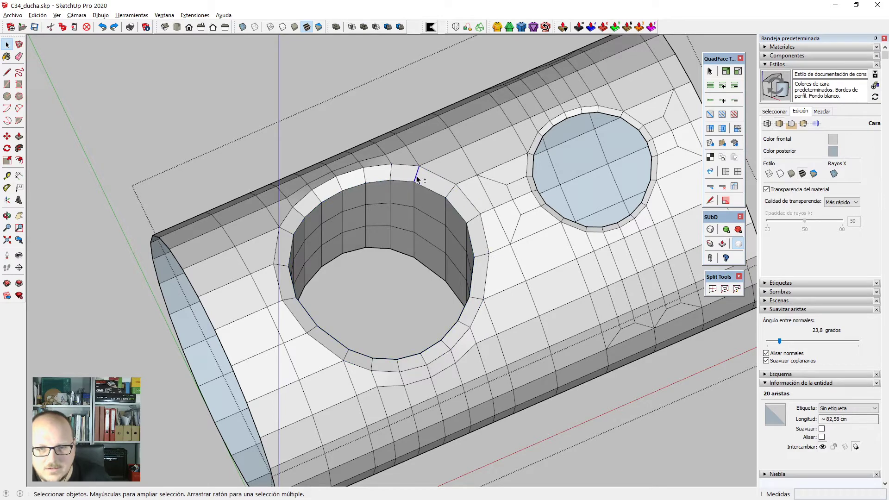
{"action": "key", "text": "shift+i"}
{"action": "scroll", "coordinate": [436, 212], "scroll_direction": "down", "scroll_amount": 1}
{"action": "middle_click_drag", "start_coordinate": [556, 241], "coordinate": [560, 199]}
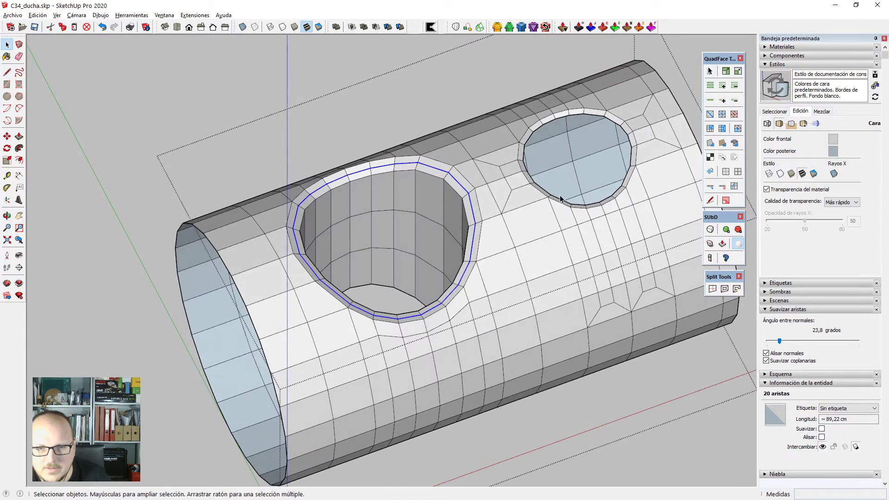
Subdivide the cylinder with its edges hidden, examine the rounded rim of the large hole, and return to the control mesh.
{"action": "left_click", "coordinate": [711, 230]}
{"action": "middle_click_drag", "start_coordinate": [643, 276], "coordinate": [555, 176]}
{"action": "key", "text": "alt+h"}
{"action": "scroll", "coordinate": [462, 221], "scroll_direction": "up", "scroll_amount": 3}
{"action": "middle_click_drag", "start_coordinate": [462, 221], "coordinate": [508, 243]}
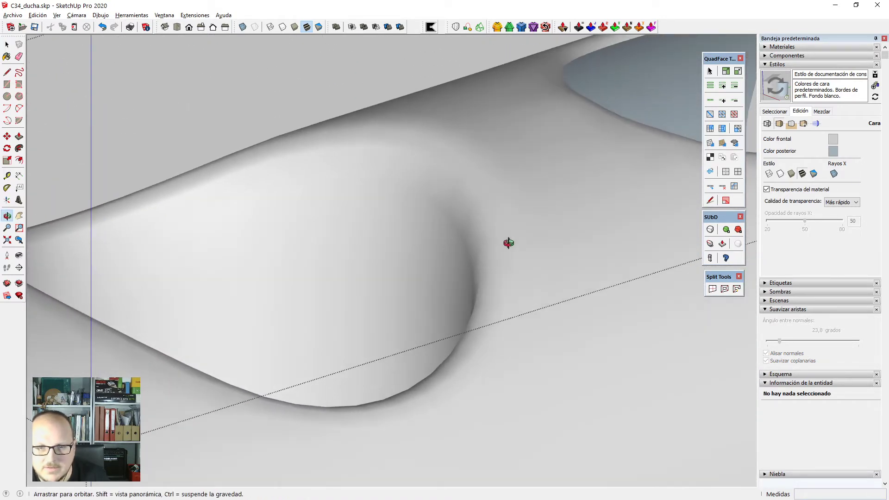
{"action": "scroll", "coordinate": [446, 187], "scroll_direction": "up", "scroll_amount": 3}
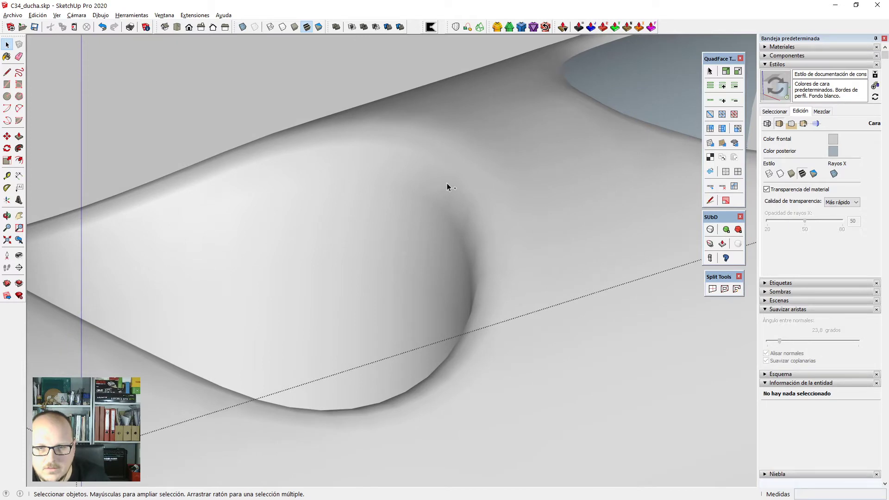
{"action": "key", "text": "ctrl+z"}
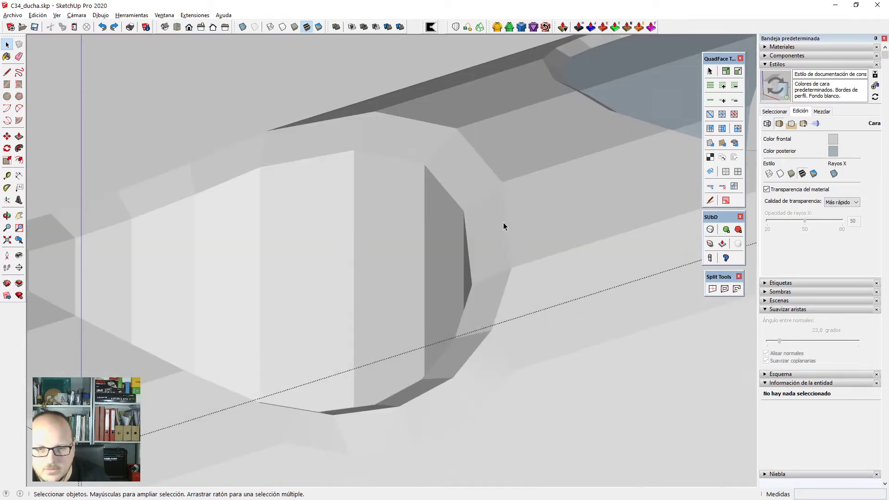
{"action": "key", "text": "ctrl+z"}
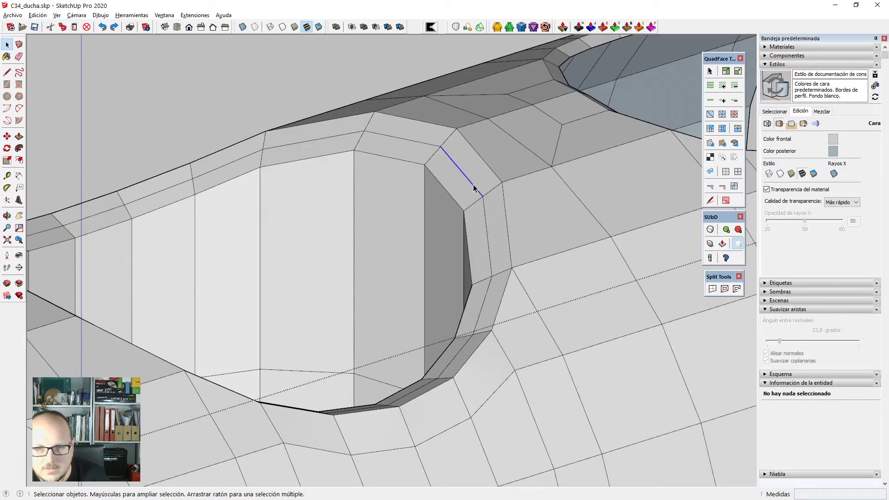
Remove the inserted loop around the large hole and subdivide the mesh, comparing the rim with edges hidden and shown.
{"action": "key", "text": "Delete"}
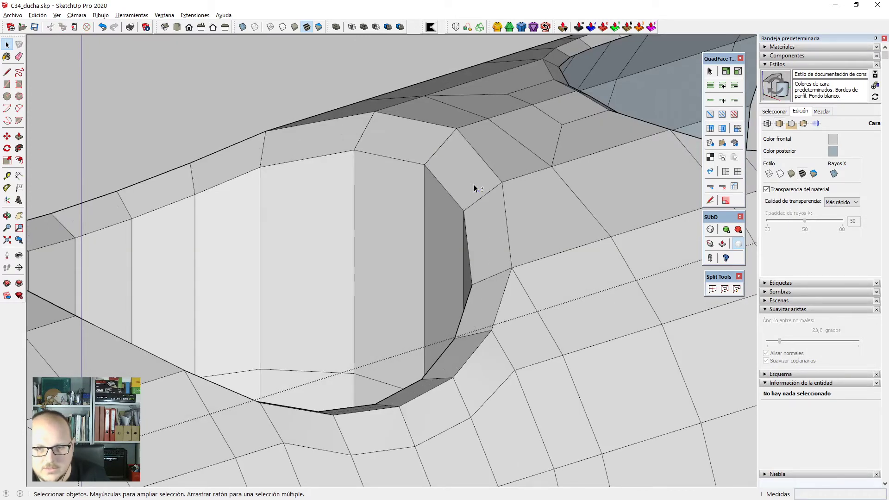
{"action": "left_click", "coordinate": [711, 230]}
{"action": "key", "text": "alt+h"}
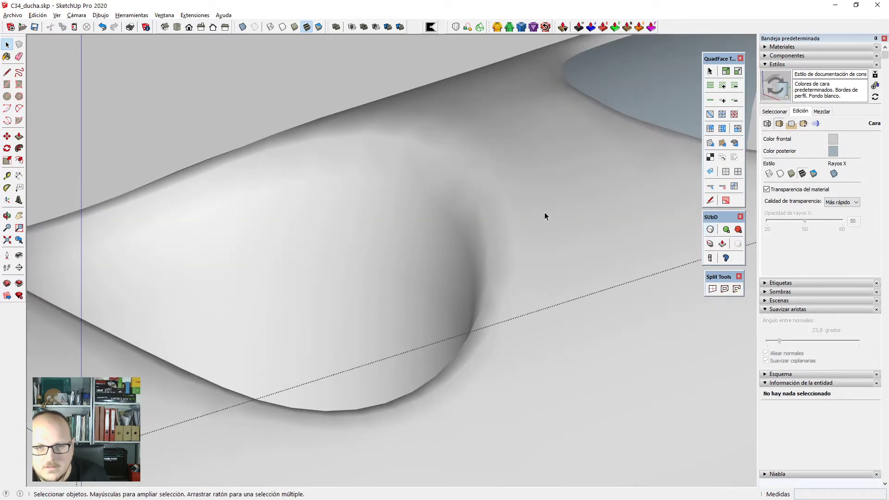
{"action": "middle_click_drag", "start_coordinate": [451, 151], "coordinate": [394, 230]}
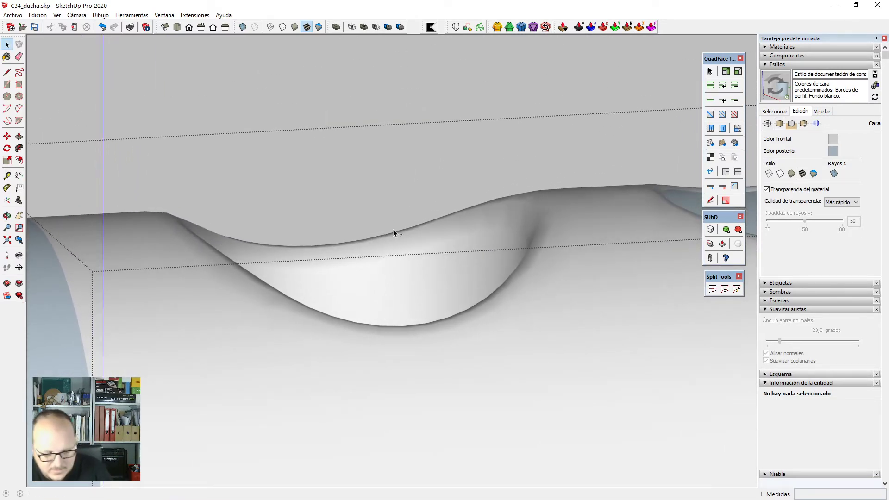
{"action": "key", "text": "alt+h"}
{"action": "middle_click_drag", "start_coordinate": [469, 237], "coordinate": [496, 287]}
{"action": "scroll", "coordinate": [584, 264], "scroll_direction": "up", "scroll_amount": 1}
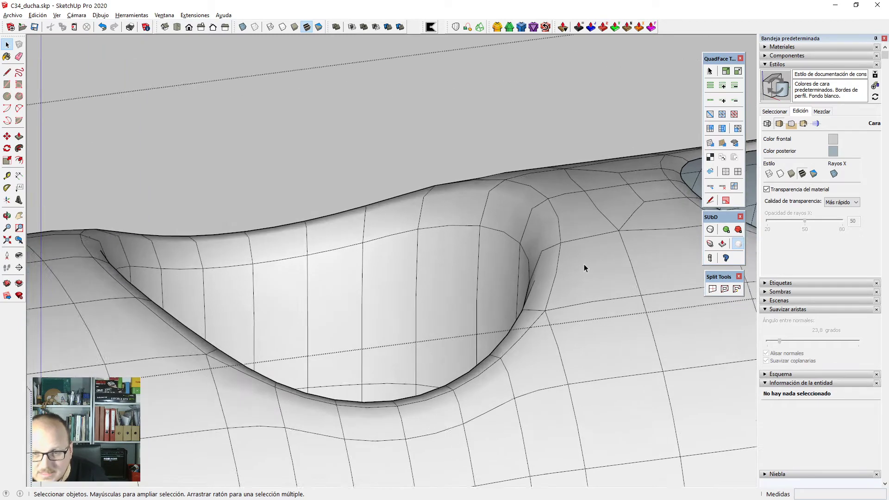
{"action": "scroll", "coordinate": [540, 195], "scroll_direction": "up", "scroll_amount": 2}
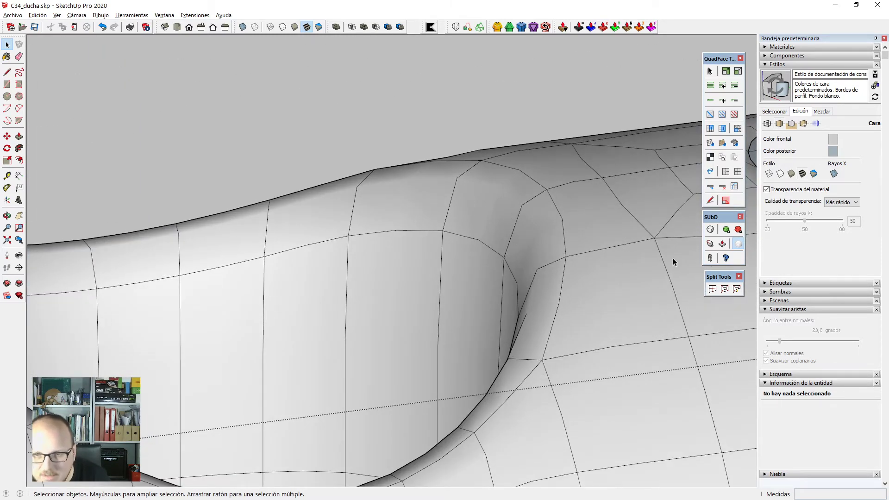
Turn off the subdivision and reinsert the edge loop in the middle of the band around the large hole.
{"action": "left_click", "coordinate": [711, 230]}
{"action": "scroll", "coordinate": [510, 213], "scroll_direction": "down", "scroll_amount": 2}
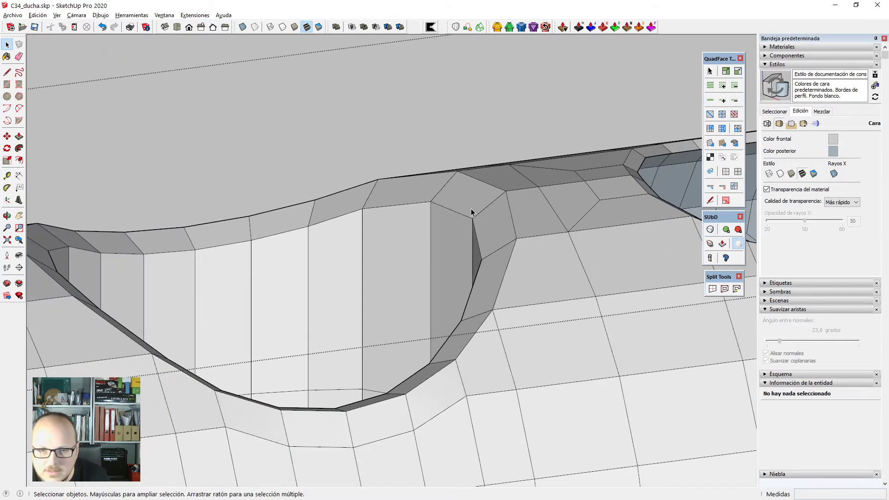
{"action": "left_click", "coordinate": [490, 211]}
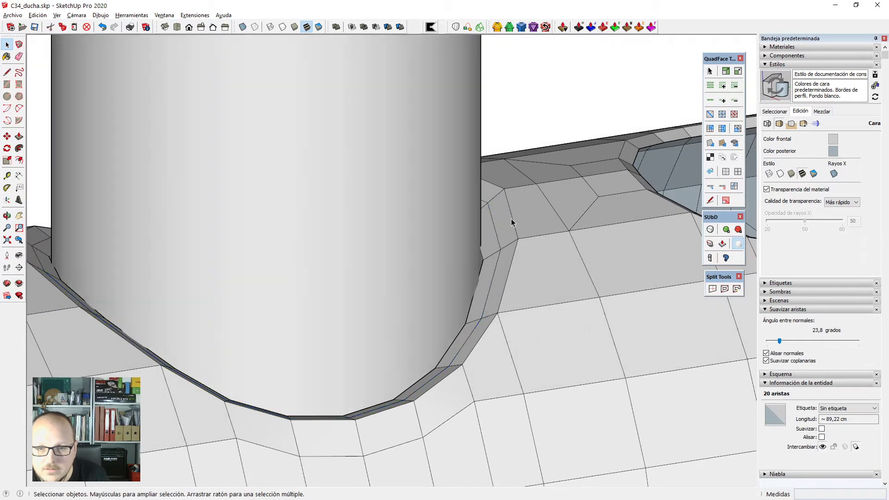
{"action": "left_click", "coordinate": [504, 216]}
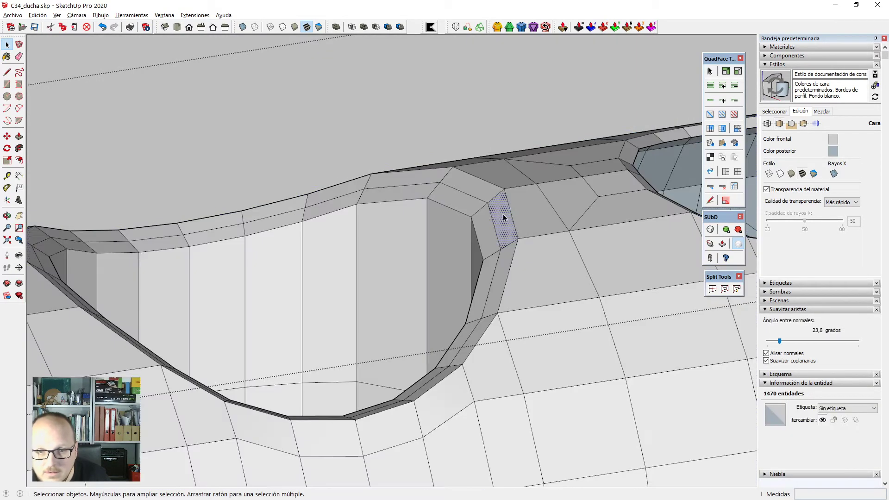
Subdivide the mesh with edges shown, examine the large hole's rim up close and from afar, and return to the control mesh.
{"action": "left_click", "coordinate": [711, 230]}
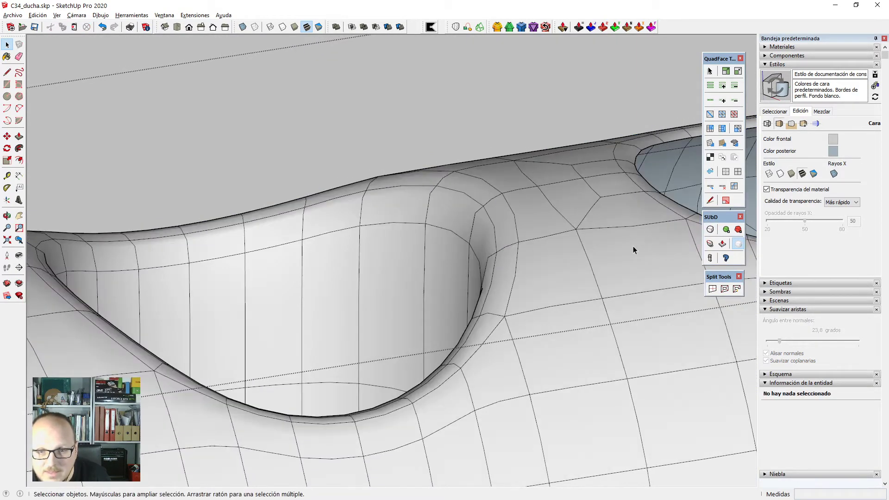
{"action": "scroll", "coordinate": [501, 198], "scroll_direction": "up", "scroll_amount": 3}
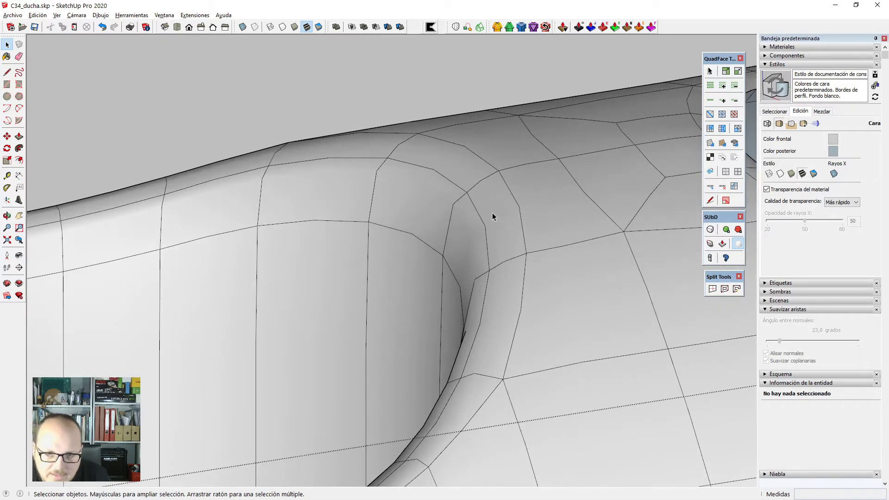
{"action": "middle_click_drag", "start_coordinate": [523, 255], "coordinate": [475, 279]}
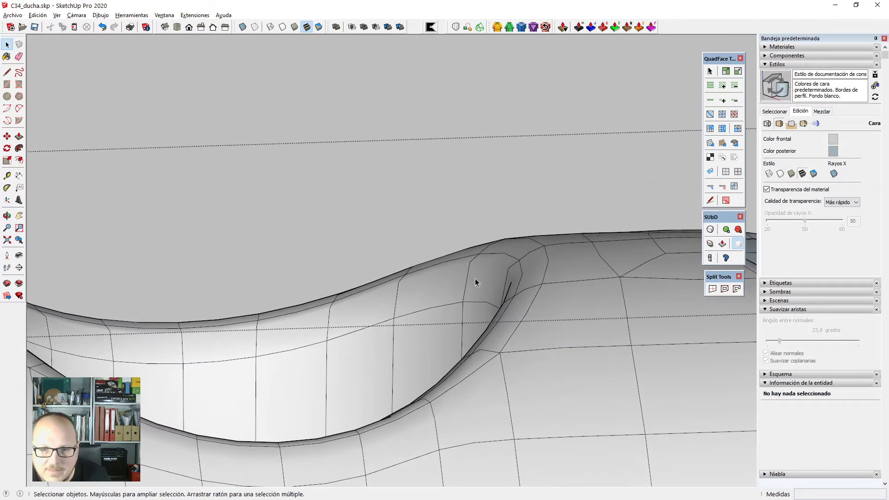
{"action": "scroll", "coordinate": [501, 244], "scroll_direction": "down", "scroll_amount": 2}
{"action": "middle_click_drag", "start_coordinate": [500, 248], "coordinate": [517, 374]}
{"action": "scroll", "coordinate": [379, 242], "scroll_direction": "down", "scroll_amount": 3}
{"action": "middle_click_drag", "start_coordinate": [432, 330], "coordinate": [703, 249]}
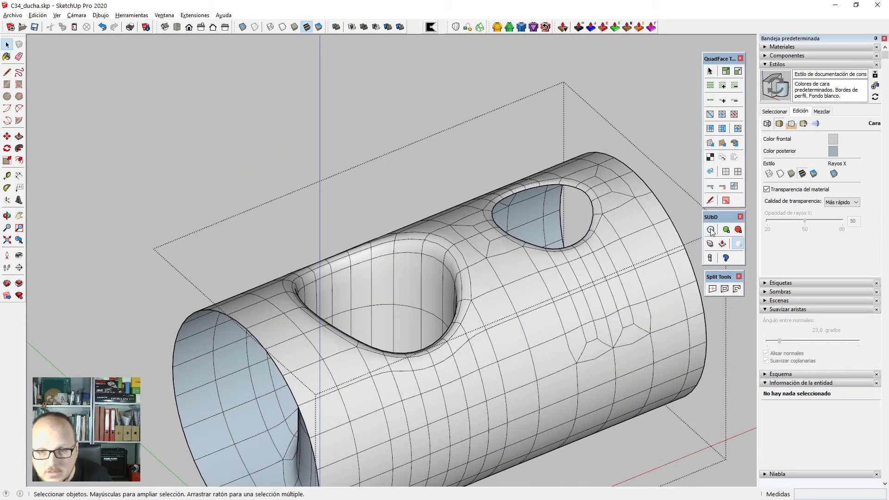
{"action": "left_click", "coordinate": [711, 230]}
Insert a matching edge loop in the band around the large hole's opening on the cylinder's underside.
{"action": "scroll", "coordinate": [429, 276], "scroll_direction": "down", "scroll_amount": 2}
{"action": "middle_click_drag", "start_coordinate": [429, 276], "coordinate": [424, 153]}
{"action": "scroll", "coordinate": [400, 361], "scroll_direction": "up", "scroll_amount": 2}
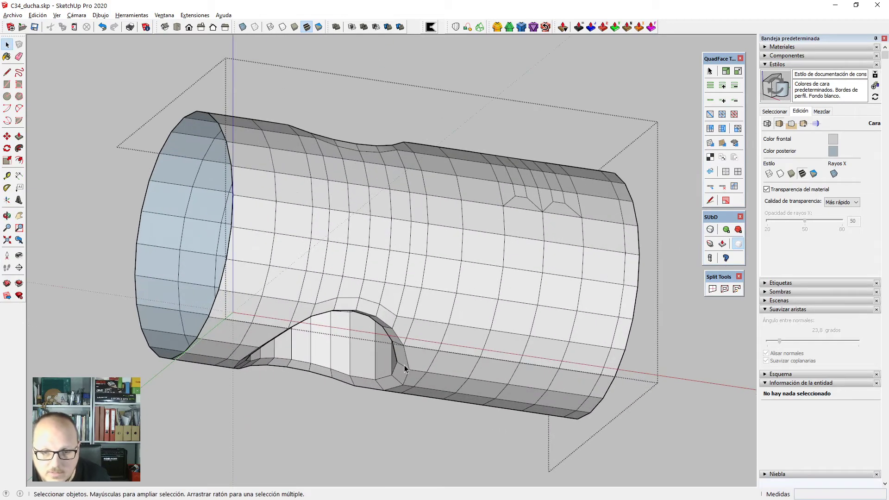
{"action": "left_click", "coordinate": [404, 369]}
{"action": "middle_click_drag", "start_coordinate": [423, 404], "coordinate": [426, 299]}
{"action": "scroll", "coordinate": [475, 334], "scroll_direction": "up", "scroll_amount": 4}
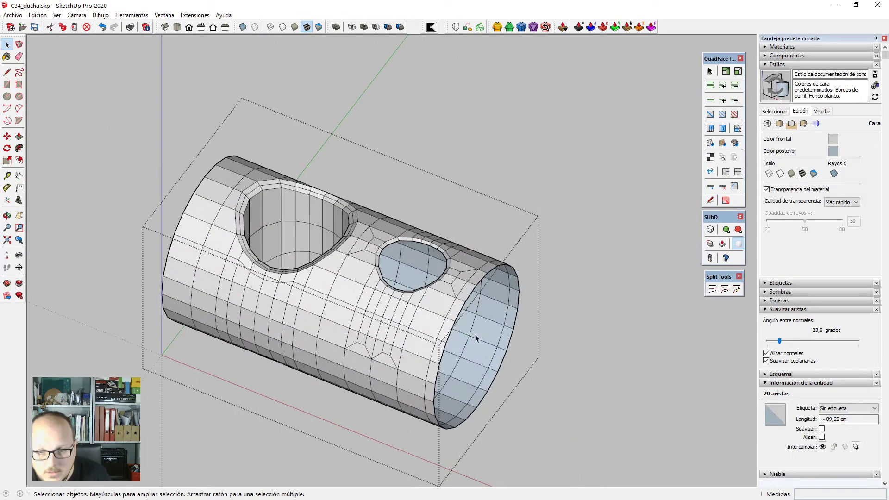
Close the cylinder's open end beside the small hole by retracing one boundary edge, and select the new end face with its edges.
{"action": "scroll", "coordinate": [475, 330], "scroll_direction": "up", "scroll_amount": 3}
{"action": "key", "text": "l"}
{"action": "left_click", "coordinate": [459, 290]}
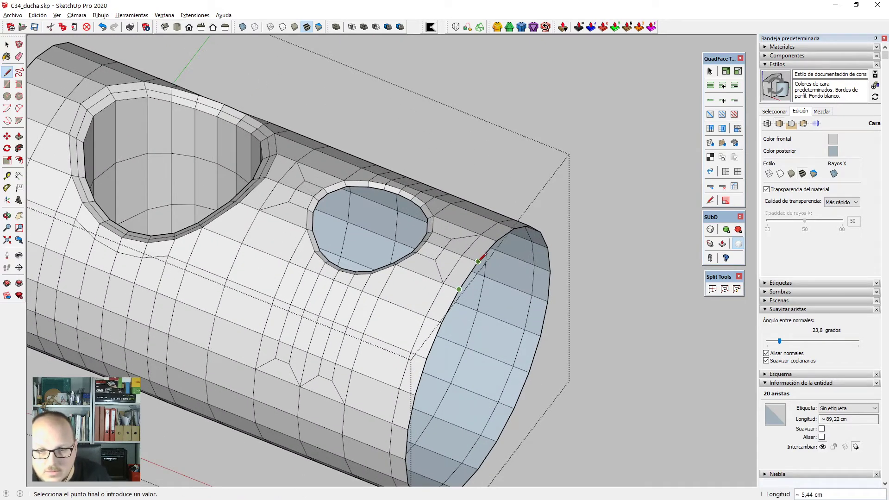
{"action": "left_click", "coordinate": [478, 262]}
{"action": "key", "text": "space"}
{"action": "scroll", "coordinate": [421, 215], "scroll_direction": "down", "scroll_amount": 2}
{"action": "double_click", "coordinate": [476, 301]}
{"action": "scroll", "coordinate": [507, 310], "scroll_direction": "up", "scroll_amount": 2}
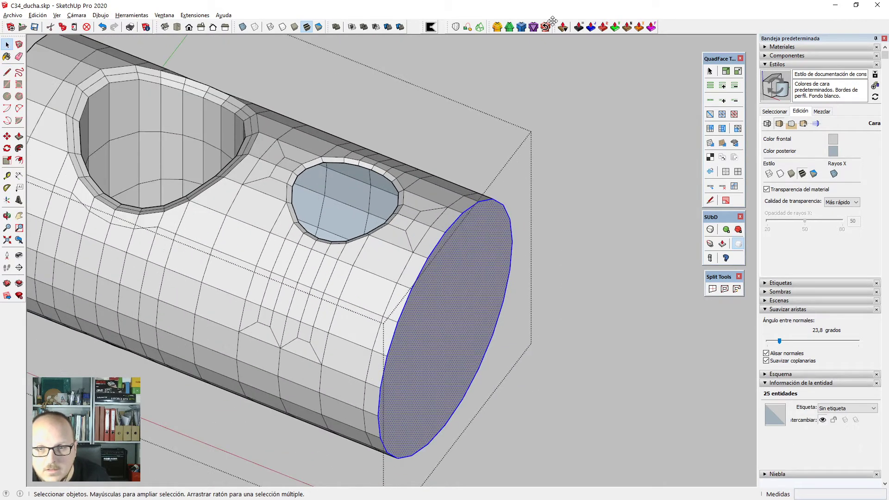
Offset the end face inward to form a narrow outer ring and split that ring into quads with Split Tools.
{"action": "left_click", "coordinate": [522, 29]}
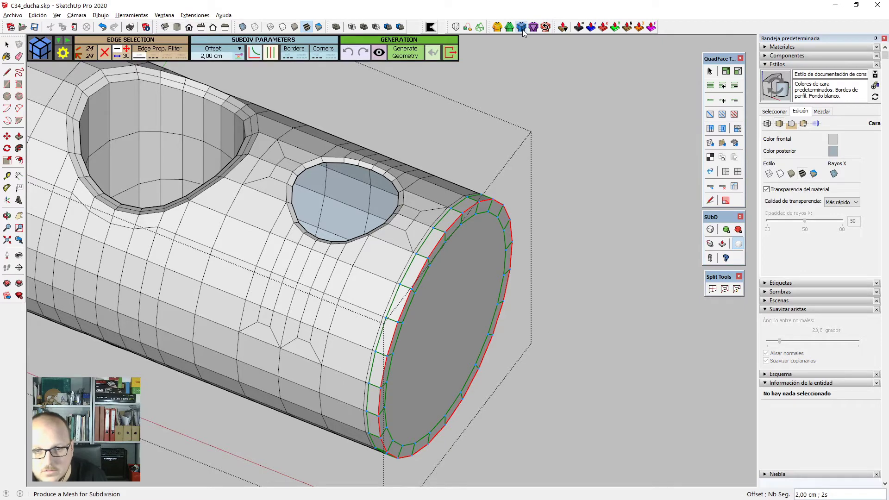
{"action": "key", "text": "space"}
{"action": "middle_click_drag", "start_coordinate": [458, 282], "coordinate": [380, 274]}
{"action": "scroll", "coordinate": [380, 274], "scroll_direction": "up", "scroll_amount": 2}
{"action": "left_click", "coordinate": [369, 262]}
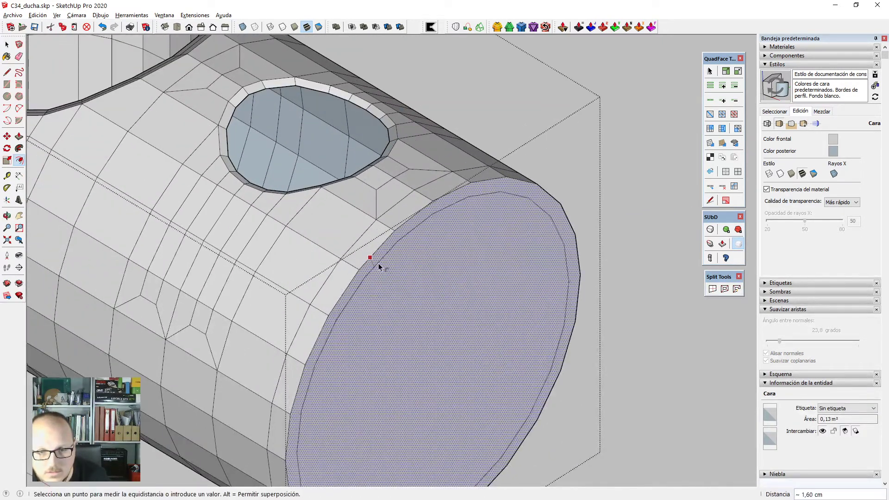
{"action": "key", "text": "space"}
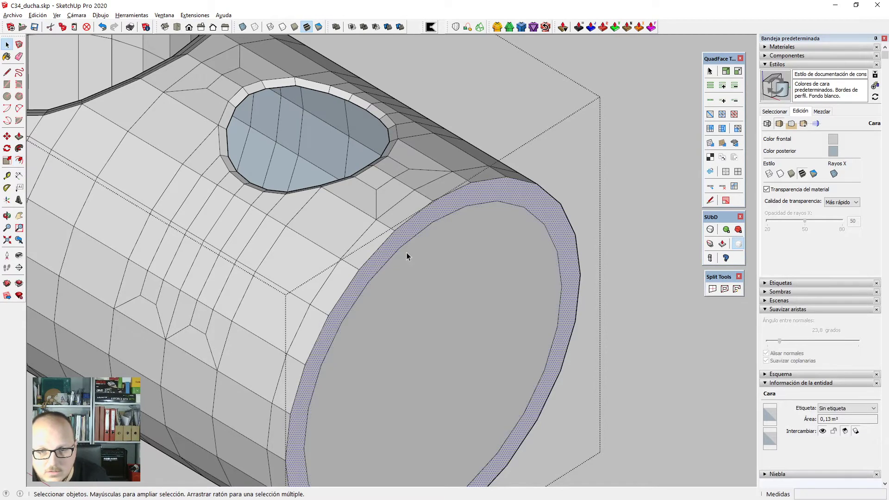
{"action": "left_click", "coordinate": [724, 289]}
{"action": "scroll", "coordinate": [364, 185], "scroll_direction": "down", "scroll_amount": 1}
{"action": "left_click", "coordinate": [481, 271]}
{"action": "scroll", "coordinate": [451, 223], "scroll_direction": "up", "scroll_amount": 1}
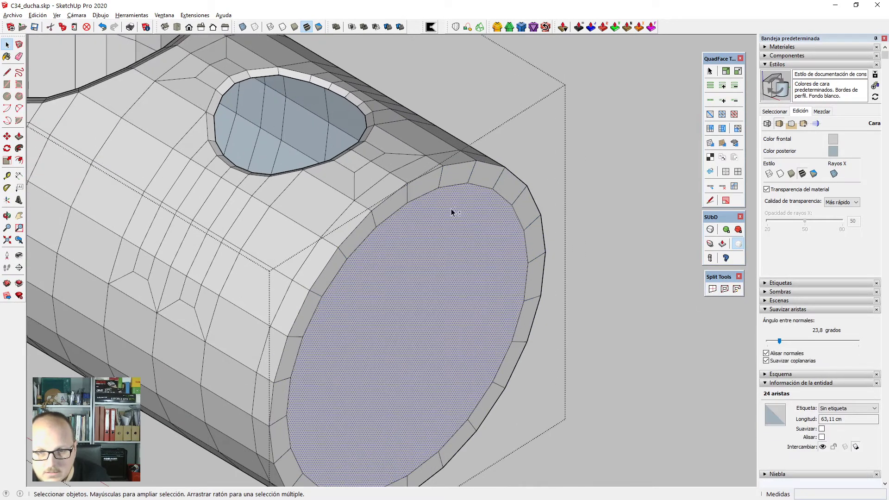
Offset the remaining inner end face to form a wide second ring and split it into quads.
{"action": "key", "text": "v"}
{"action": "key", "text": "space"}
{"action": "left_click", "coordinate": [445, 220]}
{"action": "key", "text": "f"}
{"action": "left_click", "coordinate": [427, 200]}
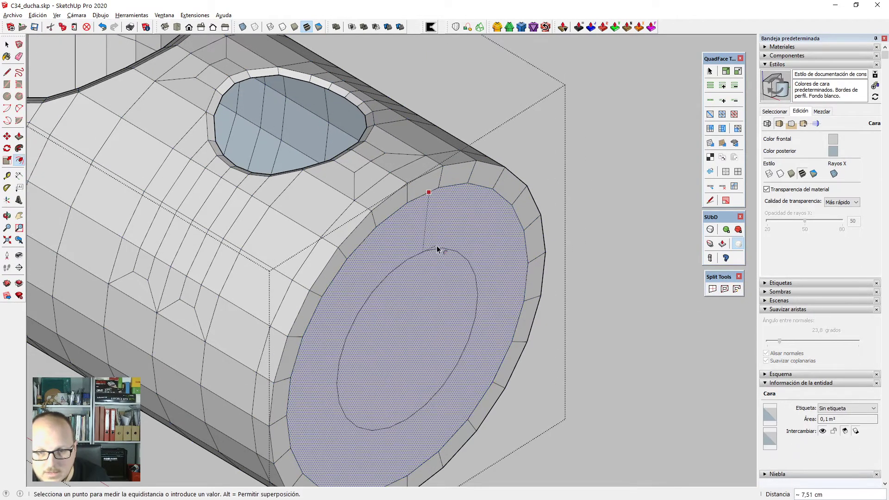
{"action": "left_click", "coordinate": [439, 248]}
{"action": "key", "text": "space"}
{"action": "left_click", "coordinate": [484, 239]}
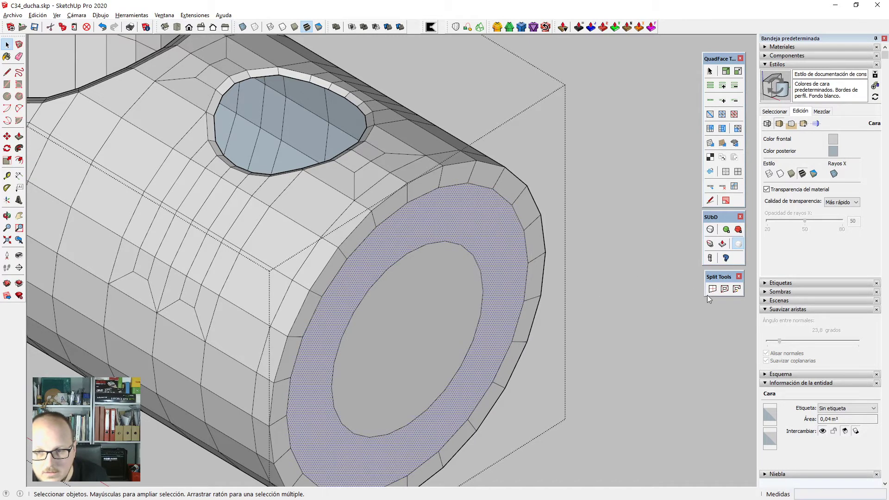
{"action": "left_click", "coordinate": [726, 290]}
Offset the central end face inward once more and split the resulting third ring into quads.
{"action": "scroll", "coordinate": [419, 266], "scroll_direction": "up", "scroll_amount": 3}
{"action": "left_click", "coordinate": [436, 242]}
{"action": "key", "text": "f"}
{"action": "left_click", "coordinate": [436, 242]}
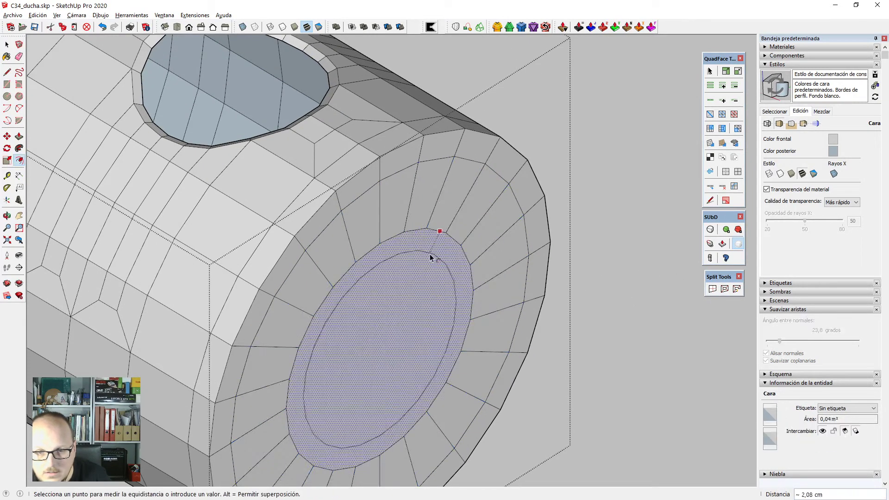
{"action": "left_click", "coordinate": [445, 257]}
{"action": "key", "text": "space"}
{"action": "left_click", "coordinate": [454, 260]}
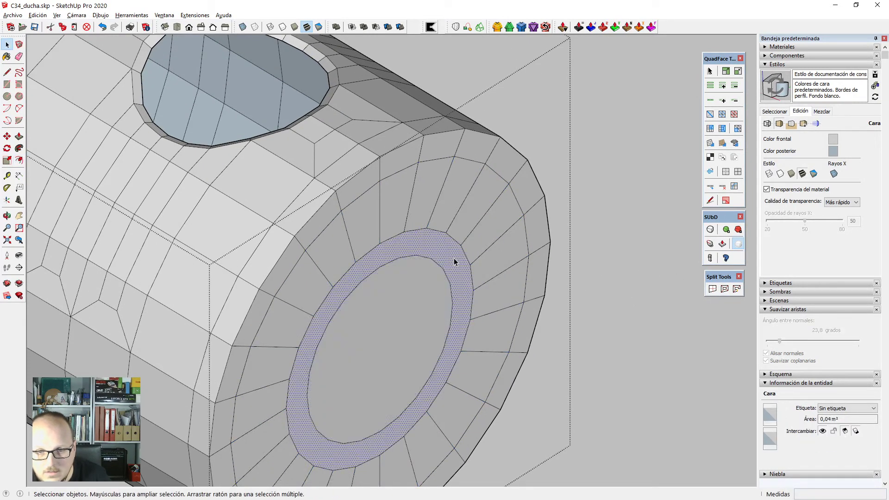
{"action": "left_click", "coordinate": [725, 289]}
Merge the innermost ring's vertices into one centre point with Vertex Tools and remove alternate spokes to leave quads around it.
{"action": "double_click", "coordinate": [372, 336]}
{"action": "scroll", "coordinate": [514, 228], "scroll_direction": "down", "scroll_amount": 2}
{"action": "key", "text": "v"}
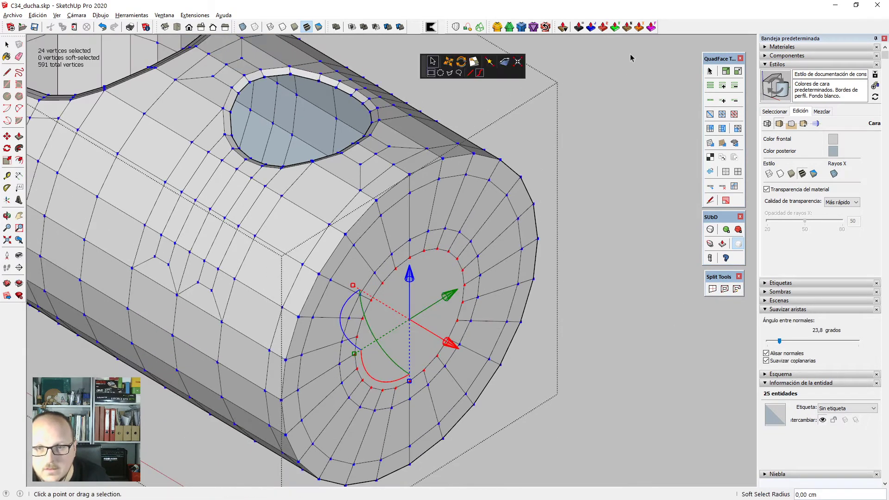
{"action": "left_click", "coordinate": [518, 65]}
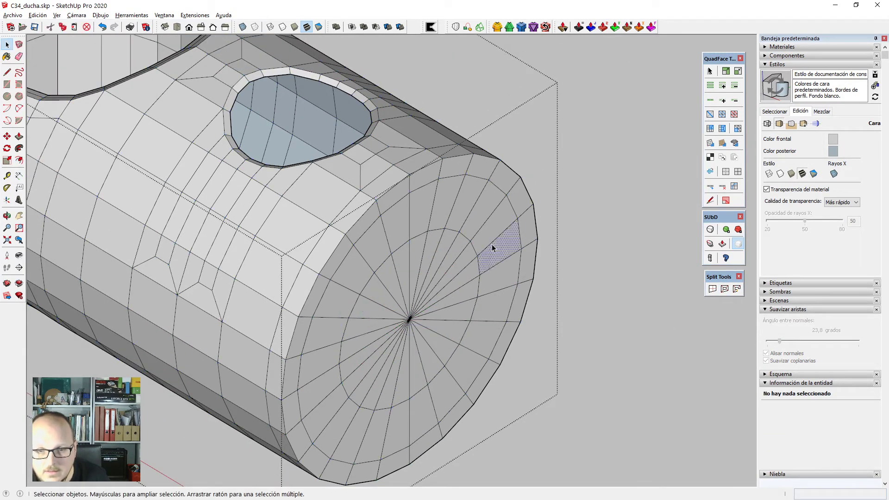
{"action": "left_click", "coordinate": [482, 211]}
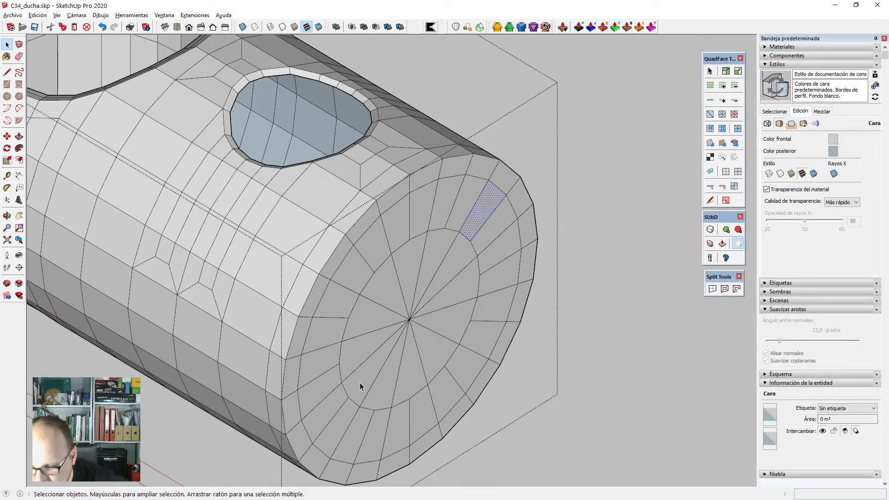
Preview the cylinder's subdivided surface, examine both hole rims and the closed end, and return to the control mesh.
{"action": "middle_click_drag", "start_coordinate": [360, 383], "coordinate": [508, 388]}
{"action": "scroll", "coordinate": [557, 279], "scroll_direction": "down", "scroll_amount": 3}
{"action": "left_click", "coordinate": [557, 279]}
{"action": "mouse_move", "coordinate": [354, 309]}
{"action": "middle_mouse_down"}
{"action": "mouse_move", "coordinate": [496, 439]}
{"action": "mouse_move", "coordinate": [495, 450]}
{"action": "mouse_move", "coordinate": [523, 431]}
{"action": "mouse_move", "coordinate": [542, 272]}
{"action": "mouse_move", "coordinate": [403, 278]}
{"action": "mouse_move", "coordinate": [417, 288]}
{"action": "mouse_move", "coordinate": [338, 249]}
{"action": "mouse_move", "coordinate": [288, 239]}
{"action": "mouse_move", "coordinate": [225, 177]}
{"action": "mouse_move", "coordinate": [466, 292]}
{"action": "middle_mouse_up"}
{"action": "double_click", "coordinate": [434, 265]}
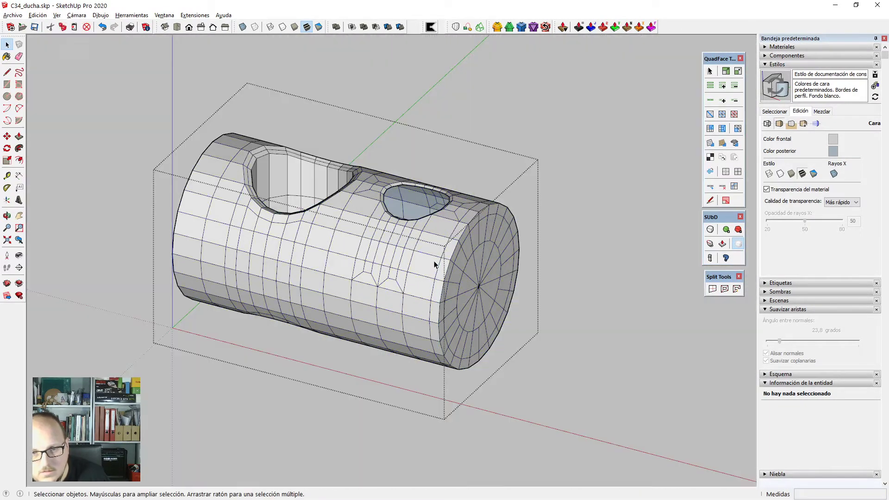
{"action": "left_click", "coordinate": [710, 231]}
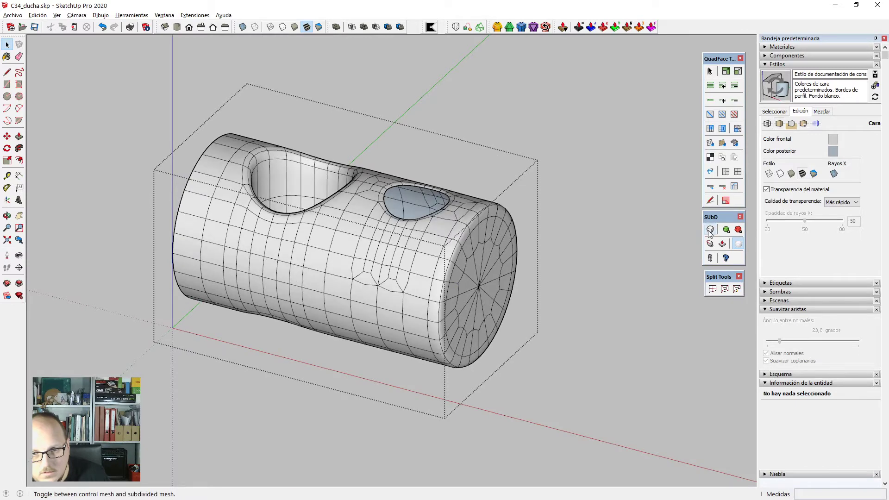
{"action": "scroll", "coordinate": [617, 257], "scroll_direction": "down", "scroll_amount": 3}
{"action": "middle_click_drag", "start_coordinate": [590, 304], "coordinate": [331, 252]}
{"action": "scroll", "coordinate": [428, 213], "scroll_direction": "up", "scroll_amount": 6}
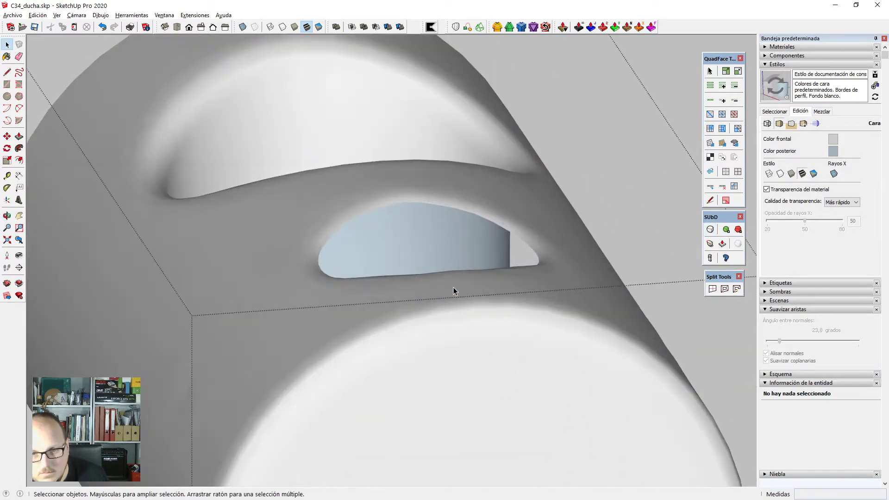
{"action": "middle_click_drag", "start_coordinate": [452, 292], "coordinate": [395, 160]}
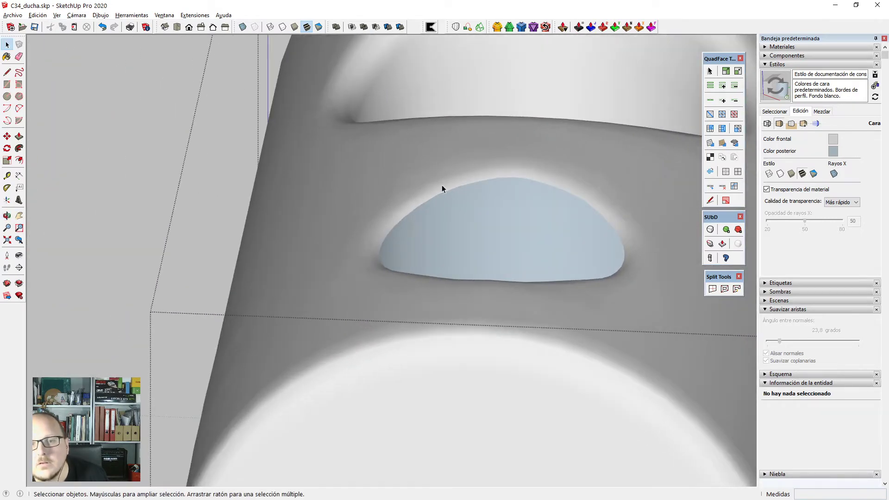
{"action": "scroll", "coordinate": [417, 276], "scroll_direction": "down", "scroll_amount": 5}
{"action": "middle_click_drag", "start_coordinate": [418, 276], "coordinate": [630, 238]}
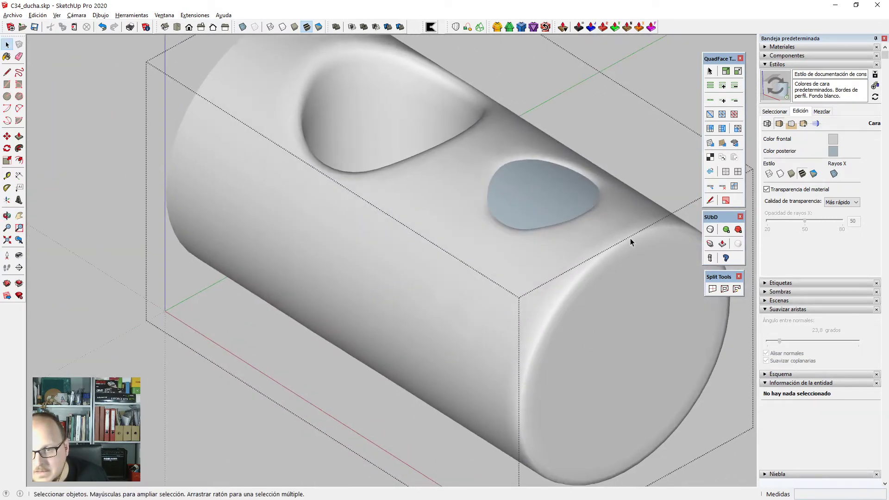
{"action": "left_click", "coordinate": [711, 231]}
Select the small hole's inner edge loop and extrude it upward about 9.1 cm with Vertex Tools.
{"action": "scroll", "coordinate": [551, 185], "scroll_direction": "up", "scroll_amount": 5}
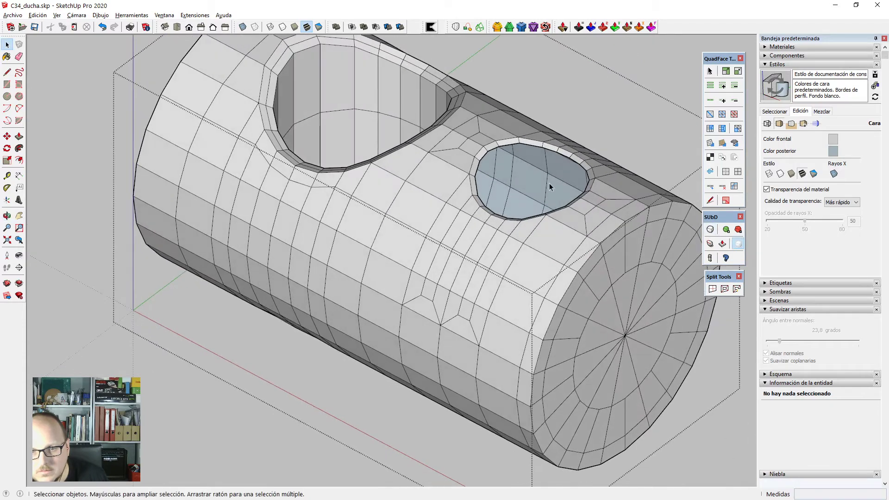
{"action": "triple_click", "coordinate": [484, 163]}
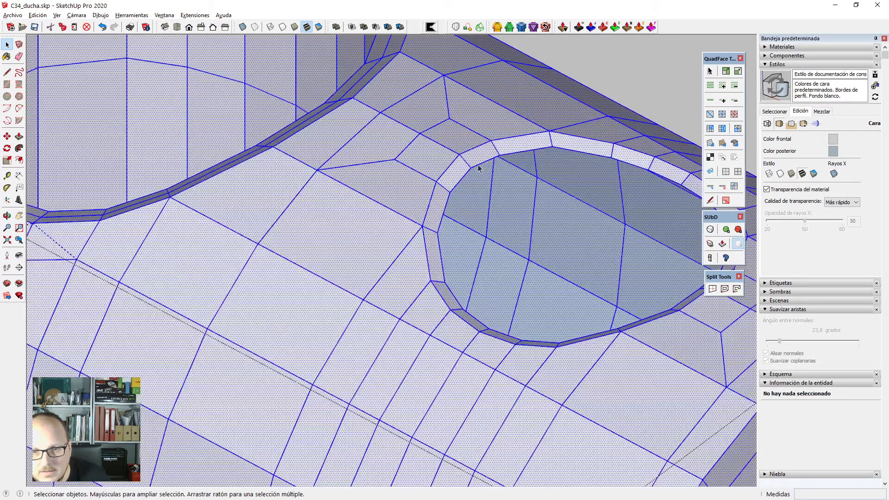
{"action": "left_click", "coordinate": [487, 163]}
{"action": "key", "text": "alt+l"}
{"action": "scroll", "coordinate": [363, 256], "scroll_direction": "down", "scroll_amount": 4}
{"action": "middle_click_drag", "start_coordinate": [363, 256], "coordinate": [480, 334]}
{"action": "scroll", "coordinate": [328, 184], "scroll_direction": "down", "scroll_amount": 3}
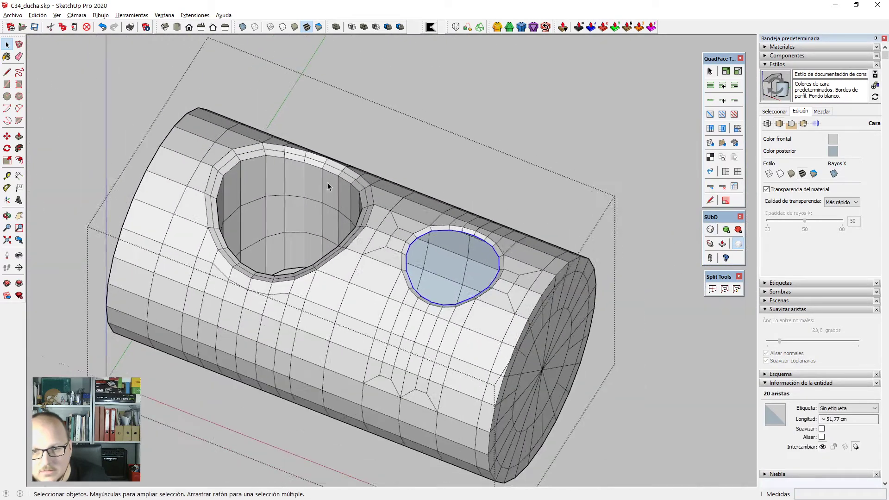
{"action": "scroll", "coordinate": [478, 259], "scroll_direction": "down", "scroll_amount": 1}
{"action": "key", "text": "Escape"}
{"action": "scroll", "coordinate": [484, 245], "scroll_direction": "up", "scroll_amount": 2}
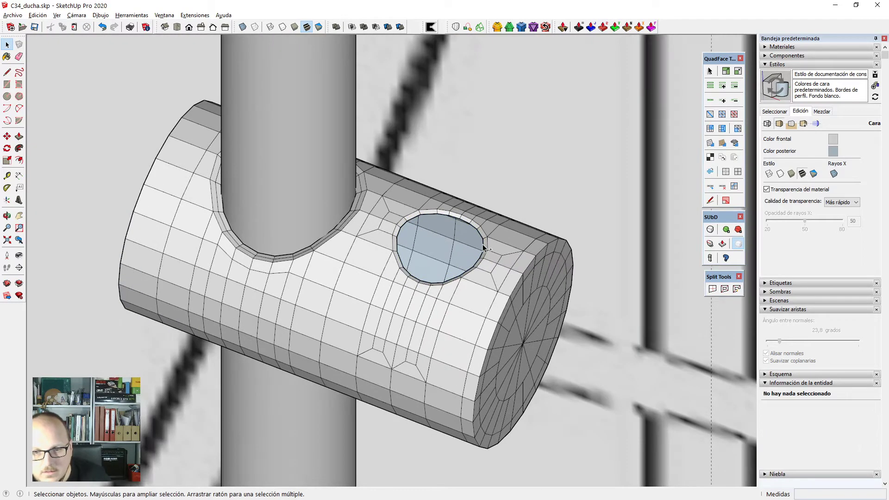
{"action": "middle_click_drag", "start_coordinate": [471, 274], "coordinate": [481, 218]}
{"action": "key", "text": "v"}
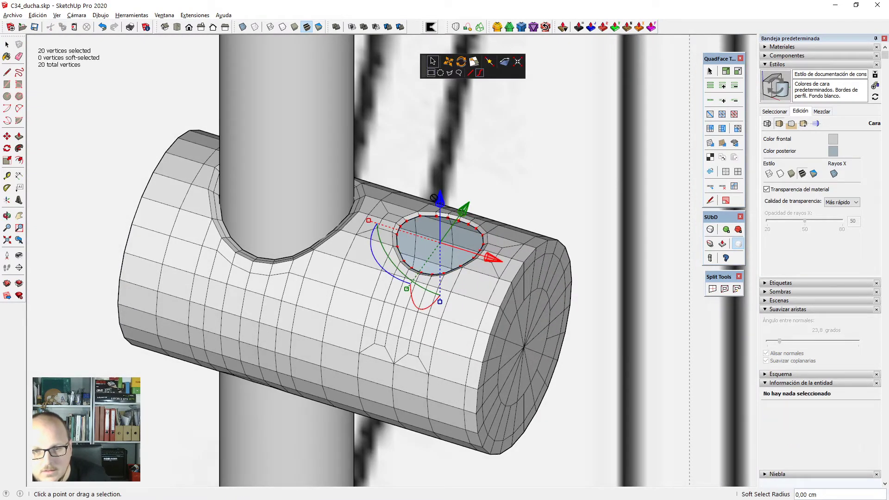
{"action": "left_click_drag", "start_coordinate": [441, 206], "coordinate": [441, 170], "text": "ctrl"}
{"action": "middle_click_drag", "start_coordinate": [467, 238], "coordinate": [484, 210]}
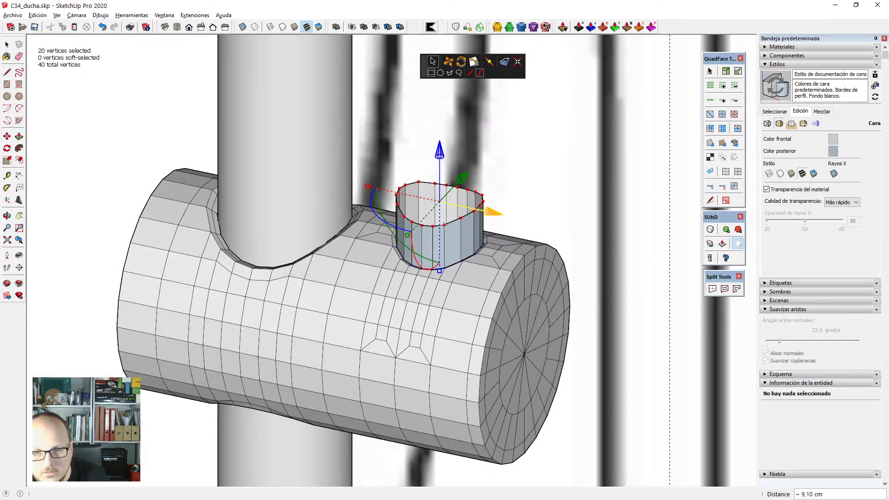
Flatten the extruded upper edge loop by scaling its vertices to 0 along the vertical axis.
{"action": "scroll", "coordinate": [444, 224], "scroll_direction": "up", "scroll_amount": 3}
{"action": "left_click_drag", "start_coordinate": [437, 246], "coordinate": [440, 225]}
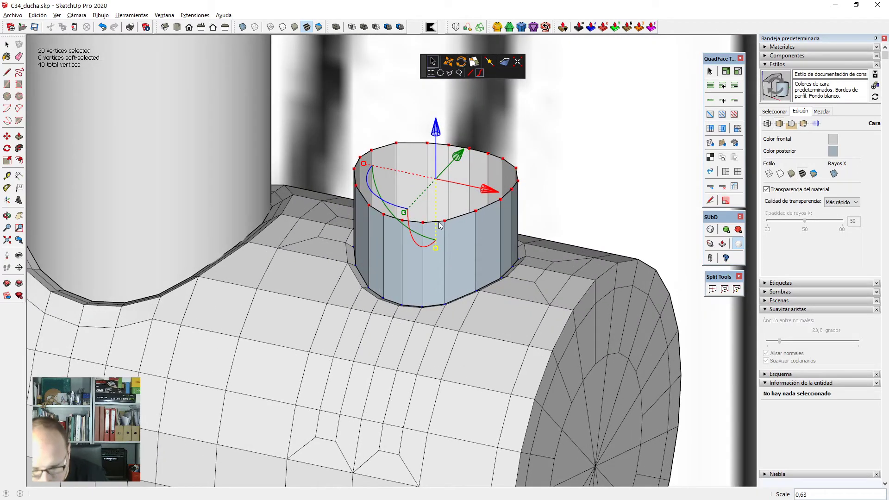
{"action": "scroll", "coordinate": [489, 259], "scroll_direction": "up", "scroll_amount": 4}
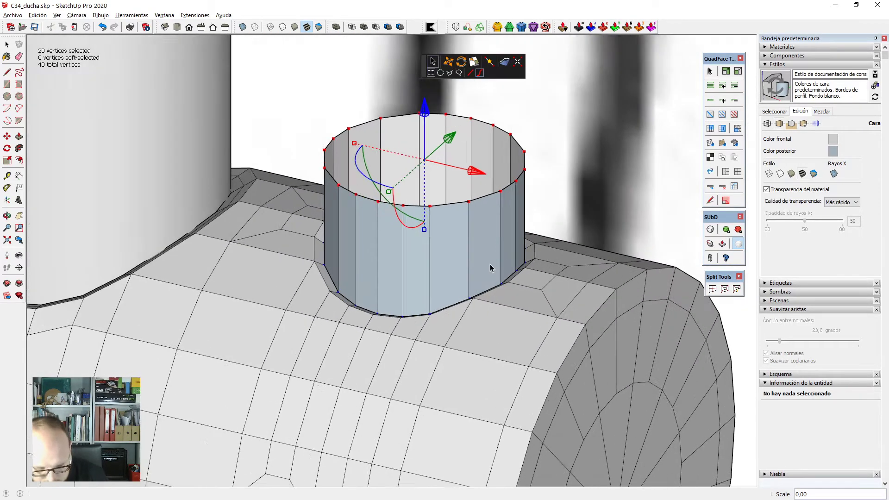
{"action": "key", "text": "m"}
{"action": "middle_click_drag", "start_coordinate": [461, 212], "coordinate": [548, 112]}
{"action": "scroll", "coordinate": [548, 113], "scroll_direction": "down", "scroll_amount": 2}
{"action": "middle_click_drag", "start_coordinate": [524, 193], "coordinate": [565, 173]}
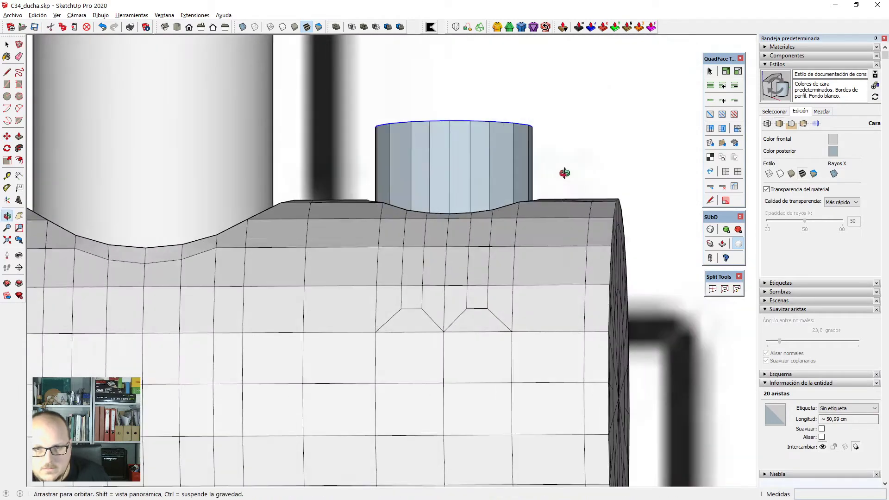
Close the open top of the small cylinder with a face by retracing one of its rim edges.
{"action": "scroll", "coordinate": [546, 214], "scroll_direction": "down", "scroll_amount": 3}
{"action": "middle_click_drag", "start_coordinate": [546, 215], "coordinate": [457, 312]}
{"action": "scroll", "coordinate": [509, 234], "scroll_direction": "up", "scroll_amount": 5}
{"action": "key", "text": "l"}
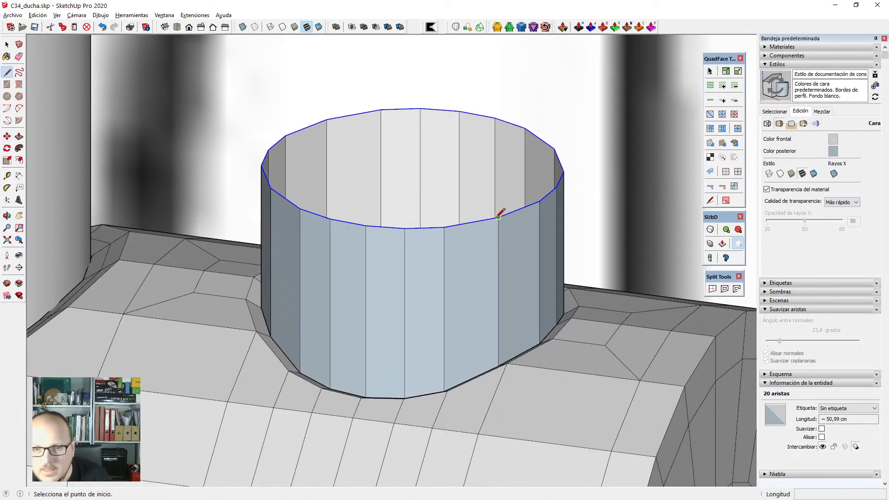
{"action": "left_click", "coordinate": [527, 206]}
{"action": "key", "text": "space"}
Round the small cylinder's top rim with FredoCorner using a 2 cm offset.
{"action": "double_click", "coordinate": [502, 182]}
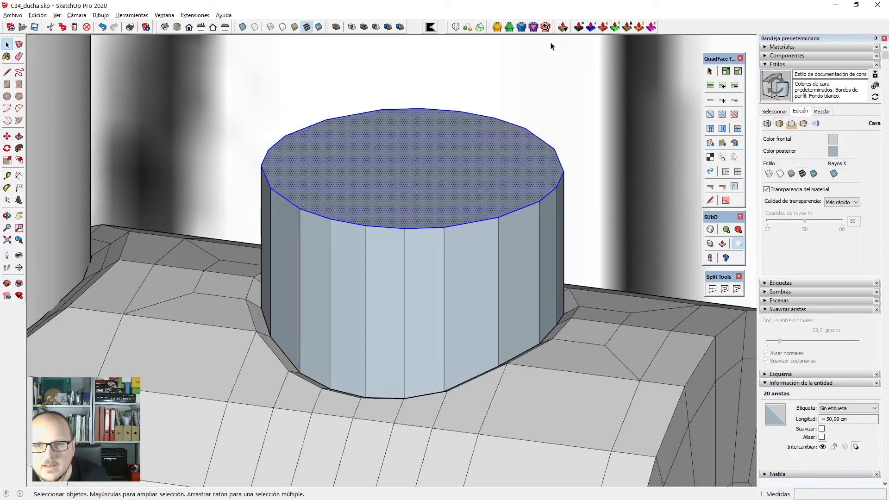
{"action": "left_click", "coordinate": [498, 29]}
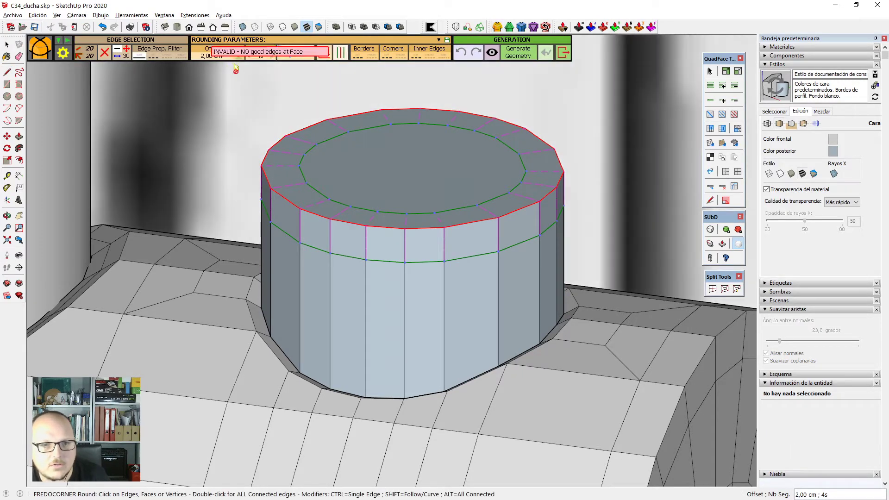
{"action": "left_click", "coordinate": [429, 163]}
{"action": "key", "text": "space"}
{"action": "middle_click_drag", "start_coordinate": [429, 162], "coordinate": [462, 371]}
{"action": "key", "text": "space"}
Try deleting a radial edge from the cap's rounded rim and undo the deletion.
{"action": "scroll", "coordinate": [477, 219], "scroll_direction": "up", "scroll_amount": 3}
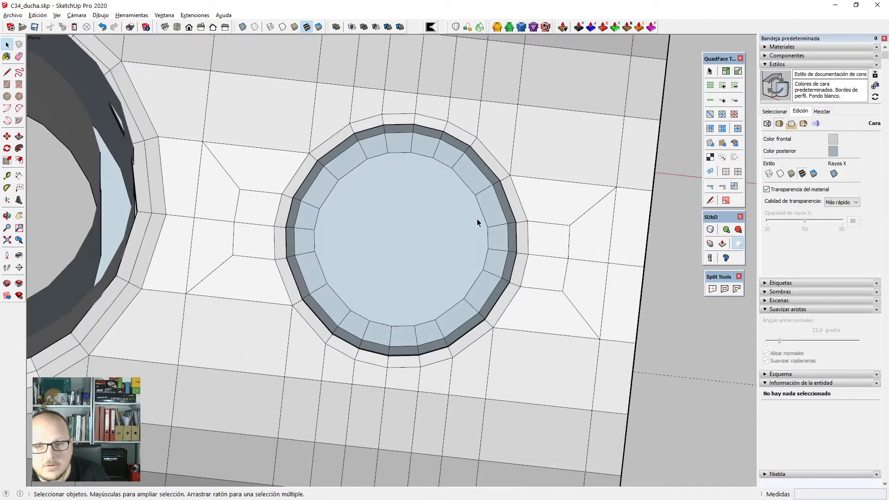
{"action": "scroll", "coordinate": [301, 234], "scroll_direction": "up", "scroll_amount": 2}
{"action": "left_click", "coordinate": [328, 232]}
{"action": "scroll", "coordinate": [313, 227], "scroll_direction": "up", "scroll_amount": 1}
{"action": "scroll", "coordinate": [314, 228], "scroll_direction": "down", "scroll_amount": 2}
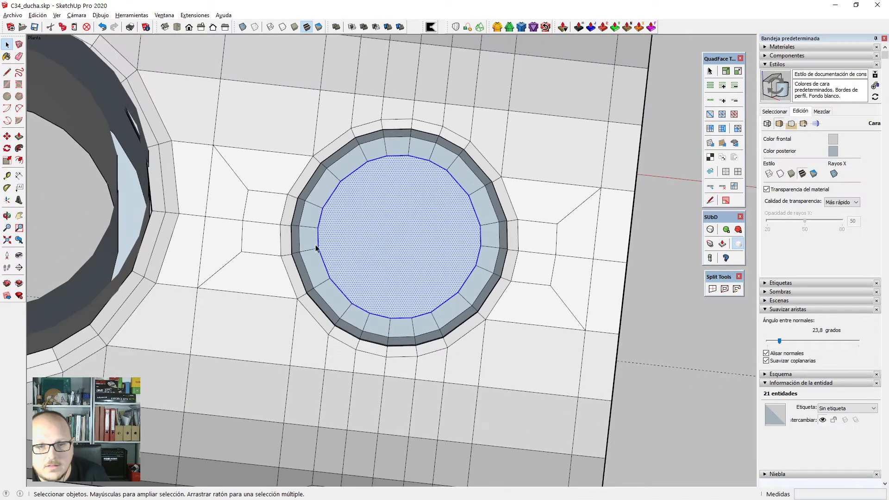
{"action": "left_click", "coordinate": [370, 319]}
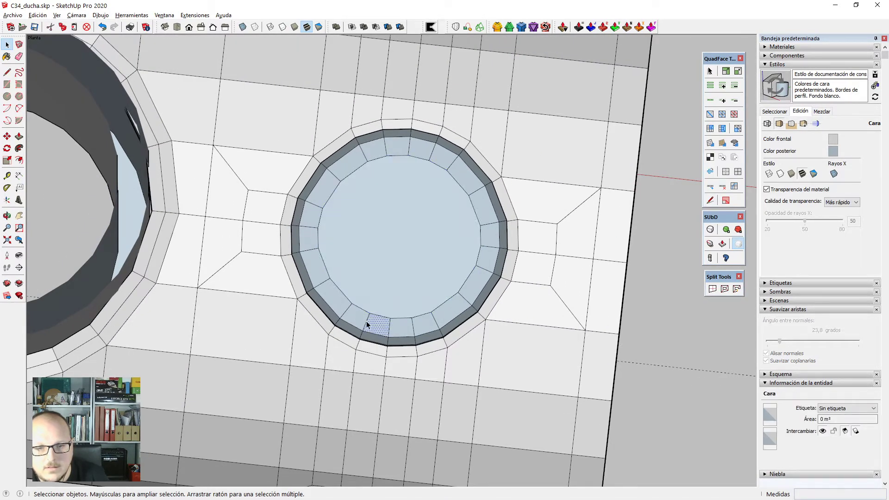
{"action": "left_click", "coordinate": [367, 321]}
{"action": "key", "text": "Delete"}
{"action": "key", "text": "ctrl+z"}
{"action": "triple_click", "coordinate": [396, 283]}
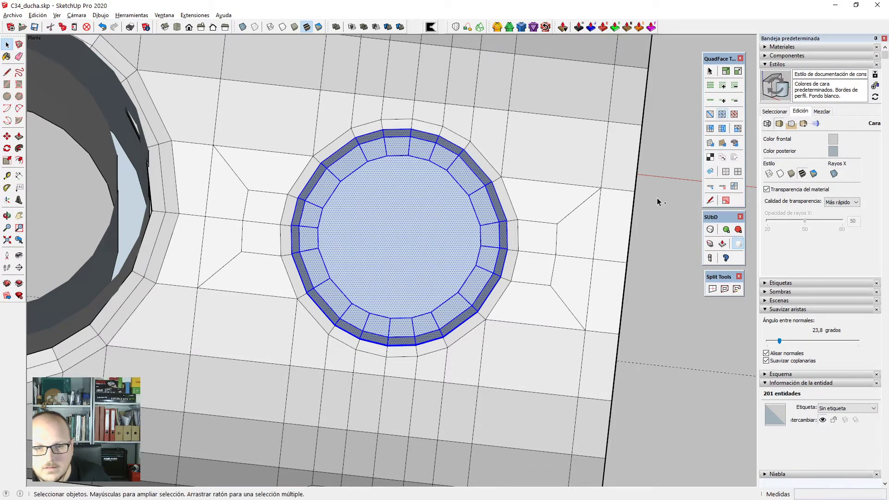
Try to simplify the cap's rounded rim by deleting alternate radial edges around it.
{"action": "left_click", "coordinate": [362, 320]}
{"action": "left_click", "coordinate": [365, 326]}
{"action": "key", "text": "Delete"}
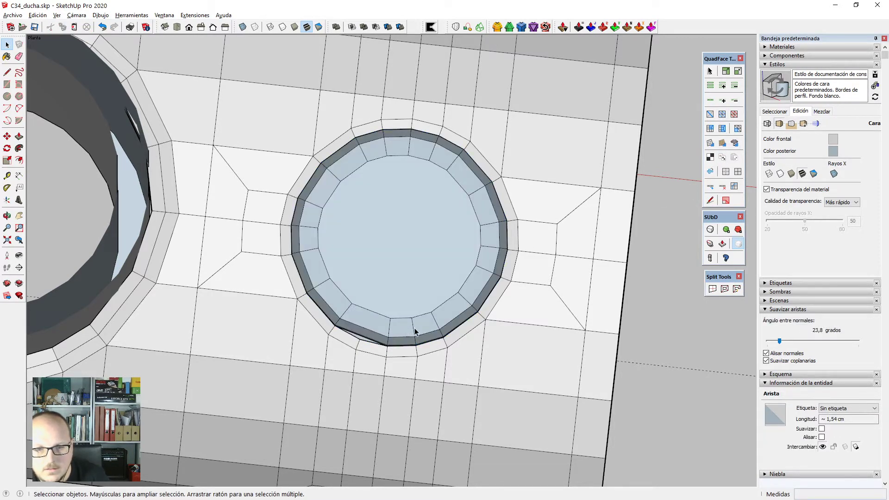
{"action": "left_click", "coordinate": [414, 331]}
{"action": "key", "text": "Delete"}
{"action": "scroll", "coordinate": [454, 142], "scroll_direction": "down", "scroll_amount": 2}
{"action": "mouse_move", "coordinate": [458, 343]}
{"action": "middle_mouse_down"}
{"action": "mouse_move", "coordinate": [449, 271]}
{"action": "mouse_move", "coordinate": [468, 355]}
{"action": "middle_mouse_up"}
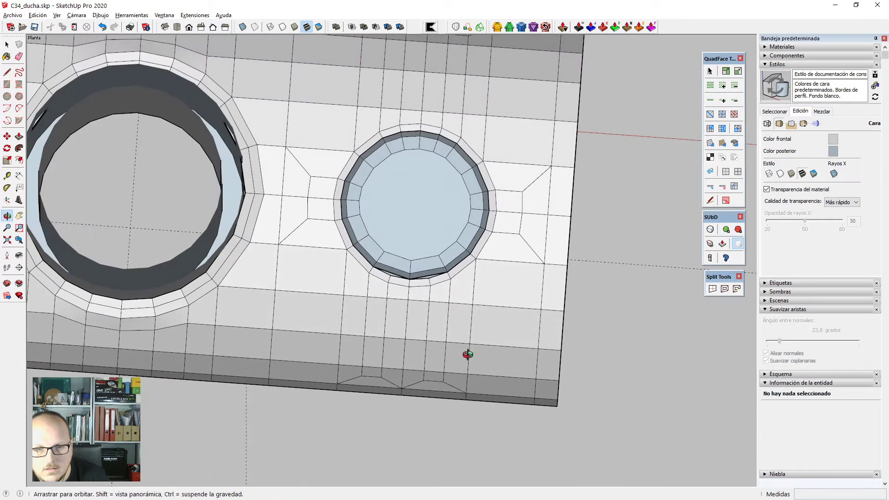
{"action": "key", "text": "space"}
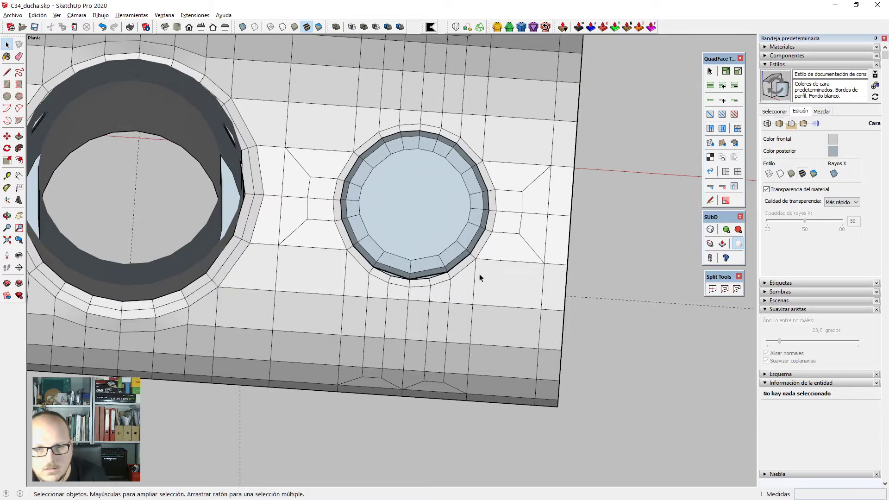
{"action": "scroll", "coordinate": [475, 222], "scroll_direction": "up", "scroll_amount": 2}
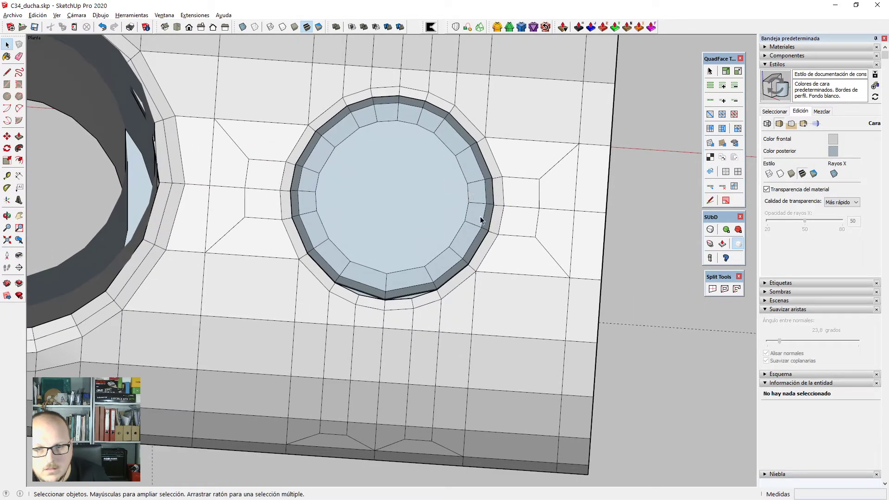
{"action": "key", "text": "Delete"}
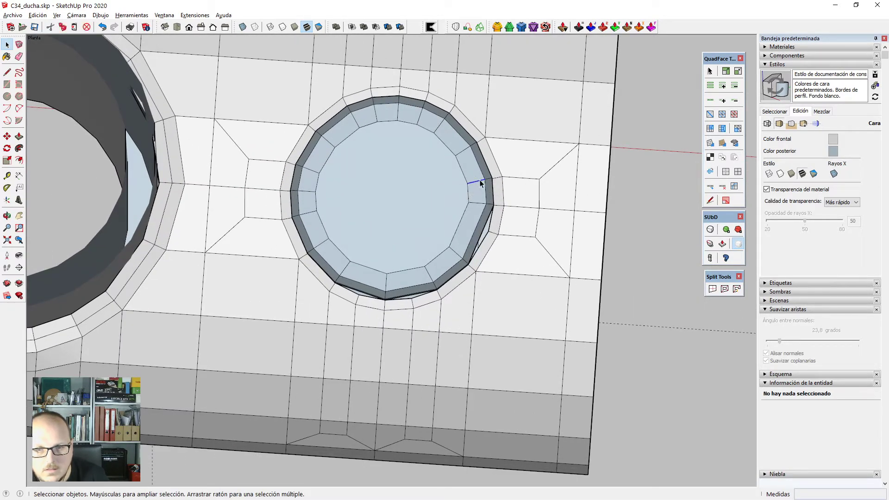
{"action": "key", "text": "Delete"}
{"action": "scroll", "coordinate": [479, 202], "scroll_direction": "down", "scroll_amount": 1}
{"action": "scroll", "coordinate": [375, 171], "scroll_direction": "up", "scroll_amount": 2}
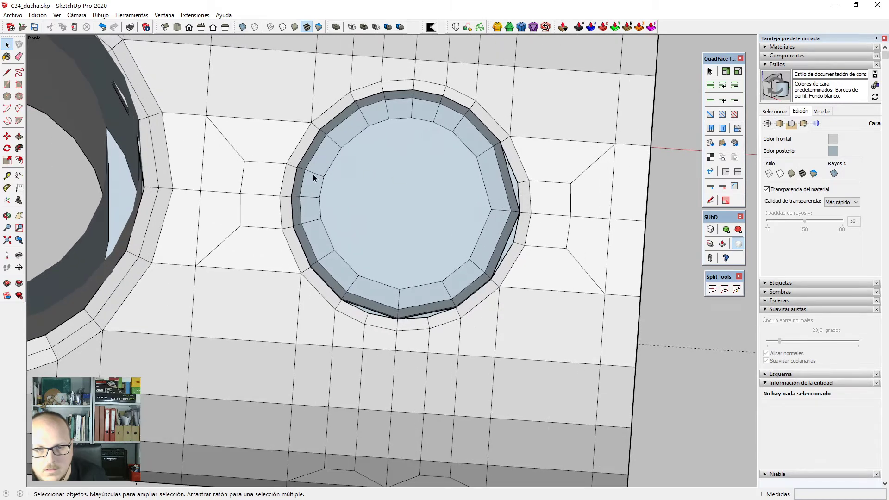
{"action": "left_click", "coordinate": [324, 179]}
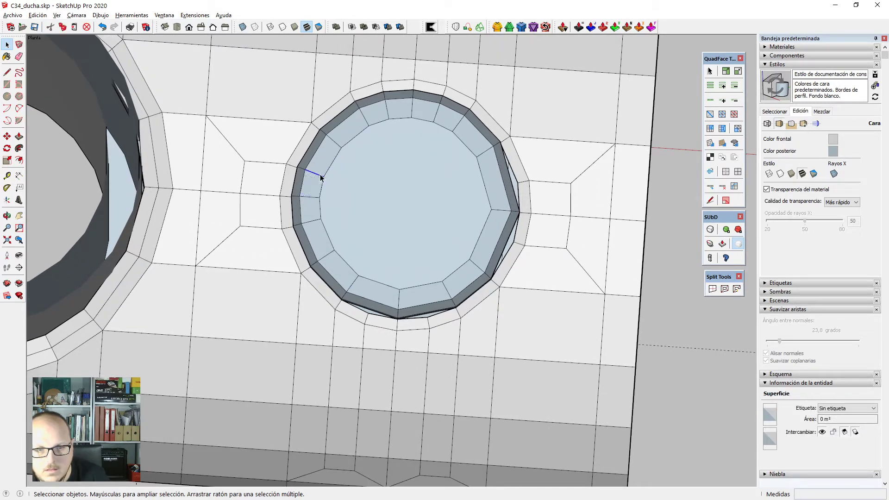
{"action": "key", "text": "Delete"}
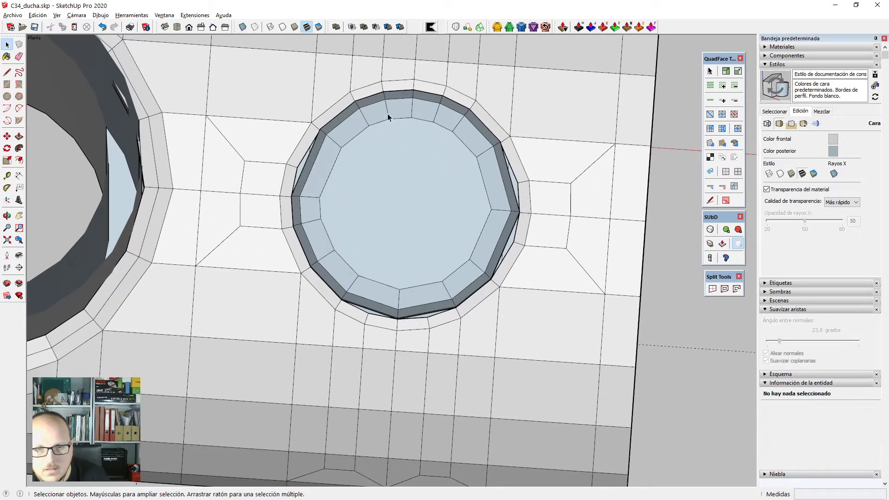
{"action": "key", "text": "Delete"}
{"action": "scroll", "coordinate": [390, 146], "scroll_direction": "down", "scroll_amount": 2}
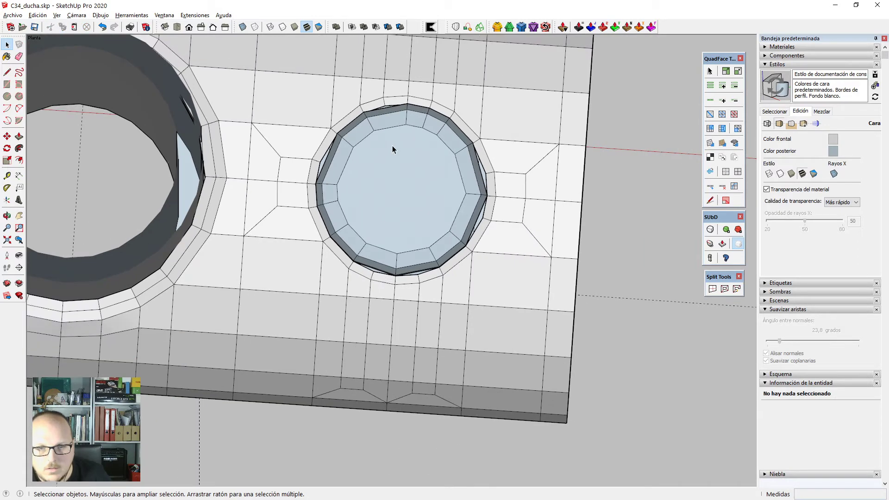
Undo the radial edge deletions around the cap's rounded rim.
{"action": "key", "text": "ctrl+z"}
{"action": "key", "text": "ctrl+z"}
{"action": "key", "text": "ctrl+z"}
{"action": "key", "text": "ctrl+z"}
{"action": "key", "text": "ctrl+z"}
{"action": "key", "text": "ctrl+z"}
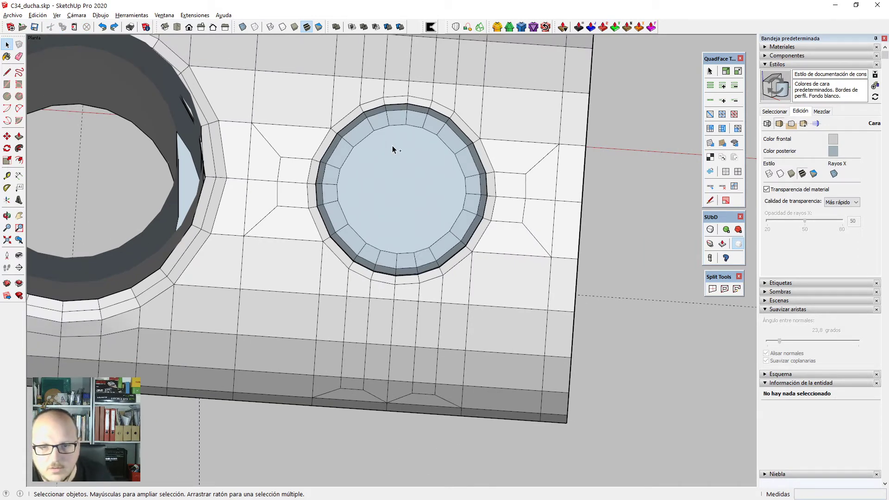
Offset the cap's top face inward about 1.63 cm and split the resulting ring into quads with Split Tools.
{"action": "scroll", "coordinate": [393, 145], "scroll_direction": "down", "scroll_amount": 3}
{"action": "middle_click_drag", "start_coordinate": [448, 265], "coordinate": [407, 199]}
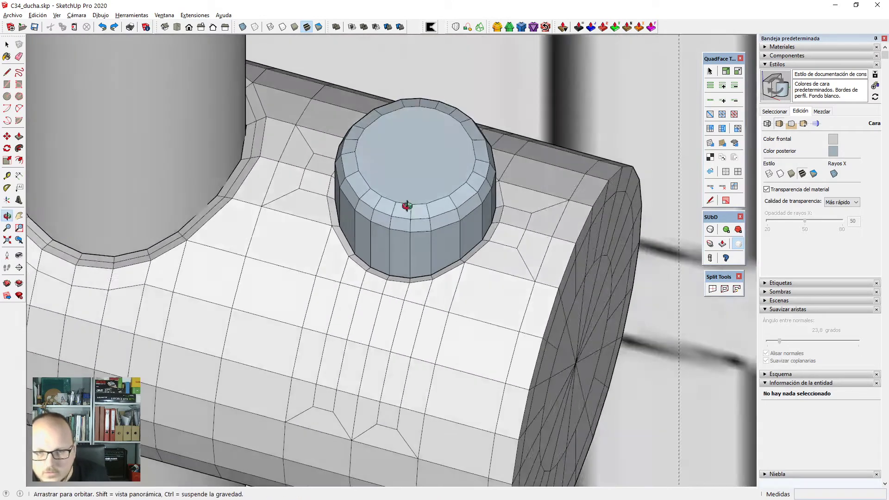
{"action": "scroll", "coordinate": [417, 186], "scroll_direction": "up", "scroll_amount": 3}
{"action": "left_click", "coordinate": [435, 173]}
{"action": "scroll", "coordinate": [442, 152], "scroll_direction": "up", "scroll_amount": 2}
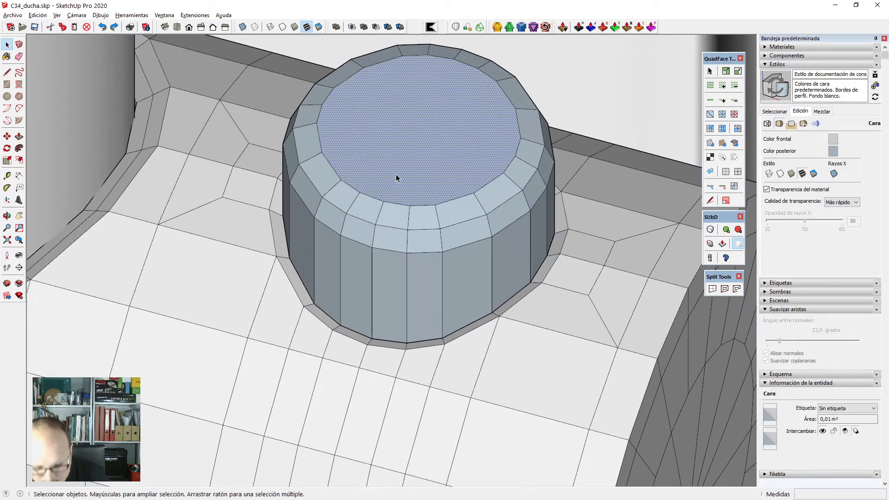
{"action": "scroll", "coordinate": [397, 174], "scroll_direction": "up", "scroll_amount": 2}
{"action": "key", "text": "f"}
{"action": "left_click", "coordinate": [318, 133]}
{"action": "left_click", "coordinate": [320, 124]}
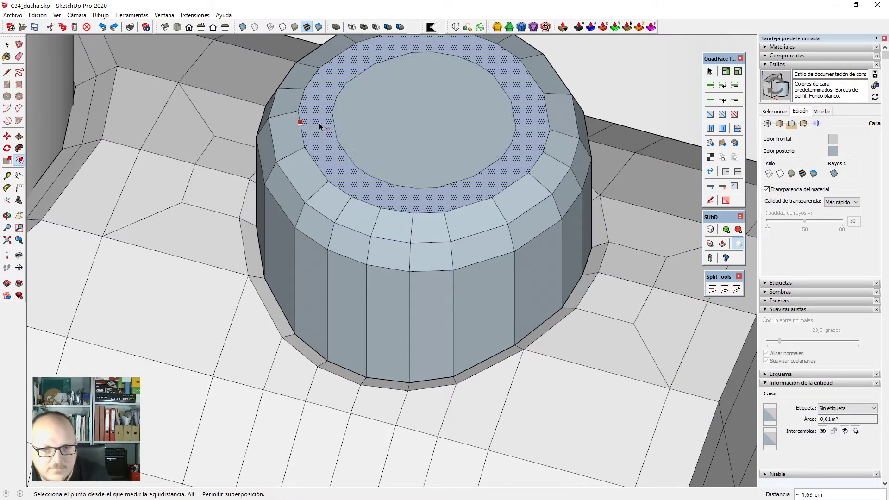
{"action": "key", "text": "space"}
{"action": "scroll", "coordinate": [437, 140], "scroll_direction": "up", "scroll_amount": 1}
{"action": "left_click", "coordinate": [723, 291]}
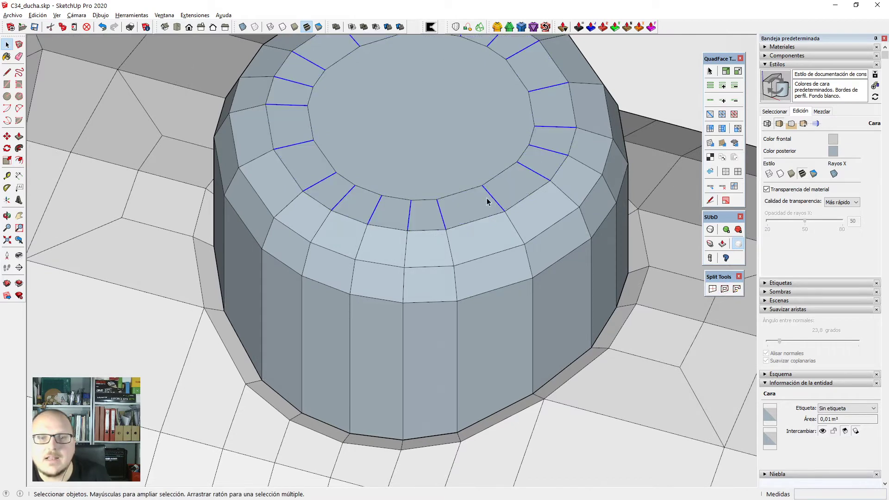
Offset the cap's inner top face inward about 1.14 cm and split the resulting ring into quads with Split Tools.
{"action": "left_click", "coordinate": [446, 178]}
{"action": "middle_click_drag", "start_coordinate": [413, 245], "coordinate": [409, 79]}
{"action": "left_click", "coordinate": [399, 82]}
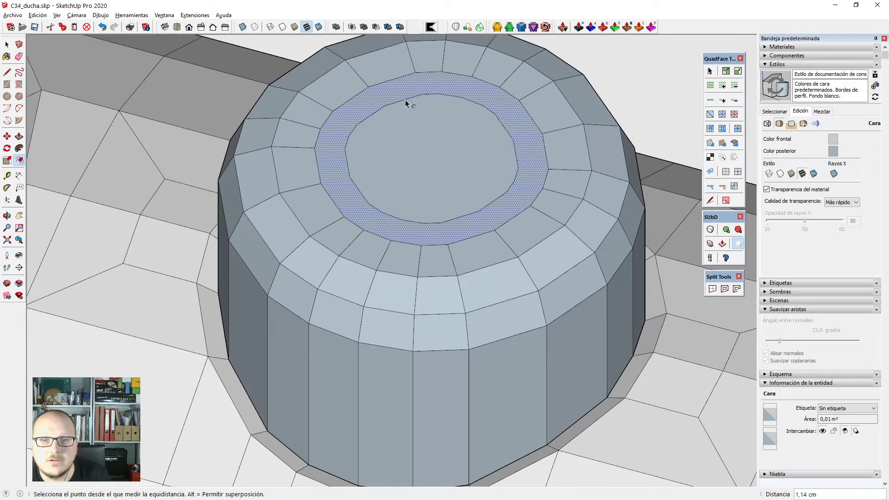
{"action": "left_click", "coordinate": [725, 289]}
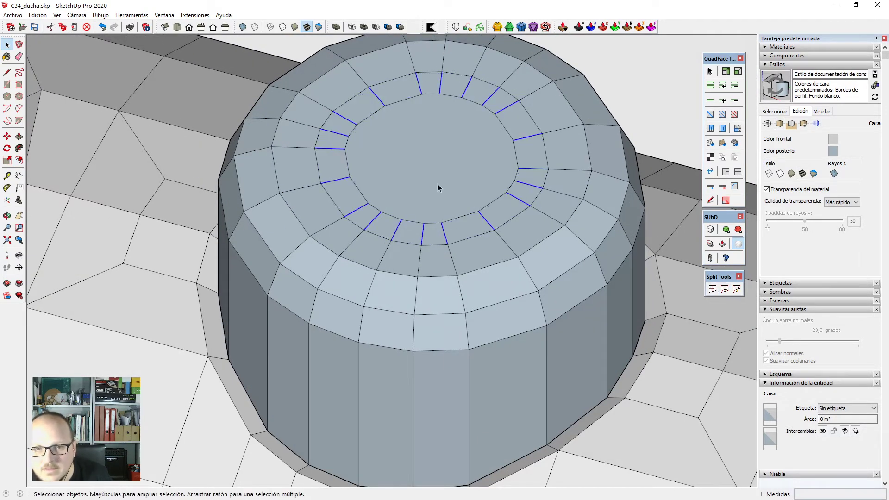
Merge the vertices of the cap's central face into one centre point and convert the resulting triangle fan into quads.
{"action": "left_click", "coordinate": [439, 171]}
{"action": "key", "text": "v"}
{"action": "left_click", "coordinate": [518, 66]}
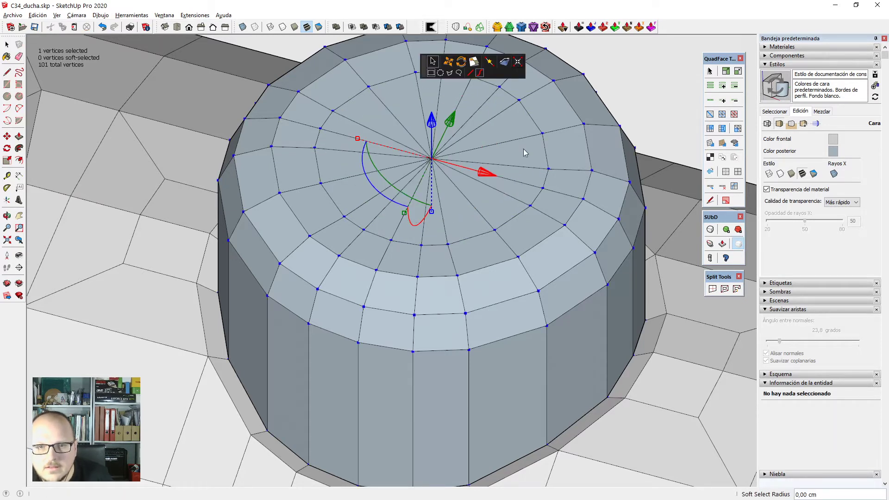
{"action": "key", "text": "space"}
{"action": "left_click", "coordinate": [494, 290]}
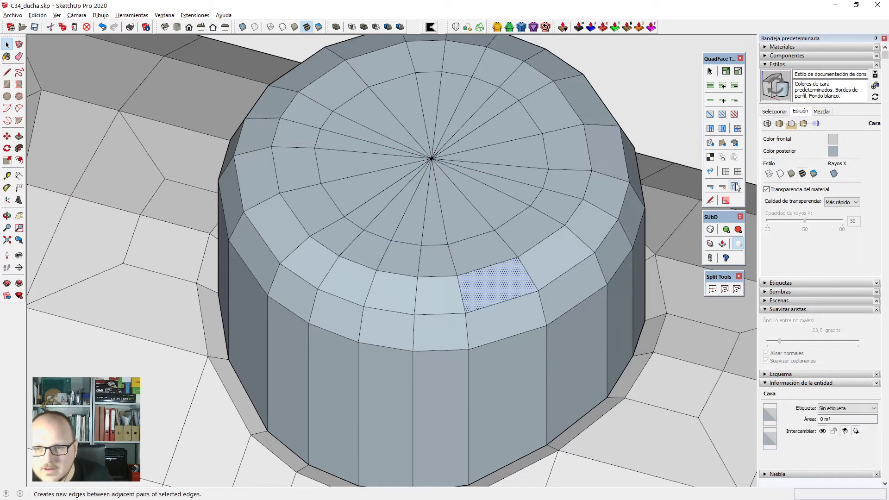
{"action": "left_click", "coordinate": [740, 131]}
{"action": "scroll", "coordinate": [394, 204], "scroll_direction": "down", "scroll_amount": 5}
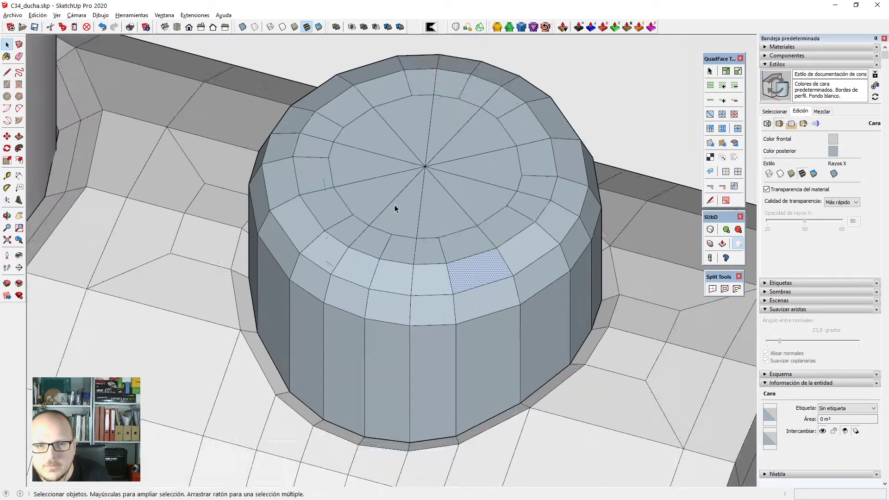
Make a group from all the connected knob geometry and open it for editing.
{"action": "triple_click", "coordinate": [418, 242]}
{"action": "middle_click_drag", "start_coordinate": [418, 241], "coordinate": [398, 353]}
{"action": "scroll", "coordinate": [422, 257], "scroll_direction": "down", "scroll_amount": 2}
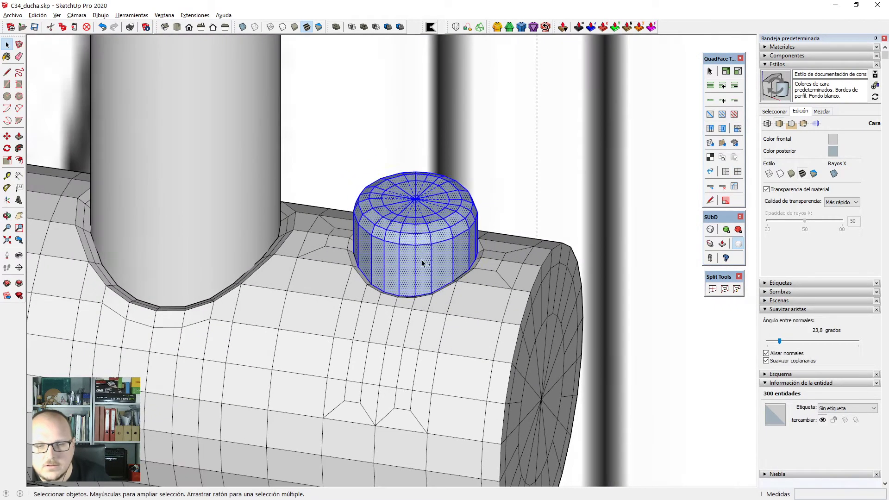
{"action": "key", "text": "g"}
{"action": "double_click", "coordinate": [420, 251]}
Flatten the knob's curved bottom edge loop by scaling its vertices vertically to 0 with Vertex Tools.
{"action": "middle_click_drag", "start_coordinate": [436, 315], "coordinate": [485, 154]}
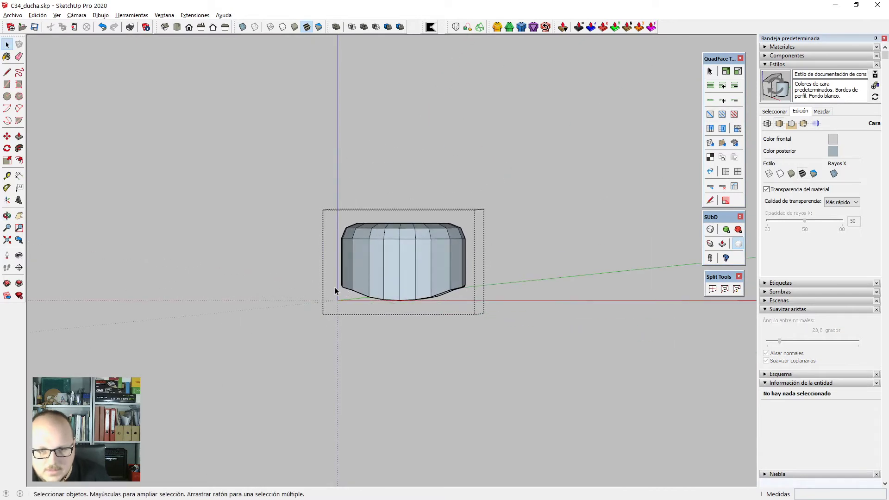
{"action": "left_click_drag", "start_coordinate": [313, 276], "coordinate": [533, 347]}
{"action": "middle_click_drag", "start_coordinate": [456, 303], "coordinate": [447, 280]}
{"action": "key", "text": "v"}
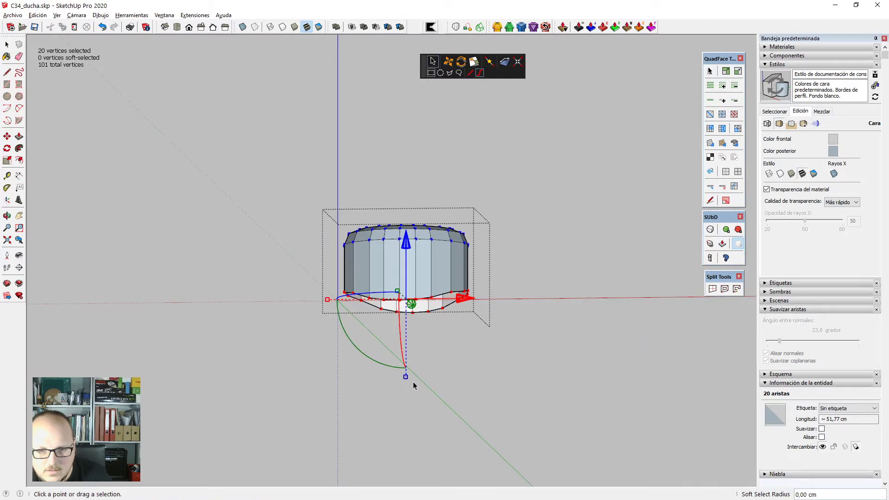
{"action": "left_click_drag", "start_coordinate": [406, 377], "coordinate": [407, 362]}
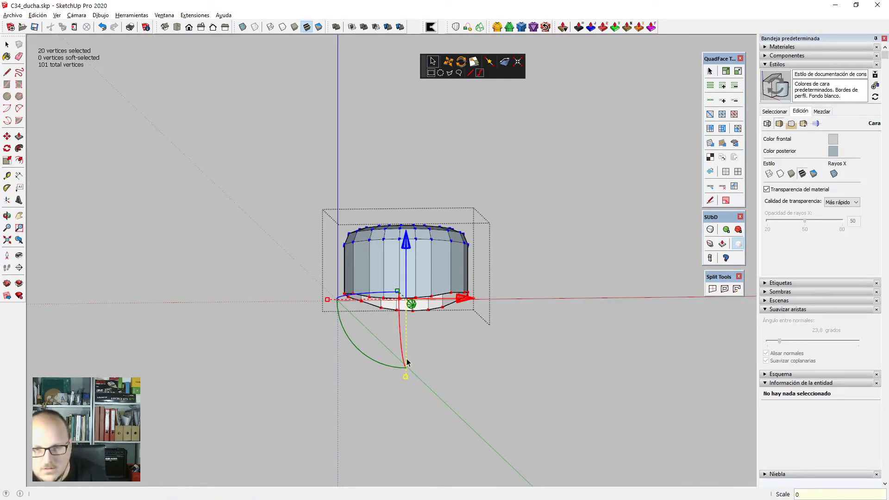
{"action": "key", "text": "Return"}
Move the knob's flattened bottom loop vertically about 4.58 cm down into the horizontal cylinder.
{"action": "middle_click_drag", "start_coordinate": [407, 265], "coordinate": [396, 370]}
{"action": "key", "text": "m"}
{"action": "scroll", "coordinate": [397, 301], "scroll_direction": "up", "scroll_amount": 1}
{"action": "key", "text": "h"}
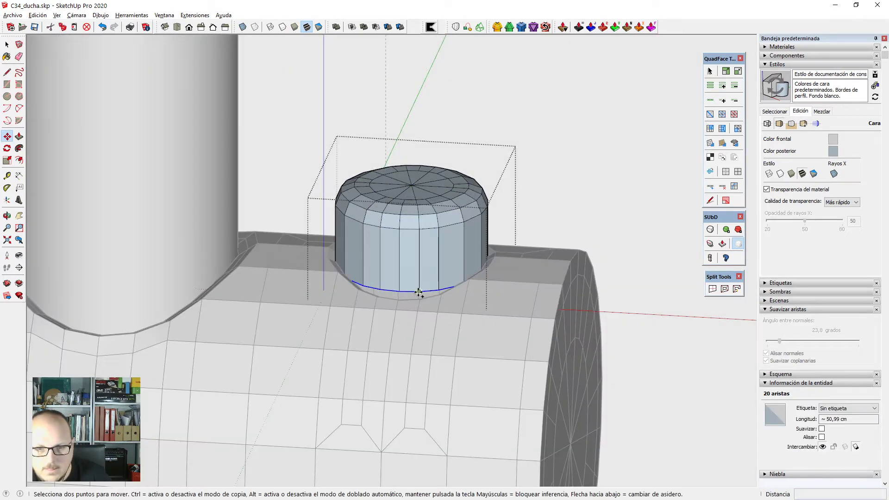
{"action": "left_click", "coordinate": [419, 291]}
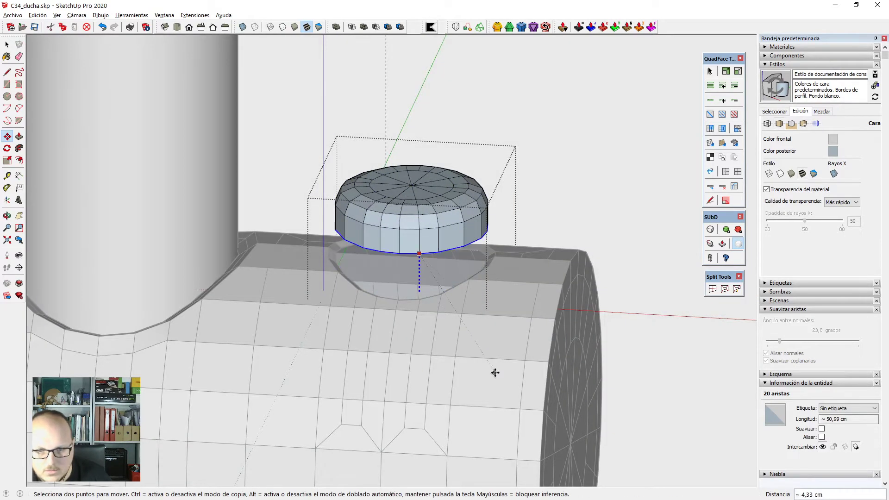
{"action": "left_click", "coordinate": [546, 362]}
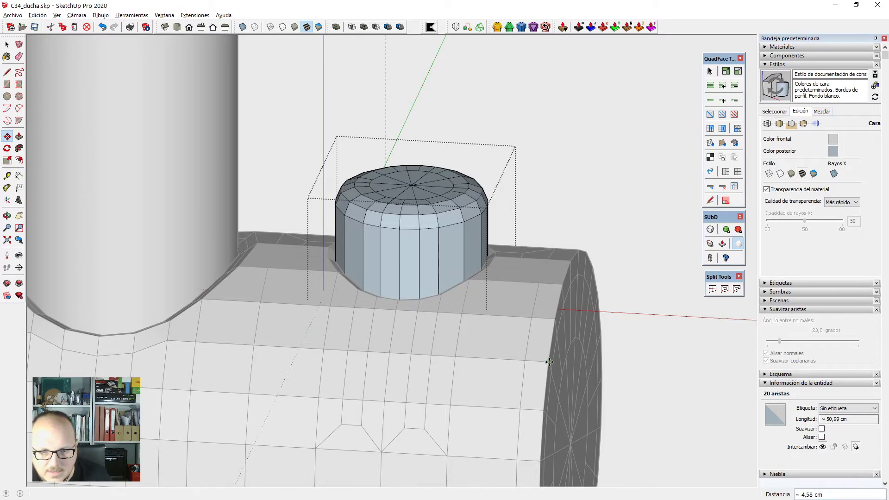
Insert an edge loop around the knob's side wall near its base and close the group.
{"action": "middle_click_drag", "start_coordinate": [547, 363], "coordinate": [428, 282]}
{"action": "key", "text": "space"}
{"action": "left_click", "coordinate": [429, 284]}
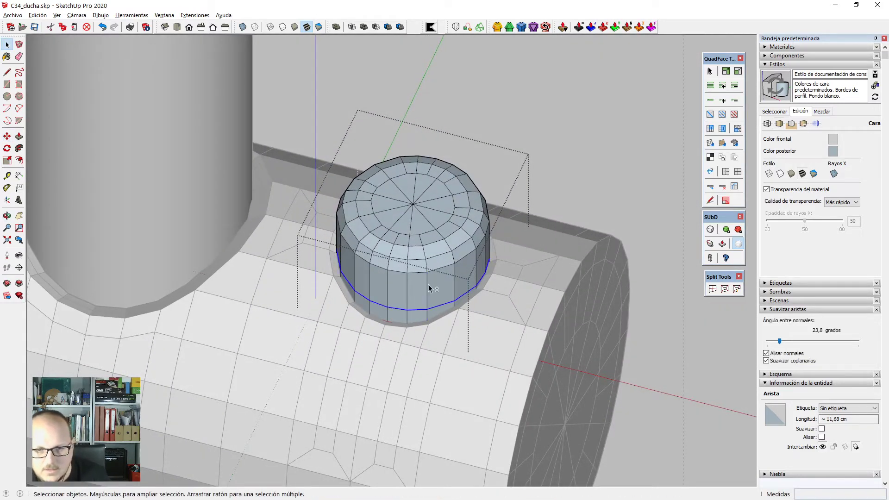
{"action": "key", "text": "ctrl+i"}
{"action": "key", "text": "ctrl+shift+i"}
{"action": "key", "text": "Escape"}
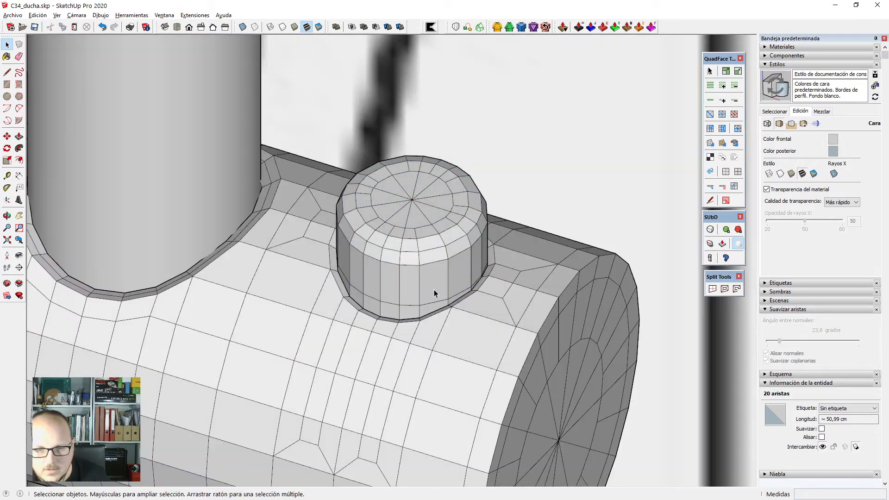
Smooth the edges of the knob group's quads and subdivide it with SUbD to check its shape on the cylinder.
{"action": "left_click", "coordinate": [422, 245]}
{"action": "left_click", "coordinate": [726, 171]}
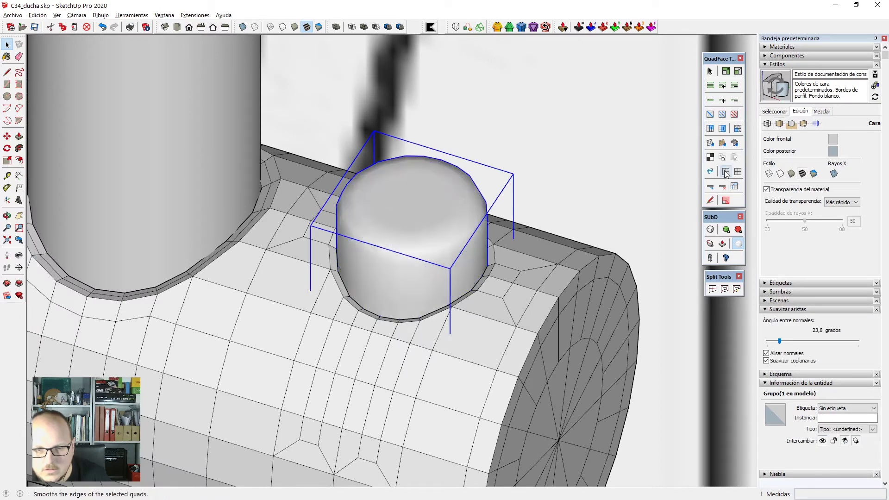
{"action": "left_click", "coordinate": [711, 230]}
{"action": "mouse_move", "coordinate": [532, 253]}
{"action": "middle_mouse_down"}
{"action": "mouse_move", "coordinate": [514, 328]}
{"action": "mouse_move", "coordinate": [528, 257]}
{"action": "middle_mouse_up"}
{"action": "left_click", "coordinate": [536, 197]}
{"action": "scroll", "coordinate": [535, 196], "scroll_direction": "down", "scroll_amount": 3}
{"action": "middle_click_drag", "start_coordinate": [518, 299], "coordinate": [504, 232]}
{"action": "key", "text": "alt+h"}
{"action": "scroll", "coordinate": [515, 249], "scroll_direction": "down", "scroll_amount": 5}
{"action": "scroll", "coordinate": [505, 232], "scroll_direction": "up", "scroll_amount": 3}
{"action": "left_click", "coordinate": [494, 228]}
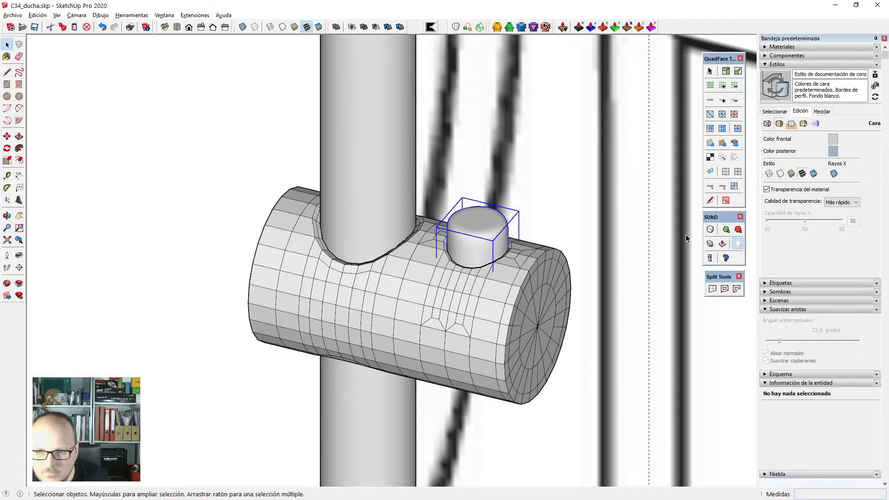
Show hidden geometry, open the knob group and lower the vertices of its rounded top slightly with Vertex Tools.
{"action": "middle_click_drag", "start_coordinate": [403, 286], "coordinate": [487, 210]}
{"action": "scroll", "coordinate": [490, 202], "scroll_direction": "up", "scroll_amount": 1}
{"action": "scroll", "coordinate": [494, 215], "scroll_direction": "up", "scroll_amount": 1}
{"action": "key", "text": "alt+h"}
{"action": "double_click", "coordinate": [491, 215]}
{"action": "double_click", "coordinate": [491, 218]}
{"action": "scroll", "coordinate": [491, 218], "scroll_direction": "up", "scroll_amount": 2}
{"action": "left_click_drag", "start_coordinate": [411, 173], "coordinate": [576, 223]}
{"action": "key", "text": "v"}
{"action": "left_click_drag", "start_coordinate": [486, 151], "coordinate": [488, 161]}
{"action": "key", "text": "space"}
{"action": "middle_click_drag", "start_coordinate": [543, 201], "coordinate": [518, 327]}
{"action": "key", "text": "space"}
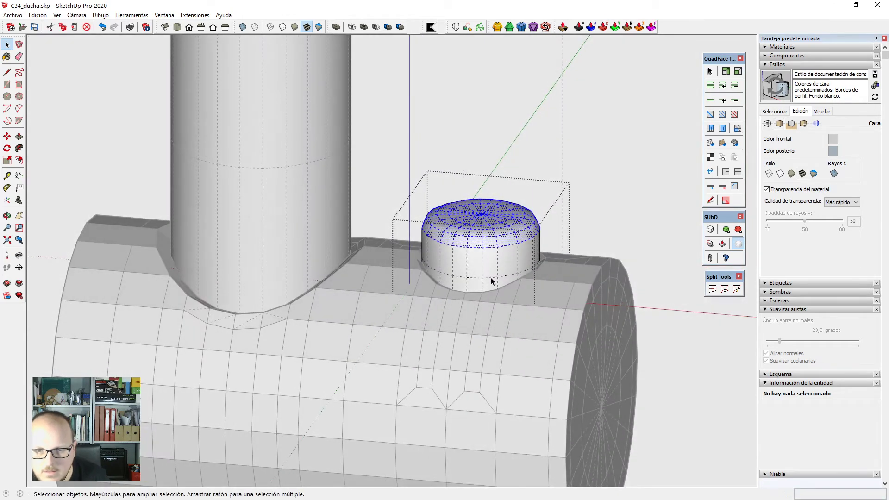
Replace the edge loop near the knob's base with one placed slightly lower on the side wall.
{"action": "left_click", "coordinate": [491, 277]}
{"action": "key", "text": "Delete"}
{"action": "left_click", "coordinate": [482, 282], "text": "shift"}
{"action": "key", "text": "shift+c"}
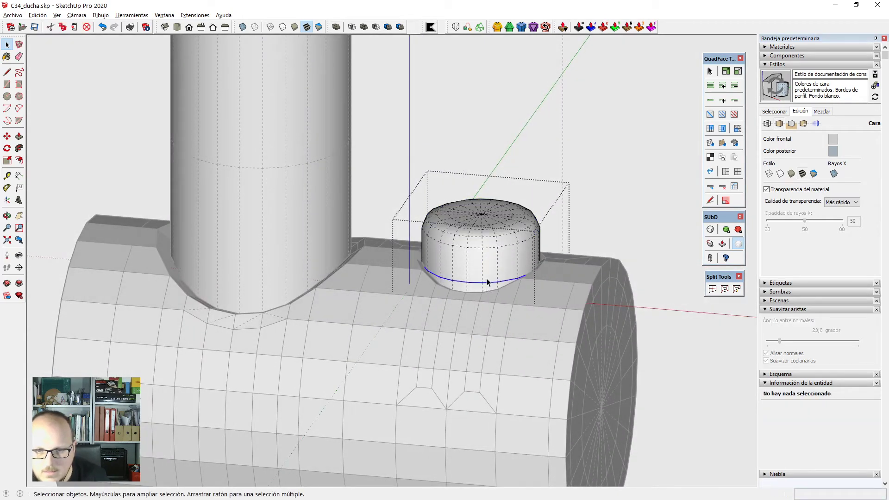
Close the knob group and apply SUbD subdivision to it.
{"action": "scroll", "coordinate": [488, 282], "scroll_direction": "down", "scroll_amount": 2}
{"action": "middle_click_drag", "start_coordinate": [489, 282], "coordinate": [486, 294]}
{"action": "key", "text": "Escape"}
{"action": "left_click", "coordinate": [502, 267]}
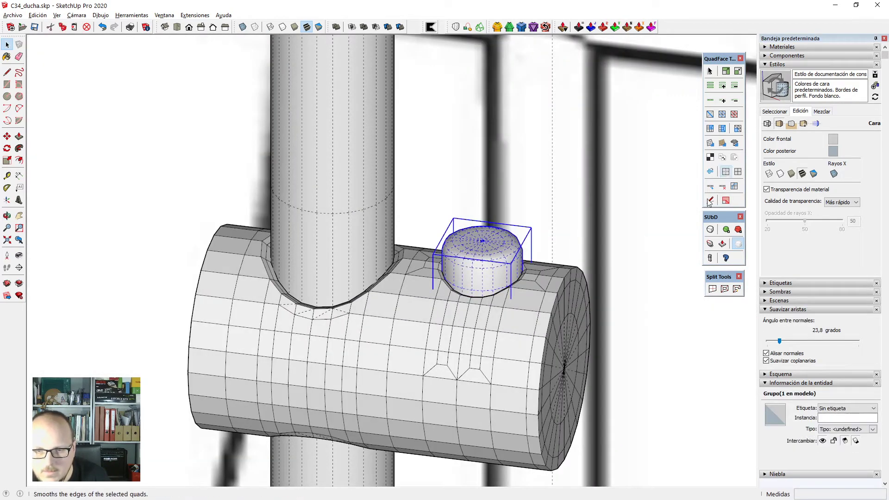
{"action": "left_click", "coordinate": [710, 229]}
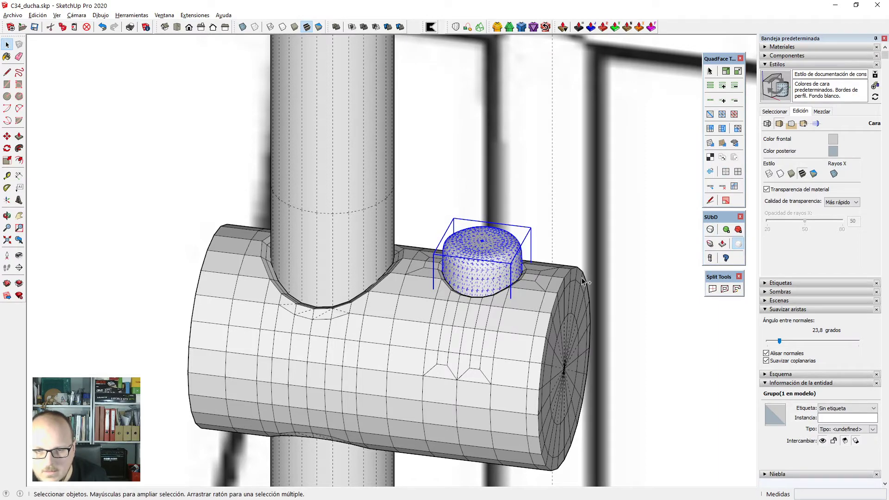
{"action": "scroll", "coordinate": [459, 188], "scroll_direction": "down", "scroll_amount": 2}
{"action": "middle_click_drag", "start_coordinate": [509, 310], "coordinate": [486, 324]}
Apply SUbD subdivision to the horizontal cylinder group that joins the column.
{"action": "left_click", "coordinate": [484, 292]}
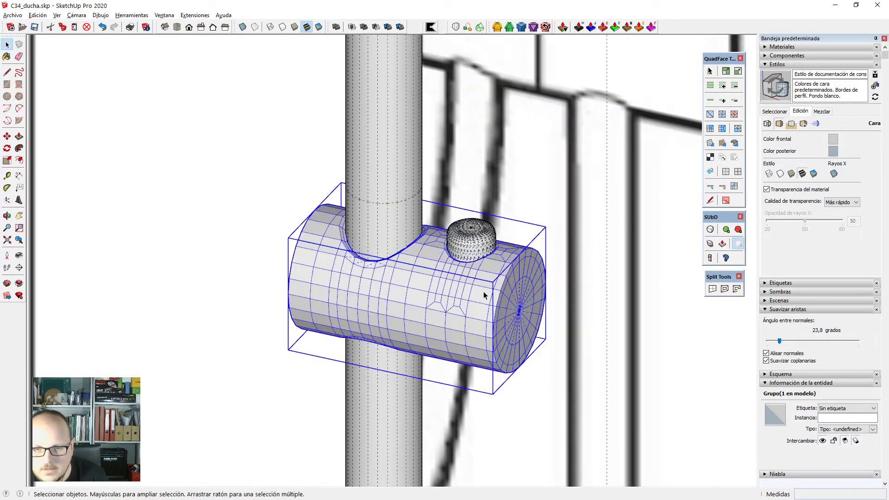
{"action": "scroll", "coordinate": [541, 267], "scroll_direction": "up", "scroll_amount": 2}
{"action": "left_click", "coordinate": [712, 230]}
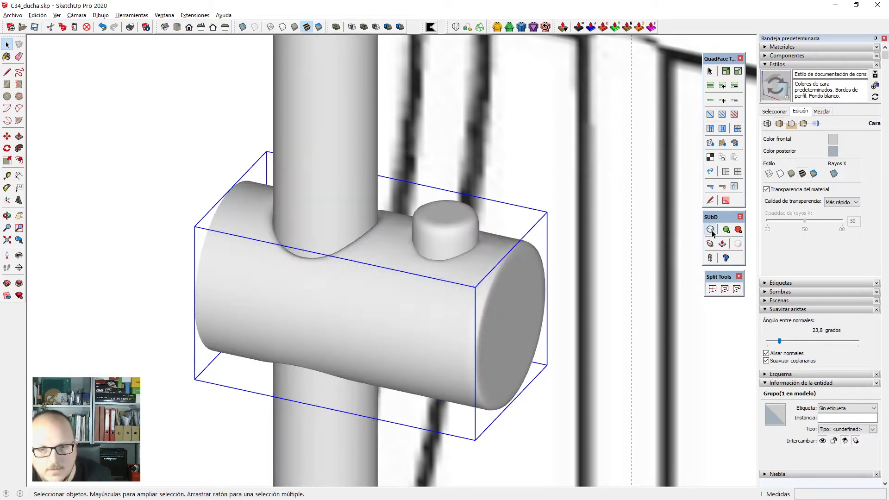
{"action": "scroll", "coordinate": [468, 201], "scroll_direction": "down", "scroll_amount": 4}
{"action": "left_click", "coordinate": [528, 265]}
Examine the subdivided cylinder and knob against the front and side reference drawings from several angles.
{"action": "middle_click_drag", "start_coordinate": [492, 230], "coordinate": [485, 302]}
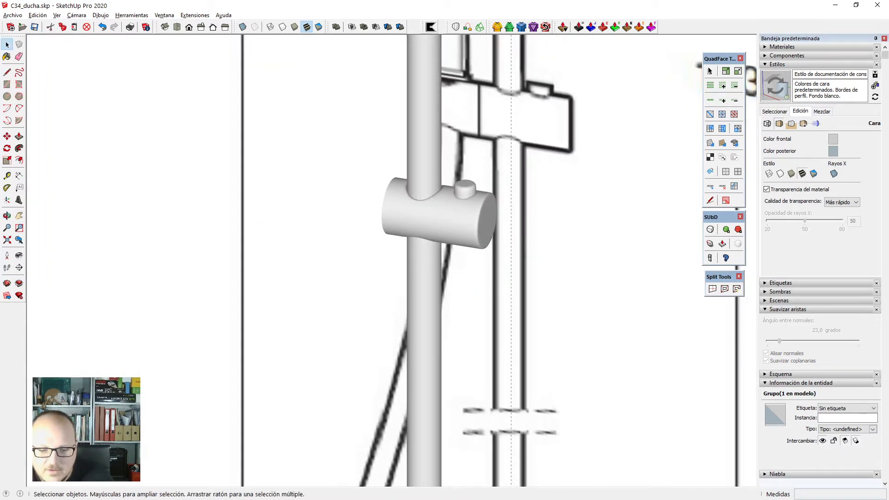
{"action": "scroll", "coordinate": [514, 135], "scroll_direction": "down", "scroll_amount": 5}
{"action": "middle_click_drag", "start_coordinate": [460, 263], "coordinate": [651, 216]}
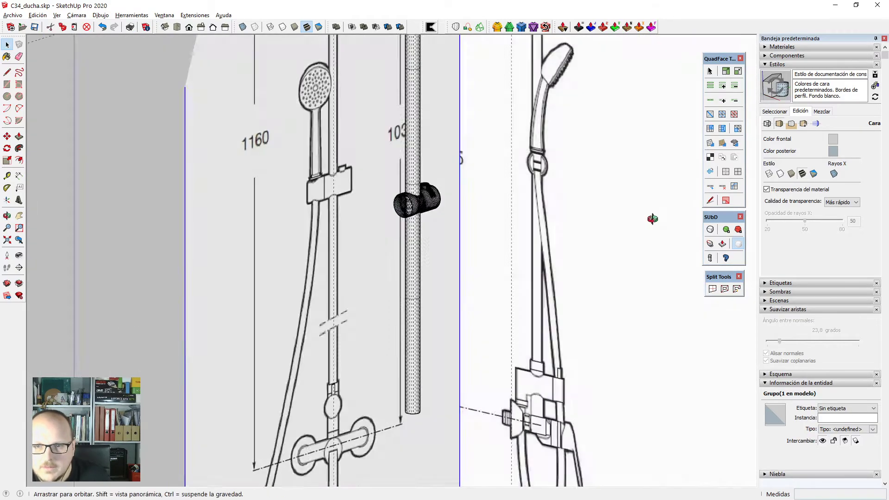
{"action": "scroll", "coordinate": [453, 186], "scroll_direction": "up", "scroll_amount": 4}
{"action": "scroll", "coordinate": [440, 183], "scroll_direction": "down", "scroll_amount": 1}
{"action": "scroll", "coordinate": [548, 177], "scroll_direction": "down", "scroll_amount": 2}
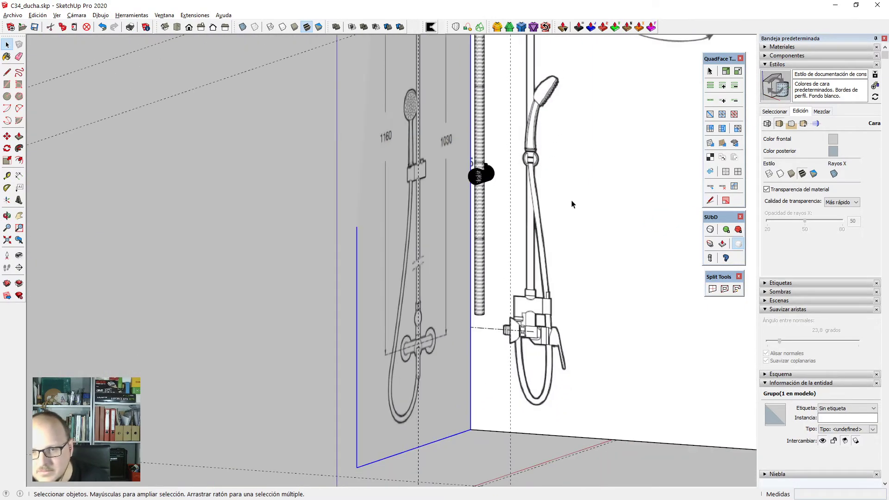
{"action": "mouse_move", "coordinate": [573, 204]}
{"action": "middle_mouse_down"}
{"action": "mouse_move", "coordinate": [470, 210]}
{"action": "mouse_move", "coordinate": [396, 278]}
{"action": "mouse_move", "coordinate": [297, 284]}
{"action": "mouse_move", "coordinate": [278, 275]}
{"action": "middle_mouse_up"}
{"action": "scroll", "coordinate": [470, 211], "scroll_direction": "up", "scroll_amount": 5}
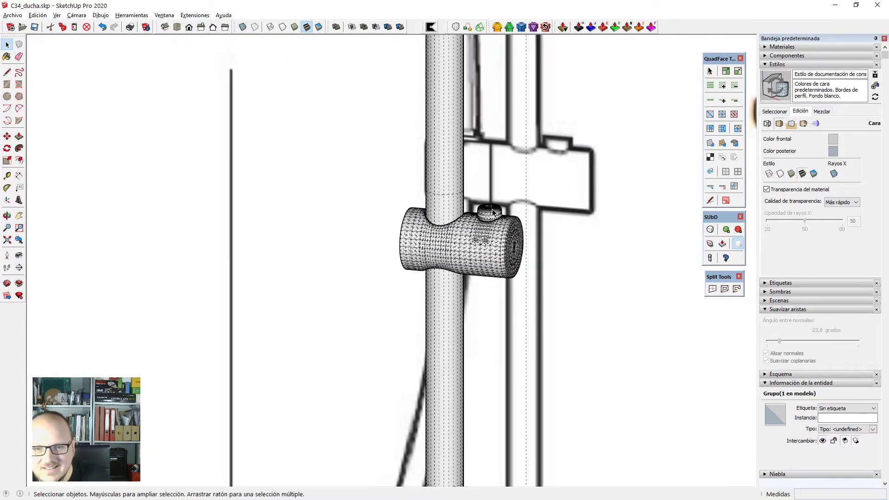
{"action": "scroll", "coordinate": [482, 227], "scroll_direction": "up", "scroll_amount": 2}
{"action": "key", "text": "alt+h"}
{"action": "mouse_move", "coordinate": [483, 232]}
{"action": "middle_mouse_down"}
{"action": "mouse_move", "coordinate": [475, 258]}
{"action": "mouse_move", "coordinate": [438, 283]}
{"action": "middle_mouse_up"}
{"action": "scroll", "coordinate": [477, 284], "scroll_direction": "up", "scroll_amount": 2}
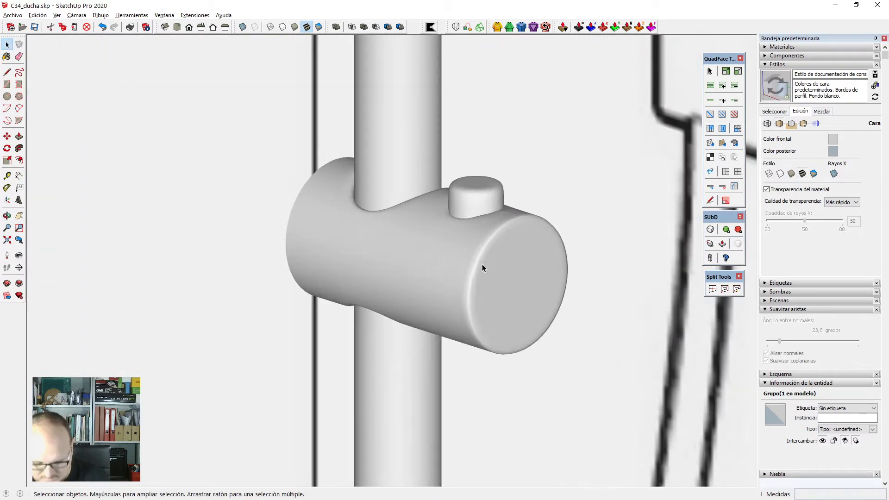
Return the cylinder to its quad mesh and draw a vertical line about 62.48 cm up from its end face's centre.
{"action": "key", "text": "l"}
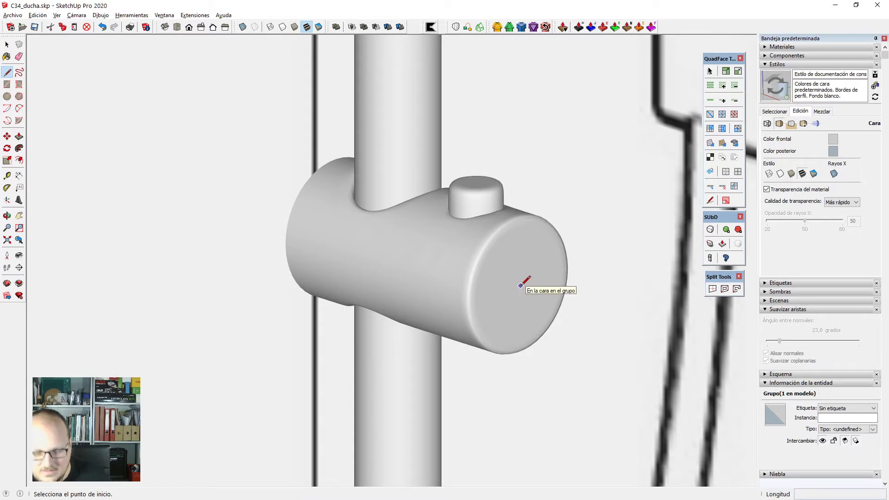
{"action": "key", "text": "alt+h"}
{"action": "left_click", "coordinate": [518, 286]}
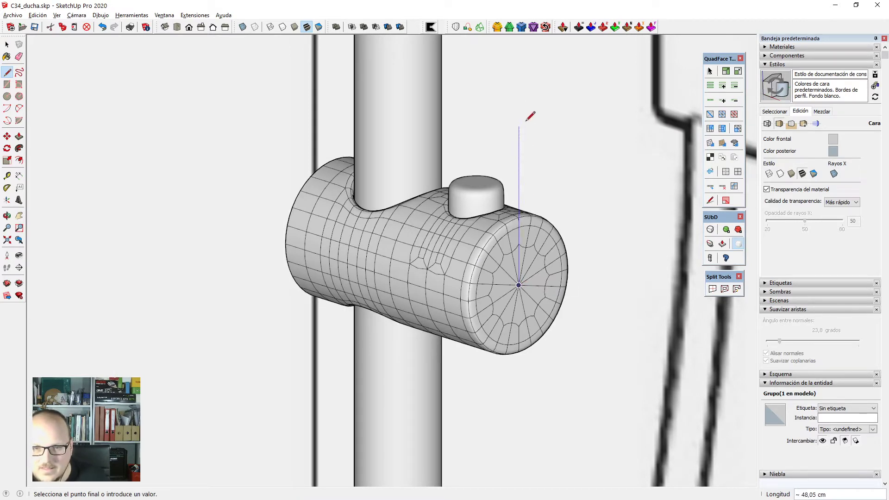
{"action": "left_click", "coordinate": [521, 88]}
{"action": "key", "text": "space"}
Rotate a copy of the vertical line about the end face's centre by 24.6 degrees in the plane of that face.
{"action": "key", "text": "q"}
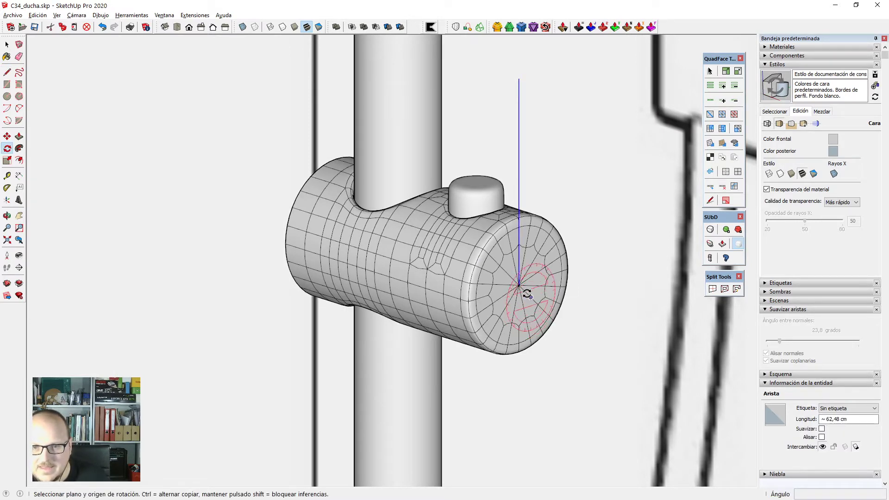
{"action": "left_click", "coordinate": [518, 286]}
{"action": "left_click", "coordinate": [519, 140]}
{"action": "key", "text": "ctrl"}
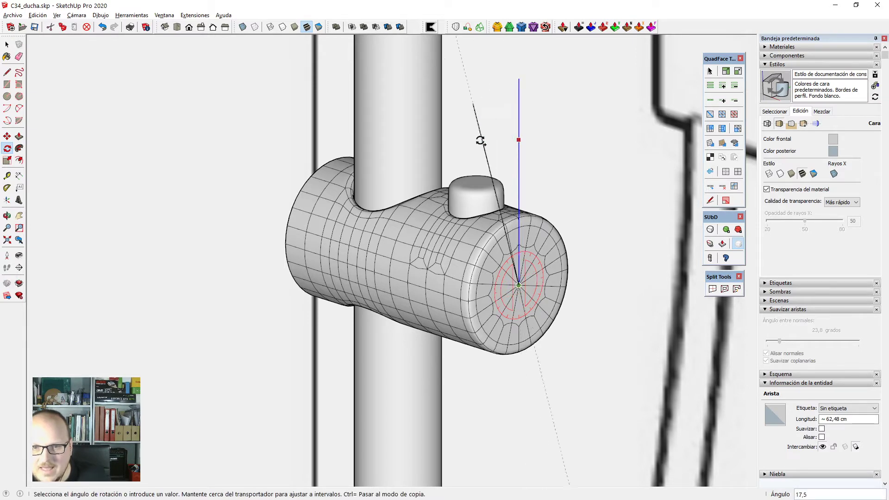
{"action": "left_click", "coordinate": [463, 143]}
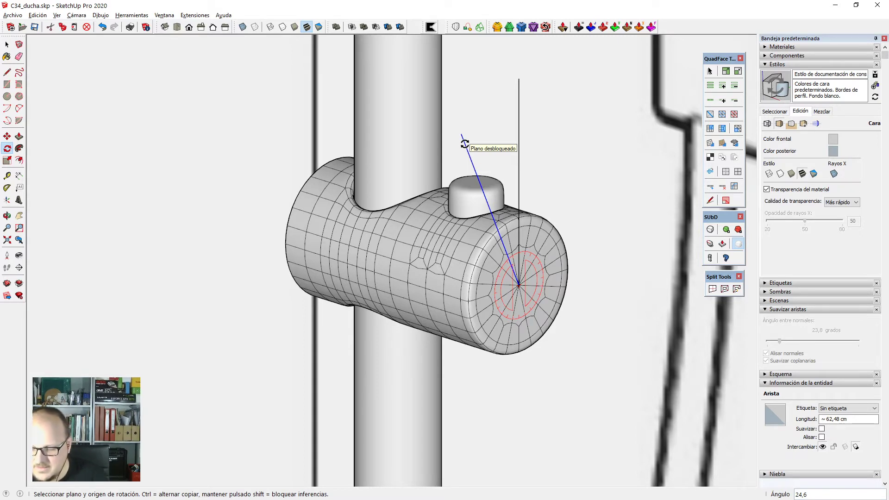
{"action": "middle_click_drag", "start_coordinate": [523, 189], "coordinate": [429, 206]}
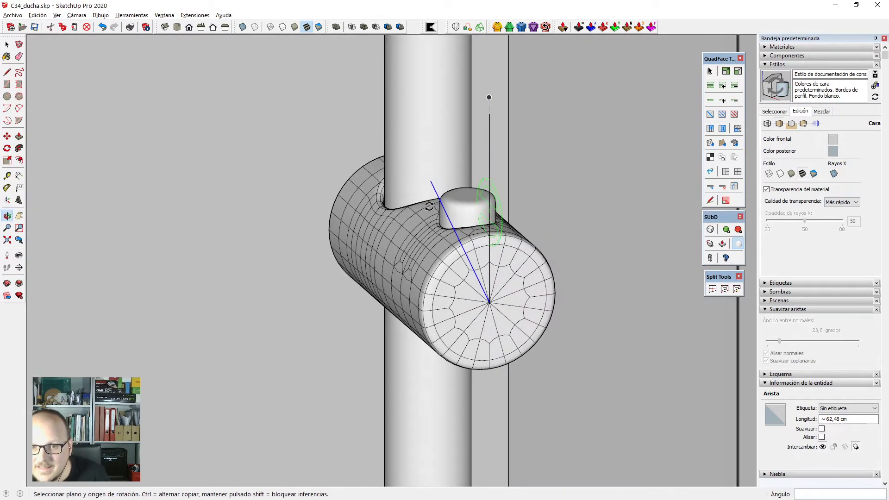
{"action": "scroll", "coordinate": [429, 206], "scroll_direction": "up", "scroll_amount": 2}
{"action": "key", "text": "space"}
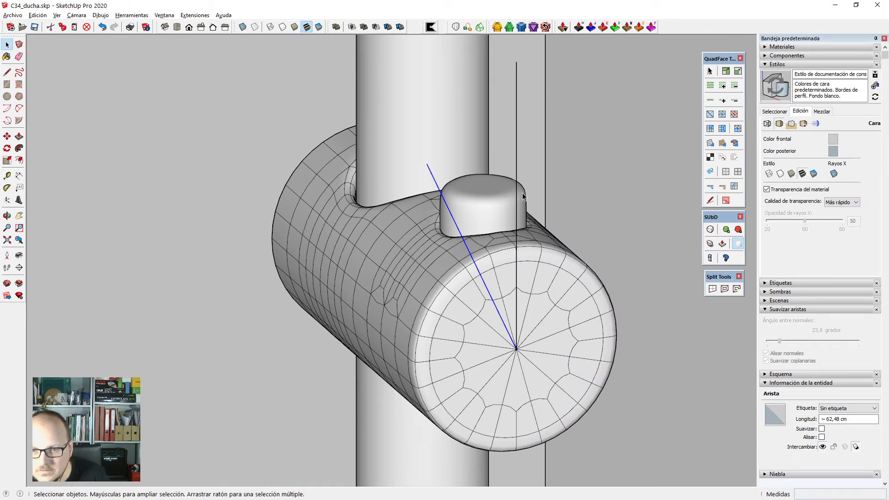
{"action": "middle_click_drag", "start_coordinate": [522, 201], "coordinate": [486, 246]}
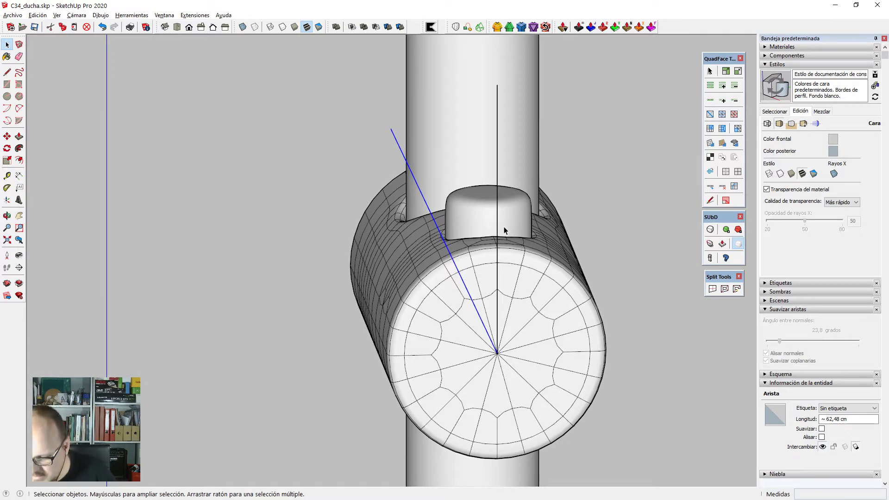
Open the knob group in isolation and unsmooth the edges of all its quads.
{"action": "mouse_move", "coordinate": [504, 227]}
{"action": "middle_mouse_down"}
{"action": "mouse_move", "coordinate": [468, 218]}
{"action": "mouse_move", "coordinate": [469, 199]}
{"action": "middle_mouse_up"}
{"action": "left_click", "coordinate": [468, 199]}
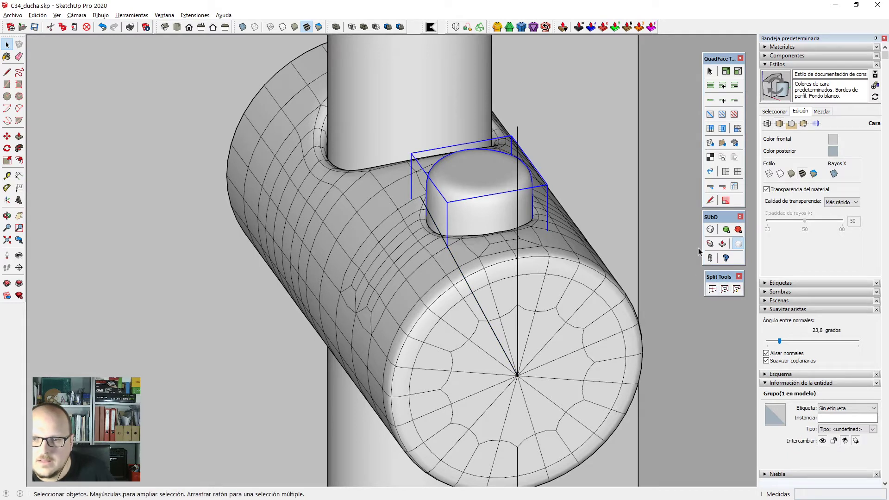
{"action": "double_click", "coordinate": [472, 180]}
{"action": "key", "text": "k"}
{"action": "scroll", "coordinate": [472, 180], "scroll_direction": "down", "scroll_amount": 2}
{"action": "middle_click_drag", "start_coordinate": [535, 251], "coordinate": [518, 231]}
{"action": "scroll", "coordinate": [490, 230], "scroll_direction": "up", "scroll_amount": 2}
{"action": "key", "text": "ctrl+h"}
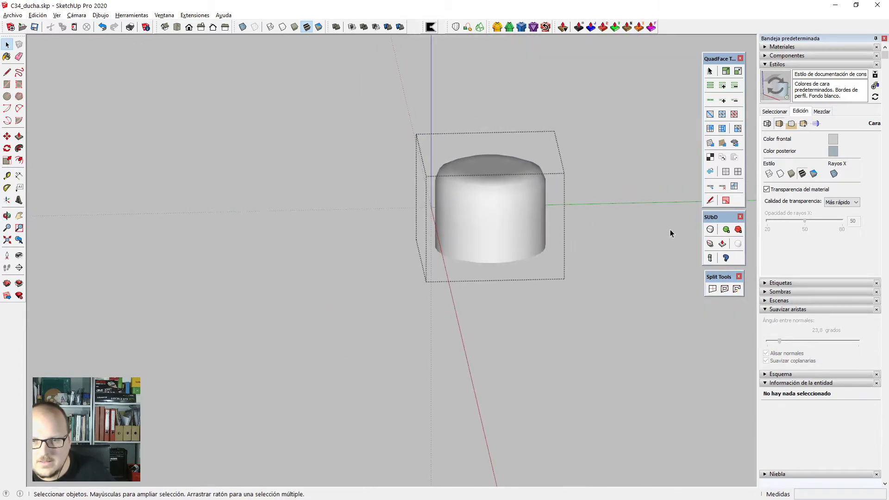
{"action": "key", "text": "ctrl+h"}
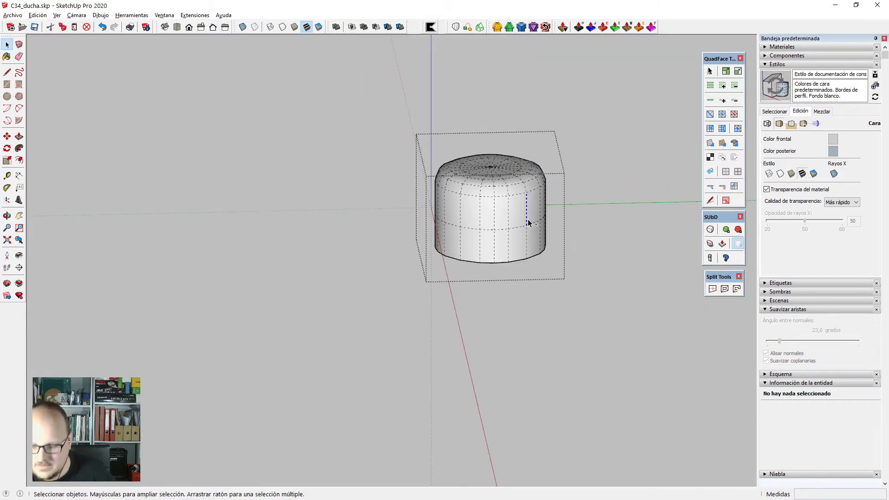
{"action": "triple_click", "coordinate": [529, 222]}
{"action": "left_click", "coordinate": [738, 172]}
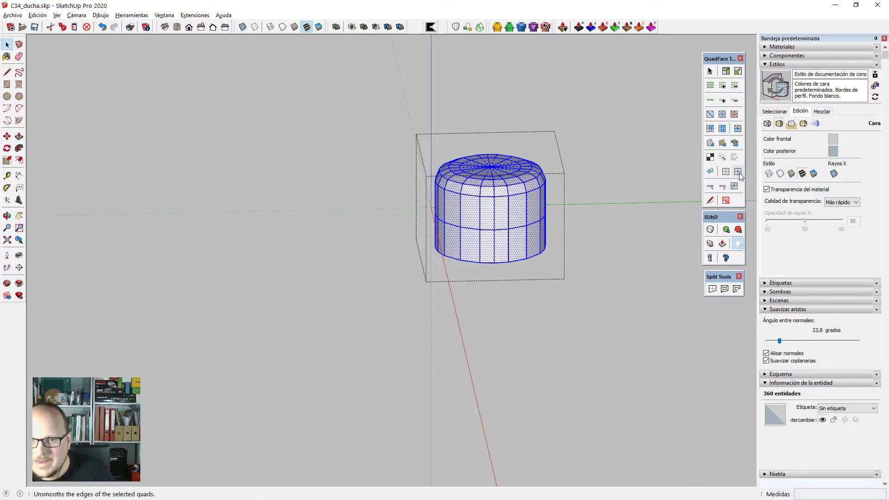
Tilt the knob's upper face rings in the right-side view using the vertex editing gizmo, giving the knob a slanted top.
{"action": "middle_click_drag", "start_coordinate": [513, 254], "coordinate": [485, 174]}
{"action": "left_click_drag", "start_coordinate": [399, 131], "coordinate": [577, 182]}
{"action": "key", "text": "F2"}
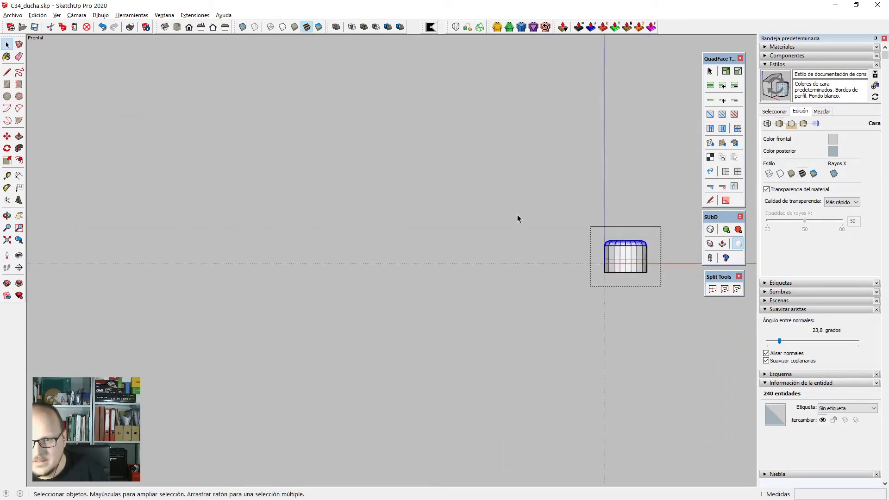
{"action": "key", "text": "F3"}
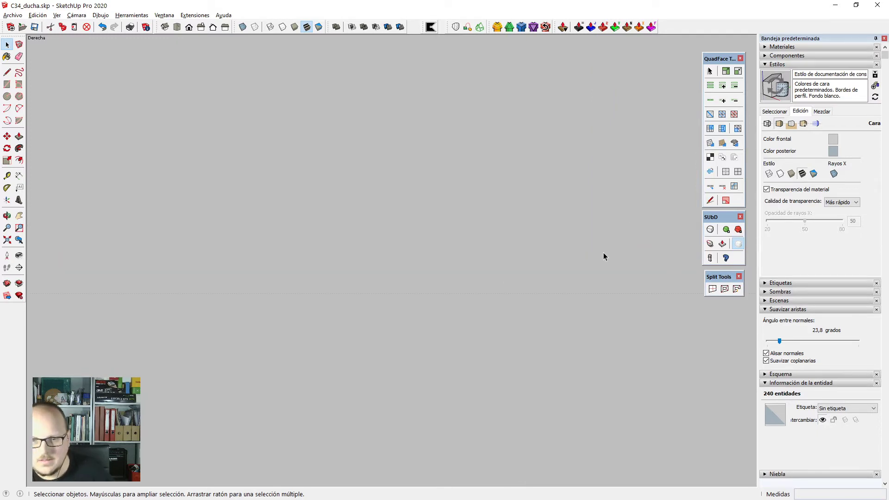
{"action": "key", "text": "shift+z"}
{"action": "key", "text": "v"}
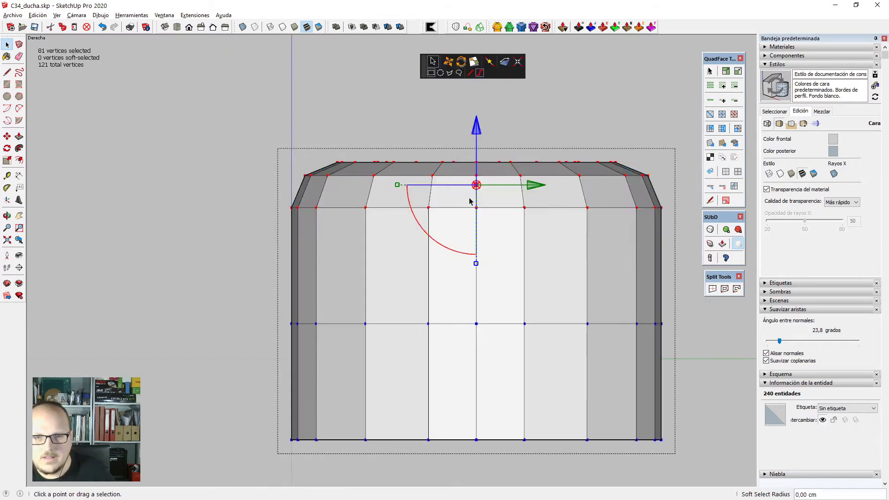
{"action": "left_click_drag", "start_coordinate": [457, 258], "coordinate": [440, 254]}
Move the tilted top over the knob's vertical axis and scale it to match the width of the base.
{"action": "key", "text": "m"}
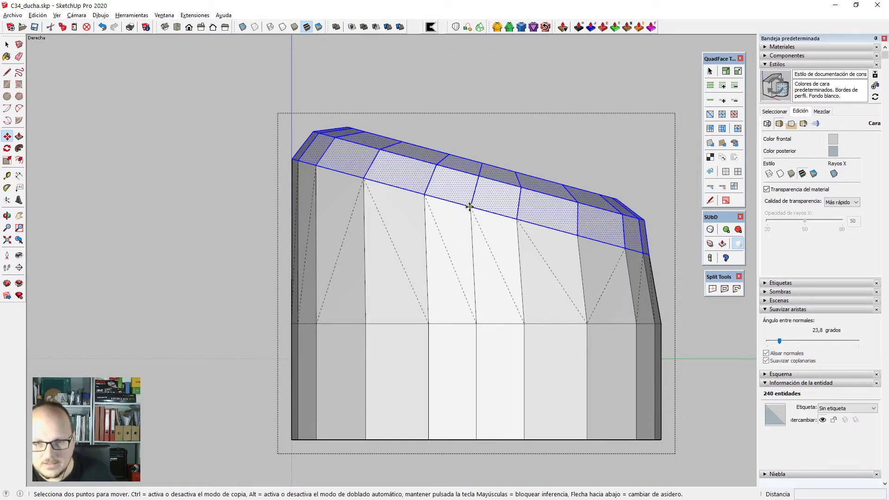
{"action": "left_click", "coordinate": [476, 206]}
{"action": "left_click", "coordinate": [477, 327]}
{"action": "scroll", "coordinate": [480, 288], "scroll_direction": "down", "scroll_amount": 2}
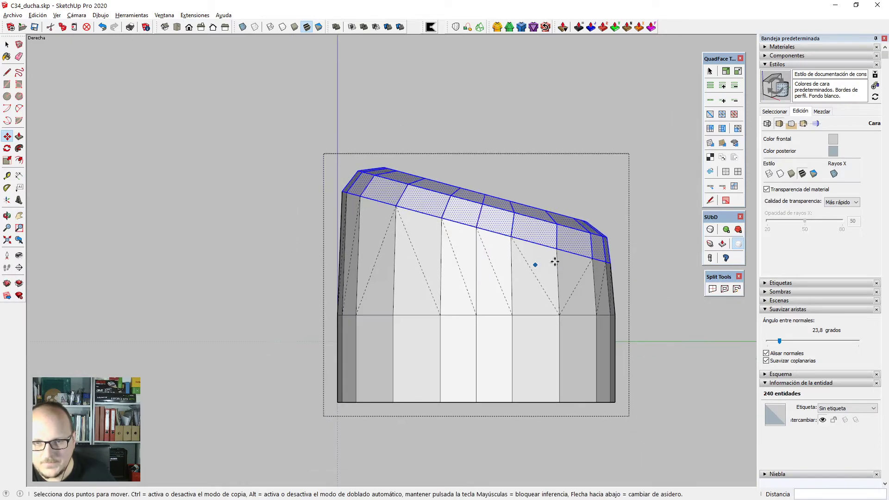
{"action": "scroll", "coordinate": [579, 252], "scroll_direction": "up", "scroll_amount": 2}
{"action": "middle_click_drag", "start_coordinate": [582, 256], "coordinate": [566, 271]}
{"action": "key", "text": "s"}
{"action": "left_click_drag", "start_coordinate": [629, 194], "coordinate": [635, 330]}
{"action": "middle_click_drag", "start_coordinate": [639, 319], "coordinate": [230, 305]}
{"action": "scroll", "coordinate": [348, 290], "scroll_direction": "down", "scroll_amount": 2}
{"action": "scroll", "coordinate": [407, 261], "scroll_direction": "down", "scroll_amount": 1}
Clean up the knob's triangulated side faces into quads and try removing the horizontal edge loop below the slanted top.
{"action": "middle_click_drag", "start_coordinate": [406, 261], "coordinate": [485, 334]}
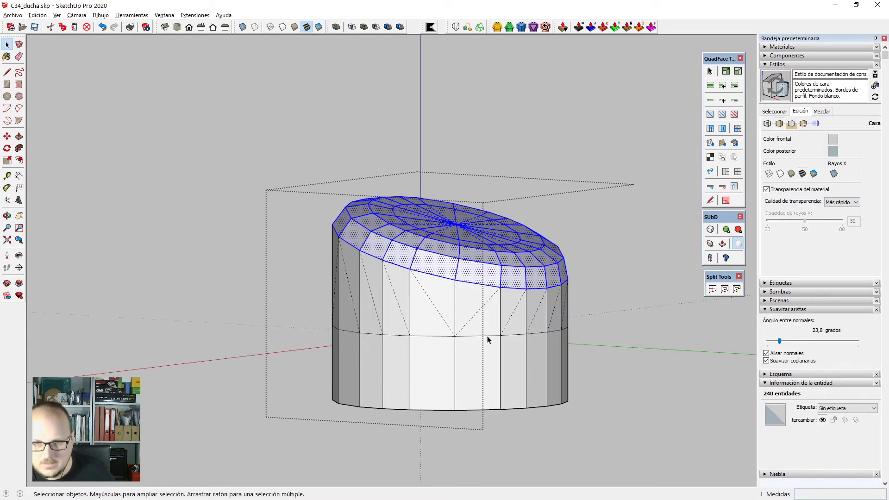
{"action": "left_click", "coordinate": [488, 342]}
{"action": "left_click", "coordinate": [491, 335]}
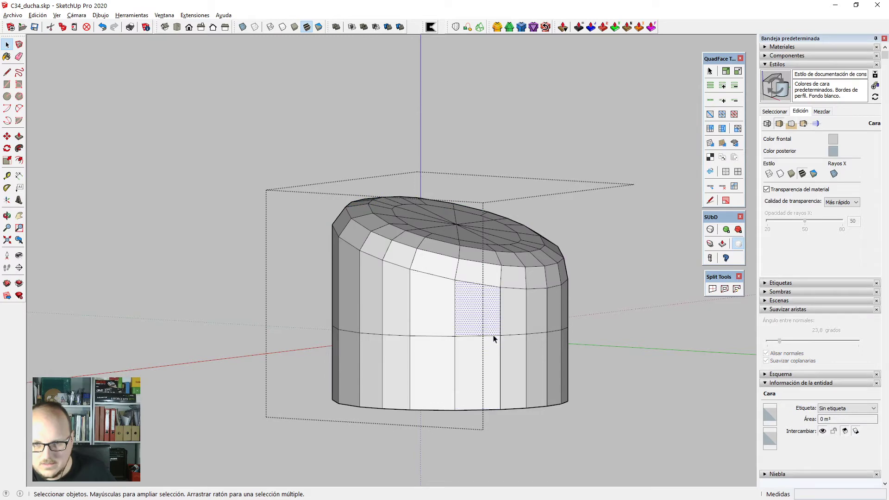
{"action": "left_click", "coordinate": [495, 337]}
{"action": "key", "text": "ctrl+z"}
{"action": "left_click", "coordinate": [498, 339]}
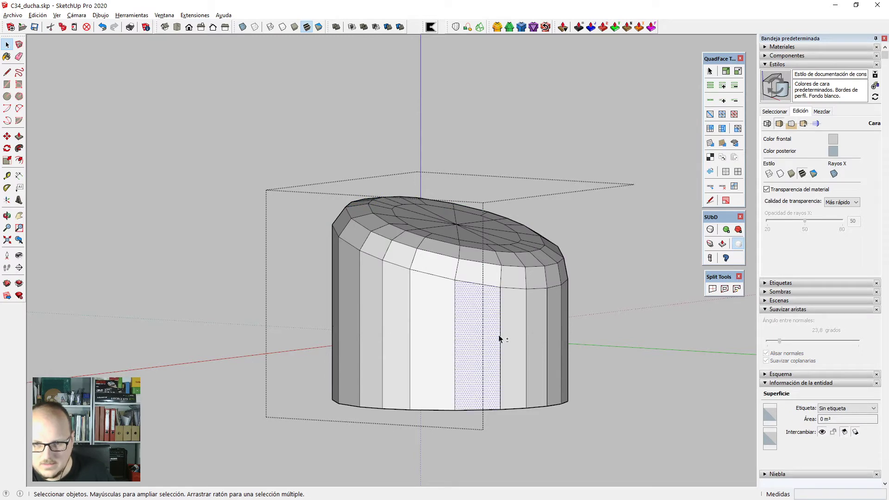
{"action": "left_click", "coordinate": [499, 339], "text": "shift"}
{"action": "left_click", "coordinate": [500, 339], "text": "shift"}
{"action": "key", "text": "ctrl+y"}
Close the knob group and return to the whole slider assembly.
{"action": "scroll", "coordinate": [499, 339], "scroll_direction": "down", "scroll_amount": 2}
{"action": "key", "text": "h"}
{"action": "middle_click_drag", "start_coordinate": [541, 317], "coordinate": [880, 385]}
{"action": "left_click", "coordinate": [556, 239]}
{"action": "scroll", "coordinate": [556, 239], "scroll_direction": "down", "scroll_amount": 3}
{"action": "scroll", "coordinate": [556, 238], "scroll_direction": "down", "scroll_amount": 3}
{"action": "middle_click_drag", "start_coordinate": [494, 277], "coordinate": [509, 299]}
{"action": "scroll", "coordinate": [504, 244], "scroll_direction": "up", "scroll_amount": 5}
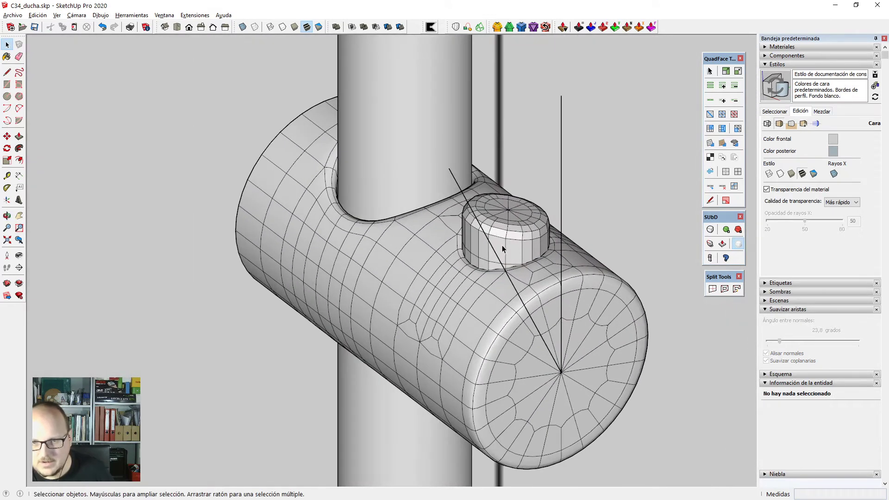
Try to rotate the knob group 180 degrees about the centre of its top.
{"action": "left_click", "coordinate": [509, 220]}
{"action": "scroll", "coordinate": [508, 214], "scroll_direction": "up", "scroll_amount": 2}
{"action": "key", "text": "q"}
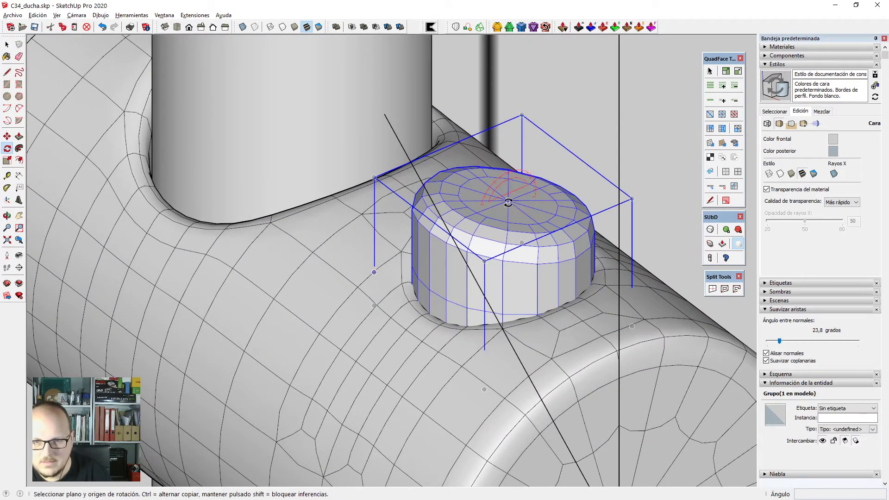
{"action": "left_click", "coordinate": [508, 202]}
{"action": "left_click", "coordinate": [483, 209]}
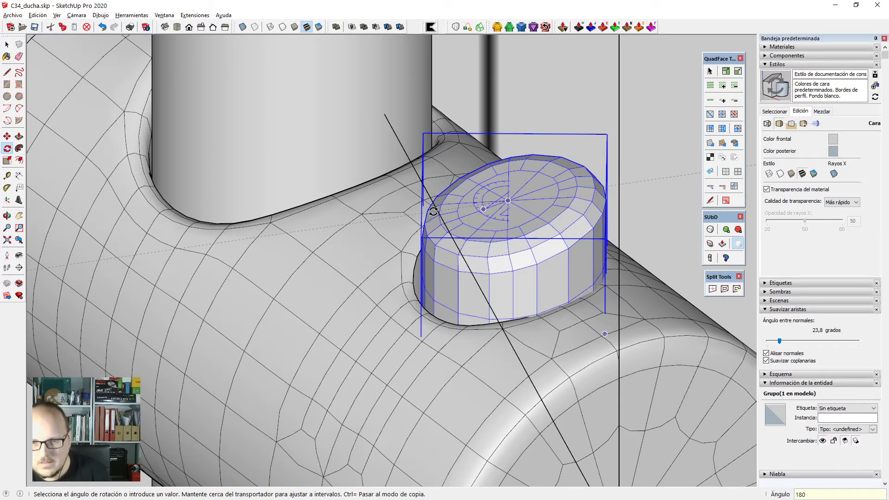
{"action": "left_click", "coordinate": [434, 211]}
{"action": "middle_click_drag", "start_coordinate": [434, 211], "coordinate": [452, 307]}
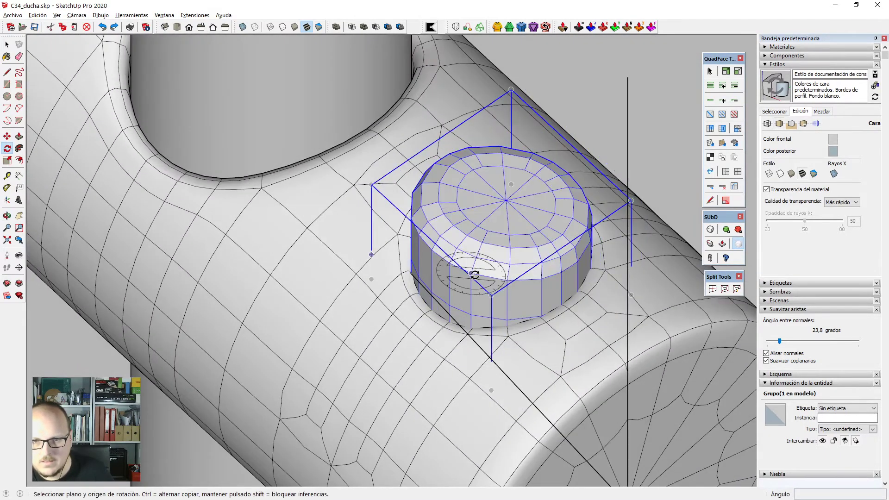
Mirror the knob group along the green axis with a scale factor of -1, using X-ray display to reach the grip.
{"action": "key", "text": "s"}
{"action": "key", "text": "x"}
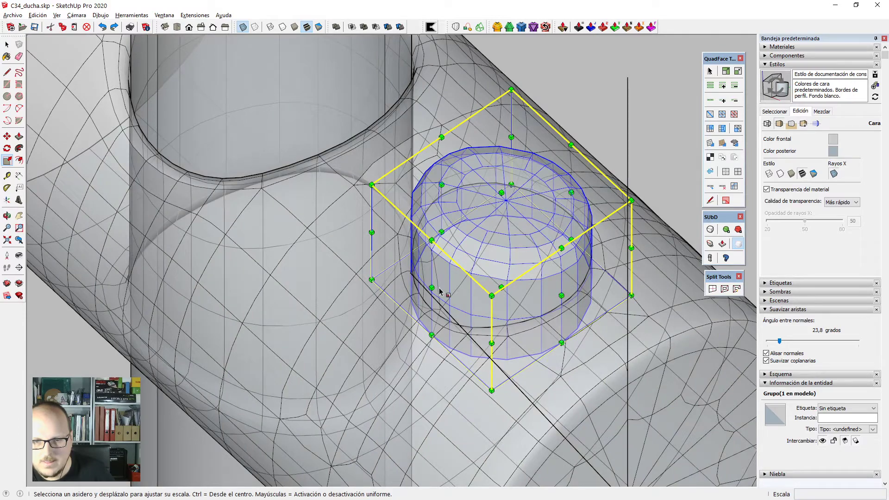
{"action": "left_click_drag", "start_coordinate": [440, 291], "coordinate": [439, 287]}
{"action": "type", "text": "-1"}
{"action": "key", "text": "Return"}
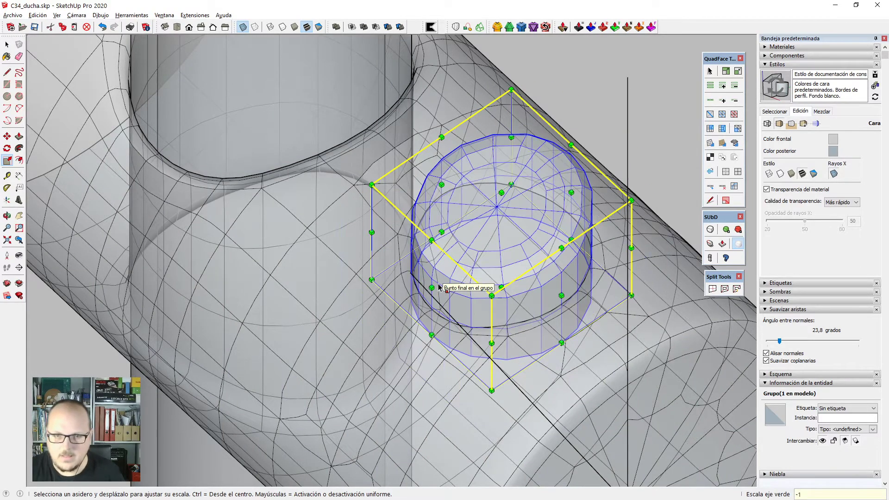
{"action": "key", "text": "x"}
{"action": "key", "text": "space"}
Subdivide the knob, hide the mesh edges and inspect the smooth slider beside the reference drawing.
{"action": "scroll", "coordinate": [439, 285], "scroll_direction": "down", "scroll_amount": 3}
{"action": "middle_click_drag", "start_coordinate": [439, 285], "coordinate": [491, 197]}
{"action": "scroll", "coordinate": [491, 196], "scroll_direction": "up", "scroll_amount": 2}
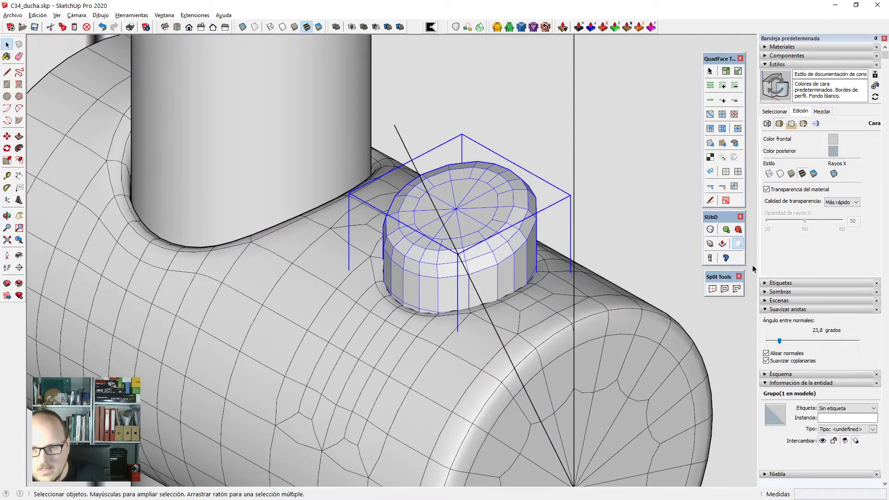
{"action": "left_click", "coordinate": [709, 229]}
{"action": "middle_click_drag", "start_coordinate": [589, 297], "coordinate": [353, 159]}
{"action": "key", "text": "h"}
{"action": "scroll", "coordinate": [563, 282], "scroll_direction": "down", "scroll_amount": 2}
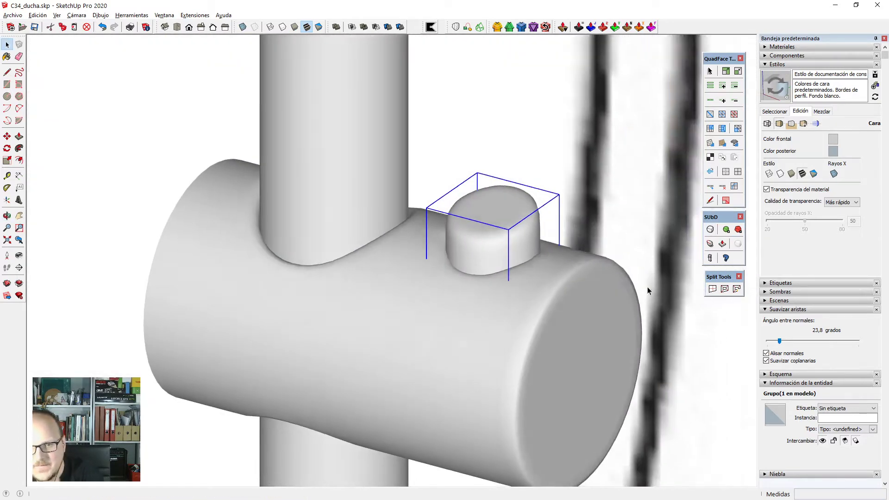
{"action": "scroll", "coordinate": [465, 278], "scroll_direction": "down", "scroll_amount": 3}
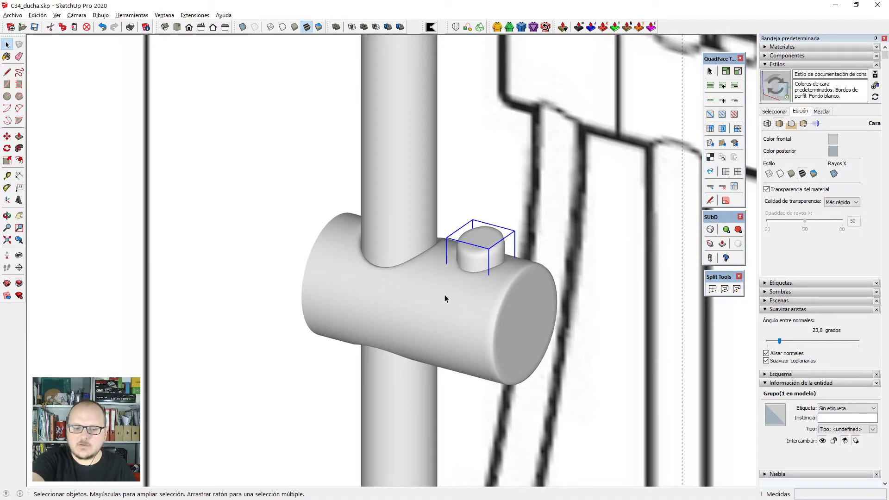
{"action": "scroll", "coordinate": [454, 298], "scroll_direction": "down", "scroll_amount": 3}
{"action": "middle_click_drag", "start_coordinate": [455, 298], "coordinate": [463, 313]}
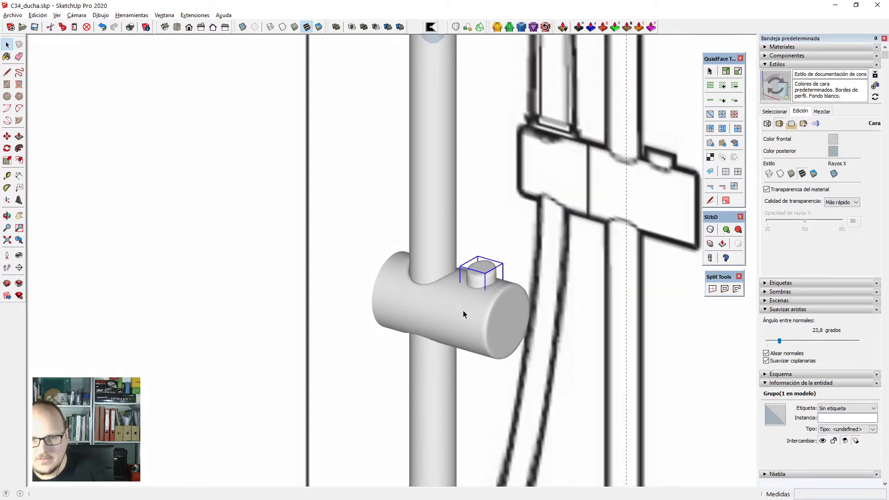
Show the mesh edges again and return the knob to its control mesh.
{"action": "scroll", "coordinate": [478, 315], "scroll_direction": "up", "scroll_amount": 2}
{"action": "key", "text": "h"}
{"action": "scroll", "coordinate": [490, 316], "scroll_direction": "up", "scroll_amount": 3}
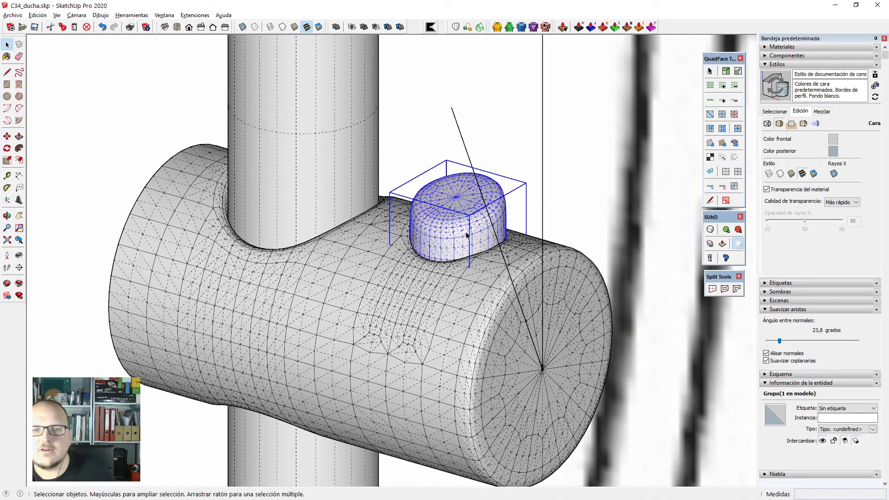
{"action": "scroll", "coordinate": [467, 234], "scroll_direction": "up", "scroll_amount": 3}
{"action": "left_click", "coordinate": [710, 230]}
{"action": "left_click", "coordinate": [711, 229]}
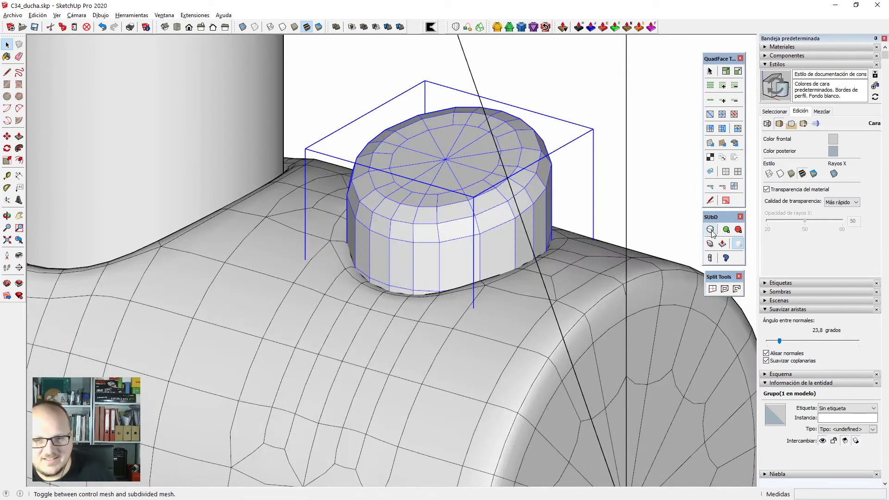
Delete the vertical and angled guide lines at the cylinder's end face.
{"action": "scroll", "coordinate": [474, 312], "scroll_direction": "down", "scroll_amount": 5}
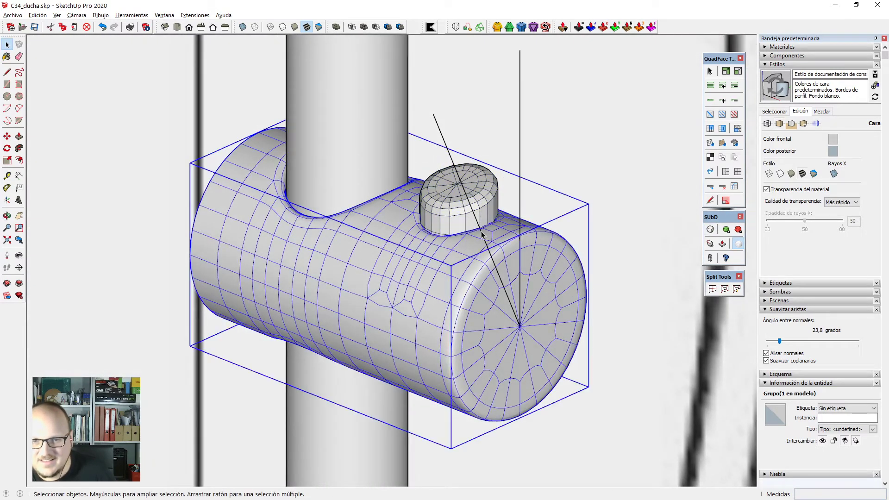
{"action": "left_click", "coordinate": [481, 233]}
{"action": "left_click", "coordinate": [521, 200], "text": "shift"}
{"action": "key", "text": "Delete"}
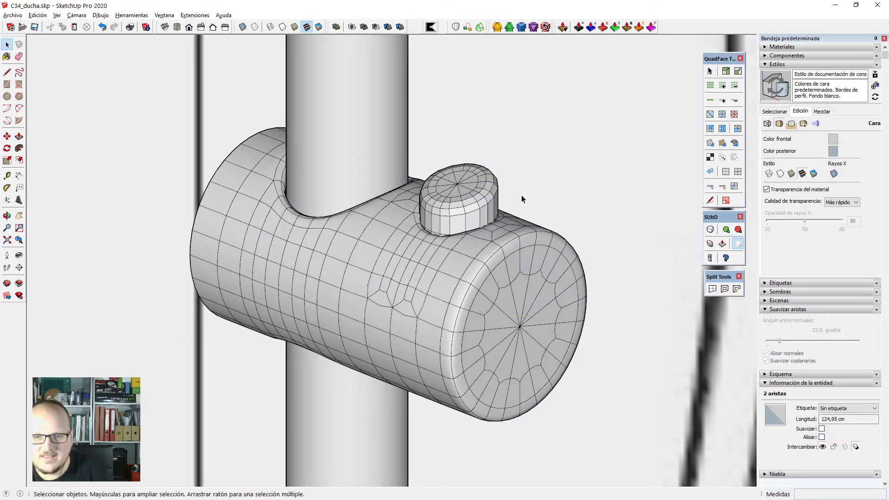
Return the horizontal cylinder group to its control mesh.
{"action": "middle_click_drag", "start_coordinate": [523, 248], "coordinate": [526, 255]}
{"action": "left_click", "coordinate": [527, 254]}
{"action": "left_click", "coordinate": [710, 232]}
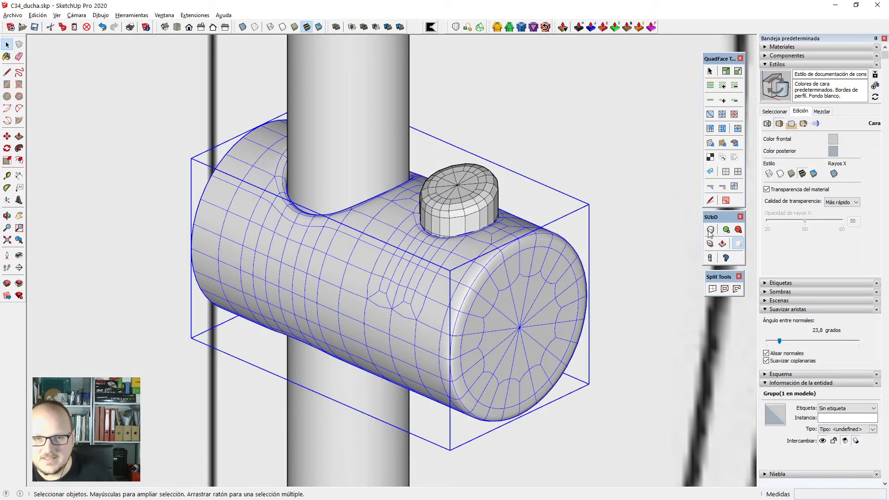
{"action": "left_click", "coordinate": [711, 230]}
Examine the cylinder's open end and the handset holder in the front and side reference drawings.
{"action": "scroll", "coordinate": [493, 237], "scroll_direction": "down", "scroll_amount": 2}
{"action": "middle_click_drag", "start_coordinate": [448, 226], "coordinate": [609, 314]}
{"action": "scroll", "coordinate": [477, 207], "scroll_direction": "up", "scroll_amount": 4}
{"action": "middle_click_drag", "start_coordinate": [457, 228], "coordinate": [397, 172]}
{"action": "scroll", "coordinate": [397, 173], "scroll_direction": "down", "scroll_amount": 4}
{"action": "middle_click_drag", "start_coordinate": [408, 208], "coordinate": [415, 229]}
{"action": "scroll", "coordinate": [446, 222], "scroll_direction": "down", "scroll_amount": 5}
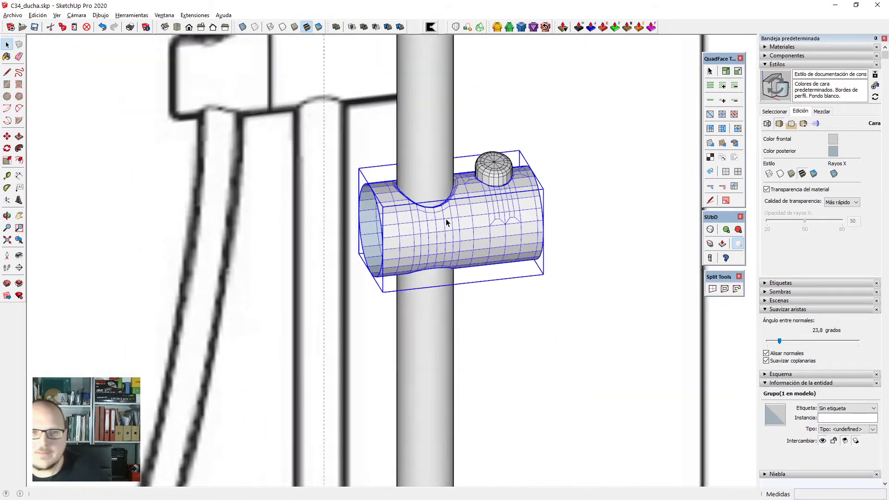
{"action": "scroll", "coordinate": [393, 139], "scroll_direction": "up", "scroll_amount": 7}
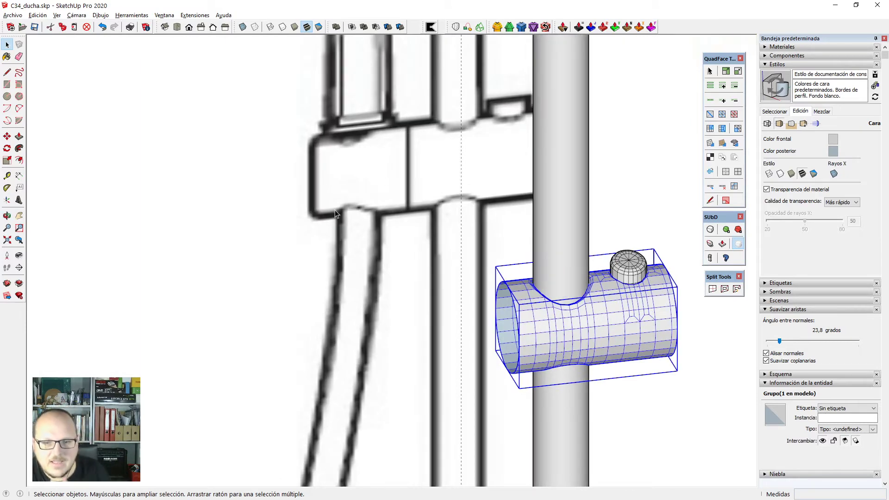
{"action": "scroll", "coordinate": [401, 232], "scroll_direction": "down", "scroll_amount": 6}
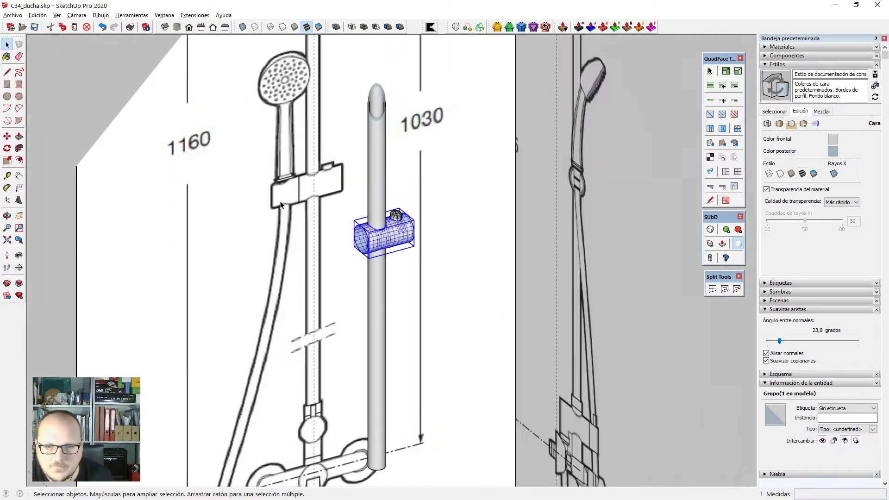
{"action": "middle_click_drag", "start_coordinate": [437, 199], "coordinate": [444, 187]}
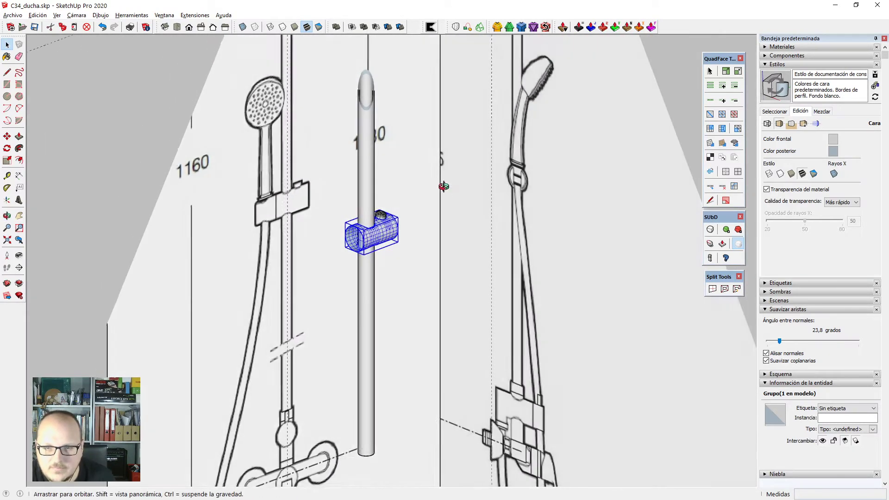
{"action": "scroll", "coordinate": [504, 186], "scroll_direction": "up", "scroll_amount": 4}
{"action": "scroll", "coordinate": [532, 164], "scroll_direction": "down", "scroll_amount": 2}
{"action": "scroll", "coordinate": [56, 259], "scroll_direction": "up", "scroll_amount": 3}
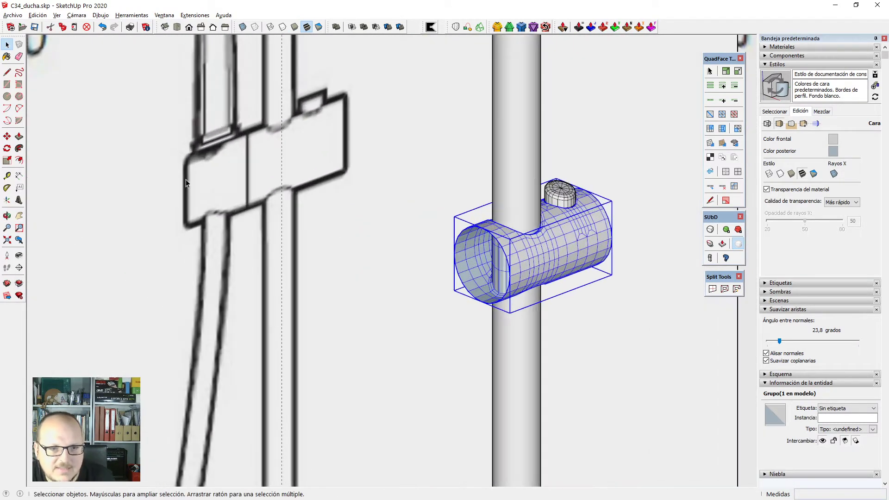
{"action": "middle_click_drag", "start_coordinate": [457, 205], "coordinate": [396, 234]}
{"action": "scroll", "coordinate": [541, 271], "scroll_direction": "up", "scroll_amount": 3}
{"action": "scroll", "coordinate": [542, 273], "scroll_direction": "down", "scroll_amount": 2}
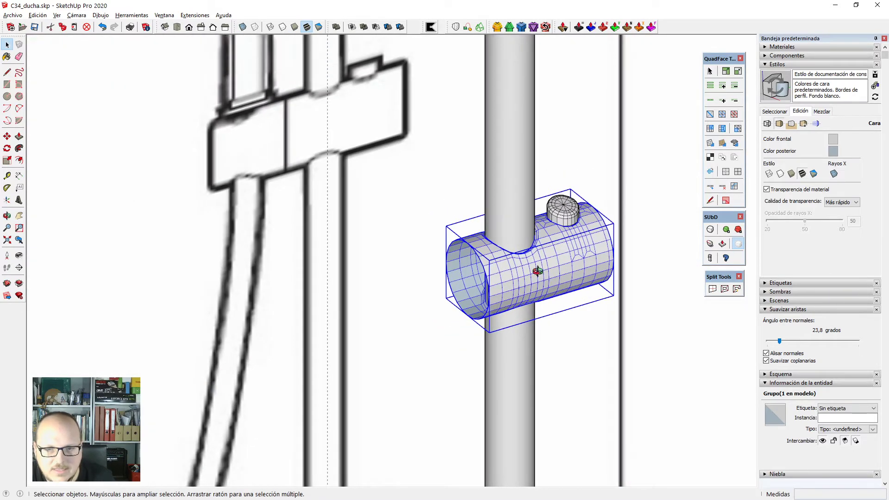
Select the mesh section around the vertical bar's opening in the cylinder group and duplicate it in place outside the group.
{"action": "double_click", "coordinate": [521, 277]}
{"action": "middle_click_drag", "start_coordinate": [521, 277], "coordinate": [536, 304]}
{"action": "scroll", "coordinate": [538, 301], "scroll_direction": "up", "scroll_amount": 1}
{"action": "key", "text": "F2"}
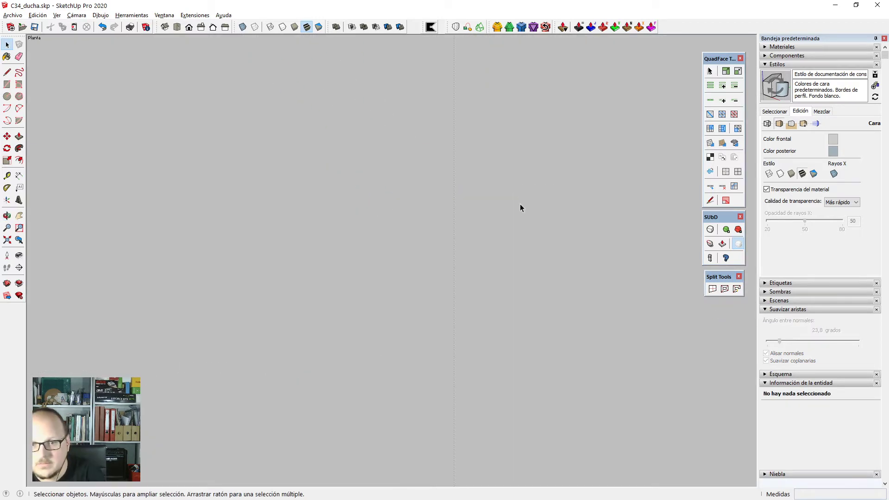
{"action": "key", "text": "shift+z"}
{"action": "scroll", "coordinate": [521, 204], "scroll_direction": "down", "scroll_amount": 3}
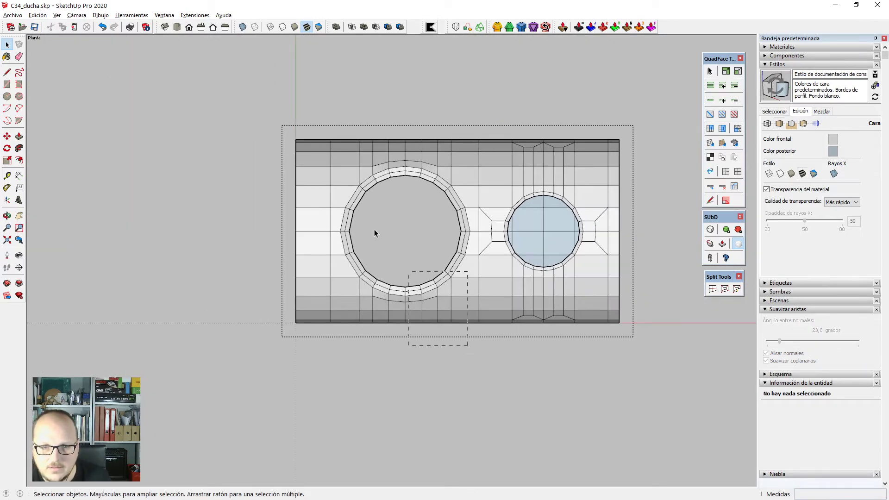
{"action": "left_click_drag", "start_coordinate": [335, 120], "coordinate": [334, 118]}
{"action": "scroll", "coordinate": [466, 288], "scroll_direction": "down", "scroll_amount": 3}
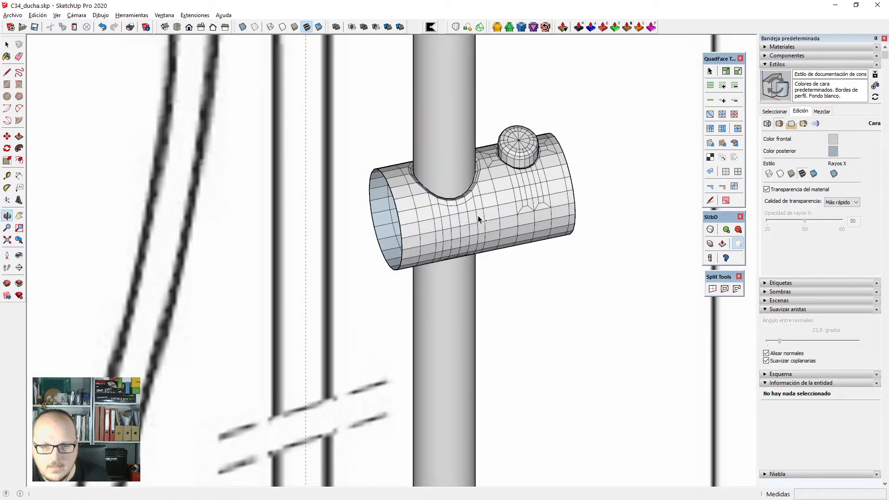
Move the whole duplicated mesh section along the cylinder's axis until it meets the cylinder's open end.
{"action": "triple_click", "coordinate": [487, 221]}
{"action": "scroll", "coordinate": [487, 219], "scroll_direction": "up", "scroll_amount": 3}
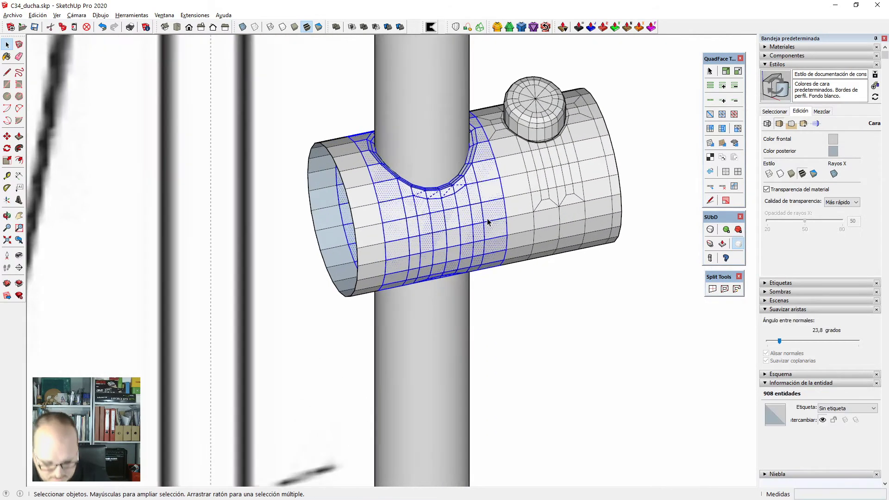
{"action": "key", "text": "m"}
{"action": "left_click", "coordinate": [508, 196]}
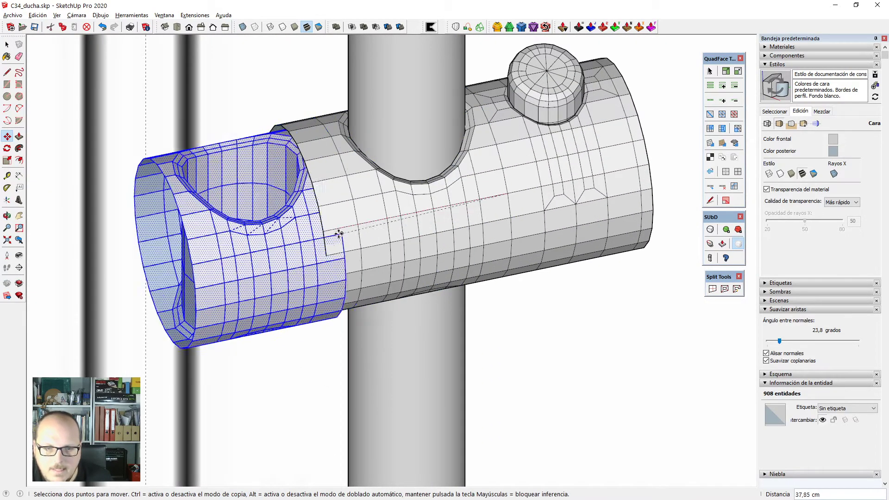
{"action": "scroll", "coordinate": [397, 214], "scroll_direction": "down", "scroll_amount": 6}
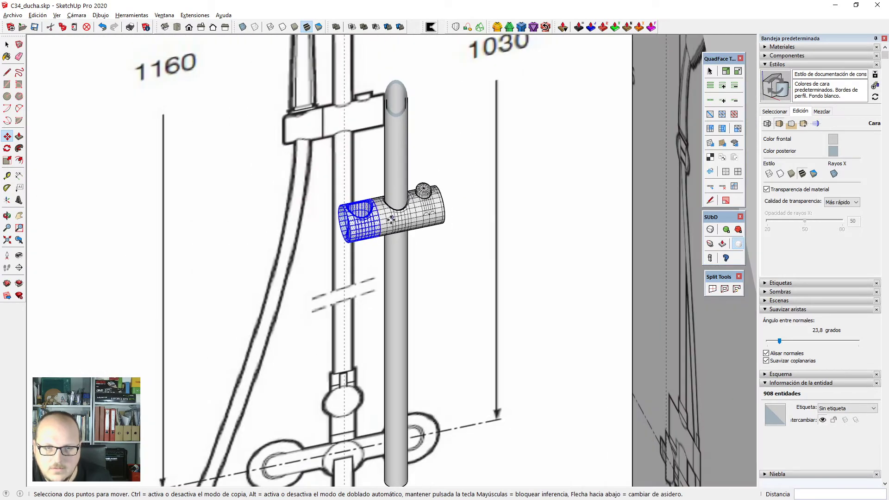
Move the duplicated section about 7.81 cm farther from the cylinder's open end and compare its position with the holder in the front drawing.
{"action": "key", "text": "o"}
{"action": "scroll", "coordinate": [290, 229], "scroll_direction": "up", "scroll_amount": 2}
{"action": "key", "text": "m"}
{"action": "scroll", "coordinate": [391, 209], "scroll_direction": "up", "scroll_amount": 5}
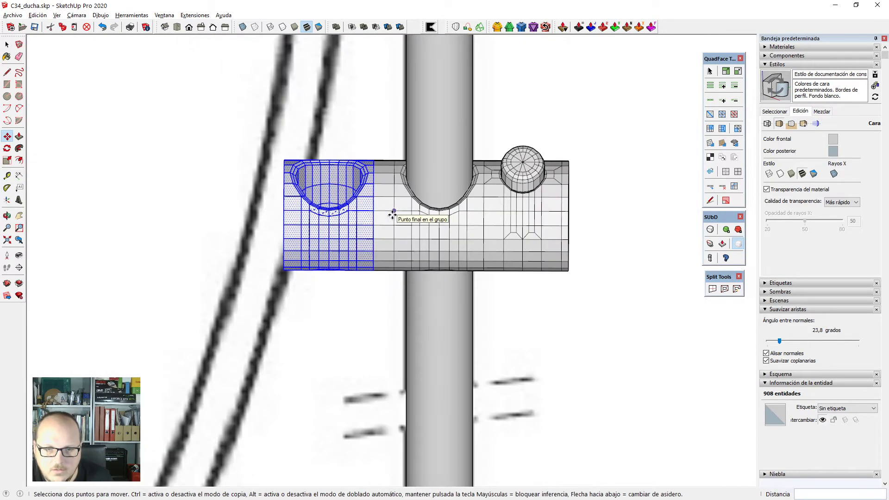
{"action": "left_click", "coordinate": [391, 206]}
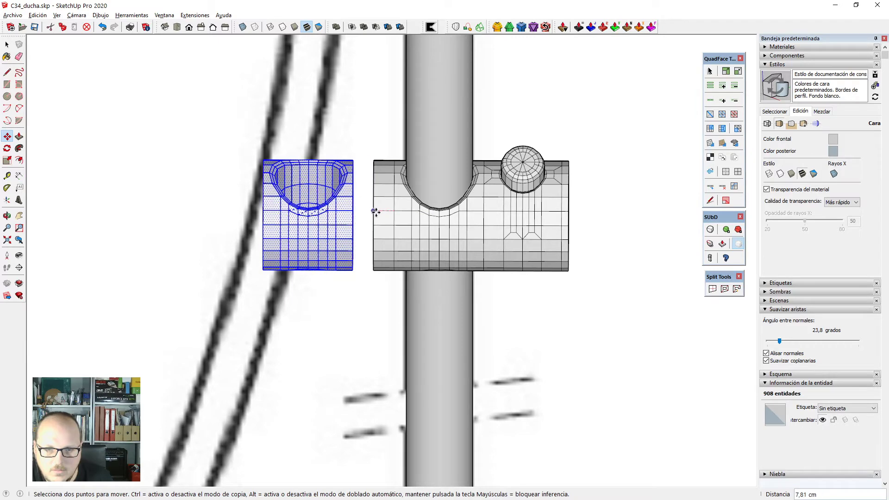
{"action": "left_click", "coordinate": [374, 212]}
{"action": "scroll", "coordinate": [385, 256], "scroll_direction": "down", "scroll_amount": 4}
{"action": "key", "text": "F2"}
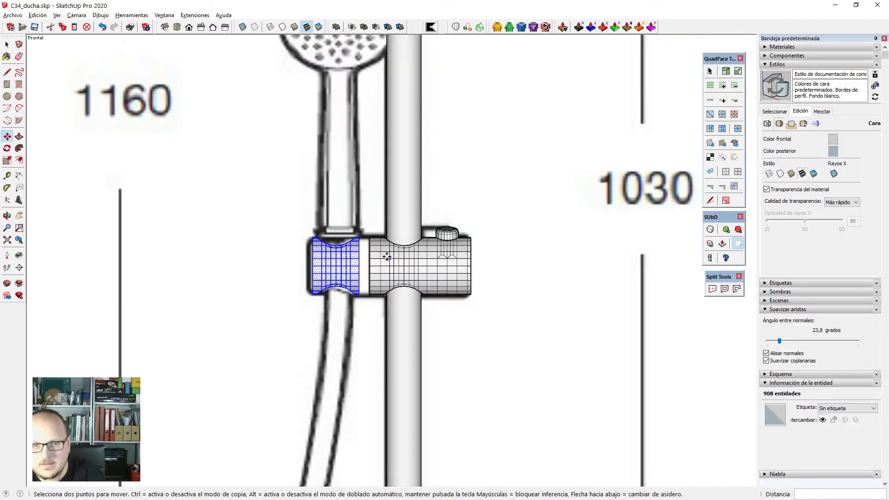
{"action": "scroll", "coordinate": [338, 260], "scroll_direction": "up", "scroll_amount": 2}
{"action": "scroll", "coordinate": [356, 264], "scroll_direction": "up", "scroll_amount": 4}
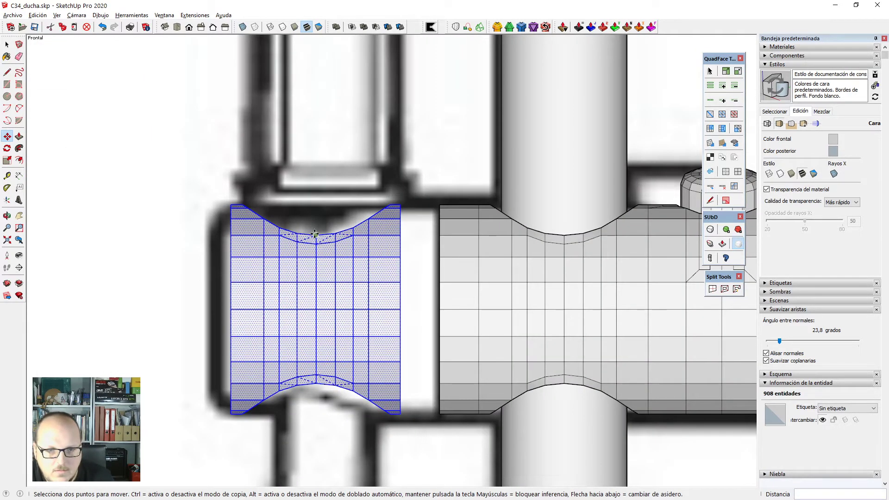
Move the selected copied mesh section about 2.03 cm horizontally toward the main holder body to match the reference drawing.
{"action": "left_click", "coordinate": [281, 168]}
{"action": "left_click", "coordinate": [291, 166]}
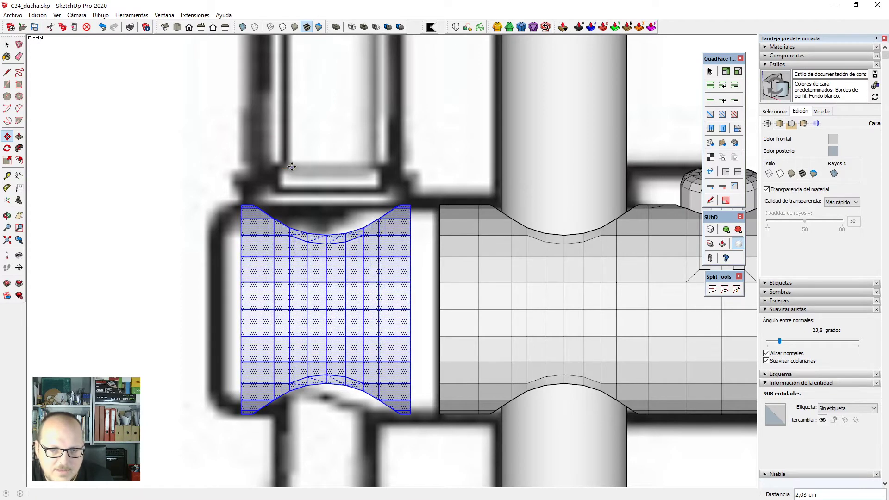
{"action": "scroll", "coordinate": [398, 213], "scroll_direction": "down", "scroll_amount": 2}
{"action": "scroll", "coordinate": [401, 213], "scroll_direction": "up", "scroll_amount": 2}
Extrude the section's inner edge loop about 2.15 cm toward the main body and move it about 3.11 cm to meet the body's edge.
{"action": "key", "text": "space"}
{"action": "left_click", "coordinate": [401, 213]}
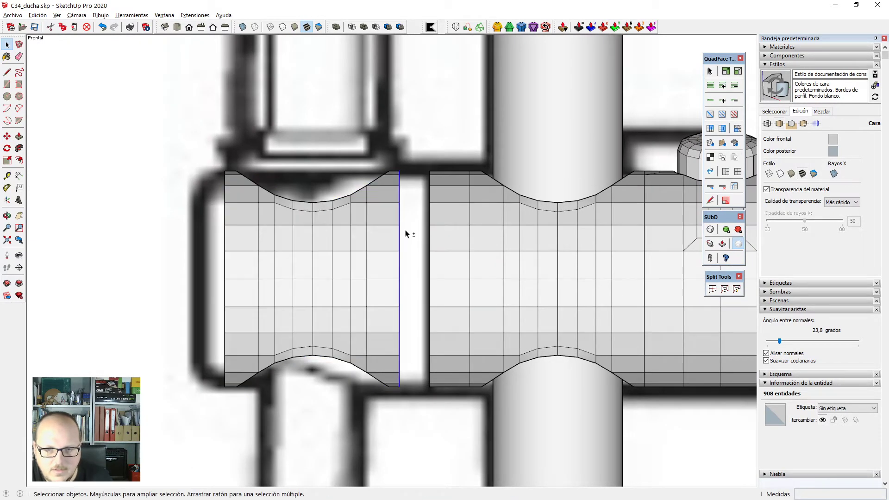
{"action": "key", "text": "v"}
{"action": "left_click_drag", "start_coordinate": [452, 284], "coordinate": [465, 283], "text": "ctrl"}
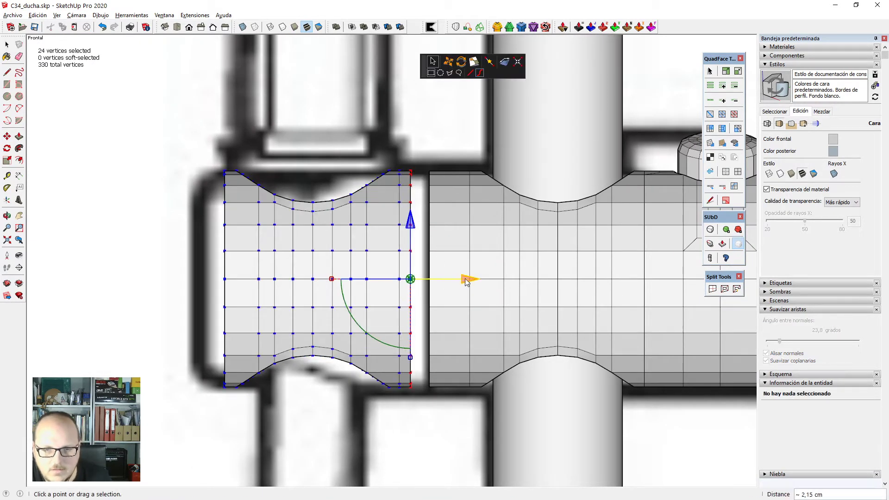
{"action": "key", "text": "space"}
{"action": "scroll", "coordinate": [396, 203], "scroll_direction": "up", "scroll_amount": 2}
{"action": "key", "text": "m"}
{"action": "left_click_drag", "start_coordinate": [414, 204], "coordinate": [442, 204]}
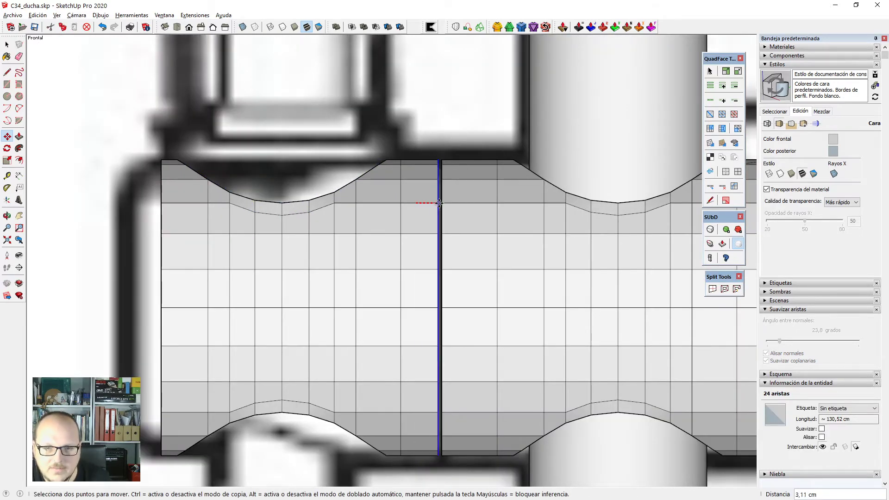
{"action": "key", "text": "space"}
{"action": "scroll", "coordinate": [317, 204], "scroll_direction": "down", "scroll_amount": 2}
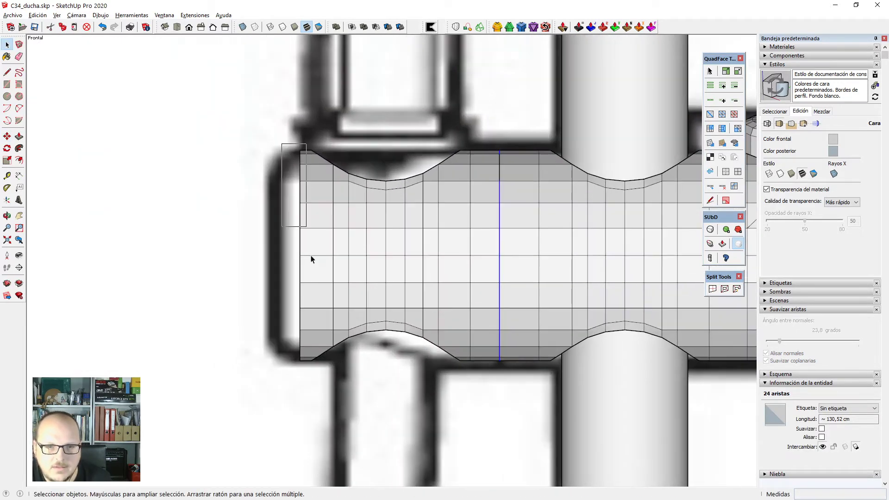
Extrude the section's outer edge loop to the reference outline, the last strip about 1.37 cm, and scale the loop to about 0.98.
{"action": "left_click_drag", "start_coordinate": [309, 388], "coordinate": [309, 388]}
{"action": "key", "text": "v"}
{"action": "left_click_drag", "start_coordinate": [357, 256], "coordinate": [331, 258]}
{"action": "scroll", "coordinate": [211, 256], "scroll_direction": "up", "scroll_amount": 1}
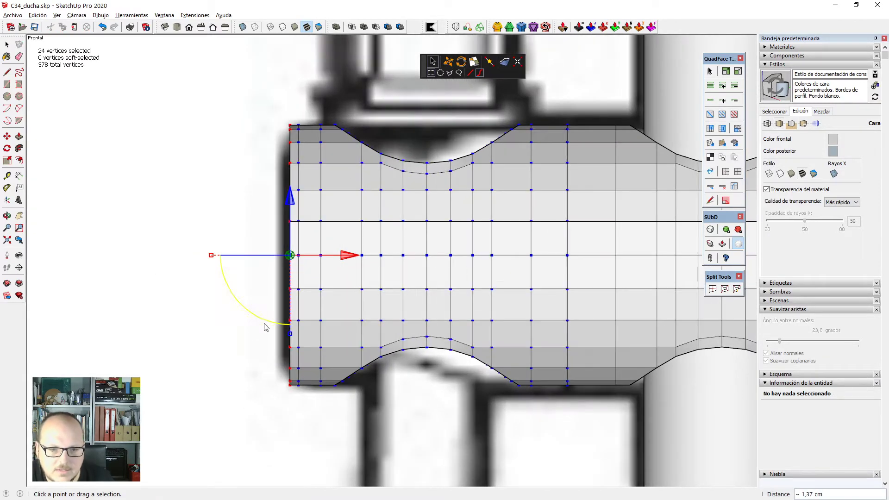
{"action": "scroll", "coordinate": [266, 328], "scroll_direction": "up", "scroll_amount": 2}
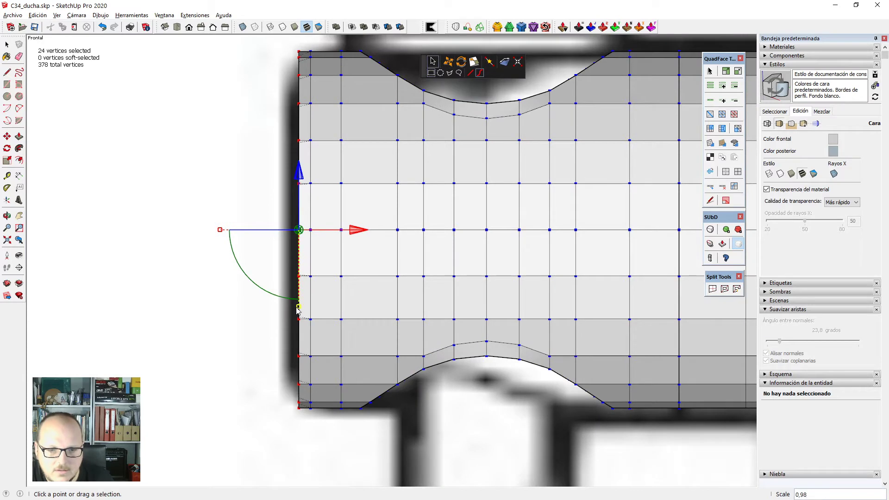
{"action": "left_click_drag", "start_coordinate": [298, 311], "coordinate": [336, 295]}
Round the outer end by extruding its loop outward again and scaling the successive loops to about 0.91 and 0.93.
{"action": "left_click_drag", "start_coordinate": [354, 233], "coordinate": [341, 232], "text": "ctrl"}
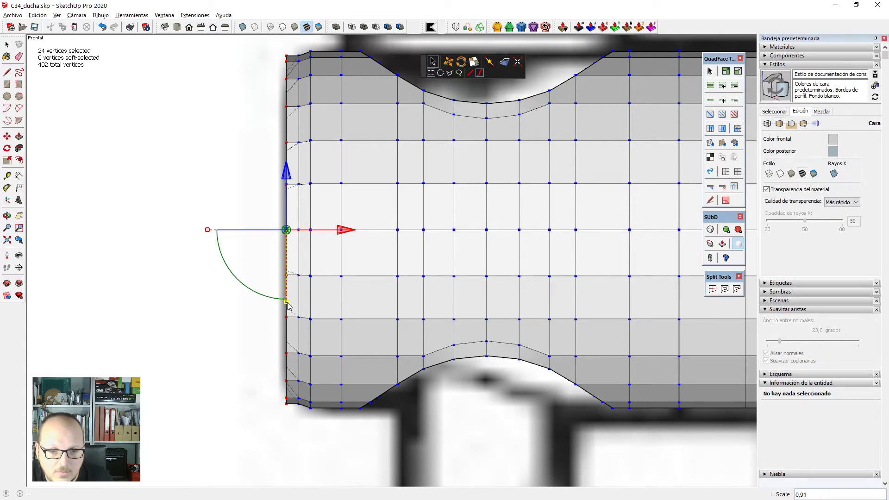
{"action": "left_click_drag", "start_coordinate": [287, 305], "coordinate": [345, 233]}
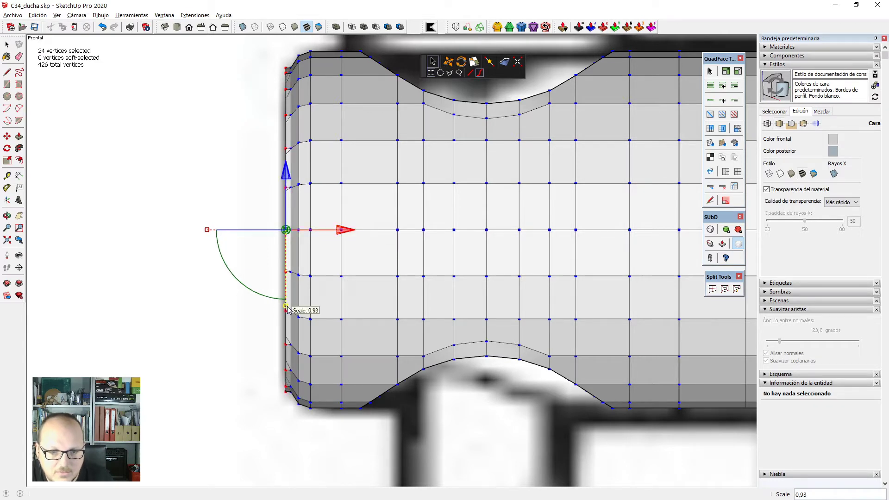
{"action": "left_click_drag", "start_coordinate": [288, 308], "coordinate": [286, 306]}
{"action": "left_click_drag", "start_coordinate": [344, 236], "coordinate": [346, 232]}
Close the open outer end with a face by retracing one edge of its rim.
{"action": "middle_click_drag", "start_coordinate": [346, 231], "coordinate": [495, 323]}
{"action": "scroll", "coordinate": [385, 290], "scroll_direction": "up", "scroll_amount": 4}
{"action": "key", "text": "l"}
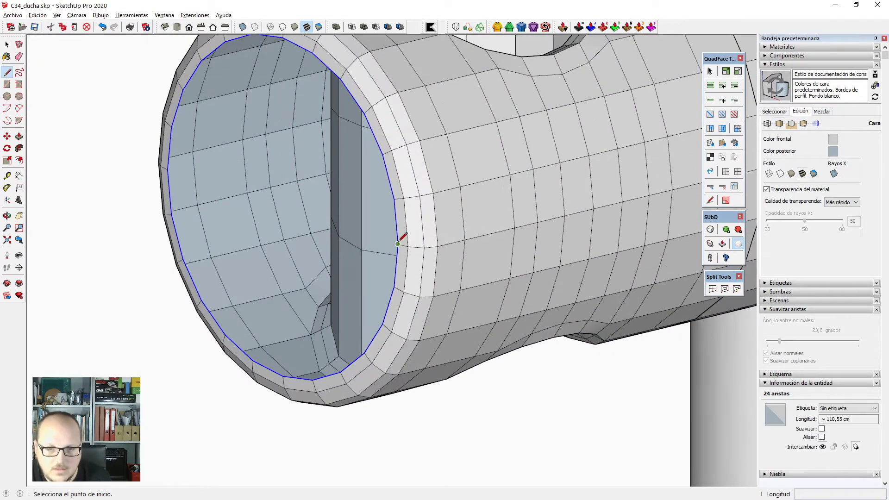
{"action": "left_click", "coordinate": [397, 244]}
{"action": "left_click", "coordinate": [394, 199]}
{"action": "scroll", "coordinate": [395, 216], "scroll_direction": "down", "scroll_amount": 2}
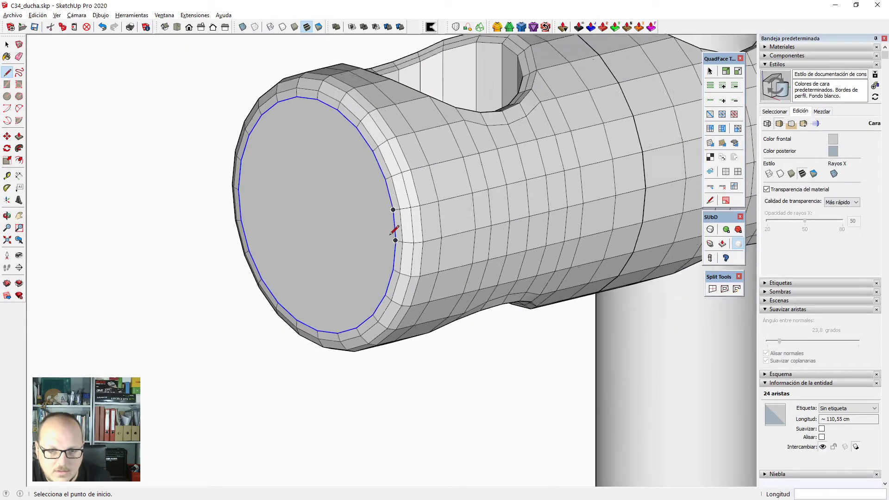
Offset the end face inward about 2.54 cm and split the resulting ring into quads with radial edges.
{"action": "key", "text": "space"}
{"action": "left_click", "coordinate": [365, 222]}
{"action": "middle_click_drag", "start_coordinate": [366, 222], "coordinate": [403, 236]}
{"action": "key", "text": "f"}
{"action": "left_click", "coordinate": [359, 138]}
{"action": "left_click", "coordinate": [363, 146]}
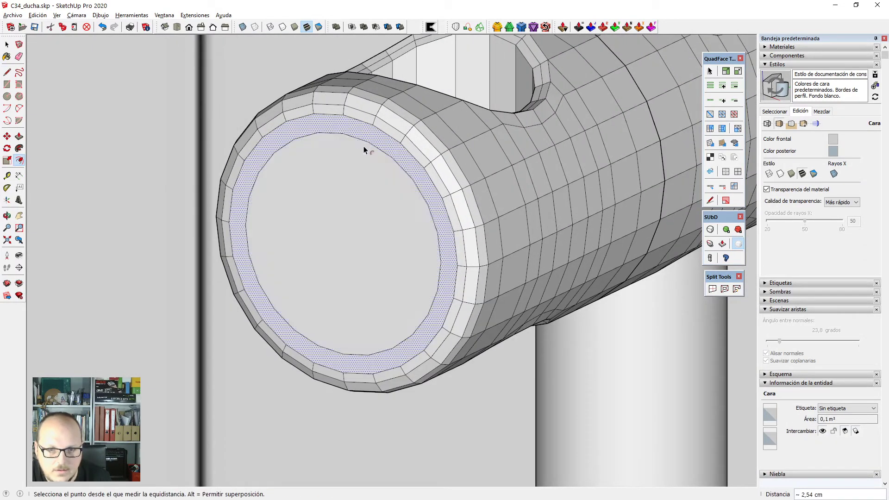
{"action": "key", "text": "space"}
{"action": "left_click", "coordinate": [725, 288]}
Offset the inner circular face toward the centre again and divide the new wider ring with radial edges.
{"action": "left_click", "coordinate": [361, 227]}
{"action": "key", "text": "f"}
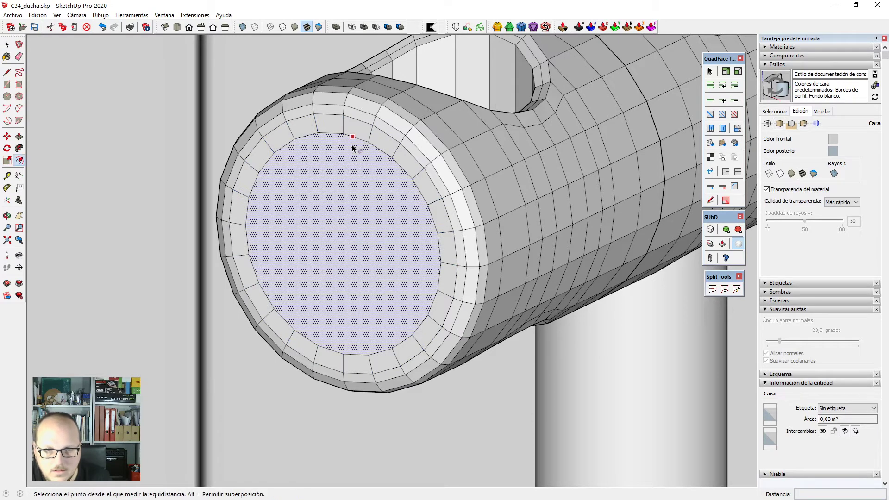
{"action": "left_click", "coordinate": [352, 144]}
{"action": "left_click", "coordinate": [347, 177]}
{"action": "key", "text": "space"}
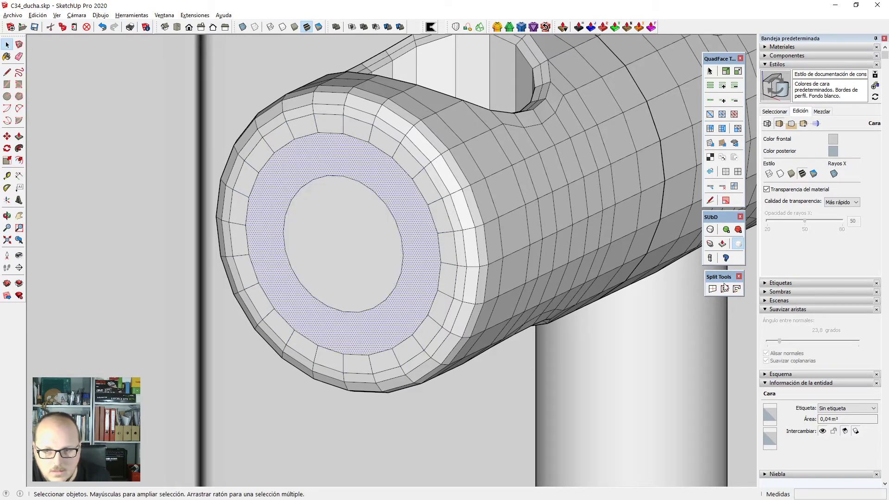
{"action": "left_click", "coordinate": [725, 288]}
Offset the remaining central face inward about 2.57 cm and connect both outlines with radial edges.
{"action": "left_click", "coordinate": [363, 196]}
{"action": "key", "text": "f"}
{"action": "left_click", "coordinate": [357, 181]}
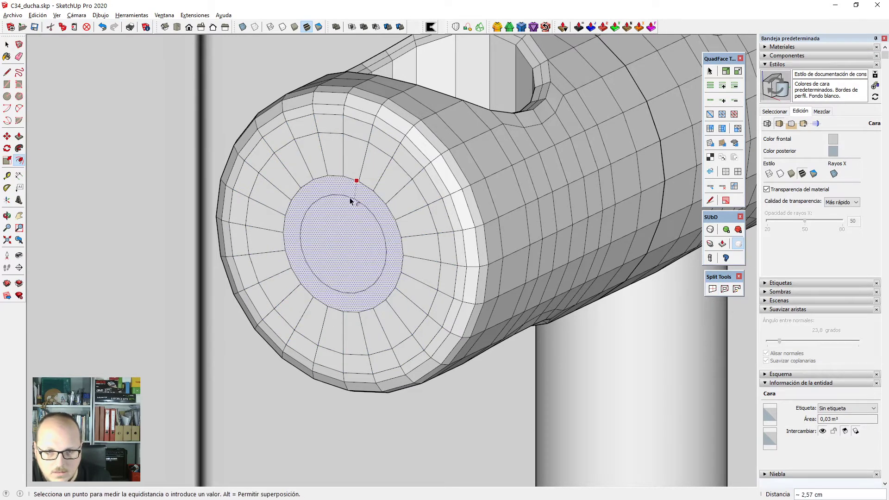
{"action": "left_click", "coordinate": [350, 200]}
{"action": "key", "text": "space"}
{"action": "left_click", "coordinate": [725, 289]}
Merge all vertices of the innermost face into a single point at the centre of the end cap.
{"action": "left_click", "coordinate": [330, 249]}
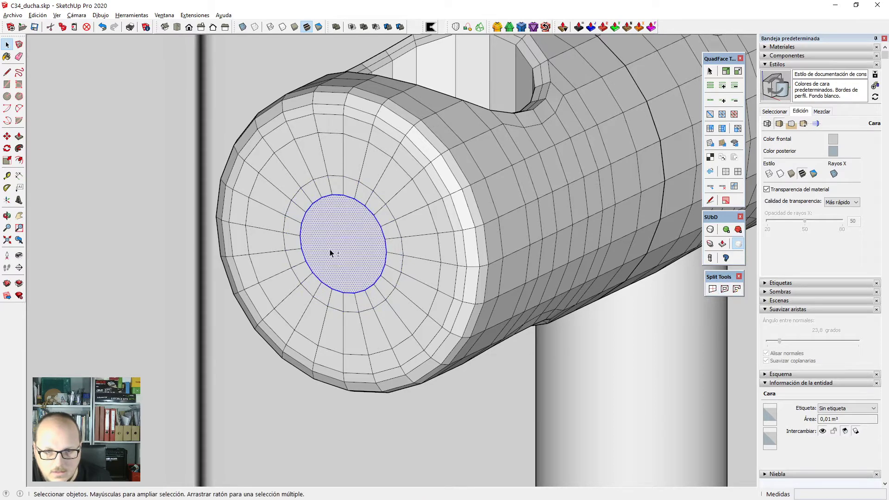
{"action": "key", "text": "v"}
{"action": "left_click", "coordinate": [518, 62]}
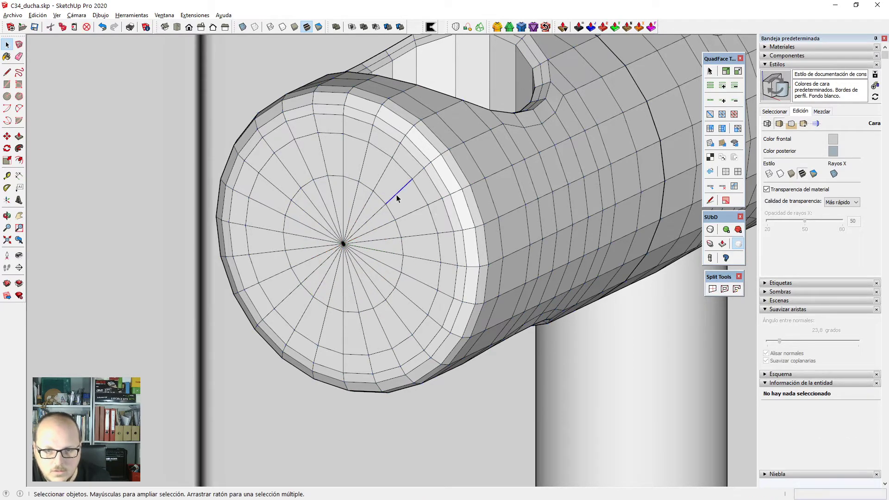
Convert the triangulated centre of the end cap to quads.
{"action": "left_click", "coordinate": [396, 194]}
{"action": "middle_click_drag", "start_coordinate": [436, 195], "coordinate": [674, 274]}
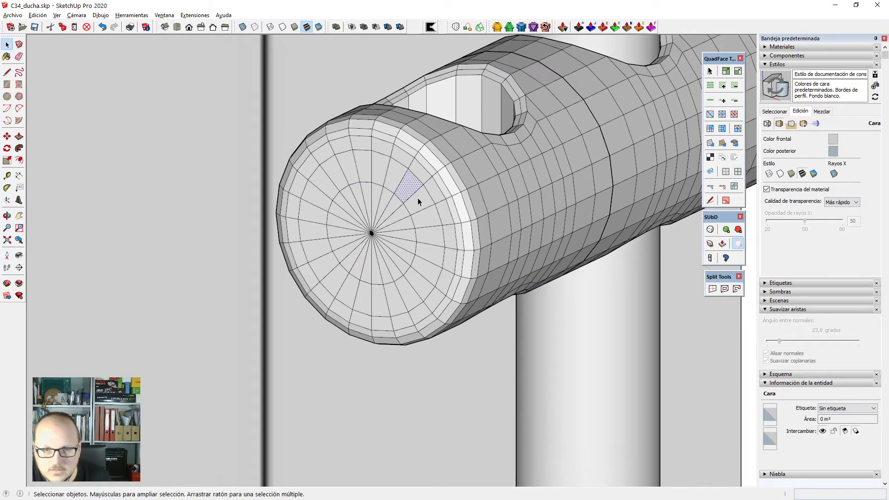
{"action": "middle_click_drag", "start_coordinate": [389, 199], "coordinate": [419, 206]}
{"action": "scroll", "coordinate": [414, 208], "scroll_direction": "up", "scroll_amount": 2}
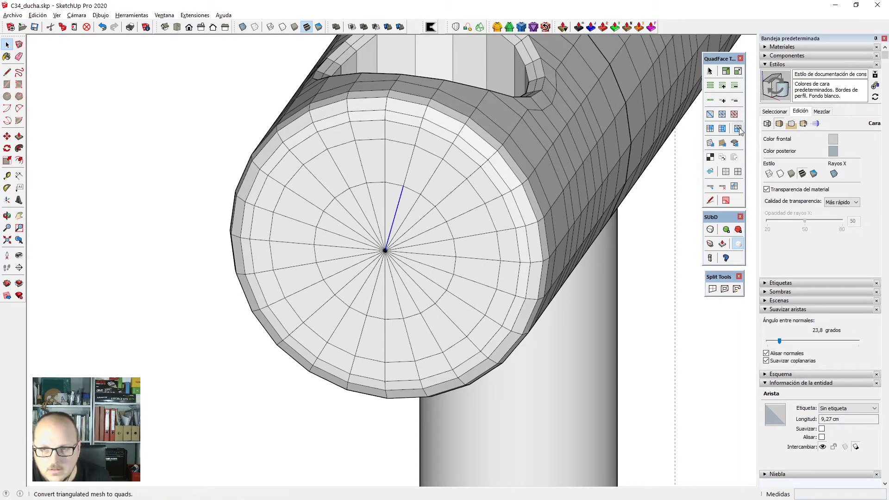
{"action": "scroll", "coordinate": [427, 230], "scroll_direction": "down", "scroll_amount": 5}
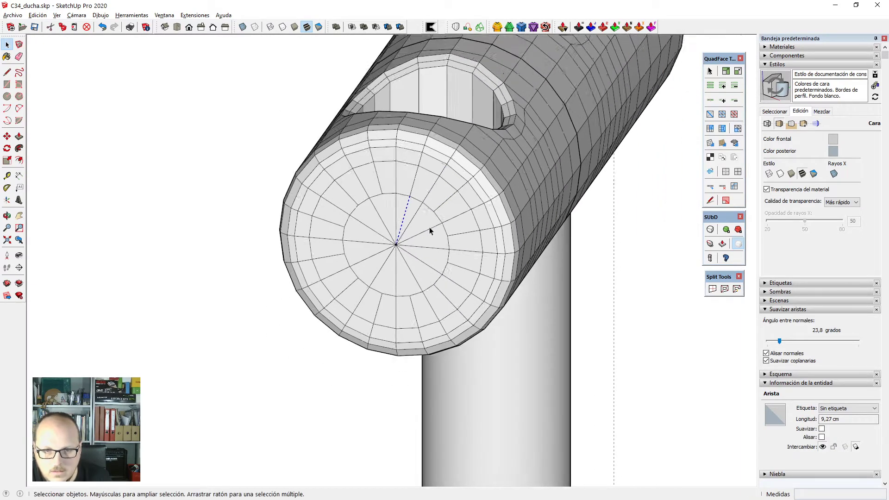
Examine the holder body against the reference drawings and inspect the end section's hole from above.
{"action": "middle_click_drag", "start_coordinate": [432, 226], "coordinate": [278, 380]}
{"action": "scroll", "coordinate": [246, 241], "scroll_direction": "down", "scroll_amount": 4}
{"action": "middle_click_drag", "start_coordinate": [492, 310], "coordinate": [487, 208]}
{"action": "scroll", "coordinate": [489, 208], "scroll_direction": "down", "scroll_amount": 4}
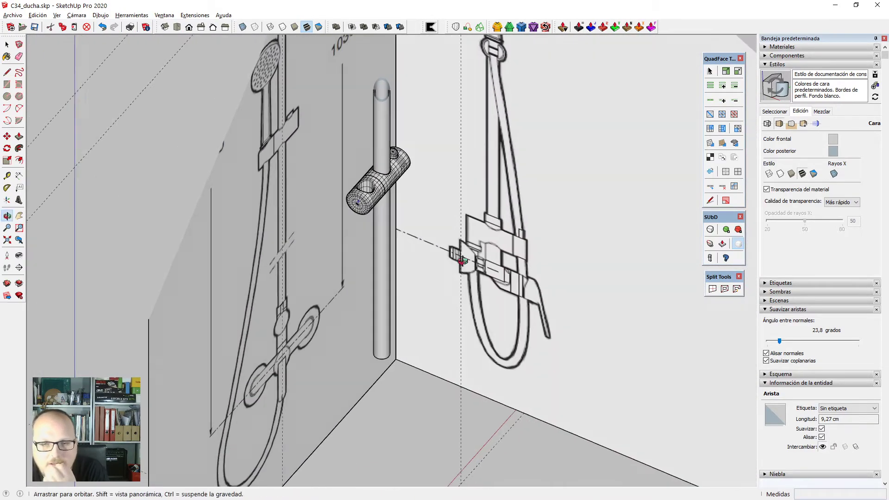
{"action": "scroll", "coordinate": [432, 99], "scroll_direction": "up", "scroll_amount": 5}
{"action": "scroll", "coordinate": [432, 128], "scroll_direction": "up", "scroll_amount": 5}
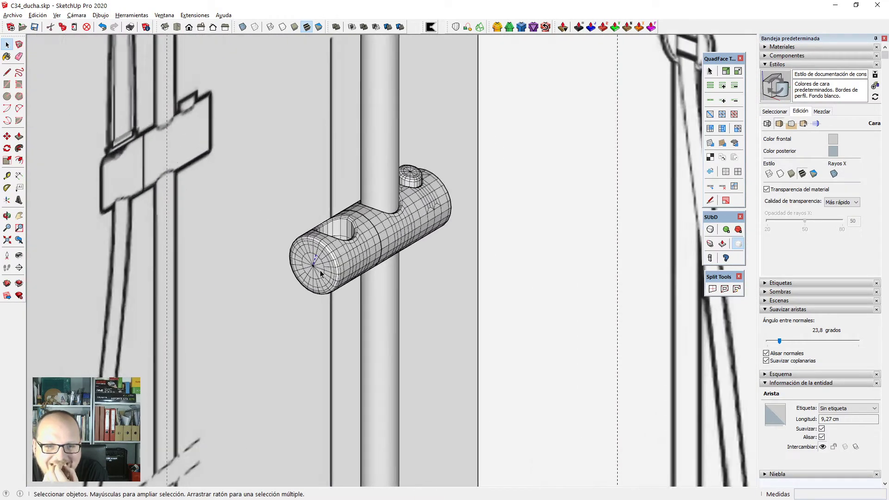
{"action": "middle_click_drag", "start_coordinate": [433, 130], "coordinate": [466, 424]}
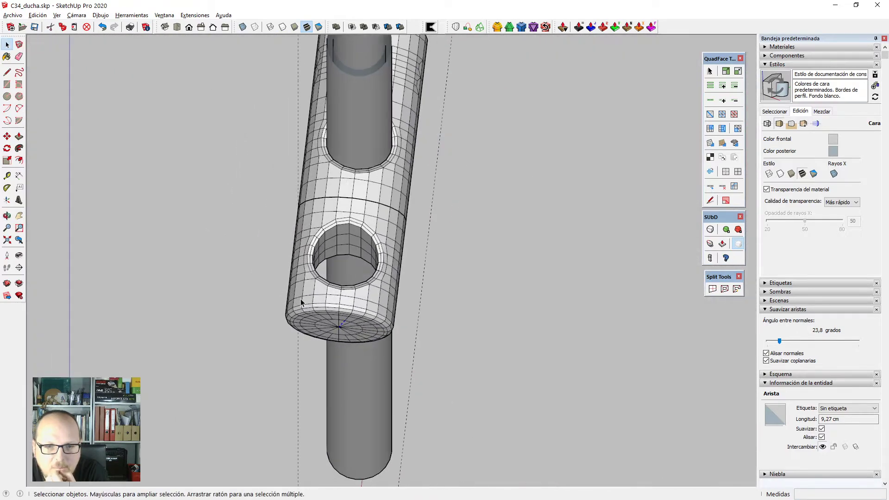
{"action": "scroll", "coordinate": [304, 300], "scroll_direction": "up", "scroll_amount": 4}
{"action": "middle_click_drag", "start_coordinate": [326, 275], "coordinate": [355, 333]}
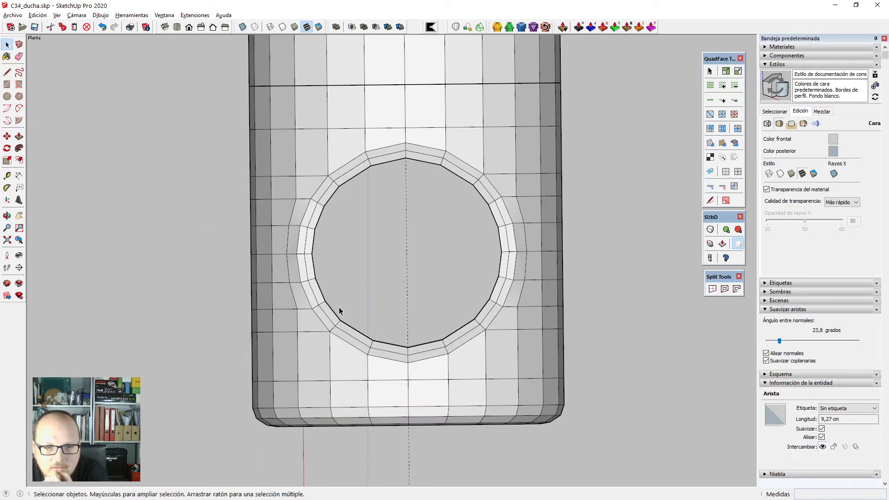
Try to open the end section's hole sideways by deleting the faces on one side of it.
{"action": "left_click_drag", "start_coordinate": [225, 191], "coordinate": [225, 191]}
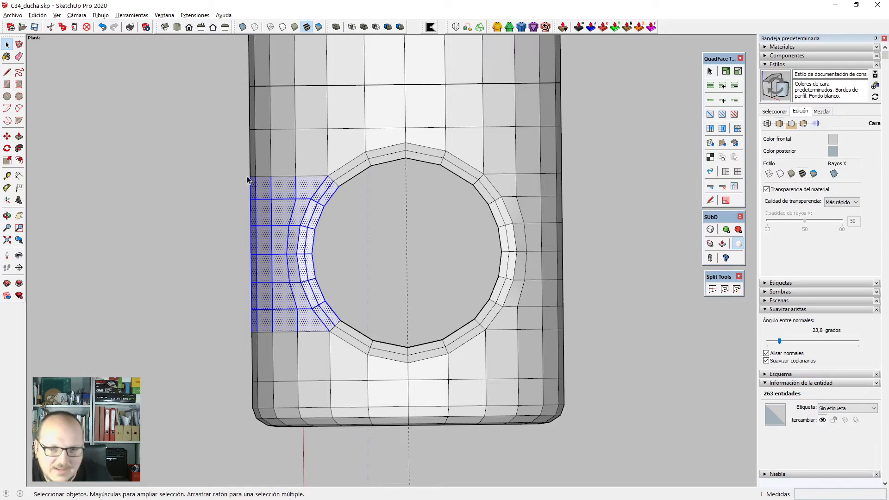
{"action": "key", "text": "Delete"}
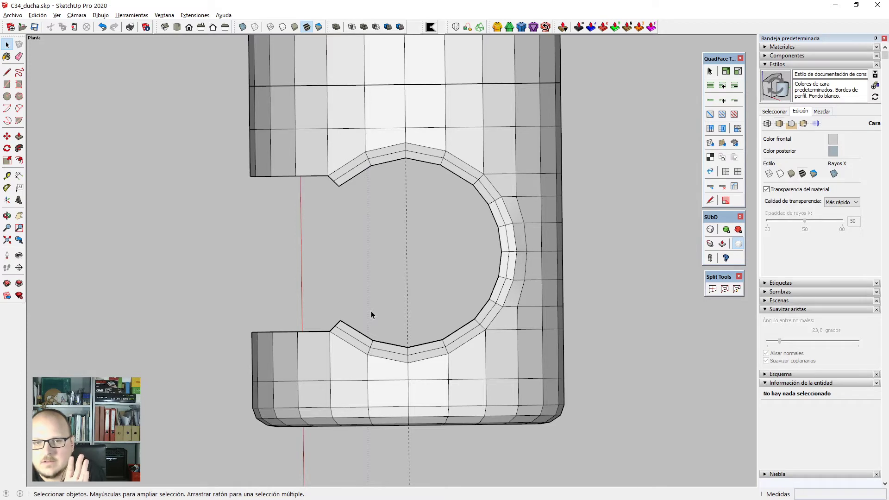
{"action": "scroll", "coordinate": [362, 271], "scroll_direction": "down", "scroll_amount": 3}
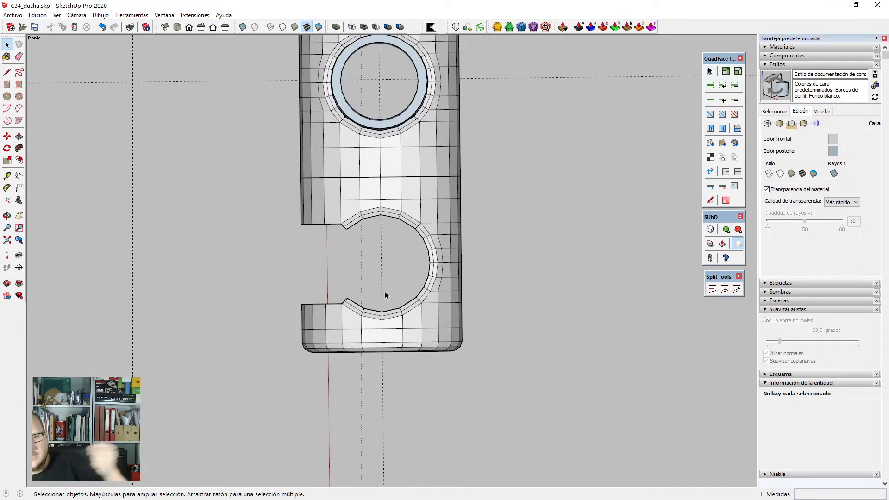
{"action": "scroll", "coordinate": [298, 214], "scroll_direction": "down", "scroll_amount": 2}
{"action": "scroll", "coordinate": [318, 281], "scroll_direction": "up", "scroll_amount": 2}
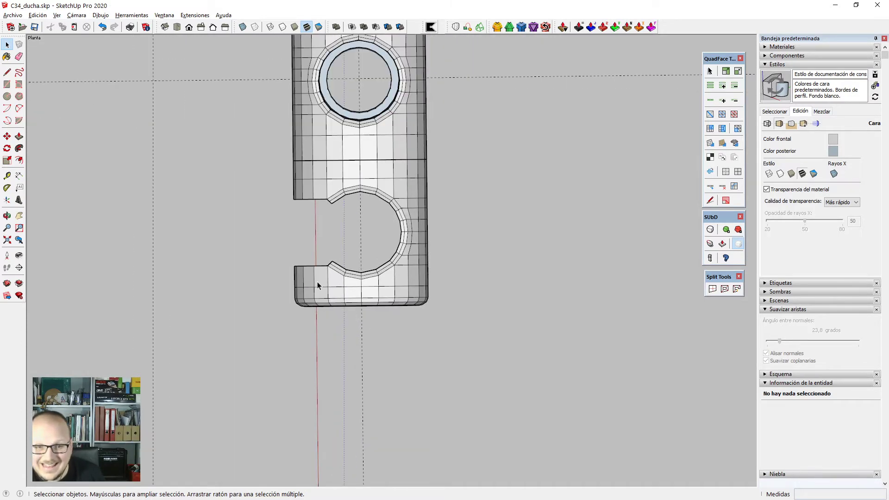
{"action": "key", "text": "ctrl+z"}
Try to open the hole toward the capped end by deleting the faces between the hole and the cap.
{"action": "scroll", "coordinate": [368, 278], "scroll_direction": "up", "scroll_amount": 1}
{"action": "left_click_drag", "start_coordinate": [422, 352], "coordinate": [341, 255]}
{"action": "key", "text": "Delete"}
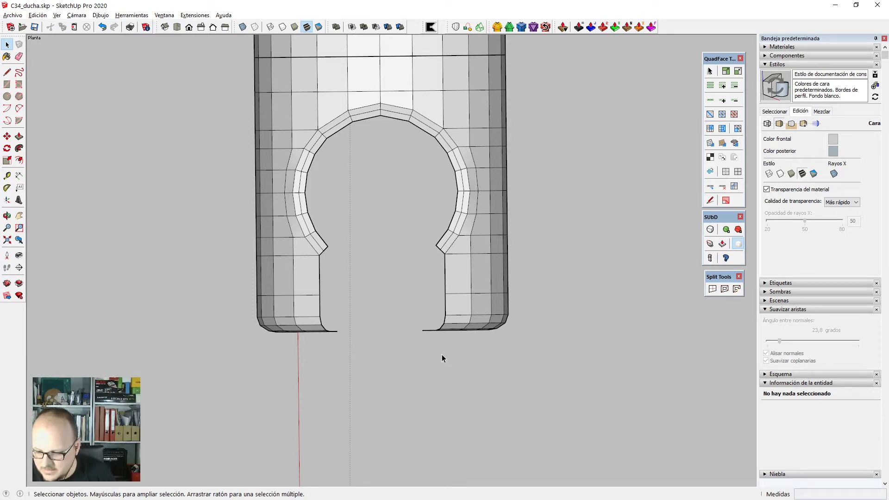
{"action": "scroll", "coordinate": [278, 351], "scroll_direction": "down", "scroll_amount": 3}
{"action": "middle_click_drag", "start_coordinate": [278, 352], "coordinate": [445, 280]}
{"action": "middle_click_drag", "start_coordinate": [278, 217], "coordinate": [357, 304]}
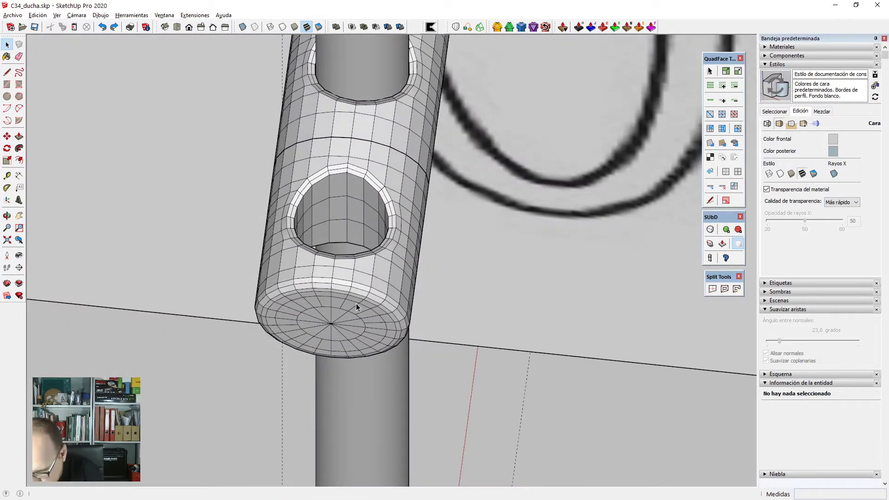
Open the capped end section of the holder for editing.
{"action": "key", "text": "F2"}
{"action": "scroll", "coordinate": [409, 263], "scroll_direction": "down", "scroll_amount": 2}
{"action": "scroll", "coordinate": [410, 263], "scroll_direction": "up", "scroll_amount": 3}
{"action": "middle_click_drag", "start_coordinate": [417, 259], "coordinate": [457, 284]}
{"action": "left_click", "coordinate": [457, 284]}
{"action": "double_click", "coordinate": [463, 269]}
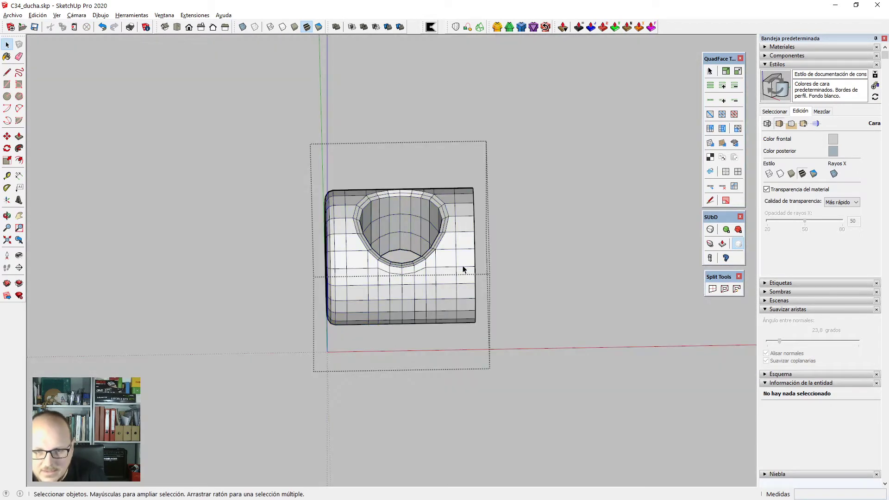
Delete the lower half of the end section in front view, along with the stray edges hanging below the cap.
{"action": "key", "text": "F3"}
{"action": "scroll", "coordinate": [446, 332], "scroll_direction": "up", "scroll_amount": 2}
{"action": "left_click_drag", "start_coordinate": [425, 330], "coordinate": [181, 427]}
{"action": "key", "text": "Delete"}
{"action": "mouse_move", "coordinate": [398, 363]}
{"action": "middle_mouse_down"}
{"action": "mouse_move", "coordinate": [411, 359]}
{"action": "mouse_move", "coordinate": [405, 373]}
{"action": "middle_mouse_up"}
{"action": "scroll", "coordinate": [362, 355], "scroll_direction": "up", "scroll_amount": 3}
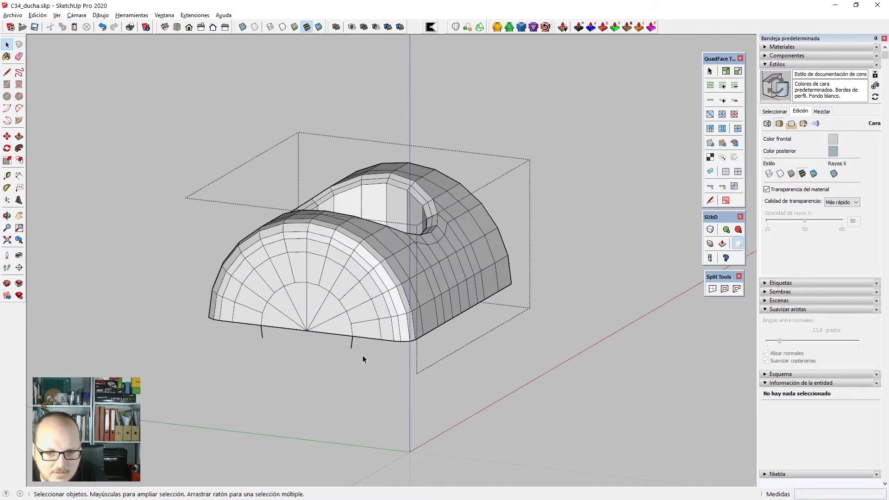
{"action": "left_click", "coordinate": [262, 335]}
{"action": "key", "text": "Delete"}
{"action": "scroll", "coordinate": [346, 317], "scroll_direction": "down", "scroll_amount": 2}
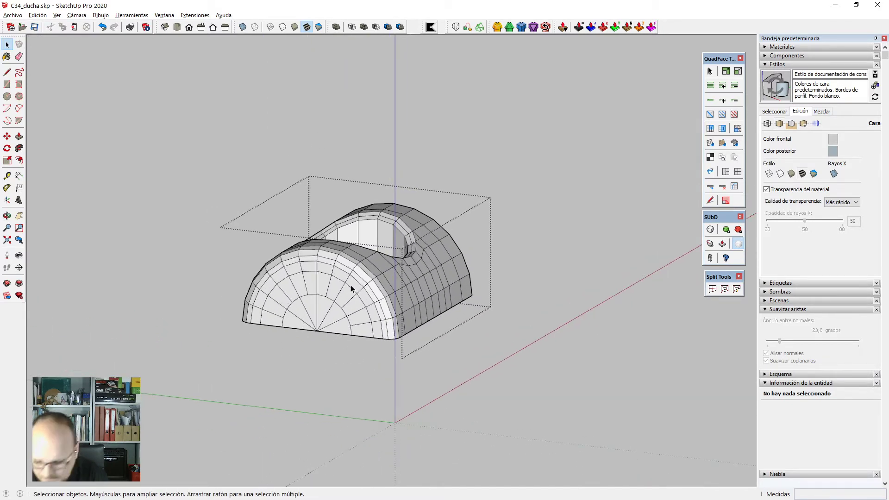
Delete the rear half of the end section in top view, cutting through the centre of the hole.
{"action": "key", "text": "F2"}
{"action": "scroll", "coordinate": [412, 160], "scroll_direction": "down", "scroll_amount": 5}
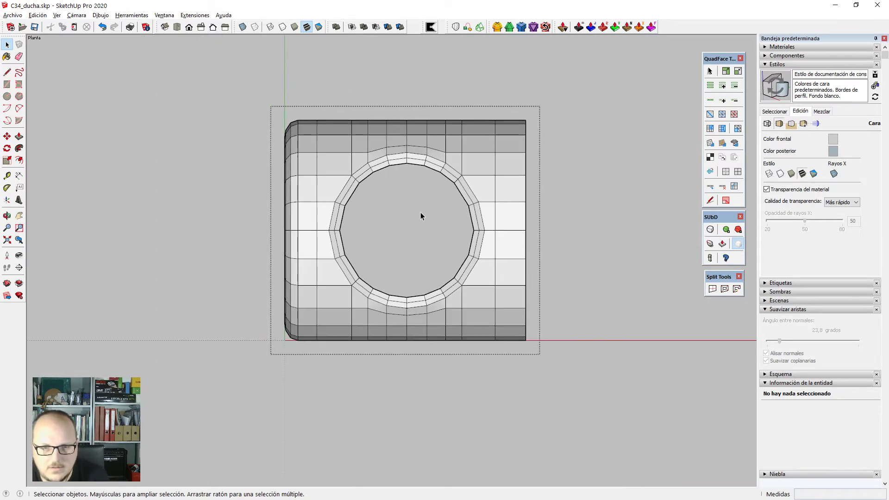
{"action": "left_click_drag", "start_coordinate": [564, 220], "coordinate": [159, 76]}
{"action": "key", "text": "Delete"}
{"action": "middle_click_drag", "start_coordinate": [156, 295], "coordinate": [264, 250], "text": "shift"}
{"action": "scroll", "coordinate": [264, 250], "scroll_direction": "up", "scroll_amount": 1}
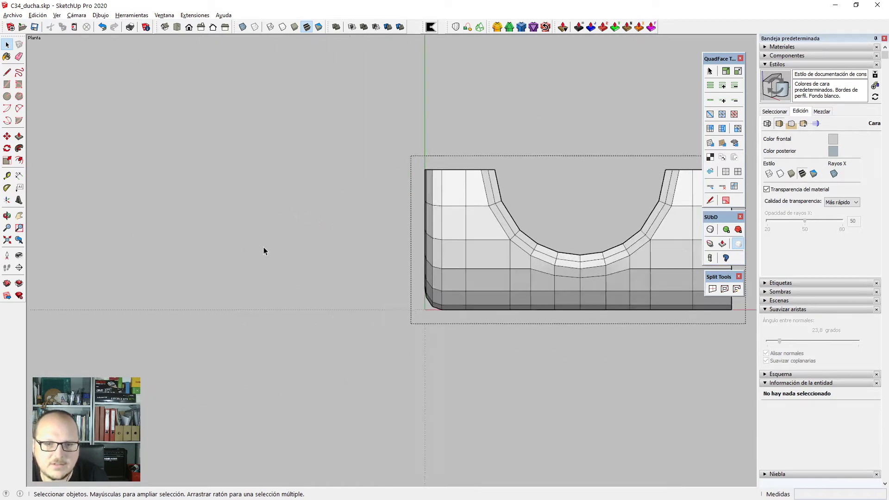
Cut straight across the arm between the capped end and the hole in top view, from midway along the hole's second rim segment.
{"action": "scroll", "coordinate": [458, 192], "scroll_direction": "up", "scroll_amount": 3}
{"action": "middle_click_drag", "start_coordinate": [348, 278], "coordinate": [396, 335]}
{"action": "key", "text": "2"}
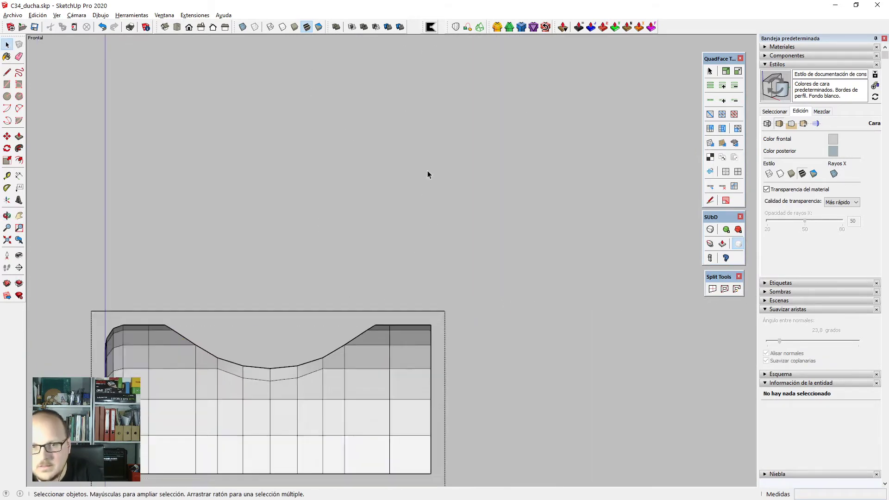
{"action": "scroll", "coordinate": [443, 153], "scroll_direction": "down", "scroll_amount": 4}
{"action": "scroll", "coordinate": [209, 335], "scroll_direction": "up", "scroll_amount": 1}
{"action": "key", "text": "4"}
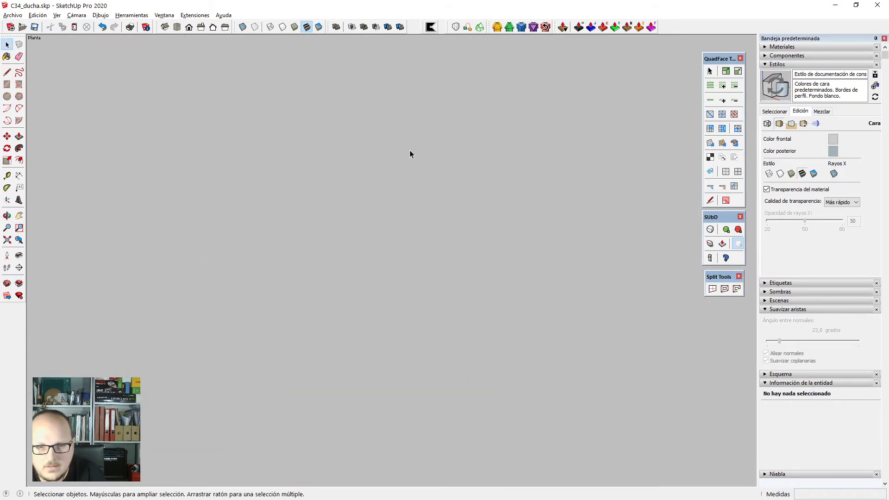
{"action": "key", "text": "shift+z"}
{"action": "scroll", "coordinate": [374, 226], "scroll_direction": "up", "scroll_amount": 3}
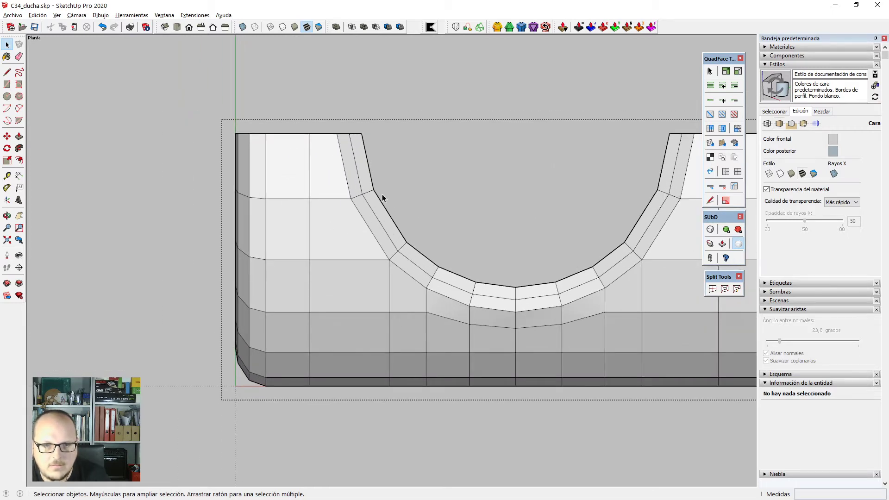
{"action": "key", "text": "k"}
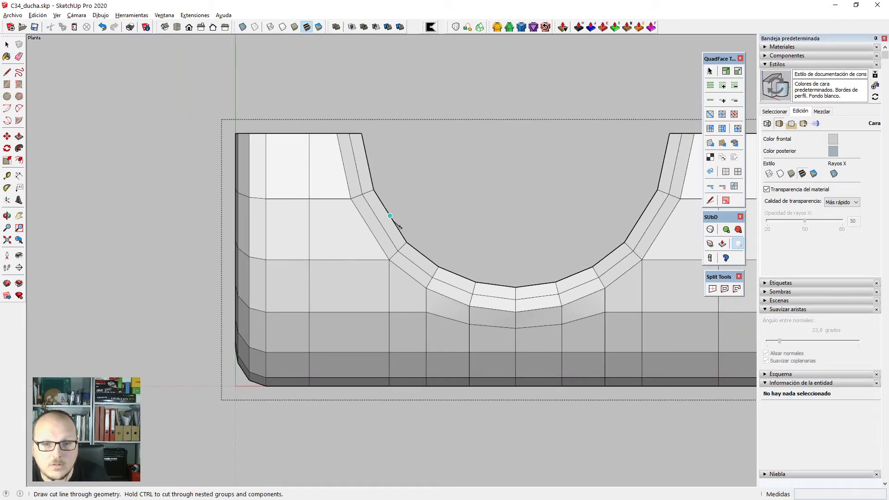
{"action": "left_click", "coordinate": [138, 217]}
{"action": "scroll", "coordinate": [621, 217], "scroll_direction": "down", "scroll_amount": 1}
{"action": "key", "text": "space"}
Delete the part of the arm beyond the new cut line, between the cap and the hole.
{"action": "scroll", "coordinate": [381, 199], "scroll_direction": "up", "scroll_amount": 2}
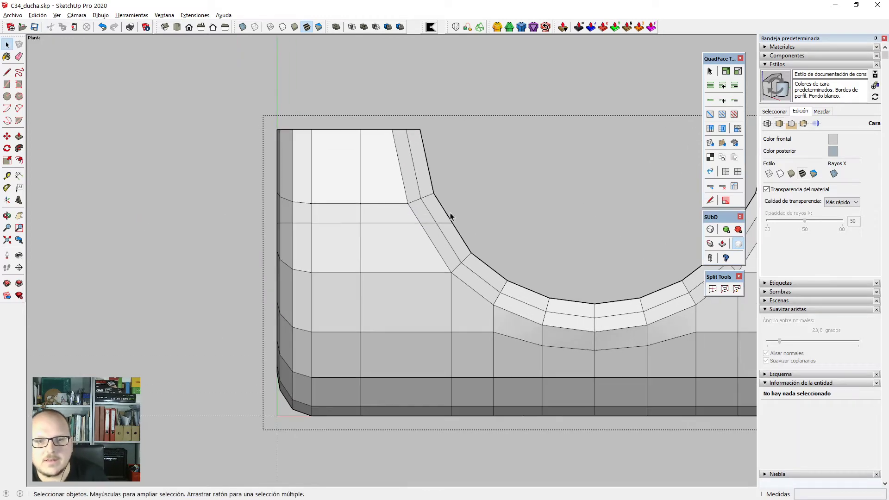
{"action": "left_click_drag", "start_coordinate": [256, 115], "coordinate": [196, 89]}
{"action": "key", "text": "Delete"}
{"action": "scroll", "coordinate": [426, 134], "scroll_direction": "down", "scroll_amount": 2}
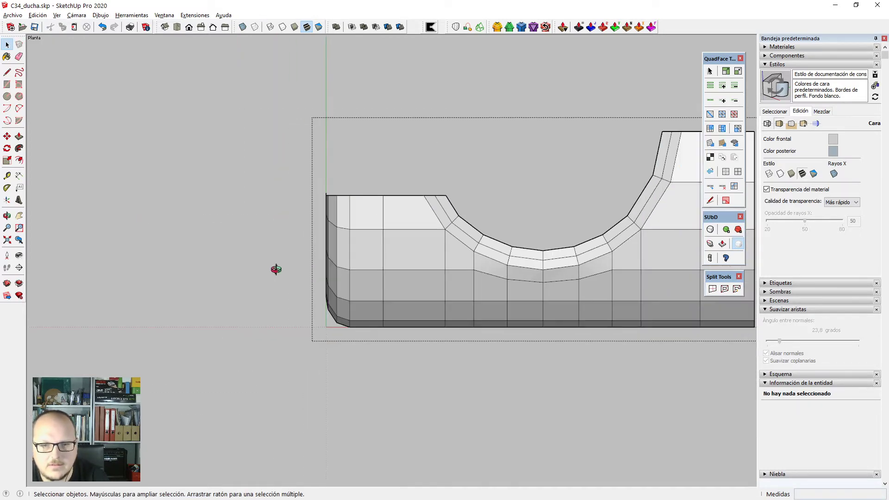
{"action": "middle_click_drag", "start_coordinate": [276, 270], "coordinate": [421, 271]}
Erase the inner edges on the flat end face of the cap, leaving a single face inside the rounded rim.
{"action": "scroll", "coordinate": [315, 353], "scroll_direction": "up", "scroll_amount": 5}
{"action": "key", "text": "e"}
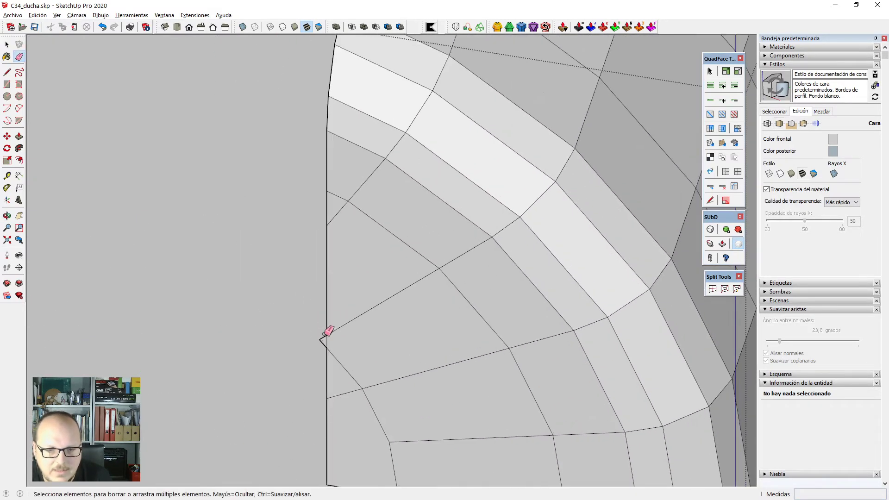
{"action": "scroll", "coordinate": [353, 210], "scroll_direction": "down", "scroll_amount": 2}
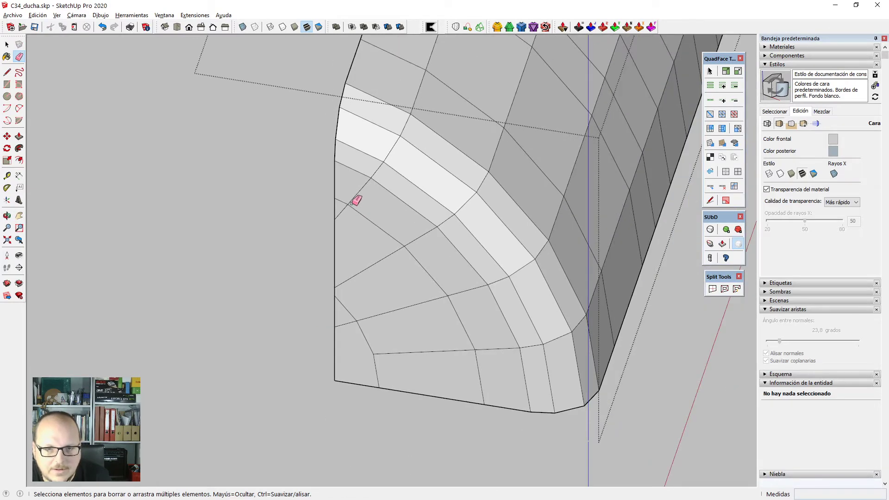
{"action": "mouse_move", "coordinate": [351, 203]}
{"action": "left_mouse_down"}
{"action": "mouse_move", "coordinate": [365, 265]}
{"action": "mouse_move", "coordinate": [356, 341]}
{"action": "left_mouse_up"}
{"action": "mouse_move", "coordinate": [356, 341]}
{"action": "left_mouse_down"}
{"action": "mouse_move", "coordinate": [370, 329]}
{"action": "mouse_move", "coordinate": [383, 368]}
{"action": "left_mouse_up"}
{"action": "mouse_move", "coordinate": [485, 363]}
{"action": "left_mouse_down"}
{"action": "mouse_move", "coordinate": [433, 259]}
{"action": "mouse_move", "coordinate": [401, 227]}
{"action": "mouse_move", "coordinate": [457, 305]}
{"action": "mouse_move", "coordinate": [459, 295]}
{"action": "left_mouse_up"}
{"action": "scroll", "coordinate": [338, 258], "scroll_direction": "down", "scroll_amount": 3}
{"action": "mouse_move", "coordinate": [338, 258]}
{"action": "middle_mouse_down"}
{"action": "mouse_move", "coordinate": [449, 270]}
{"action": "mouse_move", "coordinate": [428, 258]}
{"action": "middle_mouse_up"}
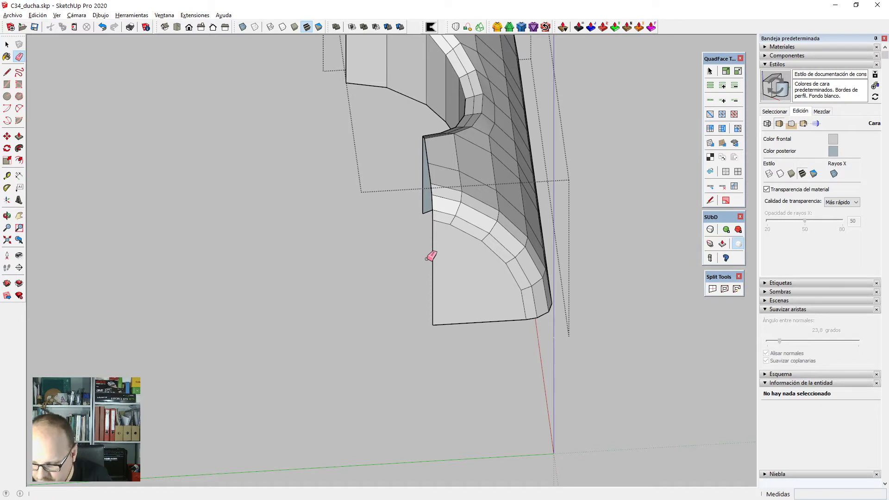
Leave the end section's editing and compare the holder's end with the front reference drawing.
{"action": "scroll", "coordinate": [427, 258], "scroll_direction": "down", "scroll_amount": 2}
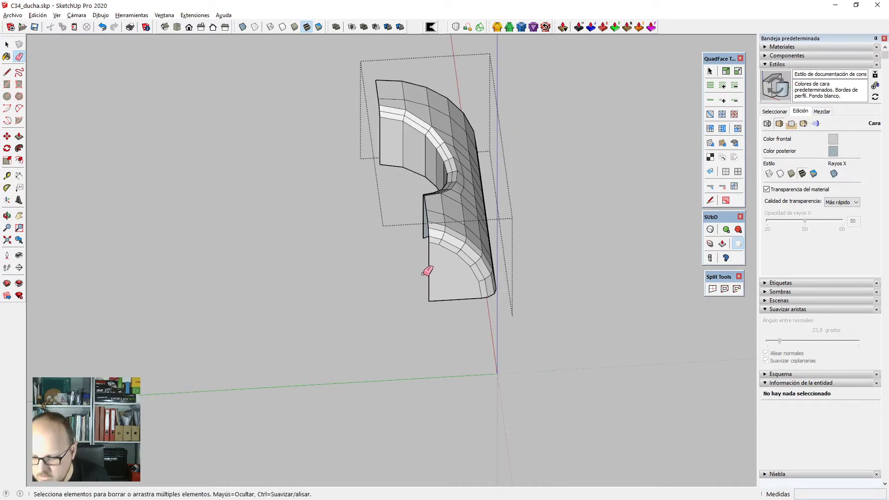
{"action": "scroll", "coordinate": [423, 273], "scroll_direction": "down", "scroll_amount": 2}
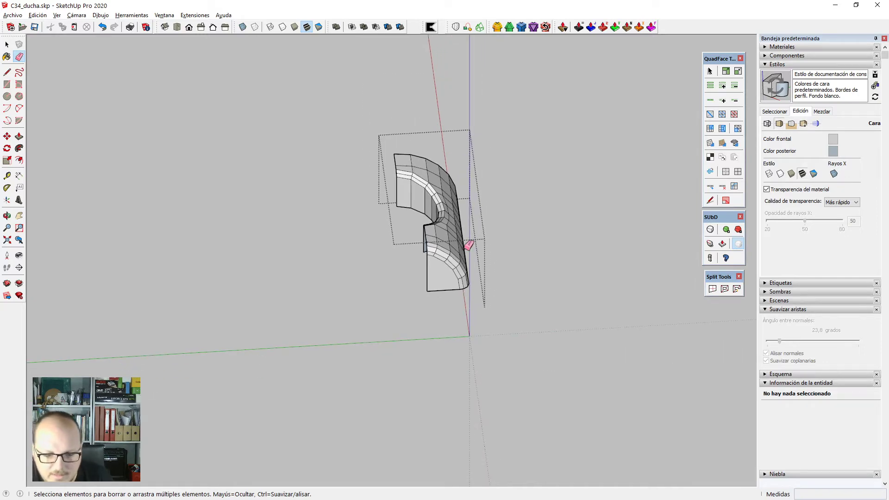
{"action": "scroll", "coordinate": [476, 332], "scroll_direction": "down", "scroll_amount": 2}
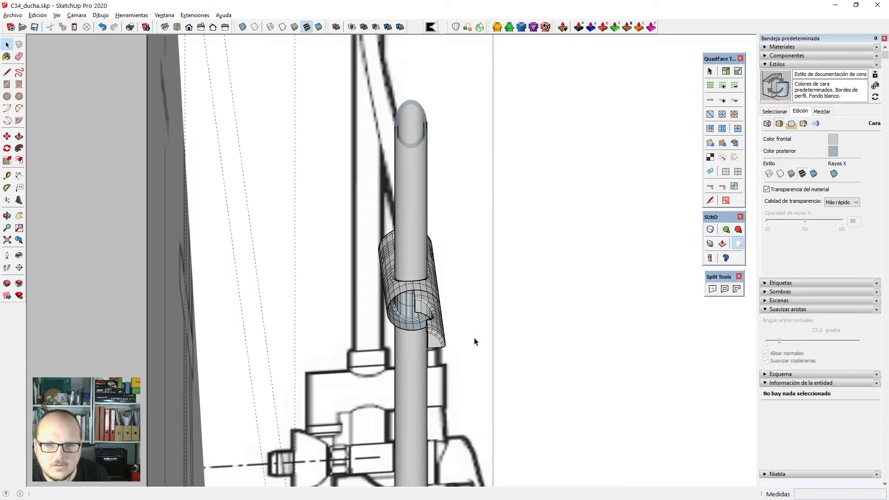
{"action": "scroll", "coordinate": [409, 177], "scroll_direction": "down", "scroll_amount": 3}
{"action": "scroll", "coordinate": [408, 178], "scroll_direction": "down", "scroll_amount": 6}
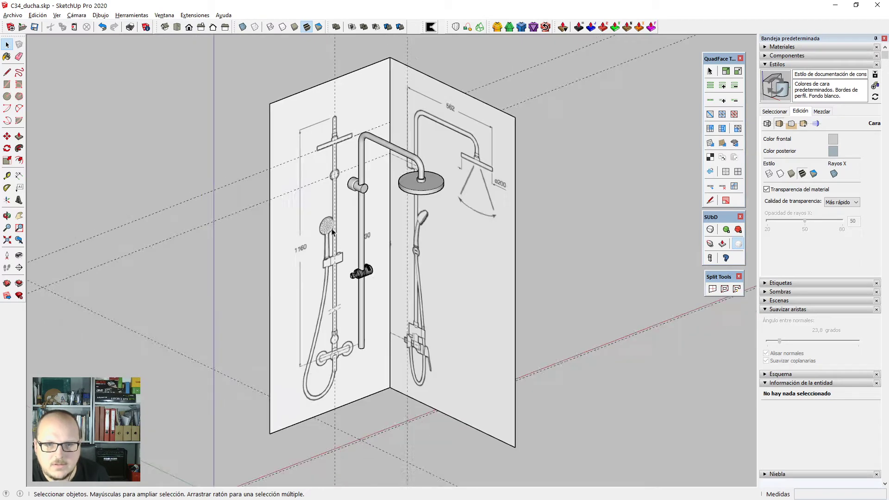
{"action": "scroll", "coordinate": [345, 301], "scroll_direction": "up", "scroll_amount": 8}
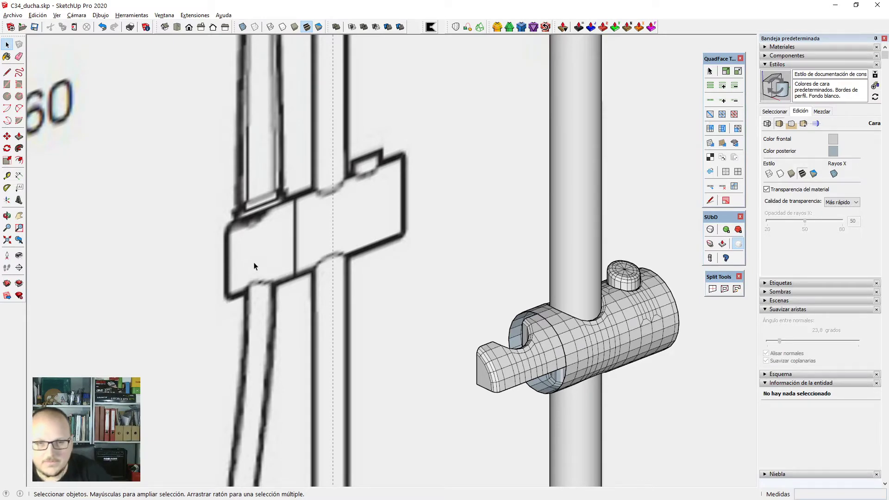
{"action": "scroll", "coordinate": [254, 262], "scroll_direction": "down", "scroll_amount": 2}
Open the holder's end section for editing at the rounded rim of its cap.
{"action": "middle_click_drag", "start_coordinate": [484, 315], "coordinate": [383, 341]}
{"action": "scroll", "coordinate": [473, 333], "scroll_direction": "up", "scroll_amount": 2}
{"action": "double_click", "coordinate": [471, 333]}
{"action": "scroll", "coordinate": [459, 343], "scroll_direction": "up", "scroll_amount": 3}
{"action": "scroll", "coordinate": [404, 349], "scroll_direction": "up", "scroll_amount": 4}
{"action": "scroll", "coordinate": [348, 271], "scroll_direction": "up", "scroll_amount": 5}
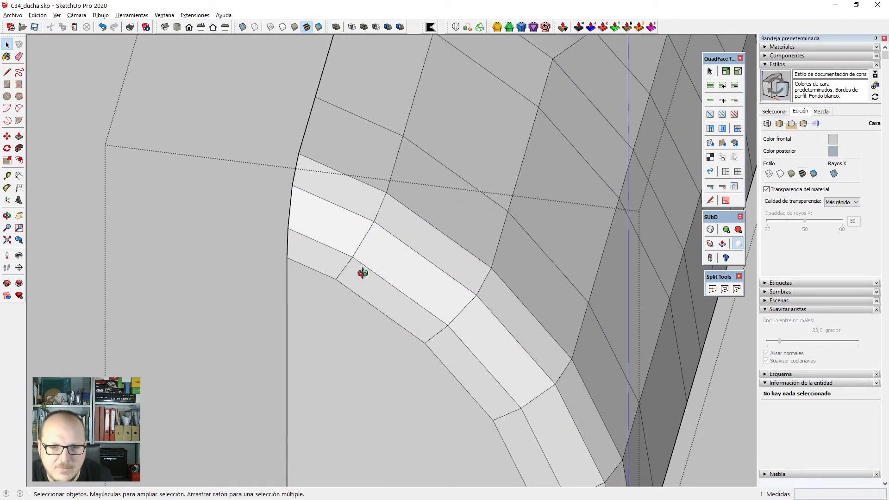
Select the two short edges across the cap's inner rim and scale their three vertices into a vertical line.
{"action": "scroll", "coordinate": [363, 273], "scroll_direction": "down", "scroll_amount": 3}
{"action": "left_click_drag", "start_coordinate": [386, 301], "coordinate": [385, 301]}
{"action": "scroll", "coordinate": [390, 264], "scroll_direction": "up", "scroll_amount": 2}
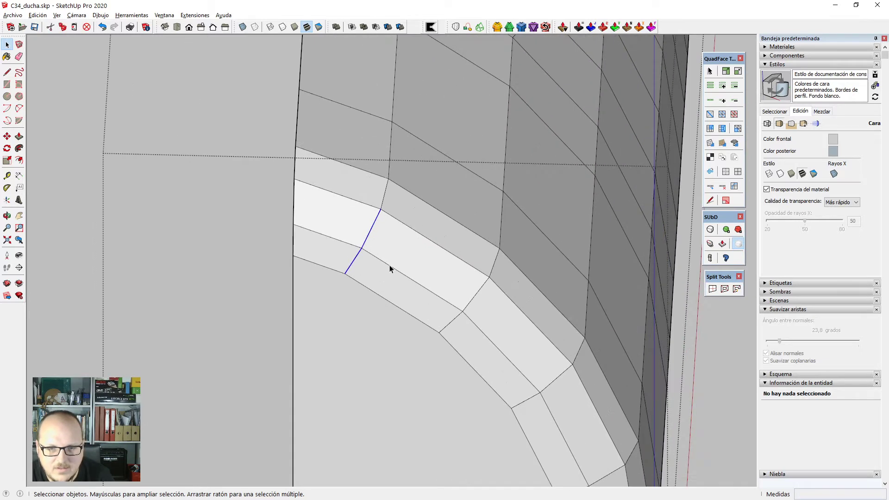
{"action": "key", "text": "v"}
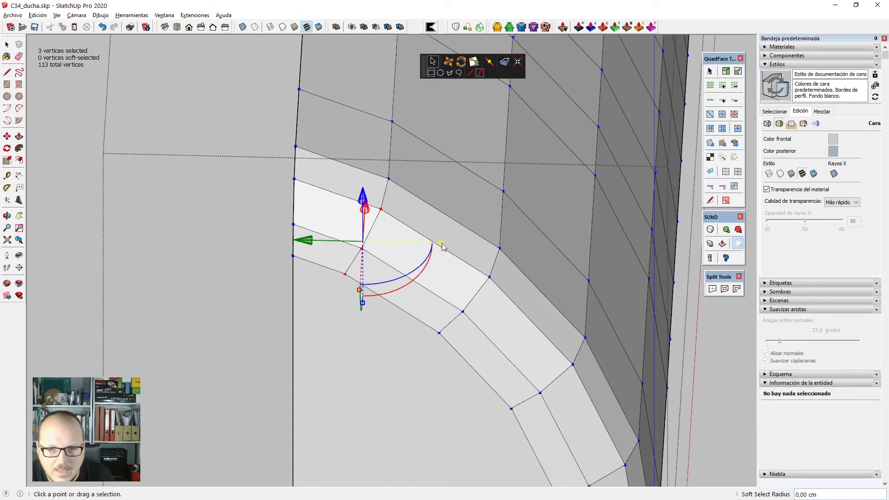
{"action": "left_click_drag", "start_coordinate": [443, 247], "coordinate": [420, 249]}
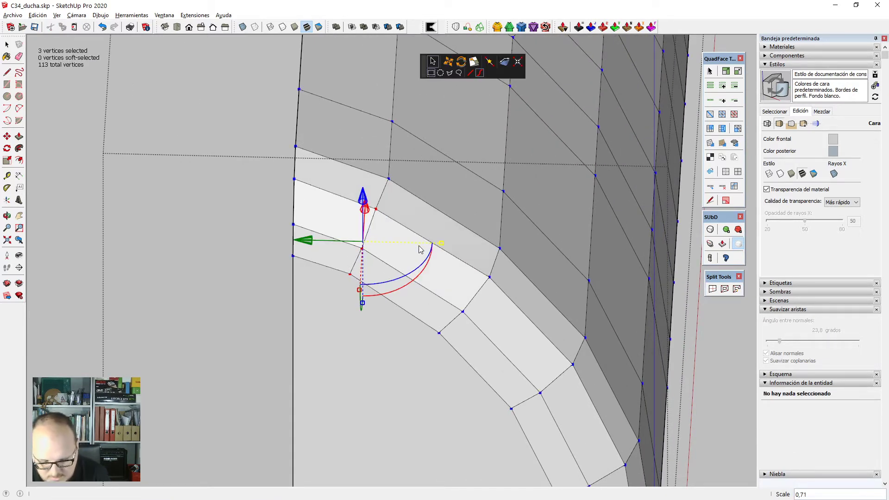
{"action": "key", "text": "Return"}
{"action": "key", "text": "space"}
{"action": "scroll", "coordinate": [378, 206], "scroll_direction": "up", "scroll_amount": 2}
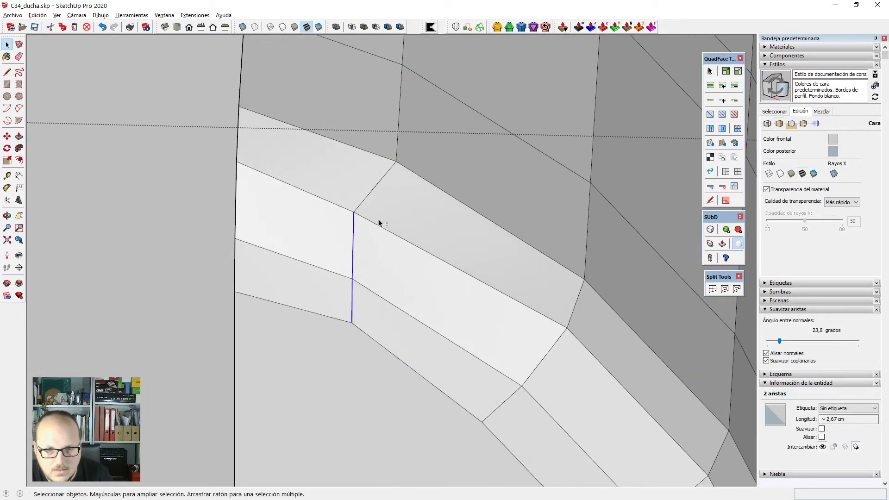
Try to move the three aligned rim vertices into line with the neighbouring outer rim vertex, and undo the vertex edits.
{"action": "key", "text": "v"}
{"action": "left_click", "coordinate": [448, 61]}
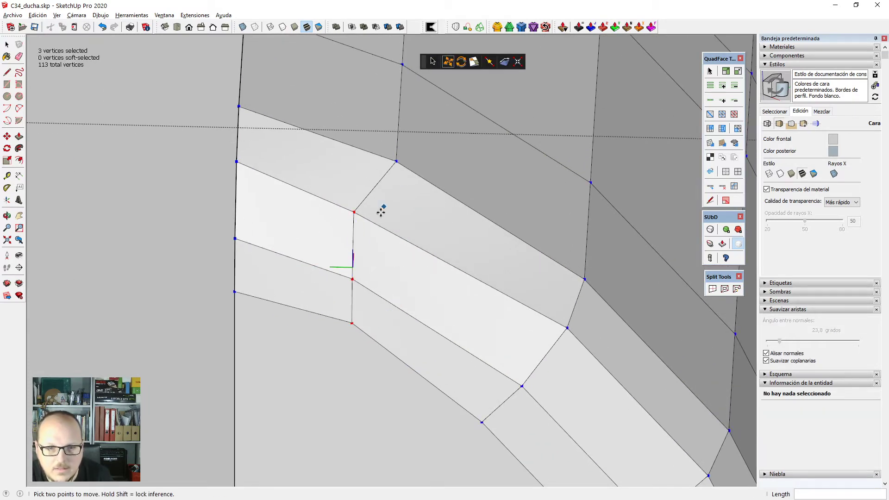
{"action": "left_click", "coordinate": [353, 213]}
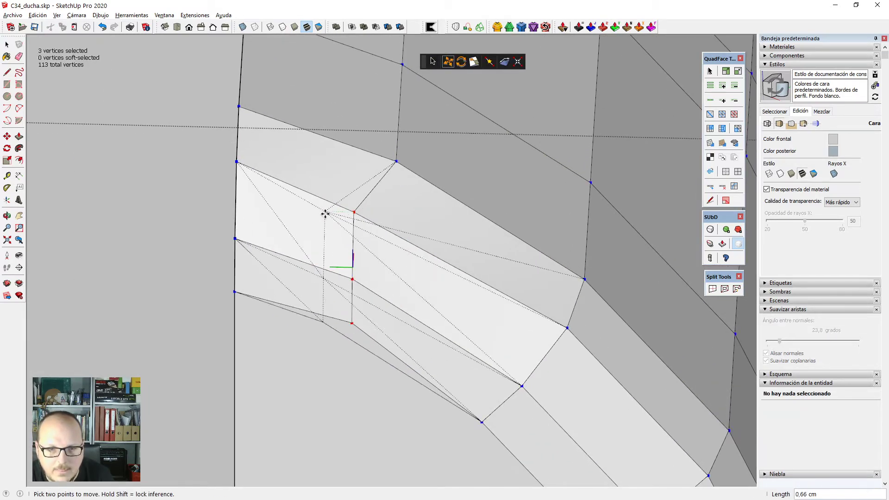
{"action": "left_click", "coordinate": [396, 160]}
{"action": "scroll", "coordinate": [366, 116], "scroll_direction": "down", "scroll_amount": 3}
{"action": "key", "text": "space"}
{"action": "left_click_drag", "start_coordinate": [407, 217], "coordinate": [484, 328]}
{"action": "middle_click_drag", "start_coordinate": [440, 261], "coordinate": [458, 178]}
{"action": "key", "text": "ctrl+z"}
Draw two vertical lines on the cap's flat face, from the first two inner rim vertices down to the base edge.
{"action": "scroll", "coordinate": [479, 121], "scroll_direction": "down", "scroll_amount": 2}
{"action": "middle_click_drag", "start_coordinate": [484, 143], "coordinate": [463, 278]}
{"action": "left_click", "coordinate": [462, 277]}
{"action": "key", "text": "l"}
{"action": "scroll", "coordinate": [392, 162], "scroll_direction": "up", "scroll_amount": 1}
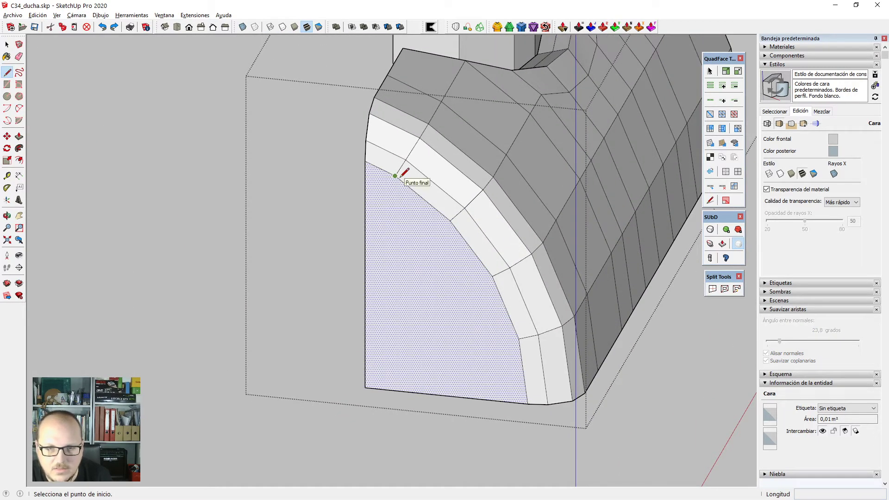
{"action": "left_click", "coordinate": [395, 176]}
{"action": "left_click", "coordinate": [447, 396]}
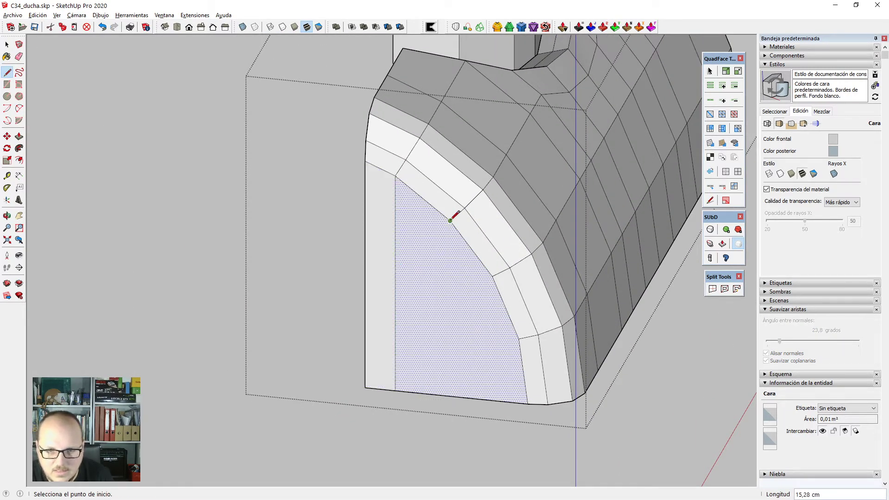
{"action": "left_click", "coordinate": [485, 398]}
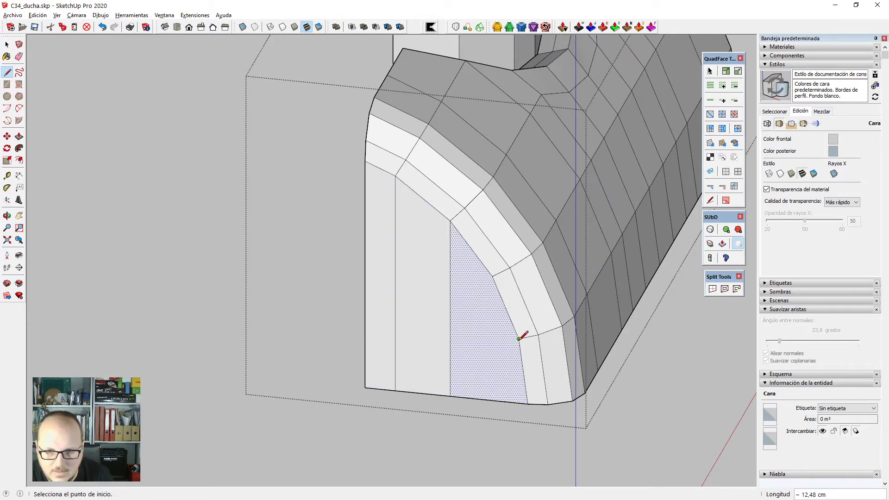
Draw a horizontal line across the cap face from the lowest inner rim vertex to the straight side edge.
{"action": "left_click", "coordinate": [366, 296]}
{"action": "key", "text": "space"}
{"action": "scroll", "coordinate": [416, 317], "scroll_direction": "down", "scroll_amount": 3}
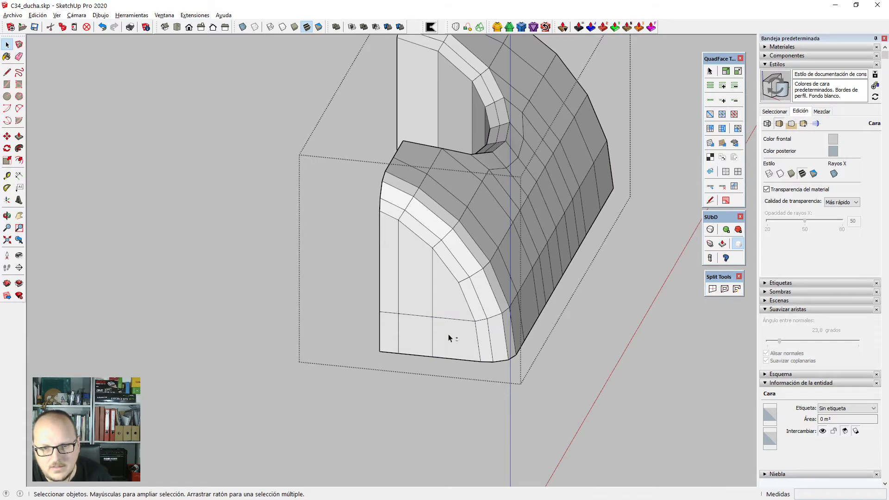
{"action": "scroll", "coordinate": [417, 318], "scroll_direction": "down", "scroll_amount": 3}
{"action": "middle_click_drag", "start_coordinate": [417, 318], "coordinate": [448, 370]}
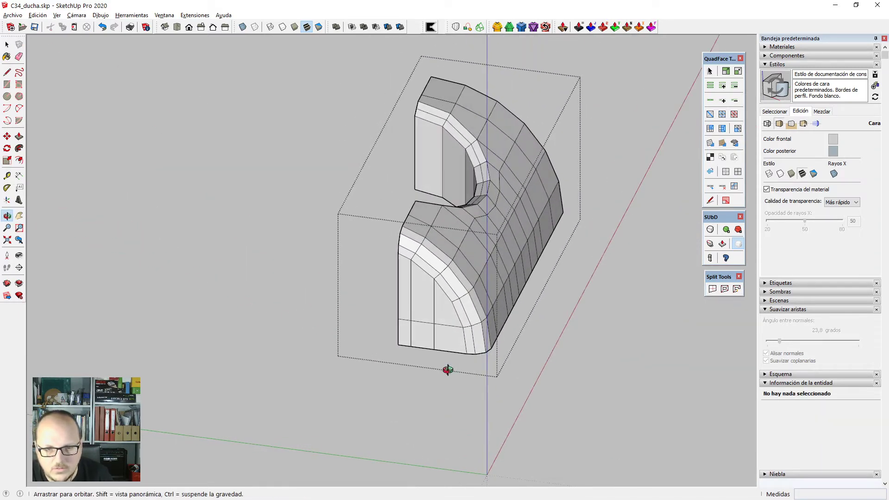
{"action": "scroll", "coordinate": [445, 321], "scroll_direction": "up", "scroll_amount": 5}
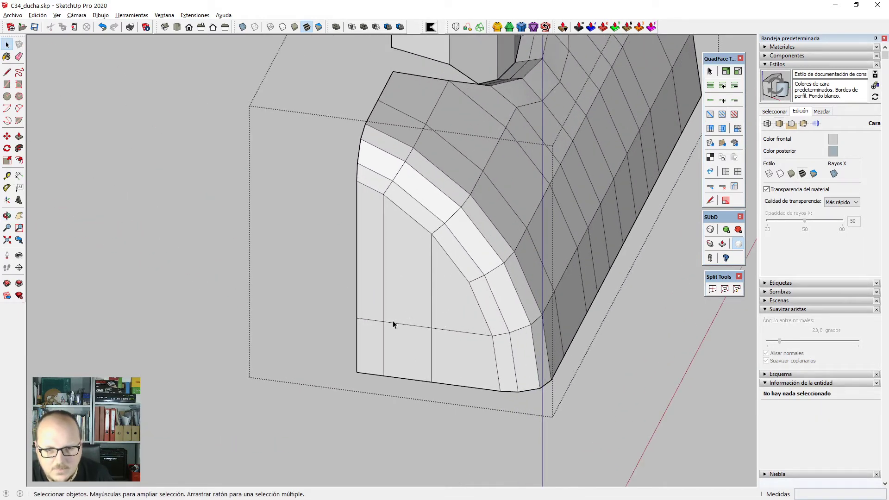
Erase the horizontal line's segments nearest the straight side, and draw a sloping line about 2.06 cm long from that side to the first vertical.
{"action": "key", "text": "e"}
{"action": "left_click", "coordinate": [373, 320]}
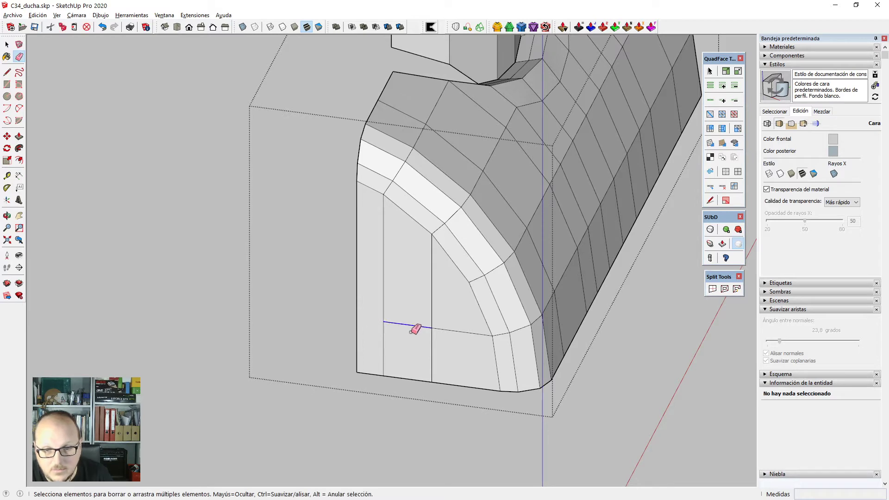
{"action": "key", "text": "l"}
{"action": "left_click", "coordinate": [357, 277]}
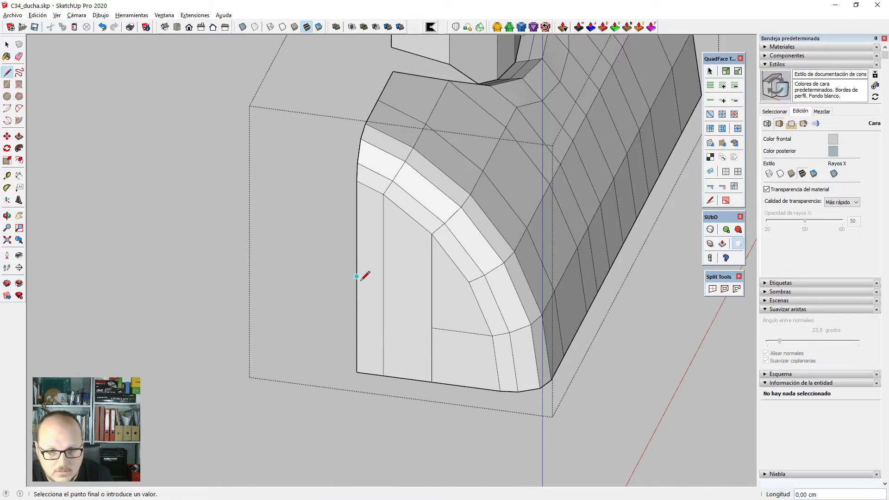
{"action": "scroll", "coordinate": [362, 277], "scroll_direction": "up", "scroll_amount": 1}
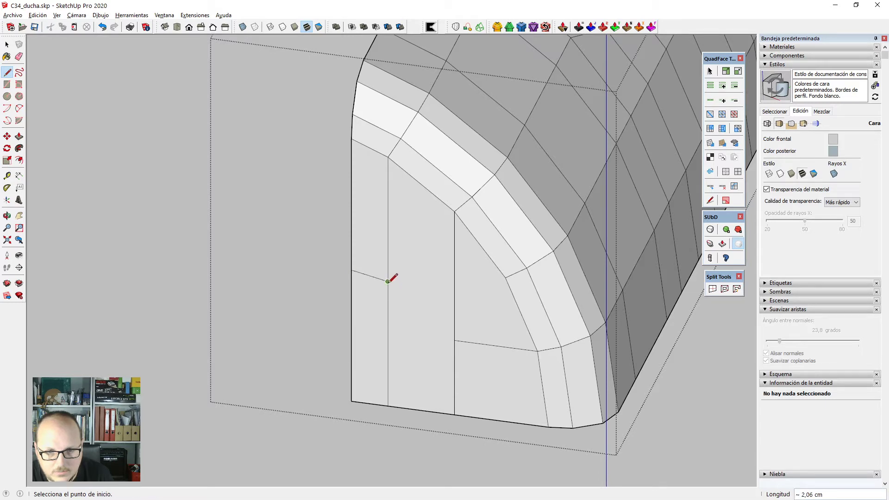
Erase the remaining horizontal segment and extend the sloping line about 3.91 cm to the second vertical, and on to the lowest inner rim vertex.
{"action": "key", "text": "e"}
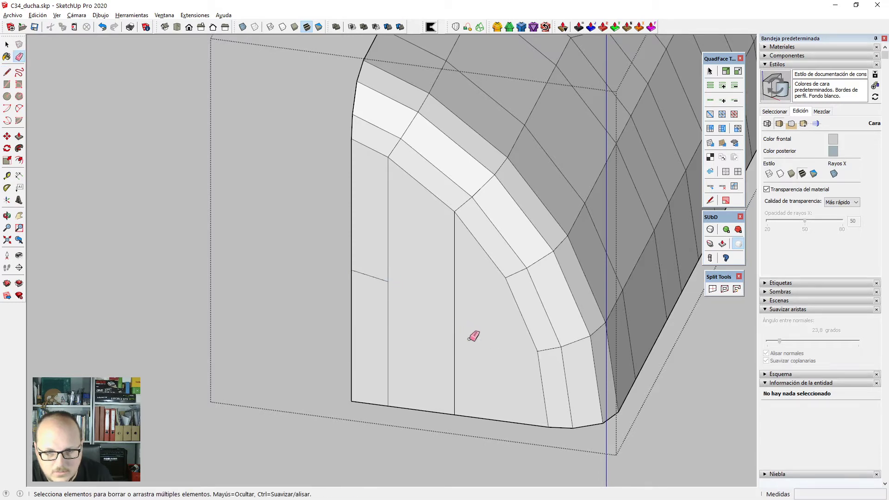
{"action": "key", "text": "l"}
{"action": "left_click", "coordinate": [388, 281]}
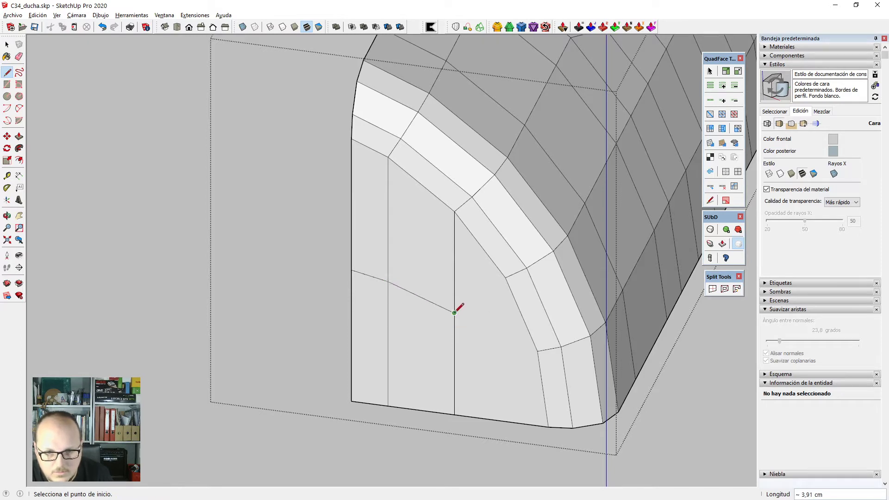
{"action": "key", "text": "space"}
{"action": "scroll", "coordinate": [486, 326], "scroll_direction": "down", "scroll_amount": 5}
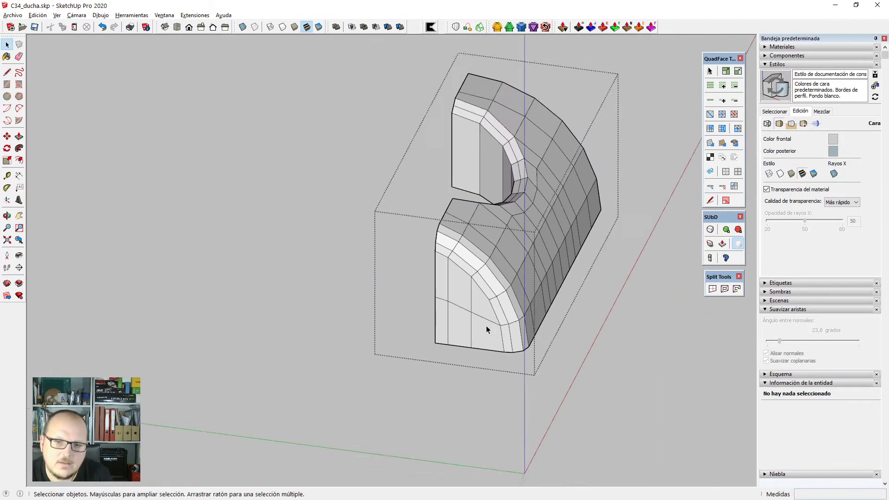
{"action": "middle_click_drag", "start_coordinate": [487, 326], "coordinate": [471, 358]}
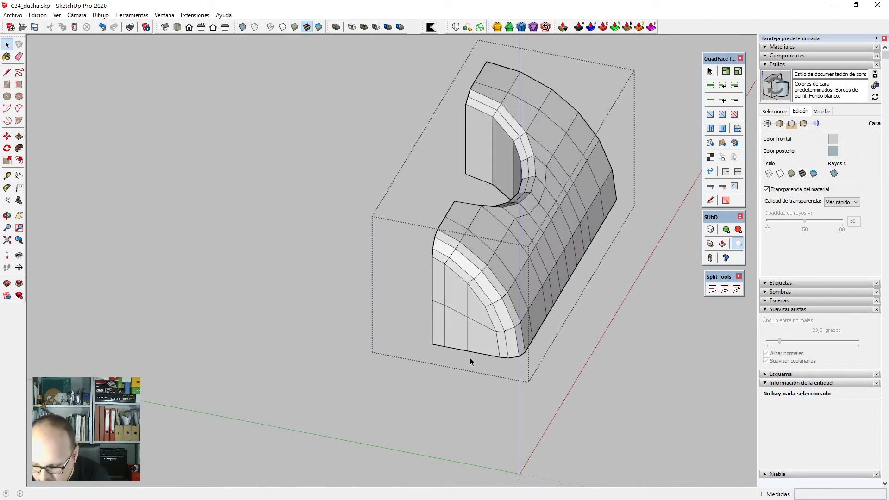
{"action": "scroll", "coordinate": [471, 357], "scroll_direction": "down", "scroll_amount": 2}
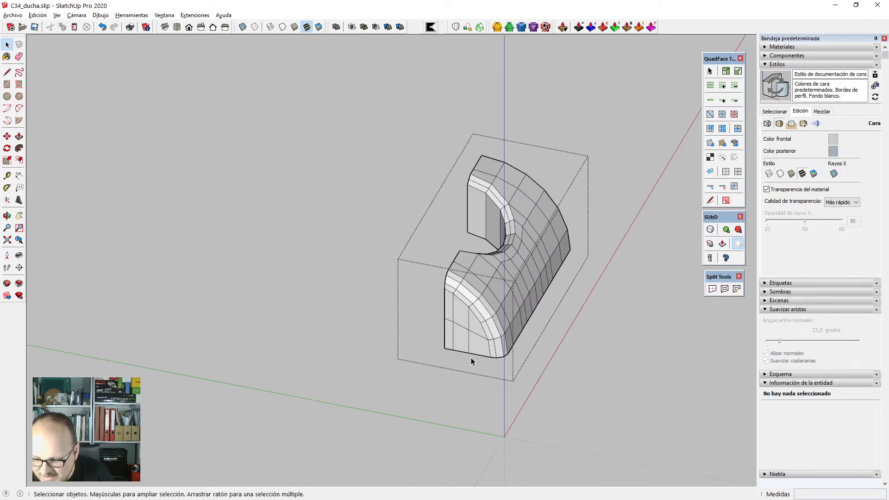
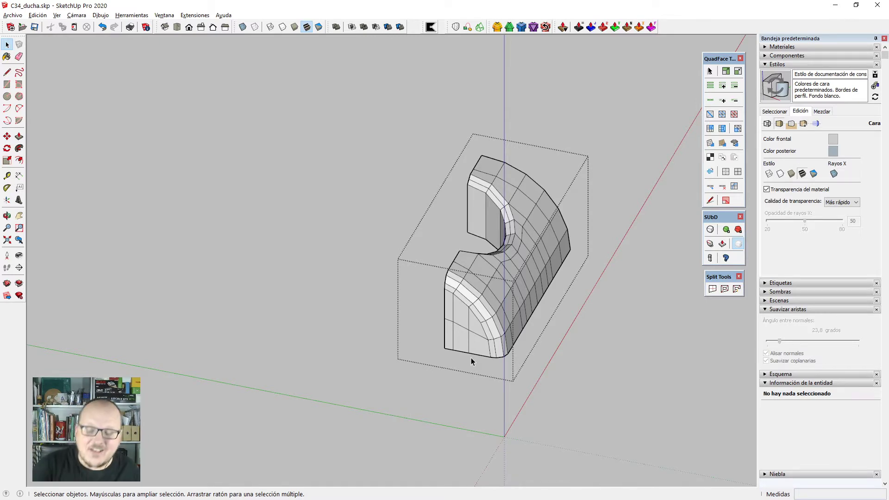
{"action": "scroll", "coordinate": [471, 358], "scroll_direction": "down", "scroll_amount": 2}
{"action": "middle_click_drag", "start_coordinate": [425, 304], "coordinate": [724, 304]}
{"action": "scroll", "coordinate": [496, 180], "scroll_direction": "up", "scroll_amount": 2}
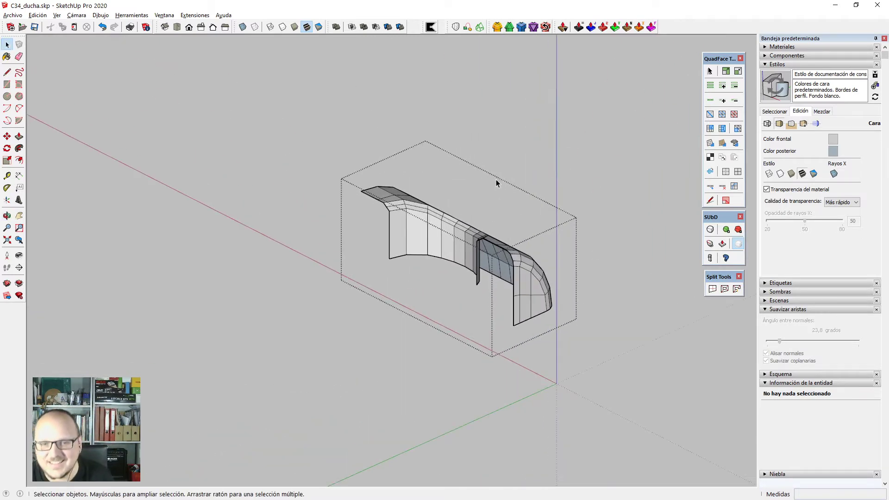
{"action": "middle_click_drag", "start_coordinate": [506, 220], "coordinate": [518, 256]}
{"action": "scroll", "coordinate": [518, 257], "scroll_direction": "up", "scroll_amount": 3}
{"action": "key", "text": "l"}
{"action": "scroll", "coordinate": [451, 321], "scroll_direction": "up", "scroll_amount": 2}
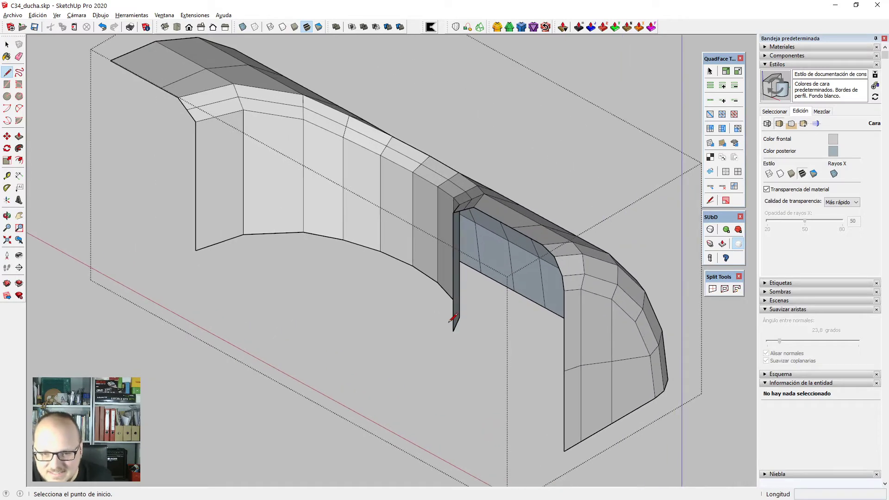
{"action": "scroll", "coordinate": [453, 331], "scroll_direction": "down", "scroll_amount": 2}
{"action": "middle_click_drag", "start_coordinate": [288, 255], "coordinate": [202, 254]}
{"action": "key", "text": "space"}
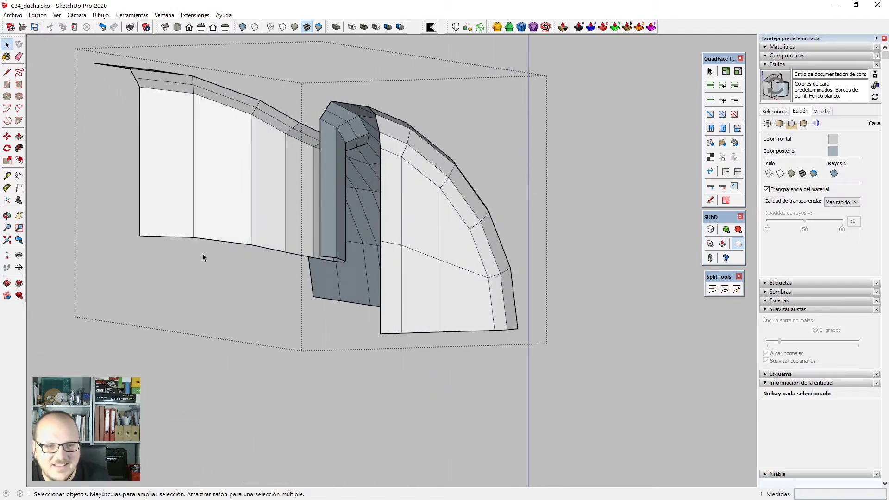
Extrude the hole wall's lower edge loop downward about 13.60 cm and flatten the new vertices with a vertical scale of 0.
{"action": "left_click", "coordinate": [213, 238]}
{"action": "key", "text": "shift+l"}
{"action": "left_click", "coordinate": [214, 240]}
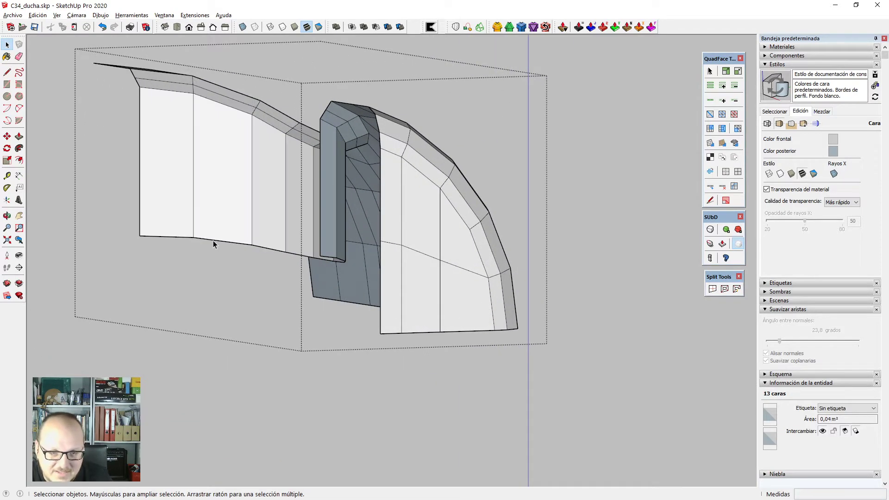
{"action": "key", "text": "shift+l"}
{"action": "scroll", "coordinate": [222, 238], "scroll_direction": "down", "scroll_amount": 2}
{"action": "key", "text": "v"}
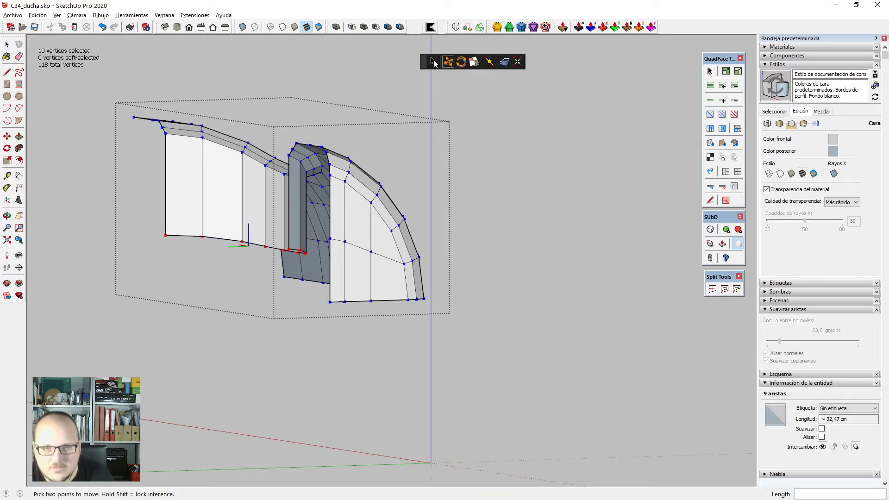
{"action": "left_click", "coordinate": [433, 62]}
{"action": "left_click_drag", "start_coordinate": [248, 192], "coordinate": [258, 300]}
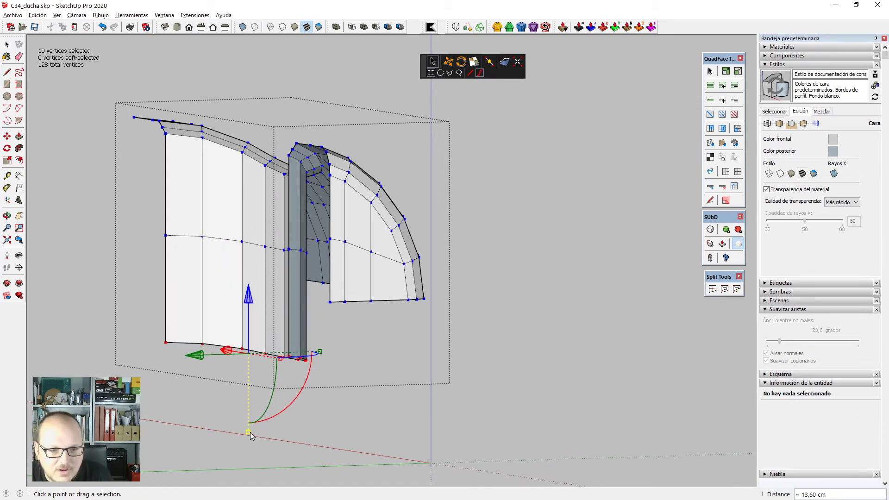
{"action": "left_click_drag", "start_coordinate": [250, 433], "coordinate": [258, 407]}
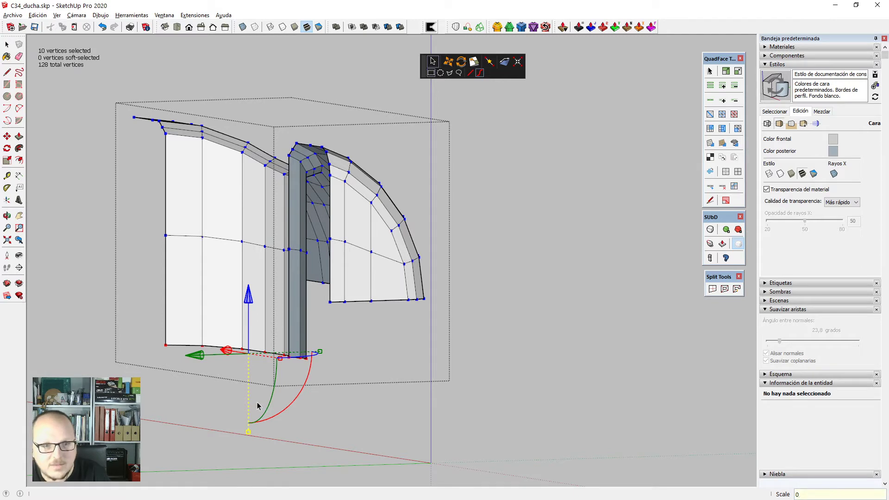
Move the hole wall's flattened base edges vertically up to the level of the cap's base corner.
{"action": "scroll", "coordinate": [257, 402], "scroll_direction": "up", "scroll_amount": 1}
{"action": "key", "text": "m"}
{"action": "scroll", "coordinate": [209, 381], "scroll_direction": "up", "scroll_amount": 1}
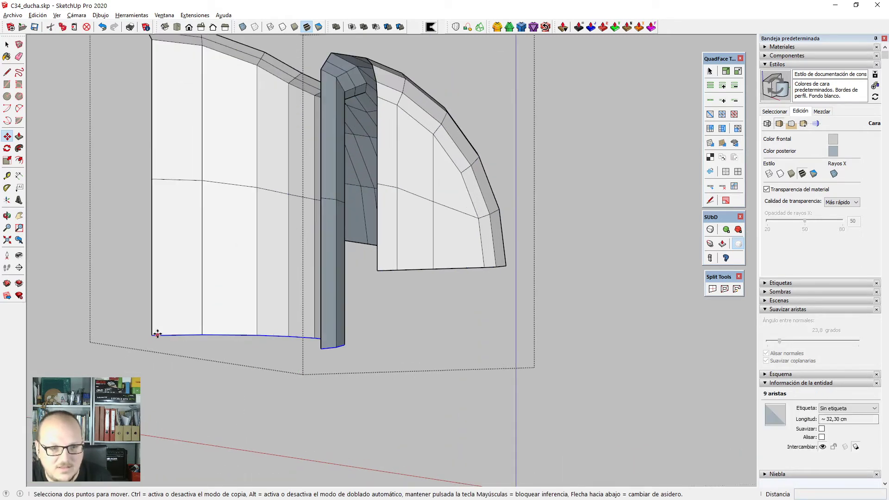
{"action": "left_click", "coordinate": [152, 335]}
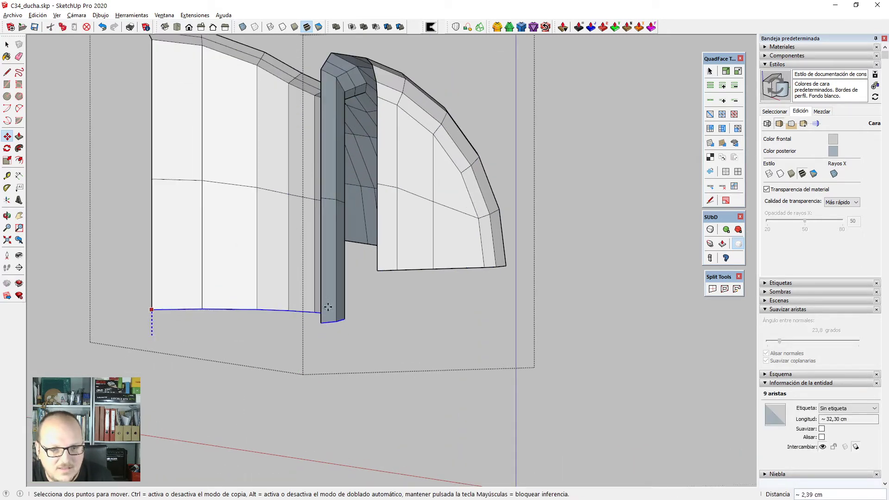
{"action": "left_click", "coordinate": [379, 270]}
{"action": "key", "text": "space"}
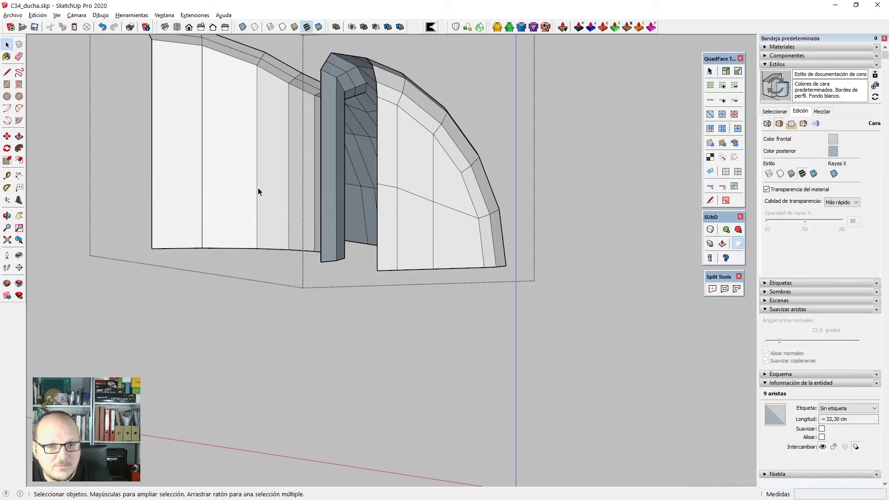
Try closing the side opening with a base line about 12.75 cm long from the hole wall's end corner to the cap's base corner, and remove it.
{"action": "scroll", "coordinate": [259, 192], "scroll_direction": "down", "scroll_amount": 3}
{"action": "mouse_move", "coordinate": [300, 179]}
{"action": "middle_mouse_down"}
{"action": "mouse_move", "coordinate": [416, 252]}
{"action": "mouse_move", "coordinate": [626, 349]}
{"action": "mouse_move", "coordinate": [454, 285]}
{"action": "mouse_move", "coordinate": [513, 490]}
{"action": "mouse_move", "coordinate": [513, 362]}
{"action": "middle_mouse_up"}
{"action": "scroll", "coordinate": [383, 238], "scroll_direction": "up", "scroll_amount": 4}
{"action": "key", "text": "l"}
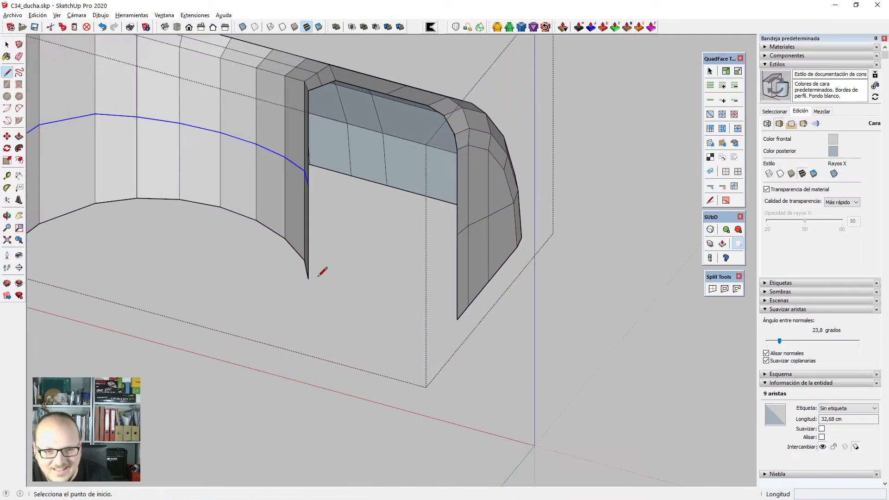
{"action": "left_click", "coordinate": [308, 279]}
{"action": "left_click", "coordinate": [458, 320]}
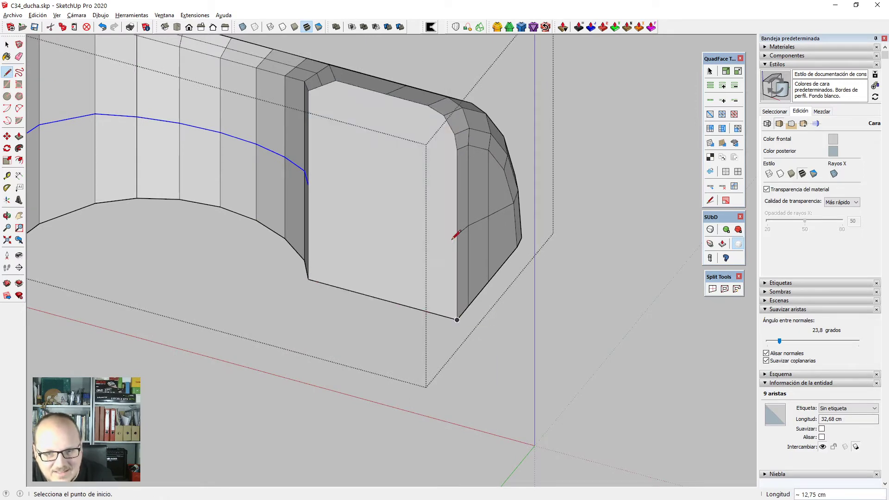
{"action": "key", "text": "space"}
{"action": "left_click", "coordinate": [416, 282]}
{"action": "scroll", "coordinate": [410, 295], "scroll_direction": "down", "scroll_amount": 5}
{"action": "mouse_move", "coordinate": [416, 298]}
{"action": "middle_mouse_down"}
{"action": "mouse_move", "coordinate": [424, 360]}
{"action": "mouse_move", "coordinate": [424, 252]}
{"action": "middle_mouse_up"}
{"action": "left_click", "coordinate": [425, 251]}
Redraw the base line of about 12.75 cm to fill the side opening, and delete the line together with the filled face.
{"action": "scroll", "coordinate": [425, 251], "scroll_direction": "up", "scroll_amount": 4}
{"action": "key", "text": "l"}
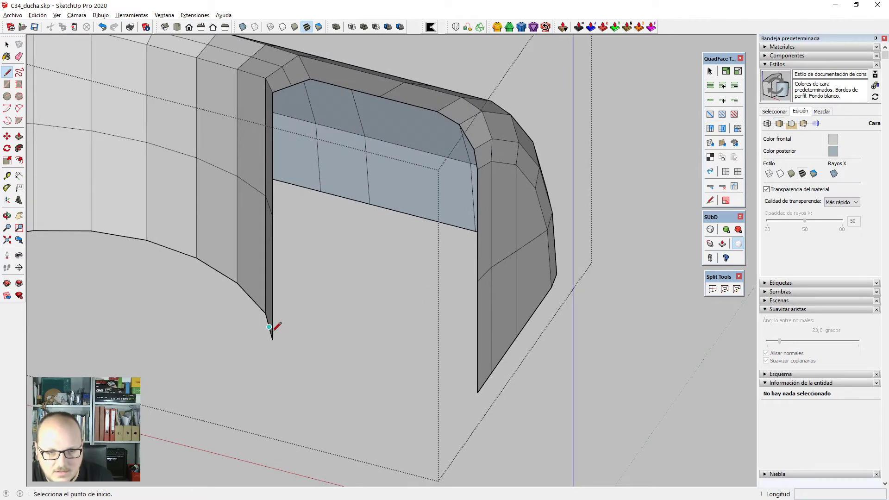
{"action": "left_click", "coordinate": [273, 340]}
{"action": "left_click", "coordinate": [478, 393]}
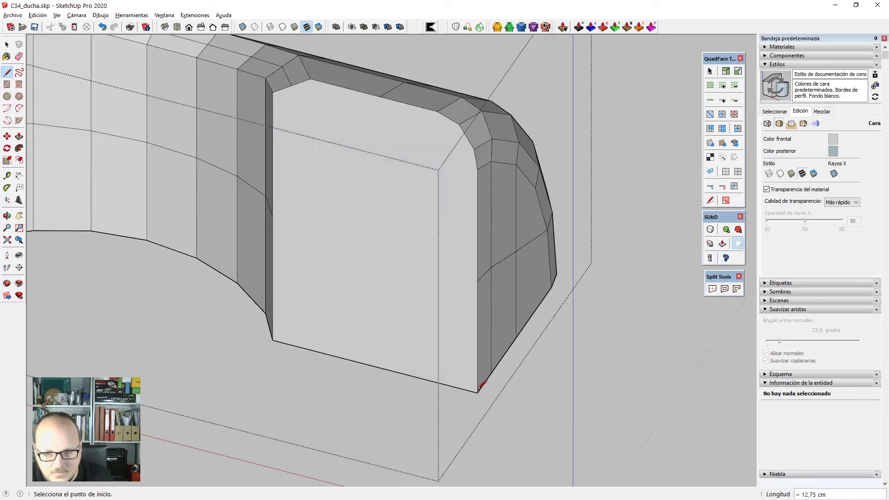
{"action": "middle_click_drag", "start_coordinate": [482, 384], "coordinate": [432, 284]}
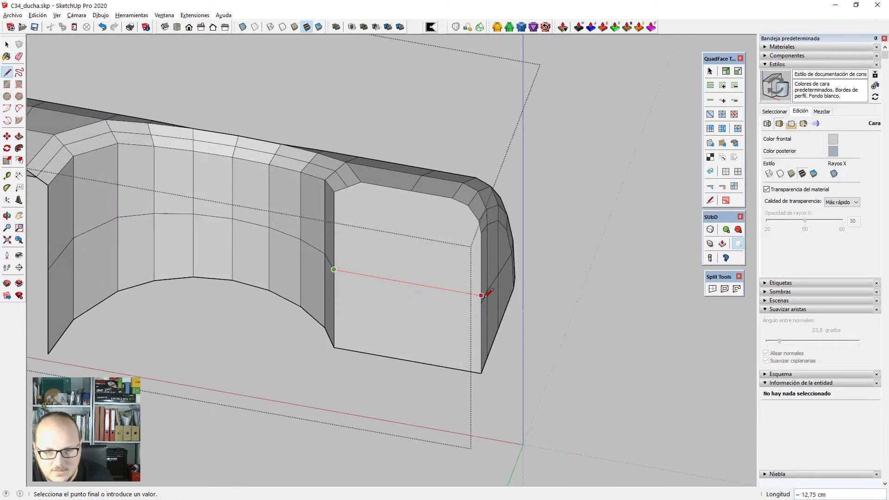
{"action": "key", "text": "space"}
{"action": "left_click", "coordinate": [415, 349]}
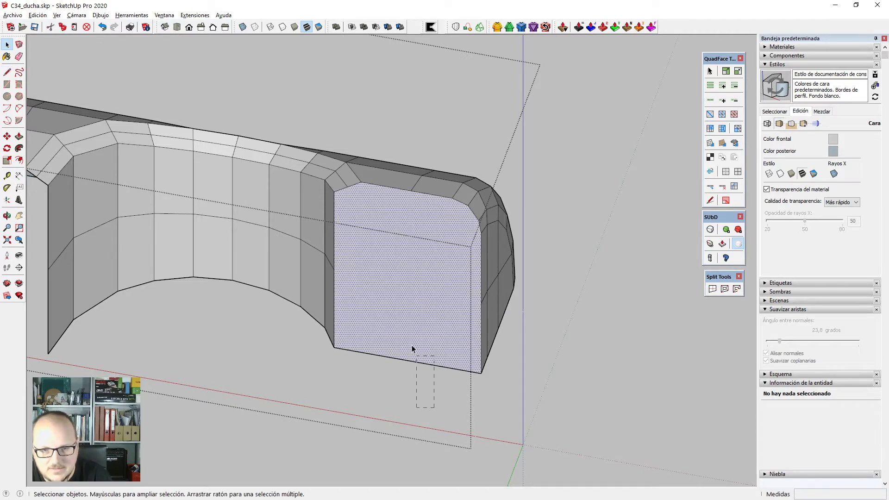
{"action": "key", "text": "Delete"}
Select the upper rim edges of the side opening, from the hole wall's corner to the cap's corner.
{"action": "left_click", "coordinate": [340, 227]}
{"action": "middle_click_drag", "start_coordinate": [341, 227], "coordinate": [411, 361]}
{"action": "scroll", "coordinate": [344, 202], "scroll_direction": "up", "scroll_amount": 2}
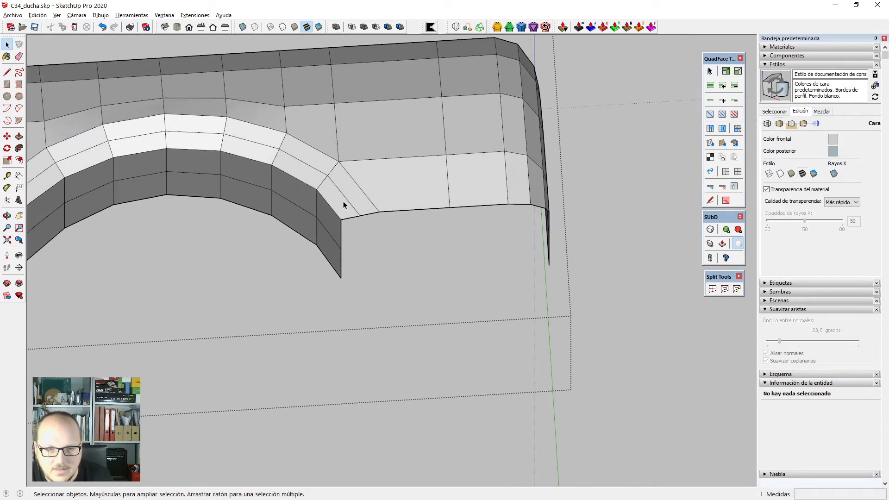
{"action": "left_click_drag", "start_coordinate": [508, 225], "coordinate": [508, 225]}
{"action": "middle_click_drag", "start_coordinate": [508, 225], "coordinate": [439, 202]}
{"action": "left_click_drag", "start_coordinate": [439, 202], "coordinate": [522, 227], "text": "ctrl"}
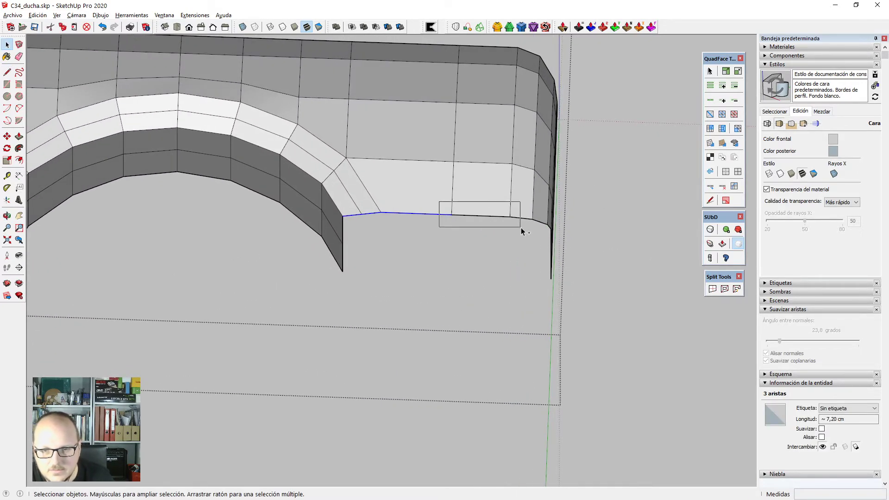
{"action": "middle_click_drag", "start_coordinate": [542, 247], "coordinate": [493, 254]}
{"action": "scroll", "coordinate": [522, 247], "scroll_direction": "up", "scroll_amount": 2}
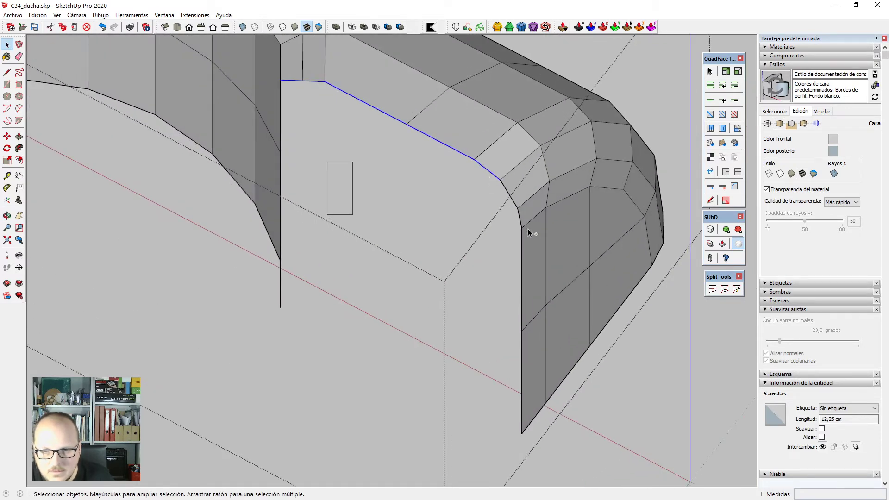
Extrude the selected rim vertices downward as a new side wall and flatten its bottom vertices to one level.
{"action": "scroll", "coordinate": [512, 228], "scroll_direction": "down", "scroll_amount": 2}
{"action": "key", "text": "v"}
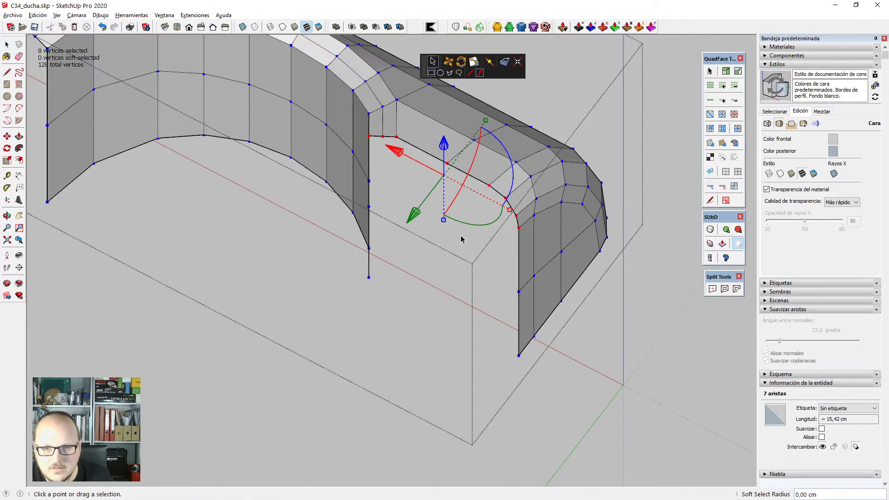
{"action": "left_click_drag", "start_coordinate": [445, 155], "coordinate": [481, 460]}
{"action": "left_click_drag", "start_coordinate": [444, 390], "coordinate": [444, 386]}
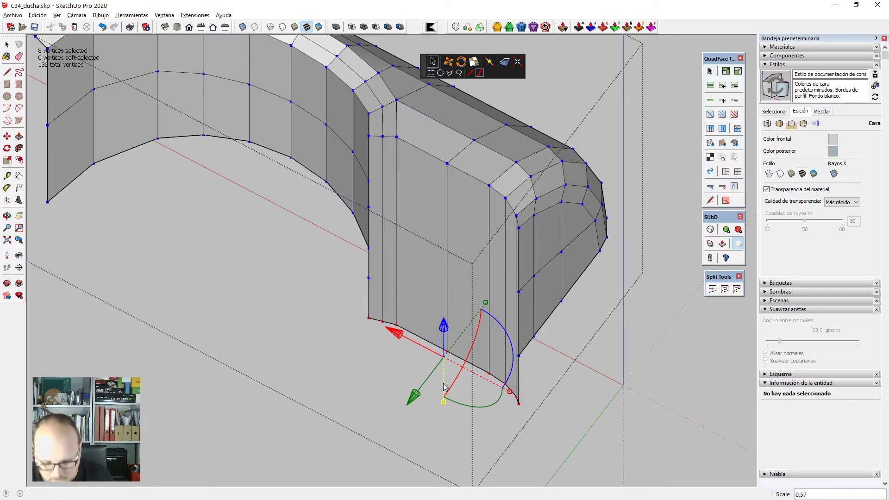
{"action": "key", "text": "Return"}
Move the side wall's flattened base edges up about 5.12 cm to the cap's base corner.
{"action": "middle_click_drag", "start_coordinate": [475, 380], "coordinate": [496, 380]}
{"action": "scroll", "coordinate": [506, 382], "scroll_direction": "up", "scroll_amount": 2}
{"action": "key", "text": "m"}
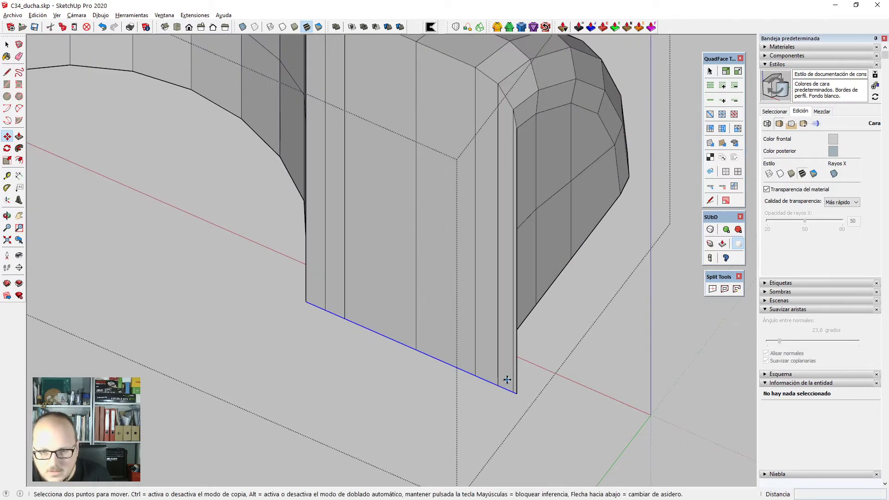
{"action": "left_click", "coordinate": [517, 393]}
{"action": "left_click", "coordinate": [516, 327]}
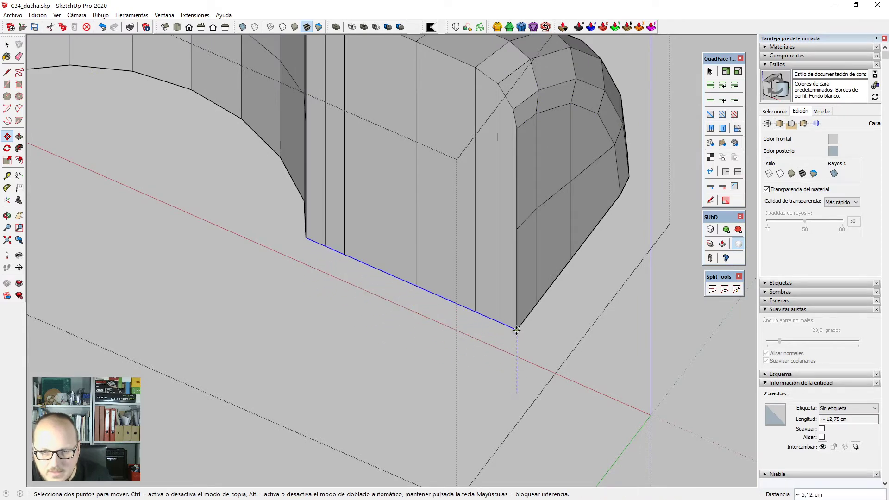
Erase the redundant edges at the side wall's corner beside the cap, from the rim bevel down to the base.
{"action": "scroll", "coordinate": [509, 327], "scroll_direction": "down", "scroll_amount": 3}
{"action": "middle_click_drag", "start_coordinate": [505, 326], "coordinate": [556, 248]}
{"action": "key", "text": "space"}
{"action": "scroll", "coordinate": [505, 230], "scroll_direction": "up", "scroll_amount": 2}
{"action": "left_click", "coordinate": [504, 230]}
{"action": "scroll", "coordinate": [505, 234], "scroll_direction": "down", "scroll_amount": 2}
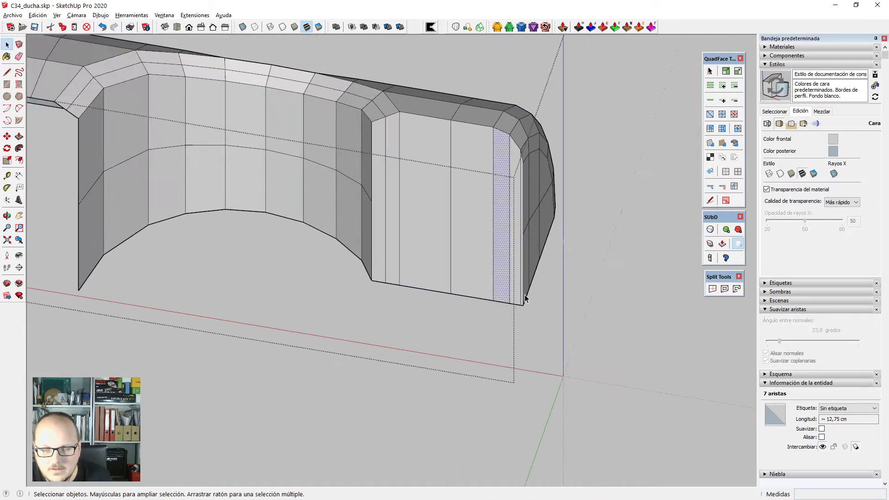
{"action": "middle_click_drag", "start_coordinate": [525, 299], "coordinate": [513, 208]}
{"action": "left_click", "coordinate": [518, 161]}
{"action": "key", "text": "Delete"}
{"action": "scroll", "coordinate": [513, 209], "scroll_direction": "up", "scroll_amount": 2}
{"action": "key", "text": "e"}
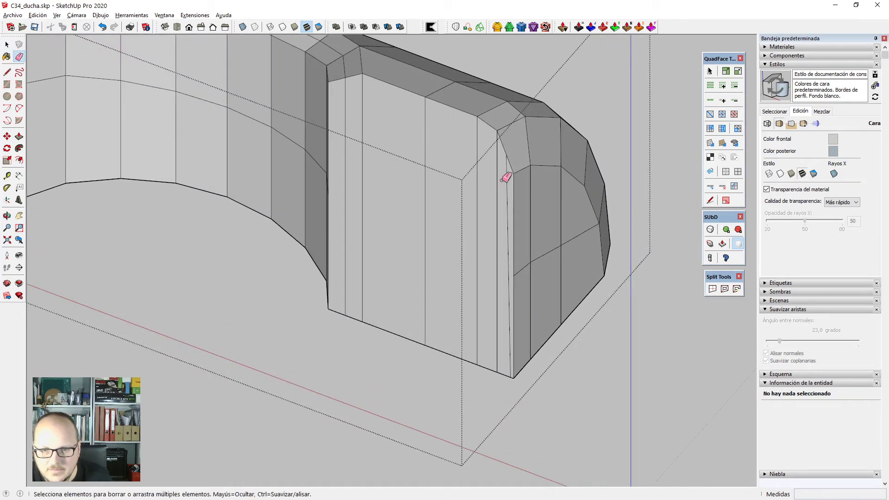
{"action": "left_click", "coordinate": [507, 187]}
{"action": "middle_click_drag", "start_coordinate": [570, 156], "coordinate": [566, 234]}
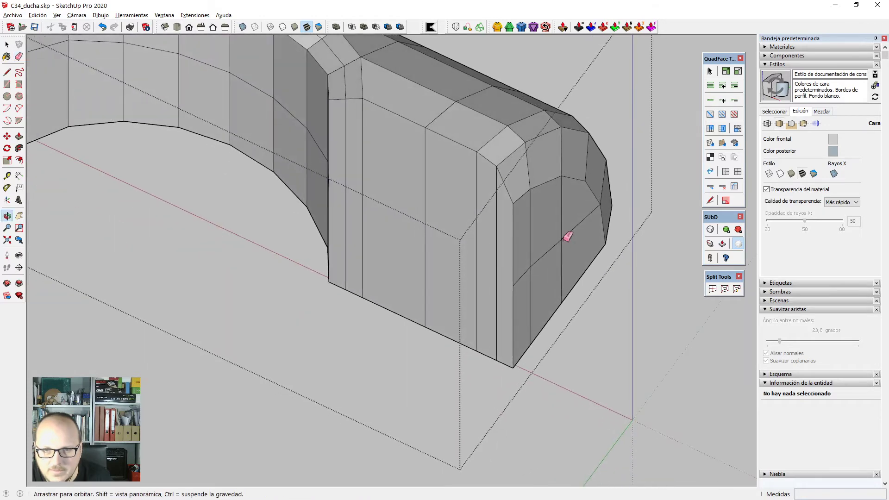
Select the edge loop beside the side wall's corner and shift its vertices about 0.25 cm along the red axis.
{"action": "key", "text": "space"}
{"action": "left_click", "coordinate": [506, 160]}
{"action": "middle_click_drag", "start_coordinate": [507, 163], "coordinate": [650, 267]}
{"action": "key", "text": "v"}
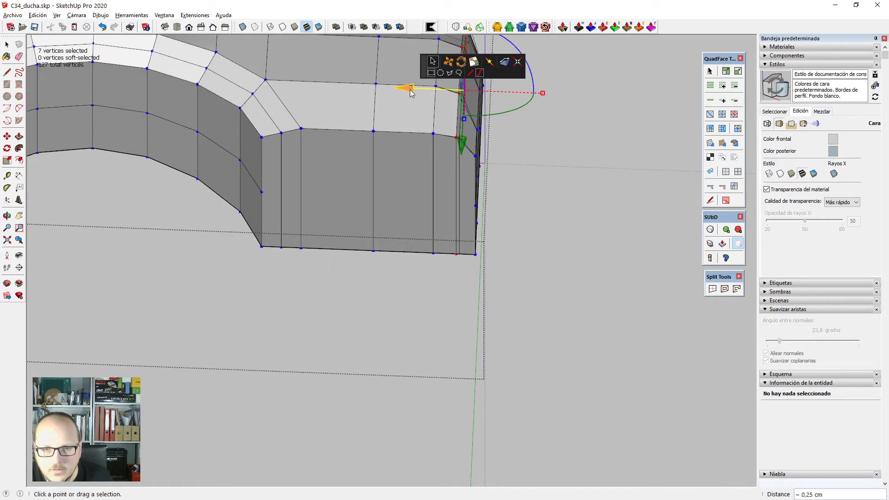
{"action": "middle_click_drag", "start_coordinate": [511, 244], "coordinate": [493, 173]}
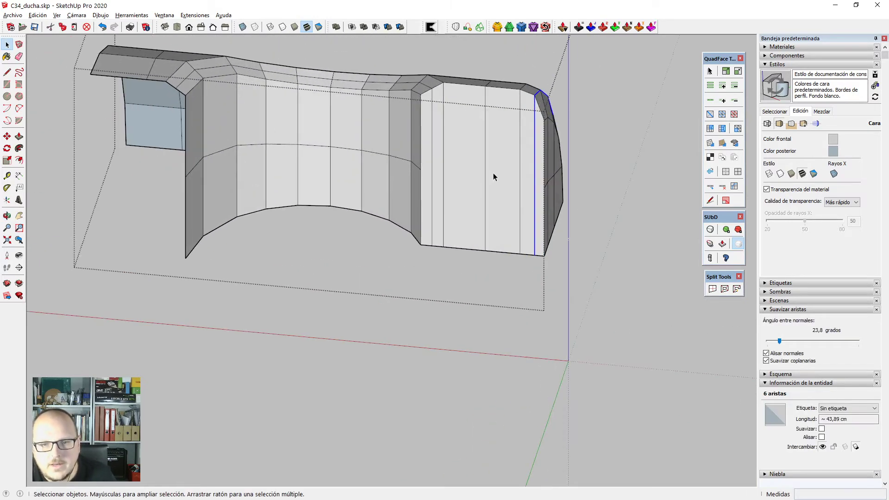
Draw a horizontal line along the red axis across the side wall, from the cap's cross edge to the hole wall's horizontal edge loop.
{"action": "left_click", "coordinate": [491, 176]}
{"action": "scroll", "coordinate": [533, 179], "scroll_direction": "up", "scroll_amount": 3}
{"action": "key", "text": "l"}
{"action": "left_click", "coordinate": [552, 192]}
{"action": "scroll", "coordinate": [398, 177], "scroll_direction": "up", "scroll_amount": 2}
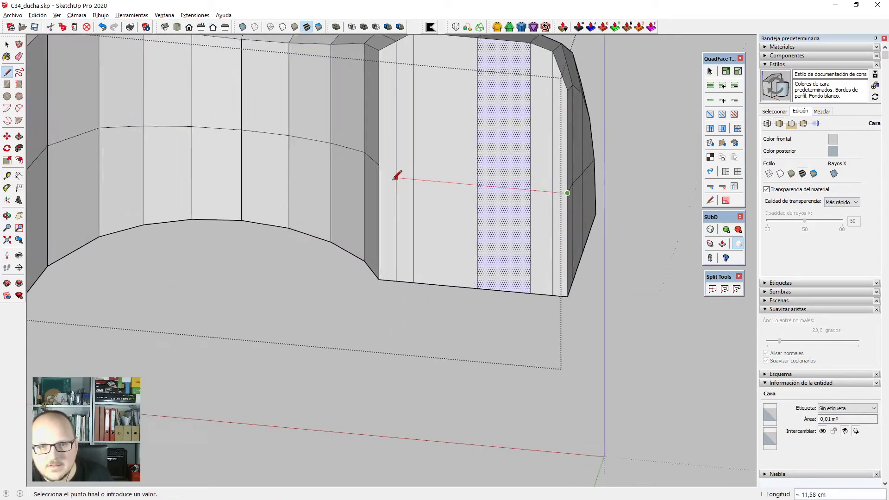
{"action": "left_click", "coordinate": [376, 161]}
{"action": "scroll", "coordinate": [521, 185], "scroll_direction": "down", "scroll_amount": 3}
{"action": "middle_click_drag", "start_coordinate": [533, 311], "coordinate": [402, 296]}
{"action": "key", "text": "space"}
{"action": "scroll", "coordinate": [521, 208], "scroll_direction": "down", "scroll_amount": 2}
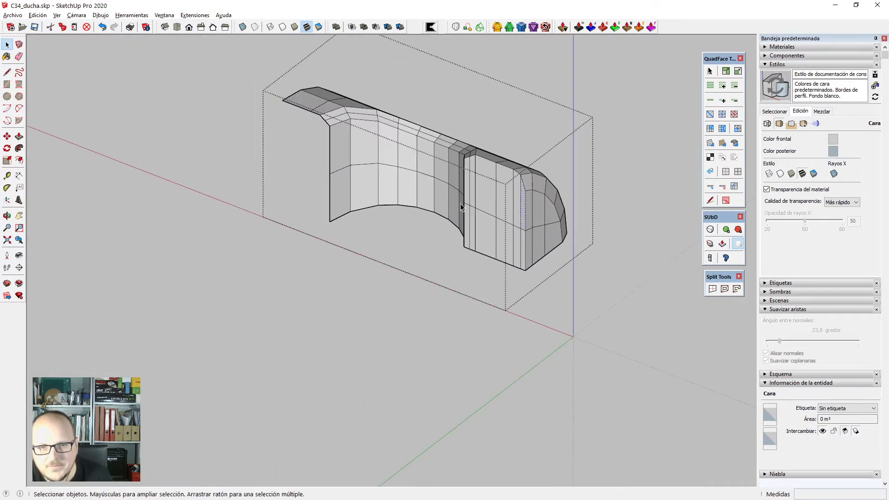
Select the whole mesh and mirror a copy along the blue axis below its open base edges.
{"action": "middle_click_drag", "start_coordinate": [463, 206], "coordinate": [499, 271]}
{"action": "key", "text": "ctrl+a"}
{"action": "middle_click_drag", "start_coordinate": [515, 240], "coordinate": [453, 158]}
{"action": "key", "text": "s"}
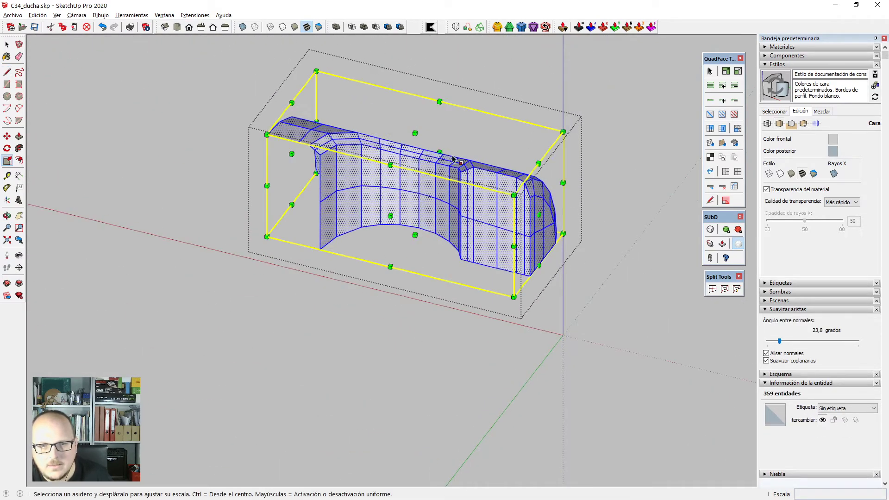
{"action": "left_click_drag", "start_coordinate": [415, 133], "coordinate": [417, 152]}
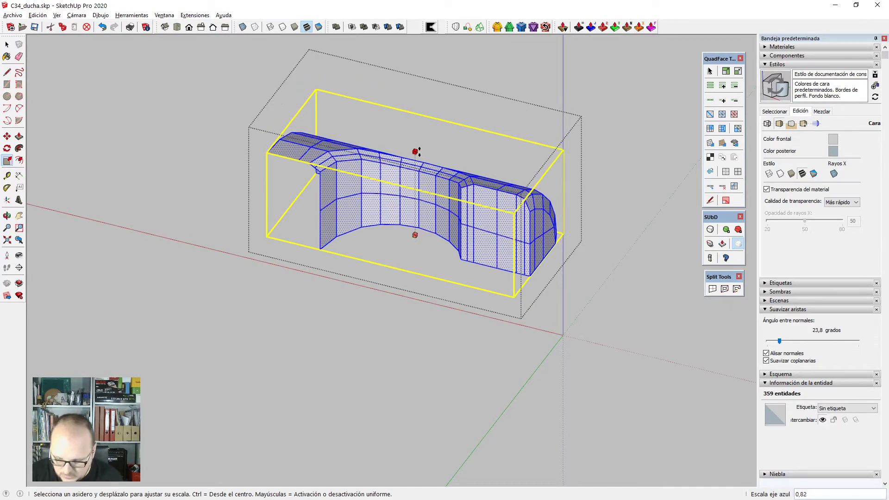
{"action": "key", "text": "Escape"}
Delete the middle edge line of the concave rim bevel on the mirrored lower half.
{"action": "middle_click_drag", "start_coordinate": [420, 155], "coordinate": [487, 295]}
{"action": "scroll", "coordinate": [443, 280], "scroll_direction": "up", "scroll_amount": 5}
{"action": "left_click", "coordinate": [445, 277]}
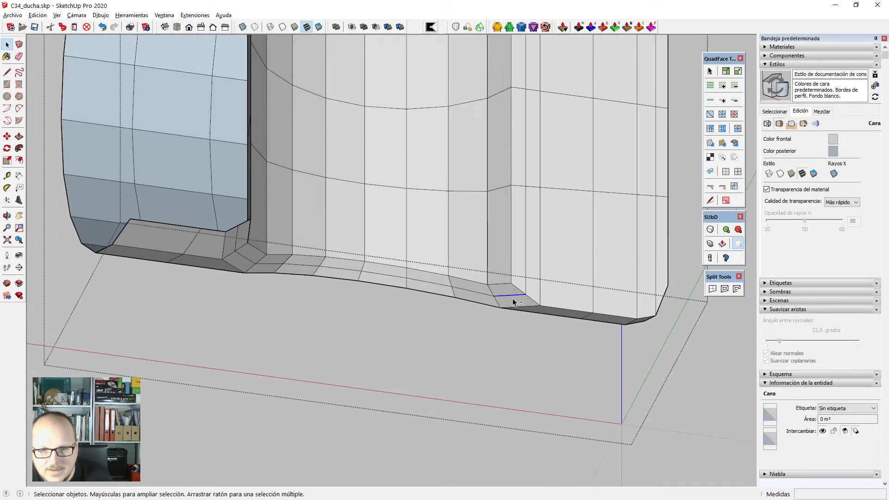
{"action": "scroll", "coordinate": [504, 354], "scroll_direction": "down", "scroll_amount": 4}
{"action": "key", "text": "Delete"}
{"action": "middle_click_drag", "start_coordinate": [504, 354], "coordinate": [511, 58]}
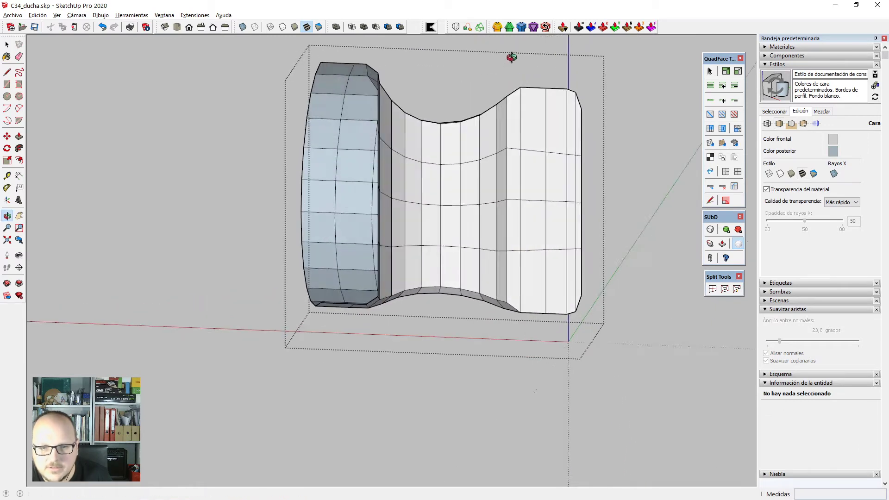
{"action": "scroll", "coordinate": [511, 230], "scroll_direction": "up", "scroll_amount": 3}
{"action": "left_click", "coordinate": [491, 302]}
{"action": "key", "text": "alt+r"}
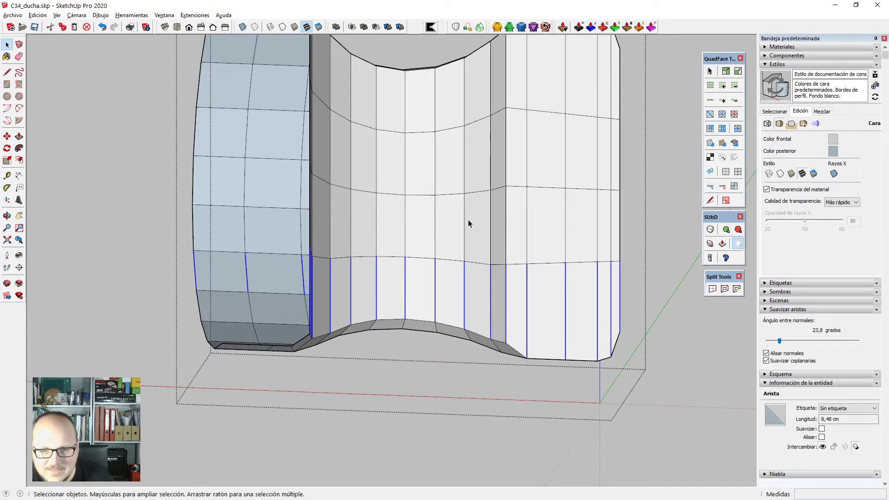
{"action": "scroll", "coordinate": [469, 222], "scroll_direction": "down", "scroll_amount": 2}
{"action": "middle_click_drag", "start_coordinate": [518, 389], "coordinate": [461, 248]}
{"action": "scroll", "coordinate": [460, 248], "scroll_direction": "up", "scroll_amount": 2}
{"action": "scroll", "coordinate": [460, 252], "scroll_direction": "up", "scroll_amount": 1}
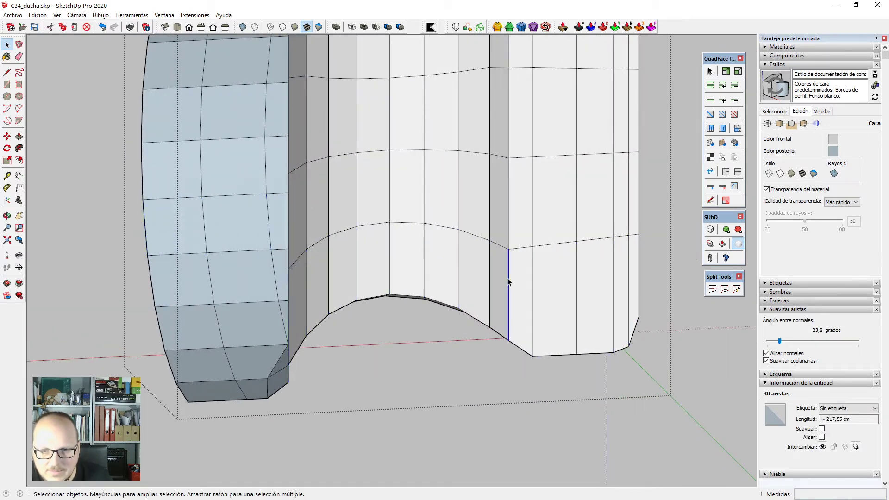
{"action": "middle_click_drag", "start_coordinate": [508, 279], "coordinate": [343, 401]}
{"action": "scroll", "coordinate": [433, 220], "scroll_direction": "down", "scroll_amount": 3}
{"action": "middle_click_drag", "start_coordinate": [467, 174], "coordinate": [369, 190]}
Select the whole half mesh and mirror a copy along the green axis with a scale of -1, keeping the original.
{"action": "key", "text": "ctrl+a"}
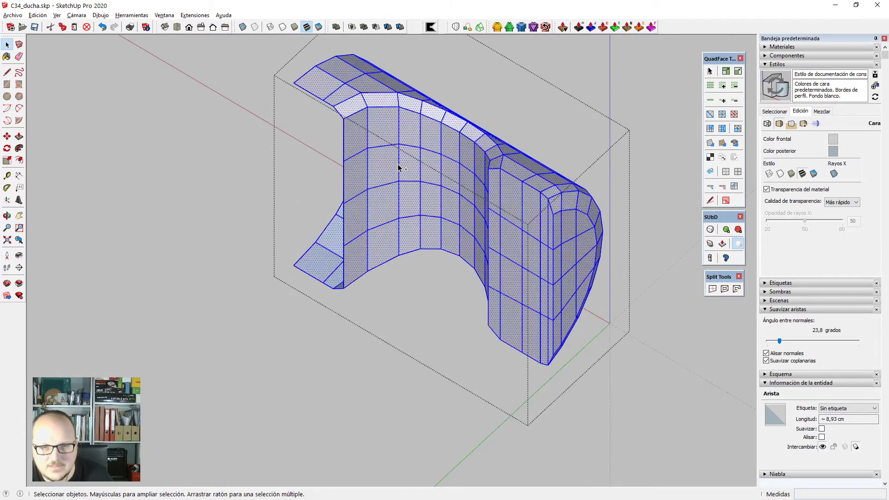
{"action": "scroll", "coordinate": [399, 164], "scroll_direction": "down", "scroll_amount": 3}
{"action": "key", "text": "s"}
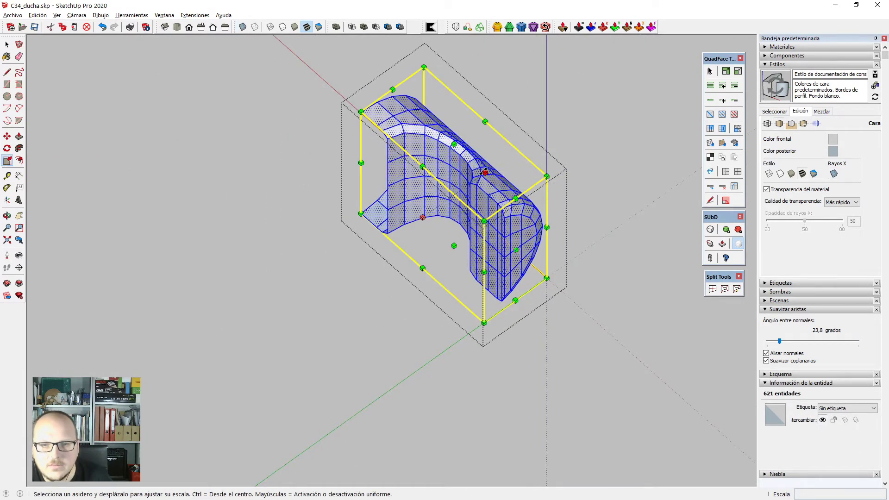
{"action": "left_click_drag", "start_coordinate": [485, 172], "coordinate": [485, 173]}
{"action": "type", "text": "-1"}
{"action": "key", "text": "Return"}
{"action": "key", "text": "ctrl+shift+v"}
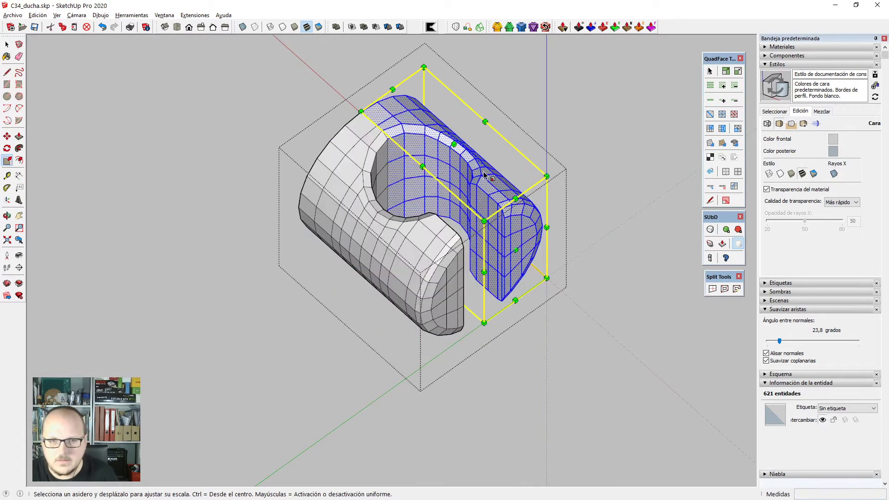
{"action": "key", "text": "space"}
{"action": "mouse_move", "coordinate": [466, 185]}
{"action": "middle_mouse_down"}
{"action": "mouse_move", "coordinate": [352, 207]}
{"action": "mouse_move", "coordinate": [455, 194]}
{"action": "middle_mouse_up"}
{"action": "left_click", "coordinate": [456, 195]}
Select the ring of vertical edges in the hole wall's lowest row and scale its vertices narrower along the red axis in X-ray front view.
{"action": "scroll", "coordinate": [490, 119], "scroll_direction": "up", "scroll_amount": 5}
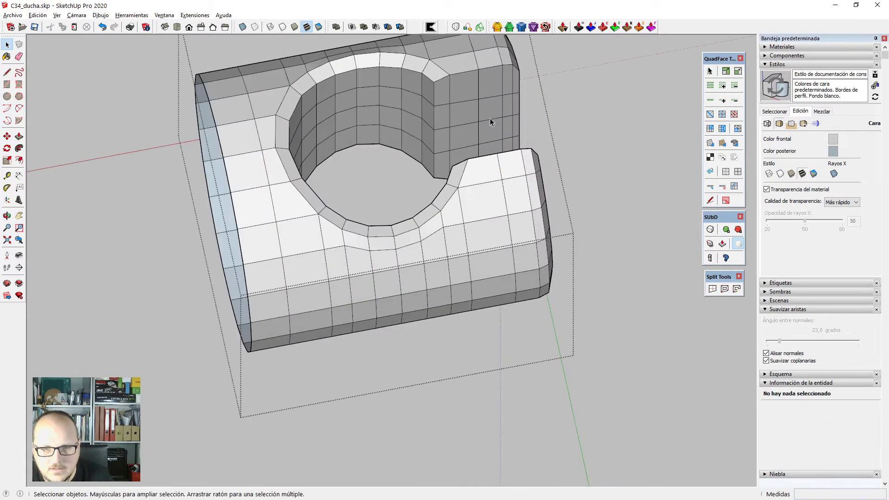
{"action": "left_click", "coordinate": [406, 171]}
{"action": "scroll", "coordinate": [406, 171], "scroll_direction": "down", "scroll_amount": 5}
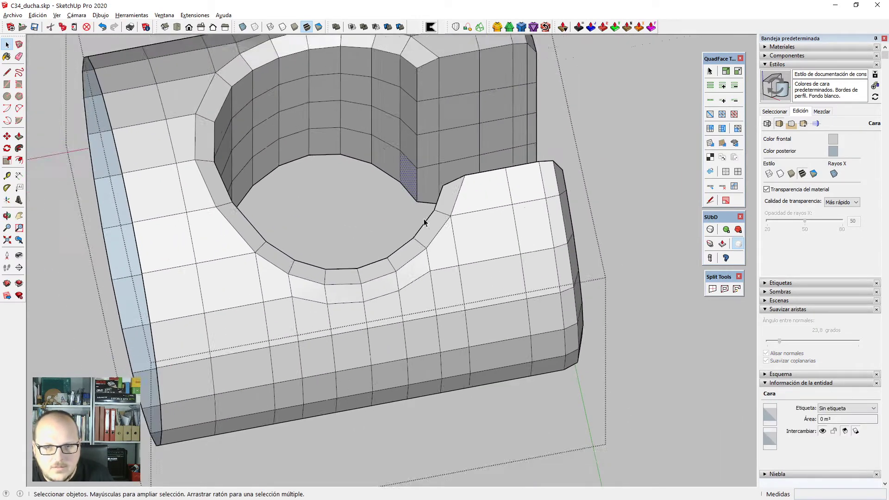
{"action": "middle_click_drag", "start_coordinate": [436, 185], "coordinate": [375, 173]}
{"action": "left_click", "coordinate": [327, 254]}
{"action": "scroll", "coordinate": [295, 260], "scroll_direction": "down", "scroll_amount": 3}
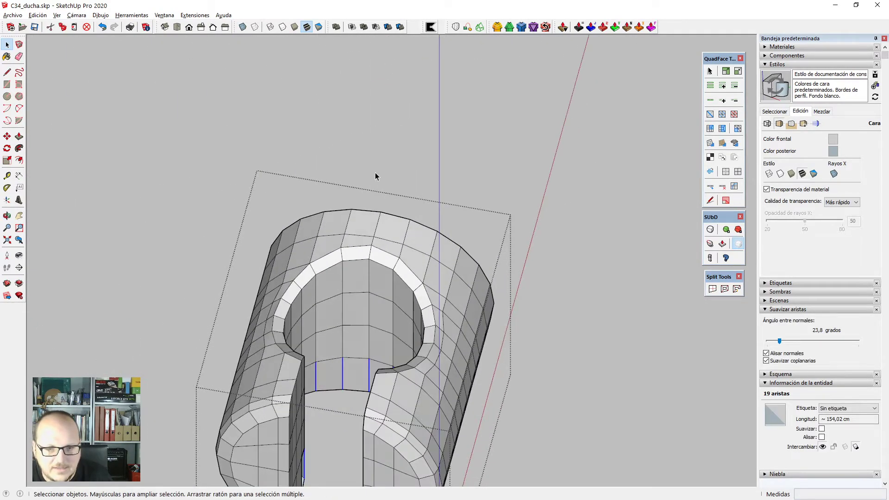
{"action": "scroll", "coordinate": [376, 173], "scroll_direction": "down", "scroll_amount": 3}
{"action": "middle_click_drag", "start_coordinate": [363, 301], "coordinate": [424, 369]}
{"action": "scroll", "coordinate": [348, 257], "scroll_direction": "up", "scroll_amount": 3}
{"action": "key", "text": "v"}
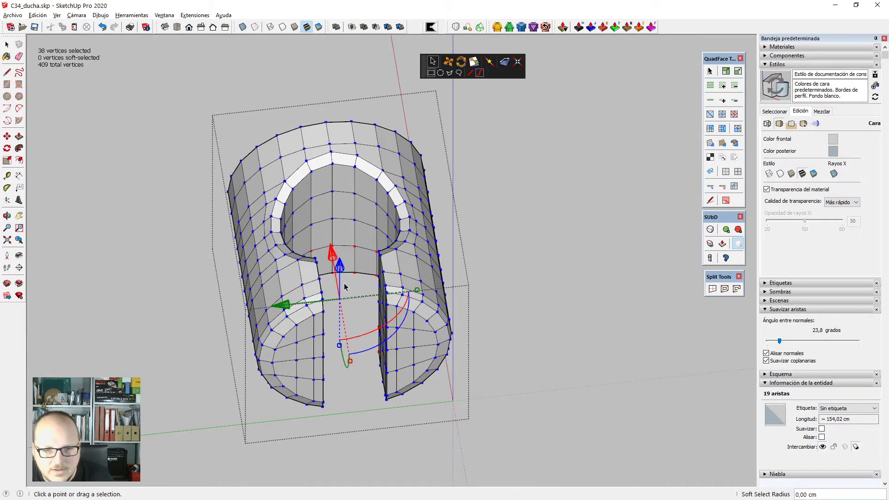
{"action": "scroll", "coordinate": [362, 185], "scroll_direction": "down", "scroll_amount": 1}
{"action": "key", "text": "F3"}
{"action": "scroll", "coordinate": [396, 110], "scroll_direction": "down", "scroll_amount": 2}
{"action": "scroll", "coordinate": [321, 377], "scroll_direction": "up", "scroll_amount": 3}
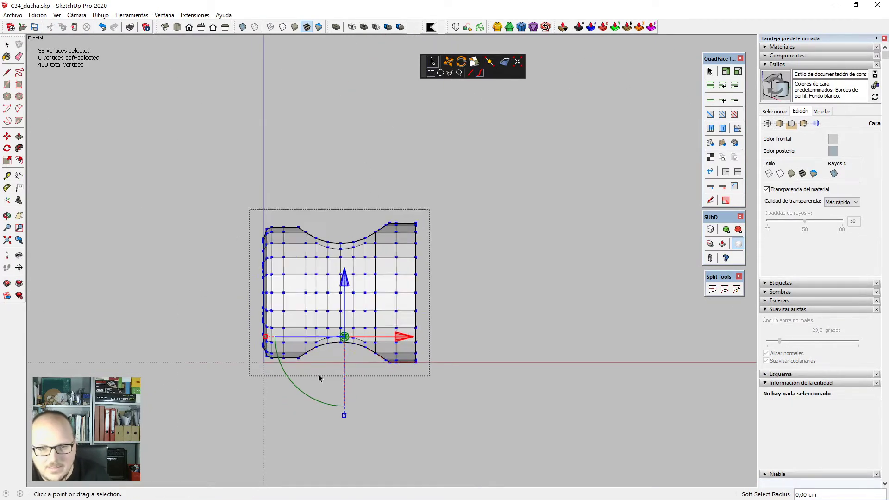
{"action": "key", "text": "x"}
{"action": "scroll", "coordinate": [312, 317], "scroll_direction": "up", "scroll_amount": 4}
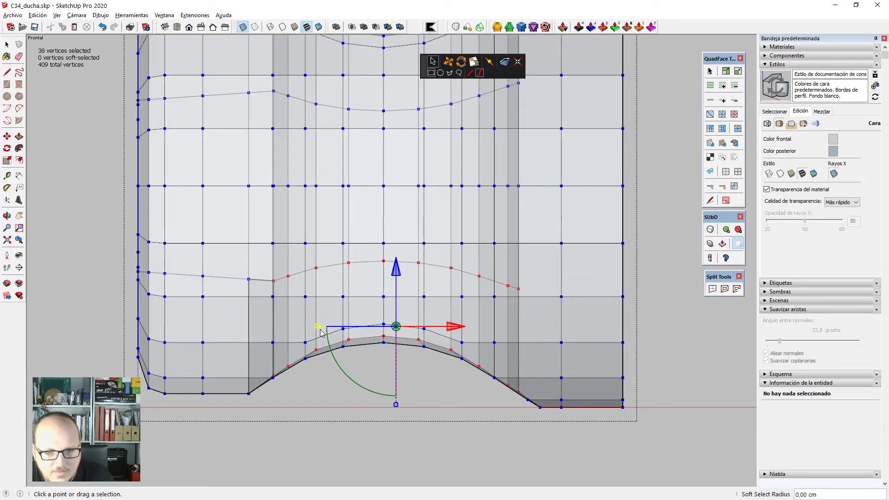
{"action": "left_click_drag", "start_coordinate": [317, 327], "coordinate": [329, 327]}
{"action": "scroll", "coordinate": [330, 327], "scroll_direction": "down", "scroll_amount": 3}
{"action": "key", "text": "space"}
{"action": "scroll", "coordinate": [304, 245], "scroll_direction": "up", "scroll_amount": 5}
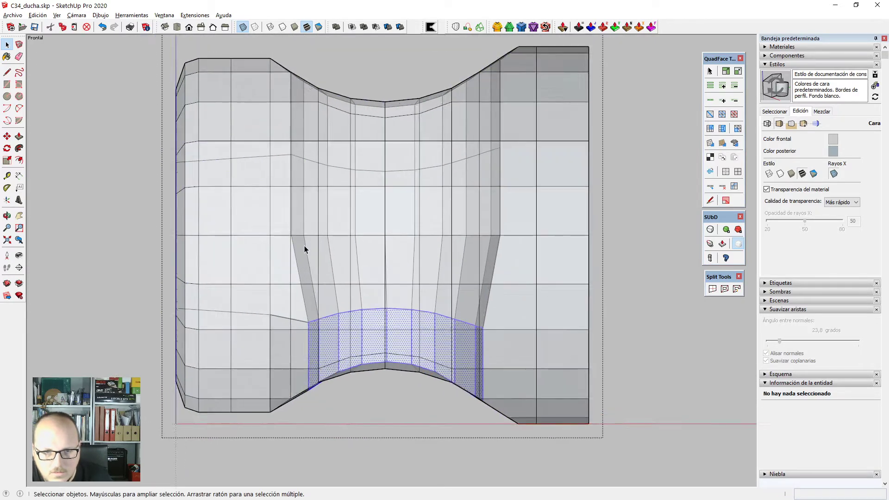
Turn off X-ray and examine the lower hole wall and the adjoining slot side walls from several angles.
{"action": "middle_click_drag", "start_coordinate": [301, 240], "coordinate": [283, 230]}
{"action": "scroll", "coordinate": [311, 231], "scroll_direction": "down", "scroll_amount": 3}
{"action": "scroll", "coordinate": [426, 318], "scroll_direction": "down", "scroll_amount": 3}
{"action": "key", "text": "x"}
{"action": "left_click", "coordinate": [235, 303]}
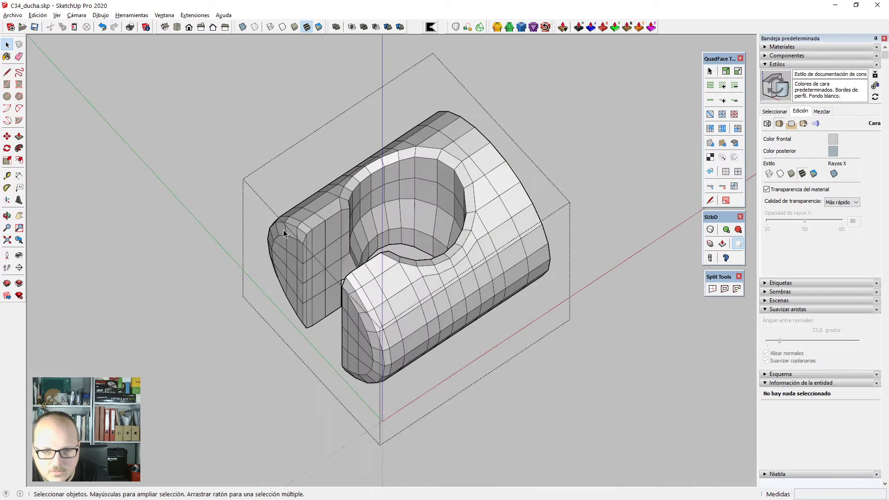
{"action": "scroll", "coordinate": [297, 247], "scroll_direction": "up", "scroll_amount": 3}
{"action": "scroll", "coordinate": [374, 252], "scroll_direction": "down", "scroll_amount": 5}
{"action": "middle_click_drag", "start_coordinate": [154, 297], "coordinate": [295, 300]}
{"action": "middle_click_drag", "start_coordinate": [398, 268], "coordinate": [427, 298]}
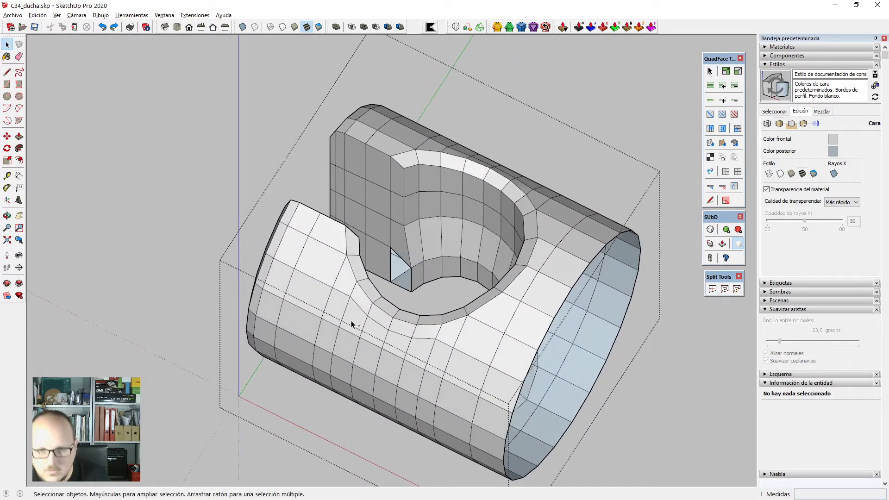
{"action": "middle_click_drag", "start_coordinate": [351, 322], "coordinate": [215, 121]}
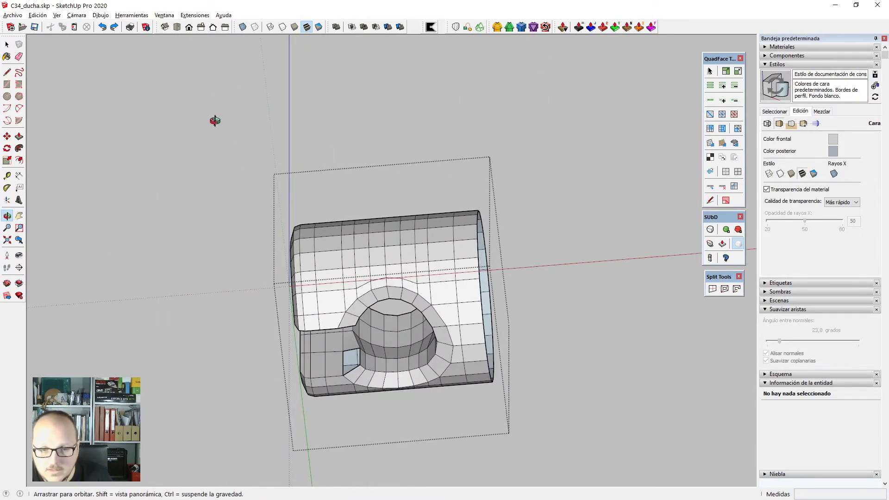
{"action": "scroll", "coordinate": [396, 370], "scroll_direction": "up", "scroll_amount": 4}
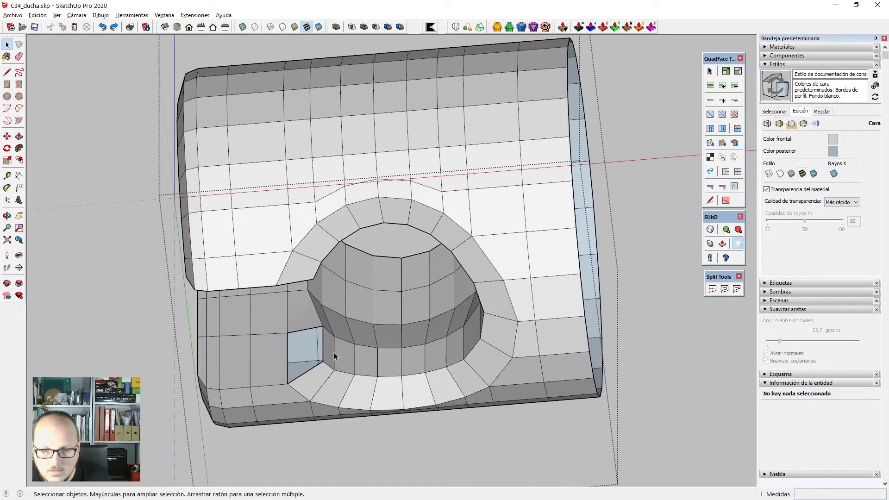
Scale the vertices of the hole wall's lowest row to about 0.92 along the red axis.
{"action": "key", "text": "v"}
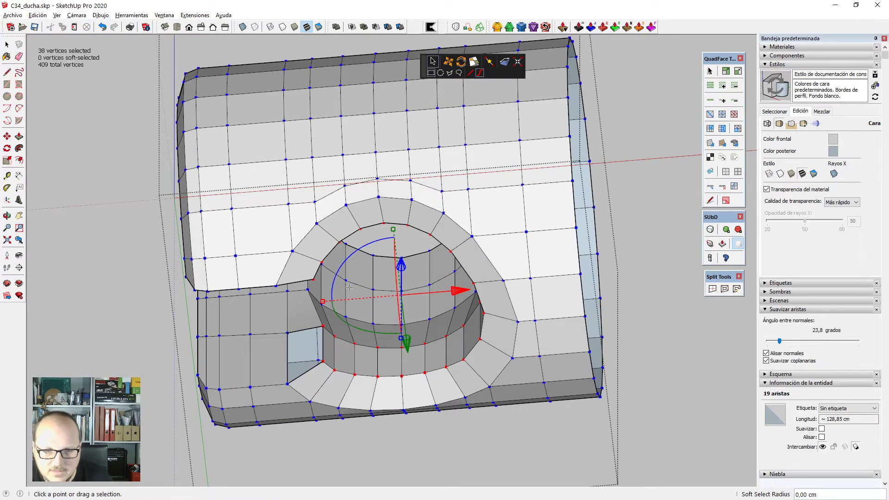
{"action": "left_click_drag", "start_coordinate": [323, 302], "coordinate": [326, 302]}
{"action": "middle_click_drag", "start_coordinate": [327, 304], "coordinate": [514, 357]}
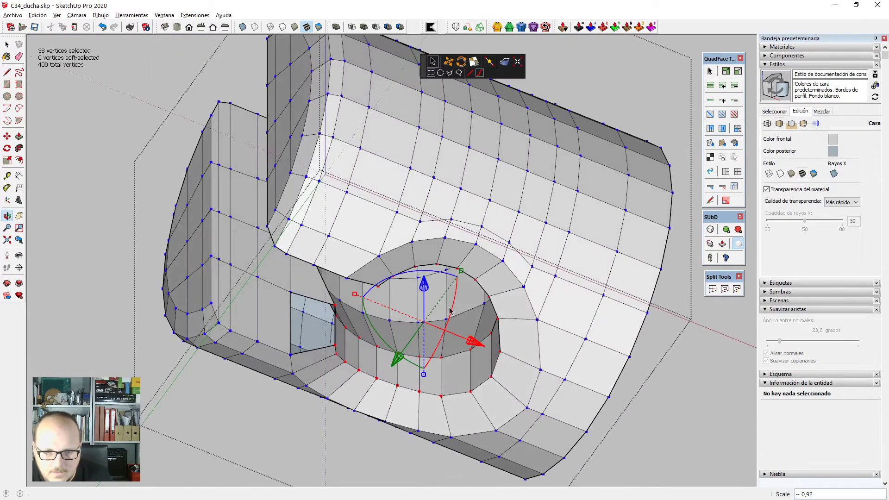
{"action": "middle_click_drag", "start_coordinate": [389, 181], "coordinate": [396, 458]}
{"action": "scroll", "coordinate": [396, 457], "scroll_direction": "down", "scroll_amount": 2}
{"action": "key", "text": "space"}
{"action": "scroll", "coordinate": [361, 151], "scroll_direction": "up", "scroll_amount": 2}
{"action": "middle_click_drag", "start_coordinate": [314, 144], "coordinate": [318, 361]}
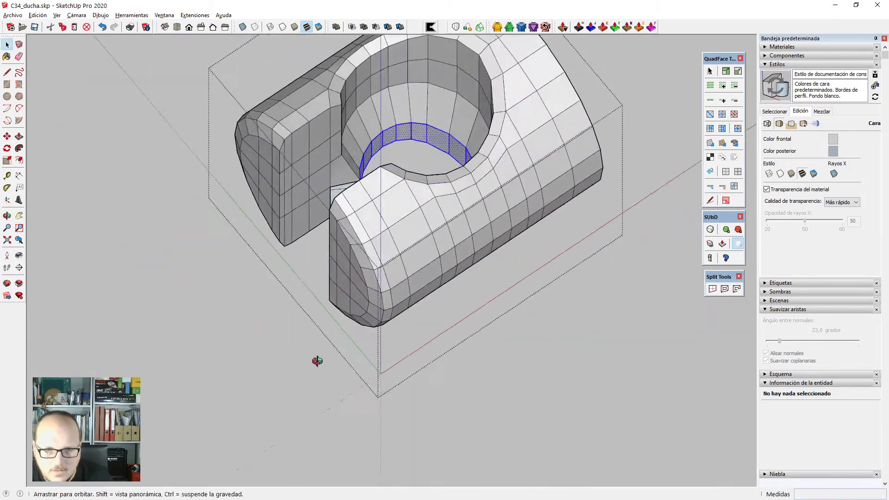
Select the horizontal edge loop above the hole wall's lowest row and move its vertices up about 0.80 cm along the blue axis.
{"action": "scroll", "coordinate": [373, 157], "scroll_direction": "up", "scroll_amount": 3}
{"action": "middle_click_drag", "start_coordinate": [382, 144], "coordinate": [255, 167]}
{"action": "scroll", "coordinate": [314, 164], "scroll_direction": "down", "scroll_amount": 2}
{"action": "key", "text": "F3"}
{"action": "scroll", "coordinate": [338, 148], "scroll_direction": "down", "scroll_amount": 4}
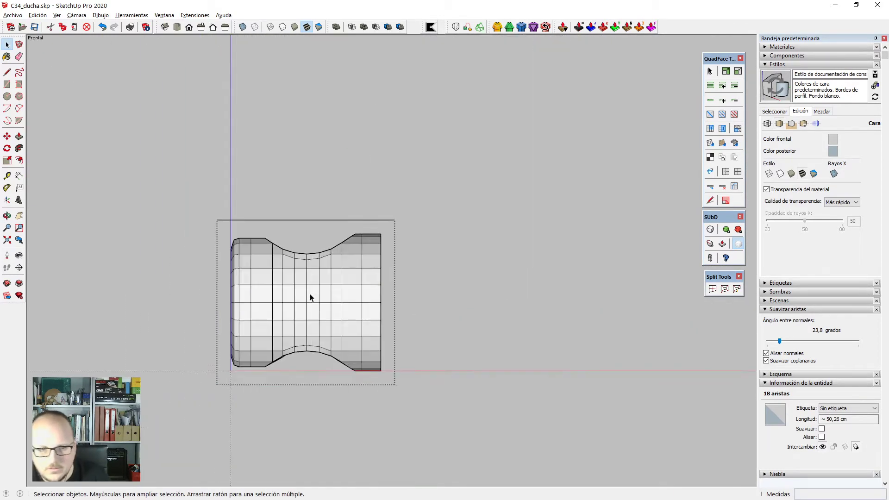
{"action": "scroll", "coordinate": [217, 383], "scroll_direction": "up", "scroll_amount": 2}
{"action": "key", "text": "F6"}
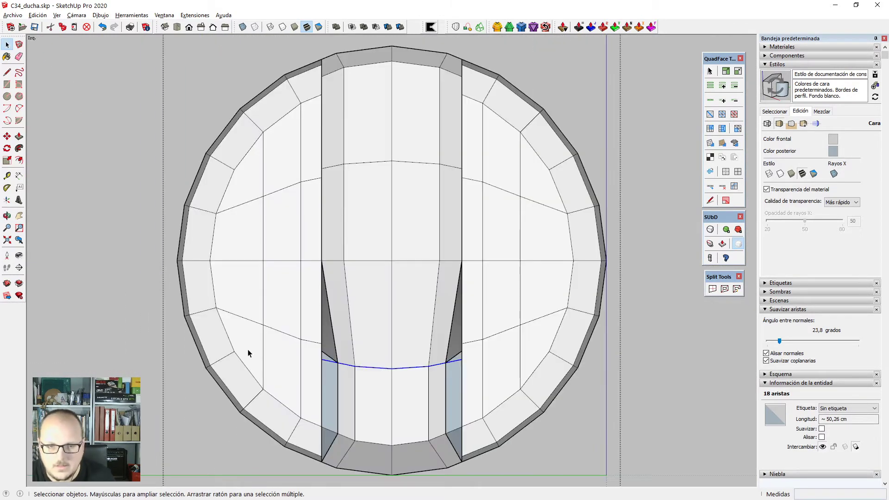
{"action": "key", "text": "F2"}
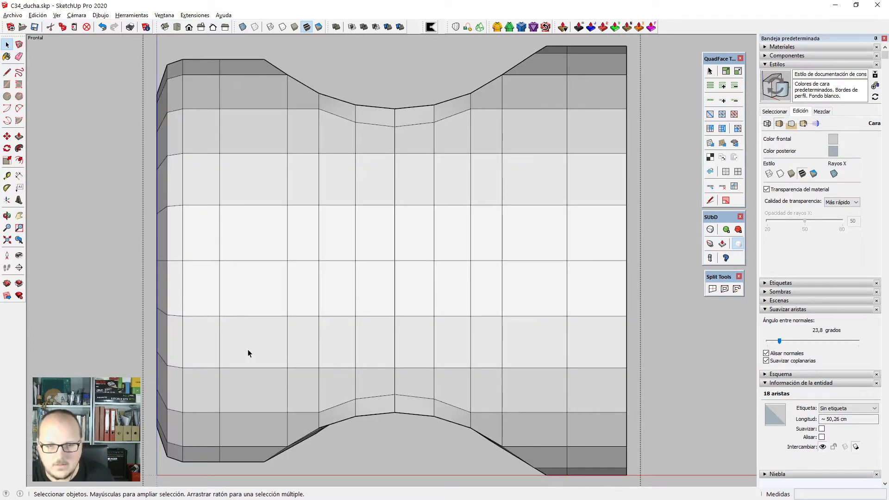
{"action": "key", "text": "x"}
{"action": "scroll", "coordinate": [291, 214], "scroll_direction": "down", "scroll_amount": 2}
{"action": "scroll", "coordinate": [324, 295], "scroll_direction": "up", "scroll_amount": 4}
{"action": "key", "text": "v"}
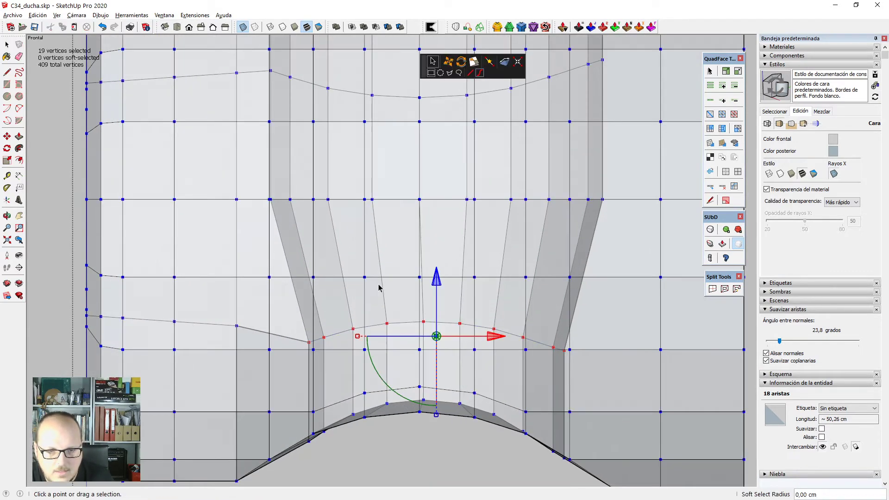
{"action": "left_click_drag", "start_coordinate": [439, 283], "coordinate": [436, 270]}
{"action": "scroll", "coordinate": [436, 266], "scroll_direction": "down", "scroll_amount": 3}
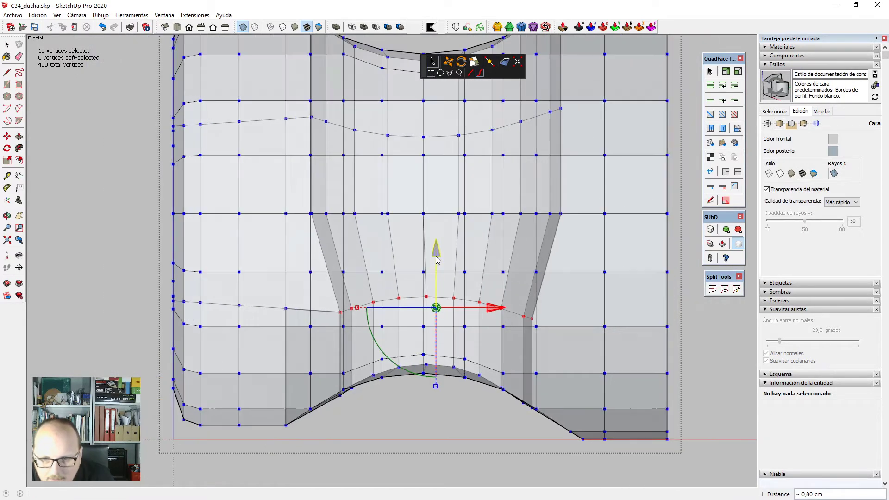
{"action": "key", "text": "space"}
{"action": "scroll", "coordinate": [435, 256], "scroll_direction": "down", "scroll_amount": 1}
{"action": "scroll", "coordinate": [379, 228], "scroll_direction": "down", "scroll_amount": 2}
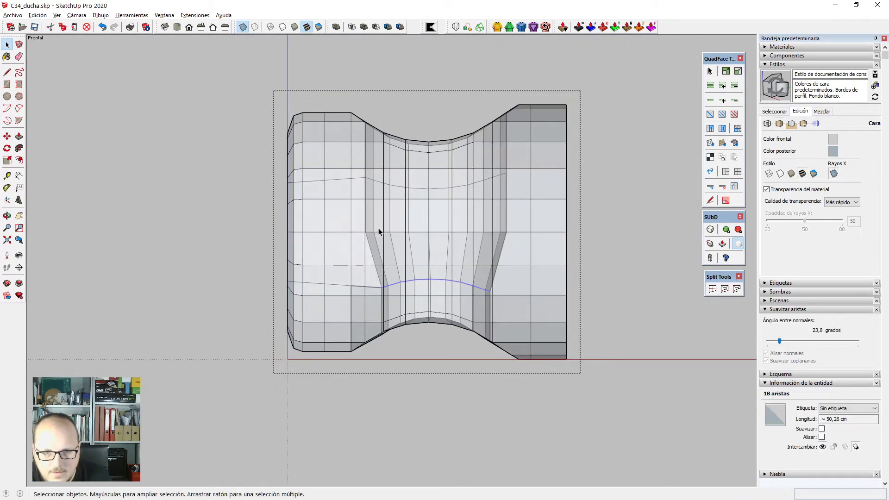
Draw a vertical edge across the open gap beside the hole in each slot side wall, joining its upper and lower corners.
{"action": "scroll", "coordinate": [379, 228], "scroll_direction": "up", "scroll_amount": 2}
{"action": "scroll", "coordinate": [358, 215], "scroll_direction": "down", "scroll_amount": 2}
{"action": "middle_click_drag", "start_coordinate": [357, 215], "coordinate": [301, 237]}
{"action": "scroll", "coordinate": [301, 237], "scroll_direction": "up", "scroll_amount": 5}
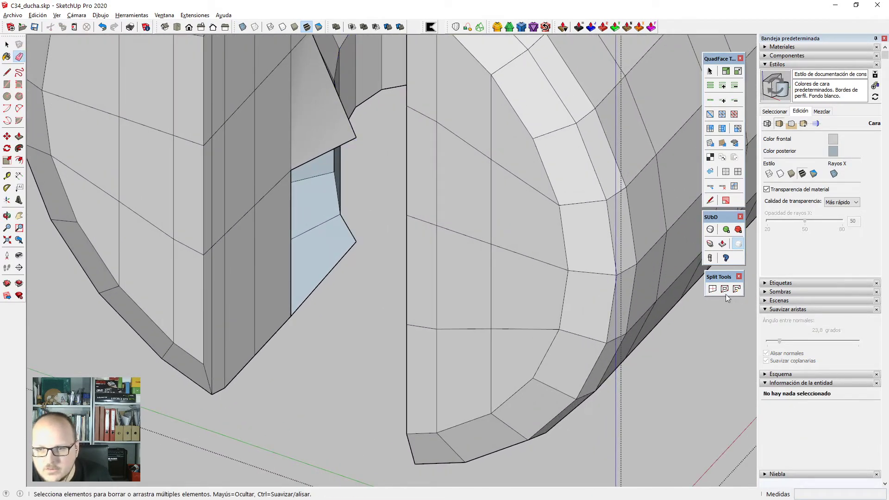
{"action": "left_click", "coordinate": [714, 203]}
{"action": "scroll", "coordinate": [359, 232], "scroll_direction": "up", "scroll_amount": 2}
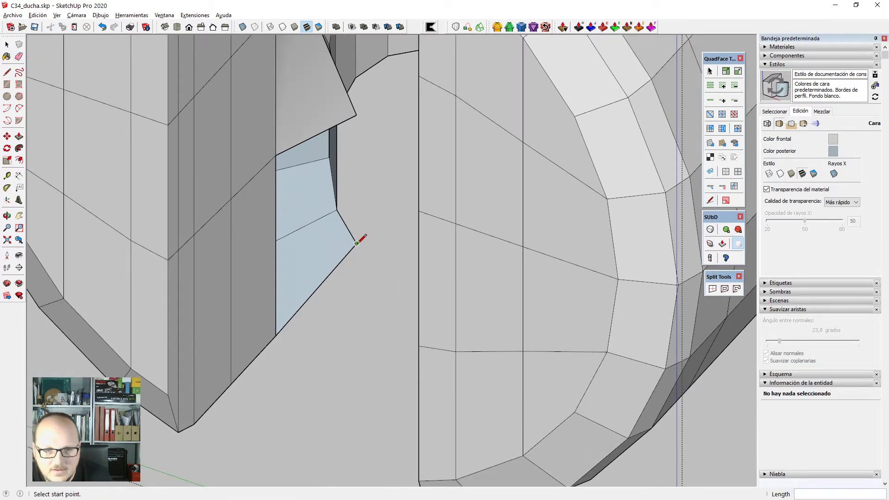
{"action": "left_click", "coordinate": [358, 113]}
{"action": "mouse_move", "coordinate": [361, 110]}
{"action": "middle_mouse_down"}
{"action": "mouse_move", "coordinate": [304, 274]}
{"action": "mouse_move", "coordinate": [590, 260]}
{"action": "mouse_move", "coordinate": [435, 168]}
{"action": "middle_mouse_up"}
{"action": "key", "text": "e"}
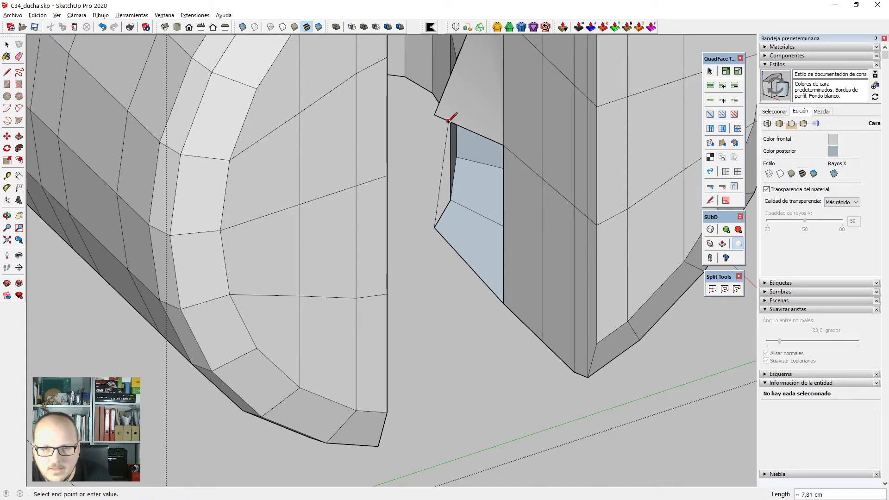
{"action": "left_click", "coordinate": [434, 115]}
{"action": "key", "text": "space"}
Try adding an edge loop along the middle of the hole's rim bevel.
{"action": "scroll", "coordinate": [464, 426], "scroll_direction": "down", "scroll_amount": 6}
{"action": "middle_click_drag", "start_coordinate": [442, 247], "coordinate": [511, 408]}
{"action": "scroll", "coordinate": [419, 149], "scroll_direction": "up", "scroll_amount": 1}
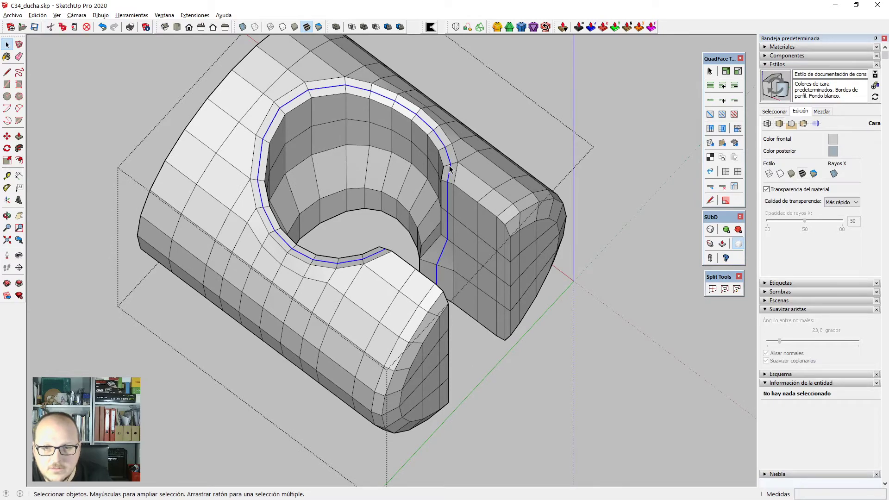
{"action": "middle_click_drag", "start_coordinate": [450, 169], "coordinate": [388, 189]}
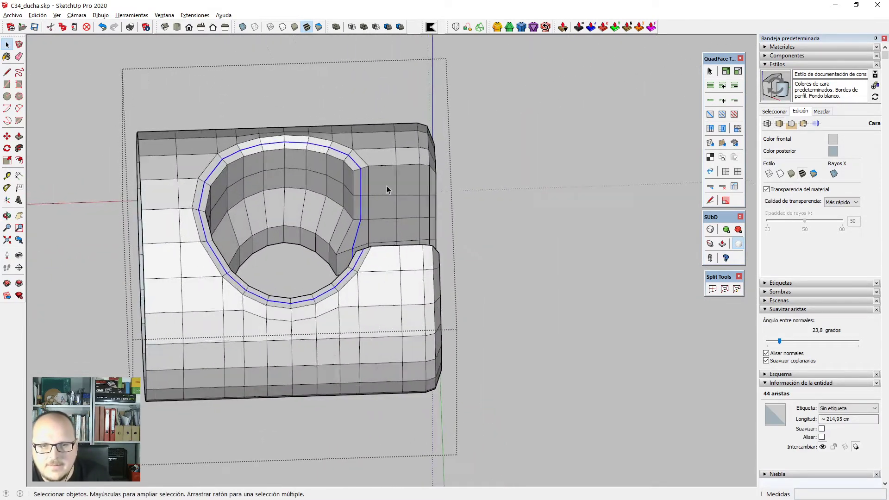
Select all the edges outlining one inner side wall of the slot, from the hole to the rounded front end.
{"action": "scroll", "coordinate": [387, 190], "scroll_direction": "up", "scroll_amount": 3}
{"action": "left_click", "coordinate": [382, 157]}
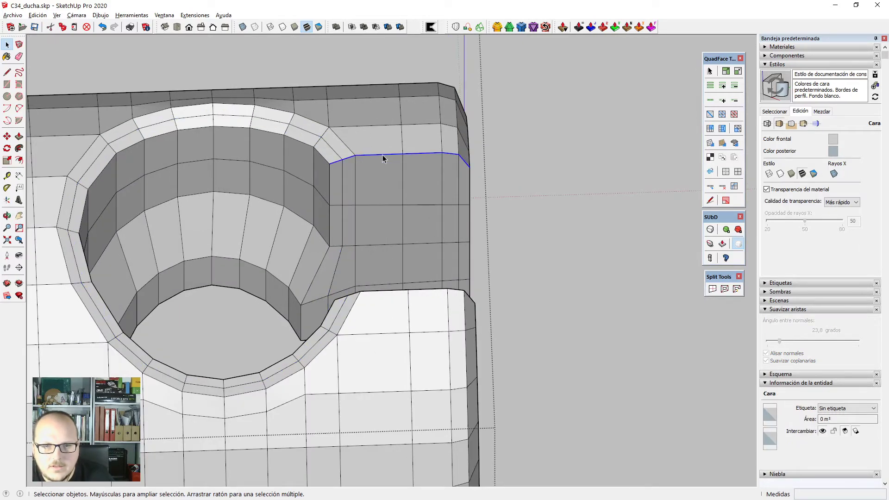
{"action": "middle_click_drag", "start_coordinate": [383, 158], "coordinate": [352, 182]}
{"action": "left_click", "coordinate": [332, 190], "text": "shift"}
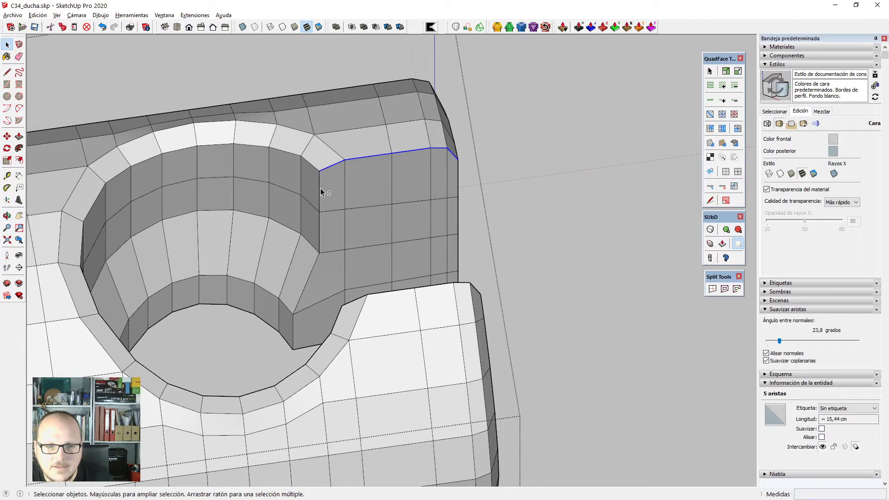
{"action": "scroll", "coordinate": [262, 237], "scroll_direction": "down", "scroll_amount": 2}
{"action": "middle_click_drag", "start_coordinate": [262, 236], "coordinate": [212, 201]}
{"action": "scroll", "coordinate": [429, 368], "scroll_direction": "up", "scroll_amount": 3}
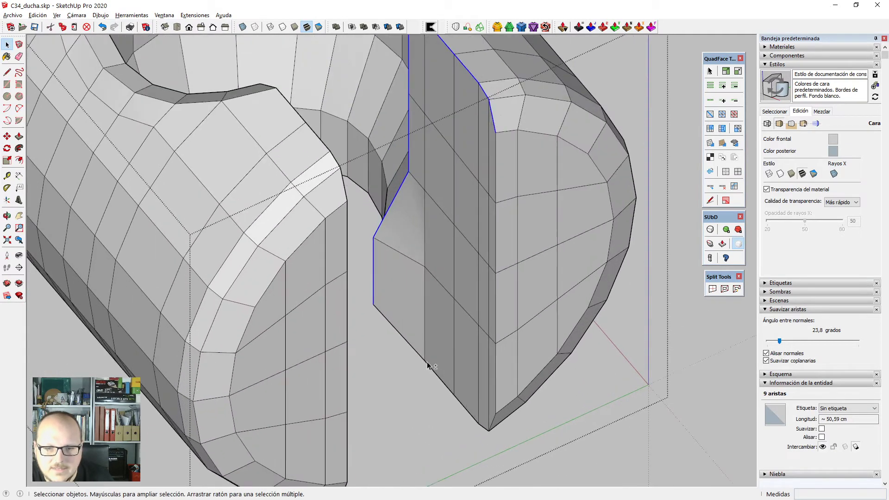
{"action": "scroll", "coordinate": [402, 322], "scroll_direction": "down", "scroll_amount": 2}
{"action": "left_click_drag", "start_coordinate": [406, 342], "coordinate": [494, 398], "text": "shift"}
{"action": "middle_click_drag", "start_coordinate": [495, 398], "coordinate": [468, 339]}
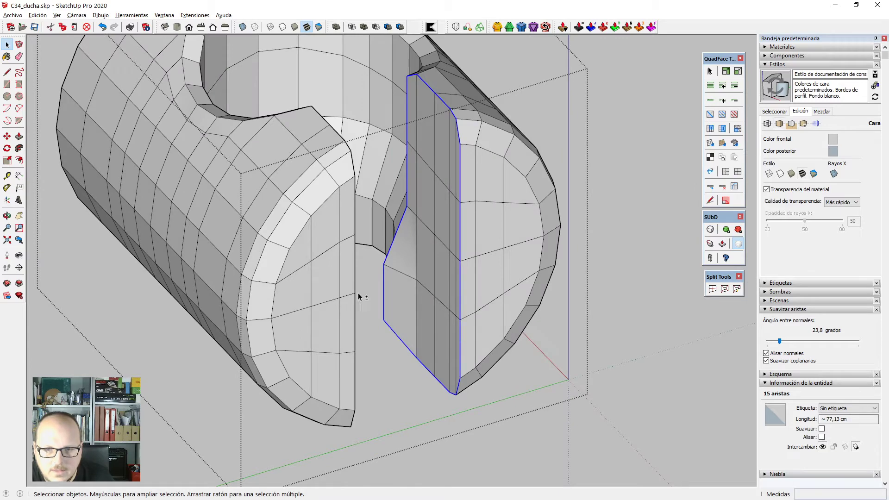
{"action": "middle_click_drag", "start_coordinate": [359, 297], "coordinate": [527, 333]}
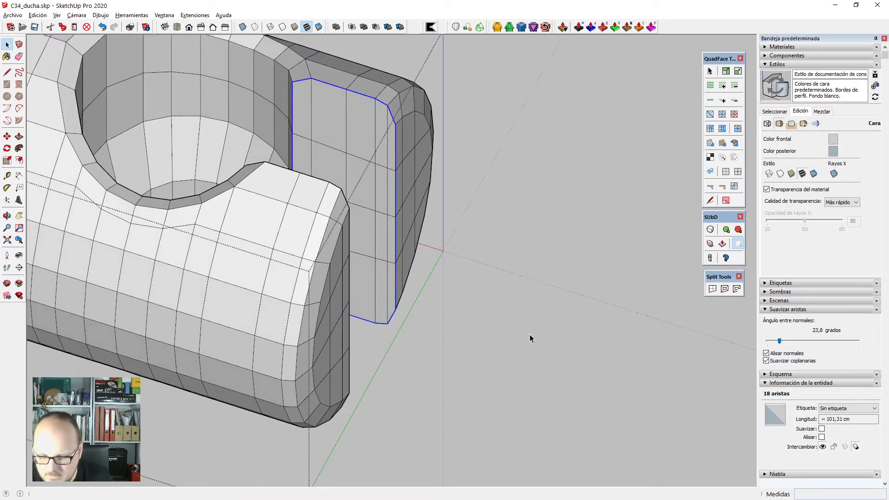
{"action": "scroll", "coordinate": [530, 335], "scroll_direction": "down", "scroll_amount": 3}
{"action": "scroll", "coordinate": [440, 223], "scroll_direction": "up", "scroll_amount": 5}
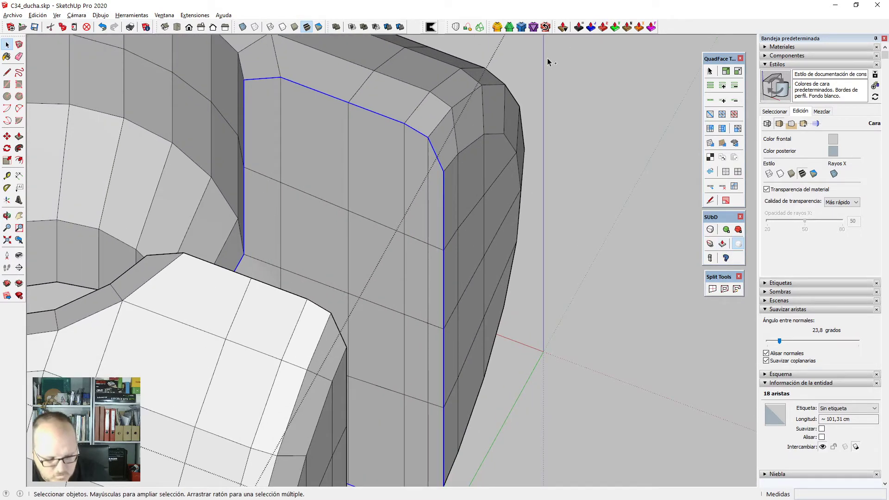
Subdivide the selected slot wall outline with FredoCorner using a 1.00 cm offset and 2 segments.
{"action": "key", "text": "ctrl+s"}
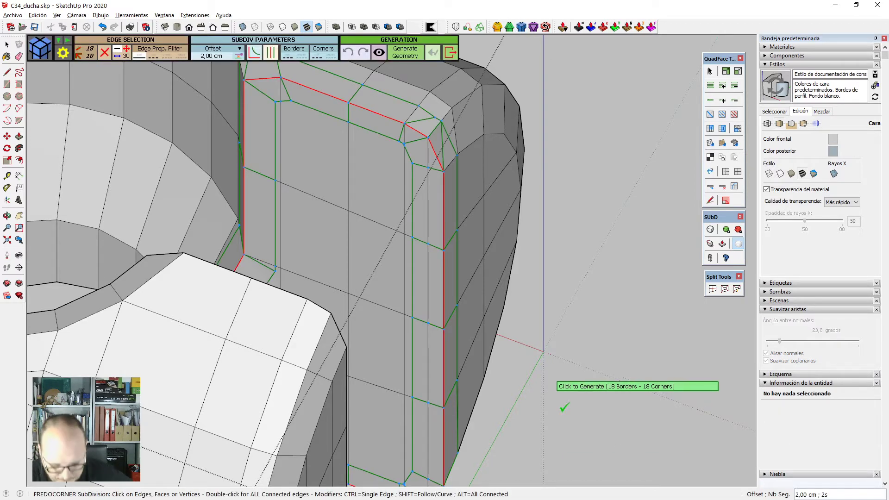
{"action": "key", "text": "Return"}
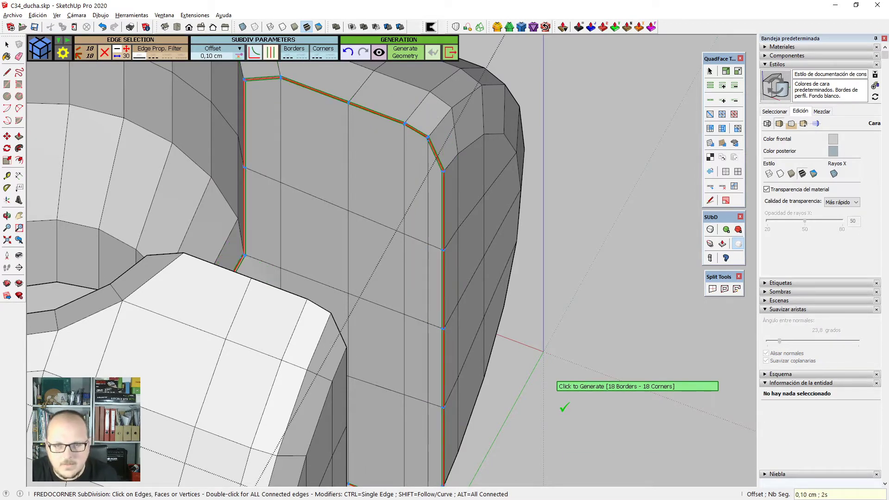
{"action": "type", "text": "1cm"}
{"action": "key", "text": "Return"}
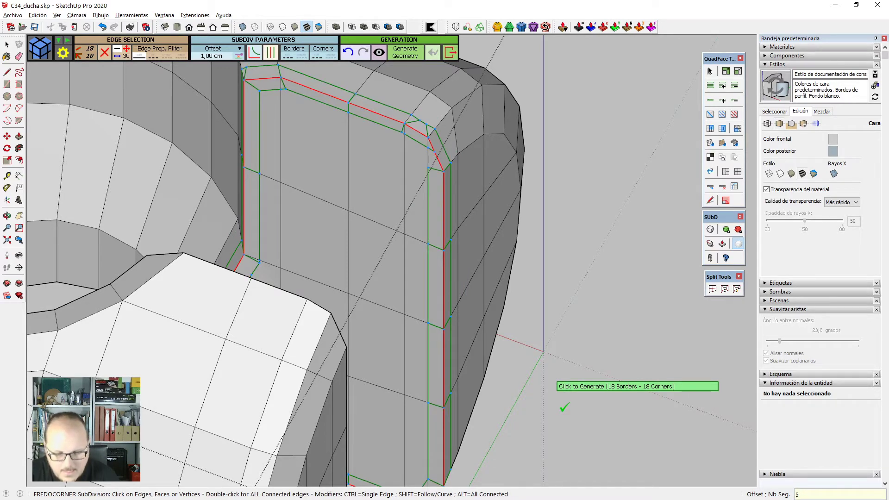
{"action": "left_click", "coordinate": [562, 407]}
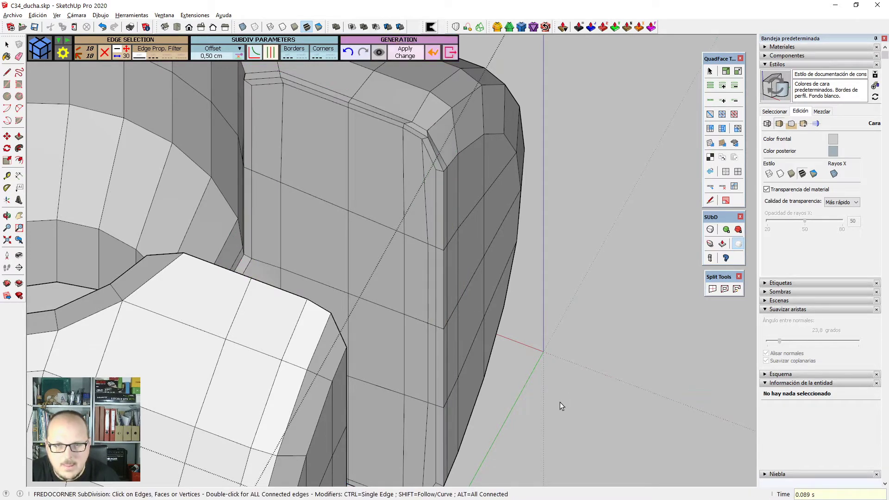
{"action": "key", "text": "ctrl+z"}
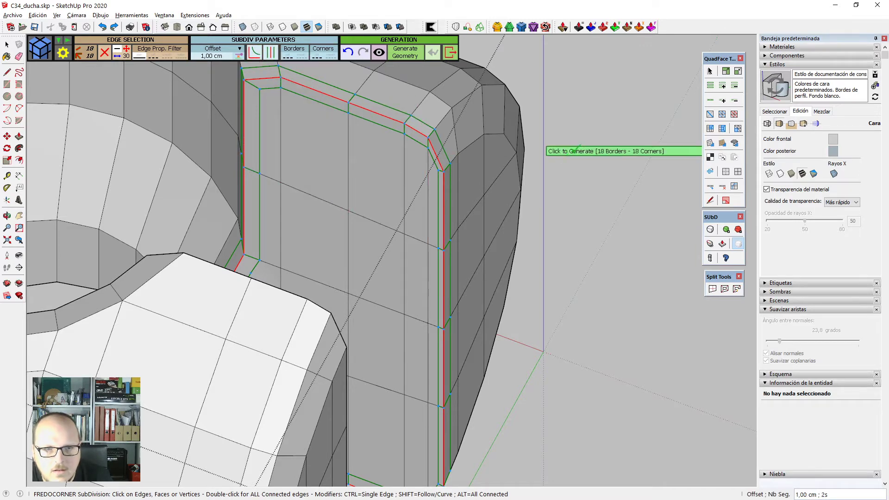
{"action": "left_click", "coordinate": [628, 143]}
Delete the half of the end section opposite the refined slot wall, up to the symmetry plane.
{"action": "middle_click_drag", "start_coordinate": [627, 143], "coordinate": [441, 267]}
{"action": "scroll", "coordinate": [453, 282], "scroll_direction": "down", "scroll_amount": 4}
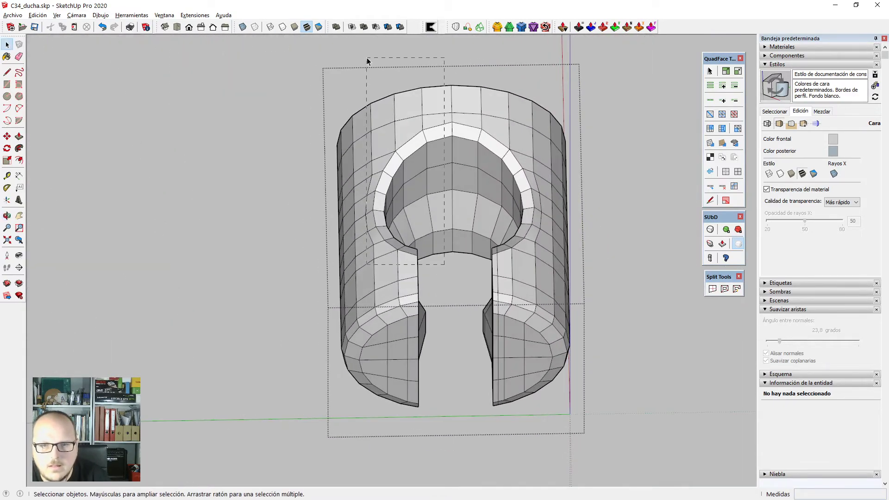
{"action": "left_click_drag", "start_coordinate": [367, 61], "coordinate": [367, 61]}
{"action": "key", "text": "Delete"}
{"action": "left_click_drag", "start_coordinate": [271, 159], "coordinate": [232, 67]}
{"action": "key", "text": "Delete"}
Examine the remaining half with subdivision smoothing on, checking the slot edges and hole wall, and return to the control mesh.
{"action": "middle_click_drag", "start_coordinate": [326, 298], "coordinate": [575, 160]}
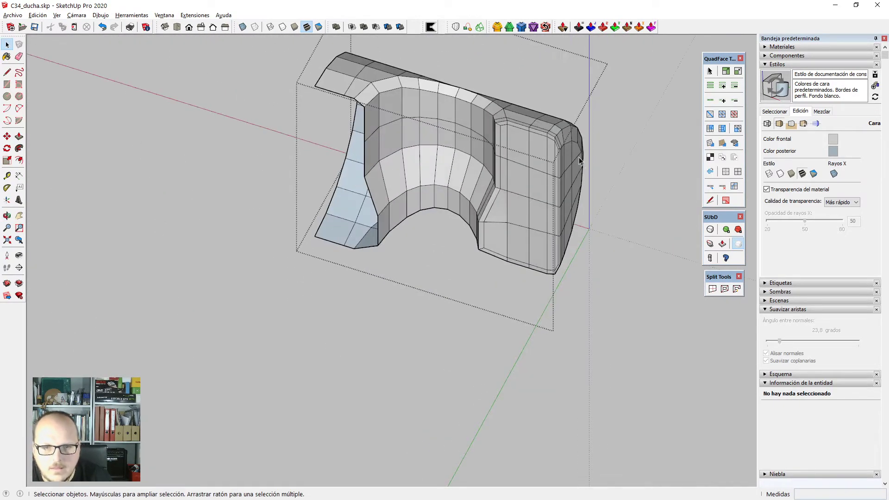
{"action": "scroll", "coordinate": [574, 161], "scroll_direction": "up", "scroll_amount": 4}
{"action": "middle_click_drag", "start_coordinate": [434, 212], "coordinate": [587, 226]}
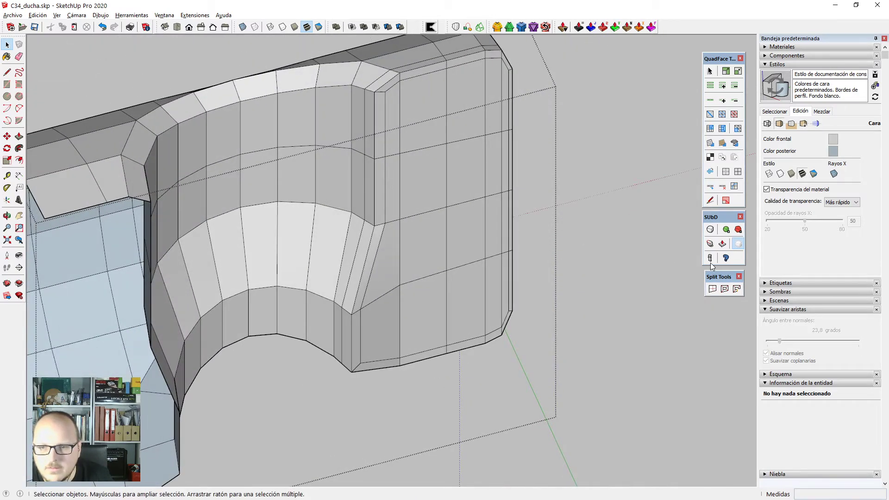
{"action": "left_click", "coordinate": [711, 230]}
{"action": "scroll", "coordinate": [504, 267], "scroll_direction": "down", "scroll_amount": 4}
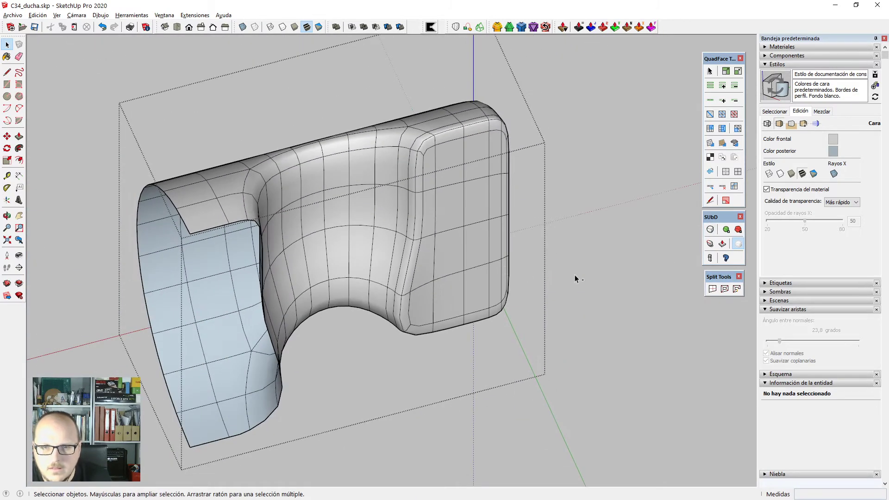
{"action": "middle_click_drag", "start_coordinate": [574, 274], "coordinate": [364, 223]}
{"action": "scroll", "coordinate": [415, 240], "scroll_direction": "up", "scroll_amount": 1}
{"action": "key", "text": "k"}
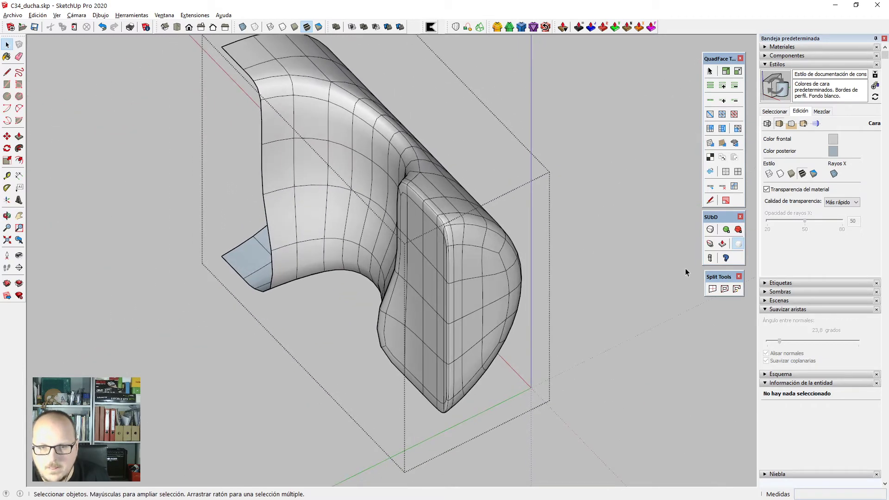
{"action": "left_click", "coordinate": [712, 230]}
{"action": "scroll", "coordinate": [663, 268], "scroll_direction": "down", "scroll_amount": 2}
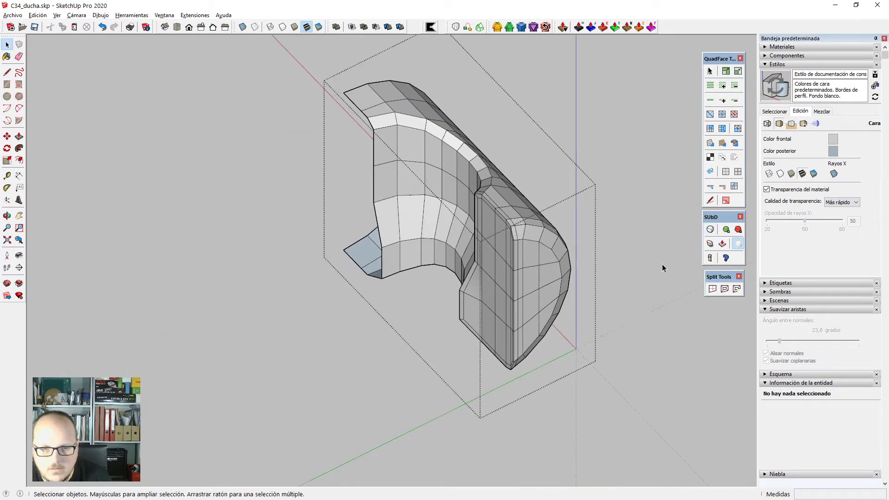
Select the whole half section and mirror a copy across the symmetry plane with a scale of -1 along the green axis.
{"action": "triple_click", "coordinate": [506, 258]}
{"action": "middle_click_drag", "start_coordinate": [506, 258], "coordinate": [588, 284]}
{"action": "key", "text": "s"}
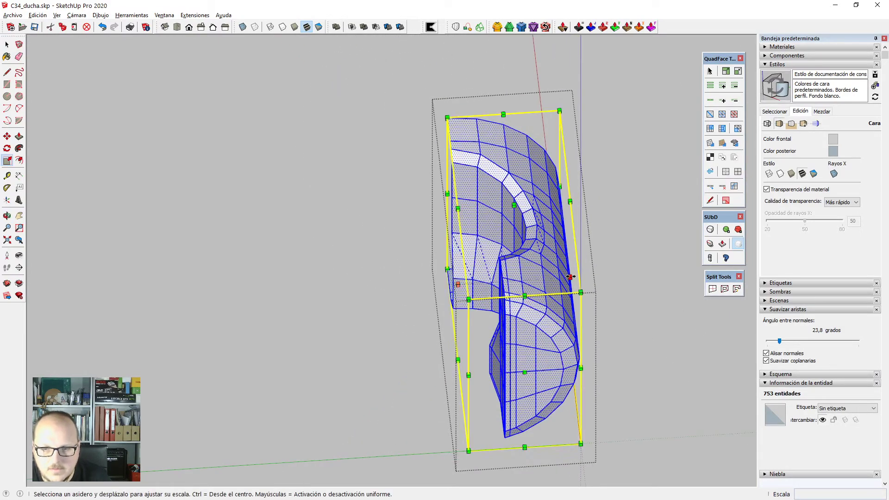
{"action": "left_click_drag", "start_coordinate": [570, 277], "coordinate": [561, 277]}
{"action": "type", "text": "-1"}
{"action": "key", "text": "Return"}
{"action": "key", "text": "ctrl+shift+v"}
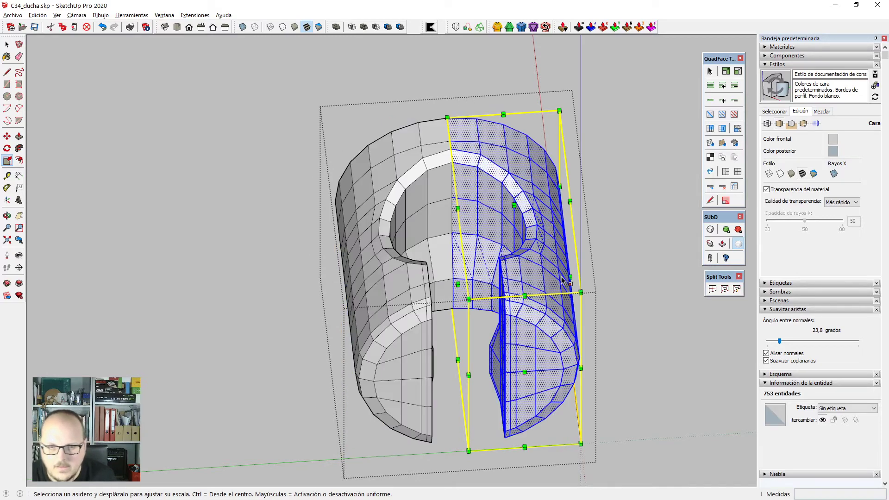
{"action": "key", "text": "space"}
Insert an edge loop along the middle of the hole's rim bevel and leave the end section's group.
{"action": "scroll", "coordinate": [515, 236], "scroll_direction": "down", "scroll_amount": 2}
{"action": "middle_click_drag", "start_coordinate": [587, 311], "coordinate": [456, 299]}
{"action": "scroll", "coordinate": [457, 299], "scroll_direction": "up", "scroll_amount": 1}
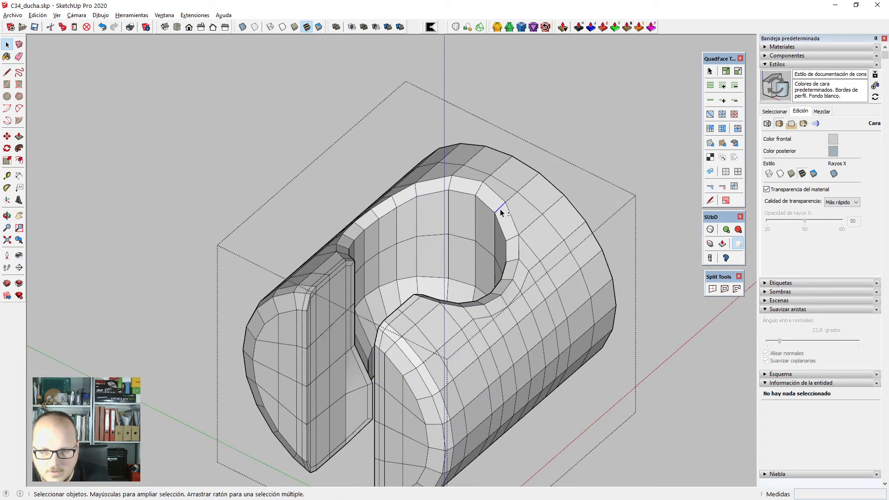
{"action": "key", "text": "shift+l"}
{"action": "scroll", "coordinate": [502, 212], "scroll_direction": "down", "scroll_amount": 2}
{"action": "middle_click_drag", "start_coordinate": [442, 395], "coordinate": [483, 293]}
{"action": "middle_click_drag", "start_coordinate": [508, 423], "coordinate": [423, 285]}
{"action": "scroll", "coordinate": [508, 406], "scroll_direction": "down", "scroll_amount": 3}
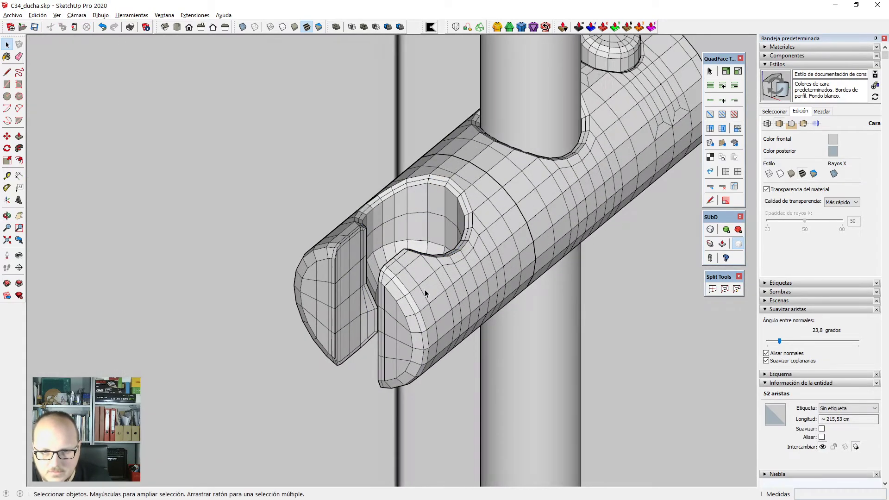
Compare the joint between the end section and the middle section with the reference drawing.
{"action": "left_click", "coordinate": [427, 288]}
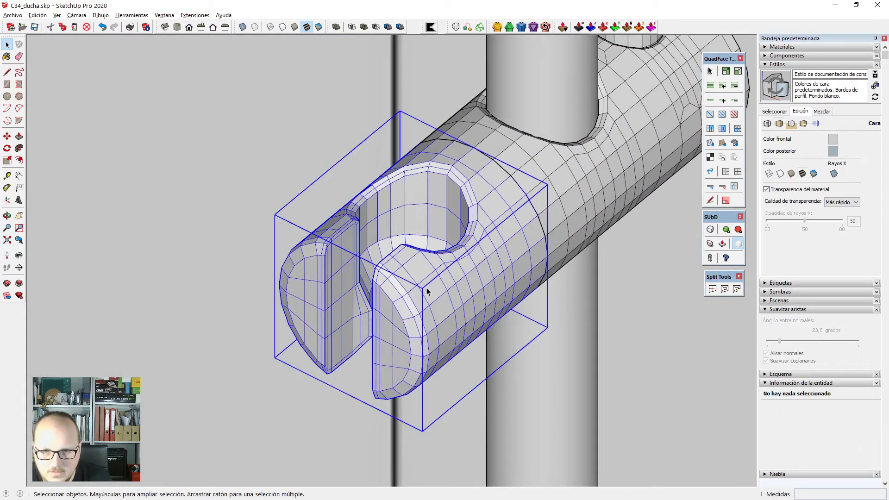
{"action": "middle_click_drag", "start_coordinate": [426, 288], "coordinate": [386, 285]}
{"action": "scroll", "coordinate": [390, 279], "scroll_direction": "down", "scroll_amount": 5}
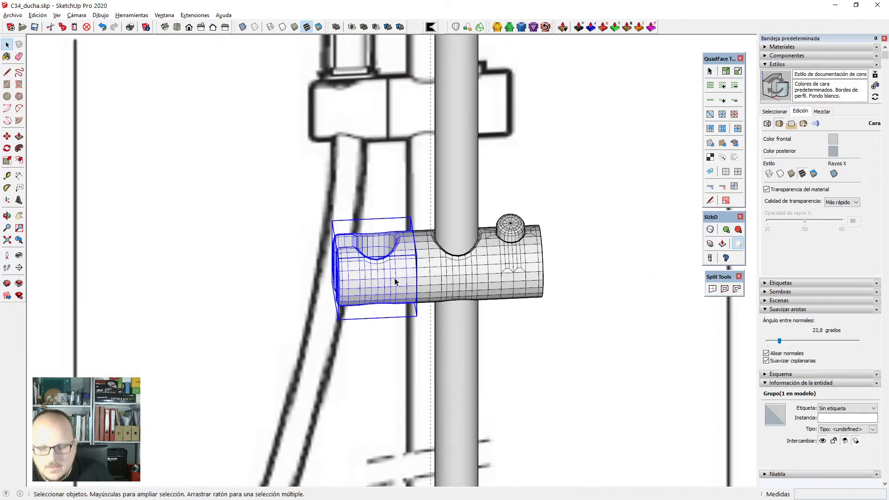
{"action": "scroll", "coordinate": [391, 288], "scroll_direction": "down", "scroll_amount": 4}
{"action": "scroll", "coordinate": [401, 184], "scroll_direction": "up", "scroll_amount": 4}
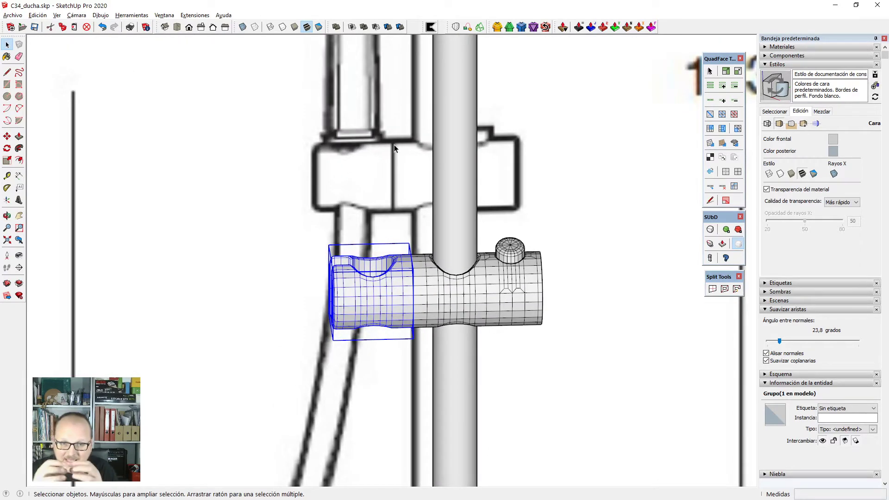
{"action": "scroll", "coordinate": [452, 187], "scroll_direction": "up", "scroll_amount": 1}
{"action": "scroll", "coordinate": [372, 296], "scroll_direction": "up", "scroll_amount": 2}
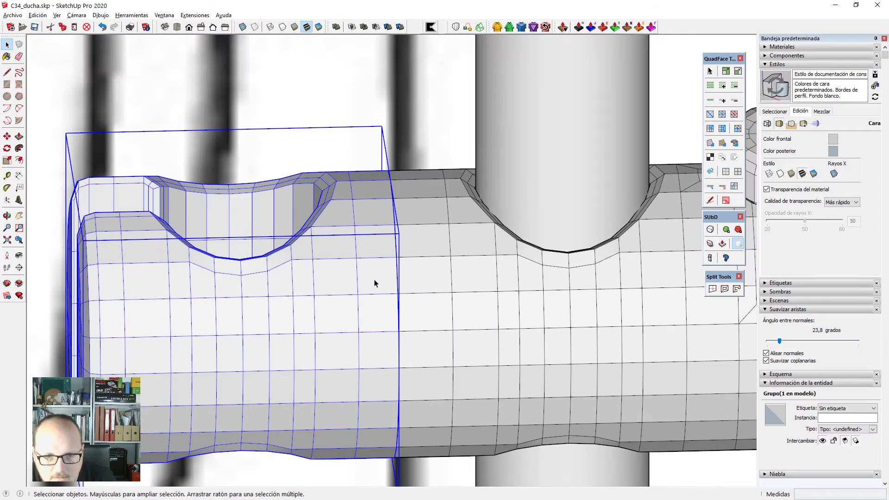
Open the end section's group and cap its open circular end with a face by retracing one rim edge.
{"action": "double_click", "coordinate": [374, 282]}
{"action": "middle_click_drag", "start_coordinate": [374, 283], "coordinate": [320, 327]}
{"action": "scroll", "coordinate": [427, 216], "scroll_direction": "up", "scroll_amount": 2}
{"action": "key", "text": "l"}
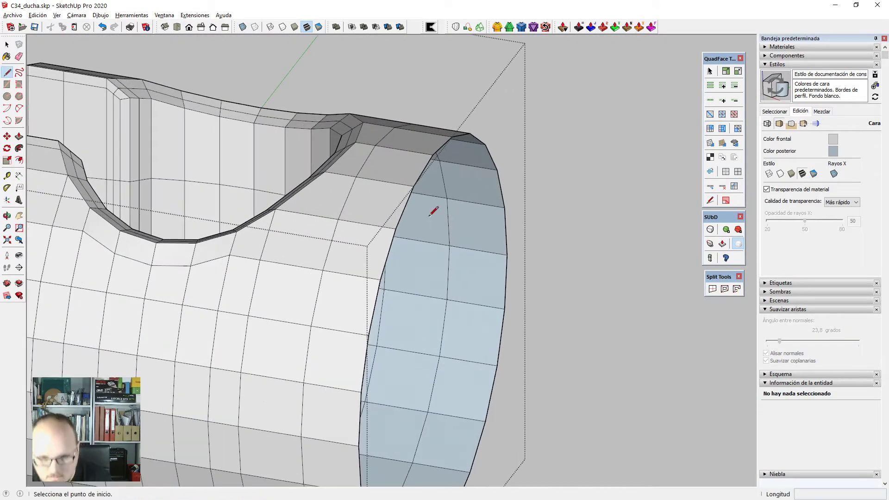
{"action": "left_click", "coordinate": [396, 229]}
{"action": "left_click", "coordinate": [414, 186]}
{"action": "key", "text": "space"}
Select the end section's cap with its outline, subdivide the outline with a 1 cm offset, and leave the group.
{"action": "double_click", "coordinate": [451, 221]}
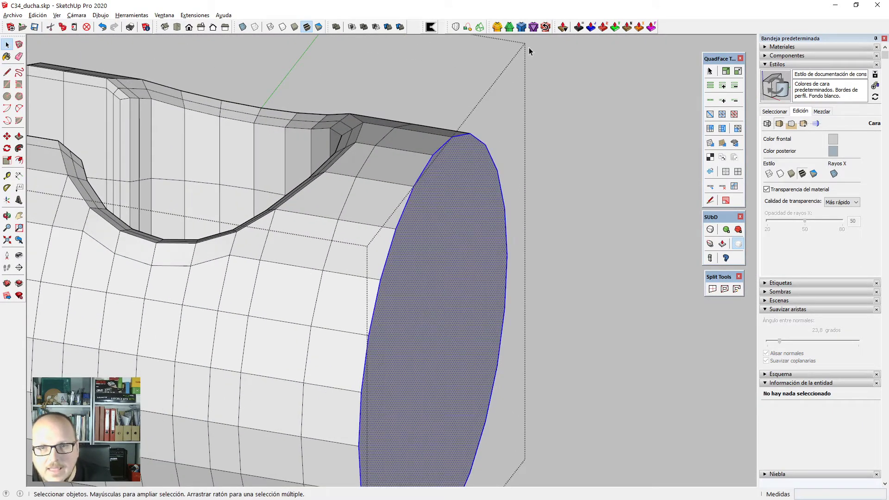
{"action": "left_click", "coordinate": [521, 28]}
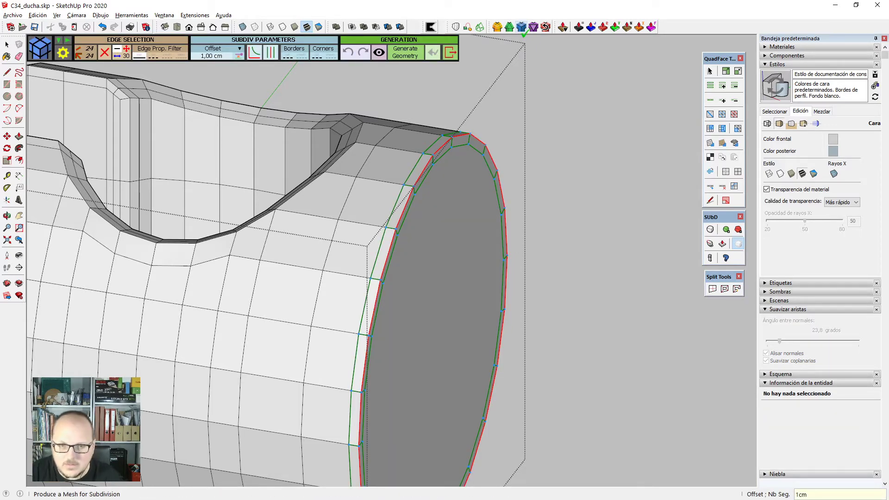
{"action": "key", "text": "Return"}
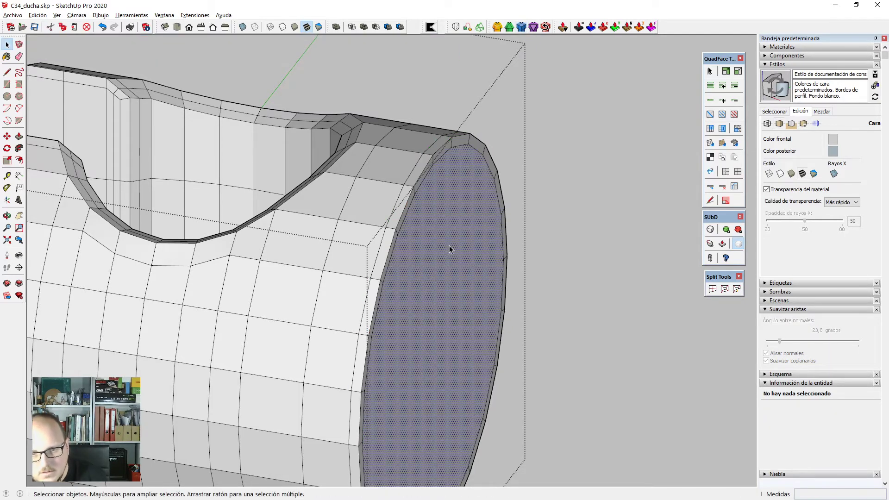
{"action": "scroll", "coordinate": [400, 229], "scroll_direction": "down", "scroll_amount": 5}
{"action": "key", "text": "Escape"}
{"action": "middle_click_drag", "start_coordinate": [361, 234], "coordinate": [435, 203]}
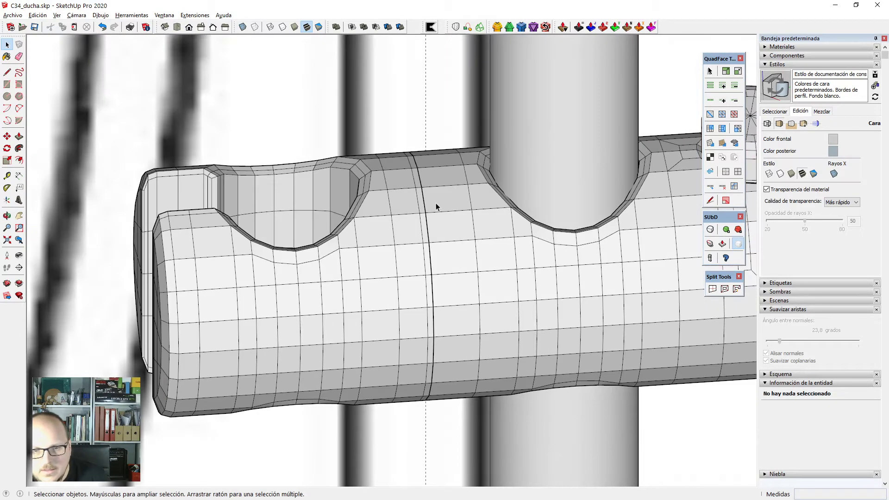
Open the middle section's group and cap its open end facing the joint by retracing one rim edge.
{"action": "double_click", "coordinate": [435, 202]}
{"action": "middle_click_drag", "start_coordinate": [387, 216], "coordinate": [475, 226]}
{"action": "scroll", "coordinate": [474, 226], "scroll_direction": "up", "scroll_amount": 2}
{"action": "key", "text": "l"}
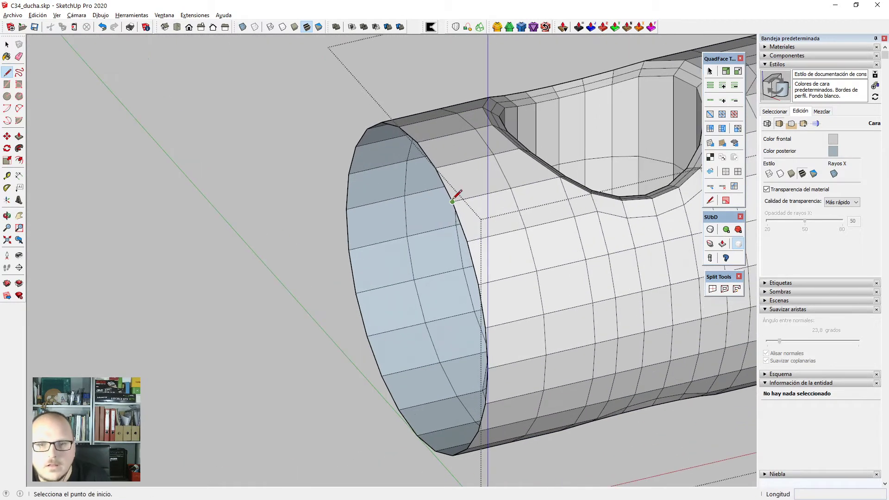
{"action": "left_click", "coordinate": [453, 202]}
{"action": "left_click", "coordinate": [436, 168]}
{"action": "key", "text": "space"}
Subdivide the middle section's cap outline with a 1.00 cm offset, remove the cap face, and leave the group.
{"action": "double_click", "coordinate": [435, 212]}
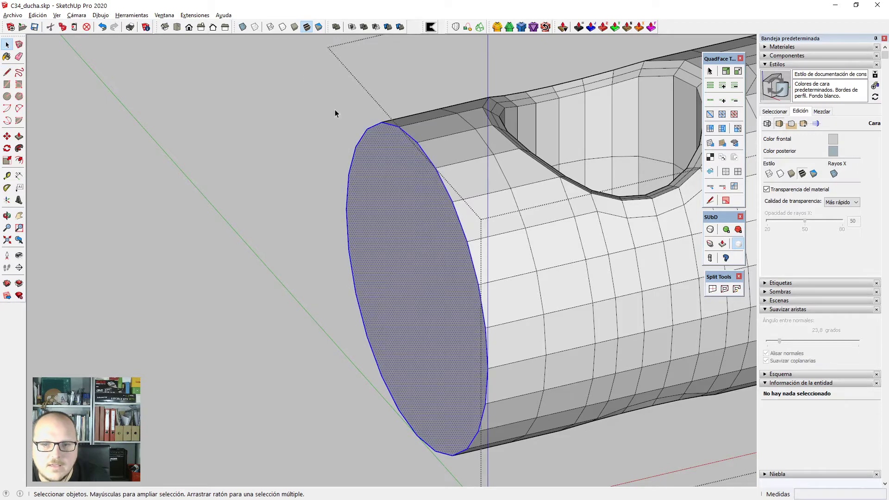
{"action": "left_click", "coordinate": [521, 31]}
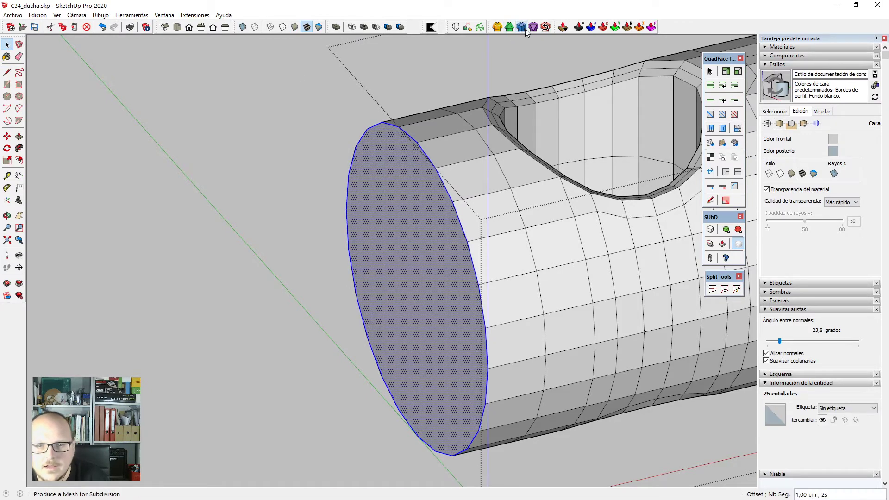
{"action": "scroll", "coordinate": [243, 182], "scroll_direction": "down", "scroll_amount": 5}
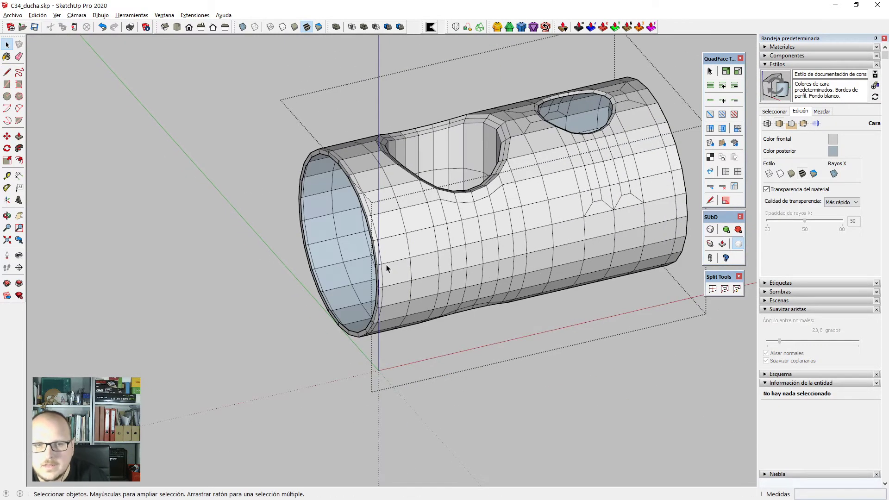
{"action": "middle_click_drag", "start_coordinate": [386, 265], "coordinate": [264, 294]}
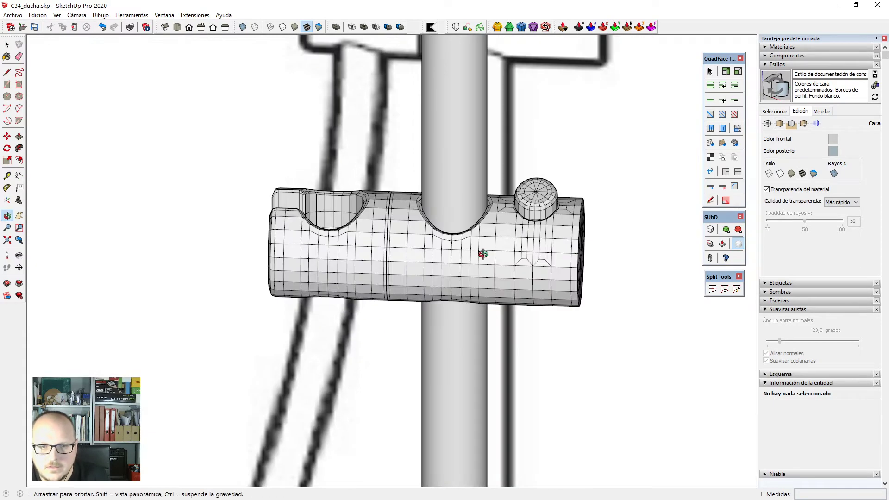
Switch the holder's end and middle sections to their subdivided meshes and examine the joint between them.
{"action": "scroll", "coordinate": [405, 240], "scroll_direction": "up", "scroll_amount": 2}
{"action": "left_click", "coordinate": [393, 220]}
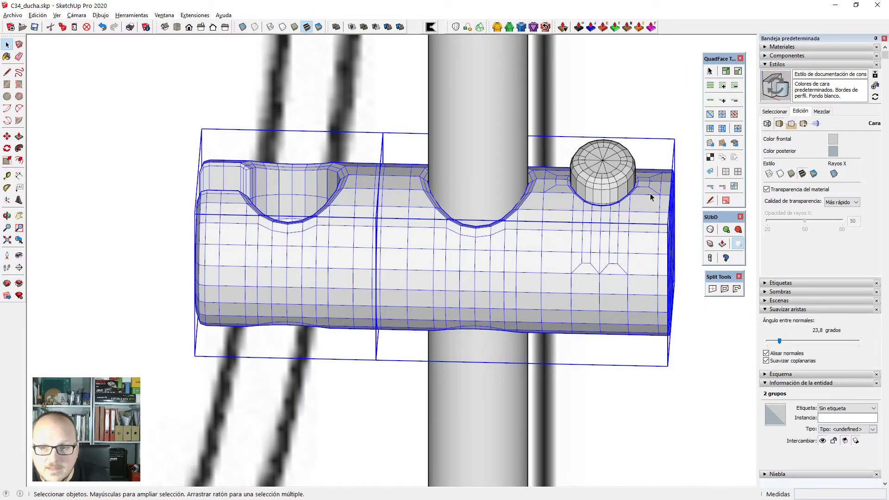
{"action": "left_click", "coordinate": [711, 230]}
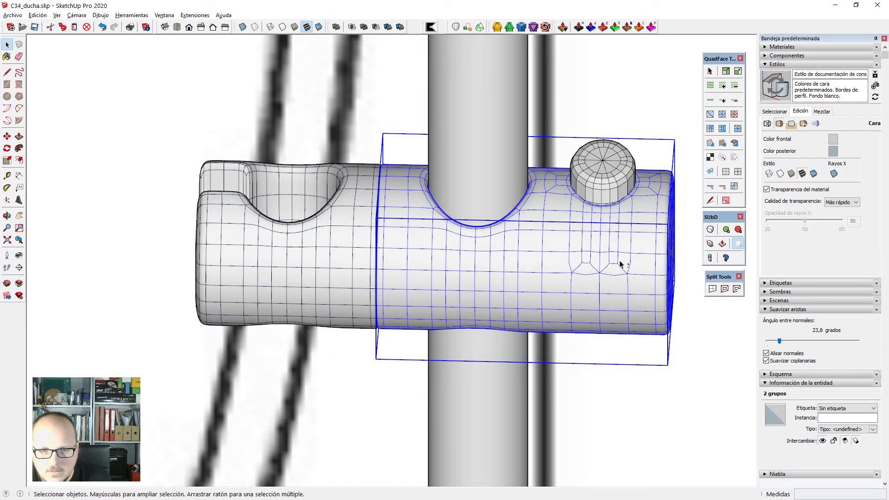
{"action": "middle_click_drag", "start_coordinate": [421, 294], "coordinate": [460, 280]}
{"action": "scroll", "coordinate": [406, 289], "scroll_direction": "up", "scroll_amount": 5}
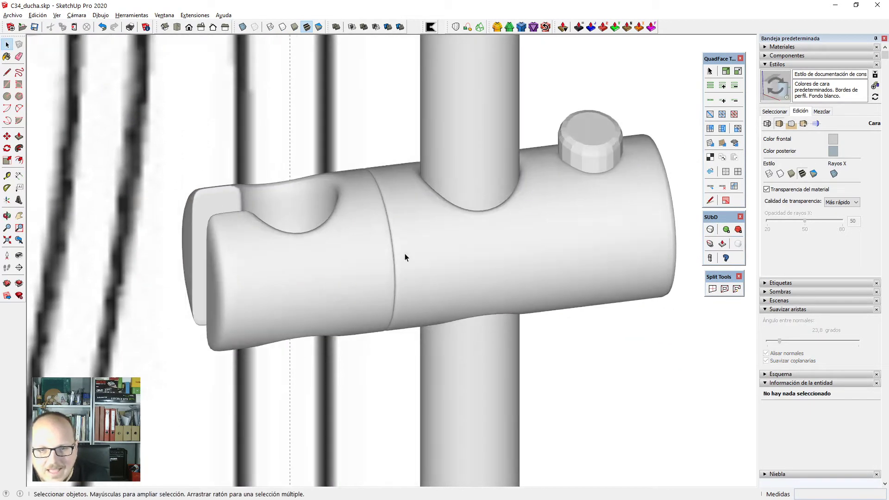
{"action": "middle_click_drag", "start_coordinate": [376, 194], "coordinate": [425, 208]}
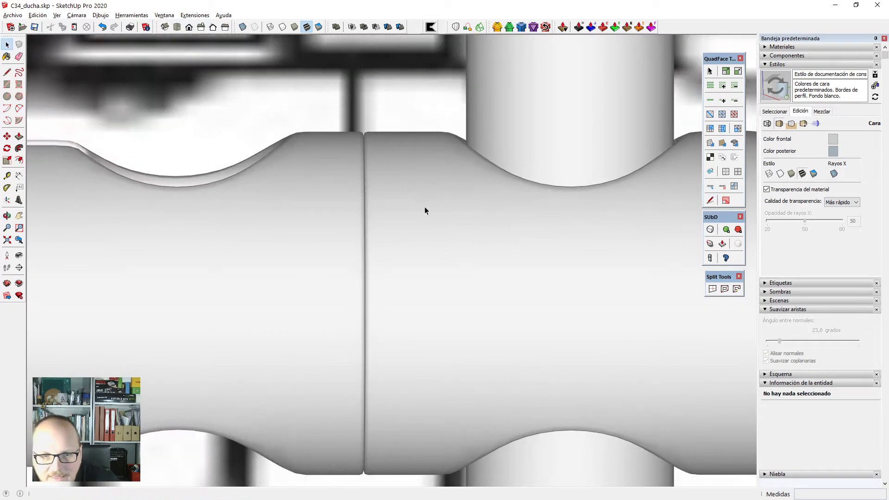
{"action": "scroll", "coordinate": [401, 128], "scroll_direction": "down", "scroll_amount": 5}
{"action": "middle_click_drag", "start_coordinate": [401, 137], "coordinate": [517, 313]}
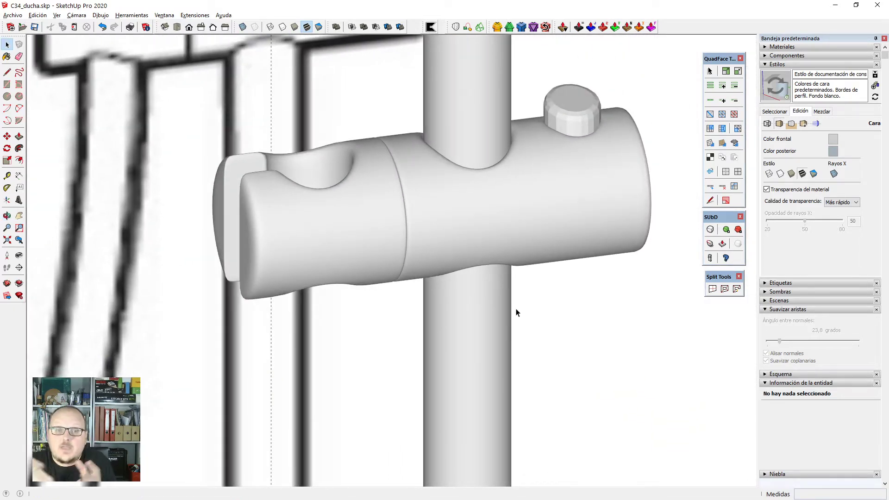
Switch the holder's round knob to its subdivided mesh and clear the selection.
{"action": "scroll", "coordinate": [327, 214], "scroll_direction": "down", "scroll_amount": 2}
{"action": "middle_click_drag", "start_coordinate": [328, 214], "coordinate": [490, 160]}
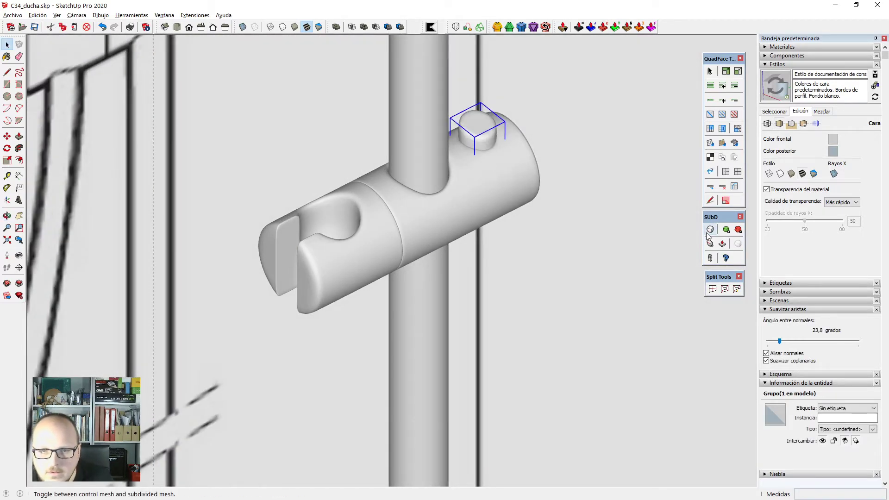
{"action": "left_click", "coordinate": [492, 191]}
{"action": "left_click", "coordinate": [522, 109]}
Examine the front and side reference drawings around the lower mixer tap and its wall flanges.
{"action": "scroll", "coordinate": [389, 209], "scroll_direction": "down", "scroll_amount": 3}
{"action": "middle_click_drag", "start_coordinate": [395, 254], "coordinate": [379, 110]}
{"action": "middle_click_drag", "start_coordinate": [440, 267], "coordinate": [411, 225]}
{"action": "scroll", "coordinate": [425, 171], "scroll_direction": "down", "scroll_amount": 3}
{"action": "middle_click_drag", "start_coordinate": [425, 170], "coordinate": [550, 338]}
{"action": "scroll", "coordinate": [550, 338], "scroll_direction": "up", "scroll_amount": 6}
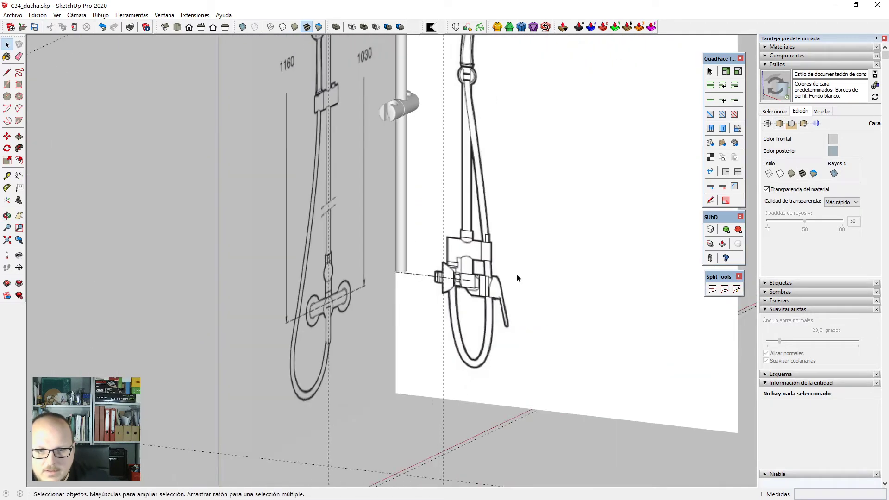
{"action": "middle_click_drag", "start_coordinate": [518, 279], "coordinate": [537, 287]}
{"action": "scroll", "coordinate": [476, 268], "scroll_direction": "up", "scroll_amount": 4}
{"action": "scroll", "coordinate": [443, 326], "scroll_direction": "down", "scroll_amount": 2}
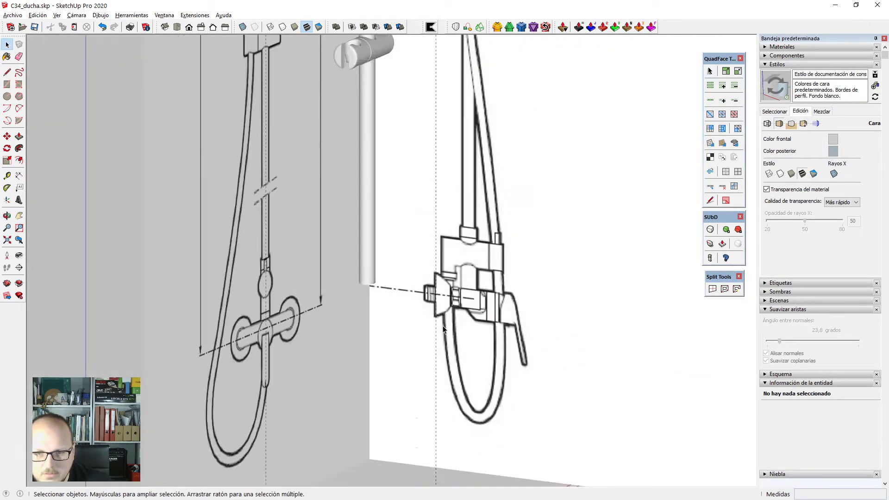
{"action": "scroll", "coordinate": [443, 326], "scroll_direction": "down", "scroll_amount": 4}
{"action": "middle_click_drag", "start_coordinate": [460, 314], "coordinate": [409, 280]}
{"action": "scroll", "coordinate": [472, 206], "scroll_direction": "up", "scroll_amount": 3}
{"action": "scroll", "coordinate": [431, 180], "scroll_direction": "down", "scroll_amount": 2}
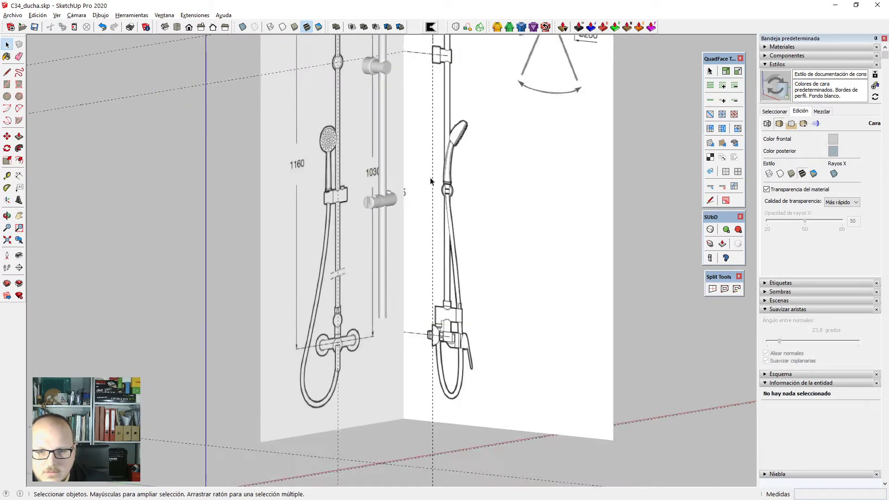
{"action": "scroll", "coordinate": [424, 241], "scroll_direction": "up", "scroll_amount": 2}
{"action": "scroll", "coordinate": [305, 122], "scroll_direction": "up", "scroll_amount": 1}
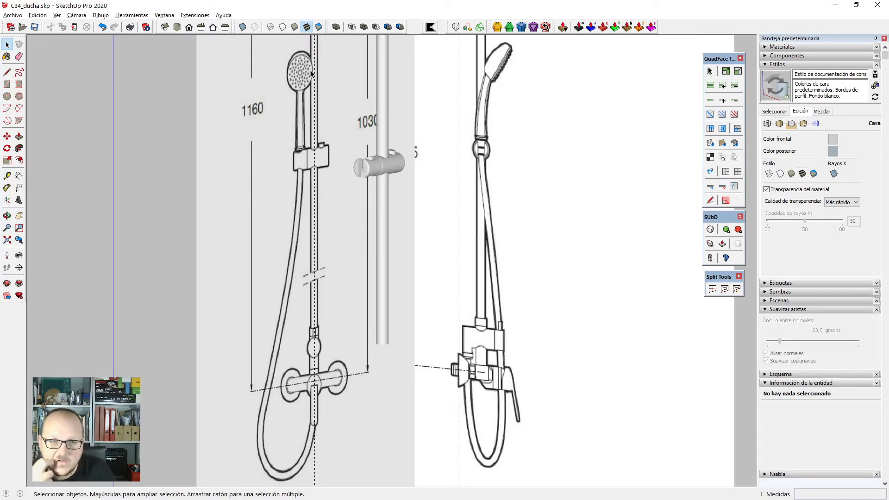
{"action": "scroll", "coordinate": [308, 74], "scroll_direction": "down", "scroll_amount": 2}
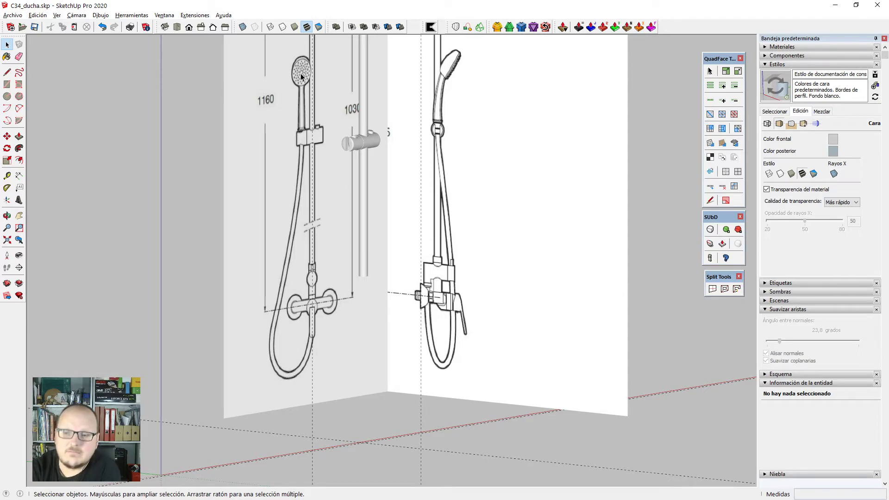
{"action": "scroll", "coordinate": [505, 318], "scroll_direction": "down", "scroll_amount": 1}
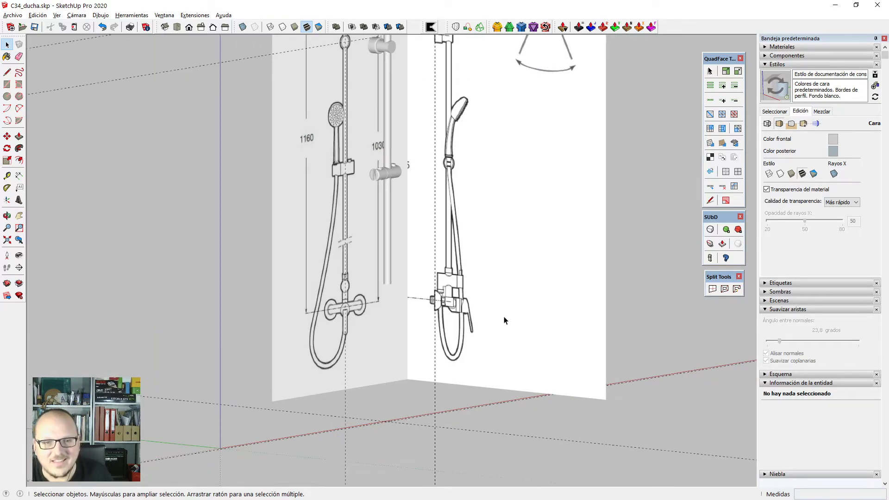
{"action": "middle_click_drag", "start_coordinate": [504, 318], "coordinate": [459, 352]}
{"action": "scroll", "coordinate": [459, 352], "scroll_direction": "up", "scroll_amount": 1}
{"action": "scroll", "coordinate": [429, 316], "scroll_direction": "up", "scroll_amount": 2}
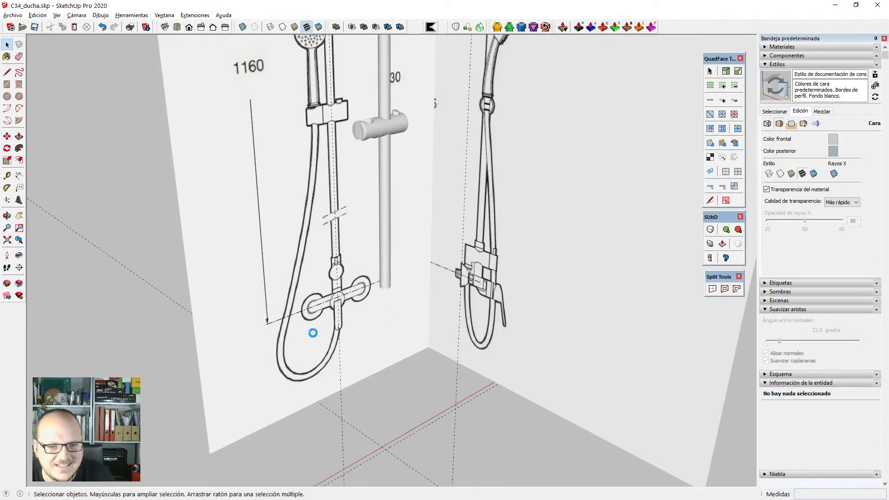
{"action": "scroll", "coordinate": [313, 333], "scroll_direction": "up", "scroll_amount": 4}
{"action": "middle_click_drag", "start_coordinate": [313, 334], "coordinate": [480, 250]}
{"action": "scroll", "coordinate": [404, 238], "scroll_direction": "down", "scroll_amount": 2}
{"action": "middle_click_drag", "start_coordinate": [404, 238], "coordinate": [468, 227]}
{"action": "scroll", "coordinate": [459, 221], "scroll_direction": "up", "scroll_amount": 3}
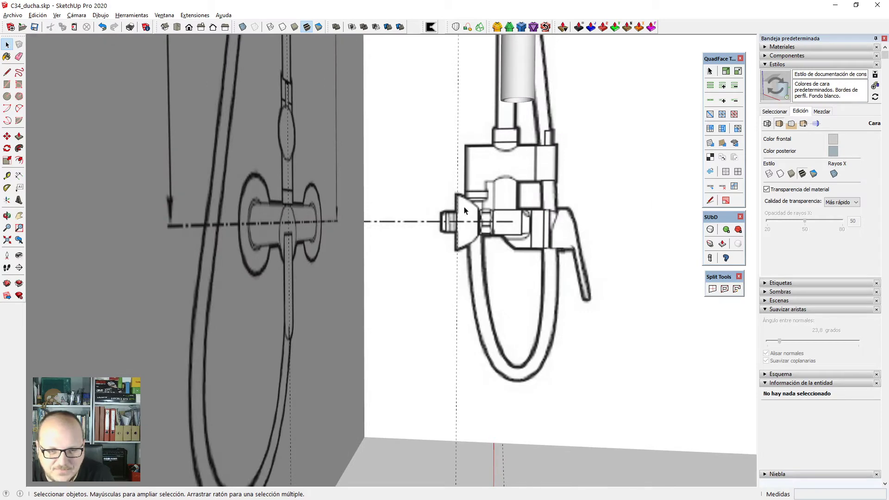
{"action": "middle_click_drag", "start_coordinate": [457, 244], "coordinate": [434, 237]}
Try to draw a 34 cm radius circle over the mixer's left wall flange in the front view.
{"action": "key", "text": "F2"}
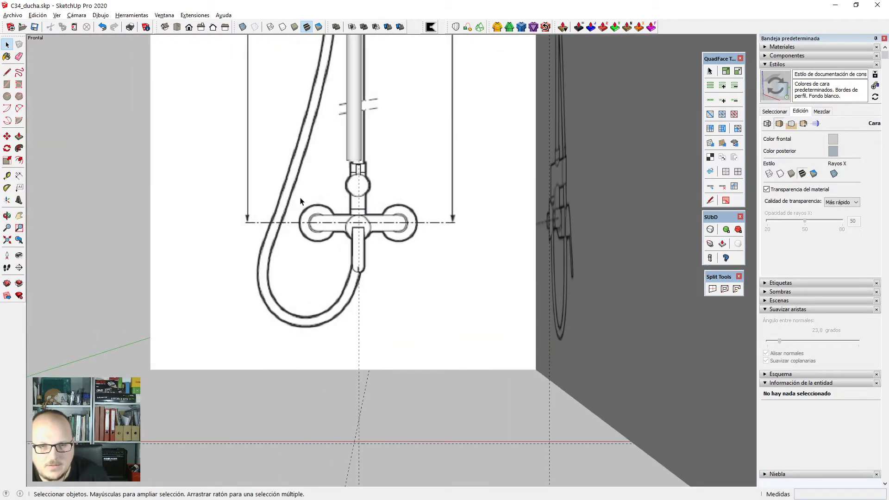
{"action": "key", "text": "v"}
{"action": "scroll", "coordinate": [293, 205], "scroll_direction": "up", "scroll_amount": 4}
{"action": "key", "text": "c"}
{"action": "scroll", "coordinate": [317, 209], "scroll_direction": "up", "scroll_amount": 2}
{"action": "scroll", "coordinate": [318, 208], "scroll_direction": "down", "scroll_amount": 2}
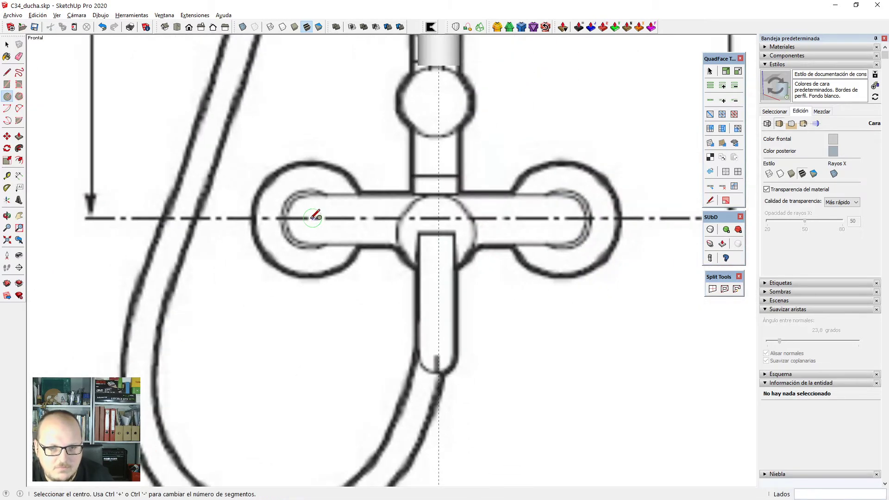
{"action": "scroll", "coordinate": [318, 210], "scroll_direction": "up", "scroll_amount": 2}
{"action": "left_click", "coordinate": [312, 219]}
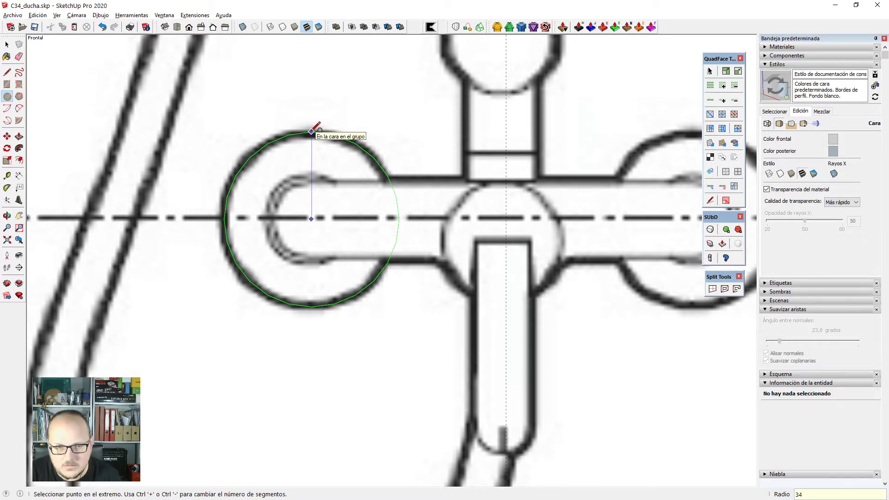
{"action": "type", "text": "34"}
{"action": "key", "text": "Return"}
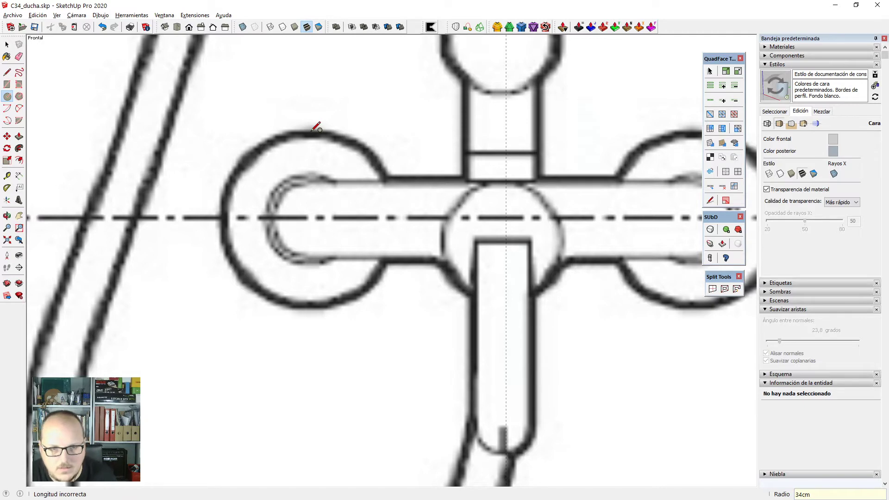
Draw a 34 cm radius circle centred on the mixer's left wall flange in the front reference drawing.
{"action": "key", "text": "x"}
{"action": "scroll", "coordinate": [450, 212], "scroll_direction": "down", "scroll_amount": 4}
{"action": "scroll", "coordinate": [387, 215], "scroll_direction": "up", "scroll_amount": 2}
{"action": "scroll", "coordinate": [411, 212], "scroll_direction": "down", "scroll_amount": 3}
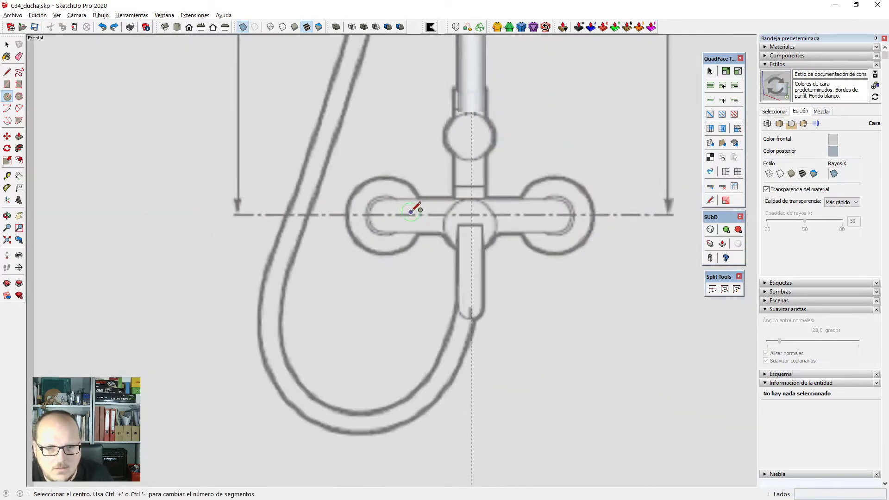
{"action": "scroll", "coordinate": [411, 212], "scroll_direction": "down", "scroll_amount": 6}
{"action": "scroll", "coordinate": [435, 248], "scroll_direction": "up", "scroll_amount": 2}
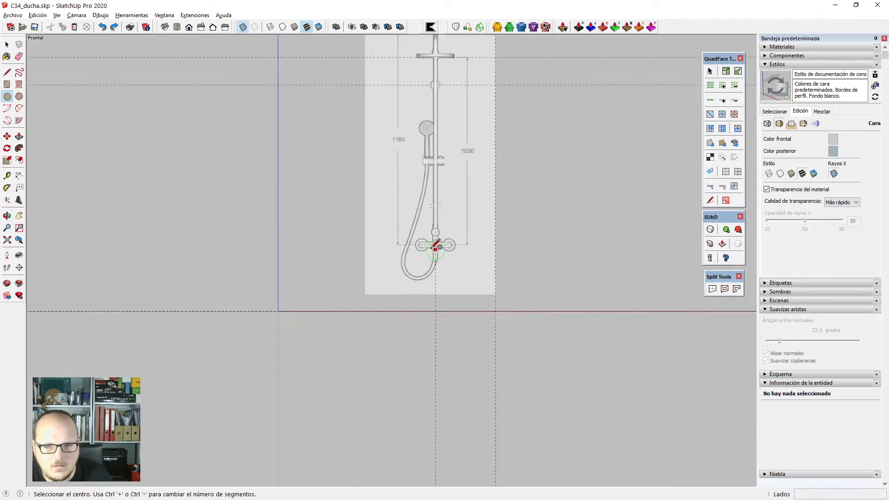
{"action": "scroll", "coordinate": [435, 245], "scroll_direction": "up", "scroll_amount": 8}
{"action": "key", "text": "x"}
{"action": "left_click", "coordinate": [402, 247]}
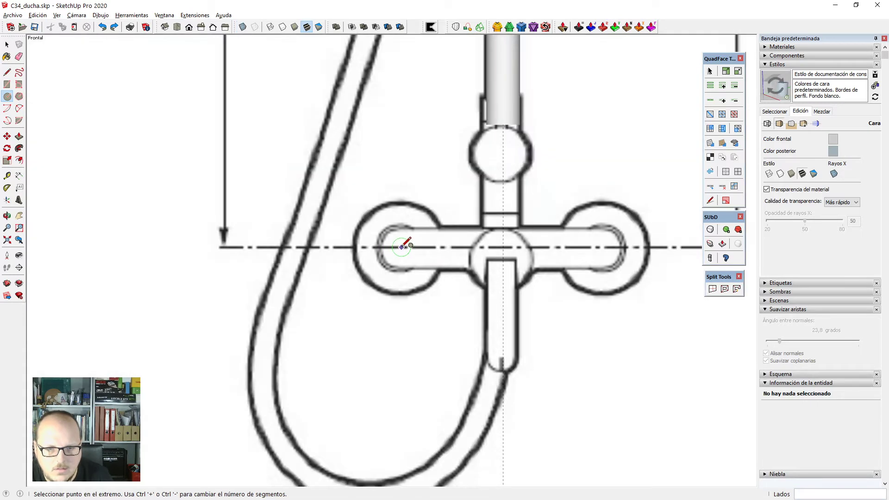
{"action": "scroll", "coordinate": [402, 222], "scroll_direction": "up", "scroll_amount": 2}
{"action": "left_click", "coordinate": [406, 193]}
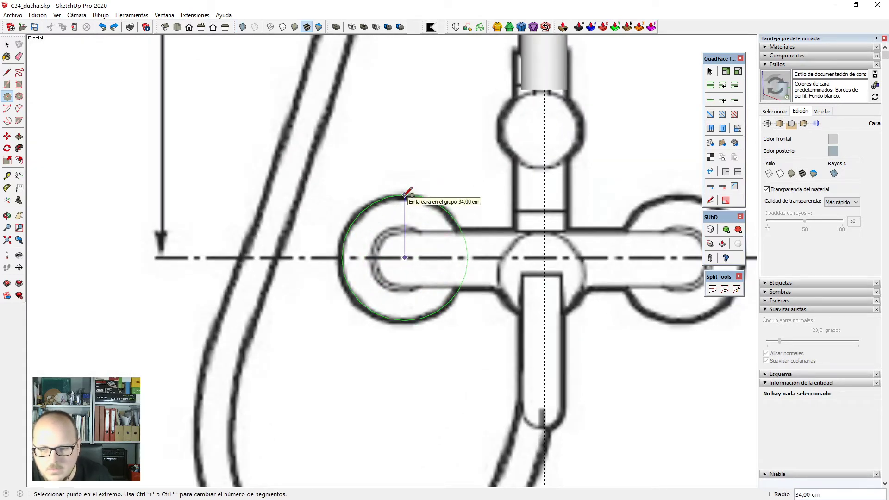
{"action": "key", "text": "space"}
Select the flange circle's face with its edges and move it off the reference wall, from the wall corner to the flange's vertical guide.
{"action": "mouse_move", "coordinate": [422, 198]}
{"action": "middle_mouse_down"}
{"action": "mouse_move", "coordinate": [413, 242]}
{"action": "mouse_move", "coordinate": [447, 246]}
{"action": "middle_mouse_up"}
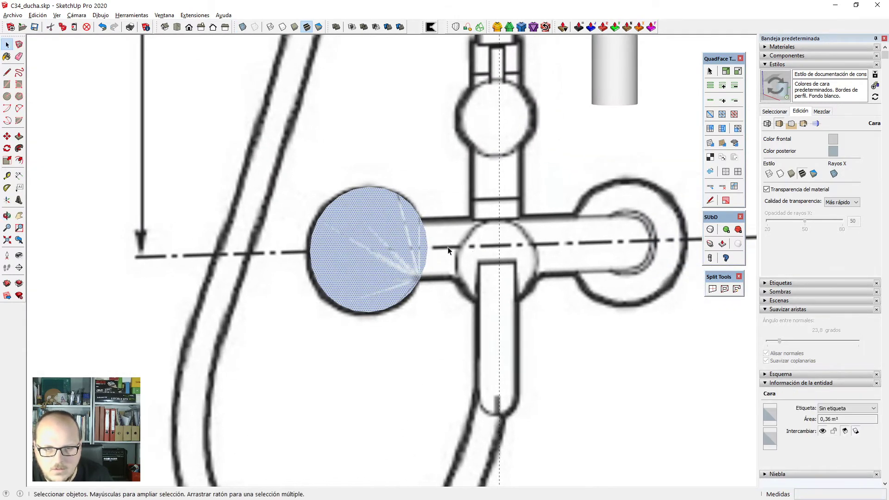
{"action": "key", "text": "x"}
{"action": "scroll", "coordinate": [355, 218], "scroll_direction": "up", "scroll_amount": 2}
{"action": "scroll", "coordinate": [363, 211], "scroll_direction": "down", "scroll_amount": 2}
{"action": "key", "text": "x"}
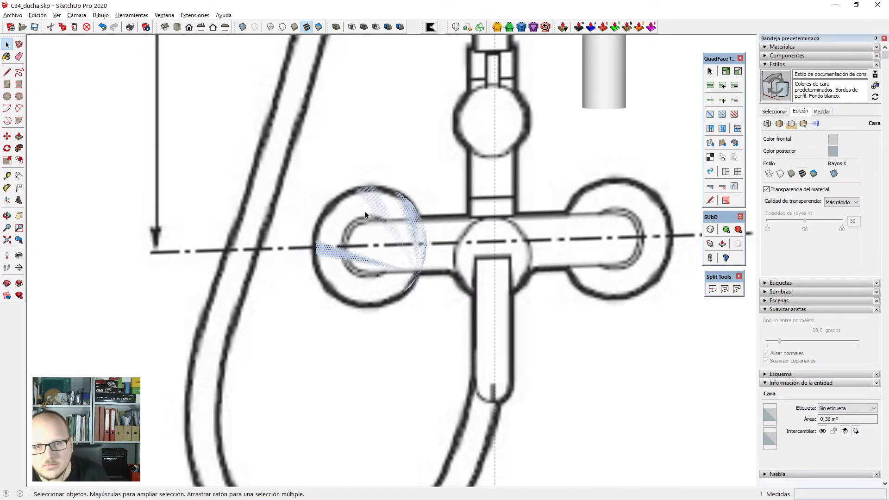
{"action": "scroll", "coordinate": [365, 212], "scroll_direction": "down", "scroll_amount": 2}
{"action": "scroll", "coordinate": [365, 212], "scroll_direction": "up", "scroll_amount": 3}
{"action": "middle_click_drag", "start_coordinate": [366, 214], "coordinate": [399, 250]}
{"action": "scroll", "coordinate": [356, 211], "scroll_direction": "down", "scroll_amount": 4}
{"action": "scroll", "coordinate": [348, 216], "scroll_direction": "up", "scroll_amount": 2}
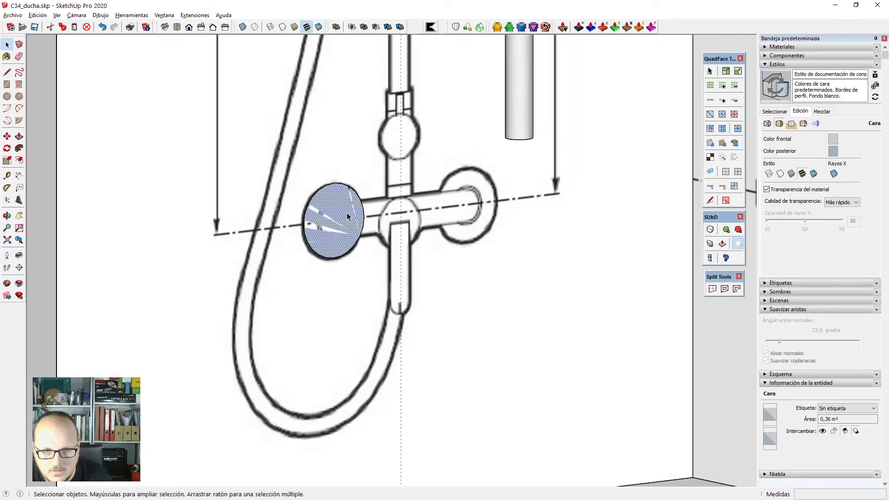
{"action": "scroll", "coordinate": [348, 216], "scroll_direction": "down", "scroll_amount": 3}
{"action": "double_click", "coordinate": [347, 216]}
{"action": "middle_click_drag", "start_coordinate": [348, 215], "coordinate": [378, 220]}
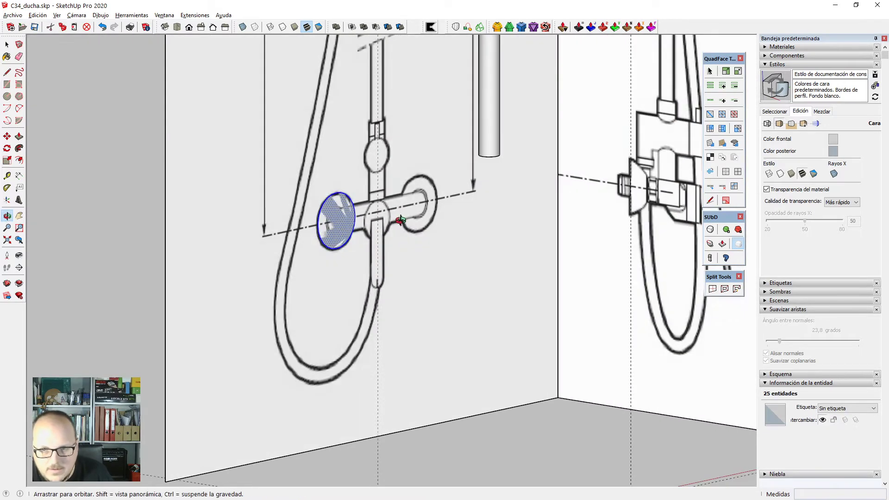
{"action": "key", "text": "m"}
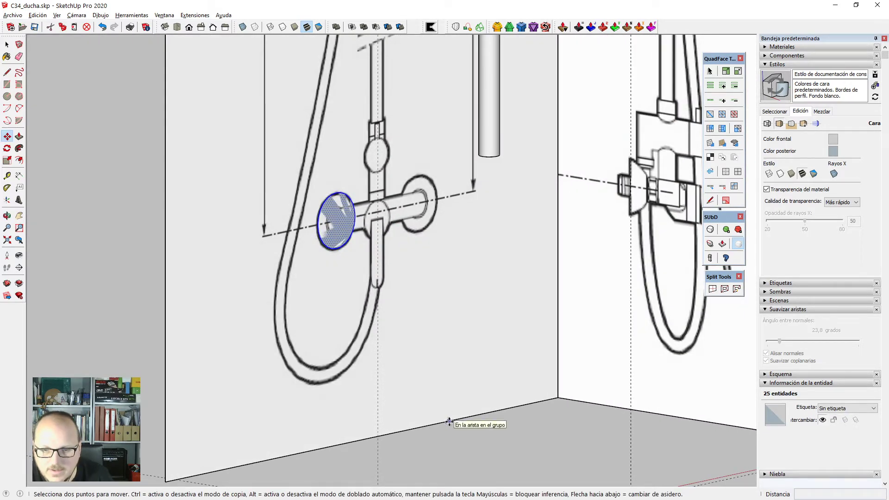
{"action": "left_click", "coordinate": [559, 319]}
{"action": "left_click", "coordinate": [632, 320]}
{"action": "scroll", "coordinate": [425, 272], "scroll_direction": "down", "scroll_amount": 2}
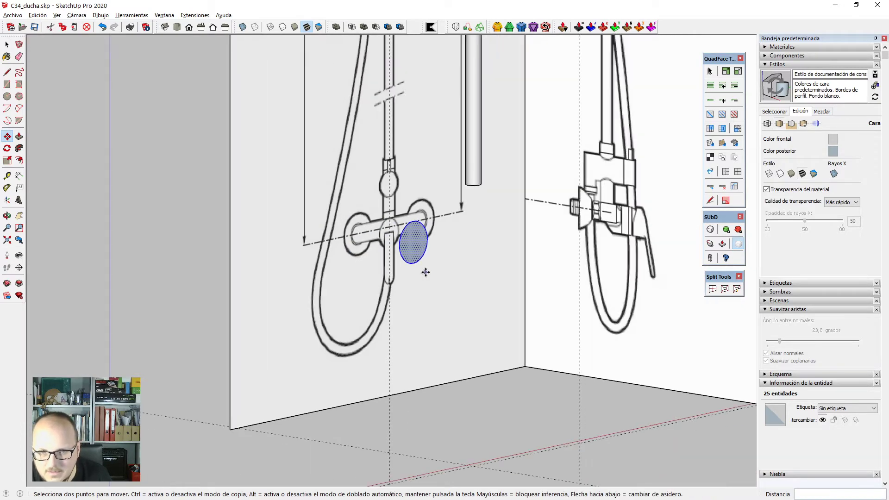
In the left view, extrude the circle with vertex editing into a cylinder reaching the flange's narrow end in the drawing.
{"action": "key", "text": "F3"}
{"action": "key", "text": "F6"}
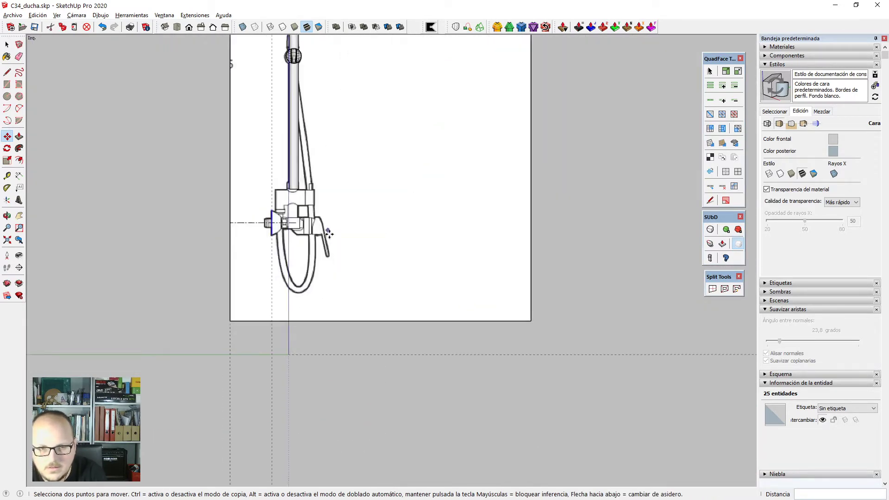
{"action": "scroll", "coordinate": [271, 218], "scroll_direction": "up", "scroll_amount": 10}
{"action": "key", "text": "space"}
{"action": "key", "text": "v"}
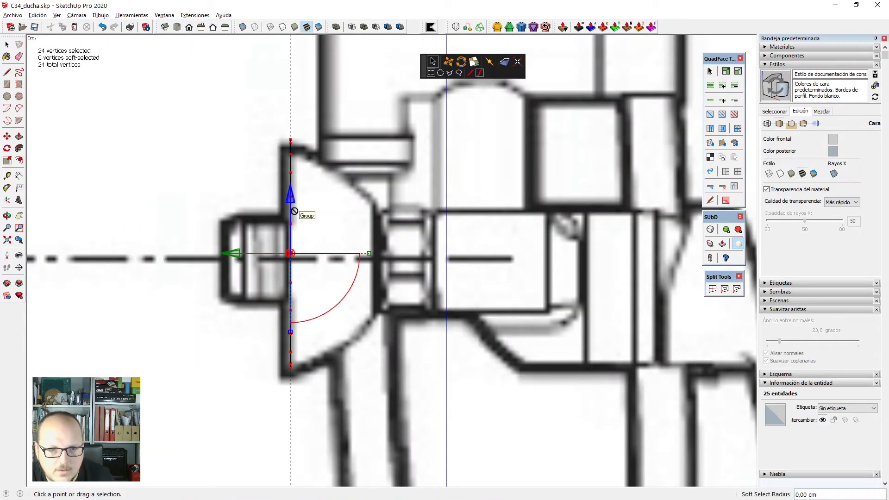
{"action": "left_click_drag", "start_coordinate": [234, 256], "coordinate": [316, 250]}
{"action": "key", "text": "space"}
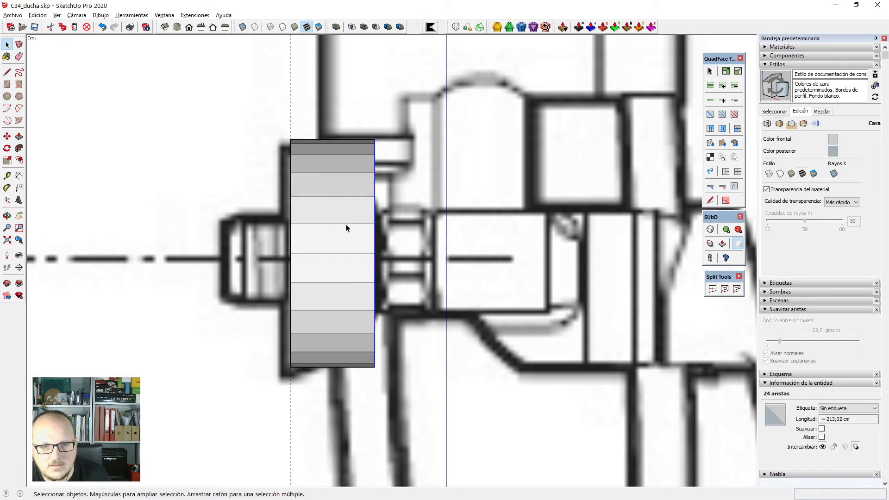
Insert 4 evenly spaced edge loops around the flange cylinder's wall and turn on X-ray display.
{"action": "key", "text": "shift+c"}
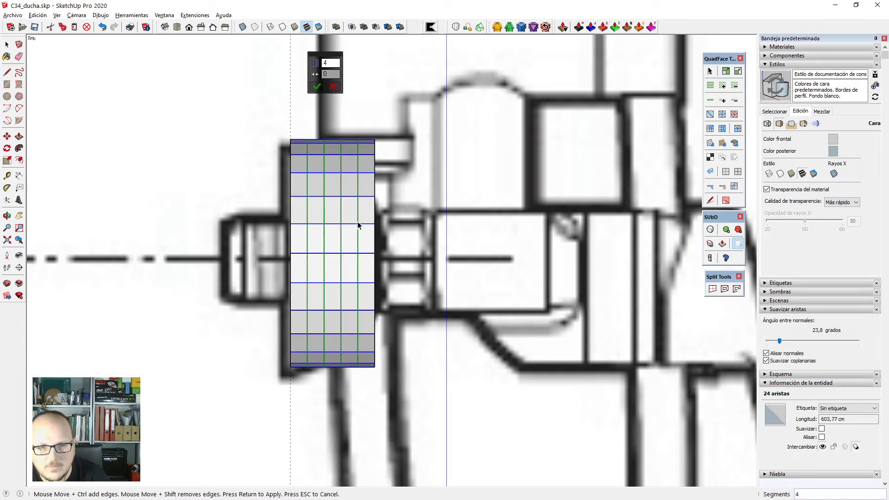
{"action": "key", "text": "Return"}
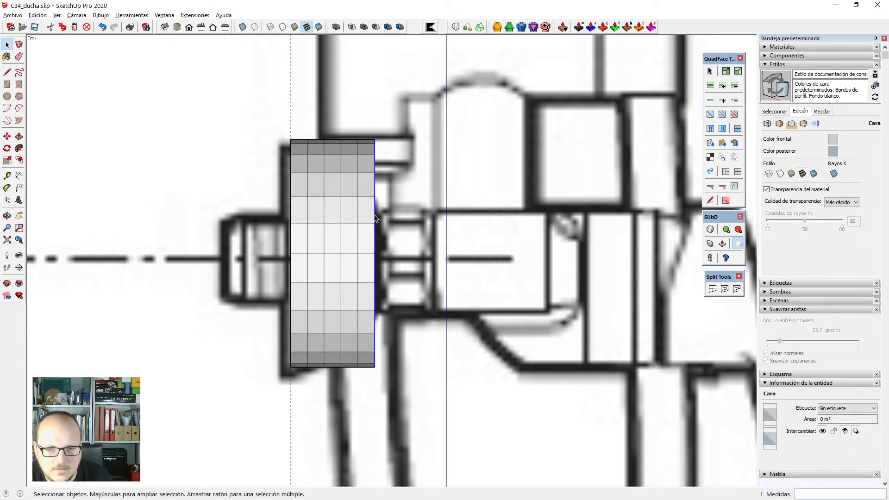
{"action": "key", "text": "x"}
Try to scale the vertex ring at the cylinder's outer end vertically, and undo the change.
{"action": "key", "text": "v"}
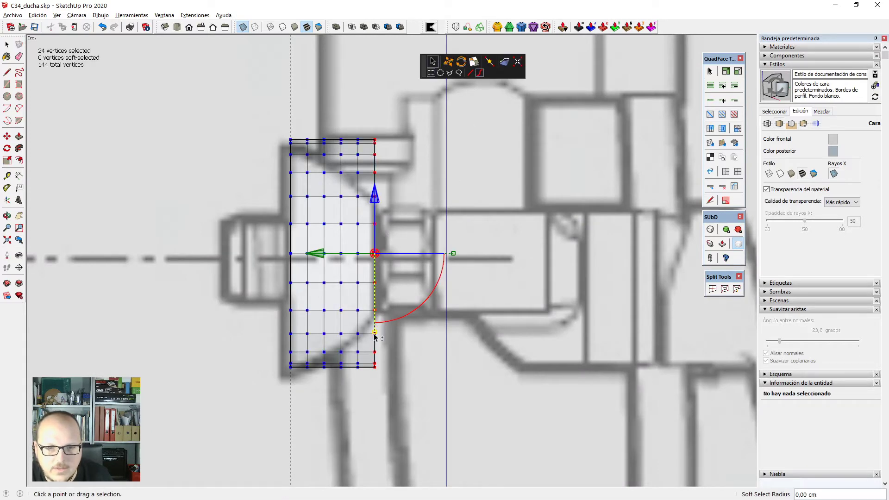
{"action": "left_click_drag", "start_coordinate": [375, 334], "coordinate": [379, 318]}
{"action": "key", "text": "ctrl+z"}
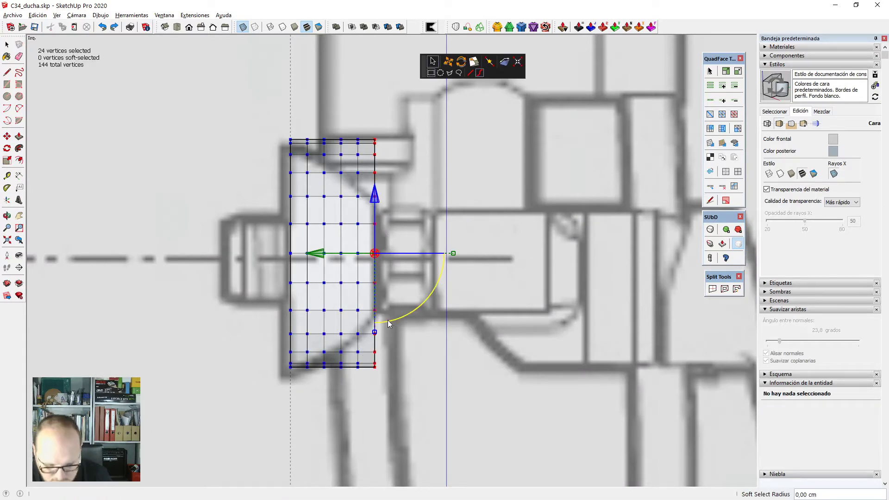
Measure the flange cylinder's depth, and set the soft selection radius of the outer vertex ring to 25 cm.
{"action": "key", "text": "l"}
{"action": "left_click", "coordinate": [375, 224]}
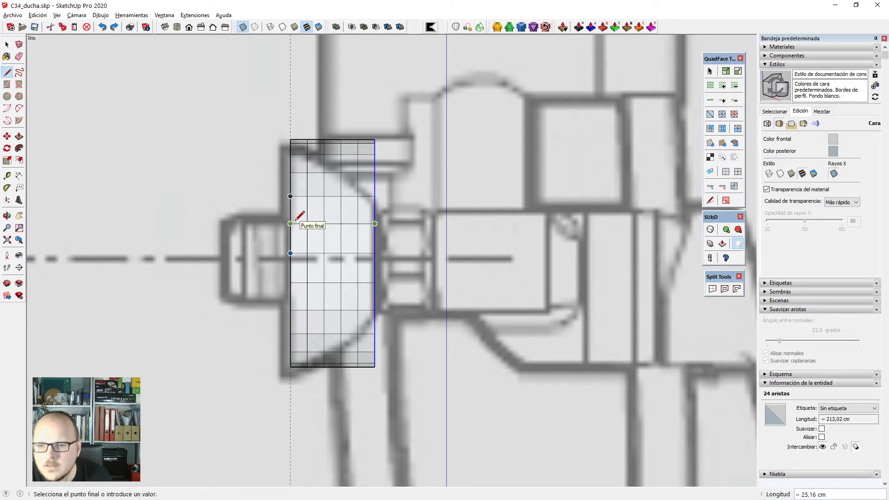
{"action": "key", "text": "Escape"}
{"action": "key", "text": "v"}
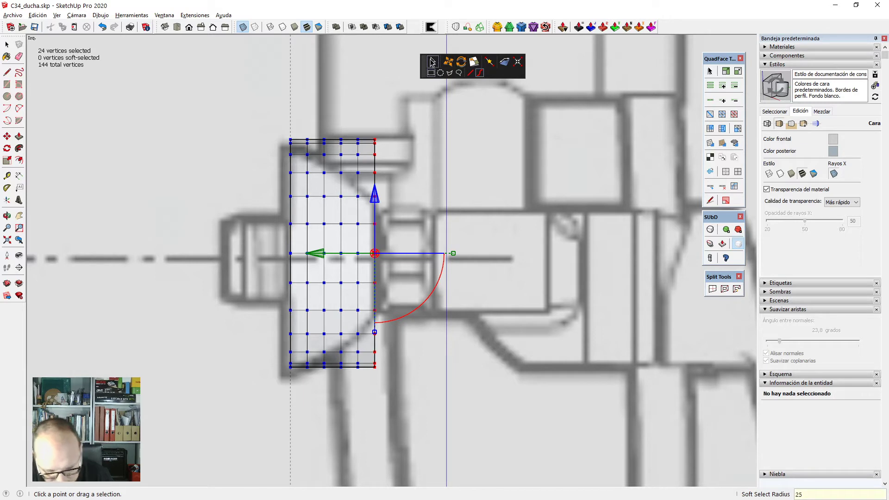
{"action": "key", "text": "Return"}
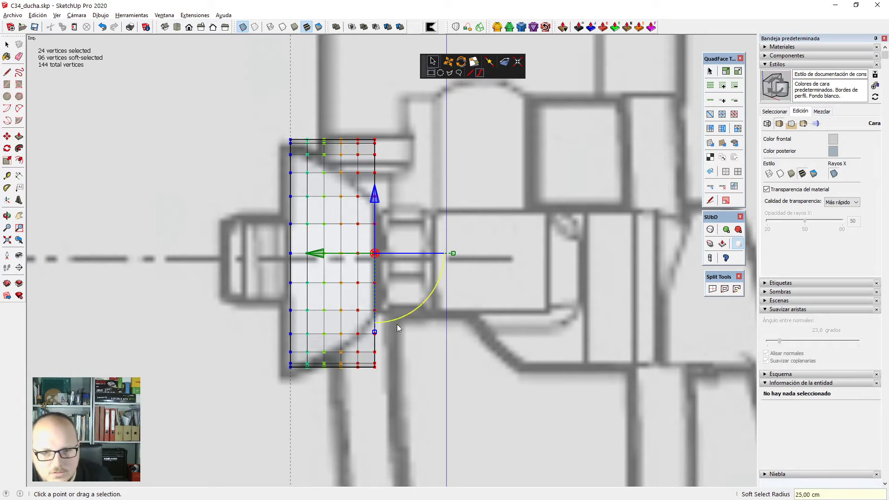
Scale the soft-selected outer ring by 0.49 so the cylinder tapers along the flange's curved profile in the drawing.
{"action": "left_click_drag", "start_coordinate": [375, 330], "coordinate": [377, 296]}
{"action": "key", "text": "ctrl+z"}
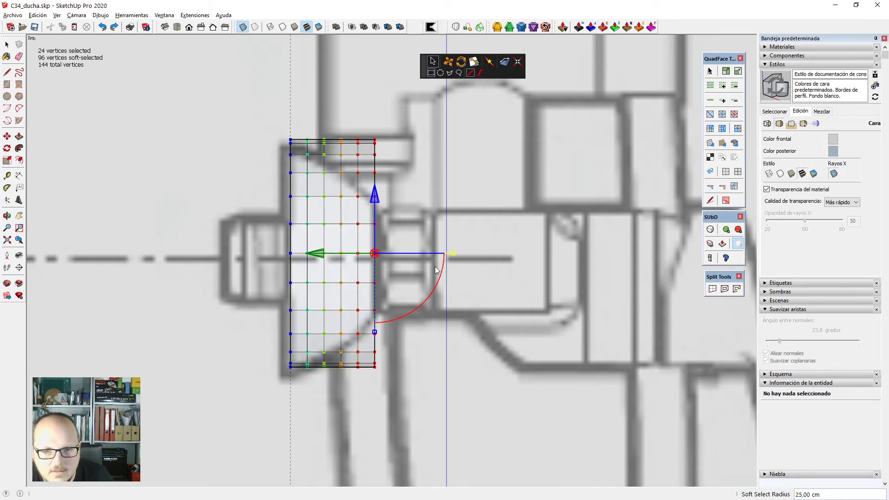
{"action": "left_click_drag", "start_coordinate": [376, 332], "coordinate": [383, 293]}
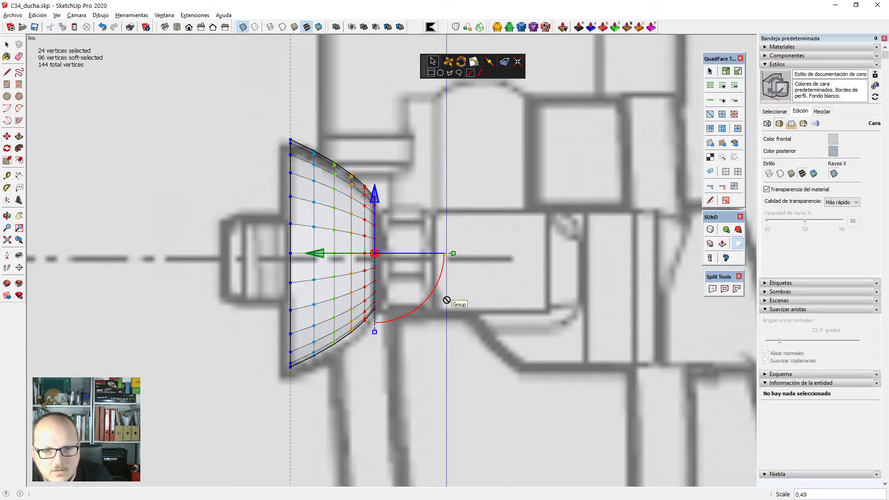
{"action": "key", "text": "space"}
Turn off X-ray display and redraw an edge of the flange's narrow rim to cap that end with a face.
{"action": "scroll", "coordinate": [343, 196], "scroll_direction": "down", "scroll_amount": 2}
{"action": "middle_click_drag", "start_coordinate": [408, 240], "coordinate": [244, 284]}
{"action": "scroll", "coordinate": [293, 259], "scroll_direction": "down", "scroll_amount": 2}
{"action": "key", "text": "x"}
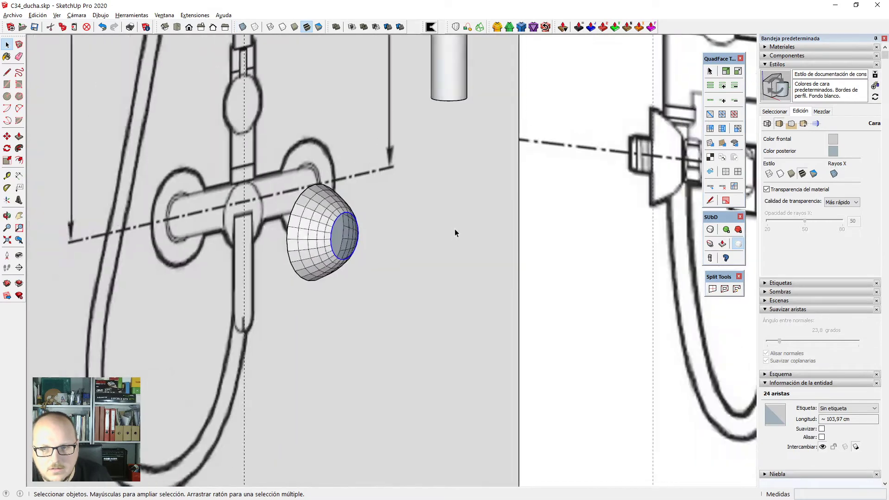
{"action": "scroll", "coordinate": [455, 229], "scroll_direction": "down", "scroll_amount": 2}
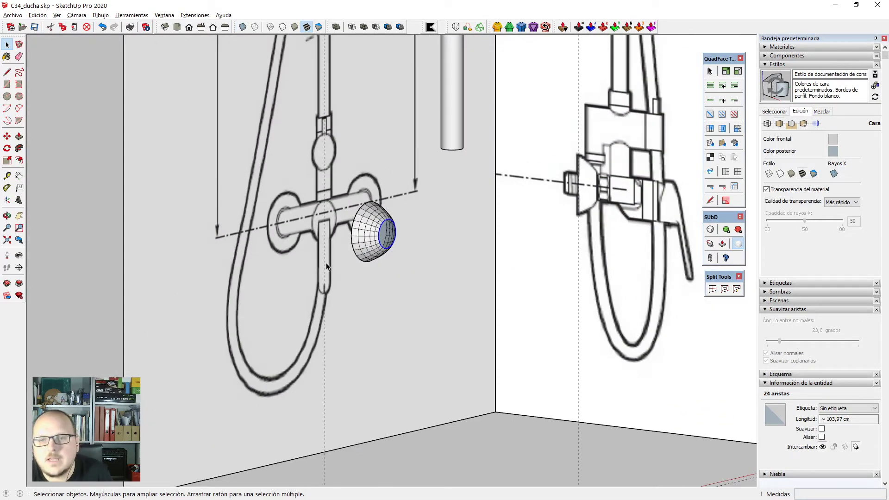
{"action": "scroll", "coordinate": [405, 219], "scroll_direction": "up", "scroll_amount": 6}
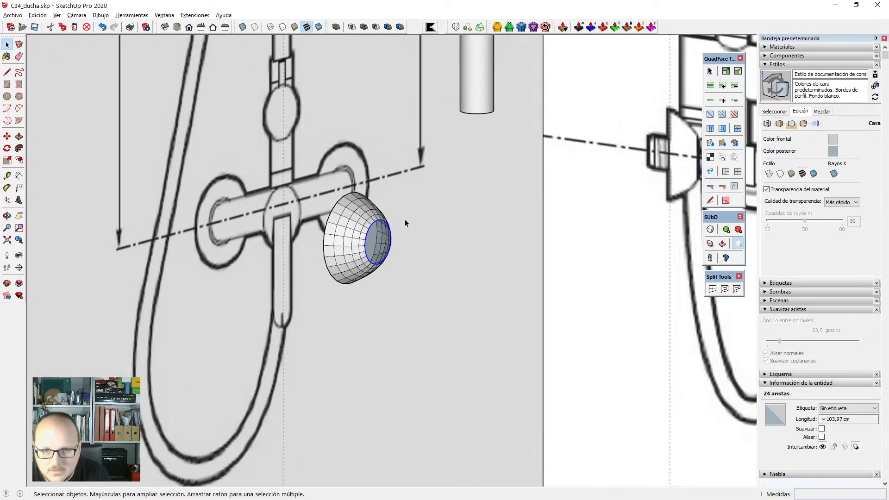
{"action": "key", "text": "l"}
{"action": "left_click", "coordinate": [354, 238]}
{"action": "left_click", "coordinate": [364, 221]}
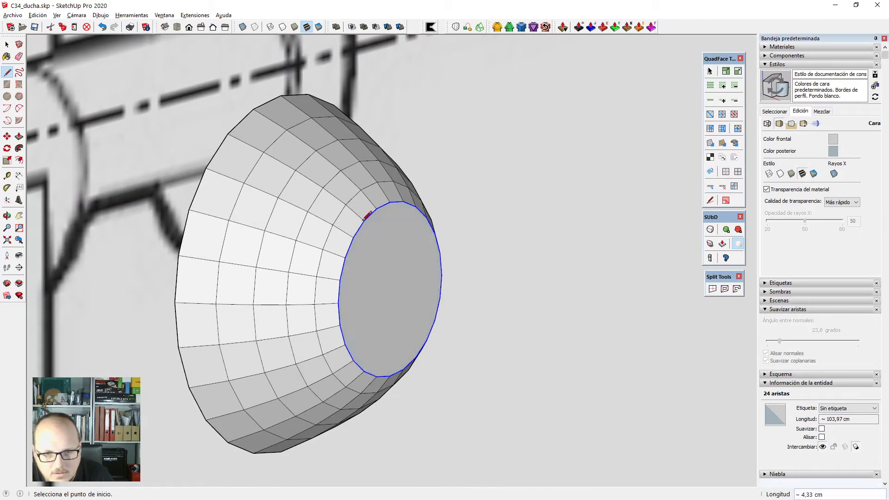
{"action": "key", "text": "space"}
Select the narrow end's cap with its edges and bevel the rim for subdivision with a 1 cm offset and 2 segments.
{"action": "scroll", "coordinate": [363, 222], "scroll_direction": "down", "scroll_amount": 4}
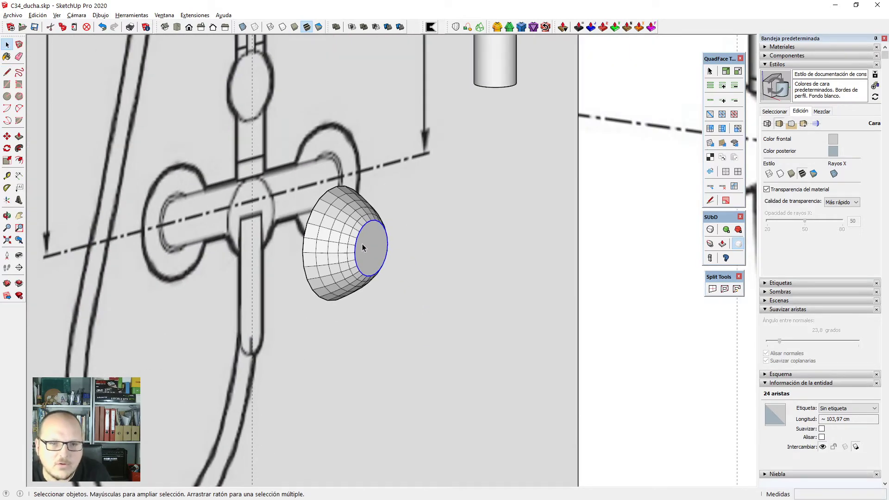
{"action": "scroll", "coordinate": [362, 244], "scroll_direction": "down", "scroll_amount": 4}
{"action": "scroll", "coordinate": [349, 280], "scroll_direction": "up", "scroll_amount": 4}
{"action": "scroll", "coordinate": [343, 239], "scroll_direction": "up", "scroll_amount": 4}
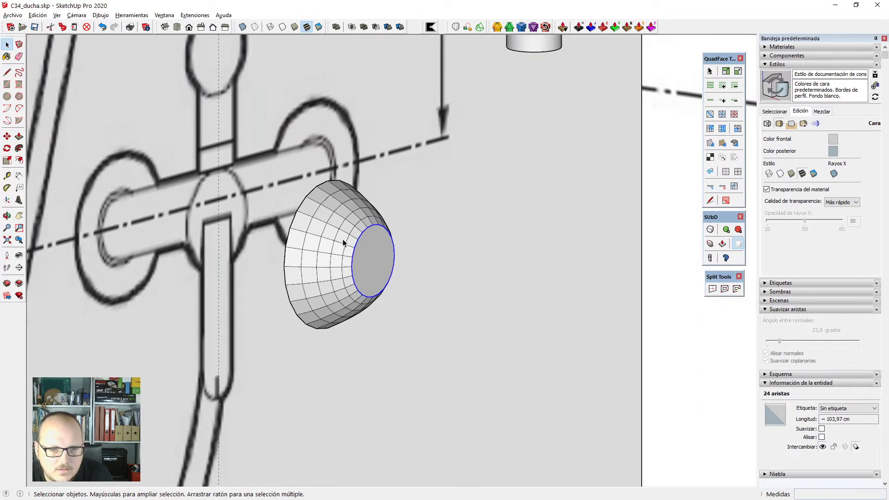
{"action": "double_click", "coordinate": [383, 252]}
{"action": "scroll", "coordinate": [383, 252], "scroll_direction": "up", "scroll_amount": 2}
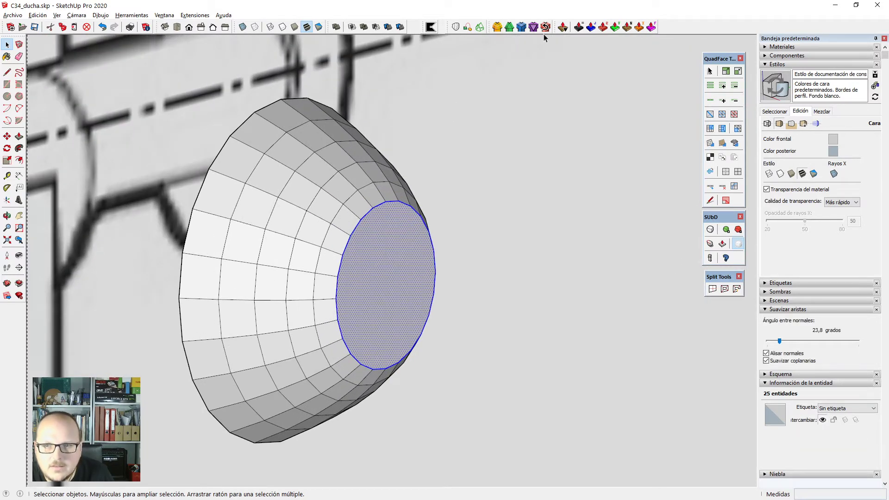
{"action": "left_click", "coordinate": [520, 28]}
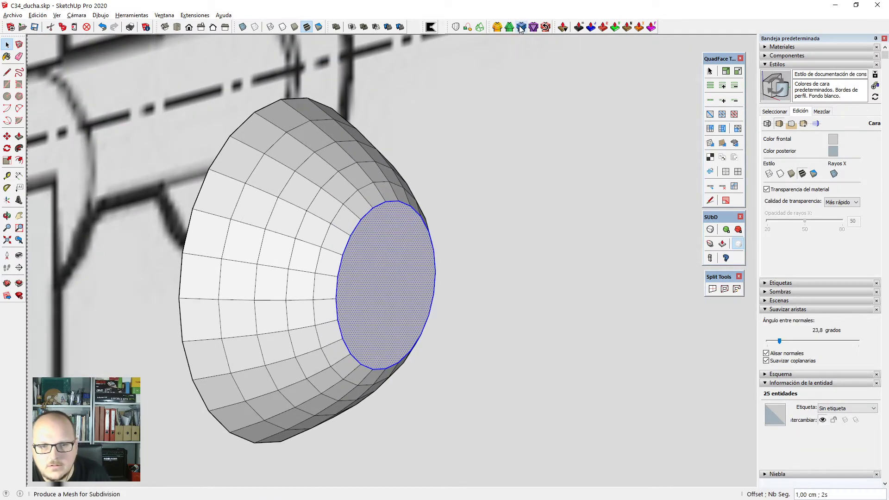
{"action": "left_click", "coordinate": [471, 241]}
{"action": "key", "text": "space"}
Select the wide back face of the flange with its edges and bevel its rim for subdivision.
{"action": "scroll", "coordinate": [470, 241], "scroll_direction": "down", "scroll_amount": 1}
{"action": "middle_click_drag", "start_coordinate": [470, 245], "coordinate": [349, 272]}
{"action": "double_click", "coordinate": [359, 262]}
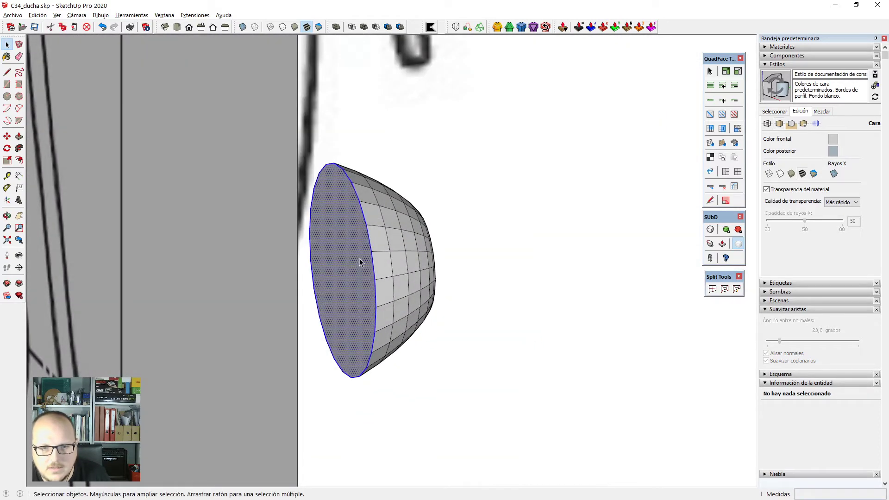
{"action": "left_click", "coordinate": [522, 27]}
{"action": "key", "text": "space"}
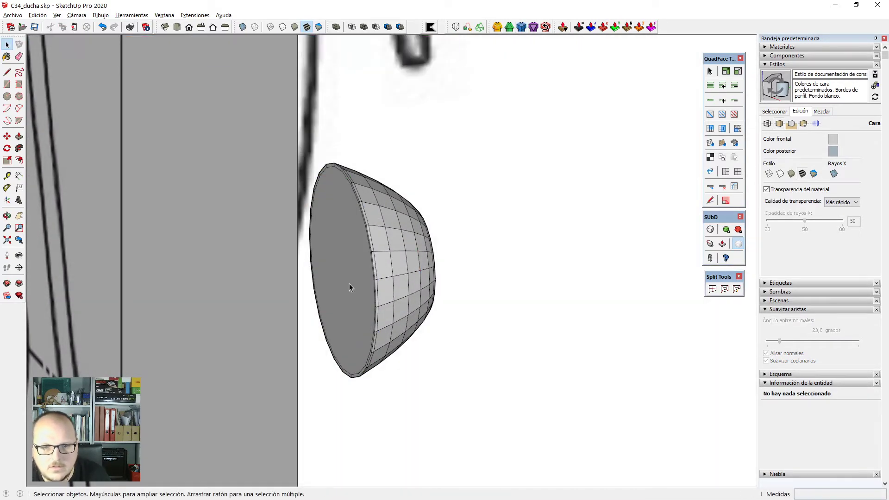
Delete the flange's wide back face and its narrow front cap to leave both ends open.
{"action": "left_click", "coordinate": [349, 283]}
{"action": "key", "text": "Delete"}
{"action": "middle_click_drag", "start_coordinate": [473, 323], "coordinate": [139, 305]}
{"action": "scroll", "coordinate": [357, 203], "scroll_direction": "up", "scroll_amount": 1}
{"action": "left_click", "coordinate": [357, 202]}
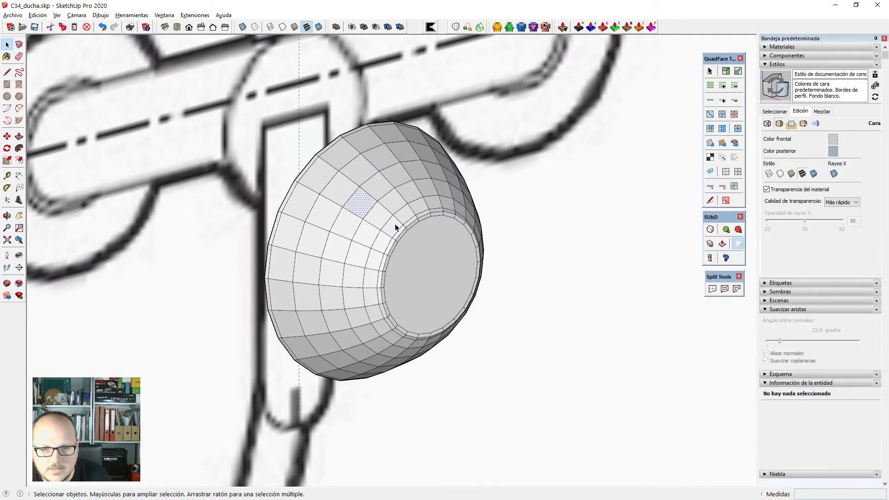
{"action": "left_click", "coordinate": [418, 238]}
{"action": "key", "text": "Delete"}
Select the whole flange mesh, group it and smooth the group with SUbD subdivision.
{"action": "left_click", "coordinate": [387, 202]}
{"action": "triple_click", "coordinate": [387, 203]}
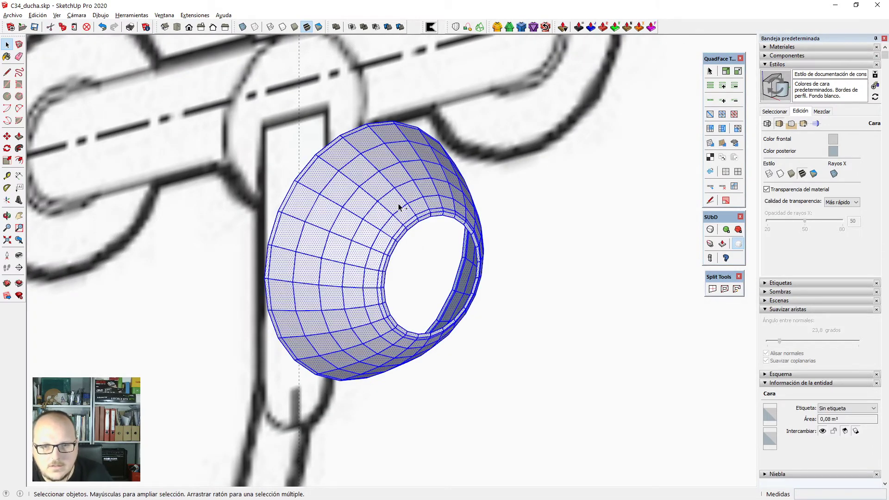
{"action": "key", "text": "g"}
{"action": "left_click", "coordinate": [708, 230]}
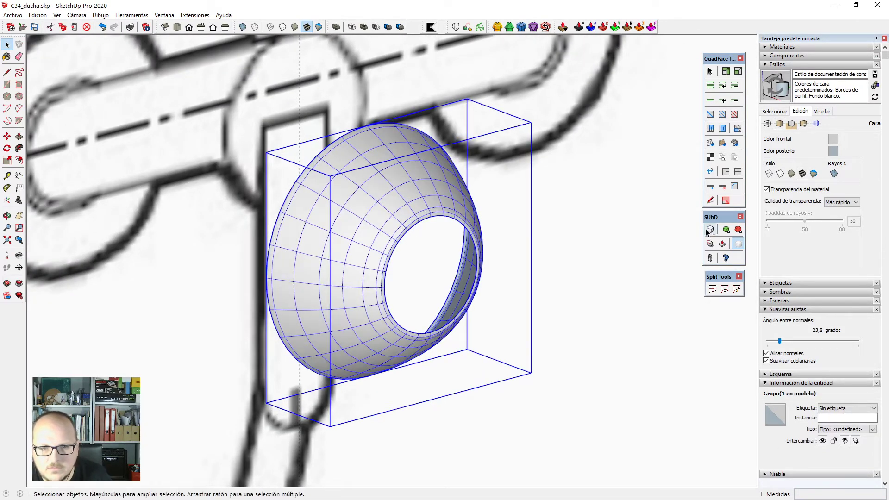
Examine the mixer body and its wall connection in the side reference drawing.
{"action": "scroll", "coordinate": [437, 176], "scroll_direction": "down", "scroll_amount": 4}
{"action": "middle_click_drag", "start_coordinate": [450, 229], "coordinate": [508, 280]}
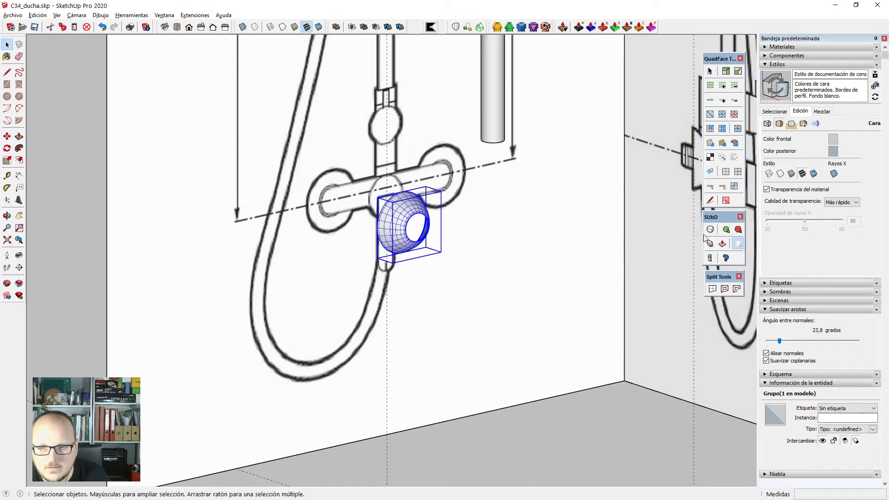
{"action": "scroll", "coordinate": [318, 286], "scroll_direction": "down", "scroll_amount": 3}
{"action": "middle_click_drag", "start_coordinate": [514, 284], "coordinate": [585, 283]}
{"action": "scroll", "coordinate": [547, 245], "scroll_direction": "up", "scroll_amount": 3}
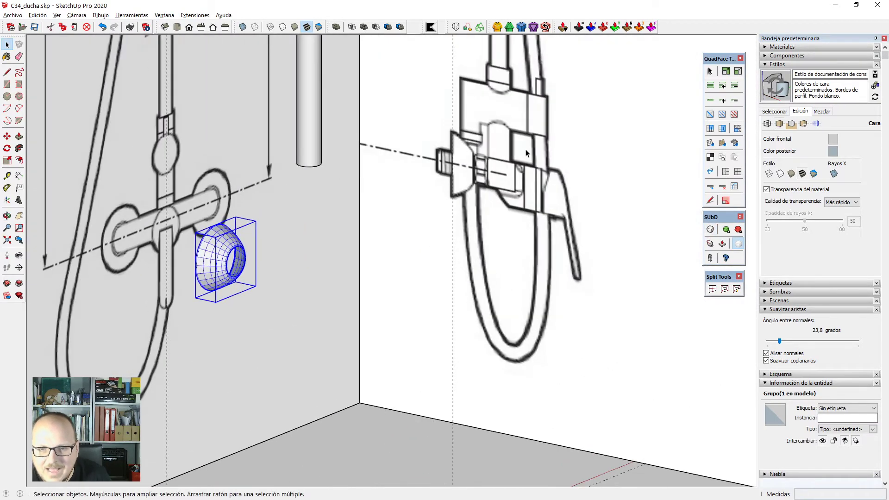
{"action": "scroll", "coordinate": [526, 153], "scroll_direction": "up", "scroll_amount": 2}
{"action": "scroll", "coordinate": [440, 199], "scroll_direction": "up", "scroll_amount": 4}
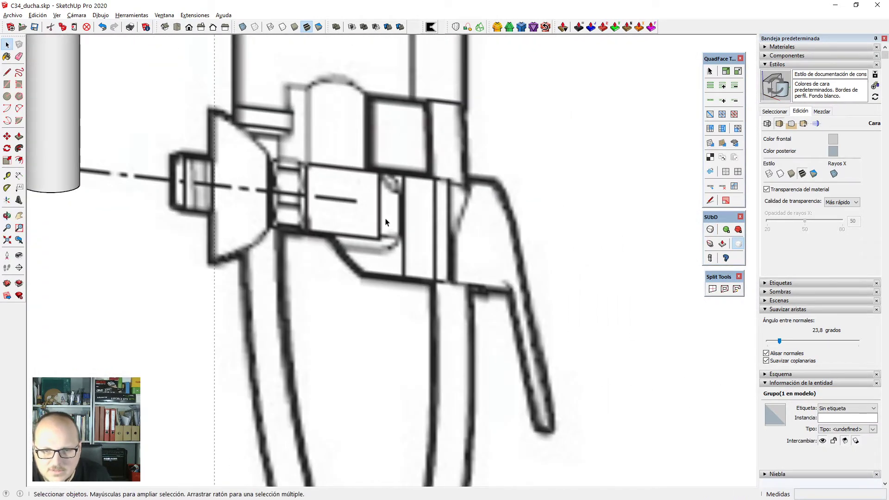
{"action": "scroll", "coordinate": [385, 221], "scroll_direction": "down", "scroll_amount": 5}
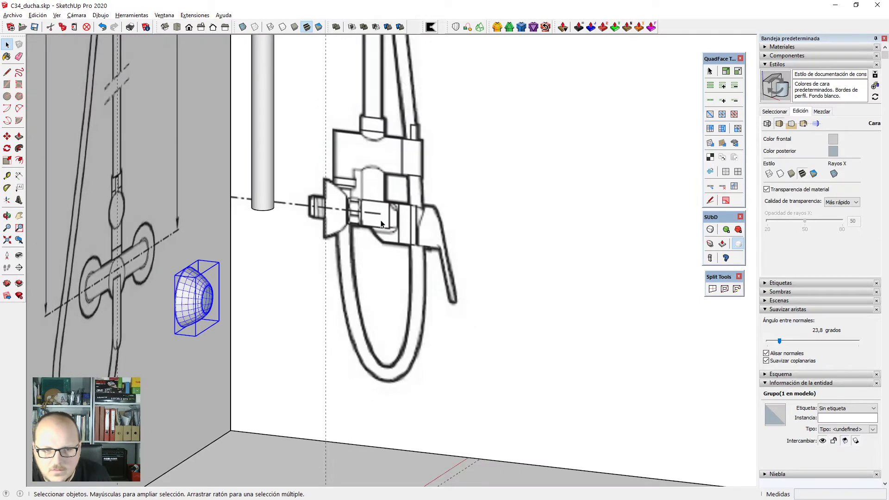
{"action": "middle_click_drag", "start_coordinate": [388, 257], "coordinate": [368, 257]}
{"action": "middle_click_drag", "start_coordinate": [360, 254], "coordinate": [419, 209]}
{"action": "scroll", "coordinate": [377, 216], "scroll_direction": "up", "scroll_amount": 5}
Switch to the shower's PDF drawing in Acrobat Reader and examine the mixer's side and front details up close.
{"action": "left_click", "coordinate": [834, 5]}
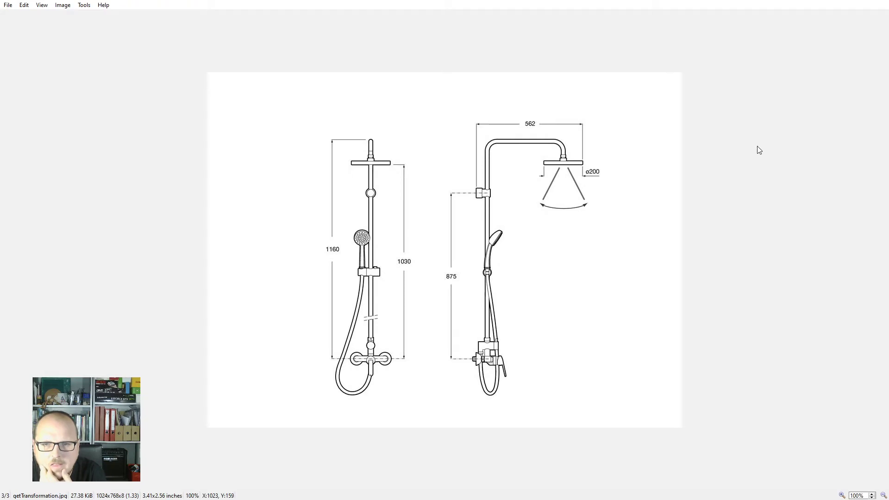
{"action": "key", "text": "Escape"}
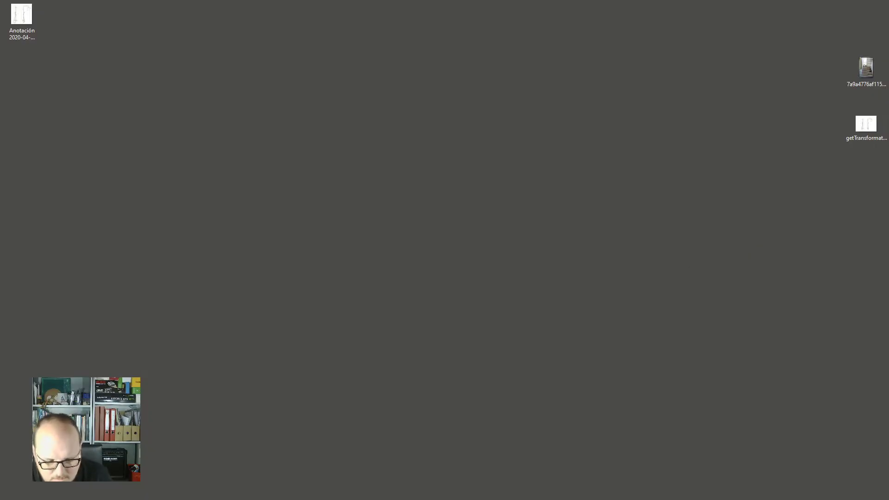
{"action": "key", "text": "alt+Tab"}
{"action": "scroll", "coordinate": [421, 428], "scroll_direction": "up", "scroll_amount": 5, "text": "ctrl"}
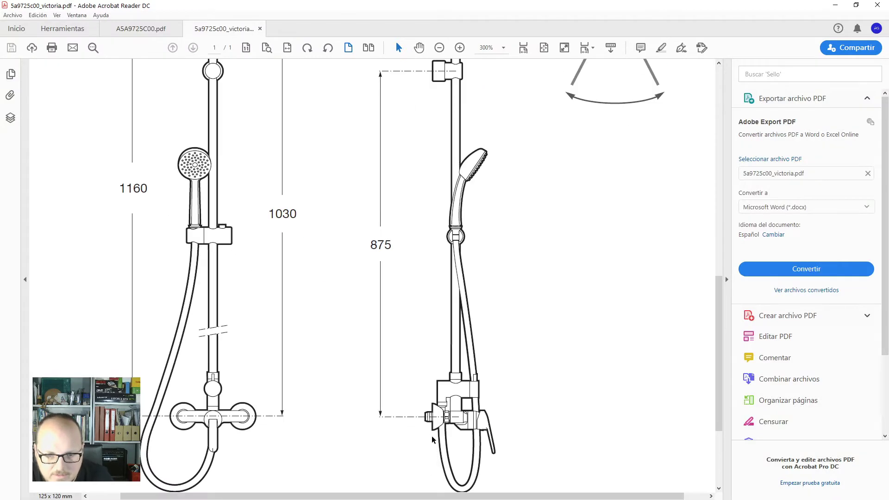
{"action": "scroll", "coordinate": [318, 284], "scroll_direction": "down", "scroll_amount": 1, "text": "ctrl"}
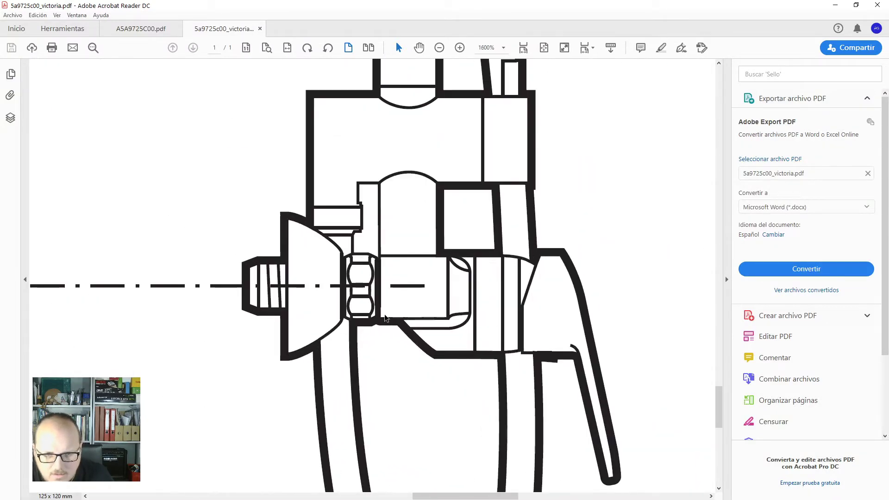
{"action": "scroll", "coordinate": [386, 318], "scroll_direction": "down", "scroll_amount": 1, "text": "ctrl"}
{"action": "scroll", "coordinate": [385, 318], "scroll_direction": "down", "scroll_amount": 2, "text": "ctrl"}
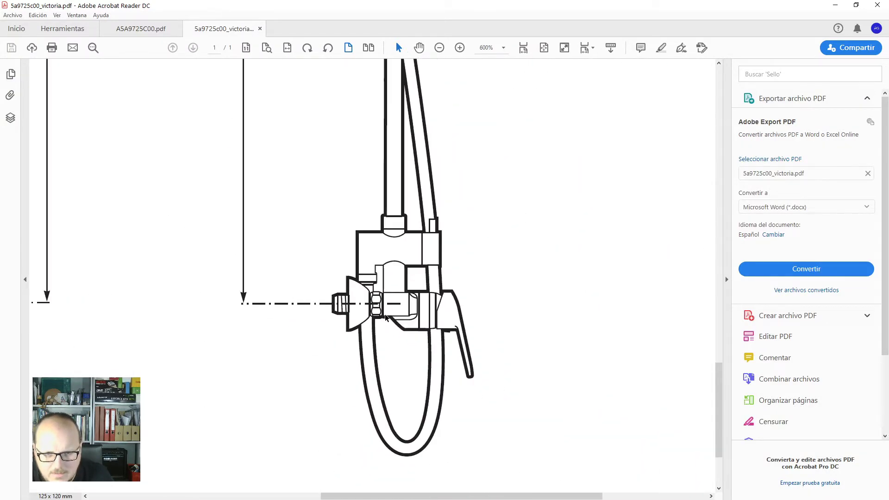
{"action": "scroll", "coordinate": [385, 317], "scroll_direction": "up", "scroll_amount": 1, "text": "ctrl"}
{"action": "scroll", "coordinate": [385, 318], "scroll_direction": "up", "scroll_amount": 1, "text": "ctrl"}
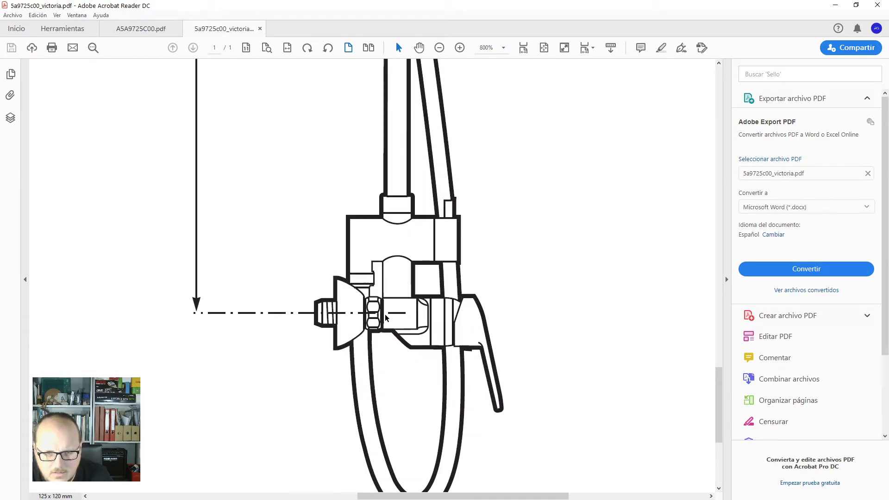
{"action": "scroll", "coordinate": [462, 296], "scroll_direction": "down", "scroll_amount": 1, "text": "ctrl"}
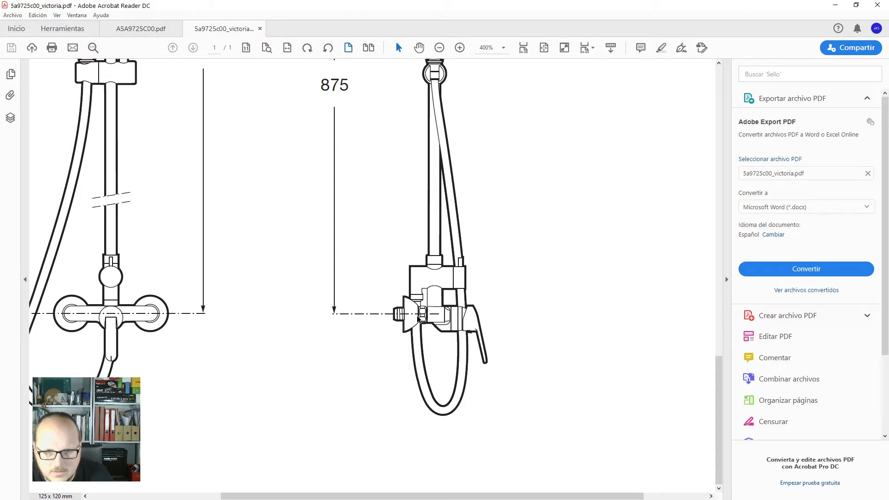
{"action": "scroll", "coordinate": [419, 319], "scroll_direction": "up", "scroll_amount": 1, "text": "ctrl"}
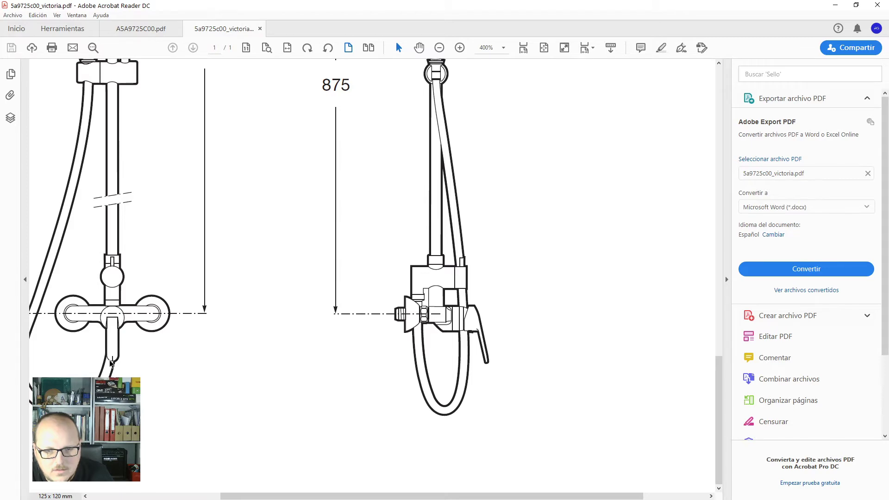
{"action": "scroll", "coordinate": [491, 264], "scroll_direction": "left", "scroll_amount": 5}
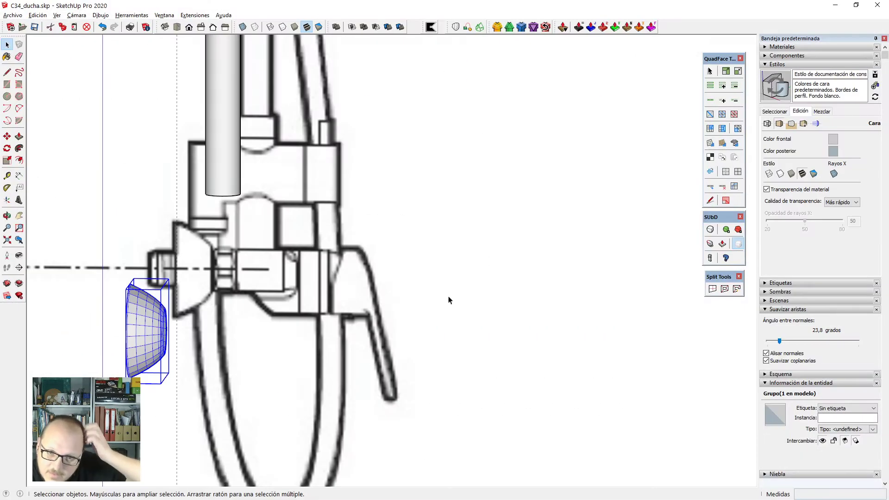
Back in SketchUp, draw a circle on the front reference drawing matching the rounded left end of the mixer bar.
{"action": "mouse_move", "coordinate": [449, 298]}
{"action": "middle_mouse_down"}
{"action": "mouse_move", "coordinate": [308, 349]}
{"action": "mouse_move", "coordinate": [303, 332]}
{"action": "mouse_move", "coordinate": [236, 315]}
{"action": "middle_mouse_up"}
{"action": "scroll", "coordinate": [220, 177], "scroll_direction": "up", "scroll_amount": 4}
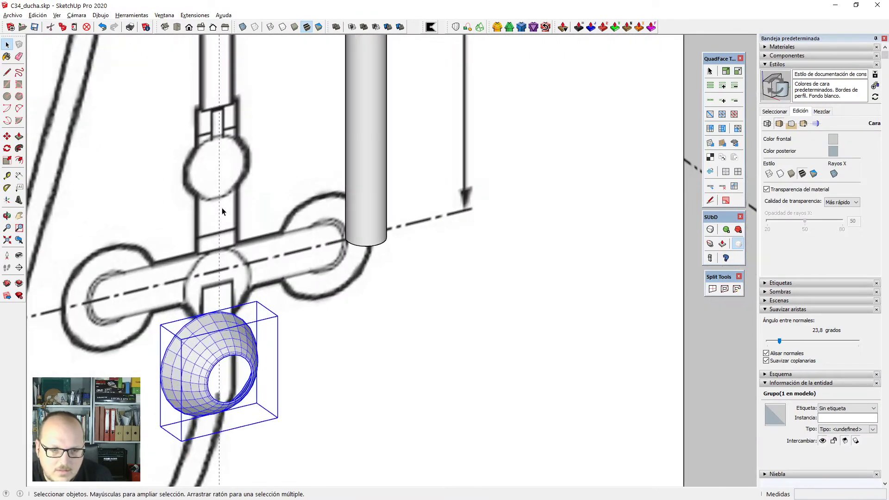
{"action": "scroll", "coordinate": [220, 221], "scroll_direction": "down", "scroll_amount": 4}
{"action": "middle_click_drag", "start_coordinate": [248, 231], "coordinate": [318, 225]}
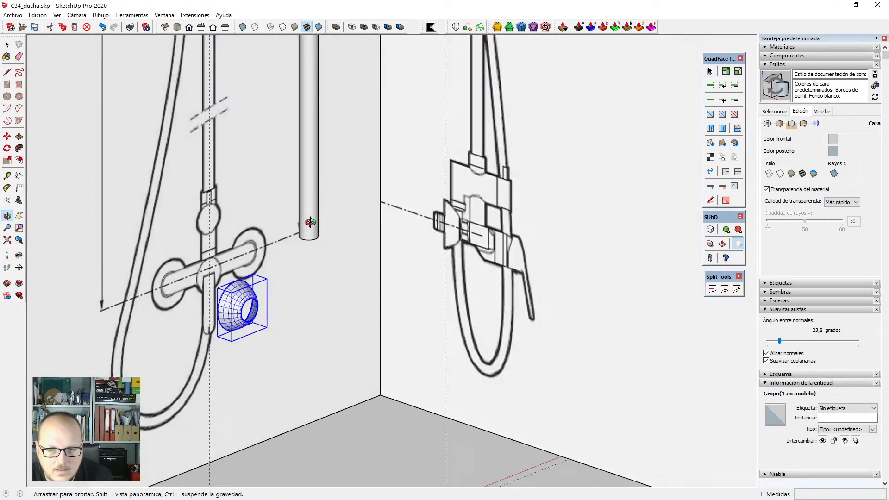
{"action": "key", "text": "c"}
{"action": "scroll", "coordinate": [228, 203], "scroll_direction": "up", "scroll_amount": 5}
{"action": "scroll", "coordinate": [160, 290], "scroll_direction": "up", "scroll_amount": 2}
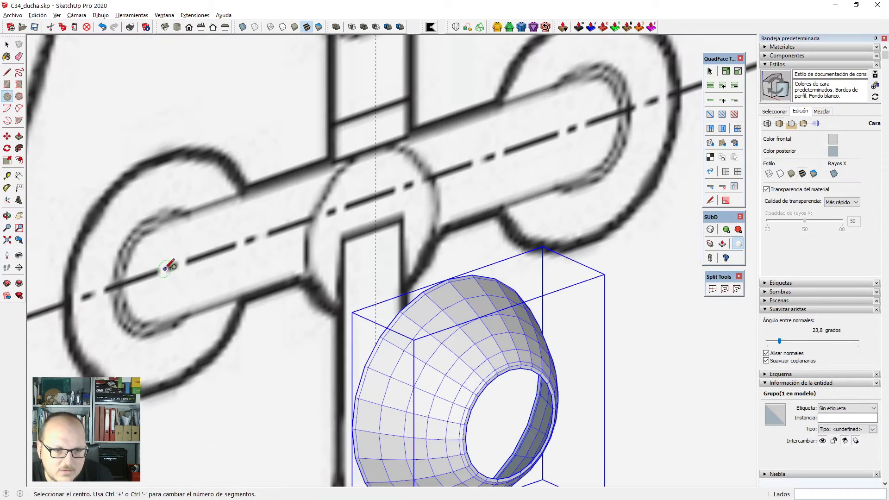
{"action": "left_click", "coordinate": [167, 265]}
{"action": "left_click", "coordinate": [197, 226]}
{"action": "key", "text": "space"}
{"action": "scroll", "coordinate": [176, 262], "scroll_direction": "down", "scroll_amount": 2}
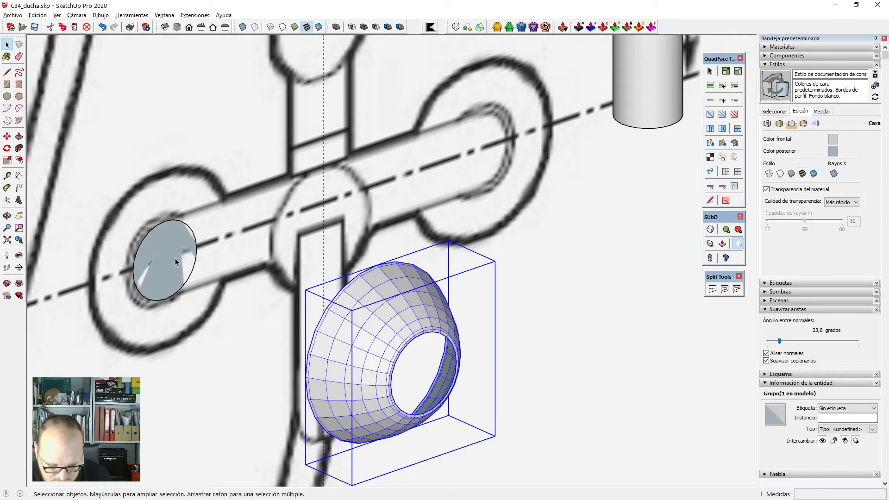
Copy the circle about 151.42 cm along the bar's axis onto the rounded right end in the front reference drawing.
{"action": "left_click", "coordinate": [176, 262]}
{"action": "key", "text": "m"}
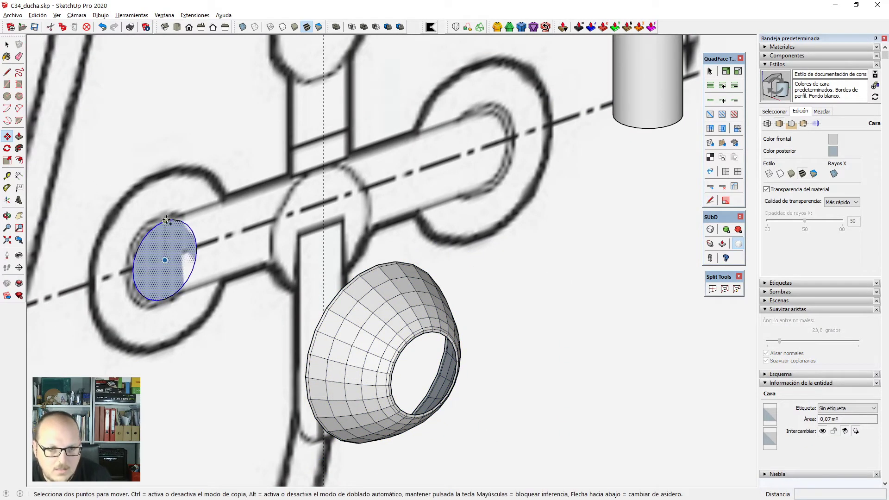
{"action": "left_click", "coordinate": [165, 221]}
{"action": "key", "text": "ctrl"}
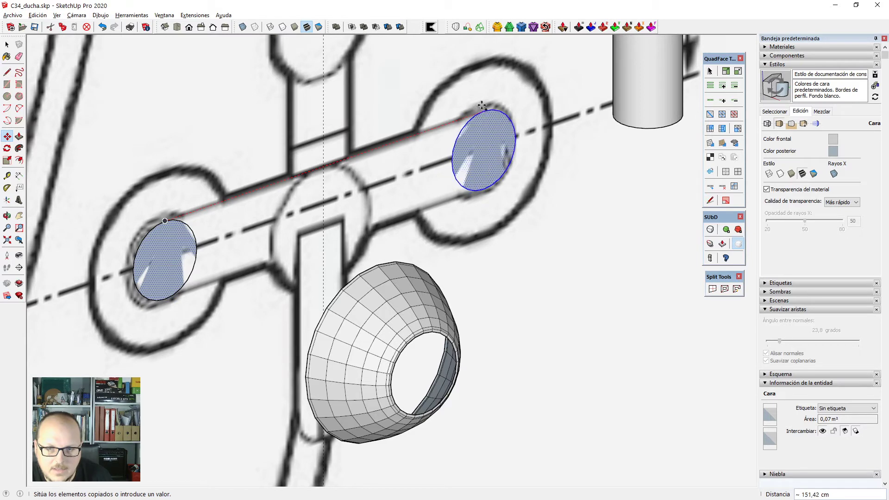
{"action": "left_click", "coordinate": [483, 111]}
Draw a rectangle joining the two end circles and erase the inner edges, leaving a single rounded bar outline.
{"action": "key", "text": "r"}
{"action": "left_click", "coordinate": [484, 111]}
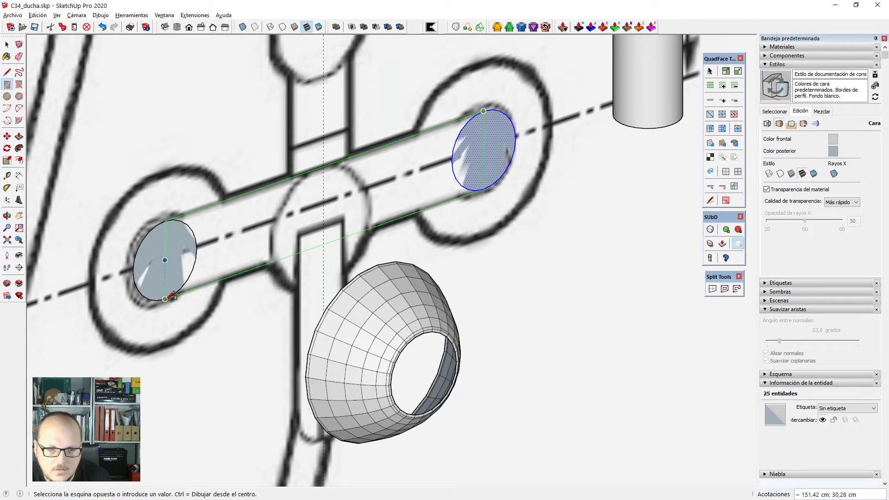
{"action": "left_click", "coordinate": [165, 300]}
{"action": "key", "text": "e"}
{"action": "left_click", "coordinate": [166, 260]}
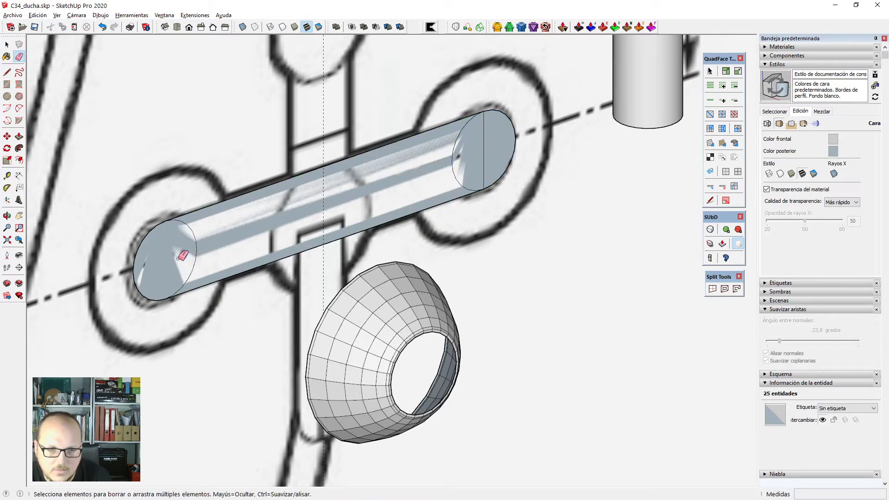
{"action": "left_click_drag", "start_coordinate": [210, 246], "coordinate": [180, 254]}
{"action": "left_click_drag", "start_coordinate": [438, 161], "coordinate": [492, 141]}
{"action": "scroll", "coordinate": [496, 138], "scroll_direction": "down", "scroll_amount": 4}
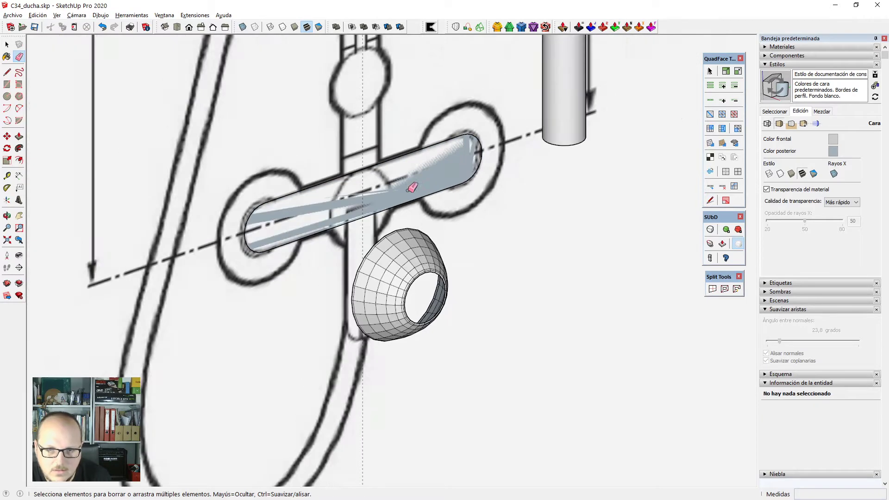
Move the rounded bar face off the front reference drawing so its left end sits in front of the wall flange.
{"action": "key", "text": "space"}
{"action": "left_click", "coordinate": [352, 195]}
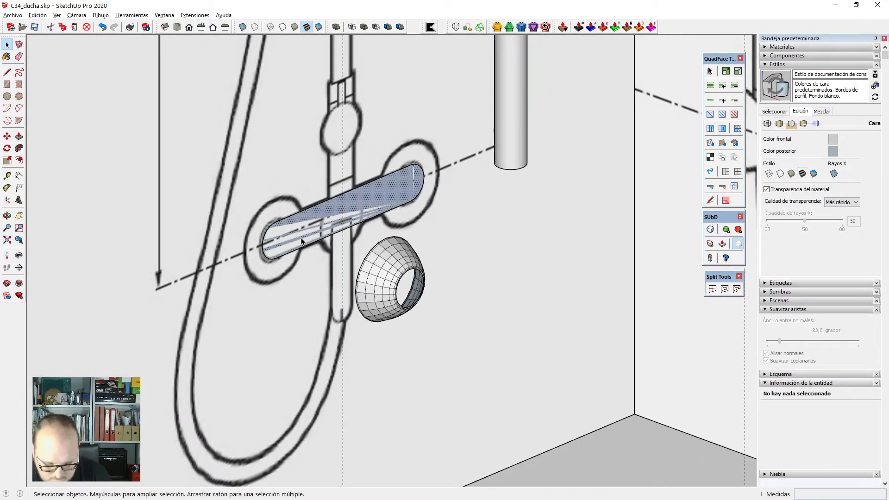
{"action": "key", "text": "m"}
{"action": "left_click", "coordinate": [342, 195]}
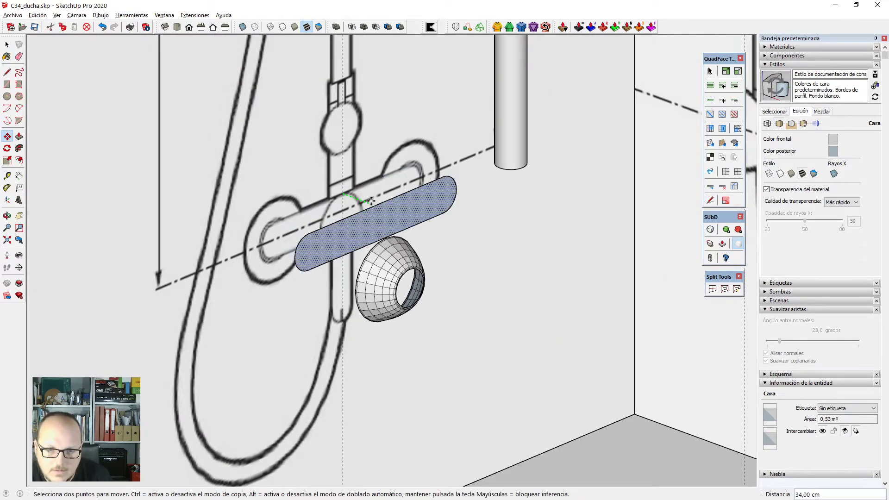
{"action": "left_click", "coordinate": [413, 260]}
{"action": "scroll", "coordinate": [413, 259], "scroll_direction": "down", "scroll_amount": 2}
{"action": "middle_click_drag", "start_coordinate": [413, 260], "coordinate": [435, 275]}
{"action": "scroll", "coordinate": [435, 275], "scroll_direction": "up", "scroll_amount": 2}
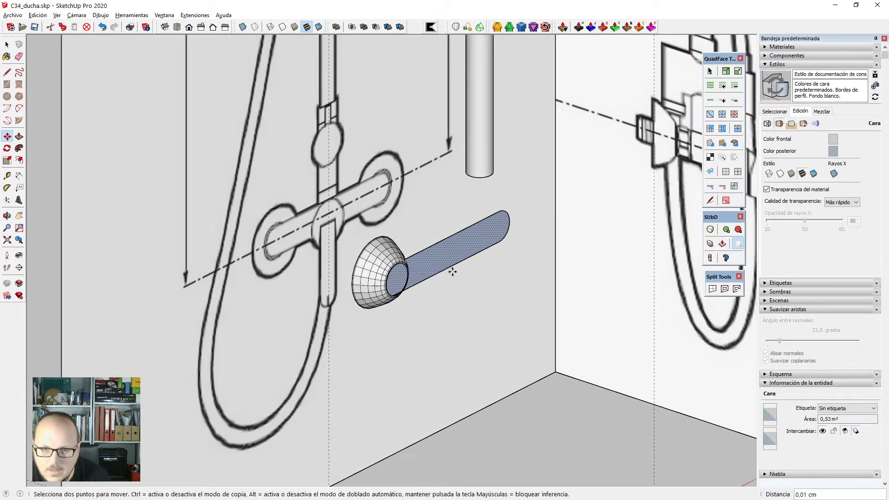
{"action": "key", "text": "space"}
Divide off the bar's left end with a vertical line and rotate a copy of the end arc 180° to complete the circle.
{"action": "scroll", "coordinate": [409, 247], "scroll_direction": "up", "scroll_amount": 5}
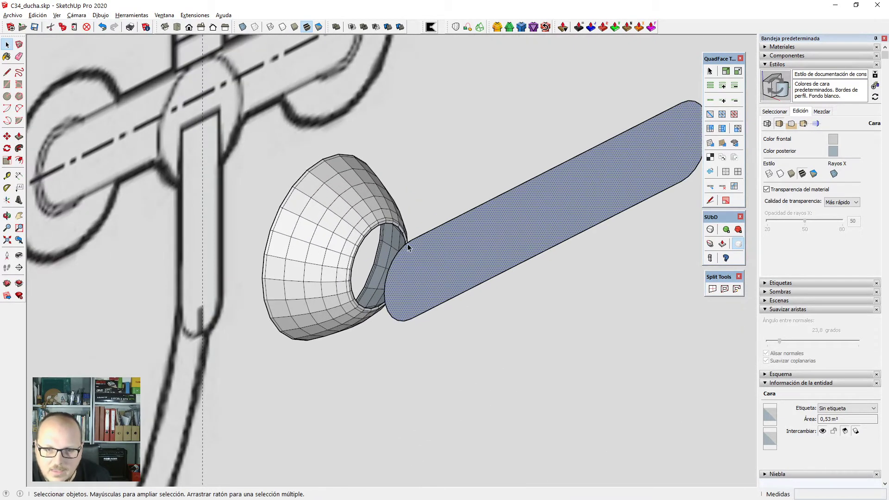
{"action": "left_click", "coordinate": [396, 321]}
{"action": "scroll", "coordinate": [396, 321], "scroll_direction": "up", "scroll_amount": 2}
{"action": "key", "text": "l"}
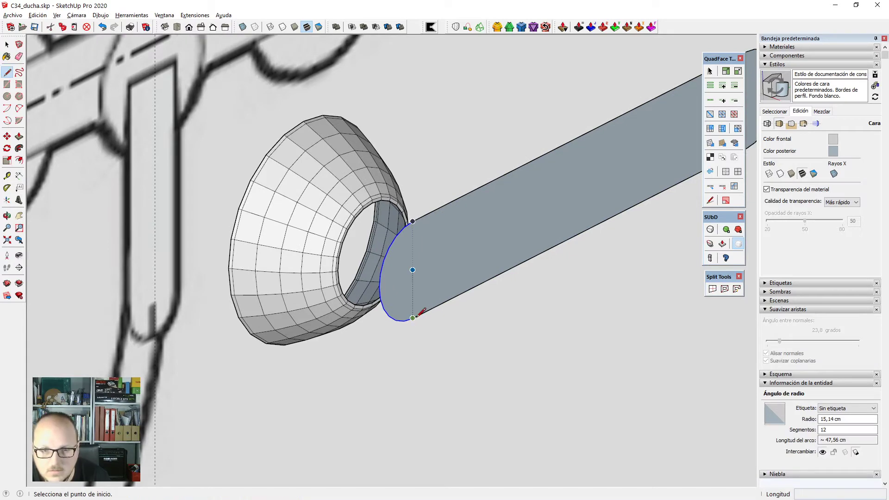
{"action": "left_click", "coordinate": [413, 318]}
{"action": "key", "text": "q"}
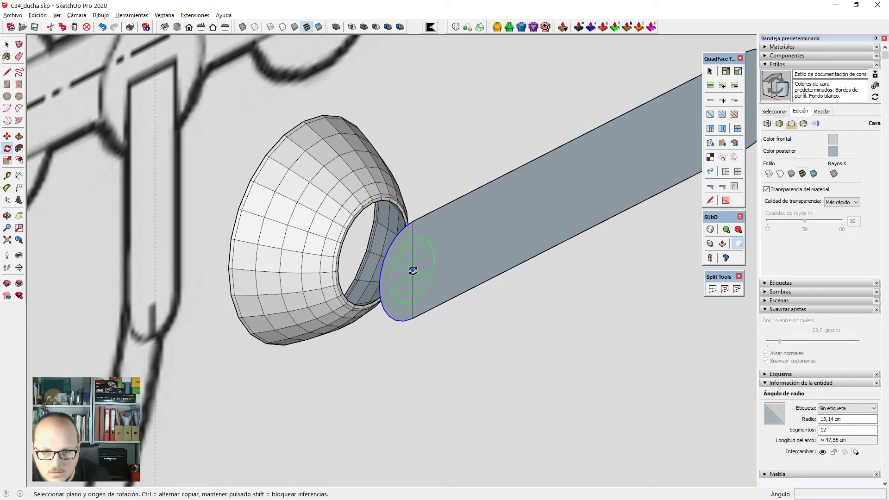
{"action": "left_click", "coordinate": [413, 269]}
{"action": "left_click", "coordinate": [413, 246]}
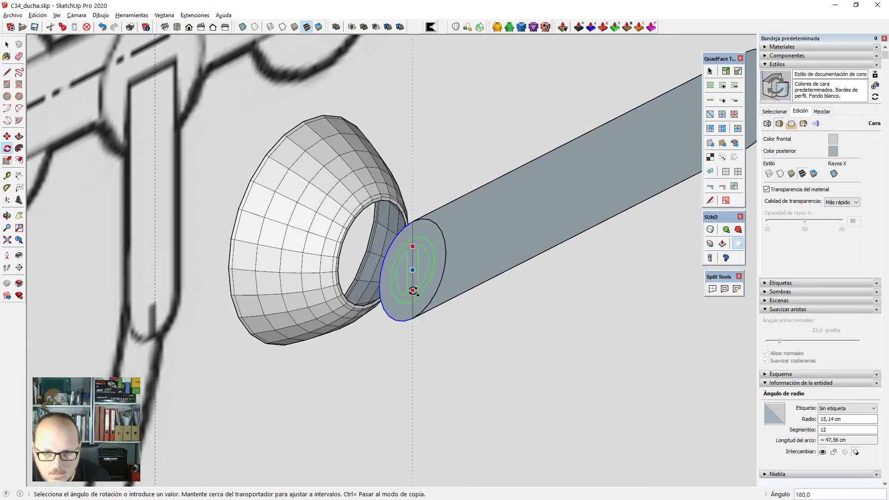
{"action": "left_click", "coordinate": [412, 291]}
Push/Pull the bar's left end circle back to the flange opening to form the connecting neck.
{"action": "key", "text": "p"}
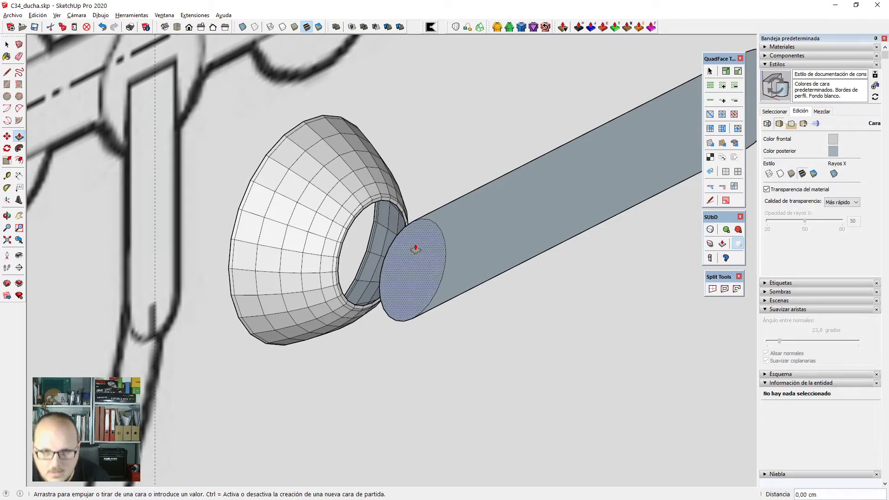
{"action": "left_click", "coordinate": [415, 246]}
{"action": "scroll", "coordinate": [369, 216], "scroll_direction": "up", "scroll_amount": 1}
{"action": "scroll", "coordinate": [364, 214], "scroll_direction": "up", "scroll_amount": 1}
{"action": "left_click", "coordinate": [364, 214]}
{"action": "key", "text": "space"}
{"action": "scroll", "coordinate": [253, 364], "scroll_direction": "down", "scroll_amount": 3}
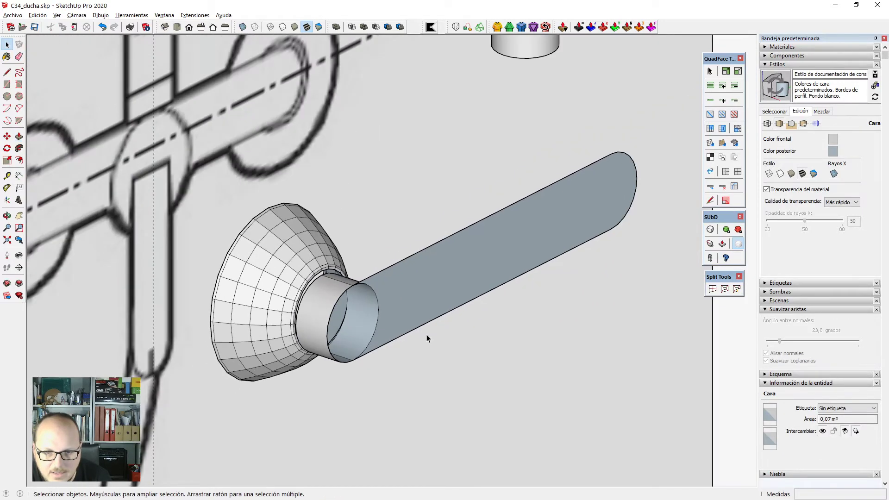
Copy the left end arc to the bar's right end and Push/Pull the resulting circle back to form a matching neck.
{"action": "left_click", "coordinate": [427, 337]}
{"action": "left_click", "coordinate": [378, 319]}
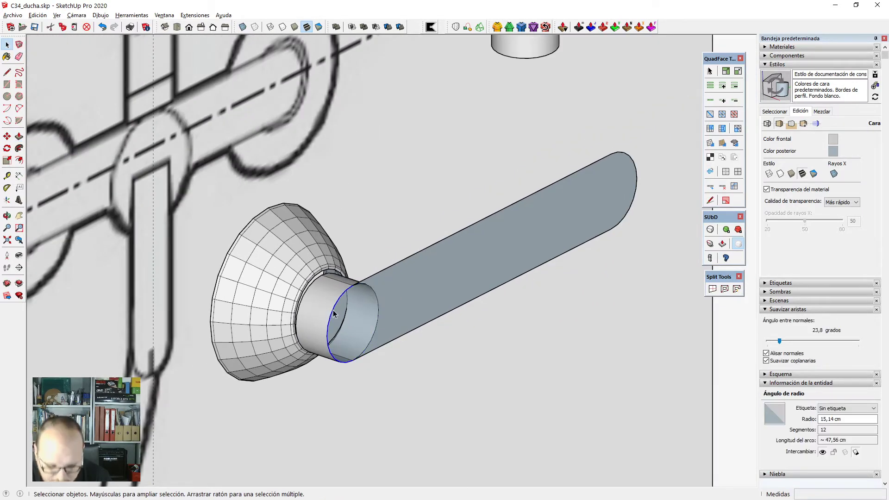
{"action": "key", "text": "m"}
{"action": "left_click", "coordinate": [352, 285]}
{"action": "key", "text": "ctrl"}
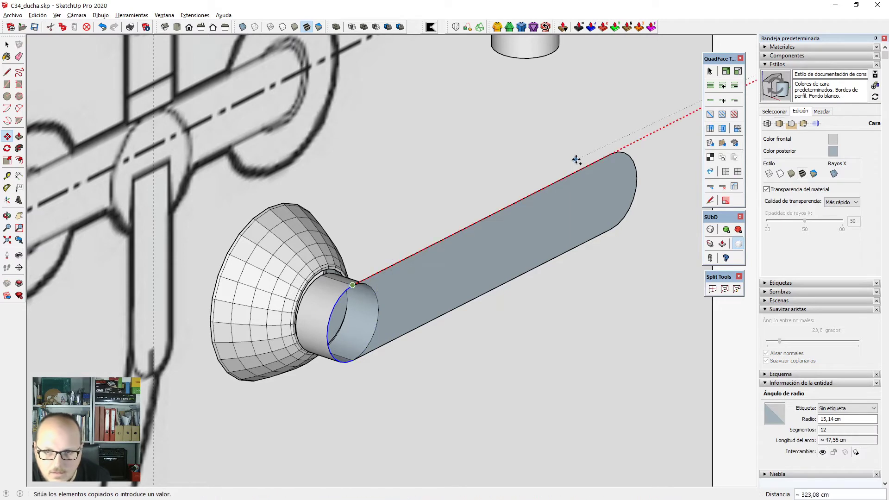
{"action": "left_click", "coordinate": [610, 154]}
{"action": "key", "text": "p"}
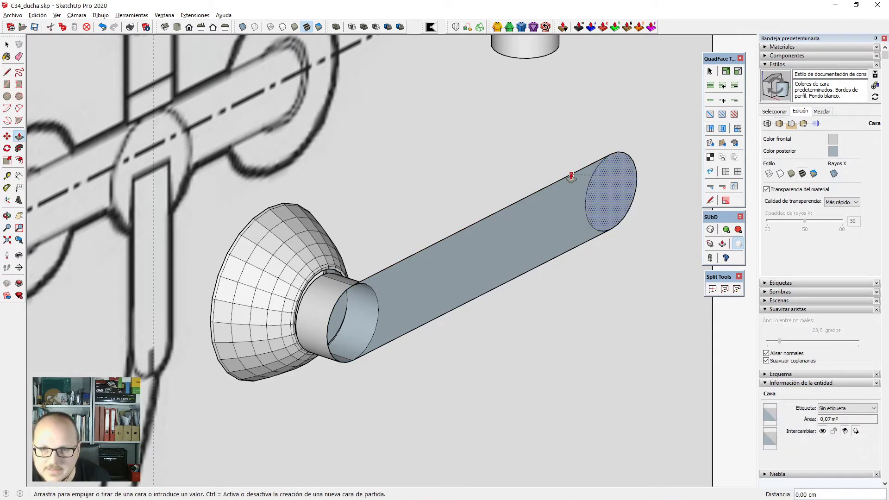
{"action": "left_click_drag", "start_coordinate": [569, 175], "coordinate": [321, 278]}
Select the bar's outer outline and pull its vertices slightly forward with Vertex Tools, using a soft selection radius of 0.
{"action": "key", "text": "space"}
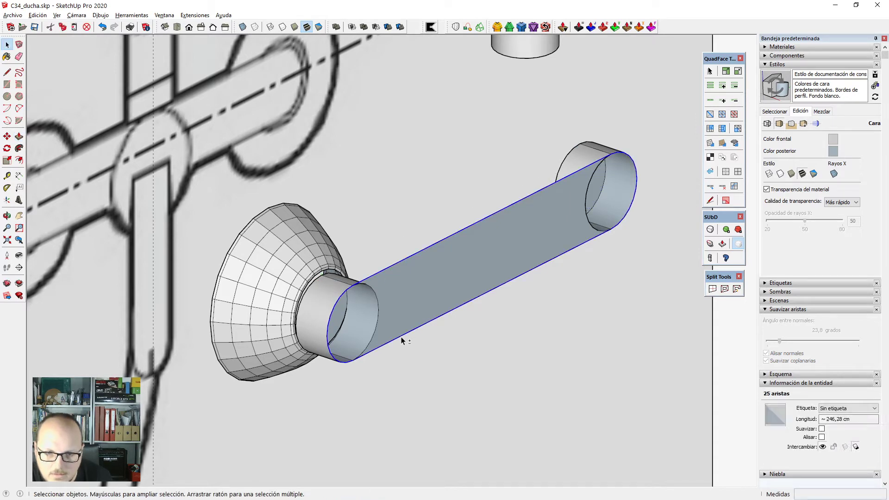
{"action": "key", "text": "v"}
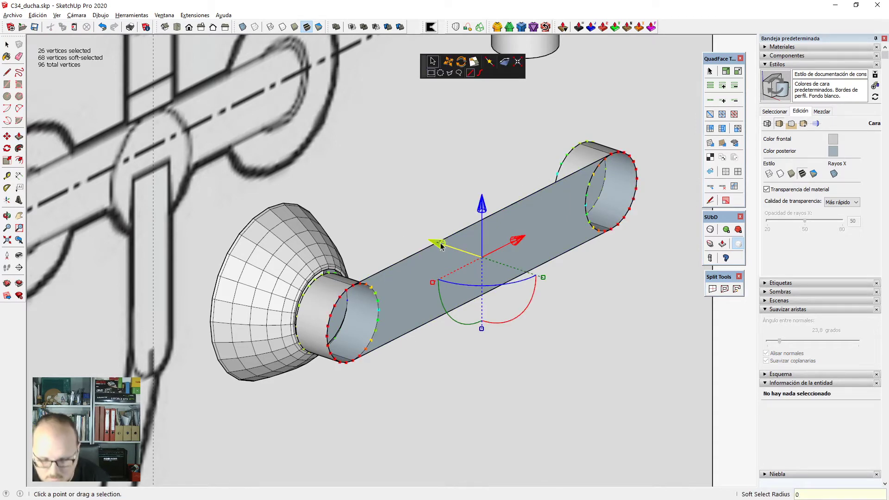
{"action": "type", "text": "0"}
{"action": "key", "text": "Return"}
{"action": "left_click_drag", "start_coordinate": [440, 245], "coordinate": [453, 249]}
{"action": "key", "text": "space"}
Close the bar's open front with a vertical line at its left end, and erase that line to leave one face.
{"action": "key", "text": "l"}
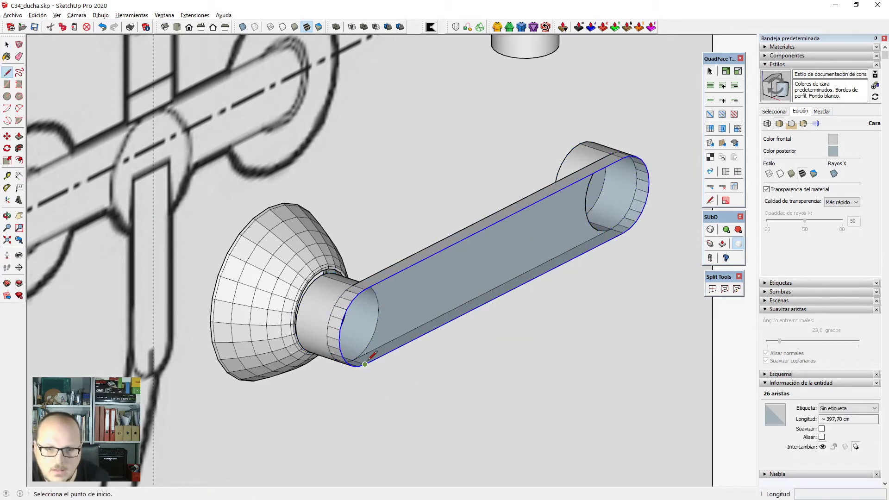
{"action": "left_click", "coordinate": [365, 364]}
{"action": "left_click", "coordinate": [365, 289]}
{"action": "key", "text": "space"}
{"action": "key", "text": "e"}
{"action": "left_click", "coordinate": [365, 318]}
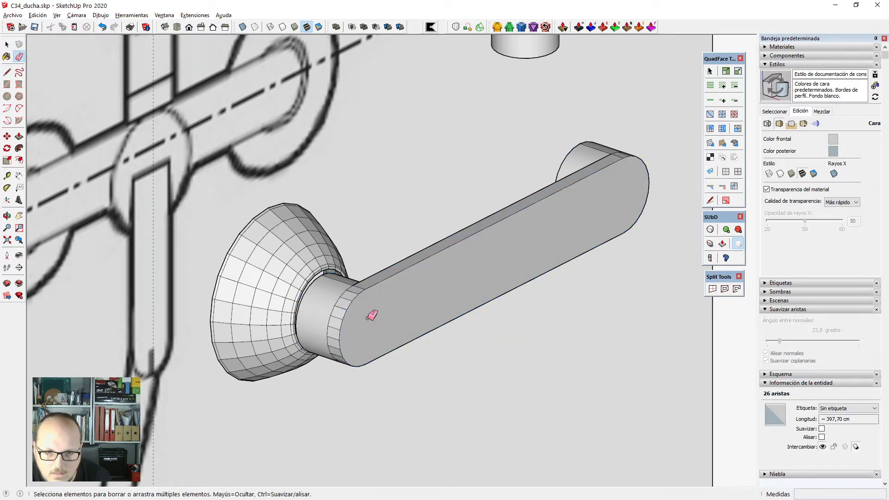
In the side view, move the bar's front vertices about 33.06 cm away from the flange with Vertex Tools to lengthen the necks.
{"action": "scroll", "coordinate": [368, 319], "scroll_direction": "down", "scroll_amount": 5}
{"action": "mouse_move", "coordinate": [369, 320]}
{"action": "middle_mouse_down"}
{"action": "mouse_move", "coordinate": [418, 340]}
{"action": "mouse_move", "coordinate": [403, 337]}
{"action": "mouse_move", "coordinate": [589, 240]}
{"action": "mouse_move", "coordinate": [595, 226]}
{"action": "mouse_move", "coordinate": [588, 245]}
{"action": "mouse_move", "coordinate": [592, 236]}
{"action": "middle_mouse_up"}
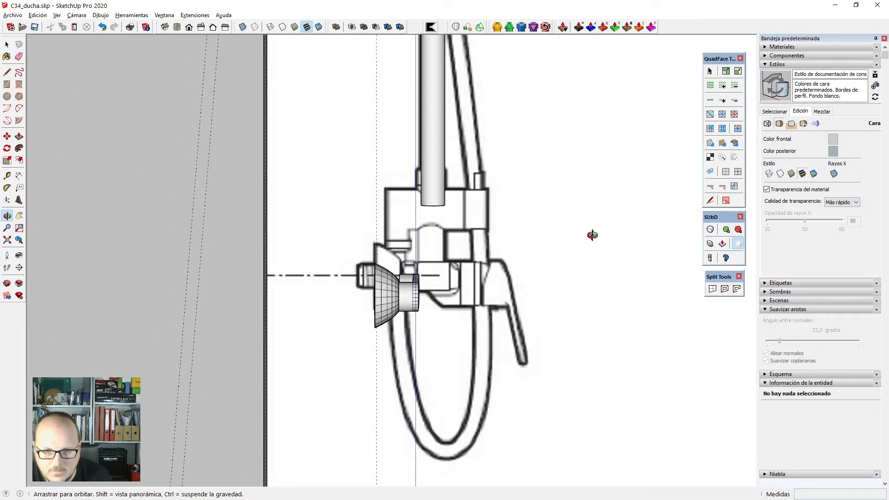
{"action": "key", "text": "space"}
{"action": "scroll", "coordinate": [410, 274], "scroll_direction": "up", "scroll_amount": 3}
{"action": "left_click_drag", "start_coordinate": [418, 228], "coordinate": [463, 378]}
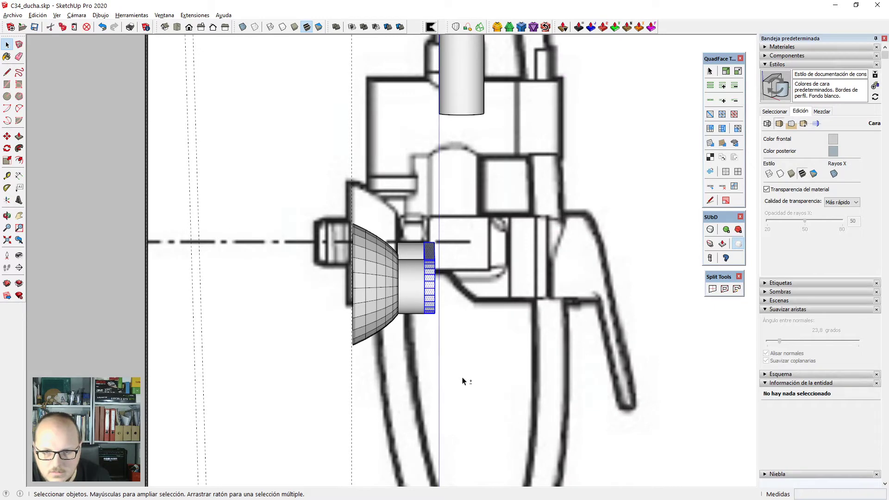
{"action": "key", "text": "v"}
{"action": "left_click_drag", "start_coordinate": [378, 279], "coordinate": [436, 269]}
{"action": "scroll", "coordinate": [430, 263], "scroll_direction": "down", "scroll_amount": 3}
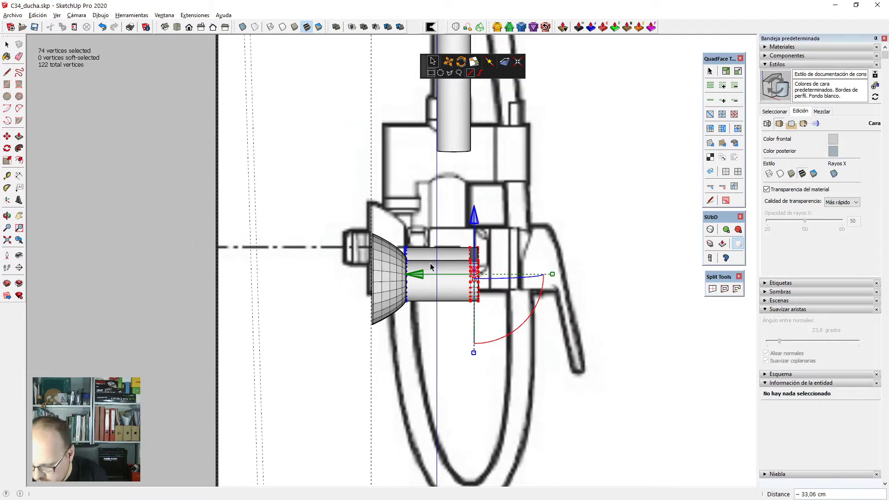
{"action": "key", "text": "F3"}
{"action": "key", "text": "F5"}
{"action": "scroll", "coordinate": [247, 279], "scroll_direction": "up", "scroll_amount": 5}
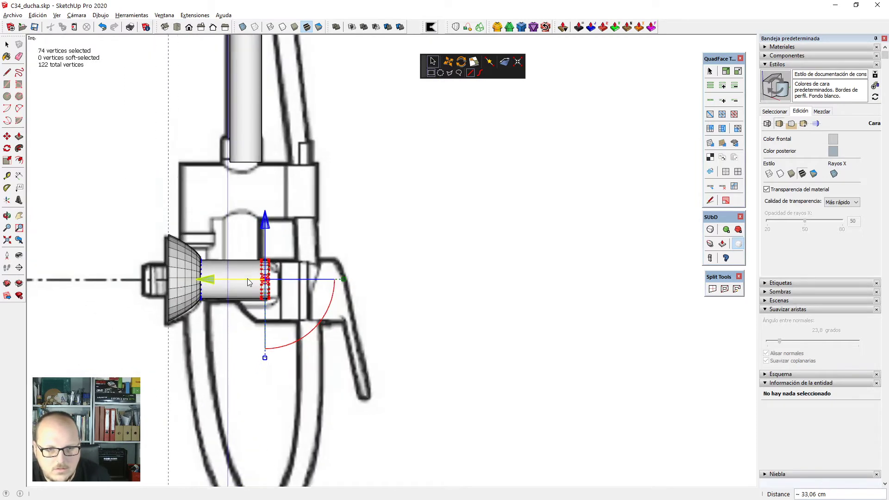
Shift the selected bar vertices about 17.21 cm back towards the wall flange.
{"action": "scroll", "coordinate": [332, 239], "scroll_direction": "down", "scroll_amount": 4}
{"action": "middle_click_drag", "start_coordinate": [399, 246], "coordinate": [280, 368]}
{"action": "scroll", "coordinate": [280, 369], "scroll_direction": "down", "scroll_amount": 2}
{"action": "middle_click_drag", "start_coordinate": [286, 335], "coordinate": [491, 354]}
{"action": "scroll", "coordinate": [299, 286], "scroll_direction": "up", "scroll_amount": 1}
{"action": "left_click_drag", "start_coordinate": [291, 295], "coordinate": [272, 296]}
{"action": "scroll", "coordinate": [354, 272], "scroll_direction": "down", "scroll_amount": 1}
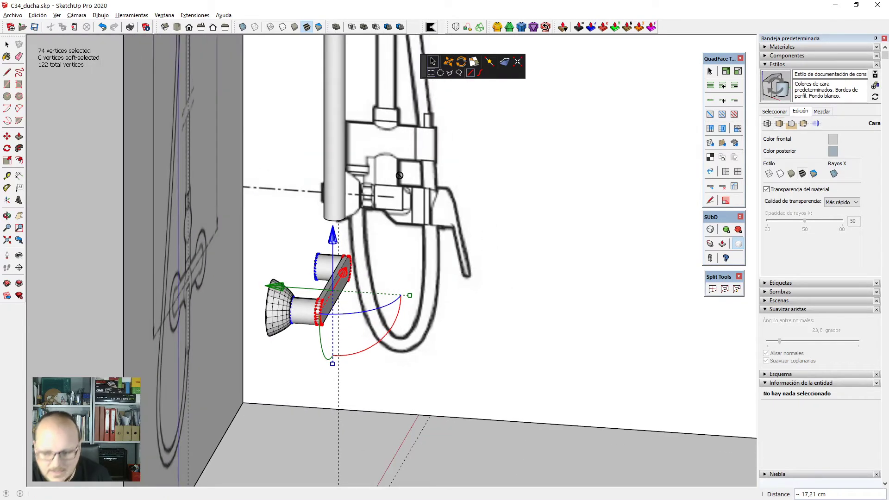
Fine-tune the depth of the selected bar vertices against the mixer body in the side reference drawing.
{"action": "key", "text": "F2"}
{"action": "key", "text": "F4"}
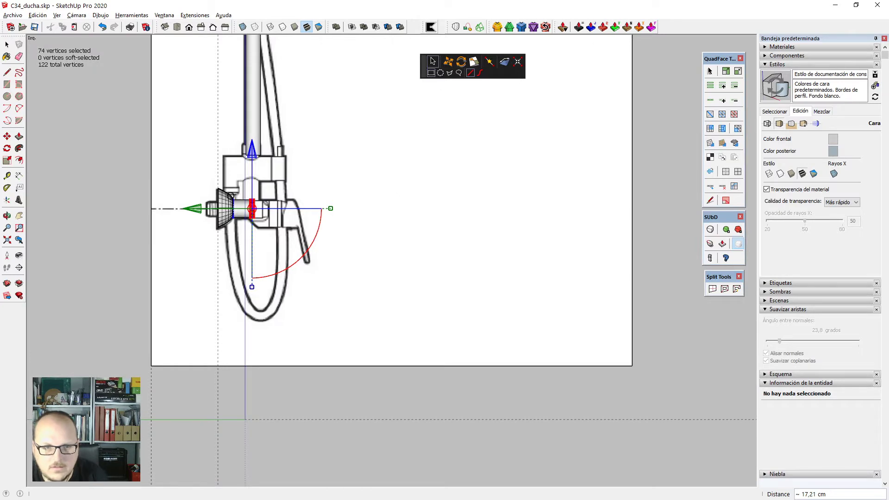
{"action": "scroll", "coordinate": [246, 204], "scroll_direction": "up", "scroll_amount": 5}
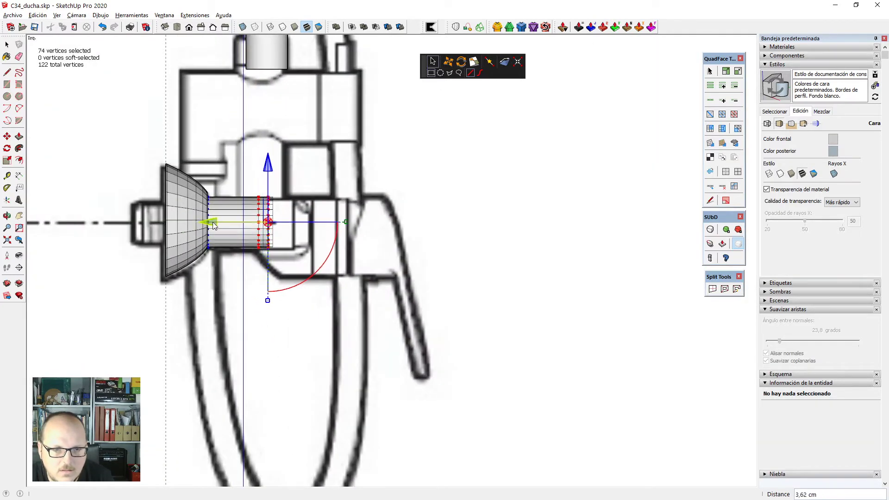
{"action": "left_click_drag", "start_coordinate": [213, 222], "coordinate": [225, 222]}
{"action": "scroll", "coordinate": [358, 198], "scroll_direction": "down", "scroll_amount": 1}
{"action": "scroll", "coordinate": [298, 195], "scroll_direction": "up", "scroll_amount": 1}
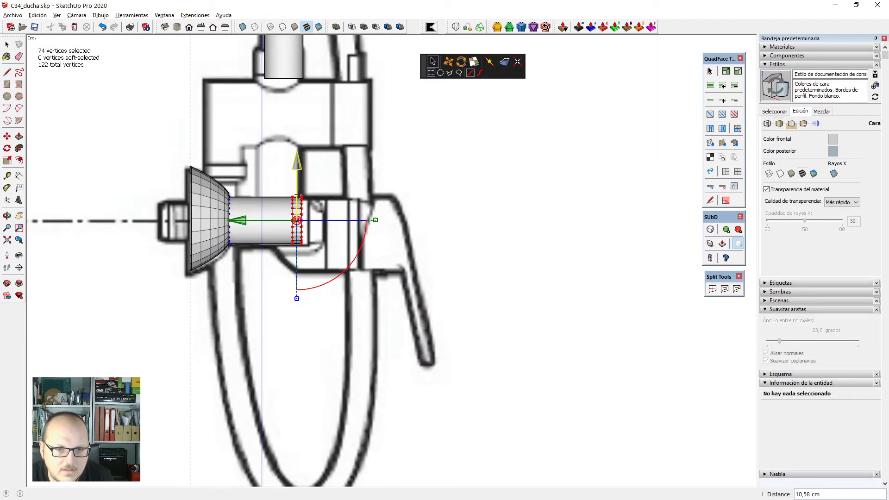
Push/Pull the bar's rear face 20.90 cm towards the wall to thicken it, checking against the side reference in X-ray mode.
{"action": "key", "text": "space"}
{"action": "middle_click_drag", "start_coordinate": [305, 111], "coordinate": [296, 237]}
{"action": "scroll", "coordinate": [297, 238], "scroll_direction": "up", "scroll_amount": 1}
{"action": "key", "text": "p"}
{"action": "mouse_move", "coordinate": [283, 224]}
{"action": "left_mouse_down"}
{"action": "mouse_move", "coordinate": [243, 221]}
{"action": "mouse_move", "coordinate": [251, 226]}
{"action": "left_mouse_up"}
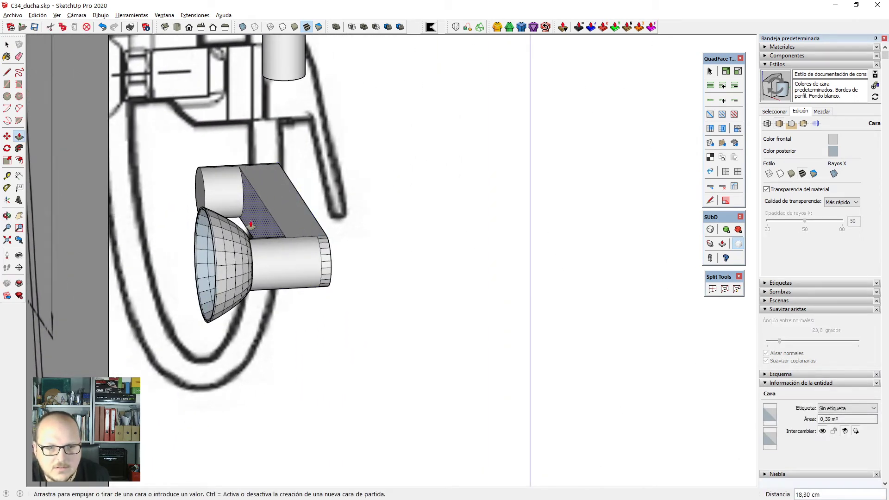
{"action": "scroll", "coordinate": [251, 226], "scroll_direction": "down", "scroll_amount": 2}
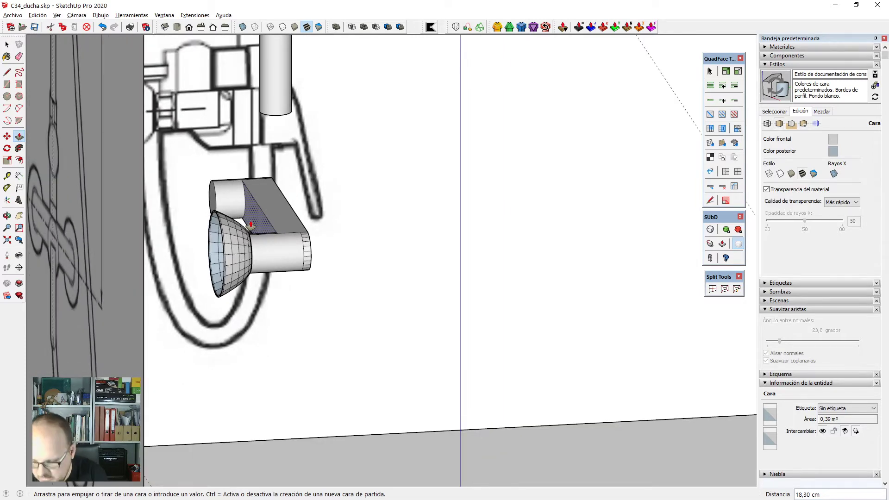
{"action": "key", "text": "F3"}
{"action": "key", "text": "F4"}
{"action": "scroll", "coordinate": [253, 212], "scroll_direction": "down", "scroll_amount": 2}
{"action": "scroll", "coordinate": [212, 236], "scroll_direction": "up", "scroll_amount": 3}
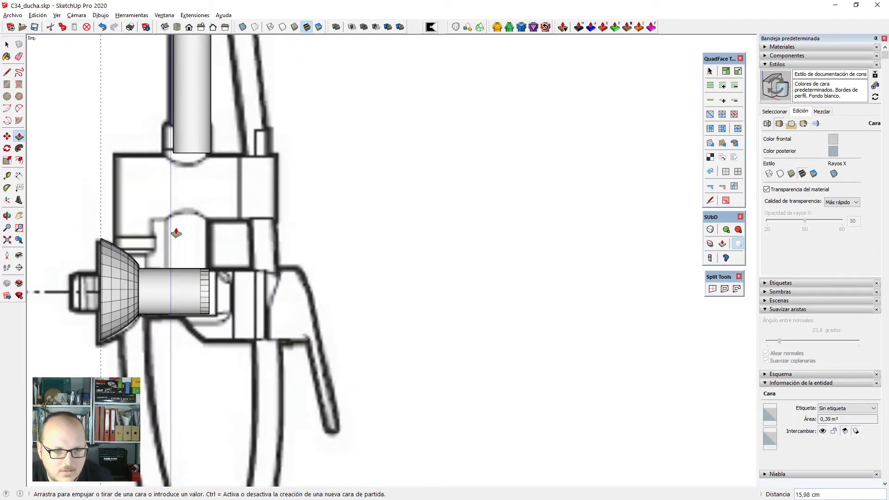
{"action": "key", "text": "x"}
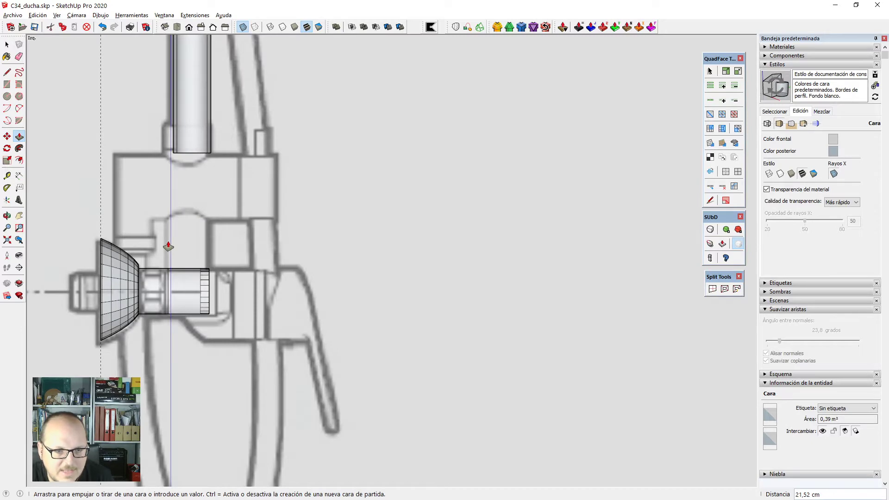
{"action": "left_click", "coordinate": [169, 247]}
{"action": "key", "text": "x"}
{"action": "scroll", "coordinate": [377, 194], "scroll_direction": "down", "scroll_amount": 1}
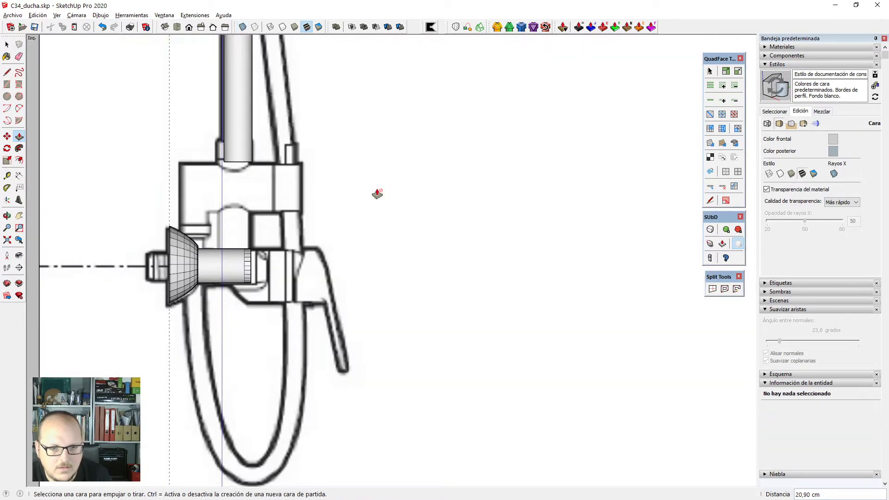
Group the whole bar with its necks and smooth the group's edges with soft normals.
{"action": "middle_click_drag", "start_coordinate": [378, 195], "coordinate": [181, 403]}
{"action": "scroll", "coordinate": [278, 232], "scroll_direction": "up", "scroll_amount": 2}
{"action": "key", "text": "space"}
{"action": "triple_click", "coordinate": [291, 230]}
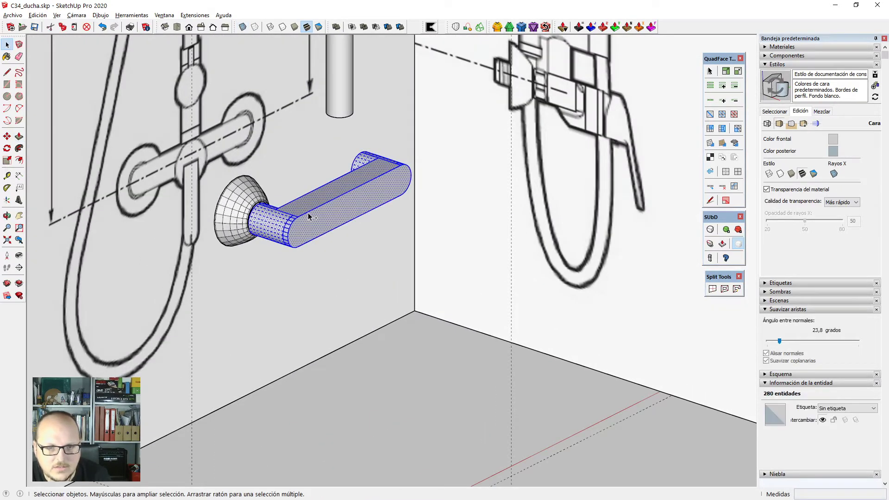
{"action": "key", "text": "ctrl+g"}
{"action": "left_click", "coordinate": [782, 353]}
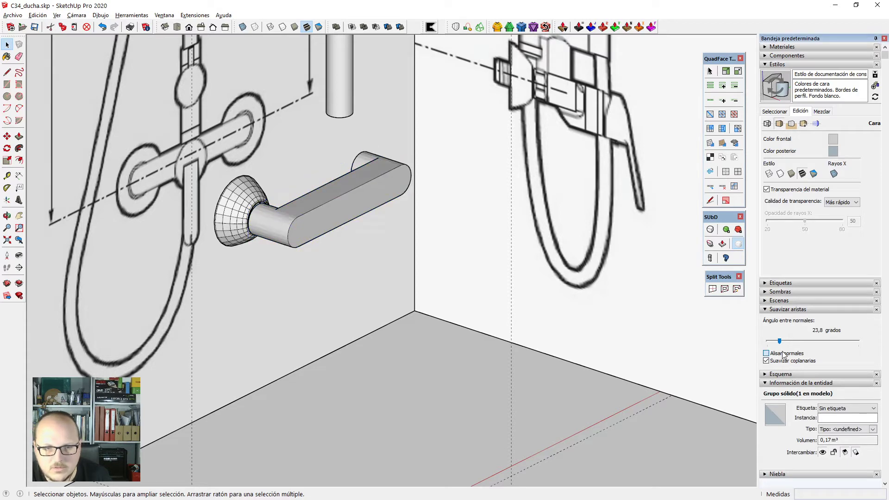
Draw a 24-sided circle on the bar's front plane, centred on the front face's upper edge near its middle.
{"action": "scroll", "coordinate": [341, 240], "scroll_direction": "down", "scroll_amount": 3}
{"action": "middle_click_drag", "start_coordinate": [342, 241], "coordinate": [377, 234]}
{"action": "scroll", "coordinate": [367, 209], "scroll_direction": "up", "scroll_amount": 2}
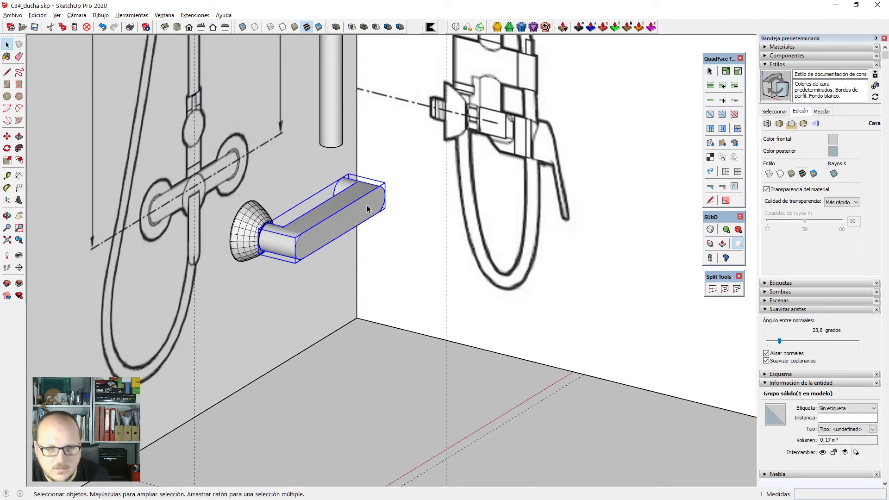
{"action": "key", "text": "c"}
{"action": "scroll", "coordinate": [361, 209], "scroll_direction": "up", "scroll_amount": 3}
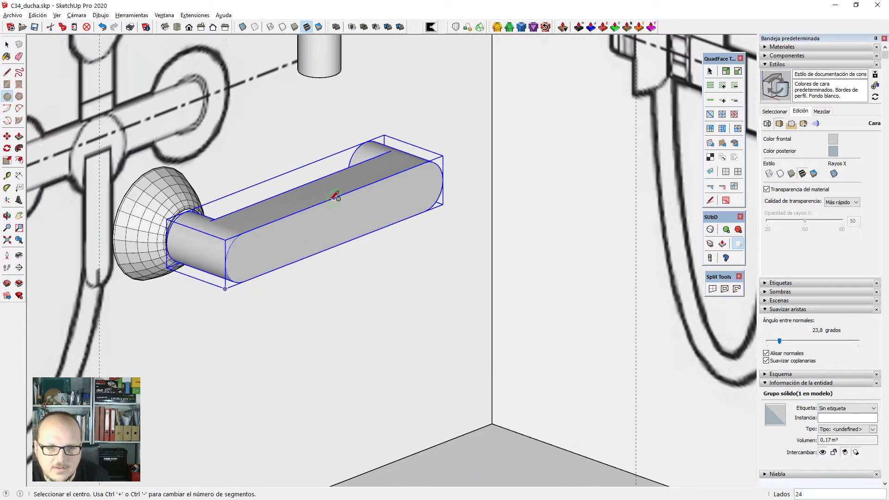
{"action": "left_click", "coordinate": [334, 195]}
{"action": "scroll", "coordinate": [334, 197], "scroll_direction": "down", "scroll_amount": 3}
{"action": "scroll", "coordinate": [323, 204], "scroll_direction": "up", "scroll_amount": 2}
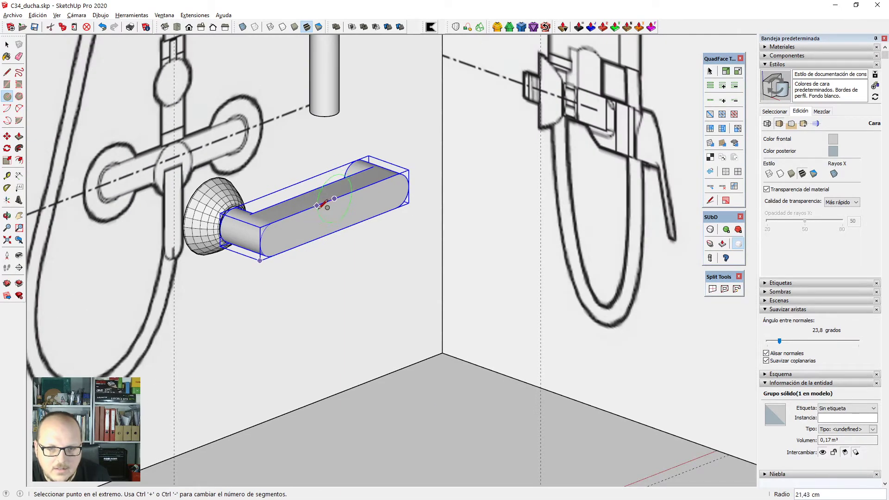
{"action": "left_click", "coordinate": [317, 206]}
Select the circle and move it about 19 cm straight down so its top meets the bar's upper front edge.
{"action": "key", "text": "space"}
{"action": "double_click", "coordinate": [339, 194]}
{"action": "scroll", "coordinate": [338, 191], "scroll_direction": "up", "scroll_amount": 3}
{"action": "key", "text": "m"}
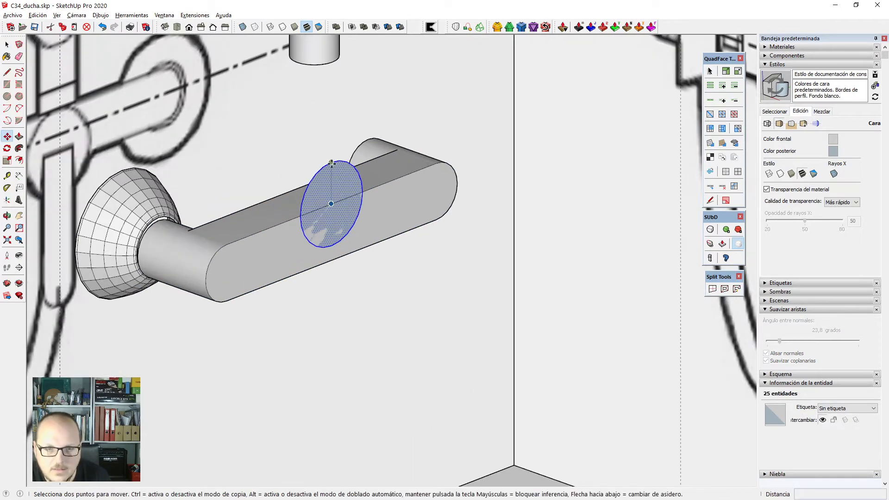
{"action": "left_click", "coordinate": [330, 163]}
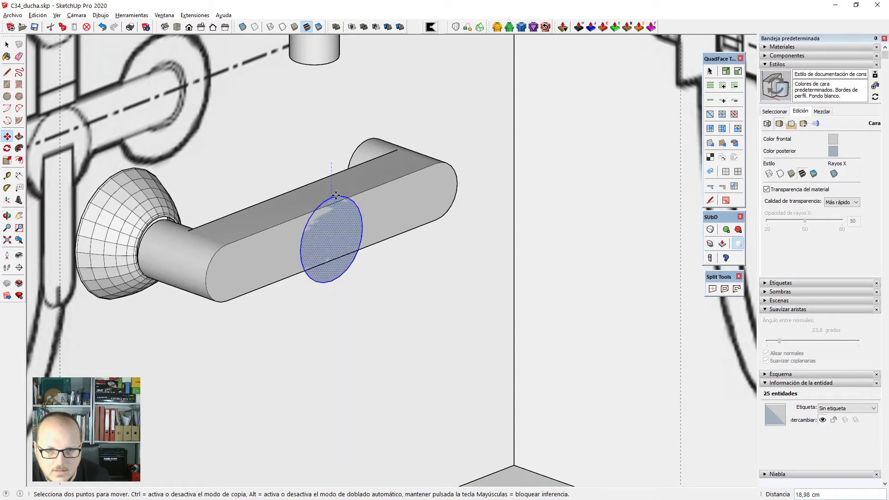
{"action": "left_click", "coordinate": [361, 187]}
Push/Pull the circle 25.31 cm outwards from the bar's front face to form a cylinder.
{"action": "scroll", "coordinate": [213, 257], "scroll_direction": "down", "scroll_amount": 4}
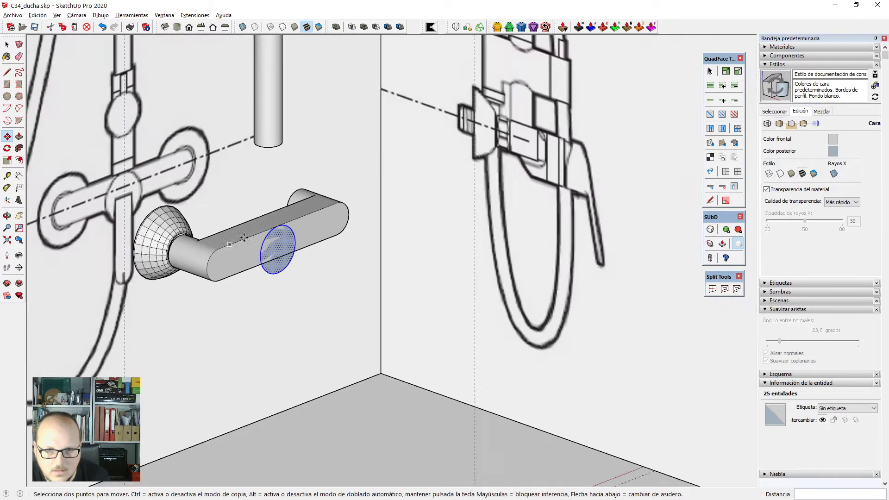
{"action": "middle_click_drag", "start_coordinate": [310, 227], "coordinate": [341, 230]}
{"action": "key", "text": "p"}
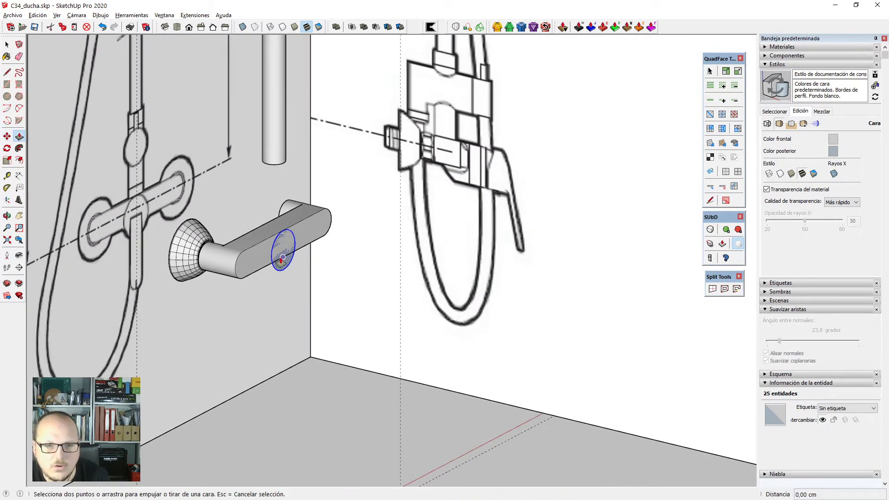
{"action": "left_click", "coordinate": [281, 260]}
{"action": "left_click", "coordinate": [304, 268]}
In X-ray mode, Push/Pull the cylinder's rear face about 26.69 cm through the bar towards the wall.
{"action": "middle_click_drag", "start_coordinate": [303, 269], "coordinate": [343, 307]}
{"action": "scroll", "coordinate": [337, 283], "scroll_direction": "up", "scroll_amount": 4}
{"action": "scroll", "coordinate": [285, 288], "scroll_direction": "up", "scroll_amount": 1}
{"action": "key", "text": "x"}
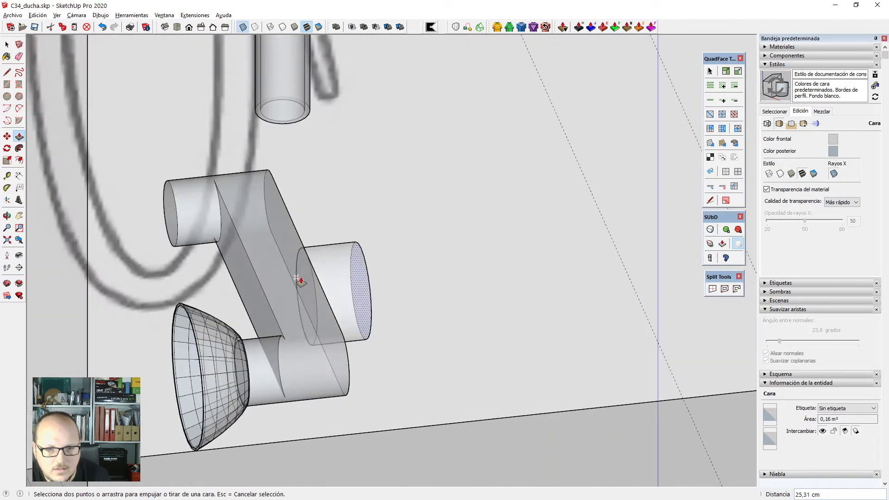
{"action": "left_click", "coordinate": [305, 278]}
{"action": "key", "text": "Escape"}
{"action": "left_click", "coordinate": [309, 280]}
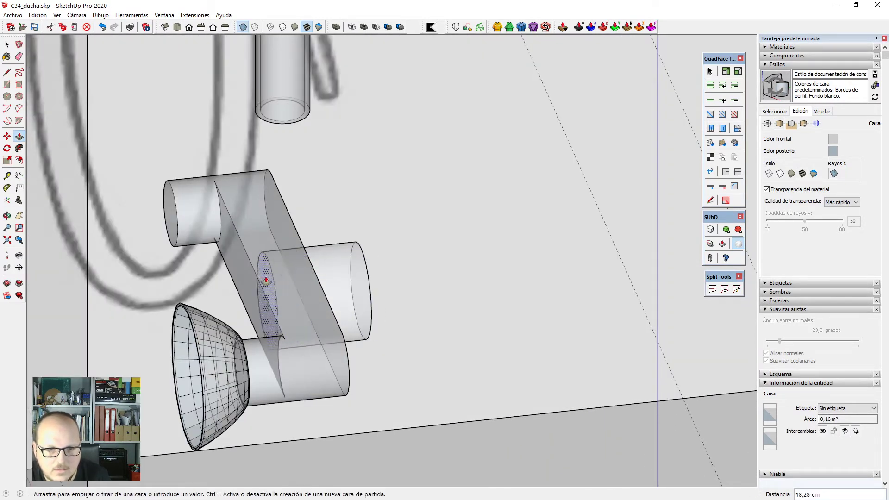
{"action": "left_click", "coordinate": [250, 268]}
Extend the cylinder's rear face about 14.18 cm further towards the wall, matching it against the side reference drawing.
{"action": "scroll", "coordinate": [282, 262], "scroll_direction": "down", "scroll_amount": 4}
{"action": "middle_click_drag", "start_coordinate": [282, 263], "coordinate": [293, 215]}
{"action": "scroll", "coordinate": [301, 328], "scroll_direction": "up", "scroll_amount": 2}
{"action": "middle_click_drag", "start_coordinate": [270, 337], "coordinate": [257, 271]}
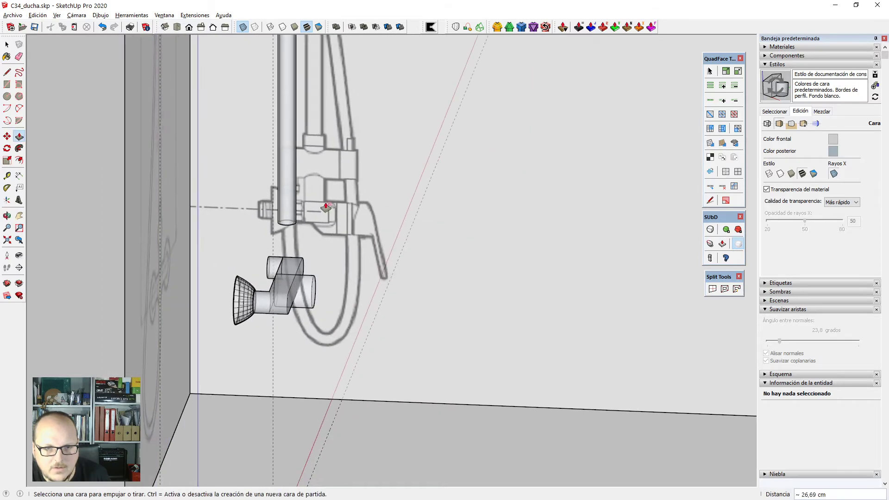
{"action": "middle_click_drag", "start_coordinate": [326, 209], "coordinate": [411, 285]}
{"action": "scroll", "coordinate": [302, 311], "scroll_direction": "up", "scroll_amount": 5}
{"action": "left_click", "coordinate": [276, 313]}
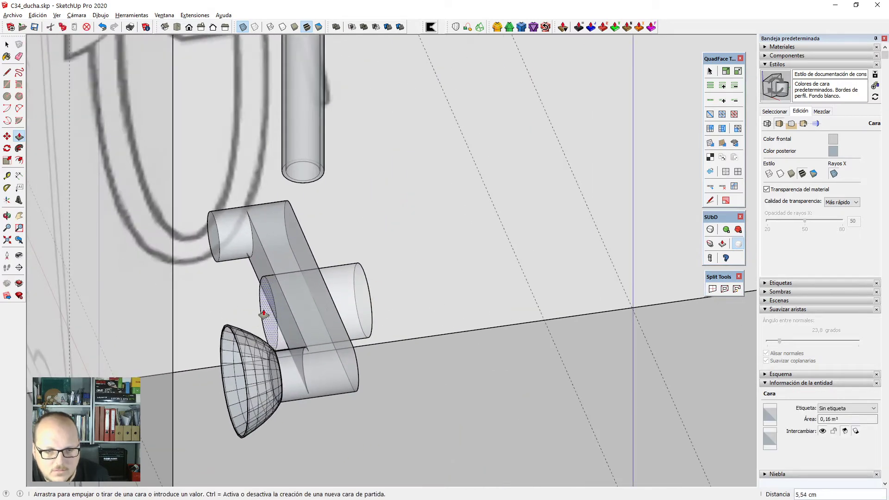
{"action": "scroll", "coordinate": [244, 314], "scroll_direction": "down", "scroll_amount": 2}
{"action": "middle_click_drag", "start_coordinate": [242, 313], "coordinate": [209, 235]}
{"action": "scroll", "coordinate": [210, 235], "scroll_direction": "down", "scroll_amount": 2}
{"action": "key", "text": "F3"}
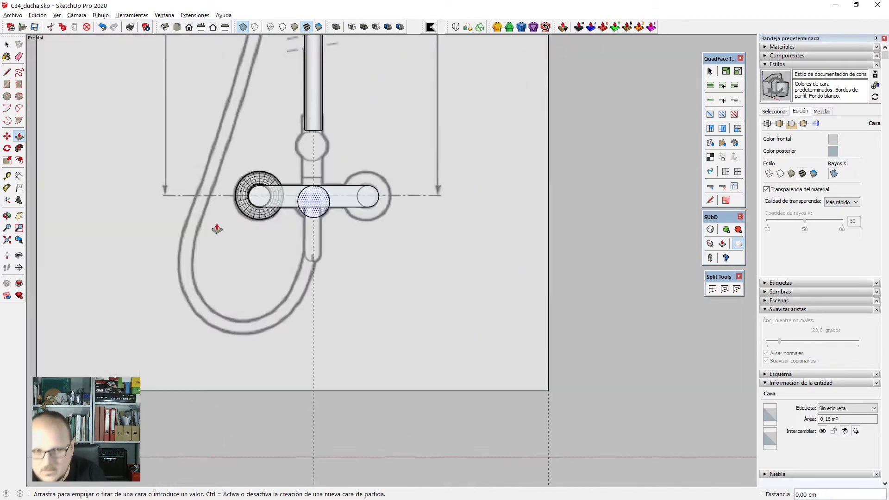
{"action": "key", "text": "F5"}
{"action": "scroll", "coordinate": [297, 217], "scroll_direction": "up", "scroll_amount": 6}
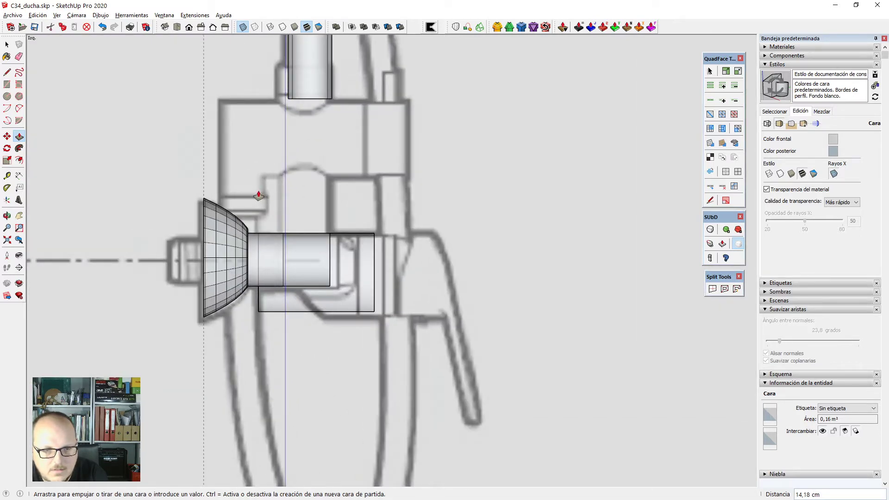
Temporarily remove the flange, bar and cylinder to check the side reference beneath them, and restore them.
{"action": "key", "text": "space"}
{"action": "left_click_drag", "start_coordinate": [159, 169], "coordinate": [418, 351]}
{"action": "key", "text": "Delete"}
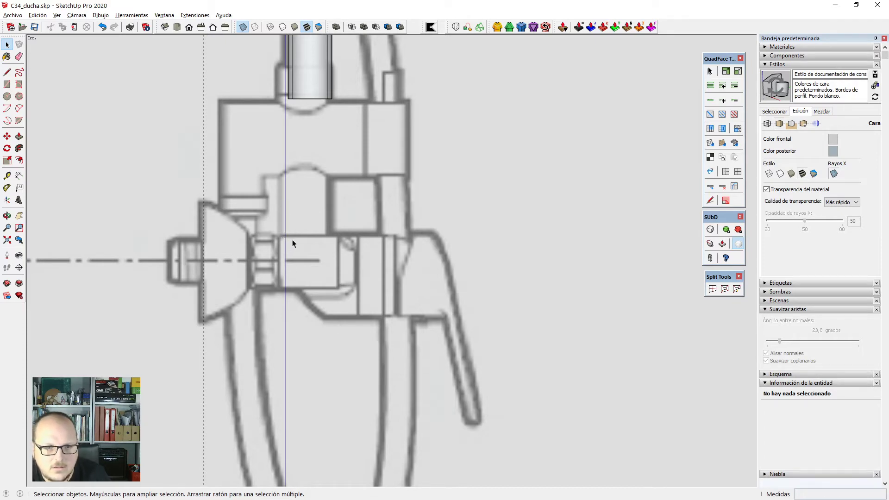
{"action": "key", "text": "ctrl+z"}
Turn off X-ray, select the entire horizontal cylinder crossing the bar and make it a separate group.
{"action": "middle_click_drag", "start_coordinate": [294, 237], "coordinate": [336, 257]}
{"action": "scroll", "coordinate": [313, 232], "scroll_direction": "up", "scroll_amount": 2}
{"action": "key", "text": "x"}
{"action": "middle_click_drag", "start_coordinate": [491, 311], "coordinate": [438, 290]}
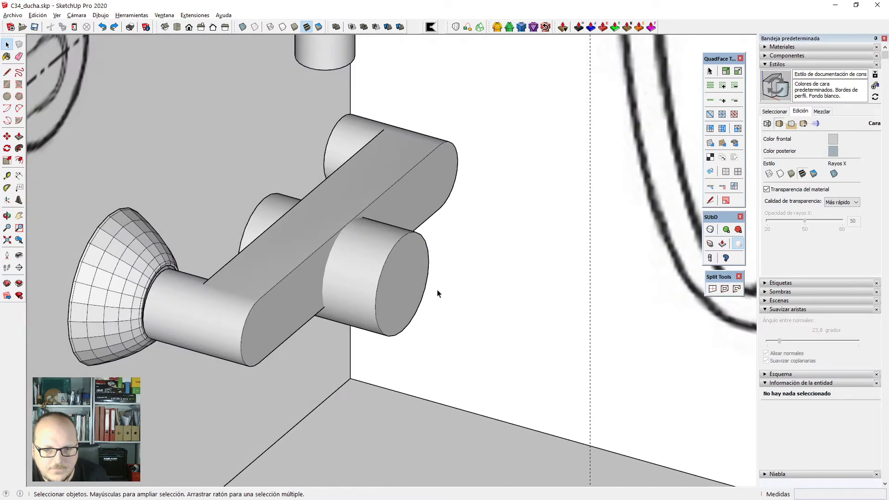
{"action": "left_click", "coordinate": [416, 277]}
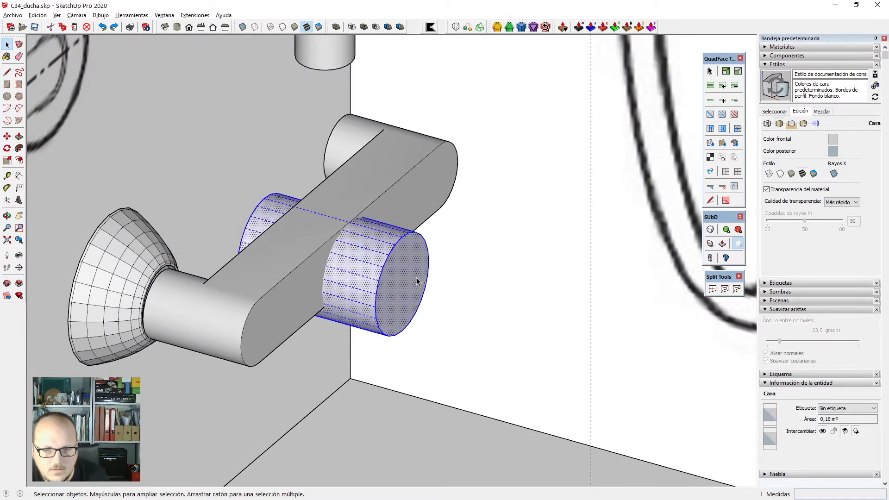
{"action": "key", "text": "q"}
{"action": "scroll", "coordinate": [416, 277], "scroll_direction": "up", "scroll_amount": 2}
{"action": "key", "text": "space"}
Create a copy of the cylinder group rotated 90° so that it stands vertically across the bar.
{"action": "key", "text": "m"}
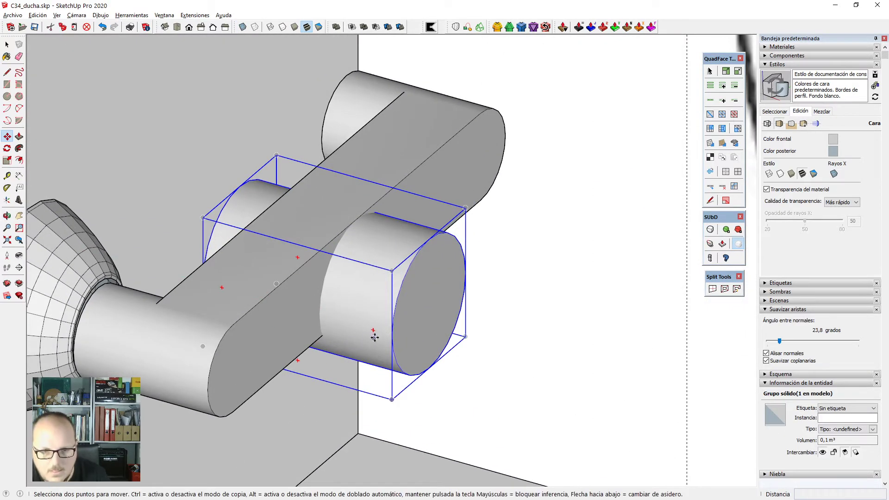
{"action": "left_click", "coordinate": [375, 333]}
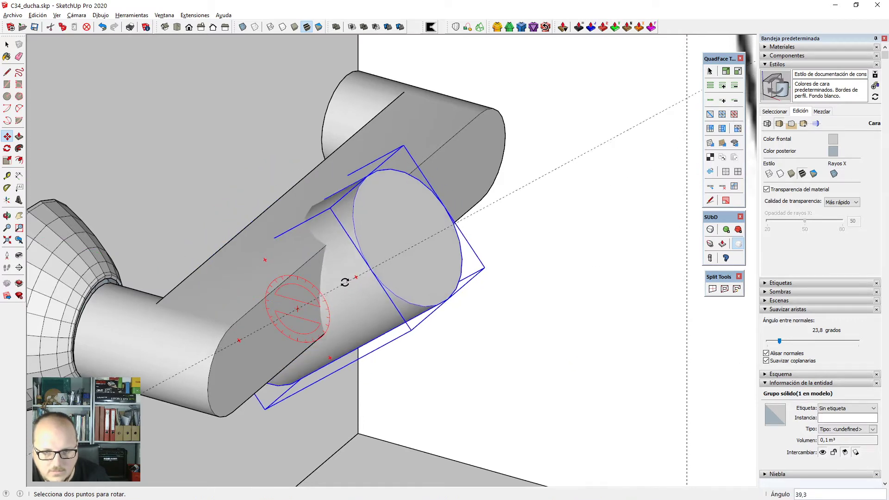
{"action": "type", "text": "9"}
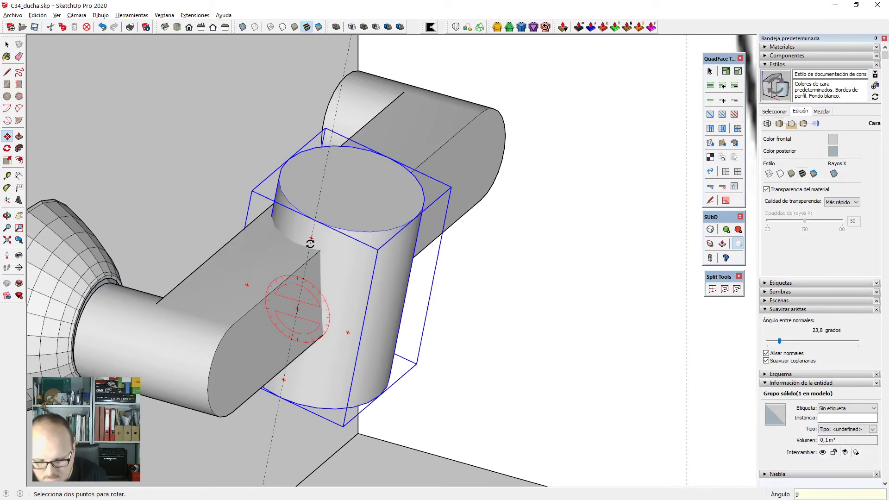
{"action": "type", "text": "0"}
{"action": "key", "text": "Return"}
{"action": "key", "text": "m"}
{"action": "key", "text": "ctrl+z"}
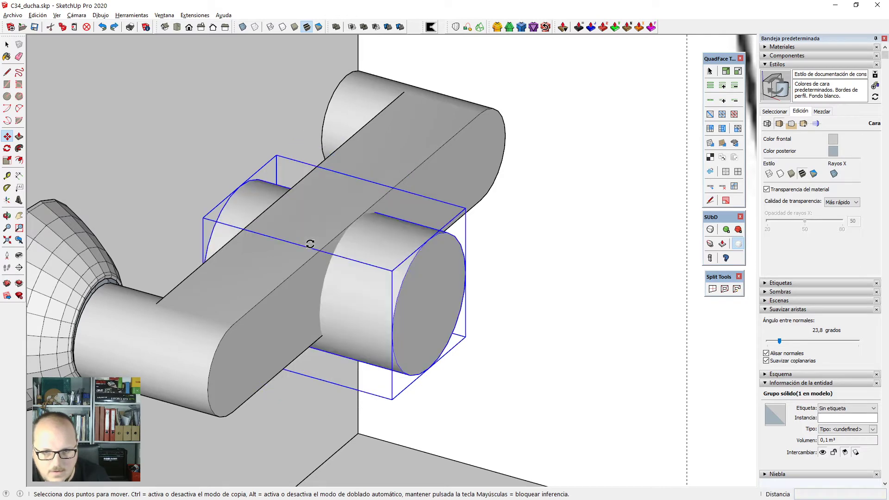
{"action": "key", "text": "ctrl+y"}
{"action": "scroll", "coordinate": [316, 242], "scroll_direction": "down", "scroll_amount": 1}
{"action": "middle_click_drag", "start_coordinate": [330, 282], "coordinate": [367, 289]}
Move the vertical cylinder back towards the bar's rear edge and raise its base about 25 cm.
{"action": "key", "text": "space"}
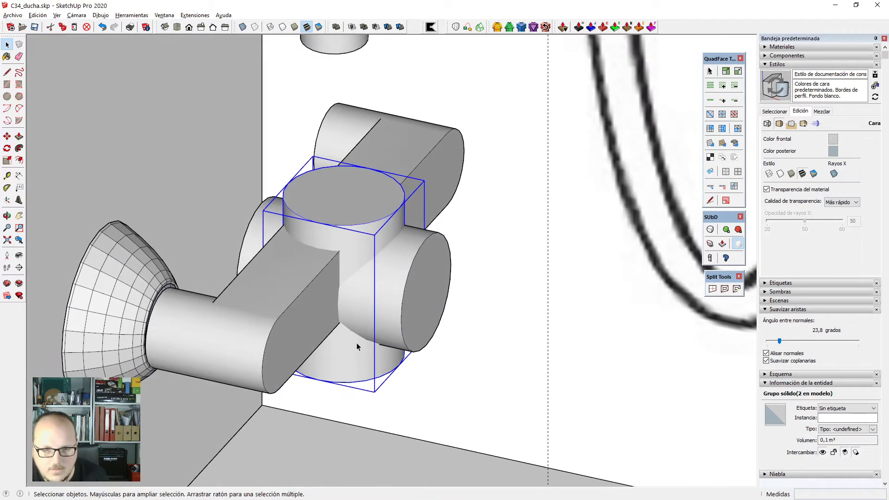
{"action": "key", "text": "m"}
{"action": "left_click", "coordinate": [399, 209]}
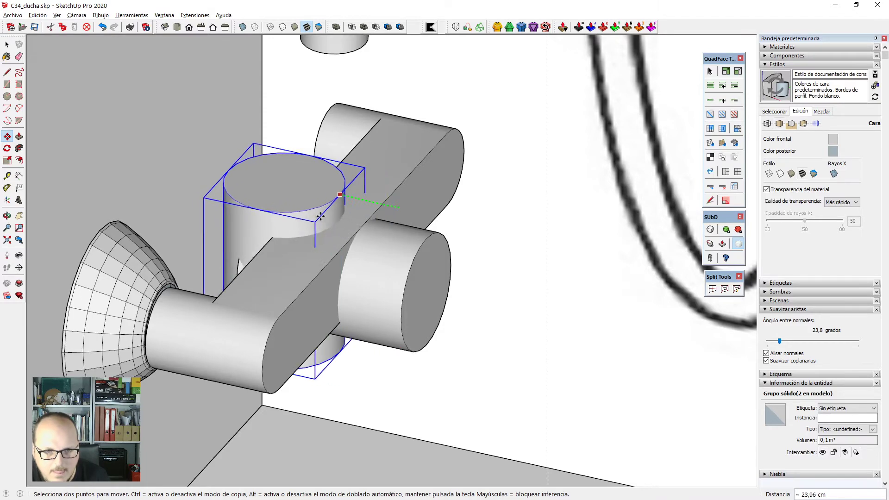
{"action": "scroll", "coordinate": [275, 199], "scroll_direction": "up", "scroll_amount": 2}
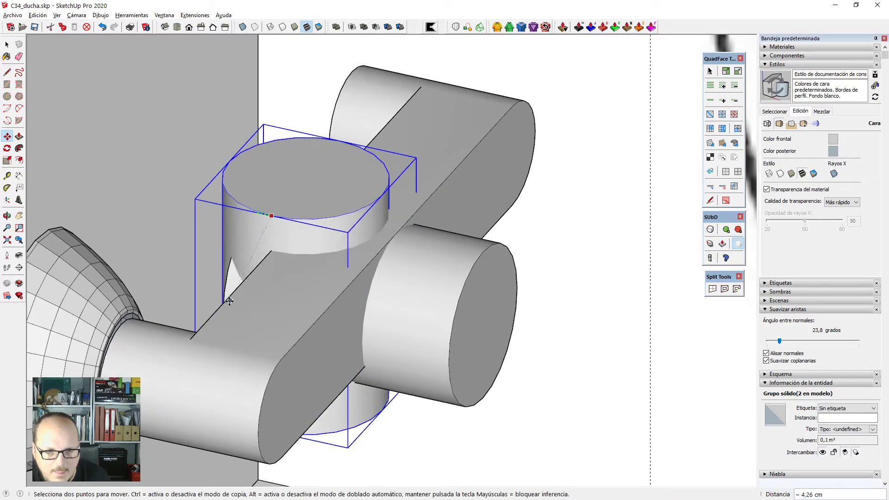
{"action": "left_click", "coordinate": [225, 301]}
{"action": "middle_click_drag", "start_coordinate": [304, 350], "coordinate": [278, 236]}
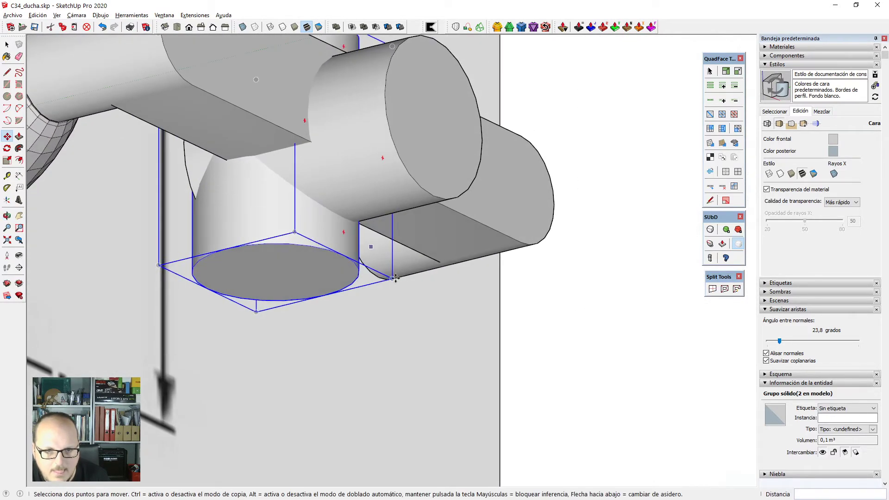
{"action": "left_click", "coordinate": [337, 253]}
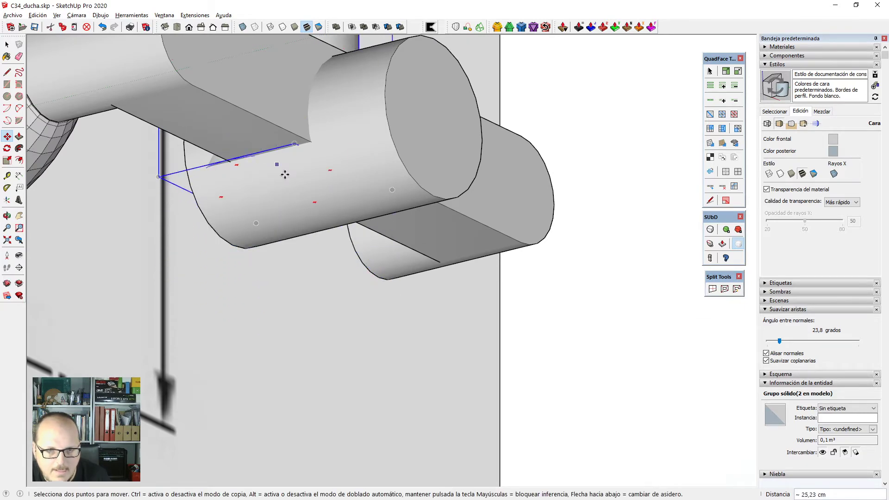
{"action": "left_click", "coordinate": [285, 174]}
Inside the horizontal cylinder group, cut it in side view along the rear mid-height and diagonally down to the underside's midpoint.
{"action": "scroll", "coordinate": [285, 175], "scroll_direction": "down", "scroll_amount": 5}
{"action": "middle_click_drag", "start_coordinate": [361, 188], "coordinate": [469, 180]}
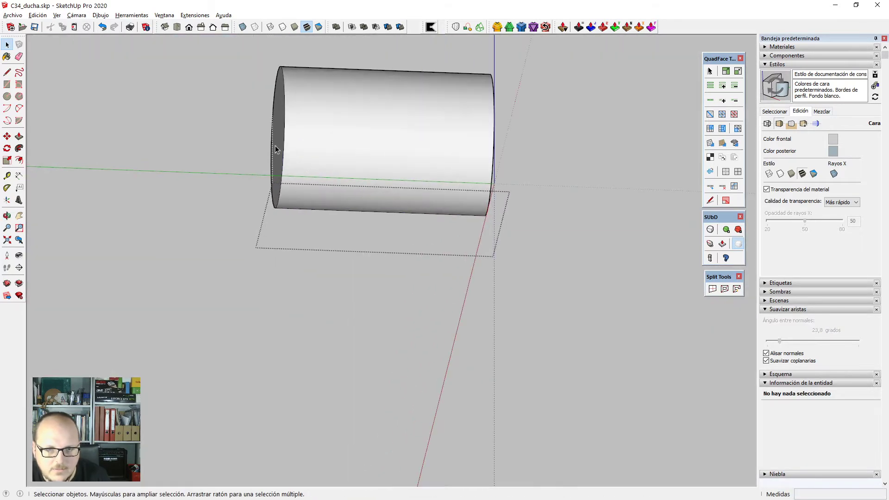
{"action": "scroll", "coordinate": [262, 168], "scroll_direction": "down", "scroll_amount": 2}
{"action": "key", "text": "F2"}
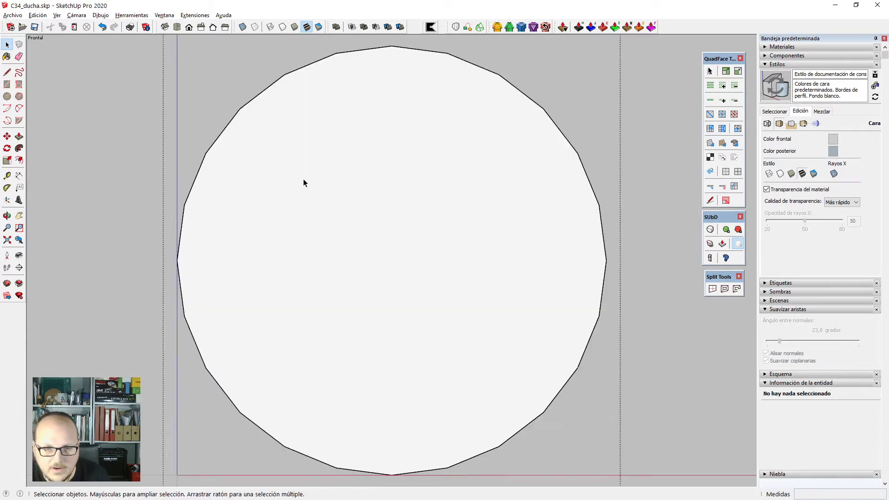
{"action": "scroll", "coordinate": [306, 170], "scroll_direction": "down", "scroll_amount": 4}
{"action": "key", "text": "F4"}
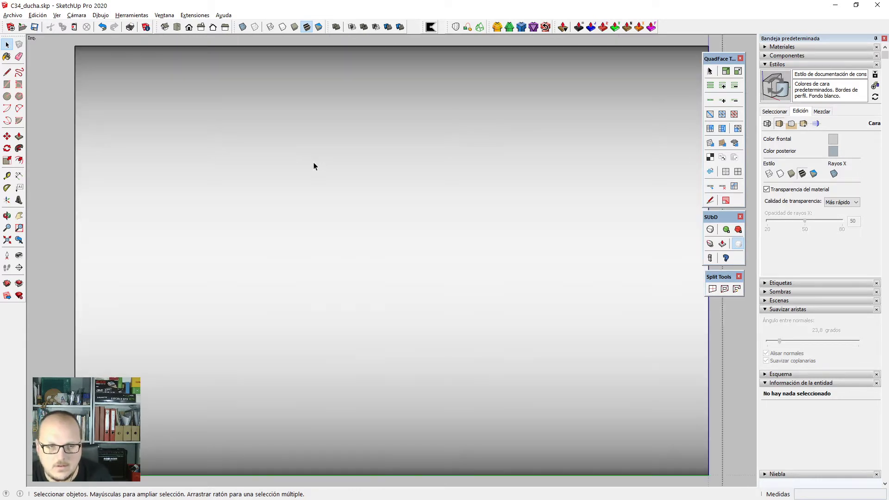
{"action": "scroll", "coordinate": [313, 162], "scroll_direction": "down", "scroll_amount": 4}
{"action": "key", "text": "z"}
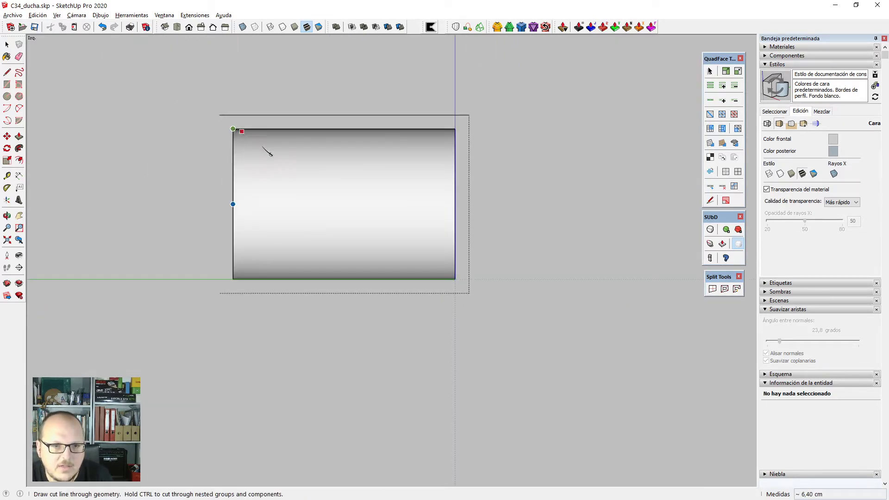
{"action": "key", "text": "Escape"}
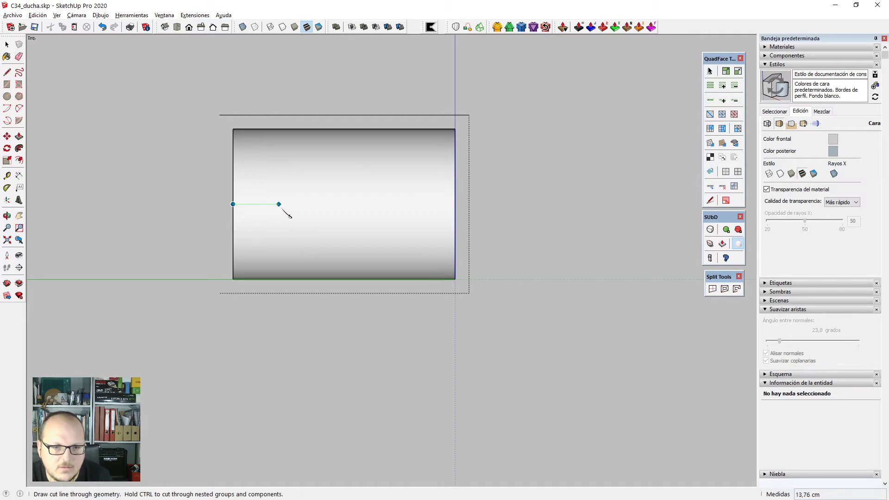
{"action": "left_click", "coordinate": [380, 326]}
{"action": "key", "text": "space"}
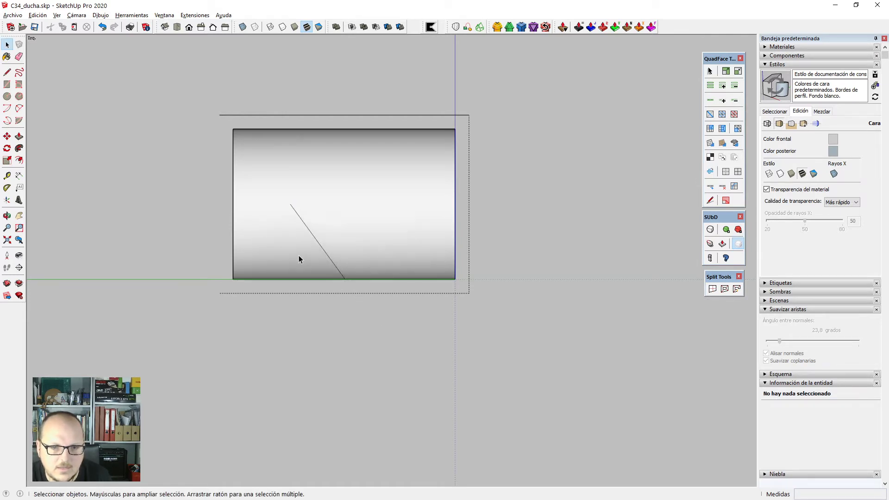
Show hidden geometry, delete the cylinder's lower rear corner bounded by the cuts, and leave the group.
{"action": "scroll", "coordinate": [282, 193], "scroll_direction": "up", "scroll_amount": 1}
{"action": "key", "text": "h"}
{"action": "left_click_drag", "start_coordinate": [290, 213], "coordinate": [149, 324]}
{"action": "key", "text": "Delete"}
{"action": "scroll", "coordinate": [321, 248], "scroll_direction": "down", "scroll_amount": 5}
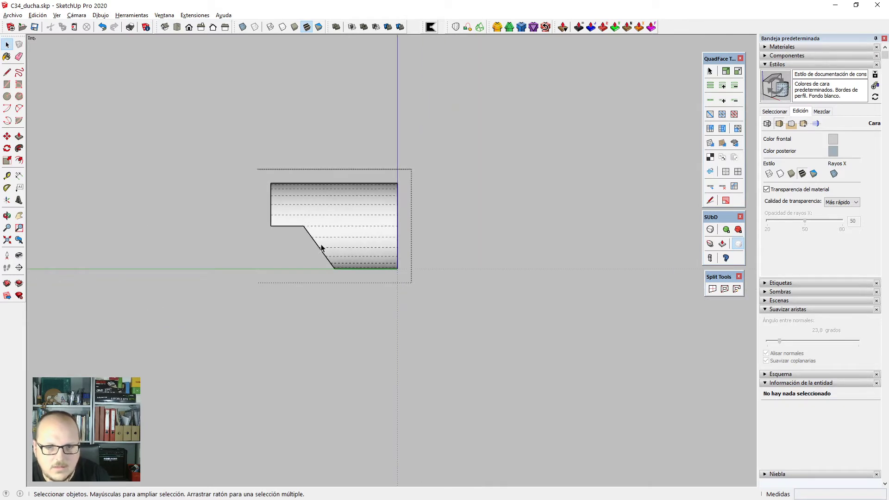
{"action": "key", "text": "Escape"}
Leave the group and scale the vertical cylinder upward to about twice its height.
{"action": "scroll", "coordinate": [333, 251], "scroll_direction": "down", "scroll_amount": 1}
{"action": "middle_click_drag", "start_coordinate": [333, 252], "coordinate": [259, 178]}
{"action": "scroll", "coordinate": [319, 197], "scroll_direction": "up", "scroll_amount": 3}
{"action": "scroll", "coordinate": [334, 201], "scroll_direction": "up", "scroll_amount": 1}
{"action": "key", "text": "s"}
{"action": "left_click", "coordinate": [330, 187]}
{"action": "scroll", "coordinate": [331, 188], "scroll_direction": "down", "scroll_amount": 1}
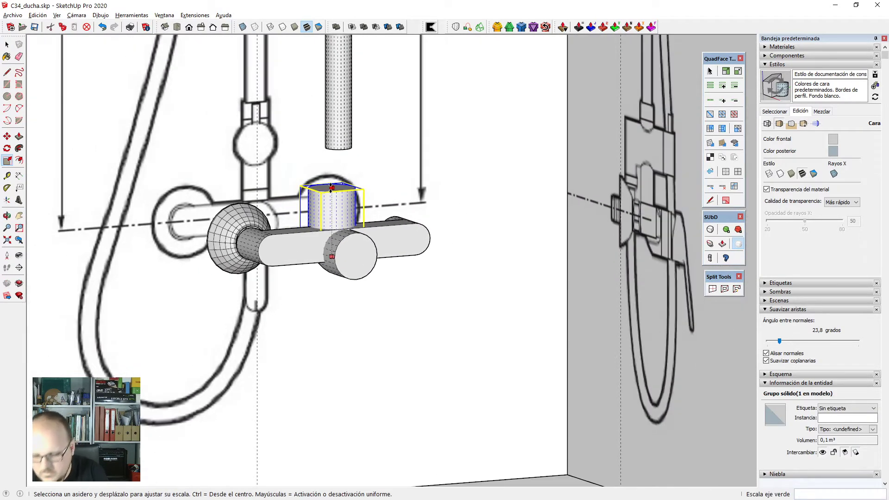
{"action": "key", "text": "F3"}
{"action": "scroll", "coordinate": [349, 83], "scroll_direction": "up", "scroll_amount": 2}
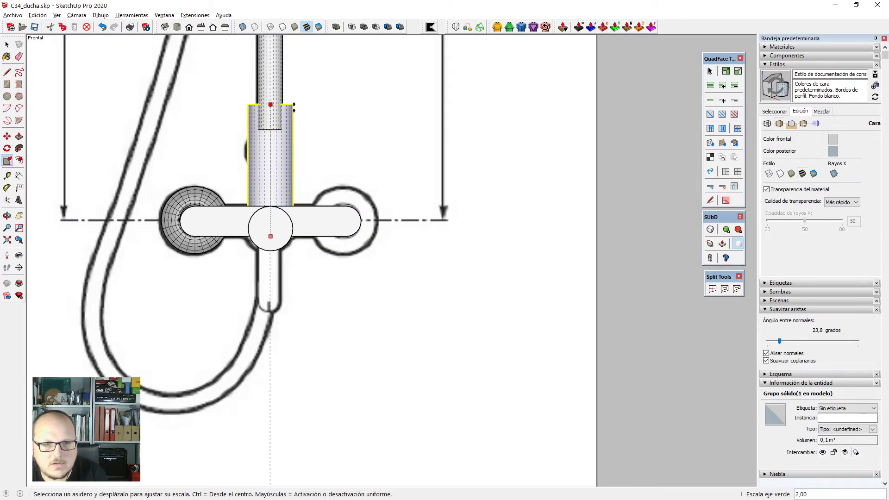
{"action": "left_click", "coordinate": [294, 108]}
{"action": "middle_click_drag", "start_coordinate": [294, 107], "coordinate": [322, 183]}
{"action": "key", "text": "space"}
{"action": "scroll", "coordinate": [272, 187], "scroll_direction": "up", "scroll_amount": 2}
{"action": "key", "text": "q"}
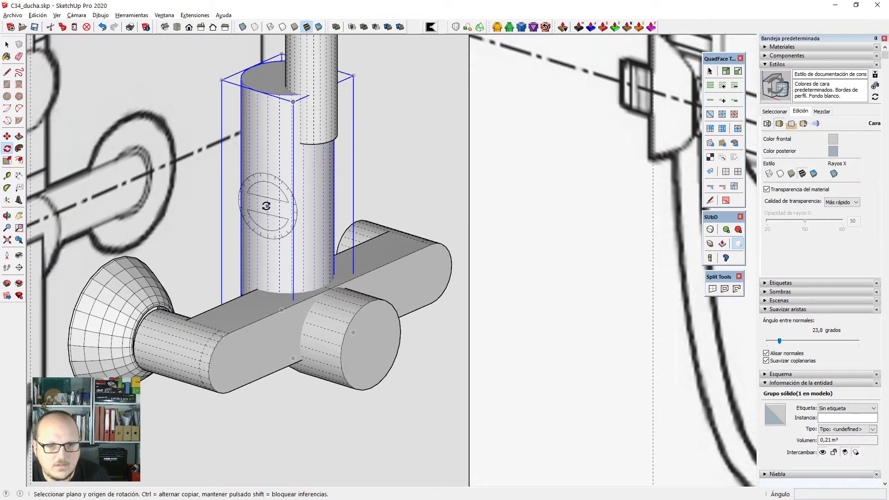
{"action": "key", "text": "m"}
{"action": "left_click", "coordinate": [258, 118]}
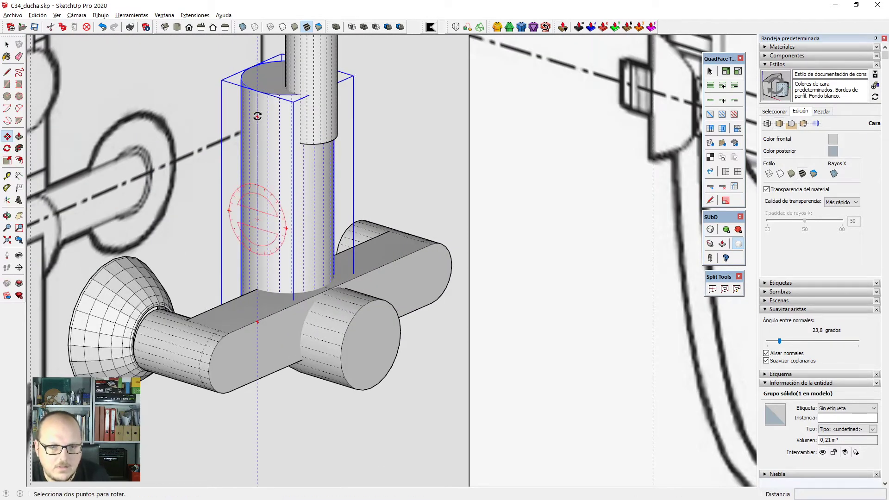
{"action": "key", "text": "m"}
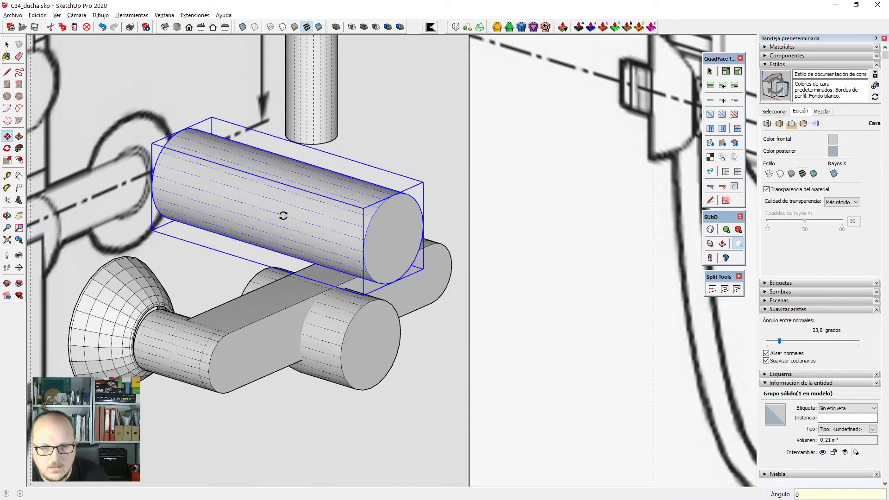
{"action": "key", "text": "Escape"}
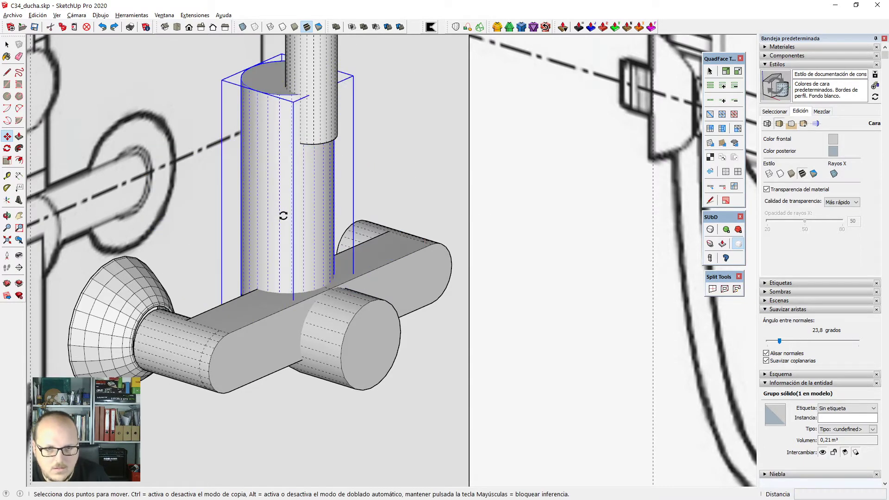
Make an in-place copy of the vertical cylinder, rotated 90° to lie front to back across the original.
{"action": "scroll", "coordinate": [324, 232], "scroll_direction": "down", "scroll_amount": 3}
{"action": "key", "text": "v"}
{"action": "scroll", "coordinate": [332, 226], "scroll_direction": "down", "scroll_amount": 2}
{"action": "key", "text": "space"}
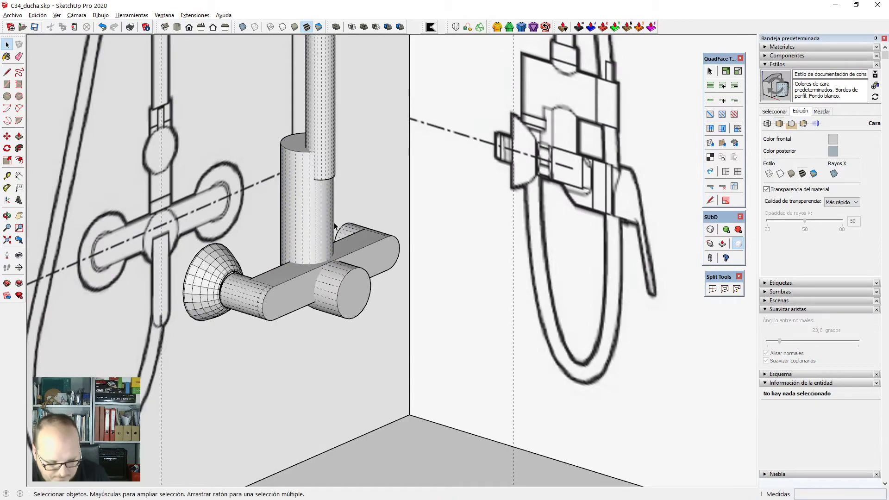
{"action": "key", "text": "ctrl+shift+v"}
{"action": "scroll", "coordinate": [339, 224], "scroll_direction": "down", "scroll_amount": 2}
{"action": "scroll", "coordinate": [231, 183], "scroll_direction": "up", "scroll_amount": 4}
{"action": "key", "text": "s"}
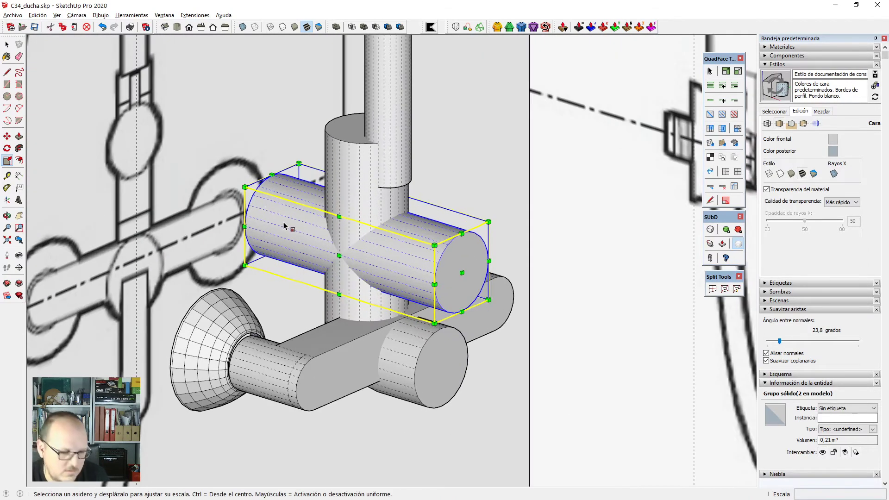
Shorten the horizontal copy from its rear end to the mixer body's rear edge in the side drawing, scale about 0.77.
{"action": "key", "text": "x"}
{"action": "left_click", "coordinate": [272, 215]}
{"action": "key", "text": "x"}
{"action": "scroll", "coordinate": [272, 217], "scroll_direction": "down", "scroll_amount": 3}
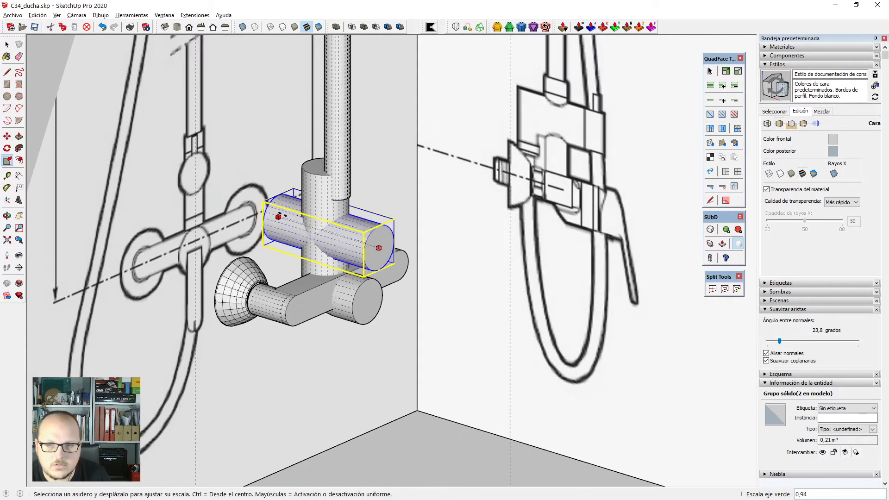
{"action": "middle_click_drag", "start_coordinate": [282, 214], "coordinate": [482, 155]}
{"action": "scroll", "coordinate": [389, 175], "scroll_direction": "up", "scroll_amount": 2}
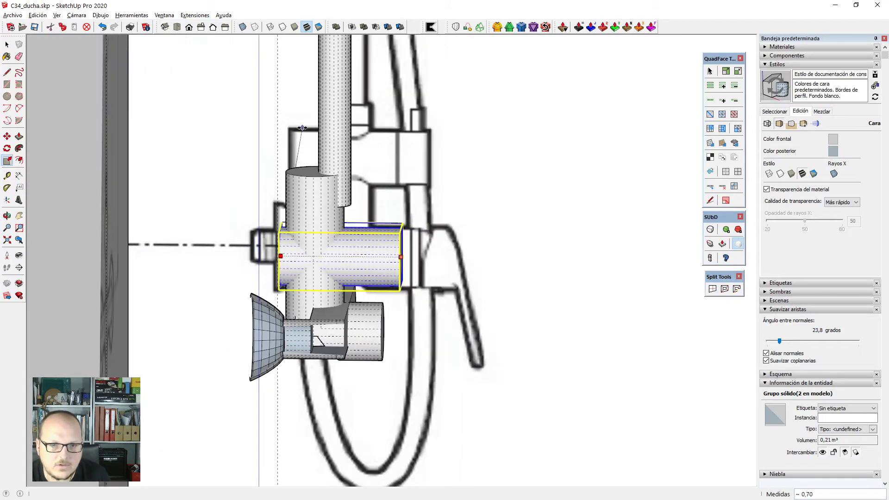
{"action": "left_click", "coordinate": [288, 133]}
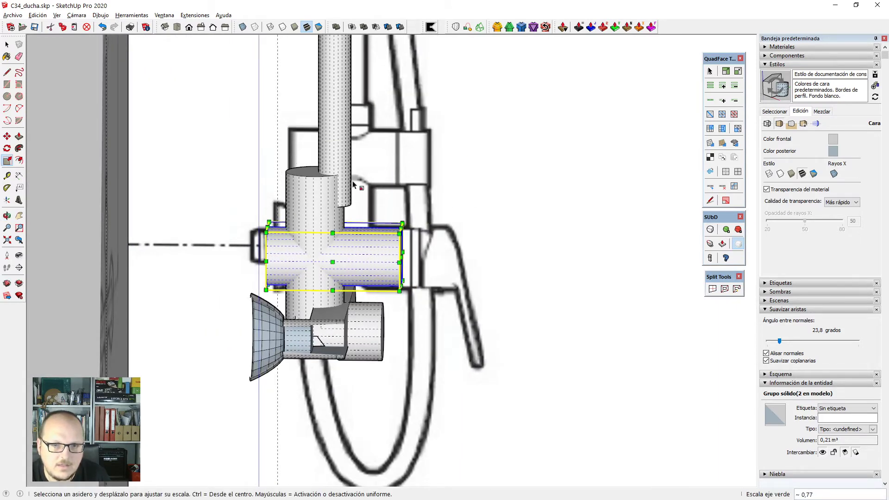
{"action": "middle_click_drag", "start_coordinate": [288, 134], "coordinate": [419, 207]}
Stretch the upper horizontal cylinder's front end to the front outline of the body in the side drawing.
{"action": "key", "text": "s"}
{"action": "scroll", "coordinate": [401, 256], "scroll_direction": "up", "scroll_amount": 3}
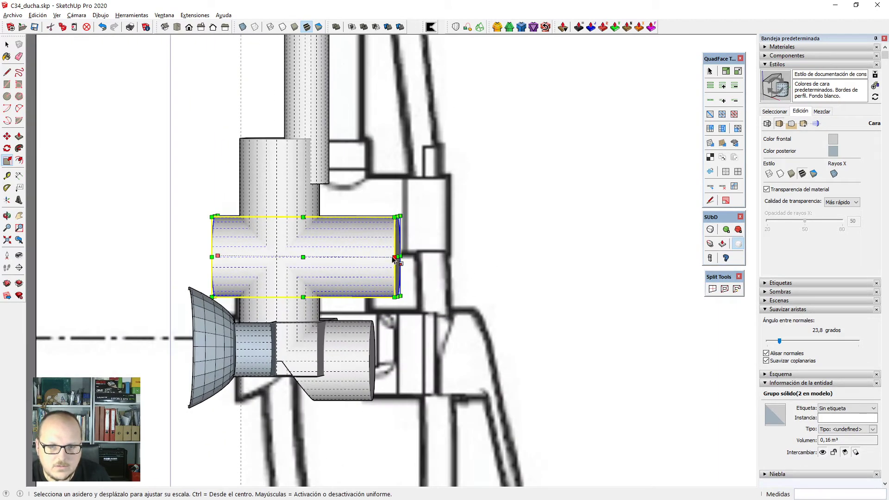
{"action": "left_click", "coordinate": [402, 255]}
{"action": "scroll", "coordinate": [402, 255], "scroll_direction": "down", "scroll_amount": 2}
{"action": "key", "text": "F2"}
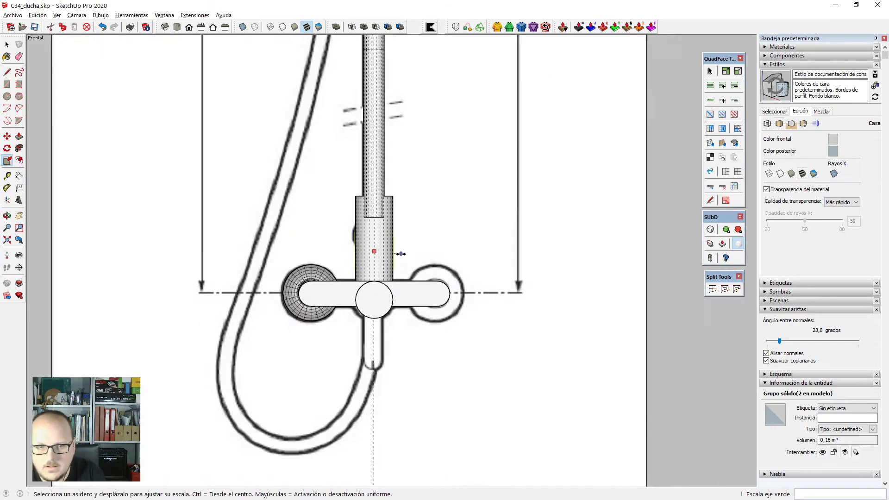
{"action": "key", "text": "F4"}
{"action": "scroll", "coordinate": [492, 168], "scroll_direction": "up", "scroll_amount": 3}
{"action": "scroll", "coordinate": [491, 168], "scroll_direction": "up", "scroll_amount": 2}
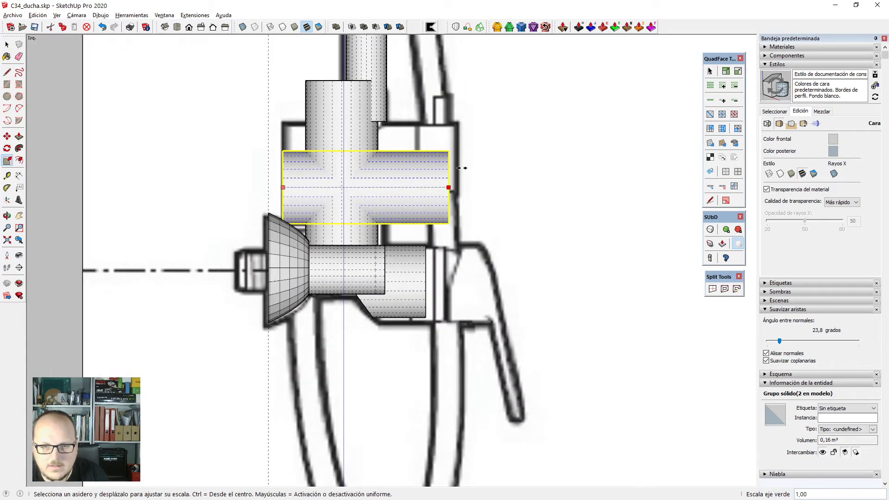
{"action": "left_click", "coordinate": [459, 146]}
Move the upper horizontal cylinder up about 19 cm to the height of the upper body in the side drawing.
{"action": "key", "text": "space"}
{"action": "key", "text": "m"}
{"action": "left_click", "coordinate": [491, 187]}
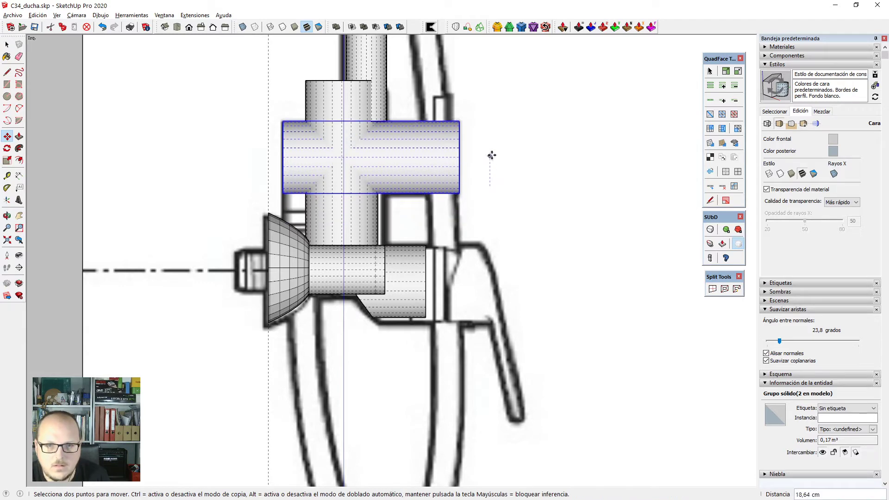
{"action": "scroll", "coordinate": [490, 165], "scroll_direction": "down", "scroll_amount": 3}
{"action": "middle_click_drag", "start_coordinate": [490, 165], "coordinate": [530, 113]}
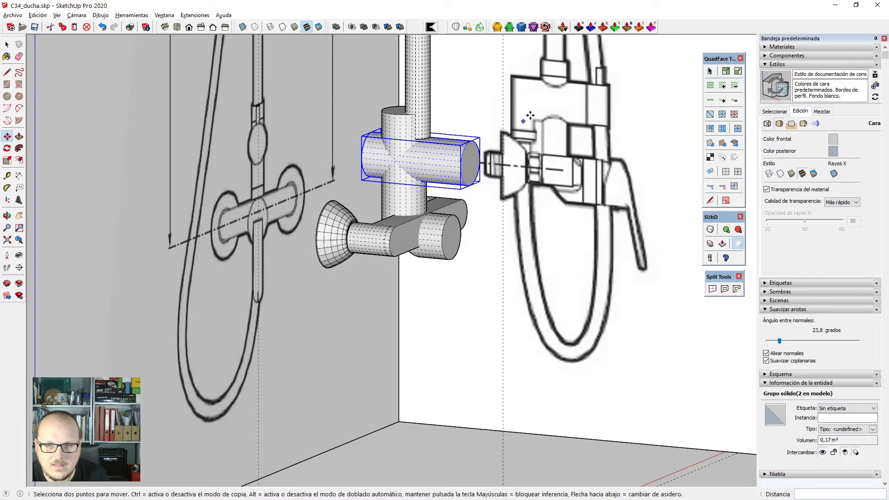
Examine the mixer body's crossing cylinders against the reference drawings from several angles.
{"action": "scroll", "coordinate": [582, 99], "scroll_direction": "up", "scroll_amount": 3}
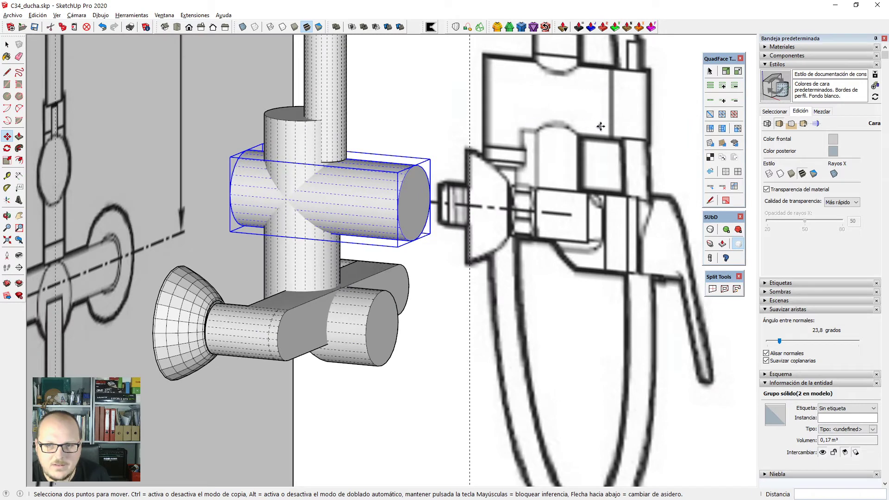
{"action": "scroll", "coordinate": [603, 127], "scroll_direction": "down", "scroll_amount": 2}
{"action": "scroll", "coordinate": [603, 127], "scroll_direction": "up", "scroll_amount": 1}
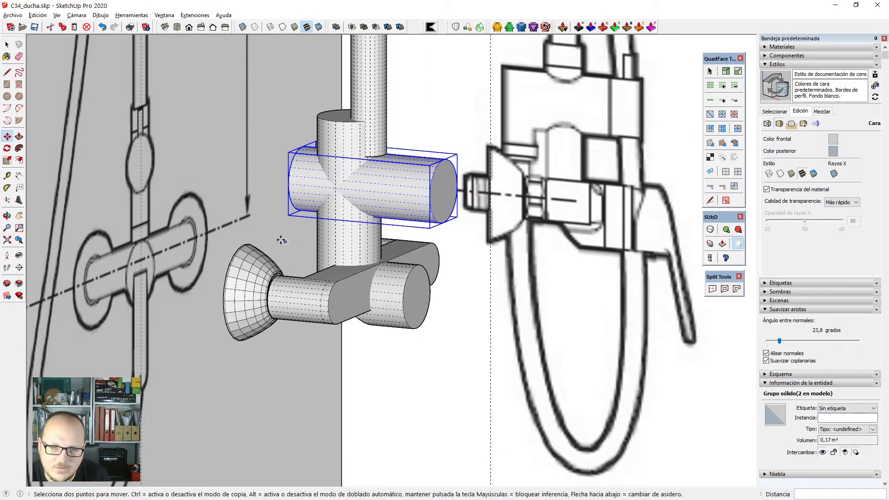
{"action": "scroll", "coordinate": [292, 188], "scroll_direction": "down", "scroll_amount": 2}
{"action": "mouse_move", "coordinate": [534, 242]}
{"action": "middle_mouse_down"}
{"action": "mouse_move", "coordinate": [263, 213]}
{"action": "mouse_move", "coordinate": [201, 185]}
{"action": "mouse_move", "coordinate": [330, 235]}
{"action": "middle_mouse_up"}
{"action": "scroll", "coordinate": [397, 222], "scroll_direction": "down", "scroll_amount": 2}
{"action": "left_click", "coordinate": [403, 250]}
{"action": "mouse_move", "coordinate": [376, 213]}
{"action": "middle_mouse_down"}
{"action": "mouse_move", "coordinate": [369, 210]}
{"action": "mouse_move", "coordinate": [402, 227]}
{"action": "middle_mouse_up"}
{"action": "scroll", "coordinate": [385, 228], "scroll_direction": "up", "scroll_amount": 1}
{"action": "left_click", "coordinate": [385, 240]}
{"action": "key", "text": "ctrl+t"}
{"action": "middle_click_drag", "start_coordinate": [386, 259], "coordinate": [480, 187]}
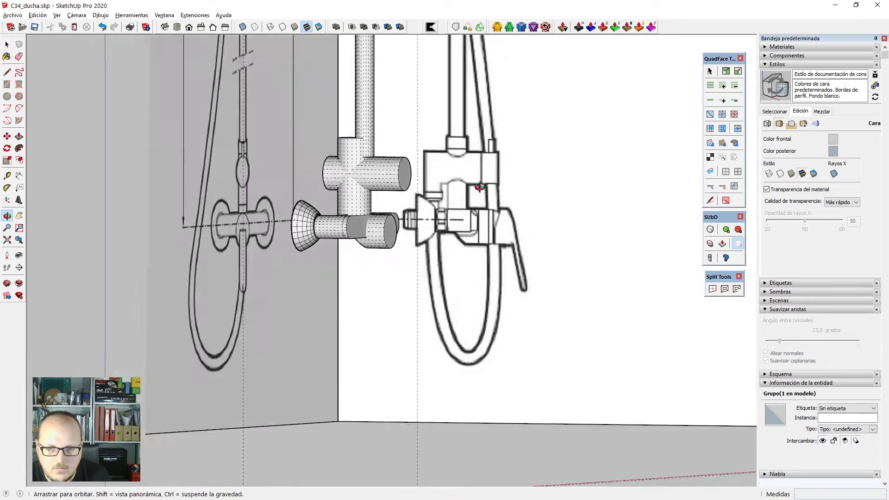
Copy the upper horizontal cylinder group and paste it over the lower cylinder in front of the bar.
{"action": "key", "text": "space"}
{"action": "scroll", "coordinate": [402, 151], "scroll_direction": "up", "scroll_amount": 4}
{"action": "left_click", "coordinate": [402, 151]}
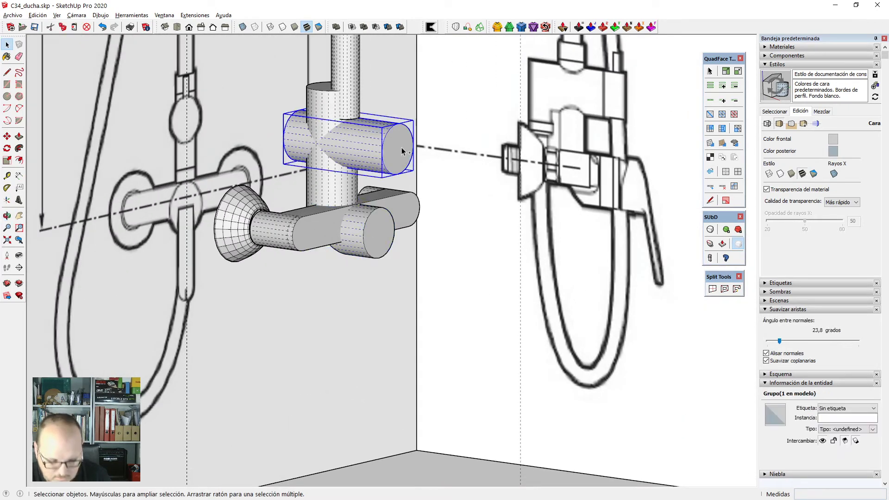
{"action": "scroll", "coordinate": [399, 150], "scroll_direction": "up", "scroll_amount": 2}
{"action": "scroll", "coordinate": [380, 273], "scroll_direction": "up", "scroll_amount": 2}
{"action": "key", "text": "ctrl+c"}
{"action": "key", "text": "ctrl+v"}
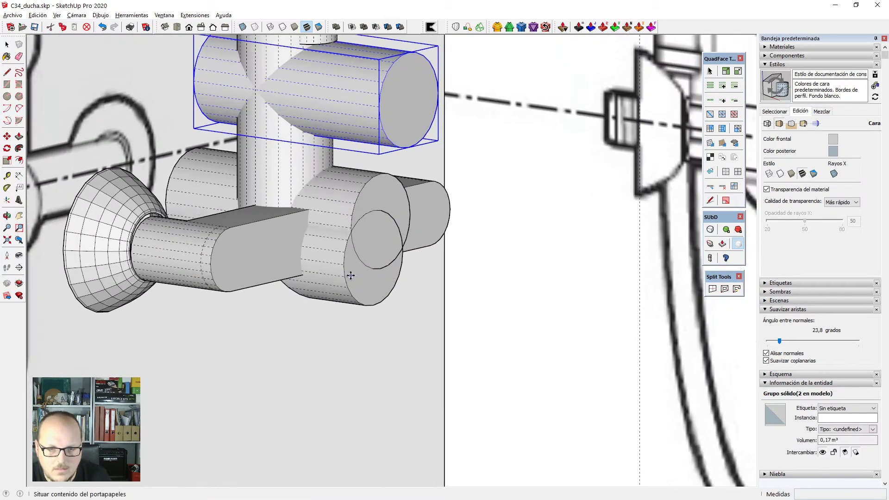
{"action": "left_click", "coordinate": [344, 265]}
{"action": "scroll", "coordinate": [309, 223], "scroll_direction": "up", "scroll_amount": 2}
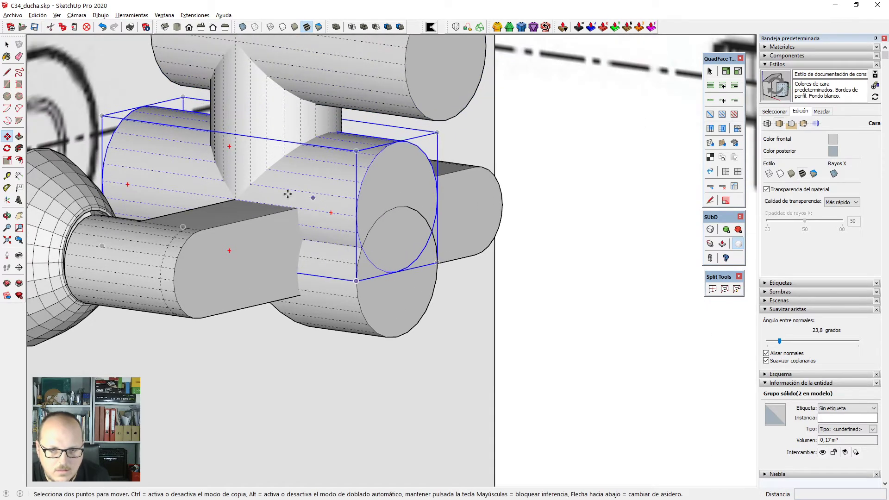
Move the pasted cylinder so its rear face meets the lower cylinder's front face, using X-ray view for alignment.
{"action": "left_click", "coordinate": [103, 183]}
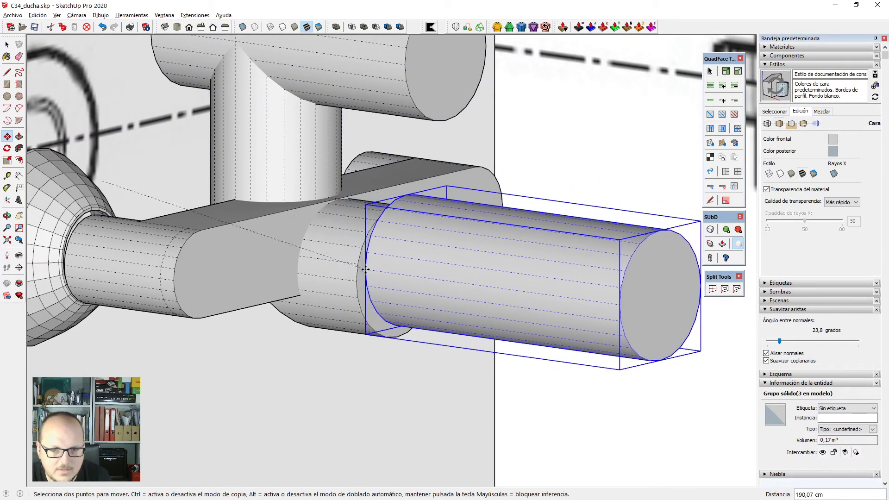
{"action": "scroll", "coordinate": [361, 280], "scroll_direction": "up", "scroll_amount": 2}
{"action": "key", "text": "x"}
{"action": "left_click", "coordinate": [355, 281]}
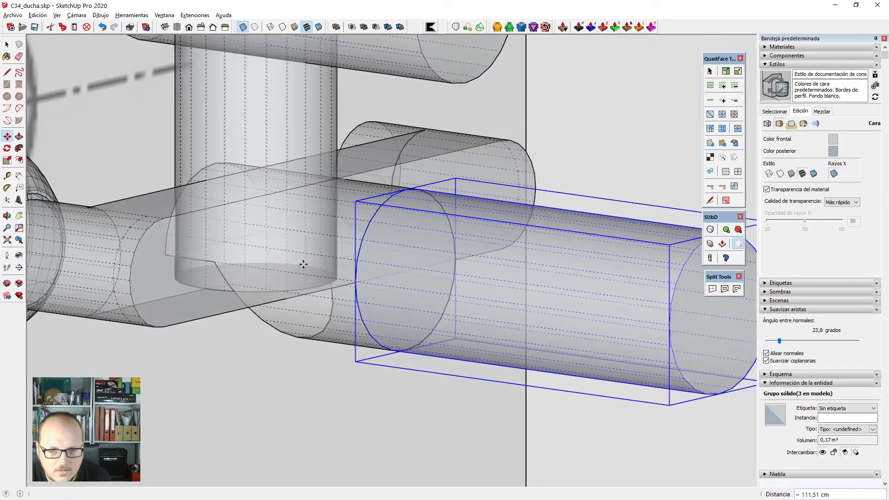
{"action": "key", "text": "x"}
{"action": "key", "text": "space"}
Shorten the pasted cylinder from its front end to a short section ahead of the lower cylinder.
{"action": "scroll", "coordinate": [312, 258], "scroll_direction": "down", "scroll_amount": 4}
{"action": "key", "text": "s"}
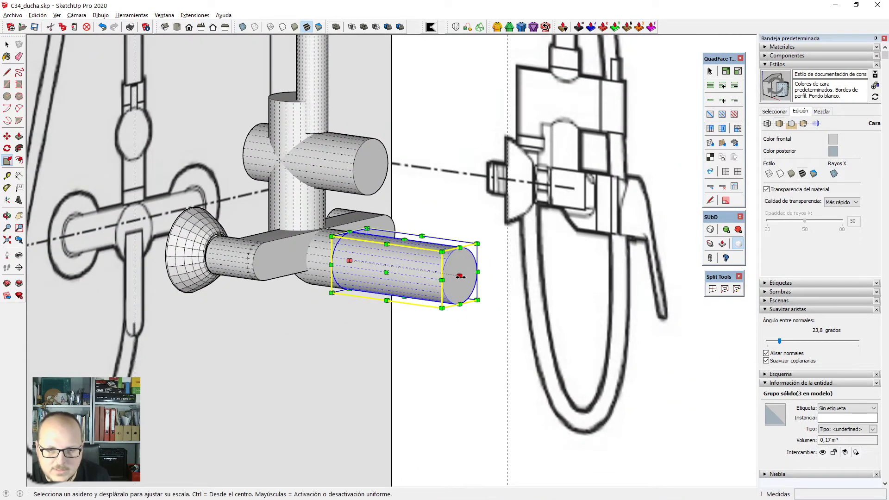
{"action": "left_click_drag", "start_coordinate": [460, 276], "coordinate": [374, 265]}
{"action": "key", "text": "space"}
{"action": "scroll", "coordinate": [373, 265], "scroll_direction": "down", "scroll_amount": 1}
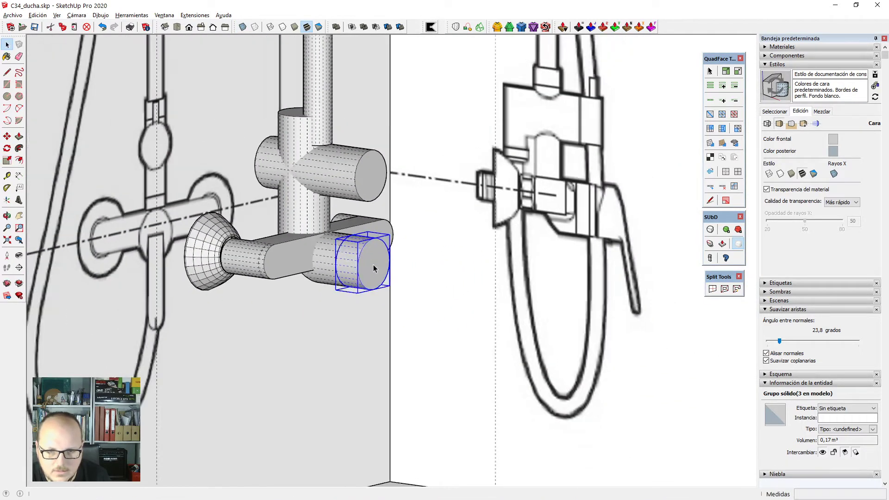
In side view, stretch the short cylinder's front end forward past the handle's slanted edge in the drawing.
{"action": "key", "text": "F2"}
{"action": "scroll", "coordinate": [376, 262], "scroll_direction": "down", "scroll_amount": 4}
{"action": "key", "text": "F4"}
{"action": "scroll", "coordinate": [454, 246], "scroll_direction": "up", "scroll_amount": 5}
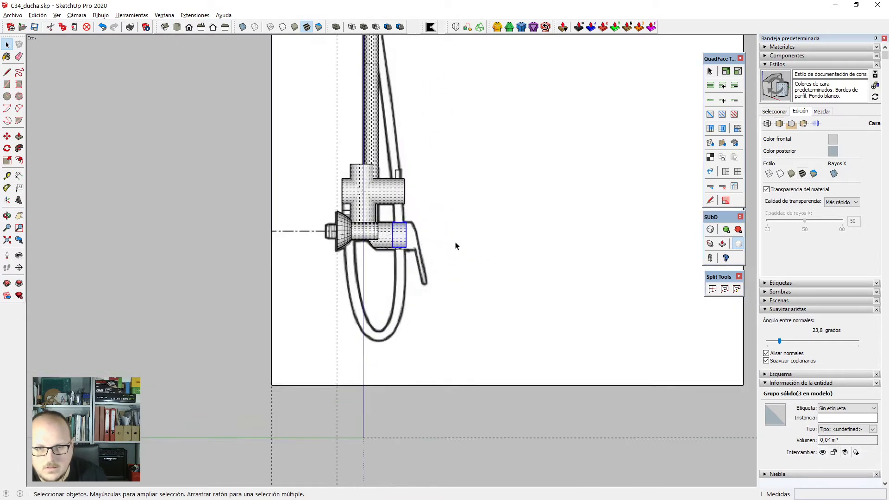
{"action": "scroll", "coordinate": [419, 244], "scroll_direction": "up", "scroll_amount": 1}
{"action": "key", "text": "s"}
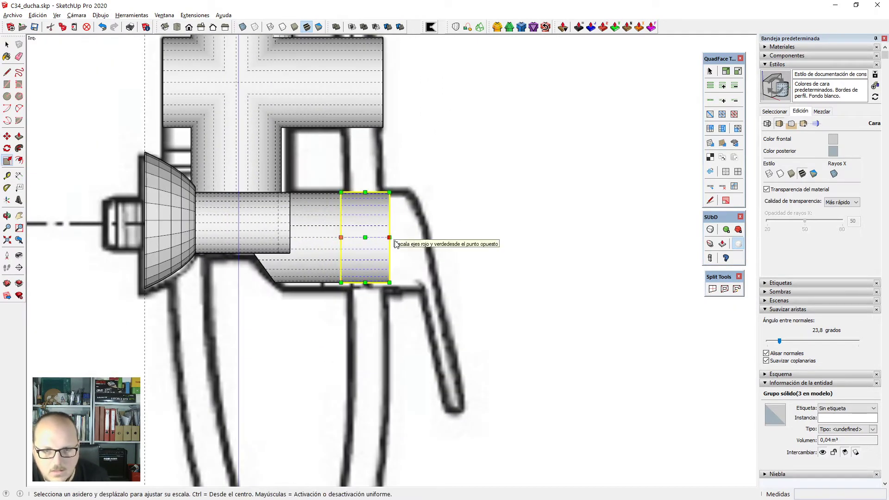
{"action": "middle_click_drag", "start_coordinate": [419, 251], "coordinate": [397, 257]}
{"action": "left_click", "coordinate": [394, 237]}
{"action": "scroll", "coordinate": [399, 237], "scroll_direction": "down", "scroll_amount": 2}
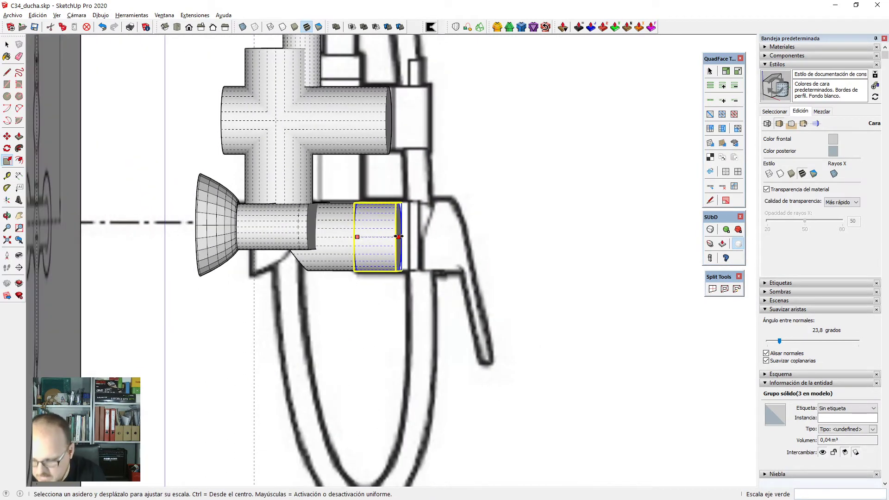
{"action": "key", "text": "F4"}
{"action": "scroll", "coordinate": [407, 242], "scroll_direction": "down", "scroll_amount": 2}
{"action": "scroll", "coordinate": [362, 299], "scroll_direction": "up", "scroll_amount": 5}
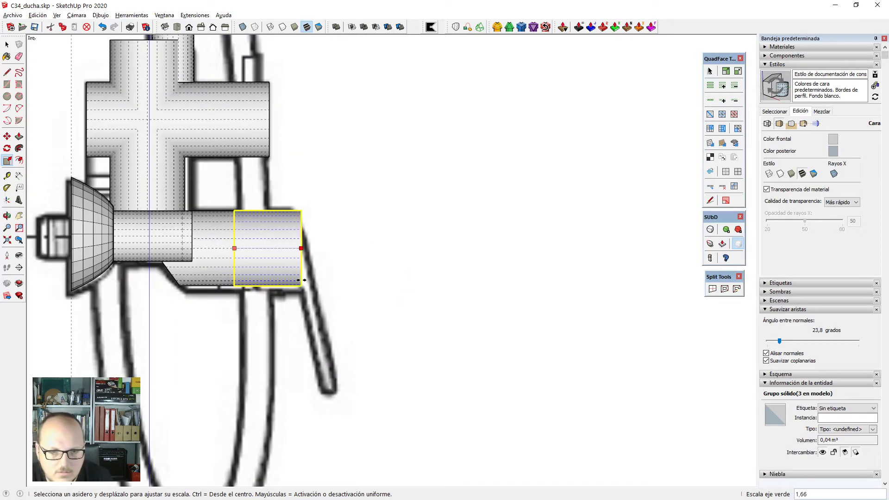
{"action": "left_click_drag", "start_coordinate": [301, 280], "coordinate": [335, 280]}
{"action": "key", "text": "space"}
Inside the front cylinder group, cut the front end along the handle's slope in side view and delete the part beyond.
{"action": "double_click", "coordinate": [315, 265]}
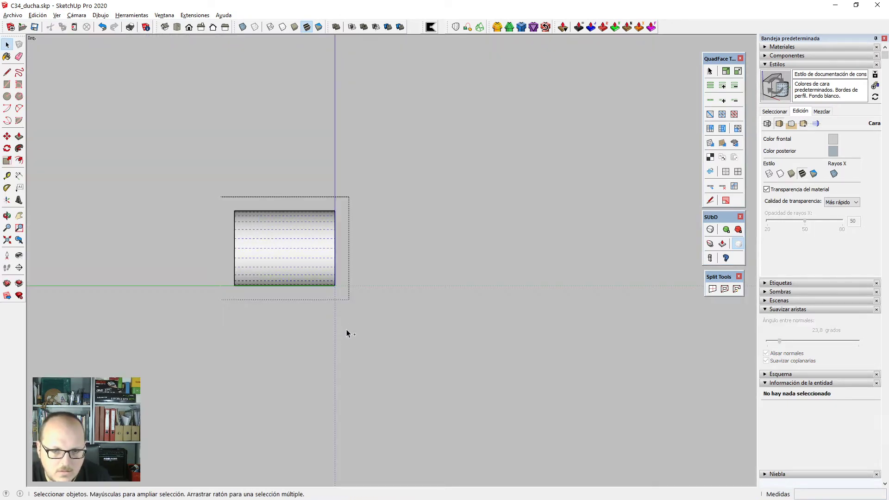
{"action": "key", "text": "ctrl+h"}
{"action": "scroll", "coordinate": [352, 326], "scroll_direction": "down", "scroll_amount": 2}
{"action": "key", "text": "z"}
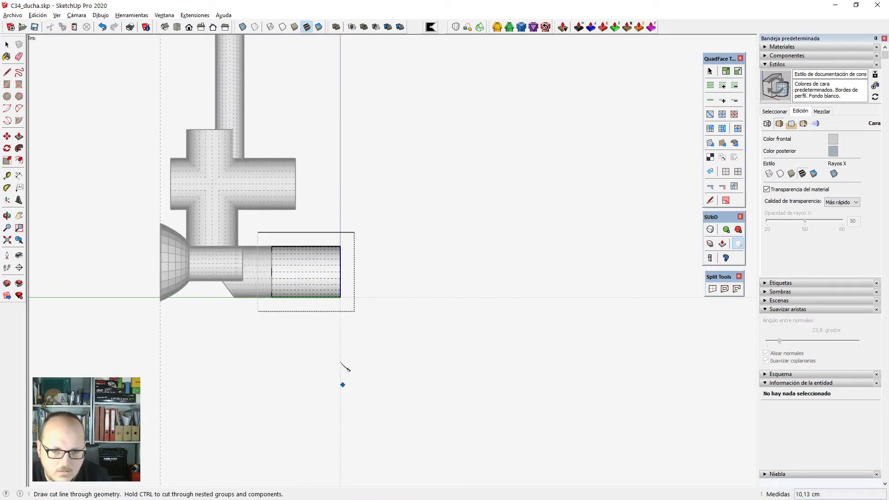
{"action": "left_click", "coordinate": [351, 399]}
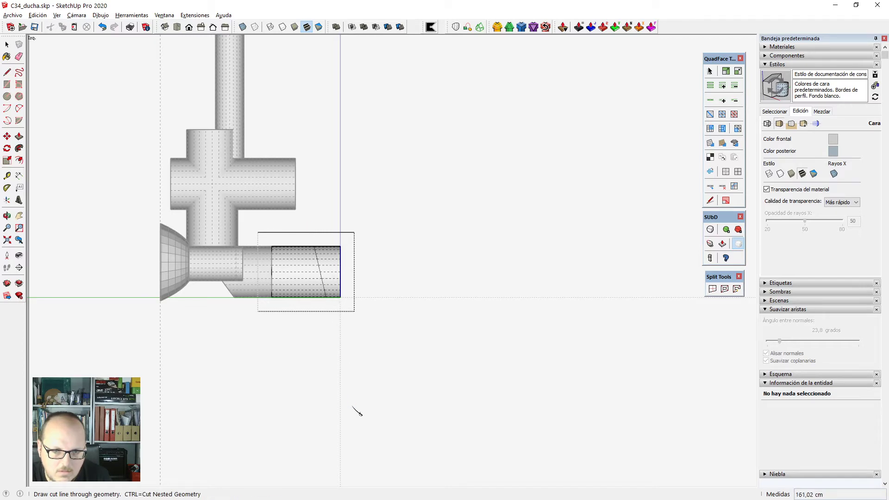
{"action": "scroll", "coordinate": [320, 299], "scroll_direction": "up", "scroll_amount": 2}
{"action": "key", "text": "e"}
{"action": "scroll", "coordinate": [433, 212], "scroll_direction": "down", "scroll_amount": 2}
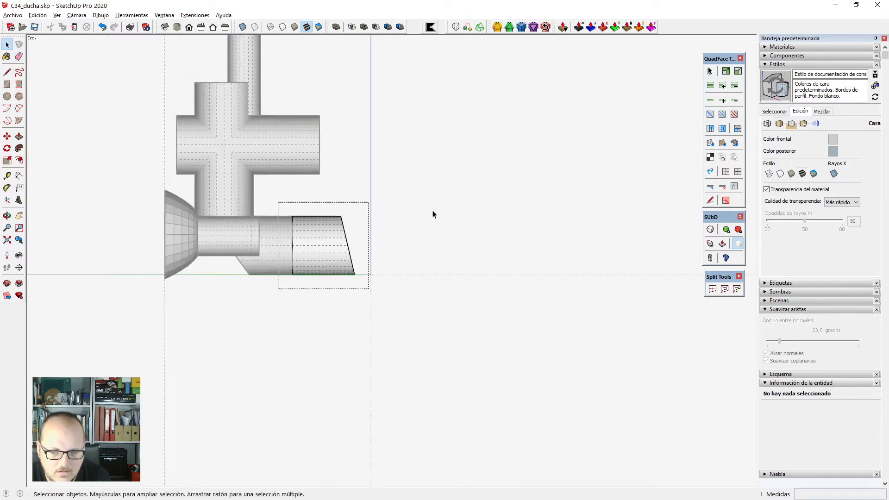
Close the front cylinder's slanted end with a horizontal line across the middle of its open rim.
{"action": "middle_click_drag", "start_coordinate": [432, 213], "coordinate": [308, 328]}
{"action": "scroll", "coordinate": [348, 245], "scroll_direction": "up", "scroll_amount": 3}
{"action": "key", "text": "l"}
{"action": "left_click", "coordinate": [362, 236]}
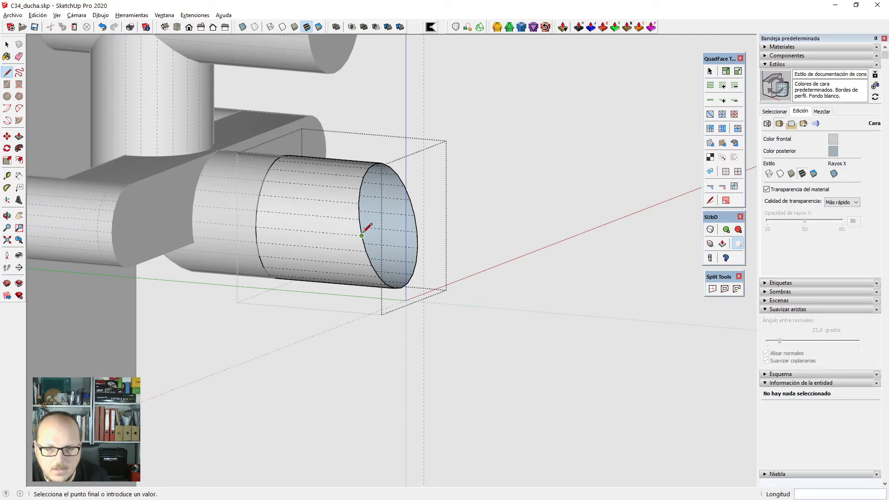
{"action": "left_click", "coordinate": [415, 216]}
{"action": "key", "text": "space"}
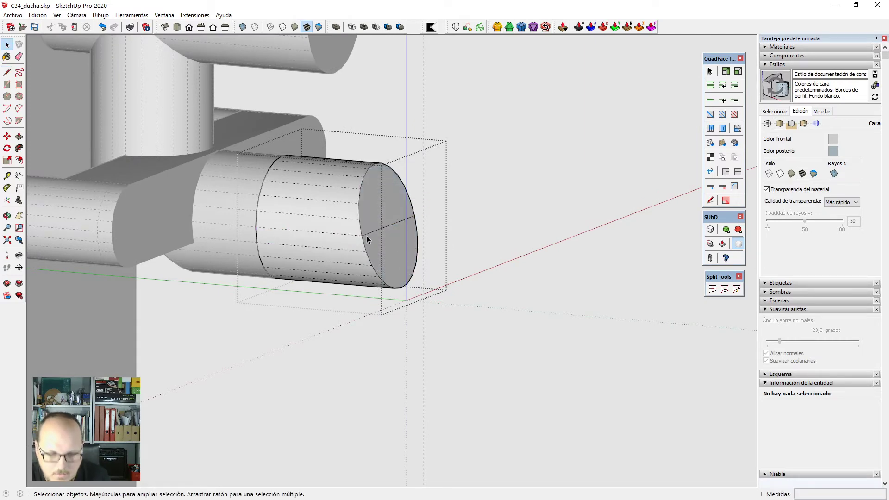
Draw a line from the top of the slanted end through its centre and on past the rim along the slope as the handle's centreline.
{"action": "scroll", "coordinate": [367, 239], "scroll_direction": "up", "scroll_amount": 1}
{"action": "key", "text": "l"}
{"action": "left_click", "coordinate": [391, 224]}
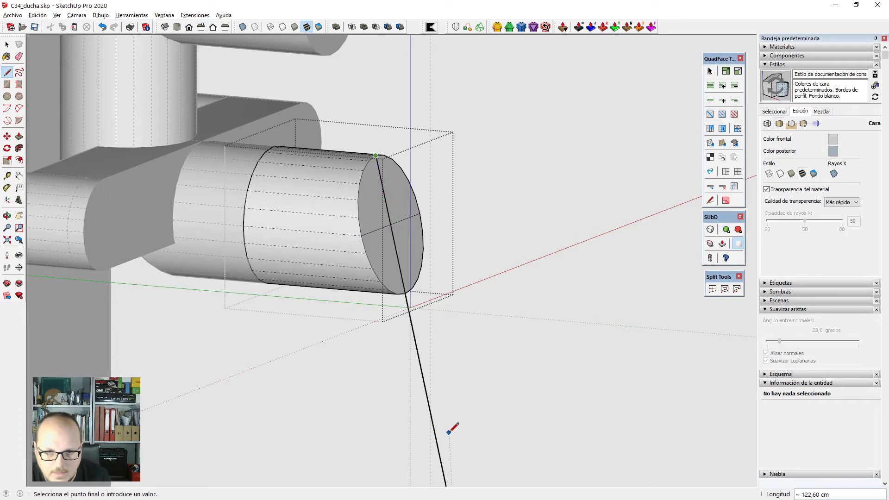
{"action": "scroll", "coordinate": [389, 222], "scroll_direction": "down", "scroll_amount": 3}
{"action": "scroll", "coordinate": [413, 343], "scroll_direction": "up", "scroll_amount": 1}
{"action": "left_click", "coordinate": [393, 253]}
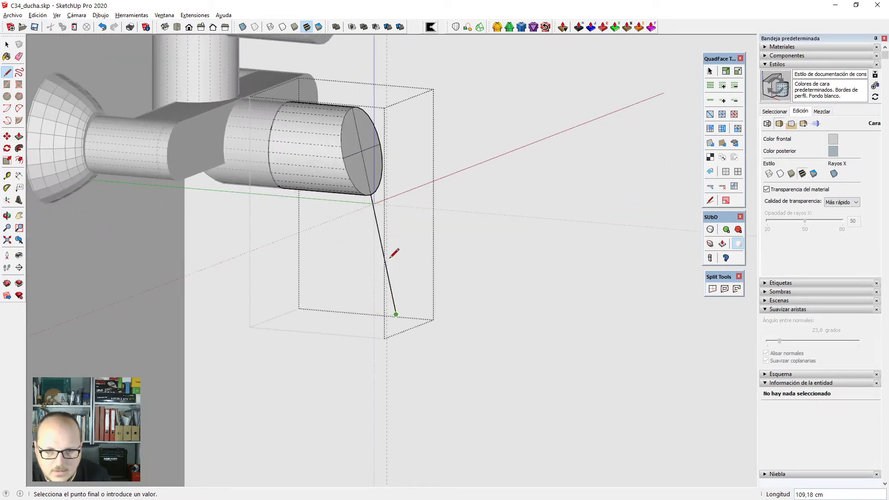
Outline the flat handle with parallel side edges from both ends of the horizontal line and a straight edge at the centreline's lower end.
{"action": "left_click", "coordinate": [344, 157]}
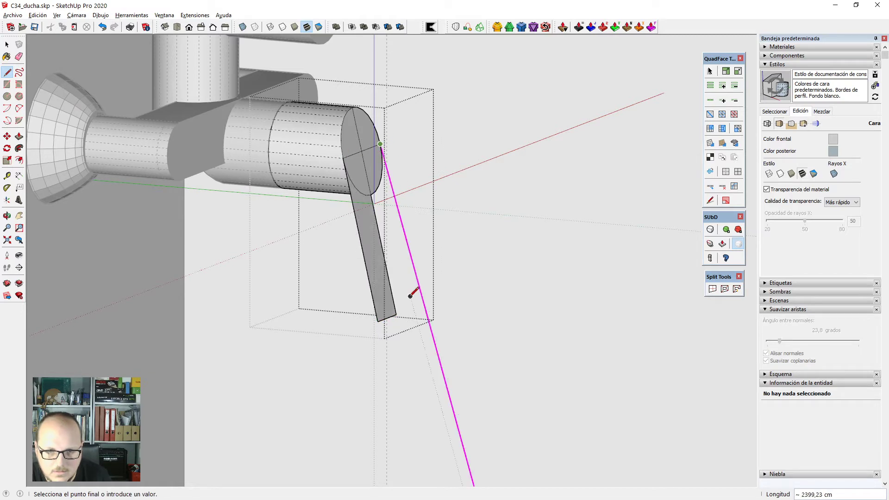
{"action": "left_click", "coordinate": [396, 315]}
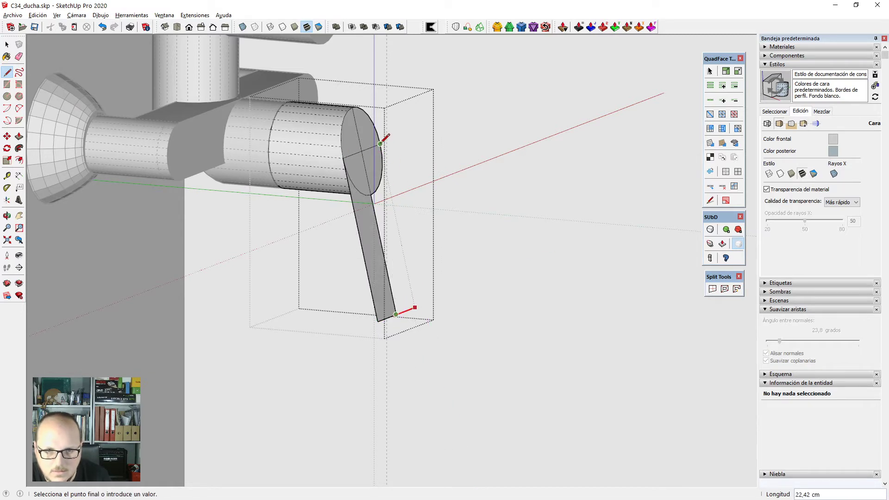
{"action": "scroll", "coordinate": [384, 141], "scroll_direction": "up", "scroll_amount": 2}
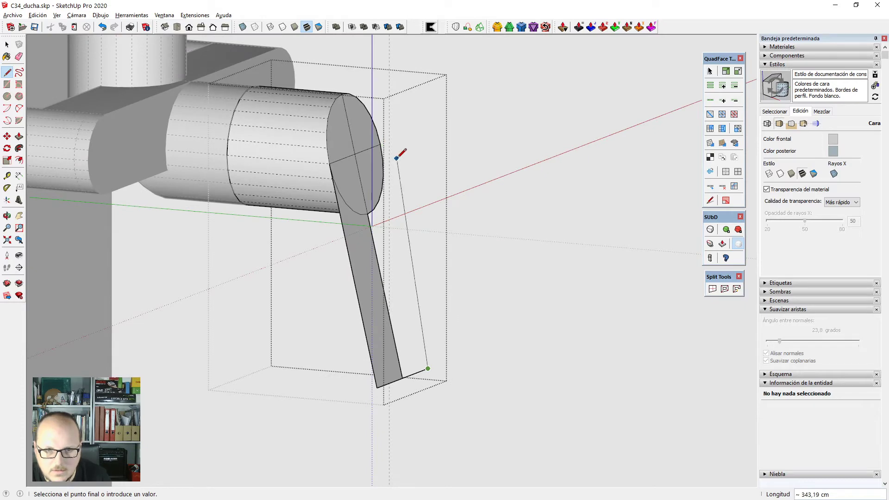
{"action": "left_click", "coordinate": [382, 142]}
Copy the lower half of the circular end face to the handle's tip to round it, and erase the leftover square corners.
{"action": "middle_click_drag", "start_coordinate": [500, 252], "coordinate": [338, 232]}
{"action": "key", "text": "space"}
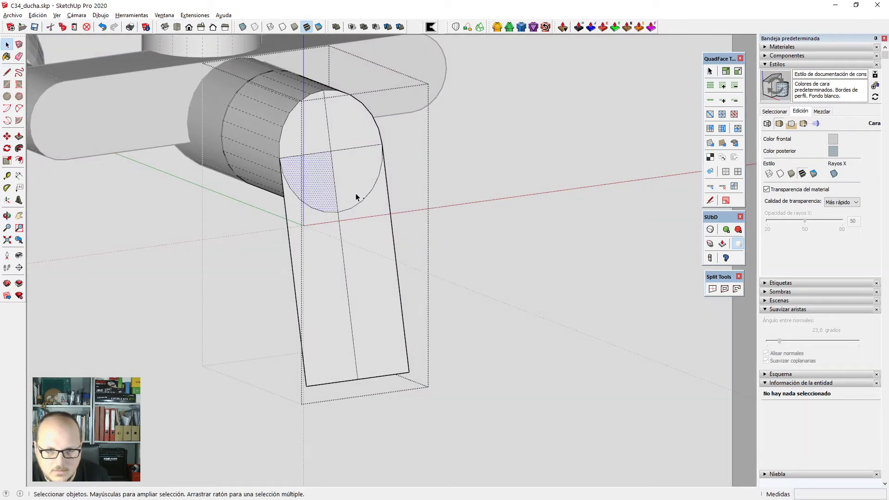
{"action": "left_click", "coordinate": [354, 190]}
{"action": "key", "text": "m"}
{"action": "left_click", "coordinate": [338, 212]}
{"action": "key", "text": "ctrl"}
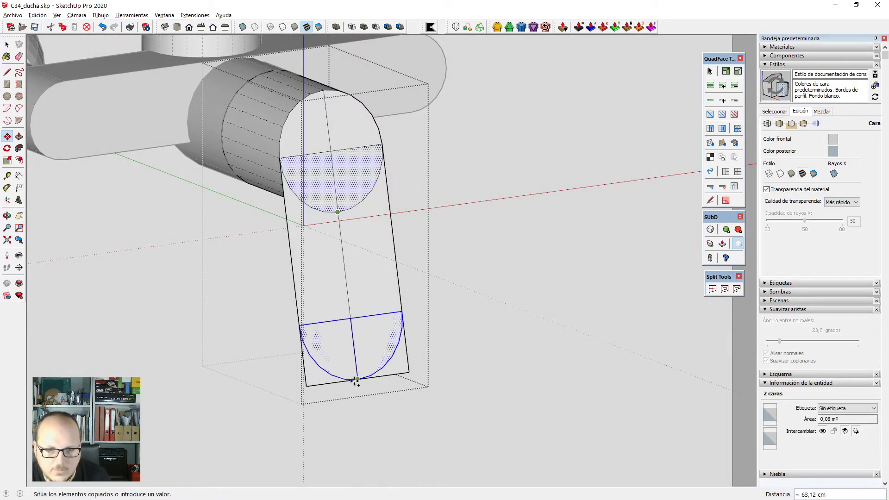
{"action": "left_click", "coordinate": [357, 380]}
{"action": "key", "text": "e"}
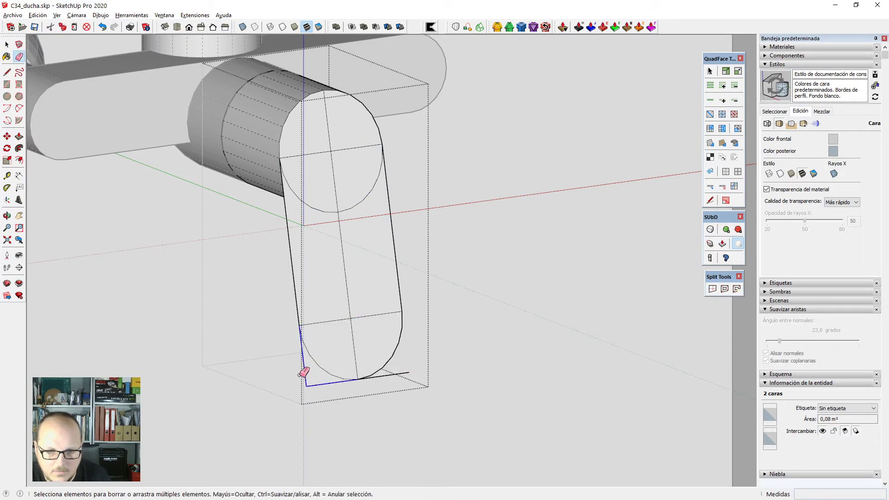
Inside the lower crossbar group, push the bar's rear face forward about 4.7 cm to thin the bar.
{"action": "scroll", "coordinate": [404, 364], "scroll_direction": "down", "scroll_amount": 3}
{"action": "mouse_move", "coordinate": [349, 334]}
{"action": "middle_mouse_down"}
{"action": "mouse_move", "coordinate": [541, 298]}
{"action": "mouse_move", "coordinate": [560, 307]}
{"action": "mouse_move", "coordinate": [511, 306]}
{"action": "mouse_move", "coordinate": [527, 290]}
{"action": "mouse_move", "coordinate": [502, 270]}
{"action": "mouse_move", "coordinate": [268, 328]}
{"action": "mouse_move", "coordinate": [184, 337]}
{"action": "mouse_move", "coordinate": [479, 432]}
{"action": "mouse_move", "coordinate": [526, 431]}
{"action": "middle_mouse_up"}
{"action": "scroll", "coordinate": [383, 275], "scroll_direction": "up", "scroll_amount": 4}
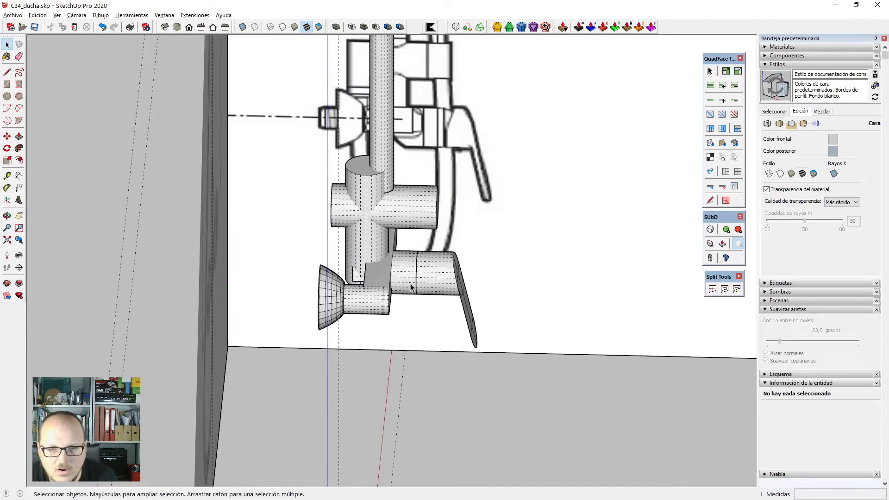
{"action": "left_click", "coordinate": [384, 272]}
{"action": "middle_click_drag", "start_coordinate": [384, 273], "coordinate": [433, 362]}
{"action": "double_click", "coordinate": [376, 281]}
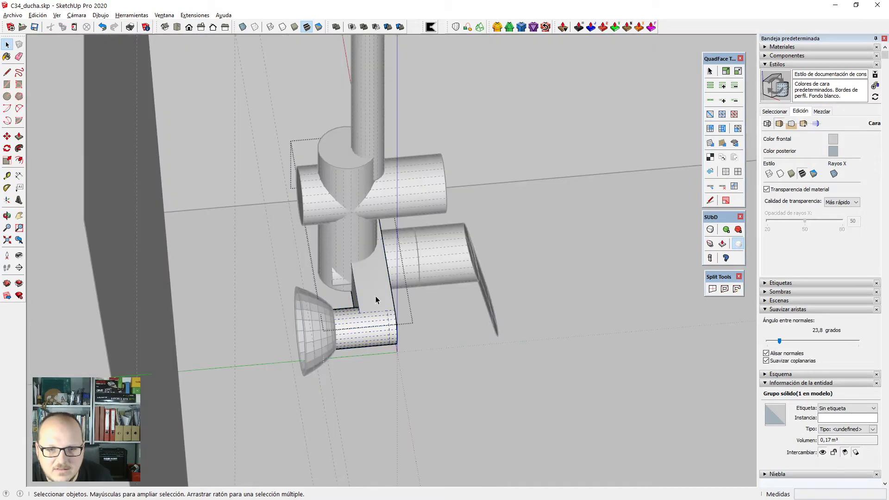
{"action": "scroll", "coordinate": [356, 296], "scroll_direction": "up", "scroll_amount": 2}
{"action": "scroll", "coordinate": [345, 321], "scroll_direction": "up", "scroll_amount": 3}
{"action": "key", "text": "p"}
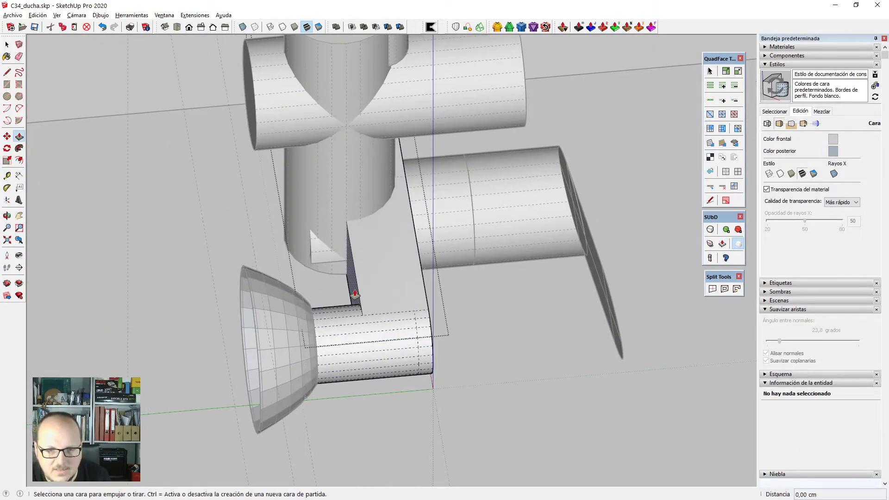
{"action": "left_click", "coordinate": [366, 293]}
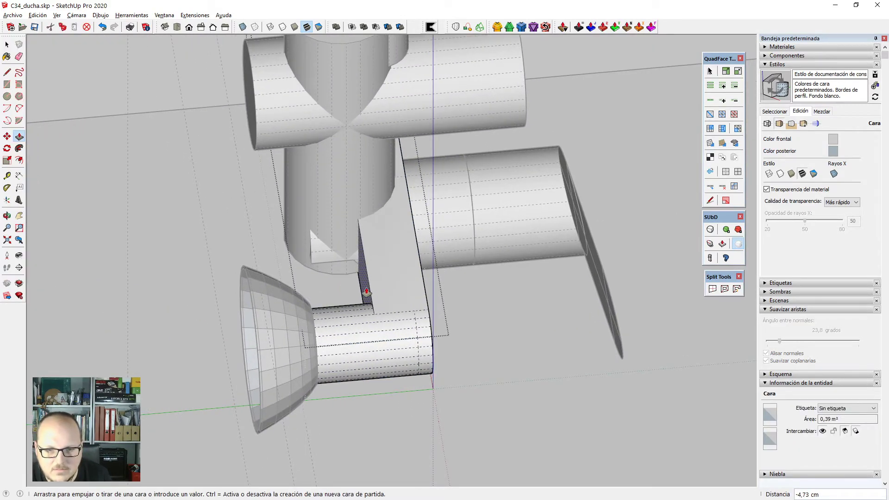
{"action": "left_click", "coordinate": [367, 293]}
{"action": "scroll", "coordinate": [409, 186], "scroll_direction": "down", "scroll_amount": 2}
{"action": "middle_click_drag", "start_coordinate": [409, 187], "coordinate": [266, 174]}
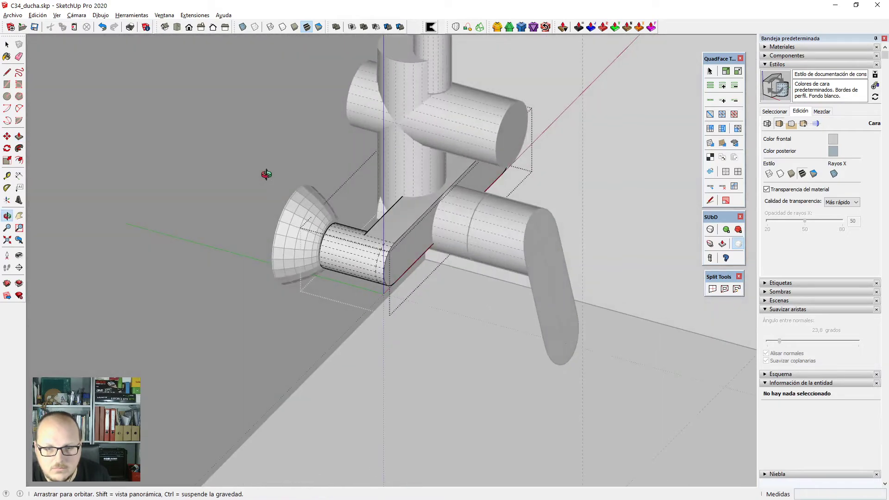
{"action": "scroll", "coordinate": [423, 243], "scroll_direction": "down", "scroll_amount": 3}
{"action": "key", "text": "space"}
{"action": "scroll", "coordinate": [431, 248], "scroll_direction": "down", "scroll_amount": 1}
{"action": "key", "text": "Escape"}
Switch to the Roca product page in the browser and examine the mixer in the enlarged product photo.
{"action": "mouse_move", "coordinate": [446, 295]}
{"action": "middle_mouse_down"}
{"action": "mouse_move", "coordinate": [373, 243]}
{"action": "mouse_move", "coordinate": [510, 190]}
{"action": "mouse_move", "coordinate": [532, 278]}
{"action": "mouse_move", "coordinate": [522, 290]}
{"action": "mouse_move", "coordinate": [355, 278]}
{"action": "mouse_move", "coordinate": [388, 283]}
{"action": "mouse_move", "coordinate": [366, 280]}
{"action": "middle_mouse_up"}
{"action": "scroll", "coordinate": [530, 182], "scroll_direction": "up", "scroll_amount": 5}
{"action": "scroll", "coordinate": [529, 182], "scroll_direction": "down", "scroll_amount": 5}
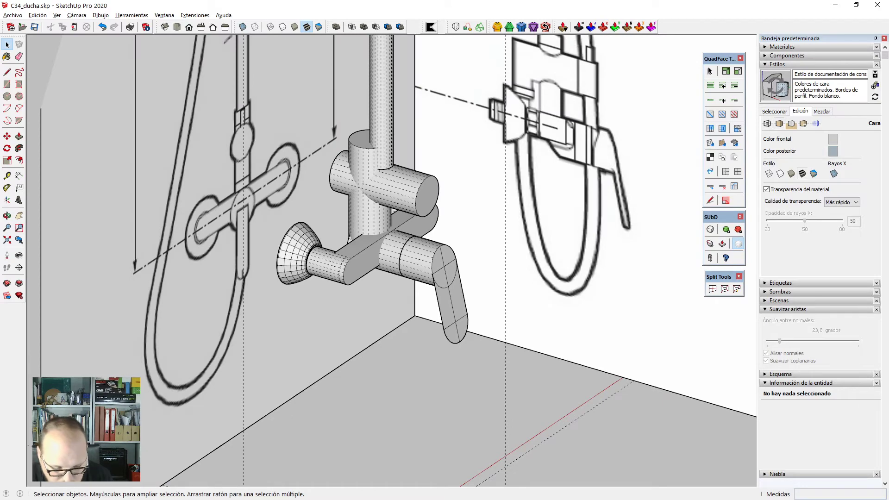
{"action": "key", "text": "alt+Tab"}
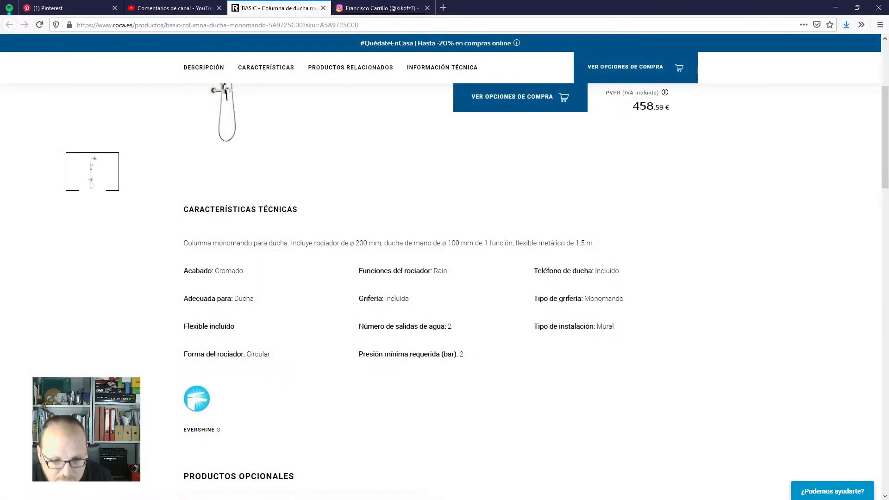
{"action": "scroll", "coordinate": [260, 361], "scroll_direction": "up", "scroll_amount": 5}
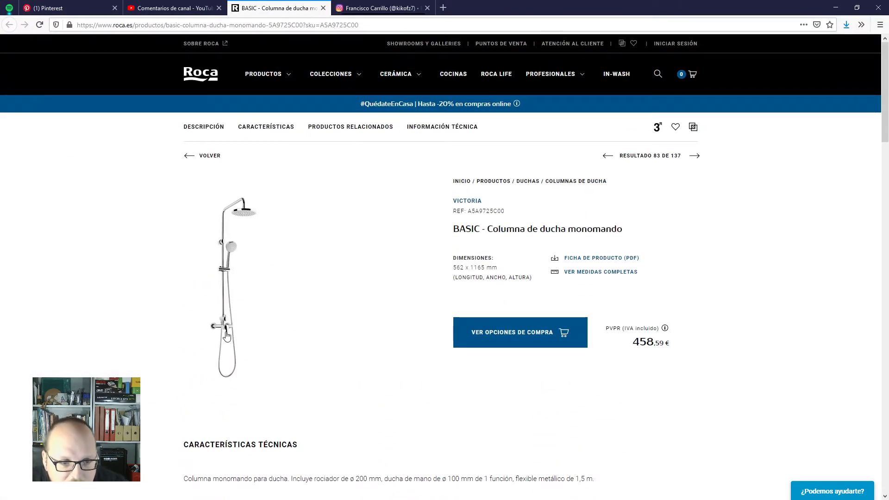
{"action": "left_click", "coordinate": [227, 337]}
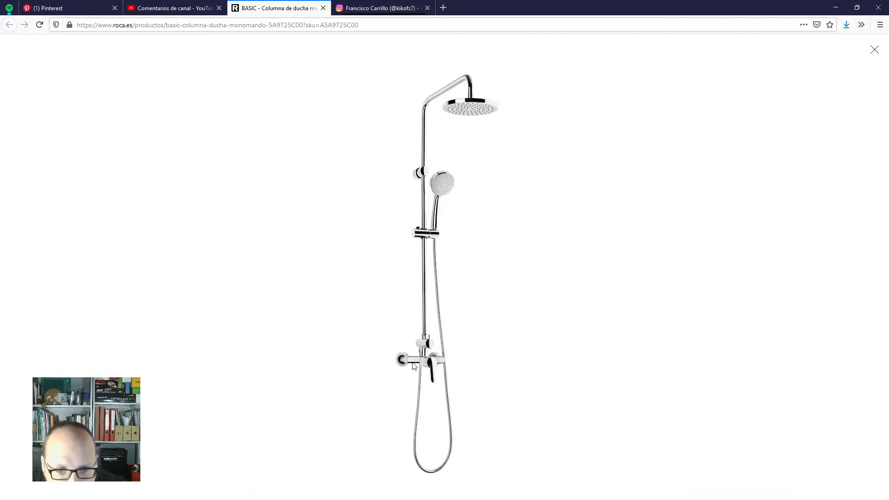
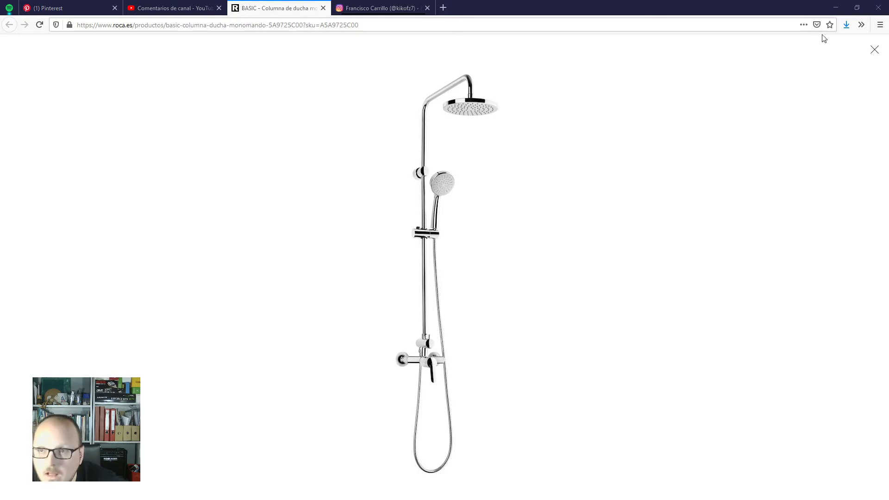
{"action": "left_click", "coordinate": [838, 6]}
Select the mixer's upright cylinder and compare it with the reference drawing in front view.
{"action": "middle_click_drag", "start_coordinate": [385, 364], "coordinate": [371, 313]}
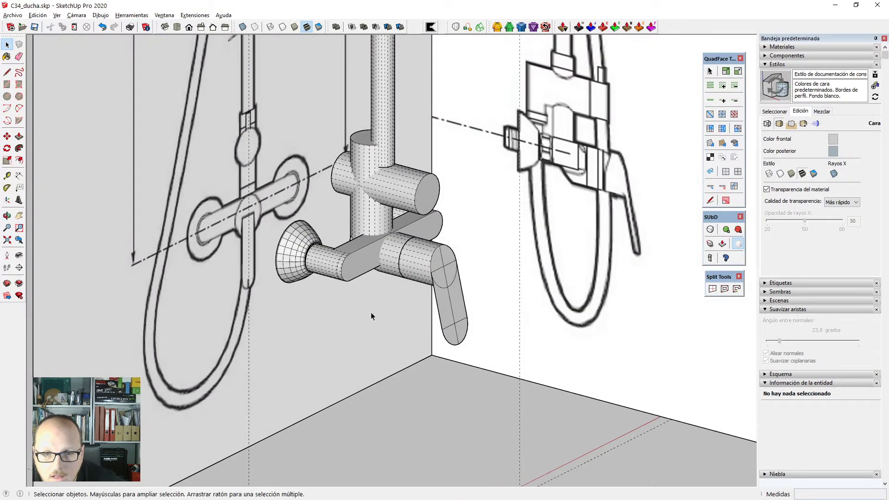
{"action": "scroll", "coordinate": [393, 202], "scroll_direction": "up", "scroll_amount": 2}
{"action": "left_click", "coordinate": [405, 170]}
{"action": "scroll", "coordinate": [383, 345], "scroll_direction": "down", "scroll_amount": 3}
{"action": "middle_click_drag", "start_coordinate": [383, 348], "coordinate": [383, 328]}
{"action": "left_click", "coordinate": [353, 221]}
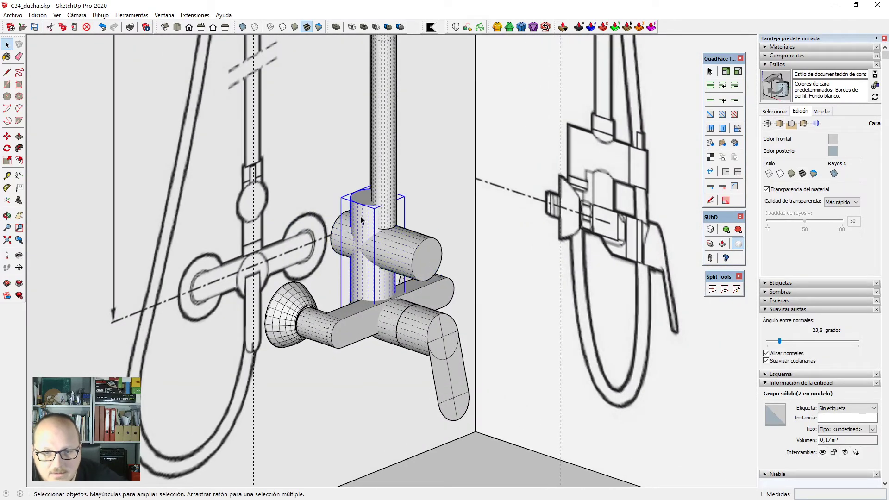
{"action": "middle_click_drag", "start_coordinate": [354, 222], "coordinate": [284, 192]}
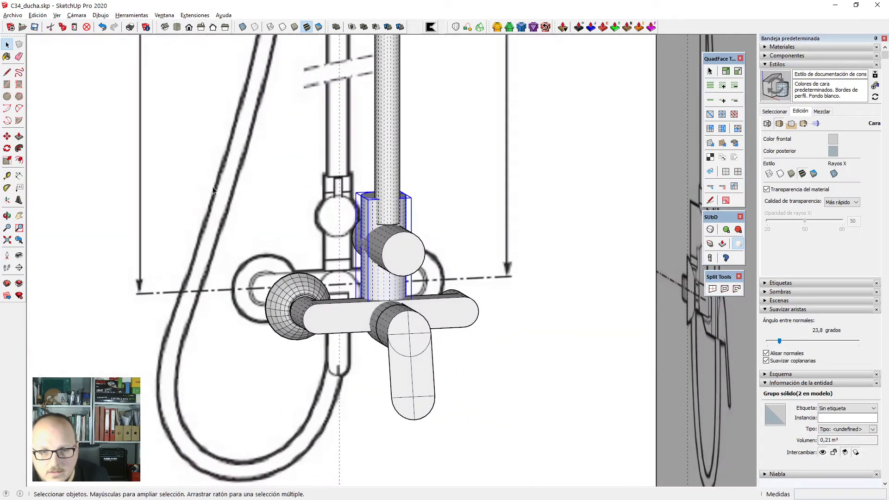
{"action": "scroll", "coordinate": [284, 193], "scroll_direction": "down", "scroll_amount": 2}
{"action": "key", "text": "F2"}
{"action": "scroll", "coordinate": [301, 176], "scroll_direction": "down", "scroll_amount": 1}
{"action": "scroll", "coordinate": [253, 96], "scroll_direction": "up", "scroll_amount": 2}
{"action": "scroll", "coordinate": [341, 140], "scroll_direction": "up", "scroll_amount": 2}
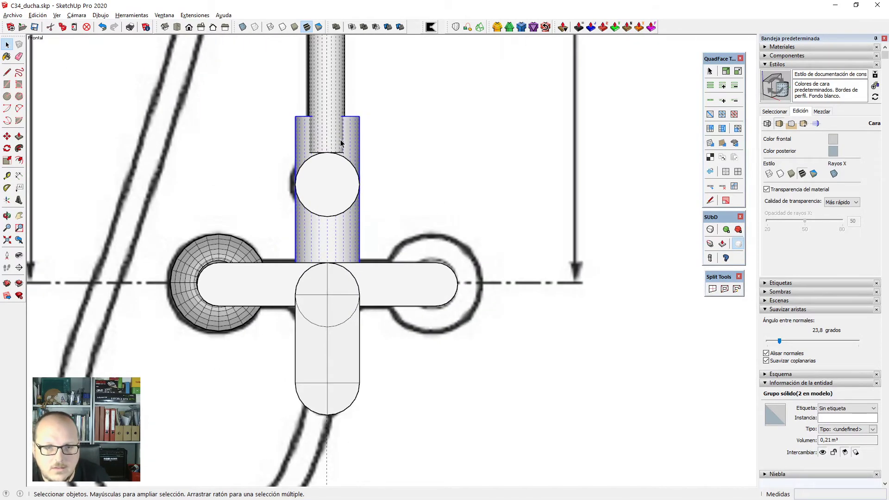
{"action": "key", "text": "x"}
{"action": "key", "text": "x"}
Scale the upright cylinder across its thickness by factors 0.6 and 0.6, keeping its height.
{"action": "middle_click_drag", "start_coordinate": [277, 143], "coordinate": [305, 151]}
{"action": "scroll", "coordinate": [299, 156], "scroll_direction": "up", "scroll_amount": 2}
{"action": "key", "text": "s"}
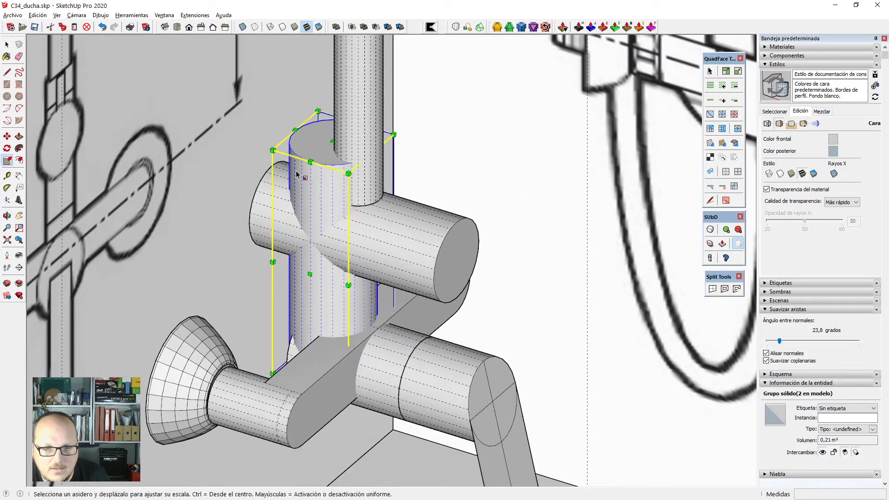
{"action": "scroll", "coordinate": [297, 291], "scroll_direction": "up", "scroll_amount": 1}
{"action": "left_click", "coordinate": [276, 271]}
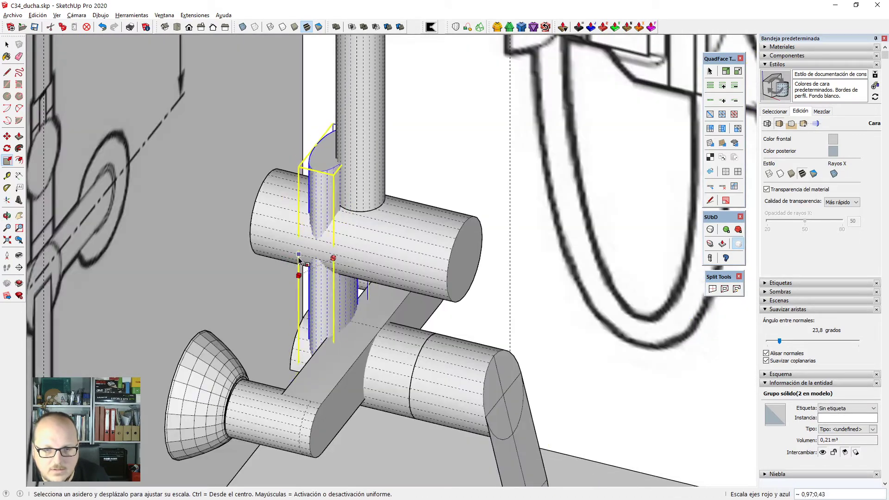
{"action": "left_click", "coordinate": [297, 261]}
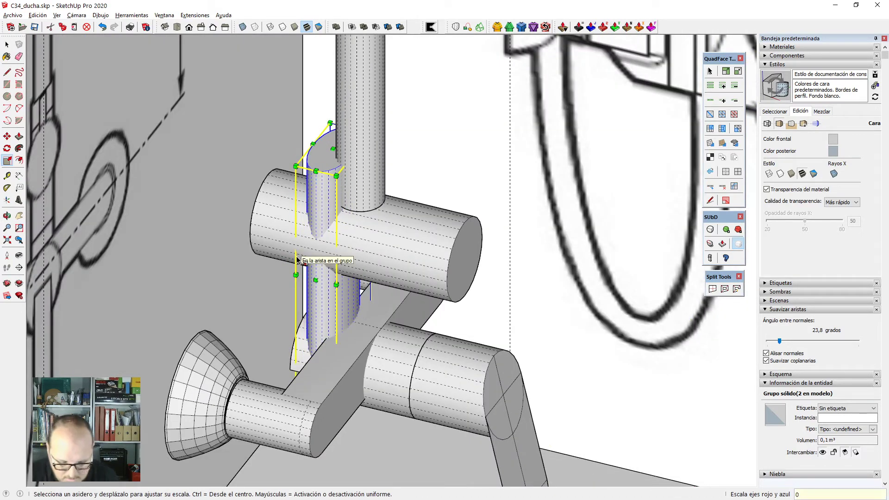
{"action": "type", "text": "0,6;0,6"}
{"action": "key", "text": "Return"}
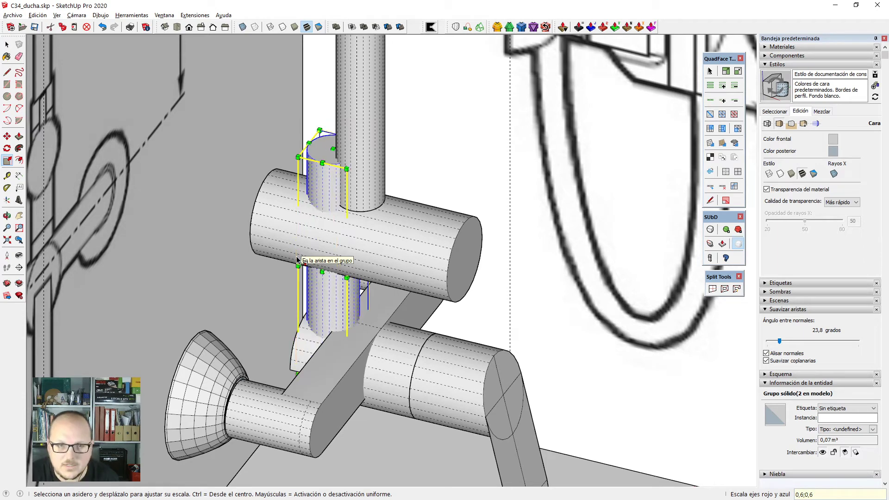
{"action": "key", "text": "space"}
Move the narrowed upright cylinder forward about 15 cm along the green axis so it lines up with the riser pipe.
{"action": "scroll", "coordinate": [315, 247], "scroll_direction": "down", "scroll_amount": 3}
{"action": "key", "text": "m"}
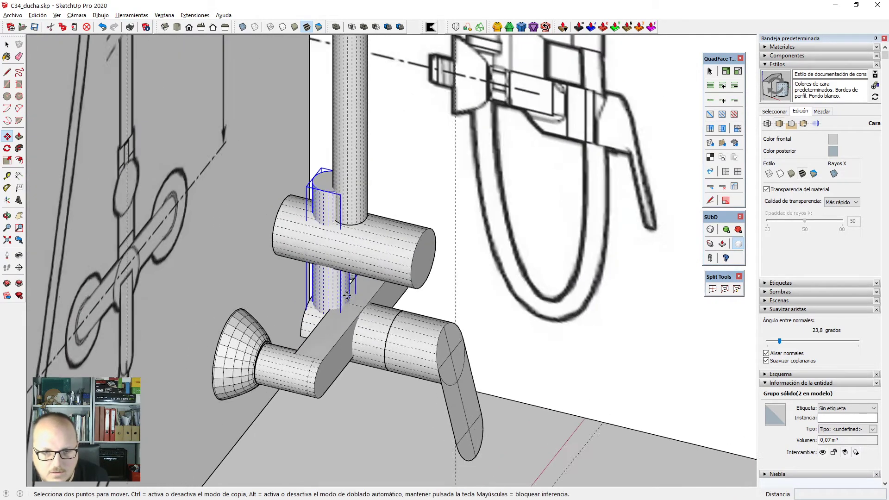
{"action": "scroll", "coordinate": [349, 309], "scroll_direction": "up", "scroll_amount": 3}
{"action": "key", "text": "Escape"}
{"action": "key", "text": "space"}
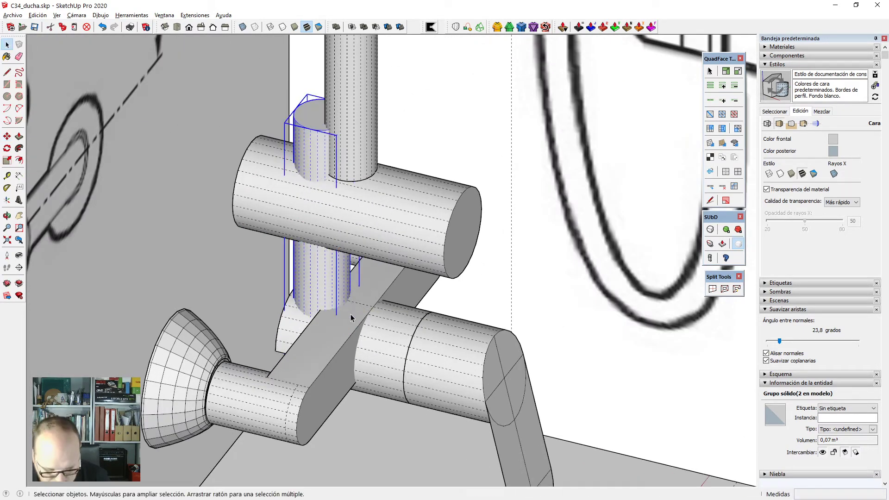
{"action": "key", "text": "m"}
{"action": "scroll", "coordinate": [313, 340], "scroll_direction": "down", "scroll_amount": 1}
{"action": "left_click", "coordinate": [293, 353]}
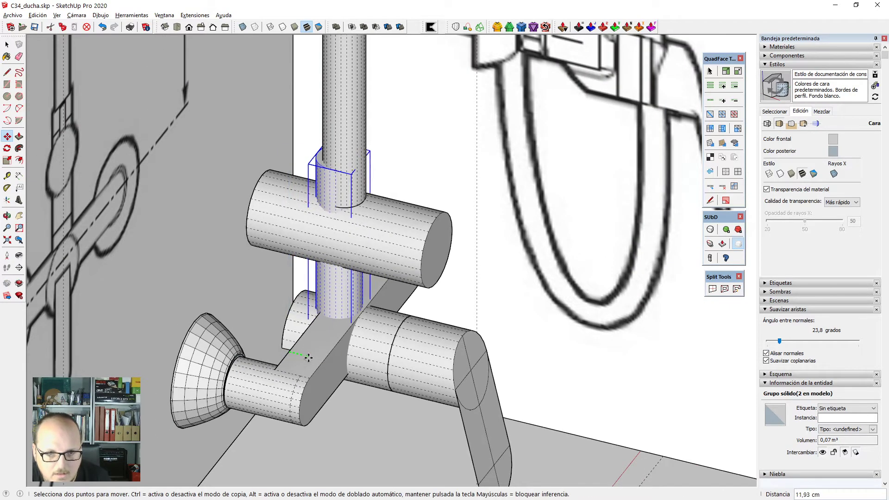
{"action": "left_click", "coordinate": [312, 361]}
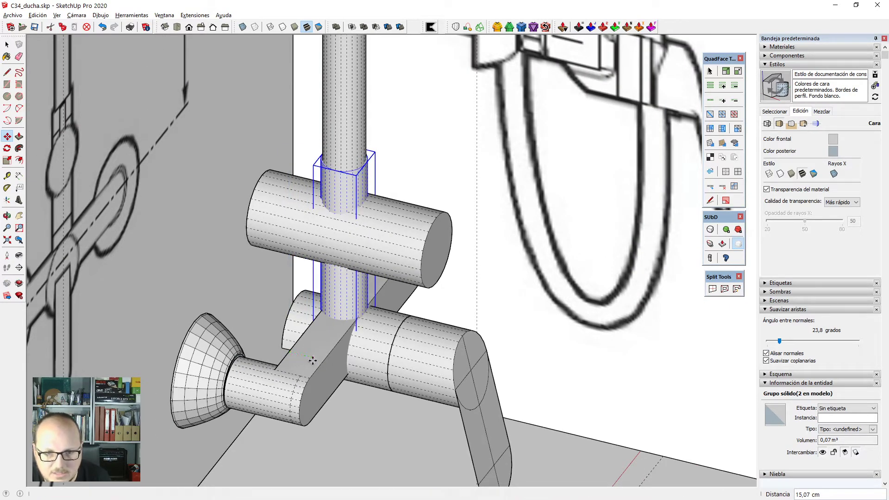
Shorten the upper horizontal cylinder from its front end with the Scale tool.
{"action": "scroll", "coordinate": [353, 249], "scroll_direction": "down", "scroll_amount": 3}
{"action": "middle_click_drag", "start_coordinate": [363, 291], "coordinate": [434, 315]}
{"action": "scroll", "coordinate": [381, 254], "scroll_direction": "up", "scroll_amount": 2}
{"action": "left_click", "coordinate": [381, 253]}
{"action": "scroll", "coordinate": [381, 243], "scroll_direction": "up", "scroll_amount": 3}
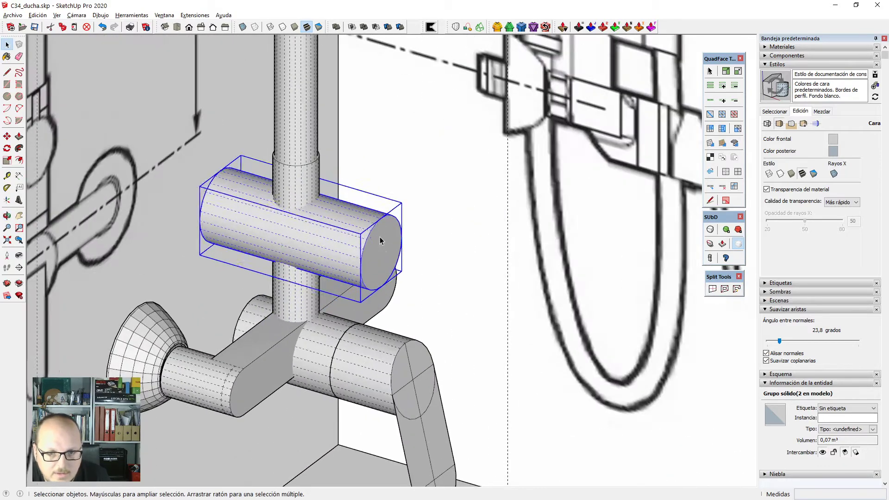
{"action": "key", "text": "s"}
{"action": "left_click_drag", "start_coordinate": [381, 251], "coordinate": [363, 247]}
Copy the shortened horizontal cylinder forward so the copy's rear end meets the original's front end.
{"action": "key", "text": "m"}
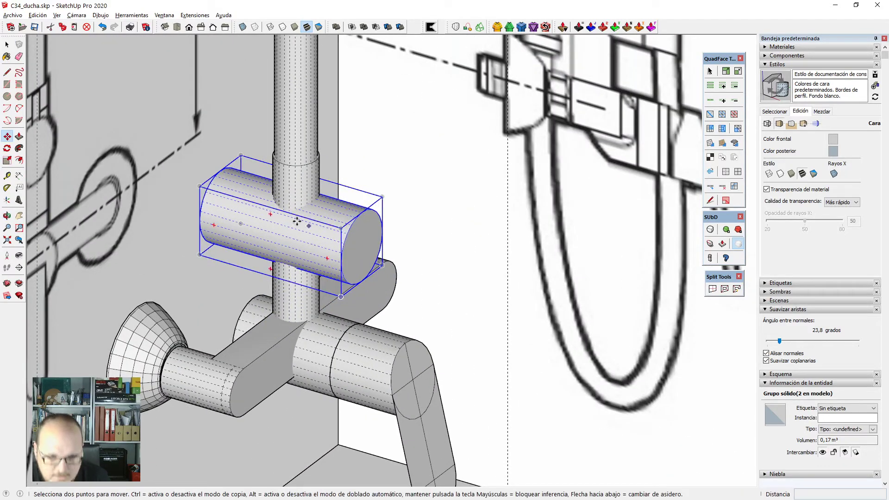
{"action": "left_click", "coordinate": [209, 185]}
{"action": "key", "text": "ctrl"}
{"action": "left_click", "coordinate": [341, 228]}
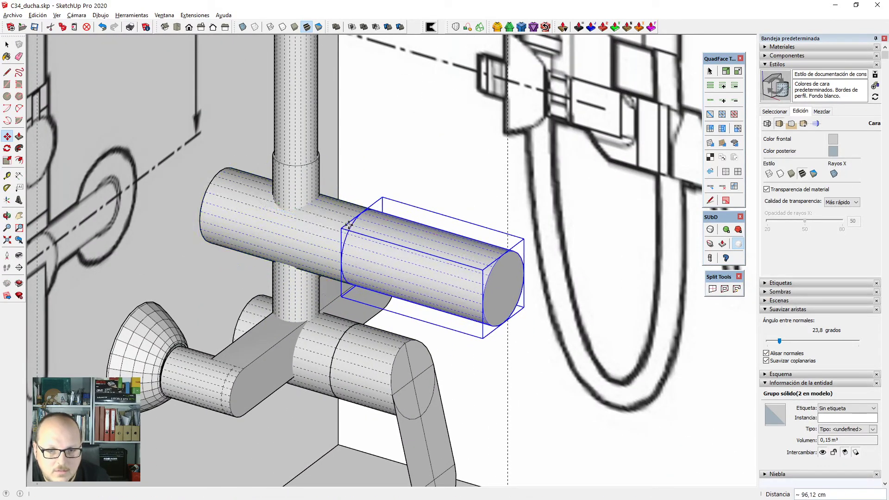
Shorten the copied front cylinder along the green axis to a scale of about 0.18, keeping its rear end in place.
{"action": "key", "text": "s"}
{"action": "left_click_drag", "start_coordinate": [504, 290], "coordinate": [408, 249]}
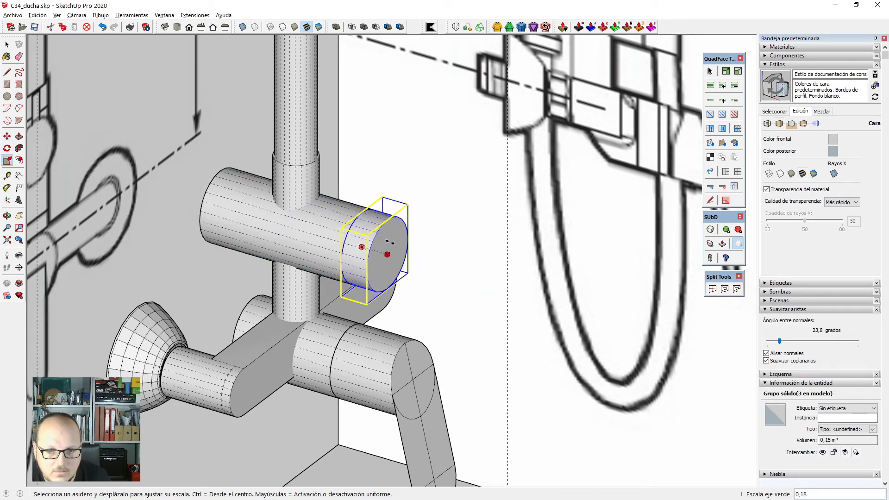
{"action": "left_click", "coordinate": [387, 242]}
{"action": "key", "text": "space"}
Scale the upright connecting cylinder across its thickness by a factor of 1.1, making it slightly wider than the riser pipe.
{"action": "scroll", "coordinate": [402, 260], "scroll_direction": "down", "scroll_amount": 3}
{"action": "middle_click_drag", "start_coordinate": [406, 288], "coordinate": [380, 209]}
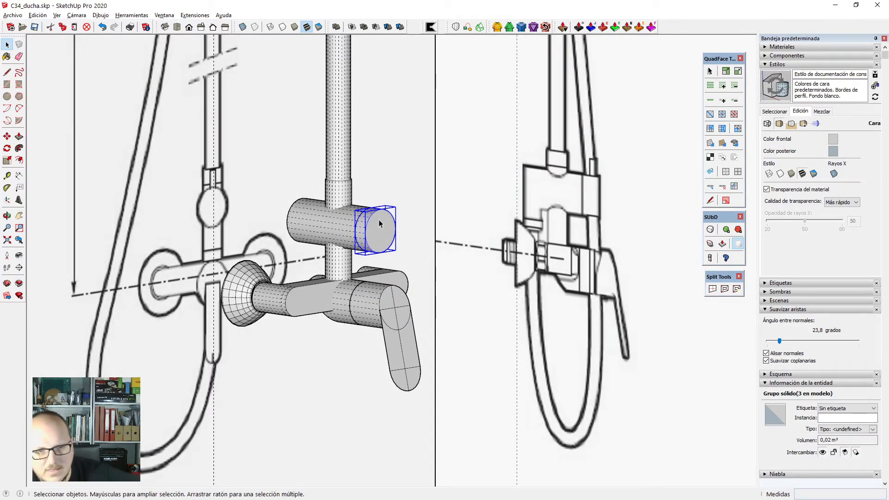
{"action": "middle_click_drag", "start_coordinate": [379, 223], "coordinate": [487, 229]}
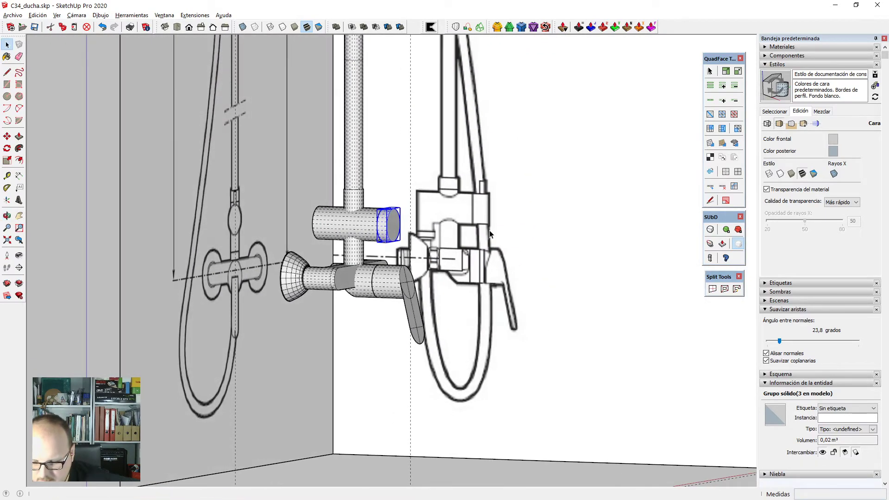
{"action": "scroll", "coordinate": [430, 237], "scroll_direction": "up", "scroll_amount": 2}
{"action": "middle_click_drag", "start_coordinate": [430, 237], "coordinate": [358, 374]}
{"action": "scroll", "coordinate": [337, 211], "scroll_direction": "up", "scroll_amount": 3}
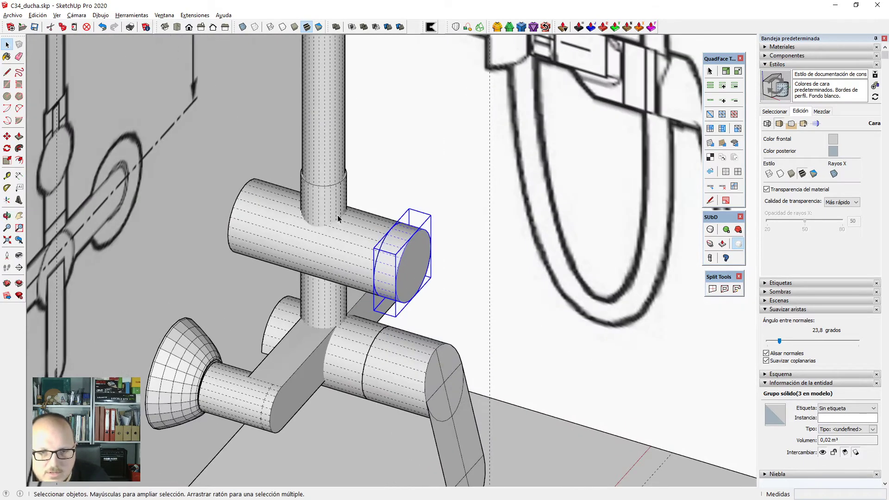
{"action": "left_click", "coordinate": [332, 211]}
{"action": "key", "text": "s"}
{"action": "left_click_drag", "start_coordinate": [333, 281], "coordinate": [334, 289]}
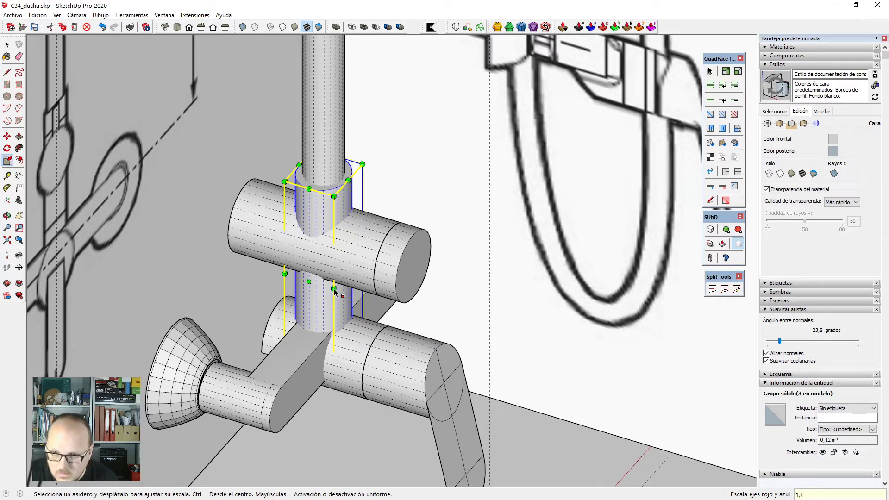
{"action": "key", "text": "Escape"}
{"action": "key", "text": "space"}
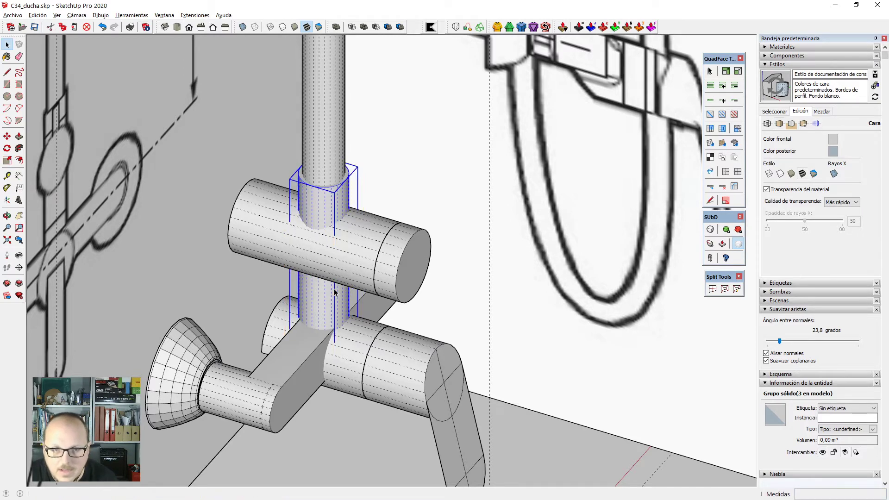
Inside the lower mixer body group, draw a line across the open gap on its underside to close it with a face.
{"action": "middle_click_drag", "start_coordinate": [335, 292], "coordinate": [291, 399]}
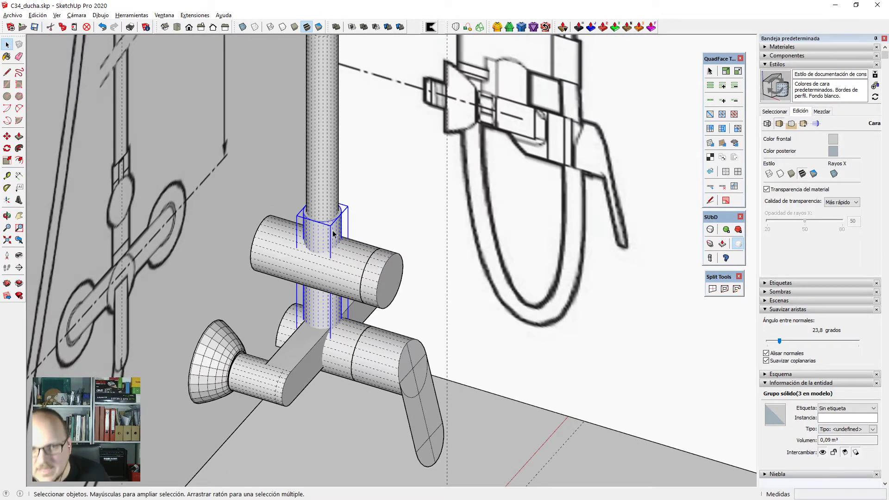
{"action": "scroll", "coordinate": [333, 234], "scroll_direction": "down", "scroll_amount": 3}
{"action": "double_click", "coordinate": [397, 338]}
{"action": "middle_click_drag", "start_coordinate": [398, 338], "coordinate": [441, 328]}
{"action": "scroll", "coordinate": [336, 299], "scroll_direction": "up", "scroll_amount": 3}
{"action": "mouse_move", "coordinate": [336, 299]}
{"action": "middle_mouse_down"}
{"action": "mouse_move", "coordinate": [328, 353]}
{"action": "mouse_move", "coordinate": [435, 135]}
{"action": "mouse_move", "coordinate": [446, 93]}
{"action": "mouse_move", "coordinate": [435, 107]}
{"action": "middle_mouse_up"}
{"action": "scroll", "coordinate": [292, 315], "scroll_direction": "up", "scroll_amount": 6}
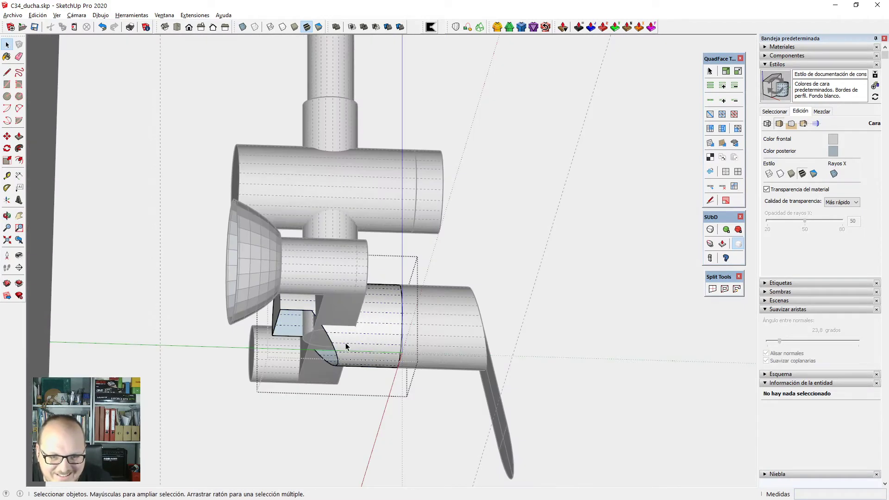
{"action": "key", "text": "l"}
{"action": "scroll", "coordinate": [292, 313], "scroll_direction": "up", "scroll_amount": 2}
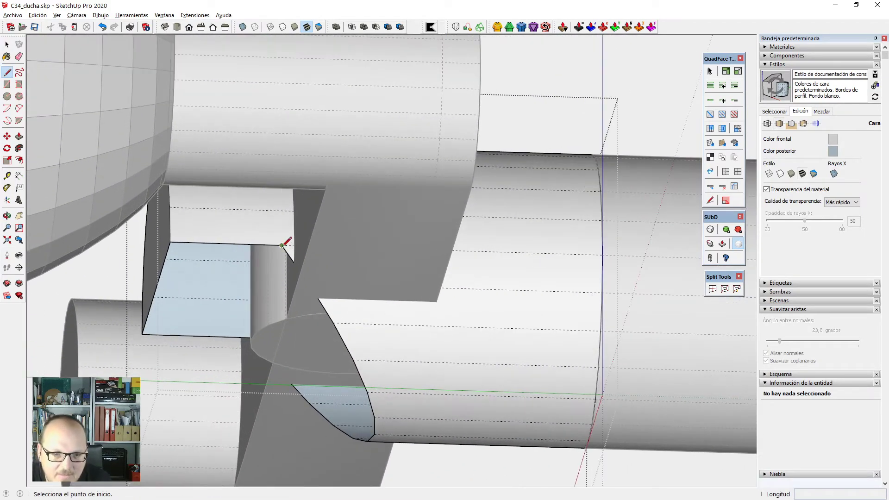
{"action": "left_click", "coordinate": [282, 245]}
{"action": "middle_click_drag", "start_coordinate": [281, 245], "coordinate": [256, 313]}
{"action": "left_click", "coordinate": [223, 363]}
{"action": "scroll", "coordinate": [227, 363], "scroll_direction": "down", "scroll_amount": 3}
Select the new underside face with its bordering edges and soften those edges.
{"action": "key", "text": "space"}
{"action": "double_click", "coordinate": [237, 298]}
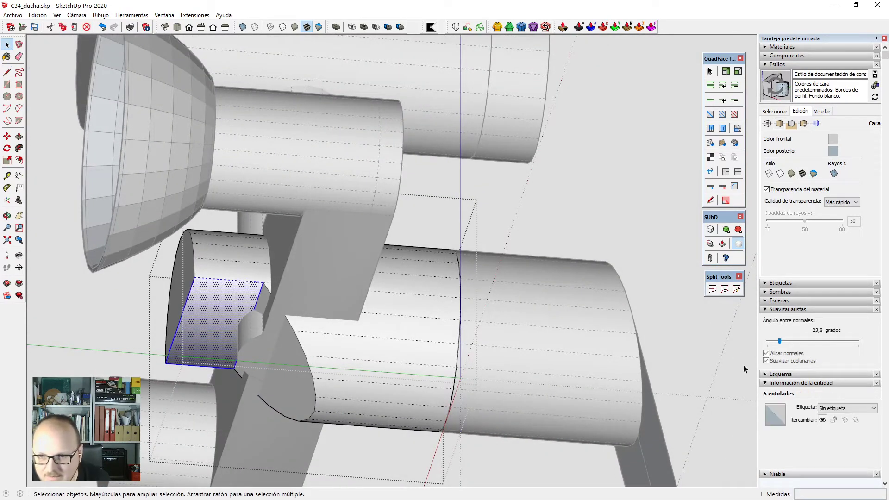
{"action": "left_click_drag", "start_coordinate": [776, 342], "coordinate": [776, 342]}
Examine the mixer body, its side arms and the handle from several angles against the reference drawings.
{"action": "mouse_move", "coordinate": [453, 332]}
{"action": "middle_mouse_down"}
{"action": "mouse_move", "coordinate": [355, 193]}
{"action": "mouse_move", "coordinate": [360, 295]}
{"action": "mouse_move", "coordinate": [354, 254]}
{"action": "mouse_move", "coordinate": [357, 280]}
{"action": "mouse_move", "coordinate": [270, 210]}
{"action": "mouse_move", "coordinate": [222, 261]}
{"action": "middle_mouse_up"}
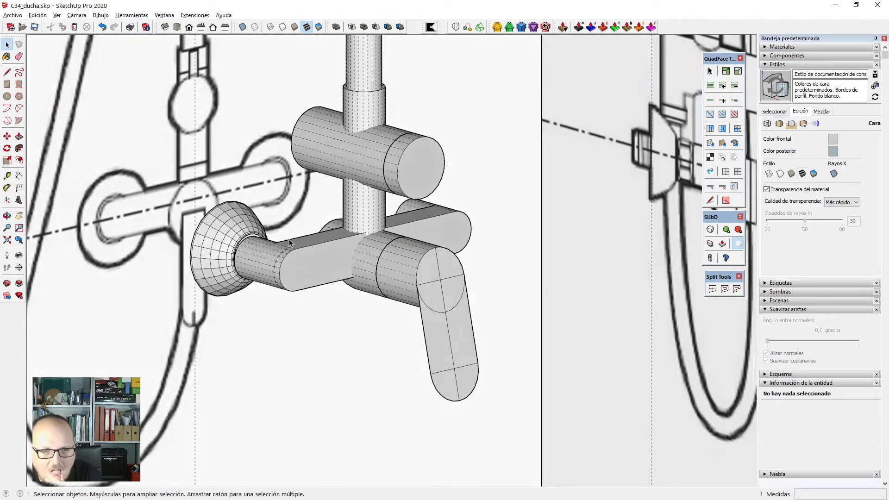
{"action": "scroll", "coordinate": [292, 239], "scroll_direction": "down", "scroll_amount": 3}
{"action": "mouse_move", "coordinate": [338, 308]}
{"action": "middle_mouse_down"}
{"action": "mouse_move", "coordinate": [337, 292]}
{"action": "mouse_move", "coordinate": [367, 343]}
{"action": "mouse_move", "coordinate": [387, 311]}
{"action": "middle_mouse_up"}
{"action": "scroll", "coordinate": [339, 297], "scroll_direction": "down", "scroll_amount": 2}
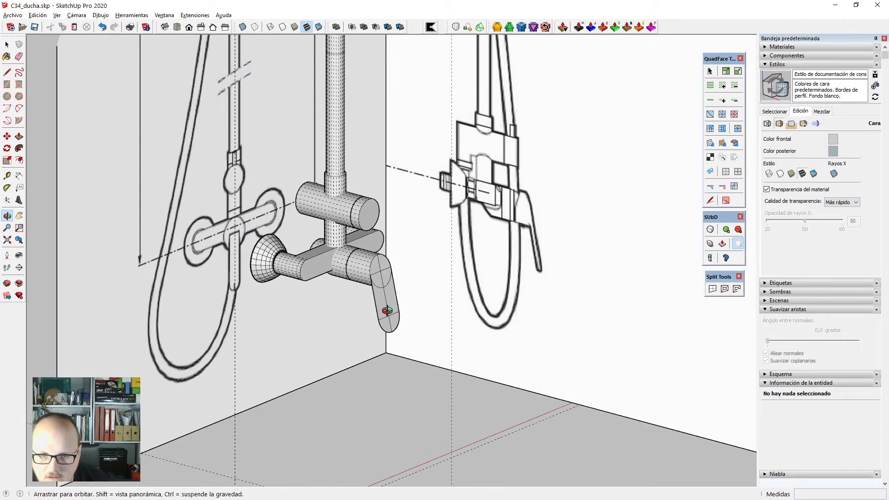
{"action": "middle_click_drag", "start_coordinate": [306, 301], "coordinate": [369, 310]}
{"action": "scroll", "coordinate": [349, 277], "scroll_direction": "up", "scroll_amount": 5}
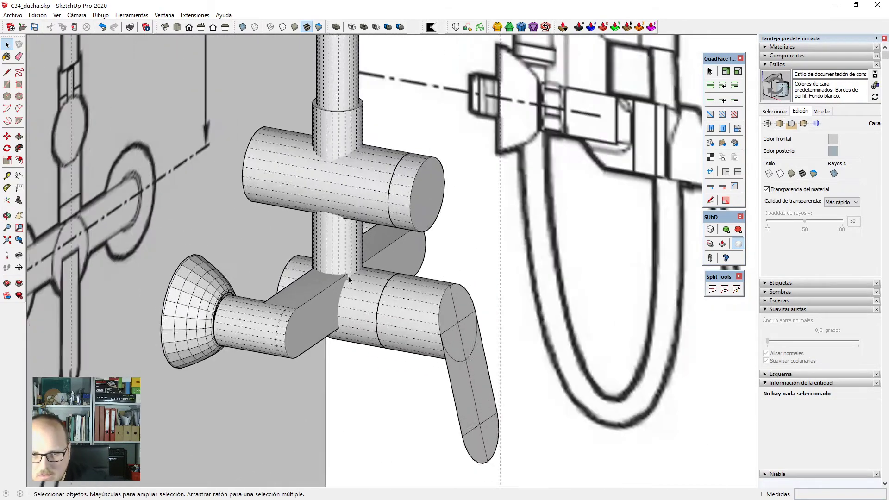
{"action": "middle_click_drag", "start_coordinate": [348, 277], "coordinate": [357, 282]}
{"action": "scroll", "coordinate": [357, 282], "scroll_direction": "down", "scroll_amount": 2}
{"action": "mouse_move", "coordinate": [314, 309]}
{"action": "middle_mouse_down"}
{"action": "mouse_move", "coordinate": [373, 297]}
{"action": "mouse_move", "coordinate": [404, 319]}
{"action": "mouse_move", "coordinate": [375, 201]}
{"action": "mouse_move", "coordinate": [443, 165]}
{"action": "mouse_move", "coordinate": [413, 205]}
{"action": "mouse_move", "coordinate": [370, 155]}
{"action": "mouse_move", "coordinate": [407, 143]}
{"action": "mouse_move", "coordinate": [371, 259]}
{"action": "mouse_move", "coordinate": [307, 294]}
{"action": "middle_mouse_up"}
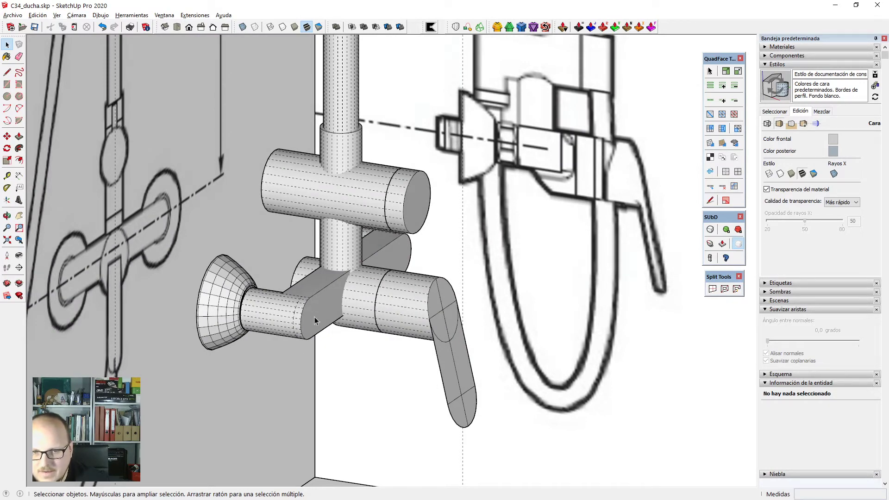
Compare the modelled shower column and mixer with the front and side reference drawings.
{"action": "scroll", "coordinate": [349, 309], "scroll_direction": "down", "scroll_amount": 3}
{"action": "mouse_move", "coordinate": [349, 383]}
{"action": "middle_mouse_down"}
{"action": "mouse_move", "coordinate": [256, 341]}
{"action": "mouse_move", "coordinate": [353, 326]}
{"action": "mouse_move", "coordinate": [337, 294]}
{"action": "middle_mouse_up"}
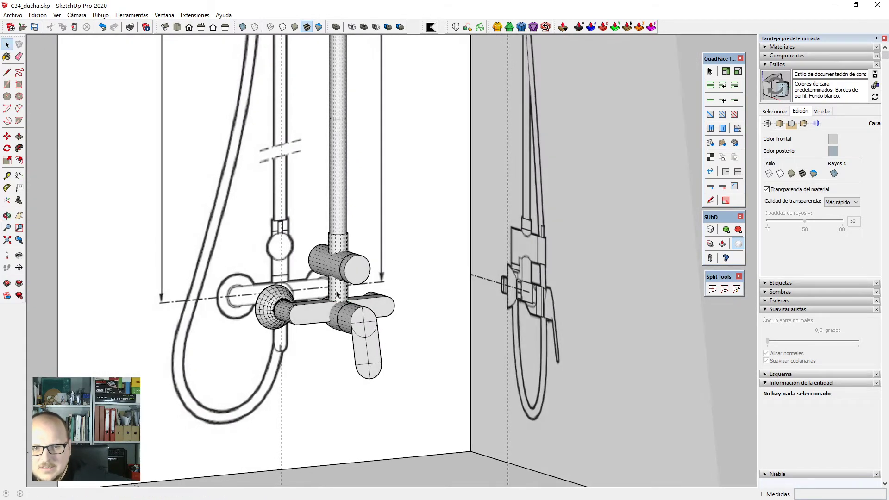
{"action": "scroll", "coordinate": [356, 262], "scroll_direction": "down", "scroll_amount": 2}
{"action": "middle_click_drag", "start_coordinate": [354, 262], "coordinate": [407, 265]}
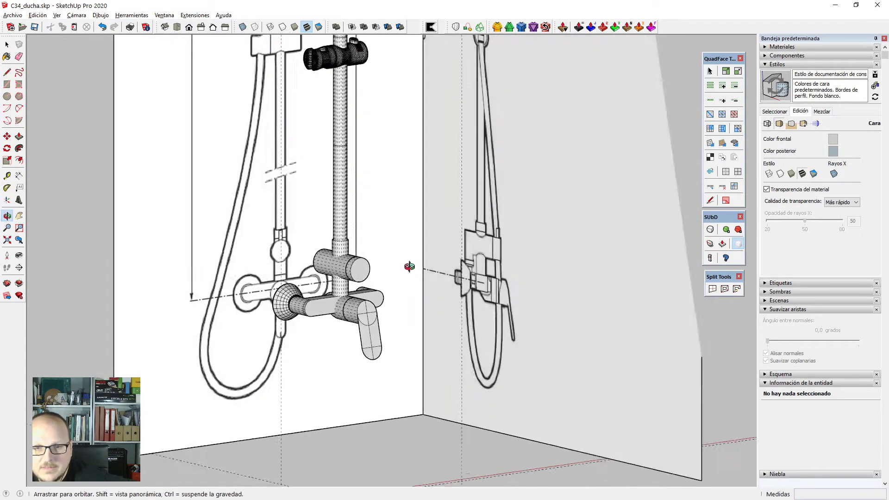
{"action": "scroll", "coordinate": [467, 223], "scroll_direction": "up", "scroll_amount": 4}
{"action": "scroll", "coordinate": [463, 306], "scroll_direction": "down", "scroll_amount": 4}
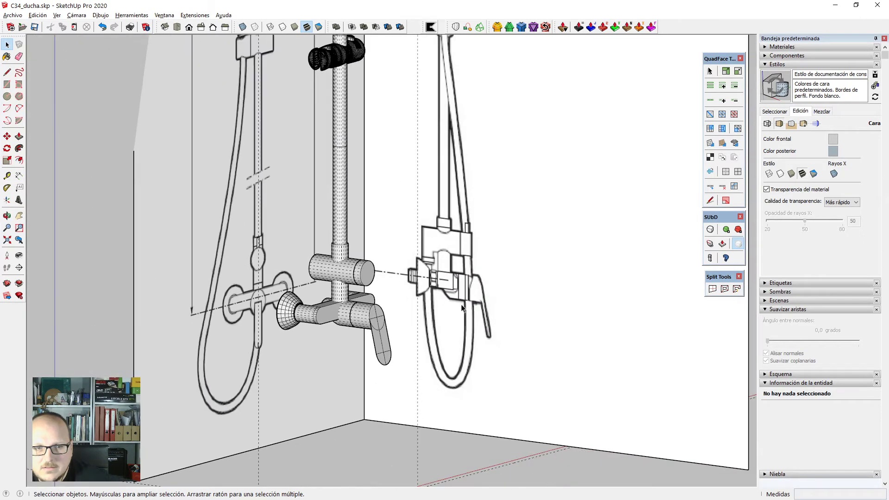
{"action": "scroll", "coordinate": [462, 307], "scroll_direction": "down", "scroll_amount": 2}
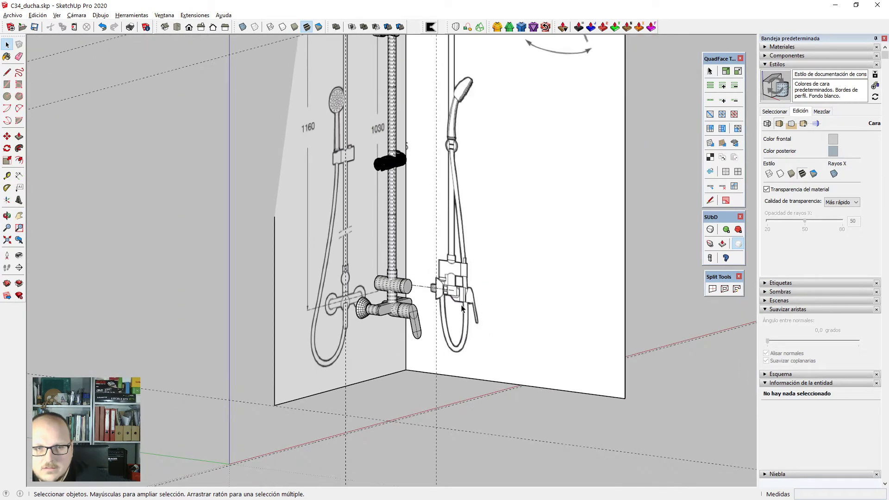
{"action": "scroll", "coordinate": [410, 284], "scroll_direction": "up", "scroll_amount": 3}
{"action": "scroll", "coordinate": [396, 372], "scroll_direction": "down", "scroll_amount": 3}
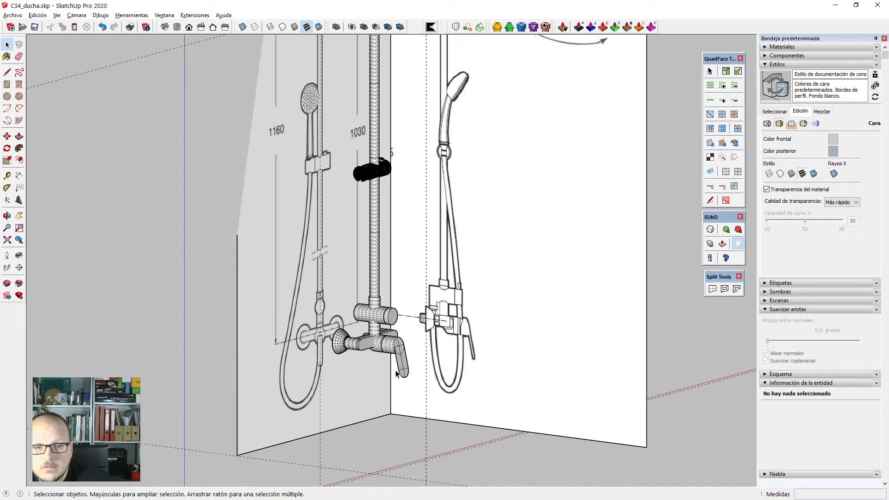
{"action": "middle_click_drag", "start_coordinate": [395, 373], "coordinate": [377, 298]}
{"action": "scroll", "coordinate": [382, 363], "scroll_direction": "down", "scroll_amount": 3}
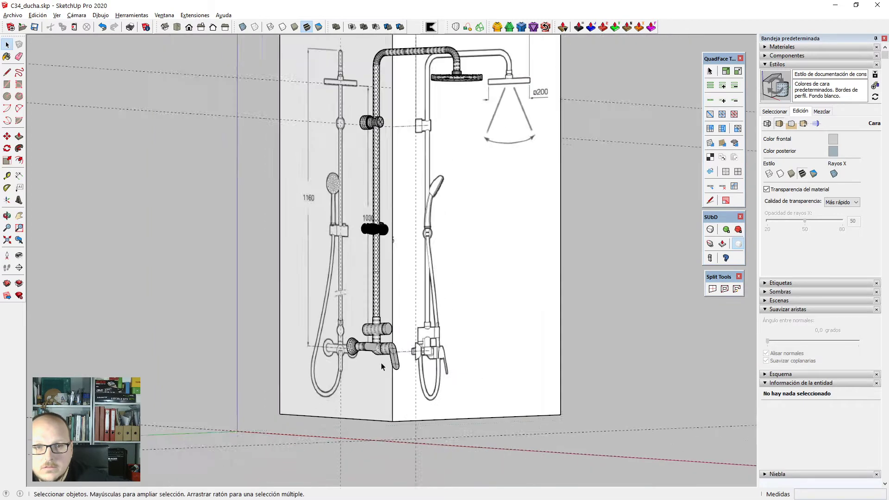
{"action": "scroll", "coordinate": [382, 363], "scroll_direction": "up", "scroll_amount": 5}
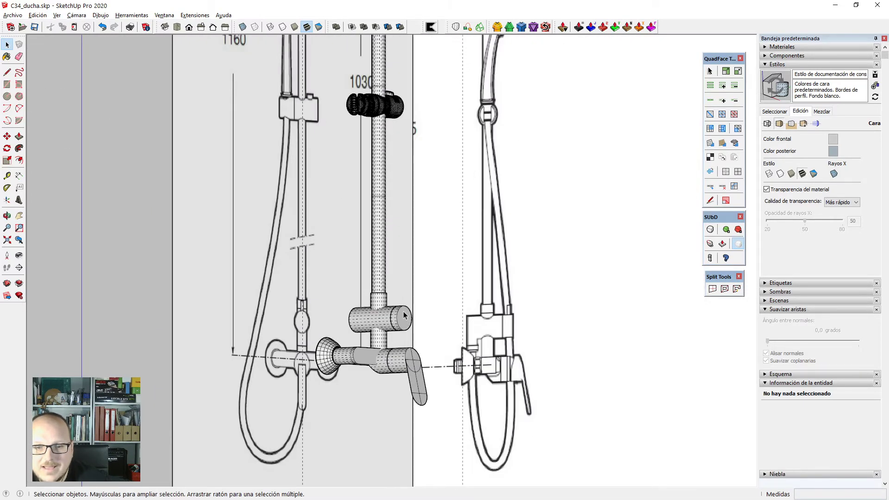
{"action": "scroll", "coordinate": [404, 320], "scroll_direction": "down", "scroll_amount": 5}
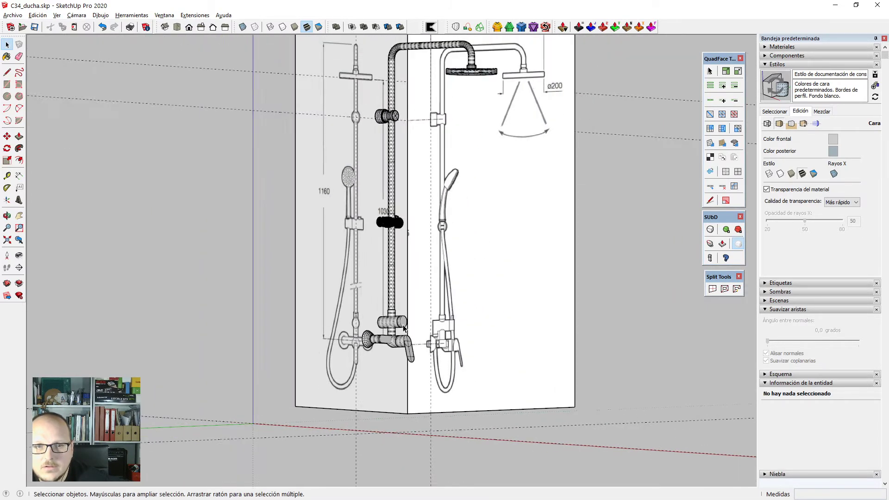
{"action": "scroll", "coordinate": [403, 326], "scroll_direction": "down", "scroll_amount": 1}
{"action": "scroll", "coordinate": [403, 326], "scroll_direction": "up", "scroll_amount": 1}
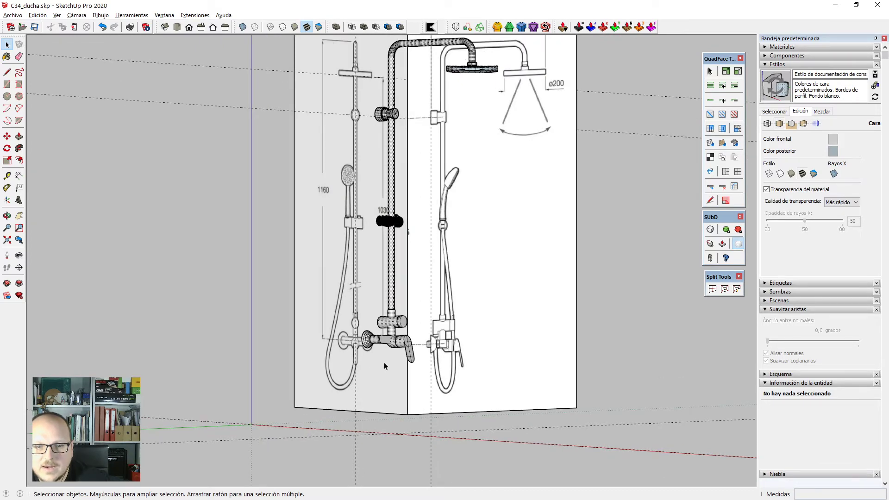
{"action": "middle_click_drag", "start_coordinate": [401, 287], "coordinate": [403, 464]}
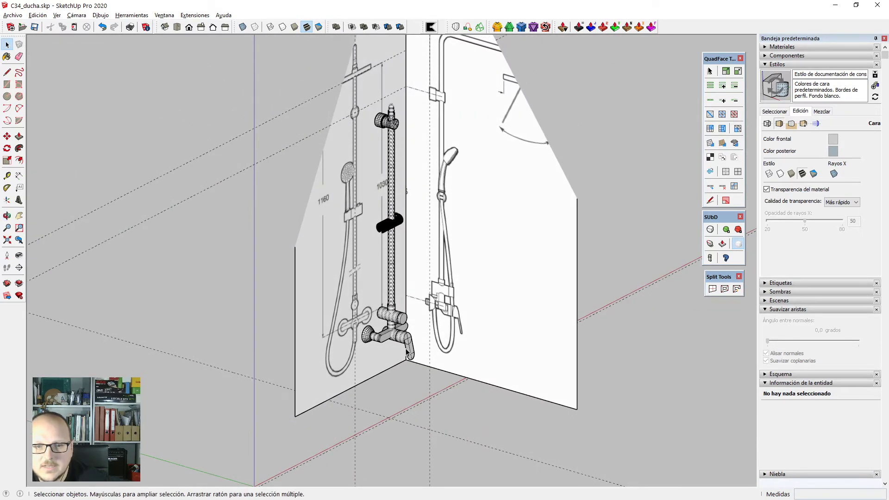
{"action": "scroll", "coordinate": [402, 286], "scroll_direction": "up", "scroll_amount": 3}
{"action": "middle_click_drag", "start_coordinate": [401, 285], "coordinate": [377, 285]}
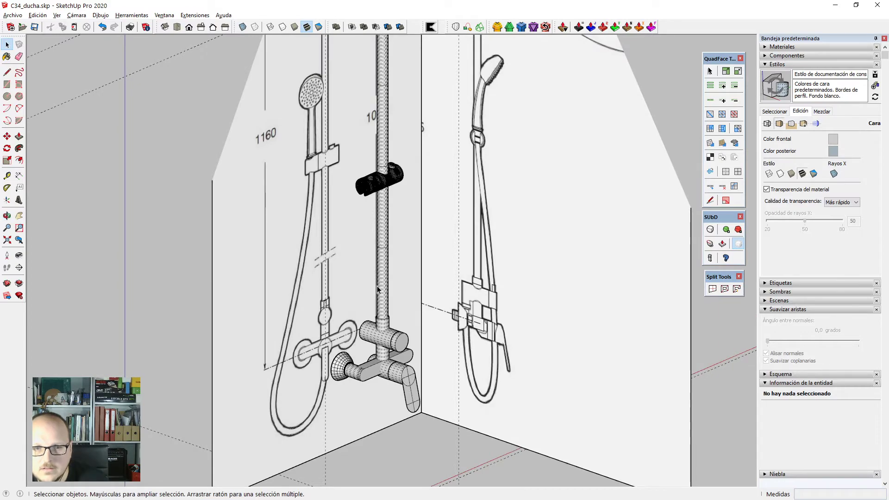
{"action": "scroll", "coordinate": [377, 285], "scroll_direction": "up", "scroll_amount": 5}
{"action": "scroll", "coordinate": [377, 290], "scroll_direction": "down", "scroll_amount": 5}
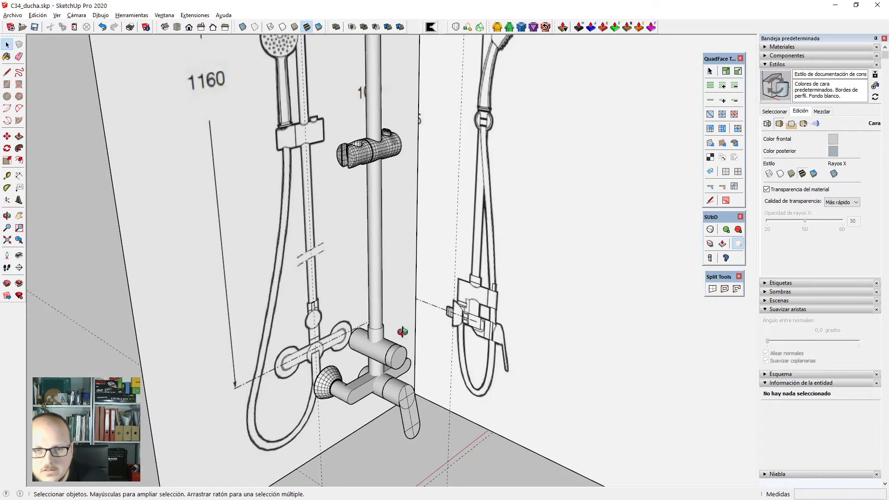
Examine the hand-shower holder and the mixer body's joints up close against the reference drawings.
{"action": "scroll", "coordinate": [403, 332], "scroll_direction": "up", "scroll_amount": 3}
{"action": "key", "text": "space"}
{"action": "scroll", "coordinate": [380, 130], "scroll_direction": "up", "scroll_amount": 6}
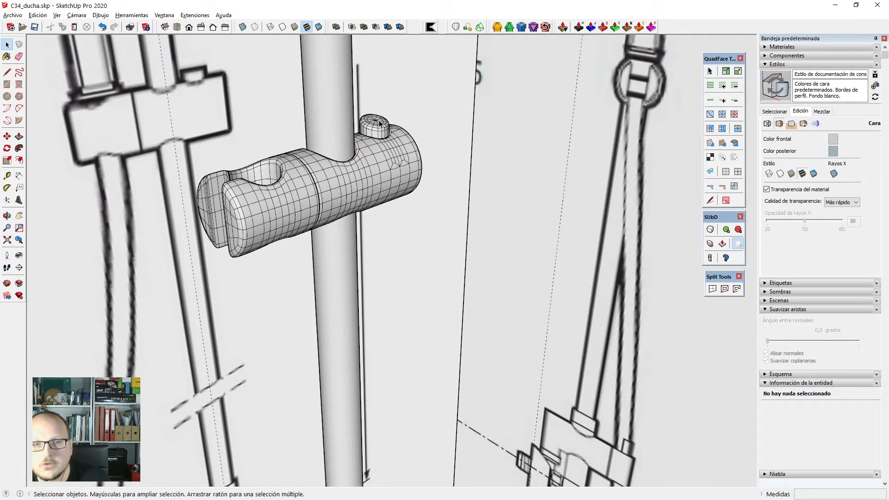
{"action": "scroll", "coordinate": [366, 208], "scroll_direction": "down", "scroll_amount": 4}
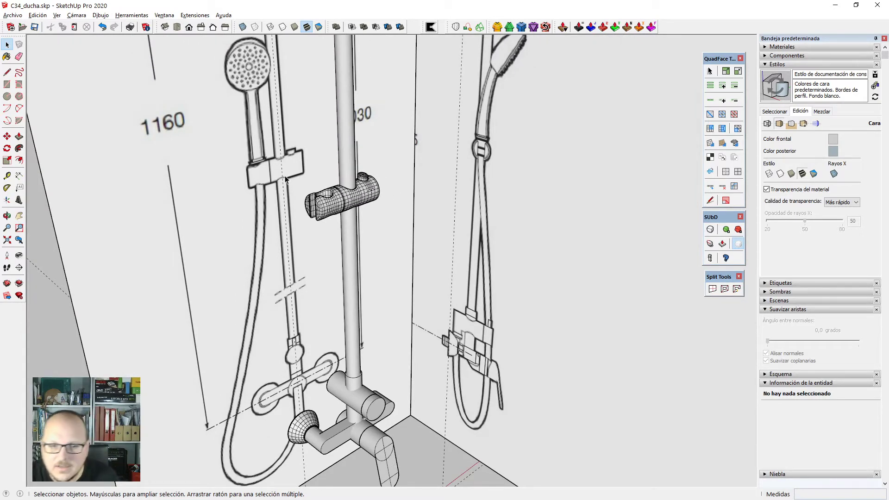
{"action": "scroll", "coordinate": [286, 178], "scroll_direction": "down", "scroll_amount": 4}
{"action": "scroll", "coordinate": [229, 261], "scroll_direction": "up", "scroll_amount": 6}
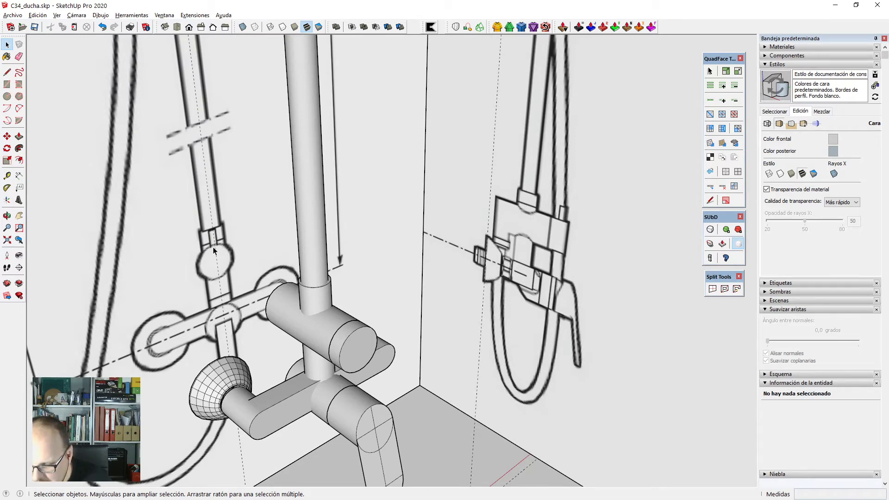
{"action": "middle_click_drag", "start_coordinate": [329, 310], "coordinate": [352, 284]}
{"action": "scroll", "coordinate": [364, 295], "scroll_direction": "down", "scroll_amount": 3}
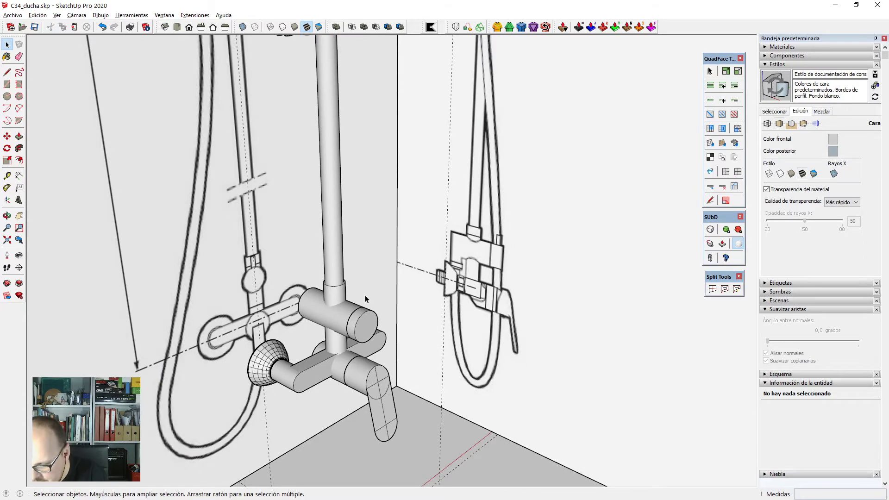
{"action": "scroll", "coordinate": [365, 295], "scroll_direction": "down", "scroll_amount": 5}
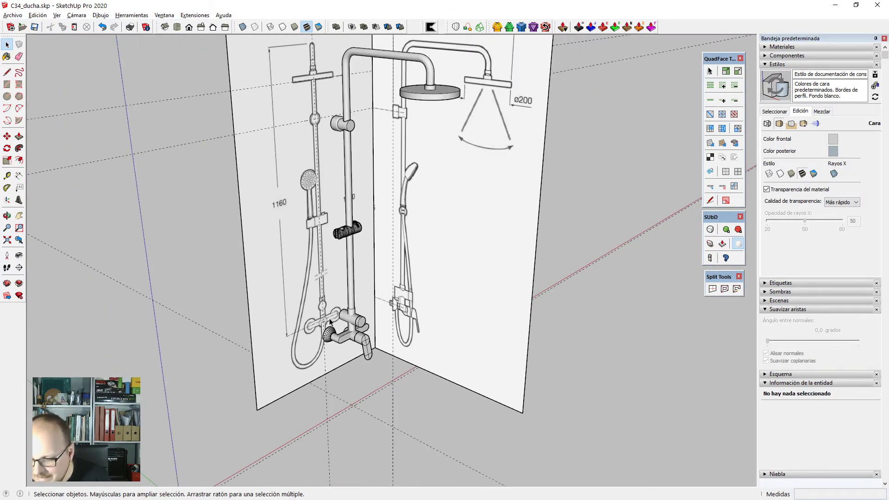
{"action": "scroll", "coordinate": [361, 327], "scroll_direction": "up", "scroll_amount": 5}
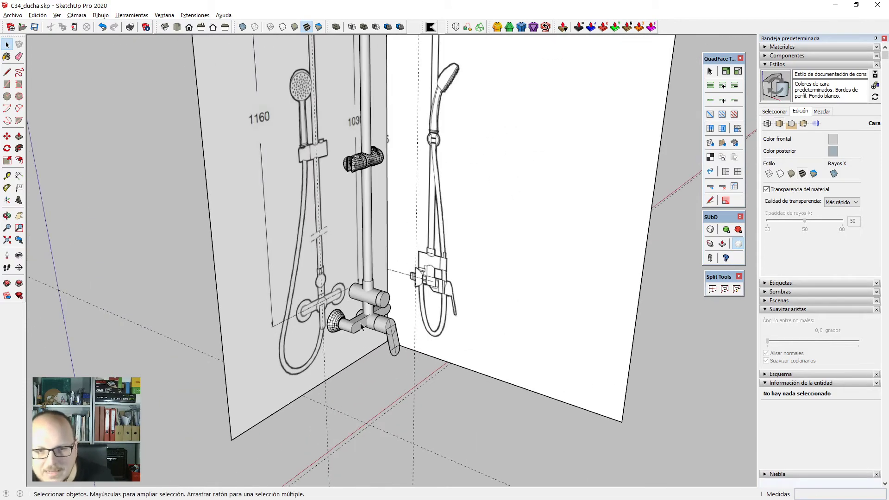
{"action": "scroll", "coordinate": [361, 326], "scroll_direction": "up", "scroll_amount": 5}
{"action": "middle_click_drag", "start_coordinate": [340, 341], "coordinate": [372, 349]}
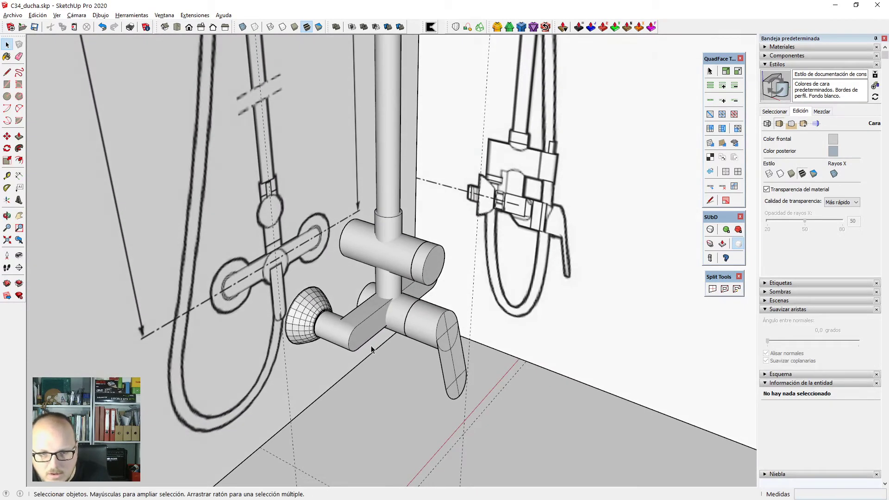
{"action": "scroll", "coordinate": [372, 350], "scroll_direction": "up", "scroll_amount": 3}
{"action": "middle_click_drag", "start_coordinate": [337, 314], "coordinate": [381, 357]}
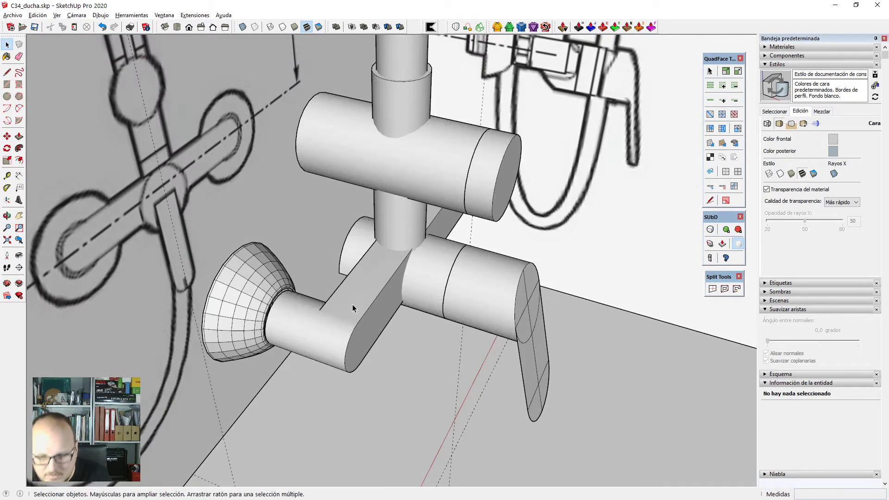
{"action": "scroll", "coordinate": [349, 319], "scroll_direction": "down", "scroll_amount": 2}
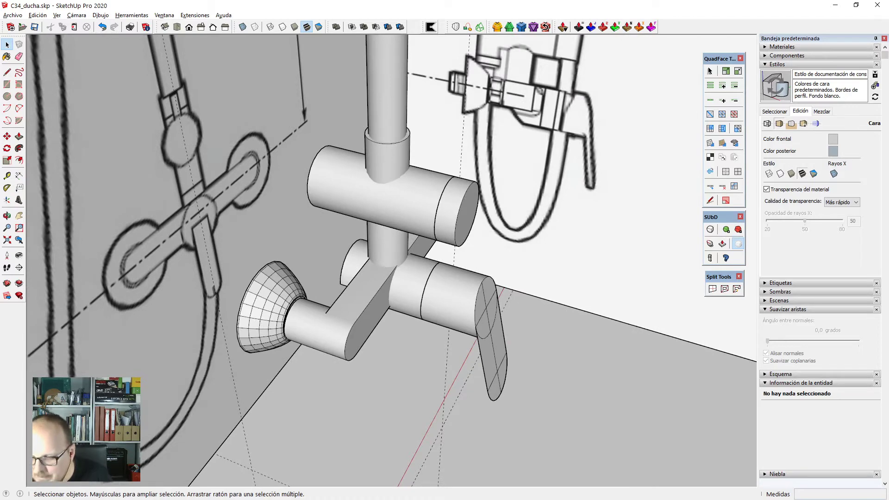
Open the mixer's horizontal connector arm for editing, isolate it from the rest of the model and display its hidden geometry.
{"action": "double_click", "coordinate": [364, 299]}
{"action": "middle_click_drag", "start_coordinate": [363, 360], "coordinate": [415, 360]}
{"action": "key", "text": "i"}
{"action": "key", "text": "v"}
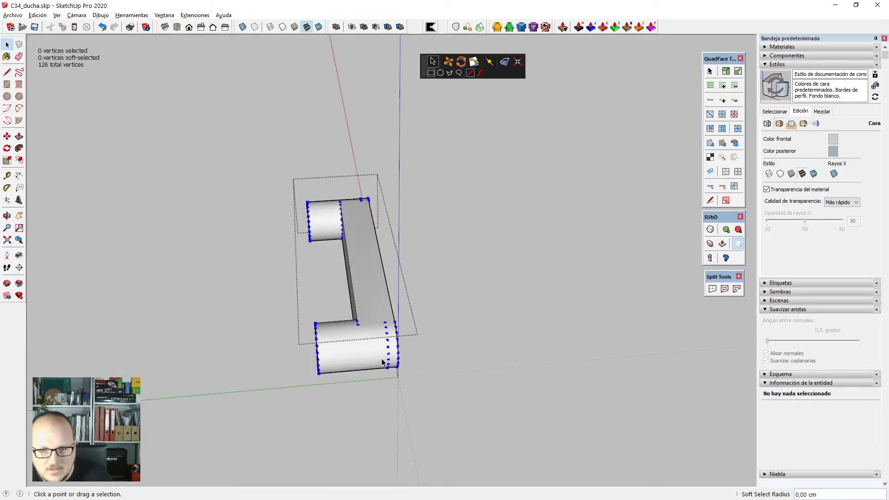
{"action": "scroll", "coordinate": [390, 342], "scroll_direction": "up", "scroll_amount": 2}
{"action": "key", "text": "space"}
{"action": "scroll", "coordinate": [390, 336], "scroll_direction": "up", "scroll_amount": 3}
{"action": "key", "text": "h"}
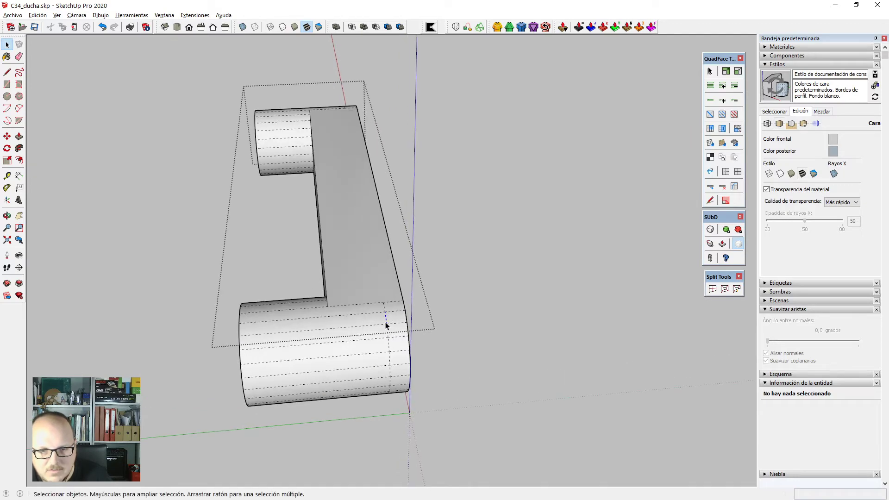
Move the hidden 12-edge loop on the first cylindrical end to the inner corner where the cylinder meets the arm.
{"action": "middle_click_drag", "start_coordinate": [332, 349], "coordinate": [363, 351]}
{"action": "scroll", "coordinate": [363, 351], "scroll_direction": "up", "scroll_amount": 3}
{"action": "key", "text": "m"}
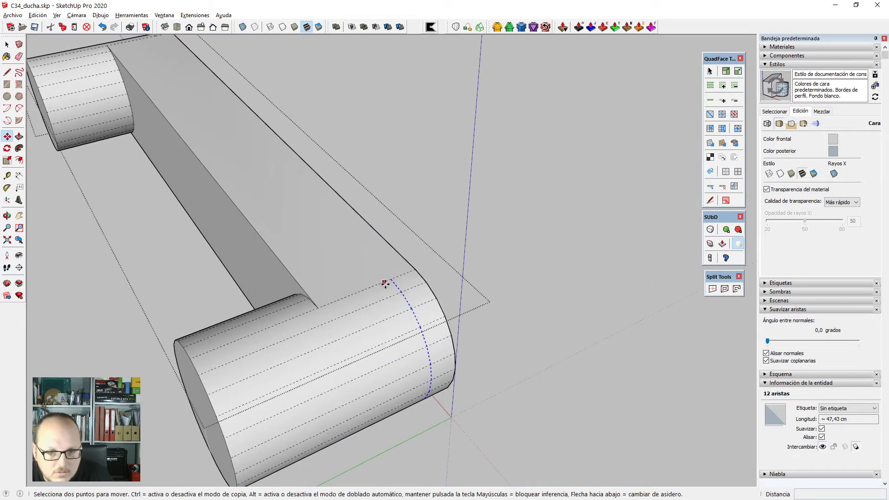
{"action": "left_click", "coordinate": [391, 280]}
{"action": "left_click", "coordinate": [319, 308]}
{"action": "scroll", "coordinate": [496, 351], "scroll_direction": "down", "scroll_amount": 3}
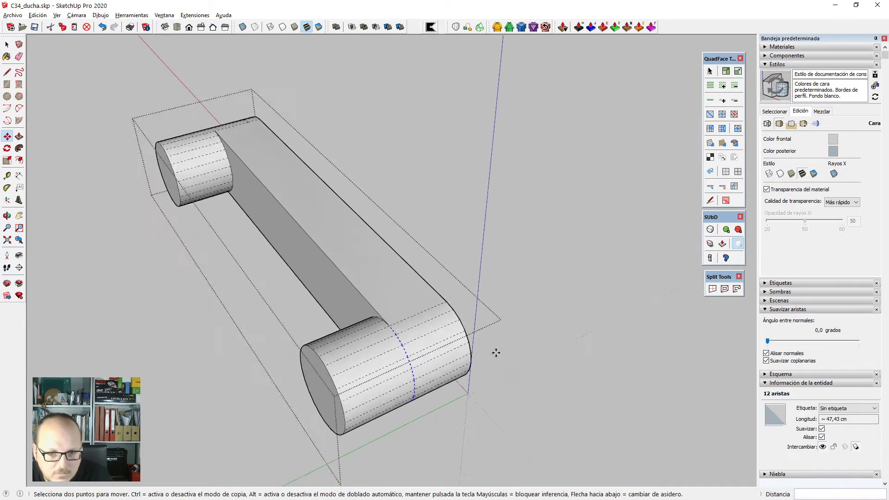
Move the matching 12-edge loop on the opposite cylindrical end to its inner corner with the arm.
{"action": "middle_click_drag", "start_coordinate": [446, 338], "coordinate": [690, 339]}
{"action": "middle_click_drag", "start_coordinate": [295, 299], "coordinate": [281, 354]}
{"action": "scroll", "coordinate": [194, 282], "scroll_direction": "up", "scroll_amount": 2}
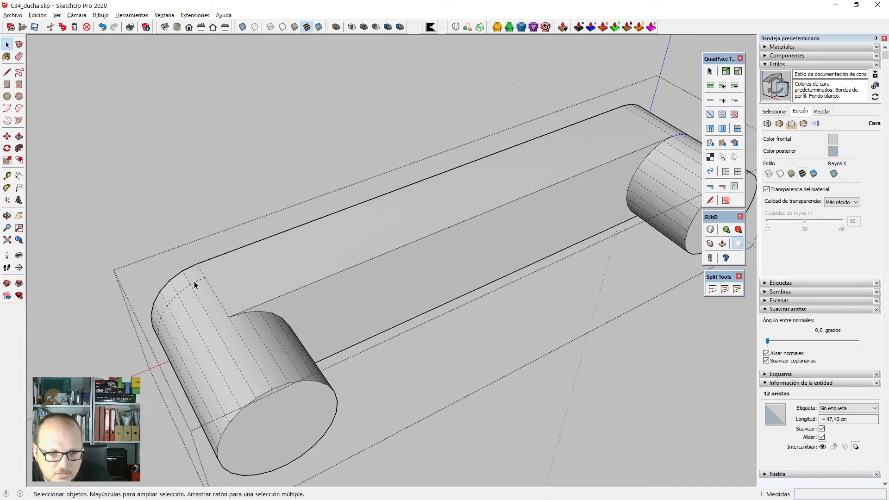
{"action": "scroll", "coordinate": [196, 281], "scroll_direction": "up", "scroll_amount": 2}
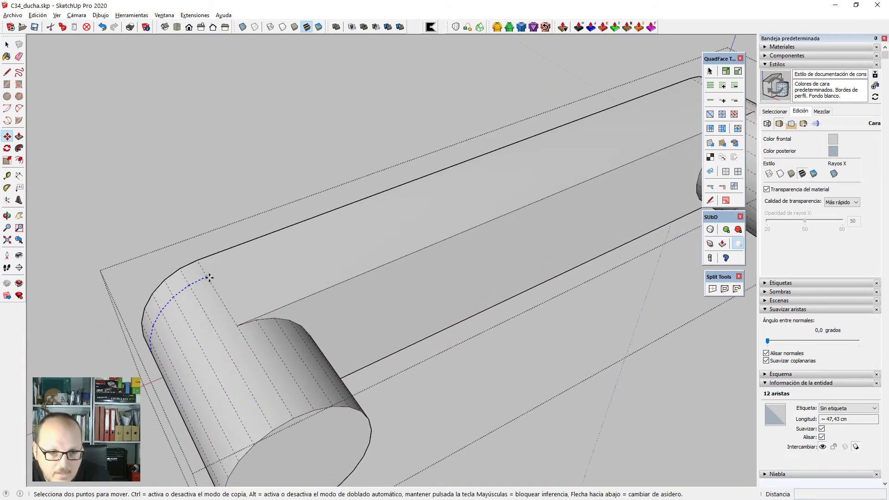
{"action": "left_click", "coordinate": [208, 278]}
{"action": "left_click", "coordinate": [237, 327]}
{"action": "key", "text": "space"}
Inspect the joints between the arm's inner face and its two cylindrical ends.
{"action": "scroll", "coordinate": [237, 327], "scroll_direction": "down", "scroll_amount": 3}
{"action": "middle_click_drag", "start_coordinate": [435, 367], "coordinate": [157, 260]}
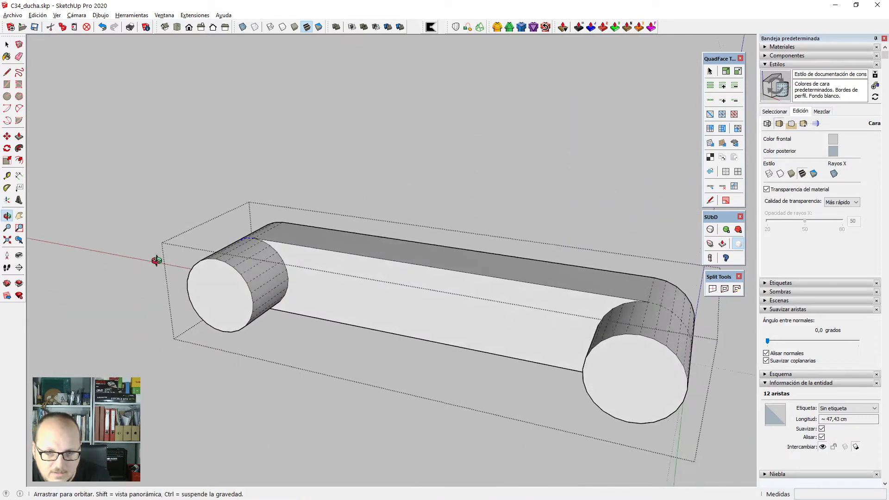
{"action": "scroll", "coordinate": [290, 264], "scroll_direction": "up", "scroll_amount": 3}
{"action": "left_click", "coordinate": [279, 251]}
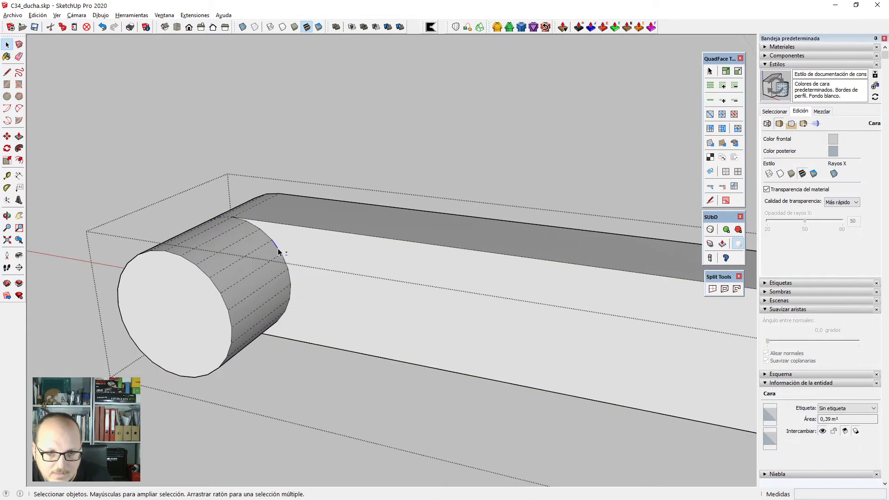
{"action": "scroll", "coordinate": [421, 268], "scroll_direction": "down", "scroll_amount": 5}
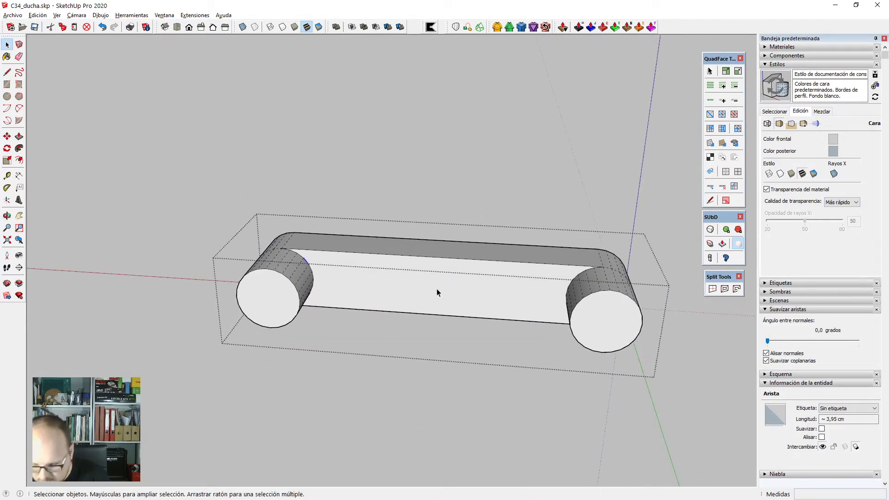
{"action": "left_click", "coordinate": [438, 292]}
{"action": "scroll", "coordinate": [437, 292], "scroll_direction": "down", "scroll_amount": 1}
{"action": "middle_click_drag", "start_coordinate": [438, 293], "coordinate": [96, 329]}
{"action": "middle_click_drag", "start_coordinate": [402, 373], "coordinate": [307, 374]}
Cut the arm vertically through its midpoint in the front view and delete the half farther from the origin.
{"action": "key", "text": "1"}
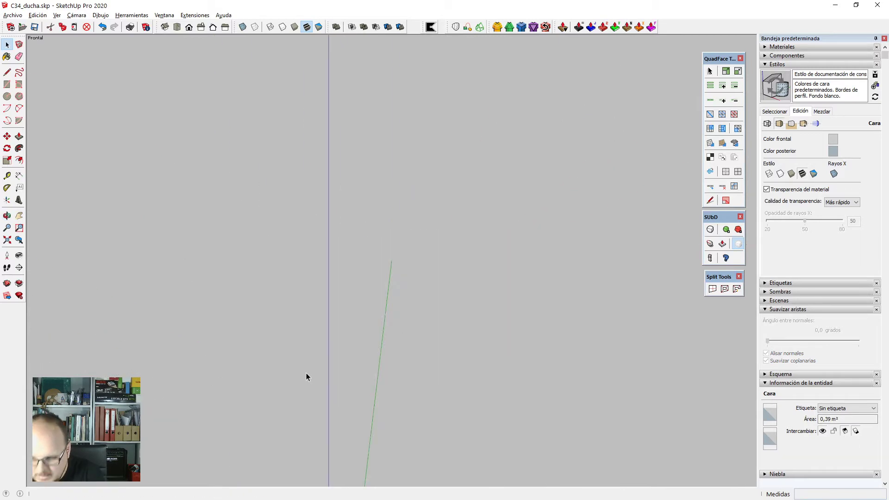
{"action": "key", "text": "v"}
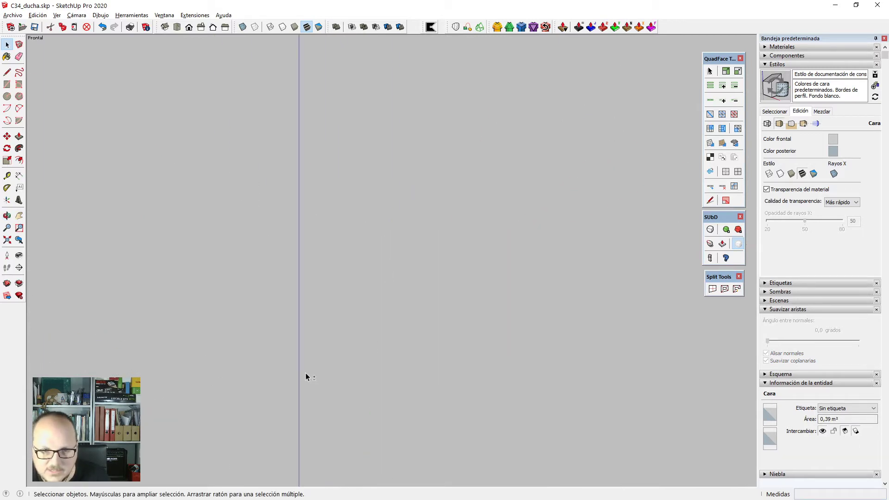
{"action": "key", "text": "shift+z"}
{"action": "key", "text": "k"}
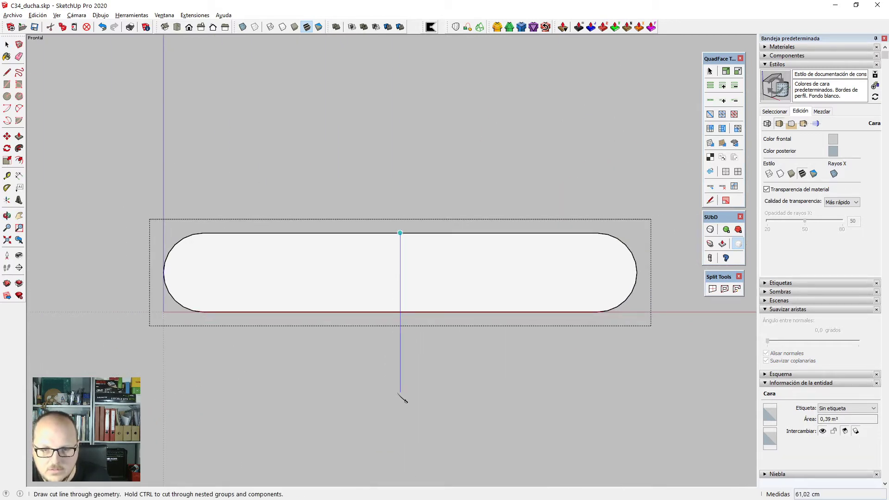
{"action": "left_click", "coordinate": [400, 393]}
{"action": "key", "text": "space"}
{"action": "left_click_drag", "start_coordinate": [415, 149], "coordinate": [415, 150]}
{"action": "key", "text": "Delete"}
Extrude the 12-edge arc where the cylinder meets the arm's inner side toward the arm's cut end and flatten it into a vertical line.
{"action": "middle_click_drag", "start_coordinate": [412, 158], "coordinate": [35, 273]}
{"action": "scroll", "coordinate": [616, 262], "scroll_direction": "up", "scroll_amount": 5}
{"action": "scroll", "coordinate": [494, 186], "scroll_direction": "up", "scroll_amount": 1}
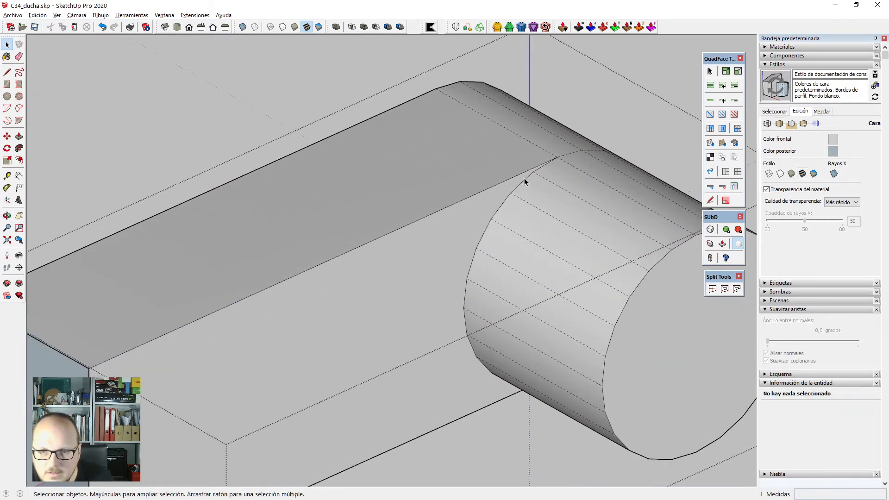
{"action": "left_click", "coordinate": [524, 178]}
{"action": "left_click", "coordinate": [526, 179]}
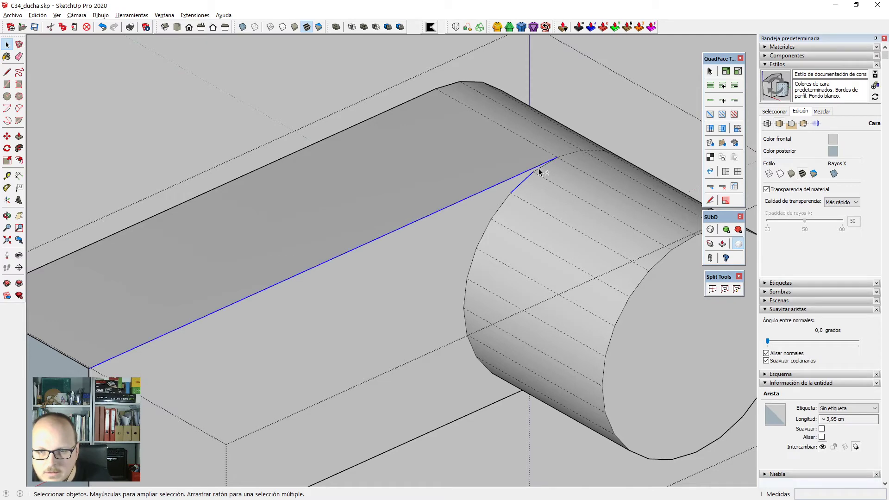
{"action": "double_click", "coordinate": [437, 254]}
{"action": "scroll", "coordinate": [476, 172], "scroll_direction": "down", "scroll_amount": 2}
{"action": "scroll", "coordinate": [382, 211], "scroll_direction": "up", "scroll_amount": 1}
{"action": "left_click", "coordinate": [269, 280], "text": "shift"}
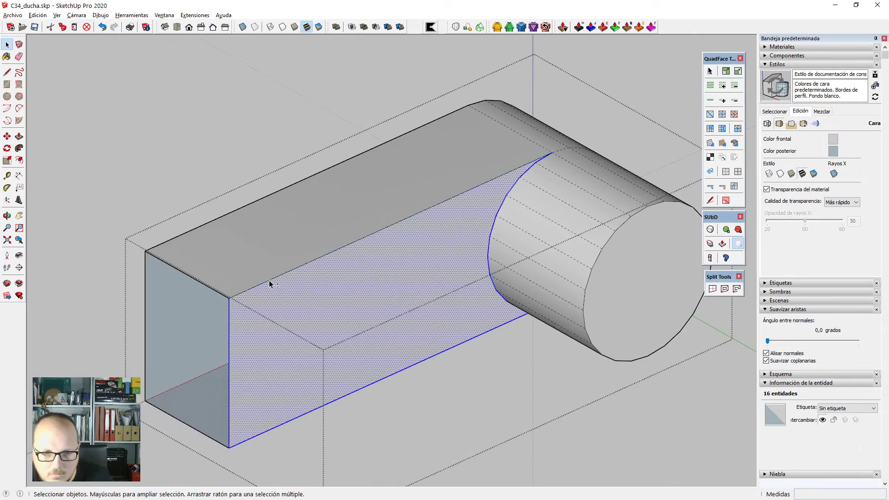
{"action": "left_click", "coordinate": [240, 355], "text": "shift"}
{"action": "left_click", "coordinate": [228, 365], "text": "shift"}
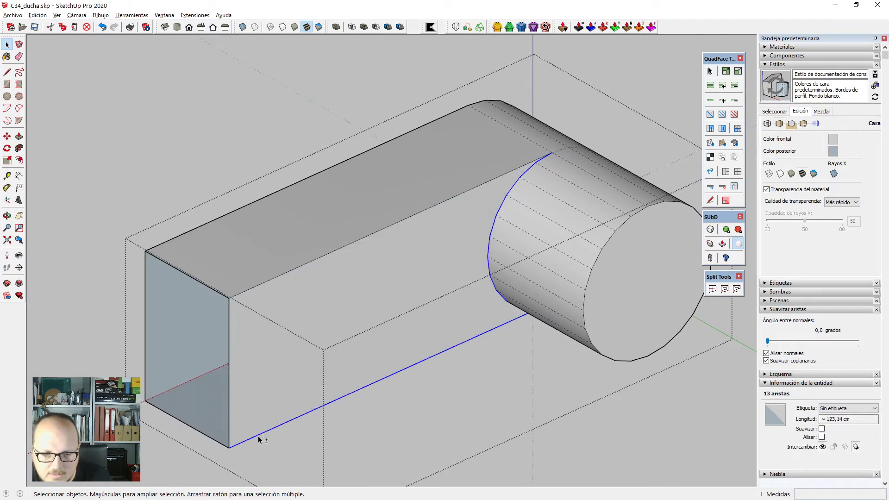
{"action": "key", "text": "v"}
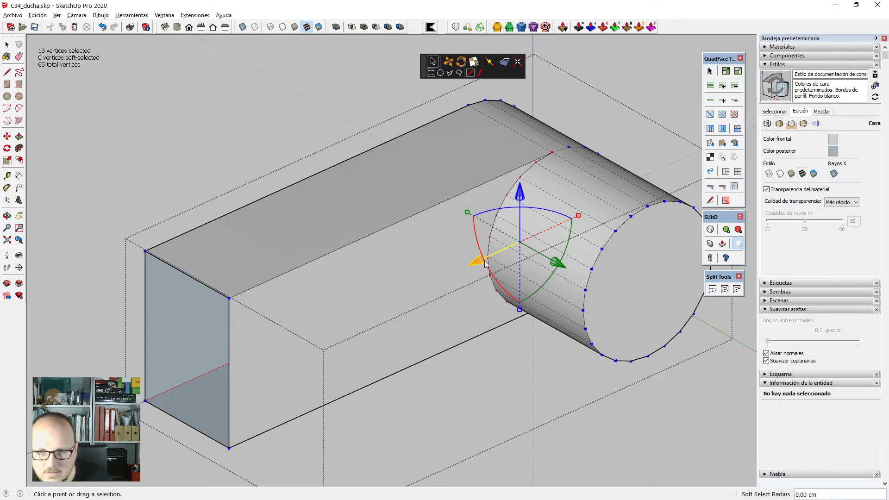
{"action": "left_click_drag", "start_coordinate": [478, 262], "coordinate": [282, 344]}
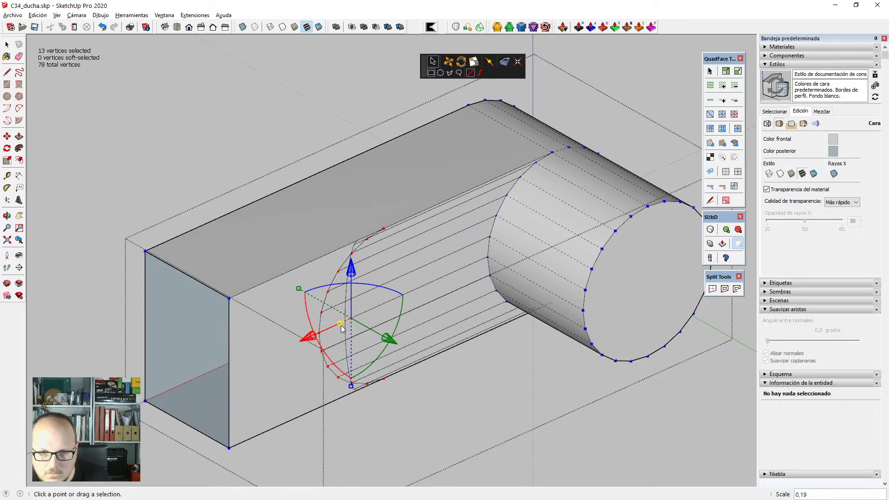
{"action": "key", "text": "space"}
Move the flattened 12-edge line along the arm to the inner corner of its open cut end.
{"action": "scroll", "coordinate": [349, 278], "scroll_direction": "up", "scroll_amount": 6}
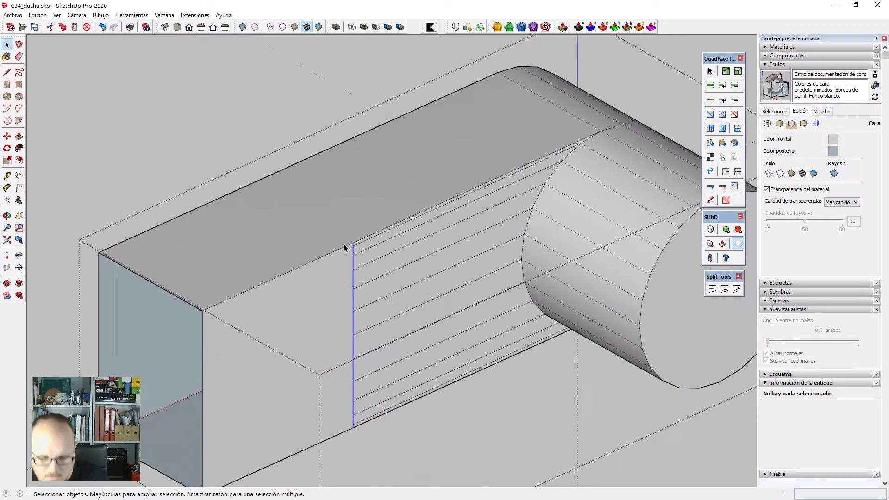
{"action": "key", "text": "m"}
{"action": "left_click", "coordinate": [356, 246]}
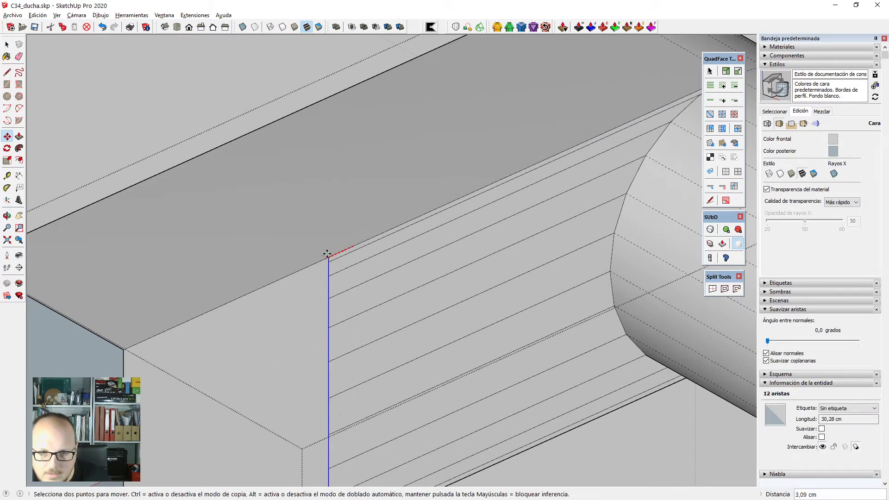
{"action": "scroll", "coordinate": [328, 253], "scroll_direction": "down", "scroll_amount": 3}
{"action": "left_click", "coordinate": [187, 319]}
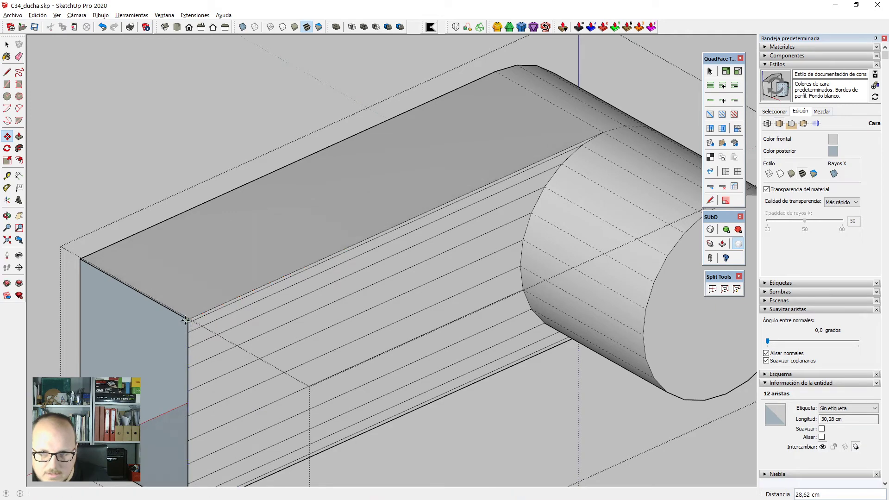
{"action": "key", "text": "space"}
Examine the half arm on its own and within the assembled mixer, comparing its joints with the neighbouring cylinders and the reference drawings.
{"action": "scroll", "coordinate": [348, 213], "scroll_direction": "down", "scroll_amount": 2}
{"action": "middle_click_drag", "start_coordinate": [471, 277], "coordinate": [308, 276]}
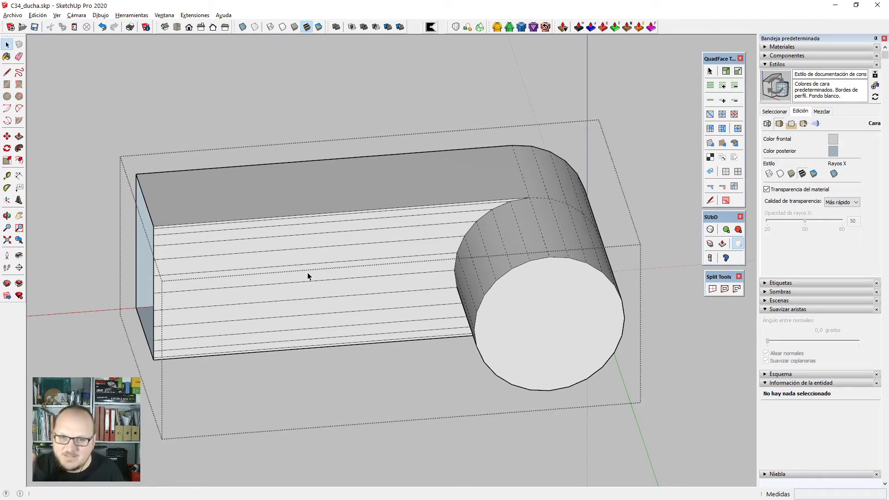
{"action": "middle_click_drag", "start_coordinate": [307, 276], "coordinate": [366, 302]}
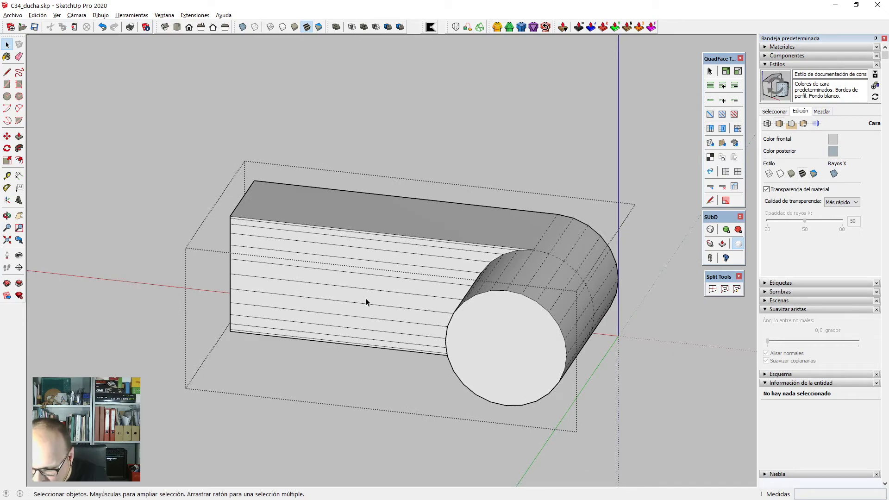
{"action": "scroll", "coordinate": [366, 298], "scroll_direction": "down", "scroll_amount": 3}
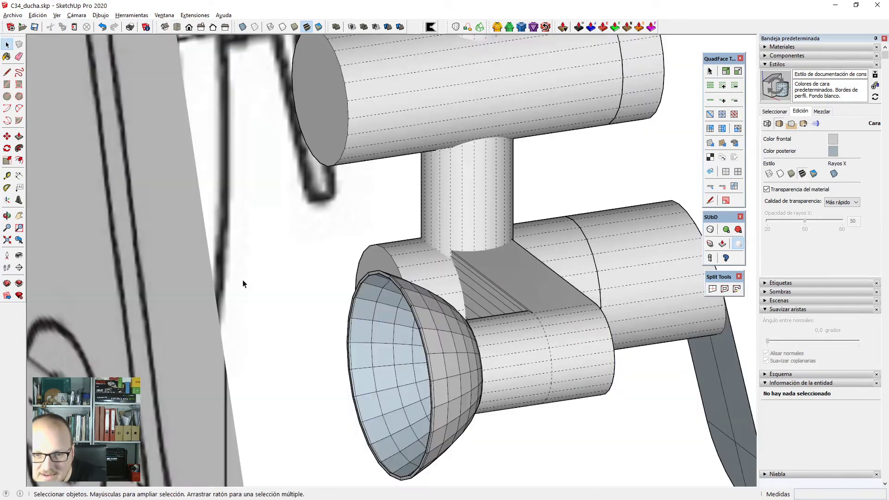
{"action": "middle_click_drag", "start_coordinate": [244, 284], "coordinate": [408, 148]}
{"action": "scroll", "coordinate": [407, 145], "scroll_direction": "up", "scroll_amount": 5}
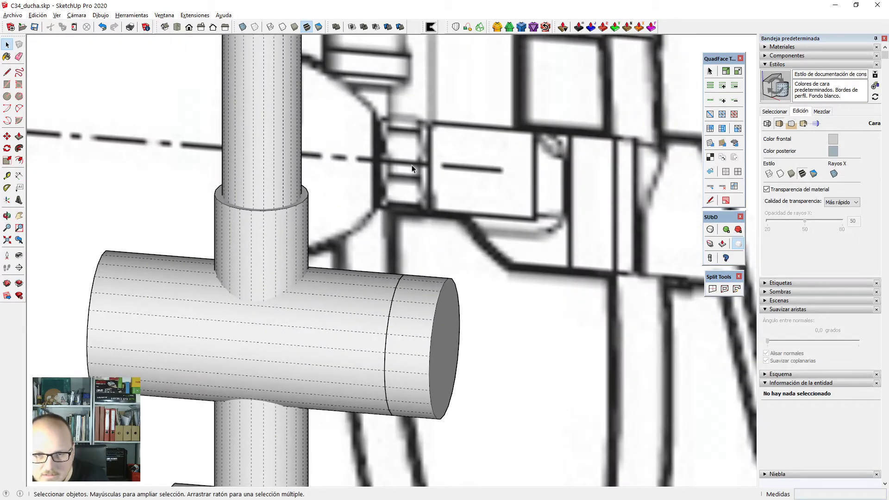
{"action": "scroll", "coordinate": [412, 164], "scroll_direction": "down", "scroll_amount": 6}
{"action": "middle_click_drag", "start_coordinate": [412, 162], "coordinate": [353, 239]}
{"action": "scroll", "coordinate": [353, 238], "scroll_direction": "up", "scroll_amount": 5}
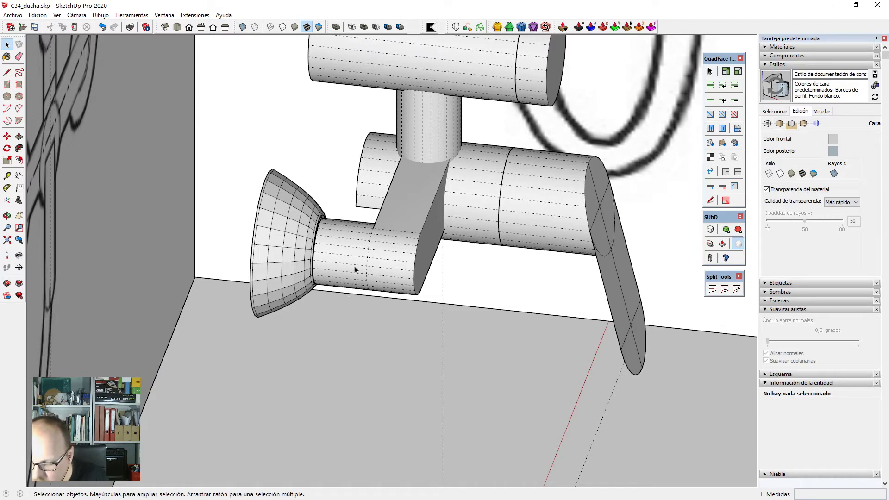
{"action": "scroll", "coordinate": [364, 253], "scroll_direction": "down", "scroll_amount": 2}
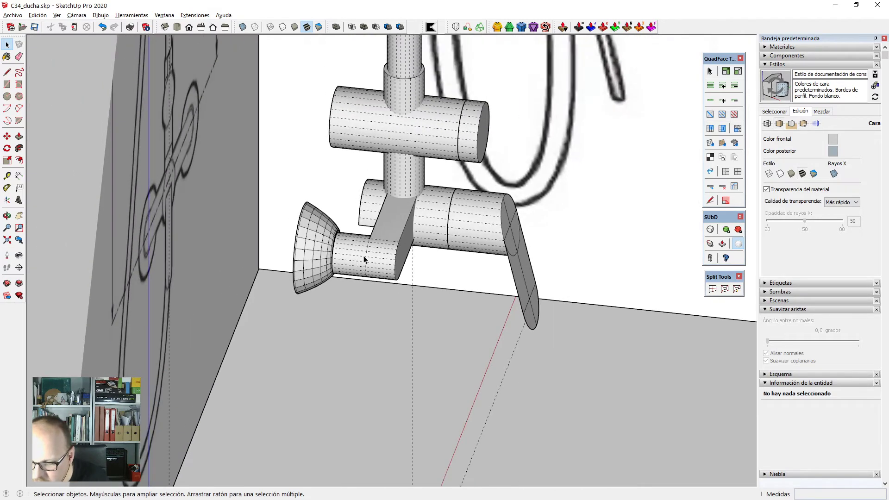
{"action": "scroll", "coordinate": [364, 257], "scroll_direction": "down", "scroll_amount": 1}
{"action": "middle_click_drag", "start_coordinate": [366, 262], "coordinate": [649, 280]}
{"action": "scroll", "coordinate": [354, 272], "scroll_direction": "up", "scroll_amount": 2}
Push the end face of the arm's projecting cylinder back flush with the arm's inner side.
{"action": "double_click", "coordinate": [387, 228]}
{"action": "scroll", "coordinate": [383, 241], "scroll_direction": "up", "scroll_amount": 4}
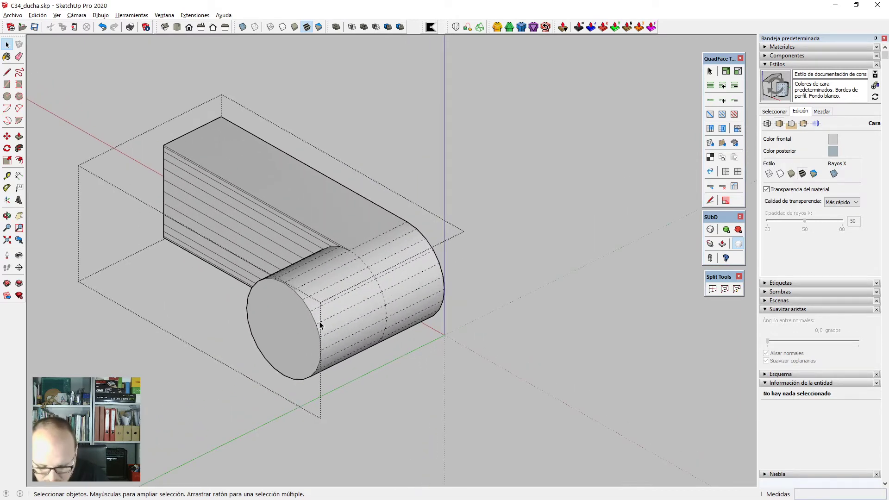
{"action": "key", "text": "p"}
{"action": "scroll", "coordinate": [320, 321], "scroll_direction": "up", "scroll_amount": 2}
{"action": "left_click", "coordinate": [303, 331]}
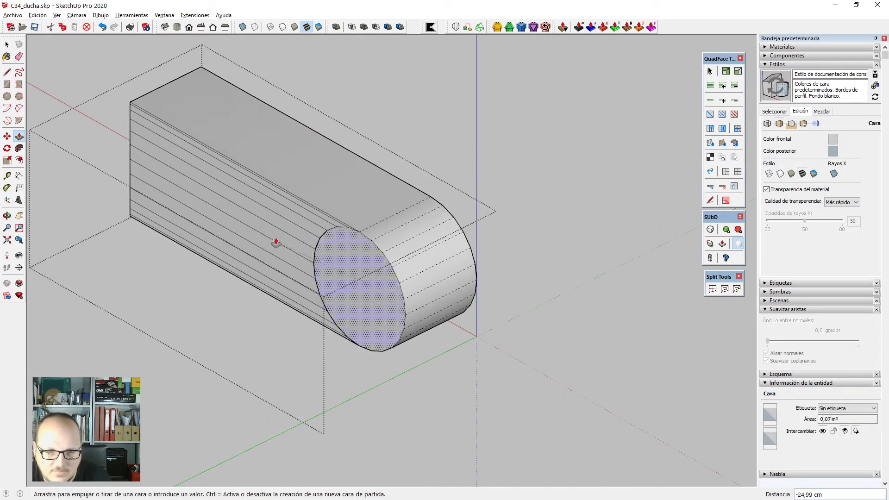
{"action": "left_click", "coordinate": [272, 220]}
Delete the arm's inner side faces together with the lengthwise lines dividing them.
{"action": "scroll", "coordinate": [338, 287], "scroll_direction": "down", "scroll_amount": 1}
{"action": "middle_click_drag", "start_coordinate": [443, 312], "coordinate": [165, 286]}
{"action": "key", "text": "space"}
{"action": "middle_click_drag", "start_coordinate": [443, 274], "coordinate": [420, 244]}
{"action": "left_click_drag", "start_coordinate": [308, 156], "coordinate": [393, 164]}
{"action": "left_click_drag", "start_coordinate": [325, 128], "coordinate": [385, 364]}
{"action": "key", "text": "Delete"}
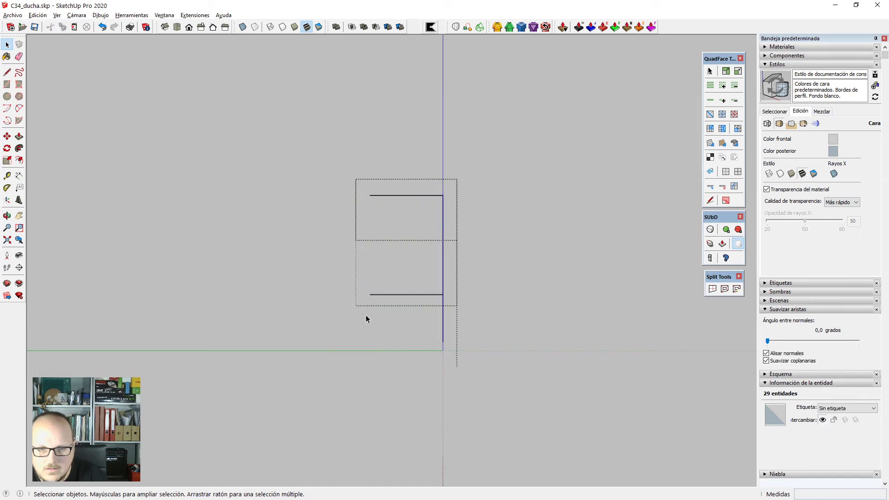
Draw a vertical edge between the inner corners of the arm's cut end to rebuild its side as one plain face.
{"action": "middle_click_drag", "start_coordinate": [366, 319], "coordinate": [390, 302]}
{"action": "key", "text": "l"}
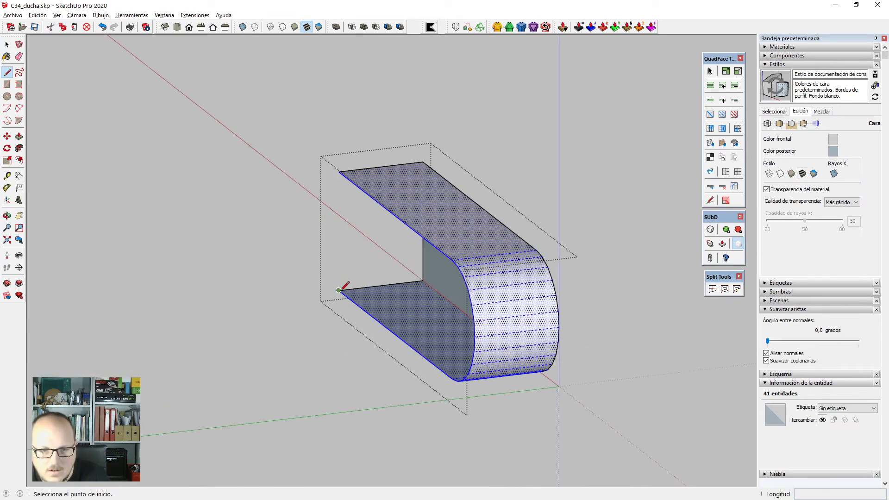
{"action": "left_click", "coordinate": [339, 291]}
{"action": "left_click", "coordinate": [339, 172]}
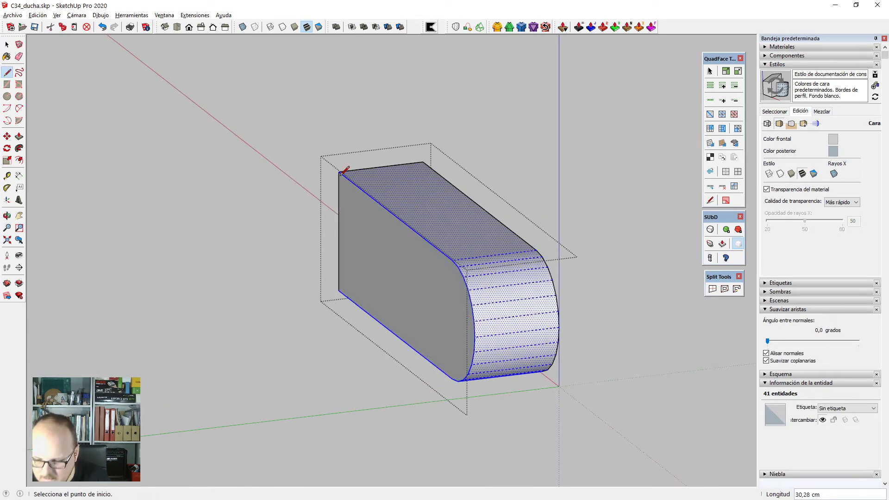
Mirror the half arm's geometry along the red axis and paste the original half in place to complete the arm.
{"action": "middle_click_drag", "start_coordinate": [339, 172], "coordinate": [375, 349]}
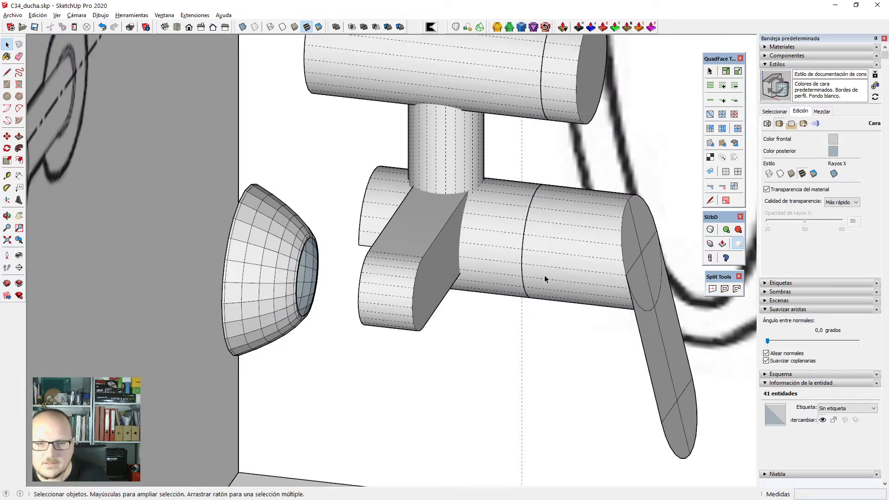
{"action": "middle_click_drag", "start_coordinate": [546, 278], "coordinate": [315, 250]}
{"action": "key", "text": "space"}
{"action": "scroll", "coordinate": [406, 337], "scroll_direction": "up", "scroll_amount": 3}
{"action": "scroll", "coordinate": [422, 248], "scroll_direction": "up", "scroll_amount": 2}
{"action": "scroll", "coordinate": [315, 250], "scroll_direction": "down", "scroll_amount": 3}
{"action": "double_click", "coordinate": [372, 265]}
{"action": "key", "text": "ctrl+a"}
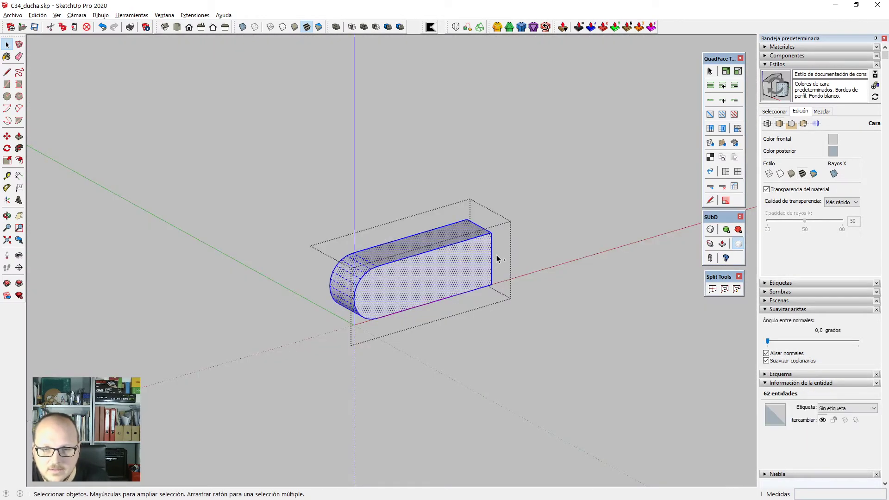
{"action": "scroll", "coordinate": [496, 257], "scroll_direction": "up", "scroll_amount": 2}
{"action": "key", "text": "s"}
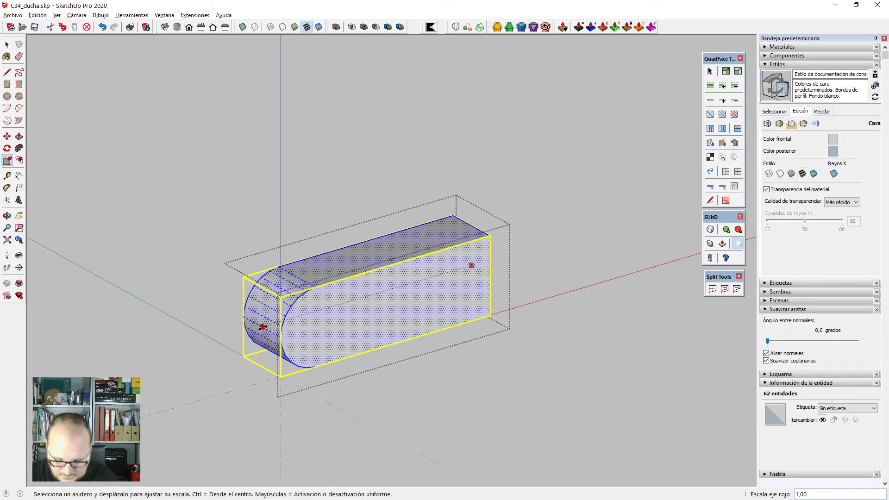
{"action": "key", "text": "Return"}
{"action": "key", "text": "ctrl+shift+v"}
{"action": "key", "text": "space"}
{"action": "key", "text": "Escape"}
Draw a vertical line across the arm's side face where the rounded end near the conical escutcheon begins.
{"action": "scroll", "coordinate": [284, 330], "scroll_direction": "down", "scroll_amount": 3}
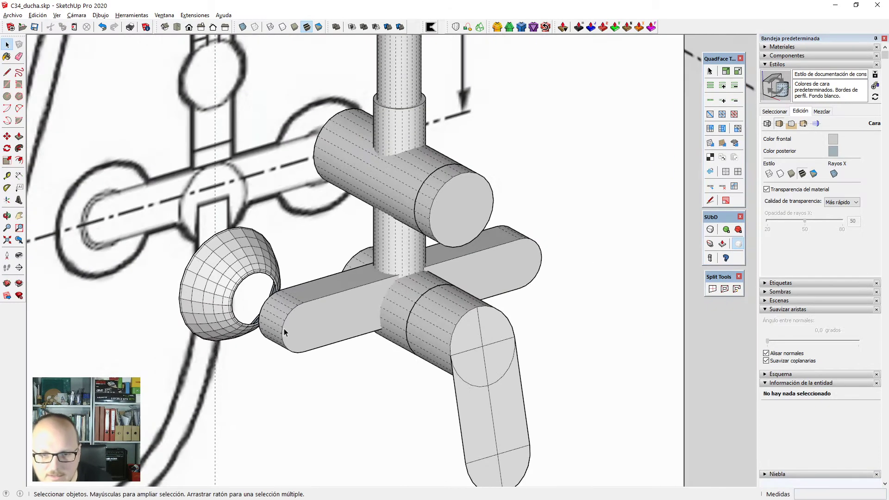
{"action": "scroll", "coordinate": [260, 320], "scroll_direction": "up", "scroll_amount": 2}
{"action": "middle_click_drag", "start_coordinate": [260, 320], "coordinate": [259, 320]}
{"action": "scroll", "coordinate": [260, 319], "scroll_direction": "down", "scroll_amount": 2}
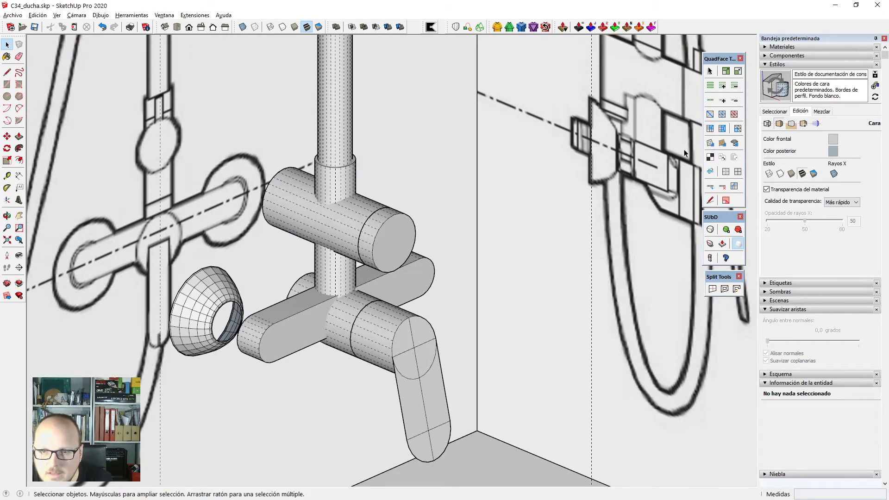
{"action": "scroll", "coordinate": [332, 324], "scroll_direction": "up", "scroll_amount": 6}
{"action": "key", "text": "c"}
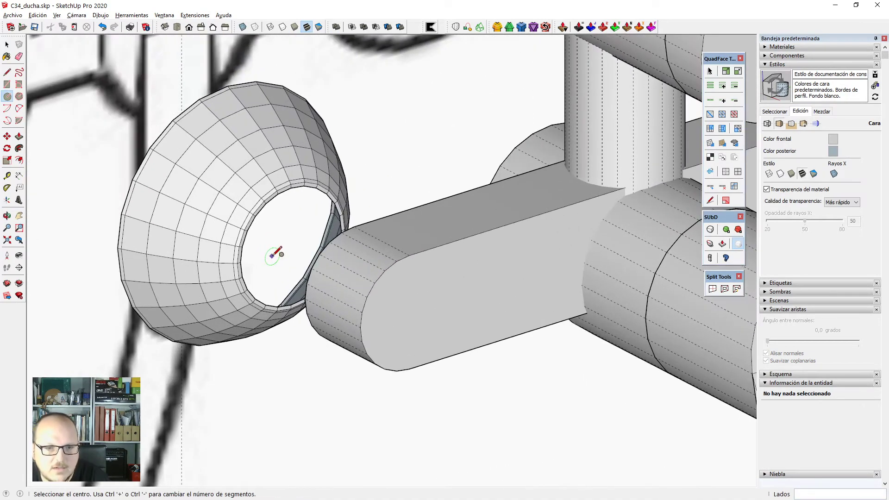
{"action": "scroll", "coordinate": [222, 282], "scroll_direction": "up", "scroll_amount": 2}
{"action": "scroll", "coordinate": [326, 260], "scroll_direction": "down", "scroll_amount": 3}
{"action": "scroll", "coordinate": [477, 324], "scroll_direction": "up", "scroll_amount": 1}
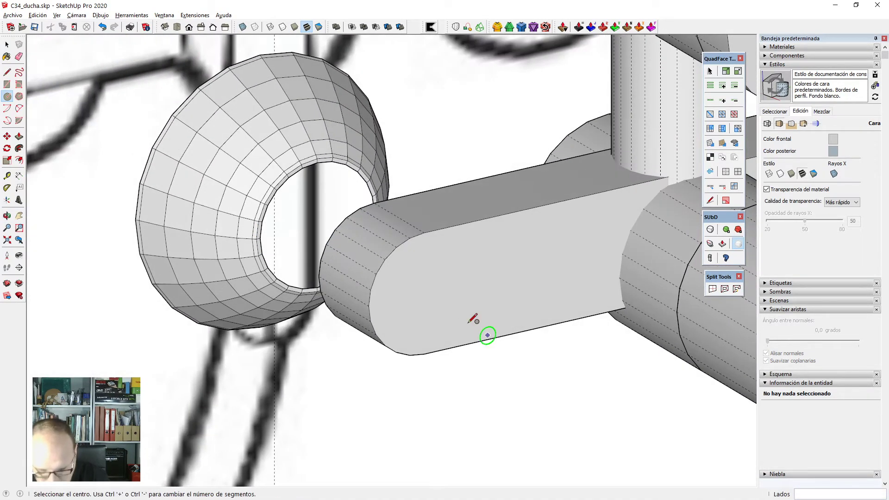
{"action": "key", "text": "l"}
{"action": "left_click", "coordinate": [424, 233]}
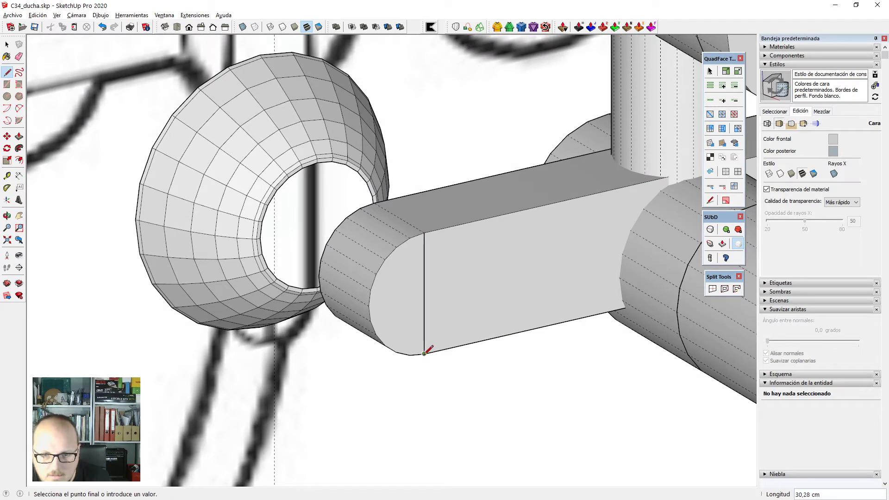
{"action": "left_click", "coordinate": [425, 353]}
{"action": "key", "text": "c"}
{"action": "left_click", "coordinate": [424, 293]}
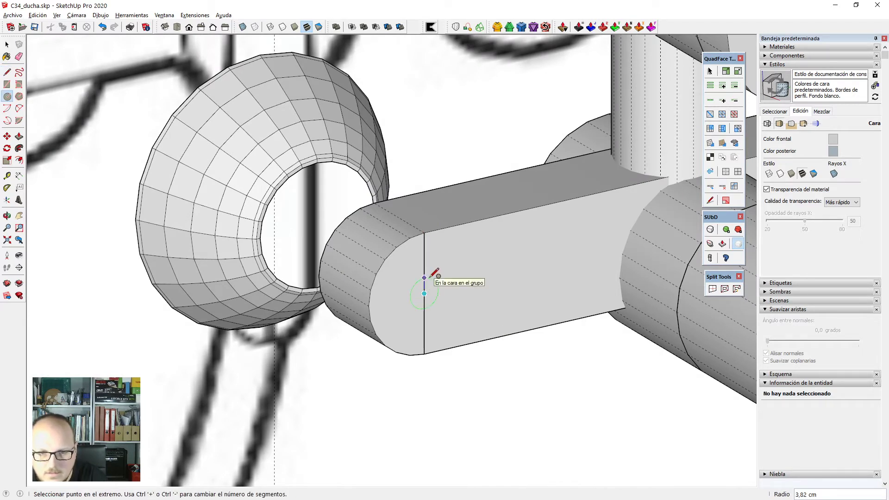
{"action": "key", "text": "space"}
Place a guide point at the midpoint of the vertical line with Draw points and erase the line.
{"action": "left_click", "coordinate": [195, 15]}
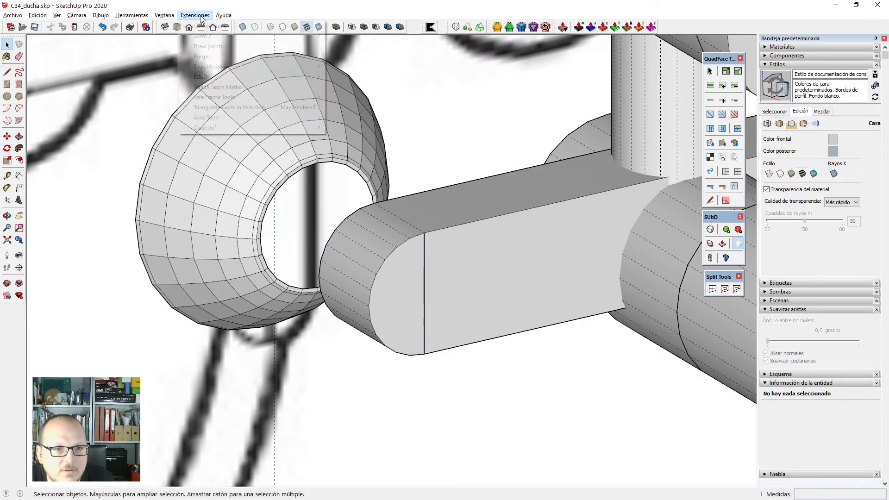
{"action": "left_click", "coordinate": [212, 45]}
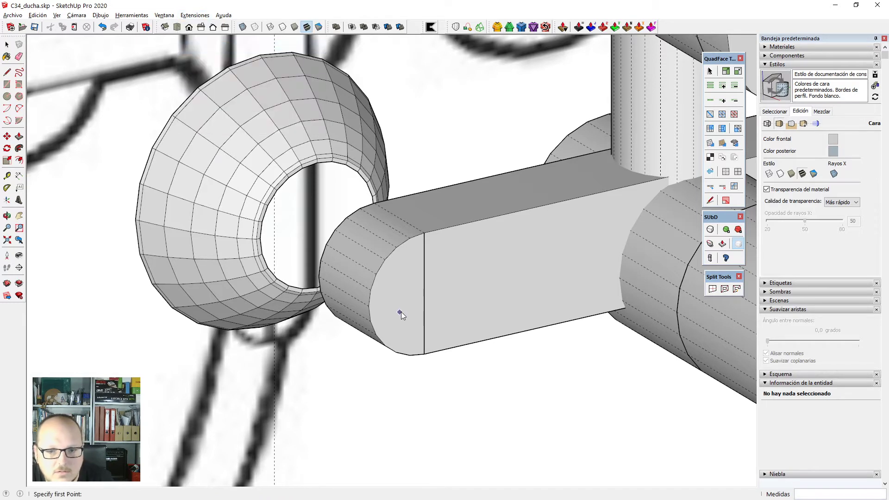
{"action": "left_click", "coordinate": [425, 294]}
{"action": "key", "text": "e"}
{"action": "left_click", "coordinate": [426, 276]}
Draw a circle with a 15.14 cm radius on the arm's side face, centred on the guide point and matching the rounded end.
{"action": "key", "text": "c"}
{"action": "left_click", "coordinate": [424, 293]}
{"action": "left_click", "coordinate": [429, 233]}
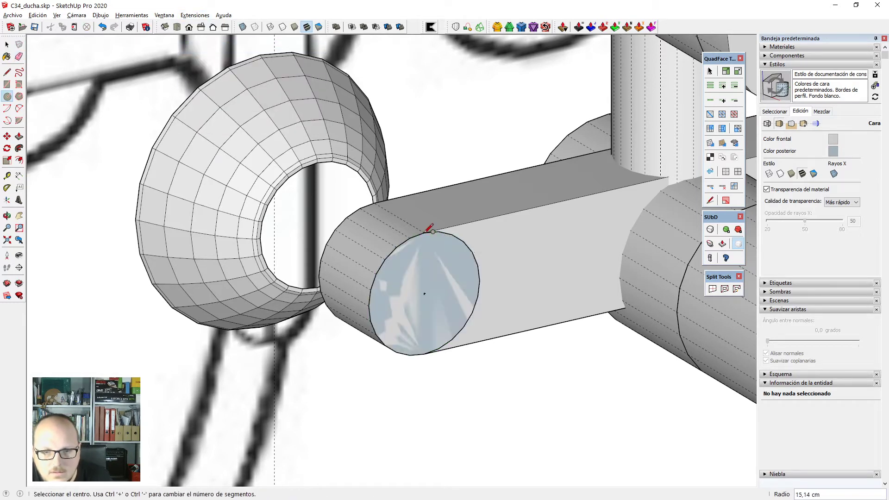
Set the number of segments of the circle on the arm's rounded end to 8.
{"action": "key", "text": "space"}
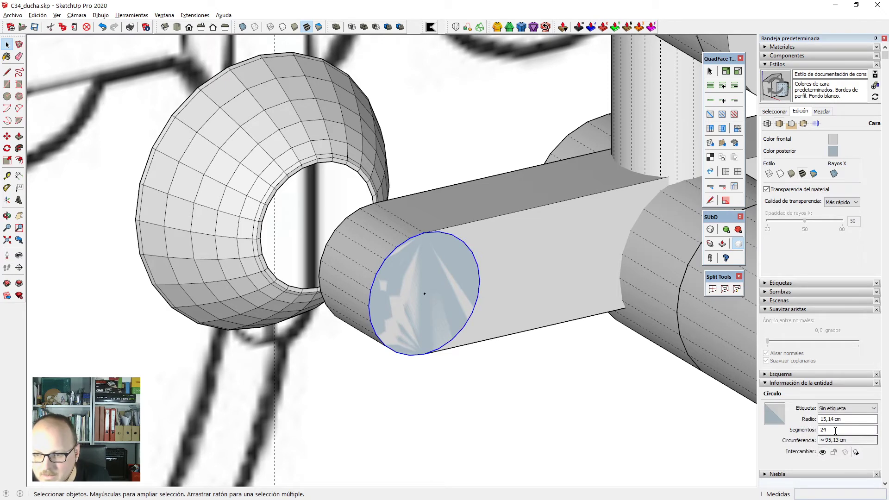
{"action": "left_click", "coordinate": [836, 430]}
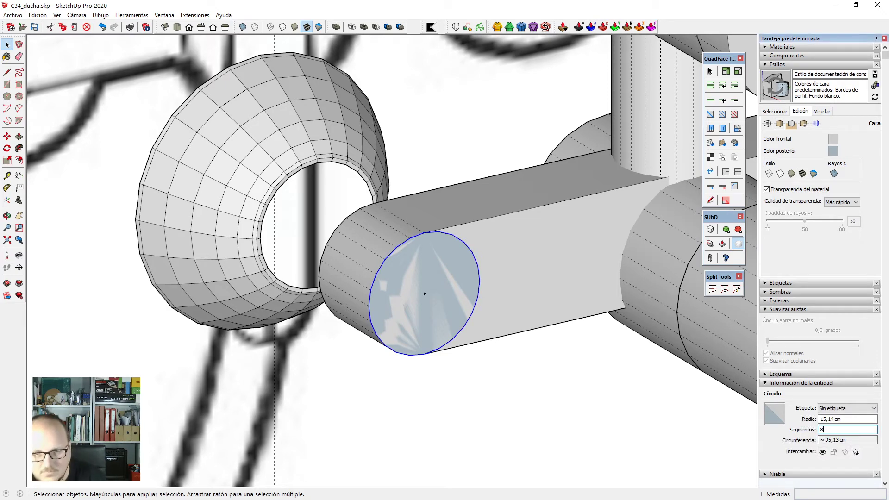
{"action": "type", "text": "8"}
{"action": "key", "text": "Return"}
{"action": "scroll", "coordinate": [490, 354], "scroll_direction": "up", "scroll_amount": 3}
{"action": "scroll", "coordinate": [441, 278], "scroll_direction": "up", "scroll_amount": 2}
{"action": "scroll", "coordinate": [435, 264], "scroll_direction": "up", "scroll_amount": 2}
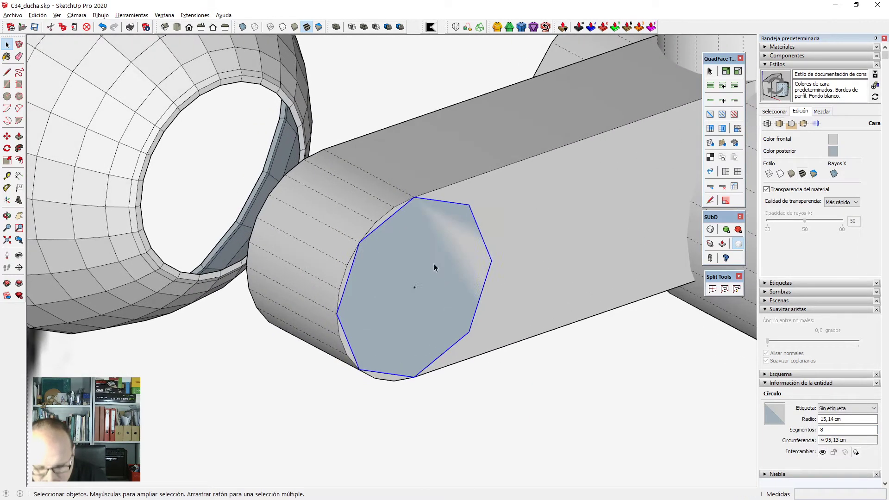
Push the octagonal face through the arm so it extends out of the rear side to the conical escutcheon.
{"action": "key", "text": "p"}
{"action": "left_click", "coordinate": [415, 240]}
{"action": "scroll", "coordinate": [480, 270], "scroll_direction": "down", "scroll_amount": 2}
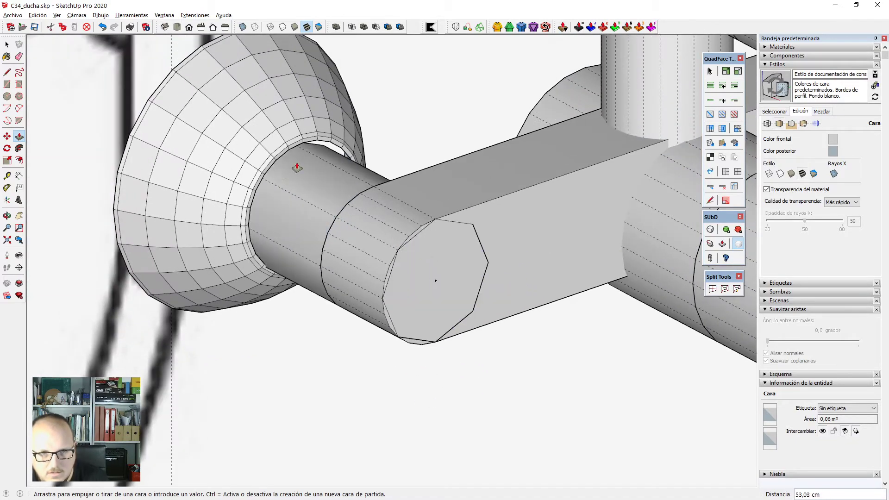
{"action": "scroll", "coordinate": [297, 167], "scroll_direction": "up", "scroll_amount": 3}
{"action": "scroll", "coordinate": [500, 329], "scroll_direction": "down", "scroll_amount": 2}
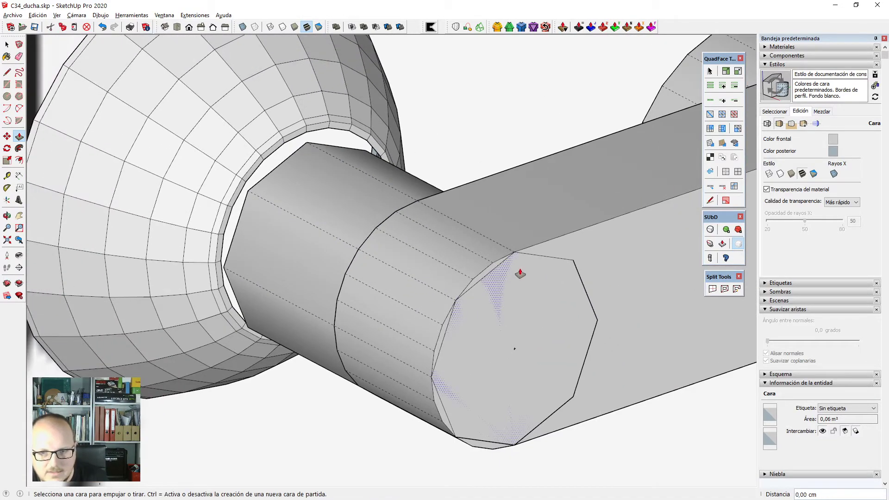
Push the remaining octagonal front face back about 21.96 cm to the arm's rear face.
{"action": "left_click", "coordinate": [520, 274]}
{"action": "left_click", "coordinate": [418, 203]}
{"action": "middle_click_drag", "start_coordinate": [419, 204], "coordinate": [555, 280]}
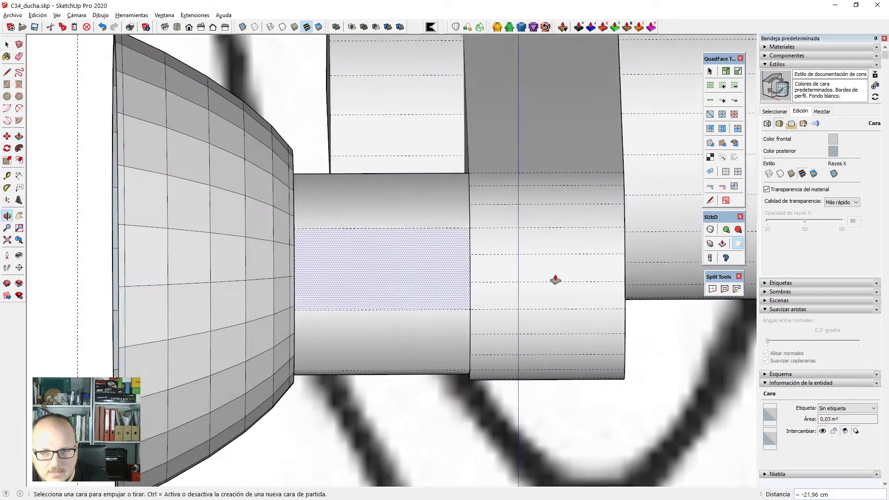
Scale the octagonal neck along the green axis to about 0.71, matching the reference drawing in the X-ray left view.
{"action": "scroll", "coordinate": [456, 318], "scroll_direction": "down", "scroll_amount": 5}
{"action": "middle_click_drag", "start_coordinate": [454, 320], "coordinate": [462, 249]}
{"action": "left_click", "coordinate": [427, 283]}
{"action": "scroll", "coordinate": [462, 288], "scroll_direction": "up", "scroll_amount": 3}
{"action": "key", "text": "s"}
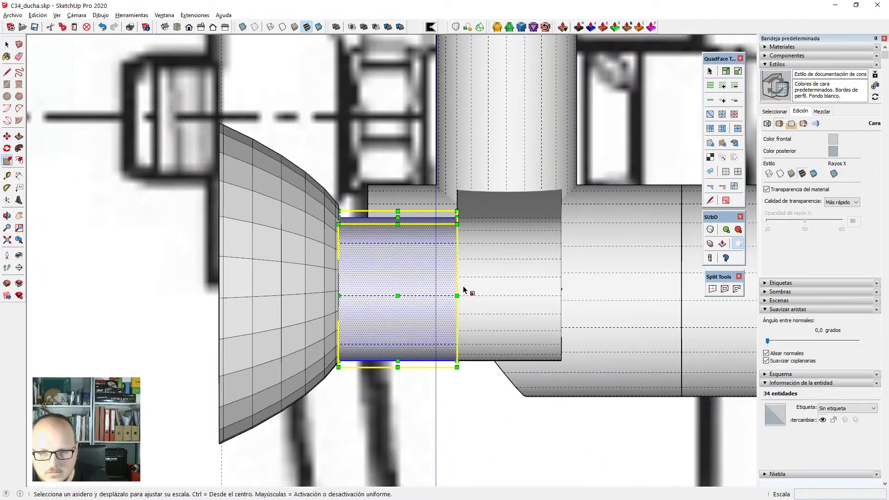
{"action": "key", "text": "x"}
{"action": "left_click", "coordinate": [458, 288]}
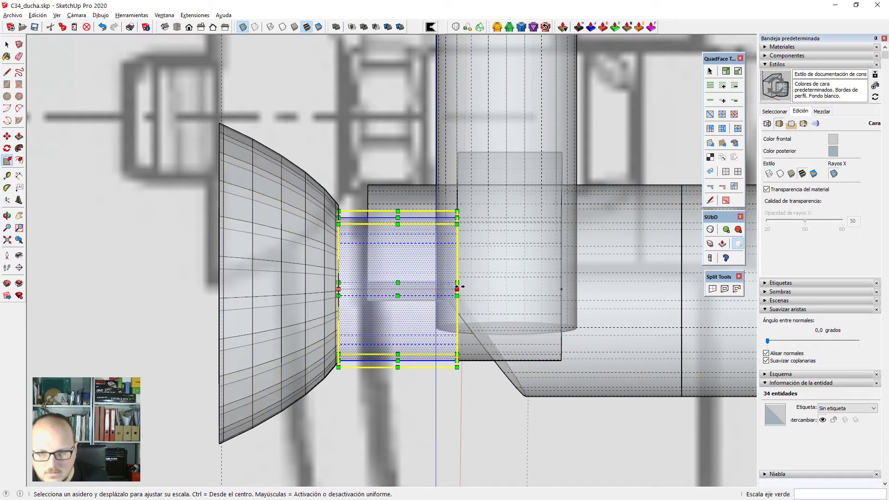
{"action": "key", "text": "x"}
{"action": "scroll", "coordinate": [459, 288], "scroll_direction": "down", "scroll_amount": 4}
{"action": "key", "text": "F3"}
{"action": "key", "text": "F4"}
{"action": "scroll", "coordinate": [441, 245], "scroll_direction": "down", "scroll_amount": 2}
{"action": "scroll", "coordinate": [403, 257], "scroll_direction": "up", "scroll_amount": 6}
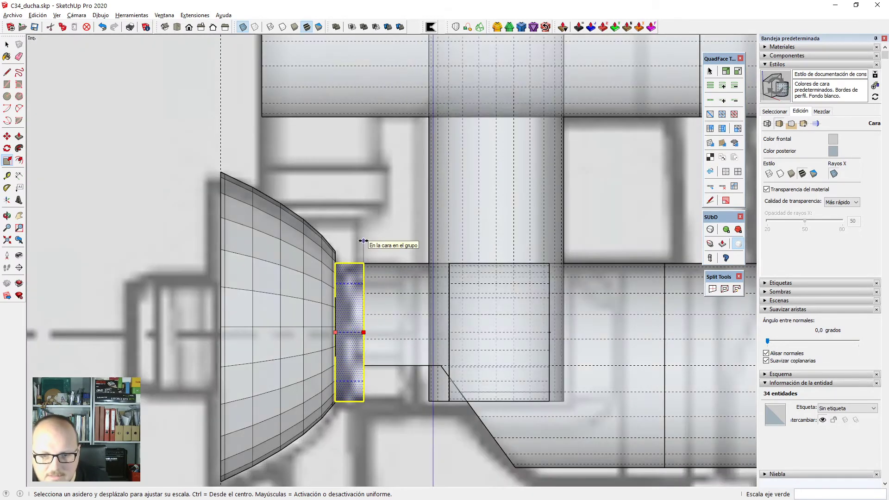
{"action": "left_click", "coordinate": [363, 241]}
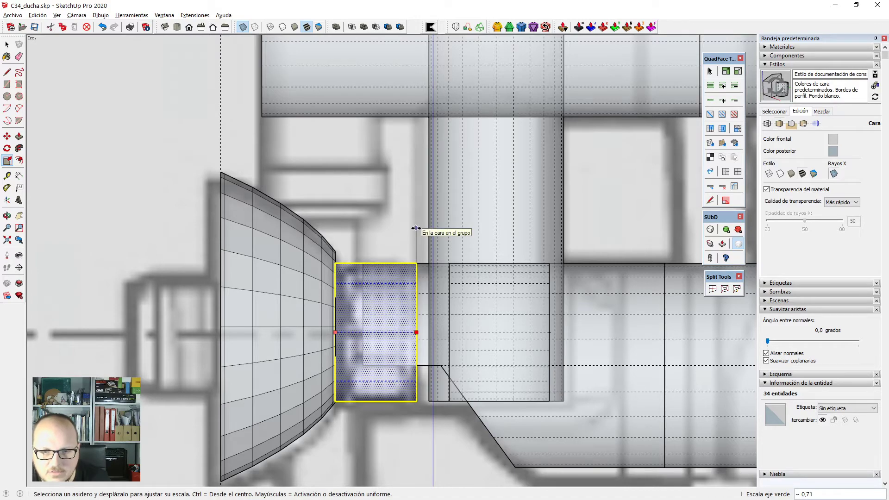
{"action": "key", "text": "x"}
{"action": "scroll", "coordinate": [430, 253], "scroll_direction": "down", "scroll_amount": 3}
{"action": "middle_click_drag", "start_coordinate": [448, 264], "coordinate": [364, 388]}
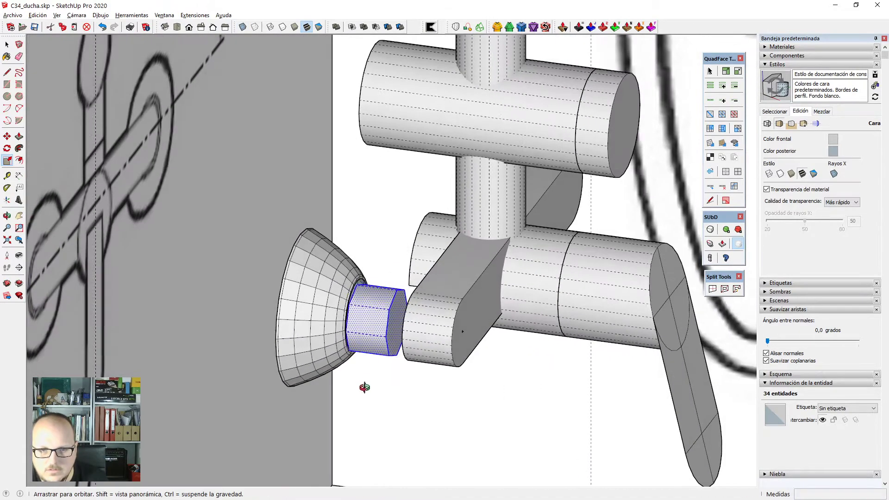
{"action": "key", "text": "space"}
Examine the inner rim of the conical escutcheon's opening where the octagonal neck meets it.
{"action": "scroll", "coordinate": [380, 314], "scroll_direction": "up", "scroll_amount": 3}
{"action": "scroll", "coordinate": [383, 313], "scroll_direction": "up", "scroll_amount": 3}
{"action": "middle_click_drag", "start_coordinate": [384, 312], "coordinate": [308, 339]}
{"action": "scroll", "coordinate": [318, 236], "scroll_direction": "up", "scroll_amount": 3}
{"action": "double_click", "coordinate": [327, 238]}
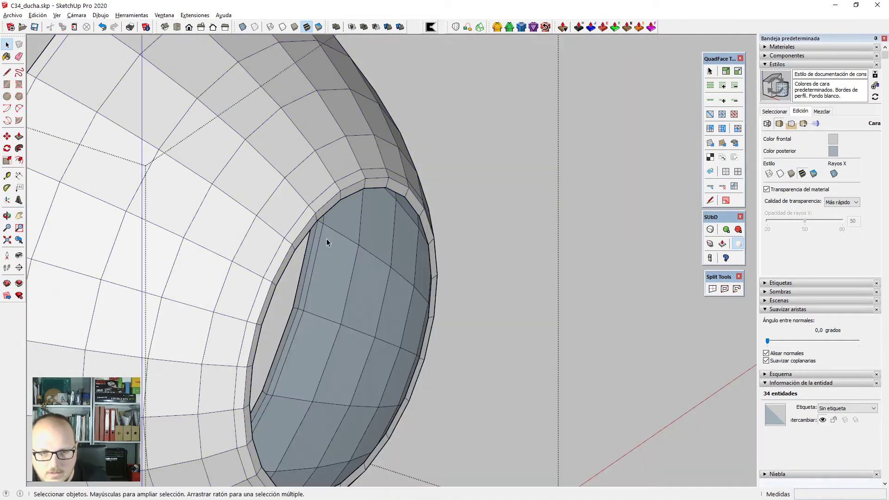
{"action": "scroll", "coordinate": [327, 238], "scroll_direction": "down", "scroll_amount": 3}
{"action": "middle_click_drag", "start_coordinate": [327, 238], "coordinate": [284, 308]}
{"action": "key", "text": "Escape"}
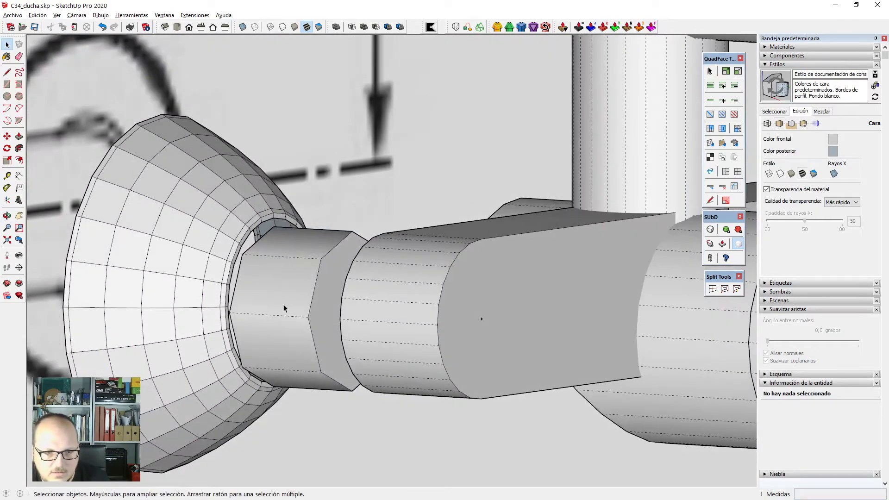
Move the whole octagonal neck about 1.20 cm to align its corner with the edge of the escutcheon's opening.
{"action": "left_click", "coordinate": [278, 299], "text": "ctrl"}
{"action": "triple_click", "coordinate": [277, 302]}
{"action": "key", "text": "m"}
{"action": "scroll", "coordinate": [328, 324], "scroll_direction": "up", "scroll_amount": 1}
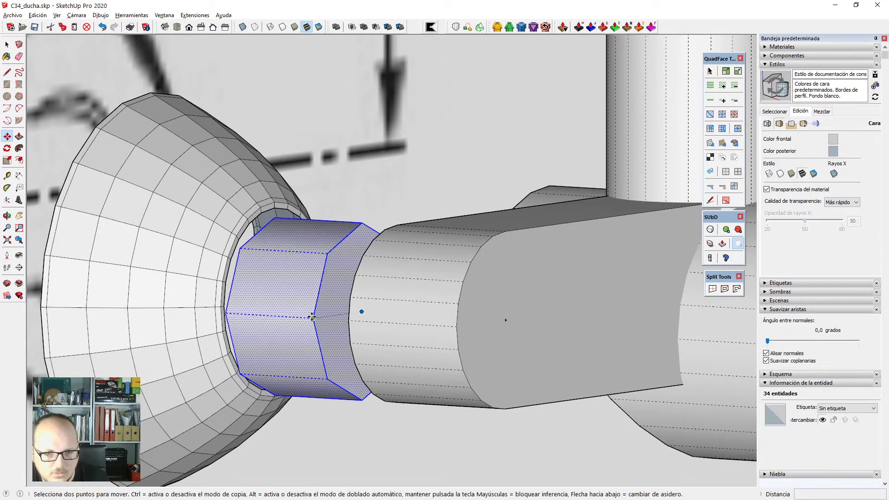
{"action": "left_click", "coordinate": [312, 317]}
{"action": "scroll", "coordinate": [206, 312], "scroll_direction": "up", "scroll_amount": 1}
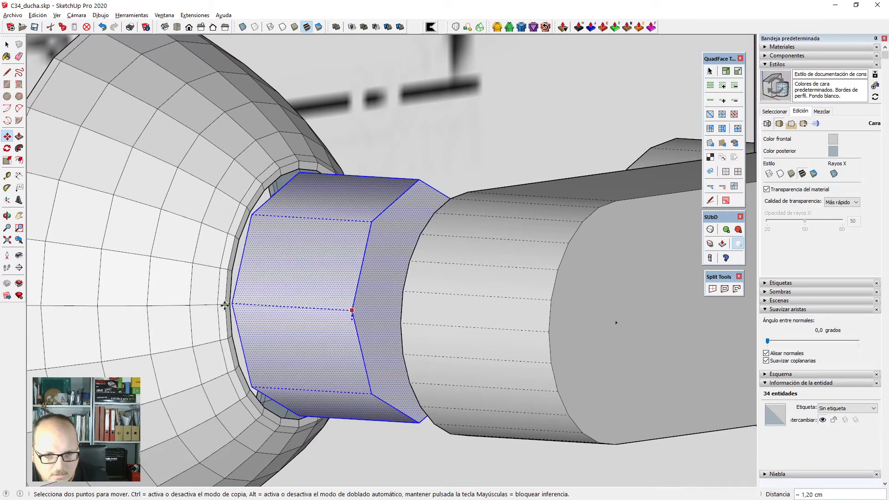
{"action": "left_click", "coordinate": [224, 306]}
{"action": "scroll", "coordinate": [391, 218], "scroll_direction": "down", "scroll_amount": 2}
{"action": "mouse_move", "coordinate": [391, 218]}
{"action": "middle_mouse_down"}
{"action": "mouse_move", "coordinate": [468, 244]}
{"action": "mouse_move", "coordinate": [393, 240]}
{"action": "mouse_move", "coordinate": [367, 335]}
{"action": "mouse_move", "coordinate": [334, 326]}
{"action": "middle_mouse_up"}
Group the octagonal neck and open the group for editing.
{"action": "key", "text": "space"}
{"action": "key", "text": "g"}
{"action": "double_click", "coordinate": [391, 243]}
{"action": "scroll", "coordinate": [396, 253], "scroll_direction": "up", "scroll_amount": 3}
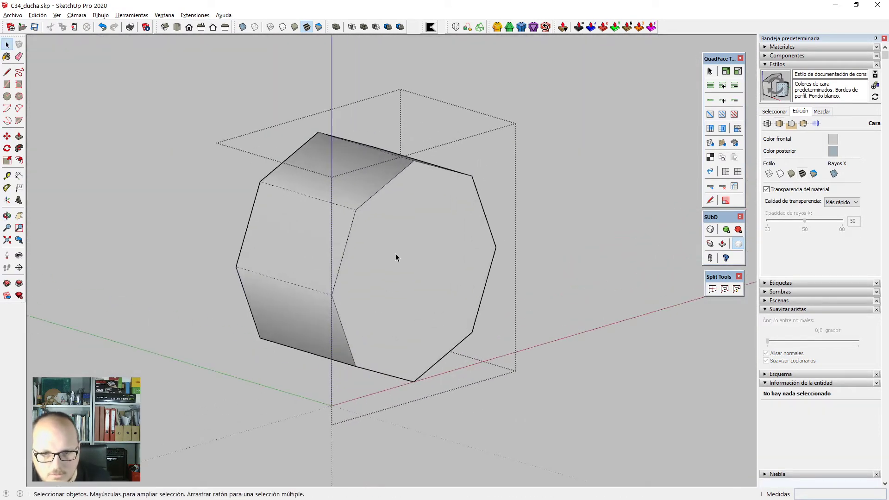
Insert an edge loop around the middle of the octagonal prism and remove its rear half.
{"action": "left_click", "coordinate": [395, 258]}
{"action": "scroll", "coordinate": [405, 246], "scroll_direction": "down", "scroll_amount": 3}
{"action": "middle_click_drag", "start_coordinate": [404, 247], "coordinate": [431, 317]}
{"action": "left_click", "coordinate": [326, 234]}
{"action": "key", "text": "i"}
{"action": "middle_click_drag", "start_coordinate": [343, 250], "coordinate": [308, 267]}
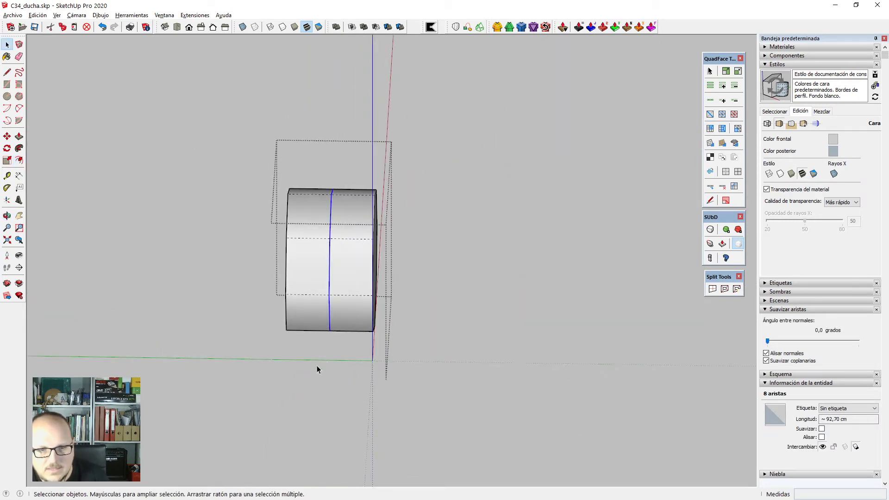
{"action": "middle_click_drag", "start_coordinate": [317, 369], "coordinate": [413, 238]}
Explode the curves of the remaining octagonal prism and remove the smoothing from its edges.
{"action": "triple_click", "coordinate": [414, 238]}
{"action": "right_click", "coordinate": [393, 229]}
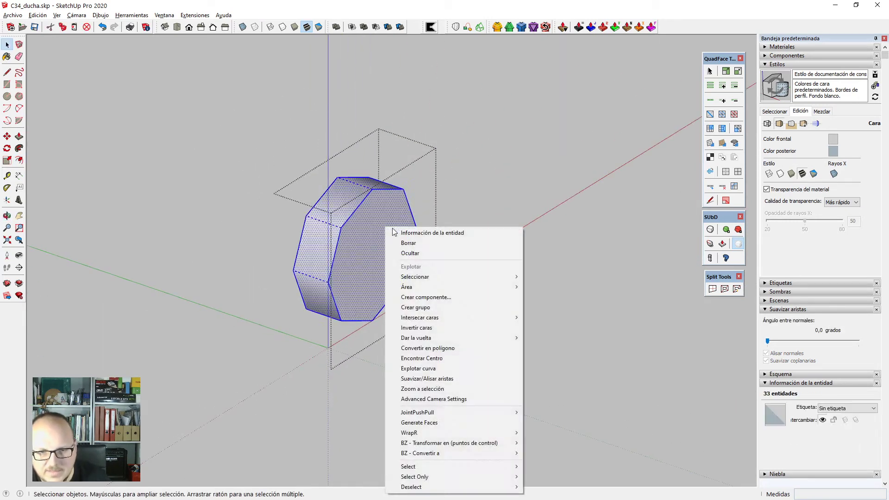
{"action": "left_click", "coordinate": [458, 368]}
{"action": "scroll", "coordinate": [368, 236], "scroll_direction": "up", "scroll_amount": 2}
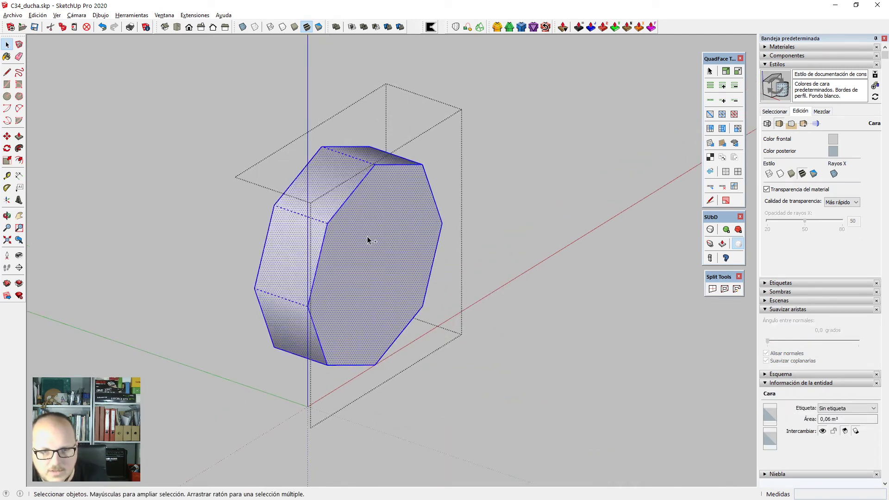
{"action": "key", "text": "ctrl+t"}
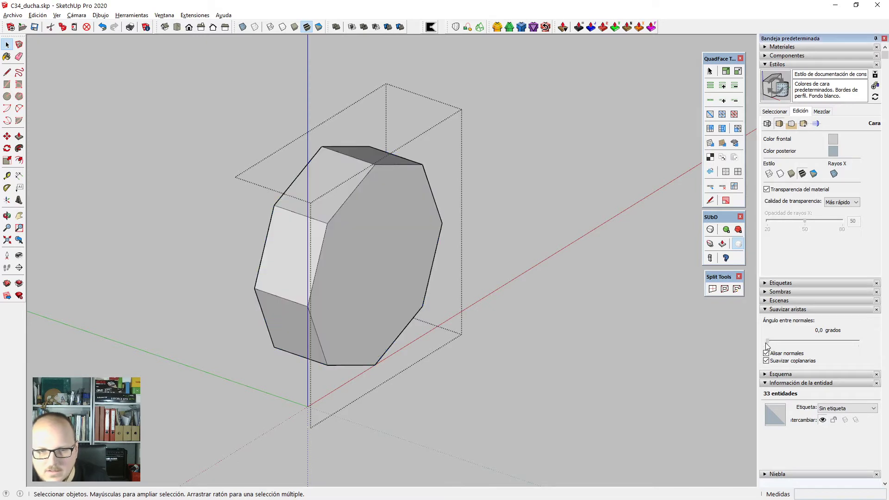
{"action": "left_click", "coordinate": [394, 243]}
{"action": "scroll", "coordinate": [393, 243], "scroll_direction": "down", "scroll_amount": 1}
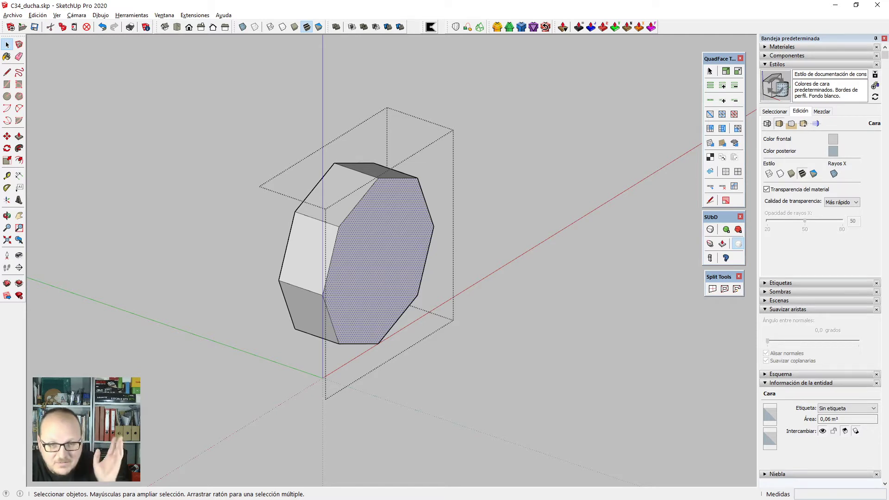
{"action": "middle_click_drag", "start_coordinate": [376, 341], "coordinate": [383, 338]}
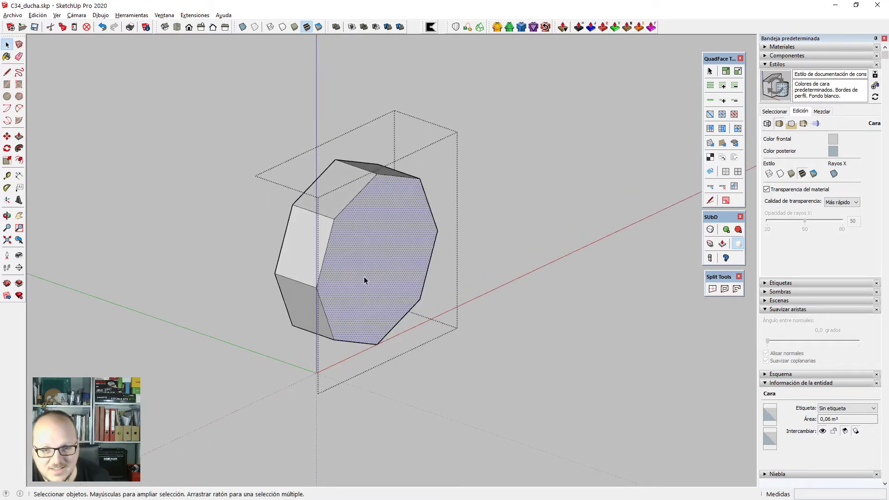
{"action": "key", "text": "l"}
{"action": "left_click", "coordinate": [378, 174]}
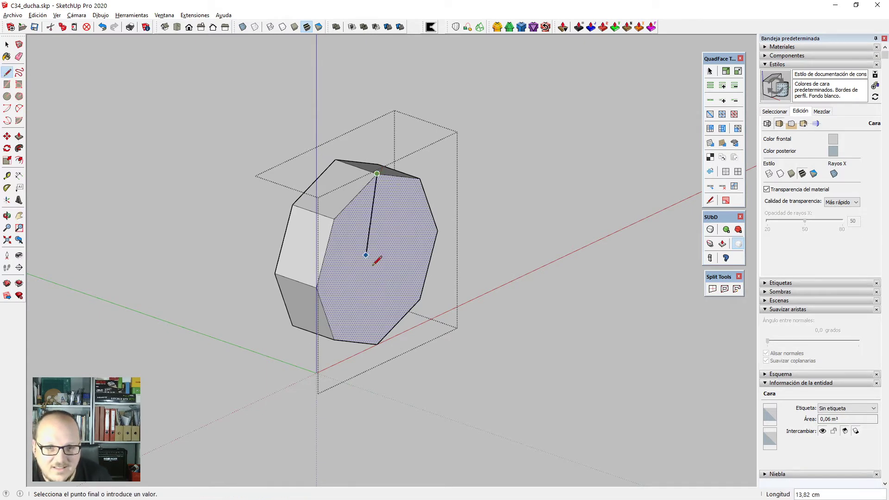
{"action": "left_click", "coordinate": [377, 344]}
{"action": "key", "text": "space"}
{"action": "key", "text": "c"}
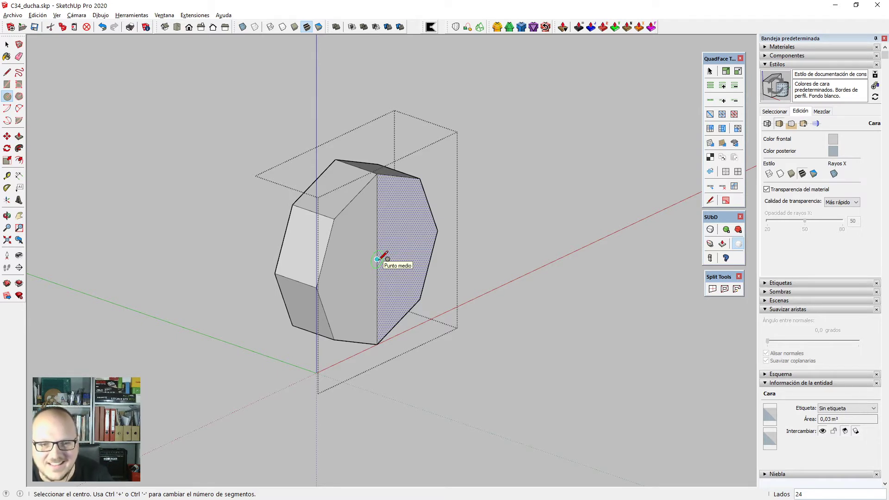
{"action": "scroll", "coordinate": [377, 259], "scroll_direction": "down", "scroll_amount": 1}
{"action": "key", "text": "e"}
{"action": "left_click", "coordinate": [377, 239]}
{"action": "key", "text": "space"}
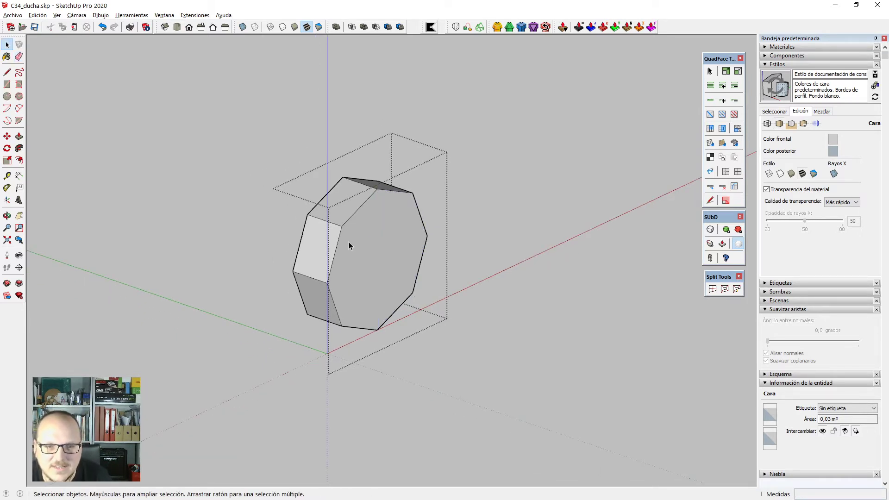
Draw a two-point arc with a bulge of about 2.81 cm on one side face, joining the midpoints of its two cross edges.
{"action": "scroll", "coordinate": [330, 250], "scroll_direction": "up", "scroll_amount": 2}
{"action": "key", "text": "a"}
{"action": "scroll", "coordinate": [329, 250], "scroll_direction": "up", "scroll_amount": 1}
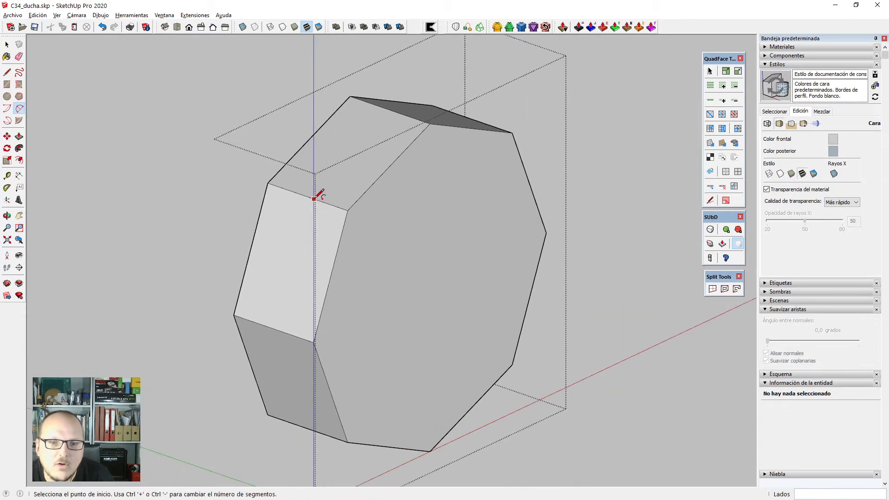
{"action": "left_click", "coordinate": [308, 197]}
{"action": "scroll", "coordinate": [370, 139], "scroll_direction": "up", "scroll_amount": 2}
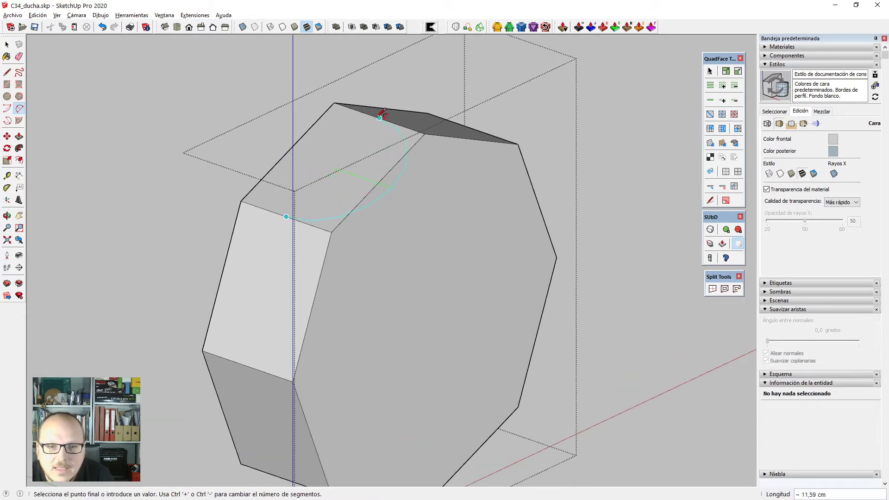
{"action": "left_click", "coordinate": [379, 117]}
{"action": "scroll", "coordinate": [398, 158], "scroll_direction": "up", "scroll_amount": 2}
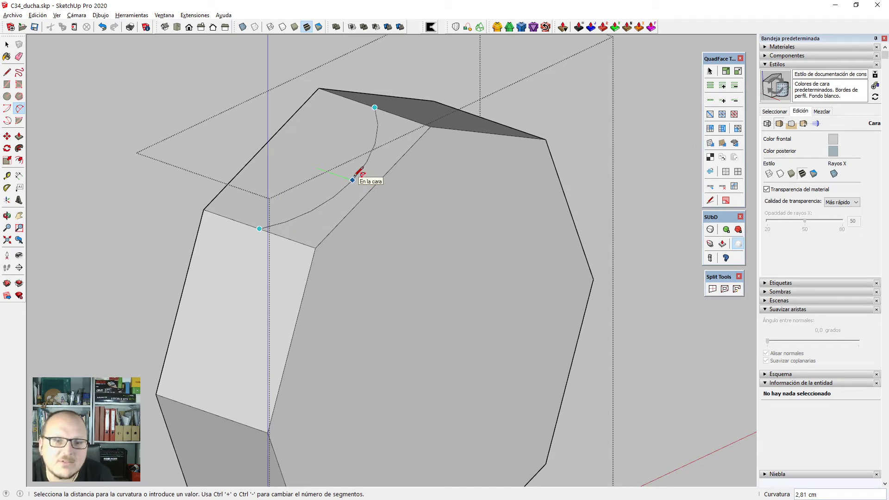
{"action": "left_click", "coordinate": [353, 179]}
{"action": "key", "text": "space"}
Set the number of segments of the arc on the side face to 4.
{"action": "middle_click_drag", "start_coordinate": [390, 254], "coordinate": [374, 174]}
{"action": "left_click", "coordinate": [393, 187]}
{"action": "middle_click_drag", "start_coordinate": [385, 215], "coordinate": [671, 320]}
{"action": "left_click", "coordinate": [835, 431]}
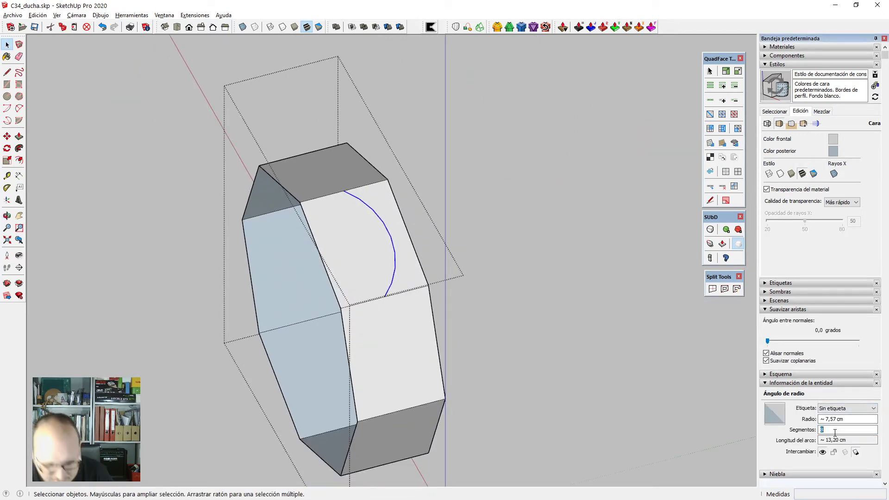
{"action": "key", "text": "Return"}
{"action": "middle_click_drag", "start_coordinate": [526, 394], "coordinate": [275, 196]}
{"action": "middle_click_drag", "start_coordinate": [468, 380], "coordinate": [446, 375]}
Draw a 15.14 cm line from the front face's upper vertex to its centre, extend it outward along the green axis, and erase the vertical part.
{"action": "key", "text": "l"}
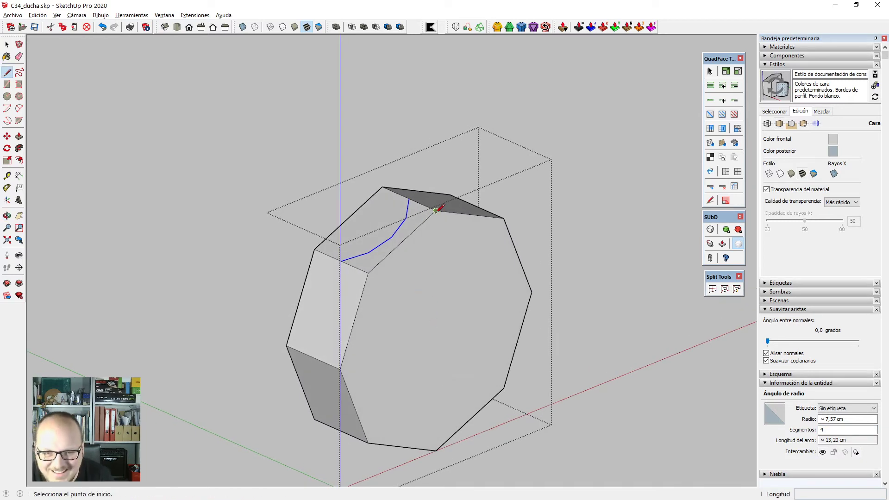
{"action": "left_click", "coordinate": [436, 211]}
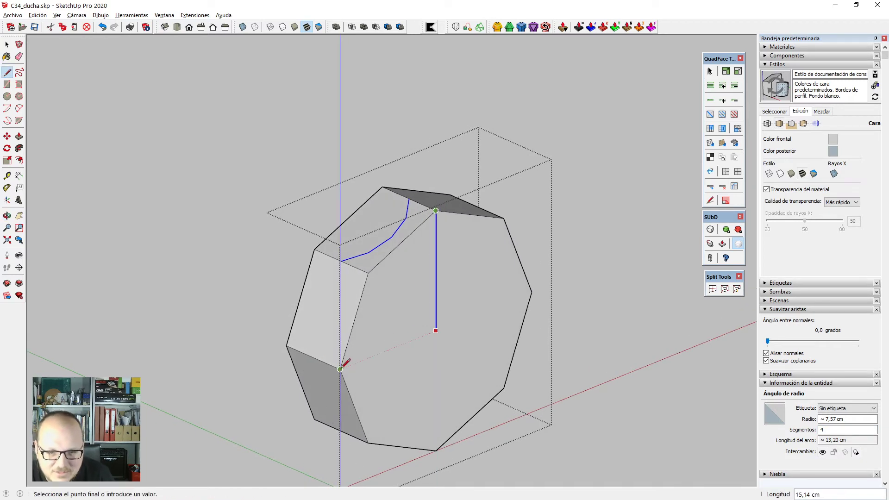
{"action": "left_click", "coordinate": [482, 352]}
{"action": "key", "text": "e"}
{"action": "left_click", "coordinate": [436, 301]}
{"action": "scroll", "coordinate": [420, 297], "scroll_direction": "down", "scroll_amount": 1}
{"action": "key", "text": "space"}
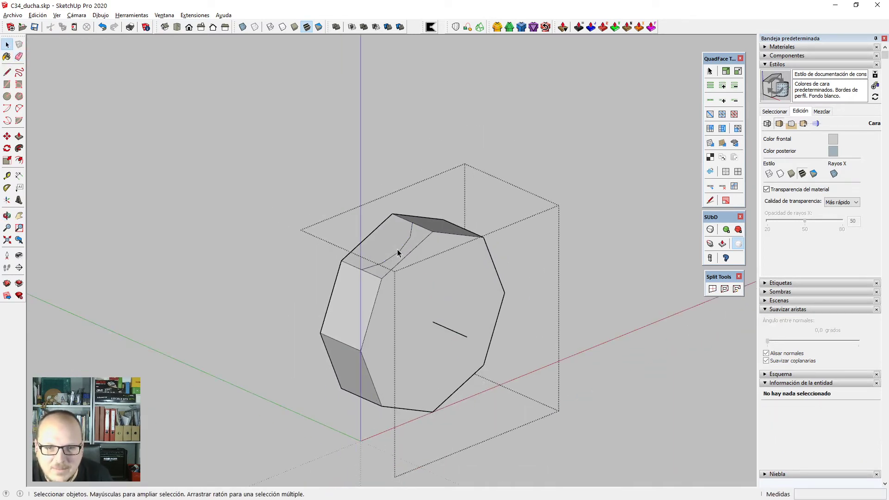
Rotate-copy the arc-bounded face by 45° about the front face's centre, repeating it around the prism's sides.
{"action": "left_click", "coordinate": [389, 246]}
{"action": "scroll", "coordinate": [450, 331], "scroll_direction": "up", "scroll_amount": 1}
{"action": "middle_click_drag", "start_coordinate": [452, 330], "coordinate": [422, 317]}
{"action": "key", "text": "q"}
{"action": "left_click_drag", "start_coordinate": [425, 318], "coordinate": [426, 211]}
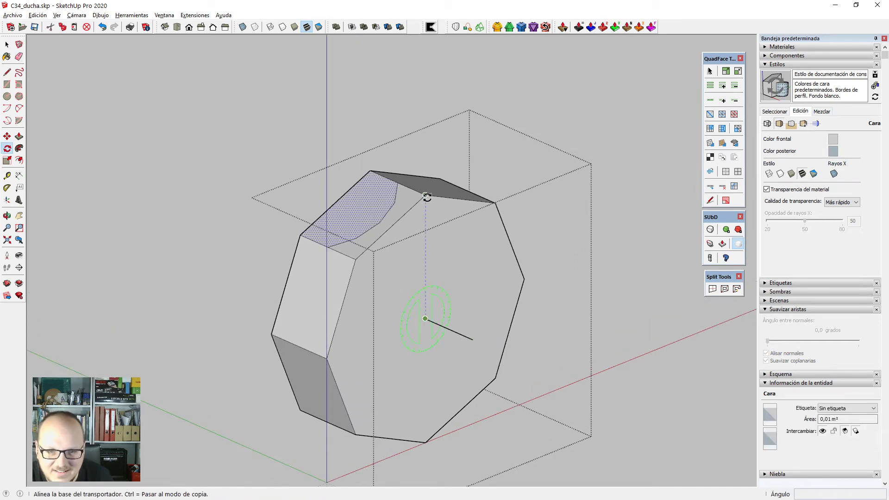
{"action": "left_click", "coordinate": [426, 197]}
{"action": "left_click", "coordinate": [357, 258]}
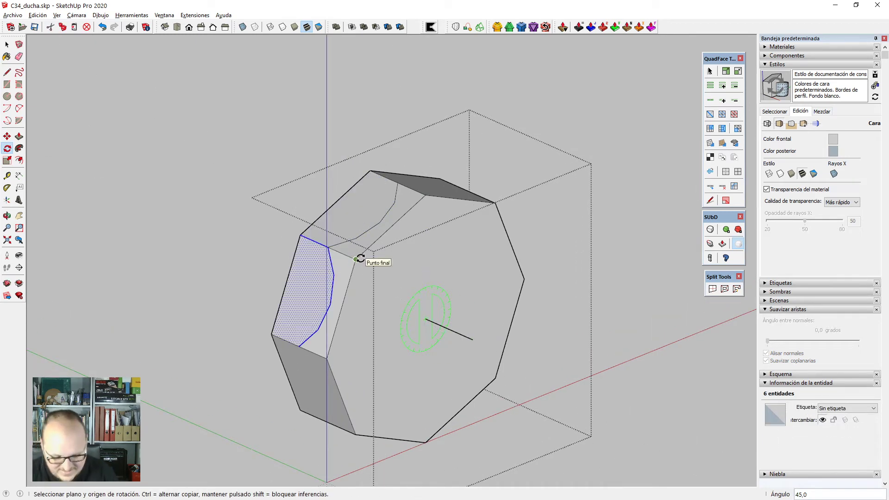
{"action": "key", "text": "space"}
{"action": "middle_click_drag", "start_coordinate": [360, 258], "coordinate": [408, 299]}
{"action": "key", "text": "c"}
{"action": "key", "text": "space"}
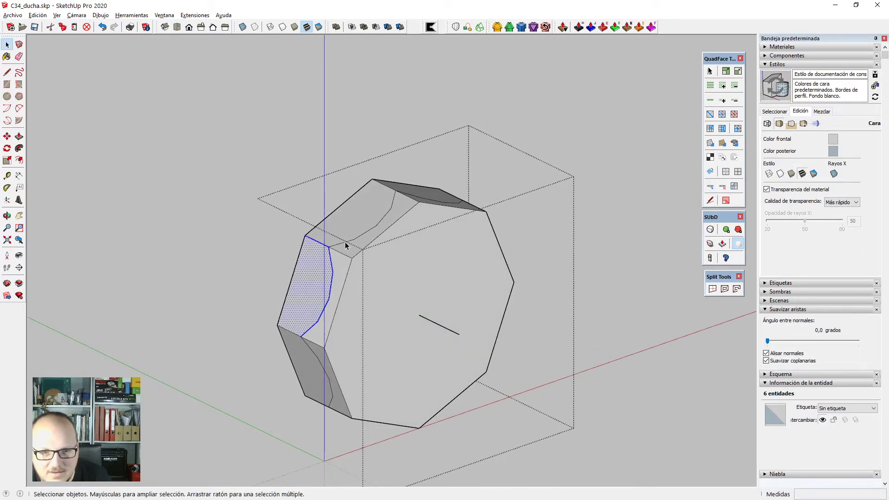
Draw a 24-sided circle with a radius of about 12.62 cm on the octagonal front face, centred on the helper line's end.
{"action": "scroll", "coordinate": [453, 345], "scroll_direction": "up", "scroll_amount": 2}
{"action": "key", "text": "c"}
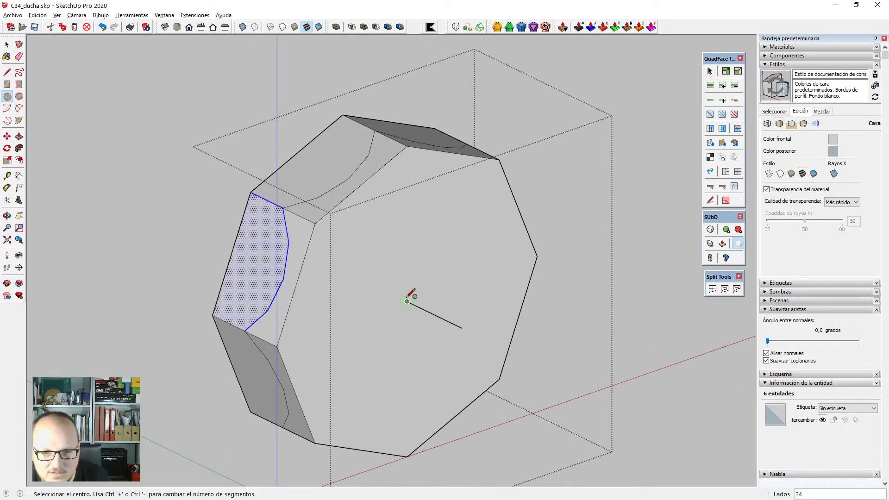
{"action": "left_click", "coordinate": [407, 301]}
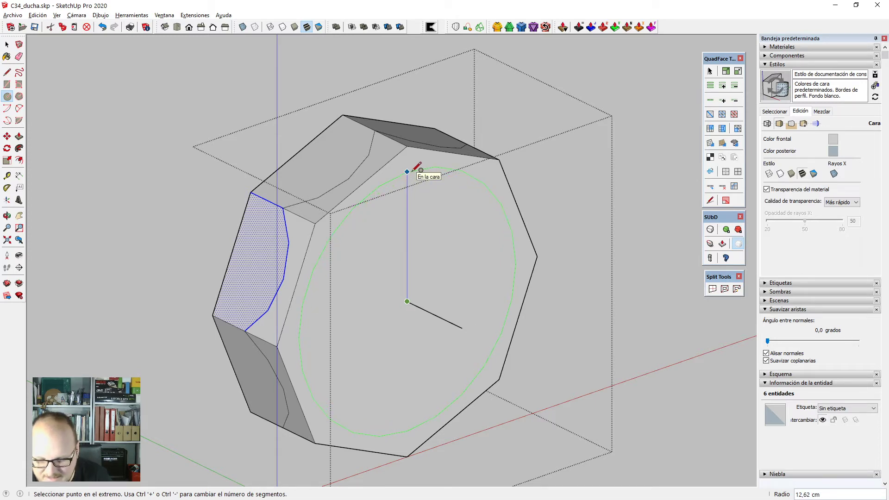
{"action": "left_click", "coordinate": [412, 172]}
{"action": "key", "text": "space"}
{"action": "middle_click_drag", "start_coordinate": [394, 181], "coordinate": [349, 216]}
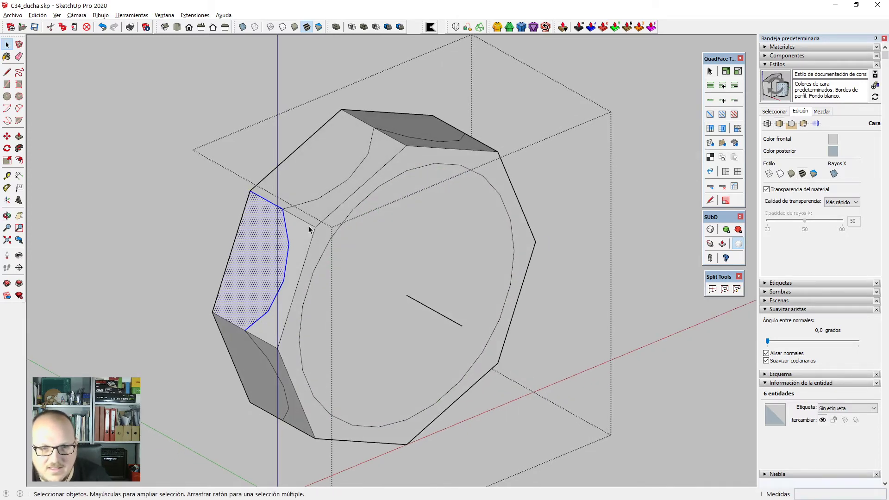
Delete the octagonal rim and the rest of the prism, keeping one arc-bounded side face, the circle and the helper line.
{"action": "left_click", "coordinate": [309, 226]}
{"action": "left_click", "coordinate": [316, 238]}
{"action": "left_click", "coordinate": [313, 238]}
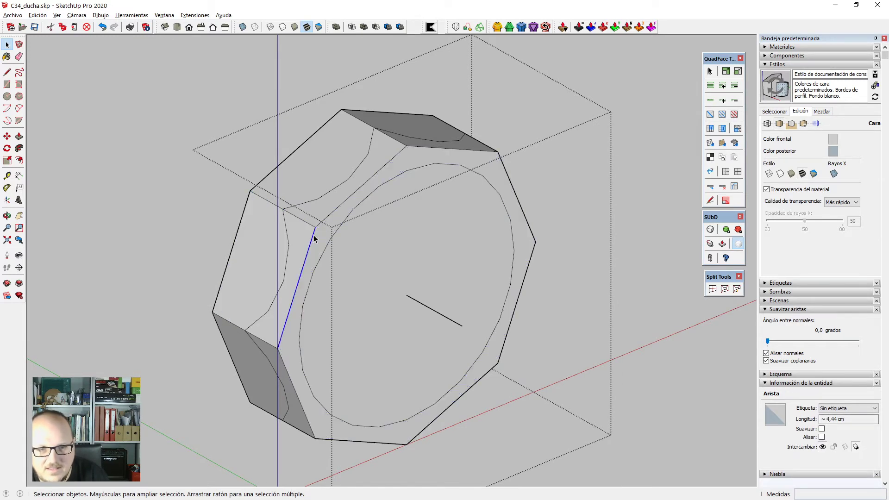
{"action": "left_click", "coordinate": [308, 199]}
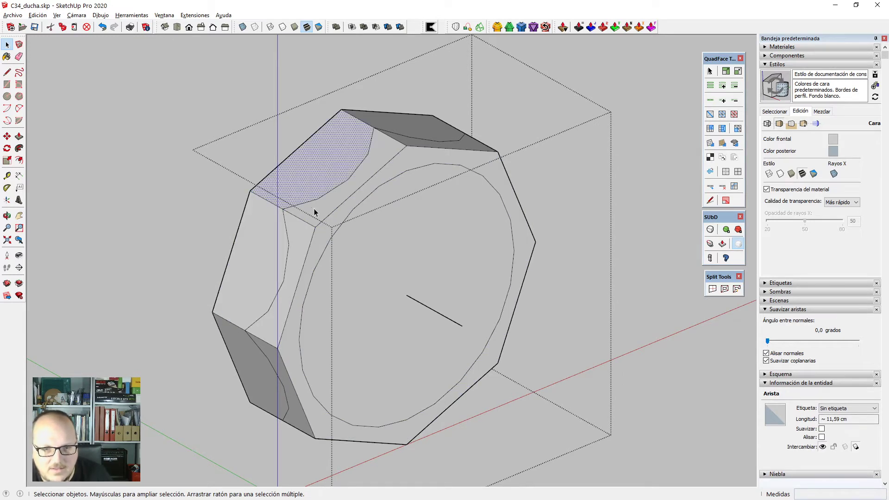
{"action": "key", "text": "Delete"}
{"action": "left_click", "coordinate": [300, 193]}
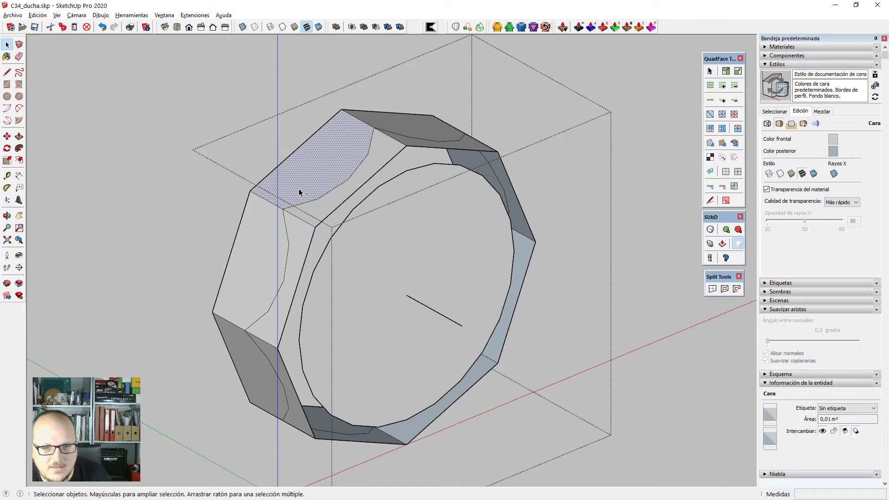
{"action": "triple_click", "coordinate": [300, 193]}
{"action": "key", "text": "Delete"}
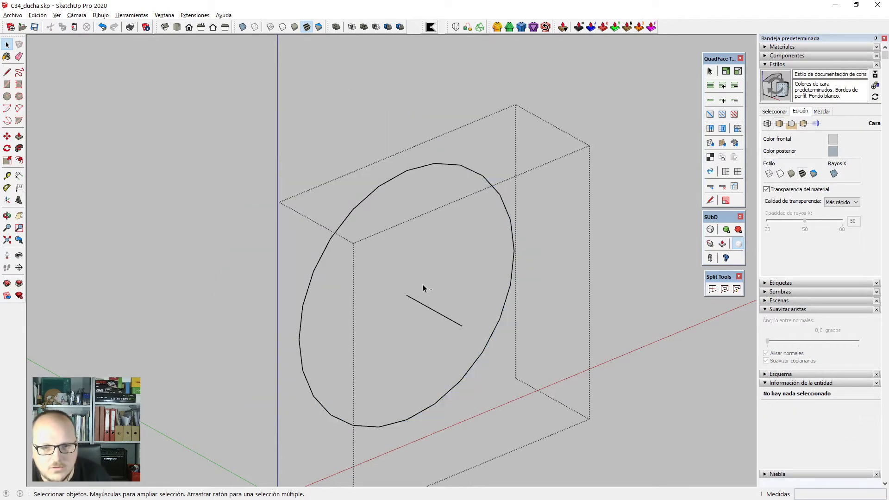
Rotate-copy the arc-bounded face by 45° about the helper line's inner end, repeating it into a full octagonal band.
{"action": "key", "text": "q"}
{"action": "left_click", "coordinate": [406, 295]}
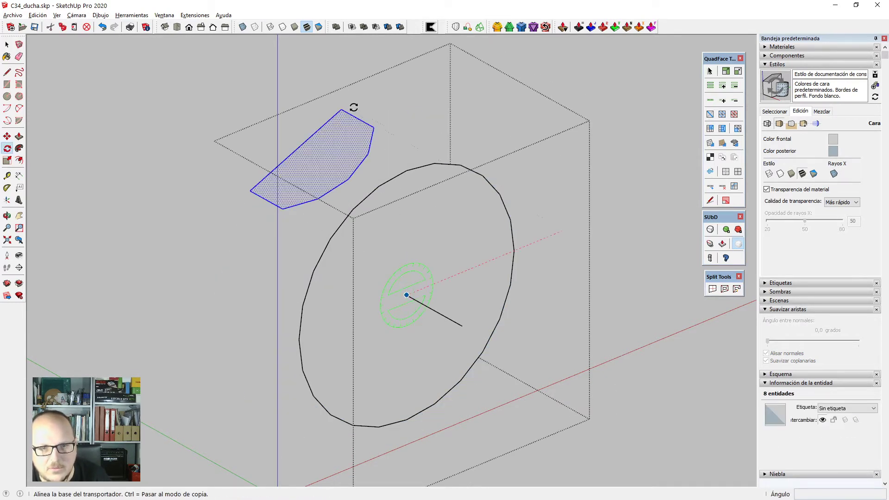
{"action": "left_click", "coordinate": [344, 109]}
{"action": "left_click", "coordinate": [255, 193]}
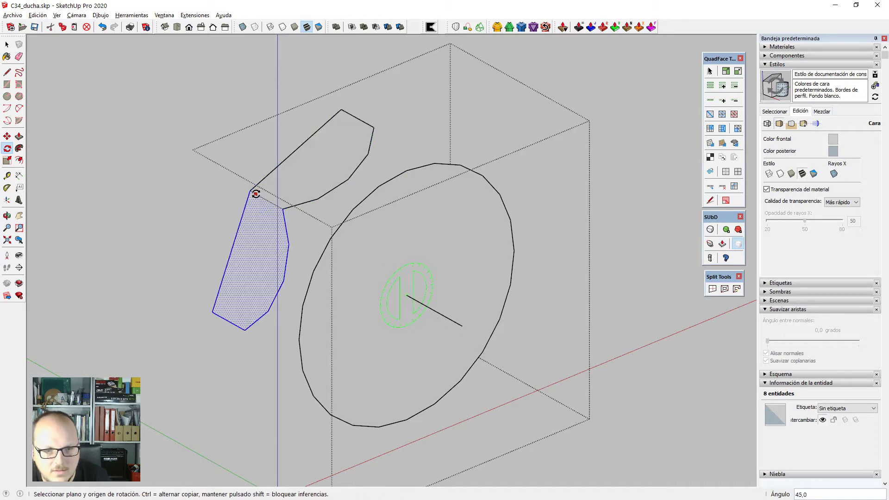
{"action": "key", "text": "Return"}
{"action": "key", "text": "space"}
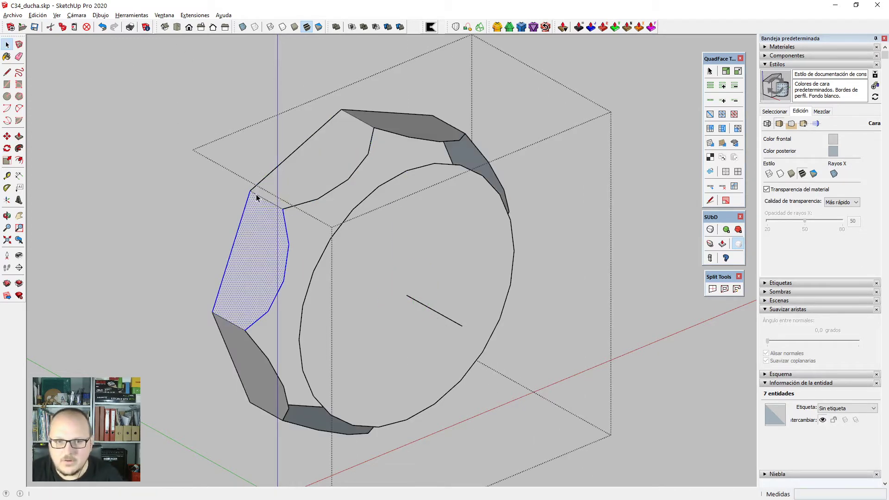
Delete the back part of the octagonal band so only the scalloped arc outline, circle and helper line are left.
{"action": "middle_click_drag", "start_coordinate": [257, 198], "coordinate": [479, 262]}
{"action": "scroll", "coordinate": [334, 242], "scroll_direction": "up", "scroll_amount": 2}
{"action": "left_click", "coordinate": [275, 231]}
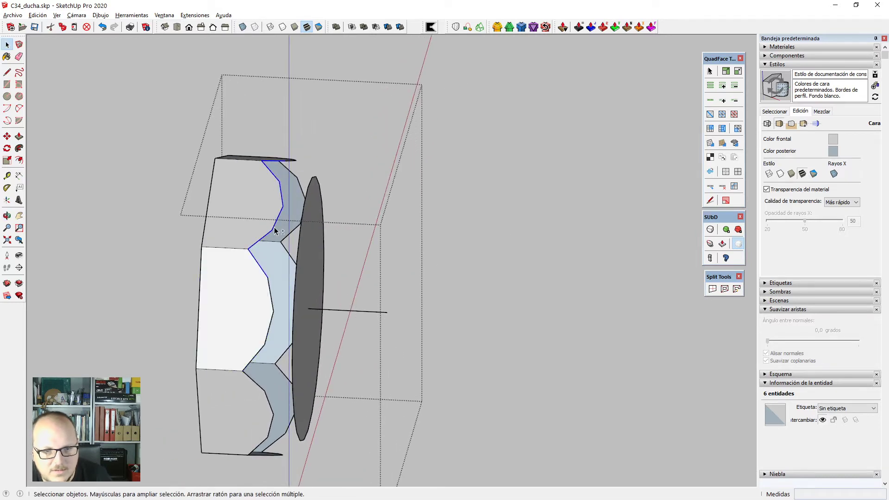
{"action": "middle_click_drag", "start_coordinate": [274, 230], "coordinate": [320, 355]}
{"action": "left_click_drag", "start_coordinate": [236, 180], "coordinate": [228, 145]}
{"action": "key", "text": "Delete"}
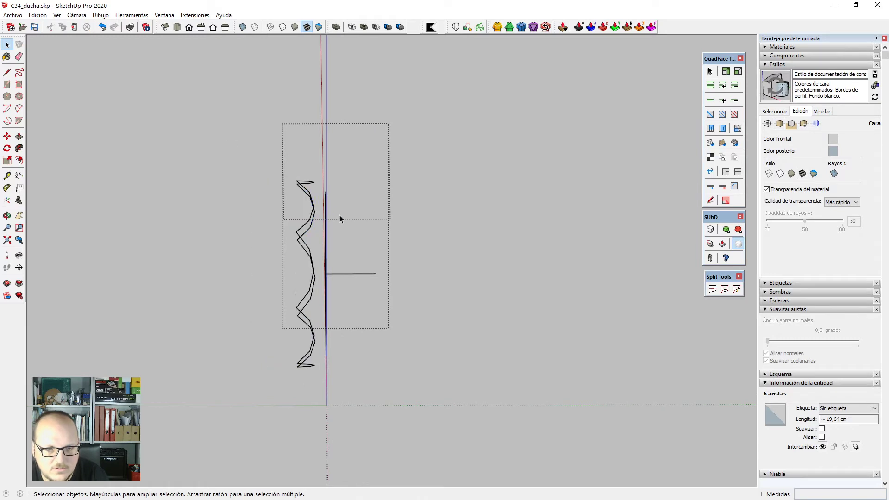
Extrude the scalloped outline backward along the green axis with Vertex Tools and flatten its new back edges into one plane.
{"action": "middle_click_drag", "start_coordinate": [301, 219], "coordinate": [337, 321]}
{"action": "key", "text": "v"}
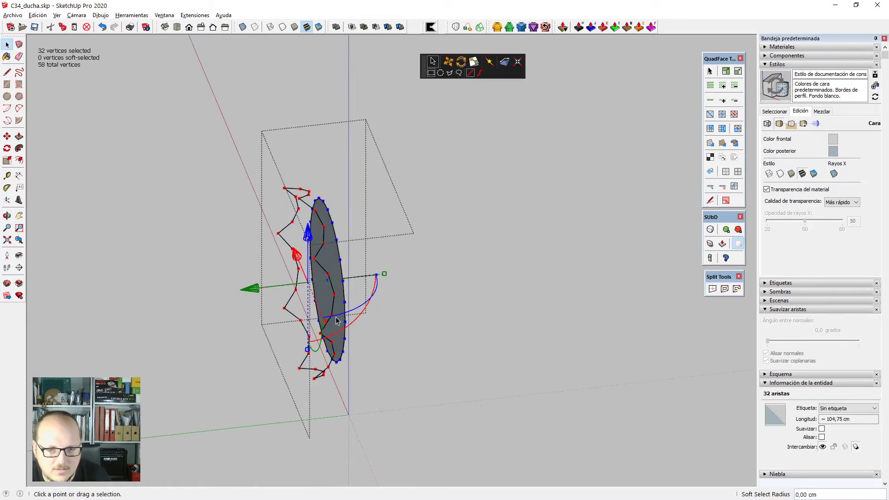
{"action": "left_click_drag", "start_coordinate": [255, 289], "coordinate": [172, 298], "text": "ctrl"}
{"action": "middle_click_drag", "start_coordinate": [307, 287], "coordinate": [264, 314]}
{"action": "scroll", "coordinate": [276, 265], "scroll_direction": "up", "scroll_amount": 2}
Move the band's flat back edge loop about 6.24 cm along the green axis towards the scalloped front.
{"action": "key", "text": "m"}
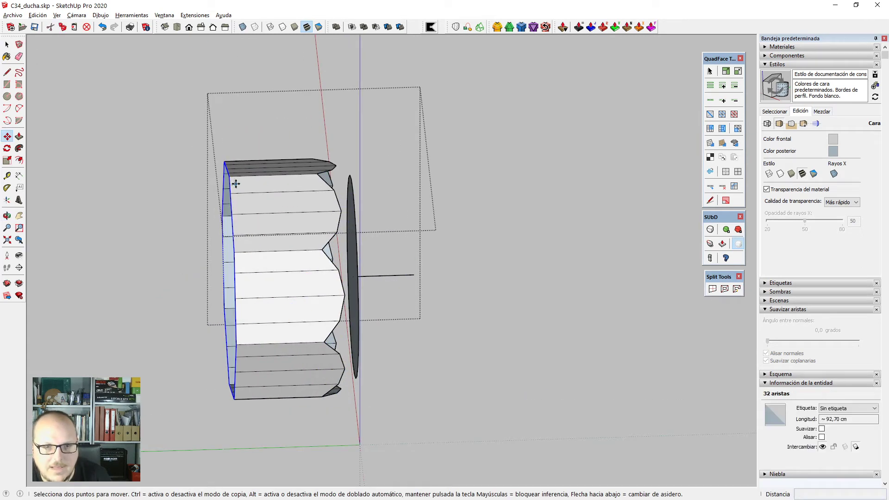
{"action": "left_click", "coordinate": [229, 176]}
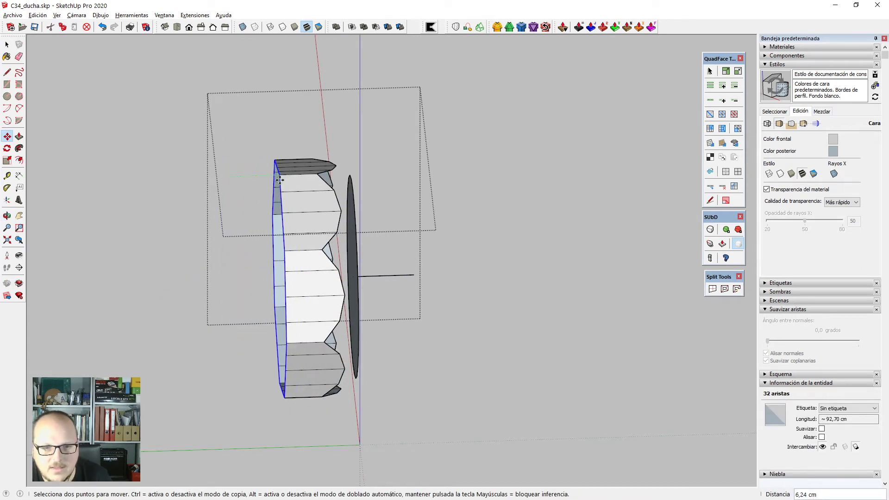
{"action": "left_click", "coordinate": [277, 176]}
Shift the vertices of the scalloped front edge along the green axis, closer to the circle's plane.
{"action": "middle_click_drag", "start_coordinate": [323, 272], "coordinate": [327, 252]}
{"action": "key", "text": "space"}
{"action": "key", "text": "F2"}
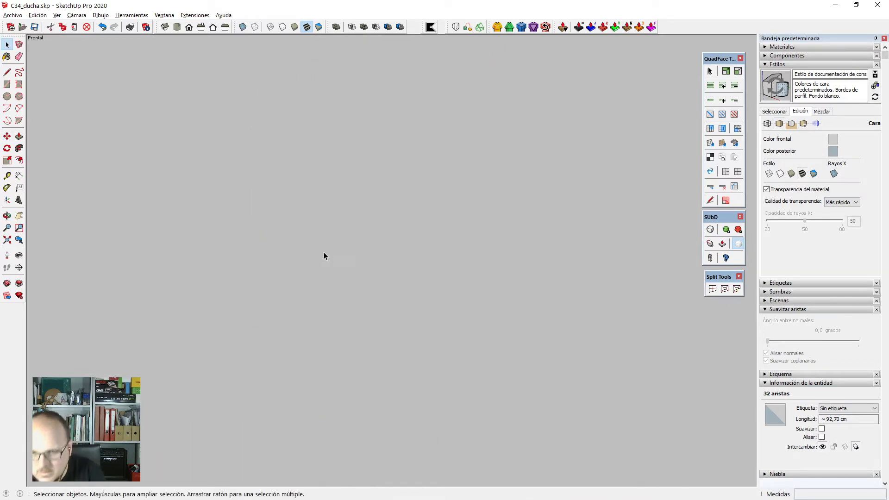
{"action": "key", "text": "shift+z"}
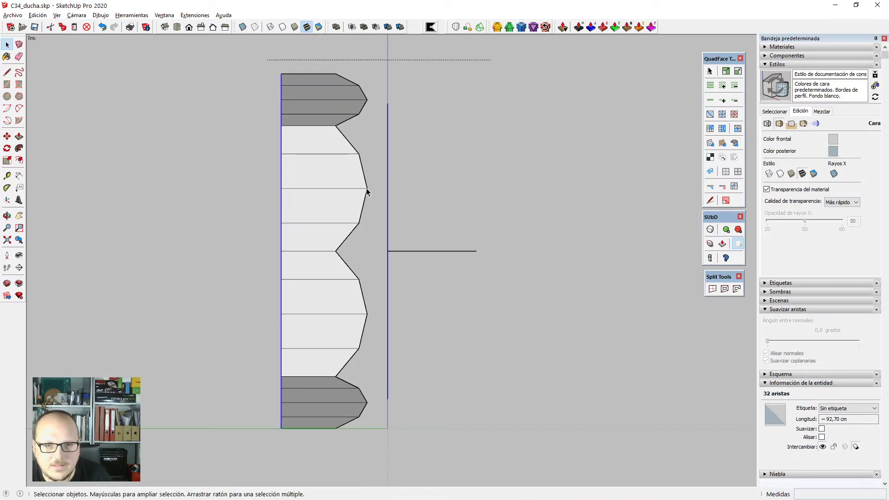
{"action": "key", "text": "v"}
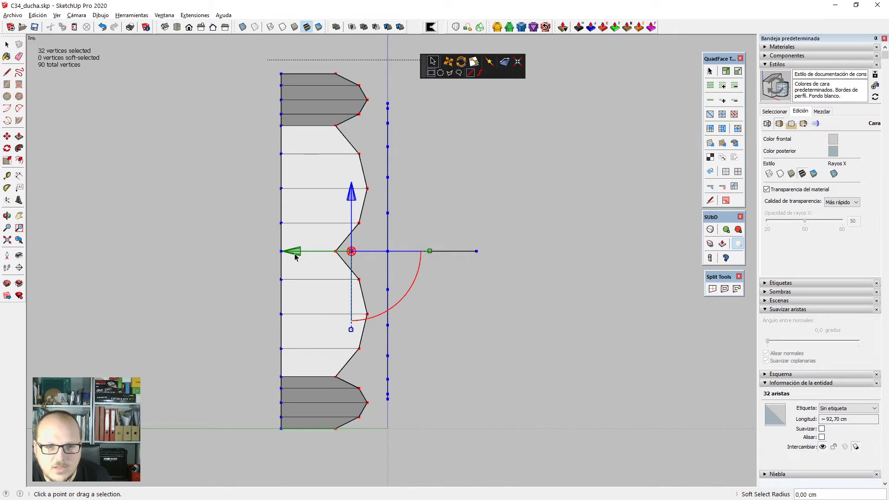
{"action": "left_click_drag", "start_coordinate": [295, 254], "coordinate": [310, 252]}
{"action": "key", "text": "space"}
Offset the circular face's outline inward by about 3.89 cm.
{"action": "middle_click_drag", "start_coordinate": [310, 253], "coordinate": [376, 229]}
{"action": "left_click", "coordinate": [376, 229]}
{"action": "scroll", "coordinate": [348, 153], "scroll_direction": "up", "scroll_amount": 1}
{"action": "middle_click_drag", "start_coordinate": [384, 193], "coordinate": [354, 155]}
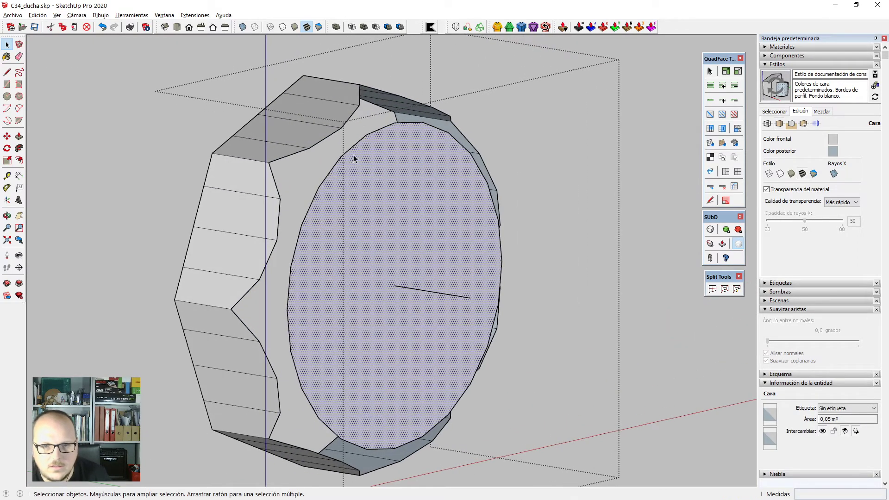
{"action": "key", "text": "f"}
{"action": "left_click", "coordinate": [358, 144]}
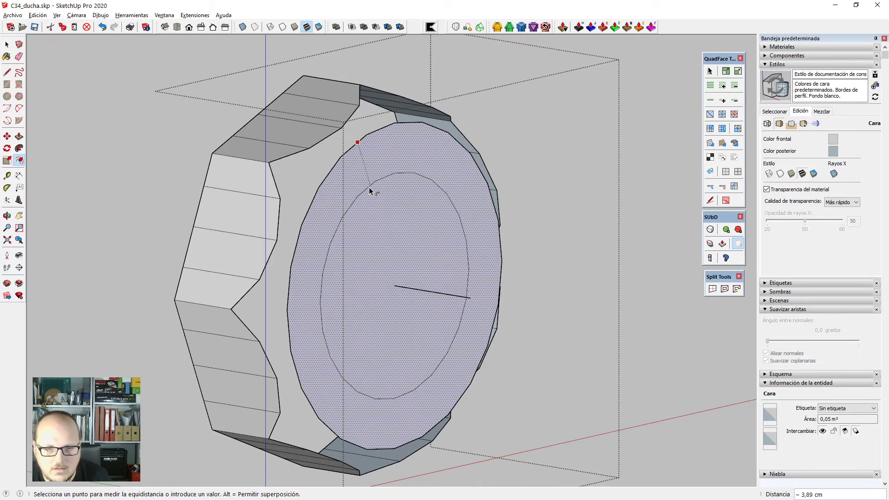
{"action": "left_click", "coordinate": [369, 188]}
{"action": "key", "text": "space"}
Delete the inner disc and split the remaining flat ring into quads with SplitDonut.
{"action": "left_click", "coordinate": [393, 235]}
{"action": "key", "text": "Delete"}
{"action": "left_click", "coordinate": [354, 168]}
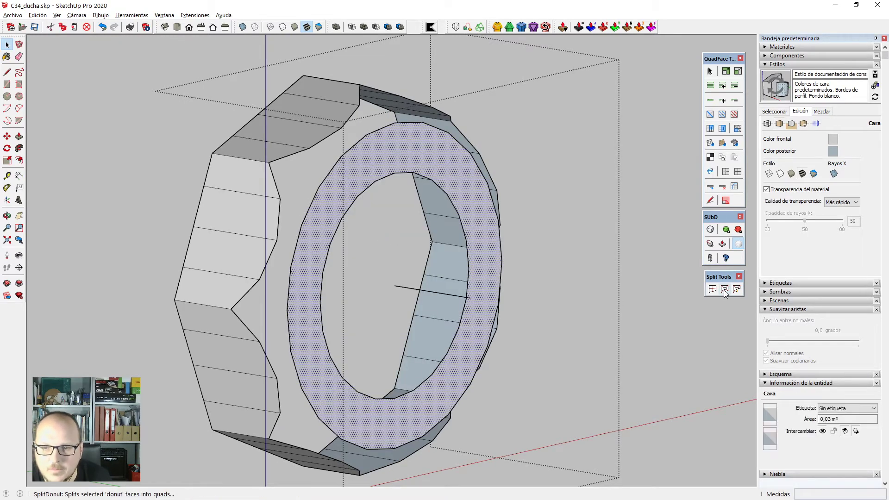
{"action": "left_click", "coordinate": [725, 290]}
Select the ring's outer edge loop and the band's scalloped edge loop, and loft between them with Loft by Spline.
{"action": "left_click", "coordinate": [333, 168]}
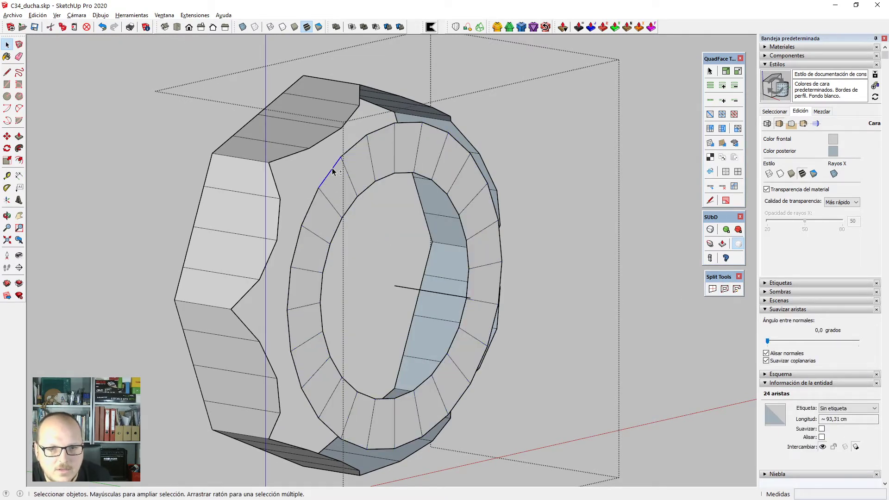
{"action": "left_click", "coordinate": [317, 145], "text": "shift"}
{"action": "key", "text": "alt+l"}
{"action": "scroll", "coordinate": [320, 147], "scroll_direction": "down", "scroll_amount": 2}
{"action": "middle_click_drag", "start_coordinate": [476, 311], "coordinate": [475, 337]}
{"action": "scroll", "coordinate": [330, 163], "scroll_direction": "up", "scroll_amount": 2}
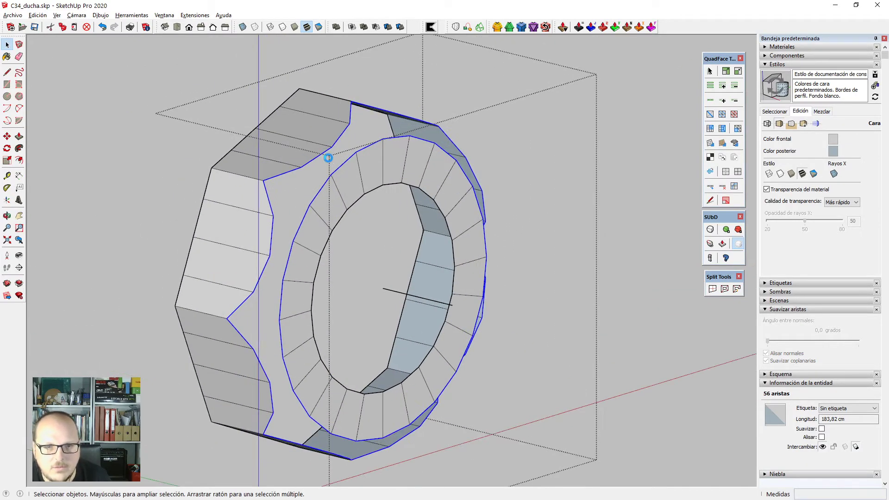
{"action": "left_click", "coordinate": [457, 27]}
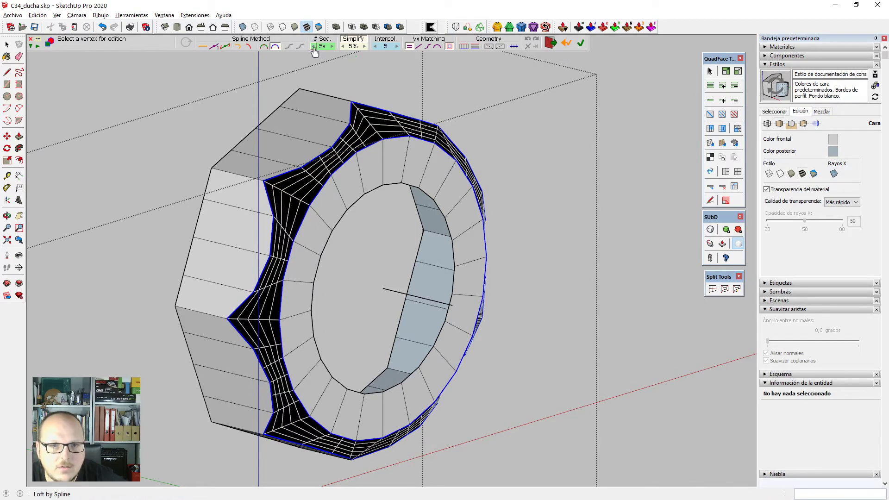
Reduce the loft to 1 segment and generate the geometry.
{"action": "left_click", "coordinate": [315, 47]}
{"action": "left_click", "coordinate": [315, 46]}
{"action": "left_click", "coordinate": [314, 46]}
{"action": "left_click", "coordinate": [314, 47]}
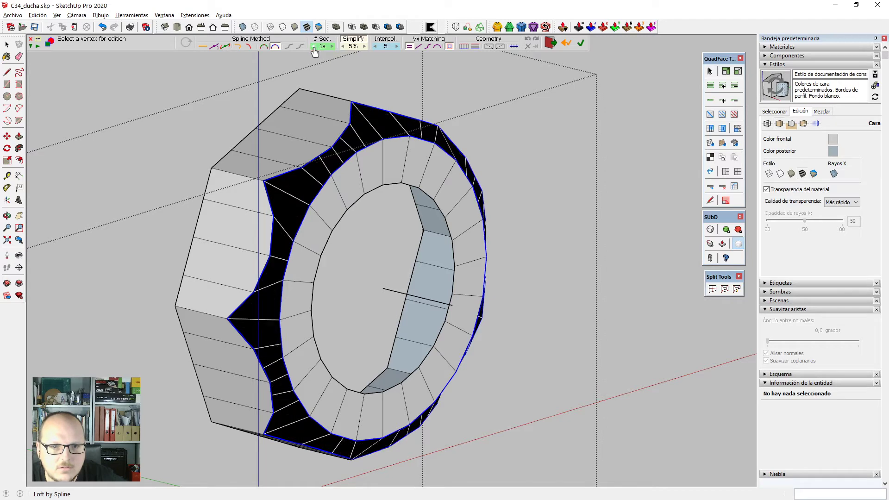
{"action": "middle_click_drag", "start_coordinate": [351, 306], "coordinate": [414, 237]}
{"action": "scroll", "coordinate": [481, 207], "scroll_direction": "down", "scroll_amount": 3}
{"action": "scroll", "coordinate": [482, 207], "scroll_direction": "down", "scroll_amount": 2}
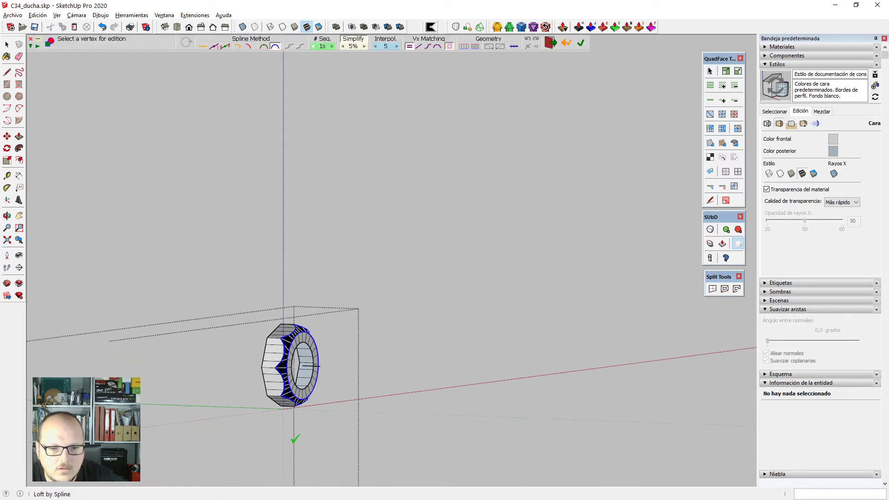
{"action": "scroll", "coordinate": [324, 331], "scroll_direction": "up", "scroll_amount": 6}
{"action": "key", "text": "space"}
Unsmooth the quad edges of the lofted group.
{"action": "middle_click_drag", "start_coordinate": [324, 332], "coordinate": [234, 318]}
{"action": "left_click", "coordinate": [142, 295]}
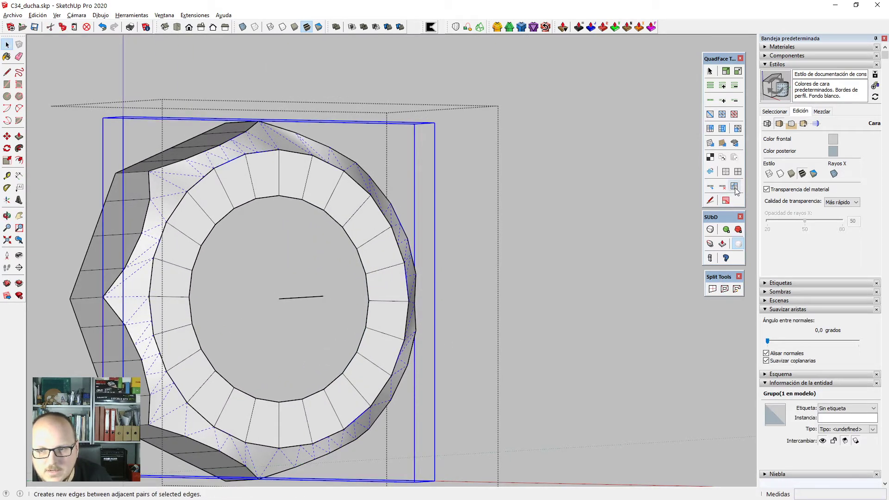
{"action": "left_click", "coordinate": [741, 172]}
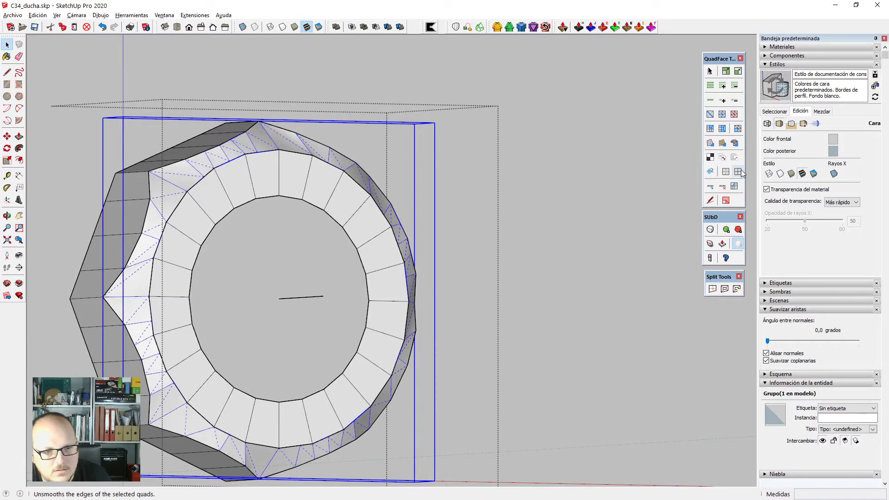
Insert a middle edge loop across the loft's ring of quads and explode the lofted group.
{"action": "middle_click_drag", "start_coordinate": [672, 218], "coordinate": [369, 195]}
{"action": "scroll", "coordinate": [369, 194], "scroll_direction": "up", "scroll_amount": 1}
{"action": "double_click", "coordinate": [348, 174]}
{"action": "left_click", "coordinate": [349, 178]}
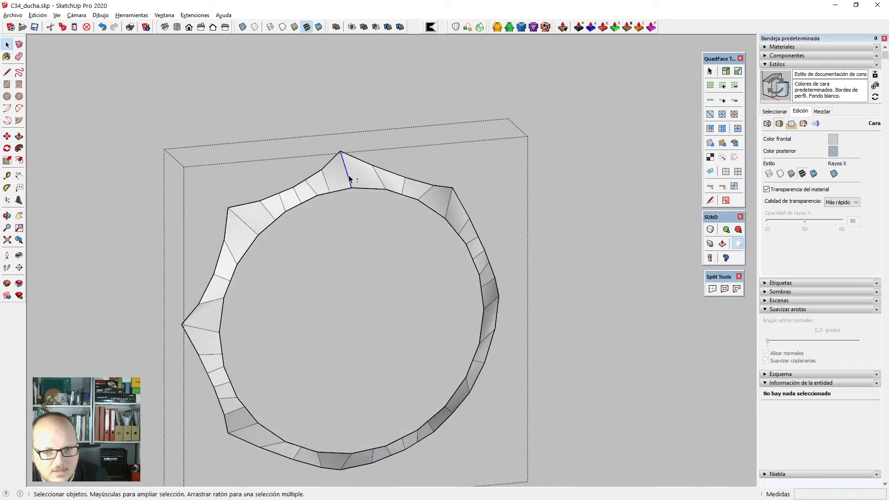
{"action": "key", "text": "ctrl+r"}
{"action": "key", "text": "Escape"}
{"action": "right_click", "coordinate": [352, 178]}
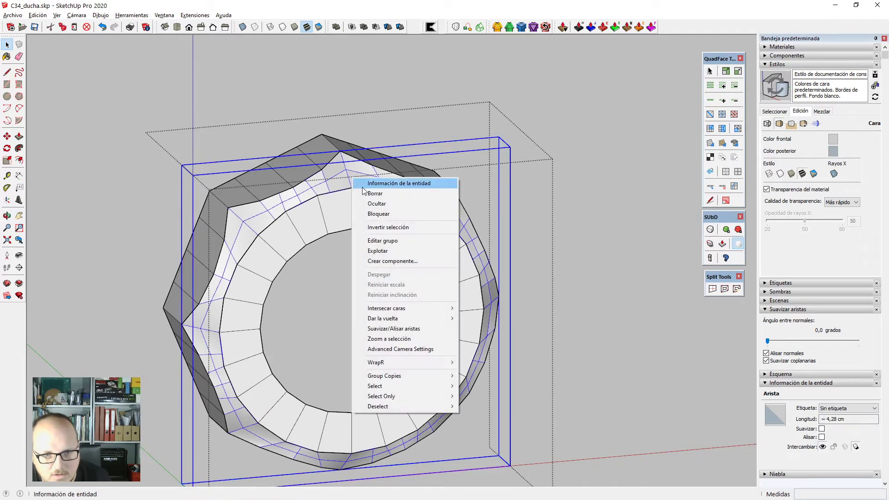
{"action": "left_click", "coordinate": [393, 251]}
Select the loft's middle edge loop and edit its vertices with Vertex Tools in the left side view.
{"action": "middle_click_drag", "start_coordinate": [393, 250], "coordinate": [323, 201]}
{"action": "left_click", "coordinate": [316, 198]}
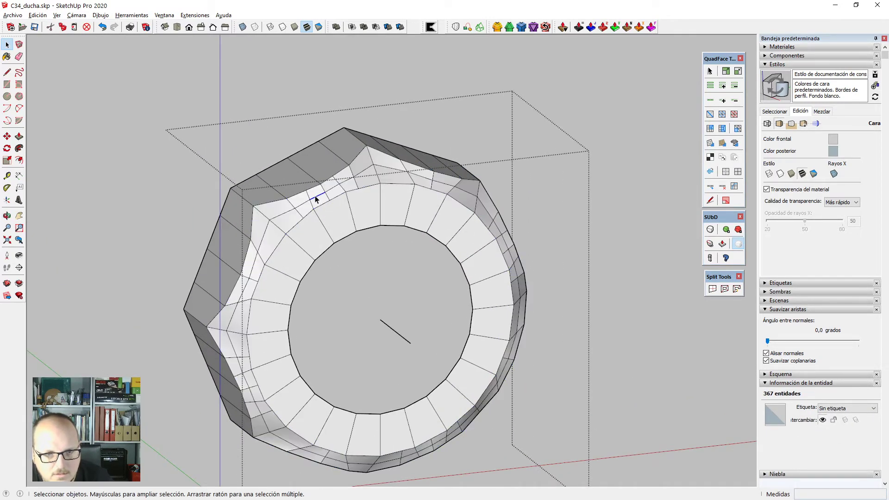
{"action": "key", "text": "shift+l"}
{"action": "scroll", "coordinate": [357, 175], "scroll_direction": "down", "scroll_amount": 2}
{"action": "key", "text": "F2"}
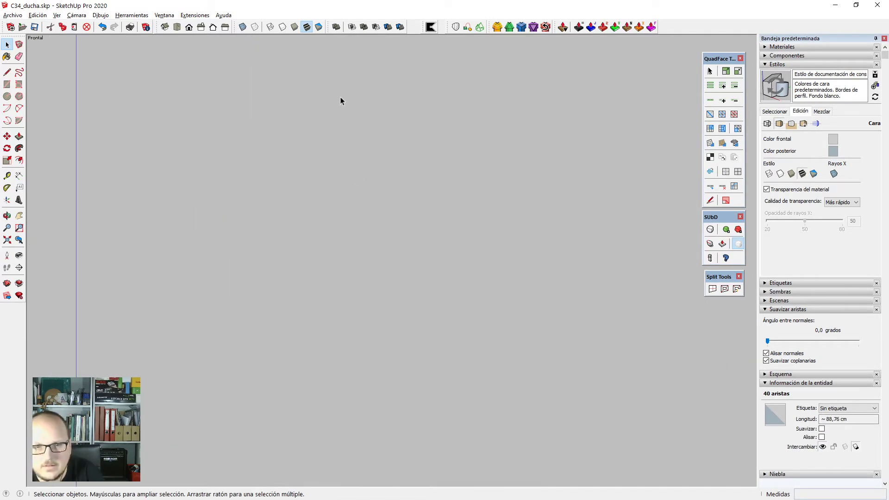
{"action": "key", "text": "shift+z"}
{"action": "middle_click_drag", "start_coordinate": [341, 110], "coordinate": [649, 146]}
{"action": "key", "text": "F5"}
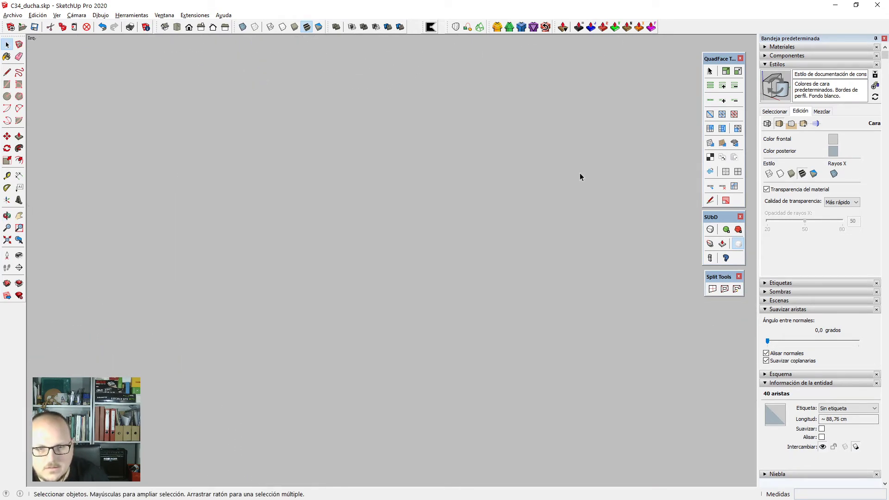
{"action": "key", "text": "shift+z"}
{"action": "scroll", "coordinate": [446, 122], "scroll_direction": "up", "scroll_amount": 1}
{"action": "key", "text": "v"}
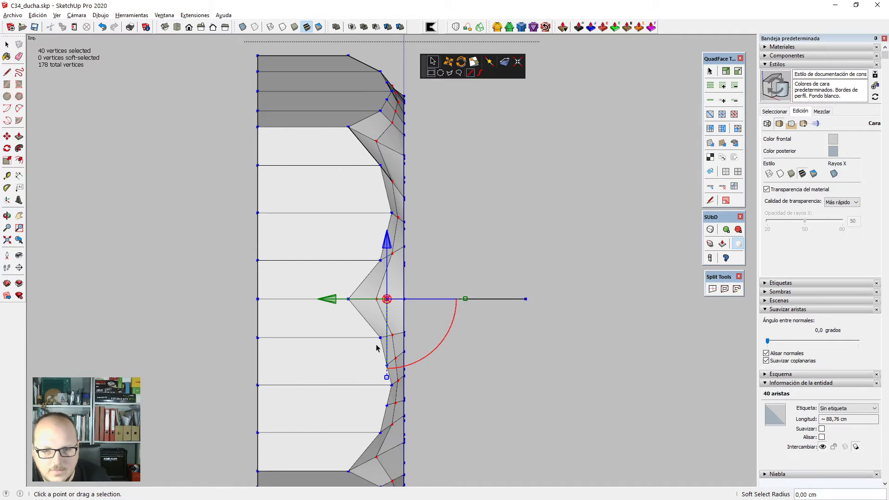
{"action": "key", "text": "shift+z"}
Scale the middle loop's vertices outward and move them about 0.25 cm along the green axis towards the flat ring.
{"action": "left_click_drag", "start_coordinate": [388, 355], "coordinate": [389, 355]}
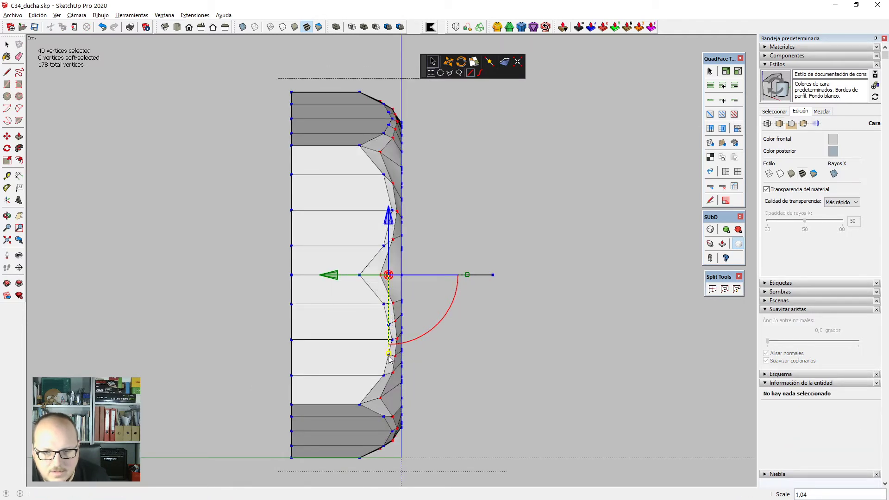
{"action": "scroll", "coordinate": [389, 357], "scroll_direction": "down", "scroll_amount": 1}
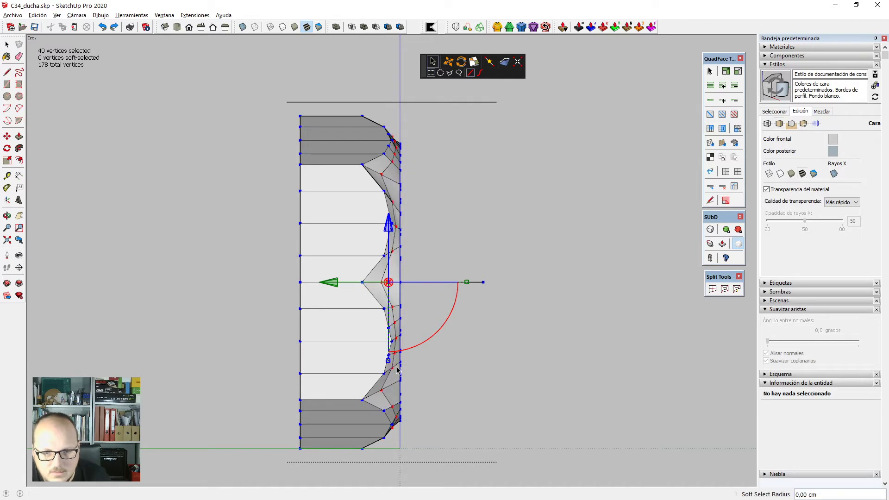
{"action": "left_click_drag", "start_coordinate": [390, 364], "coordinate": [414, 342]}
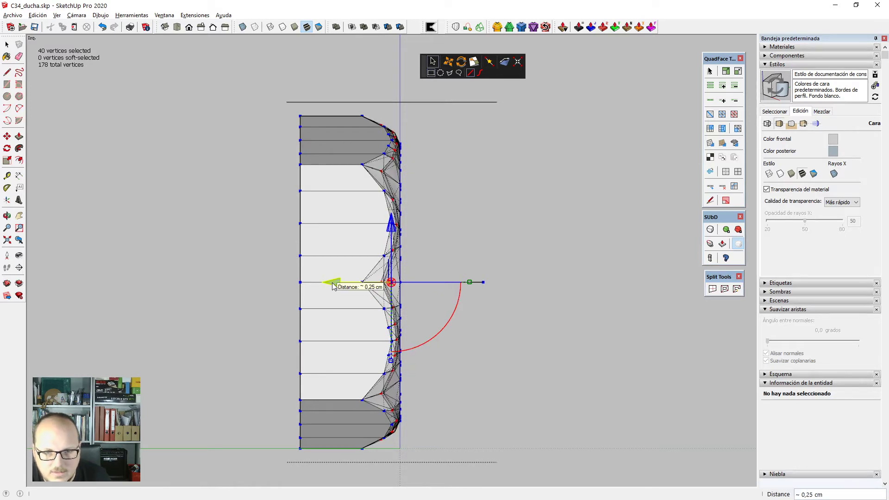
{"action": "middle_click_drag", "start_coordinate": [427, 268], "coordinate": [424, 302]}
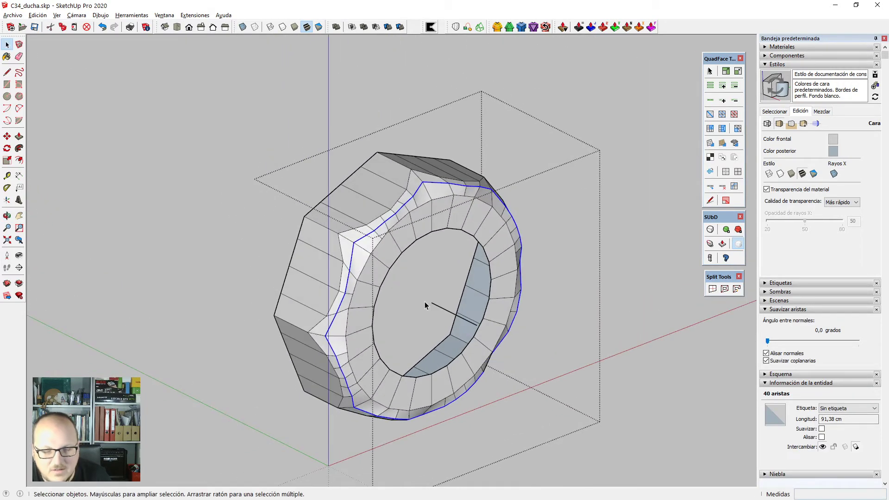
Undo the middle edge loop, its vertex edits and the unsmoothing on the loft between the octagonal neck and the ring.
{"action": "left_click", "coordinate": [429, 290]}
{"action": "scroll", "coordinate": [429, 290], "scroll_direction": "up", "scroll_amount": 2}
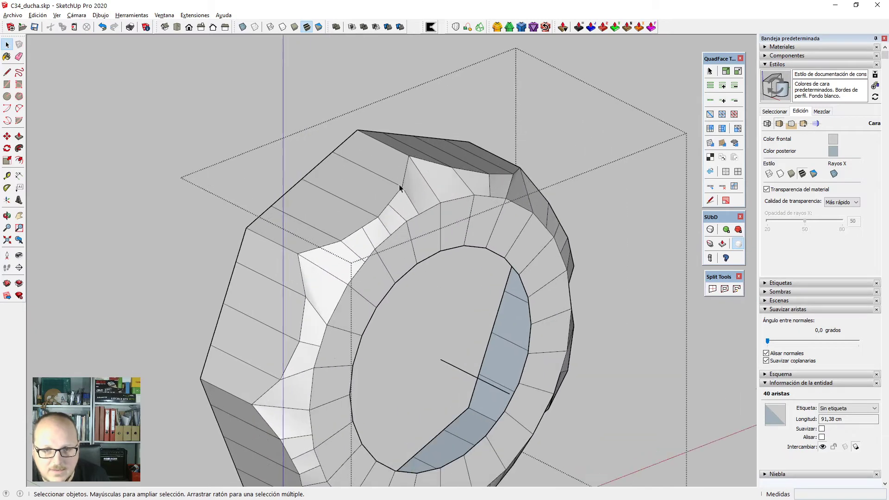
{"action": "scroll", "coordinate": [399, 195], "scroll_direction": "up", "scroll_amount": 5}
{"action": "scroll", "coordinate": [407, 235], "scroll_direction": "up", "scroll_amount": 1}
{"action": "mouse_move", "coordinate": [408, 235]}
{"action": "middle_mouse_down"}
{"action": "mouse_move", "coordinate": [385, 264]}
{"action": "mouse_move", "coordinate": [401, 246]}
{"action": "middle_mouse_up"}
{"action": "scroll", "coordinate": [379, 224], "scroll_direction": "down", "scroll_amount": 2}
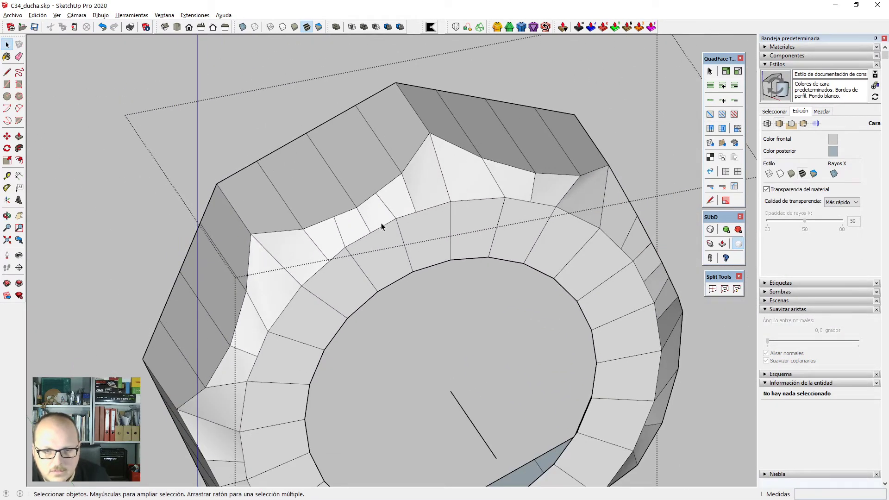
{"action": "key", "text": "ctrl+z"}
{"action": "key", "text": "ctrl+z"}
{"action": "key", "text": "ctrl+z"}
{"action": "key", "text": "ctrl+z"}
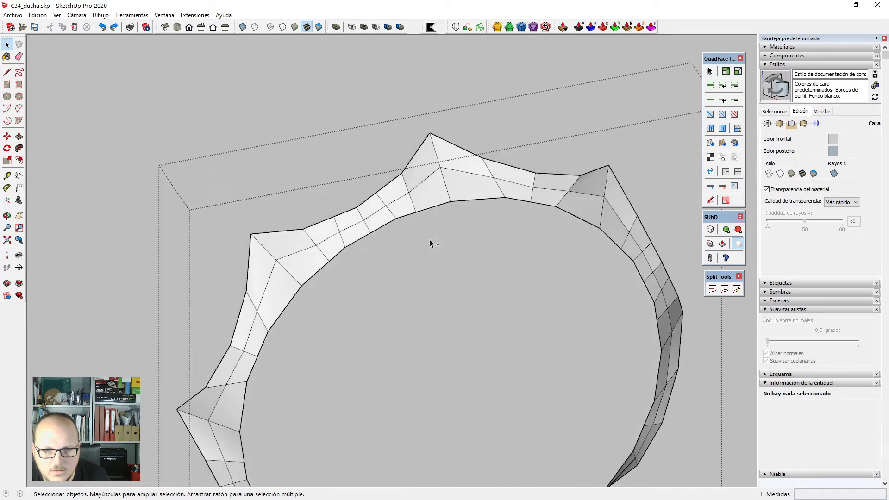
{"action": "key", "text": "ctrl+y"}
{"action": "key", "text": "ctrl+y"}
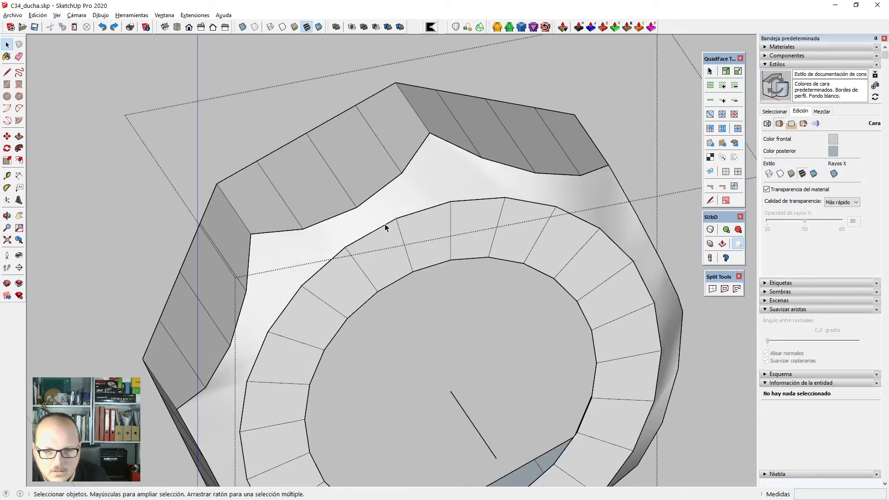
Undo the loft group between the octagonal neck's rim and the flat round ring.
{"action": "left_click", "coordinate": [385, 225]}
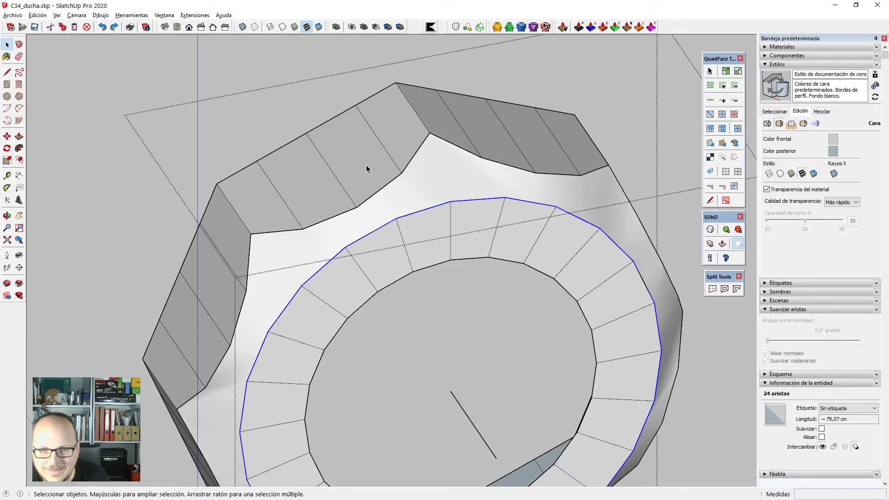
{"action": "left_click", "coordinate": [382, 190]}
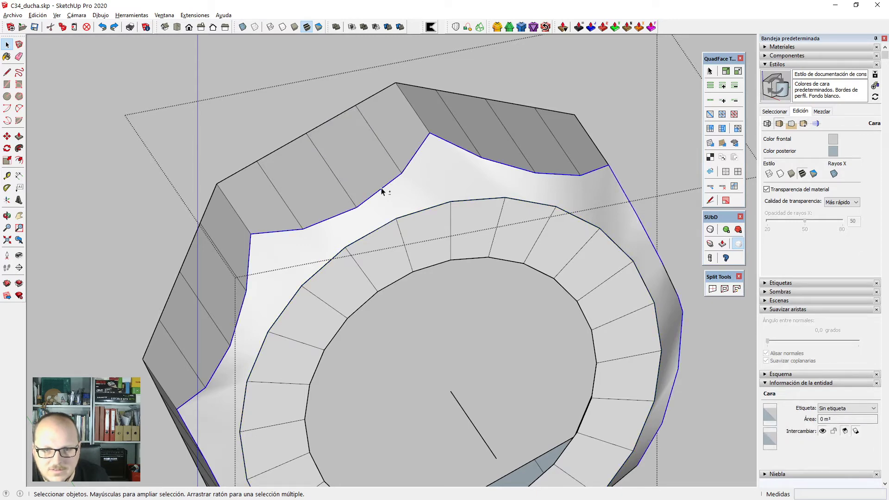
{"action": "left_click", "coordinate": [381, 190], "text": "shift"}
{"action": "scroll", "coordinate": [394, 94], "scroll_direction": "down", "scroll_amount": 3}
{"action": "middle_click_drag", "start_coordinate": [393, 94], "coordinate": [369, 353]}
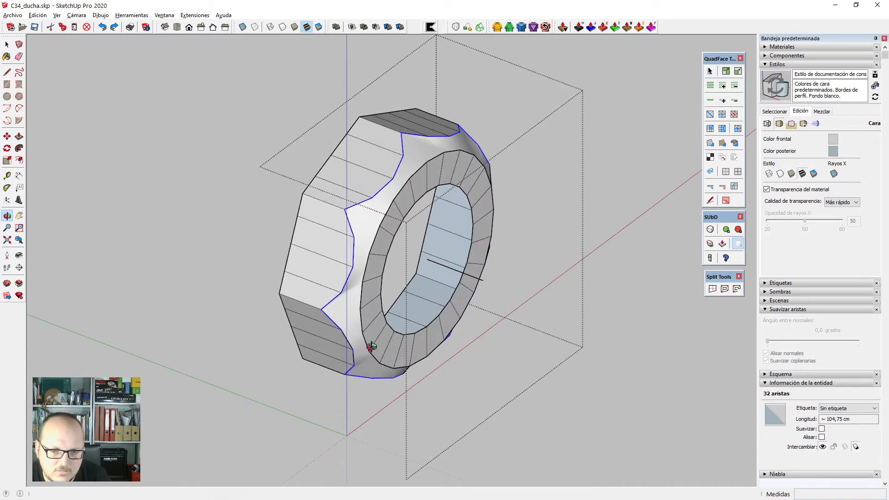
{"action": "scroll", "coordinate": [362, 287], "scroll_direction": "up", "scroll_amount": 2}
{"action": "scroll", "coordinate": [352, 275], "scroll_direction": "down", "scroll_amount": 2}
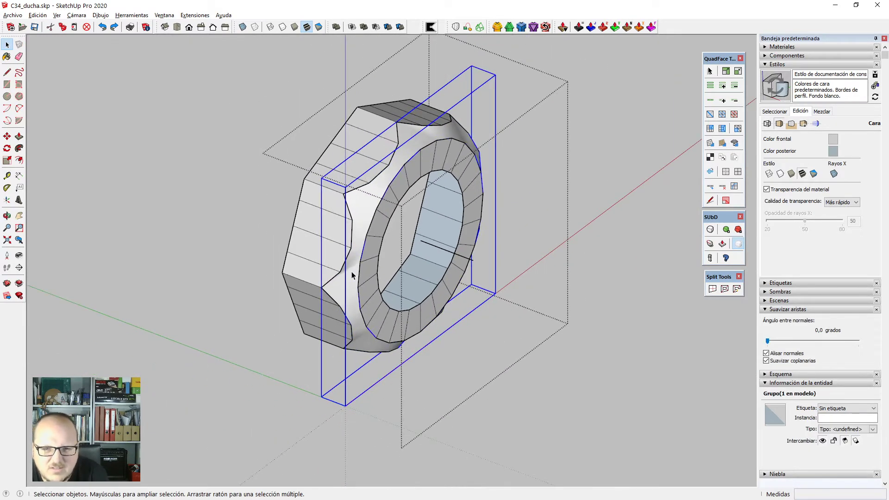
{"action": "key", "text": "ctrl+z"}
{"action": "middle_click_drag", "start_coordinate": [432, 287], "coordinate": [372, 160]}
{"action": "scroll", "coordinate": [372, 160], "scroll_direction": "up", "scroll_amount": 2}
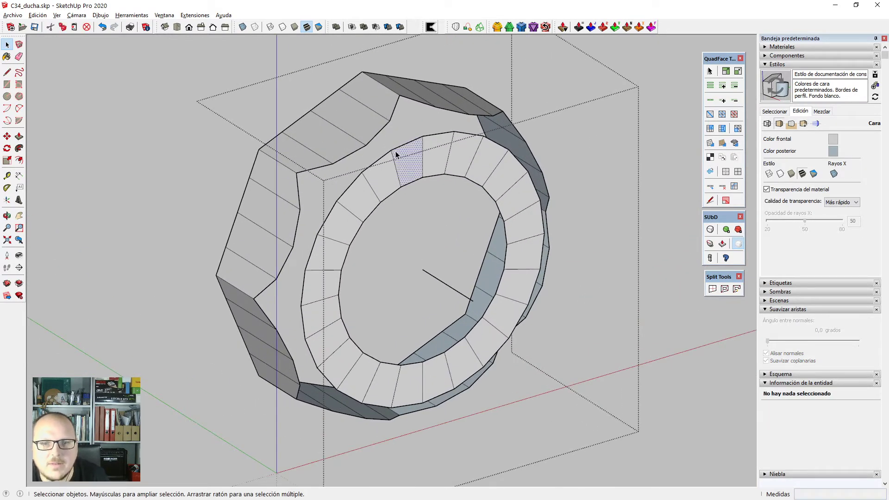
Delete the flat round ring of quads from the front of the octagonal neck.
{"action": "left_click", "coordinate": [403, 145]}
{"action": "triple_click", "coordinate": [436, 169]}
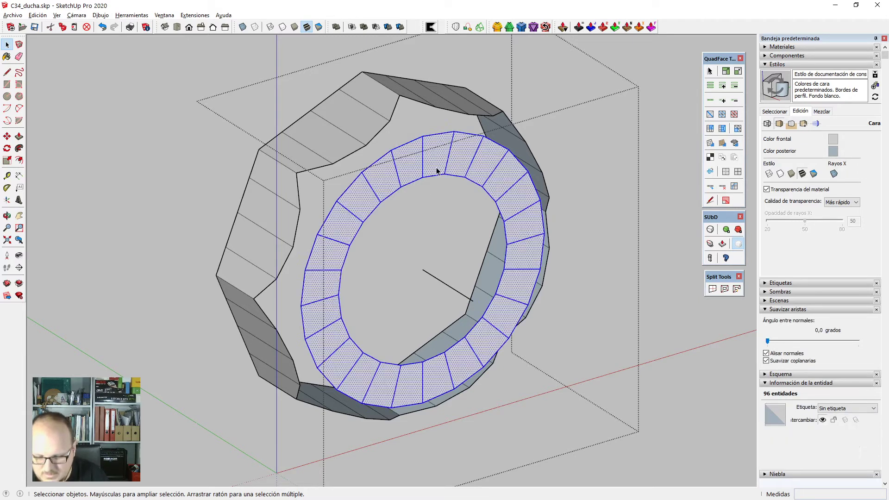
{"action": "key", "text": "Delete"}
Draw a circle around the axis line's front endpoint, parallel to the neck's face, and scale it about its centre to about 12.40 cm radius.
{"action": "key", "text": "c"}
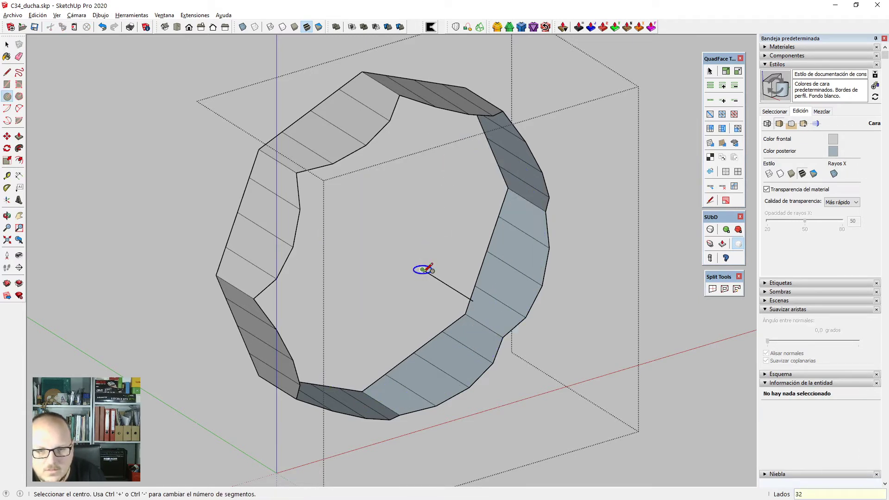
{"action": "left_click", "coordinate": [422, 269]}
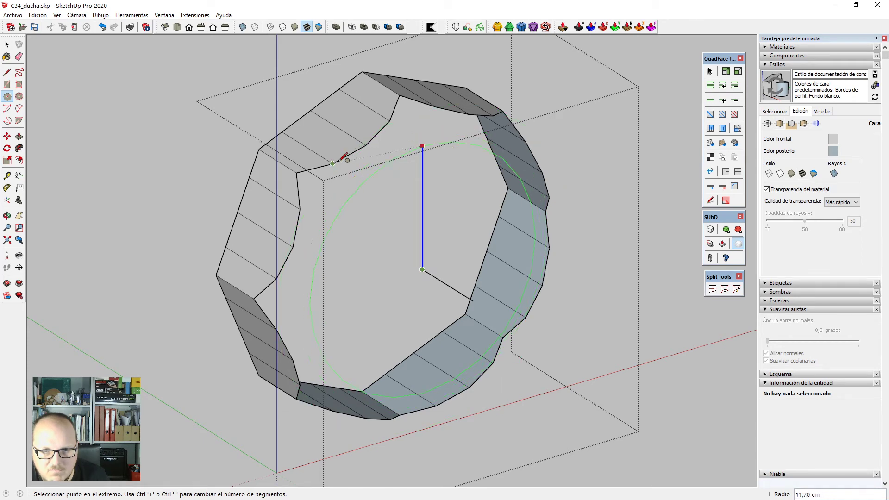
{"action": "left_click", "coordinate": [362, 172]}
{"action": "middle_click_drag", "start_coordinate": [363, 173], "coordinate": [302, 147]}
{"action": "key", "text": "space"}
{"action": "double_click", "coordinate": [401, 196]}
{"action": "key", "text": "s"}
{"action": "left_click_drag", "start_coordinate": [414, 134], "coordinate": [418, 125], "text": "ctrl"}
{"action": "key", "text": "space"}
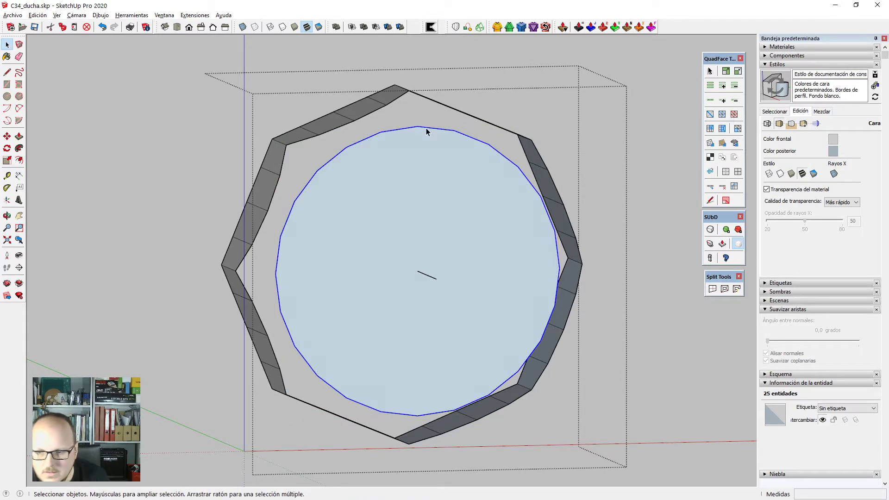
Set the circle's number of segments to 32.
{"action": "left_click", "coordinate": [426, 131]}
{"action": "double_click", "coordinate": [829, 432]}
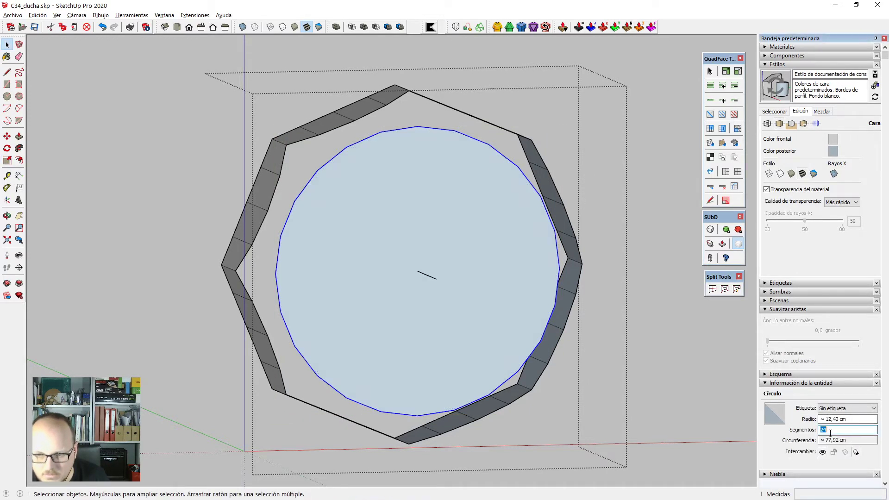
{"action": "key", "text": "Return"}
{"action": "middle_click_drag", "start_coordinate": [280, 113], "coordinate": [362, 140]}
Try to join the neck's octagonal rim to the circle with Curviloft's Loft by Spline.
{"action": "left_click", "coordinate": [357, 138]}
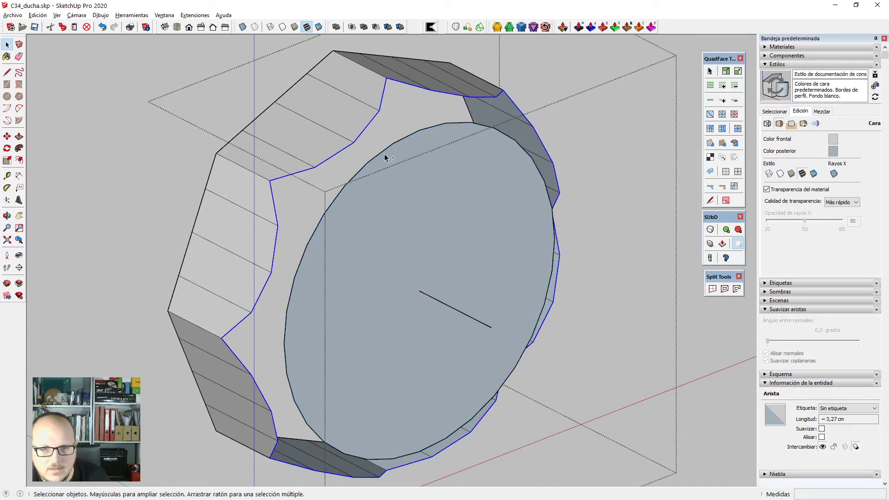
{"action": "double_click", "coordinate": [389, 178], "text": "shift"}
{"action": "left_click", "coordinate": [410, 232], "text": "shift"}
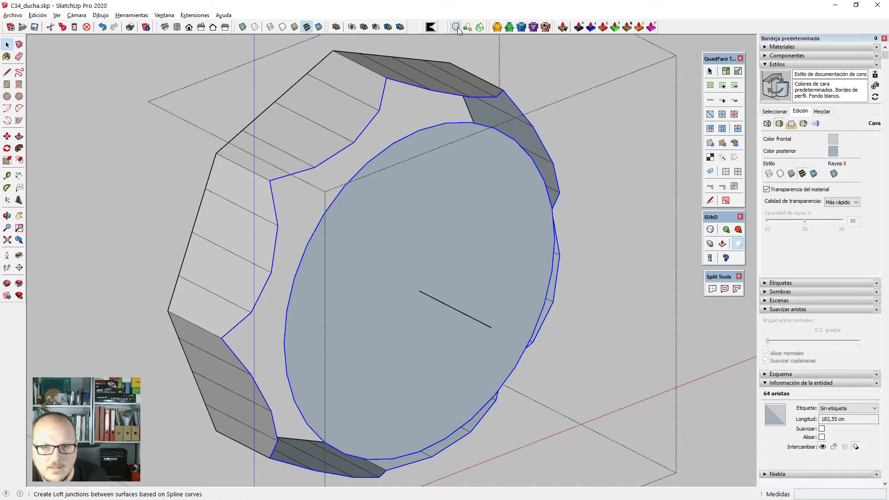
{"action": "left_click", "coordinate": [457, 28]}
{"action": "middle_click_drag", "start_coordinate": [527, 262], "coordinate": [332, 270]}
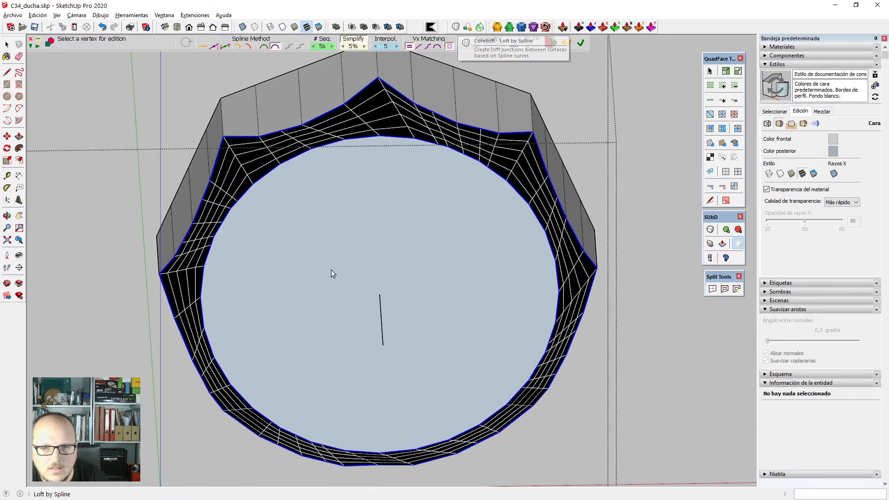
Try to pair the rim's upper corner vertex with the circle vertex below it, and leave the loft.
{"action": "left_click", "coordinate": [378, 82]}
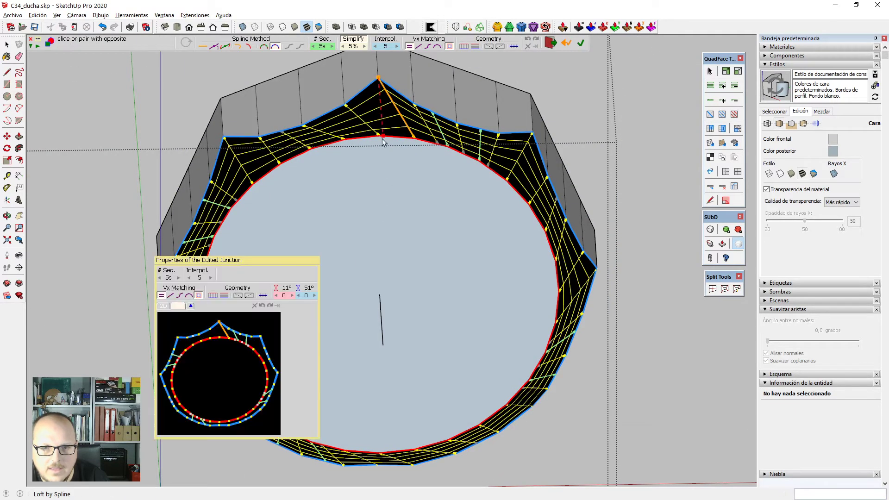
{"action": "left_click", "coordinate": [379, 139]}
{"action": "scroll", "coordinate": [527, 157], "scroll_direction": "down", "scroll_amount": 4}
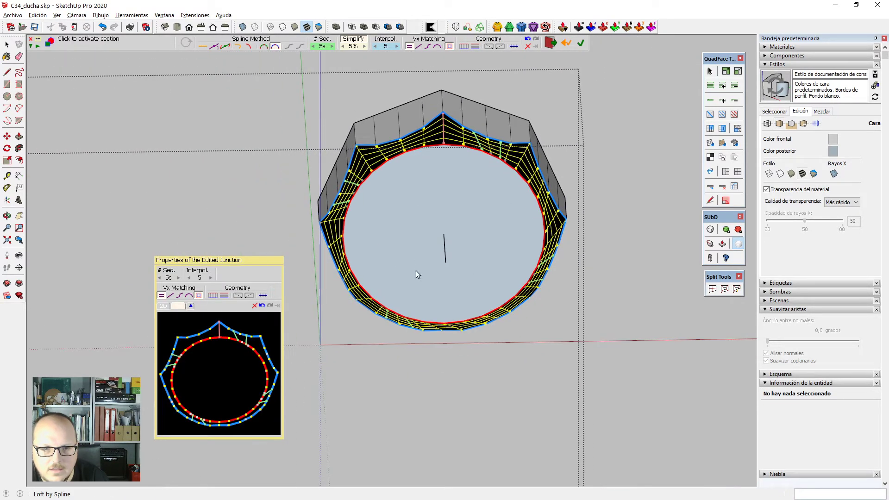
{"action": "scroll", "coordinate": [416, 271], "scroll_direction": "up", "scroll_amount": 2}
{"action": "scroll", "coordinate": [364, 145], "scroll_direction": "up", "scroll_amount": 2}
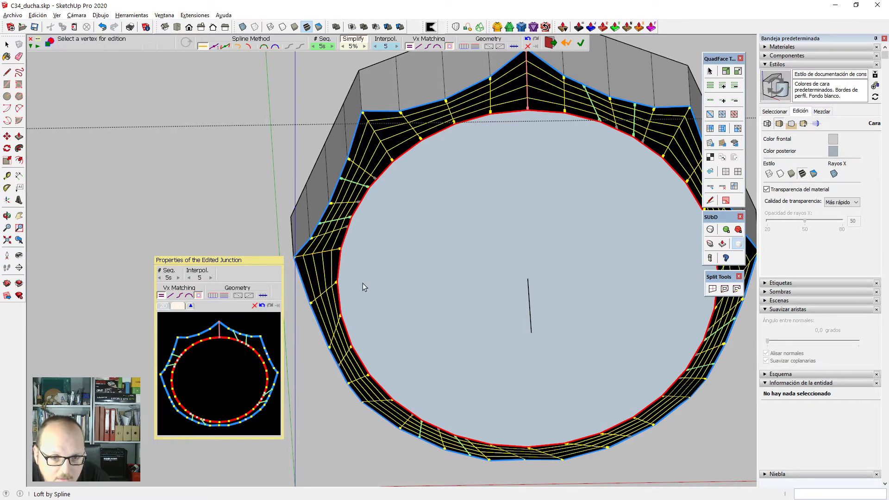
{"action": "middle_click_drag", "start_coordinate": [363, 283], "coordinate": [399, 161]}
{"action": "scroll", "coordinate": [324, 251], "scroll_direction": "up", "scroll_amount": 1}
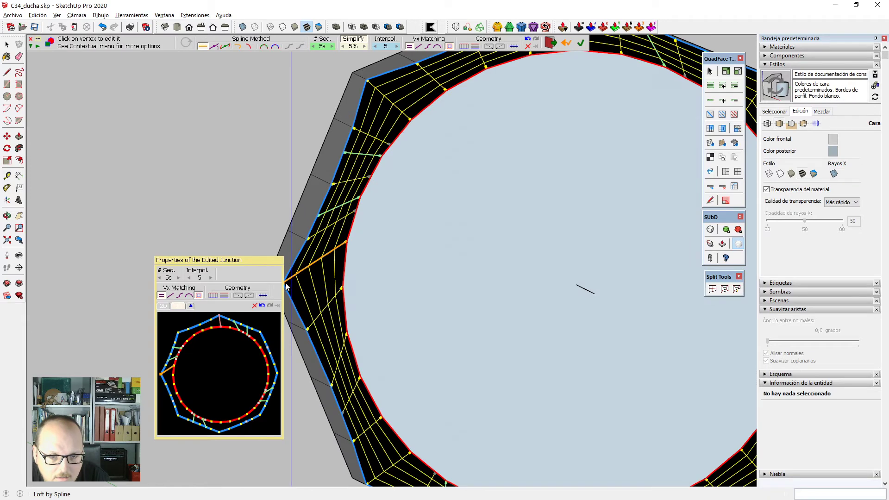
{"action": "key", "text": "space"}
{"action": "scroll", "coordinate": [416, 286], "scroll_direction": "down", "scroll_amount": 2}
{"action": "middle_click_drag", "start_coordinate": [416, 285], "coordinate": [517, 228]}
{"action": "scroll", "coordinate": [559, 30], "scroll_direction": "up", "scroll_amount": 2}
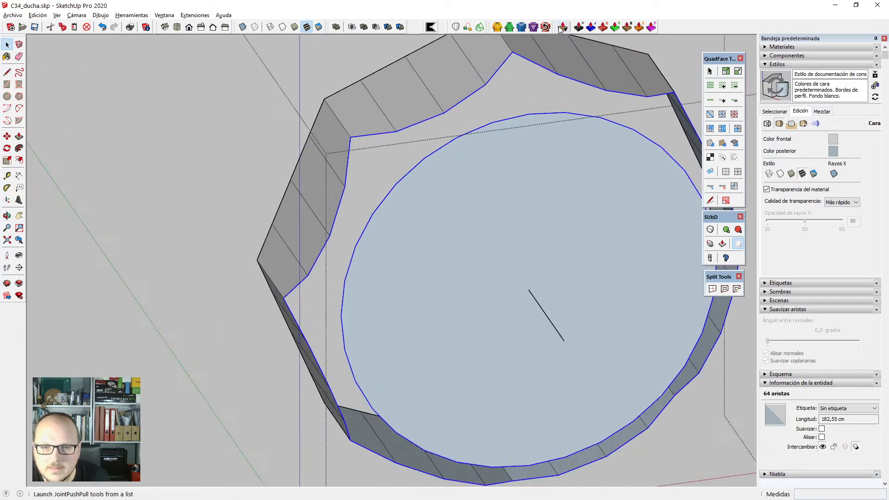
Draw connecting edges between matching rim and circle vertices along one octagon side with the QuadFace line tool, forming four quads.
{"action": "left_click", "coordinate": [710, 200]}
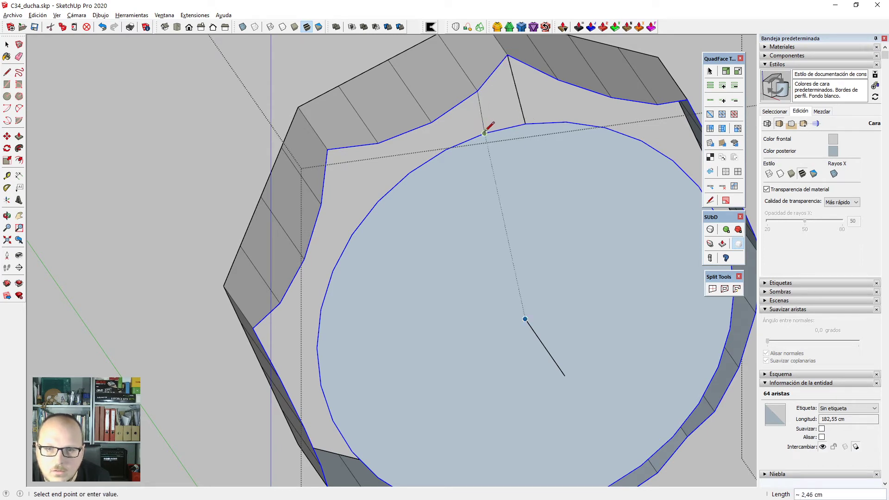
{"action": "left_click", "coordinate": [449, 149]}
{"action": "left_click", "coordinate": [431, 122]}
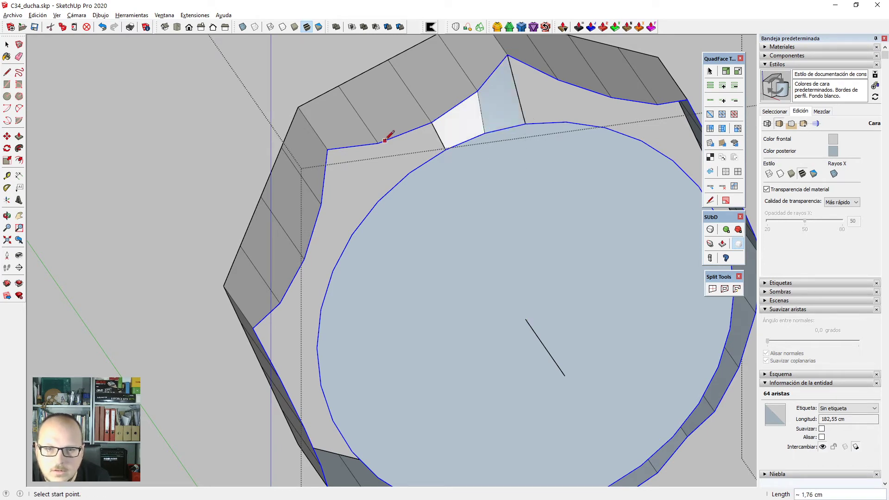
{"action": "left_click", "coordinate": [378, 143]}
{"action": "left_click", "coordinate": [409, 173]}
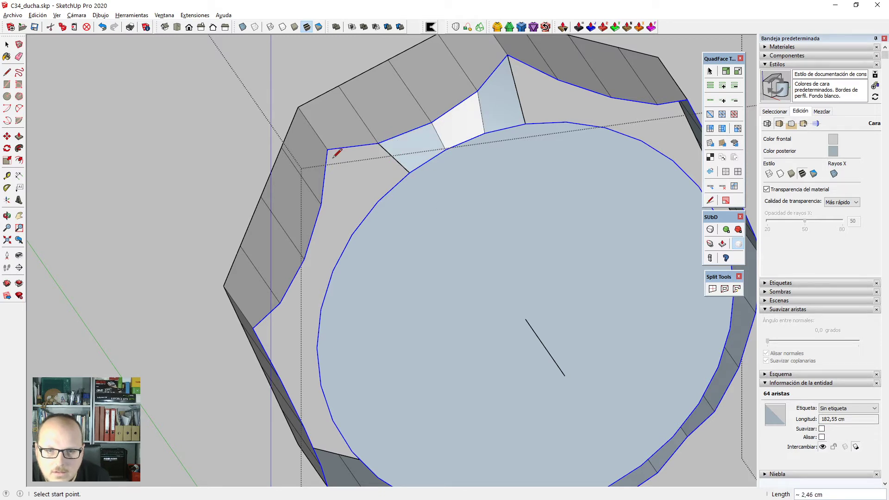
{"action": "left_click", "coordinate": [327, 149]}
{"action": "left_click", "coordinate": [378, 201]}
{"action": "scroll", "coordinate": [378, 201], "scroll_direction": "down", "scroll_amount": 3}
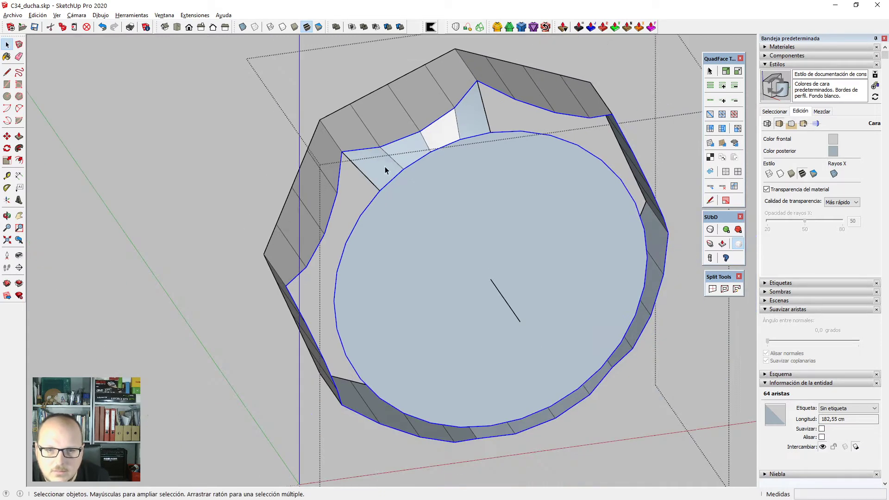
Select the four new quads and rotate-copy them at 45° about the circle's centre around all the octagon's sides.
{"action": "key", "text": "space"}
{"action": "left_click", "coordinate": [441, 139]}
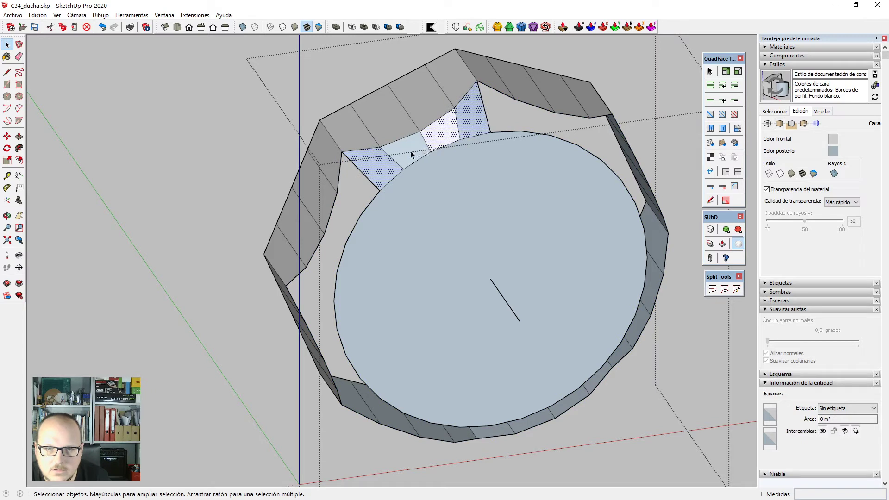
{"action": "key", "text": "q"}
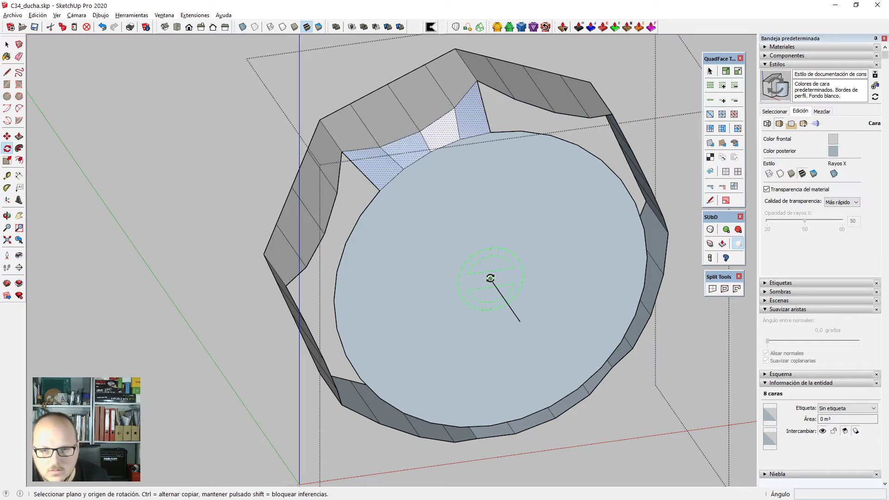
{"action": "left_click", "coordinate": [491, 279]}
{"action": "left_click", "coordinate": [492, 133]}
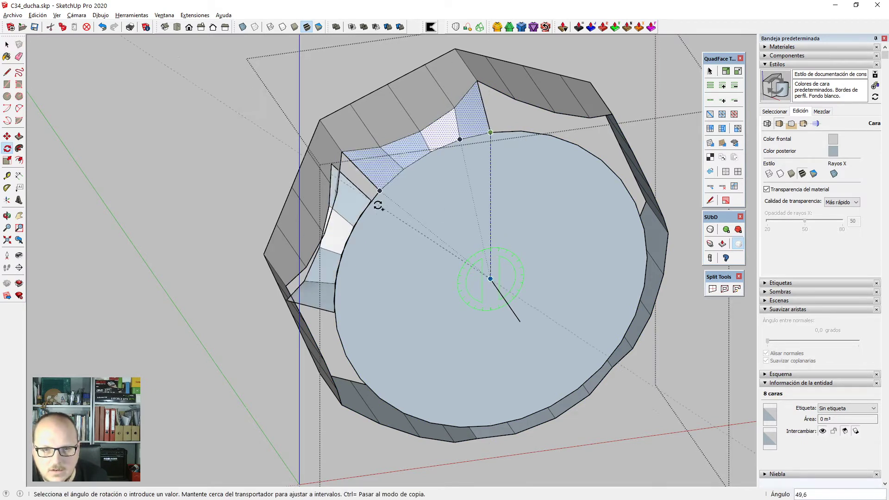
{"action": "left_click", "coordinate": [380, 190]}
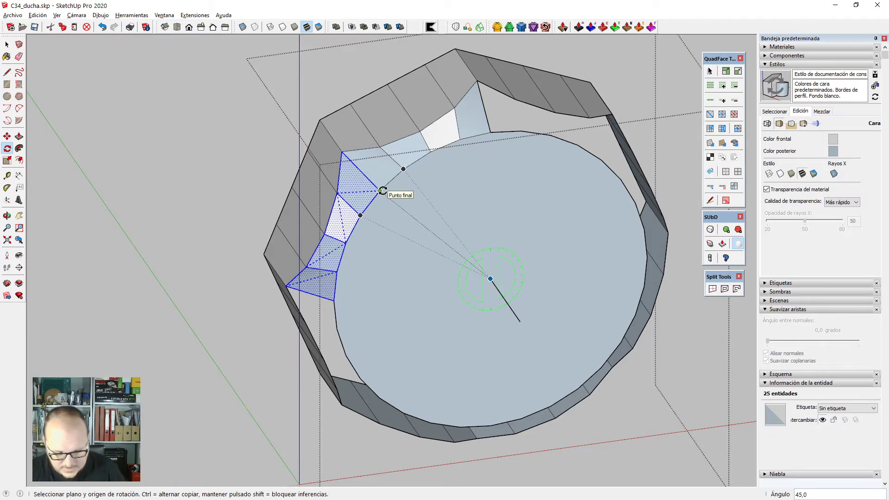
{"action": "key", "text": "Return"}
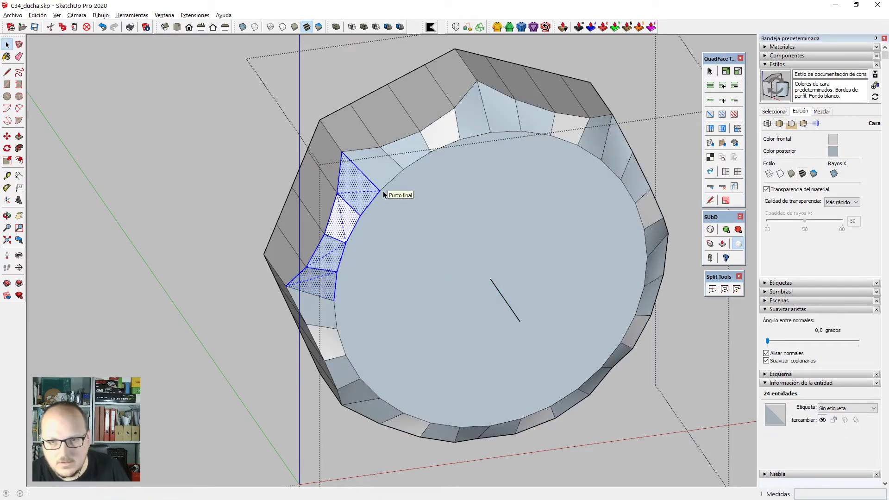
{"action": "key", "text": "space"}
Select the round front face with its edges and scale it down slightly about its centre.
{"action": "left_click", "coordinate": [383, 190]}
{"action": "left_click", "coordinate": [422, 230]}
{"action": "middle_click_drag", "start_coordinate": [424, 230], "coordinate": [435, 244]}
{"action": "double_click", "coordinate": [435, 244]}
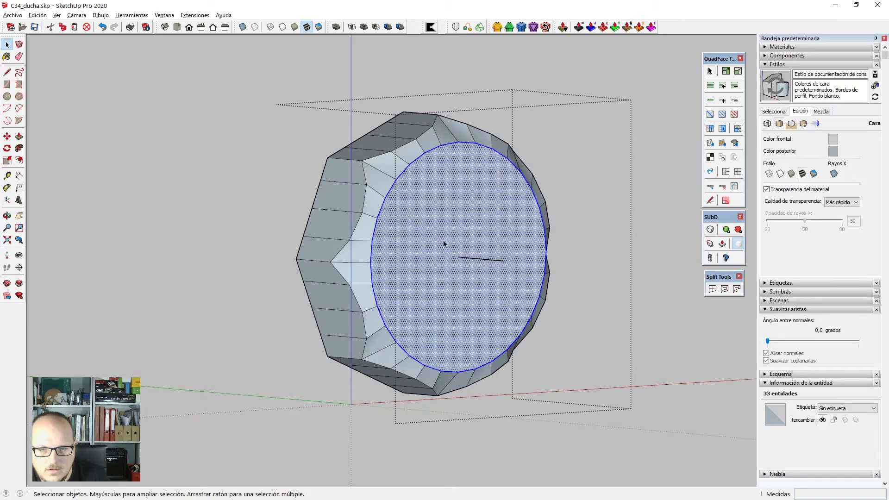
{"action": "key", "text": "s"}
{"action": "left_click_drag", "start_coordinate": [460, 142], "coordinate": [460, 157], "text": "ctrl+shift"}
{"action": "middle_click_drag", "start_coordinate": [347, 216], "coordinate": [408, 223]}
{"action": "key", "text": "space"}
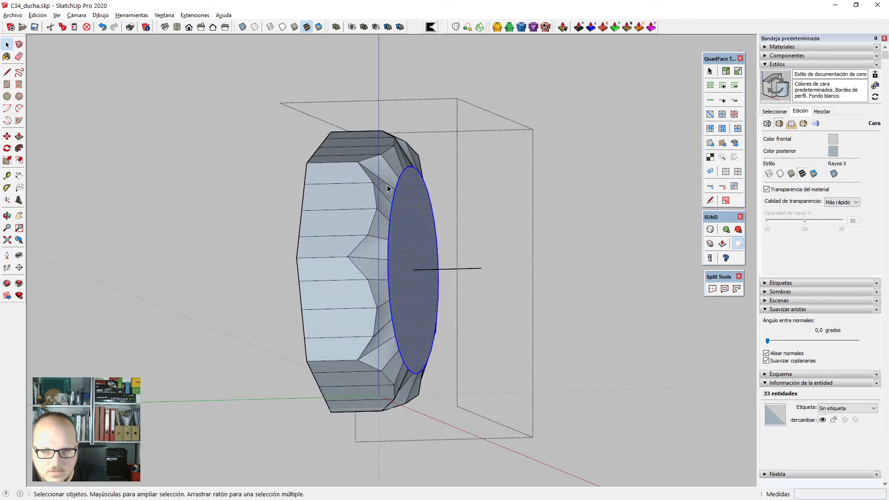
Insert a middle edge loop across the transition's ring of quads and show the neck in the front view.
{"action": "left_click", "coordinate": [390, 185]}
{"action": "key", "text": "shift+r"}
{"action": "key", "text": "f"}
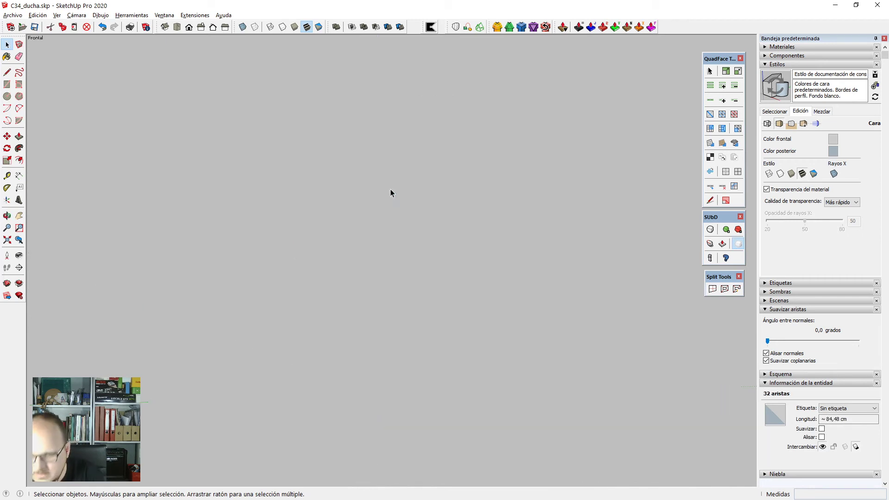
{"action": "key", "text": "t"}
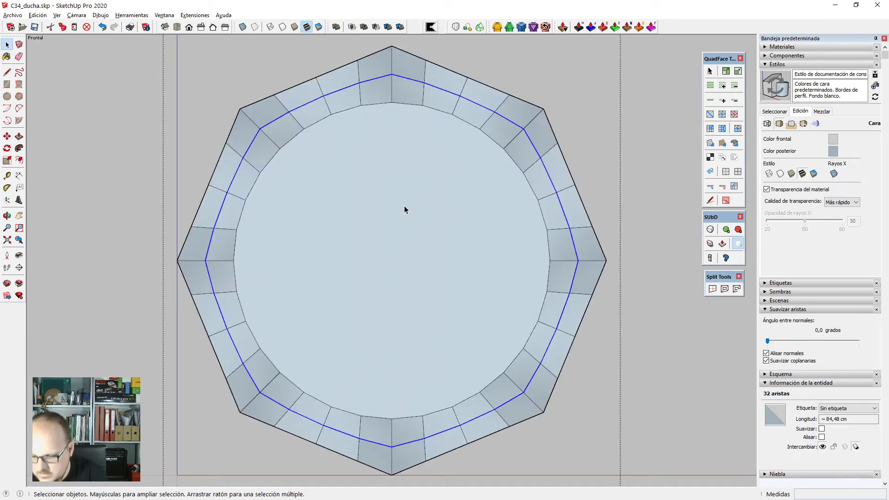
Move the selected middle edge loop's vertices about 0.41 cm along the green axis with the vertex tool, and scale them along that axis.
{"action": "key", "text": "r"}
{"action": "key", "text": "l"}
{"action": "scroll", "coordinate": [404, 239], "scroll_direction": "down", "scroll_amount": 2}
{"action": "key", "text": "v"}
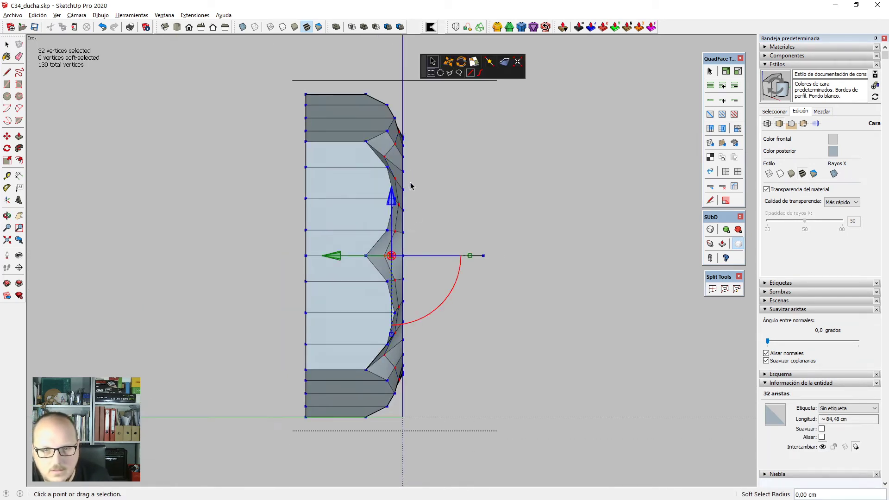
{"action": "scroll", "coordinate": [412, 184], "scroll_direction": "up", "scroll_amount": 2}
{"action": "left_click_drag", "start_coordinate": [322, 284], "coordinate": [332, 285]}
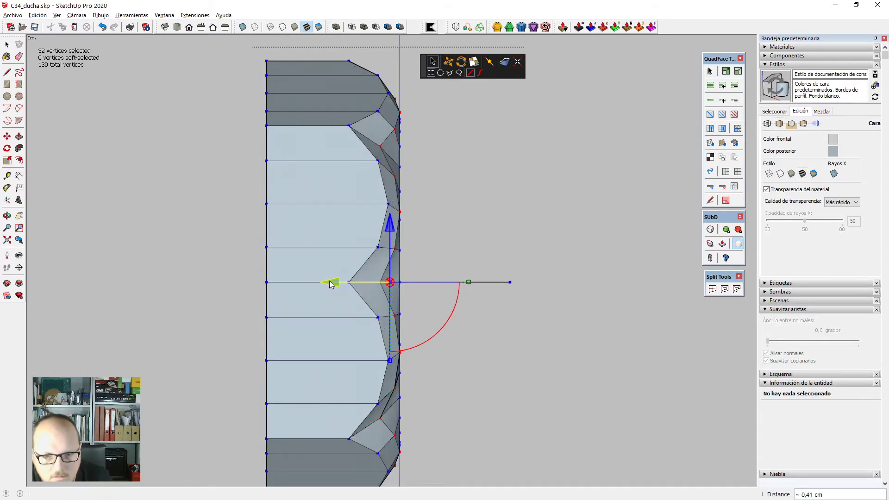
{"action": "left_click_drag", "start_coordinate": [470, 286], "coordinate": [439, 287]}
{"action": "middle_click_drag", "start_coordinate": [419, 222], "coordinate": [212, 194]}
{"action": "middle_click_drag", "start_coordinate": [466, 243], "coordinate": [333, 255]}
{"action": "middle_click_drag", "start_coordinate": [390, 222], "coordinate": [584, 325]}
{"action": "scroll", "coordinate": [416, 181], "scroll_direction": "up", "scroll_amount": 3}
{"action": "left_click", "coordinate": [415, 178]}
{"action": "key", "text": "f"}
{"action": "scroll", "coordinate": [413, 158], "scroll_direction": "down", "scroll_amount": 3}
{"action": "key", "text": "space"}
{"action": "key", "text": "ctrl+h"}
{"action": "key", "text": "ctrl+z"}
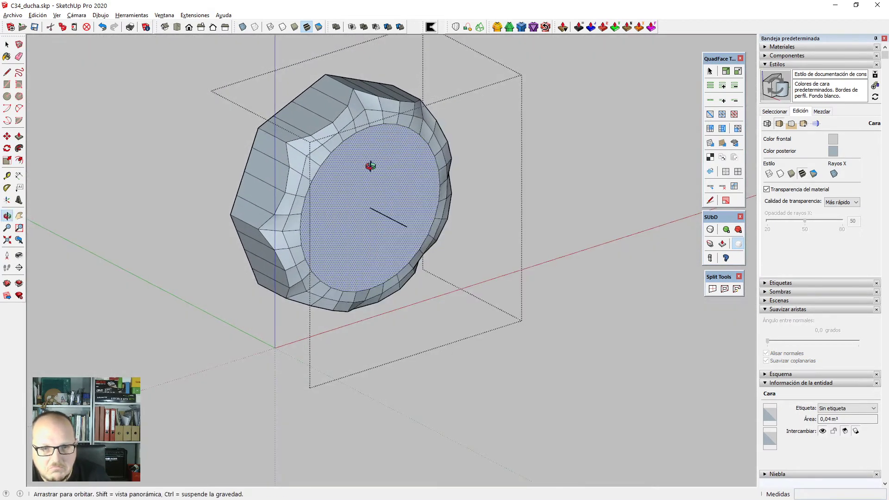
Offset the round front face's outline inward and delete the inner disc face, leaving a flat ring around an opening.
{"action": "middle_click_drag", "start_coordinate": [371, 166], "coordinate": [374, 132]}
{"action": "scroll", "coordinate": [374, 132], "scroll_direction": "up", "scroll_amount": 3}
{"action": "key", "text": "f"}
{"action": "left_click", "coordinate": [374, 119]}
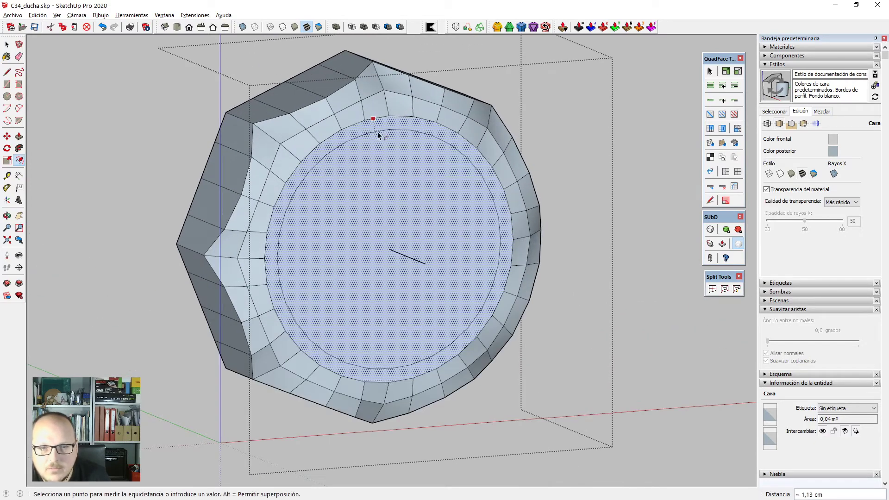
{"action": "left_click", "coordinate": [382, 157]}
{"action": "key", "text": "space"}
{"action": "scroll", "coordinate": [431, 207], "scroll_direction": "down", "scroll_amount": 3}
Select the flat ring face and split it into radial quads with Split Tools.
{"action": "scroll", "coordinate": [426, 160], "scroll_direction": "up", "scroll_amount": 2}
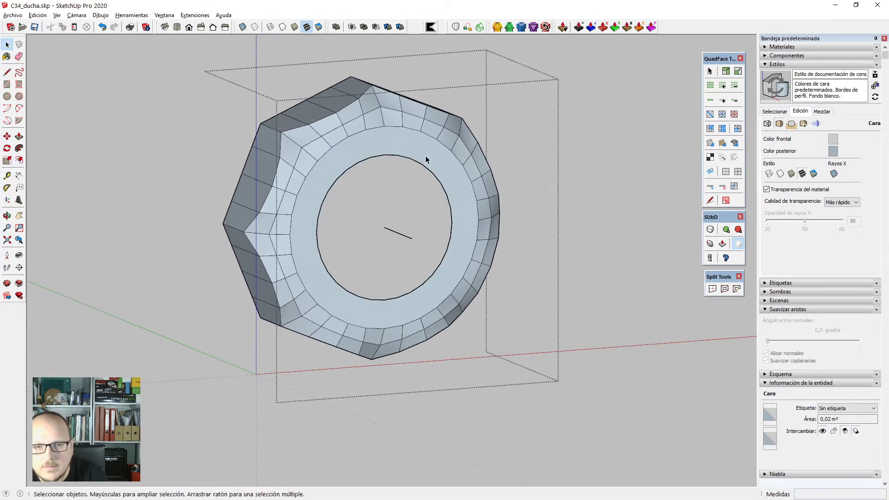
{"action": "left_click", "coordinate": [426, 159]}
{"action": "left_click", "coordinate": [725, 289]}
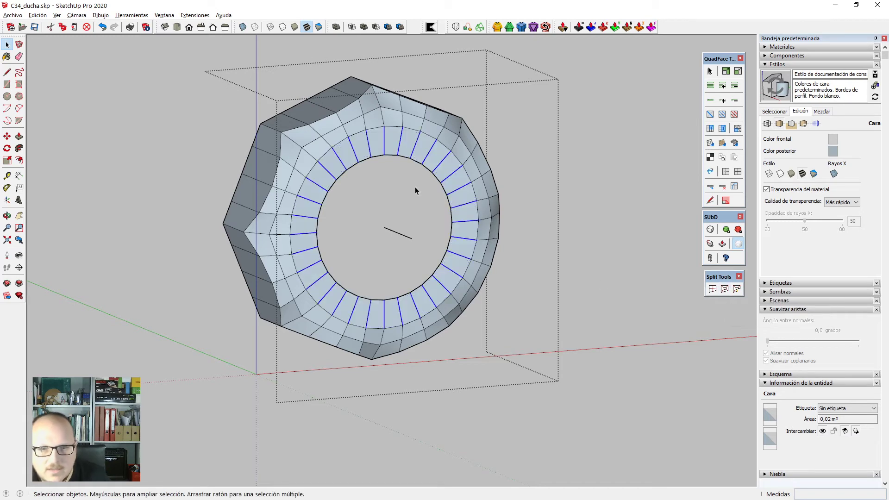
Try extruding the inner circle's edges back into a tube, and shorten the tube by moving its end loop about 6.64 cm.
{"action": "left_click", "coordinate": [378, 158]}
{"action": "middle_click_drag", "start_coordinate": [331, 177], "coordinate": [459, 270]}
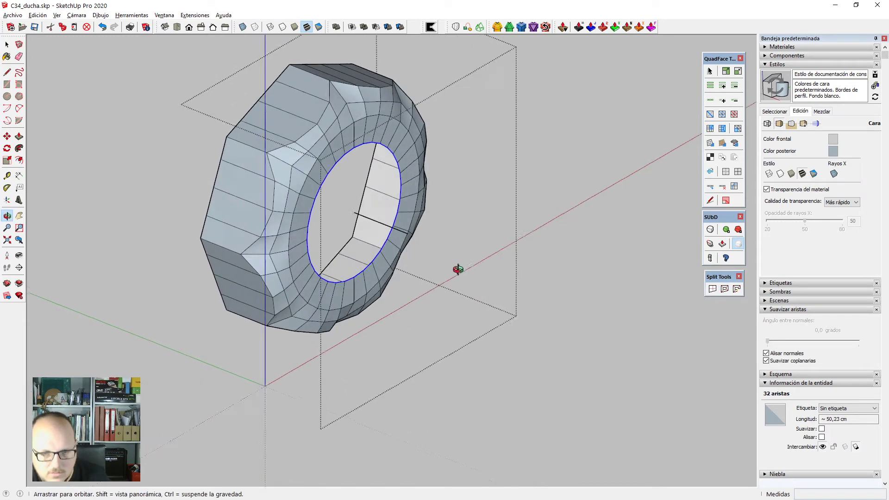
{"action": "key", "text": "v"}
{"action": "left_click_drag", "start_coordinate": [309, 196], "coordinate": [157, 151], "text": "ctrl"}
{"action": "middle_click_drag", "start_coordinate": [129, 211], "coordinate": [344, 218]}
{"action": "key", "text": "m"}
{"action": "scroll", "coordinate": [314, 219], "scroll_direction": "up", "scroll_amount": 3}
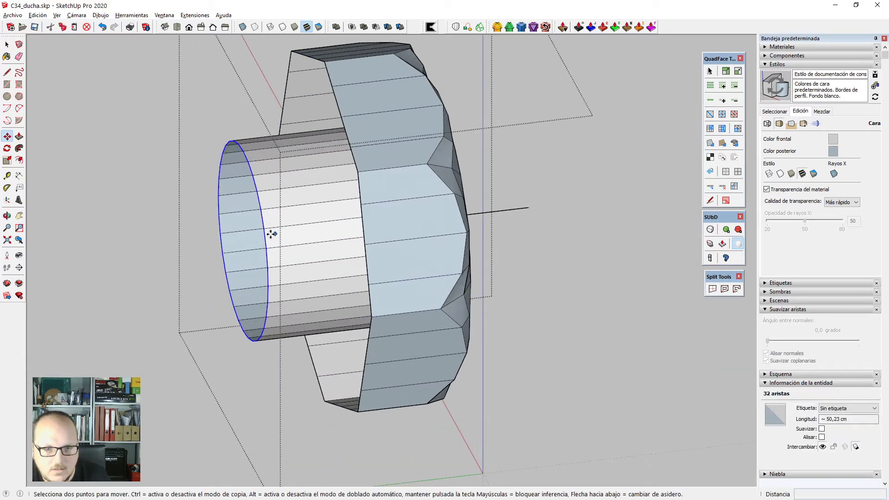
{"action": "left_click", "coordinate": [266, 231]}
{"action": "left_click", "coordinate": [363, 175]}
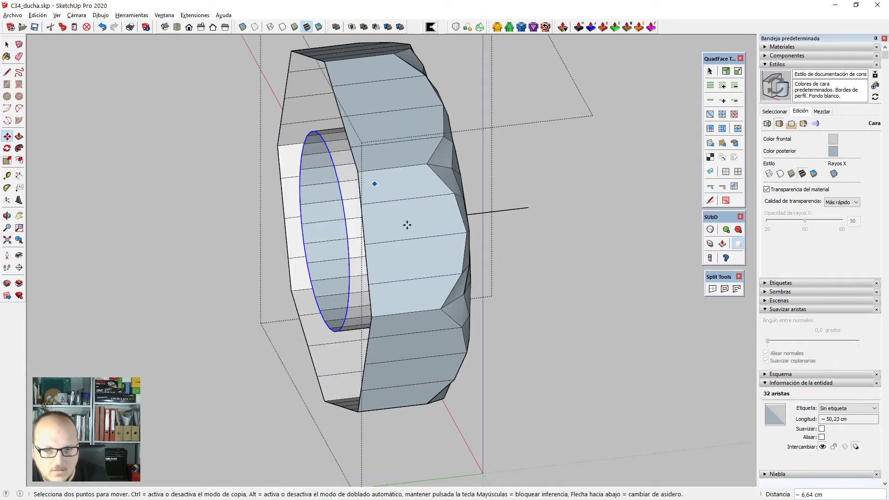
Inspect the tube from the front and undo its extrusion, leaving only the ring of quads around the opening.
{"action": "middle_click_drag", "start_coordinate": [407, 225], "coordinate": [178, 296]}
{"action": "scroll", "coordinate": [213, 201], "scroll_direction": "down", "scroll_amount": 2}
{"action": "middle_click_drag", "start_coordinate": [469, 337], "coordinate": [404, 311]}
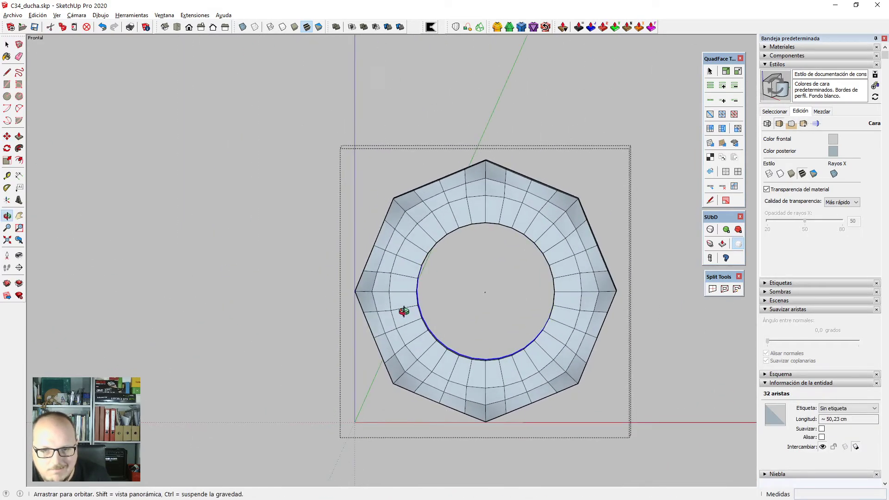
{"action": "left_click_drag", "start_coordinate": [404, 311], "coordinate": [405, 316]}
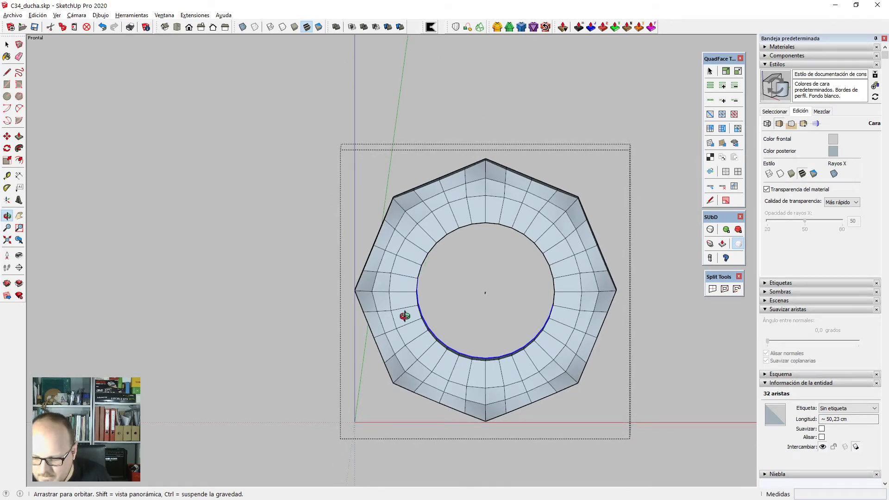
{"action": "left_click_drag", "start_coordinate": [405, 316], "coordinate": [579, 328]}
{"action": "key", "text": "m"}
{"action": "scroll", "coordinate": [510, 260], "scroll_direction": "up", "scroll_amount": 5}
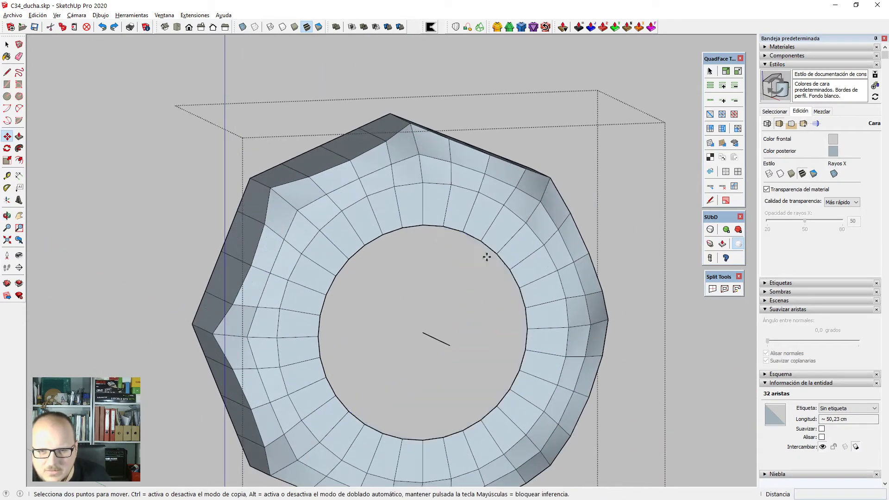
{"action": "scroll", "coordinate": [448, 227], "scroll_direction": "up", "scroll_amount": 3}
{"action": "key", "text": "space"}
{"action": "scroll", "coordinate": [409, 226], "scroll_direction": "down", "scroll_amount": 2}
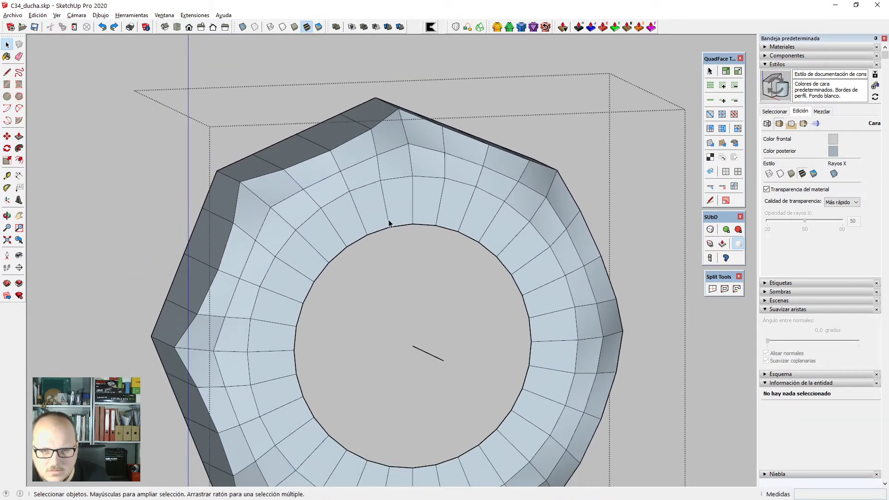
Trace one 1.57 cm segment of the inner circle with the Line tool to fill the opening with a face.
{"action": "left_click", "coordinate": [390, 223]}
{"action": "scroll", "coordinate": [411, 228], "scroll_direction": "up", "scroll_amount": 2}
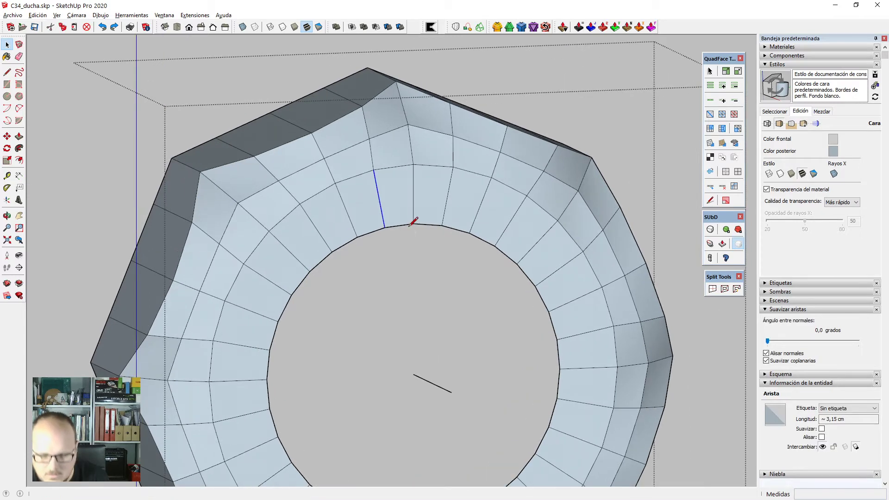
{"action": "key", "text": "l"}
{"action": "left_click", "coordinate": [385, 228]}
{"action": "left_click", "coordinate": [414, 224]}
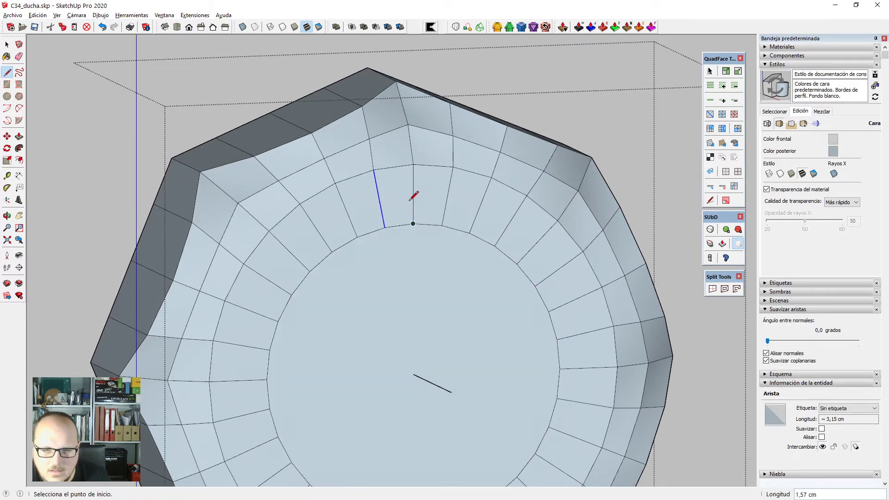
{"action": "key", "text": "space"}
{"action": "scroll", "coordinate": [413, 197], "scroll_direction": "down", "scroll_amount": 2}
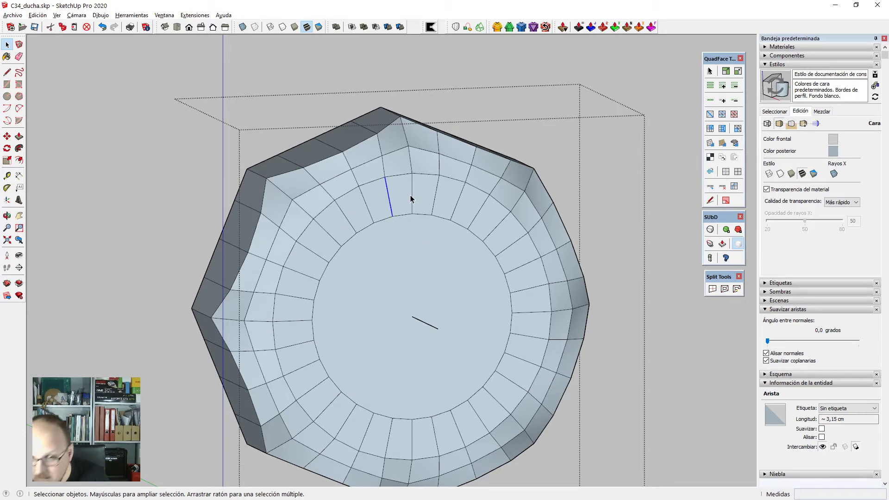
{"action": "scroll", "coordinate": [363, 256], "scroll_direction": "up", "scroll_amount": 1}
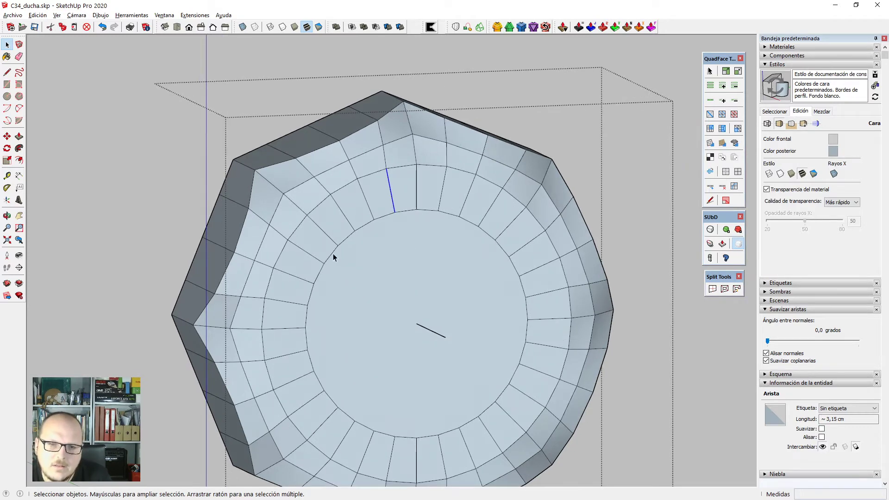
Erase the inner ring's radial edges and circle segments except for the four adjacent quads along the octagon's upper-left side.
{"action": "key", "text": "e"}
{"action": "mouse_move", "coordinate": [411, 244]}
{"action": "middle_mouse_down"}
{"action": "mouse_move", "coordinate": [314, 246]}
{"action": "mouse_move", "coordinate": [431, 238]}
{"action": "middle_mouse_up"}
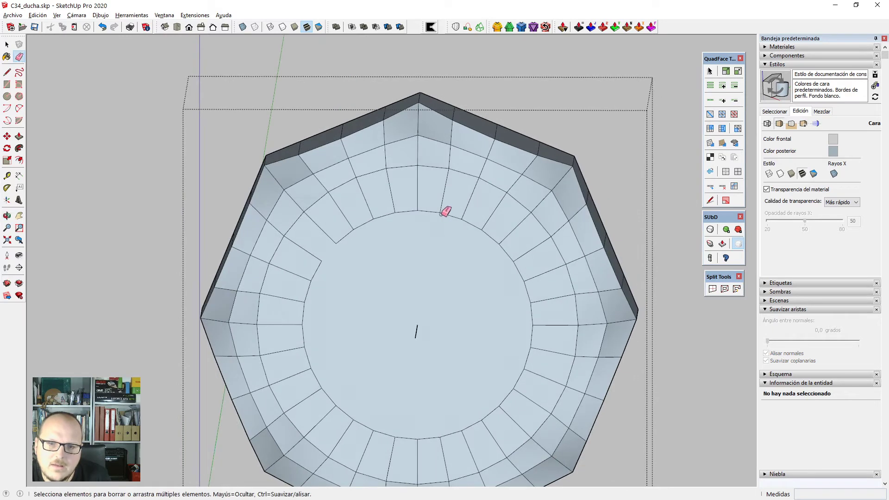
{"action": "key", "text": "space"}
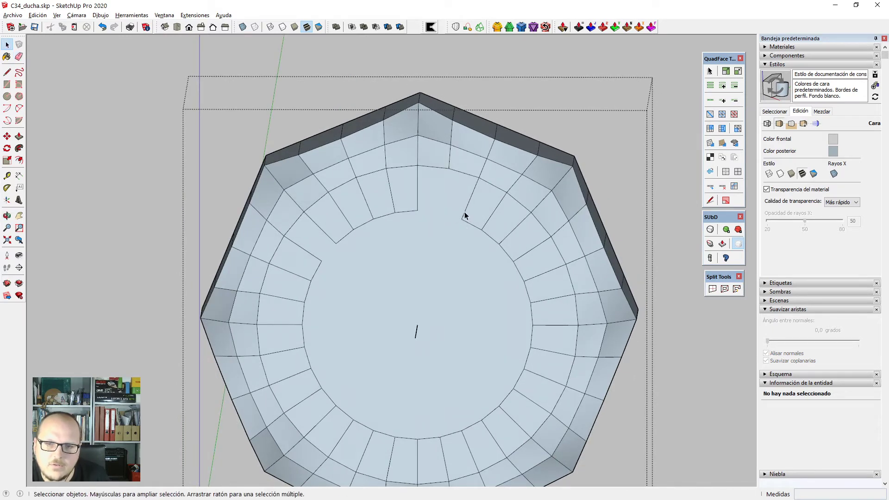
{"action": "left_click", "coordinate": [465, 213]}
{"action": "key", "text": "alt+r"}
{"action": "key", "text": "Delete"}
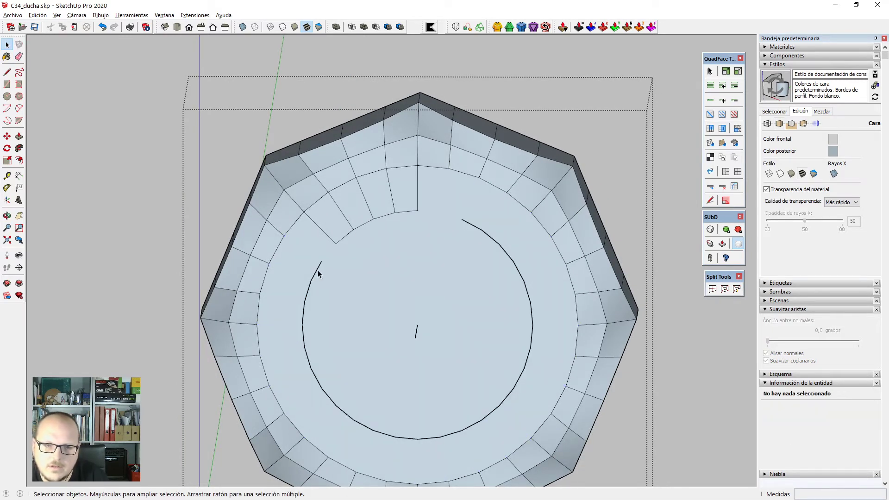
{"action": "key", "text": "Delete"}
{"action": "middle_click_drag", "start_coordinate": [318, 271], "coordinate": [440, 263]}
{"action": "scroll", "coordinate": [379, 178], "scroll_direction": "up", "scroll_amount": 2}
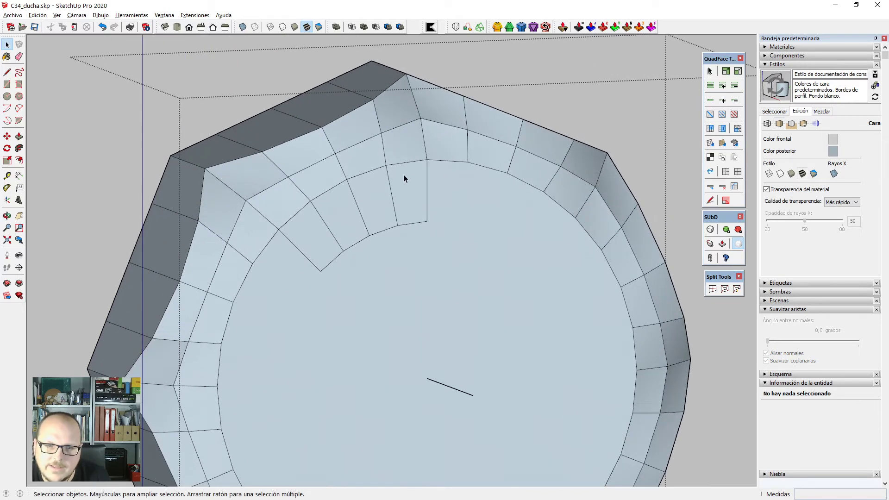
Draw a 3.74 cm line across the two middle quads and diagonals from its ends to the four-quad block's outer inner-circle corners.
{"action": "key", "text": "l"}
{"action": "scroll", "coordinate": [315, 212], "scroll_direction": "up", "scroll_amount": 2}
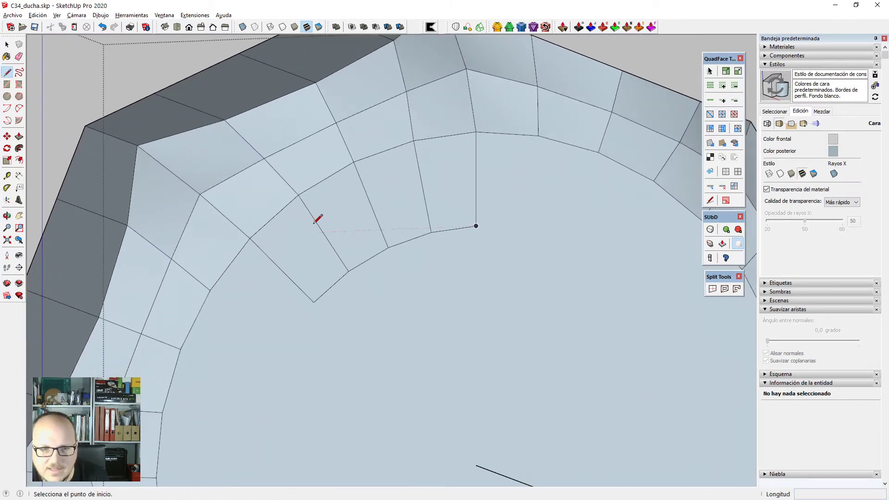
{"action": "mouse_move", "coordinate": [315, 212]}
{"action": "middle_mouse_down"}
{"action": "mouse_move", "coordinate": [441, 229]}
{"action": "mouse_move", "coordinate": [338, 248]}
{"action": "middle_mouse_up"}
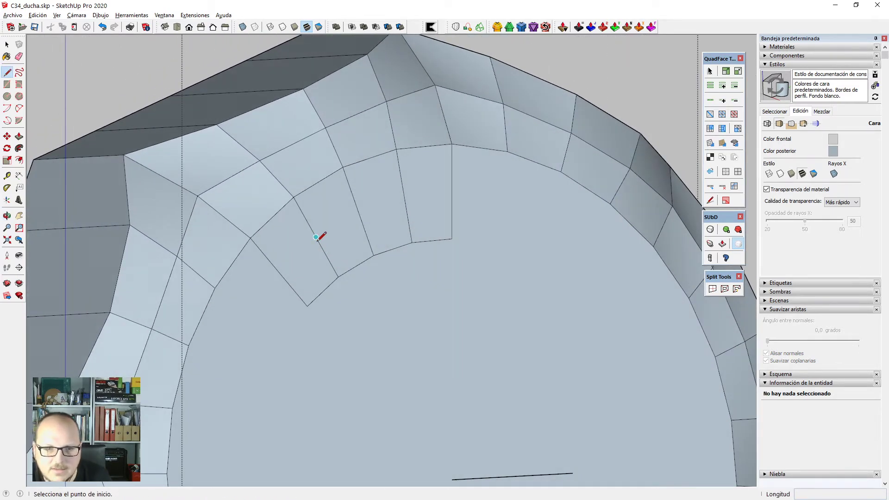
{"action": "left_click", "coordinate": [316, 237]}
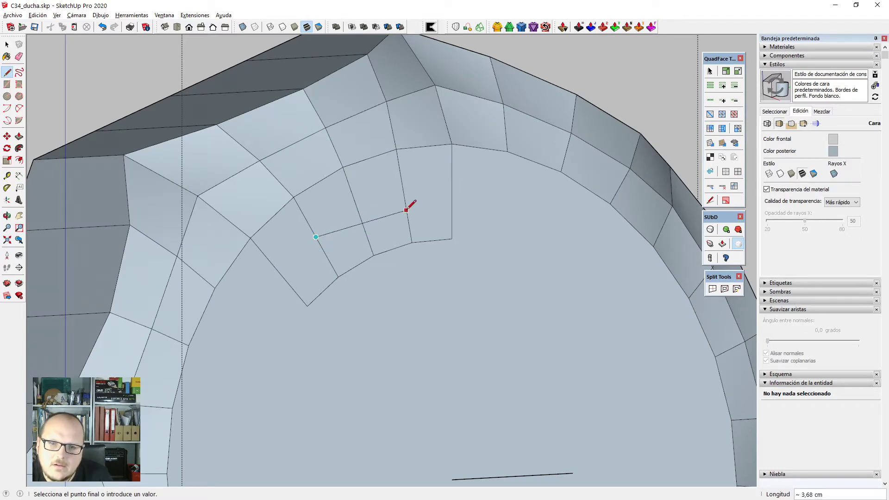
{"action": "left_click", "coordinate": [404, 196]}
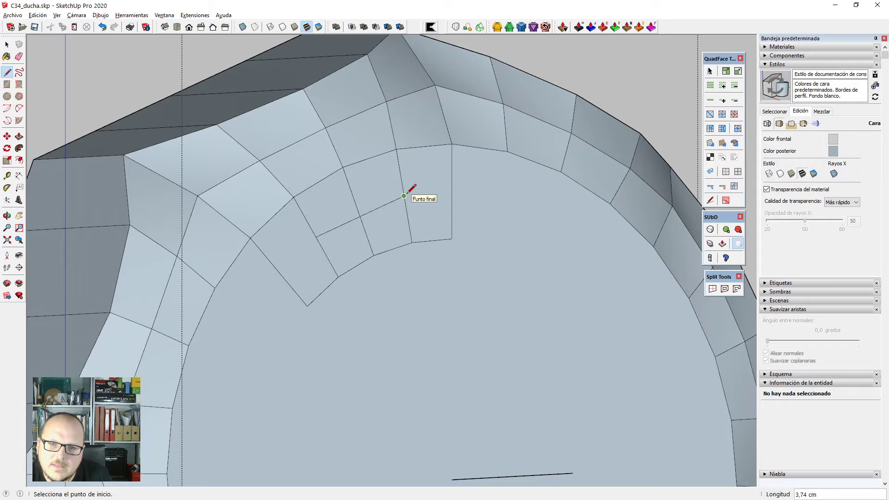
{"action": "left_click", "coordinate": [451, 238]}
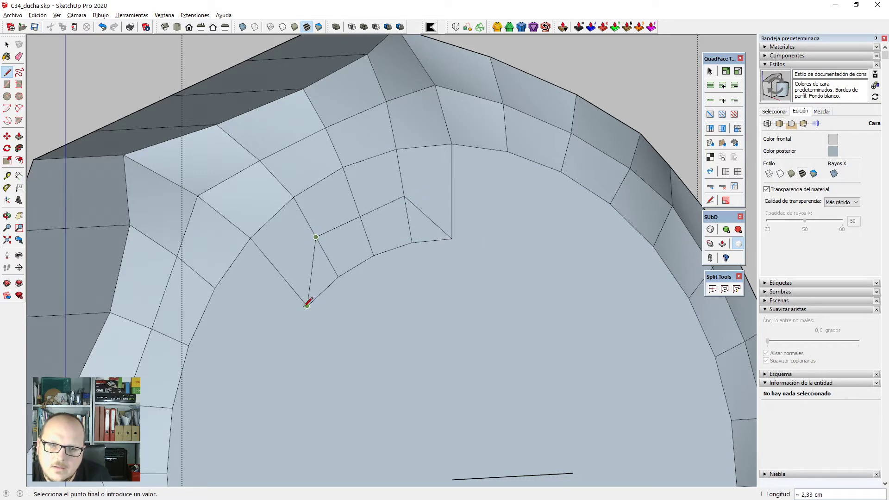
Erase the two leftover radial edge pieces between the new crossing line and the inner circle.
{"action": "key", "text": "e"}
{"action": "left_click", "coordinate": [329, 259]}
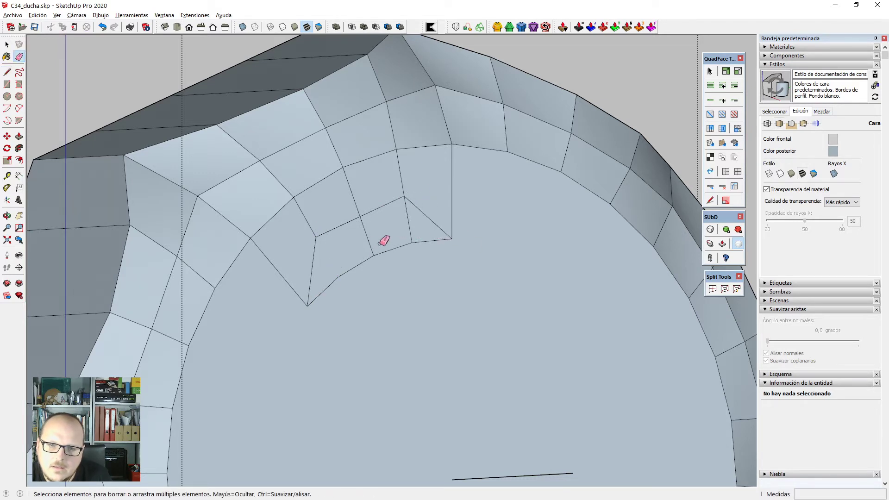
{"action": "left_click", "coordinate": [408, 227]}
Move the two loose intermediate vertices on the block's inner edge onto its end corners with the vertex tool to merge them.
{"action": "scroll", "coordinate": [368, 217], "scroll_direction": "up", "scroll_amount": 2}
{"action": "key", "text": "v"}
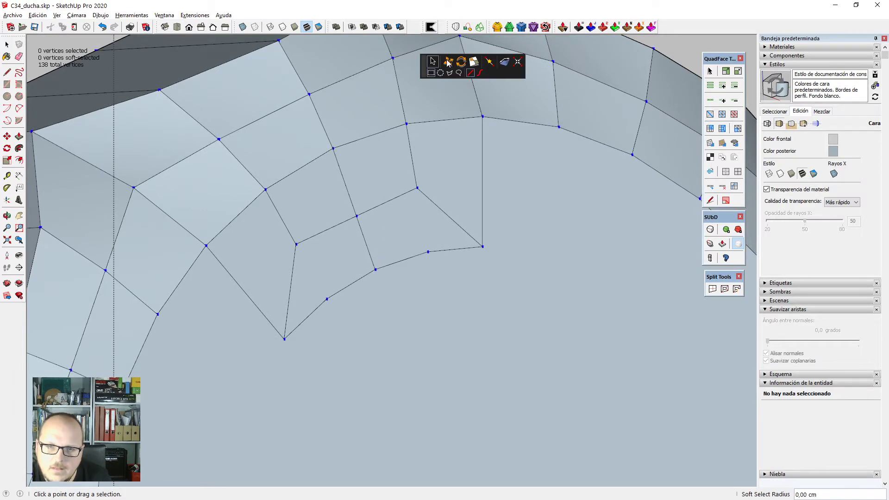
{"action": "left_click", "coordinate": [448, 62]}
{"action": "left_click", "coordinate": [326, 300]}
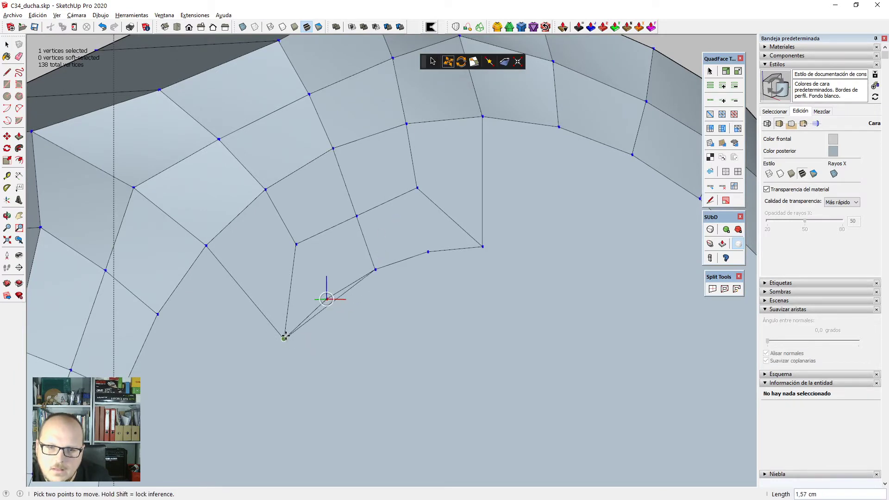
{"action": "left_click", "coordinate": [292, 333]}
{"action": "left_click", "coordinate": [443, 250]}
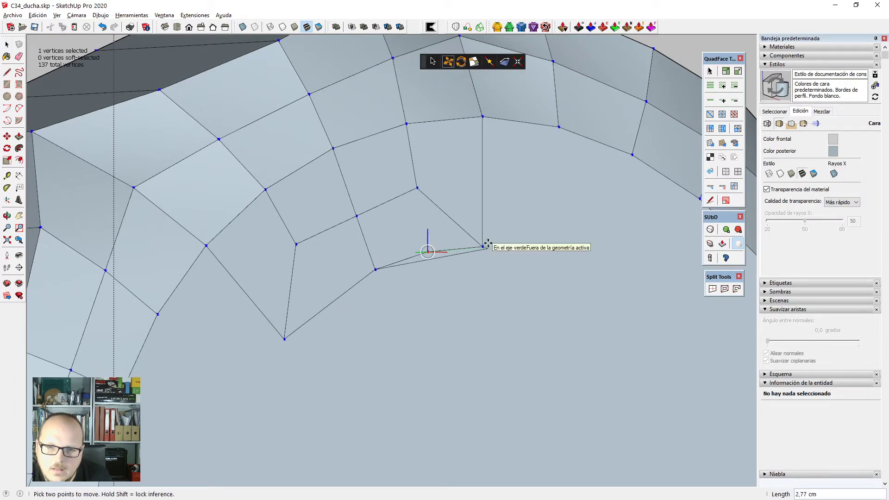
{"action": "left_click", "coordinate": [482, 244]}
{"action": "key", "text": "space"}
{"action": "scroll", "coordinate": [379, 177], "scroll_direction": "down", "scroll_amount": 3}
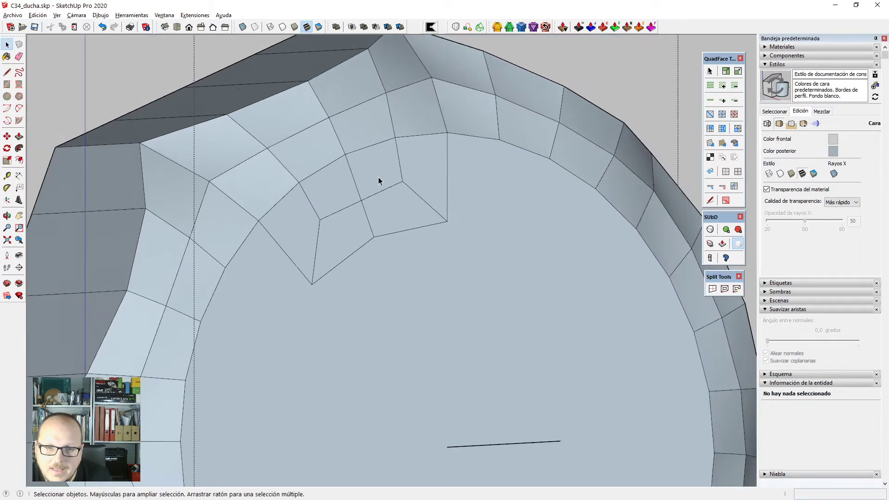
Select the block's six quad faces and rotate-copy them 45° about the circle's centre onto the adjacent octagon side.
{"action": "scroll", "coordinate": [389, 201], "scroll_direction": "down", "scroll_amount": 2}
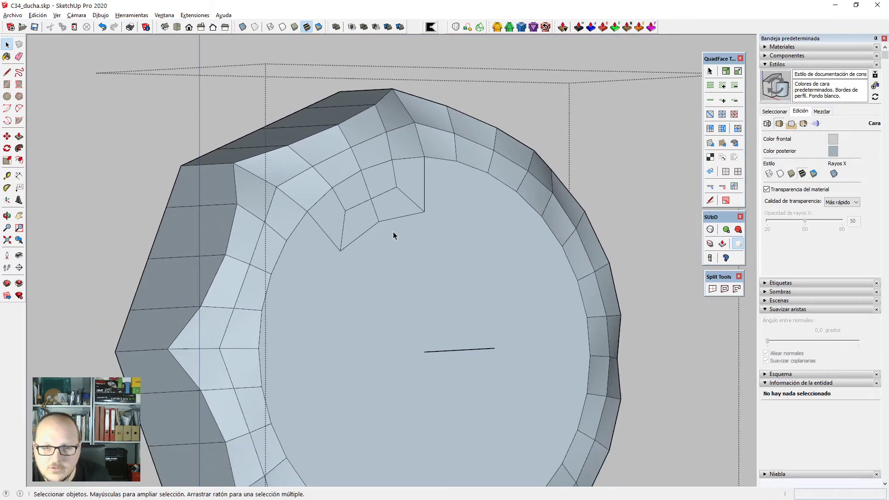
{"action": "left_click", "coordinate": [387, 187], "text": "shift"}
{"action": "left_click", "coordinate": [360, 200], "text": "shift"}
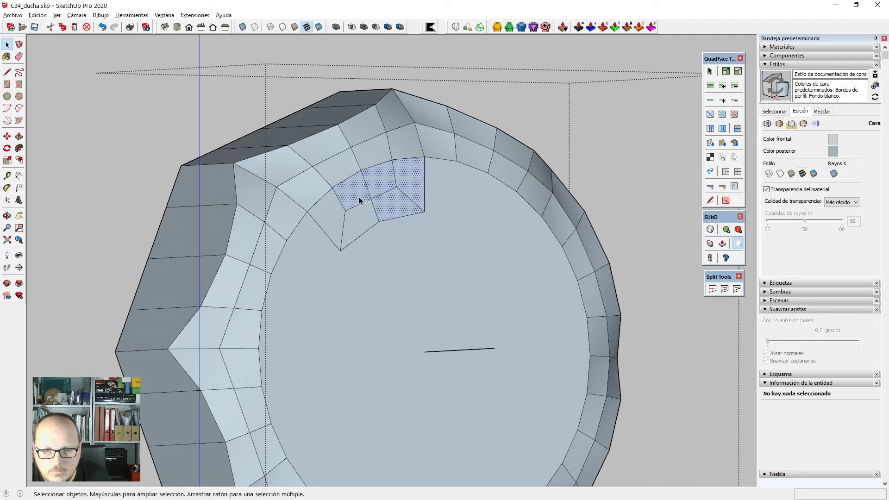
{"action": "left_click", "coordinate": [334, 225], "text": "shift"}
{"action": "key", "text": "q"}
{"action": "left_click", "coordinate": [425, 352]}
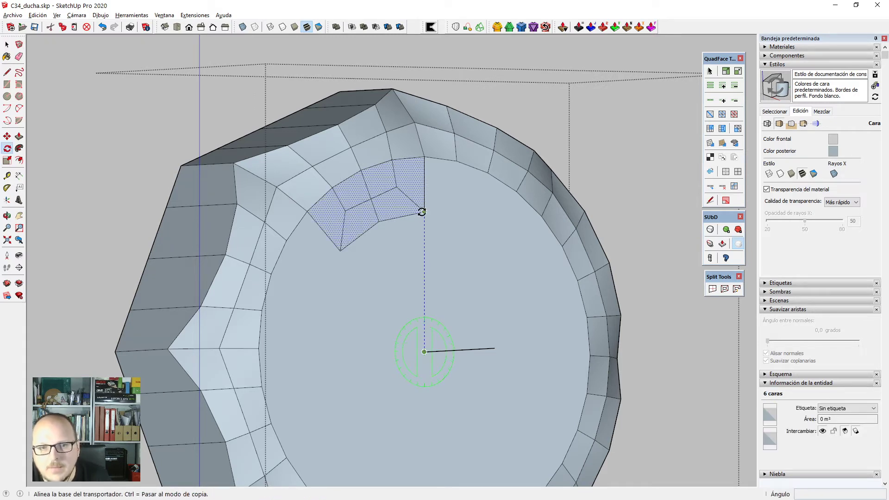
{"action": "left_click", "coordinate": [422, 211]}
{"action": "left_click", "coordinate": [343, 247]}
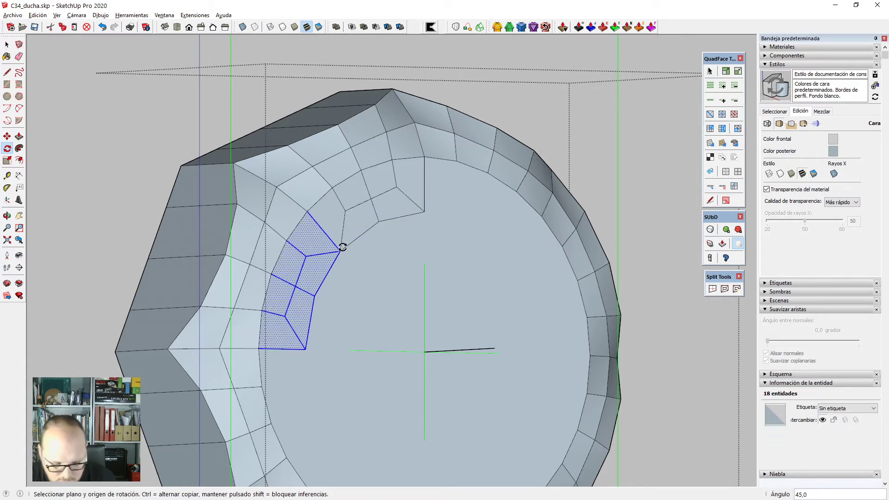
Undo the last rotate-copy, select only the block's six quad faces and rotate-copy them 45° about the circle's centre, repeated 7x.
{"action": "key", "text": "Return"}
{"action": "key", "text": "ctrl+z"}
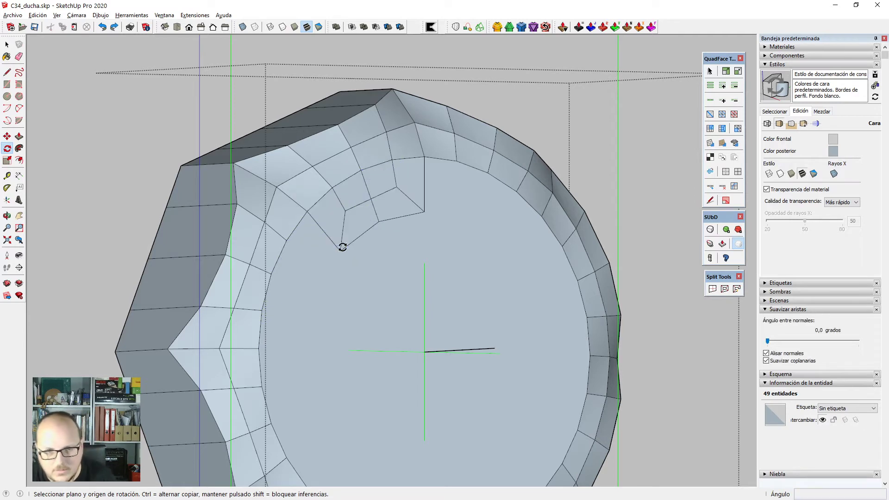
{"action": "key", "text": "space"}
{"action": "left_click", "coordinate": [334, 205]}
{"action": "left_click", "coordinate": [353, 198], "text": "ctrl"}
{"action": "left_click", "coordinate": [367, 227], "text": "ctrl"}
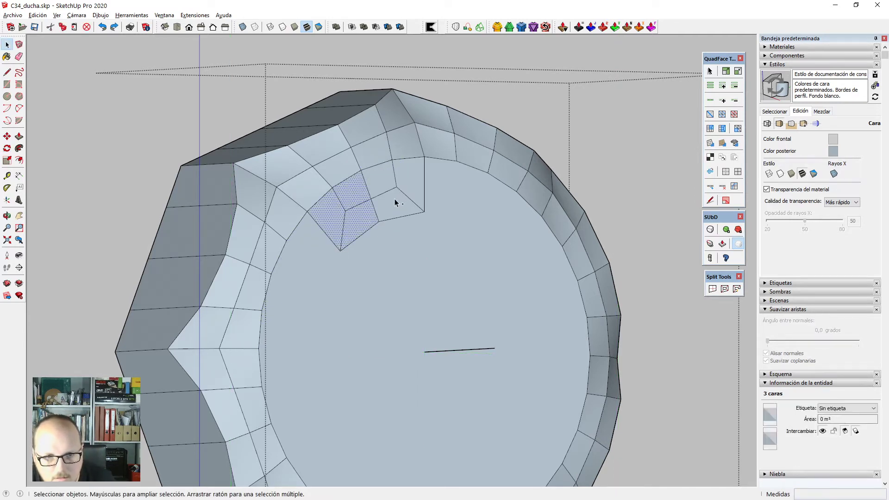
{"action": "key", "text": "q"}
{"action": "left_click", "coordinate": [424, 352]}
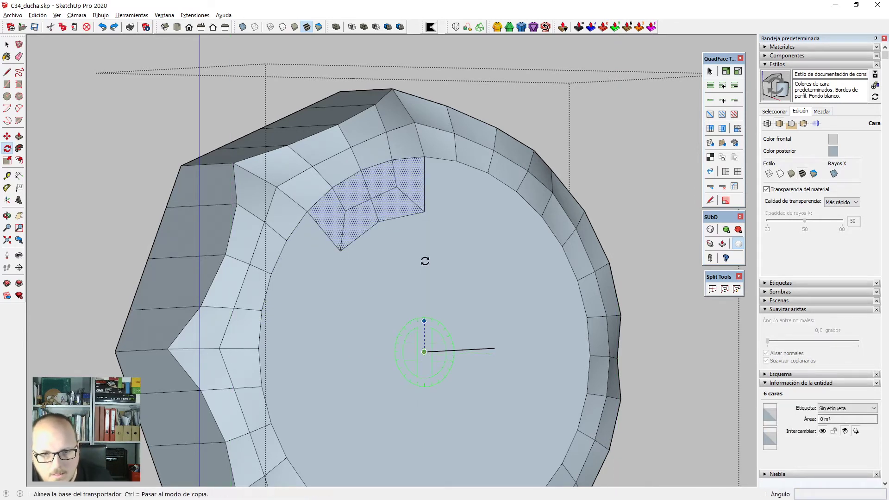
{"action": "left_click", "coordinate": [424, 210]}
{"action": "left_click", "coordinate": [339, 248]}
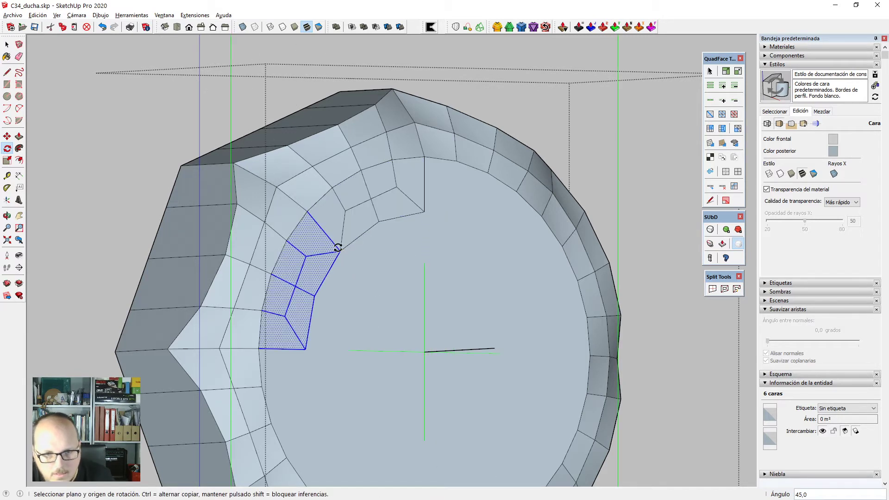
{"action": "type", "text": "7x"}
{"action": "key", "text": "Return"}
{"action": "key", "text": "space"}
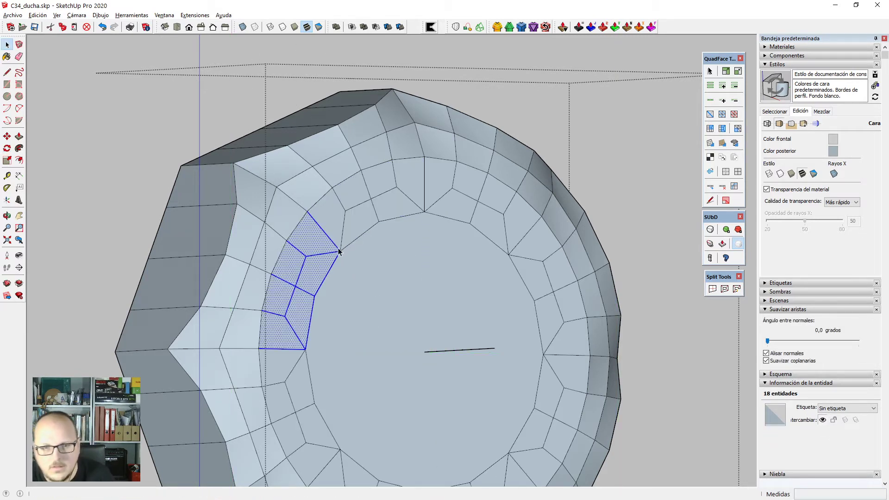
Select the boundary edges of the central face to check how many segments the inner circle has.
{"action": "scroll", "coordinate": [339, 251], "scroll_direction": "down", "scroll_amount": 1}
{"action": "left_click", "coordinate": [371, 268]}
{"action": "double_click", "coordinate": [371, 268]}
{"action": "left_click", "coordinate": [388, 279], "text": "shift"}
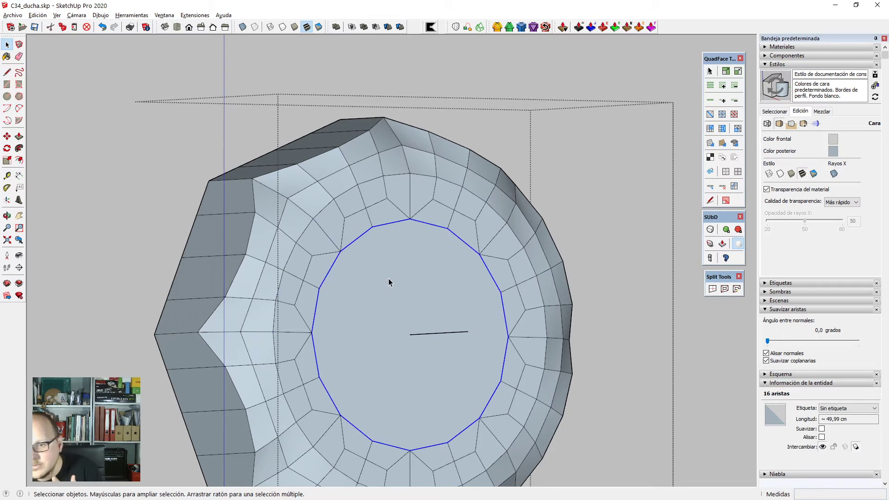
{"action": "scroll", "coordinate": [389, 280], "scroll_direction": "down", "scroll_amount": 1}
{"action": "middle_click_drag", "start_coordinate": [400, 274], "coordinate": [433, 391]}
Offset the central face's outline slightly inward and delete the inner face to open a hole.
{"action": "left_click", "coordinate": [416, 294]}
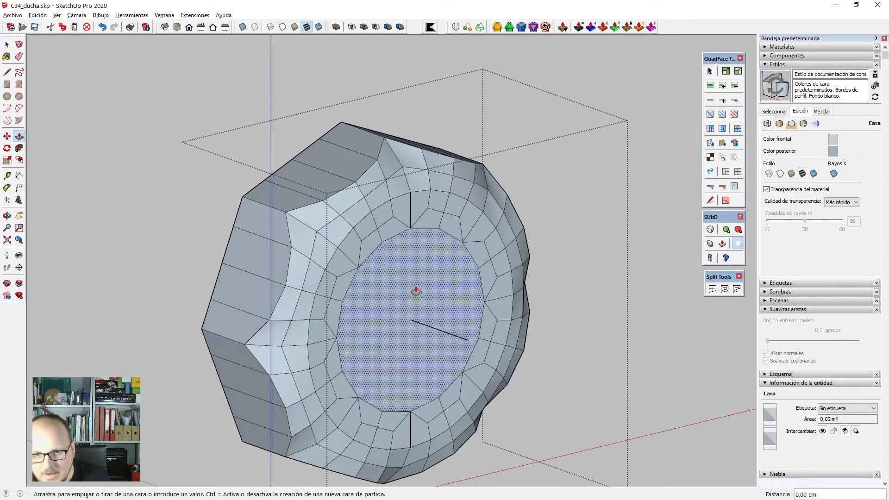
{"action": "scroll", "coordinate": [422, 262], "scroll_direction": "up", "scroll_amount": 2}
{"action": "scroll", "coordinate": [422, 263], "scroll_direction": "up", "scroll_amount": 1}
{"action": "key", "text": "f"}
{"action": "left_click", "coordinate": [423, 207]}
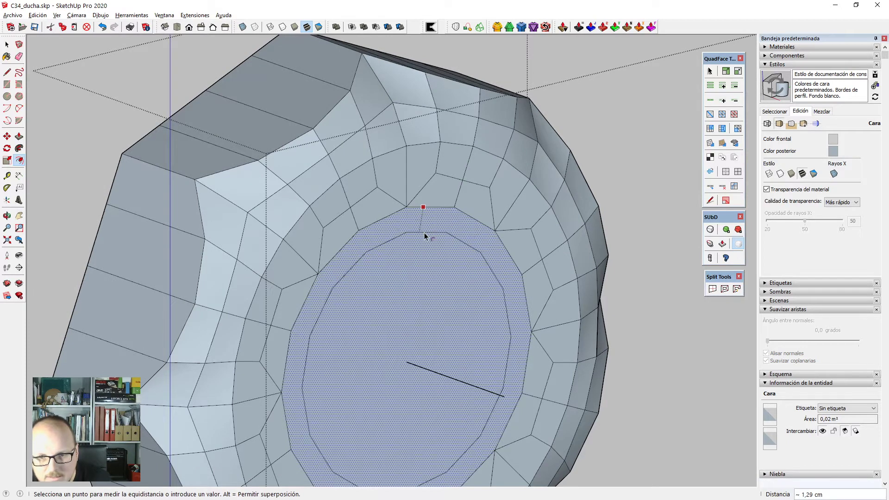
{"action": "left_click", "coordinate": [426, 223]}
{"action": "key", "text": "space"}
{"action": "left_click", "coordinate": [462, 314]}
{"action": "key", "text": "Delete"}
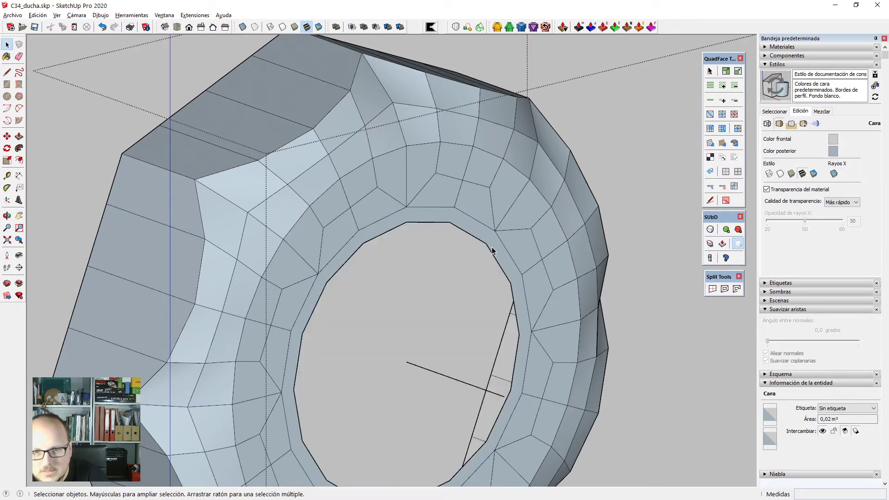
Select the hole's boundary loop and extrude it about 1.24 cm into the body along the green axis with the vertex tool.
{"action": "left_click", "coordinate": [493, 251]}
{"action": "left_click", "coordinate": [724, 289]}
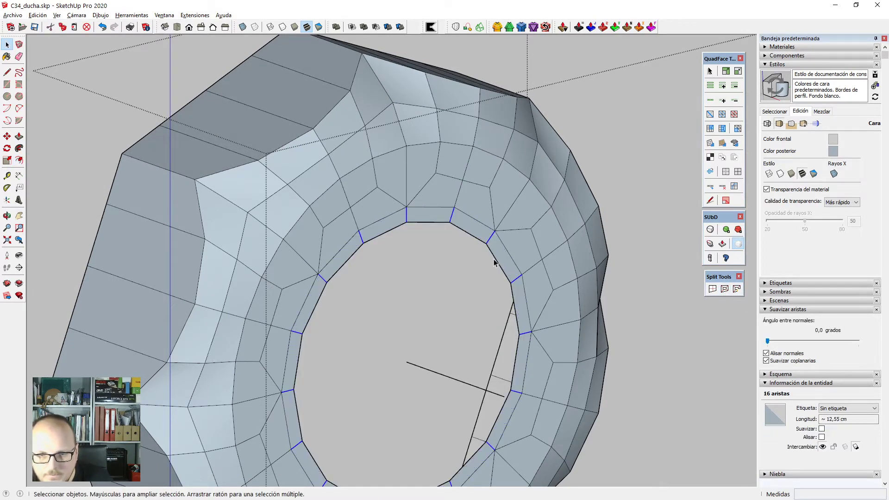
{"action": "key", "text": "alt+l"}
{"action": "scroll", "coordinate": [496, 264], "scroll_direction": "down", "scroll_amount": 4}
{"action": "middle_click_drag", "start_coordinate": [512, 302], "coordinate": [536, 305]}
{"action": "key", "text": "v"}
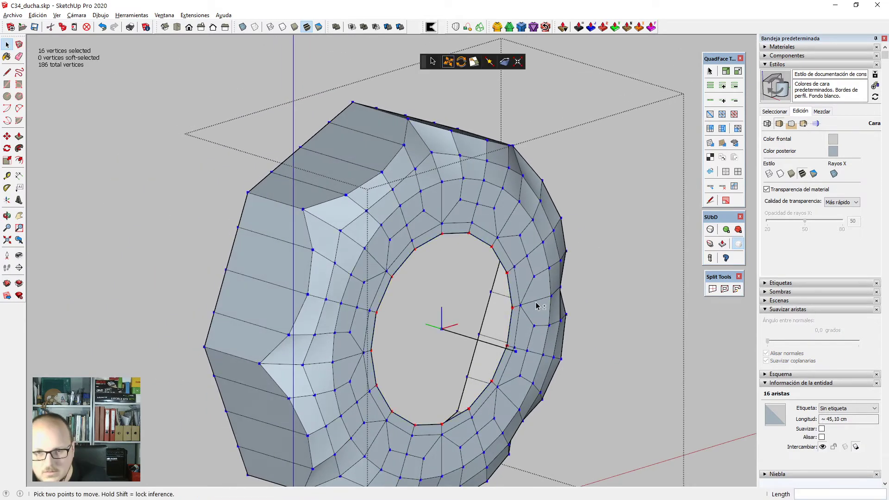
{"action": "key", "text": "space"}
{"action": "key", "text": "v"}
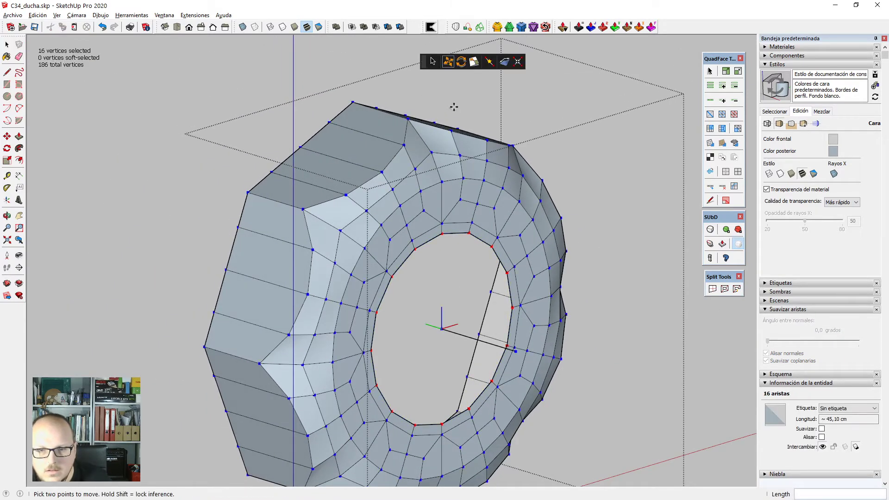
{"action": "left_click", "coordinate": [433, 60]}
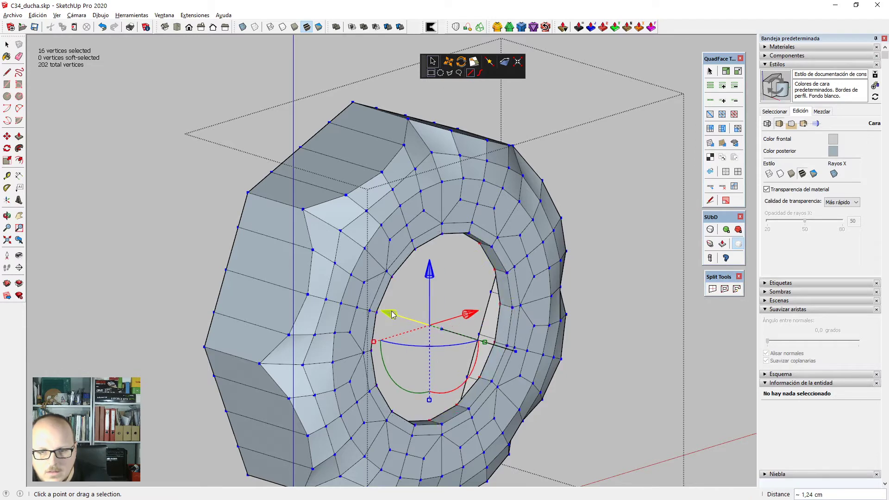
Move the extruded loop along the green axis until it is level with the octagon's back corner.
{"action": "key", "text": "m"}
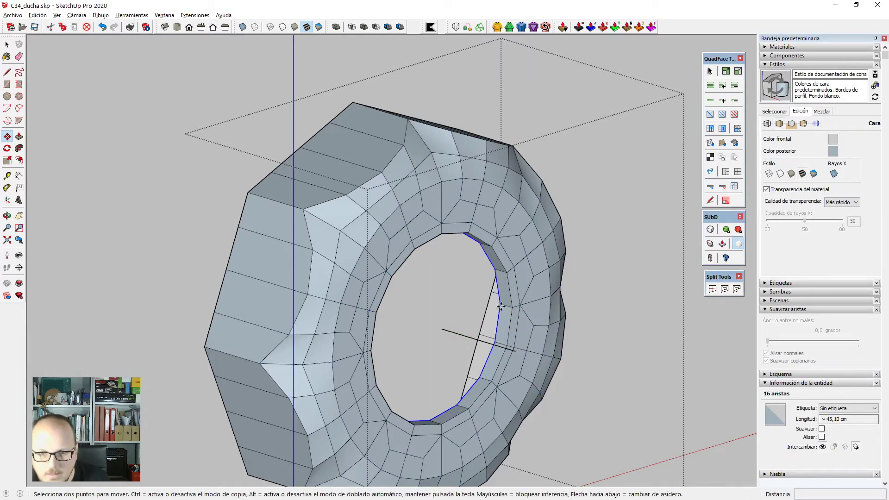
{"action": "left_click", "coordinate": [501, 307]}
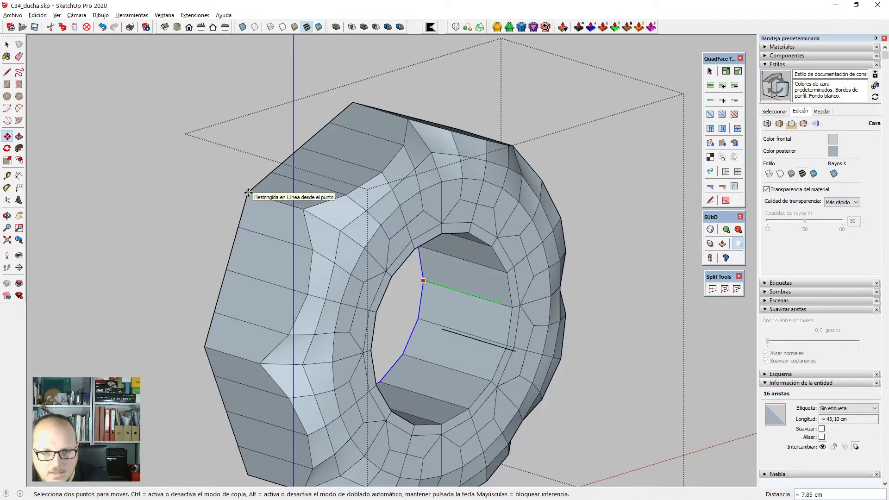
{"action": "left_click", "coordinate": [249, 192]}
Select the hole's front edge loop and copy it a short distance into the hole along the green axis as a support loop.
{"action": "key", "text": "space"}
{"action": "scroll", "coordinate": [493, 319], "scroll_direction": "up", "scroll_amount": 3}
{"action": "double_click", "coordinate": [517, 280]}
{"action": "key", "text": "v"}
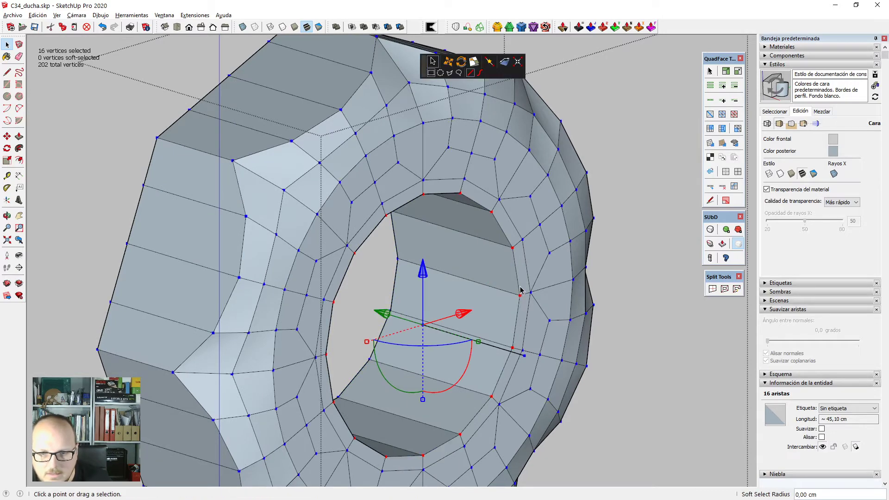
{"action": "key", "text": "m"}
{"action": "scroll", "coordinate": [519, 296], "scroll_direction": "up", "scroll_amount": 2}
{"action": "key", "text": "m"}
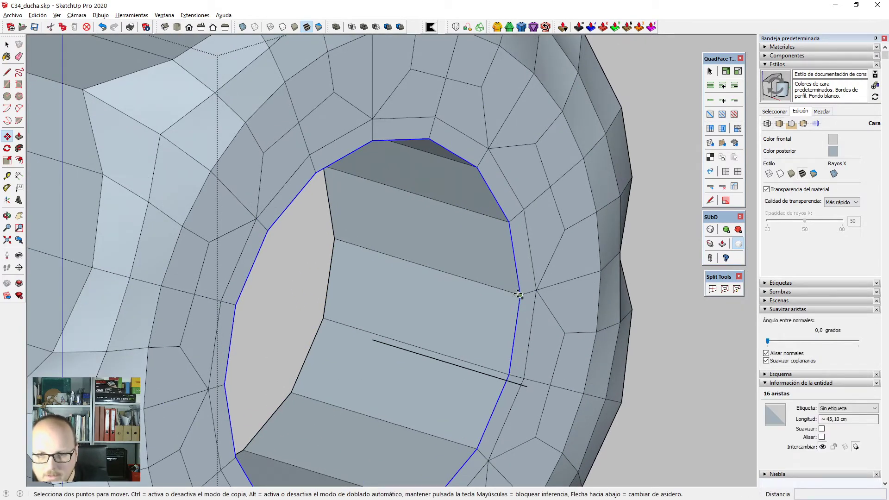
{"action": "left_click", "coordinate": [519, 294]}
{"action": "key", "text": "ctrl"}
{"action": "left_click", "coordinate": [504, 287]}
{"action": "key", "text": "space"}
Select the edge loop where the octagon's flat sides meet the rounded front.
{"action": "scroll", "coordinate": [498, 250], "scroll_direction": "down", "scroll_amount": 3}
{"action": "middle_click_drag", "start_coordinate": [496, 232], "coordinate": [453, 262]}
{"action": "scroll", "coordinate": [367, 219], "scroll_direction": "up", "scroll_amount": 2}
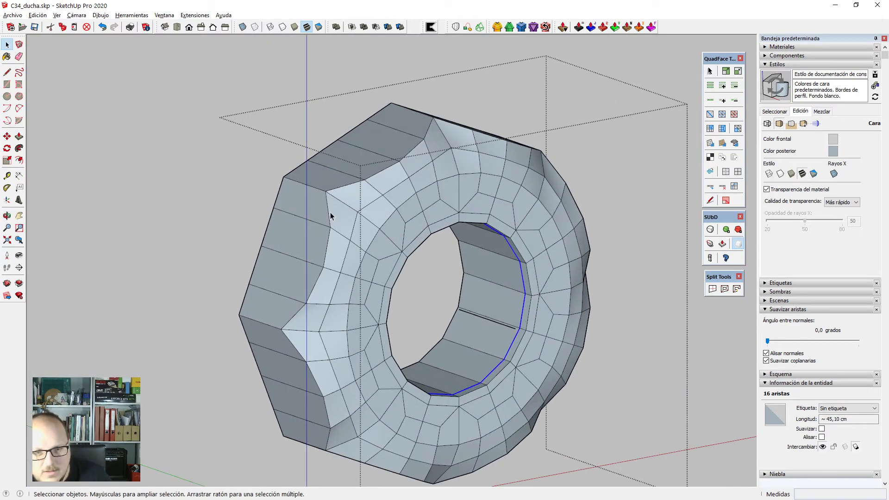
{"action": "left_click", "coordinate": [330, 212]}
{"action": "key", "text": "alt+l"}
Add the octagon's eight corner edges running from front to back to the selection.
{"action": "middle_click_drag", "start_coordinate": [329, 212], "coordinate": [318, 210]}
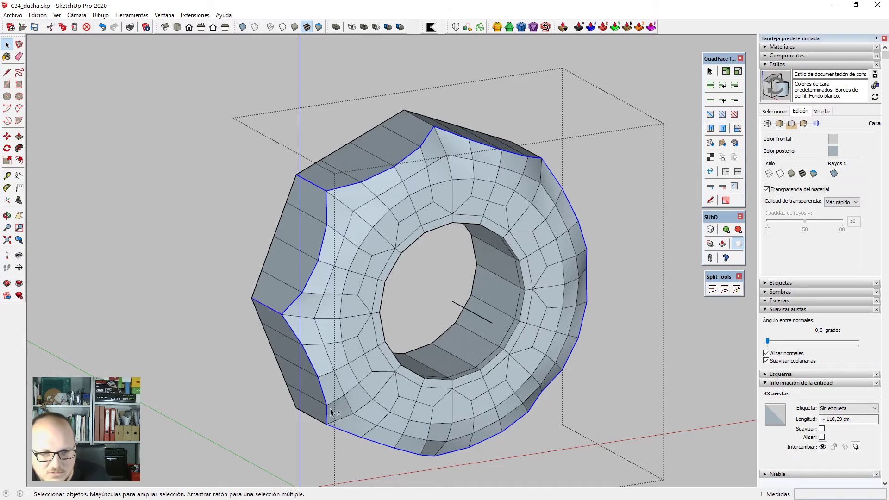
{"action": "middle_click_drag", "start_coordinate": [330, 412], "coordinate": [298, 430]}
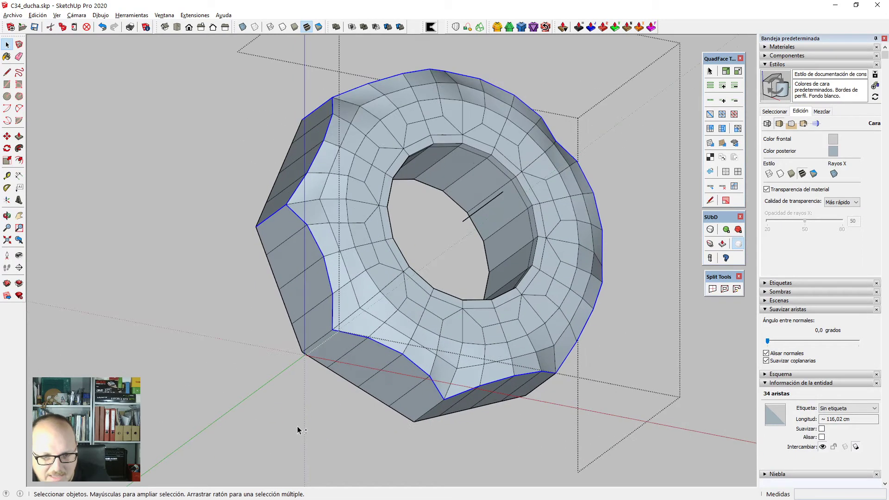
{"action": "left_click", "coordinate": [322, 333], "text": "shift"}
{"action": "middle_click_drag", "start_coordinate": [324, 326], "coordinate": [391, 361]}
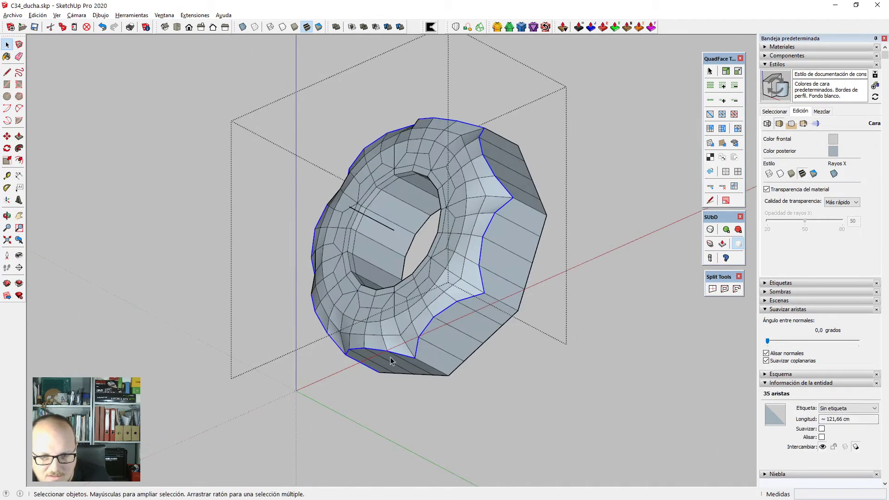
{"action": "scroll", "coordinate": [390, 362], "scroll_direction": "up", "scroll_amount": 2}
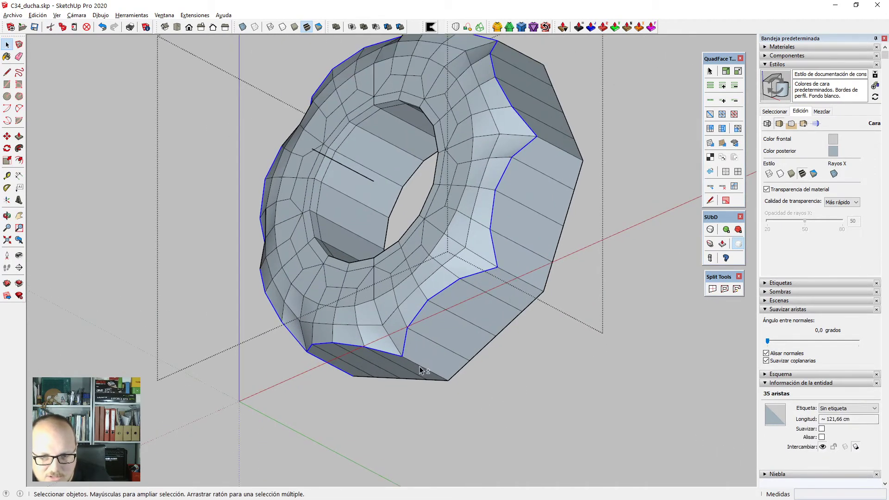
{"action": "left_click", "coordinate": [515, 277], "text": "shift"}
{"action": "scroll", "coordinate": [515, 278], "scroll_direction": "down", "scroll_amount": 2}
{"action": "scroll", "coordinate": [544, 181], "scroll_direction": "up", "scroll_amount": 1}
{"action": "left_click", "coordinate": [545, 182], "text": "shift"}
{"action": "middle_click_drag", "start_coordinate": [545, 182], "coordinate": [480, 312]}
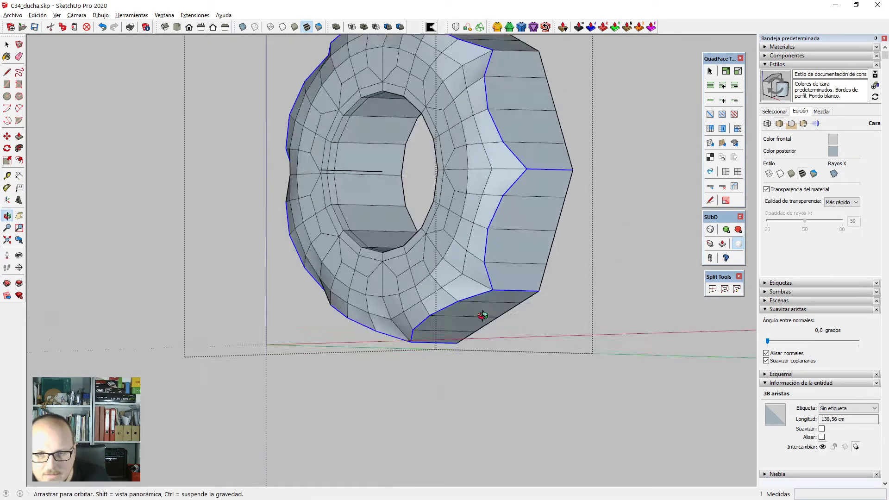
{"action": "scroll", "coordinate": [480, 306], "scroll_direction": "down", "scroll_amount": 3}
{"action": "scroll", "coordinate": [501, 199], "scroll_direction": "up", "scroll_amount": 3}
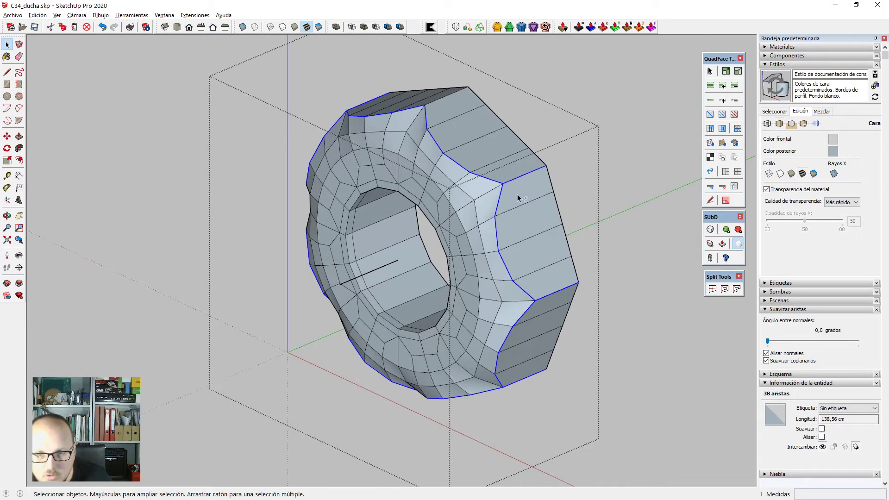
{"action": "scroll", "coordinate": [518, 198], "scroll_direction": "down", "scroll_amount": 3}
{"action": "scroll", "coordinate": [465, 115], "scroll_direction": "up", "scroll_amount": 2}
{"action": "left_click", "coordinate": [480, 151], "text": "shift"}
{"action": "scroll", "coordinate": [479, 152], "scroll_direction": "down", "scroll_amount": 2}
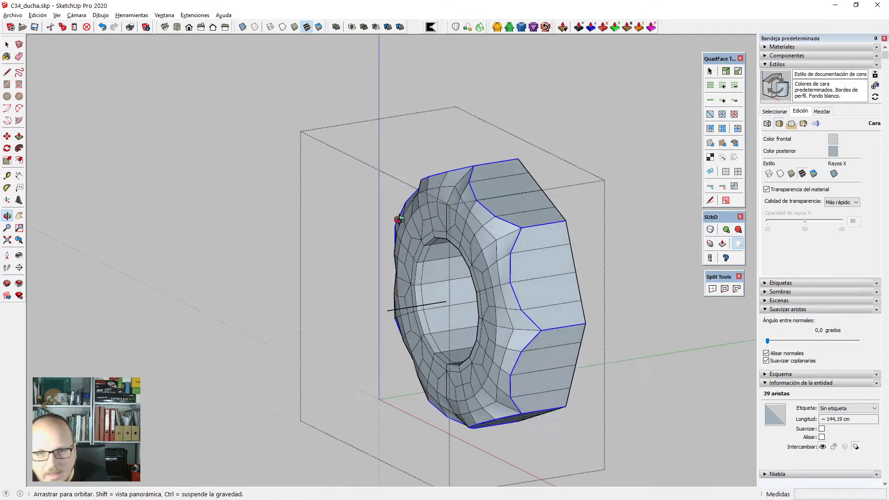
{"action": "middle_click_drag", "start_coordinate": [480, 152], "coordinate": [476, 208]}
{"action": "scroll", "coordinate": [499, 173], "scroll_direction": "up", "scroll_amount": 3}
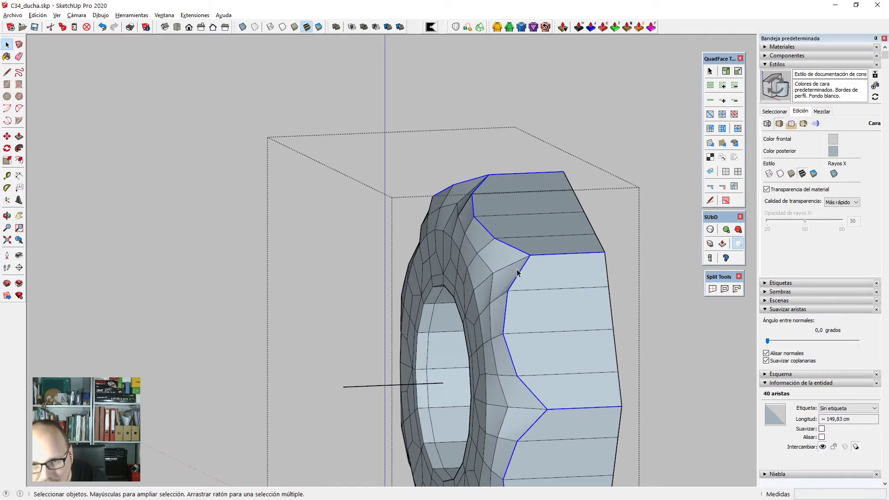
{"action": "middle_click_drag", "start_coordinate": [495, 173], "coordinate": [457, 190]}
{"action": "scroll", "coordinate": [499, 173], "scroll_direction": "down", "scroll_amount": 2}
{"action": "middle_click_drag", "start_coordinate": [498, 320], "coordinate": [653, 345]}
{"action": "scroll", "coordinate": [370, 271], "scroll_direction": "down", "scroll_amount": 2}
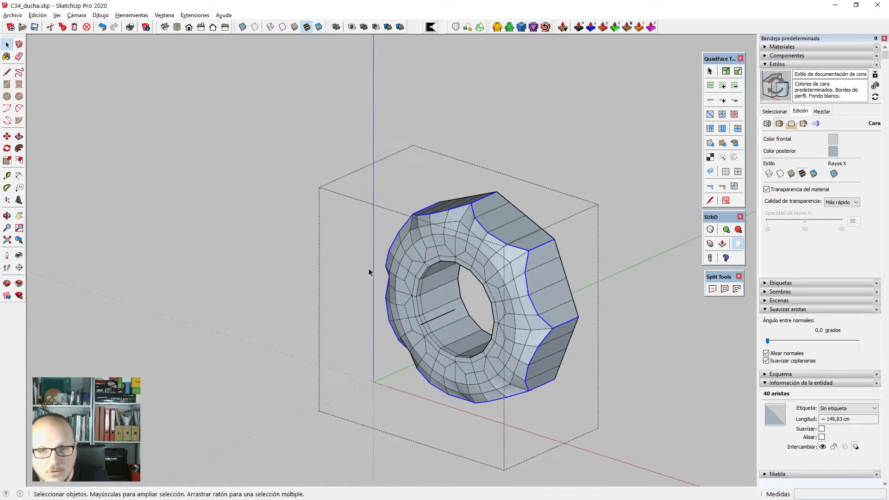
Generate subdivision support edges along the selected loop and corner edges with a 5 mm offset.
{"action": "middle_click_drag", "start_coordinate": [369, 270], "coordinate": [721, 311]}
{"action": "scroll", "coordinate": [518, 295], "scroll_direction": "up", "scroll_amount": 4}
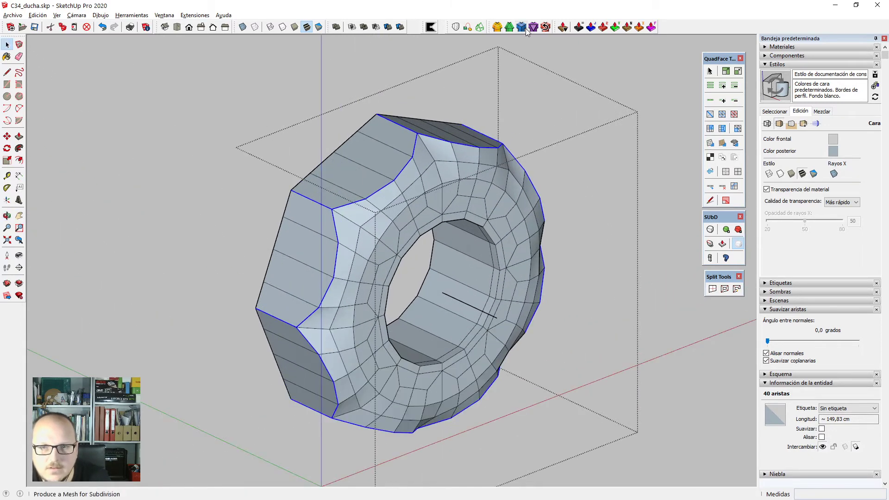
{"action": "left_click", "coordinate": [522, 28]}
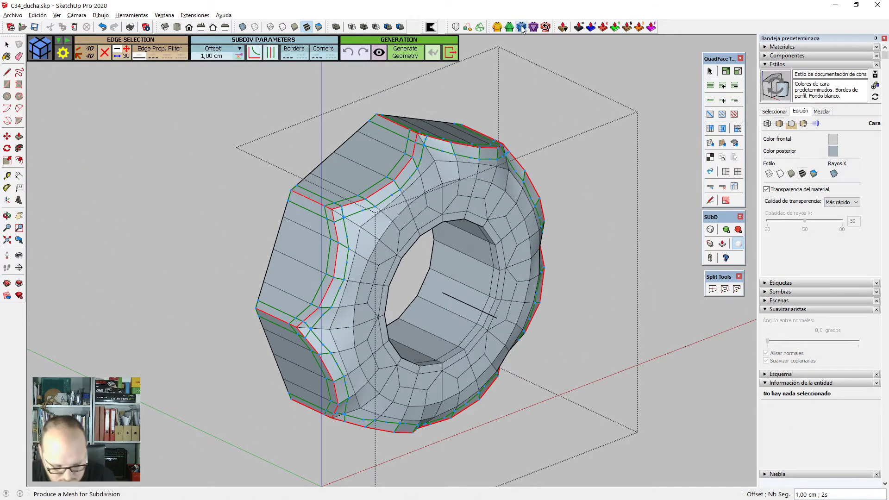
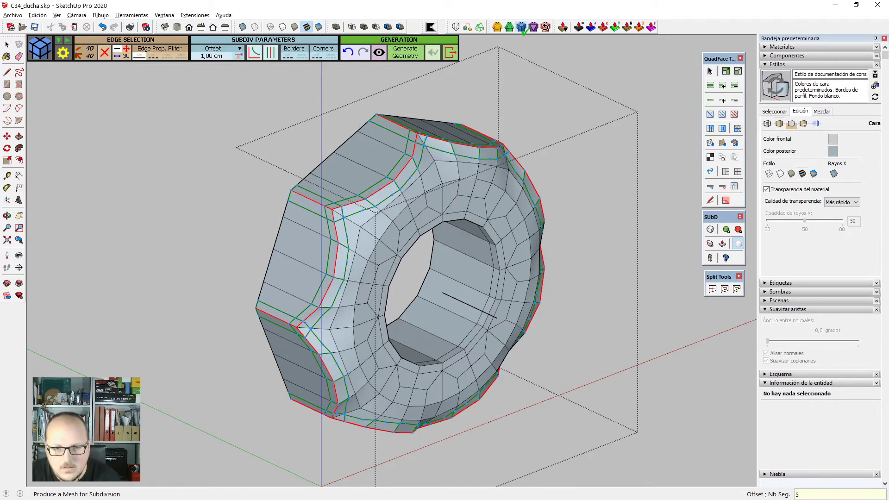
{"action": "type", "text": "5mm"}
{"action": "key", "text": "Return"}
{"action": "key", "text": "Return"}
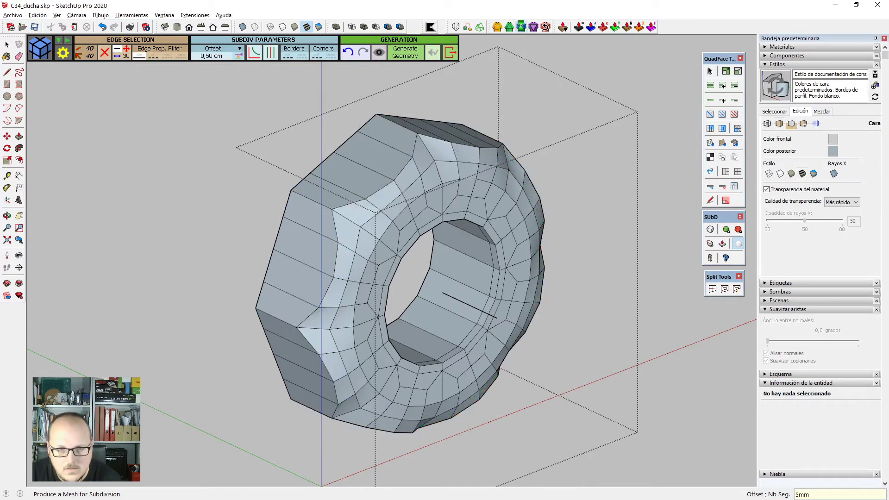
{"action": "key", "text": "space"}
Erase the loose centre line inside the hole.
{"action": "middle_click_drag", "start_coordinate": [540, 217], "coordinate": [463, 260]}
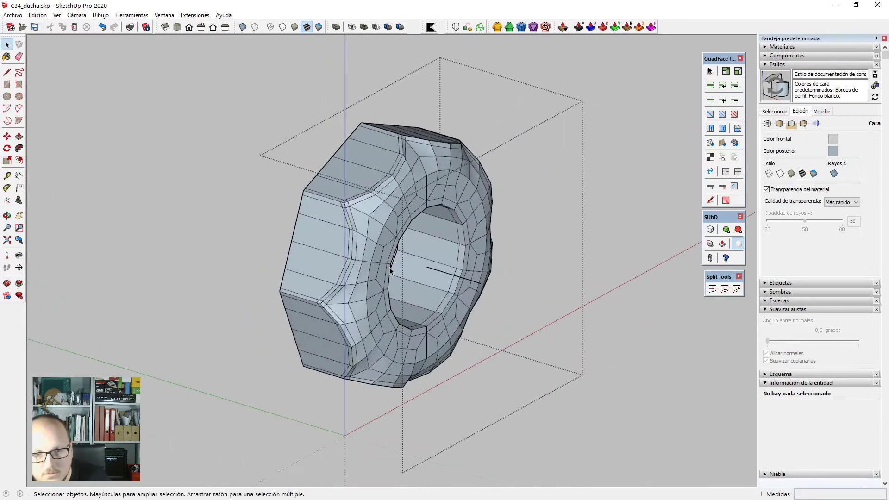
{"action": "key", "text": "e"}
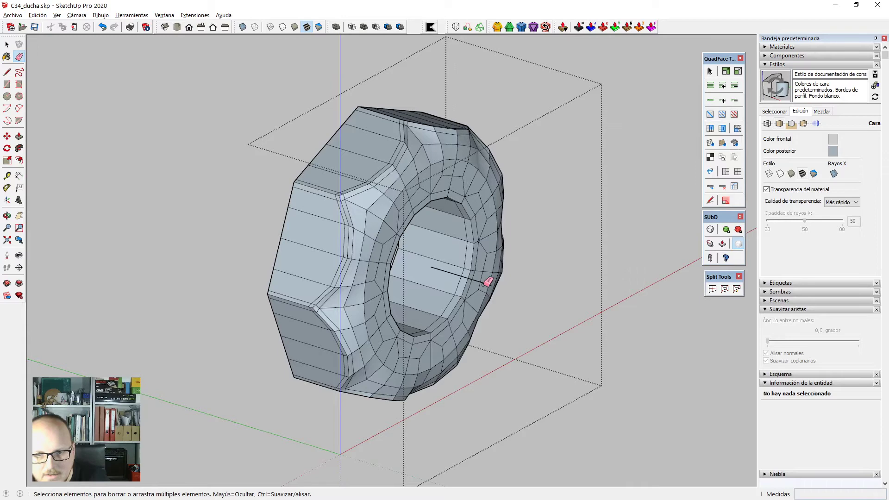
{"action": "left_click", "coordinate": [450, 274]}
Select all of the piece's geometry and mirror it by scaling -1 along the green axis.
{"action": "key", "text": "space"}
{"action": "key", "text": "ctrl+a"}
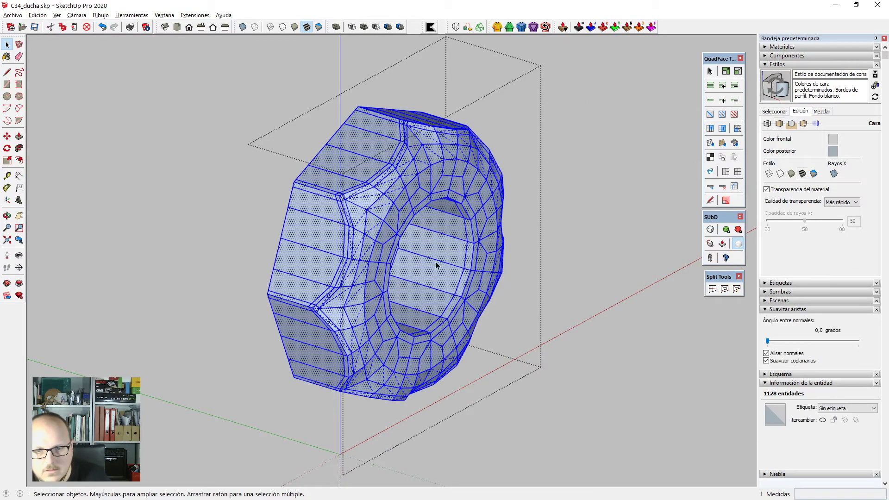
{"action": "key", "text": "s"}
{"action": "left_click", "coordinate": [423, 259]}
{"action": "type", "text": "-1"}
{"action": "key", "text": "Return"}
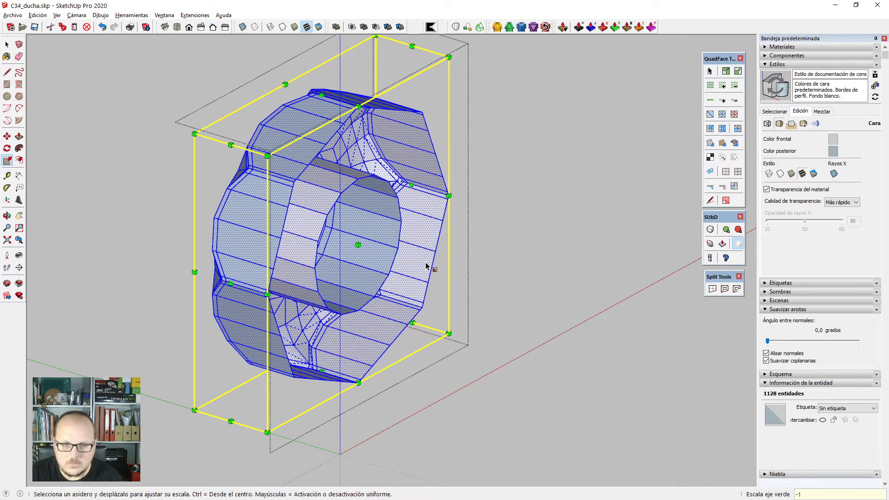
Replace the centre edge loop around the outer octagonal faces with two loops by connecting the lengthwise edge ring using 2 segments.
{"action": "key", "text": "space"}
{"action": "left_click", "coordinate": [312, 165]}
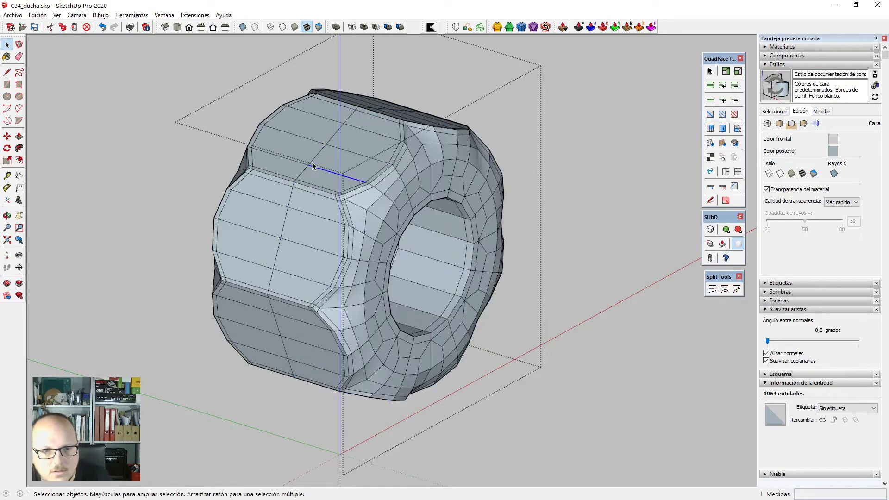
{"action": "left_click", "coordinate": [313, 161]}
{"action": "key", "text": "Delete"}
{"action": "left_click", "coordinate": [320, 168]}
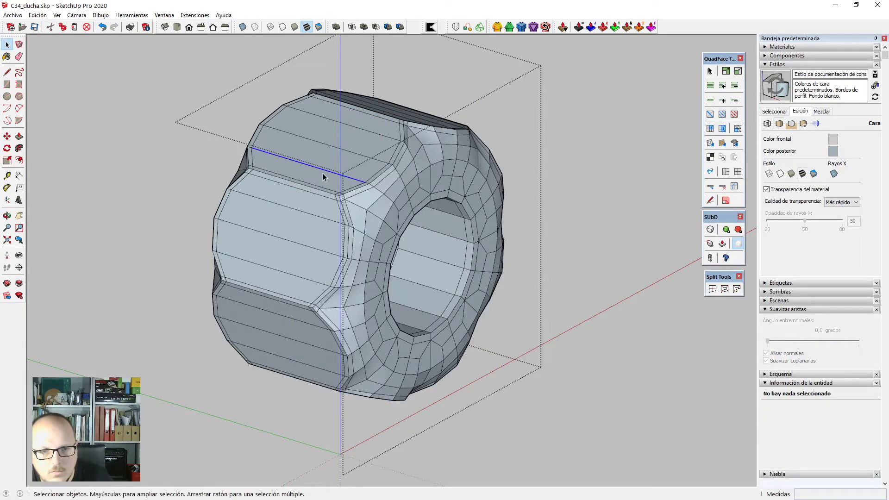
{"action": "key", "text": "alt+r"}
{"action": "key", "text": "alt+c"}
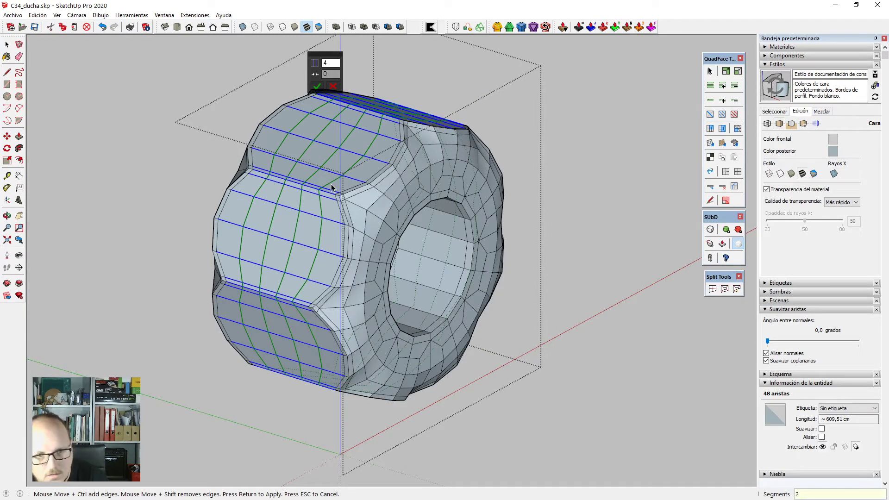
{"action": "key", "text": "Return"}
Replace the centre edge loop inside the hole with two loops by connecting its edge ring using 2 segments.
{"action": "middle_click_drag", "start_coordinate": [488, 349], "coordinate": [447, 267]}
{"action": "left_click", "coordinate": [449, 268]}
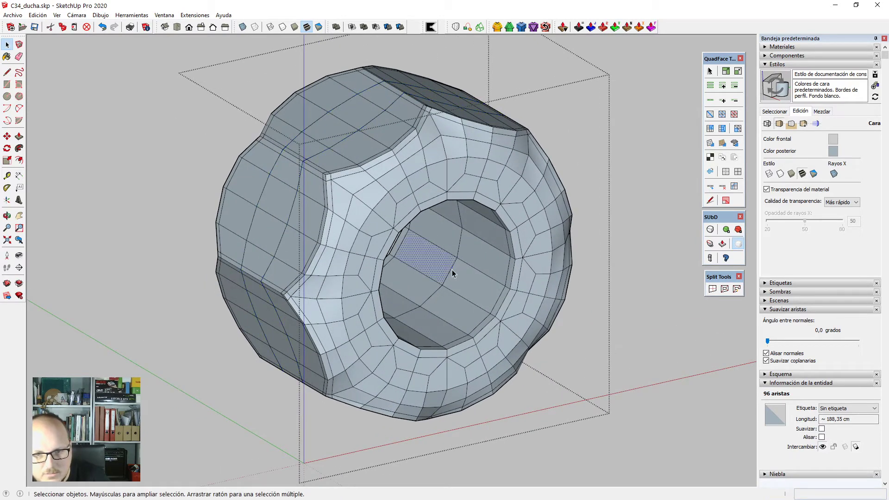
{"action": "left_click", "coordinate": [452, 269]}
{"action": "key", "text": "alt+l"}
{"action": "key", "text": "Delete"}
{"action": "left_click", "coordinate": [465, 265]}
{"action": "key", "text": "alt+r"}
{"action": "key", "text": "alt+c"}
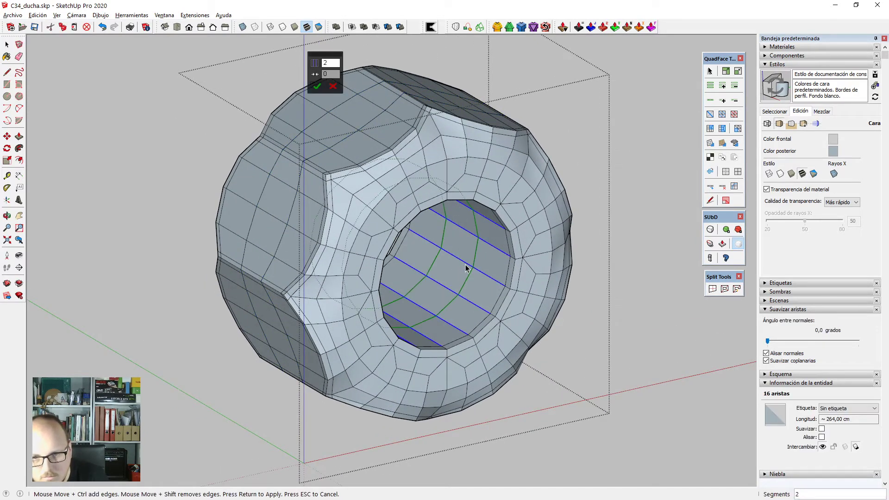
{"action": "key", "text": "Return"}
Orient the piece's faces so that their light front sides point outward.
{"action": "scroll", "coordinate": [447, 288], "scroll_direction": "down", "scroll_amount": 3}
{"action": "middle_click_drag", "start_coordinate": [446, 288], "coordinate": [480, 304]}
{"action": "scroll", "coordinate": [391, 221], "scroll_direction": "up", "scroll_amount": 2}
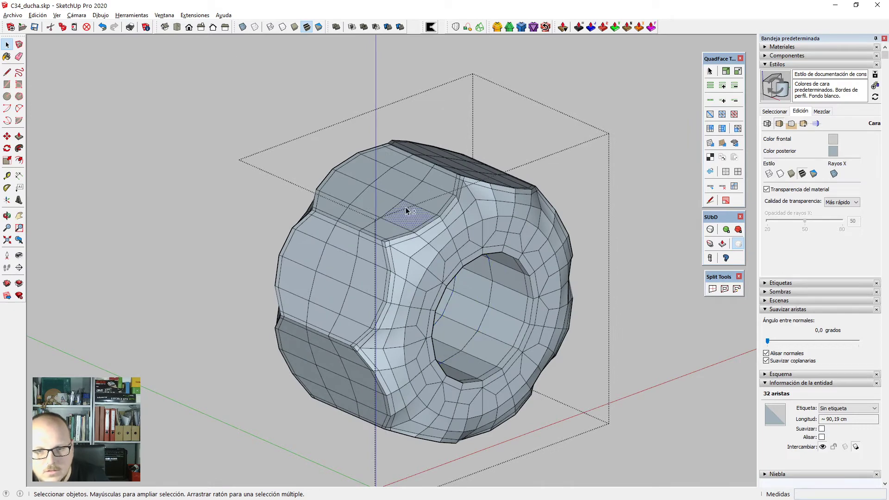
{"action": "left_click", "coordinate": [406, 211]}
{"action": "scroll", "coordinate": [409, 220], "scroll_direction": "down", "scroll_amount": 2}
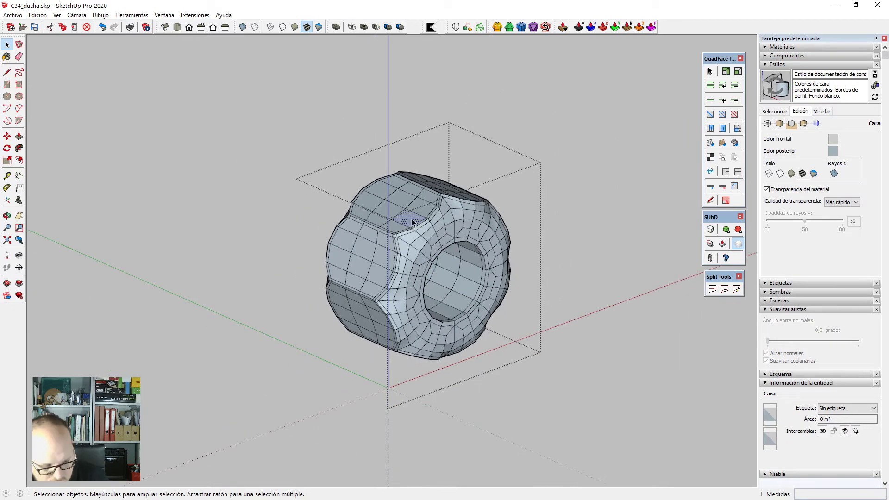
{"action": "key", "text": "shift+a"}
{"action": "middle_click_drag", "start_coordinate": [408, 246], "coordinate": [368, 154]}
{"action": "key", "text": "F6"}
{"action": "key", "text": "shift+o"}
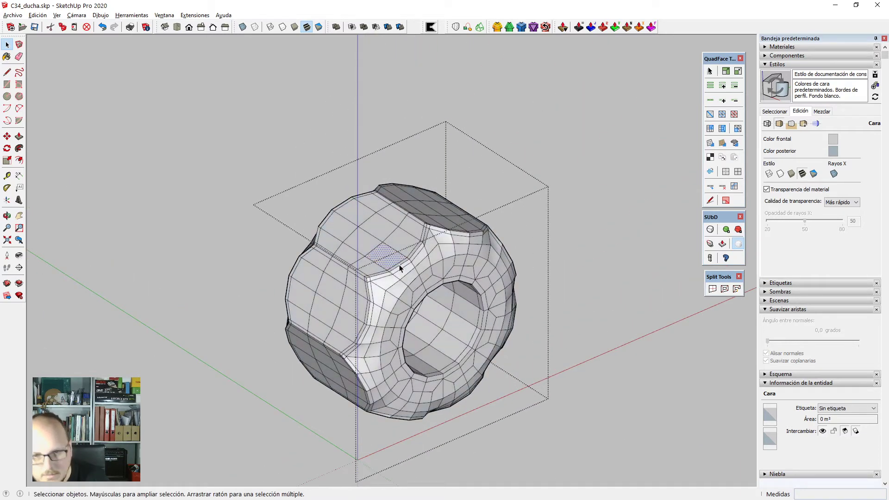
Leave the group and examine from the side how the octagonal neck fits between the dome and the column over the reference drawing.
{"action": "scroll", "coordinate": [400, 268], "scroll_direction": "down", "scroll_amount": 1}
{"action": "middle_click_drag", "start_coordinate": [427, 254], "coordinate": [451, 242]}
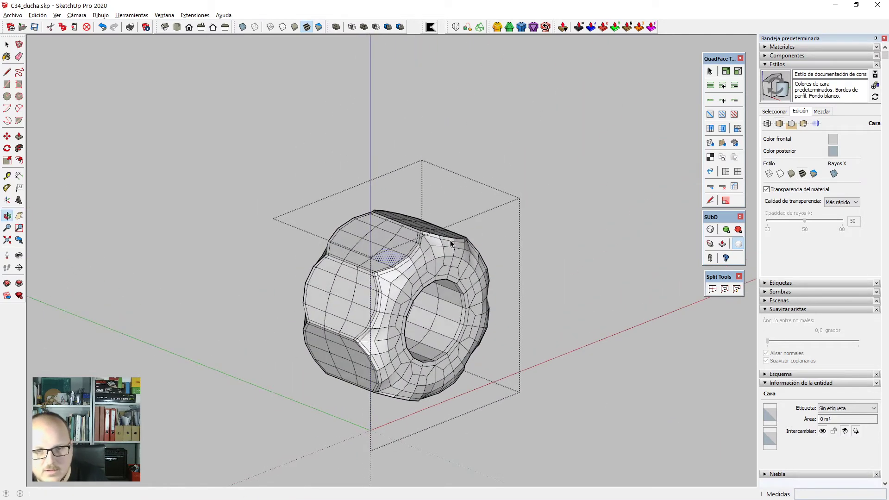
{"action": "key", "text": "Escape"}
{"action": "scroll", "coordinate": [394, 287], "scroll_direction": "up", "scroll_amount": 2}
{"action": "middle_click_drag", "start_coordinate": [385, 289], "coordinate": [506, 300]}
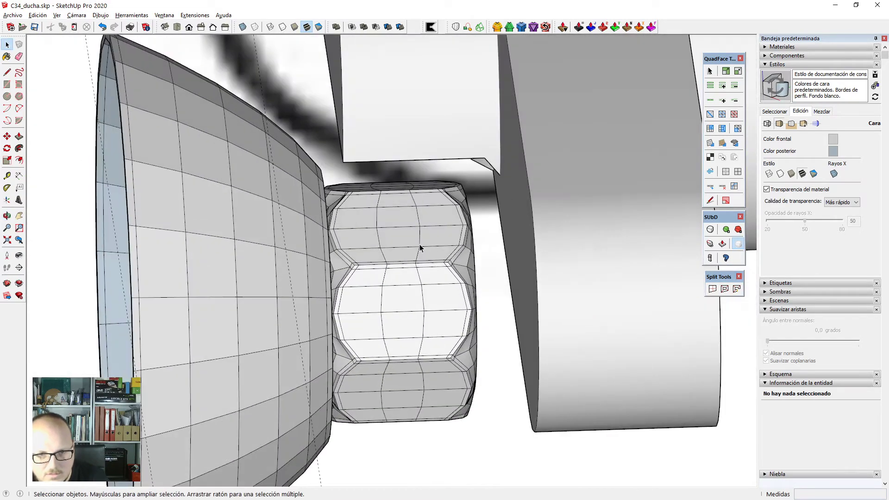
{"action": "double_click", "coordinate": [421, 248]}
{"action": "scroll", "coordinate": [436, 210], "scroll_direction": "down", "scroll_amount": 2}
{"action": "middle_click_drag", "start_coordinate": [448, 211], "coordinate": [507, 206]}
{"action": "key", "text": "Escape"}
{"action": "scroll", "coordinate": [470, 248], "scroll_direction": "up", "scroll_amount": 2}
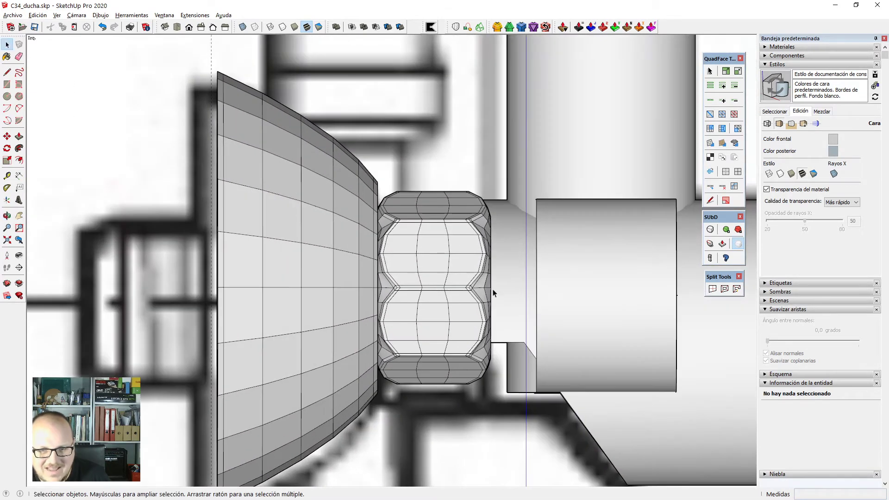
Delete the two edge loops around the neck's outer faces and the two inside the hole.
{"action": "middle_click_drag", "start_coordinate": [482, 290], "coordinate": [500, 314]}
{"action": "left_click", "coordinate": [444, 280]}
{"action": "double_click", "coordinate": [443, 280]}
{"action": "left_click", "coordinate": [413, 274]}
{"action": "key", "text": "Delete"}
{"action": "middle_click_drag", "start_coordinate": [504, 299], "coordinate": [520, 334]}
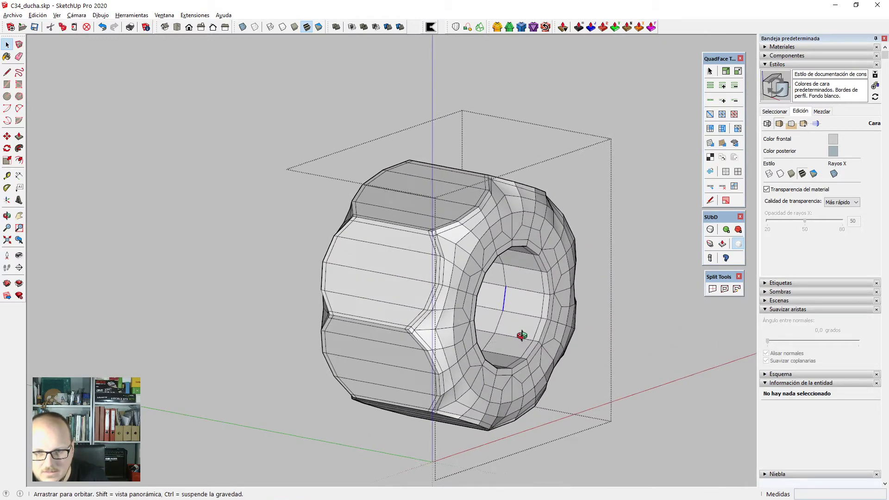
{"action": "left_click", "coordinate": [510, 308]}
{"action": "left_click", "coordinate": [481, 307]}
{"action": "key", "text": "Delete"}
{"action": "scroll", "coordinate": [453, 216], "scroll_direction": "down", "scroll_amount": 3}
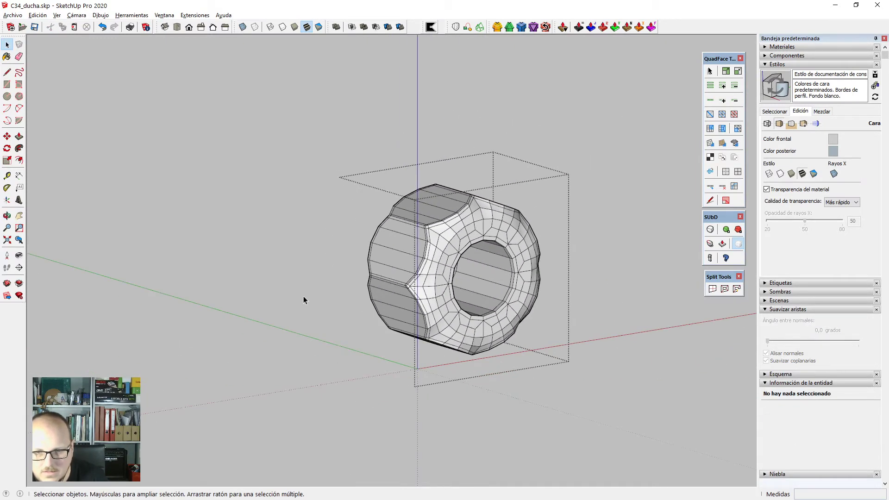
Select all vertices at the dome-side end of the neck and move them inward along the green axis to shorten the piece.
{"action": "middle_click_drag", "start_coordinate": [303, 296], "coordinate": [579, 257]}
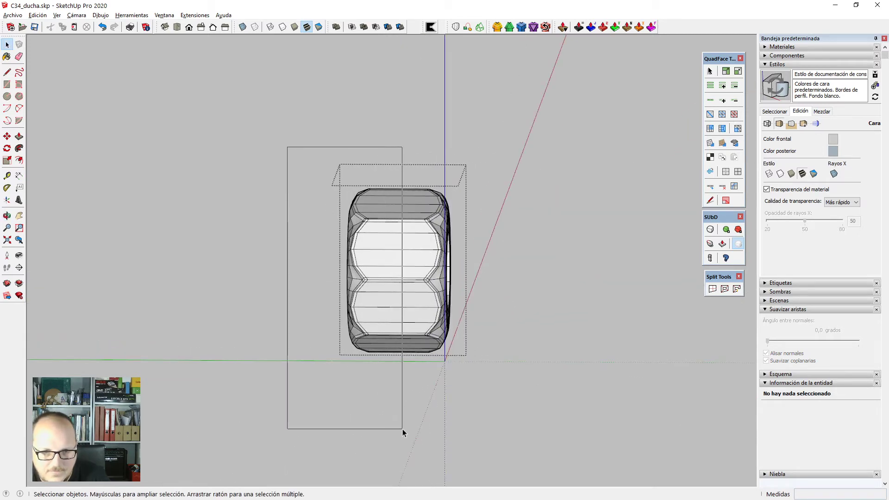
{"action": "left_click_drag", "start_coordinate": [403, 429], "coordinate": [407, 429]}
{"action": "middle_click_drag", "start_coordinate": [408, 429], "coordinate": [382, 355]}
{"action": "key", "text": "v"}
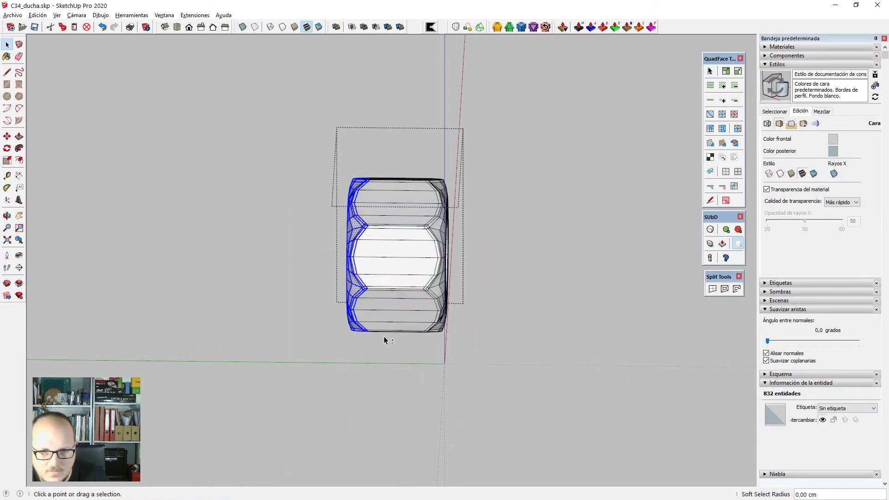
{"action": "left_click_drag", "start_coordinate": [302, 254], "coordinate": [311, 256]}
{"action": "key", "text": "space"}
{"action": "left_click", "coordinate": [313, 255]}
{"action": "scroll", "coordinate": [384, 250], "scroll_direction": "up", "scroll_amount": 1}
Insert two edge loops around the shortened neck's outer faces by connecting the lengthwise edge ring with 2 segments.
{"action": "triple_click", "coordinate": [400, 241]}
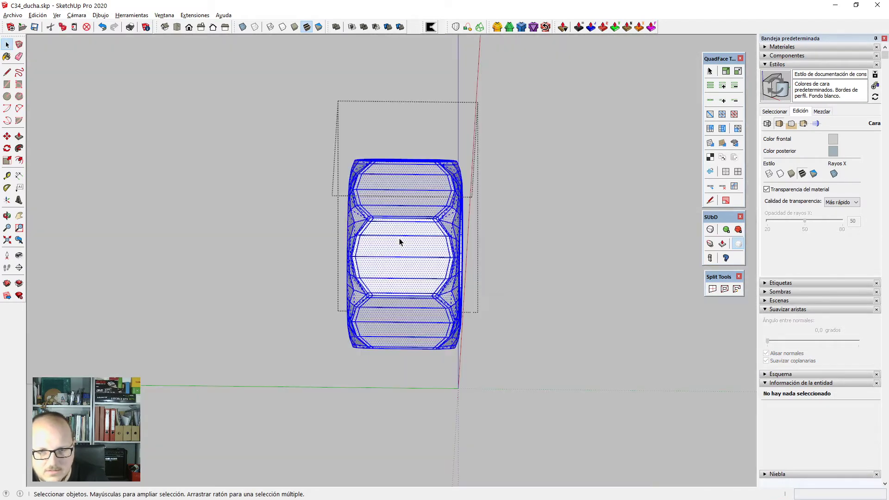
{"action": "double_click", "coordinate": [399, 236]}
{"action": "key", "text": "ctrl+t"}
{"action": "middle_click_drag", "start_coordinate": [442, 238], "coordinate": [406, 244]}
{"action": "left_click", "coordinate": [406, 237]}
{"action": "key", "text": "alt+r"}
{"action": "key", "text": "alt+c"}
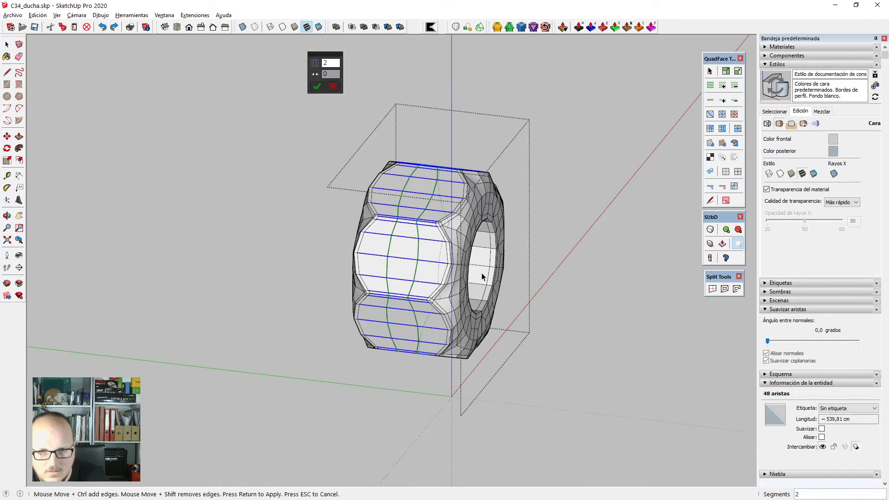
{"action": "key", "text": "plus"}
{"action": "middle_click_drag", "start_coordinate": [483, 275], "coordinate": [477, 307]}
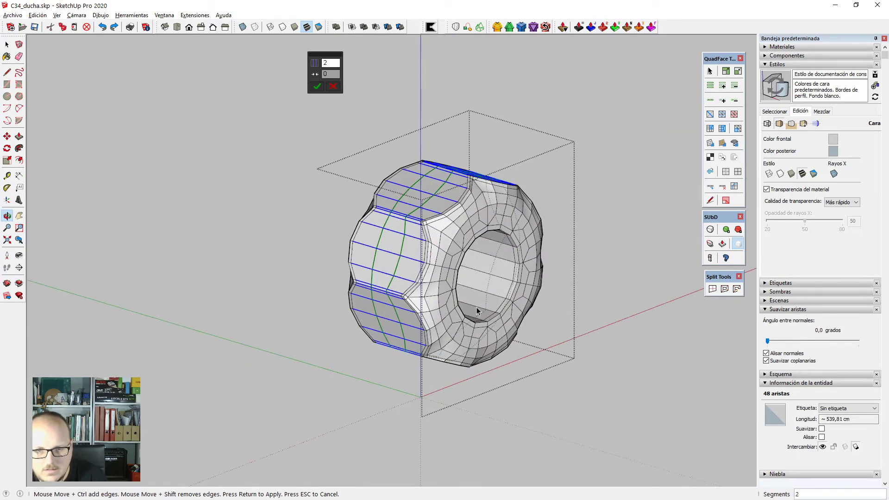
{"action": "key", "text": "Return"}
Connect the edge ring inside the shortened neck's hole with 2 segments to add two loops.
{"action": "left_click", "coordinate": [495, 275]}
{"action": "key", "text": "alt+r"}
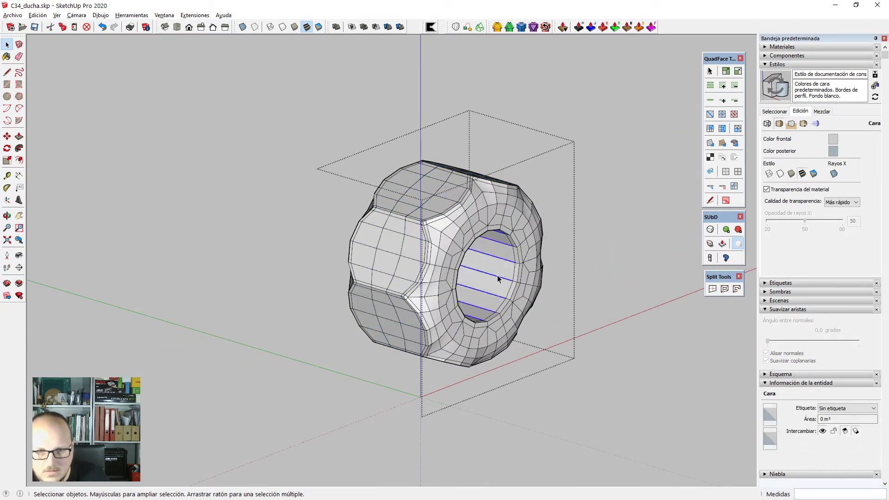
{"action": "key", "text": "alt+c"}
{"action": "key", "text": "Return"}
{"action": "middle_click_drag", "start_coordinate": [501, 280], "coordinate": [470, 301]}
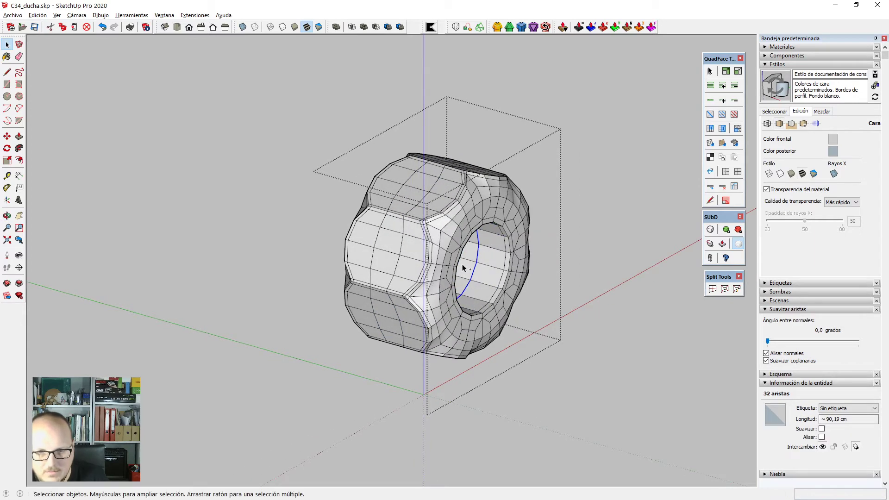
Preview the neck with subdivision on and its quad edges smoothed, and switch subdivision back off.
{"action": "scroll", "coordinate": [445, 219], "scroll_direction": "up", "scroll_amount": 3}
{"action": "key", "text": "Escape"}
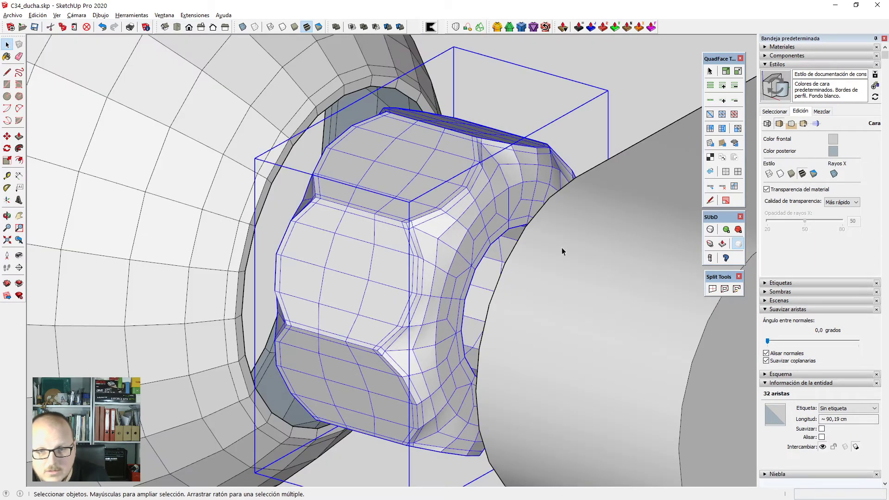
{"action": "left_click", "coordinate": [711, 230]}
{"action": "scroll", "coordinate": [408, 256], "scroll_direction": "down", "scroll_amount": 2}
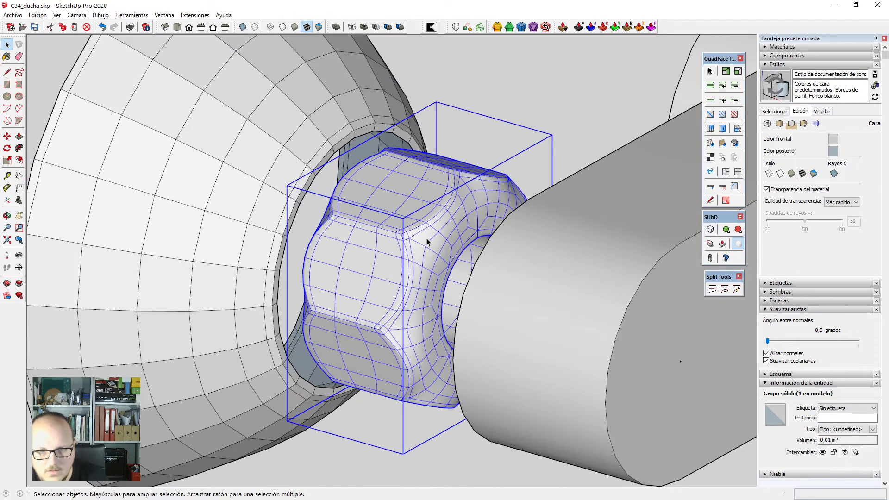
{"action": "double_click", "coordinate": [453, 216]}
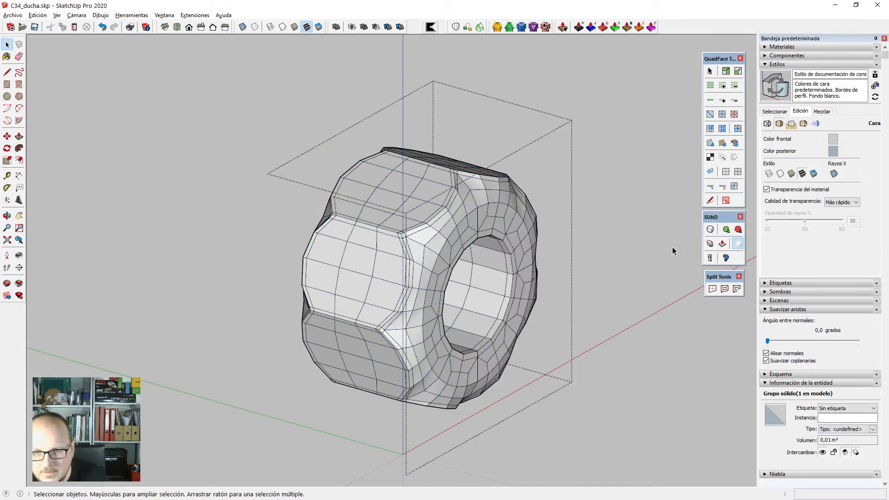
{"action": "left_click", "coordinate": [711, 230]}
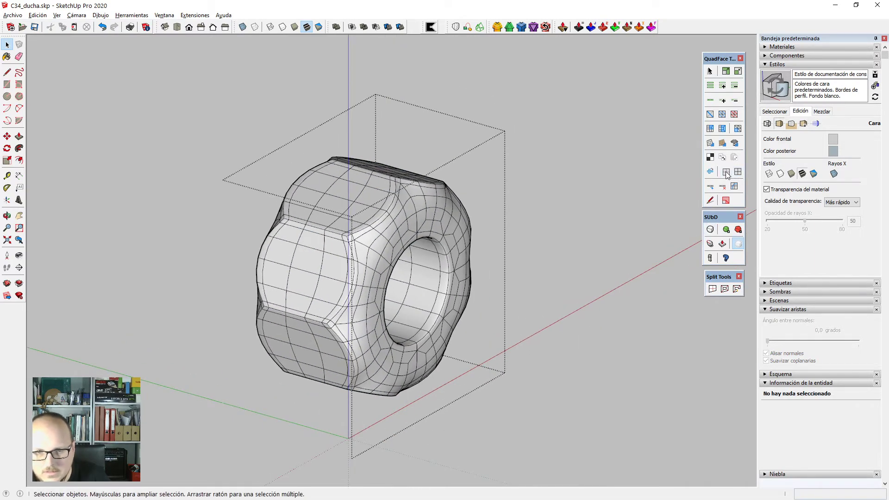
{"action": "left_click", "coordinate": [726, 173]}
{"action": "middle_click_drag", "start_coordinate": [552, 354], "coordinate": [459, 287]}
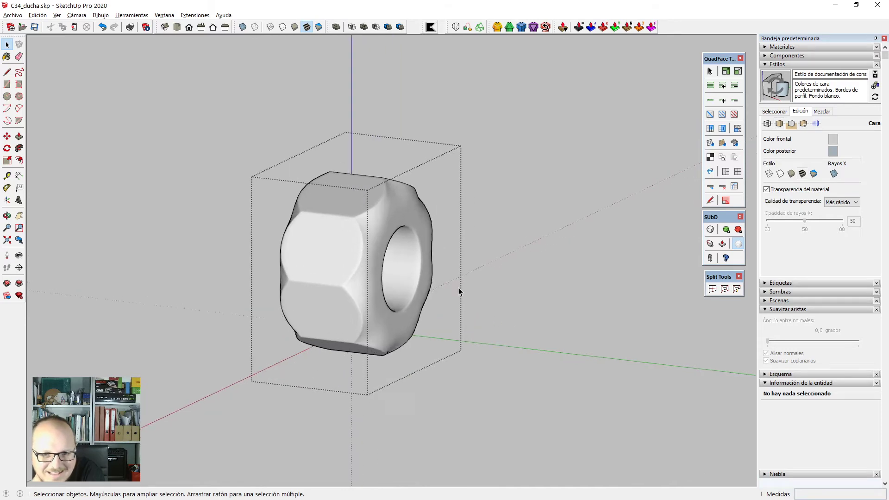
{"action": "scroll", "coordinate": [458, 287], "scroll_direction": "up", "scroll_amount": 2}
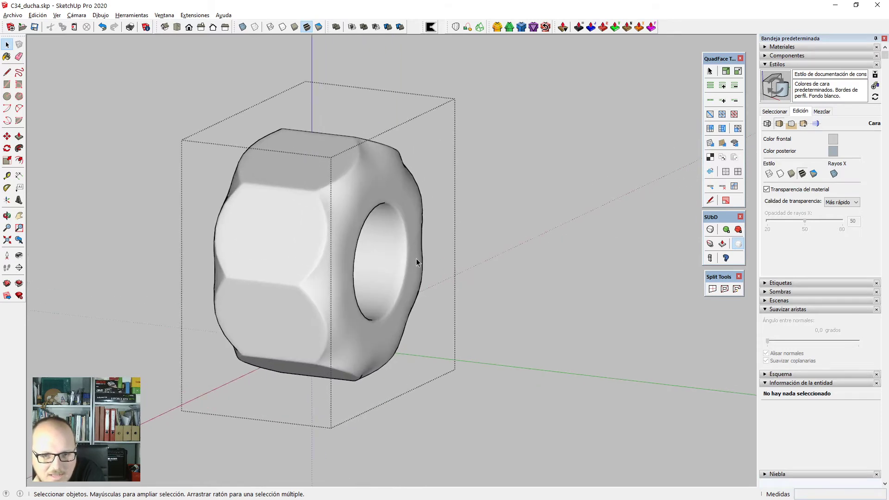
{"action": "left_click", "coordinate": [711, 231]}
{"action": "scroll", "coordinate": [337, 220], "scroll_direction": "up", "scroll_amount": 2}
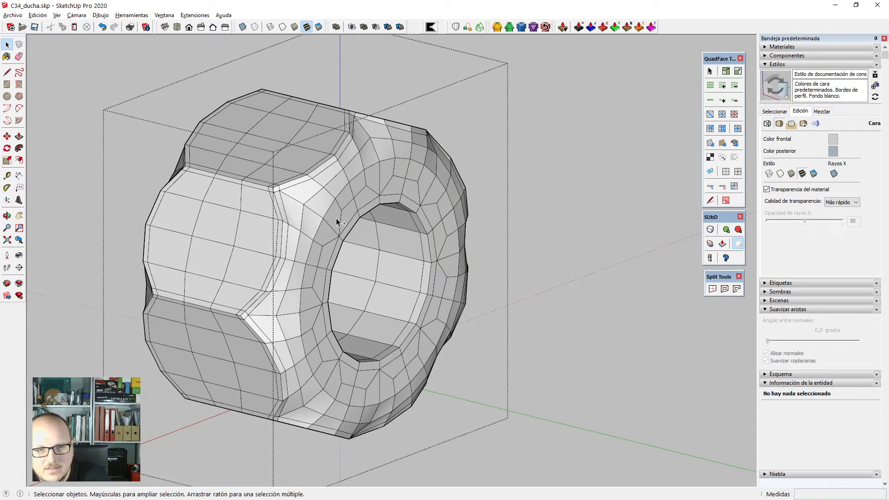
Try generating subdivision support edges at a 0.50 cm offset along the circular loop around the hole on one end face.
{"action": "left_click", "coordinate": [335, 218]}
{"action": "scroll", "coordinate": [329, 211], "scroll_direction": "up", "scroll_amount": 2}
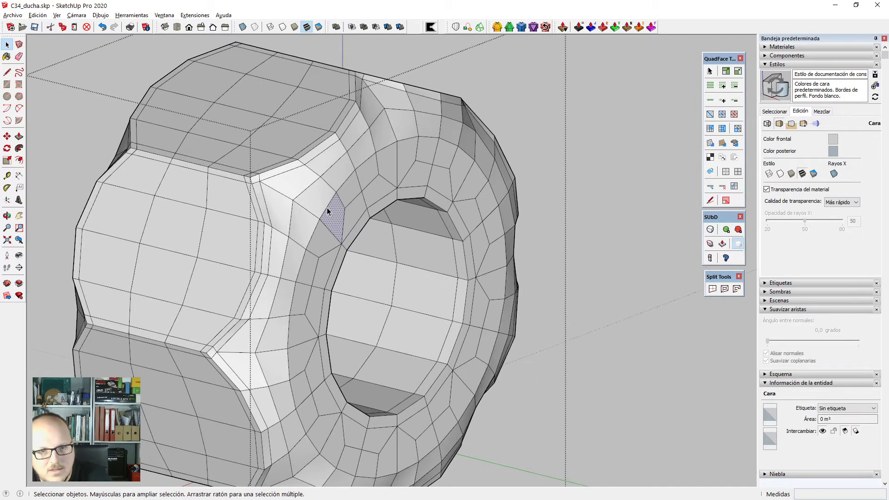
{"action": "left_click", "coordinate": [327, 207]}
{"action": "key", "text": "alt+l"}
{"action": "scroll", "coordinate": [324, 147], "scroll_direction": "down", "scroll_amount": 2}
{"action": "middle_click_drag", "start_coordinate": [409, 322], "coordinate": [409, 201]}
{"action": "left_click", "coordinate": [522, 28]}
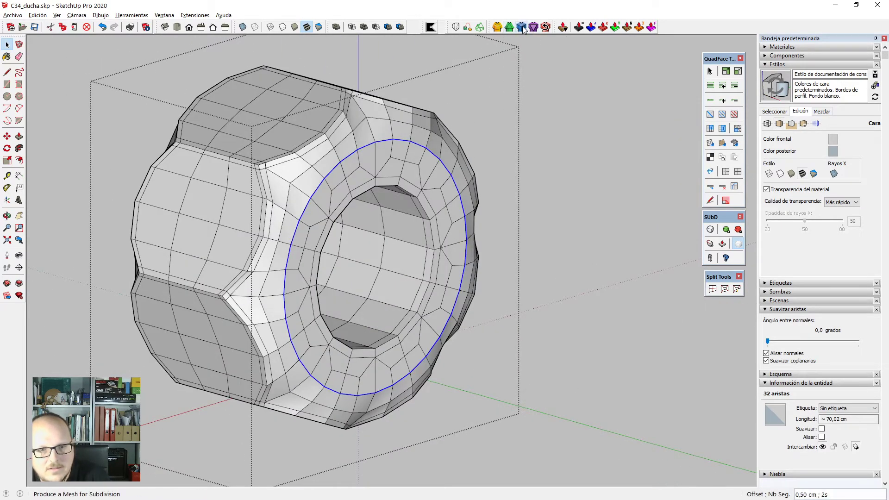
{"action": "key", "text": "space"}
Try generating support edges with a 0.50 cm offset along the matching circular loop on the opposite end face, and leave the group.
{"action": "middle_click_drag", "start_coordinate": [515, 69], "coordinate": [340, 197]}
{"action": "left_click", "coordinate": [349, 194]}
{"action": "key", "text": "alt+l"}
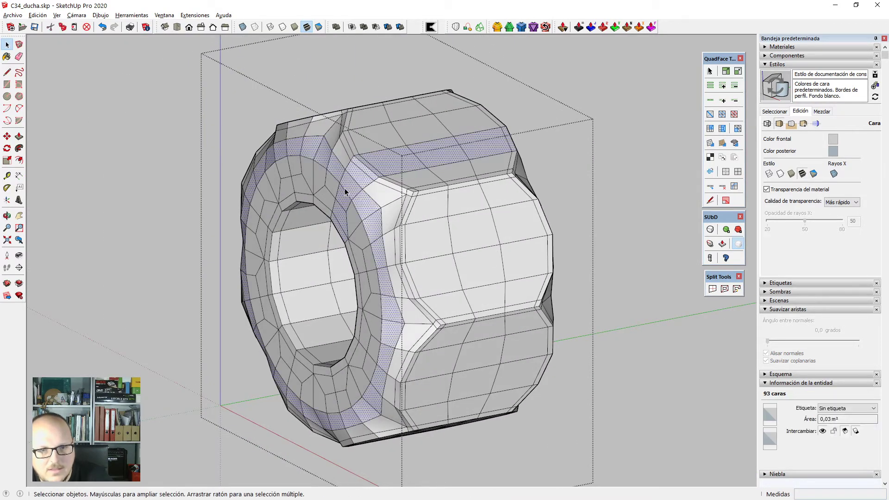
{"action": "left_click", "coordinate": [345, 188]}
{"action": "key", "text": "alt+l"}
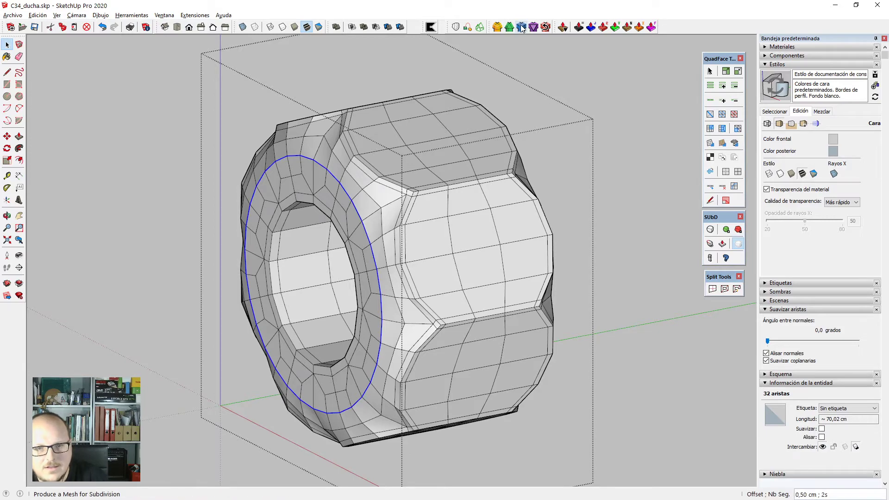
{"action": "left_click", "coordinate": [522, 28]}
{"action": "middle_click_drag", "start_coordinate": [546, 216], "coordinate": [215, 158]}
{"action": "left_click", "coordinate": [215, 158]}
{"action": "scroll", "coordinate": [215, 157], "scroll_direction": "down", "scroll_amount": 2}
{"action": "key", "text": "space"}
{"action": "left_click", "coordinate": [215, 158]}
Inside the neck group, generate subdivision support edges at a 0.50 cm offset along the circular loop on the other end face.
{"action": "middle_click_drag", "start_coordinate": [559, 217], "coordinate": [272, 298]}
{"action": "left_click", "coordinate": [298, 284]}
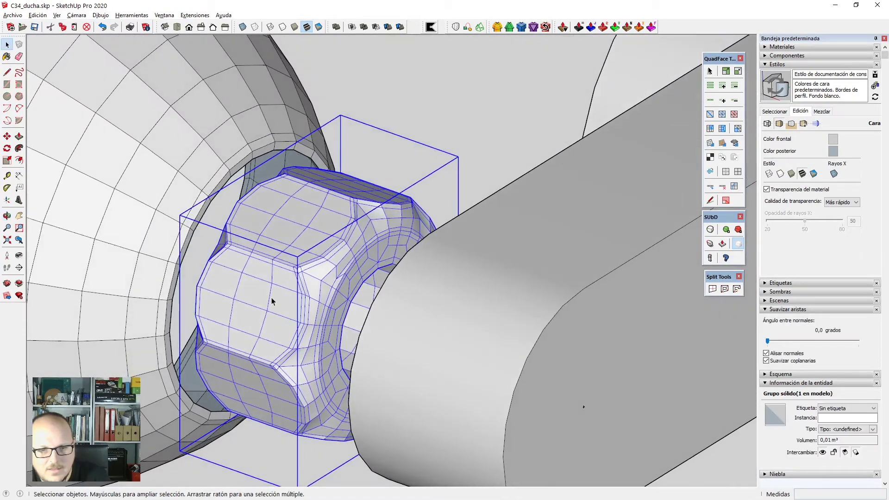
{"action": "scroll", "coordinate": [315, 277], "scroll_direction": "up", "scroll_amount": 4}
{"action": "double_click", "coordinate": [354, 270]}
{"action": "scroll", "coordinate": [389, 252], "scroll_direction": "down", "scroll_amount": 2}
{"action": "left_click", "coordinate": [396, 243]}
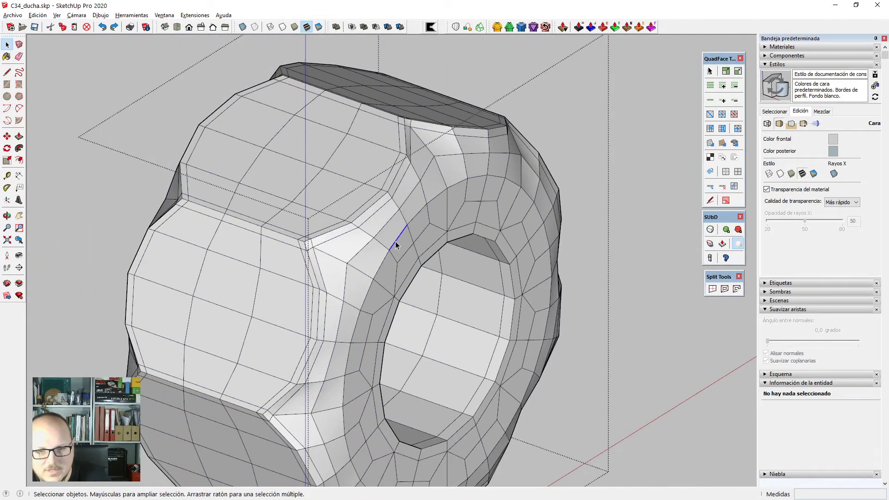
{"action": "key", "text": "alt+l"}
{"action": "middle_click_drag", "start_coordinate": [417, 275], "coordinate": [370, 264]}
{"action": "left_click", "coordinate": [522, 29]}
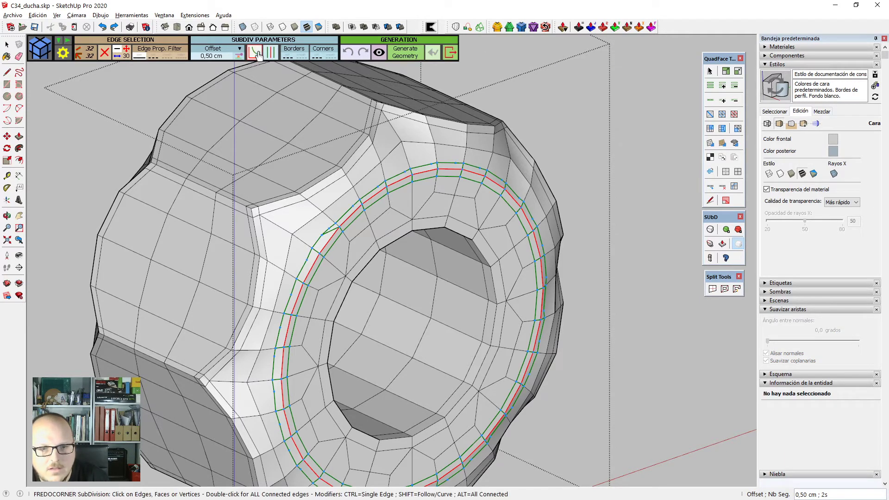
{"action": "left_click", "coordinate": [269, 54]}
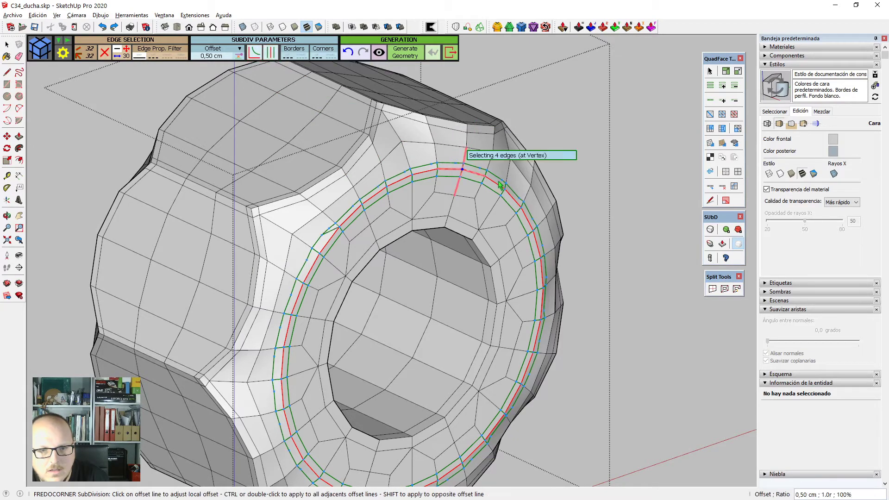
{"action": "key", "text": "Return"}
{"action": "scroll", "coordinate": [578, 95], "scroll_direction": "down", "scroll_amount": 1}
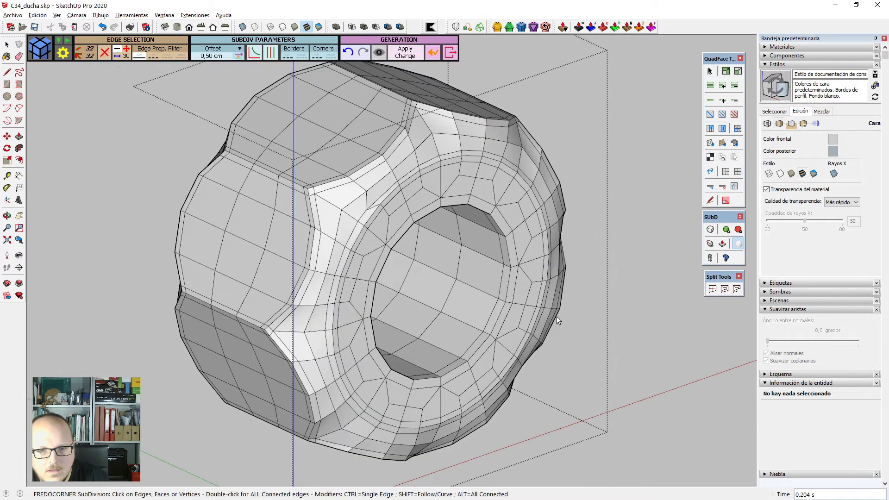
{"action": "middle_click_drag", "start_coordinate": [558, 321], "coordinate": [458, 261]}
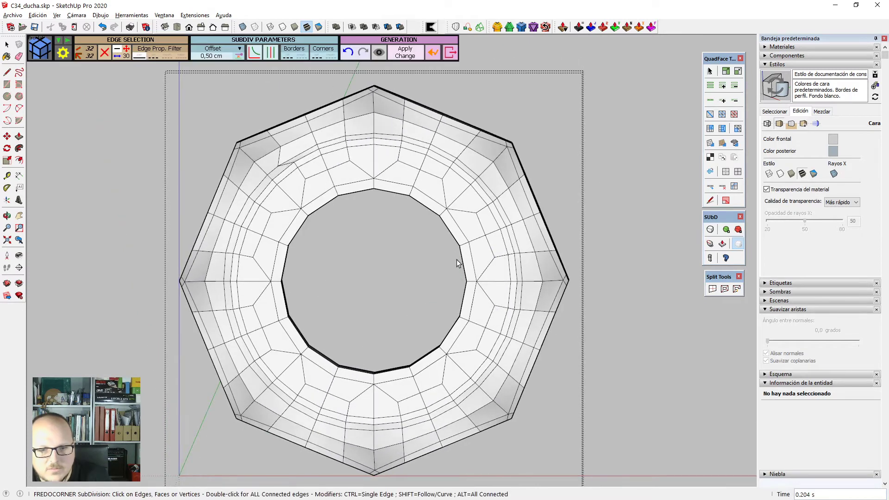
{"action": "scroll", "coordinate": [459, 251], "scroll_direction": "down", "scroll_amount": 1}
{"action": "key", "text": "space"}
{"action": "scroll", "coordinate": [510, 218], "scroll_direction": "down", "scroll_amount": 1}
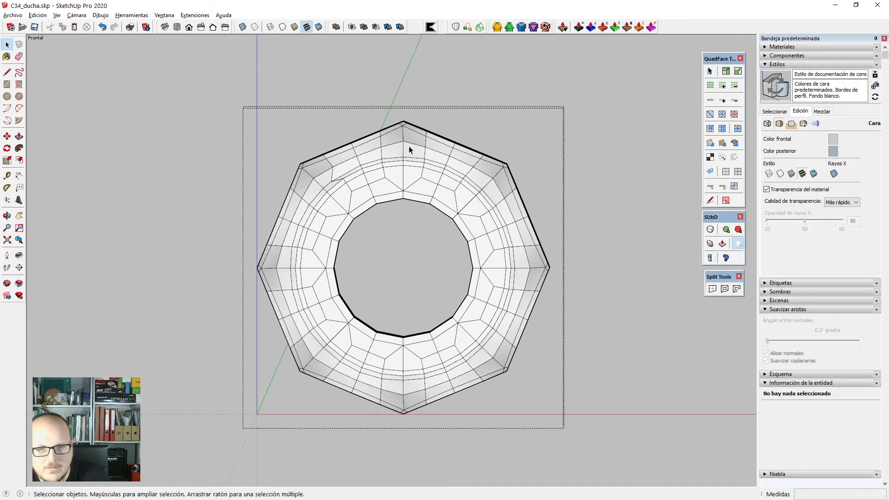
Delete the neck's mesh sections around the malformed support-edge corner, including the stray fragments on that side.
{"action": "scroll", "coordinate": [397, 123], "scroll_direction": "up", "scroll_amount": 2}
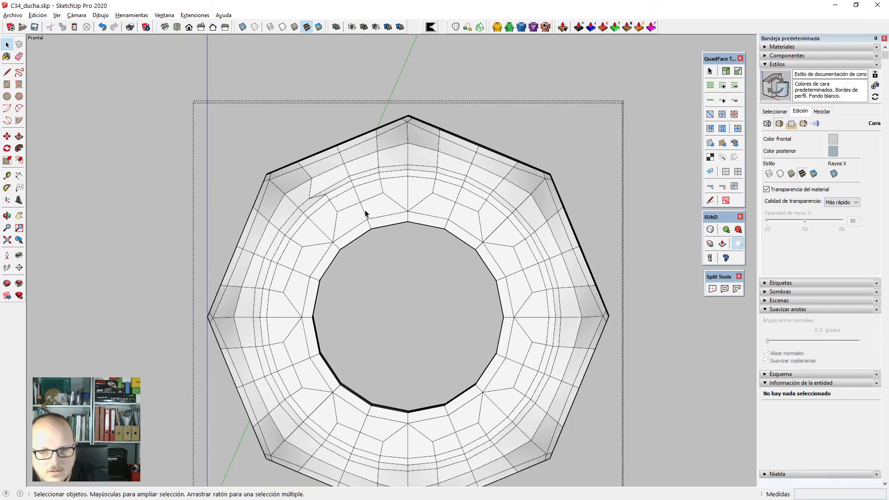
{"action": "scroll", "coordinate": [350, 234], "scroll_direction": "up", "scroll_amount": 1}
{"action": "left_click_drag", "start_coordinate": [280, 209], "coordinate": [268, 176]}
{"action": "key", "text": "Delete"}
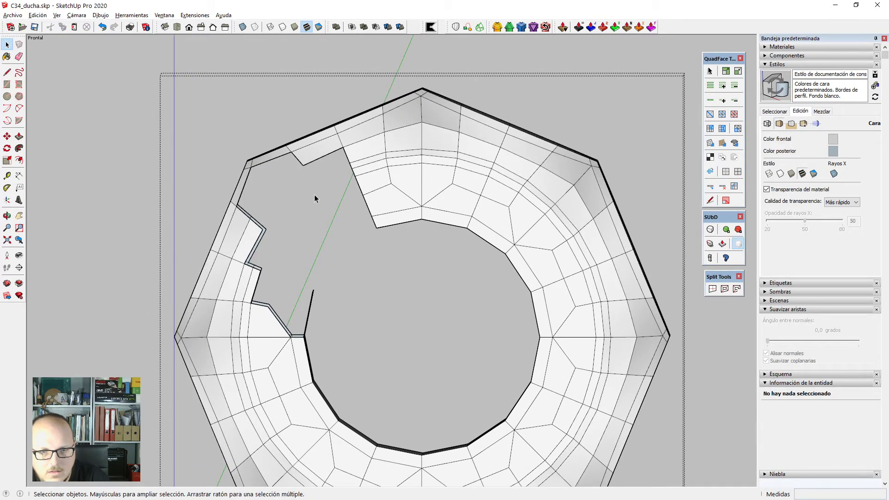
{"action": "scroll", "coordinate": [287, 131], "scroll_direction": "down", "scroll_amount": 1}
{"action": "left_click_drag", "start_coordinate": [309, 270], "coordinate": [297, 230]}
{"action": "left_click_drag", "start_coordinate": [164, 223], "coordinate": [163, 222]}
{"action": "key", "text": "Delete"}
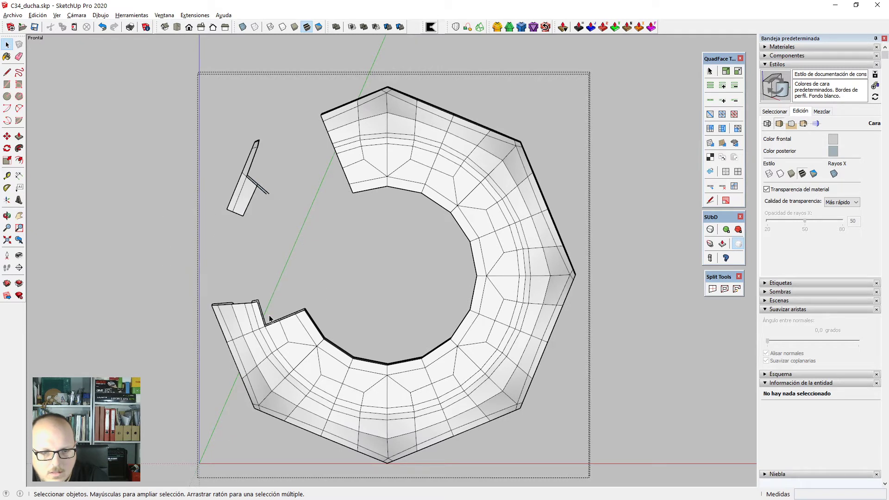
{"action": "left_click_drag", "start_coordinate": [177, 279], "coordinate": [176, 280]}
{"action": "key", "text": "Delete"}
{"action": "left_click_drag", "start_coordinate": [167, 96], "coordinate": [167, 96]}
{"action": "key", "text": "Delete"}
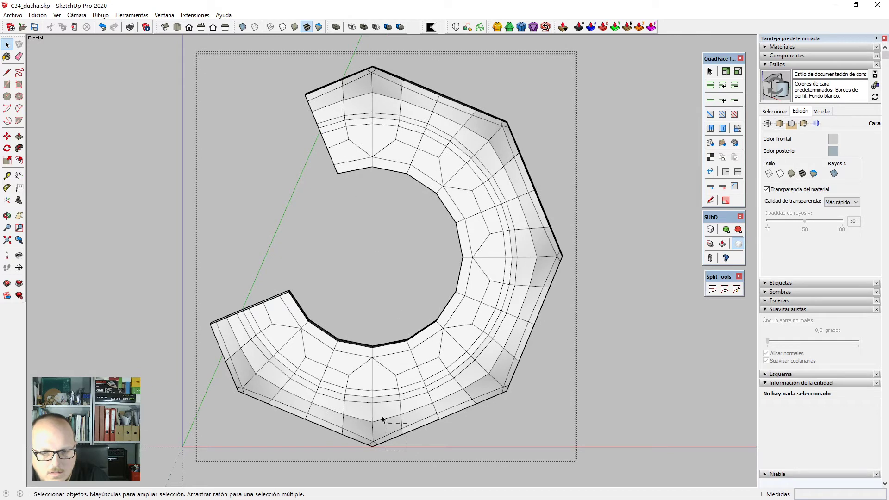
Delete the remaining sections of the flawed half so only the clean half of the neck stays.
{"action": "left_click_drag", "start_coordinate": [382, 415], "coordinate": [382, 416]}
{"action": "key", "text": "Delete"}
{"action": "left_click_drag", "start_coordinate": [341, 315], "coordinate": [340, 317]}
{"action": "key", "text": "Delete"}
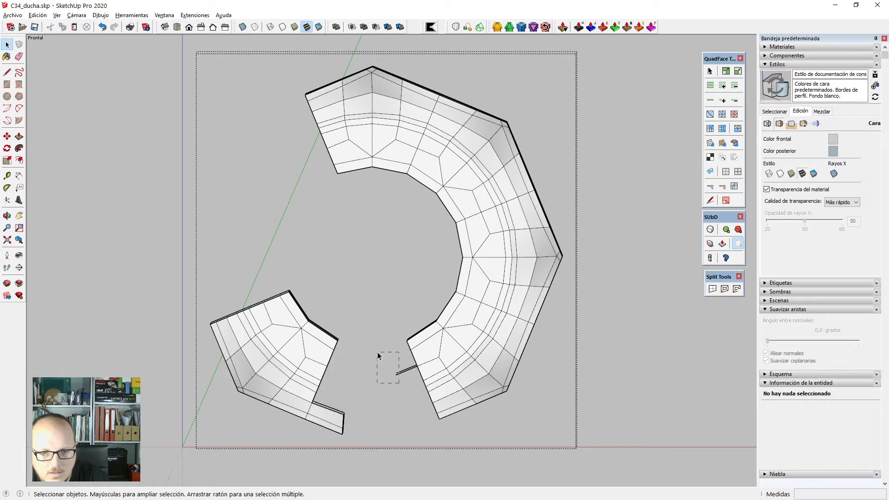
{"action": "left_click_drag", "start_coordinate": [342, 437], "coordinate": [184, 267]}
{"action": "key", "text": "Delete"}
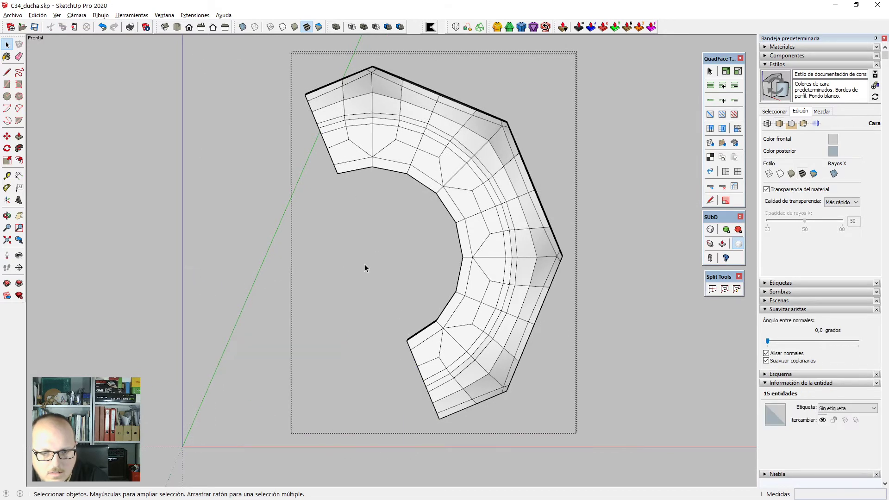
Draw a line across the half neck's hole between the inner corner vertices of its two cut ends.
{"action": "middle_click_drag", "start_coordinate": [365, 264], "coordinate": [440, 296]}
{"action": "scroll", "coordinate": [440, 295], "scroll_direction": "up", "scroll_amount": 4}
{"action": "key", "text": "l"}
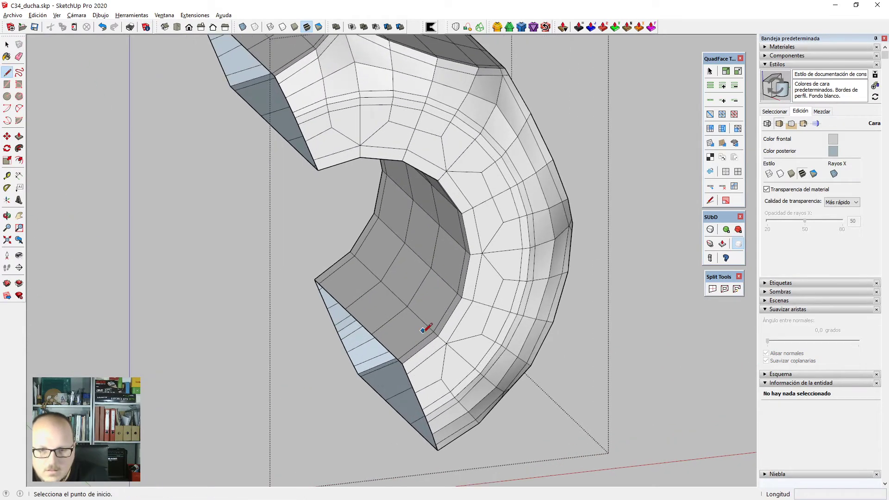
{"action": "left_click", "coordinate": [317, 170]}
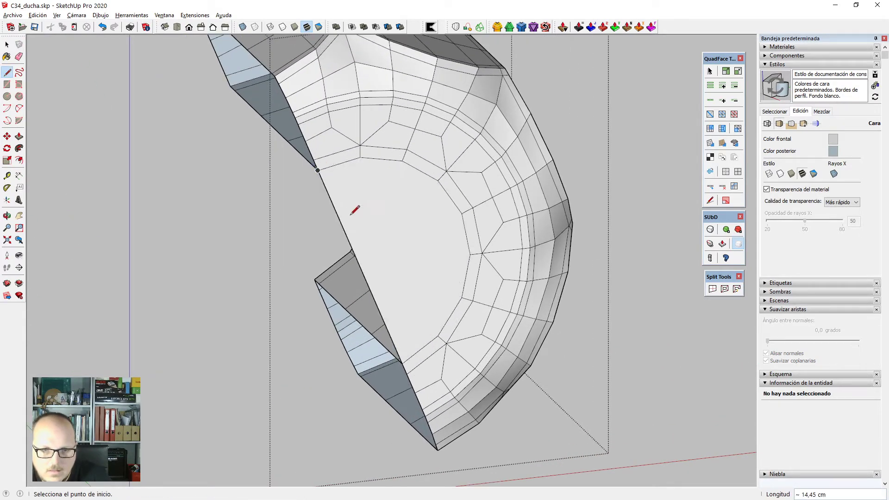
Select all the half neck's geometry and rotate a copy 180° about the midpoint of the line across the hole.
{"action": "key", "text": "space"}
{"action": "left_click", "coordinate": [367, 222]}
{"action": "triple_click", "coordinate": [368, 223]}
{"action": "key", "text": "q"}
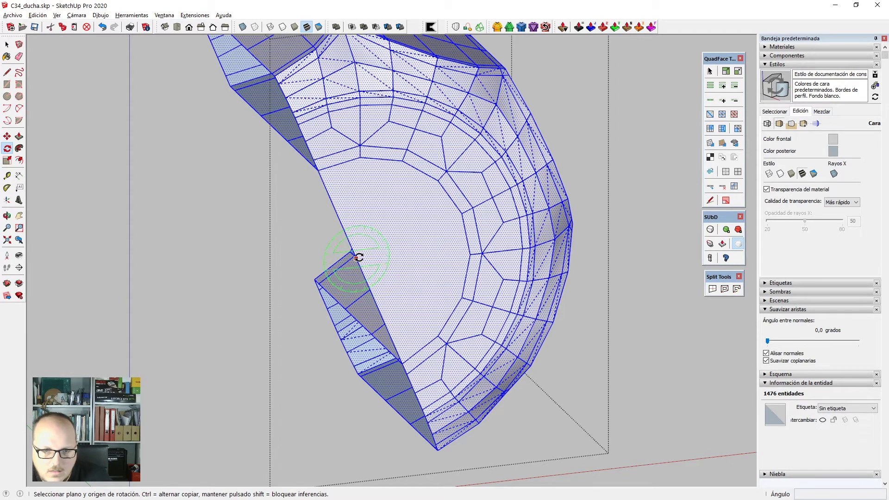
{"action": "left_click", "coordinate": [367, 281]}
{"action": "key", "text": "ctrl"}
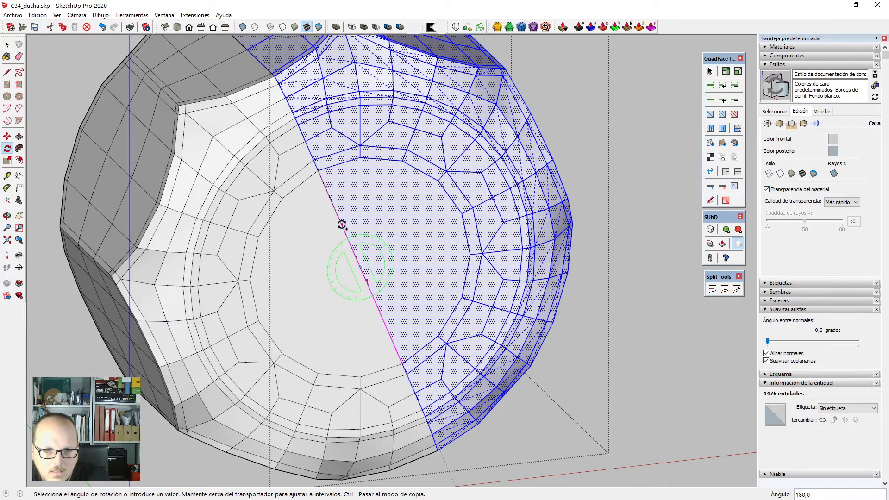
{"action": "left_click", "coordinate": [364, 244]}
{"action": "key", "text": "space"}
Erase the auxiliary line spanning the hole to reopen it in the completed neck.
{"action": "scroll", "coordinate": [389, 271], "scroll_direction": "down", "scroll_amount": 3}
{"action": "key", "text": "e"}
{"action": "left_click", "coordinate": [371, 263]}
{"action": "mouse_move", "coordinate": [371, 262]}
{"action": "middle_mouse_down"}
{"action": "mouse_move", "coordinate": [415, 244]}
{"action": "mouse_move", "coordinate": [688, 226]}
{"action": "mouse_move", "coordinate": [350, 280]}
{"action": "mouse_move", "coordinate": [133, 276]}
{"action": "mouse_move", "coordinate": [230, 290]}
{"action": "mouse_move", "coordinate": [359, 337]}
{"action": "mouse_move", "coordinate": [421, 232]}
{"action": "mouse_move", "coordinate": [468, 234]}
{"action": "mouse_move", "coordinate": [123, 284]}
{"action": "mouse_move", "coordinate": [348, 321]}
{"action": "mouse_move", "coordinate": [411, 357]}
{"action": "mouse_move", "coordinate": [566, 250]}
{"action": "mouse_move", "coordinate": [401, 254]}
{"action": "mouse_move", "coordinate": [404, 301]}
{"action": "mouse_move", "coordinate": [518, 323]}
{"action": "middle_mouse_up"}
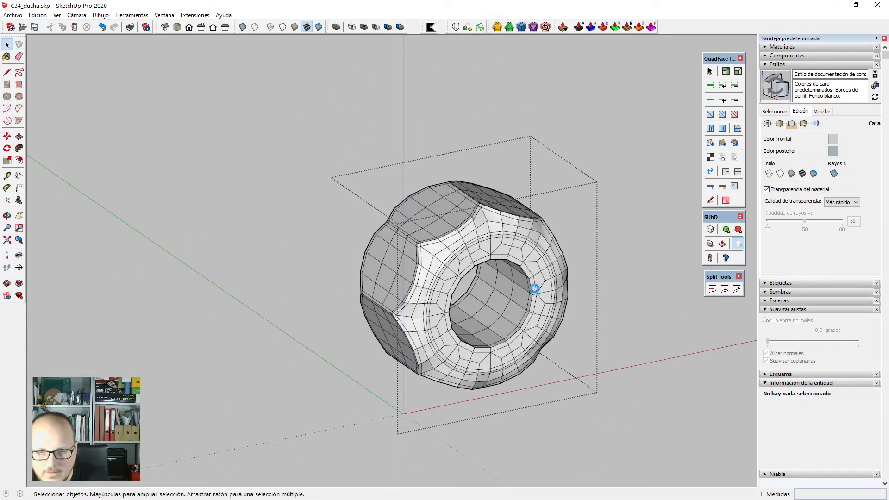
Preview the rebuilt neck with subdivision on, then return to the control mesh with its edges displayed.
{"action": "scroll", "coordinate": [535, 289], "scroll_direction": "up", "scroll_amount": 3}
{"action": "middle_click_drag", "start_coordinate": [532, 288], "coordinate": [677, 275]}
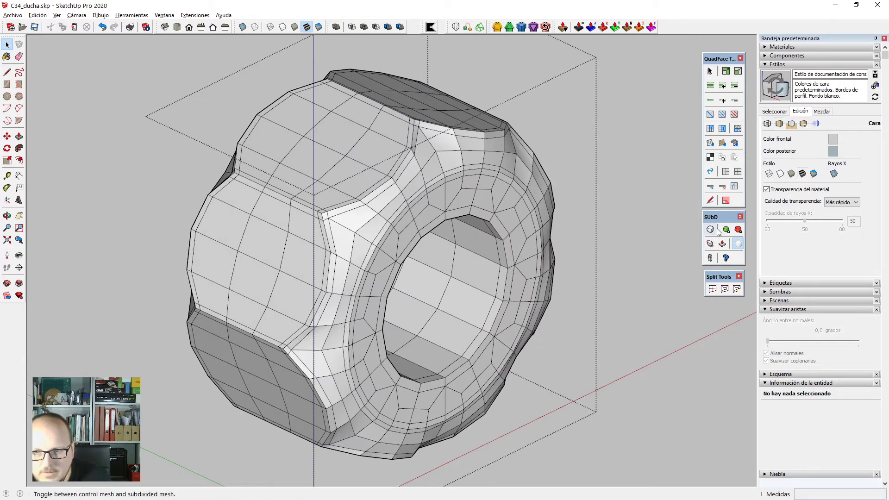
{"action": "key", "text": "plus"}
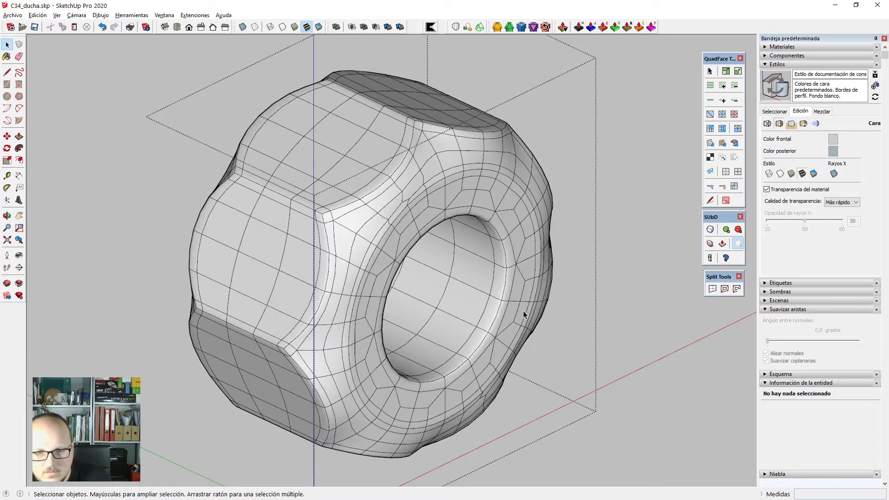
{"action": "scroll", "coordinate": [522, 313], "scroll_direction": "down", "scroll_amount": 2}
{"action": "key", "text": "alt+h"}
{"action": "middle_click_drag", "start_coordinate": [521, 331], "coordinate": [475, 262]}
{"action": "scroll", "coordinate": [475, 266], "scroll_direction": "up", "scroll_amount": 2}
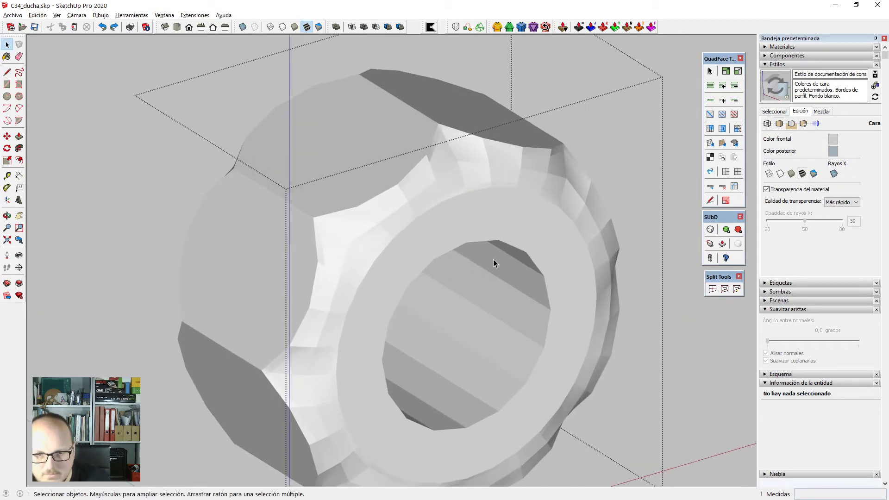
{"action": "left_click", "coordinate": [724, 233]}
{"action": "scroll", "coordinate": [393, 202], "scroll_direction": "up", "scroll_amount": 4}
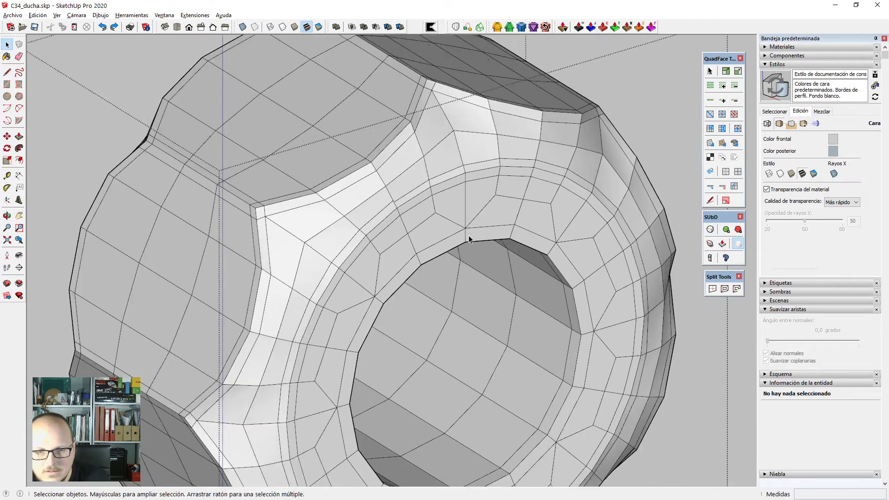
Merge the two nearly coincident vertices on the outer support loop of the end face, using X-ray view to verify the selection.
{"action": "scroll", "coordinate": [385, 190], "scroll_direction": "down", "scroll_amount": 4}
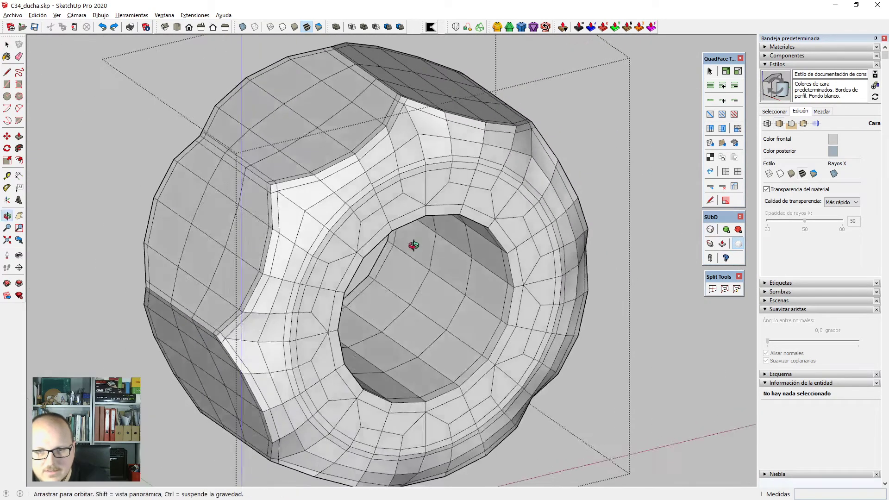
{"action": "scroll", "coordinate": [352, 170], "scroll_direction": "up", "scroll_amount": 4}
{"action": "key", "text": "v"}
{"action": "scroll", "coordinate": [347, 159], "scroll_direction": "up", "scroll_amount": 4}
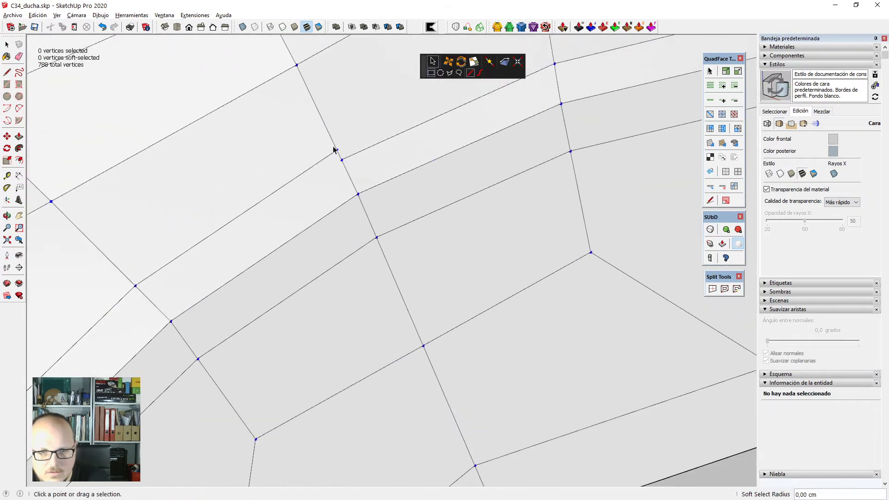
{"action": "key", "text": "x"}
{"action": "left_click_drag", "start_coordinate": [353, 170], "coordinate": [354, 168]}
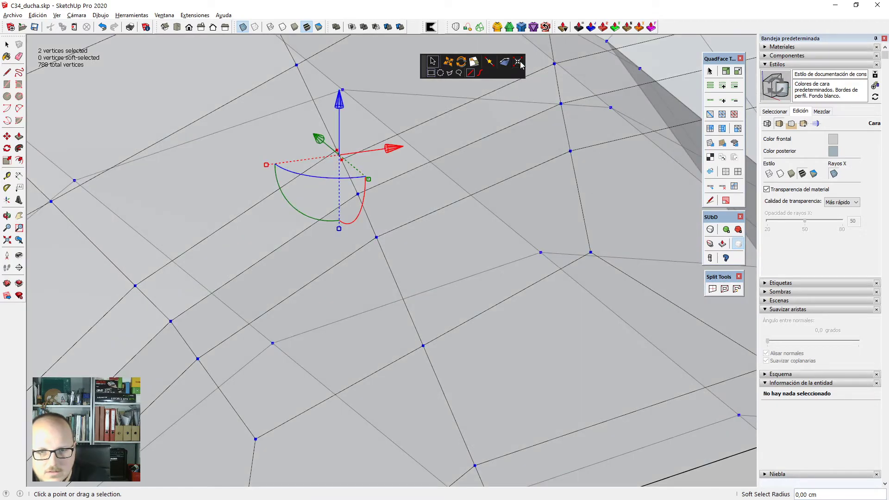
{"action": "key", "text": "space"}
{"action": "scroll", "coordinate": [415, 250], "scroll_direction": "down", "scroll_amount": 8}
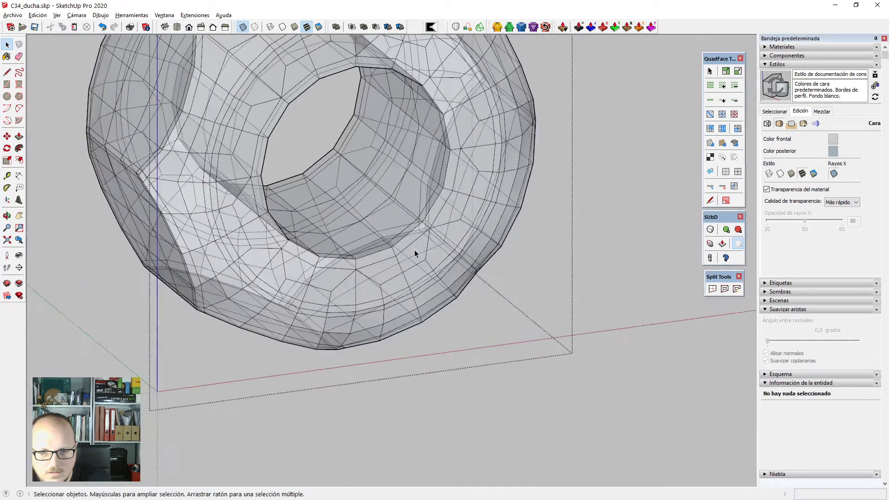
Select the vertex just outside the hole's rim and check it for duplicates in X-ray view.
{"action": "scroll", "coordinate": [383, 248], "scroll_direction": "up", "scroll_amount": 10}
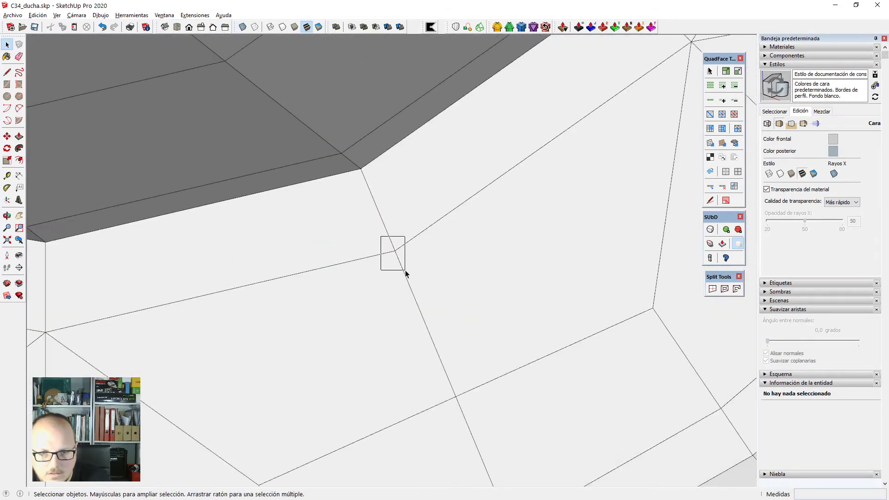
{"action": "left_click_drag", "start_coordinate": [405, 271], "coordinate": [405, 270]}
{"action": "key", "text": "v"}
{"action": "scroll", "coordinate": [558, 357], "scroll_direction": "down", "scroll_amount": 6}
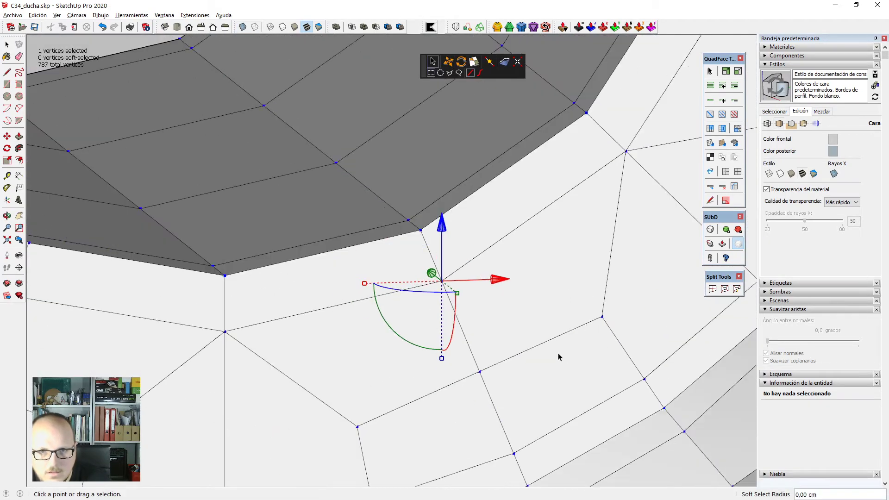
{"action": "key", "text": "x"}
{"action": "middle_click_drag", "start_coordinate": [369, 262], "coordinate": [368, 307]}
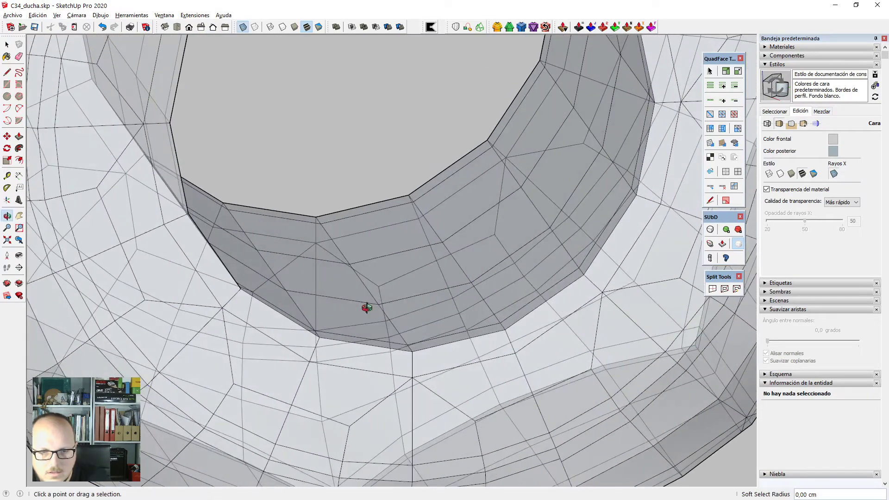
{"action": "scroll", "coordinate": [452, 261], "scroll_direction": "down", "scroll_amount": 6}
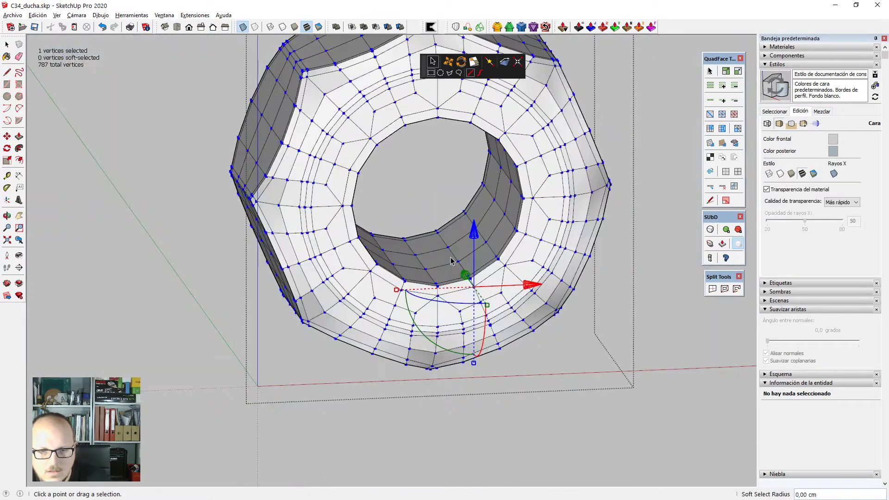
Merge the two nearly coincident vertices on the outer support loop of the opposite end face.
{"action": "middle_click_drag", "start_coordinate": [452, 261], "coordinate": [227, 156]}
{"action": "scroll", "coordinate": [226, 156], "scroll_direction": "up", "scroll_amount": 5}
{"action": "scroll", "coordinate": [227, 156], "scroll_direction": "up", "scroll_amount": 8}
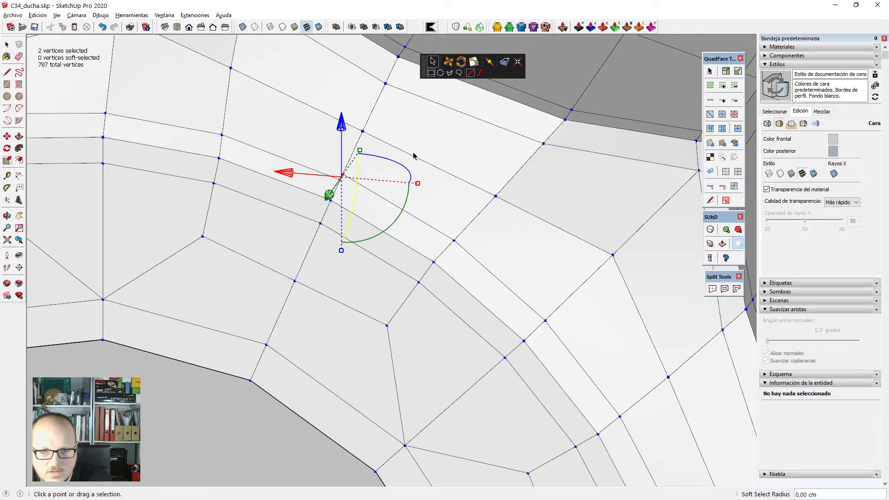
{"action": "key", "text": "x"}
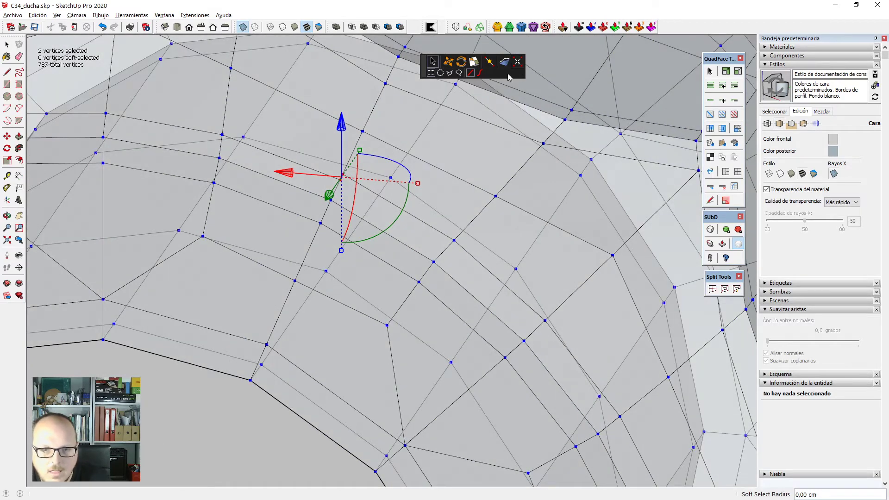
{"action": "key", "text": "x"}
Merge the duplicate vertices at the diametrically opposite point of the same support loop and check the spot in X-ray view.
{"action": "scroll", "coordinate": [488, 95], "scroll_direction": "down", "scroll_amount": 7}
{"action": "scroll", "coordinate": [388, 332], "scroll_direction": "up", "scroll_amount": 5}
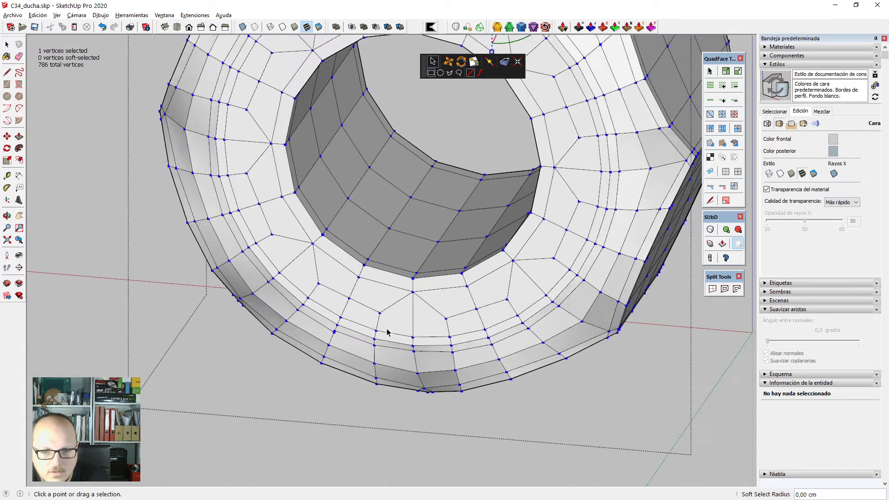
{"action": "scroll", "coordinate": [380, 297], "scroll_direction": "up", "scroll_amount": 5}
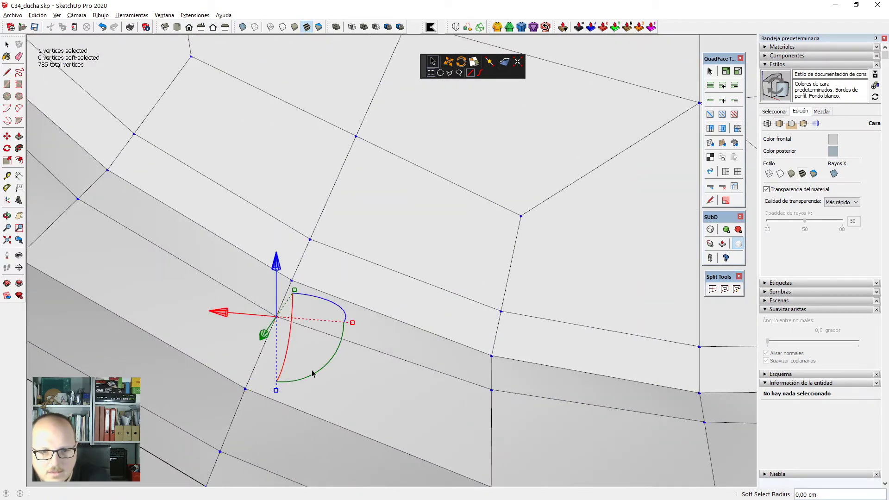
{"action": "key", "text": "x"}
{"action": "scroll", "coordinate": [298, 365], "scroll_direction": "down", "scroll_amount": 4}
{"action": "middle_click_drag", "start_coordinate": [298, 365], "coordinate": [459, 214]}
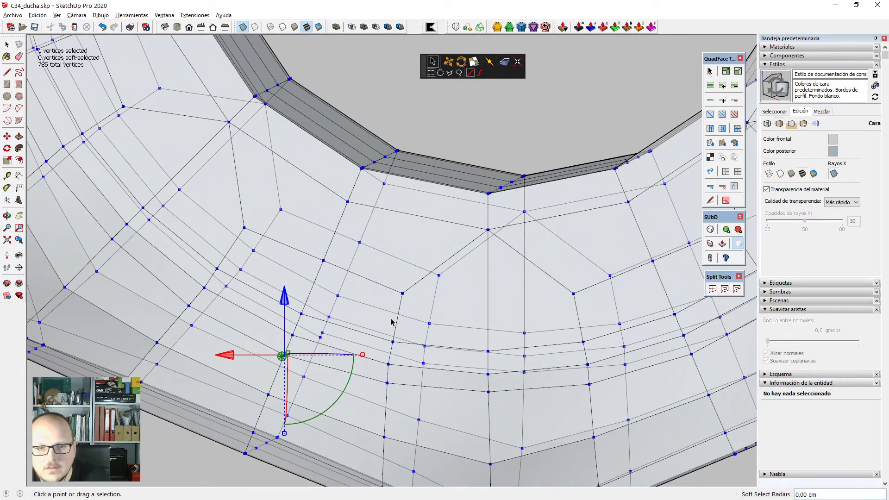
Inspect the merged support-loop vertex up close, and turn off X-ray view and leave vertex editing.
{"action": "scroll", "coordinate": [391, 322], "scroll_direction": "up", "scroll_amount": 5}
{"action": "left_click_drag", "start_coordinate": [336, 342], "coordinate": [336, 342]}
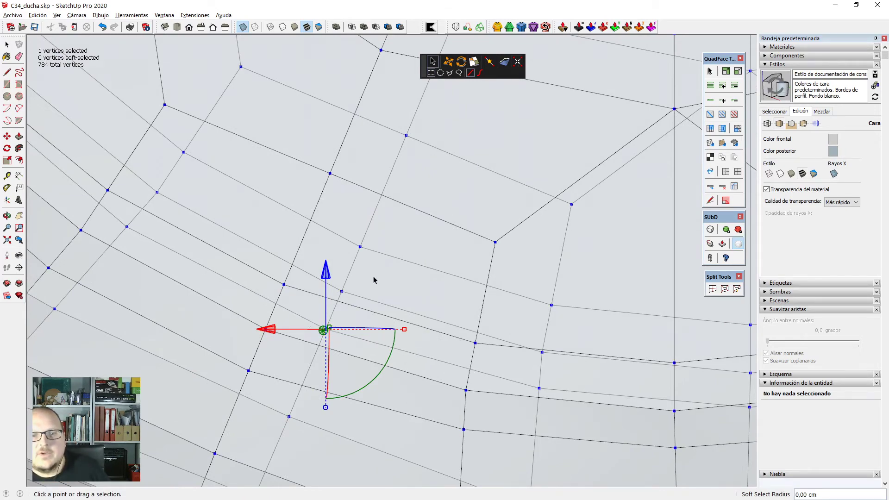
{"action": "key", "text": "x"}
{"action": "key", "text": "space"}
Toggle the octagonal neck to its subdivided mesh and examine the smoothed shape from several sides.
{"action": "scroll", "coordinate": [249, 294], "scroll_direction": "down", "scroll_amount": 8}
{"action": "middle_click_drag", "start_coordinate": [614, 269], "coordinate": [493, 381]}
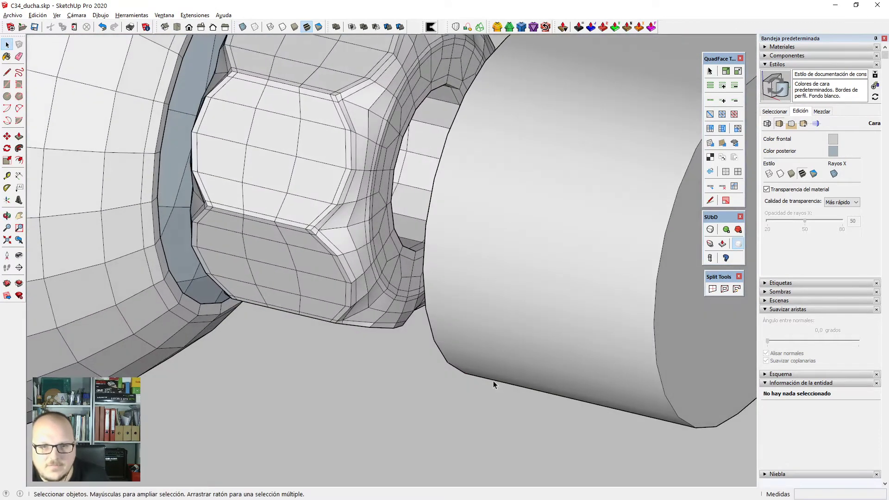
{"action": "scroll", "coordinate": [397, 225], "scroll_direction": "down", "scroll_amount": 5}
{"action": "middle_click_drag", "start_coordinate": [398, 224], "coordinate": [382, 204]}
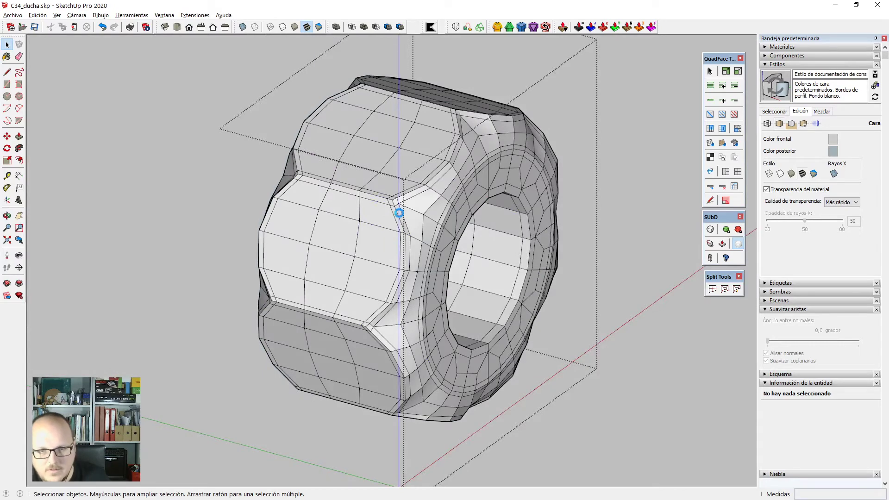
{"action": "left_click", "coordinate": [712, 230]}
{"action": "middle_click_drag", "start_coordinate": [523, 271], "coordinate": [551, 254]}
{"action": "scroll", "coordinate": [567, 244], "scroll_direction": "down", "scroll_amount": 2}
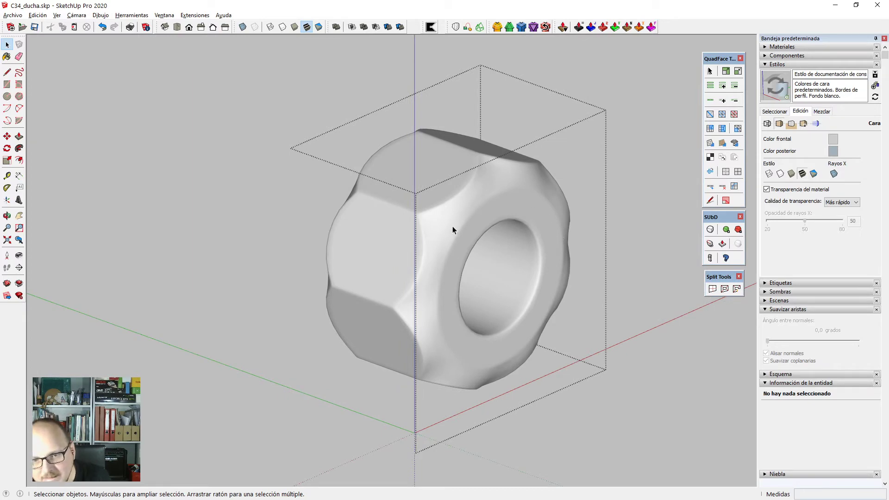
{"action": "scroll", "coordinate": [391, 290], "scroll_direction": "down", "scroll_amount": 2}
{"action": "middle_click_drag", "start_coordinate": [391, 290], "coordinate": [765, 259]}
{"action": "scroll", "coordinate": [554, 127], "scroll_direction": "up", "scroll_amount": 2}
{"action": "middle_click_drag", "start_coordinate": [554, 127], "coordinate": [330, 152]}
{"action": "scroll", "coordinate": [329, 152], "scroll_direction": "down", "scroll_amount": 3}
{"action": "middle_click_drag", "start_coordinate": [566, 302], "coordinate": [425, 66]}
{"action": "middle_click_drag", "start_coordinate": [422, 266], "coordinate": [443, 210]}
{"action": "scroll", "coordinate": [415, 169], "scroll_direction": "up", "scroll_amount": 3}
Close and select the octagonal neck group, and return it to its control mesh with the edges displayed.
{"action": "key", "text": "Escape"}
{"action": "left_click", "coordinate": [410, 180]}
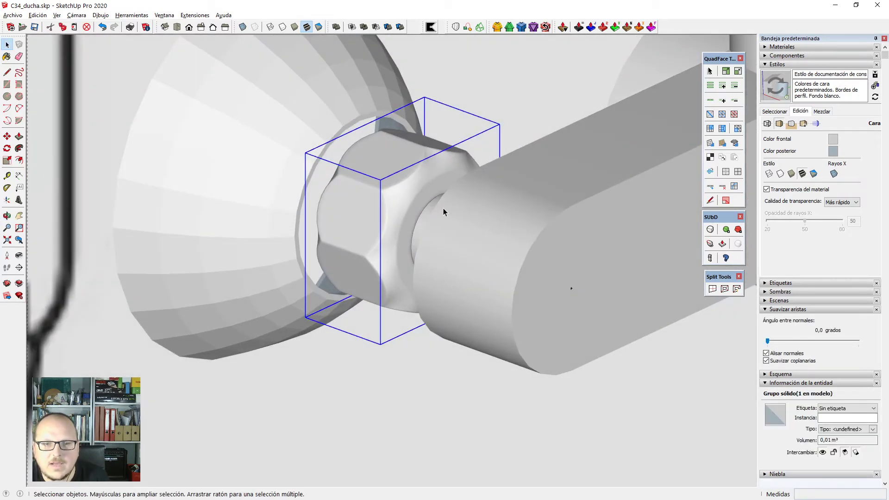
{"action": "key", "text": "k"}
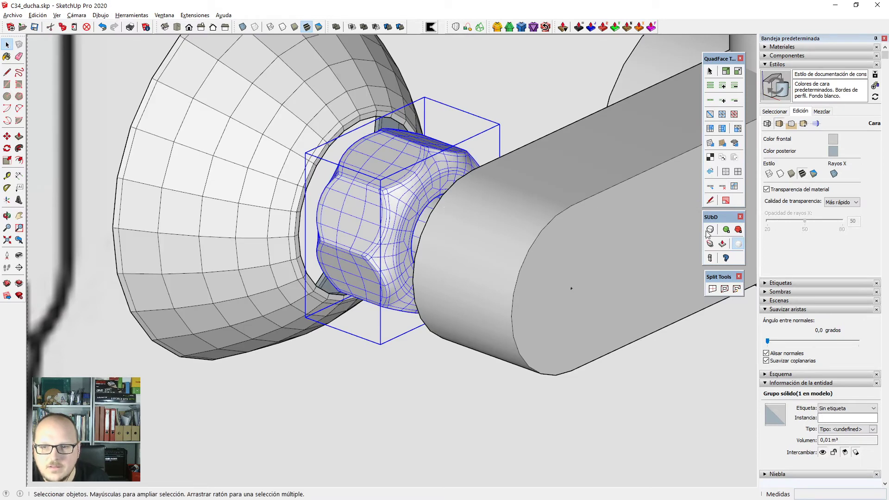
{"action": "key", "text": "Tab"}
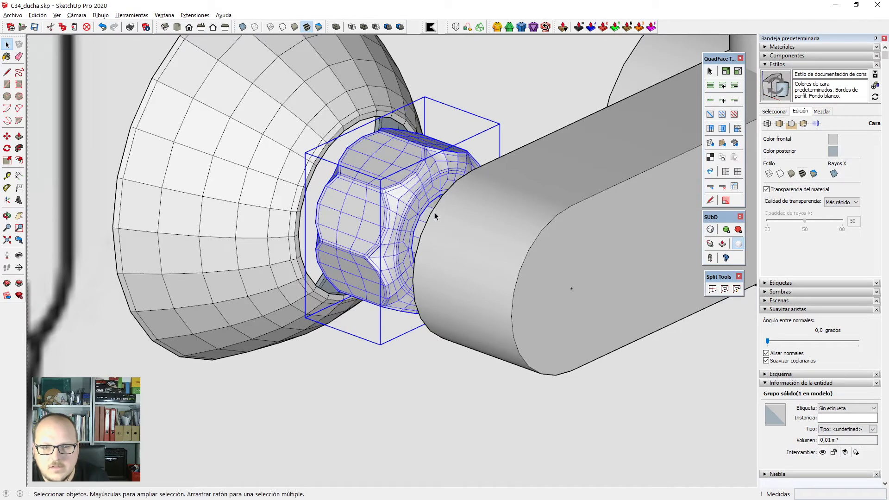
Set the octagonal neck group's origin to Center on the X, Y and Z axes.
{"action": "left_click", "coordinate": [198, 16]}
{"action": "mouse_move", "coordinate": [216, 121]}
{"action": "left_click", "coordinate": [350, 117]}
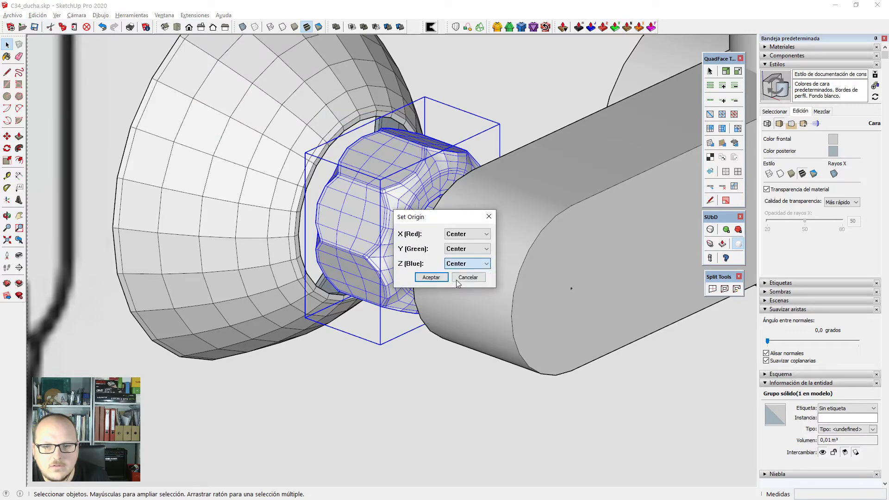
{"action": "left_click", "coordinate": [431, 278]}
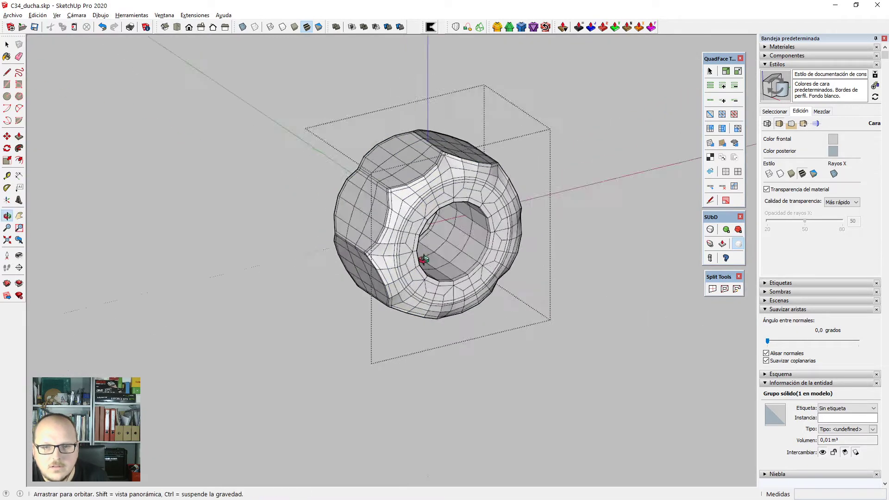
Copy the octagonal neck group about 65 cm along the red axis, beside the wall flange.
{"action": "left_click", "coordinate": [533, 295]}
{"action": "left_click", "coordinate": [435, 193]}
{"action": "scroll", "coordinate": [529, 181], "scroll_direction": "down", "scroll_amount": 1}
{"action": "key", "text": "m"}
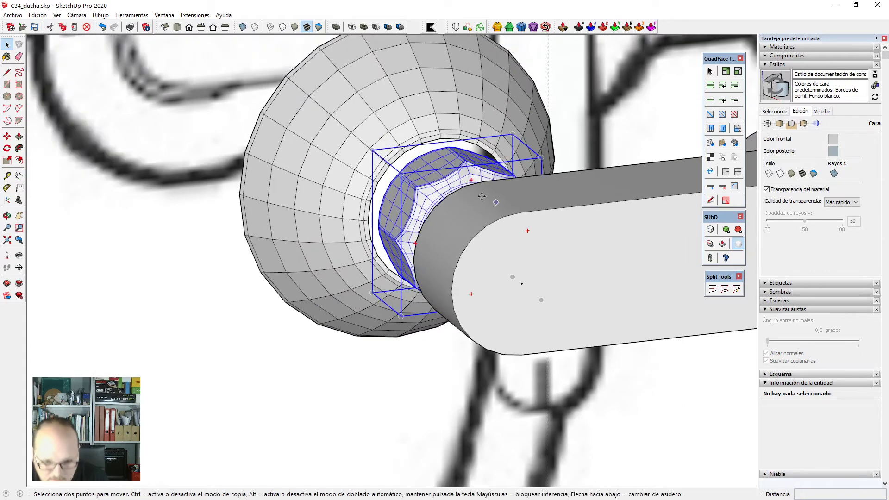
{"action": "key", "text": "ctrl"}
{"action": "left_click", "coordinate": [447, 162]}
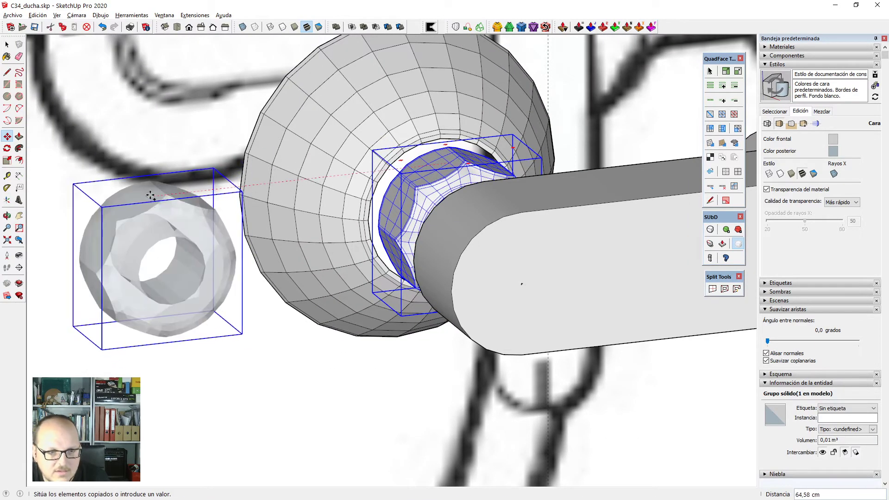
{"action": "left_click", "coordinate": [151, 194]}
Try to move the copied neck by a point in its hole, and delete the copy.
{"action": "scroll", "coordinate": [333, 148], "scroll_direction": "down", "scroll_amount": 2}
{"action": "middle_click_drag", "start_coordinate": [209, 251], "coordinate": [184, 248]}
{"action": "scroll", "coordinate": [184, 248], "scroll_direction": "up", "scroll_amount": 1}
{"action": "scroll", "coordinate": [241, 263], "scroll_direction": "up", "scroll_amount": 1}
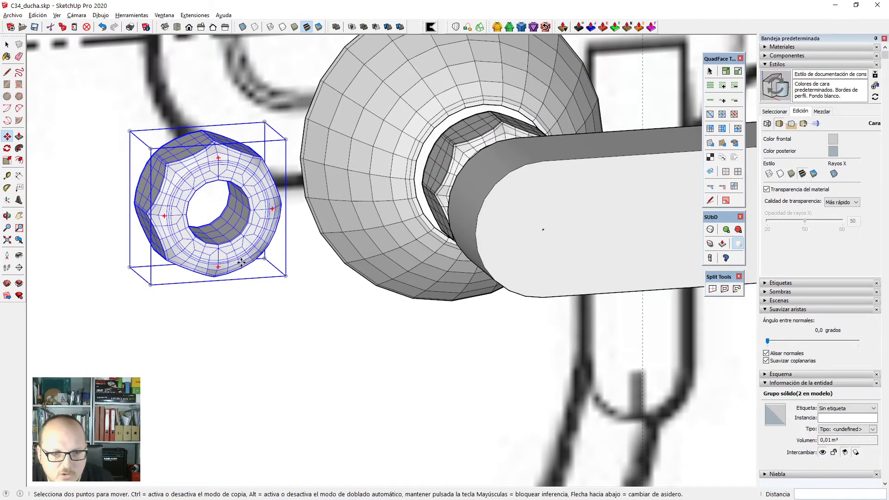
{"action": "left_click", "coordinate": [207, 203]}
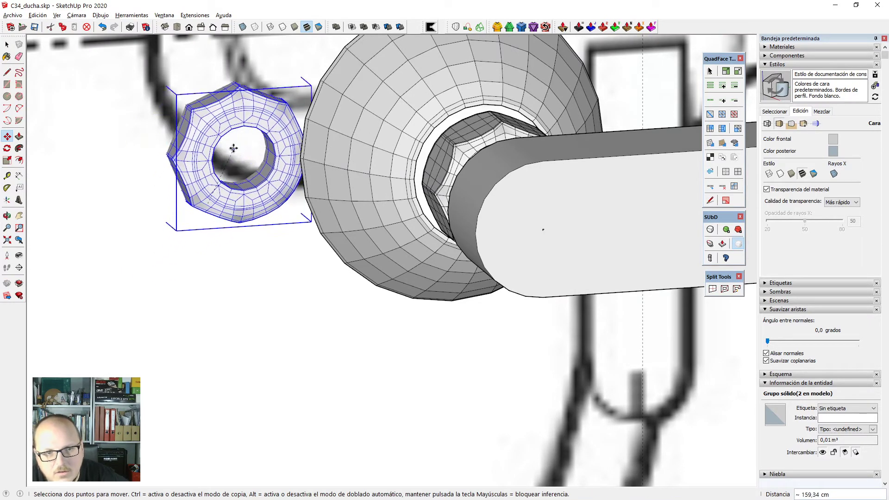
{"action": "key", "text": "space"}
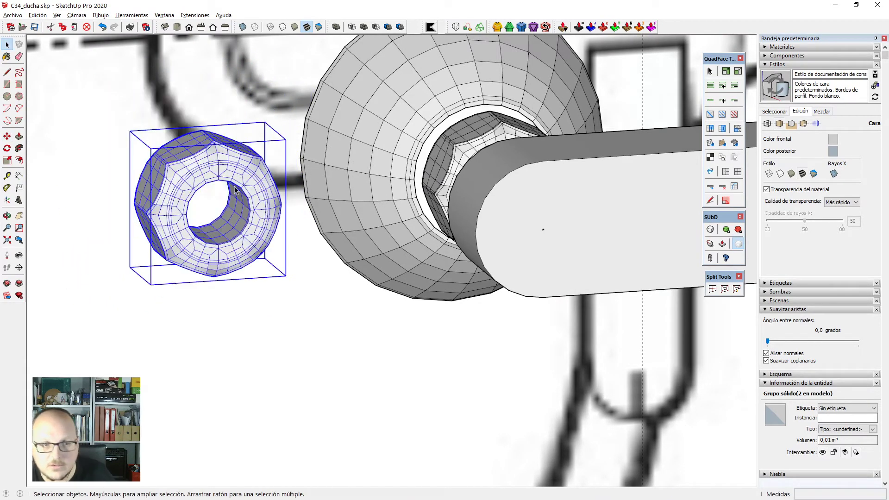
{"action": "middle_click_drag", "start_coordinate": [201, 161], "coordinate": [361, 288]}
{"action": "key", "text": "Delete"}
Toggle the upper wall bracket component, roca_C03, to its subdivided mesh and clear the selection.
{"action": "scroll", "coordinate": [385, 209], "scroll_direction": "up", "scroll_amount": 1}
{"action": "middle_click_drag", "start_coordinate": [385, 208], "coordinate": [433, 221]}
{"action": "scroll", "coordinate": [348, 157], "scroll_direction": "up", "scroll_amount": 2}
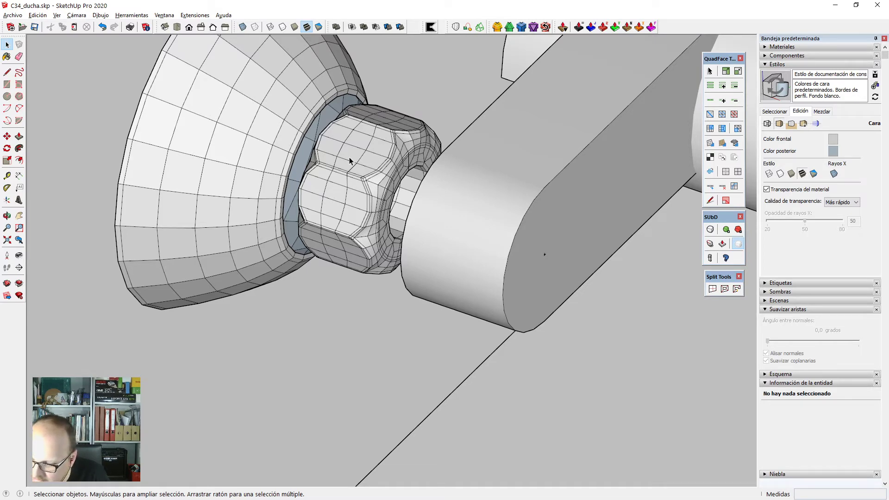
{"action": "scroll", "coordinate": [350, 157], "scroll_direction": "down", "scroll_amount": 10}
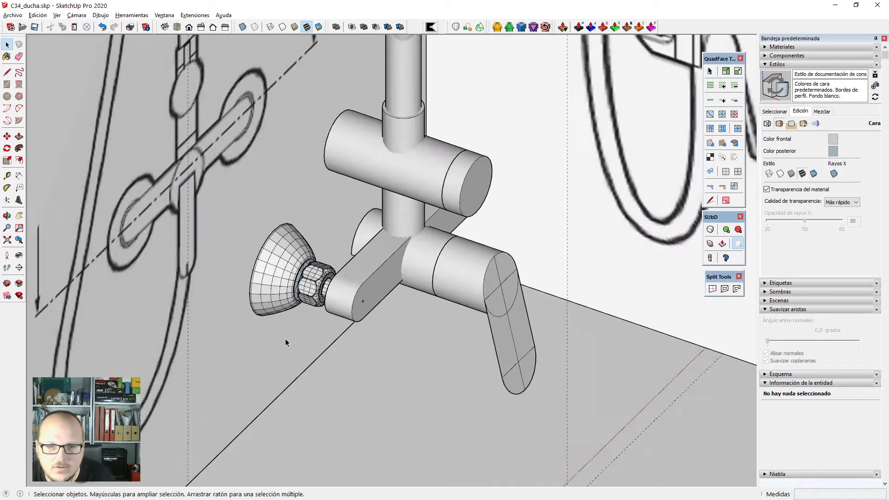
{"action": "key", "text": "shift+z"}
{"action": "middle_click_drag", "start_coordinate": [387, 308], "coordinate": [376, 356]}
{"action": "middle_click_drag", "start_coordinate": [395, 388], "coordinate": [365, 211]}
{"action": "scroll", "coordinate": [365, 211], "scroll_direction": "up", "scroll_amount": 2}
{"action": "middle_click_drag", "start_coordinate": [455, 294], "coordinate": [379, 216]}
{"action": "scroll", "coordinate": [363, 167], "scroll_direction": "up", "scroll_amount": 6}
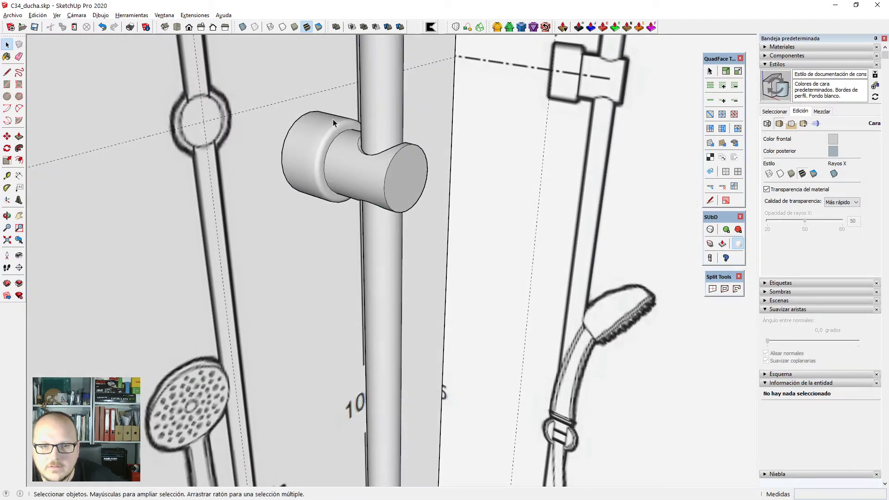
{"action": "scroll", "coordinate": [343, 143], "scroll_direction": "up", "scroll_amount": 1}
{"action": "left_click", "coordinate": [349, 155]}
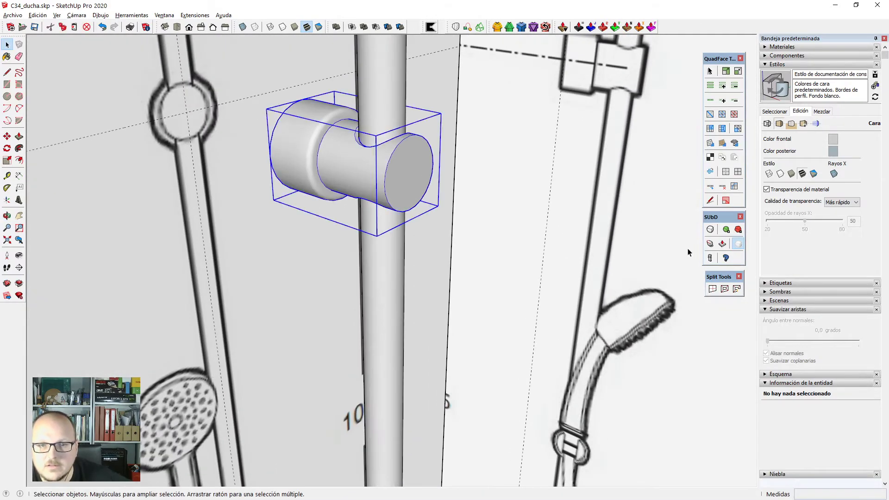
{"action": "left_click", "coordinate": [712, 230]}
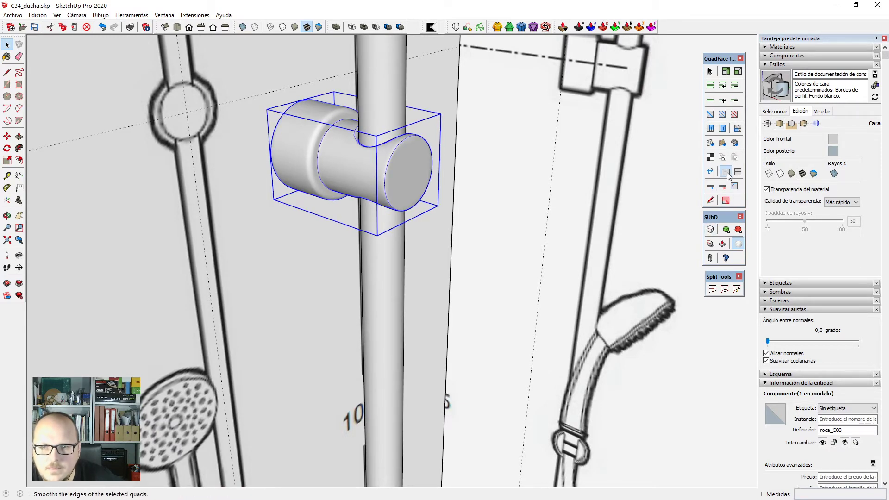
{"action": "left_click", "coordinate": [384, 100]}
{"action": "key", "text": "ctrl+t"}
Smooth the quad edges of the hand-shower holder's two body parts and its round knob.
{"action": "scroll", "coordinate": [384, 88], "scroll_direction": "down", "scroll_amount": 5}
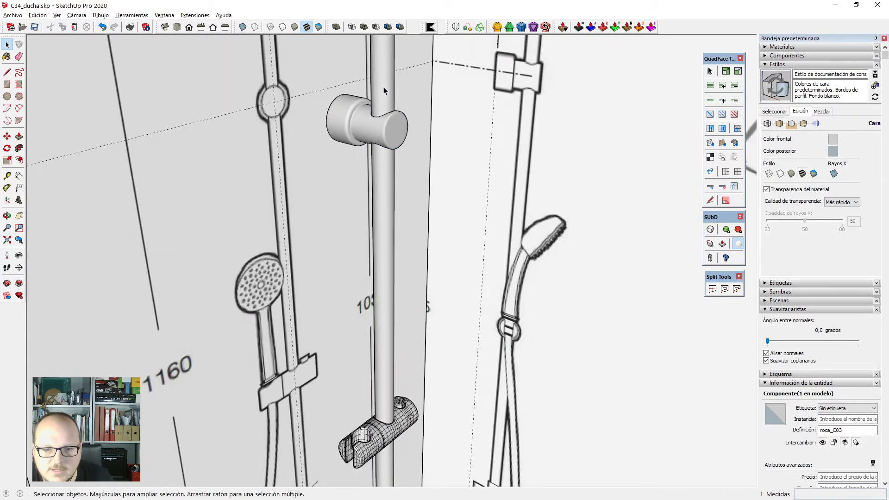
{"action": "scroll", "coordinate": [371, 304], "scroll_direction": "up", "scroll_amount": 7}
{"action": "left_click", "coordinate": [400, 304]}
{"action": "middle_click_drag", "start_coordinate": [399, 304], "coordinate": [370, 287]}
{"action": "left_click", "coordinate": [525, 226], "text": "shift"}
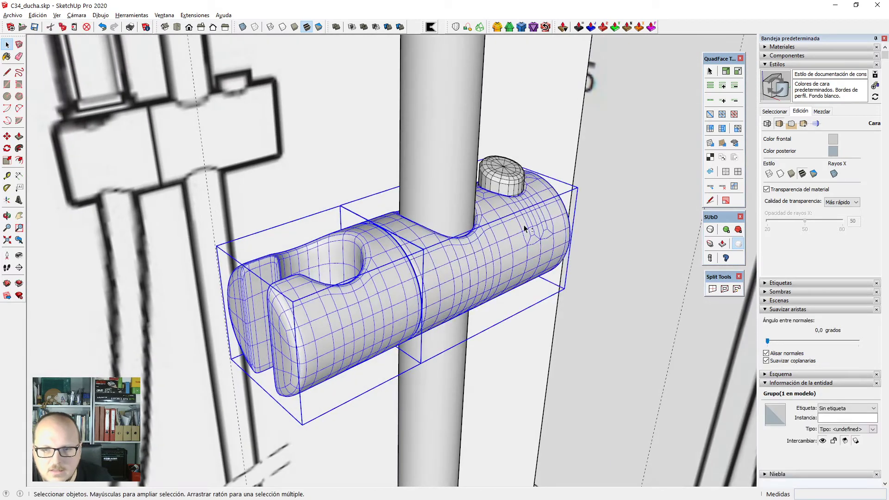
{"action": "left_click", "coordinate": [728, 173]}
{"action": "left_click", "coordinate": [509, 171]}
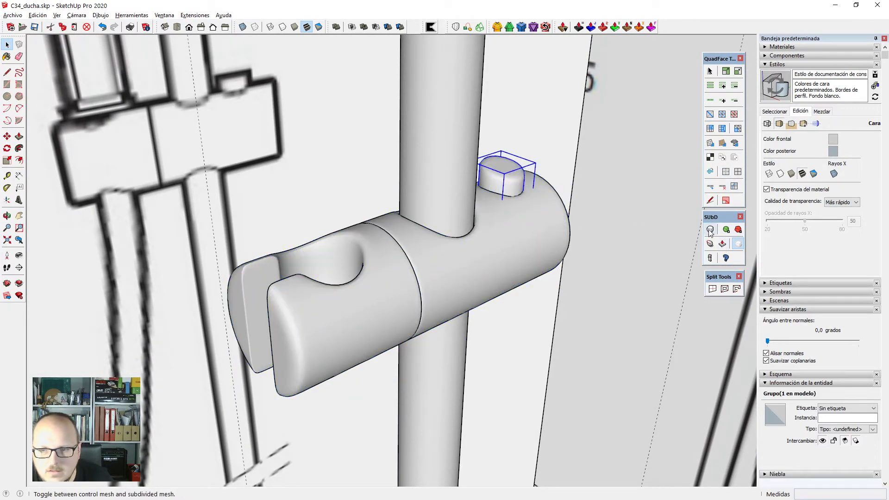
{"action": "scroll", "coordinate": [538, 234], "scroll_direction": "down", "scroll_amount": 5}
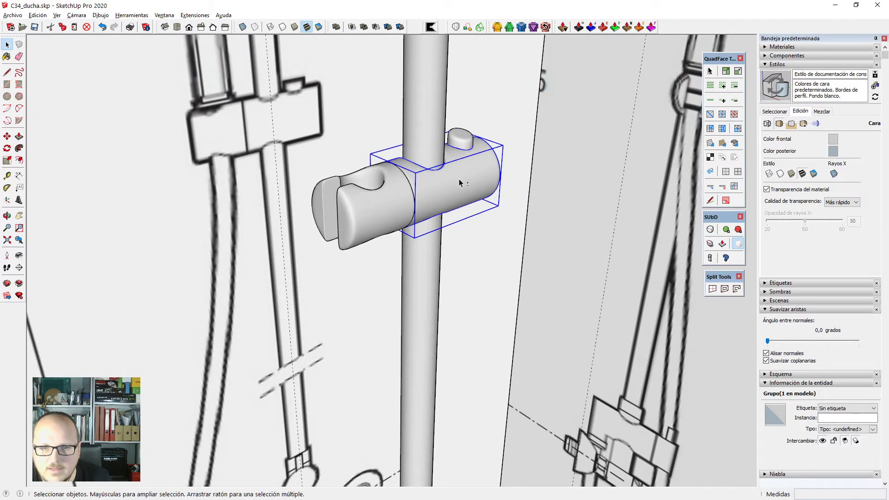
Open the conical wall flange for editing and select the edge loop around its front opening.
{"action": "middle_click_drag", "start_coordinate": [418, 116], "coordinate": [436, 208]}
{"action": "scroll", "coordinate": [505, 139], "scroll_direction": "down", "scroll_amount": 4}
{"action": "scroll", "coordinate": [392, 348], "scroll_direction": "up", "scroll_amount": 6}
{"action": "middle_click_drag", "start_coordinate": [406, 463], "coordinate": [395, 287], "text": "shift"}
{"action": "scroll", "coordinate": [536, 302], "scroll_direction": "down", "scroll_amount": 2}
{"action": "scroll", "coordinate": [370, 301], "scroll_direction": "up", "scroll_amount": 5}
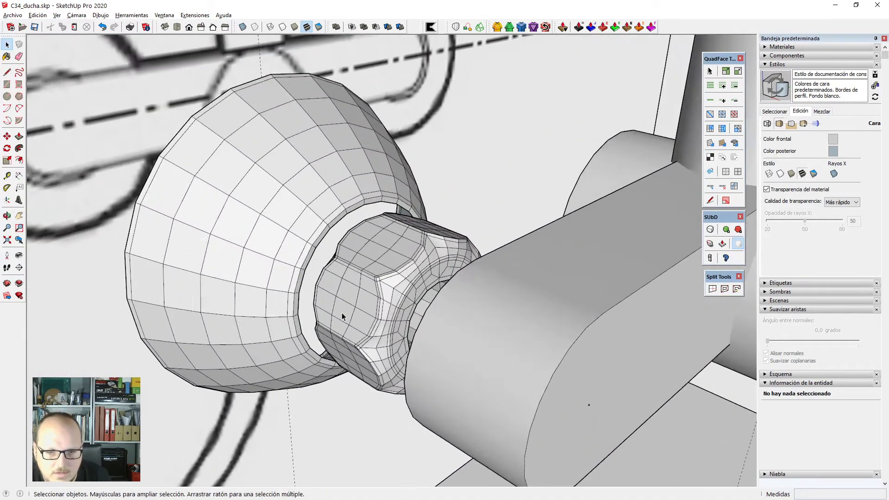
{"action": "middle_click_drag", "start_coordinate": [342, 313], "coordinate": [388, 291]}
{"action": "scroll", "coordinate": [358, 211], "scroll_direction": "up", "scroll_amount": 2}
{"action": "double_click", "coordinate": [355, 210]}
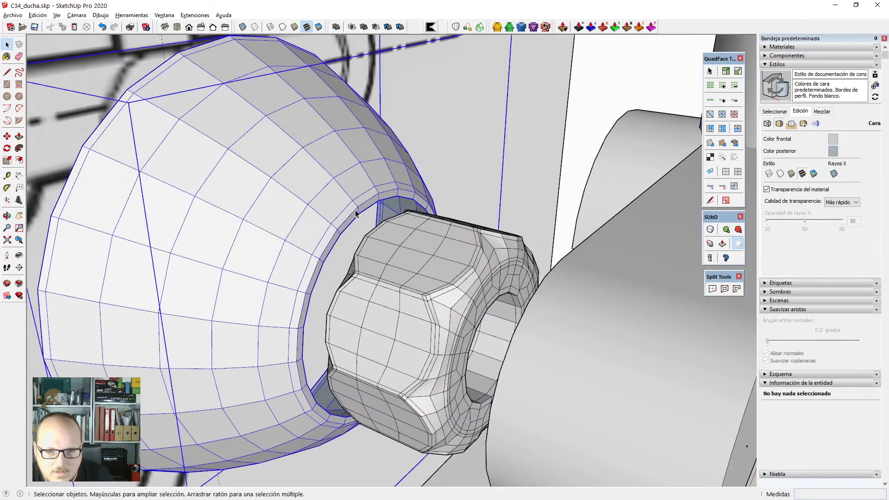
{"action": "key", "text": "v"}
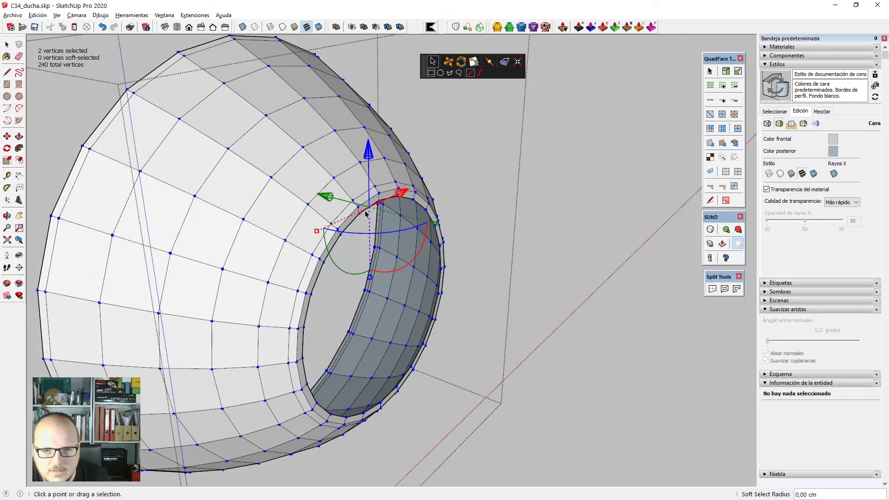
{"action": "key", "text": "space"}
{"action": "triple_click", "coordinate": [365, 210]}
{"action": "left_click", "coordinate": [368, 209]}
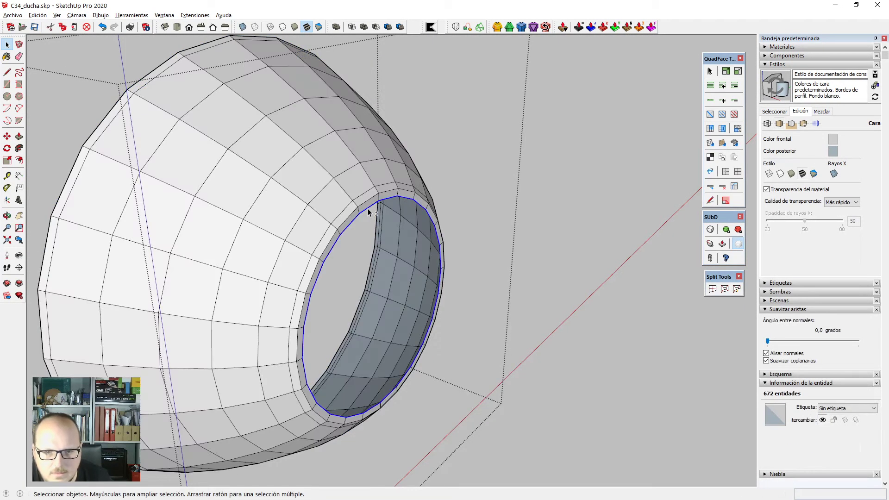
Close the flange's front opening with a face by retracing one edge of its rim.
{"action": "key", "text": "l"}
{"action": "scroll", "coordinate": [368, 209], "scroll_direction": "up", "scroll_amount": 3}
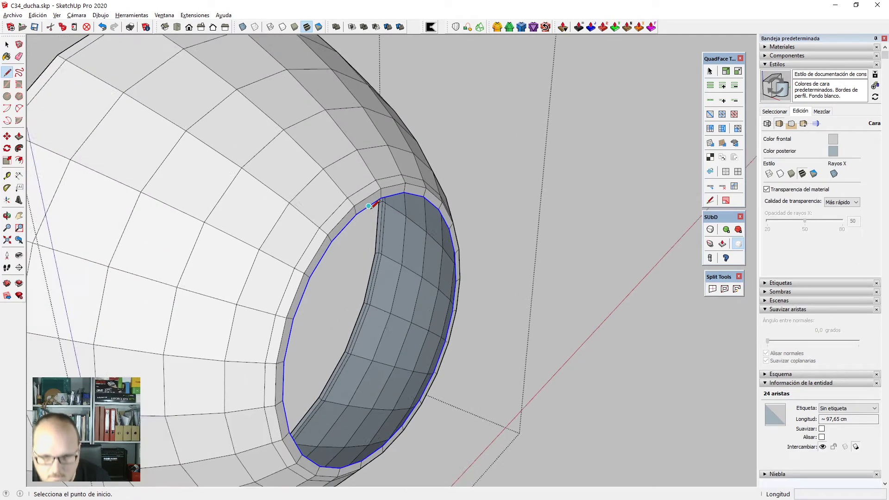
{"action": "left_click", "coordinate": [354, 216]}
{"action": "left_click", "coordinate": [382, 196]}
{"action": "key", "text": "space"}
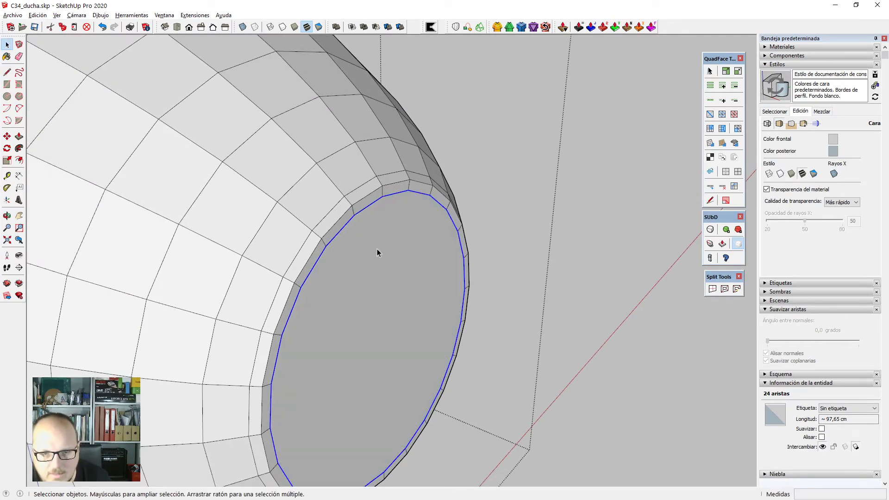
Offset the new cap face inward and connect the resulting ring to the rim with radial edges.
{"action": "left_click", "coordinate": [378, 250]}
{"action": "key", "text": "f"}
{"action": "left_click", "coordinate": [366, 208]}
{"action": "left_click", "coordinate": [384, 273]}
{"action": "key", "text": "space"}
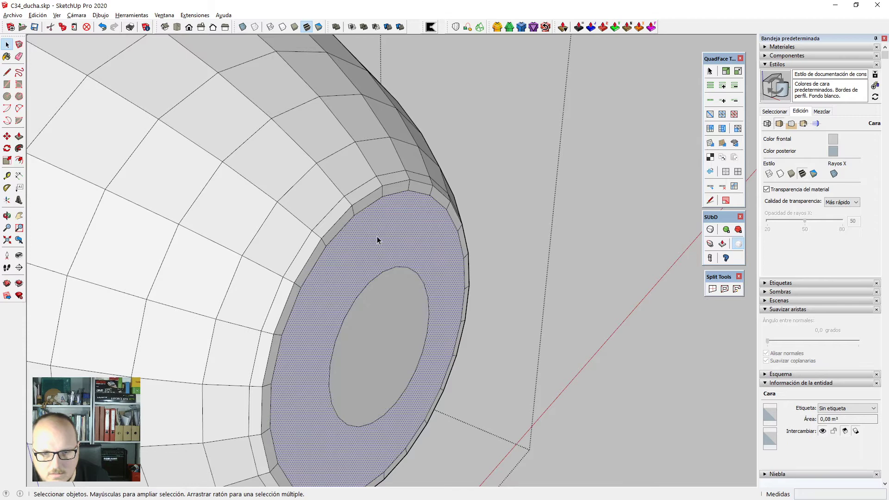
{"action": "left_click", "coordinate": [726, 289]}
Offset the inner cap face inward by about 4.74 cm and connect that ring with radial edges.
{"action": "left_click", "coordinate": [383, 301]}
{"action": "key", "text": "f"}
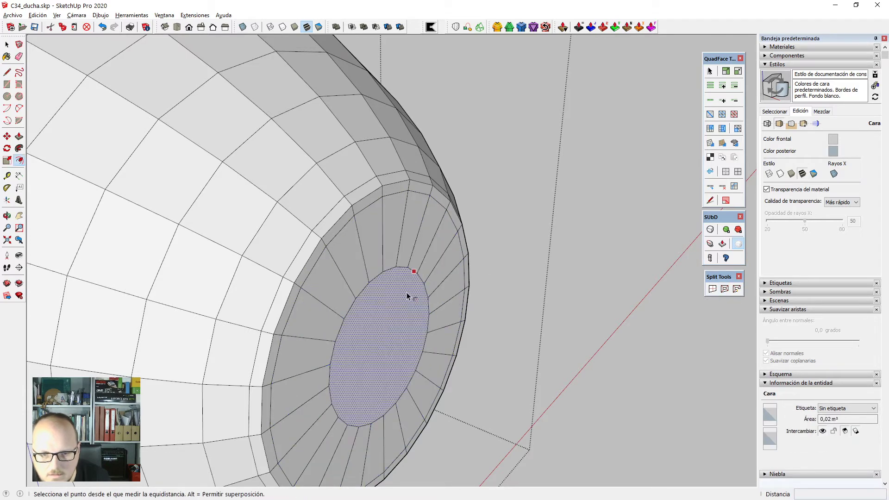
{"action": "middle_click_drag", "start_coordinate": [408, 294], "coordinate": [391, 321]}
{"action": "left_click", "coordinate": [391, 321]}
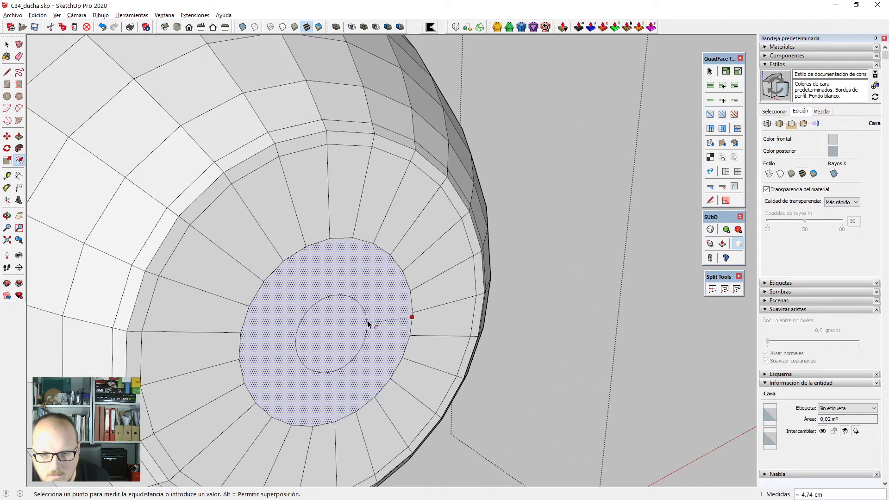
{"action": "left_click", "coordinate": [368, 321]}
{"action": "key", "text": "space"}
{"action": "left_click", "coordinate": [727, 289]}
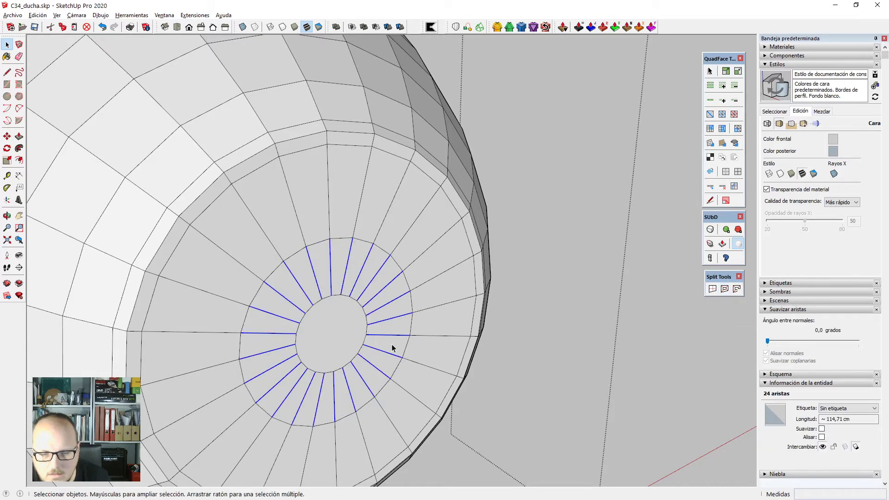
Merge all vertices of the innermost cap face into a single center vertex.
{"action": "double_click", "coordinate": [334, 329]}
{"action": "key", "text": "v"}
{"action": "left_click", "coordinate": [516, 63]}
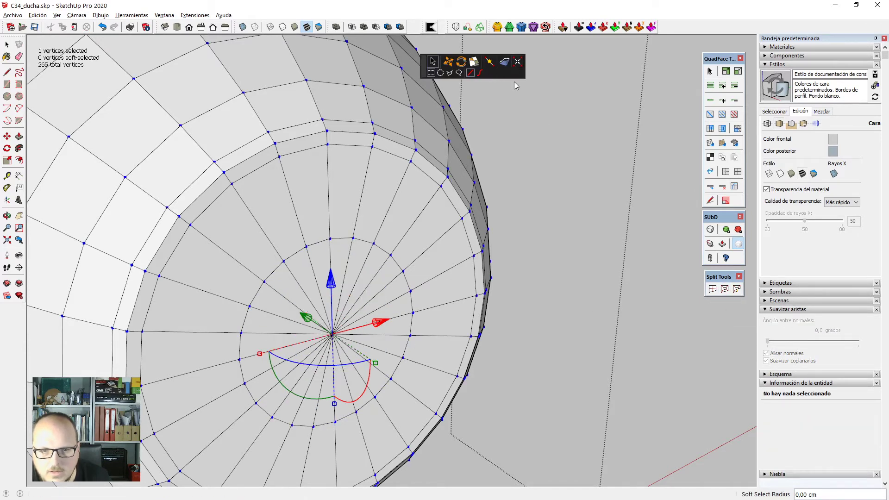
{"action": "key", "text": "space"}
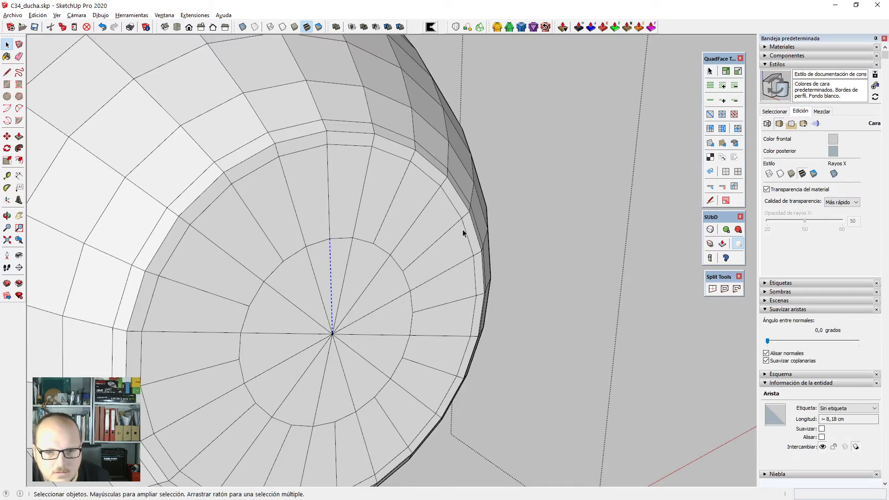
Leave the flange group and scale the flange along the green axis by about 1.05, extending its front toward the hexagonal nut.
{"action": "scroll", "coordinate": [464, 232], "scroll_direction": "down", "scroll_amount": 10}
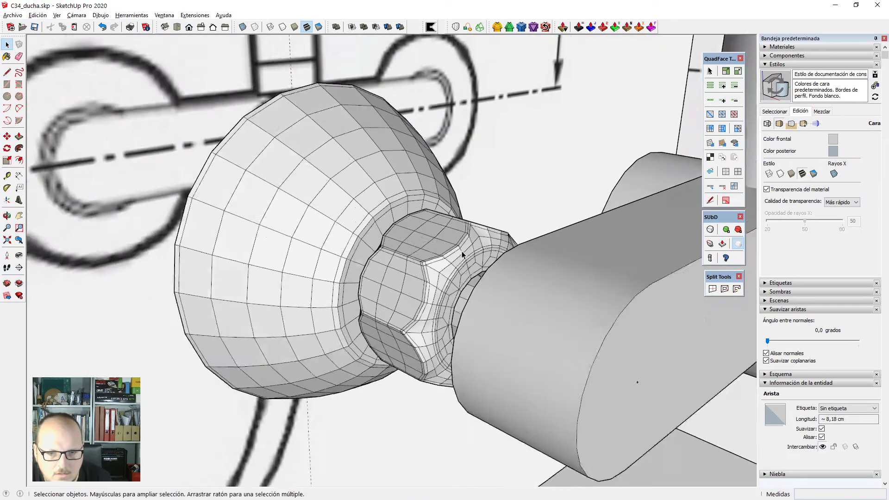
{"action": "scroll", "coordinate": [462, 255], "scroll_direction": "down", "scroll_amount": 1}
{"action": "left_click", "coordinate": [350, 220]}
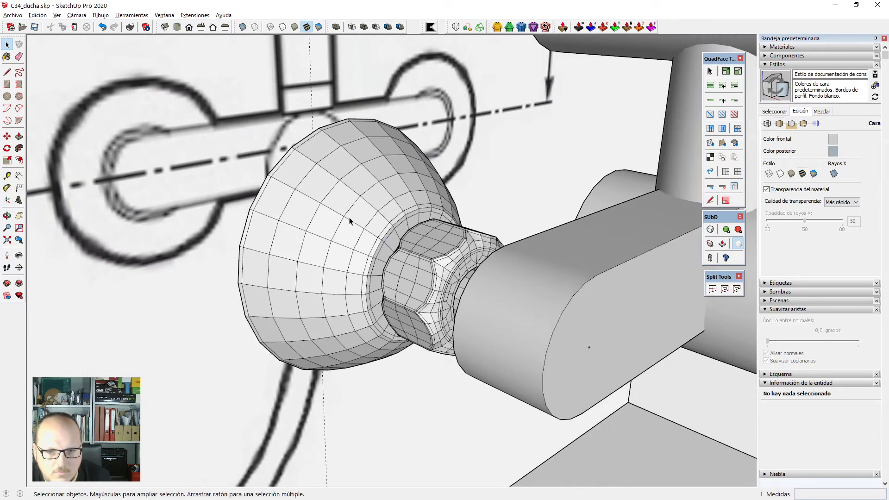
{"action": "left_click", "coordinate": [350, 221]}
{"action": "scroll", "coordinate": [435, 222], "scroll_direction": "down", "scroll_amount": 2}
{"action": "middle_click_drag", "start_coordinate": [440, 278], "coordinate": [617, 255]}
{"action": "scroll", "coordinate": [413, 259], "scroll_direction": "up", "scroll_amount": 1}
{"action": "key", "text": "s"}
{"action": "scroll", "coordinate": [423, 256], "scroll_direction": "up", "scroll_amount": 5}
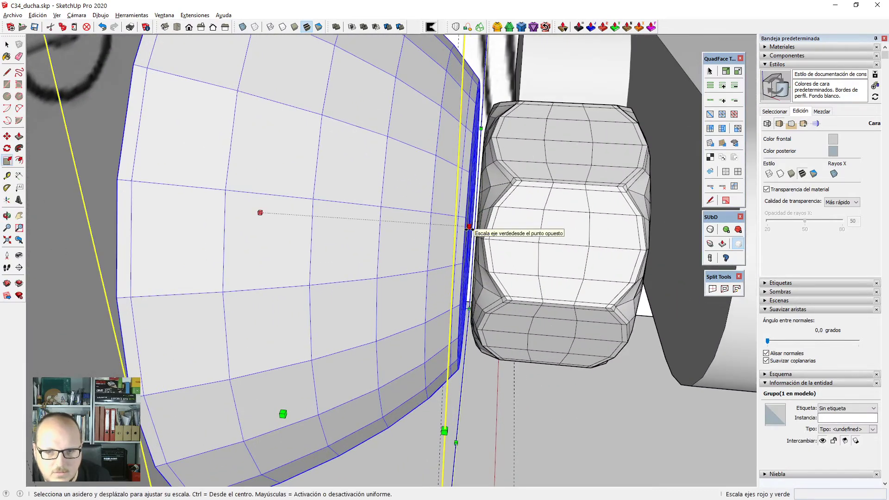
{"action": "left_click", "coordinate": [469, 227]}
{"action": "scroll", "coordinate": [469, 227], "scroll_direction": "up", "scroll_amount": 8}
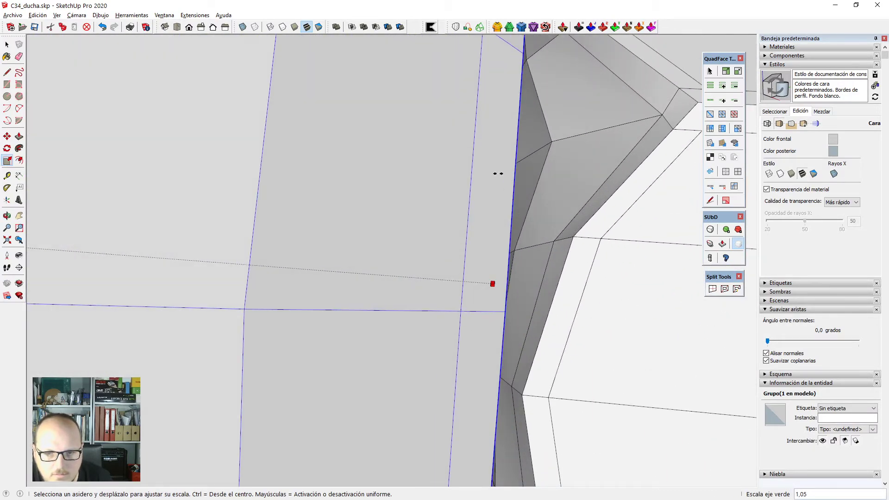
{"action": "key", "text": "x"}
{"action": "key", "text": "x"}
{"action": "scroll", "coordinate": [402, 220], "scroll_direction": "down", "scroll_amount": 7}
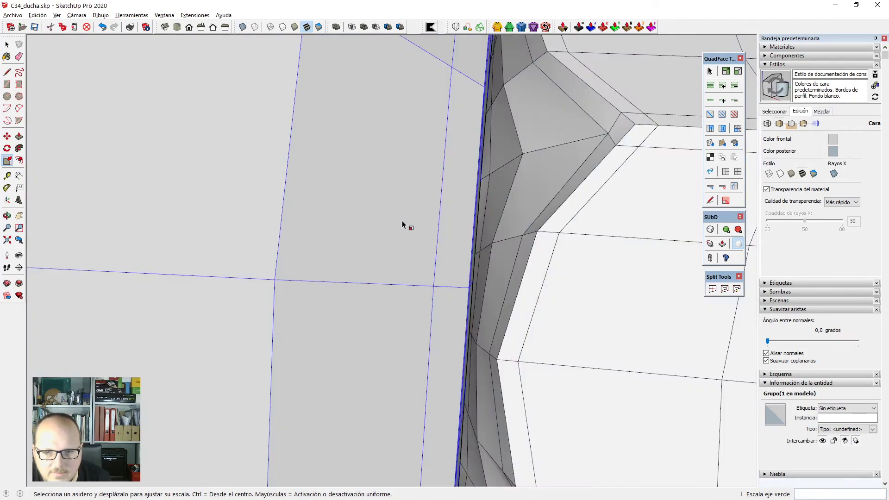
{"action": "key", "text": "space"}
{"action": "middle_click_drag", "start_coordinate": [417, 264], "coordinate": [396, 291]}
{"action": "scroll", "coordinate": [398, 278], "scroll_direction": "down", "scroll_amount": 3}
{"action": "scroll", "coordinate": [399, 281], "scroll_direction": "down", "scroll_amount": 4}
{"action": "scroll", "coordinate": [352, 260], "scroll_direction": "up", "scroll_amount": 3}
{"action": "scroll", "coordinate": [352, 260], "scroll_direction": "up", "scroll_amount": 1}
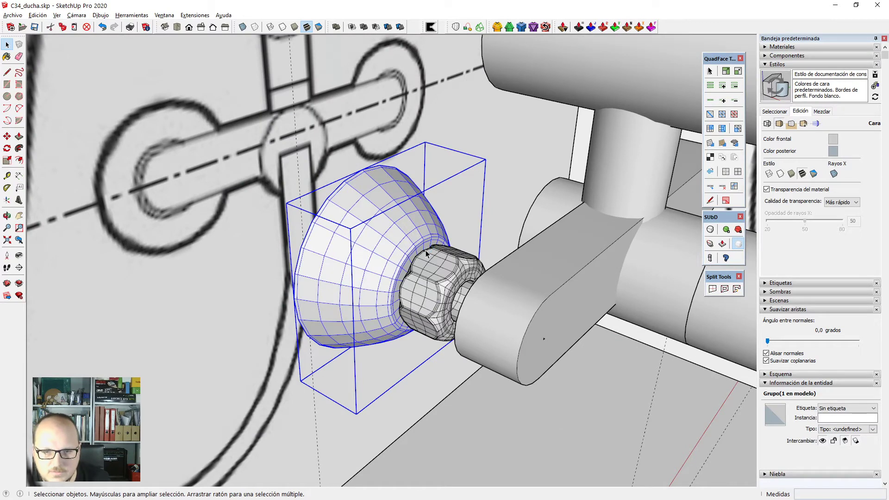
Subdivide the flange and the hexagonal nut, and smooth the quad edges of both groups.
{"action": "left_click", "coordinate": [710, 229]}
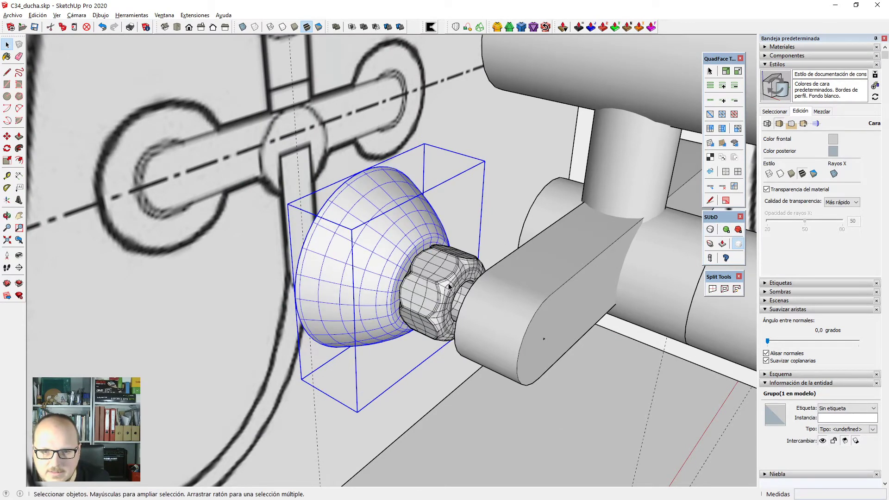
{"action": "left_click", "coordinate": [438, 274]}
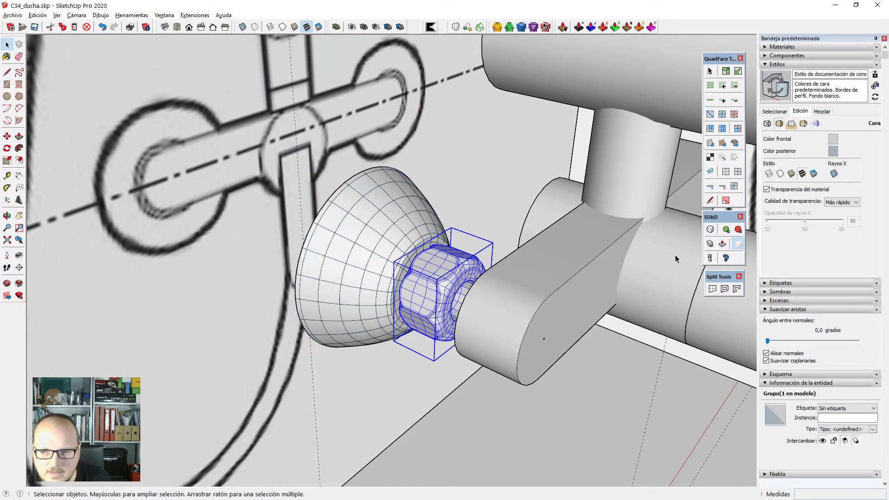
{"action": "left_click", "coordinate": [712, 230]}
{"action": "middle_click_drag", "start_coordinate": [478, 265], "coordinate": [448, 273]}
{"action": "left_click", "coordinate": [416, 253], "text": "shift"}
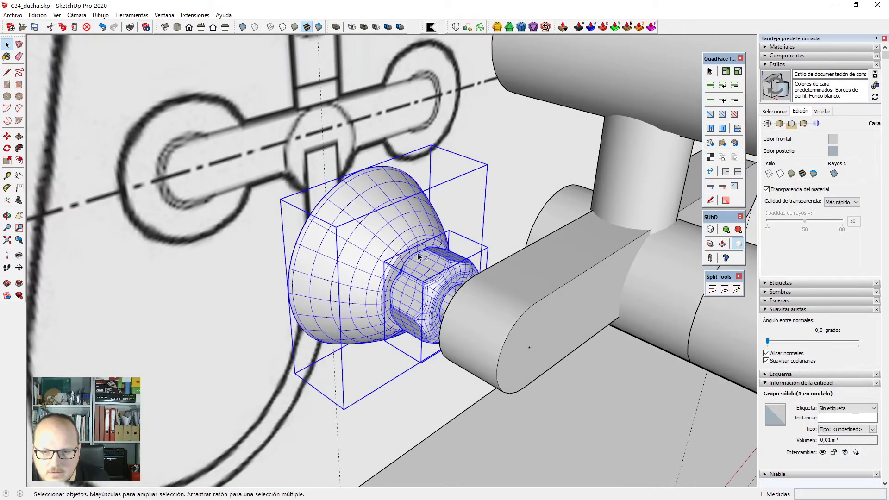
{"action": "left_click", "coordinate": [726, 173]}
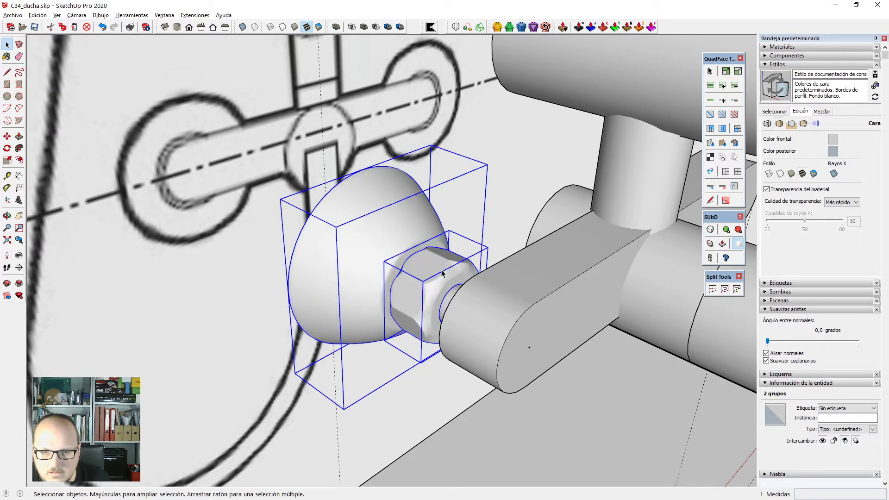
{"action": "left_click", "coordinate": [440, 273]}
{"action": "key", "text": "ctrl+t"}
{"action": "scroll", "coordinate": [328, 234], "scroll_direction": "down", "scroll_amount": 3}
{"action": "middle_click_drag", "start_coordinate": [331, 232], "coordinate": [380, 345]}
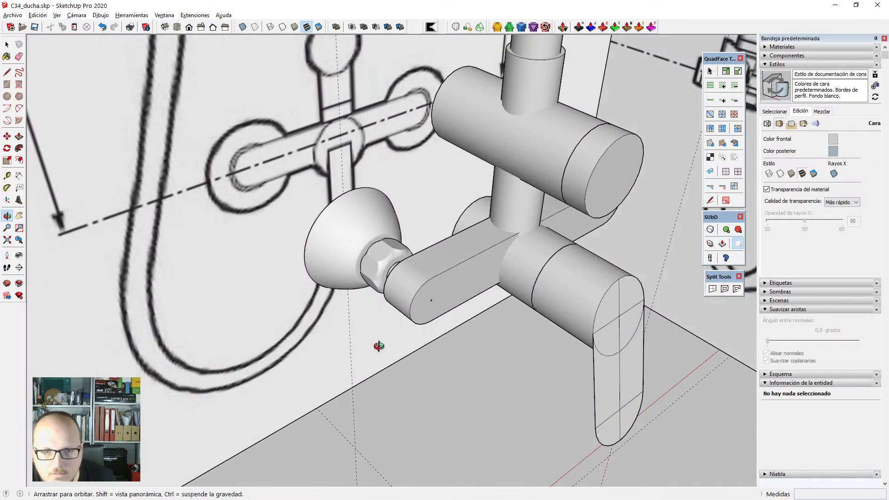
{"action": "scroll", "coordinate": [391, 276], "scroll_direction": "down", "scroll_amount": 3}
{"action": "middle_click_drag", "start_coordinate": [391, 276], "coordinate": [591, 246]}
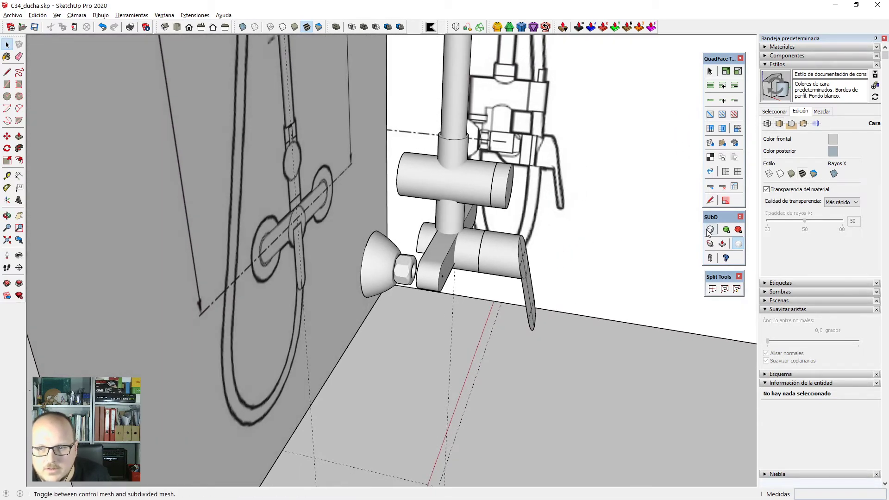
Return the flange and nut to their control meshes with unsmoothed quad edges.
{"action": "left_click", "coordinate": [397, 277]}
{"action": "scroll", "coordinate": [397, 277], "scroll_direction": "up", "scroll_amount": 3}
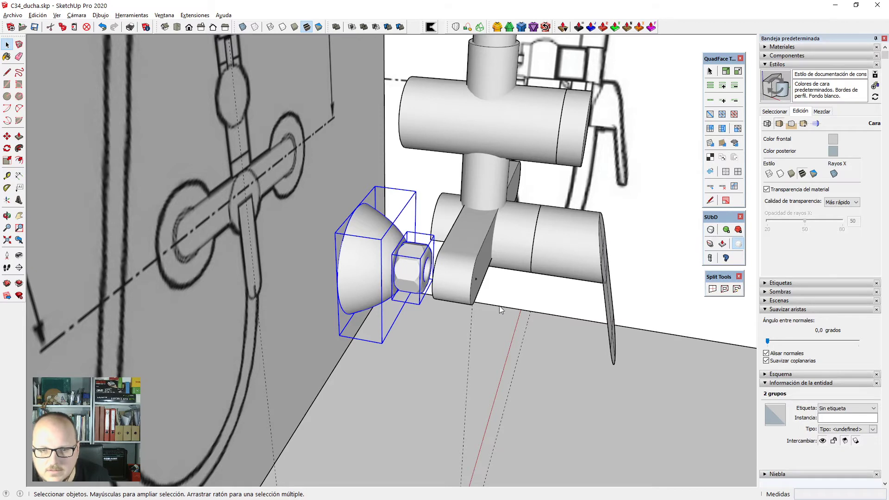
{"action": "middle_click_drag", "start_coordinate": [500, 306], "coordinate": [409, 312]}
Convert the flange group into a component with the definition name roca_C05.
{"action": "left_click", "coordinate": [338, 260]}
{"action": "scroll", "coordinate": [338, 261], "scroll_direction": "up", "scroll_amount": 3}
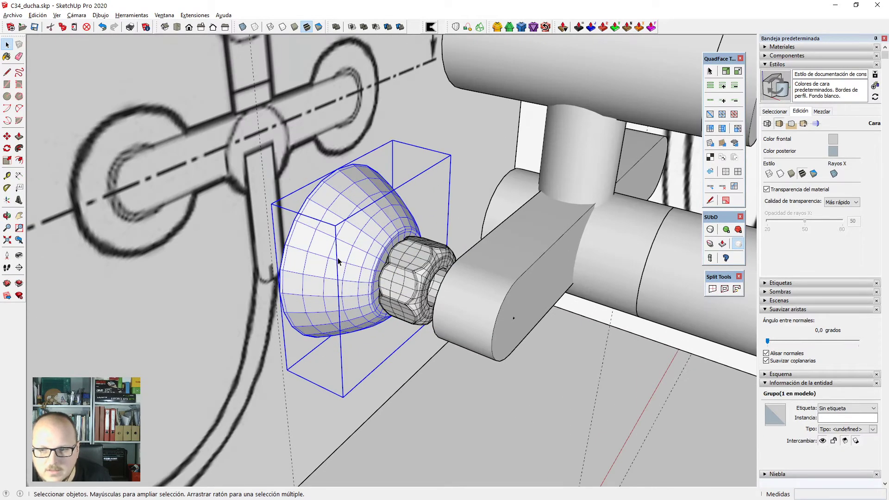
{"action": "right_click", "coordinate": [359, 252]}
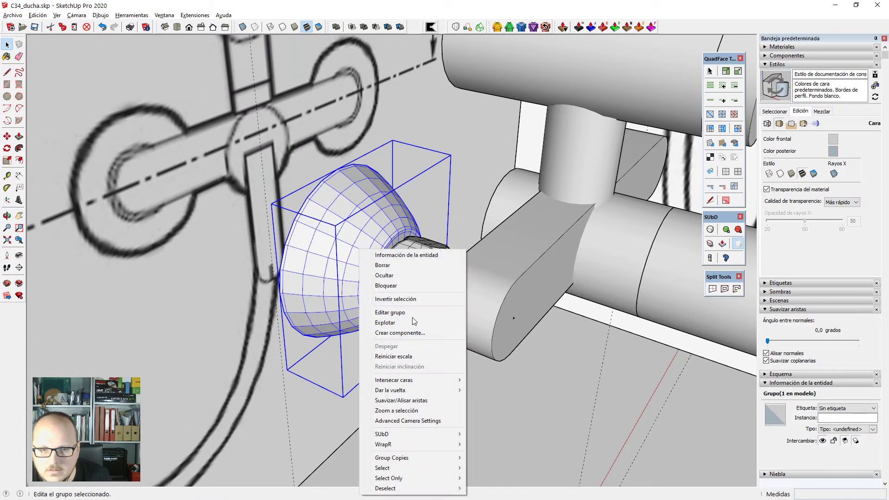
{"action": "left_click", "coordinate": [415, 336]}
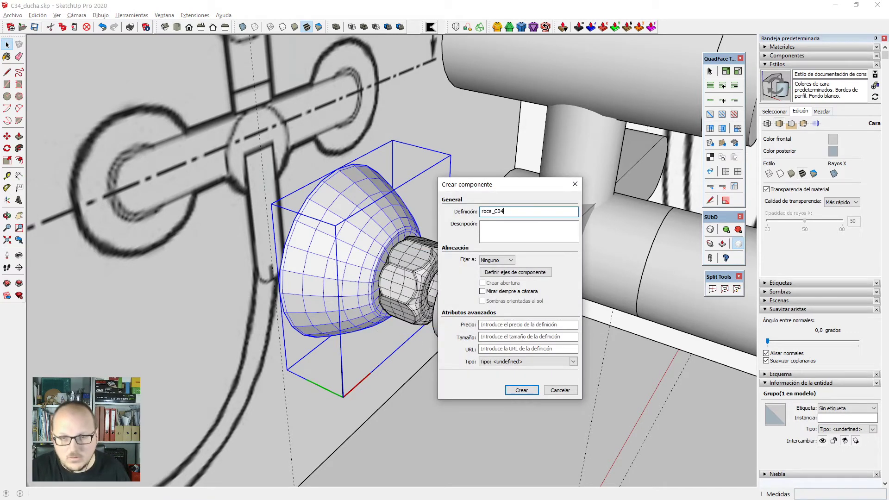
{"action": "type", "text": "roca_C05"}
{"action": "key", "text": "Return"}
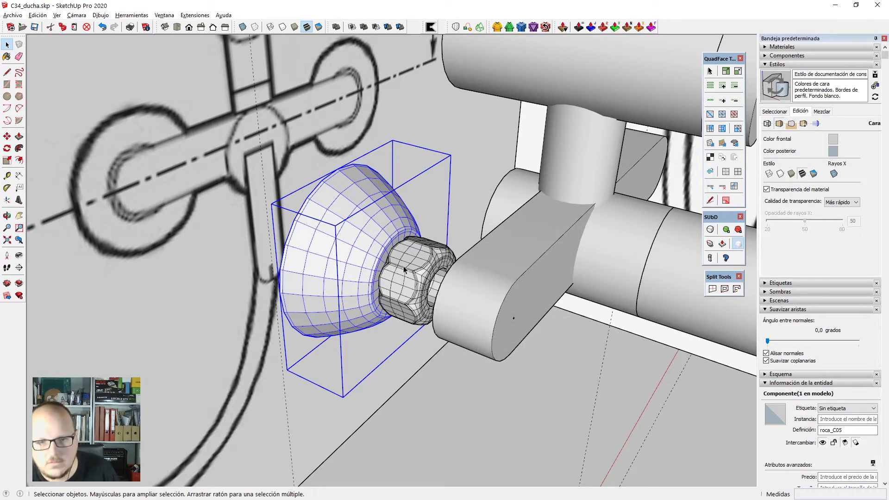
Convert the hexagonal nut group into a component with the definition name roca_C06.
{"action": "right_click", "coordinate": [402, 270]}
{"action": "left_click", "coordinate": [424, 105]}
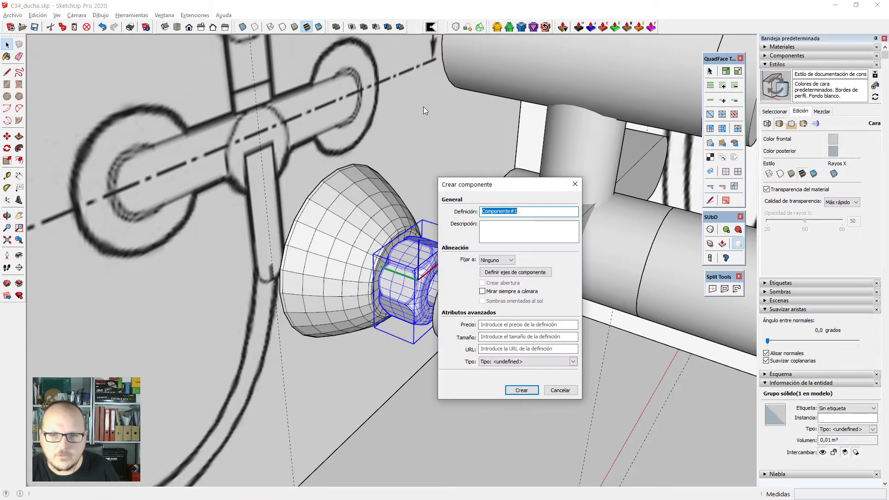
{"action": "type", "text": "roca_C06"}
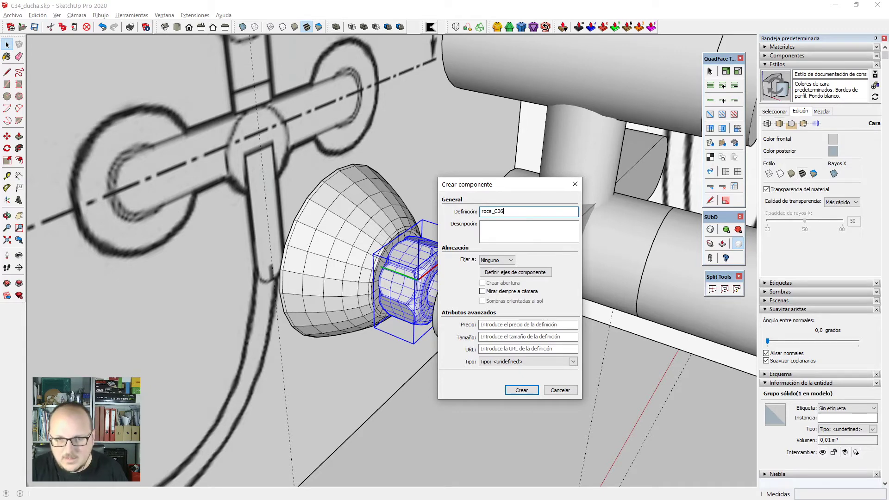
{"action": "key", "text": "Return"}
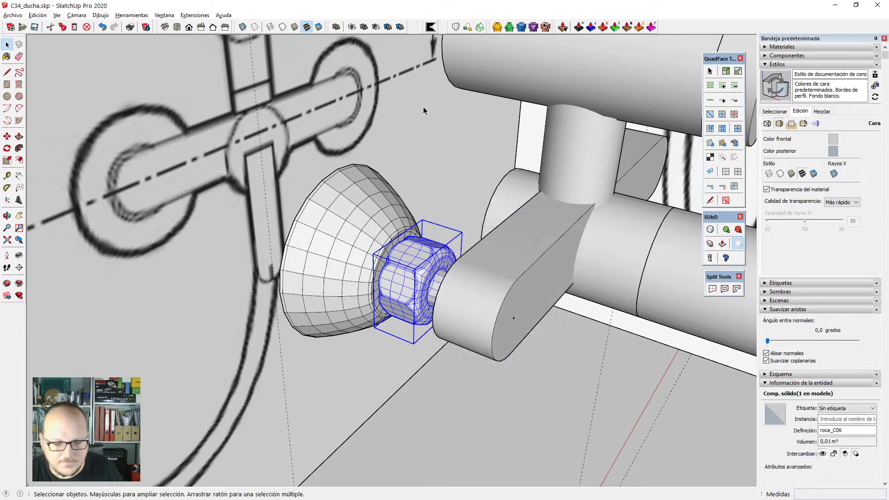
Copy the flange and nut components together about 149 cm along the horizontal bar to its opposite end.
{"action": "left_click", "coordinate": [342, 239], "text": "shift"}
{"action": "scroll", "coordinate": [361, 253], "scroll_direction": "down", "scroll_amount": 3}
{"action": "middle_click_drag", "start_coordinate": [361, 324], "coordinate": [360, 288]}
{"action": "scroll", "coordinate": [305, 296], "scroll_direction": "down", "scroll_amount": 2}
{"action": "scroll", "coordinate": [372, 280], "scroll_direction": "up", "scroll_amount": 3}
{"action": "scroll", "coordinate": [360, 288], "scroll_direction": "up", "scroll_amount": 1}
{"action": "scroll", "coordinate": [361, 288], "scroll_direction": "up", "scroll_amount": 3}
{"action": "key", "text": "m"}
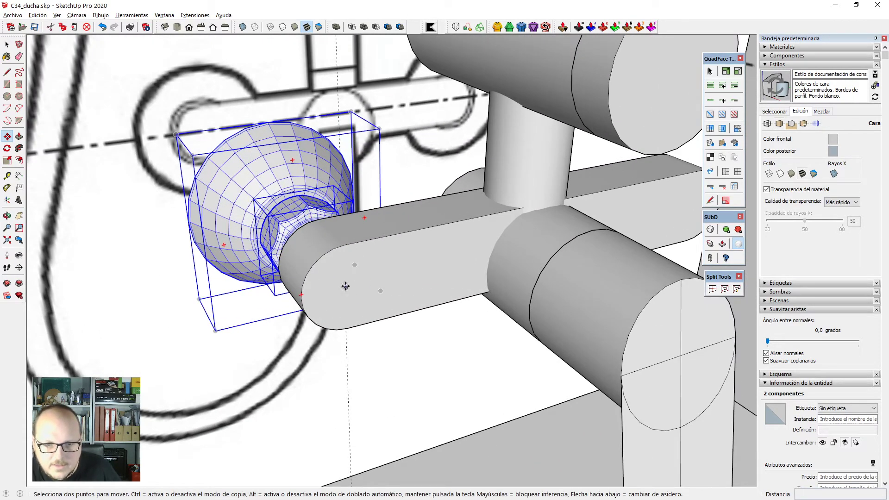
{"action": "key", "text": "ctrl"}
{"action": "left_click", "coordinate": [346, 286]}
{"action": "scroll", "coordinate": [318, 292], "scroll_direction": "down", "scroll_amount": 3}
{"action": "scroll", "coordinate": [556, 228], "scroll_direction": "up", "scroll_amount": 4}
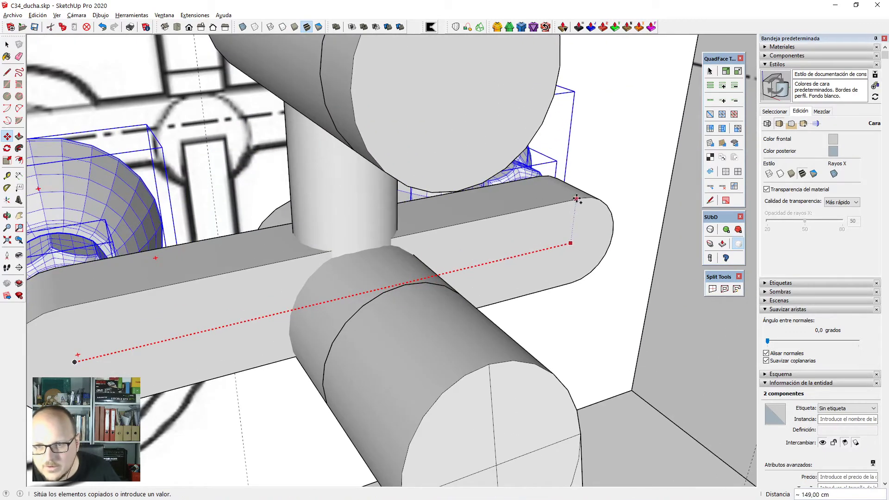
{"action": "left_click", "coordinate": [577, 199]}
{"action": "middle_click_drag", "start_coordinate": [476, 234], "coordinate": [493, 307]}
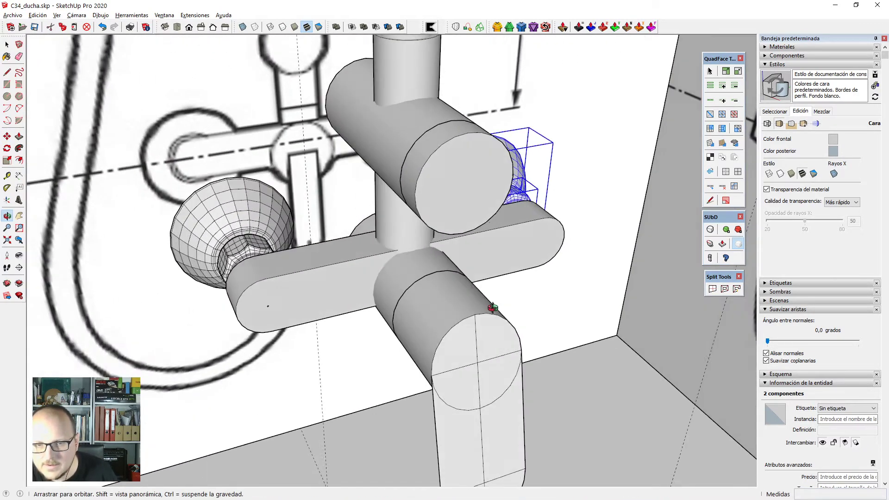
{"action": "key", "text": "space"}
{"action": "scroll", "coordinate": [270, 279], "scroll_direction": "down", "scroll_amount": 3}
{"action": "middle_click_drag", "start_coordinate": [412, 315], "coordinate": [373, 288]}
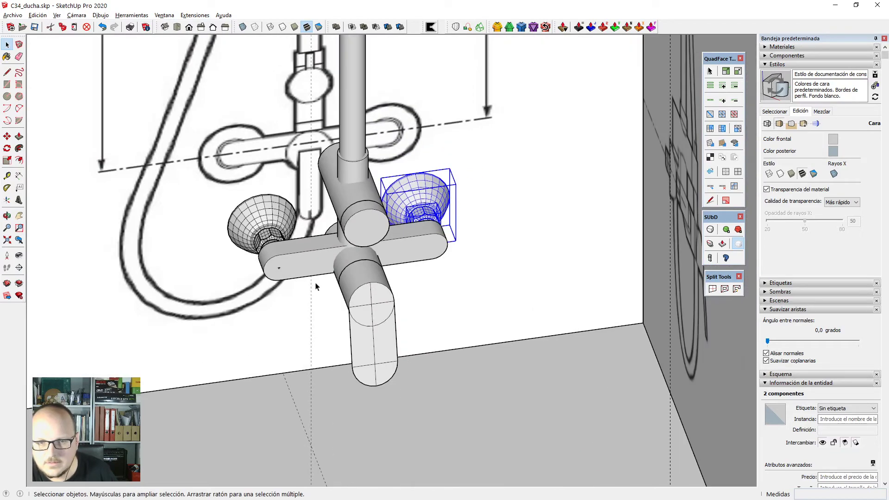
Scale the horizontal bar along the green axis by about 0.97, using the side reference drawing as a guide.
{"action": "middle_click_drag", "start_coordinate": [315, 283], "coordinate": [454, 333]}
{"action": "scroll", "coordinate": [310, 336], "scroll_direction": "up", "scroll_amount": 4}
{"action": "middle_click_drag", "start_coordinate": [310, 335], "coordinate": [431, 210]}
{"action": "left_click", "coordinate": [412, 271]}
{"action": "scroll", "coordinate": [412, 272], "scroll_direction": "up", "scroll_amount": 1}
{"action": "scroll", "coordinate": [430, 210], "scroll_direction": "up", "scroll_amount": 2}
{"action": "scroll", "coordinate": [397, 248], "scroll_direction": "up", "scroll_amount": 2}
{"action": "key", "text": "m"}
{"action": "middle_click_drag", "start_coordinate": [397, 248], "coordinate": [417, 278]}
{"action": "scroll", "coordinate": [441, 259], "scroll_direction": "down", "scroll_amount": 3}
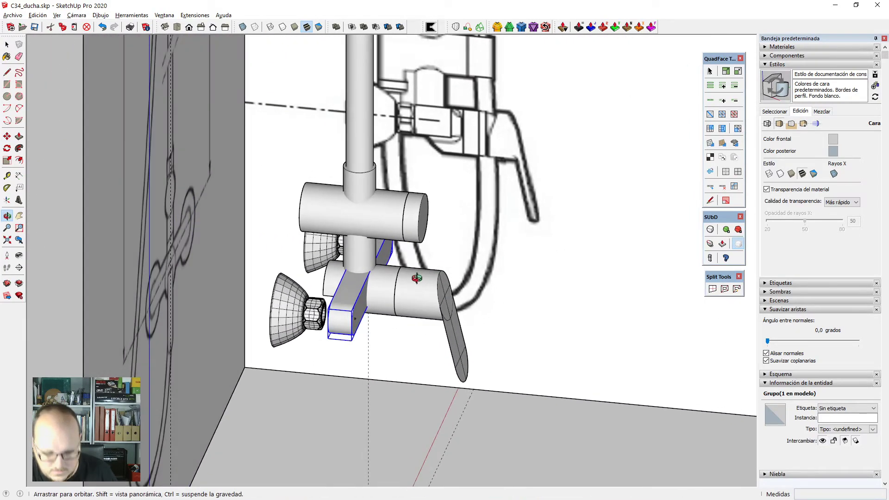
{"action": "key", "text": "s"}
{"action": "scroll", "coordinate": [406, 263], "scroll_direction": "up", "scroll_amount": 2}
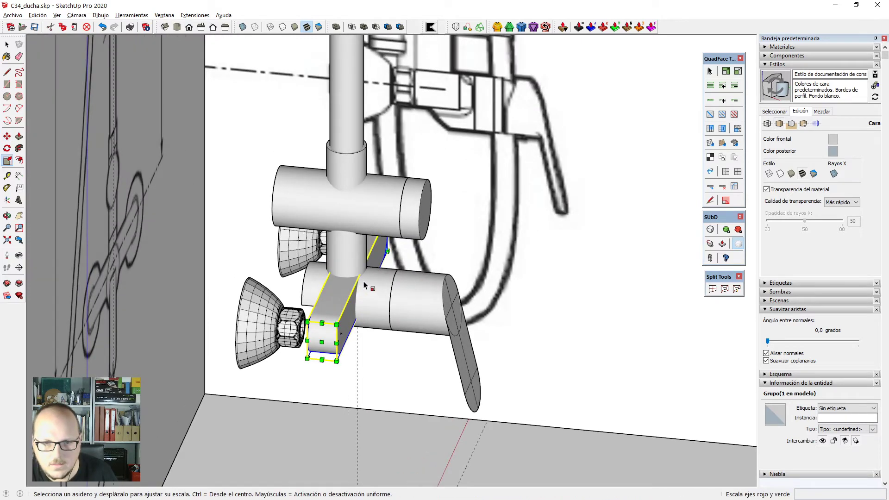
{"action": "key", "text": "alt+x"}
{"action": "key", "text": "alt+x"}
{"action": "left_click_drag", "start_coordinate": [362, 290], "coordinate": [472, 105]}
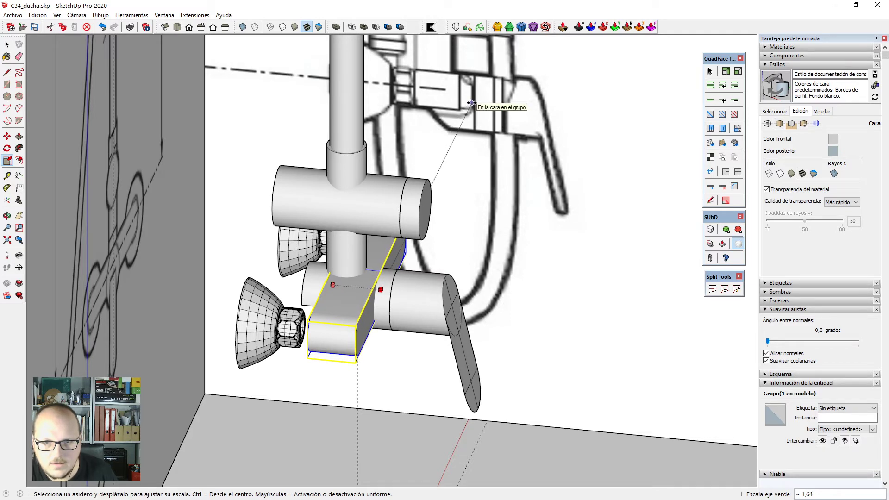
{"action": "left_click_drag", "start_coordinate": [471, 103], "coordinate": [473, 101]}
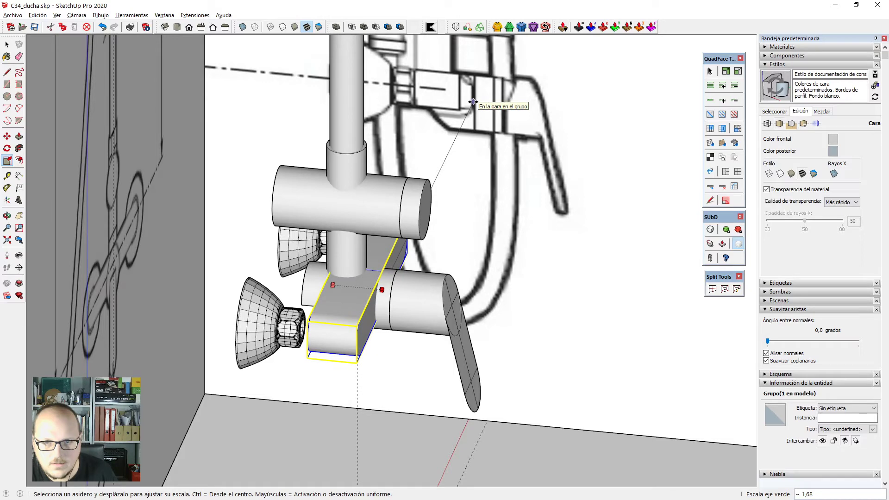
{"action": "scroll", "coordinate": [453, 260], "scroll_direction": "down", "scroll_amount": 3}
{"action": "scroll", "coordinate": [484, 116], "scroll_direction": "up", "scroll_amount": 6}
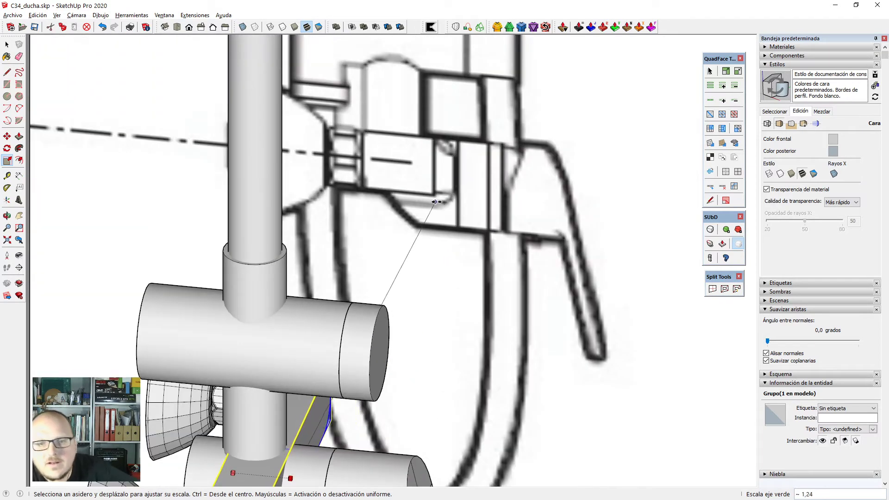
{"action": "mouse_move", "coordinate": [435, 202]}
{"action": "left_mouse_down"}
{"action": "mouse_move", "coordinate": [430, 195]}
{"action": "mouse_move", "coordinate": [463, 166]}
{"action": "mouse_move", "coordinate": [428, 154]}
{"action": "mouse_move", "coordinate": [444, 145]}
{"action": "left_mouse_up"}
{"action": "scroll", "coordinate": [445, 185], "scroll_direction": "down", "scroll_amount": 3}
{"action": "scroll", "coordinate": [463, 165], "scroll_direction": "up", "scroll_amount": 3}
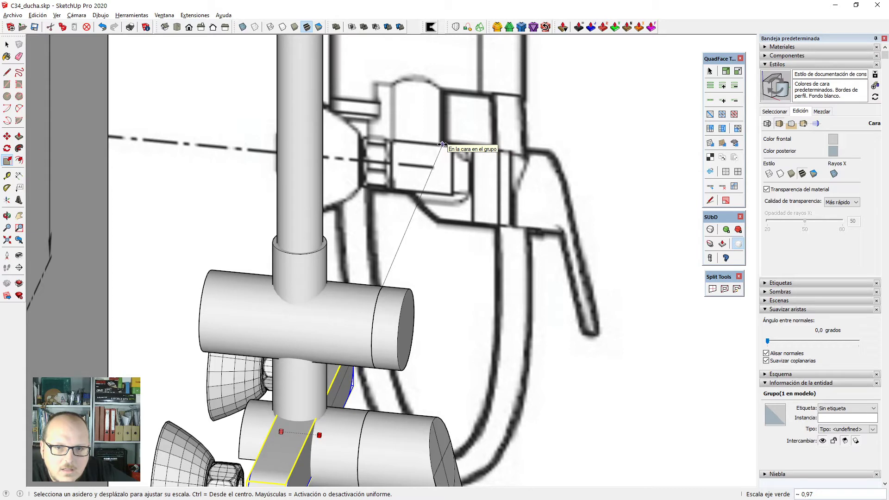
{"action": "scroll", "coordinate": [443, 149], "scroll_direction": "down", "scroll_amount": 3}
{"action": "left_click_drag", "start_coordinate": [443, 148], "coordinate": [426, 166]}
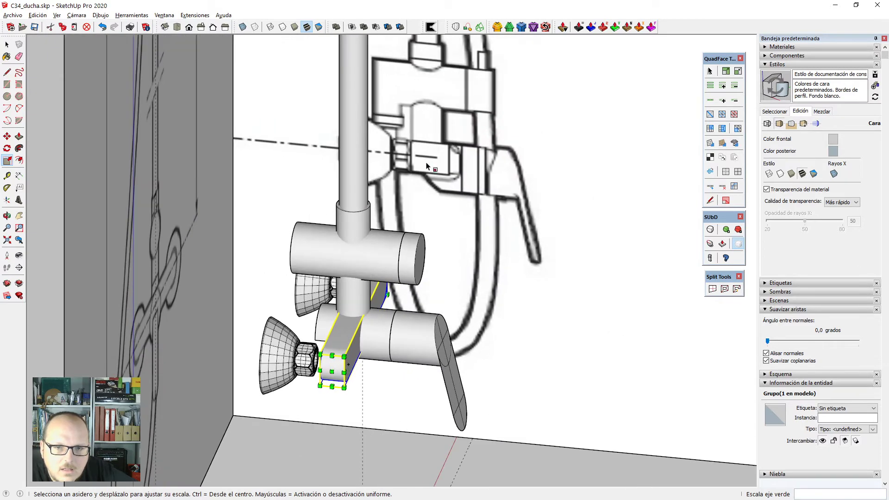
Deepen the horizontal bar along the green axis by a scale of about 1.76, guided by the side reference drawing.
{"action": "mouse_move", "coordinate": [418, 184]}
{"action": "middle_mouse_down"}
{"action": "mouse_move", "coordinate": [396, 174]}
{"action": "mouse_move", "coordinate": [404, 177]}
{"action": "mouse_move", "coordinate": [407, 153]}
{"action": "mouse_move", "coordinate": [448, 169]}
{"action": "middle_mouse_up"}
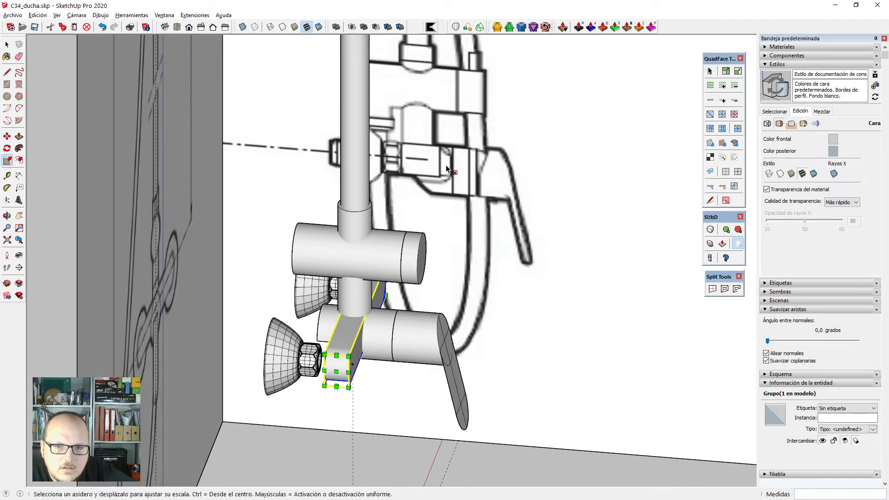
{"action": "scroll", "coordinate": [362, 322], "scroll_direction": "up", "scroll_amount": 2}
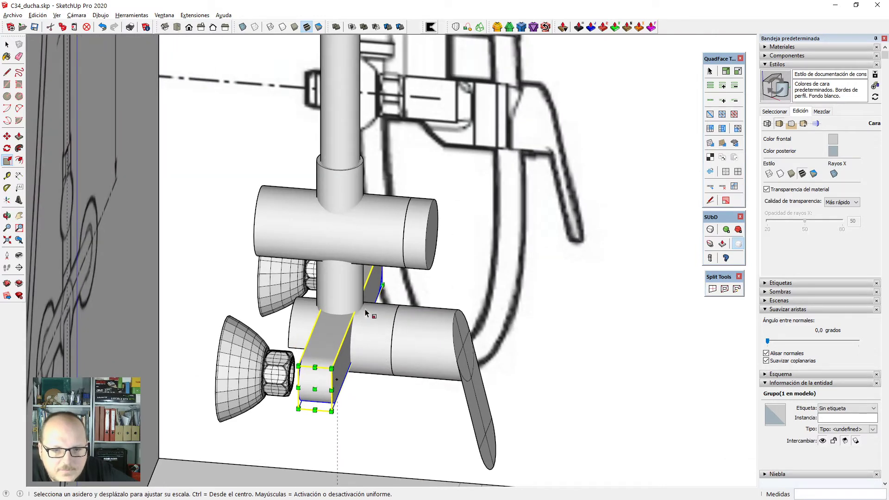
{"action": "left_click", "coordinate": [356, 327]}
{"action": "scroll", "coordinate": [472, 93], "scroll_direction": "up", "scroll_amount": 1}
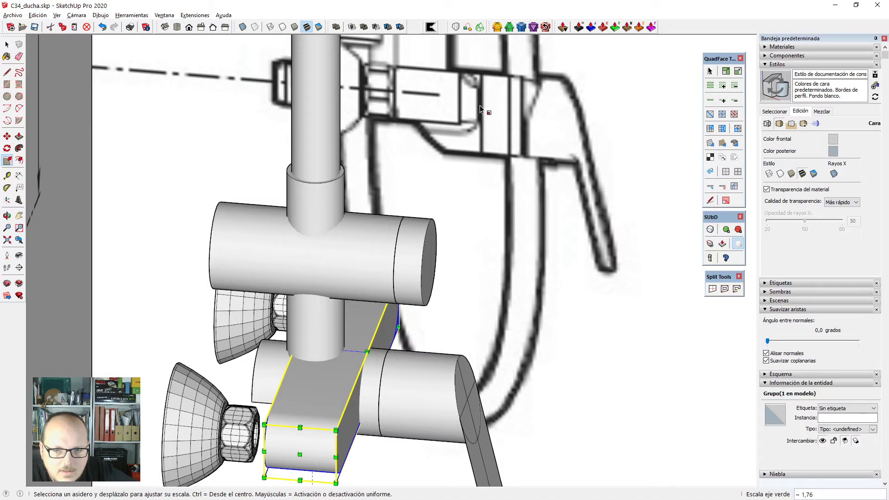
{"action": "scroll", "coordinate": [456, 143], "scroll_direction": "down", "scroll_amount": 3}
{"action": "middle_click_drag", "start_coordinate": [424, 200], "coordinate": [492, 232]}
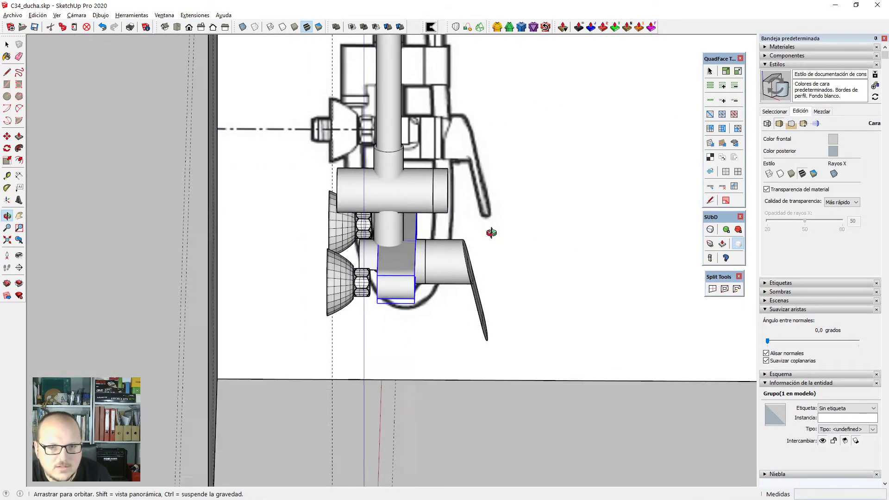
Scale the horizontal bar along the green axis by about 1.19 so its back reaches the hexagonal nuts.
{"action": "scroll", "coordinate": [391, 246], "scroll_direction": "up", "scroll_amount": 3}
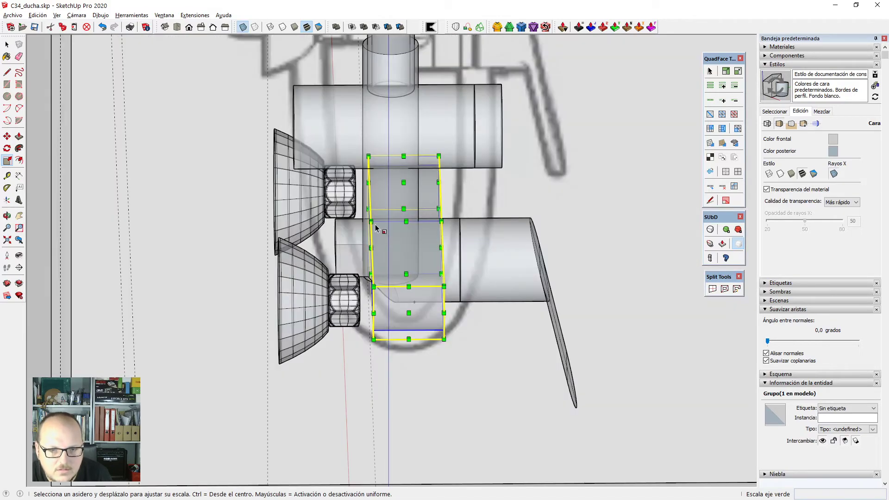
{"action": "key", "text": "space"}
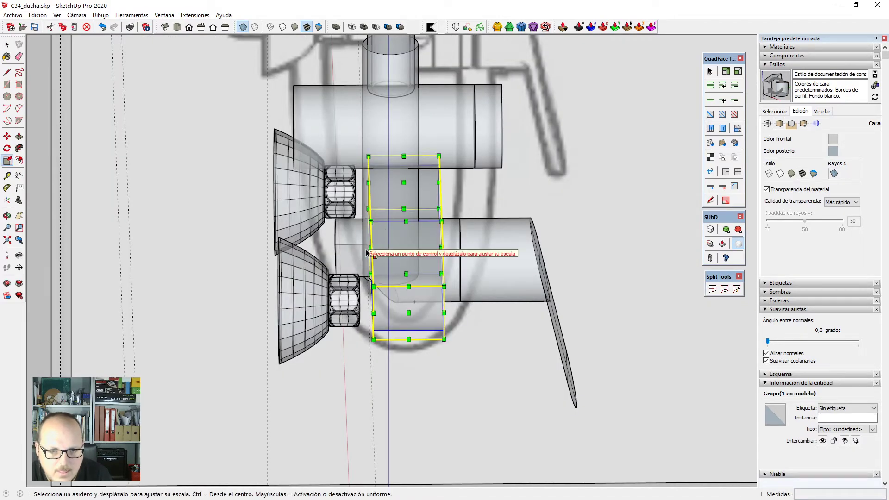
{"action": "left_click", "coordinate": [370, 247]}
{"action": "middle_click_drag", "start_coordinate": [369, 248], "coordinate": [239, 302]}
{"action": "scroll", "coordinate": [355, 307], "scroll_direction": "up", "scroll_amount": 5}
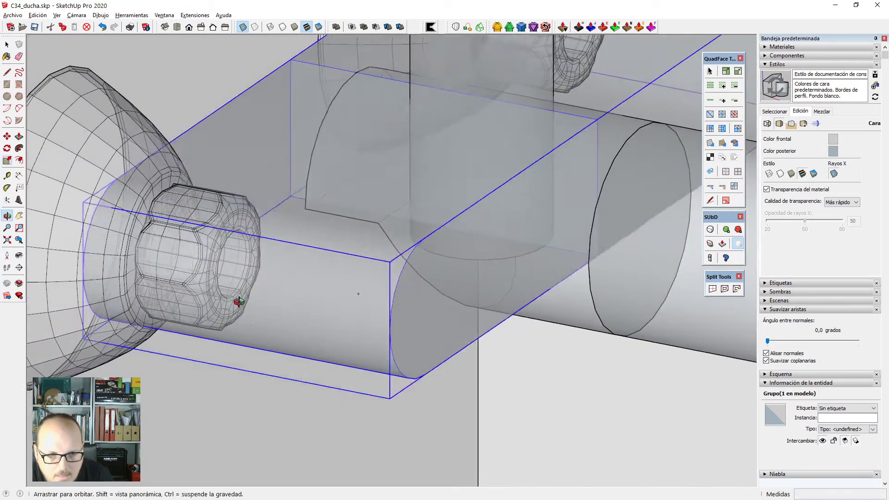
{"action": "key", "text": "s"}
{"action": "scroll", "coordinate": [232, 237], "scroll_direction": "up", "scroll_amount": 5}
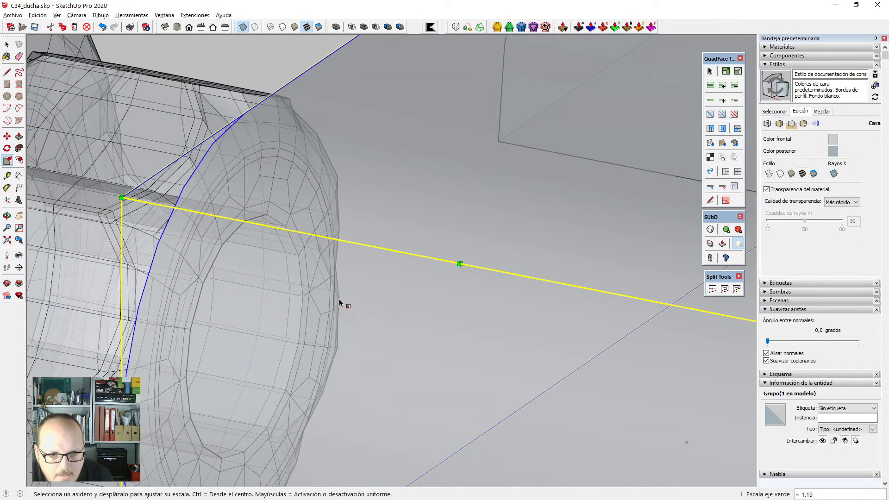
{"action": "key", "text": "space"}
{"action": "scroll", "coordinate": [342, 302], "scroll_direction": "down", "scroll_amount": 8}
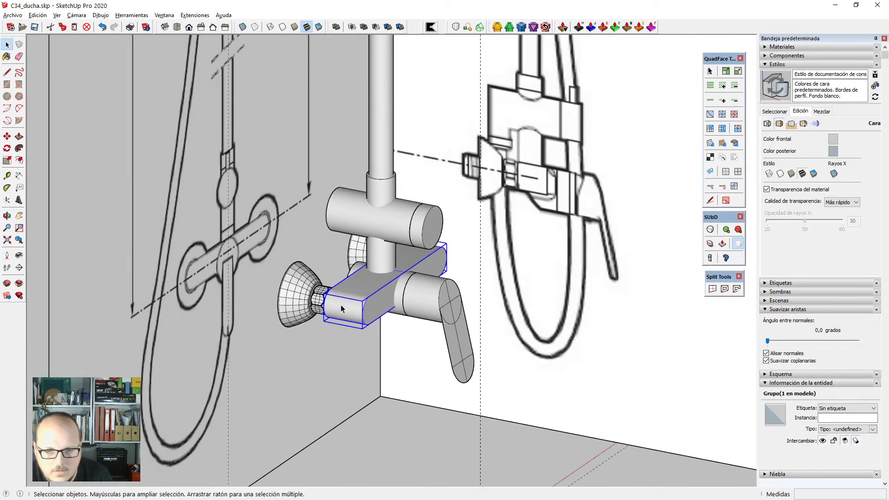
Examine the horizontal bar's fit against the nuts, flanges and mixer handle from the side and front.
{"action": "middle_click_drag", "start_coordinate": [341, 306], "coordinate": [369, 366]}
{"action": "left_click", "coordinate": [364, 316], "text": "shift"}
{"action": "middle_click_drag", "start_coordinate": [363, 318], "coordinate": [407, 363]}
{"action": "scroll", "coordinate": [420, 256], "scroll_direction": "up", "scroll_amount": 3}
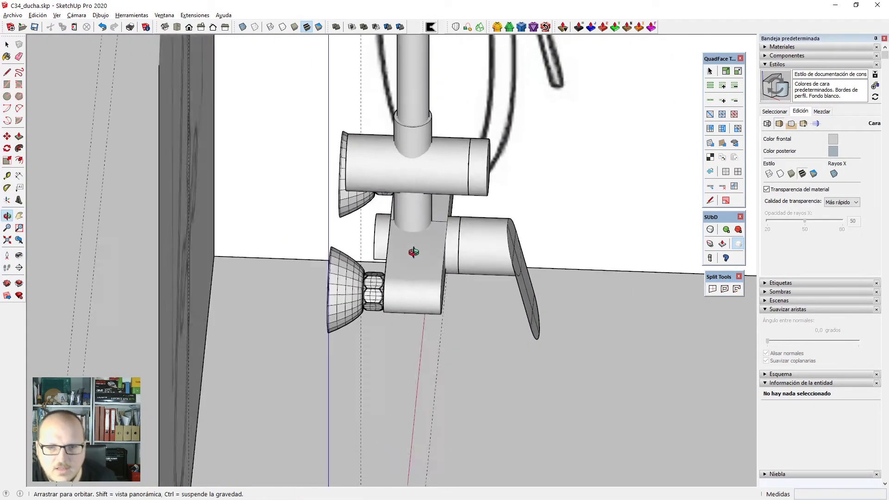
{"action": "scroll", "coordinate": [420, 219], "scroll_direction": "up", "scroll_amount": 5}
{"action": "scroll", "coordinate": [421, 219], "scroll_direction": "up", "scroll_amount": 2}
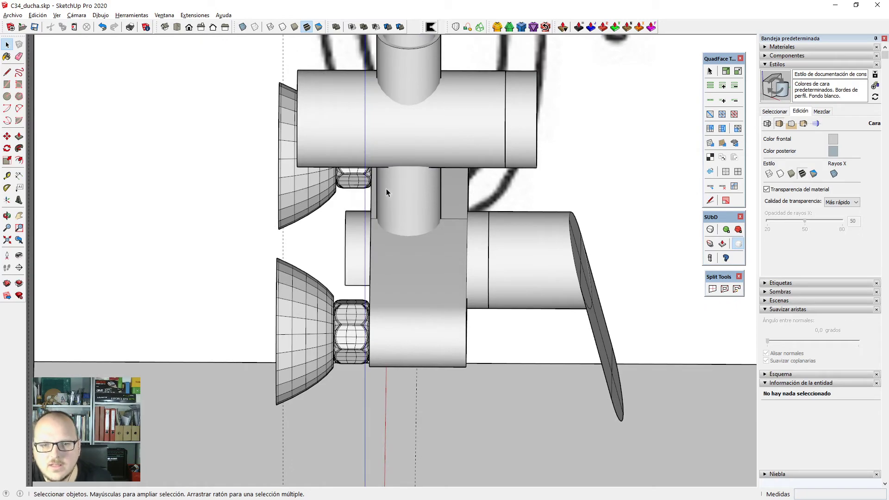
{"action": "middle_click_drag", "start_coordinate": [454, 252], "coordinate": [321, 289]}
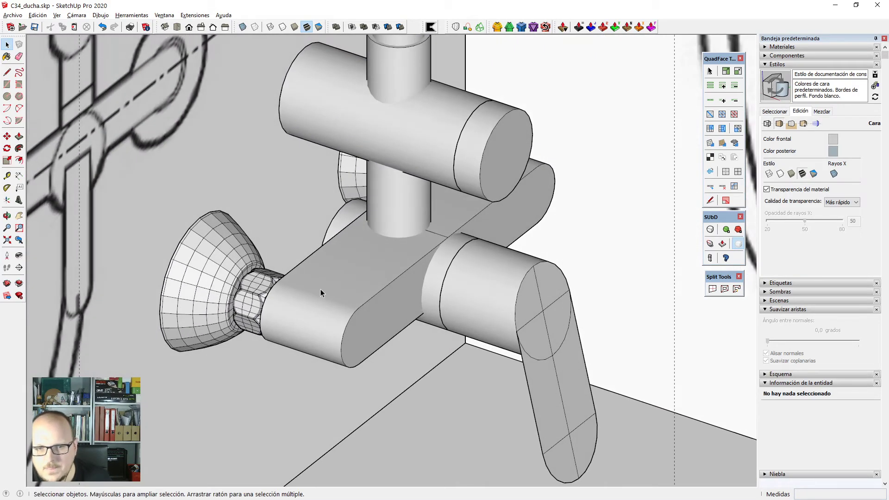
{"action": "scroll", "coordinate": [451, 262], "scroll_direction": "down", "scroll_amount": 3}
{"action": "middle_click_drag", "start_coordinate": [459, 318], "coordinate": [373, 314]}
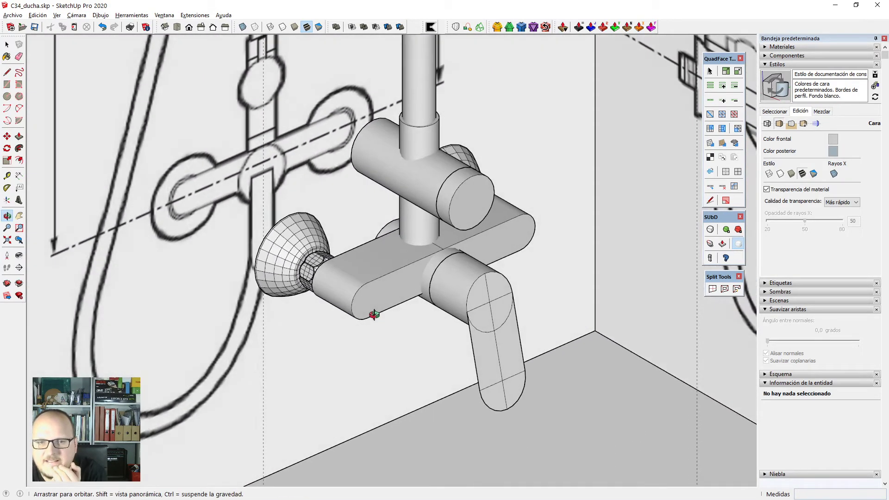
Open the horizontal bar group for editing and select the half of its front face nearest the origin.
{"action": "scroll", "coordinate": [371, 274], "scroll_direction": "up", "scroll_amount": 1}
{"action": "double_click", "coordinate": [378, 273]}
{"action": "middle_click_drag", "start_coordinate": [377, 272], "coordinate": [466, 314]}
{"action": "scroll", "coordinate": [466, 314], "scroll_direction": "up", "scroll_amount": 2}
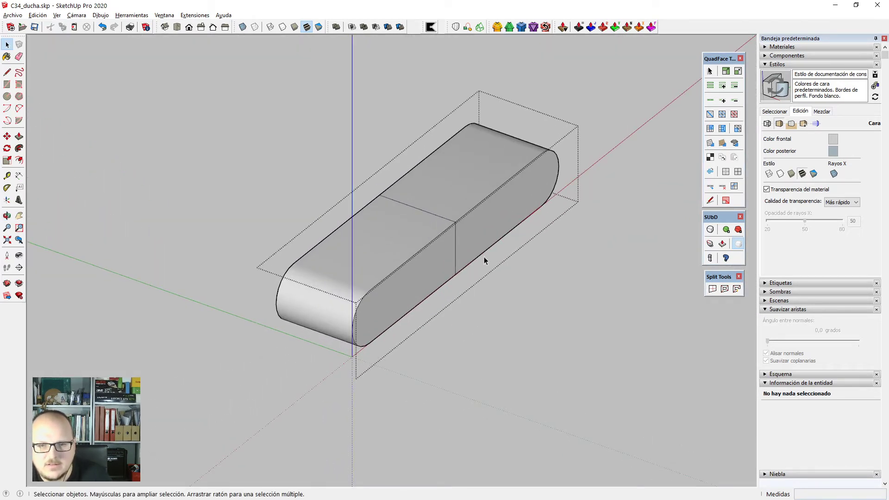
{"action": "left_click", "coordinate": [456, 253]}
{"action": "middle_click_drag", "start_coordinate": [456, 253], "coordinate": [358, 263]}
{"action": "left_click", "coordinate": [394, 293]}
{"action": "scroll", "coordinate": [394, 293], "scroll_direction": "down", "scroll_amount": 2}
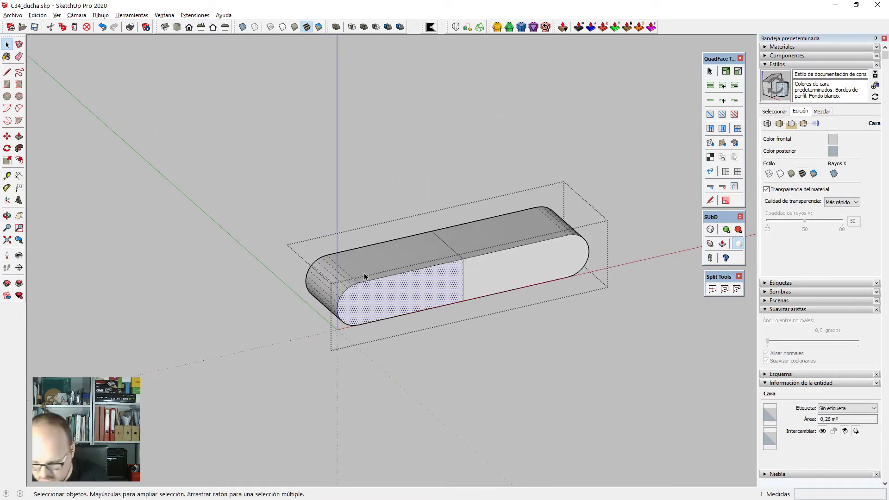
Delete the dividing edges across the middle of the rounded crossbar so its front face is one piece.
{"action": "scroll", "coordinate": [502, 304], "scroll_direction": "up", "scroll_amount": 2}
{"action": "middle_click_drag", "start_coordinate": [501, 304], "coordinate": [415, 290]}
{"action": "key", "text": "x"}
{"action": "left_click_drag", "start_coordinate": [410, 173], "coordinate": [468, 389]}
{"action": "key", "text": "Delete"}
{"action": "middle_click_drag", "start_coordinate": [373, 324], "coordinate": [510, 356]}
{"action": "key", "text": "x"}
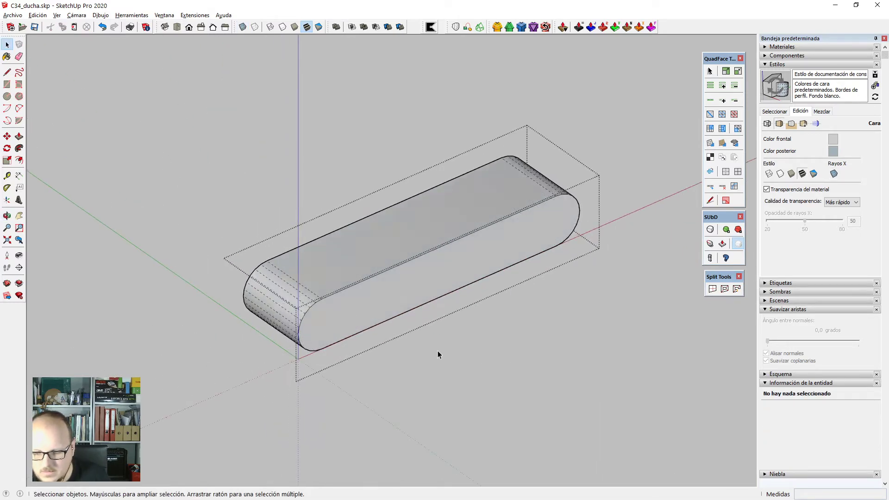
Leave the crossbar group and scale it from its front side to about 0.73 along the green axis.
{"action": "middle_click_drag", "start_coordinate": [437, 352], "coordinate": [440, 289]}
{"action": "key", "text": "Escape"}
{"action": "middle_click_drag", "start_coordinate": [350, 293], "coordinate": [374, 272]}
{"action": "left_click", "coordinate": [374, 272]}
{"action": "key", "text": "s"}
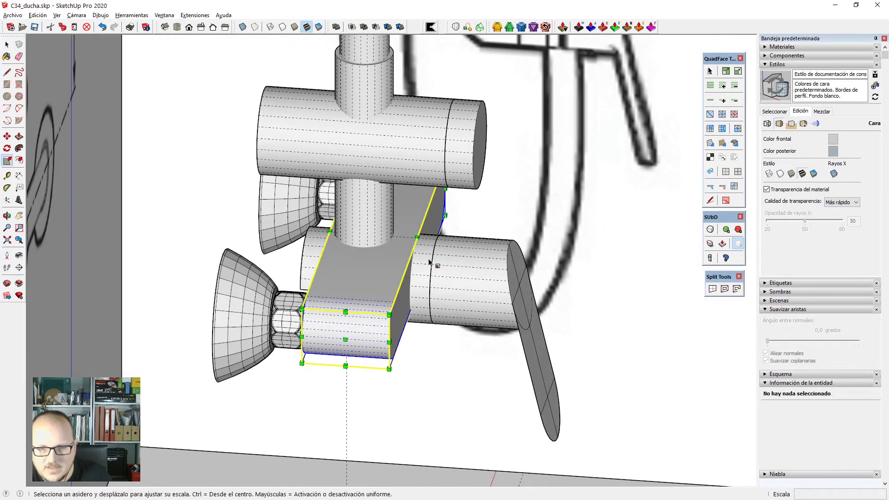
{"action": "left_click", "coordinate": [417, 265]}
{"action": "scroll", "coordinate": [401, 252], "scroll_direction": "up", "scroll_amount": 3}
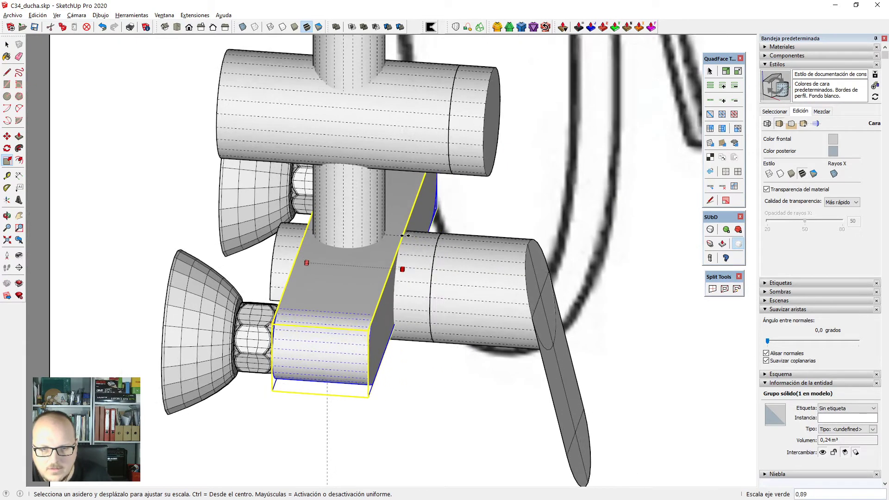
{"action": "scroll", "coordinate": [383, 233], "scroll_direction": "up", "scroll_amount": 2}
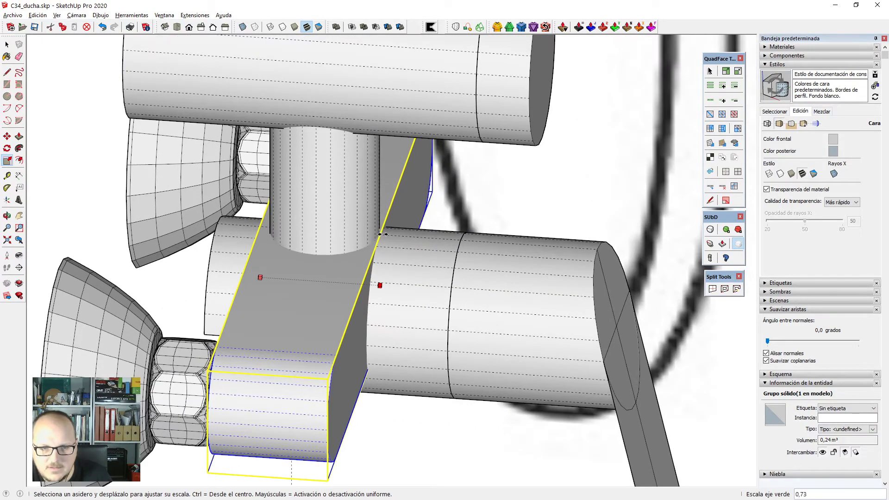
{"action": "left_click", "coordinate": [383, 237]}
Scale the crossbar's wall-side face slightly inward along the green axis towards the vertical pipe's edge.
{"action": "key", "text": "space"}
{"action": "middle_click_drag", "start_coordinate": [350, 221], "coordinate": [387, 311]}
{"action": "scroll", "coordinate": [364, 310], "scroll_direction": "up", "scroll_amount": 3}
{"action": "key", "text": "s"}
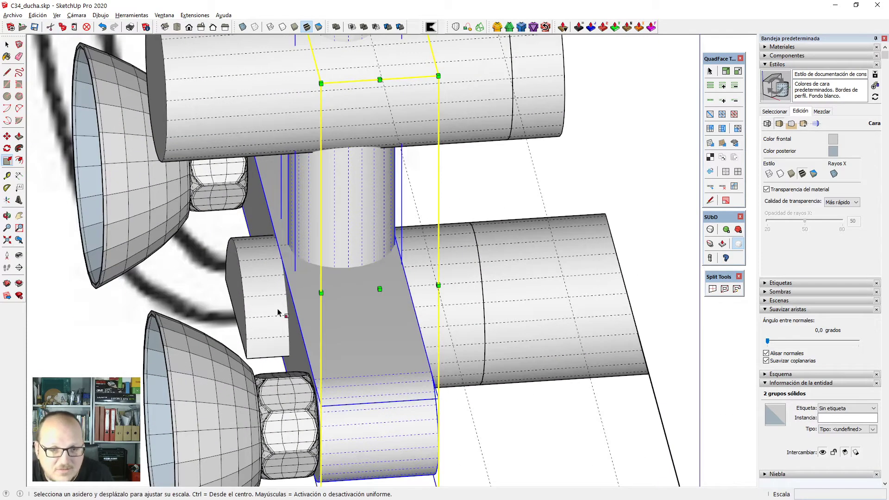
{"action": "key", "text": "x"}
{"action": "scroll", "coordinate": [279, 311], "scroll_direction": "down", "scroll_amount": 1}
{"action": "scroll", "coordinate": [271, 208], "scroll_direction": "down", "scroll_amount": 1}
{"action": "key", "text": "space"}
{"action": "scroll", "coordinate": [308, 279], "scroll_direction": "up", "scroll_amount": 2}
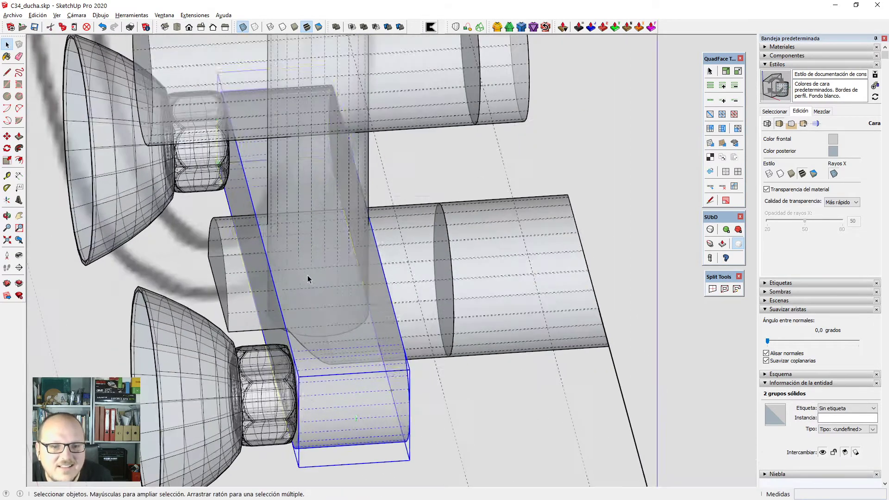
{"action": "key", "text": "s"}
{"action": "key", "text": "x"}
{"action": "key", "text": "x"}
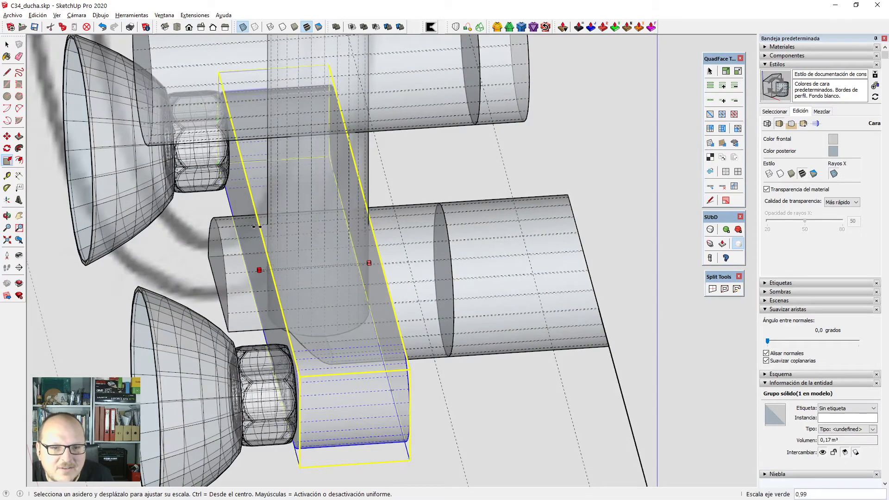
{"action": "scroll", "coordinate": [267, 225], "scroll_direction": "up", "scroll_amount": 3}
{"action": "left_click", "coordinate": [272, 224]}
{"action": "scroll", "coordinate": [311, 234], "scroll_direction": "down", "scroll_amount": 3}
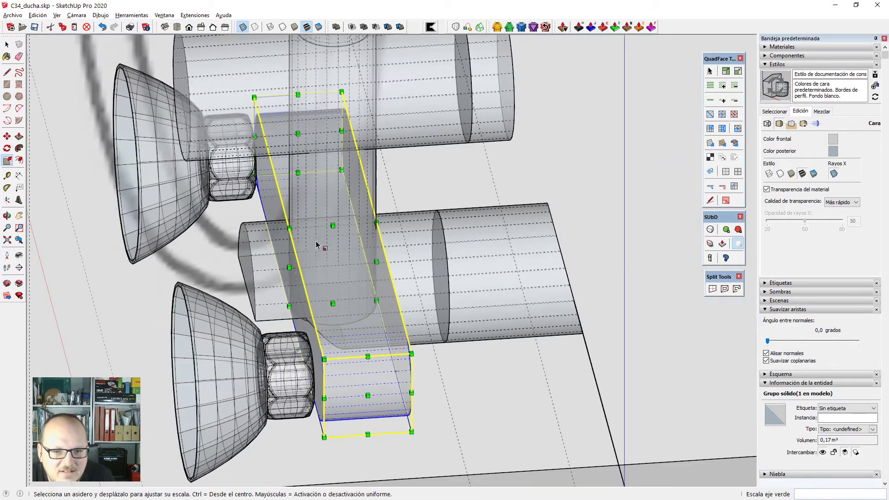
Scale the crossbar's wall-side face out to the hexagonal nut by about 1.19 along the green axis.
{"action": "left_click", "coordinate": [289, 267]}
{"action": "scroll", "coordinate": [294, 265], "scroll_direction": "up", "scroll_amount": 10}
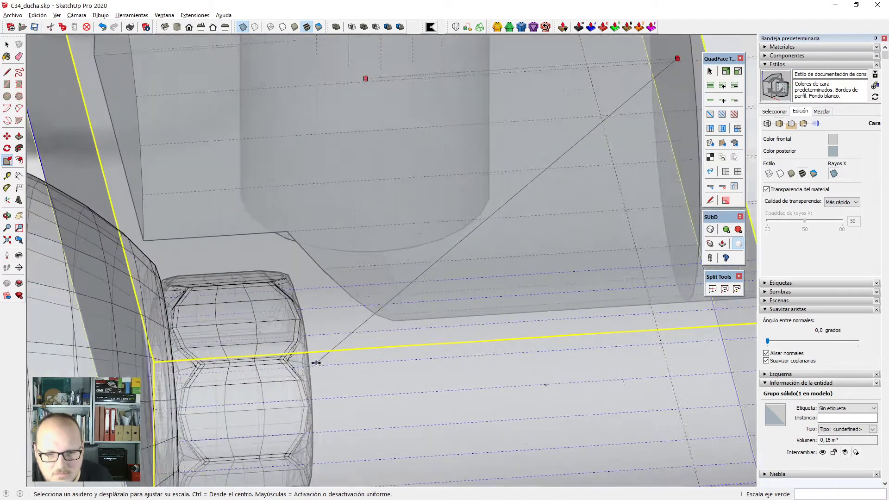
{"action": "scroll", "coordinate": [283, 177], "scroll_direction": "down", "scroll_amount": 3}
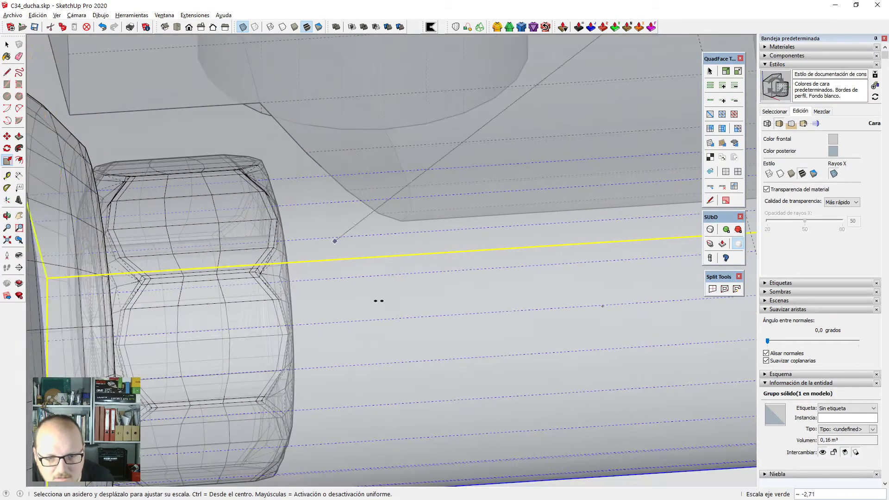
{"action": "middle_click_drag", "start_coordinate": [379, 299], "coordinate": [212, 372]}
{"action": "left_click", "coordinate": [133, 278]}
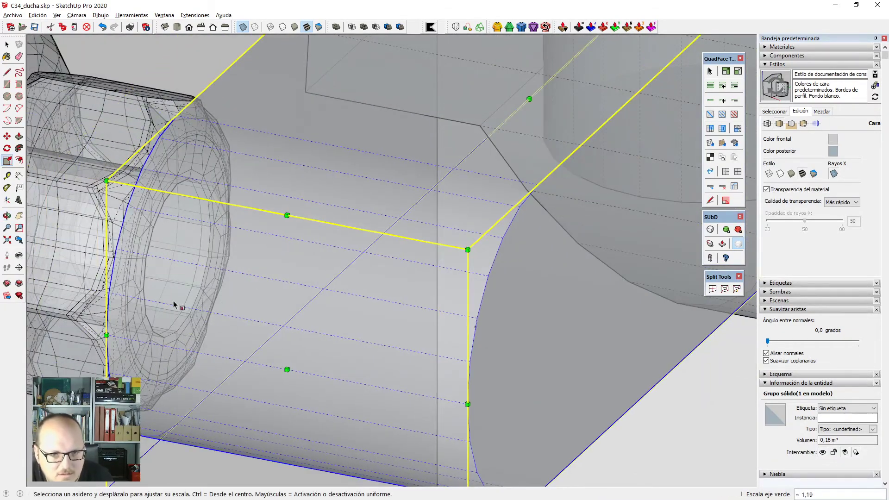
{"action": "scroll", "coordinate": [277, 407], "scroll_direction": "down", "scroll_amount": 8}
{"action": "key", "text": "space"}
{"action": "middle_click_drag", "start_coordinate": [313, 328], "coordinate": [416, 305]}
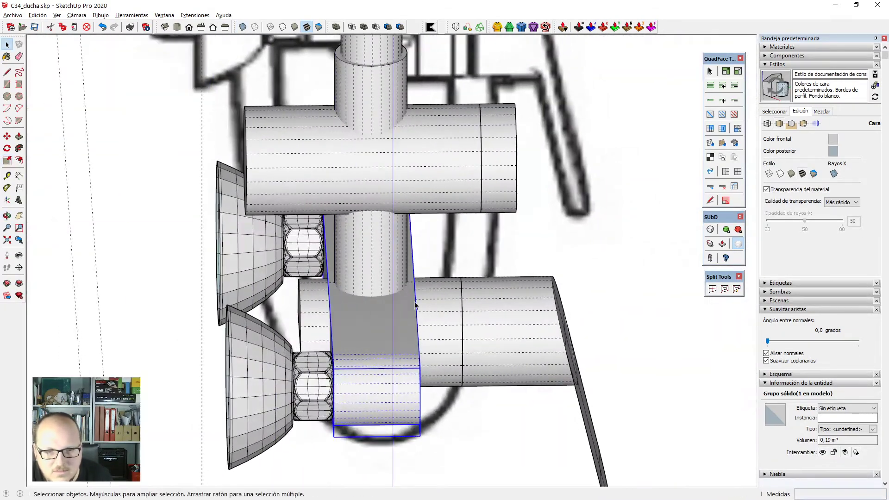
{"action": "scroll", "coordinate": [349, 285], "scroll_direction": "up", "scroll_amount": 3}
{"action": "scroll", "coordinate": [443, 317], "scroll_direction": "down", "scroll_amount": 7}
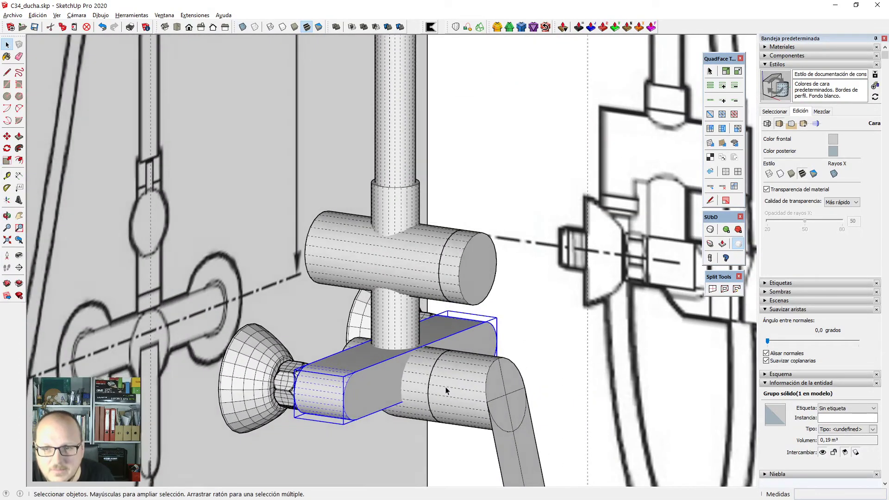
{"action": "scroll", "coordinate": [446, 391], "scroll_direction": "down", "scroll_amount": 3}
{"action": "middle_click_drag", "start_coordinate": [412, 349], "coordinate": [415, 417]}
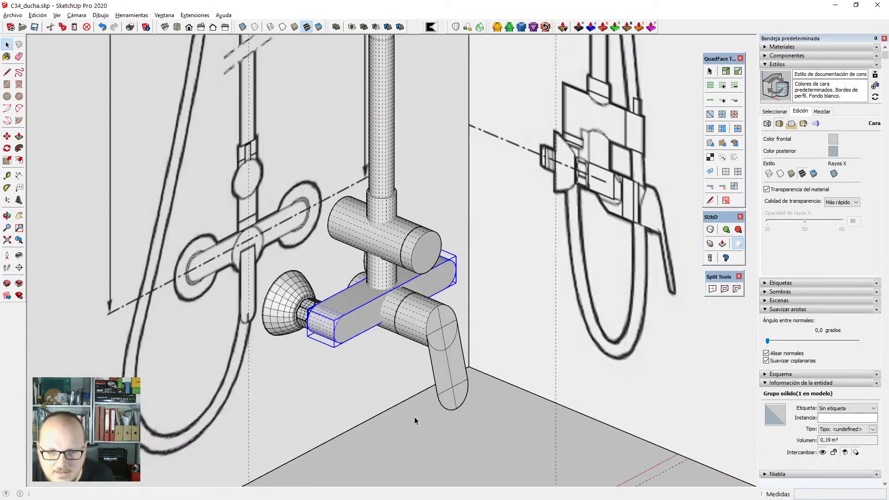
Thin the crossbar from its front side by scaling it along the green axis.
{"action": "scroll", "coordinate": [354, 316], "scroll_direction": "up", "scroll_amount": 4}
{"action": "double_click", "coordinate": [354, 316]}
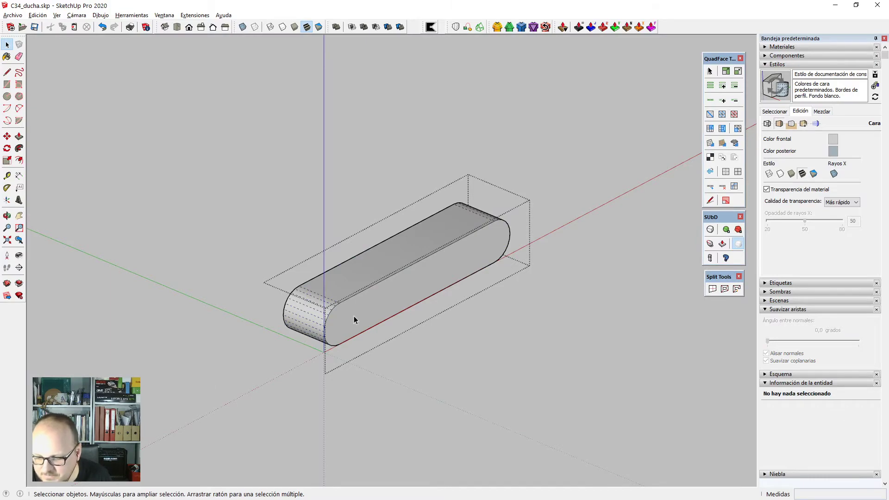
{"action": "key", "text": "Escape"}
{"action": "middle_click_drag", "start_coordinate": [354, 316], "coordinate": [470, 270]}
{"action": "left_click", "coordinate": [369, 299]}
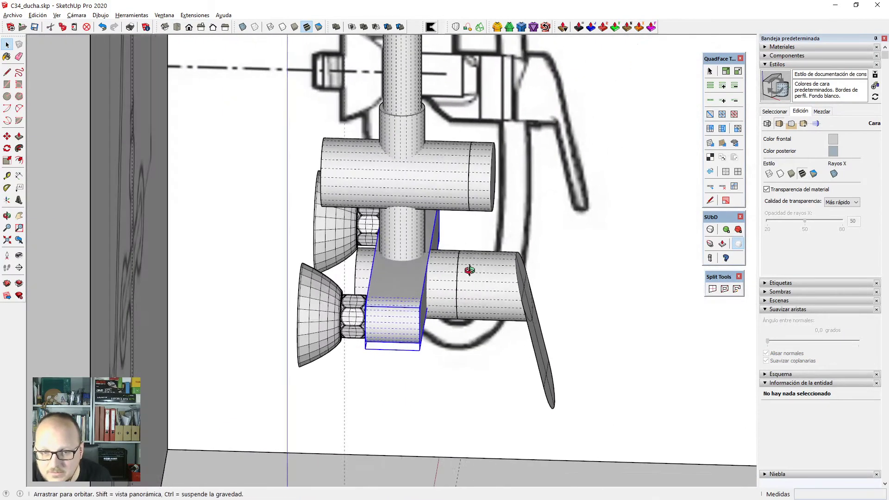
{"action": "scroll", "coordinate": [409, 282], "scroll_direction": "up", "scroll_amount": 3}
{"action": "key", "text": "s"}
{"action": "key", "text": "x"}
{"action": "left_click_drag", "start_coordinate": [441, 272], "coordinate": [405, 263]}
{"action": "key", "text": "space"}
{"action": "scroll", "coordinate": [404, 266], "scroll_direction": "down", "scroll_amount": 3}
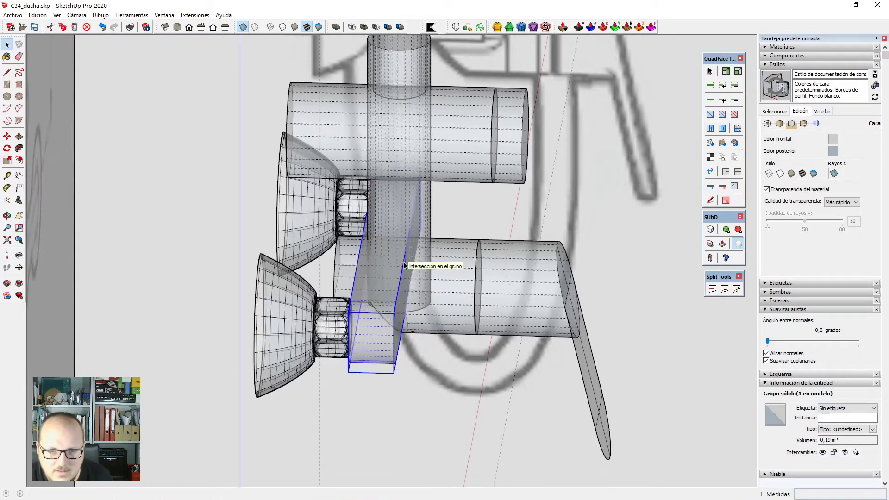
{"action": "key", "text": "x"}
{"action": "middle_click_drag", "start_coordinate": [407, 276], "coordinate": [384, 299]}
{"action": "scroll", "coordinate": [384, 299], "scroll_direction": "up", "scroll_amount": 2}
{"action": "scroll", "coordinate": [384, 299], "scroll_direction": "up", "scroll_amount": 1}
{"action": "key", "text": "x"}
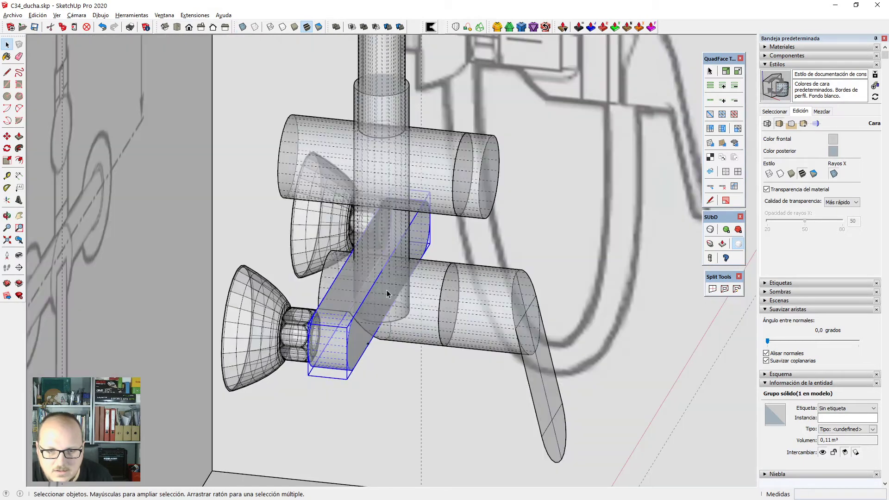
Widen the crossbar towards the front by scaling it about 1.17 along the green axis.
{"action": "key", "text": "s"}
{"action": "key", "text": "x"}
{"action": "mouse_move", "coordinate": [388, 286]}
{"action": "left_mouse_down"}
{"action": "mouse_move", "coordinate": [402, 283]}
{"action": "mouse_move", "coordinate": [388, 269]}
{"action": "left_mouse_up"}
{"action": "scroll", "coordinate": [392, 261], "scroll_direction": "up", "scroll_amount": 1}
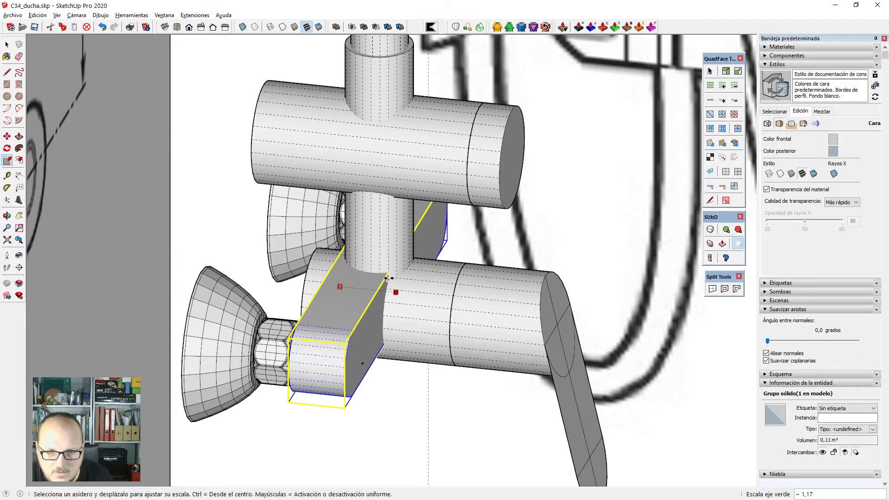
{"action": "scroll", "coordinate": [385, 273], "scroll_direction": "down", "scroll_amount": 1}
{"action": "left_click_drag", "start_coordinate": [388, 101], "coordinate": [388, 95]}
{"action": "key", "text": "space"}
Select all geometry inside the crossbar group and generate a FredoCorner edge subdivision with a 2 cm offset.
{"action": "middle_click_drag", "start_coordinate": [388, 95], "coordinate": [371, 185]}
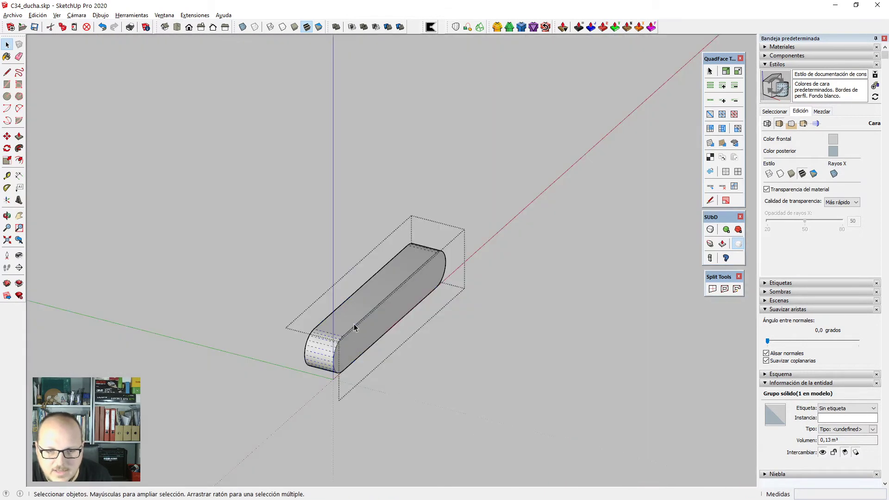
{"action": "triple_click", "coordinate": [300, 313]}
{"action": "middle_click_drag", "start_coordinate": [300, 313], "coordinate": [198, 359]}
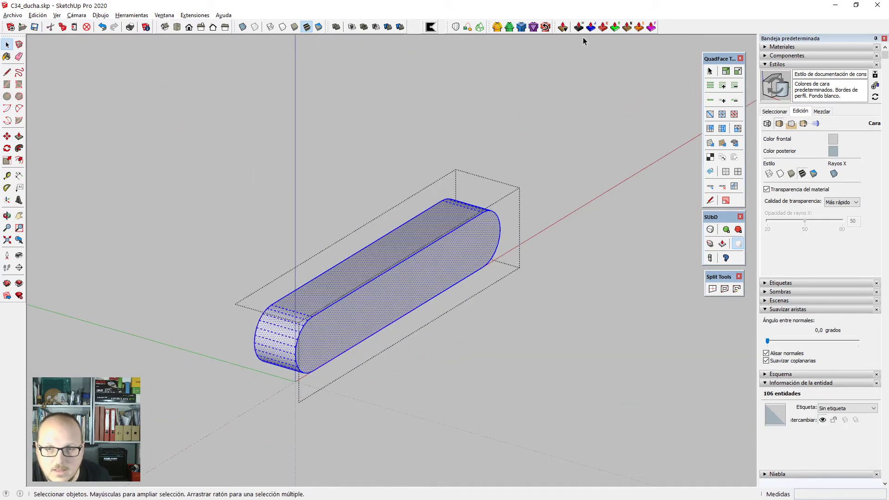
{"action": "left_click", "coordinate": [521, 28]}
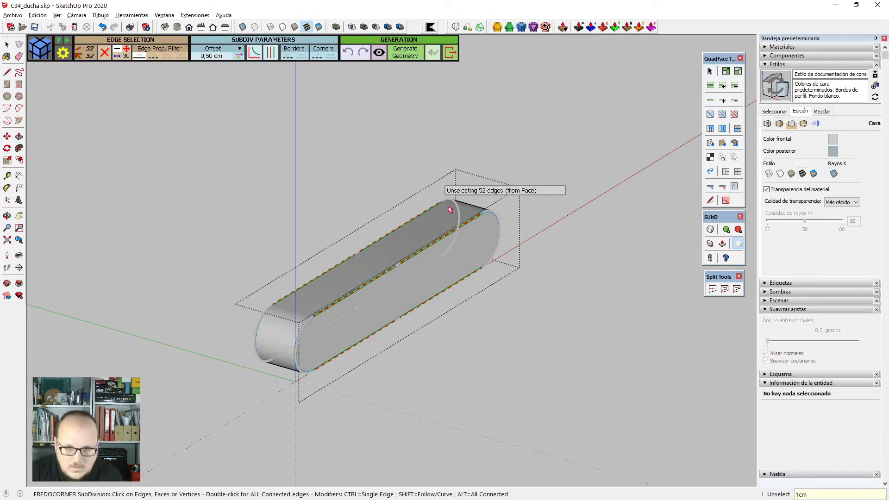
{"action": "type", "text": "1"}
{"action": "key", "text": "Return"}
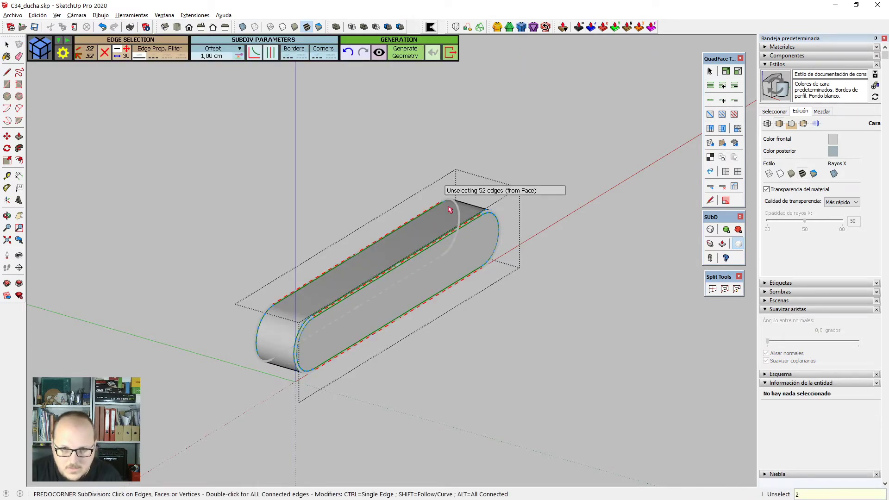
{"action": "key", "text": "Return"}
{"action": "key", "text": "Return"}
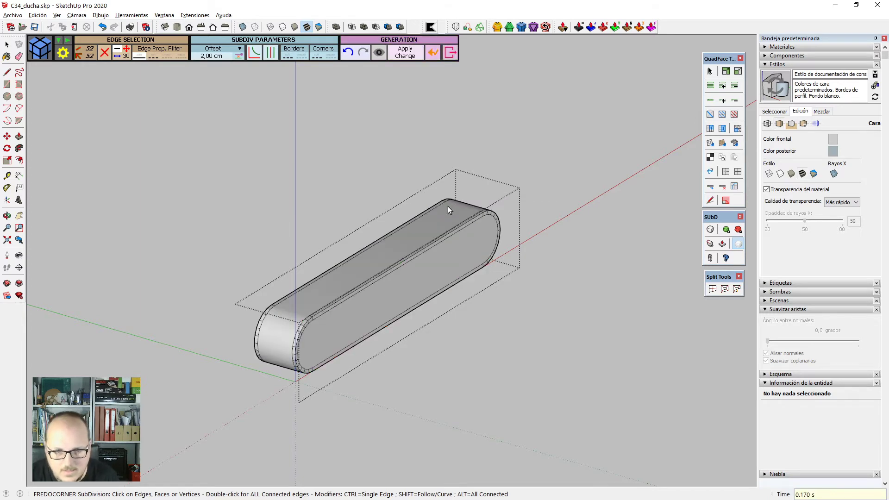
{"action": "key", "text": "space"}
Switch to the front view and delete the right half of the bevelled crossbar.
{"action": "scroll", "coordinate": [448, 205], "scroll_direction": "down", "scroll_amount": 2}
{"action": "middle_click_drag", "start_coordinate": [549, 402], "coordinate": [403, 393]}
{"action": "key", "text": "F2"}
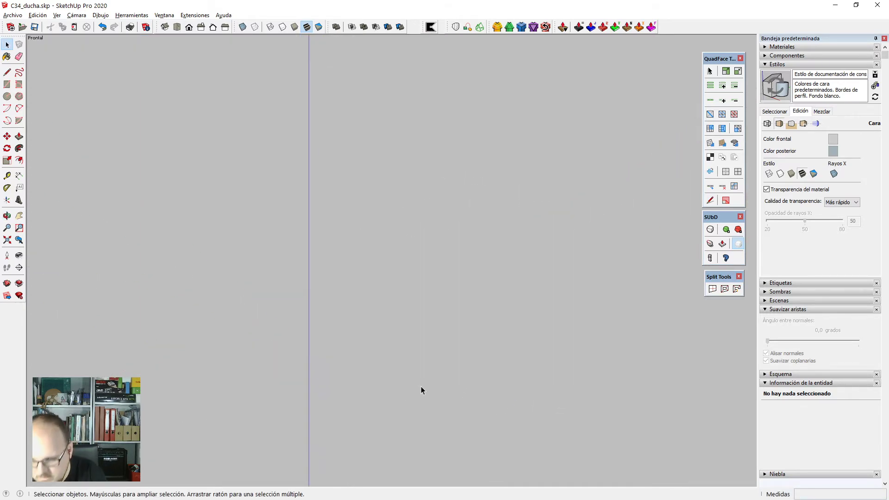
{"action": "key", "text": "shift+z"}
{"action": "scroll", "coordinate": [427, 263], "scroll_direction": "down", "scroll_amount": 1}
{"action": "key", "text": "k"}
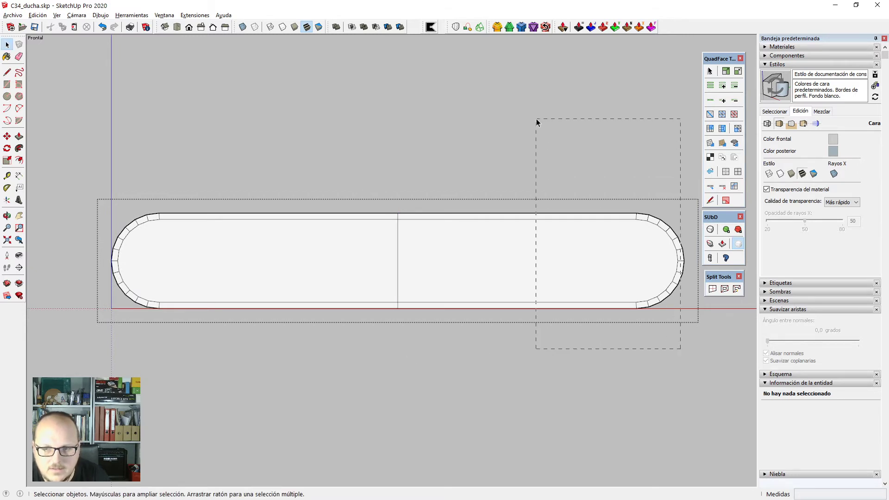
{"action": "left_click_drag", "start_coordinate": [536, 119], "coordinate": [533, 118]}
{"action": "key", "text": "Delete"}
{"action": "scroll", "coordinate": [606, 142], "scroll_direction": "down", "scroll_amount": 1}
{"action": "left_click_drag", "start_coordinate": [723, 363], "coordinate": [583, 231]}
{"action": "key", "text": "Delete"}
Cut two vertical lines through the rounded end and one horizontal line along the middle of the remaining half.
{"action": "scroll", "coordinate": [168, 281], "scroll_direction": "up", "scroll_amount": 4}
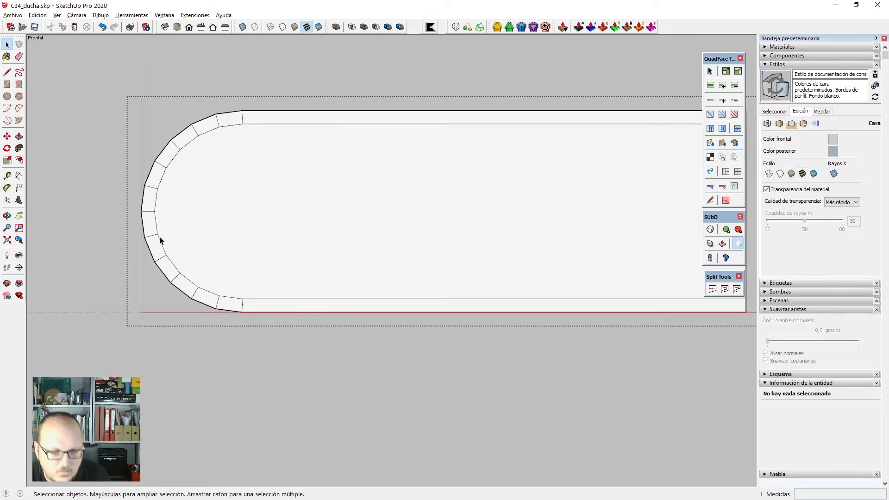
{"action": "scroll", "coordinate": [324, 308], "scroll_direction": "down", "scroll_amount": 1}
{"action": "scroll", "coordinate": [275, 148], "scroll_direction": "up", "scroll_amount": 2}
{"action": "key", "text": "s"}
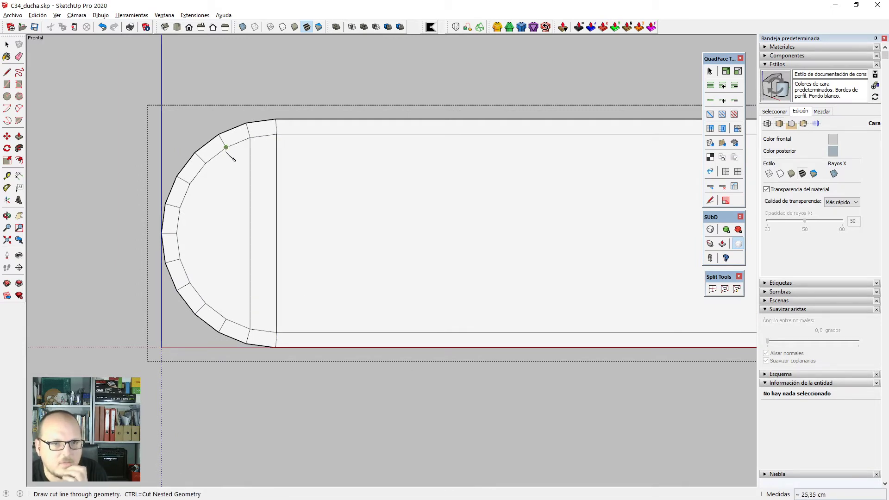
{"action": "left_click", "coordinate": [177, 233]}
{"action": "scroll", "coordinate": [178, 234], "scroll_direction": "down", "scroll_amount": 2}
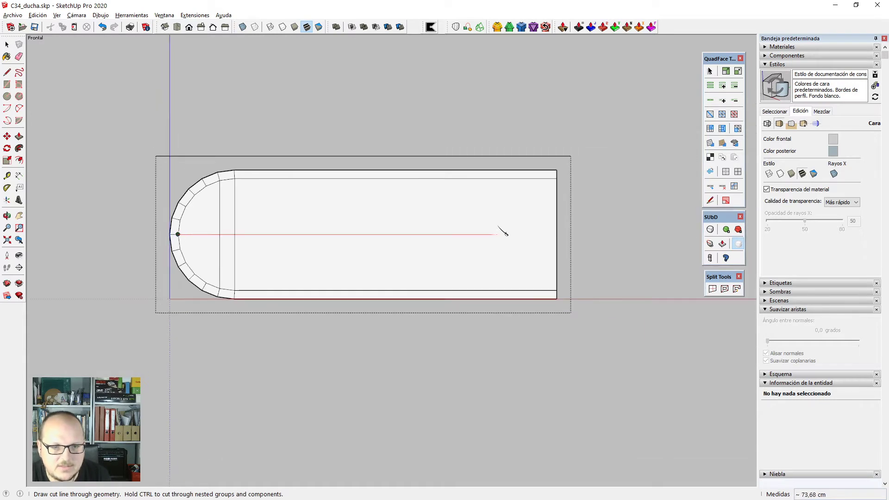
{"action": "left_click", "coordinate": [586, 235]}
{"action": "scroll", "coordinate": [245, 230], "scroll_direction": "up", "scroll_amount": 1}
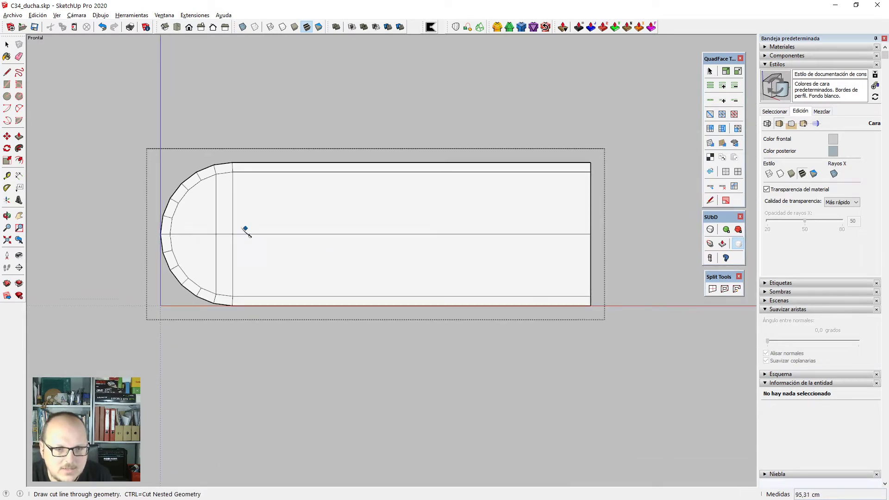
Cut horizontal lines just above and below the centre line, starting at the adjacent bevel vertices.
{"action": "left_click", "coordinate": [658, 217]}
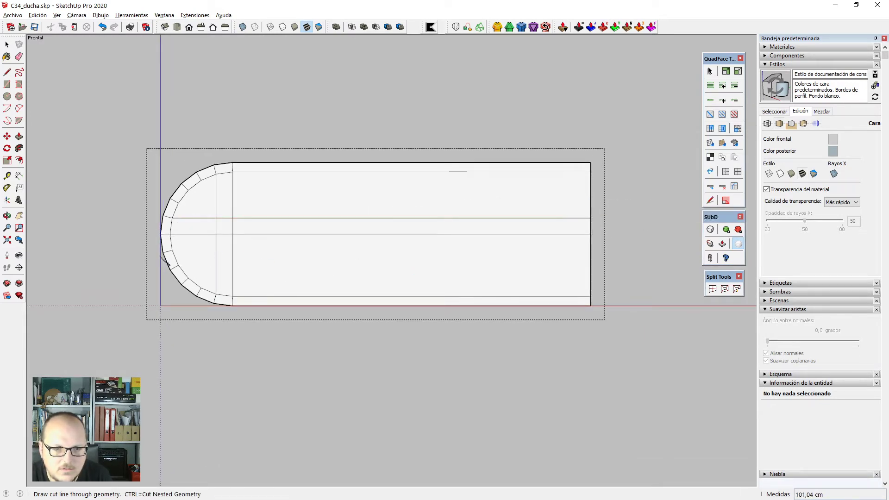
{"action": "left_click", "coordinate": [171, 250]}
{"action": "left_click", "coordinate": [628, 258]}
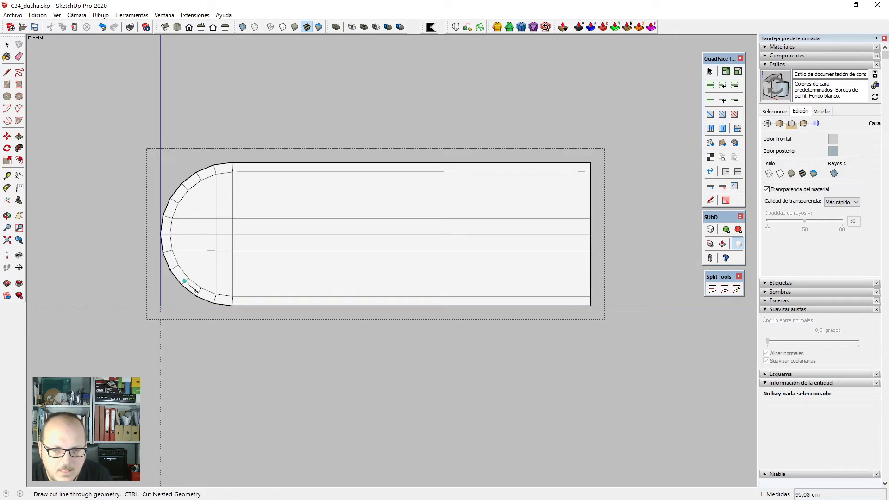
Cut two more horizontal lines across the crossbar half, starting at the next inner bevel vertices above and below the centre.
{"action": "scroll", "coordinate": [194, 278], "scroll_direction": "up", "scroll_amount": 1}
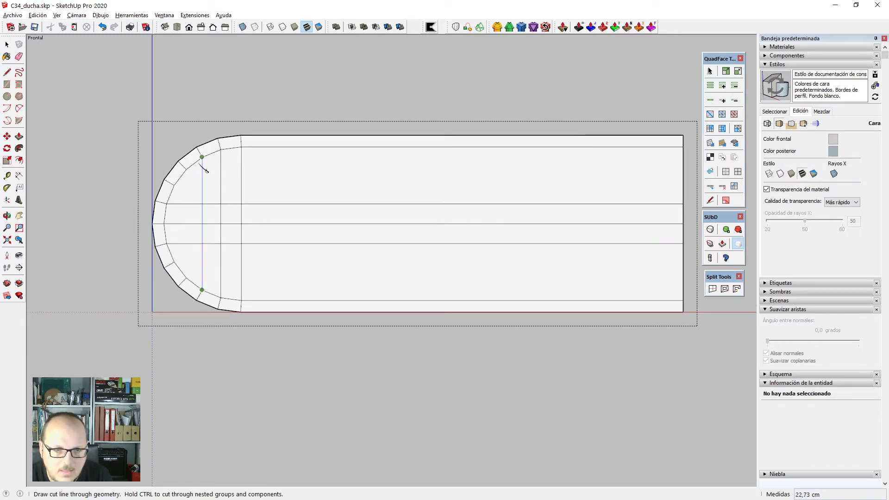
{"action": "left_click", "coordinate": [174, 186]}
{"action": "scroll", "coordinate": [175, 186], "scroll_direction": "down", "scroll_amount": 1}
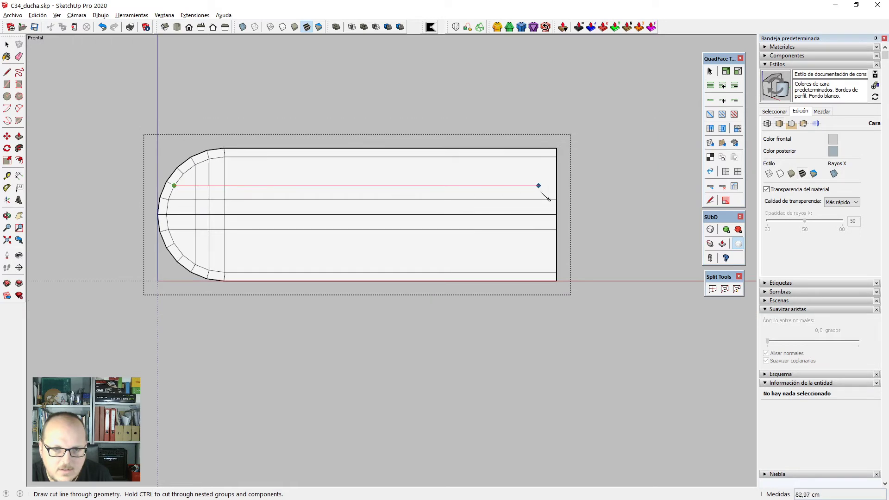
{"action": "left_click", "coordinate": [593, 195]}
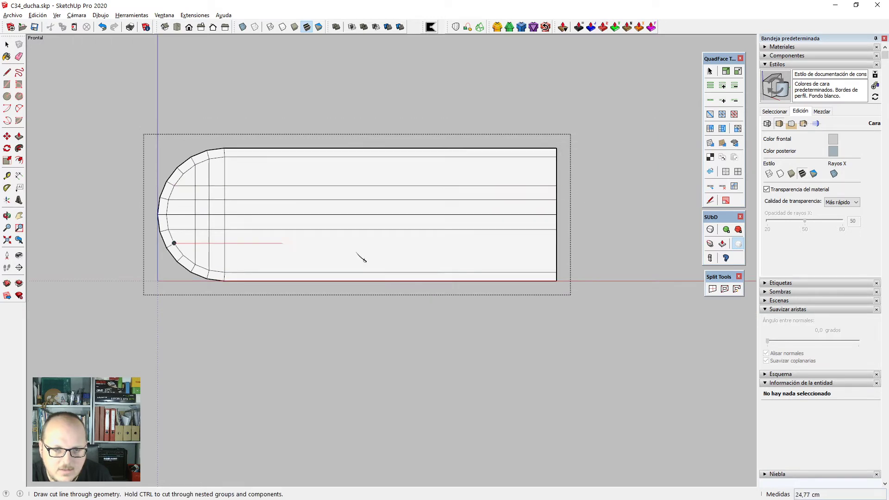
{"action": "left_click", "coordinate": [600, 259]}
{"action": "scroll", "coordinate": [115, 195], "scroll_direction": "up", "scroll_amount": 2}
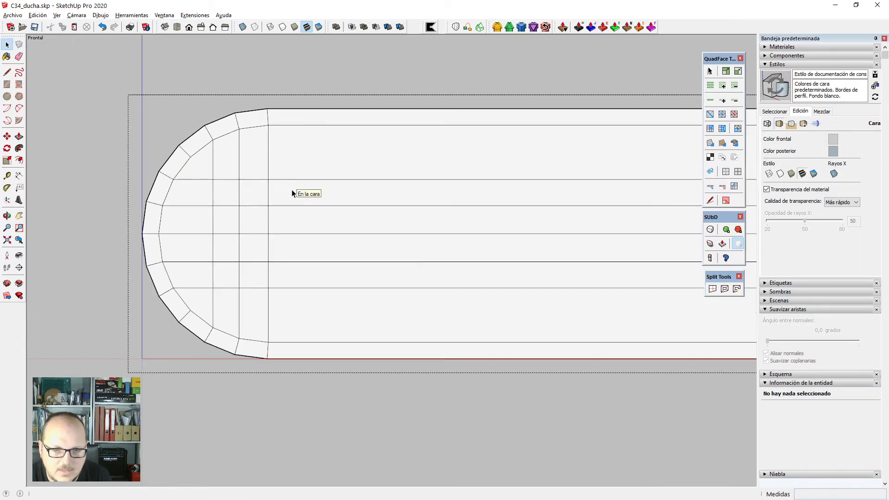
{"action": "scroll", "coordinate": [294, 192], "scroll_direction": "down", "scroll_amount": 1}
{"action": "key", "text": "space"}
Select the four central strips of the straight section and scale them taller about their centre.
{"action": "scroll", "coordinate": [203, 207], "scroll_direction": "up", "scroll_amount": 2}
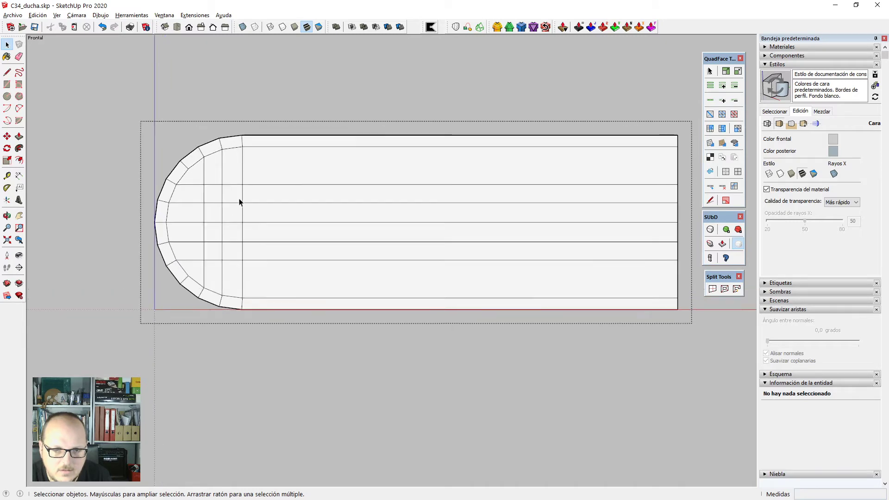
{"action": "scroll", "coordinate": [240, 181], "scroll_direction": "down", "scroll_amount": 3}
{"action": "left_click_drag", "start_coordinate": [425, 241], "coordinate": [596, 258]}
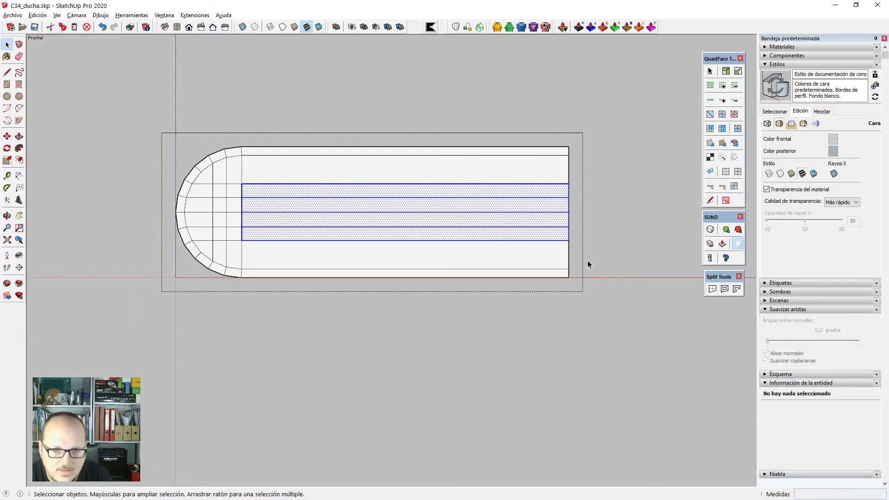
{"action": "middle_click_drag", "start_coordinate": [588, 261], "coordinate": [399, 265]}
{"action": "key", "text": "s"}
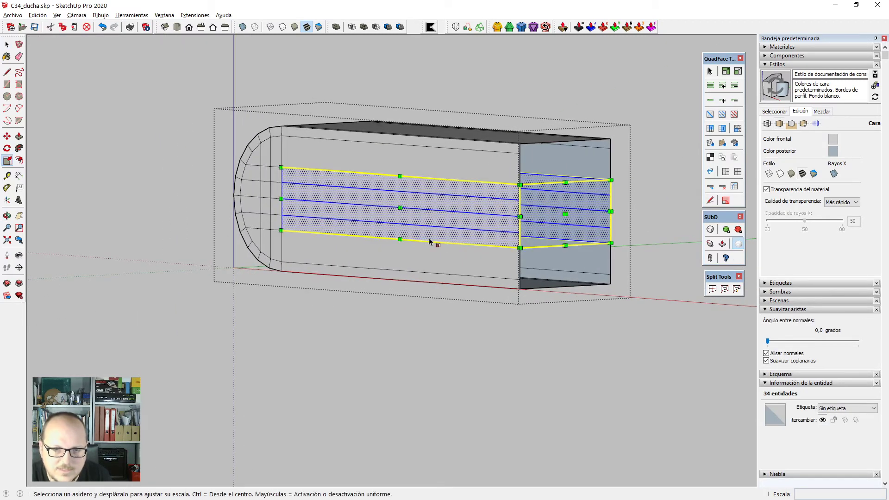
{"action": "key", "text": "x"}
{"action": "key", "text": "x"}
{"action": "left_click_drag", "start_coordinate": [446, 236], "coordinate": [447, 249]}
{"action": "key", "text": "space"}
In X-ray front view, scale the inner vertices of the vertical line nearest the straight section vertically by about 1.21.
{"action": "middle_click_drag", "start_coordinate": [449, 248], "coordinate": [300, 208]}
{"action": "key", "text": "F2"}
{"action": "scroll", "coordinate": [322, 206], "scroll_direction": "down", "scroll_amount": 3}
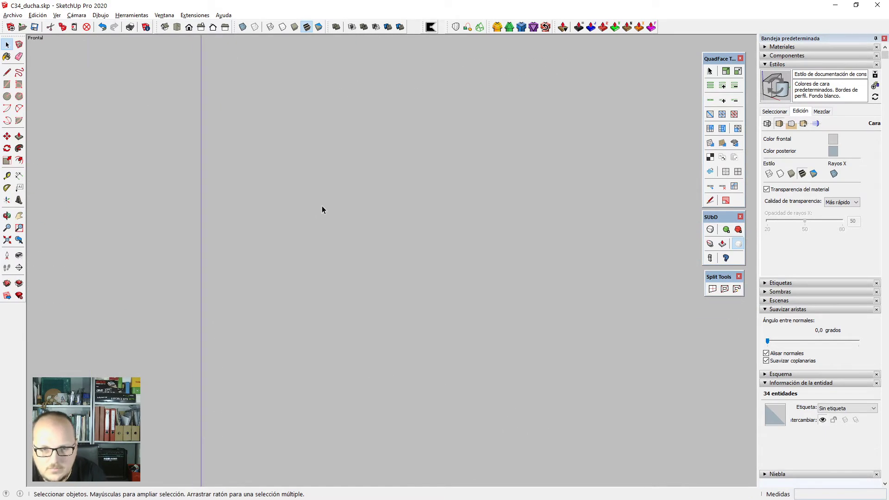
{"action": "key", "text": "shift+z"}
{"action": "scroll", "coordinate": [183, 243], "scroll_direction": "down", "scroll_amount": 1}
{"action": "scroll", "coordinate": [159, 185], "scroll_direction": "up", "scroll_amount": 2}
{"action": "key", "text": "x"}
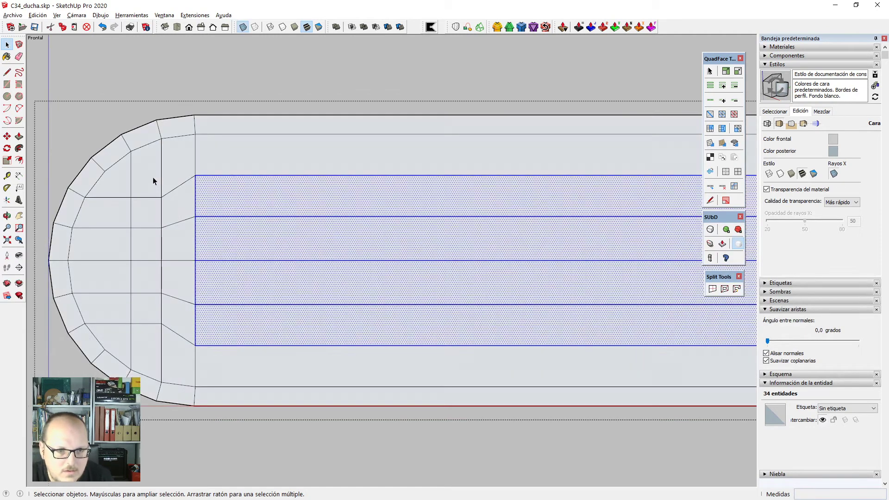
{"action": "left_click_drag", "start_coordinate": [153, 175], "coordinate": [161, 341]}
{"action": "key", "text": "v"}
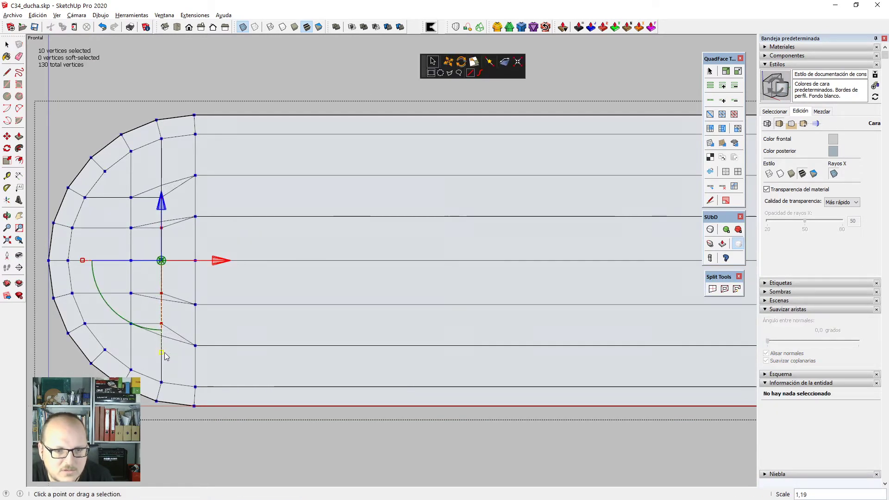
{"action": "scroll", "coordinate": [320, 229], "scroll_direction": "down", "scroll_amount": 1}
{"action": "scroll", "coordinate": [174, 219], "scroll_direction": "up", "scroll_amount": 1}
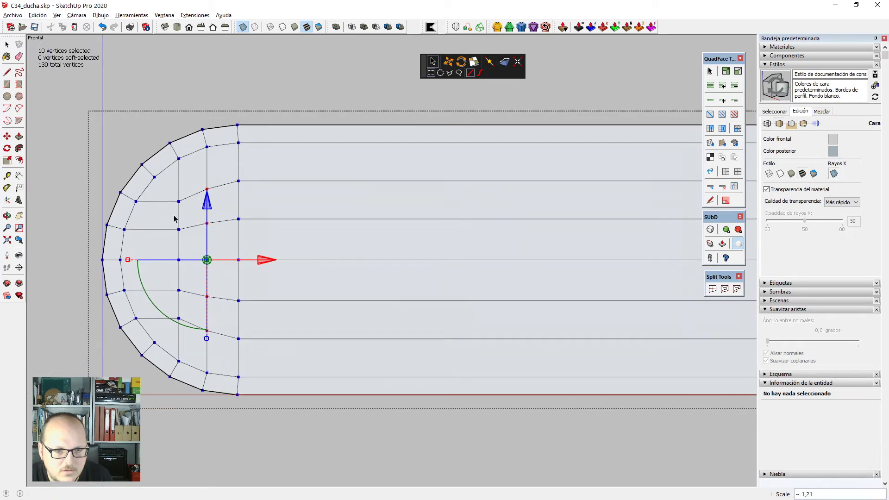
{"action": "left_click_drag", "start_coordinate": [194, 346], "coordinate": [194, 345]}
Scale the inner vertices of the vertical line closer to the rounded end slightly outward along the vertical.
{"action": "scroll", "coordinate": [176, 325], "scroll_direction": "up", "scroll_amount": 4}
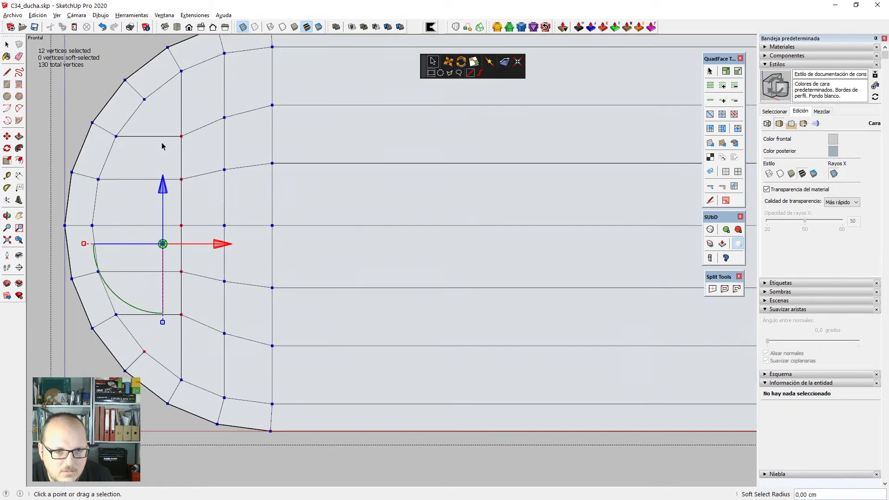
{"action": "left_click_drag", "start_coordinate": [159, 119], "coordinate": [186, 328]}
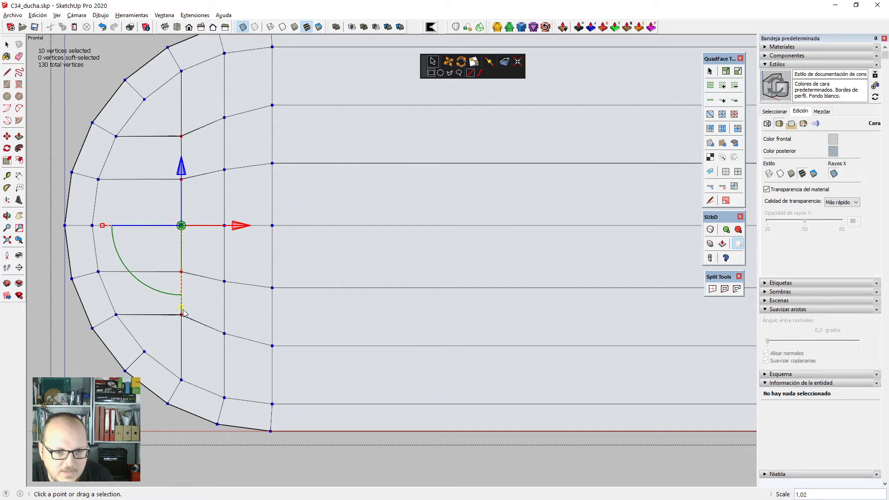
{"action": "key", "text": "space"}
Select the ring of lengthwise edges on the straight section and connect it with 2 cross segments.
{"action": "scroll", "coordinate": [100, 237], "scroll_direction": "down", "scroll_amount": 5}
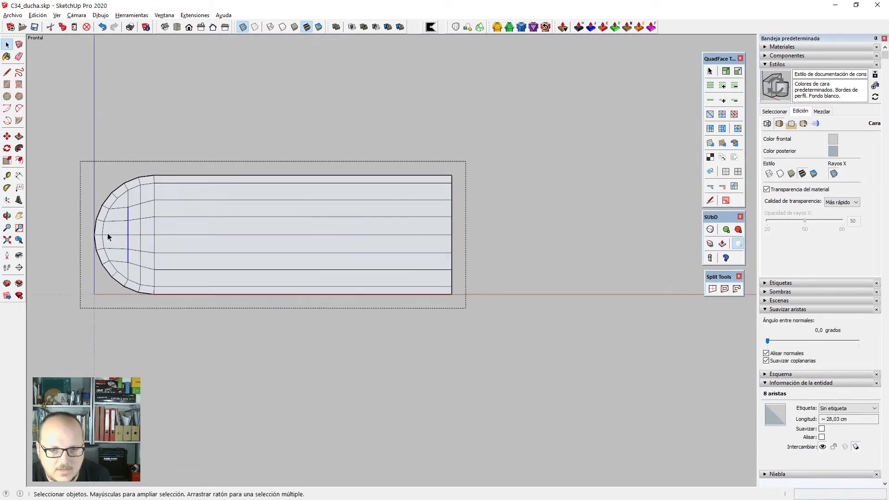
{"action": "key", "text": "alt+r"}
{"action": "key", "text": "alt+i"}
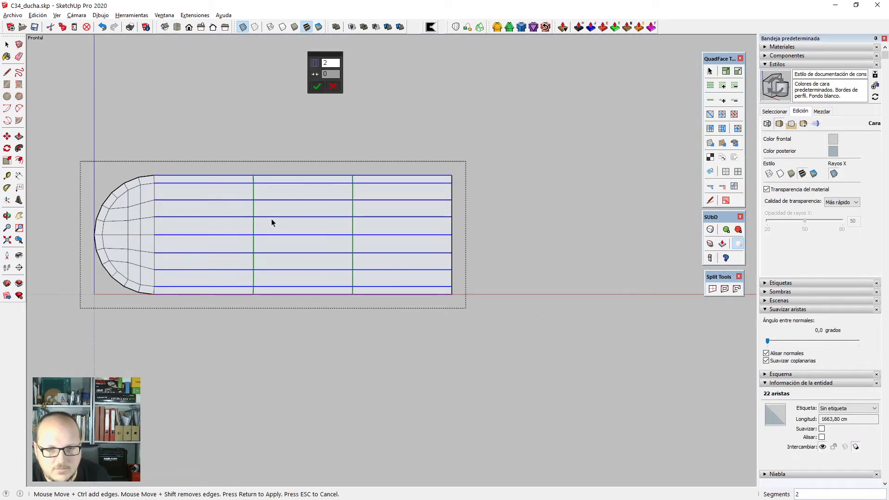
{"action": "key", "text": "Return"}
Connect the ring of edges across the crossbar's depth with 2 lengthwise loops around the rounded end.
{"action": "scroll", "coordinate": [271, 219], "scroll_direction": "down", "scroll_amount": 3}
{"action": "middle_click_drag", "start_coordinate": [275, 242], "coordinate": [277, 241]}
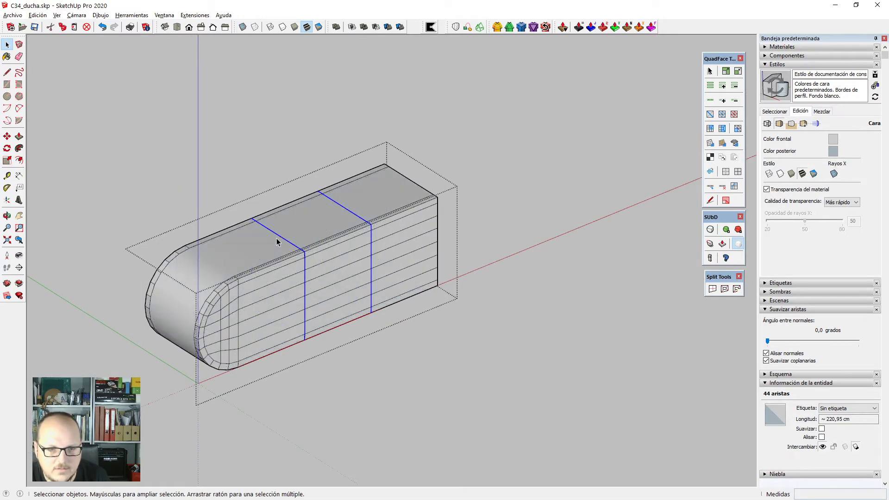
{"action": "key", "text": "alt+i"}
{"action": "key", "text": "Return"}
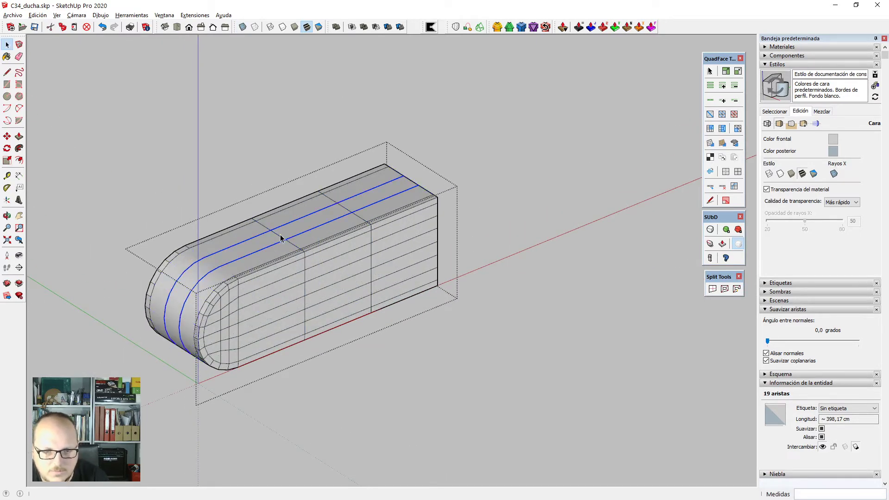
{"action": "scroll", "coordinate": [281, 238], "scroll_direction": "down", "scroll_amount": 3}
Mirror all the half's geometry with a red-axis scale of -1 and paste the original half in place.
{"action": "middle_click_drag", "start_coordinate": [281, 238], "coordinate": [274, 247]}
{"action": "key", "text": "ctrl+a"}
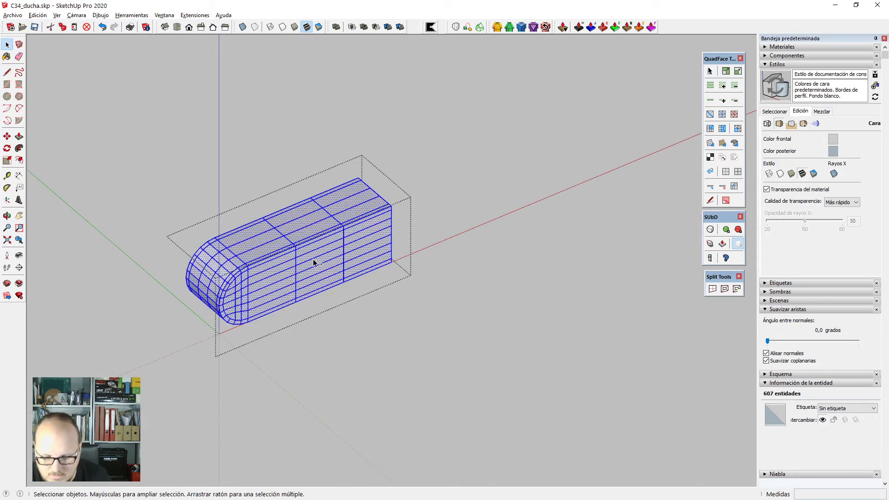
{"action": "scroll", "coordinate": [109, 308], "scroll_direction": "up", "scroll_amount": 2}
{"action": "key", "text": "s"}
{"action": "left_click_drag", "start_coordinate": [225, 289], "coordinate": [227, 289]}
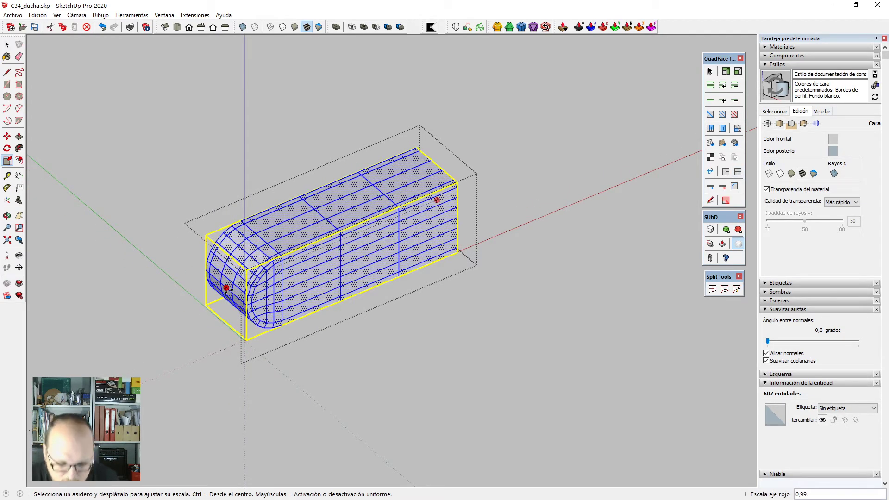
{"action": "type", "text": "-1"}
{"action": "key", "text": "Return"}
{"action": "key", "text": "ctrl+shift+v"}
{"action": "key", "text": "space"}
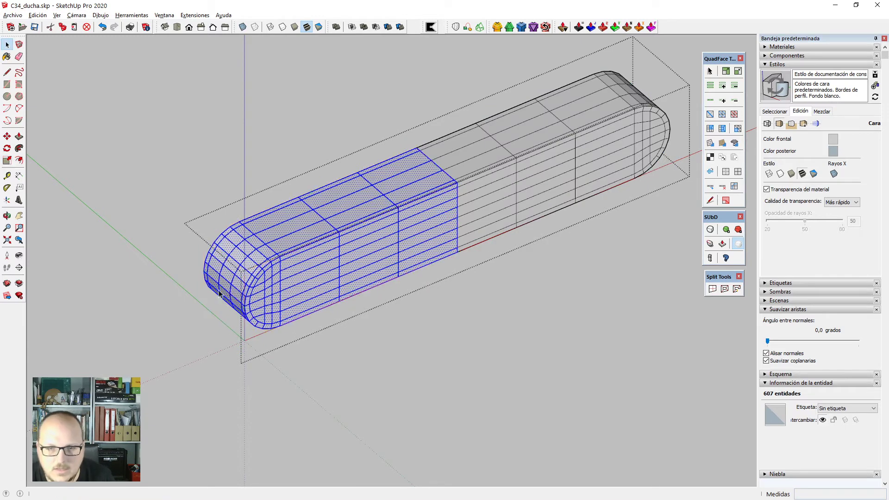
Leave the crossbar group, turn on SUbD subdivision for it and check the smoothed shape.
{"action": "scroll", "coordinate": [229, 295], "scroll_direction": "down", "scroll_amount": 2}
{"action": "middle_click_drag", "start_coordinate": [359, 319], "coordinate": [364, 311]}
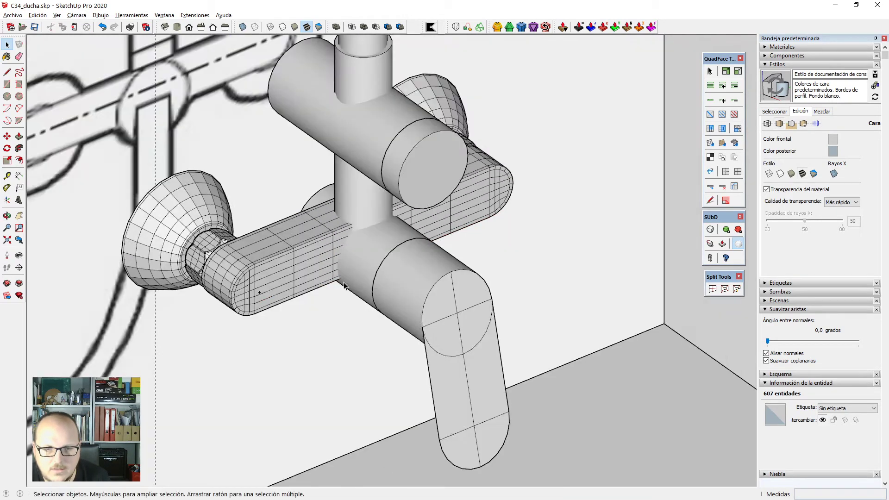
{"action": "scroll", "coordinate": [302, 264], "scroll_direction": "up", "scroll_amount": 2}
{"action": "left_click", "coordinate": [302, 264]}
{"action": "middle_click_drag", "start_coordinate": [301, 264], "coordinate": [354, 251]}
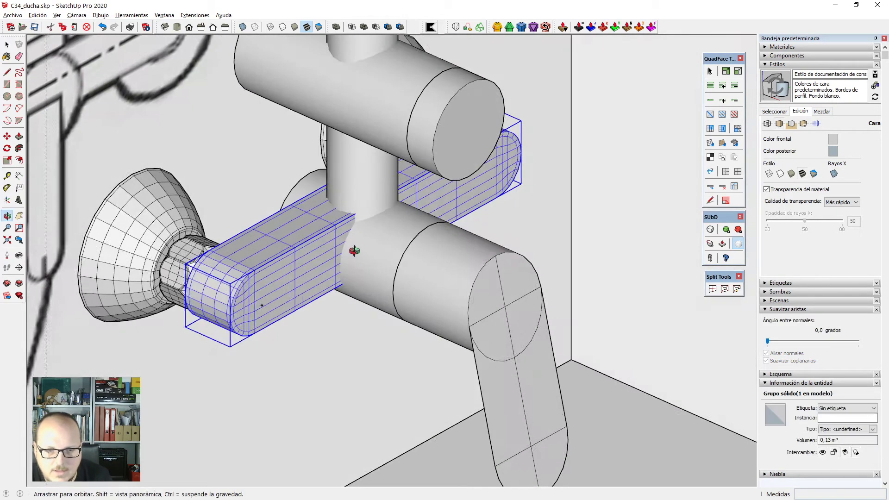
{"action": "left_click", "coordinate": [710, 230]}
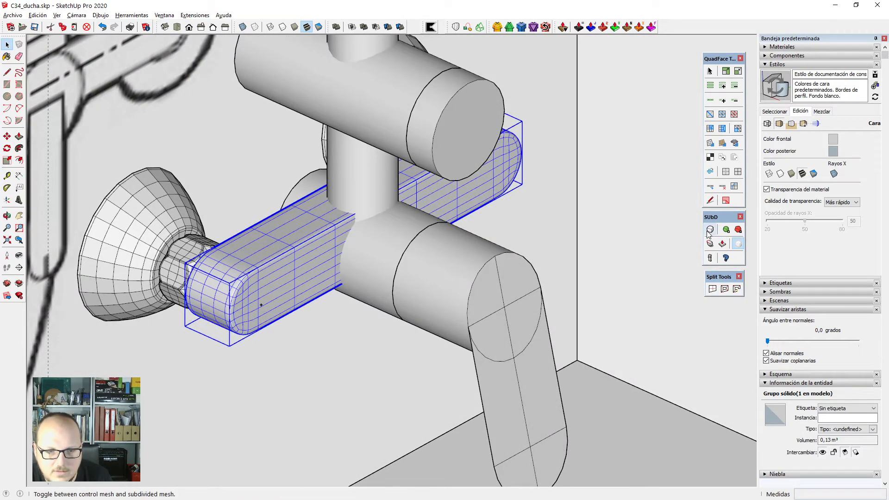
{"action": "middle_click_drag", "start_coordinate": [423, 282], "coordinate": [362, 278]}
{"action": "scroll", "coordinate": [226, 261], "scroll_direction": "up", "scroll_amount": 4}
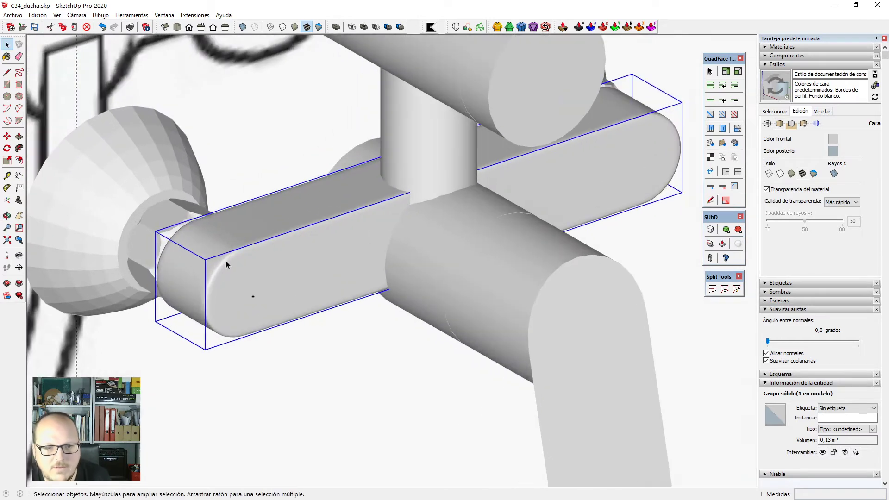
{"action": "middle_click_drag", "start_coordinate": [226, 260], "coordinate": [335, 264]}
{"action": "scroll", "coordinate": [334, 264], "scroll_direction": "down", "scroll_amount": 2}
{"action": "left_click", "coordinate": [335, 265], "text": "shift"}
{"action": "scroll", "coordinate": [296, 242], "scroll_direction": "down", "scroll_amount": 3}
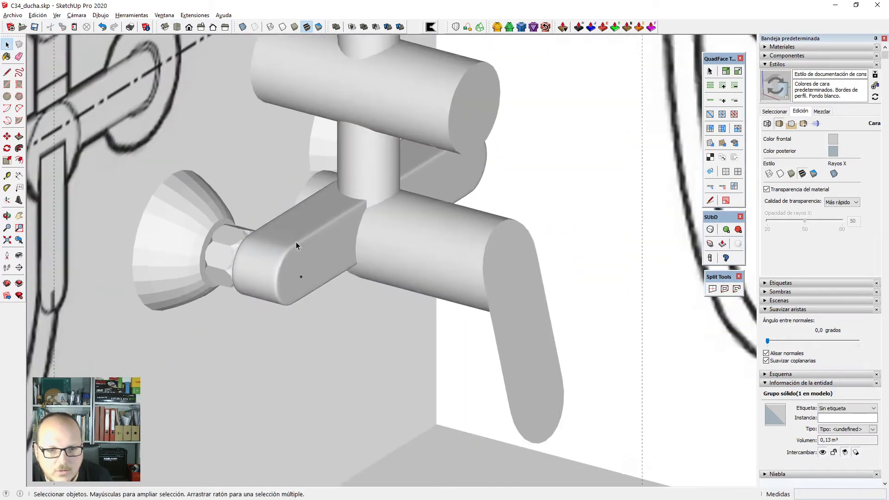
Turn on SUbD subdivision for the hexagonal nut and the wall flange next to the crossbar.
{"action": "middle_click_drag", "start_coordinate": [296, 242], "coordinate": [319, 291]}
{"action": "scroll", "coordinate": [245, 232], "scroll_direction": "up", "scroll_amount": 5}
{"action": "left_click", "coordinate": [245, 232]}
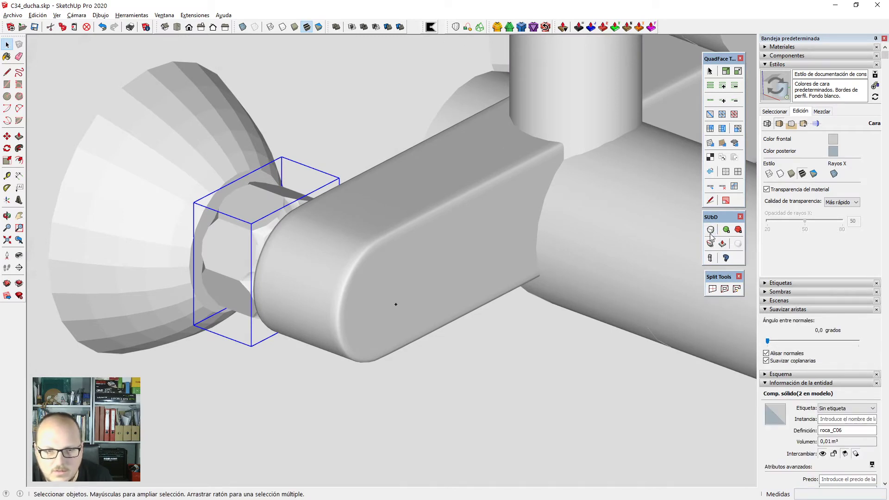
{"action": "left_click", "coordinate": [711, 235]}
{"action": "scroll", "coordinate": [709, 233], "scroll_direction": "down", "scroll_amount": 1}
{"action": "left_click", "coordinate": [277, 175]}
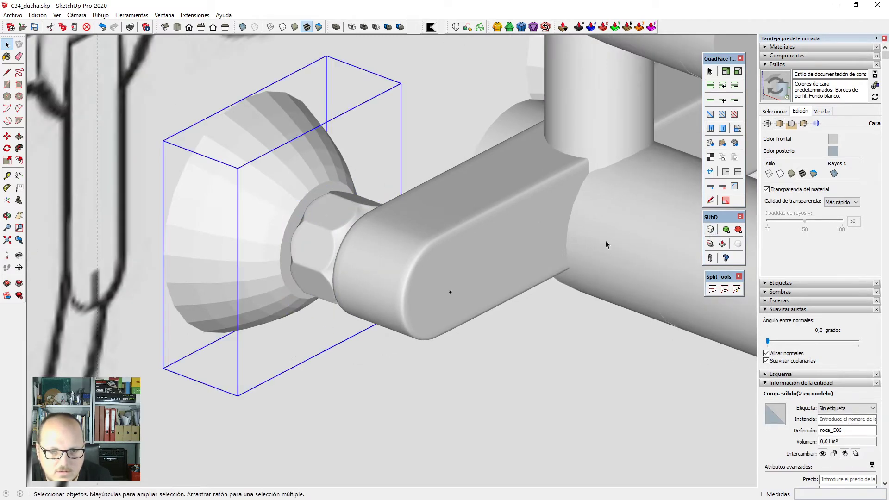
{"action": "left_click", "coordinate": [710, 231]}
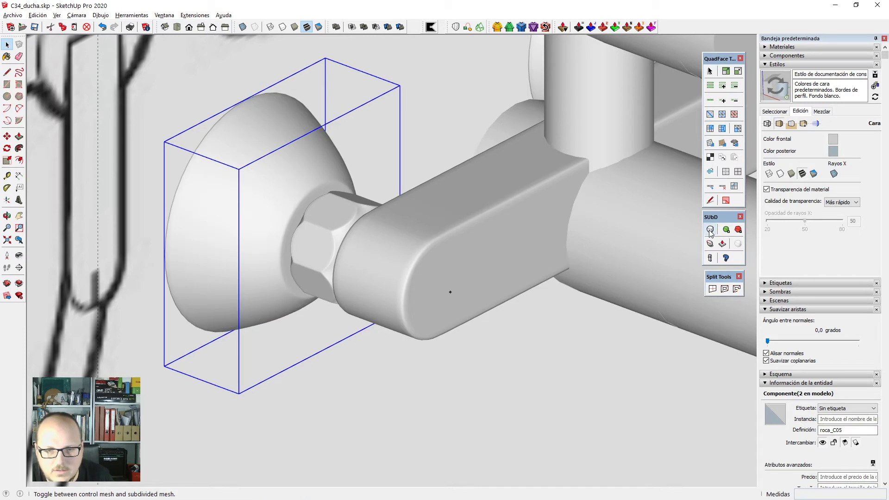
Examine the smoothed mixer parts and the central body from several angles beside the reference drawings.
{"action": "middle_click_drag", "start_coordinate": [498, 238], "coordinate": [493, 260]}
{"action": "left_click", "coordinate": [493, 260], "text": "shift"}
{"action": "scroll", "coordinate": [331, 195], "scroll_direction": "down", "scroll_amount": 3}
{"action": "scroll", "coordinate": [327, 231], "scroll_direction": "down", "scroll_amount": 3}
{"action": "left_click", "coordinate": [333, 215]}
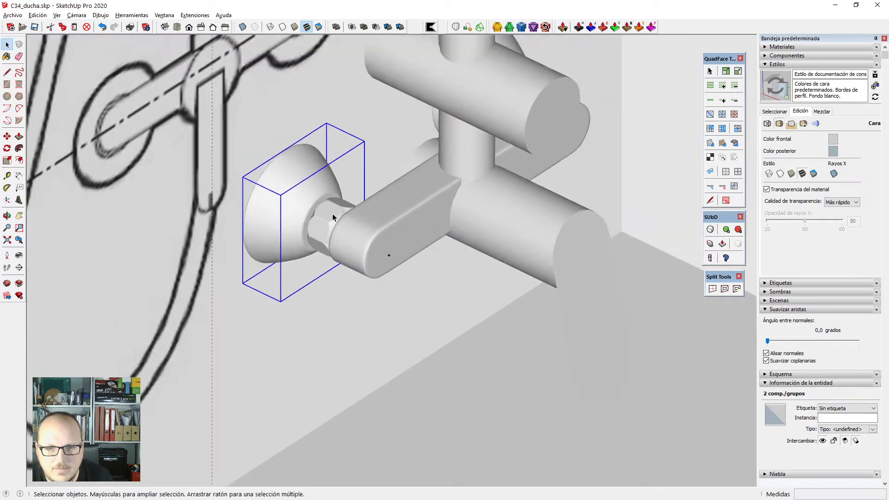
{"action": "middle_click_drag", "start_coordinate": [538, 324], "coordinate": [554, 217]}
{"action": "scroll", "coordinate": [240, 230], "scroll_direction": "down", "scroll_amount": 2}
{"action": "middle_click_drag", "start_coordinate": [384, 276], "coordinate": [457, 273]}
{"action": "scroll", "coordinate": [394, 212], "scroll_direction": "up", "scroll_amount": 2}
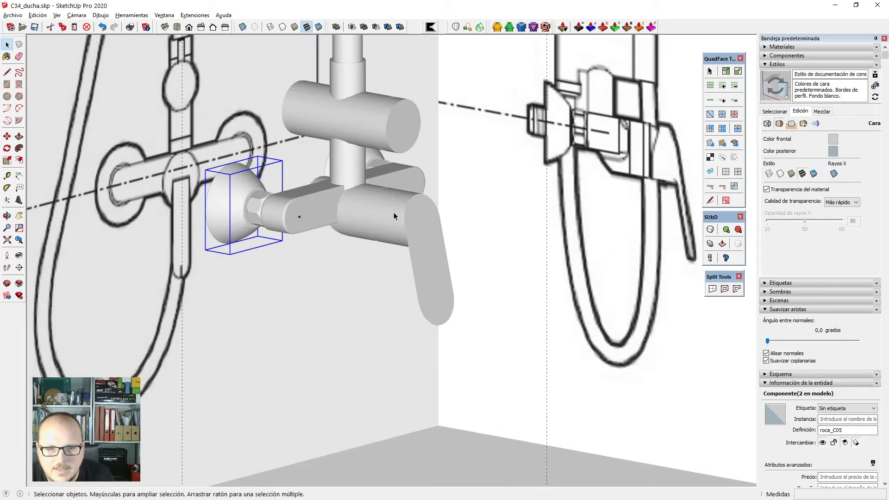
{"action": "left_click", "coordinate": [394, 212]}
{"action": "middle_click_drag", "start_coordinate": [394, 212], "coordinate": [387, 275]}
{"action": "left_click", "coordinate": [365, 220]}
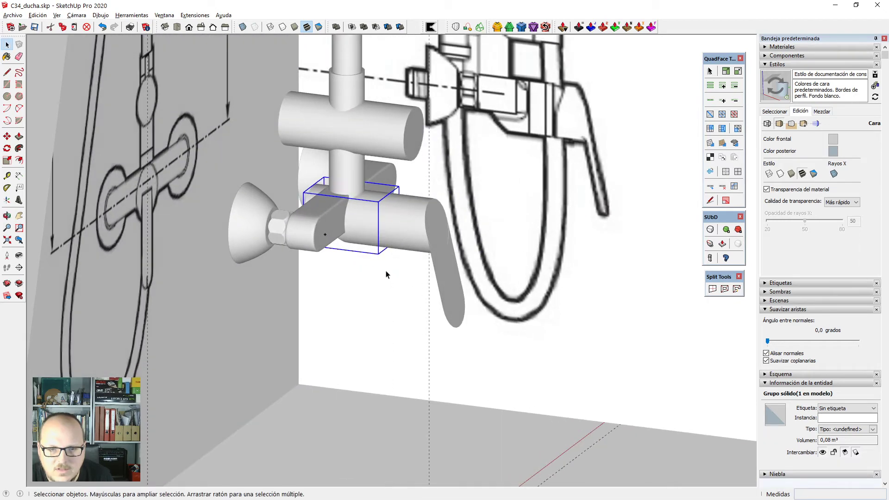
{"action": "scroll", "coordinate": [387, 212], "scroll_direction": "up", "scroll_amount": 2}
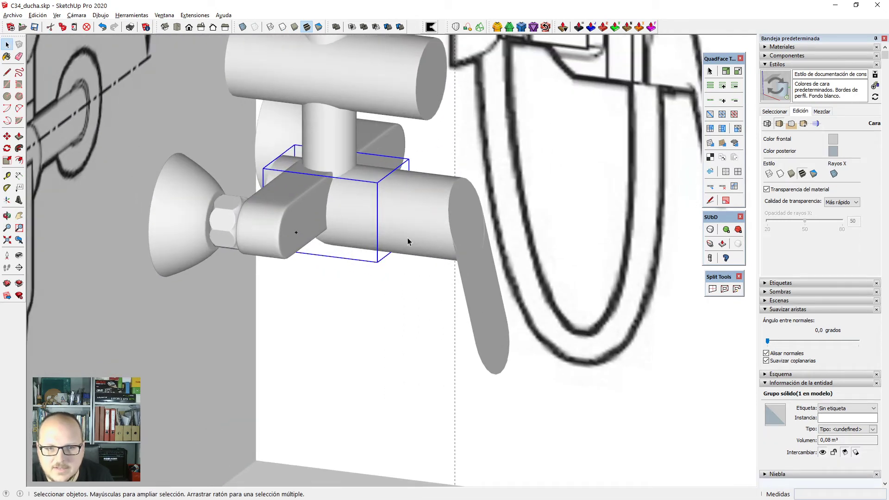
{"action": "scroll", "coordinate": [321, 244], "scroll_direction": "down", "scroll_amount": 5}
{"action": "scroll", "coordinate": [312, 232], "scroll_direction": "up", "scroll_amount": 5}
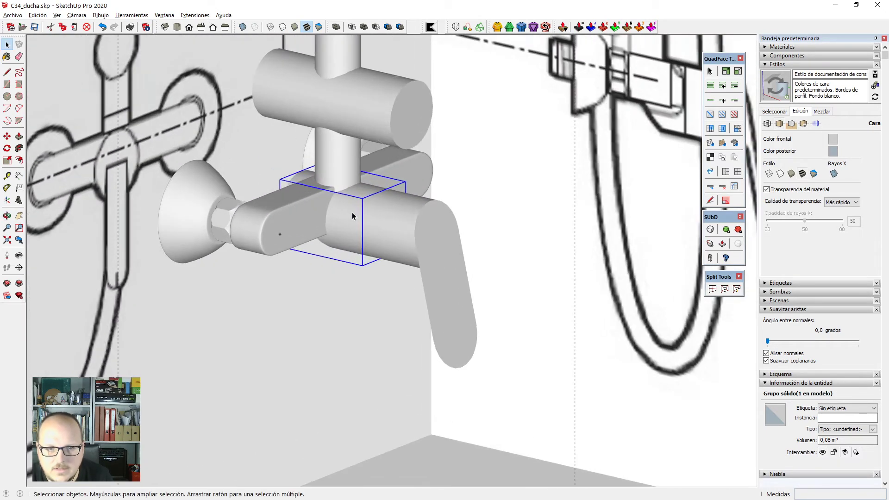
Return the crossbar group to its control mesh and show the hidden geometry.
{"action": "left_click", "coordinate": [388, 178]}
{"action": "left_click", "coordinate": [710, 230]}
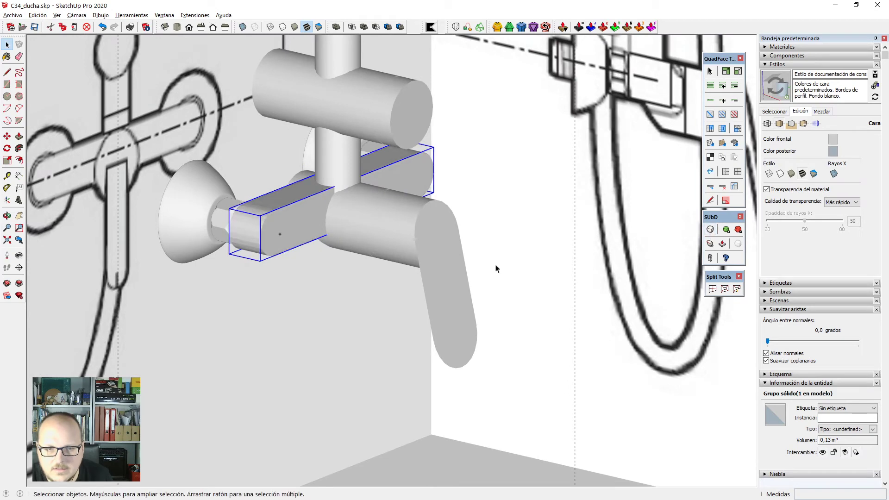
{"action": "key", "text": "ctrl+h"}
{"action": "middle_click_drag", "start_coordinate": [341, 246], "coordinate": [381, 259]}
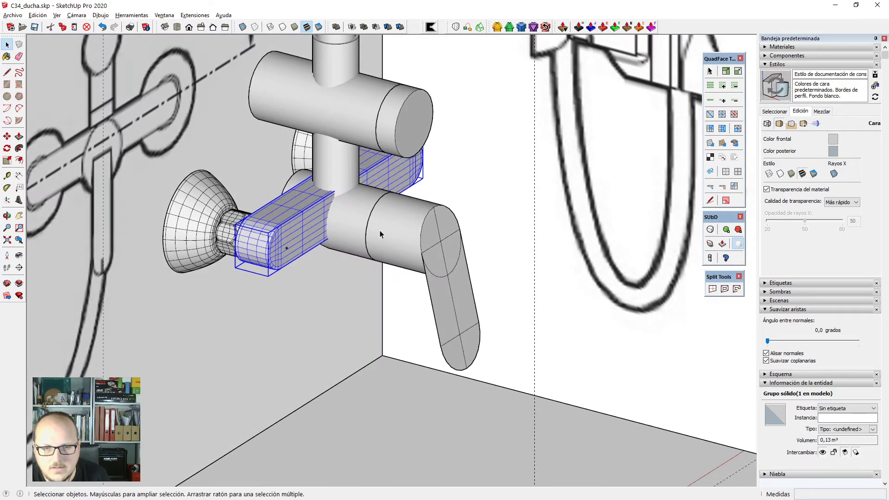
Copy the circular end face of the lower central cylinder and paste it in place inside the crossbar group.
{"action": "scroll", "coordinate": [381, 233], "scroll_direction": "up", "scroll_amount": 3}
{"action": "double_click", "coordinate": [350, 198]}
{"action": "middle_click_drag", "start_coordinate": [349, 198], "coordinate": [399, 244]}
{"action": "left_click", "coordinate": [371, 223]}
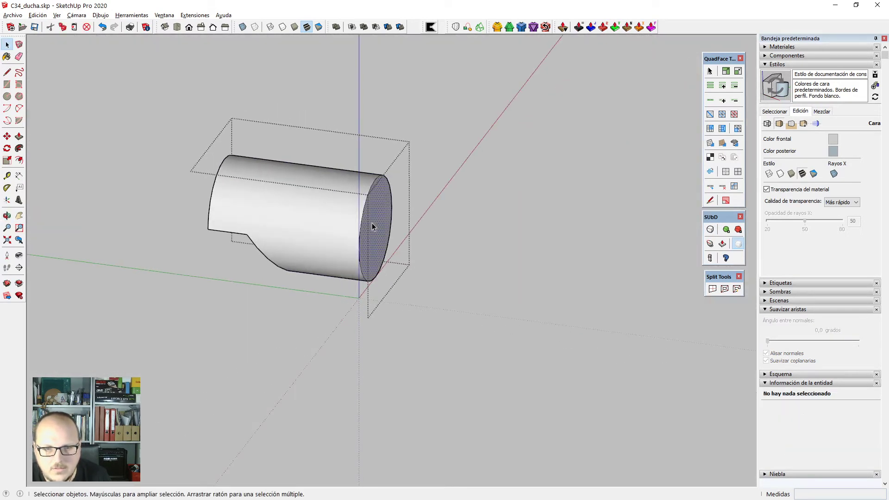
{"action": "left_click", "coordinate": [471, 290]}
{"action": "middle_click_drag", "start_coordinate": [471, 290], "coordinate": [357, 213]}
{"action": "double_click", "coordinate": [270, 214]}
{"action": "scroll", "coordinate": [293, 201], "scroll_direction": "up", "scroll_amount": 3}
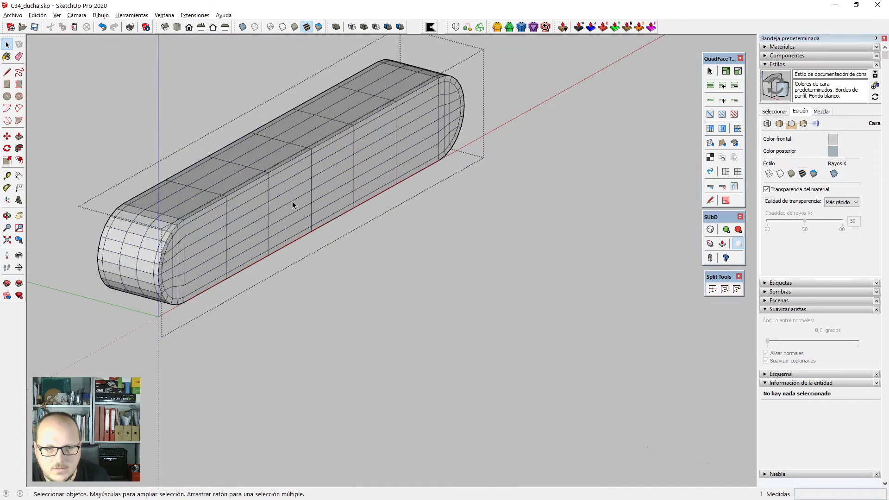
{"action": "key", "text": "ctrl+shift+v"}
{"action": "middle_click_drag", "start_coordinate": [442, 258], "coordinate": [404, 182]}
{"action": "scroll", "coordinate": [404, 182], "scroll_direction": "up", "scroll_amount": 3}
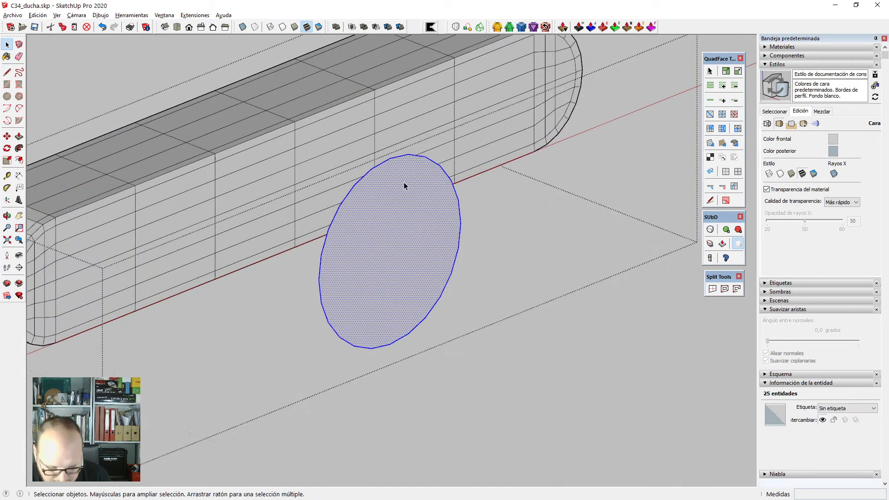
{"action": "key", "text": "m"}
{"action": "left_click", "coordinate": [385, 149]}
{"action": "scroll", "coordinate": [386, 176], "scroll_direction": "down", "scroll_amount": 2}
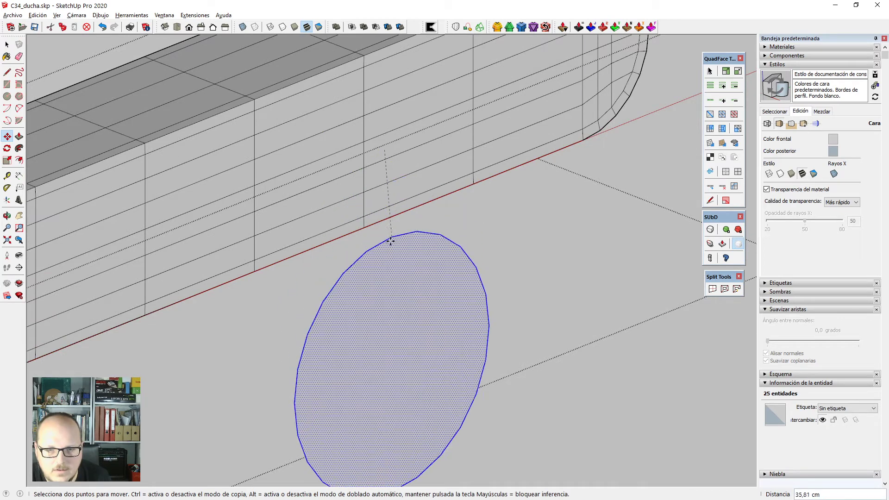
{"action": "scroll", "coordinate": [311, 174], "scroll_direction": "down", "scroll_amount": 3}
{"action": "left_click", "coordinate": [295, 153]}
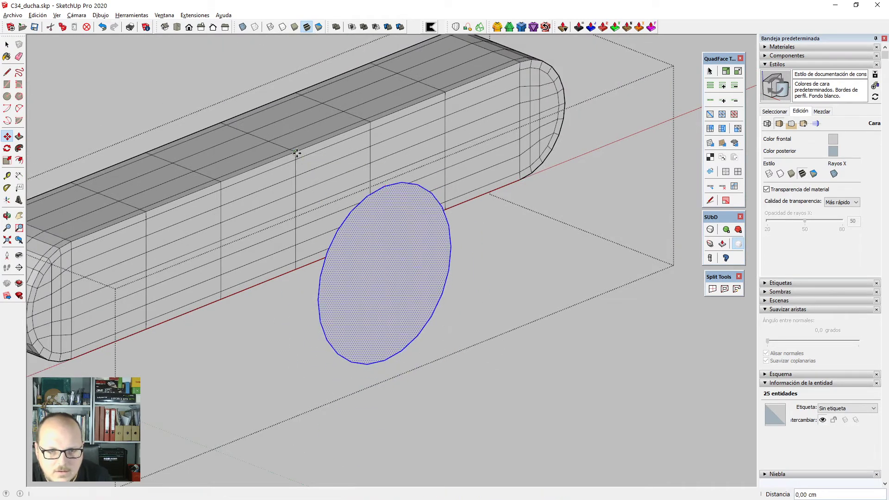
{"action": "scroll", "coordinate": [441, 222], "scroll_direction": "down", "scroll_amount": 1}
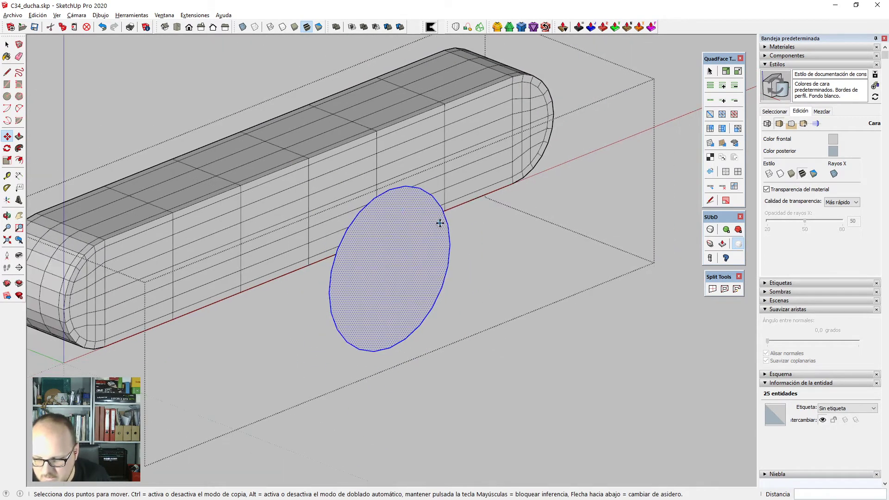
{"action": "scroll", "coordinate": [441, 223], "scroll_direction": "down", "scroll_amount": 1}
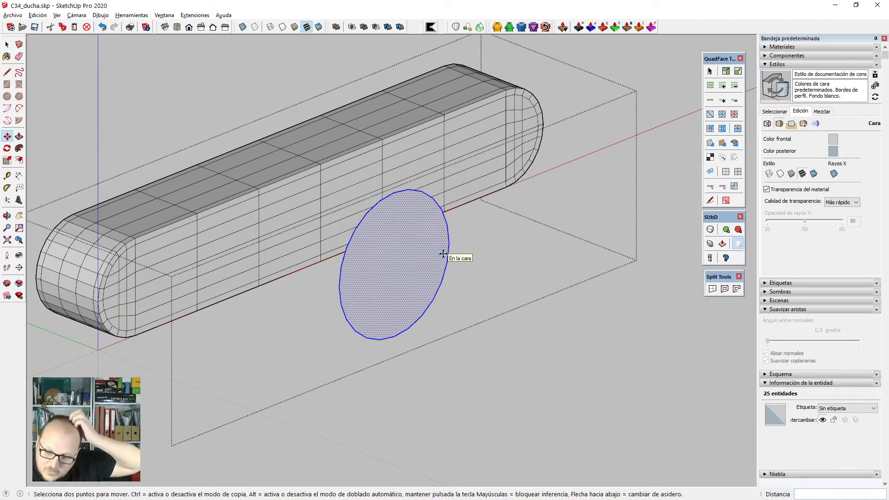
{"action": "middle_click_drag", "start_coordinate": [444, 311], "coordinate": [415, 325]}
{"action": "key", "text": "p"}
{"action": "left_click", "coordinate": [381, 220]}
{"action": "left_click", "coordinate": [403, 227]}
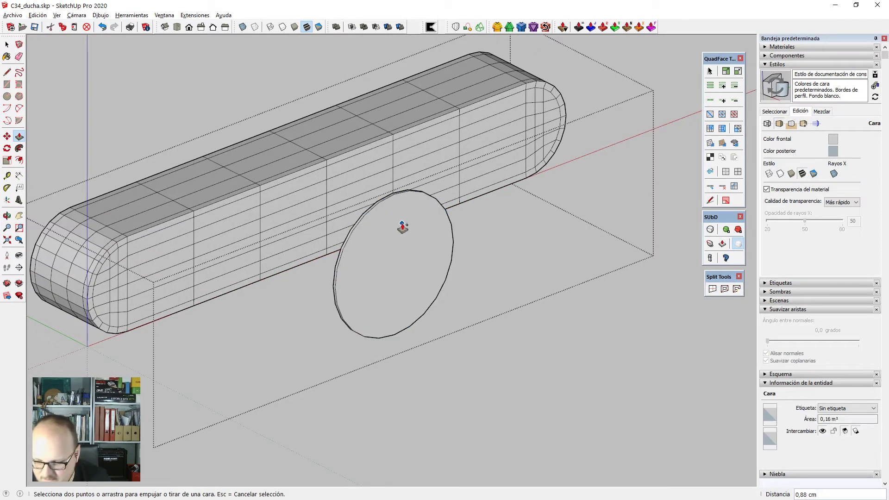
{"action": "key", "text": "Escape"}
{"action": "key", "text": "space"}
Examine where the crossbar meets the central body and reopen the crossbar group in the top view.
{"action": "scroll", "coordinate": [418, 250], "scroll_direction": "down", "scroll_amount": 3}
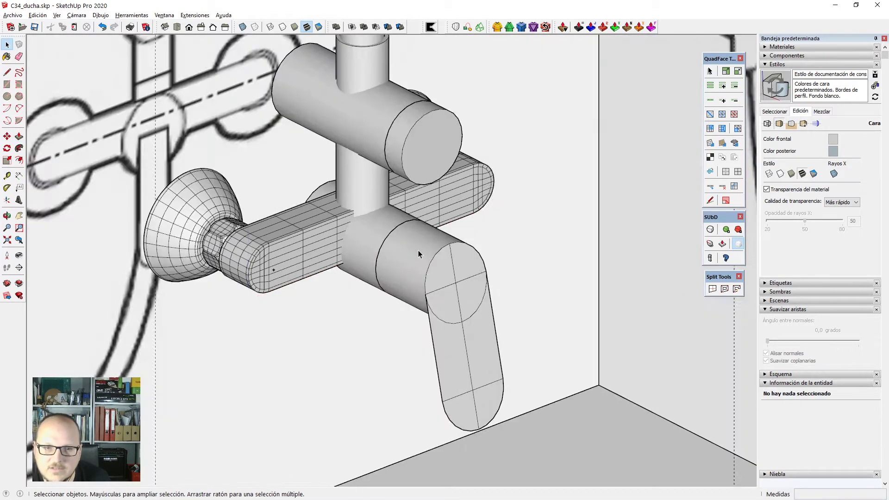
{"action": "middle_click_drag", "start_coordinate": [419, 253], "coordinate": [345, 289]}
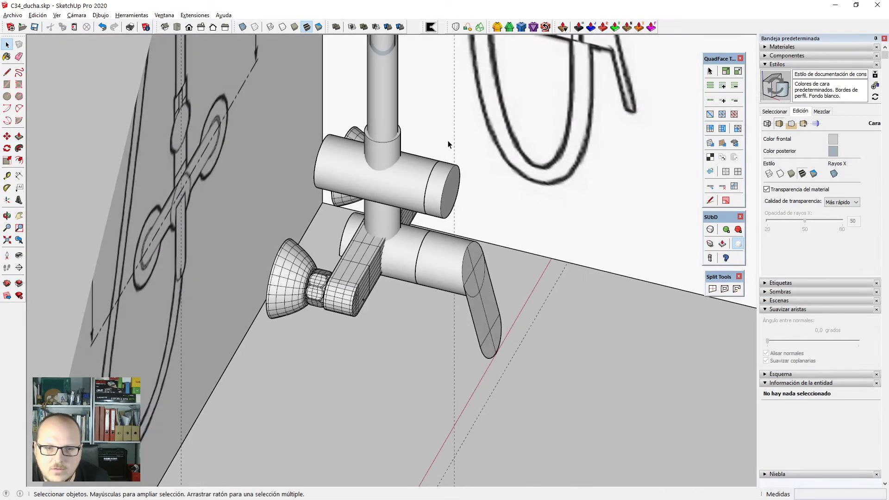
{"action": "middle_click_drag", "start_coordinate": [449, 141], "coordinate": [385, 355]}
{"action": "double_click", "coordinate": [355, 251]}
{"action": "scroll", "coordinate": [395, 232], "scroll_direction": "up", "scroll_amount": 1}
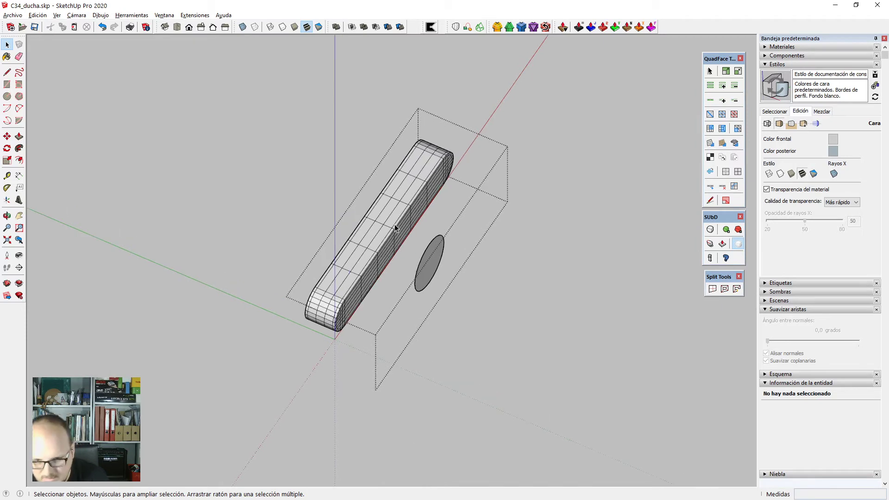
{"action": "key", "text": "F2"}
{"action": "scroll", "coordinate": [395, 224], "scroll_direction": "down", "scroll_amount": 3}
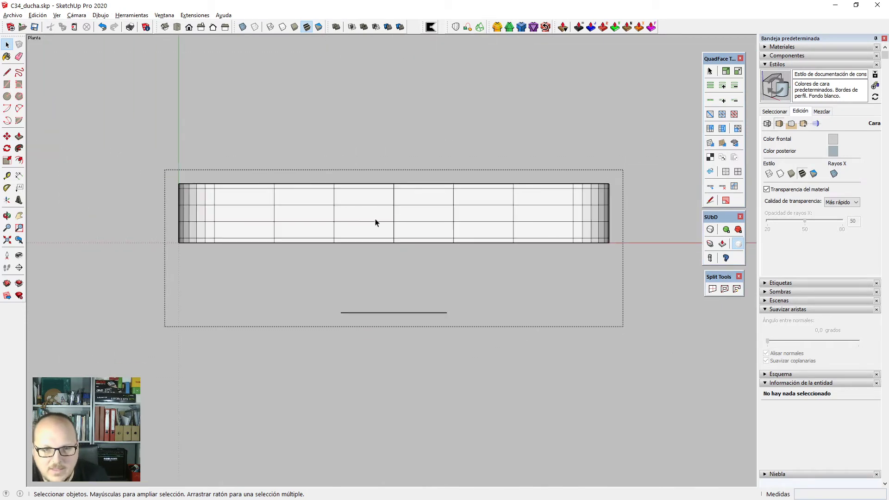
{"action": "left_click_drag", "start_coordinate": [451, 257], "coordinate": [451, 257]}
{"action": "scroll", "coordinate": [388, 193], "scroll_direction": "up", "scroll_amount": 4}
{"action": "key", "text": "v"}
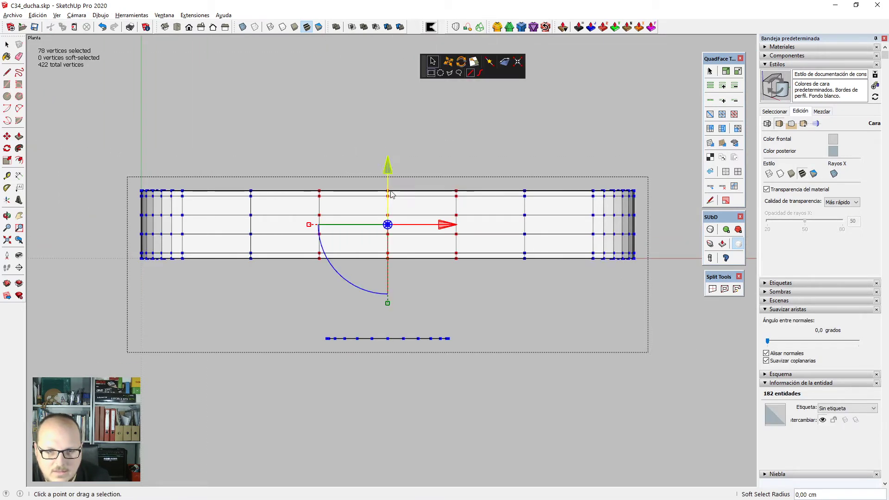
{"action": "scroll", "coordinate": [390, 193], "scroll_direction": "down", "scroll_amount": 2}
{"action": "key", "text": "space"}
Delete the right half of the crossbar mesh up to its middle edge loop.
{"action": "left_click_drag", "start_coordinate": [155, 174], "coordinate": [248, 268]}
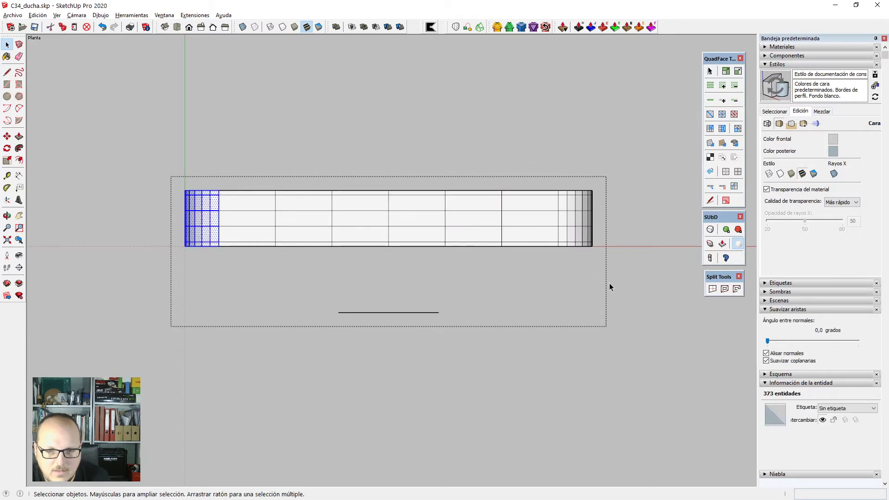
{"action": "left_click_drag", "start_coordinate": [609, 284], "coordinate": [430, 136]}
{"action": "key", "text": "Delete"}
Select the rounded outer end of the remaining crossbar half and try rotating its vertices in plan.
{"action": "scroll", "coordinate": [62, 213], "scroll_direction": "up", "scroll_amount": 3}
{"action": "left_click_drag", "start_coordinate": [208, 144], "coordinate": [347, 353], "text": "shift"}
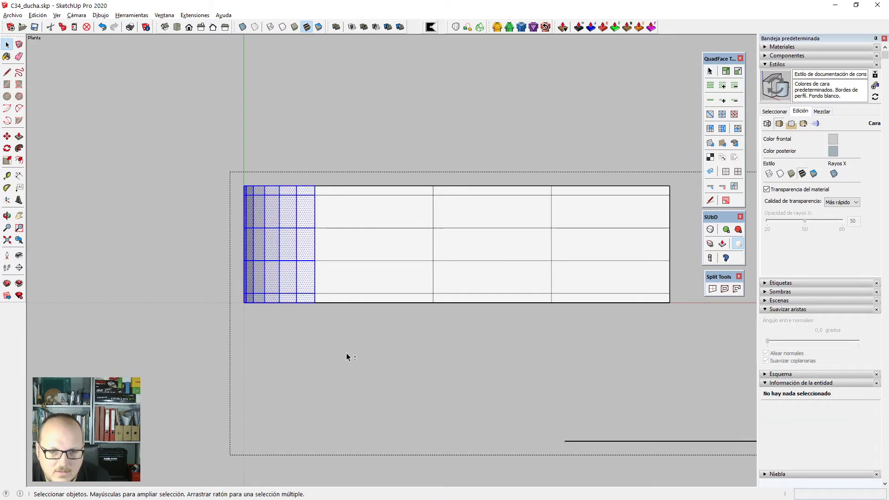
{"action": "key", "text": "v"}
{"action": "left_click_drag", "start_coordinate": [219, 281], "coordinate": [229, 295]}
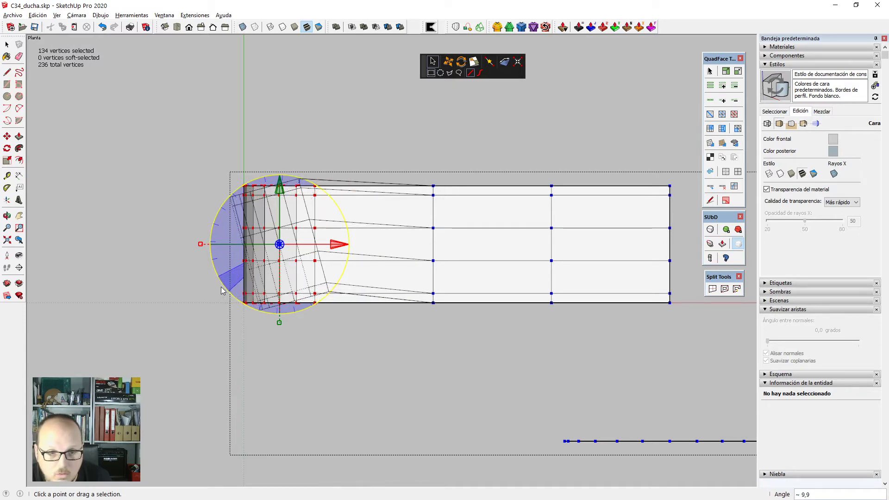
{"action": "left_click_drag", "start_coordinate": [221, 290], "coordinate": [218, 275]}
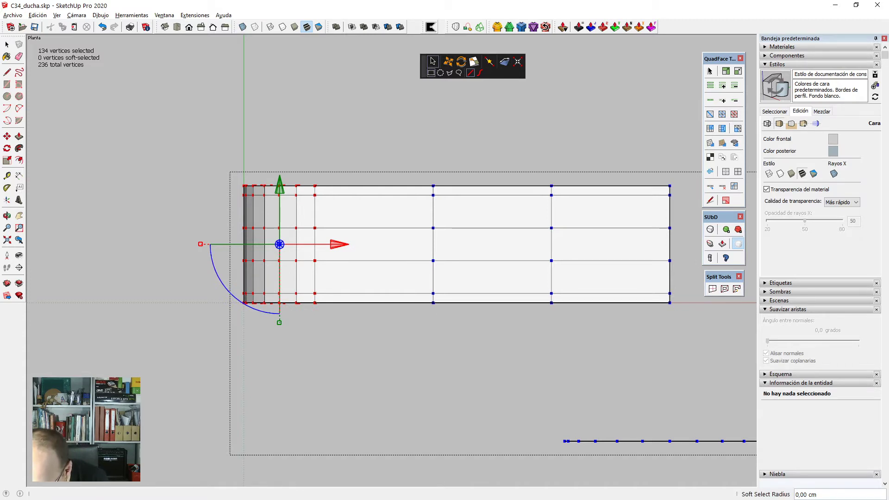
Switch to the browser, examine the crossbar's shape in the reference mixer photo, and return to SketchUp.
{"action": "key", "text": "alt+Tab"}
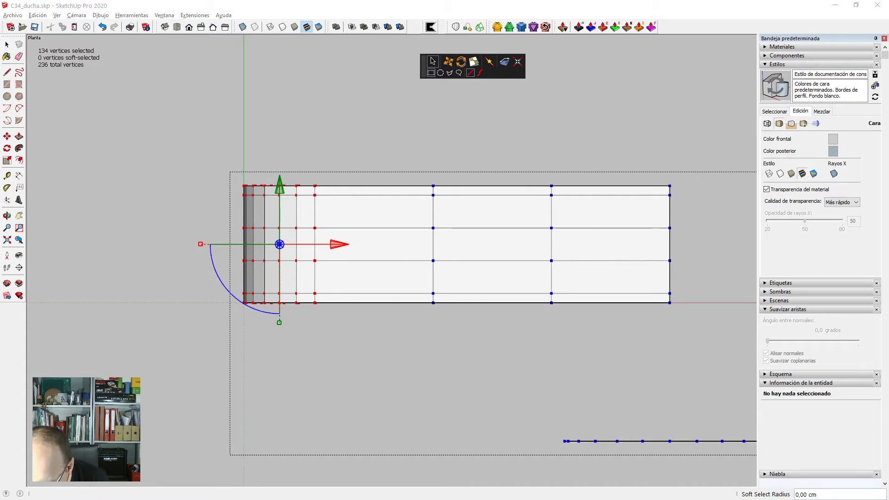
{"action": "key", "text": "alt+Tab"}
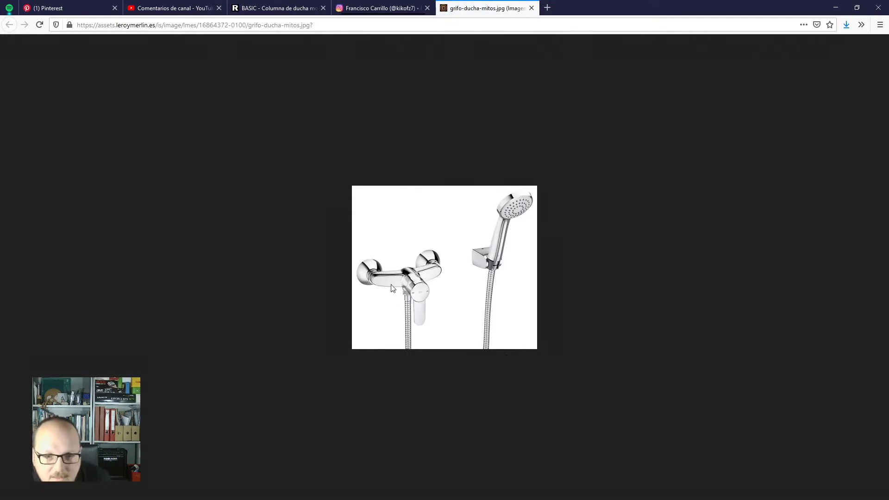
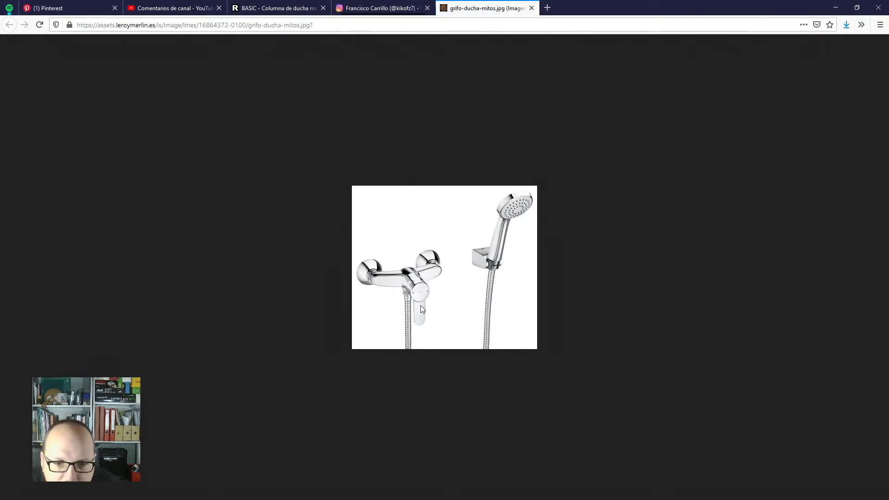
{"action": "left_click", "coordinate": [837, 9]}
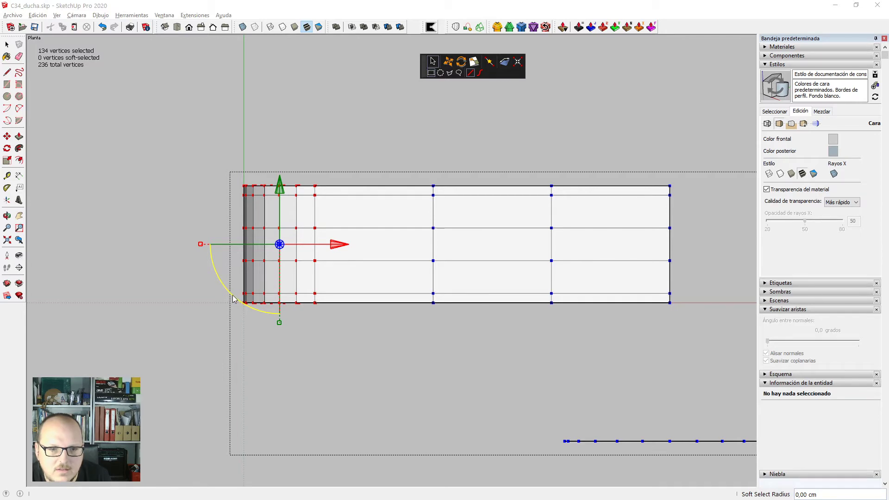
Try a rotation of the rounded crossbar end, check it against the hexagonal nut, and undo it.
{"action": "mouse_move", "coordinate": [233, 299]}
{"action": "left_mouse_down"}
{"action": "mouse_move", "coordinate": [227, 288]}
{"action": "mouse_move", "coordinate": [240, 285]}
{"action": "left_mouse_up"}
{"action": "scroll", "coordinate": [450, 255], "scroll_direction": "down", "scroll_amount": 2}
{"action": "key", "text": "space"}
{"action": "key", "text": "Escape"}
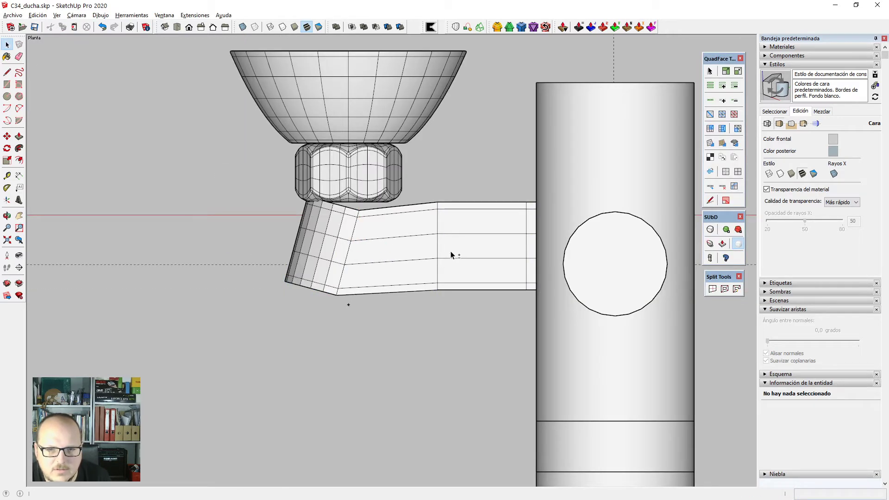
{"action": "key", "text": "ctrl+z"}
{"action": "key", "text": "ctrl+z"}
Rotate the vertices of the crossbar half's rounded outer end clockwise in plan.
{"action": "left_click_drag", "start_coordinate": [267, 184], "coordinate": [383, 321]}
{"action": "key", "text": "v"}
{"action": "left_click_drag", "start_coordinate": [268, 296], "coordinate": [260, 284]}
Move the two middle edge loops and the cut-end loop of the crossbar half forward in stages to form a gentle bend.
{"action": "left_click_drag", "start_coordinate": [411, 168], "coordinate": [559, 301]}
{"action": "left_click", "coordinate": [559, 301]}
{"action": "left_click_drag", "start_coordinate": [411, 179], "coordinate": [555, 320]}
{"action": "left_click_drag", "start_coordinate": [482, 193], "coordinate": [519, 219]}
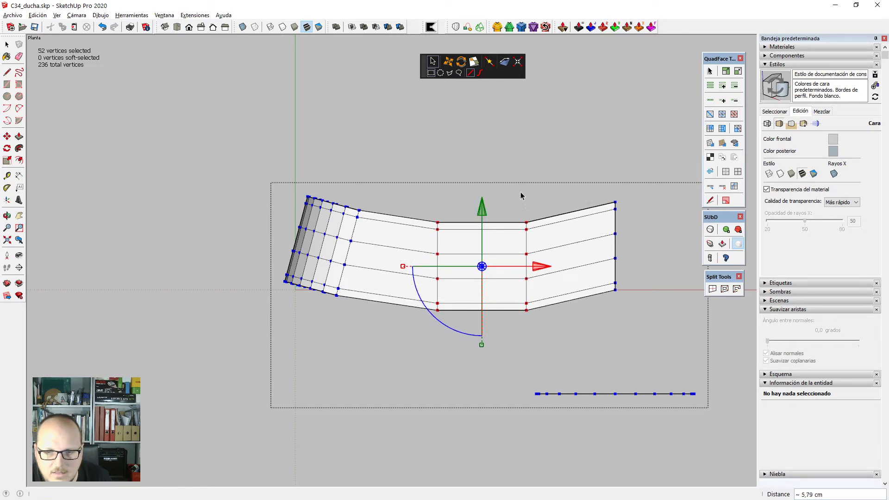
{"action": "left_click_drag", "start_coordinate": [517, 178], "coordinate": [629, 314]}
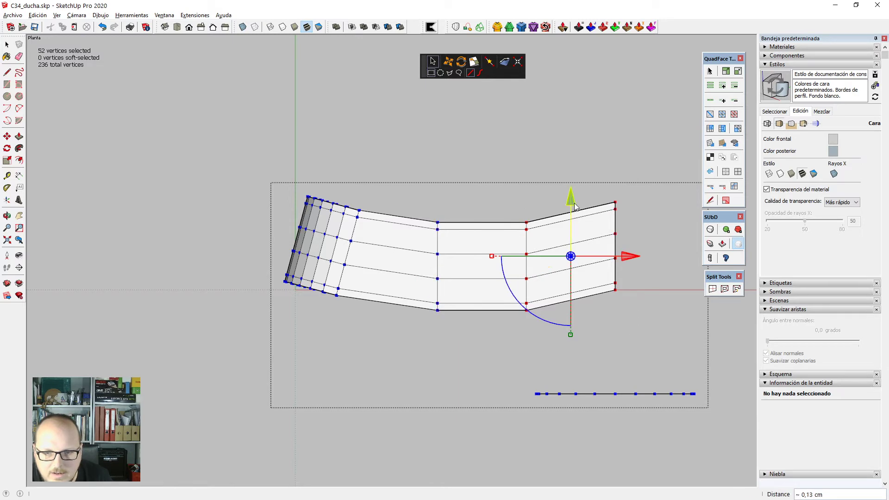
{"action": "left_click_drag", "start_coordinate": [574, 206], "coordinate": [580, 209]}
{"action": "left_click_drag", "start_coordinate": [608, 167], "coordinate": [638, 328]}
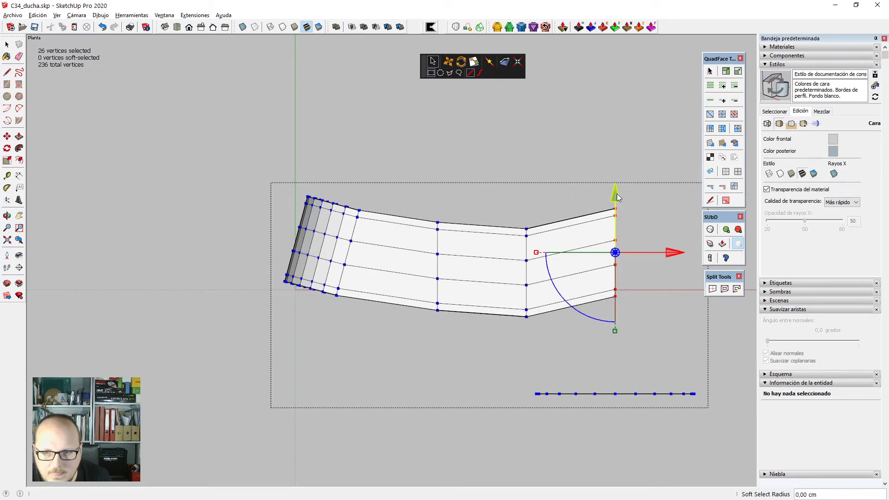
{"action": "left_click_drag", "start_coordinate": [617, 194], "coordinate": [623, 216]}
{"action": "scroll", "coordinate": [621, 215], "scroll_direction": "up", "scroll_amount": 4}
{"action": "key", "text": "m"}
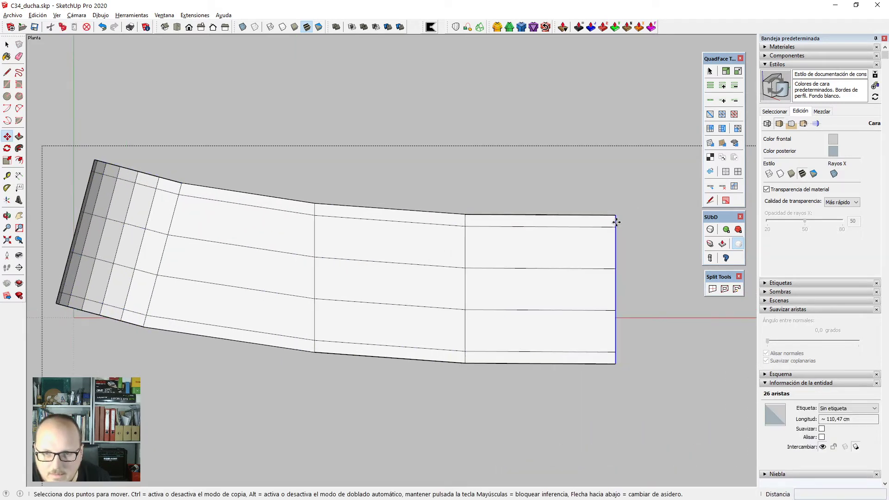
{"action": "key", "text": "space"}
{"action": "scroll", "coordinate": [546, 196], "scroll_direction": "down", "scroll_amount": 3}
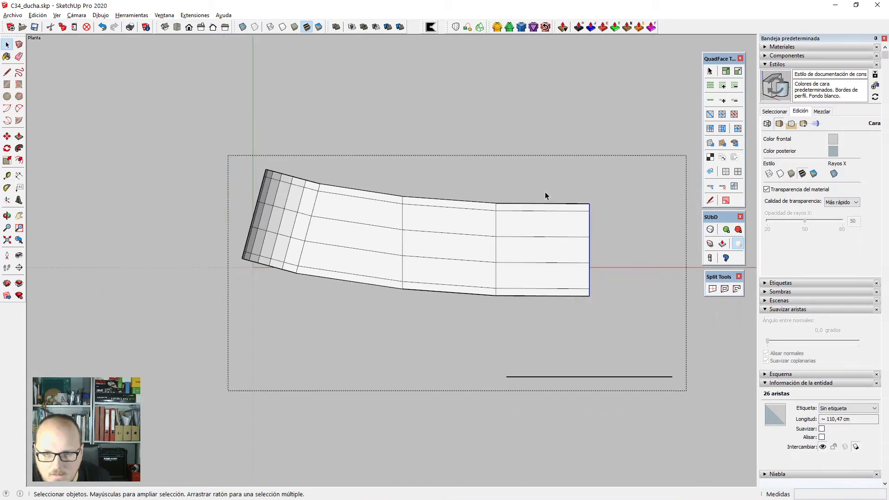
Tilt the two middle edge loops to follow the bend, nudging the one nearest the rounded end slightly forward.
{"action": "scroll", "coordinate": [459, 243], "scroll_direction": "up", "scroll_amount": 1}
{"action": "left_click_drag", "start_coordinate": [383, 219], "coordinate": [362, 311]}
{"action": "key", "text": "v"}
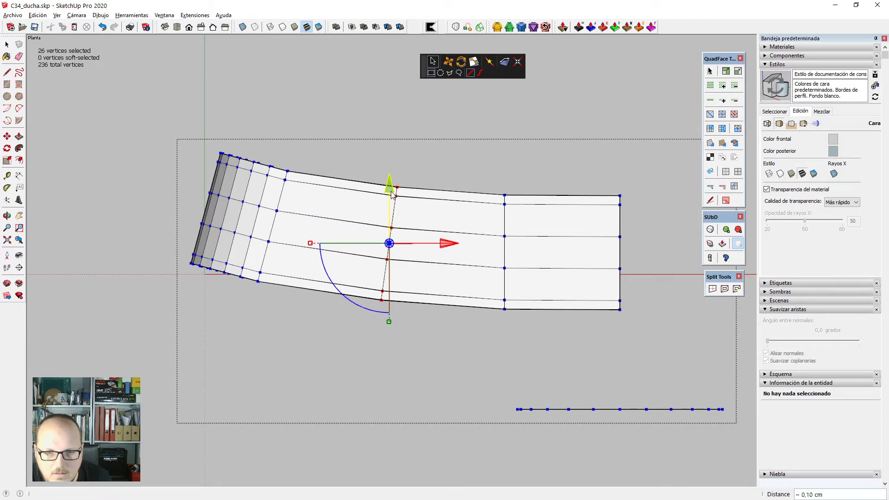
{"action": "left_click_drag", "start_coordinate": [392, 195], "coordinate": [438, 232]}
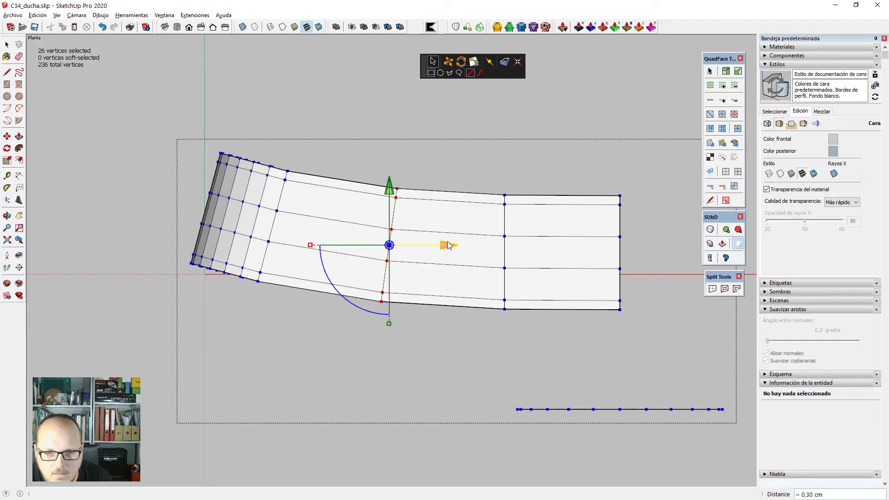
{"action": "key", "text": "ctrl+z"}
{"action": "mouse_move", "coordinate": [494, 179]}
{"action": "left_mouse_down"}
{"action": "mouse_move", "coordinate": [517, 327]}
{"action": "mouse_move", "coordinate": [481, 322]}
{"action": "left_mouse_up"}
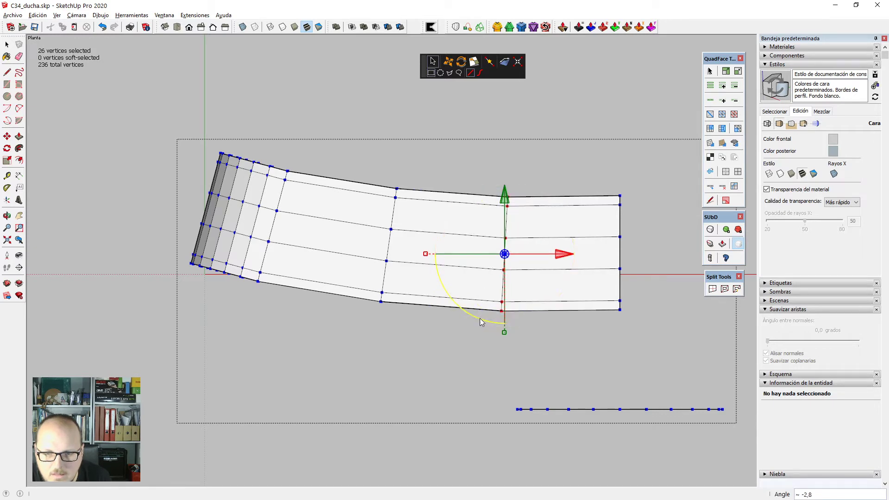
Shift the loop nearest the rounded end slightly outward and move the last two loops at the cut end a little forward.
{"action": "left_click_drag", "start_coordinate": [343, 174], "coordinate": [448, 367]}
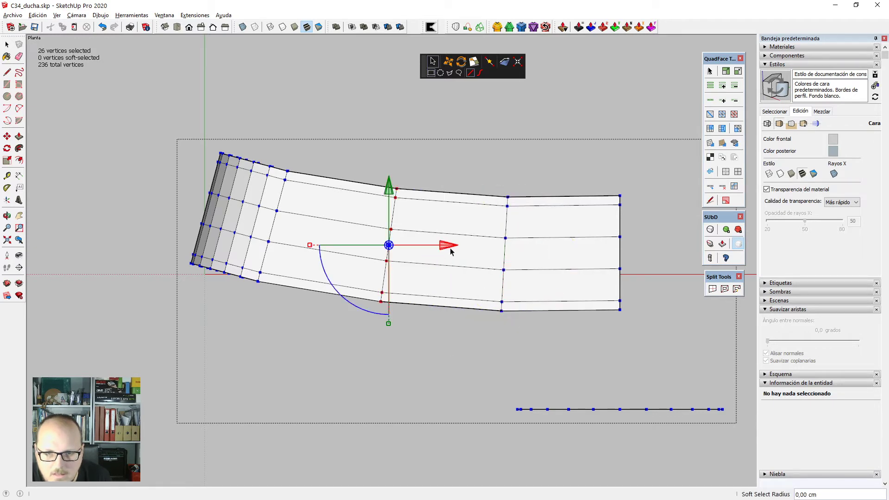
{"action": "left_click_drag", "start_coordinate": [445, 246], "coordinate": [445, 250]}
{"action": "left_click_drag", "start_coordinate": [488, 183], "coordinate": [541, 348]}
{"action": "left_click_drag", "start_coordinate": [475, 165], "coordinate": [672, 368]}
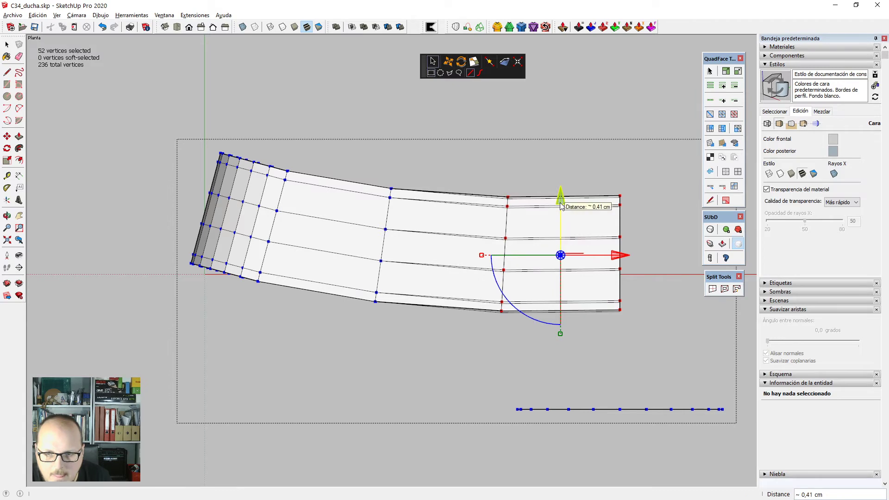
{"action": "left_click_drag", "start_coordinate": [561, 204], "coordinate": [560, 214]}
{"action": "key", "text": "space"}
Turn on SUbD subdivision for the bent crossbar half in a perspective view.
{"action": "scroll", "coordinate": [483, 324], "scroll_direction": "down", "scroll_amount": 3}
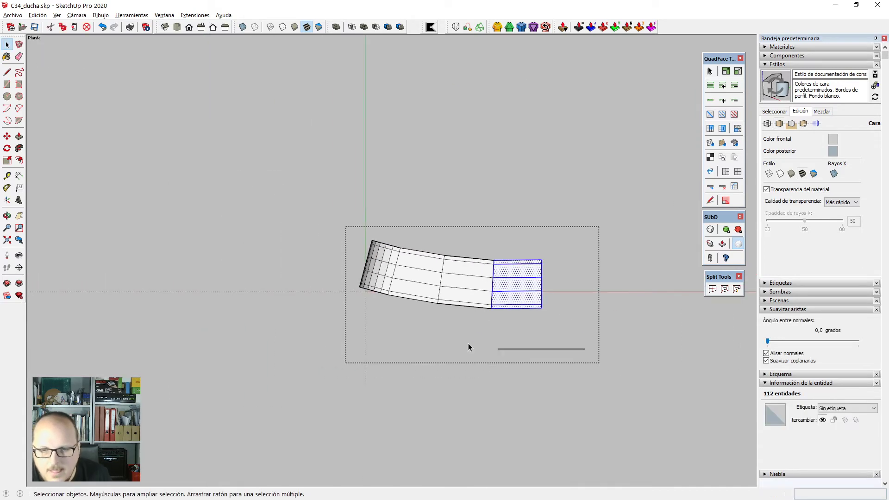
{"action": "middle_click_drag", "start_coordinate": [468, 343], "coordinate": [599, 131]}
{"action": "left_click", "coordinate": [599, 132]}
{"action": "middle_click_drag", "start_coordinate": [492, 334], "coordinate": [502, 338]}
{"action": "key", "text": "space"}
{"action": "scroll", "coordinate": [470, 292], "scroll_direction": "up", "scroll_amount": 3}
{"action": "double_click", "coordinate": [475, 270]}
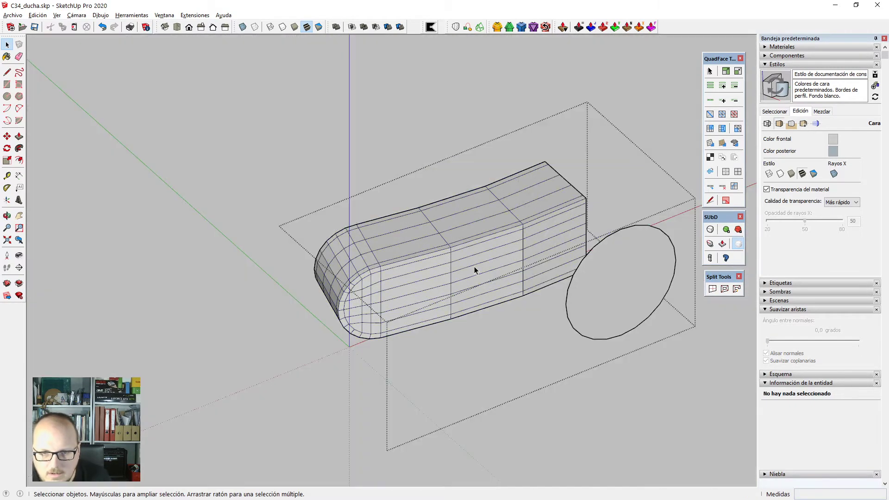
{"action": "left_click", "coordinate": [713, 227]}
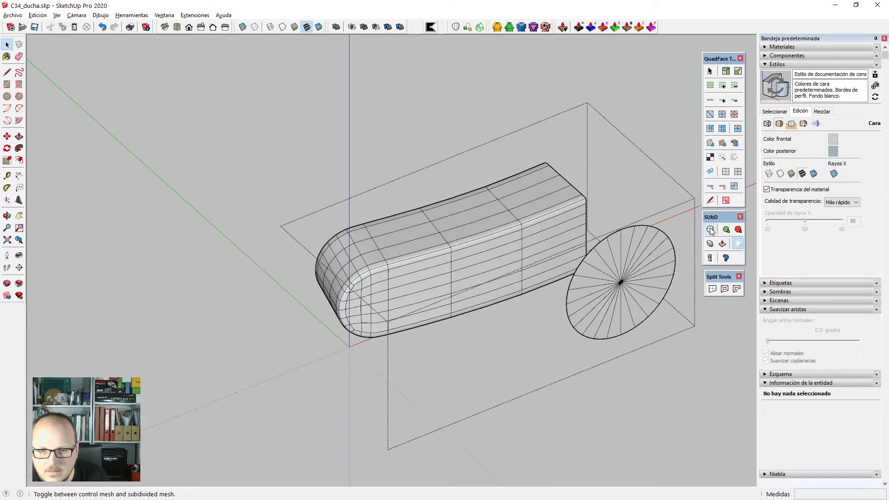
Return the crossbar half from subdivided to control mesh and compare its shape with the mixer photo in the browser.
{"action": "middle_click_drag", "start_coordinate": [511, 305], "coordinate": [526, 324]}
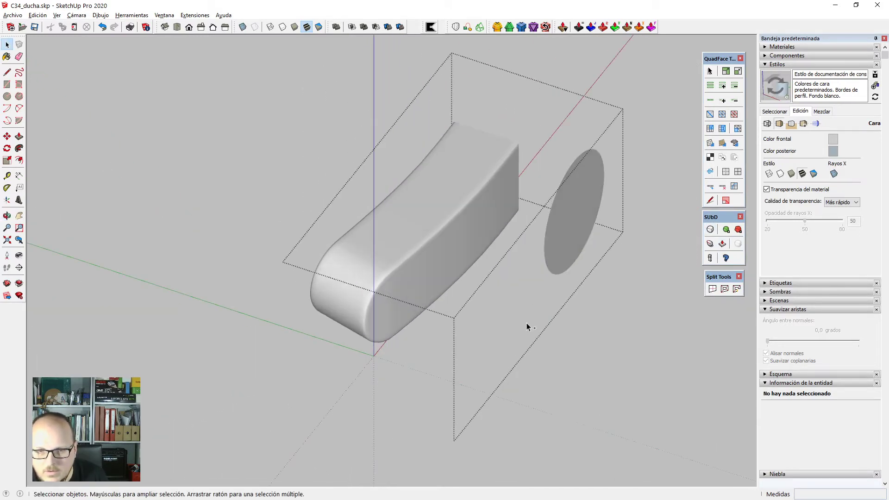
{"action": "left_click", "coordinate": [710, 229]}
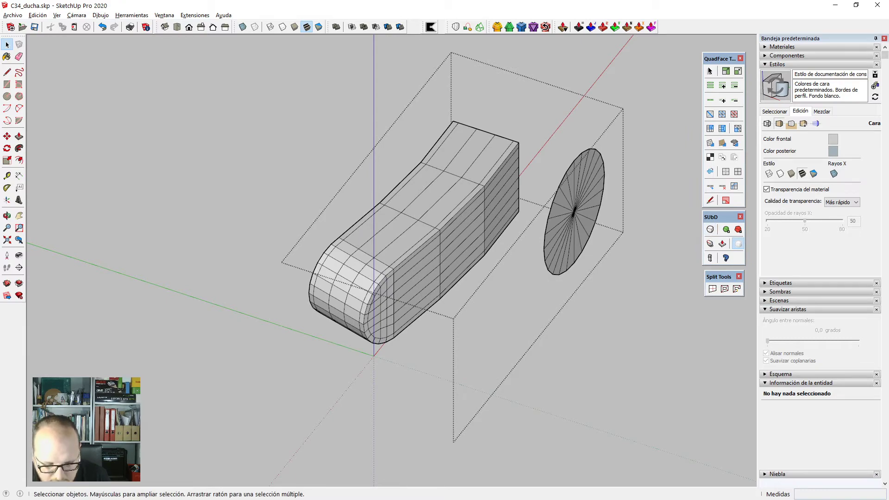
{"action": "key", "text": "alt+Tab"}
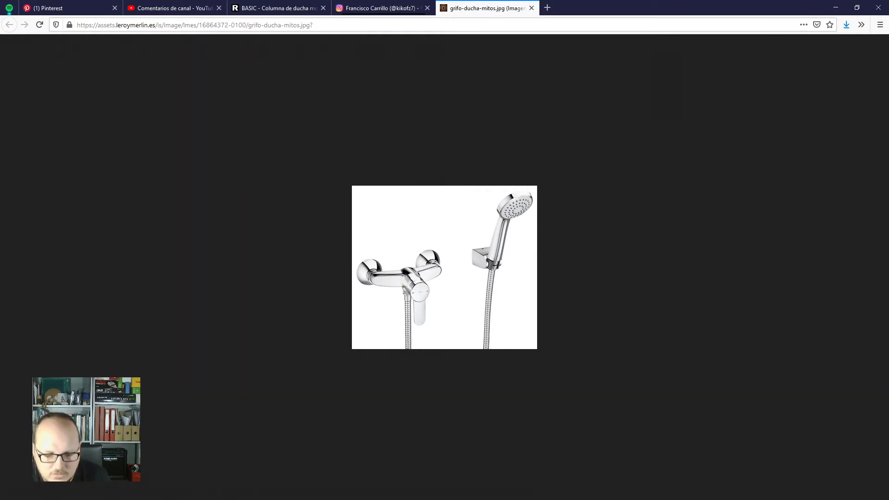
{"action": "key", "text": "alt+Tab"}
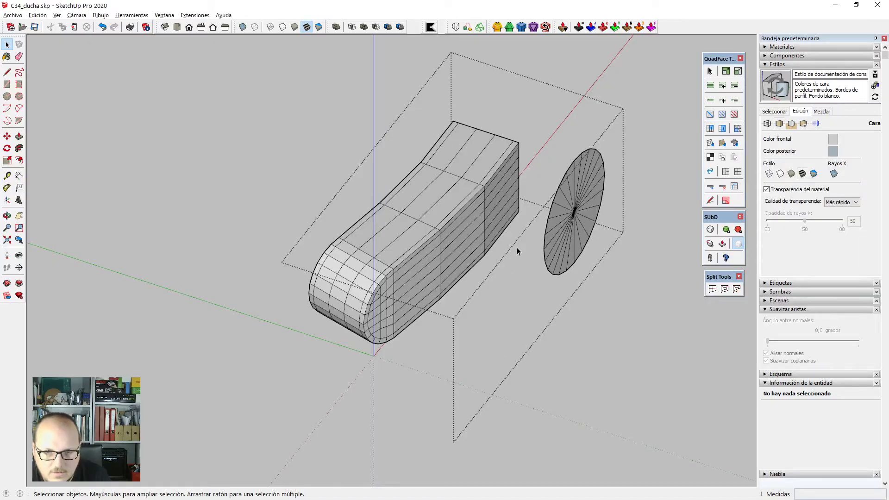
In plan view, shift the front-side vertices of the crossbar half's rounded end back along their edges to narrow the end.
{"action": "middle_click_drag", "start_coordinate": [517, 247], "coordinate": [484, 249]}
{"action": "key", "text": "F2"}
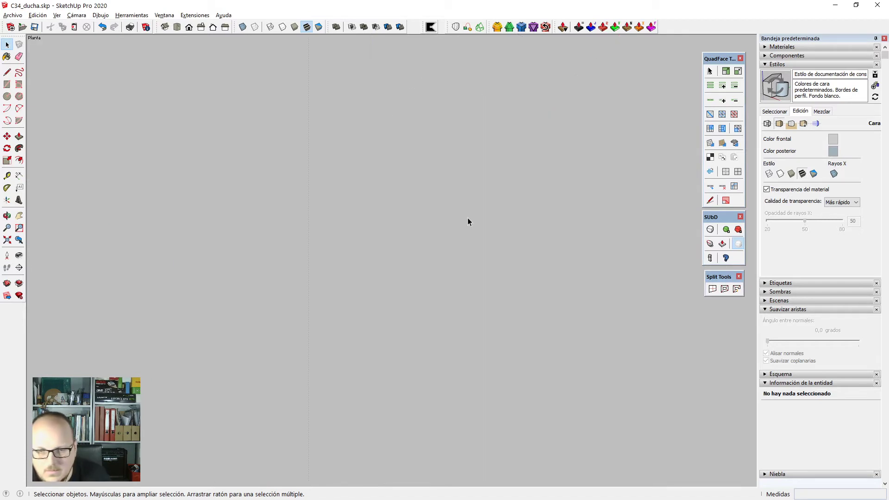
{"action": "key", "text": "shift+z"}
{"action": "scroll", "coordinate": [482, 202], "scroll_direction": "down", "scroll_amount": 2}
{"action": "scroll", "coordinate": [195, 213], "scroll_direction": "up", "scroll_amount": 2}
{"action": "left_click_drag", "start_coordinate": [134, 216], "coordinate": [305, 335]}
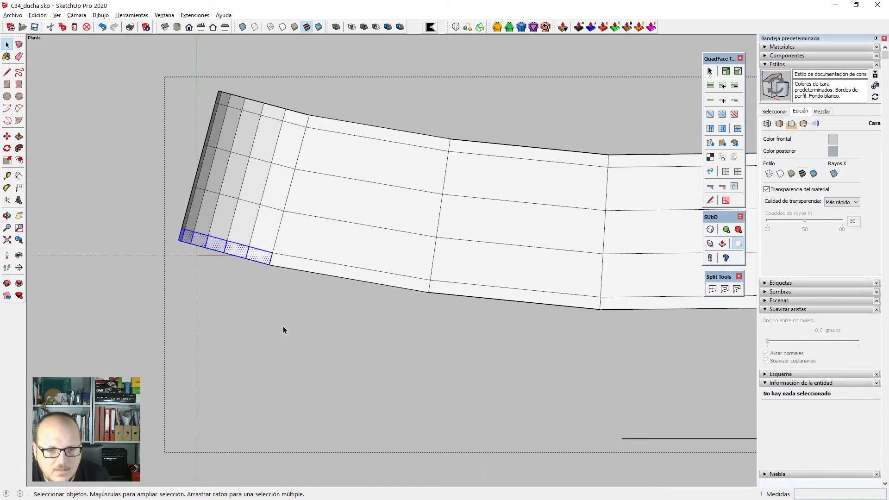
{"action": "scroll", "coordinate": [201, 216], "scroll_direction": "up", "scroll_amount": 1}
{"action": "key", "text": "v"}
{"action": "left_click_drag", "start_coordinate": [150, 214], "coordinate": [309, 324]}
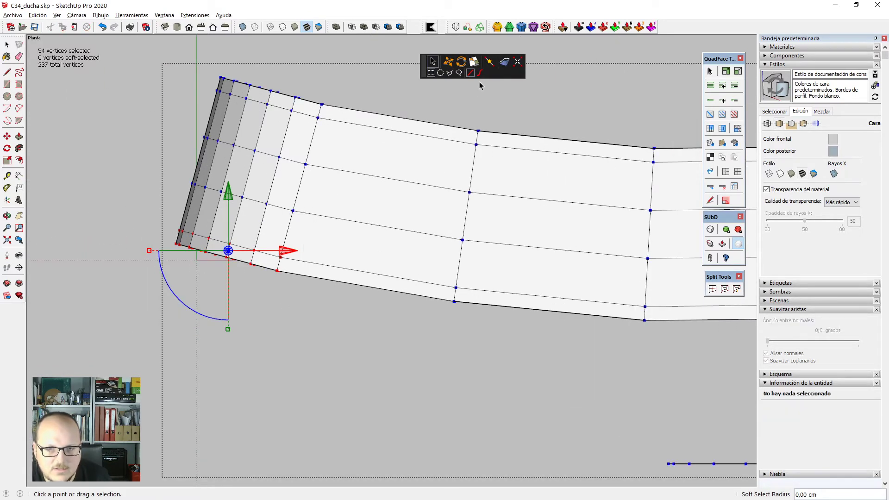
{"action": "left_click", "coordinate": [448, 61]}
{"action": "scroll", "coordinate": [273, 255], "scroll_direction": "up", "scroll_amount": 2}
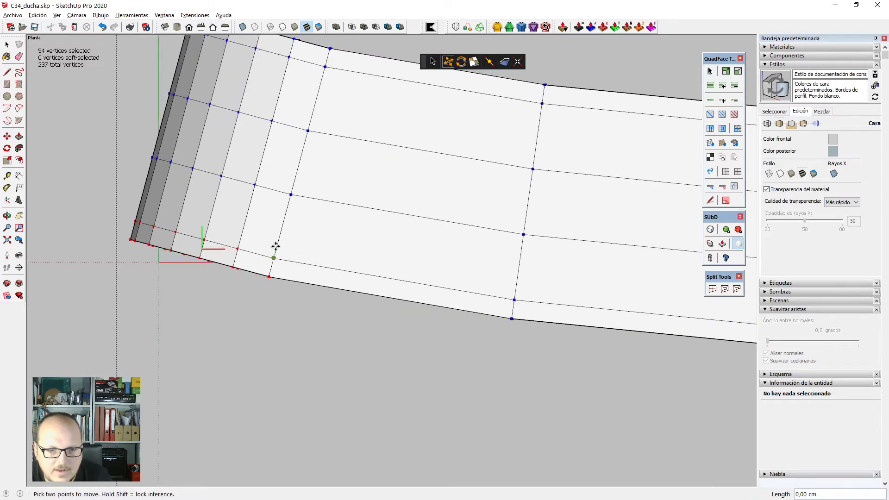
{"action": "left_click", "coordinate": [275, 246]}
{"action": "left_click", "coordinate": [283, 227]}
{"action": "scroll", "coordinate": [294, 234], "scroll_direction": "down", "scroll_amount": 3}
{"action": "key", "text": "space"}
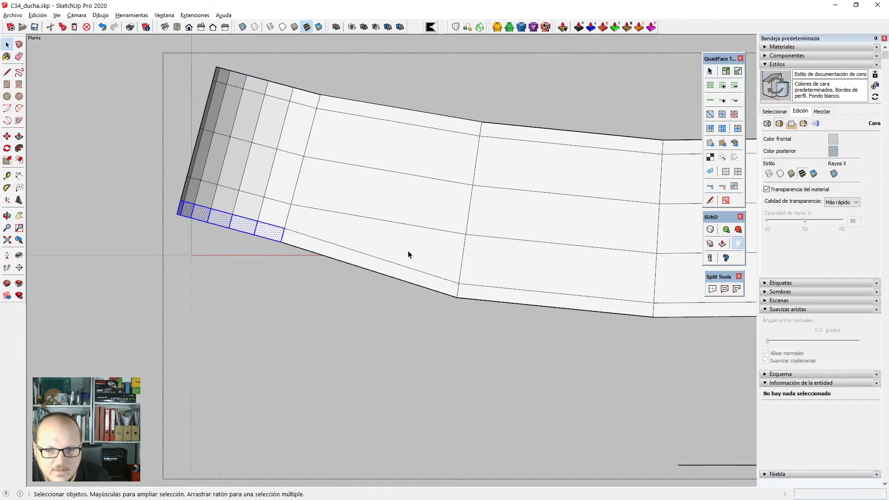
Move the front-side vertices of the middle loop nearest the rounded end back about 2.2 cm along the loop.
{"action": "left_click_drag", "start_coordinate": [396, 244], "coordinate": [486, 361]}
{"action": "scroll", "coordinate": [503, 280], "scroll_direction": "up", "scroll_amount": 4}
{"action": "key", "text": "v"}
{"action": "left_click", "coordinate": [436, 286]}
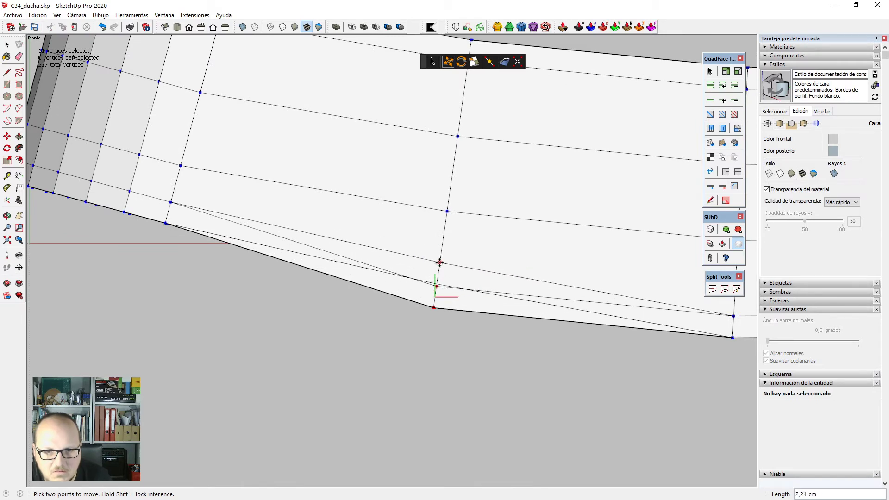
{"action": "left_click", "coordinate": [440, 262]}
{"action": "scroll", "coordinate": [440, 262], "scroll_direction": "down", "scroll_amount": 2}
{"action": "key", "text": "space"}
Move the front-side vertices of both middle loops back about 0.9 cm along the loop nearest the cut end.
{"action": "scroll", "coordinate": [606, 315], "scroll_direction": "up", "scroll_amount": 2}
{"action": "left_click_drag", "start_coordinate": [582, 272], "coordinate": [621, 320], "text": "shift"}
{"action": "key", "text": "v"}
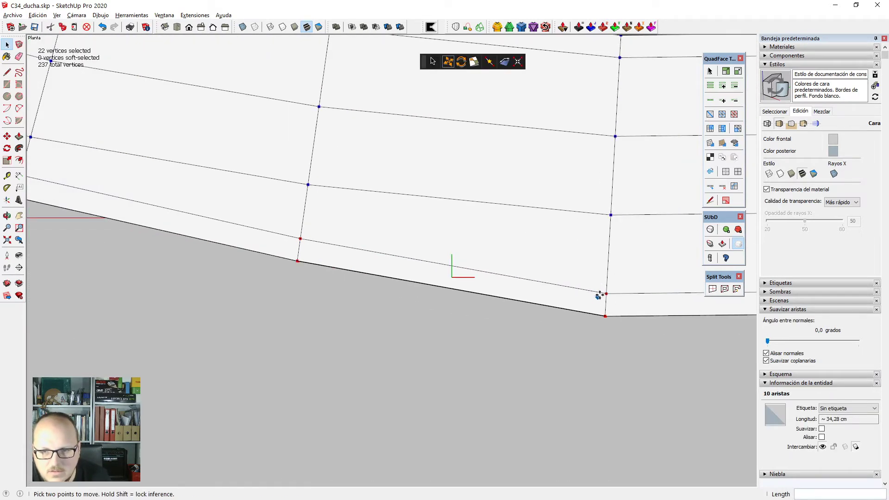
{"action": "left_click", "coordinate": [608, 294]}
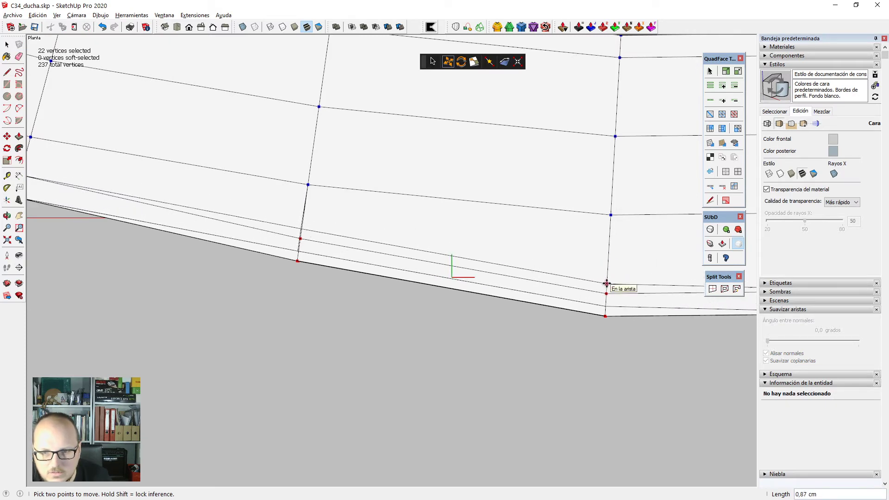
{"action": "left_click", "coordinate": [607, 281]}
{"action": "key", "text": "space"}
{"action": "scroll", "coordinate": [550, 291], "scroll_direction": "down", "scroll_amount": 4}
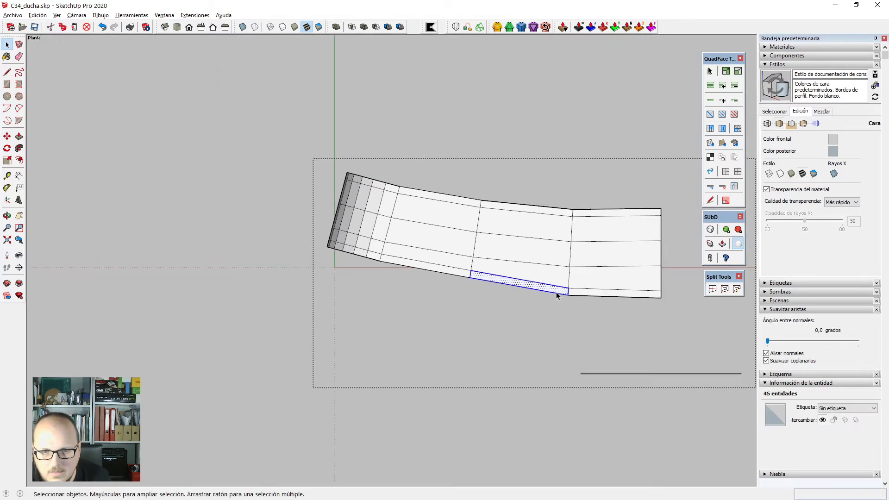
Nudge the front-side vertices of the middle loop nearest the rounded end slightly forward to even out the front curve.
{"action": "scroll", "coordinate": [557, 292], "scroll_direction": "up", "scroll_amount": 1}
{"action": "scroll", "coordinate": [515, 287], "scroll_direction": "up", "scroll_amount": 2}
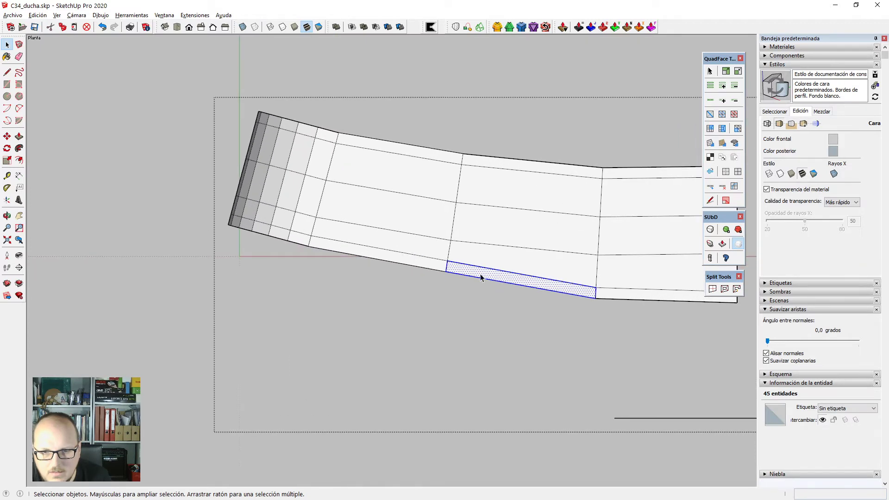
{"action": "left_click_drag", "start_coordinate": [421, 251], "coordinate": [476, 311]}
{"action": "scroll", "coordinate": [458, 250], "scroll_direction": "up", "scroll_amount": 3}
{"action": "key", "text": "v"}
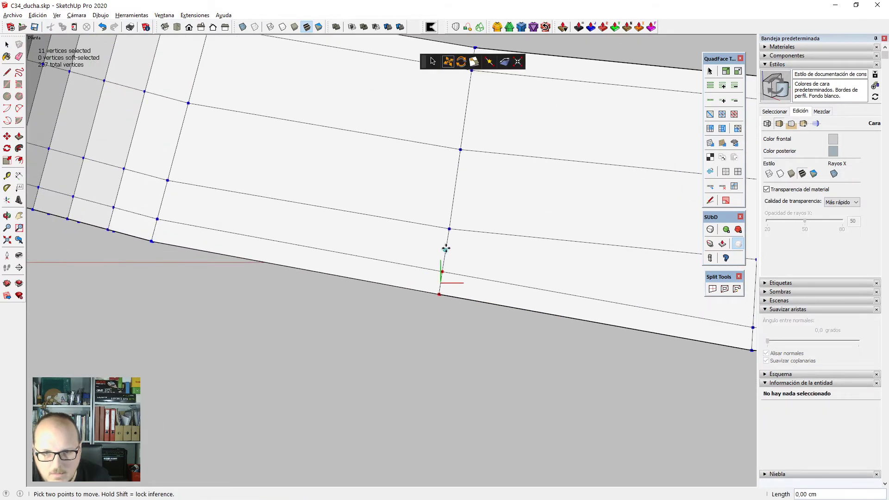
{"action": "left_click", "coordinate": [445, 254]}
{"action": "left_click", "coordinate": [445, 259]}
{"action": "key", "text": "space"}
{"action": "scroll", "coordinate": [467, 270], "scroll_direction": "down", "scroll_amount": 3}
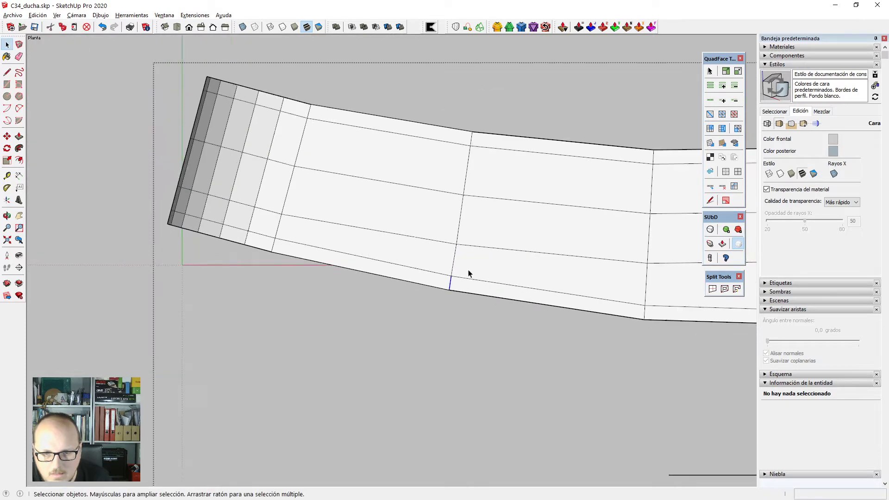
Replace the two inner lengthwise edge loops of the crossbar half with a single loop along its middle.
{"action": "key", "text": "shift+Delete"}
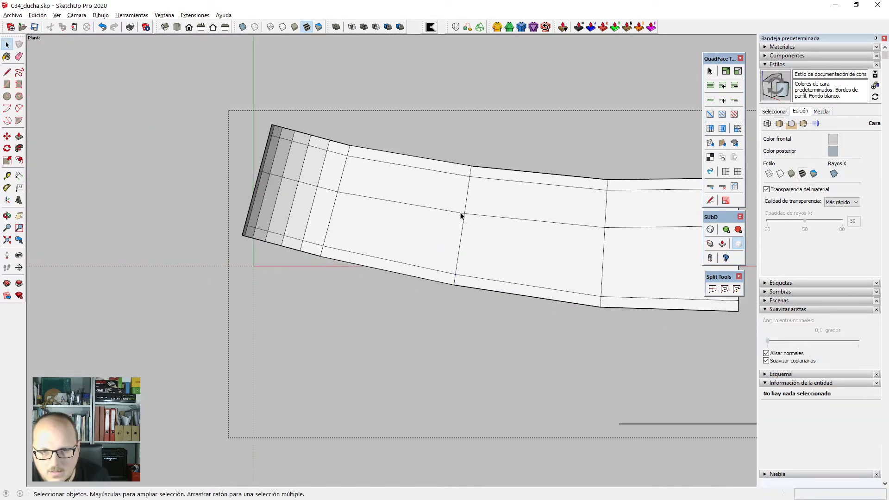
{"action": "left_click", "coordinate": [461, 214]}
{"action": "key", "text": "shift+Delete"}
{"action": "left_click", "coordinate": [464, 218]}
{"action": "key", "text": "ctrl+z"}
{"action": "scroll", "coordinate": [461, 229], "scroll_direction": "down", "scroll_amount": 2}
{"action": "scroll", "coordinate": [301, 236], "scroll_direction": "up", "scroll_amount": 4}
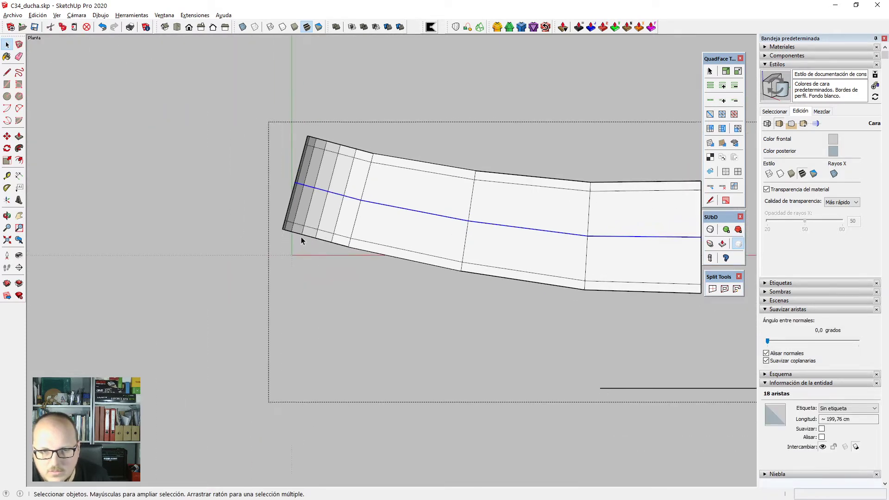
Move the front-side vertices of the rounded end further back along the end's edge direction.
{"action": "left_click_drag", "start_coordinate": [245, 209], "coordinate": [399, 282]}
{"action": "scroll", "coordinate": [386, 244], "scroll_direction": "up", "scroll_amount": 3}
{"action": "key", "text": "v"}
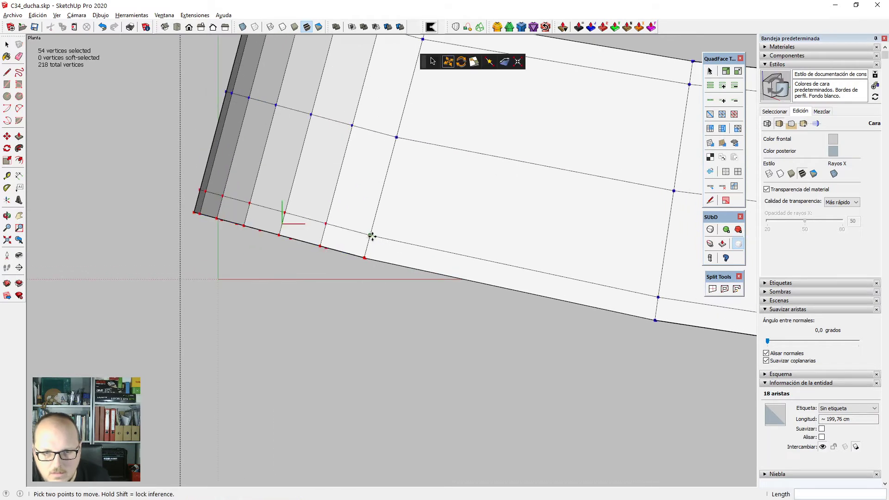
{"action": "left_click", "coordinate": [371, 235]}
{"action": "left_click", "coordinate": [376, 214]}
{"action": "key", "text": "space"}
{"action": "scroll", "coordinate": [264, 153], "scroll_direction": "down", "scroll_amount": 1}
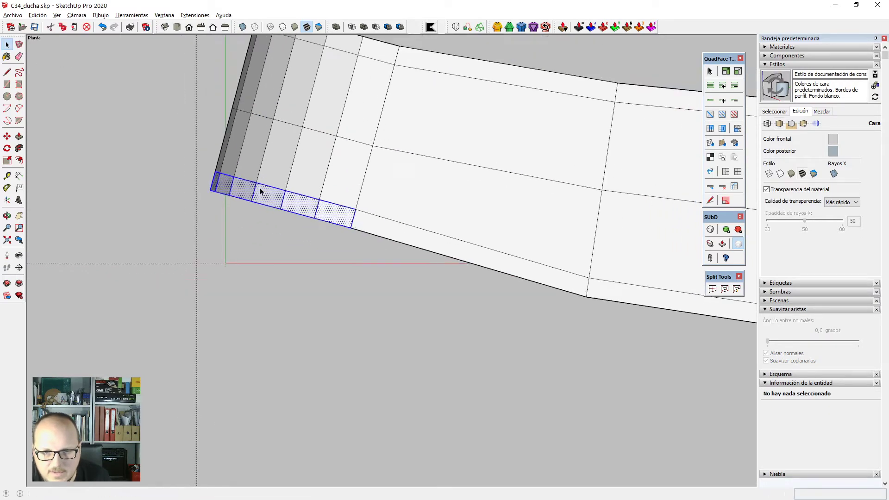
Move the front-side vertices of the middle loop nearest the rounded end slightly back to follow the narrowed end.
{"action": "scroll", "coordinate": [603, 253], "scroll_direction": "up", "scroll_amount": 2}
{"action": "left_click_drag", "start_coordinate": [510, 234], "coordinate": [633, 359]}
{"action": "key", "text": "v"}
{"action": "left_click", "coordinate": [610, 284]}
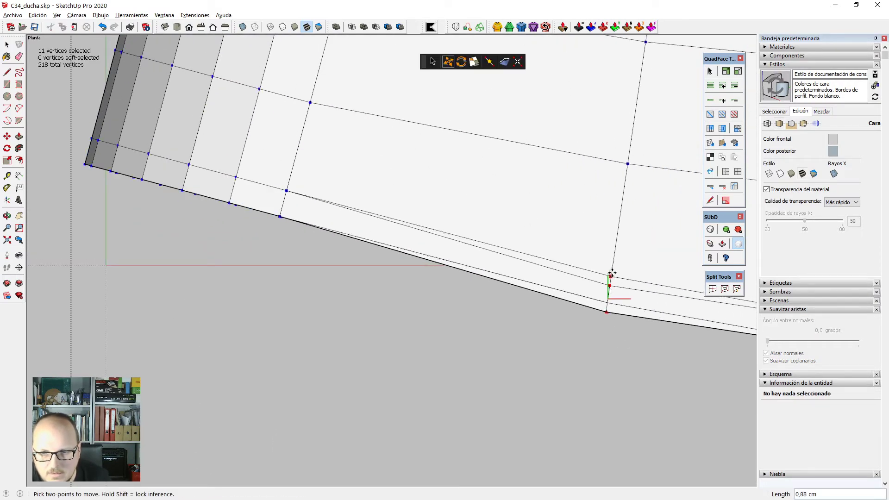
{"action": "left_click", "coordinate": [613, 269]}
{"action": "scroll", "coordinate": [153, 246], "scroll_direction": "down", "scroll_amount": 5}
{"action": "key", "text": "space"}
Move the front-side vertices of the middle loop nearest the cut end back about 1.4 cm along the loop.
{"action": "scroll", "coordinate": [429, 287], "scroll_direction": "up", "scroll_amount": 2}
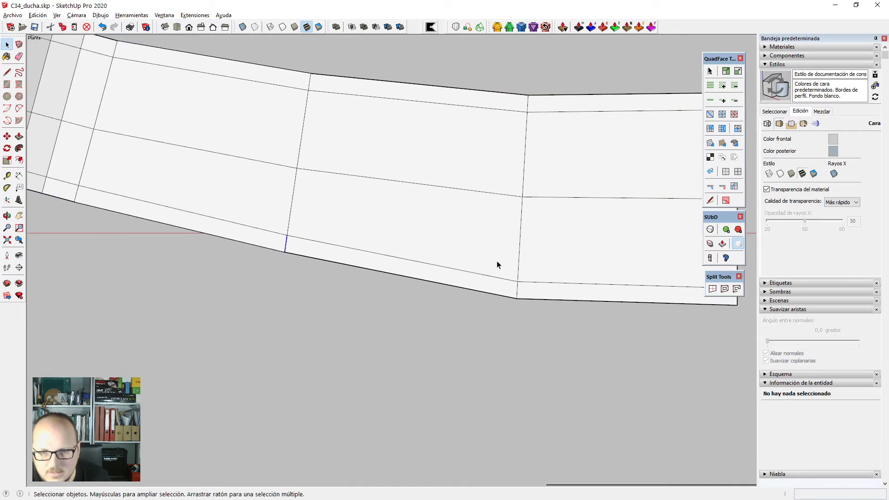
{"action": "left_click_drag", "start_coordinate": [498, 263], "coordinate": [537, 311]}
{"action": "key", "text": "v"}
{"action": "scroll", "coordinate": [533, 287], "scroll_direction": "up", "scroll_amount": 1}
{"action": "left_click", "coordinate": [515, 281]}
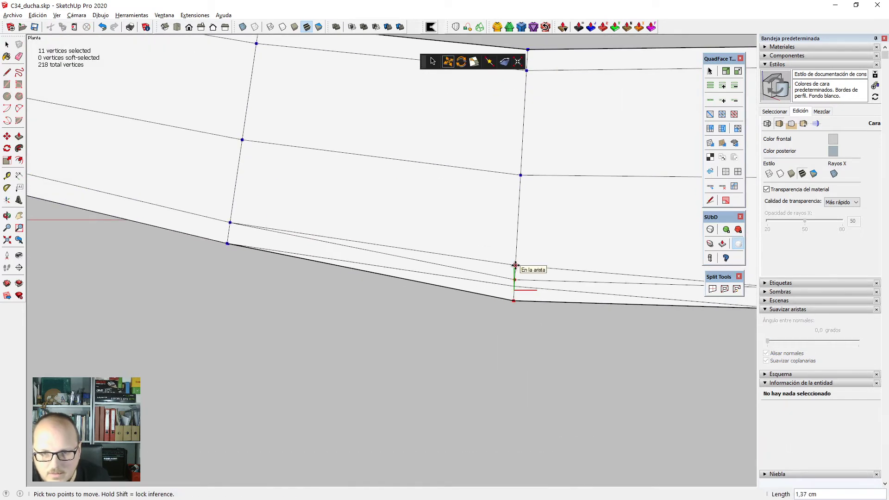
{"action": "left_click", "coordinate": [516, 266]}
{"action": "scroll", "coordinate": [338, 271], "scroll_direction": "down", "scroll_amount": 5}
{"action": "key", "text": "space"}
{"action": "scroll", "coordinate": [552, 240], "scroll_direction": "down", "scroll_amount": 2}
{"action": "scroll", "coordinate": [551, 241], "scroll_direction": "up", "scroll_amount": 2}
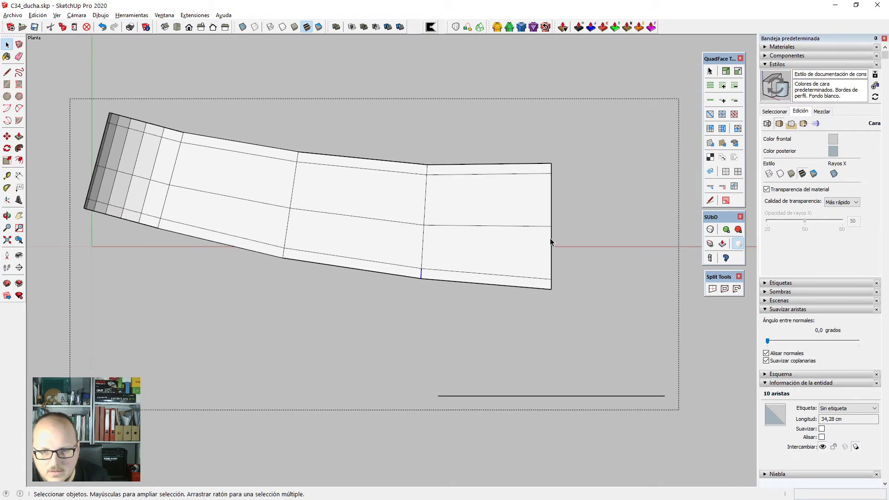
Mirror the crossbar half along the red axis with a scale of -1 and paste the original half back in place.
{"action": "scroll", "coordinate": [551, 243], "scroll_direction": "down", "scroll_amount": 2}
{"action": "middle_click_drag", "start_coordinate": [540, 278], "coordinate": [583, 135]}
{"action": "scroll", "coordinate": [589, 255], "scroll_direction": "down", "scroll_amount": 2}
{"action": "middle_click_drag", "start_coordinate": [413, 317], "coordinate": [352, 274]}
{"action": "triple_click", "coordinate": [430, 214]}
{"action": "key", "text": "s"}
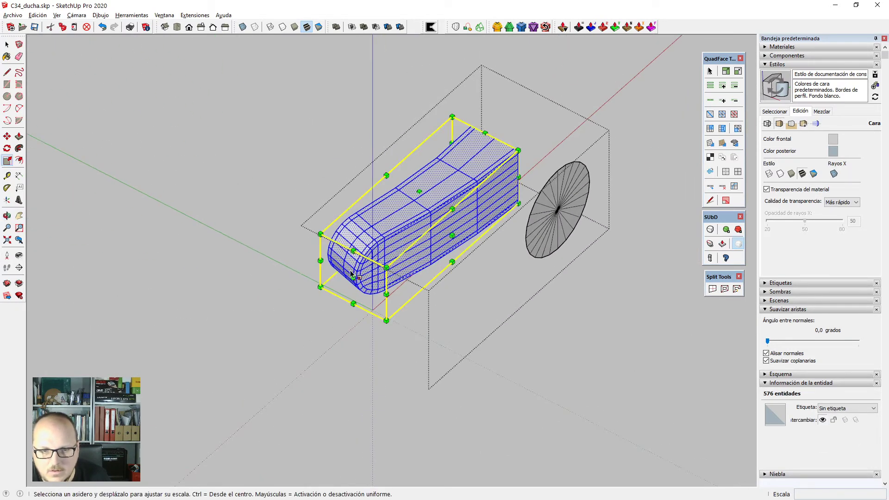
{"action": "left_click_drag", "start_coordinate": [352, 277], "coordinate": [357, 274]}
{"action": "type", "text": "-1"}
{"action": "key", "text": "Return"}
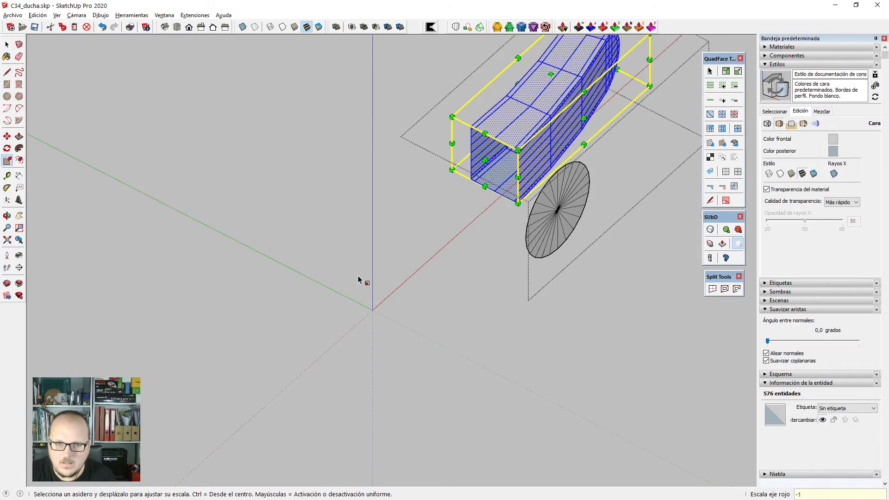
{"action": "key", "text": "ctrl+shift+v"}
{"action": "key", "text": "space"}
Preview the complete crossbar with SUbD subdivision and compare the smoothed shape with its control mesh from several angles.
{"action": "triple_click", "coordinate": [357, 276]}
{"action": "scroll", "coordinate": [370, 291], "scroll_direction": "down", "scroll_amount": 1}
{"action": "middle_click_drag", "start_coordinate": [377, 297], "coordinate": [573, 256]}
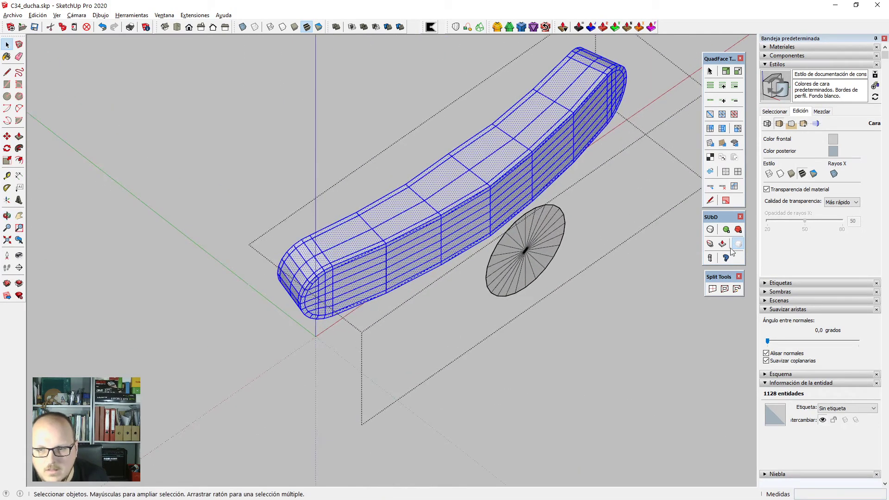
{"action": "left_click", "coordinate": [711, 230]}
{"action": "left_click", "coordinate": [601, 293]}
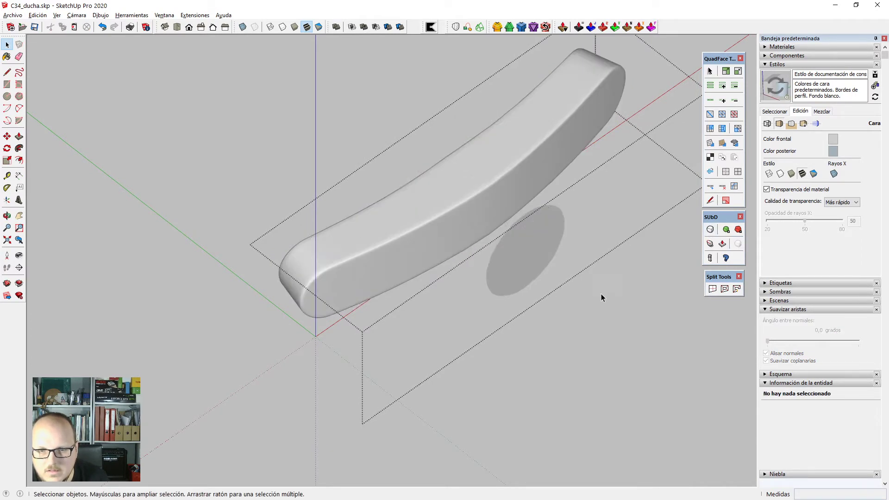
{"action": "middle_click_drag", "start_coordinate": [601, 294], "coordinate": [405, 172]}
{"action": "middle_click_drag", "start_coordinate": [595, 282], "coordinate": [471, 164]}
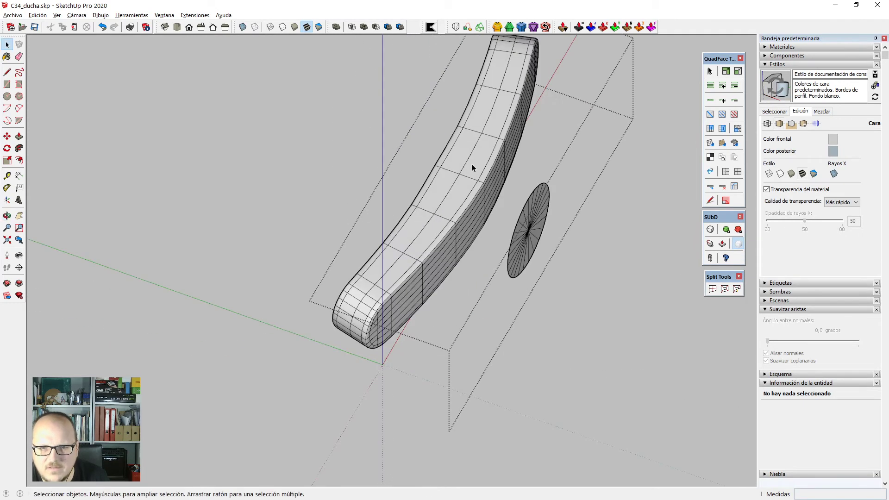
{"action": "left_click", "coordinate": [716, 231]}
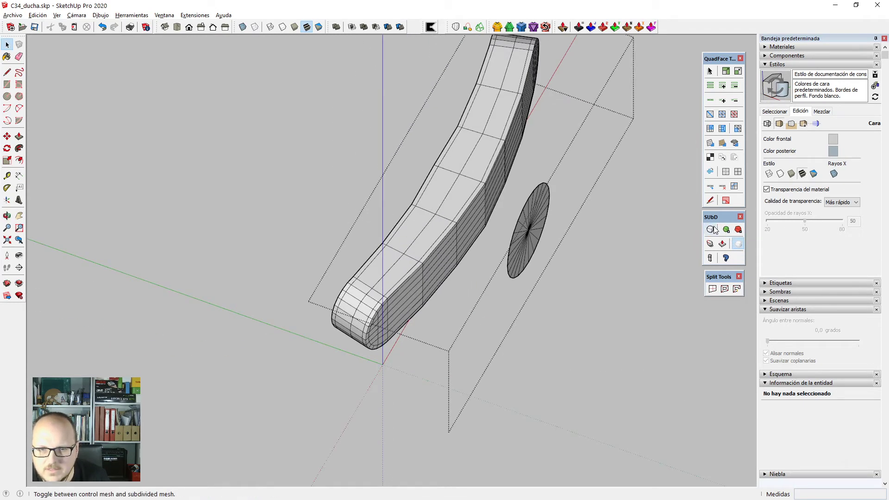
{"action": "left_click", "coordinate": [711, 231]}
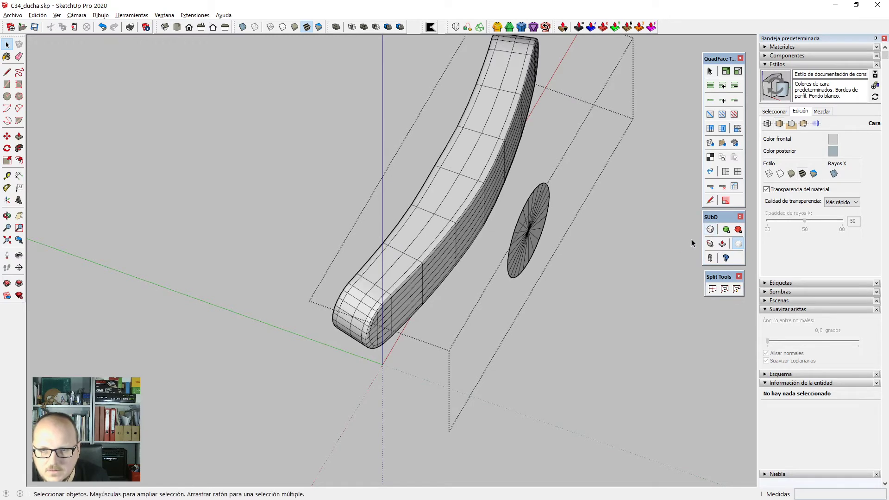
{"action": "left_click", "coordinate": [706, 229]}
In plan view, shift the back-side vertices of the crossbar's centre loop slightly forward to smooth the rear curve.
{"action": "key", "text": "F2"}
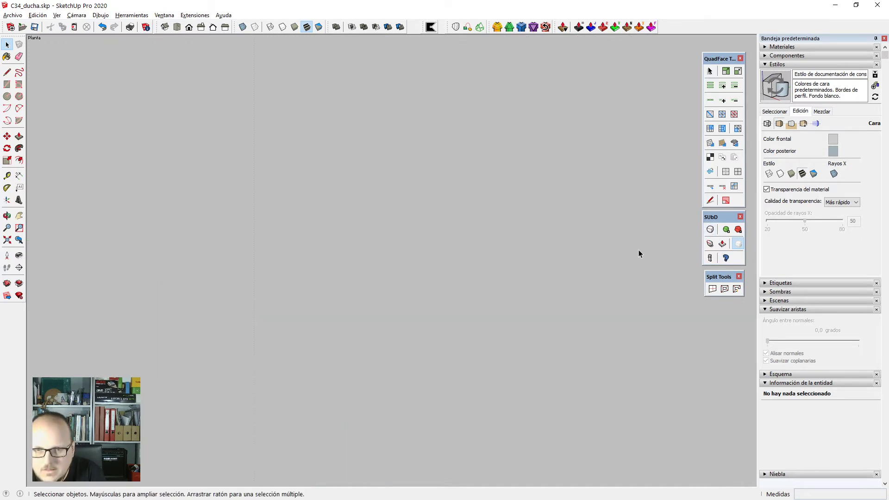
{"action": "key", "text": "shift+z"}
{"action": "scroll", "coordinate": [551, 153], "scroll_direction": "down", "scroll_amount": 4}
{"action": "scroll", "coordinate": [466, 187], "scroll_direction": "up", "scroll_amount": 5}
{"action": "left_click", "coordinate": [465, 186]}
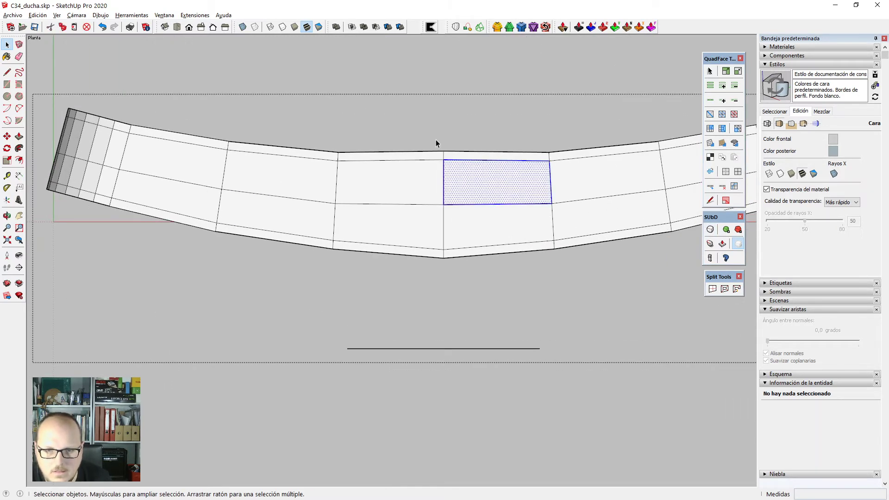
{"action": "scroll", "coordinate": [437, 140], "scroll_direction": "up", "scroll_amount": 3}
{"action": "left_click_drag", "start_coordinate": [427, 135], "coordinate": [482, 200]}
{"action": "scroll", "coordinate": [483, 201], "scroll_direction": "up", "scroll_amount": 2}
{"action": "key", "text": "v"}
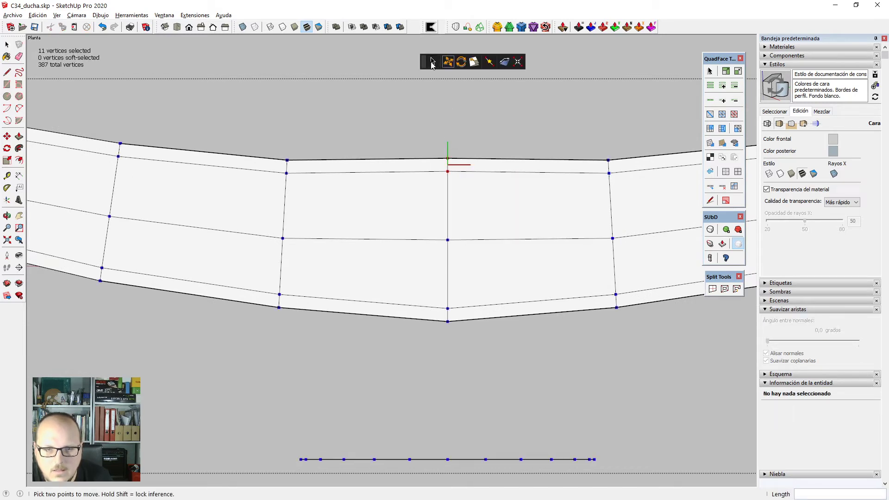
{"action": "left_click", "coordinate": [432, 62]}
{"action": "left_click_drag", "start_coordinate": [448, 110], "coordinate": [452, 117]}
{"action": "key", "text": "space"}
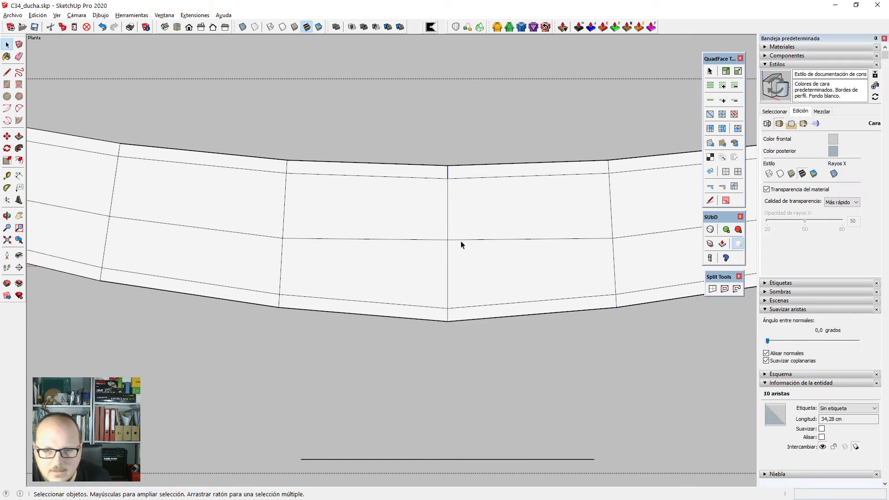
Remove the lengthwise middle edge loop of the crossbar and insert two loops in its place using 2 segments.
{"action": "left_click", "coordinate": [447, 238]}
{"action": "key", "text": "ctrl+r"}
{"action": "scroll", "coordinate": [449, 239], "scroll_direction": "down", "scroll_amount": 3}
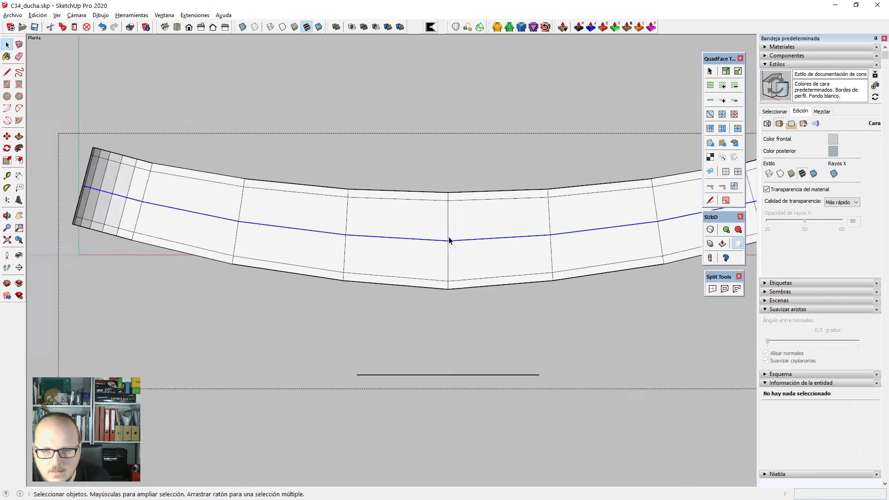
{"action": "left_click", "coordinate": [449, 240]}
{"action": "key", "text": "alt+r"}
{"action": "key", "text": "ctrl+shift+e"}
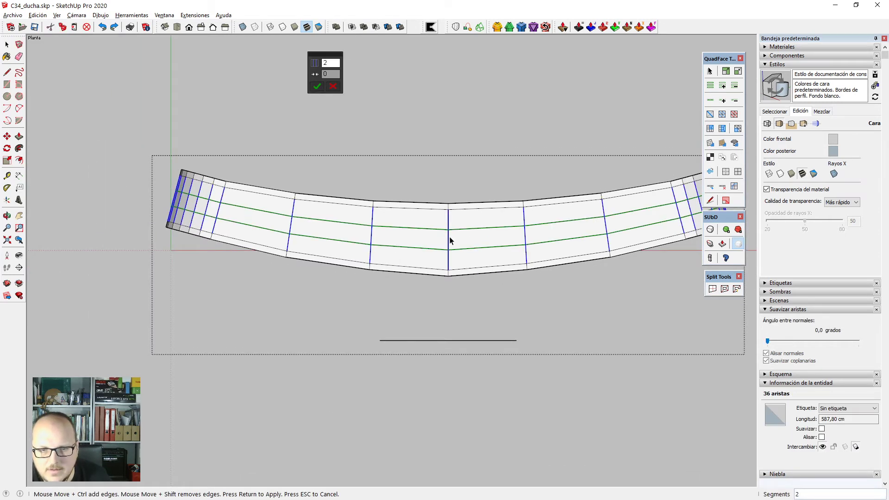
{"action": "key", "text": "Return"}
{"action": "scroll", "coordinate": [449, 239], "scroll_direction": "down", "scroll_amount": 2}
{"action": "middle_click_drag", "start_coordinate": [409, 281], "coordinate": [408, 282]}
{"action": "key", "text": "space"}
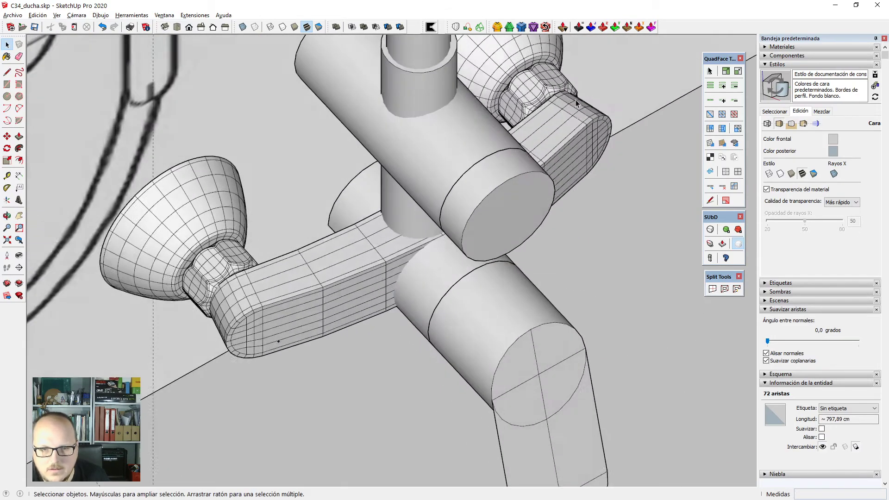
{"action": "key", "text": "Escape"}
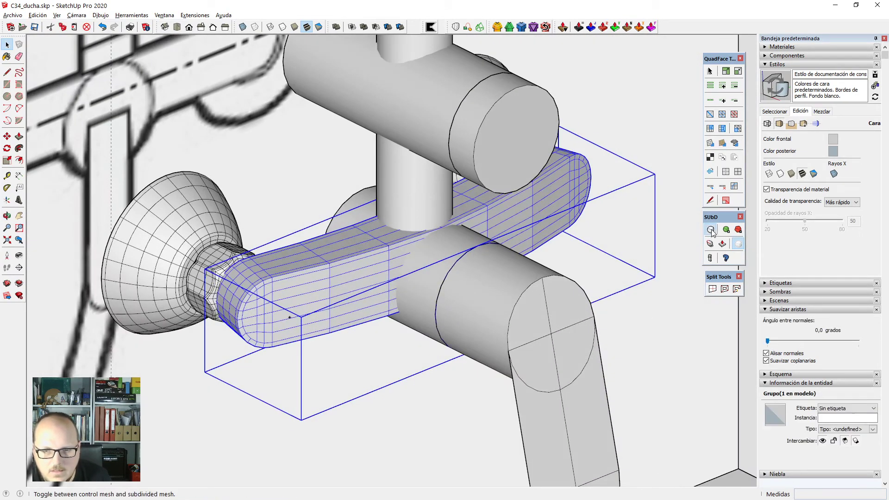
Preview the crossbar with SUbD subdivision from several angles and check the shape against the product photo in the browser.
{"action": "left_click", "coordinate": [711, 231]}
{"action": "middle_click_drag", "start_coordinate": [460, 283], "coordinate": [576, 284]}
{"action": "scroll", "coordinate": [402, 310], "scroll_direction": "up", "scroll_amount": 5}
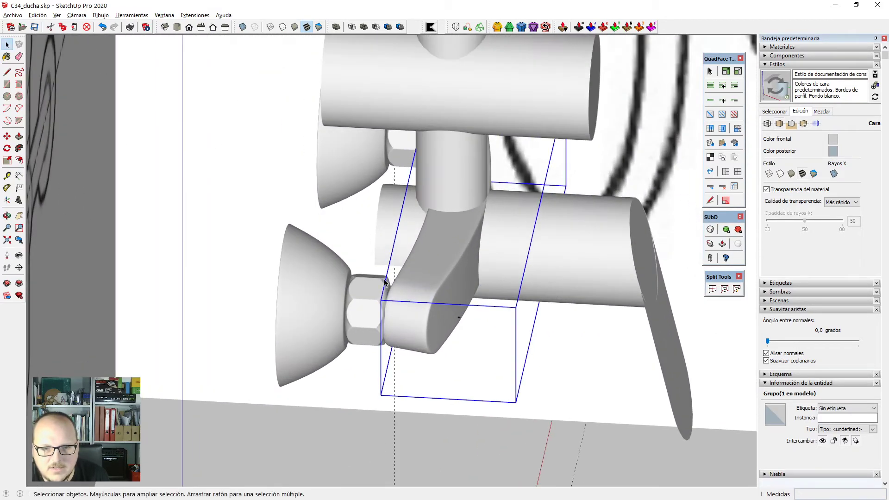
{"action": "middle_click_drag", "start_coordinate": [402, 311], "coordinate": [485, 476]}
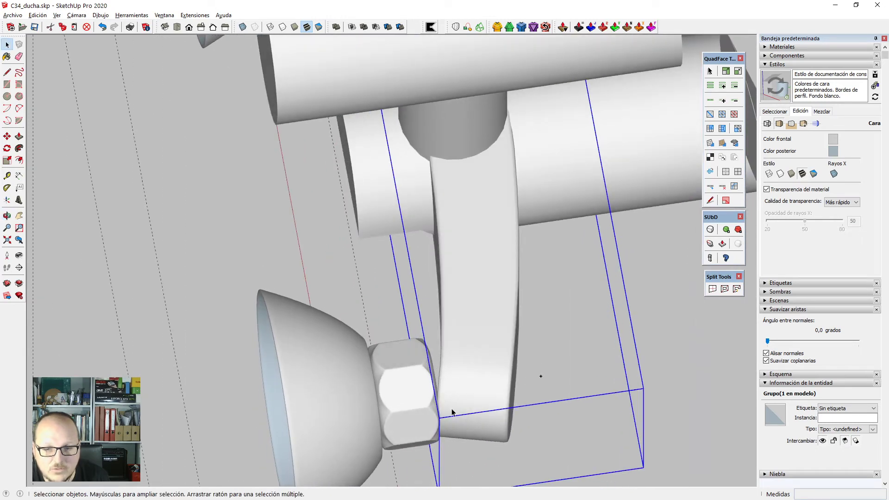
{"action": "middle_click_drag", "start_coordinate": [472, 423], "coordinate": [456, 294]}
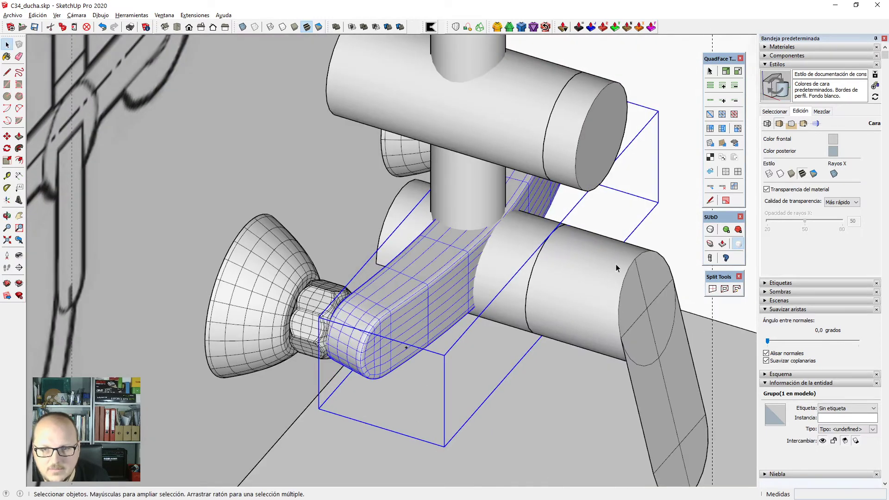
{"action": "left_click", "coordinate": [713, 231]}
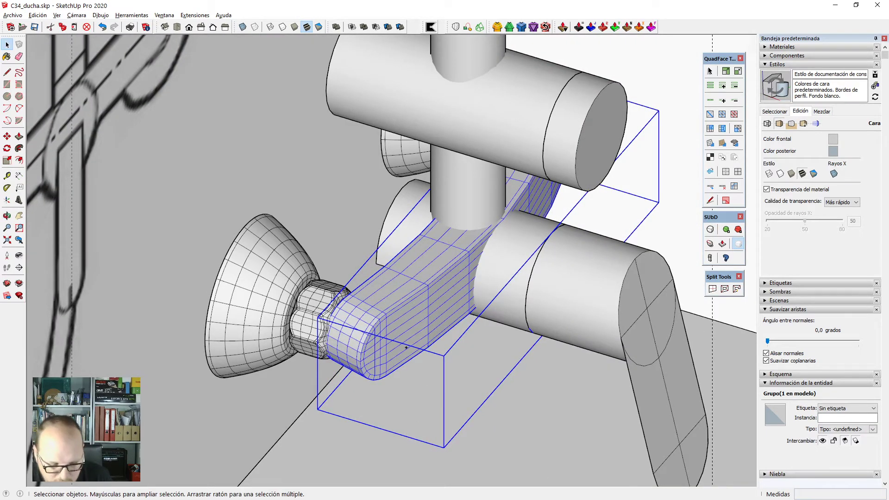
{"action": "key", "text": "alt+Tab"}
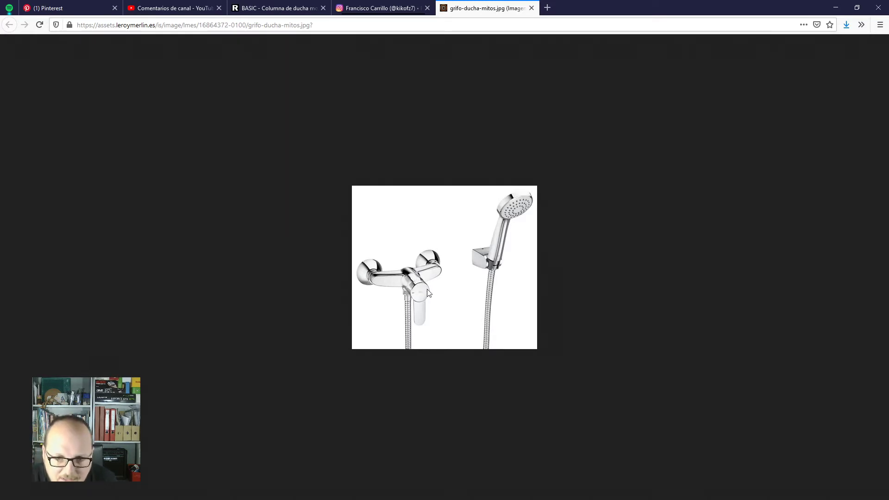
{"action": "left_click", "coordinate": [838, 8]}
Copy the round end face of the lower horizontal cylinder and paste it in place inside the crossbar group.
{"action": "scroll", "coordinate": [478, 250], "scroll_direction": "up", "scroll_amount": 5}
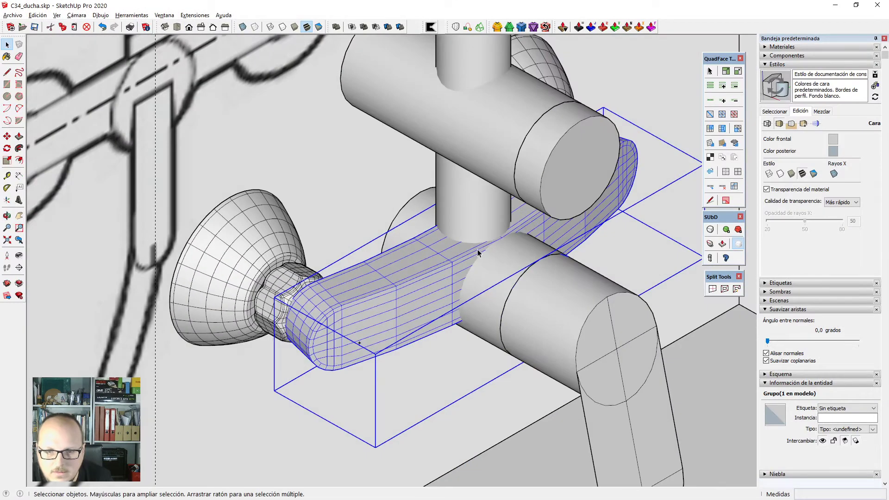
{"action": "left_click", "coordinate": [465, 253]}
{"action": "double_click", "coordinate": [494, 273]}
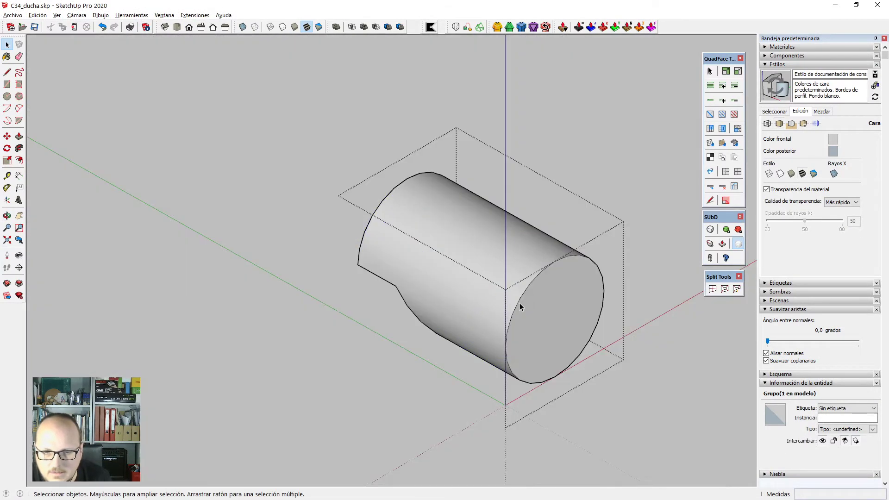
{"action": "middle_click_drag", "start_coordinate": [519, 303], "coordinate": [472, 294]}
{"action": "key", "text": "alt+h"}
{"action": "scroll", "coordinate": [472, 294], "scroll_direction": "down", "scroll_amount": 1}
{"action": "left_click", "coordinate": [588, 328]}
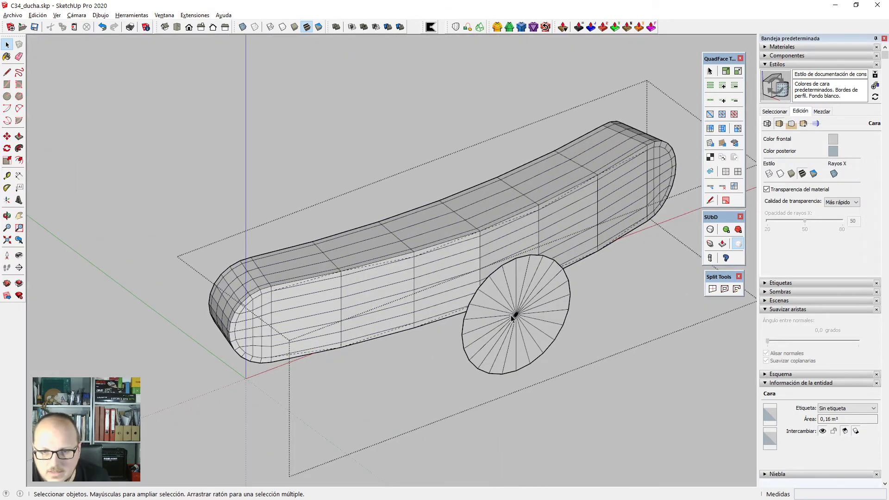
Erase the radial edges of the pasted disc so that it is a single face.
{"action": "scroll", "coordinate": [523, 321], "scroll_direction": "up", "scroll_amount": 3}
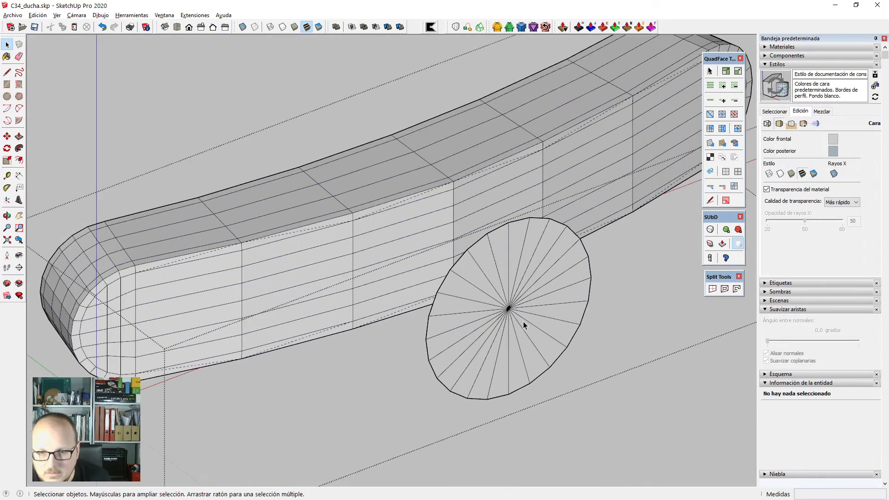
{"action": "key", "text": "e"}
{"action": "left_click_drag", "start_coordinate": [524, 322], "coordinate": [586, 317]}
{"action": "left_click", "coordinate": [582, 317]}
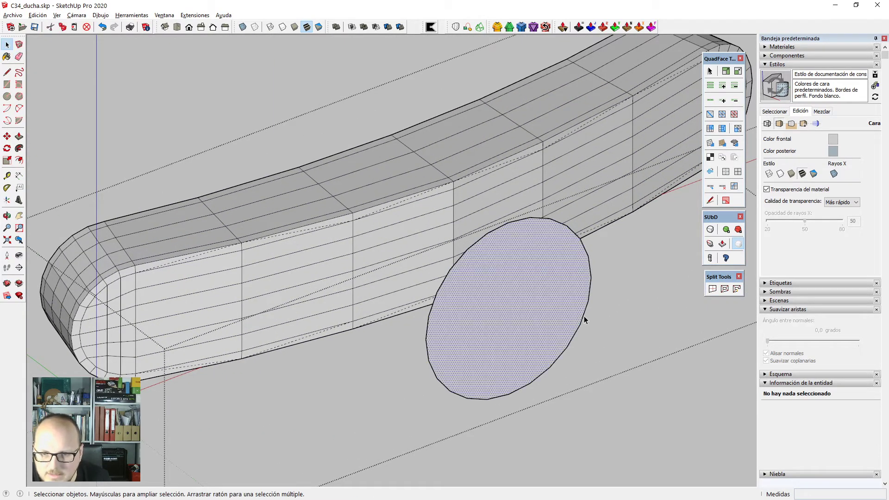
Select the disc's 24-edge outline and move it up about 3 cm along the blue axis.
{"action": "left_click", "coordinate": [584, 317]}
{"action": "key", "text": "ctrl+a"}
{"action": "left_click", "coordinate": [550, 319], "text": "shift"}
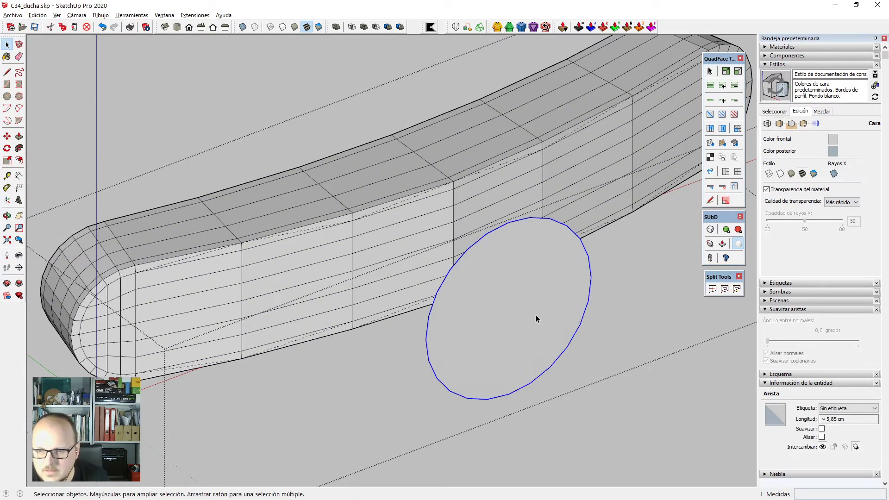
{"action": "scroll", "coordinate": [535, 316], "scroll_direction": "down", "scroll_amount": 2}
{"action": "middle_click_drag", "start_coordinate": [536, 334], "coordinate": [371, 193]}
{"action": "left_click_drag", "start_coordinate": [371, 192], "coordinate": [507, 313]}
{"action": "key", "text": "space"}
{"action": "scroll", "coordinate": [507, 312], "scroll_direction": "up", "scroll_amount": 3}
{"action": "key", "text": "m"}
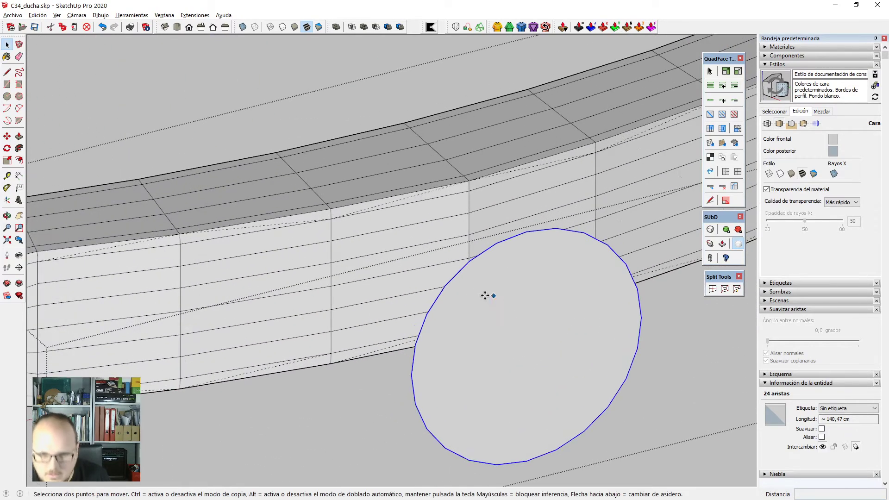
{"action": "left_click", "coordinate": [471, 262]}
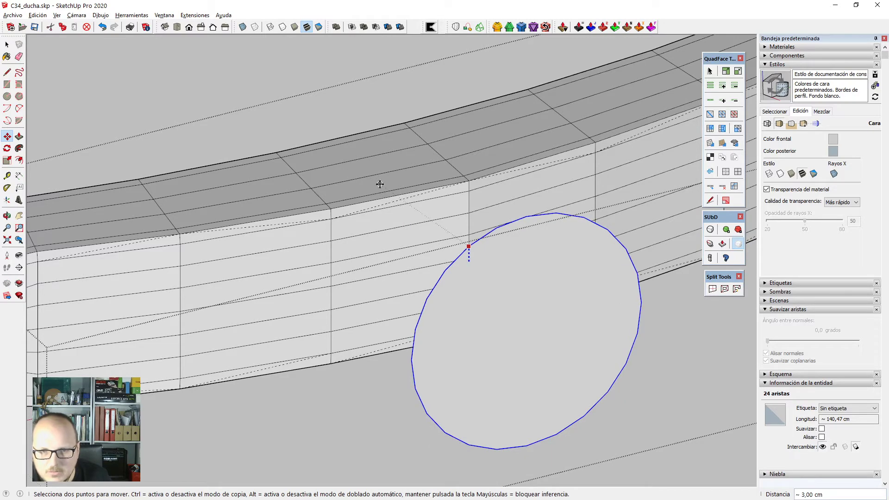
{"action": "left_click", "coordinate": [376, 185]}
Group the crossbar mesh on its own and extrude the disc back about 65.36 cm through it.
{"action": "scroll", "coordinate": [375, 187], "scroll_direction": "down", "scroll_amount": 3}
{"action": "key", "text": "space"}
{"action": "left_click", "coordinate": [391, 238]}
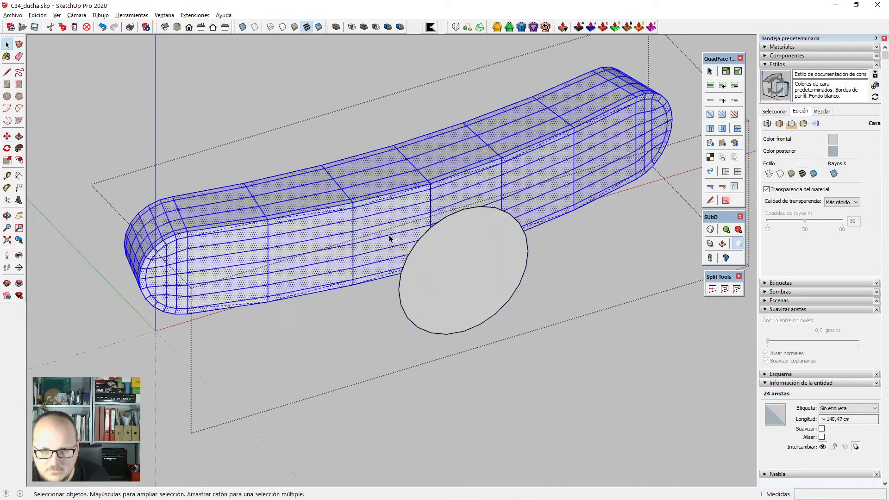
{"action": "key", "text": "p"}
{"action": "left_click", "coordinate": [446, 218]}
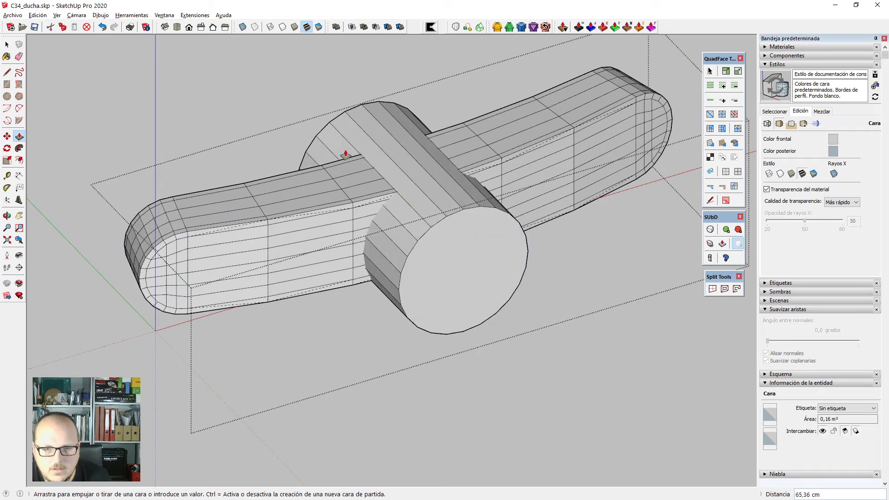
{"action": "left_click", "coordinate": [345, 154]}
Push the cylinder's rear face in about 19.63 cm to the crossbar's back, and pull it out about 4.22 cm.
{"action": "middle_click_drag", "start_coordinate": [346, 154], "coordinate": [328, 329]}
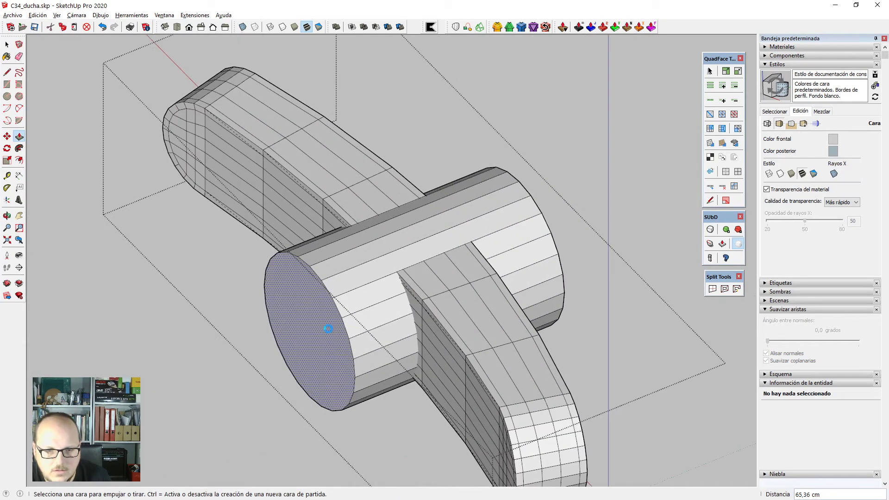
{"action": "scroll", "coordinate": [349, 303], "scroll_direction": "up", "scroll_amount": 3}
{"action": "left_click", "coordinate": [307, 332]}
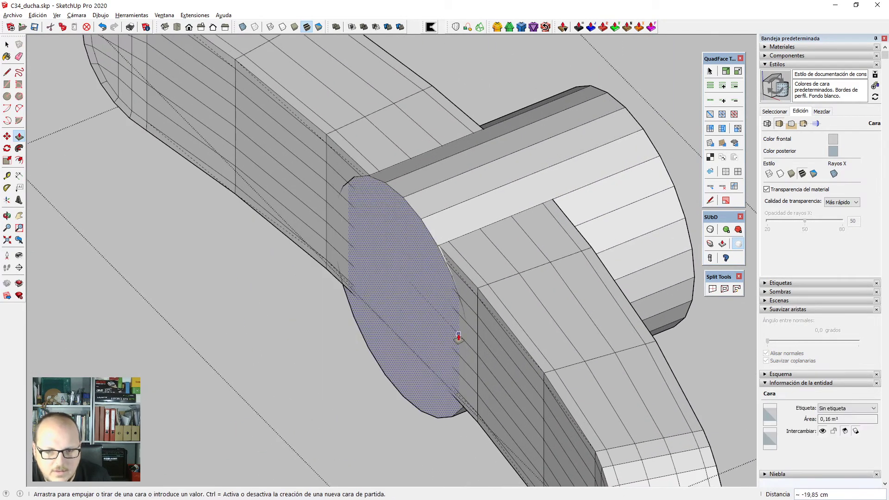
{"action": "left_click", "coordinate": [478, 334]}
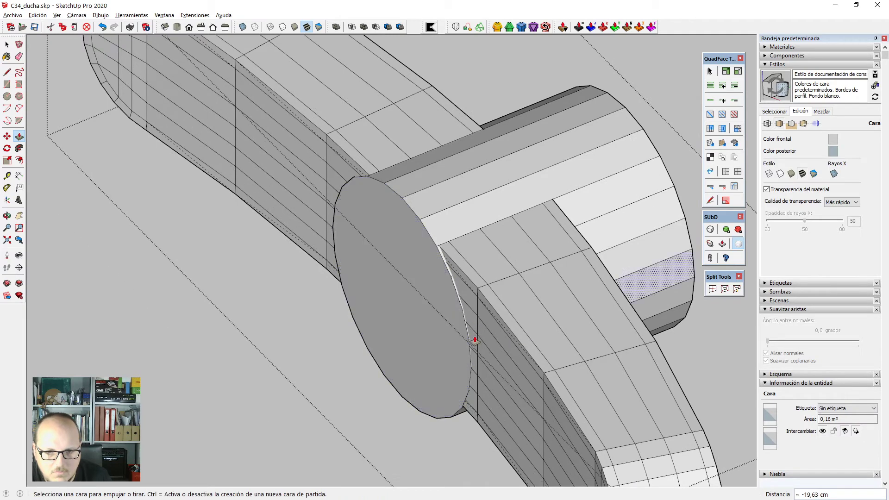
{"action": "scroll", "coordinate": [473, 339], "scroll_direction": "down", "scroll_amount": 2}
{"action": "middle_click_drag", "start_coordinate": [473, 339], "coordinate": [437, 320]}
{"action": "left_click", "coordinate": [435, 301]}
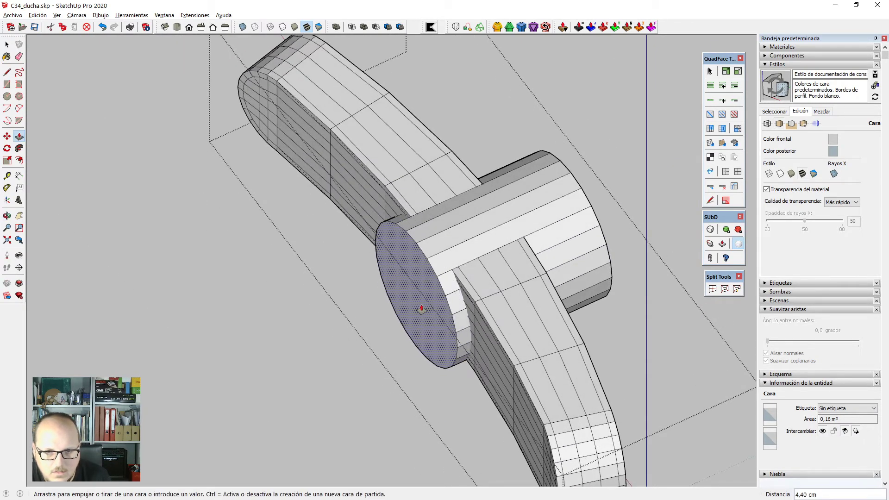
{"action": "left_click", "coordinate": [422, 308]}
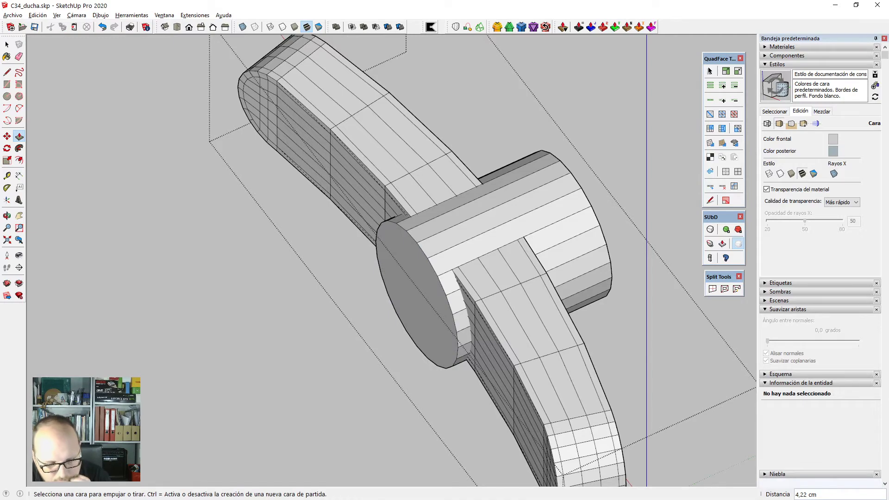
Check the mixer photo in the browser and extend the cylinder's rear face outward about 16.45 cm.
{"action": "key", "text": "alt+Tab"}
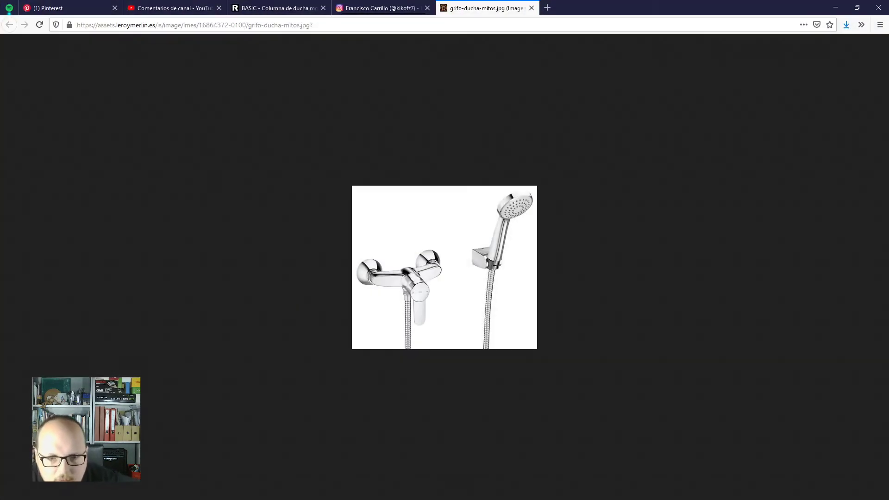
{"action": "key", "text": "alt+Tab"}
{"action": "scroll", "coordinate": [397, 308], "scroll_direction": "up", "scroll_amount": 5}
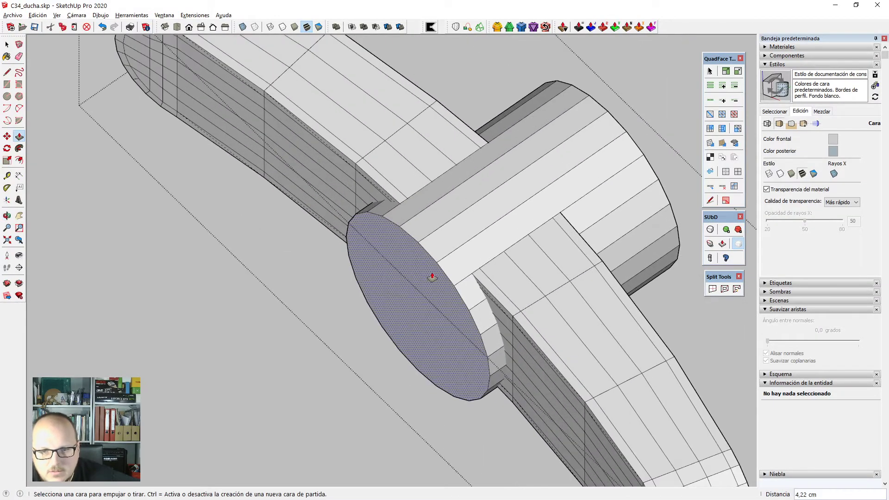
{"action": "left_click", "coordinate": [432, 276]}
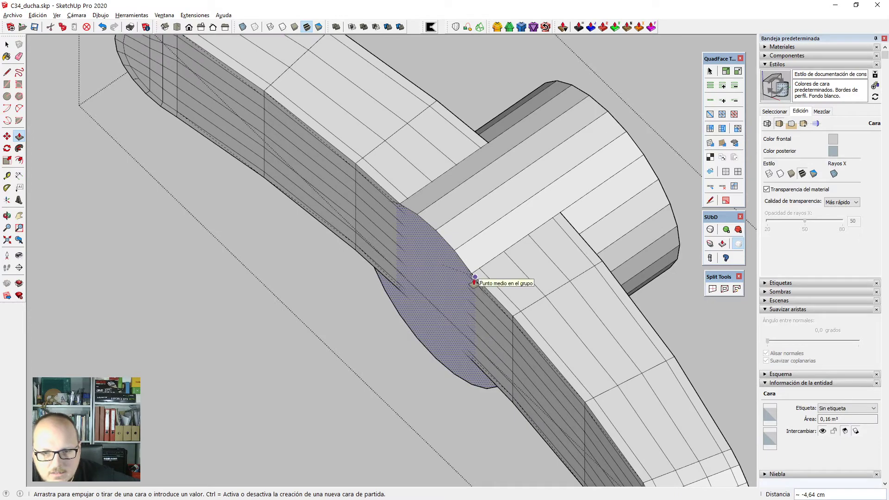
{"action": "scroll", "coordinate": [475, 280], "scroll_direction": "down", "scroll_amount": 5}
{"action": "left_click", "coordinate": [357, 312]}
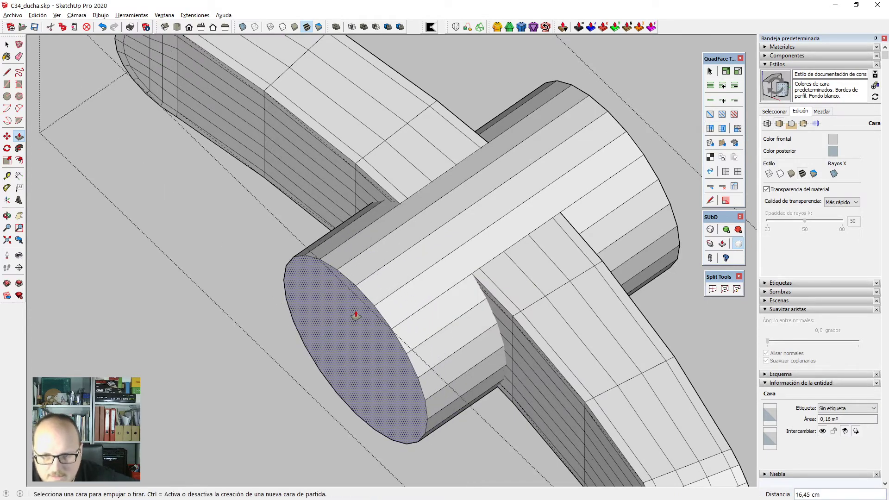
Make the extruded cylinder its own group, separate from the crossbar group.
{"action": "middle_click_drag", "start_coordinate": [249, 211], "coordinate": [347, 214]}
{"action": "key", "text": "space"}
{"action": "left_click", "coordinate": [443, 239]}
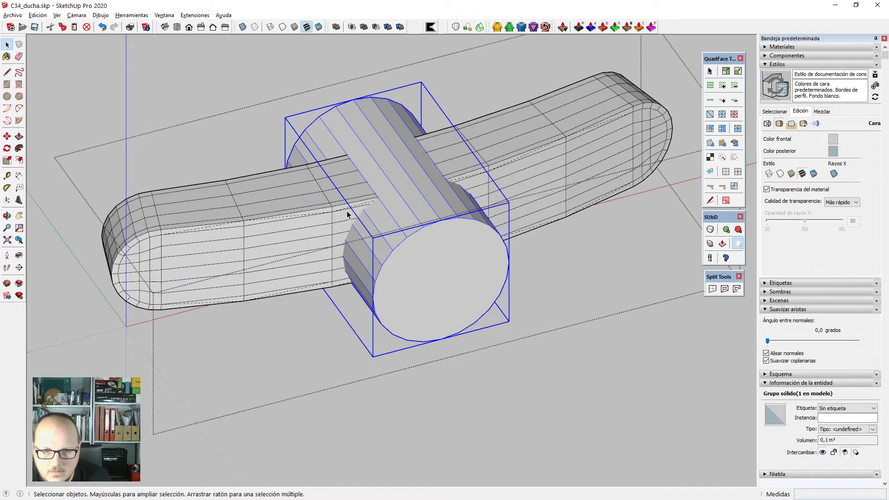
{"action": "left_click", "coordinate": [347, 210]}
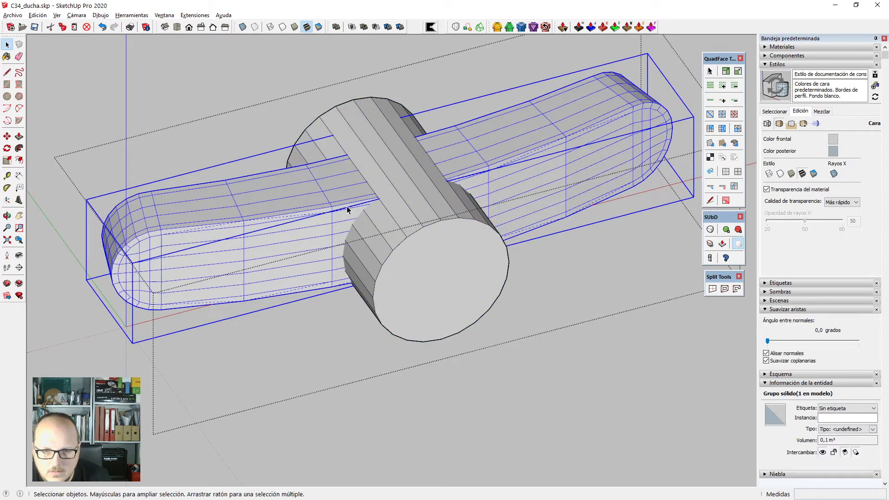
Try to intersect all faces inside the cylinder group with the model.
{"action": "left_click", "coordinate": [392, 242]}
{"action": "double_click", "coordinate": [395, 236]}
{"action": "triple_click", "coordinate": [395, 236]}
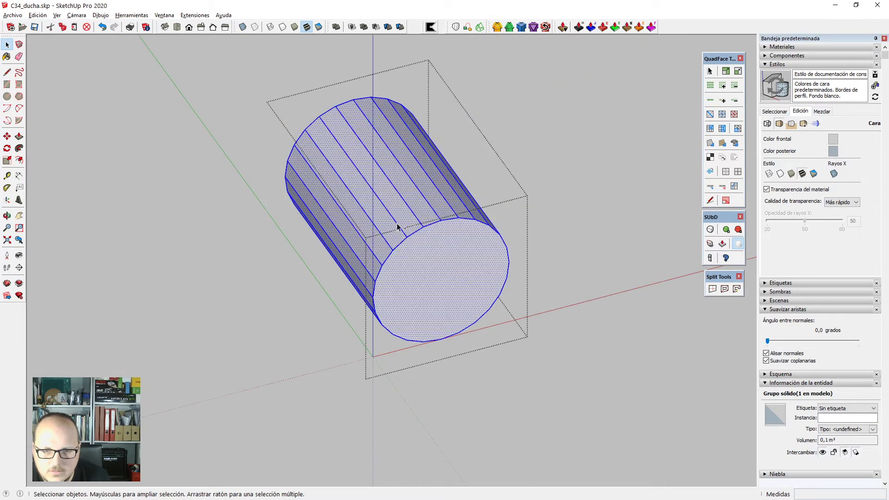
{"action": "right_click", "coordinate": [398, 220]}
{"action": "mouse_move", "coordinate": [452, 310]}
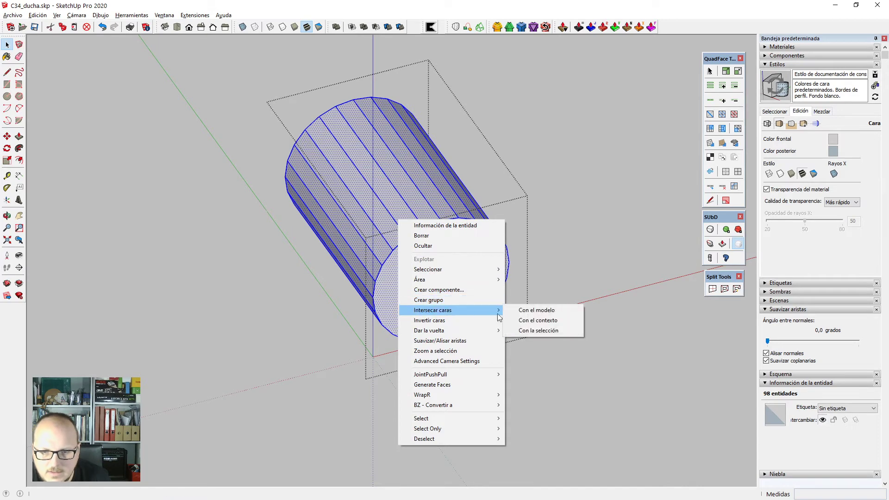
{"action": "left_click", "coordinate": [540, 310]}
{"action": "middle_click_drag", "start_coordinate": [543, 313], "coordinate": [379, 253]}
{"action": "triple_click", "coordinate": [379, 253]}
{"action": "scroll", "coordinate": [377, 252], "scroll_direction": "down", "scroll_amount": 1}
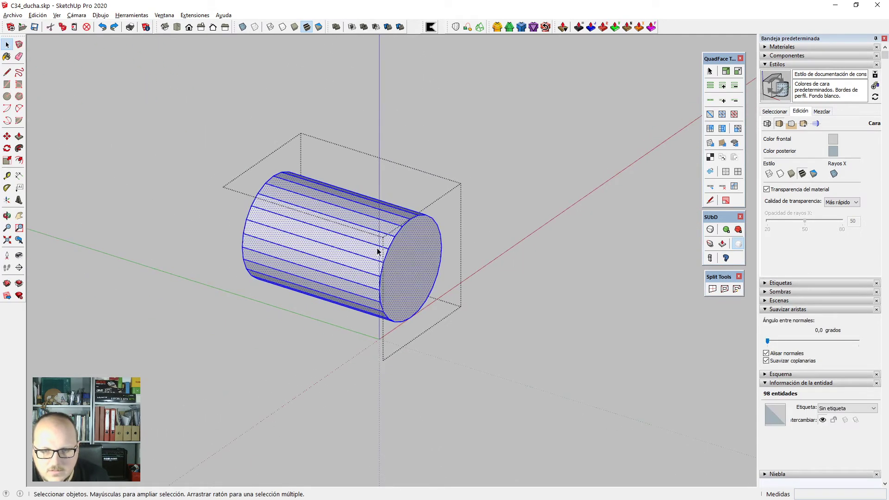
{"action": "key", "text": "Escape"}
Explode the cylinder group into loose geometry beside the crossbar.
{"action": "right_click", "coordinate": [377, 248]}
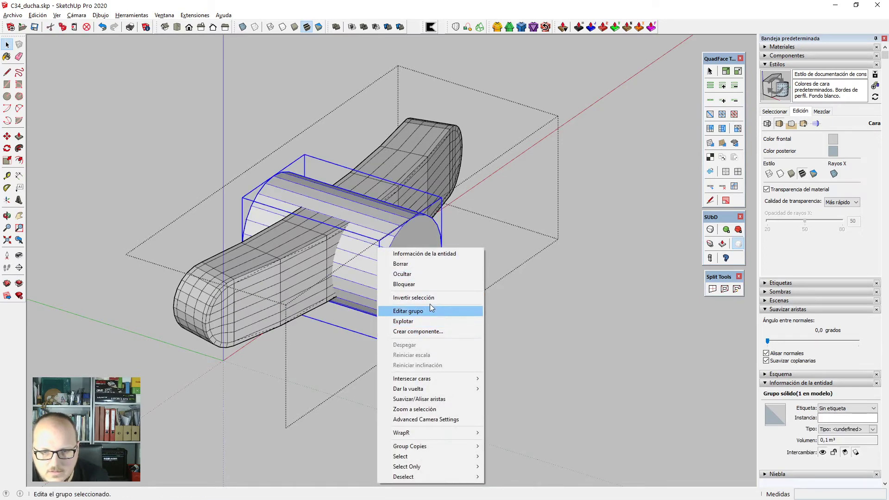
{"action": "left_click", "coordinate": [436, 322]}
{"action": "scroll", "coordinate": [398, 246], "scroll_direction": "up", "scroll_amount": 3}
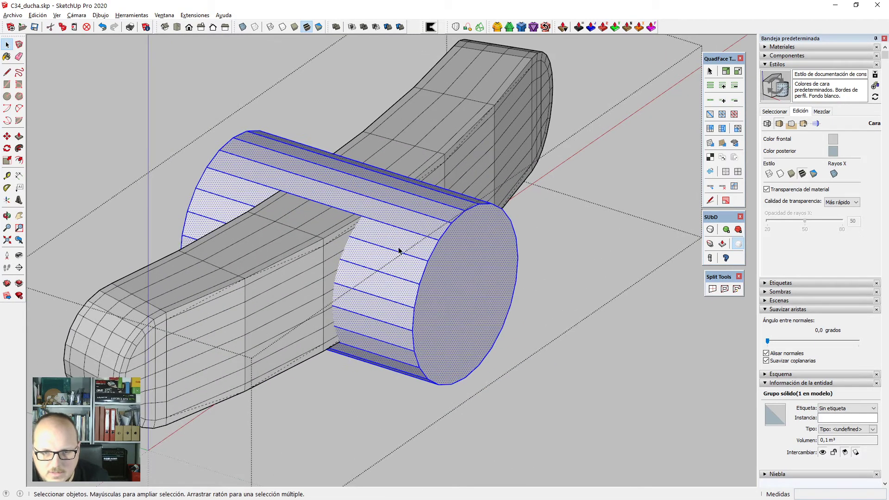
Intersect the loose cylinder faces with their context and regroup the cylinder.
{"action": "right_click", "coordinate": [398, 247]}
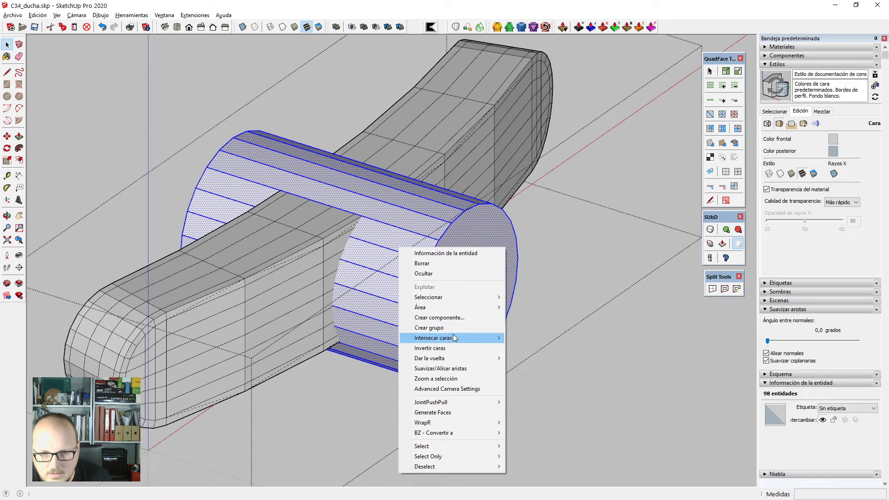
{"action": "left_click", "coordinate": [552, 356]}
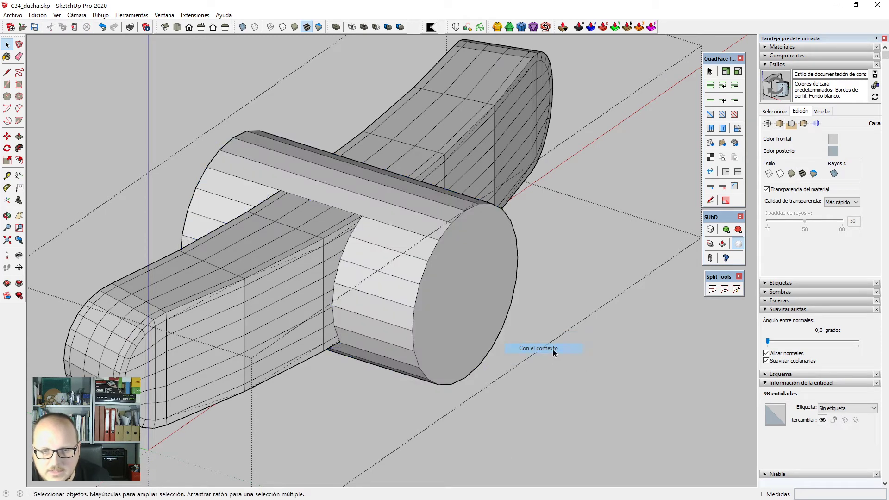
{"action": "scroll", "coordinate": [422, 271], "scroll_direction": "down", "scroll_amount": 2}
{"action": "triple_click", "coordinate": [422, 275]}
{"action": "key", "text": "ctrl+g"}
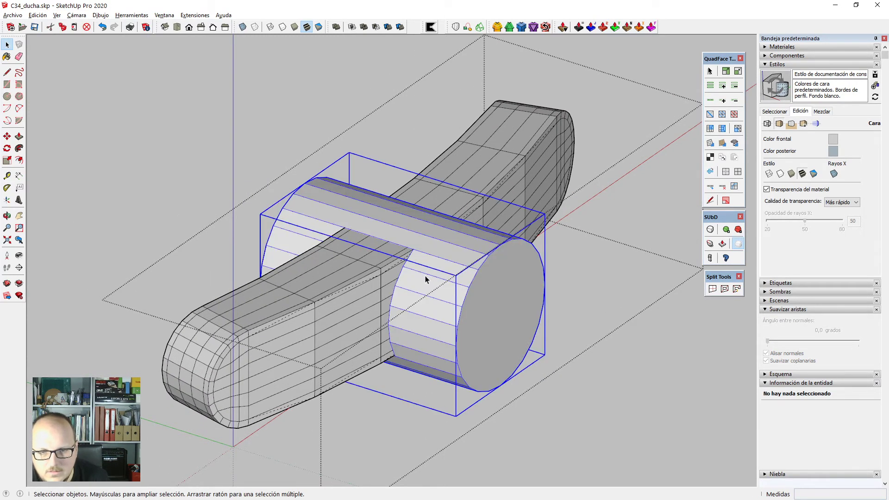
Inside the cylinder group, delete the faces and edges enclosed by the crossbar's intersection outline on both sides.
{"action": "double_click", "coordinate": [425, 276]}
{"action": "middle_click_drag", "start_coordinate": [361, 415], "coordinate": [498, 264]}
{"action": "scroll", "coordinate": [346, 361], "scroll_direction": "up", "scroll_amount": 2}
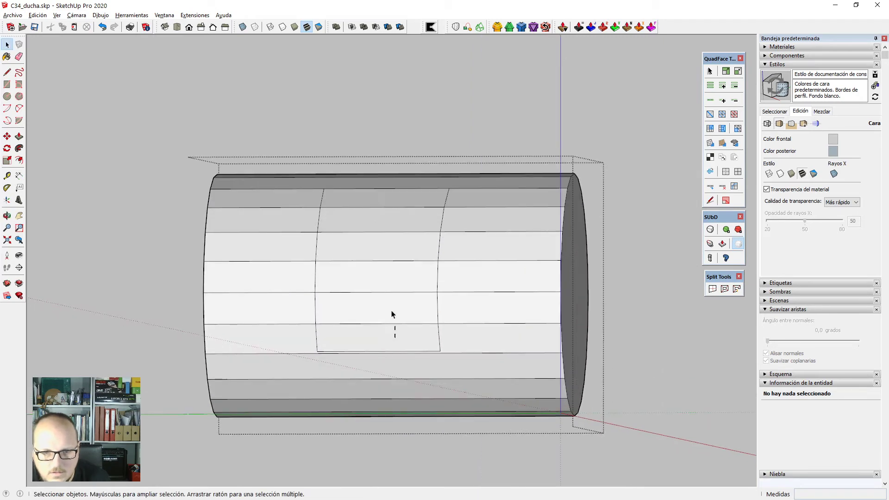
{"action": "left_click_drag", "start_coordinate": [380, 206], "coordinate": [380, 206]}
{"action": "middle_click_drag", "start_coordinate": [397, 236], "coordinate": [433, 258]}
{"action": "key", "text": "x"}
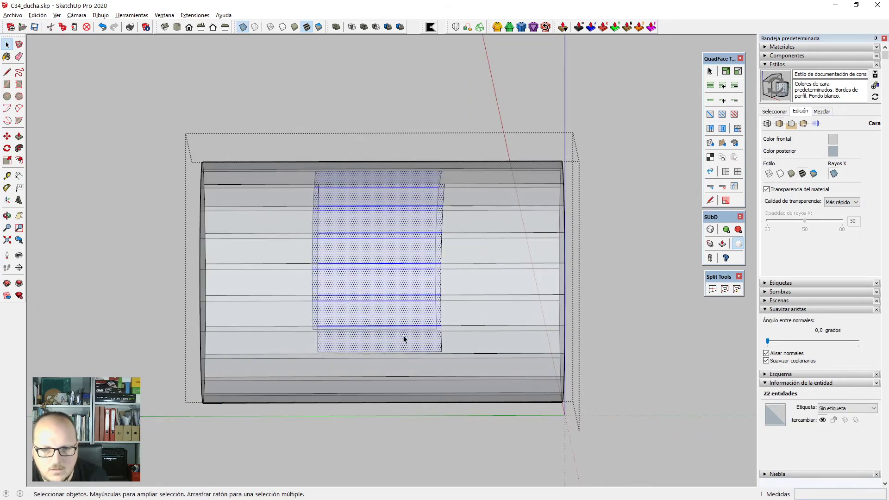
{"action": "middle_click_drag", "start_coordinate": [404, 336], "coordinate": [406, 308]}
{"action": "left_click_drag", "start_coordinate": [375, 252], "coordinate": [368, 203]}
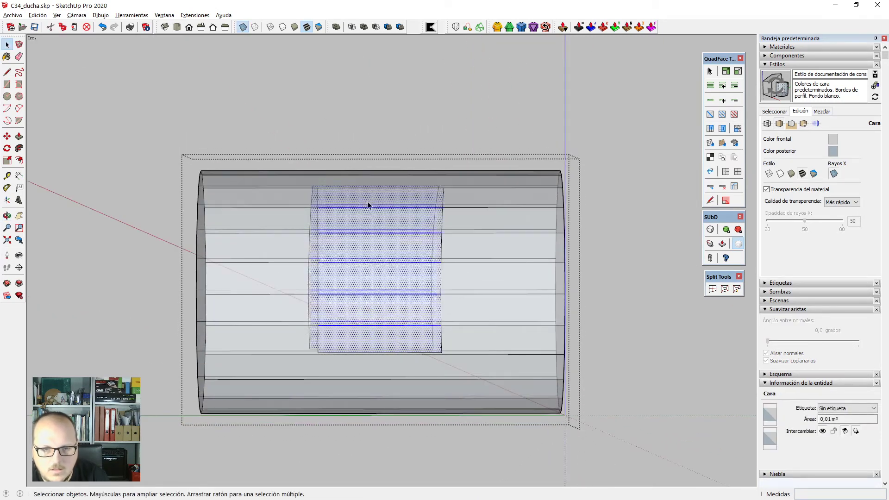
{"action": "key", "text": "Delete"}
{"action": "scroll", "coordinate": [368, 202], "scroll_direction": "down", "scroll_amount": 2}
{"action": "middle_click_drag", "start_coordinate": [435, 283], "coordinate": [345, 357]}
{"action": "key", "text": "x"}
{"action": "middle_click_drag", "start_coordinate": [478, 258], "coordinate": [425, 287]}
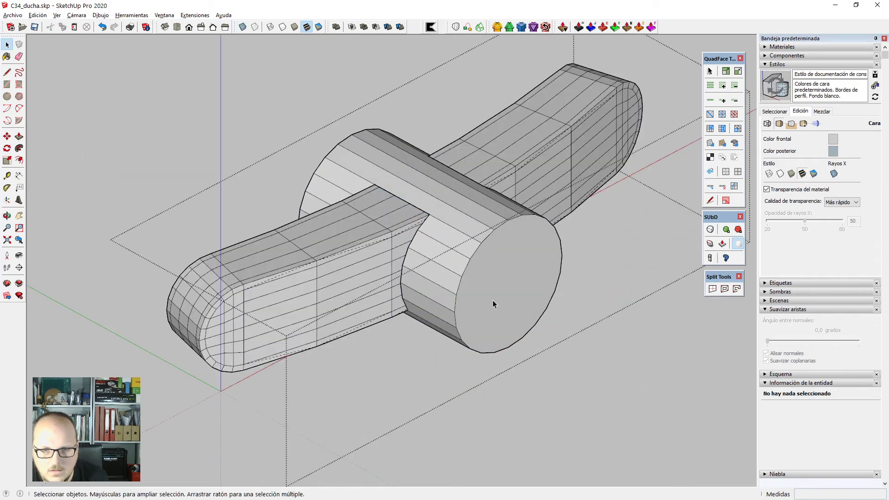
Inside the cylinder group, draw lengthwise edges from the crossbar's two uppermost side mesh lines to the cylinder's front rim.
{"action": "middle_click_drag", "start_coordinate": [493, 300], "coordinate": [542, 370]}
{"action": "scroll", "coordinate": [380, 176], "scroll_direction": "up", "scroll_amount": 4}
{"action": "middle_click_drag", "start_coordinate": [392, 166], "coordinate": [342, 298]}
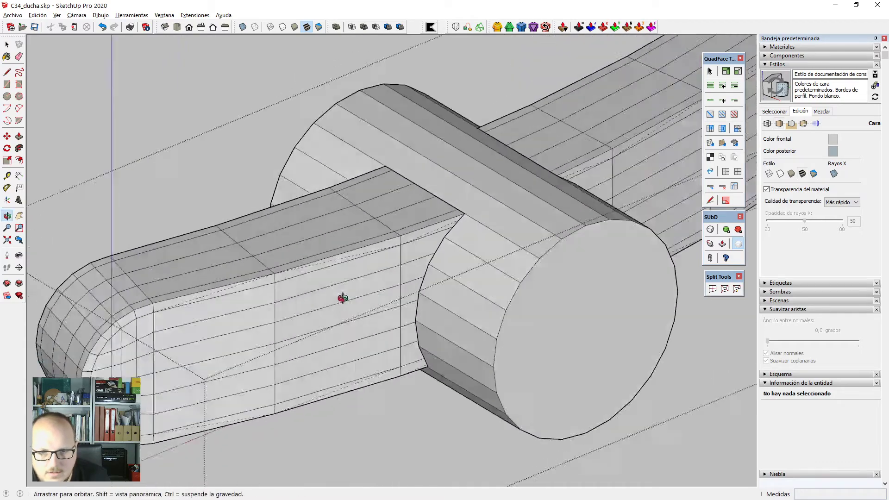
{"action": "scroll", "coordinate": [460, 238], "scroll_direction": "up", "scroll_amount": 5}
{"action": "mouse_move", "coordinate": [444, 252]}
{"action": "middle_mouse_down"}
{"action": "mouse_move", "coordinate": [460, 291]}
{"action": "mouse_move", "coordinate": [441, 265]}
{"action": "middle_mouse_up"}
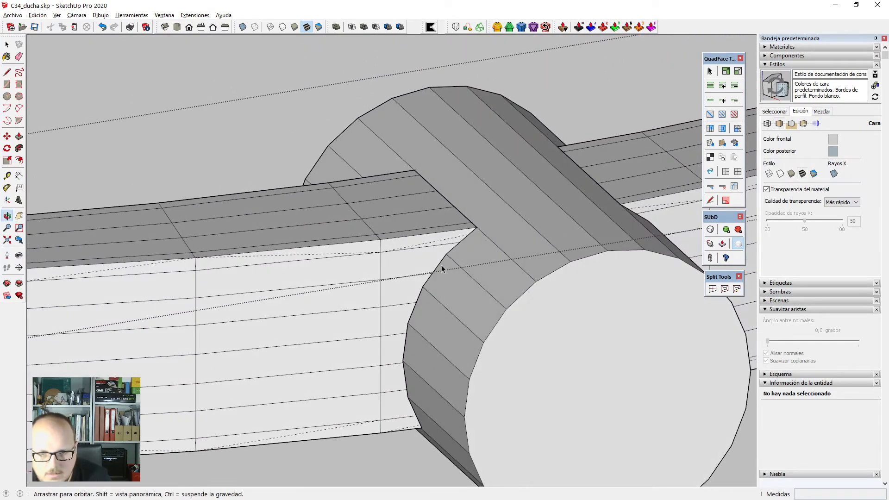
{"action": "scroll", "coordinate": [469, 244], "scroll_direction": "up", "scroll_amount": 3}
{"action": "scroll", "coordinate": [441, 255], "scroll_direction": "down", "scroll_amount": 2}
{"action": "scroll", "coordinate": [449, 243], "scroll_direction": "up", "scroll_amount": 1}
{"action": "left_click", "coordinate": [450, 244]}
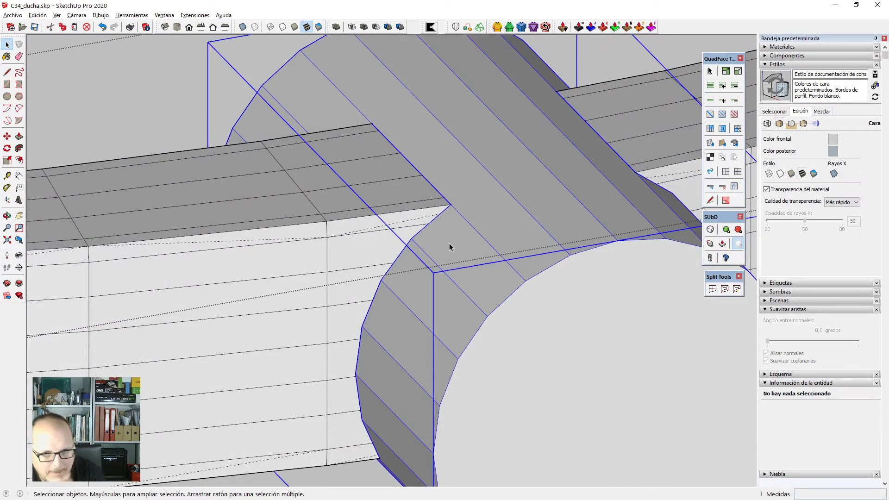
{"action": "double_click", "coordinate": [450, 243]}
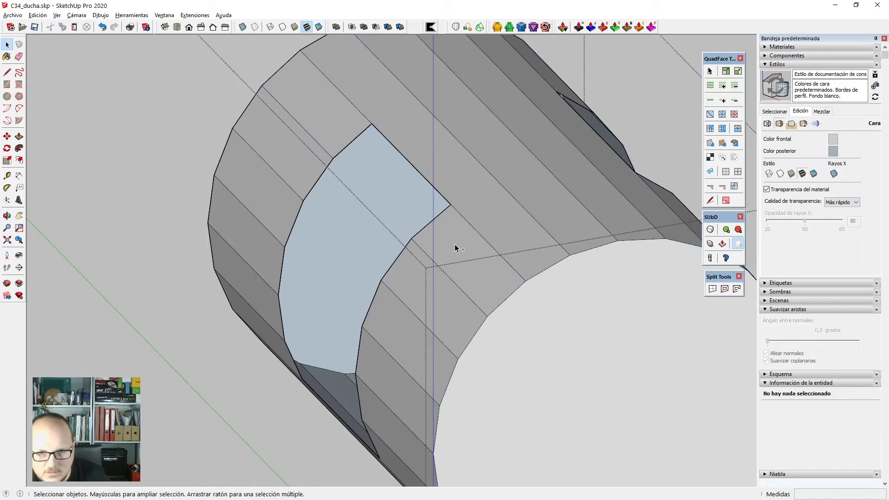
{"action": "key", "text": "h"}
{"action": "scroll", "coordinate": [457, 247], "scroll_direction": "up", "scroll_amount": 2}
{"action": "key", "text": "l"}
{"action": "scroll", "coordinate": [414, 193], "scroll_direction": "up", "scroll_amount": 2}
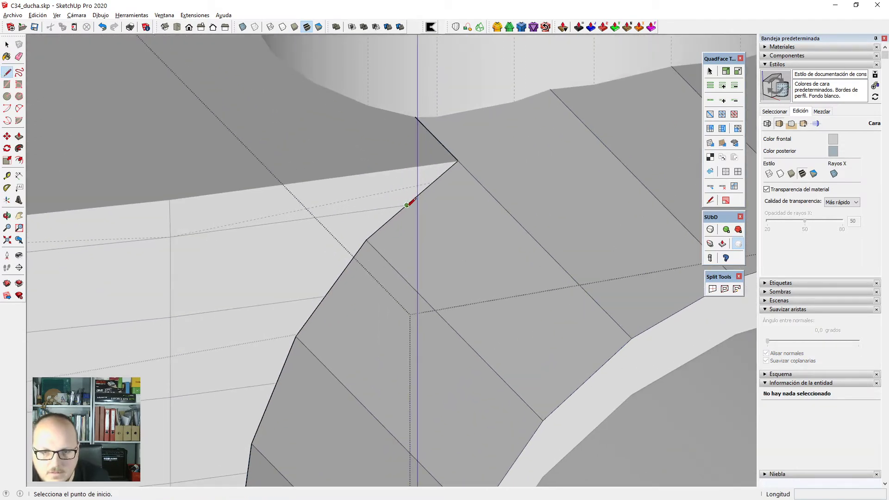
{"action": "left_click", "coordinate": [407, 205]}
{"action": "scroll", "coordinate": [408, 204], "scroll_direction": "down", "scroll_amount": 3}
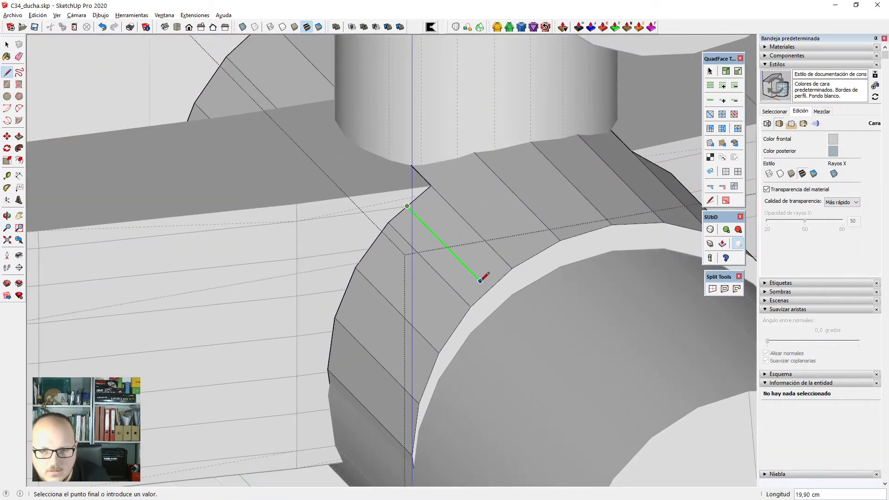
{"action": "scroll", "coordinate": [413, 261], "scroll_direction": "up", "scroll_amount": 2}
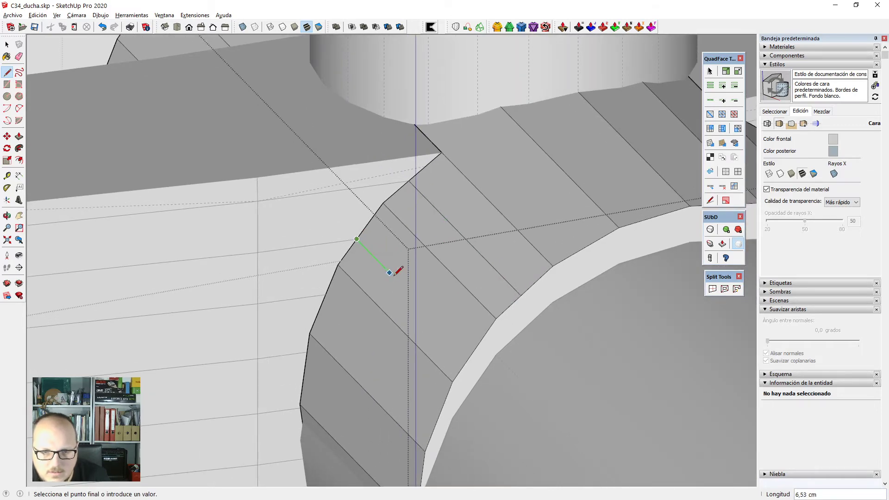
Draw lengthwise edges to the cylinder's front rim from the next two crossbar mesh lines below.
{"action": "scroll", "coordinate": [504, 183], "scroll_direction": "down", "scroll_amount": 3}
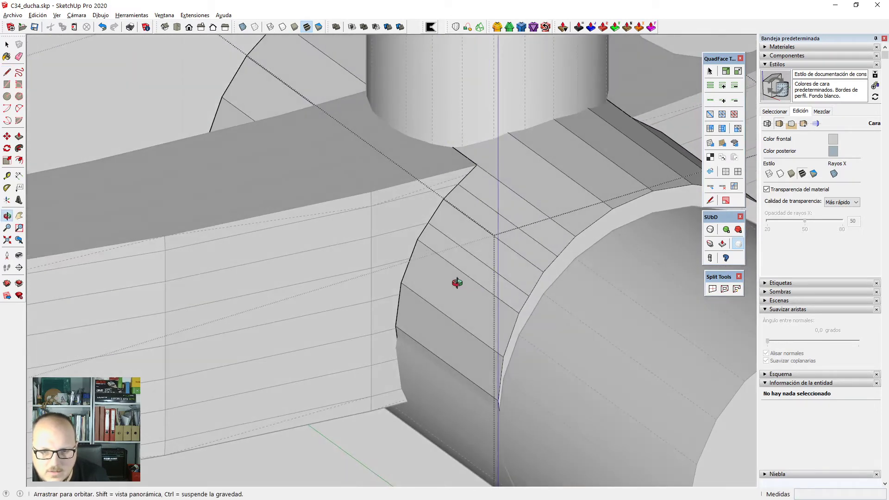
{"action": "scroll", "coordinate": [400, 255], "scroll_direction": "up", "scroll_amount": 3}
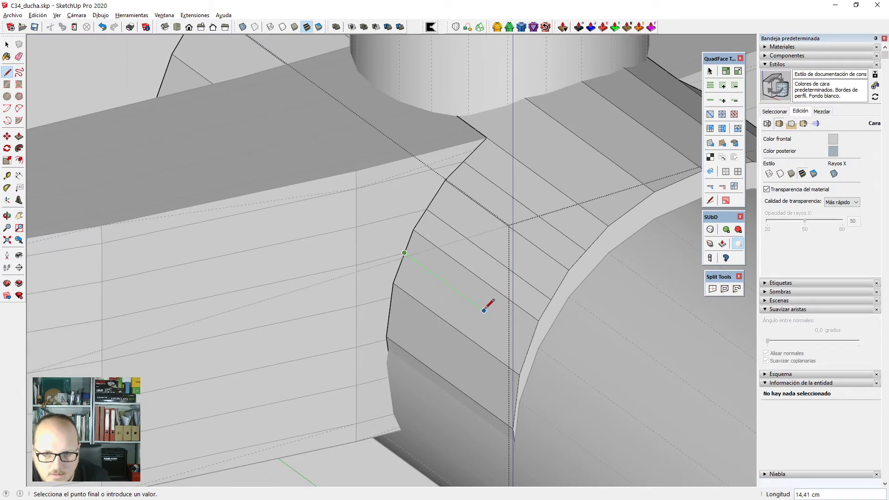
{"action": "left_click", "coordinate": [536, 328]}
{"action": "scroll", "coordinate": [406, 258], "scroll_direction": "down", "scroll_amount": 3}
{"action": "scroll", "coordinate": [385, 266], "scroll_direction": "up", "scroll_amount": 3}
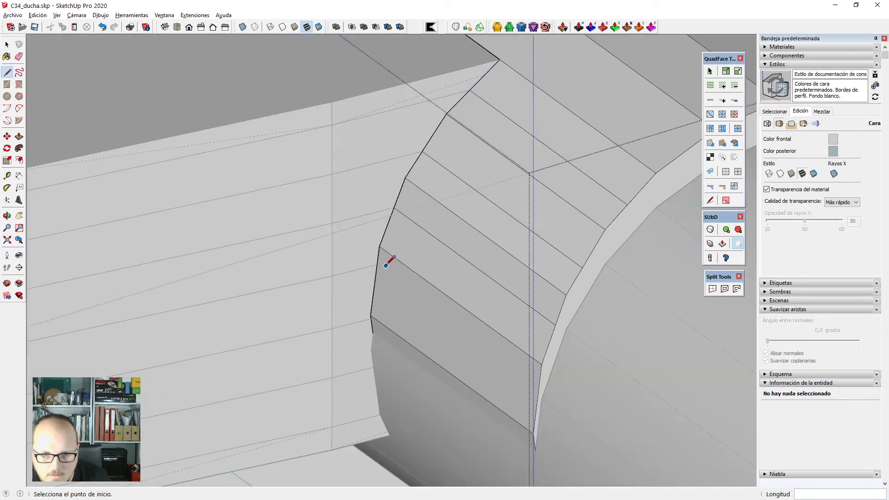
{"action": "left_click", "coordinate": [545, 368]}
{"action": "scroll", "coordinate": [399, 264], "scroll_direction": "down", "scroll_amount": 3}
{"action": "middle_click_drag", "start_coordinate": [399, 264], "coordinate": [429, 278]}
{"action": "key", "text": "space"}
{"action": "scroll", "coordinate": [362, 245], "scroll_direction": "down", "scroll_amount": 3}
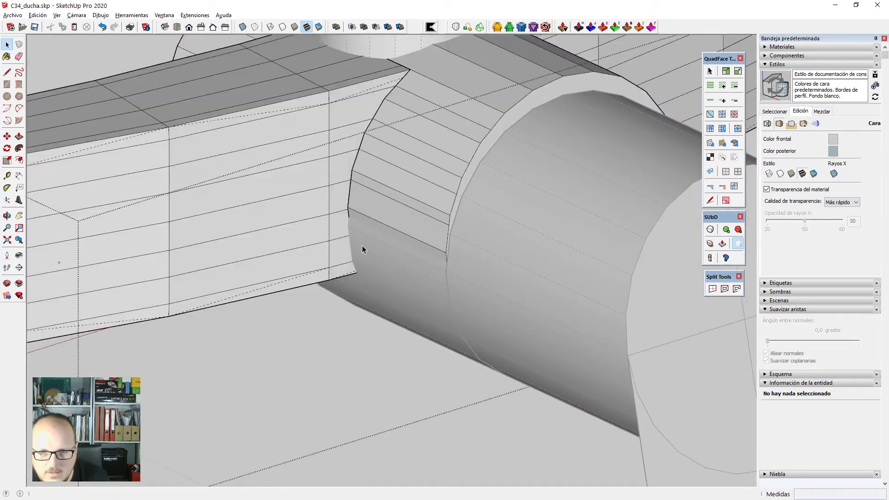
{"action": "left_click", "coordinate": [407, 196]}
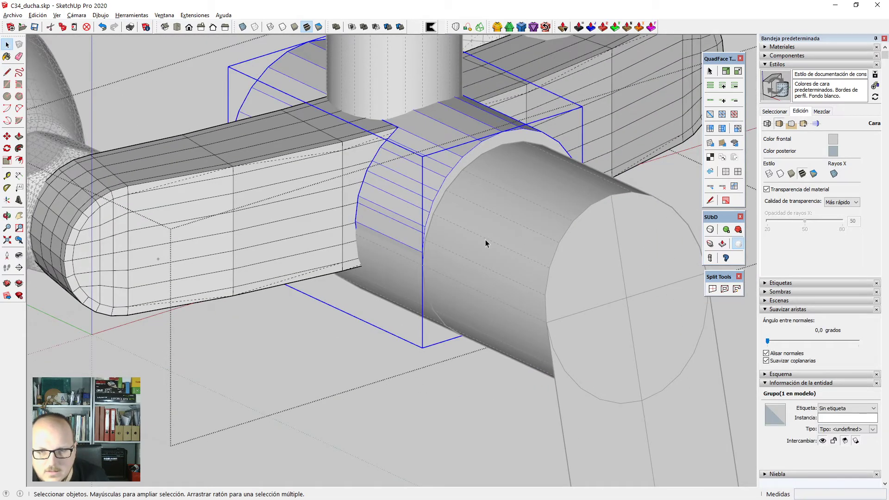
{"action": "scroll", "coordinate": [492, 248], "scroll_direction": "down", "scroll_amount": 2}
{"action": "scroll", "coordinate": [503, 242], "scroll_direction": "down", "scroll_amount": 2}
{"action": "left_click", "coordinate": [502, 233]}
{"action": "left_click", "coordinate": [502, 232]}
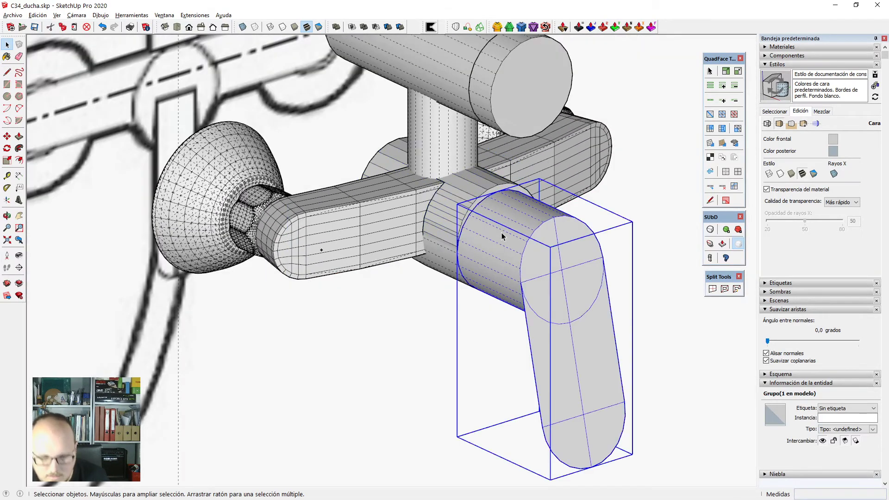
{"action": "middle_click_drag", "start_coordinate": [501, 233], "coordinate": [510, 280]}
{"action": "scroll", "coordinate": [410, 202], "scroll_direction": "up", "scroll_amount": 2}
{"action": "left_click", "coordinate": [357, 147], "text": "ctrl"}
{"action": "left_click", "coordinate": [381, 156], "text": "ctrl"}
{"action": "scroll", "coordinate": [381, 157], "scroll_direction": "down", "scroll_amount": 2}
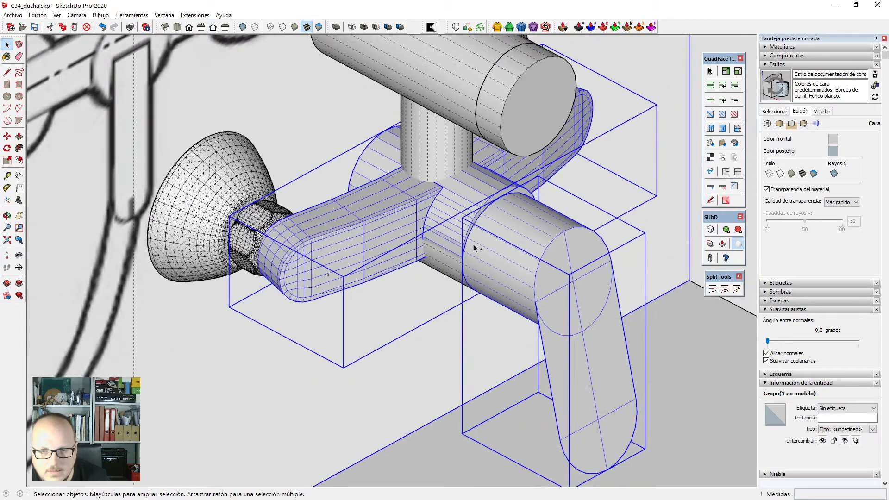
{"action": "left_click", "coordinate": [431, 283]}
Move the lever group and the solid cylinder group behind it outward along the green axis, entering a distance of 10.
{"action": "left_click", "coordinate": [435, 263]}
{"action": "left_click", "coordinate": [480, 266], "text": "shift"}
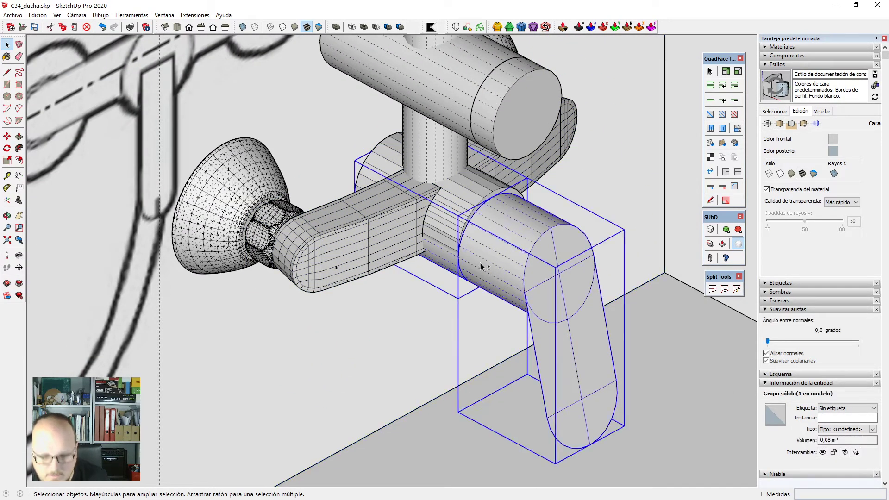
{"action": "scroll", "coordinate": [473, 252], "scroll_direction": "down", "scroll_amount": 2}
{"action": "key", "text": "m"}
{"action": "left_click", "coordinate": [446, 297]}
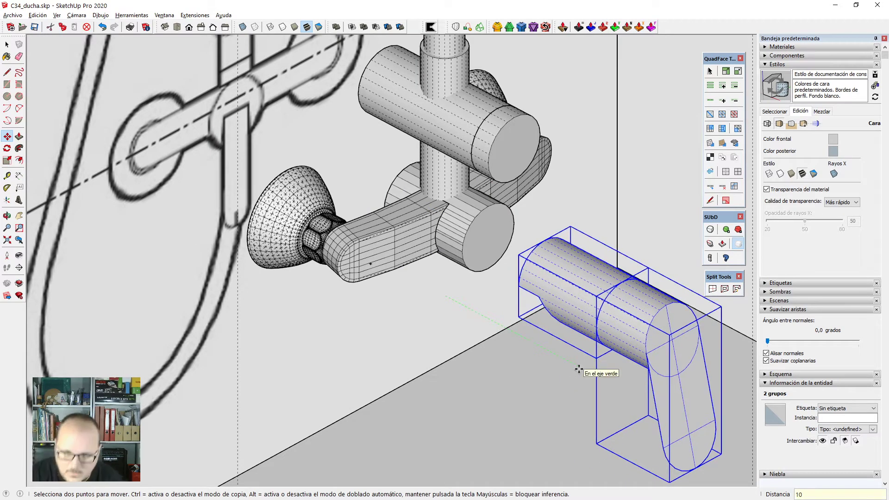
{"action": "key", "text": "Return"}
{"action": "key", "text": "space"}
In the cylinder group, cut the body along its vertical centreline in front view and delete the right-hand half with its leftover edges.
{"action": "scroll", "coordinate": [480, 195], "scroll_direction": "up", "scroll_amount": 5}
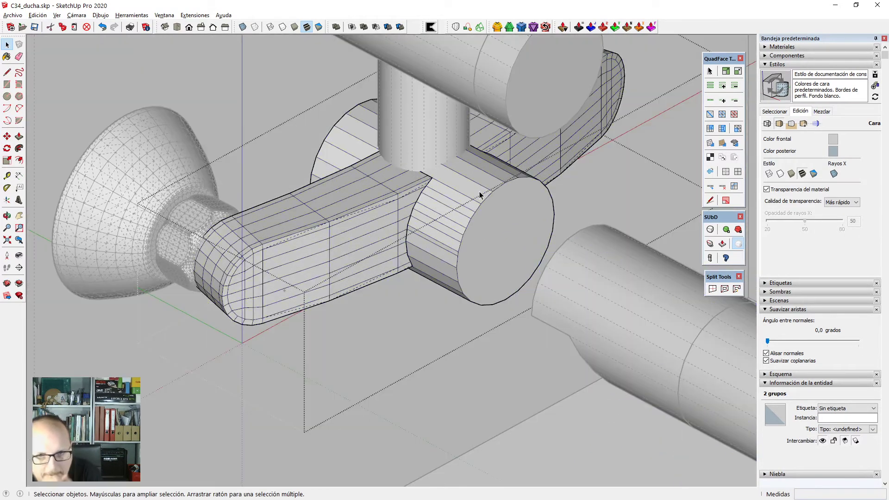
{"action": "middle_click_drag", "start_coordinate": [583, 298], "coordinate": [376, 242]}
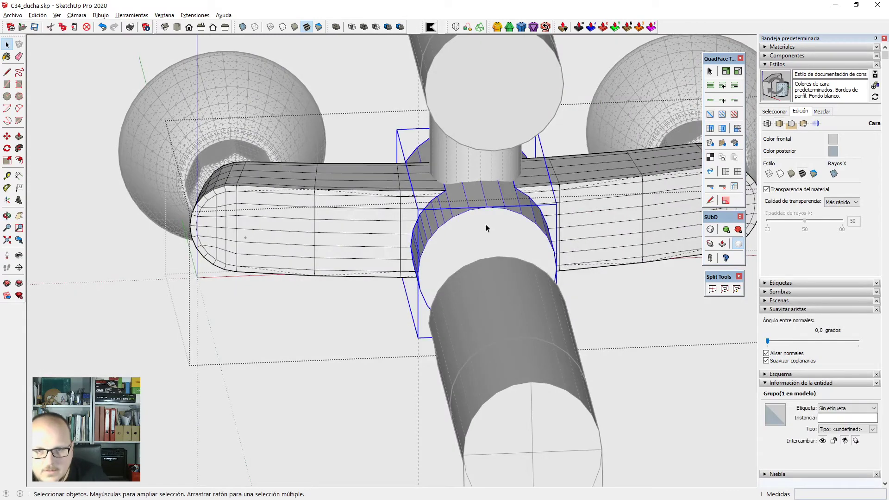
{"action": "scroll", "coordinate": [485, 225], "scroll_direction": "down", "scroll_amount": 3}
{"action": "double_click", "coordinate": [480, 226]}
{"action": "key", "text": "F2"}
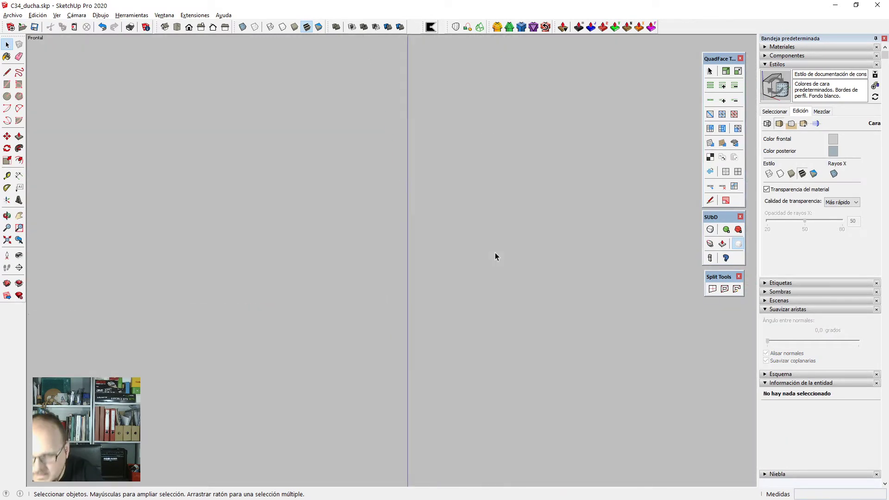
{"action": "scroll", "coordinate": [489, 231], "scroll_direction": "down", "scroll_amount": 2}
{"action": "key", "text": "shift+z"}
{"action": "scroll", "coordinate": [482, 218], "scroll_direction": "down", "scroll_amount": 2}
{"action": "key", "text": "k"}
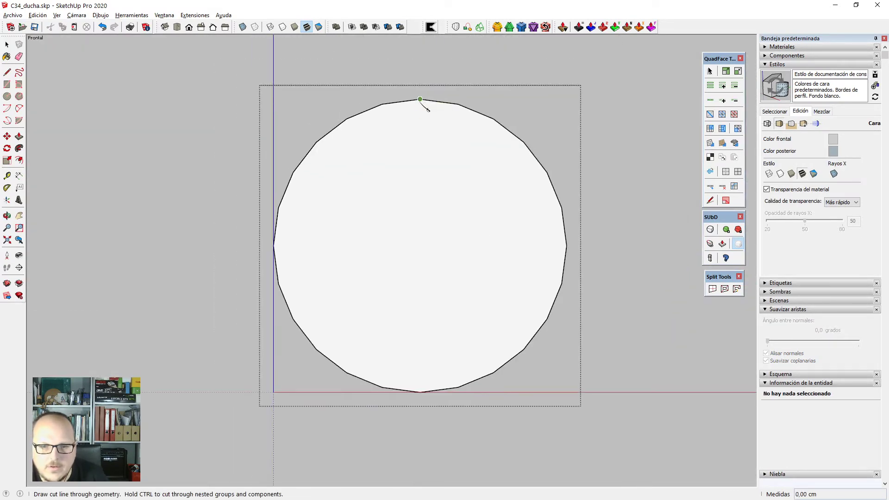
{"action": "left_click", "coordinate": [424, 90]}
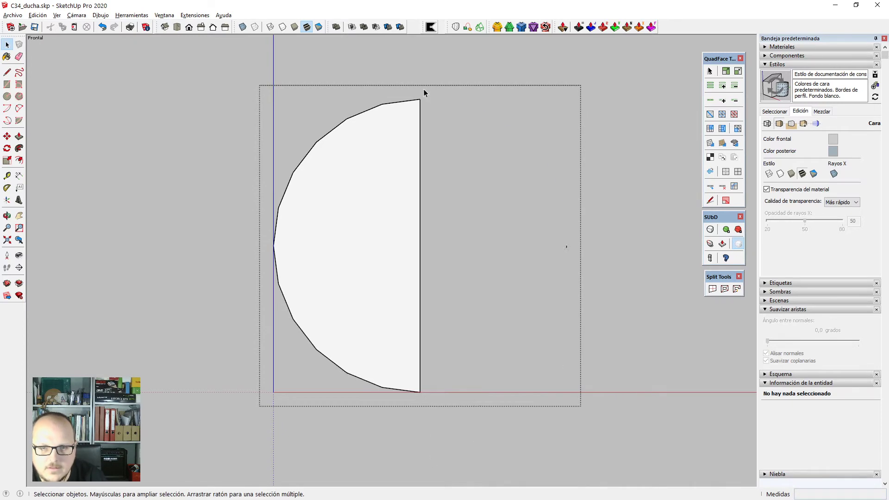
{"action": "middle_click_drag", "start_coordinate": [424, 90], "coordinate": [520, 216]}
{"action": "middle_click_drag", "start_coordinate": [485, 124], "coordinate": [552, 254]}
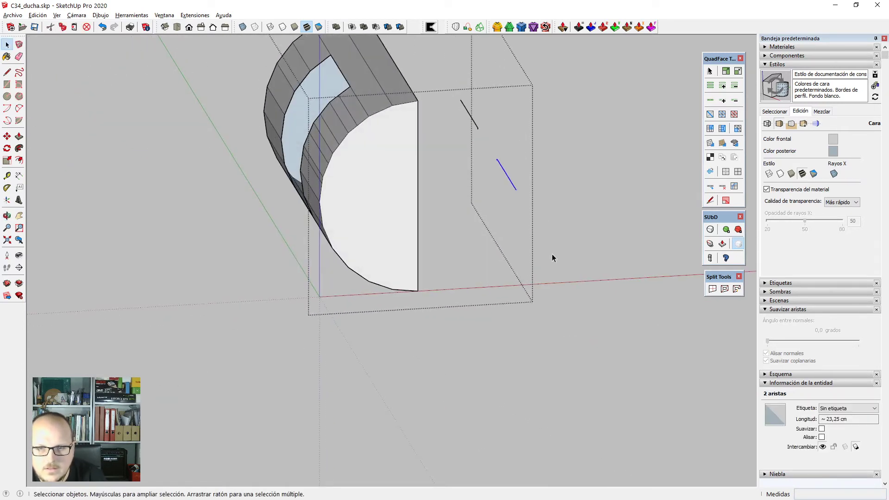
{"action": "middle_click_drag", "start_coordinate": [460, 91], "coordinate": [333, 295]}
Delete the original lengthwise cylinder edges beside the new ones, keeping the edges aligned with the crossbar's mesh lines.
{"action": "scroll", "coordinate": [273, 208], "scroll_direction": "up", "scroll_amount": 3}
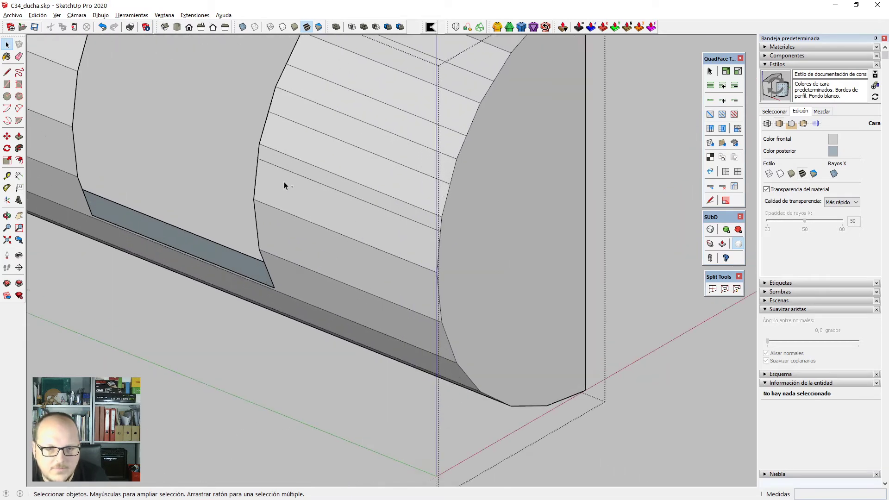
{"action": "scroll", "coordinate": [332, 277], "scroll_direction": "down", "scroll_amount": 2}
{"action": "key", "text": "h"}
{"action": "scroll", "coordinate": [326, 111], "scroll_direction": "up", "scroll_amount": 4}
{"action": "middle_click_drag", "start_coordinate": [324, 146], "coordinate": [206, 134]}
{"action": "left_click", "coordinate": [198, 138]}
{"action": "left_click", "coordinate": [202, 140]}
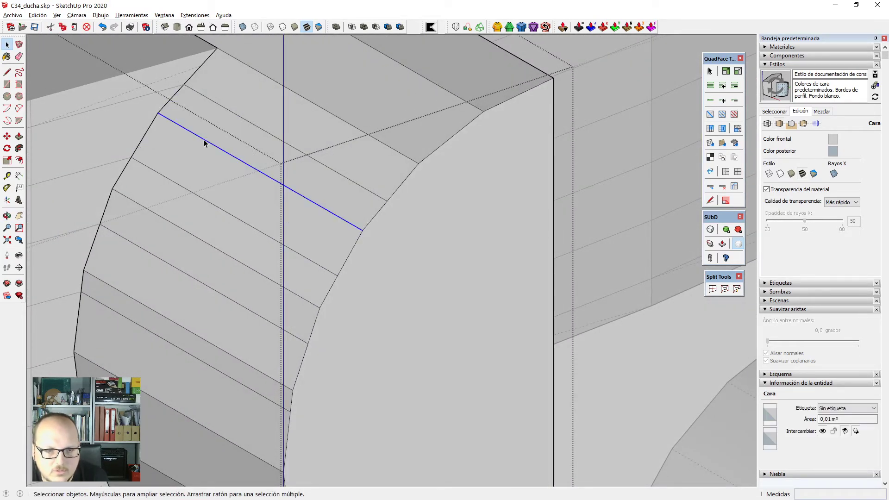
{"action": "key", "text": "Delete"}
{"action": "left_click", "coordinate": [149, 207]}
{"action": "left_click", "coordinate": [151, 210]}
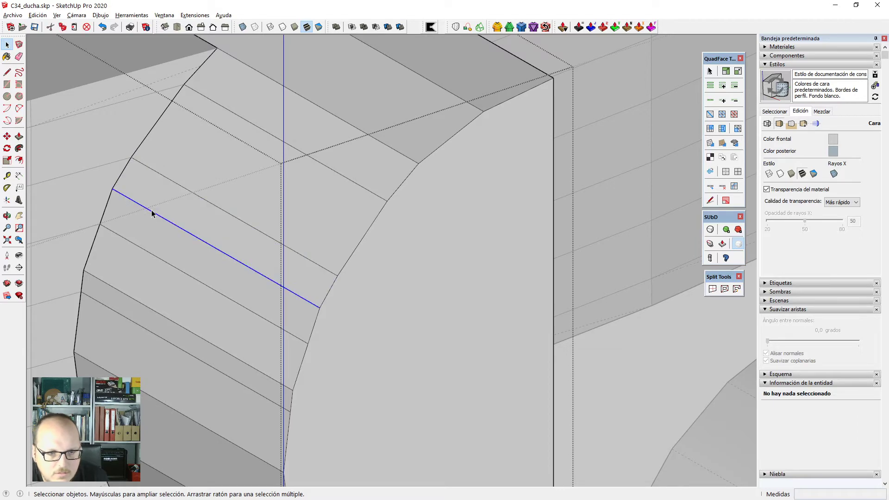
{"action": "key", "text": "Delete"}
{"action": "scroll", "coordinate": [494, 74], "scroll_direction": "down", "scroll_amount": 3}
{"action": "middle_click_drag", "start_coordinate": [306, 222], "coordinate": [294, 202]}
{"action": "scroll", "coordinate": [245, 186], "scroll_direction": "up", "scroll_amount": 3}
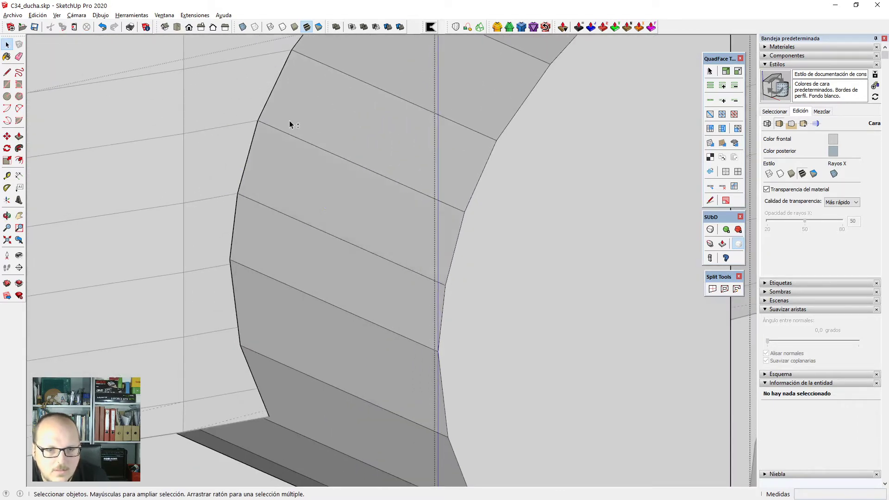
Draw a lengthwise edge to the front rim from the crossbar mesh line just below the cylinder's widest edge.
{"action": "middle_click_drag", "start_coordinate": [290, 121], "coordinate": [307, 200]}
{"action": "scroll", "coordinate": [301, 201], "scroll_direction": "up", "scroll_amount": 5}
{"action": "key", "text": "l"}
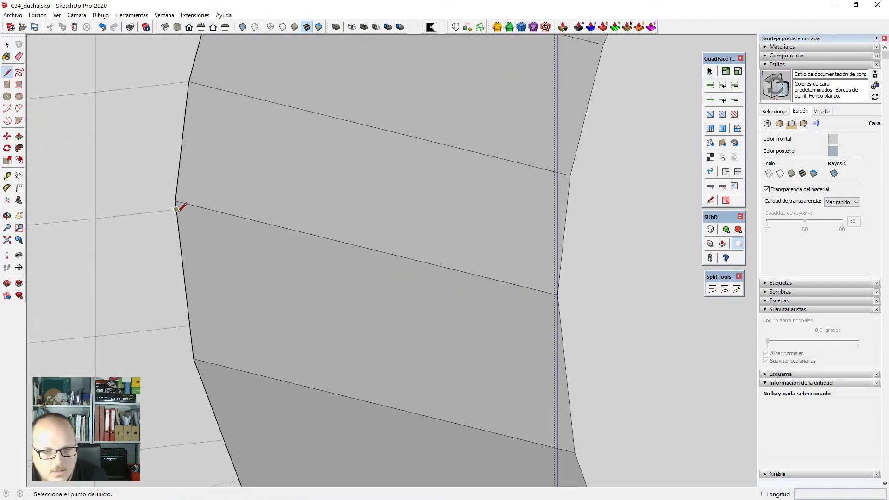
{"action": "key", "text": "space"}
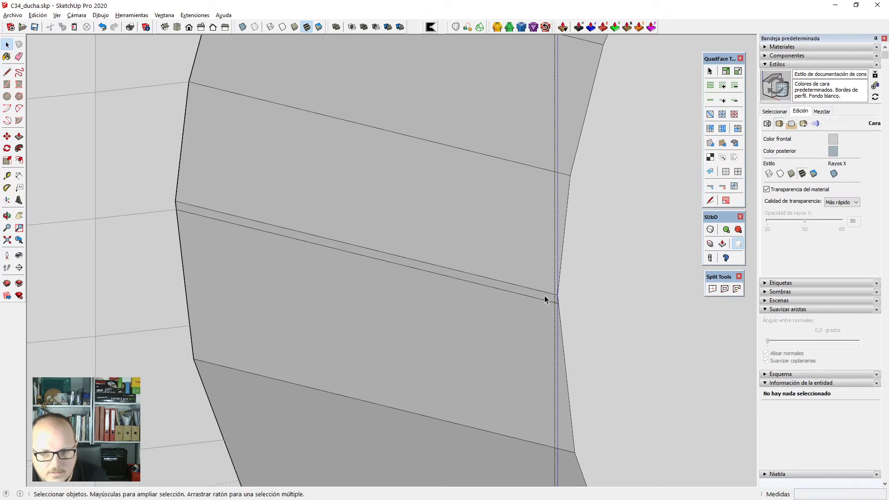
Draw lengthwise edges to the front rim from the next two crossbar mesh lines and delete the original cylinder edges beside them.
{"action": "left_click", "coordinate": [545, 294]}
{"action": "key", "text": "Delete"}
{"action": "scroll", "coordinate": [451, 311], "scroll_direction": "down", "scroll_amount": 2}
{"action": "middle_click_drag", "start_coordinate": [451, 310], "coordinate": [410, 207], "text": "shift"}
{"action": "scroll", "coordinate": [368, 251], "scroll_direction": "up", "scroll_amount": 1}
{"action": "key", "text": "l"}
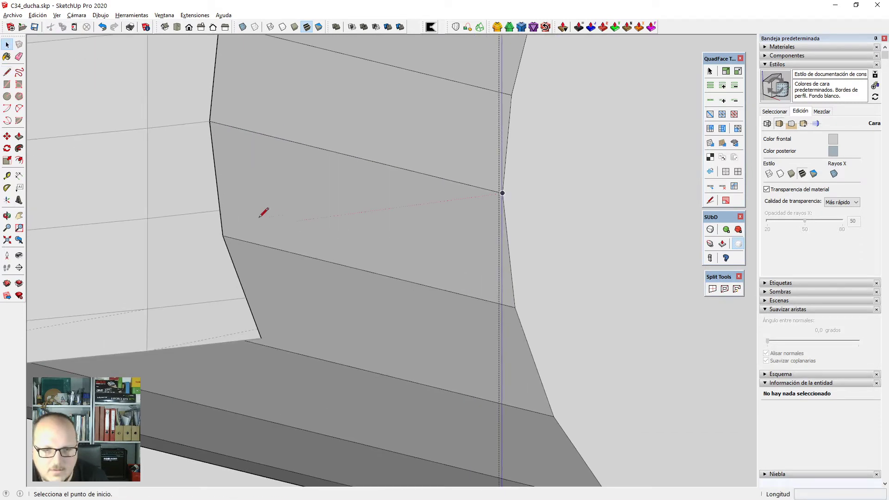
{"action": "left_click", "coordinate": [512, 282]}
{"action": "key", "text": "space"}
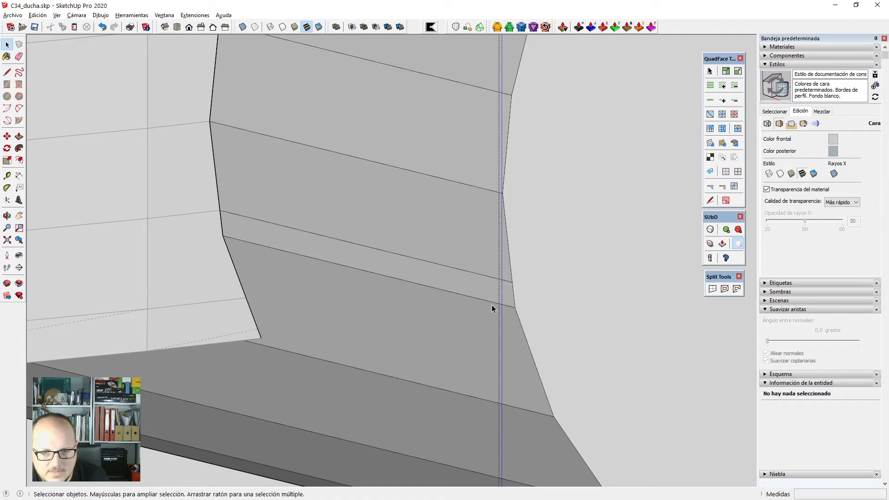
{"action": "key", "text": "l"}
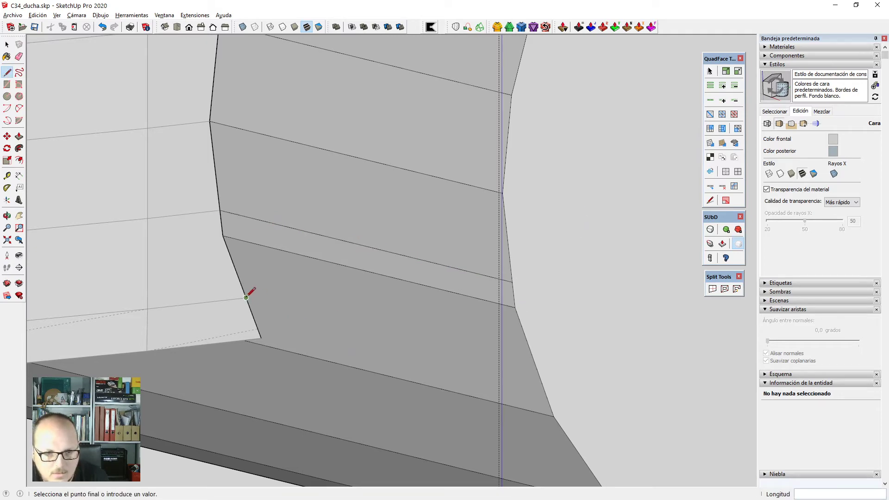
{"action": "key", "text": "space"}
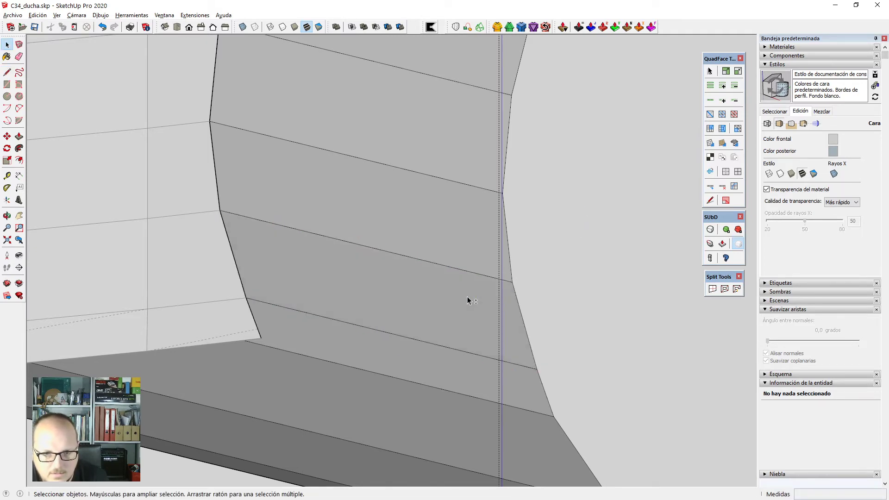
Draw lengthwise edges from the opening's two lower corners to the cylinder's front and rear rims.
{"action": "middle_click_drag", "start_coordinate": [468, 299], "coordinate": [415, 187]}
{"action": "scroll", "coordinate": [414, 187], "scroll_direction": "up", "scroll_amount": 3}
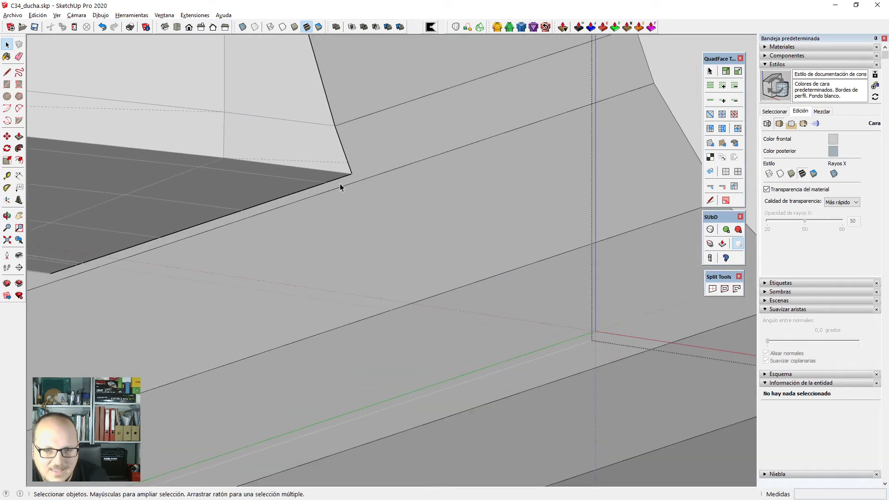
{"action": "scroll", "coordinate": [397, 154], "scroll_direction": "down", "scroll_amount": 1}
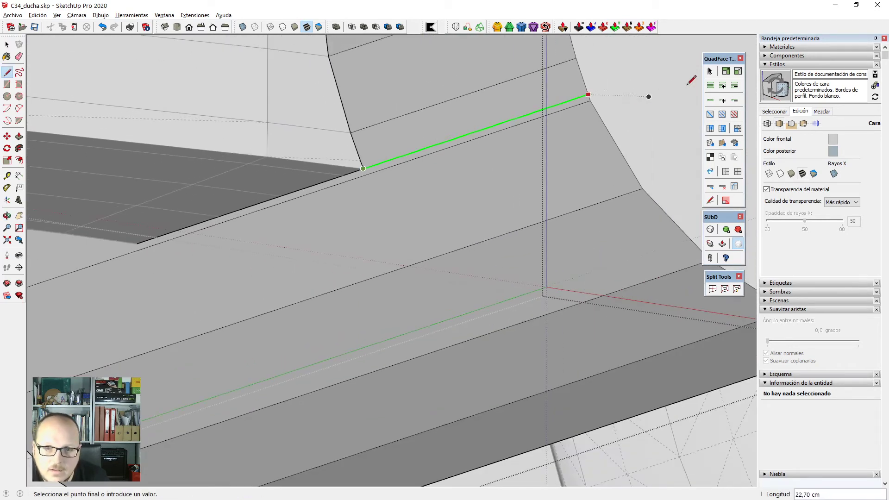
{"action": "left_click", "coordinate": [611, 86]}
{"action": "scroll", "coordinate": [621, 93], "scroll_direction": "down", "scroll_amount": 2}
{"action": "middle_click_drag", "start_coordinate": [313, 202], "coordinate": [360, 175]}
{"action": "scroll", "coordinate": [360, 175], "scroll_direction": "up", "scroll_amount": 3}
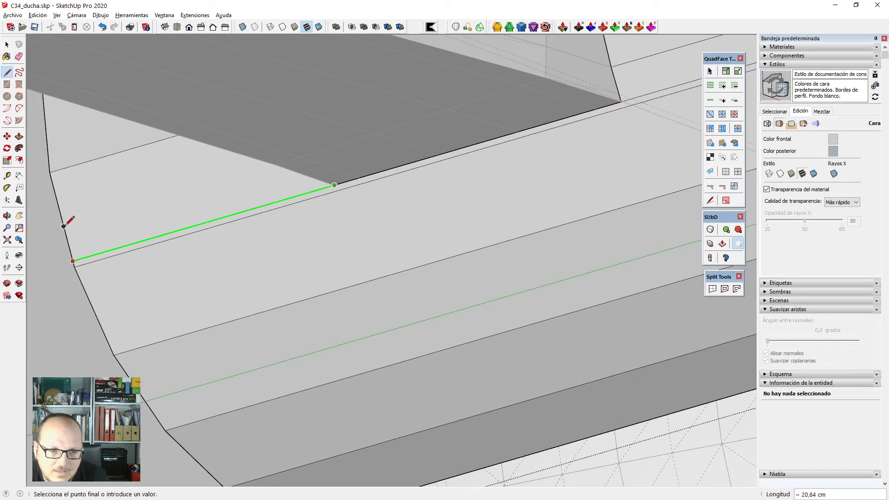
{"action": "key", "text": "space"}
Examine the original lengthwise edge just below the opening and the cylinder half from its other sides.
{"action": "left_click", "coordinate": [324, 196]}
{"action": "scroll", "coordinate": [274, 242], "scroll_direction": "down", "scroll_amount": 2}
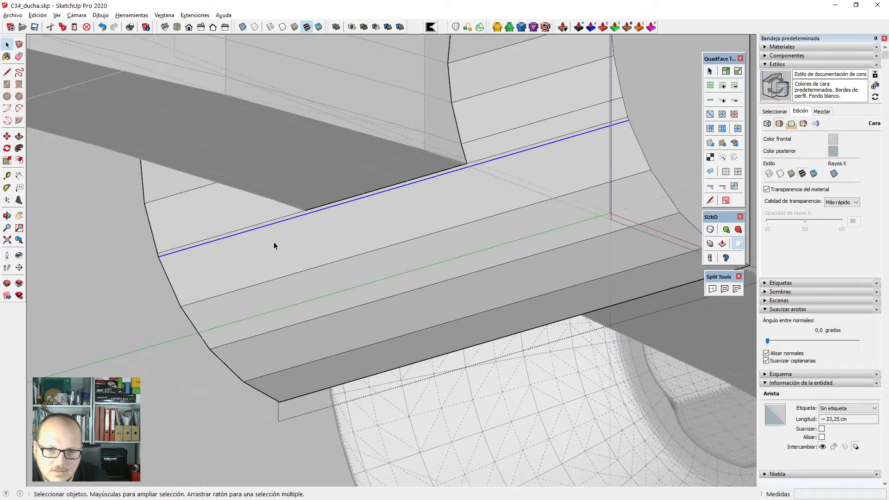
{"action": "scroll", "coordinate": [535, 167], "scroll_direction": "up", "scroll_amount": 5}
{"action": "left_click", "coordinate": [477, 160]}
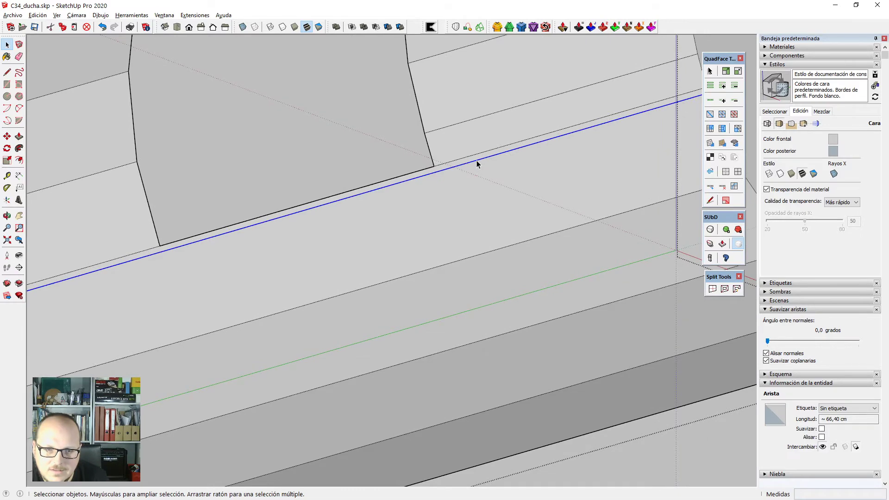
{"action": "scroll", "coordinate": [477, 160], "scroll_direction": "down", "scroll_amount": 2}
{"action": "middle_click_drag", "start_coordinate": [450, 173], "coordinate": [526, 377]}
{"action": "scroll", "coordinate": [466, 224], "scroll_direction": "down", "scroll_amount": 4}
{"action": "middle_click_drag", "start_coordinate": [473, 208], "coordinate": [486, 96]}
{"action": "scroll", "coordinate": [486, 119], "scroll_direction": "up", "scroll_amount": 5}
{"action": "scroll", "coordinate": [558, 115], "scroll_direction": "up", "scroll_amount": 1}
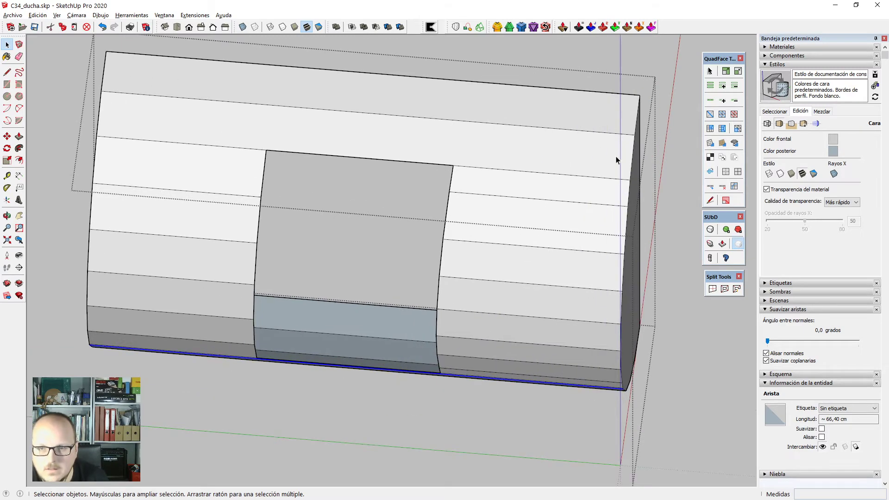
Copy the two uppermost front rim edges to both upper corners of the opening.
{"action": "left_click", "coordinate": [630, 157]}
{"action": "left_click", "coordinate": [632, 152]}
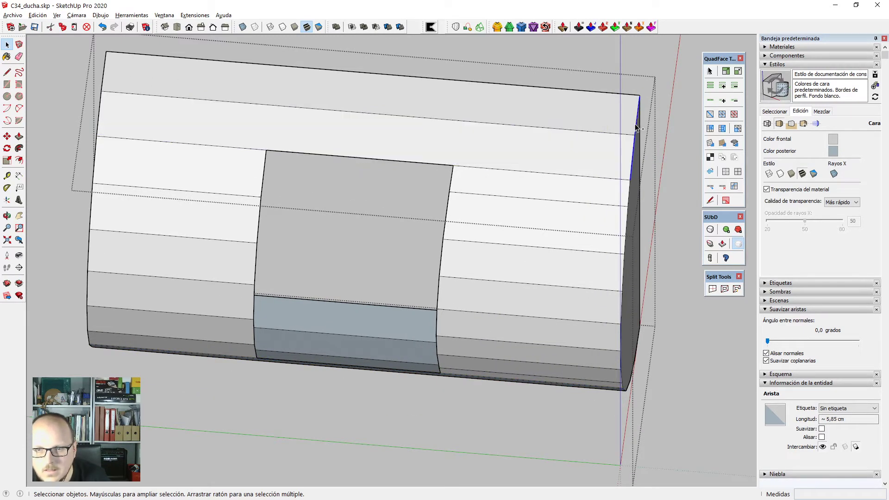
{"action": "key", "text": "m"}
{"action": "left_click", "coordinate": [629, 180]}
{"action": "key", "text": "ctrl"}
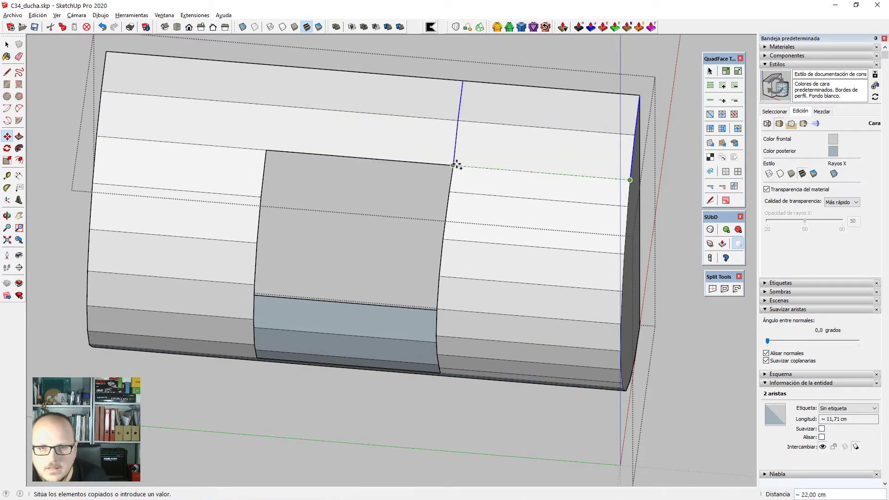
{"action": "left_click", "coordinate": [454, 167]}
{"action": "key", "text": "ctrl"}
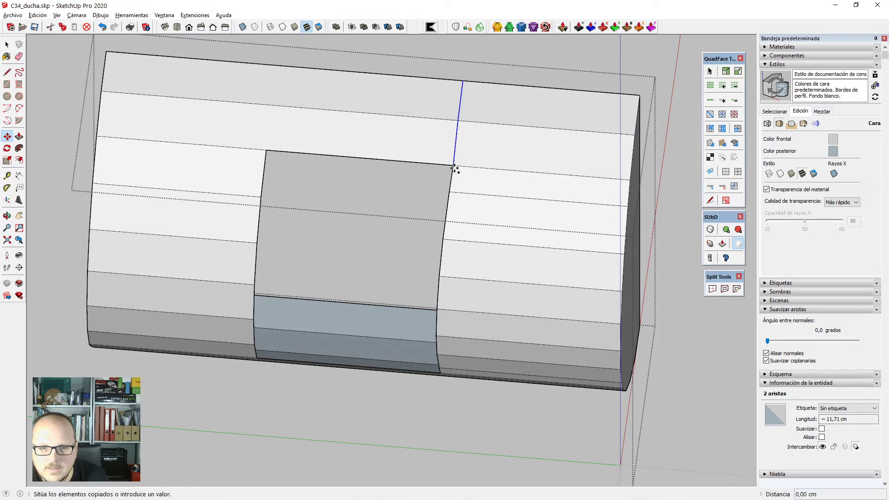
{"action": "left_click", "coordinate": [268, 150]}
{"action": "scroll", "coordinate": [268, 150], "scroll_direction": "down", "scroll_amount": 2}
{"action": "middle_click_drag", "start_coordinate": [417, 301], "coordinate": [375, 33]}
{"action": "middle_click_drag", "start_coordinate": [416, 371], "coordinate": [532, 227]}
{"action": "key", "text": "space"}
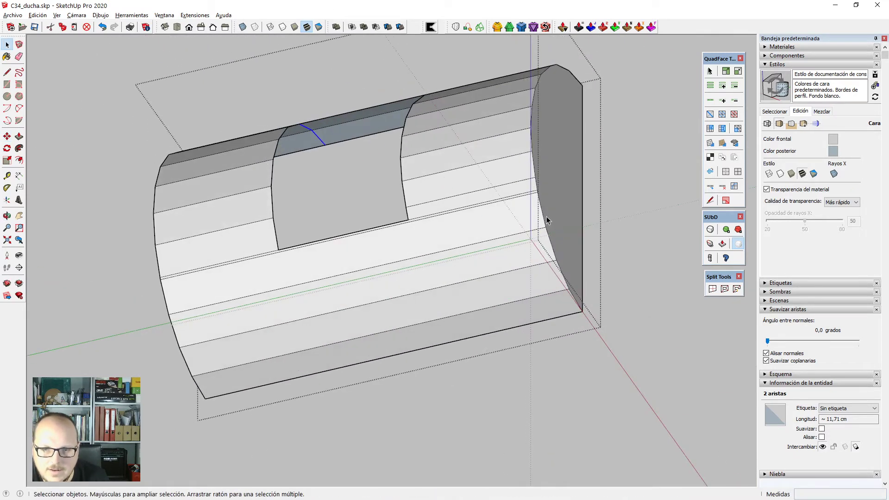
Try to copy four lower front rim edges to the opening's nearer lower corner.
{"action": "left_click", "coordinate": [542, 220]}
{"action": "left_click", "coordinate": [547, 238]}
{"action": "left_click", "coordinate": [550, 242]}
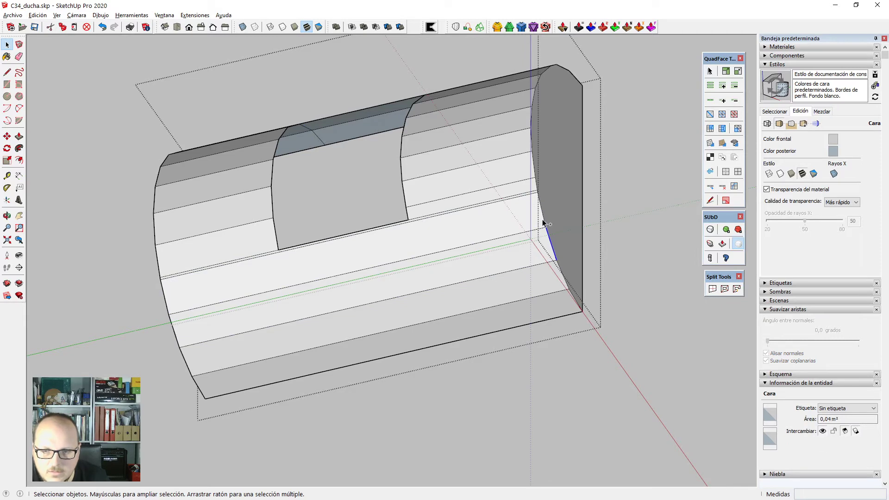
{"action": "left_click", "coordinate": [545, 223]}
{"action": "left_click", "coordinate": [571, 303], "text": "shift"}
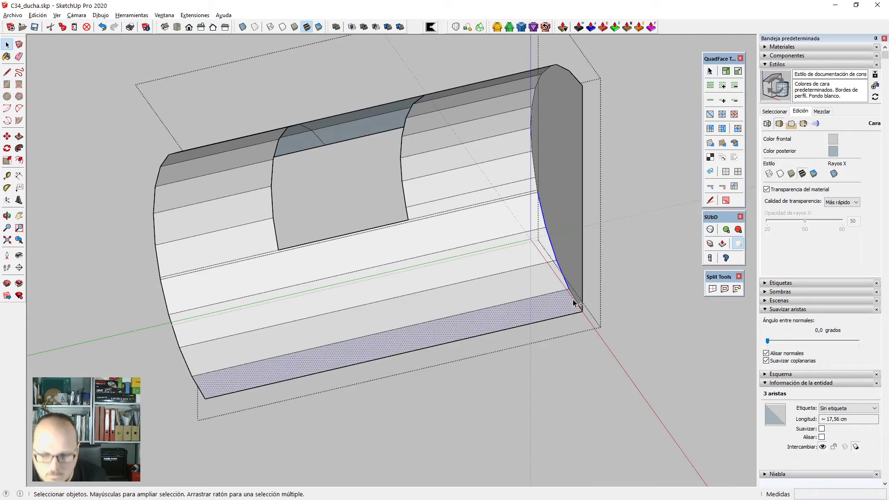
{"action": "scroll", "coordinate": [572, 304], "scroll_direction": "up", "scroll_amount": 3}
{"action": "left_click", "coordinate": [575, 304], "text": "shift"}
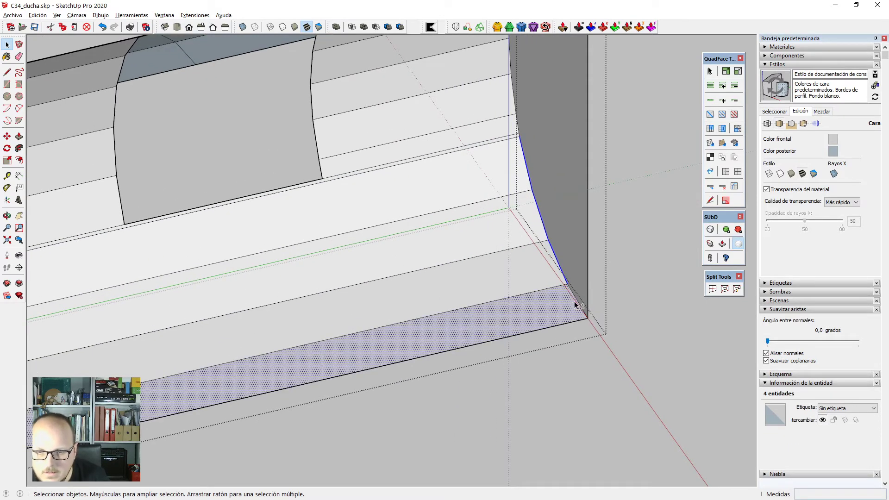
{"action": "left_click", "coordinate": [569, 307], "text": "shift"}
{"action": "scroll", "coordinate": [569, 307], "scroll_direction": "down", "scroll_amount": 3}
{"action": "key", "text": "m"}
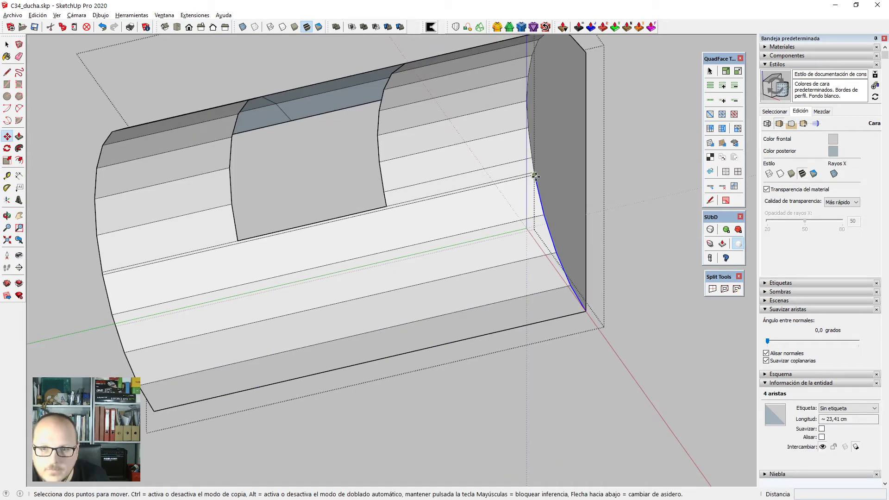
{"action": "left_click", "coordinate": [535, 176]}
{"action": "key", "text": "ctrl"}
{"action": "scroll", "coordinate": [399, 206], "scroll_direction": "up", "scroll_amount": 5}
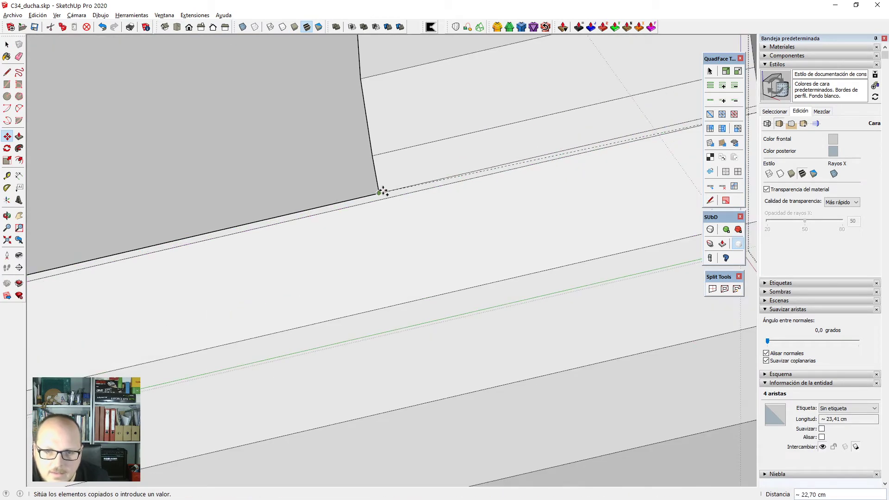
{"action": "scroll", "coordinate": [382, 191], "scroll_direction": "down", "scroll_amount": 4}
{"action": "middle_click_drag", "start_coordinate": [278, 208], "coordinate": [541, 232]}
{"action": "key", "text": "space"}
Copy the five front rim edges below the opening's level to both lower corners of the opening.
{"action": "left_click_drag", "start_coordinate": [500, 163], "coordinate": [599, 362]}
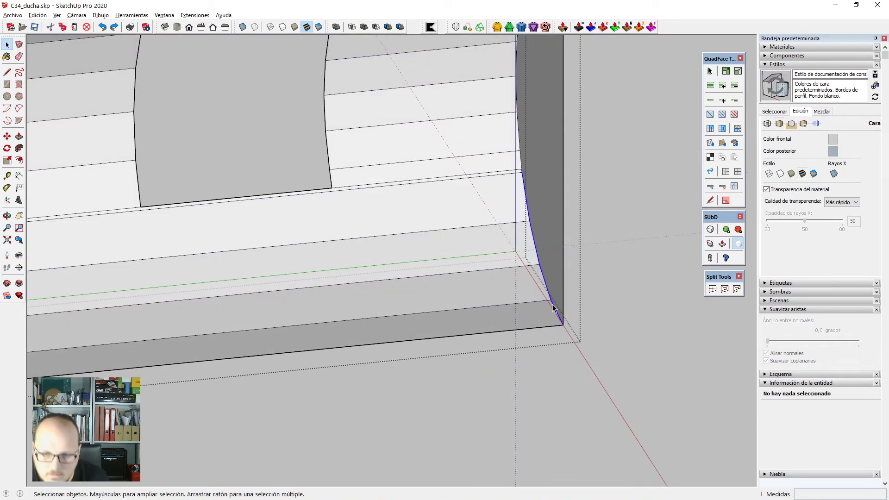
{"action": "left_click_drag", "start_coordinate": [552, 305], "coordinate": [552, 305]}
{"action": "scroll", "coordinate": [528, 228], "scroll_direction": "up", "scroll_amount": 3}
{"action": "key", "text": "m"}
{"action": "key", "text": "ctrl"}
{"action": "left_click", "coordinate": [517, 126]}
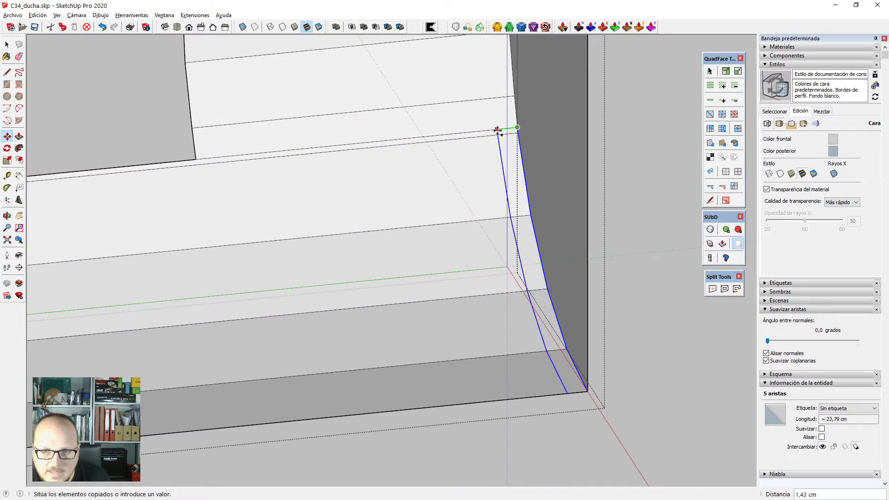
{"action": "scroll", "coordinate": [487, 130], "scroll_direction": "down", "scroll_amount": 2}
{"action": "scroll", "coordinate": [280, 155], "scroll_direction": "up", "scroll_amount": 3}
{"action": "left_click", "coordinate": [257, 150]}
{"action": "key", "text": "ctrl"}
{"action": "left_click", "coordinate": [257, 150]}
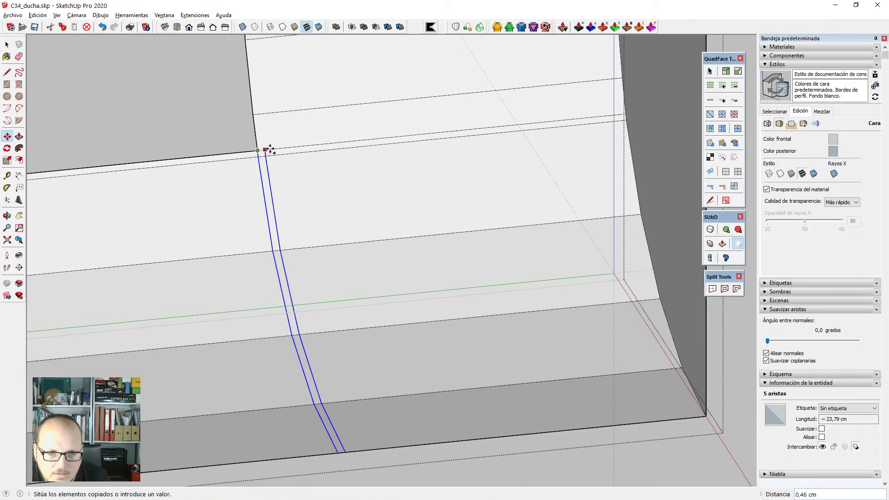
{"action": "scroll", "coordinate": [336, 139], "scroll_direction": "down", "scroll_amount": 3}
{"action": "scroll", "coordinate": [143, 169], "scroll_direction": "up", "scroll_amount": 2}
{"action": "left_click", "coordinate": [53, 162]}
{"action": "key", "text": "space"}
{"action": "scroll", "coordinate": [213, 158], "scroll_direction": "down", "scroll_amount": 1}
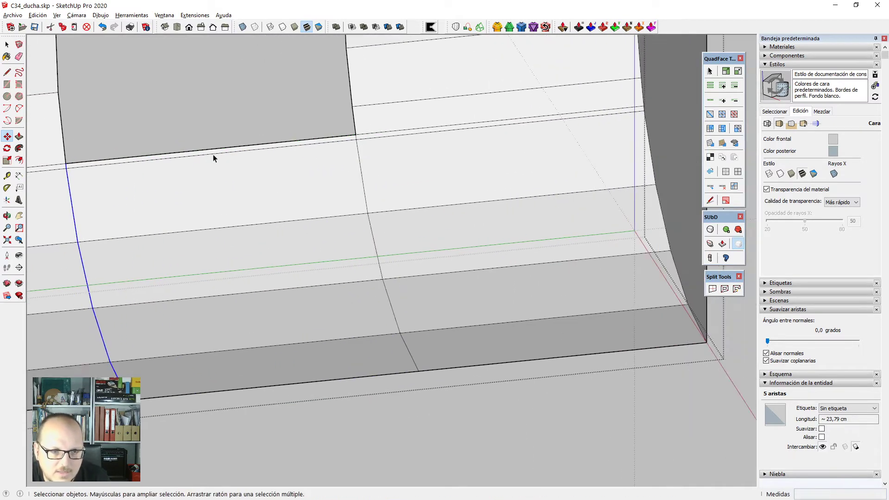
Delete all segments of the original lengthwise edge running just below the opening's lower side.
{"action": "key", "text": "Delete"}
{"action": "scroll", "coordinate": [323, 171], "scroll_direction": "down", "scroll_amount": 1}
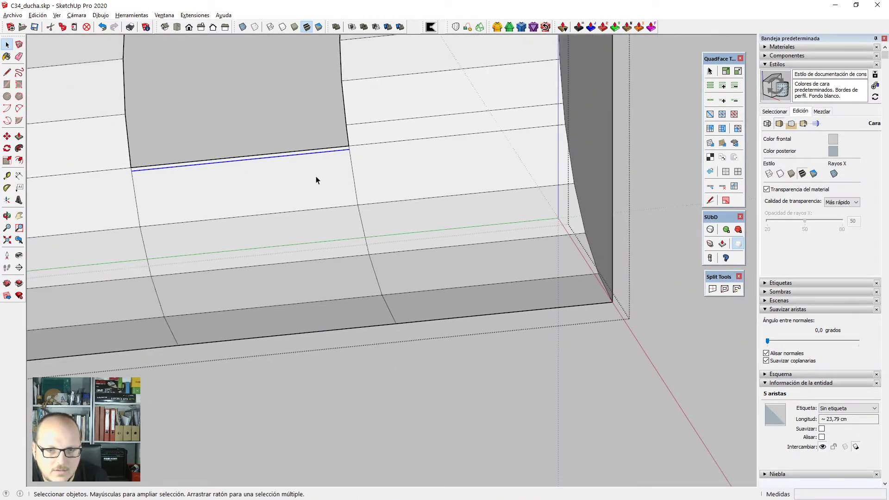
{"action": "scroll", "coordinate": [177, 165], "scroll_direction": "up", "scroll_amount": 2}
{"action": "key", "text": "space"}
{"action": "scroll", "coordinate": [215, 193], "scroll_direction": "down", "scroll_amount": 2}
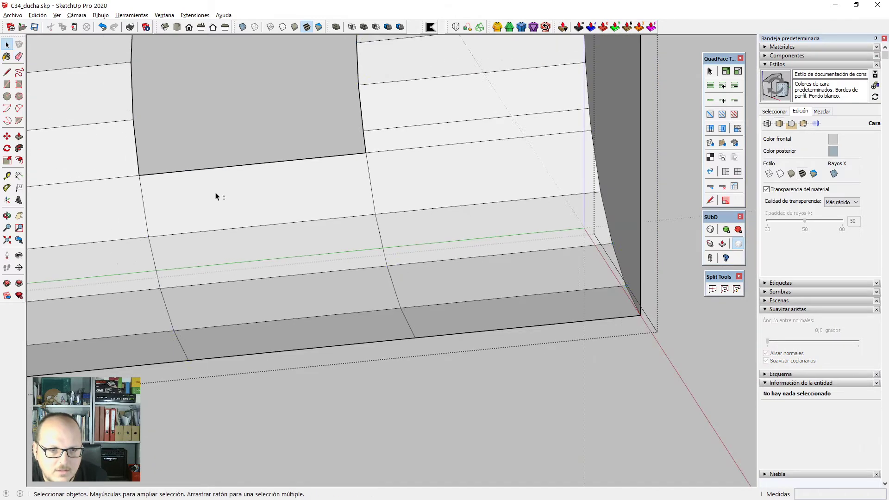
{"action": "key", "text": "v"}
{"action": "middle_click_drag", "start_coordinate": [206, 178], "coordinate": [232, 181]}
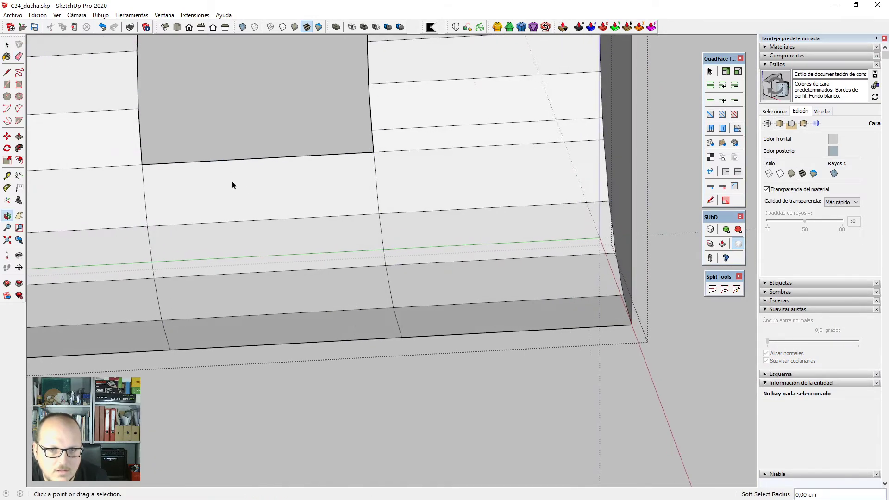
{"action": "scroll", "coordinate": [345, 212], "scroll_direction": "down", "scroll_amount": 3}
{"action": "scroll", "coordinate": [353, 169], "scroll_direction": "up", "scroll_amount": 3}
{"action": "scroll", "coordinate": [357, 175], "scroll_direction": "up", "scroll_amount": 2}
{"action": "key", "text": "space"}
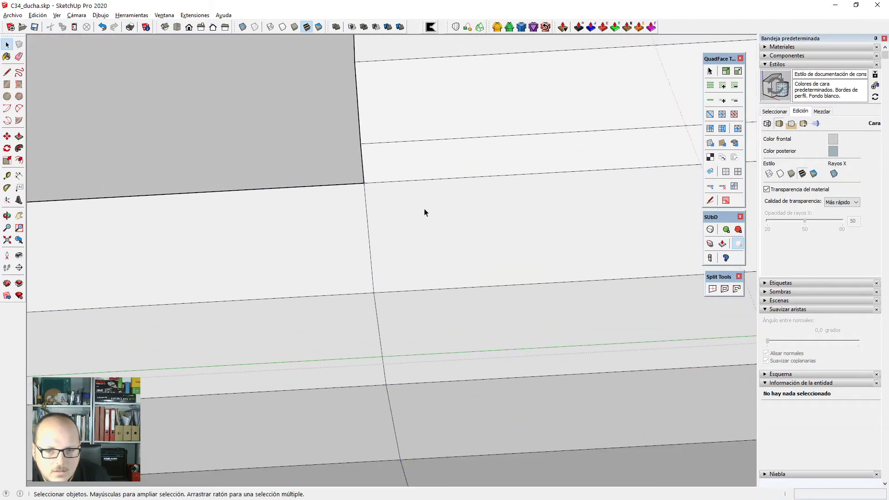
{"action": "key", "text": "ctrl+a"}
{"action": "right_click", "coordinate": [423, 211]}
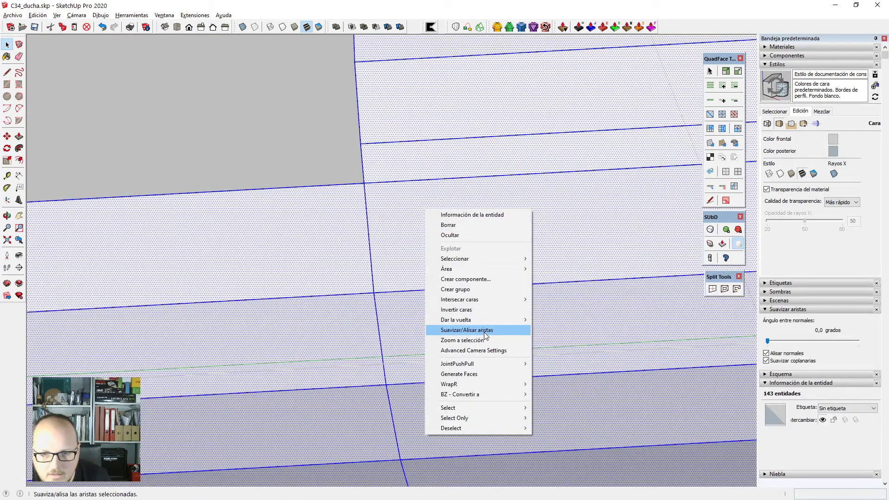
{"action": "left_click", "coordinate": [352, 229]}
With the vertex editing tool, delete the stray vertices beside the opening's lower corners and along its lower edge.
{"action": "scroll", "coordinate": [375, 188], "scroll_direction": "up", "scroll_amount": 3}
{"action": "key", "text": "v"}
{"action": "scroll", "coordinate": [342, 168], "scroll_direction": "up", "scroll_amount": 1}
{"action": "left_click", "coordinate": [356, 165]}
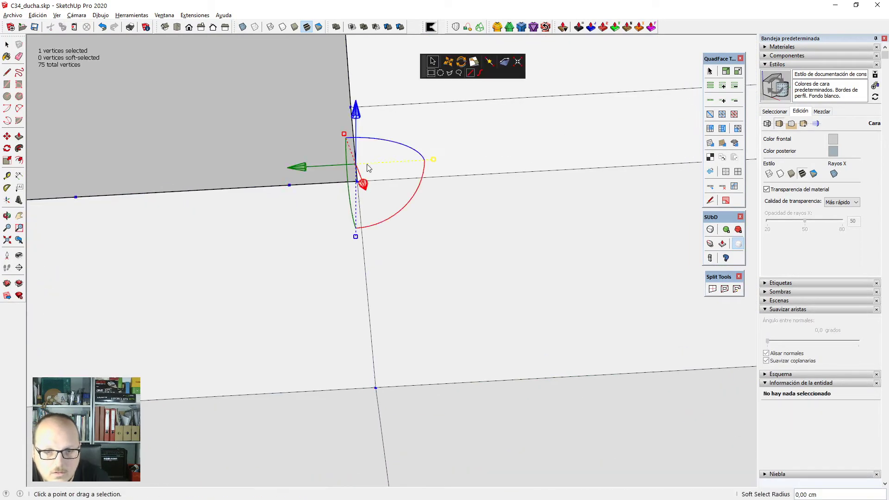
{"action": "scroll", "coordinate": [384, 200], "scroll_direction": "down", "scroll_amount": 1}
{"action": "left_click_drag", "start_coordinate": [319, 209], "coordinate": [318, 208]}
{"action": "key", "text": "Delete"}
{"action": "scroll", "coordinate": [523, 194], "scroll_direction": "down", "scroll_amount": 5}
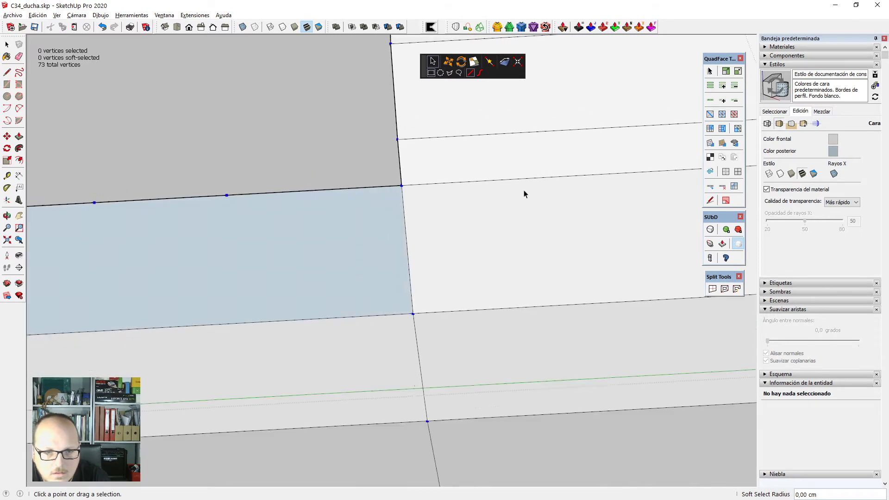
{"action": "left_click_drag", "start_coordinate": [367, 171], "coordinate": [396, 211]}
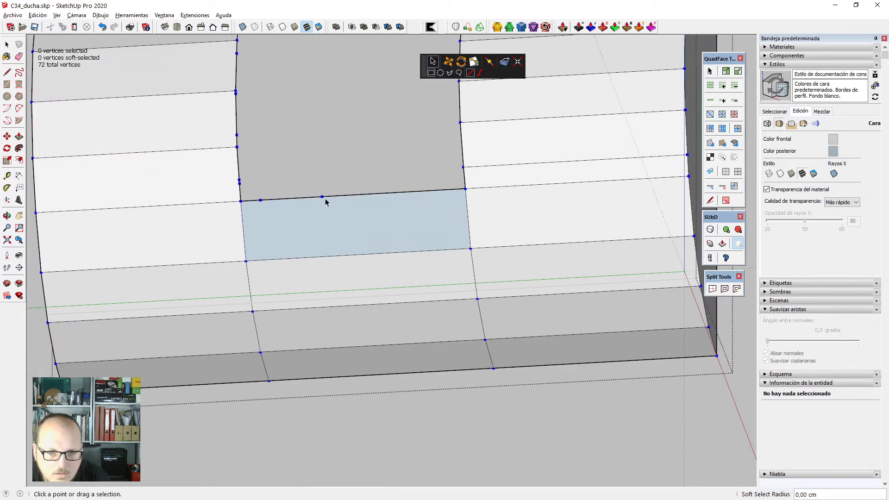
{"action": "scroll", "coordinate": [358, 184], "scroll_direction": "down", "scroll_amount": 2}
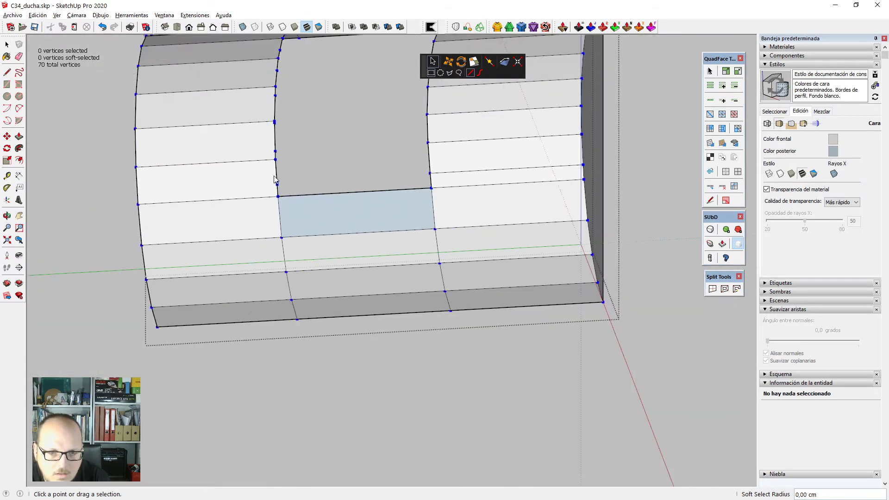
{"action": "scroll", "coordinate": [275, 181], "scroll_direction": "up", "scroll_amount": 4}
{"action": "scroll", "coordinate": [302, 239], "scroll_direction": "down", "scroll_amount": 1}
{"action": "scroll", "coordinate": [303, 240], "scroll_direction": "down", "scroll_amount": 3}
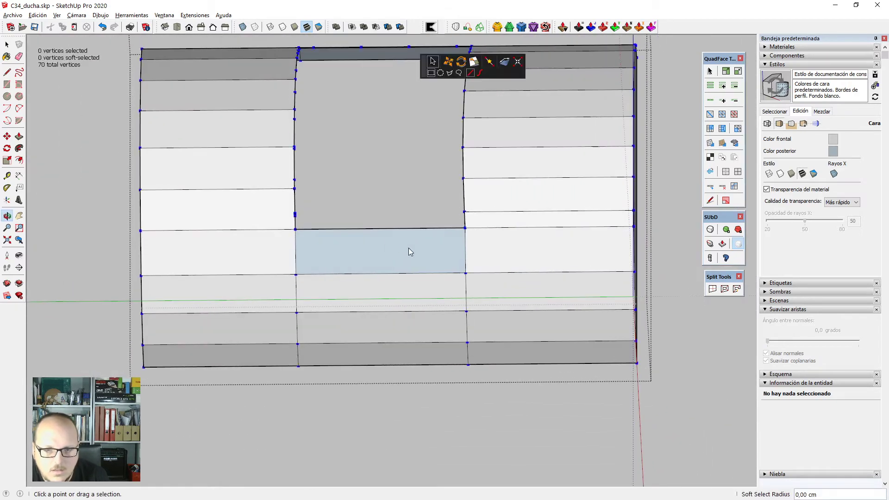
Reverse the face directly below the opening and insert a central edge loop from the opening's lower side down to the cylinder's cut edge.
{"action": "key", "text": "space"}
{"action": "left_click", "coordinate": [404, 229]}
{"action": "key", "text": "i"}
{"action": "scroll", "coordinate": [401, 230], "scroll_direction": "down", "scroll_amount": 3}
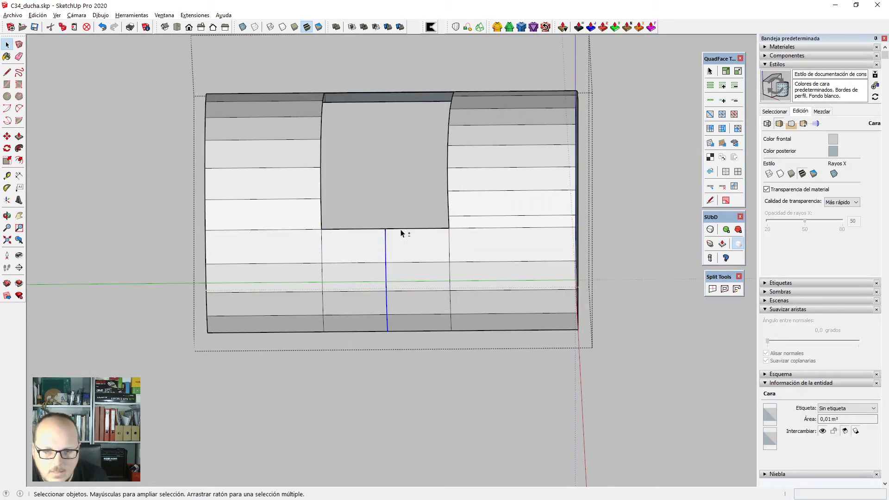
{"action": "middle_click_drag", "start_coordinate": [401, 229], "coordinate": [387, 104]}
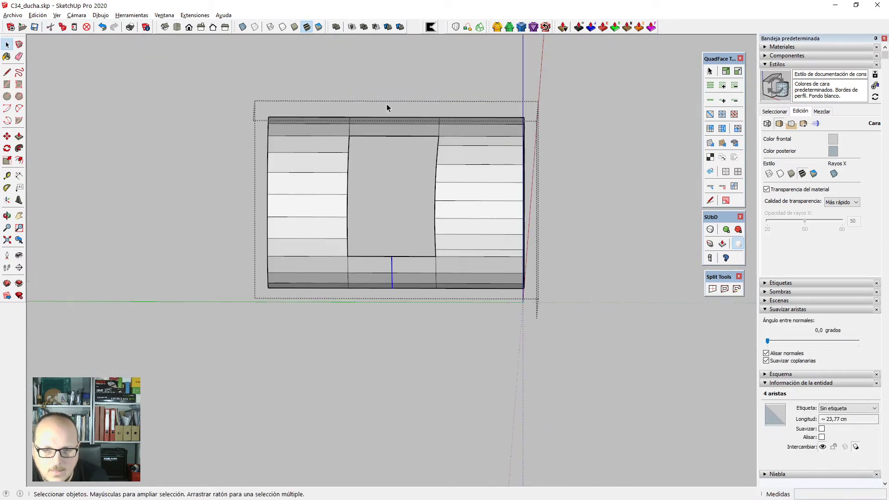
Examine the vertices along the opening's side edges, around its lower corners and on the cylinder's cut edge with the vertex editing tool.
{"action": "left_click", "coordinate": [386, 136], "text": "shift"}
{"action": "middle_click_drag", "start_coordinate": [388, 140], "coordinate": [366, 247]}
{"action": "middle_click_drag", "start_coordinate": [395, 274], "coordinate": [410, 239]}
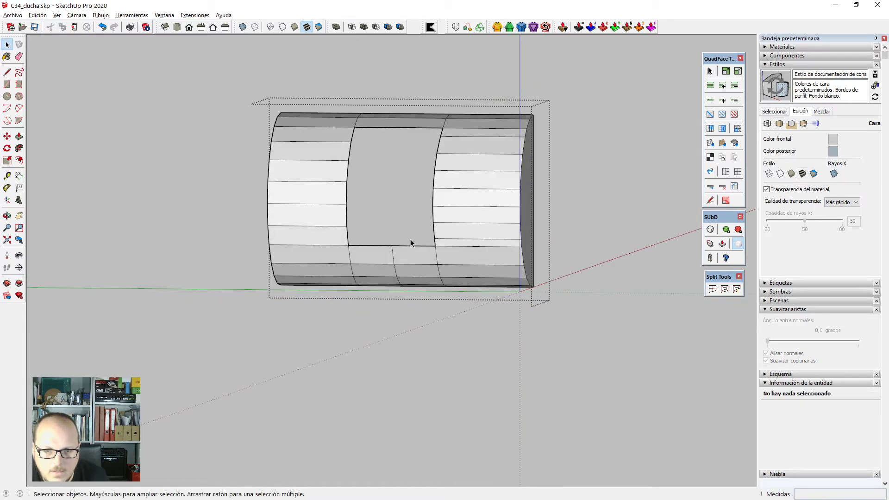
{"action": "scroll", "coordinate": [415, 264], "scroll_direction": "up", "scroll_amount": 2}
{"action": "key", "text": "v"}
{"action": "scroll", "coordinate": [306, 224], "scroll_direction": "up", "scroll_amount": 4}
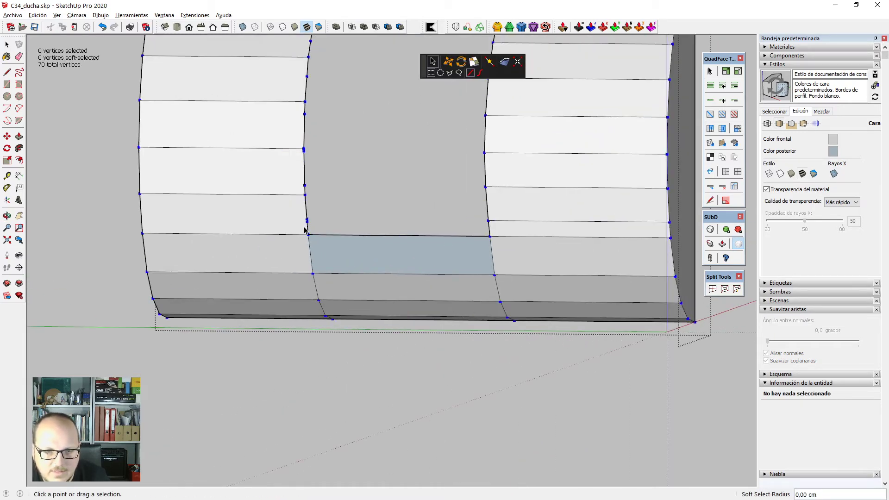
{"action": "scroll", "coordinate": [304, 217], "scroll_direction": "up", "scroll_amount": 2}
{"action": "scroll", "coordinate": [304, 217], "scroll_direction": "down", "scroll_amount": 2}
{"action": "middle_click_drag", "start_coordinate": [385, 278], "coordinate": [515, 325]}
{"action": "scroll", "coordinate": [515, 325], "scroll_direction": "down", "scroll_amount": 2}
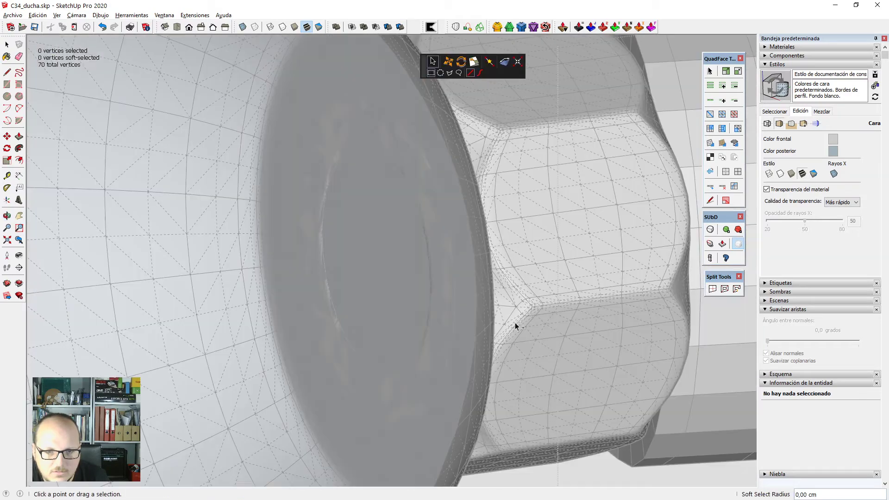
{"action": "middle_click_drag", "start_coordinate": [444, 313], "coordinate": [436, 192]}
{"action": "scroll", "coordinate": [435, 190], "scroll_direction": "up", "scroll_amount": 10}
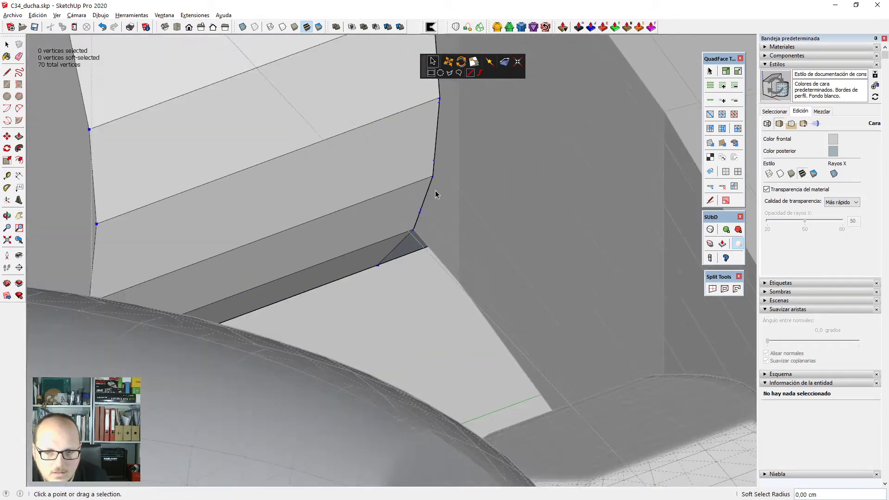
{"action": "scroll", "coordinate": [429, 213], "scroll_direction": "up", "scroll_amount": 2}
{"action": "scroll", "coordinate": [430, 213], "scroll_direction": "up", "scroll_amount": 1}
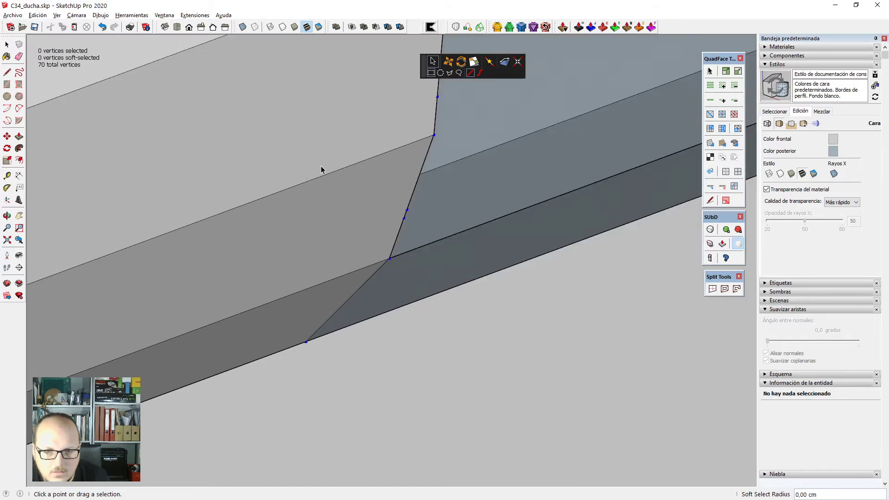
{"action": "scroll", "coordinate": [353, 195], "scroll_direction": "down", "scroll_amount": 5}
{"action": "middle_click_drag", "start_coordinate": [388, 230], "coordinate": [305, 135]}
{"action": "scroll", "coordinate": [324, 181], "scroll_direction": "down", "scroll_amount": 2}
{"action": "middle_click_drag", "start_coordinate": [324, 185], "coordinate": [334, 147]}
{"action": "scroll", "coordinate": [313, 126], "scroll_direction": "up", "scroll_amount": 3}
Draw a lengthwise edge just above the opening's lower side across to the far outer rim, and erase the surplus pieces over the opening and beyond the rim.
{"action": "key", "text": "l"}
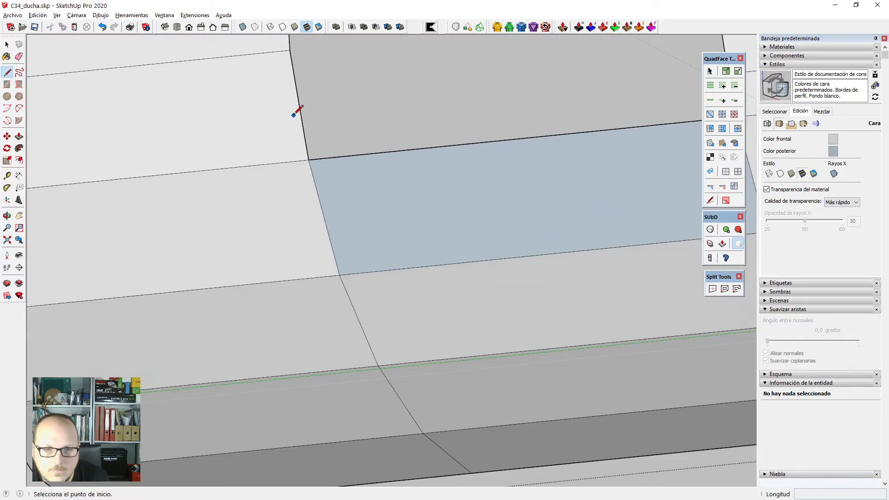
{"action": "scroll", "coordinate": [296, 127], "scroll_direction": "down", "scroll_amount": 3}
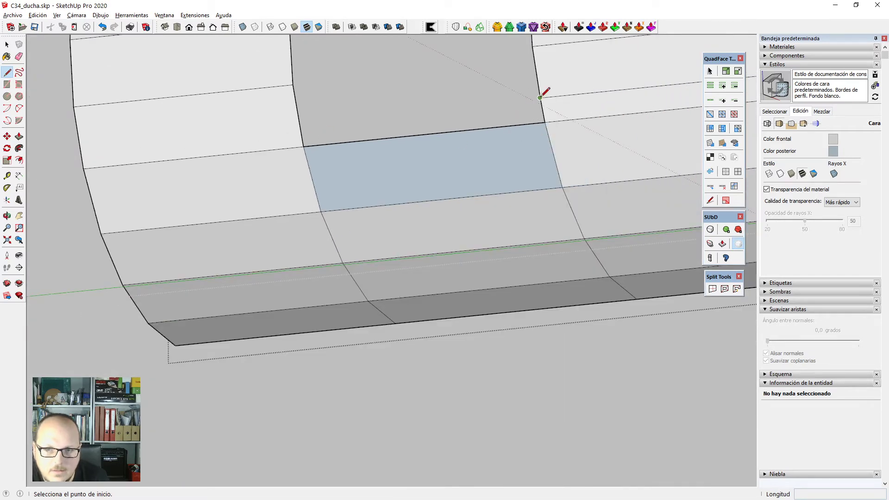
{"action": "scroll", "coordinate": [327, 262], "scroll_direction": "down", "scroll_amount": 5}
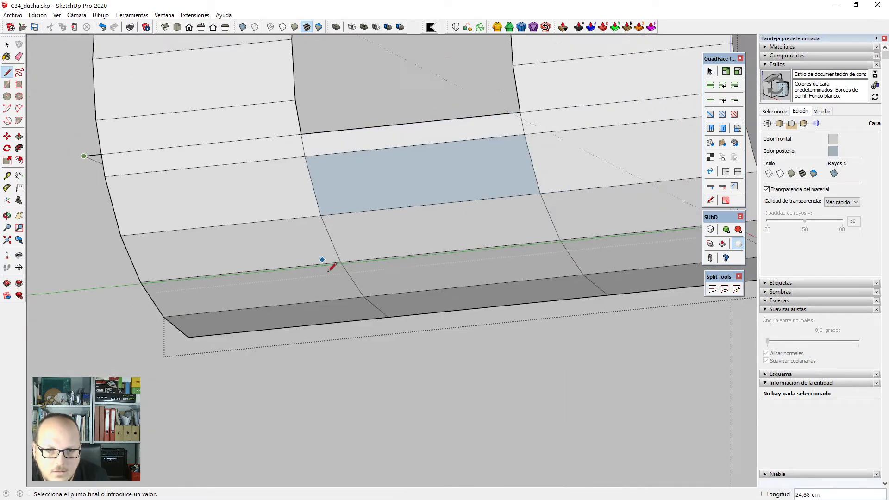
{"action": "key", "text": "space"}
{"action": "key", "text": "e"}
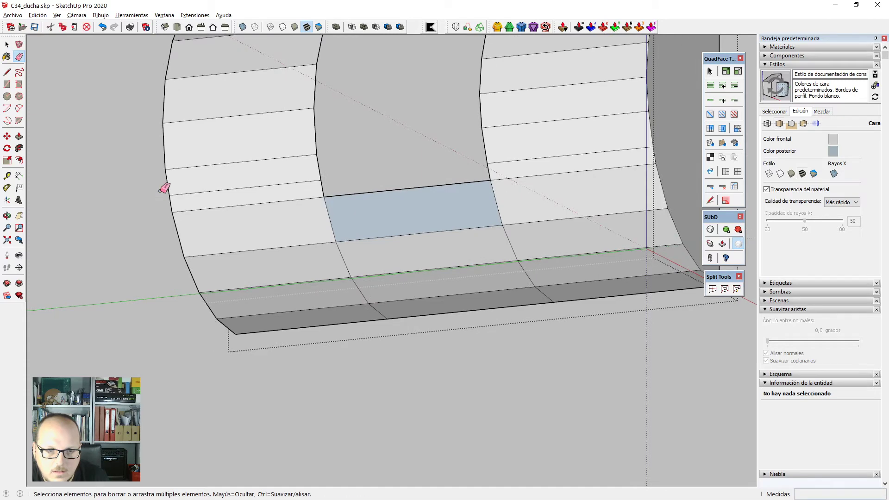
With the vertex editing tool, delete the stray vertex on the opening's side edge just above its lower corner.
{"action": "key", "text": "v"}
{"action": "scroll", "coordinate": [303, 167], "scroll_direction": "up", "scroll_amount": 7}
{"action": "left_click_drag", "start_coordinate": [323, 211], "coordinate": [343, 232]}
{"action": "key", "text": "Delete"}
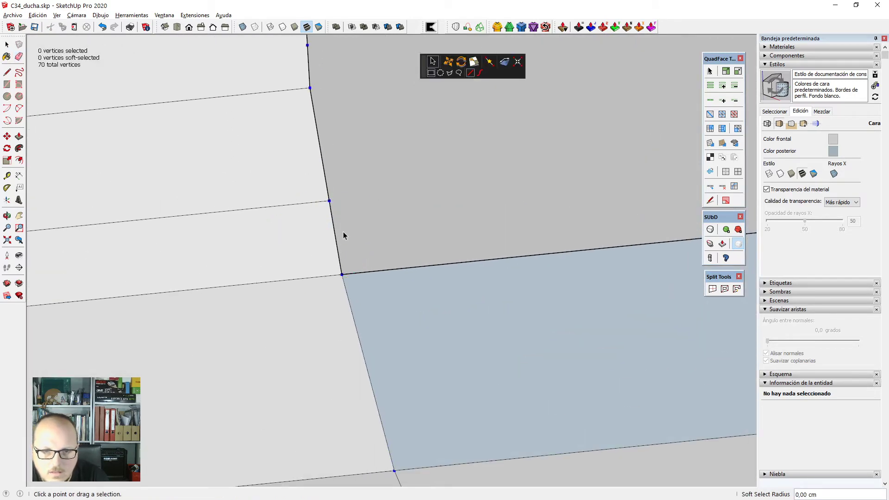
{"action": "scroll", "coordinate": [342, 273], "scroll_direction": "down", "scroll_amount": 4}
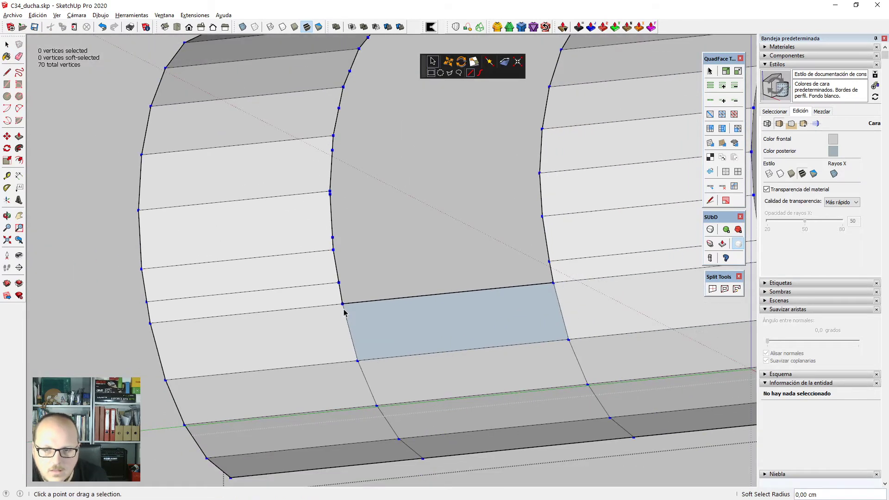
{"action": "scroll", "coordinate": [344, 312], "scroll_direction": "down", "scroll_amount": 5}
{"action": "key", "text": "Escape"}
{"action": "key", "text": "space"}
Try reversing the face below the opening and inserting a central edge loop beneath it, comparing the cylinder with the surrounding model.
{"action": "left_click", "coordinate": [407, 295]}
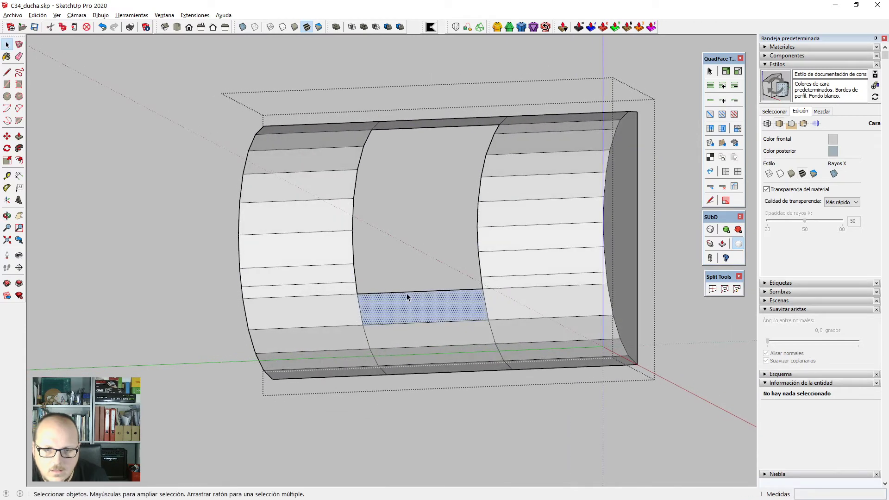
{"action": "double_click", "coordinate": [406, 293]}
{"action": "key", "text": "ctrl+r"}
{"action": "scroll", "coordinate": [405, 293], "scroll_direction": "down", "scroll_amount": 3}
{"action": "middle_click_drag", "start_coordinate": [406, 293], "coordinate": [393, 204]}
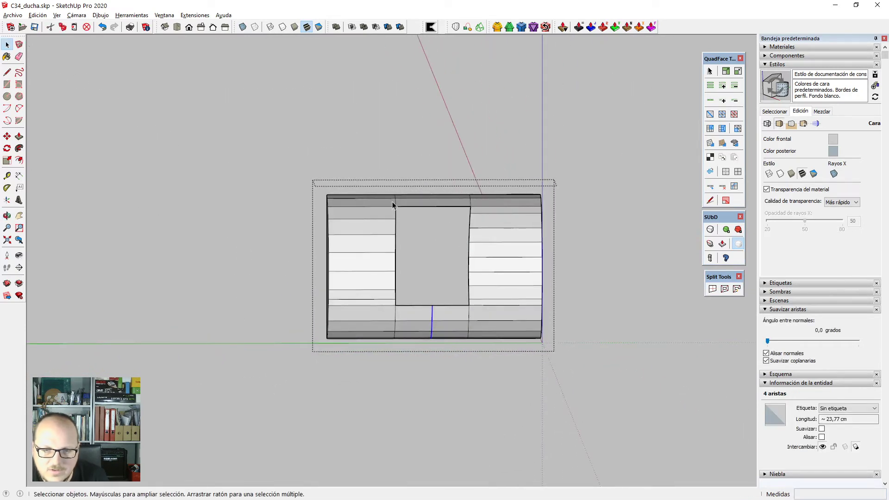
{"action": "left_click", "coordinate": [412, 362]}
{"action": "middle_click_drag", "start_coordinate": [413, 362], "coordinate": [441, 260]}
{"action": "middle_click_drag", "start_coordinate": [470, 359], "coordinate": [461, 307]}
{"action": "key", "text": "i"}
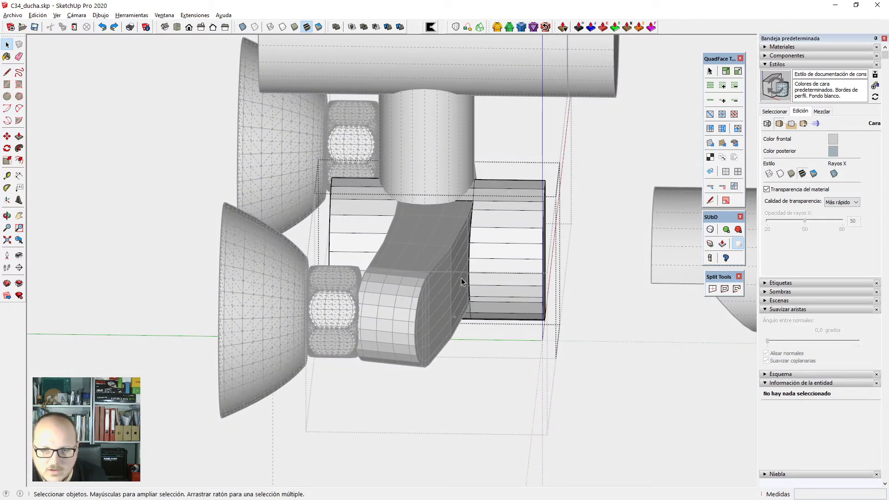
{"action": "middle_click_drag", "start_coordinate": [438, 269], "coordinate": [446, 246]}
{"action": "key", "text": "i"}
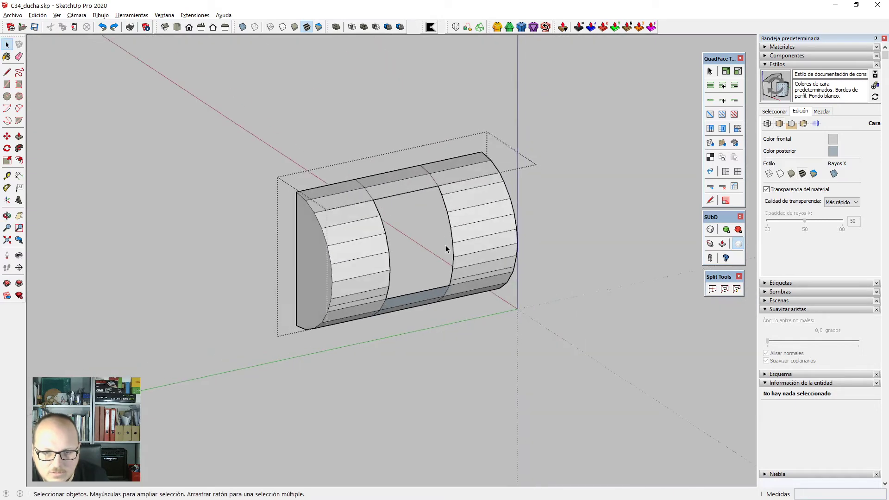
Draw a second lengthwise edge on the cylinder's far section, from the next vertex up the opening's side to the outer rim.
{"action": "scroll", "coordinate": [391, 290], "scroll_direction": "up", "scroll_amount": 5}
{"action": "scroll", "coordinate": [391, 290], "scroll_direction": "up", "scroll_amount": 1}
{"action": "middle_click_drag", "start_coordinate": [401, 295], "coordinate": [276, 210]}
{"action": "key", "text": "v"}
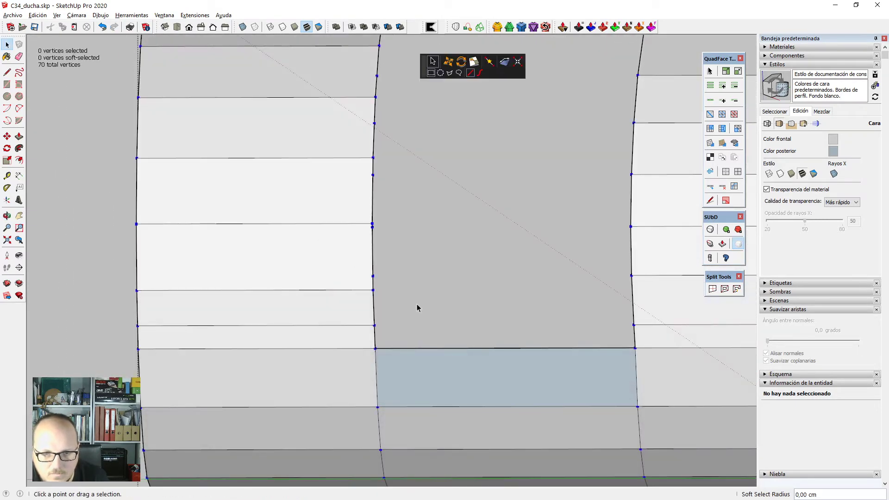
{"action": "middle_click_drag", "start_coordinate": [417, 306], "coordinate": [331, 248]}
{"action": "scroll", "coordinate": [343, 250], "scroll_direction": "up", "scroll_amount": 2}
{"action": "key", "text": "l"}
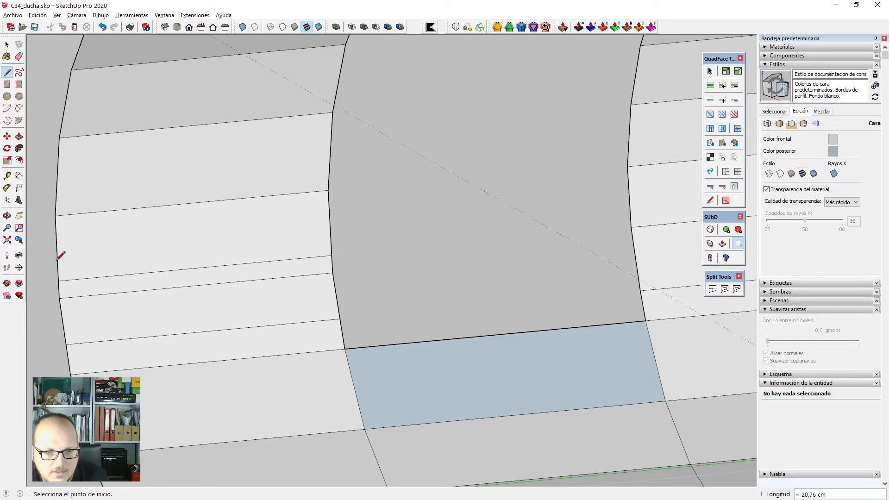
{"action": "key", "text": "space"}
Draw a lengthwise edge parallel to the green axis from the vertex near mid-height of the opening's side to the far outer rim.
{"action": "scroll", "coordinate": [195, 304], "scroll_direction": "down", "scroll_amount": 3}
{"action": "middle_click_drag", "start_coordinate": [288, 269], "coordinate": [540, 252]}
{"action": "scroll", "coordinate": [439, 230], "scroll_direction": "up", "scroll_amount": 3}
{"action": "scroll", "coordinate": [439, 229], "scroll_direction": "up", "scroll_amount": 2}
{"action": "middle_click_drag", "start_coordinate": [438, 230], "coordinate": [413, 221]}
{"action": "scroll", "coordinate": [516, 151], "scroll_direction": "down", "scroll_amount": 3}
{"action": "scroll", "coordinate": [413, 221], "scroll_direction": "up", "scroll_amount": 2}
{"action": "scroll", "coordinate": [413, 222], "scroll_direction": "up", "scroll_amount": 3}
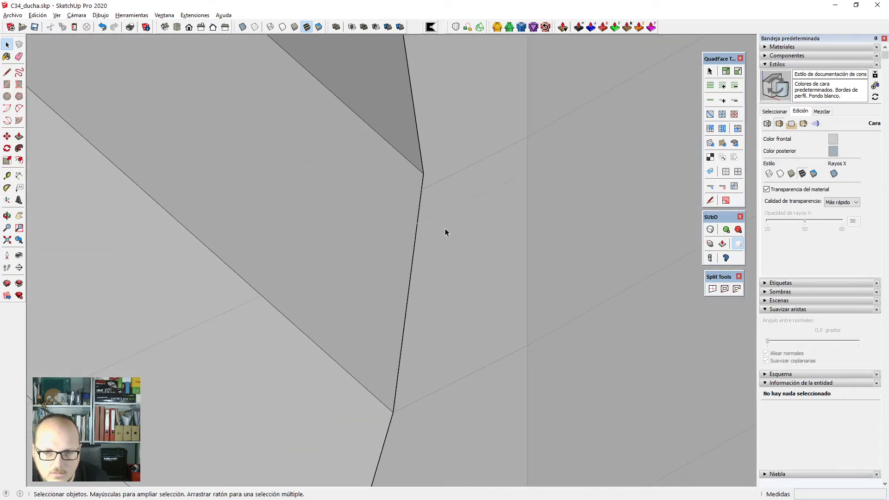
{"action": "scroll", "coordinate": [446, 231], "scroll_direction": "down", "scroll_amount": 1}
{"action": "key", "text": "l"}
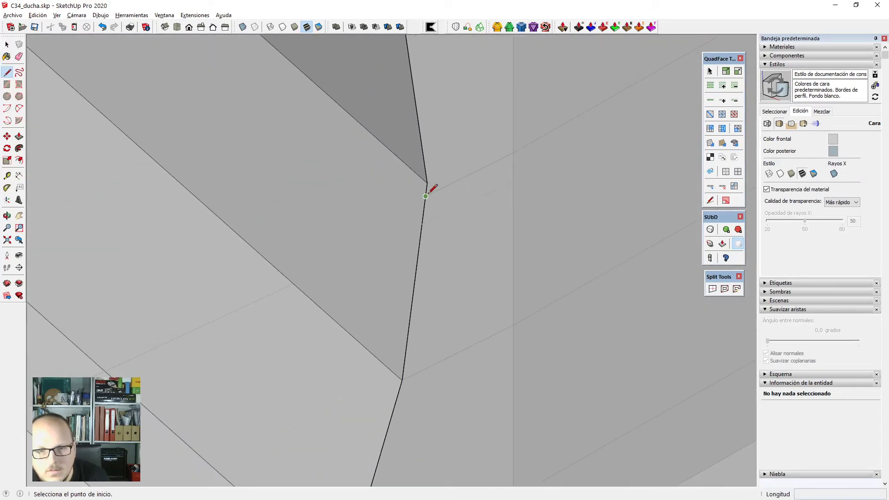
{"action": "left_click", "coordinate": [426, 197]}
{"action": "scroll", "coordinate": [534, 379], "scroll_direction": "down", "scroll_amount": 3}
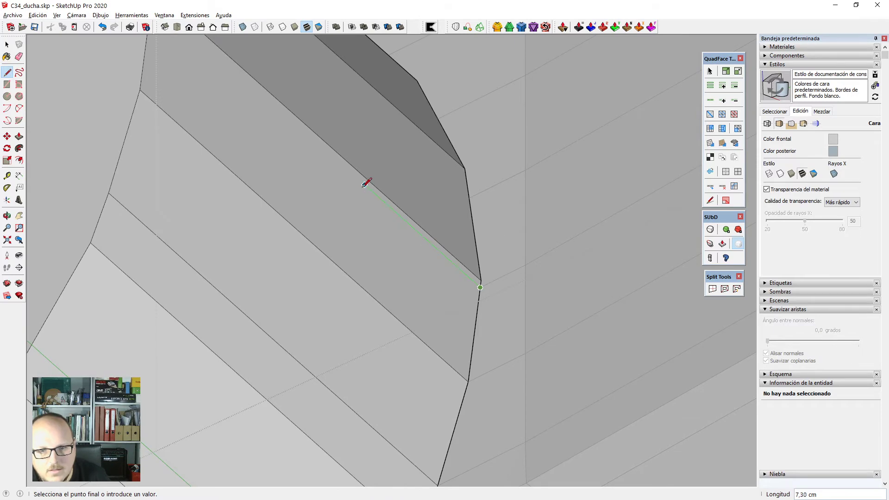
{"action": "key", "text": "shift"}
{"action": "scroll", "coordinate": [467, 370], "scroll_direction": "down", "scroll_amount": 3}
{"action": "scroll", "coordinate": [260, 88], "scroll_direction": "up", "scroll_amount": 2}
{"action": "middle_click_drag", "start_coordinate": [419, 311], "coordinate": [423, 364]}
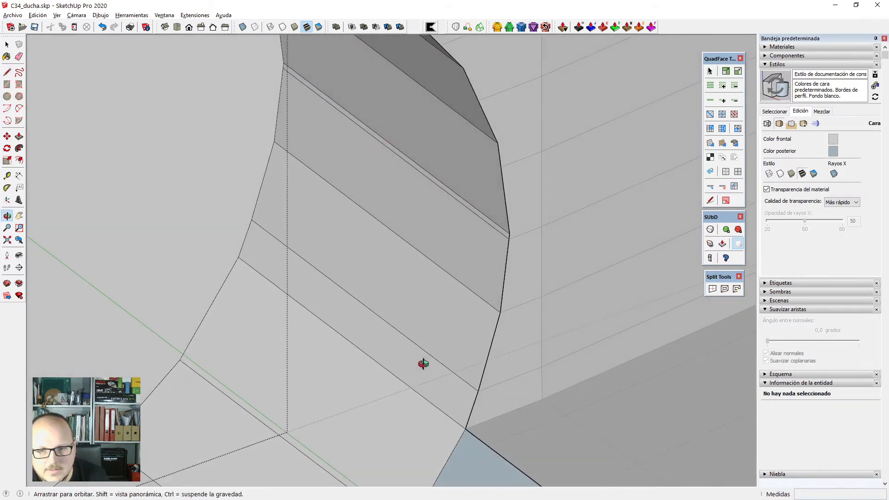
Draw a lengthwise edge just above mid-height on the far section and remove the old edge lying beside the mid-height one.
{"action": "scroll", "coordinate": [558, 194], "scroll_direction": "up", "scroll_amount": 3}
{"action": "scroll", "coordinate": [430, 179], "scroll_direction": "down", "scroll_amount": 3}
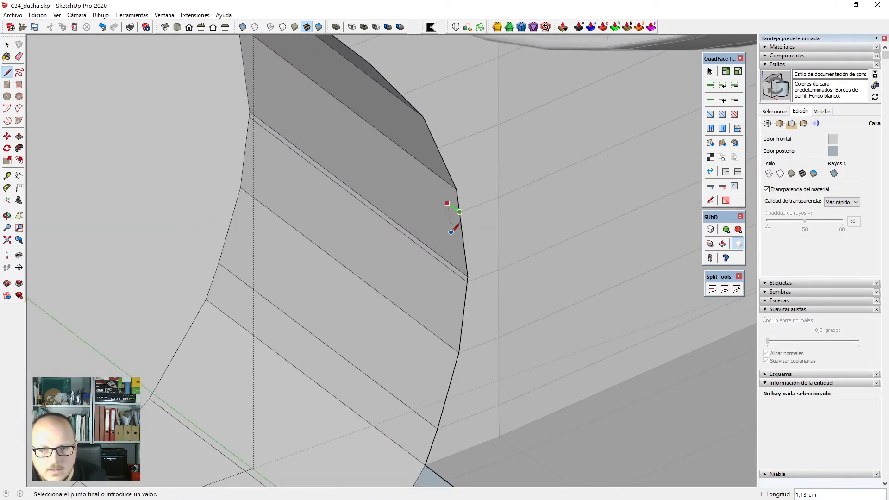
{"action": "key", "text": "space"}
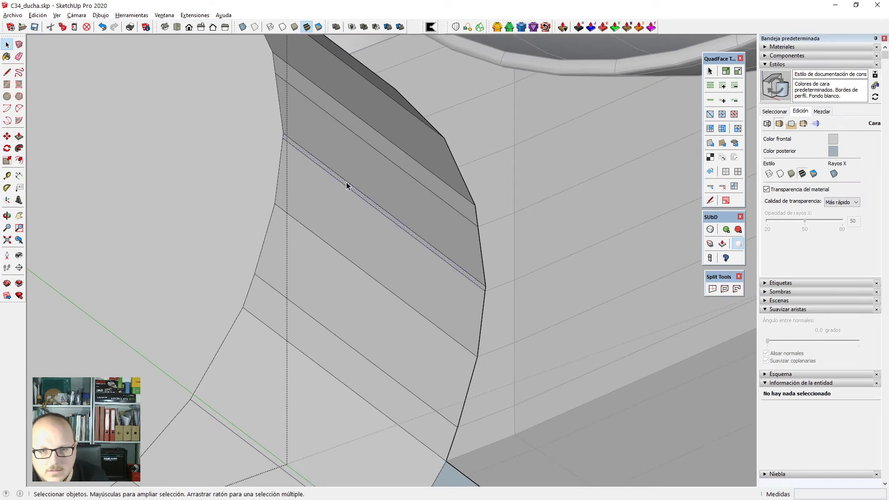
{"action": "left_click", "coordinate": [345, 185]}
Draw the next lengthwise edge above, from the opening's side vertex to the far outer rim, and delete the old edge directly below it.
{"action": "middle_click_drag", "start_coordinate": [408, 330], "coordinate": [482, 363]}
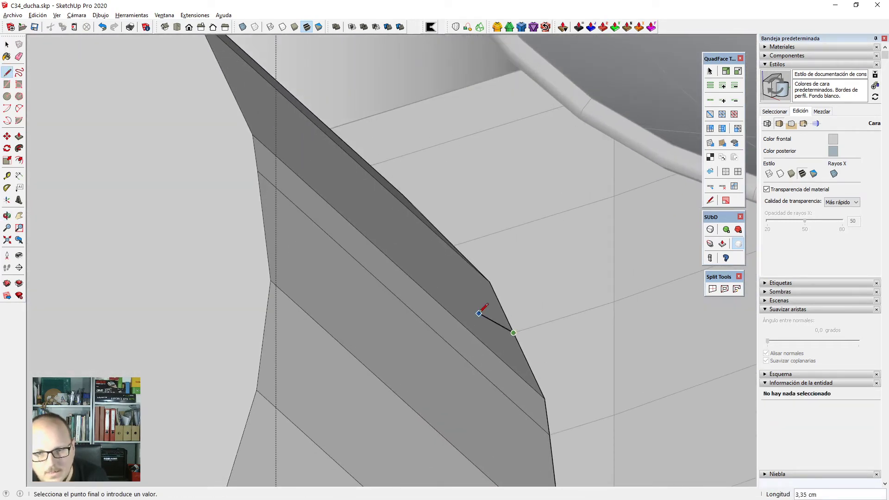
{"action": "left_click", "coordinate": [186, 202]}
{"action": "key", "text": "space"}
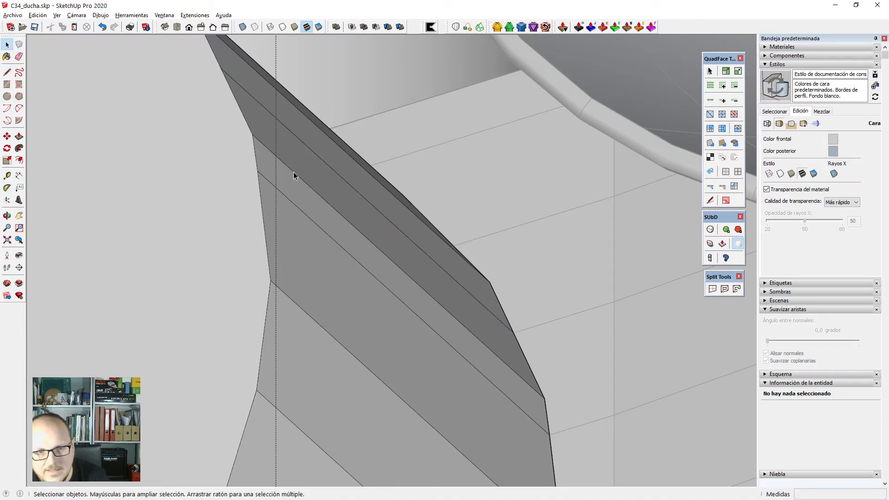
{"action": "left_click", "coordinate": [298, 179]}
{"action": "key", "text": "Delete"}
Add another lengthwise edge higher up the far section, aligned with the opening's side vertex, and delete the original edge just beneath it.
{"action": "scroll", "coordinate": [393, 252], "scroll_direction": "down", "scroll_amount": 2}
{"action": "middle_click_drag", "start_coordinate": [393, 252], "coordinate": [337, 180]}
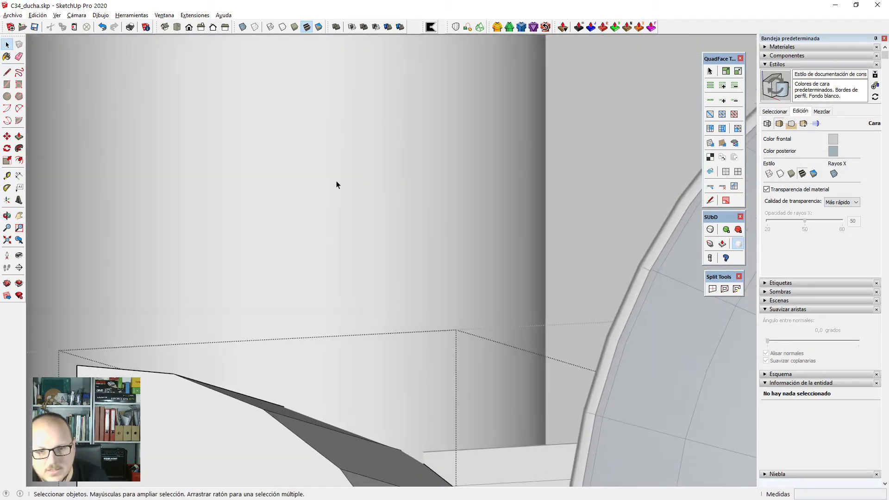
{"action": "scroll", "coordinate": [314, 103], "scroll_direction": "down", "scroll_amount": 4}
{"action": "middle_click_drag", "start_coordinate": [313, 105], "coordinate": [357, 334]}
{"action": "scroll", "coordinate": [358, 189], "scroll_direction": "up", "scroll_amount": 6}
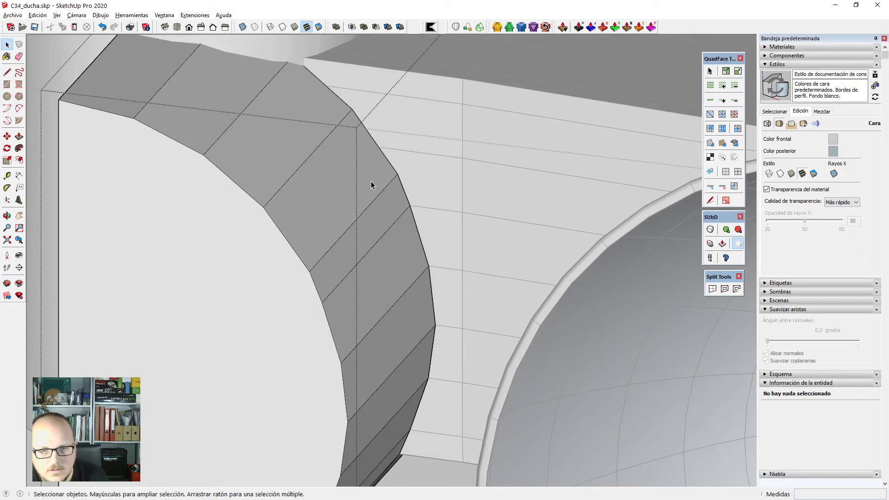
{"action": "key", "text": "l"}
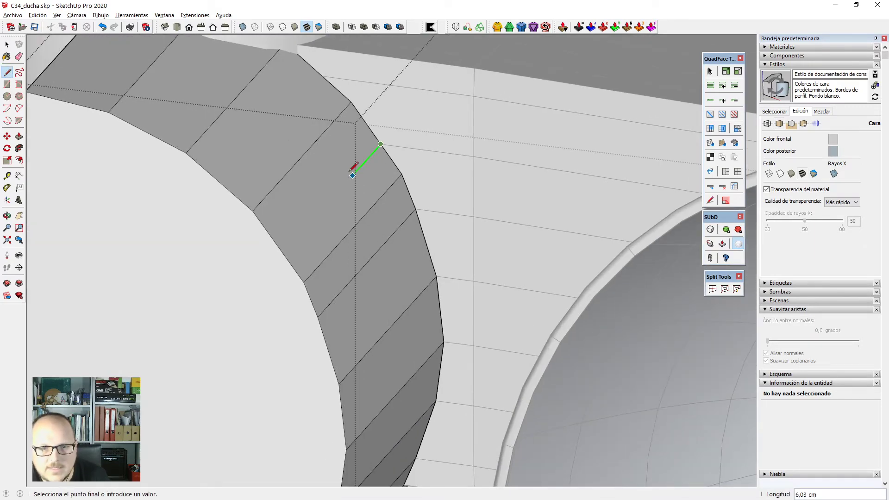
{"action": "left_click", "coordinate": [282, 253]}
{"action": "key", "text": "space"}
{"action": "left_click", "coordinate": [327, 254]}
{"action": "left_click", "coordinate": [329, 254]}
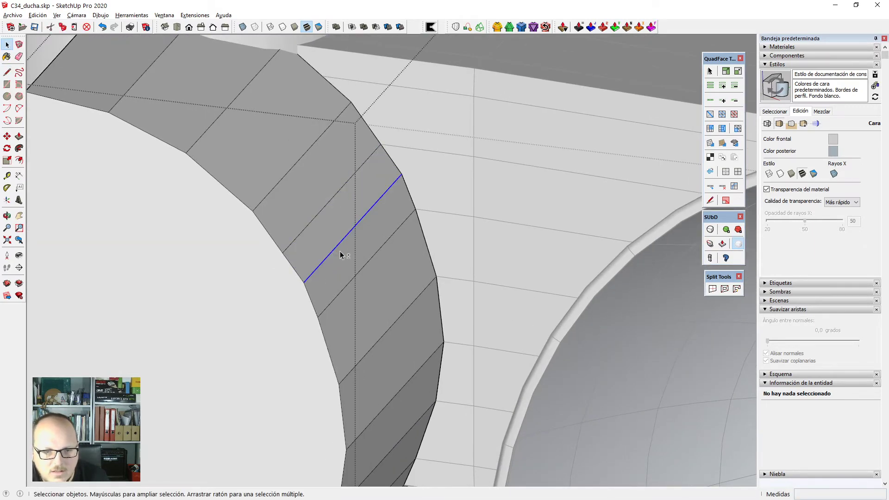
{"action": "key", "text": "Delete"}
Draw the uppermost replacement edge near the opening's top on the far section and remove the old lengthwise edge below it.
{"action": "scroll", "coordinate": [389, 278], "scroll_direction": "down", "scroll_amount": 3}
{"action": "scroll", "coordinate": [357, 192], "scroll_direction": "up", "scroll_amount": 2}
{"action": "scroll", "coordinate": [362, 191], "scroll_direction": "up", "scroll_amount": 2}
{"action": "key", "text": "l"}
{"action": "scroll", "coordinate": [366, 175], "scroll_direction": "up", "scroll_amount": 2}
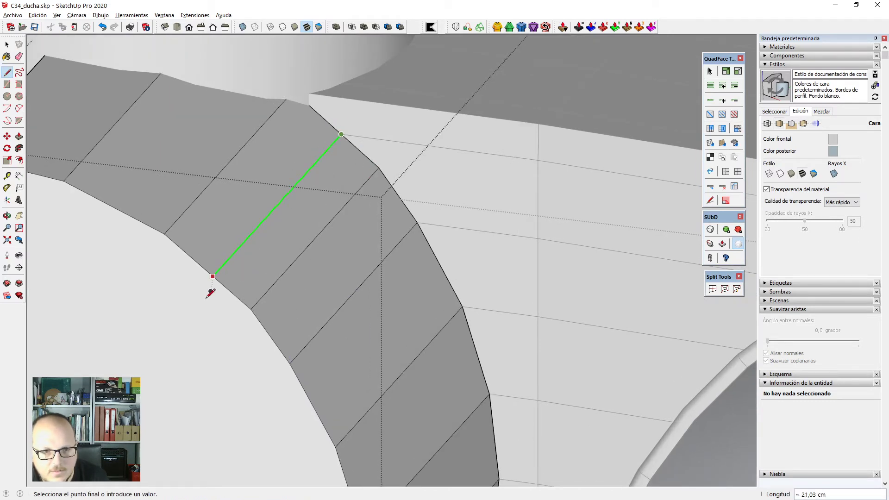
{"action": "key", "text": "space"}
{"action": "scroll", "coordinate": [382, 172], "scroll_direction": "down", "scroll_amount": 1}
{"action": "left_click", "coordinate": [375, 175]}
Reverse the face directly below the opening so it matches the surrounding faces.
{"action": "middle_click_drag", "start_coordinate": [374, 174], "coordinate": [232, 224]}
{"action": "scroll", "coordinate": [414, 221], "scroll_direction": "down", "scroll_amount": 2}
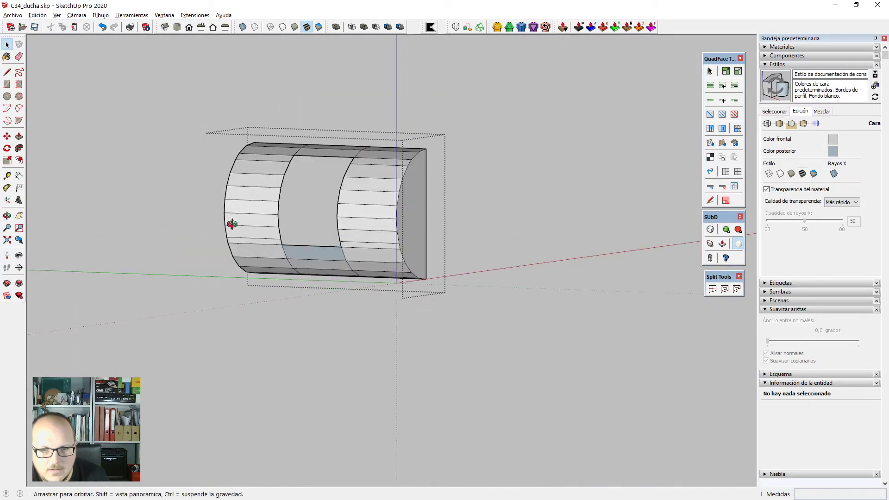
{"action": "left_click", "coordinate": [341, 226]}
{"action": "scroll", "coordinate": [343, 226], "scroll_direction": "up", "scroll_amount": 1}
{"action": "scroll", "coordinate": [363, 276], "scroll_direction": "up", "scroll_amount": 3}
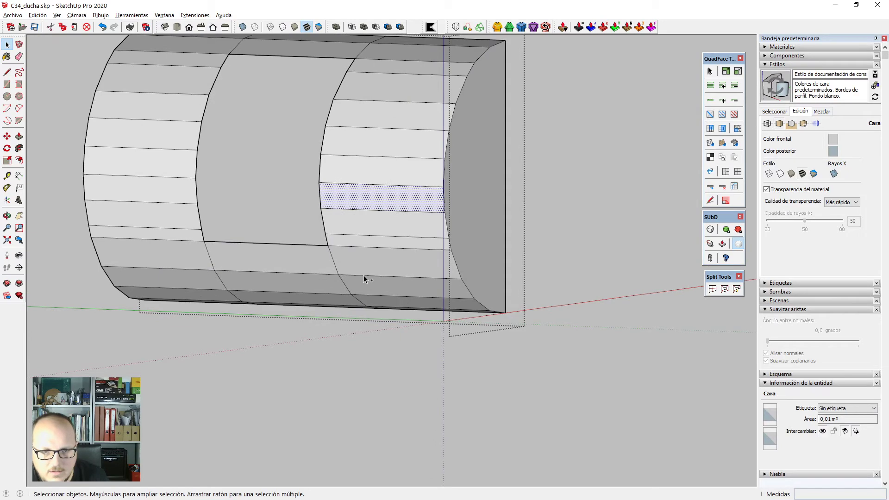
{"action": "scroll", "coordinate": [363, 276], "scroll_direction": "up", "scroll_amount": 3}
{"action": "scroll", "coordinate": [396, 294], "scroll_direction": "down", "scroll_amount": 5}
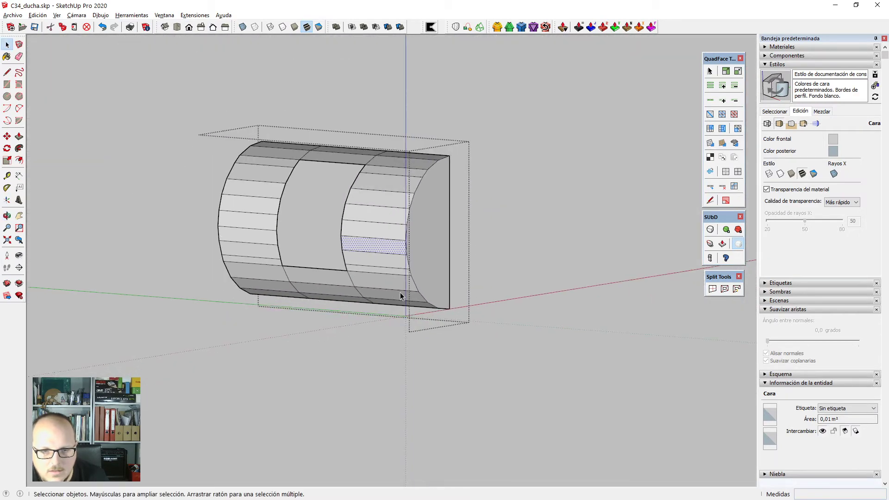
Mirror the half cylinder by scaling it -1 along the red axis and paste the original half back in place to complete the cylinder.
{"action": "middle_click_drag", "start_coordinate": [400, 292], "coordinate": [353, 374]}
{"action": "scroll", "coordinate": [387, 173], "scroll_direction": "up", "scroll_amount": 5}
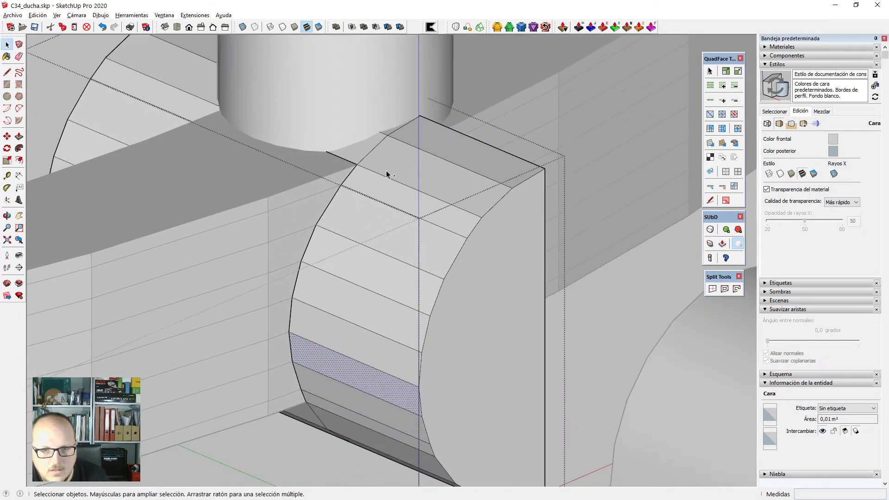
{"action": "scroll", "coordinate": [373, 182], "scroll_direction": "down", "scroll_amount": 6}
{"action": "middle_click_drag", "start_coordinate": [371, 260], "coordinate": [390, 260]}
{"action": "triple_click", "coordinate": [450, 188]}
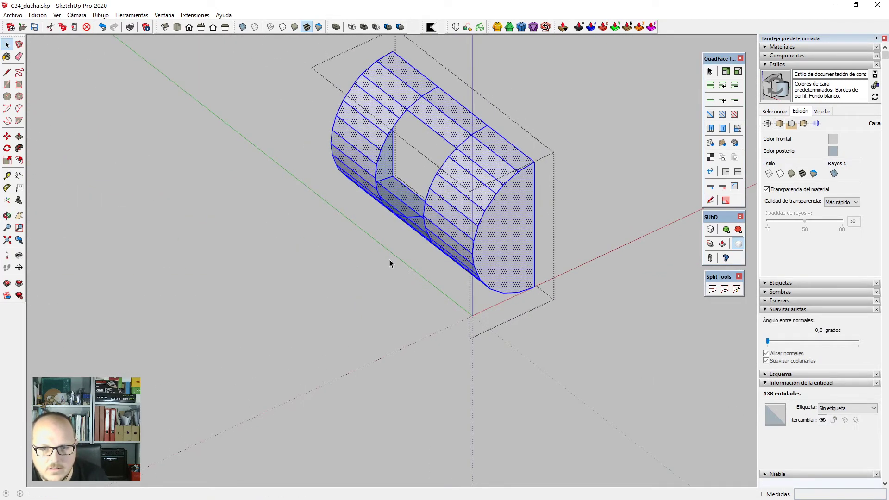
{"action": "key", "text": "s"}
{"action": "left_click_drag", "start_coordinate": [401, 195], "coordinate": [405, 202]}
{"action": "type", "text": "-1"}
{"action": "key", "text": "Return"}
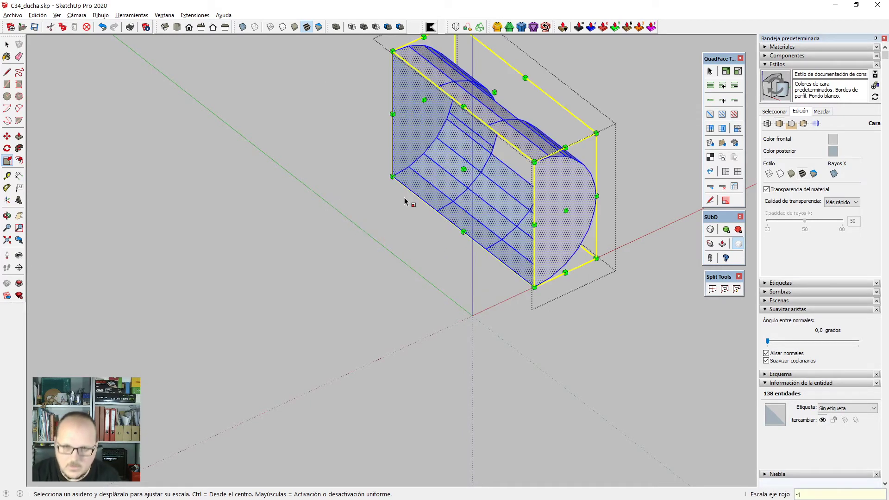
{"action": "key", "text": "ctrl+shift+v"}
{"action": "key", "text": "space"}
{"action": "scroll", "coordinate": [412, 200], "scroll_direction": "down", "scroll_amount": 2}
{"action": "key", "text": "Escape"}
Inside the cylinder group, erase the seam across the round end and delete the end face.
{"action": "middle_click_drag", "start_coordinate": [421, 202], "coordinate": [452, 189]}
{"action": "scroll", "coordinate": [448, 188], "scroll_direction": "up", "scroll_amount": 5}
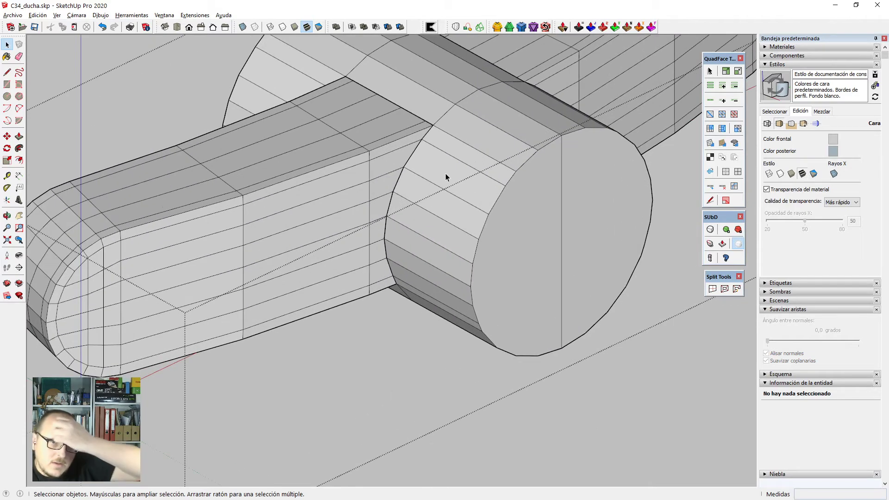
{"action": "scroll", "coordinate": [435, 195], "scroll_direction": "down", "scroll_amount": 2}
{"action": "scroll", "coordinate": [424, 214], "scroll_direction": "down", "scroll_amount": 4}
{"action": "middle_click_drag", "start_coordinate": [393, 225], "coordinate": [417, 197]}
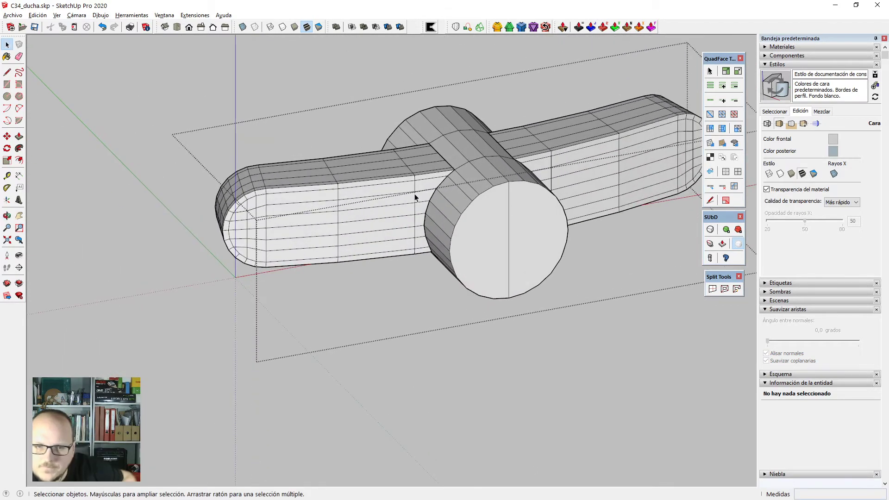
{"action": "left_click", "coordinate": [363, 178]}
{"action": "mouse_move", "coordinate": [481, 238]}
{"action": "middle_mouse_down"}
{"action": "mouse_move", "coordinate": [421, 224]}
{"action": "mouse_move", "coordinate": [482, 227]}
{"action": "mouse_move", "coordinate": [460, 228]}
{"action": "mouse_move", "coordinate": [445, 202]}
{"action": "middle_mouse_up"}
{"action": "left_click", "coordinate": [478, 221]}
{"action": "double_click", "coordinate": [476, 221]}
{"action": "key", "text": "e"}
{"action": "left_click", "coordinate": [472, 227]}
{"action": "key", "text": "space"}
{"action": "left_click", "coordinate": [461, 229]}
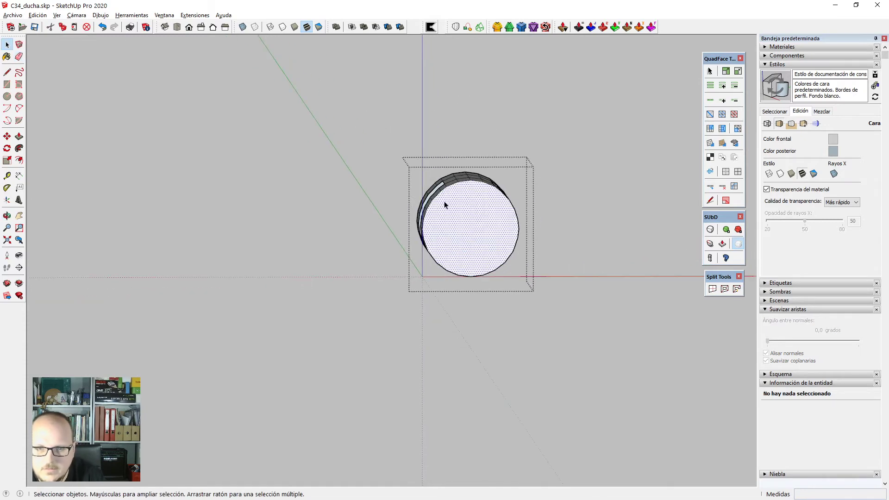
{"action": "key", "text": "Delete"}
{"action": "middle_click_drag", "start_coordinate": [481, 227], "coordinate": [472, 201]}
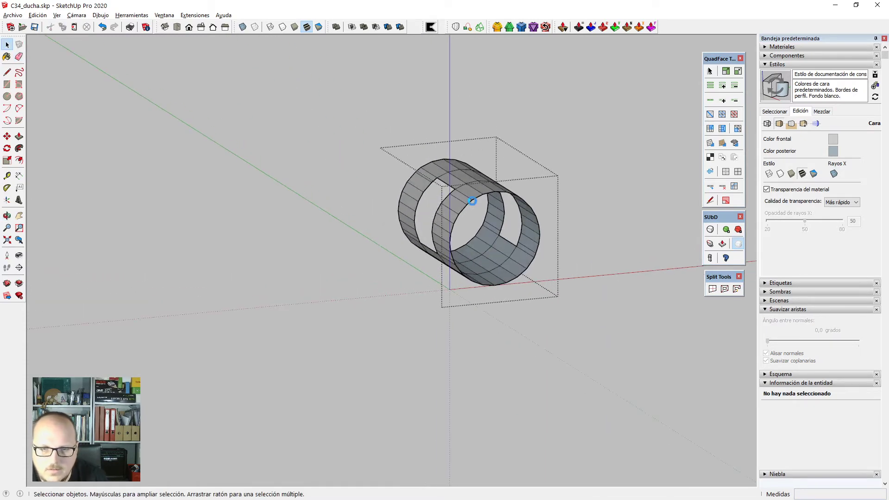
Explode the crossbar group into loose geometry.
{"action": "scroll", "coordinate": [461, 210], "scroll_direction": "up", "scroll_amount": 4}
{"action": "scroll", "coordinate": [410, 190], "scroll_direction": "up", "scroll_amount": 3}
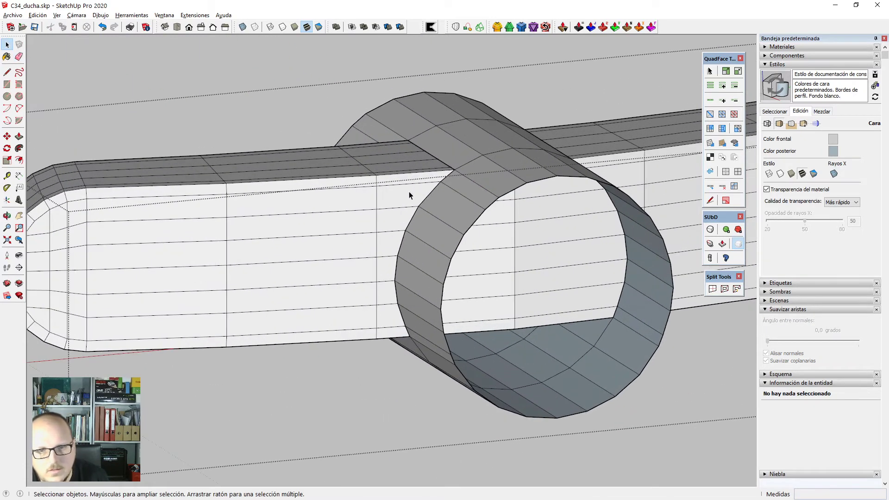
{"action": "scroll", "coordinate": [410, 190], "scroll_direction": "down", "scroll_amount": 1}
{"action": "scroll", "coordinate": [410, 191], "scroll_direction": "down", "scroll_amount": 3}
{"action": "left_click", "coordinate": [410, 191]}
{"action": "scroll", "coordinate": [412, 191], "scroll_direction": "down", "scroll_amount": 1}
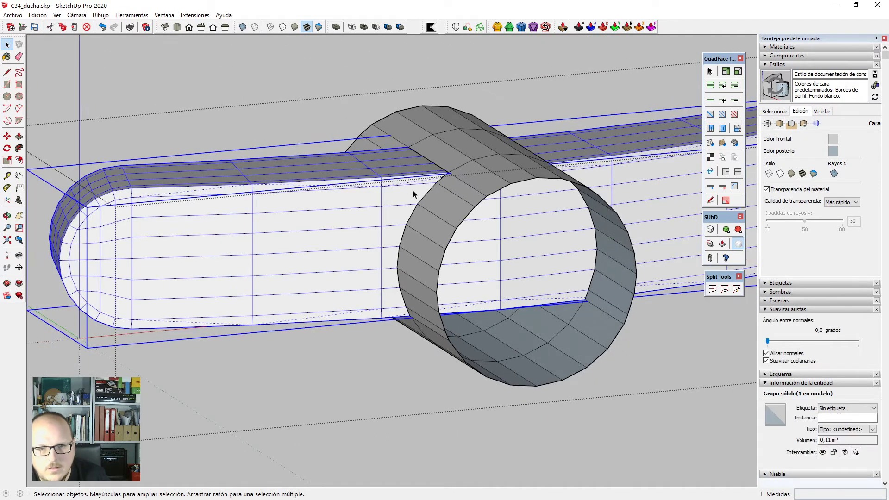
{"action": "right_click", "coordinate": [410, 191]}
{"action": "left_click", "coordinate": [462, 263]}
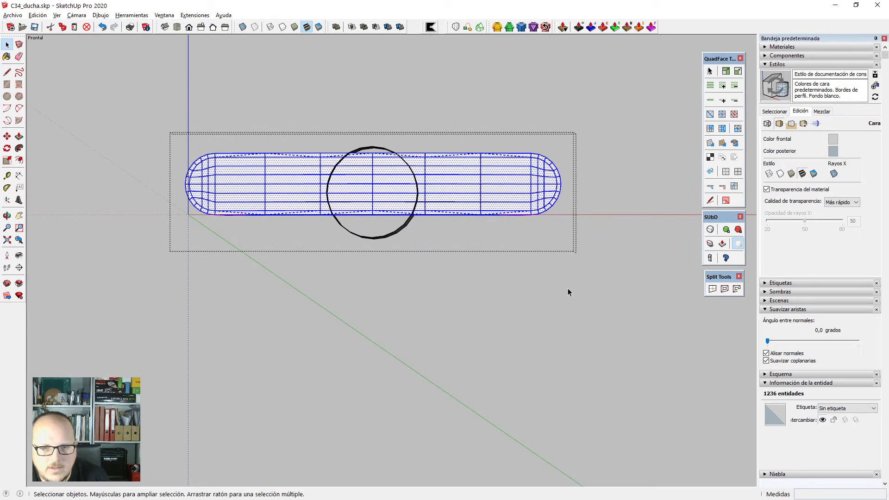
{"action": "left_click_drag", "start_coordinate": [379, 111], "coordinate": [382, 113]}
{"action": "key", "text": "Delete"}
{"action": "scroll", "coordinate": [361, 125], "scroll_direction": "up", "scroll_amount": 2}
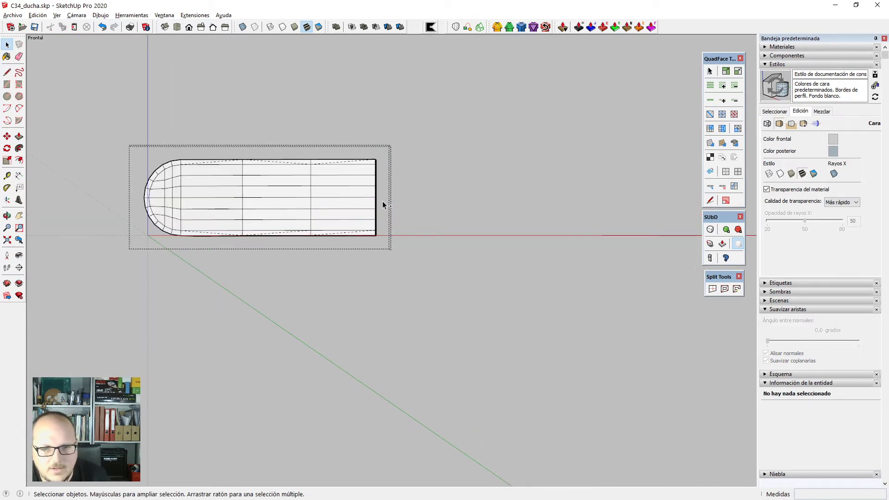
{"action": "key", "text": "ctrl+z"}
Explode the cylinder group so its geometry joins the crossbar's.
{"action": "right_click", "coordinate": [389, 185]}
{"action": "left_click", "coordinate": [393, 163]}
{"action": "left_click", "coordinate": [394, 162]}
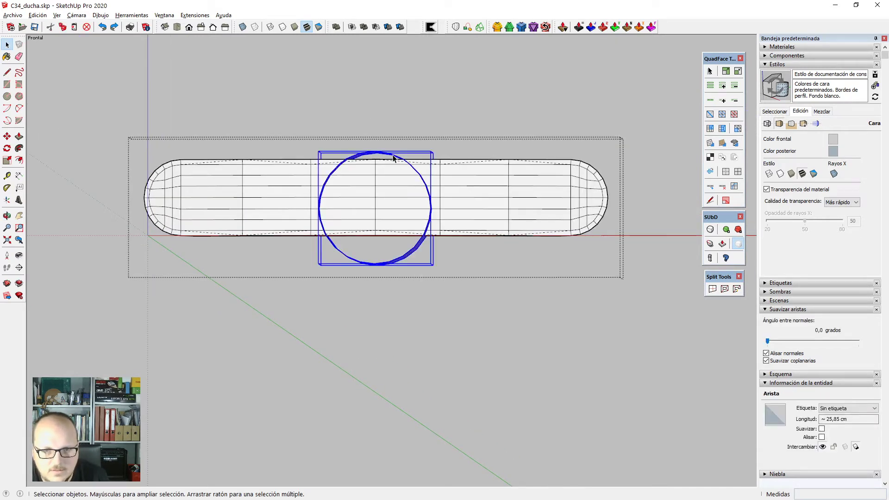
{"action": "right_click", "coordinate": [393, 156]}
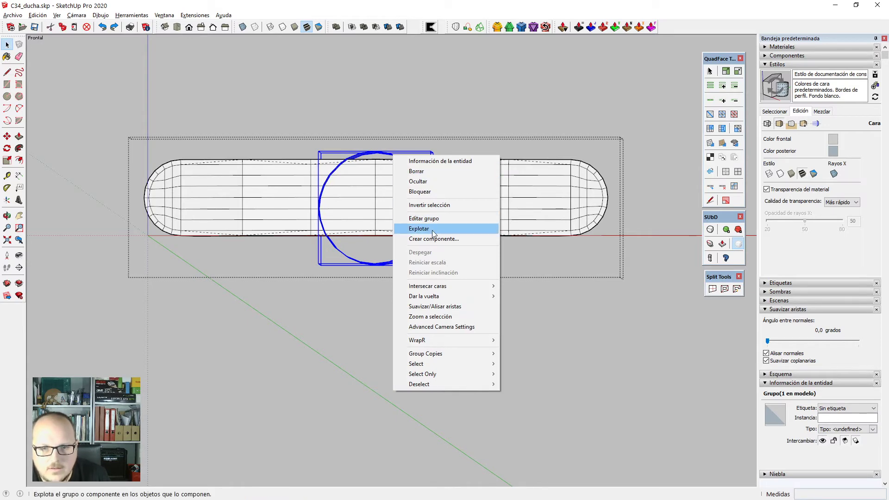
{"action": "left_click", "coordinate": [419, 228]}
Delete the right half of the combined crossbar and cylinder, plus the crossbar portion remaining inside the half cylinder.
{"action": "scroll", "coordinate": [422, 229], "scroll_direction": "down", "scroll_amount": 1}
{"action": "middle_click_drag", "start_coordinate": [515, 269], "coordinate": [564, 293]}
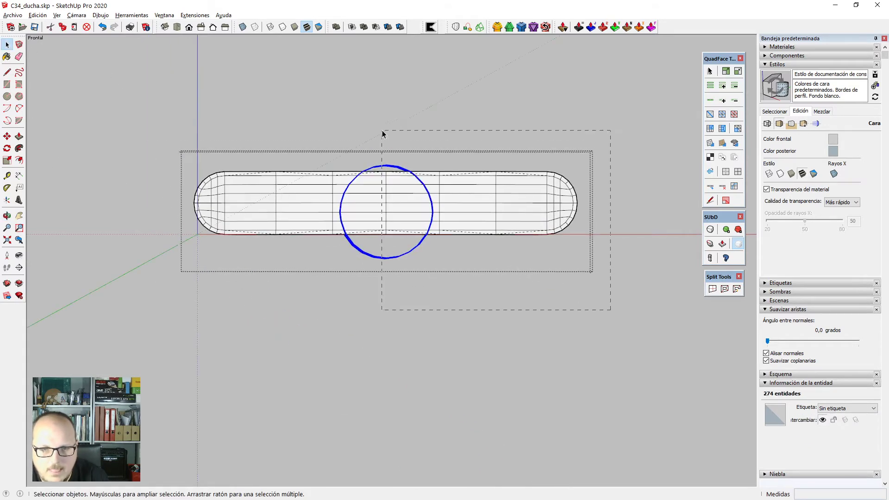
{"action": "key", "text": "Delete"}
{"action": "mouse_move", "coordinate": [427, 175]}
{"action": "middle_mouse_down"}
{"action": "mouse_move", "coordinate": [423, 264]}
{"action": "mouse_move", "coordinate": [432, 197]}
{"action": "mouse_move", "coordinate": [418, 171]}
{"action": "mouse_move", "coordinate": [410, 181]}
{"action": "middle_mouse_up"}
{"action": "scroll", "coordinate": [388, 193], "scroll_direction": "up", "scroll_amount": 4}
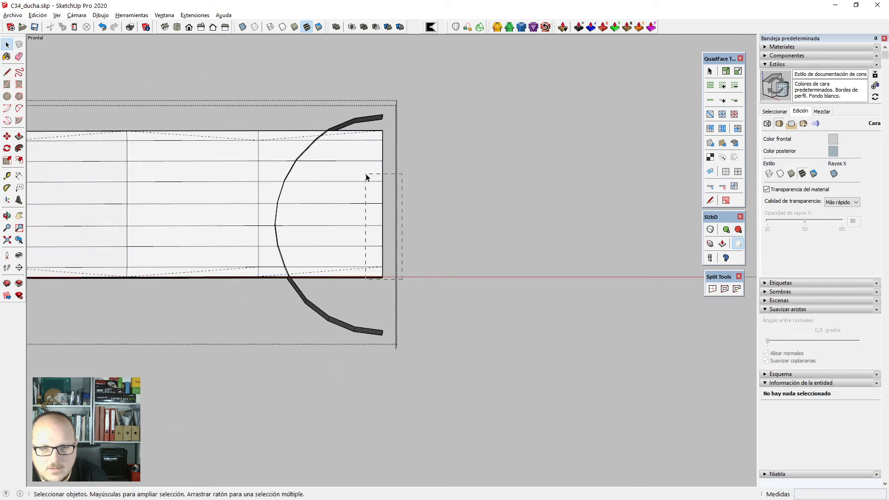
{"action": "middle_click_drag", "start_coordinate": [363, 132], "coordinate": [369, 159]}
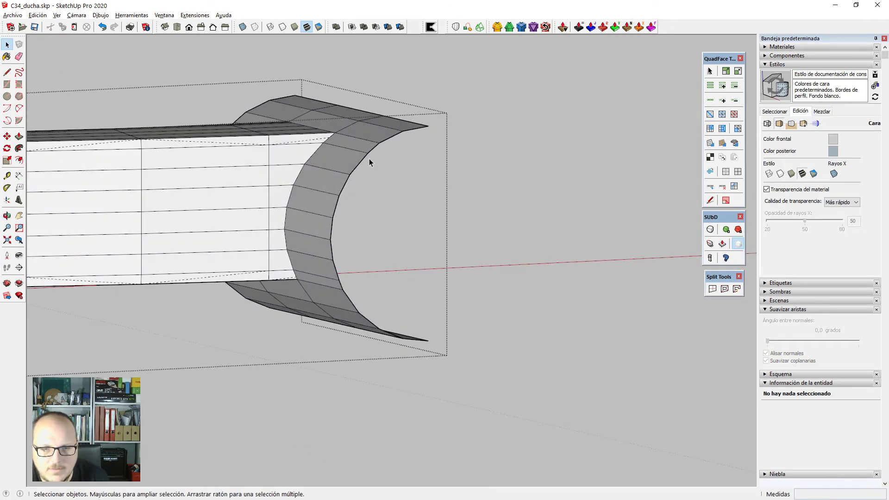
Merge the extra vertex near the upper corner of the crossbar-cylinder junction onto the adjacent vertex below with Vertex Tools.
{"action": "scroll", "coordinate": [301, 123], "scroll_direction": "up", "scroll_amount": 5}
{"action": "scroll", "coordinate": [379, 155], "scroll_direction": "up", "scroll_amount": 3}
{"action": "key", "text": "v"}
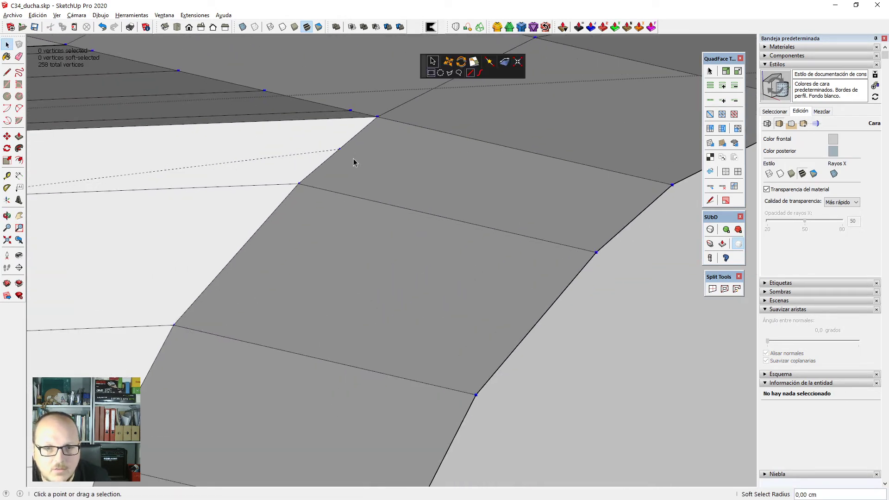
{"action": "left_click", "coordinate": [449, 61]}
{"action": "scroll", "coordinate": [343, 153], "scroll_direction": "up", "scroll_amount": 2}
{"action": "left_click", "coordinate": [334, 143]}
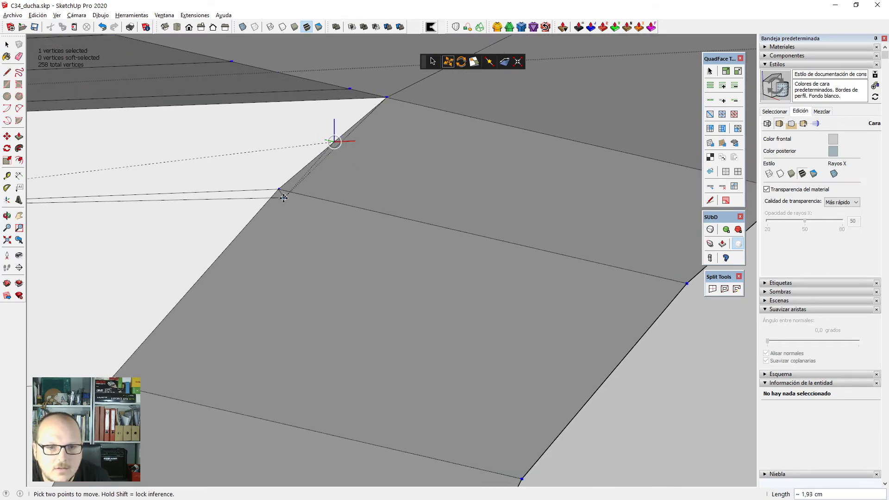
{"action": "scroll", "coordinate": [413, 130], "scroll_direction": "down", "scroll_amount": 8}
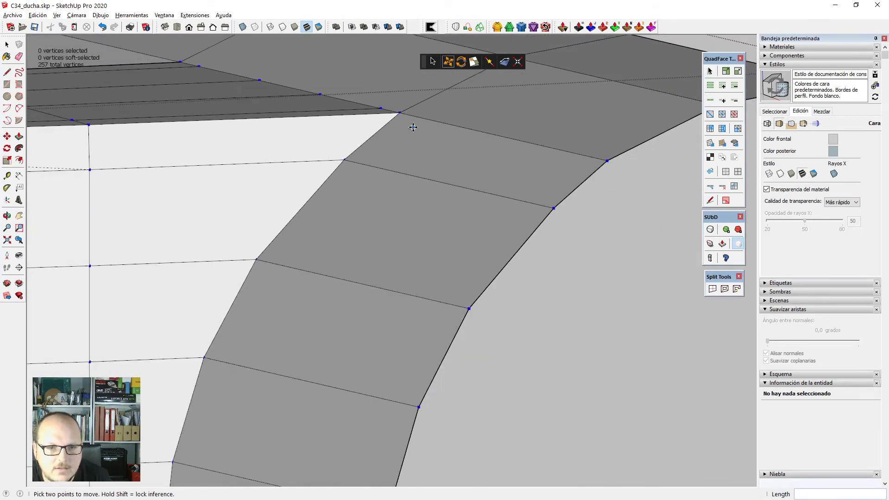
Merge the extra vertex near the same junction's lower corner onto the adjacent vertex above it.
{"action": "middle_click_drag", "start_coordinate": [418, 145], "coordinate": [377, 155]}
{"action": "scroll", "coordinate": [373, 145], "scroll_direction": "down", "scroll_amount": 1}
{"action": "scroll", "coordinate": [313, 411], "scroll_direction": "up", "scroll_amount": 4}
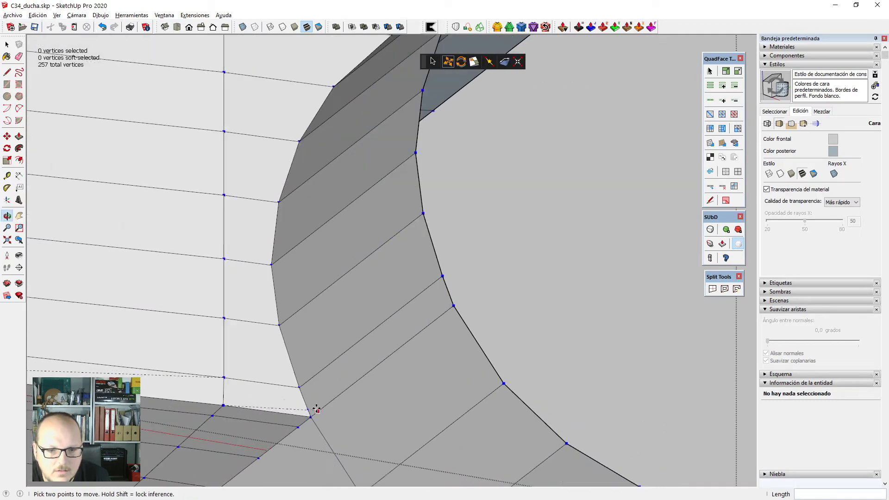
{"action": "left_click", "coordinate": [297, 384]}
{"action": "scroll", "coordinate": [558, 62], "scroll_direction": "down", "scroll_amount": 5}
{"action": "key", "text": "space"}
Move the stray vertex near the lower junction corner on the crossbar's opposite side onto the adjacent vertex.
{"action": "middle_click_drag", "start_coordinate": [509, 159], "coordinate": [673, 284]}
{"action": "scroll", "coordinate": [435, 241], "scroll_direction": "up", "scroll_amount": 4}
{"action": "scroll", "coordinate": [463, 288], "scroll_direction": "up", "scroll_amount": 2}
{"action": "key", "text": "v"}
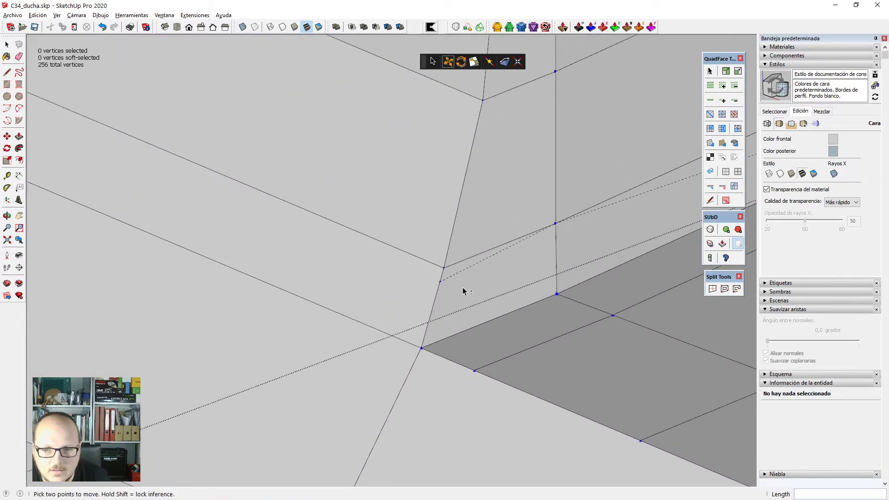
{"action": "scroll", "coordinate": [357, 275], "scroll_direction": "down", "scroll_amount": 2}
{"action": "middle_click_drag", "start_coordinate": [393, 266], "coordinate": [422, 345]}
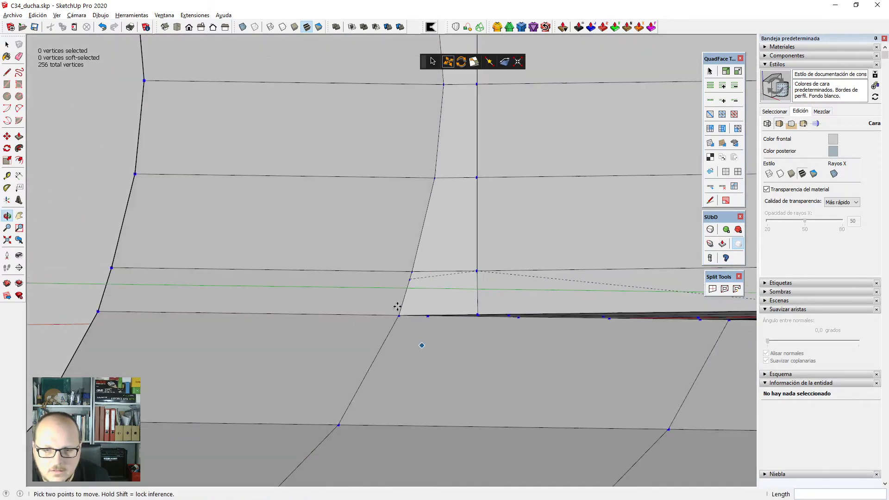
{"action": "scroll", "coordinate": [397, 307], "scroll_direction": "up", "scroll_amount": 2}
{"action": "left_click", "coordinate": [417, 275]}
{"action": "middle_click_drag", "start_coordinate": [416, 275], "coordinate": [397, 229]}
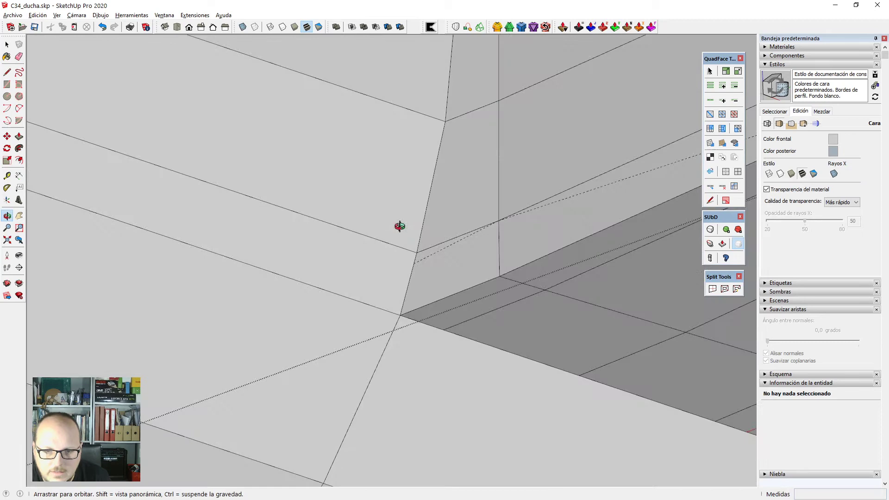
{"action": "left_click", "coordinate": [400, 315]}
{"action": "key", "text": "space"}
Delete the two middle lengthwise edge loops running around the crossbar, keeping only the loops near its borders.
{"action": "scroll", "coordinate": [184, 241], "scroll_direction": "down", "scroll_amount": 4}
{"action": "middle_click_drag", "start_coordinate": [183, 240], "coordinate": [266, 258]}
{"action": "left_click", "coordinate": [266, 259]}
{"action": "scroll", "coordinate": [367, 351], "scroll_direction": "down", "scroll_amount": 3}
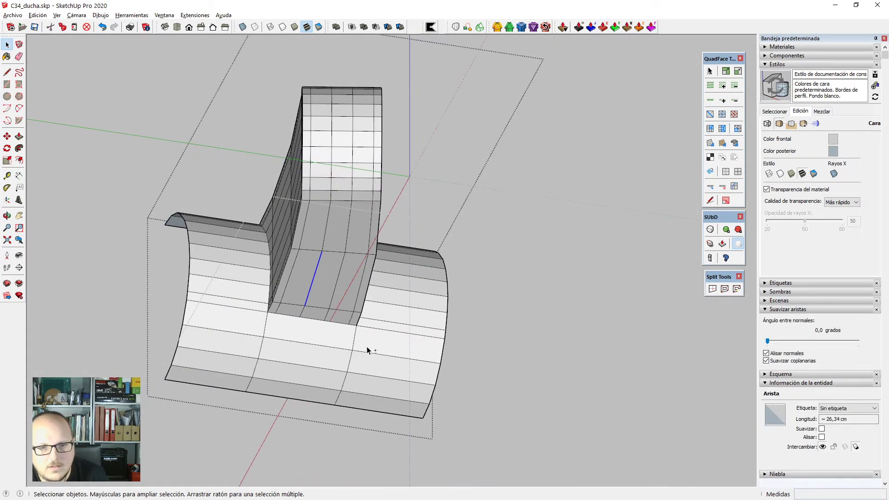
{"action": "left_click", "coordinate": [342, 268]}
{"action": "left_click", "coordinate": [341, 266]}
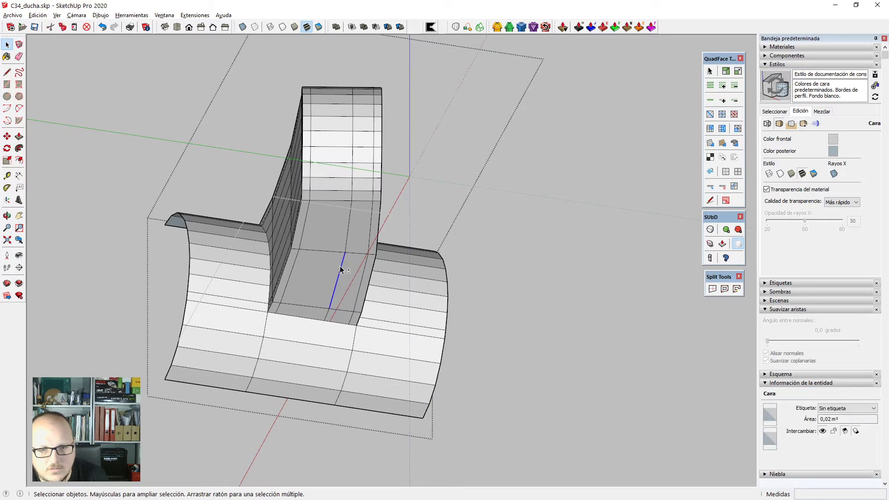
{"action": "key", "text": "Delete"}
Copy the four-edge run below the crossbar's first lower corner inward, in line with the crossbar's nearest lengthwise edge.
{"action": "middle_click_drag", "start_coordinate": [223, 318], "coordinate": [277, 324]}
{"action": "scroll", "coordinate": [277, 327], "scroll_direction": "up", "scroll_amount": 3}
{"action": "key", "text": "ctrl+t"}
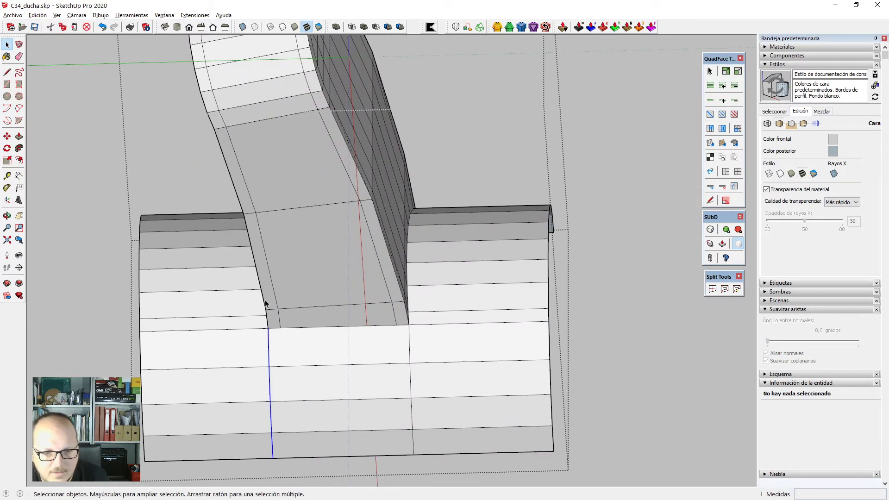
{"action": "scroll", "coordinate": [268, 371], "scroll_direction": "up", "scroll_amount": 6}
{"action": "key", "text": "m"}
{"action": "left_click", "coordinate": [274, 155]}
{"action": "key", "text": "ctrl"}
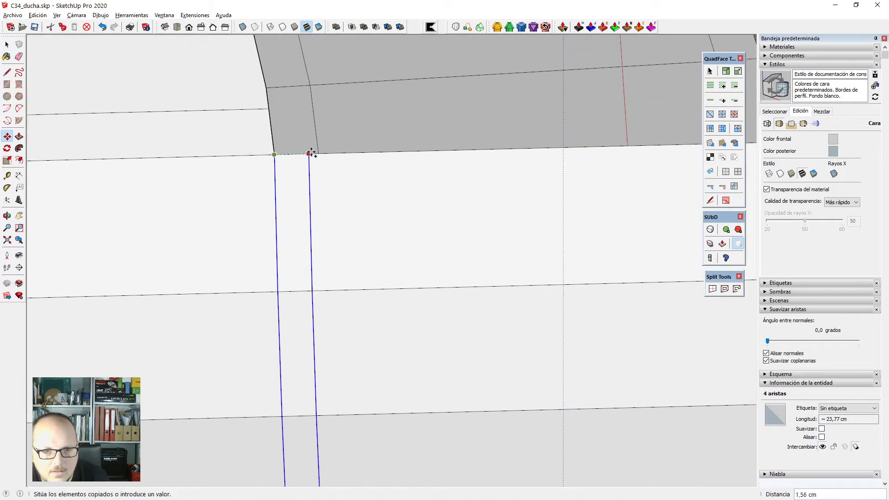
{"action": "left_click", "coordinate": [319, 153]}
{"action": "scroll", "coordinate": [296, 153], "scroll_direction": "down", "scroll_amount": 5}
{"action": "key", "text": "space"}
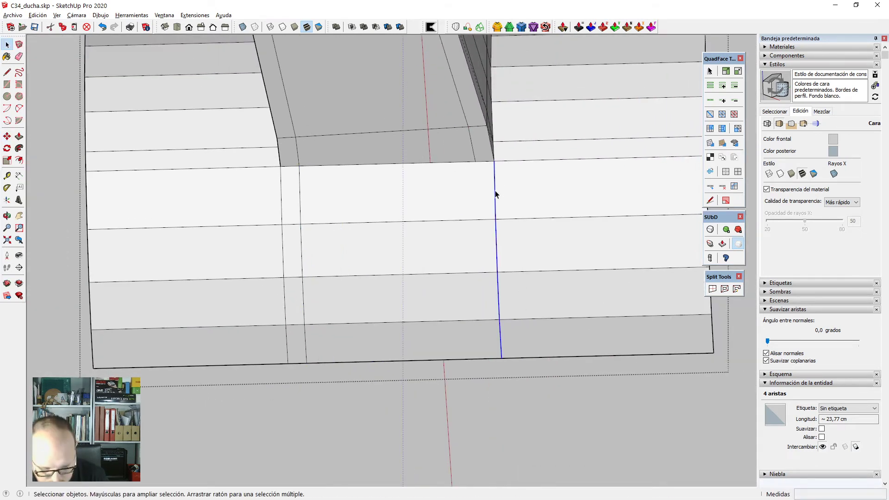
Copy the four-edge run below the crossbar's other lower corner about 2 cm inward, onto the crossbar's second lengthwise edge.
{"action": "scroll", "coordinate": [495, 159], "scroll_direction": "up", "scroll_amount": 3}
{"action": "key", "text": "m"}
{"action": "left_click", "coordinate": [495, 159]}
{"action": "key", "text": "ctrl"}
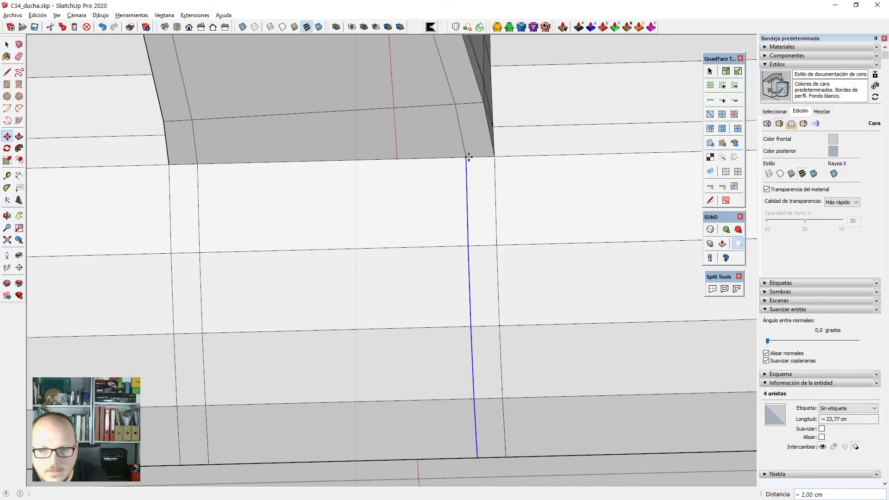
{"action": "key", "text": "space"}
{"action": "scroll", "coordinate": [343, 261], "scroll_direction": "down", "scroll_amount": 3}
{"action": "key", "text": "v"}
{"action": "key", "text": "space"}
{"action": "scroll", "coordinate": [377, 292], "scroll_direction": "down", "scroll_amount": 4}
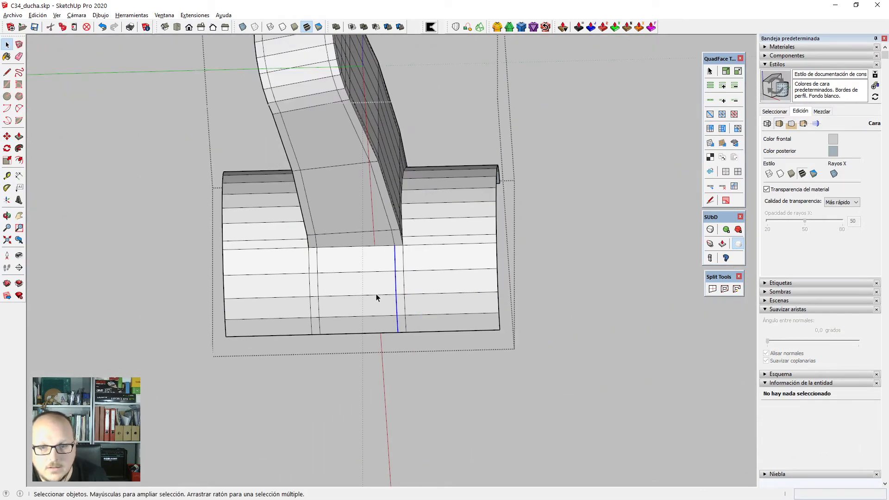
On the cylinder's upper side, copy the two-edge run from the crossbar's first corner 2 cm inward to meet its lengthwise edge.
{"action": "middle_click_drag", "start_coordinate": [376, 294], "coordinate": [340, 466]}
{"action": "middle_click_drag", "start_coordinate": [408, 204], "coordinate": [422, 343]}
{"action": "scroll", "coordinate": [421, 178], "scroll_direction": "up", "scroll_amount": 3}
{"action": "scroll", "coordinate": [420, 181], "scroll_direction": "up", "scroll_amount": 1}
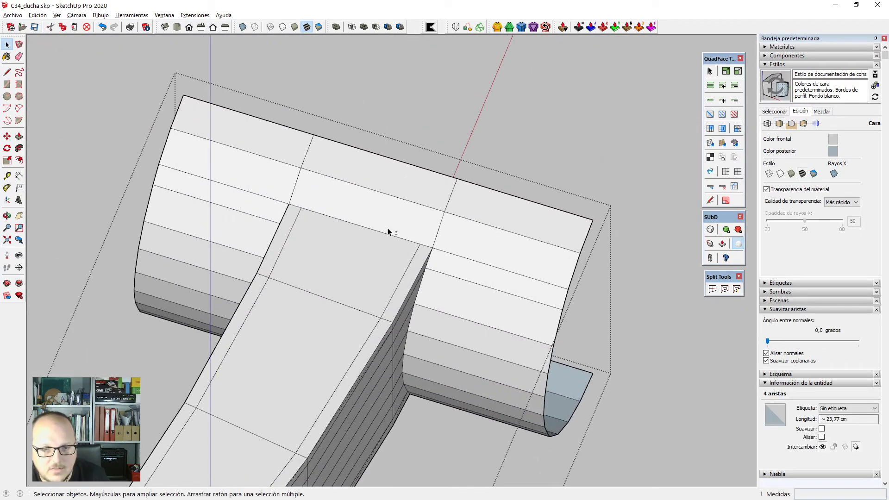
{"action": "key", "text": "v"}
{"action": "key", "text": "space"}
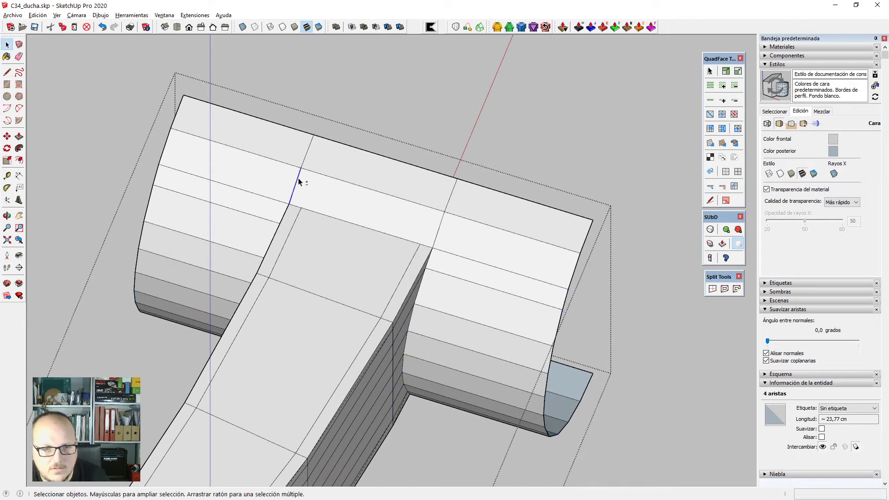
{"action": "left_click", "coordinate": [298, 180]}
{"action": "scroll", "coordinate": [298, 182], "scroll_direction": "up", "scroll_amount": 5}
{"action": "key", "text": "m"}
{"action": "key", "text": "ctrl"}
{"action": "left_click", "coordinate": [278, 238]}
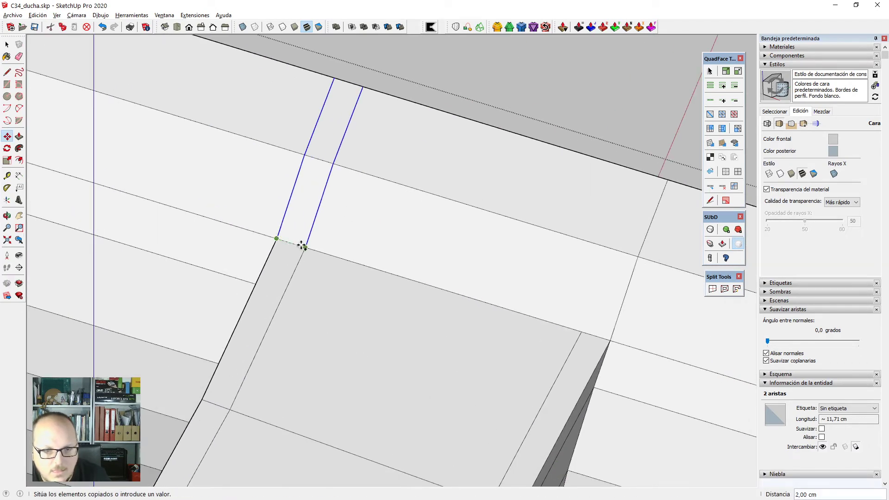
{"action": "key", "text": "space"}
{"action": "scroll", "coordinate": [303, 245], "scroll_direction": "down", "scroll_amount": 3}
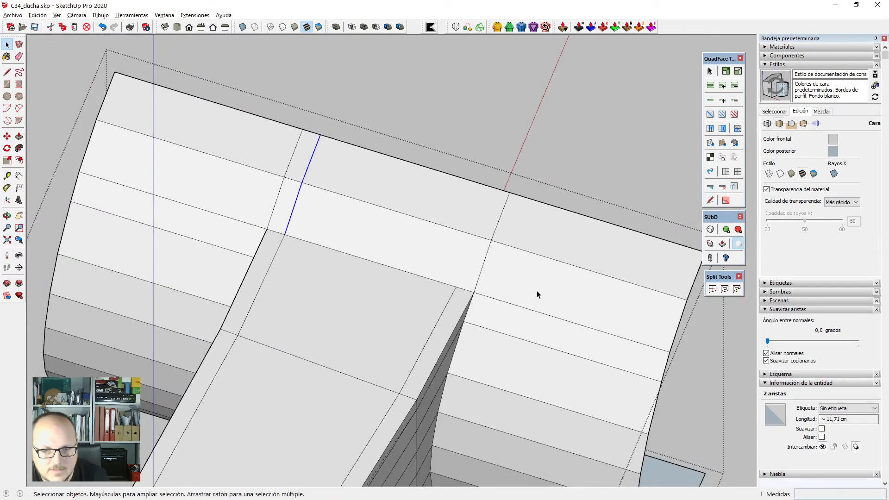
On the cylinder's upper side, copy the two-edge run at the crossbar's second corner 2 cm inward to meet its lengthwise edge.
{"action": "triple_click", "coordinate": [480, 279]}
{"action": "scroll", "coordinate": [479, 278], "scroll_direction": "up", "scroll_amount": 3}
{"action": "key", "text": "m"}
{"action": "key", "text": "space"}
{"action": "left_click", "coordinate": [474, 298]}
{"action": "key", "text": "shift+l"}
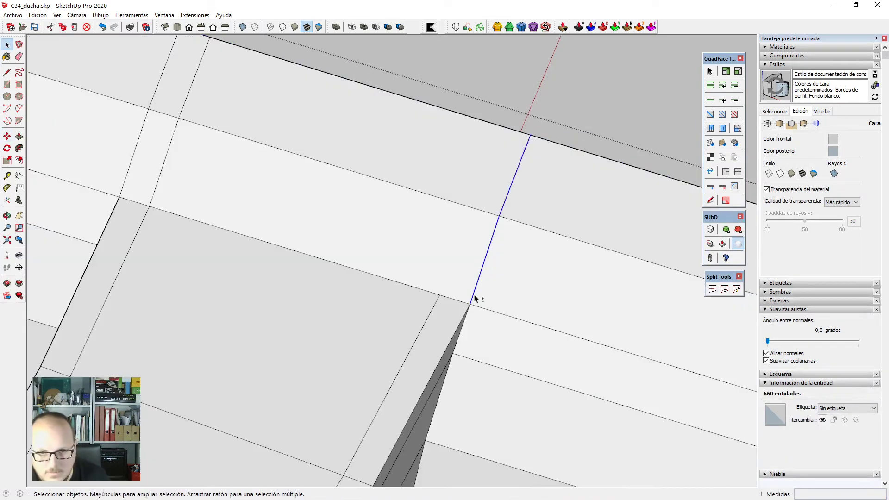
{"action": "scroll", "coordinate": [475, 299], "scroll_direction": "up", "scroll_amount": 1}
{"action": "key", "text": "m"}
{"action": "key", "text": "ctrl"}
{"action": "left_click", "coordinate": [469, 306]}
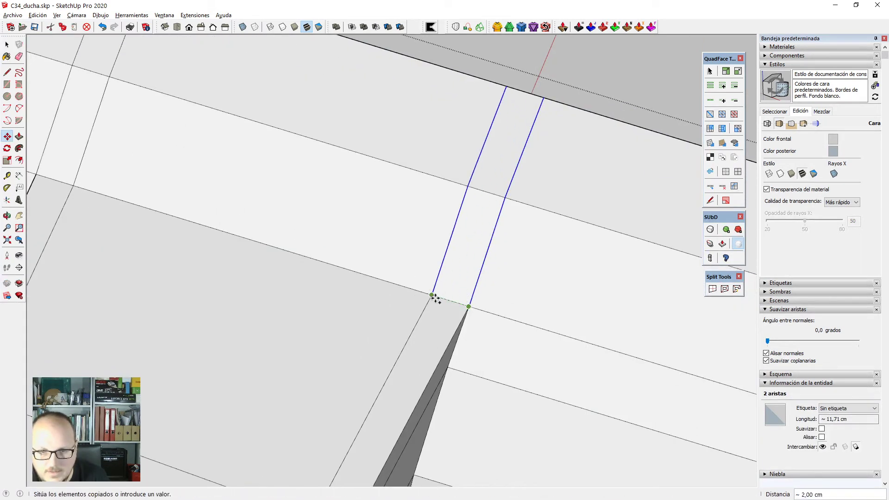
{"action": "left_click", "coordinate": [432, 296]}
{"action": "key", "text": "space"}
{"action": "scroll", "coordinate": [403, 135], "scroll_direction": "down", "scroll_amount": 4}
{"action": "middle_click_drag", "start_coordinate": [461, 254], "coordinate": [419, 263]}
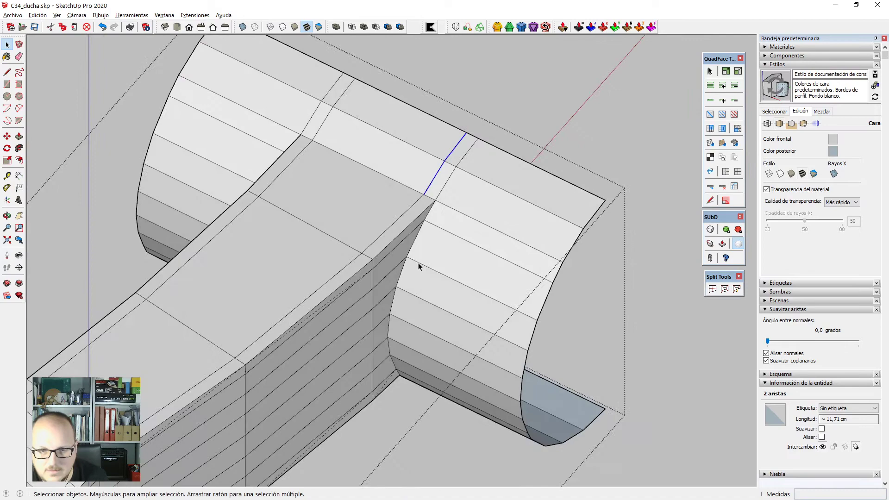
{"action": "left_click", "coordinate": [416, 238]}
{"action": "scroll", "coordinate": [439, 205], "scroll_direction": "up", "scroll_amount": 1}
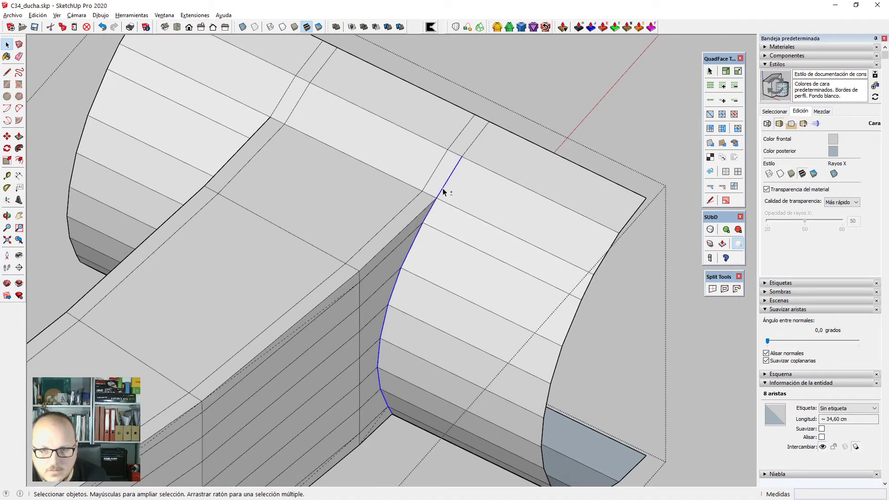
{"action": "scroll", "coordinate": [410, 362], "scroll_direction": "down", "scroll_amount": 5}
{"action": "middle_click_drag", "start_coordinate": [409, 363], "coordinate": [395, 310]}
{"action": "left_click", "coordinate": [395, 310], "text": "shift"}
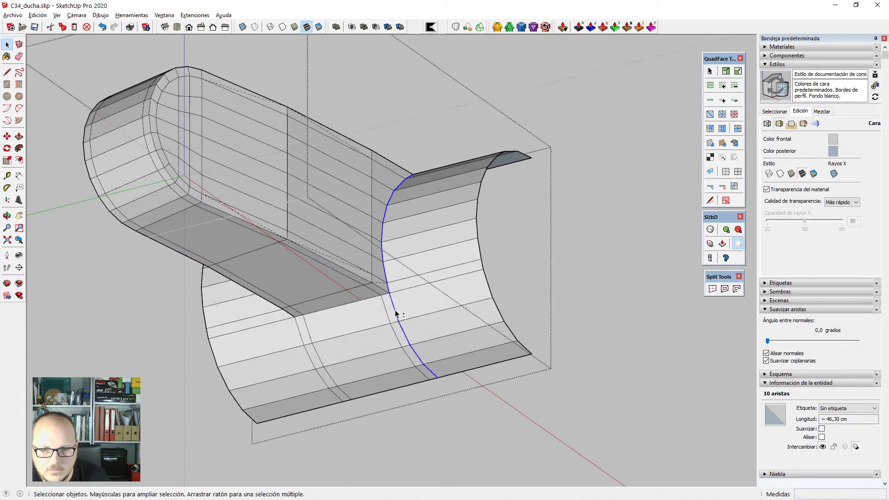
{"action": "middle_click_drag", "start_coordinate": [356, 111], "coordinate": [417, 417]}
{"action": "scroll", "coordinate": [443, 288], "scroll_direction": "down", "scroll_amount": 1}
{"action": "middle_click_drag", "start_coordinate": [444, 287], "coordinate": [408, 334]}
{"action": "scroll", "coordinate": [401, 173], "scroll_direction": "up", "scroll_amount": 3}
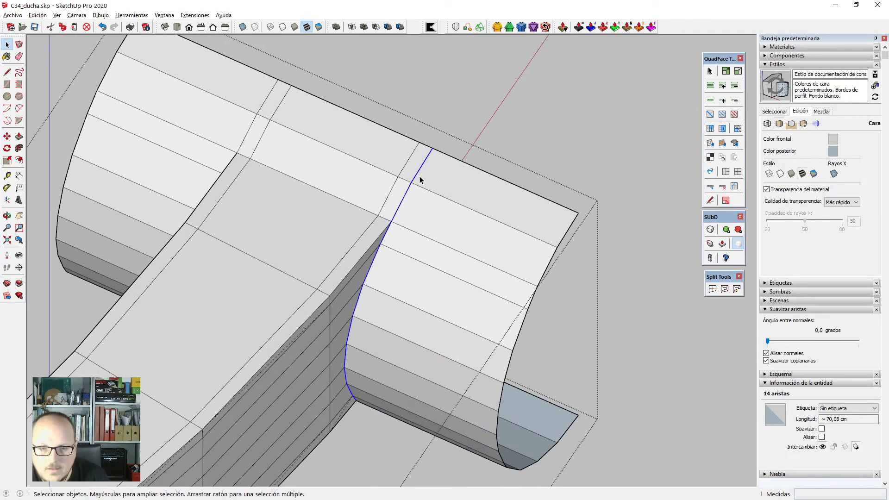
{"action": "scroll", "coordinate": [421, 179], "scroll_direction": "up", "scroll_amount": 2}
{"action": "scroll", "coordinate": [421, 178], "scroll_direction": "up", "scroll_amount": 2}
{"action": "key", "text": "m"}
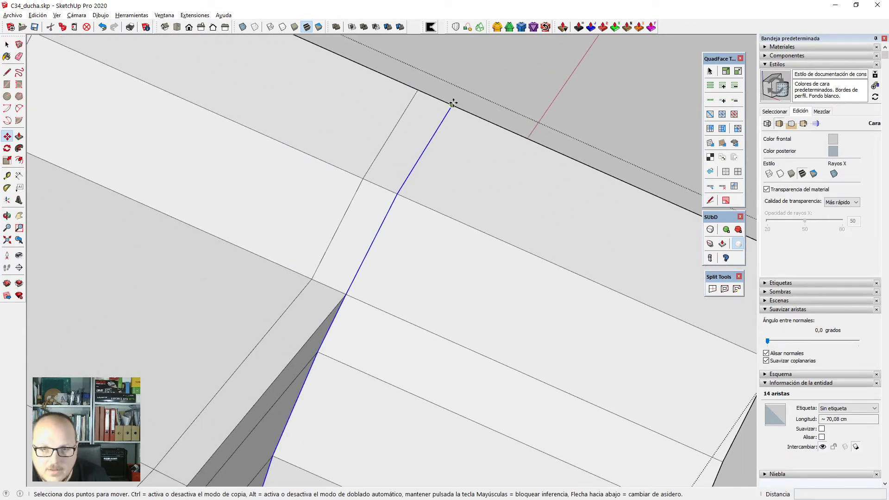
{"action": "left_click", "coordinate": [453, 105]}
{"action": "key", "text": "ctrl"}
{"action": "key", "text": "space"}
Delete the lengthwise edge loop near the crossbar's second border, together with its inset continuation across the cylinder.
{"action": "scroll", "coordinate": [476, 115], "scroll_direction": "down", "scroll_amount": 4}
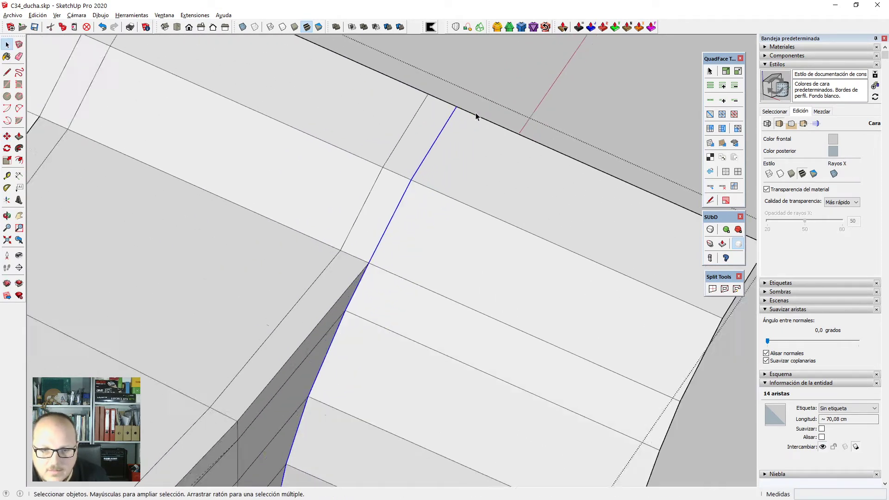
{"action": "scroll", "coordinate": [419, 161], "scroll_direction": "down", "scroll_amount": 2}
{"action": "key", "text": "Delete"}
{"action": "scroll", "coordinate": [423, 159], "scroll_direction": "down", "scroll_amount": 3}
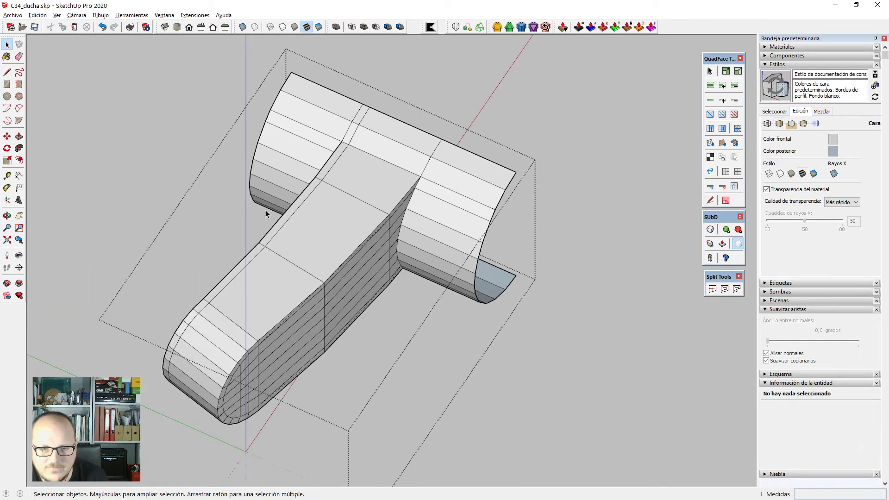
{"action": "scroll", "coordinate": [266, 211], "scroll_direction": "up", "scroll_amount": 1}
{"action": "left_click", "coordinate": [301, 212]}
Delete the uppermost lengthwise edge of the crossbar's side face in the segment next to the rounded end.
{"action": "middle_click_drag", "start_coordinate": [302, 212], "coordinate": [342, 256]}
{"action": "scroll", "coordinate": [384, 280], "scroll_direction": "up", "scroll_amount": 2}
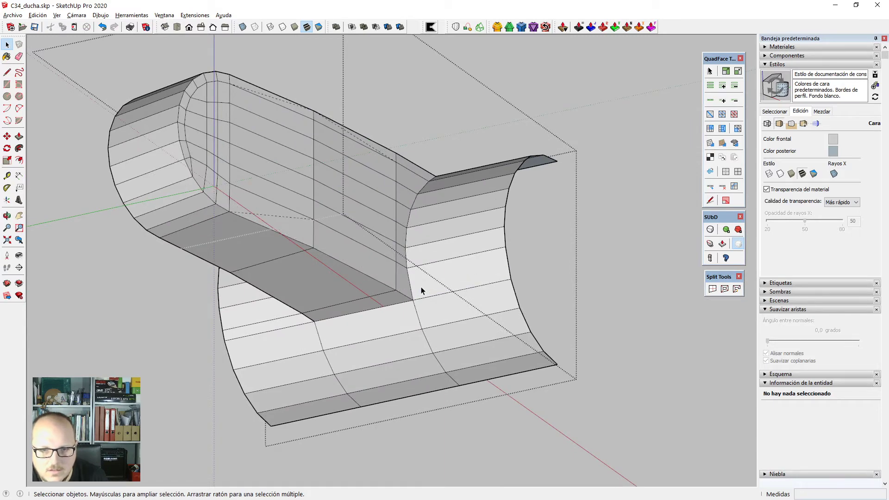
{"action": "middle_click_drag", "start_coordinate": [421, 288], "coordinate": [275, 245]}
{"action": "middle_click_drag", "start_coordinate": [263, 186], "coordinate": [222, 212]}
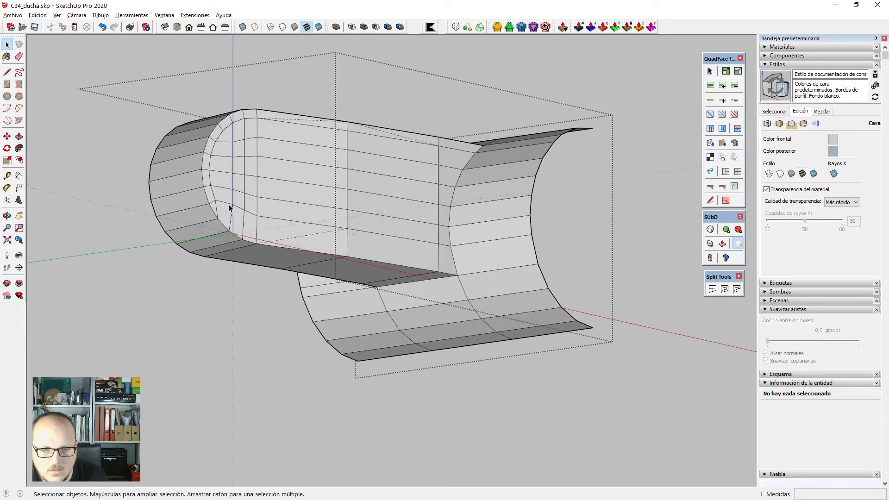
{"action": "scroll", "coordinate": [221, 212], "scroll_direction": "up", "scroll_amount": 3}
{"action": "left_click", "coordinate": [295, 75]}
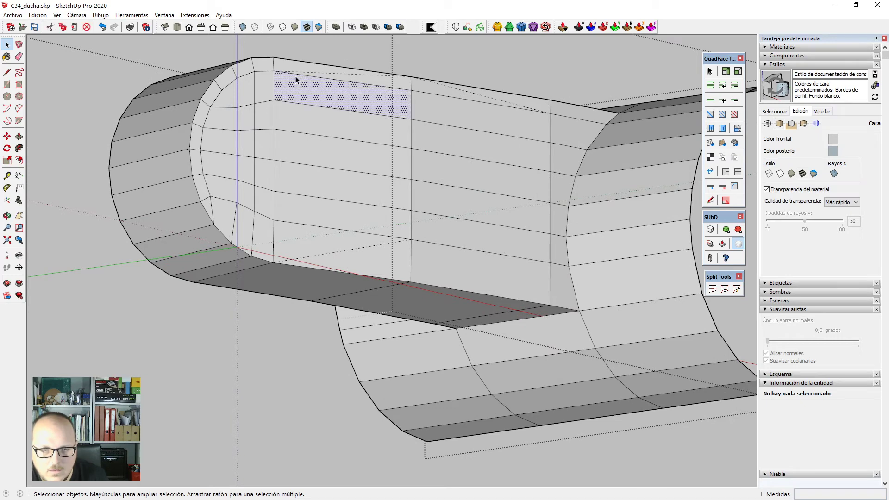
{"action": "left_click", "coordinate": [297, 74]}
{"action": "key", "text": "Delete"}
{"action": "scroll", "coordinate": [236, 81], "scroll_direction": "up", "scroll_amount": 1}
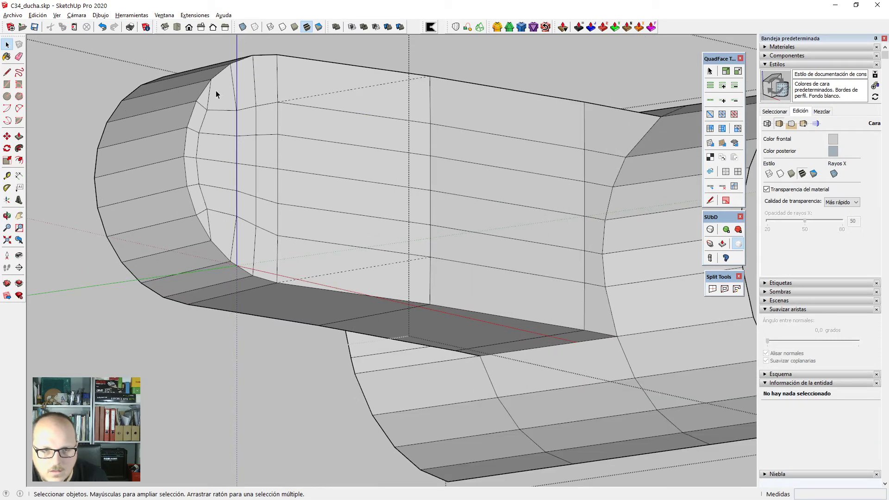
Try deleting the upper lengthwise edges on the crossbar's opposite side face, then undo the deletion.
{"action": "middle_click_drag", "start_coordinate": [205, 119], "coordinate": [530, 258]}
{"action": "left_click", "coordinate": [181, 176]}
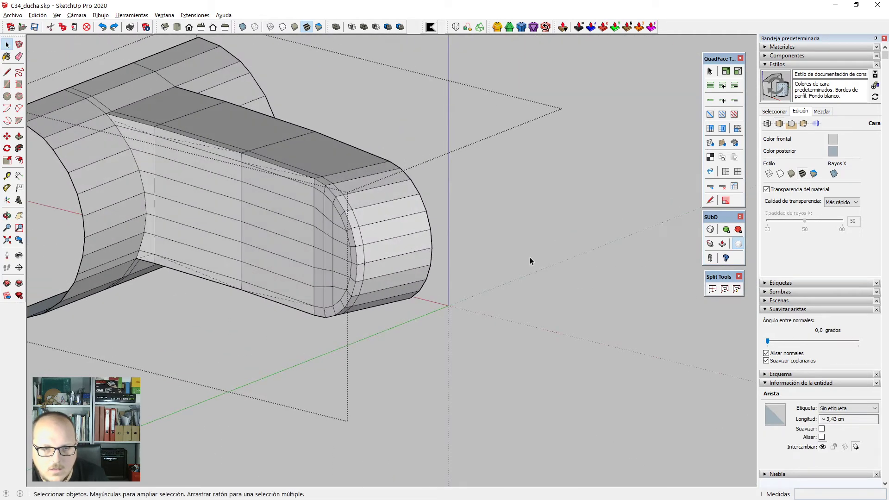
{"action": "scroll", "coordinate": [346, 205], "scroll_direction": "up", "scroll_amount": 2}
{"action": "scroll", "coordinate": [343, 174], "scroll_direction": "down", "scroll_amount": 2}
{"action": "key", "text": "ctrl+z"}
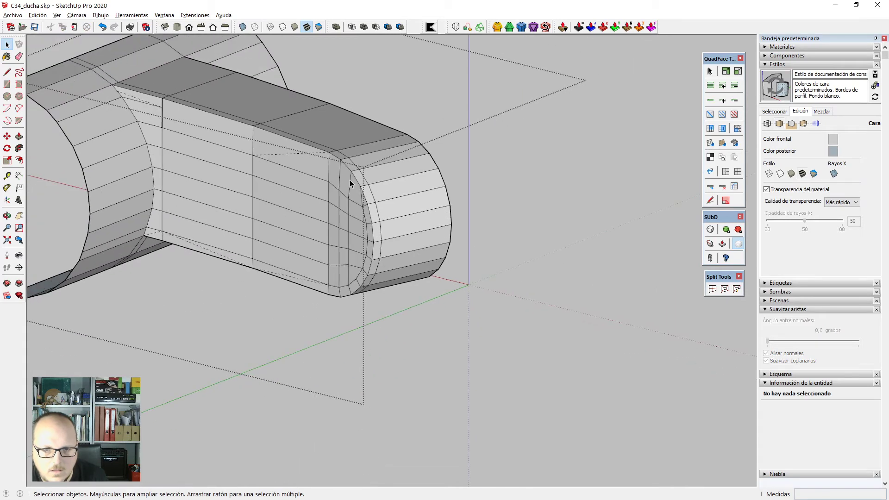
Erase the short lengthwise edges in the narrow vertical strip before the rounded end on this side face.
{"action": "mouse_move", "coordinate": [314, 213]}
{"action": "middle_mouse_down"}
{"action": "mouse_move", "coordinate": [401, 252]}
{"action": "mouse_move", "coordinate": [381, 260]}
{"action": "mouse_move", "coordinate": [345, 246]}
{"action": "mouse_move", "coordinate": [359, 199]}
{"action": "middle_mouse_up"}
{"action": "scroll", "coordinate": [410, 230], "scroll_direction": "down", "scroll_amount": 1}
{"action": "scroll", "coordinate": [360, 199], "scroll_direction": "up", "scroll_amount": 2}
{"action": "key", "text": "e"}
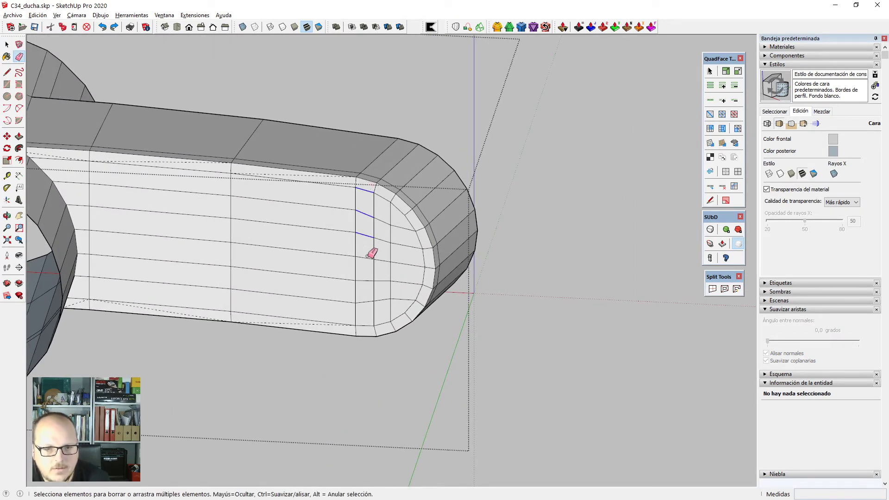
{"action": "key", "text": "space"}
{"action": "scroll", "coordinate": [351, 187], "scroll_direction": "up", "scroll_amount": 2}
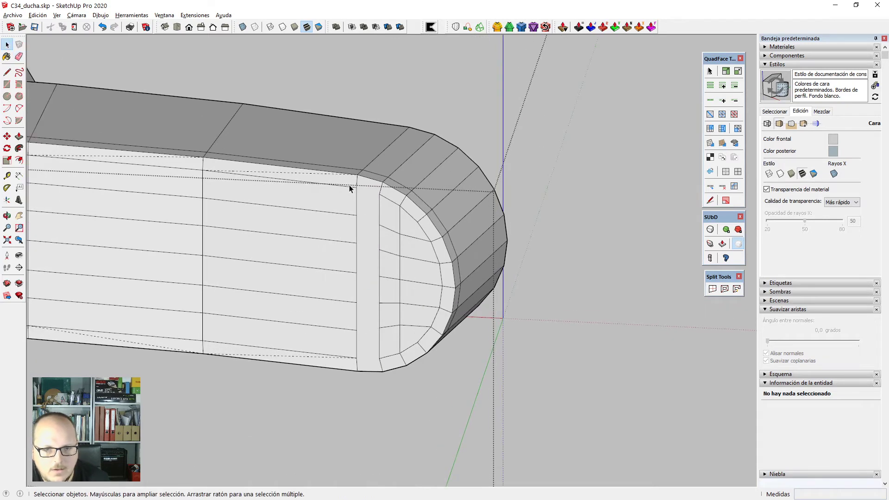
Delete the outermost upper and lower lengthwise edges of the side face segment next to the cleared strip.
{"action": "left_click", "coordinate": [349, 186]}
{"action": "key", "text": "Delete"}
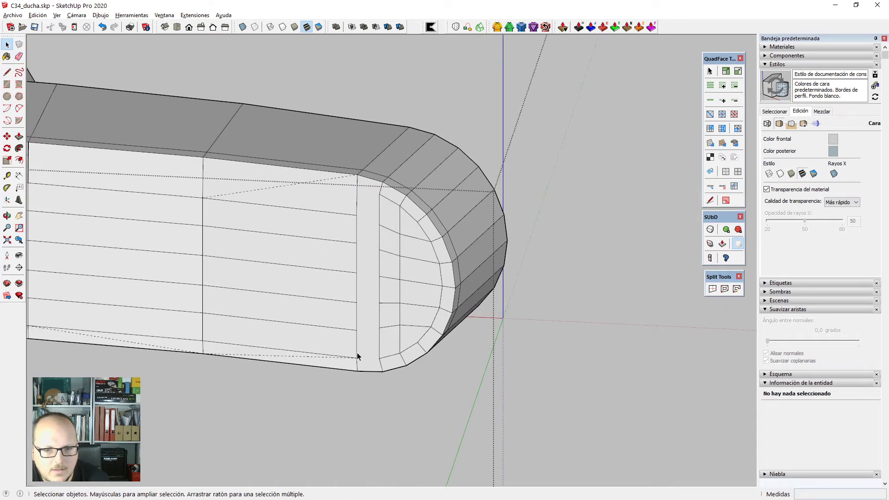
{"action": "left_click", "coordinate": [296, 352]}
{"action": "key", "text": "Delete"}
{"action": "scroll", "coordinate": [301, 353], "scroll_direction": "down", "scroll_amount": 2}
{"action": "scroll", "coordinate": [310, 345], "scroll_direction": "up", "scroll_amount": 2}
On the crossbar's other side face, erase the short edges crossing the narrow strip before the rounded end.
{"action": "middle_click_drag", "start_coordinate": [301, 353], "coordinate": [240, 213]}
{"action": "scroll", "coordinate": [320, 344], "scroll_direction": "down", "scroll_amount": 2}
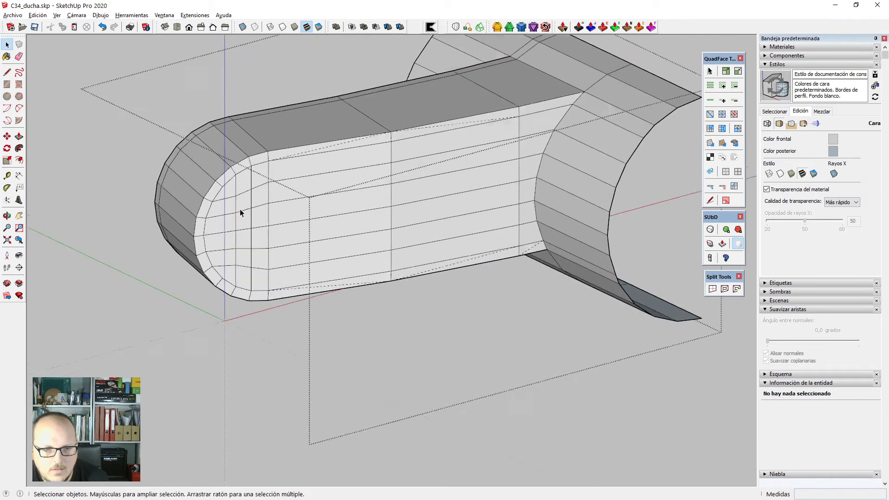
{"action": "scroll", "coordinate": [240, 212], "scroll_direction": "up", "scroll_amount": 1}
{"action": "key", "text": "e"}
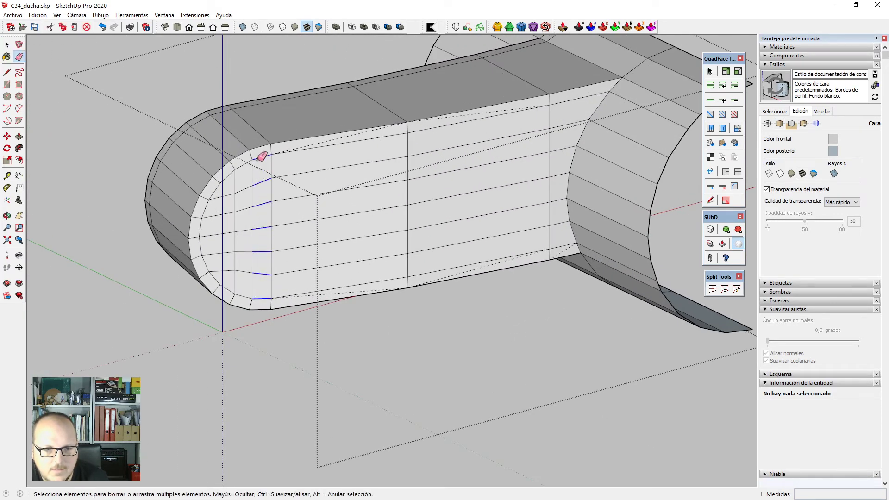
{"action": "left_click_drag", "start_coordinate": [257, 159], "coordinate": [259, 157]}
{"action": "scroll", "coordinate": [282, 206], "scroll_direction": "down", "scroll_amount": 2}
{"action": "scroll", "coordinate": [287, 197], "scroll_direction": "up", "scroll_amount": 3}
{"action": "key", "text": "space"}
Delete the outermost upper and lower lengthwise edges beside the cleared strip on this second side face.
{"action": "left_click", "coordinate": [295, 174], "text": "shift"}
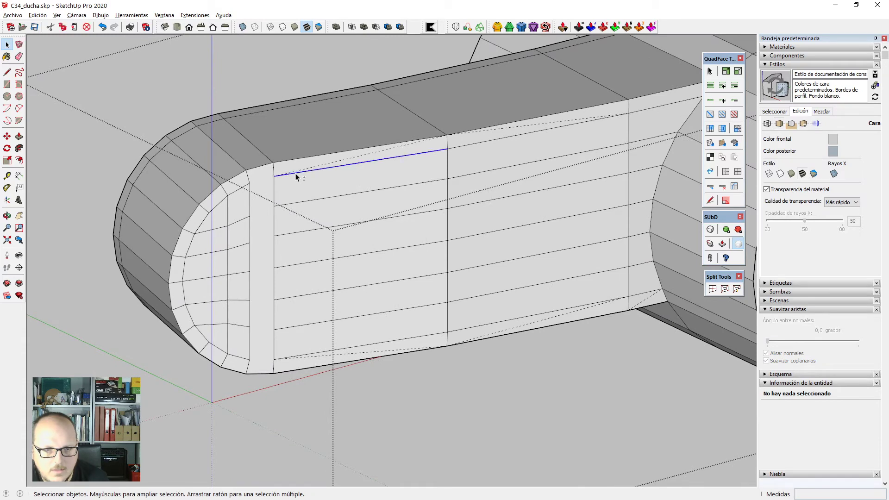
{"action": "key", "text": "Delete"}
{"action": "left_click", "coordinate": [376, 345]}
{"action": "key", "text": "Delete"}
{"action": "scroll", "coordinate": [376, 345], "scroll_direction": "down", "scroll_amount": 3}
{"action": "scroll", "coordinate": [274, 362], "scroll_direction": "up", "scroll_amount": 5}
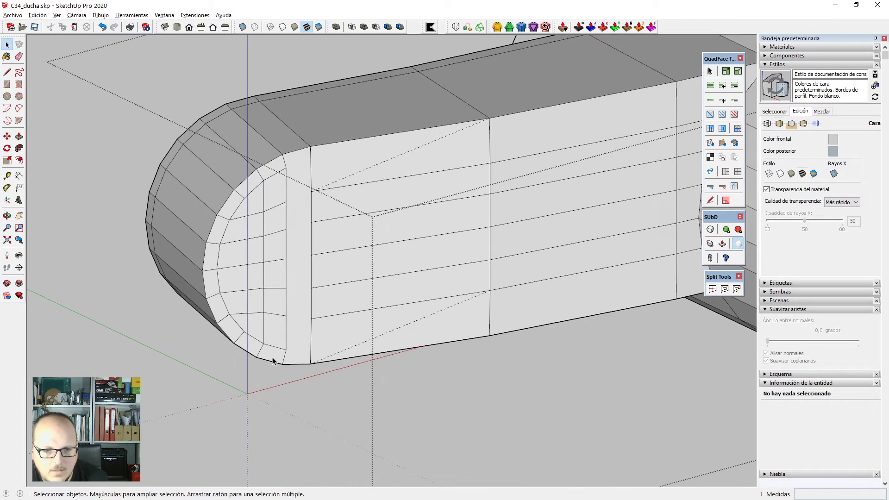
Erase the ribs of the rounded end's border ring and delete its inner faces to leave the end open.
{"action": "key", "text": "e"}
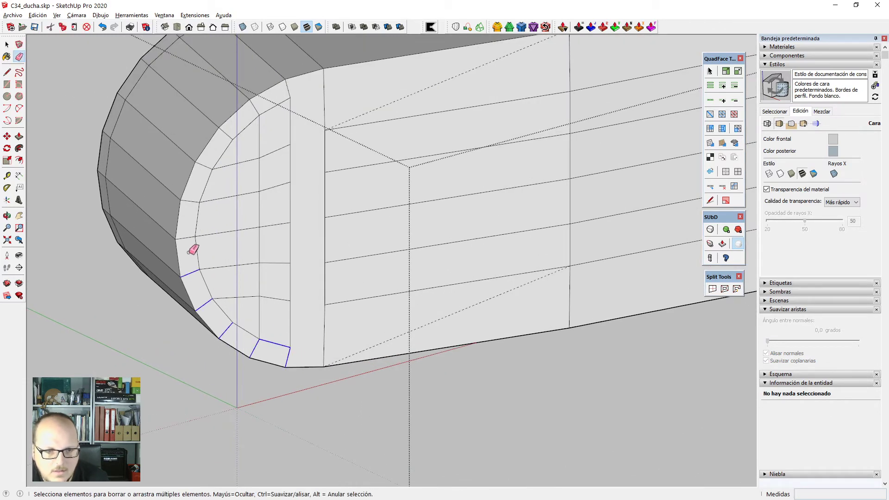
{"action": "mouse_move", "coordinate": [274, 98]}
{"action": "left_mouse_down"}
{"action": "mouse_move", "coordinate": [291, 91]}
{"action": "mouse_move", "coordinate": [291, 111]}
{"action": "left_mouse_up"}
{"action": "left_click", "coordinate": [297, 321]}
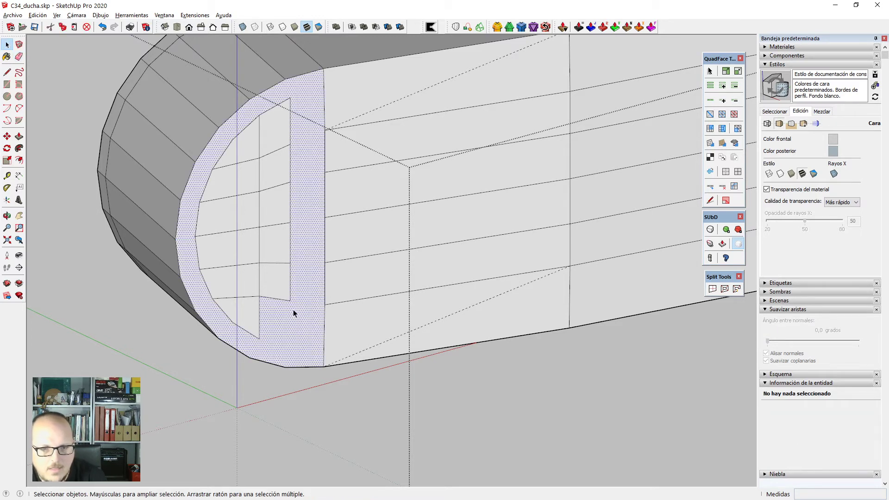
{"action": "key", "text": "Delete"}
Close the open rounded end by drawing a line from the middle lengthwise edge's endpoint across to the curved border.
{"action": "key", "text": "l"}
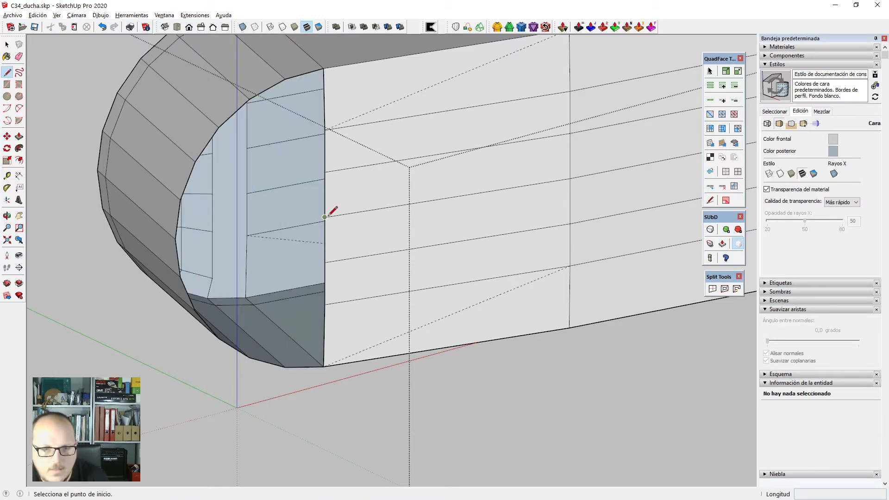
{"action": "left_click", "coordinate": [325, 217]}
{"action": "scroll", "coordinate": [225, 231], "scroll_direction": "up", "scroll_amount": 1}
{"action": "left_click", "coordinate": [170, 239]}
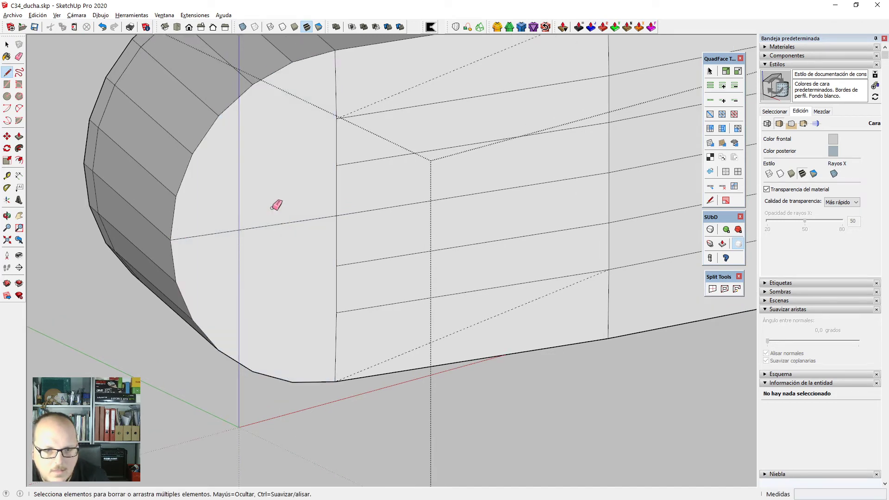
On the opposite side, erase the ribs around the rounded end and select the merged border face for removal.
{"action": "key", "text": "e"}
{"action": "mouse_move", "coordinate": [287, 233]}
{"action": "middle_mouse_down"}
{"action": "mouse_move", "coordinate": [284, 301]}
{"action": "mouse_move", "coordinate": [661, 316]}
{"action": "mouse_move", "coordinate": [389, 246]}
{"action": "middle_mouse_up"}
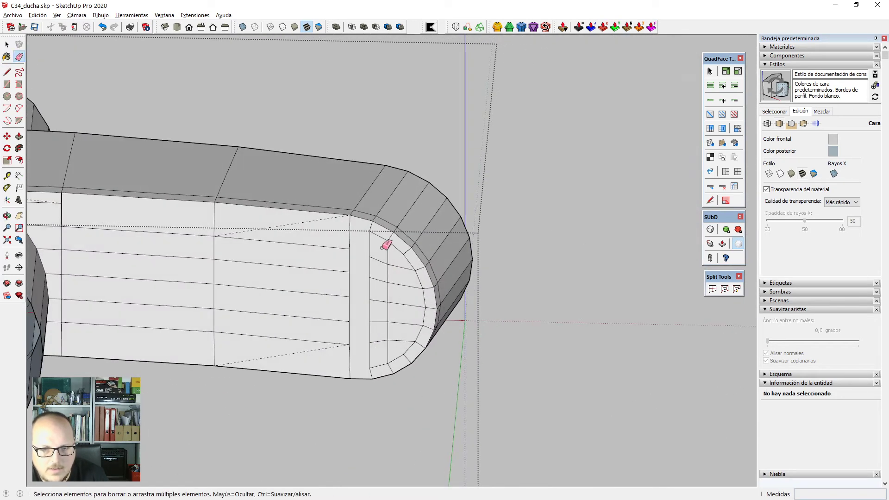
{"action": "scroll", "coordinate": [366, 215], "scroll_direction": "up", "scroll_amount": 3}
{"action": "key", "text": "space"}
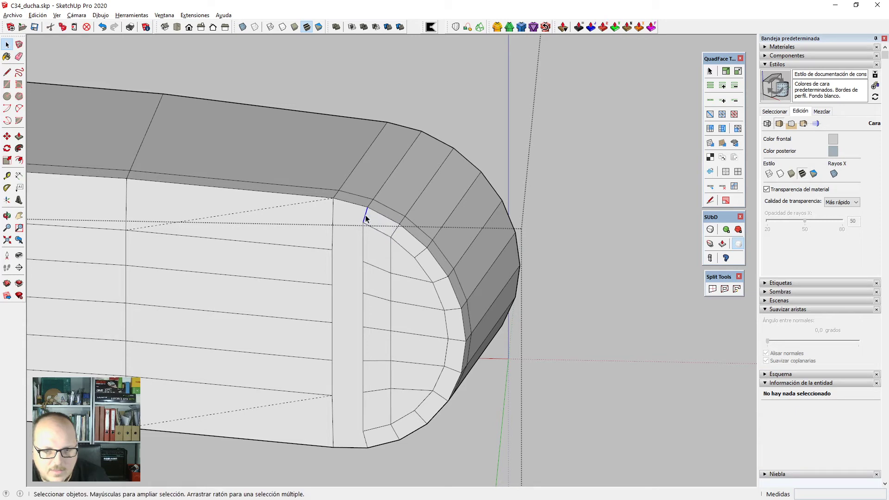
{"action": "left_click", "coordinate": [365, 215]}
{"action": "left_click", "coordinate": [408, 263]}
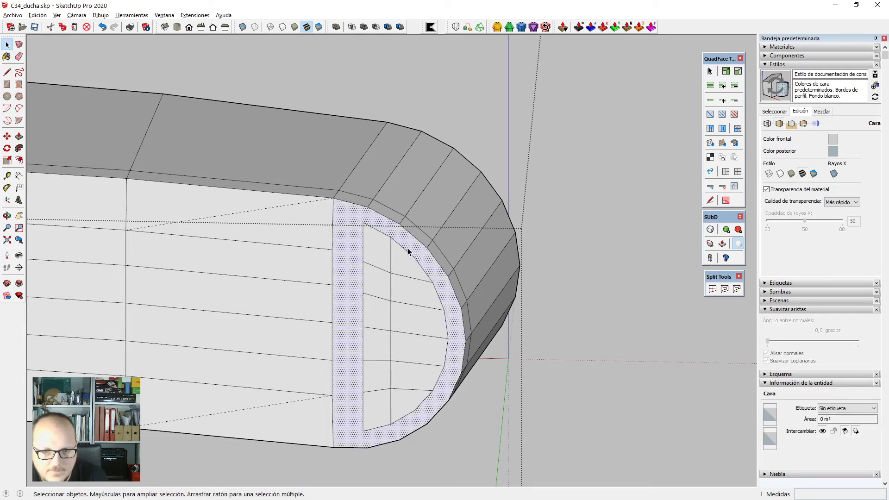
Fill this side's open rounded end by drawing a line from the middle lengthwise edge to the curved border.
{"action": "key", "text": "l"}
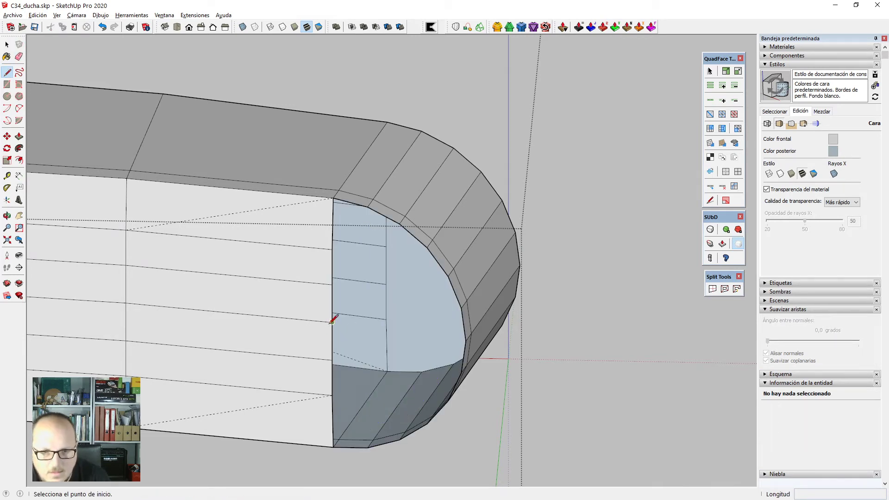
{"action": "left_click", "coordinate": [332, 322]}
{"action": "middle_click_drag", "start_coordinate": [448, 277], "coordinate": [392, 347]}
Delete the remaining lengthwise edge loop running near the crossbar's border.
{"action": "key", "text": "space"}
{"action": "left_click", "coordinate": [421, 252]}
{"action": "scroll", "coordinate": [432, 257], "scroll_direction": "down", "scroll_amount": 3}
{"action": "key", "text": "Delete"}
{"action": "scroll", "coordinate": [269, 195], "scroll_direction": "up", "scroll_amount": 6}
Near the crossbar's corner at the cylinder, delete the cylinder's first lengthwise edge and the short side-face edge that continues it.
{"action": "key", "text": "x"}
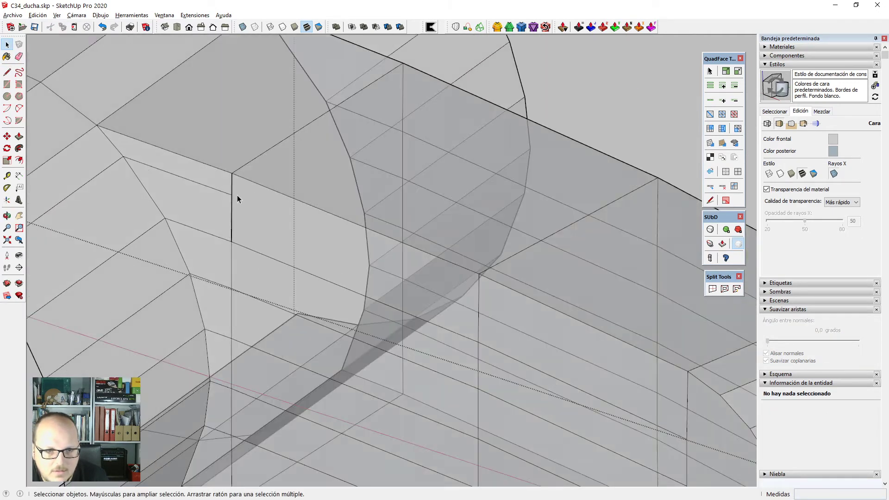
{"action": "key", "text": "x"}
{"action": "left_click", "coordinate": [221, 192]}
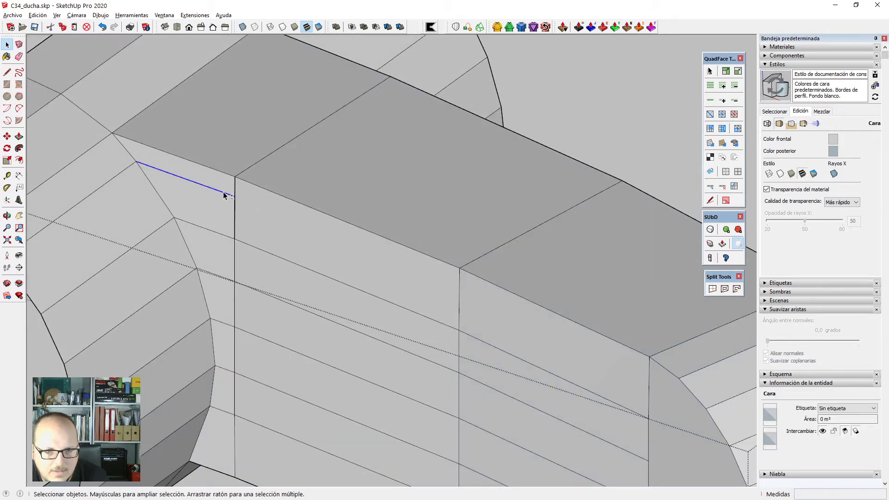
{"action": "scroll", "coordinate": [315, 221], "scroll_direction": "down", "scroll_amount": 2}
{"action": "scroll", "coordinate": [165, 193], "scroll_direction": "up", "scroll_amount": 2}
{"action": "key", "text": "e"}
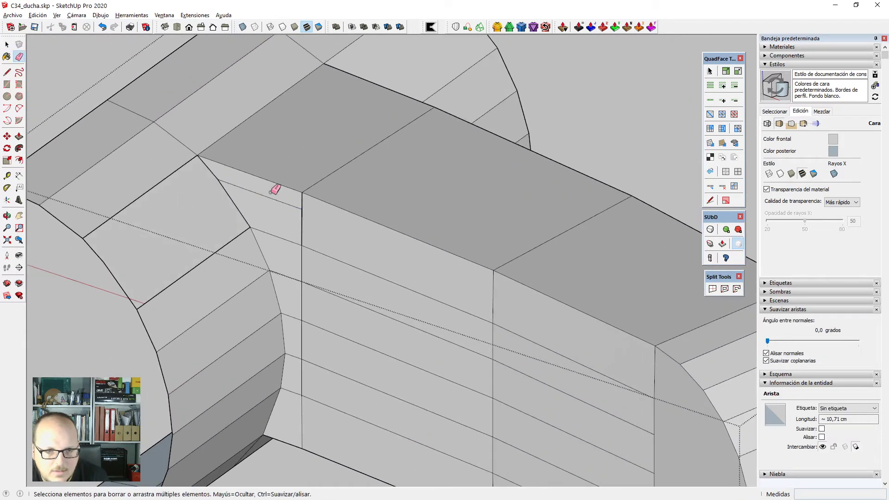
{"action": "scroll", "coordinate": [387, 192], "scroll_direction": "down", "scroll_amount": 2}
{"action": "scroll", "coordinate": [287, 201], "scroll_direction": "up", "scroll_amount": 3}
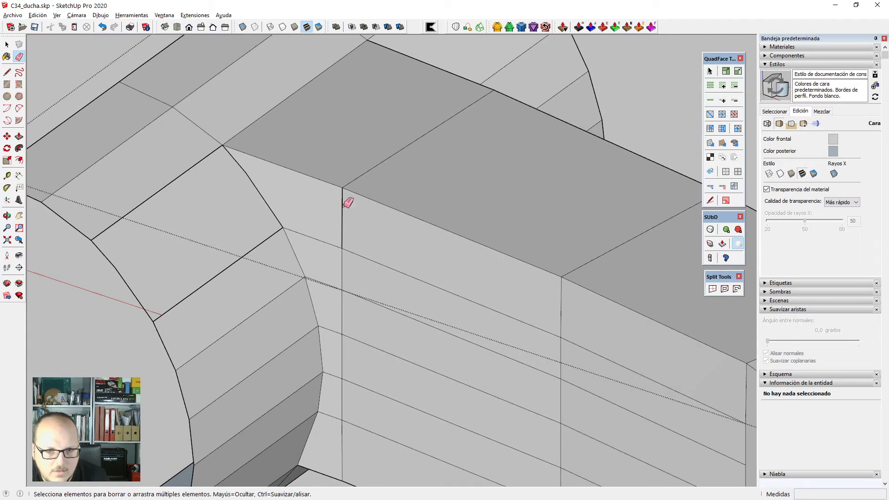
Remove the leftover vertices on the crossbar's short upright edge beside the cylinder with the vertex tool.
{"action": "key", "text": "v"}
{"action": "scroll", "coordinate": [349, 194], "scroll_direction": "up", "scroll_amount": 3}
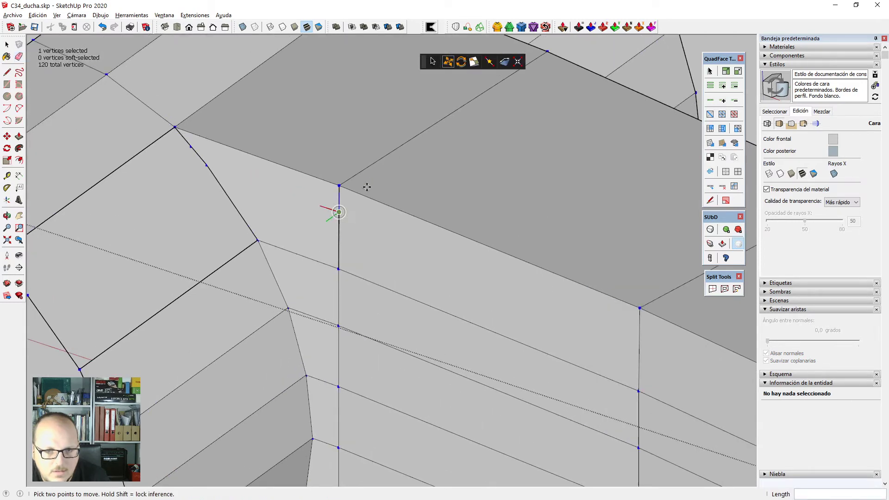
{"action": "left_click", "coordinate": [431, 62]}
{"action": "left_click_drag", "start_coordinate": [347, 228], "coordinate": [347, 229]}
{"action": "key", "text": "Delete"}
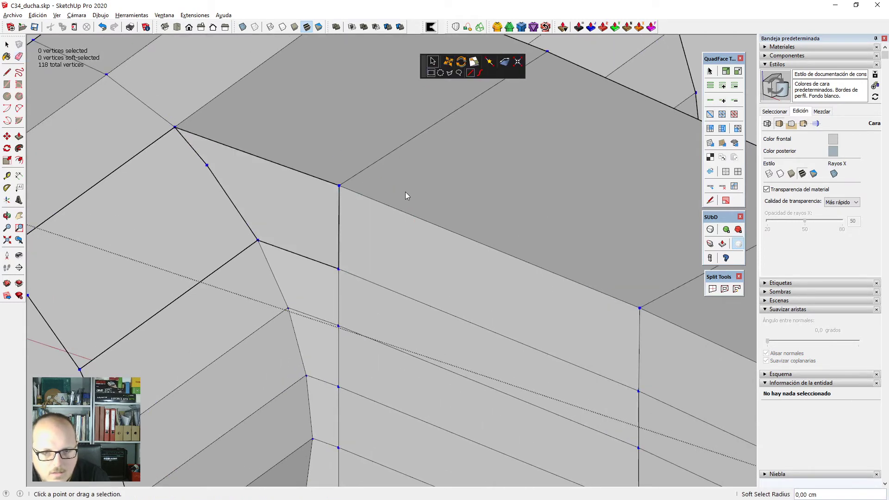
Delete the stray vertices on the cylinder's two curved borders and redraw the missing edges to close the open quad.
{"action": "scroll", "coordinate": [405, 192], "scroll_direction": "down", "scroll_amount": 3}
{"action": "scroll", "coordinate": [250, 187], "scroll_direction": "up", "scroll_amount": 2}
{"action": "left_click_drag", "start_coordinate": [247, 165], "coordinate": [268, 185]}
{"action": "key", "text": "Delete"}
{"action": "scroll", "coordinate": [271, 184], "scroll_direction": "down", "scroll_amount": 1}
{"action": "scroll", "coordinate": [270, 184], "scroll_direction": "down", "scroll_amount": 1}
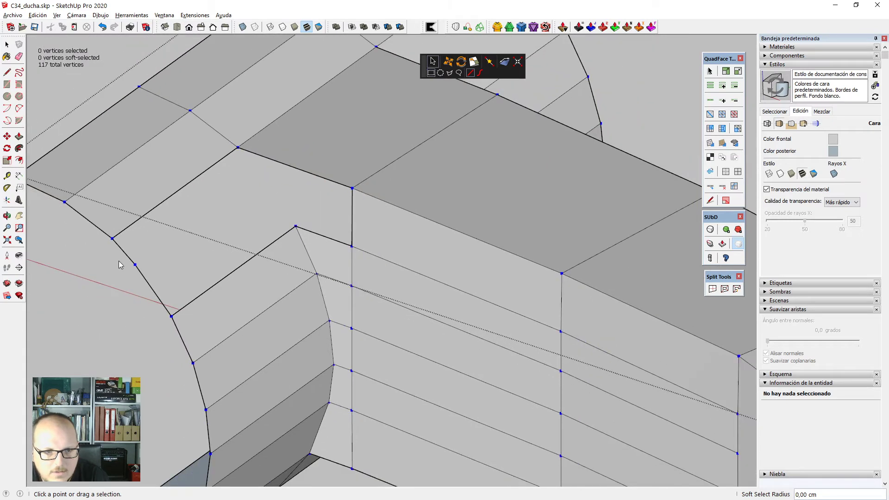
{"action": "left_click_drag", "start_coordinate": [118, 261], "coordinate": [145, 282]}
{"action": "key", "text": "Delete"}
{"action": "left_click", "coordinate": [711, 200]}
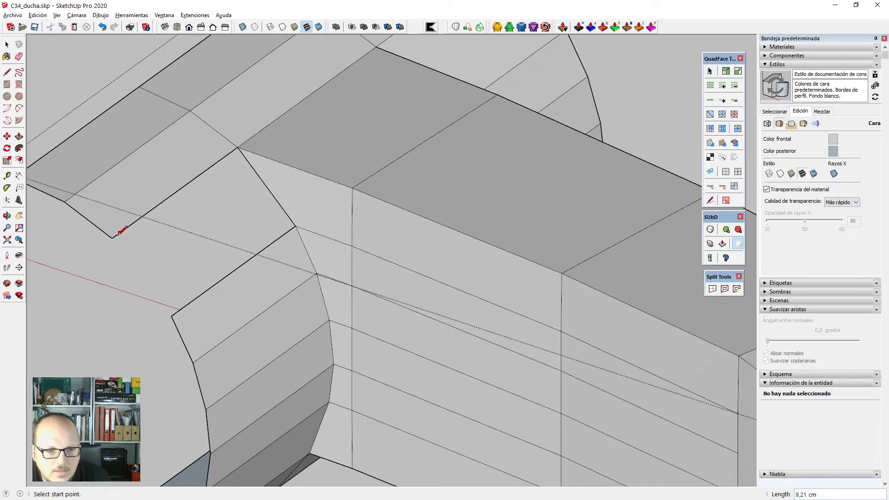
{"action": "scroll", "coordinate": [174, 313], "scroll_direction": "down", "scroll_amount": 5}
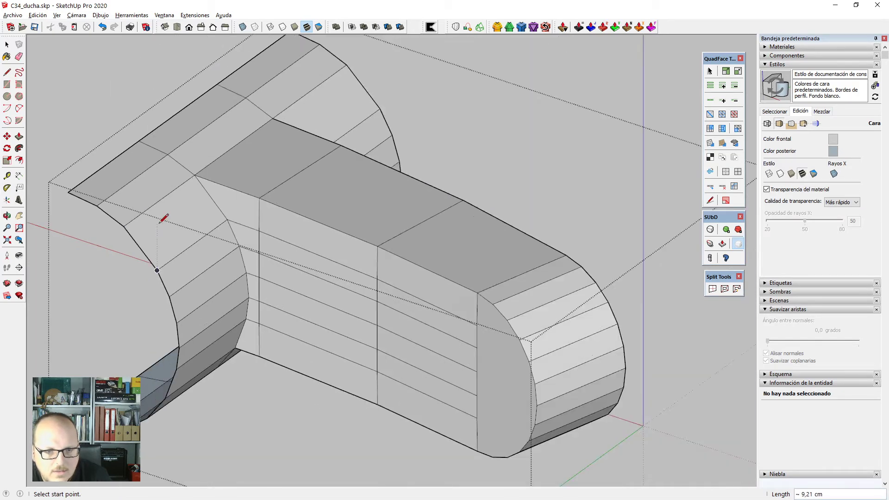
Delete further lengthwise edge loops from the crossbar's sides and the adjoining half cylinder, leaving fewer, taller quads.
{"action": "middle_click_drag", "start_coordinate": [165, 162], "coordinate": [159, 249]}
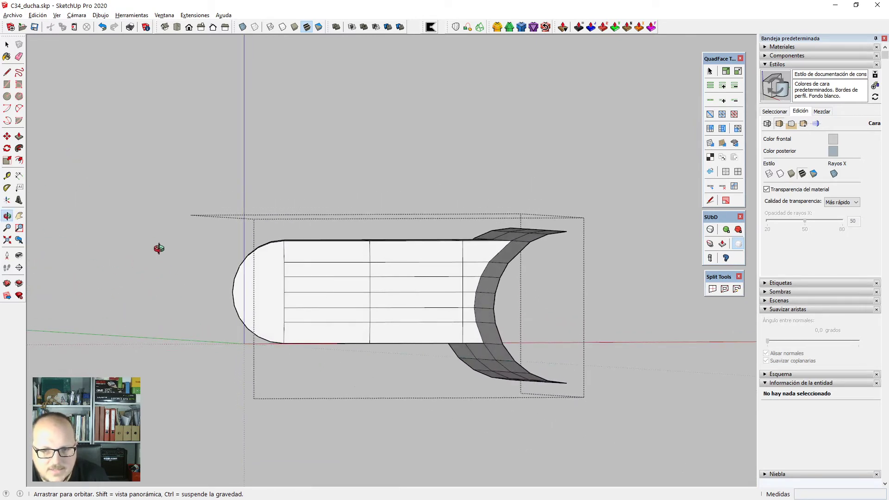
{"action": "scroll", "coordinate": [481, 308], "scroll_direction": "up", "scroll_amount": 2}
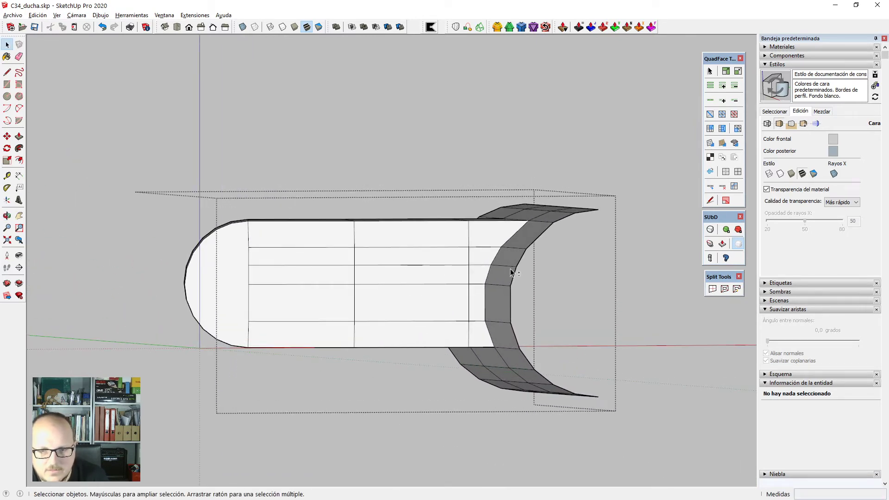
{"action": "middle_click_drag", "start_coordinate": [494, 272], "coordinate": [348, 301]}
{"action": "scroll", "coordinate": [315, 266], "scroll_direction": "up", "scroll_amount": 2}
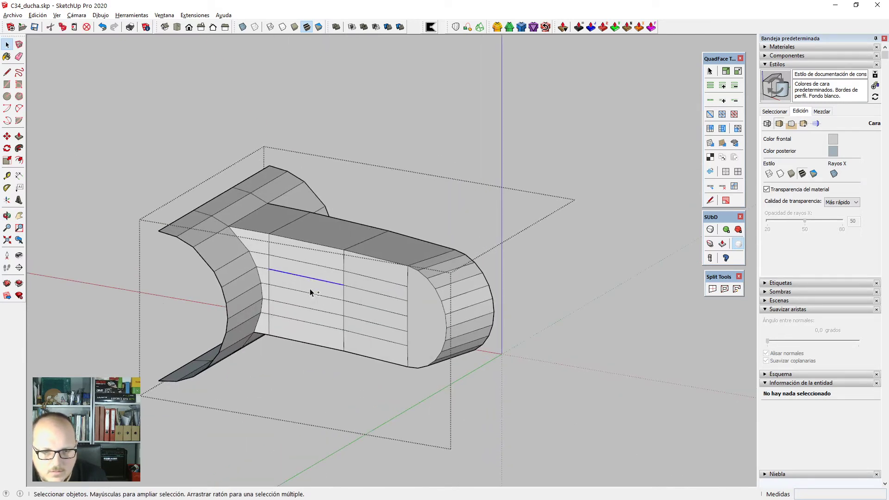
{"action": "middle_click_drag", "start_coordinate": [310, 314], "coordinate": [345, 285]}
{"action": "scroll", "coordinate": [286, 227], "scroll_direction": "up", "scroll_amount": 2}
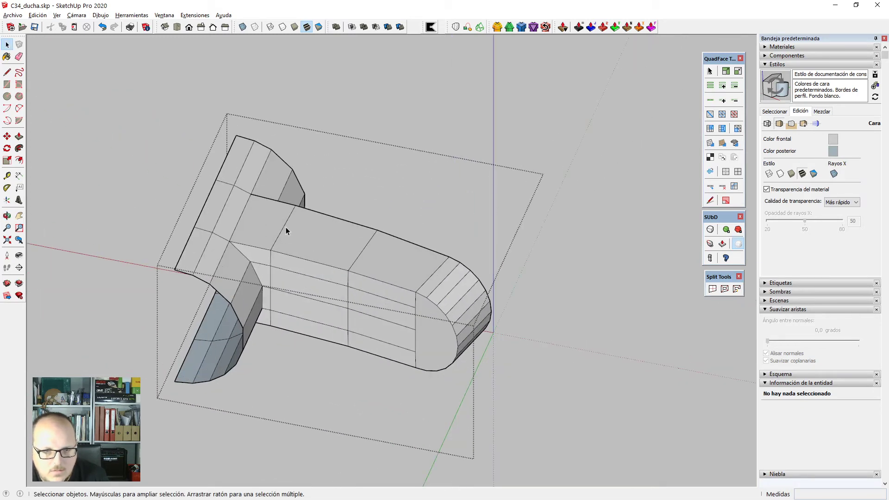
Replace the crossbar's ring nearest the cylinder with a centred loop and shift it slightly along the green axis to follow the bend.
{"action": "left_click", "coordinate": [284, 230]}
{"action": "middle_click_drag", "start_coordinate": [284, 230], "coordinate": [438, 306]}
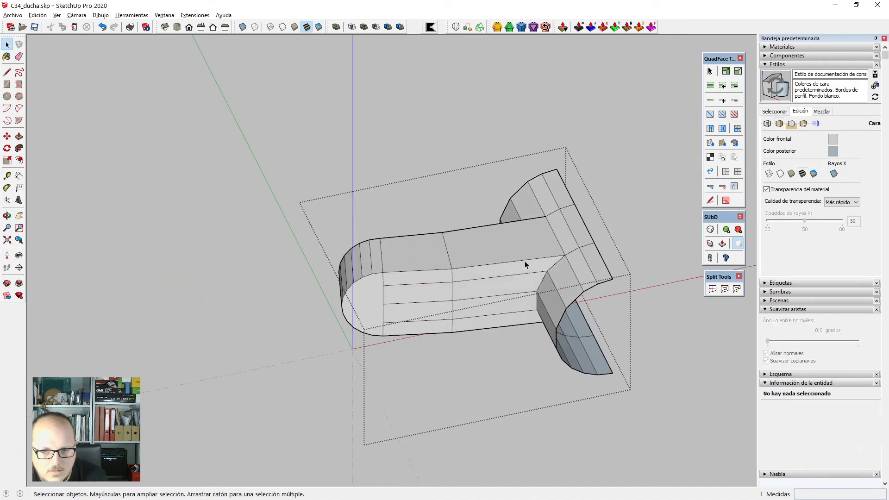
{"action": "middle_click_drag", "start_coordinate": [525, 260], "coordinate": [395, 271]}
{"action": "key", "text": "t"}
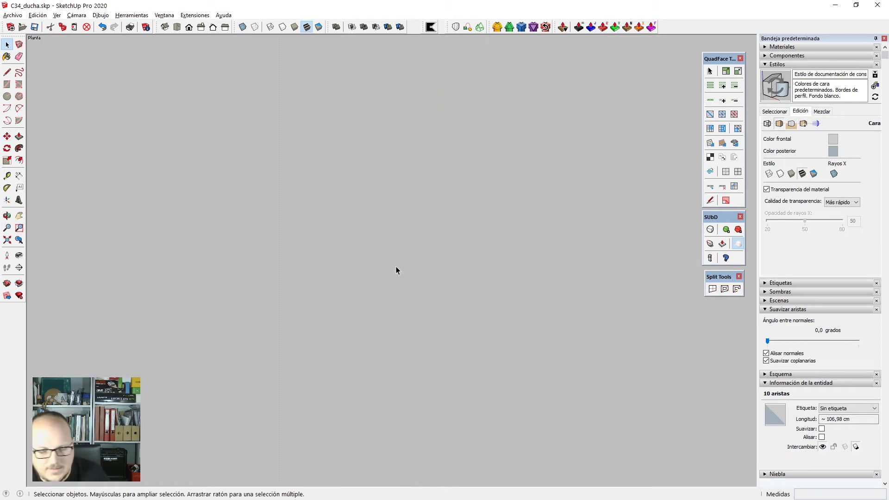
{"action": "key", "text": "shift+z"}
{"action": "scroll", "coordinate": [396, 266], "scroll_direction": "down", "scroll_amount": 1}
{"action": "key", "text": "v"}
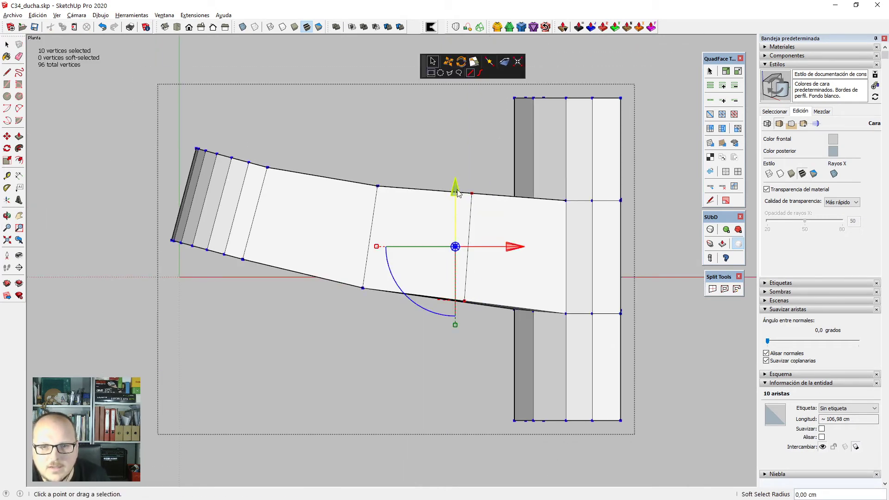
{"action": "left_click_drag", "start_coordinate": [458, 194], "coordinate": [456, 197]}
{"action": "key", "text": "space"}
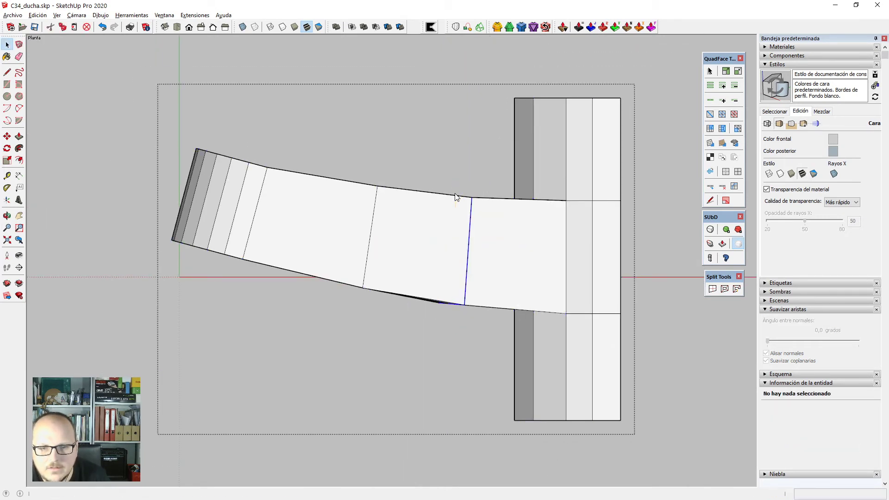
Remove the crossbar's middle ring and insert a new loop midway along the long span towards the rounded end.
{"action": "middle_click_drag", "start_coordinate": [373, 297], "coordinate": [355, 254]}
{"action": "left_click", "coordinate": [367, 255]}
{"action": "key", "text": "shift+Delete"}
{"action": "left_click", "coordinate": [373, 281]}
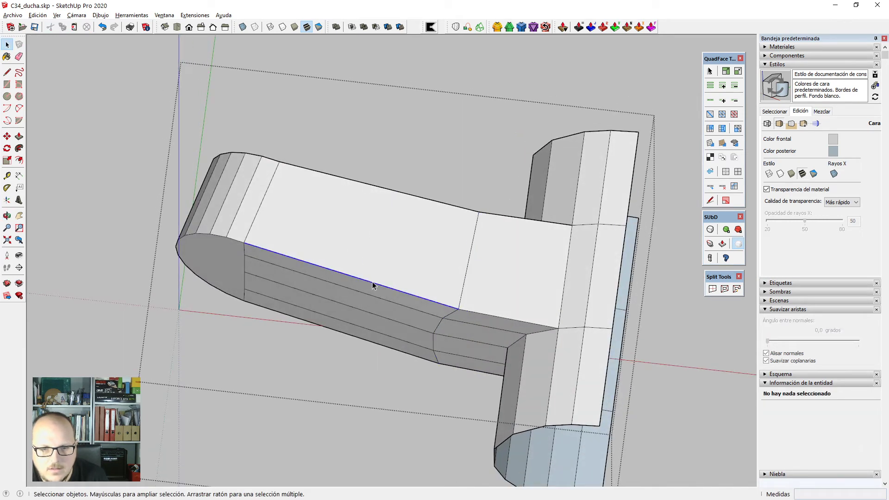
{"action": "key", "text": "shift+i"}
{"action": "key", "text": "F2"}
{"action": "key", "text": "shift+z"}
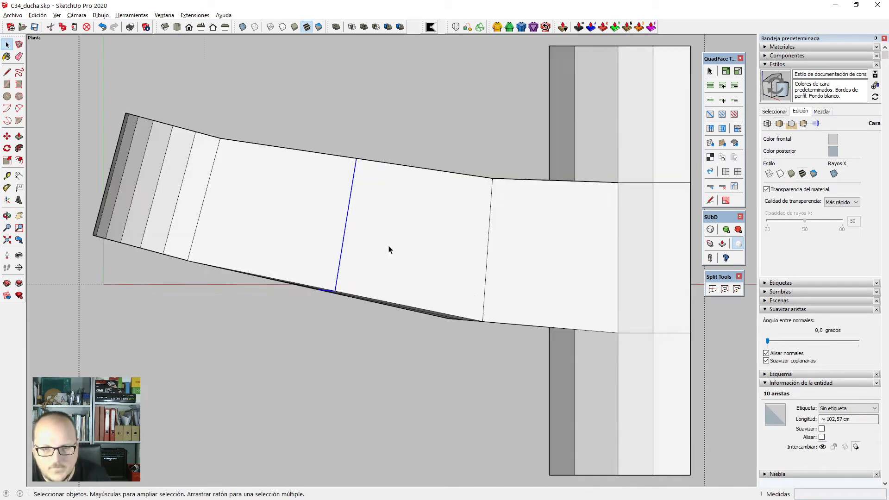
Shift the crossbar's two rings slightly along the green axis so they follow its curve in plan.
{"action": "scroll", "coordinate": [389, 250], "scroll_direction": "down", "scroll_amount": 2}
{"action": "key", "text": "v"}
{"action": "left_click_drag", "start_coordinate": [355, 170], "coordinate": [357, 171]}
{"action": "left_click_drag", "start_coordinate": [417, 155], "coordinate": [467, 317]}
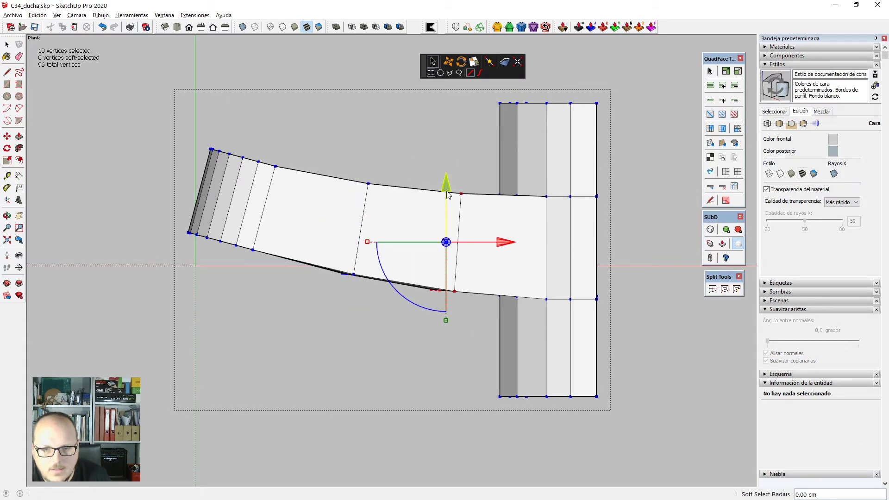
{"action": "left_click_drag", "start_coordinate": [447, 191], "coordinate": [448, 194]}
{"action": "key", "text": "space"}
Soften the entire mesh's edges at 10.1 degrees between normals, with smooth normals turned off.
{"action": "middle_click_drag", "start_coordinate": [451, 292], "coordinate": [494, 188]}
{"action": "scroll", "coordinate": [492, 188], "scroll_direction": "down", "scroll_amount": 2}
{"action": "middle_click_drag", "start_coordinate": [438, 347], "coordinate": [363, 349]}
{"action": "scroll", "coordinate": [361, 268], "scroll_direction": "up", "scroll_amount": 2}
{"action": "scroll", "coordinate": [361, 268], "scroll_direction": "down", "scroll_amount": 2}
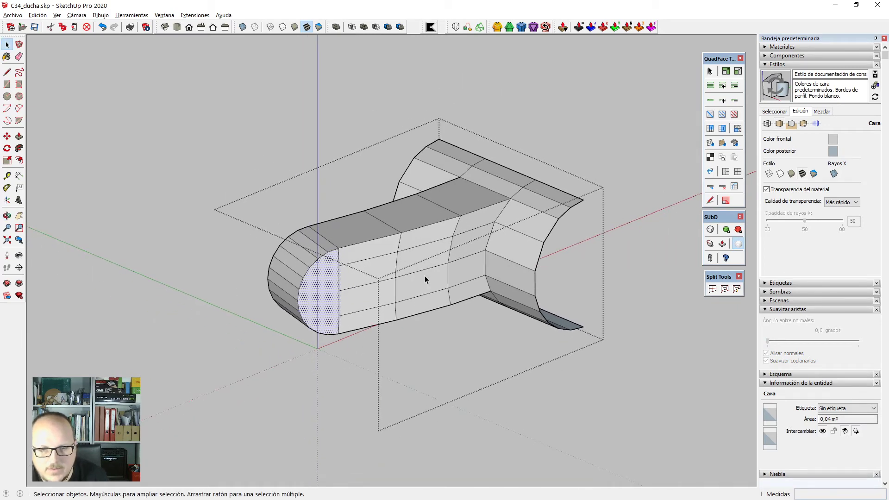
{"action": "left_click", "coordinate": [422, 280]}
{"action": "key", "text": "ctrl+a"}
{"action": "left_click", "coordinate": [782, 355]}
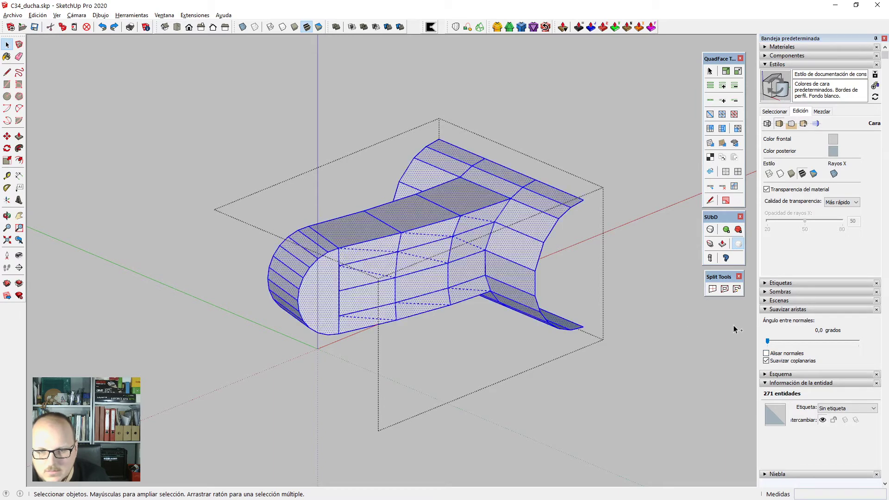
{"action": "left_click", "coordinate": [799, 342]}
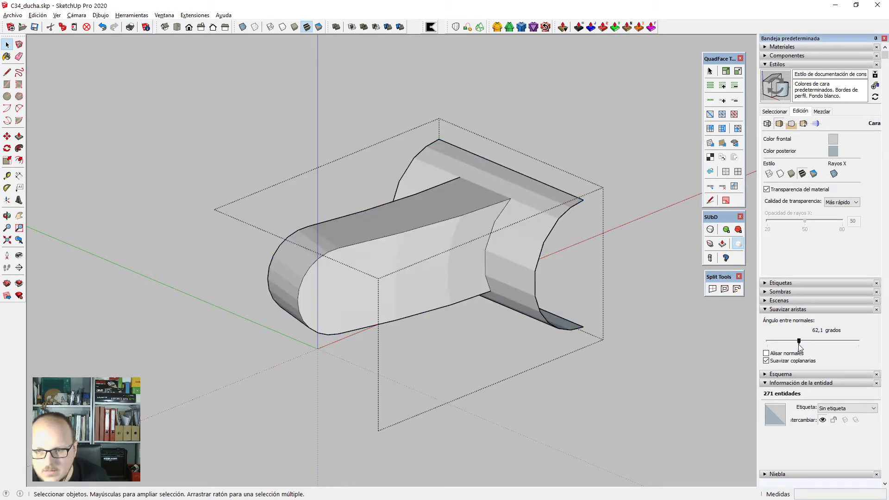
{"action": "left_click_drag", "start_coordinate": [776, 348], "coordinate": [772, 349]}
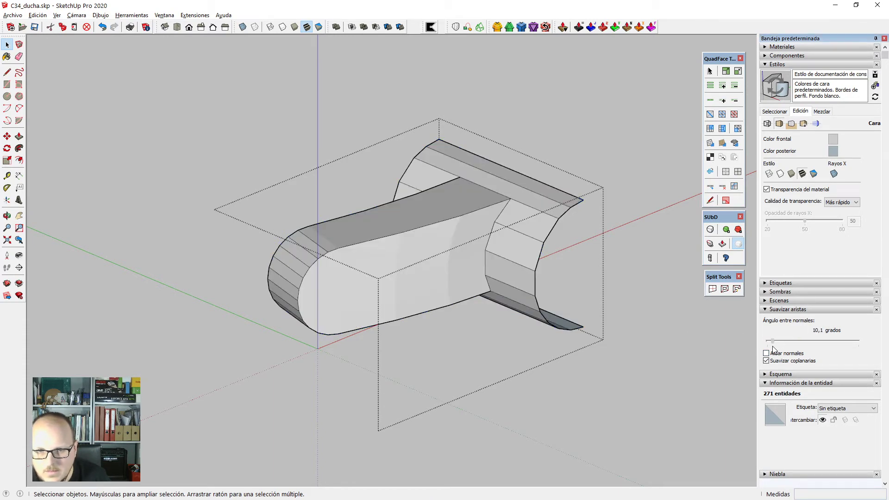
Unsoften the softened edges that continue the crossbar's sides over the cylinder's top and underside by setting the angle to 0 degrees.
{"action": "middle_click_drag", "start_coordinate": [672, 331], "coordinate": [494, 188]}
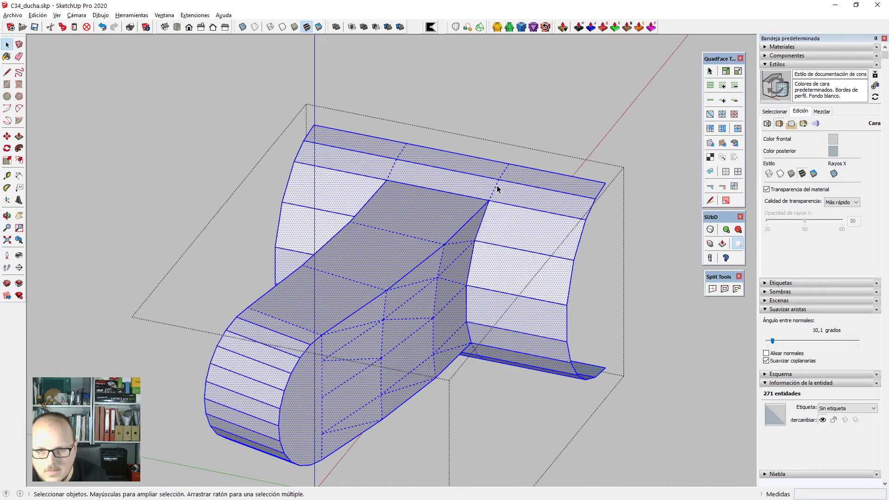
{"action": "left_click", "coordinate": [391, 175]}
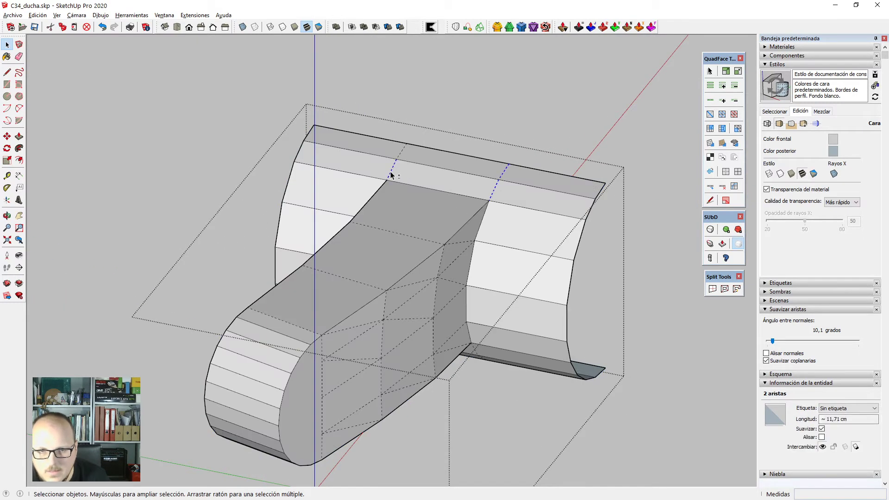
{"action": "left_click", "coordinate": [402, 153], "text": "shift"}
{"action": "scroll", "coordinate": [407, 150], "scroll_direction": "down", "scroll_amount": 1}
{"action": "middle_click_drag", "start_coordinate": [457, 361], "coordinate": [478, 214]}
{"action": "middle_click_drag", "start_coordinate": [504, 353], "coordinate": [368, 421]}
{"action": "triple_click", "coordinate": [389, 408]}
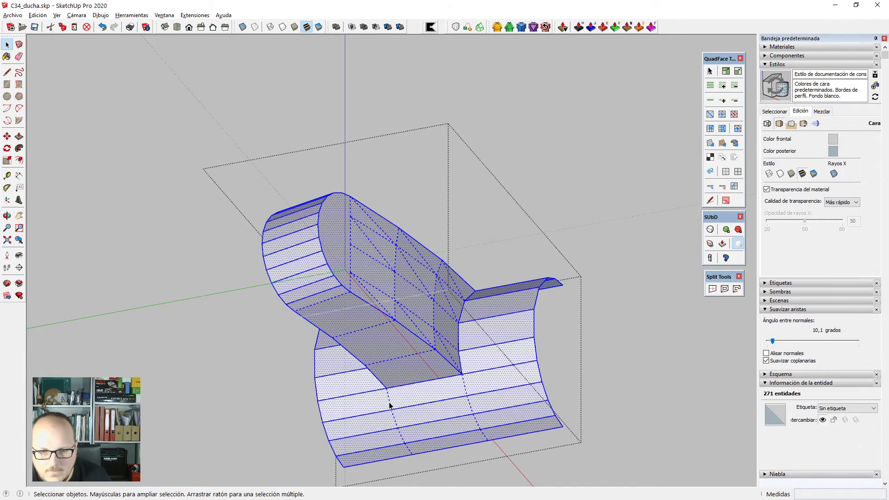
{"action": "left_click", "coordinate": [389, 405]}
{"action": "middle_click_drag", "start_coordinate": [465, 390], "coordinate": [446, 457]}
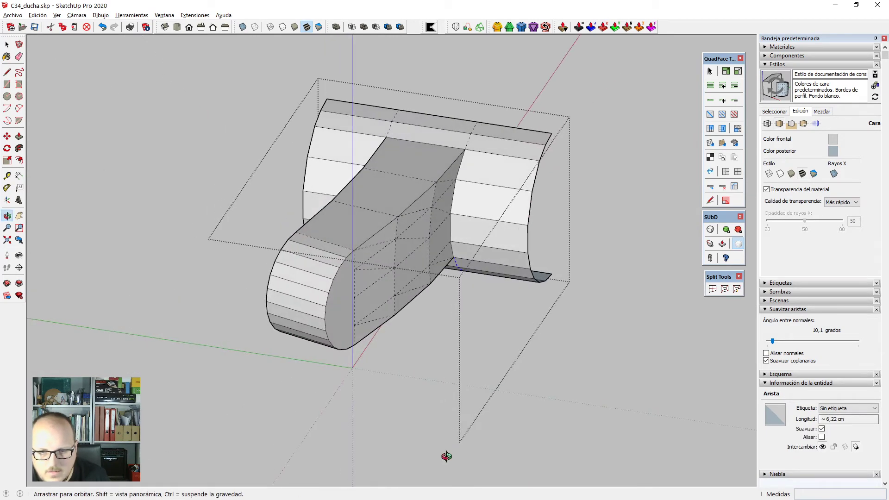
{"action": "scroll", "coordinate": [470, 142], "scroll_direction": "up", "scroll_amount": 1}
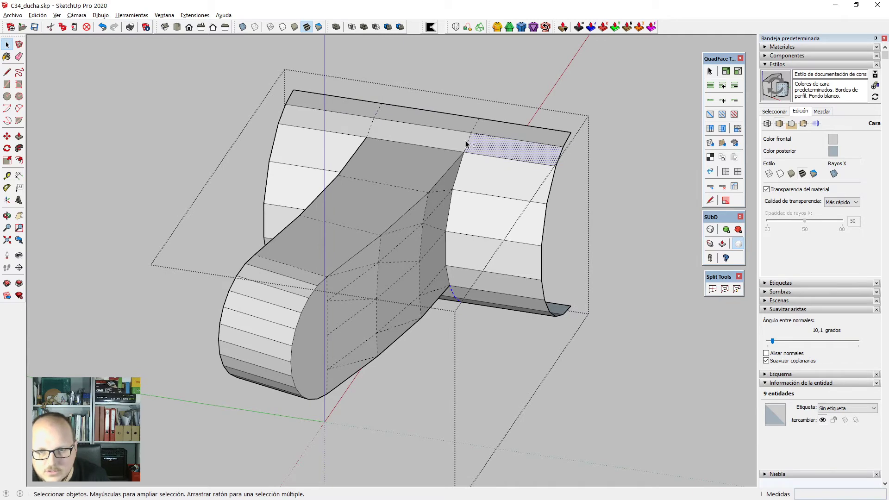
{"action": "left_click", "coordinate": [397, 136], "text": "shift"}
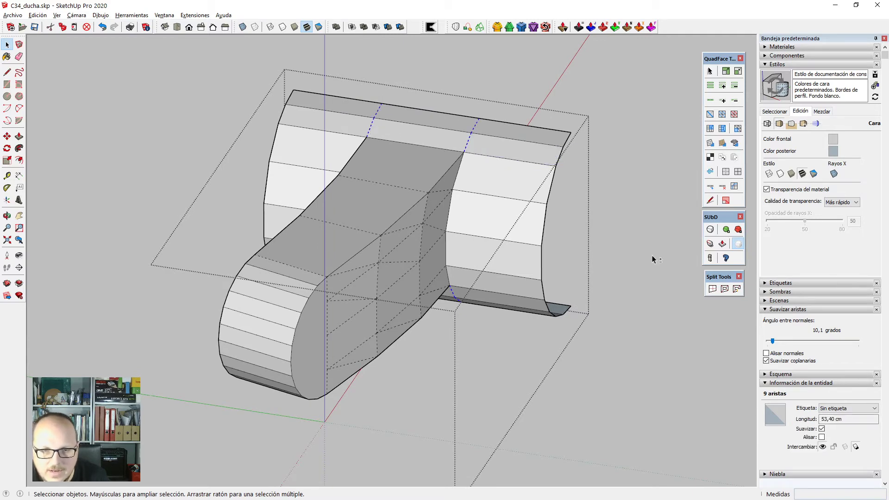
{"action": "left_click_drag", "start_coordinate": [777, 343], "coordinate": [753, 340]}
Soften and smooth the ribs around the crossbar's rounded end with the Eraser.
{"action": "middle_click_drag", "start_coordinate": [753, 340], "coordinate": [369, 304]}
{"action": "left_click", "coordinate": [352, 302]}
{"action": "key", "text": "e"}
{"action": "left_click_drag", "start_coordinate": [307, 270], "coordinate": [266, 361], "text": "ctrl"}
{"action": "mouse_move", "coordinate": [269, 353]}
{"action": "middle_mouse_down"}
{"action": "mouse_move", "coordinate": [320, 302]}
{"action": "mouse_move", "coordinate": [366, 229]}
{"action": "middle_mouse_up"}
{"action": "mouse_move", "coordinate": [355, 265]}
{"action": "left_mouse_down", "text": "ctrl"}
{"action": "mouse_move", "coordinate": [338, 246]}
{"action": "mouse_move", "coordinate": [332, 199]}
{"action": "left_mouse_up", "text": "ctrl"}
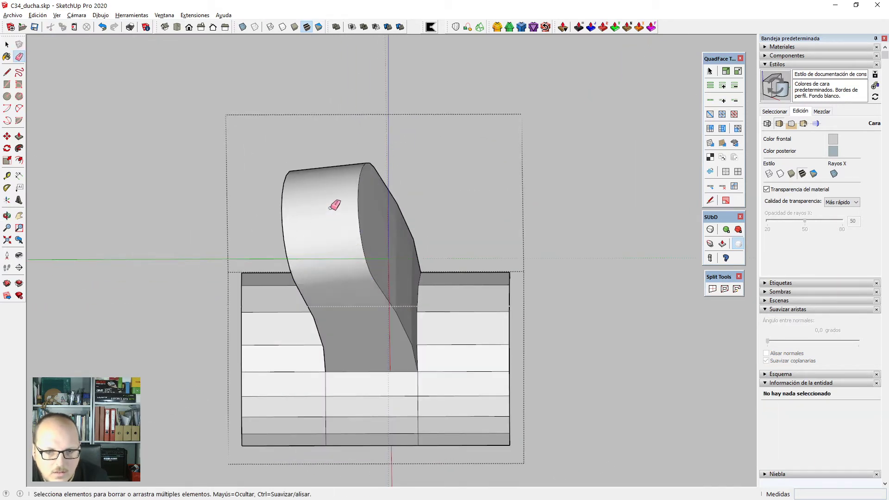
Soften the half cylinder's lengthwise ribs along its upper band and on the near side of the crossbar.
{"action": "mouse_move", "coordinate": [332, 198]}
{"action": "middle_mouse_down"}
{"action": "mouse_move", "coordinate": [393, 324]}
{"action": "mouse_move", "coordinate": [444, 272]}
{"action": "mouse_move", "coordinate": [488, 281]}
{"action": "middle_mouse_up"}
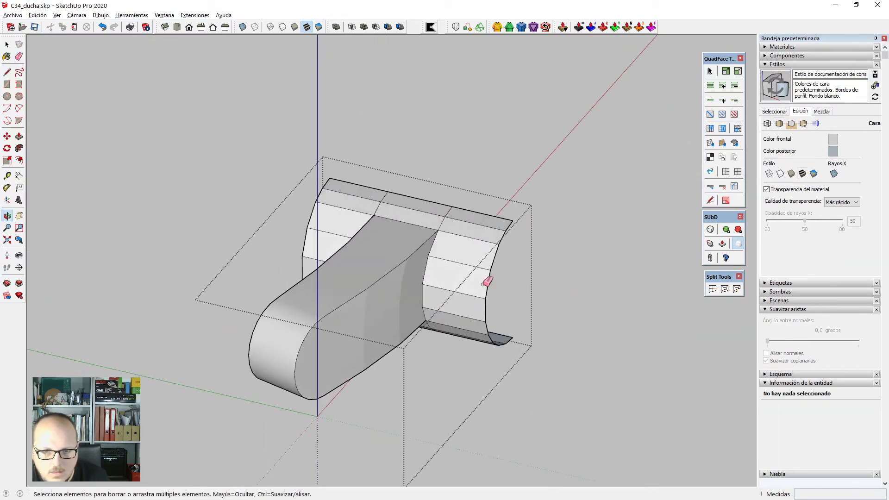
{"action": "left_click_drag", "start_coordinate": [471, 228], "coordinate": [435, 212], "text": "ctrl"}
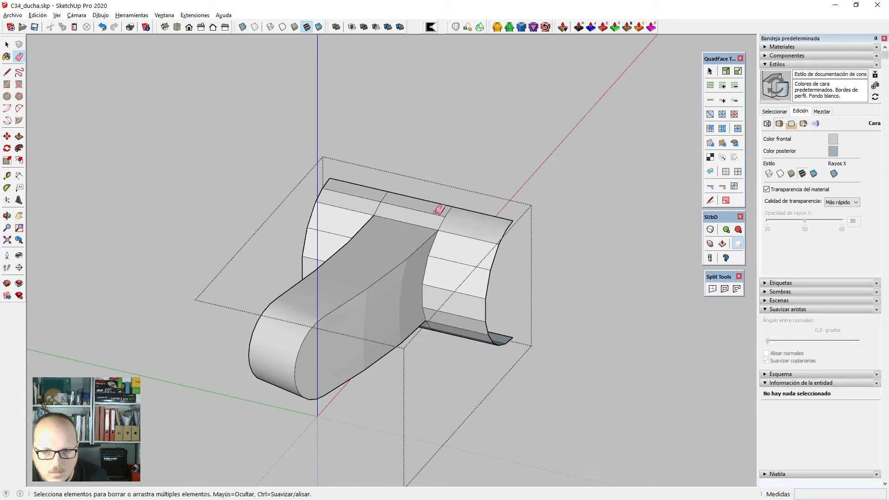
{"action": "left_click", "coordinate": [363, 200], "text": "ctrl"}
{"action": "middle_click_drag", "start_coordinate": [462, 258], "coordinate": [474, 217]}
{"action": "left_click_drag", "start_coordinate": [453, 314], "coordinate": [452, 328], "text": "ctrl"}
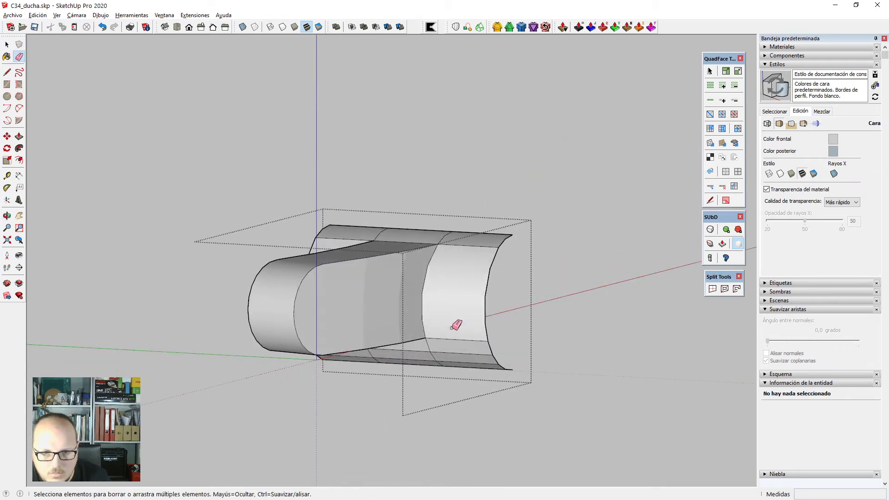
{"action": "middle_click_drag", "start_coordinate": [451, 329], "coordinate": [505, 149]}
{"action": "mouse_move", "coordinate": [448, 339]}
{"action": "left_mouse_down", "text": "ctrl"}
{"action": "mouse_move", "coordinate": [454, 381]}
{"action": "mouse_move", "coordinate": [423, 388]}
{"action": "mouse_move", "coordinate": [411, 341]}
{"action": "left_mouse_up", "text": "ctrl"}
Soften the remaining lengthwise ribs on the half cylinder's underside and on the opposite side of the crossbar.
{"action": "mouse_move", "coordinate": [411, 342]}
{"action": "middle_mouse_down"}
{"action": "mouse_move", "coordinate": [389, 324]}
{"action": "mouse_move", "coordinate": [273, 323]}
{"action": "middle_mouse_up"}
{"action": "left_click_drag", "start_coordinate": [273, 323], "coordinate": [258, 370], "text": "ctrl"}
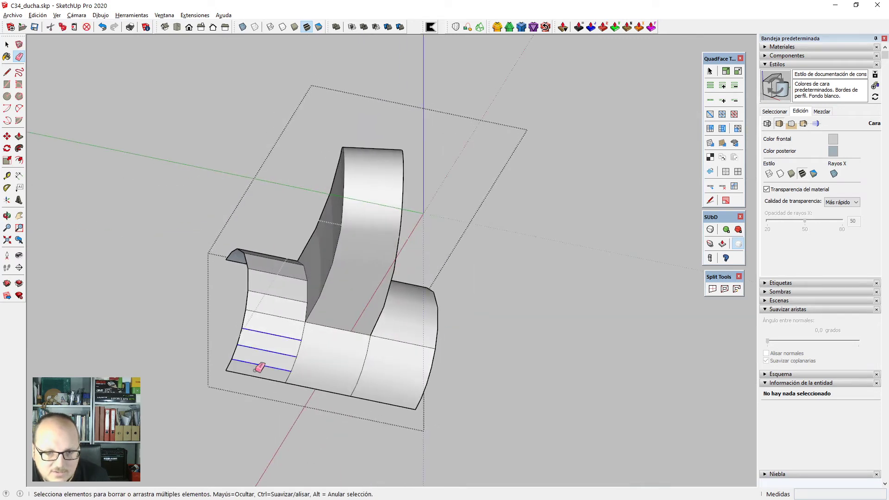
{"action": "mouse_move", "coordinate": [276, 238]}
{"action": "middle_mouse_down"}
{"action": "mouse_move", "coordinate": [349, 492]}
{"action": "mouse_move", "coordinate": [328, 339]}
{"action": "middle_mouse_up"}
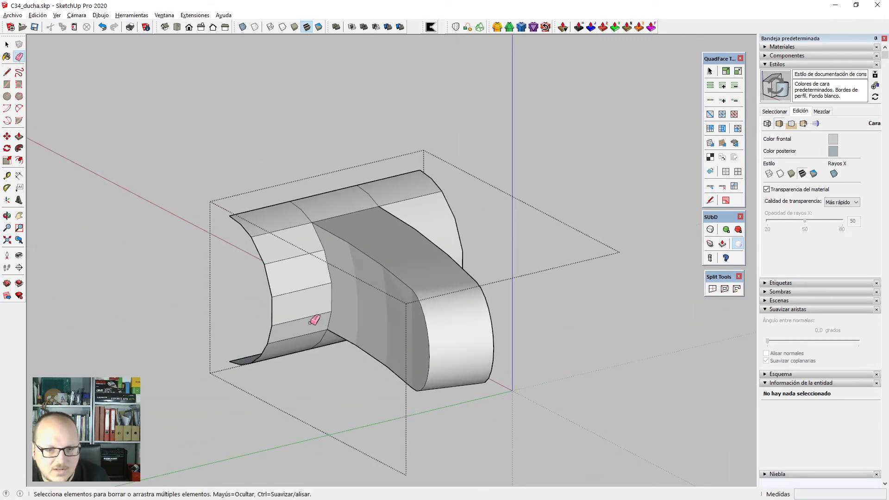
{"action": "mouse_move", "coordinate": [313, 321]}
{"action": "left_mouse_down", "text": "ctrl"}
{"action": "mouse_move", "coordinate": [314, 264]}
{"action": "mouse_move", "coordinate": [304, 248]}
{"action": "left_mouse_up", "text": "ctrl"}
{"action": "mouse_move", "coordinate": [304, 249]}
{"action": "middle_mouse_down"}
{"action": "mouse_move", "coordinate": [389, 298]}
{"action": "mouse_move", "coordinate": [419, 227]}
{"action": "mouse_move", "coordinate": [391, 318]}
{"action": "mouse_move", "coordinate": [310, 278]}
{"action": "mouse_move", "coordinate": [312, 431]}
{"action": "mouse_move", "coordinate": [473, 231]}
{"action": "middle_mouse_up"}
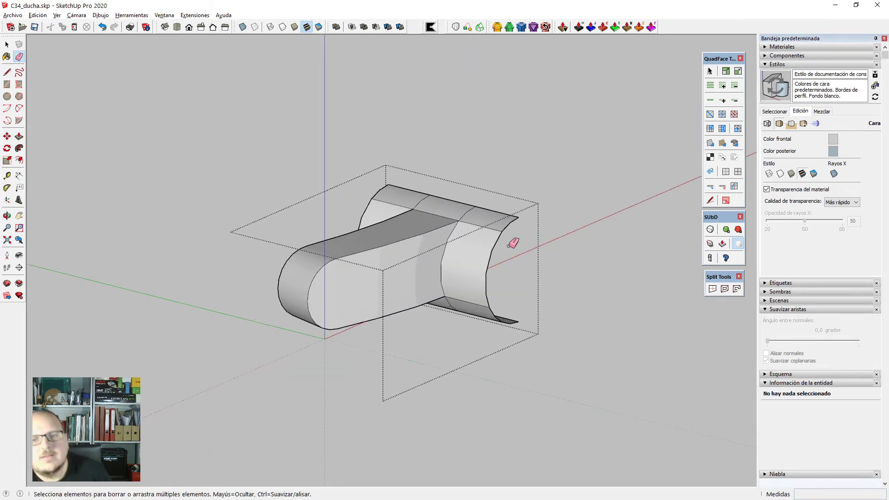
Close both open ends of the half cylinder by drawing a vertical line between the upper and lower corners of each end.
{"action": "scroll", "coordinate": [510, 260], "scroll_direction": "up", "scroll_amount": 3}
{"action": "key", "text": "space"}
{"action": "left_click", "coordinate": [472, 225]}
{"action": "key", "text": "l"}
{"action": "scroll", "coordinate": [510, 222], "scroll_direction": "up", "scroll_amount": 2}
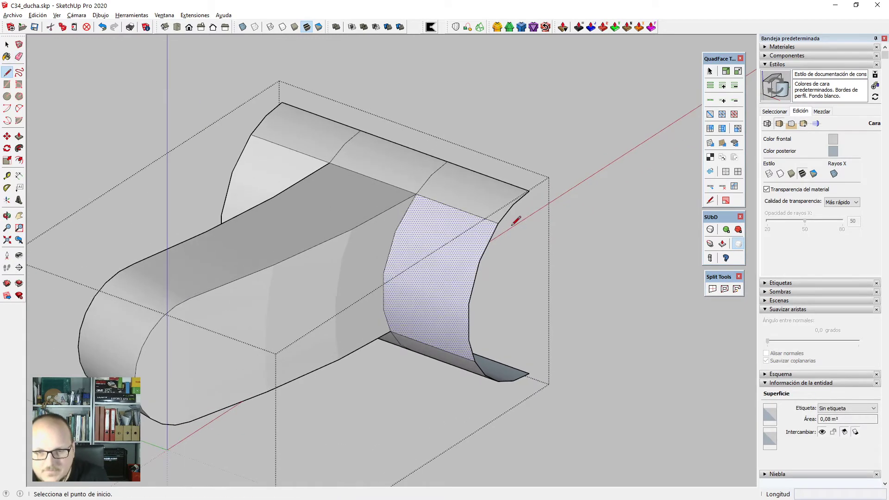
{"action": "left_click", "coordinate": [530, 190]}
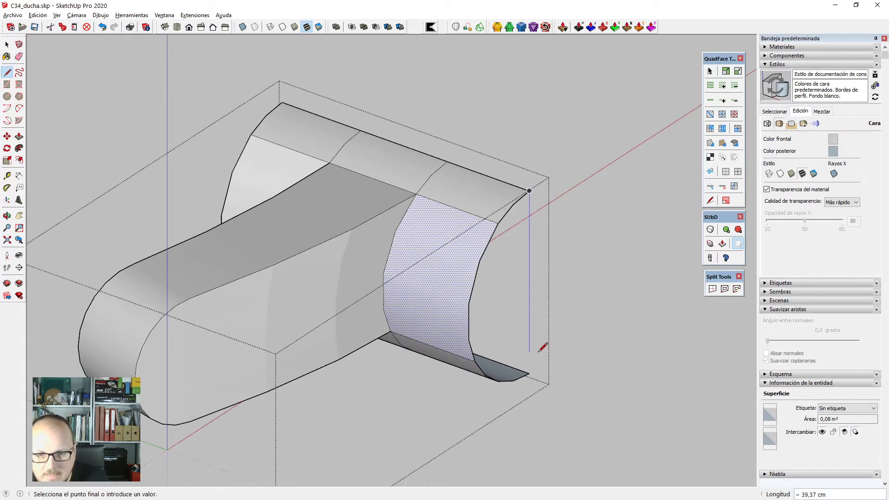
{"action": "left_click", "coordinate": [529, 374]}
{"action": "scroll", "coordinate": [529, 373], "scroll_direction": "down", "scroll_amount": 3}
{"action": "middle_click_drag", "start_coordinate": [449, 329], "coordinate": [219, 377]}
{"action": "scroll", "coordinate": [219, 377], "scroll_direction": "up", "scroll_amount": 2}
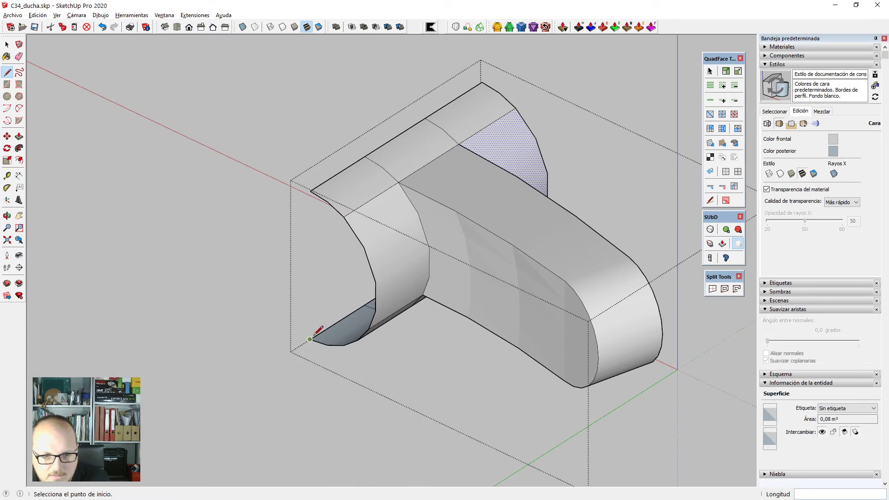
{"action": "left_click", "coordinate": [309, 191]}
{"action": "key", "text": "space"}
Select the whole mesh and examine its softened edges, checking the faces on the crossbar's side.
{"action": "scroll", "coordinate": [310, 192], "scroll_direction": "down", "scroll_amount": 2}
{"action": "middle_click_drag", "start_coordinate": [457, 269], "coordinate": [402, 264]}
{"action": "scroll", "coordinate": [289, 218], "scroll_direction": "down", "scroll_amount": 1}
{"action": "key", "text": "ctrl+a"}
{"action": "middle_click_drag", "start_coordinate": [288, 218], "coordinate": [461, 293]}
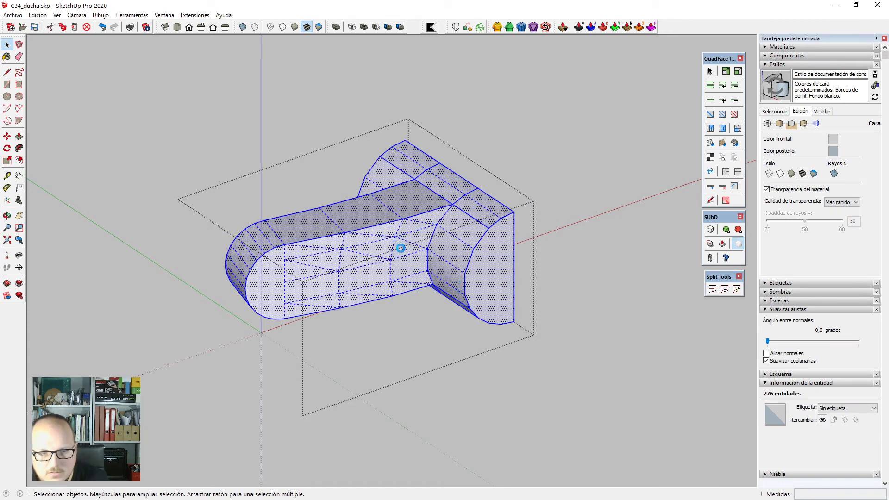
{"action": "middle_click_drag", "start_coordinate": [401, 249], "coordinate": [401, 252]}
{"action": "scroll", "coordinate": [401, 252], "scroll_direction": "up", "scroll_amount": 3}
{"action": "left_click", "coordinate": [409, 244]}
{"action": "scroll", "coordinate": [482, 272], "scroll_direction": "down", "scroll_amount": 4}
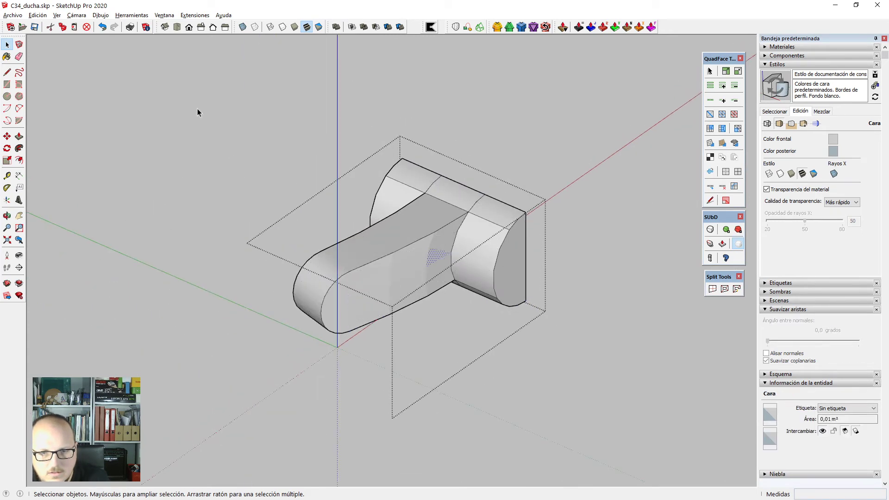
Preview the FredoCorner subdivision on the whole mesh, trying a 1 cm offset and settling on 15 mm, and exit without generating it.
{"action": "left_click_drag", "start_coordinate": [198, 109], "coordinate": [584, 384]}
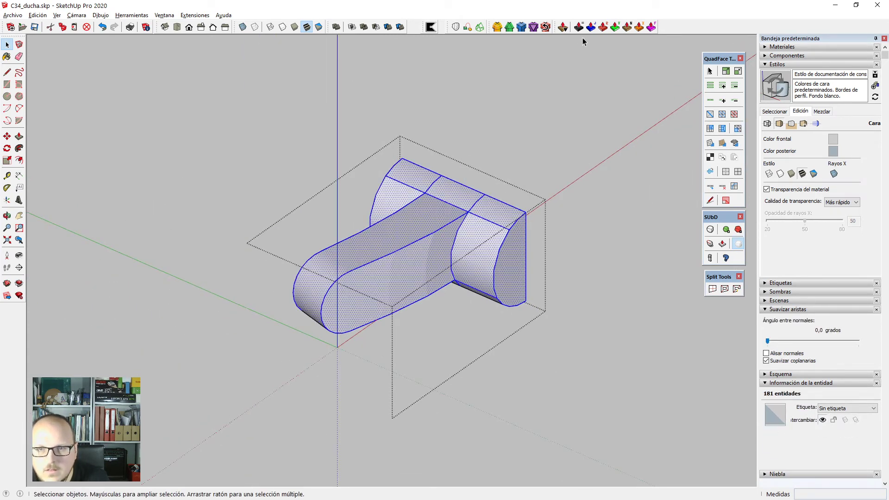
{"action": "left_click", "coordinate": [521, 28]}
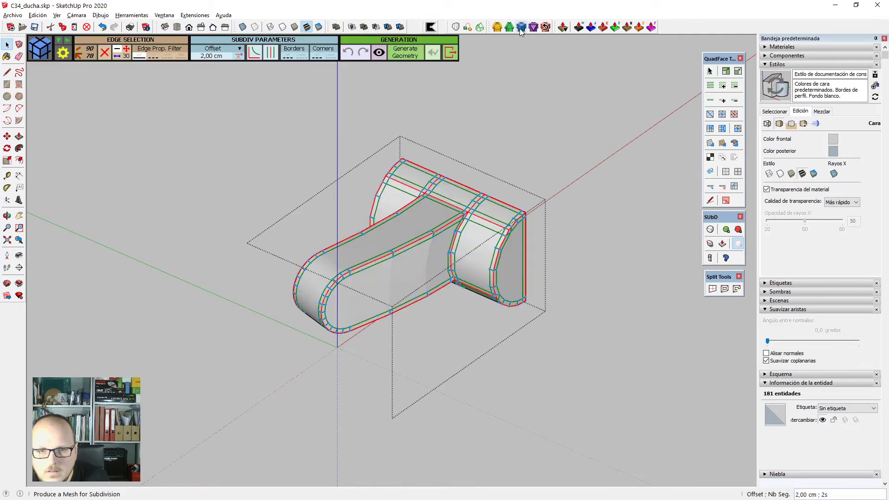
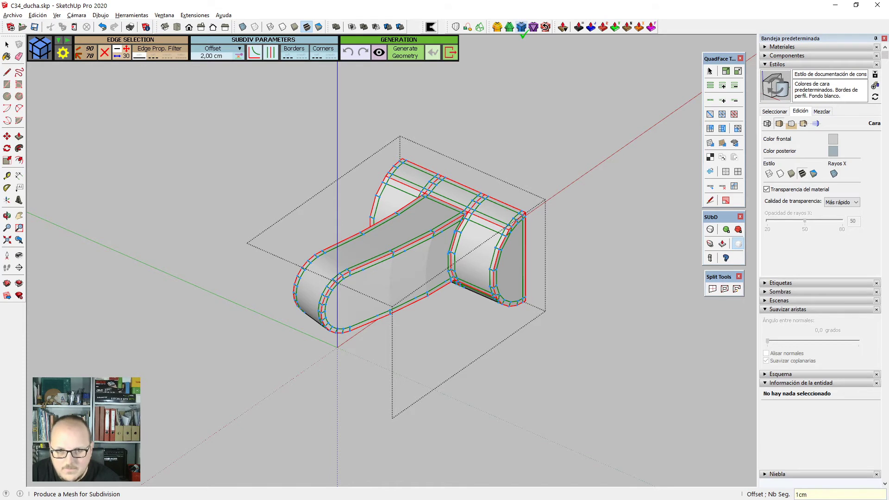
{"action": "key", "text": "Return"}
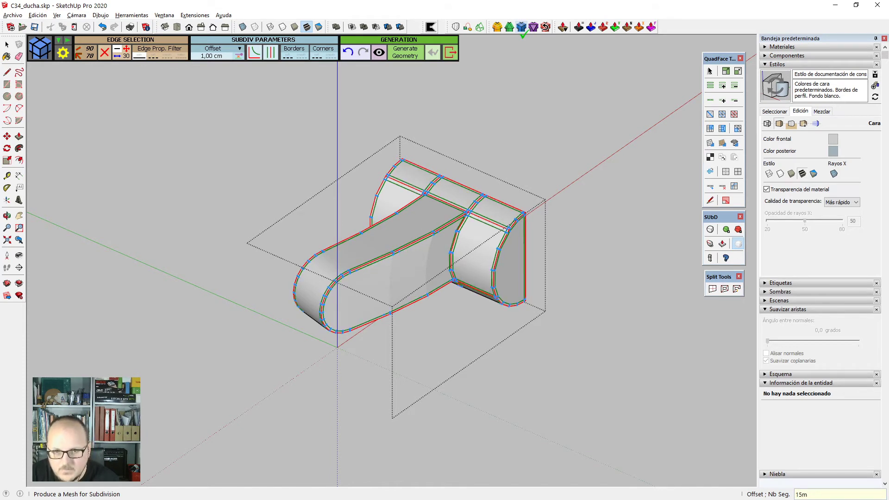
{"action": "key", "text": "Return"}
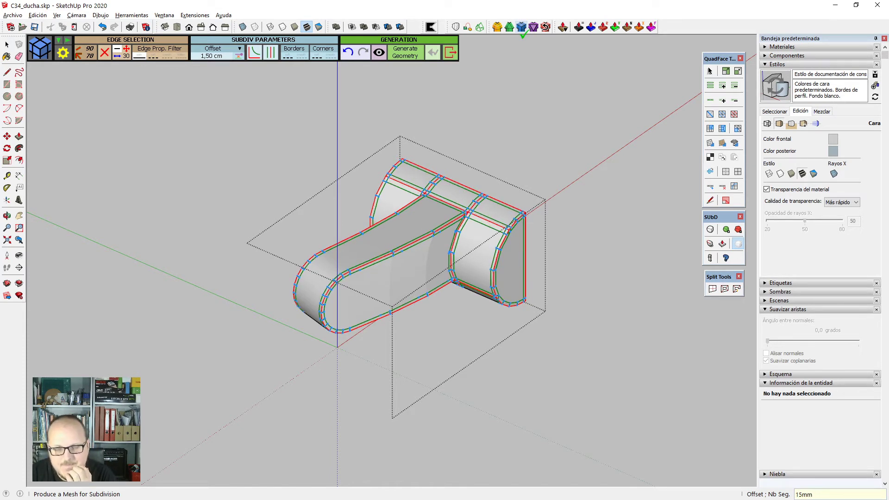
{"action": "key", "text": "space"}
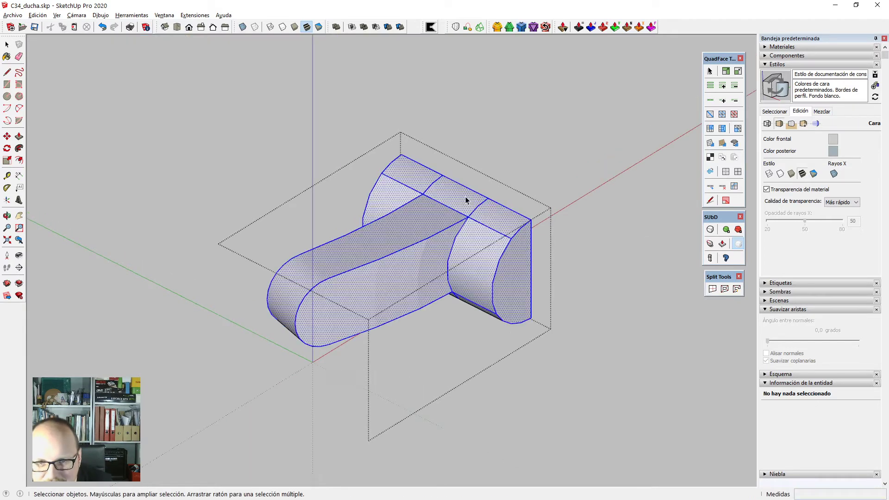
Soften the half cylinder's remaining lengthwise edges on both sides of the crossbar, along the upper band and the underside.
{"action": "scroll", "coordinate": [476, 209], "scroll_direction": "up", "scroll_amount": 3}
{"action": "key", "text": "e"}
{"action": "left_click_drag", "start_coordinate": [498, 226], "coordinate": [483, 231], "text": "ctrl"}
{"action": "left_click_drag", "start_coordinate": [381, 185], "coordinate": [366, 154], "text": "ctrl"}
{"action": "scroll", "coordinate": [398, 99], "scroll_direction": "down", "scroll_amount": 2}
{"action": "middle_click_drag", "start_coordinate": [443, 306], "coordinate": [444, 253]}
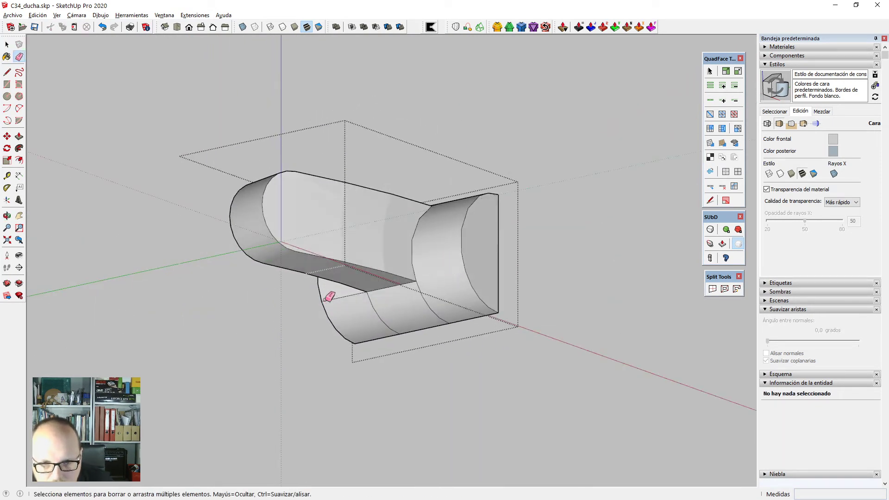
{"action": "mouse_move", "coordinate": [353, 294]}
{"action": "middle_mouse_down"}
{"action": "mouse_move", "coordinate": [441, 426]}
{"action": "mouse_move", "coordinate": [193, 178]}
{"action": "middle_mouse_up"}
Select all the geometry of the crossbar and half cylinder mesh.
{"action": "key", "text": "space"}
{"action": "left_click_drag", "start_coordinate": [193, 179], "coordinate": [522, 407]}
{"action": "scroll", "coordinate": [506, 142], "scroll_direction": "up", "scroll_amount": 1}
{"action": "left_click", "coordinate": [509, 27]}
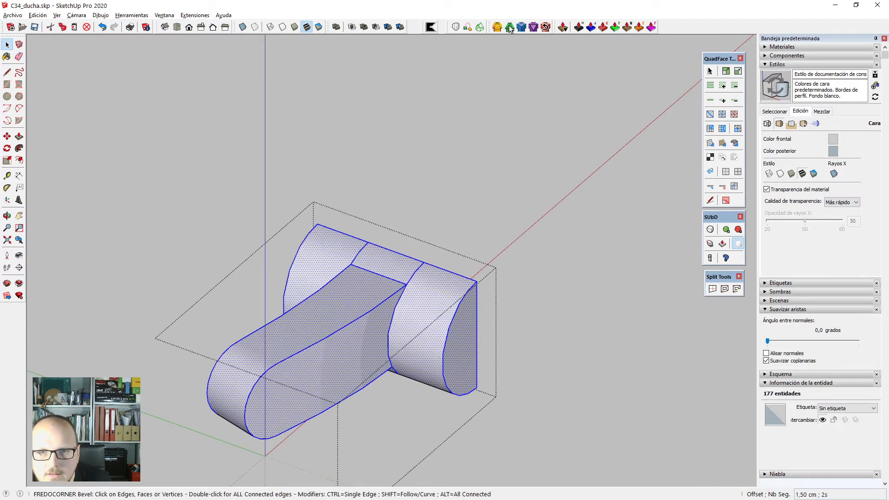
{"action": "middle_click_drag", "start_coordinate": [469, 247], "coordinate": [452, 249]}
{"action": "key", "text": "space"}
{"action": "scroll", "coordinate": [470, 223], "scroll_direction": "down", "scroll_amount": 2}
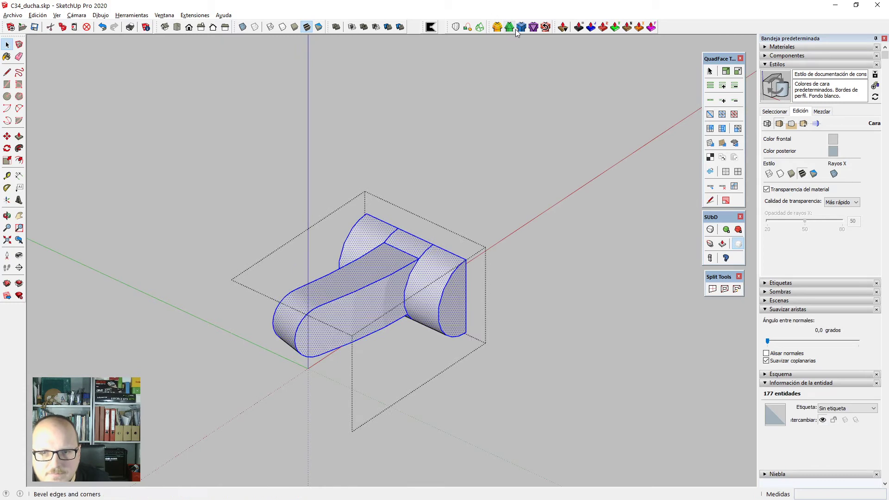
Generate the FredoCorner subdivision on the selected mesh with a 1.5 cm offset.
{"action": "left_click", "coordinate": [521, 28]}
{"action": "middle_click_drag", "start_coordinate": [457, 208], "coordinate": [522, 257]}
{"action": "scroll", "coordinate": [481, 255], "scroll_direction": "up", "scroll_amount": 1}
{"action": "left_click", "coordinate": [492, 266]}
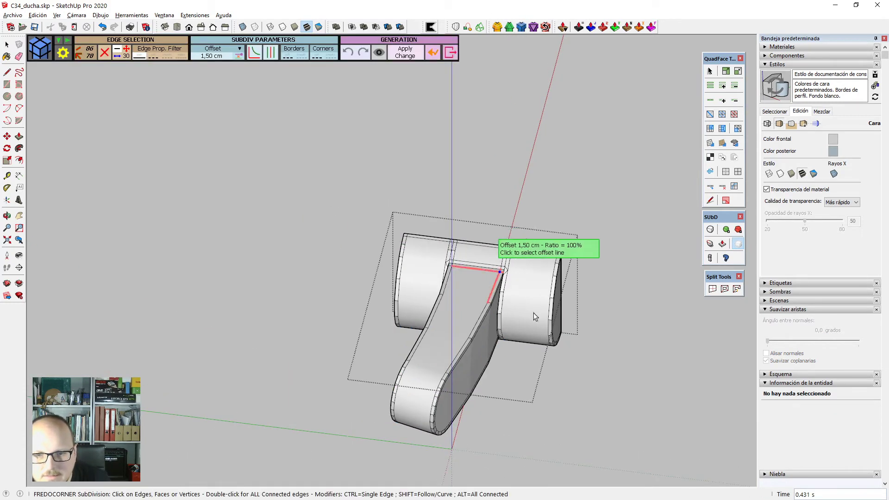
Close the corner subdivision tool and try smoothing the beveled shower fixture with a SUbD subdivision.
{"action": "middle_click_drag", "start_coordinate": [534, 313], "coordinate": [485, 341]}
{"action": "key", "text": "space"}
{"action": "scroll", "coordinate": [485, 341], "scroll_direction": "up", "scroll_amount": 6}
{"action": "triple_click", "coordinate": [527, 288]}
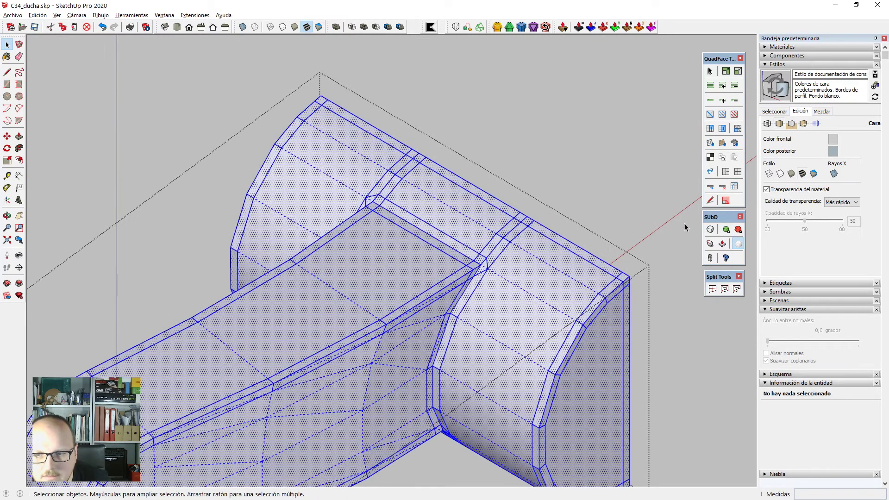
{"action": "middle_click_drag", "start_coordinate": [576, 242], "coordinate": [512, 300]}
{"action": "left_click", "coordinate": [511, 300]}
{"action": "scroll", "coordinate": [509, 294], "scroll_direction": "up", "scroll_amount": 5}
{"action": "key", "text": "ctrl+t"}
{"action": "scroll", "coordinate": [504, 253], "scroll_direction": "down", "scroll_amount": 4}
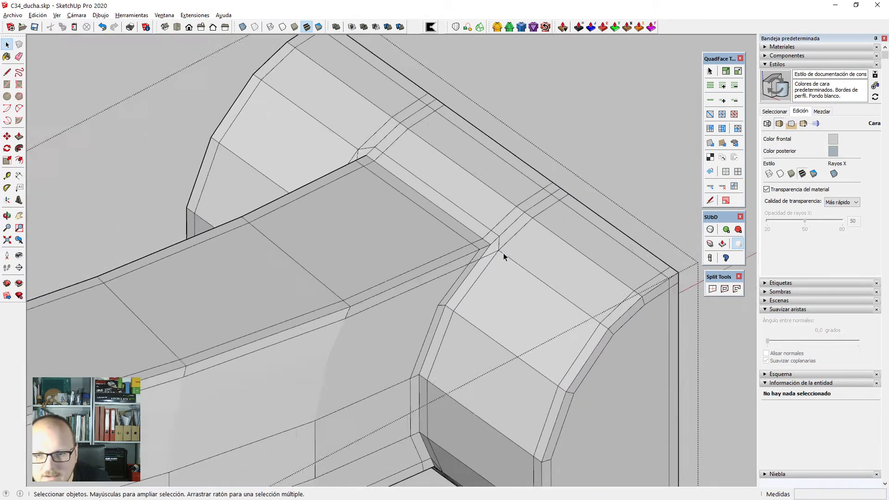
{"action": "left_click", "coordinate": [711, 230]}
{"action": "scroll", "coordinate": [648, 271], "scroll_direction": "down", "scroll_amount": 3}
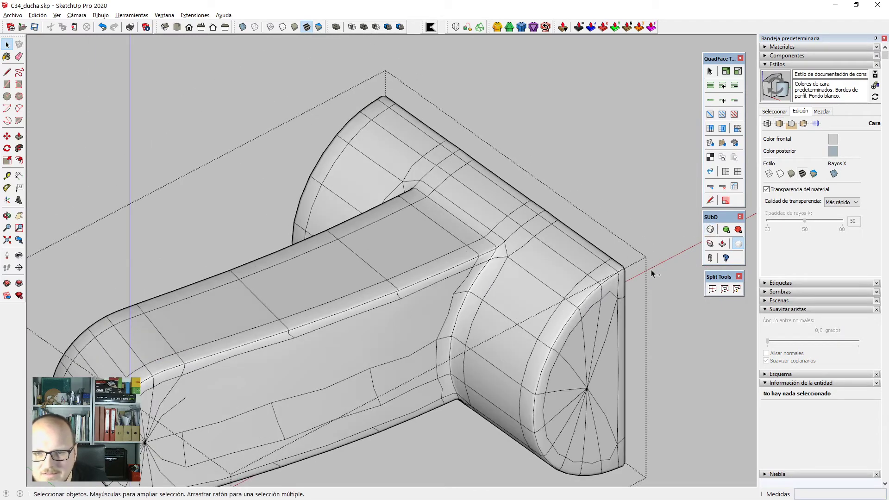
Undo the SUbD subdivision of the fixture.
{"action": "middle_click_drag", "start_coordinate": [550, 239], "coordinate": [329, 281]}
{"action": "scroll", "coordinate": [453, 234], "scroll_direction": "down", "scroll_amount": 2}
{"action": "key", "text": "ctrl+z"}
{"action": "middle_click_drag", "start_coordinate": [452, 266], "coordinate": [483, 316]}
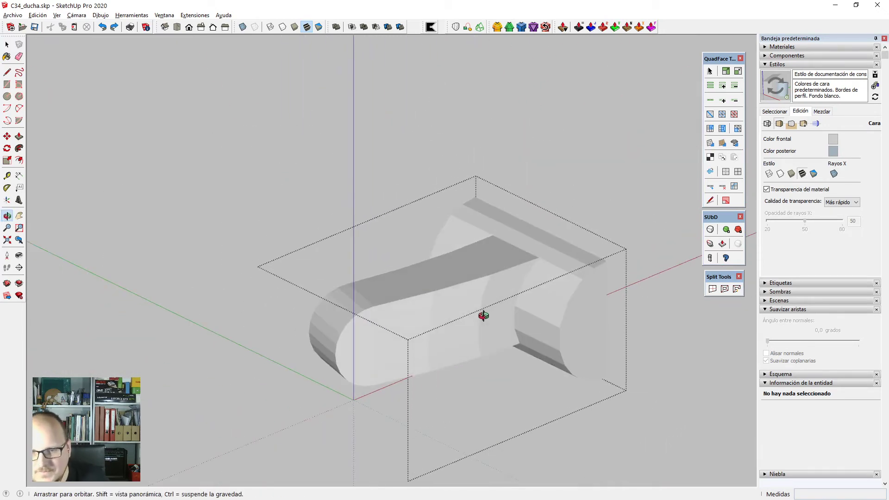
{"action": "scroll", "coordinate": [387, 352], "scroll_direction": "up", "scroll_amount": 2}
{"action": "key", "text": "ctrl+z"}
{"action": "scroll", "coordinate": [379, 356], "scroll_direction": "up", "scroll_amount": 2}
{"action": "scroll", "coordinate": [364, 299], "scroll_direction": "down", "scroll_amount": 2}
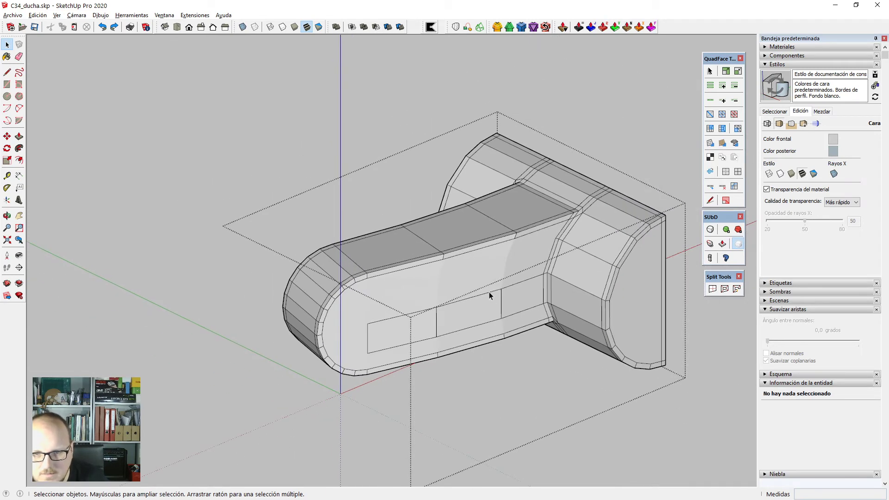
Unsoften the hidden vertical edges on the arm's side face with a 0-degree angle between normals.
{"action": "key", "text": "ctrl+a"}
{"action": "scroll", "coordinate": [469, 318], "scroll_direction": "up", "scroll_amount": 4}
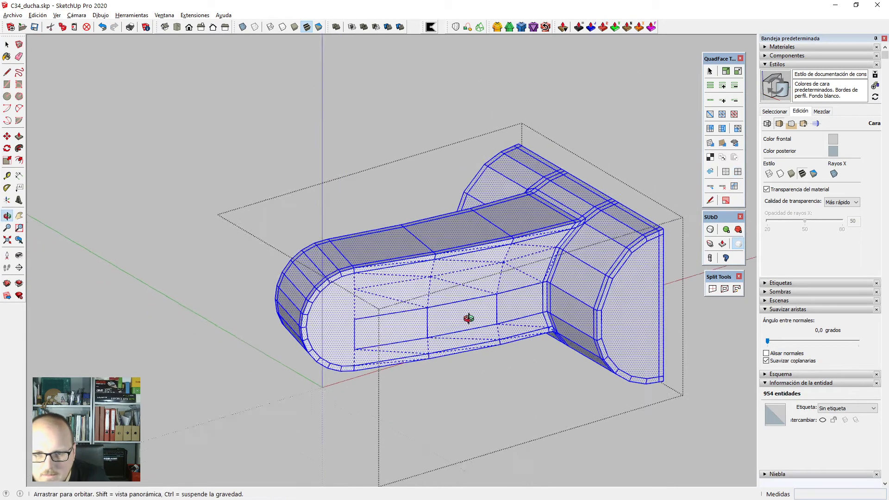
{"action": "left_click", "coordinate": [502, 277]}
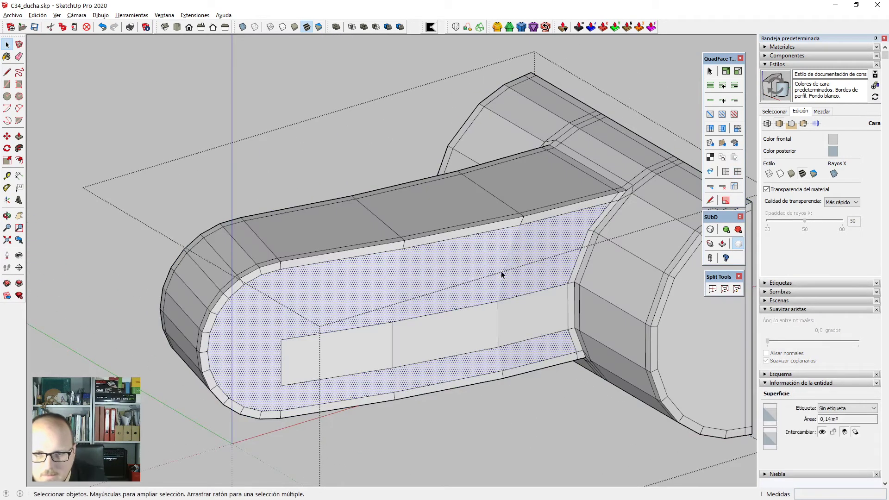
{"action": "scroll", "coordinate": [501, 273], "scroll_direction": "up", "scroll_amount": 1}
{"action": "left_click", "coordinate": [505, 275]}
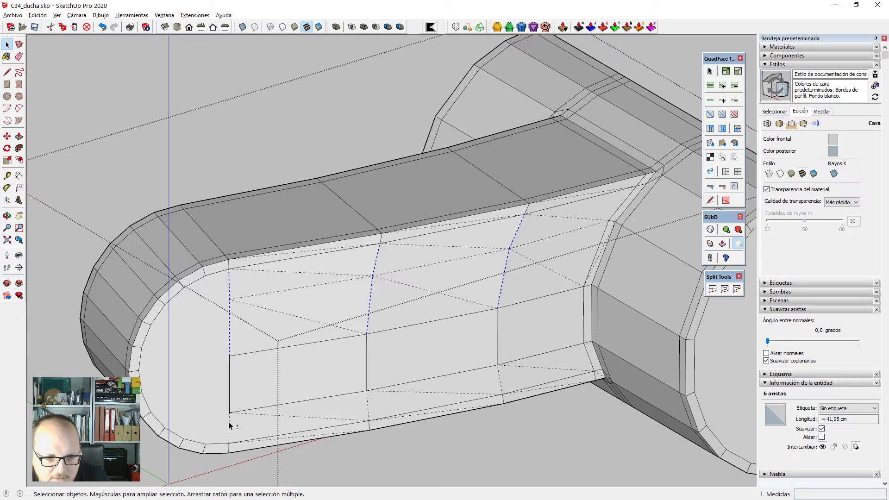
{"action": "left_click", "coordinate": [368, 405], "text": "shift"}
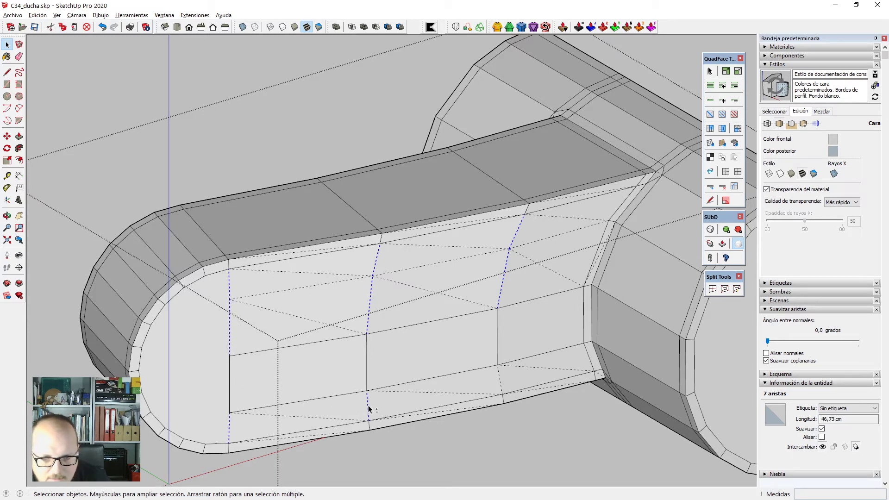
{"action": "left_click", "coordinate": [498, 383], "text": "shift"}
{"action": "left_click", "coordinate": [500, 384], "text": "shift"}
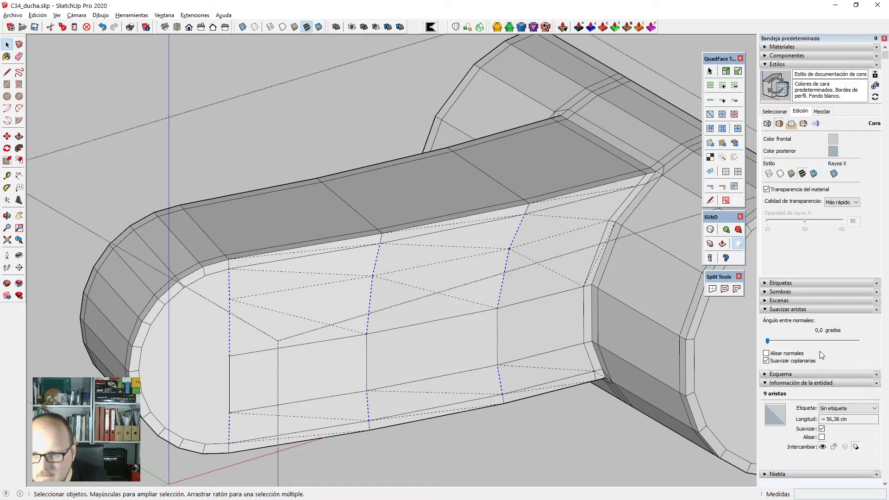
{"action": "left_click_drag", "start_coordinate": [768, 342], "coordinate": [709, 342]}
{"action": "middle_click_drag", "start_coordinate": [526, 337], "coordinate": [514, 334]}
{"action": "scroll", "coordinate": [513, 329], "scroll_direction": "down", "scroll_amount": 1}
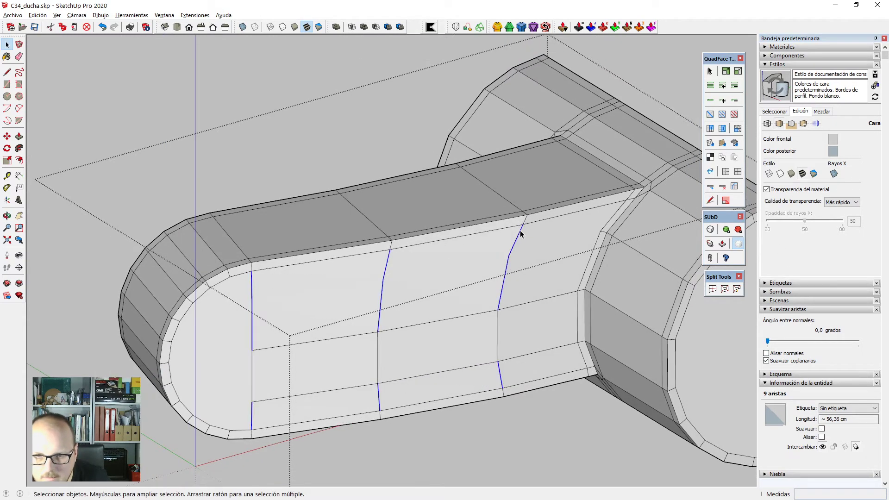
Unsoften the three hidden lengthwise edges along the upper part of the arm's side face with a 0-degree angle.
{"action": "key", "text": "alt+h"}
{"action": "left_click", "coordinate": [537, 252]}
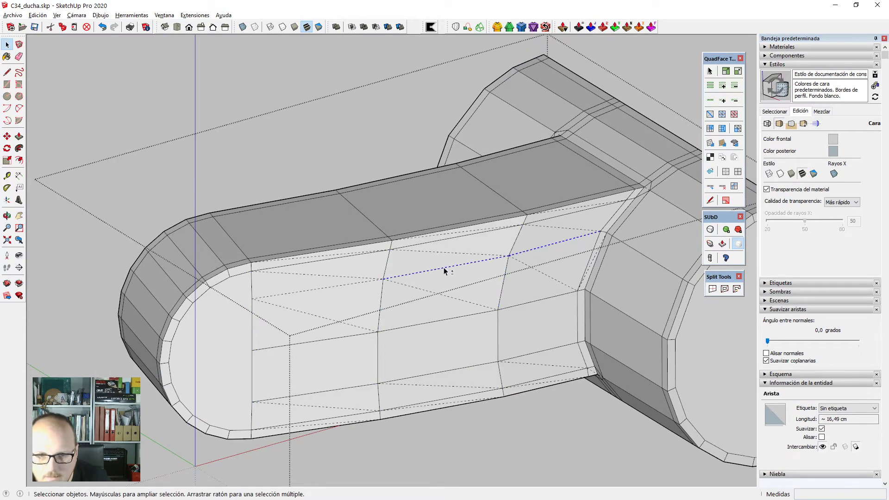
{"action": "left_click", "coordinate": [332, 289], "text": "shift"}
{"action": "left_click", "coordinate": [330, 290], "text": "shift"}
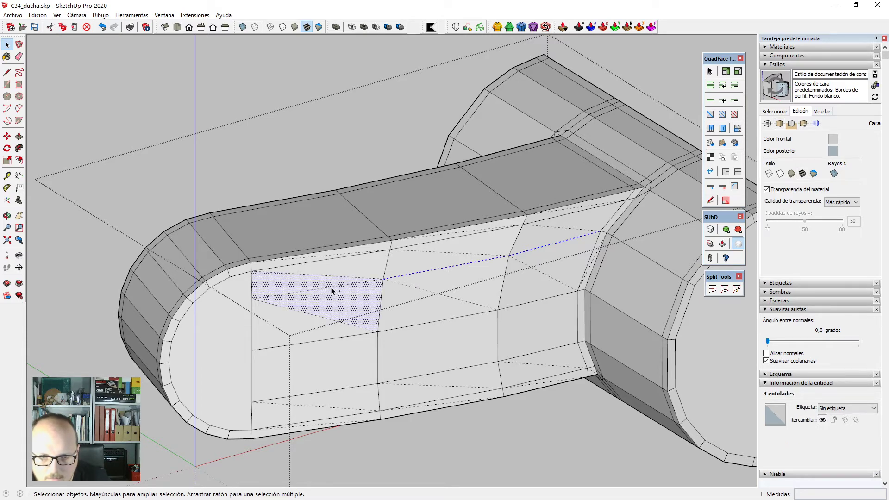
{"action": "left_click", "coordinate": [313, 286], "text": "shift"}
{"action": "left_click", "coordinate": [320, 302], "text": "shift"}
{"action": "left_click_drag", "start_coordinate": [768, 341], "coordinate": [757, 340]}
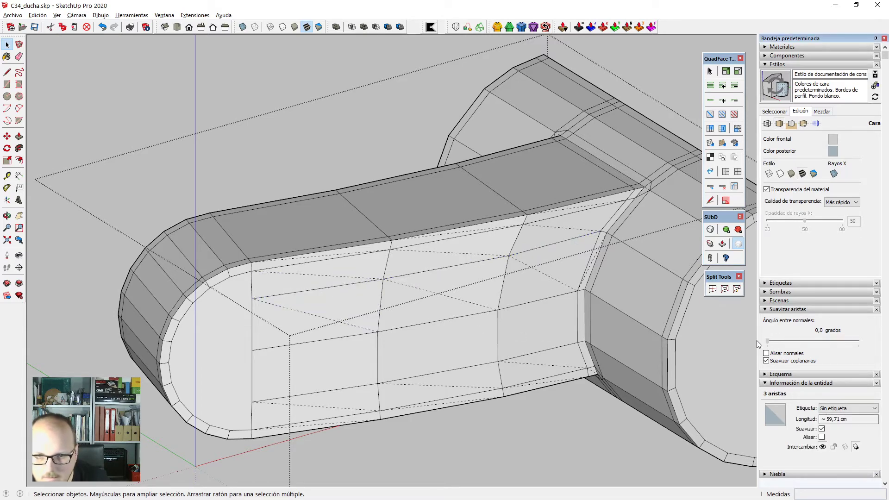
{"action": "middle_click_drag", "start_coordinate": [489, 325], "coordinate": [491, 277]}
{"action": "key", "text": "alt+h"}
{"action": "scroll", "coordinate": [491, 278], "scroll_direction": "down", "scroll_amount": 3}
{"action": "middle_click_drag", "start_coordinate": [337, 311], "coordinate": [273, 294]}
{"action": "scroll", "coordinate": [649, 280], "scroll_direction": "up", "scroll_amount": 5}
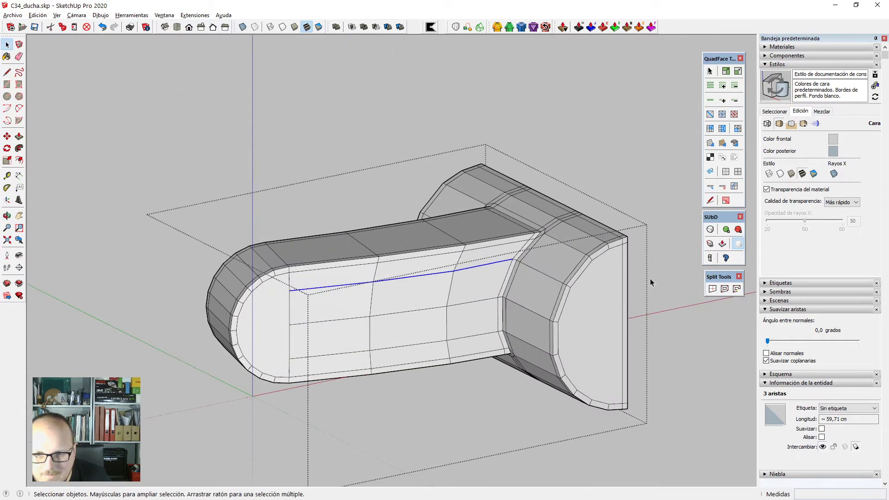
Erase the vertical bevel edge beside the rear border of the base's curved end face.
{"action": "scroll", "coordinate": [643, 277], "scroll_direction": "down", "scroll_amount": 5}
{"action": "middle_click_drag", "start_coordinate": [618, 298], "coordinate": [523, 276]}
{"action": "left_click", "coordinate": [522, 284]}
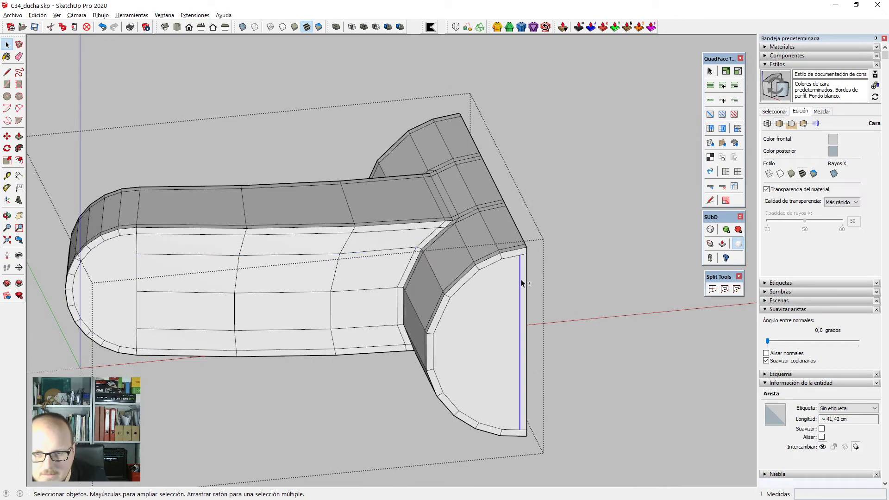
{"action": "scroll", "coordinate": [523, 281], "scroll_direction": "down", "scroll_amount": 2}
{"action": "key", "text": "e"}
{"action": "left_click", "coordinate": [522, 301]}
{"action": "mouse_move", "coordinate": [521, 301]}
{"action": "middle_mouse_down"}
{"action": "mouse_move", "coordinate": [520, 328]}
{"action": "mouse_move", "coordinate": [582, 249]}
{"action": "middle_mouse_up"}
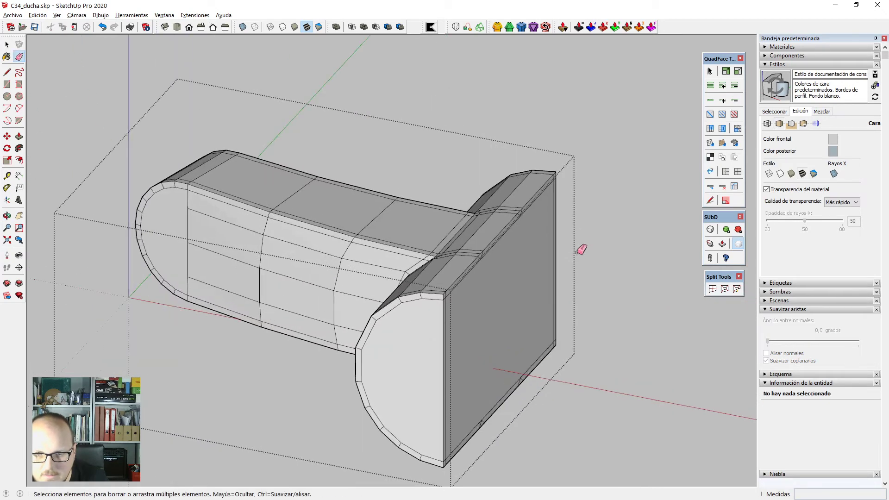
Undo the edge erasure, the unsoftened edges and the corner bevel.
{"action": "middle_click_drag", "start_coordinate": [526, 323], "coordinate": [477, 321]}
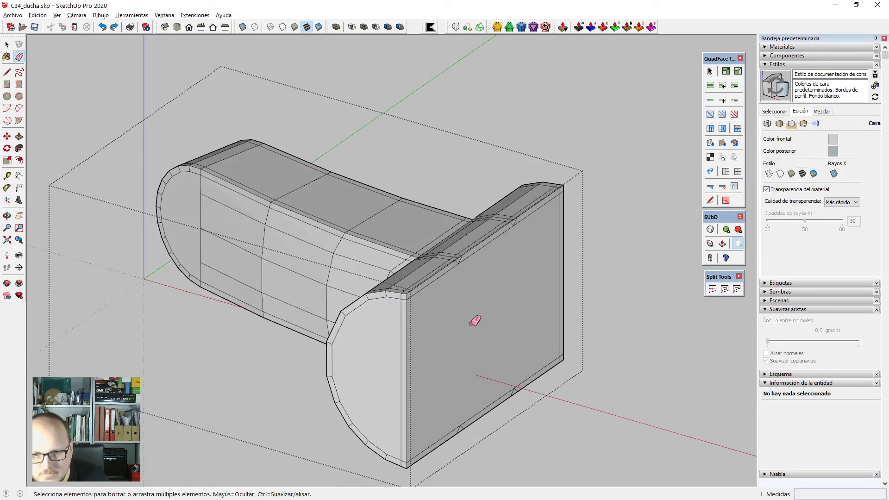
{"action": "key", "text": "ctrl+z"}
{"action": "key", "text": "ctrl+z"}
{"action": "key", "text": "ctrl+z"}
Delete the flat rear face of the base so its back is open.
{"action": "key", "text": "space"}
{"action": "left_click", "coordinate": [474, 305]}
{"action": "scroll", "coordinate": [474, 306], "scroll_direction": "down", "scroll_amount": 2}
{"action": "key", "text": "Delete"}
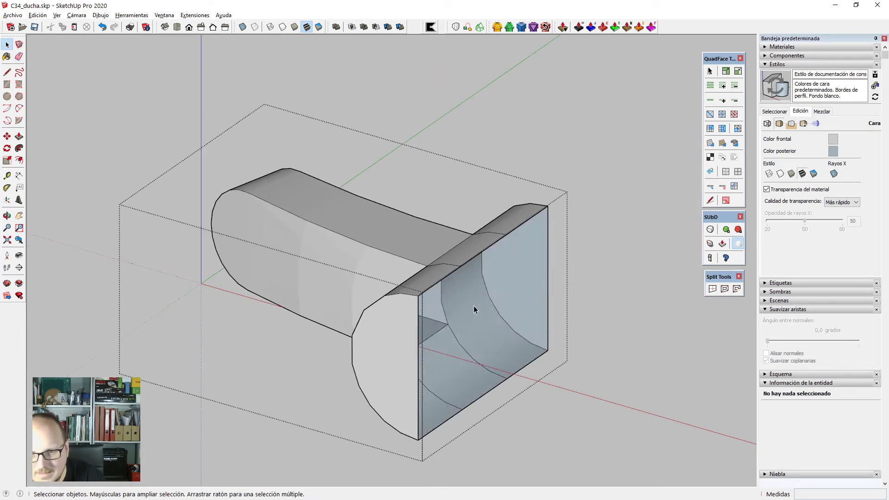
{"action": "middle_click_drag", "start_coordinate": [473, 305], "coordinate": [531, 299]}
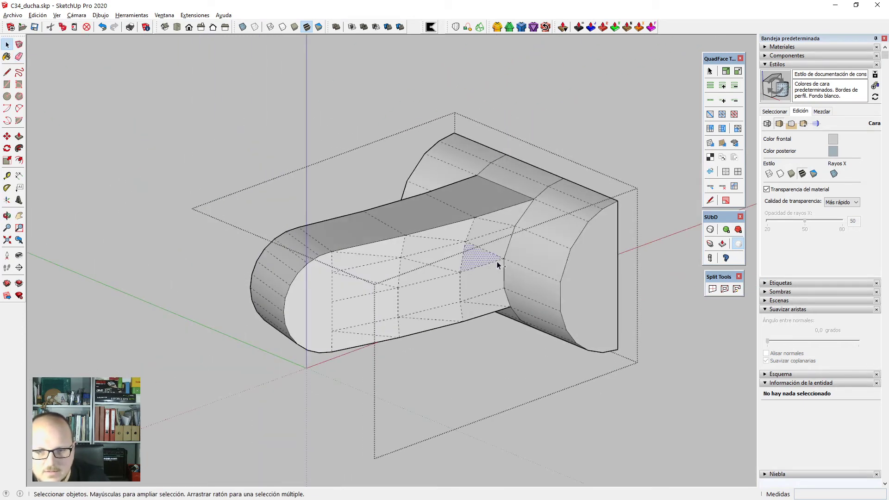
Select the whole connected fixture and generate FredoCorner subdivision geometry with a 1.50 cm offset.
{"action": "triple_click", "coordinate": [497, 261]}
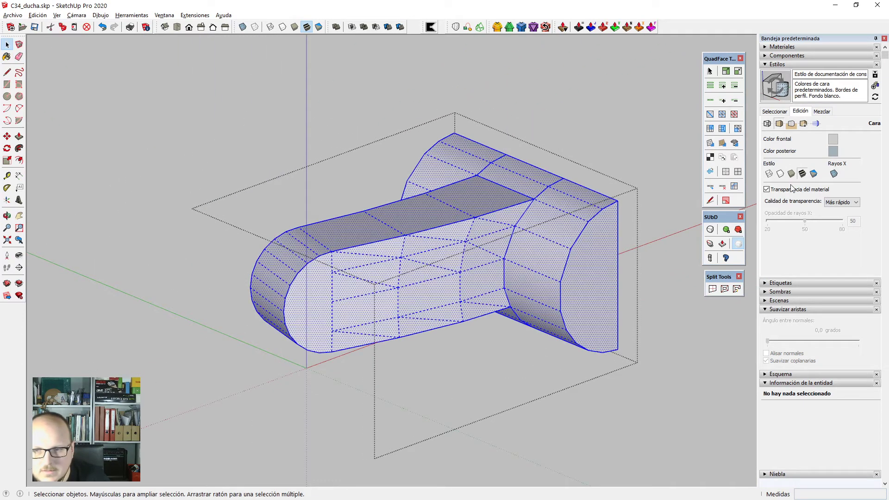
{"action": "left_click", "coordinate": [736, 174]}
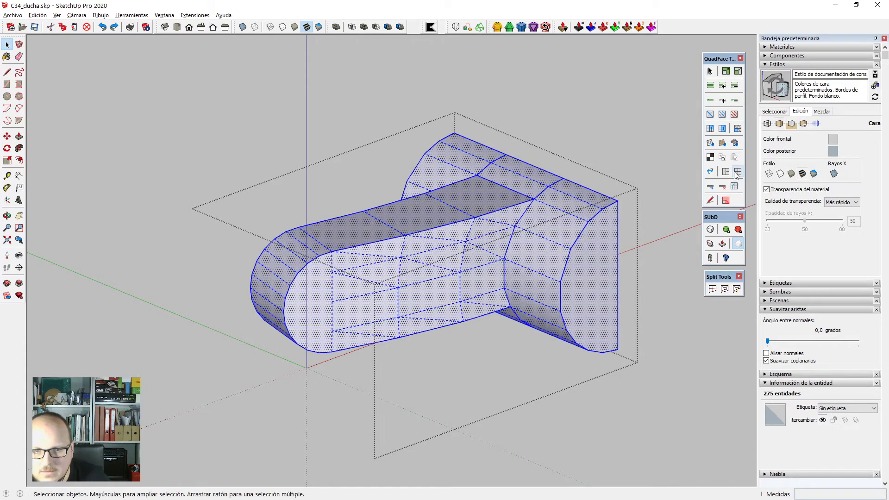
{"action": "left_click", "coordinate": [550, 243]}
{"action": "triple_click", "coordinate": [550, 243]}
{"action": "middle_click_drag", "start_coordinate": [548, 243], "coordinate": [597, 165]}
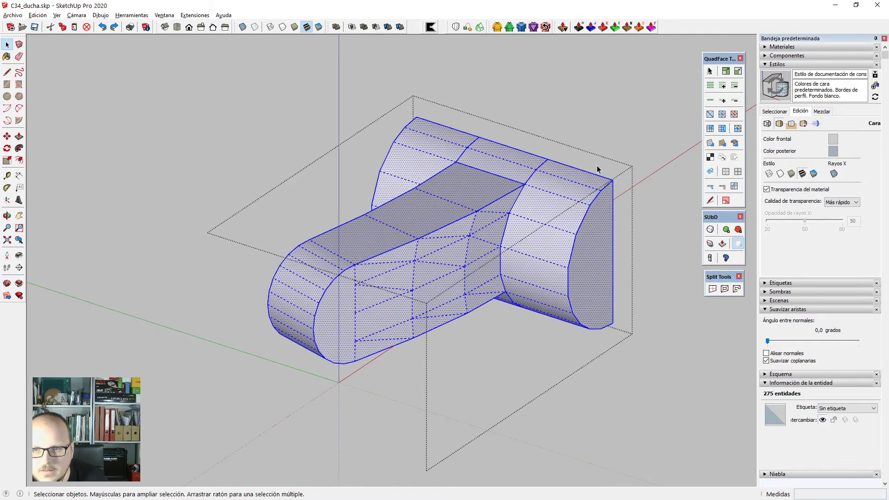
{"action": "left_click", "coordinate": [521, 27]}
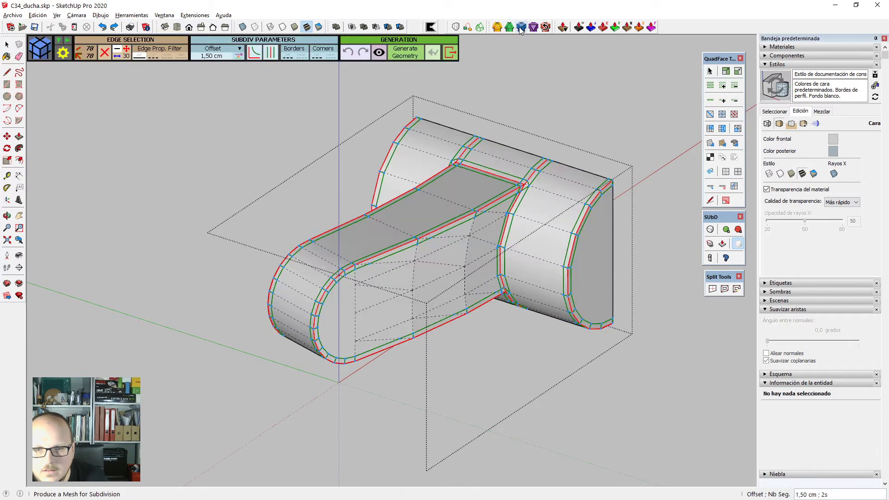
{"action": "left_click", "coordinate": [572, 212]}
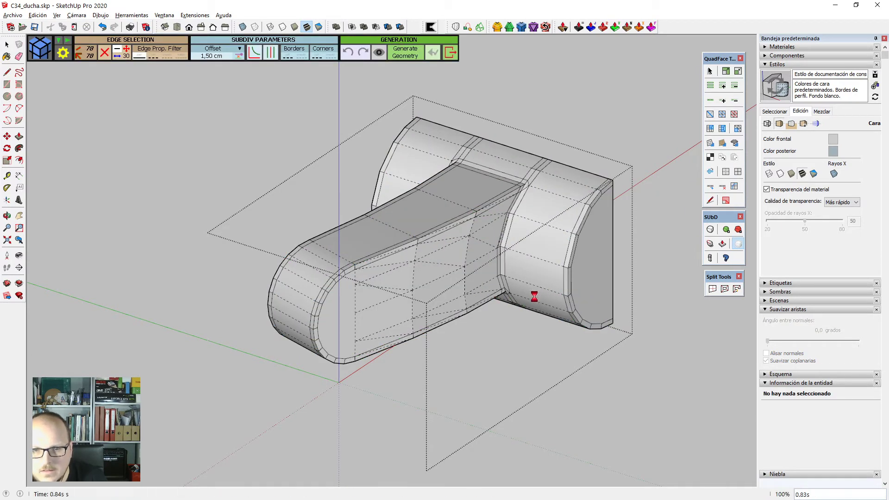
{"action": "scroll", "coordinate": [482, 301], "scroll_direction": "up", "scroll_amount": 3}
{"action": "key", "text": "space"}
Select all of the fixture's geometry and unsoften its edges with a 0-degree angle between normals.
{"action": "triple_click", "coordinate": [422, 284]}
{"action": "left_click", "coordinate": [769, 341]}
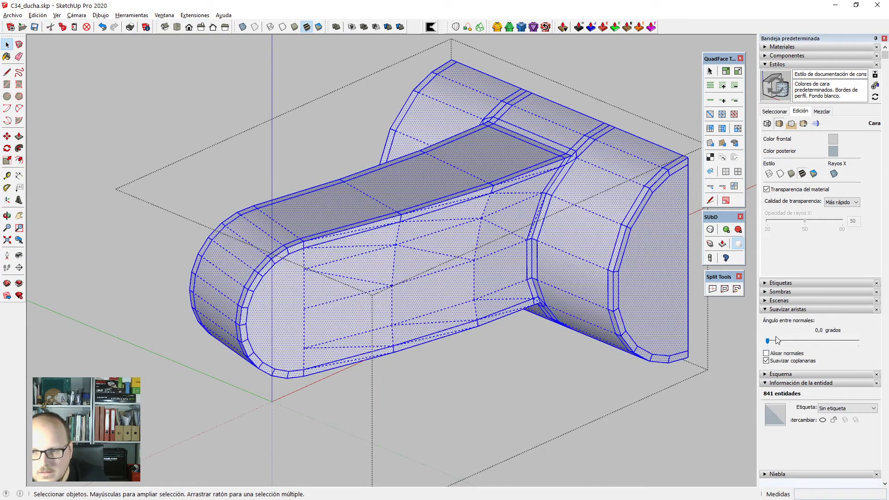
{"action": "left_click", "coordinate": [737, 346]}
{"action": "triple_click", "coordinate": [411, 226]}
{"action": "left_click", "coordinate": [417, 221]}
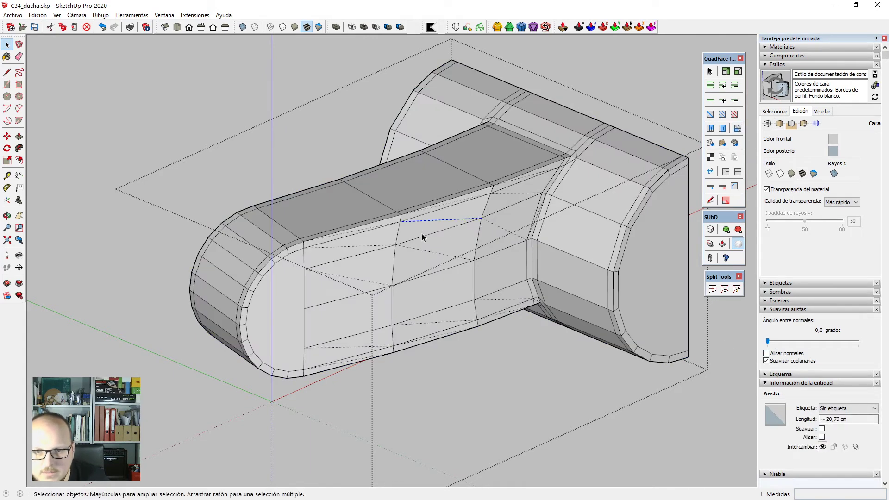
Remove surplus cross edges from the upper half of the arm's rounded end.
{"action": "scroll", "coordinate": [422, 234], "scroll_direction": "down", "scroll_amount": 2}
{"action": "middle_click_drag", "start_coordinate": [426, 260], "coordinate": [315, 169]}
{"action": "scroll", "coordinate": [291, 283], "scroll_direction": "up", "scroll_amount": 2}
{"action": "left_click", "coordinate": [291, 283]}
{"action": "scroll", "coordinate": [260, 292], "scroll_direction": "up", "scroll_amount": 2}
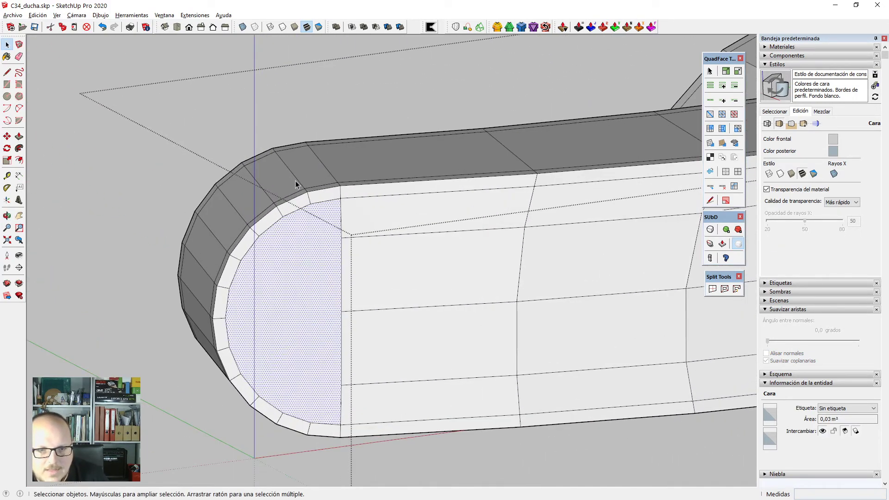
{"action": "left_click", "coordinate": [297, 182]}
{"action": "key", "text": "Delete"}
{"action": "key", "text": "Delete"}
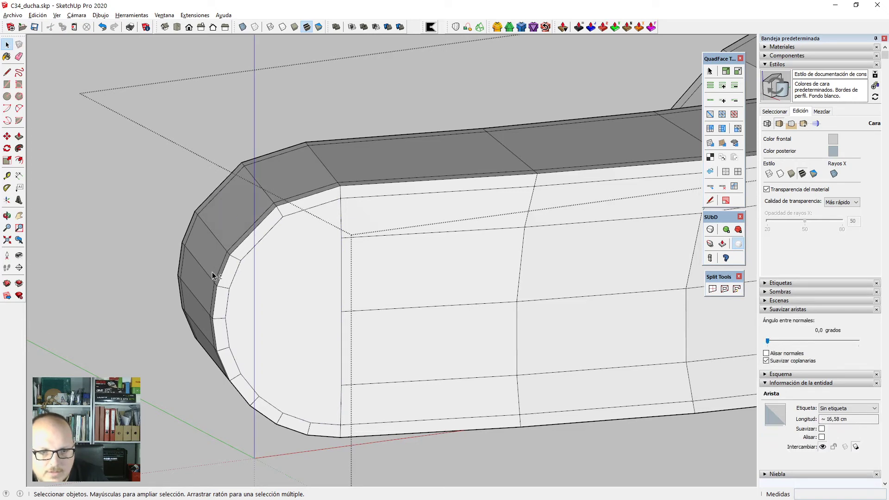
{"action": "left_click", "coordinate": [208, 278]}
{"action": "scroll", "coordinate": [312, 169], "scroll_direction": "down", "scroll_amount": 2}
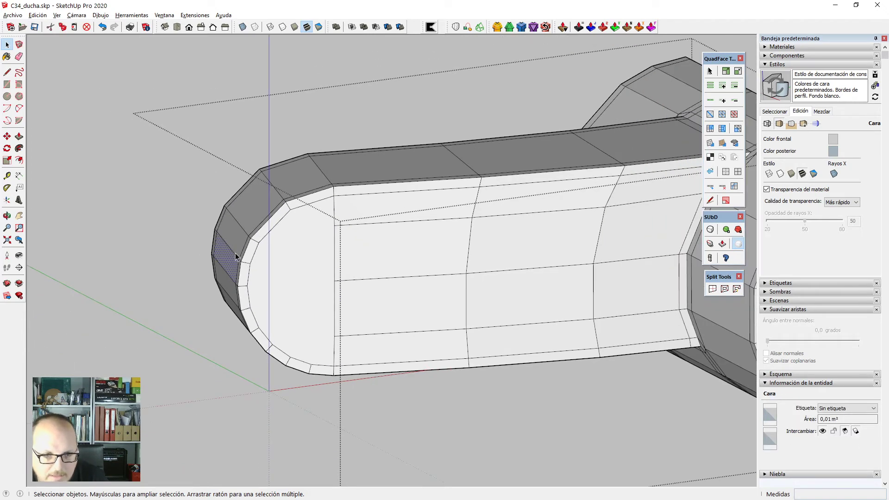
{"action": "key", "text": "Delete"}
Remove surplus cross edges from the lower half of the arm's rounded end.
{"action": "middle_click_drag", "start_coordinate": [256, 375], "coordinate": [231, 313]}
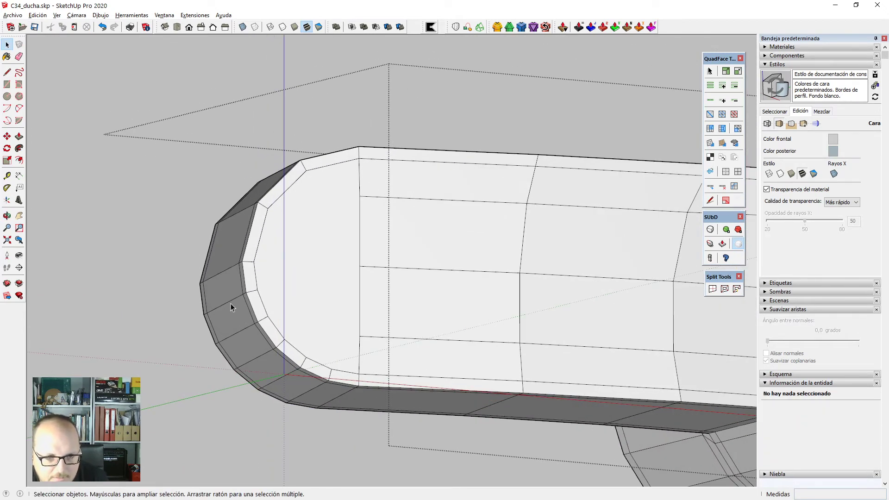
{"action": "left_click", "coordinate": [231, 304]}
{"action": "key", "text": "Delete"}
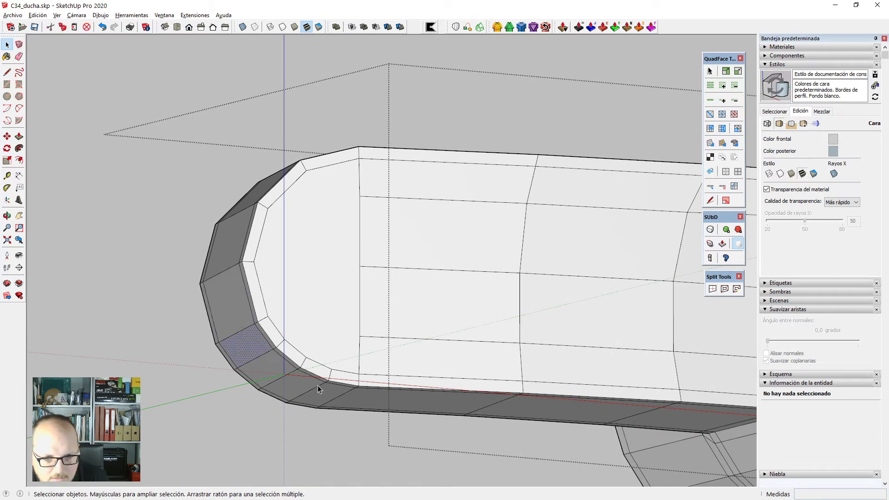
{"action": "key", "text": "Delete"}
{"action": "left_click", "coordinate": [267, 352]}
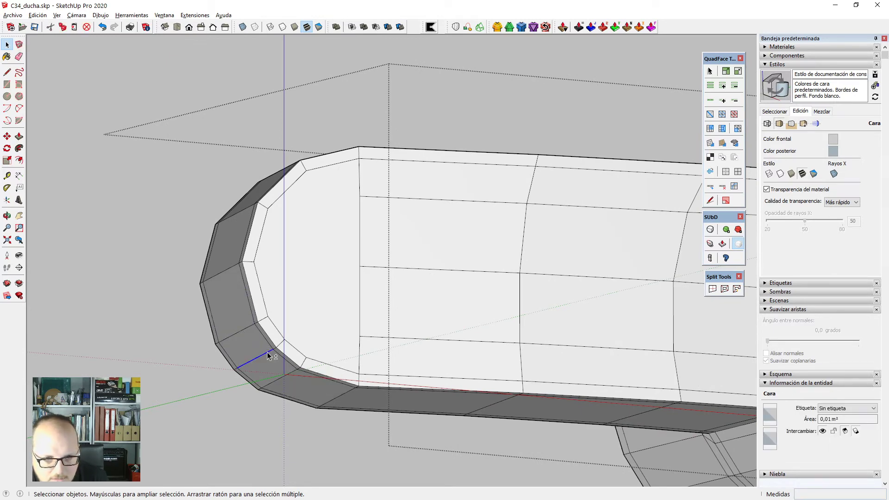
{"action": "key", "text": "Delete"}
Delete the half-round end faces on both sides of the arm.
{"action": "left_click", "coordinate": [310, 277]}
{"action": "middle_click_drag", "start_coordinate": [310, 276], "coordinate": [385, 430]}
{"action": "middle_click_drag", "start_coordinate": [342, 294], "coordinate": [301, 246]}
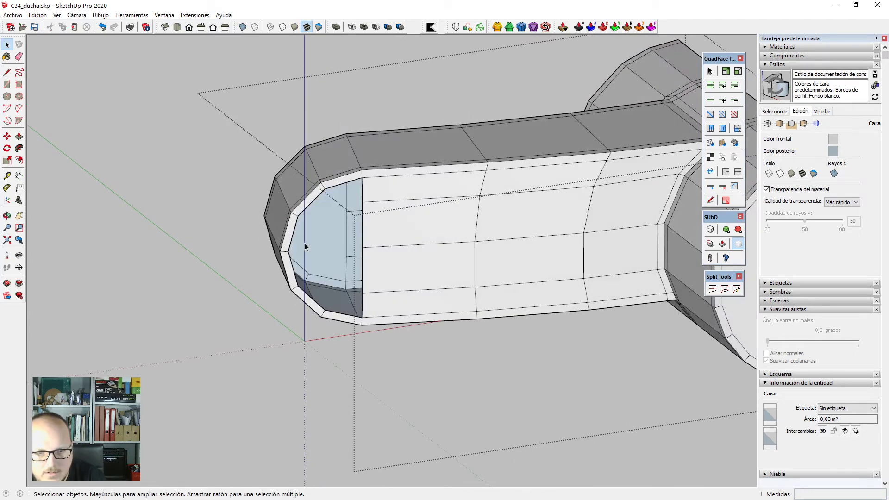
{"action": "key", "text": "Delete"}
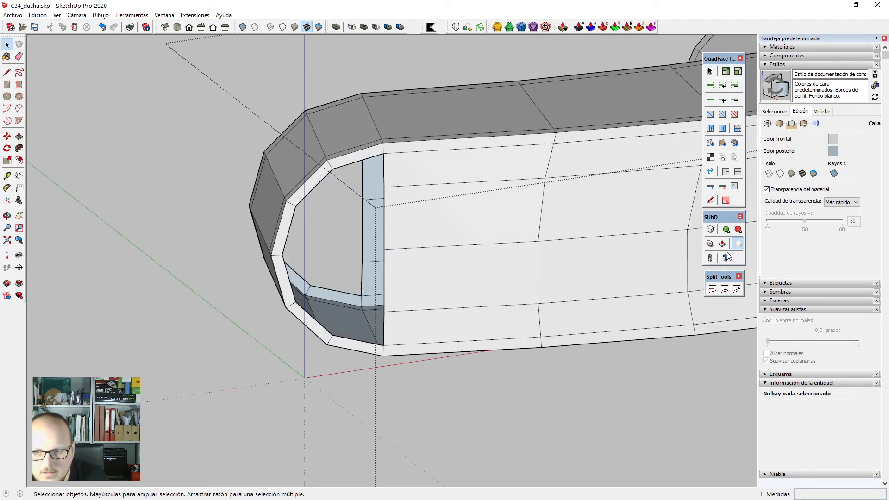
Close the open end face of the arm with a centre edge to the tip and a vertical edge joining its upper and lower inner corners.
{"action": "left_click", "coordinate": [710, 200]}
{"action": "scroll", "coordinate": [360, 248], "scroll_direction": "up", "scroll_amount": 2}
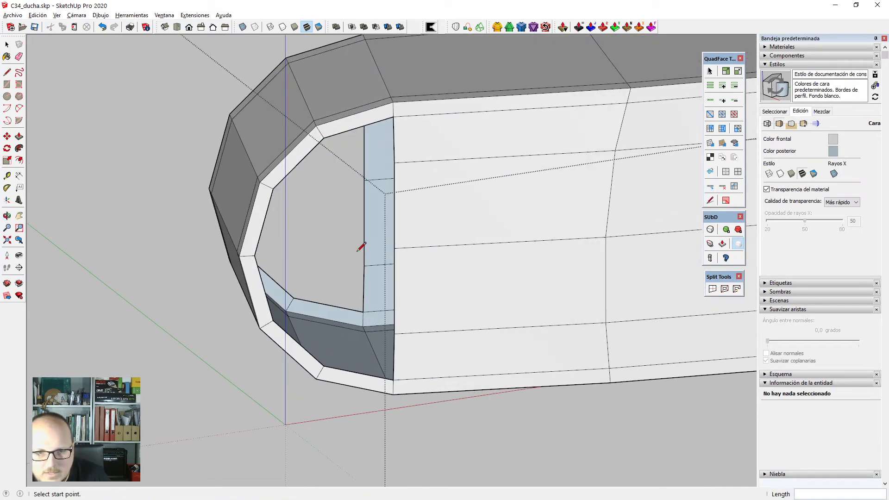
{"action": "left_click", "coordinate": [255, 254]}
{"action": "key", "text": "Escape"}
{"action": "middle_click_drag", "start_coordinate": [340, 245], "coordinate": [381, 260]}
{"action": "scroll", "coordinate": [389, 167], "scroll_direction": "down", "scroll_amount": 2}
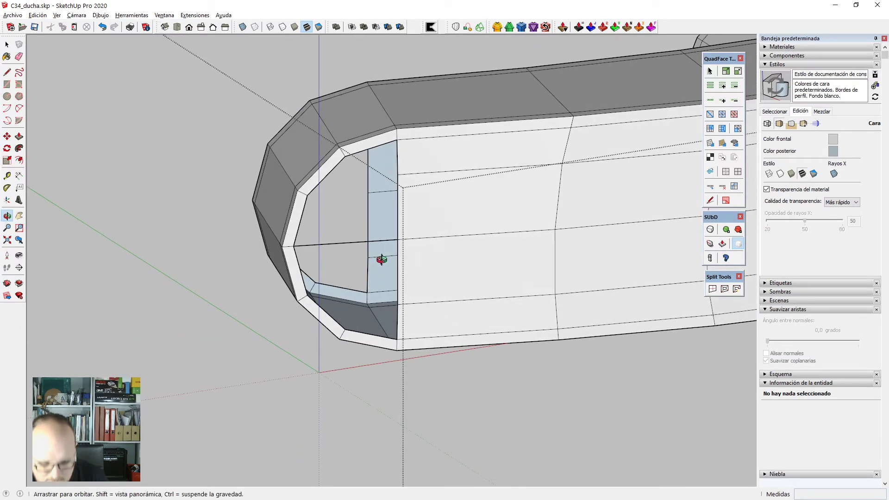
{"action": "left_click", "coordinate": [345, 330]}
{"action": "left_click", "coordinate": [345, 156]}
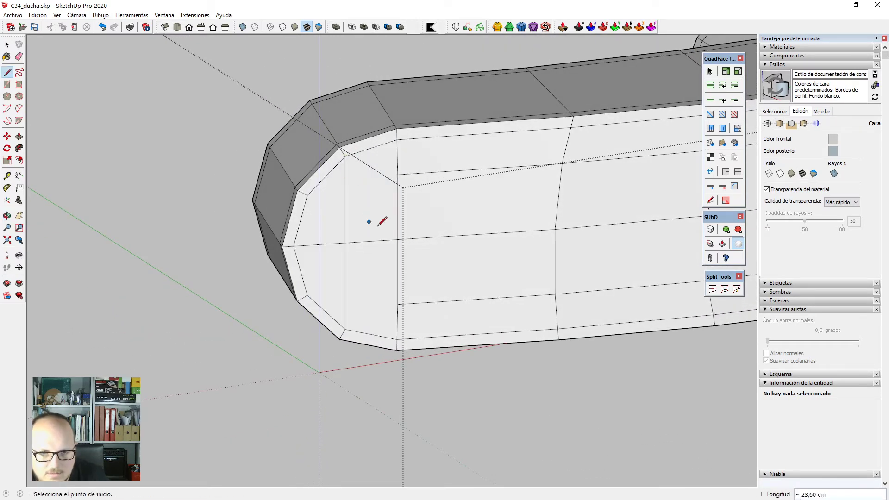
{"action": "middle_click_drag", "start_coordinate": [383, 223], "coordinate": [401, 192]}
{"action": "scroll", "coordinate": [347, 182], "scroll_direction": "up", "scroll_amount": 2}
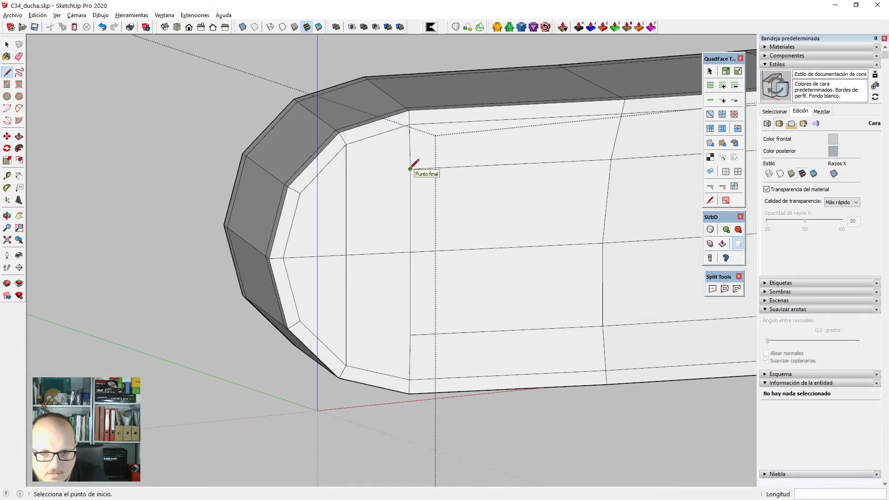
{"action": "scroll", "coordinate": [276, 258], "scroll_direction": "down", "scroll_amount": 4}
{"action": "scroll", "coordinate": [349, 210], "scroll_direction": "up", "scroll_amount": 3}
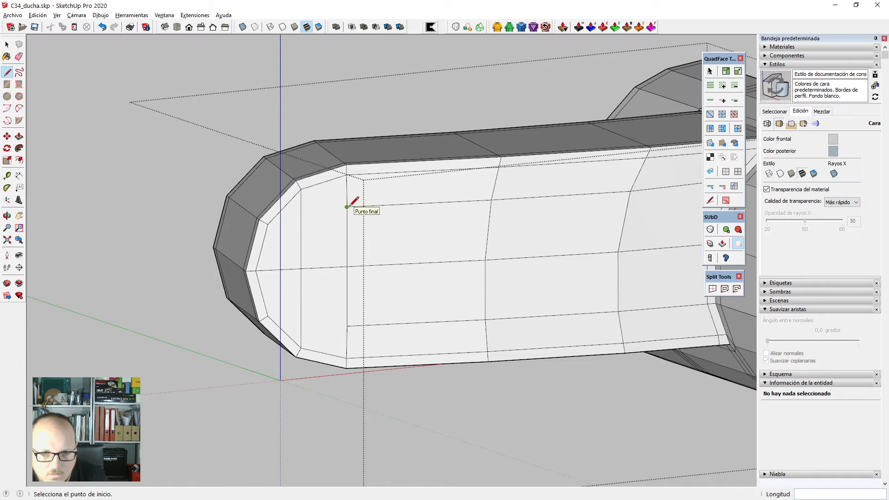
{"action": "scroll", "coordinate": [350, 218], "scroll_direction": "up", "scroll_amount": 3}
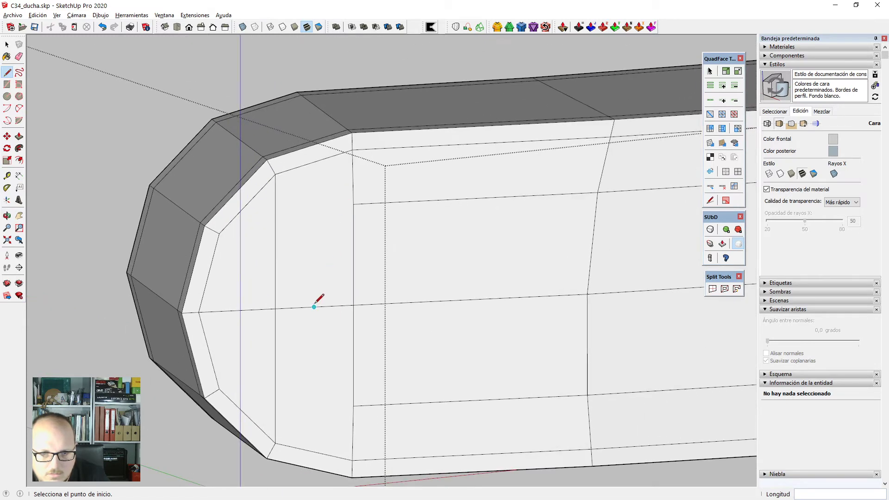
{"action": "left_click", "coordinate": [314, 307]}
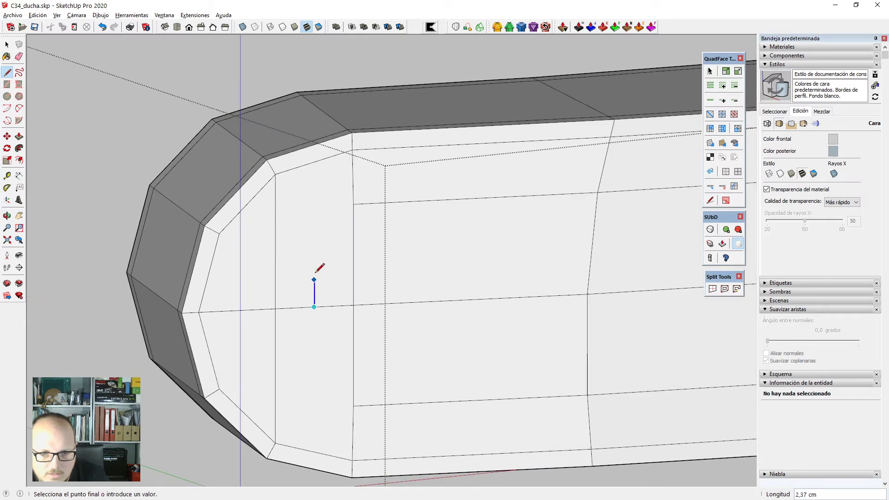
{"action": "left_click", "coordinate": [275, 241]}
{"action": "key", "text": "Escape"}
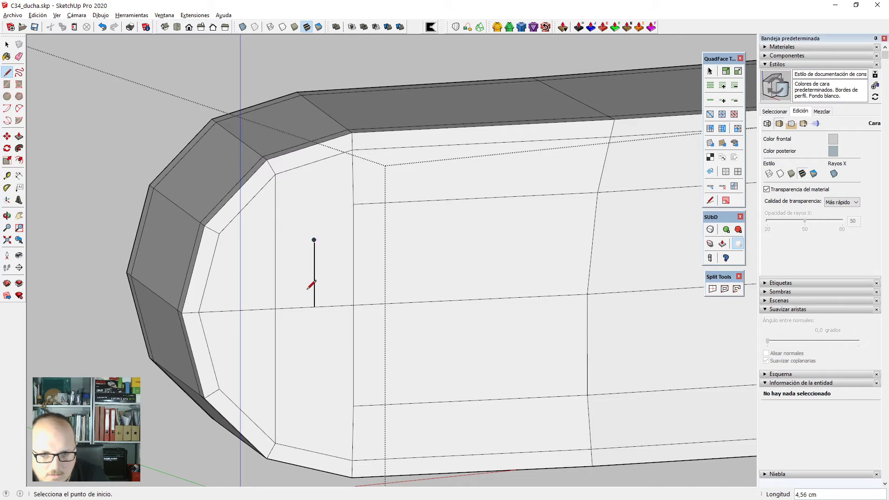
{"action": "left_click", "coordinate": [314, 307]}
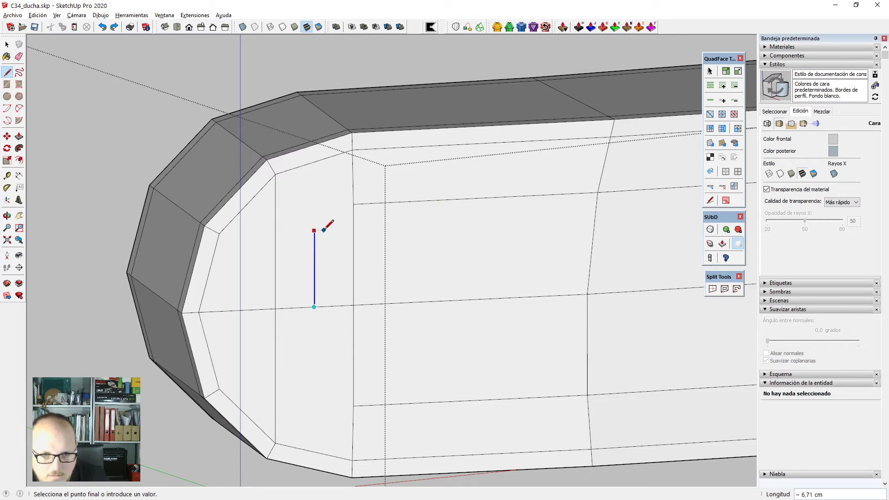
{"action": "key", "text": "space"}
Place two guides parallel to the end face's sloped upper and lower edges, through the ends of the arm's outer lengthwise edges.
{"action": "key", "text": "t"}
{"action": "left_click", "coordinate": [296, 167]}
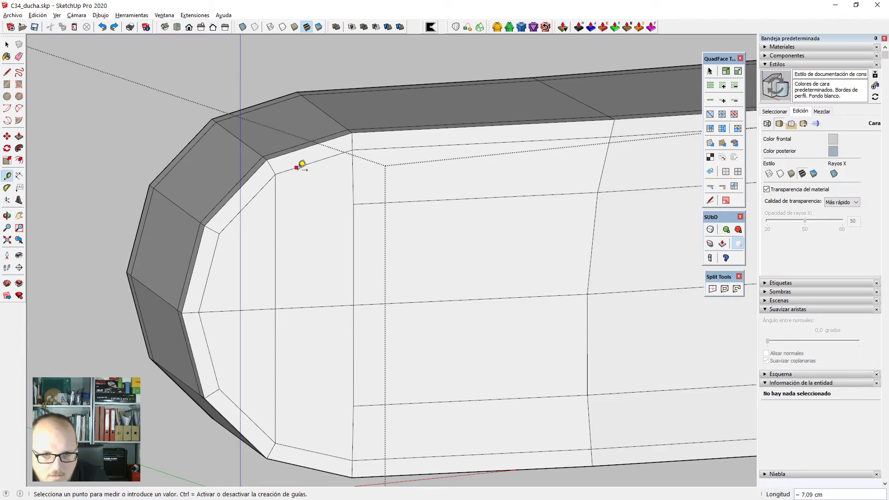
{"action": "left_click", "coordinate": [354, 201]}
{"action": "left_click", "coordinate": [314, 451]}
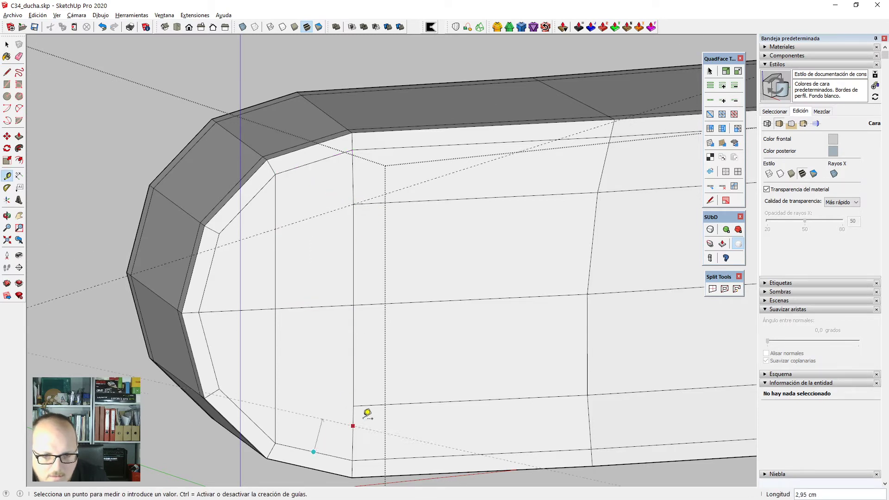
Draw a vertical edge between the two guides through the centre edge's midpoint and link its ends to the arm's lengthwise edges.
{"action": "key", "text": "l"}
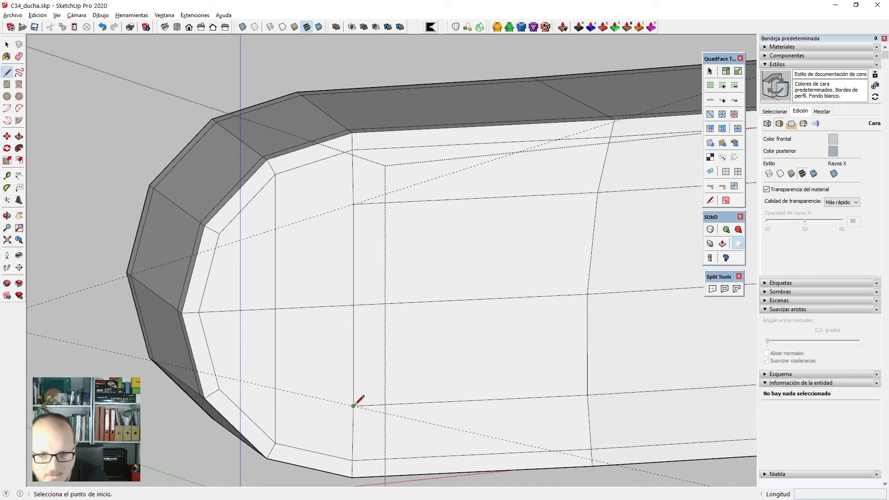
{"action": "left_click", "coordinate": [354, 405]}
{"action": "key", "text": "Escape"}
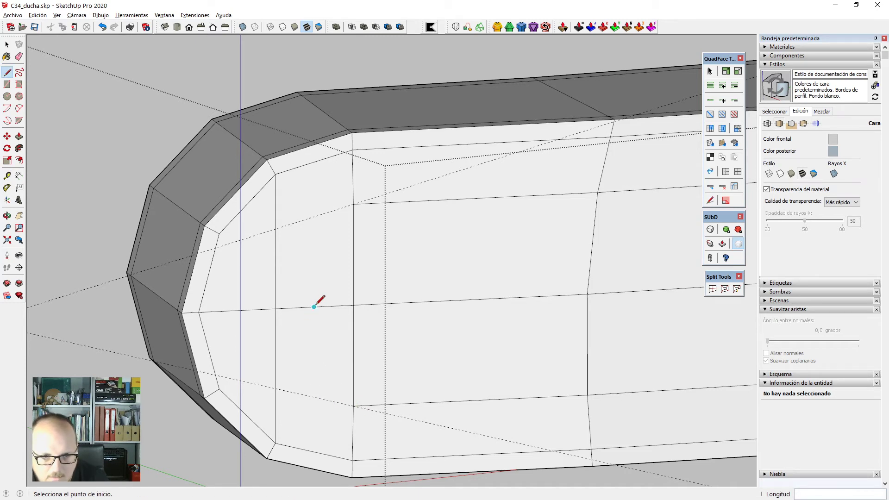
{"action": "left_click", "coordinate": [331, 396]}
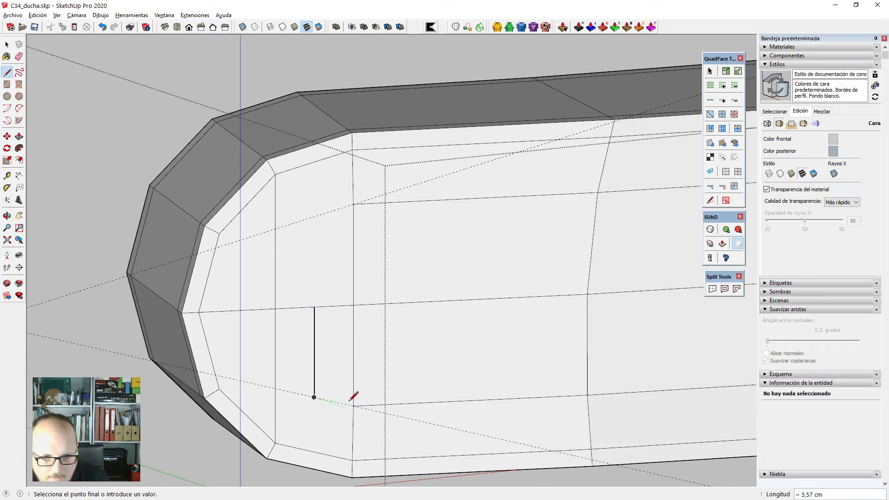
{"action": "left_click", "coordinate": [354, 405]}
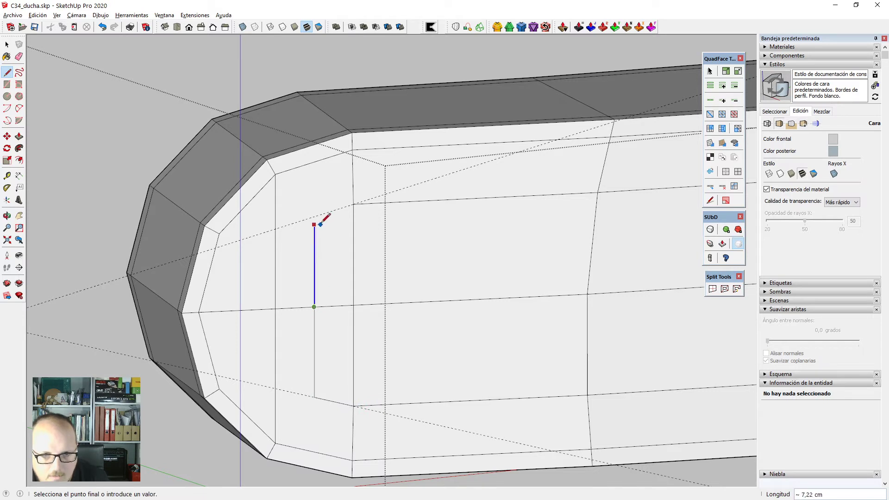
{"action": "left_click", "coordinate": [353, 203]}
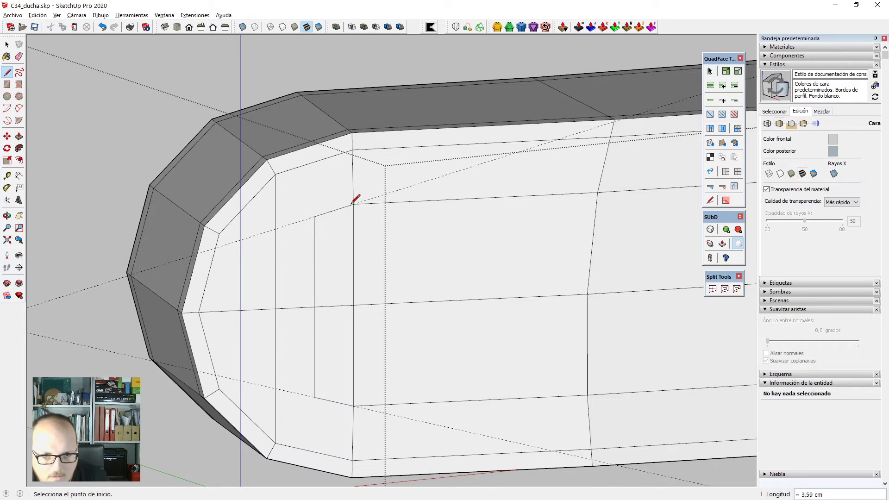
Connect the new vertical edge's ends diagonally to the end face's inner corners and erase both guides.
{"action": "left_click", "coordinate": [276, 174]}
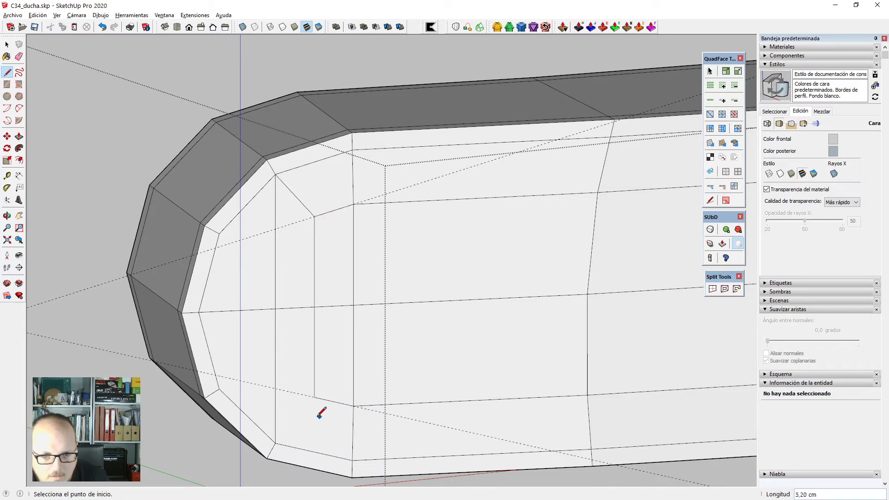
{"action": "left_click", "coordinate": [314, 397]}
{"action": "key", "text": "e"}
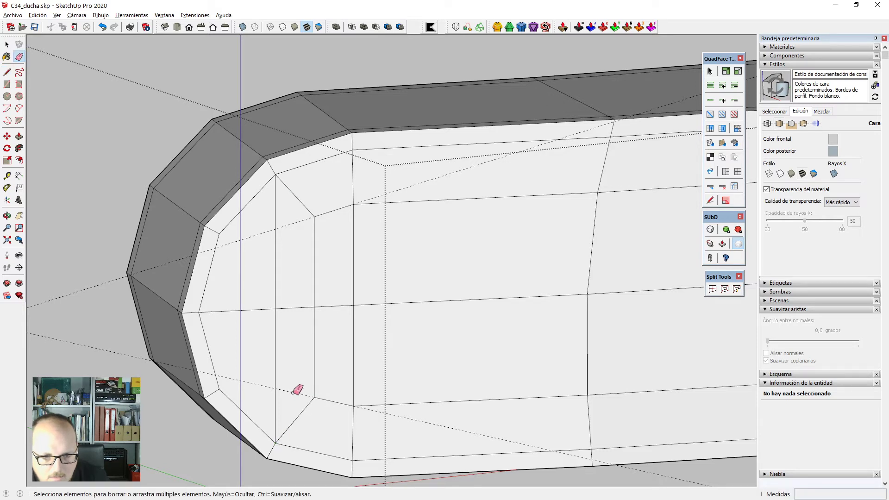
{"action": "left_click", "coordinate": [338, 209]}
{"action": "key", "text": "ctrl+z"}
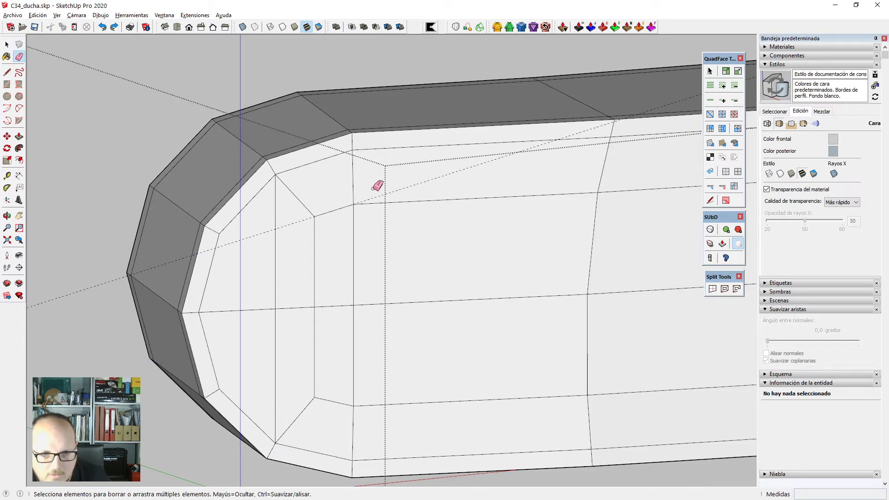
Move both vertices of the short centre segment between the two vertical edges along the centre edge toward the arm's tip.
{"action": "key", "text": "space"}
{"action": "scroll", "coordinate": [297, 296], "scroll_direction": "up", "scroll_amount": 2}
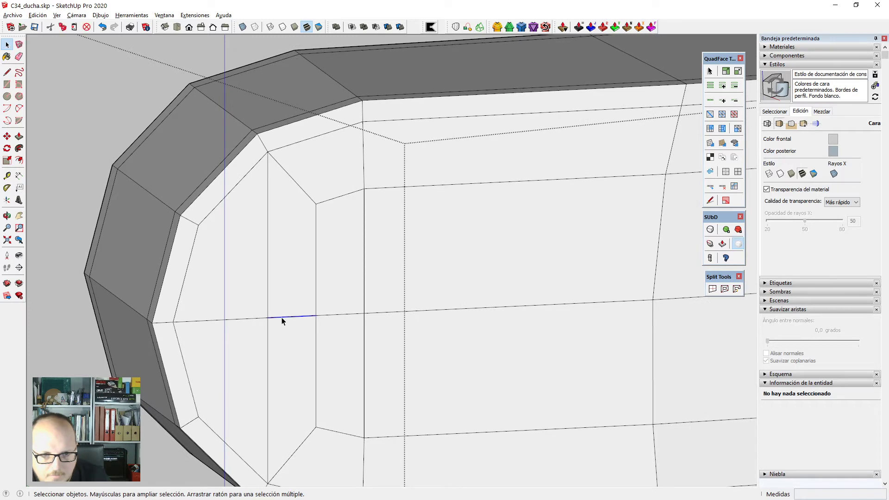
{"action": "left_click", "coordinate": [282, 321]}
{"action": "key", "text": "v"}
{"action": "left_click", "coordinate": [447, 60]}
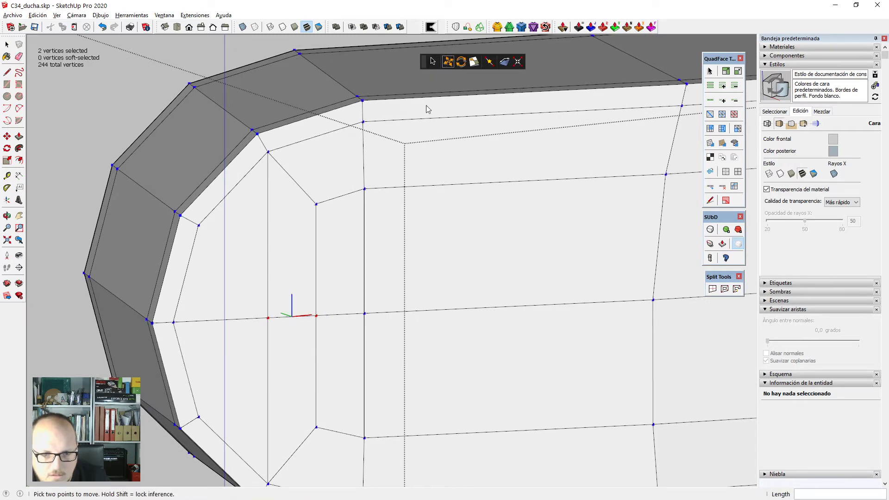
{"action": "scroll", "coordinate": [276, 303], "scroll_direction": "up", "scroll_amount": 2}
{"action": "left_click", "coordinate": [277, 315]}
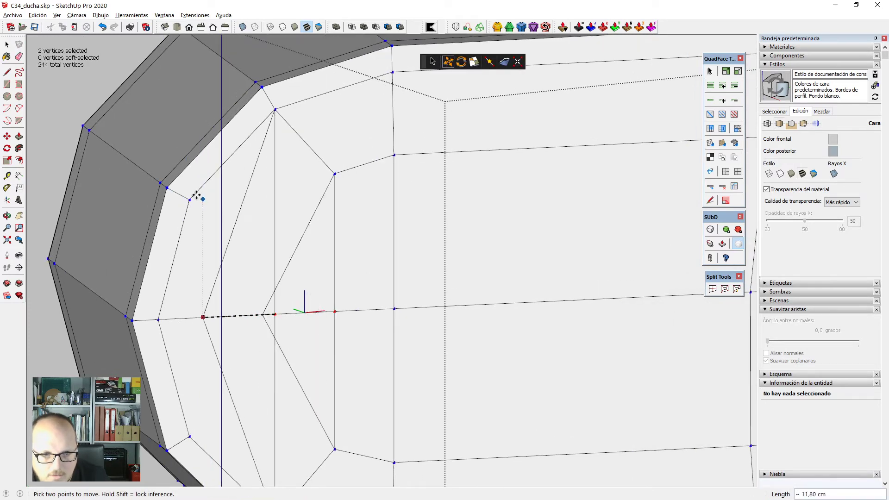
{"action": "left_click", "coordinate": [233, 153]}
{"action": "key", "text": "space"}
Move the centre vertex of the inner vertical edge about 0.8 cm along the centre edge, away from the arm's tip.
{"action": "left_click", "coordinate": [290, 314]}
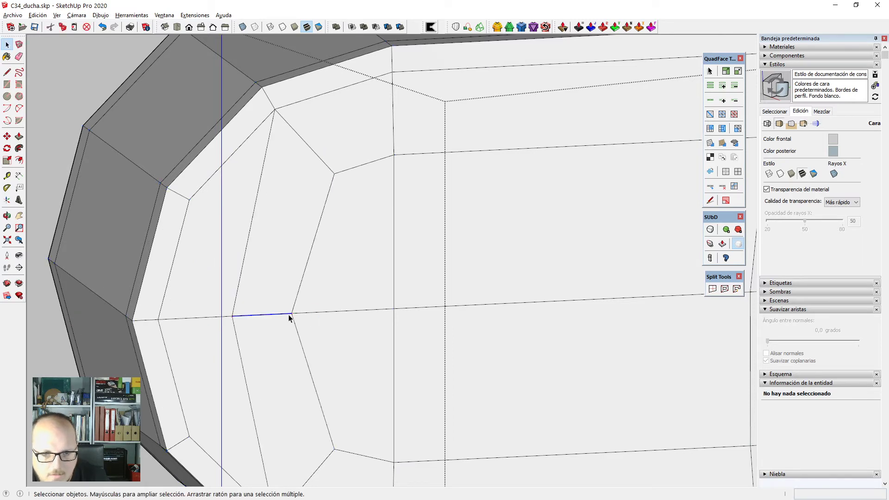
{"action": "scroll", "coordinate": [338, 236], "scroll_direction": "down", "scroll_amount": 2}
{"action": "double_click", "coordinate": [305, 252]}
{"action": "scroll", "coordinate": [306, 253], "scroll_direction": "up", "scroll_amount": 2}
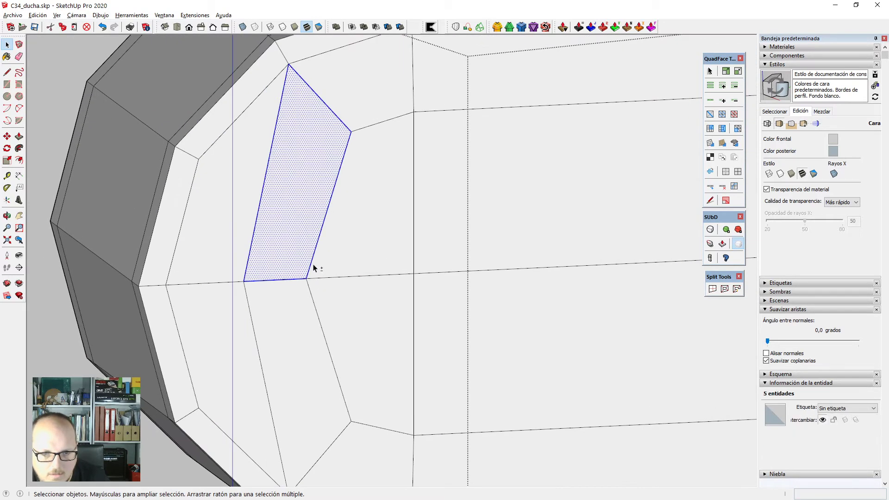
{"action": "left_click", "coordinate": [290, 224]}
{"action": "key", "text": "v"}
{"action": "left_click", "coordinate": [307, 278]}
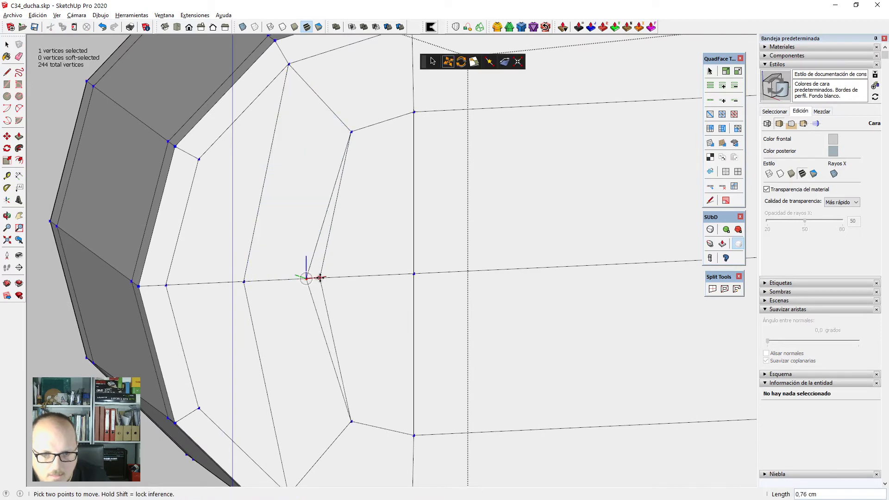
{"action": "left_click", "coordinate": [322, 277]}
{"action": "key", "text": "space"}
Close the end face on the arm's opposite side with a centre edge to the tip and a vertical edge between the inner corners.
{"action": "scroll", "coordinate": [388, 259], "scroll_direction": "down", "scroll_amount": 4}
{"action": "middle_click_drag", "start_coordinate": [274, 260], "coordinate": [516, 333]}
{"action": "scroll", "coordinate": [413, 343], "scroll_direction": "up", "scroll_amount": 4}
{"action": "key", "text": "l"}
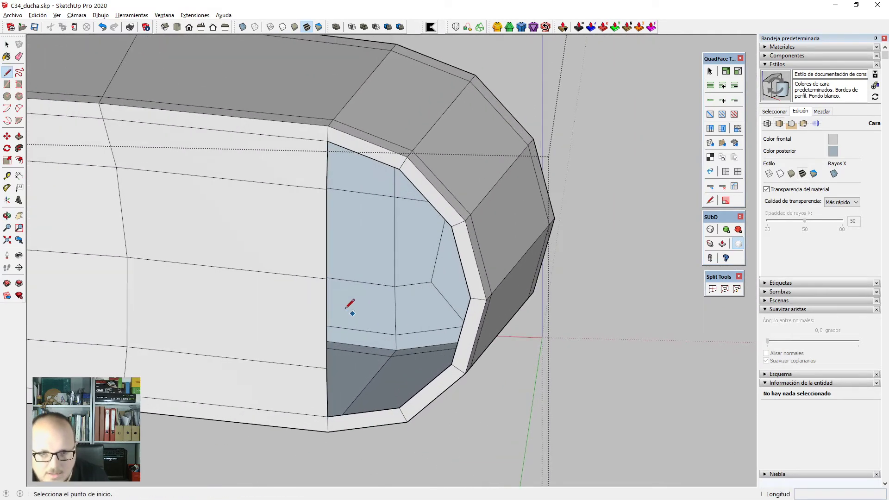
{"action": "left_click", "coordinate": [328, 279]}
{"action": "left_click", "coordinate": [472, 298]}
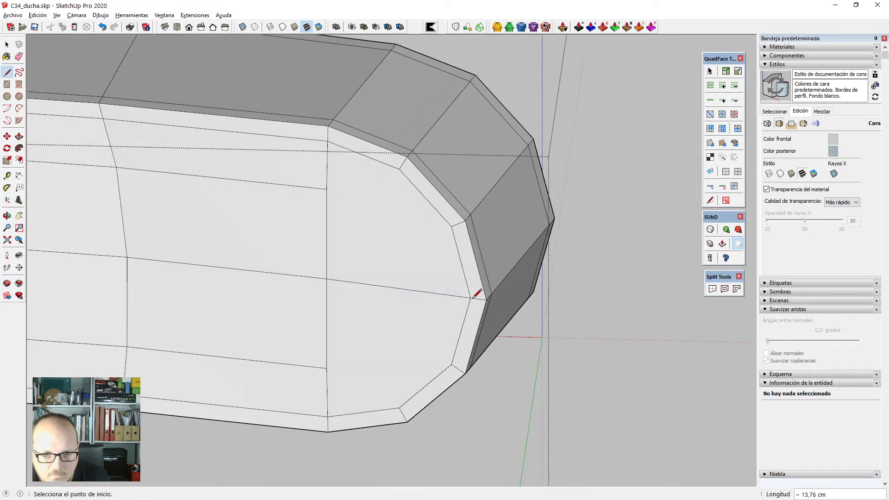
{"action": "left_click", "coordinate": [400, 169]}
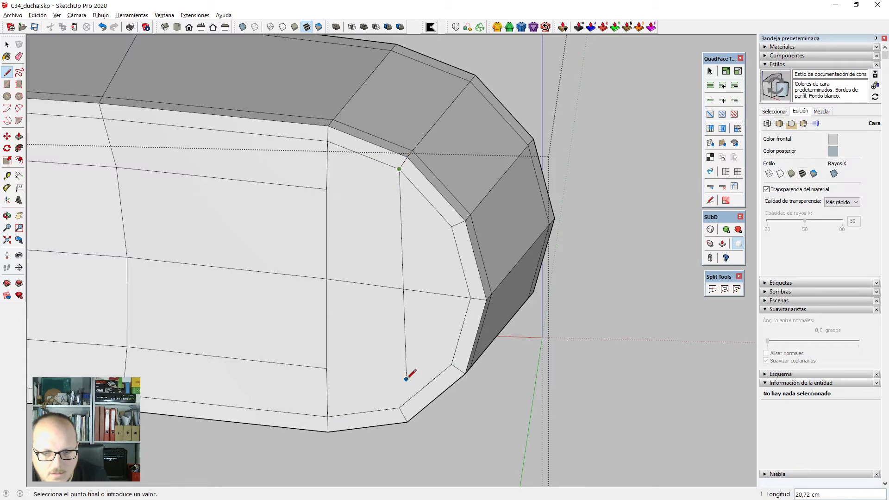
{"action": "left_click", "coordinate": [400, 408]}
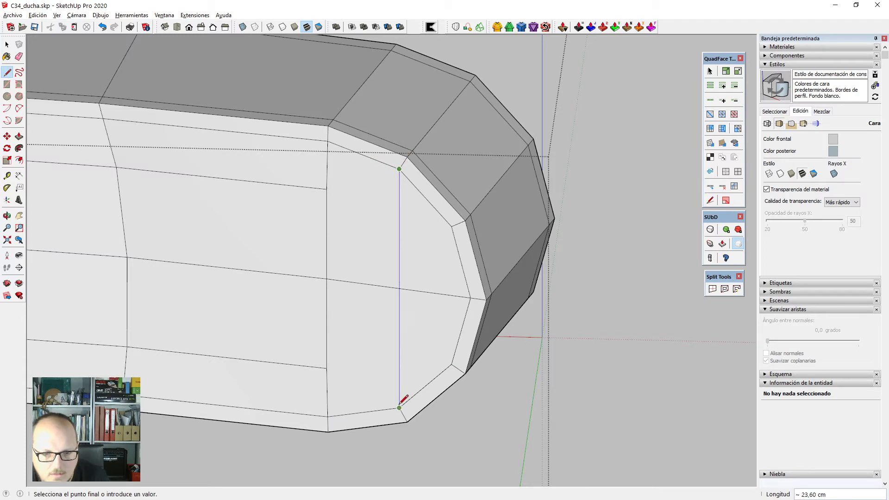
Place guides parallel to this side's sloped lower and upper edges, through the ends of the arm's outer lengthwise edges.
{"action": "key", "text": "t"}
{"action": "left_click", "coordinate": [368, 412]}
{"action": "left_click", "coordinate": [327, 368]}
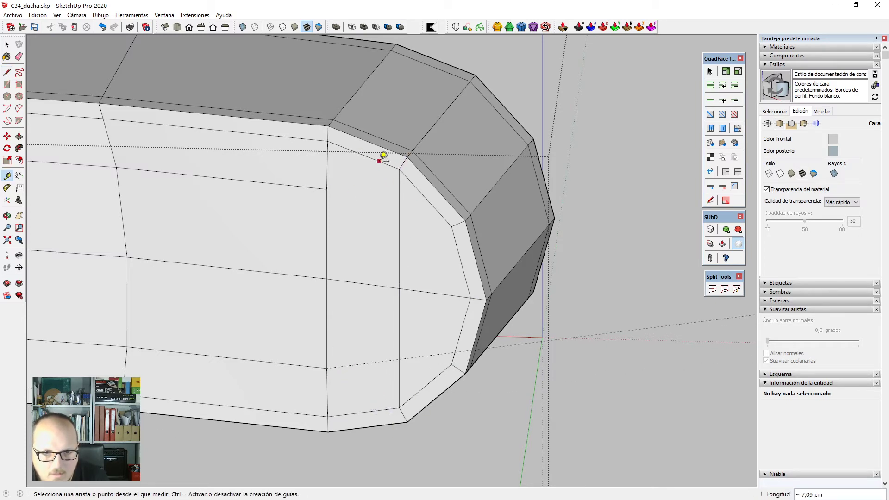
{"action": "left_click", "coordinate": [379, 161]}
{"action": "left_click", "coordinate": [327, 189]}
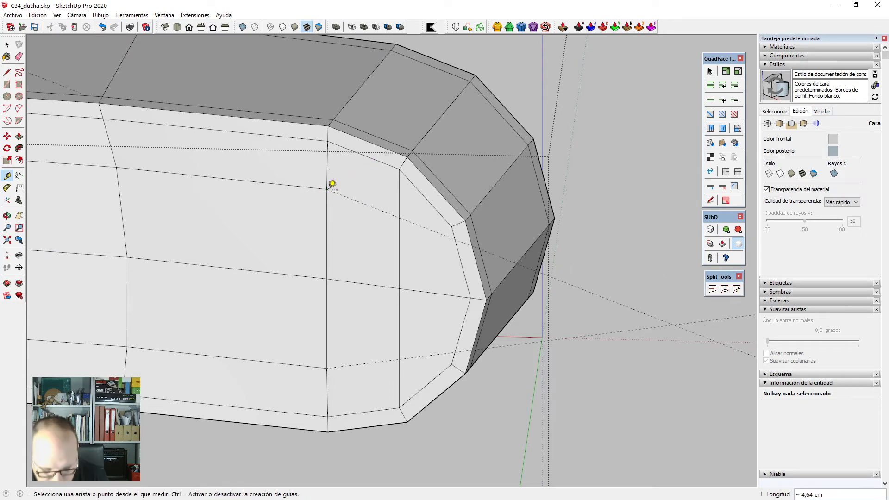
Draw a vertical edge trimmed between the two guides and connect its ends to the arm's upper and lower lengthwise edges.
{"action": "key", "text": "l"}
{"action": "left_click", "coordinate": [327, 189]}
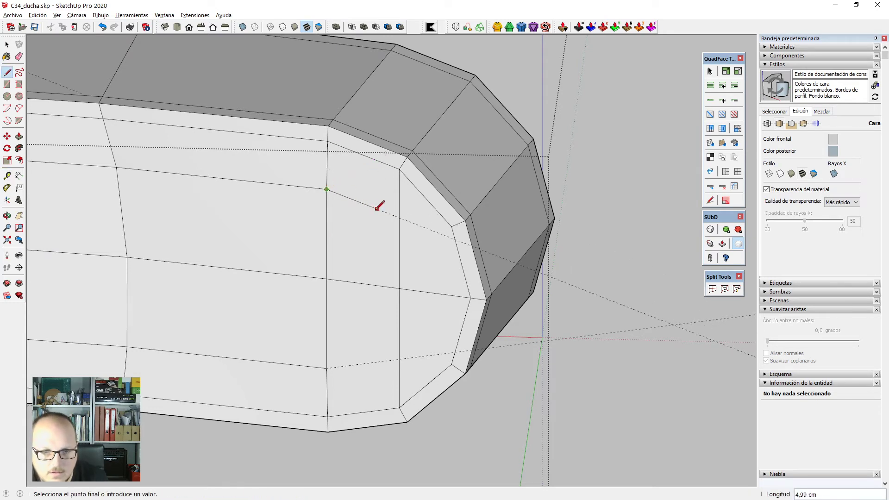
{"action": "key", "text": "Escape"}
{"action": "left_click", "coordinate": [364, 155]}
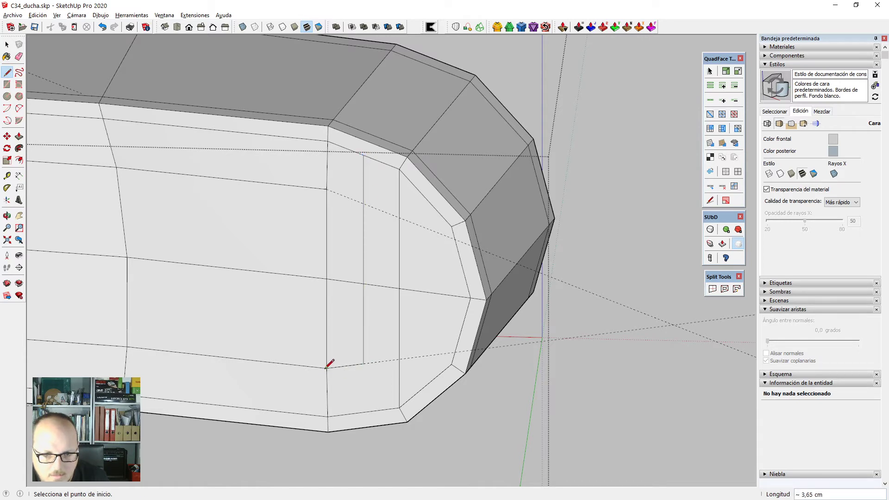
{"action": "left_click", "coordinate": [328, 189]}
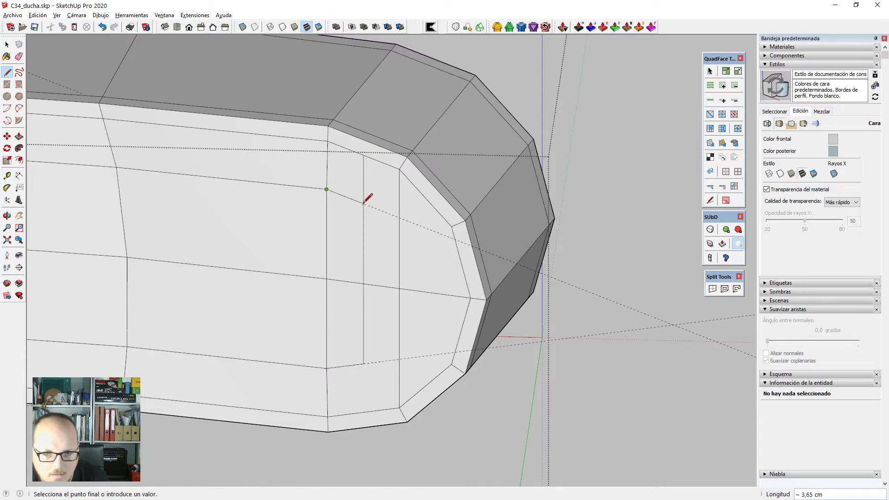
{"action": "key", "text": "e"}
{"action": "left_click", "coordinate": [363, 185]}
{"action": "key", "text": "l"}
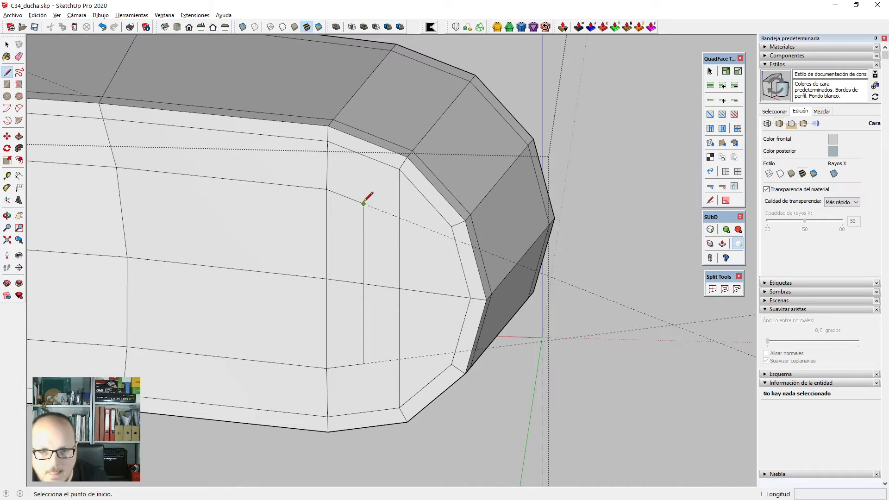
Draw diagonal edges from both ends of the inner vertical edge to the end face's nearest outline corners, and erase the two guides.
{"action": "left_click", "coordinate": [364, 204]}
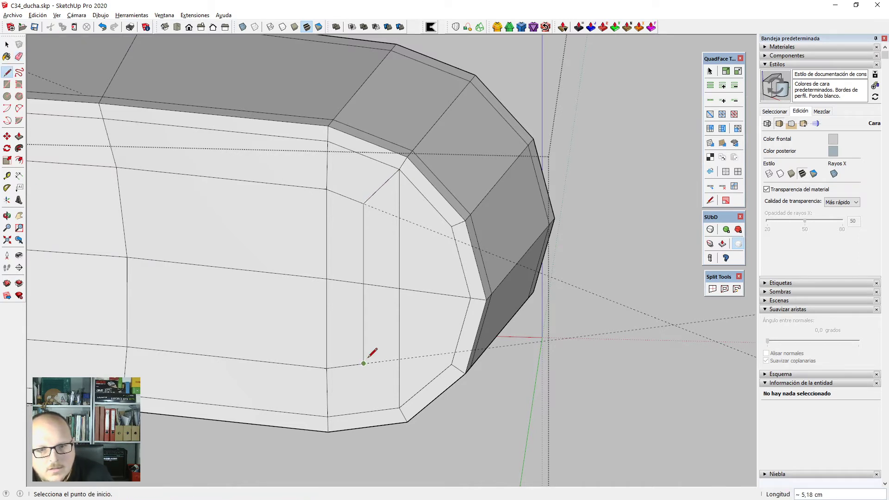
{"action": "left_click", "coordinate": [399, 408]}
{"action": "key", "text": "e"}
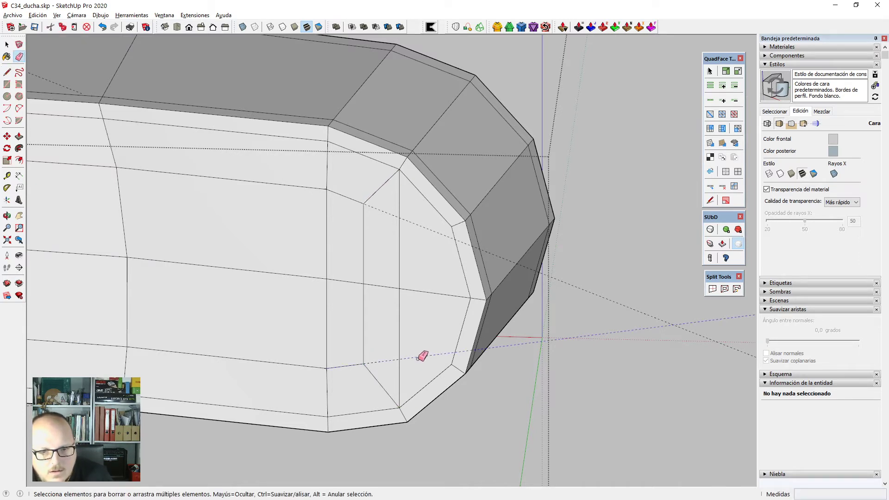
{"action": "left_click_drag", "start_coordinate": [407, 227], "coordinate": [406, 230]}
{"action": "key", "text": "space"}
{"action": "scroll", "coordinate": [387, 304], "scroll_direction": "up", "scroll_amount": 1}
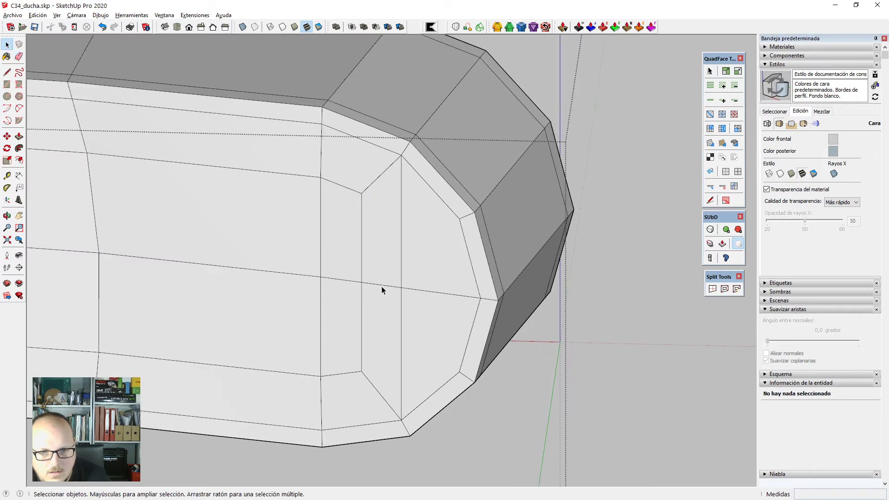
Move the centre vertices of both inner vertical edges about 1.26 cm along the centre edge towards the arm's tip.
{"action": "left_click", "coordinate": [381, 286]}
{"action": "key", "text": "v"}
{"action": "scroll", "coordinate": [400, 292], "scroll_direction": "up", "scroll_amount": 3}
{"action": "left_click", "coordinate": [401, 286]}
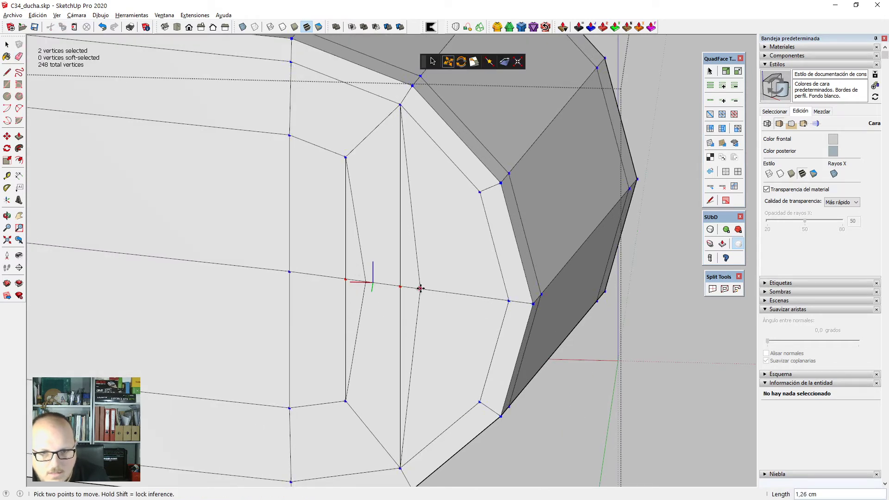
{"action": "left_click", "coordinate": [421, 288]}
{"action": "key", "text": "space"}
Move only the outer of the two centre vertices slightly further along the centre edge towards the arm's tip.
{"action": "left_click", "coordinate": [438, 248], "text": "shift"}
{"action": "key", "text": "v"}
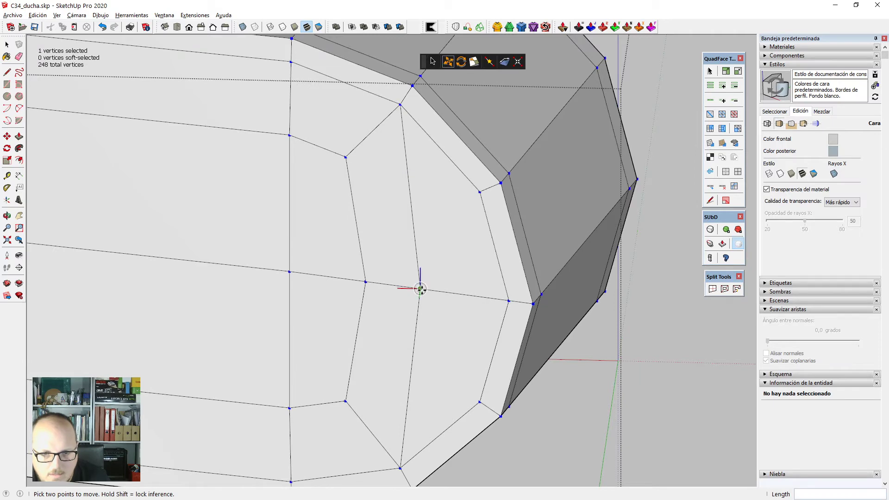
{"action": "left_click", "coordinate": [420, 289]}
{"action": "left_click", "coordinate": [433, 290]}
{"action": "key", "text": "space"}
Insert two lengthwise edge loops across the middle strip of the arm, running over its upper face, rounded tip and central cylinder.
{"action": "scroll", "coordinate": [437, 293], "scroll_direction": "down", "scroll_amount": 6}
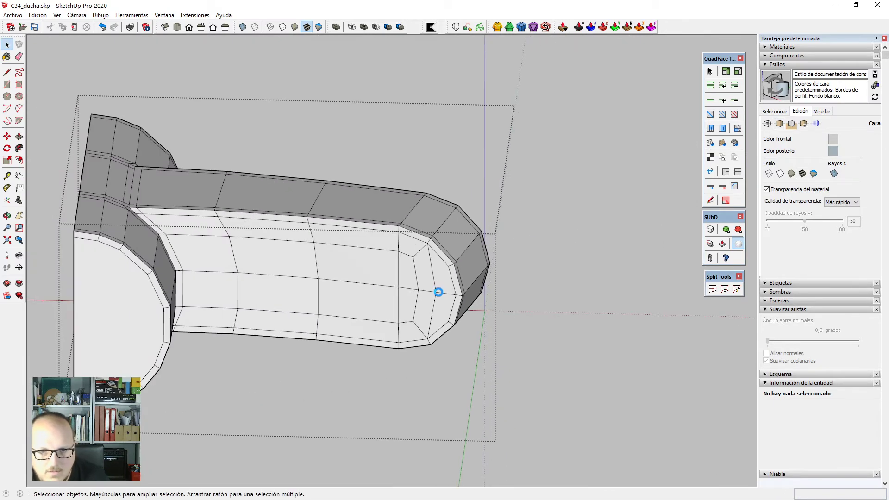
{"action": "scroll", "coordinate": [467, 318], "scroll_direction": "up", "scroll_amount": 1}
{"action": "scroll", "coordinate": [468, 318], "scroll_direction": "down", "scroll_amount": 4}
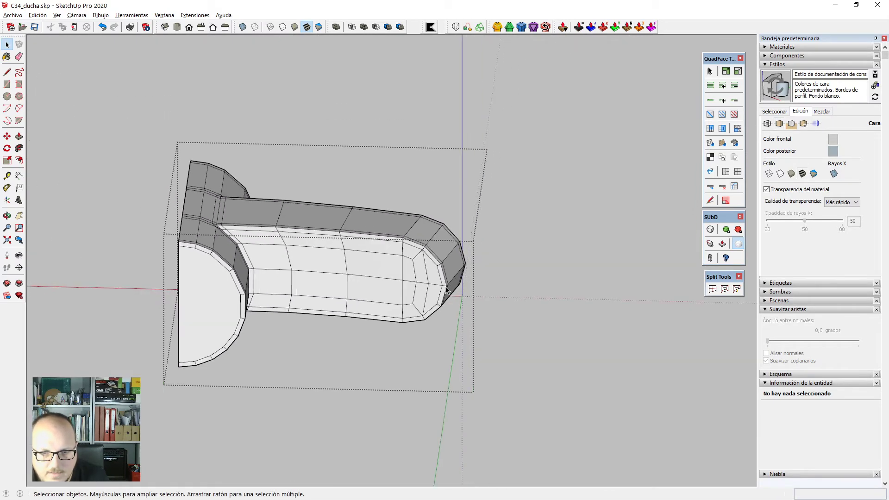
{"action": "middle_click_drag", "start_coordinate": [468, 318], "coordinate": [93, 325]}
{"action": "scroll", "coordinate": [93, 326], "scroll_direction": "down", "scroll_amount": 1}
{"action": "scroll", "coordinate": [366, 288], "scroll_direction": "up", "scroll_amount": 1}
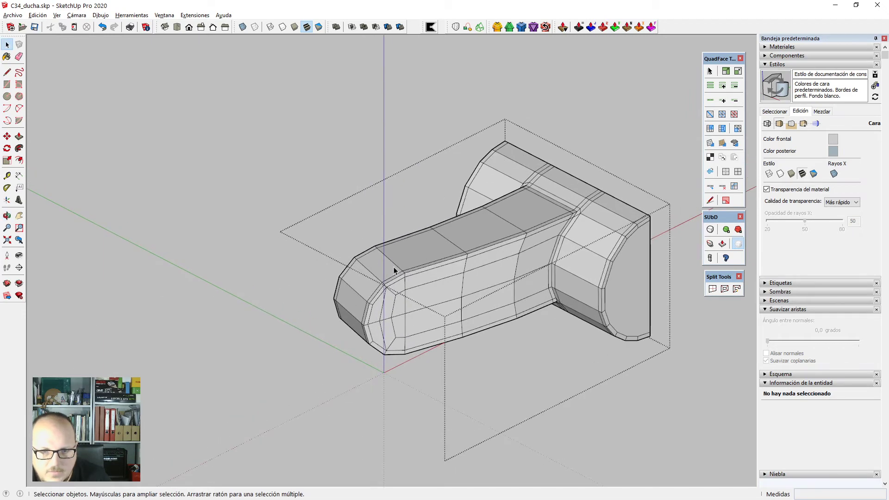
{"action": "key", "text": "alt+r"}
{"action": "key", "text": "alt+c"}
{"action": "key", "text": "Return"}
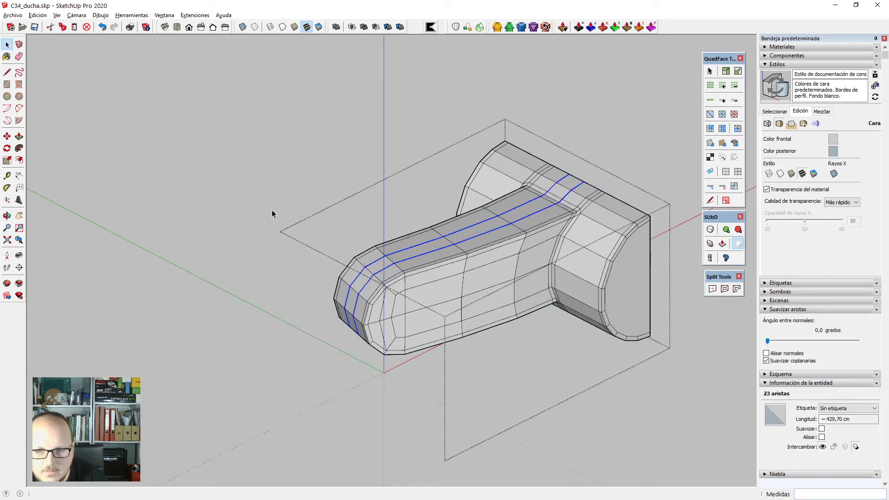
Select the whole half mesh and mirror it along the red axis with a scale of -1, keeping the original in place.
{"action": "scroll", "coordinate": [272, 210], "scroll_direction": "down", "scroll_amount": 2}
{"action": "middle_click_drag", "start_coordinate": [436, 260], "coordinate": [437, 270]}
{"action": "left_click", "coordinate": [467, 237]}
{"action": "scroll", "coordinate": [510, 246], "scroll_direction": "up", "scroll_amount": 3}
{"action": "triple_click", "coordinate": [473, 246]}
{"action": "scroll", "coordinate": [474, 246], "scroll_direction": "down", "scroll_amount": 2}
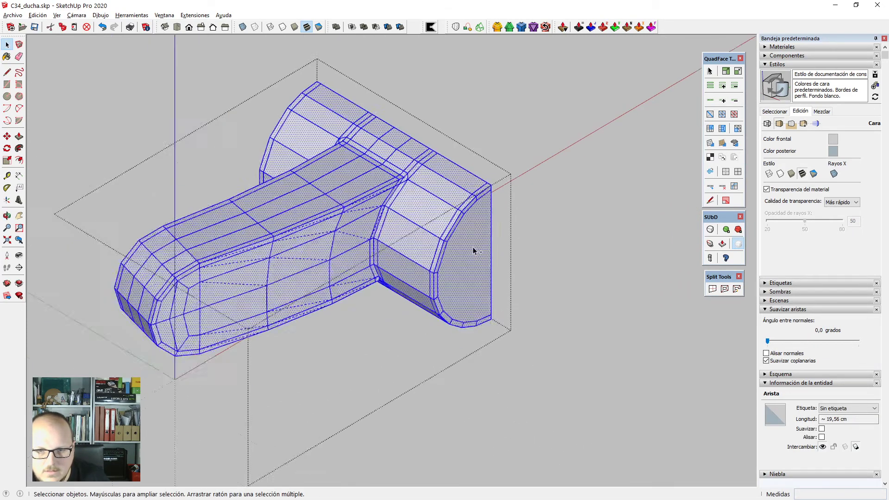
{"action": "key", "text": "s"}
{"action": "left_click", "coordinate": [235, 317]}
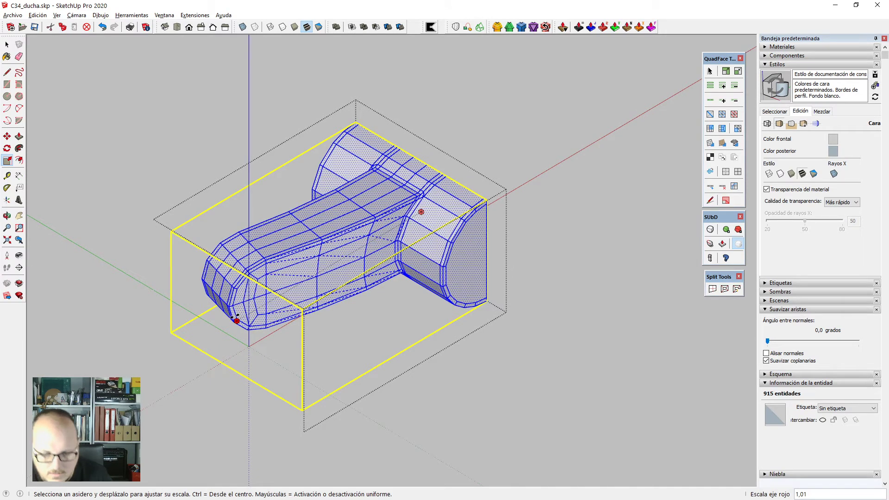
{"action": "type", "text": "-1"}
{"action": "key", "text": "Return"}
{"action": "key", "text": "ctrl+shift+v"}
{"action": "key", "text": "space"}
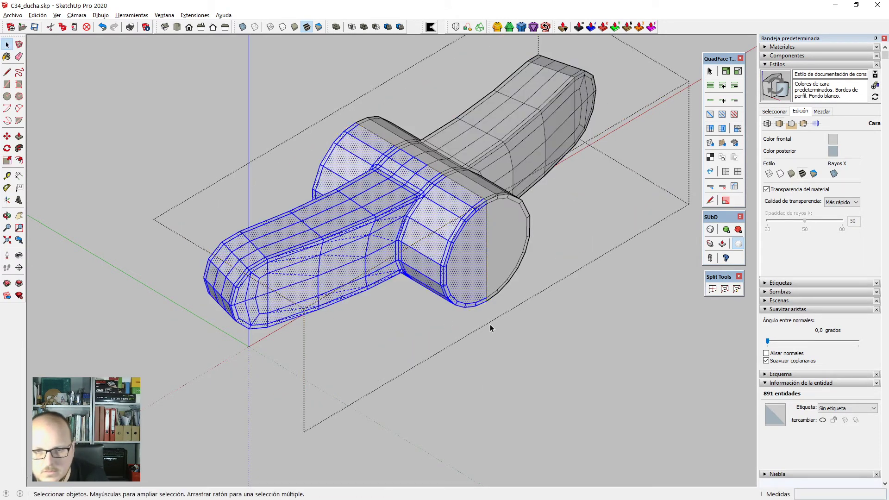
Delete the cap faces and centre seam edges on both ends of the cylinder, leaving it open.
{"action": "scroll", "coordinate": [490, 324], "scroll_direction": "down", "scroll_amount": 2}
{"action": "key", "text": "e"}
{"action": "key", "text": "space"}
{"action": "left_click", "coordinate": [494, 269]}
{"action": "middle_click_drag", "start_coordinate": [493, 269], "coordinate": [285, 318]}
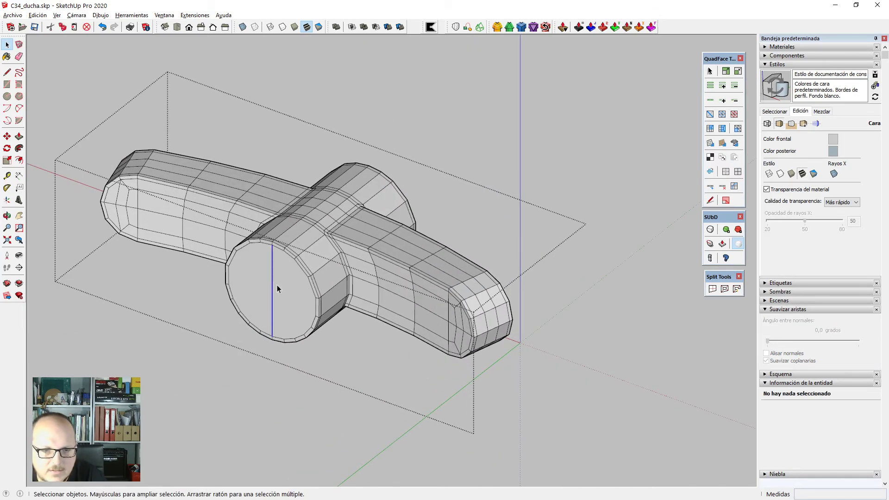
{"action": "middle_click_drag", "start_coordinate": [274, 285], "coordinate": [196, 341]}
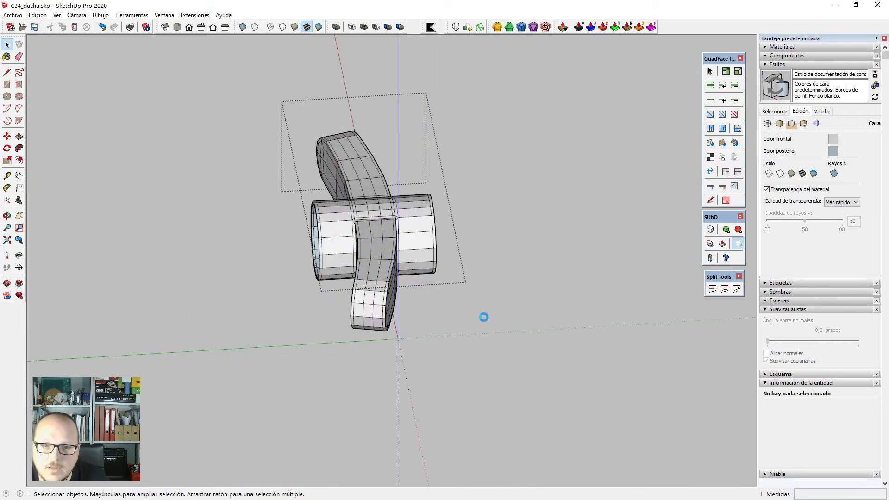
Insert one edge loop around the cylinder on each side of the arms, between the arm and the open end.
{"action": "scroll", "coordinate": [407, 213], "scroll_direction": "up", "scroll_amount": 2}
{"action": "middle_click_drag", "start_coordinate": [406, 212], "coordinate": [349, 221]}
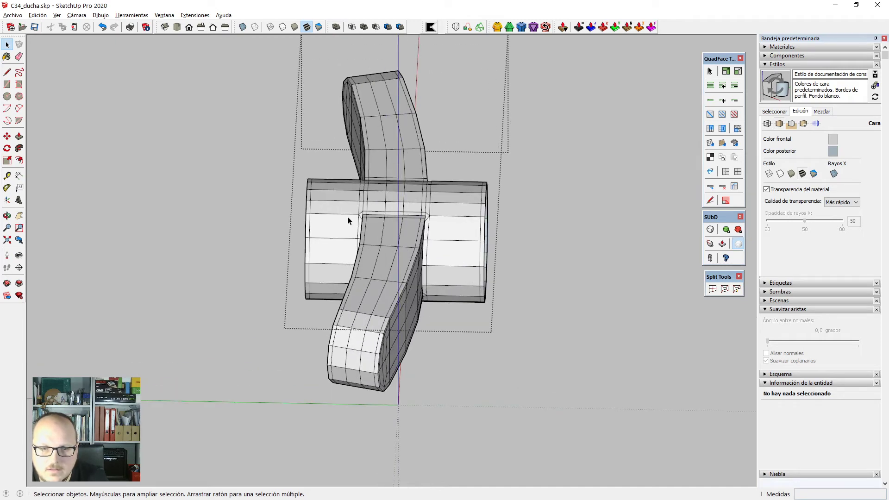
{"action": "left_click", "coordinate": [341, 217]}
{"action": "left_click", "coordinate": [341, 215]}
{"action": "key", "text": "ctrl+r"}
{"action": "left_click", "coordinate": [468, 240]}
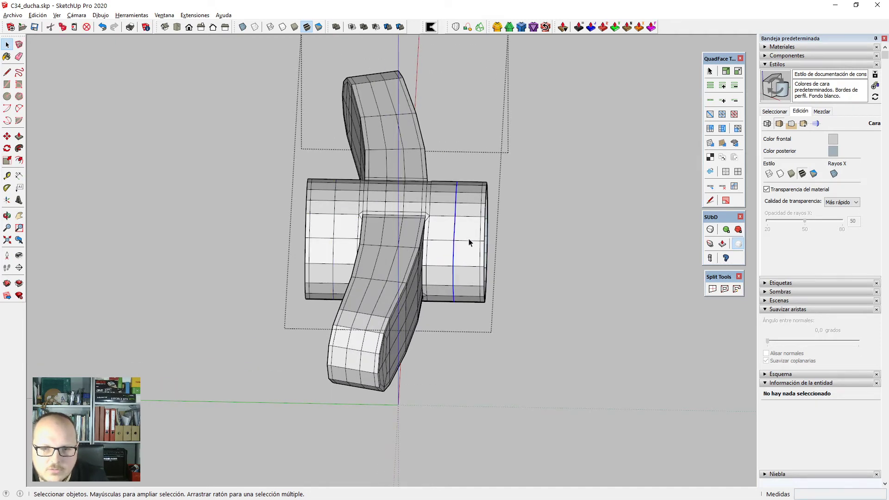
Turn on SUbD subdivision, inspect the smoothed fixture with hidden geometry off, then show the mesh edges and leave the group.
{"action": "middle_click_drag", "start_coordinate": [468, 241], "coordinate": [453, 260]}
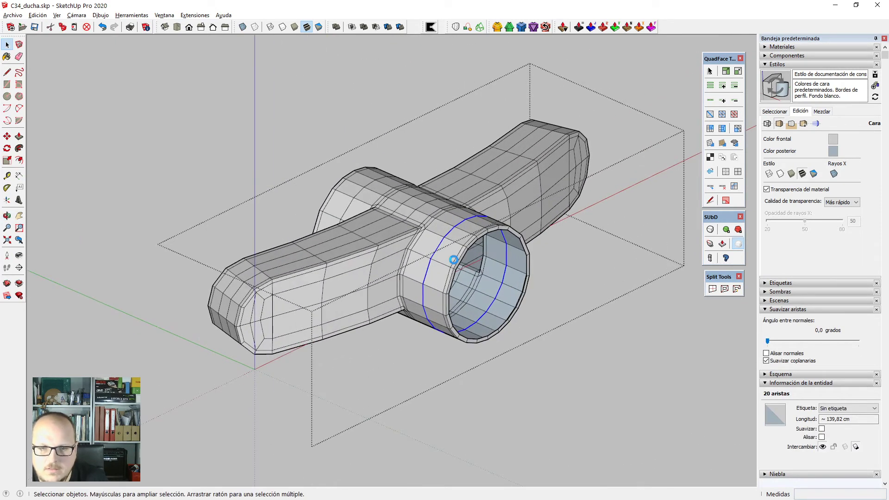
{"action": "left_click", "coordinate": [711, 231]}
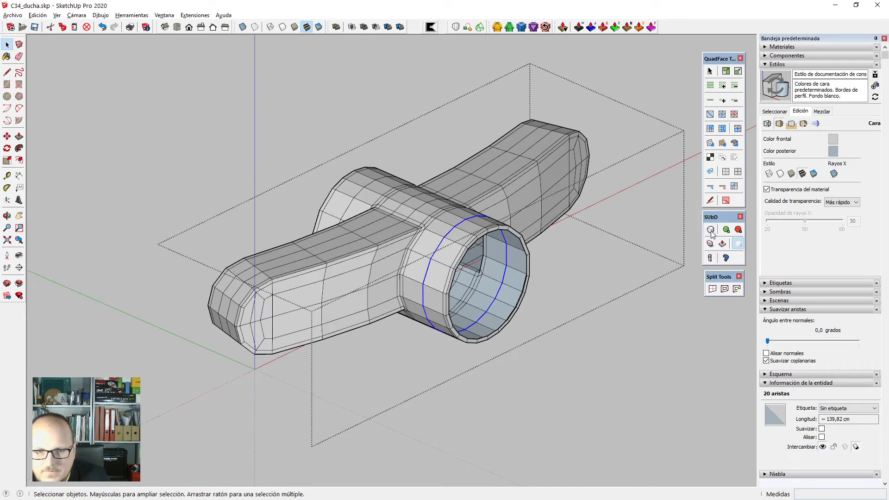
{"action": "left_click", "coordinate": [561, 248]}
{"action": "key", "text": "alt+h"}
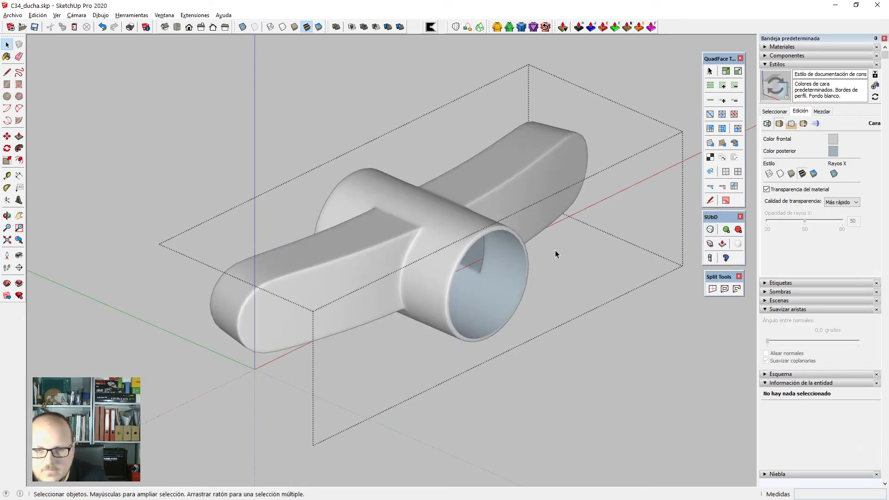
{"action": "scroll", "coordinate": [353, 212], "scroll_direction": "down", "scroll_amount": 2}
{"action": "middle_click_drag", "start_coordinate": [425, 304], "coordinate": [657, 121]}
{"action": "scroll", "coordinate": [339, 325], "scroll_direction": "up", "scroll_amount": 1}
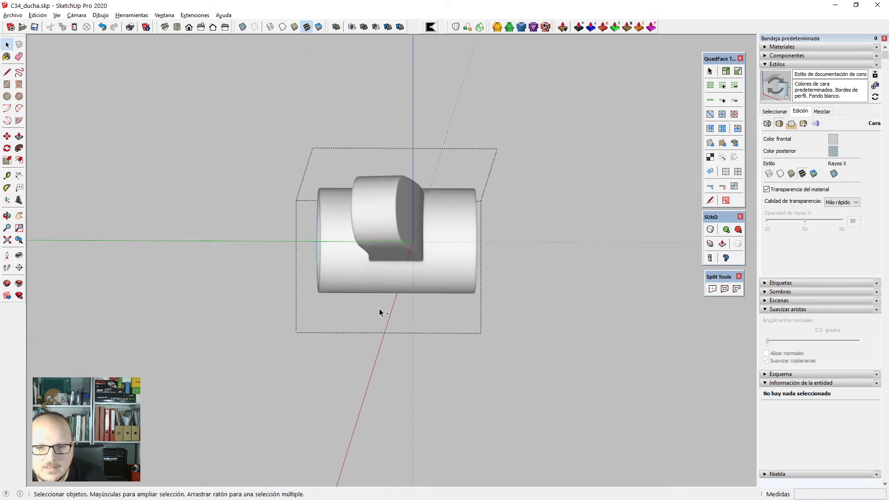
{"action": "scroll", "coordinate": [306, 272], "scroll_direction": "down", "scroll_amount": 1}
{"action": "key", "text": "alt+h"}
{"action": "middle_click_drag", "start_coordinate": [452, 345], "coordinate": [383, 330]}
{"action": "left_click", "coordinate": [383, 331]}
Reopen the fixture's group for editing and switch it from the subdivided mesh back to the control mesh.
{"action": "middle_click_drag", "start_coordinate": [453, 246], "coordinate": [419, 287]}
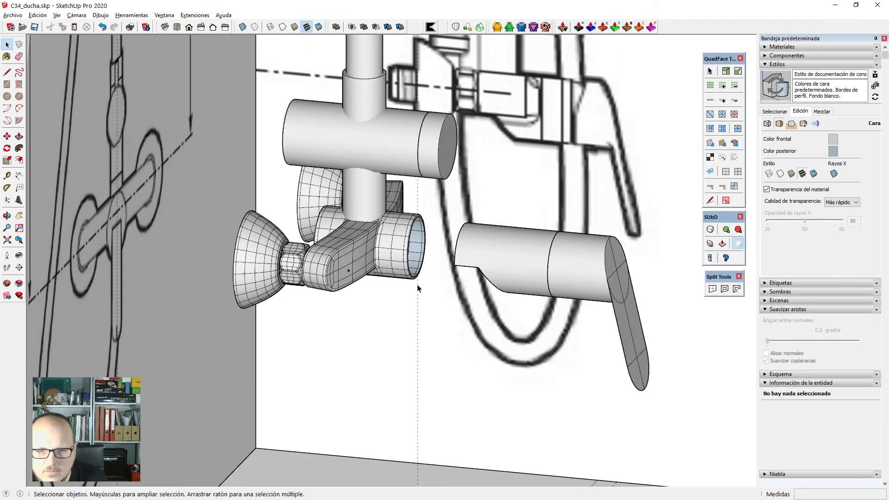
{"action": "middle_click_drag", "start_coordinate": [480, 232], "coordinate": [466, 230]}
{"action": "scroll", "coordinate": [466, 230], "scroll_direction": "up", "scroll_amount": 1}
{"action": "middle_click_drag", "start_coordinate": [388, 311], "coordinate": [393, 258]}
{"action": "double_click", "coordinate": [393, 254]}
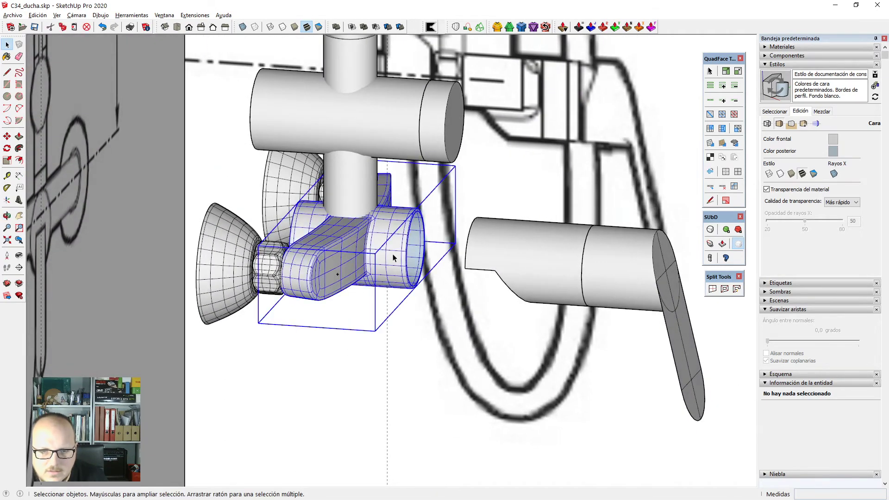
{"action": "left_click", "coordinate": [713, 227]}
{"action": "scroll", "coordinate": [692, 238], "scroll_direction": "down", "scroll_amount": 3}
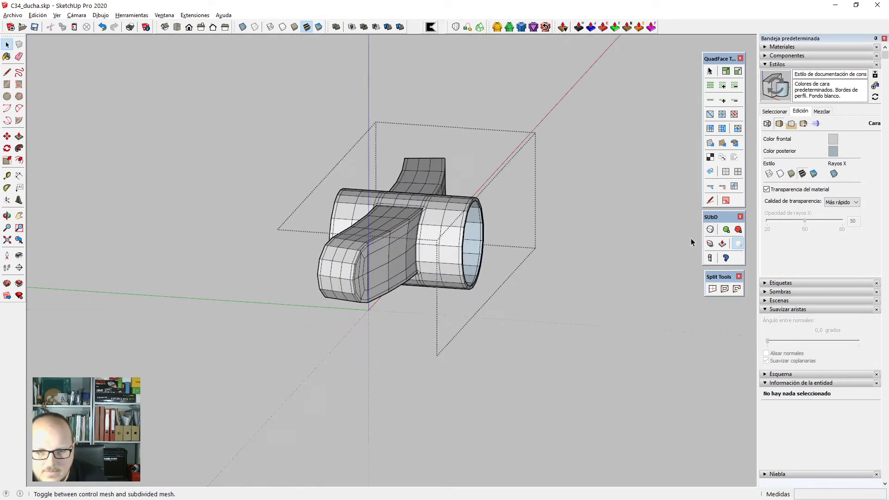
Examine the fixture from the side, compare it with the separate handle and the reference drawing, and select the handle's notched cylinder.
{"action": "key", "text": "F6"}
{"action": "scroll", "coordinate": [469, 232], "scroll_direction": "down", "scroll_amount": 1}
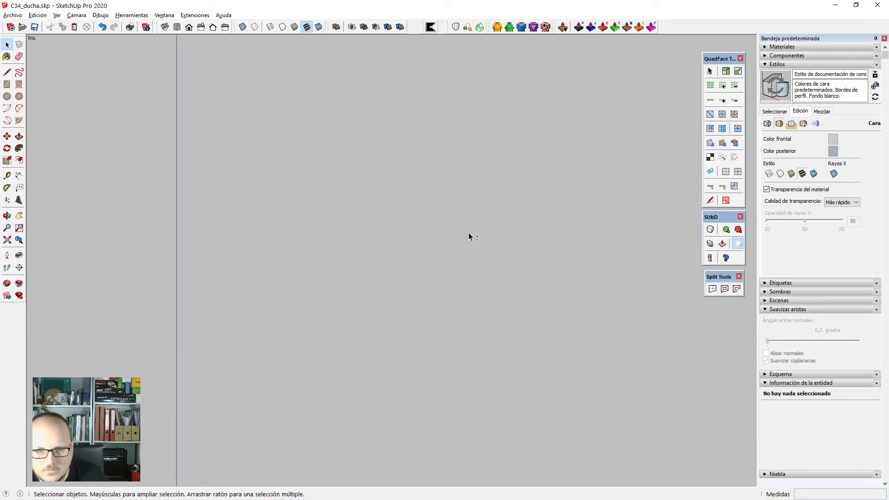
{"action": "key", "text": "shift+z"}
{"action": "scroll", "coordinate": [470, 243], "scroll_direction": "down", "scroll_amount": 5}
{"action": "scroll", "coordinate": [386, 324], "scroll_direction": "up", "scroll_amount": 3}
{"action": "mouse_move", "coordinate": [386, 324]}
{"action": "middle_mouse_down"}
{"action": "mouse_move", "coordinate": [406, 302]}
{"action": "mouse_move", "coordinate": [383, 280]}
{"action": "mouse_move", "coordinate": [391, 266]}
{"action": "mouse_move", "coordinate": [457, 238]}
{"action": "mouse_move", "coordinate": [347, 330]}
{"action": "middle_mouse_up"}
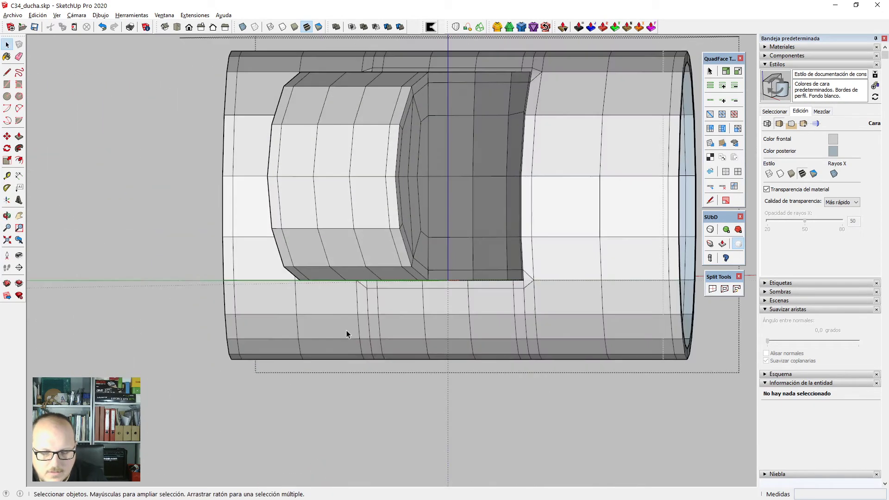
{"action": "scroll", "coordinate": [329, 335], "scroll_direction": "down", "scroll_amount": 4}
{"action": "key", "text": "Escape"}
{"action": "scroll", "coordinate": [329, 335], "scroll_direction": "down", "scroll_amount": 5}
{"action": "scroll", "coordinate": [444, 227], "scroll_direction": "up", "scroll_amount": 6}
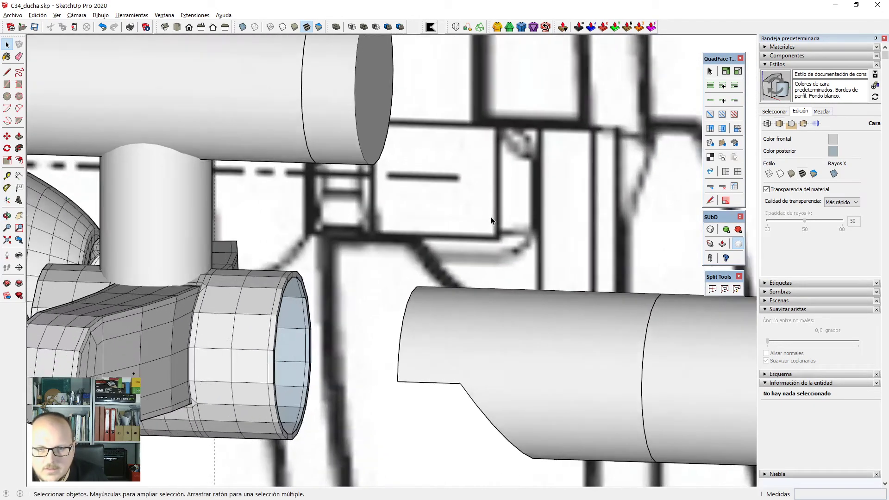
{"action": "scroll", "coordinate": [325, 237], "scroll_direction": "down", "scroll_amount": 4}
{"action": "middle_click_drag", "start_coordinate": [432, 258], "coordinate": [429, 253]}
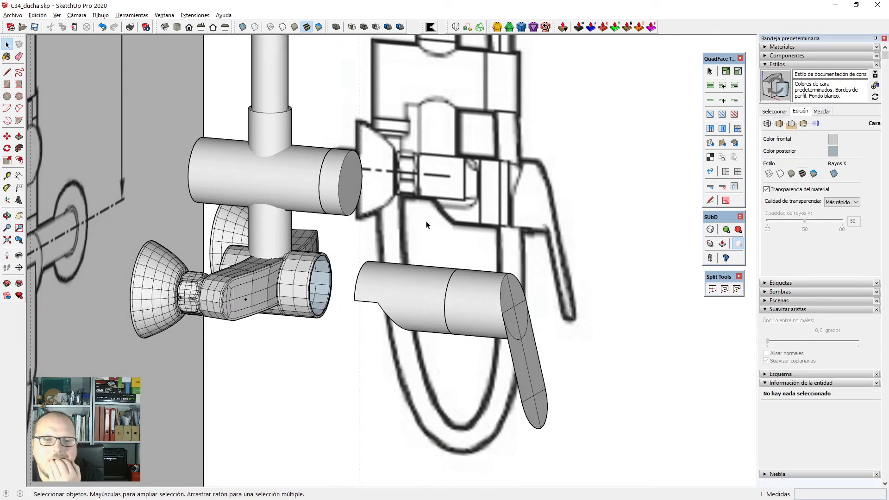
{"action": "scroll", "coordinate": [426, 222], "scroll_direction": "up", "scroll_amount": 1}
{"action": "mouse_move", "coordinate": [271, 299]}
{"action": "middle_mouse_down"}
{"action": "mouse_move", "coordinate": [353, 312]}
{"action": "mouse_move", "coordinate": [285, 301]}
{"action": "middle_mouse_up"}
{"action": "scroll", "coordinate": [345, 91], "scroll_direction": "up", "scroll_amount": 3}
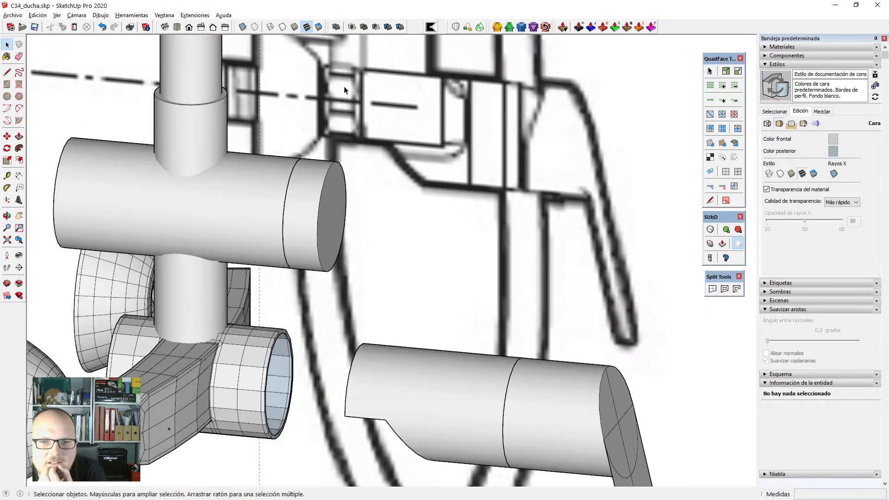
{"action": "scroll", "coordinate": [410, 186], "scroll_direction": "down", "scroll_amount": 4}
{"action": "middle_click_drag", "start_coordinate": [402, 157], "coordinate": [391, 292]}
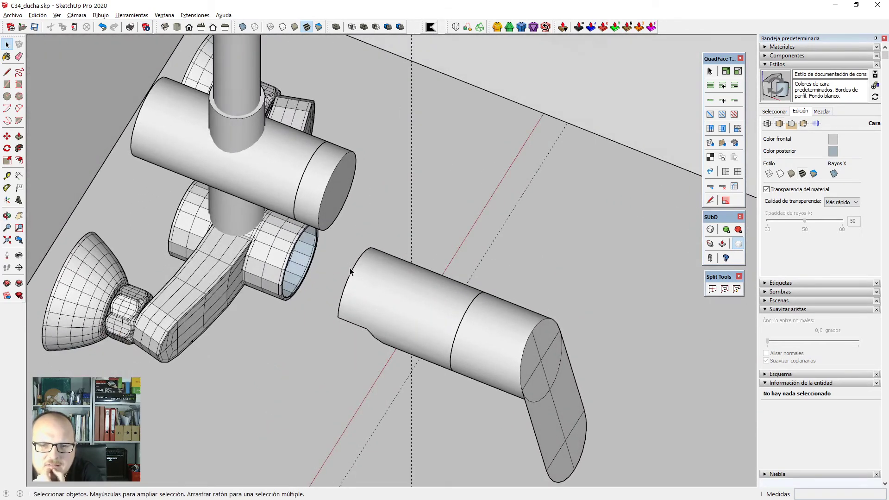
{"action": "mouse_move", "coordinate": [444, 338]}
{"action": "middle_mouse_down"}
{"action": "mouse_move", "coordinate": [346, 267]}
{"action": "mouse_move", "coordinate": [333, 276]}
{"action": "mouse_move", "coordinate": [486, 214]}
{"action": "mouse_move", "coordinate": [588, 65]}
{"action": "mouse_move", "coordinate": [453, 330]}
{"action": "middle_mouse_up"}
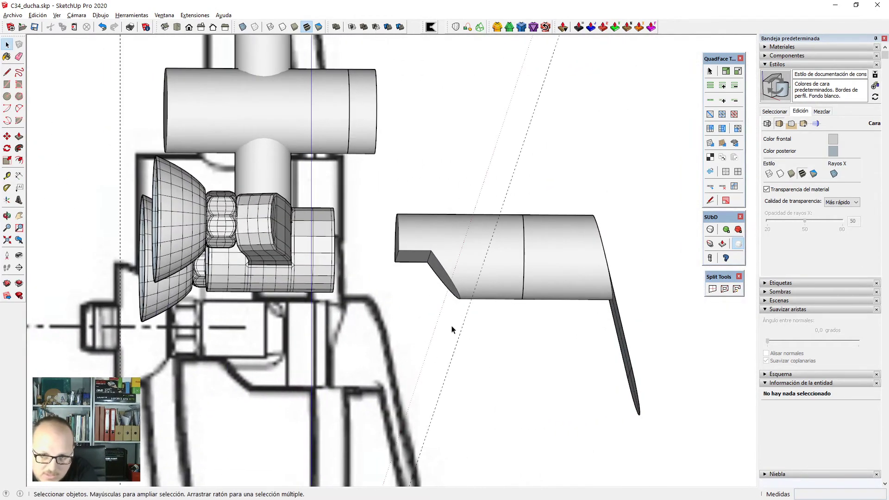
{"action": "left_click", "coordinate": [480, 244]}
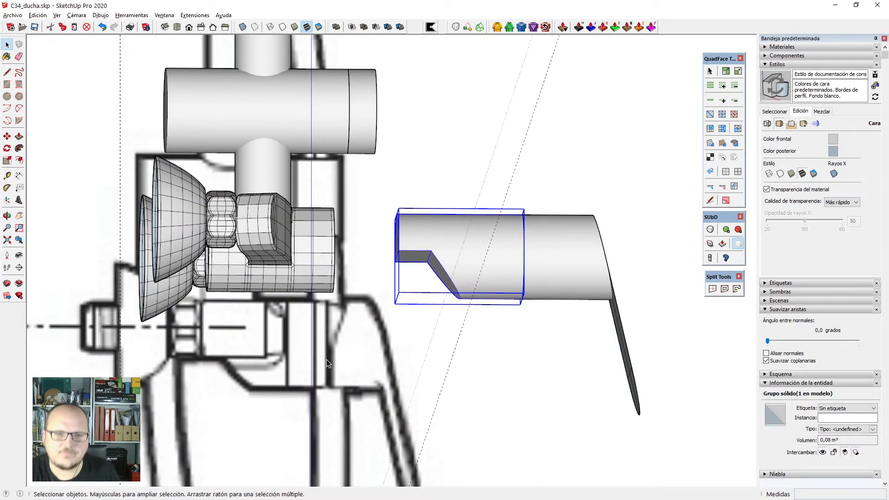
Open the fixture's group and, in front view, delete the mirrored half beyond the cylinder's centreline.
{"action": "middle_click_drag", "start_coordinate": [326, 359], "coordinate": [391, 153]}
{"action": "scroll", "coordinate": [260, 231], "scroll_direction": "up", "scroll_amount": 3}
{"action": "double_click", "coordinate": [263, 230]}
{"action": "scroll", "coordinate": [263, 230], "scroll_direction": "down", "scroll_amount": 3}
{"action": "left_click", "coordinate": [264, 264]}
{"action": "scroll", "coordinate": [390, 153], "scroll_direction": "down", "scroll_amount": 1}
{"action": "scroll", "coordinate": [391, 153], "scroll_direction": "up", "scroll_amount": 1}
{"action": "key", "text": "F2"}
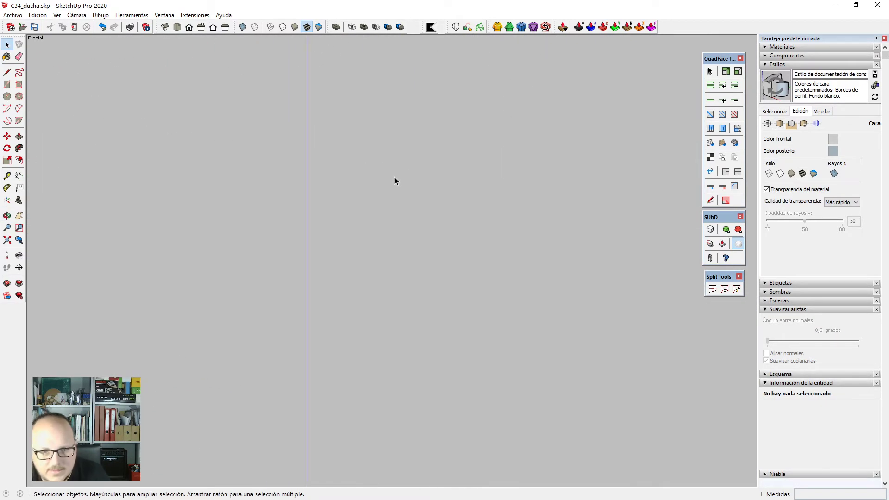
{"action": "key", "text": "shift+z"}
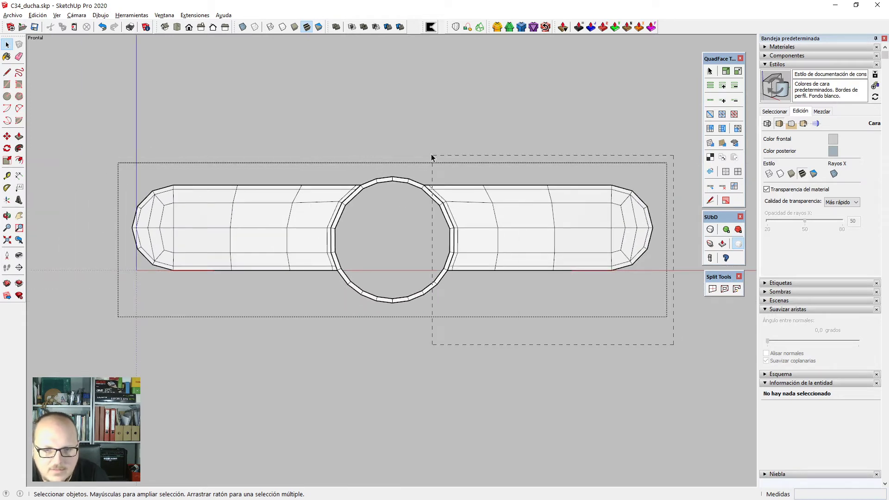
{"action": "left_click_drag", "start_coordinate": [404, 124], "coordinate": [396, 118]}
{"action": "key", "text": "Delete"}
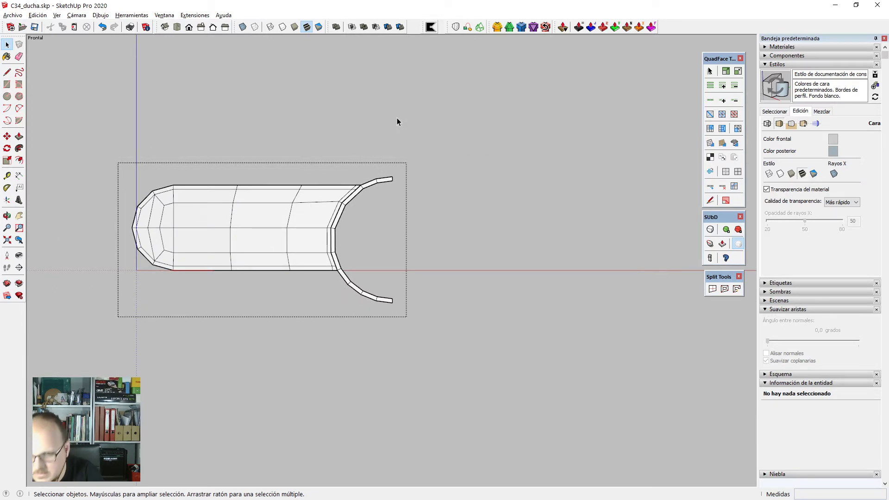
Show the open fixture in left view, framed on the lower part of the central cylinder.
{"action": "key", "text": "4"}
{"action": "key", "text": "shift+z"}
{"action": "scroll", "coordinate": [353, 234], "scroll_direction": "down", "scroll_amount": 3}
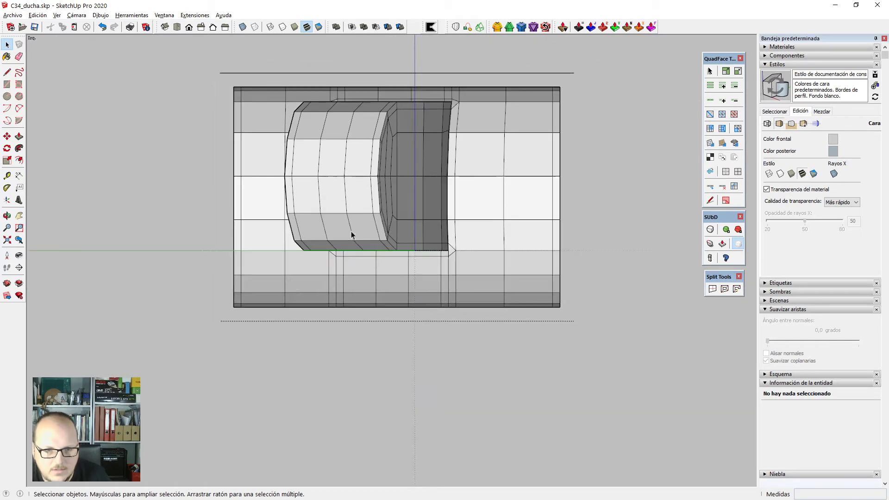
{"action": "scroll", "coordinate": [321, 306], "scroll_direction": "up", "scroll_amount": 2}
{"action": "scroll", "coordinate": [322, 310], "scroll_direction": "up", "scroll_amount": 1}
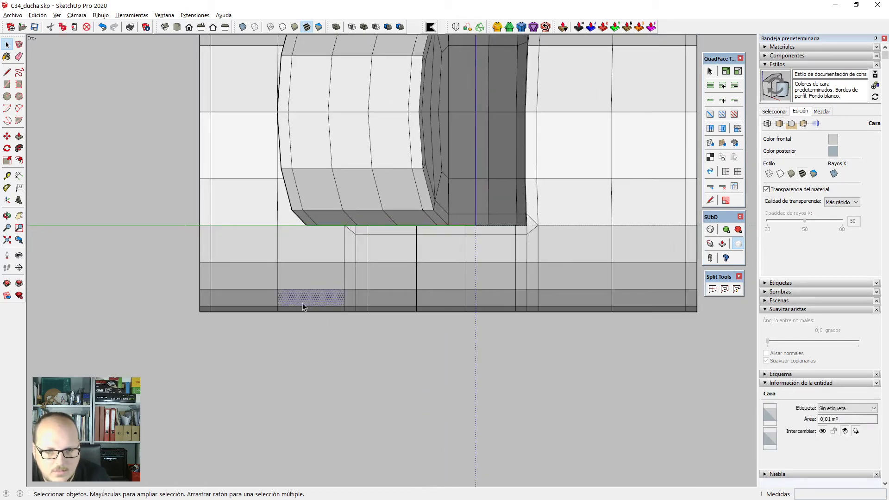
{"action": "key", "text": "k"}
{"action": "left_click", "coordinate": [310, 312]}
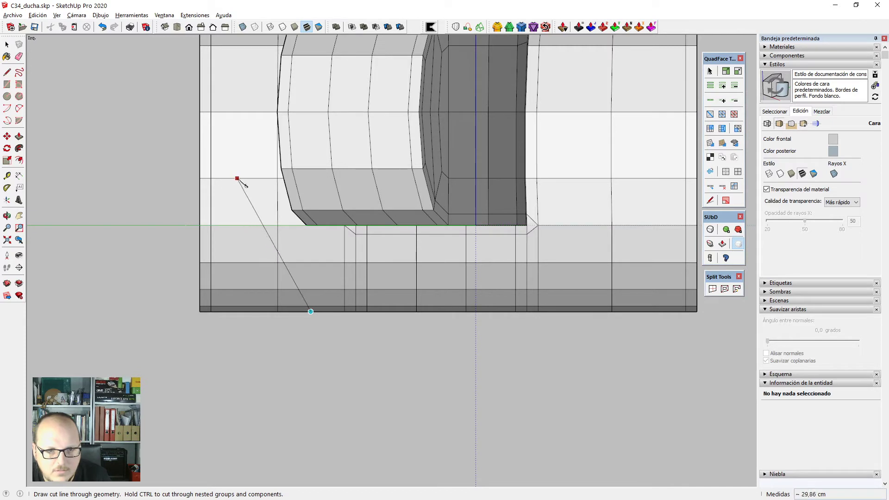
{"action": "key", "text": "space"}
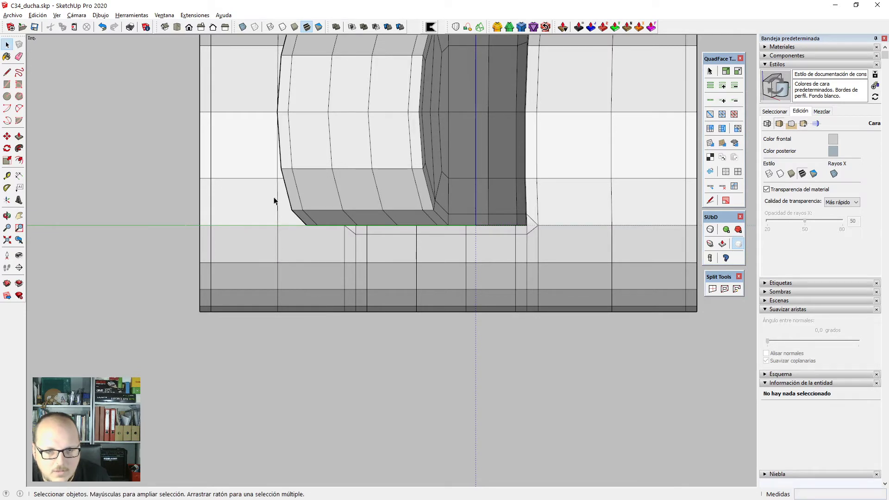
{"action": "key", "text": "z"}
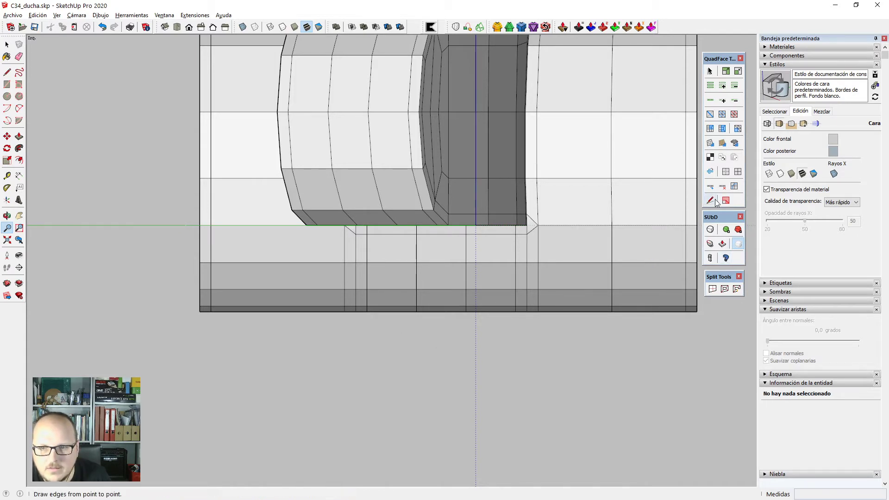
Try cutting the central cylinder diagonally from its lower edge to a horizontal mesh edge and removing the cut-off corner.
{"action": "key", "text": "k"}
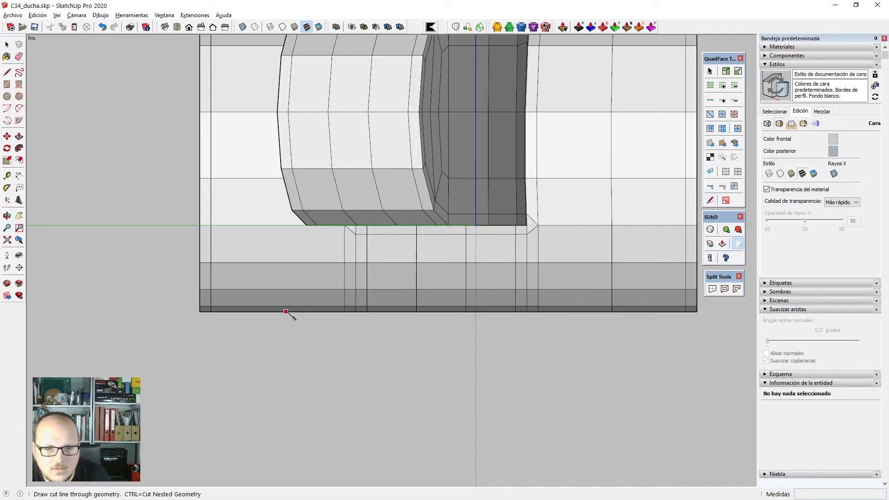
{"action": "left_click", "coordinate": [312, 311]}
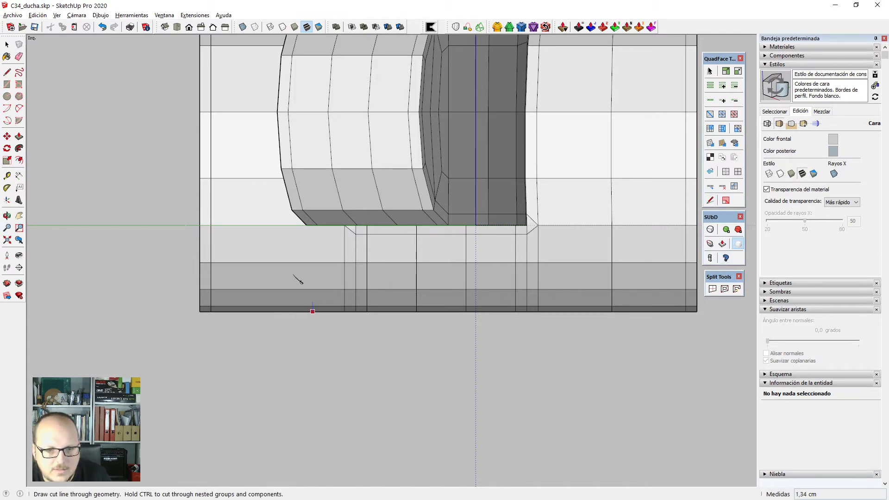
{"action": "left_click", "coordinate": [238, 179]}
{"action": "scroll", "coordinate": [477, 364], "scroll_direction": "down", "scroll_amount": 2}
{"action": "scroll", "coordinate": [292, 258], "scroll_direction": "up", "scroll_amount": 1}
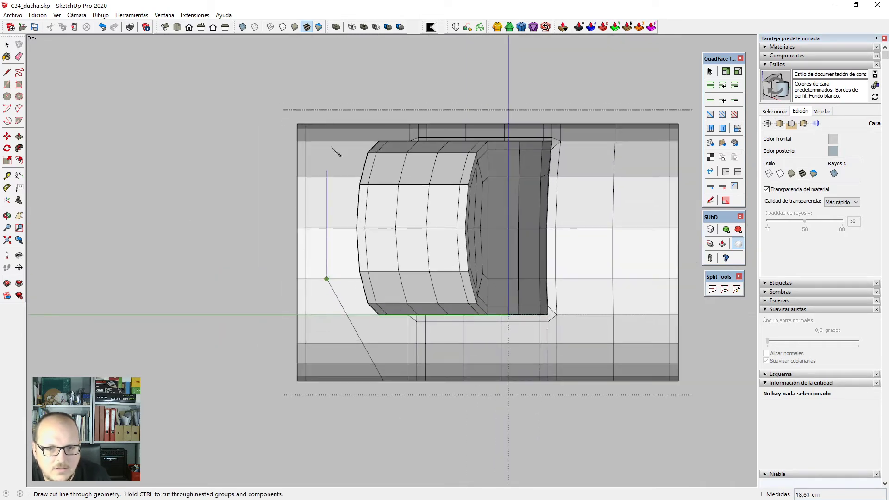
{"action": "key", "text": "space"}
{"action": "scroll", "coordinate": [322, 269], "scroll_direction": "down", "scroll_amount": 2}
{"action": "scroll", "coordinate": [327, 251], "scroll_direction": "up", "scroll_amount": 2}
{"action": "left_click_drag", "start_coordinate": [325, 247], "coordinate": [233, 406]}
Try moving the cylinder's remaining end vertices outward, then undo the move, the corner deletion and the diagonal cut.
{"action": "scroll", "coordinate": [345, 235], "scroll_direction": "down", "scroll_amount": 2}
{"action": "left_click_drag", "start_coordinate": [308, 99], "coordinate": [385, 242]}
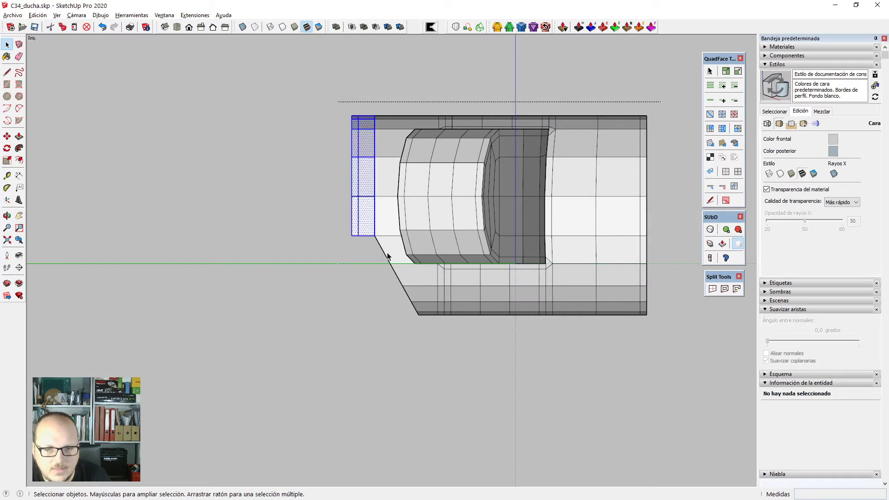
{"action": "key", "text": "v"}
{"action": "left_click", "coordinate": [433, 62]}
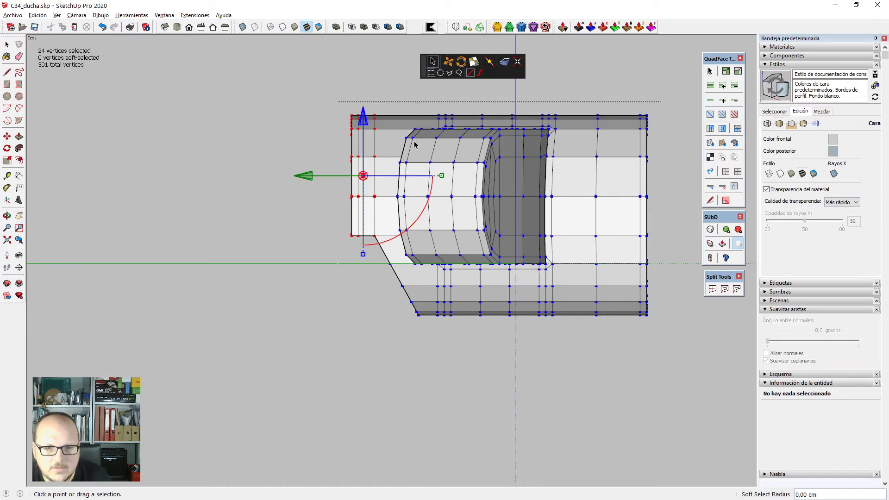
{"action": "left_click_drag", "start_coordinate": [305, 177], "coordinate": [278, 176]}
{"action": "key", "text": "ctrl+z"}
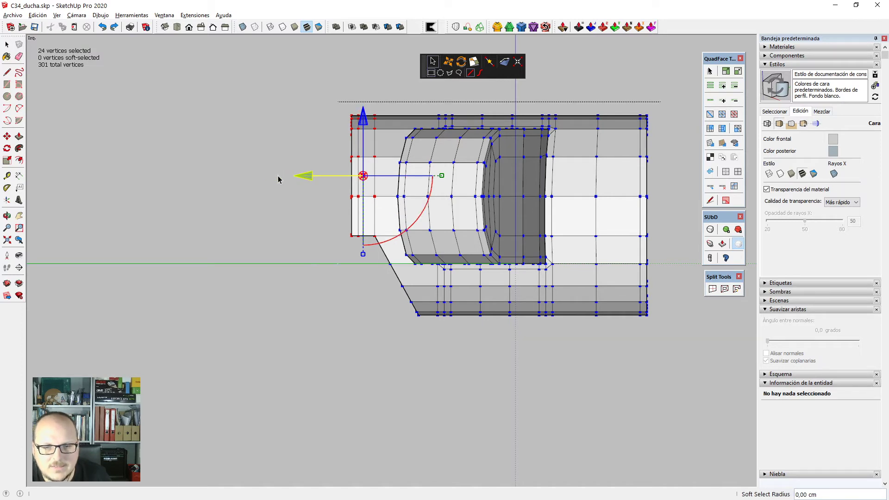
{"action": "key", "text": "ctrl+z"}
{"action": "key", "text": "ctrl+z"}
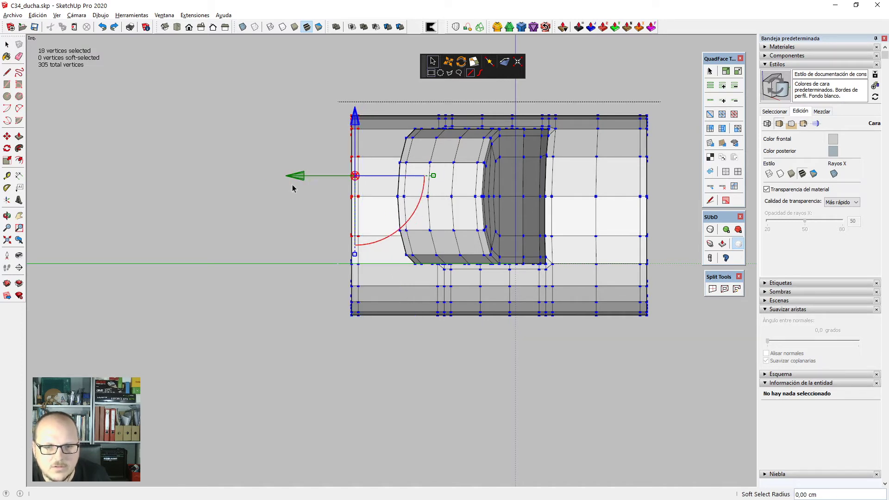
Lengthen the central cylinder by moving all of its end vertices 15 cm outward along the green axis.
{"action": "left_click_drag", "start_coordinate": [298, 90], "coordinate": [398, 395]}
{"action": "left_click_drag", "start_coordinate": [378, 393], "coordinate": [378, 393]}
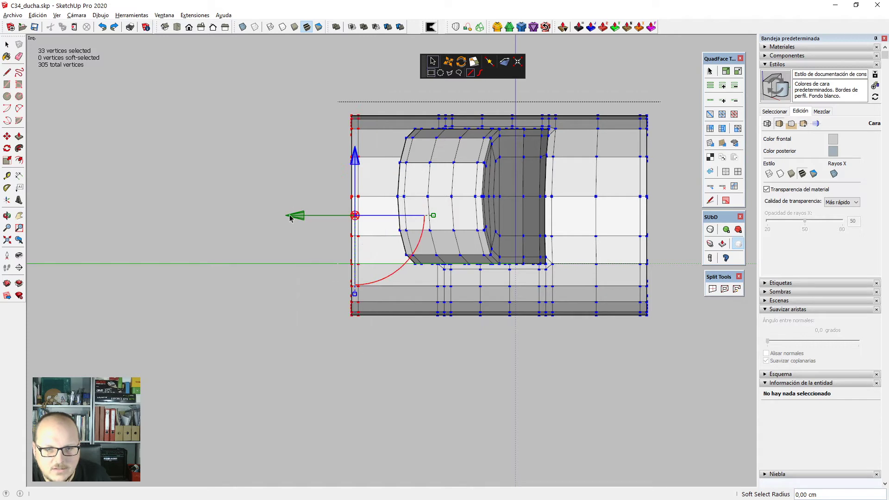
{"action": "left_click_drag", "start_coordinate": [298, 215], "coordinate": [230, 216]}
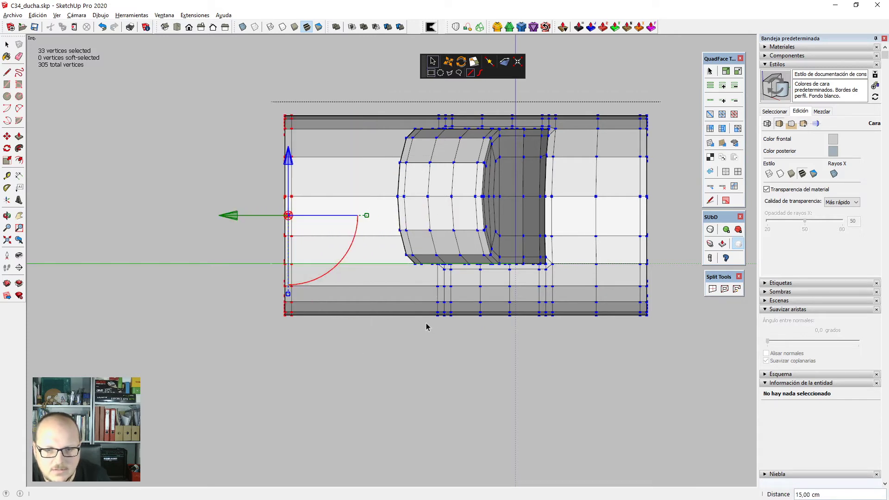
Cut the lengthened end with a diagonal line about 32 cm long continued straight up from its upper end, and delete the lower corner.
{"action": "key", "text": "k"}
{"action": "left_click", "coordinate": [413, 314]}
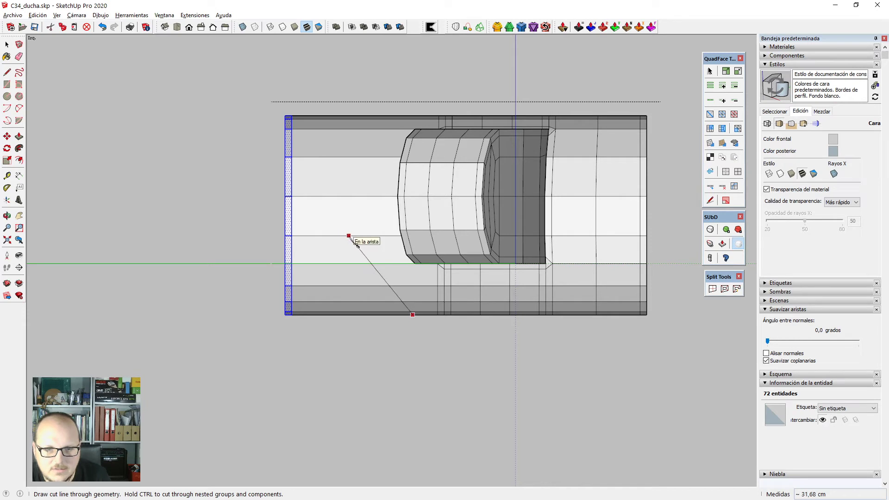
{"action": "left_click", "coordinate": [347, 235]}
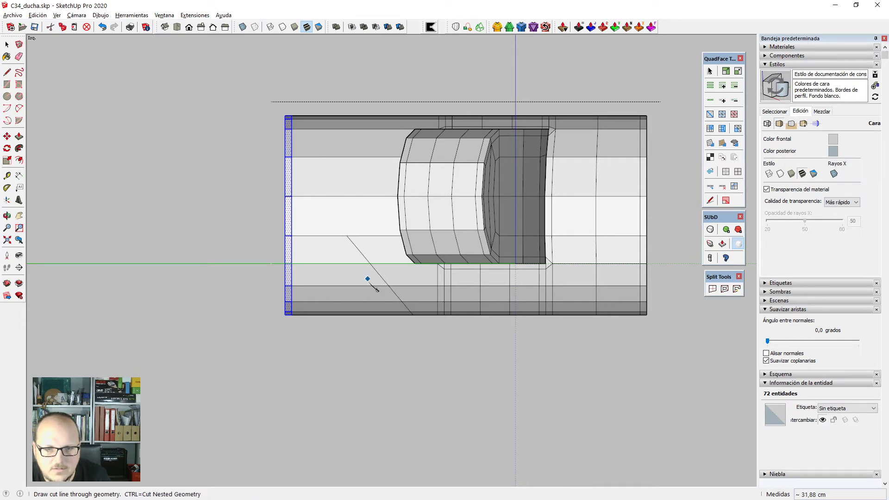
{"action": "left_click", "coordinate": [347, 236]}
{"action": "left_click", "coordinate": [350, 91]}
{"action": "key", "text": "space"}
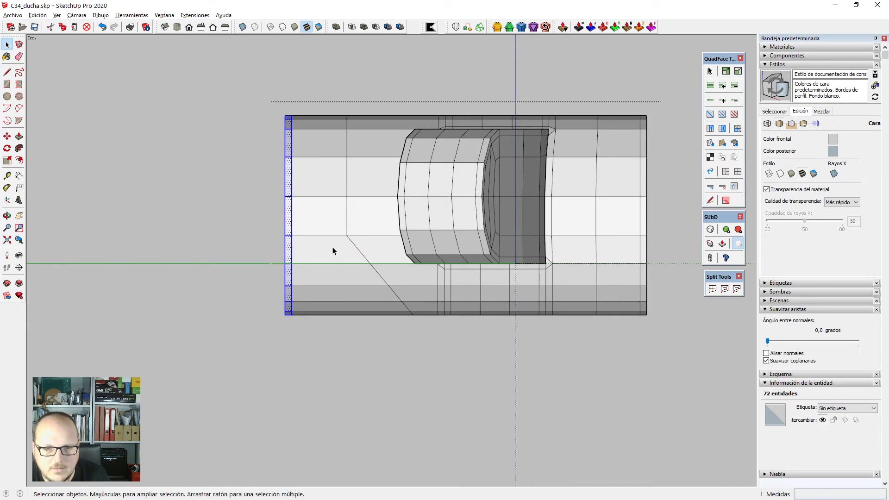
{"action": "left_click_drag", "start_coordinate": [257, 343], "coordinate": [257, 344]}
{"action": "key", "text": "Delete"}
Draw lines from the cut's upper corner along the red axis to the centre plane and down to the lower edge, closing the slanted face.
{"action": "middle_click_drag", "start_coordinate": [280, 352], "coordinate": [416, 267]}
{"action": "key", "text": "l"}
{"action": "left_click", "coordinate": [344, 215]}
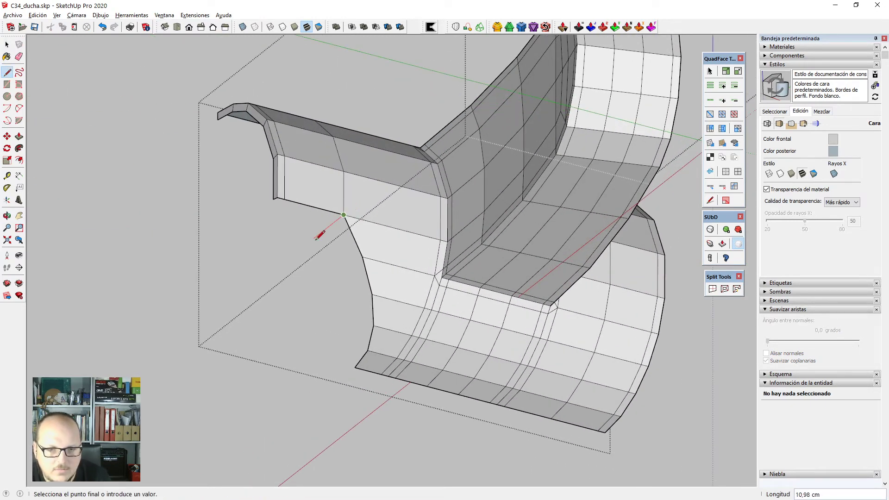
{"action": "left_click", "coordinate": [221, 111]}
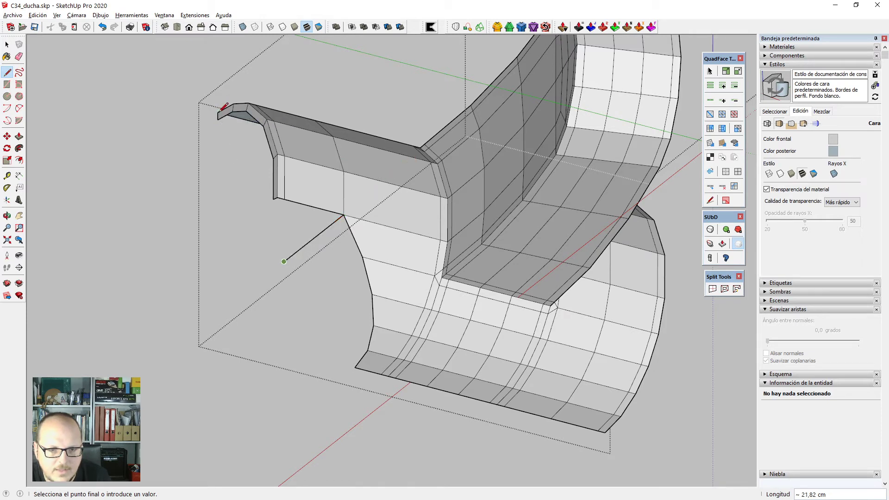
{"action": "left_click", "coordinate": [355, 367]}
Draw the remaining outline from the slanted face's upper corner to the cylinder's end rim, closing the horizontal ledge face.
{"action": "left_click", "coordinate": [284, 262]}
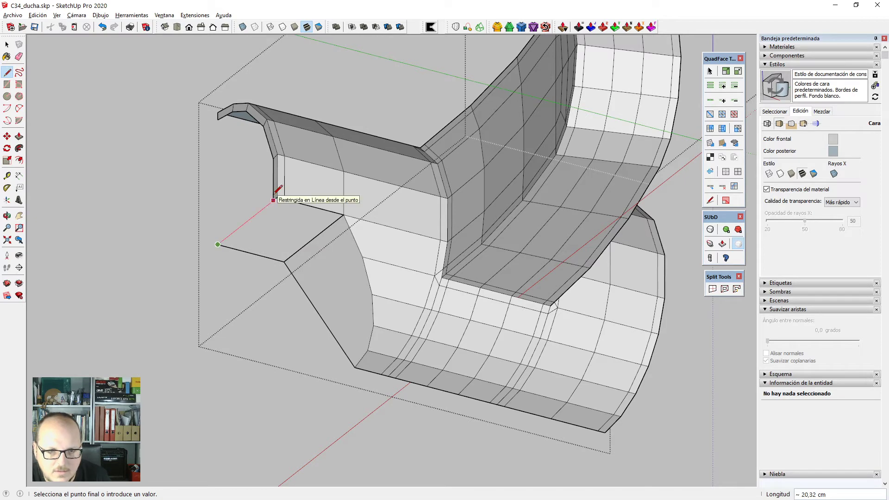
{"action": "scroll", "coordinate": [276, 194], "scroll_direction": "up", "scroll_amount": 3}
{"action": "key", "text": "Escape"}
{"action": "middle_click_drag", "start_coordinate": [280, 198], "coordinate": [294, 173]}
{"action": "left_click", "coordinate": [290, 180]}
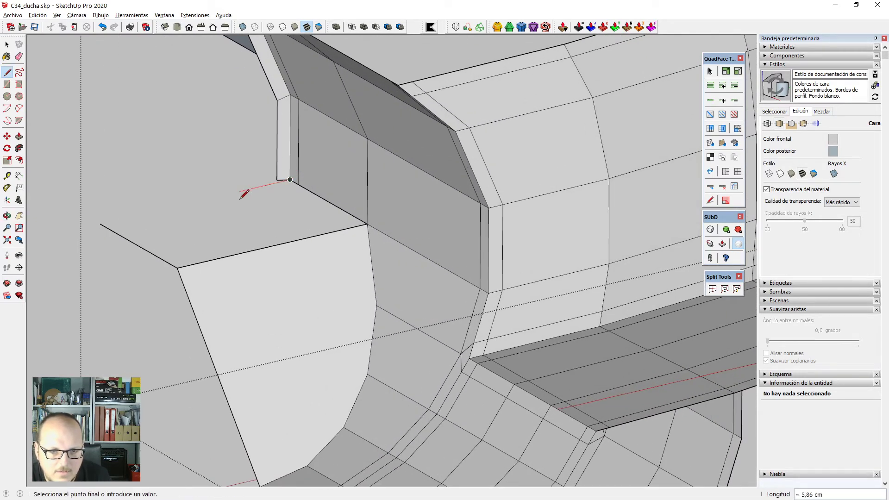
{"action": "left_click", "coordinate": [112, 230]}
{"action": "key", "text": "space"}
Move the end rim's inner corner vertex vertically so it lines up with the edge of the horizontal ledge.
{"action": "scroll", "coordinate": [228, 180], "scroll_direction": "up", "scroll_amount": 3}
{"action": "scroll", "coordinate": [317, 162], "scroll_direction": "up", "scroll_amount": 2}
{"action": "key", "text": "v"}
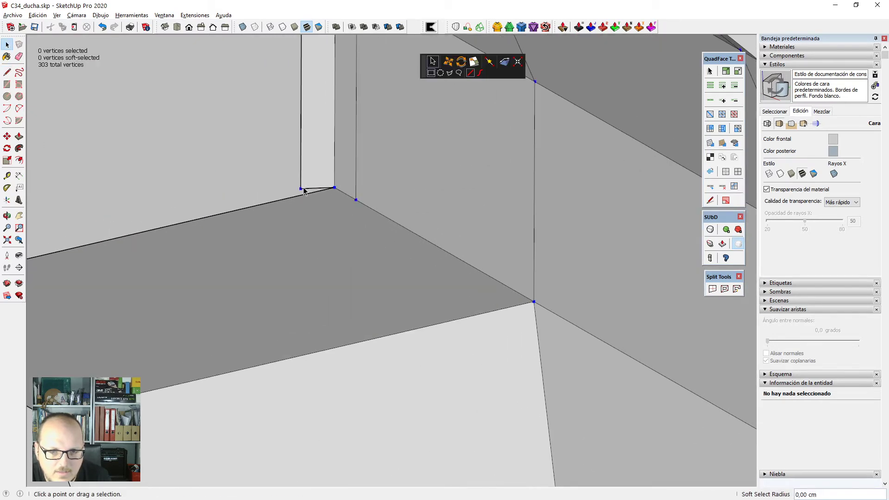
{"action": "left_click", "coordinate": [449, 62]}
{"action": "scroll", "coordinate": [303, 186], "scroll_direction": "up", "scroll_amount": 1}
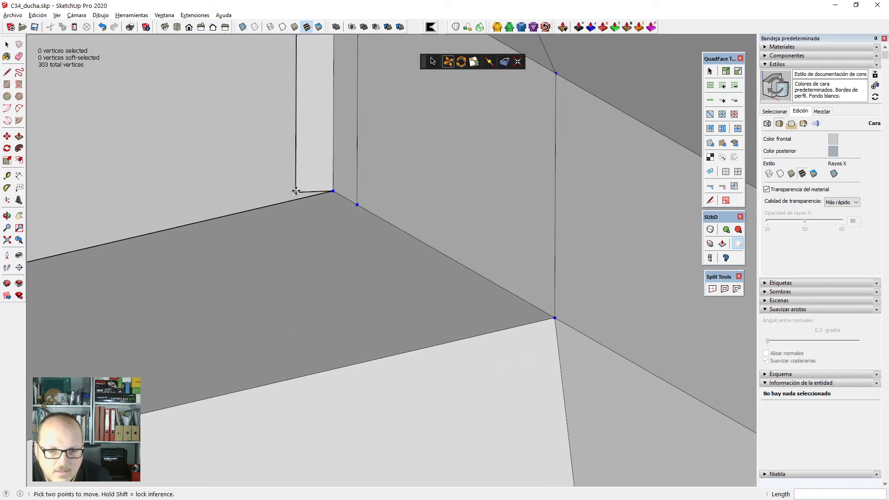
{"action": "left_click", "coordinate": [296, 179]}
{"action": "left_click", "coordinate": [330, 231]}
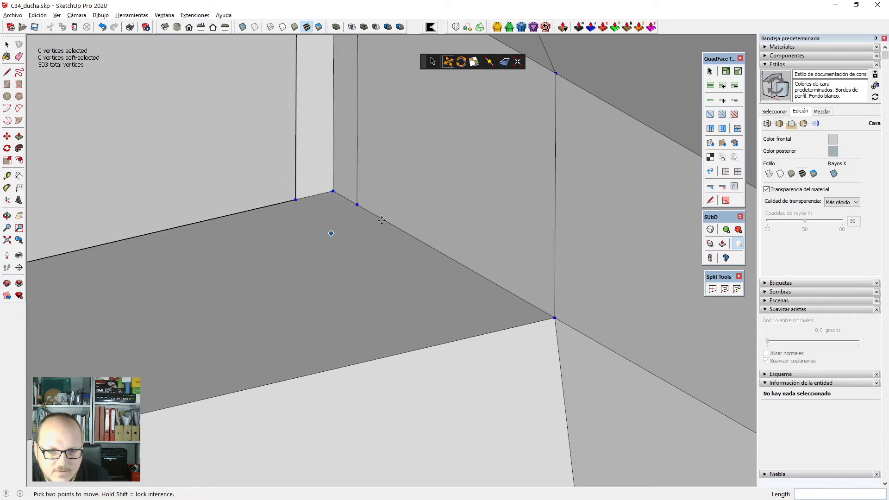
Try drawing support edges across the horizontal ledge, parallel to its outer edge and to its edge against the cylinder wall.
{"action": "scroll", "coordinate": [409, 200], "scroll_direction": "down", "scroll_amount": 3}
{"action": "middle_click_drag", "start_coordinate": [409, 201], "coordinate": [361, 228]}
{"action": "scroll", "coordinate": [365, 166], "scroll_direction": "down", "scroll_amount": 2}
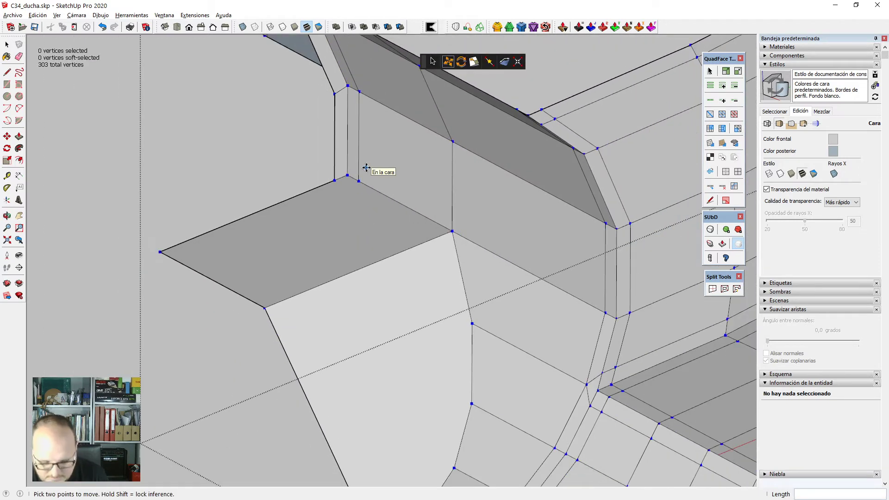
{"action": "scroll", "coordinate": [366, 167], "scroll_direction": "down", "scroll_amount": 2}
{"action": "key", "text": "l"}
{"action": "left_click", "coordinate": [363, 178]}
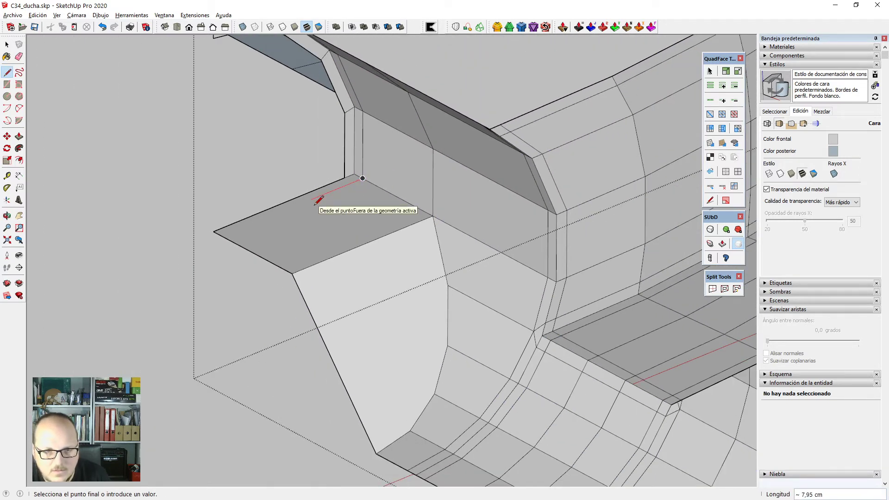
{"action": "left_click", "coordinate": [274, 262], "text": "shift"}
{"action": "middle_click_drag", "start_coordinate": [393, 259], "coordinate": [312, 175]}
{"action": "left_click", "coordinate": [305, 179]}
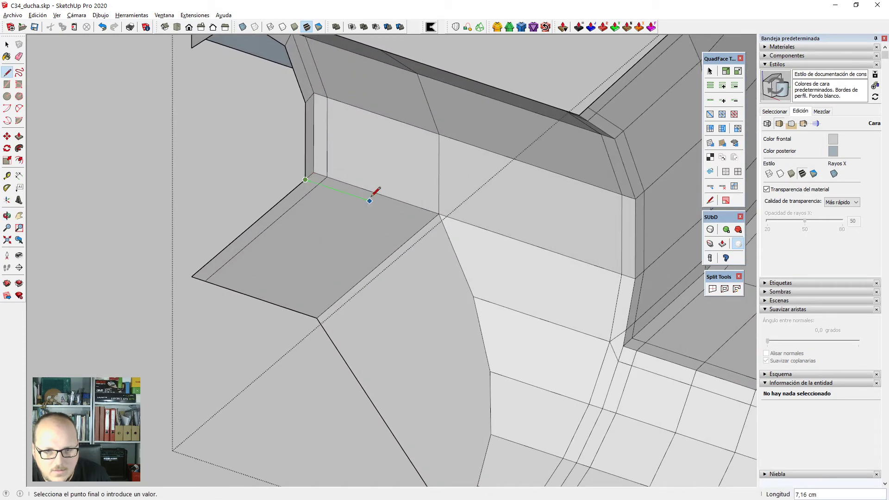
{"action": "left_click", "coordinate": [430, 221]}
{"action": "scroll", "coordinate": [430, 221], "scroll_direction": "down", "scroll_amount": 2}
{"action": "key", "text": "space"}
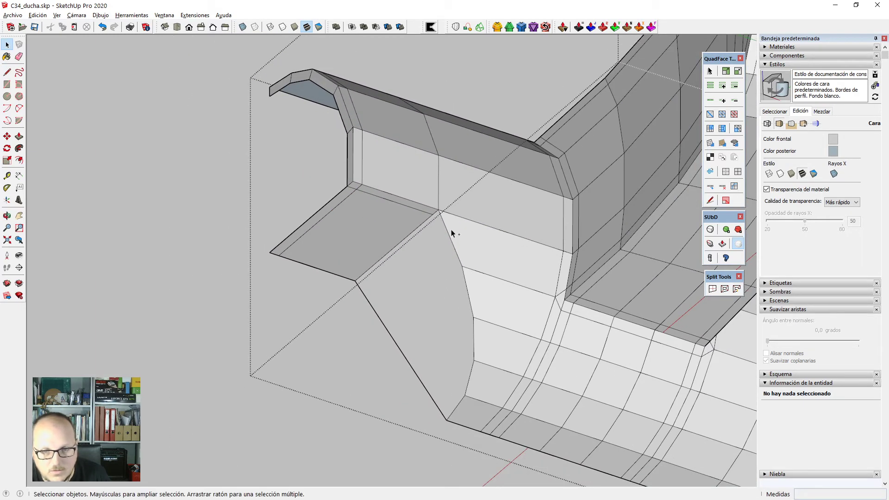
Select the edges bounding the horizontal ledge and the slanted face, including the edge between the ledge and the cylinder wall.
{"action": "left_click", "coordinate": [393, 195]}
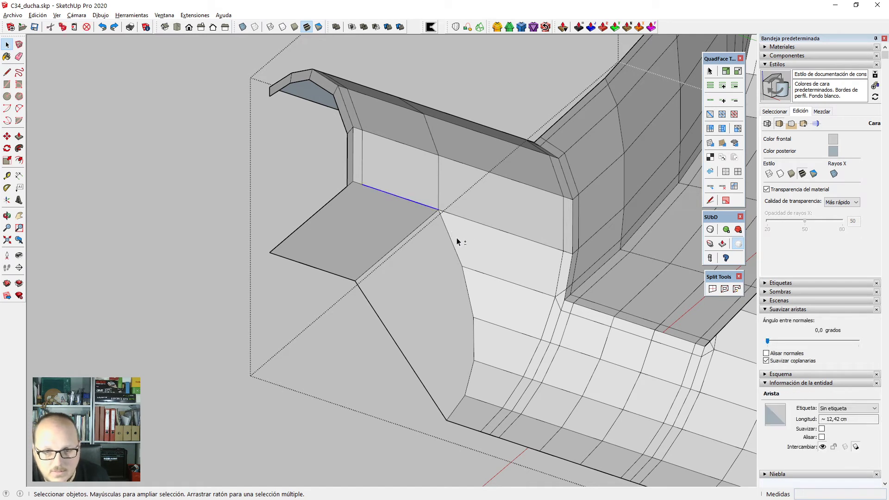
{"action": "double_click", "coordinate": [456, 293], "text": "shift"}
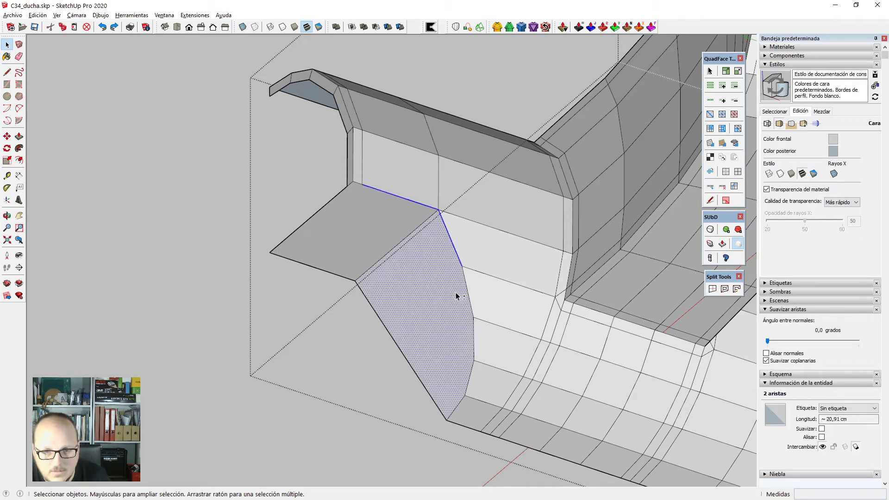
{"action": "left_click", "coordinate": [426, 248], "text": "shift"}
{"action": "double_click", "coordinate": [402, 222], "text": "shift"}
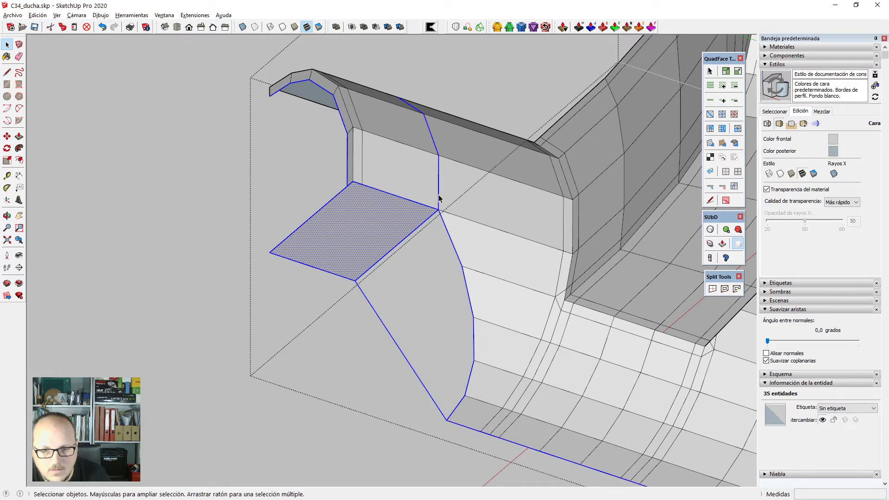
{"action": "middle_click_drag", "start_coordinate": [439, 198], "coordinate": [471, 363]}
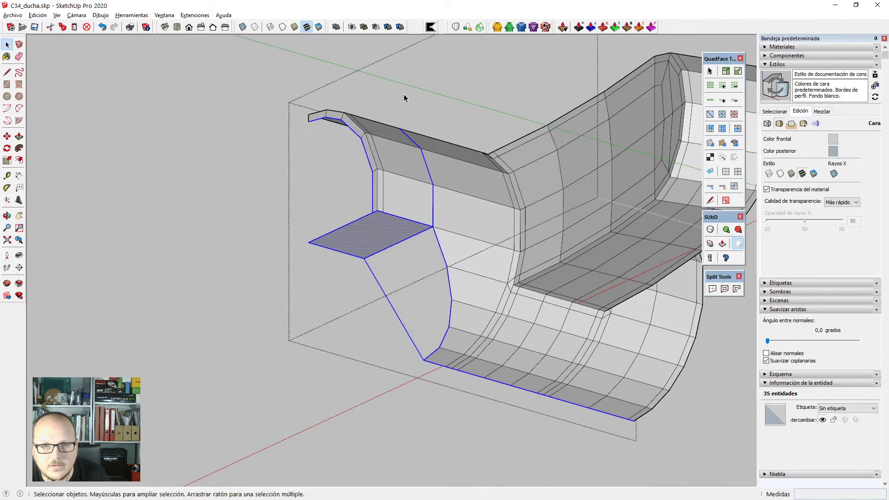
Generate FredoCorner subdivision edges with a 1.50 cm offset along the selected edges, leaving out the short edge at the ledge's inner rim corner.
{"action": "left_click", "coordinate": [522, 29]}
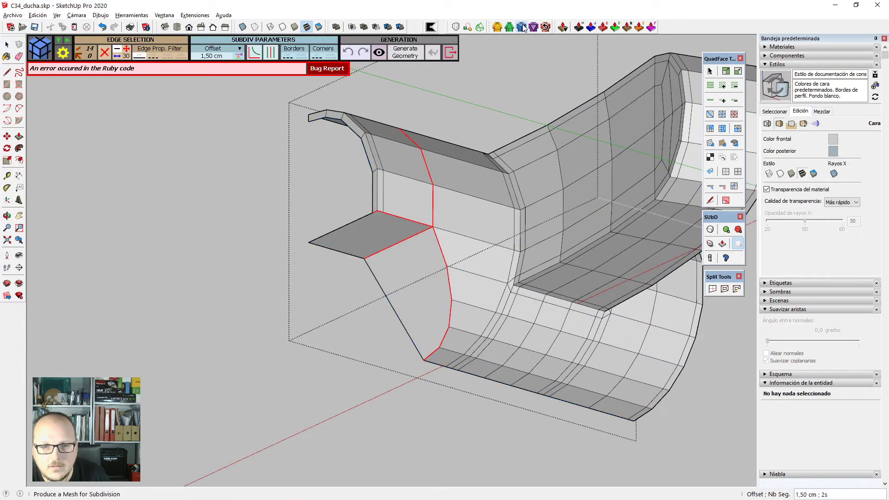
{"action": "scroll", "coordinate": [372, 215], "scroll_direction": "up", "scroll_amount": 2}
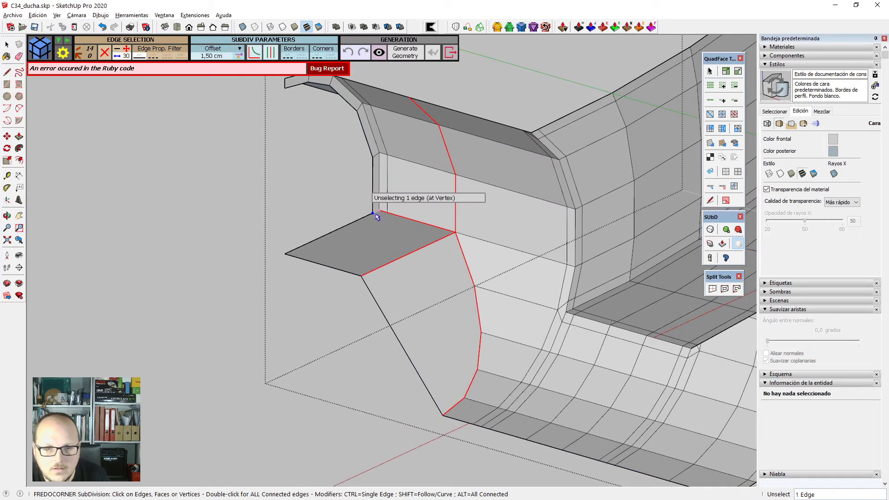
{"action": "left_click", "coordinate": [376, 214]}
{"action": "scroll", "coordinate": [377, 293], "scroll_direction": "down", "scroll_amount": 1}
{"action": "scroll", "coordinate": [377, 293], "scroll_direction": "down", "scroll_amount": 1}
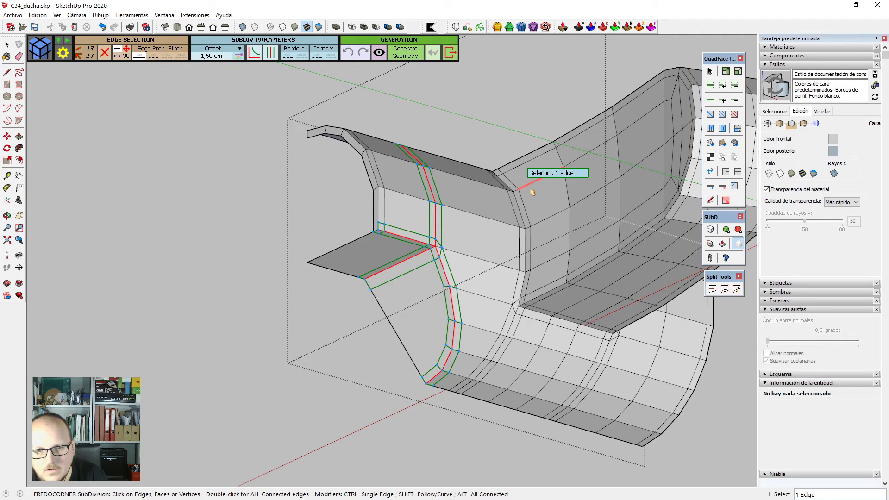
{"action": "key", "text": "Return"}
{"action": "key", "text": "space"}
Unsoften the short dashed edge where the rim strip meets the ledge's inner corner, using a 0-degree angle.
{"action": "middle_click_drag", "start_coordinate": [530, 188], "coordinate": [435, 240]}
{"action": "scroll", "coordinate": [373, 238], "scroll_direction": "up", "scroll_amount": 5}
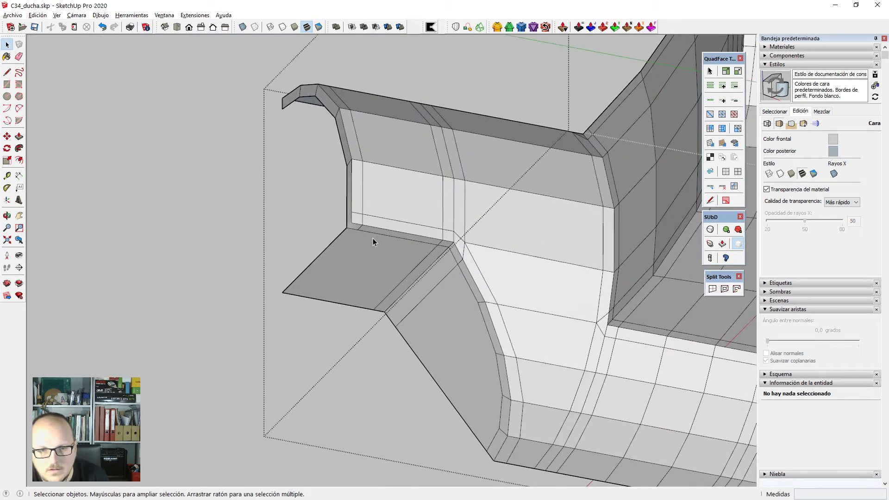
{"action": "scroll", "coordinate": [338, 226], "scroll_direction": "up", "scroll_amount": 2}
{"action": "left_click", "coordinate": [353, 216]}
{"action": "scroll", "coordinate": [353, 216], "scroll_direction": "down", "scroll_amount": 1}
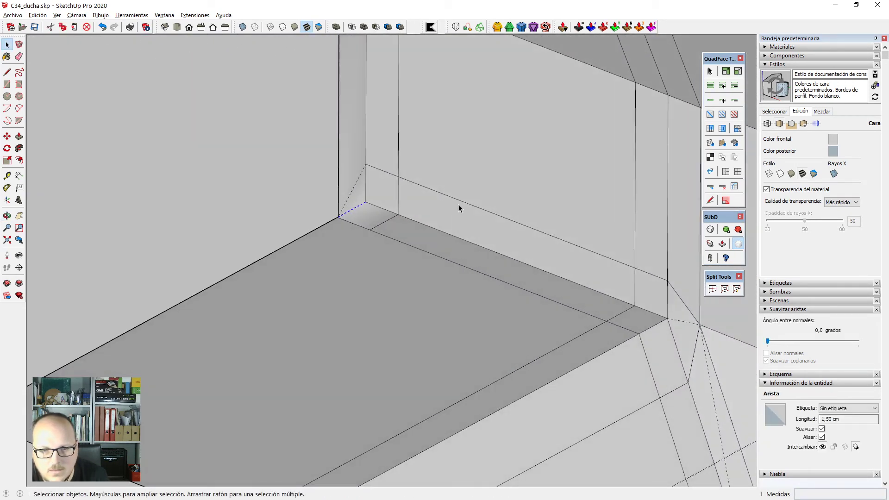
{"action": "left_click_drag", "start_coordinate": [769, 341], "coordinate": [754, 343]}
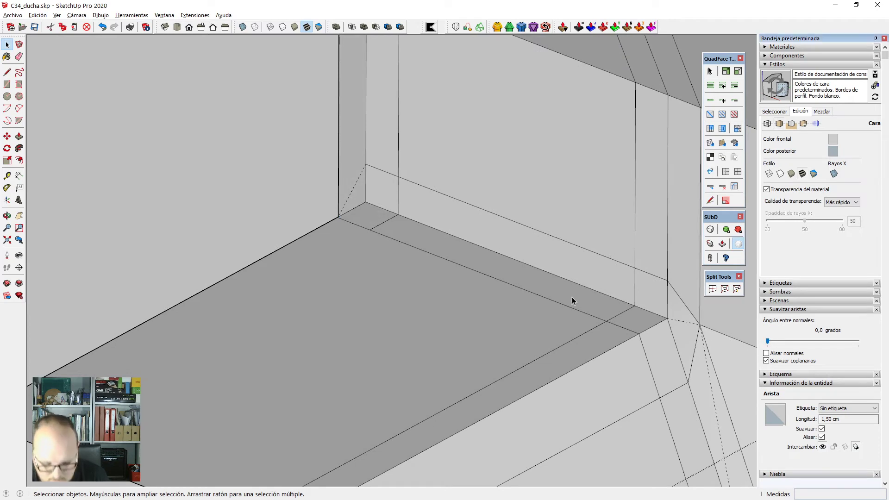
Try drawing a support edge across the narrow rim strip just above the ledge's inner corner.
{"action": "key", "text": "l"}
{"action": "left_click", "coordinate": [341, 216]}
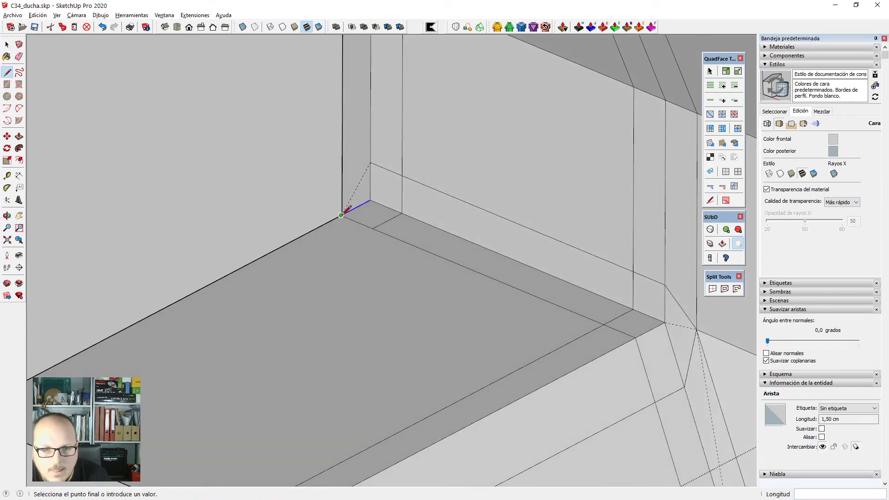
{"action": "left_click", "coordinate": [370, 163]}
{"action": "scroll", "coordinate": [358, 174], "scroll_direction": "up", "scroll_amount": 3}
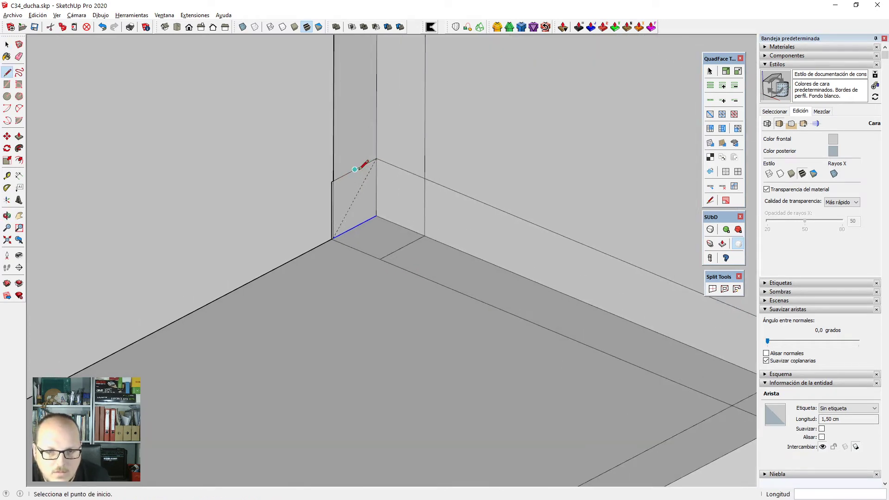
{"action": "scroll", "coordinate": [327, 267], "scroll_direction": "down", "scroll_amount": 3}
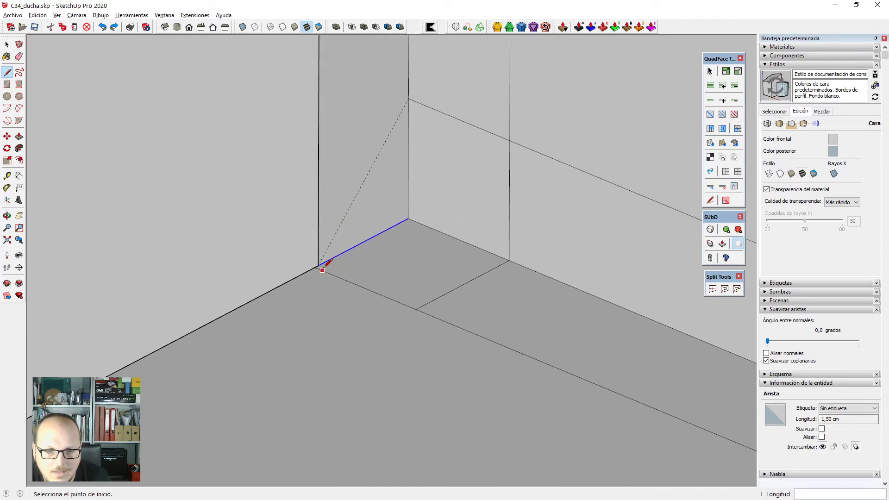
{"action": "key", "text": "space"}
{"action": "scroll", "coordinate": [357, 269], "scroll_direction": "down", "scroll_amount": 4}
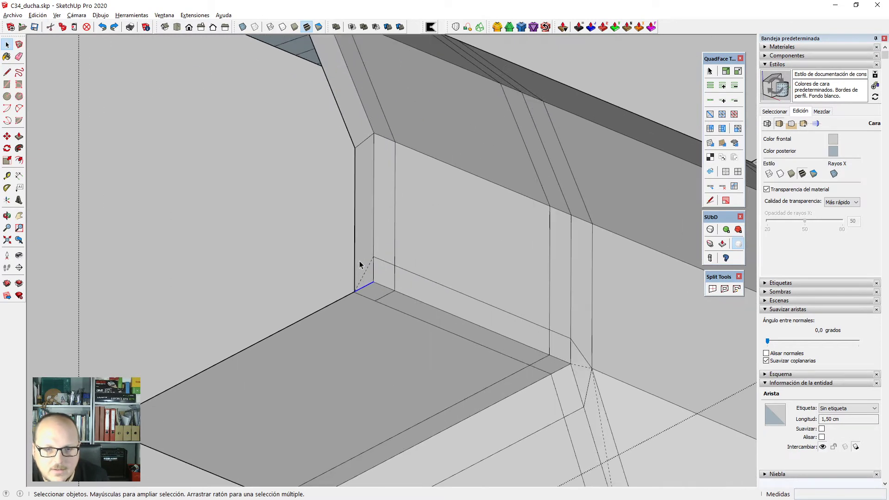
Erase the dashed diagonal in the rim strip and redraw the strip's outer edge from the upper rim corner down to the ledge corner.
{"action": "key", "text": "e"}
{"action": "left_click_drag", "start_coordinate": [373, 276], "coordinate": [357, 275]}
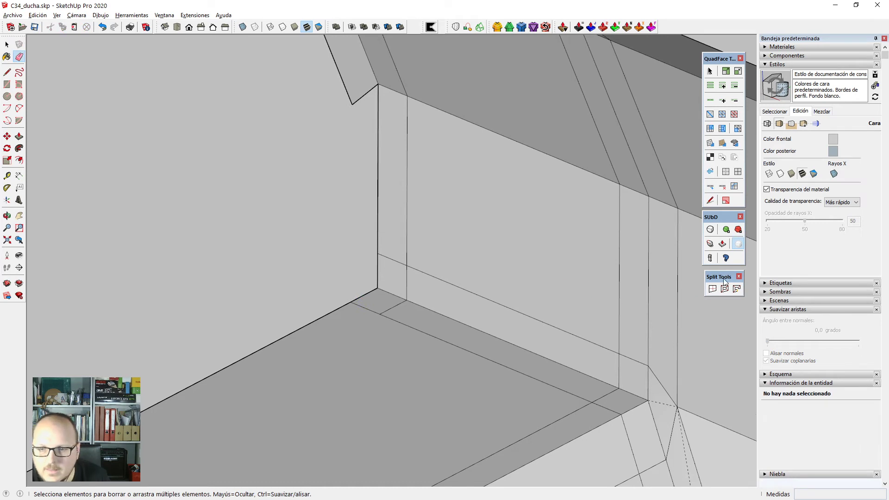
{"action": "key", "text": "l"}
{"action": "scroll", "coordinate": [383, 299], "scroll_direction": "up", "scroll_amount": 2}
{"action": "left_click", "coordinate": [340, 302]}
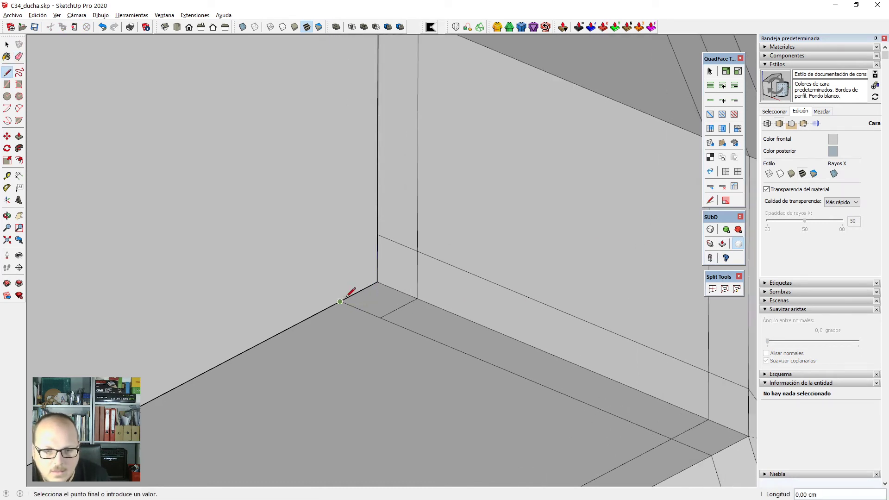
{"action": "scroll", "coordinate": [344, 300], "scroll_direction": "down", "scroll_amount": 2}
{"action": "key", "text": "Escape"}
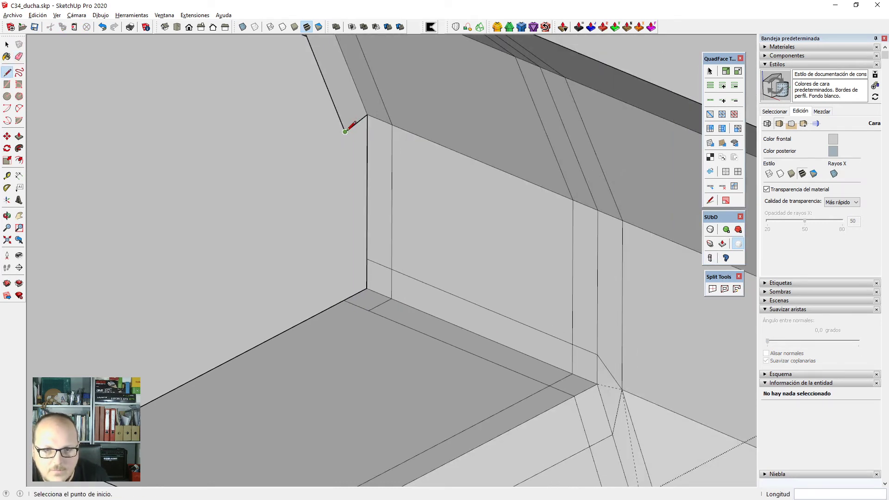
{"action": "left_click", "coordinate": [345, 132]}
{"action": "scroll", "coordinate": [333, 320], "scroll_direction": "up", "scroll_amount": 3}
{"action": "left_click", "coordinate": [352, 285]}
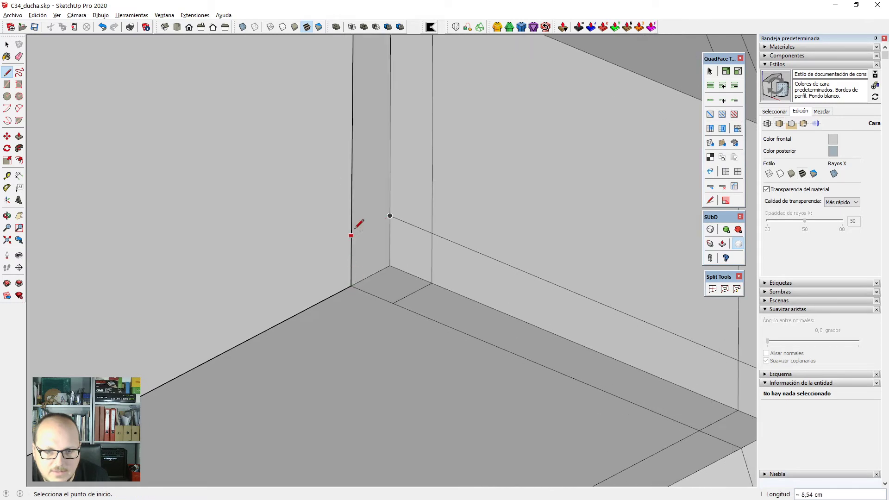
Draw a short edge across the rim strip, continuing the wall's horizontal support edge to the strip's outer edge.
{"action": "left_click", "coordinate": [351, 286]}
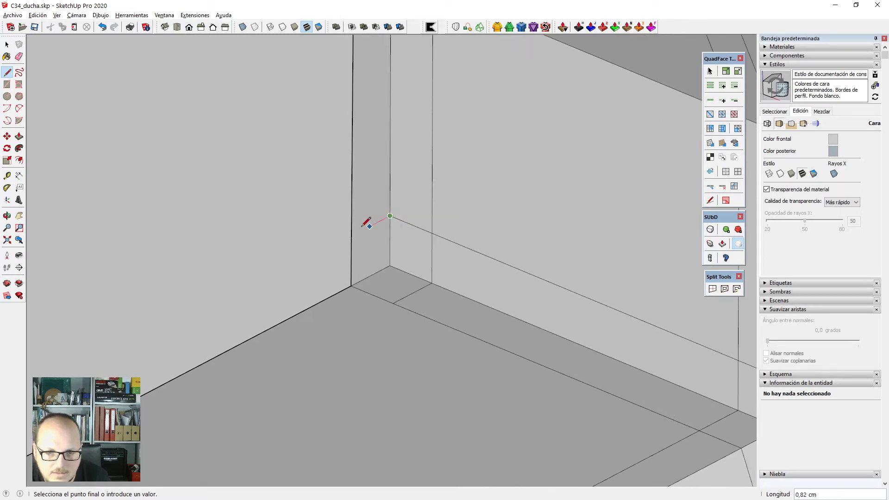
{"action": "key", "text": "space"}
{"action": "scroll", "coordinate": [361, 235], "scroll_direction": "down", "scroll_amount": 8}
{"action": "middle_click_drag", "start_coordinate": [368, 244], "coordinate": [343, 246]}
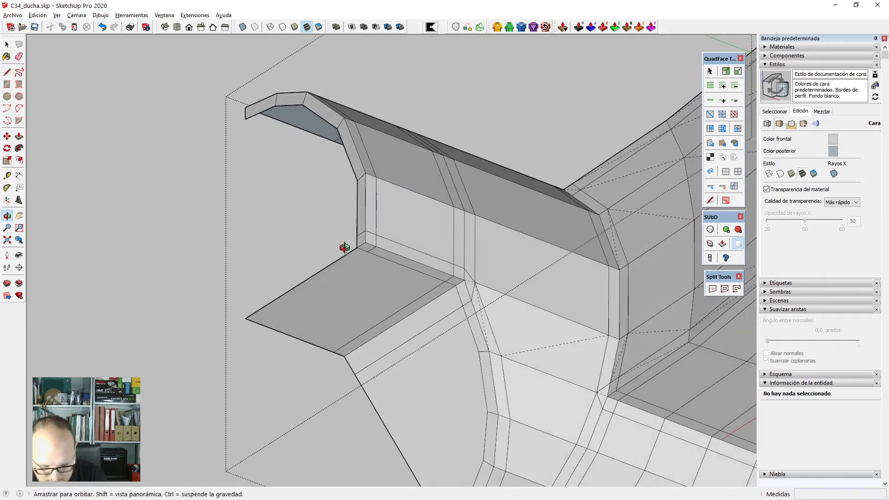
Draw a support edge across the ledge along the red axis, and outline the narrow upright strip along its outer edge up to the rim.
{"action": "scroll", "coordinate": [366, 254], "scroll_direction": "up", "scroll_amount": 2}
{"action": "key", "text": "l"}
{"action": "left_click", "coordinate": [369, 252]}
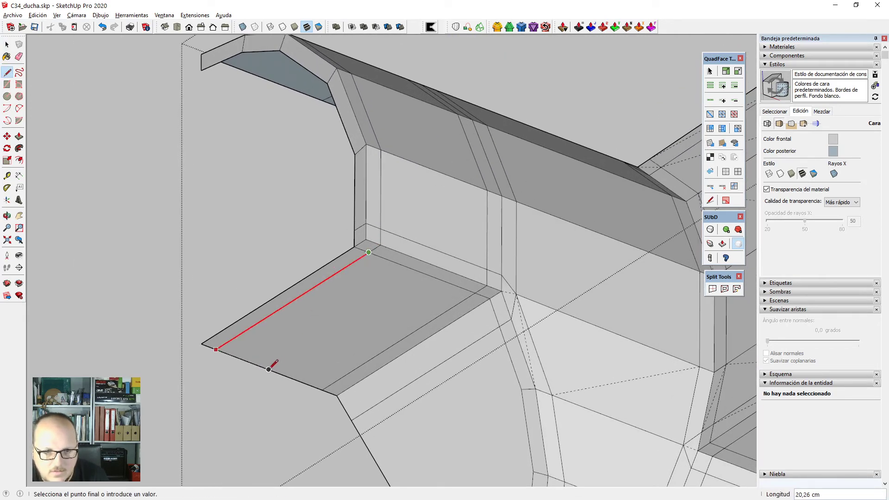
{"action": "left_click", "coordinate": [201, 343]}
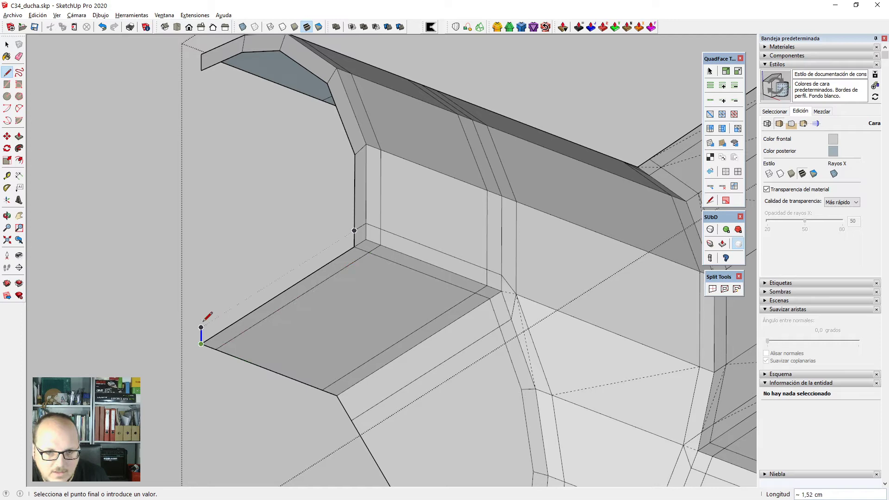
{"action": "left_click", "coordinate": [354, 231]}
{"action": "key", "text": "space"}
{"action": "scroll", "coordinate": [302, 221], "scroll_direction": "down", "scroll_amount": 3}
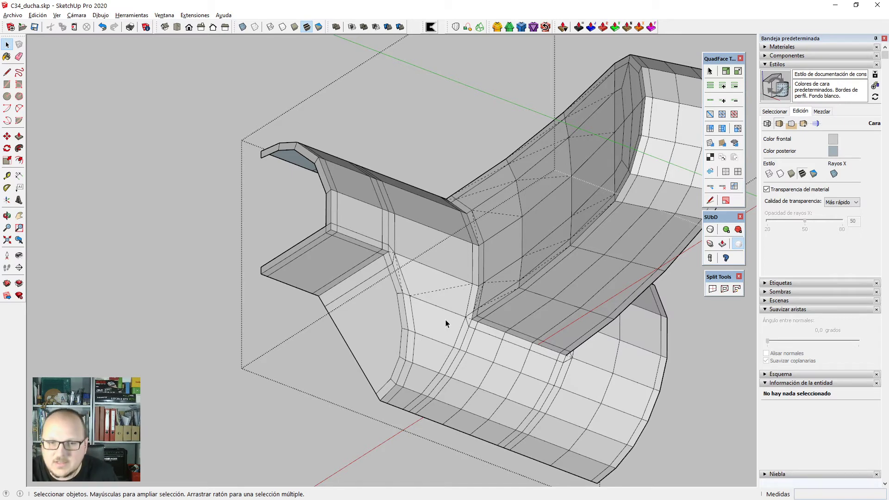
Draw three lines across the slanted face along the red axis, from the vertices of its curved border to the centre edge.
{"action": "middle_click_drag", "start_coordinate": [445, 320], "coordinate": [407, 305]}
{"action": "left_click", "coordinate": [406, 306]}
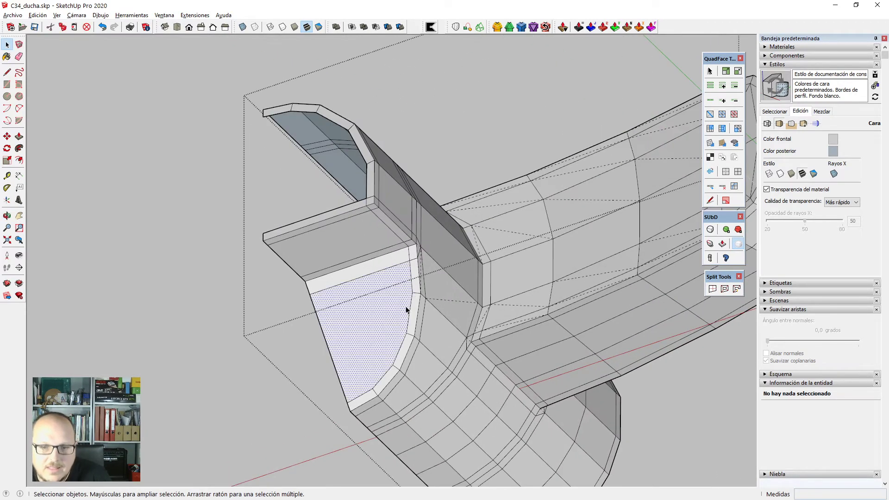
{"action": "scroll", "coordinate": [389, 311], "scroll_direction": "up", "scroll_amount": 2}
{"action": "key", "text": "l"}
{"action": "left_click", "coordinate": [426, 286]}
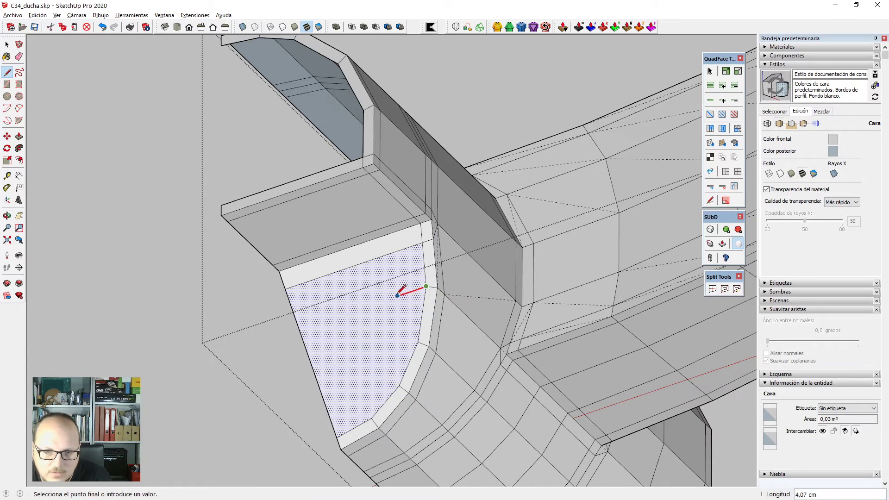
{"action": "left_click", "coordinate": [300, 325]}
{"action": "scroll", "coordinate": [425, 339], "scroll_direction": "up", "scroll_amount": 1}
{"action": "left_click", "coordinate": [415, 341]}
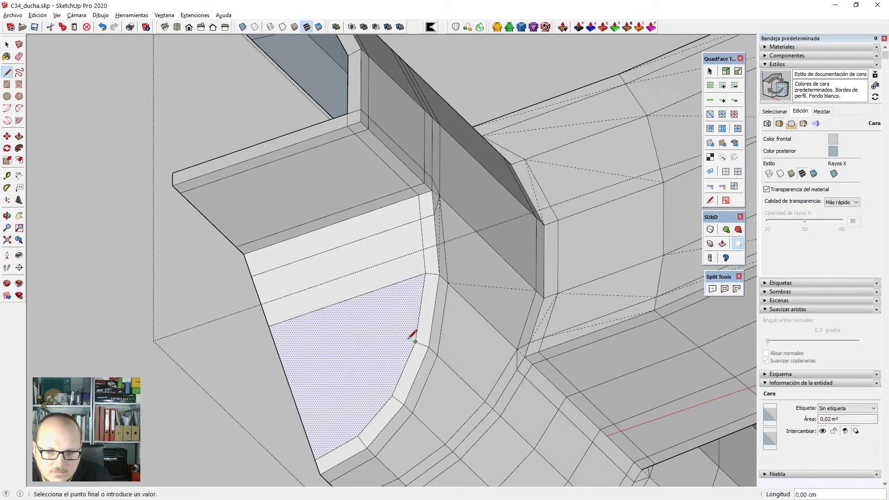
{"action": "left_click", "coordinate": [284, 355]}
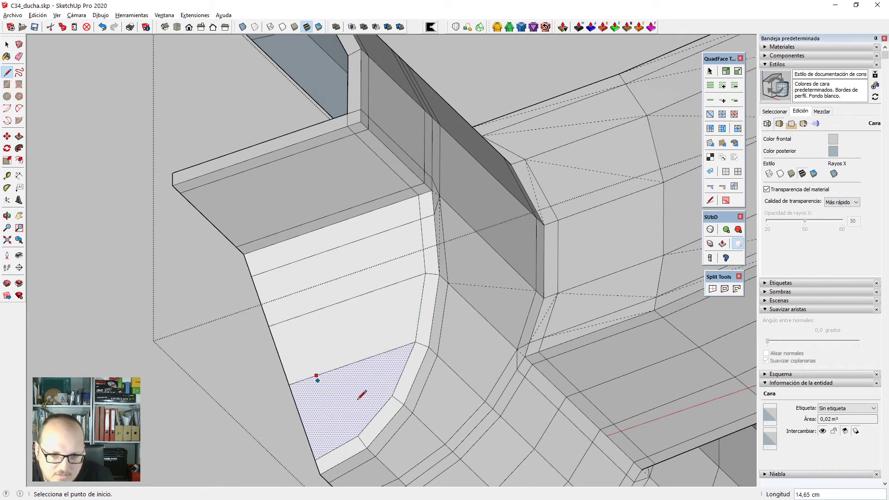
{"action": "left_click", "coordinate": [391, 396]}
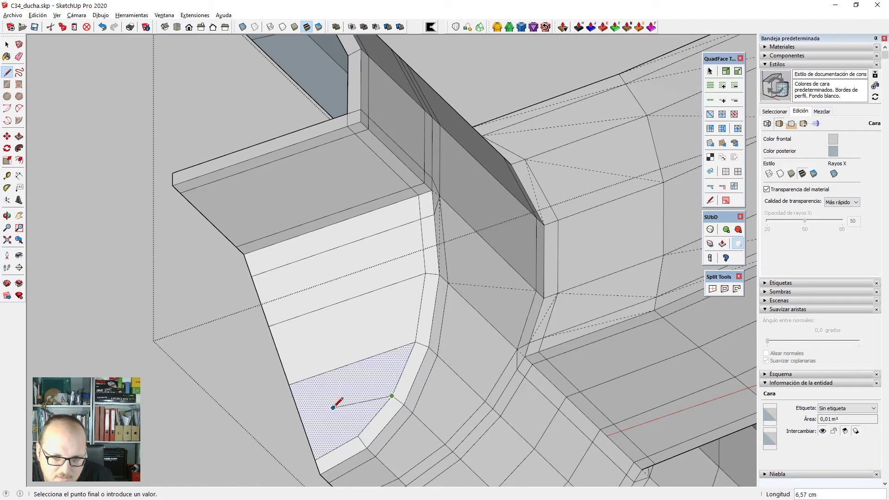
{"action": "left_click", "coordinate": [305, 411]}
{"action": "key", "text": "space"}
Try inserting an edge loop through the ring of cross edges on the slanted face.
{"action": "left_click", "coordinate": [350, 366]}
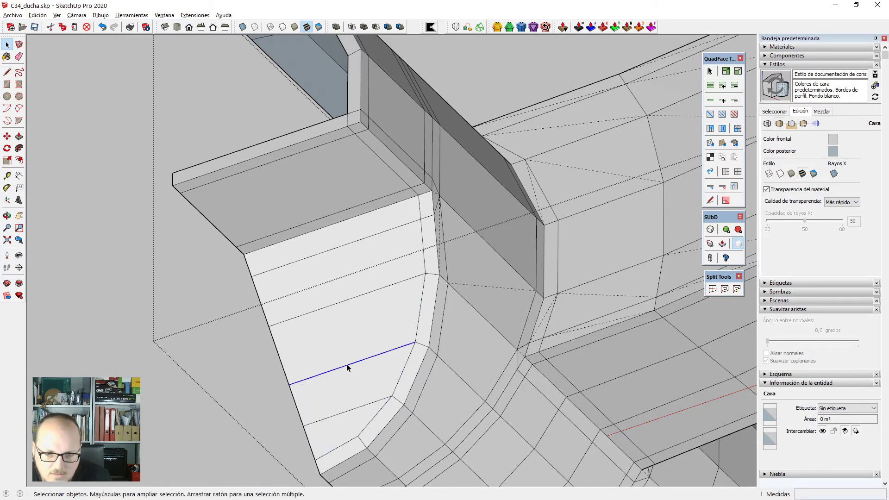
{"action": "key", "text": "shift+r"}
{"action": "scroll", "coordinate": [374, 348], "scroll_direction": "down", "scroll_amount": 2}
{"action": "key", "text": "ctrl+z"}
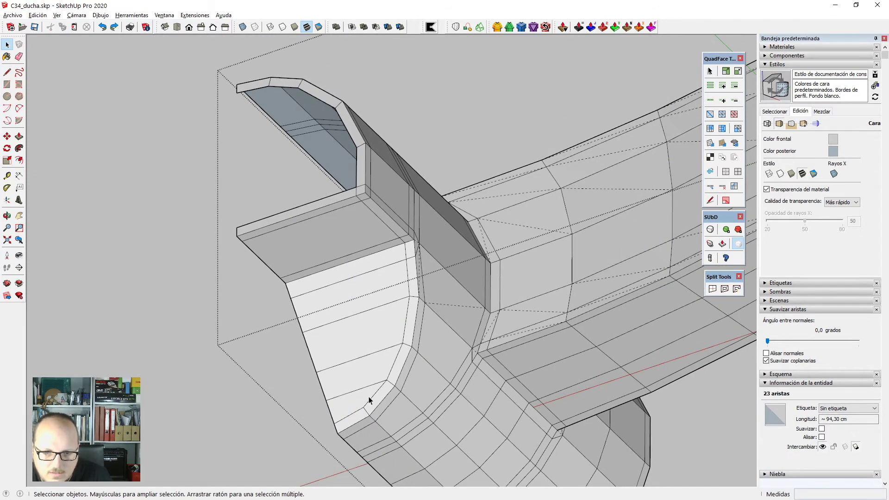
Delete the lowest face of the slanted cut, just above its bottom support strip.
{"action": "left_click", "coordinate": [366, 393]}
{"action": "scroll", "coordinate": [360, 358], "scroll_direction": "up", "scroll_amount": 2}
{"action": "key", "text": "Delete"}
Try connecting the ring of cross edges on the slanted face and ledge with a single edge loop.
{"action": "left_click", "coordinate": [357, 344]}
{"action": "key", "text": "shift+r"}
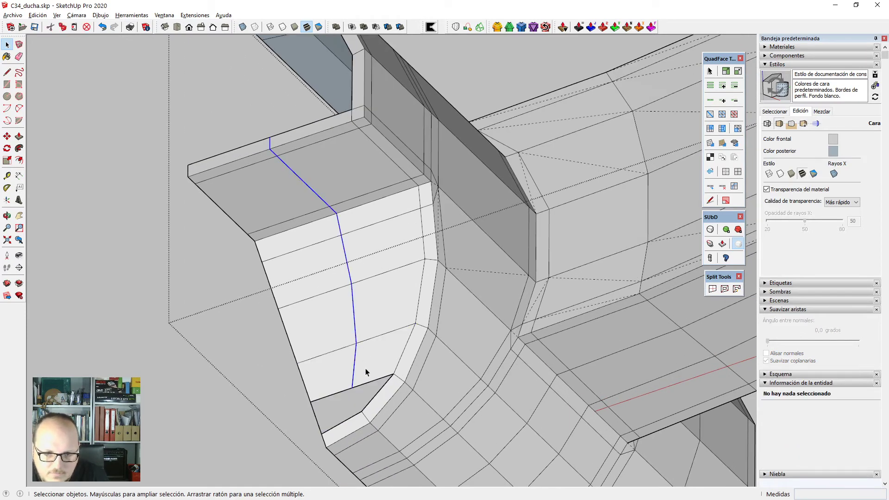
{"action": "scroll", "coordinate": [366, 371], "scroll_direction": "up", "scroll_amount": 1}
{"action": "scroll", "coordinate": [368, 375], "scroll_direction": "down", "scroll_amount": 2}
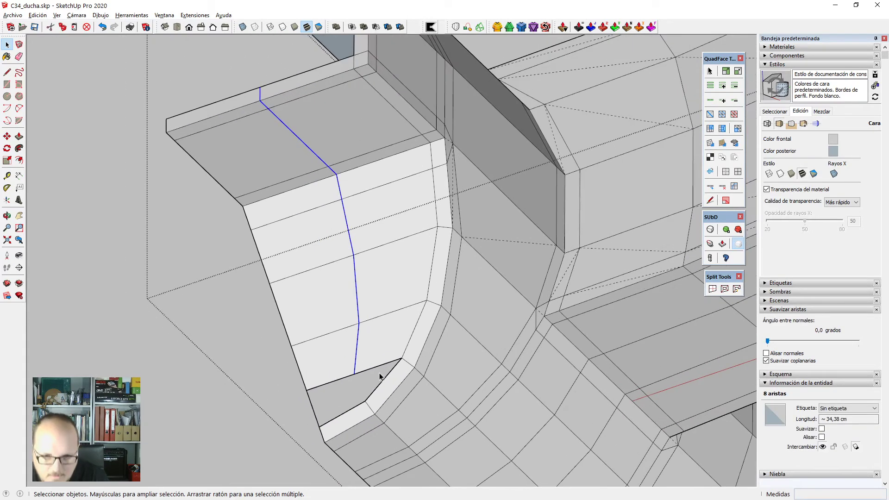
{"action": "scroll", "coordinate": [379, 373], "scroll_direction": "down", "scroll_amount": 2}
{"action": "key", "text": "ctrl+z"}
{"action": "left_click", "coordinate": [372, 332]}
{"action": "left_click", "coordinate": [373, 332]}
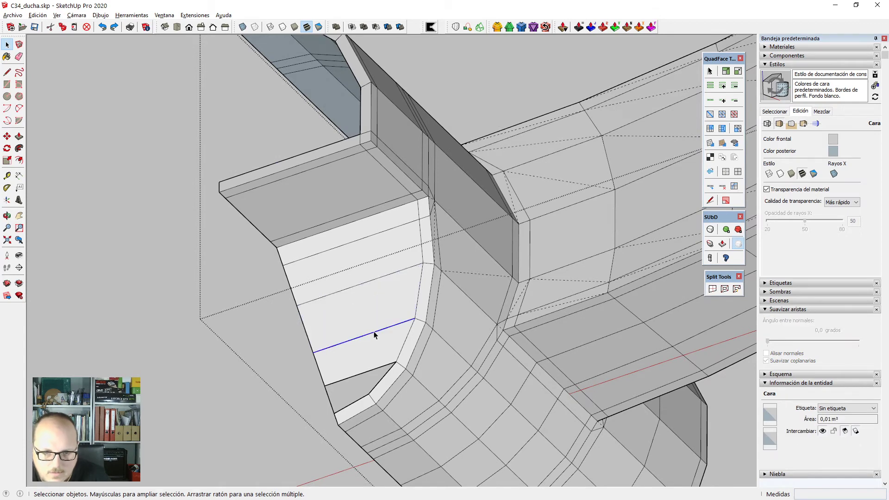
{"action": "key", "text": "shift+r"}
{"action": "key", "text": "shift+c"}
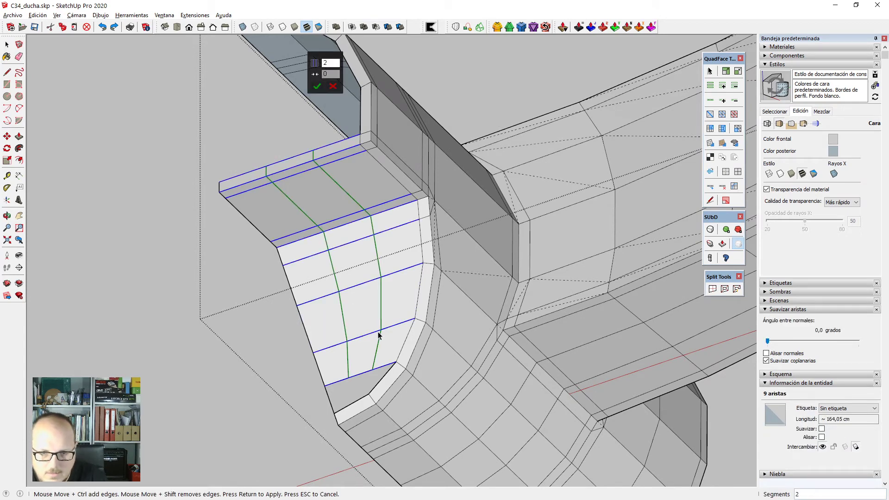
{"action": "scroll", "coordinate": [379, 335], "scroll_direction": "down", "scroll_amount": 2}
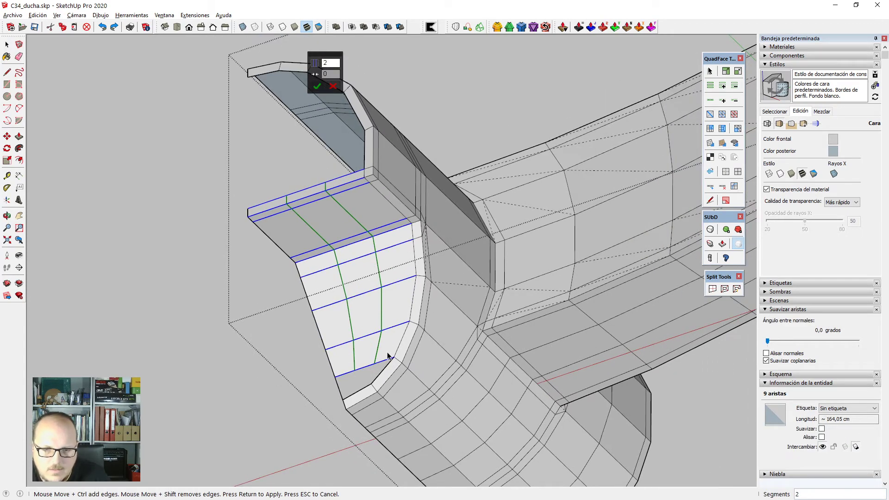
{"action": "key", "text": "Escape"}
Erase the lowest cross edge of the slanted cut together with the face directly above it.
{"action": "key", "text": "e"}
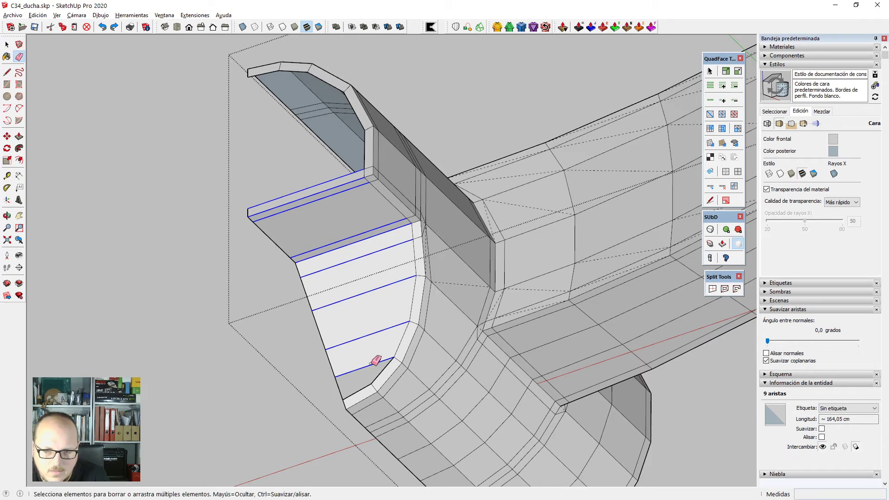
{"action": "scroll", "coordinate": [373, 360], "scroll_direction": "down", "scroll_amount": 2}
{"action": "scroll", "coordinate": [380, 349], "scroll_direction": "down", "scroll_amount": 1}
{"action": "key", "text": "space"}
{"action": "left_click", "coordinate": [374, 350]}
{"action": "scroll", "coordinate": [371, 357], "scroll_direction": "up", "scroll_amount": 3}
{"action": "key", "text": "e"}
{"action": "left_click", "coordinate": [374, 359]}
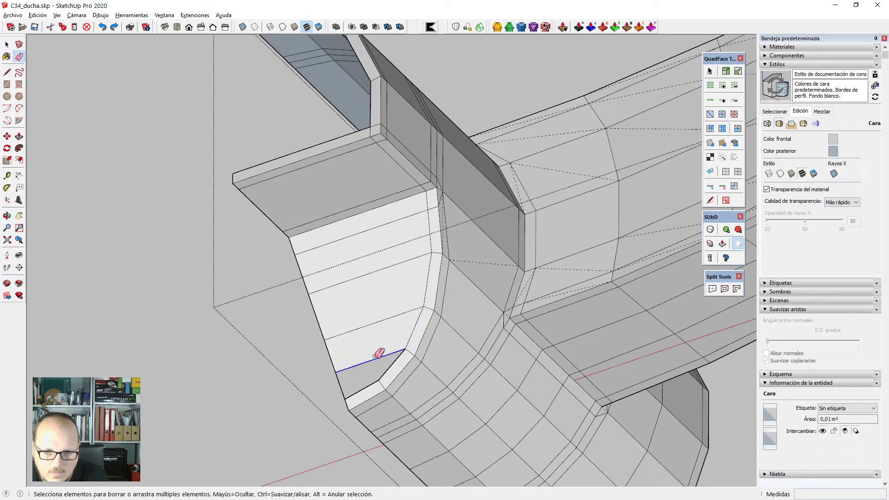
Try connecting the remaining cross edges of the slanted face and ledge with two edge loops.
{"action": "key", "text": "space"}
{"action": "left_click", "coordinate": [377, 323]}
{"action": "key", "text": "alt+r"}
{"action": "key", "text": "alt+c"}
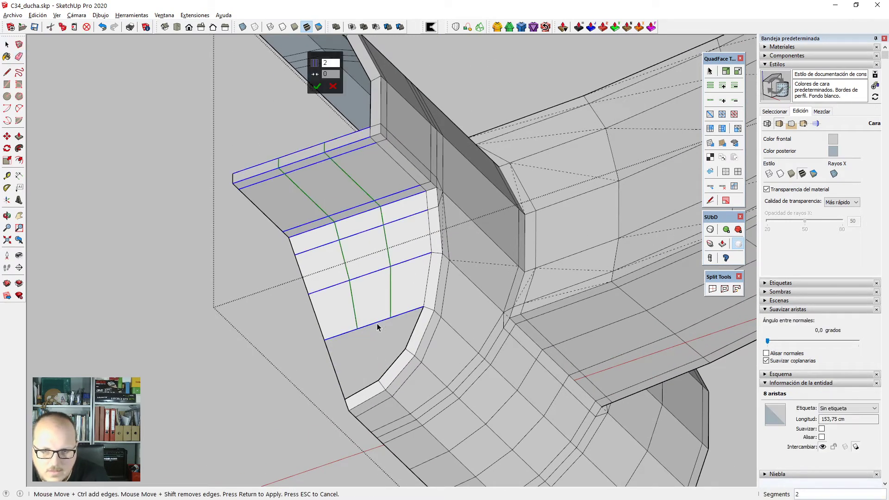
{"action": "key", "text": "Return"}
{"action": "left_click", "coordinate": [710, 199]}
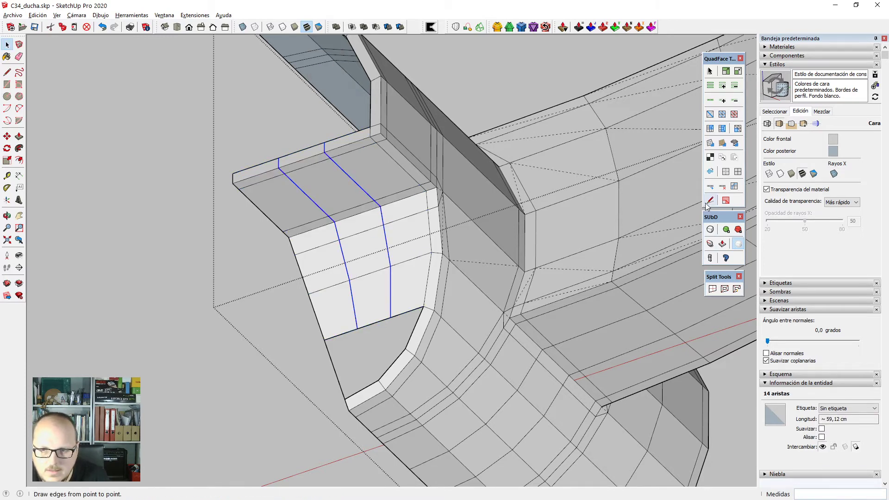
{"action": "scroll", "coordinate": [417, 365], "scroll_direction": "up", "scroll_amount": 2}
{"action": "left_click", "coordinate": [359, 385]}
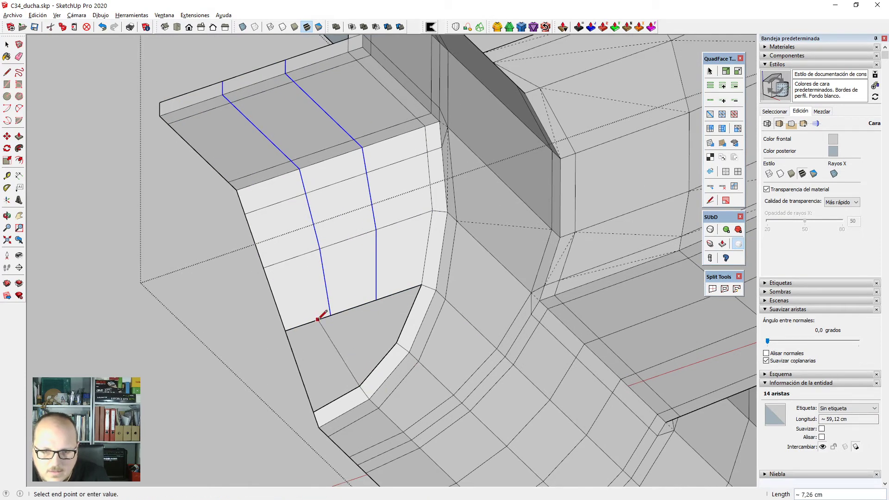
{"action": "key", "text": "space"}
{"action": "key", "text": "ctrl+z"}
{"action": "left_click", "coordinate": [365, 305]}
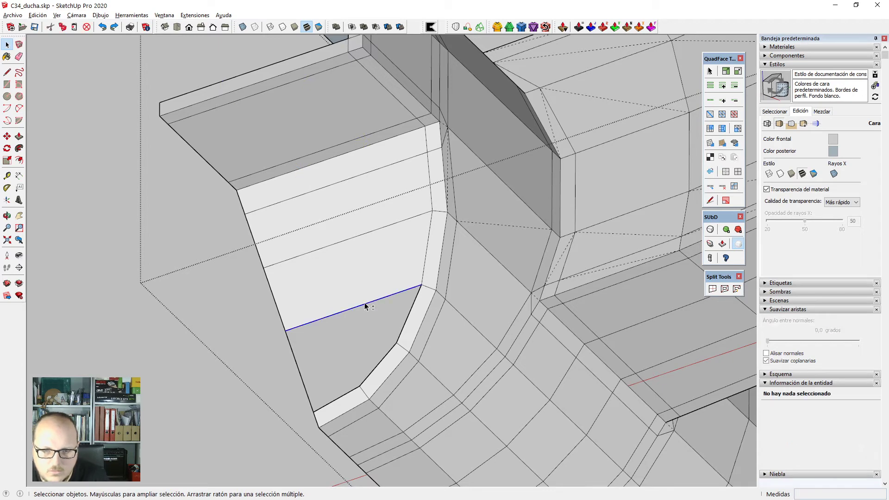
Connect the cross edges with a single edge loop and extend it by a line to the vertex of the bottom support strip, closing the gap.
{"action": "key", "text": "ctrl+y"}
{"action": "key", "text": "l"}
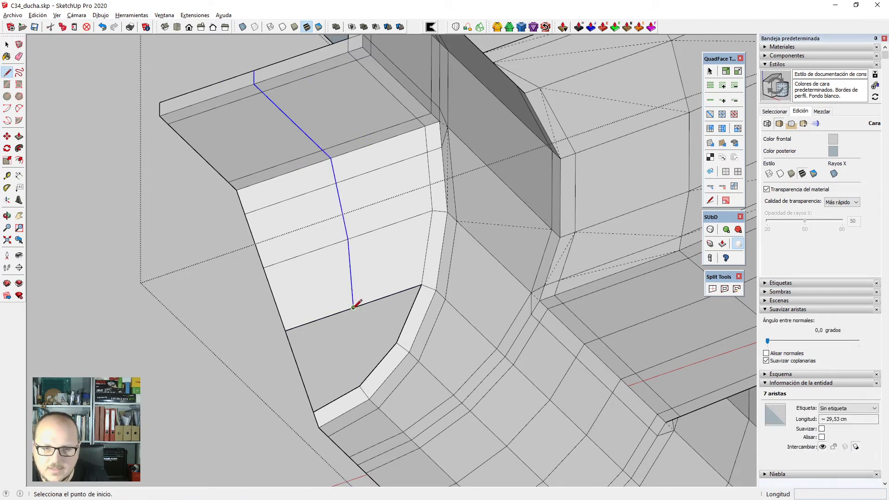
{"action": "left_click", "coordinate": [354, 305]}
{"action": "left_click", "coordinate": [368, 376]}
{"action": "key", "text": "space"}
{"action": "middle_click_drag", "start_coordinate": [367, 373], "coordinate": [384, 320]}
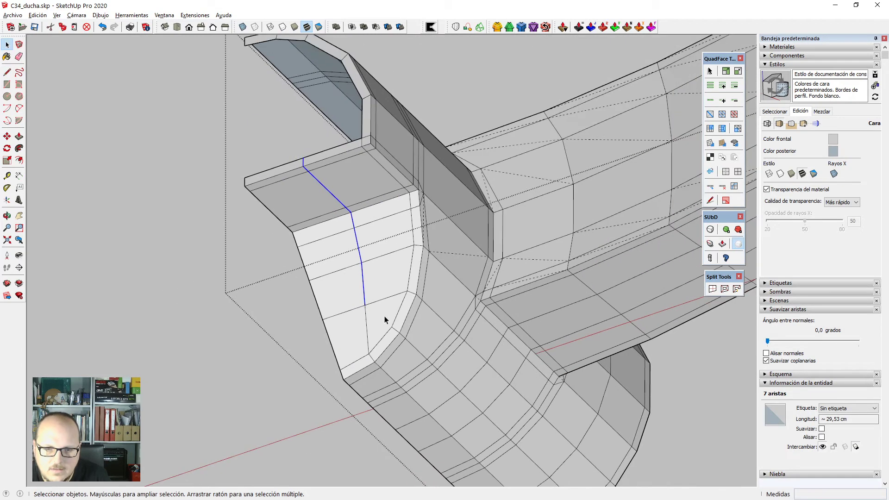
{"action": "left_click", "coordinate": [384, 317]}
Select the entire half mesh and mirror it by scaling it -1 along the red axis.
{"action": "key", "text": "ctrl+t"}
{"action": "scroll", "coordinate": [336, 278], "scroll_direction": "down", "scroll_amount": 3}
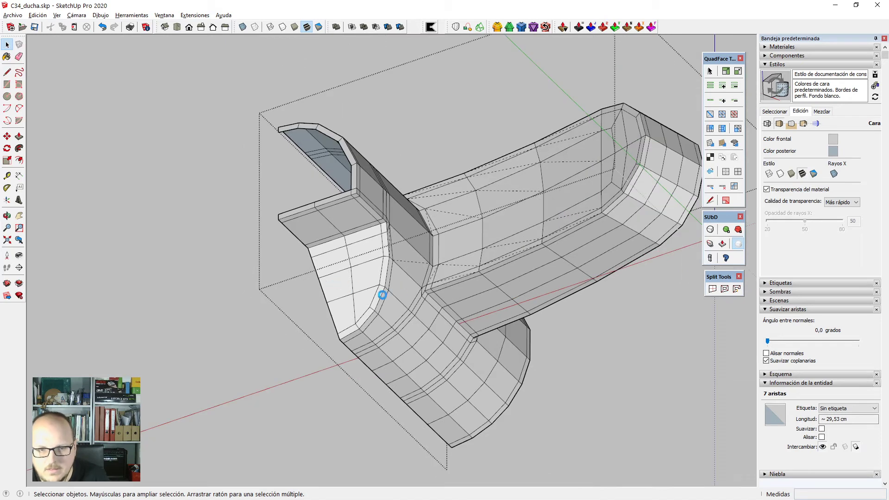
{"action": "scroll", "coordinate": [383, 298], "scroll_direction": "down", "scroll_amount": 3}
{"action": "middle_click_drag", "start_coordinate": [383, 297], "coordinate": [315, 337]}
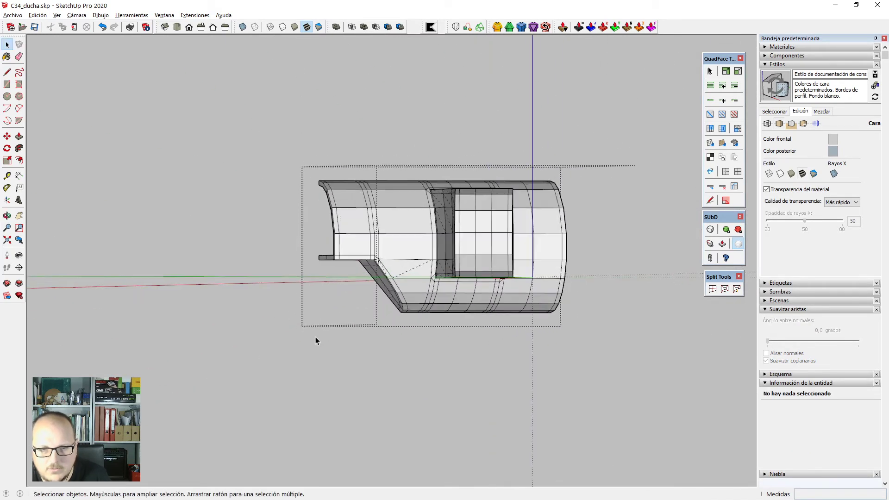
{"action": "scroll", "coordinate": [335, 278], "scroll_direction": "down", "scroll_amount": 2}
{"action": "middle_click_drag", "start_coordinate": [368, 252], "coordinate": [318, 192]}
{"action": "middle_click_drag", "start_coordinate": [369, 234], "coordinate": [488, 287]}
{"action": "key", "text": "ctrl+a"}
{"action": "key", "text": "s"}
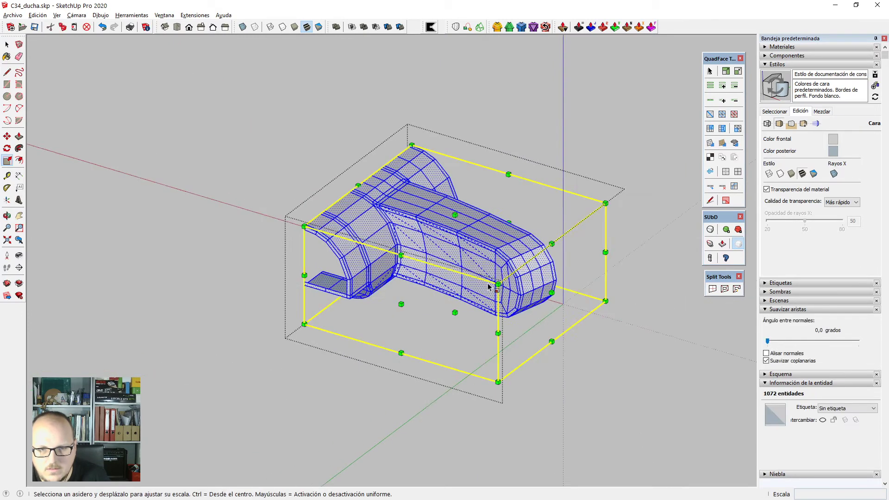
{"action": "left_click", "coordinate": [546, 298]}
{"action": "type", "text": "-1"}
{"action": "key", "text": "Return"}
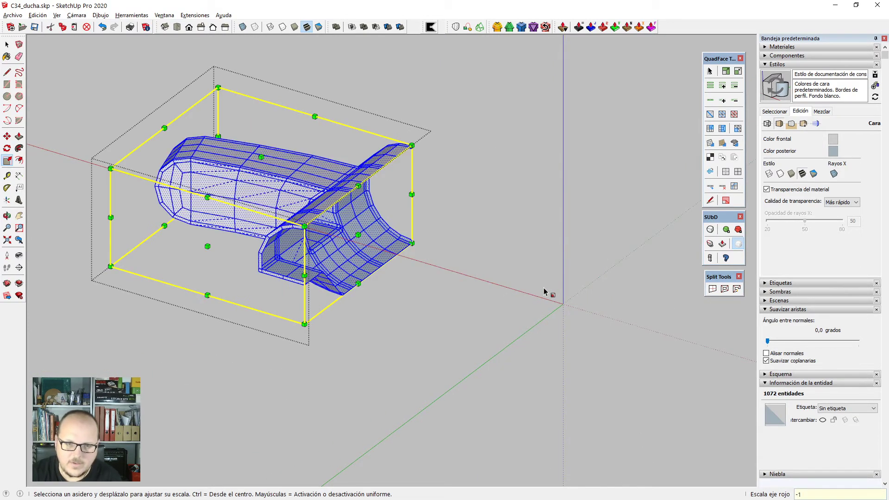
Restore the original half in place beside its mirrored copy to complete the symmetric body, and leave the group.
{"action": "key", "text": "space"}
{"action": "scroll", "coordinate": [408, 328], "scroll_direction": "down", "scroll_amount": 1}
{"action": "key", "text": "ctrl+a"}
{"action": "middle_click_drag", "start_coordinate": [597, 397], "coordinate": [245, 411]}
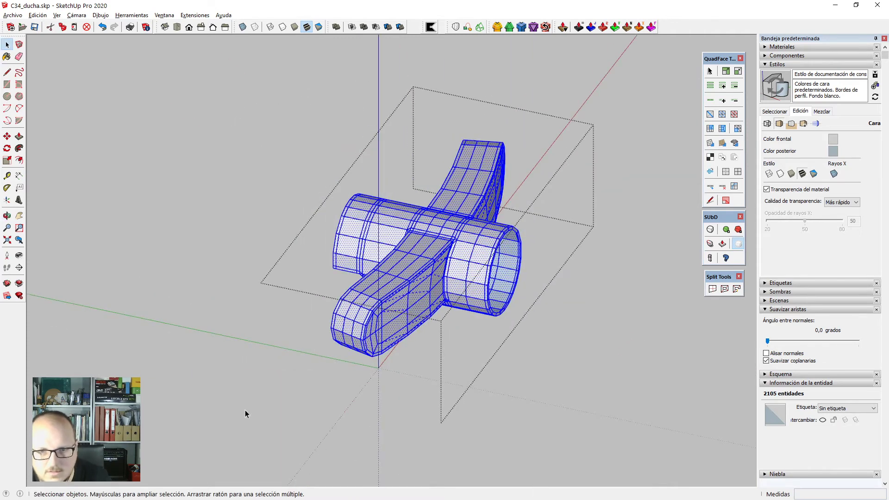
{"action": "middle_click_drag", "start_coordinate": [492, 337], "coordinate": [396, 343]}
{"action": "left_click", "coordinate": [396, 344]}
{"action": "scroll", "coordinate": [491, 313], "scroll_direction": "up", "scroll_amount": 2}
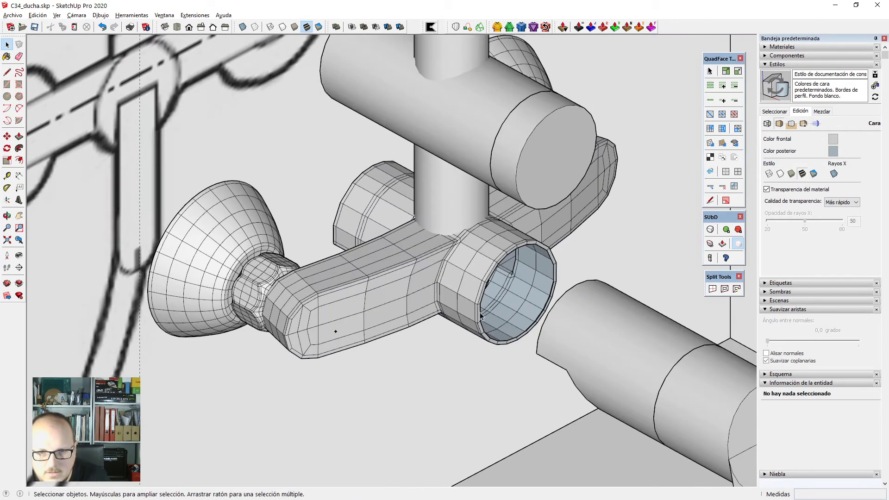
Open the fixture body and turn on its SUbD subdivision to check how it smooths.
{"action": "double_click", "coordinate": [468, 276]}
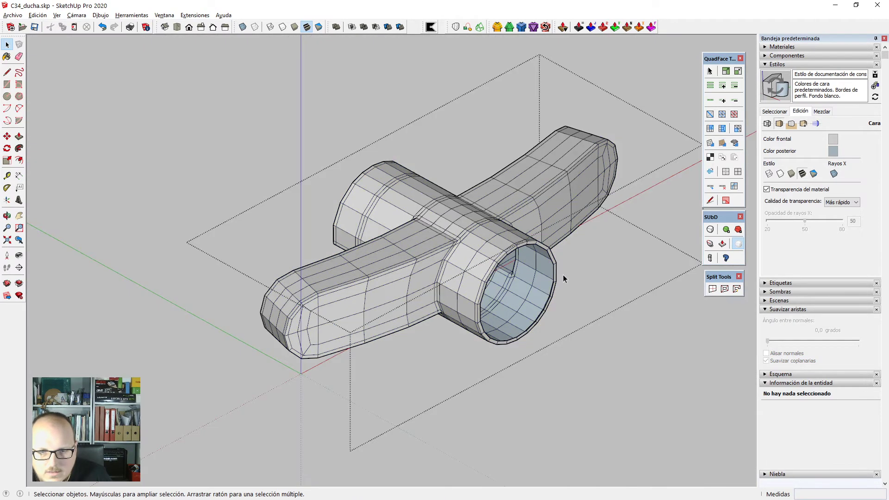
{"action": "left_click", "coordinate": [711, 229]}
{"action": "scroll", "coordinate": [378, 268], "scroll_direction": "down", "scroll_amount": 3}
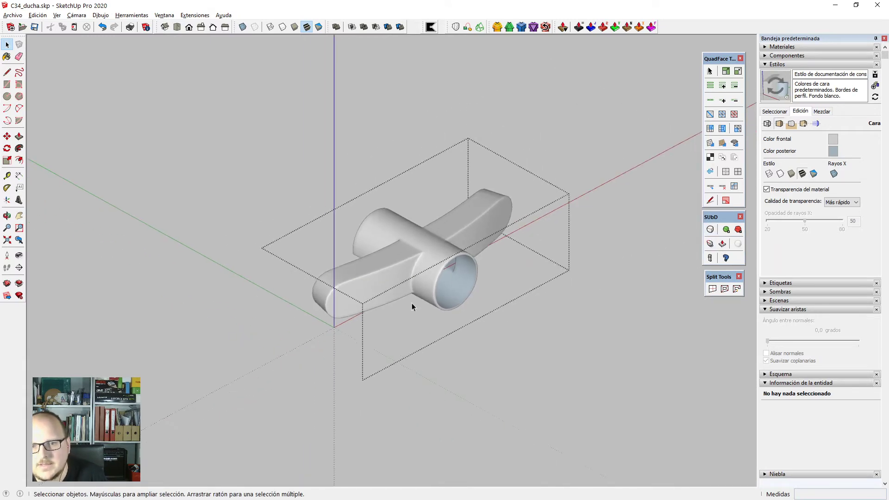
{"action": "mouse_move", "coordinate": [360, 347]}
{"action": "middle_mouse_down"}
{"action": "mouse_move", "coordinate": [474, 283]}
{"action": "mouse_move", "coordinate": [404, 367]}
{"action": "mouse_move", "coordinate": [460, 140]}
{"action": "mouse_move", "coordinate": [709, 160]}
{"action": "mouse_move", "coordinate": [859, 155]}
{"action": "mouse_move", "coordinate": [885, 278]}
{"action": "mouse_move", "coordinate": [757, 338]}
{"action": "mouse_move", "coordinate": [459, 432]}
{"action": "mouse_move", "coordinate": [212, 230]}
{"action": "mouse_move", "coordinate": [92, 163]}
{"action": "mouse_move", "coordinate": [288, 241]}
{"action": "mouse_move", "coordinate": [525, 306]}
{"action": "mouse_move", "coordinate": [298, 264]}
{"action": "mouse_move", "coordinate": [196, 390]}
{"action": "mouse_move", "coordinate": [610, 485]}
{"action": "mouse_move", "coordinate": [701, 338]}
{"action": "middle_mouse_up"}
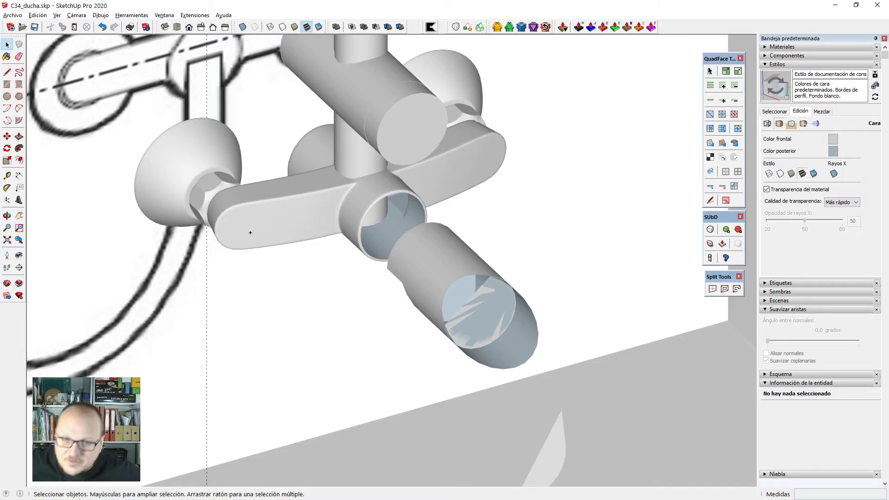
Inspect the smoothed body within the whole shower model with hidden geometry shown and hidden.
{"action": "key", "text": "alt+h"}
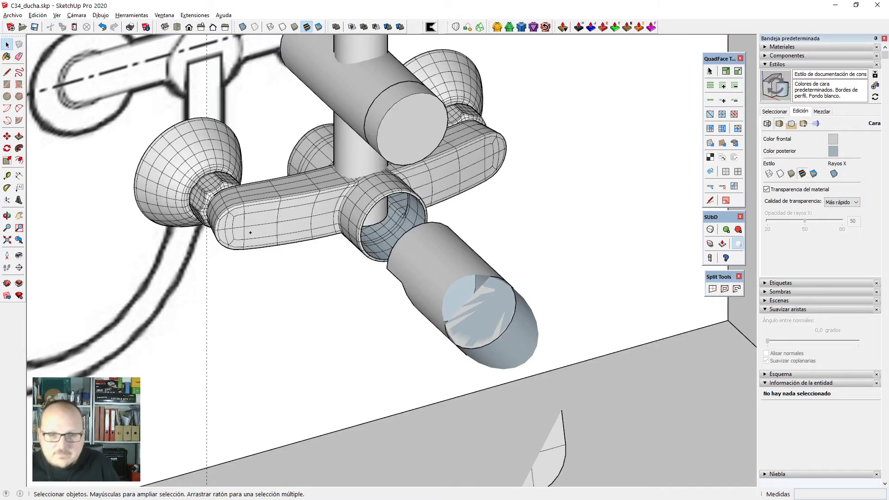
{"action": "key", "text": "shift+z"}
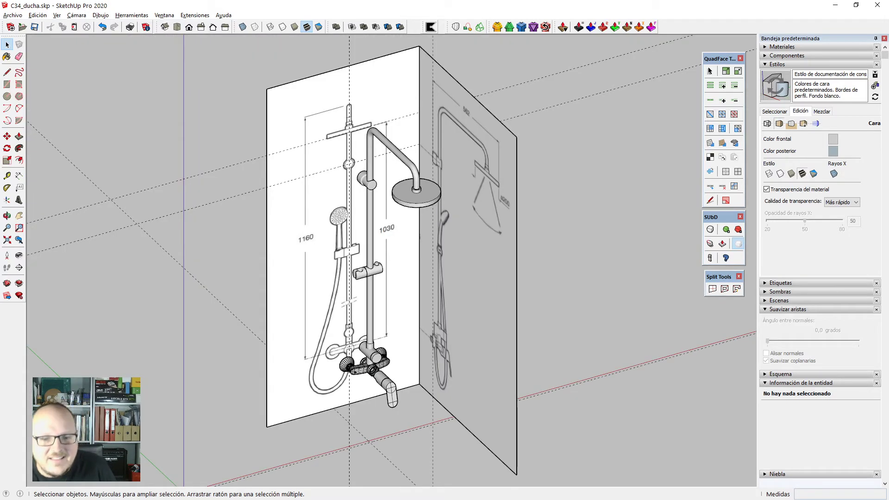
{"action": "scroll", "coordinate": [382, 340], "scroll_direction": "up", "scroll_amount": 10}
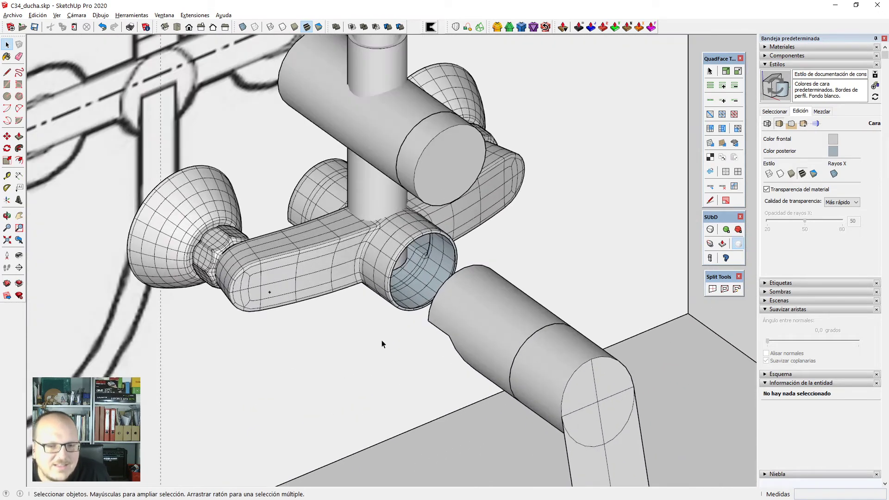
{"action": "scroll", "coordinate": [381, 341], "scroll_direction": "up", "scroll_amount": 3}
{"action": "left_click", "coordinate": [367, 187]}
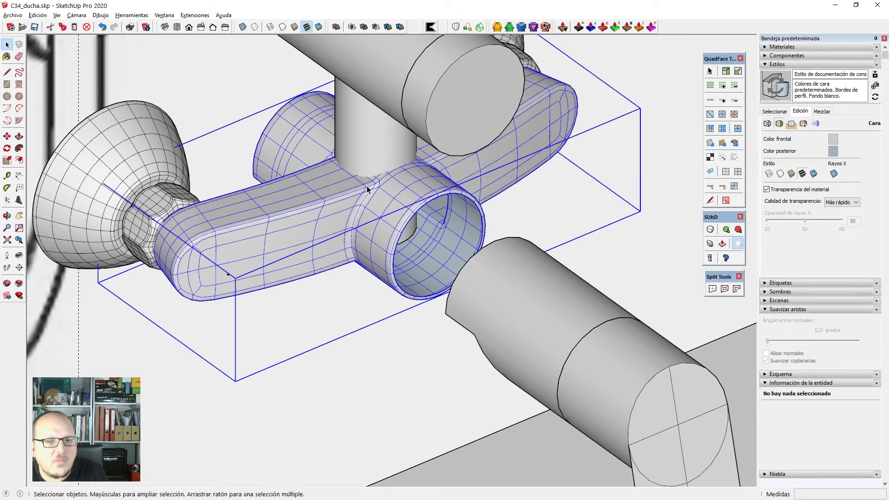
{"action": "key", "text": "alt+h"}
{"action": "scroll", "coordinate": [391, 232], "scroll_direction": "down", "scroll_amount": 2}
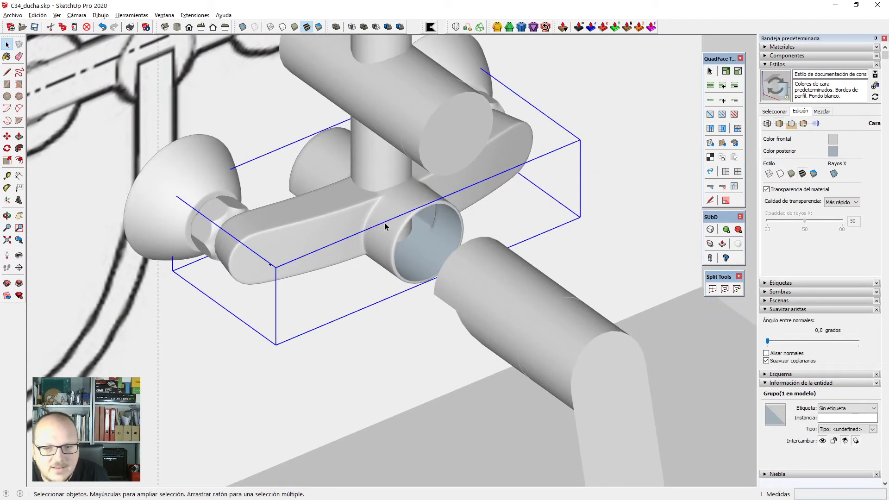
Check the mesh edges inside the body group, exit it and turn off the SUbD subdivision.
{"action": "double_click", "coordinate": [385, 223]}
{"action": "scroll", "coordinate": [471, 218], "scroll_direction": "up", "scroll_amount": 2}
{"action": "left_click", "coordinate": [471, 218]}
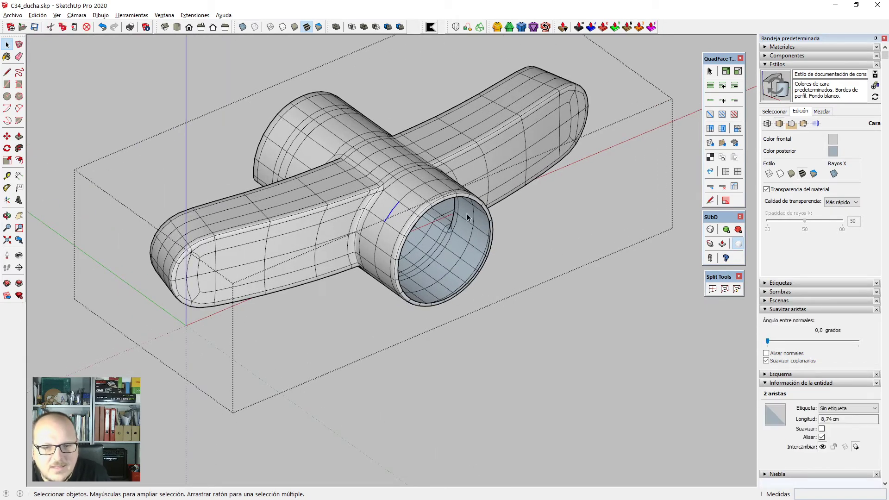
{"action": "key", "text": "Escape"}
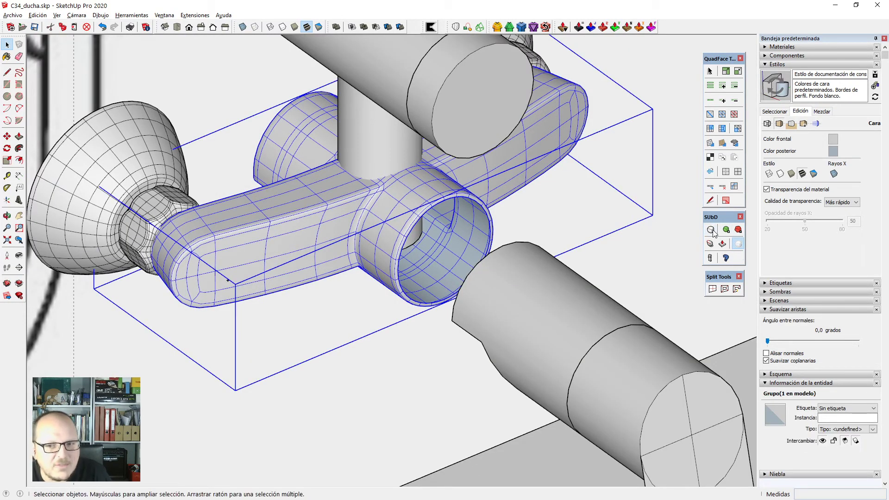
{"action": "left_click", "coordinate": [711, 229]}
{"action": "scroll", "coordinate": [417, 308], "scroll_direction": "down", "scroll_amount": 2}
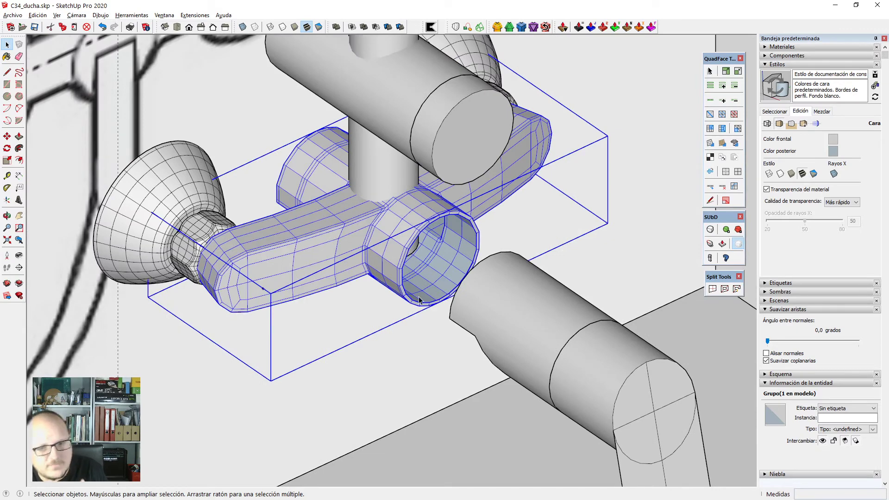
Copy the rim geometry at the cylinder's open front end and paste it in place outside the body group.
{"action": "double_click", "coordinate": [398, 223]}
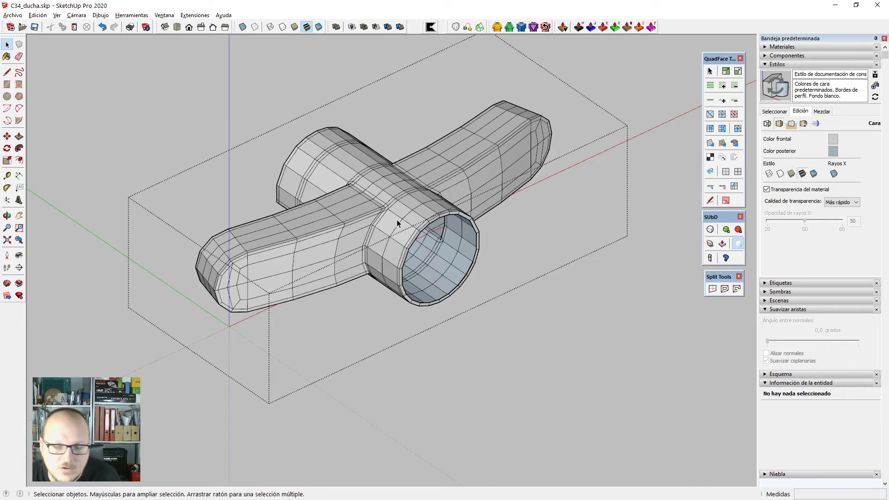
{"action": "middle_click_drag", "start_coordinate": [397, 223], "coordinate": [372, 217]}
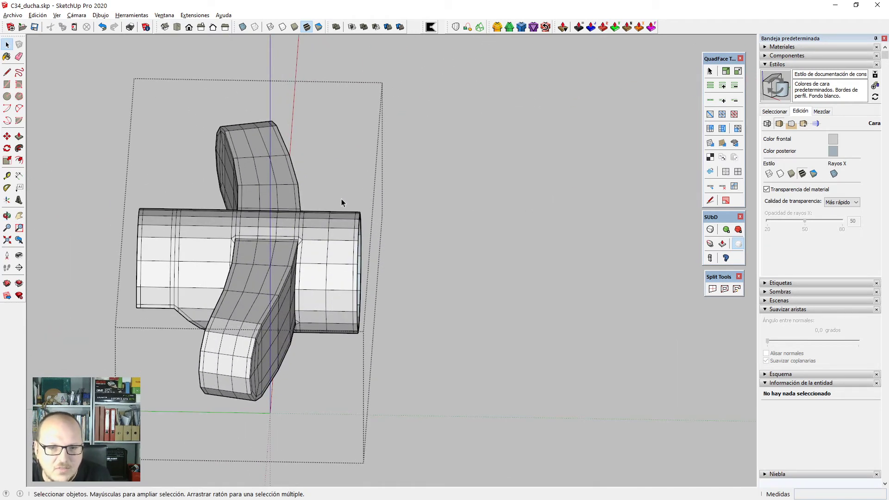
{"action": "left_click_drag", "start_coordinate": [341, 199], "coordinate": [404, 373]}
{"action": "middle_click_drag", "start_coordinate": [404, 373], "coordinate": [294, 375]}
{"action": "left_click", "coordinate": [294, 375]}
{"action": "middle_click_drag", "start_coordinate": [396, 296], "coordinate": [345, 310]}
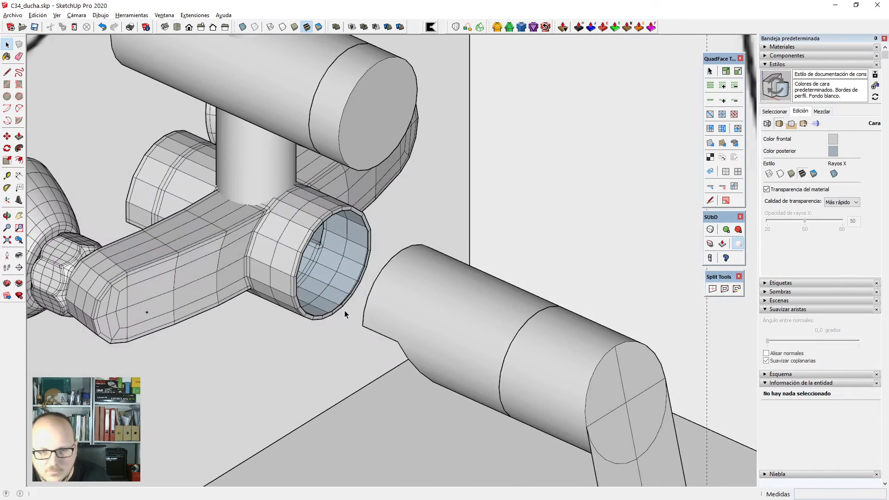
{"action": "left_click", "coordinate": [345, 314]}
{"action": "scroll", "coordinate": [320, 271], "scroll_direction": "up", "scroll_amount": 4}
Scale the rim copy slightly outward along the green axis and make it a group.
{"action": "key", "text": "s"}
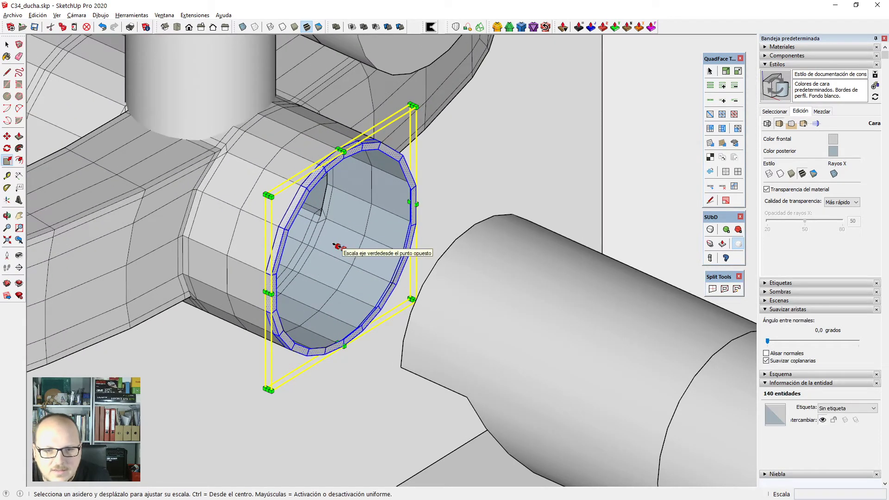
{"action": "left_click_drag", "start_coordinate": [337, 245], "coordinate": [341, 250]}
{"action": "key", "text": "space"}
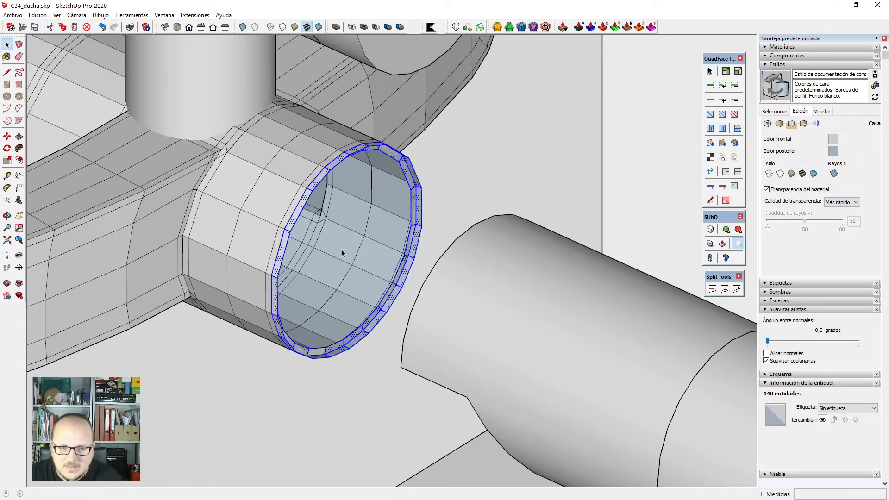
{"action": "middle_click_drag", "start_coordinate": [258, 272], "coordinate": [373, 222]}
{"action": "scroll", "coordinate": [373, 222], "scroll_direction": "down", "scroll_amount": 2}
{"action": "key", "text": "ctrl+g"}
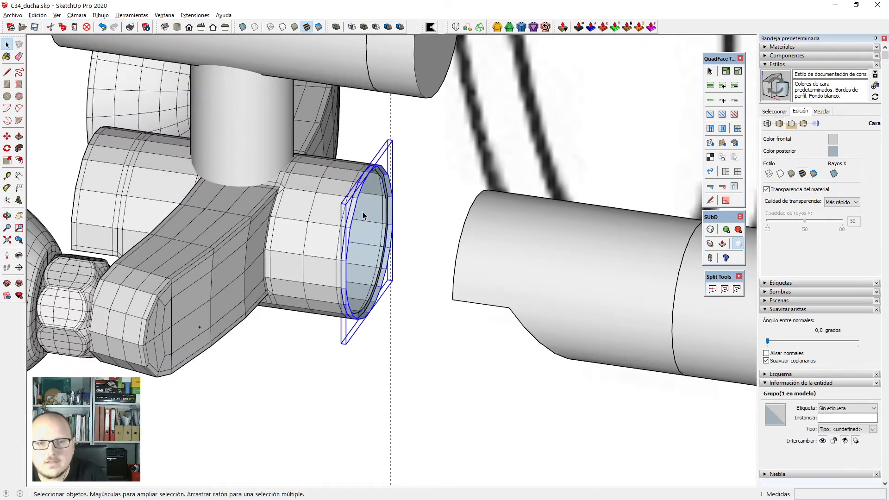
Extrude the front edge loop of the rim group outward along the green axis by about 23 cm with Vertex Tools.
{"action": "double_click", "coordinate": [359, 217]}
{"action": "scroll", "coordinate": [354, 218], "scroll_direction": "down", "scroll_amount": 3}
{"action": "key", "text": "Escape"}
{"action": "scroll", "coordinate": [357, 213], "scroll_direction": "up", "scroll_amount": 2}
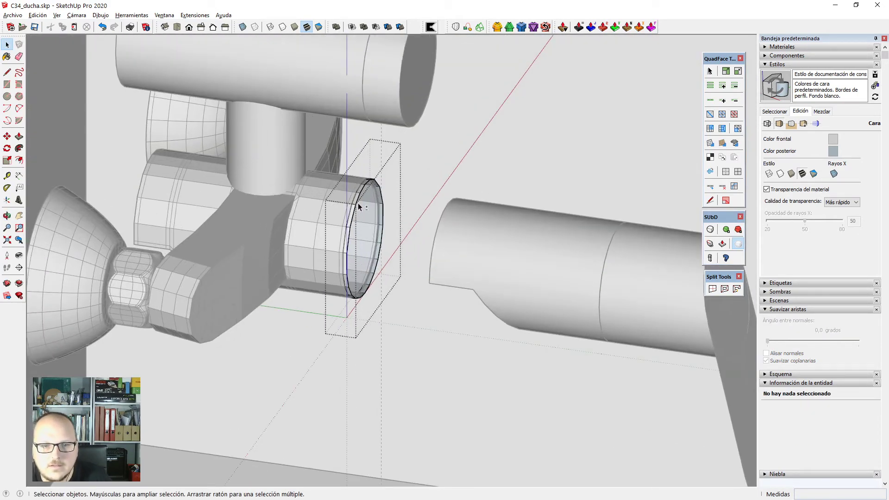
{"action": "scroll", "coordinate": [358, 202], "scroll_direction": "up", "scroll_amount": 2}
{"action": "key", "text": "shift+l"}
{"action": "key", "text": "v"}
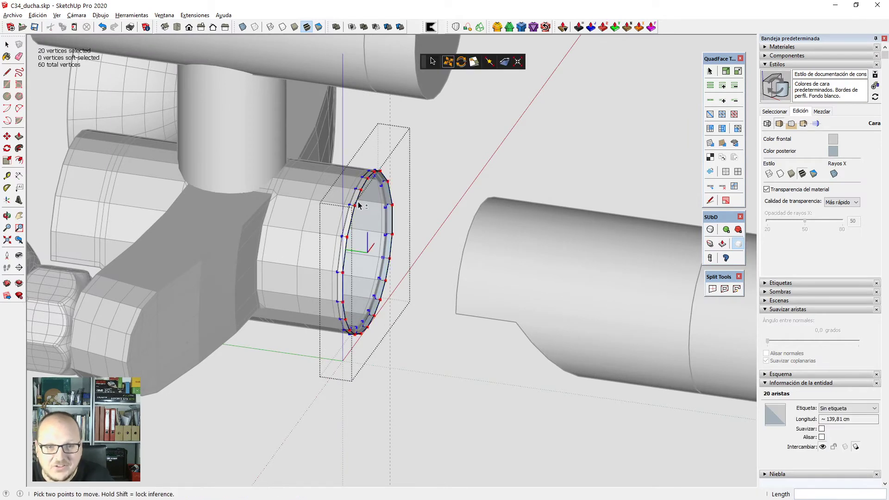
{"action": "left_click", "coordinate": [433, 64]}
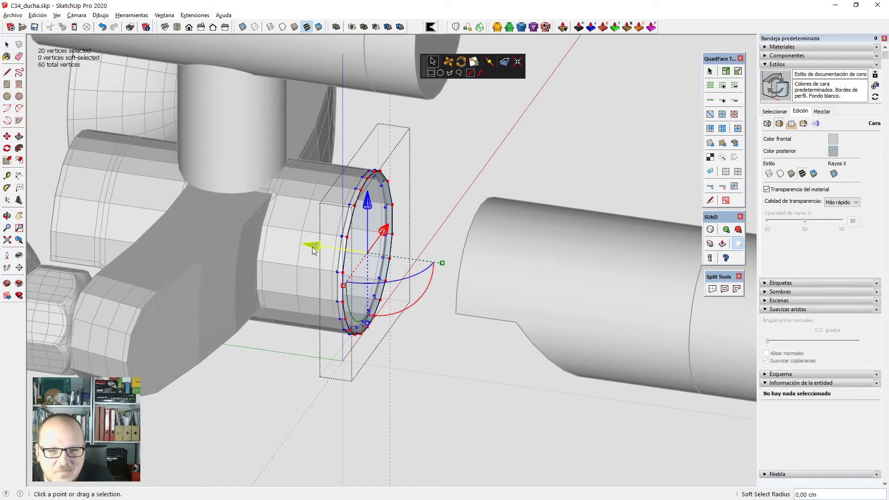
{"action": "left_click_drag", "start_coordinate": [313, 251], "coordinate": [381, 257]}
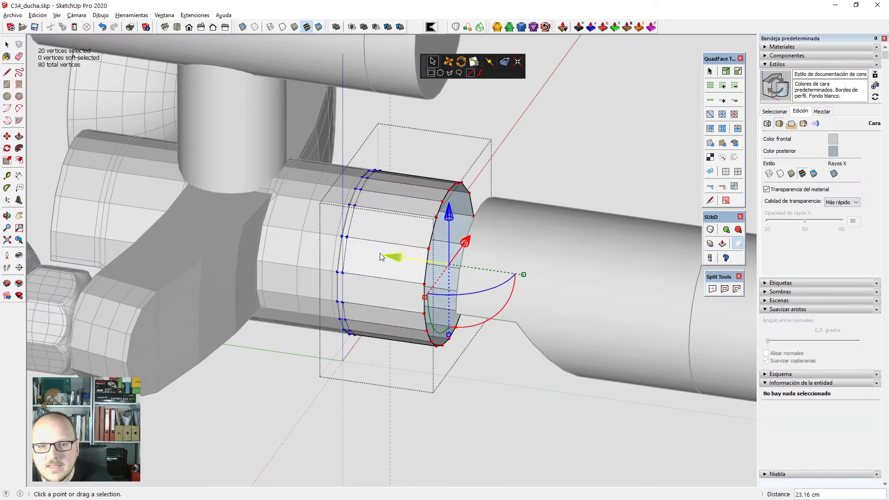
In the side view, cut the extruded cylinder along a slanted line and remove the portion in front of the cut.
{"action": "scroll", "coordinate": [316, 236], "scroll_direction": "down", "scroll_amount": 2}
{"action": "middle_click_drag", "start_coordinate": [315, 236], "coordinate": [469, 222]}
{"action": "key", "text": "space"}
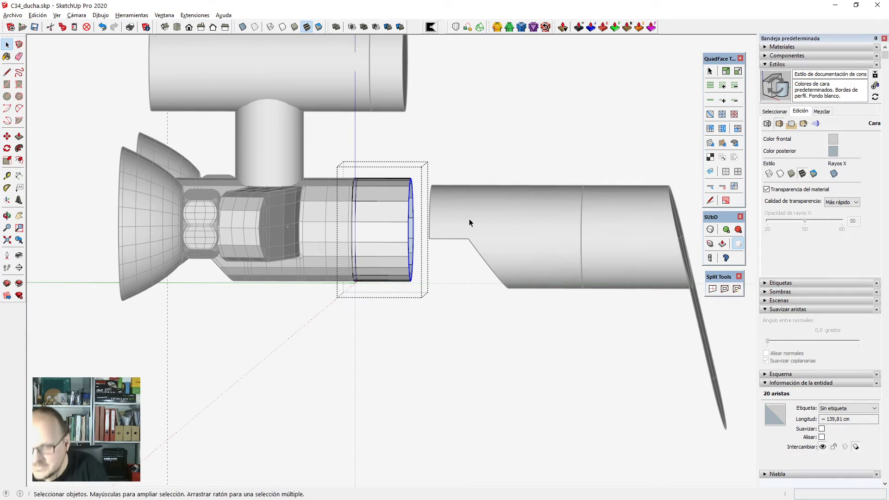
{"action": "key", "text": "F3"}
{"action": "key", "text": "F4"}
{"action": "scroll", "coordinate": [375, 238], "scroll_direction": "down", "scroll_amount": 2}
{"action": "scroll", "coordinate": [361, 224], "scroll_direction": "up", "scroll_amount": 3}
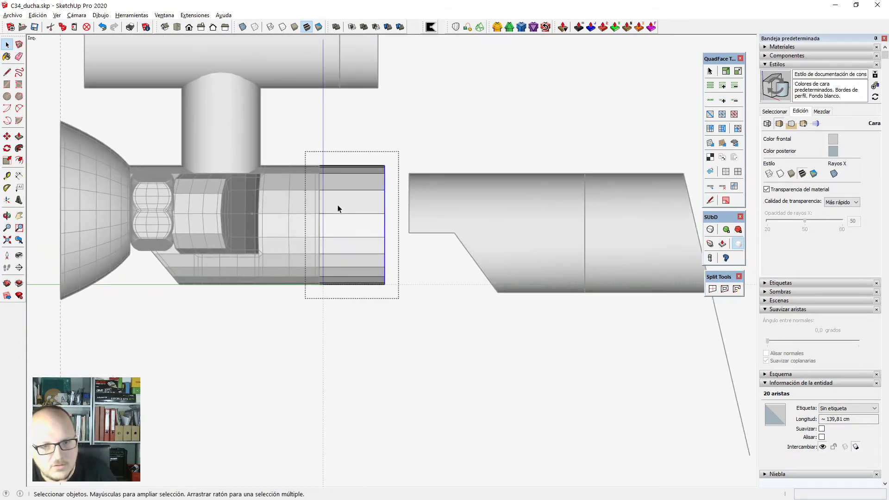
{"action": "scroll", "coordinate": [344, 203], "scroll_direction": "up", "scroll_amount": 2}
{"action": "key", "text": "k"}
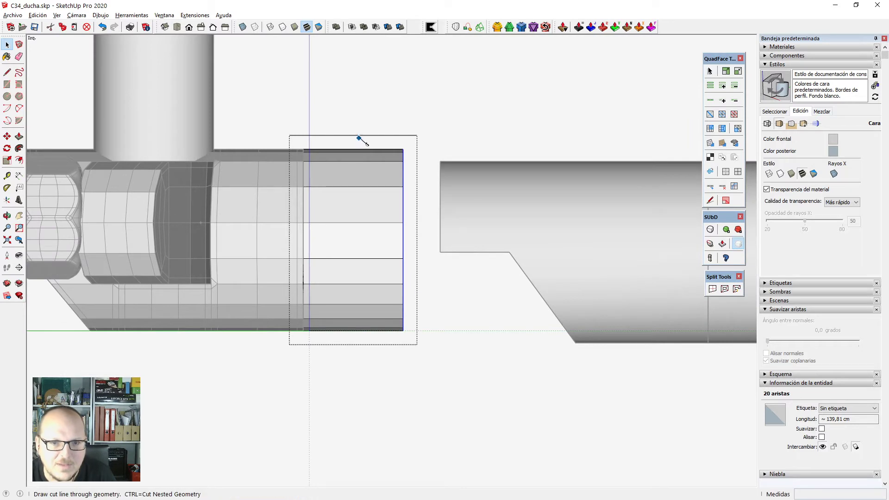
{"action": "left_click", "coordinate": [353, 126]}
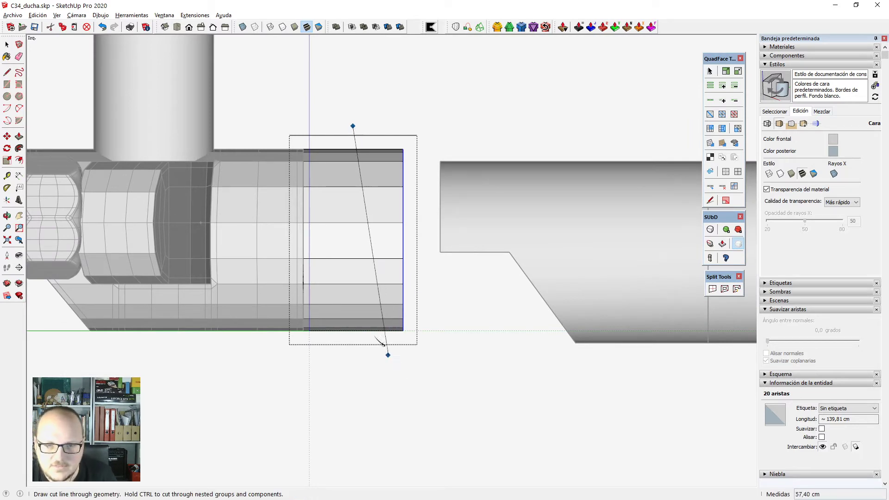
{"action": "scroll", "coordinate": [383, 344], "scroll_direction": "down", "scroll_amount": 3}
{"action": "scroll", "coordinate": [364, 246], "scroll_direction": "up", "scroll_amount": 3}
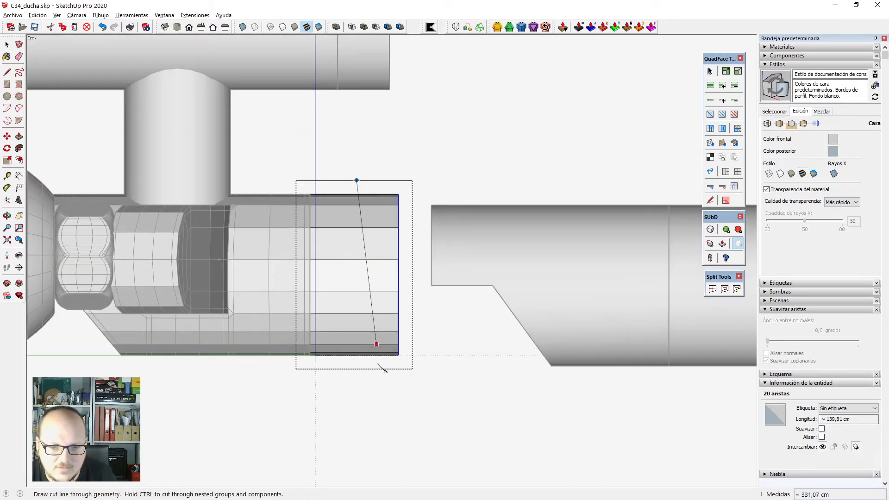
{"action": "left_click", "coordinate": [393, 405]}
{"action": "scroll", "coordinate": [399, 380], "scroll_direction": "up", "scroll_amount": 1}
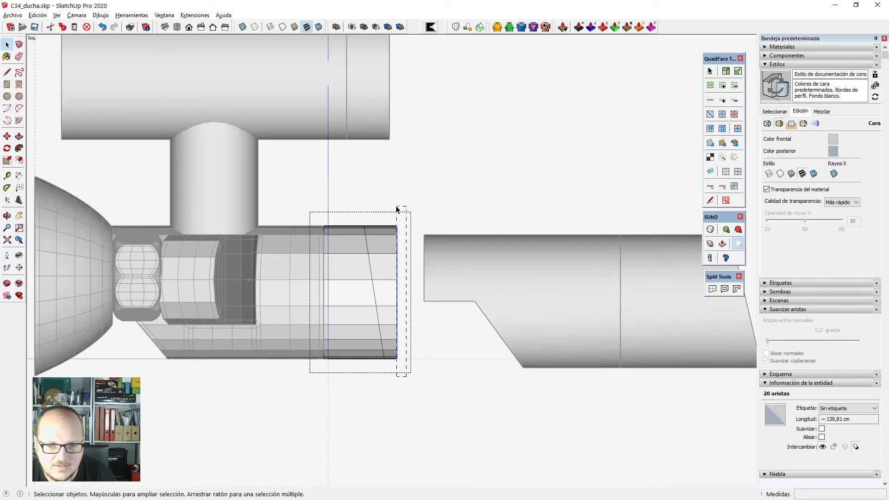
{"action": "middle_click_drag", "start_coordinate": [392, 205], "coordinate": [304, 401]}
Extrude the slanted open edge loop forward along the green axis by about 11 cm.
{"action": "double_click", "coordinate": [362, 262]}
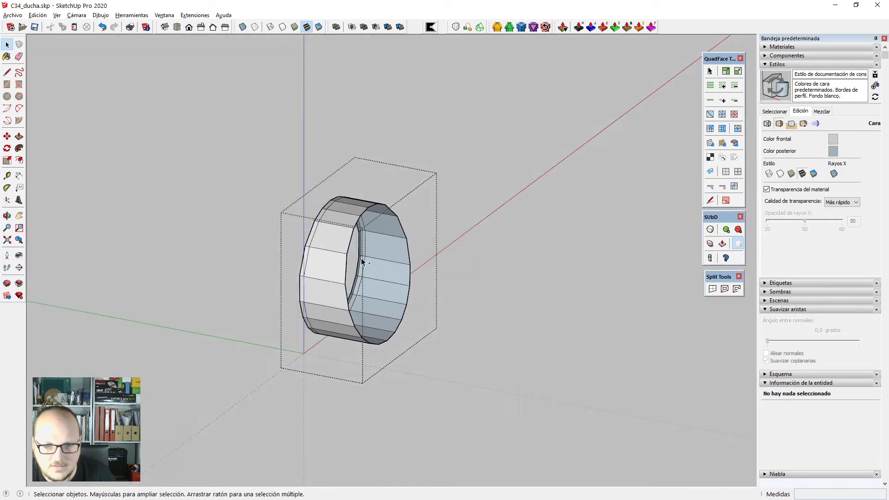
{"action": "scroll", "coordinate": [357, 248], "scroll_direction": "up", "scroll_amount": 1}
{"action": "key", "text": "v"}
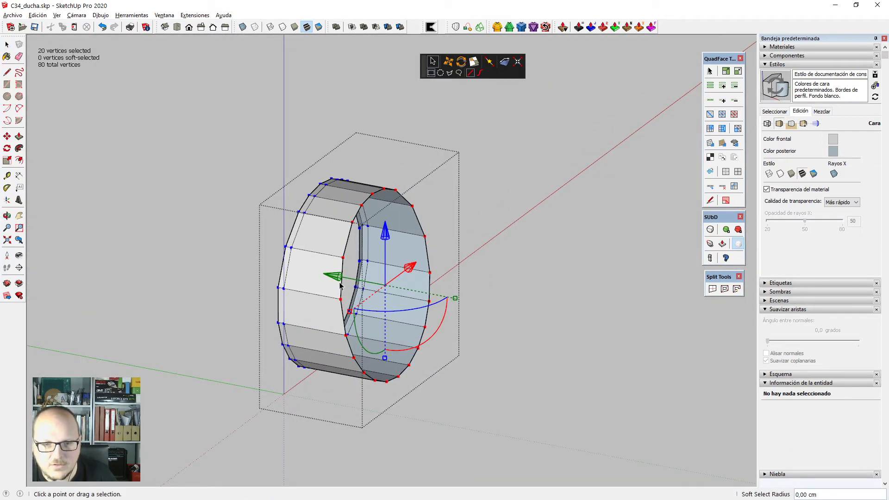
{"action": "left_click_drag", "start_coordinate": [335, 279], "coordinate": [377, 288], "text": "ctrl"}
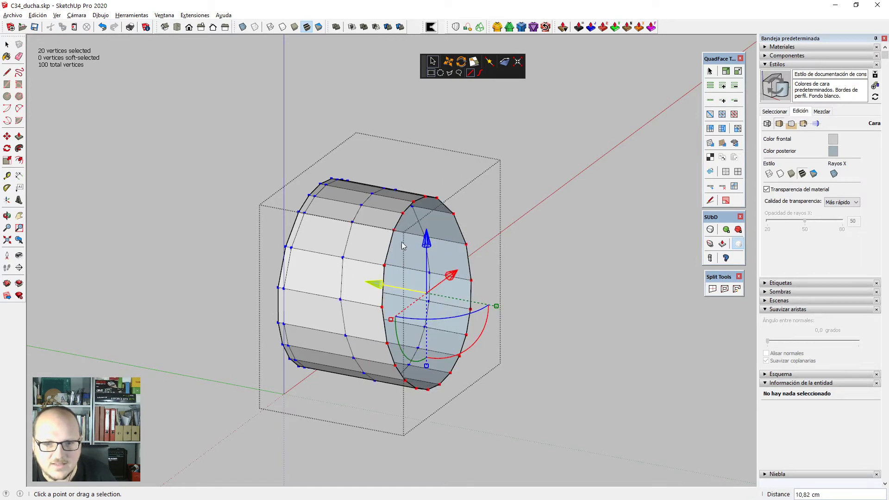
{"action": "scroll", "coordinate": [408, 231], "scroll_direction": "down", "scroll_amount": 1}
{"action": "key", "text": "space"}
Draw a horizontal line between opposite vertices of the slanted open end to close it with faces.
{"action": "key", "text": "l"}
{"action": "scroll", "coordinate": [423, 283], "scroll_direction": "up", "scroll_amount": 2}
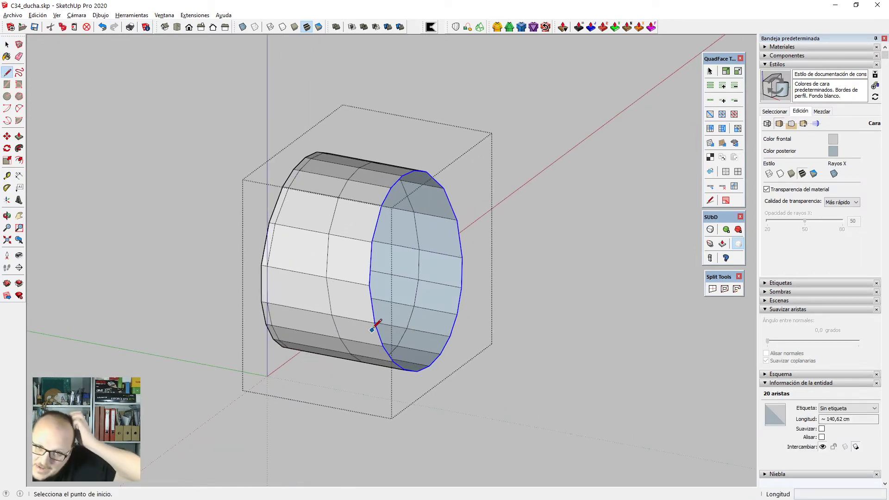
{"action": "key", "text": "space"}
{"action": "middle_click_drag", "start_coordinate": [366, 322], "coordinate": [399, 343]}
{"action": "key", "text": "l"}
{"action": "left_click", "coordinate": [386, 263]}
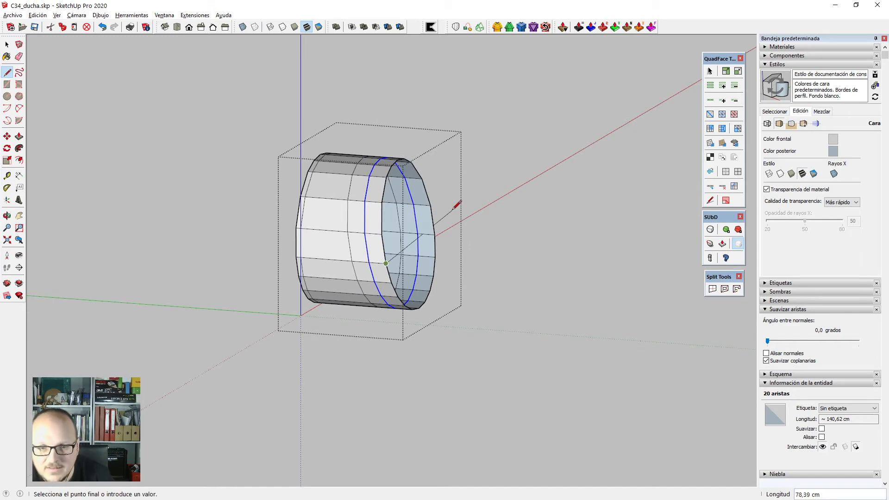
{"action": "middle_click_drag", "start_coordinate": [438, 238], "coordinate": [223, 263]}
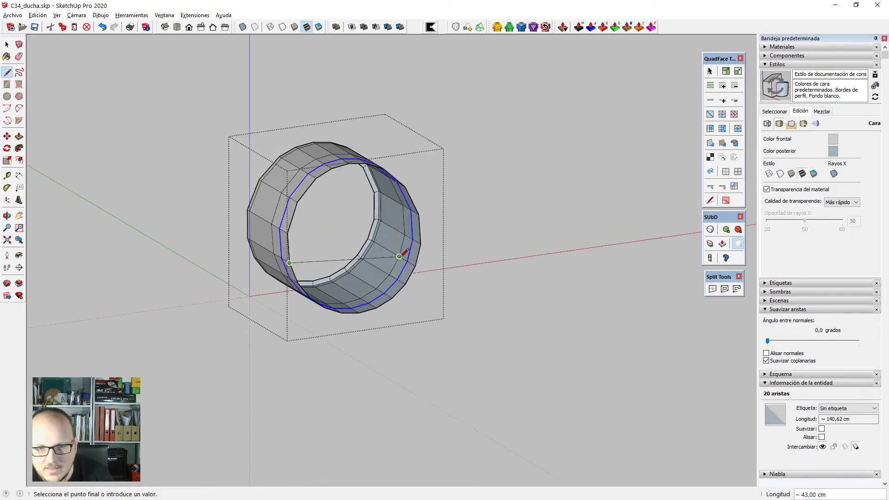
{"action": "left_click", "coordinate": [420, 244]}
Draw a 100 cm line downward in the slanted end's plane from one end of its horizontal dividing line.
{"action": "mouse_move", "coordinate": [301, 283]}
{"action": "middle_mouse_down"}
{"action": "mouse_move", "coordinate": [482, 199]}
{"action": "mouse_move", "coordinate": [212, 270]}
{"action": "mouse_move", "coordinate": [218, 288]}
{"action": "mouse_move", "coordinate": [308, 274]}
{"action": "middle_mouse_up"}
{"action": "left_click", "coordinate": [308, 273]}
{"action": "scroll", "coordinate": [309, 272], "scroll_direction": "down", "scroll_amount": 3}
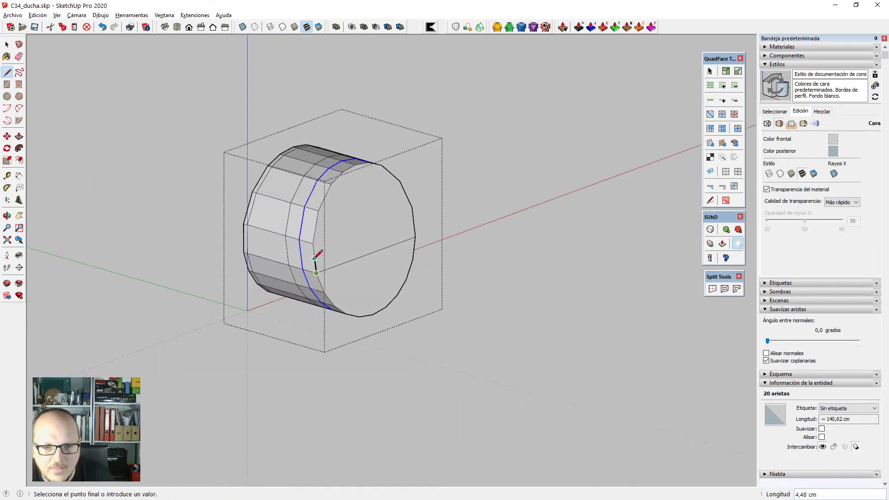
{"action": "left_click", "coordinate": [374, 425]}
{"action": "middle_click_drag", "start_coordinate": [481, 370], "coordinate": [267, 350]}
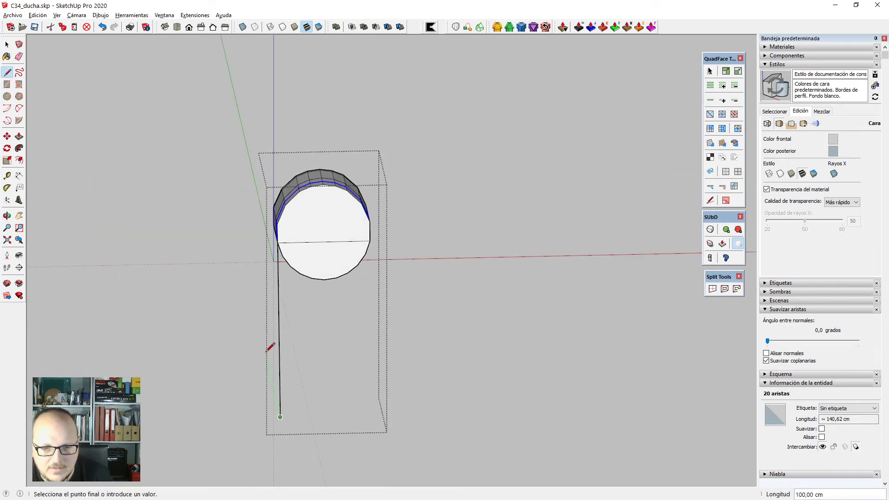
In the front view, cut the part vertically through its centre and delete the half without the long line.
{"action": "key", "text": "space"}
{"action": "key", "text": "F2"}
{"action": "scroll", "coordinate": [317, 253], "scroll_direction": "down", "scroll_amount": 5}
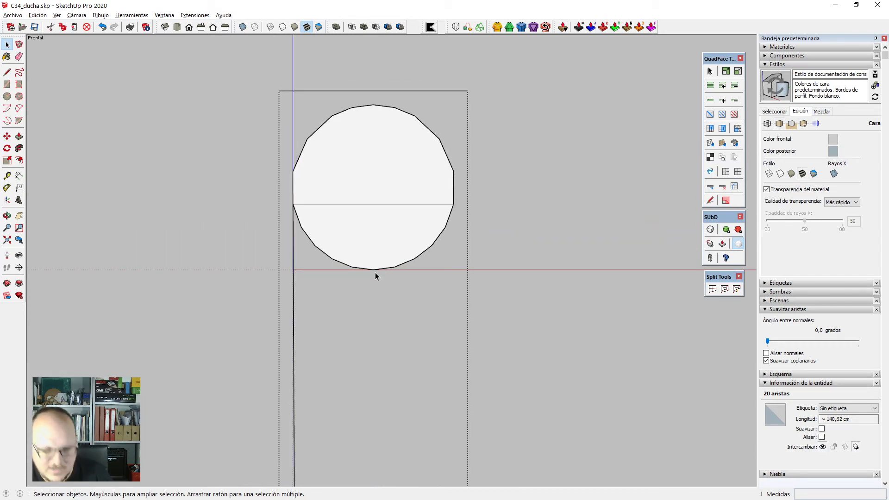
{"action": "key", "text": "s"}
{"action": "left_click", "coordinate": [373, 269]}
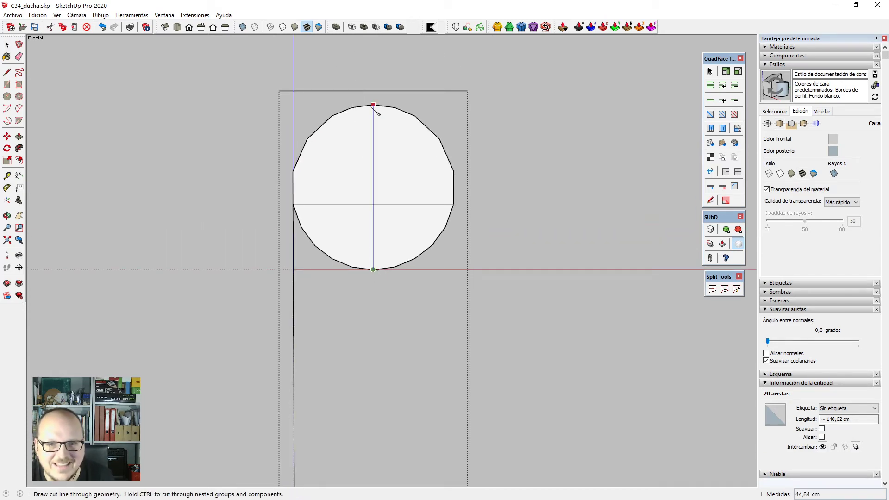
{"action": "left_click", "coordinate": [374, 93]}
{"action": "key", "text": "space"}
{"action": "left_click_drag", "start_coordinate": [395, 121], "coordinate": [384, 87]}
{"action": "key", "text": "Delete"}
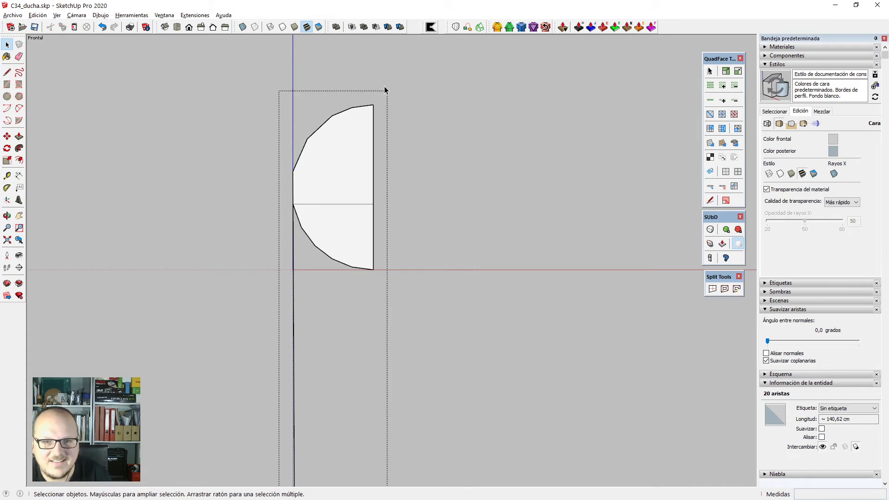
Copy the lower section of the slanted end face about 68 cm down along its plane.
{"action": "middle_click_drag", "start_coordinate": [384, 86], "coordinate": [458, 293]}
{"action": "key", "text": "l"}
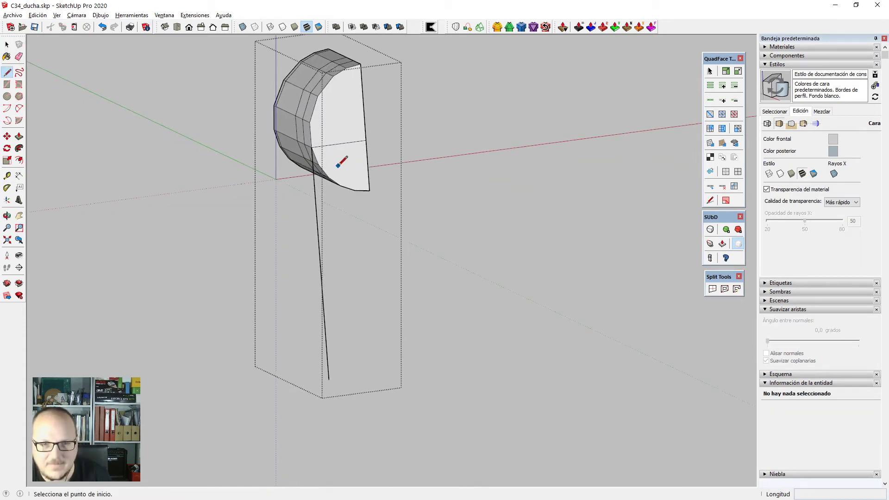
{"action": "key", "text": "space"}
{"action": "left_click", "coordinate": [344, 173]}
{"action": "key", "text": "m"}
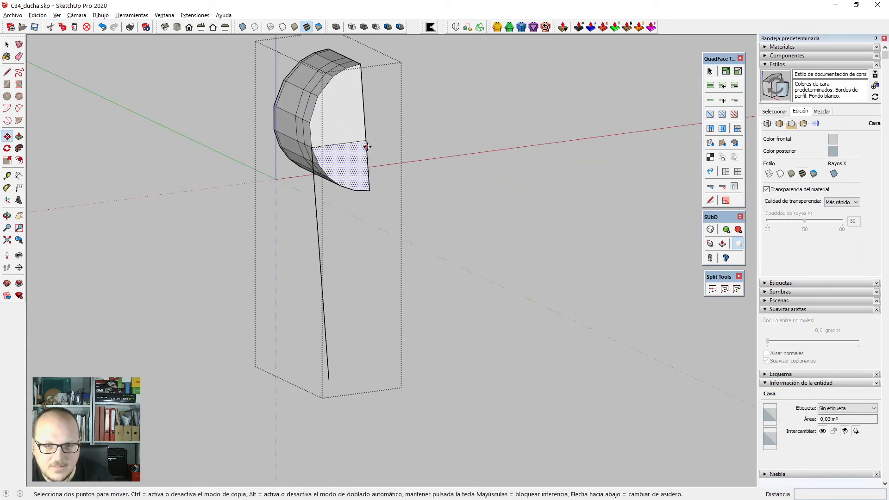
{"action": "left_click", "coordinate": [366, 141]}
{"action": "key", "text": "ctrl"}
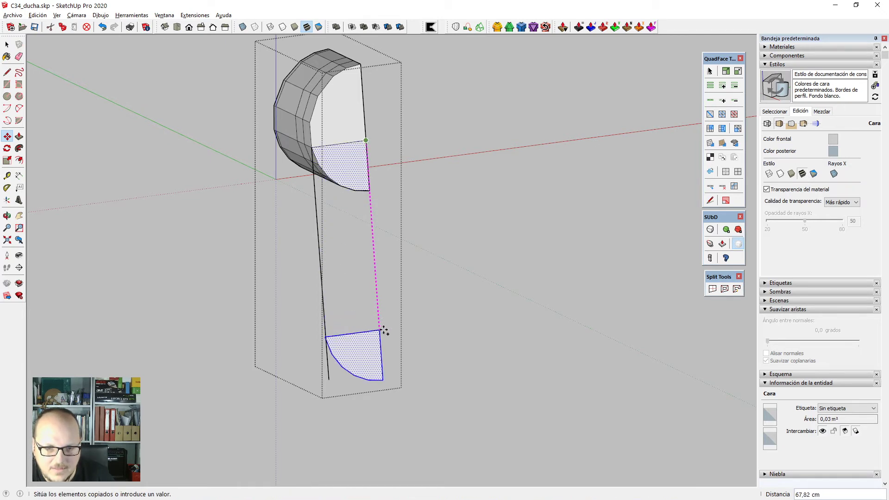
{"action": "left_click", "coordinate": [382, 331]}
{"action": "key", "text": "space"}
Erase the copied face's horizontal upper edge and the small corner protruding past the long line.
{"action": "scroll", "coordinate": [332, 346], "scroll_direction": "up", "scroll_amount": 5}
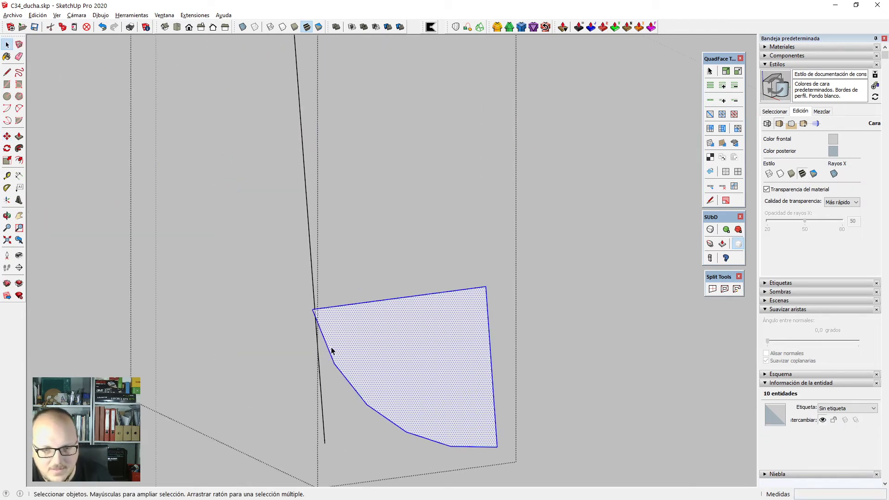
{"action": "scroll", "coordinate": [332, 346], "scroll_direction": "up", "scroll_amount": 3}
{"action": "scroll", "coordinate": [328, 302], "scroll_direction": "up", "scroll_amount": 2}
{"action": "key", "text": "e"}
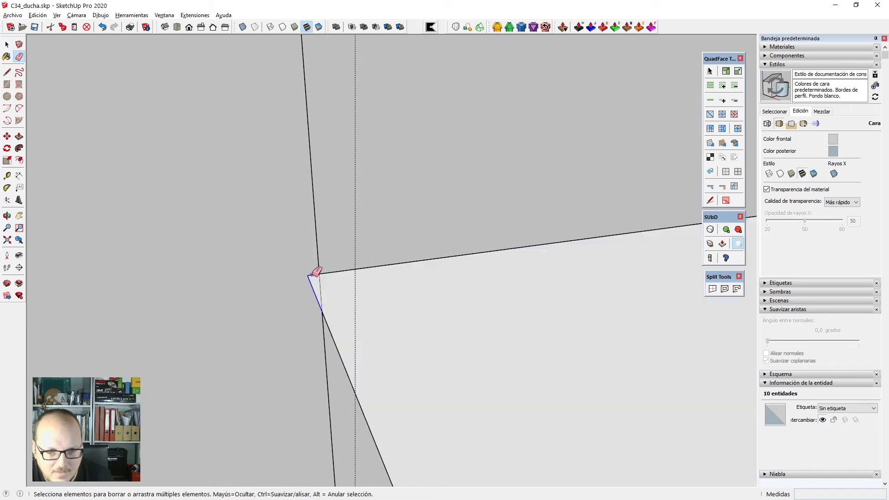
{"action": "left_click_drag", "start_coordinate": [313, 275], "coordinate": [316, 276]}
{"action": "left_click", "coordinate": [331, 273]}
{"action": "scroll", "coordinate": [330, 279], "scroll_direction": "down", "scroll_amount": 7}
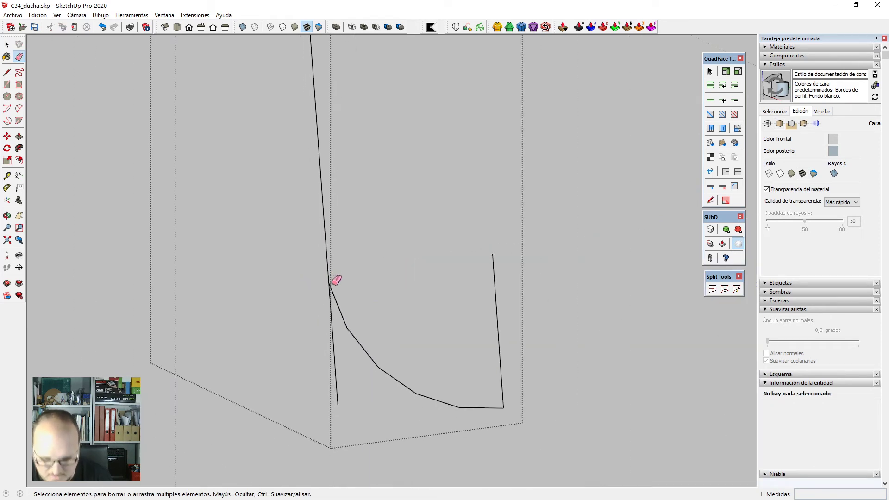
Redraw the copied face's upper edge from the long line and trim the overhanging line ends.
{"action": "key", "text": "l"}
{"action": "left_click", "coordinate": [330, 283]}
{"action": "left_click", "coordinate": [537, 255]}
{"action": "key", "text": "e"}
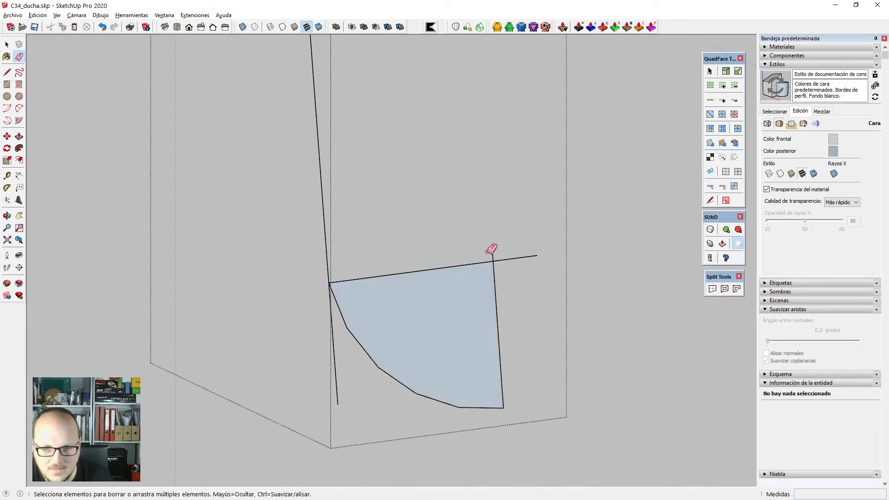
{"action": "left_click_drag", "start_coordinate": [487, 251], "coordinate": [509, 268]}
{"action": "left_click", "coordinate": [494, 256]}
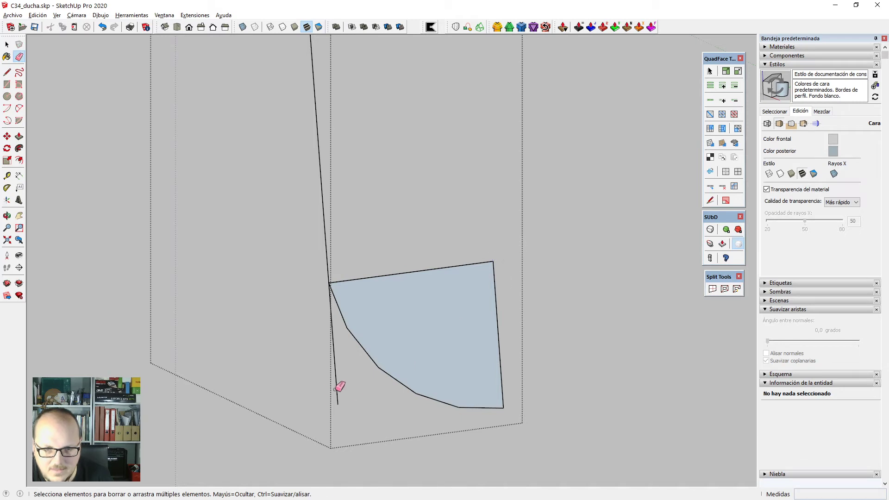
{"action": "scroll", "coordinate": [341, 386], "scroll_direction": "down", "scroll_amount": 3}
{"action": "scroll", "coordinate": [342, 387], "scroll_direction": "down", "scroll_amount": 3}
Draw a line from the copied face's upper inner corner to the slanted end face to close the handle outline.
{"action": "key", "text": "l"}
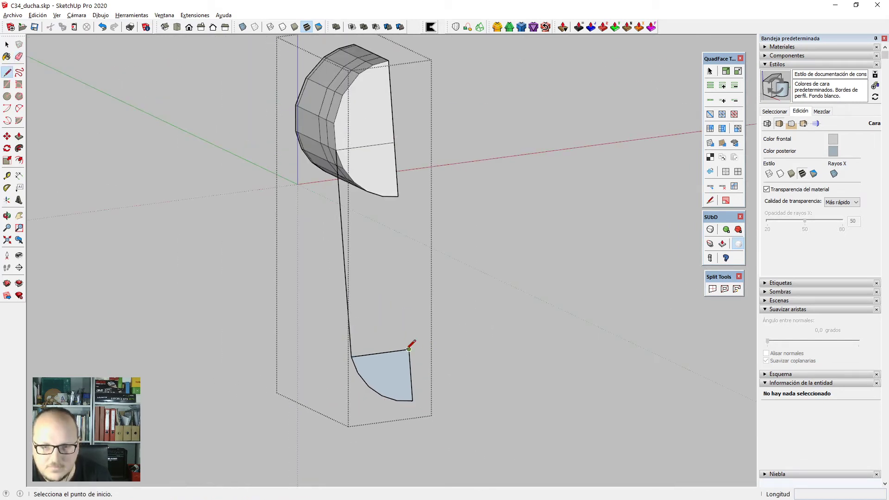
{"action": "left_click", "coordinate": [409, 349]}
{"action": "left_click", "coordinate": [404, 188]}
{"action": "middle_click_drag", "start_coordinate": [403, 189], "coordinate": [413, 267]}
{"action": "key", "text": "space"}
Erase the edge dividing the long handle face from the rounded face at its lower end.
{"action": "scroll", "coordinate": [372, 196], "scroll_direction": "up", "scroll_amount": 2}
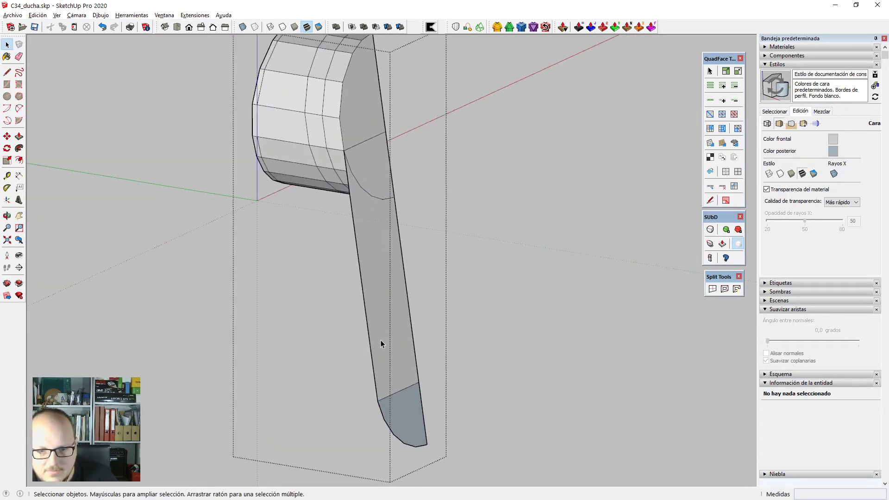
{"action": "scroll", "coordinate": [381, 343], "scroll_direction": "down", "scroll_amount": 2}
{"action": "left_click", "coordinate": [370, 329]}
{"action": "left_click", "coordinate": [388, 394], "text": "shift"}
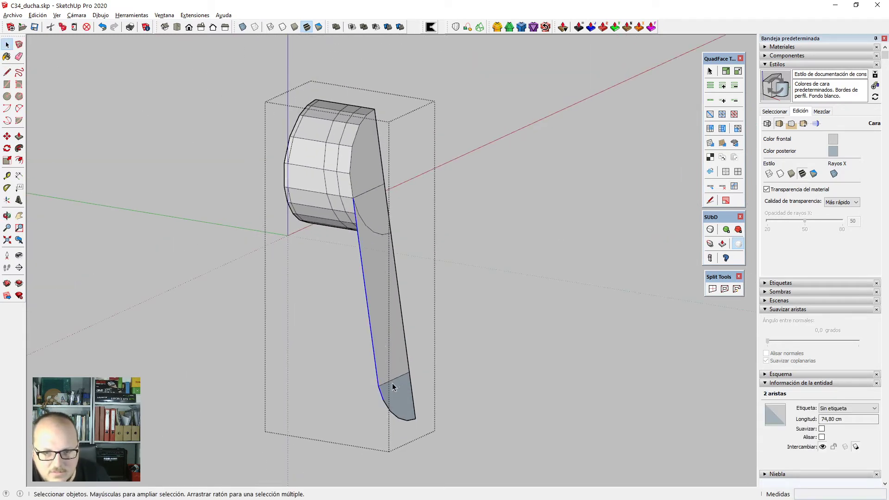
{"action": "key", "text": "e"}
{"action": "left_click", "coordinate": [396, 378]}
{"action": "key", "text": "space"}
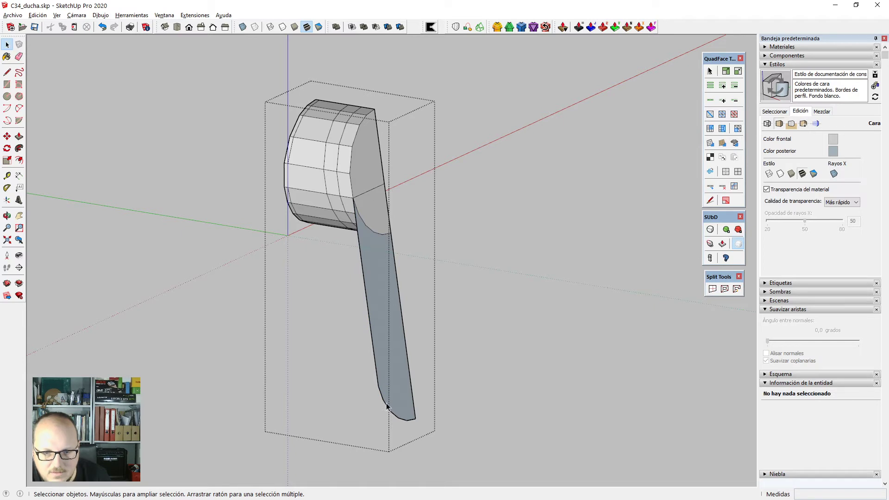
Extrude the half handle's outer outline edges about 5.49 cm outward along the green axis with Vertex Tools.
{"action": "left_click", "coordinate": [391, 409]}
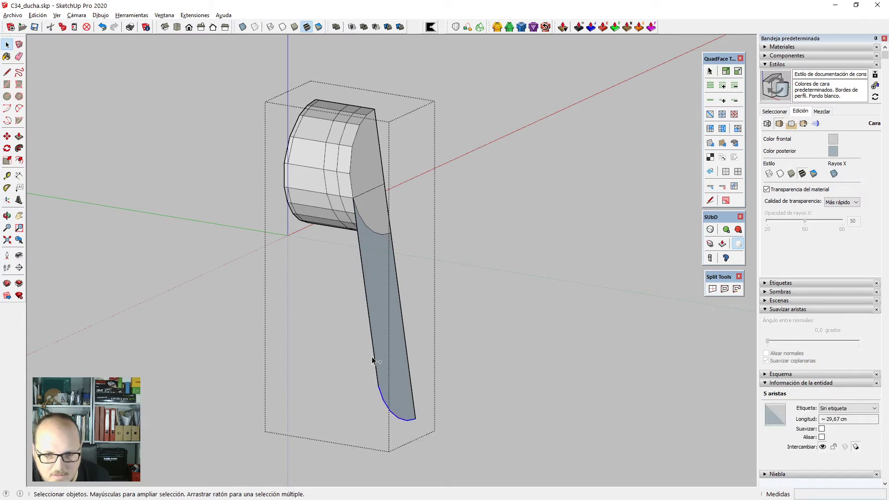
{"action": "scroll", "coordinate": [367, 297], "scroll_direction": "up", "scroll_amount": 3}
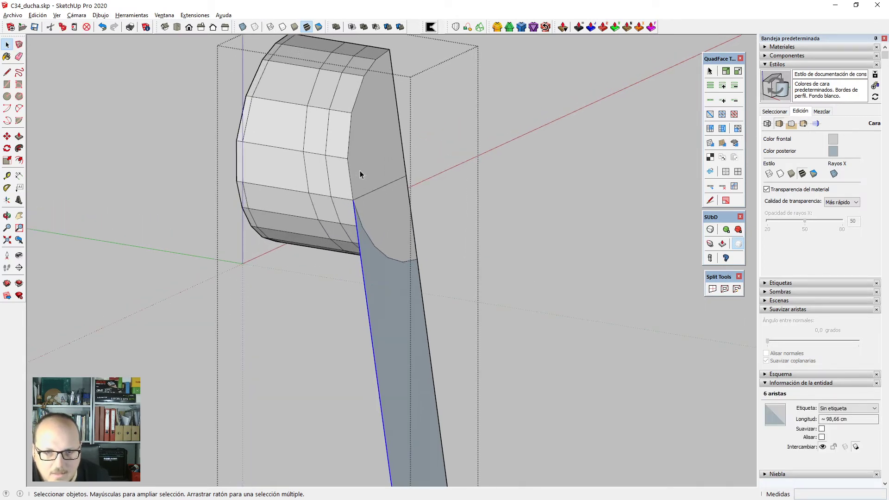
{"action": "double_click", "coordinate": [363, 162], "text": "shift"}
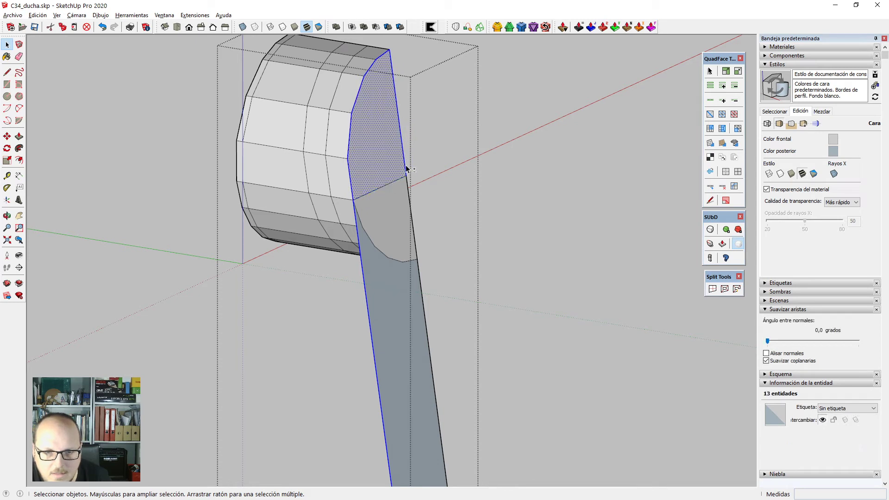
{"action": "left_click", "coordinate": [386, 169], "text": "shift"}
{"action": "scroll", "coordinate": [385, 169], "scroll_direction": "down", "scroll_amount": 3}
{"action": "middle_click_drag", "start_coordinate": [385, 169], "coordinate": [443, 241]}
{"action": "key", "text": "v"}
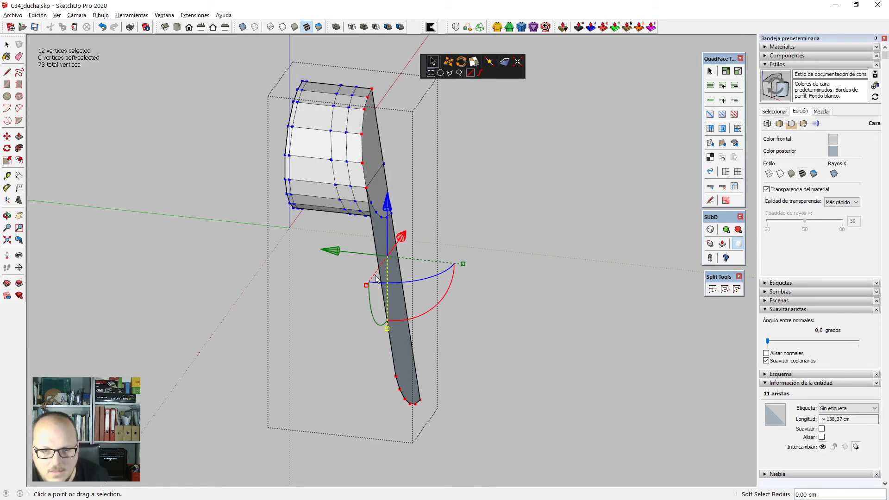
{"action": "left_click_drag", "start_coordinate": [331, 253], "coordinate": [347, 255], "text": "ctrl"}
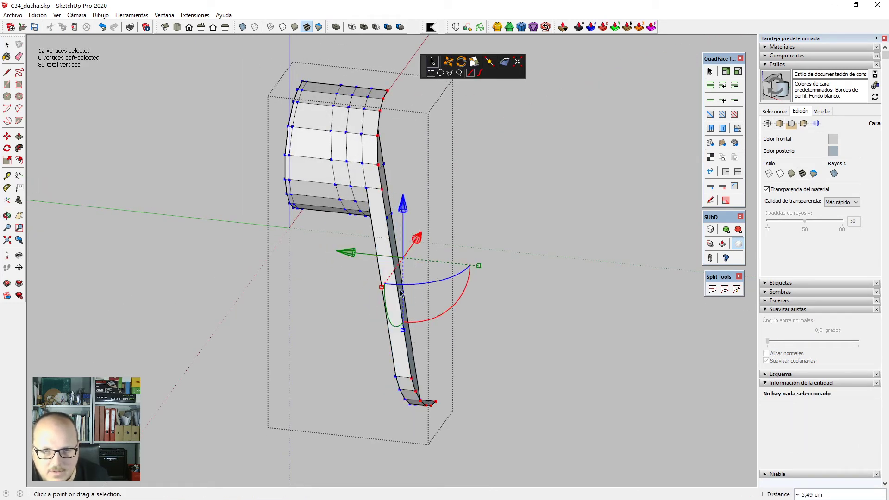
Close the extruded half's front with a line joining its lower and upper ends, and erase the old inner face's edges.
{"action": "middle_click_drag", "start_coordinate": [407, 315], "coordinate": [374, 318]}
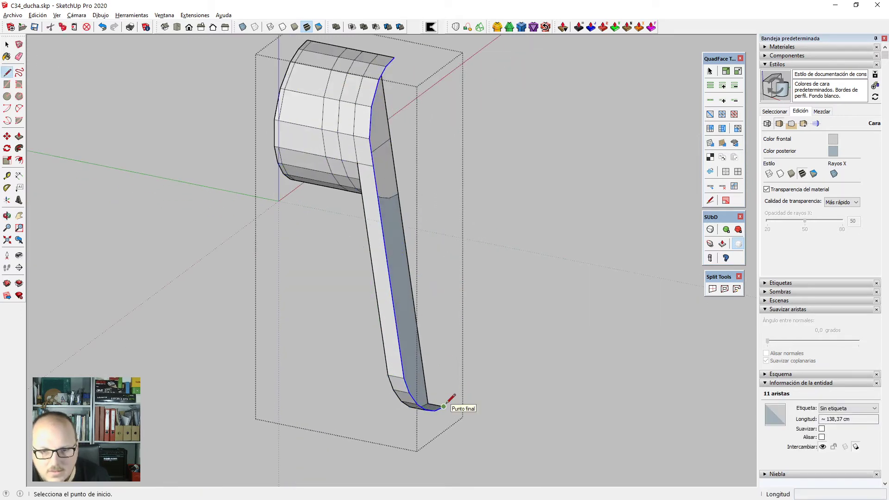
{"action": "left_click", "coordinate": [443, 407]}
{"action": "left_click", "coordinate": [395, 58]}
{"action": "scroll", "coordinate": [373, 193], "scroll_direction": "down", "scroll_amount": 1}
{"action": "mouse_move", "coordinate": [500, 321]}
{"action": "middle_mouse_down"}
{"action": "mouse_move", "coordinate": [402, 343]}
{"action": "mouse_move", "coordinate": [226, 323]}
{"action": "mouse_move", "coordinate": [357, 298]}
{"action": "mouse_move", "coordinate": [398, 153]}
{"action": "middle_mouse_up"}
{"action": "key", "text": "e"}
{"action": "left_click_drag", "start_coordinate": [398, 153], "coordinate": [382, 153]}
{"action": "mouse_move", "coordinate": [383, 151]}
{"action": "middle_mouse_down"}
{"action": "mouse_move", "coordinate": [377, 162]}
{"action": "mouse_move", "coordinate": [540, 177]}
{"action": "mouse_move", "coordinate": [582, 71]}
{"action": "mouse_move", "coordinate": [602, 174]}
{"action": "middle_mouse_up"}
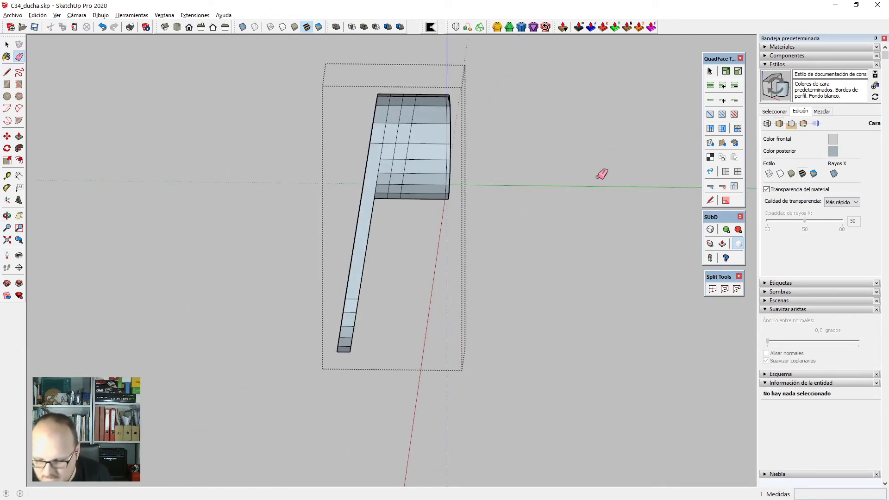
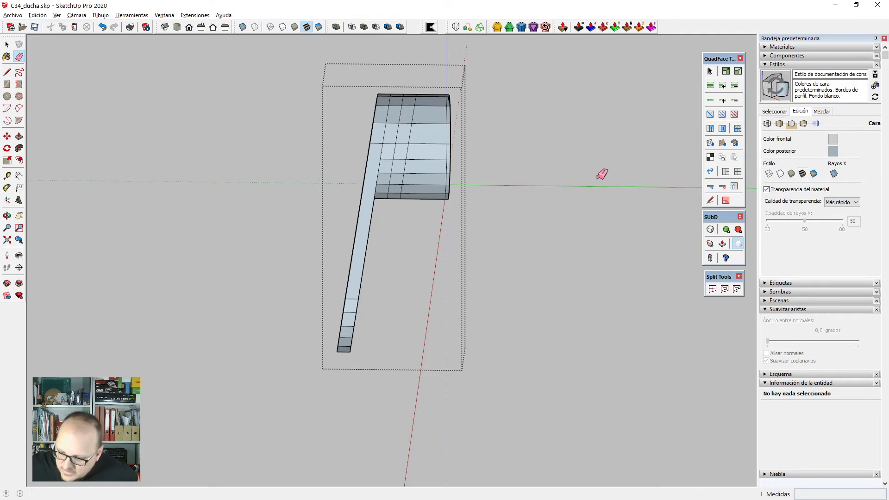
Delete two of the intermediate edge loops running around the half cylinder's side.
{"action": "mouse_move", "coordinate": [337, 199]}
{"action": "middle_mouse_down"}
{"action": "mouse_move", "coordinate": [324, 244]}
{"action": "mouse_move", "coordinate": [398, 194]}
{"action": "middle_mouse_up"}
{"action": "key", "text": "space"}
{"action": "left_click", "coordinate": [425, 176]}
{"action": "key", "text": "Delete"}
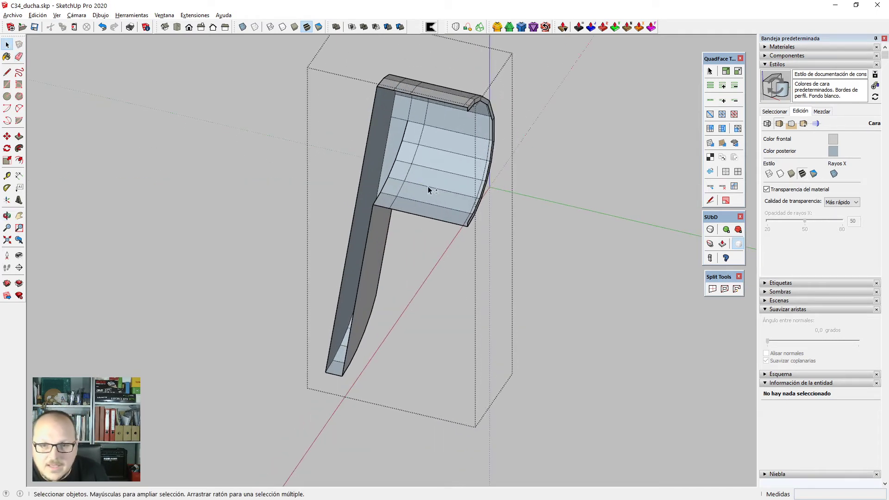
{"action": "left_click", "coordinate": [443, 191]}
{"action": "key", "text": "alt+r"}
{"action": "double_click", "coordinate": [416, 169]}
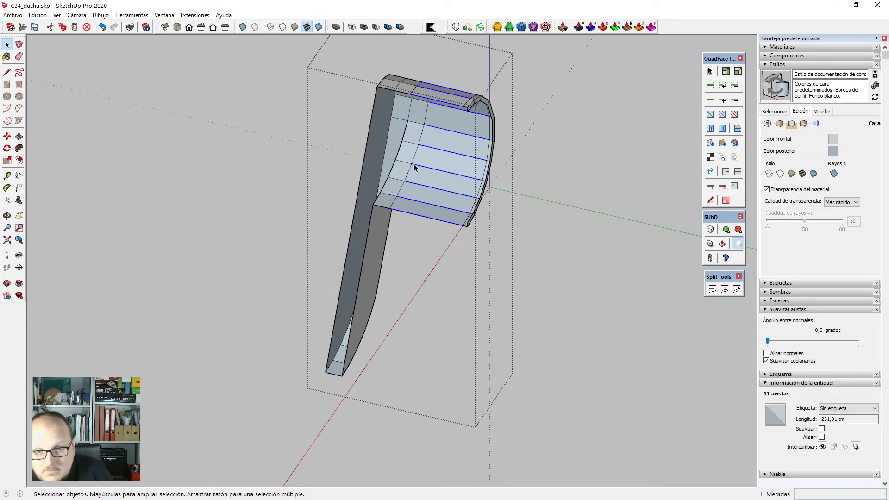
{"action": "scroll", "coordinate": [414, 164], "scroll_direction": "down", "scroll_amount": 2}
{"action": "key", "text": "Escape"}
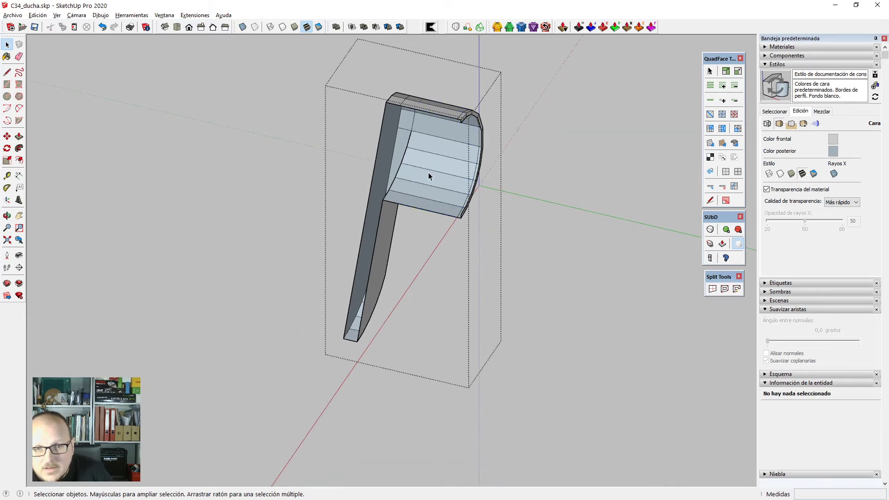
Try connecting the ring of lengthwise cylinder edges with a new edge loop, and undo it.
{"action": "key", "text": "alt+r"}
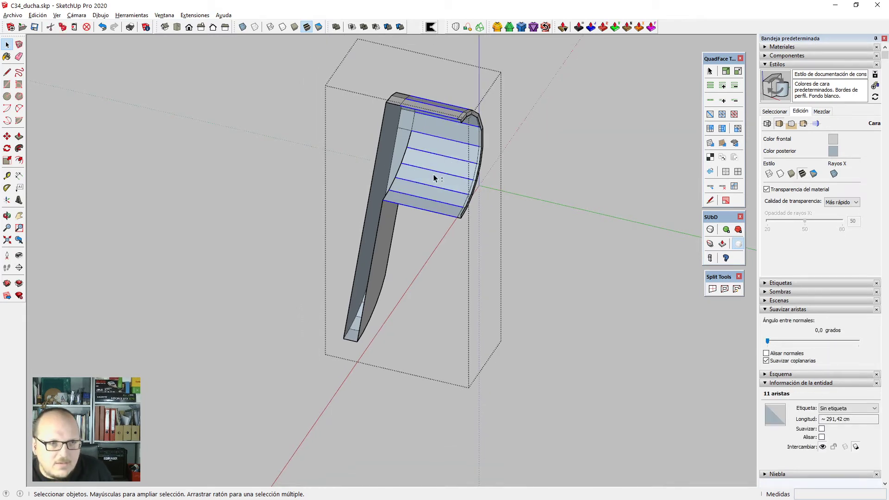
{"action": "key", "text": "alt+c"}
{"action": "key", "text": "Return"}
{"action": "middle_click_drag", "start_coordinate": [434, 178], "coordinate": [327, 374]}
{"action": "scroll", "coordinate": [299, 111], "scroll_direction": "up", "scroll_amount": 2}
{"action": "key", "text": "ctrl+z"}
Mirror a copy of the whole half handle with a red-axis scale of -1 to form the other half.
{"action": "scroll", "coordinate": [422, 195], "scroll_direction": "down", "scroll_amount": 2}
{"action": "scroll", "coordinate": [367, 281], "scroll_direction": "up", "scroll_amount": 2}
{"action": "triple_click", "coordinate": [405, 243]}
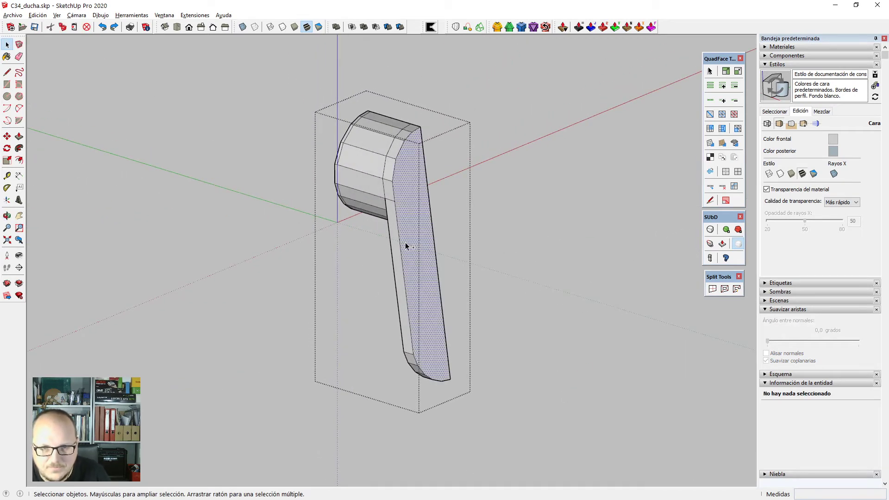
{"action": "key", "text": "s"}
{"action": "left_click", "coordinate": [366, 265]}
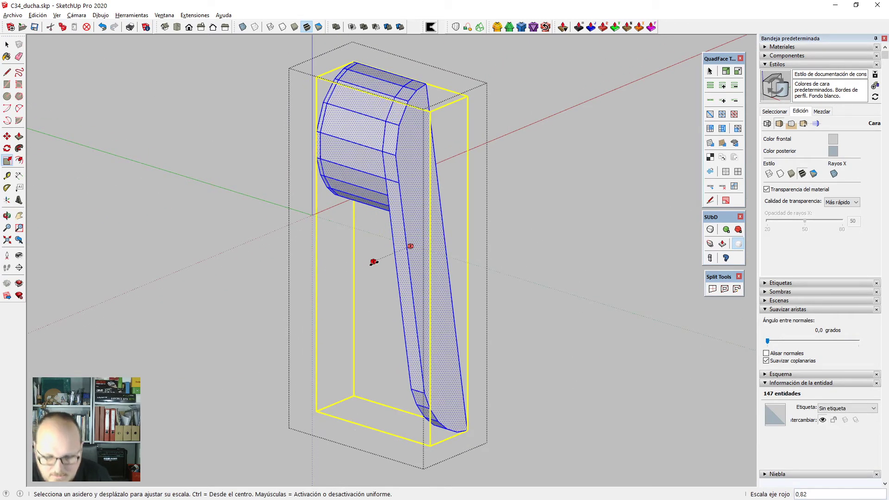
{"action": "type", "text": "-1"}
{"action": "key", "text": "Return"}
{"action": "key", "text": "space"}
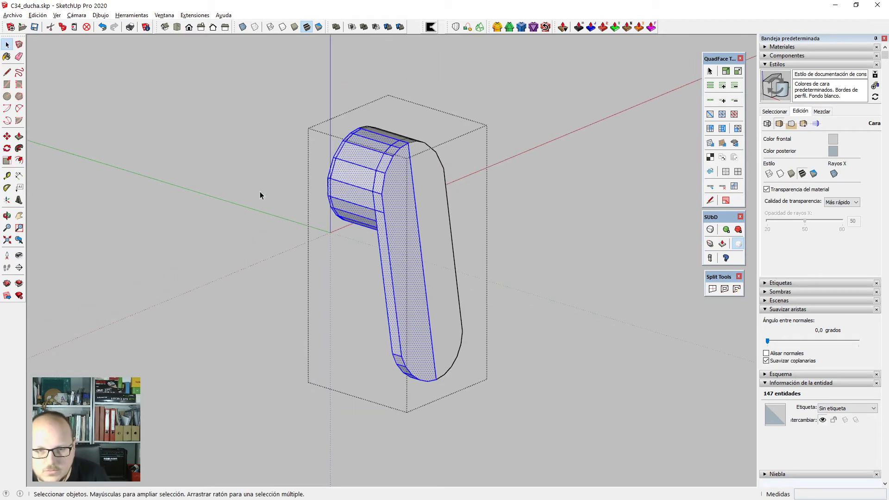
Erase the central seam edge dividing the handle's slanted front face.
{"action": "scroll", "coordinate": [332, 169], "scroll_direction": "up", "scroll_amount": 3}
{"action": "left_click", "coordinate": [317, 171]}
{"action": "key", "text": "Delete"}
{"action": "scroll", "coordinate": [318, 173], "scroll_direction": "down", "scroll_amount": 1}
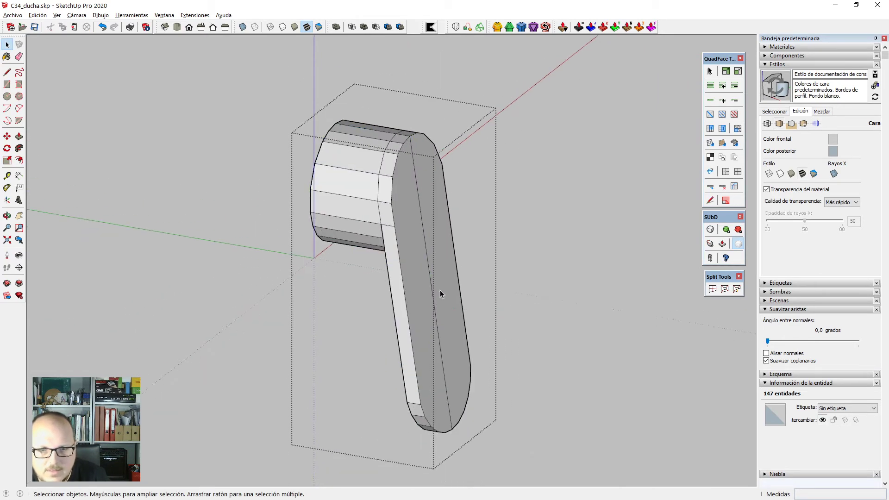
{"action": "mouse_move", "coordinate": [440, 290]}
{"action": "middle_mouse_down"}
{"action": "mouse_move", "coordinate": [426, 266]}
{"action": "mouse_move", "coordinate": [373, 300]}
{"action": "middle_mouse_up"}
{"action": "triple_click", "coordinate": [426, 266]}
{"action": "left_click", "coordinate": [432, 263]}
{"action": "key", "text": "e"}
{"action": "left_click", "coordinate": [426, 259]}
Soften the whole handle's edges at an angle of 38.4 degrees with smoothed normals.
{"action": "key", "text": "space"}
{"action": "scroll", "coordinate": [408, 158], "scroll_direction": "up", "scroll_amount": 2}
{"action": "mouse_move", "coordinate": [436, 257]}
{"action": "middle_mouse_down"}
{"action": "mouse_move", "coordinate": [409, 272]}
{"action": "mouse_move", "coordinate": [457, 260]}
{"action": "middle_mouse_up"}
{"action": "triple_click", "coordinate": [429, 214]}
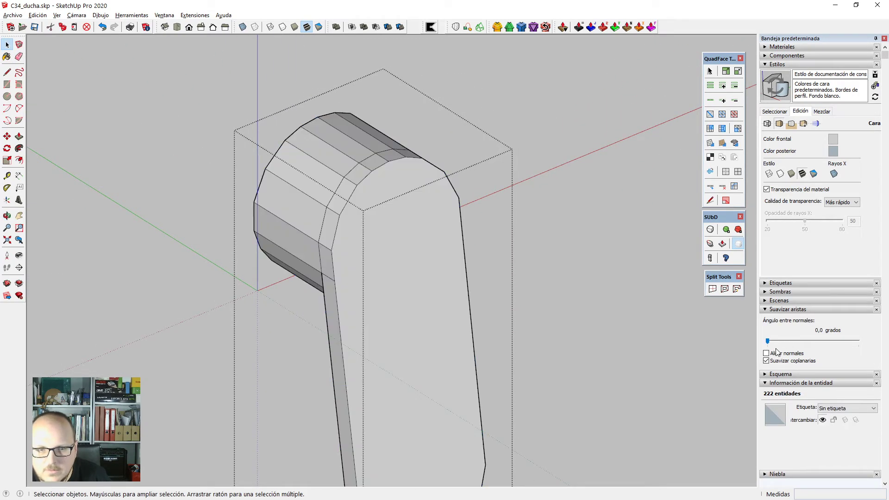
{"action": "left_click", "coordinate": [776, 353]}
{"action": "left_click", "coordinate": [776, 354]}
{"action": "left_click_drag", "start_coordinate": [767, 340], "coordinate": [788, 340]}
{"action": "left_click", "coordinate": [776, 354]}
Unsoften the edge loop where the cylinder meets the handle by setting its softening angle to 0 degrees.
{"action": "middle_click_drag", "start_coordinate": [417, 299], "coordinate": [498, 283]}
{"action": "left_click", "coordinate": [318, 233]}
{"action": "left_click", "coordinate": [319, 233]}
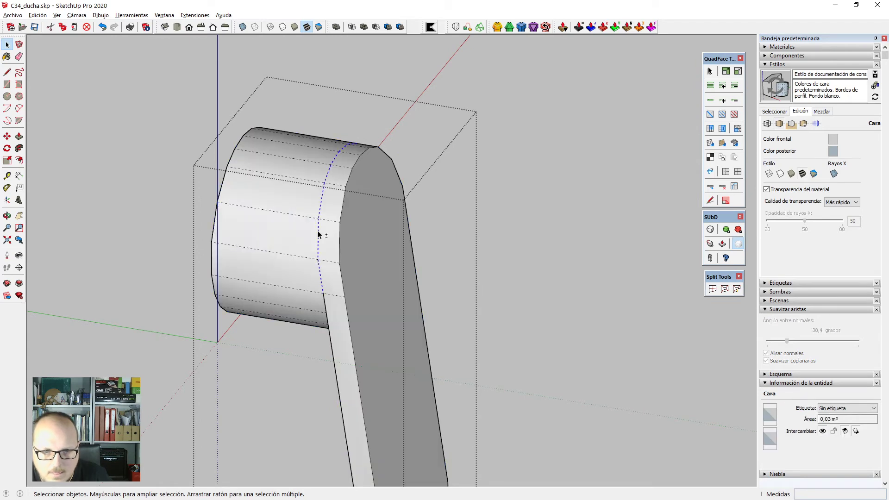
{"action": "scroll", "coordinate": [602, 274], "scroll_direction": "down", "scroll_amount": 2}
{"action": "left_click_drag", "start_coordinate": [788, 343], "coordinate": [754, 341]}
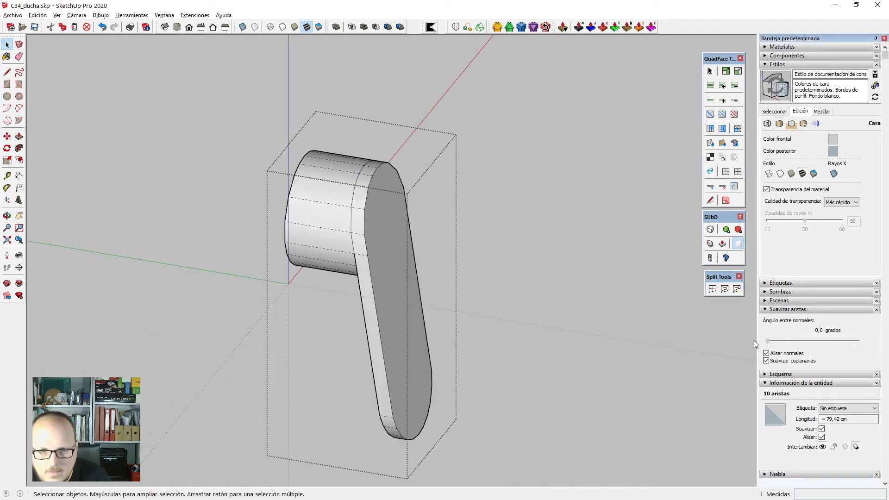
Show hidden geometry and delete the ring of short radial edges on the cylinder's open end rim.
{"action": "middle_click_drag", "start_coordinate": [412, 338], "coordinate": [572, 250]}
{"action": "scroll", "coordinate": [364, 216], "scroll_direction": "up", "scroll_amount": 4}
{"action": "scroll", "coordinate": [326, 207], "scroll_direction": "up", "scroll_amount": 1}
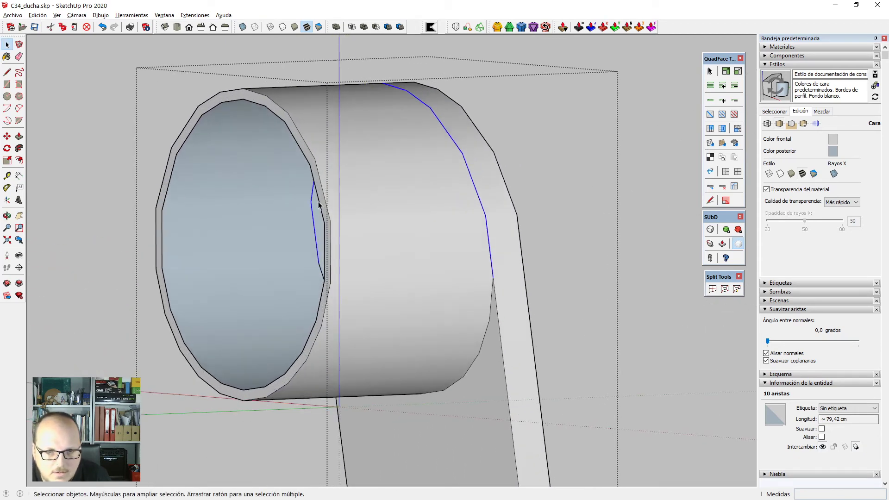
{"action": "left_click", "coordinate": [324, 205]}
{"action": "scroll", "coordinate": [326, 207], "scroll_direction": "up", "scroll_amount": 2}
{"action": "key", "text": "alt+h"}
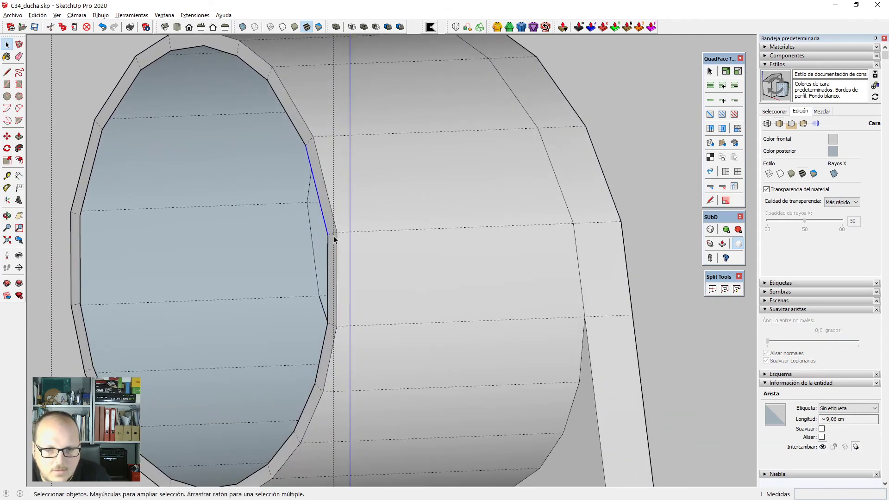
{"action": "left_click", "coordinate": [334, 235]}
{"action": "left_click", "coordinate": [333, 232]}
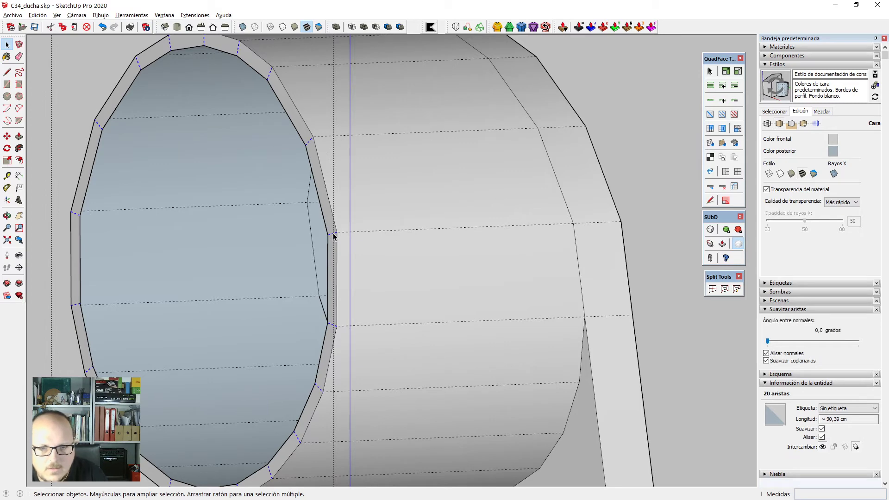
{"action": "left_click", "coordinate": [329, 232]}
{"action": "key", "text": "Delete"}
Delete the leftover inner circle edges on the cylinder's end face.
{"action": "triple_click", "coordinate": [330, 241]}
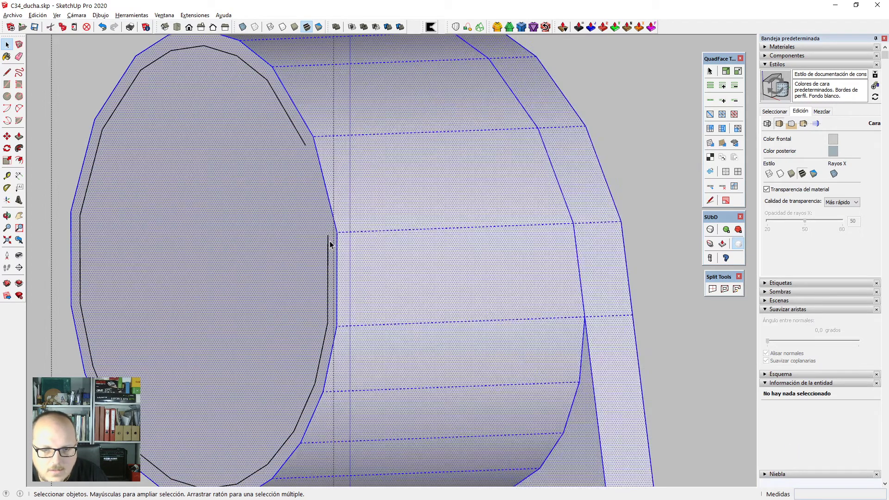
{"action": "triple_click", "coordinate": [329, 245]}
{"action": "key", "text": "Delete"}
{"action": "scroll", "coordinate": [328, 245], "scroll_direction": "down", "scroll_amount": 7}
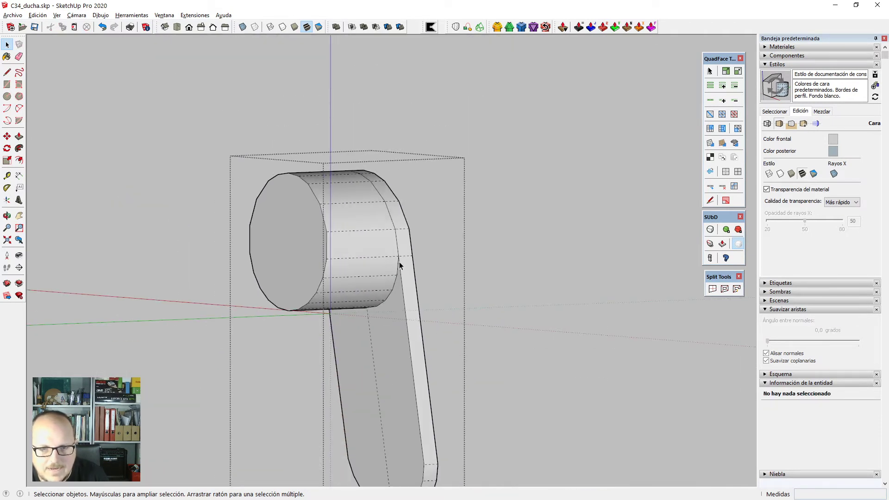
Erase the central seam edge dividing the back face of the handle's blade.
{"action": "scroll", "coordinate": [336, 156], "scroll_direction": "down", "scroll_amount": 1}
{"action": "key", "text": "e"}
{"action": "scroll", "coordinate": [366, 269], "scroll_direction": "up", "scroll_amount": 3}
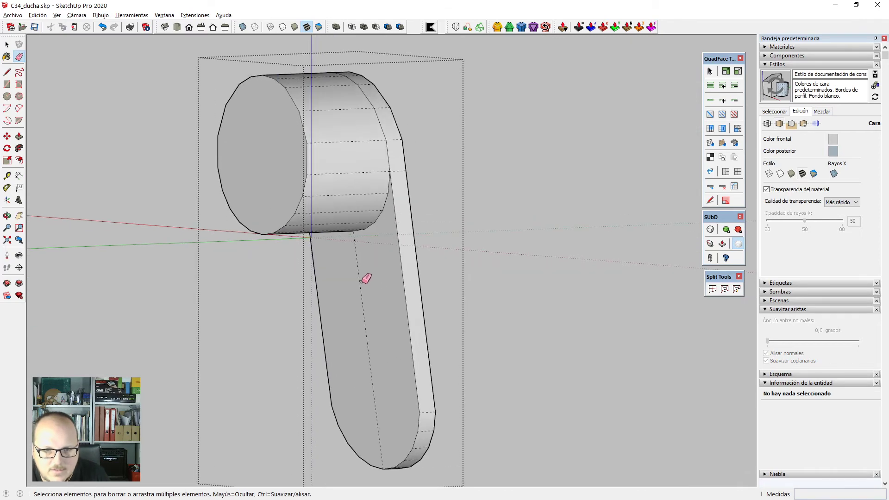
{"action": "scroll", "coordinate": [364, 276], "scroll_direction": "down", "scroll_amount": 3}
{"action": "middle_click_drag", "start_coordinate": [393, 323], "coordinate": [269, 349]}
{"action": "key", "text": "space"}
Try a FredoCorner subdivision on the whole handle and examine its preview at the cylinder junction.
{"action": "scroll", "coordinate": [264, 351], "scroll_direction": "down", "scroll_amount": 2}
{"action": "middle_click_drag", "start_coordinate": [451, 262], "coordinate": [392, 273]}
{"action": "scroll", "coordinate": [340, 169], "scroll_direction": "up", "scroll_amount": 2}
{"action": "triple_click", "coordinate": [329, 210]}
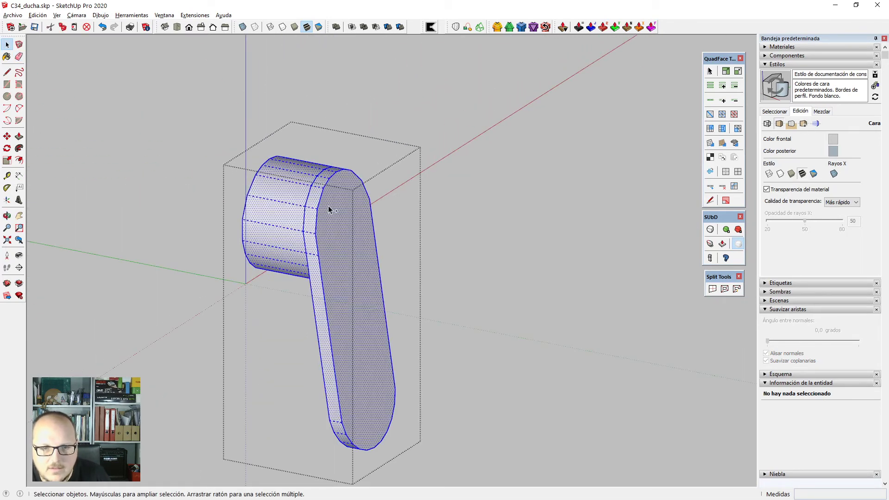
{"action": "scroll", "coordinate": [274, 179], "scroll_direction": "down", "scroll_amount": 2}
{"action": "left_click", "coordinate": [317, 224]}
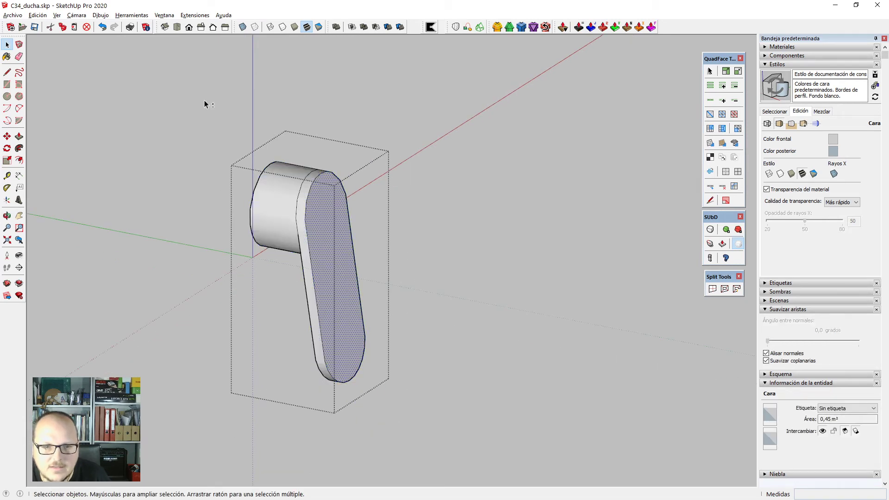
{"action": "scroll", "coordinate": [549, 181], "scroll_direction": "up", "scroll_amount": 2}
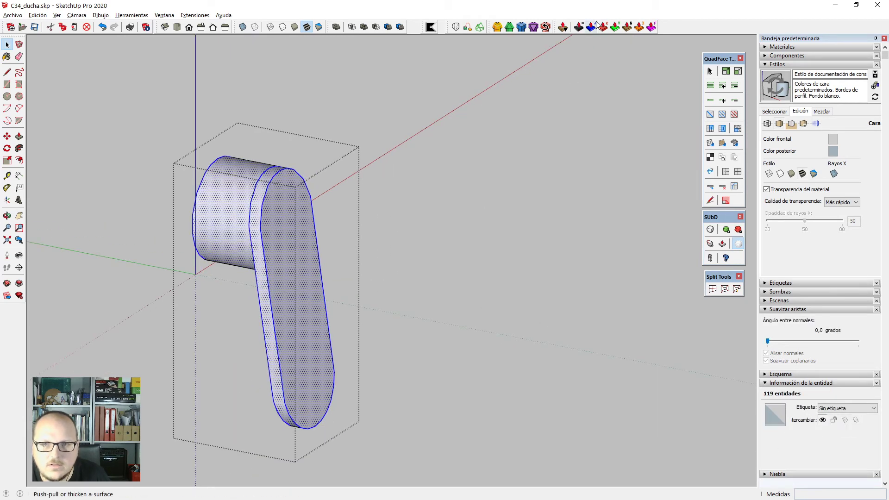
{"action": "left_click", "coordinate": [524, 29]}
{"action": "middle_click_drag", "start_coordinate": [65, 407], "coordinate": [162, 369]}
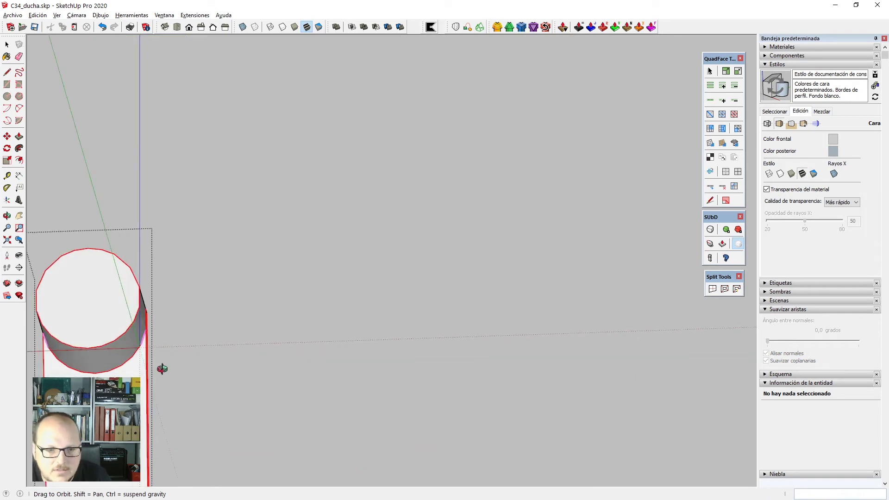
{"action": "scroll", "coordinate": [158, 347], "scroll_direction": "up", "scroll_amount": 4}
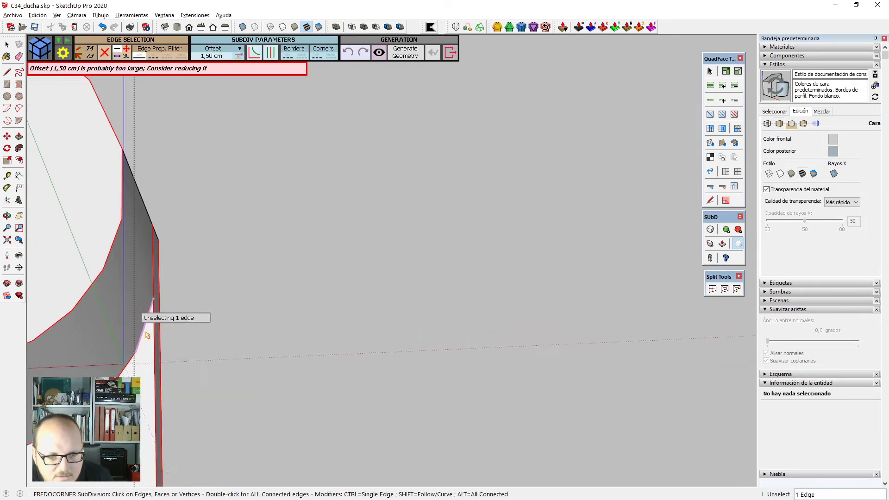
{"action": "middle_click_drag", "start_coordinate": [145, 333], "coordinate": [218, 353]}
{"action": "scroll", "coordinate": [222, 352], "scroll_direction": "up", "scroll_amount": 1}
{"action": "key", "text": "space"}
Leave the subdivision preview and unsmooth the horizontal cylinder and rim edges on both sides of the handle where the blade begins.
{"action": "scroll", "coordinate": [265, 215], "scroll_direction": "down", "scroll_amount": 2}
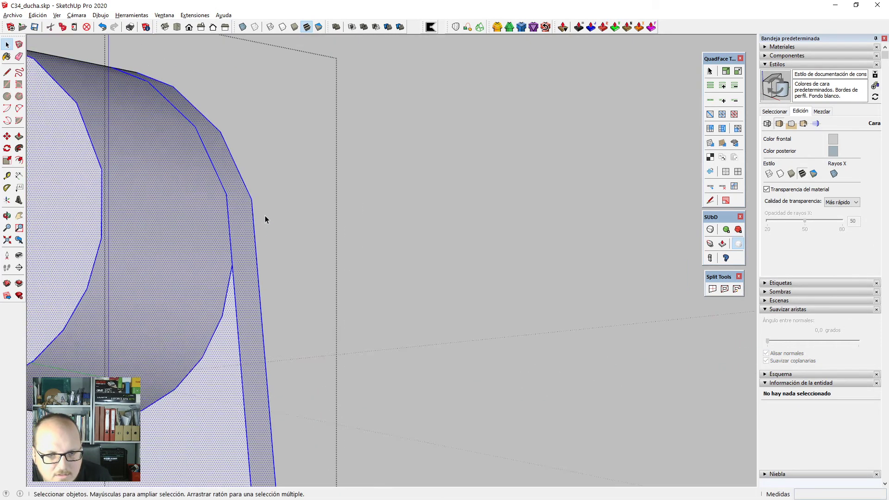
{"action": "scroll", "coordinate": [278, 232], "scroll_direction": "down", "scroll_amount": 2}
{"action": "middle_click_drag", "start_coordinate": [296, 277], "coordinate": [156, 319]}
{"action": "middle_click_drag", "start_coordinate": [214, 283], "coordinate": [168, 290]}
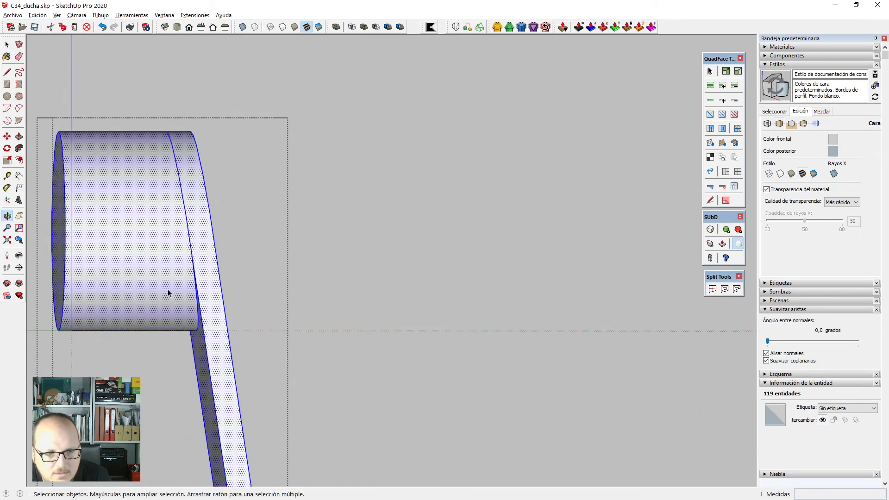
{"action": "scroll", "coordinate": [195, 259], "scroll_direction": "up", "scroll_amount": 5}
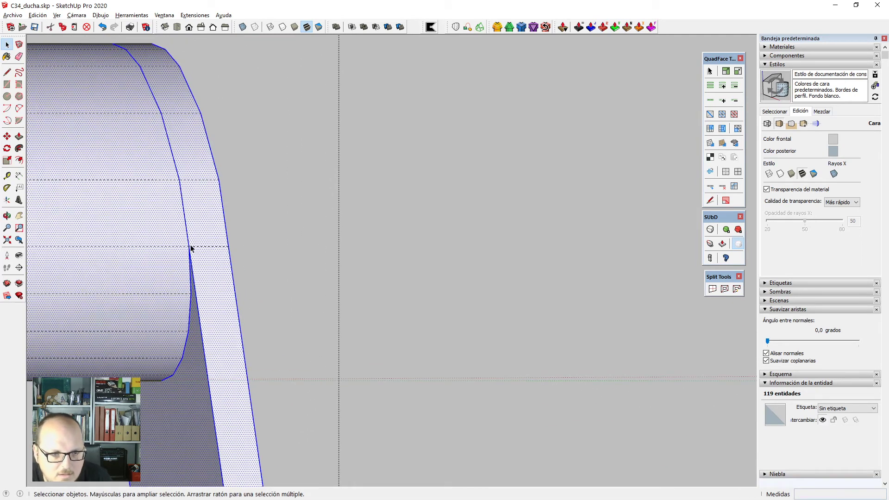
{"action": "left_click", "coordinate": [194, 247]}
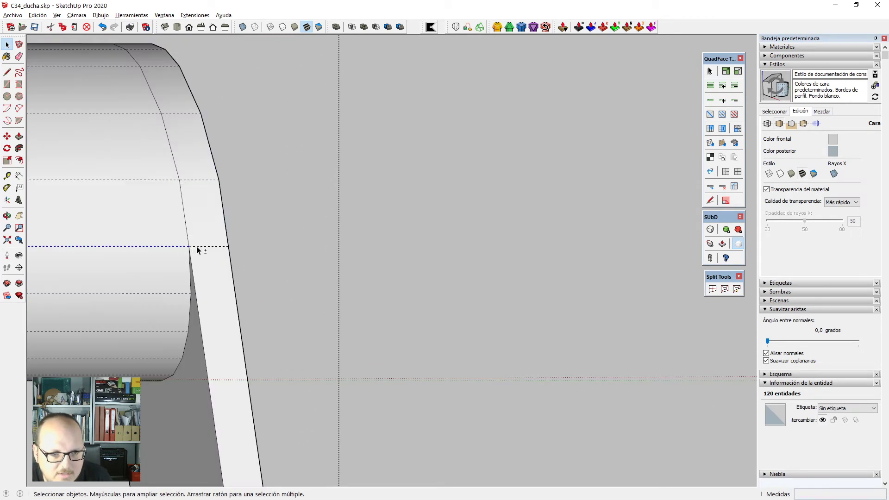
{"action": "left_click", "coordinate": [197, 247], "text": "shift"}
{"action": "scroll", "coordinate": [472, 213], "scroll_direction": "down", "scroll_amount": 5}
{"action": "middle_click_drag", "start_coordinate": [417, 287], "coordinate": [648, 261]}
{"action": "scroll", "coordinate": [371, 223], "scroll_direction": "up", "scroll_amount": 2}
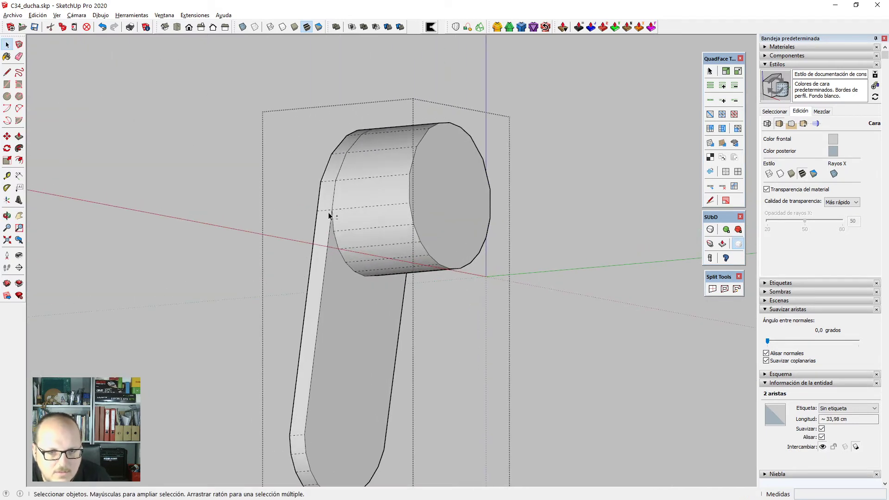
{"action": "left_click", "coordinate": [348, 208], "text": "shift"}
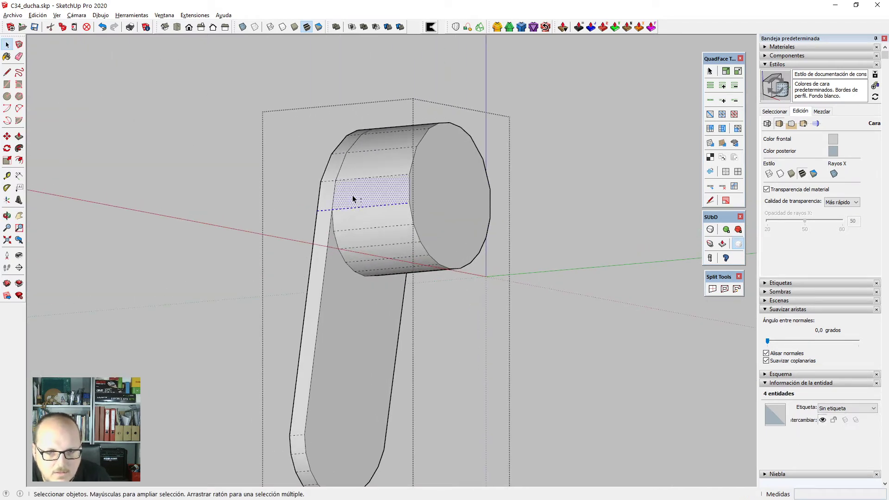
{"action": "left_click_drag", "start_coordinate": [770, 346], "coordinate": [770, 345]}
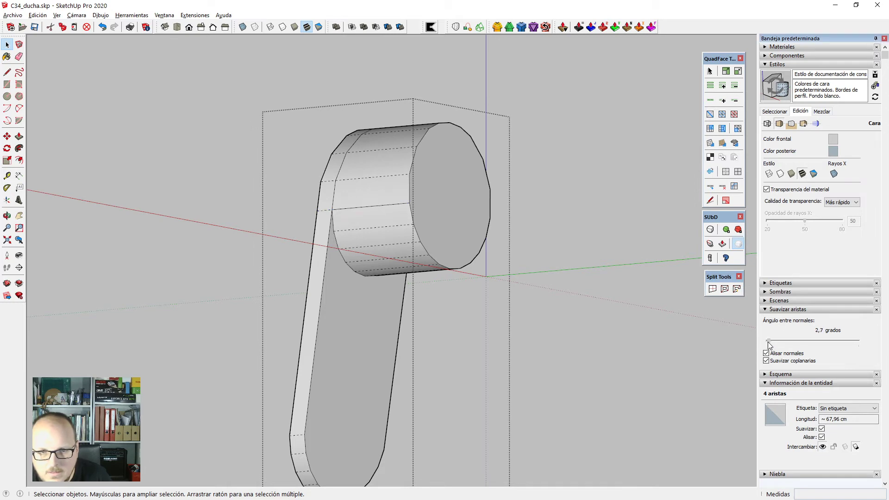
Start a FredoCorner subdivision on the whole handle with an offset of 1 cm.
{"action": "middle_click_drag", "start_coordinate": [407, 255], "coordinate": [391, 231]}
{"action": "left_click", "coordinate": [390, 231]}
{"action": "scroll", "coordinate": [390, 230], "scroll_direction": "down", "scroll_amount": 4}
{"action": "left_click_drag", "start_coordinate": [215, 84], "coordinate": [531, 441]}
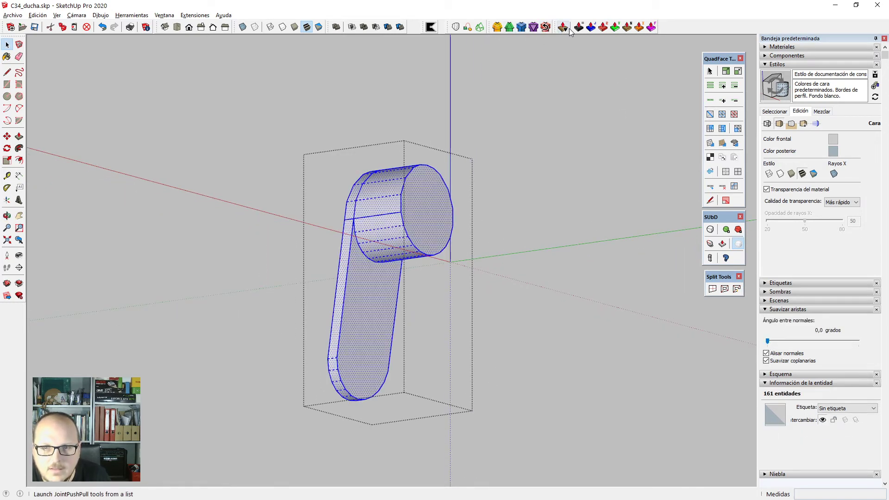
{"action": "left_click", "coordinate": [522, 28]}
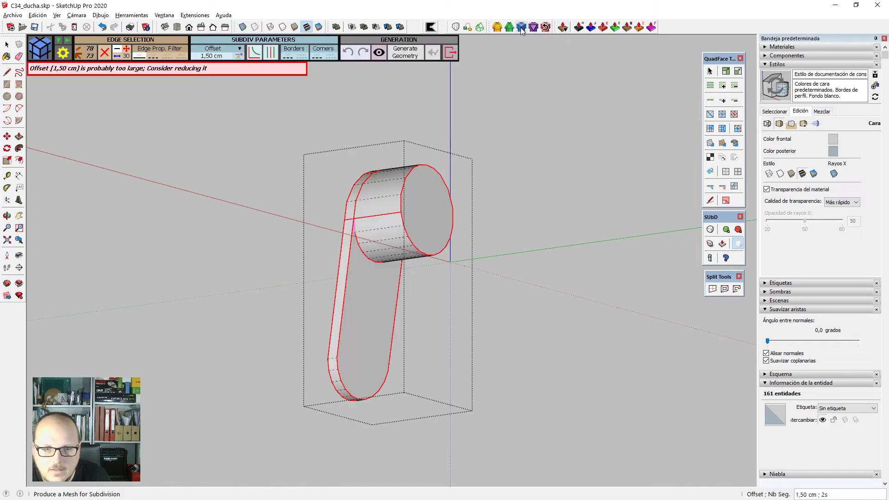
{"action": "middle_click_drag", "start_coordinate": [383, 302], "coordinate": [414, 307]}
{"action": "scroll", "coordinate": [359, 236], "scroll_direction": "up", "scroll_amount": 2}
{"action": "scroll", "coordinate": [387, 222], "scroll_direction": "up", "scroll_amount": 1}
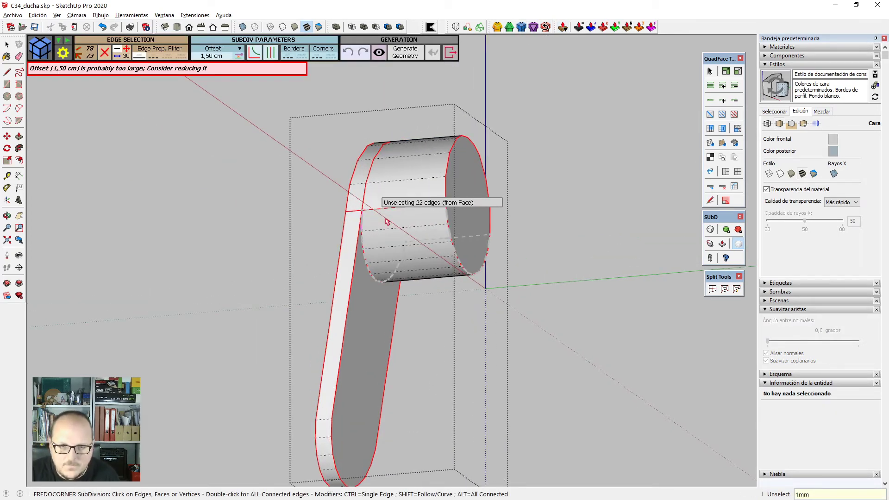
{"action": "type", "text": "1"}
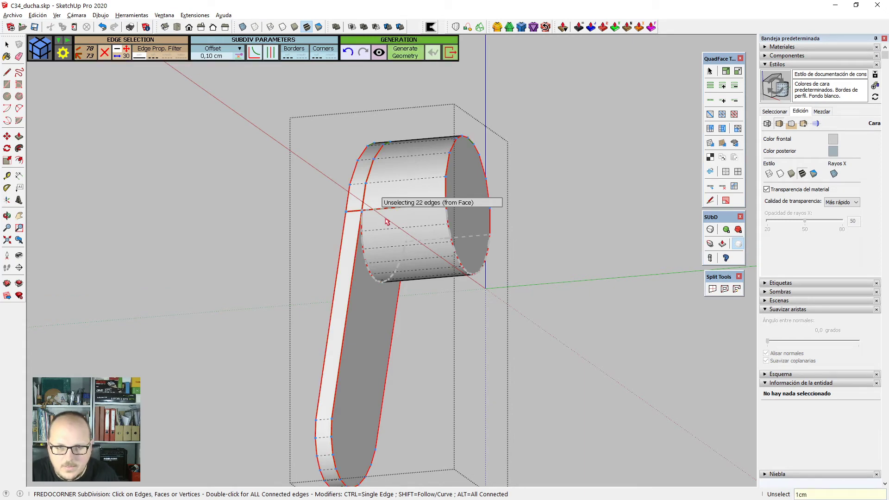
{"action": "key", "text": "Return"}
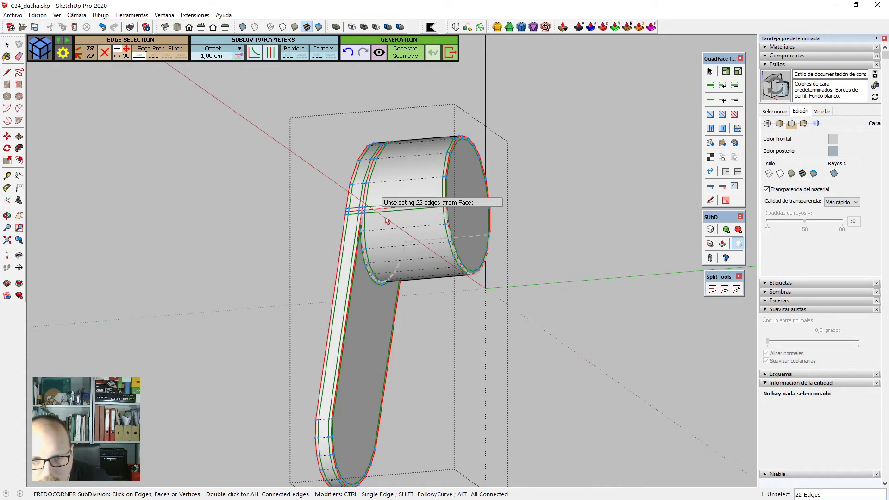
Exclude the horizontal edge on each side of the cylinder from the subdivision and generate the geometry.
{"action": "scroll", "coordinate": [387, 222], "scroll_direction": "up", "scroll_amount": 3}
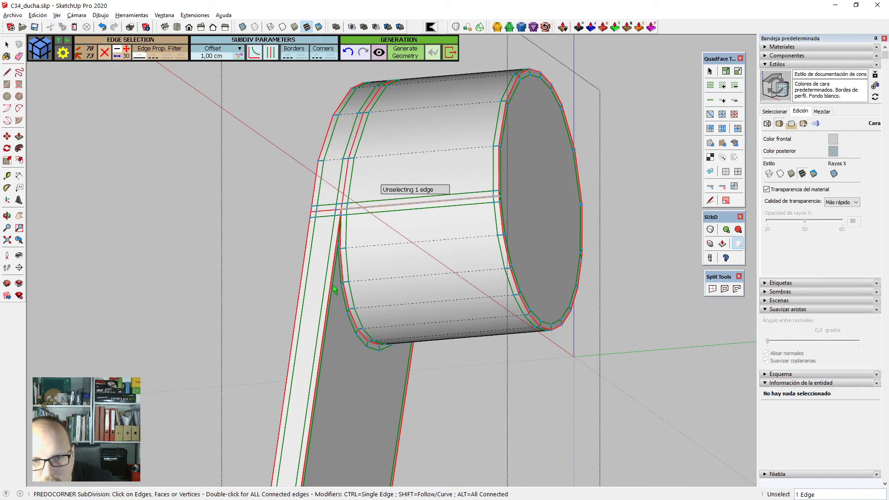
{"action": "left_click", "coordinate": [384, 206]}
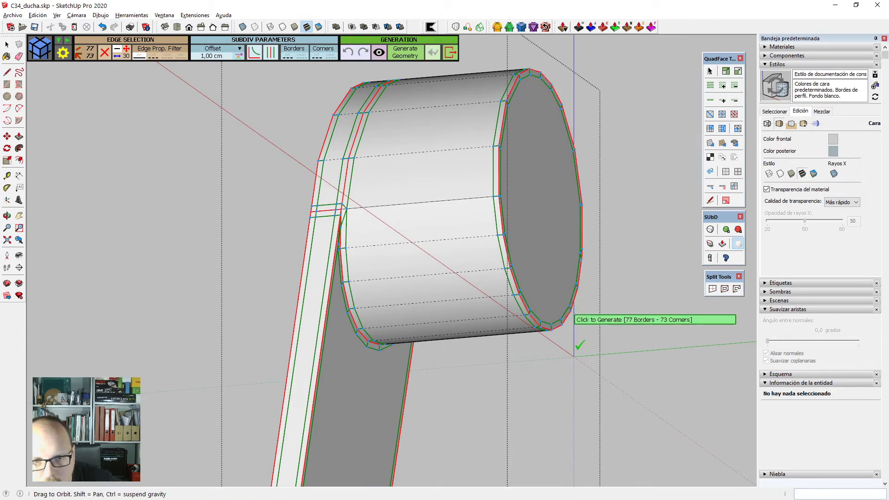
{"action": "middle_click_drag", "start_coordinate": [576, 342], "coordinate": [171, 319]}
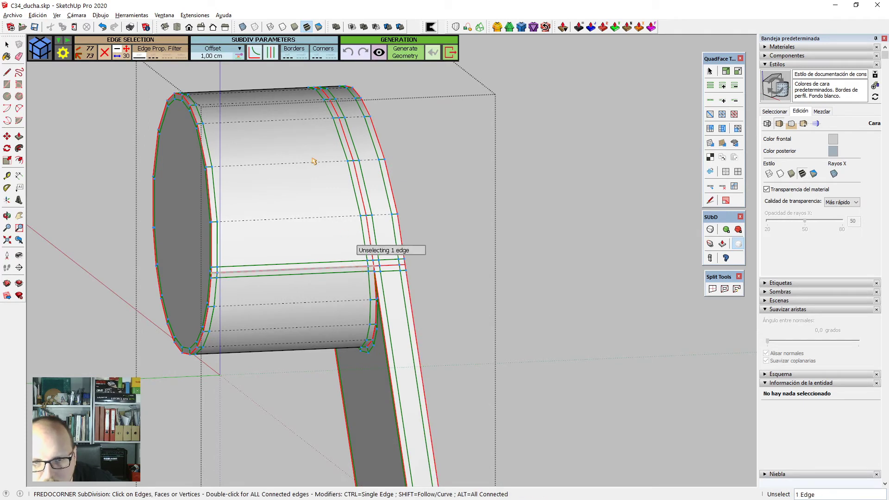
{"action": "middle_click_drag", "start_coordinate": [433, 143], "coordinate": [482, 214]}
{"action": "scroll", "coordinate": [447, 205], "scroll_direction": "up", "scroll_amount": 5}
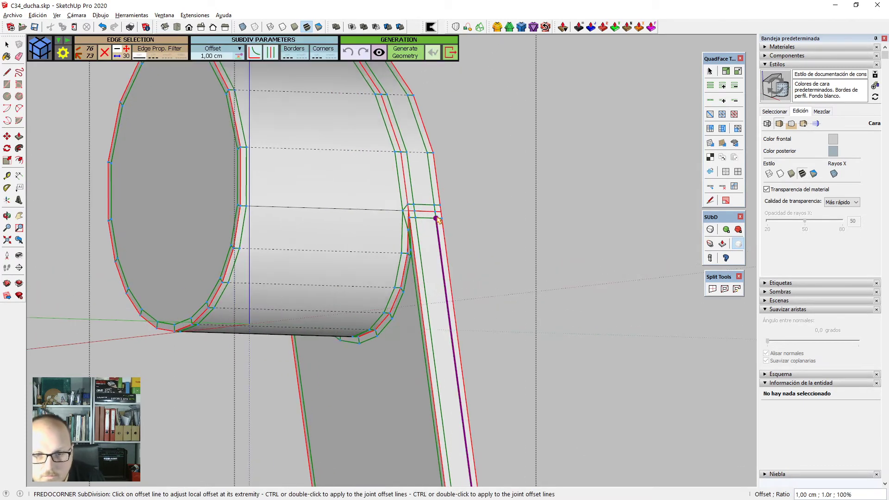
{"action": "left_click", "coordinate": [549, 224]}
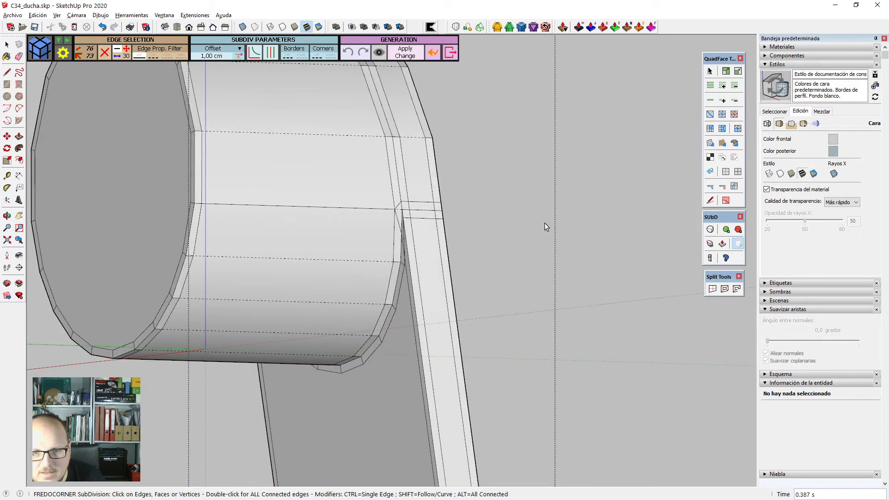
{"action": "key", "text": "space"}
Try the SUbD subdivision on the handle, examine the smoothed shape, and undo it.
{"action": "scroll", "coordinate": [480, 204], "scroll_direction": "down", "scroll_amount": 2}
{"action": "key", "text": "ctrl+a"}
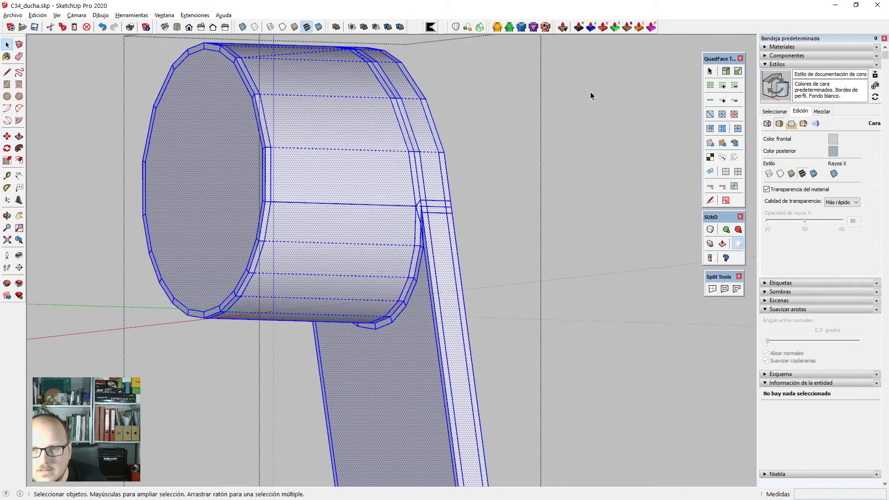
{"action": "left_click", "coordinate": [376, 175]}
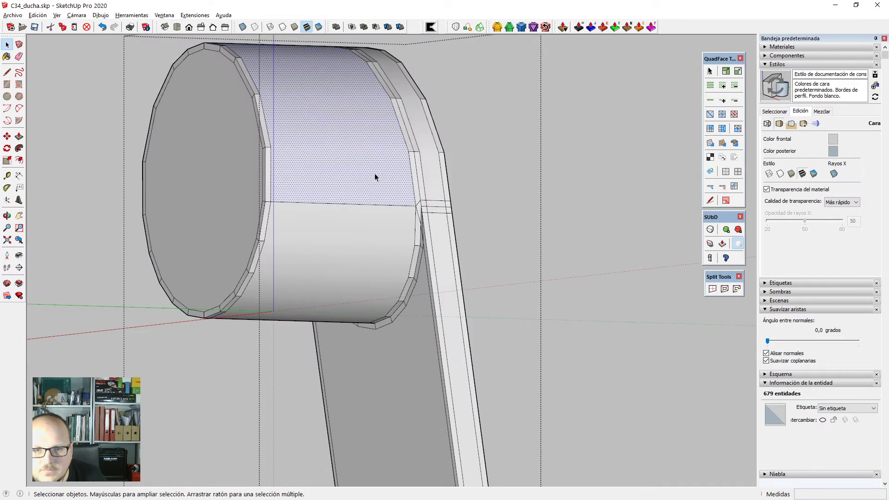
{"action": "scroll", "coordinate": [410, 197], "scroll_direction": "down", "scroll_amount": 1}
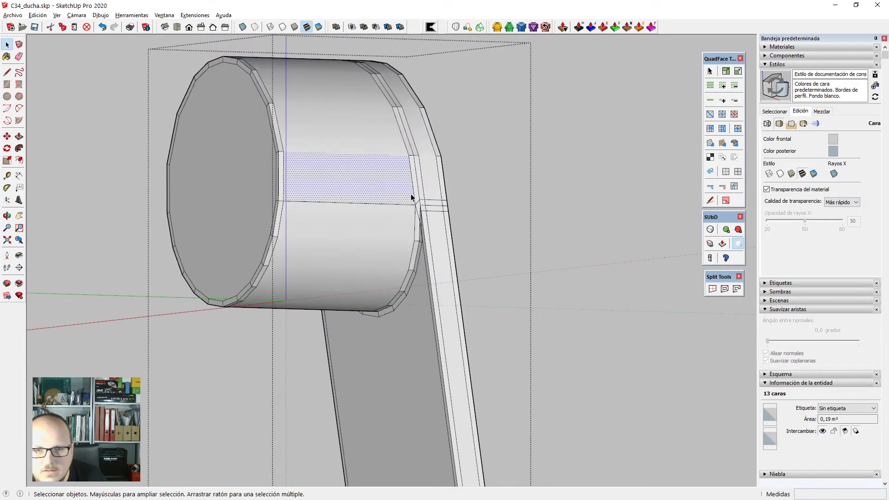
{"action": "left_click", "coordinate": [710, 229]}
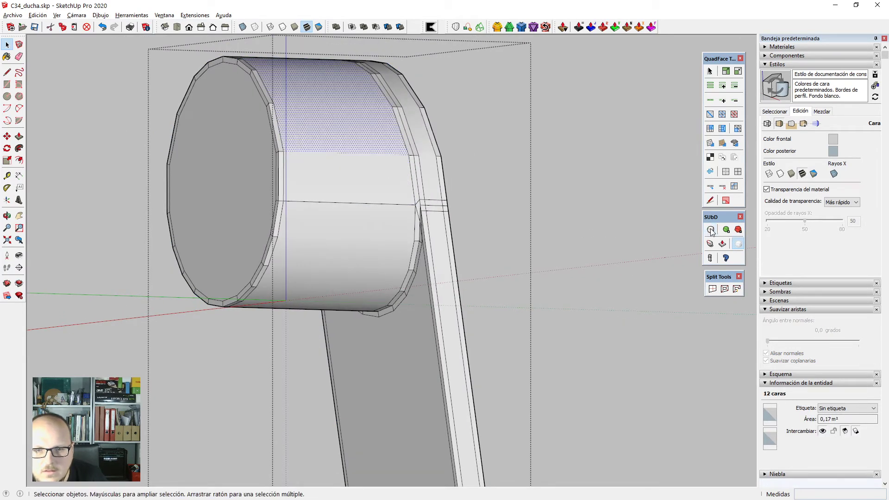
{"action": "middle_click_drag", "start_coordinate": [457, 169], "coordinate": [602, 298]}
{"action": "scroll", "coordinate": [451, 179], "scroll_direction": "down", "scroll_amount": 3}
{"action": "scroll", "coordinate": [461, 232], "scroll_direction": "up", "scroll_amount": 1}
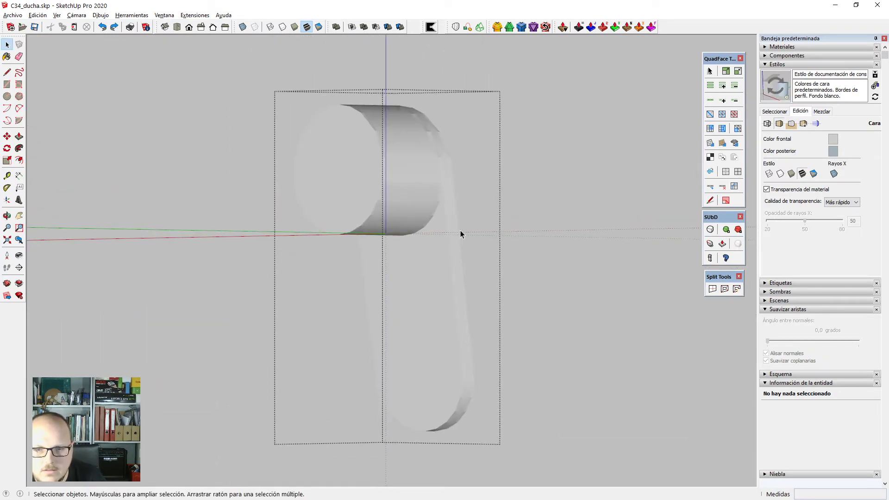
{"action": "key", "text": "ctrl+z"}
Draw an edge across the blade's flat outer face, joining the two inner rim vertices at the cylinder junction.
{"action": "scroll", "coordinate": [460, 230], "scroll_direction": "down", "scroll_amount": 2}
{"action": "middle_click_drag", "start_coordinate": [443, 260], "coordinate": [459, 135]}
{"action": "left_click", "coordinate": [438, 221]}
{"action": "scroll", "coordinate": [441, 205], "scroll_direction": "up", "scroll_amount": 5}
{"action": "key", "text": "l"}
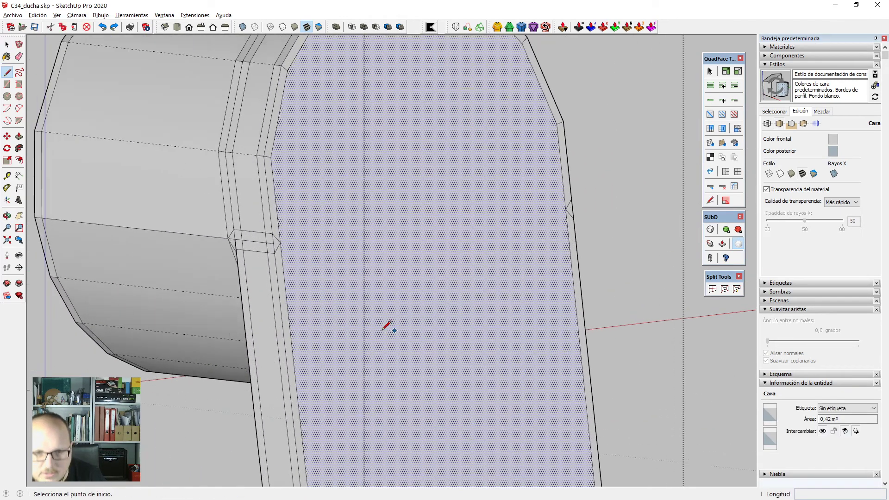
{"action": "left_click", "coordinate": [281, 242]}
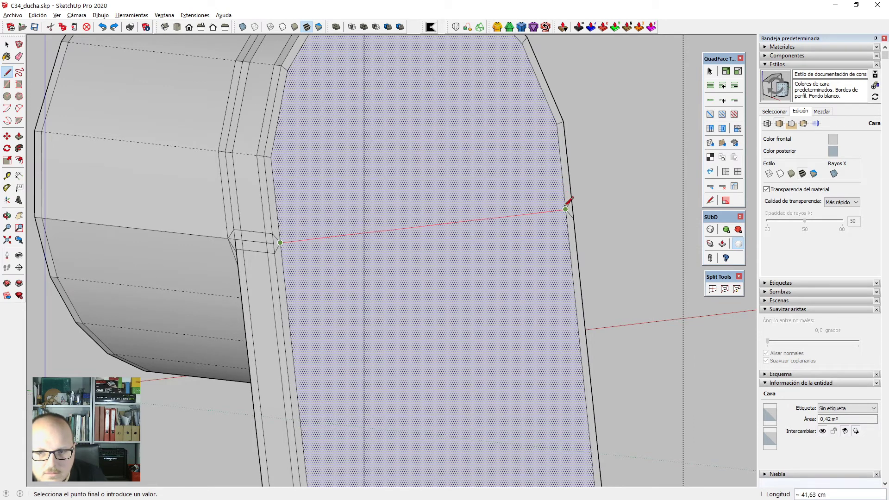
{"action": "left_click", "coordinate": [570, 201]}
{"action": "key", "text": "space"}
Cut the handle lengthwise through its centre in the front view, from the rounded upper end to beyond the lower end.
{"action": "scroll", "coordinate": [400, 185], "scroll_direction": "down", "scroll_amount": 5}
{"action": "key", "text": "F2"}
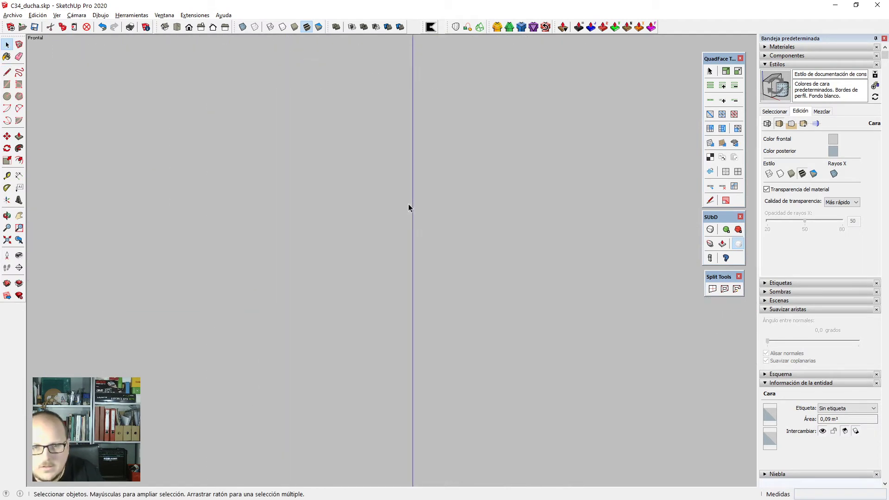
{"action": "key", "text": "shift+z"}
{"action": "scroll", "coordinate": [416, 211], "scroll_direction": "down", "scroll_amount": 1}
{"action": "key", "text": "k"}
{"action": "scroll", "coordinate": [401, 111], "scroll_direction": "up", "scroll_amount": 2}
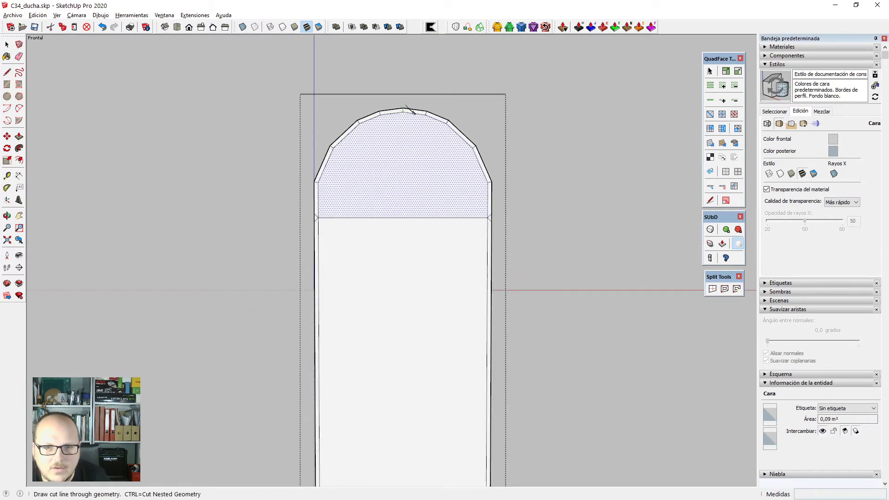
{"action": "left_click", "coordinate": [404, 110]}
{"action": "scroll", "coordinate": [404, 109], "scroll_direction": "down", "scroll_amount": 3}
{"action": "left_click", "coordinate": [417, 413]}
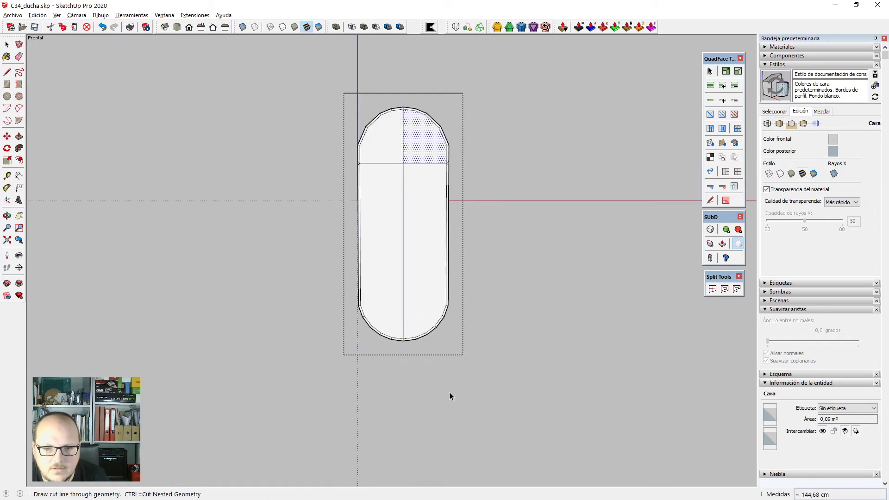
Delete the half of the handle farther from the blue axis, keeping the other half for editing.
{"action": "key", "text": "space"}
{"action": "left_click_drag", "start_coordinate": [417, 138], "coordinate": [407, 90]}
{"action": "key", "text": "Delete"}
{"action": "middle_click_drag", "start_coordinate": [394, 218], "coordinate": [499, 293]}
Draw two horizontal edges from the rounded upper end's inner rim vertices across the blade face and past the cut edge.
{"action": "scroll", "coordinate": [352, 153], "scroll_direction": "up", "scroll_amount": 5}
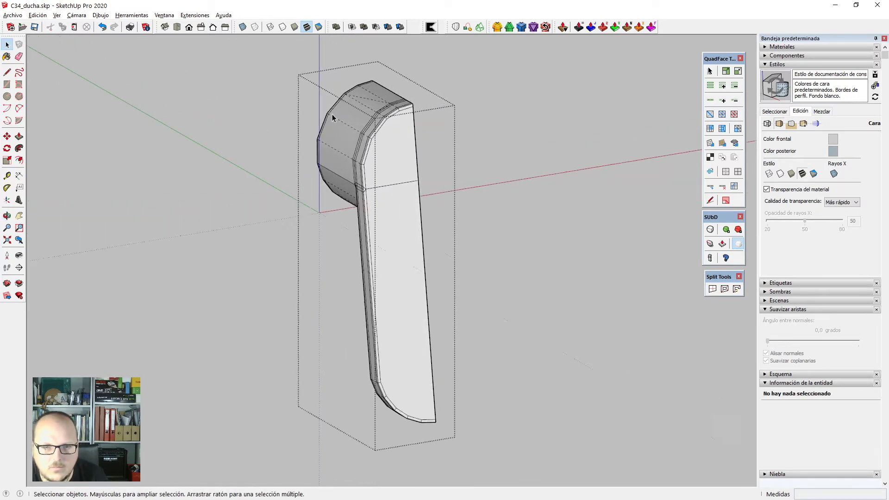
{"action": "scroll", "coordinate": [393, 208], "scroll_direction": "down", "scroll_amount": 3}
{"action": "scroll", "coordinate": [326, 269], "scroll_direction": "up", "scroll_amount": 1}
{"action": "key", "text": "l"}
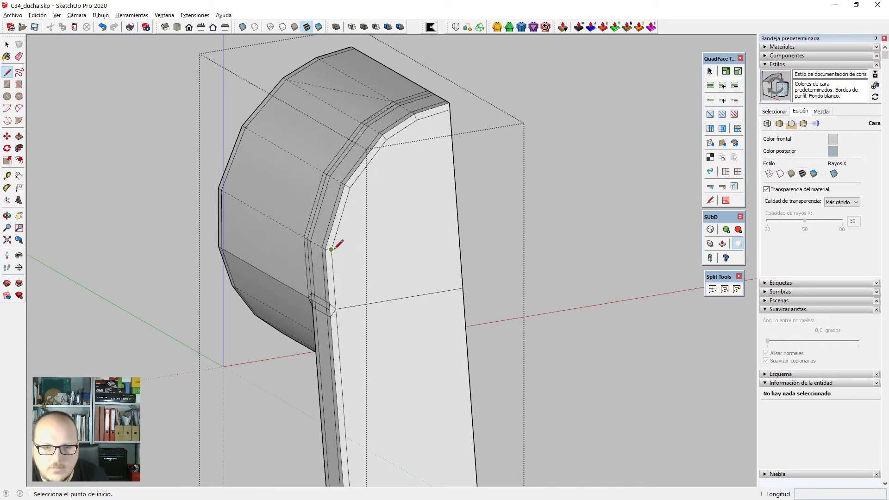
{"action": "left_click", "coordinate": [331, 249]}
{"action": "left_click", "coordinate": [582, 208]}
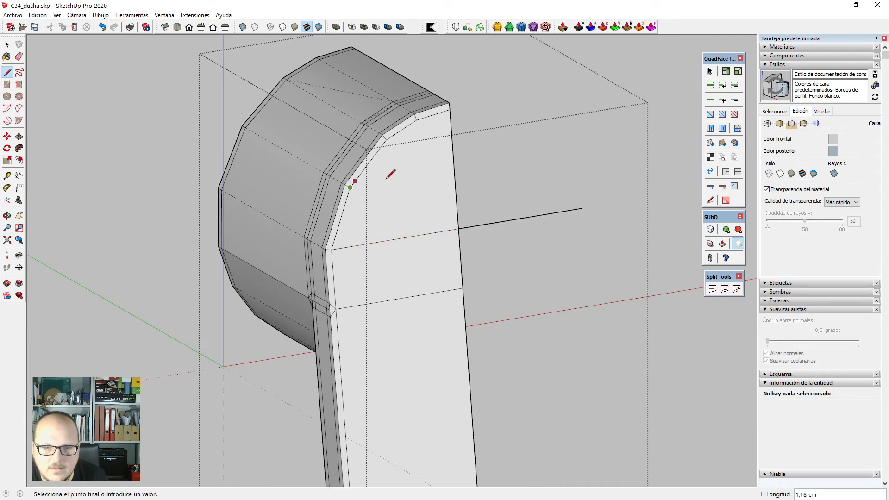
{"action": "left_click", "coordinate": [591, 147]}
Draw a lengthwise edge between the upper and lower rim vertices of the blade face, and erase the overhanging line ends.
{"action": "scroll", "coordinate": [422, 74], "scroll_direction": "down", "scroll_amount": 2}
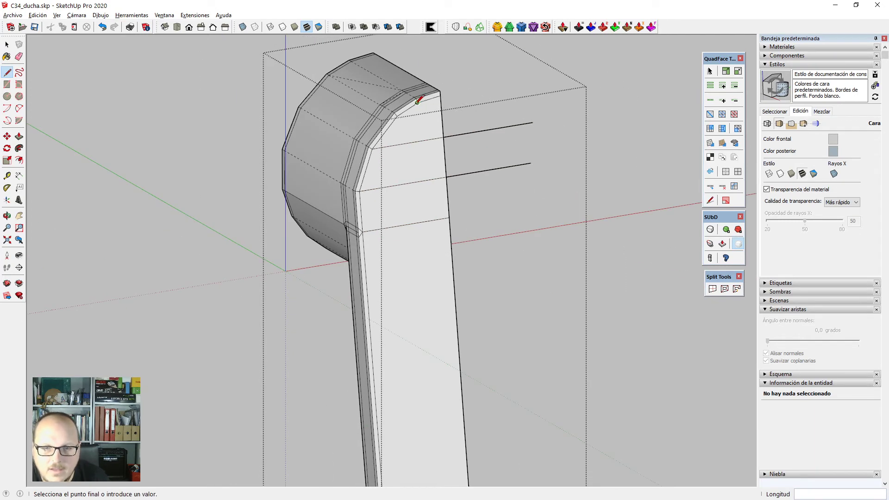
{"action": "scroll", "coordinate": [418, 100], "scroll_direction": "down", "scroll_amount": 3}
{"action": "scroll", "coordinate": [415, 324], "scroll_direction": "up", "scroll_amount": 4}
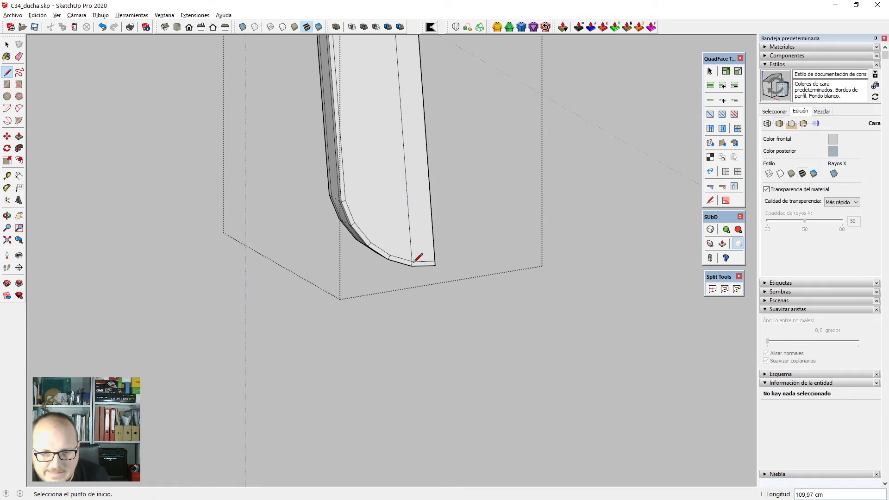
{"action": "scroll", "coordinate": [417, 278], "scroll_direction": "down", "scroll_amount": 3}
{"action": "scroll", "coordinate": [418, 171], "scroll_direction": "up", "scroll_amount": 5}
{"action": "key", "text": "e"}
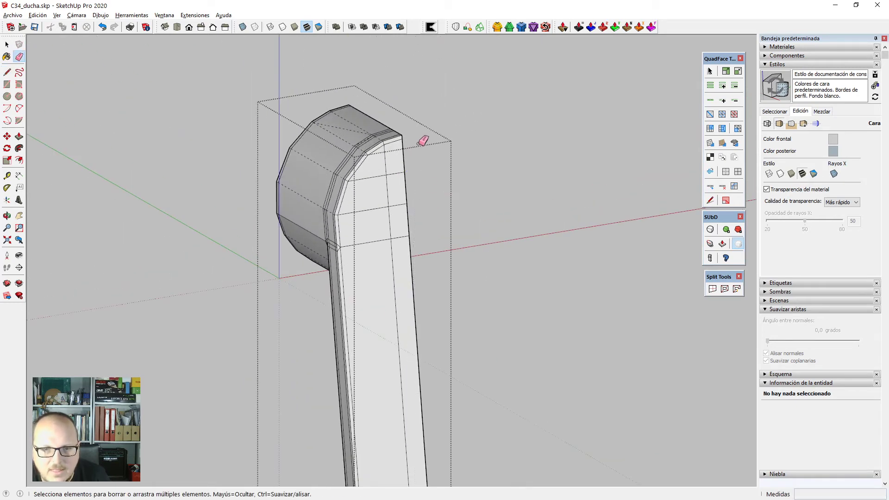
Draw three crosswise edges from the lower rounded end's inner rim vertices across the blade's outer face, and erase the ends overhanging the cut.
{"action": "scroll", "coordinate": [424, 141], "scroll_direction": "down", "scroll_amount": 3}
{"action": "scroll", "coordinate": [429, 301], "scroll_direction": "up", "scroll_amount": 5}
{"action": "key", "text": "k"}
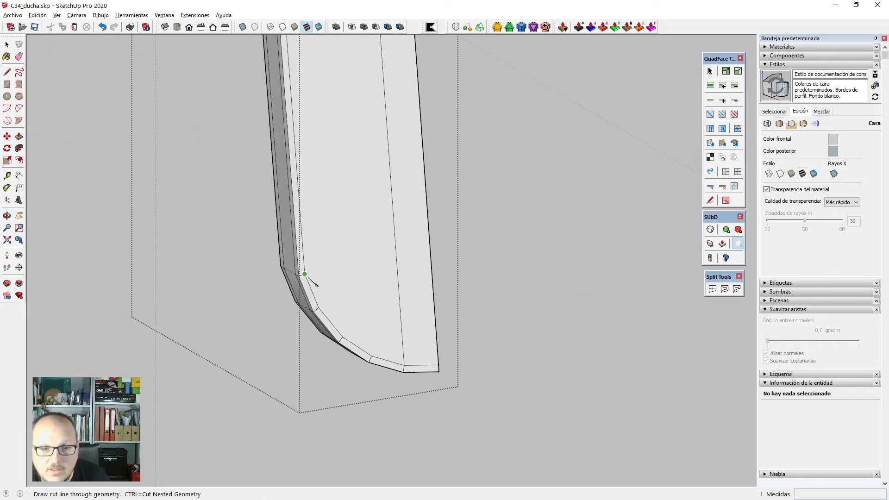
{"action": "key", "text": "space"}
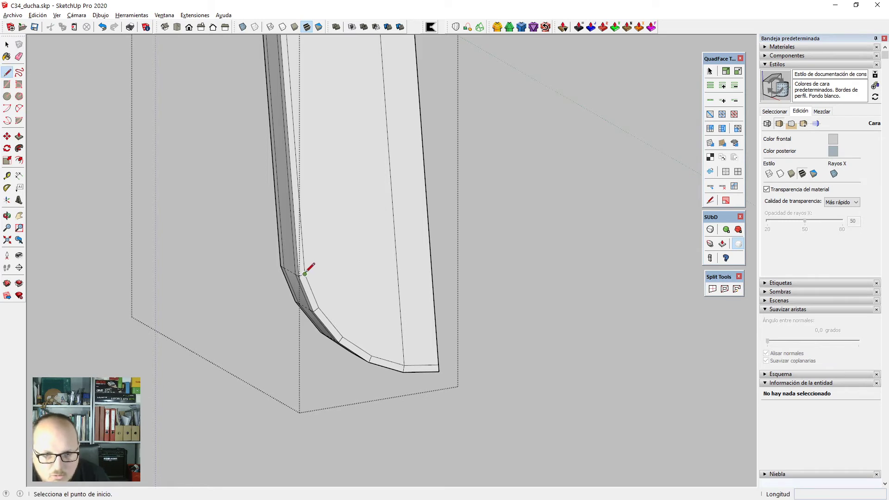
{"action": "left_click", "coordinate": [305, 274]}
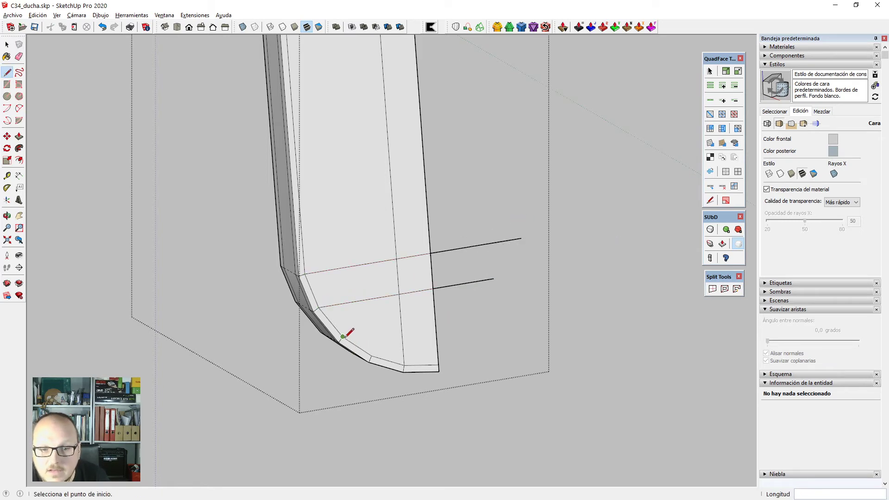
{"action": "left_click", "coordinate": [508, 310]}
{"action": "key", "text": "e"}
{"action": "left_click_drag", "start_coordinate": [472, 302], "coordinate": [463, 242]}
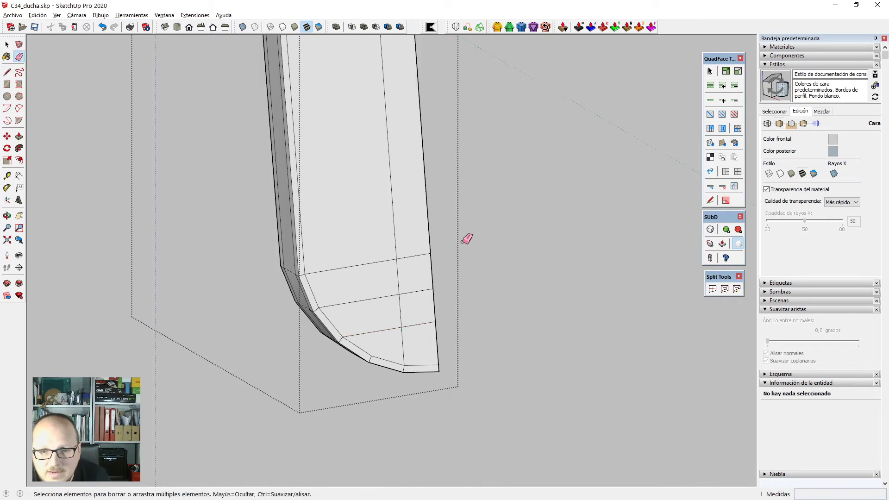
Draw matching crosswise edges from the lower end's three inner rim vertices on the blade's head-side face, and erase the overhanging ends.
{"action": "scroll", "coordinate": [444, 379], "scroll_direction": "down", "scroll_amount": 4}
{"action": "middle_click_drag", "start_coordinate": [443, 377], "coordinate": [534, 300]}
{"action": "mouse_move", "coordinate": [287, 302]}
{"action": "middle_mouse_down"}
{"action": "mouse_move", "coordinate": [318, 320]}
{"action": "mouse_move", "coordinate": [367, 258]}
{"action": "mouse_move", "coordinate": [307, 417]}
{"action": "middle_mouse_up"}
{"action": "key", "text": "l"}
{"action": "scroll", "coordinate": [377, 397], "scroll_direction": "up", "scroll_amount": 5}
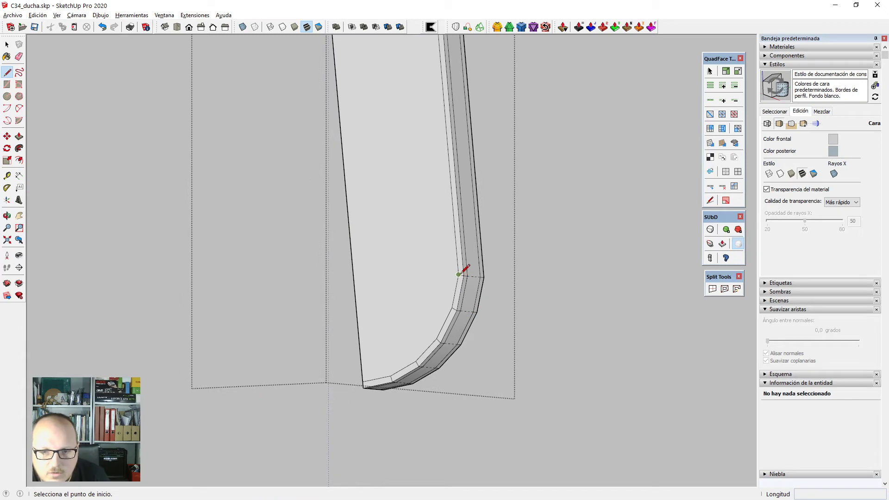
{"action": "left_click", "coordinate": [459, 274]}
{"action": "left_click", "coordinate": [318, 279]}
{"action": "middle_click_drag", "start_coordinate": [317, 279], "coordinate": [475, 319]}
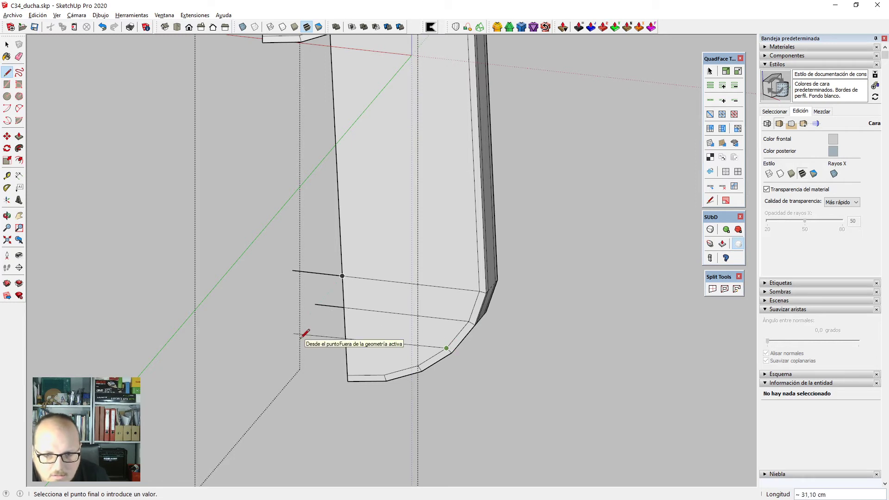
{"action": "left_click", "coordinate": [345, 337]}
{"action": "key", "text": "e"}
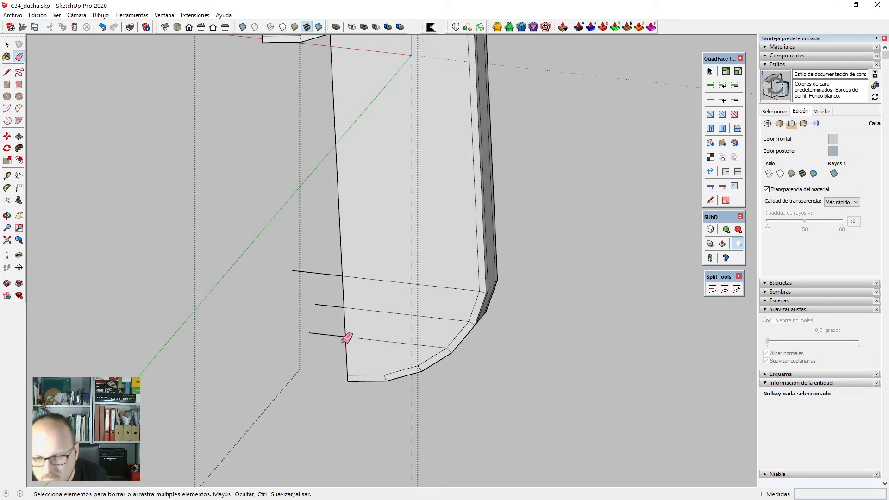
{"action": "middle_click_drag", "start_coordinate": [325, 283], "coordinate": [370, 155]}
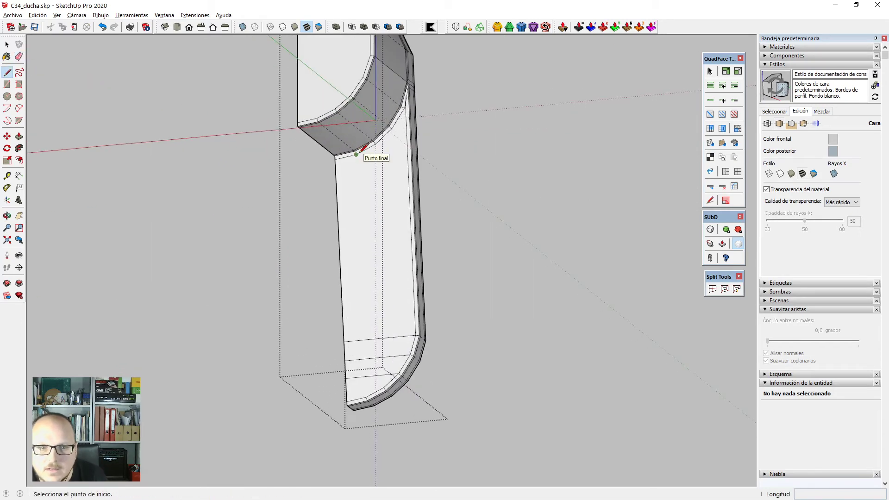
Draw three lengthwise edges on the head-side face, connecting the rim vertices under the round head with those at the lower rounded end.
{"action": "left_click", "coordinate": [356, 155]}
{"action": "scroll", "coordinate": [368, 378], "scroll_direction": "up", "scroll_amount": 3}
{"action": "scroll", "coordinate": [378, 398], "scroll_direction": "down", "scroll_amount": 2}
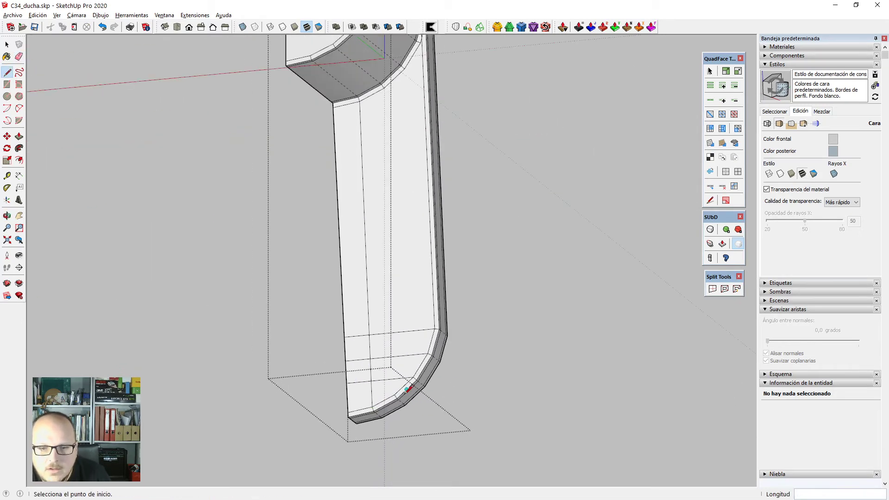
{"action": "middle_click_drag", "start_coordinate": [378, 398], "coordinate": [411, 398]}
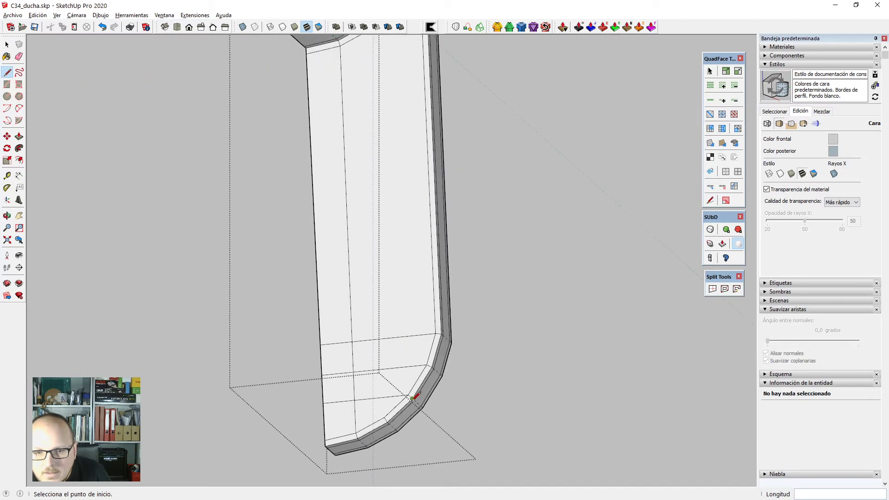
{"action": "scroll", "coordinate": [387, 419], "scroll_direction": "down", "scroll_amount": 2}
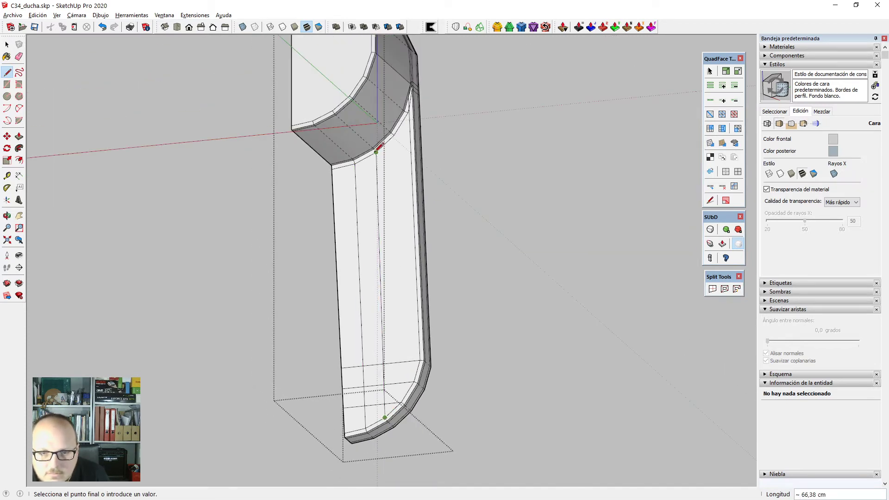
{"action": "scroll", "coordinate": [377, 152], "scroll_direction": "down", "scroll_amount": 2}
{"action": "middle_click_drag", "start_coordinate": [463, 219], "coordinate": [468, 218]}
{"action": "scroll", "coordinate": [401, 153], "scroll_direction": "up", "scroll_amount": 2}
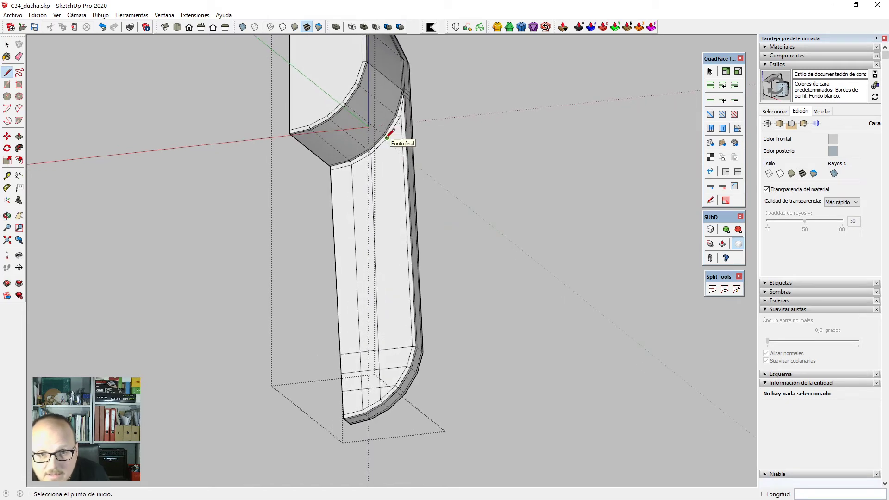
{"action": "left_click", "coordinate": [389, 140]}
{"action": "scroll", "coordinate": [399, 353], "scroll_direction": "up", "scroll_amount": 3}
{"action": "scroll", "coordinate": [403, 407], "scroll_direction": "up", "scroll_amount": 1}
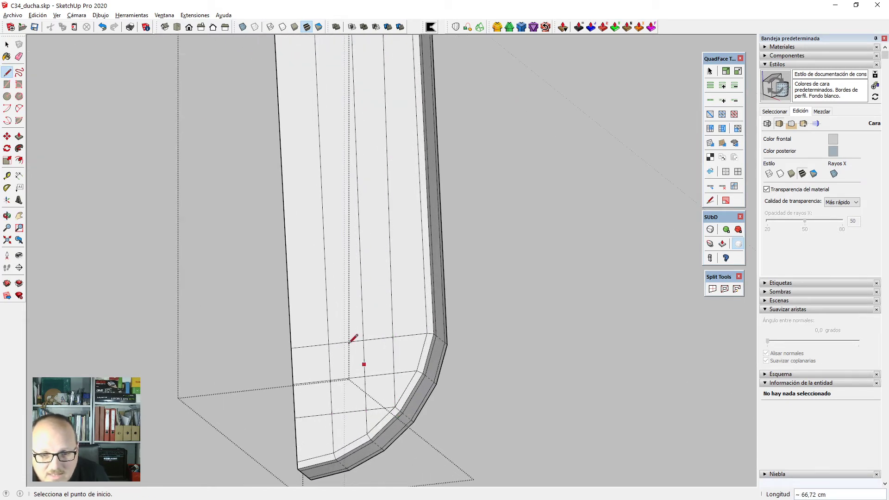
Erase the crossing edge segments near the lower rounded corner, where the outermost lengthwise edge meets the lowest crosswise edge.
{"action": "key", "text": "space"}
{"action": "scroll", "coordinate": [353, 343], "scroll_direction": "down", "scroll_amount": 3}
{"action": "middle_click_drag", "start_coordinate": [354, 354], "coordinate": [382, 405]}
{"action": "scroll", "coordinate": [382, 405], "scroll_direction": "up", "scroll_amount": 3}
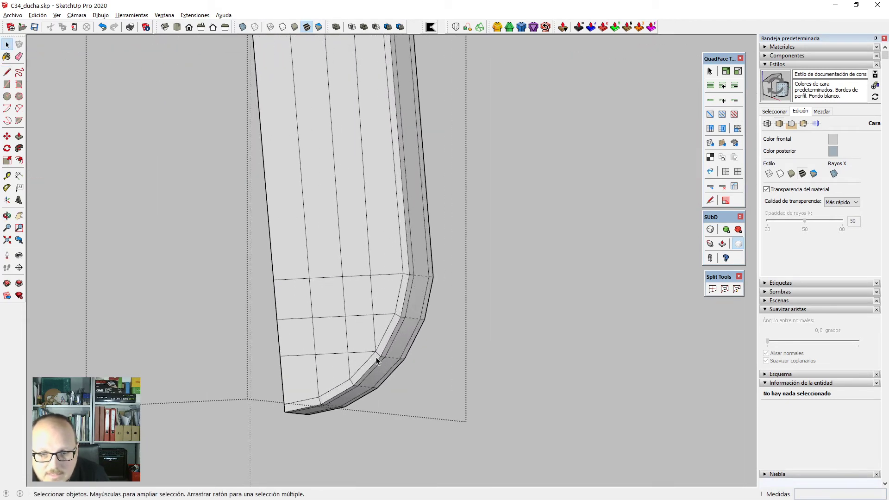
{"action": "key", "text": "e"}
{"action": "scroll", "coordinate": [376, 352], "scroll_direction": "up", "scroll_amount": 2}
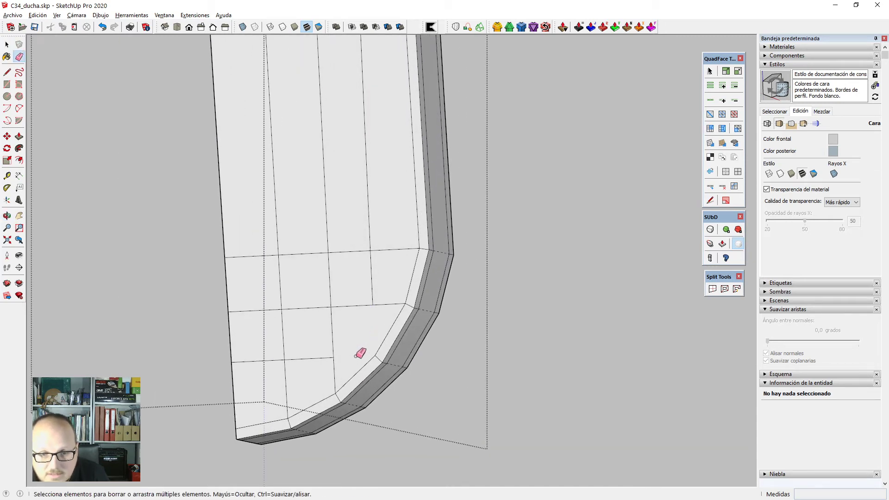
Draw a diagonal edge joining the two open grid corners at the rounded end, and connect its midpoint to the nearest rim vertex.
{"action": "key", "text": "l"}
{"action": "scroll", "coordinate": [341, 356], "scroll_direction": "up", "scroll_amount": 1}
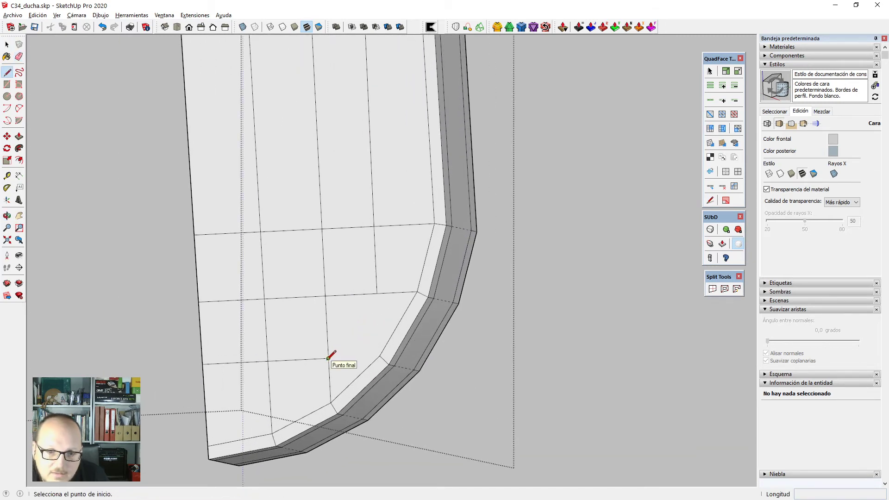
{"action": "left_click", "coordinate": [328, 358]}
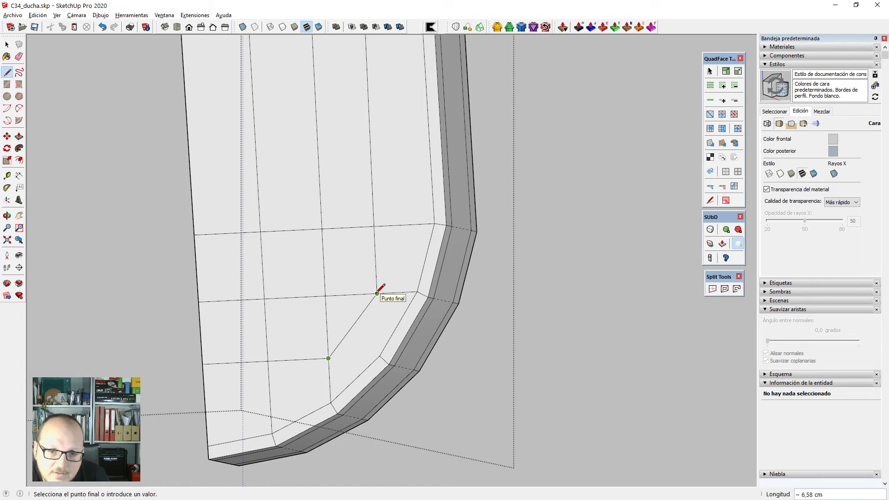
{"action": "left_click", "coordinate": [377, 294]}
{"action": "scroll", "coordinate": [354, 324], "scroll_direction": "up", "scroll_amount": 2}
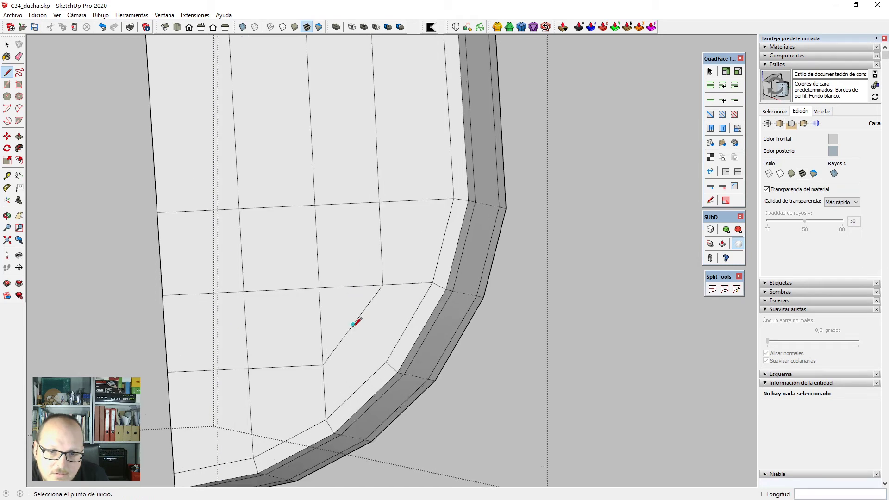
{"action": "left_click", "coordinate": [391, 366]}
{"action": "key", "text": "space"}
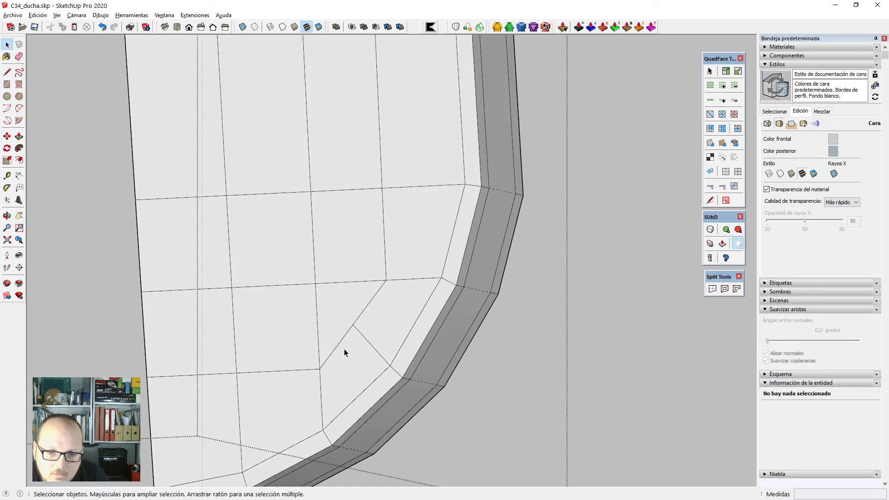
Move the diagonal's midpoint vertex about 0.76 cm outward toward the rounded rim.
{"action": "scroll", "coordinate": [353, 339], "scroll_direction": "up", "scroll_amount": 2}
{"action": "left_click", "coordinate": [449, 62]}
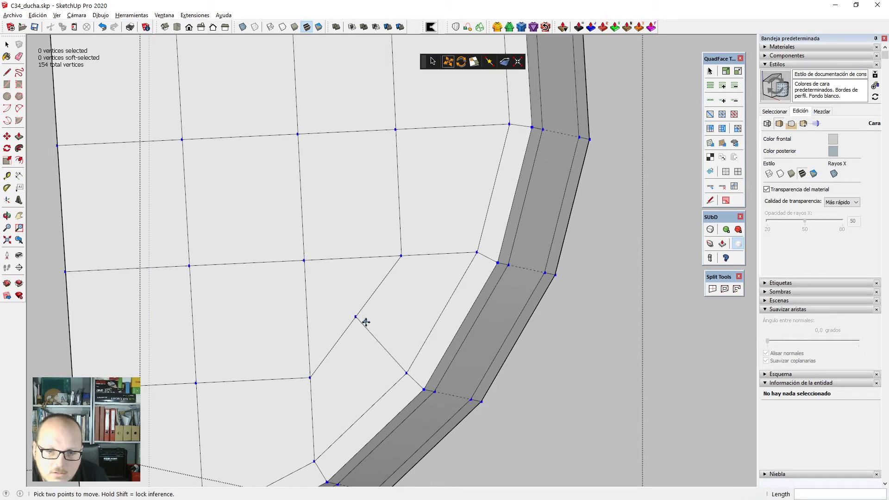
{"action": "scroll", "coordinate": [355, 315], "scroll_direction": "up", "scroll_amount": 1}
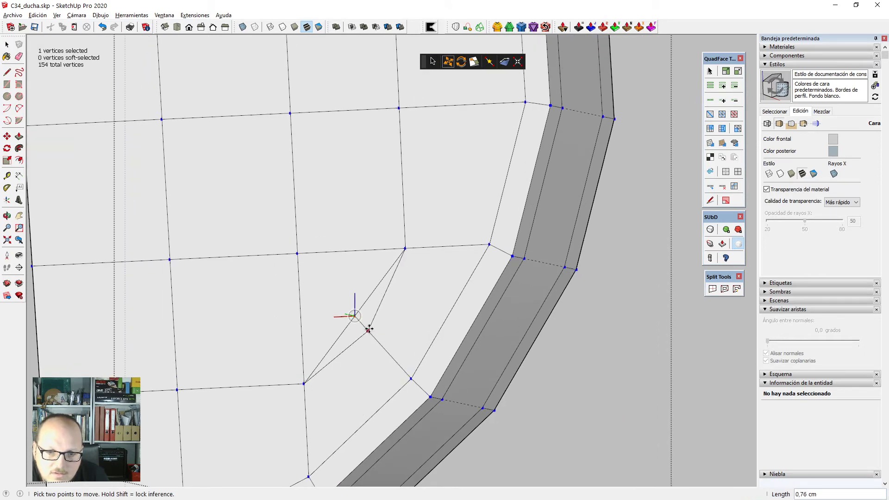
{"action": "key", "text": "space"}
{"action": "scroll", "coordinate": [368, 329], "scroll_direction": "down", "scroll_amount": 4}
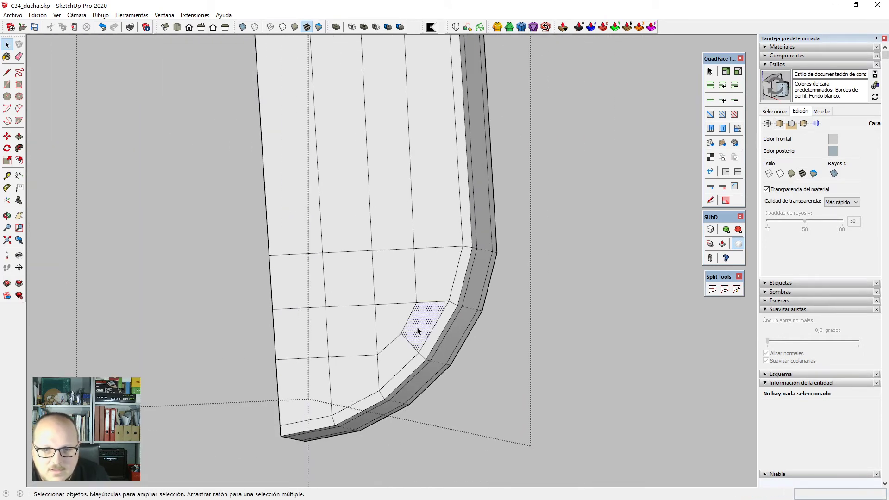
Move the lowest crosswise edge's two vertices nearest the cut edge downward, so the edge loop follows the rounded rim.
{"action": "scroll", "coordinate": [427, 307], "scroll_direction": "down", "scroll_amount": 3}
{"action": "middle_click_drag", "start_coordinate": [427, 306], "coordinate": [415, 407]}
{"action": "scroll", "coordinate": [359, 380], "scroll_direction": "up", "scroll_amount": 3}
{"action": "key", "text": "v"}
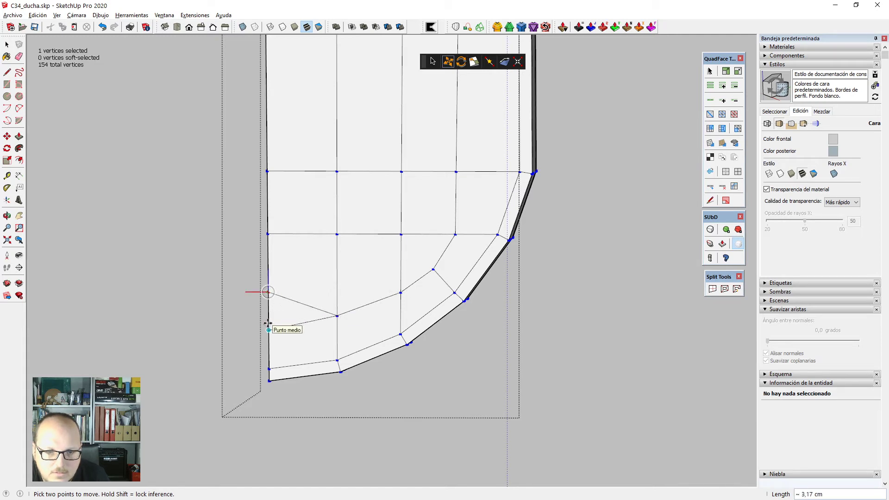
{"action": "key", "text": "space"}
{"action": "middle_click_drag", "start_coordinate": [268, 322], "coordinate": [374, 352]}
{"action": "scroll", "coordinate": [403, 243], "scroll_direction": "up", "scroll_amount": 4}
{"action": "scroll", "coordinate": [397, 339], "scroll_direction": "down", "scroll_amount": 7}
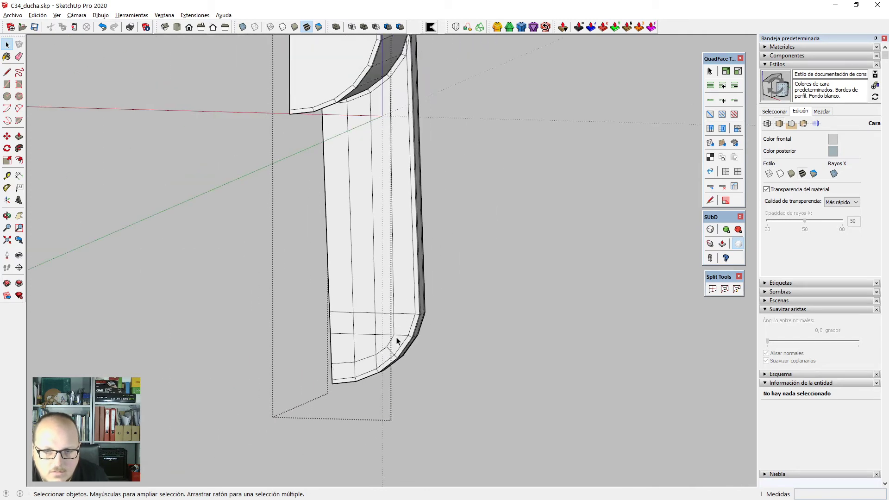
Move the vertex where the outermost lengthwise edge crosses the uppermost of the lower crosswise edges outward toward the side rim.
{"action": "middle_click_drag", "start_coordinate": [429, 310], "coordinate": [399, 322]}
{"action": "scroll", "coordinate": [403, 330], "scroll_direction": "up", "scroll_amount": 3}
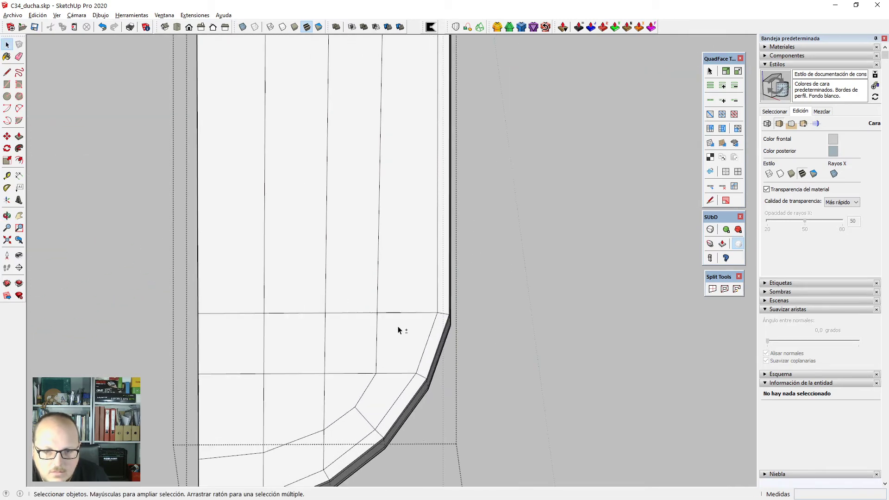
{"action": "key", "text": "v"}
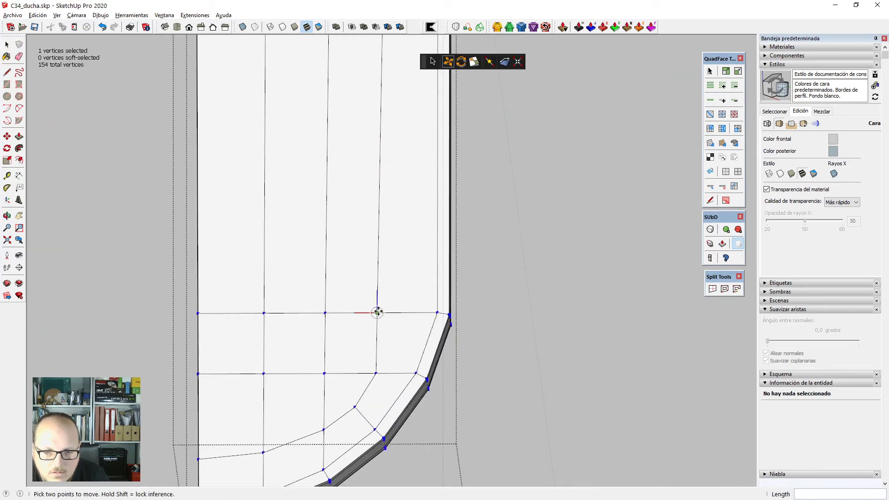
{"action": "left_click", "coordinate": [378, 312]}
{"action": "left_click", "coordinate": [392, 312]}
{"action": "scroll", "coordinate": [395, 335], "scroll_direction": "down", "scroll_amount": 1}
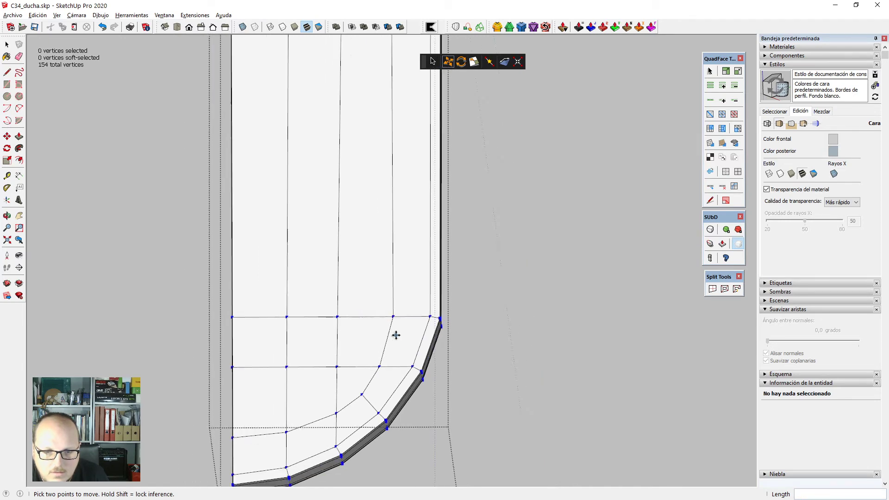
{"action": "key", "text": "space"}
Inspect the edge layout on both faces of the half handle, from the rounded upper end down to the blade's tip.
{"action": "scroll", "coordinate": [352, 306], "scroll_direction": "down", "scroll_amount": 6}
{"action": "middle_click_drag", "start_coordinate": [460, 314], "coordinate": [308, 367]}
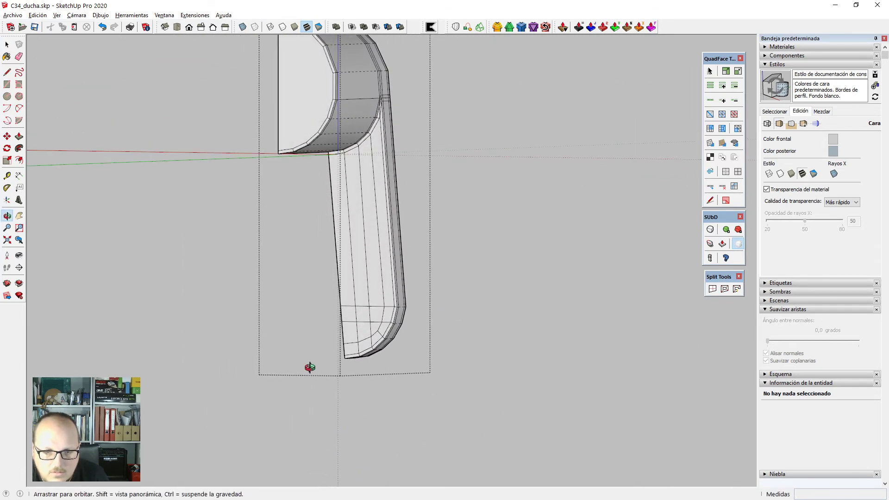
{"action": "middle_click_drag", "start_coordinate": [458, 285], "coordinate": [429, 392]}
{"action": "scroll", "coordinate": [429, 390], "scroll_direction": "up", "scroll_amount": 1}
{"action": "scroll", "coordinate": [427, 393], "scroll_direction": "down", "scroll_amount": 3}
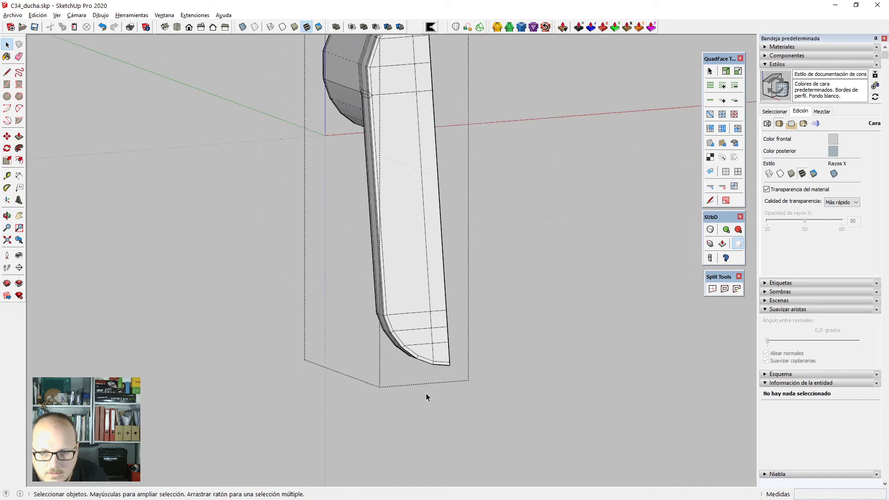
{"action": "scroll", "coordinate": [415, 193], "scroll_direction": "up", "scroll_amount": 1}
{"action": "scroll", "coordinate": [395, 120], "scroll_direction": "up", "scroll_amount": 2}
{"action": "middle_click_drag", "start_coordinate": [396, 125], "coordinate": [397, 89]}
{"action": "key", "text": "l"}
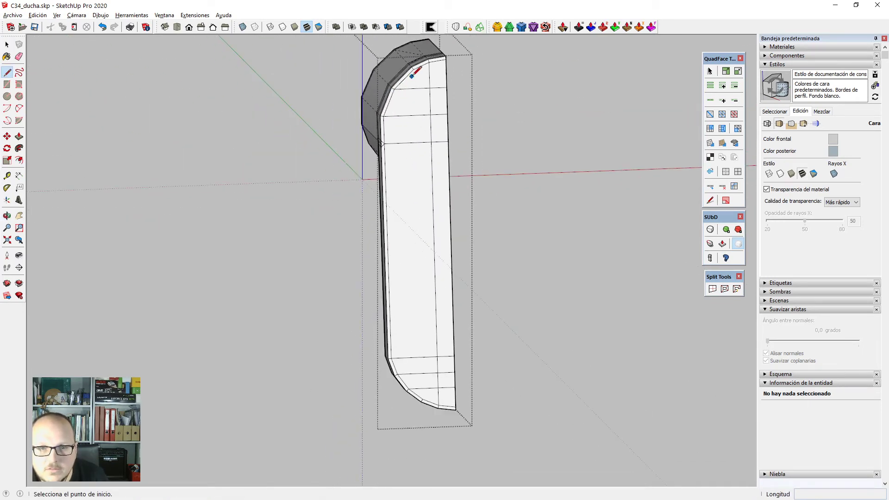
{"action": "middle_click_drag", "start_coordinate": [417, 368], "coordinate": [528, 309]}
{"action": "key", "text": "l"}
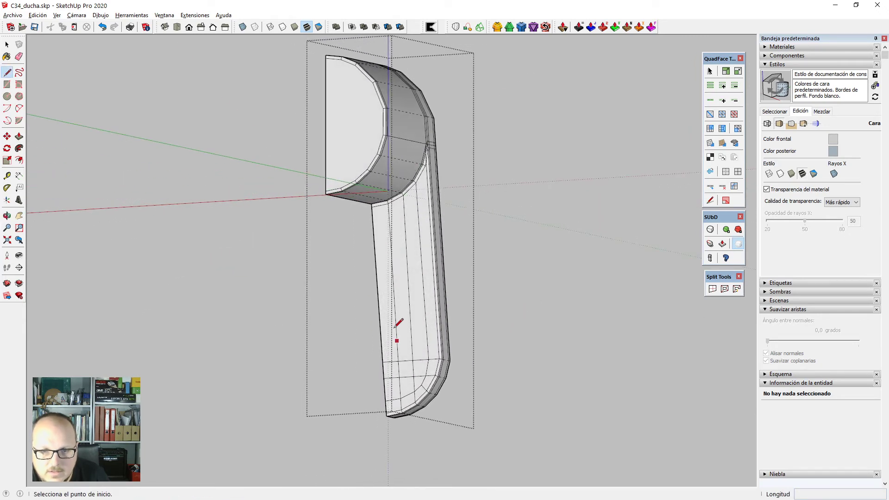
{"action": "middle_click_drag", "start_coordinate": [378, 418], "coordinate": [446, 290]}
{"action": "key", "text": "space"}
{"action": "left_click", "coordinate": [368, 283]}
{"action": "key", "text": "alt+r"}
{"action": "key", "text": "alt+c"}
{"action": "key", "text": "Return"}
{"action": "key", "text": "ctrl+t"}
Examine the narrow area where the round head's rim meets the blade's inner side edge for overlapping or crossing edges.
{"action": "scroll", "coordinate": [416, 230], "scroll_direction": "up", "scroll_amount": 2}
{"action": "scroll", "coordinate": [396, 159], "scroll_direction": "up", "scroll_amount": 7}
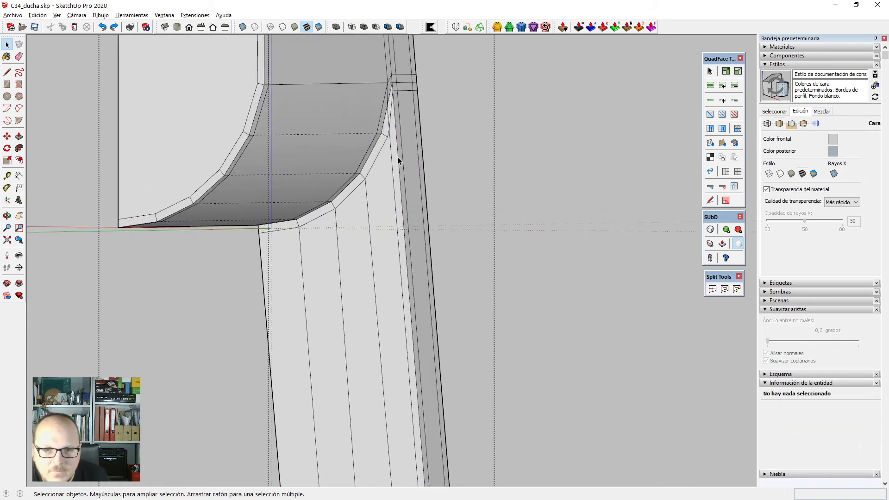
{"action": "scroll", "coordinate": [393, 116], "scroll_direction": "up", "scroll_amount": 2}
{"action": "scroll", "coordinate": [410, 207], "scroll_direction": "down", "scroll_amount": 4}
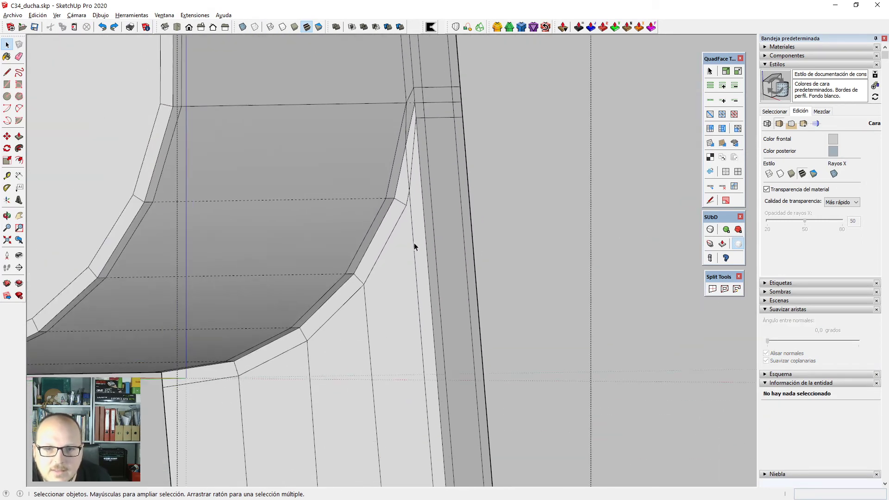
{"action": "middle_click_drag", "start_coordinate": [414, 243], "coordinate": [436, 185]}
{"action": "scroll", "coordinate": [421, 176], "scroll_direction": "up", "scroll_amount": 4}
{"action": "scroll", "coordinate": [406, 208], "scroll_direction": "down", "scroll_amount": 5}
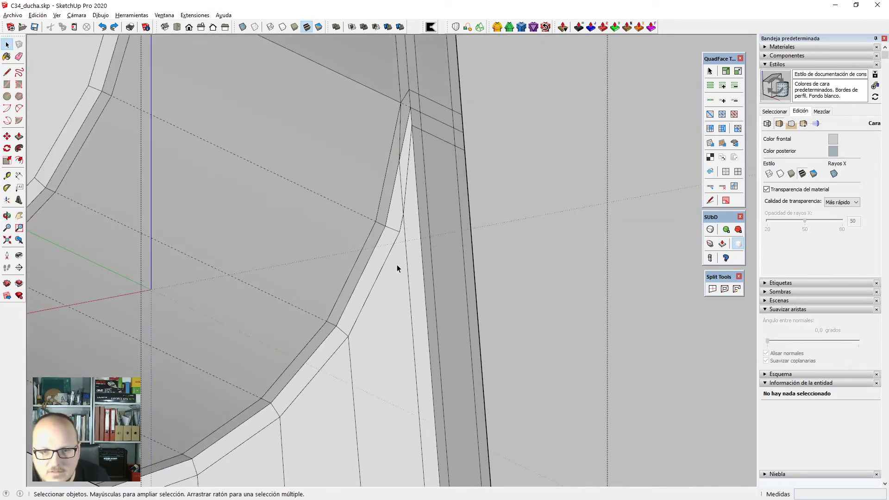
{"action": "left_click", "coordinate": [398, 251]}
{"action": "middle_click_drag", "start_coordinate": [398, 251], "coordinate": [397, 274]}
{"action": "scroll", "coordinate": [402, 224], "scroll_direction": "up", "scroll_amount": 5}
{"action": "scroll", "coordinate": [402, 225], "scroll_direction": "up", "scroll_amount": 1}
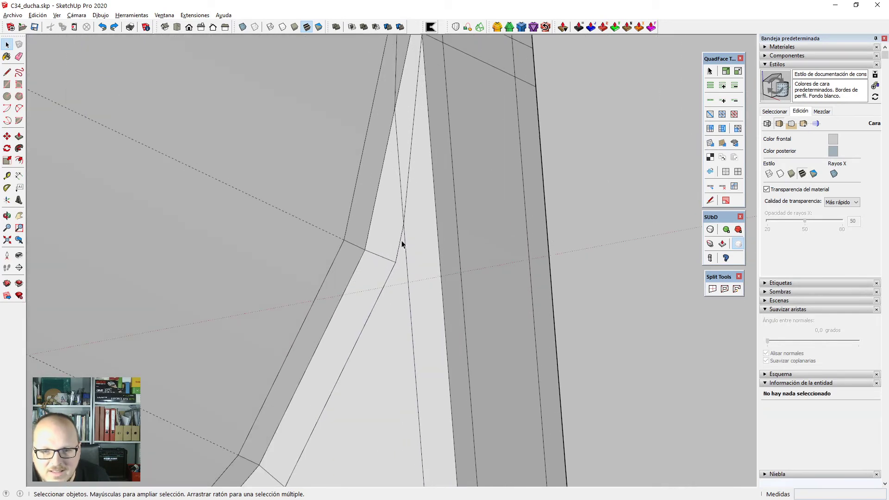
Examine the short edge segment where the round head's rim meets the blade's inner side edge.
{"action": "left_click", "coordinate": [401, 238]}
{"action": "scroll", "coordinate": [459, 253], "scroll_direction": "down", "scroll_amount": 4}
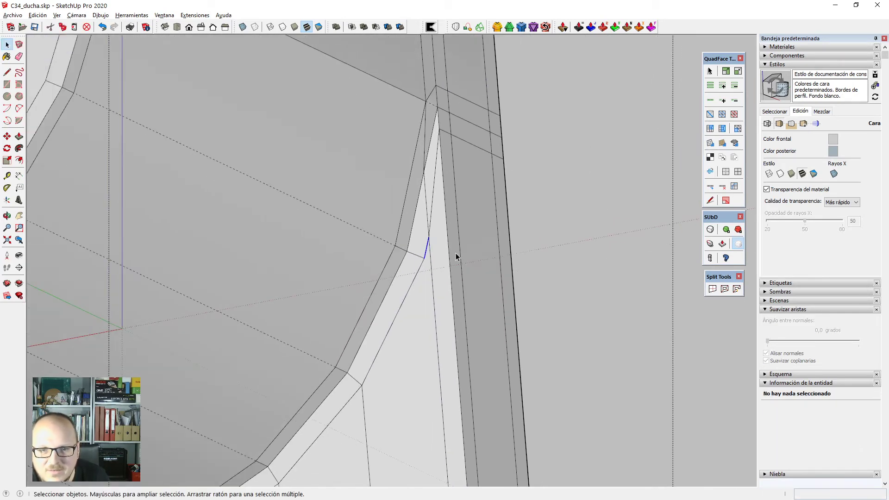
{"action": "middle_click_drag", "start_coordinate": [466, 269], "coordinate": [441, 223]}
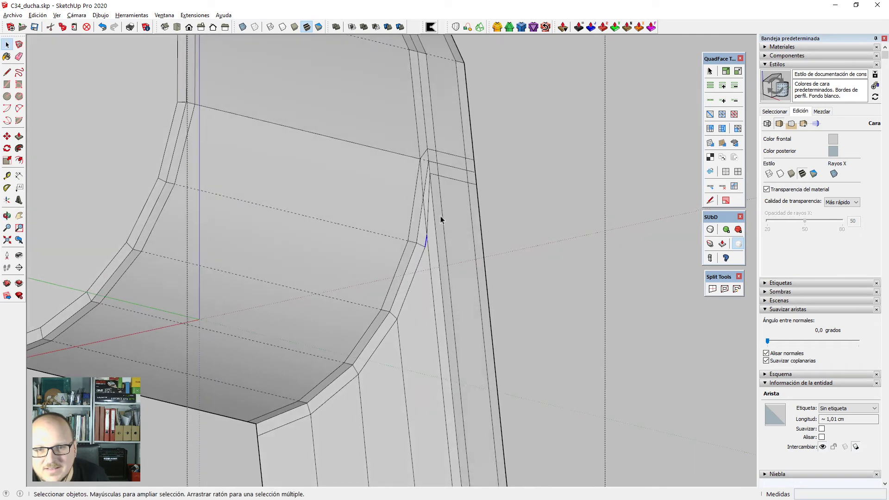
{"action": "scroll", "coordinate": [441, 215], "scroll_direction": "down", "scroll_amount": 2}
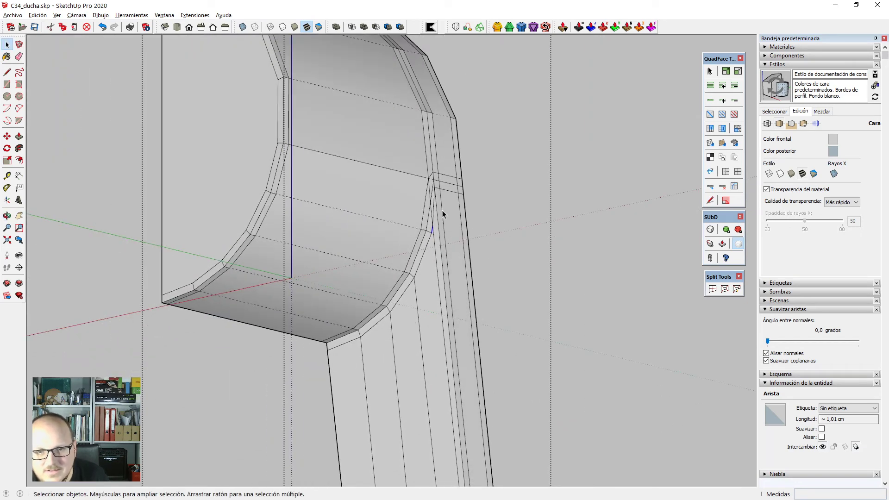
{"action": "scroll", "coordinate": [443, 210], "scroll_direction": "down", "scroll_amount": 3}
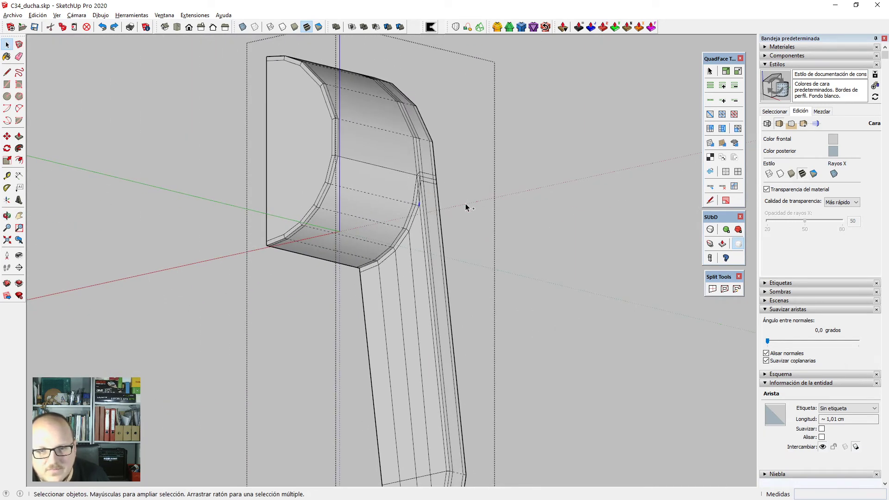
{"action": "scroll", "coordinate": [463, 204], "scroll_direction": "down", "scroll_amount": 3}
{"action": "scroll", "coordinate": [458, 205], "scroll_direction": "up", "scroll_amount": 2}
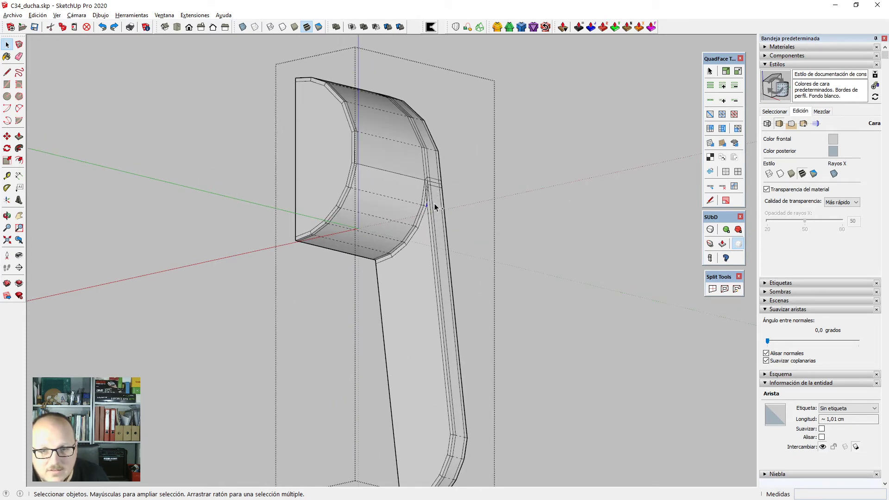
Undo the removal of one half of the handle and its edge subdivision.
{"action": "key", "text": "ctrl+z"}
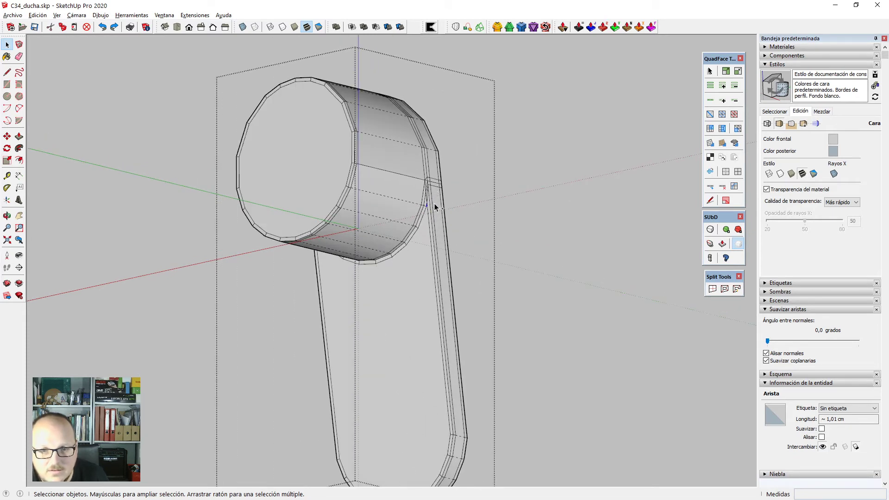
{"action": "key", "text": "ctrl+z"}
{"action": "scroll", "coordinate": [434, 204], "scroll_direction": "down", "scroll_amount": 3}
{"action": "scroll", "coordinate": [430, 196], "scroll_direction": "up", "scroll_amount": 1}
{"action": "scroll", "coordinate": [428, 192], "scroll_direction": "down", "scroll_amount": 2}
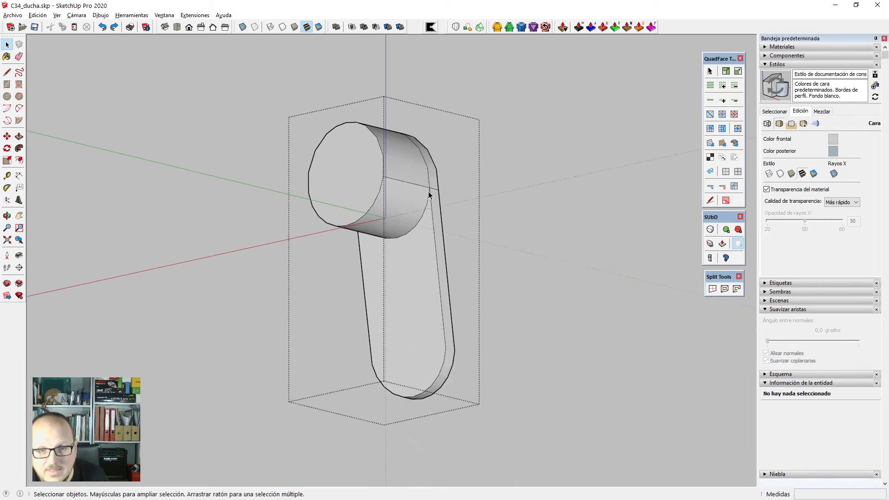
Try to subdivide all edges of the complete handle with FredoCorner using a 1 cm offset and 2 segments.
{"action": "left_click_drag", "start_coordinate": [403, 259], "coordinate": [541, 446]}
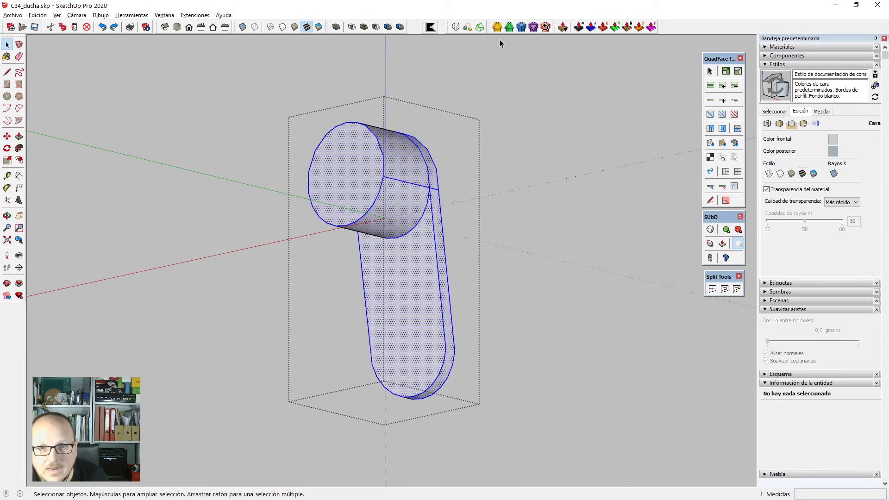
{"action": "left_click", "coordinate": [522, 28]}
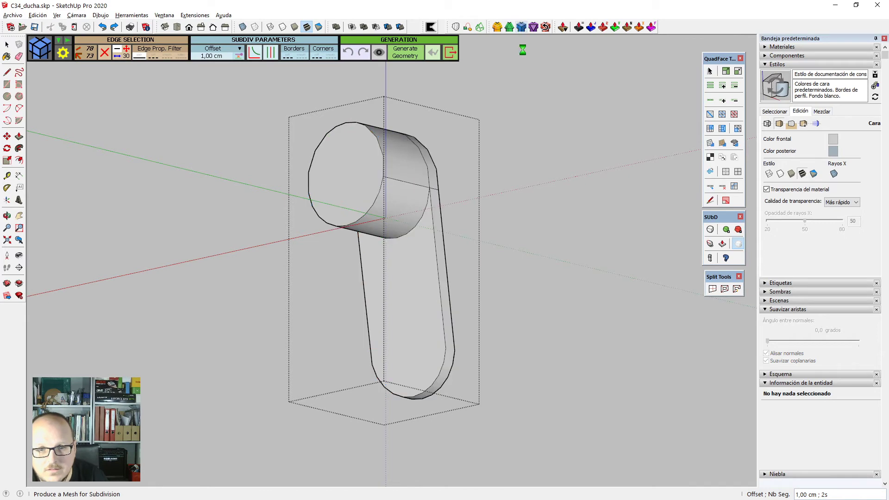
{"action": "key", "text": "space"}
{"action": "scroll", "coordinate": [434, 192], "scroll_direction": "up", "scroll_amount": 10}
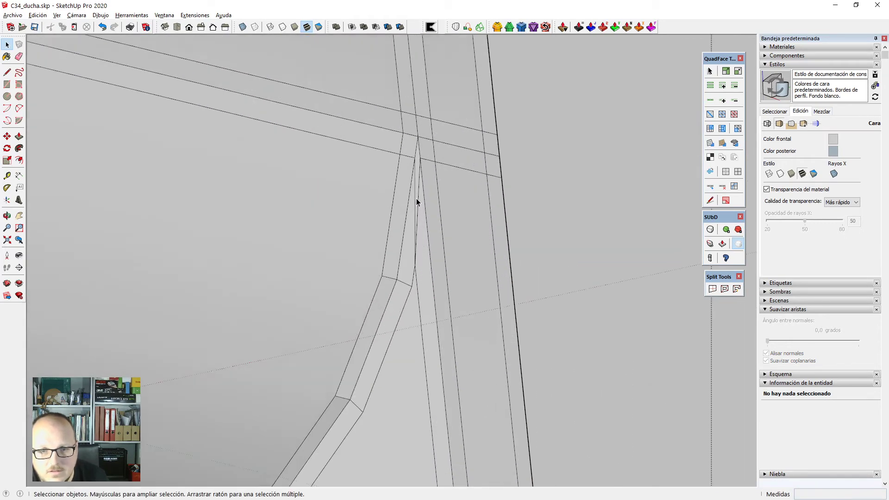
{"action": "middle_click_drag", "start_coordinate": [416, 200], "coordinate": [537, 222]}
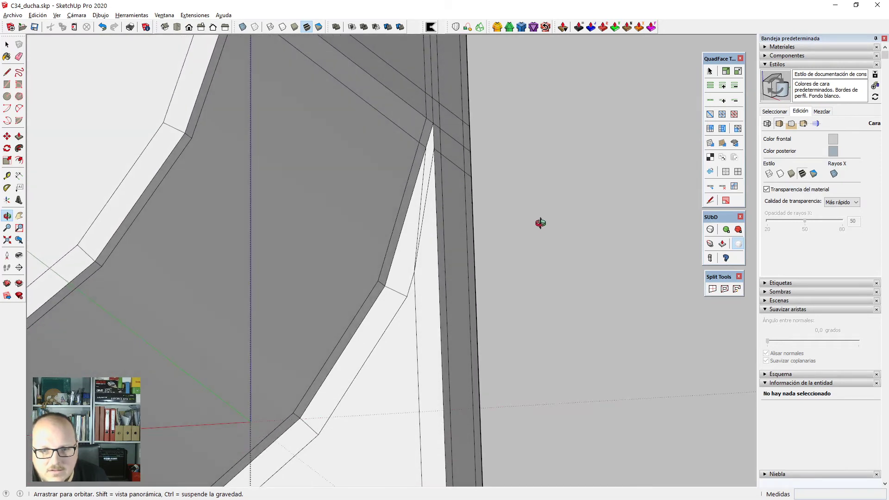
{"action": "scroll", "coordinate": [469, 217], "scroll_direction": "down", "scroll_amount": 5}
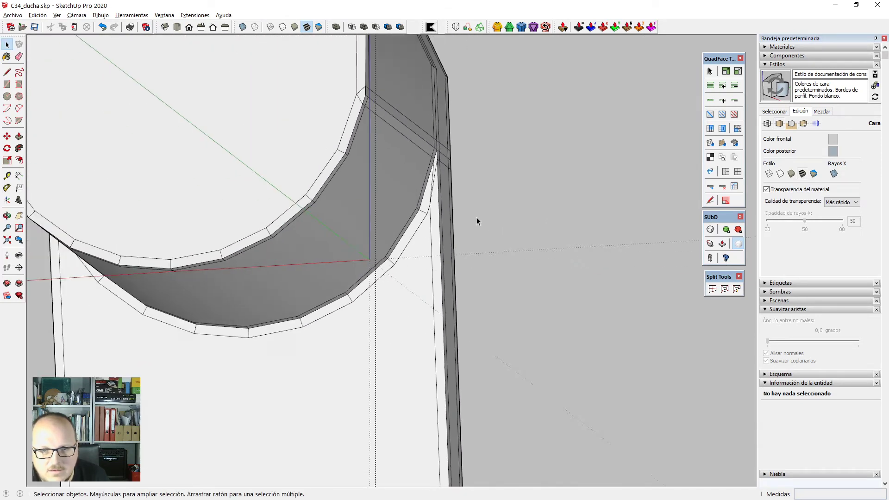
{"action": "middle_click_drag", "start_coordinate": [477, 221], "coordinate": [441, 209]}
{"action": "scroll", "coordinate": [457, 215], "scroll_direction": "up", "scroll_amount": 4}
Try to collapse the short edge beside the head's rim by moving its rim vertex onto the adjoining vertex on the blade's side line.
{"action": "double_click", "coordinate": [438, 196]}
{"action": "left_click", "coordinate": [446, 149]}
{"action": "scroll", "coordinate": [439, 207], "scroll_direction": "up", "scroll_amount": 7}
{"action": "left_click", "coordinate": [450, 180]}
{"action": "key", "text": "v"}
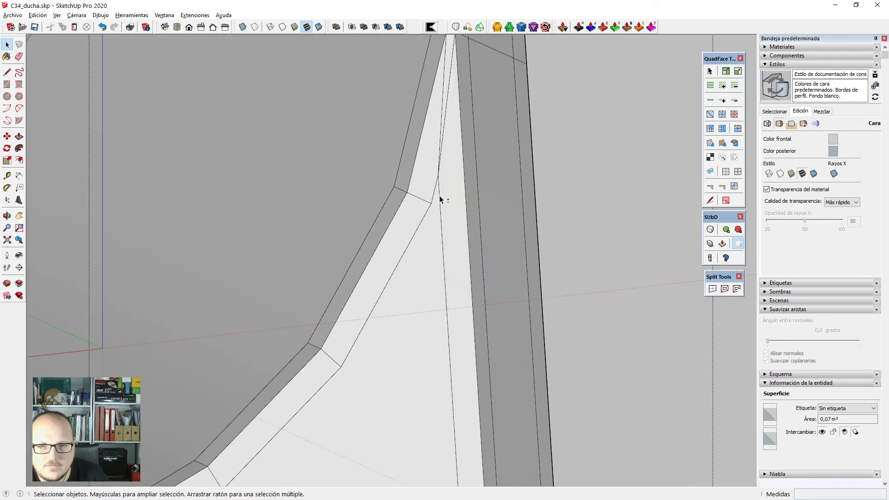
{"action": "left_click", "coordinate": [431, 203]}
{"action": "left_click_drag", "start_coordinate": [431, 203], "coordinate": [439, 182]}
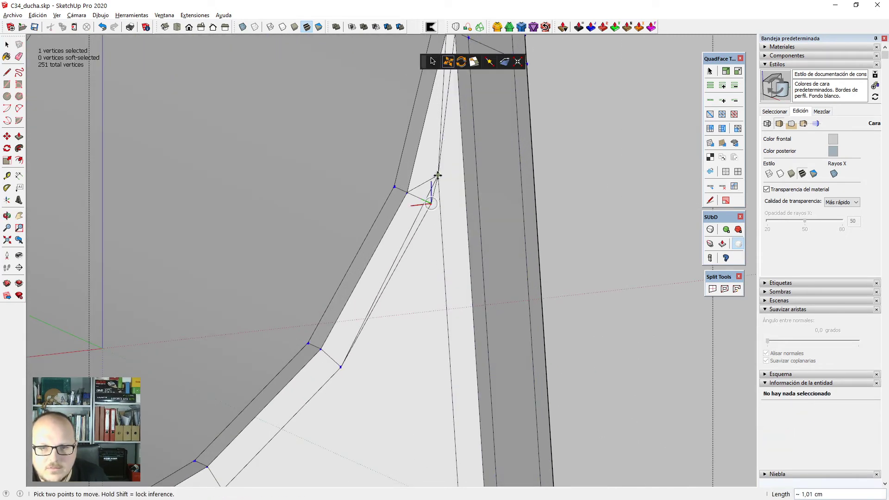
{"action": "scroll", "coordinate": [445, 135], "scroll_direction": "down", "scroll_amount": 3}
{"action": "scroll", "coordinate": [445, 142], "scroll_direction": "up", "scroll_amount": 3}
Undo the vertex move and the subdivision of the complete handle.
{"action": "key", "text": "e"}
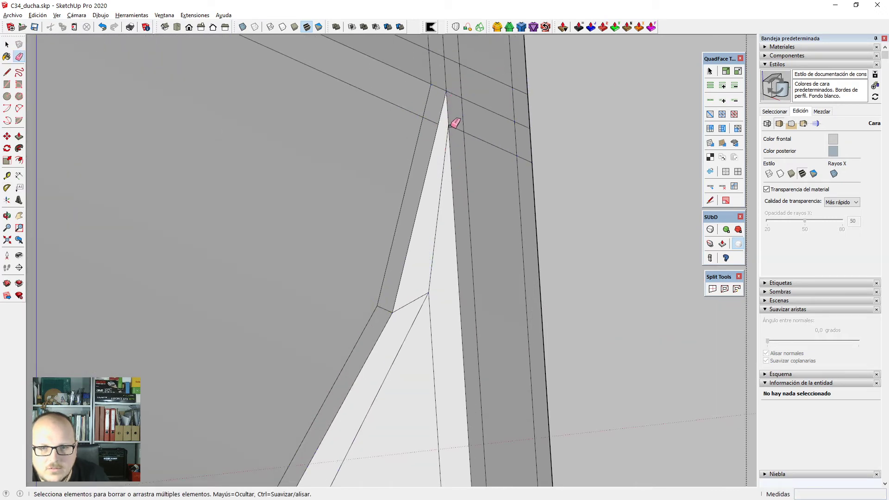
{"action": "scroll", "coordinate": [454, 124], "scroll_direction": "down", "scroll_amount": 4}
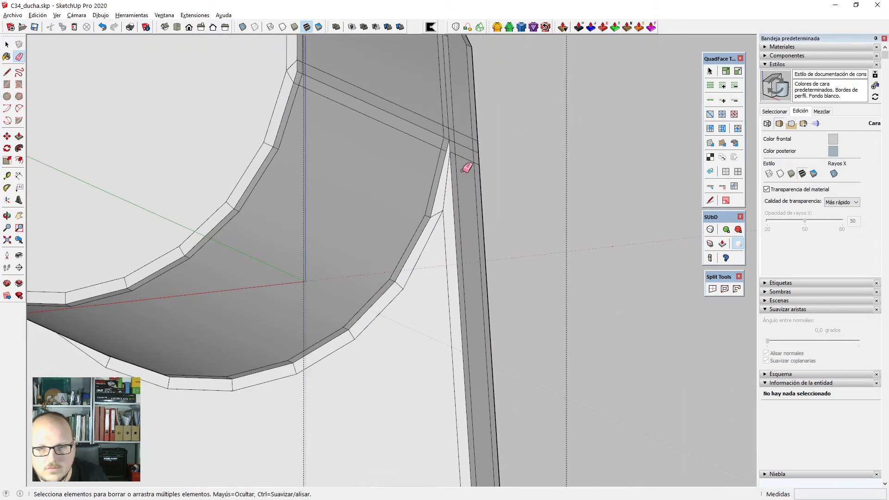
{"action": "scroll", "coordinate": [507, 208], "scroll_direction": "down", "scroll_amount": 3}
{"action": "middle_click_drag", "start_coordinate": [506, 206], "coordinate": [200, 256]}
{"action": "scroll", "coordinate": [407, 157], "scroll_direction": "down", "scroll_amount": 3}
{"action": "middle_click_drag", "start_coordinate": [407, 157], "coordinate": [397, 272]}
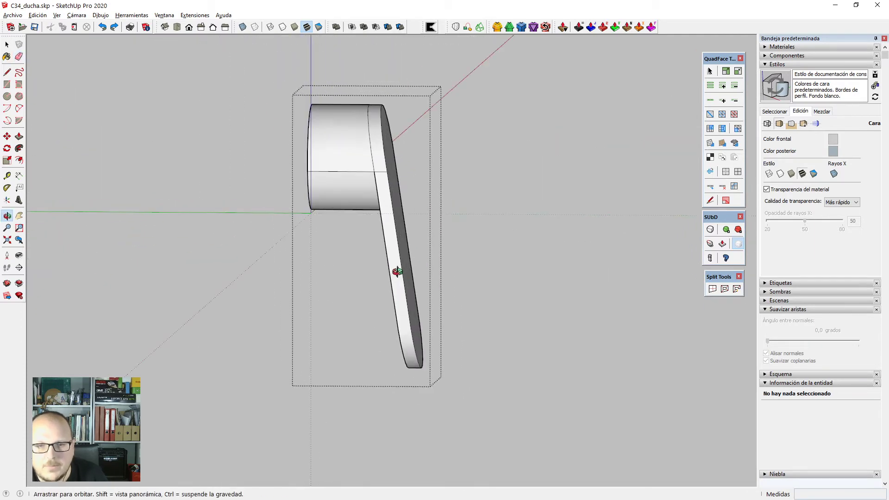
Group the handle's blade and round head together and open the group for editing.
{"action": "key", "text": "space"}
{"action": "scroll", "coordinate": [433, 192], "scroll_direction": "down", "scroll_amount": 2}
{"action": "middle_click_drag", "start_coordinate": [399, 201], "coordinate": [380, 115]}
{"action": "left_click_drag", "start_coordinate": [378, 111], "coordinate": [456, 384]}
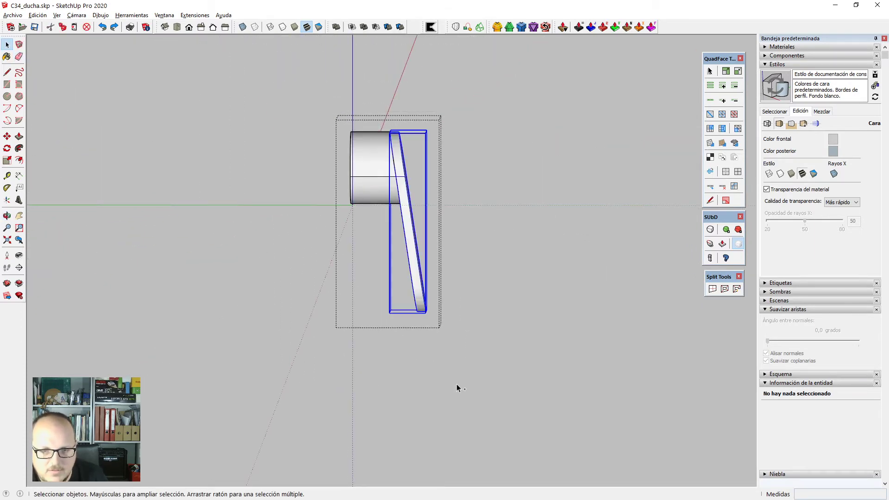
{"action": "scroll", "coordinate": [368, 232], "scroll_direction": "up", "scroll_amount": 1}
{"action": "left_click_drag", "start_coordinate": [405, 246], "coordinate": [327, 74], "text": "ctrl"}
{"action": "key", "text": "ctrl+g"}
{"action": "double_click", "coordinate": [411, 155]}
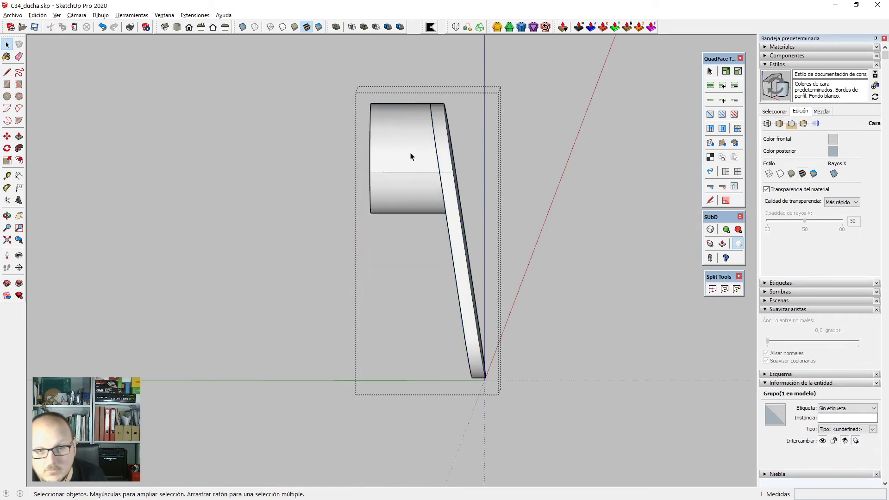
Put the round head's geometry into a separate group from the blade and open it for editing.
{"action": "middle_click_drag", "start_coordinate": [519, 209], "coordinate": [412, 270]}
{"action": "key", "text": "h"}
{"action": "scroll", "coordinate": [390, 170], "scroll_direction": "up", "scroll_amount": 2}
{"action": "key", "text": "h"}
{"action": "triple_click", "coordinate": [376, 174]}
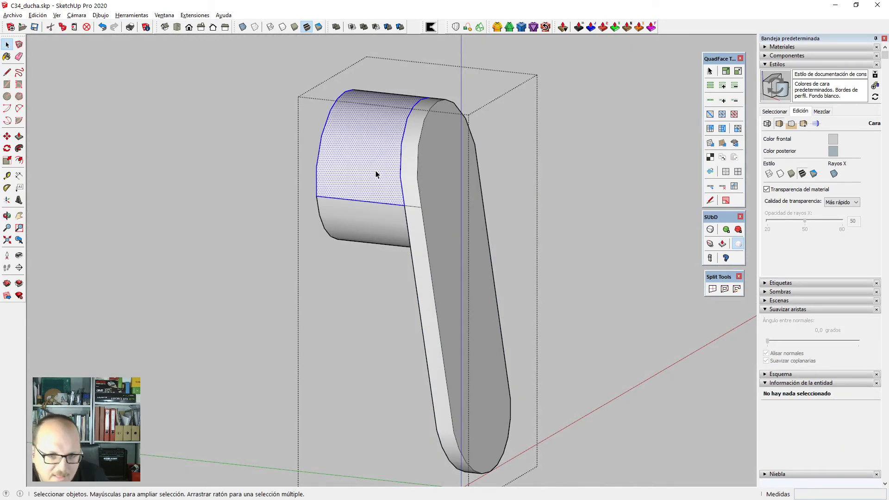
{"action": "key", "text": "g"}
{"action": "double_click", "coordinate": [389, 174]}
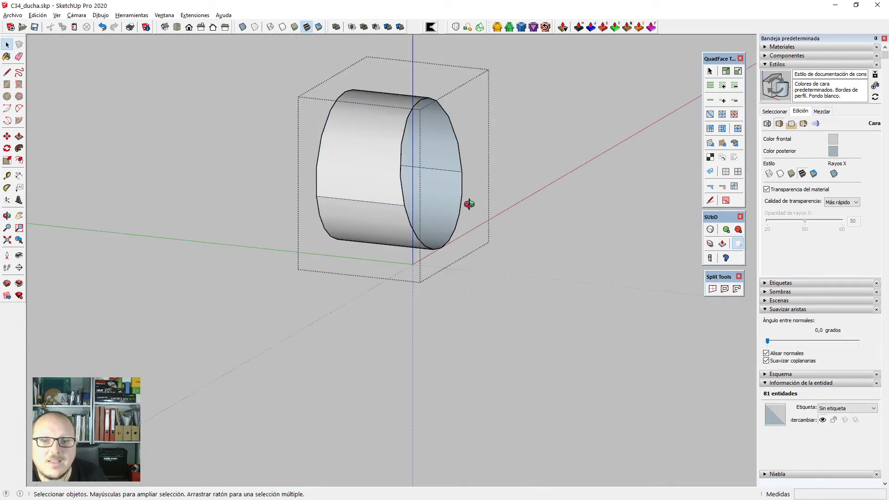
Close the head's open rear end by drawing a line between the ends of its two lengthwise seams.
{"action": "scroll", "coordinate": [449, 202], "scroll_direction": "up", "scroll_amount": 1}
{"action": "key", "text": "l"}
{"action": "left_click", "coordinate": [381, 212]}
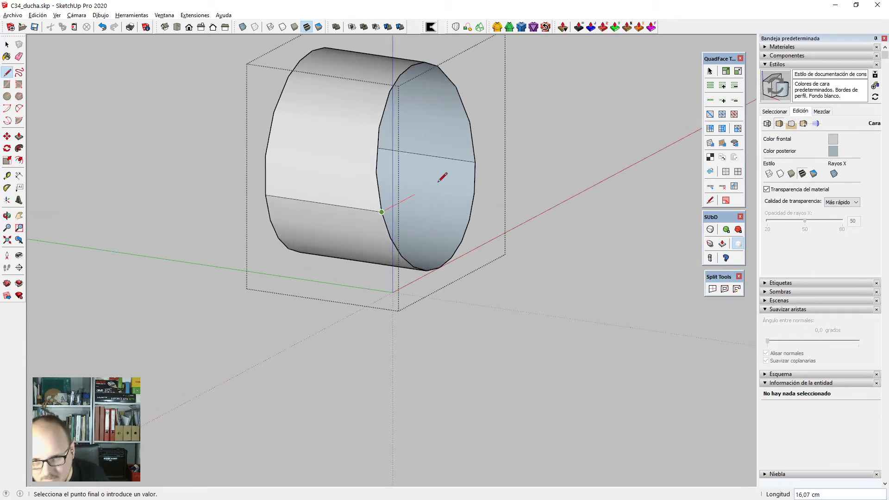
{"action": "left_click", "coordinate": [475, 162]}
{"action": "mouse_move", "coordinate": [324, 259]}
{"action": "middle_mouse_down"}
{"action": "mouse_move", "coordinate": [401, 285]}
{"action": "mouse_move", "coordinate": [453, 282]}
{"action": "middle_mouse_up"}
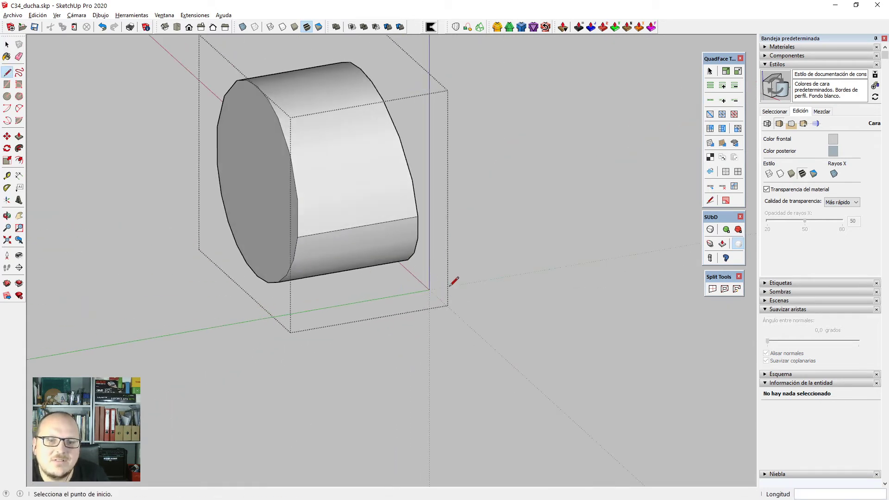
{"action": "middle_click_drag", "start_coordinate": [491, 260], "coordinate": [377, 238]}
Erase the dividing line across the head's rear face and smooth the lengthwise seams on its side.
{"action": "key", "text": "space"}
{"action": "key", "text": "e"}
{"action": "left_click", "coordinate": [363, 216]}
{"action": "mouse_move", "coordinate": [546, 268]}
{"action": "middle_mouse_down"}
{"action": "mouse_move", "coordinate": [590, 262]}
{"action": "mouse_move", "coordinate": [532, 224]}
{"action": "middle_mouse_up"}
{"action": "scroll", "coordinate": [479, 225], "scroll_direction": "down", "scroll_amount": 2}
{"action": "key", "text": "space"}
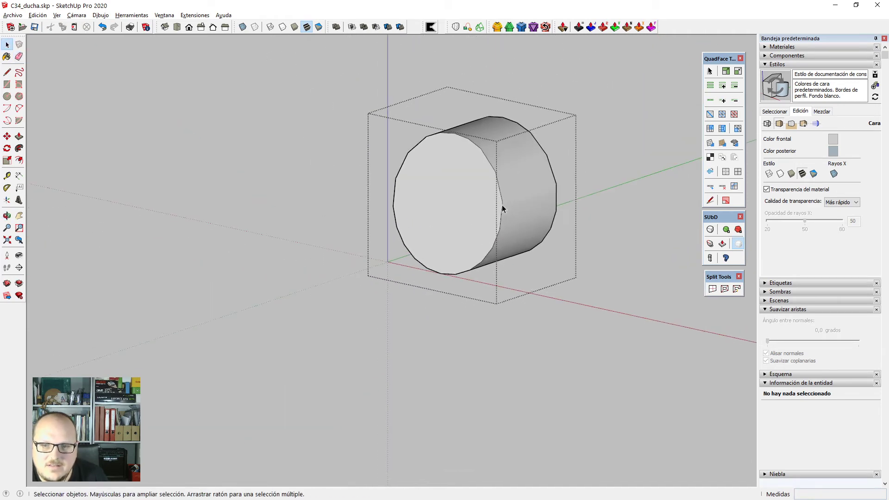
Subdivide all edges of the round head with FredoCorner using a 1 cm offset and 2 segments.
{"action": "triple_click", "coordinate": [502, 204]}
{"action": "left_click", "coordinate": [521, 28]}
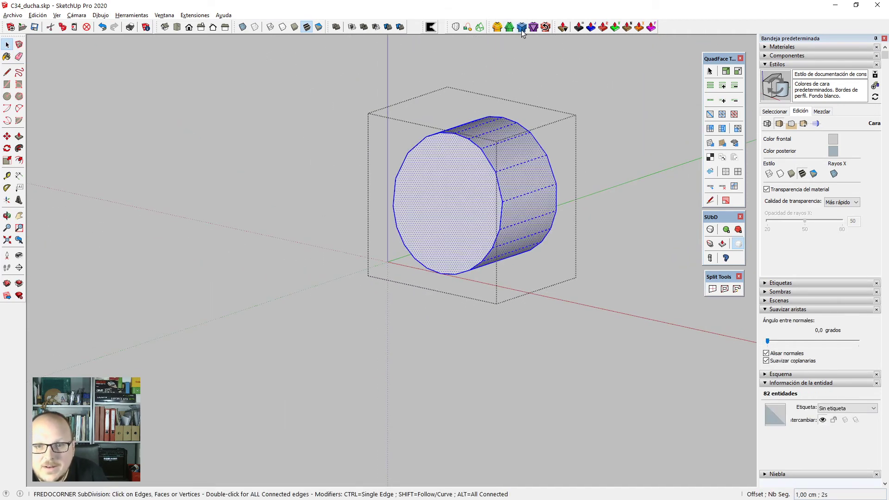
{"action": "key", "text": "space"}
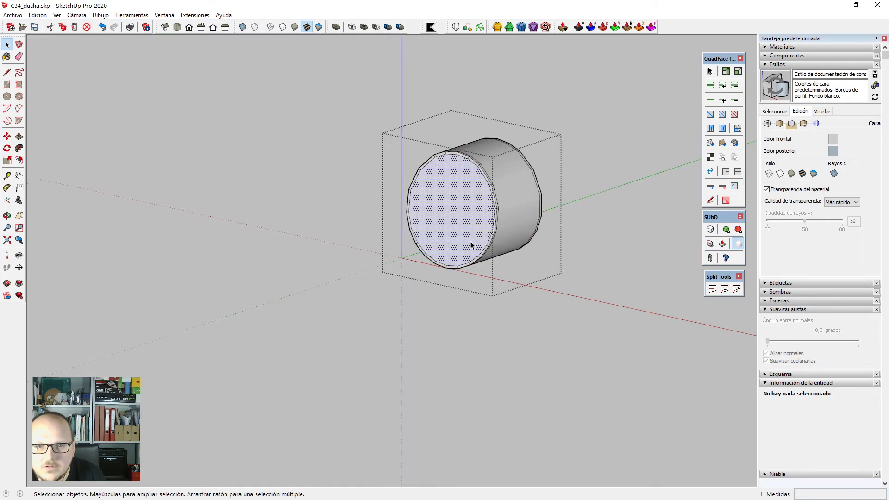
Leave the head's group and remove the head from the blade's geometry.
{"action": "middle_click_drag", "start_coordinate": [471, 245], "coordinate": [174, 254]}
{"action": "left_click", "coordinate": [521, 247]}
{"action": "mouse_move", "coordinate": [521, 250]}
{"action": "middle_mouse_down"}
{"action": "mouse_move", "coordinate": [375, 271]}
{"action": "mouse_move", "coordinate": [392, 286]}
{"action": "mouse_move", "coordinate": [308, 255]}
{"action": "mouse_move", "coordinate": [330, 313]}
{"action": "mouse_move", "coordinate": [393, 253]}
{"action": "mouse_move", "coordinate": [379, 249]}
{"action": "mouse_move", "coordinate": [393, 189]}
{"action": "mouse_move", "coordinate": [484, 255]}
{"action": "mouse_move", "coordinate": [508, 243]}
{"action": "middle_mouse_up"}
{"action": "key", "text": "Delete"}
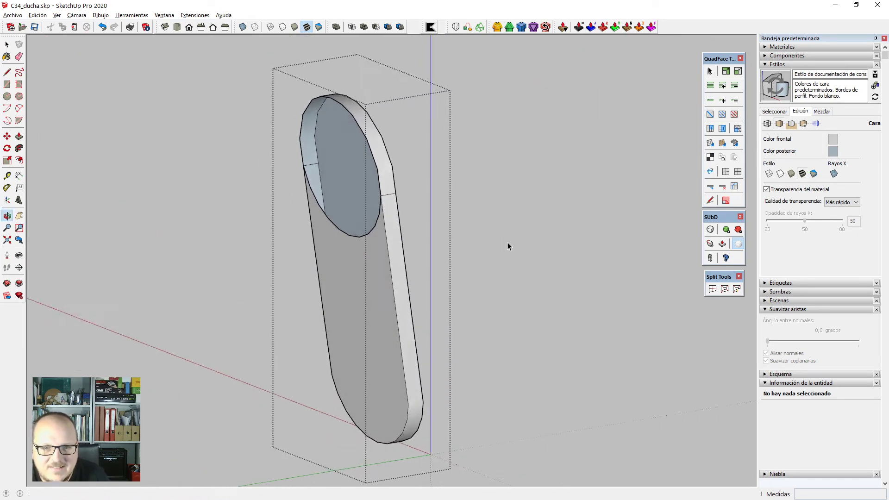
Close the blade's circular opening by retracing one rim segment, and erase that segment.
{"action": "scroll", "coordinate": [376, 198], "scroll_direction": "up", "scroll_amount": 2}
{"action": "middle_click_drag", "start_coordinate": [382, 230], "coordinate": [388, 229]}
{"action": "scroll", "coordinate": [375, 236], "scroll_direction": "up", "scroll_amount": 2}
{"action": "key", "text": "l"}
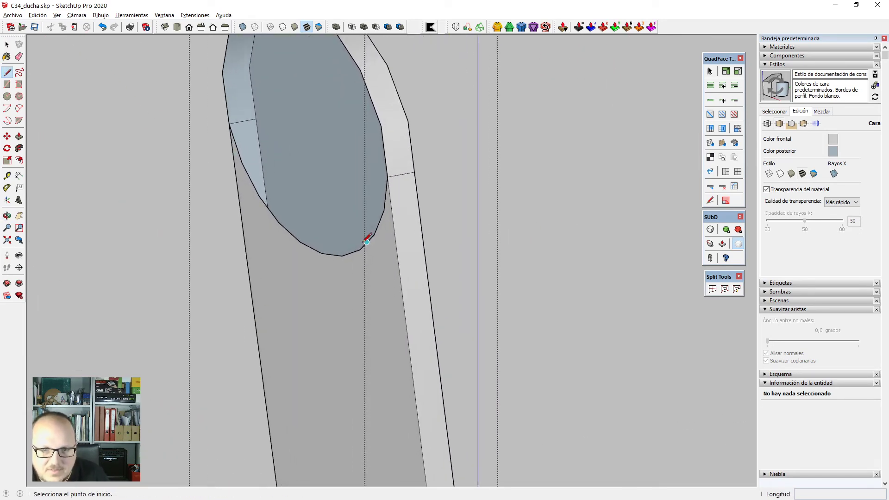
{"action": "left_click", "coordinate": [360, 249]}
{"action": "left_click", "coordinate": [374, 236]}
{"action": "key", "text": "e"}
{"action": "left_click", "coordinate": [370, 240]}
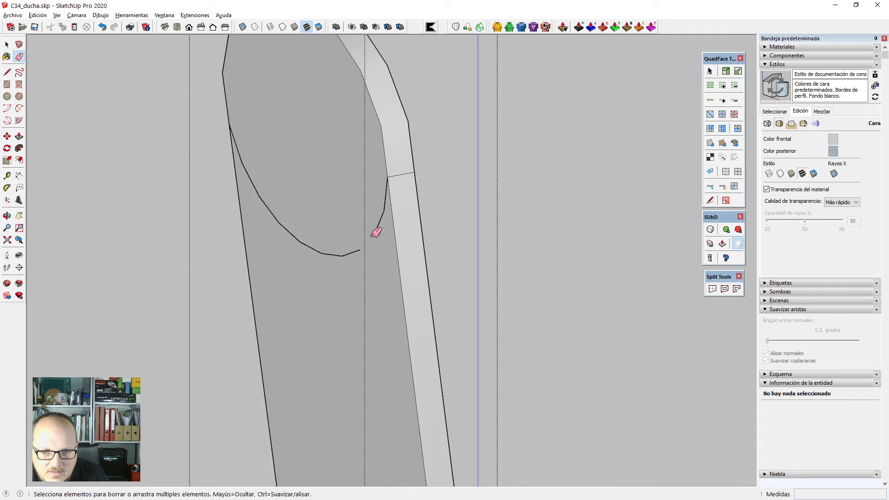
Delete the remaining rim edges of the former head outline from the blade's face.
{"action": "scroll", "coordinate": [382, 199], "scroll_direction": "up", "scroll_amount": 2}
{"action": "left_click", "coordinate": [387, 203]}
{"action": "left_click", "coordinate": [391, 199]}
{"action": "mouse_move", "coordinate": [392, 200]}
{"action": "middle_mouse_down"}
{"action": "mouse_move", "coordinate": [364, 226]}
{"action": "mouse_move", "coordinate": [304, 173]}
{"action": "mouse_move", "coordinate": [248, 160]}
{"action": "middle_mouse_up"}
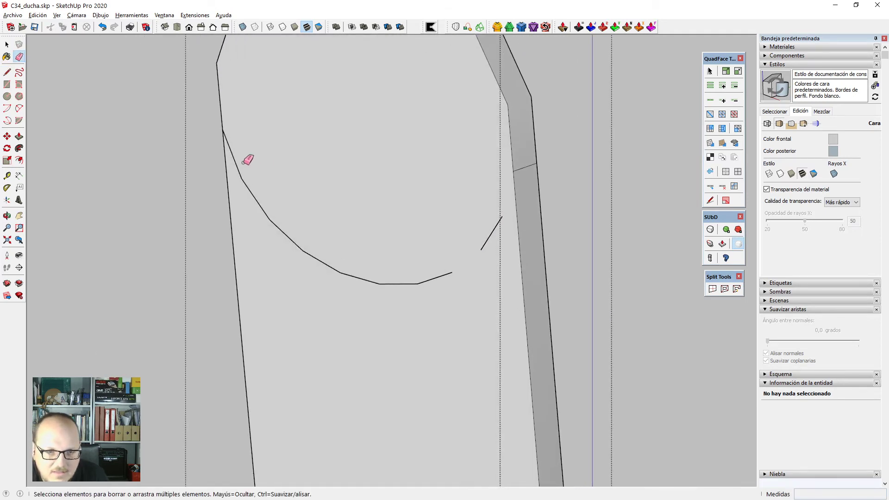
{"action": "left_click", "coordinate": [240, 174]}
{"action": "key", "text": "space"}
{"action": "triple_click", "coordinate": [248, 189]}
{"action": "scroll", "coordinate": [268, 206], "scroll_direction": "down", "scroll_amount": 2}
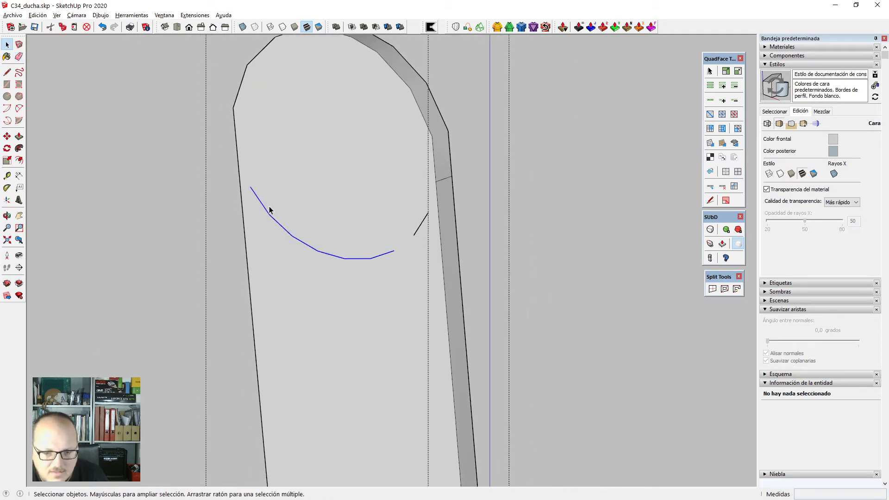
{"action": "key", "text": "Delete"}
Clear the short crosswise edges from the blade's thin side walls.
{"action": "scroll", "coordinate": [274, 210], "scroll_direction": "down", "scroll_amount": 5}
{"action": "middle_click_drag", "start_coordinate": [383, 282], "coordinate": [392, 207]}
{"action": "key", "text": "e"}
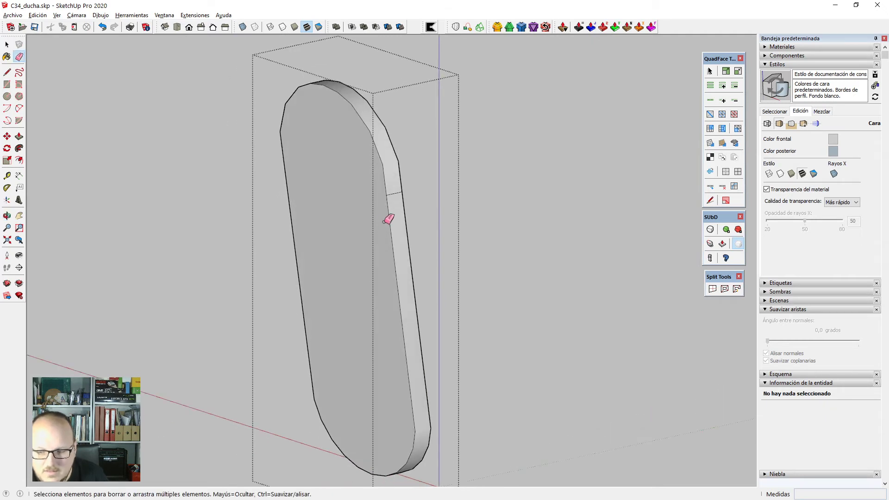
{"action": "scroll", "coordinate": [399, 173], "scroll_direction": "up", "scroll_amount": 1}
{"action": "middle_click_drag", "start_coordinate": [247, 249], "coordinate": [426, 271]}
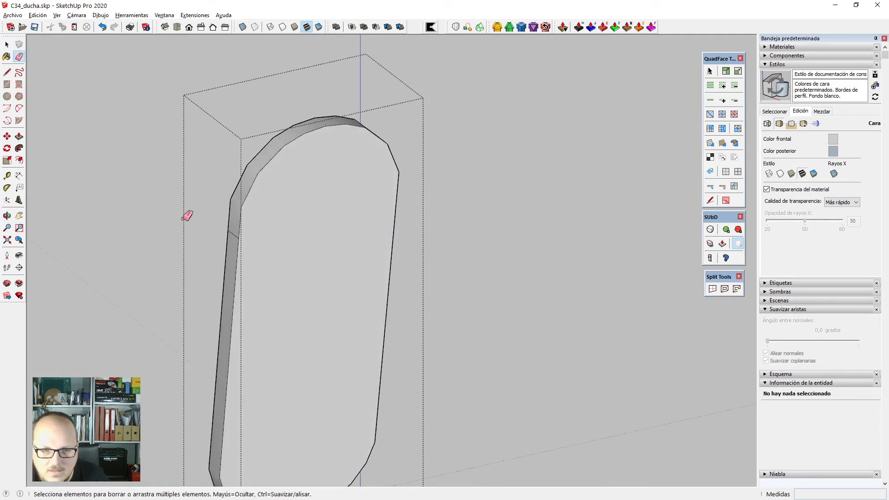
{"action": "scroll", "coordinate": [185, 219], "scroll_direction": "up", "scroll_amount": 1}
{"action": "scroll", "coordinate": [215, 174], "scroll_direction": "down", "scroll_amount": 4}
{"action": "middle_click_drag", "start_coordinate": [215, 260], "coordinate": [33, 277]}
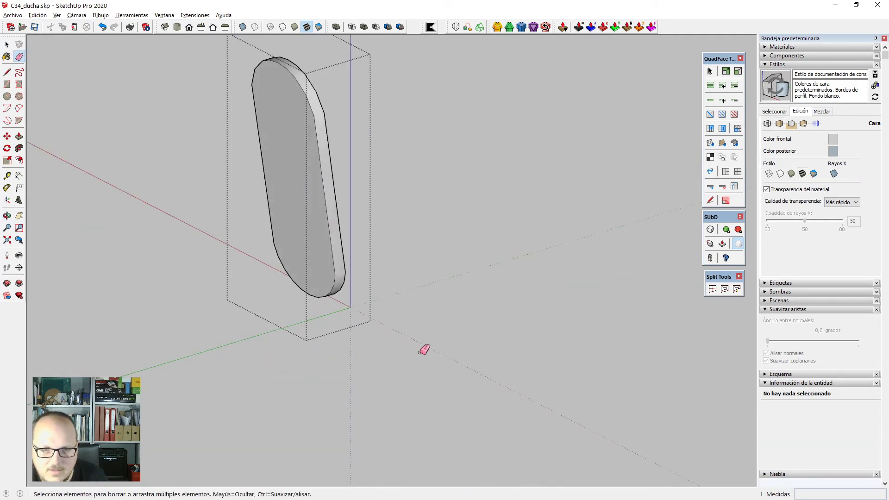
Select the whole blade geometry and generate a subdivision mesh around its edges with a 1.00 cm offset.
{"action": "middle_click_drag", "start_coordinate": [424, 350], "coordinate": [397, 288]}
{"action": "key", "text": "space"}
{"action": "triple_click", "coordinate": [355, 189]}
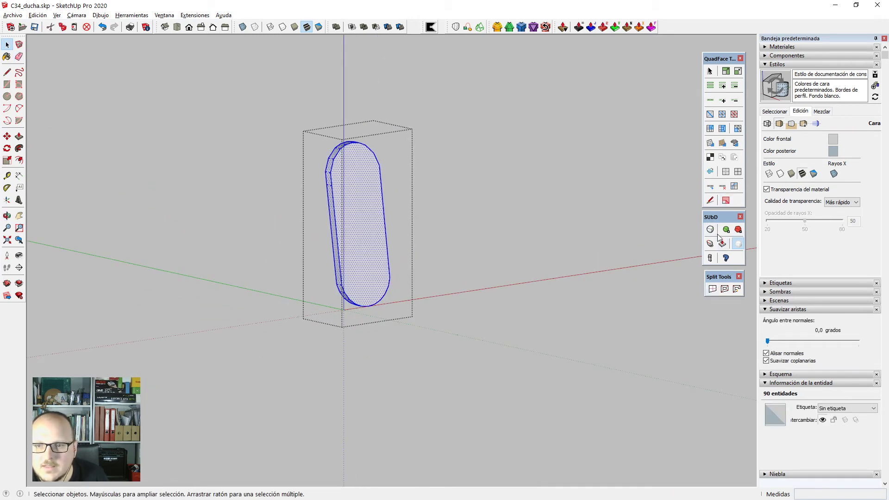
{"action": "left_click", "coordinate": [521, 27]}
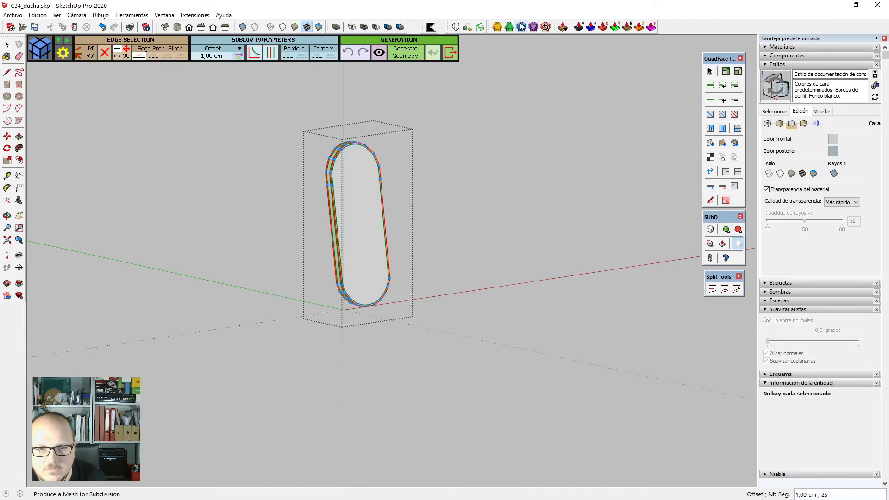
{"action": "left_click", "coordinate": [456, 250]}
{"action": "middle_click_drag", "start_coordinate": [457, 251], "coordinate": [300, 163]}
{"action": "key", "text": "space"}
{"action": "scroll", "coordinate": [366, 225], "scroll_direction": "up", "scroll_amount": 2}
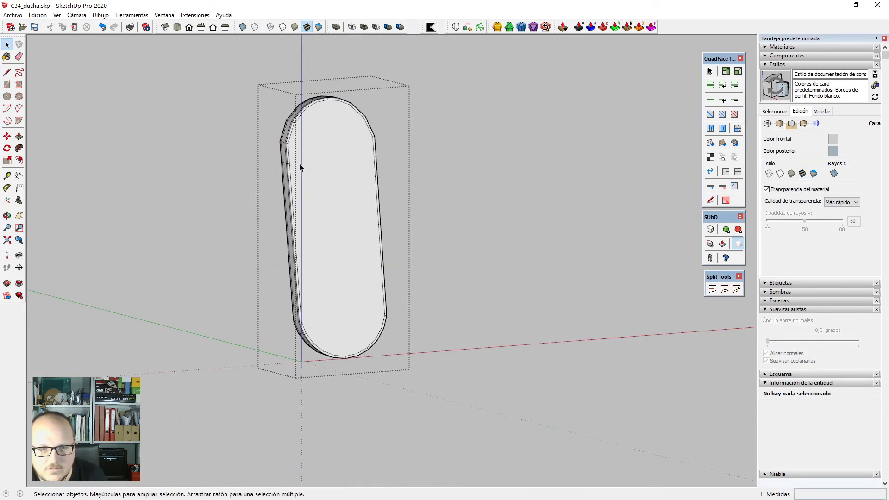
Try to split the blade's front face with a lengthwise line between the middle vertices of both rounded ends.
{"action": "left_click", "coordinate": [331, 184]}
{"action": "scroll", "coordinate": [332, 199], "scroll_direction": "up", "scroll_amount": 3}
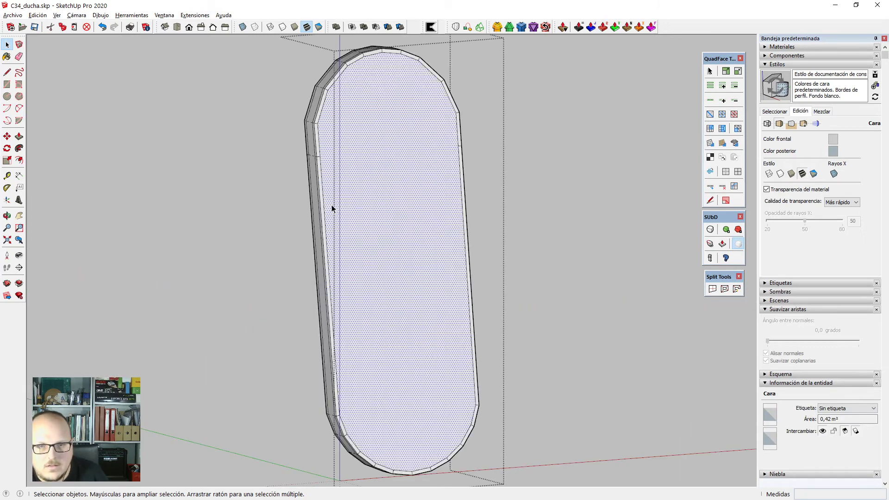
{"action": "key", "text": "l"}
{"action": "left_click", "coordinate": [382, 52]}
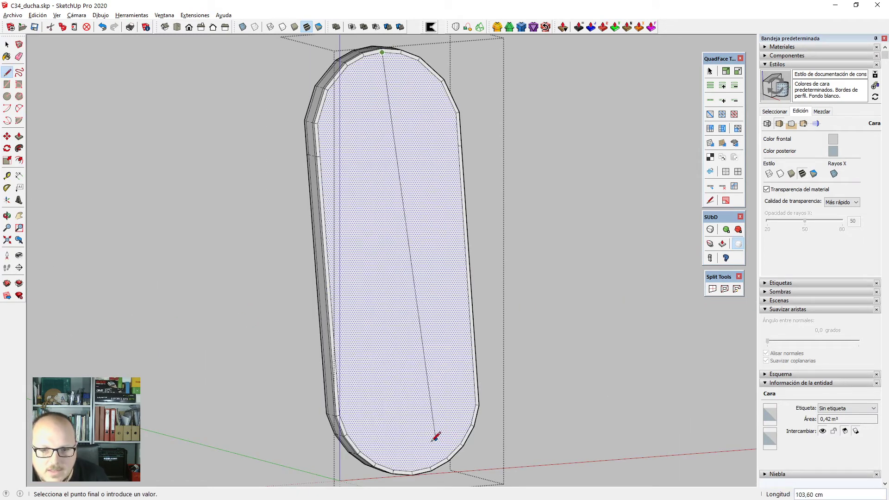
{"action": "left_click", "coordinate": [410, 473]}
{"action": "scroll", "coordinate": [412, 337], "scroll_direction": "down", "scroll_amount": 3}
{"action": "key", "text": "space"}
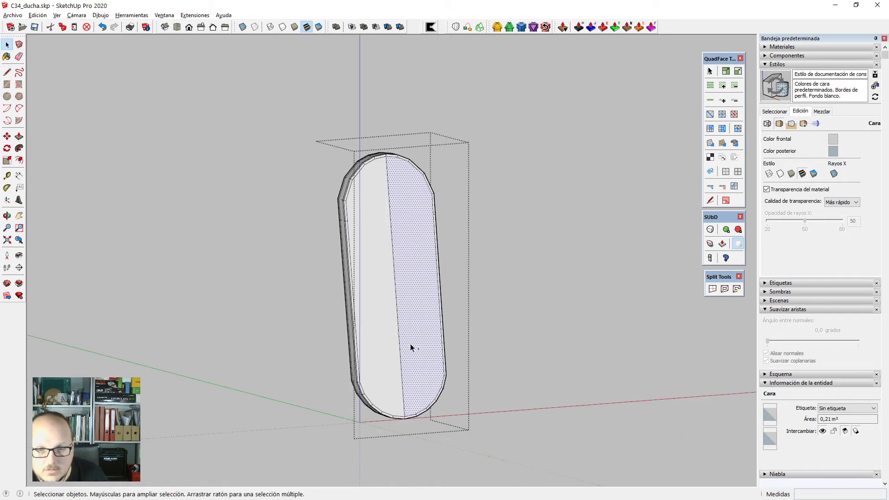
{"action": "key", "text": "ctrl+z"}
Cut through the whole blade along its vertical centreline in front view.
{"action": "key", "text": "F3"}
{"action": "key", "text": "shift+z"}
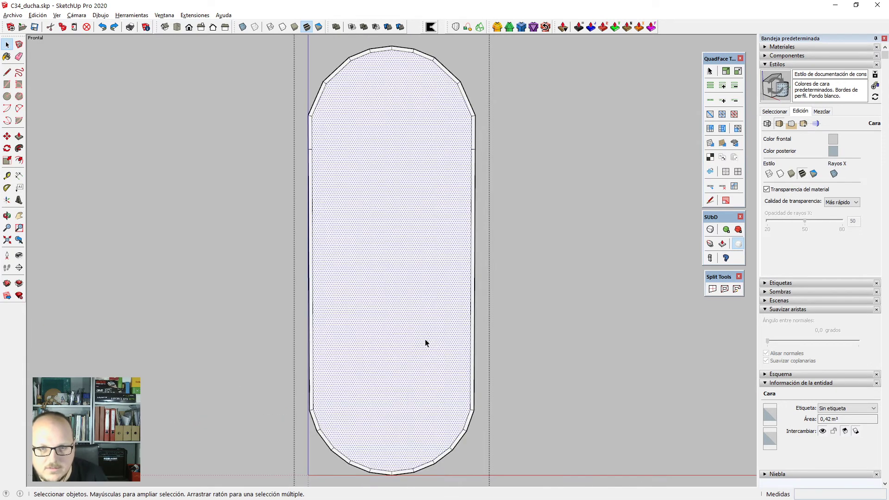
{"action": "scroll", "coordinate": [425, 342], "scroll_direction": "down", "scroll_amount": 3}
{"action": "scroll", "coordinate": [410, 177], "scroll_direction": "up", "scroll_amount": 1}
{"action": "key", "text": "k"}
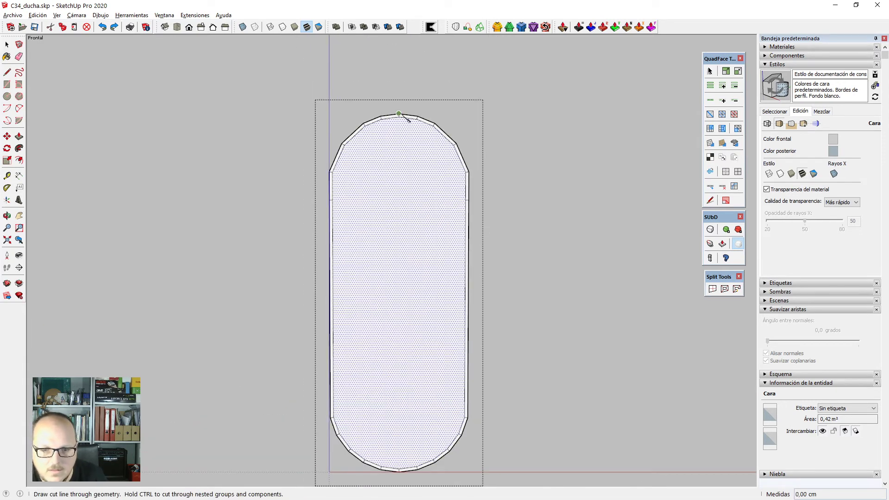
{"action": "scroll", "coordinate": [408, 119], "scroll_direction": "down", "scroll_amount": 1}
{"action": "left_click", "coordinate": [400, 114]}
{"action": "left_click", "coordinate": [399, 409]}
Delete all geometry on the right-hand side of the blade's centreline.
{"action": "key", "text": "space"}
{"action": "left_click_drag", "start_coordinate": [495, 437], "coordinate": [443, 118]}
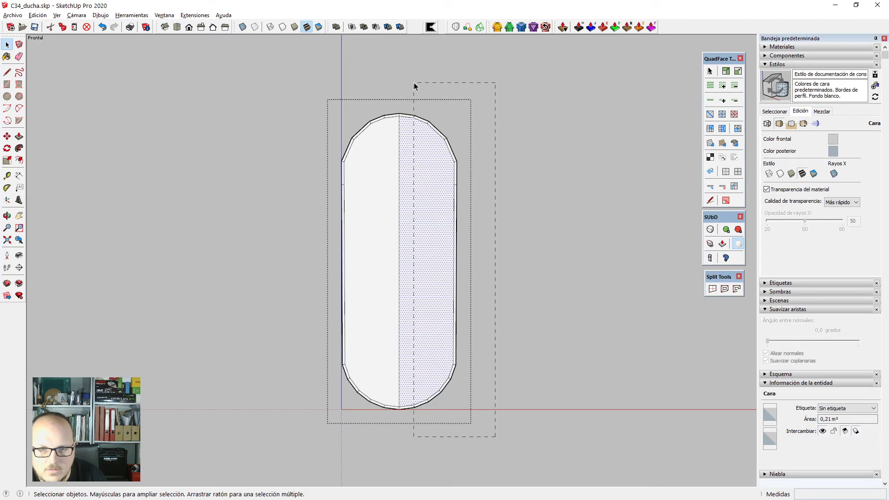
{"action": "key", "text": "Delete"}
{"action": "left_click_drag", "start_coordinate": [415, 85], "coordinate": [407, 73]}
{"action": "key", "text": "Delete"}
Draw two lengthwise lines on the half blade's front face, joining matching vertices of its upper and lower curves.
{"action": "scroll", "coordinate": [404, 82], "scroll_direction": "up", "scroll_amount": 2}
{"action": "key", "text": "l"}
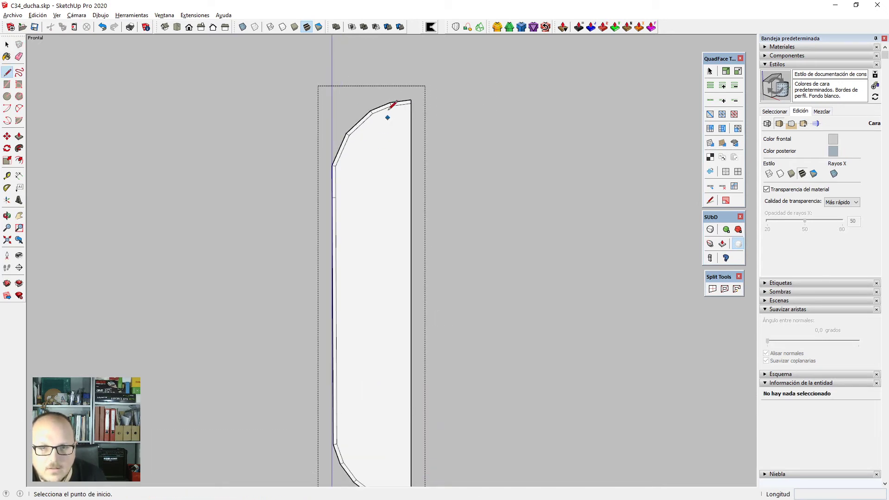
{"action": "left_click", "coordinate": [392, 106]}
{"action": "scroll", "coordinate": [395, 109], "scroll_direction": "down", "scroll_amount": 2}
{"action": "scroll", "coordinate": [398, 370], "scroll_direction": "up", "scroll_amount": 3}
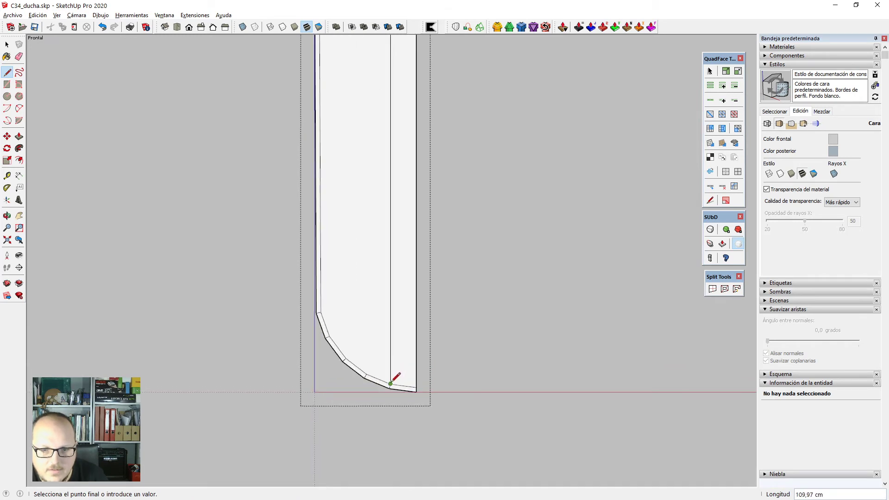
{"action": "left_click", "coordinate": [367, 373]}
{"action": "scroll", "coordinate": [367, 374], "scroll_direction": "down", "scroll_amount": 2}
{"action": "scroll", "coordinate": [371, 79], "scroll_direction": "up", "scroll_amount": 3}
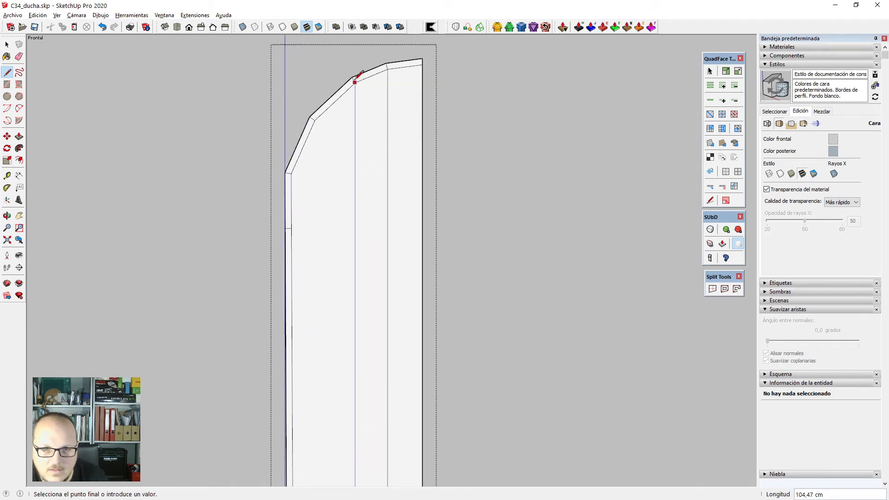
{"action": "key", "text": "Escape"}
Draw two crosswise lines from the lower curve's two outermost vertices past the half blade's straight edge, and erase their overhangs.
{"action": "scroll", "coordinate": [355, 80], "scroll_direction": "up", "scroll_amount": 2}
{"action": "scroll", "coordinate": [362, 82], "scroll_direction": "down", "scroll_amount": 3}
{"action": "scroll", "coordinate": [380, 276], "scroll_direction": "up", "scroll_amount": 4}
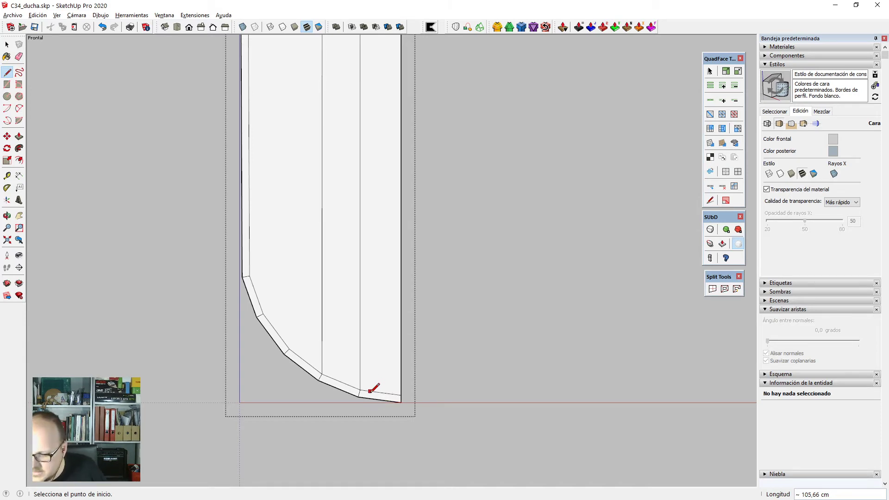
{"action": "scroll", "coordinate": [373, 388], "scroll_direction": "down", "scroll_amount": 2}
{"action": "scroll", "coordinate": [331, 324], "scroll_direction": "down", "scroll_amount": 1}
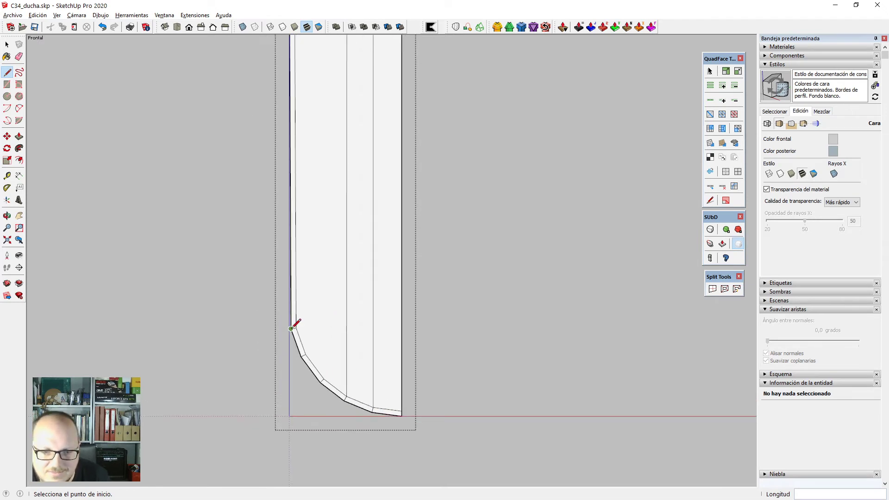
{"action": "left_click", "coordinate": [471, 328]}
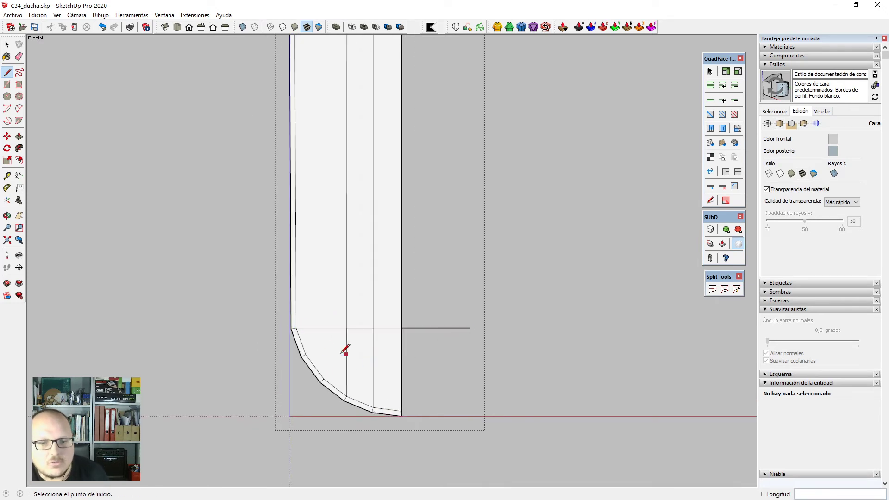
{"action": "key", "text": "e"}
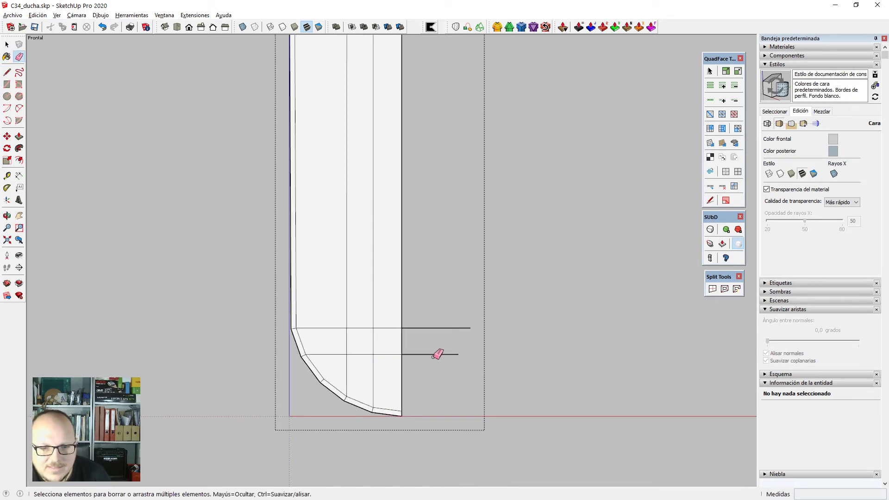
{"action": "left_click_drag", "start_coordinate": [435, 359], "coordinate": [437, 327]}
Draw a crosswise line on the front face from the upper curve's outer vertex past the half blade's straight edge.
{"action": "scroll", "coordinate": [435, 377], "scroll_direction": "down", "scroll_amount": 4}
{"action": "middle_click_drag", "start_coordinate": [342, 72], "coordinate": [353, 112], "text": "shift"}
{"action": "key", "text": "l"}
{"action": "scroll", "coordinate": [374, 153], "scroll_direction": "up", "scroll_amount": 2}
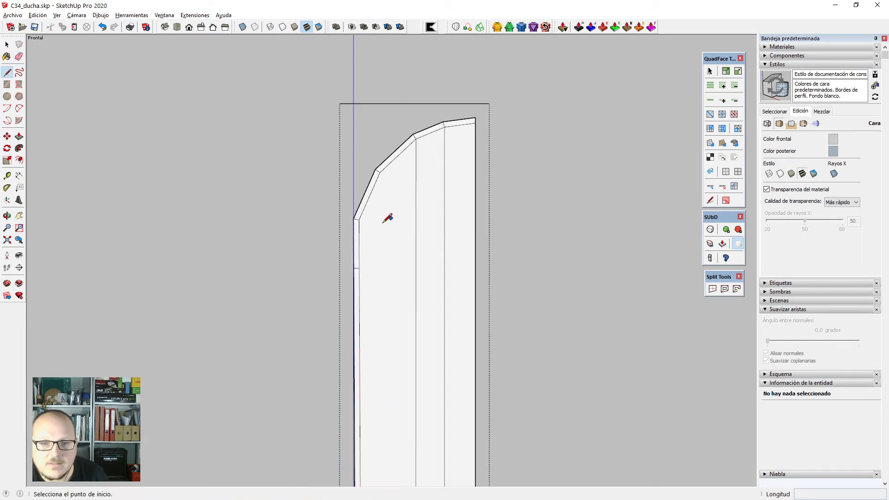
{"action": "left_click", "coordinate": [359, 218]}
{"action": "left_click", "coordinate": [532, 220]}
{"action": "scroll", "coordinate": [436, 203], "scroll_direction": "down", "scroll_amount": 2}
{"action": "middle_click_drag", "start_coordinate": [389, 278], "coordinate": [412, 248]}
Delete the leftover crosswise edge on the blade's side wall and erase the upper crosswise line's overhang.
{"action": "key", "text": "space"}
{"action": "scroll", "coordinate": [393, 242], "scroll_direction": "up", "scroll_amount": 3}
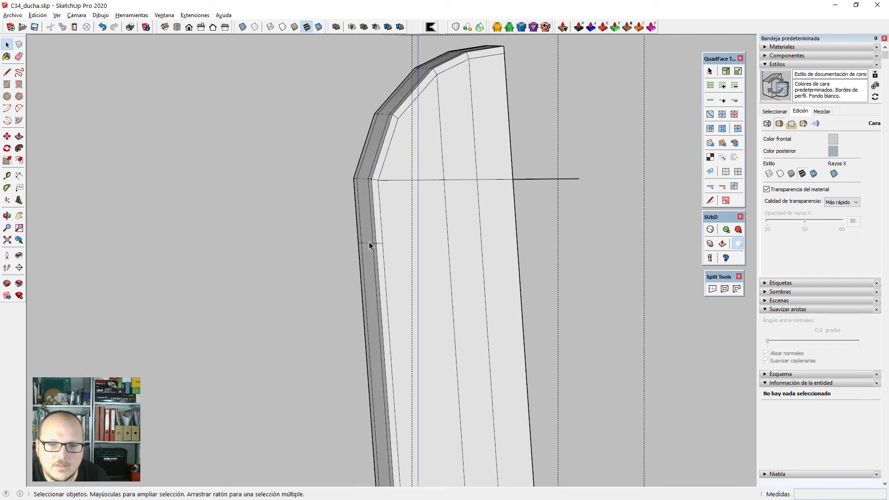
{"action": "key", "text": "Delete"}
{"action": "scroll", "coordinate": [366, 266], "scroll_direction": "down", "scroll_amount": 2}
{"action": "key", "text": "e"}
{"action": "left_click", "coordinate": [494, 214]}
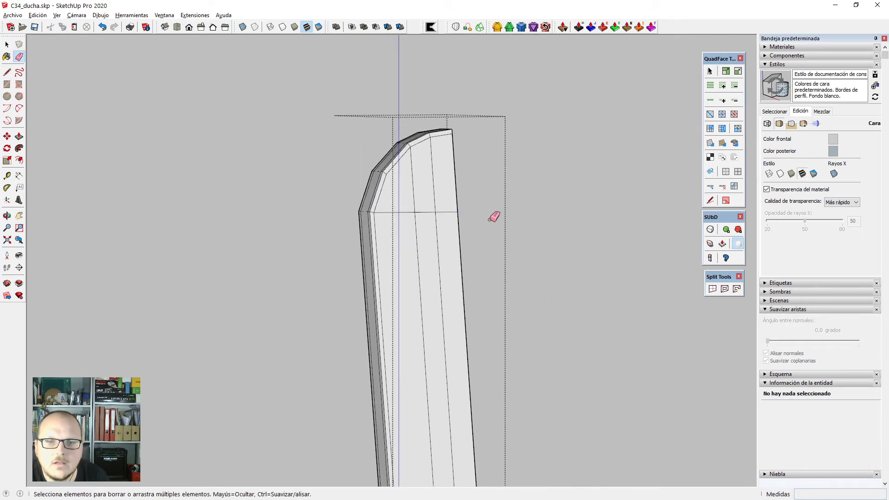
Draw a crosswise line over the half blade's back face from the upper curve's outer vertex, and erase its overhang.
{"action": "mouse_move", "coordinate": [494, 216]}
{"action": "middle_mouse_down"}
{"action": "mouse_move", "coordinate": [349, 259]}
{"action": "mouse_move", "coordinate": [373, 284]}
{"action": "mouse_move", "coordinate": [647, 260]}
{"action": "mouse_move", "coordinate": [481, 172]}
{"action": "mouse_move", "coordinate": [508, 328]}
{"action": "middle_mouse_up"}
{"action": "key", "text": "l"}
{"action": "scroll", "coordinate": [413, 204], "scroll_direction": "up", "scroll_amount": 3}
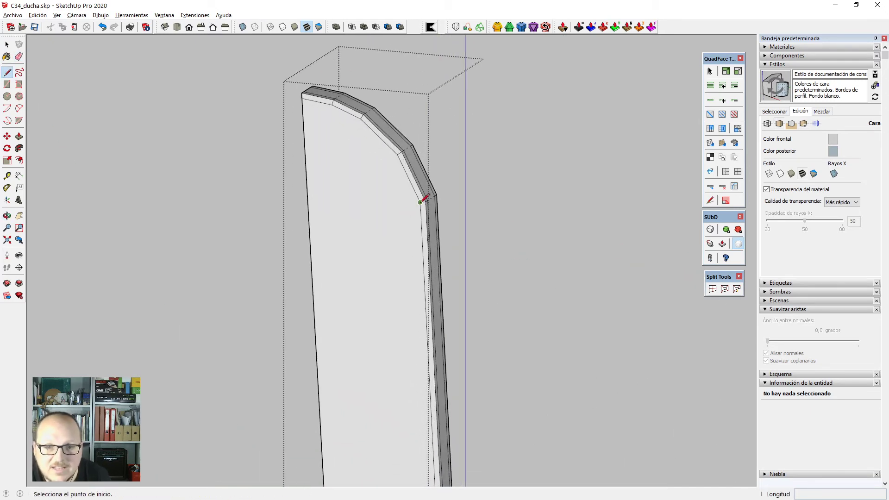
{"action": "left_click", "coordinate": [420, 203]}
{"action": "left_click", "coordinate": [277, 189]}
{"action": "scroll", "coordinate": [363, 151], "scroll_direction": "up", "scroll_amount": 2}
{"action": "key", "text": "Escape"}
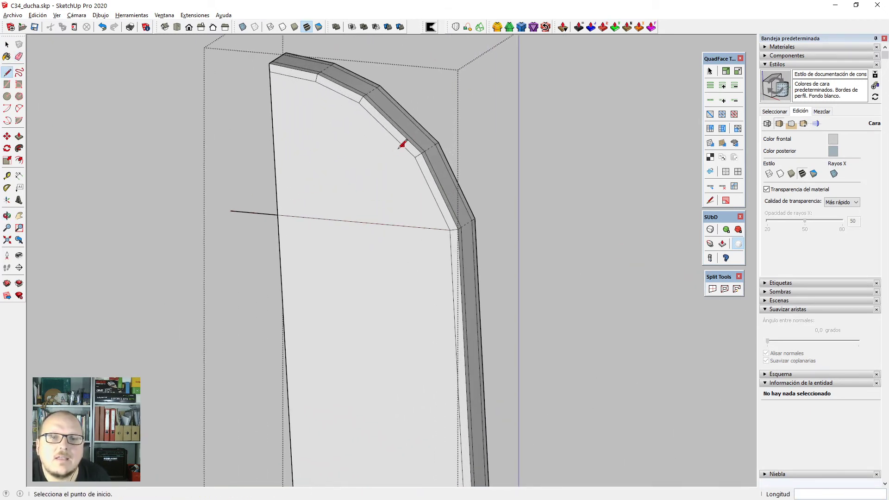
{"action": "scroll", "coordinate": [402, 190], "scroll_direction": "down", "scroll_amount": 3}
{"action": "key", "text": "e"}
Draw a lengthwise line on the back face joining the upper and lower curve vertices nearest the straight edge.
{"action": "key", "text": "l"}
{"action": "scroll", "coordinate": [357, 230], "scroll_direction": "down", "scroll_amount": 3}
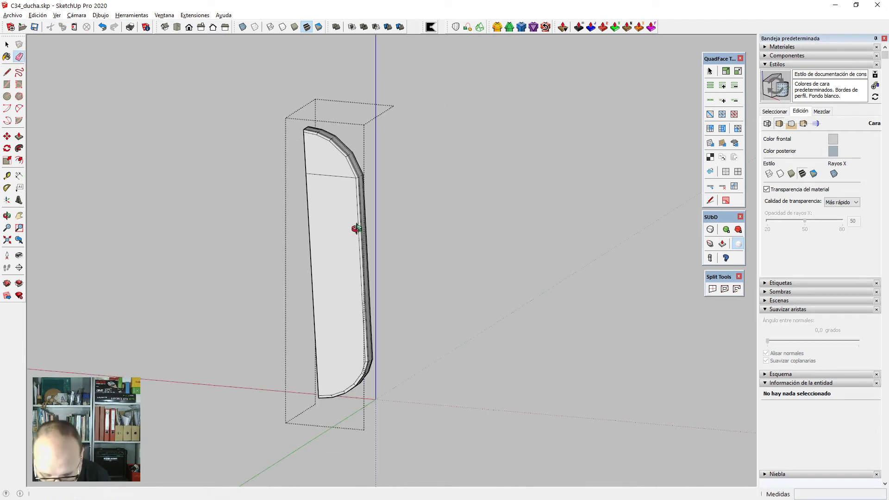
{"action": "scroll", "coordinate": [315, 119], "scroll_direction": "up", "scroll_amount": 3}
{"action": "left_click", "coordinate": [324, 141]}
{"action": "scroll", "coordinate": [332, 115], "scroll_direction": "down", "scroll_amount": 2}
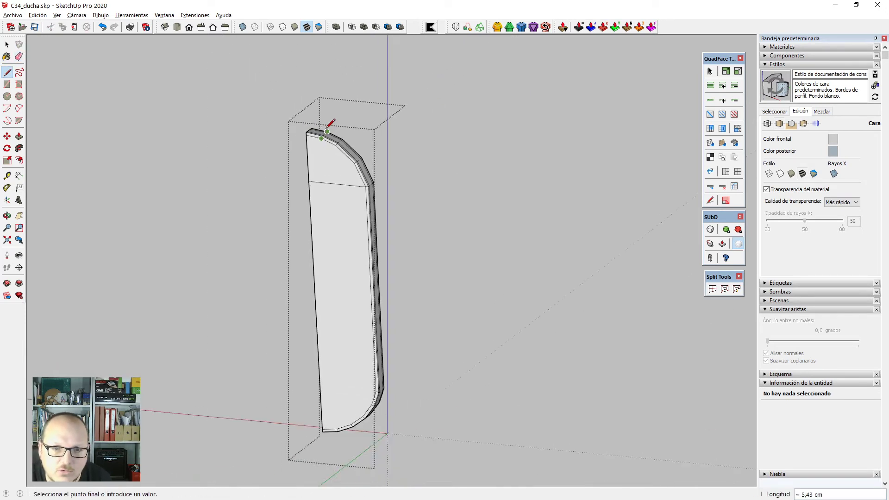
{"action": "scroll", "coordinate": [342, 347], "scroll_direction": "up", "scroll_amount": 4}
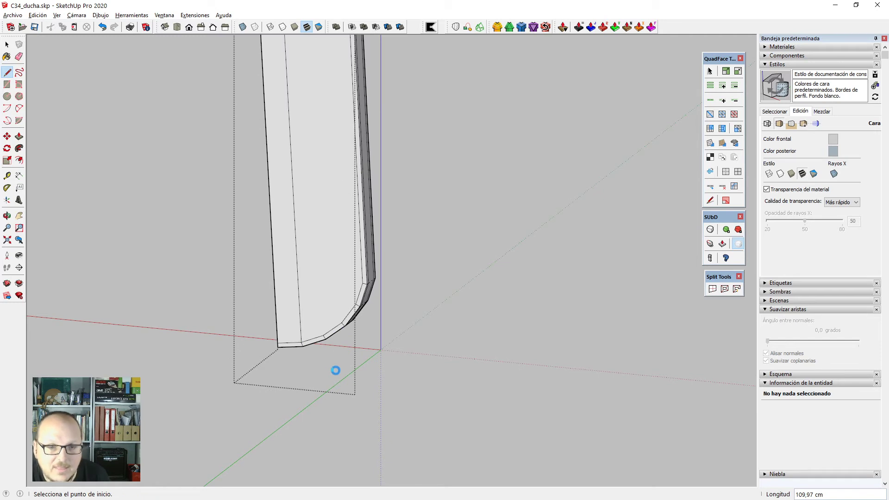
Bring up the export options of the QuadFace Tools extension.
{"action": "key", "text": "space"}
{"action": "scroll", "coordinate": [160, 58], "scroll_direction": "up", "scroll_amount": 1}
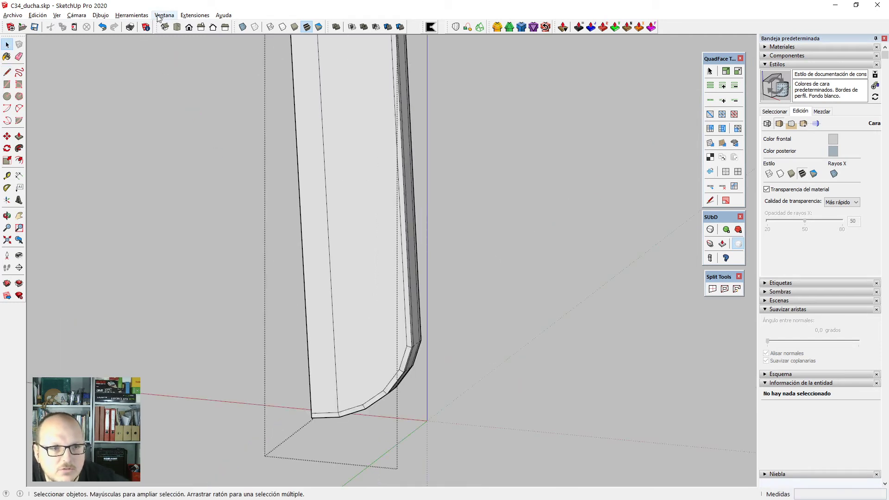
{"action": "left_click", "coordinate": [132, 15]}
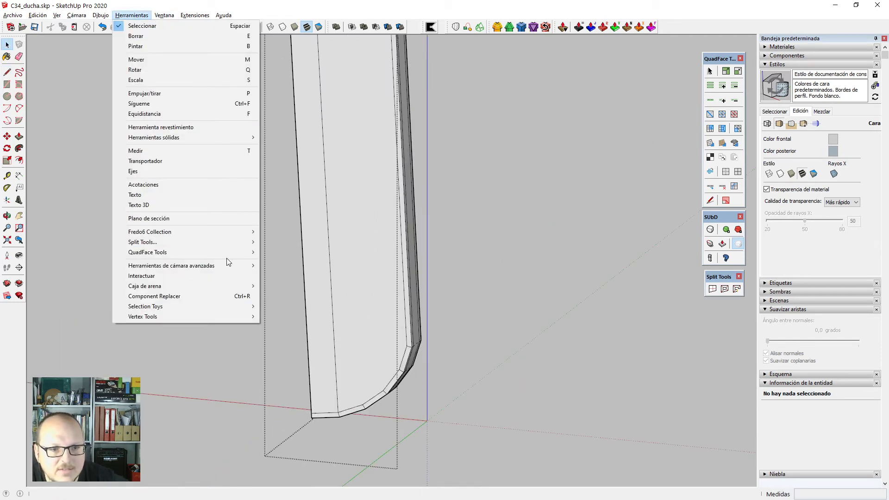
{"action": "mouse_move", "coordinate": [226, 255]}
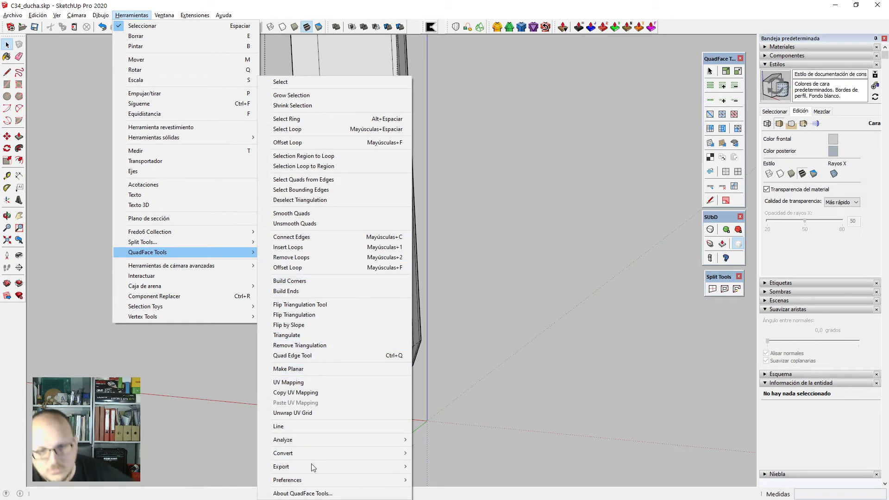
{"action": "mouse_move", "coordinate": [312, 469]}
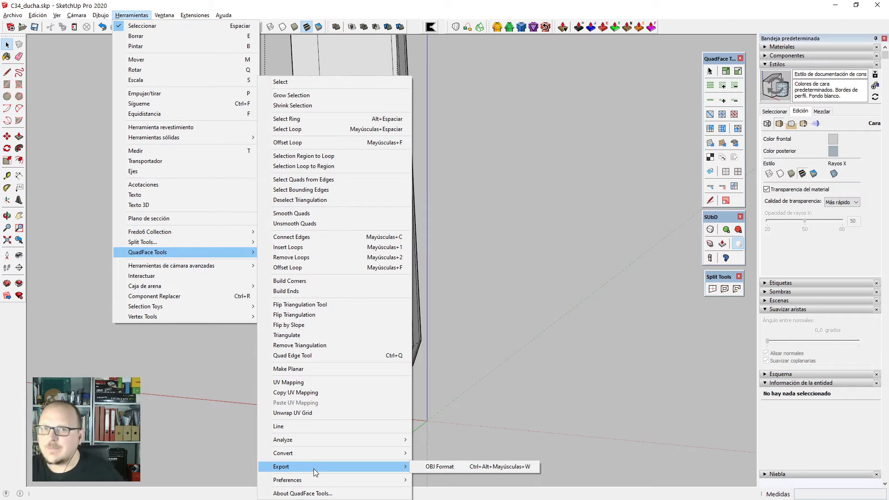
Draw three horizontal edges along the red axis from the lower curve's vertices to past the half lever's straight side.
{"action": "left_click", "coordinate": [499, 310]}
{"action": "scroll", "coordinate": [438, 402], "scroll_direction": "down", "scroll_amount": 5}
{"action": "scroll", "coordinate": [437, 377], "scroll_direction": "up", "scroll_amount": 6}
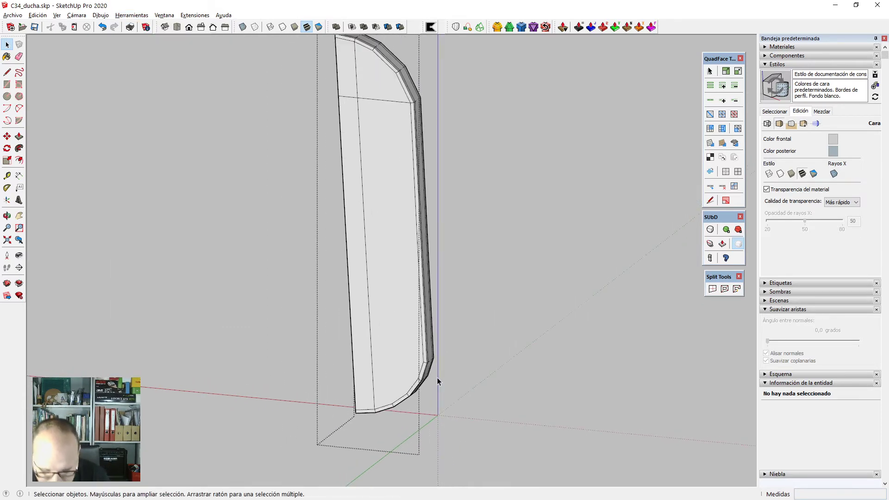
{"action": "key", "text": "l"}
{"action": "left_click", "coordinate": [421, 355]}
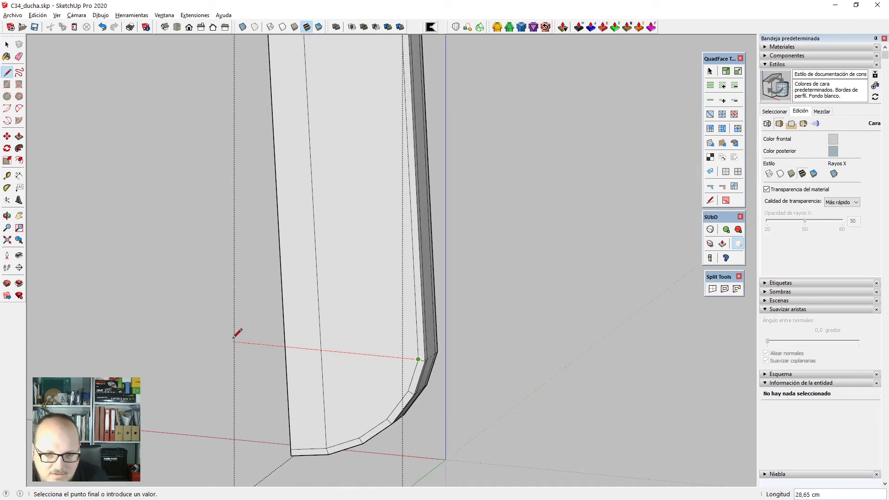
{"action": "left_click", "coordinate": [233, 342]}
{"action": "key", "text": "Escape"}
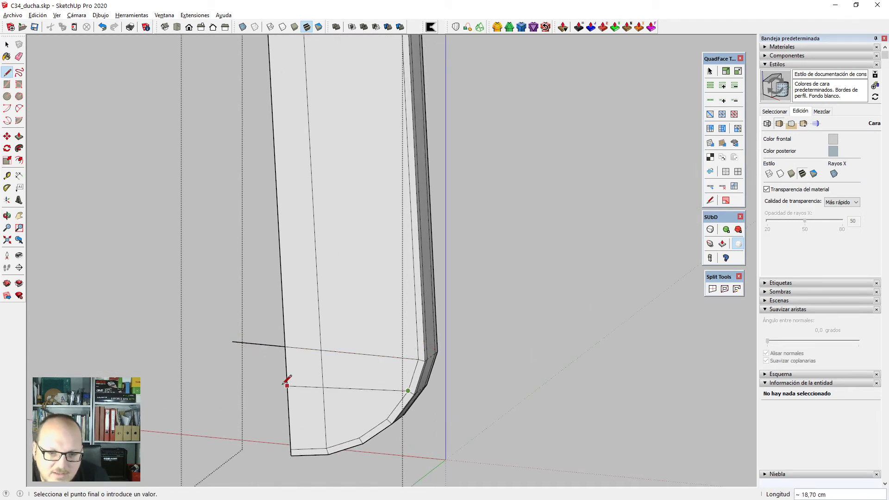
{"action": "left_click", "coordinate": [265, 376]}
{"action": "key", "text": "Escape"}
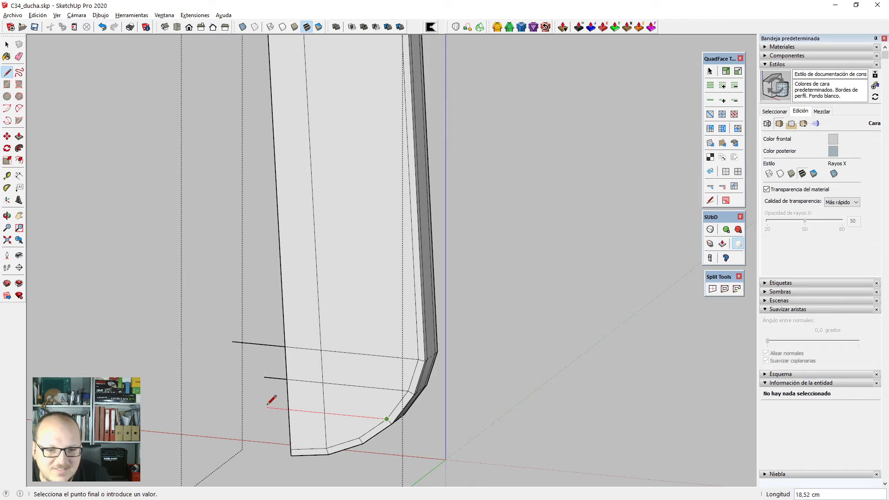
{"action": "left_click", "coordinate": [267, 406]}
Erase the overhanging ends of the three new edges beyond the half lever's straight side.
{"action": "key", "text": "e"}
{"action": "left_click_drag", "start_coordinate": [276, 411], "coordinate": [270, 340]}
{"action": "scroll", "coordinate": [292, 392], "scroll_direction": "down", "scroll_amount": 5}
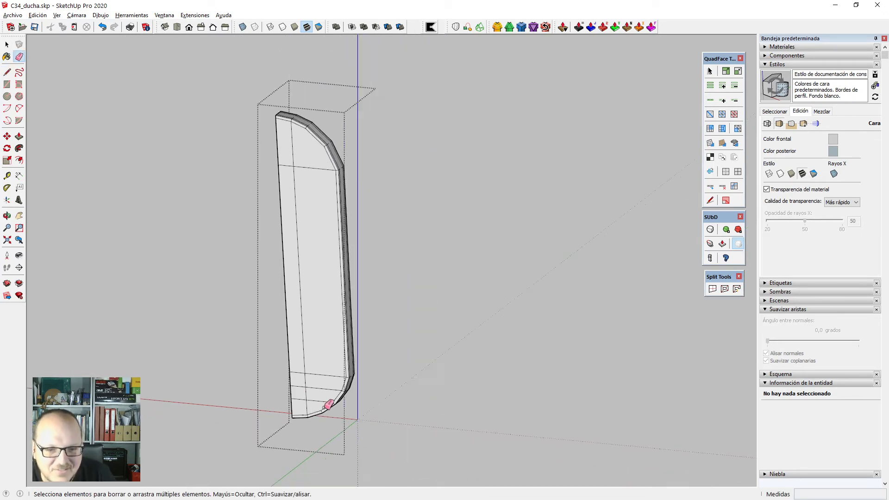
Mirror the complete half lever along the red axis with a scale of -1 to form the full lever.
{"action": "mouse_move", "coordinate": [324, 409]}
{"action": "middle_mouse_down"}
{"action": "mouse_move", "coordinate": [234, 457]}
{"action": "mouse_move", "coordinate": [237, 429]}
{"action": "middle_mouse_up"}
{"action": "scroll", "coordinate": [296, 333], "scroll_direction": "up", "scroll_amount": 1}
{"action": "key", "text": "space"}
{"action": "triple_click", "coordinate": [330, 274]}
{"action": "middle_click_drag", "start_coordinate": [436, 324], "coordinate": [508, 349]}
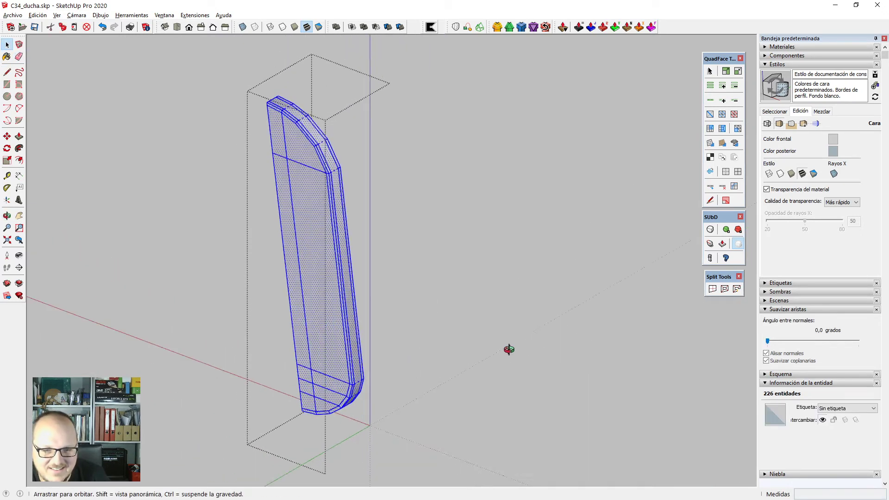
{"action": "scroll", "coordinate": [341, 250], "scroll_direction": "up", "scroll_amount": 1}
{"action": "key", "text": "s"}
{"action": "left_click_drag", "start_coordinate": [350, 273], "coordinate": [343, 271]}
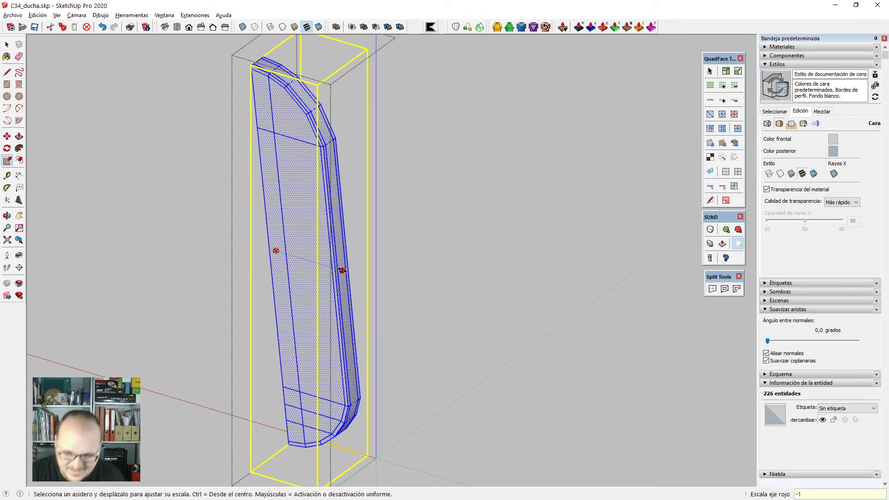
{"action": "key", "text": "Return"}
Connect the ring of long vertical edges with two evenly spaced horizontal loops around the lever.
{"action": "key", "text": "space"}
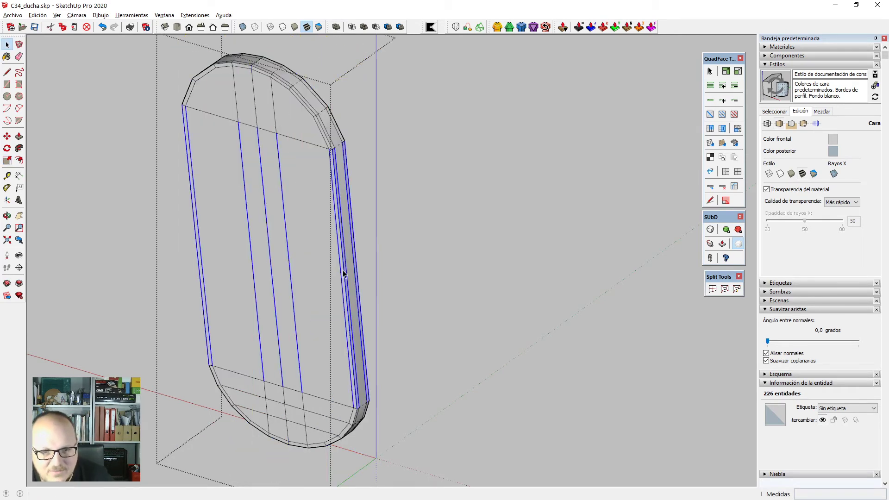
{"action": "key", "text": "c"}
{"action": "key", "text": "Return"}
Draw a horizontal edge about 34 cm long across the lever's upper rounded end, between opposite vertices of the curve.
{"action": "scroll", "coordinate": [343, 274], "scroll_direction": "down", "scroll_amount": 2}
{"action": "middle_click_drag", "start_coordinate": [348, 280], "coordinate": [408, 252]}
{"action": "scroll", "coordinate": [356, 160], "scroll_direction": "up", "scroll_amount": 5}
{"action": "key", "text": "l"}
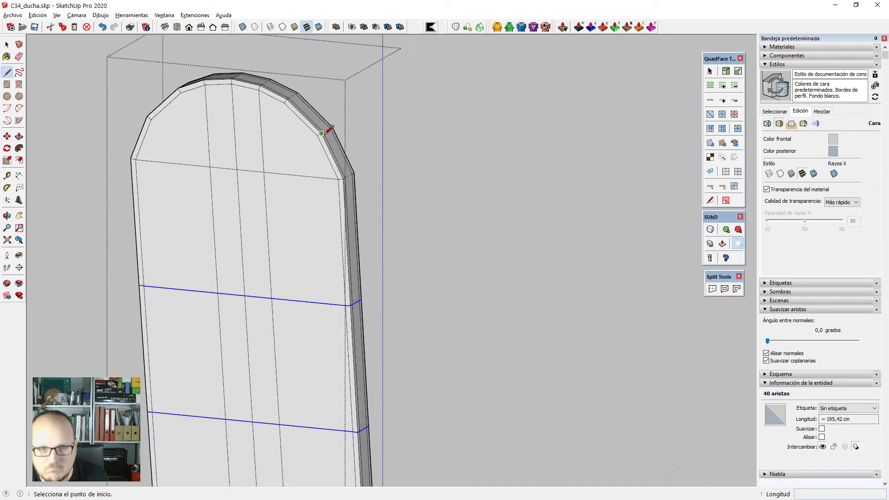
{"action": "left_click", "coordinate": [316, 135]}
{"action": "scroll", "coordinate": [129, 124], "scroll_direction": "up", "scroll_amount": 1}
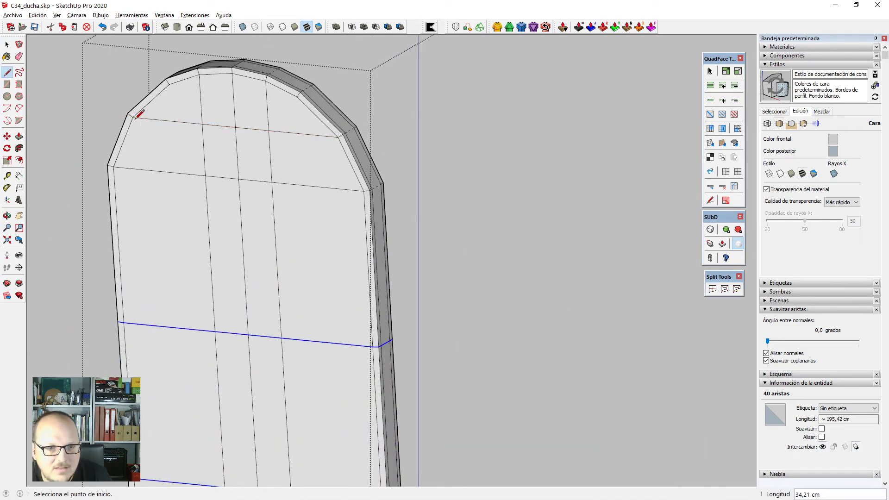
Examine the edges on the lever's opposite face and around its rounded ends.
{"action": "scroll", "coordinate": [160, 135], "scroll_direction": "down", "scroll_amount": 3}
{"action": "middle_click_drag", "start_coordinate": [571, 271], "coordinate": [324, 301]}
{"action": "scroll", "coordinate": [389, 310], "scroll_direction": "down", "scroll_amount": 2}
{"action": "middle_click_drag", "start_coordinate": [418, 350], "coordinate": [403, 320]}
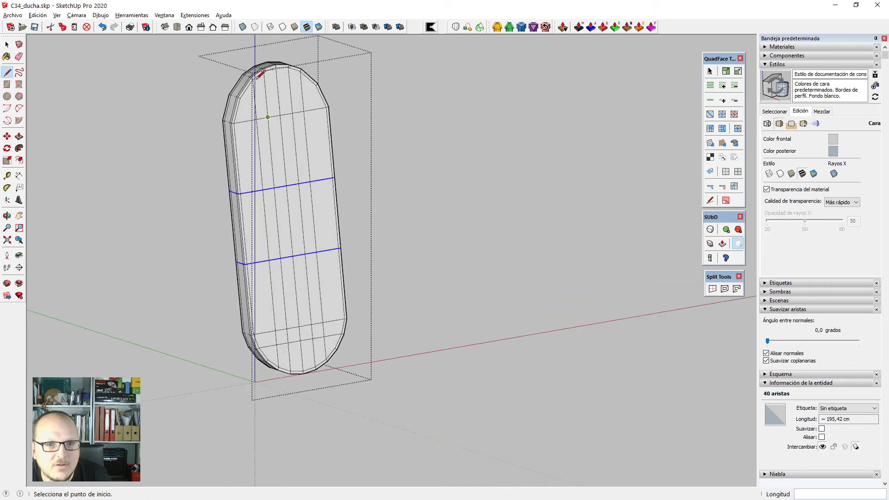
{"action": "scroll", "coordinate": [258, 78], "scroll_direction": "up", "scroll_amount": 5}
{"action": "middle_click_drag", "start_coordinate": [267, 89], "coordinate": [353, 155]}
{"action": "key", "text": "x"}
{"action": "scroll", "coordinate": [345, 175], "scroll_direction": "down", "scroll_amount": 2}
{"action": "key", "text": "x"}
{"action": "scroll", "coordinate": [353, 156], "scroll_direction": "down", "scroll_amount": 2}
{"action": "key", "text": "space"}
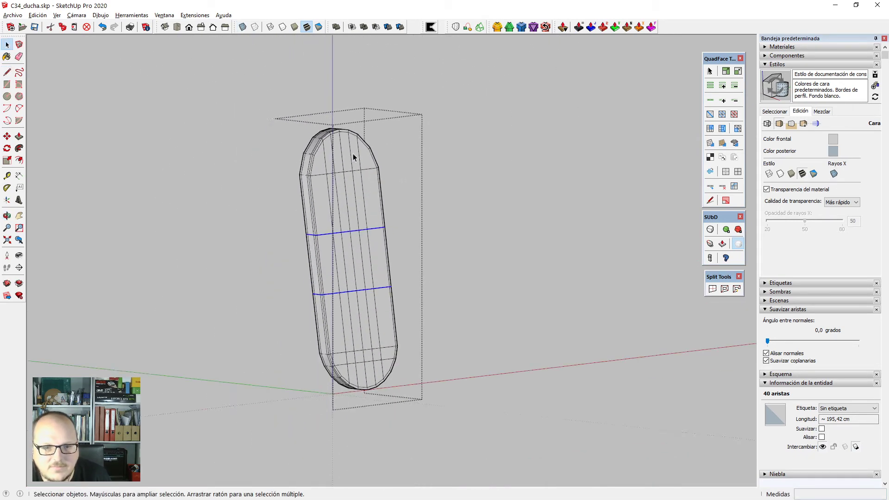
Close the lever group and insert an edge loop around the middle of the cylindrical collar.
{"action": "scroll", "coordinate": [375, 356], "scroll_direction": "up", "scroll_amount": 1}
{"action": "key", "text": "Escape"}
{"action": "middle_click_drag", "start_coordinate": [332, 238], "coordinate": [419, 285]}
{"action": "left_click", "coordinate": [347, 203]}
{"action": "scroll", "coordinate": [261, 107], "scroll_direction": "up", "scroll_amount": 2}
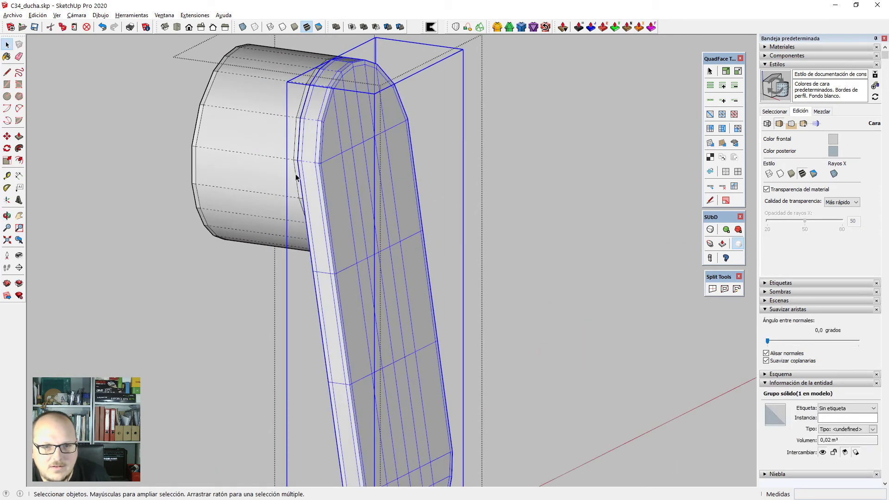
{"action": "scroll", "coordinate": [296, 177], "scroll_direction": "down", "scroll_amount": 2}
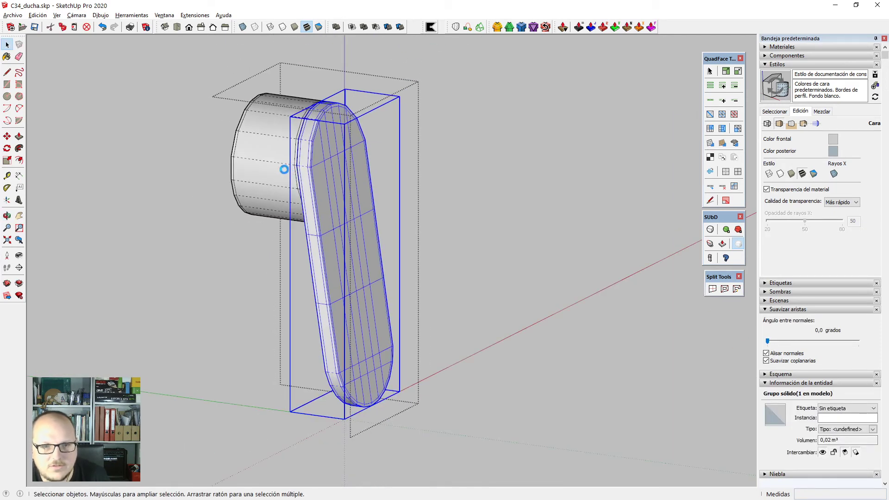
{"action": "double_click", "coordinate": [280, 168]}
{"action": "left_click", "coordinate": [278, 162]}
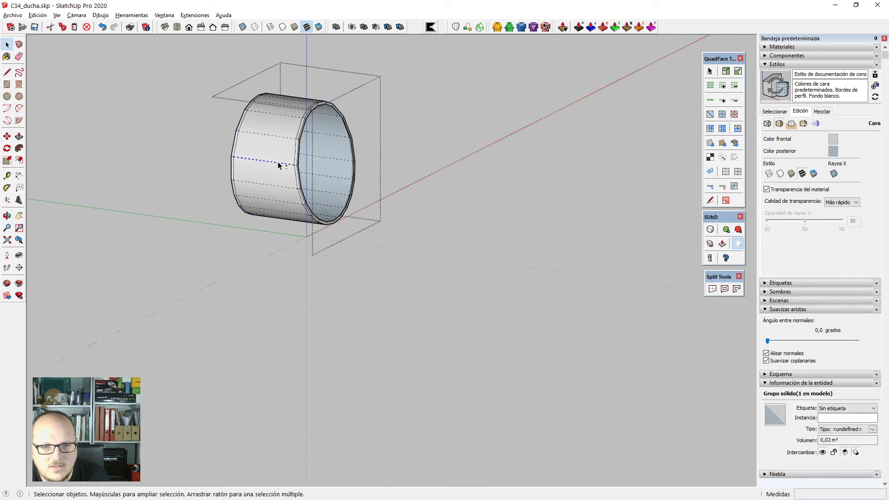
{"action": "key", "text": "l"}
{"action": "scroll", "coordinate": [300, 189], "scroll_direction": "down", "scroll_amount": 2}
{"action": "key", "text": "Escape"}
Subdivide the collar and lever groups with SUbD, and leave their parent group to show the whole model.
{"action": "left_click", "coordinate": [320, 178], "text": "shift"}
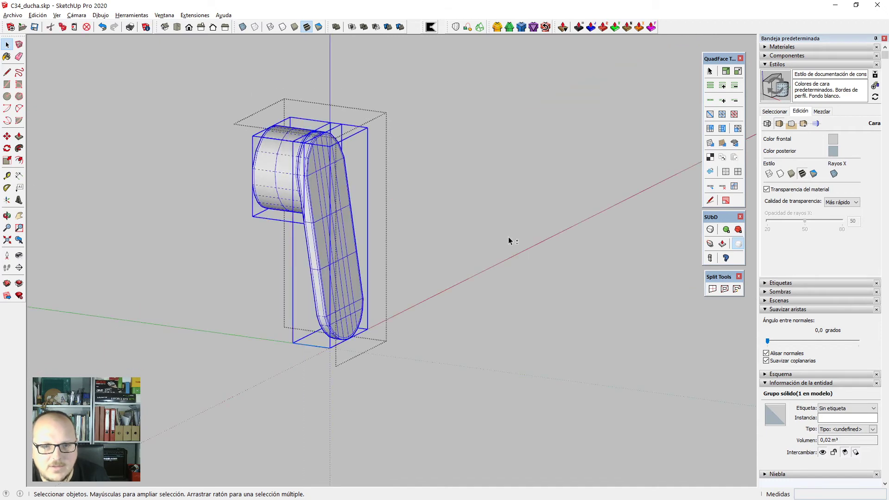
{"action": "left_click", "coordinate": [714, 229]}
{"action": "scroll", "coordinate": [370, 185], "scroll_direction": "up", "scroll_amount": 3}
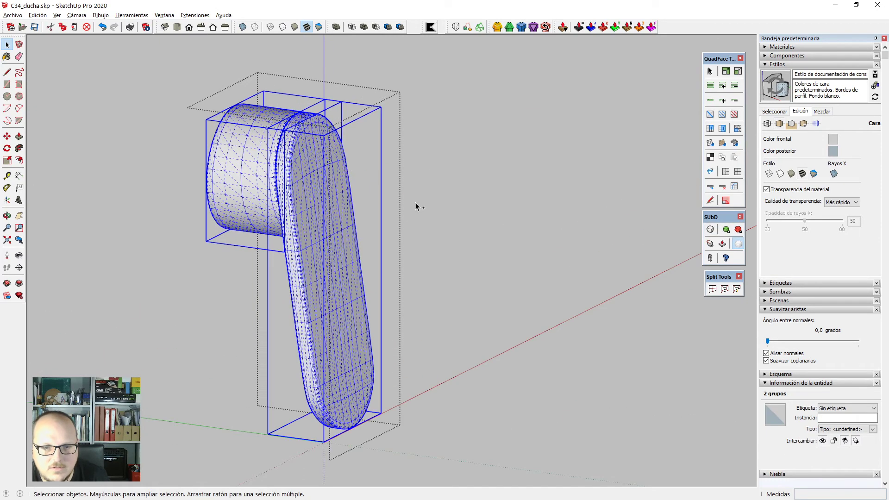
{"action": "middle_click_drag", "start_coordinate": [415, 204], "coordinate": [338, 258]}
{"action": "left_click", "coordinate": [427, 202]}
{"action": "key", "text": "alt+h"}
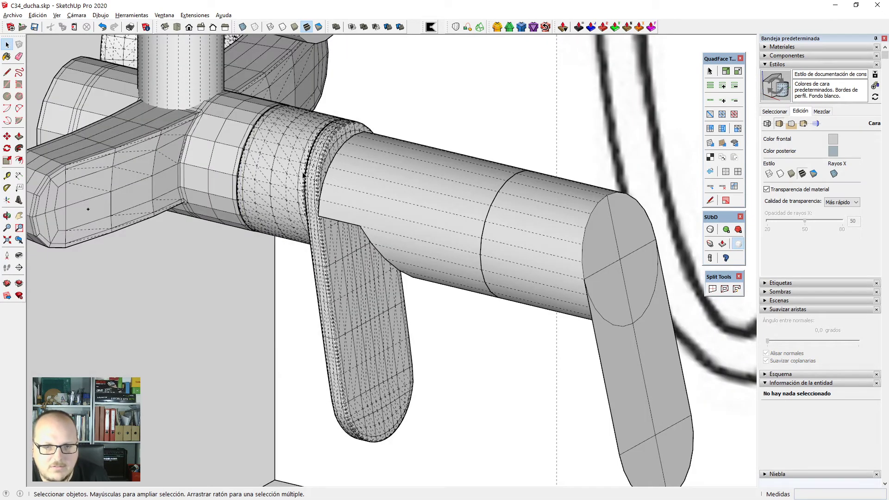
Explode the outer group that contains the subdivided collar and lever.
{"action": "left_click", "coordinate": [304, 174]}
{"action": "right_click", "coordinate": [303, 172]}
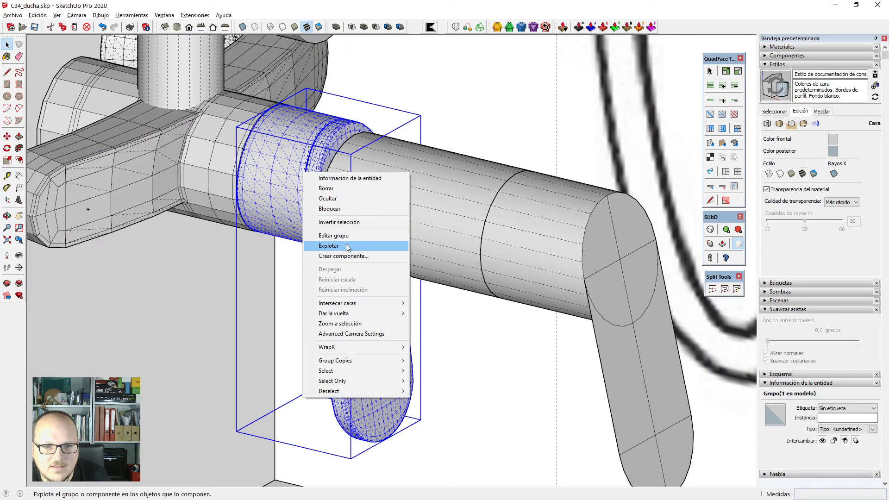
{"action": "left_click", "coordinate": [346, 243]}
{"action": "scroll", "coordinate": [346, 243], "scroll_direction": "down", "scroll_amount": 1}
{"action": "scroll", "coordinate": [346, 243], "scroll_direction": "down", "scroll_amount": 2}
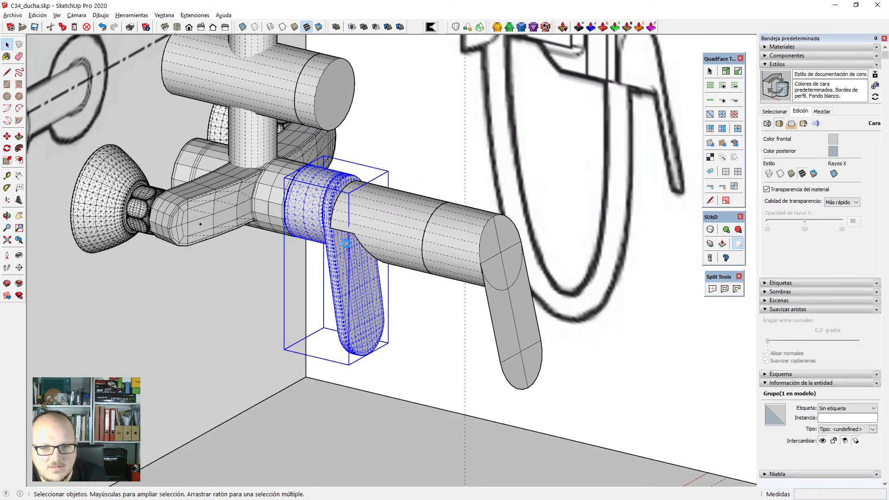
{"action": "scroll", "coordinate": [349, 214], "scroll_direction": "down", "scroll_amount": 1}
Delete the old rough cylinder and the old handle piece in front of the new lever.
{"action": "left_click", "coordinate": [403, 228]}
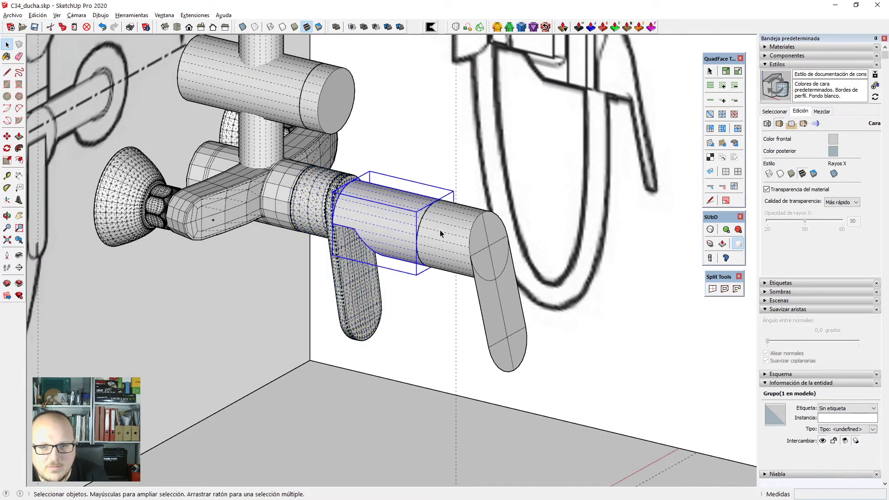
{"action": "key", "text": "Delete"}
{"action": "left_click", "coordinate": [446, 230]}
{"action": "key", "text": "Delete"}
Open the valve body group and delete the edge loop near the open end of its horizontal tube.
{"action": "middle_click_drag", "start_coordinate": [296, 270], "coordinate": [343, 298]}
{"action": "scroll", "coordinate": [324, 191], "scroll_direction": "up", "scroll_amount": 1}
{"action": "double_click", "coordinate": [315, 180]}
{"action": "scroll", "coordinate": [317, 183], "scroll_direction": "up", "scroll_amount": 3}
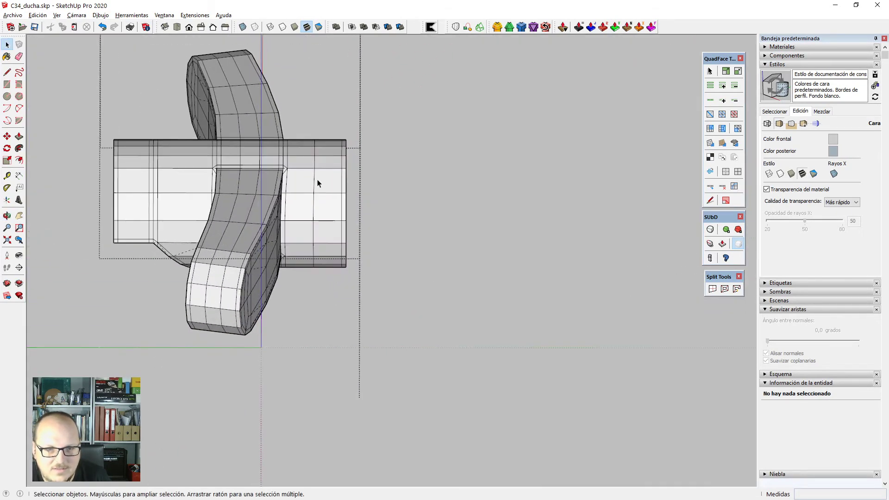
{"action": "key", "text": "Delete"}
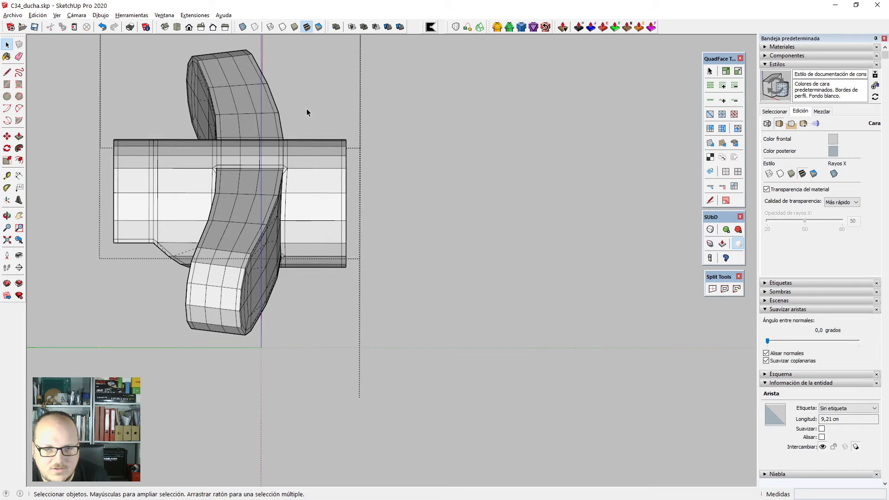
Shorten the valve body's tube by moving its open-end vertices inward with Vertex Tools.
{"action": "left_click_drag", "start_coordinate": [306, 108], "coordinate": [402, 315]}
{"action": "key", "text": "v"}
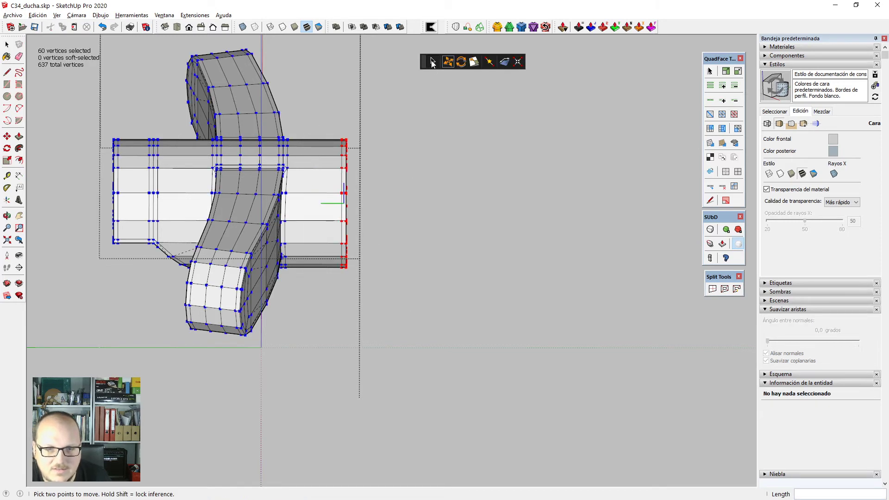
{"action": "left_click", "coordinate": [431, 63]}
{"action": "left_click_drag", "start_coordinate": [288, 204], "coordinate": [258, 205]}
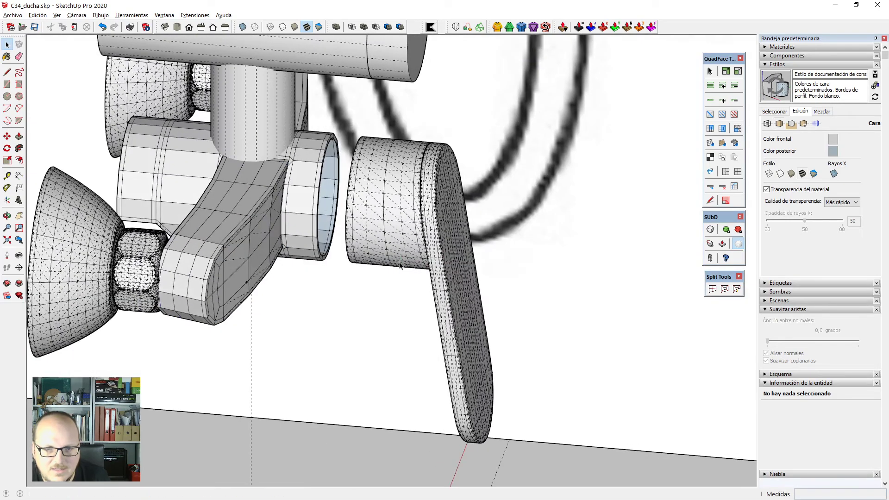
Explode the group around the collar and lever, and turn off the subdivision of both inner groups.
{"action": "left_click", "coordinate": [438, 203]}
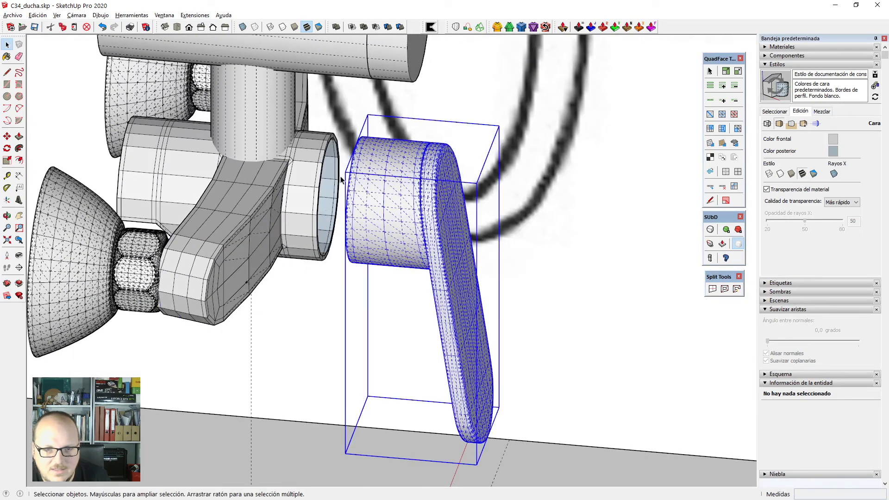
{"action": "right_click", "coordinate": [421, 200]}
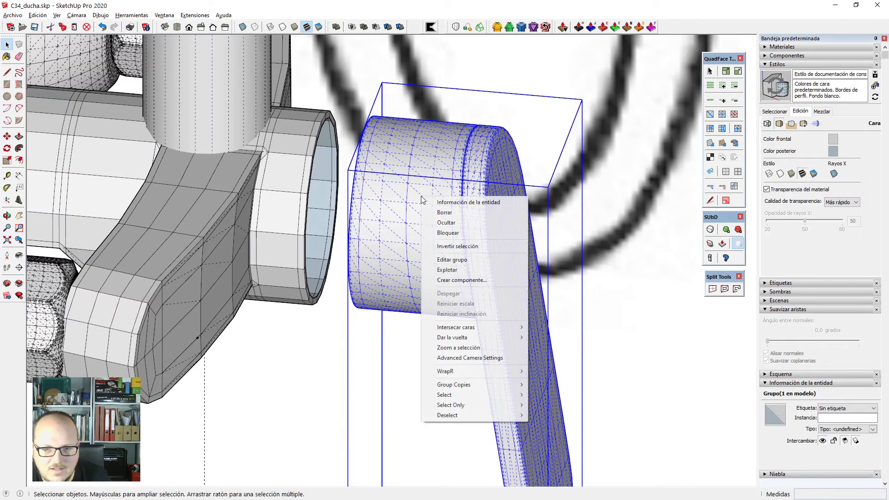
{"action": "left_click", "coordinate": [490, 270]}
{"action": "left_click", "coordinate": [509, 240], "text": "shift"}
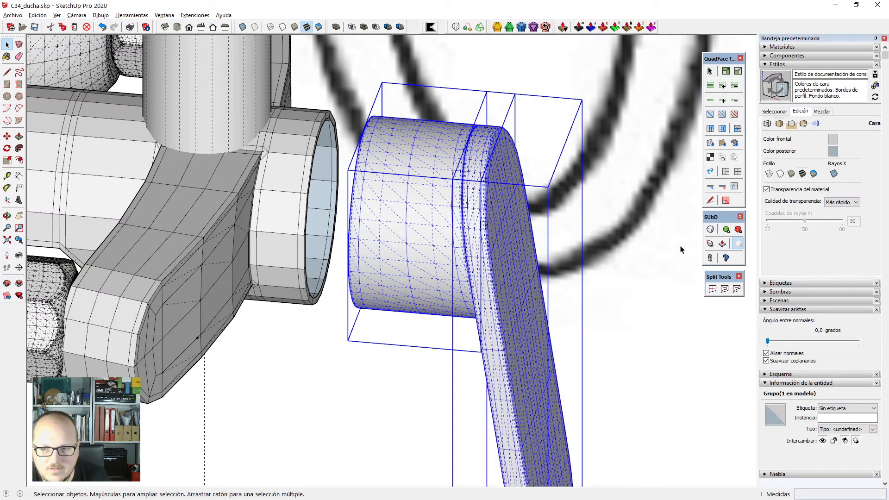
{"action": "left_click", "coordinate": [711, 231]}
Move the collar and lever about 10.22 cm along the green axis onto the open end of the valve body.
{"action": "scroll", "coordinate": [399, 237], "scroll_direction": "up", "scroll_amount": 5}
{"action": "key", "text": "m"}
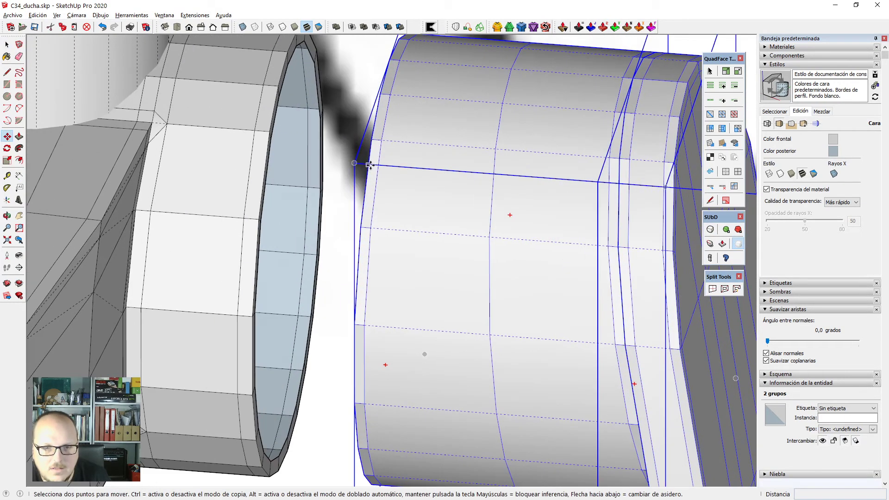
{"action": "left_click", "coordinate": [372, 139]}
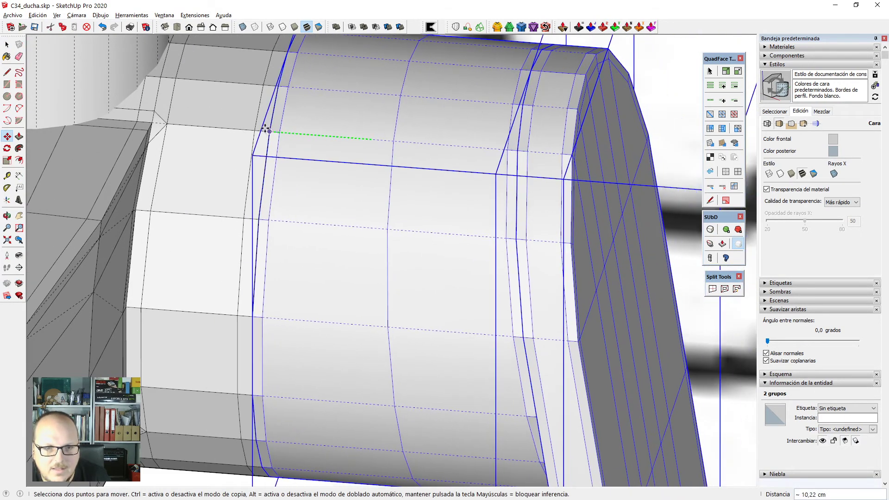
{"action": "scroll", "coordinate": [298, 158], "scroll_direction": "down", "scroll_amount": 5}
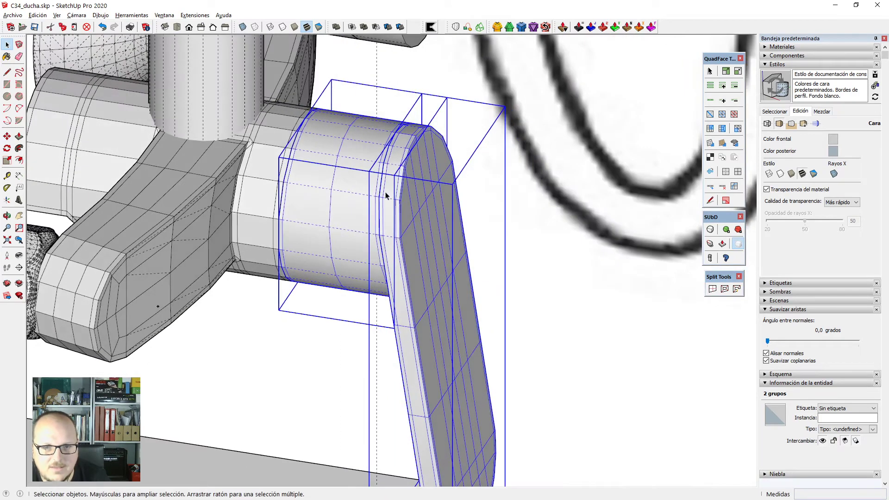
{"action": "key", "text": "space"}
{"action": "scroll", "coordinate": [391, 196], "scroll_direction": "down", "scroll_amount": 2}
{"action": "middle_click_drag", "start_coordinate": [391, 199], "coordinate": [394, 239]}
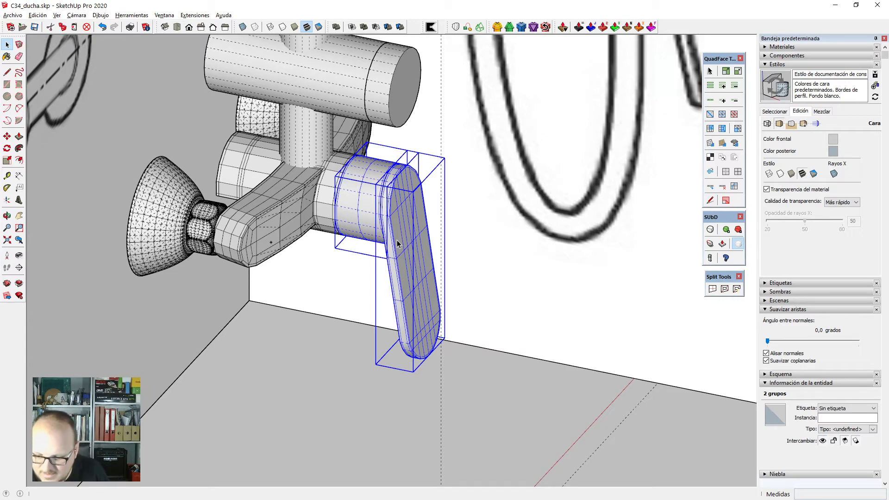
{"action": "middle_click_drag", "start_coordinate": [397, 240], "coordinate": [424, 276]}
{"action": "left_click", "coordinate": [422, 247], "text": "shift"}
{"action": "scroll", "coordinate": [352, 218], "scroll_direction": "up", "scroll_amount": 4}
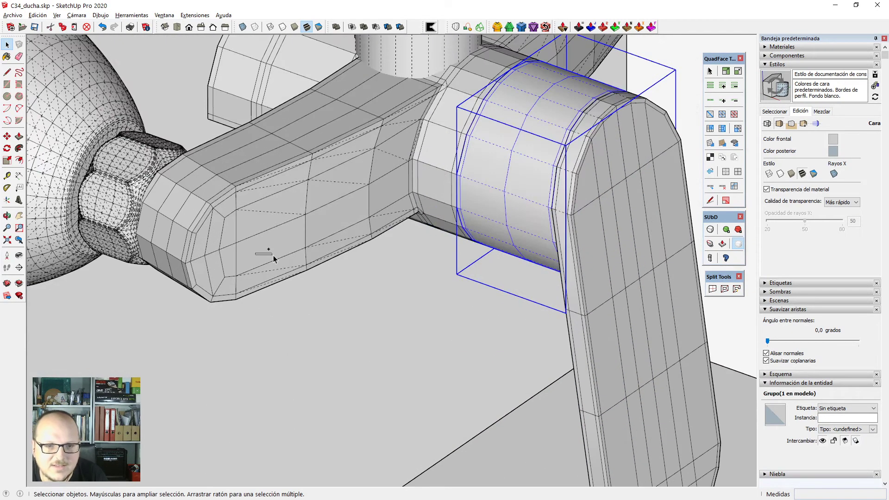
{"action": "key", "text": "ctrl+t"}
{"action": "scroll", "coordinate": [280, 258], "scroll_direction": "down", "scroll_amount": 3}
{"action": "scroll", "coordinate": [354, 265], "scroll_direction": "down", "scroll_amount": 2}
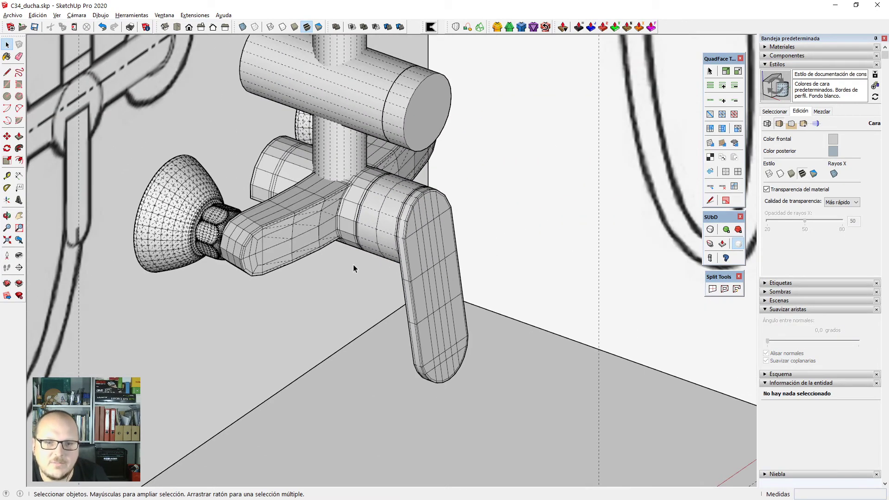
Unsmooth the quads of the collar group and the lever group with QuadFace Tools.
{"action": "middle_click_drag", "start_coordinate": [429, 306], "coordinate": [505, 315]}
{"action": "key", "text": "x"}
{"action": "key", "text": "x"}
{"action": "scroll", "coordinate": [397, 236], "scroll_direction": "up", "scroll_amount": 1}
{"action": "left_click", "coordinate": [401, 210]}
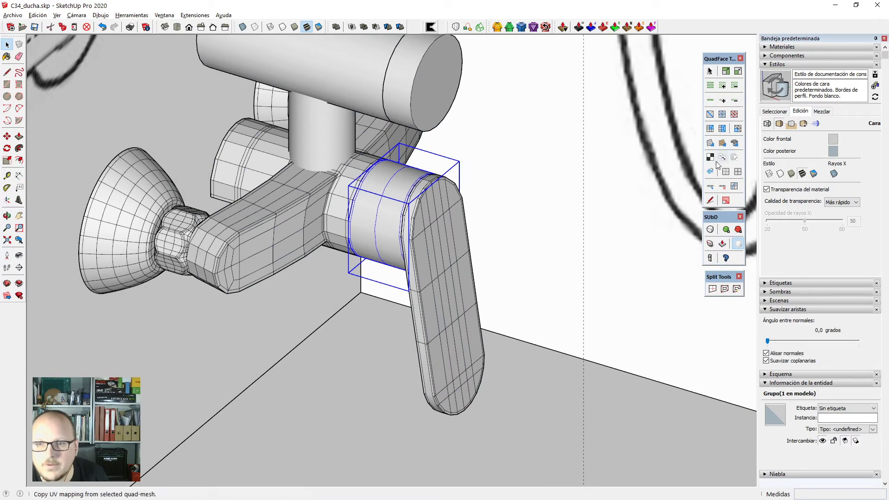
{"action": "scroll", "coordinate": [436, 218], "scroll_direction": "up", "scroll_amount": 4}
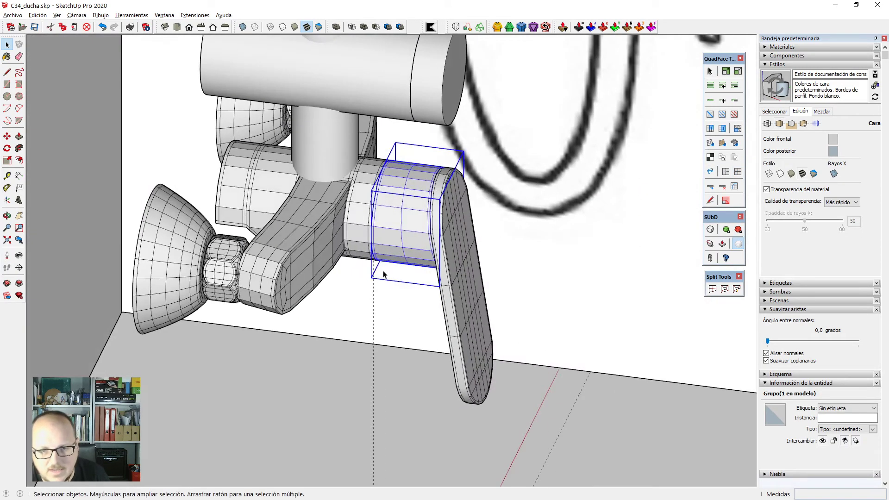
{"action": "left_click", "coordinate": [441, 219]}
{"action": "left_click", "coordinate": [740, 174]}
Examine the assembled tap body and lever, and compare them with the shower mixer reference photo in the browser.
{"action": "middle_click_drag", "start_coordinate": [576, 283], "coordinate": [544, 305]}
{"action": "key", "text": "x"}
{"action": "scroll", "coordinate": [424, 306], "scroll_direction": "down", "scroll_amount": 3}
{"action": "key", "text": "x"}
{"action": "scroll", "coordinate": [424, 306], "scroll_direction": "down", "scroll_amount": 1}
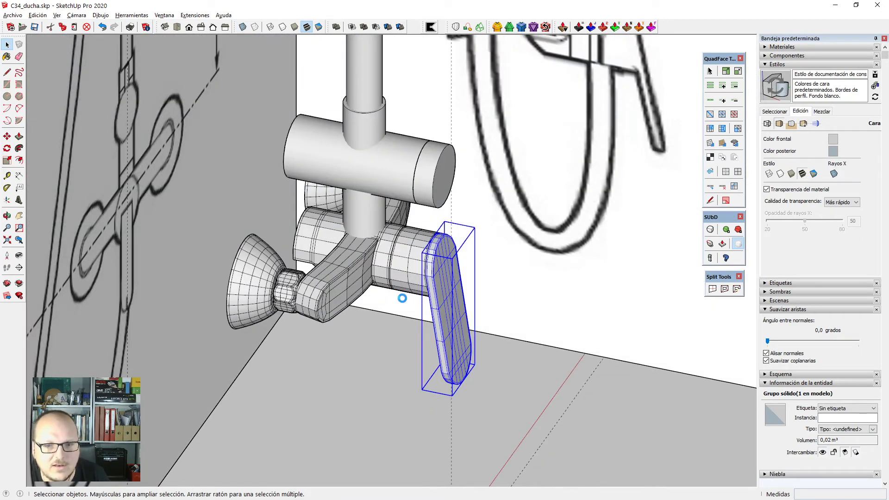
{"action": "middle_click_drag", "start_coordinate": [407, 302], "coordinate": [385, 214]}
{"action": "scroll", "coordinate": [385, 346], "scroll_direction": "up", "scroll_amount": 6}
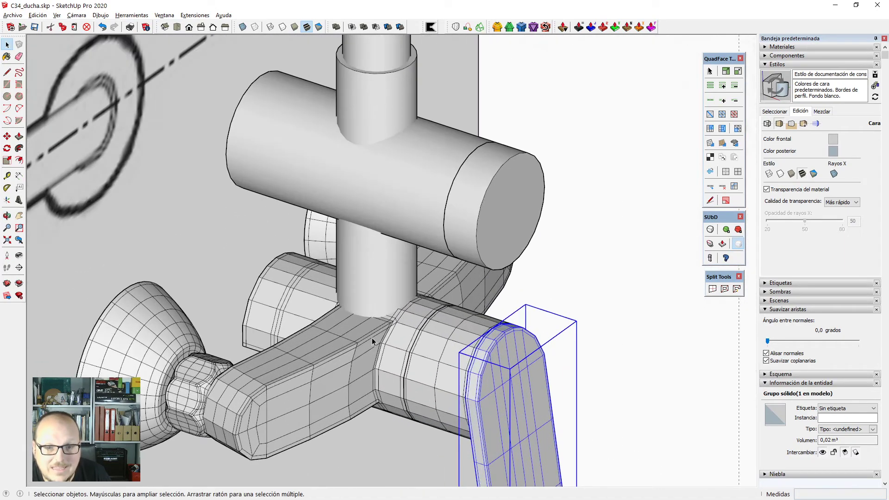
{"action": "middle_click_drag", "start_coordinate": [373, 341], "coordinate": [357, 331]}
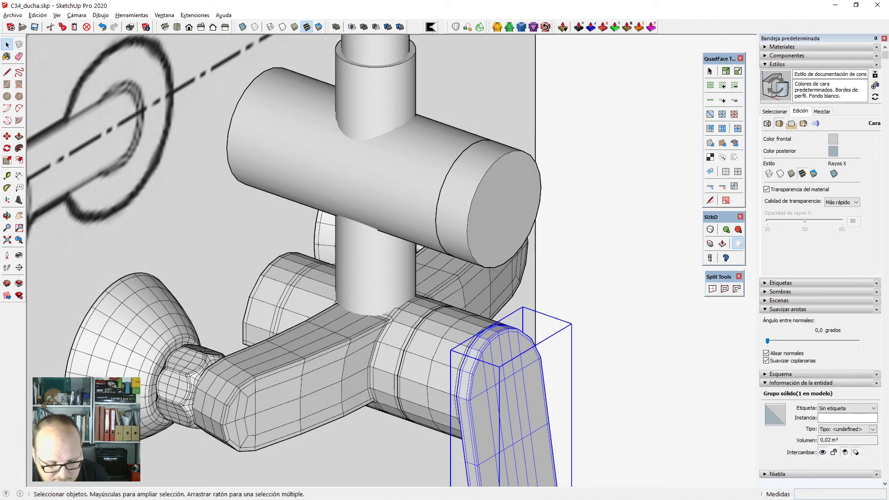
{"action": "key", "text": "alt+Tab"}
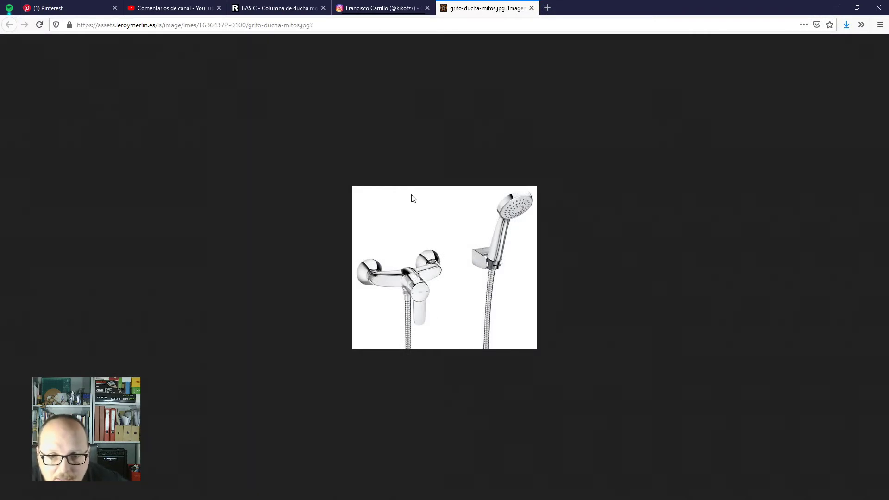
{"action": "left_click", "coordinate": [837, 7]}
{"action": "scroll", "coordinate": [386, 291], "scroll_direction": "down", "scroll_amount": 2}
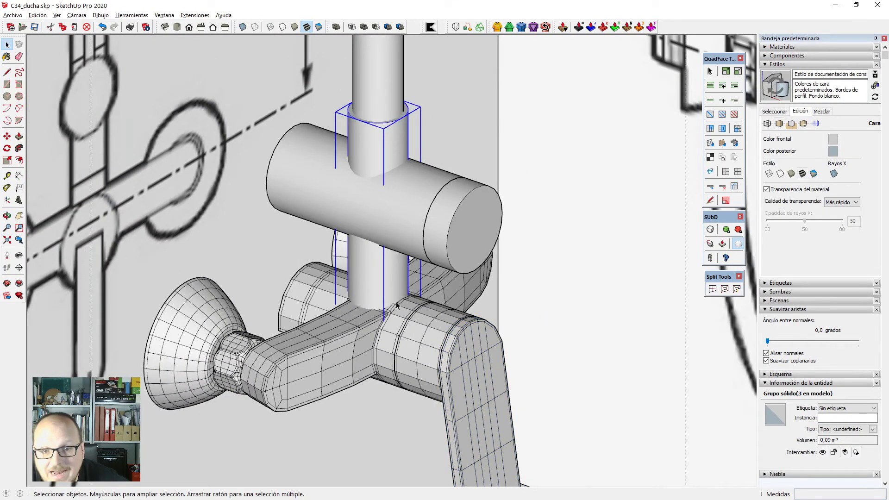
{"action": "middle_click_drag", "start_coordinate": [396, 305], "coordinate": [382, 280]}
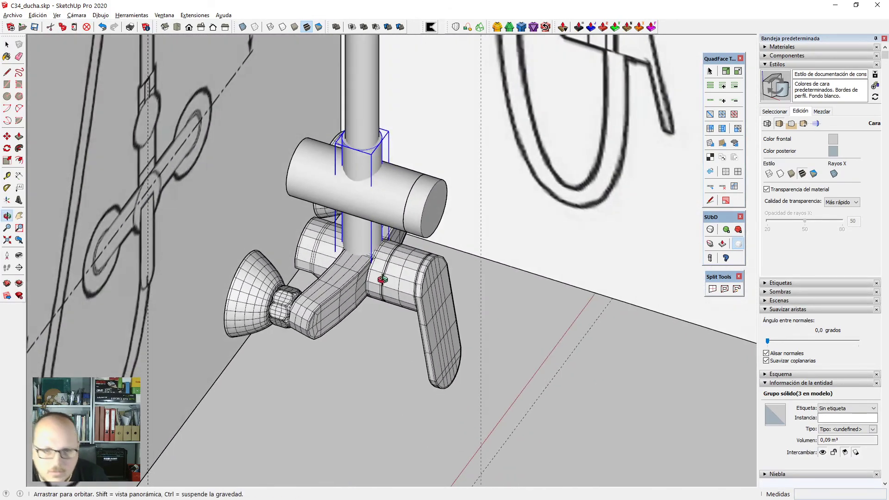
{"action": "scroll", "coordinate": [375, 237], "scroll_direction": "up", "scroll_amount": 2}
{"action": "double_click", "coordinate": [378, 228]}
{"action": "middle_click_drag", "start_coordinate": [378, 228], "coordinate": [357, 231]}
{"action": "scroll", "coordinate": [358, 95], "scroll_direction": "up", "scroll_amount": 2}
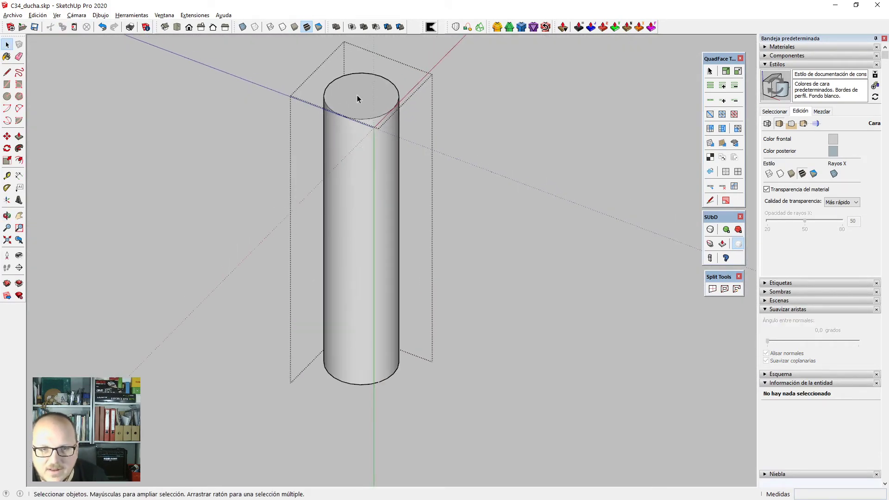
{"action": "key", "text": "Escape"}
{"action": "left_click", "coordinate": [361, 185]}
{"action": "triple_click", "coordinate": [370, 135]}
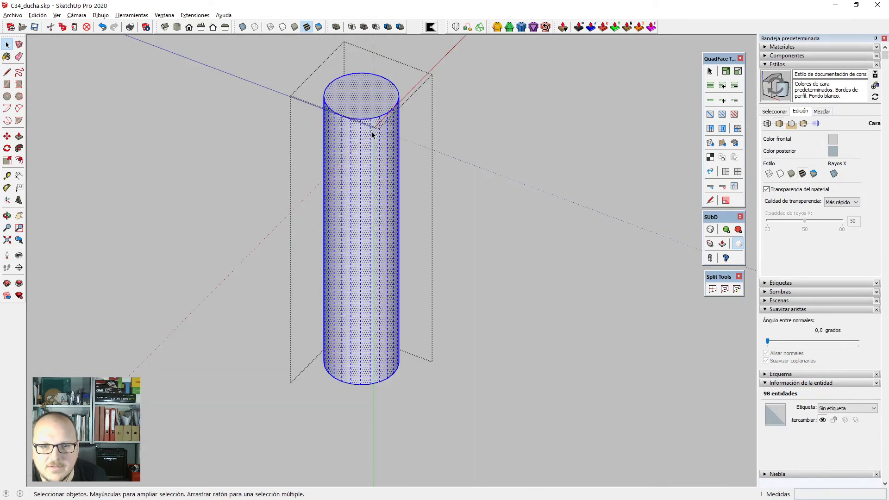
{"action": "left_click", "coordinate": [449, 376]}
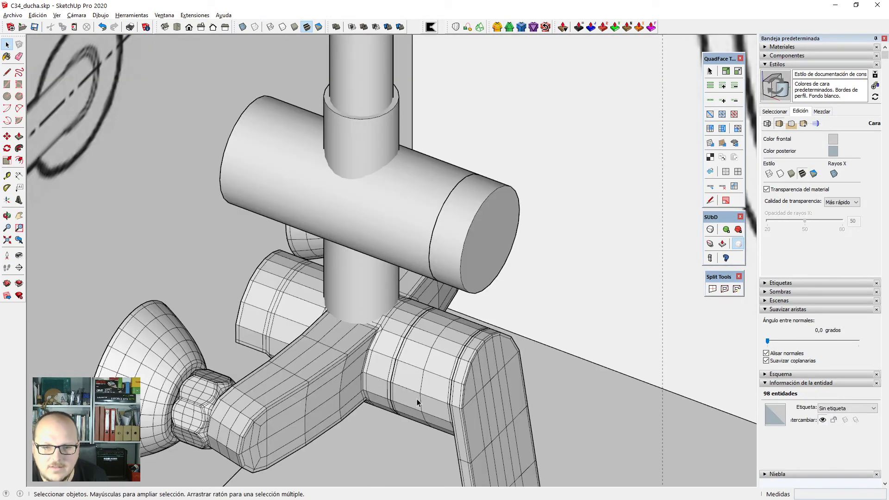
{"action": "middle_click_drag", "start_coordinate": [417, 402], "coordinate": [376, 163]}
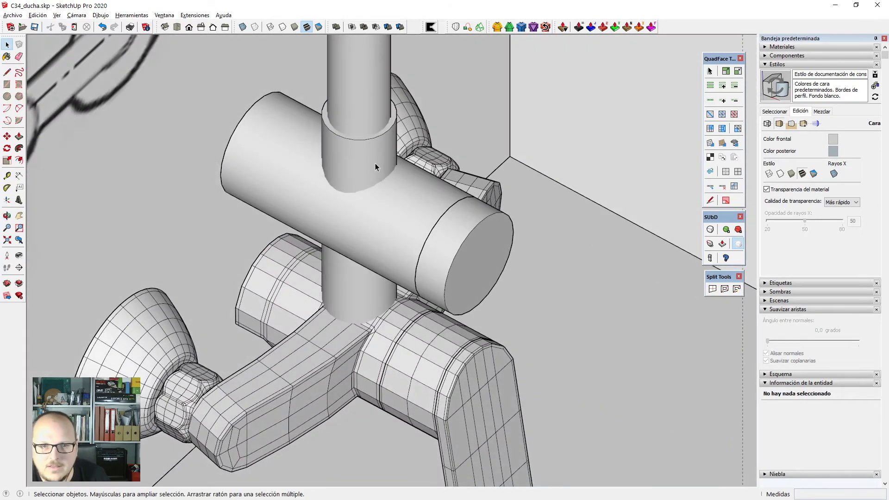
Open the vertical tube group and generate a subdivision mesh on all its geometry with a 1 cm offset and 2 segments.
{"action": "double_click", "coordinate": [375, 163]}
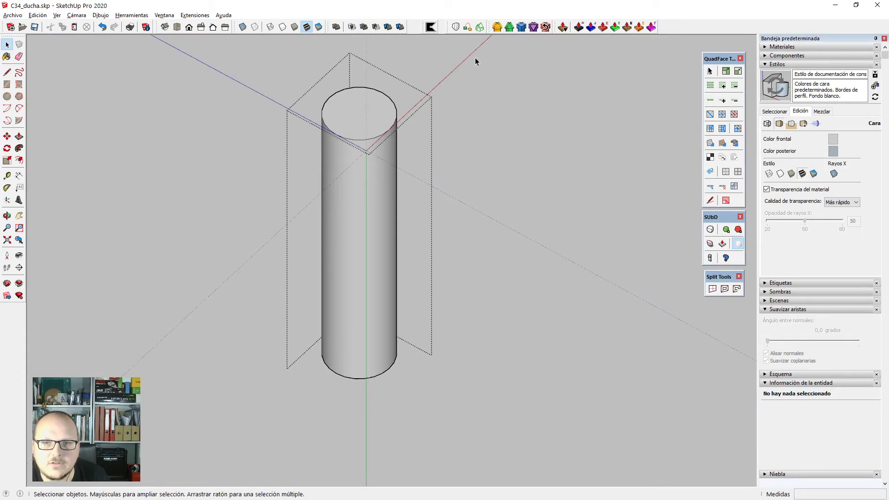
{"action": "key", "text": "ctrl+a"}
{"action": "left_click", "coordinate": [522, 27]}
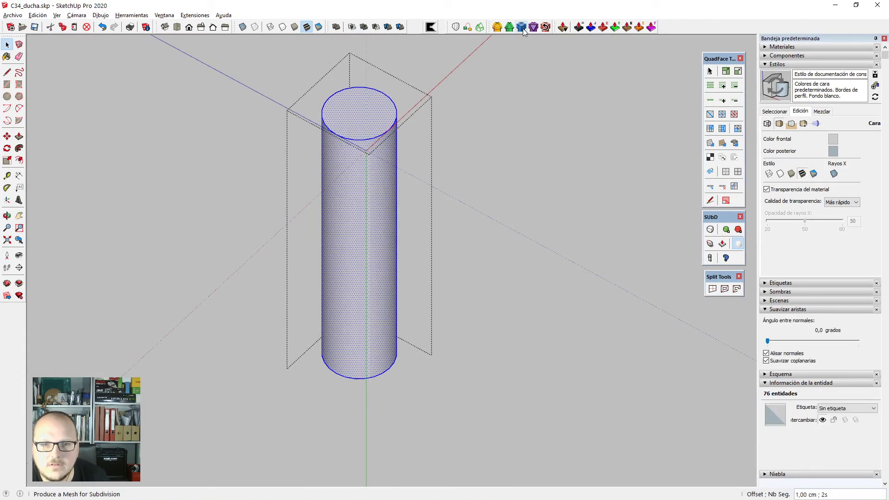
{"action": "left_click", "coordinate": [504, 125]}
{"action": "left_click", "coordinate": [460, 190]}
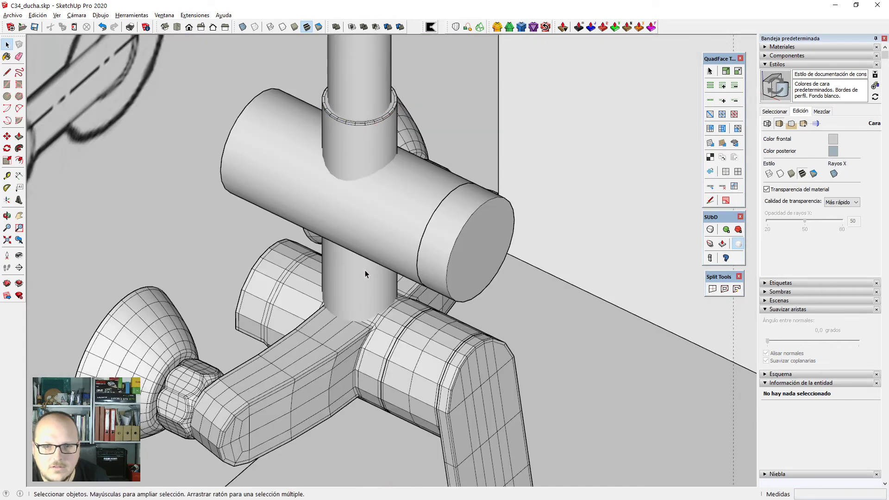
Select the ring of lengthwise edges around the vertical tube and connect them with 4 segments.
{"action": "double_click", "coordinate": [365, 270]}
{"action": "left_click", "coordinate": [368, 277]}
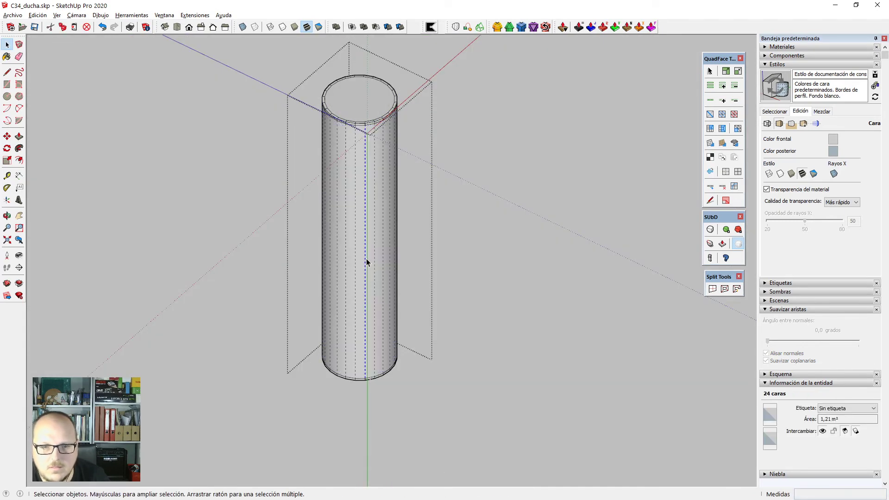
{"action": "key", "text": "alt+r"}
{"action": "key", "text": "alt+c"}
{"action": "type", "text": "4"}
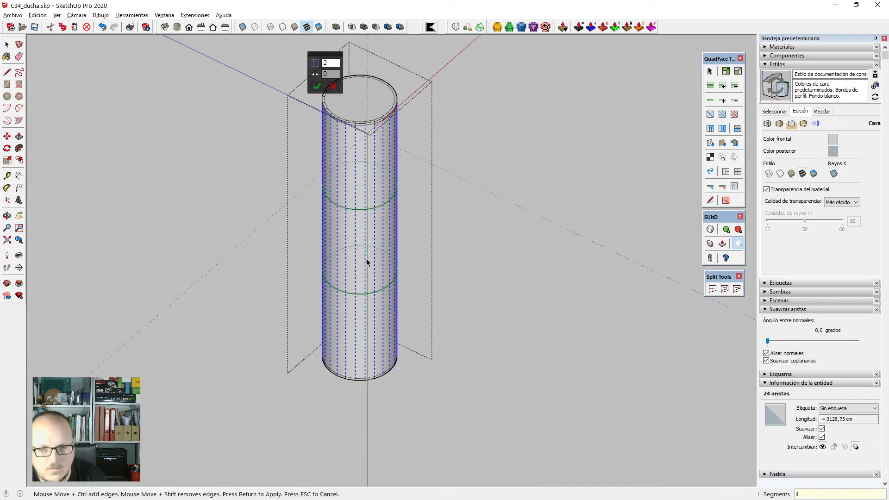
{"action": "key", "text": "Return"}
{"action": "key", "text": "Return"}
{"action": "key", "text": "Escape"}
{"action": "scroll", "coordinate": [360, 76], "scroll_direction": "up", "scroll_amount": 2}
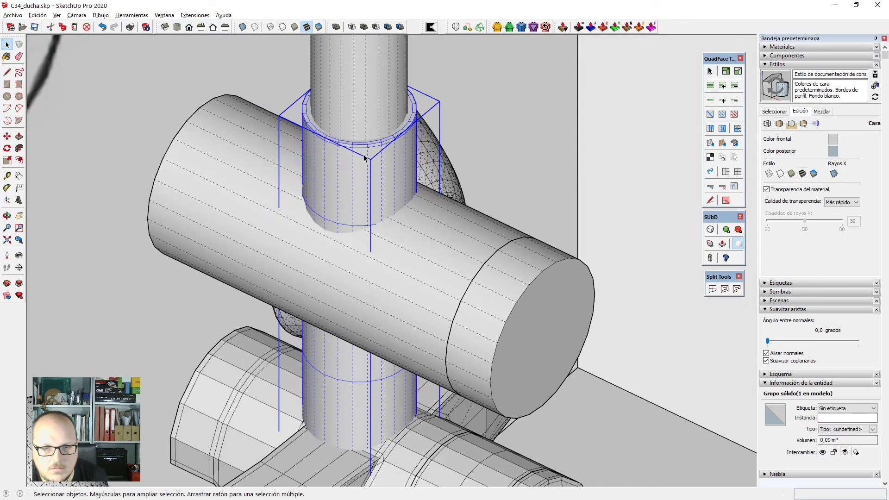
Offset the top cap face of the vertical tube inward by about 7.53 cm.
{"action": "double_click", "coordinate": [365, 156]}
{"action": "scroll", "coordinate": [332, 83], "scroll_direction": "up", "scroll_amount": 2}
{"action": "key", "text": "f"}
{"action": "left_click", "coordinate": [309, 112]}
{"action": "left_click", "coordinate": [338, 118]}
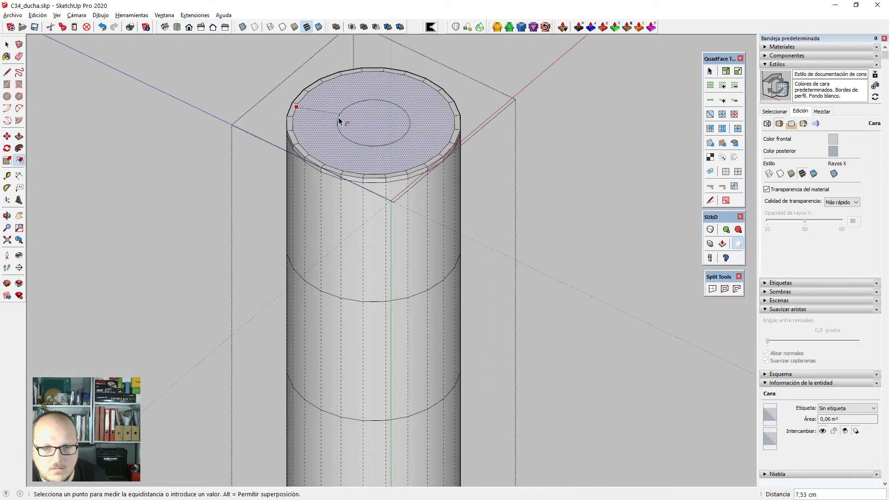
Copy the inner circular face from the tube's top cap about 132.36 cm down the green axis onto its bottom cap.
{"action": "key", "text": "space"}
{"action": "left_click", "coordinate": [359, 129]}
{"action": "key", "text": "m"}
{"action": "left_click", "coordinate": [389, 127]}
{"action": "scroll", "coordinate": [345, 10], "scroll_direction": "down", "scroll_amount": 6}
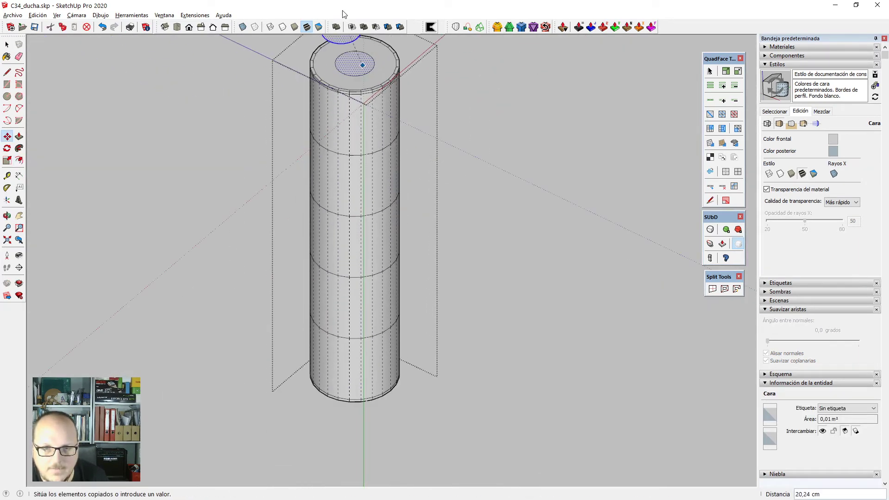
{"action": "middle_click_drag", "start_coordinate": [348, 232], "coordinate": [350, 5]}
{"action": "middle_click_drag", "start_coordinate": [370, 241], "coordinate": [372, 190]}
{"action": "scroll", "coordinate": [359, 232], "scroll_direction": "up", "scroll_amount": 2}
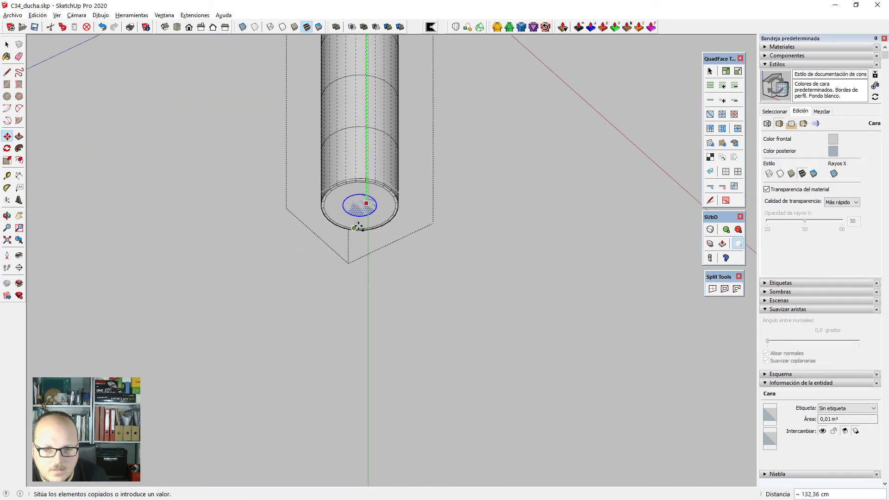
{"action": "left_click", "coordinate": [362, 217]}
Delete the inner circular faces at both ends of the vertical tube.
{"action": "key", "text": "space"}
{"action": "left_click", "coordinate": [341, 281]}
{"action": "scroll", "coordinate": [341, 281], "scroll_direction": "down", "scroll_amount": 3}
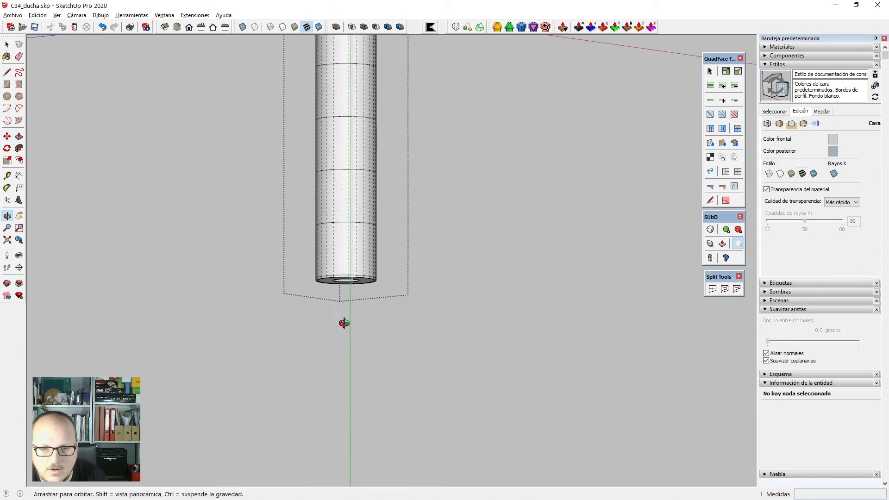
{"action": "middle_click_drag", "start_coordinate": [344, 324], "coordinate": [368, 159]}
{"action": "scroll", "coordinate": [349, 168], "scroll_direction": "up", "scroll_amount": 2}
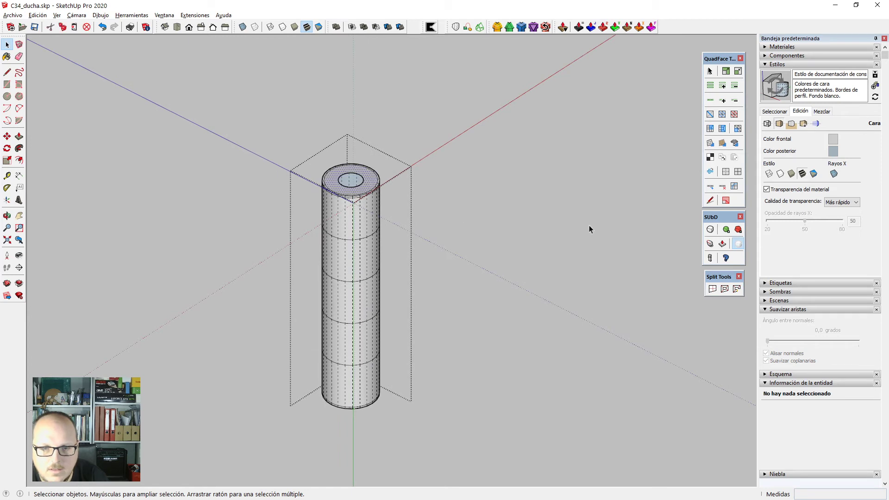
Split the ring faces at the top and bottom of the vertical tube into quads with SplitDonut.
{"action": "left_click", "coordinate": [726, 289]}
{"action": "middle_click_drag", "start_coordinate": [419, 429], "coordinate": [384, 195]}
{"action": "scroll", "coordinate": [367, 400], "scroll_direction": "up", "scroll_amount": 2}
{"action": "left_click", "coordinate": [367, 413]}
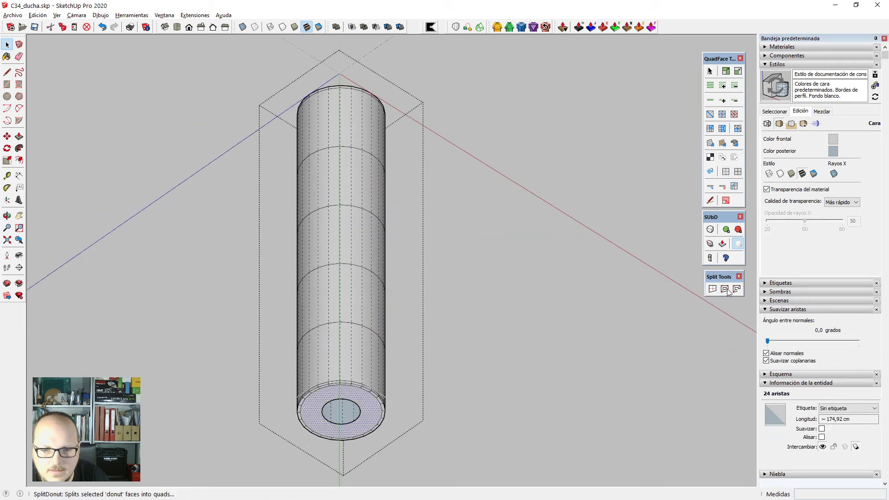
{"action": "left_click", "coordinate": [725, 289]}
{"action": "scroll", "coordinate": [619, 342], "scroll_direction": "down", "scroll_amount": 2}
{"action": "middle_click_drag", "start_coordinate": [481, 355], "coordinate": [465, 473]}
{"action": "middle_click_drag", "start_coordinate": [445, 315], "coordinate": [439, 358]}
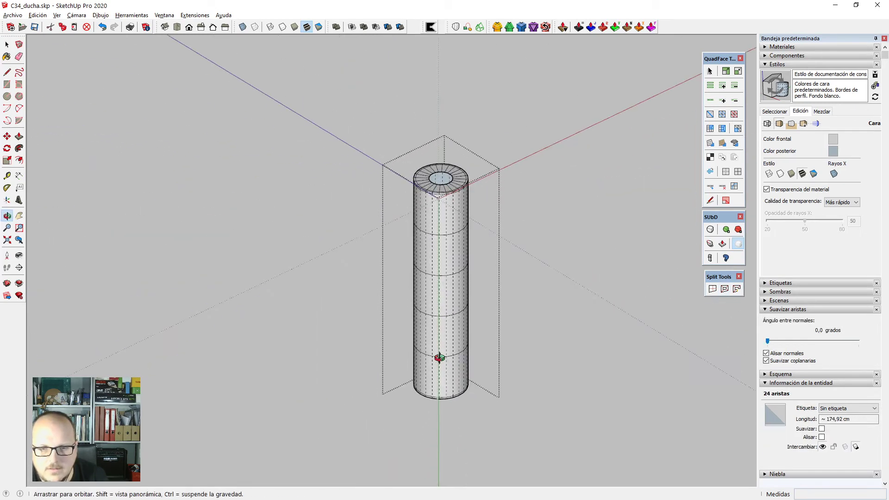
Close the vertical tube group, subdivide it with SUbD and hide the hidden geometry.
{"action": "key", "text": "space"}
{"action": "key", "text": "Escape"}
{"action": "scroll", "coordinate": [443, 221], "scroll_direction": "up", "scroll_amount": 5}
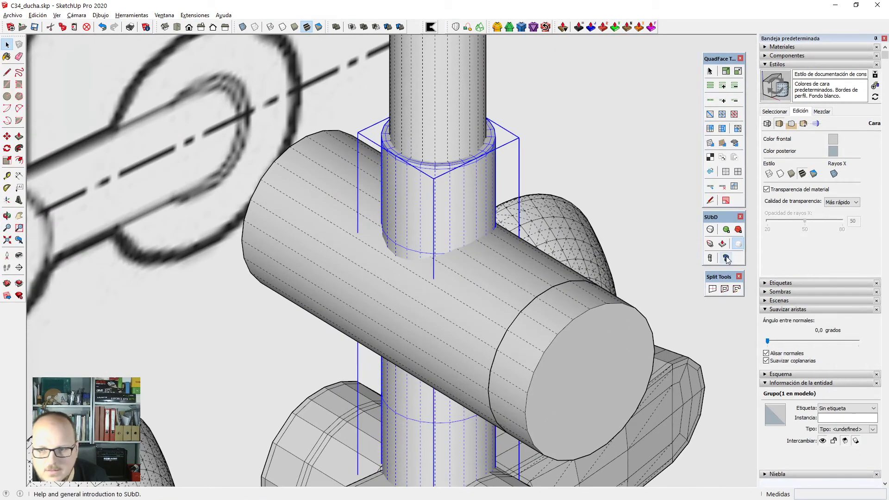
{"action": "left_click", "coordinate": [710, 231]}
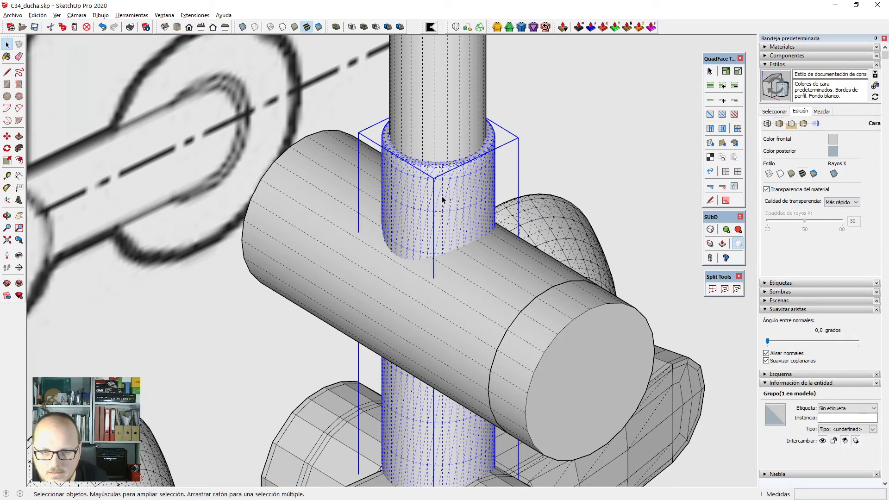
{"action": "scroll", "coordinate": [442, 196], "scroll_direction": "down", "scroll_amount": 2}
{"action": "key", "text": "ctrl+t"}
{"action": "scroll", "coordinate": [443, 187], "scroll_direction": "up", "scroll_amount": 1}
{"action": "key", "text": "alt+h"}
{"action": "scroll", "coordinate": [362, 168], "scroll_direction": "down", "scroll_amount": 2}
{"action": "scroll", "coordinate": [361, 168], "scroll_direction": "down", "scroll_amount": 3}
{"action": "mouse_move", "coordinate": [468, 267]}
{"action": "middle_mouse_down"}
{"action": "mouse_move", "coordinate": [439, 264]}
{"action": "mouse_move", "coordinate": [433, 255]}
{"action": "mouse_move", "coordinate": [477, 260]}
{"action": "middle_mouse_up"}
{"action": "scroll", "coordinate": [309, 241], "scroll_direction": "down", "scroll_amount": 2}
{"action": "middle_click_drag", "start_coordinate": [486, 293], "coordinate": [490, 294]}
{"action": "scroll", "coordinate": [383, 220], "scroll_direction": "up", "scroll_amount": 5}
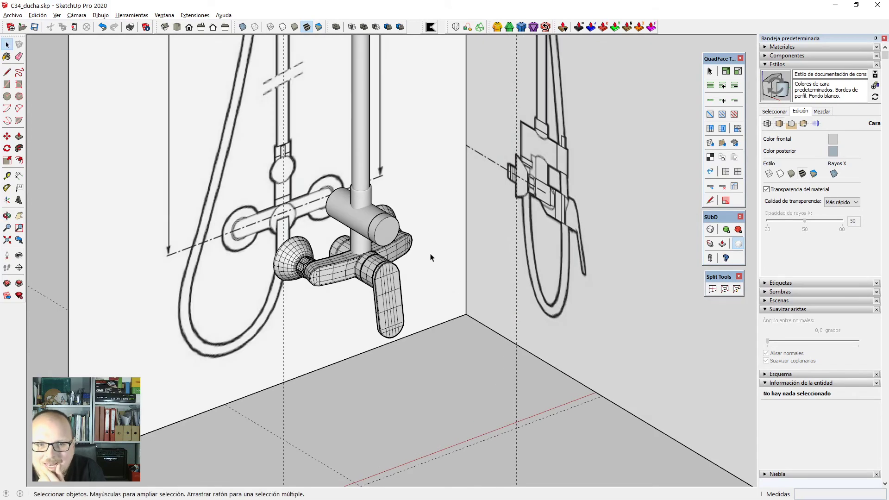
{"action": "double_click", "coordinate": [356, 217]}
{"action": "key", "text": "alt+h"}
{"action": "scroll", "coordinate": [352, 207], "scroll_direction": "up", "scroll_amount": 2}
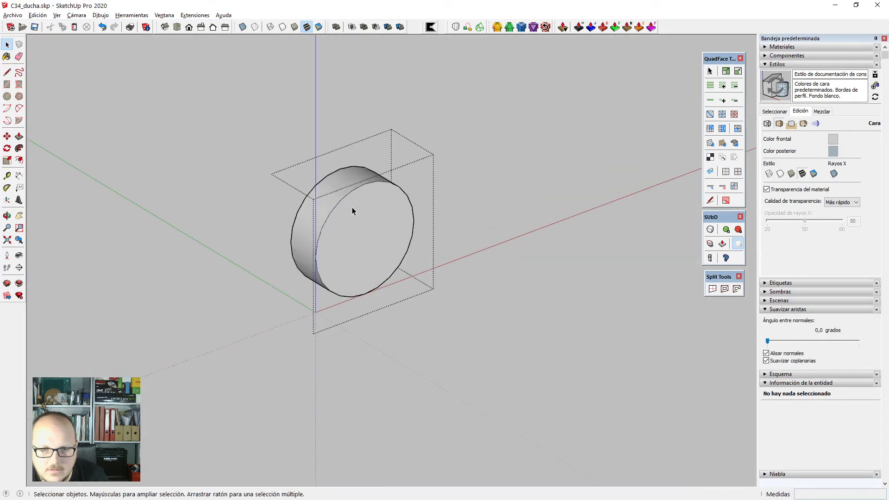
{"action": "scroll", "coordinate": [353, 207], "scroll_direction": "down", "scroll_amount": 3}
{"action": "key", "text": "Escape"}
{"action": "scroll", "coordinate": [397, 196], "scroll_direction": "down", "scroll_amount": 2}
{"action": "middle_click_drag", "start_coordinate": [384, 250], "coordinate": [382, 250]}
{"action": "scroll", "coordinate": [350, 205], "scroll_direction": "up", "scroll_amount": 2}
Open the horizontal cylinder group and generate a subdivision mesh on all its geometry with a 1 cm offset.
{"action": "double_click", "coordinate": [350, 203]}
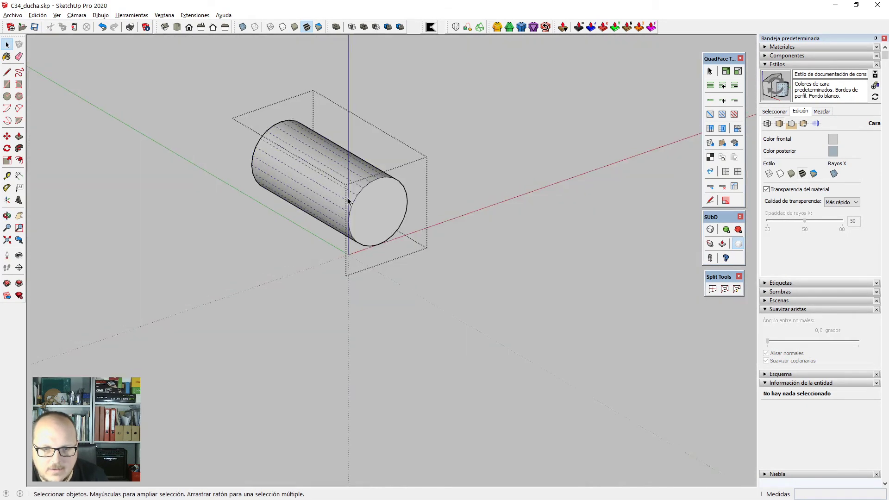
{"action": "scroll", "coordinate": [347, 201], "scroll_direction": "up", "scroll_amount": 2}
{"action": "triple_click", "coordinate": [362, 202]}
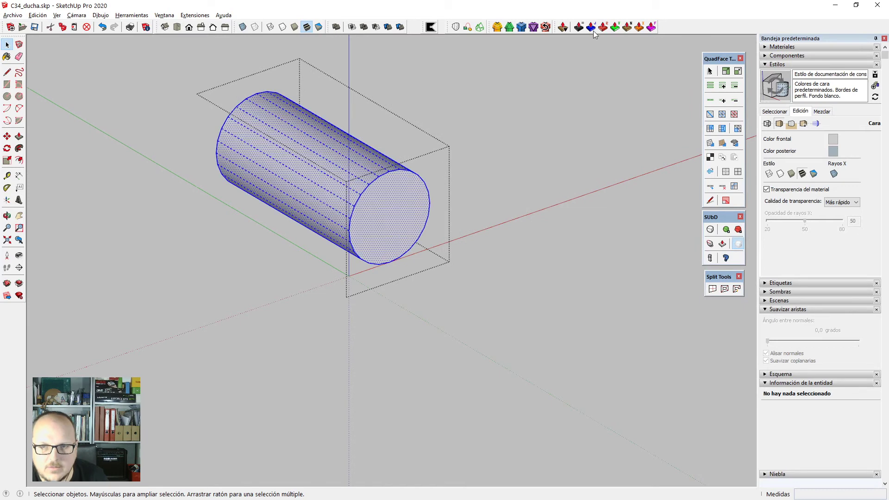
{"action": "left_click", "coordinate": [521, 28]}
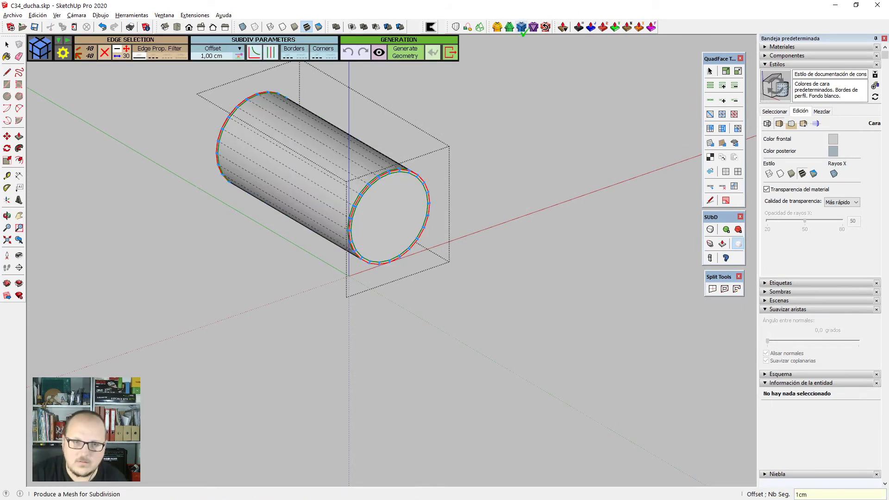
{"action": "key", "text": "Return"}
{"action": "key", "text": "space"}
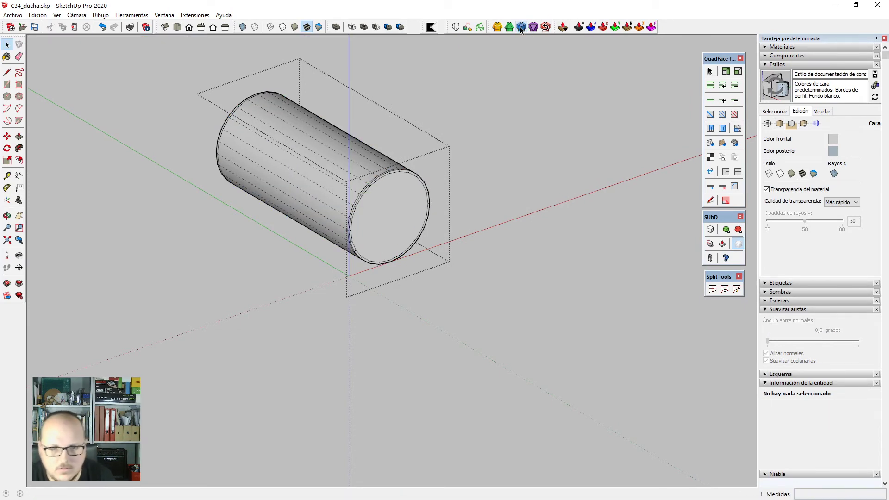
Connect the horizontal cylinder's lengthwise edges with 2 segments to add two edge loops around it.
{"action": "scroll", "coordinate": [463, 59], "scroll_direction": "up", "scroll_amount": 2}
{"action": "left_click", "coordinate": [318, 199]}
{"action": "key", "text": "alt+r"}
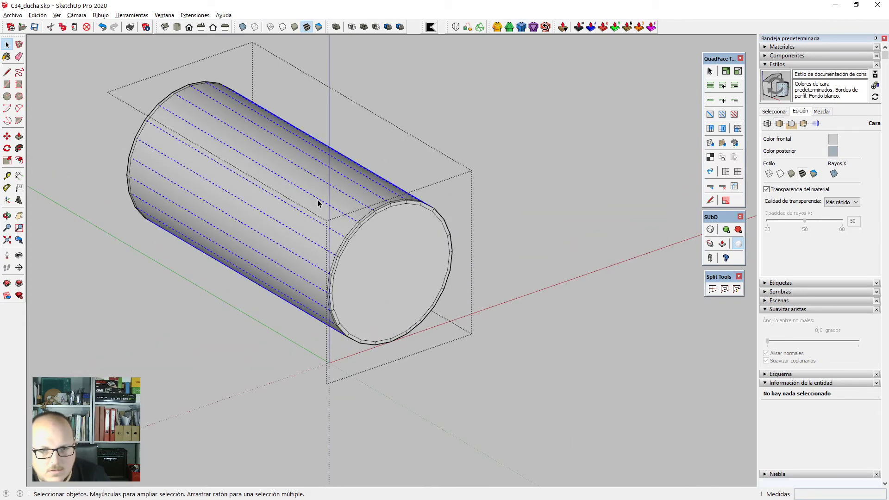
{"action": "key", "text": "alt+c"}
{"action": "key", "text": "Return"}
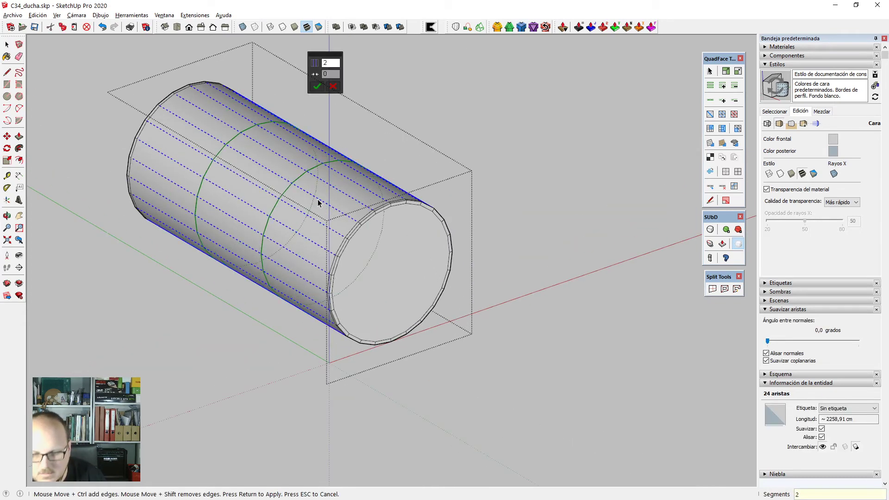
{"action": "key", "text": "Return"}
Unsmooth all the quads of the horizontal cylinder and close its group.
{"action": "middle_click_drag", "start_coordinate": [325, 226], "coordinate": [385, 261]}
{"action": "triple_click", "coordinate": [385, 261]}
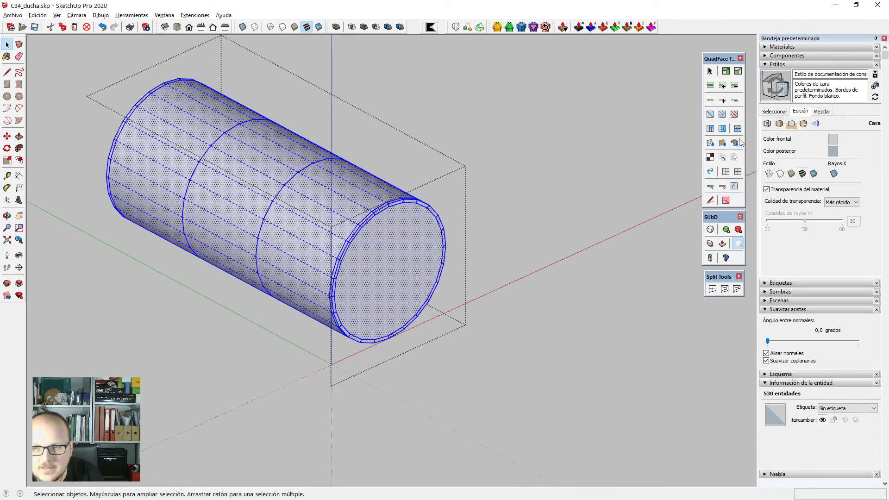
{"action": "left_click", "coordinate": [740, 173]}
{"action": "key", "text": "Escape"}
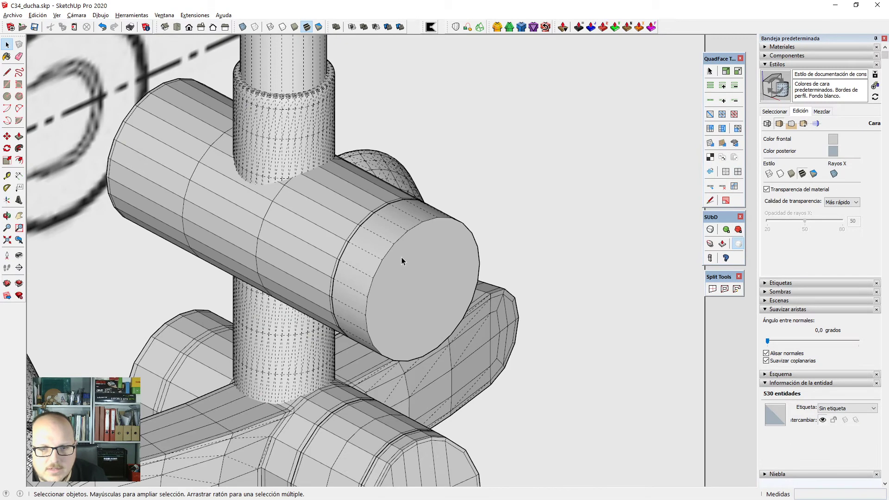
Examine the horizontal cylinder, its end cap and the neighbouring tap parts from several angles.
{"action": "double_click", "coordinate": [303, 205]}
{"action": "left_click", "coordinate": [347, 248]}
{"action": "middle_click_drag", "start_coordinate": [346, 247], "coordinate": [270, 308]}
{"action": "middle_click_drag", "start_coordinate": [549, 375], "coordinate": [179, 389]}
{"action": "left_click", "coordinate": [212, 246]}
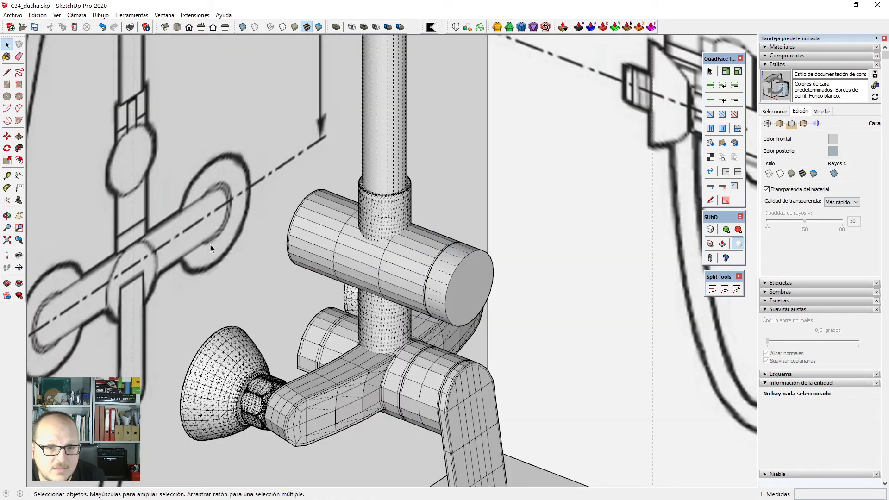
{"action": "scroll", "coordinate": [213, 247], "scroll_direction": "down", "scroll_amount": 2}
{"action": "middle_click_drag", "start_coordinate": [456, 305], "coordinate": [397, 308]}
{"action": "scroll", "coordinate": [363, 292], "scroll_direction": "up", "scroll_amount": 2}
{"action": "middle_click_drag", "start_coordinate": [360, 281], "coordinate": [456, 237]}
{"action": "scroll", "coordinate": [457, 239], "scroll_direction": "up", "scroll_amount": 3}
Open the cylinder's end cap group and outline a rectangular notch two segments wide at the upper edge of its front face.
{"action": "double_click", "coordinate": [400, 234]}
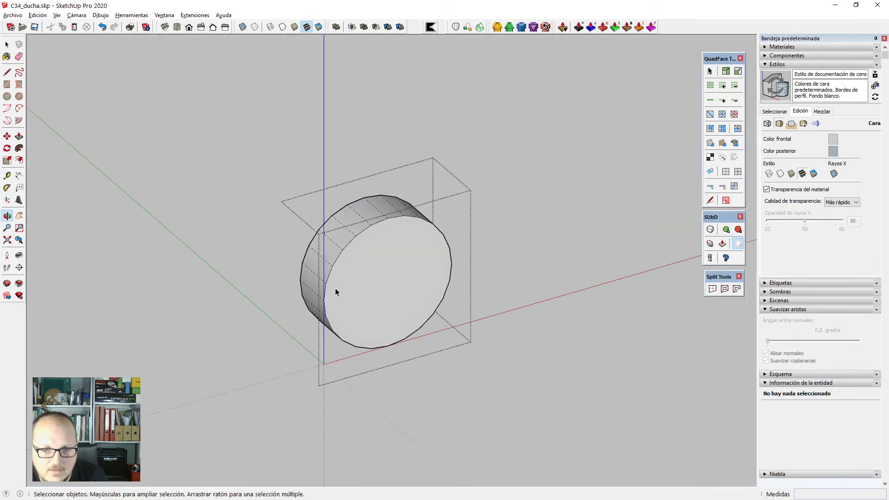
{"action": "left_click", "coordinate": [376, 255]}
{"action": "key", "text": "l"}
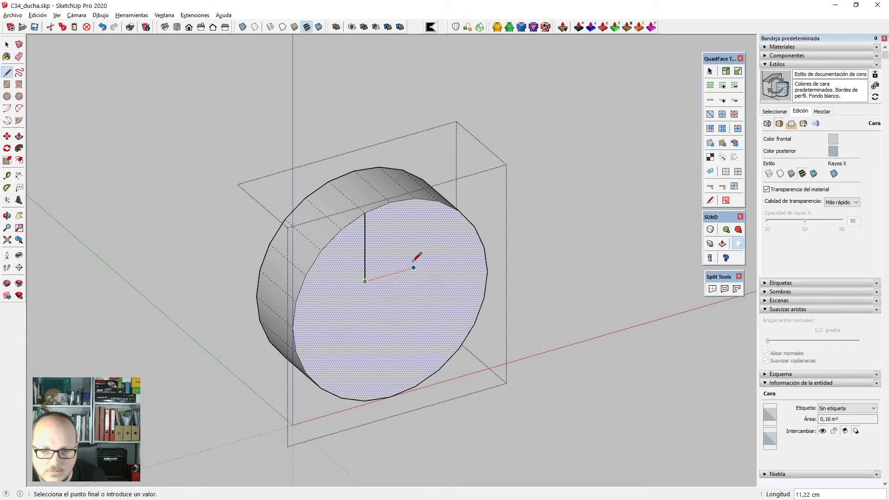
{"action": "left_click", "coordinate": [415, 199]}
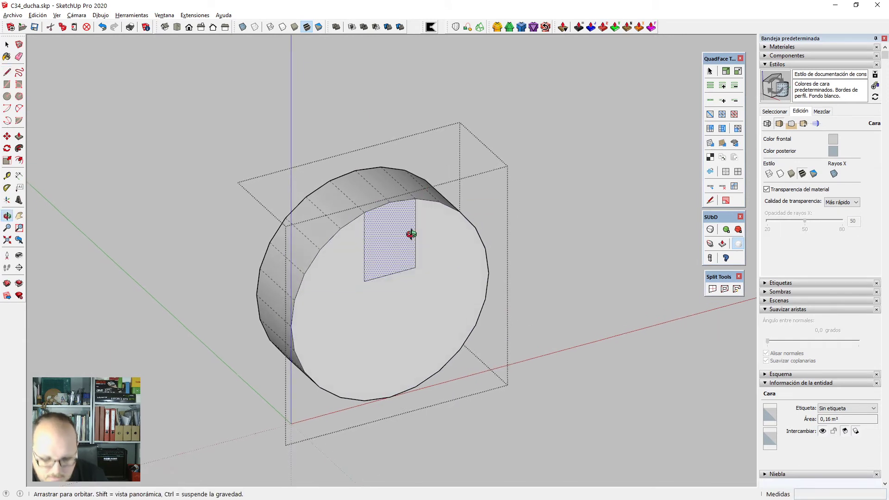
Push the rectangular notch about 7.21 cm into the end cap.
{"action": "scroll", "coordinate": [411, 234], "scroll_direction": "up", "scroll_amount": 2}
{"action": "key", "text": "p"}
{"action": "left_click", "coordinate": [399, 224]}
{"action": "left_click", "coordinate": [404, 191]}
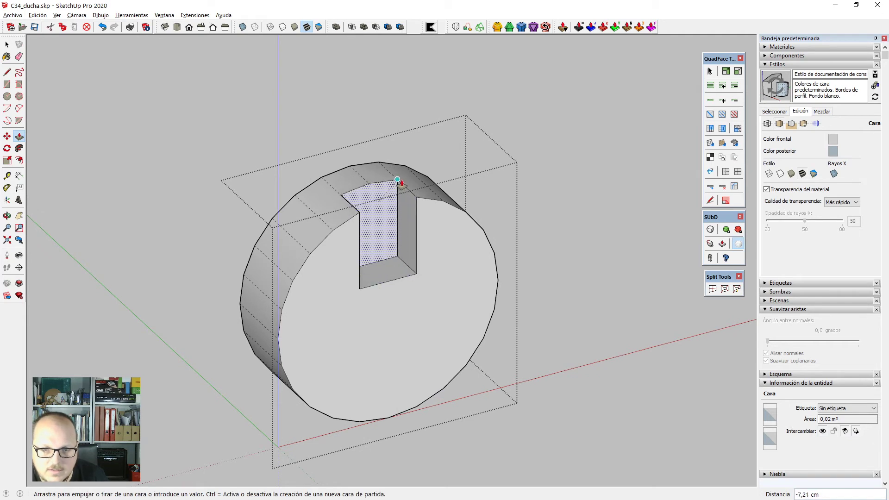
Copy the long arc of the end cap's front edge back to the notch's rear corner.
{"action": "key", "text": "space"}
{"action": "scroll", "coordinate": [350, 223], "scroll_direction": "up", "scroll_amount": 1}
{"action": "key", "text": "m"}
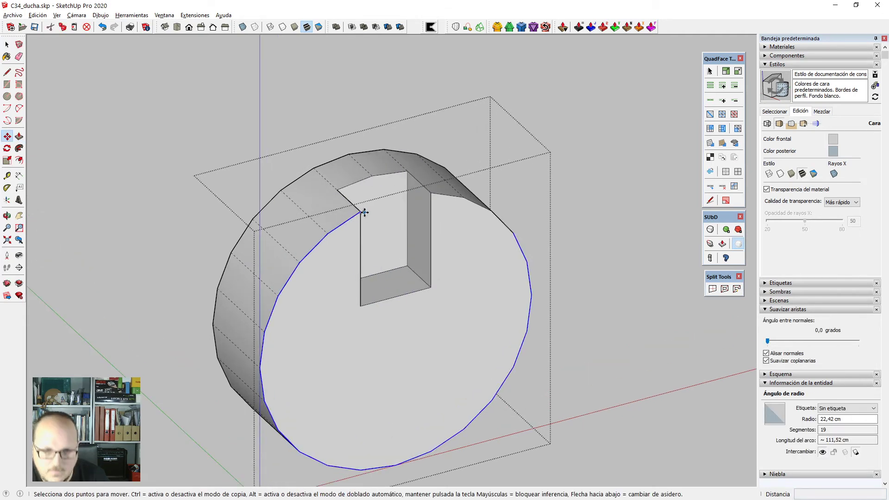
{"action": "left_click", "coordinate": [360, 212]}
{"action": "key", "text": "ctrl"}
{"action": "left_click", "coordinate": [338, 191]}
{"action": "scroll", "coordinate": [360, 199], "scroll_direction": "down", "scroll_amount": 2}
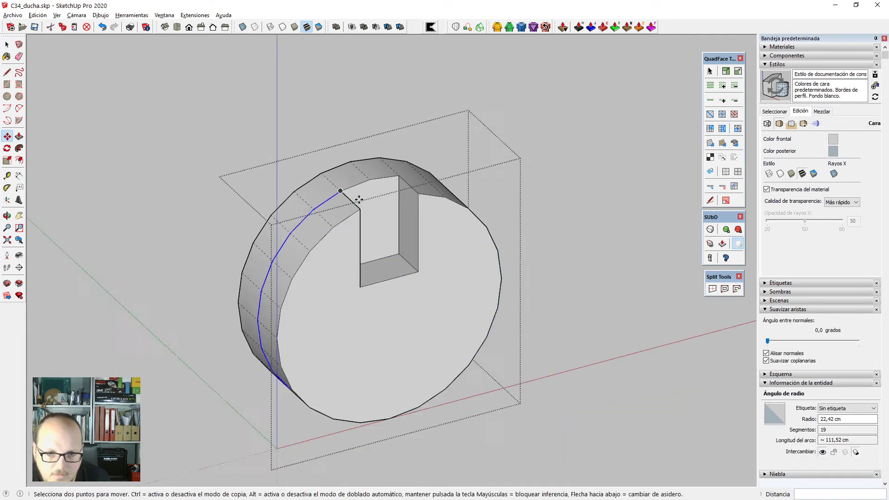
{"action": "middle_click_drag", "start_coordinate": [359, 200], "coordinate": [324, 206]}
{"action": "key", "text": "space"}
{"action": "left_click", "coordinate": [306, 257]}
{"action": "scroll", "coordinate": [320, 242], "scroll_direction": "up", "scroll_amount": 2}
{"action": "key", "text": "f"}
{"action": "left_click", "coordinate": [313, 219]}
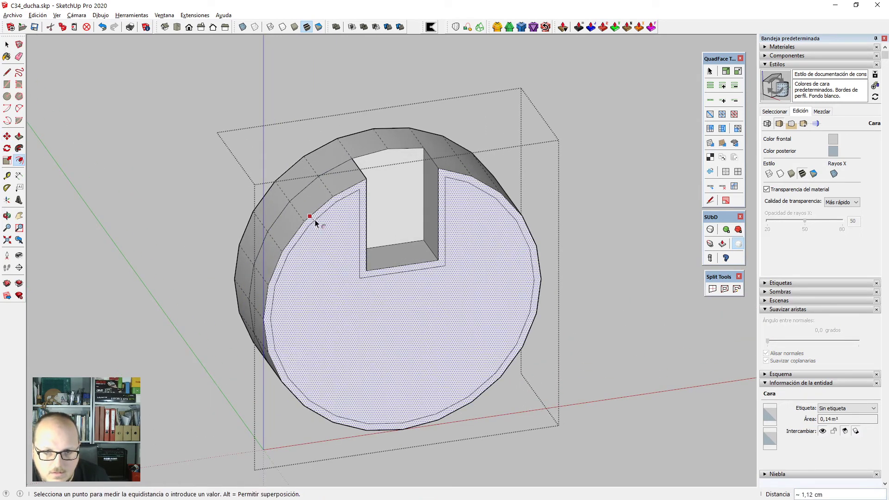
{"action": "key", "text": "space"}
{"action": "scroll", "coordinate": [351, 261], "scroll_direction": "down", "scroll_amount": 2}
{"action": "middle_click_drag", "start_coordinate": [350, 260], "coordinate": [381, 322]}
{"action": "middle_click_drag", "start_coordinate": [296, 284], "coordinate": [321, 261]}
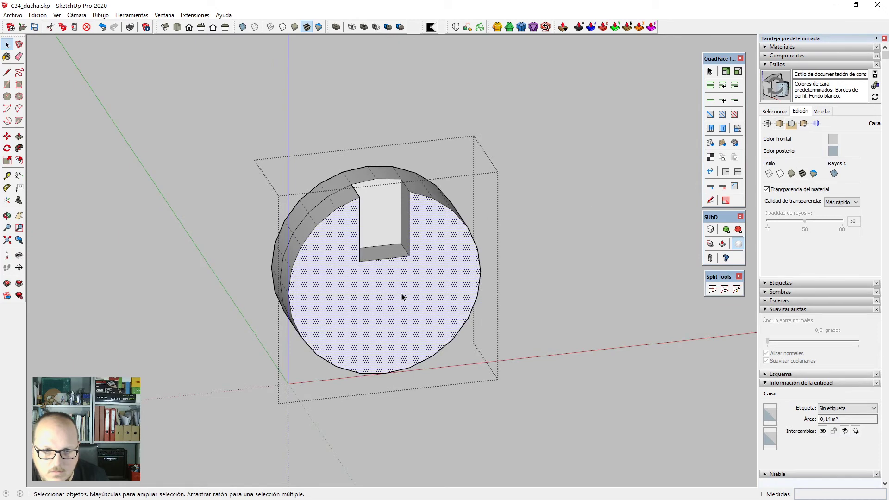
{"action": "middle_click_drag", "start_coordinate": [401, 297], "coordinate": [390, 254]}
{"action": "scroll", "coordinate": [367, 261], "scroll_direction": "up", "scroll_amount": 2}
{"action": "scroll", "coordinate": [390, 254], "scroll_direction": "up", "scroll_amount": 1}
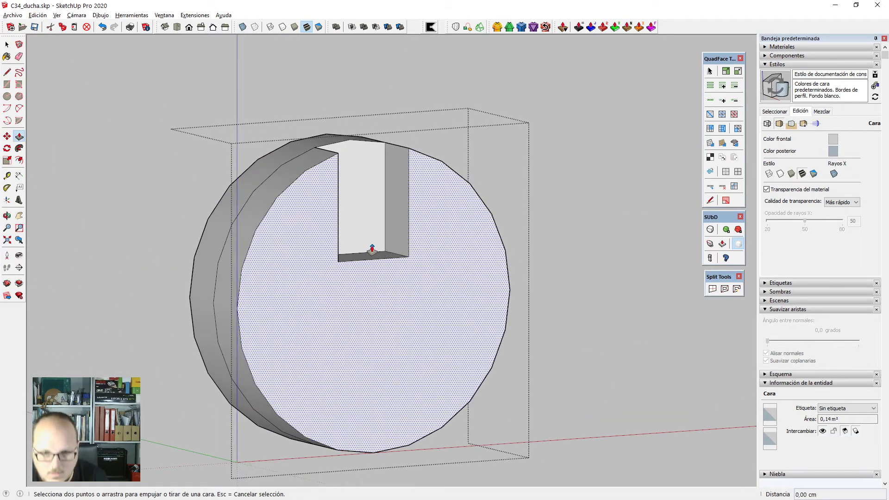
{"action": "key", "text": "p"}
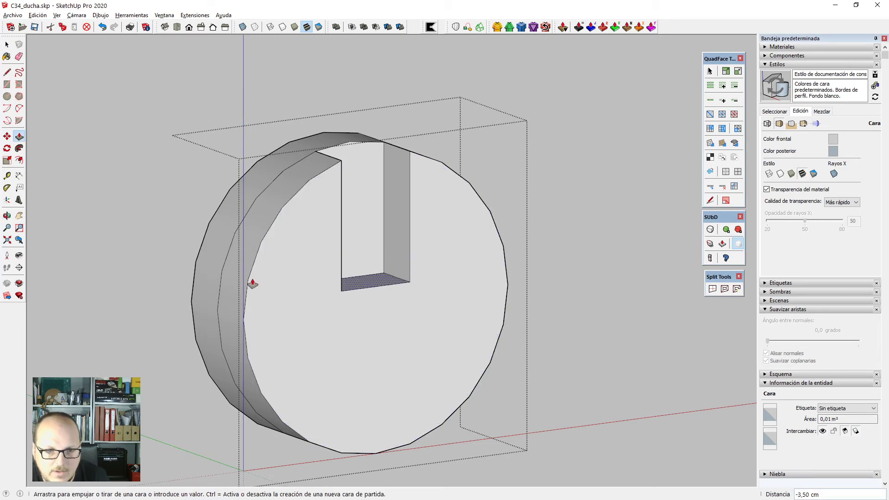
{"action": "key", "text": "Escape"}
{"action": "key", "text": "space"}
{"action": "scroll", "coordinate": [395, 250], "scroll_direction": "down", "scroll_amount": 1}
In front view, cut through the end cap horizontally at the notch floor and vertically along both notch sides.
{"action": "key", "text": "F2"}
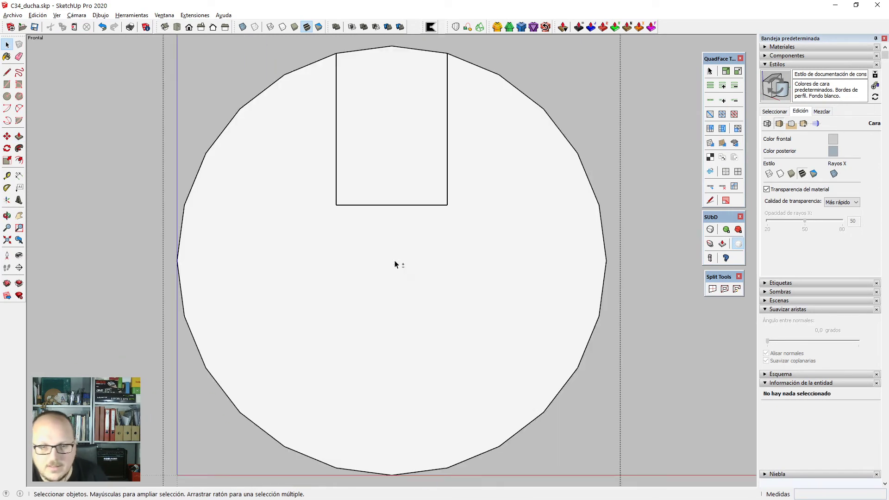
{"action": "scroll", "coordinate": [396, 256], "scroll_direction": "down", "scroll_amount": 2}
{"action": "key", "text": "k"}
{"action": "left_click", "coordinate": [252, 221]}
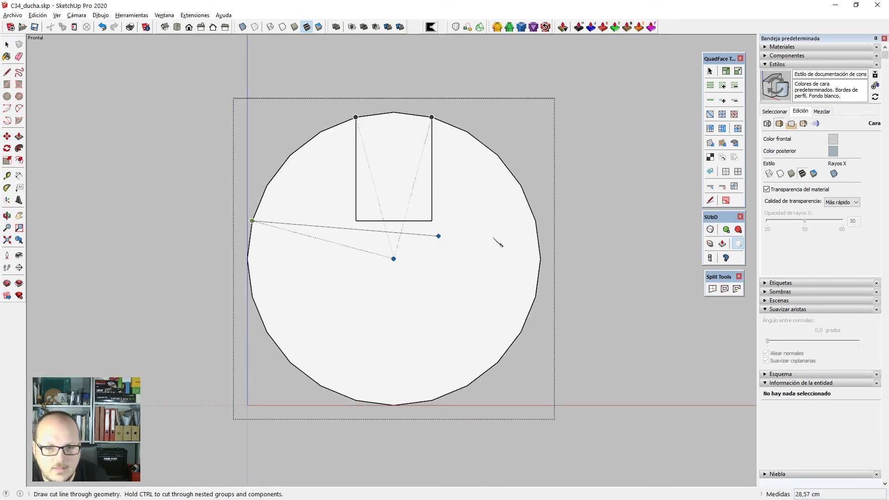
{"action": "left_click", "coordinate": [586, 221]}
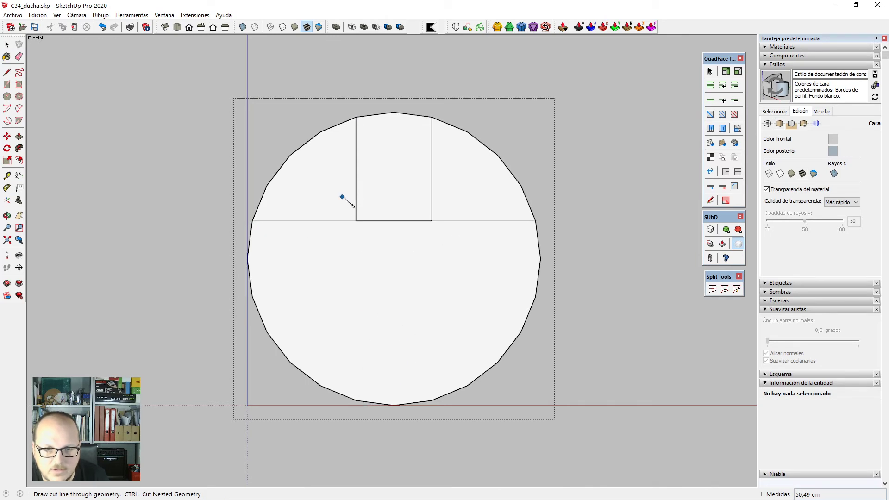
{"action": "left_click", "coordinate": [356, 117]}
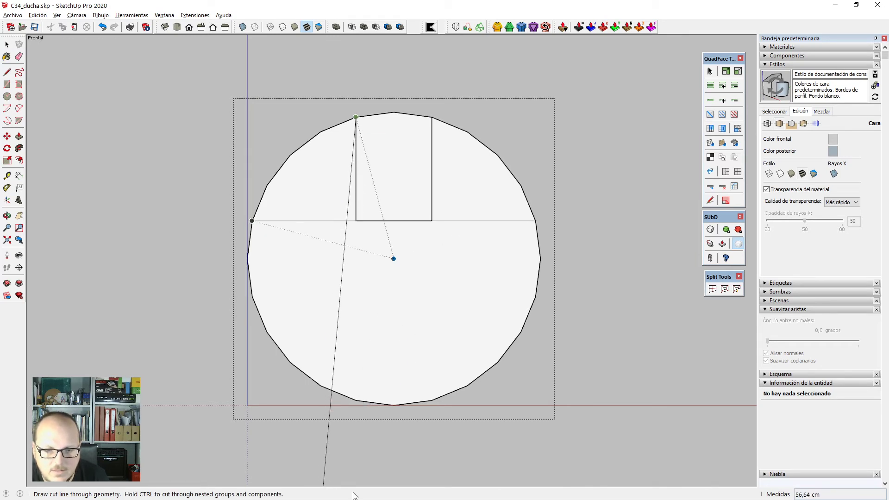
{"action": "left_click", "coordinate": [355, 454]}
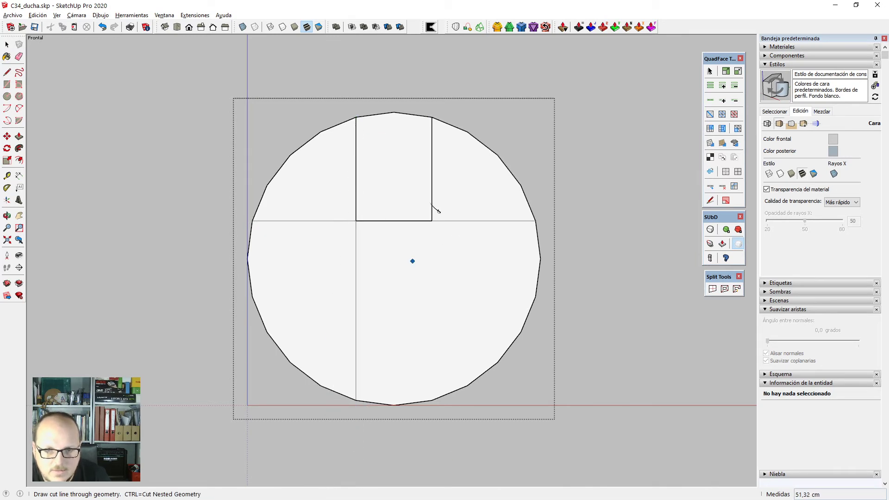
{"action": "left_click", "coordinate": [431, 117]}
{"action": "left_click", "coordinate": [432, 400]}
{"action": "middle_click_drag", "start_coordinate": [441, 429], "coordinate": [426, 340]}
{"action": "key", "text": "space"}
{"action": "scroll", "coordinate": [325, 255], "scroll_direction": "down", "scroll_amount": 2}
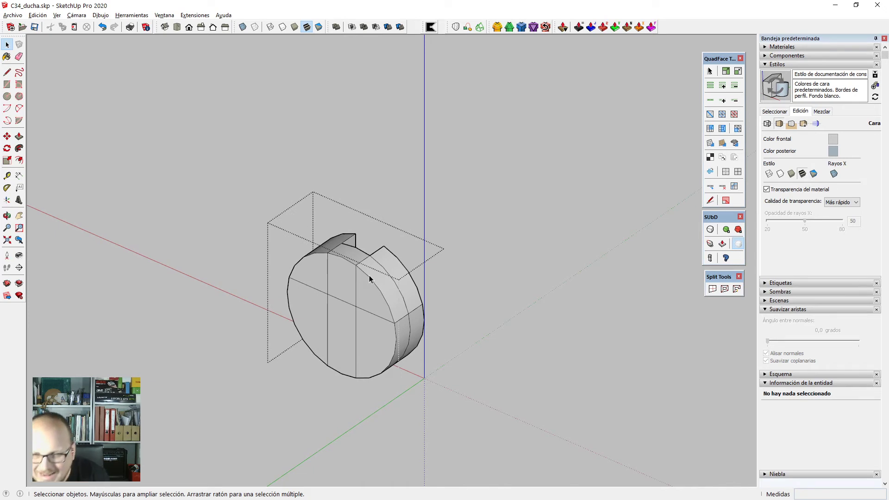
Move-copy the short front edge arc between the notch and the horizontal cut 7.21 cm back to the notch's rear depth.
{"action": "scroll", "coordinate": [418, 318], "scroll_direction": "down", "scroll_amount": 1}
{"action": "scroll", "coordinate": [429, 296], "scroll_direction": "down", "scroll_amount": 1}
{"action": "scroll", "coordinate": [447, 293], "scroll_direction": "down", "scroll_amount": 2}
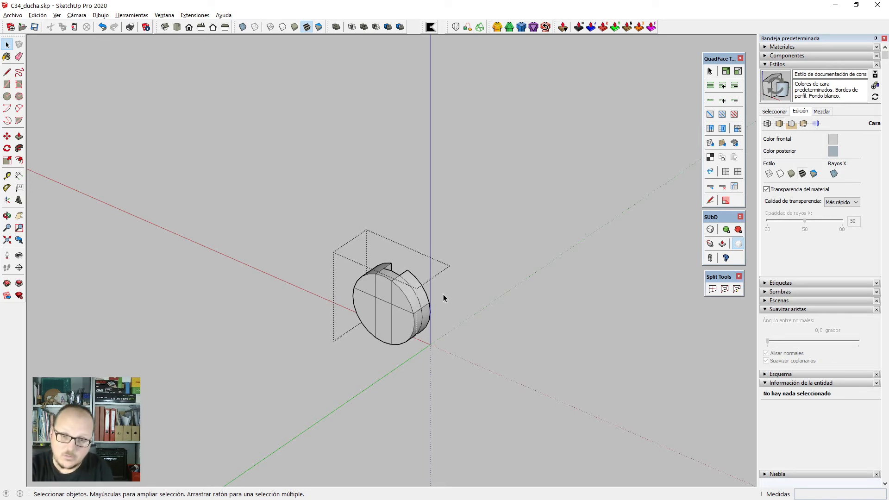
{"action": "middle_click_drag", "start_coordinate": [507, 351], "coordinate": [284, 358]}
{"action": "scroll", "coordinate": [324, 301], "scroll_direction": "up", "scroll_amount": 5}
{"action": "triple_click", "coordinate": [416, 236]}
{"action": "mouse_move", "coordinate": [416, 237]}
{"action": "middle_mouse_down"}
{"action": "mouse_move", "coordinate": [353, 328]}
{"action": "mouse_move", "coordinate": [188, 382]}
{"action": "mouse_move", "coordinate": [422, 244]}
{"action": "middle_mouse_up"}
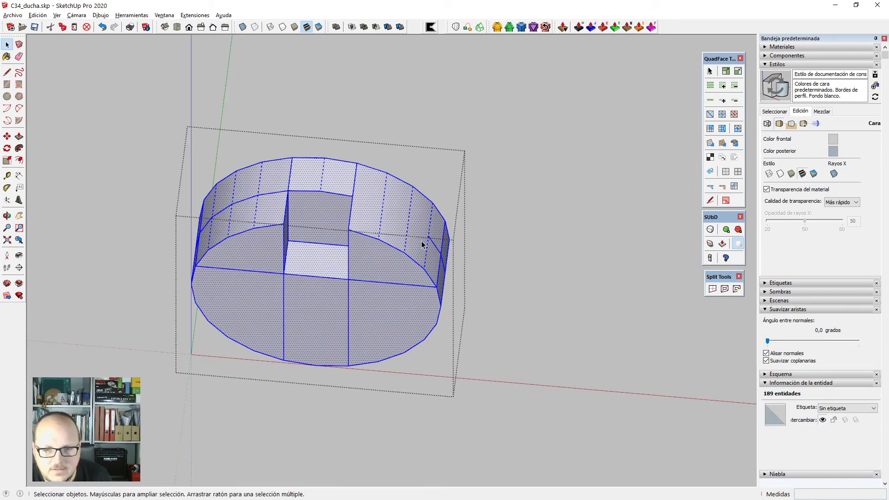
{"action": "left_click", "coordinate": [381, 241]}
{"action": "key", "text": "m"}
{"action": "middle_click_drag", "start_coordinate": [477, 293], "coordinate": [526, 321]}
{"action": "scroll", "coordinate": [525, 319], "scroll_direction": "up", "scroll_amount": 3}
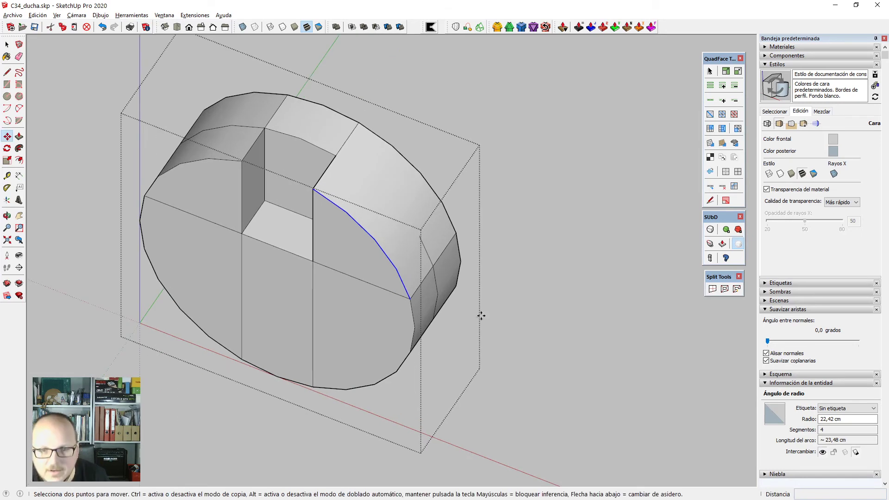
{"action": "left_click", "coordinate": [410, 299]}
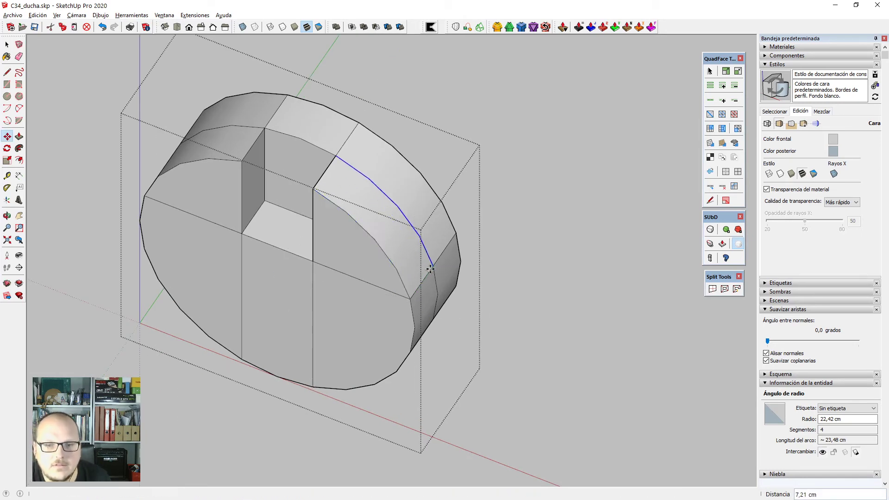
{"action": "left_click", "coordinate": [431, 269]}
{"action": "key", "text": "space"}
Select all the end cap's geometry and unsmooth its quads.
{"action": "scroll", "coordinate": [440, 272], "scroll_direction": "down", "scroll_amount": 2}
{"action": "middle_click_drag", "start_coordinate": [421, 363], "coordinate": [346, 141]}
{"action": "scroll", "coordinate": [391, 235], "scroll_direction": "down", "scroll_amount": 2}
{"action": "middle_click_drag", "start_coordinate": [413, 339], "coordinate": [476, 429]}
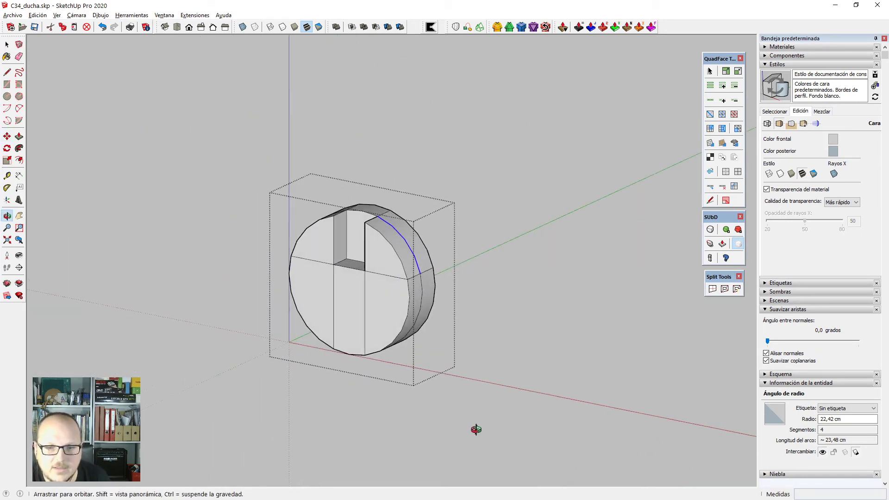
{"action": "key", "text": "space"}
{"action": "triple_click", "coordinate": [395, 255]}
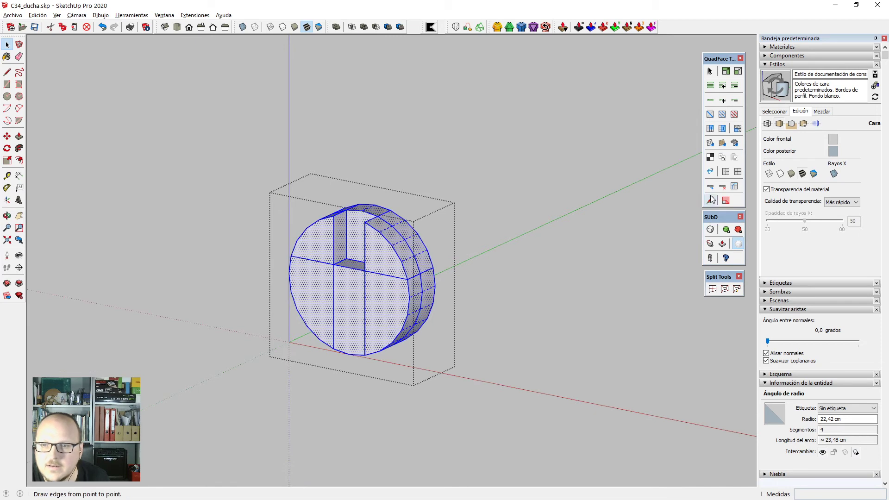
{"action": "left_click", "coordinate": [738, 172]}
{"action": "middle_click_drag", "start_coordinate": [445, 347], "coordinate": [380, 382]}
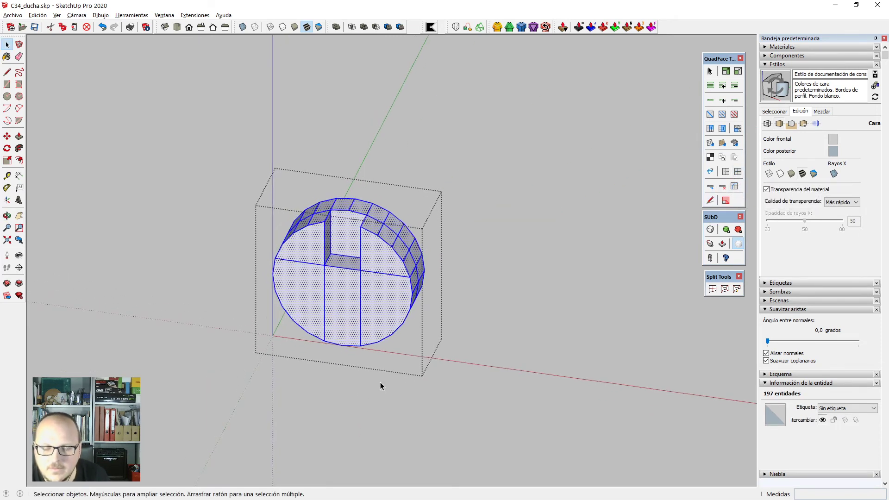
{"action": "middle_click_drag", "start_coordinate": [355, 307], "coordinate": [468, 319]}
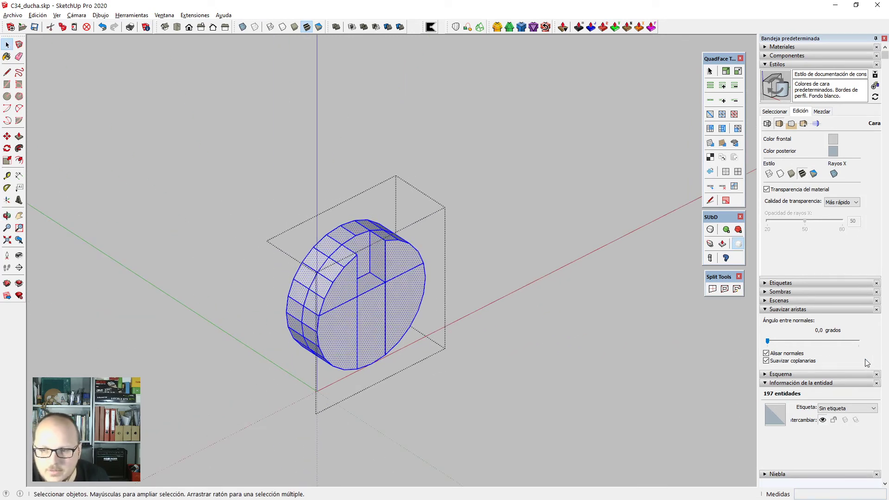
Soften the end cap's edges with an angle between normals of 31.1 degrees and show the hidden geometry.
{"action": "left_click_drag", "start_coordinate": [772, 342], "coordinate": [782, 340]}
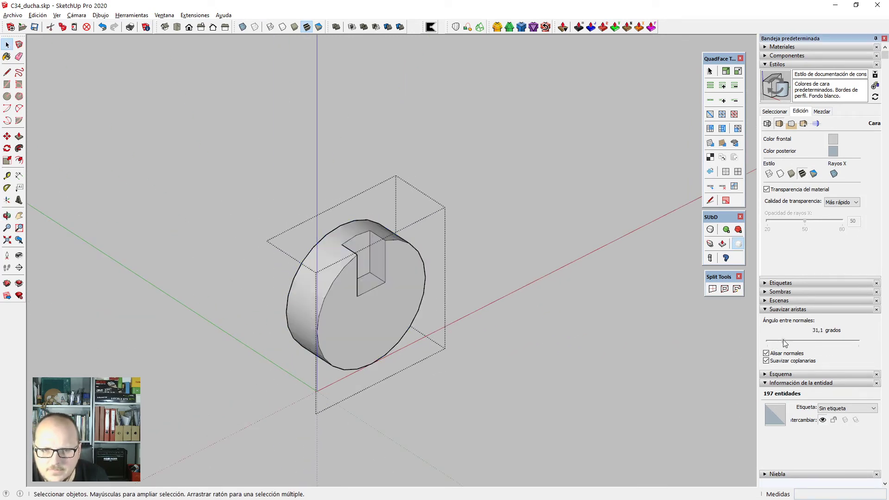
{"action": "scroll", "coordinate": [298, 234], "scroll_direction": "up", "scroll_amount": 3}
{"action": "left_click", "coordinate": [355, 265]}
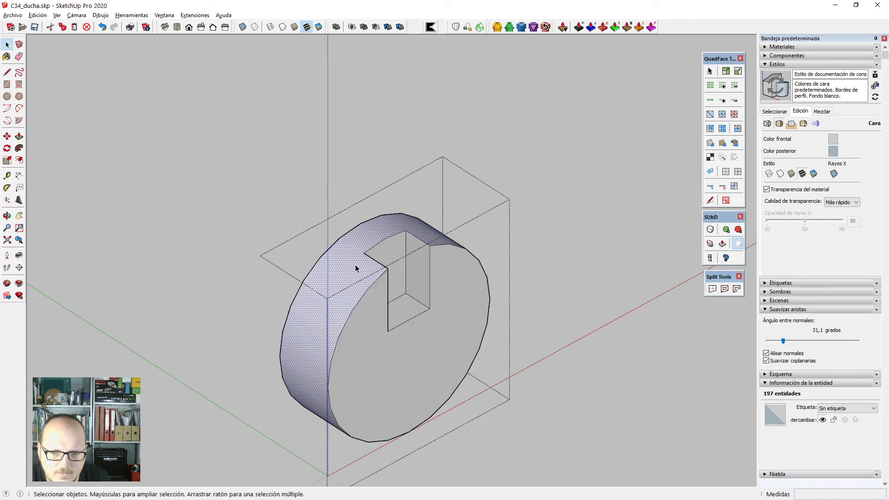
{"action": "key", "text": "alt+h"}
Unsoften the edge loop around the end cap and the cuts across its front face, and close the group.
{"action": "double_click", "coordinate": [353, 263]}
{"action": "scroll", "coordinate": [358, 265], "scroll_direction": "down", "scroll_amount": 2}
{"action": "middle_click_drag", "start_coordinate": [441, 316], "coordinate": [560, 354]}
{"action": "left_click", "coordinate": [384, 313], "text": "shift"}
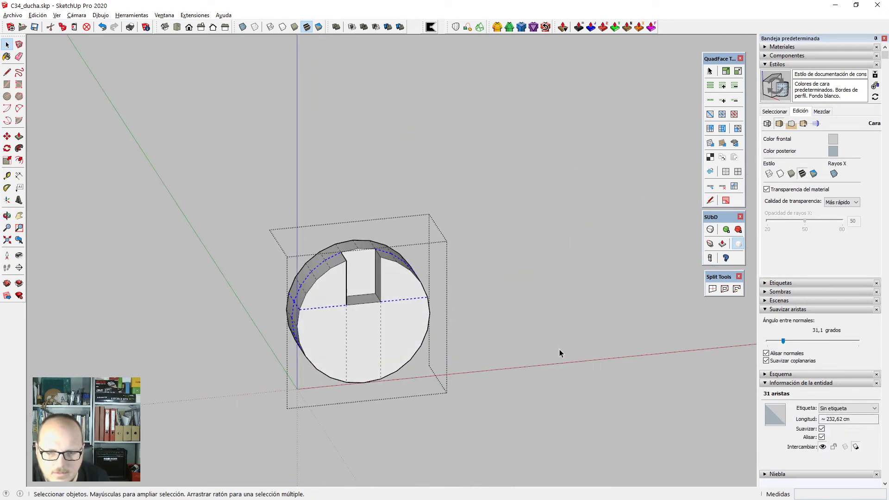
{"action": "left_click", "coordinate": [333, 402], "text": "shift"}
{"action": "middle_click_drag", "start_coordinate": [332, 401], "coordinate": [148, 385]}
{"action": "left_click_drag", "start_coordinate": [783, 343], "coordinate": [746, 344]}
{"action": "middle_click_drag", "start_coordinate": [598, 394], "coordinate": [515, 400]}
{"action": "left_click", "coordinate": [506, 394]}
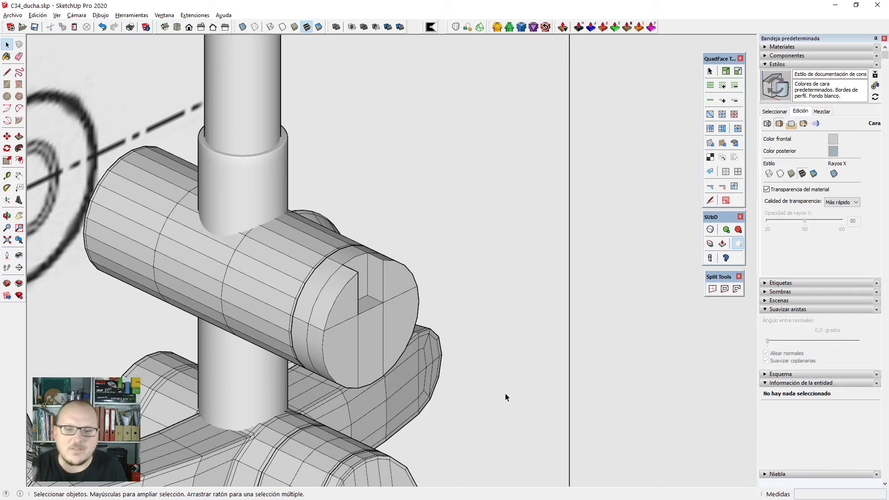
Open the end cap group, select all its geometry and explode its curves.
{"action": "double_click", "coordinate": [372, 340]}
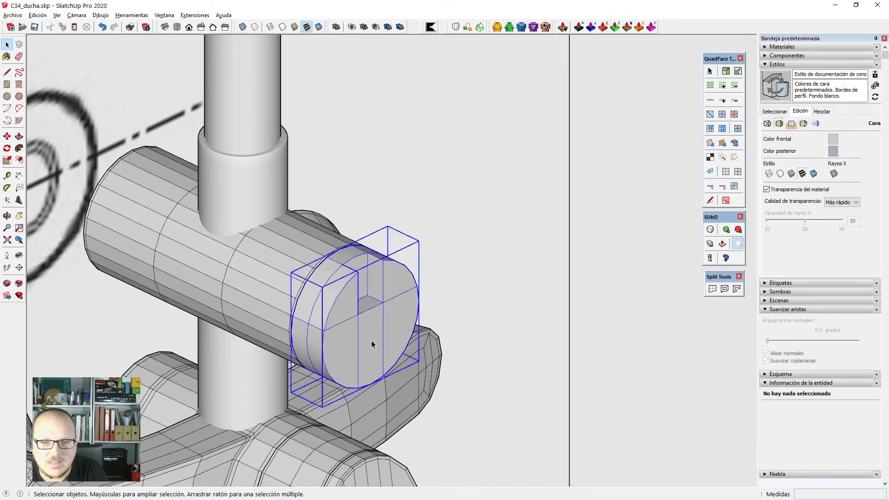
{"action": "triple_click", "coordinate": [371, 341]}
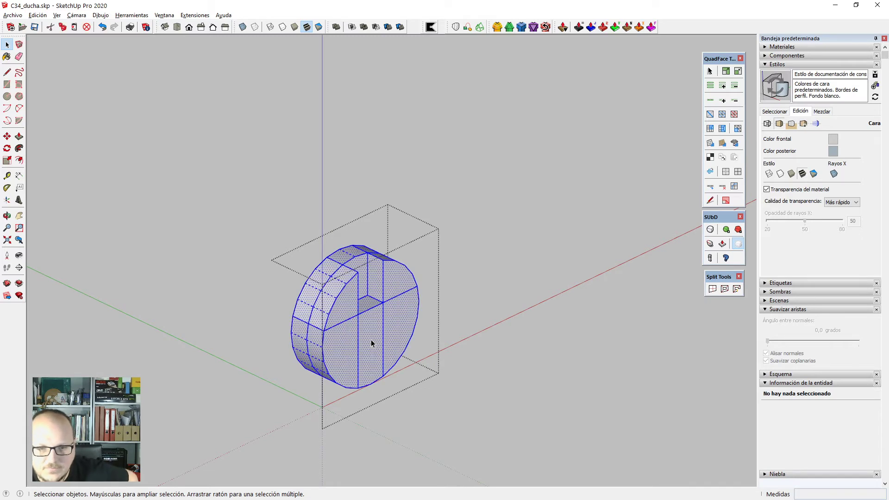
{"action": "right_click", "coordinate": [371, 340]}
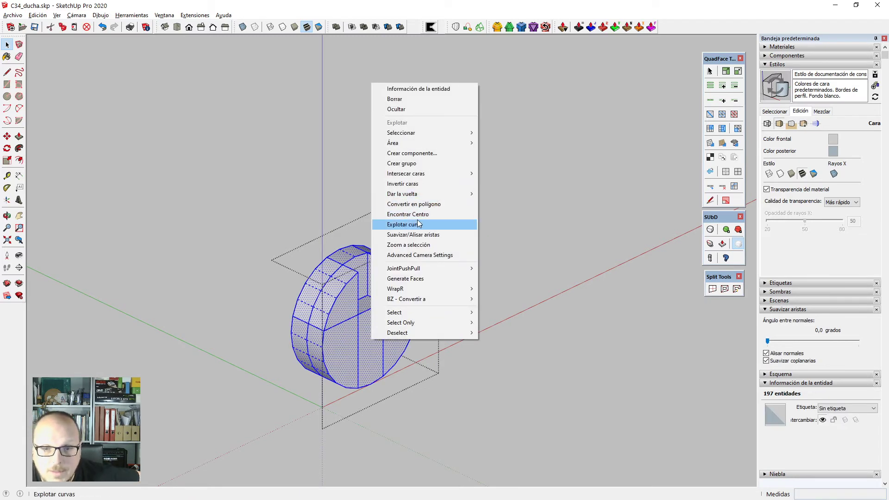
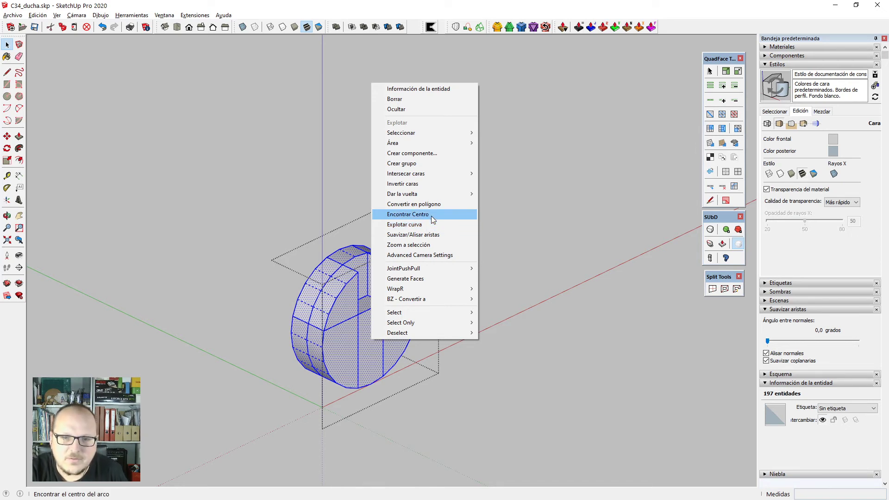
{"action": "left_click", "coordinate": [433, 224]}
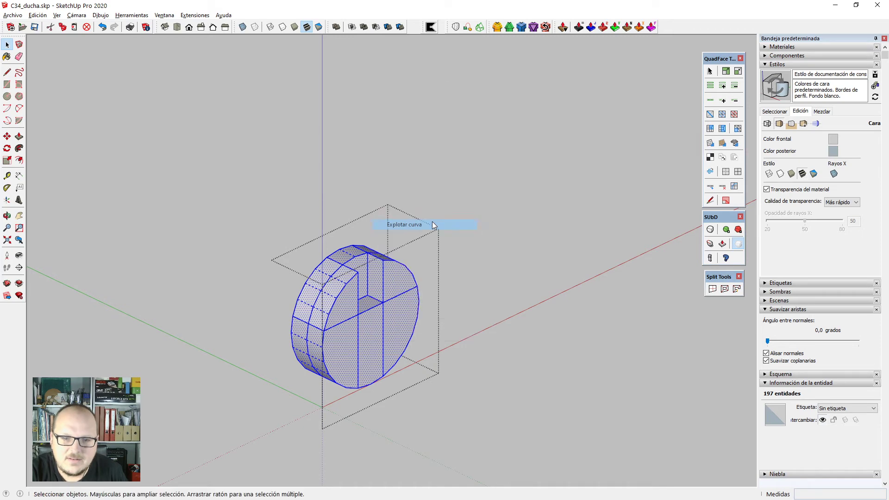
Reselect the end cap's geometry and generate its subdivision mesh with a 1.00 cm offset and 2 segments.
{"action": "left_click", "coordinate": [407, 303]}
{"action": "scroll", "coordinate": [403, 311], "scroll_direction": "up", "scroll_amount": 4}
{"action": "triple_click", "coordinate": [396, 318]}
{"action": "scroll", "coordinate": [396, 318], "scroll_direction": "up", "scroll_amount": 1}
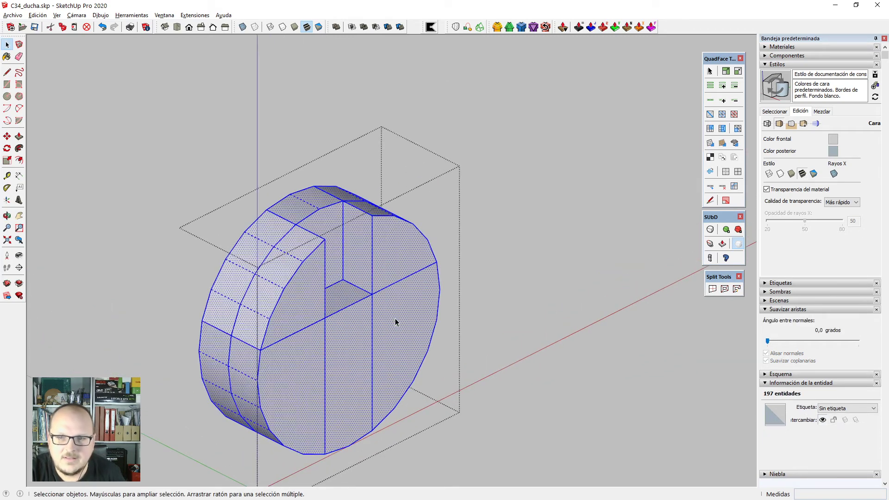
{"action": "left_click", "coordinate": [521, 28]}
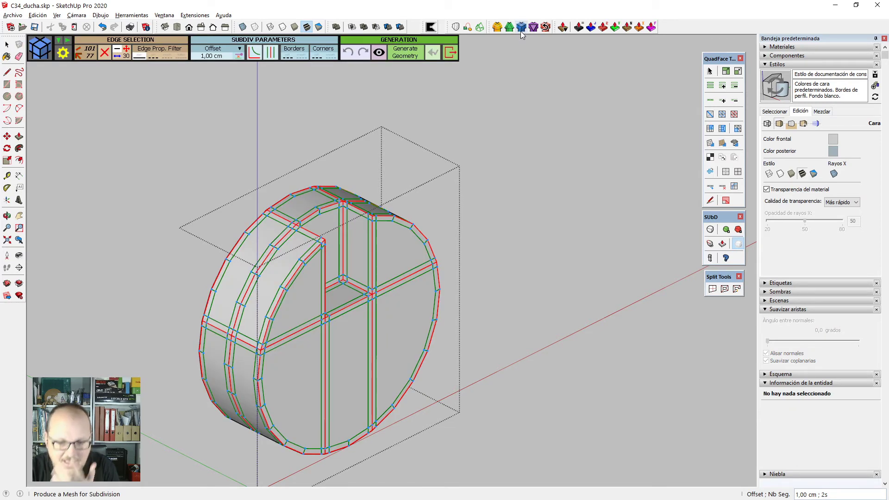
{"action": "key", "text": "Return"}
{"action": "key", "text": "Escape"}
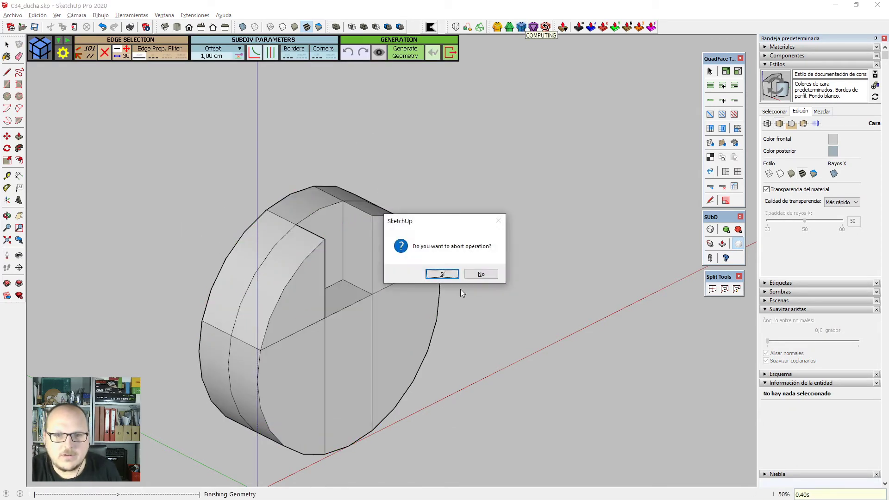
{"action": "left_click", "coordinate": [481, 274]}
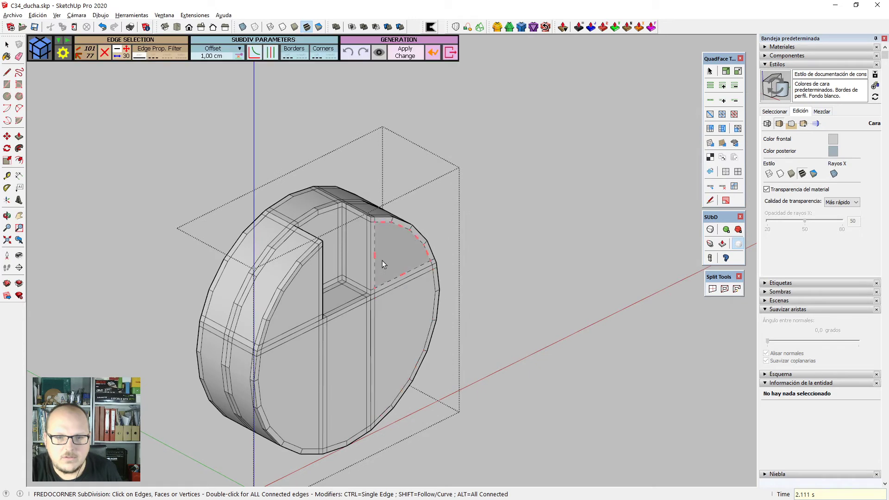
{"action": "scroll", "coordinate": [379, 266], "scroll_direction": "down", "scroll_amount": 1}
{"action": "scroll", "coordinate": [378, 278], "scroll_direction": "up", "scroll_amount": 2}
{"action": "triple_click", "coordinate": [390, 252]}
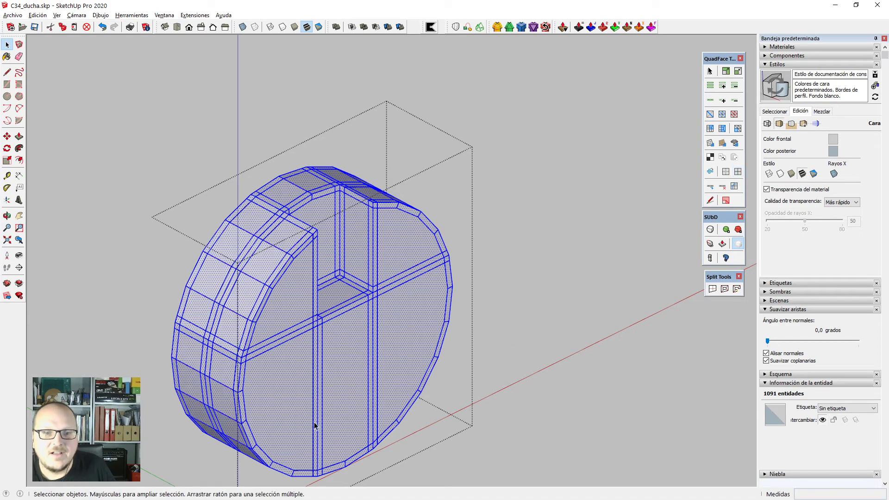
In front view, knife-cut the end cap vertically between the inner rim vertices just left of the notch's left edge.
{"action": "middle_click_drag", "start_coordinate": [314, 478], "coordinate": [261, 331]}
{"action": "key", "text": "F2"}
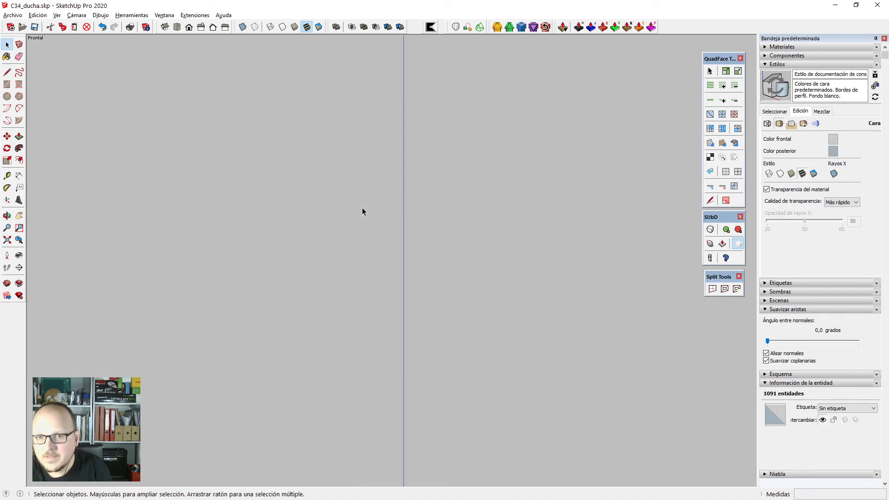
{"action": "key", "text": "shift+z"}
{"action": "scroll", "coordinate": [369, 209], "scroll_direction": "down", "scroll_amount": 2}
{"action": "key", "text": "k"}
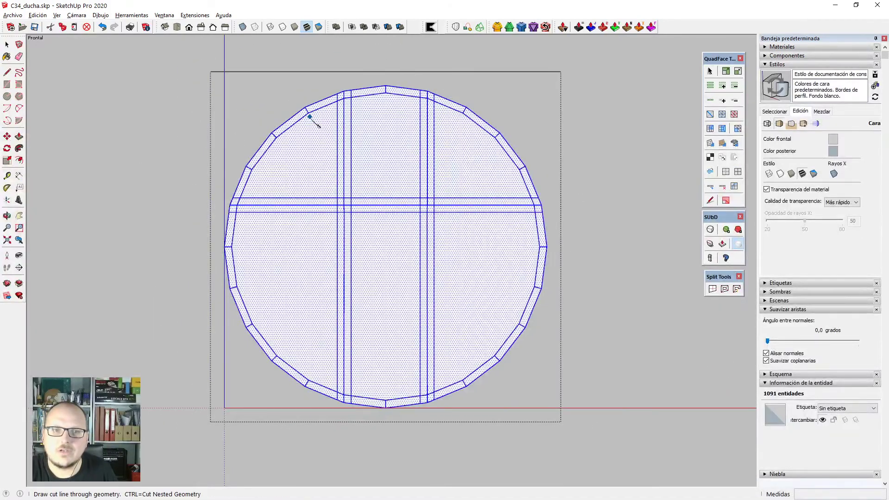
{"action": "left_click", "coordinate": [308, 113]}
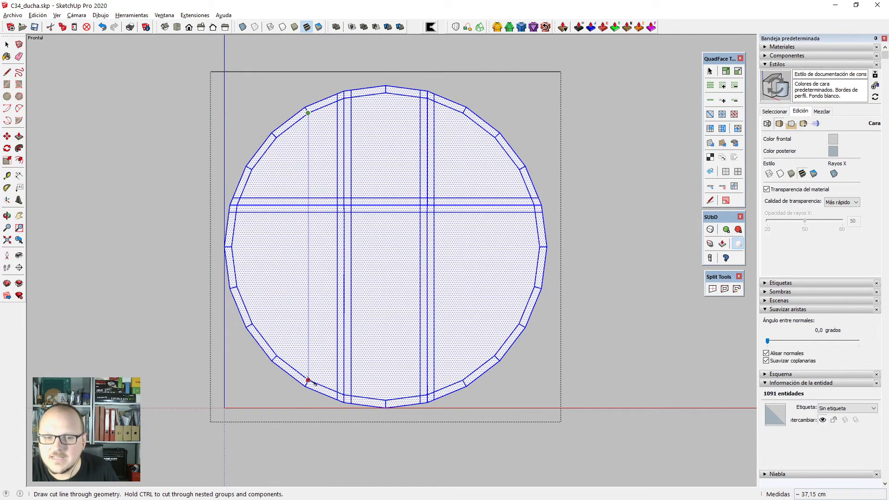
{"action": "scroll", "coordinate": [310, 382], "scroll_direction": "up", "scroll_amount": 3}
{"action": "left_click", "coordinate": [311, 381]}
{"action": "scroll", "coordinate": [309, 382], "scroll_direction": "down", "scroll_amount": 3}
{"action": "scroll", "coordinate": [280, 175], "scroll_direction": "up", "scroll_amount": 4}
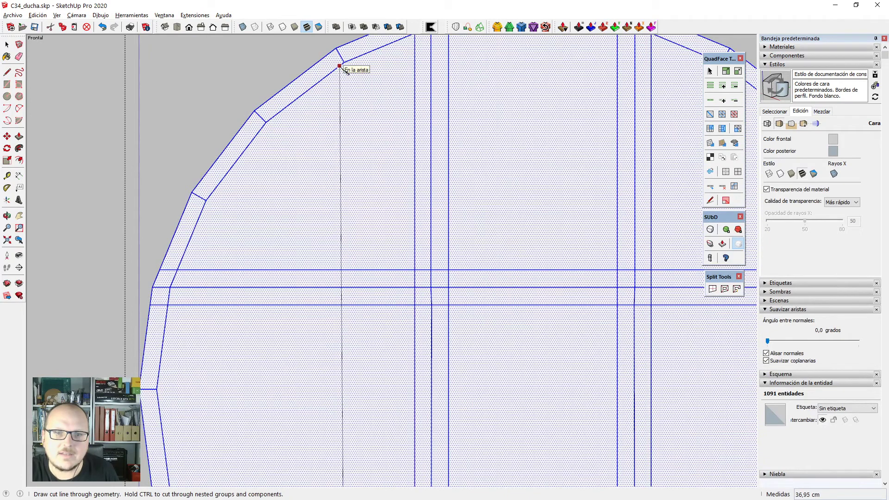
{"action": "scroll", "coordinate": [343, 65], "scroll_direction": "up", "scroll_amount": 2}
{"action": "scroll", "coordinate": [344, 65], "scroll_direction": "up", "scroll_amount": 4}
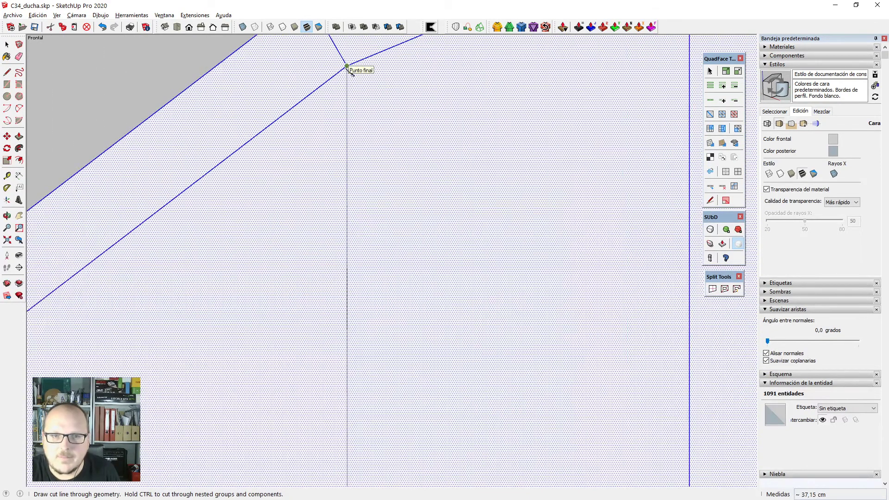
{"action": "left_click", "coordinate": [348, 70]}
{"action": "scroll", "coordinate": [316, 108], "scroll_direction": "down", "scroll_amount": 3}
{"action": "scroll", "coordinate": [292, 122], "scroll_direction": "down", "scroll_amount": 5}
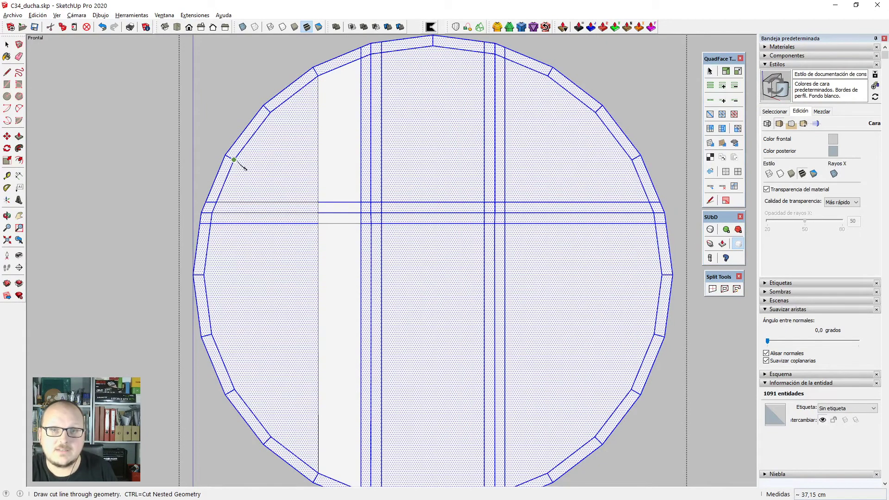
{"action": "scroll", "coordinate": [235, 161], "scroll_direction": "down", "scroll_amount": 1}
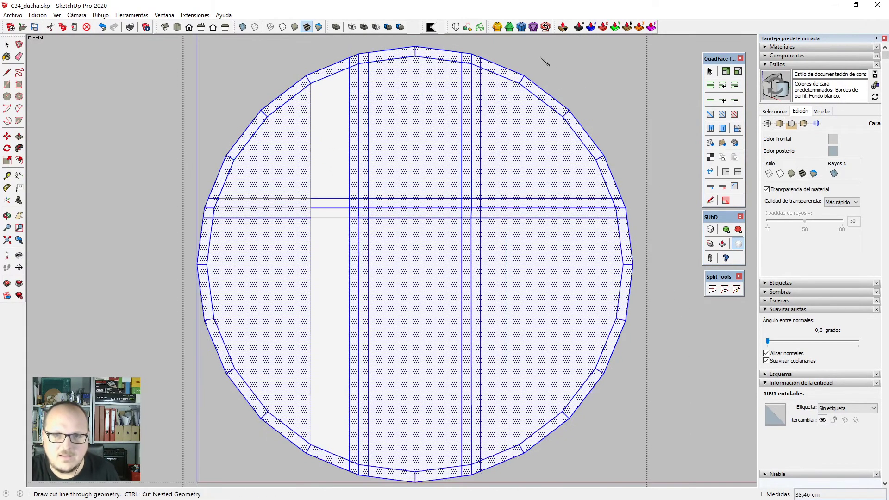
Knife-cut the end cap vertically through its centre and delete the right half.
{"action": "left_click", "coordinate": [427, 48]}
{"action": "scroll", "coordinate": [421, 50], "scroll_direction": "down", "scroll_amount": 2}
{"action": "left_click", "coordinate": [421, 366]}
{"action": "key", "text": "space"}
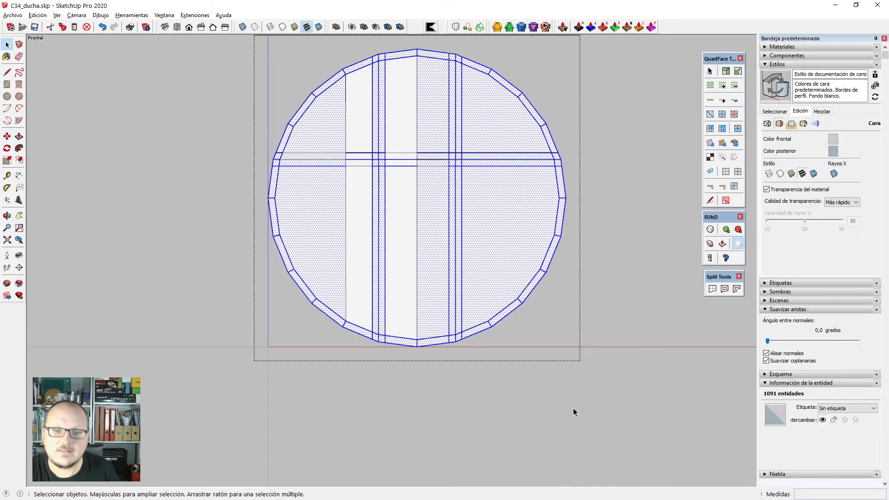
{"action": "left_click_drag", "start_coordinate": [576, 349], "coordinate": [445, 63]}
{"action": "key", "text": "Delete"}
{"action": "scroll", "coordinate": [501, 198], "scroll_direction": "down", "scroll_amount": 1}
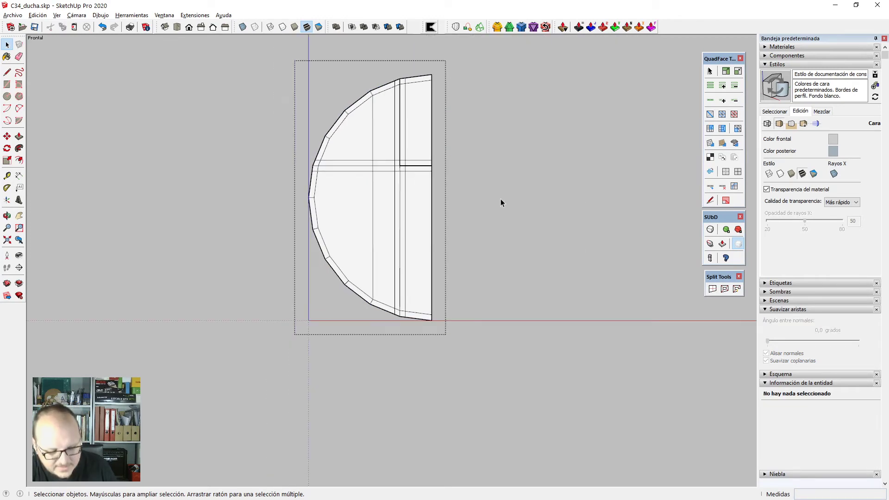
Knife-cut the half cap horizontally across from the two inner rim vertices directly above the notch floor.
{"action": "key", "text": "k"}
{"action": "scroll", "coordinate": [359, 125], "scroll_direction": "up", "scroll_amount": 2}
{"action": "left_click", "coordinate": [323, 141]}
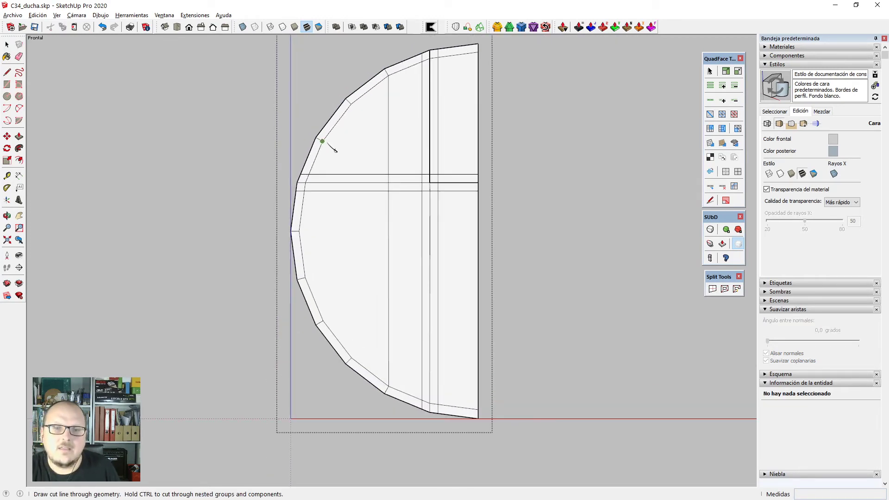
{"action": "left_click", "coordinate": [501, 151]}
{"action": "scroll", "coordinate": [398, 90], "scroll_direction": "up", "scroll_amount": 2}
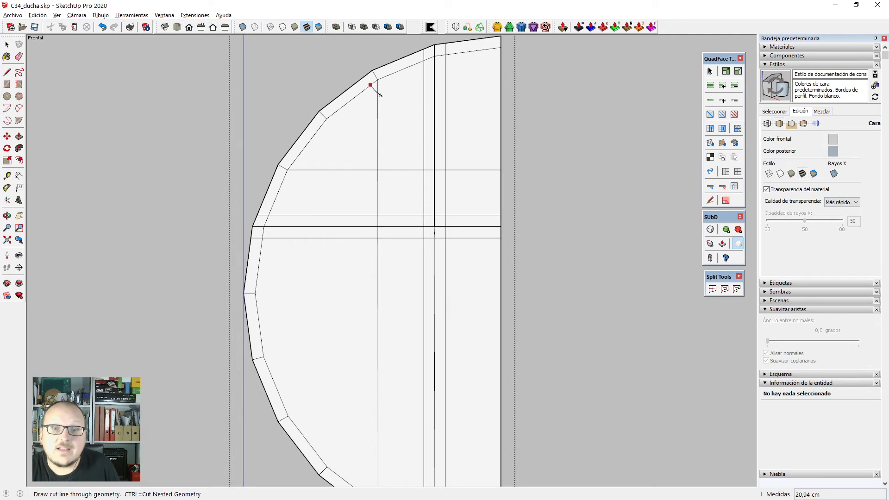
{"action": "scroll", "coordinate": [487, 122], "scroll_direction": "down", "scroll_amount": 2}
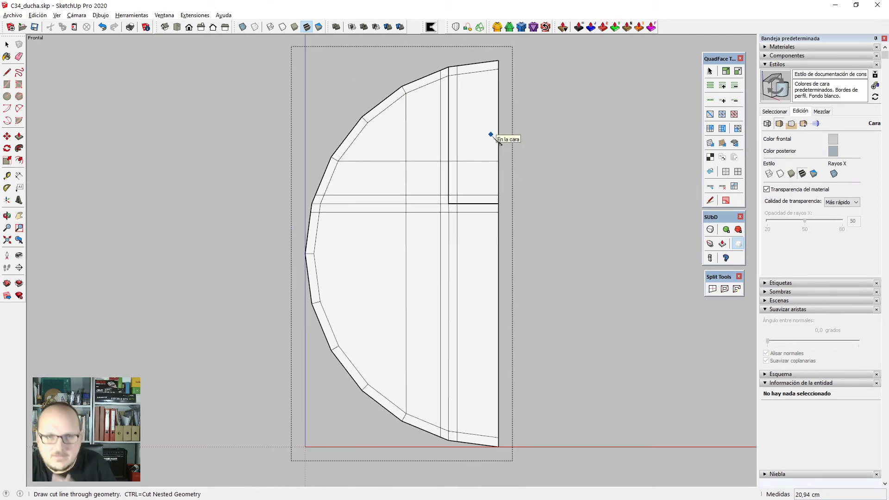
{"action": "left_click", "coordinate": [367, 122]}
{"action": "left_click", "coordinate": [556, 133]}
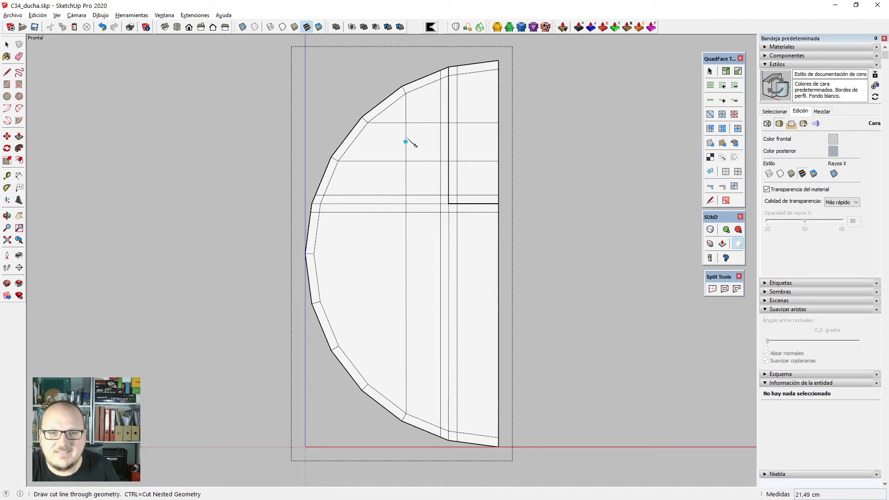
Add three horizontal knife cuts below the notch, from the mid-height inner rim vertex and the two vertices beneath it.
{"action": "left_click", "coordinate": [314, 254]}
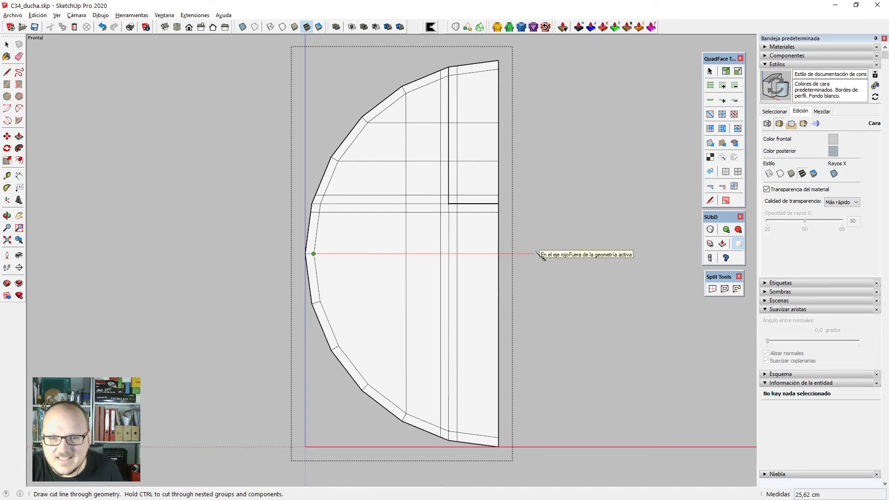
{"action": "left_click", "coordinate": [537, 253]}
{"action": "left_click", "coordinate": [320, 302]}
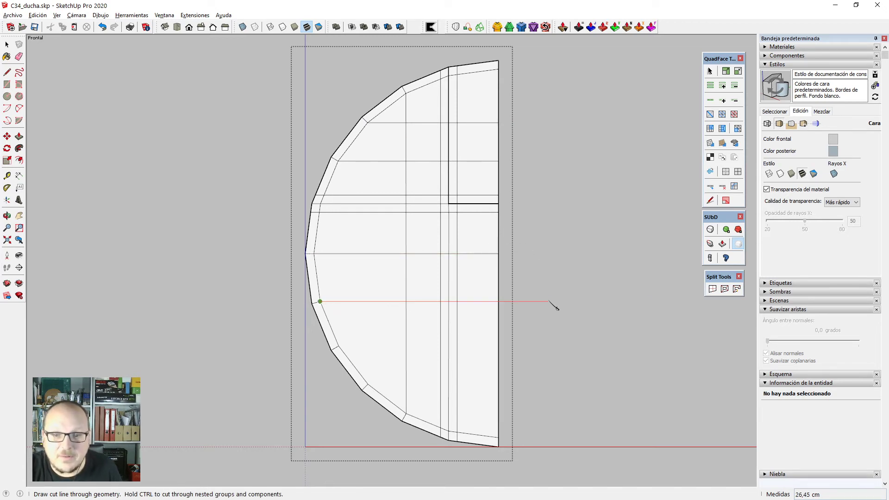
{"action": "left_click", "coordinate": [555, 302]}
{"action": "left_click", "coordinate": [338, 346]}
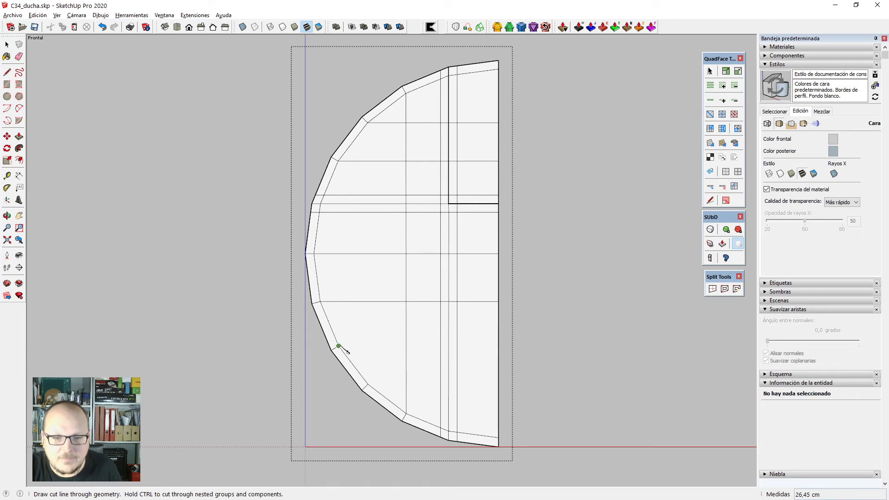
{"action": "left_click", "coordinate": [556, 350]}
{"action": "scroll", "coordinate": [555, 349], "scroll_direction": "down", "scroll_amount": 1}
{"action": "scroll", "coordinate": [457, 96], "scroll_direction": "up", "scroll_amount": 3}
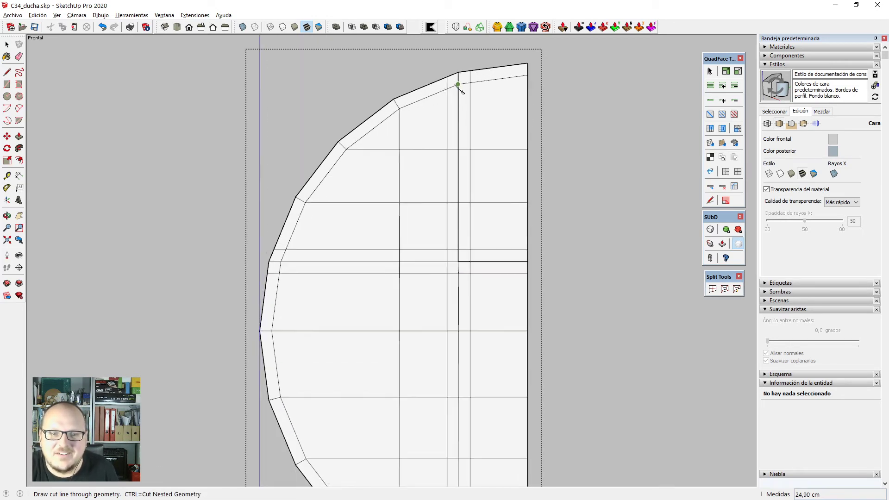
{"action": "scroll", "coordinate": [448, 131], "scroll_direction": "down", "scroll_amount": 1}
{"action": "scroll", "coordinate": [450, 141], "scroll_direction": "down", "scroll_amount": 4}
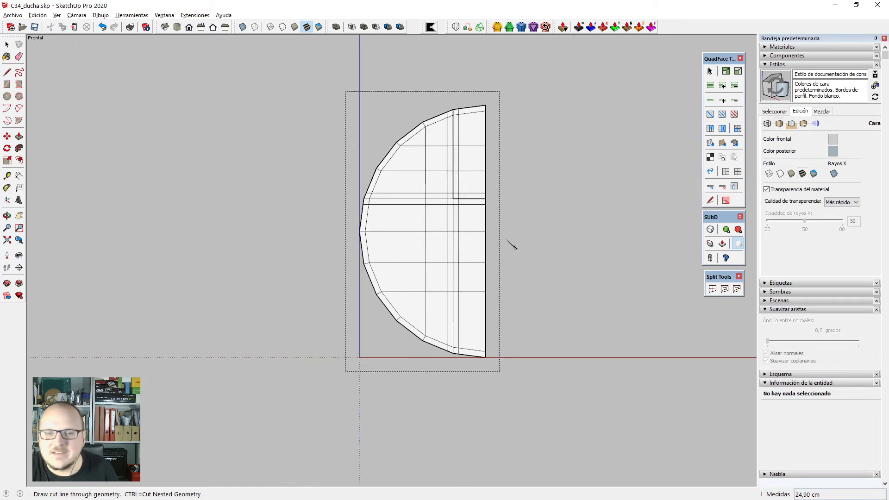
Copy all the half cap's geometry and mirror it with a scale of -1 along the red axis.
{"action": "middle_click_drag", "start_coordinate": [512, 244], "coordinate": [459, 183]}
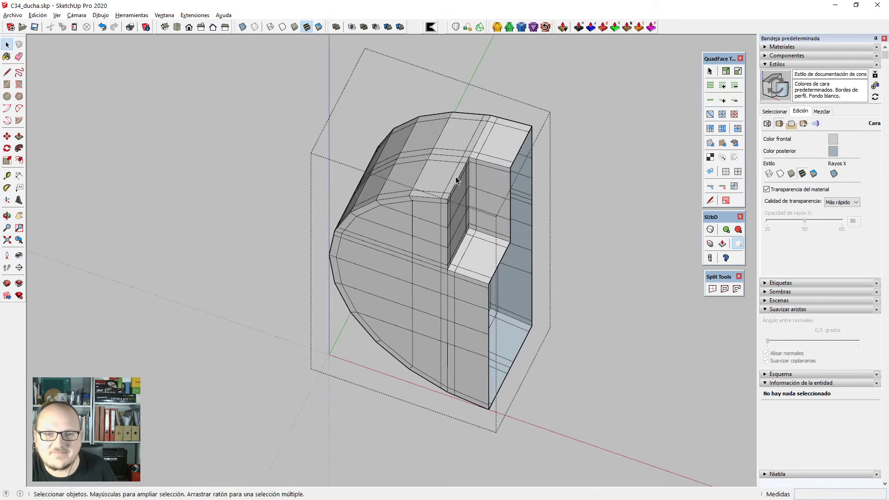
{"action": "left_click", "coordinate": [464, 167]}
{"action": "double_click", "coordinate": [470, 140]}
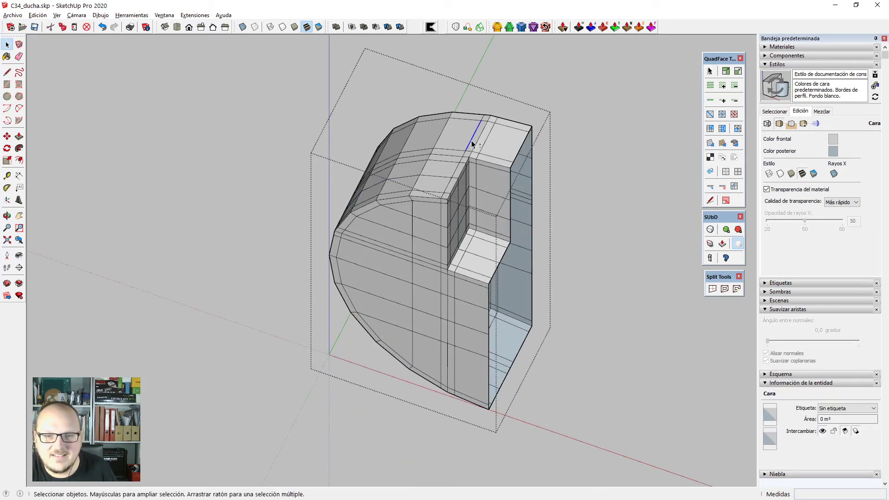
{"action": "scroll", "coordinate": [471, 141], "scroll_direction": "down", "scroll_amount": 3}
{"action": "triple_click", "coordinate": [445, 219]}
{"action": "middle_click_drag", "start_coordinate": [440, 230], "coordinate": [361, 211]}
{"action": "key", "text": "s"}
{"action": "left_click_drag", "start_coordinate": [351, 199], "coordinate": [367, 189]}
{"action": "type", "text": "-1"}
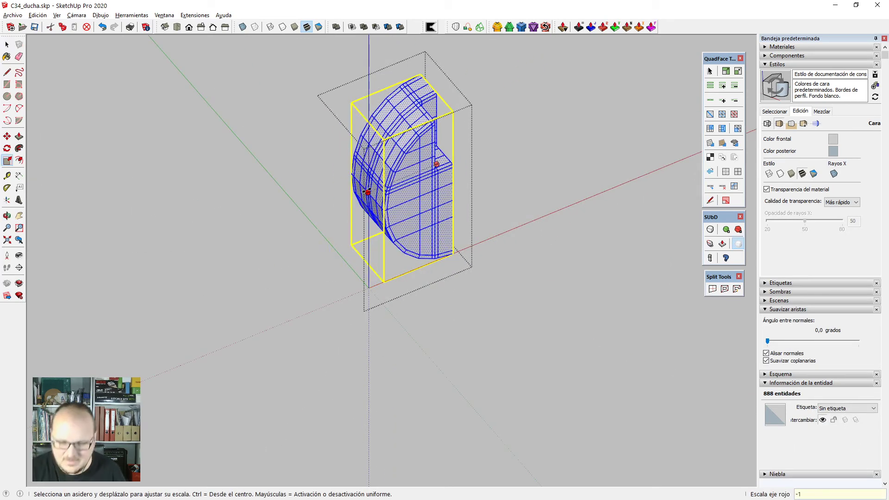
{"action": "key", "text": "Return"}
Paste the copied half back in place to complete the end cap, and close the group.
{"action": "key", "text": "ctrl+shift+v"}
{"action": "key", "text": "space"}
{"action": "key", "text": "Escape"}
{"action": "scroll", "coordinate": [367, 194], "scroll_direction": "down", "scroll_amount": 1}
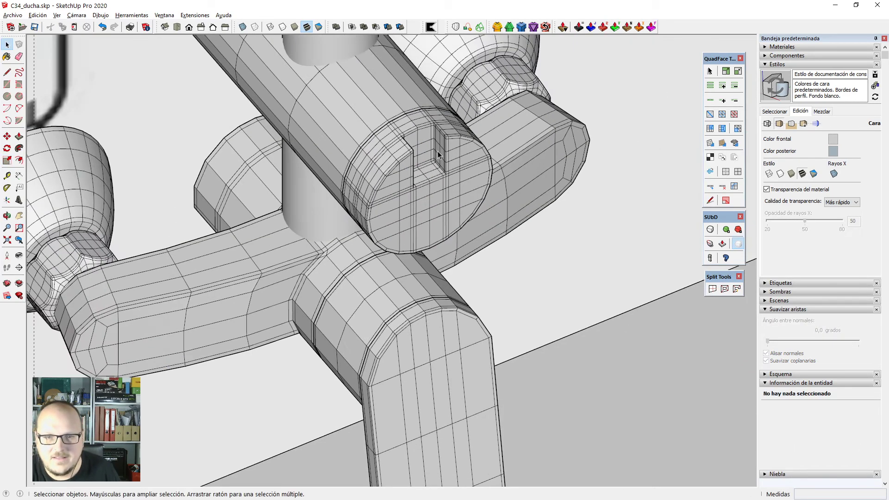
Subdivide the end cap group with SUbD and hide the hidden geometry to inspect the smoothed notch.
{"action": "scroll", "coordinate": [443, 141], "scroll_direction": "up", "scroll_amount": 1}
{"action": "left_click", "coordinate": [443, 143]}
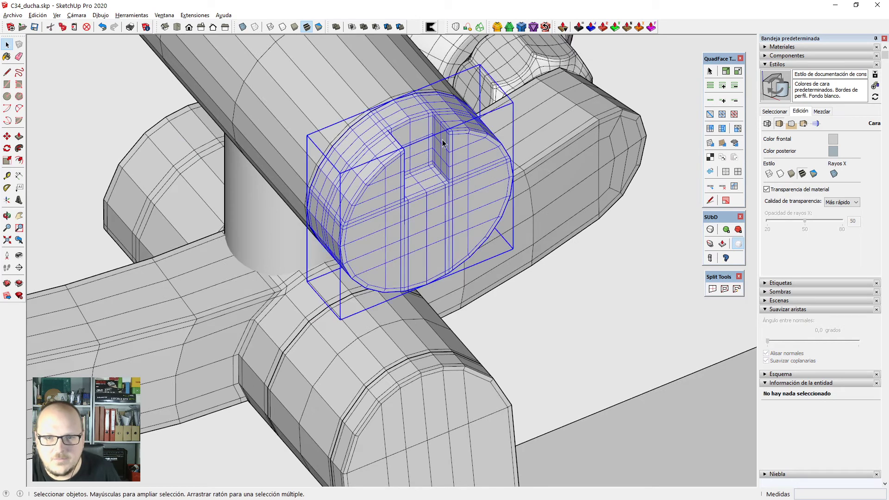
{"action": "left_click", "coordinate": [710, 231]}
{"action": "key", "text": "h"}
{"action": "scroll", "coordinate": [428, 220], "scroll_direction": "down", "scroll_amount": 1}
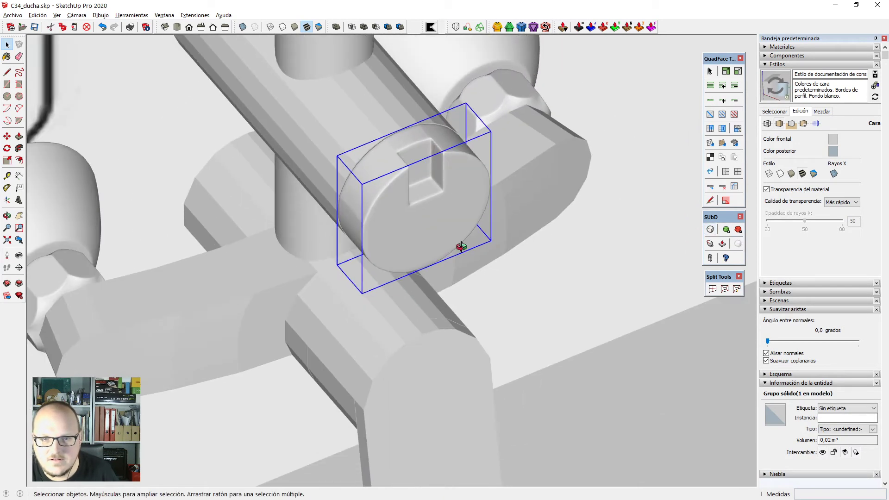
{"action": "middle_click_drag", "start_coordinate": [460, 246], "coordinate": [417, 176]}
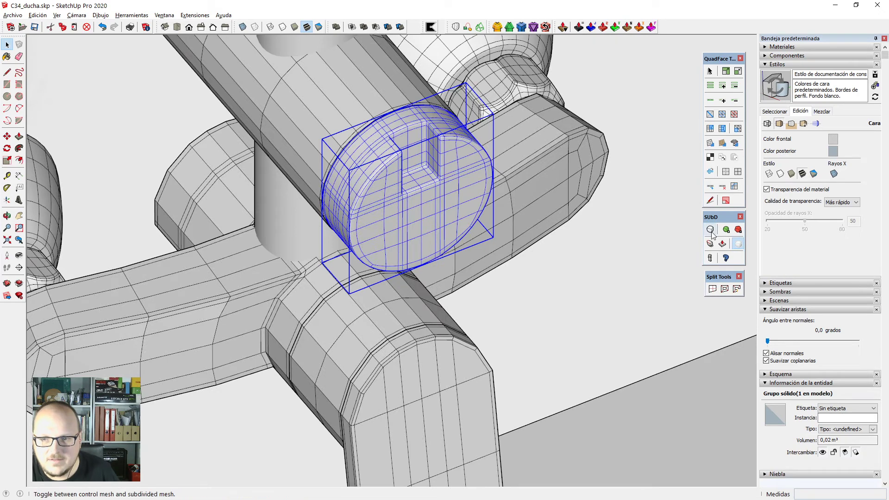
Draw a rectangle over the end cap's notch opening, from its lower corner to the opposite upper corner, and select its face and edges.
{"action": "scroll", "coordinate": [424, 129], "scroll_direction": "up", "scroll_amount": 5}
{"action": "key", "text": "r"}
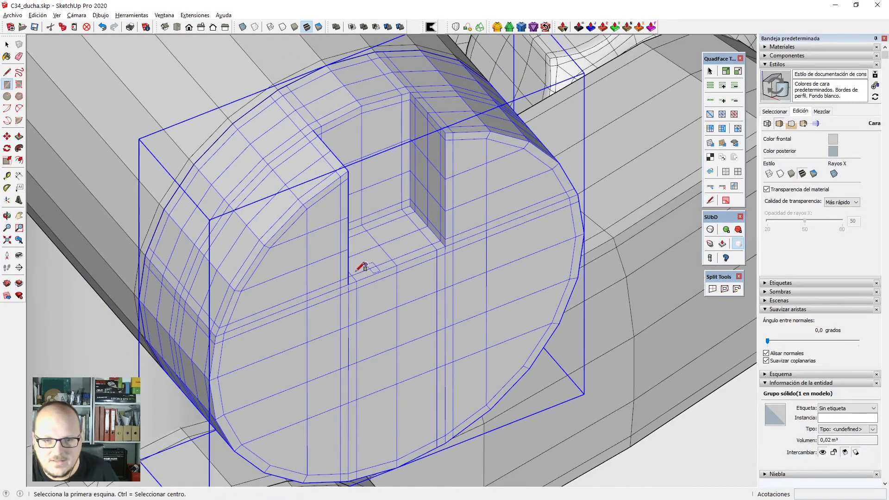
{"action": "left_click", "coordinate": [349, 284]}
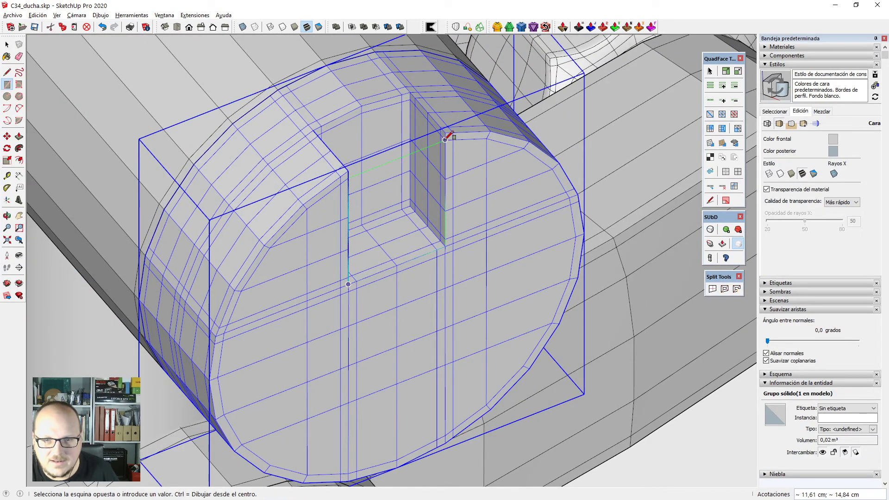
{"action": "left_click", "coordinate": [446, 134]}
{"action": "key", "text": "space"}
{"action": "scroll", "coordinate": [396, 215], "scroll_direction": "down", "scroll_amount": 2}
{"action": "double_click", "coordinate": [399, 211]}
{"action": "scroll", "coordinate": [399, 210], "scroll_direction": "down", "scroll_amount": 2}
Try stretching the notch rectangle upward along the green axis with a scale of 2, and undo it.
{"action": "key", "text": "s"}
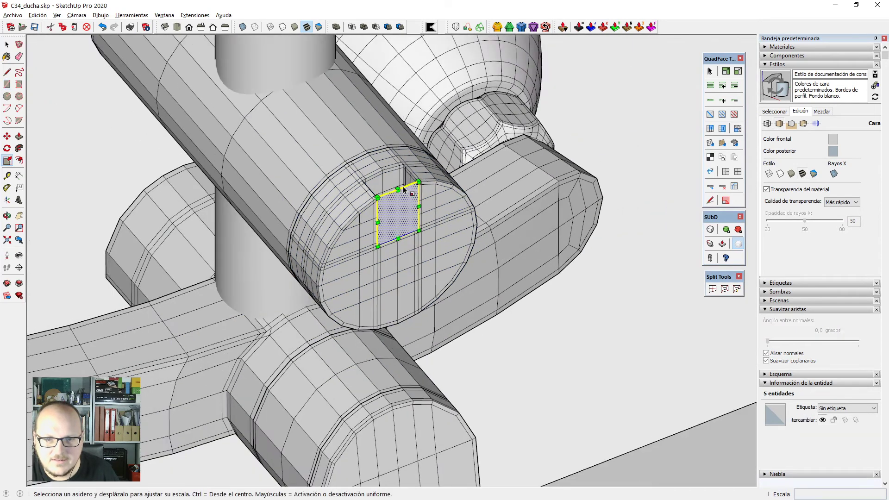
{"action": "left_click", "coordinate": [398, 188]}
{"action": "scroll", "coordinate": [430, 190], "scroll_direction": "down", "scroll_amount": 3}
{"action": "left_click_drag", "start_coordinate": [555, 136], "coordinate": [573, 88]}
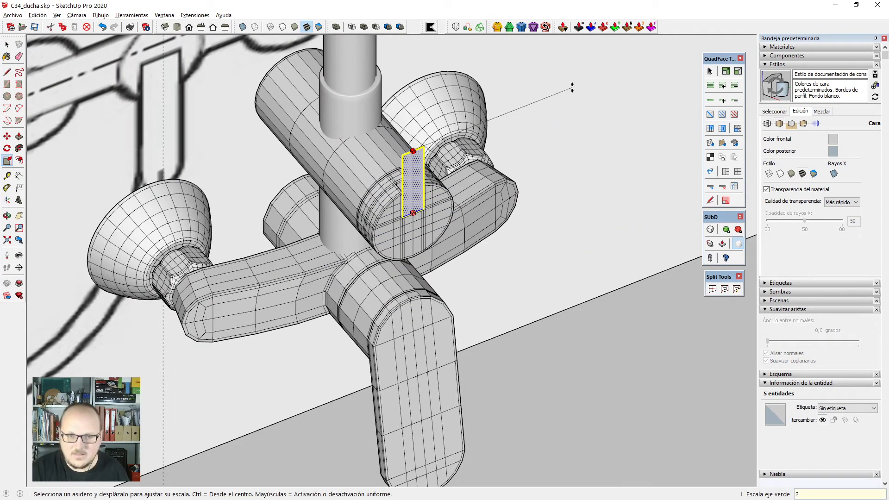
{"action": "key", "text": "Return"}
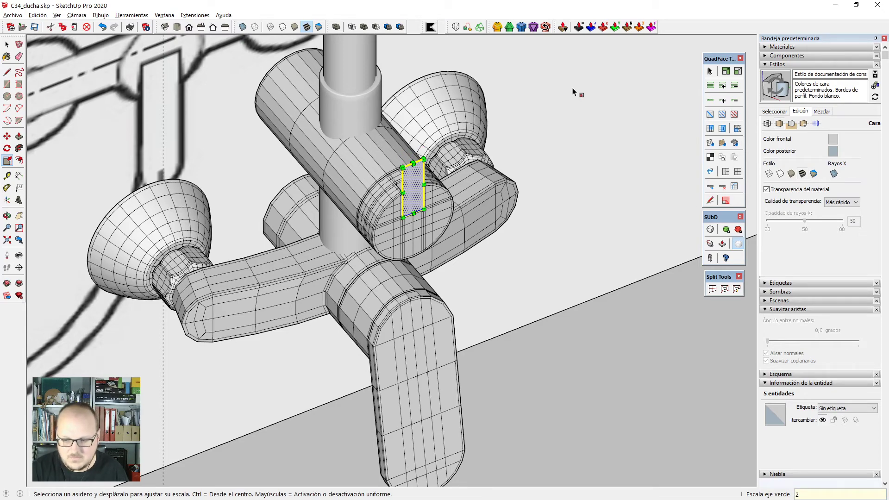
{"action": "key", "text": "space"}
{"action": "scroll", "coordinate": [497, 245], "scroll_direction": "down", "scroll_amount": 1}
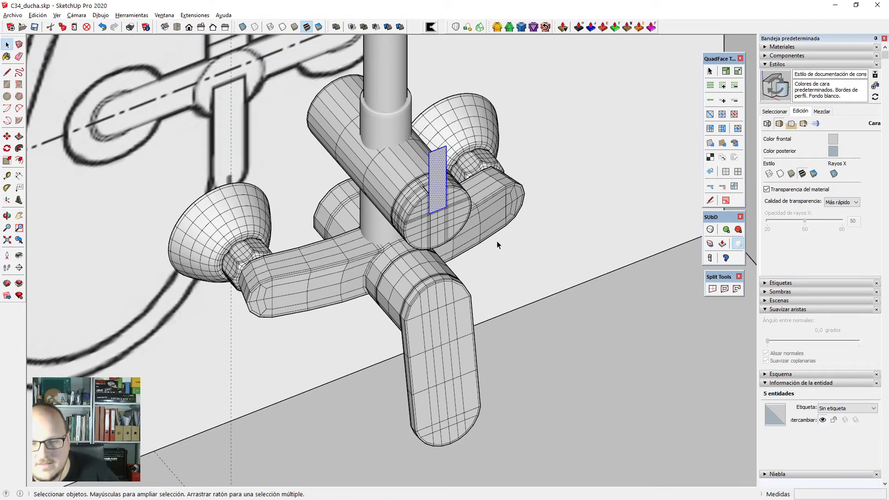
{"action": "middle_click_drag", "start_coordinate": [497, 242], "coordinate": [475, 145]}
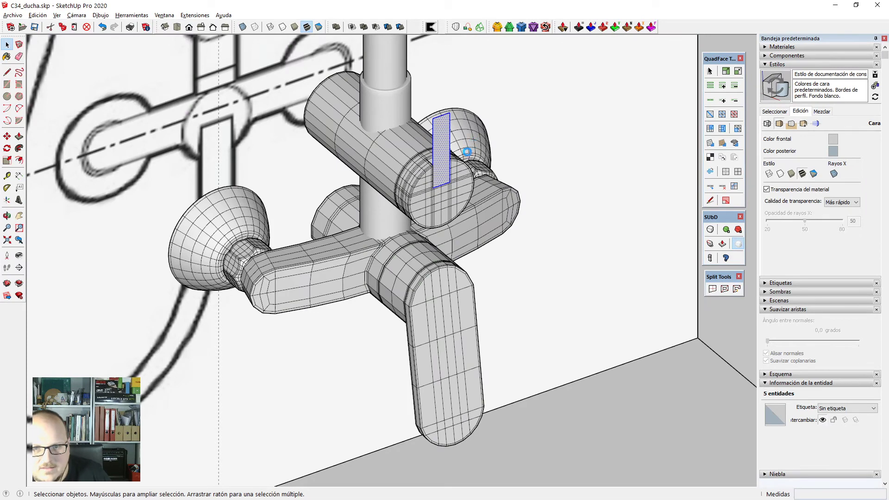
{"action": "scroll", "coordinate": [444, 130], "scroll_direction": "up", "scroll_amount": 4}
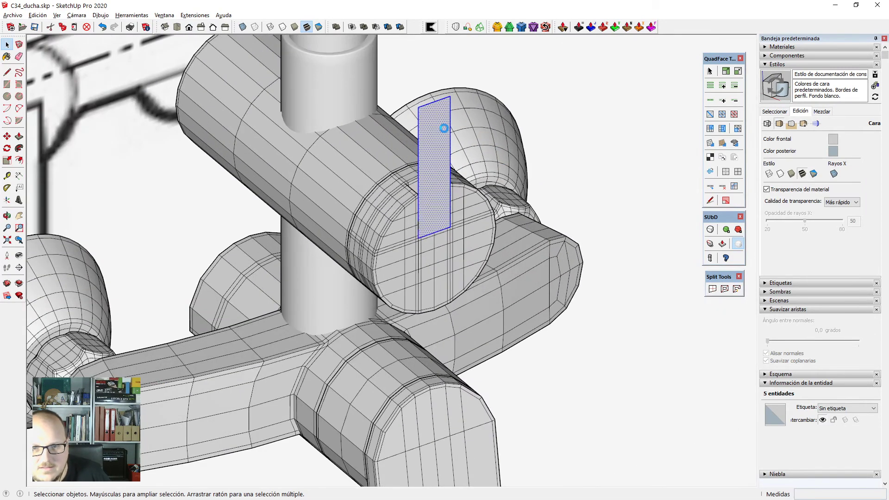
{"action": "key", "text": "ctrl+z"}
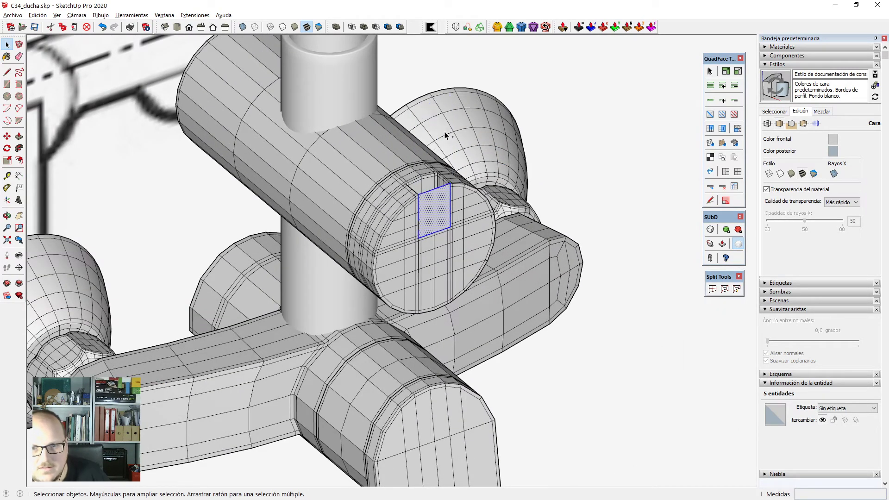
Stretch the notch rectangle upward along the green axis with a scale of 2.
{"action": "key", "text": "s"}
{"action": "left_click", "coordinate": [435, 185]}
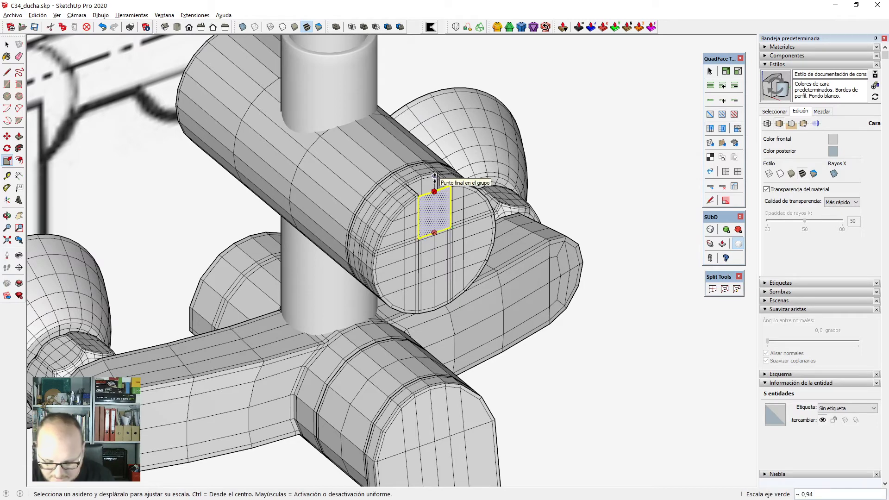
{"action": "type", "text": "2"}
{"action": "key", "text": "Return"}
{"action": "key", "text": "space"}
{"action": "scroll", "coordinate": [423, 202], "scroll_direction": "up", "scroll_amount": 3}
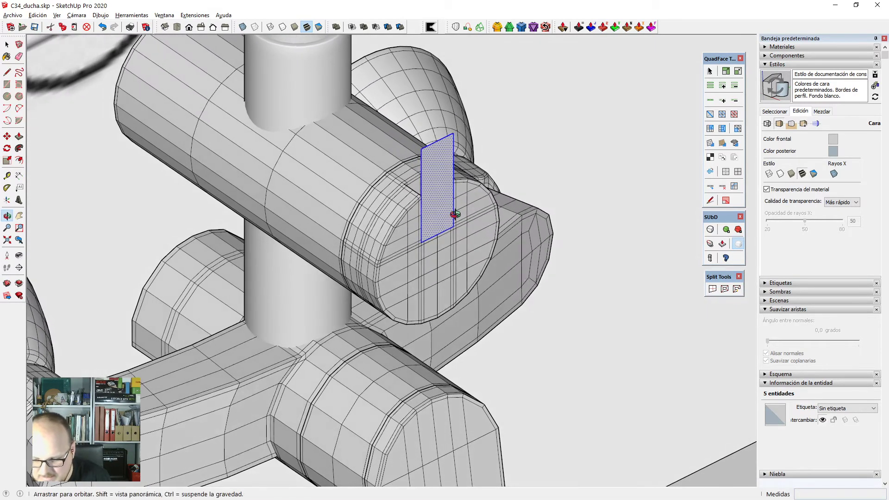
Push/pull the stretched rectangle about 7.21 cm to the rear vertex of the notch, forming a solid block.
{"action": "scroll", "coordinate": [435, 208], "scroll_direction": "up", "scroll_amount": 3}
{"action": "key", "text": "p"}
{"action": "left_click", "coordinate": [486, 143]}
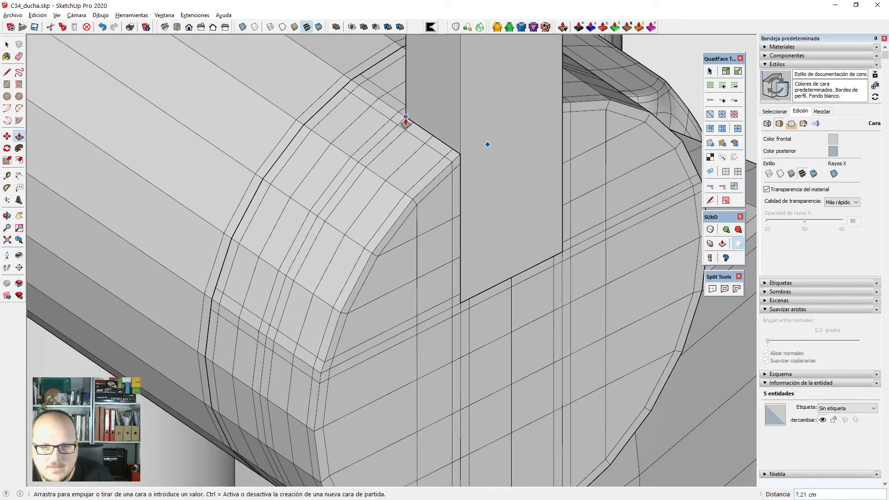
{"action": "left_click", "coordinate": [406, 121]}
{"action": "key", "text": "space"}
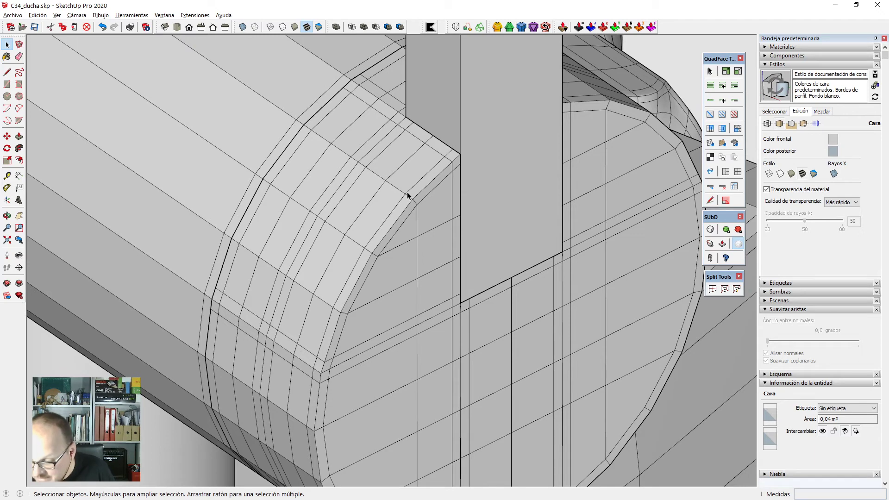
{"action": "middle_click_drag", "start_coordinate": [408, 192], "coordinate": [406, 262]}
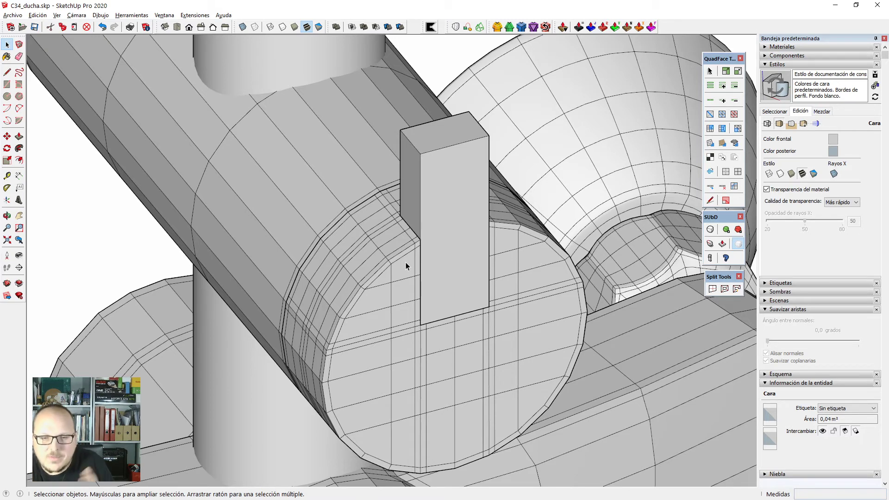
Try inserting a central edge loop through the block's front and upper faces, and undo it.
{"action": "left_click", "coordinate": [433, 153]}
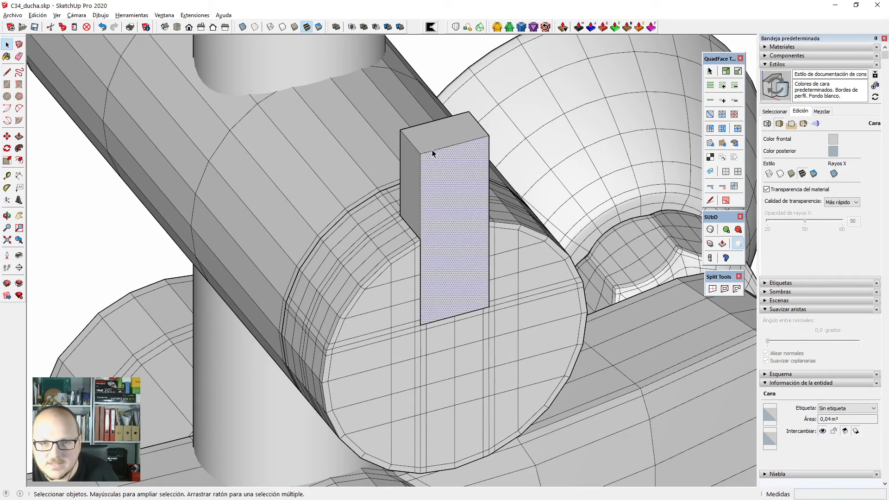
{"action": "left_click", "coordinate": [432, 150]}
{"action": "key", "text": "ctrl+r"}
{"action": "scroll", "coordinate": [430, 160], "scroll_direction": "down", "scroll_amount": 1}
{"action": "scroll", "coordinate": [429, 160], "scroll_direction": "up", "scroll_amount": 2}
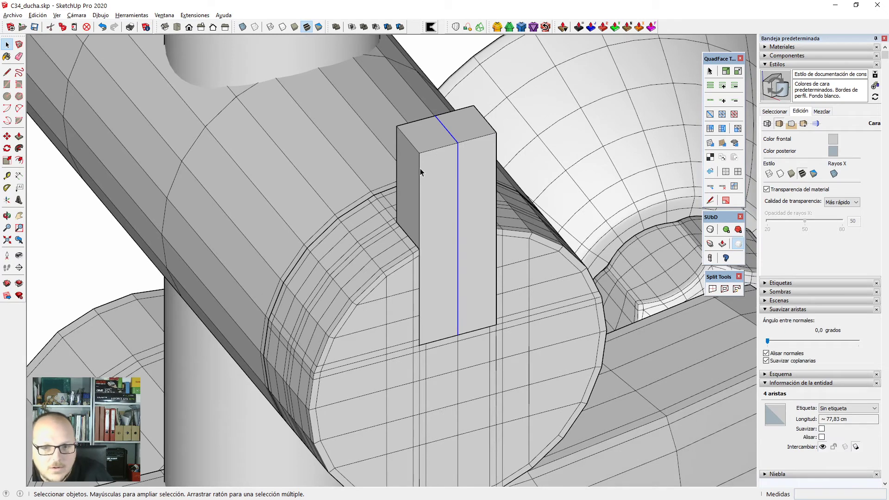
{"action": "left_click", "coordinate": [421, 168]}
{"action": "key", "text": "ctrl+z"}
Select the whole block and add support edges along all its corners with the corner bevel tool.
{"action": "triple_click", "coordinate": [434, 168]}
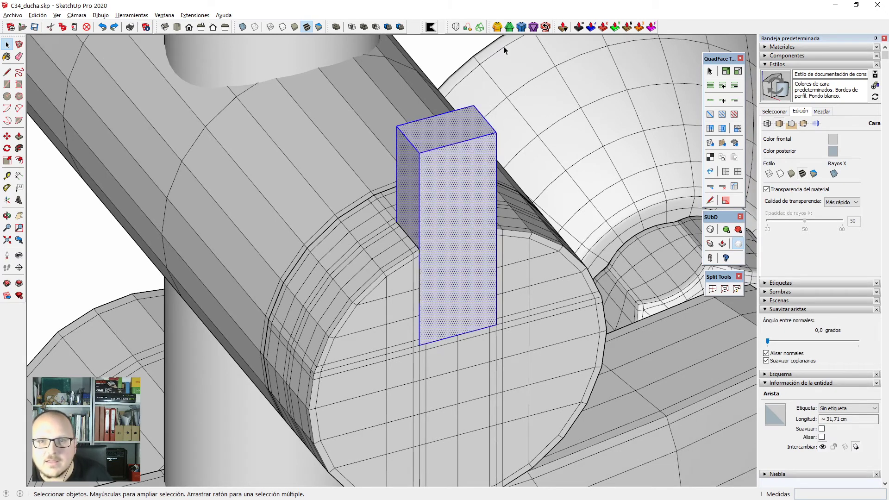
{"action": "left_click", "coordinate": [522, 27]}
{"action": "left_click", "coordinate": [503, 116]}
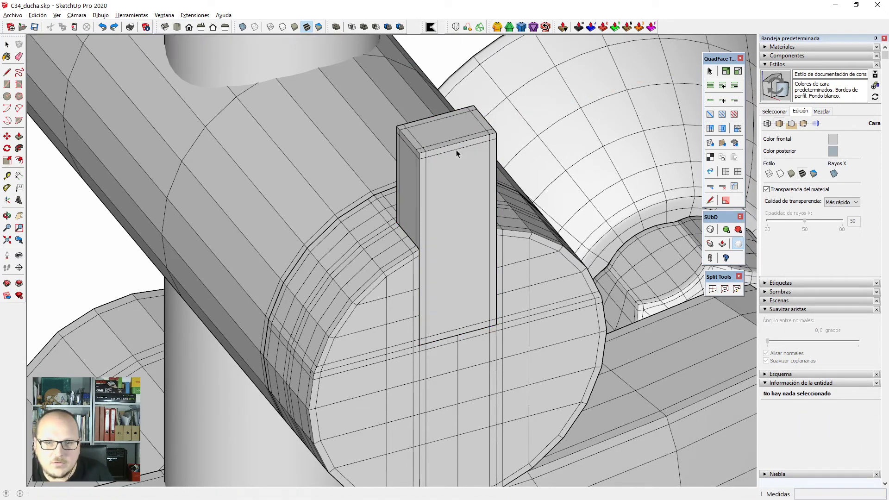
Insert a central lengthwise loop in the block and connect its ring of vertical edges with two horizontal loops.
{"action": "left_click", "coordinate": [454, 144]}
{"action": "key", "text": "ctrl+r"}
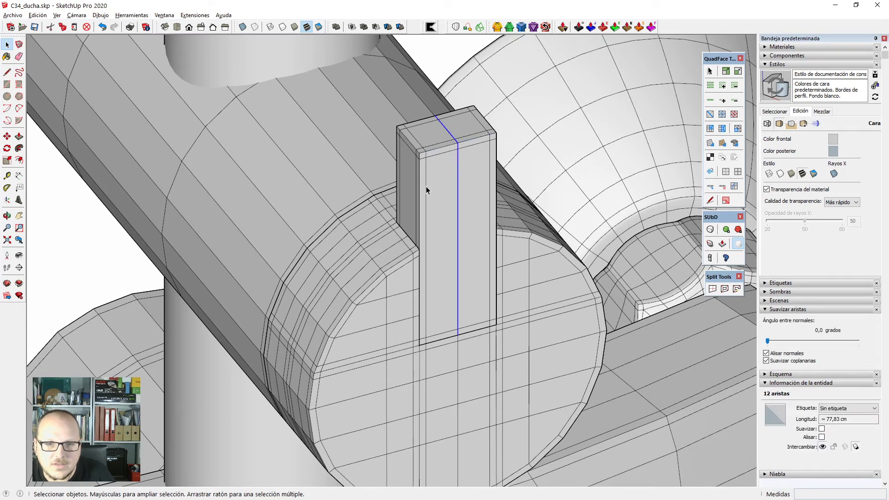
{"action": "left_click", "coordinate": [426, 186]}
{"action": "key", "text": "alt+r"}
{"action": "key", "text": "ctrl+e"}
{"action": "key", "text": "Return"}
Insert an extra horizontal loop in both the upper and lower segments of the block.
{"action": "middle_click_drag", "start_coordinate": [430, 190], "coordinate": [448, 184]}
{"action": "scroll", "coordinate": [452, 185], "scroll_direction": "up", "scroll_amount": 1}
{"action": "left_click", "coordinate": [459, 182]}
{"action": "key", "text": "shift+r"}
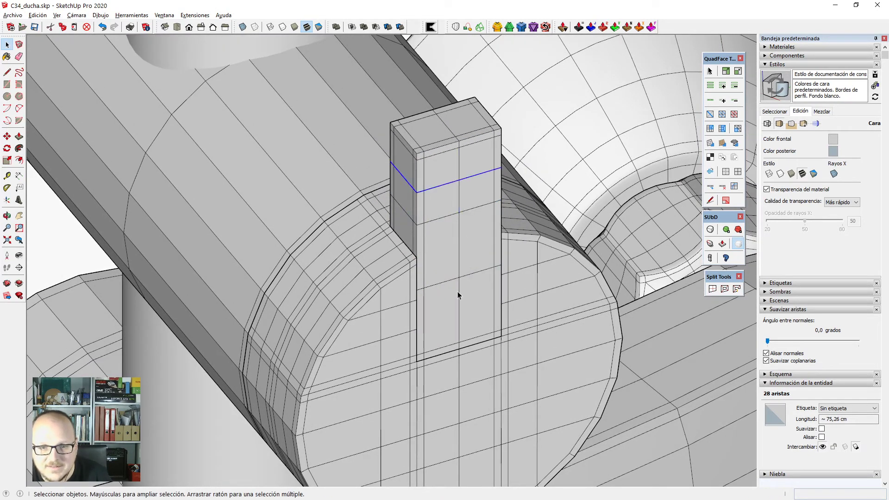
{"action": "left_click", "coordinate": [458, 297]}
{"action": "key", "text": "shift+r"}
{"action": "scroll", "coordinate": [458, 292], "scroll_direction": "down", "scroll_amount": 2}
Group the whole block, insert a loop around its mid-depth inside the group, and close the group.
{"action": "left_click", "coordinate": [456, 243]}
{"action": "triple_click", "coordinate": [456, 245]}
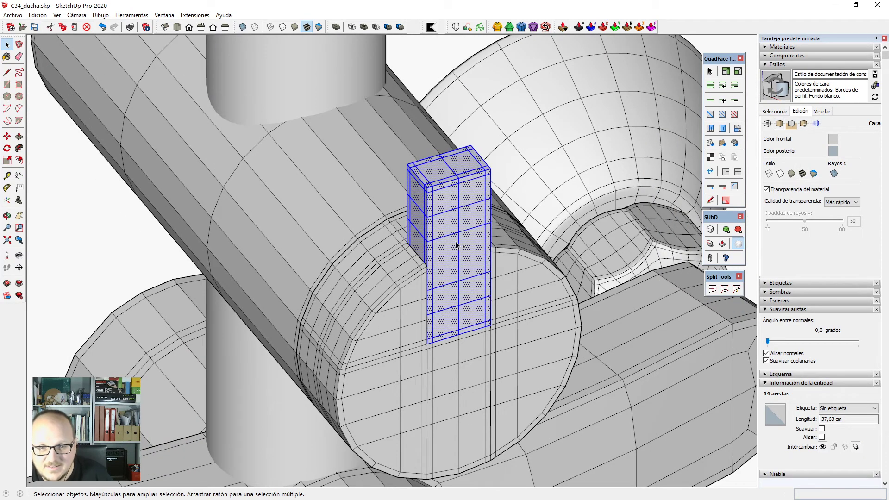
{"action": "key", "text": "ctrl+g"}
{"action": "middle_click_drag", "start_coordinate": [457, 242], "coordinate": [471, 254]}
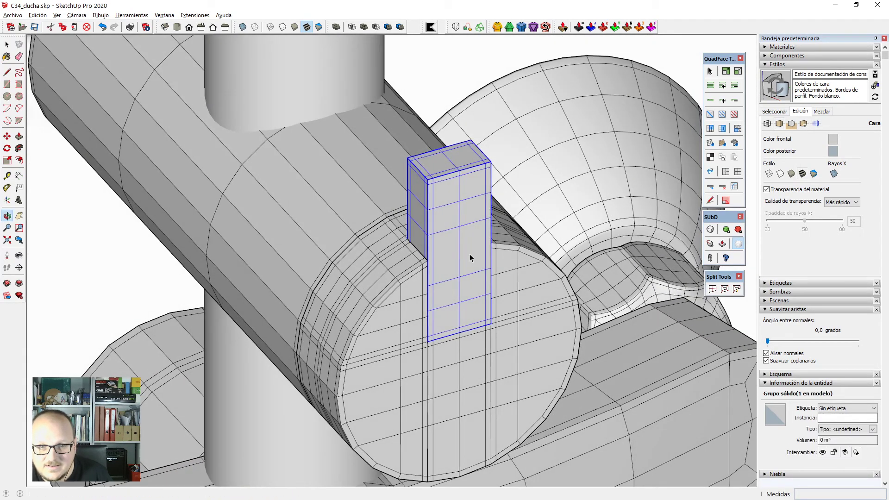
{"action": "double_click", "coordinate": [439, 183]}
{"action": "key", "text": "Escape"}
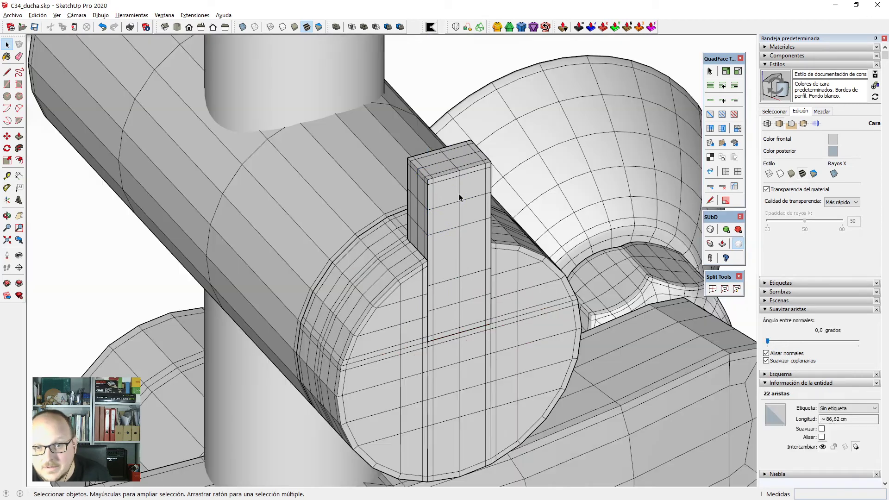
Subdivide the block group with SUbD and smooth its quad edges.
{"action": "left_click", "coordinate": [460, 194]}
{"action": "left_click", "coordinate": [712, 230]}
{"action": "middle_click_drag", "start_coordinate": [514, 254], "coordinate": [549, 272]}
{"action": "left_click", "coordinate": [726, 179]}
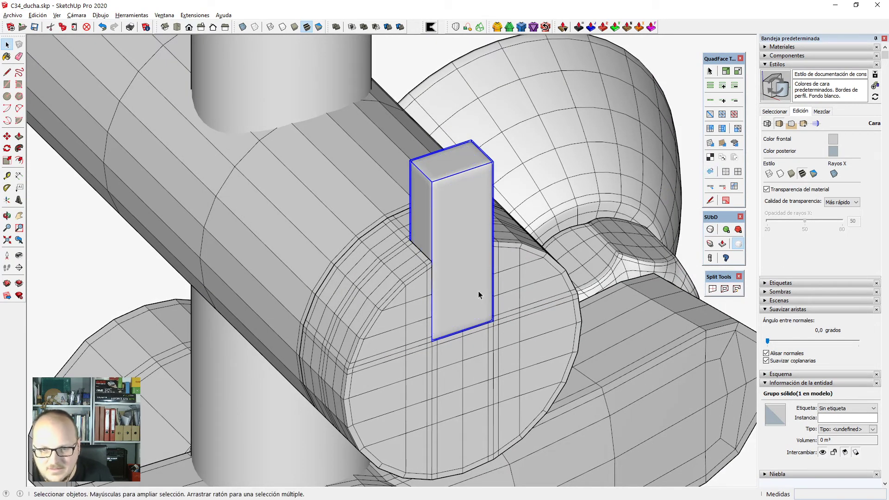
Smooth the notched end cap's quad edges and switch it to its subdivided mesh.
{"action": "left_click", "coordinate": [508, 270]}
{"action": "left_click", "coordinate": [727, 178]}
{"action": "scroll", "coordinate": [271, 270], "scroll_direction": "down", "scroll_amount": 5}
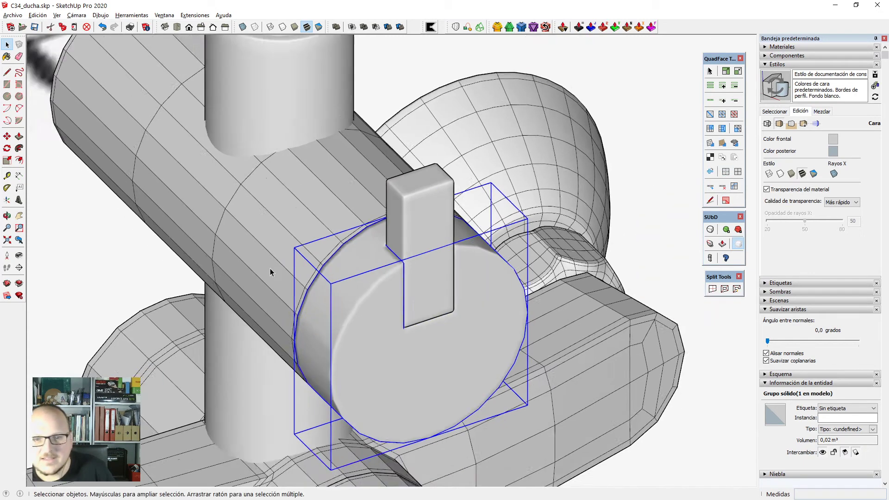
{"action": "scroll", "coordinate": [271, 269], "scroll_direction": "up", "scroll_amount": 5}
{"action": "left_click", "coordinate": [738, 245]}
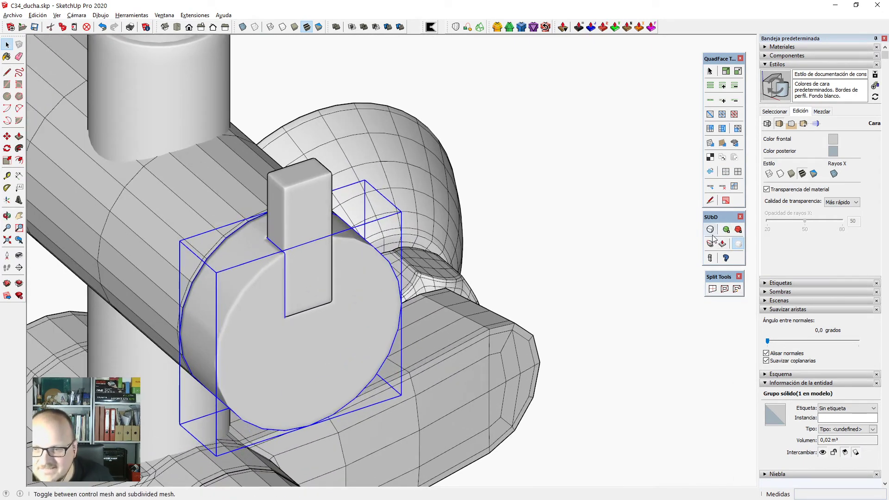
{"action": "mouse_move", "coordinate": [397, 291]}
{"action": "middle_mouse_down"}
{"action": "mouse_move", "coordinate": [430, 261]}
{"action": "mouse_move", "coordinate": [390, 279]}
{"action": "middle_mouse_up"}
{"action": "scroll", "coordinate": [256, 221], "scroll_direction": "up", "scroll_amount": 2}
Examine the hidden geometry of the subdivided block and cap, and inspect the mesh inside the horizontal cylinder group.
{"action": "key", "text": "alt+h"}
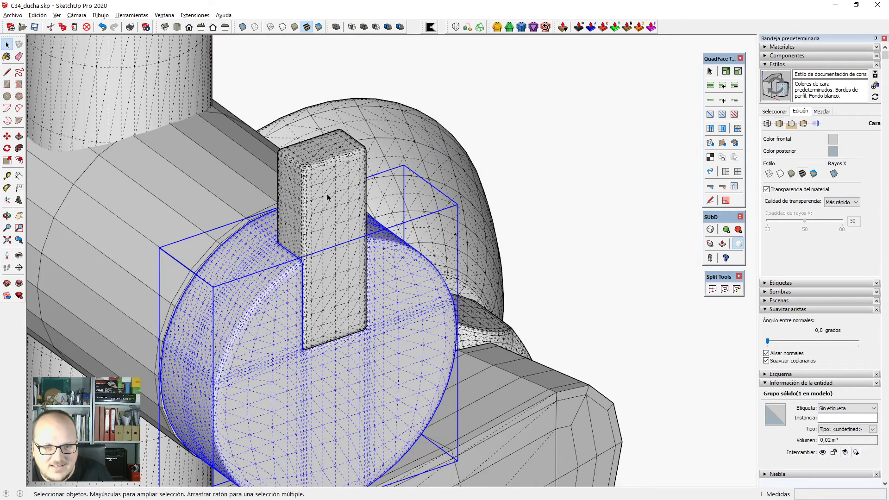
{"action": "key", "text": "alt+h"}
{"action": "scroll", "coordinate": [327, 193], "scroll_direction": "down", "scroll_amount": 3}
{"action": "left_click", "coordinate": [293, 208]}
{"action": "scroll", "coordinate": [365, 187], "scroll_direction": "up", "scroll_amount": 2}
{"action": "double_click", "coordinate": [365, 187]}
{"action": "middle_click_drag", "start_coordinate": [390, 250], "coordinate": [352, 218]}
{"action": "left_click", "coordinate": [330, 203]}
{"action": "double_click", "coordinate": [316, 187]}
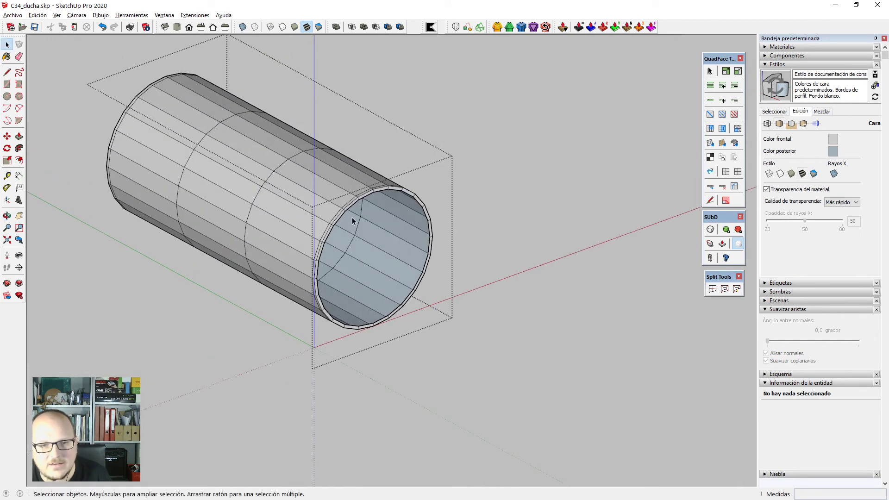
{"action": "key", "text": "Escape"}
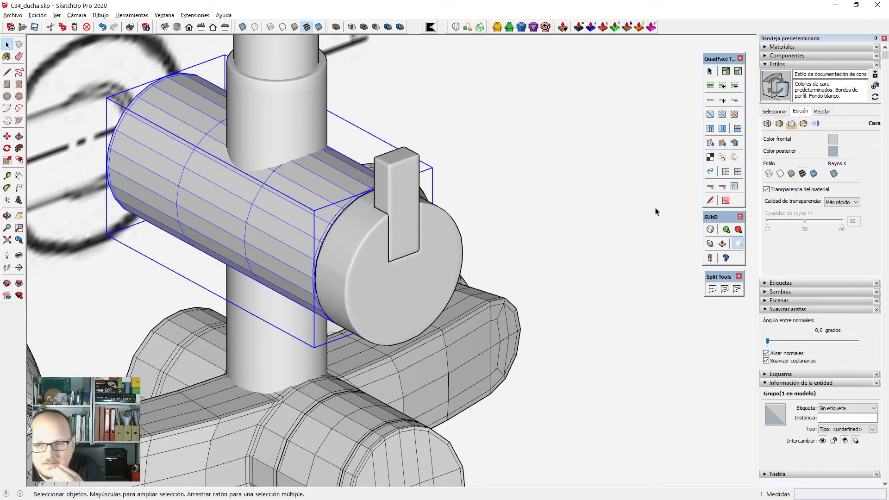
Subdivide the horizontal cylinder group with SUbD and smooth its quad edges.
{"action": "left_click", "coordinate": [710, 230]}
{"action": "middle_click_drag", "start_coordinate": [552, 288], "coordinate": [548, 301]}
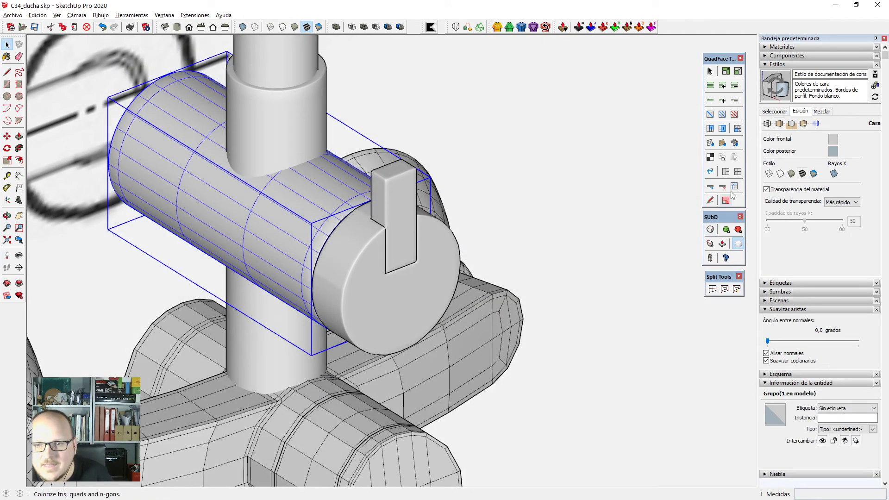
{"action": "left_click", "coordinate": [728, 172]}
{"action": "scroll", "coordinate": [604, 267], "scroll_direction": "down", "scroll_amount": 2}
{"action": "left_click", "coordinate": [603, 267]}
Smooth the quad edges of the curved crossbar body, its front collar and the long front lever.
{"action": "scroll", "coordinate": [347, 338], "scroll_direction": "down", "scroll_amount": 3}
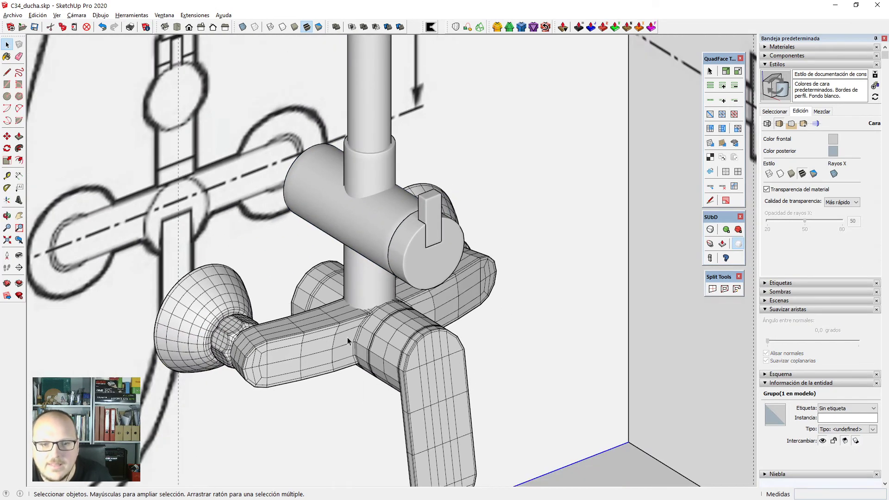
{"action": "left_click", "coordinate": [315, 334]}
{"action": "scroll", "coordinate": [419, 355], "scroll_direction": "up", "scroll_amount": 3}
{"action": "left_click", "coordinate": [421, 356], "text": "shift"}
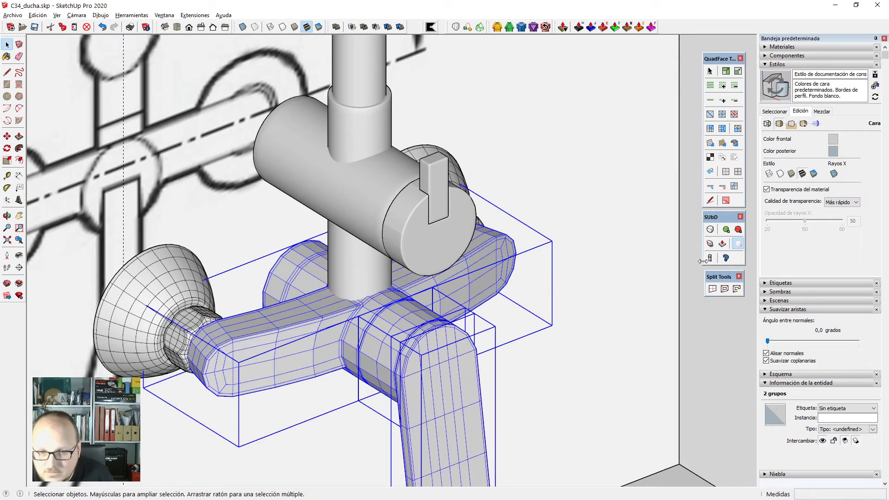
{"action": "left_click", "coordinate": [726, 172]}
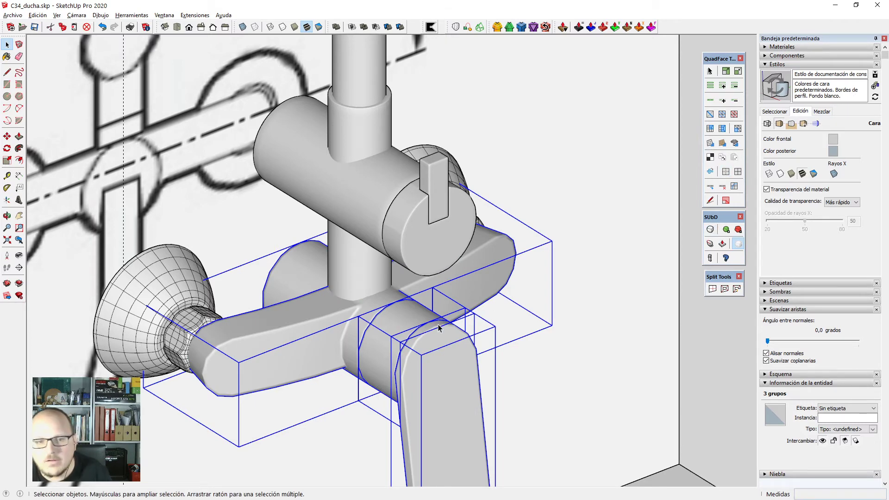
Switch the wall flange and its hex nut to their control meshes and smooth the quad edges of both.
{"action": "scroll", "coordinate": [182, 330], "scroll_direction": "up", "scroll_amount": 3}
{"action": "left_click", "coordinate": [181, 330]}
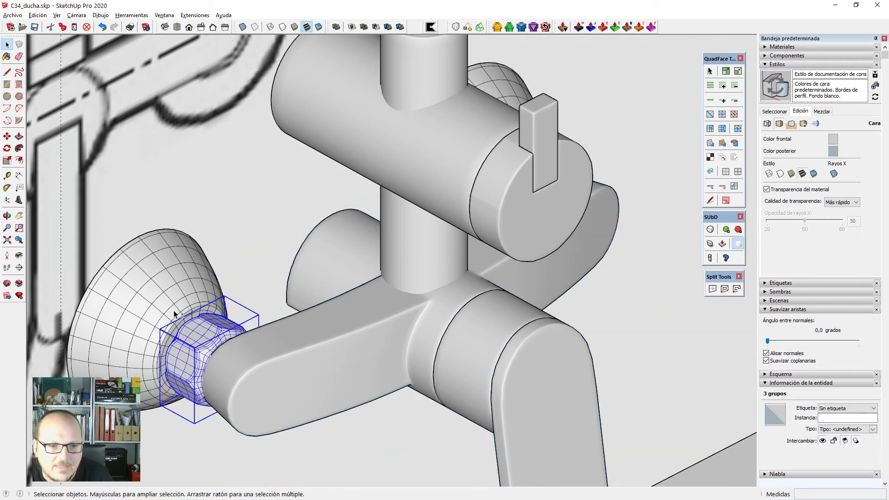
{"action": "left_click", "coordinate": [172, 326], "text": "shift"}
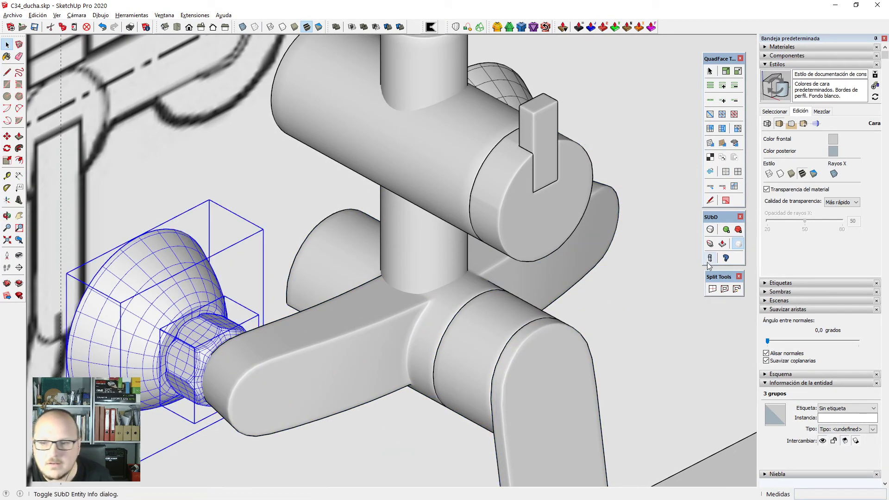
{"action": "left_click", "coordinate": [712, 230]}
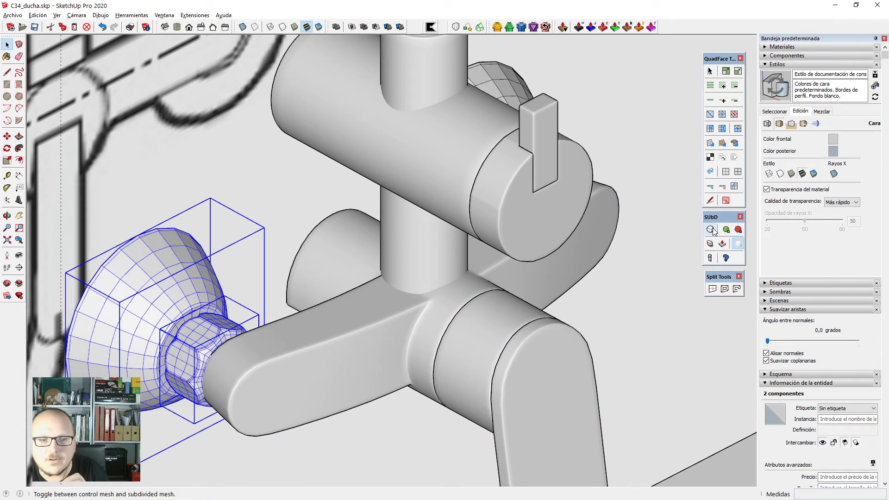
{"action": "left_click", "coordinate": [726, 172]}
{"action": "scroll", "coordinate": [460, 271], "scroll_direction": "down", "scroll_amount": 2}
{"action": "left_click", "coordinate": [380, 379]}
{"action": "middle_click_drag", "start_coordinate": [380, 379], "coordinate": [425, 357]}
{"action": "scroll", "coordinate": [338, 337], "scroll_direction": "up", "scroll_amount": 5}
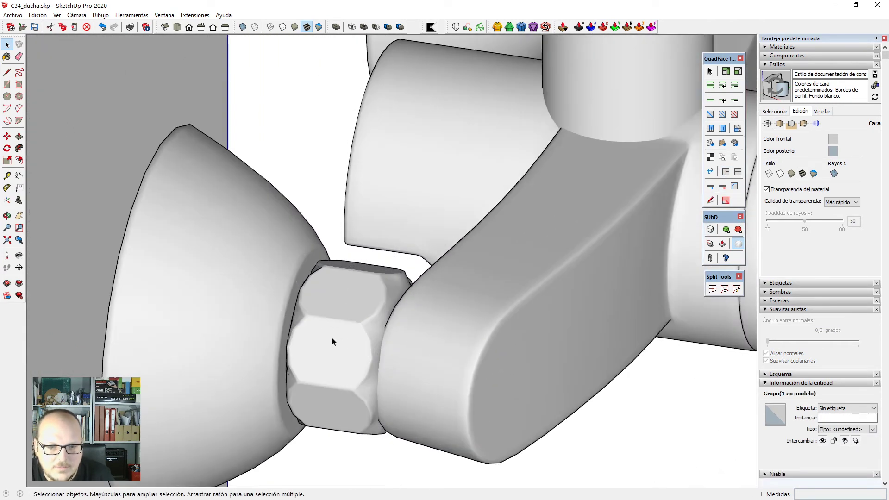
Switch the hex nut and the wall flange to their subdivided meshes one after the other, checking the hidden geometry.
{"action": "left_click", "coordinate": [333, 342]}
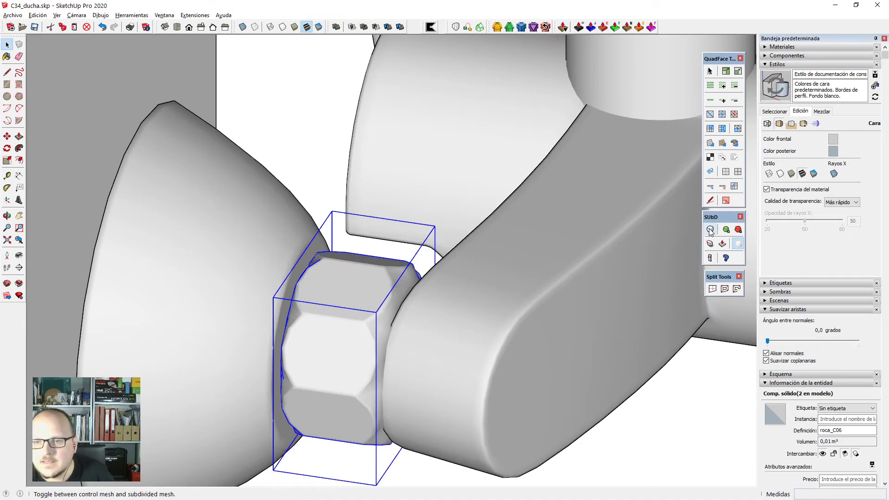
{"action": "left_click", "coordinate": [269, 257]}
{"action": "scroll", "coordinate": [343, 254], "scroll_direction": "down", "scroll_amount": 1}
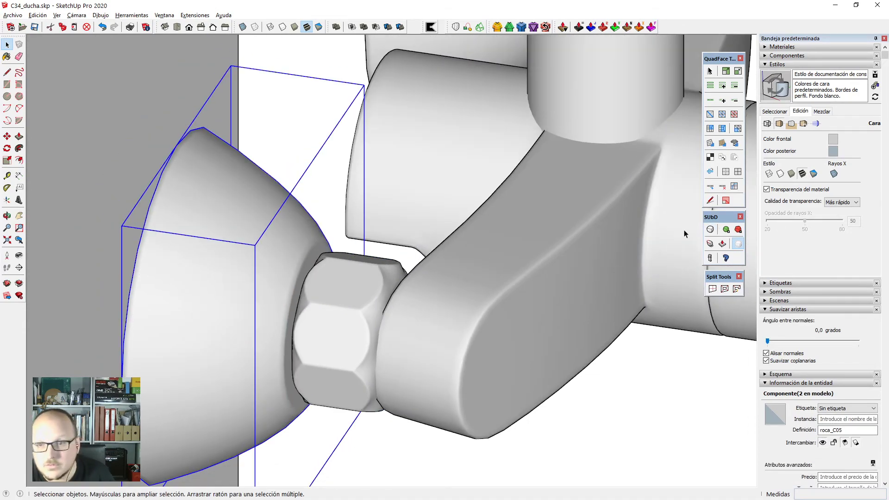
{"action": "middle_click_drag", "start_coordinate": [437, 311], "coordinate": [377, 320]}
{"action": "key", "text": "h"}
{"action": "scroll", "coordinate": [377, 323], "scroll_direction": "down", "scroll_amount": 2}
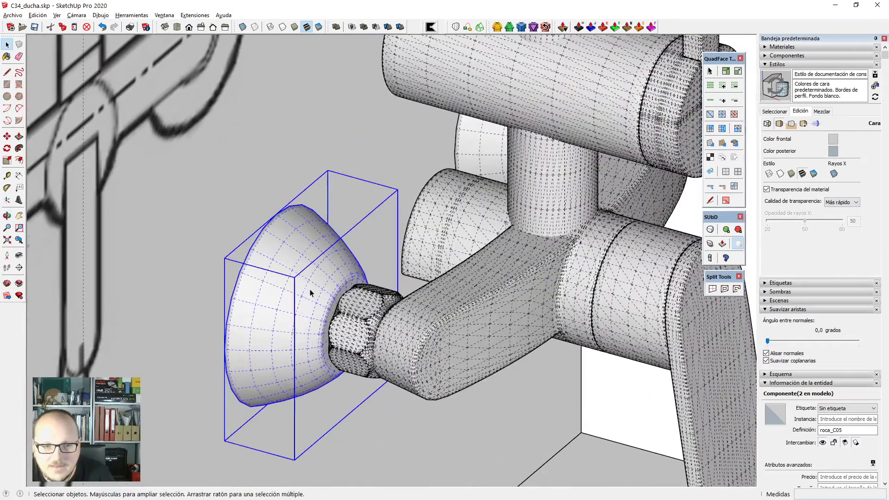
{"action": "left_click", "coordinate": [711, 229]}
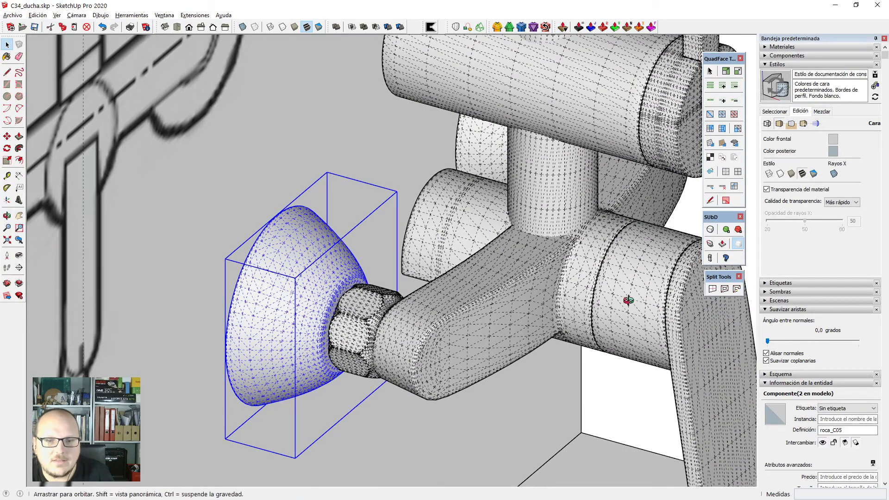
Inspect the smoothed mixer tap with hidden geometry off, and look over the riser rail and its hand shower holder.
{"action": "middle_click_drag", "start_coordinate": [627, 302], "coordinate": [398, 233]}
{"action": "key", "text": "h"}
{"action": "scroll", "coordinate": [389, 231], "scroll_direction": "down", "scroll_amount": 3}
{"action": "scroll", "coordinate": [341, 260], "scroll_direction": "down", "scroll_amount": 4}
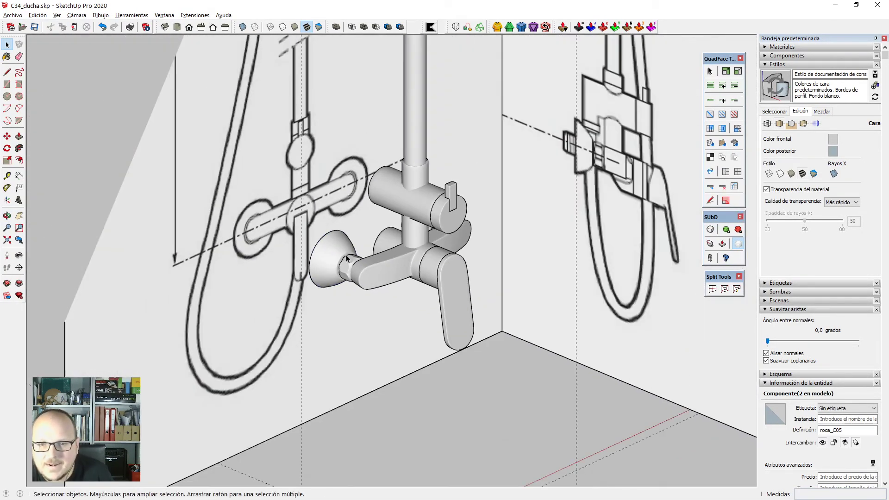
{"action": "key", "text": "ctrl+t"}
{"action": "middle_click_drag", "start_coordinate": [512, 287], "coordinate": [487, 288]}
{"action": "scroll", "coordinate": [488, 289], "scroll_direction": "up", "scroll_amount": 7}
{"action": "scroll", "coordinate": [461, 268], "scroll_direction": "down", "scroll_amount": 6}
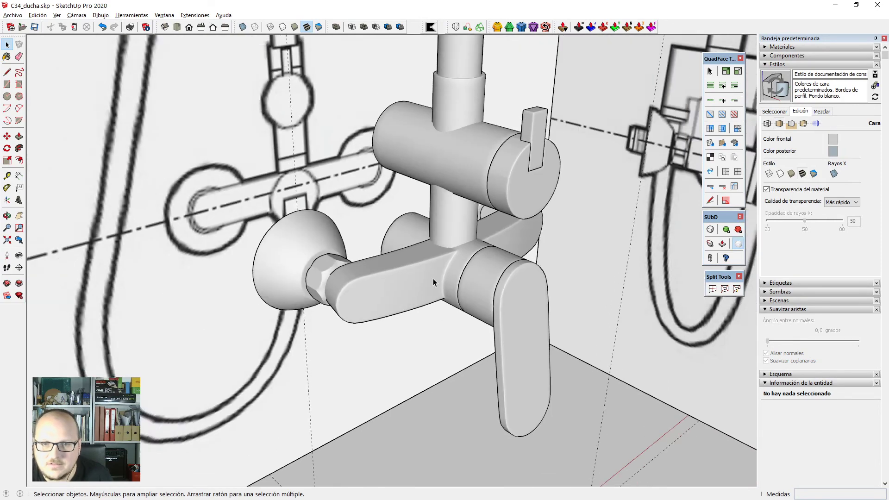
{"action": "middle_click_drag", "start_coordinate": [433, 278], "coordinate": [495, 325]}
{"action": "scroll", "coordinate": [302, 282], "scroll_direction": "down", "scroll_amount": 6}
{"action": "middle_click_drag", "start_coordinate": [414, 345], "coordinate": [423, 135]}
{"action": "scroll", "coordinate": [416, 162], "scroll_direction": "up", "scroll_amount": 6}
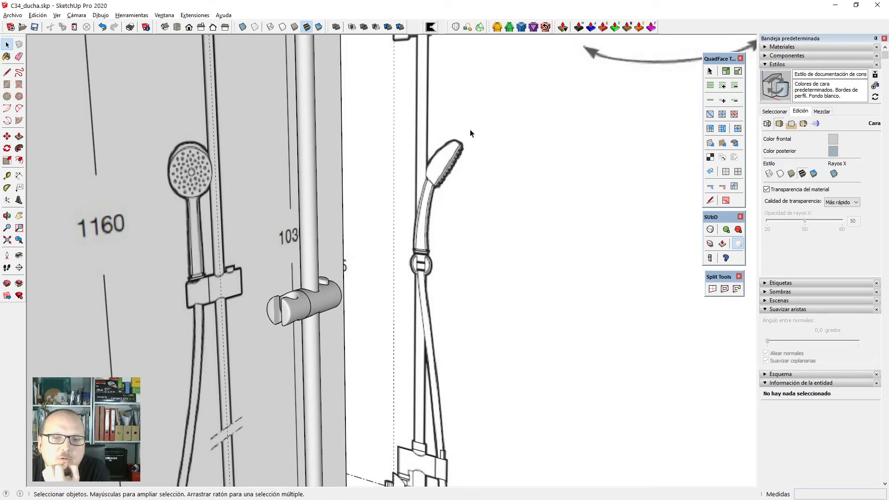
Compare the hand shower in the front and side reference drawings using perspective, front, right and left views.
{"action": "middle_click_drag", "start_coordinate": [414, 214], "coordinate": [435, 220]}
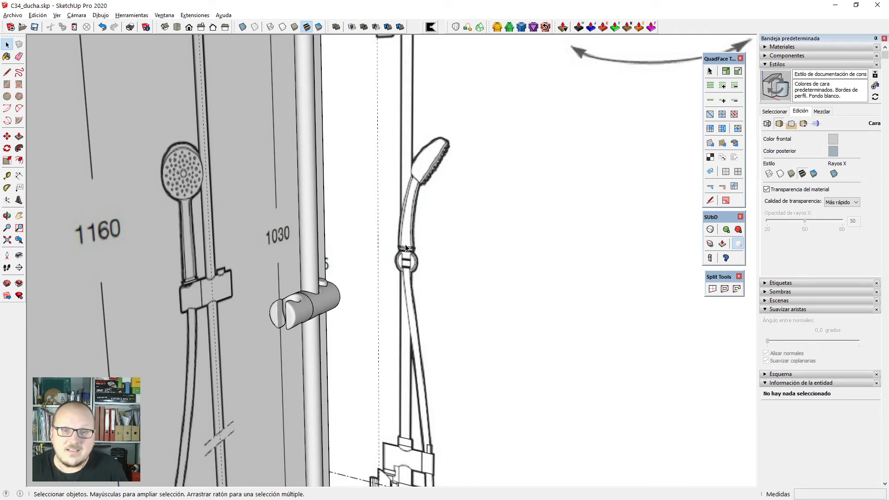
{"action": "scroll", "coordinate": [421, 235], "scroll_direction": "down", "scroll_amount": 5}
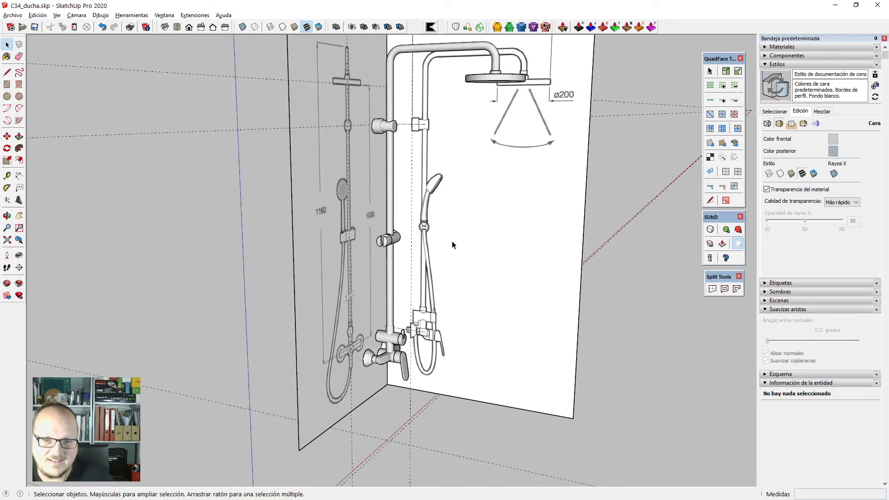
{"action": "middle_click_drag", "start_coordinate": [455, 244], "coordinate": [311, 288]}
{"action": "scroll", "coordinate": [353, 232], "scroll_direction": "up", "scroll_amount": 5}
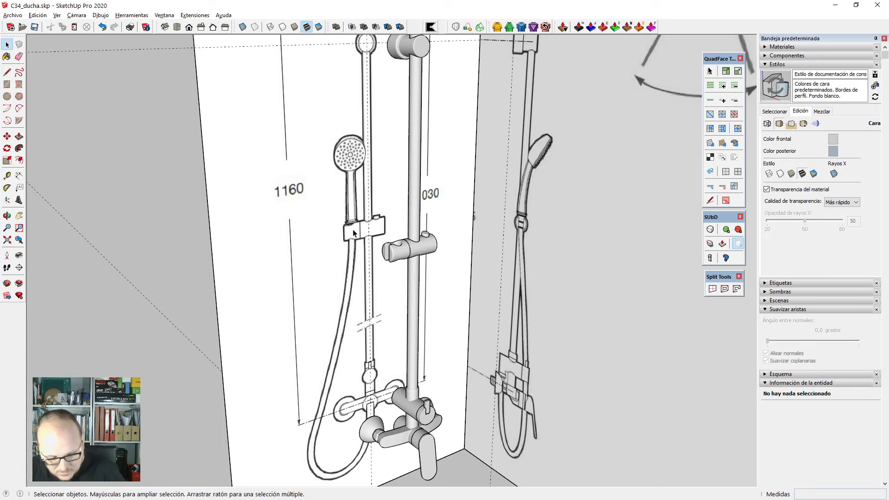
{"action": "scroll", "coordinate": [413, 222], "scroll_direction": "down", "scroll_amount": 5}
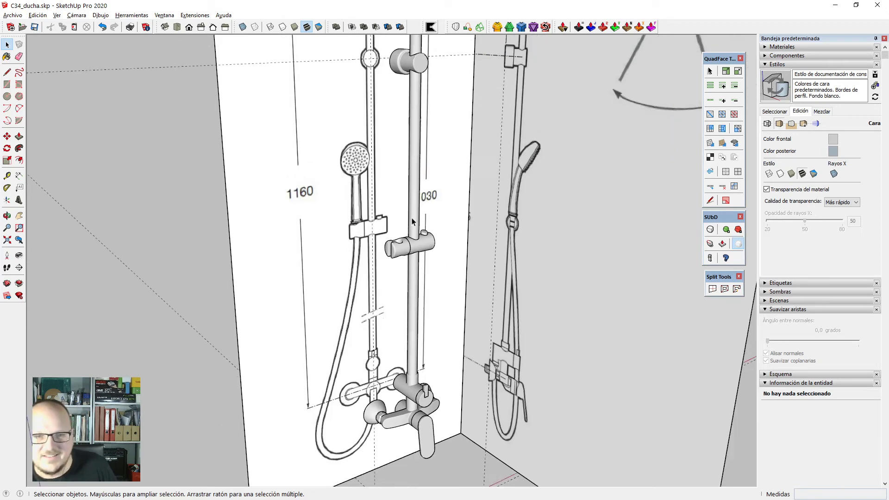
{"action": "middle_click_drag", "start_coordinate": [413, 222], "coordinate": [500, 238]}
{"action": "key", "text": "F2"}
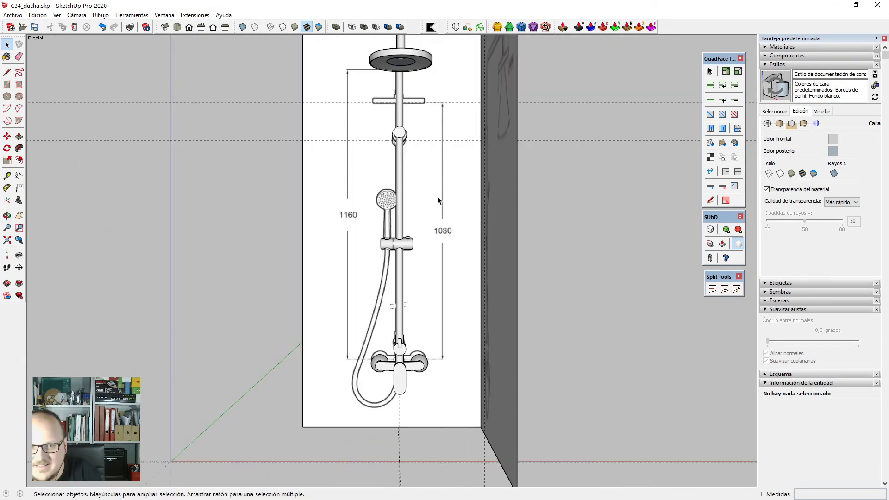
{"action": "key", "text": "F3"}
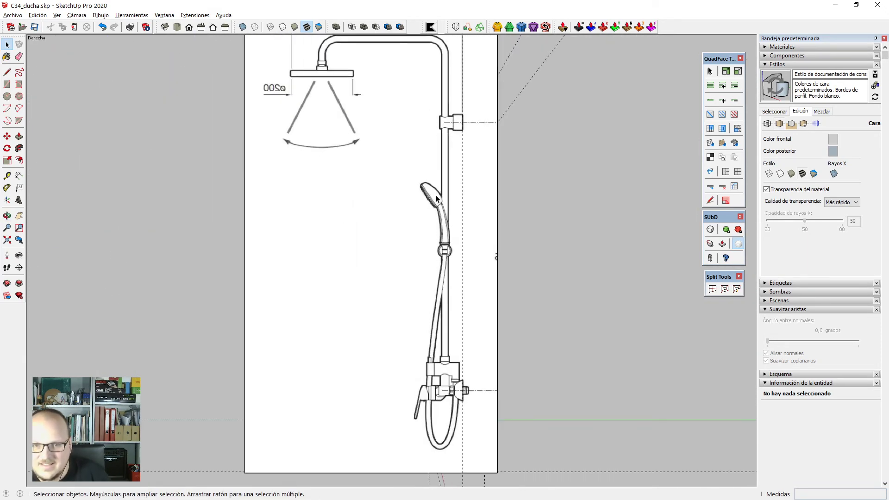
{"action": "key", "text": "F4"}
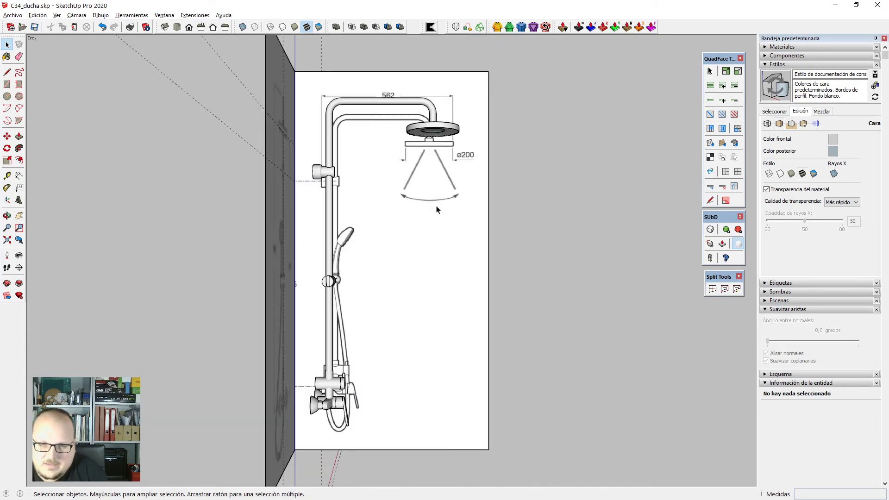
Draw a horizontal 24-sided circle of about 16.46 cm radius at the base of the hand shower handle in the front drawing.
{"action": "scroll", "coordinate": [437, 210], "scroll_direction": "up", "scroll_amount": 4}
{"action": "mouse_move", "coordinate": [344, 281]}
{"action": "middle_mouse_down"}
{"action": "mouse_move", "coordinate": [373, 282]}
{"action": "mouse_move", "coordinate": [209, 310]}
{"action": "middle_mouse_up"}
{"action": "scroll", "coordinate": [304, 251], "scroll_direction": "up", "scroll_amount": 8}
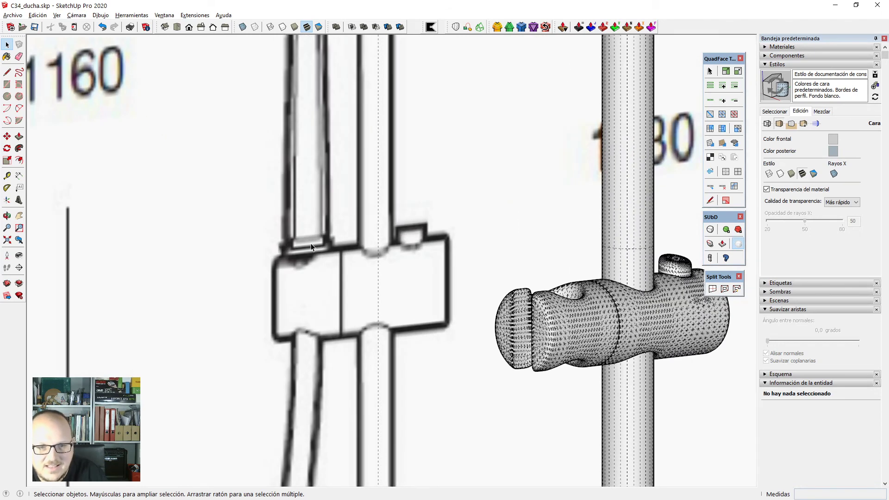
{"action": "scroll", "coordinate": [304, 250], "scroll_direction": "up", "scroll_amount": 2}
{"action": "key", "text": "c"}
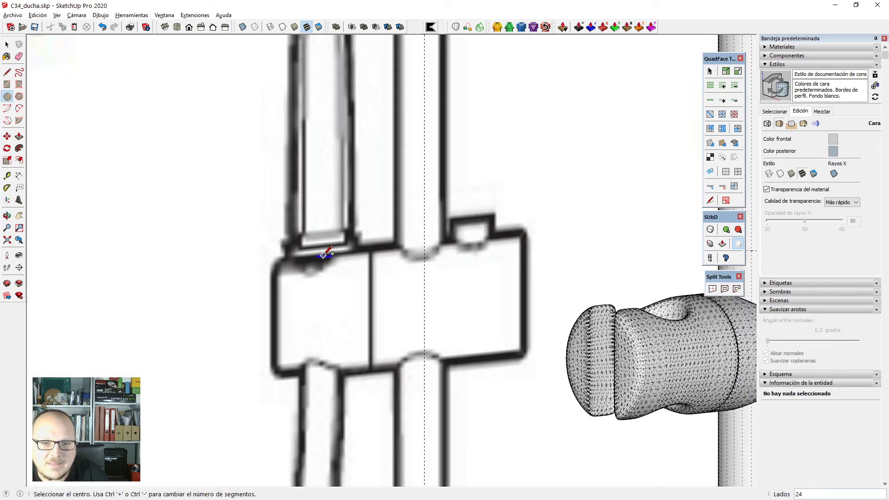
{"action": "left_click", "coordinate": [324, 255]}
{"action": "left_click", "coordinate": [359, 249]}
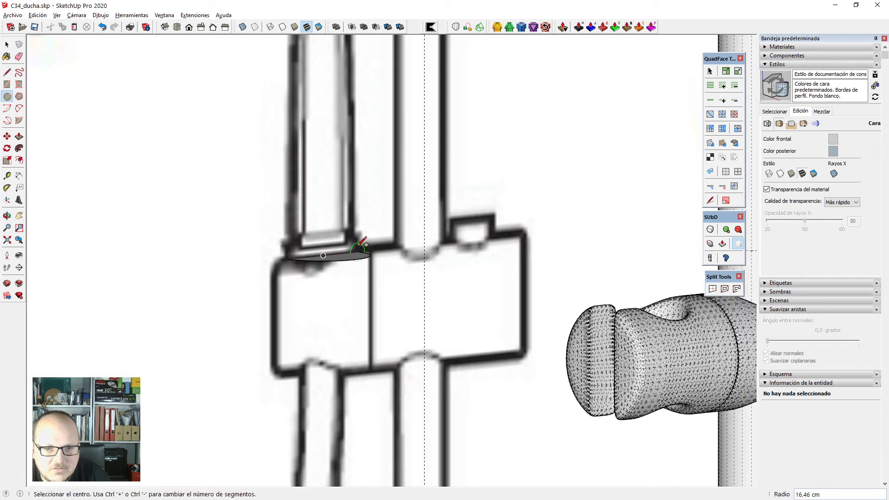
Extrude the circle upward into a thin disc matching the collar at the handle's base.
{"action": "scroll", "coordinate": [343, 307], "scroll_direction": "down", "scroll_amount": 3}
{"action": "key", "text": "p"}
{"action": "scroll", "coordinate": [338, 262], "scroll_direction": "up", "scroll_amount": 5}
{"action": "left_click", "coordinate": [351, 273]}
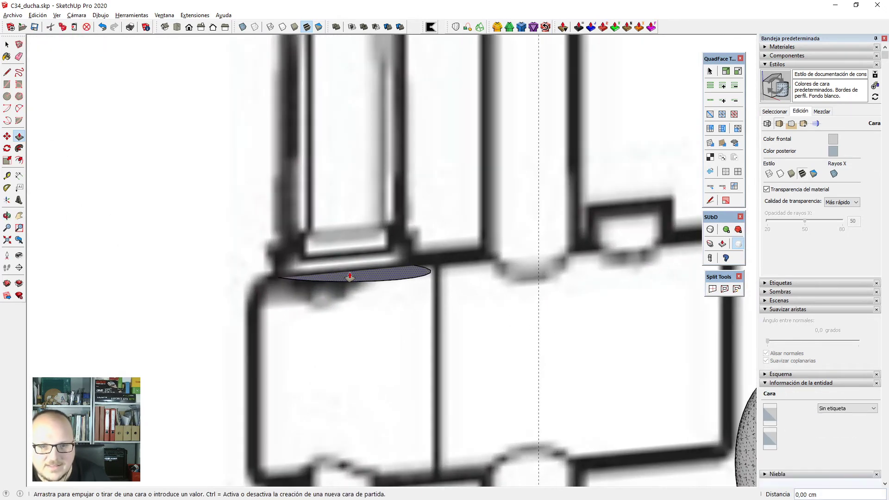
{"action": "scroll", "coordinate": [371, 254], "scroll_direction": "up", "scroll_amount": 5}
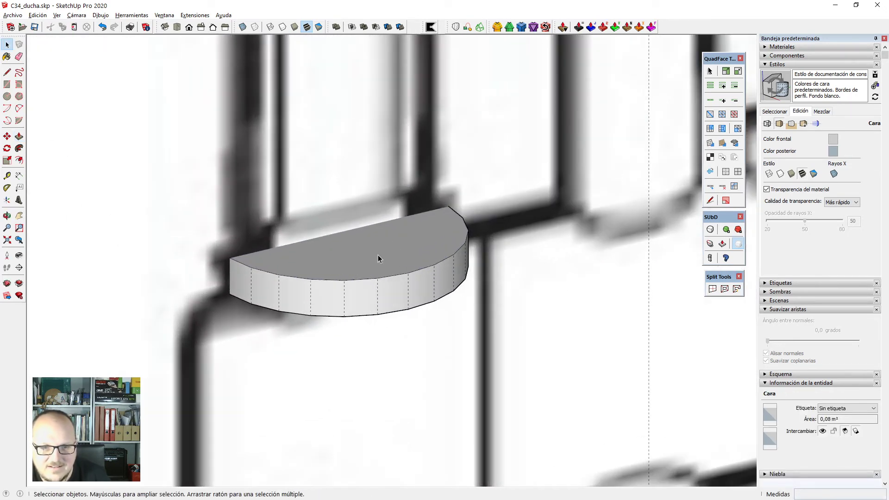
Offset the disc's top outline inward about 2.88 cm and extrude the inner face upward about 3.59 cm.
{"action": "key", "text": "f"}
{"action": "left_click", "coordinate": [457, 210]}
{"action": "left_click", "coordinate": [446, 210]}
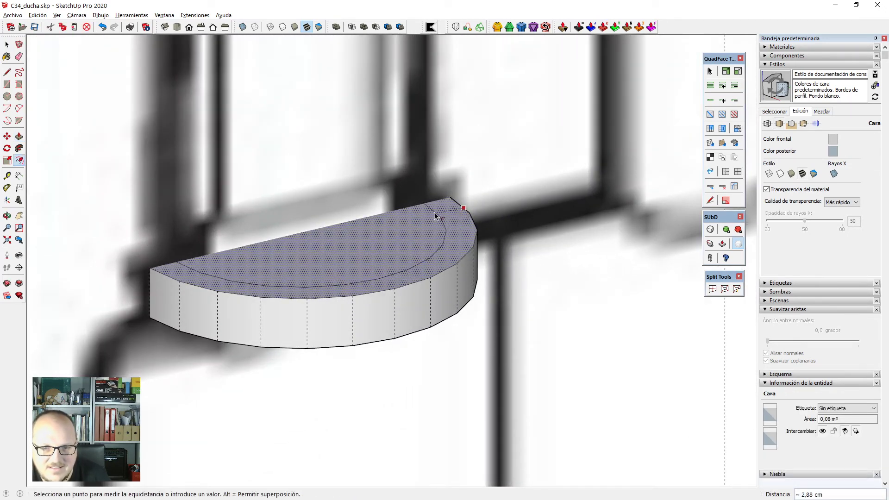
{"action": "scroll", "coordinate": [430, 226], "scroll_direction": "down", "scroll_amount": 3}
{"action": "key", "text": "p"}
{"action": "left_click_drag", "start_coordinate": [376, 248], "coordinate": [373, 220]}
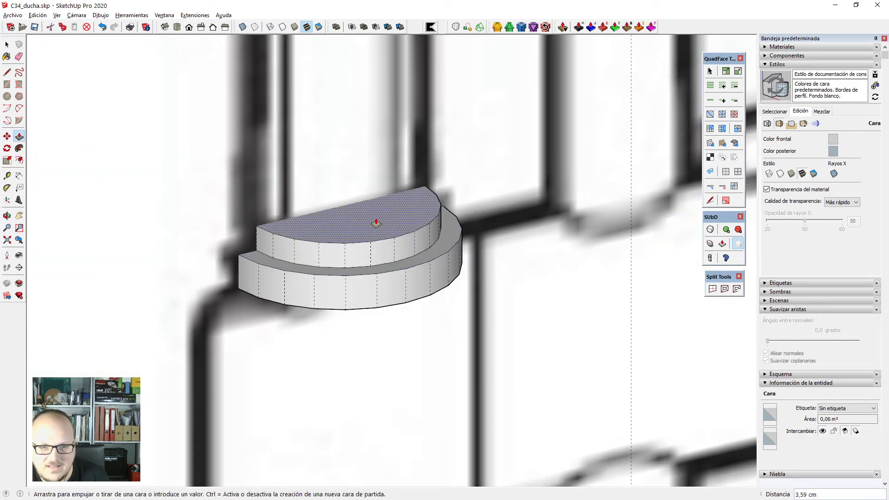
Extrude the inner tier's top face further upward and add an edge loop around the middle of its side.
{"action": "key", "text": "space"}
{"action": "scroll", "coordinate": [383, 226], "scroll_direction": "up", "scroll_amount": 3}
{"action": "left_click", "coordinate": [383, 226]}
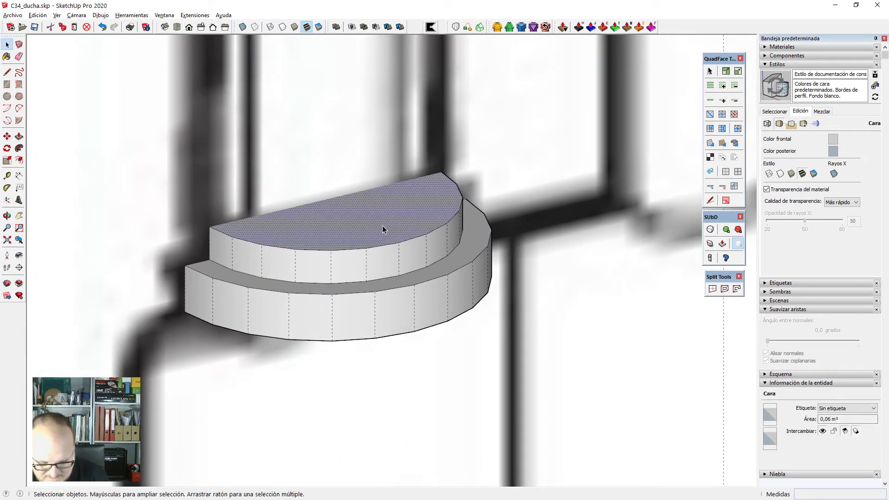
{"action": "key", "text": "p"}
{"action": "left_click_drag", "start_coordinate": [357, 223], "coordinate": [359, 210]}
{"action": "key", "text": "space"}
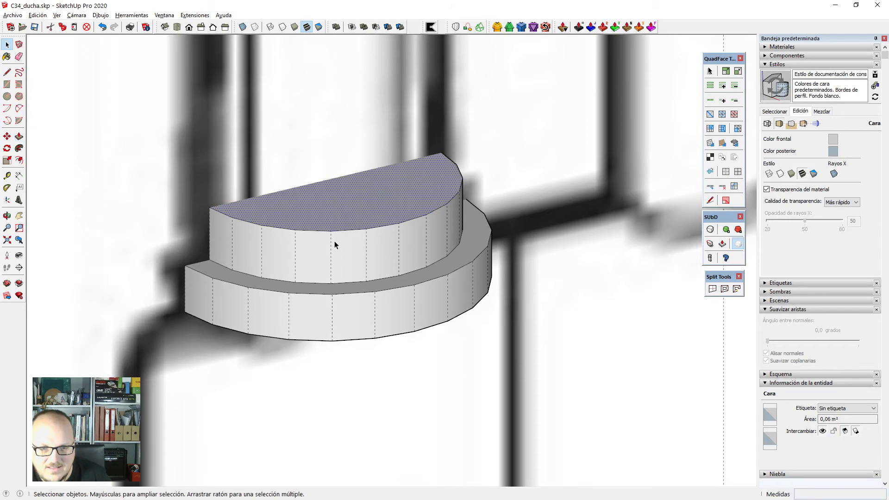
{"action": "double_click", "coordinate": [331, 244]}
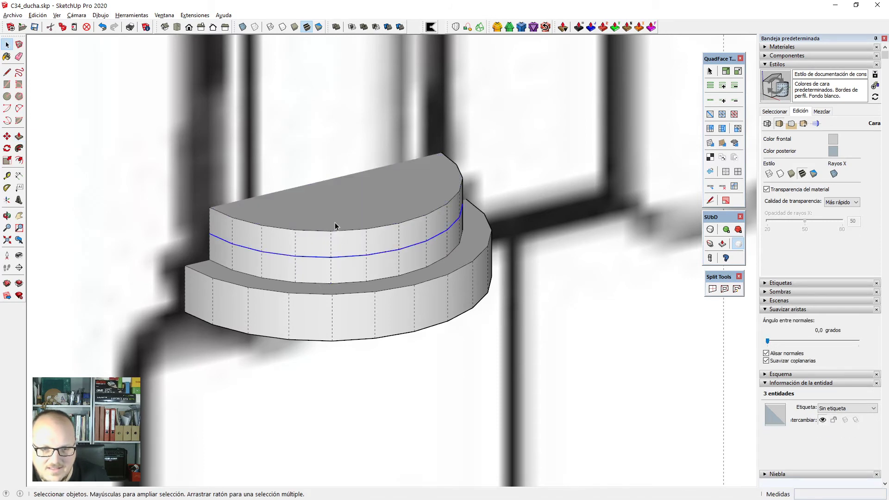
Scale the inner tier's top face outward by about 1.13 to flare the rim.
{"action": "double_click", "coordinate": [335, 226]}
{"action": "key", "text": "s"}
{"action": "left_click_drag", "start_coordinate": [212, 207], "coordinate": [195, 212]}
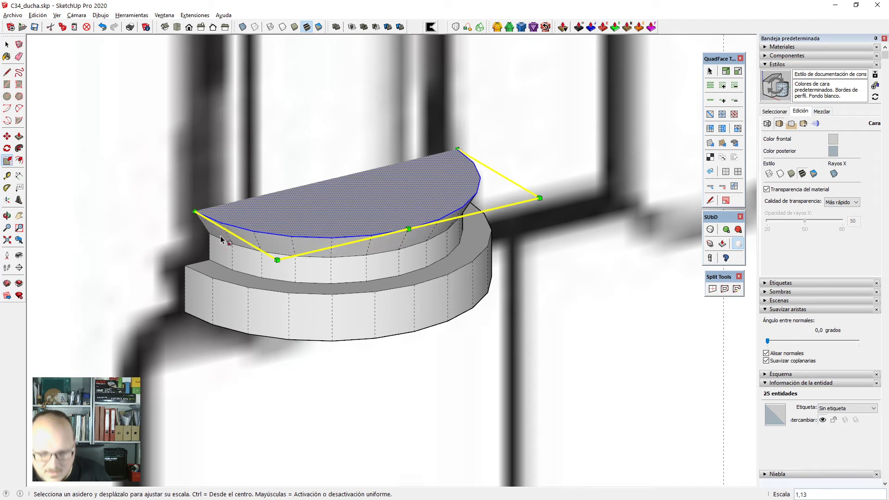
Lower the flared top face by about 1.44 cm and delete the face, keeping its rim.
{"action": "middle_click_drag", "start_coordinate": [221, 236], "coordinate": [198, 216]}
{"action": "scroll", "coordinate": [189, 205], "scroll_direction": "up", "scroll_amount": 2}
{"action": "key", "text": "m"}
{"action": "left_click", "coordinate": [188, 206]}
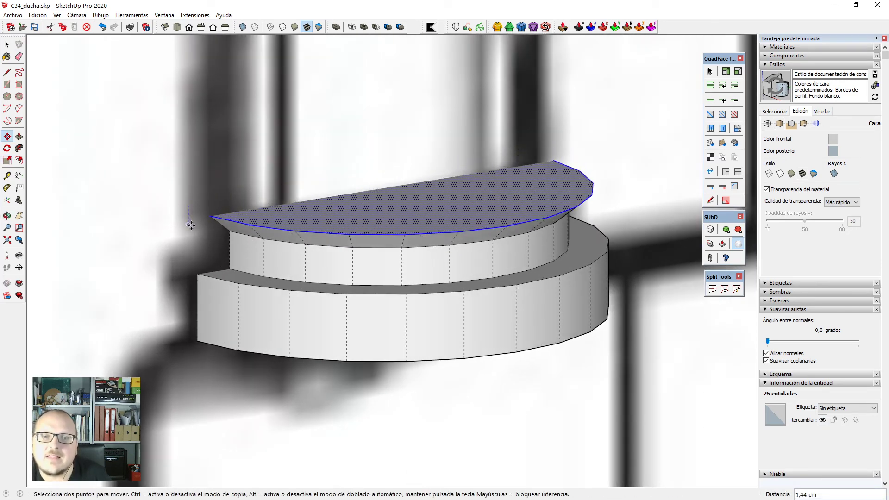
{"action": "left_click", "coordinate": [189, 228]}
{"action": "key", "text": "space"}
{"action": "key", "text": "Delete"}
Lower the top outer edge of the bottom disc by about 0.70 cm to slope its upper surface.
{"action": "middle_click_drag", "start_coordinate": [351, 235], "coordinate": [242, 270]}
{"action": "scroll", "coordinate": [315, 260], "scroll_direction": "down", "scroll_amount": 1}
{"action": "scroll", "coordinate": [243, 257], "scroll_direction": "up", "scroll_amount": 3}
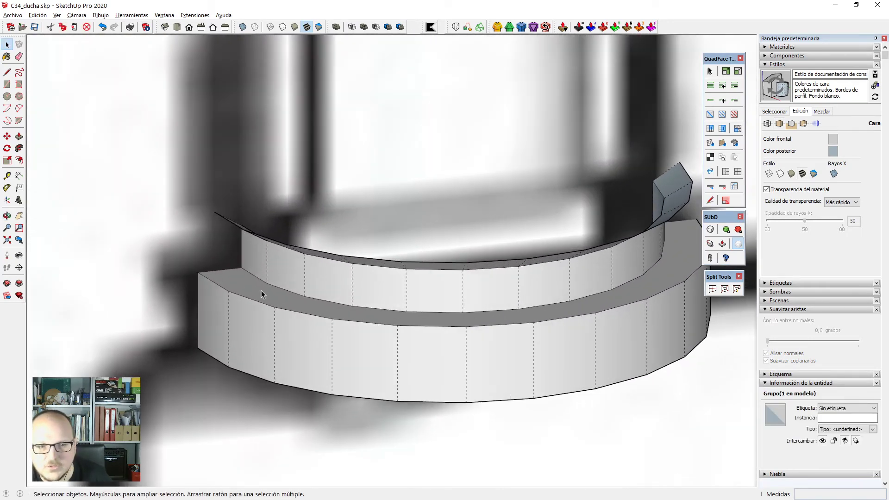
{"action": "left_click", "coordinate": [250, 300]}
{"action": "left_click", "coordinate": [251, 301]}
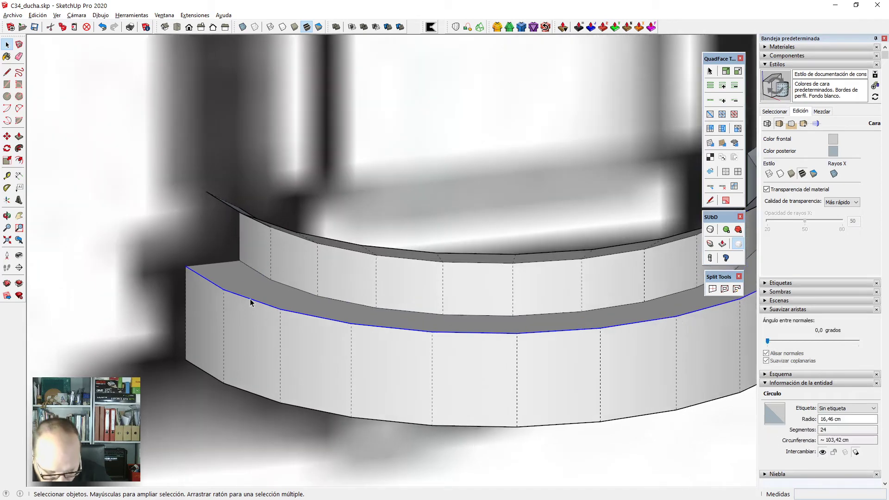
{"action": "key", "text": "m"}
{"action": "scroll", "coordinate": [227, 300], "scroll_direction": "up", "scroll_amount": 2}
{"action": "left_click", "coordinate": [219, 287]}
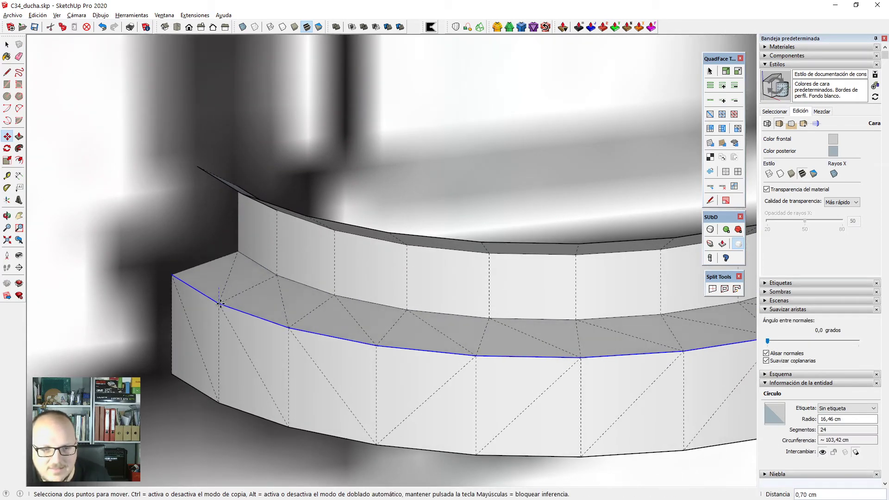
{"action": "left_click", "coordinate": [220, 304]}
Lower the flared outer rim above the inner tier until it is level with the top of the tier's wall.
{"action": "key", "text": "space"}
{"action": "scroll", "coordinate": [243, 299], "scroll_direction": "down", "scroll_amount": 2}
{"action": "left_click", "coordinate": [252, 231]}
{"action": "middle_click_drag", "start_coordinate": [252, 231], "coordinate": [270, 130]}
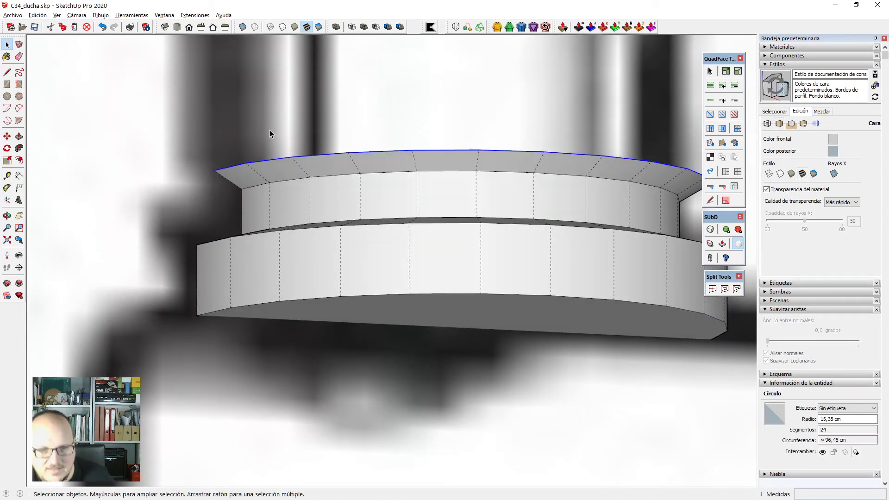
{"action": "scroll", "coordinate": [239, 181], "scroll_direction": "up", "scroll_amount": 3}
{"action": "key", "text": "m"}
{"action": "left_click", "coordinate": [198, 159]}
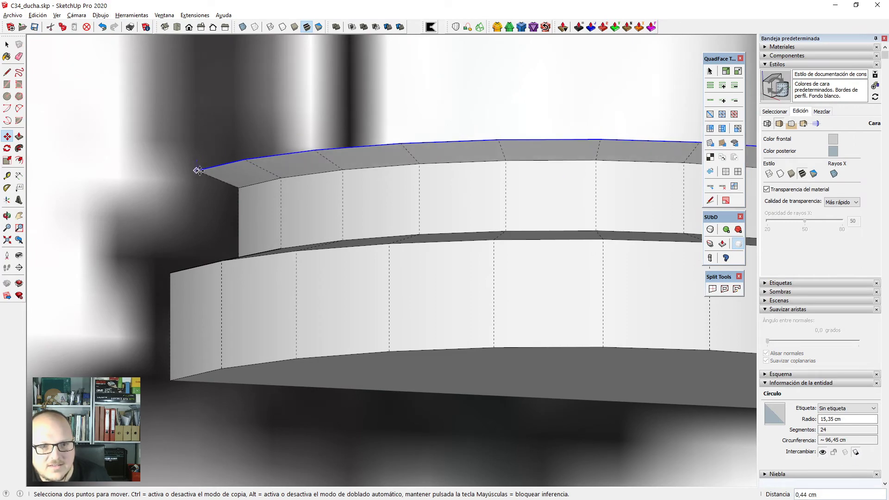
{"action": "left_click", "coordinate": [239, 188]}
{"action": "scroll", "coordinate": [265, 275], "scroll_direction": "down", "scroll_amount": 10}
{"action": "key", "text": "space"}
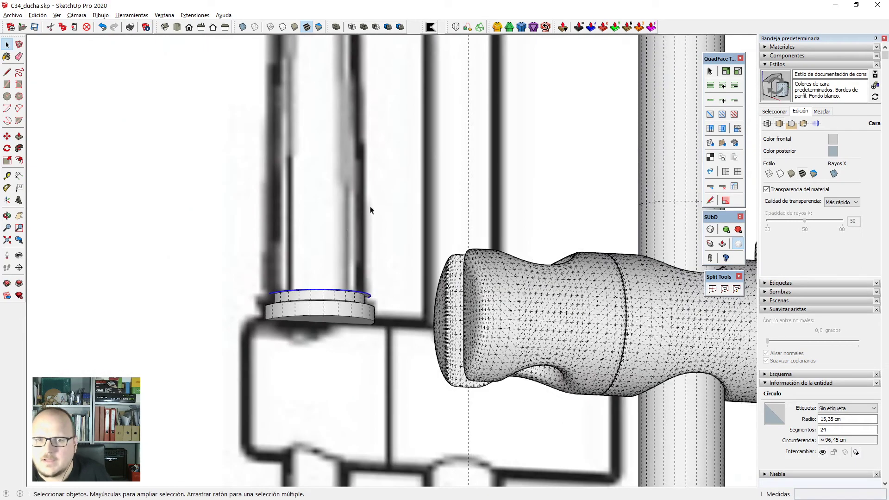
Extrude the rim's vertices upward by about 108.76 cm to form the shower handle.
{"action": "scroll", "coordinate": [343, 312], "scroll_direction": "down", "scroll_amount": 3}
{"action": "scroll", "coordinate": [360, 283], "scroll_direction": "up", "scroll_amount": 2}
{"action": "key", "text": "v"}
{"action": "scroll", "coordinate": [360, 284], "scroll_direction": "up", "scroll_amount": 2}
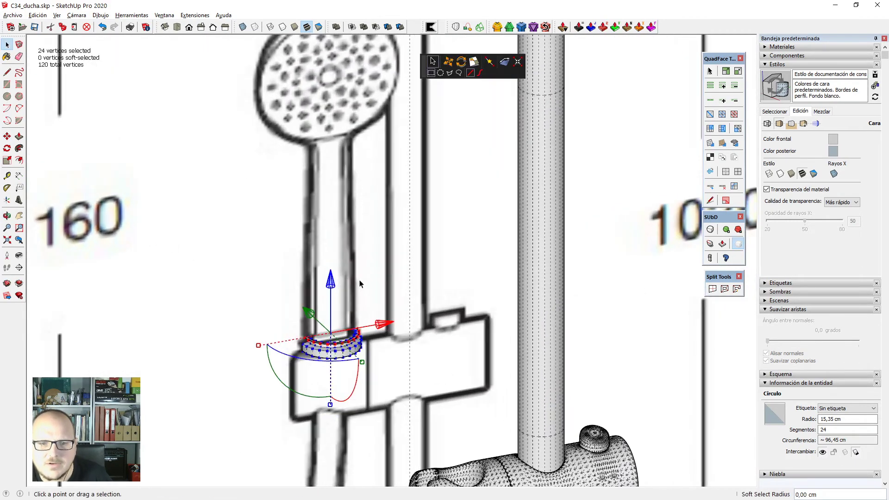
{"action": "left_click_drag", "start_coordinate": [326, 301], "coordinate": [335, 89], "text": "ctrl"}
{"action": "scroll", "coordinate": [327, 146], "scroll_direction": "down", "scroll_amount": 2}
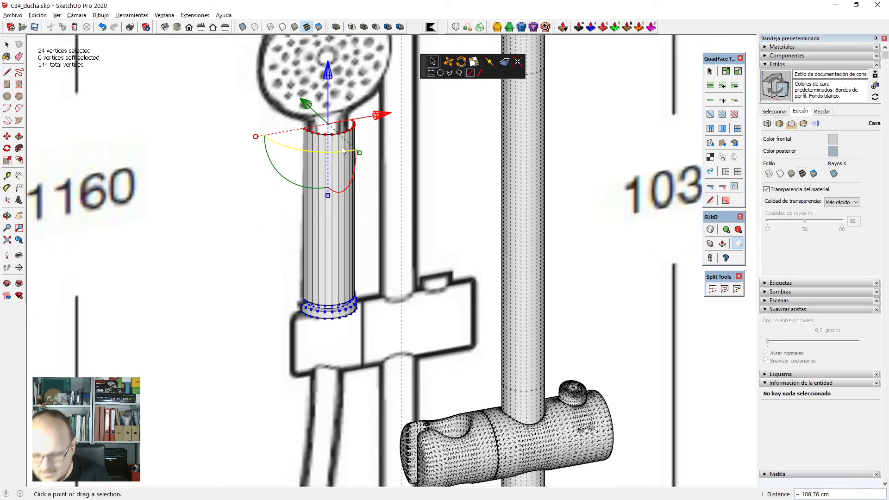
Taper the handle's top ring by scaling it by 0.80 and about 0.89, raising it about 4.87 cm to meet the shower head.
{"action": "key", "text": "F2"}
{"action": "scroll", "coordinate": [327, 146], "scroll_direction": "down", "scroll_amount": 2}
{"action": "scroll", "coordinate": [327, 146], "scroll_direction": "up", "scroll_amount": 3}
{"action": "scroll", "coordinate": [325, 171], "scroll_direction": "up", "scroll_amount": 2}
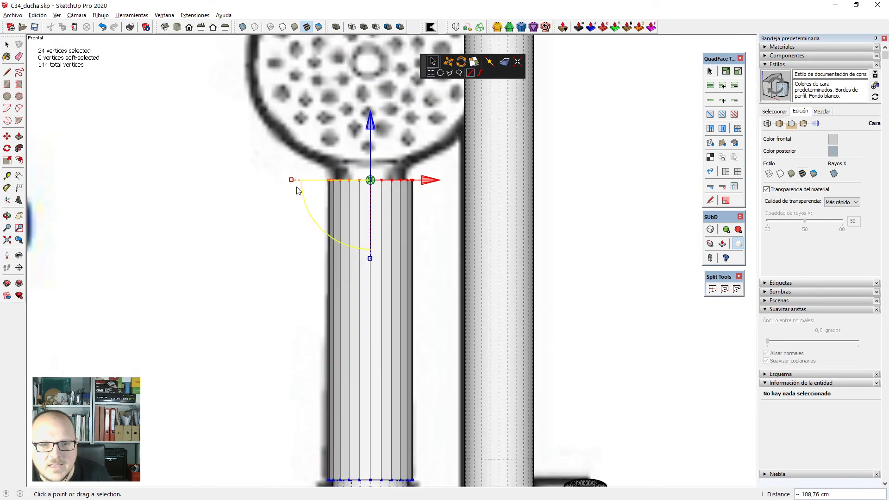
{"action": "left_click_drag", "start_coordinate": [294, 181], "coordinate": [310, 180]}
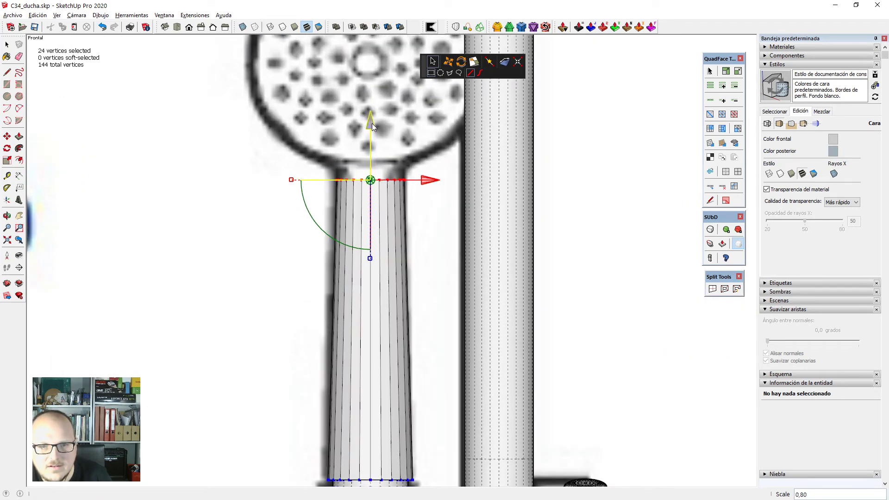
{"action": "left_click_drag", "start_coordinate": [371, 123], "coordinate": [371, 110]}
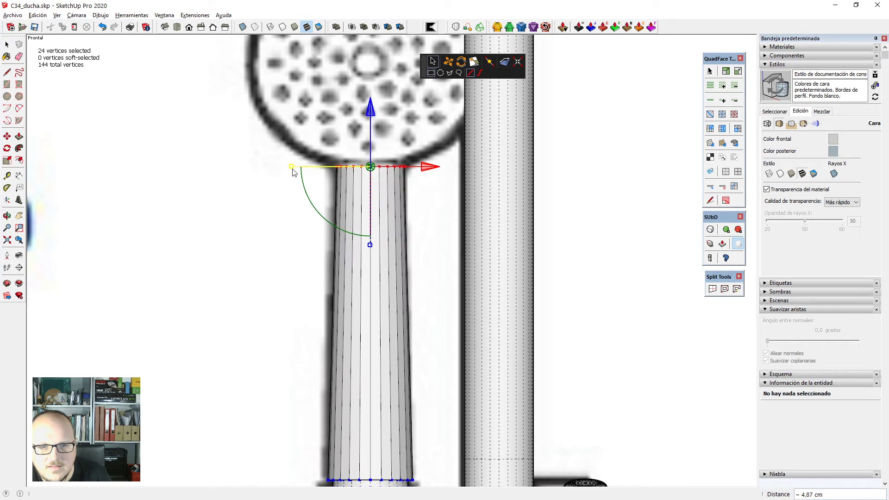
{"action": "left_click_drag", "start_coordinate": [293, 172], "coordinate": [304, 167]}
{"action": "scroll", "coordinate": [304, 168], "scroll_direction": "down", "scroll_amount": 5}
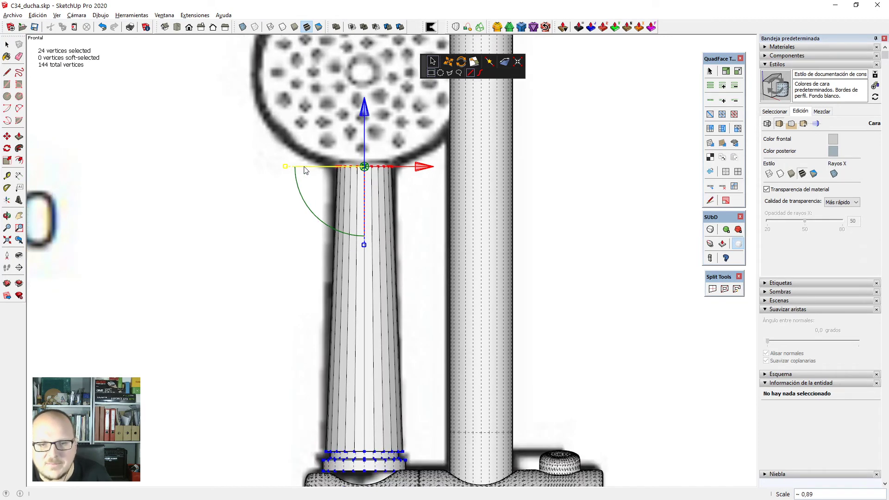
{"action": "key", "text": "space"}
{"action": "scroll", "coordinate": [354, 271], "scroll_direction": "down", "scroll_amount": 2}
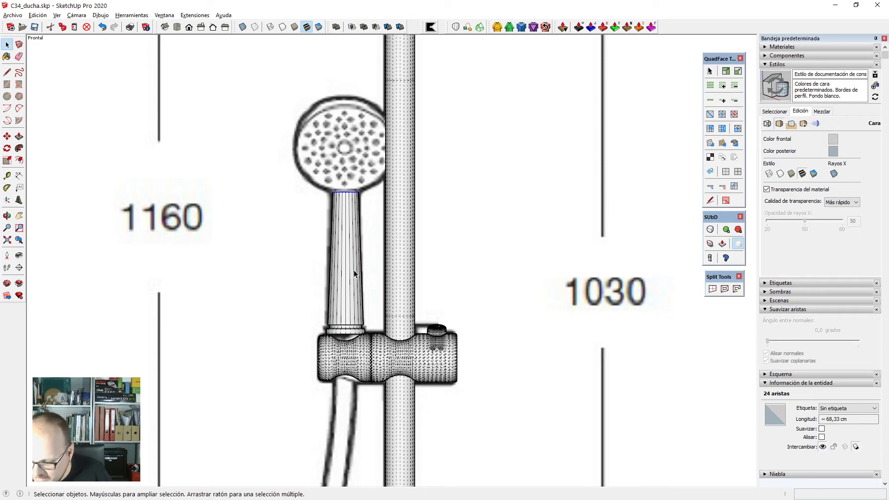
Extrude the handle's top ring upward by about 2.92 cm and scale it outward by about 1.37 to flare the neck.
{"action": "scroll", "coordinate": [354, 271], "scroll_direction": "down", "scroll_amount": 5}
{"action": "middle_click_drag", "start_coordinate": [354, 271], "coordinate": [325, 209]}
{"action": "scroll", "coordinate": [240, 199], "scroll_direction": "up", "scroll_amount": 10}
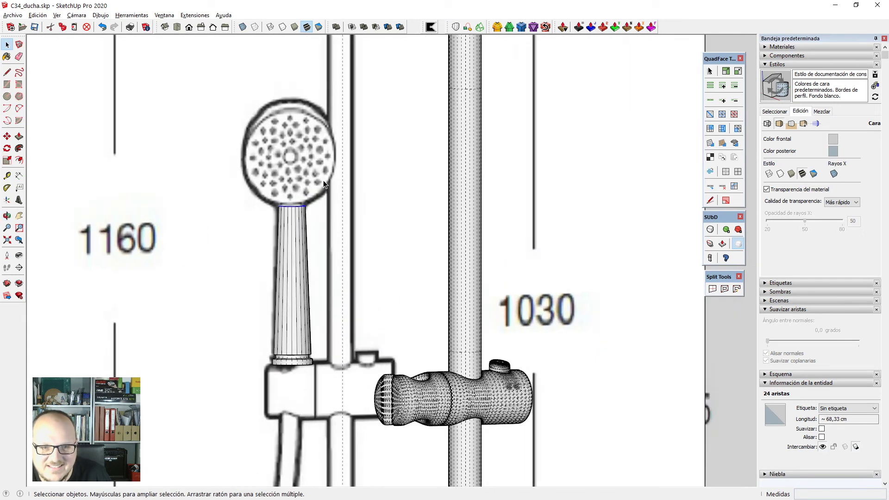
{"action": "scroll", "coordinate": [328, 238], "scroll_direction": "up", "scroll_amount": 3}
{"action": "key", "text": "v"}
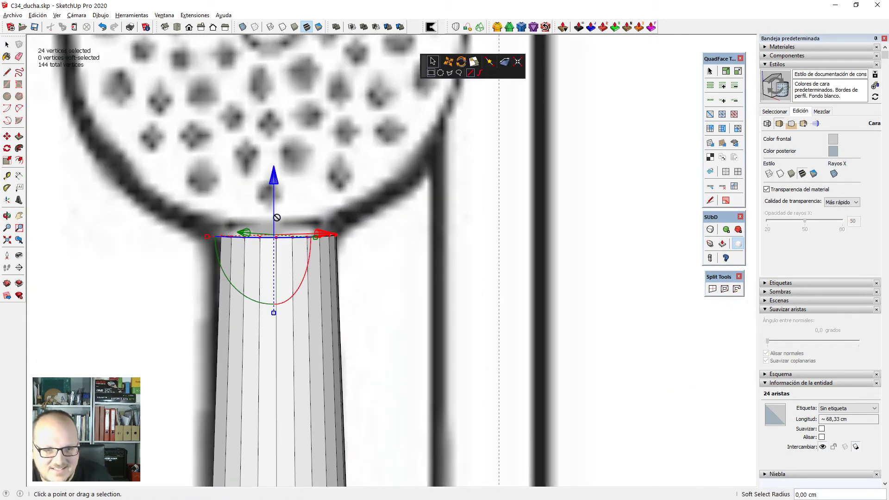
{"action": "left_click_drag", "start_coordinate": [276, 180], "coordinate": [277, 164]}
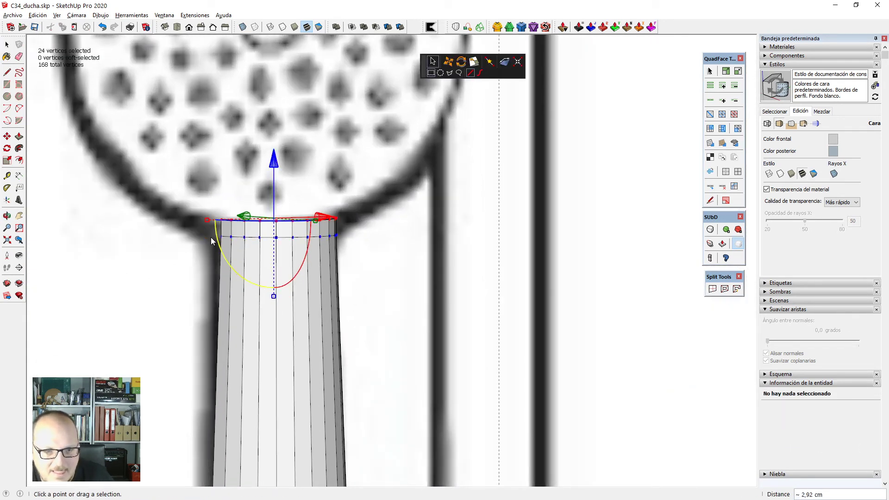
{"action": "left_click_drag", "start_coordinate": [208, 221], "coordinate": [183, 221]}
{"action": "scroll", "coordinate": [320, 230], "scroll_direction": "down", "scroll_amount": 2}
Extrude the flared neck ring straight up to the top of the shower head in the front reference image.
{"action": "key", "text": "F2"}
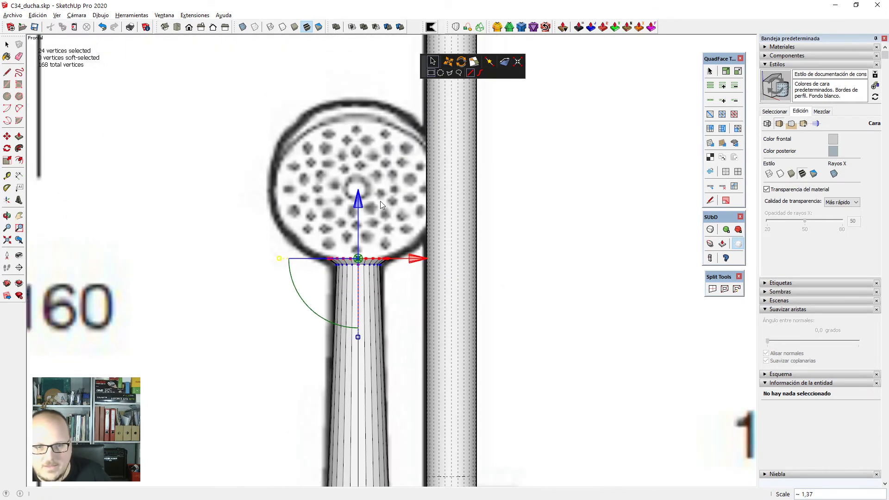
{"action": "left_click_drag", "start_coordinate": [358, 178], "coordinate": [357, 45]}
{"action": "key", "text": "space"}
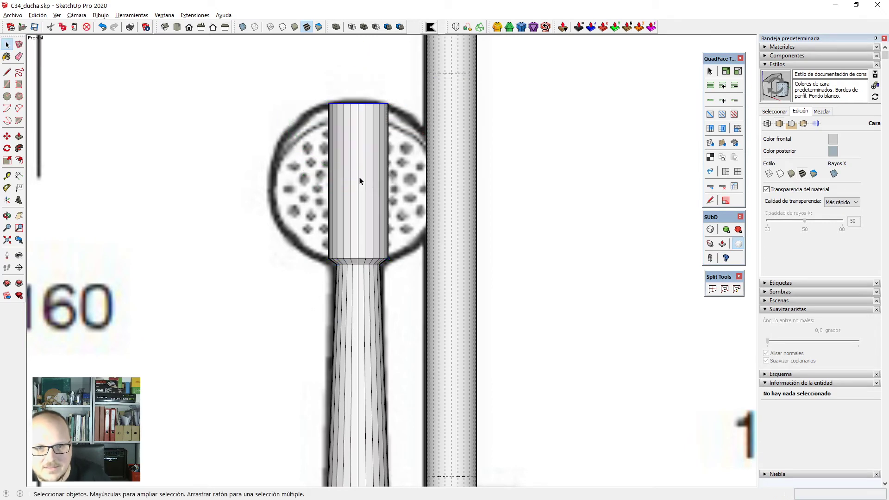
Insert 6 evenly spaced edge loops around the extruded head section.
{"action": "left_click", "coordinate": [360, 180]}
{"action": "middle_click_drag", "start_coordinate": [324, 206], "coordinate": [302, 202]}
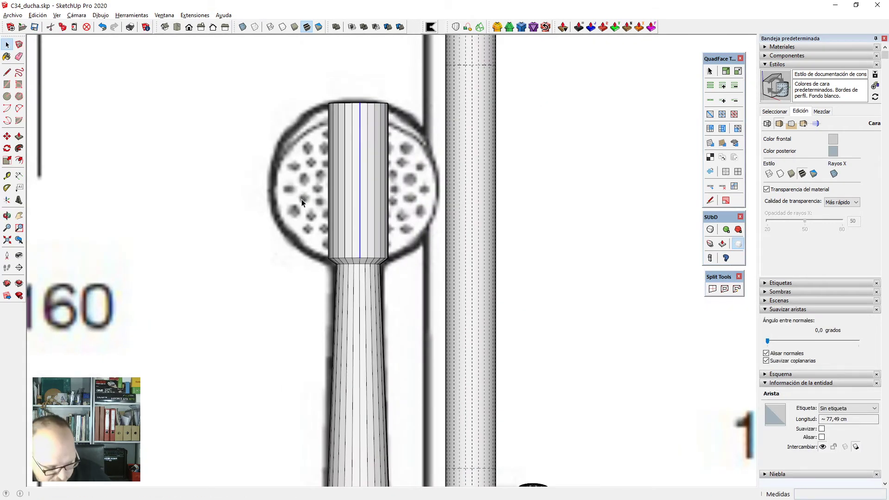
{"action": "key", "text": "alt+r"}
{"action": "key", "text": "alt+c"}
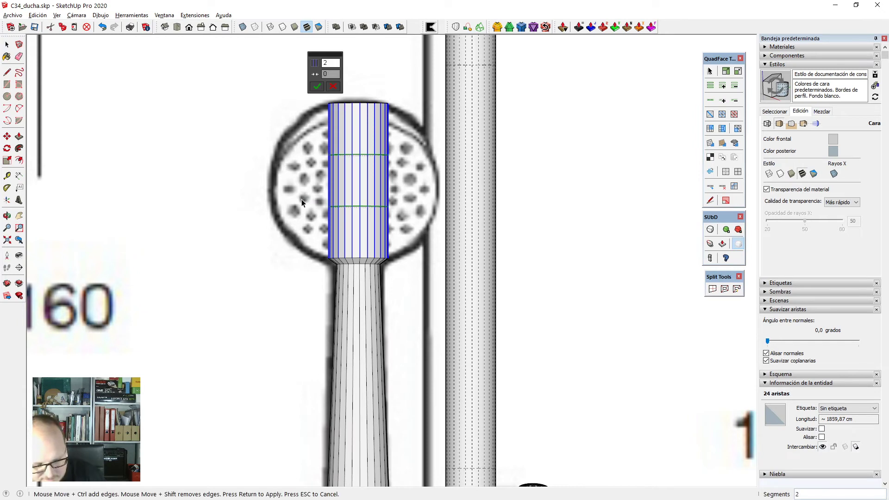
{"action": "type", "text": "6"}
{"action": "key", "text": "Return"}
{"action": "key", "text": "Return"}
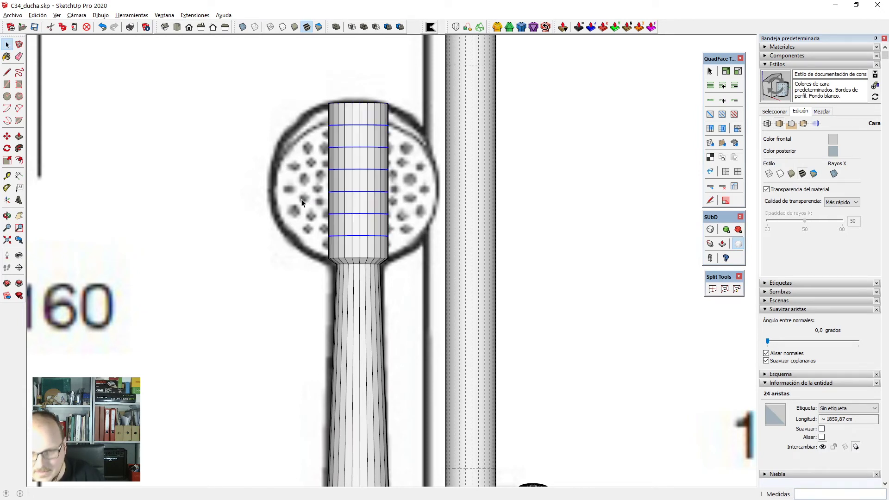
Scale the lowest new edge loop outward by 2.27 and lower it about 2.06 cm to follow the head's outline.
{"action": "key", "text": "F3"}
{"action": "scroll", "coordinate": [302, 199], "scroll_direction": "up", "scroll_amount": 1}
{"action": "left_click_drag", "start_coordinate": [268, 195], "coordinate": [390, 212]}
{"action": "scroll", "coordinate": [391, 212], "scroll_direction": "down", "scroll_amount": 1}
{"action": "scroll", "coordinate": [327, 177], "scroll_direction": "up", "scroll_amount": 1}
{"action": "scroll", "coordinate": [327, 177], "scroll_direction": "up", "scroll_amount": 1}
{"action": "key", "text": "v"}
{"action": "scroll", "coordinate": [298, 228], "scroll_direction": "up", "scroll_amount": 2}
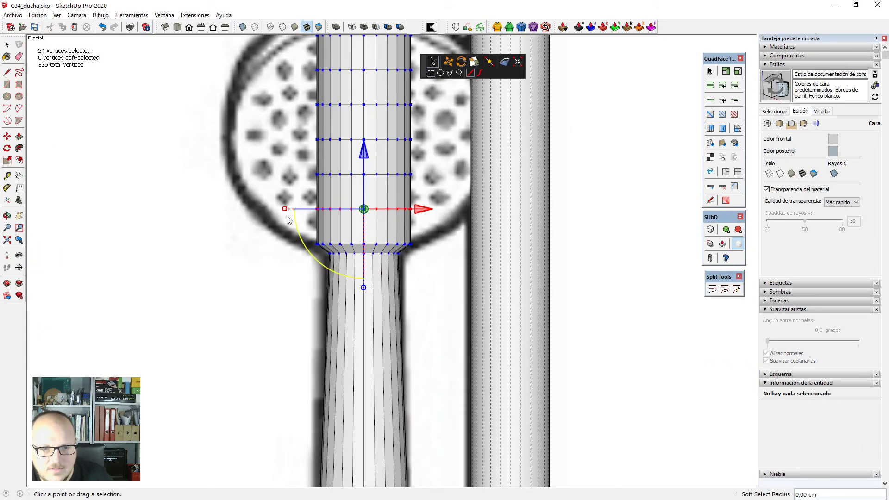
{"action": "mouse_move", "coordinate": [286, 209]}
{"action": "left_mouse_down"}
{"action": "mouse_move", "coordinate": [181, 215]}
{"action": "mouse_move", "coordinate": [189, 213]}
{"action": "left_mouse_up"}
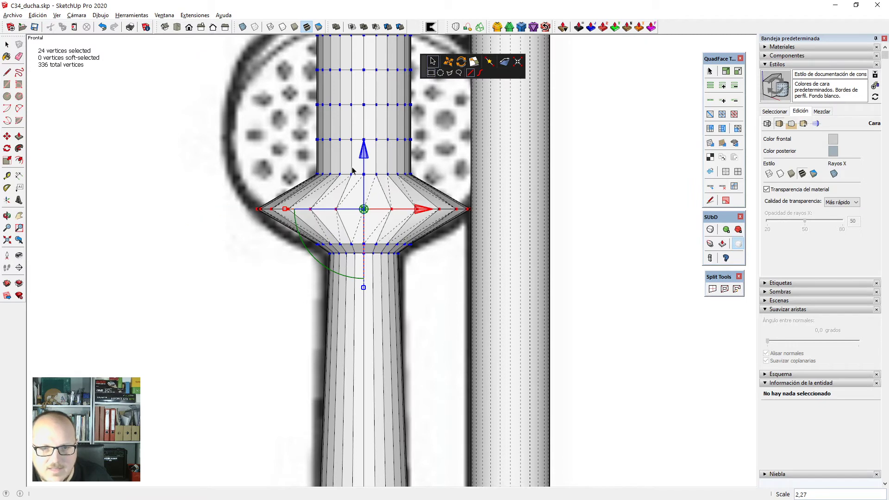
{"action": "left_click_drag", "start_coordinate": [362, 157], "coordinate": [364, 163]}
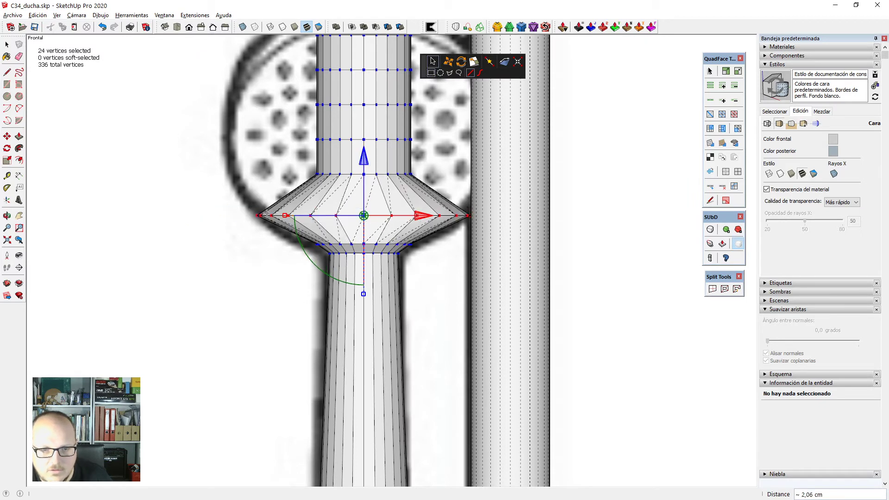
Scale the second edge loop outward to the head's outline and the third one by about 2.95.
{"action": "left_click_drag", "start_coordinate": [301, 163], "coordinate": [439, 185]}
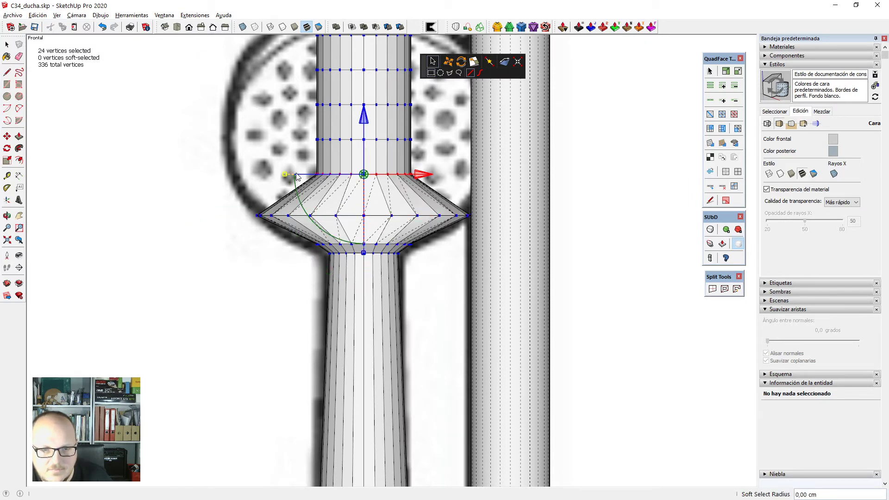
{"action": "left_click_drag", "start_coordinate": [286, 174], "coordinate": [143, 189]}
{"action": "left_click_drag", "start_coordinate": [429, 146], "coordinate": [434, 148]}
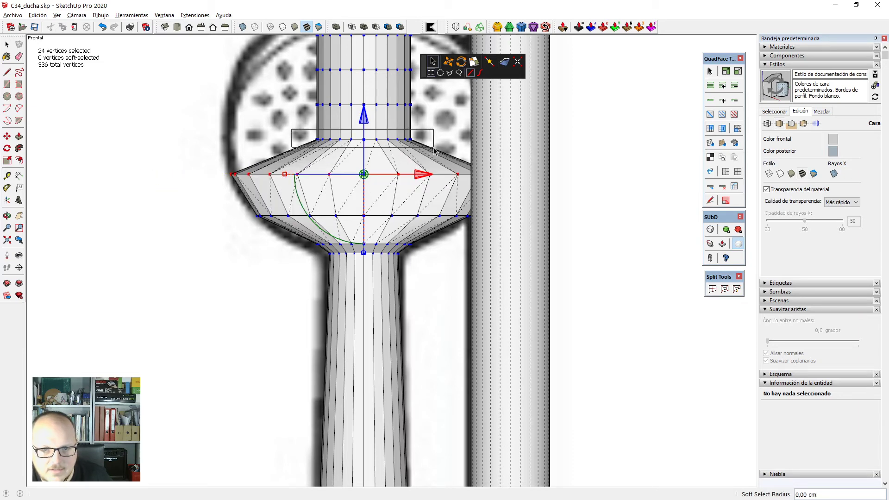
{"action": "left_click_drag", "start_coordinate": [280, 141], "coordinate": [131, 143]}
{"action": "scroll", "coordinate": [429, 301], "scroll_direction": "down", "scroll_amount": 1}
{"action": "scroll", "coordinate": [429, 301], "scroll_direction": "up", "scroll_amount": 2}
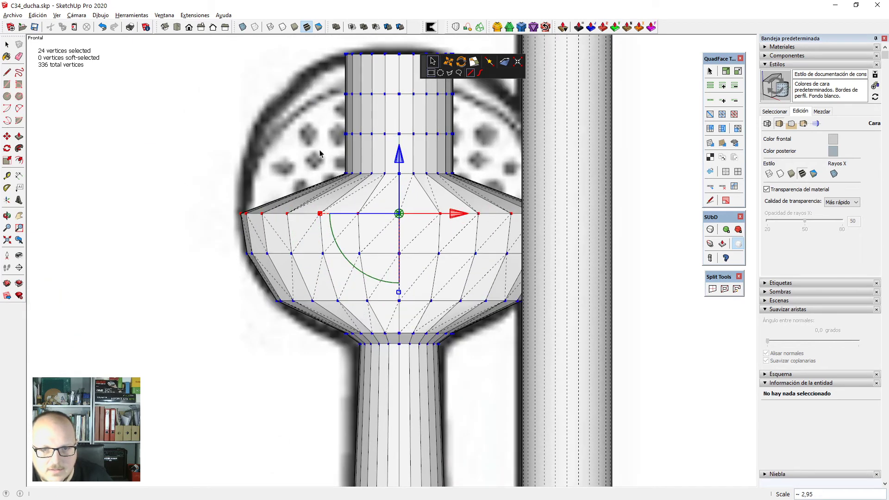
Scale the fourth, fifth and sixth edge loops outward by 2.97, about 2.74 and 2.23 to match the head's round outline.
{"action": "left_click", "coordinate": [332, 177]}
{"action": "left_click_drag", "start_coordinate": [320, 176], "coordinate": [163, 191]}
{"action": "key", "text": "Escape"}
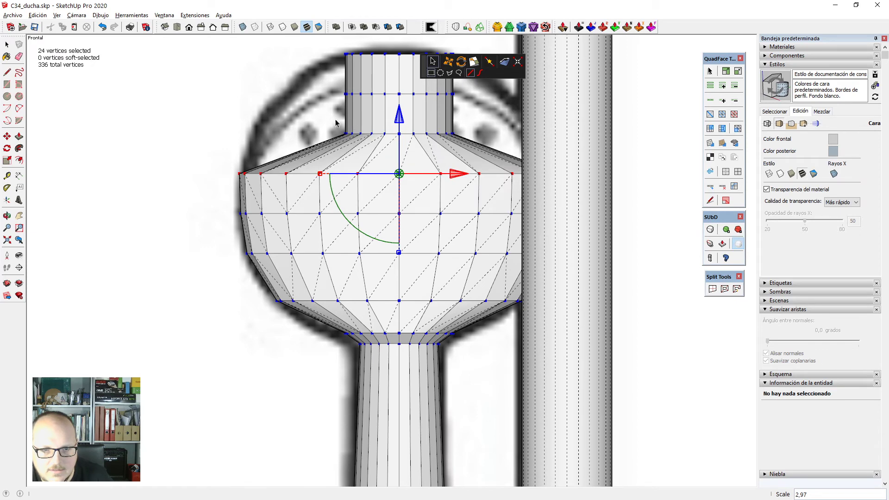
{"action": "left_click", "coordinate": [468, 145]}
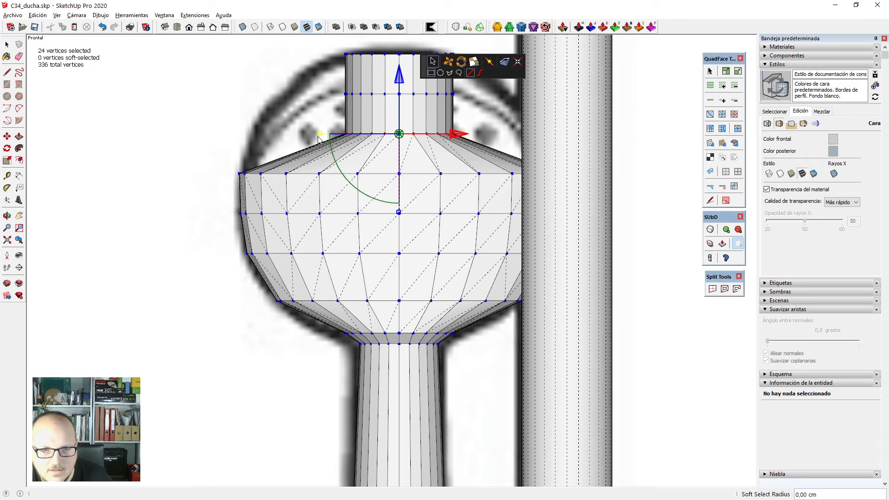
{"action": "left_click_drag", "start_coordinate": [319, 139], "coordinate": [195, 133]}
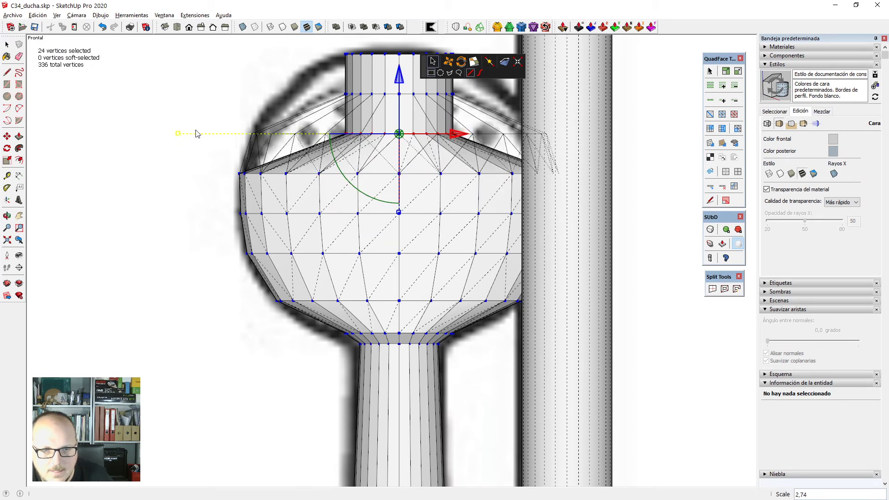
{"action": "key", "text": "Escape"}
{"action": "left_click_drag", "start_coordinate": [434, 105], "coordinate": [476, 119]}
{"action": "scroll", "coordinate": [410, 55], "scroll_direction": "down", "scroll_amount": 1}
{"action": "scroll", "coordinate": [355, 93], "scroll_direction": "up", "scroll_amount": 2}
{"action": "left_click_drag", "start_coordinate": [316, 153], "coordinate": [219, 157]}
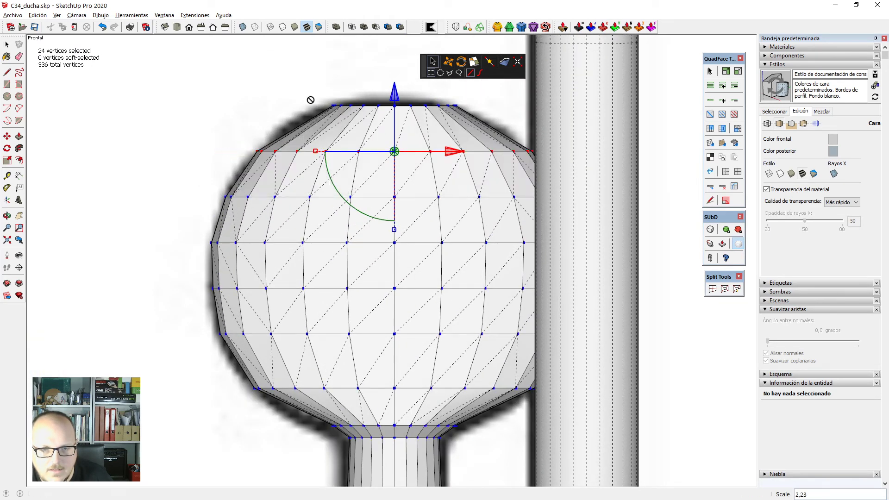
Select the whole hand shower group and reopen it for editing.
{"action": "left_click_drag", "start_coordinate": [309, 99], "coordinate": [476, 116]}
{"action": "scroll", "coordinate": [378, 39], "scroll_direction": "down", "scroll_amount": 2}
{"action": "scroll", "coordinate": [378, 39], "scroll_direction": "down", "scroll_amount": 3}
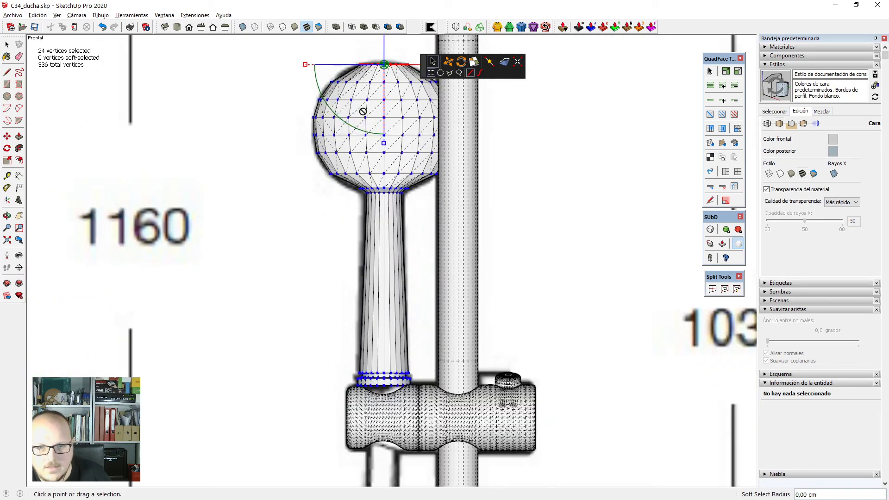
{"action": "middle_click_drag", "start_coordinate": [512, 272], "coordinate": [429, 186]}
{"action": "left_click", "coordinate": [391, 145]}
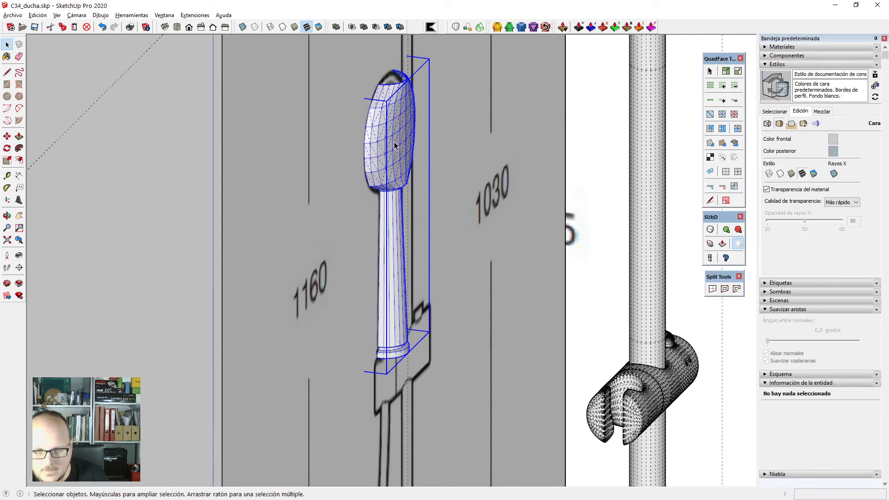
{"action": "double_click", "coordinate": [393, 166]}
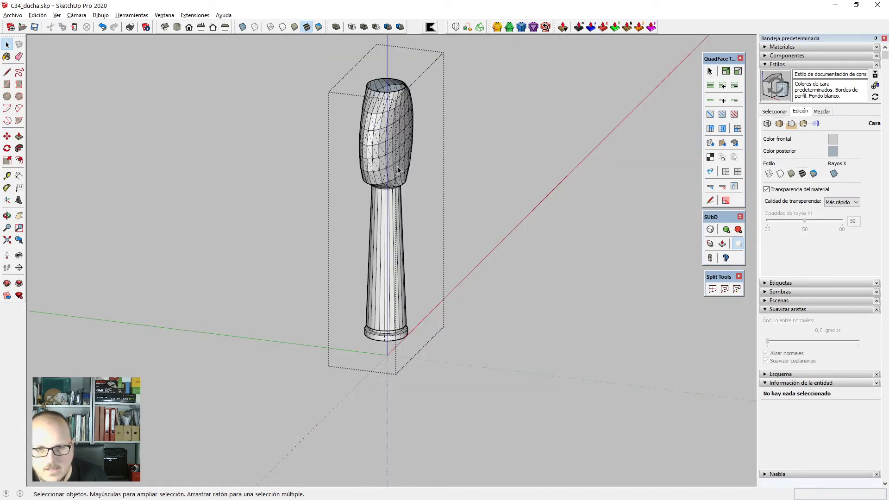
Select the 24-edge loop at the head's open upper end and show it in side view for vertex editing.
{"action": "scroll", "coordinate": [348, 180], "scroll_direction": "down", "scroll_amount": 3}
{"action": "scroll", "coordinate": [352, 176], "scroll_direction": "up", "scroll_amount": 1}
{"action": "key", "text": "F2"}
{"action": "key", "text": "F4"}
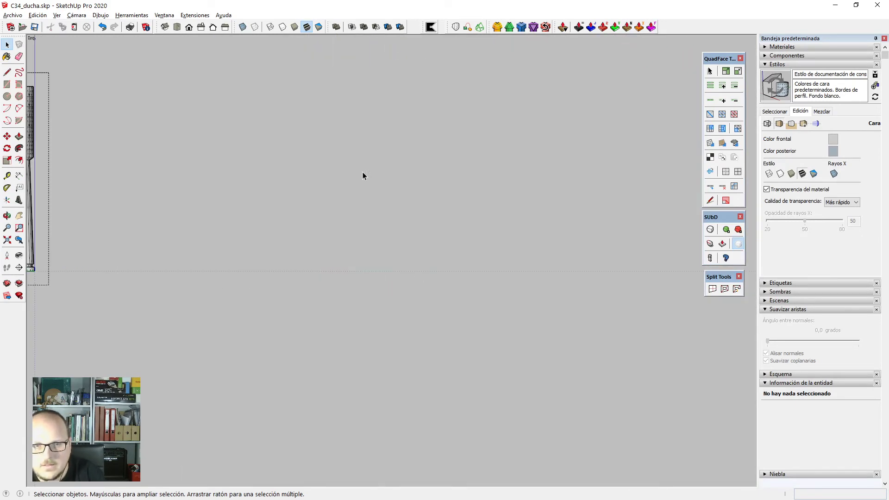
{"action": "key", "text": "shift+z"}
{"action": "scroll", "coordinate": [410, 171], "scroll_direction": "down", "scroll_amount": 2}
{"action": "scroll", "coordinate": [418, 70], "scroll_direction": "up", "scroll_amount": 4}
{"action": "scroll", "coordinate": [419, 70], "scroll_direction": "up", "scroll_amount": 1}
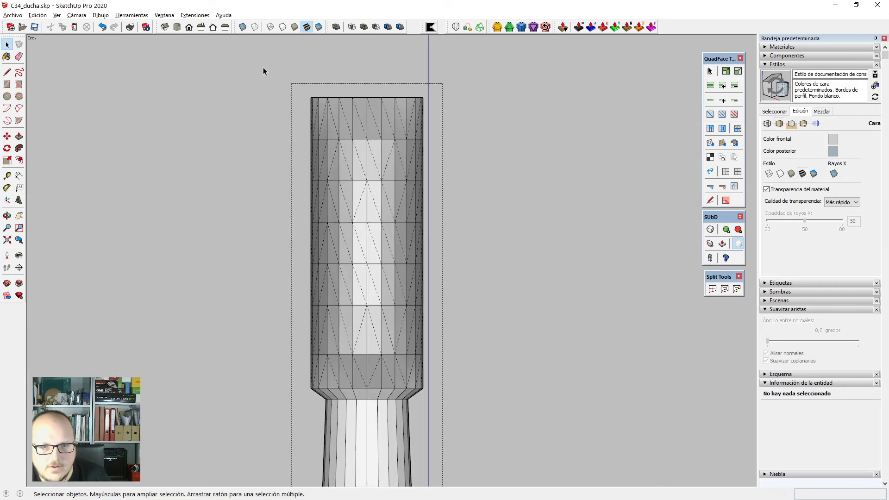
{"action": "left_click_drag", "start_coordinate": [464, 124], "coordinate": [467, 122]}
{"action": "scroll", "coordinate": [345, 117], "scroll_direction": "up", "scroll_amount": 1}
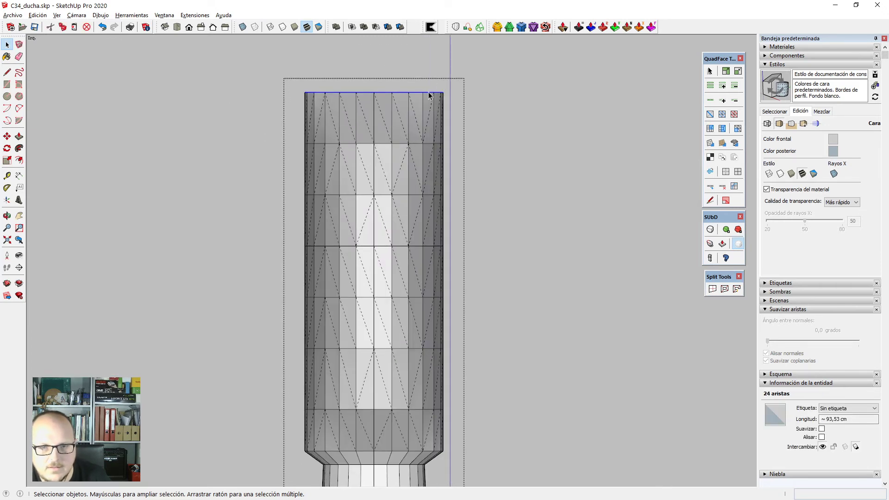
{"action": "key", "text": "v"}
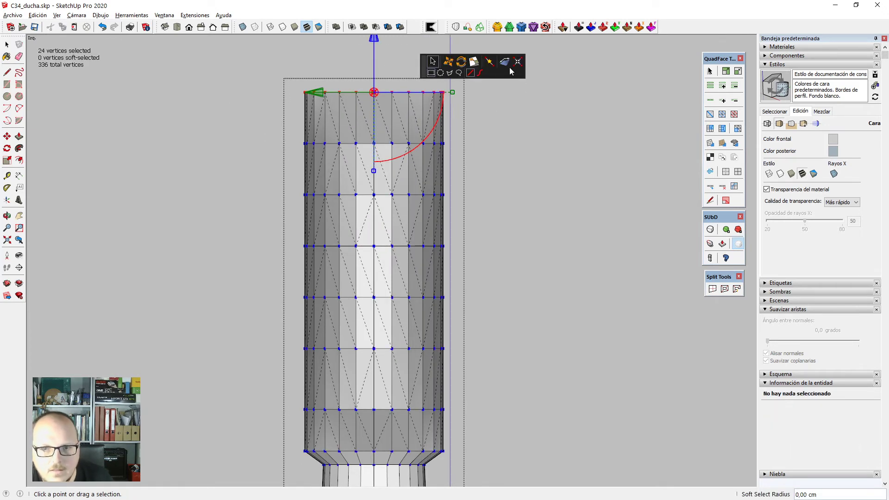
Try to scale only the upper rim's vertices in towards the head's straight side.
{"action": "left_click", "coordinate": [473, 61]}
{"action": "scroll", "coordinate": [453, 95], "scroll_direction": "up", "scroll_amount": 1}
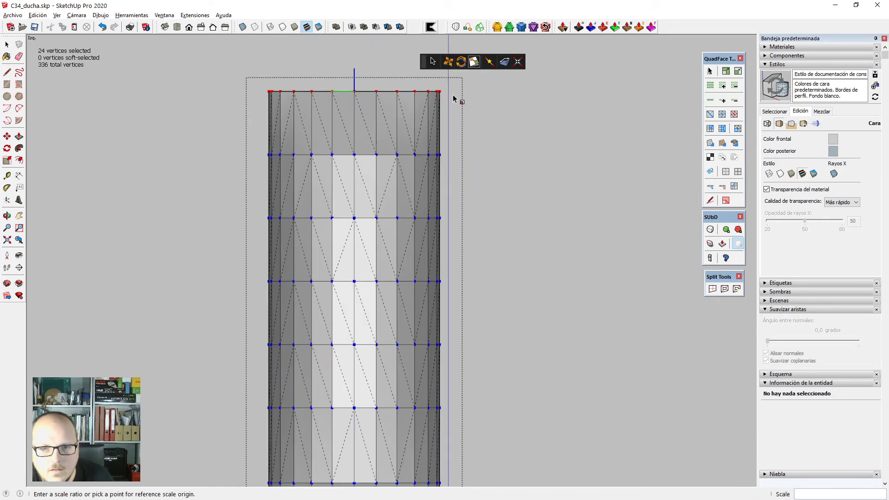
{"action": "left_click", "coordinate": [293, 94]}
{"action": "scroll", "coordinate": [277, 95], "scroll_direction": "up", "scroll_amount": 1}
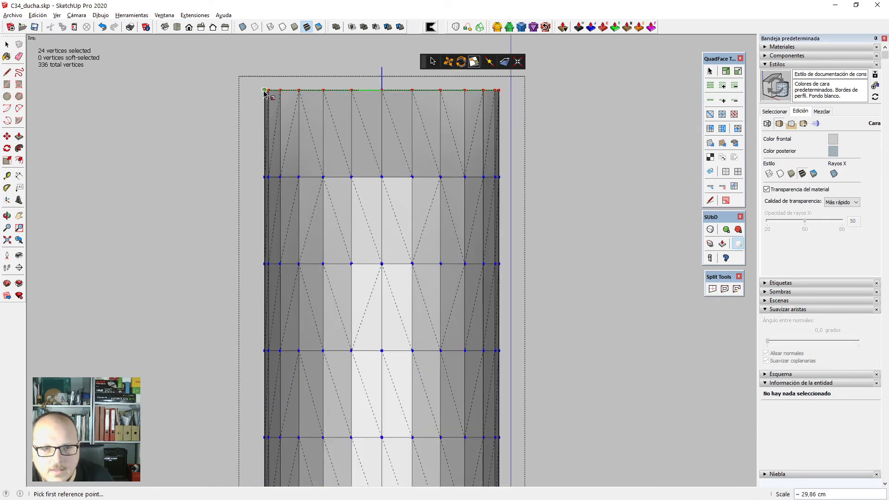
{"action": "left_click", "coordinate": [265, 90]}
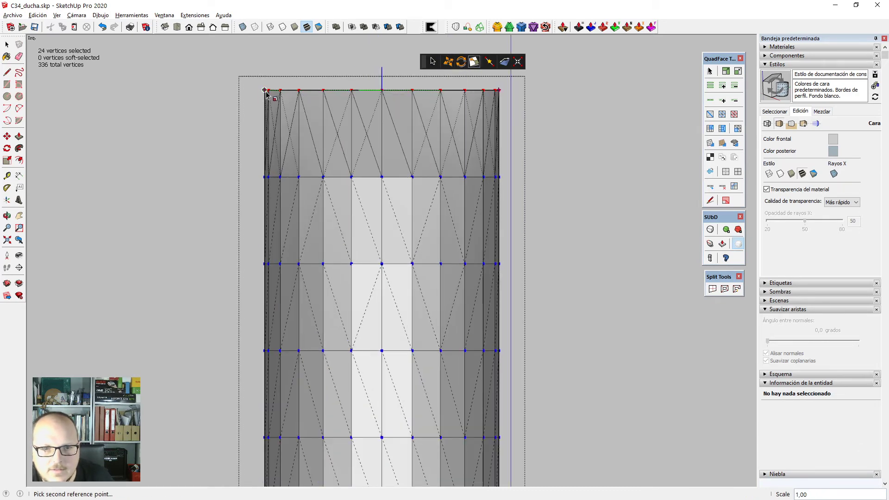
{"action": "left_click", "coordinate": [357, 93]}
{"action": "scroll", "coordinate": [454, 167], "scroll_direction": "down", "scroll_amount": 2}
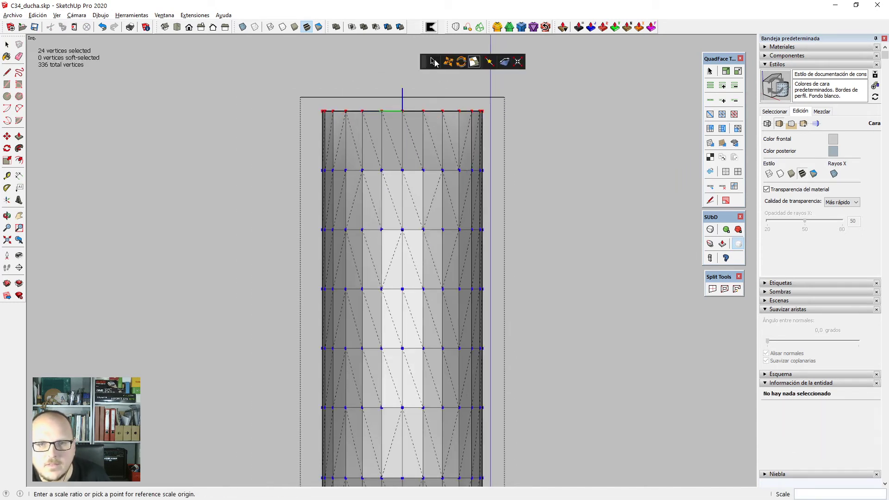
Set a 70 cm soft selection radius and scale the upper rim to half its size towards the head's straight side.
{"action": "left_click", "coordinate": [433, 62]}
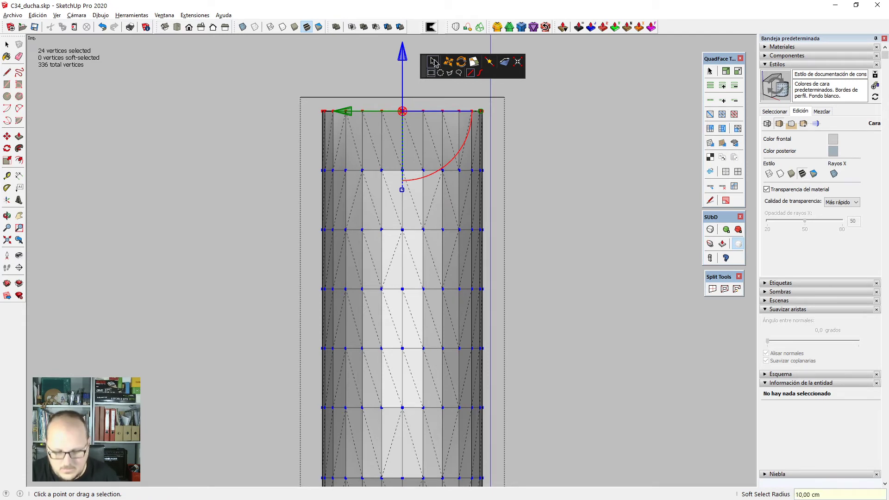
{"action": "scroll", "coordinate": [341, 159], "scroll_direction": "down", "scroll_amount": 2}
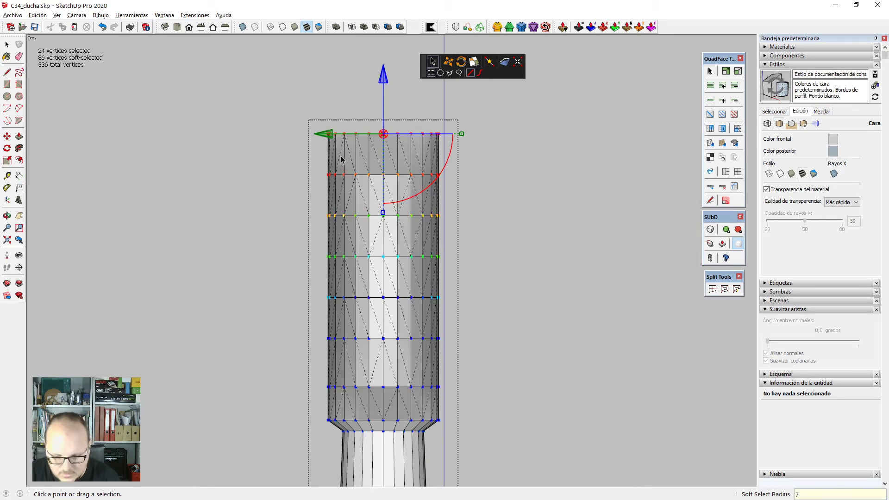
{"action": "scroll", "coordinate": [390, 141], "scroll_direction": "up", "scroll_amount": 3}
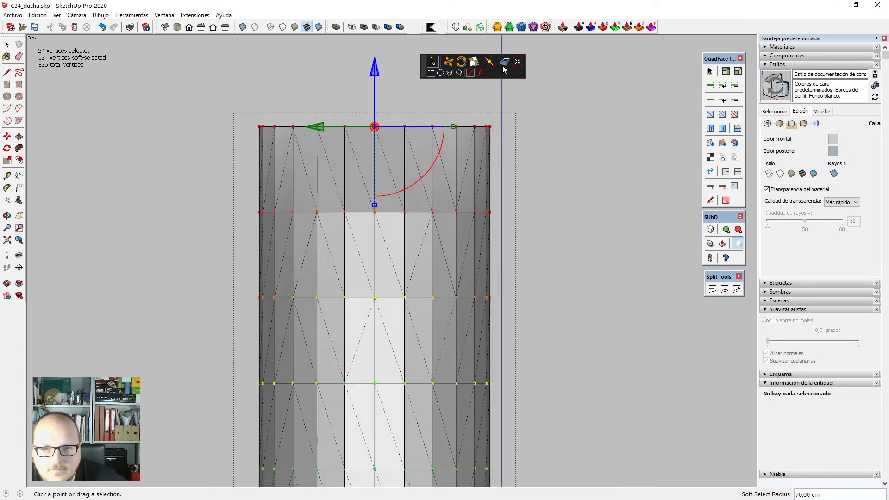
{"action": "left_click", "coordinate": [476, 63]}
{"action": "left_click", "coordinate": [490, 127]}
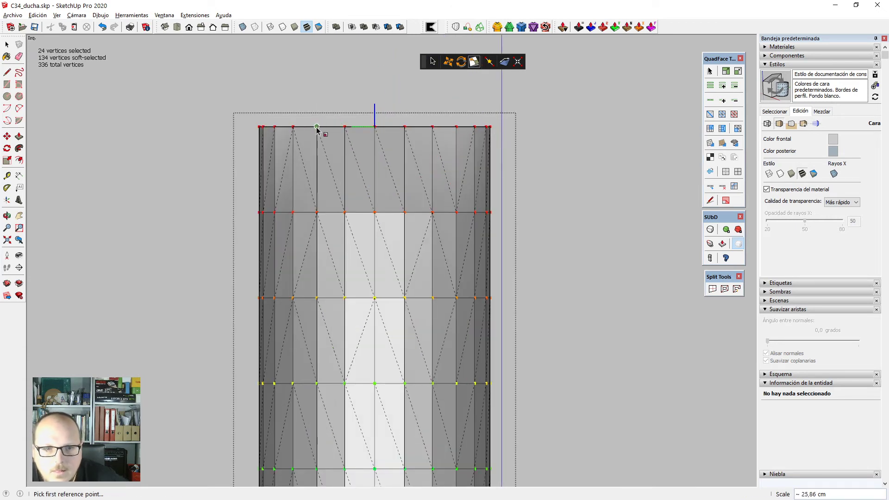
{"action": "left_click", "coordinate": [259, 127]}
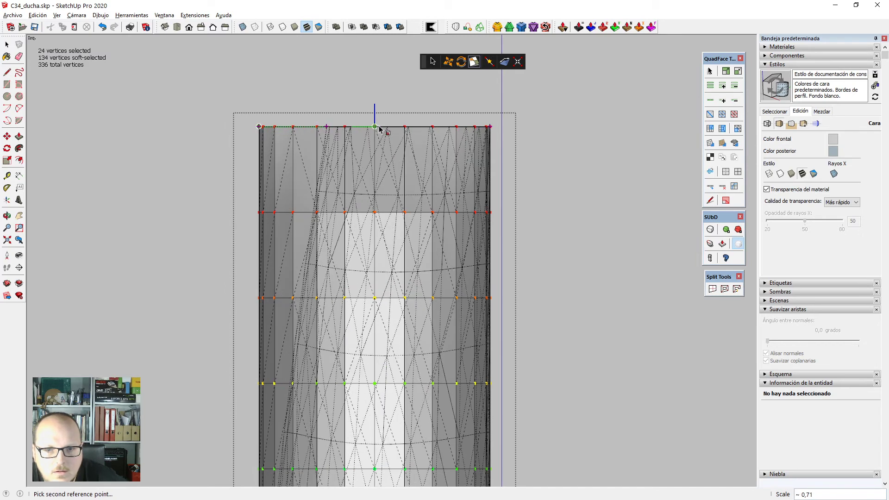
{"action": "left_click", "coordinate": [432, 127]}
{"action": "scroll", "coordinate": [433, 127], "scroll_direction": "down", "scroll_amount": 5}
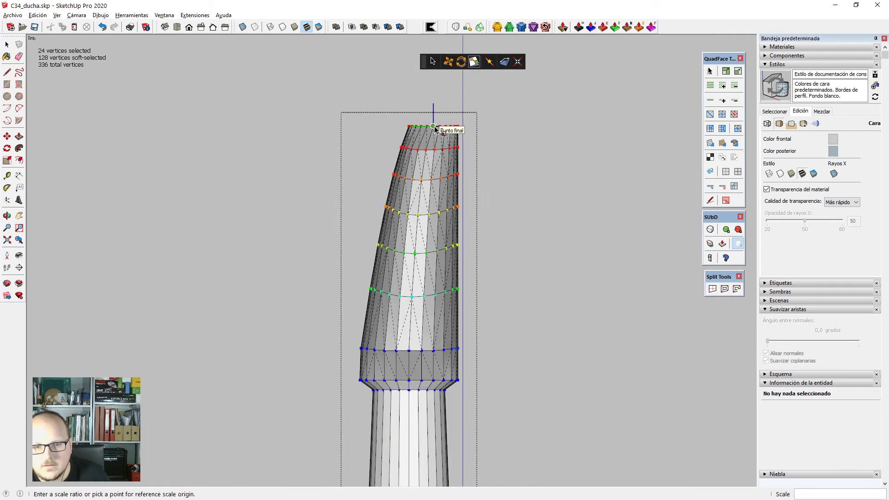
{"action": "scroll", "coordinate": [433, 126], "scroll_direction": "up", "scroll_amount": 4}
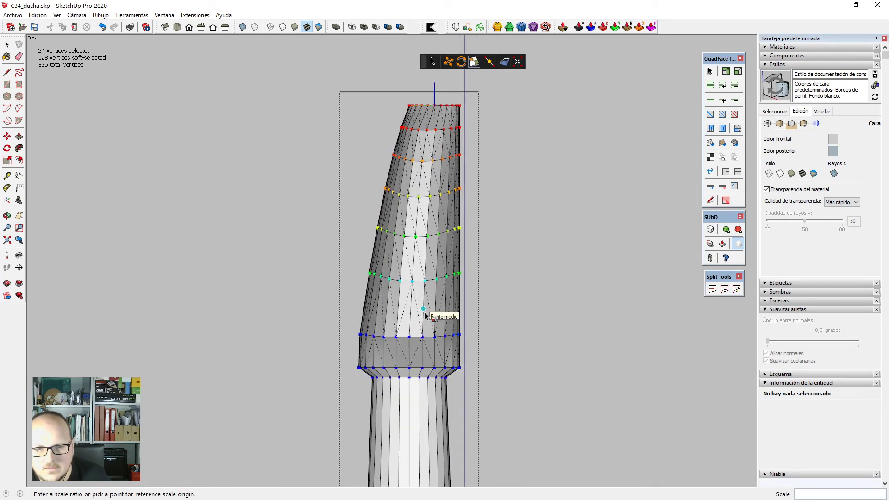
Select the head's fifth edge loop from its upper end and scale it out from the straight side by about 1.09 with soft selection.
{"action": "key", "text": "space"}
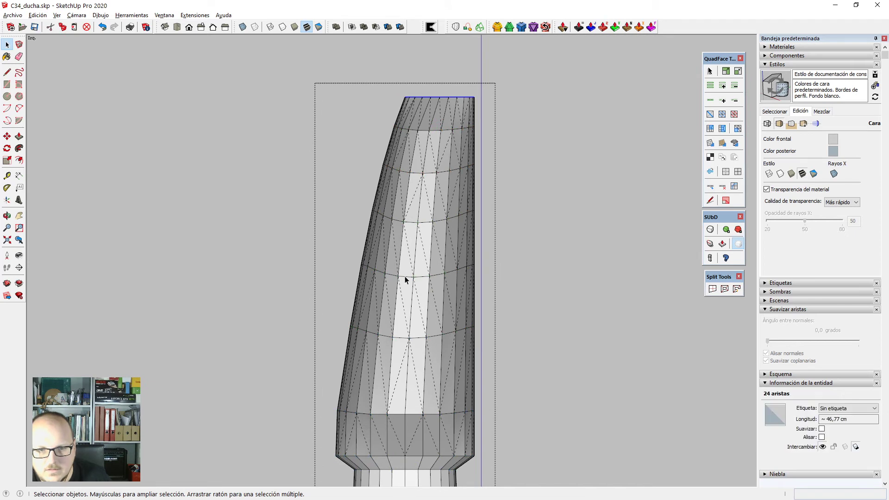
{"action": "scroll", "coordinate": [406, 279], "scroll_direction": "down", "scroll_amount": 2}
{"action": "key", "text": "s"}
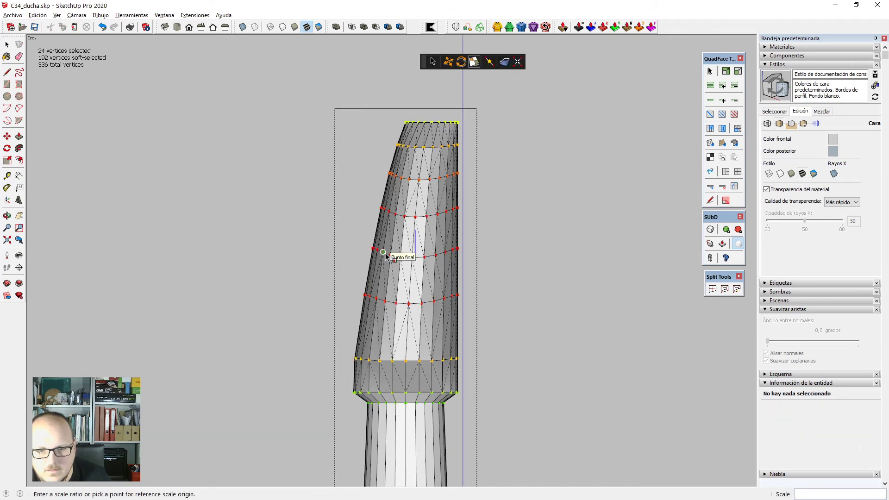
{"action": "scroll", "coordinate": [454, 250], "scroll_direction": "up", "scroll_amount": 2}
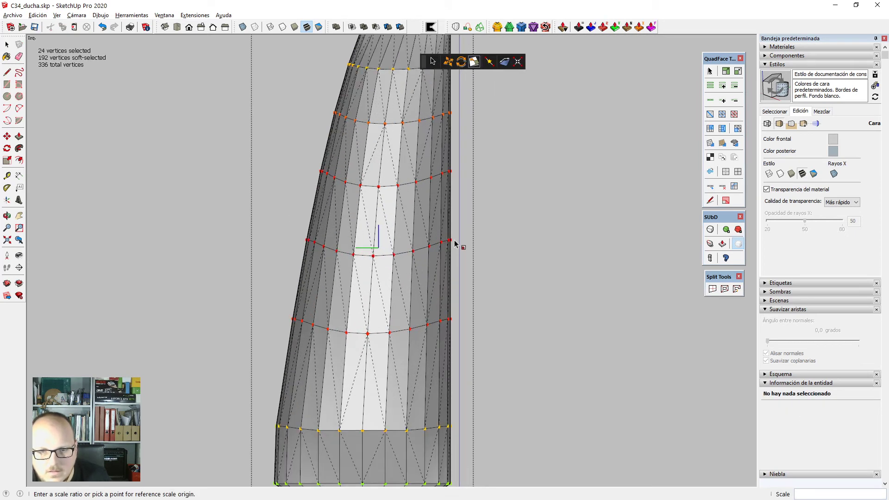
{"action": "left_click", "coordinate": [450, 240]}
{"action": "scroll", "coordinate": [309, 253], "scroll_direction": "up", "scroll_amount": 3}
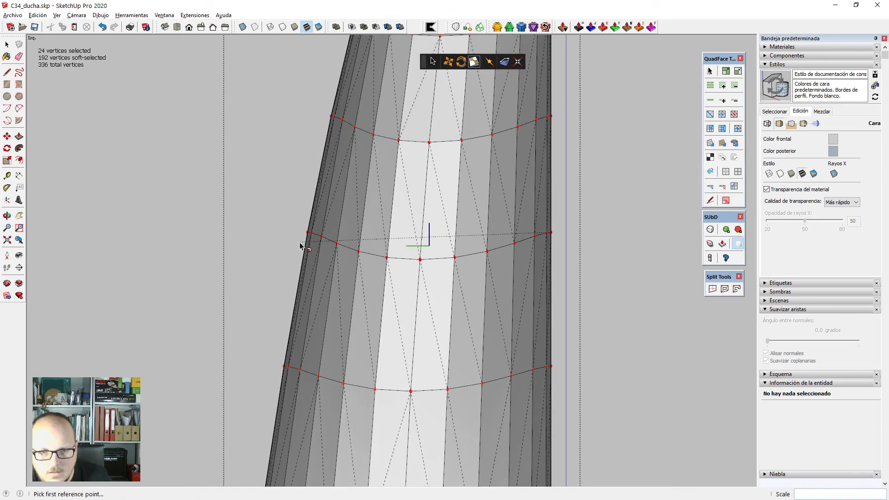
{"action": "scroll", "coordinate": [309, 231], "scroll_direction": "down", "scroll_amount": 4}
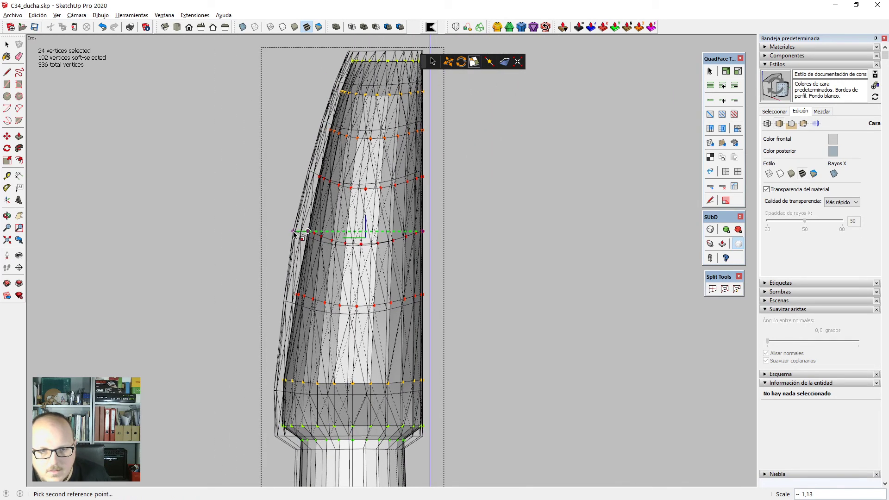
{"action": "left_click", "coordinate": [299, 232]}
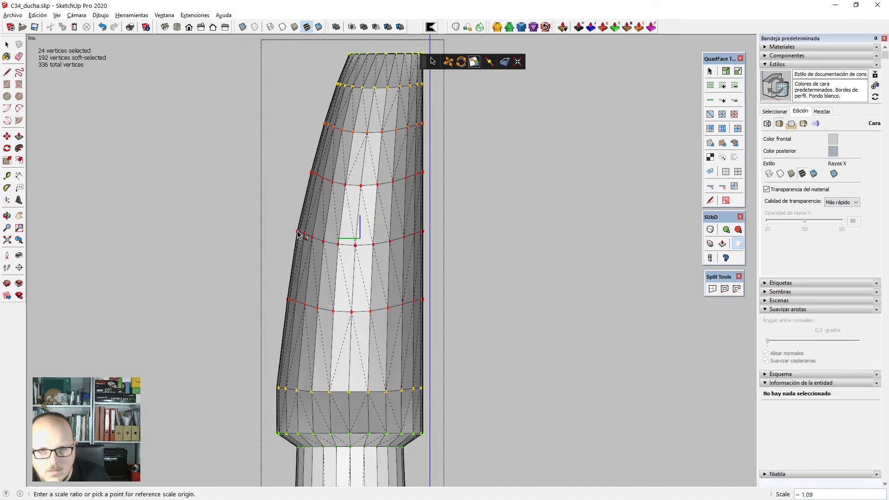
Set the soft selection radius to 0, extrude the open upper rim about 0.97 cm upward and merge the new vertices into one cap point.
{"action": "middle_click_drag", "start_coordinate": [299, 232], "coordinate": [242, 153]}
{"action": "scroll", "coordinate": [421, 113], "scroll_direction": "up", "scroll_amount": 6}
{"action": "left_click_drag", "start_coordinate": [543, 182], "coordinate": [540, 183]}
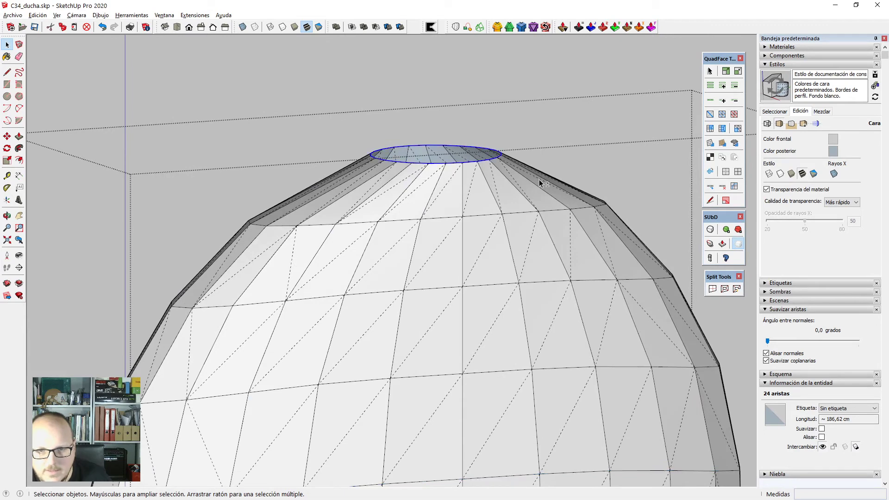
{"action": "key", "text": "v"}
{"action": "left_click", "coordinate": [432, 62]}
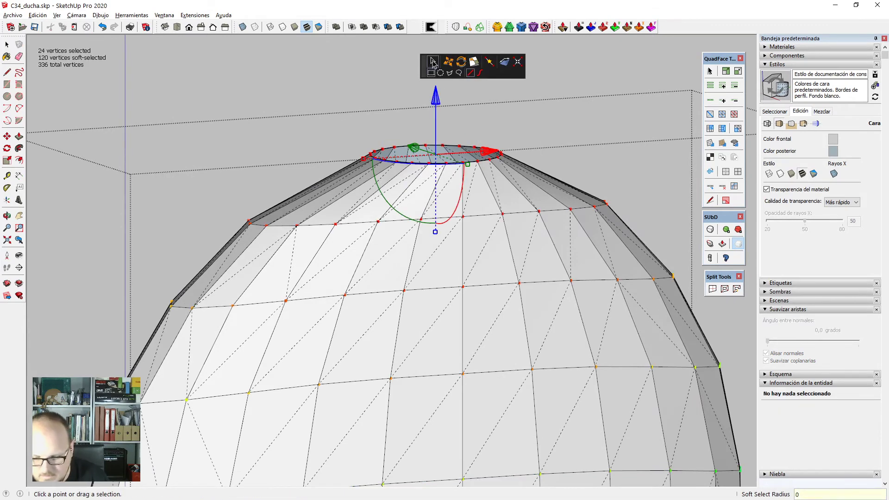
{"action": "scroll", "coordinate": [471, 171], "scroll_direction": "down", "scroll_amount": 2}
{"action": "scroll", "coordinate": [450, 90], "scroll_direction": "up", "scroll_amount": 2}
{"action": "left_click_drag", "start_coordinate": [441, 121], "coordinate": [440, 113], "text": "ctrl"}
{"action": "left_click", "coordinate": [516, 65]}
{"action": "scroll", "coordinate": [509, 83], "scroll_direction": "down", "scroll_amount": 1}
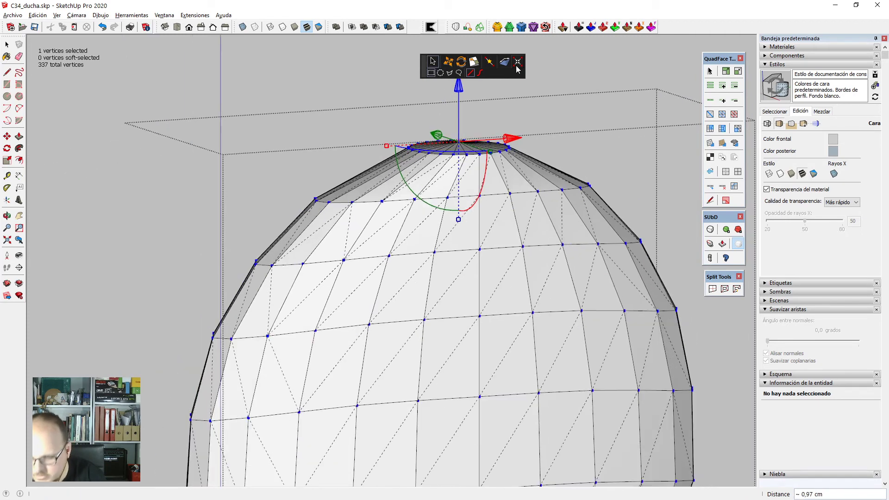
Examine the closed cap and the head's round outline from the front and in perspective.
{"action": "key", "text": "F2"}
{"action": "scroll", "coordinate": [508, 108], "scroll_direction": "down", "scroll_amount": 1}
{"action": "key", "text": "shift+z"}
{"action": "scroll", "coordinate": [479, 342], "scroll_direction": "down", "scroll_amount": 2}
{"action": "scroll", "coordinate": [420, 101], "scroll_direction": "up", "scroll_amount": 6}
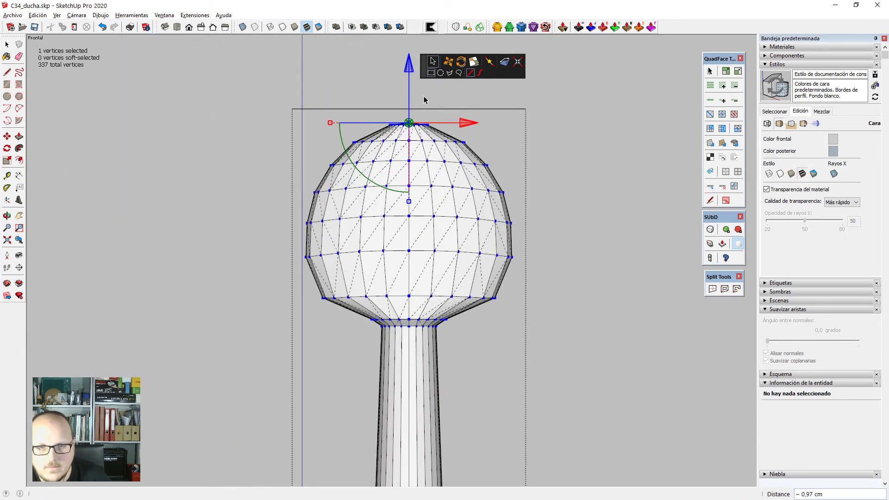
{"action": "scroll", "coordinate": [413, 114], "scroll_direction": "up", "scroll_amount": 4}
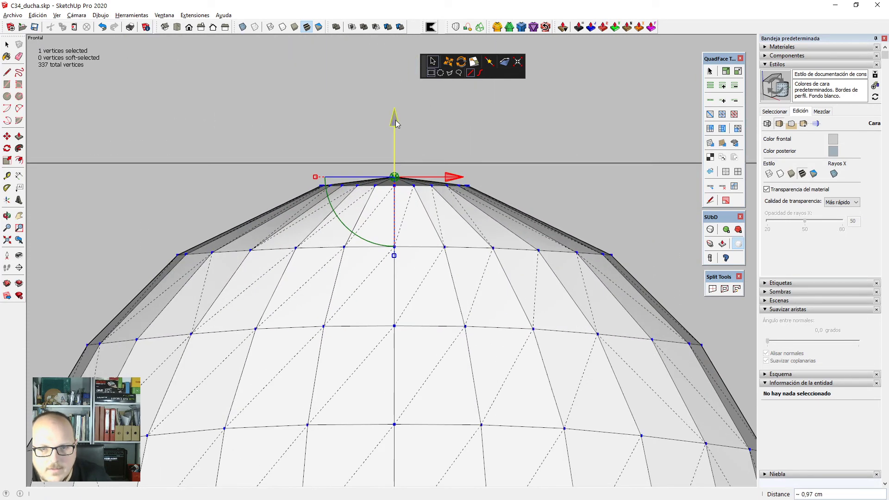
{"action": "key", "text": "space"}
{"action": "scroll", "coordinate": [360, 88], "scroll_direction": "down", "scroll_amount": 5}
{"action": "middle_click_drag", "start_coordinate": [331, 271], "coordinate": [449, 357]}
{"action": "scroll", "coordinate": [414, 233], "scroll_direction": "up", "scroll_amount": 5}
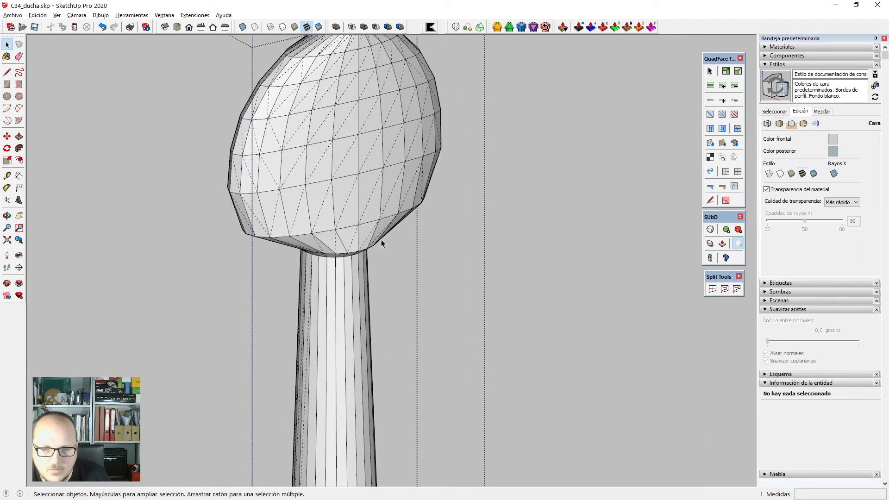
Turn off the display of hidden geometry so only the quad edges show, and clear the selection.
{"action": "left_click", "coordinate": [350, 188], "text": "shift"}
{"action": "scroll", "coordinate": [375, 244], "scroll_direction": "down", "scroll_amount": 3}
{"action": "scroll", "coordinate": [344, 94], "scroll_direction": "up", "scroll_amount": 3}
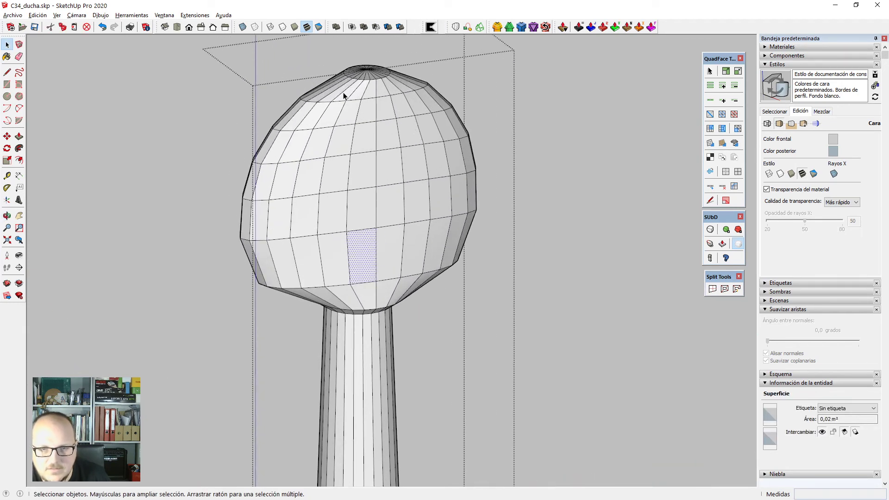
{"action": "key", "text": "ctrl+t"}
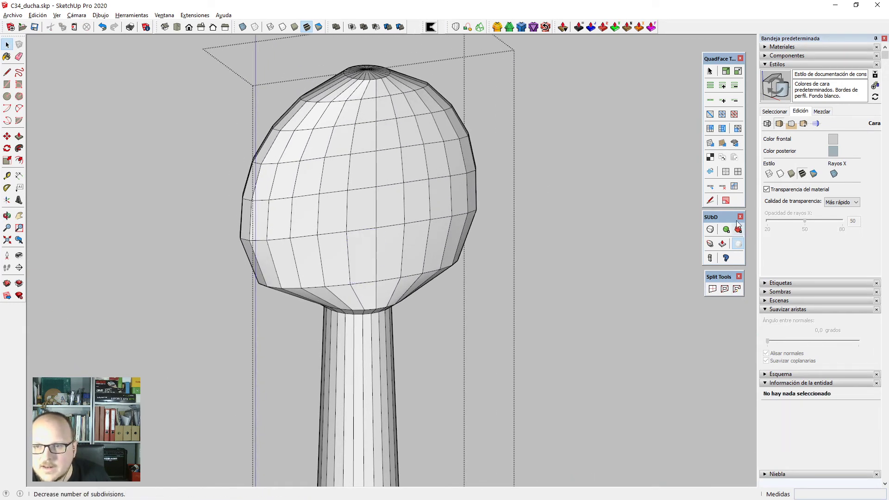
{"action": "left_click", "coordinate": [740, 186]}
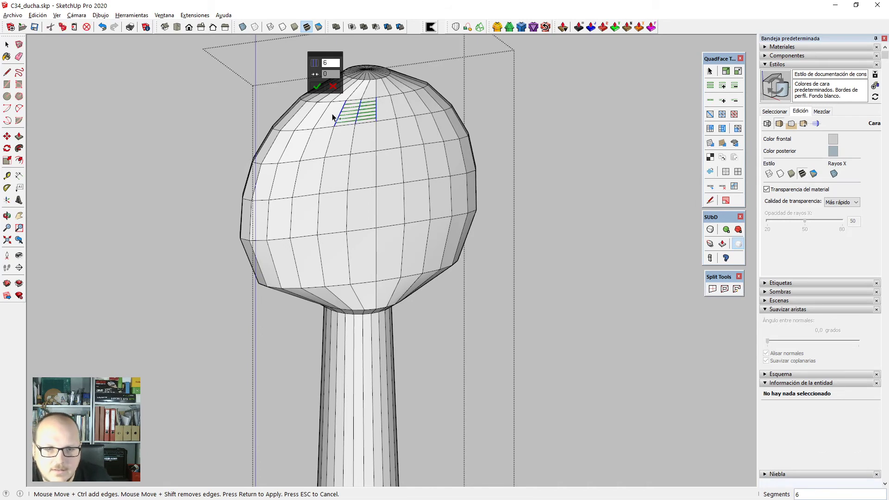
{"action": "left_click", "coordinate": [325, 128], "text": "ctrl"}
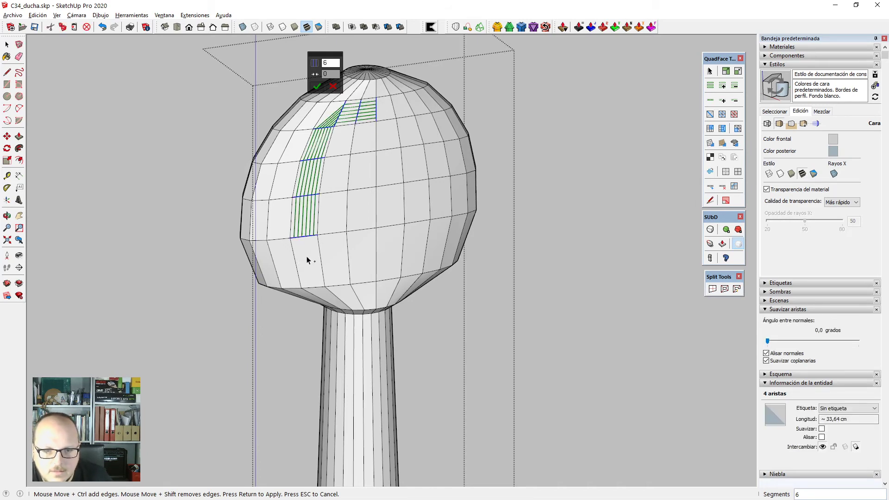
{"action": "scroll", "coordinate": [351, 86], "scroll_direction": "up", "scroll_amount": 4}
{"action": "scroll", "coordinate": [391, 135], "scroll_direction": "down", "scroll_amount": 2}
{"action": "middle_click_drag", "start_coordinate": [366, 128], "coordinate": [381, 143], "text": "shift"}
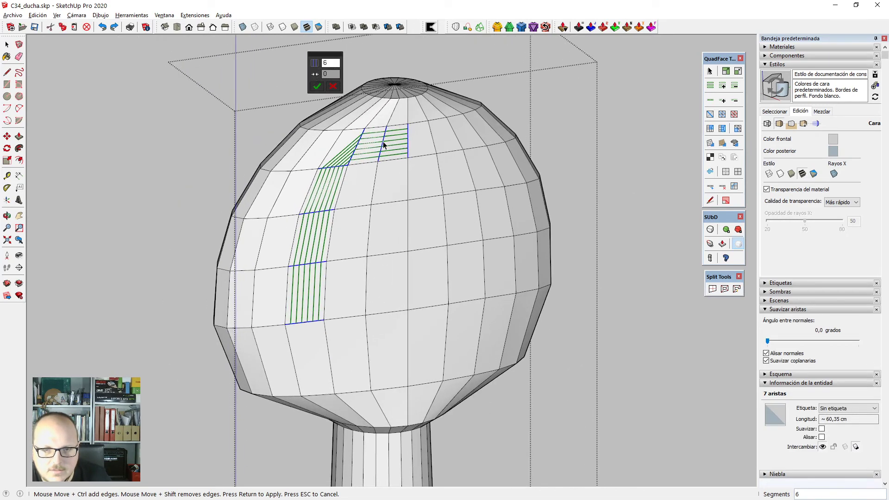
{"action": "key", "text": "Escape"}
{"action": "left_click", "coordinate": [397, 146]}
{"action": "left_click", "coordinate": [685, 229]}
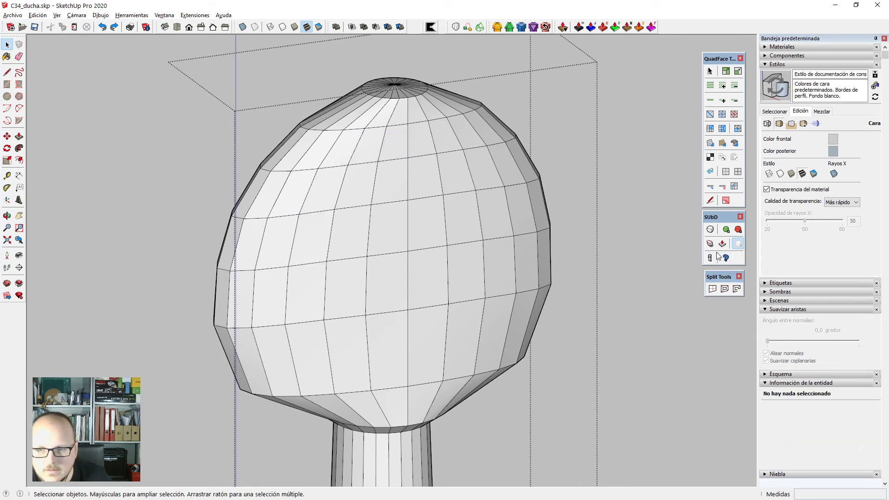
Connect the closed ring of edges around the front of the head with one segment.
{"action": "left_click", "coordinate": [736, 187]}
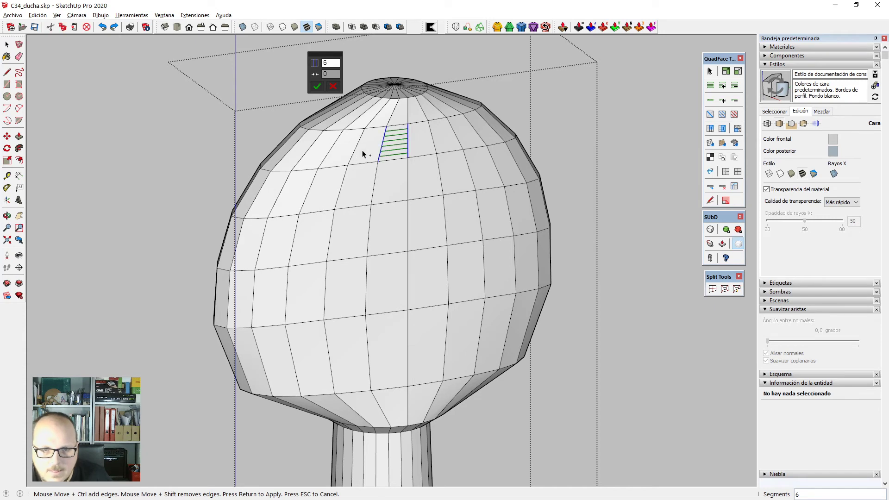
{"action": "mouse_move", "coordinate": [301, 190]}
{"action": "left_mouse_down", "text": "ctrl"}
{"action": "mouse_move", "coordinate": [279, 343]}
{"action": "mouse_move", "coordinate": [290, 370]}
{"action": "left_mouse_up", "text": "ctrl"}
{"action": "key", "text": "ctrl"}
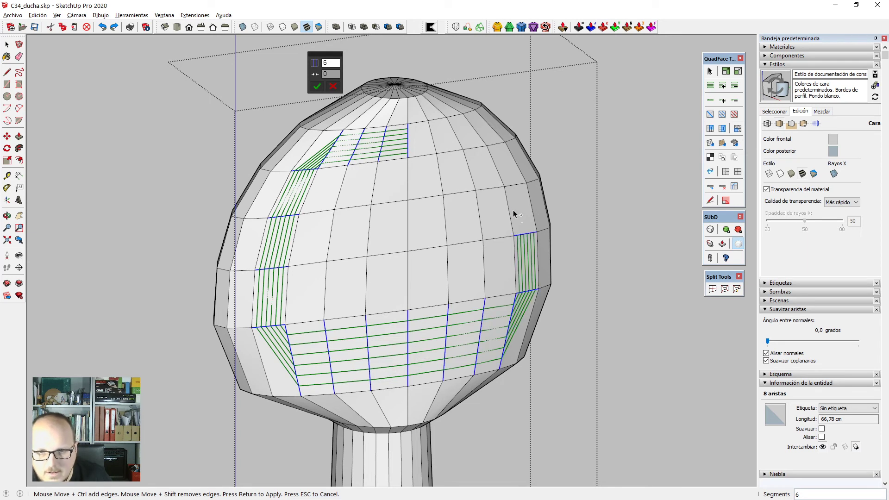
{"action": "key", "text": "ctrl"}
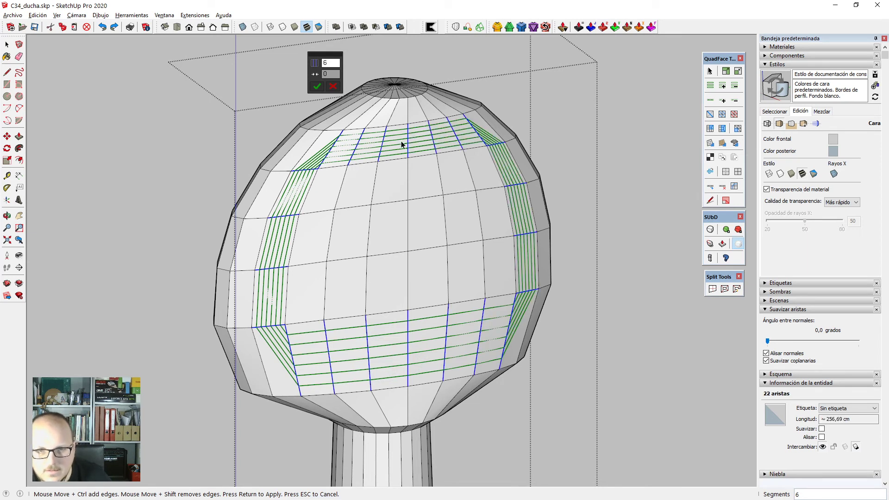
{"action": "key", "text": "Return"}
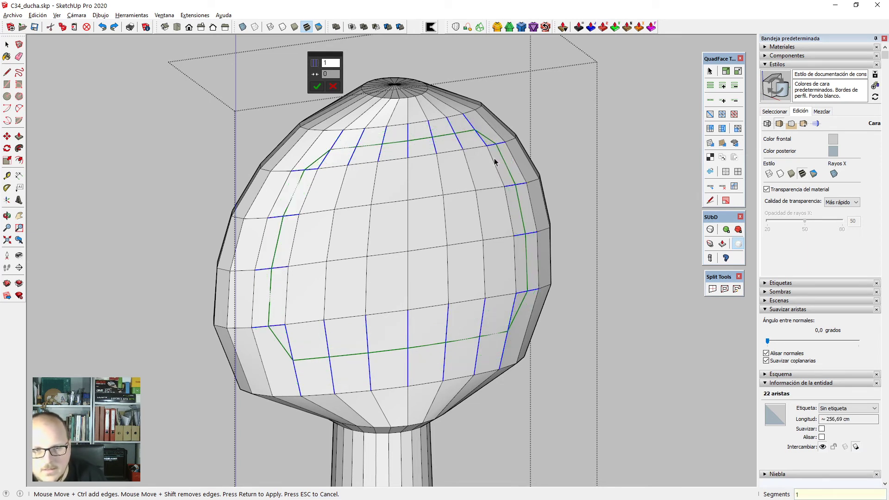
{"action": "key", "text": "Return"}
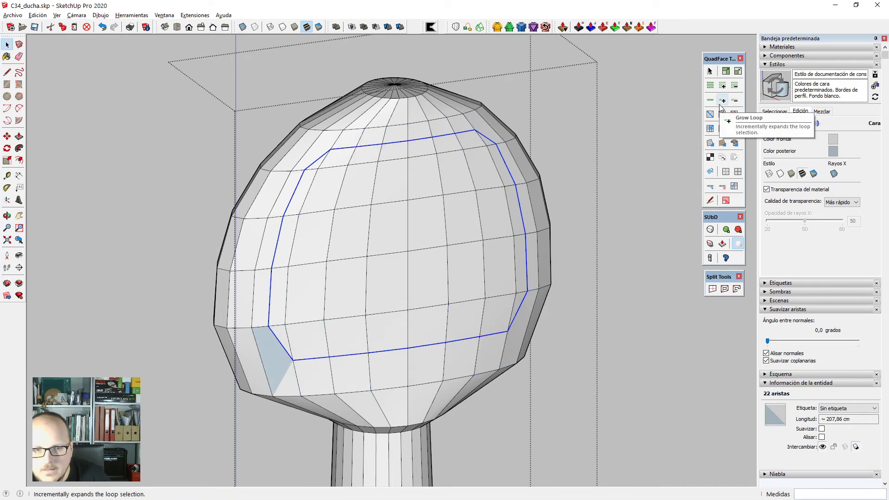
Build quad corners where the new loop turns and select the loop's lower and right-hand runs.
{"action": "left_click", "coordinate": [710, 129]}
{"action": "middle_click_drag", "start_coordinate": [397, 246], "coordinate": [546, 322]}
{"action": "left_click", "coordinate": [371, 251]}
{"action": "left_click", "coordinate": [298, 367]}
{"action": "double_click", "coordinate": [301, 362]}
{"action": "double_click", "coordinate": [551, 318], "text": "shift"}
{"action": "scroll", "coordinate": [551, 317], "scroll_direction": "down", "scroll_amount": 3}
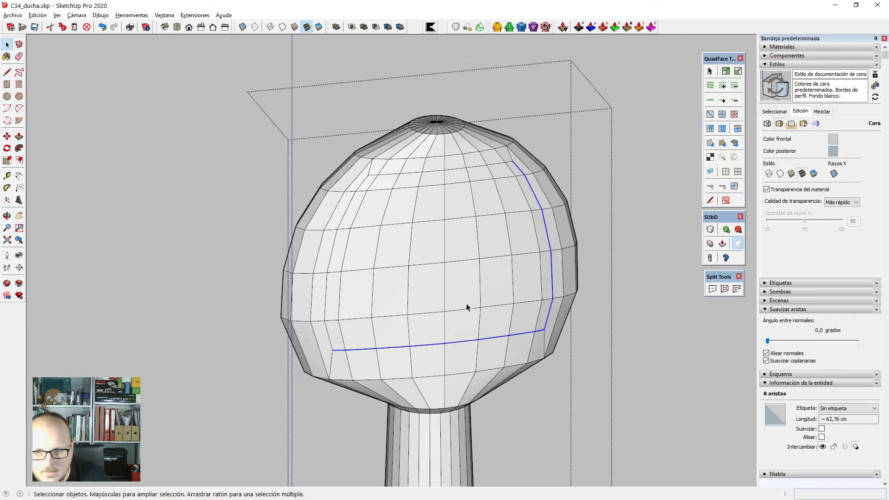
{"action": "middle_click_drag", "start_coordinate": [466, 304], "coordinate": [449, 318]}
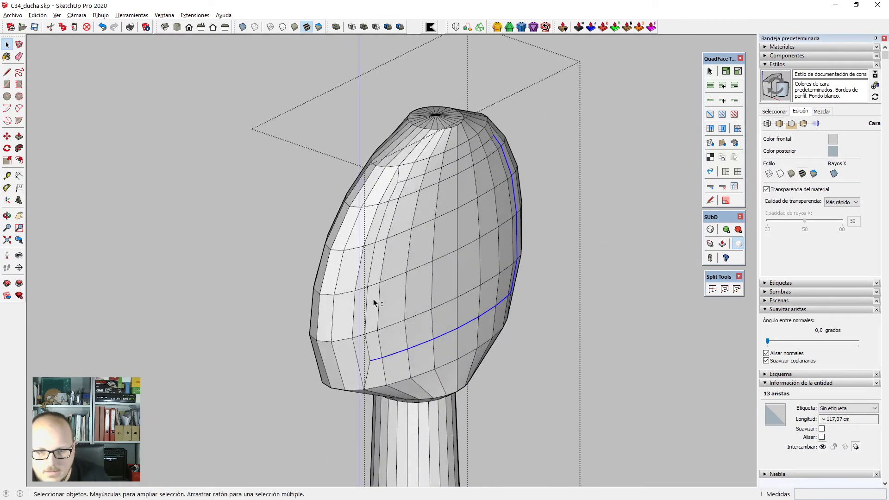
Delete the four small corner faces inside the new loop on the front of the head.
{"action": "left_click", "coordinate": [377, 345]}
{"action": "middle_click_drag", "start_coordinate": [454, 357], "coordinate": [599, 326]}
{"action": "key", "text": "Delete"}
{"action": "left_click", "coordinate": [555, 169]}
{"action": "key", "text": "Delete"}
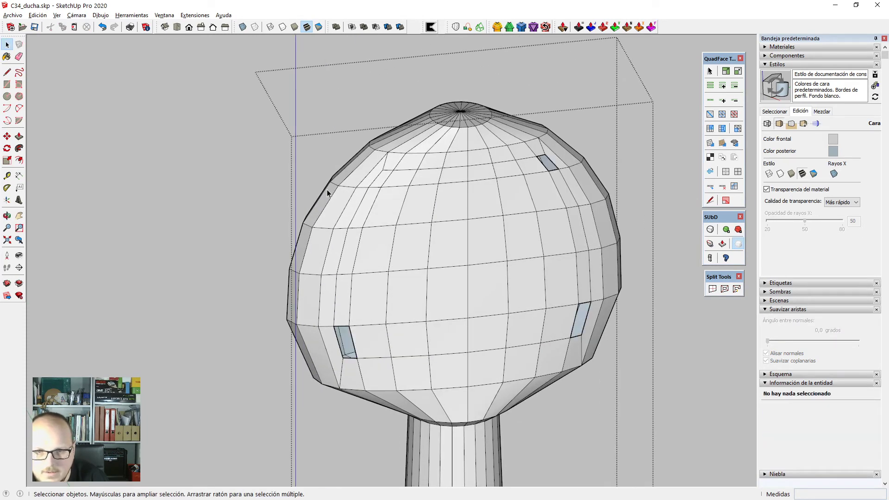
{"action": "scroll", "coordinate": [328, 189], "scroll_direction": "up", "scroll_amount": 2}
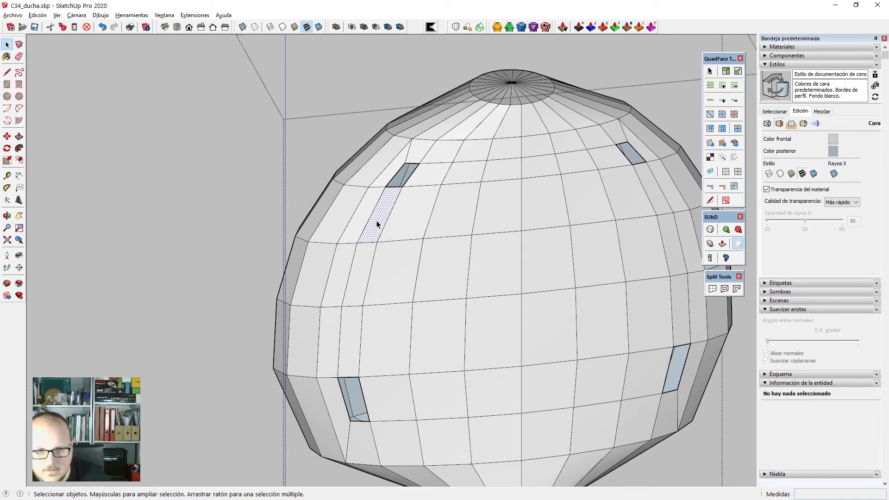
Delete the strips of faces along the inside of the loop's left-hand and upper sides.
{"action": "left_click", "coordinate": [360, 260], "text": "shift"}
{"action": "scroll", "coordinate": [360, 260], "scroll_direction": "down", "scroll_amount": 1}
{"action": "key", "text": "Delete"}
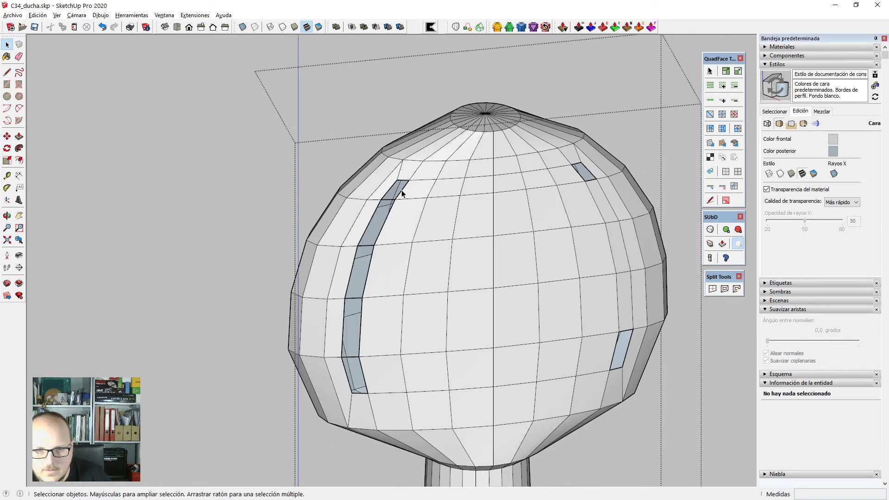
{"action": "left_click", "coordinate": [407, 196]}
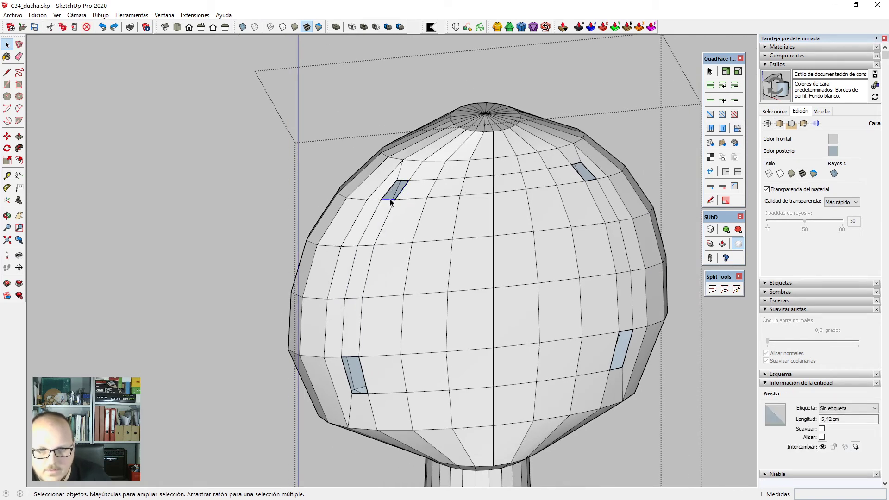
{"action": "key", "text": "Delete"}
{"action": "left_click", "coordinate": [463, 188]}
{"action": "key", "text": "alt+r"}
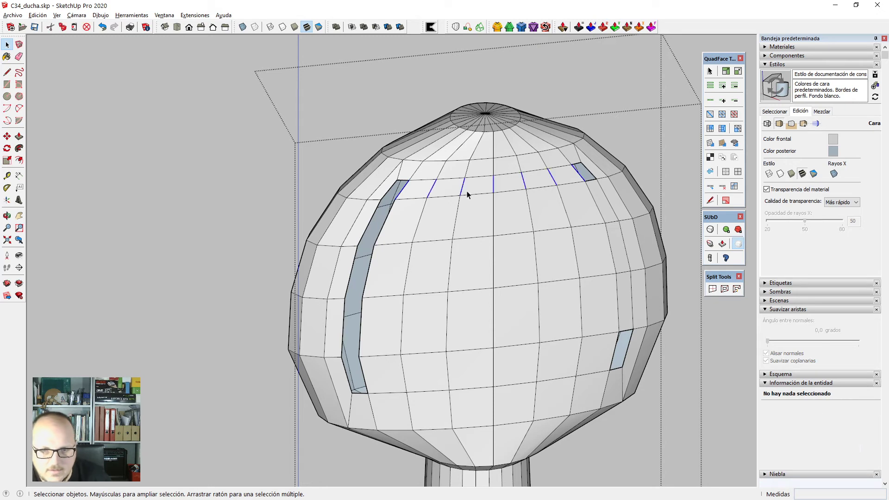
{"action": "key", "text": "Delete"}
{"action": "key", "text": "Escape"}
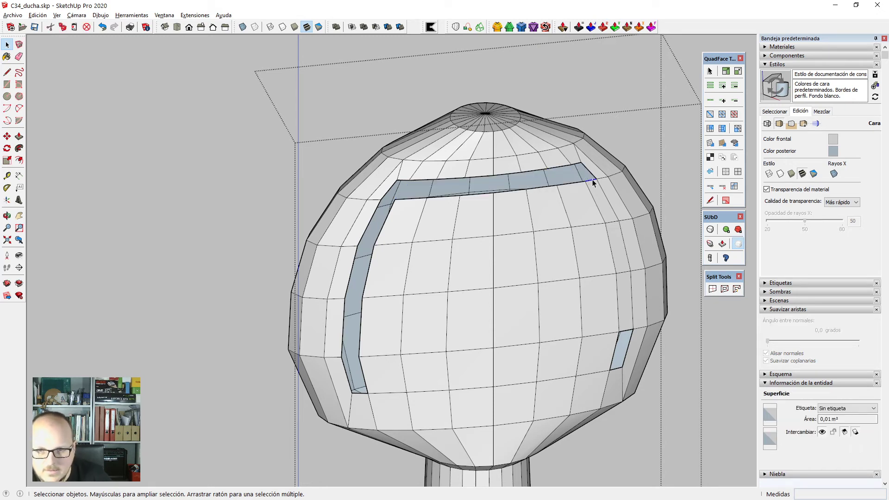
Delete the strips of faces along the inside of the loop's right-hand and lower sides.
{"action": "left_click", "coordinate": [593, 180]}
{"action": "key", "text": "alt+r"}
{"action": "scroll", "coordinate": [532, 170], "scroll_direction": "down", "scroll_amount": 1}
{"action": "scroll", "coordinate": [602, 339], "scroll_direction": "up", "scroll_amount": 1}
{"action": "key", "text": "Delete"}
{"action": "left_click", "coordinate": [591, 305]}
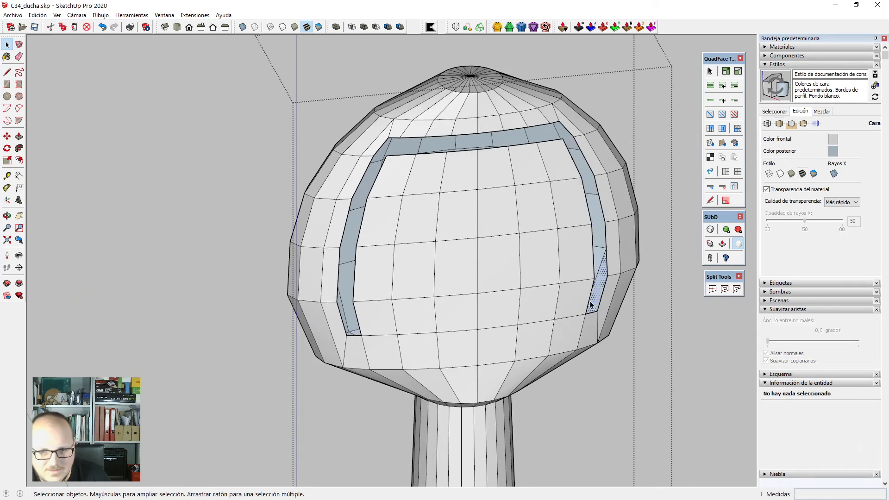
{"action": "key", "text": "alt+r"}
{"action": "scroll", "coordinate": [379, 256], "scroll_direction": "down", "scroll_amount": 3}
{"action": "key", "text": "Delete"}
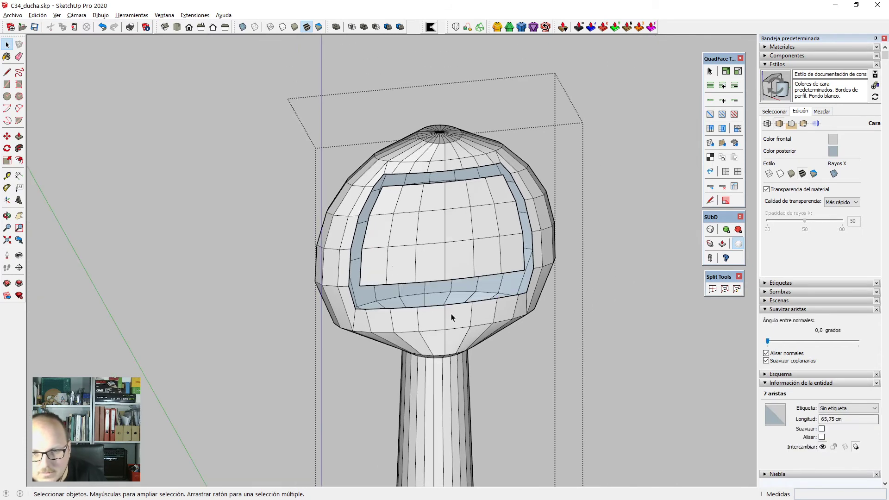
Delete the isolated patch of faces inside the loop to leave one open window in the head.
{"action": "middle_click_drag", "start_coordinate": [451, 313], "coordinate": [298, 129]}
{"action": "triple_click", "coordinate": [443, 258]}
{"action": "key", "text": "Delete"}
{"action": "scroll", "coordinate": [459, 319], "scroll_direction": "up", "scroll_amount": 2}
{"action": "scroll", "coordinate": [411, 167], "scroll_direction": "down", "scroll_amount": 6}
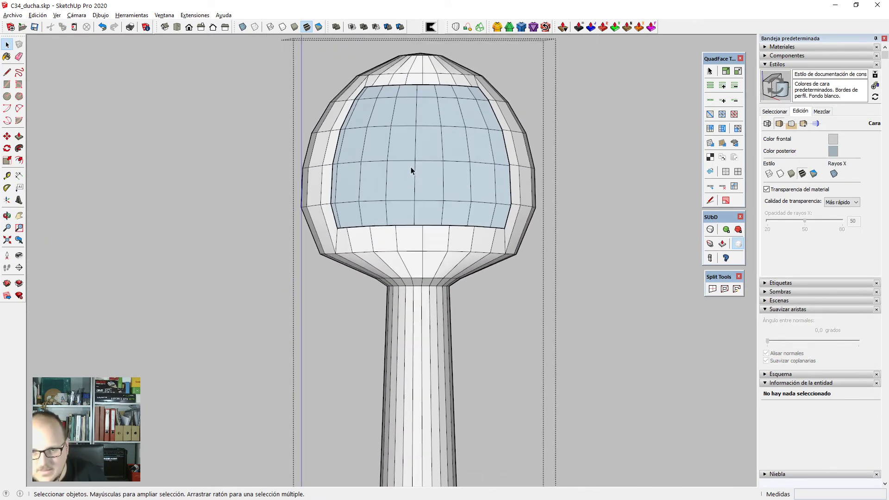
{"action": "scroll", "coordinate": [412, 170], "scroll_direction": "up", "scroll_amount": 8}
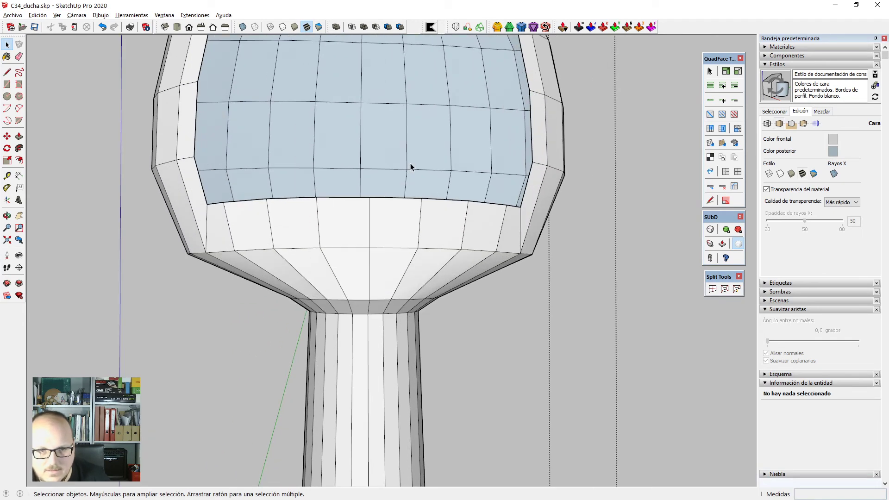
Turn on X-ray display and move the six middle vertices of the opening's lower rim down about 1.11 cm.
{"action": "key", "text": "x"}
{"action": "scroll", "coordinate": [279, 196], "scroll_direction": "up", "scroll_amount": 2}
{"action": "left_click_drag", "start_coordinate": [210, 196], "coordinate": [531, 215]}
{"action": "key", "text": "v"}
{"action": "left_click_drag", "start_coordinate": [369, 146], "coordinate": [366, 155]}
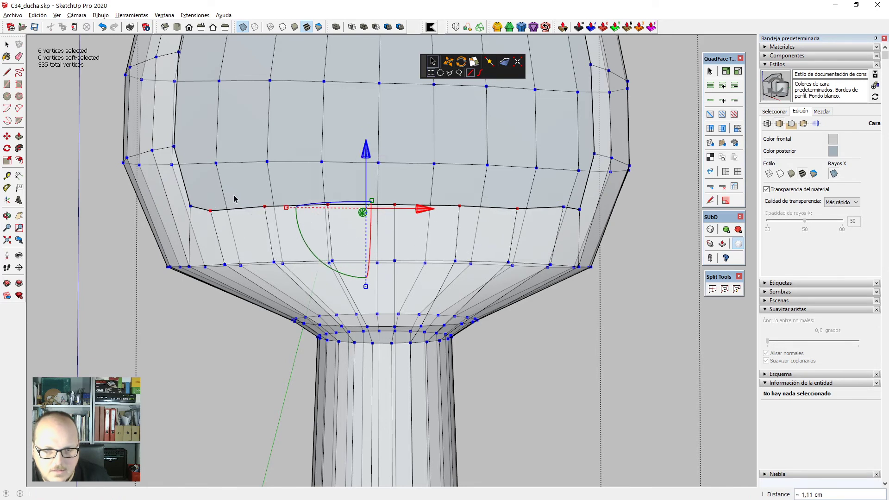
Select the four central vertices of the opening's lower rim and move them down about 1.85 cm.
{"action": "left_click_drag", "start_coordinate": [239, 194], "coordinate": [528, 219]}
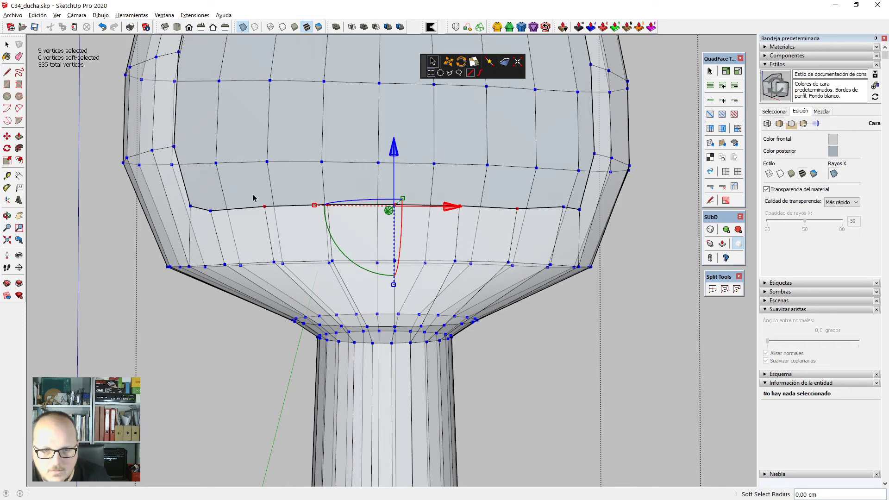
{"action": "left_click_drag", "start_coordinate": [253, 198], "coordinate": [512, 234]}
{"action": "left_click_drag", "start_coordinate": [364, 147], "coordinate": [364, 160]}
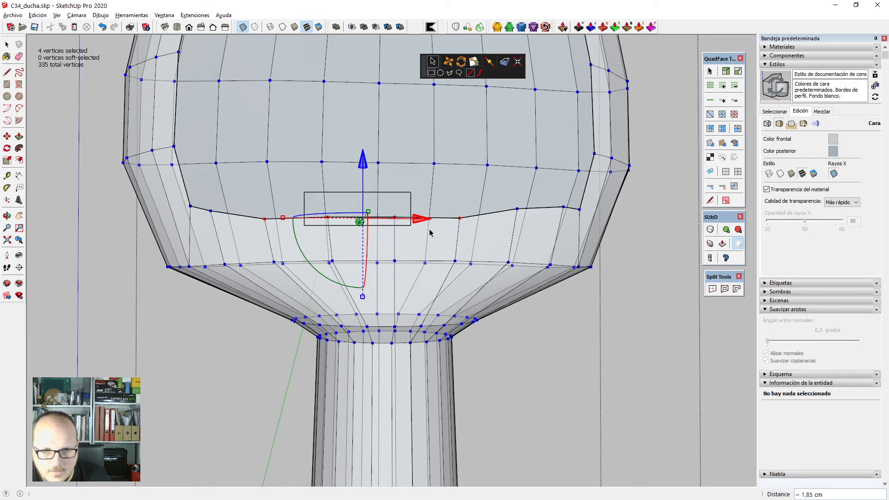
Move the two centermost vertices of the opening's lower rim slightly down and leave vertex editing.
{"action": "mouse_move", "coordinate": [430, 233]}
{"action": "left_mouse_down"}
{"action": "mouse_move", "coordinate": [468, 244]}
{"action": "mouse_move", "coordinate": [440, 240]}
{"action": "left_mouse_up"}
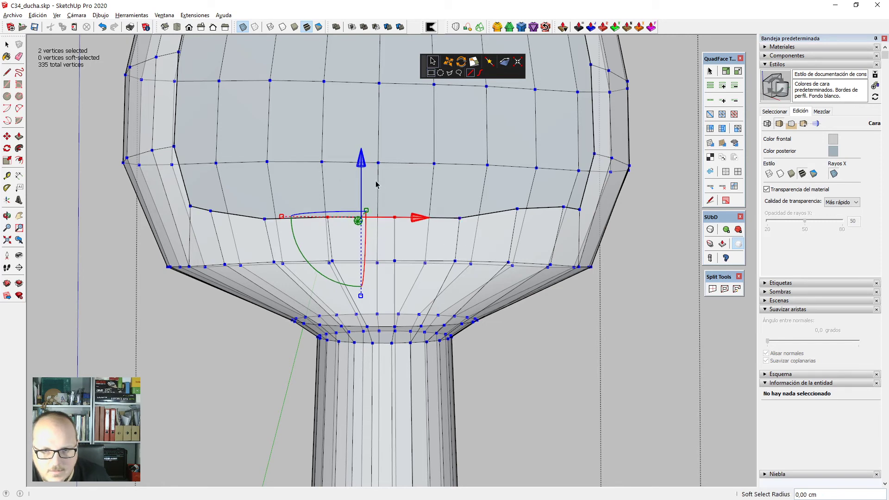
{"action": "scroll", "coordinate": [363, 169], "scroll_direction": "down", "scroll_amount": 5}
{"action": "scroll", "coordinate": [387, 243], "scroll_direction": "up", "scroll_amount": 6}
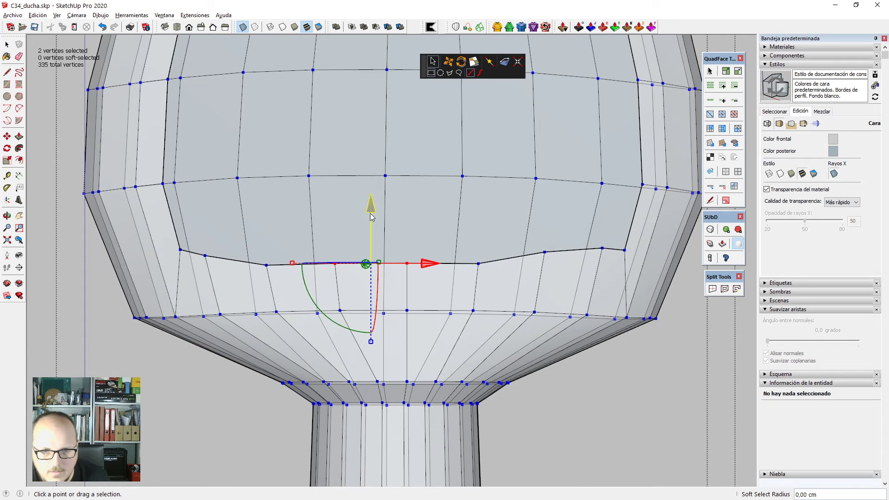
{"action": "key", "text": "space"}
{"action": "scroll", "coordinate": [418, 210], "scroll_direction": "down", "scroll_amount": 3}
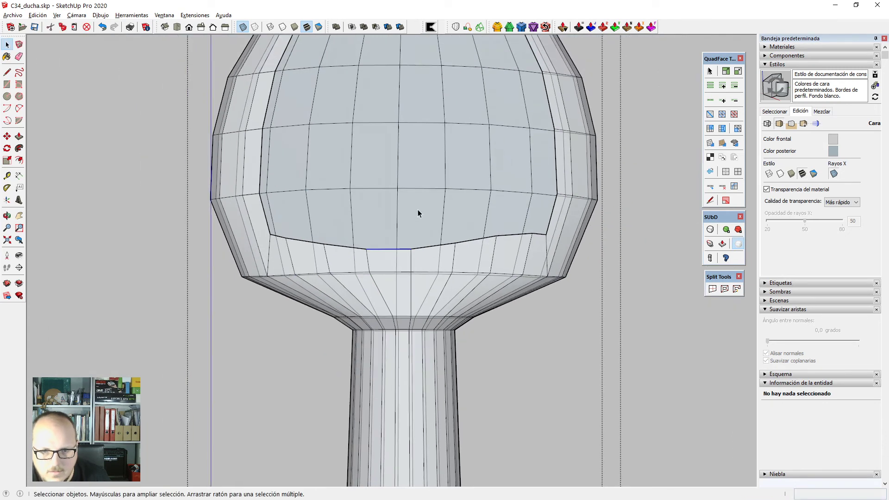
Turn off X-ray display and show the hidden geometry of the whole hand shower.
{"action": "scroll", "coordinate": [417, 210], "scroll_direction": "down", "scroll_amount": 4}
{"action": "scroll", "coordinate": [420, 201], "scroll_direction": "up", "scroll_amount": 2}
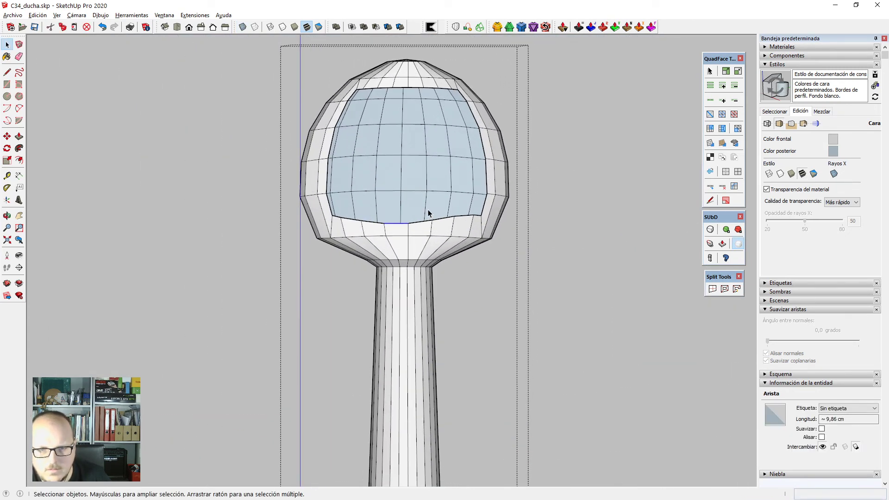
{"action": "scroll", "coordinate": [429, 212], "scroll_direction": "down", "scroll_amount": 2}
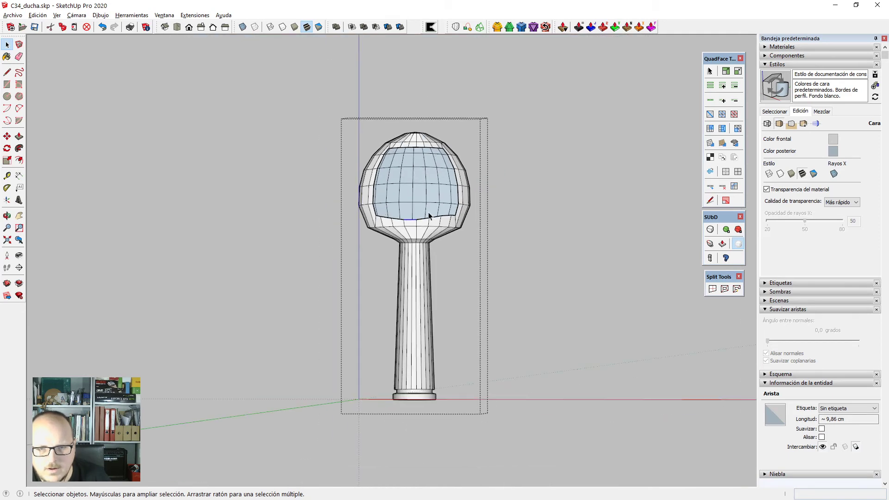
{"action": "scroll", "coordinate": [437, 380], "scroll_direction": "up", "scroll_amount": 1}
{"action": "scroll", "coordinate": [411, 257], "scroll_direction": "up", "scroll_amount": 3}
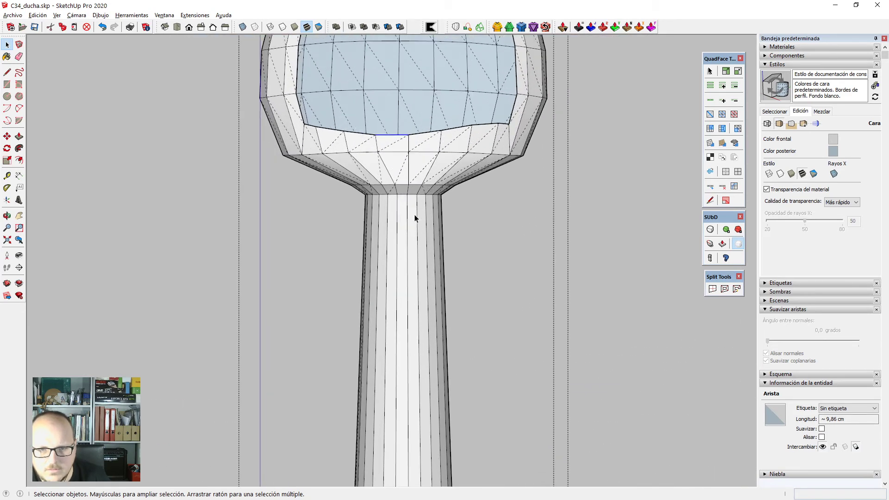
{"action": "scroll", "coordinate": [411, 210], "scroll_direction": "down", "scroll_amount": 4}
{"action": "scroll", "coordinate": [451, 350], "scroll_direction": "up", "scroll_amount": 2}
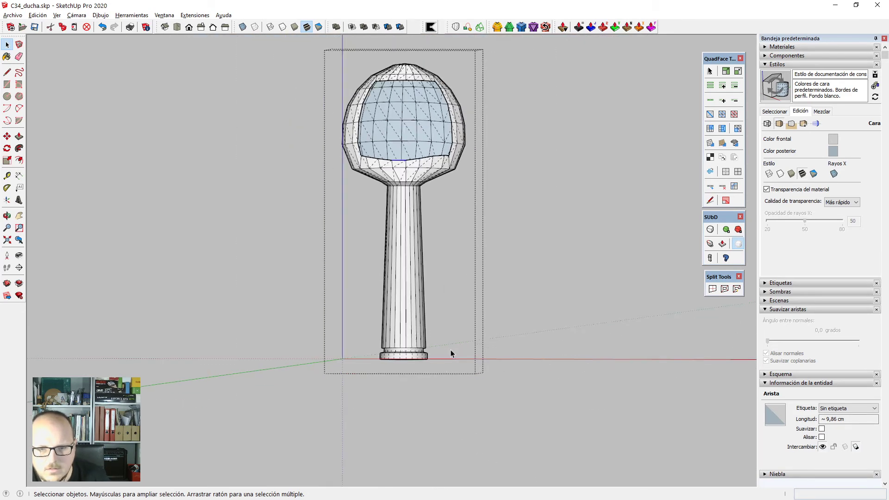
{"action": "left_click_drag", "start_coordinate": [420, 138], "coordinate": [409, 89]}
{"action": "scroll", "coordinate": [485, 259], "scroll_direction": "down", "scroll_amount": 2}
{"action": "scroll", "coordinate": [440, 213], "scroll_direction": "up", "scroll_amount": 1}
{"action": "key", "text": "Delete"}
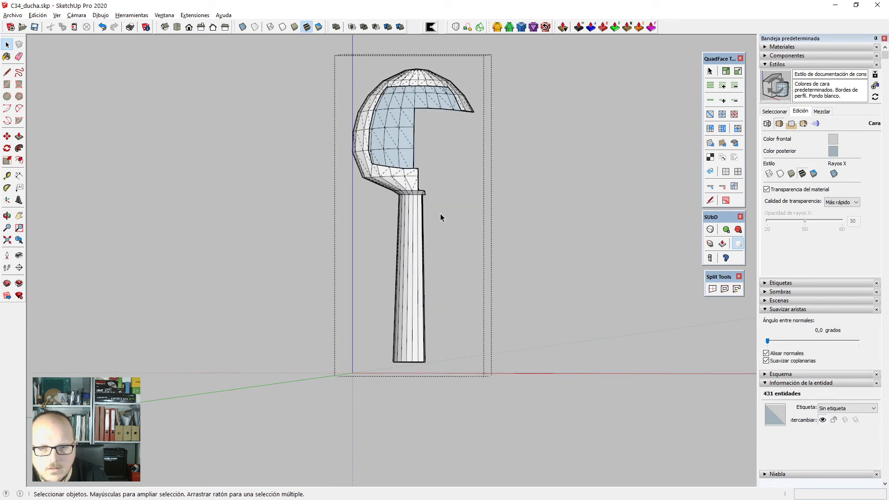
{"action": "scroll", "coordinate": [443, 211], "scroll_direction": "up", "scroll_amount": 1}
{"action": "scroll", "coordinate": [443, 211], "scroll_direction": "down", "scroll_amount": 1}
{"action": "key", "text": "ctrl+z"}
Cut the mesh with a vertical line from the center of the head's top down past the handle's base.
{"action": "scroll", "coordinate": [422, 62], "scroll_direction": "up", "scroll_amount": 2}
{"action": "key", "text": "k"}
{"action": "scroll", "coordinate": [407, 77], "scroll_direction": "up", "scroll_amount": 5}
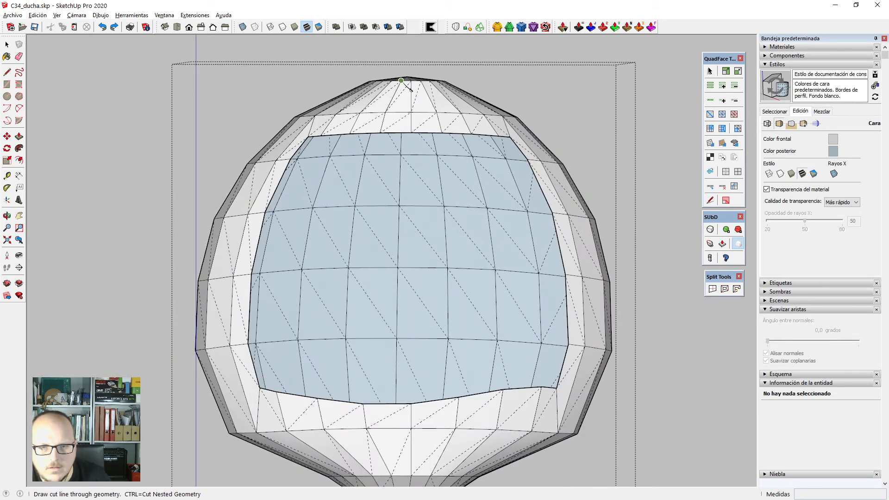
{"action": "scroll", "coordinate": [408, 76], "scroll_direction": "down", "scroll_amount": 6}
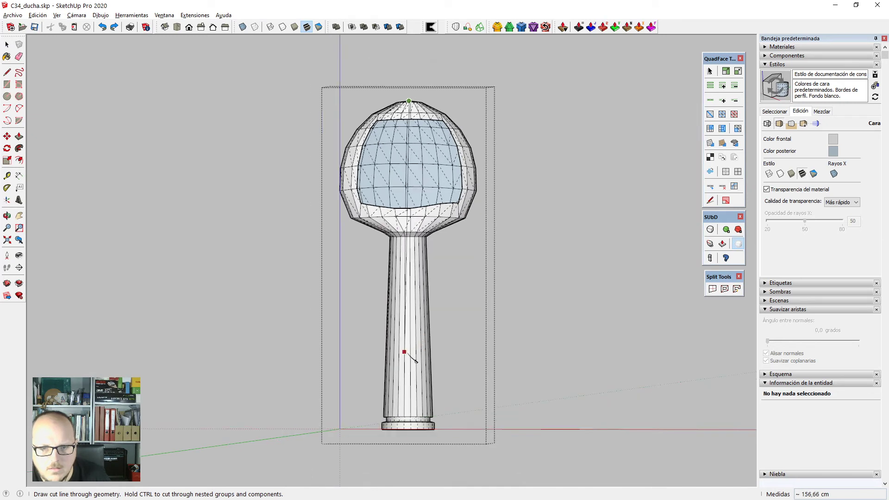
{"action": "scroll", "coordinate": [416, 381], "scroll_direction": "down", "scroll_amount": 2}
{"action": "left_click", "coordinate": [413, 449]}
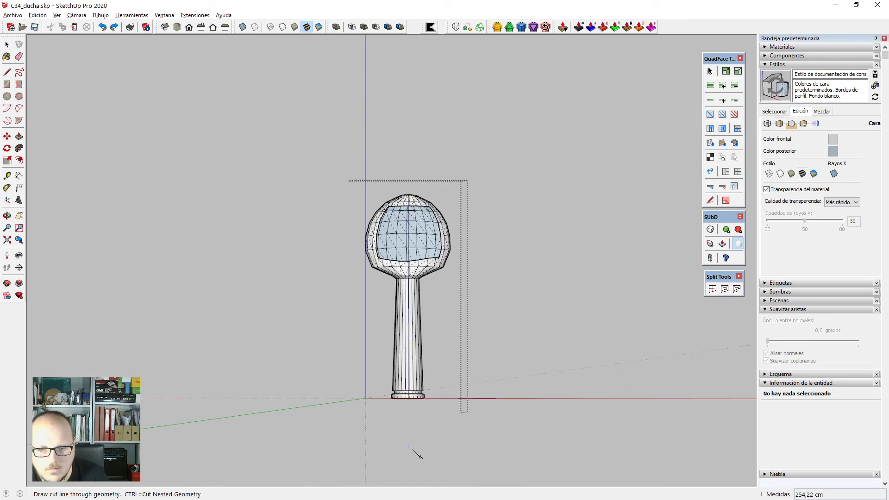
Delete the right-hand half of the handle and its base ring beyond the vertical center line.
{"action": "key", "text": "space"}
{"action": "scroll", "coordinate": [429, 407], "scroll_direction": "up", "scroll_amount": 5}
{"action": "scroll", "coordinate": [436, 398], "scroll_direction": "down", "scroll_amount": 2}
{"action": "scroll", "coordinate": [435, 365], "scroll_direction": "down", "scroll_amount": 4}
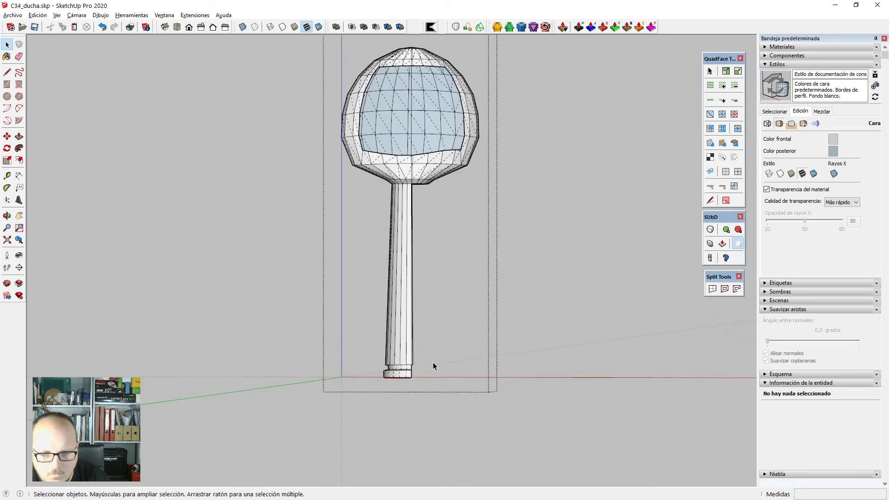
{"action": "middle_click_drag", "start_coordinate": [435, 366], "coordinate": [597, 355]}
{"action": "scroll", "coordinate": [373, 311], "scroll_direction": "up", "scroll_amount": 2}
{"action": "middle_click_drag", "start_coordinate": [373, 311], "coordinate": [232, 258]}
{"action": "scroll", "coordinate": [412, 338], "scroll_direction": "down", "scroll_amount": 2}
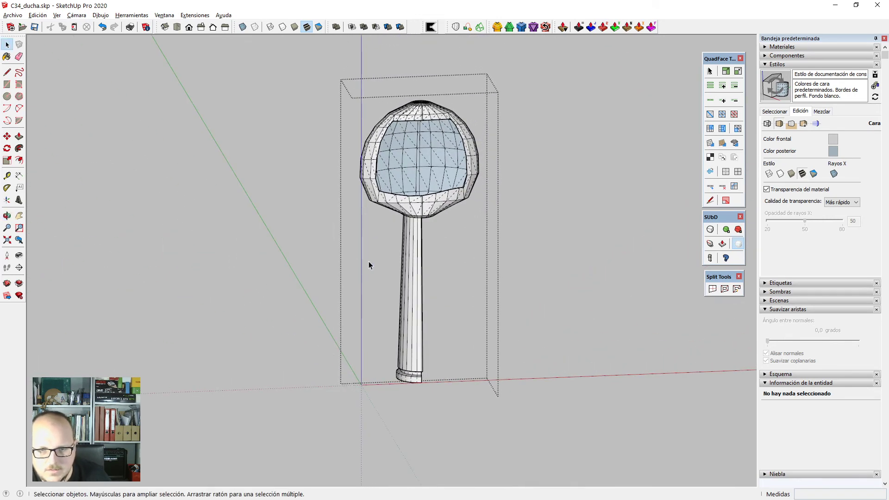
Examine the vertical cut and the leftover faces around the hand shower's head and neck from the front.
{"action": "middle_click_drag", "start_coordinate": [369, 261], "coordinate": [418, 259]}
{"action": "key", "text": "F3"}
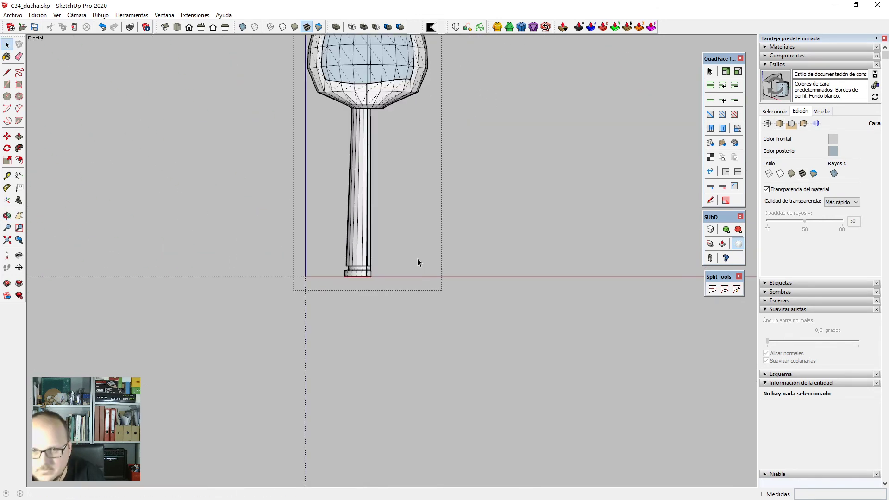
{"action": "scroll", "coordinate": [336, 13], "scroll_direction": "up", "scroll_amount": 1}
{"action": "scroll", "coordinate": [531, 212], "scroll_direction": "up", "scroll_amount": 3}
{"action": "scroll", "coordinate": [486, 426], "scroll_direction": "down", "scroll_amount": 3}
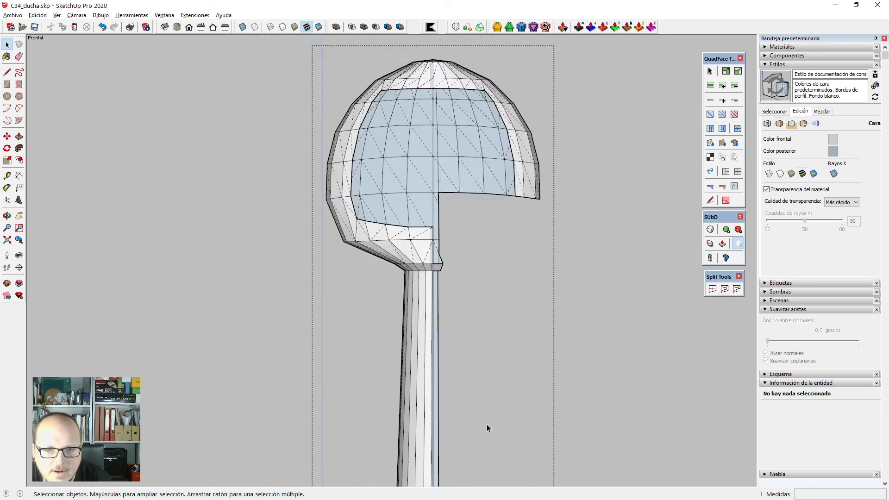
{"action": "scroll", "coordinate": [469, 323], "scroll_direction": "up", "scroll_amount": 5}
{"action": "left_click_drag", "start_coordinate": [424, 287], "coordinate": [424, 287]}
{"action": "scroll", "coordinate": [475, 460], "scroll_direction": "down", "scroll_amount": 6}
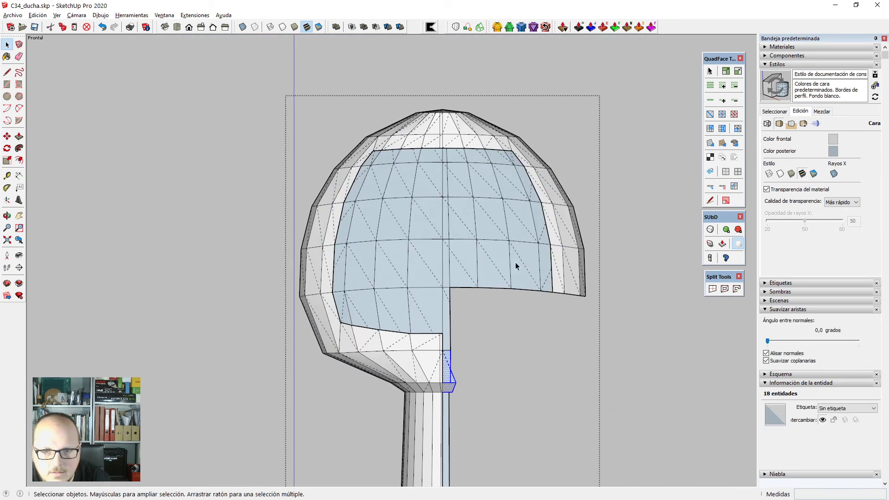
{"action": "scroll", "coordinate": [533, 269], "scroll_direction": "up", "scroll_amount": 2}
{"action": "scroll", "coordinate": [583, 255], "scroll_direction": "down", "scroll_amount": 1}
{"action": "scroll", "coordinate": [583, 250], "scroll_direction": "down", "scroll_amount": 3}
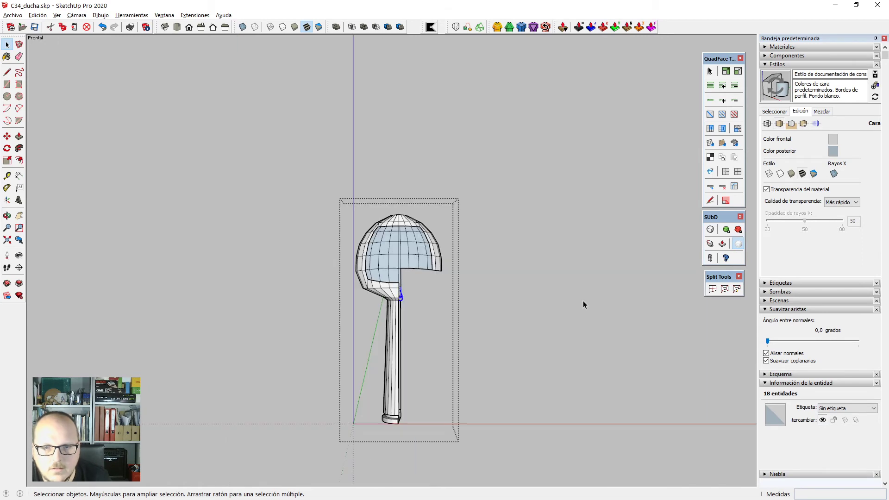
{"action": "scroll", "coordinate": [501, 260], "scroll_direction": "up", "scroll_amount": 2}
{"action": "scroll", "coordinate": [501, 261], "scroll_direction": "down", "scroll_amount": 2}
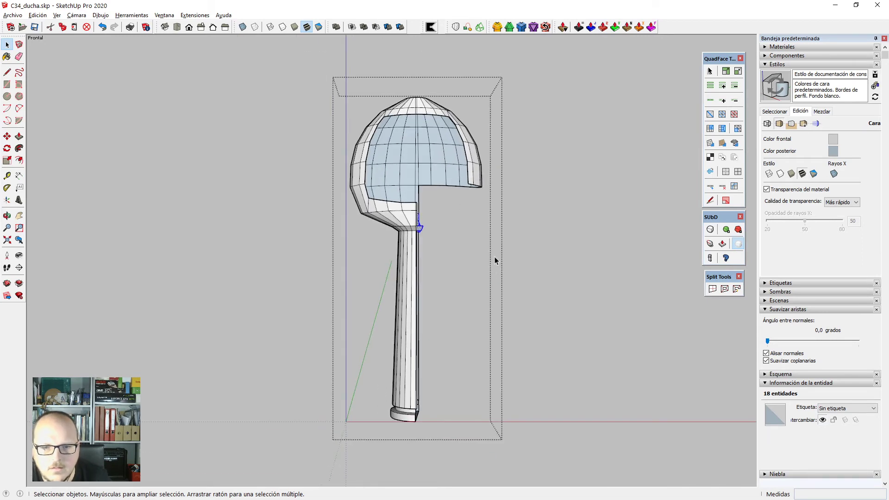
{"action": "scroll", "coordinate": [495, 257], "scroll_direction": "up", "scroll_amount": 4}
{"action": "scroll", "coordinate": [494, 254], "scroll_direction": "down", "scroll_amount": 3}
{"action": "scroll", "coordinate": [398, 206], "scroll_direction": "up", "scroll_amount": 3}
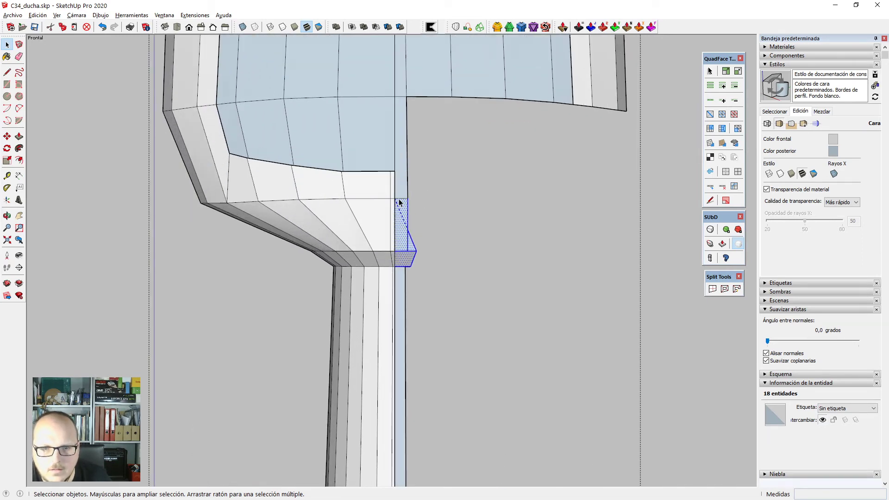
{"action": "scroll", "coordinate": [398, 203], "scroll_direction": "down", "scroll_amount": 4}
{"action": "scroll", "coordinate": [389, 49], "scroll_direction": "up", "scroll_amount": 4}
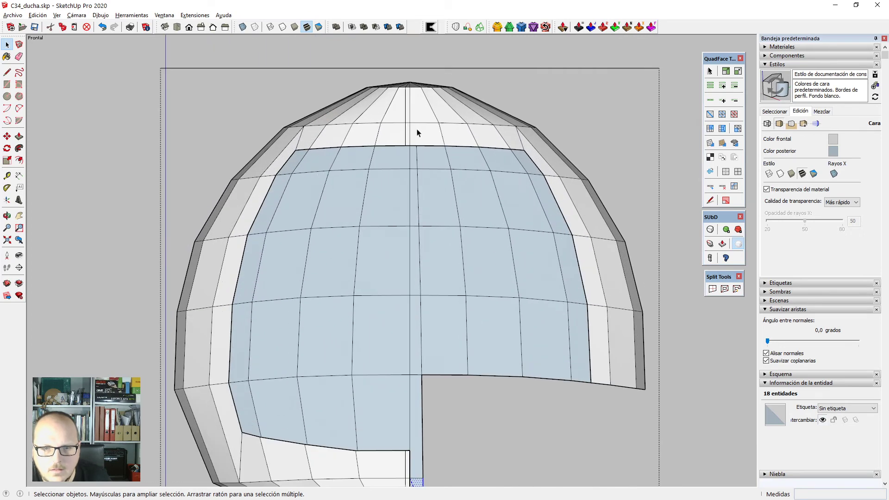
Delete the remaining half of the shower head to the right of the vertical center line.
{"action": "scroll", "coordinate": [417, 134], "scroll_direction": "down", "scroll_amount": 1}
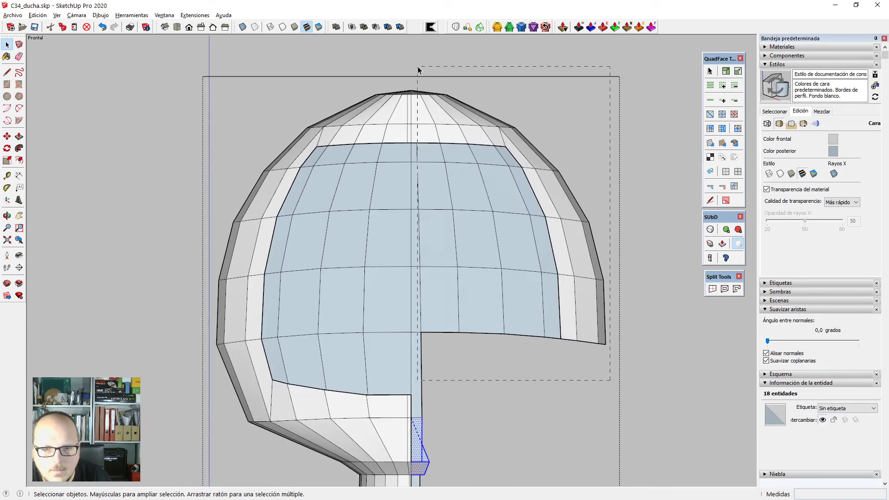
{"action": "key", "text": "Delete"}
{"action": "left_click_drag", "start_coordinate": [418, 69], "coordinate": [413, 71]}
{"action": "scroll", "coordinate": [434, 188], "scroll_direction": "up", "scroll_amount": 2}
{"action": "key", "text": "Delete"}
Delete the leftover geometry beyond the vertical center line at the neck and at the handle's base ring.
{"action": "scroll", "coordinate": [413, 71], "scroll_direction": "down", "scroll_amount": 5}
{"action": "scroll", "coordinate": [426, 266], "scroll_direction": "up", "scroll_amount": 4}
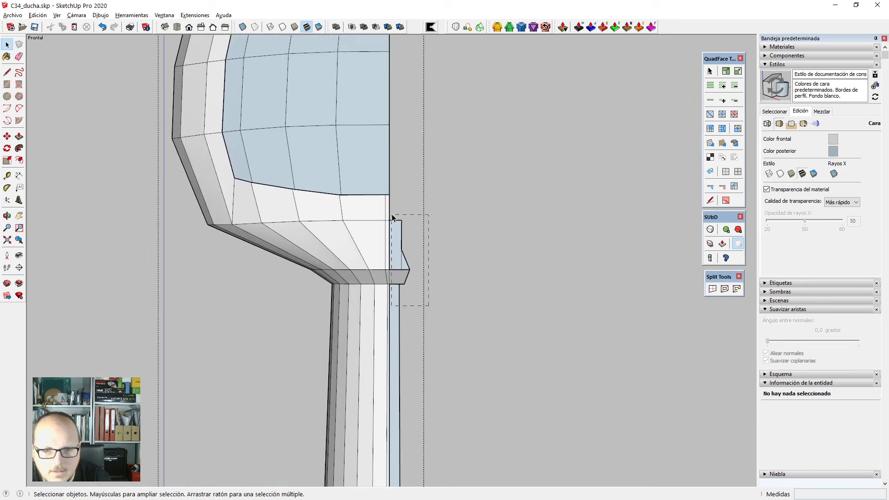
{"action": "left_click_drag", "start_coordinate": [392, 214], "coordinate": [391, 215]}
{"action": "key", "text": "Delete"}
{"action": "scroll", "coordinate": [418, 122], "scroll_direction": "down", "scroll_amount": 6}
{"action": "scroll", "coordinate": [419, 380], "scroll_direction": "up", "scroll_amount": 6}
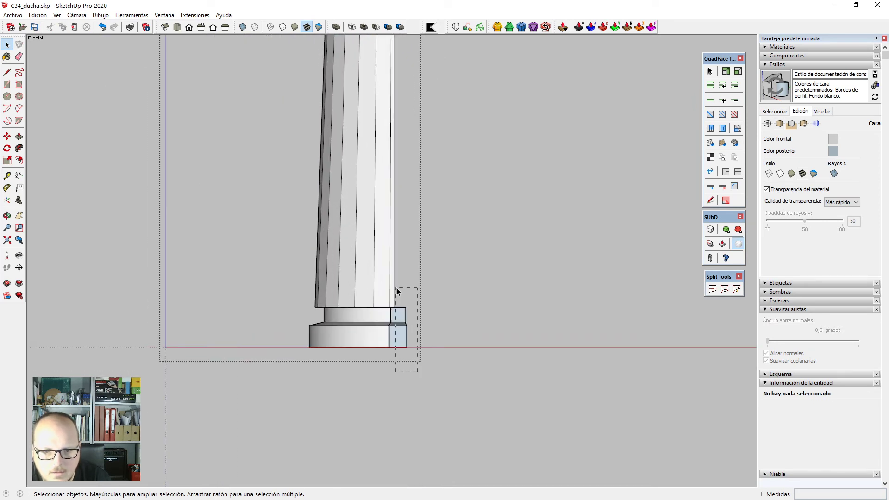
{"action": "left_click_drag", "start_coordinate": [397, 292], "coordinate": [397, 291]}
{"action": "key", "text": "Delete"}
Draw a circle of about 44 cm radius over the shower head on the front reference drawing, centered on its middle nozzle.
{"action": "scroll", "coordinate": [406, 361], "scroll_direction": "down", "scroll_amount": 3}
{"action": "middle_click_drag", "start_coordinate": [405, 363], "coordinate": [538, 374]}
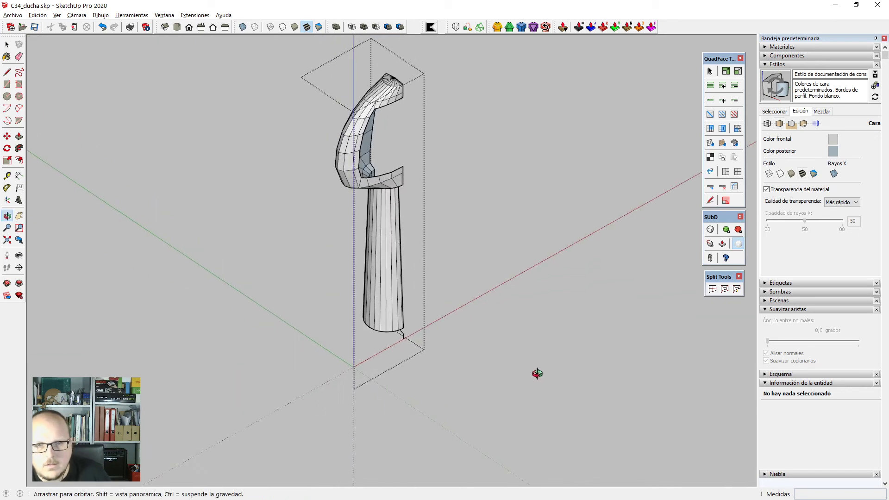
{"action": "scroll", "coordinate": [457, 355], "scroll_direction": "down", "scroll_amount": 2}
{"action": "middle_click_drag", "start_coordinate": [333, 351], "coordinate": [500, 314]}
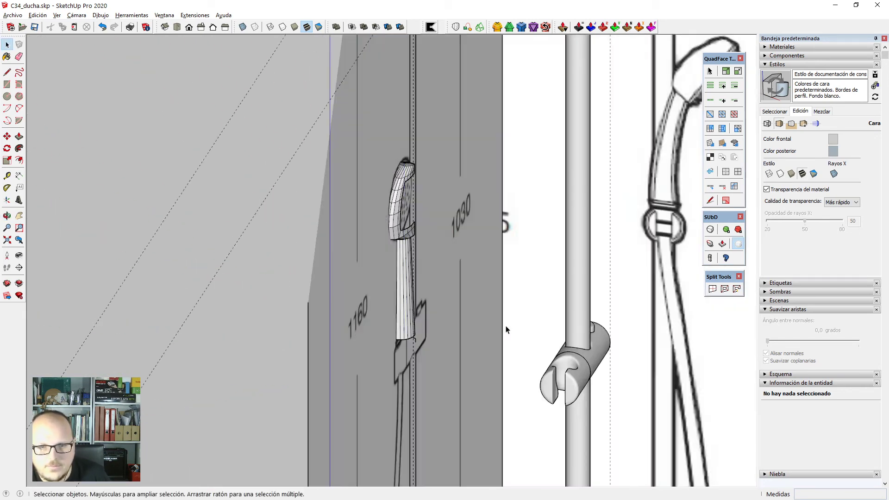
{"action": "scroll", "coordinate": [390, 286], "scroll_direction": "up", "scroll_amount": 3}
{"action": "middle_click_drag", "start_coordinate": [391, 285], "coordinate": [409, 204]}
{"action": "scroll", "coordinate": [403, 214], "scroll_direction": "up", "scroll_amount": 3}
{"action": "key", "text": "F2"}
{"action": "scroll", "coordinate": [422, 307], "scroll_direction": "down", "scroll_amount": 4}
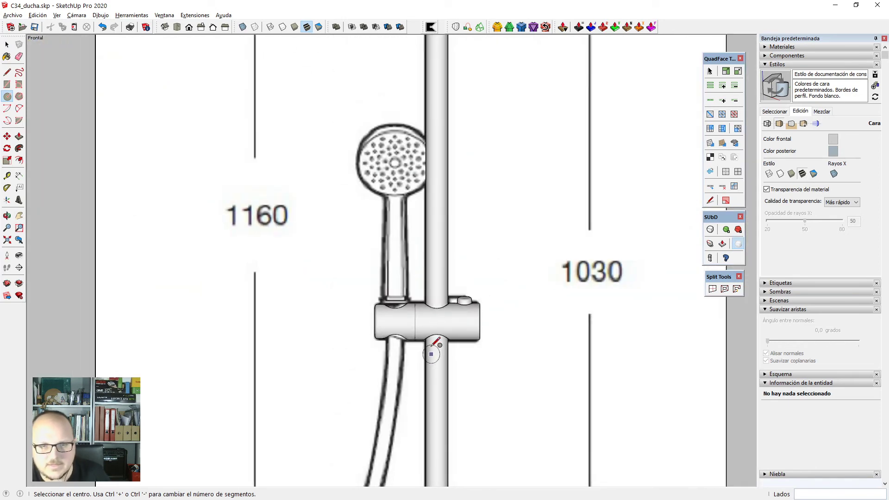
{"action": "scroll", "coordinate": [393, 193], "scroll_direction": "up", "scroll_amount": 5}
{"action": "left_click", "coordinate": [412, 224]}
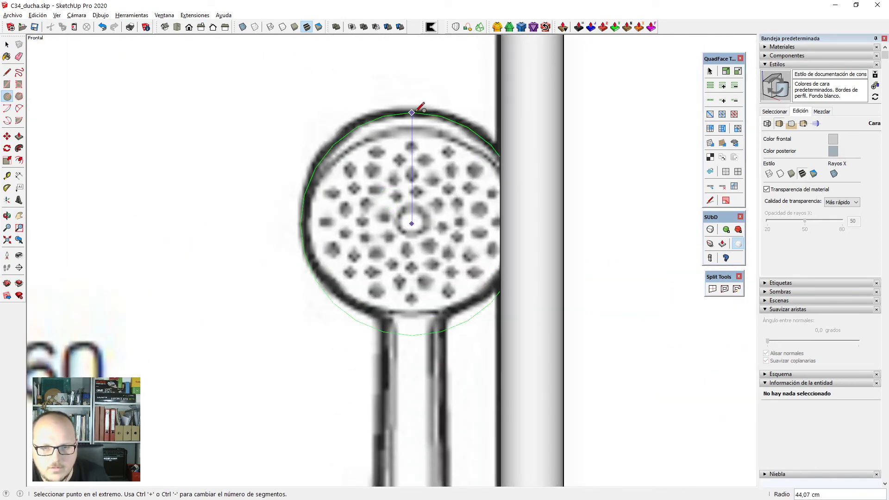
{"action": "left_click", "coordinate": [412, 112]}
Extrude the circular face about 10.8 cm into a flat disc.
{"action": "scroll", "coordinate": [373, 106], "scroll_direction": "down", "scroll_amount": 3}
{"action": "middle_click_drag", "start_coordinate": [353, 240], "coordinate": [557, 302]}
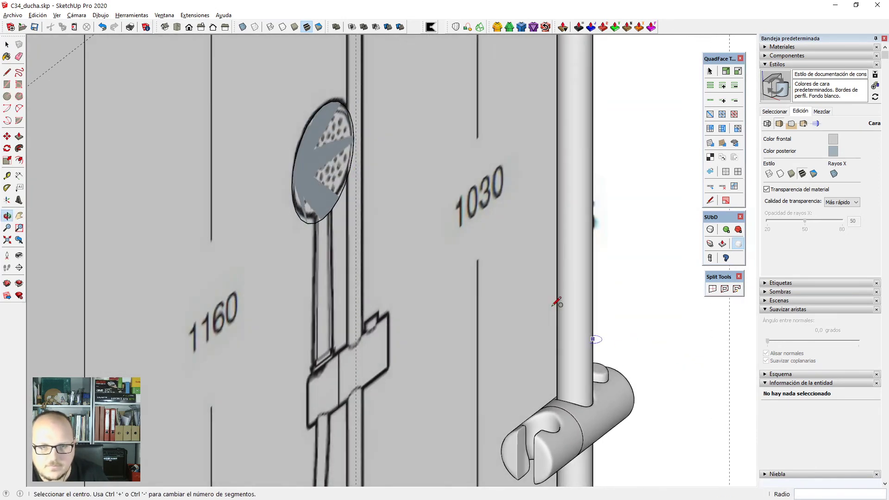
{"action": "scroll", "coordinate": [355, 156], "scroll_direction": "up", "scroll_amount": 3}
{"action": "key", "text": "p"}
{"action": "left_click", "coordinate": [299, 153]}
{"action": "left_click", "coordinate": [318, 159]}
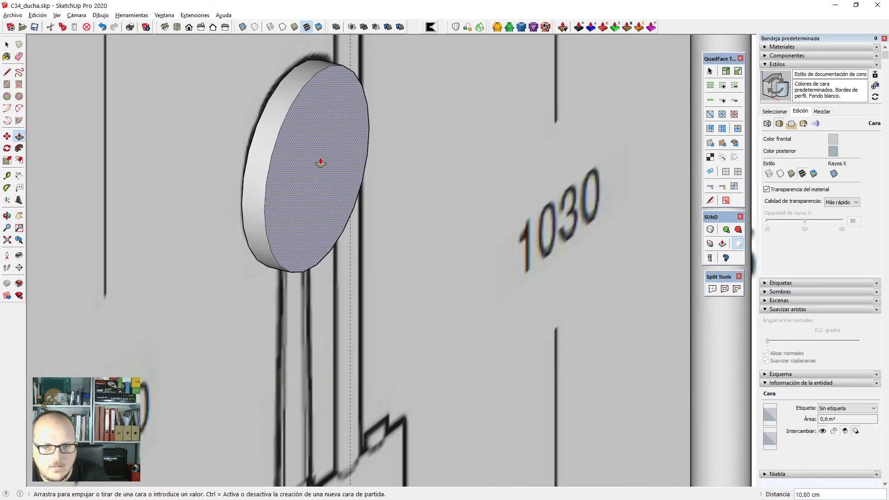
{"action": "scroll", "coordinate": [315, 170], "scroll_direction": "down", "scroll_amount": 3}
Group the whole disc and open the group for editing.
{"action": "key", "text": "space"}
{"action": "triple_click", "coordinate": [318, 165]}
{"action": "key", "text": "ctrl+g"}
{"action": "middle_click_drag", "start_coordinate": [310, 177], "coordinate": [588, 188]}
{"action": "double_click", "coordinate": [321, 165]}
{"action": "scroll", "coordinate": [238, 225], "scroll_direction": "up", "scroll_amount": 3}
{"action": "key", "text": "f"}
{"action": "left_click", "coordinate": [236, 197]}
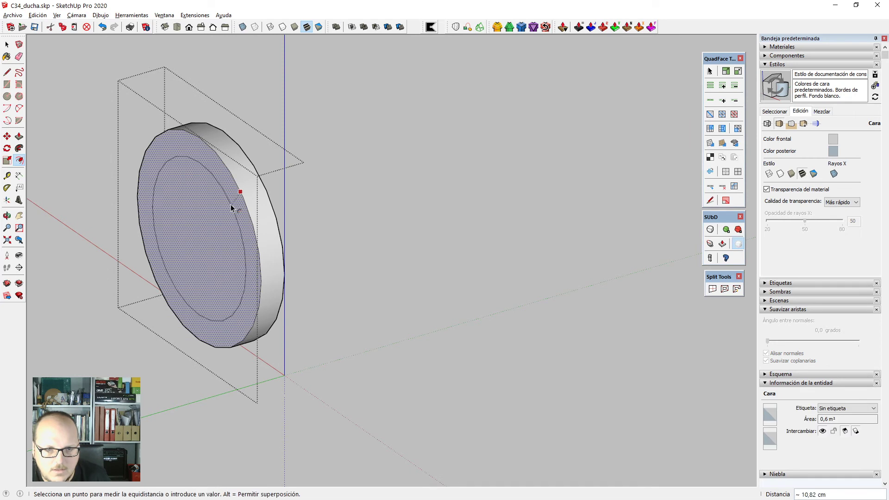
{"action": "key", "text": "space"}
{"action": "scroll", "coordinate": [371, 251], "scroll_direction": "down", "scroll_amount": 2}
Draw an arc across the disc's face between opposite rim points, bulging outward about 8 cm.
{"action": "key", "text": "a"}
{"action": "scroll", "coordinate": [222, 225], "scroll_direction": "up", "scroll_amount": 3}
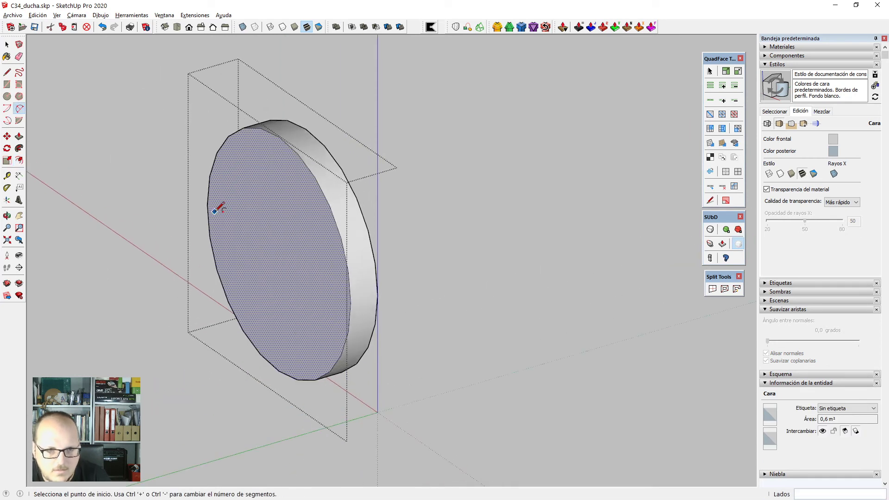
{"action": "left_click", "coordinate": [207, 204]}
{"action": "left_click", "coordinate": [350, 304]}
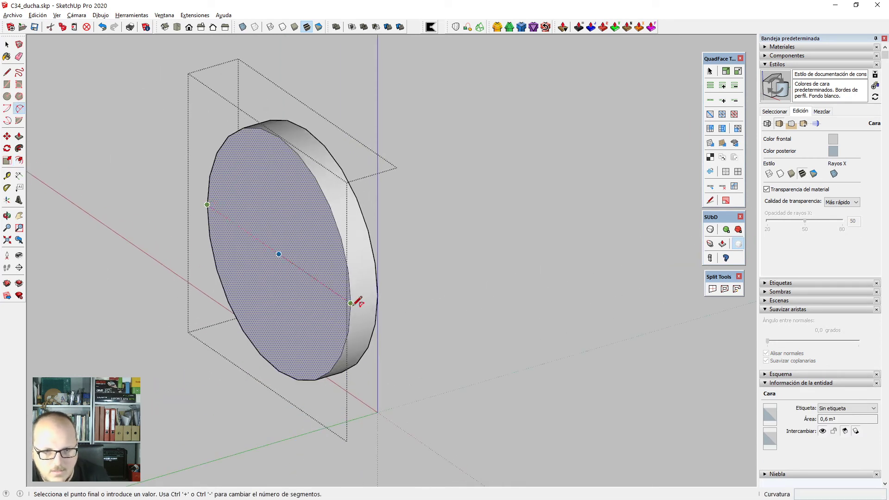
{"action": "left_click", "coordinate": [265, 254]}
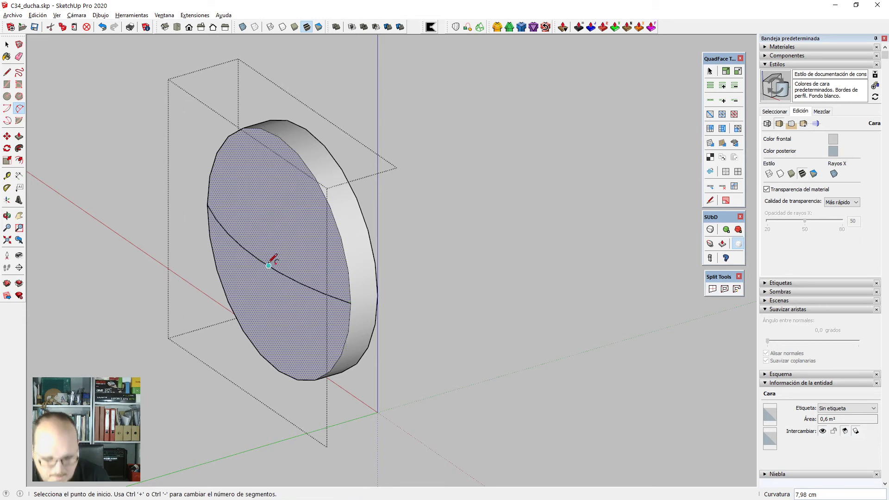
Close the right half of the arc into a profile with lines through the disc's center, and remove the arc's left half.
{"action": "key", "text": "l"}
{"action": "left_click", "coordinate": [259, 260]}
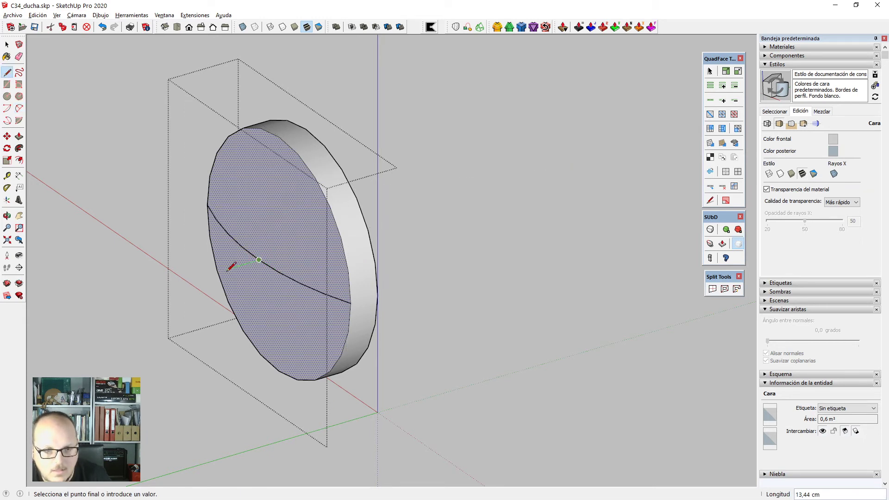
{"action": "left_click", "coordinate": [351, 303]}
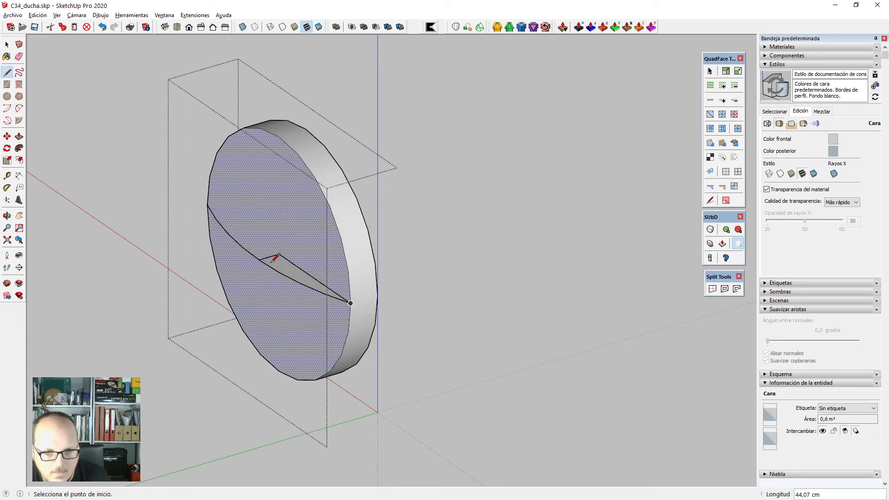
{"action": "key", "text": "space"}
{"action": "left_click", "coordinate": [283, 272]}
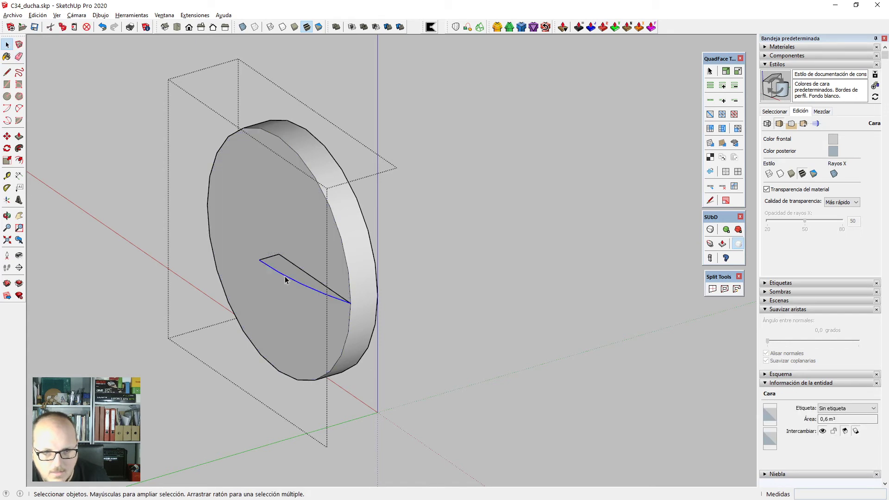
Sweep the half-arc profile around the disc's face with Follow Me to form a shallow dome.
{"action": "left_click", "coordinate": [308, 238]}
{"action": "key", "text": "f"}
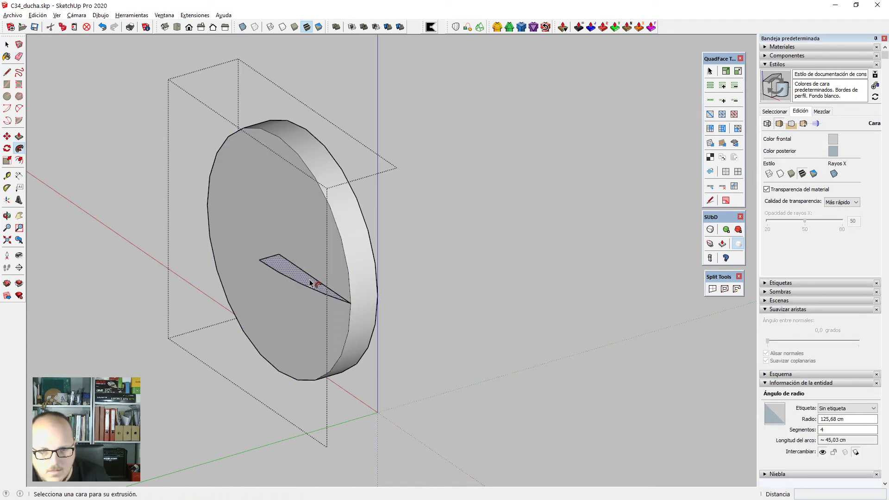
{"action": "left_click", "coordinate": [304, 277]}
{"action": "key", "text": "space"}
{"action": "scroll", "coordinate": [371, 285], "scroll_direction": "down", "scroll_amount": 2}
{"action": "middle_click_drag", "start_coordinate": [393, 312], "coordinate": [284, 127]}
{"action": "scroll", "coordinate": [283, 126], "scroll_direction": "up", "scroll_amount": 2}
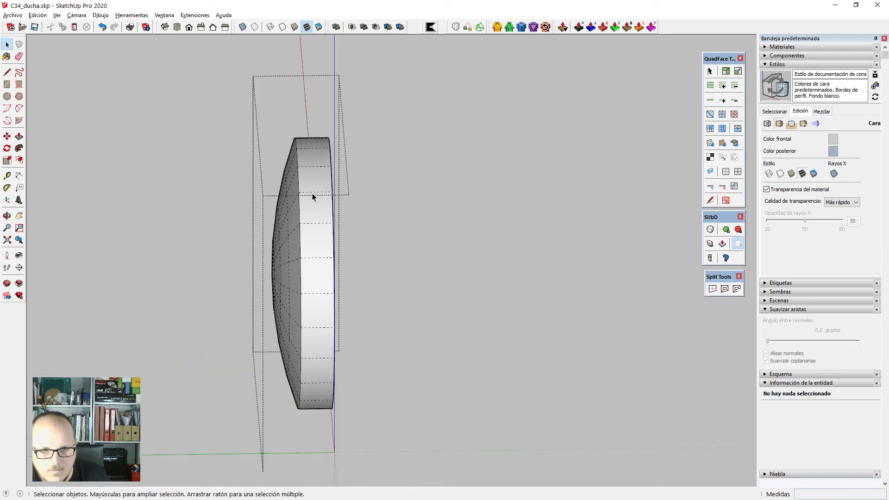
Try to insert a single edge loop around the disc's side wall.
{"action": "key", "text": "alt+r"}
{"action": "key", "text": "alt+c"}
{"action": "key", "text": "Return"}
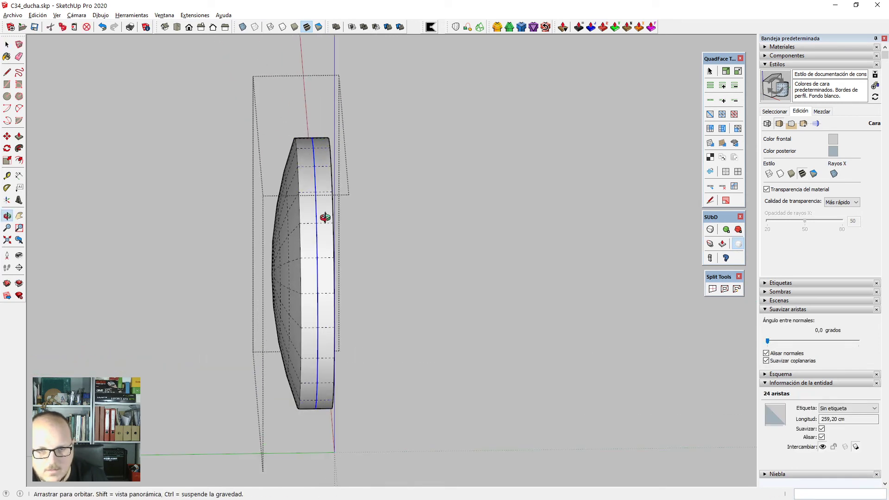
{"action": "middle_click_drag", "start_coordinate": [326, 216], "coordinate": [329, 162]}
{"action": "key", "text": "v"}
{"action": "middle_click_drag", "start_coordinate": [393, 229], "coordinate": [323, 245]}
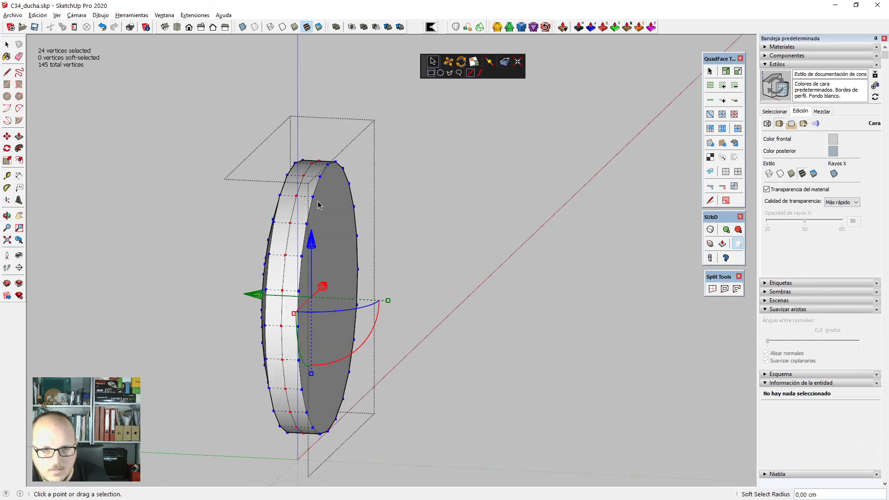
{"action": "key", "text": "space"}
{"action": "key", "text": "ctrl+z"}
Insert two edge loops around the disc's side wall.
{"action": "key", "text": "c"}
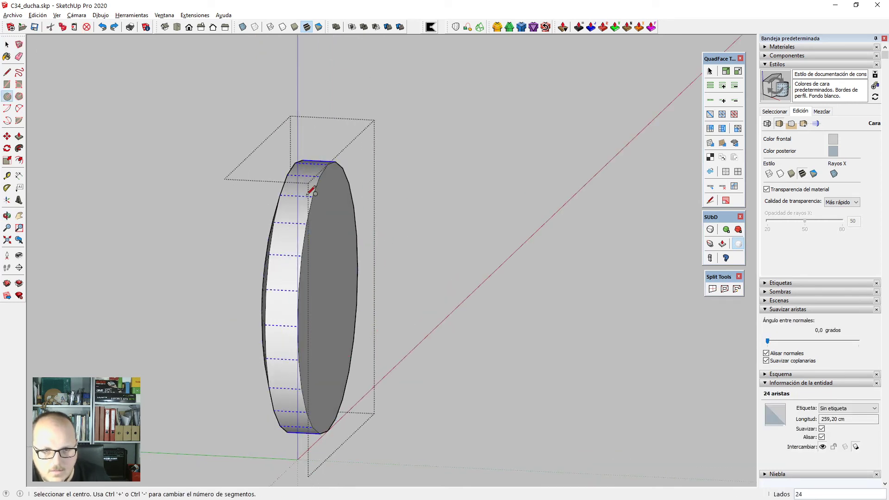
{"action": "key", "text": "shift+c"}
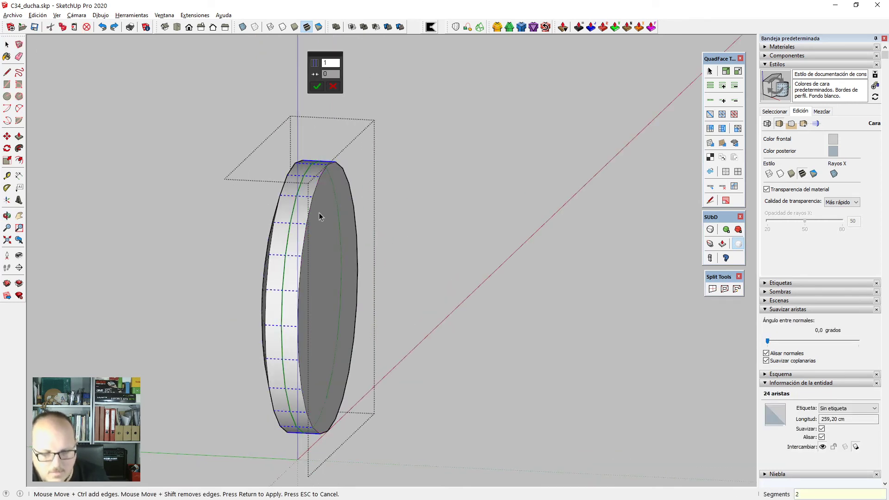
{"action": "key", "text": "Return"}
{"action": "key", "text": "space"}
Scale the vertices of the side wall's two middle edge loops slightly outward to round the rim.
{"action": "scroll", "coordinate": [306, 204], "scroll_direction": "up", "scroll_amount": 2}
{"action": "left_click", "coordinate": [296, 199]}
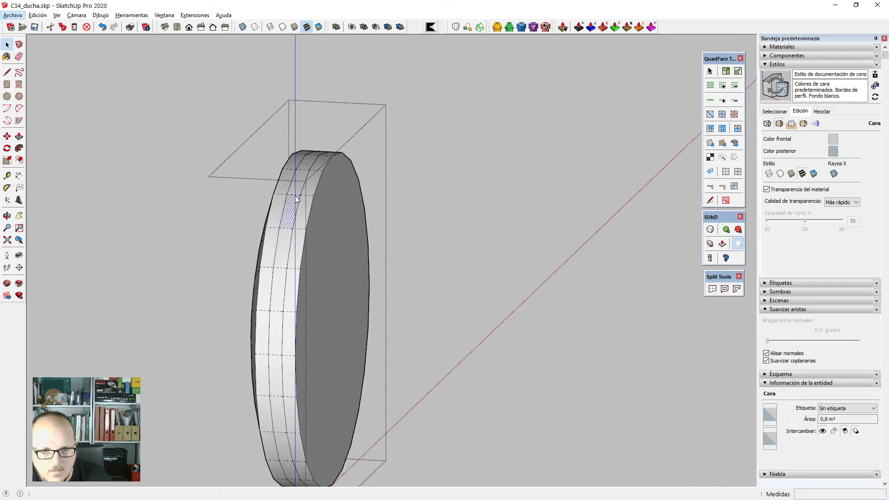
{"action": "key", "text": "alt+r"}
{"action": "scroll", "coordinate": [327, 192], "scroll_direction": "down", "scroll_amount": 2}
{"action": "key", "text": "v"}
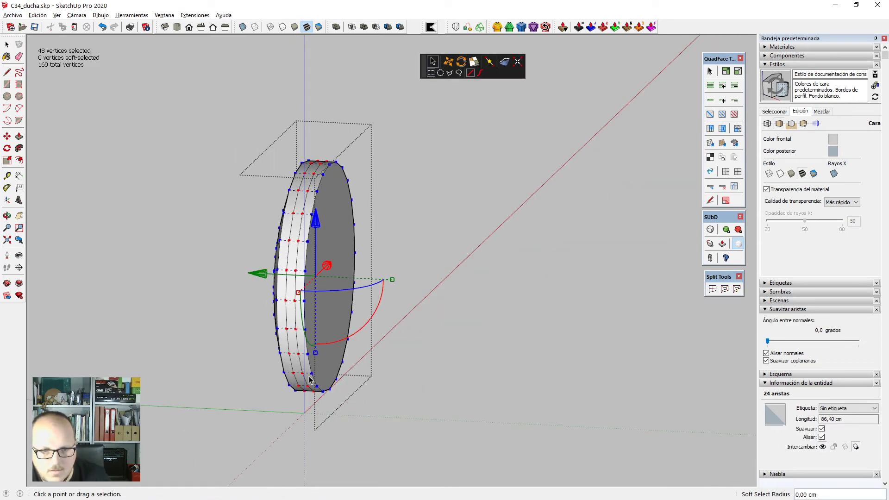
{"action": "left_click_drag", "start_coordinate": [315, 358], "coordinate": [315, 360]}
{"action": "key", "text": "space"}
Offset the outline of the disc's flat face inward by about 5.5 cm and split the resulting ring into quads.
{"action": "middle_click_drag", "start_coordinate": [436, 294], "coordinate": [341, 216]}
{"action": "scroll", "coordinate": [285, 207], "scroll_direction": "up", "scroll_amount": 2}
{"action": "key", "text": "f"}
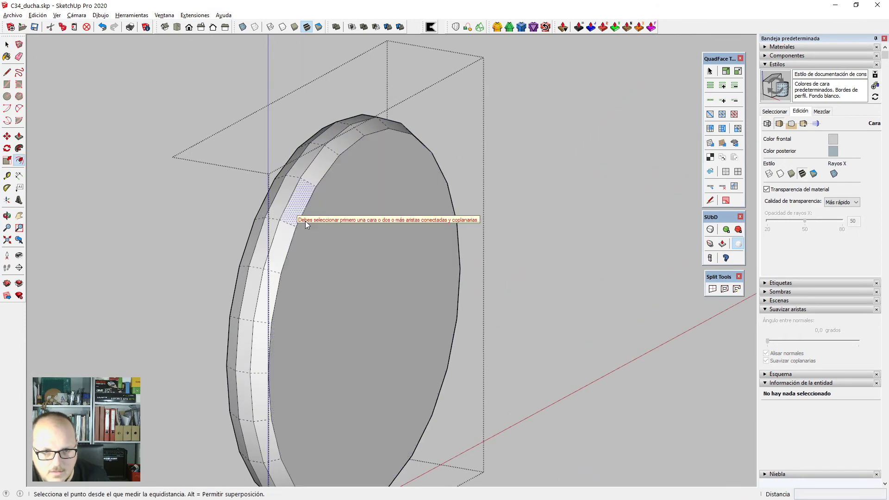
{"action": "scroll", "coordinate": [315, 199], "scroll_direction": "up", "scroll_amount": 2}
{"action": "left_click", "coordinate": [304, 191]}
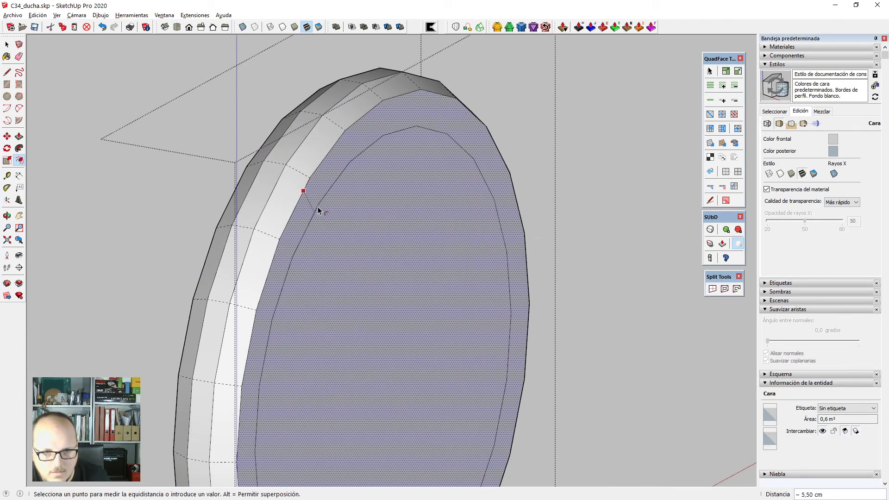
{"action": "left_click", "coordinate": [317, 206]}
{"action": "key", "text": "space"}
{"action": "scroll", "coordinate": [315, 199], "scroll_direction": "down", "scroll_amount": 3}
{"action": "left_click", "coordinate": [724, 289]}
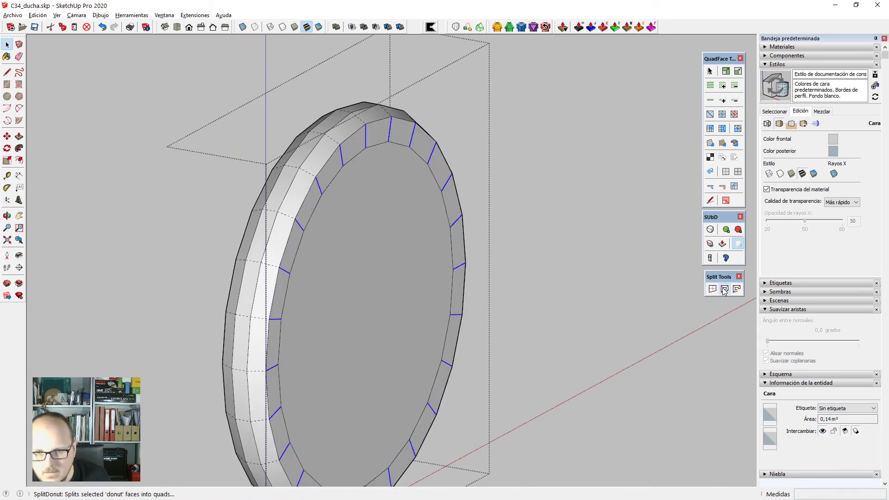
Offset the outline of the disc's inner flat face inward by about 7 cm and split the new ring into quads.
{"action": "middle_click_drag", "start_coordinate": [468, 273], "coordinate": [379, 272]}
{"action": "left_click", "coordinate": [379, 272]}
{"action": "key", "text": "f"}
{"action": "left_click", "coordinate": [301, 169]}
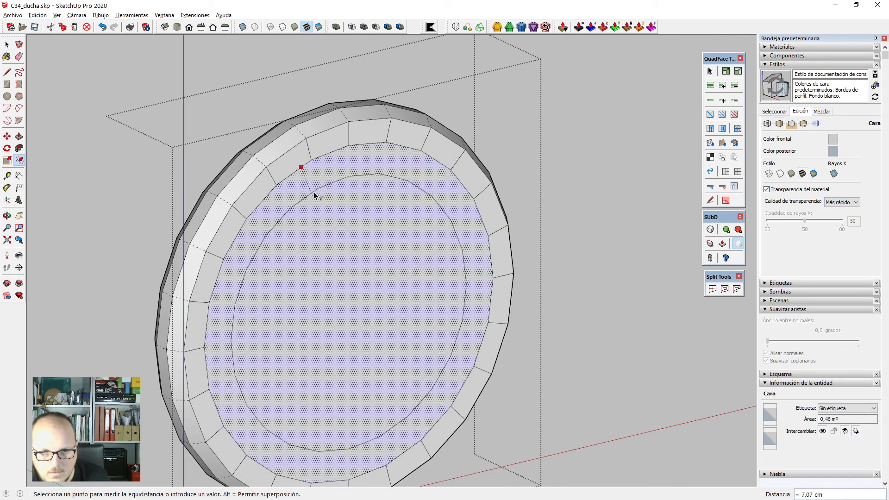
{"action": "left_click", "coordinate": [311, 188]}
{"action": "key", "text": "space"}
{"action": "left_click", "coordinate": [725, 289]}
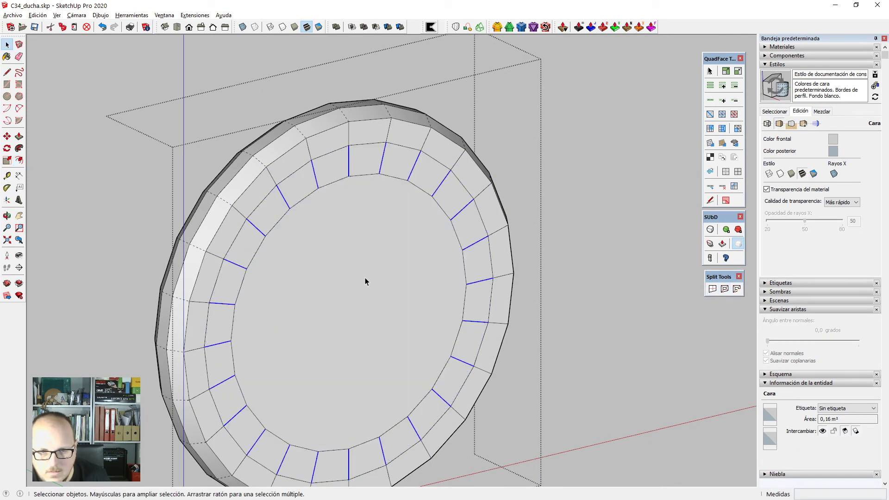
Move the disc's central flat face with its outline slightly into the disc to form a shallow recess.
{"action": "double_click", "coordinate": [365, 277]}
{"action": "middle_click_drag", "start_coordinate": [365, 277], "coordinate": [403, 352]}
{"action": "key", "text": "m"}
{"action": "left_click", "coordinate": [343, 269]}
{"action": "left_click", "coordinate": [335, 258]}
Draw a straight line across the recessed face, joining two opposite vertices of its outline.
{"action": "key", "text": "a"}
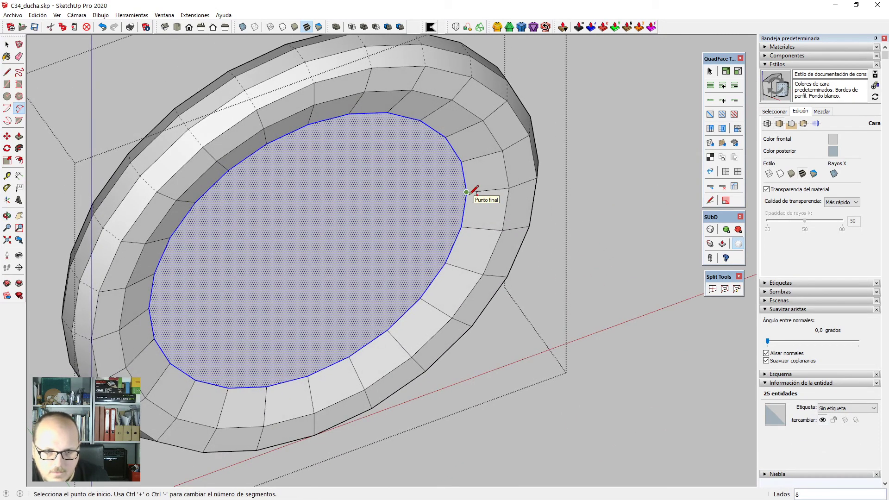
{"action": "key", "text": "l"}
{"action": "left_click", "coordinate": [466, 191]}
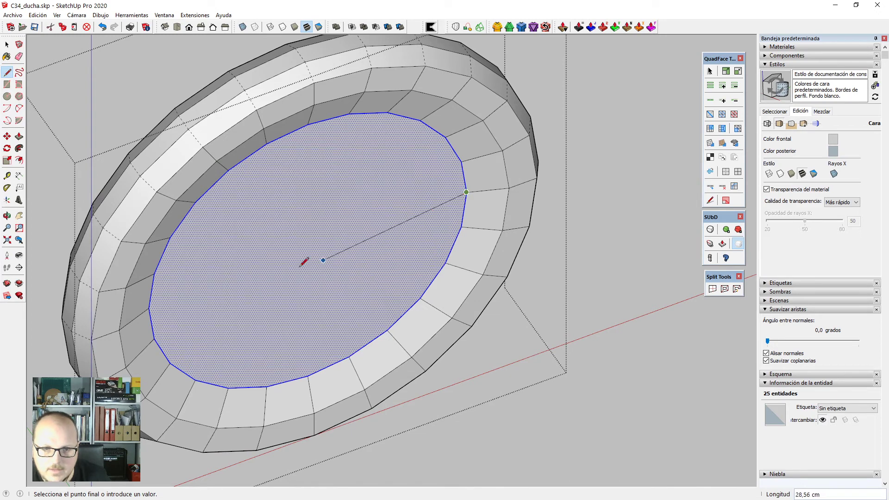
{"action": "key", "text": "Escape"}
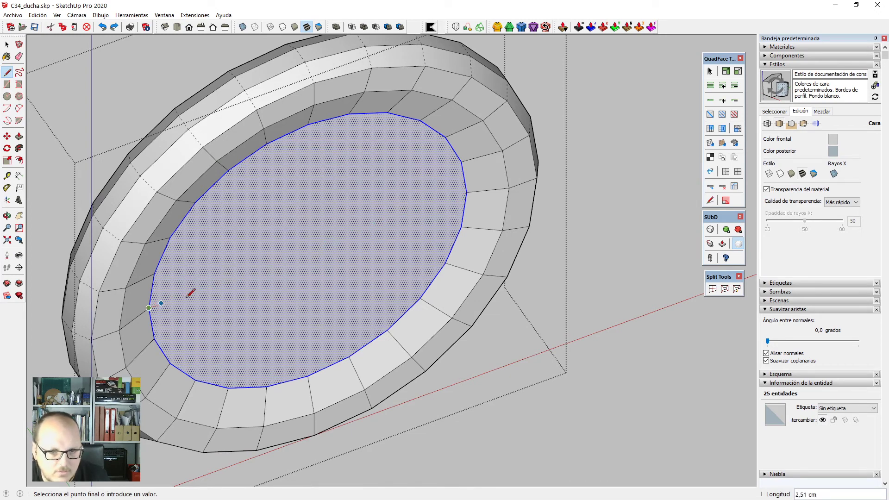
{"action": "left_click", "coordinate": [467, 191]}
{"action": "middle_click_drag", "start_coordinate": [467, 190], "coordinate": [296, 232]}
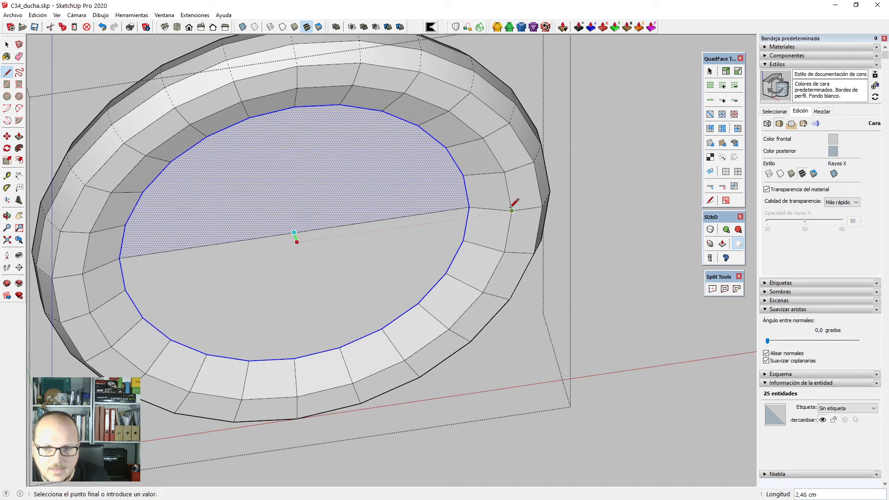
Draw a shallow two-point arc on the ends of the line across the recess, bulging perpendicular to the face.
{"action": "key", "text": "space"}
{"action": "left_click", "coordinate": [469, 206]}
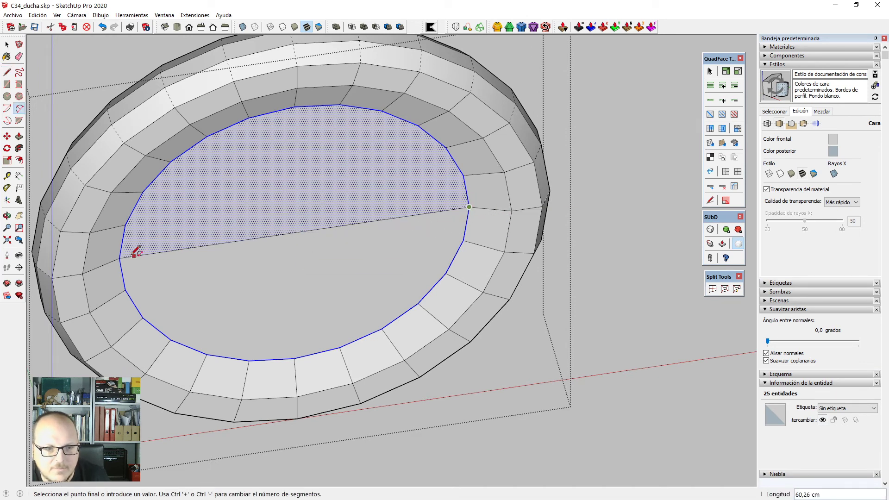
{"action": "left_click", "coordinate": [119, 258]}
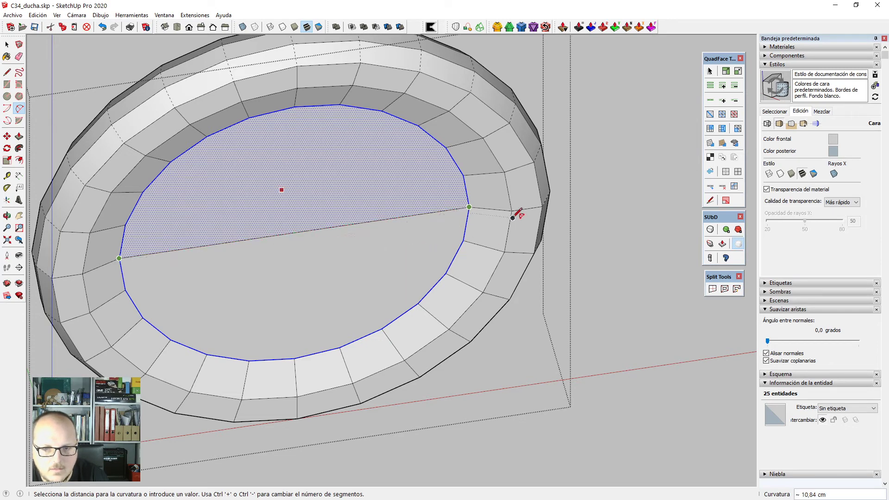
{"action": "left_click", "coordinate": [385, 232]}
{"action": "scroll", "coordinate": [388, 229], "scroll_direction": "up", "scroll_amount": 2}
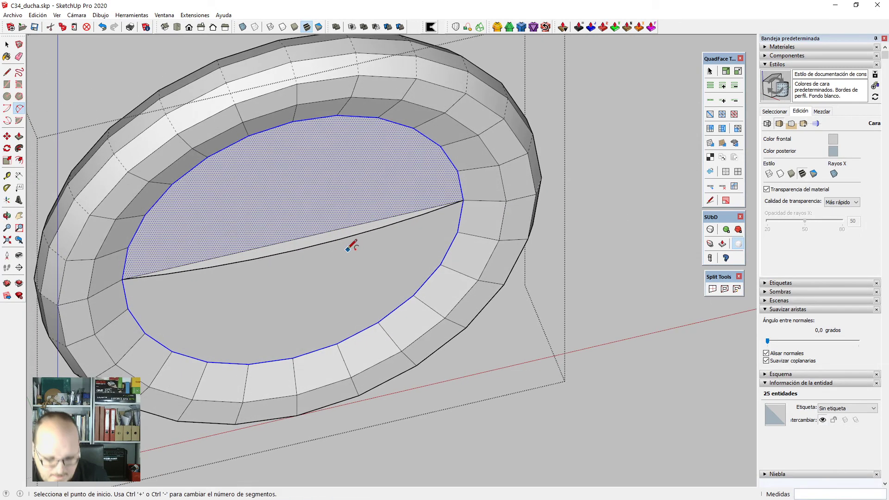
Divide the arc profile with a line from the arc's midpoint to the chord and erase one half of the profile.
{"action": "key", "text": "l"}
{"action": "left_click", "coordinate": [311, 243]}
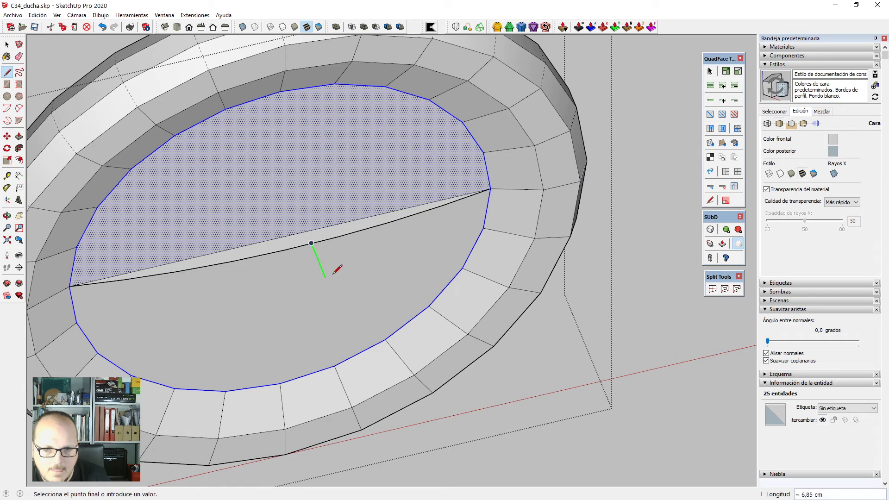
{"action": "key", "text": "space"}
{"action": "key", "text": "e"}
{"action": "left_click_drag", "start_coordinate": [258, 241], "coordinate": [268, 257]}
{"action": "scroll", "coordinate": [302, 251], "scroll_direction": "down", "scroll_amount": 1}
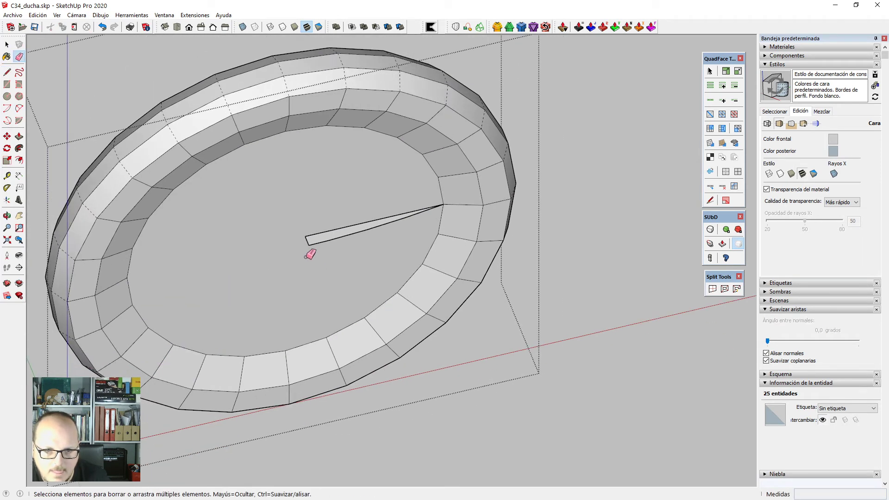
Delete the recessed flat face and sweep the half-arc profile around its circular outline to form a shallow dome.
{"action": "key", "text": "space"}
{"action": "left_click", "coordinate": [324, 252]}
{"action": "key", "text": "Delete"}
{"action": "left_click", "coordinate": [441, 223]}
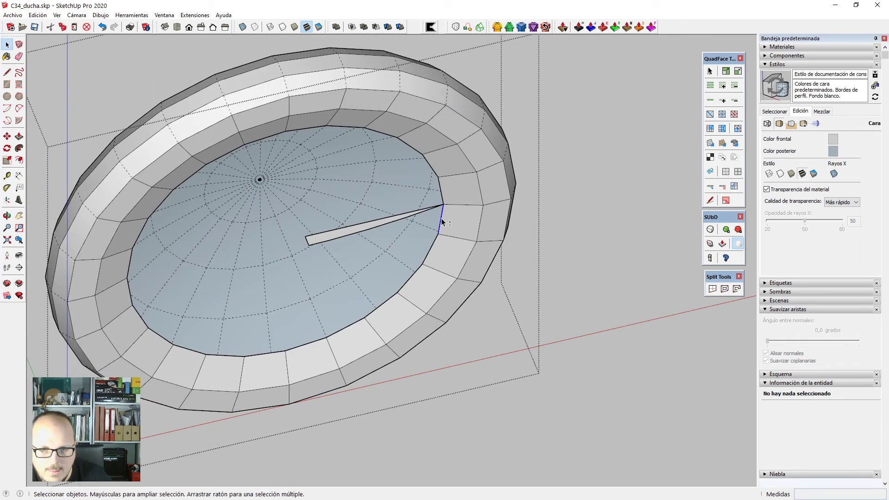
{"action": "scroll", "coordinate": [317, 246], "scroll_direction": "up", "scroll_amount": 3}
{"action": "key", "text": "p"}
{"action": "key", "text": "space"}
{"action": "scroll", "coordinate": [380, 235], "scroll_direction": "down", "scroll_amount": 2}
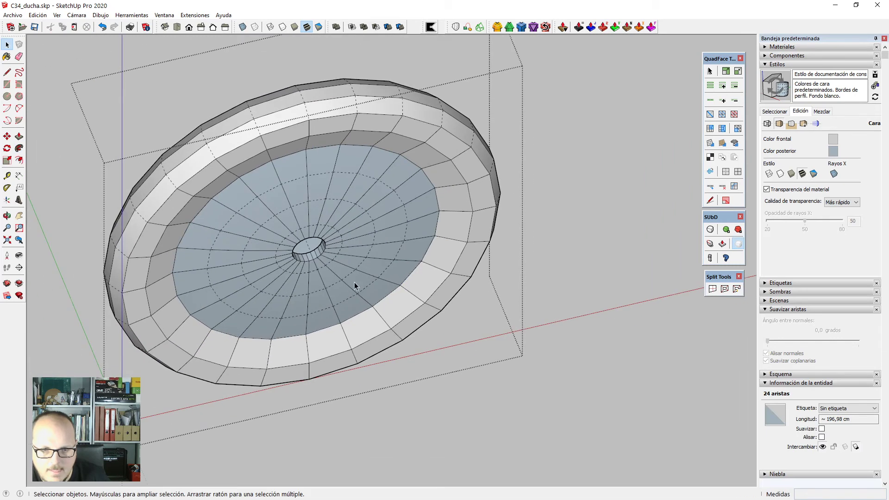
Delete the side faces of the small cylinder at the dome's center and its leftover edge loop.
{"action": "middle_click_drag", "start_coordinate": [355, 285], "coordinate": [327, 259]}
{"action": "key", "text": "ctrl+t"}
{"action": "scroll", "coordinate": [319, 255], "scroll_direction": "up", "scroll_amount": 3}
{"action": "scroll", "coordinate": [319, 256], "scroll_direction": "up", "scroll_amount": 3}
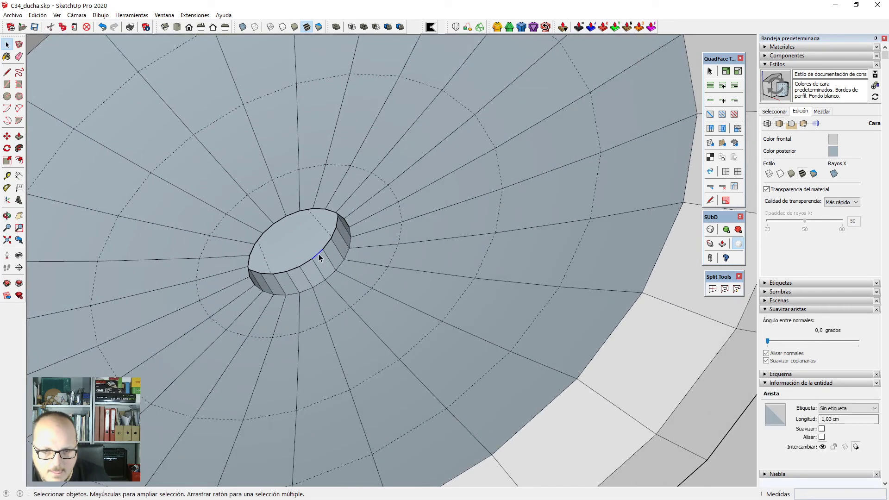
{"action": "key", "text": "alt+r"}
{"action": "scroll", "coordinate": [320, 256], "scroll_direction": "down", "scroll_amount": 1}
{"action": "scroll", "coordinate": [321, 256], "scroll_direction": "up", "scroll_amount": 1}
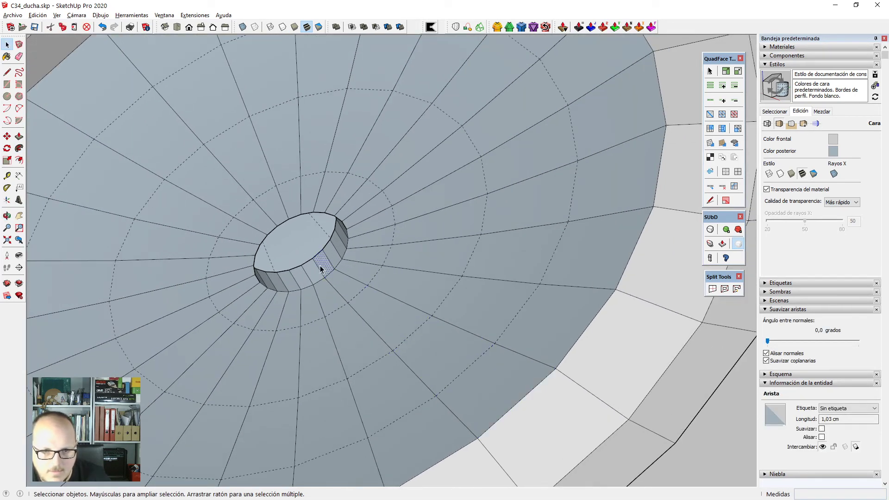
{"action": "left_click", "coordinate": [320, 270]}
{"action": "key", "text": "Delete"}
{"action": "left_click", "coordinate": [321, 255]}
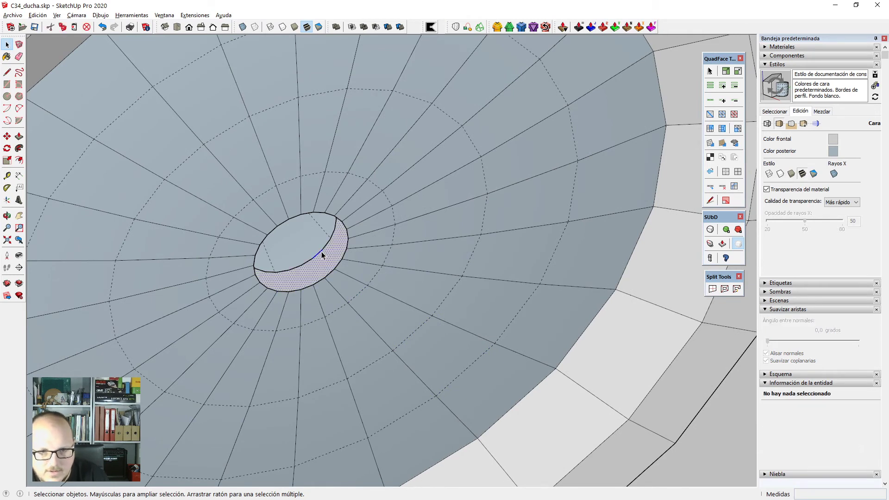
{"action": "key", "text": "Delete"}
{"action": "left_click", "coordinate": [321, 255]}
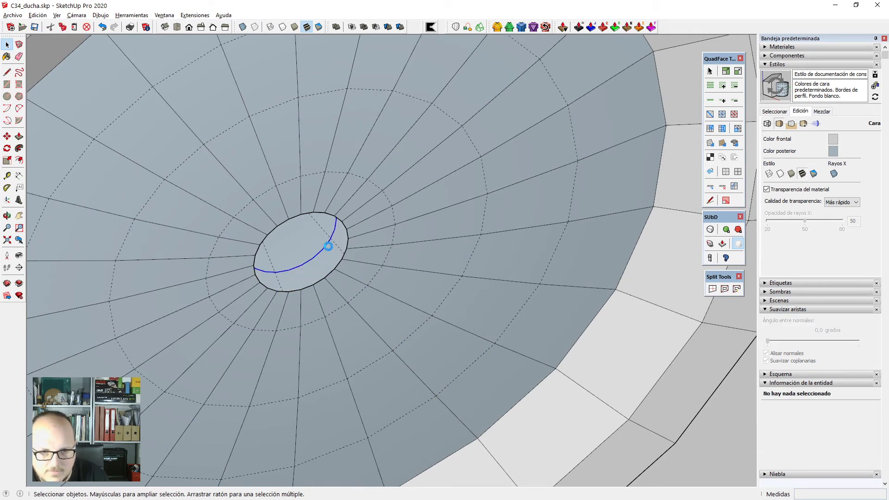
{"action": "scroll", "coordinate": [404, 271], "scroll_direction": "down", "scroll_amount": 6}
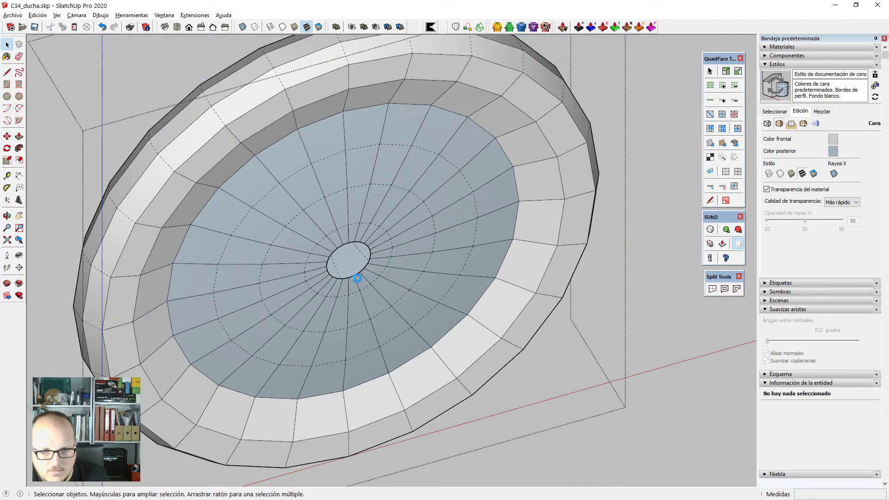
Merge all vertices of the edge loop around the dome's central hole into a single vertex.
{"action": "scroll", "coordinate": [358, 278], "scroll_direction": "up", "scroll_amount": 5}
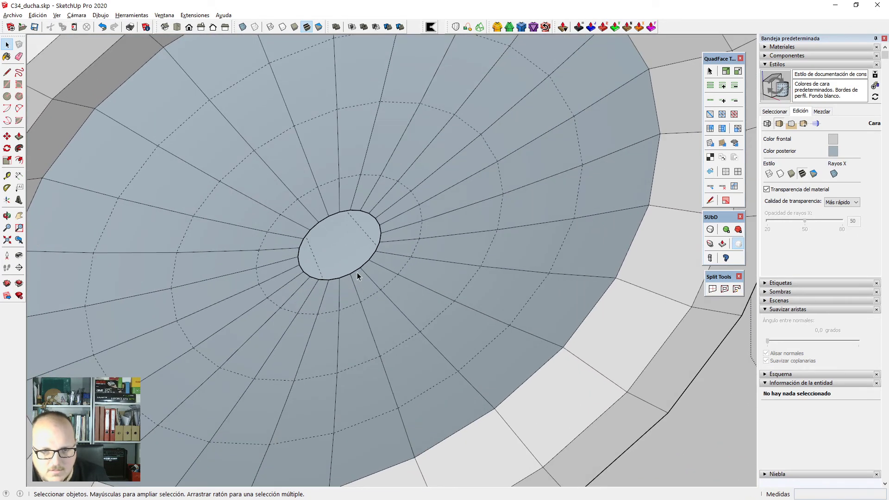
{"action": "left_click", "coordinate": [356, 272]}
{"action": "key", "text": "alt+l"}
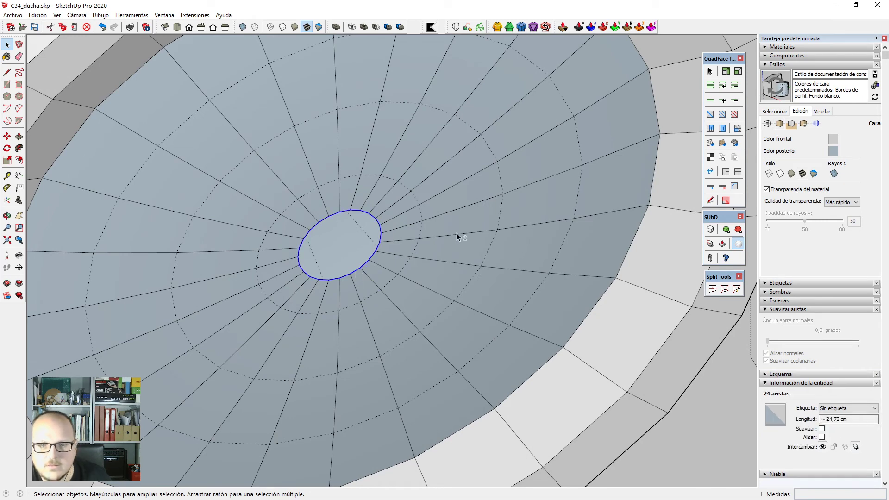
{"action": "key", "text": "shift+v"}
{"action": "left_click", "coordinate": [515, 64]}
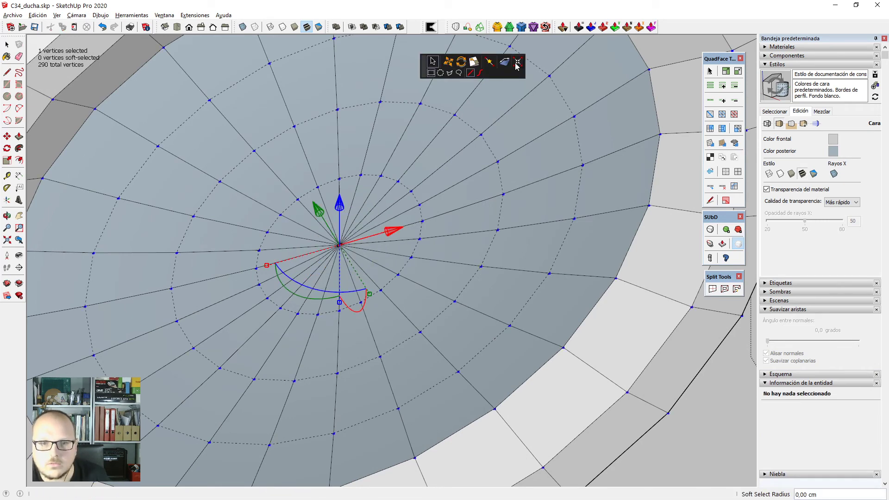
{"action": "key", "text": "space"}
Orient all of the disc's faces consistently, with their front sides outward.
{"action": "left_click", "coordinate": [431, 253]}
{"action": "scroll", "coordinate": [436, 253], "scroll_direction": "down", "scroll_amount": 6}
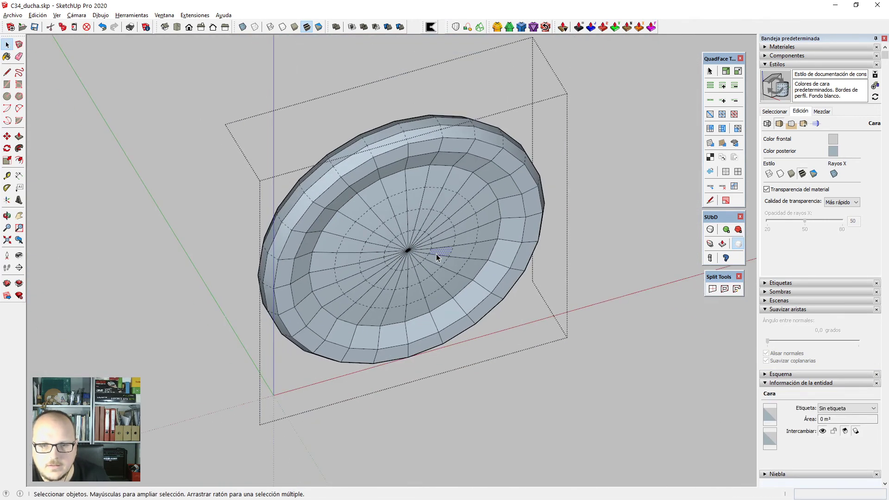
{"action": "scroll", "coordinate": [488, 241], "scroll_direction": "up", "scroll_amount": 3}
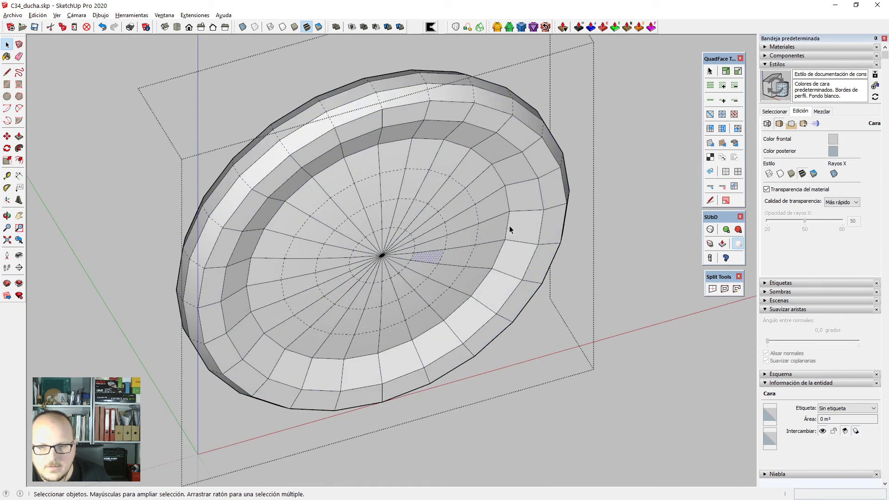
Subdivide along the edge loop around the dome's outline with FredoCorner, using a 1 cm offset.
{"action": "double_click", "coordinate": [508, 231]}
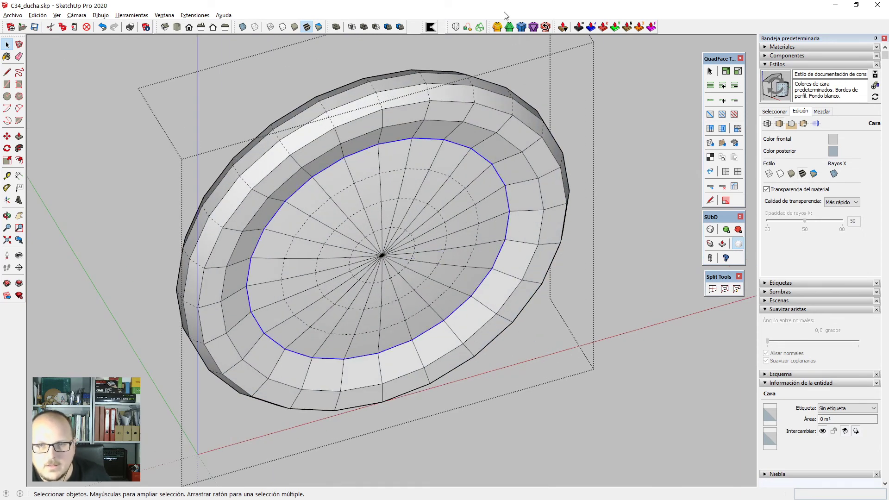
{"action": "left_click", "coordinate": [520, 29]}
{"action": "scroll", "coordinate": [438, 255], "scroll_direction": "down", "scroll_amount": 1}
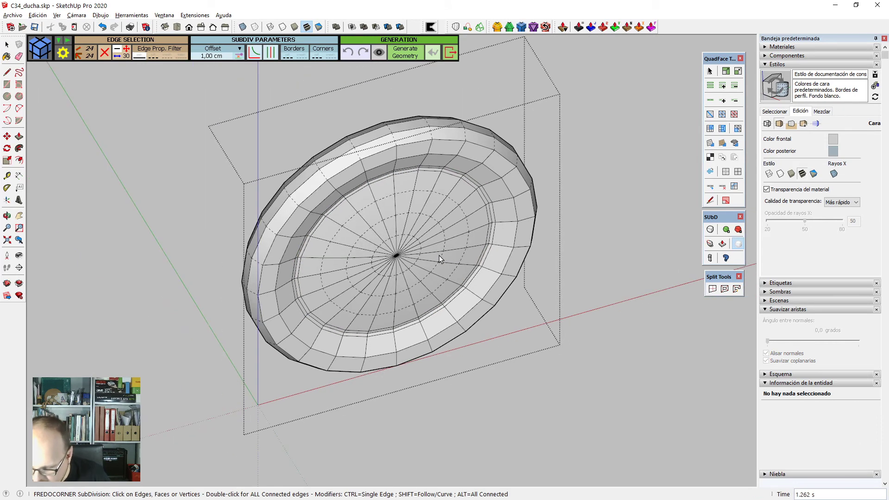
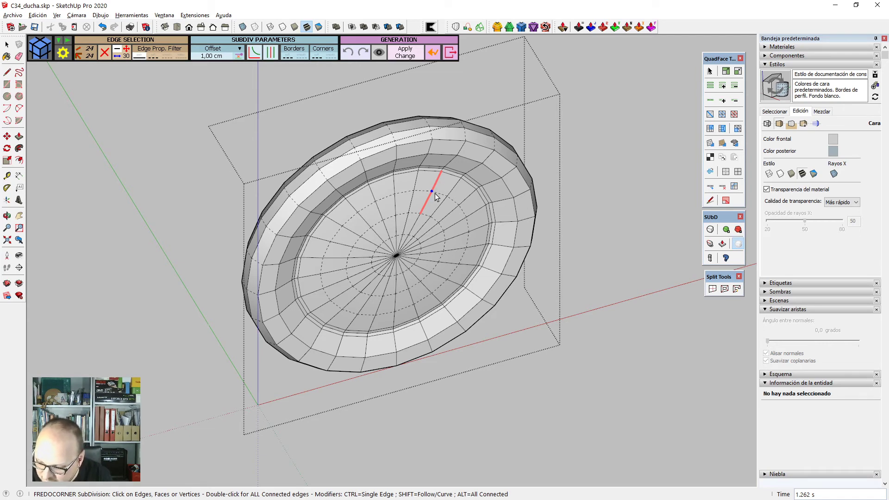
Examine the shower head's domed back, side profile and recessed face from several angles and in the front view.
{"action": "middle_click_drag", "start_coordinate": [643, 210], "coordinate": [458, 204]}
{"action": "scroll", "coordinate": [459, 204], "scroll_direction": "up", "scroll_amount": 4}
{"action": "middle_click_drag", "start_coordinate": [387, 316], "coordinate": [638, 231]}
{"action": "scroll", "coordinate": [493, 221], "scroll_direction": "down", "scroll_amount": 4}
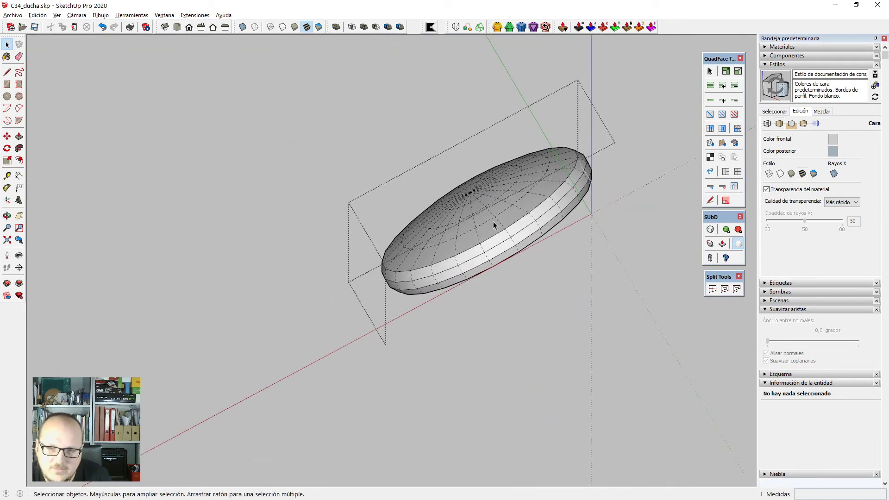
{"action": "middle_click_drag", "start_coordinate": [493, 221], "coordinate": [357, 413]}
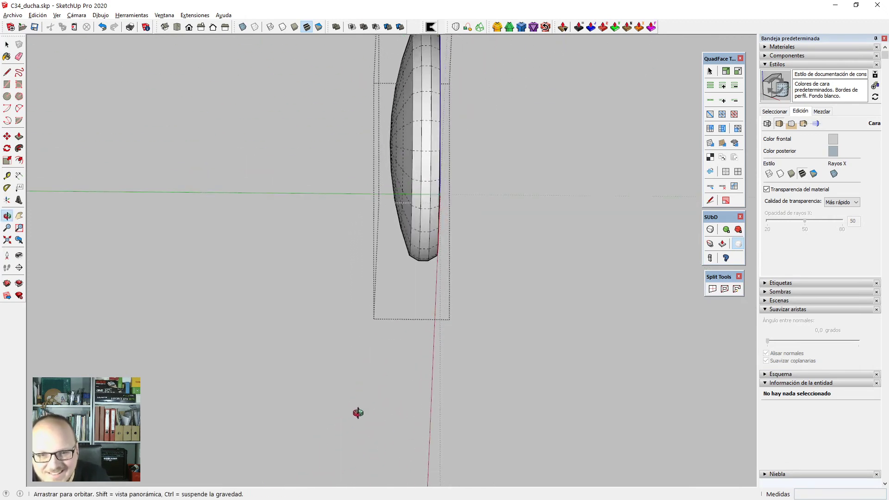
{"action": "scroll", "coordinate": [426, 338], "scroll_direction": "down", "scroll_amount": 4}
{"action": "middle_click_drag", "start_coordinate": [427, 337], "coordinate": [490, 222]}
{"action": "scroll", "coordinate": [457, 300], "scroll_direction": "up", "scroll_amount": 1}
{"action": "key", "text": "F2"}
{"action": "scroll", "coordinate": [457, 299], "scroll_direction": "down", "scroll_amount": 3}
{"action": "scroll", "coordinate": [361, 137], "scroll_direction": "up", "scroll_amount": 5}
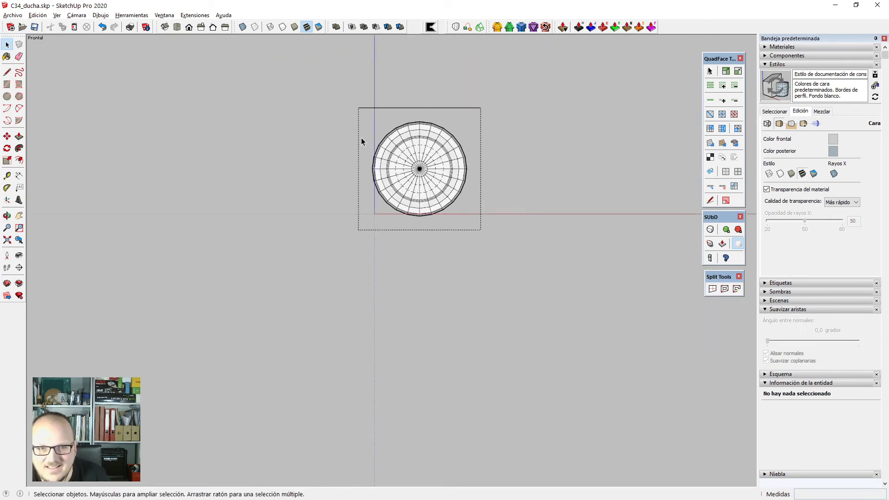
{"action": "middle_click_drag", "start_coordinate": [333, 192], "coordinate": [609, 298]}
{"action": "middle_click_drag", "start_coordinate": [306, 171], "coordinate": [325, 229]}
{"action": "scroll", "coordinate": [411, 318], "scroll_direction": "down", "scroll_amount": 2}
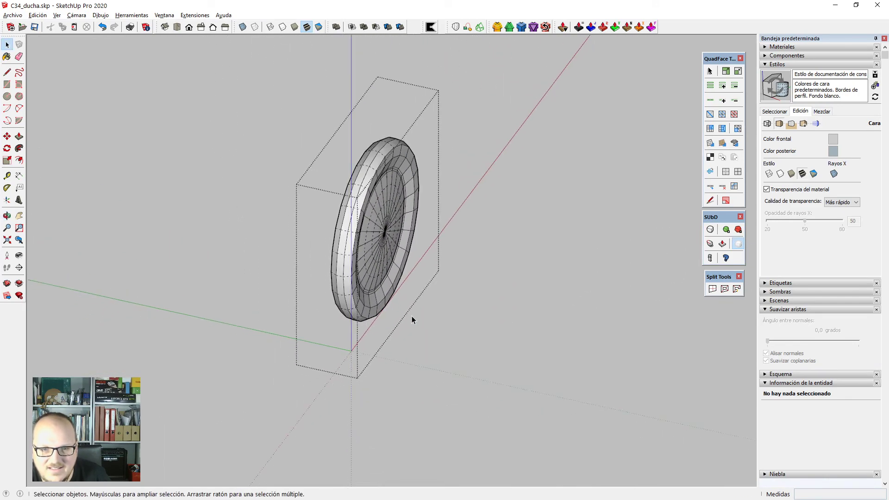
{"action": "middle_click_drag", "start_coordinate": [411, 317], "coordinate": [249, 429]}
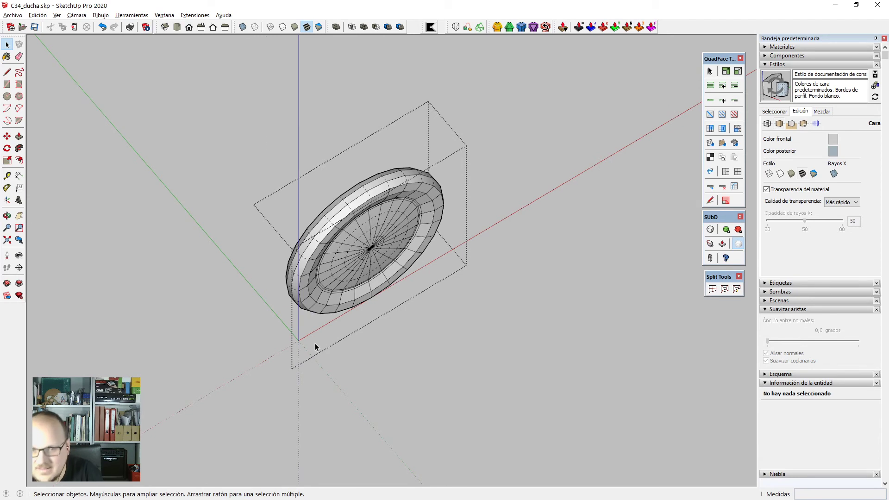
Insert an edge loop midway between the side wall's two middle edge loops, working in top view.
{"action": "key", "text": "F2"}
{"action": "key", "text": "shift+z"}
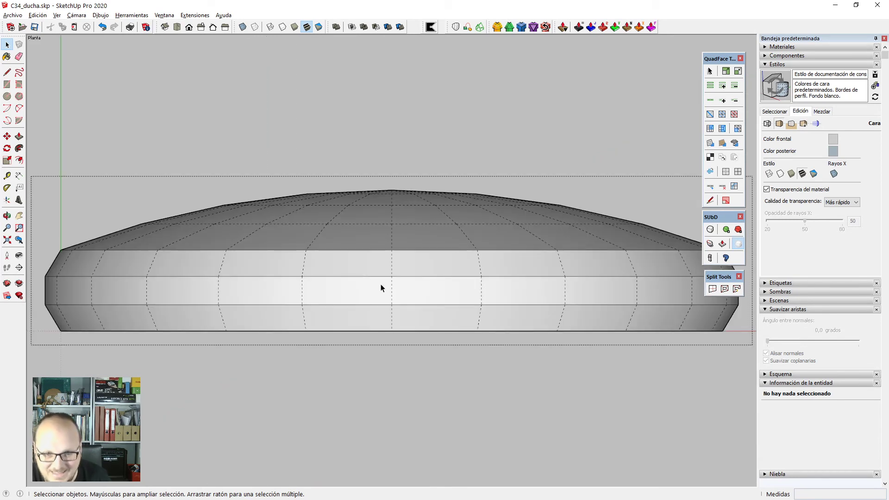
{"action": "left_click", "coordinate": [403, 307]}
{"action": "left_click", "coordinate": [392, 298]}
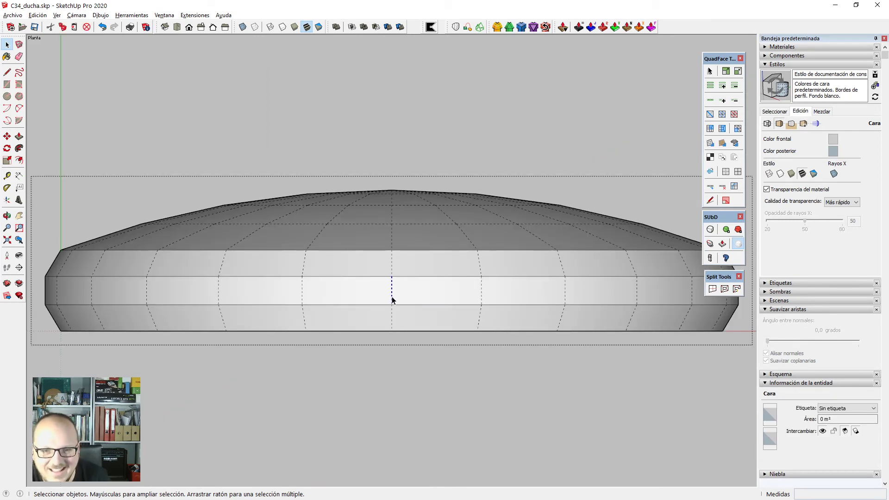
{"action": "key", "text": "i"}
{"action": "left_click", "coordinate": [399, 302]}
Remove the two edge loops flanking the new middle loop around the disc's side wall.
{"action": "left_click", "coordinate": [400, 305]}
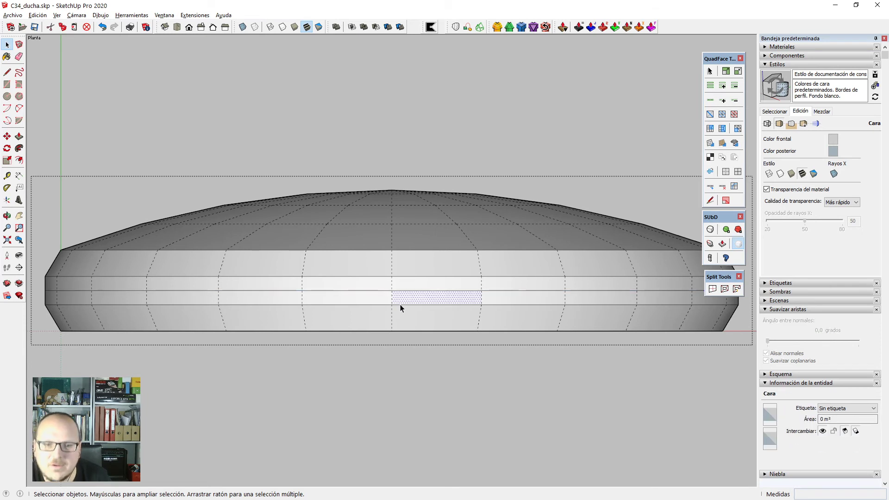
{"action": "key", "text": "shift+Delete"}
{"action": "left_click", "coordinate": [406, 275]}
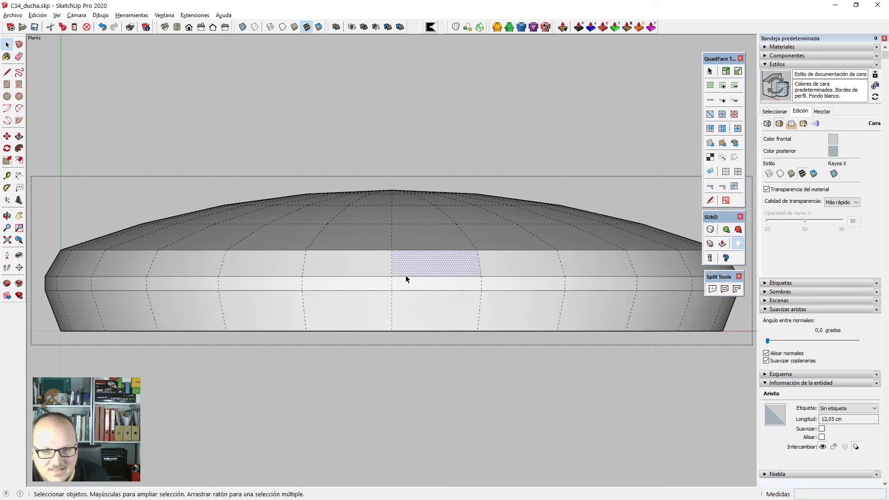
{"action": "left_click", "coordinate": [407, 277]}
{"action": "key", "text": "shift+Delete"}
Draw a circle of 2.70 cm radius and 8 segments on the side wall, centred on a vertex of the middle edge loop.
{"action": "key", "text": "c"}
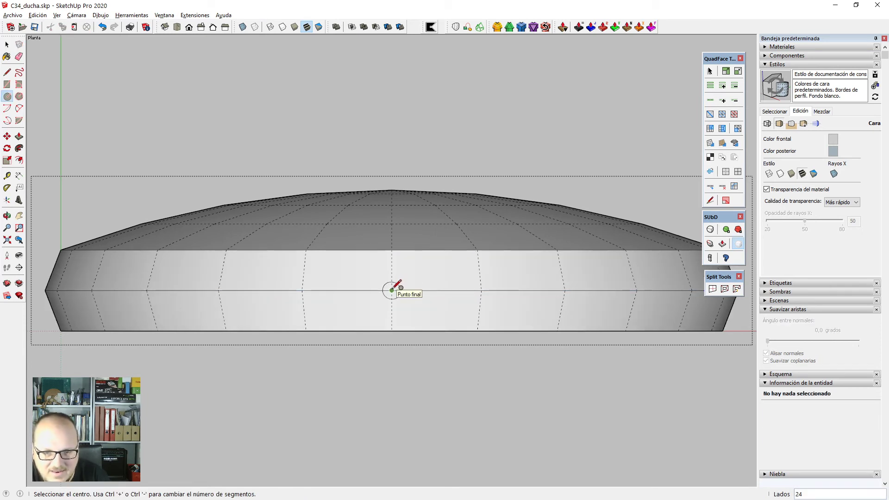
{"action": "left_click", "coordinate": [392, 290]}
{"action": "scroll", "coordinate": [391, 269], "scroll_direction": "up", "scroll_amount": 1}
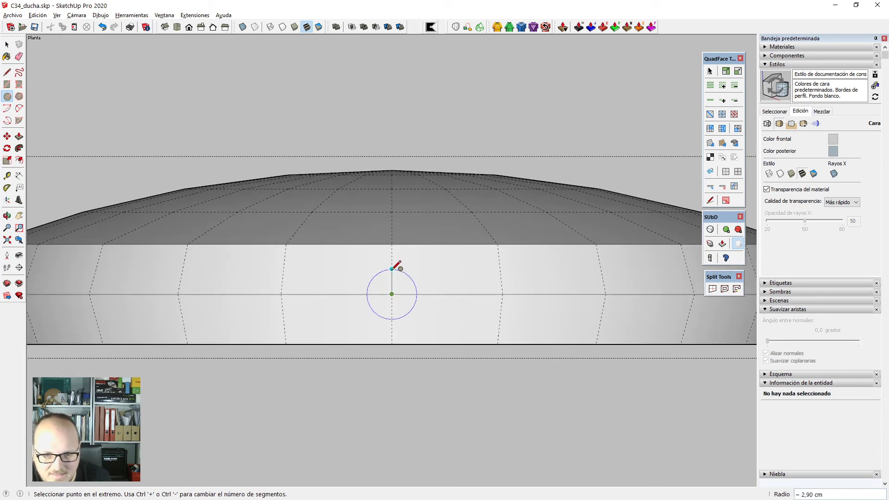
{"action": "left_click", "coordinate": [392, 268]}
{"action": "key", "text": "space"}
{"action": "scroll", "coordinate": [408, 278], "scroll_direction": "up", "scroll_amount": 1}
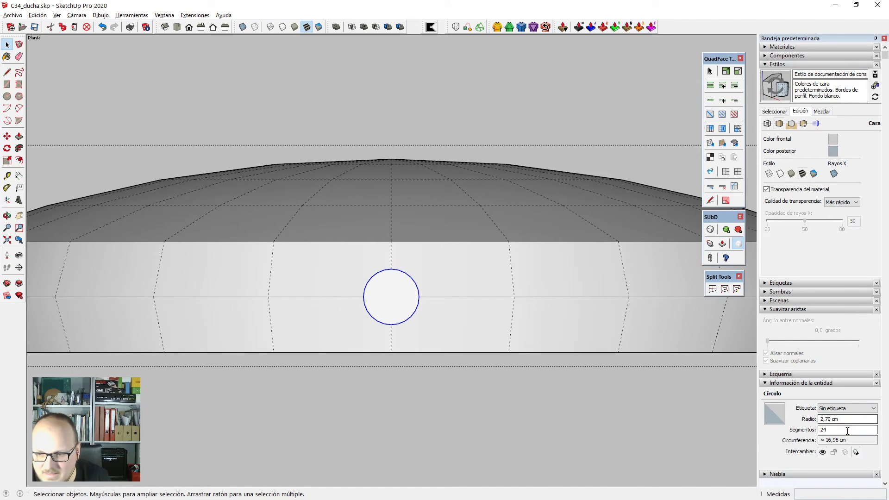
{"action": "double_click", "coordinate": [848, 430]}
{"action": "key", "text": "Return"}
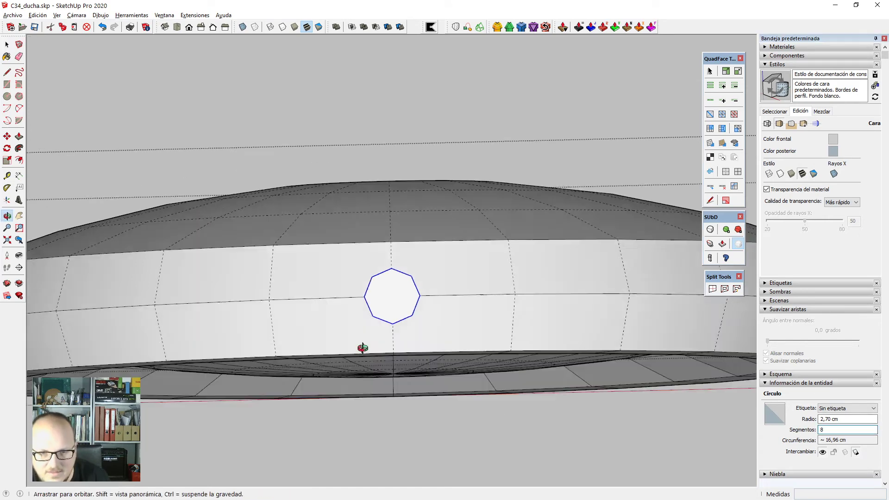
Erase the side-wall edges running into the octagon, opening the surrounding faces.
{"action": "middle_click_drag", "start_coordinate": [362, 349], "coordinate": [403, 342]}
{"action": "scroll", "coordinate": [419, 288], "scroll_direction": "up", "scroll_amount": 3}
{"action": "key", "text": "e"}
{"action": "left_click", "coordinate": [357, 275]}
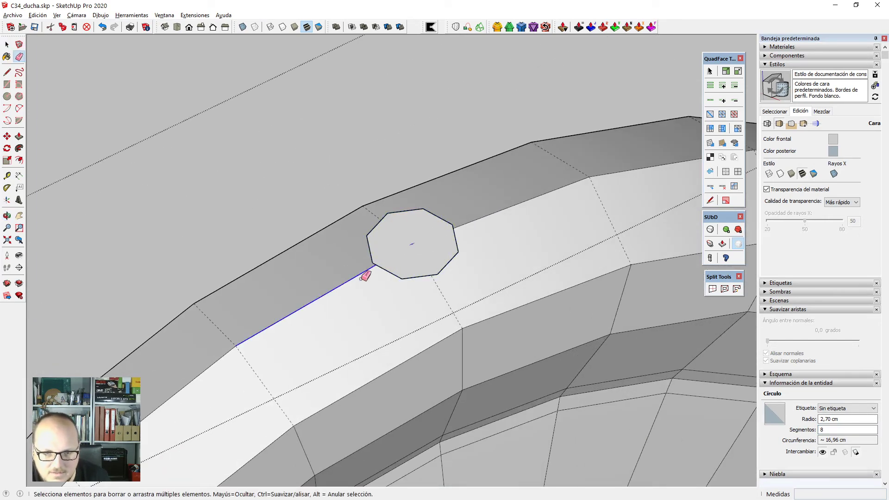
{"action": "left_click", "coordinate": [443, 296]}
{"action": "left_click", "coordinate": [473, 218]}
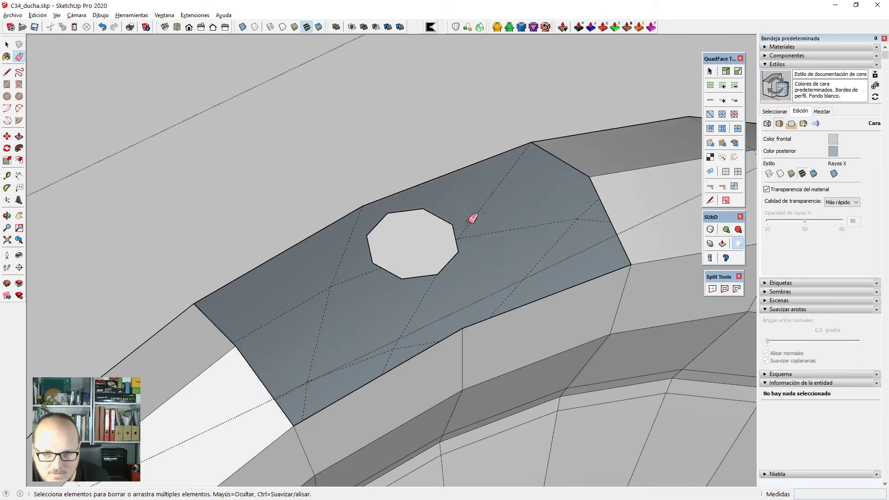
Enlarge the octagon uniformly from its centre by a factor of about 1.78 and clear the selection.
{"action": "key", "text": "space"}
{"action": "double_click", "coordinate": [406, 246]}
{"action": "key", "text": "s"}
{"action": "left_click_drag", "start_coordinate": [439, 273], "coordinate": [451, 308], "text": "ctrl"}
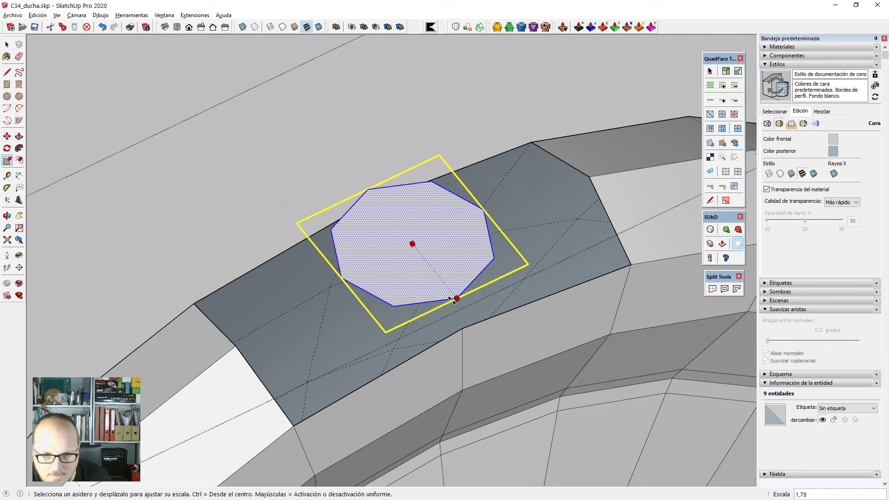
{"action": "key", "text": "space"}
{"action": "key", "text": "ctrl+t"}
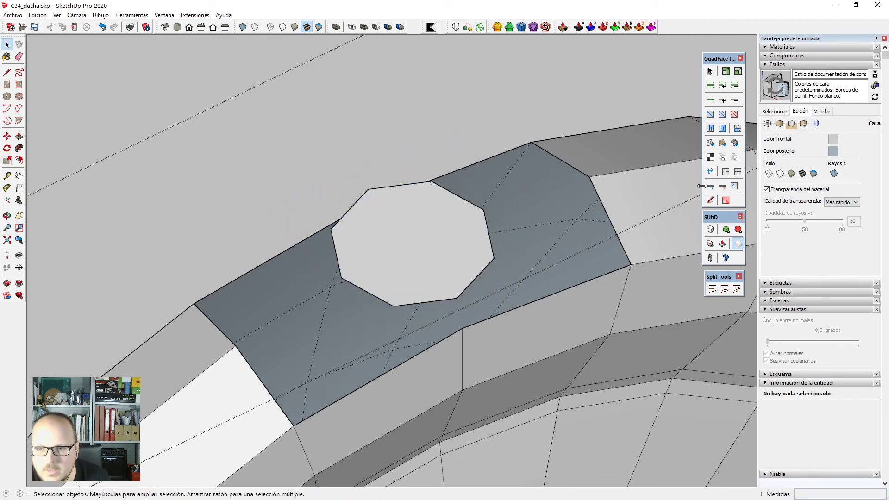
Draw edges joining the octagon's corners to the opening's corners at one end, starting along the recessed-face side.
{"action": "key", "text": "l"}
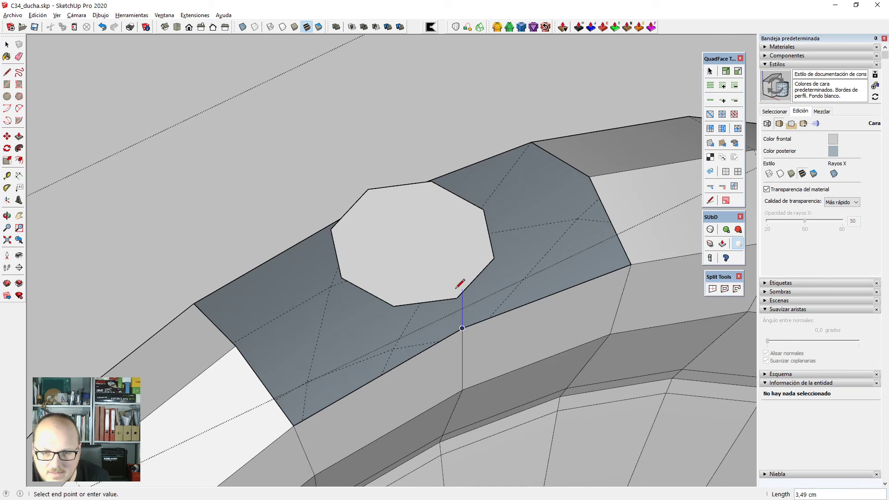
{"action": "left_click", "coordinate": [393, 306]}
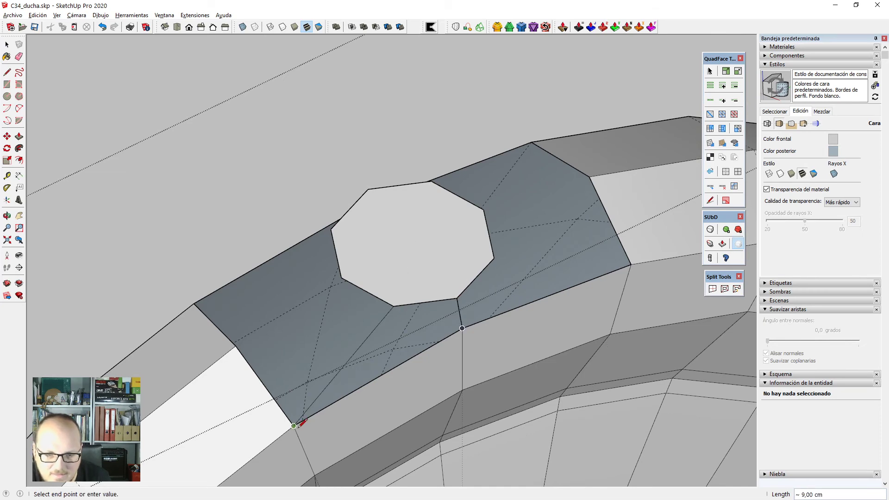
{"action": "left_click", "coordinate": [295, 425]}
{"action": "left_click", "coordinate": [341, 278]}
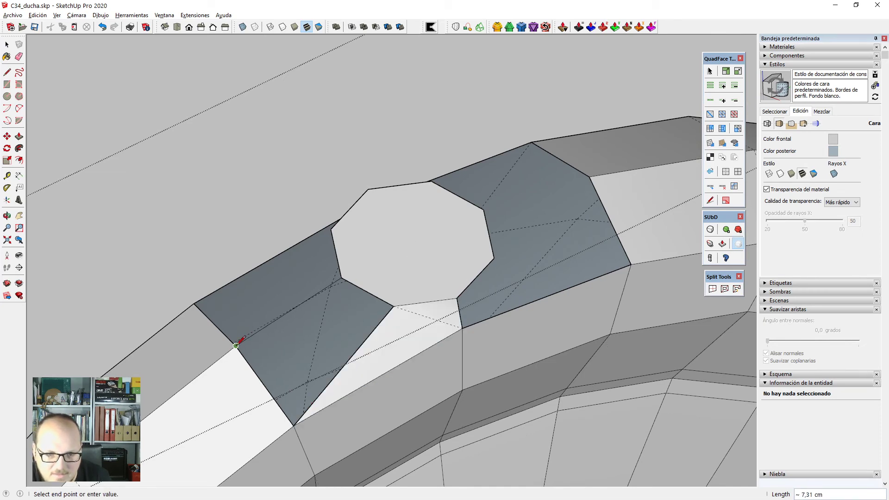
{"action": "left_click", "coordinate": [237, 345]}
Connect the octagon's corners to the opening's outline vertices along the domed-back side, filling that part with faces.
{"action": "middle_click_drag", "start_coordinate": [184, 316], "coordinate": [360, 344]}
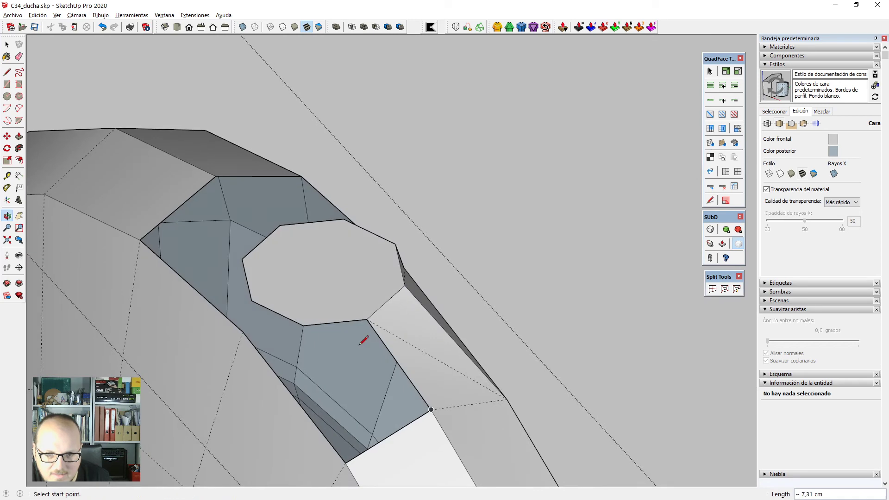
{"action": "left_click", "coordinate": [305, 325]}
{"action": "middle_click_drag", "start_coordinate": [311, 323], "coordinate": [392, 420]}
{"action": "left_click", "coordinate": [384, 435]}
{"action": "scroll", "coordinate": [279, 339], "scroll_direction": "up", "scroll_amount": 2}
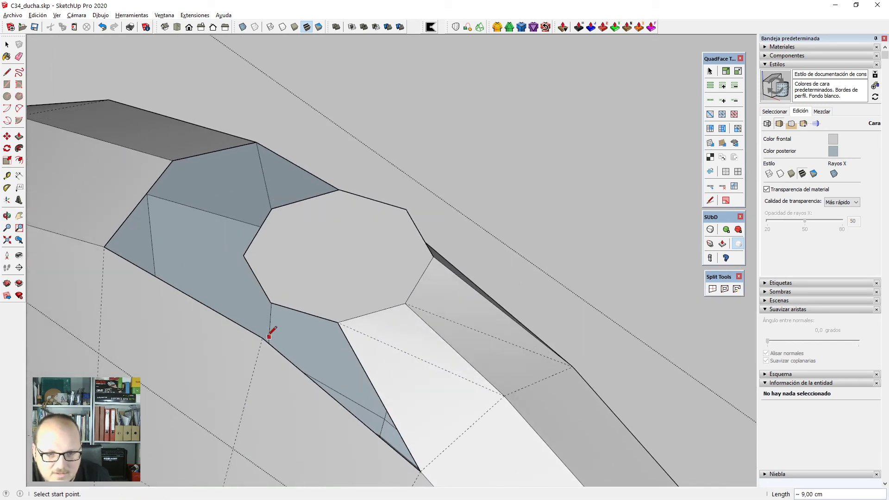
{"action": "left_click", "coordinate": [270, 303]}
{"action": "middle_click_drag", "start_coordinate": [271, 303], "coordinate": [351, 342]}
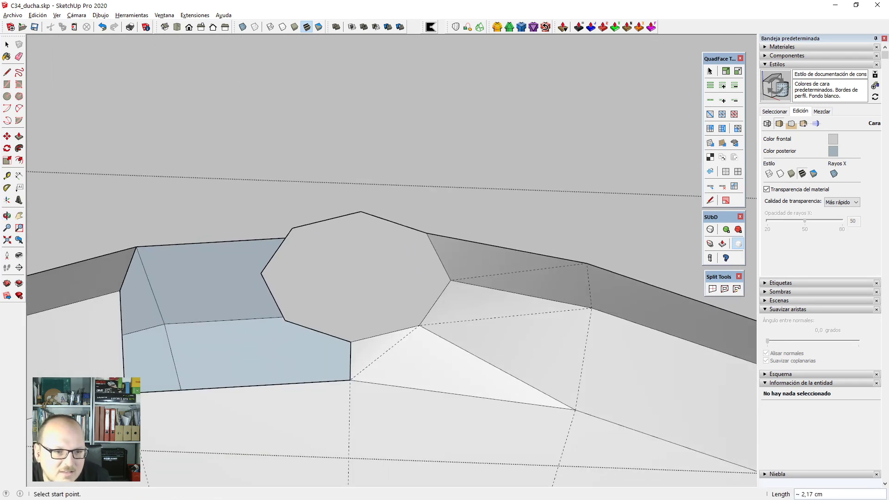
Close the remaining gaps around the octagon with edges from its corners to the opening's other end.
{"action": "left_click", "coordinate": [288, 258]}
{"action": "middle_click_drag", "start_coordinate": [287, 258], "coordinate": [288, 362]}
{"action": "left_click", "coordinate": [361, 277]}
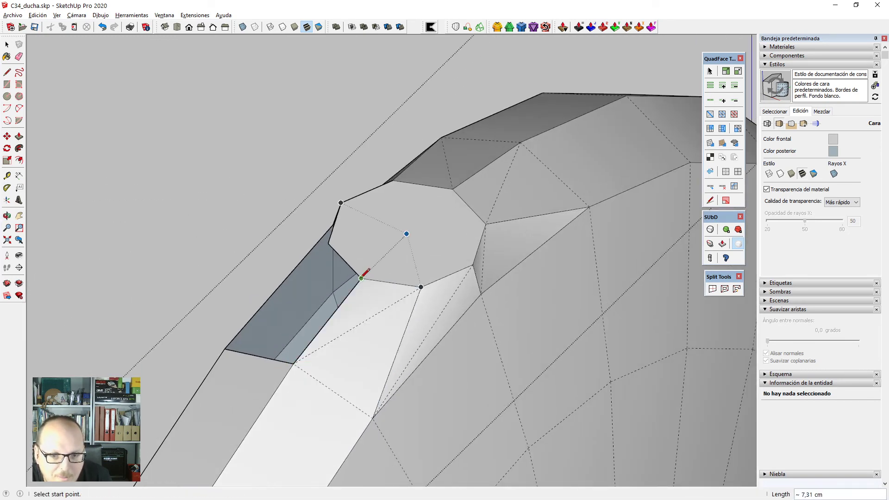
{"action": "middle_click_drag", "start_coordinate": [408, 232], "coordinate": [477, 284]}
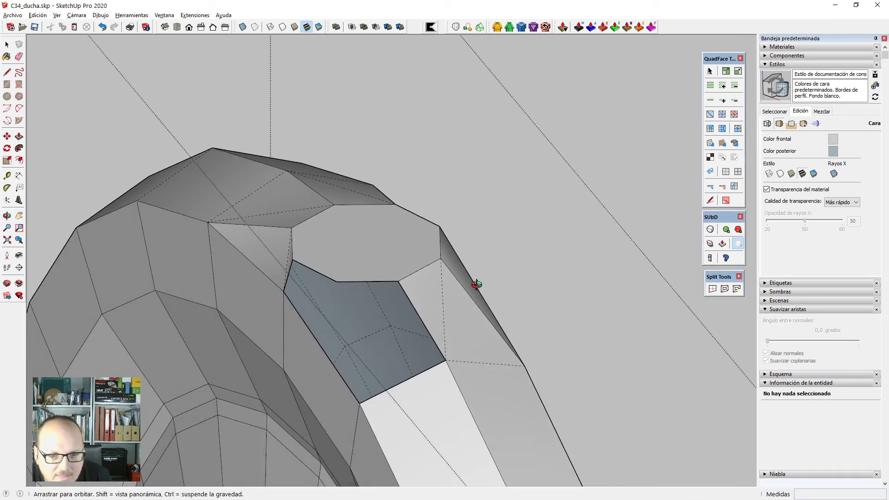
{"action": "left_click", "coordinate": [337, 281]}
{"action": "middle_click_drag", "start_coordinate": [295, 283], "coordinate": [354, 268]}
{"action": "key", "text": "f"}
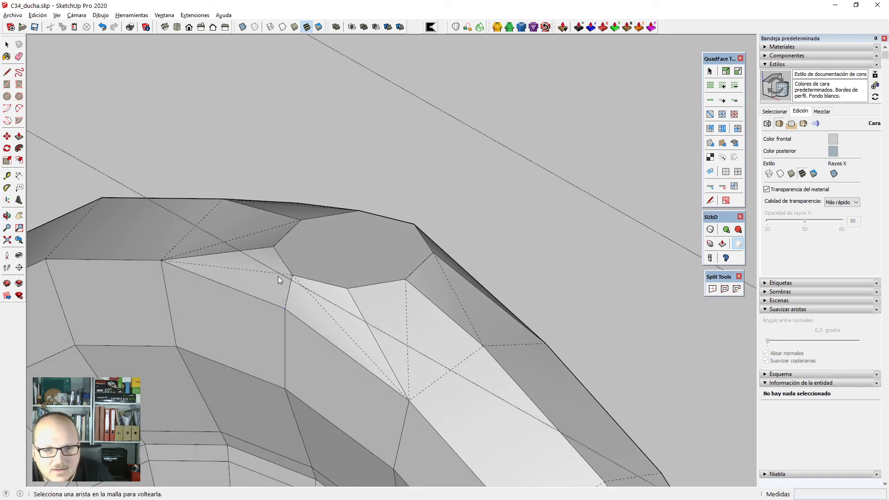
{"action": "middle_click_drag", "start_coordinate": [278, 276], "coordinate": [353, 264]}
Push/Pull the octagon outward about 12.7 cm to form the handle's neck.
{"action": "key", "text": "space"}
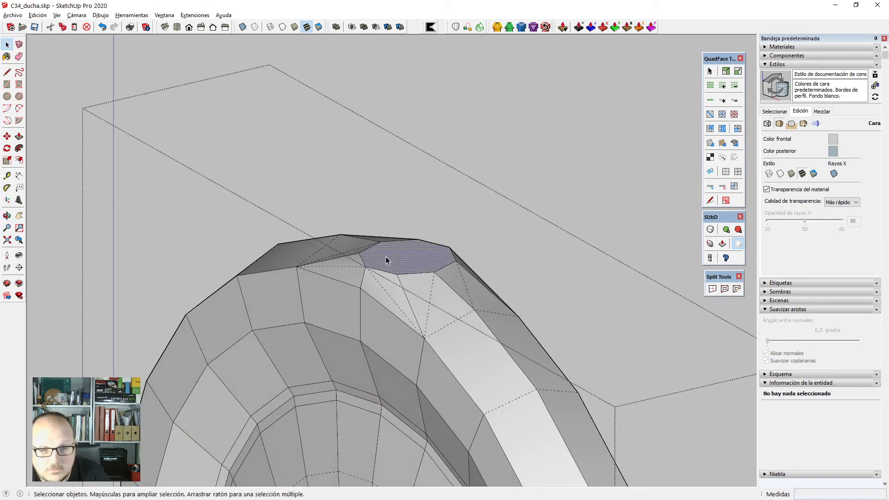
{"action": "left_click", "coordinate": [385, 257]}
{"action": "key", "text": "p"}
{"action": "left_click", "coordinate": [386, 257]}
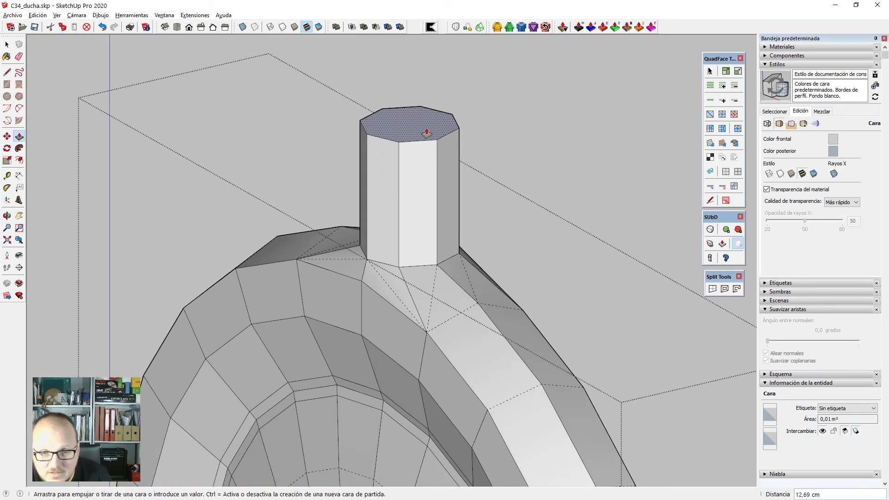
{"action": "left_click", "coordinate": [429, 125]}
{"action": "scroll", "coordinate": [417, 180], "scroll_direction": "down", "scroll_amount": 5}
{"action": "middle_click_drag", "start_coordinate": [404, 237], "coordinate": [656, 242]}
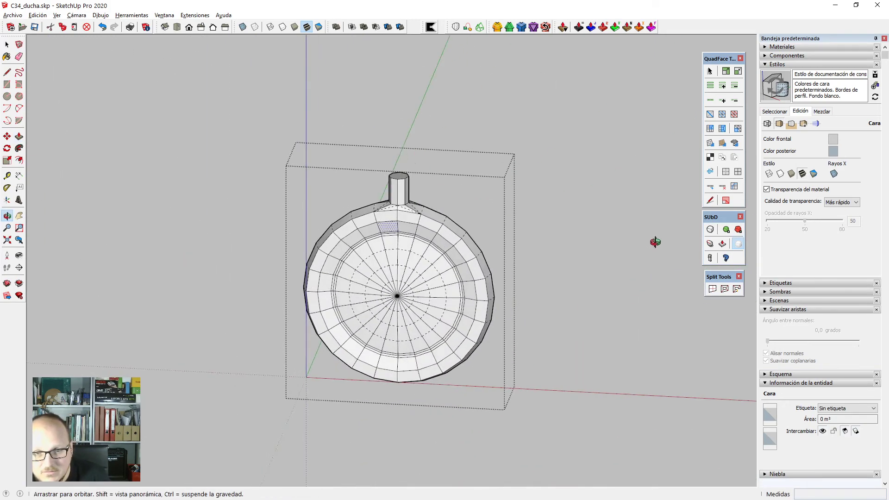
Scale the edge loop at the neck's base outward from its centre by about 1.12.
{"action": "scroll", "coordinate": [393, 197], "scroll_direction": "up", "scroll_amount": 8}
{"action": "key", "text": "space"}
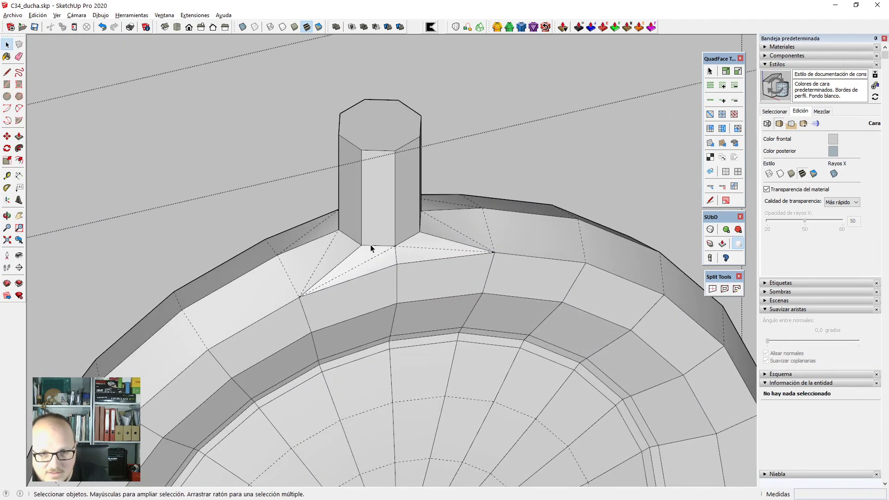
{"action": "middle_click_drag", "start_coordinate": [371, 249], "coordinate": [391, 169]}
{"action": "scroll", "coordinate": [337, 238], "scroll_direction": "up", "scroll_amount": 2}
{"action": "key", "text": "s"}
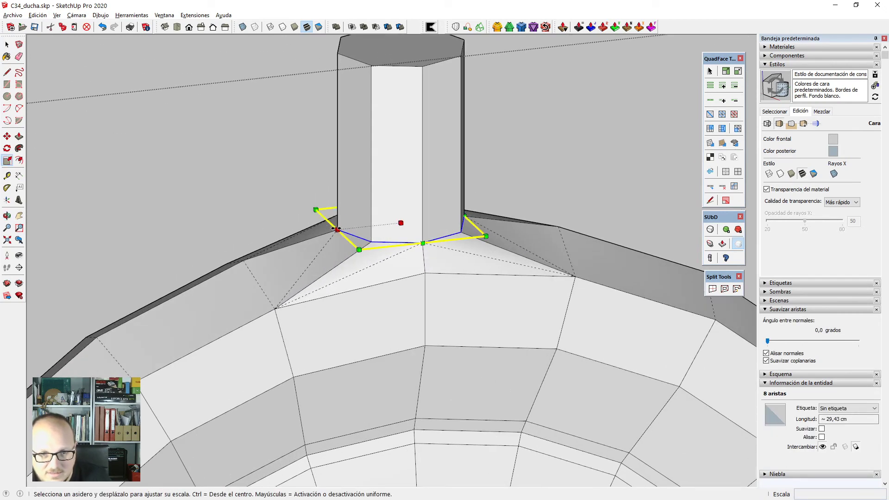
{"action": "middle_click_drag", "start_coordinate": [415, 251], "coordinate": [400, 269]}
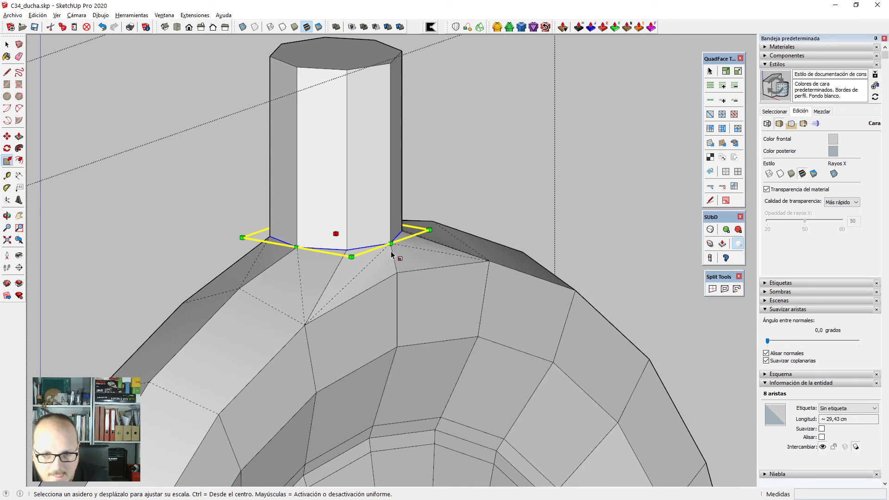
{"action": "left_click_drag", "start_coordinate": [395, 246], "coordinate": [402, 337]}
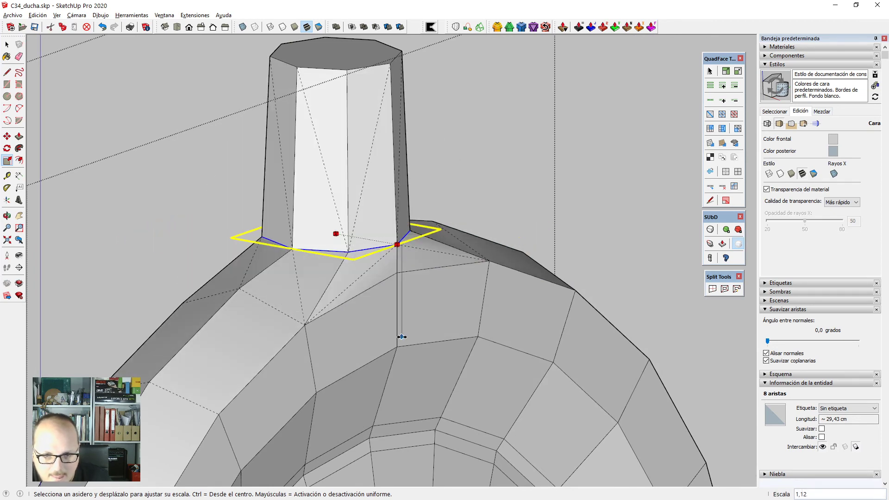
Scale the edge loop at the base of the neck outward by about 1.12 toward the front face.
{"action": "left_click", "coordinate": [396, 346]}
{"action": "scroll", "coordinate": [345, 285], "scroll_direction": "down", "scroll_amount": 2}
{"action": "middle_click_drag", "start_coordinate": [346, 286], "coordinate": [398, 304]}
{"action": "key", "text": "space"}
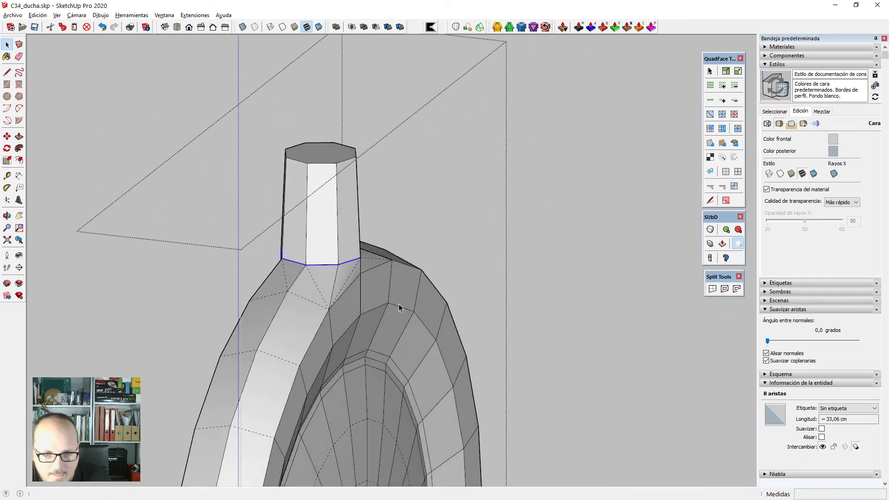
Check the profile from the side, then scale the neck's base edge loop by about 1.32 toward the domed back.
{"action": "scroll", "coordinate": [397, 282], "scroll_direction": "down", "scroll_amount": 3}
{"action": "scroll", "coordinate": [373, 272], "scroll_direction": "down", "scroll_amount": 3}
{"action": "scroll", "coordinate": [363, 251], "scroll_direction": "up", "scroll_amount": 2}
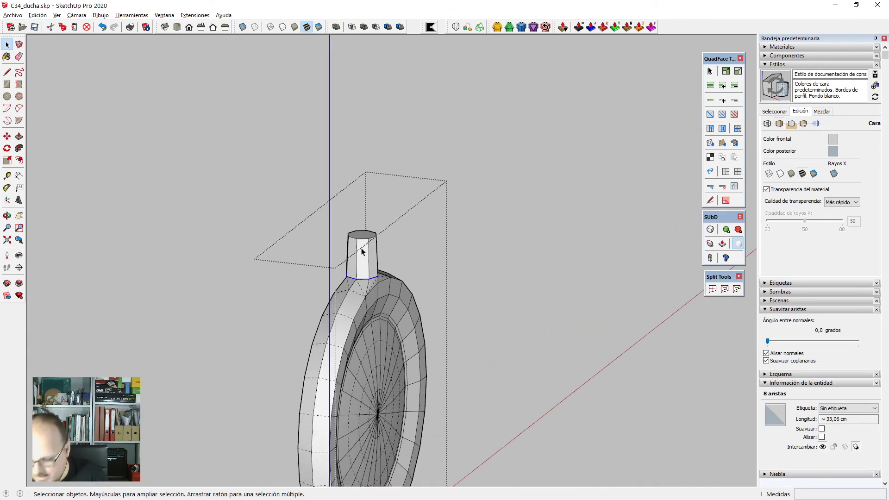
{"action": "key", "text": "F2"}
{"action": "scroll", "coordinate": [361, 252], "scroll_direction": "down", "scroll_amount": 3}
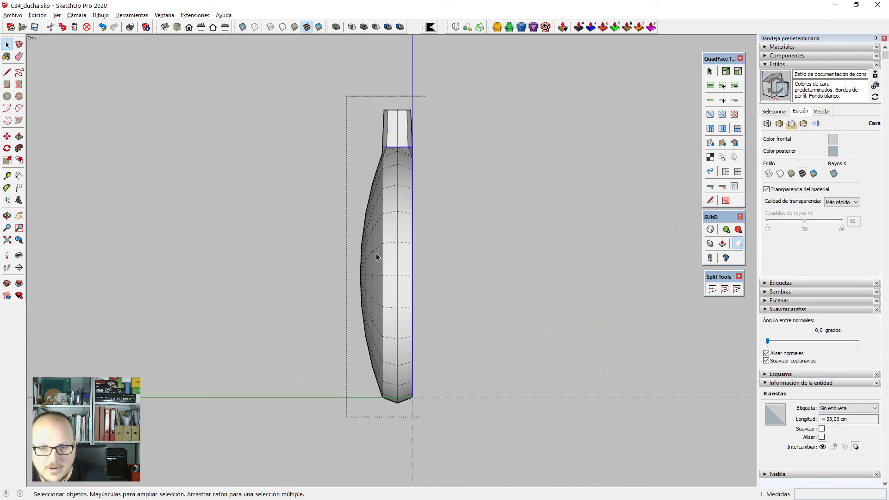
{"action": "scroll", "coordinate": [382, 89], "scroll_direction": "up", "scroll_amount": 4}
{"action": "middle_click_drag", "start_coordinate": [318, 199], "coordinate": [468, 273]}
{"action": "scroll", "coordinate": [320, 195], "scroll_direction": "up", "scroll_amount": 2}
{"action": "key", "text": "s"}
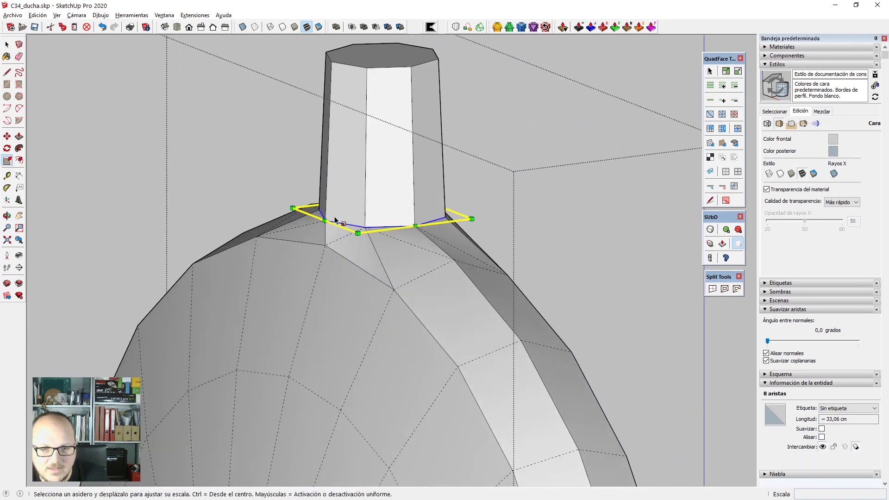
{"action": "left_click", "coordinate": [329, 221]}
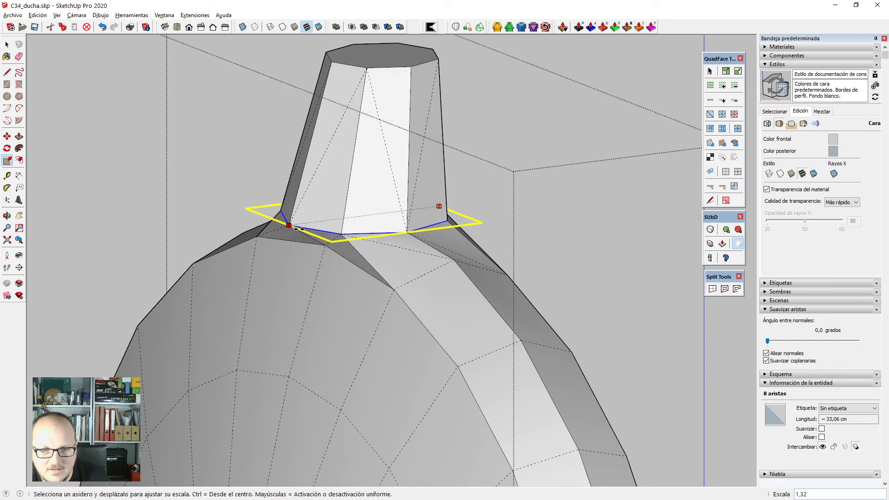
{"action": "left_click", "coordinate": [290, 226]}
{"action": "key", "text": "space"}
Move the centre rim vertex of the domed back, directly below the neck, down toward the dome's middle.
{"action": "middle_click_drag", "start_coordinate": [293, 264], "coordinate": [342, 263]}
{"action": "left_click", "coordinate": [346, 290]}
{"action": "left_click", "coordinate": [352, 298], "text": "shift"}
{"action": "scroll", "coordinate": [342, 259], "scroll_direction": "up", "scroll_amount": 1}
{"action": "key", "text": "v"}
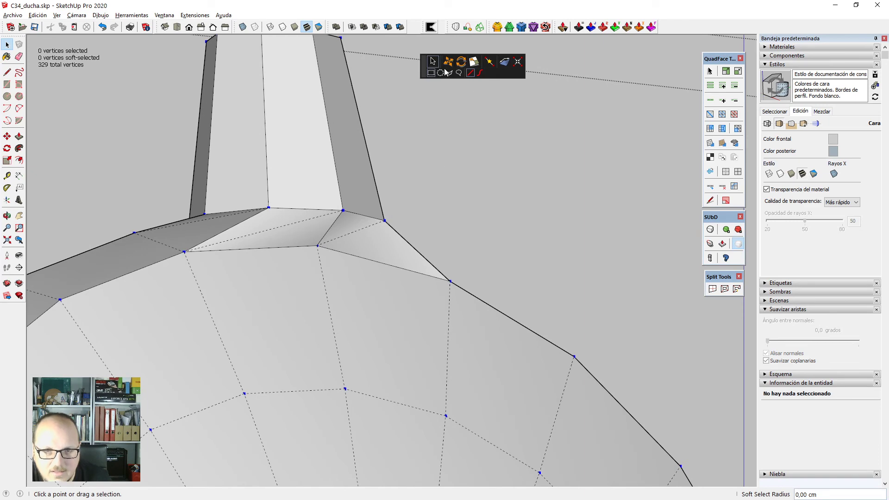
{"action": "left_click", "coordinate": [447, 62]}
{"action": "left_click", "coordinate": [317, 246]}
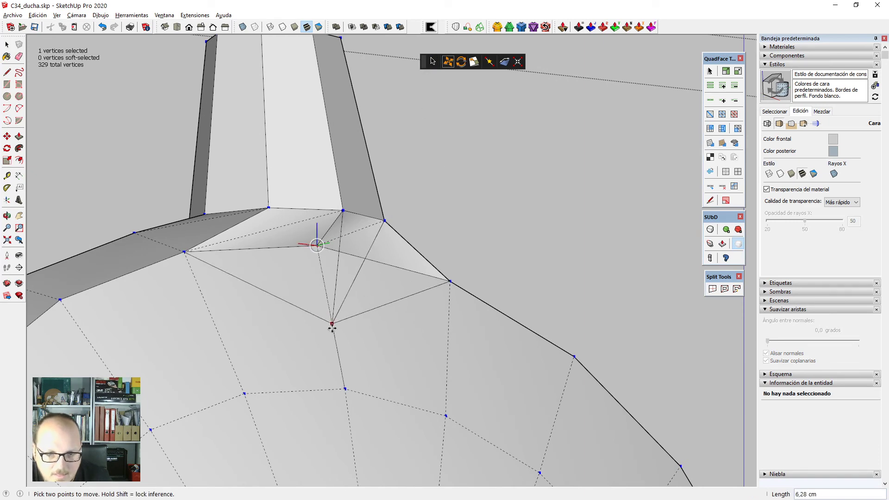
{"action": "left_click", "coordinate": [341, 363]}
Move the rim vertex beside the lowered centre vertex down and inward on one side of the domed back.
{"action": "scroll", "coordinate": [371, 106], "scroll_direction": "down", "scroll_amount": 2}
{"action": "middle_click_drag", "start_coordinate": [348, 294], "coordinate": [278, 230]}
{"action": "left_click", "coordinate": [357, 306]}
{"action": "scroll", "coordinate": [268, 176], "scroll_direction": "up", "scroll_amount": 3}
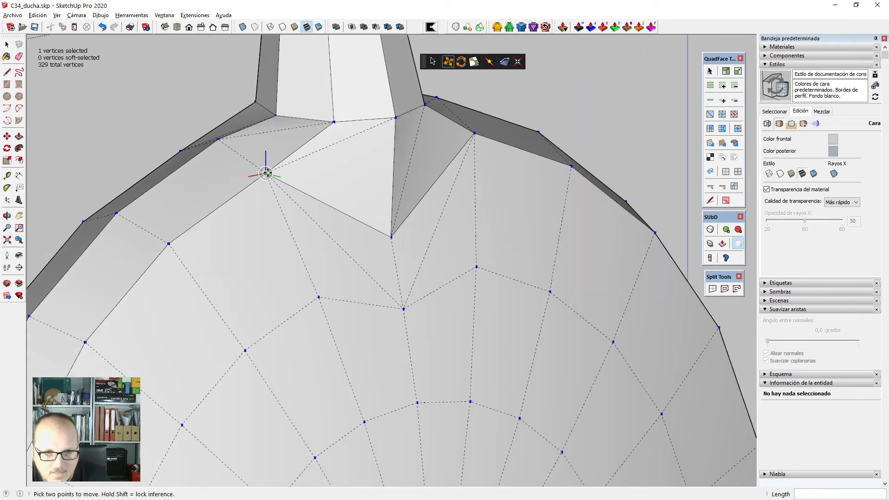
{"action": "left_click", "coordinate": [266, 173]}
{"action": "left_click", "coordinate": [288, 225]}
{"action": "middle_click_drag", "start_coordinate": [419, 248], "coordinate": [348, 220]}
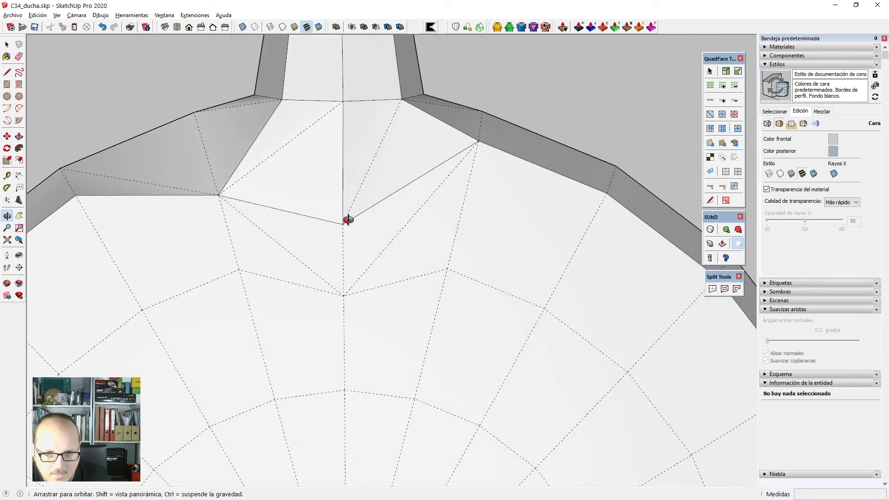
{"action": "scroll", "coordinate": [479, 141], "scroll_direction": "down", "scroll_amount": 6}
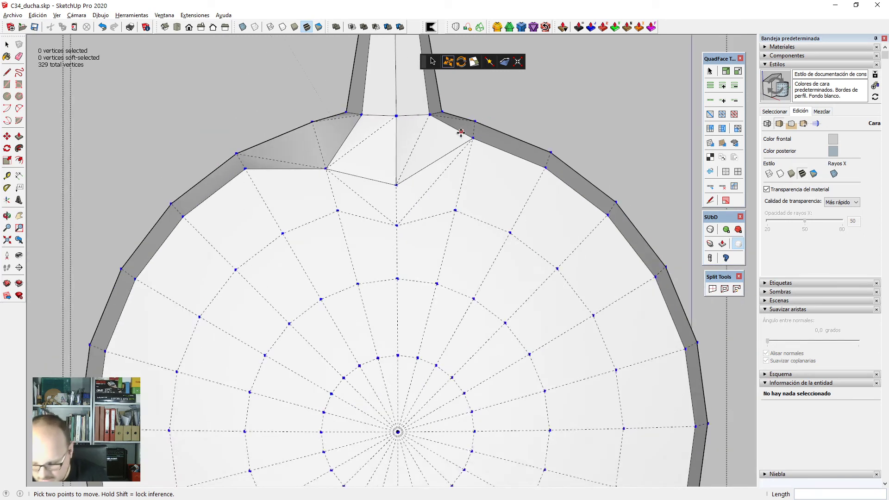
Delete the right half of the shower head mesh in the front view, up to the vertical centre line.
{"action": "key", "text": "F2"}
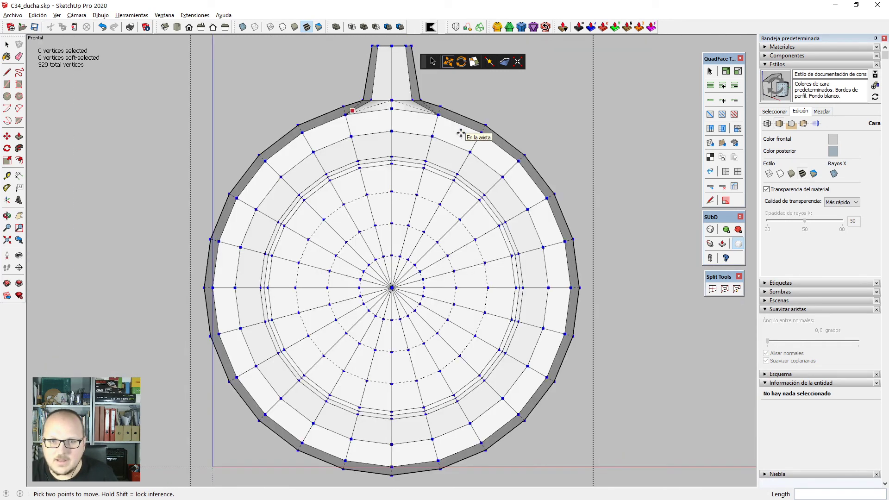
{"action": "key", "text": "space"}
{"action": "scroll", "coordinate": [447, 174], "scroll_direction": "down", "scroll_amount": 2}
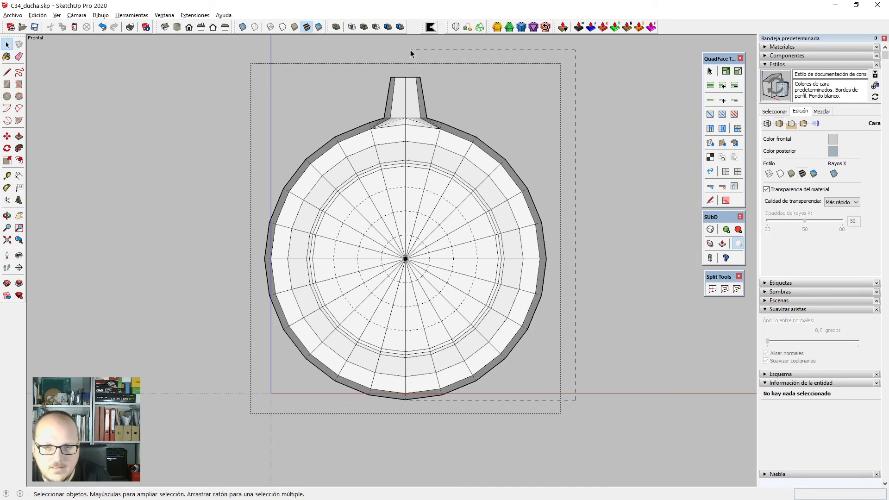
{"action": "middle_click_drag", "start_coordinate": [410, 54], "coordinate": [133, 258]}
{"action": "scroll", "coordinate": [431, 119], "scroll_direction": "up", "scroll_amount": 5}
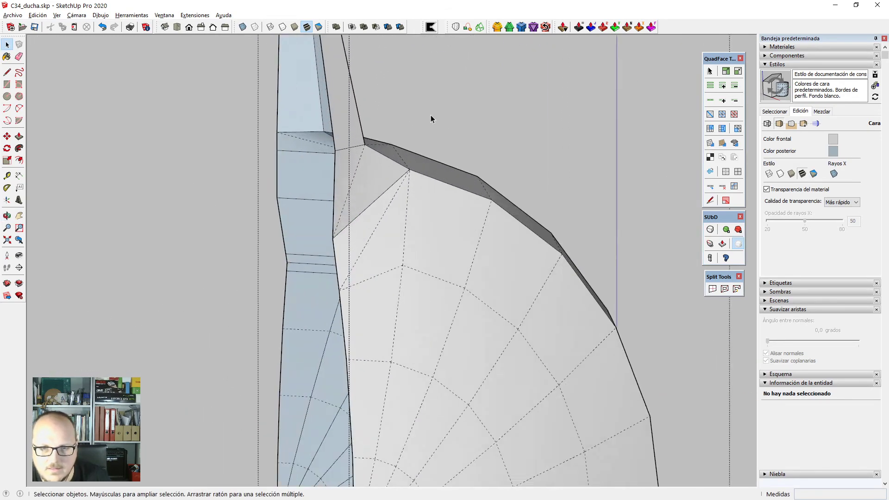
Move the first rim vertex beside the centre line on the remaining half's dome about 4 cm down and inward.
{"action": "middle_click_drag", "start_coordinate": [431, 119], "coordinate": [413, 269]}
{"action": "scroll", "coordinate": [414, 207], "scroll_direction": "up", "scroll_amount": 2}
{"action": "key", "text": "v"}
{"action": "left_click", "coordinate": [445, 169]}
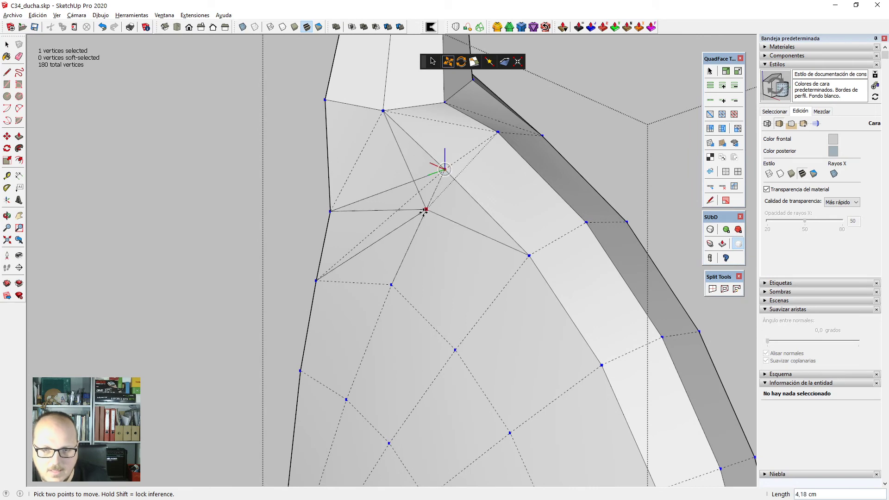
{"action": "left_click", "coordinate": [422, 214]}
Move the second rim vertex from the centre line on the dome down and inward to continue the neck transition.
{"action": "scroll", "coordinate": [431, 218], "scroll_direction": "down", "scroll_amount": 2}
{"action": "scroll", "coordinate": [432, 216], "scroll_direction": "down", "scroll_amount": 1}
{"action": "middle_click_drag", "start_coordinate": [431, 217], "coordinate": [380, 268]}
{"action": "key", "text": "f"}
{"action": "left_click", "coordinate": [508, 249]}
{"action": "middle_click_drag", "start_coordinate": [507, 248], "coordinate": [560, 260]}
{"action": "key", "text": "v"}
{"action": "left_click", "coordinate": [511, 253]}
{"action": "scroll", "coordinate": [511, 252], "scroll_direction": "up", "scroll_amount": 2}
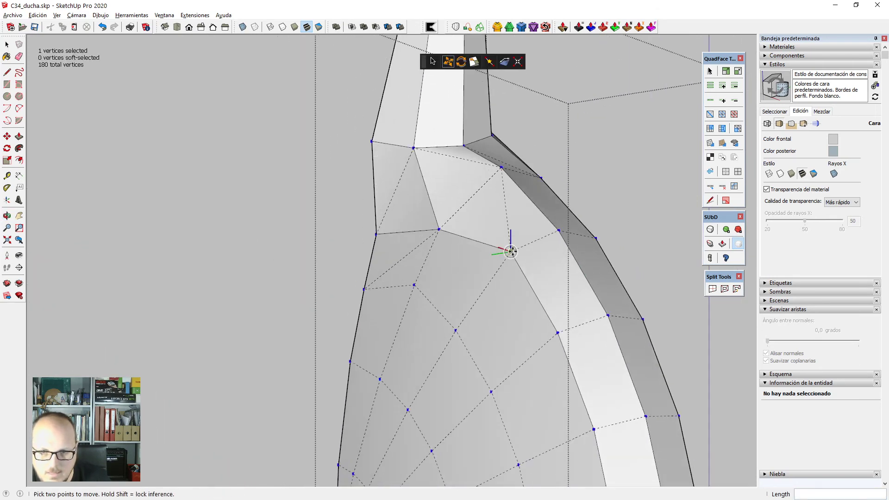
{"action": "left_click", "coordinate": [508, 259]}
{"action": "left_click", "coordinate": [497, 273]}
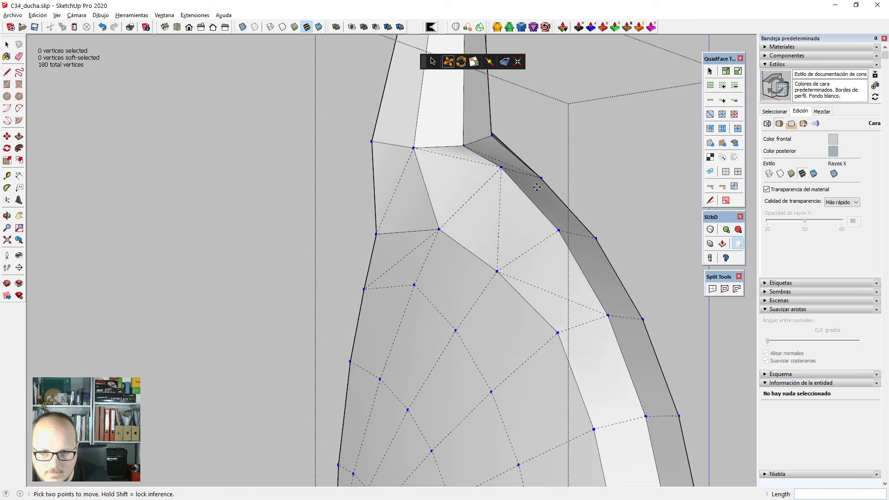
Move the third rim vertex from the centre line on the dome about 1.9 cm inward.
{"action": "scroll", "coordinate": [533, 259], "scroll_direction": "up", "scroll_amount": 3}
{"action": "left_click", "coordinate": [551, 245]}
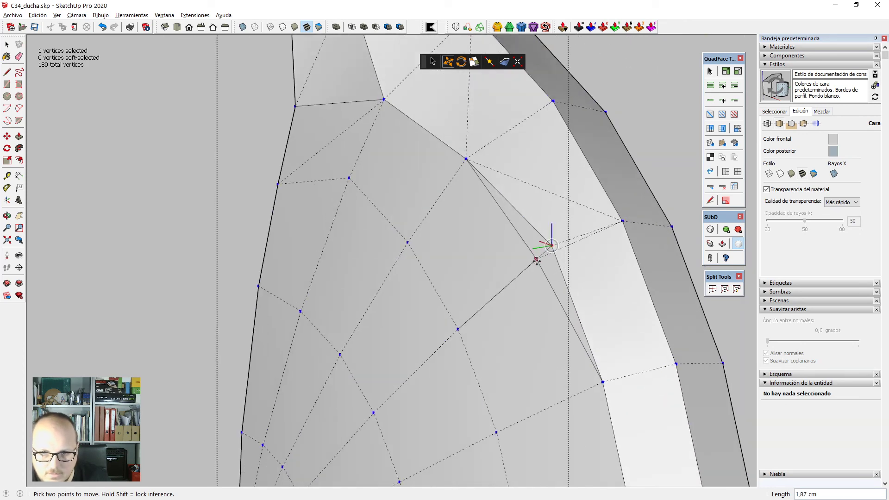
{"action": "left_click", "coordinate": [536, 261]}
Lower the centre-line vertex below the neck, the ring vertex beneath it by about 3 cm, and the first rim vertex.
{"action": "scroll", "coordinate": [541, 301], "scroll_direction": "down", "scroll_amount": 5}
{"action": "scroll", "coordinate": [487, 325], "scroll_direction": "up", "scroll_amount": 4}
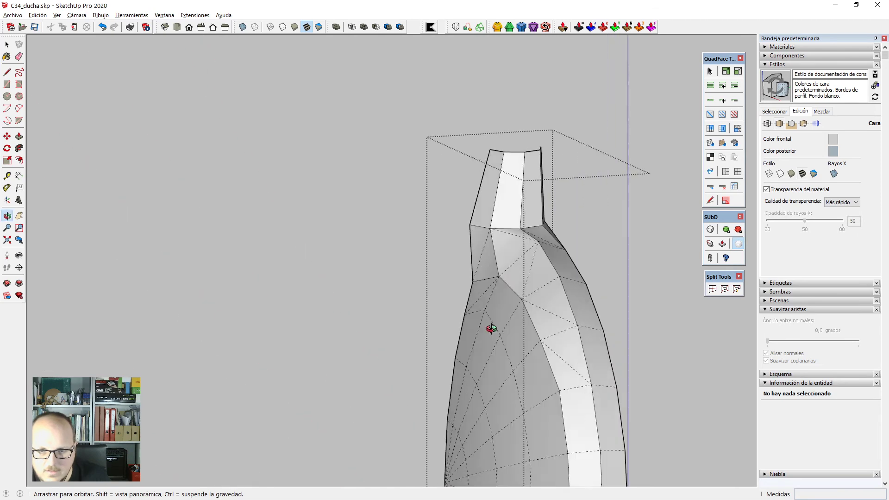
{"action": "scroll", "coordinate": [450, 301], "scroll_direction": "up", "scroll_amount": 4}
{"action": "left_click", "coordinate": [441, 314]}
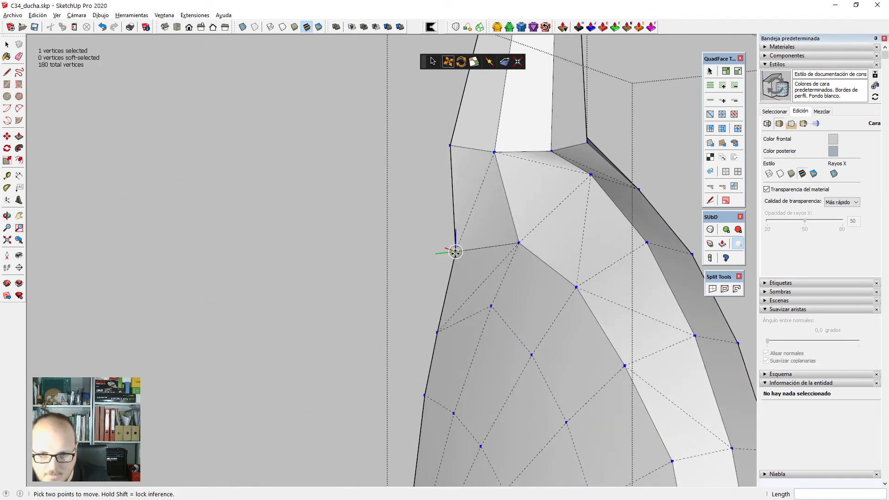
{"action": "left_click", "coordinate": [454, 262]}
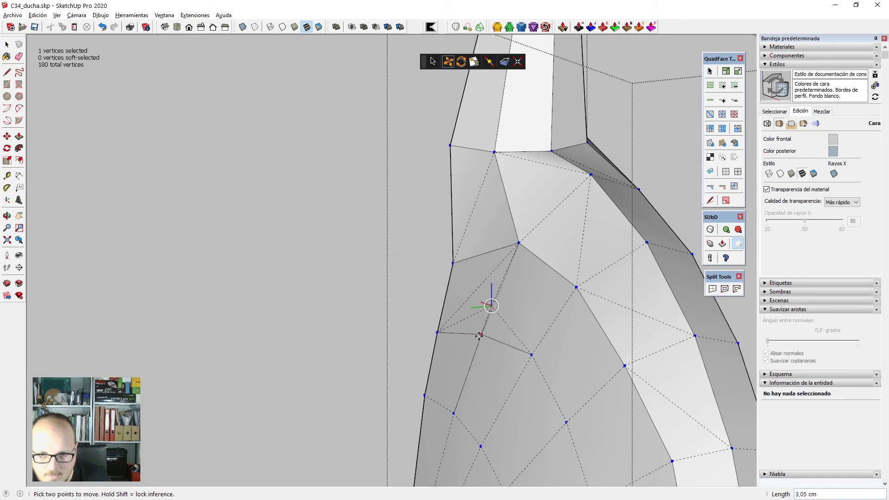
{"action": "left_click", "coordinate": [479, 340]}
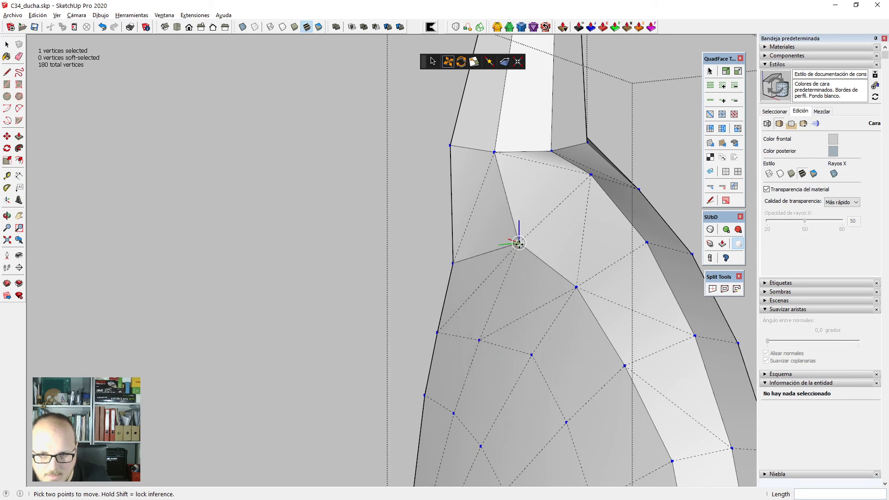
{"action": "left_click", "coordinate": [519, 243]}
{"action": "left_click", "coordinate": [511, 265]}
Readjust the second rim vertex on the dome slightly downward to smooth the curve below the neck.
{"action": "scroll", "coordinate": [514, 141], "scroll_direction": "down", "scroll_amount": 4}
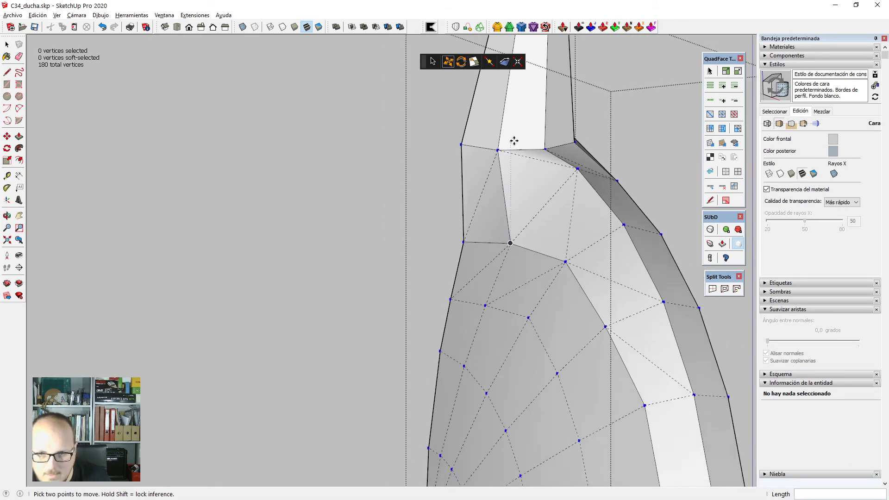
{"action": "middle_click_drag", "start_coordinate": [514, 140], "coordinate": [526, 246]}
{"action": "scroll", "coordinate": [526, 246], "scroll_direction": "up", "scroll_amount": 4}
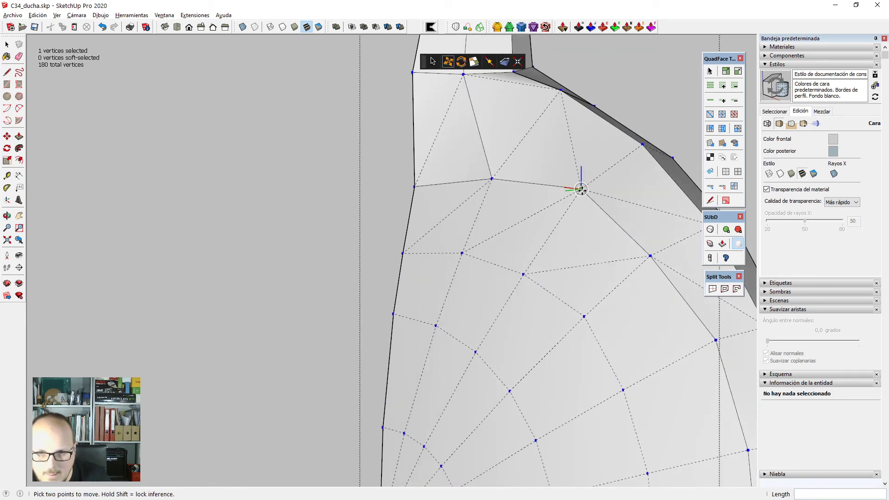
{"action": "left_click", "coordinate": [581, 189]}
{"action": "scroll", "coordinate": [569, 207], "scroll_direction": "down", "scroll_amount": 5}
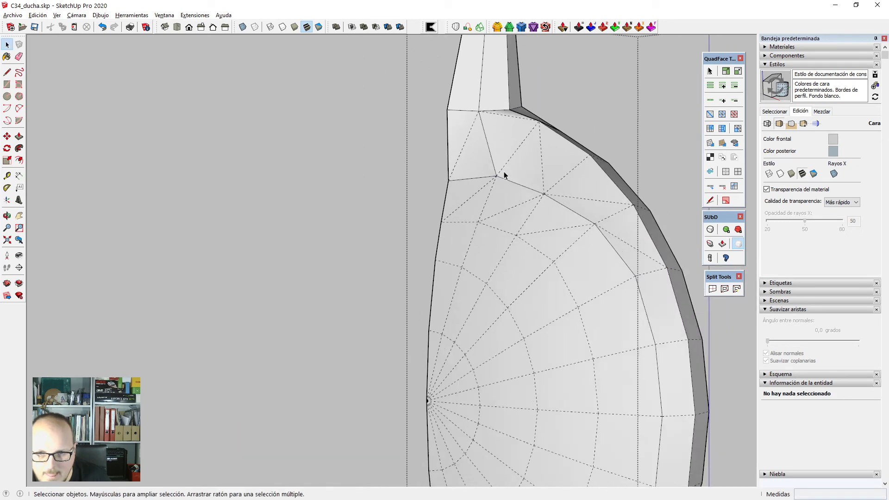
Move the vertex on the rim's middle edge line, just below the neck, about 1.3 cm toward the dome side.
{"action": "middle_click_drag", "start_coordinate": [502, 174], "coordinate": [452, 289]}
{"action": "scroll", "coordinate": [631, 371], "scroll_direction": "down", "scroll_amount": 3}
{"action": "scroll", "coordinate": [519, 174], "scroll_direction": "up", "scroll_amount": 2}
{"action": "scroll", "coordinate": [480, 196], "scroll_direction": "up", "scroll_amount": 3}
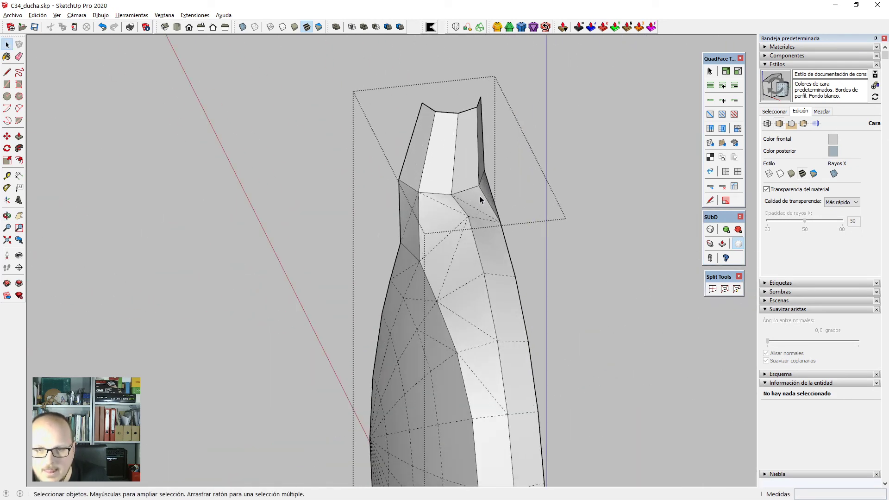
{"action": "middle_click_drag", "start_coordinate": [480, 196], "coordinate": [465, 252]}
{"action": "scroll", "coordinate": [468, 250], "scroll_direction": "up", "scroll_amount": 4}
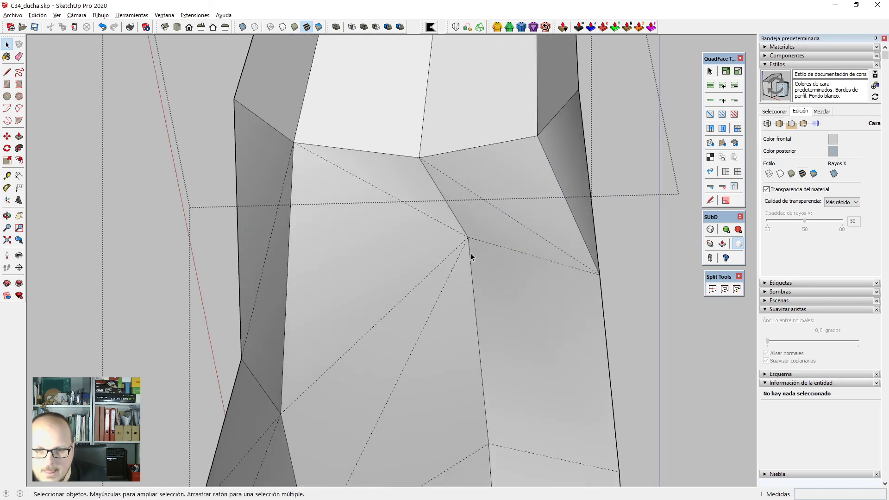
{"action": "key", "text": "v"}
{"action": "left_click", "coordinate": [467, 238]}
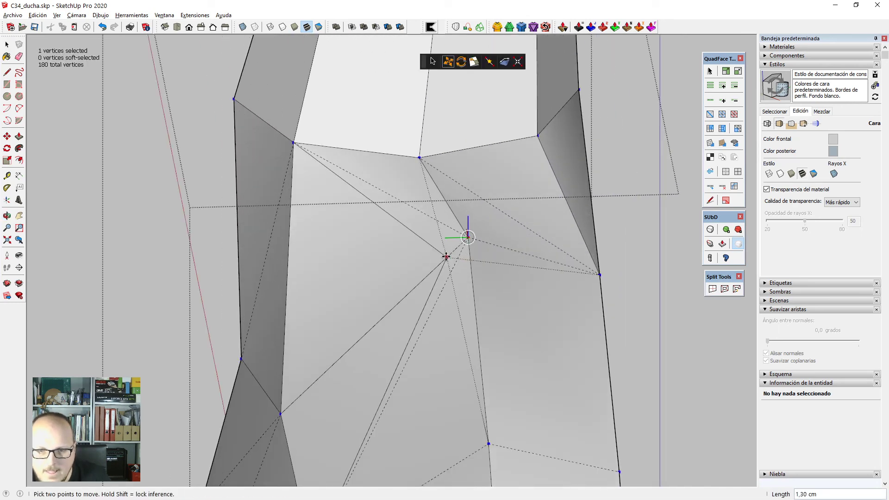
{"action": "left_click", "coordinate": [447, 257]}
{"action": "key", "text": "space"}
Turn off hidden geometry, select the entire half mesh and unsmooth its quad edges with the QuadFace tools.
{"action": "scroll", "coordinate": [458, 195], "scroll_direction": "down", "scroll_amount": 5}
{"action": "key", "text": "h"}
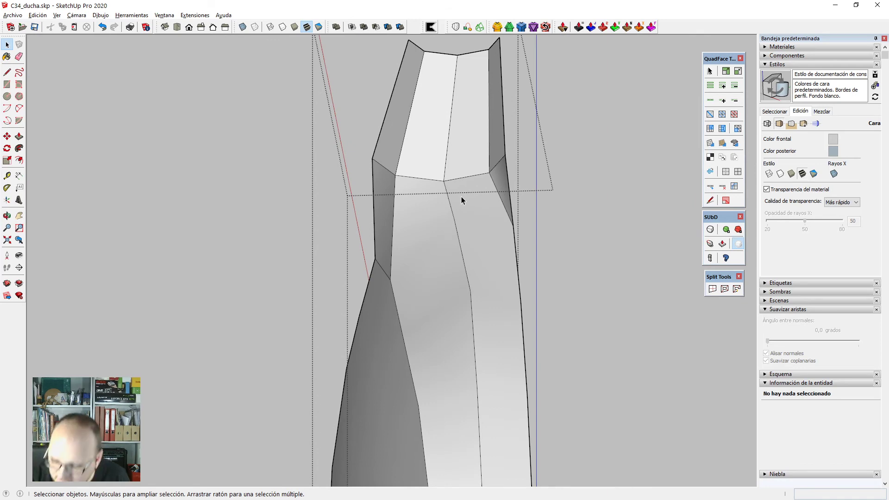
{"action": "middle_click_drag", "start_coordinate": [461, 197], "coordinate": [500, 163]}
{"action": "scroll", "coordinate": [474, 124], "scroll_direction": "down", "scroll_amount": 3}
{"action": "triple_click", "coordinate": [500, 162]}
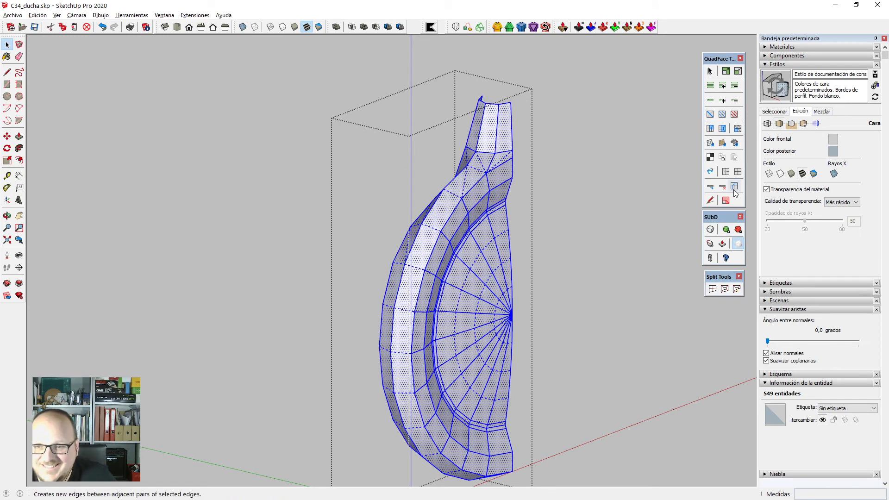
{"action": "middle_click_drag", "start_coordinate": [458, 190], "coordinate": [421, 119]}
{"action": "scroll", "coordinate": [421, 120], "scroll_direction": "up", "scroll_amount": 2}
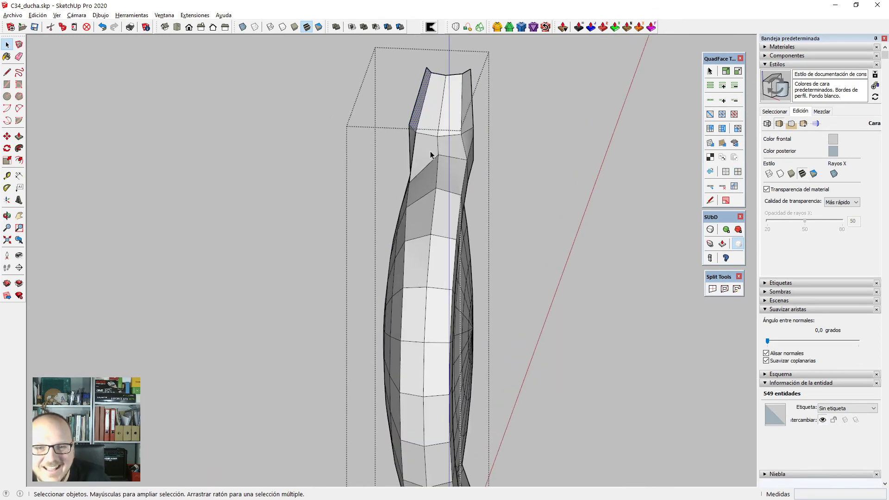
Select the four open edges at the neck's top and scale them outward in depth toward the dome side.
{"action": "left_click", "coordinate": [430, 153]}
{"action": "middle_click_drag", "start_coordinate": [431, 153], "coordinate": [399, 107]}
{"action": "scroll", "coordinate": [399, 110], "scroll_direction": "up", "scroll_amount": 3}
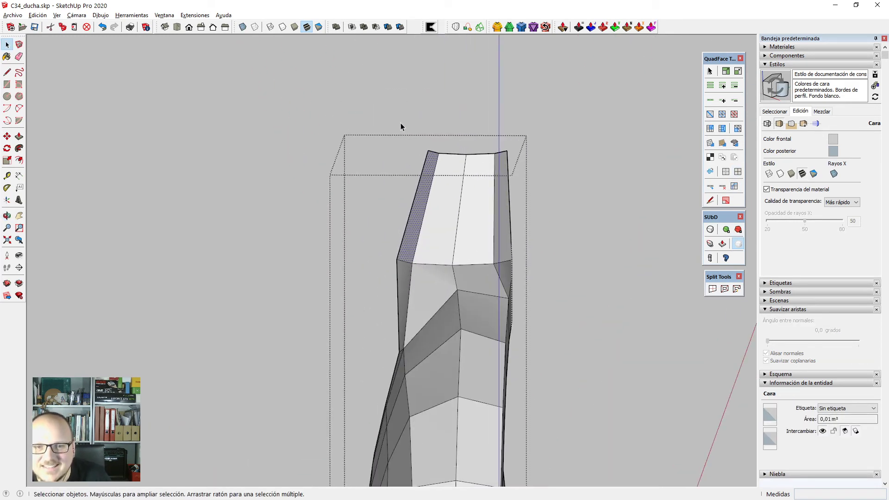
{"action": "left_click_drag", "start_coordinate": [398, 119], "coordinate": [555, 200]}
{"action": "middle_click_drag", "start_coordinate": [479, 188], "coordinate": [394, 131]}
{"action": "scroll", "coordinate": [394, 131], "scroll_direction": "up", "scroll_amount": 2}
{"action": "key", "text": "s"}
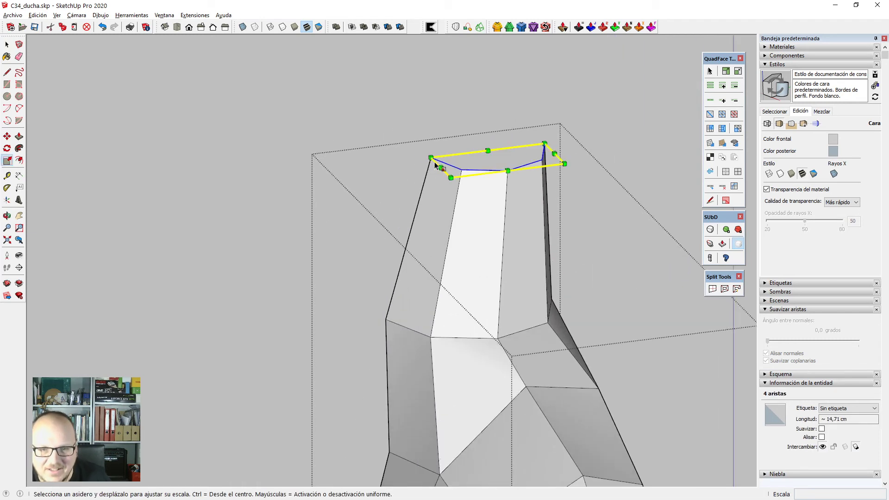
{"action": "middle_click_drag", "start_coordinate": [471, 186], "coordinate": [462, 186]}
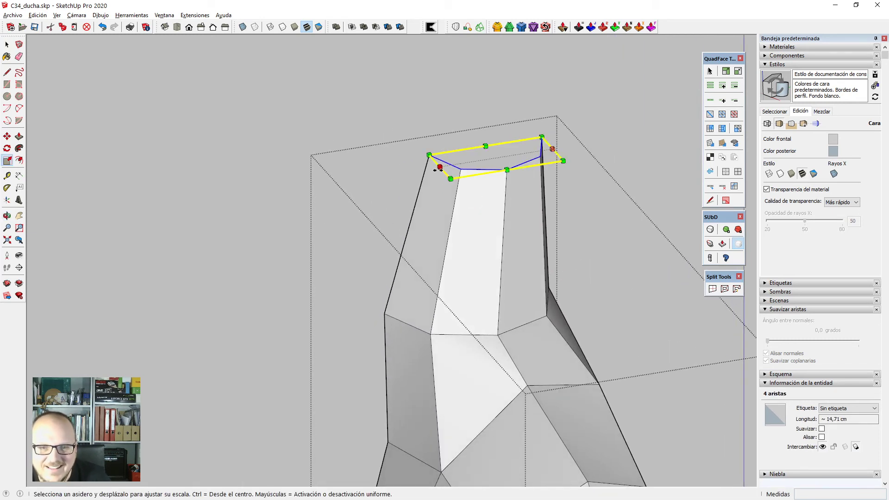
{"action": "left_click_drag", "start_coordinate": [438, 168], "coordinate": [384, 317]}
Scale the neck's top edges outward in width, away from the centre line.
{"action": "middle_click_drag", "start_coordinate": [384, 317], "coordinate": [449, 188]}
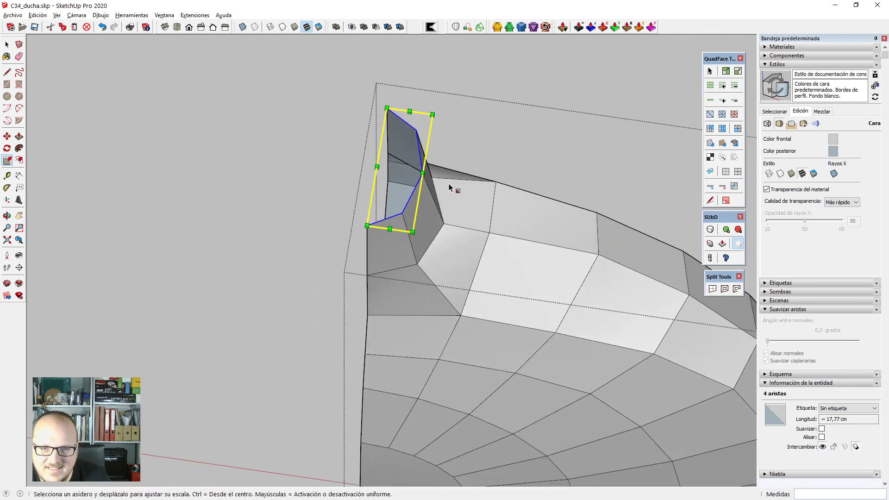
{"action": "scroll", "coordinate": [449, 187], "scroll_direction": "up", "scroll_amount": 1}
{"action": "left_click_drag", "start_coordinate": [424, 173], "coordinate": [415, 225]}
{"action": "key", "text": "space"}
{"action": "scroll", "coordinate": [559, 312], "scroll_direction": "down", "scroll_amount": 5}
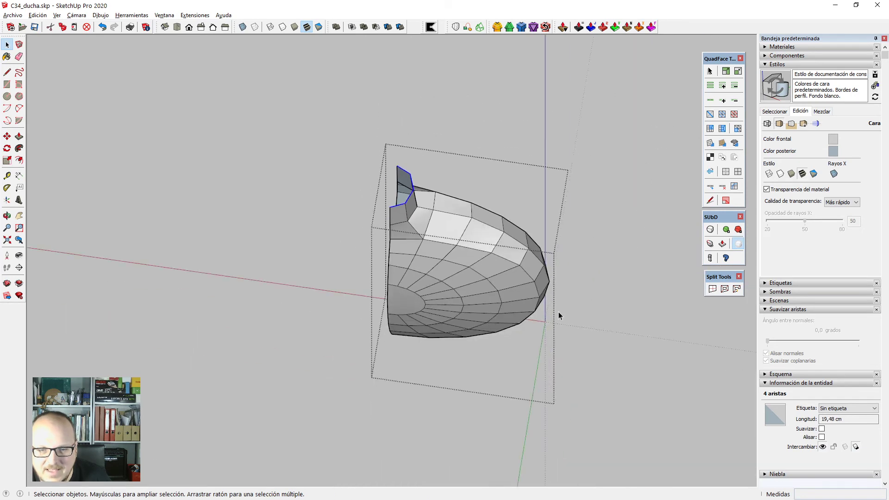
Leave the half mesh's group and rotate the group 180° in the face plane about the head's centre, so the neck points down.
{"action": "middle_click_drag", "start_coordinate": [559, 316], "coordinate": [401, 247]}
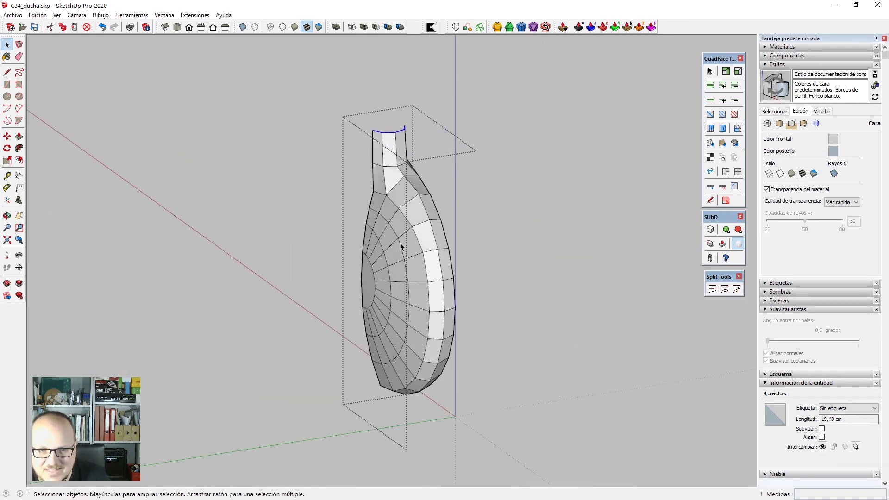
{"action": "scroll", "coordinate": [380, 229], "scroll_direction": "down", "scroll_amount": 2}
{"action": "middle_click_drag", "start_coordinate": [510, 323], "coordinate": [254, 308]}
{"action": "scroll", "coordinate": [254, 307], "scroll_direction": "down", "scroll_amount": 1}
{"action": "mouse_move", "coordinate": [370, 326]}
{"action": "middle_mouse_down"}
{"action": "mouse_move", "coordinate": [293, 346]}
{"action": "mouse_move", "coordinate": [301, 341]}
{"action": "middle_mouse_up"}
{"action": "left_click", "coordinate": [301, 340]}
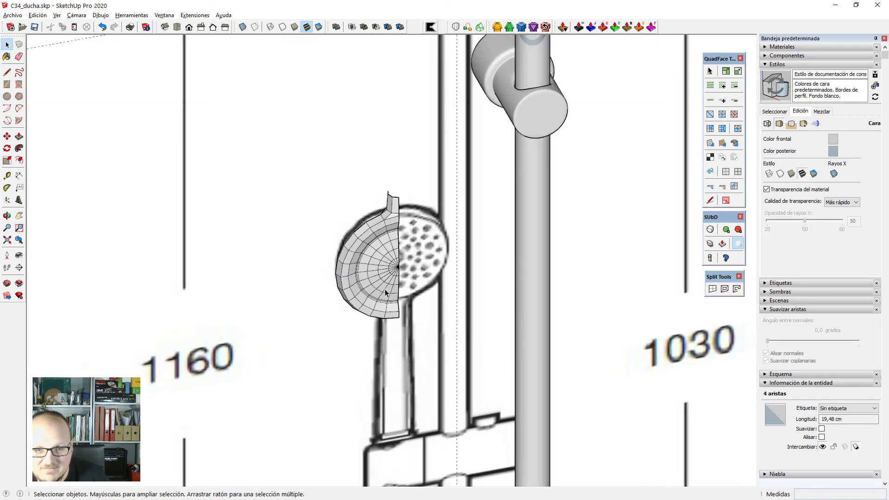
{"action": "left_click", "coordinate": [386, 293]}
{"action": "scroll", "coordinate": [386, 259], "scroll_direction": "up", "scroll_amount": 4}
{"action": "key", "text": "q"}
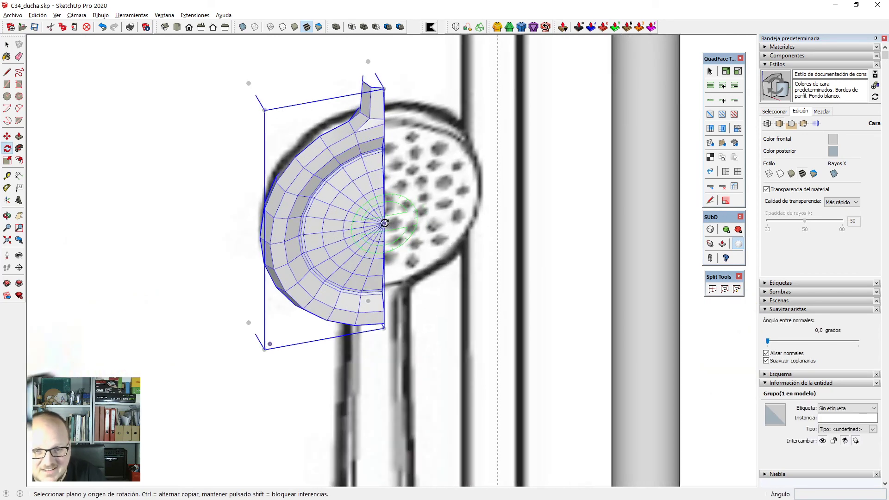
{"action": "left_click", "coordinate": [385, 222]}
{"action": "left_click", "coordinate": [384, 205]}
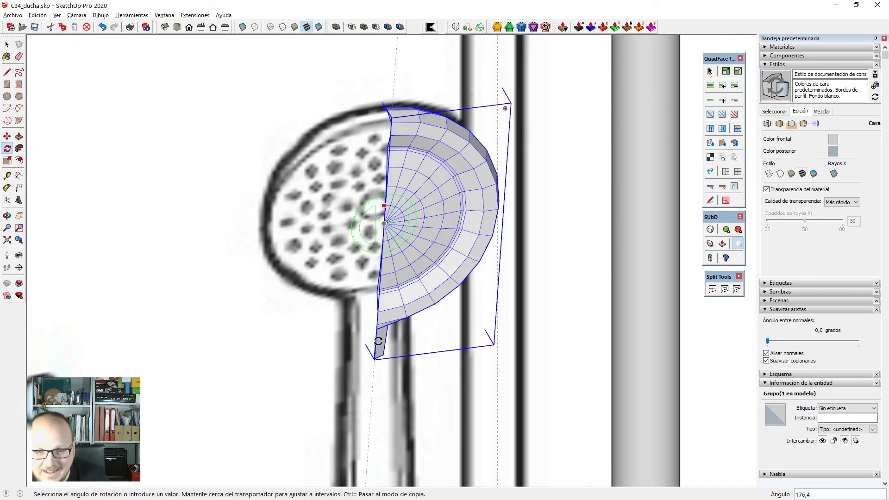
{"action": "left_click", "coordinate": [384, 351]}
{"action": "key", "text": "space"}
{"action": "scroll", "coordinate": [411, 216], "scroll_direction": "down", "scroll_amount": 2}
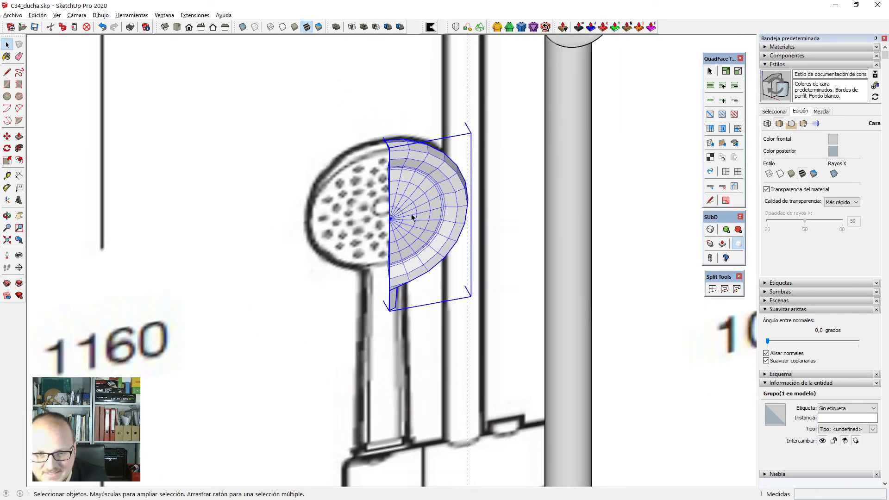
Open the rotated shower head group and select all of its mesh geometry.
{"action": "double_click", "coordinate": [412, 216]}
{"action": "key", "text": "ctrl+a"}
{"action": "scroll", "coordinate": [474, 204], "scroll_direction": "up", "scroll_amount": 2}
{"action": "key", "text": "s"}
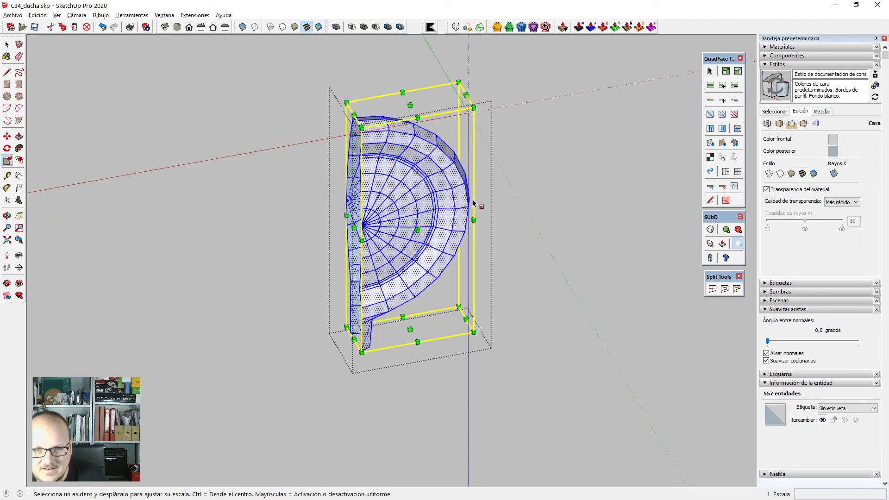
{"action": "left_click_drag", "start_coordinate": [465, 207], "coordinate": [458, 209]}
{"action": "key", "text": "a"}
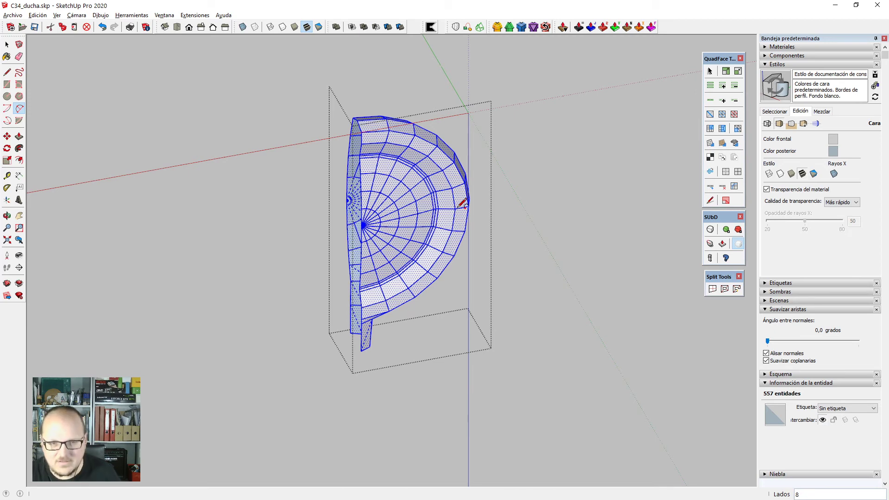
{"action": "key", "text": "Escape"}
{"action": "key", "text": "space"}
{"action": "triple_click", "coordinate": [392, 202]}
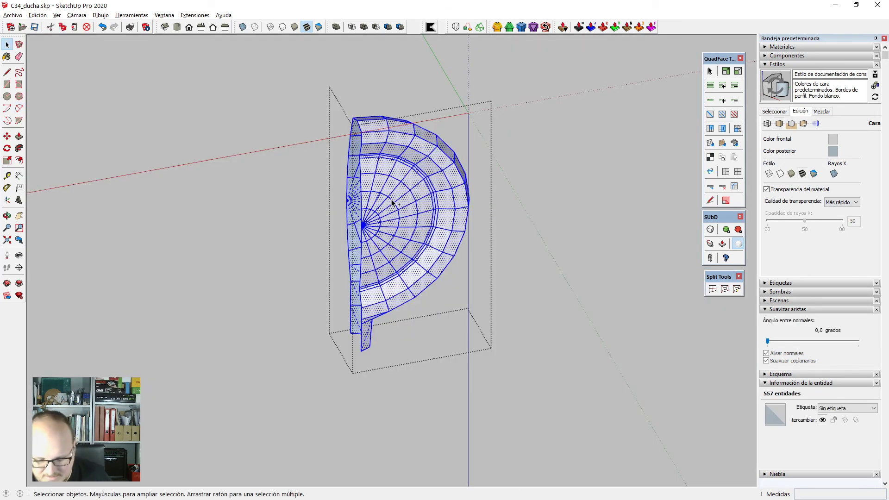
Mirror the selected half mesh across its centre line with a scale of -1 and paste the original half back in place.
{"action": "key", "text": "s"}
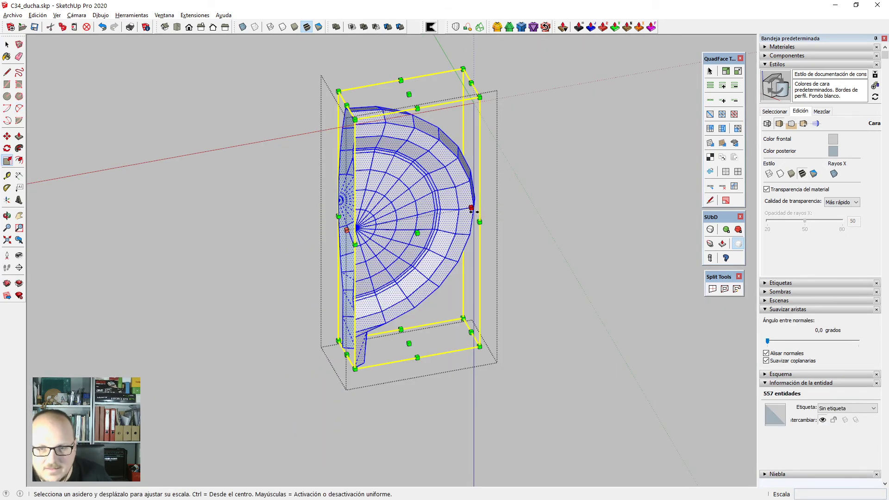
{"action": "left_click_drag", "start_coordinate": [472, 208], "coordinate": [464, 210]}
{"action": "type", "text": "-1"}
{"action": "key", "text": "Return"}
{"action": "key", "text": "ctrl+shift+v"}
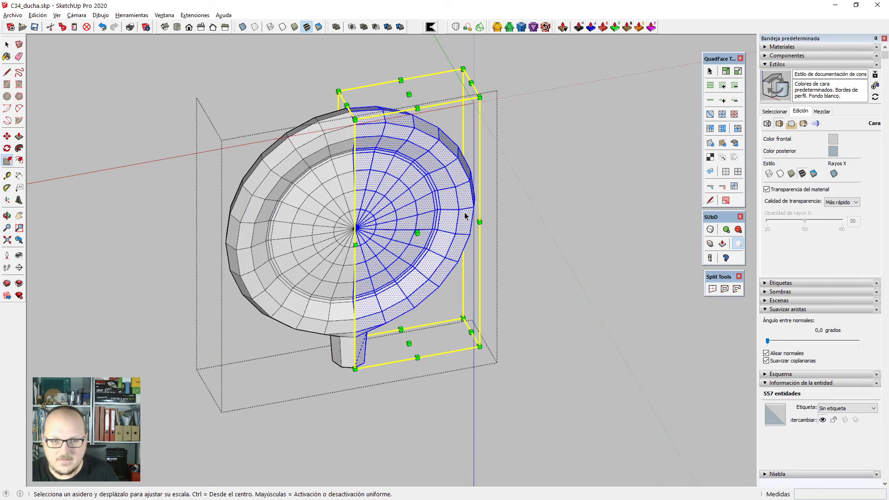
{"action": "key", "text": "space"}
In the front view, select the neck's bottom vertices and scale them in width by about 1.47.
{"action": "scroll", "coordinate": [486, 210], "scroll_direction": "down", "scroll_amount": 2}
{"action": "key", "text": "F2"}
{"action": "scroll", "coordinate": [418, 111], "scroll_direction": "up", "scroll_amount": 4}
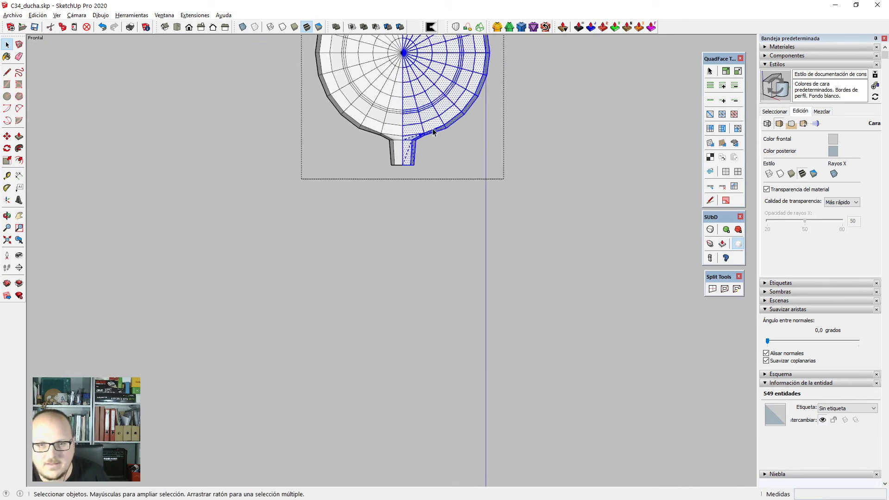
{"action": "left_click_drag", "start_coordinate": [329, 149], "coordinate": [481, 214]}
{"action": "scroll", "coordinate": [365, 134], "scroll_direction": "up", "scroll_amount": 2}
{"action": "key", "text": "v"}
{"action": "scroll", "coordinate": [396, 179], "scroll_direction": "up", "scroll_amount": 2}
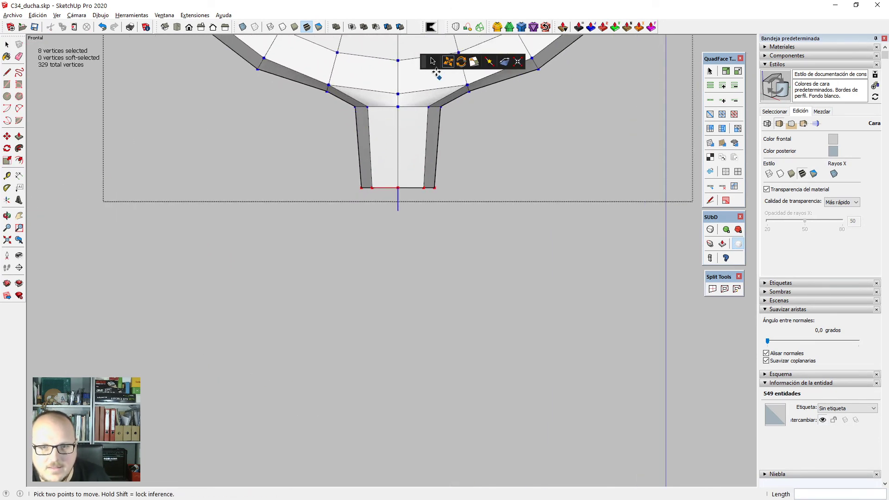
{"action": "left_click", "coordinate": [432, 61]}
{"action": "left_click_drag", "start_coordinate": [477, 188], "coordinate": [516, 185]}
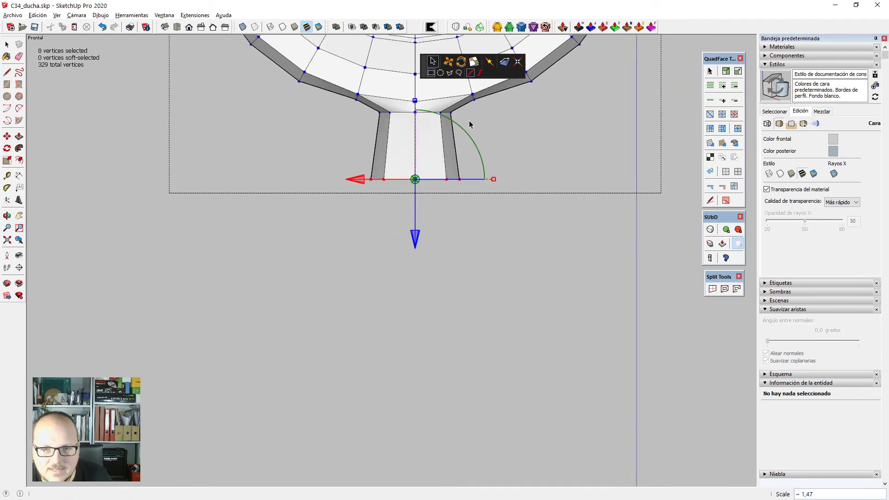
Move the neck's bottom vertices down about 97.8 cm to the rail holder, stretching the neck into a handle.
{"action": "scroll", "coordinate": [466, 118], "scroll_direction": "down", "scroll_amount": 5}
{"action": "scroll", "coordinate": [458, 110], "scroll_direction": "down", "scroll_amount": 2}
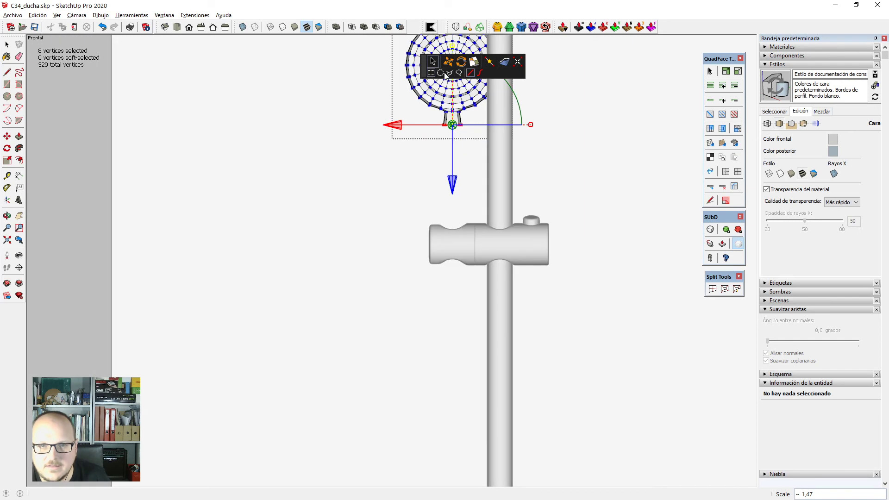
{"action": "key", "text": "space"}
{"action": "scroll", "coordinate": [453, 125], "scroll_direction": "down", "scroll_amount": 2}
{"action": "key", "text": "x"}
{"action": "scroll", "coordinate": [453, 125], "scroll_direction": "up", "scroll_amount": 3}
{"action": "key", "text": "x"}
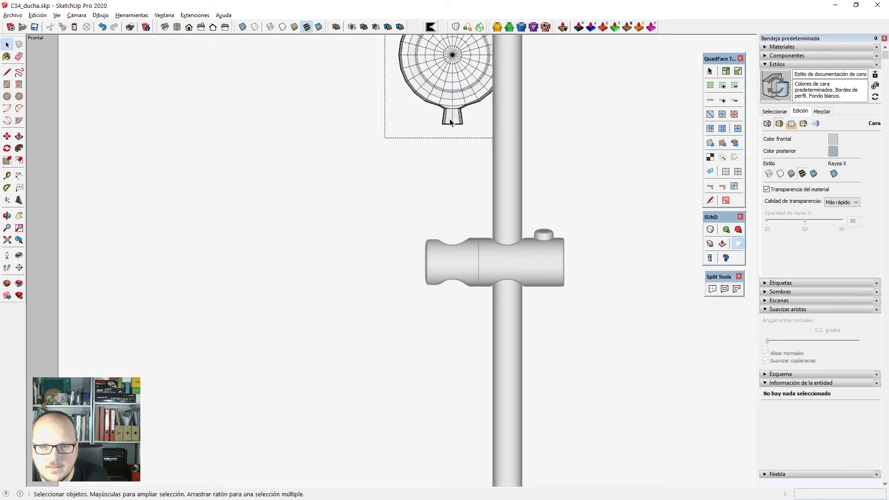
{"action": "left_click_drag", "start_coordinate": [478, 138], "coordinate": [479, 138]}
{"action": "scroll", "coordinate": [444, 123], "scroll_direction": "up", "scroll_amount": 2}
{"action": "key", "text": "v"}
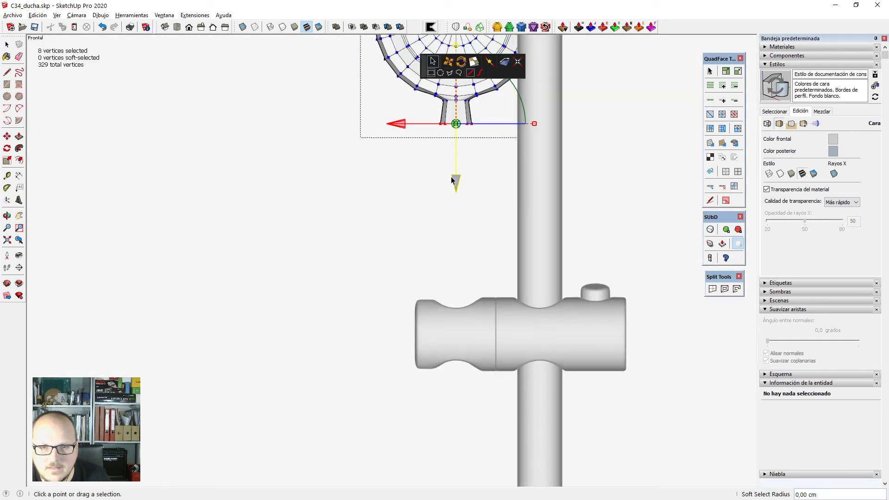
{"action": "left_click_drag", "start_coordinate": [456, 187], "coordinate": [454, 361]}
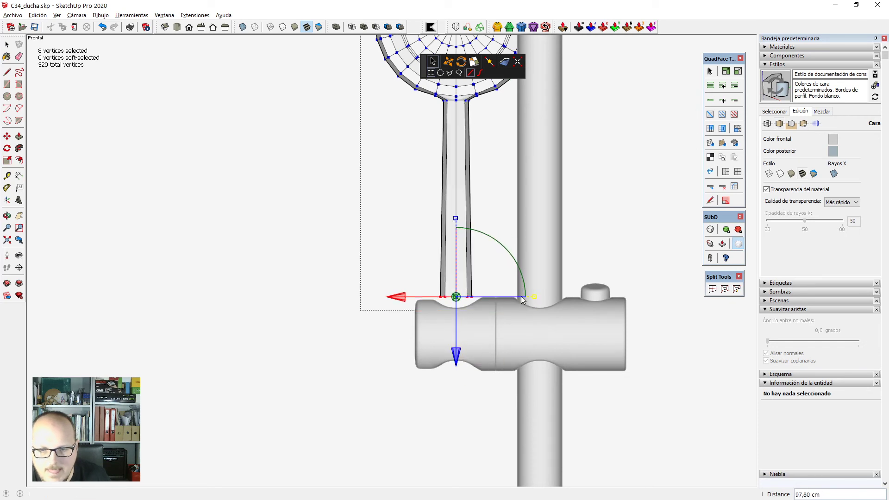
Scale the handle's bottom vertices outward in width by about 1.23.
{"action": "left_click_drag", "start_coordinate": [538, 300], "coordinate": [551, 299]}
{"action": "middle_click_drag", "start_coordinate": [551, 298], "coordinate": [155, 307]}
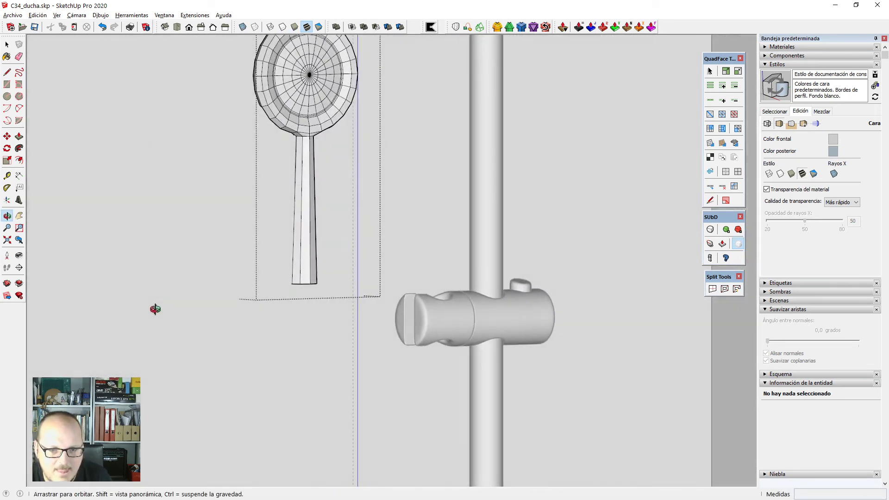
{"action": "key", "text": "F2"}
{"action": "scroll", "coordinate": [339, 262], "scroll_direction": "down", "scroll_amount": 1}
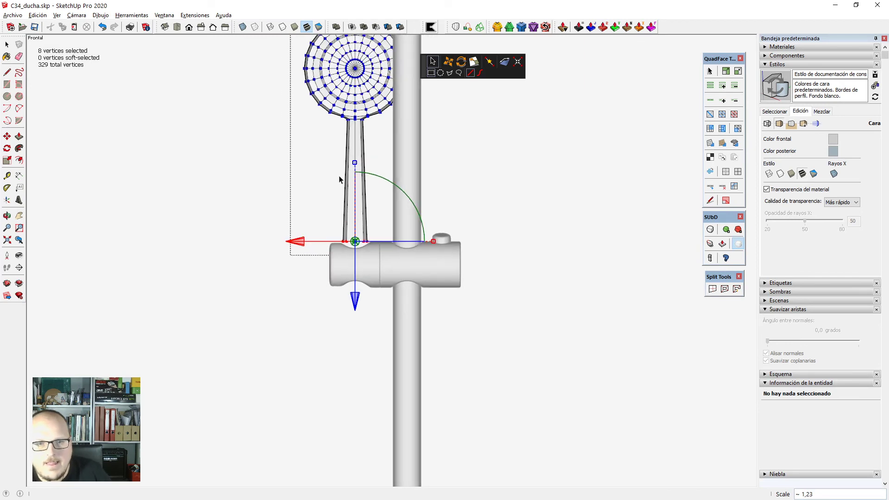
{"action": "scroll", "coordinate": [357, 156], "scroll_direction": "up", "scroll_amount": 3}
{"action": "key", "text": "space"}
Select the vertex ring where the handle meets the head, move it down the handle and widen it slightly.
{"action": "scroll", "coordinate": [343, 201], "scroll_direction": "down", "scroll_amount": 2}
{"action": "scroll", "coordinate": [364, 119], "scroll_direction": "up", "scroll_amount": 6}
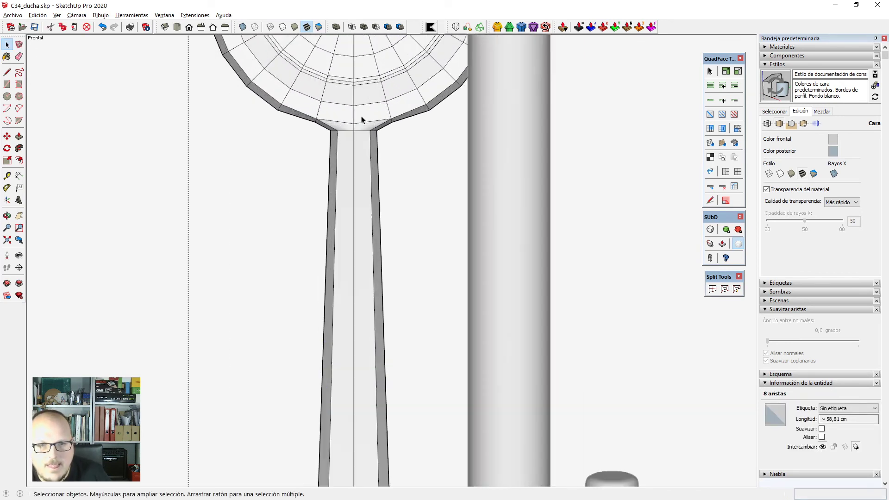
{"action": "left_click_drag", "start_coordinate": [293, 127], "coordinate": [473, 163]}
{"action": "key", "text": "v"}
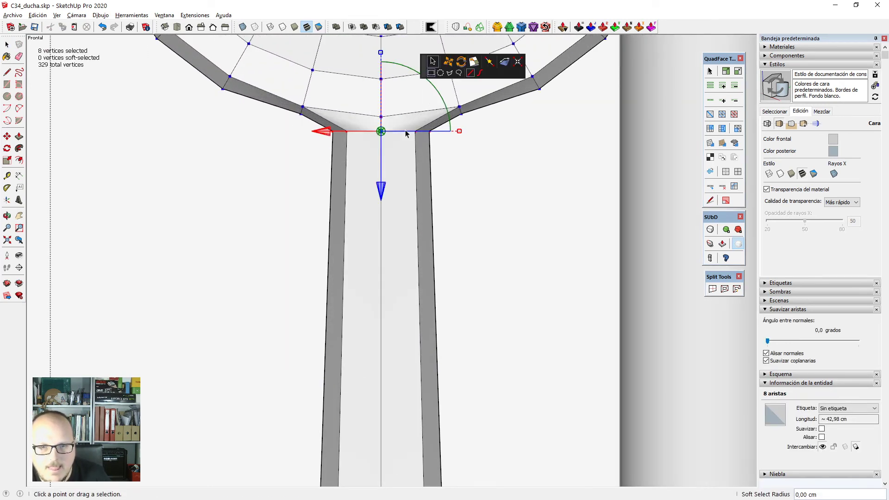
{"action": "scroll", "coordinate": [393, 190], "scroll_direction": "down", "scroll_amount": 2}
{"action": "left_click_drag", "start_coordinate": [384, 206], "coordinate": [385, 235]}
{"action": "left_click_drag", "start_coordinate": [465, 176], "coordinate": [484, 174]}
{"action": "key", "text": "space"}
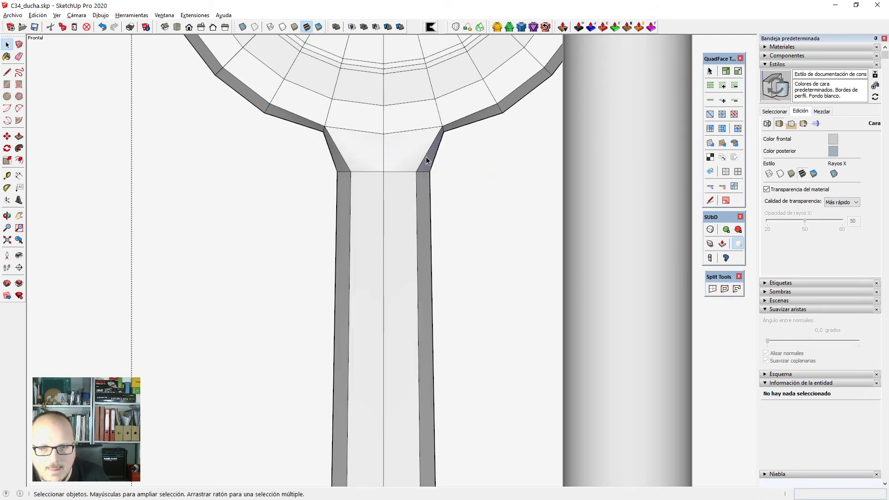
Insert an edge loop in the transition between the head and the handle and narrow it slightly in width.
{"action": "key", "text": "i"}
{"action": "key", "text": "v"}
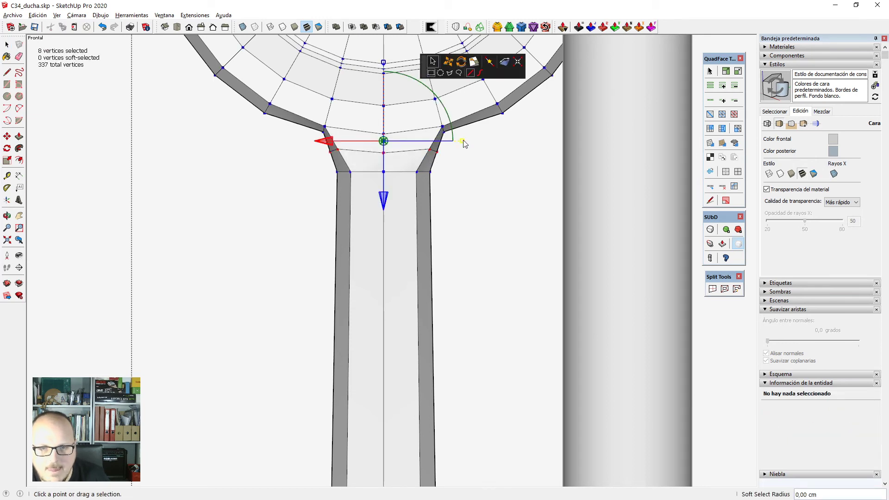
{"action": "left_click_drag", "start_coordinate": [464, 141], "coordinate": [460, 146]}
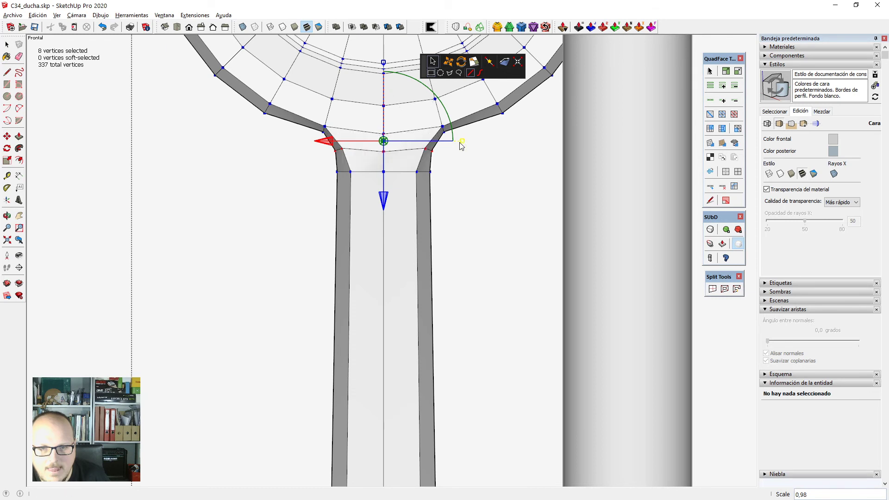
{"action": "scroll", "coordinate": [420, 119], "scroll_direction": "down", "scroll_amount": 2}
{"action": "key", "text": "space"}
Try to insert edge loops across the handle starting from its front centre edge.
{"action": "left_click", "coordinate": [400, 220]}
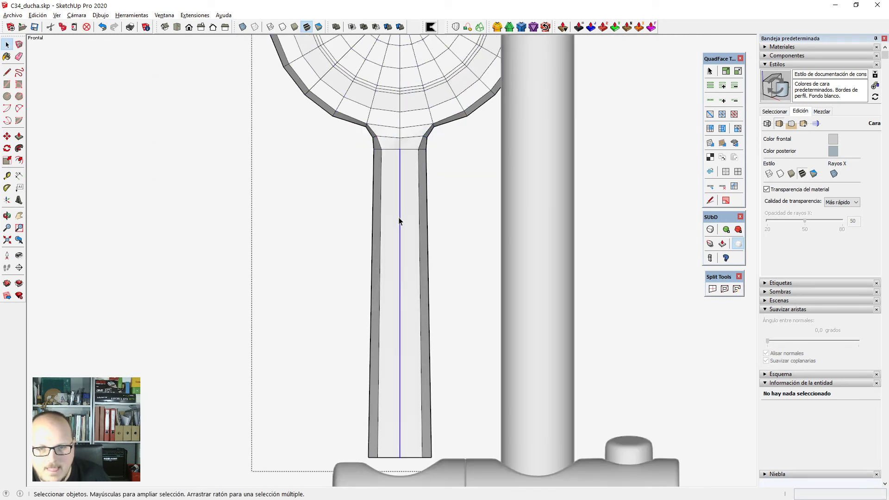
{"action": "key", "text": "i"}
{"action": "key", "text": "Return"}
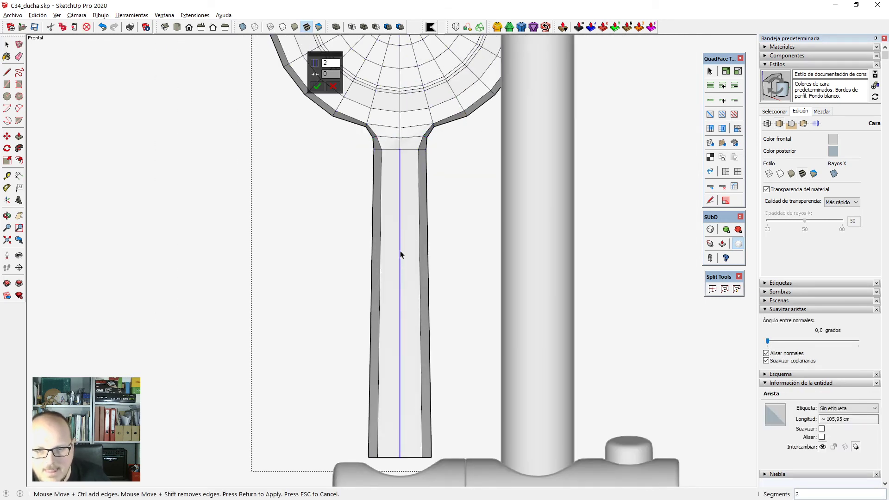
{"action": "scroll", "coordinate": [400, 259], "scroll_direction": "down", "scroll_amount": 2}
{"action": "left_click", "coordinate": [401, 257]}
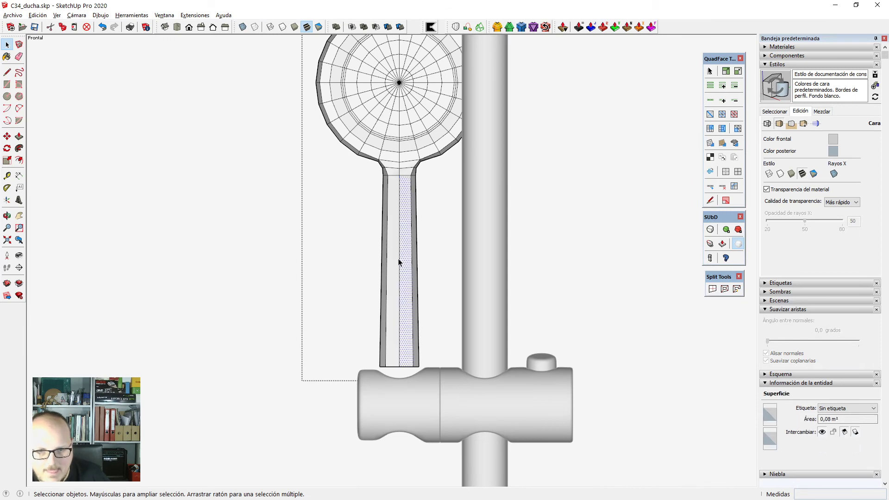
{"action": "left_click", "coordinate": [399, 259]}
{"action": "key", "text": "i"}
{"action": "key", "text": "Return"}
{"action": "middle_click_drag", "start_coordinate": [391, 254], "coordinate": [383, 208]}
{"action": "triple_click", "coordinate": [392, 236]}
{"action": "key", "text": "ctrl+t"}
{"action": "scroll", "coordinate": [388, 180], "scroll_direction": "down", "scroll_amount": 2}
{"action": "key", "text": "i"}
{"action": "scroll", "coordinate": [380, 277], "scroll_direction": "up", "scroll_amount": 4}
{"action": "scroll", "coordinate": [380, 275], "scroll_direction": "up", "scroll_amount": 1}
Examine the lengthwise edges and faces on the front and back of the handle.
{"action": "left_click", "coordinate": [386, 268]}
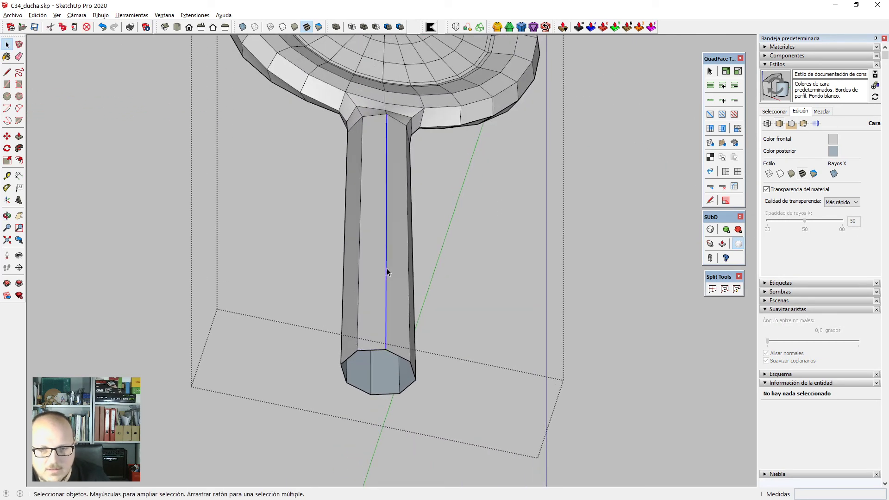
{"action": "key", "text": "alt+c"}
{"action": "key", "text": "Escape"}
{"action": "middle_click_drag", "start_coordinate": [338, 249], "coordinate": [443, 299]}
{"action": "left_click", "coordinate": [351, 221]}
{"action": "scroll", "coordinate": [435, 238], "scroll_direction": "up", "scroll_amount": 2}
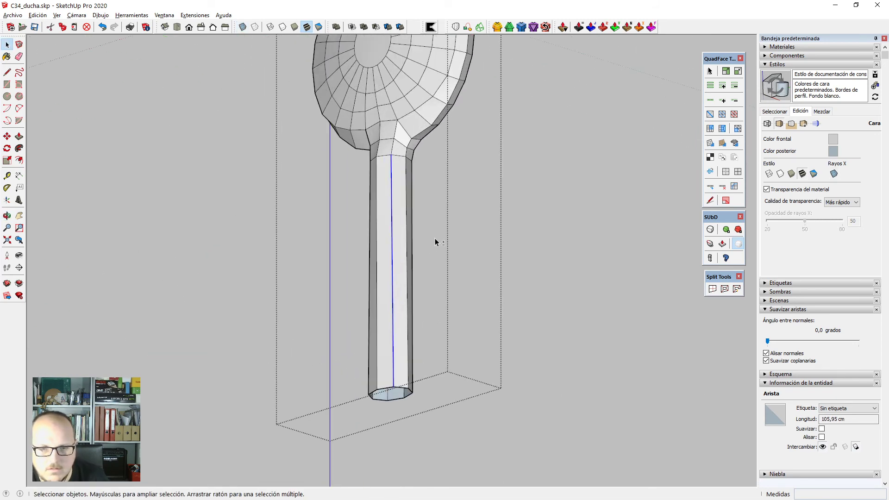
{"action": "key", "text": "v"}
{"action": "scroll", "coordinate": [403, 168], "scroll_direction": "up", "scroll_amount": 3}
{"action": "middle_click_drag", "start_coordinate": [495, 269], "coordinate": [238, 335]}
{"action": "key", "text": "space"}
{"action": "left_click", "coordinate": [427, 201]}
{"action": "scroll", "coordinate": [427, 200], "scroll_direction": "down", "scroll_amount": 3}
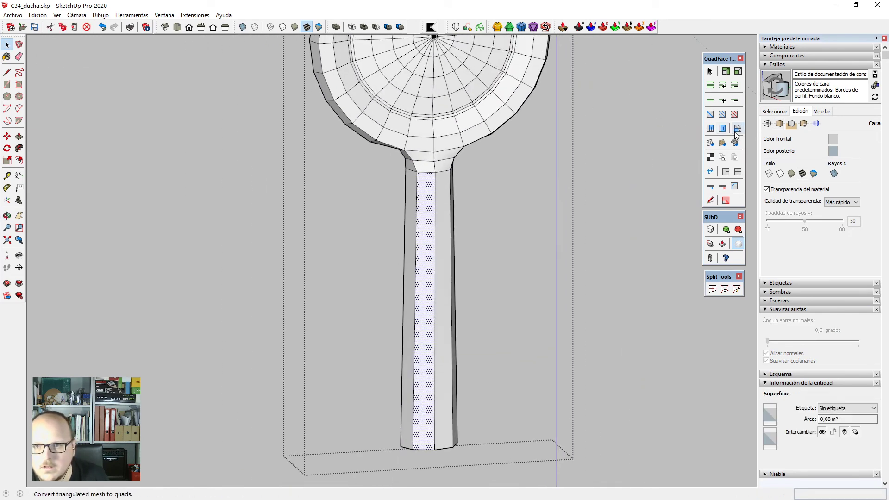
{"action": "key", "text": "alt"}
Select the ring of eight lengthwise handle edges and insert three evenly spaced edge loops across it.
{"action": "left_click", "coordinate": [435, 318]}
{"action": "key", "text": "alt+r"}
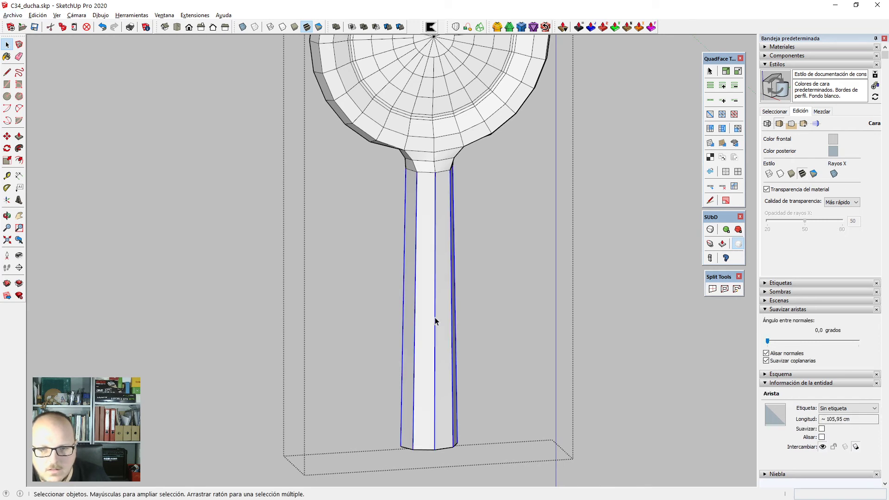
{"action": "key", "text": "ctrl+shift+e"}
{"action": "scroll", "coordinate": [414, 295], "scroll_direction": "down", "scroll_amount": 2}
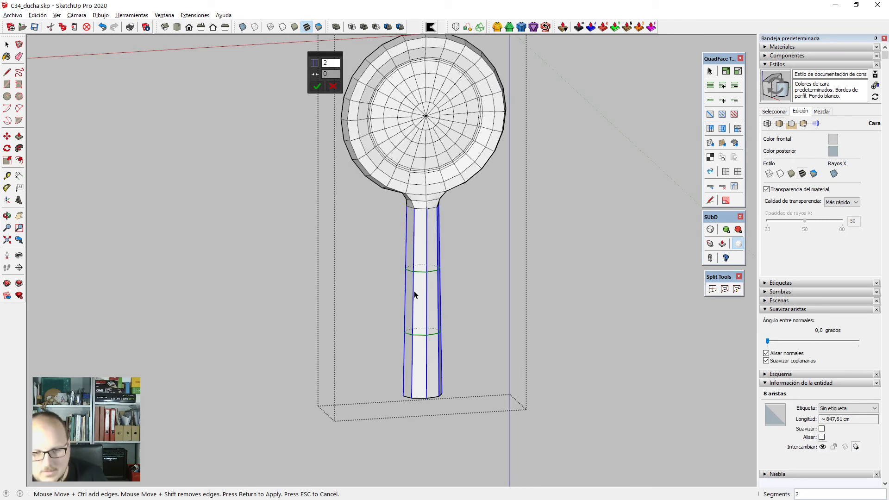
{"action": "key", "text": "Return"}
{"action": "key", "text": "Return"}
In the left view, select the handle's lower-end vertices with a 100 cm soft selection radius and scale them 1.35 in depth.
{"action": "key", "text": "F2"}
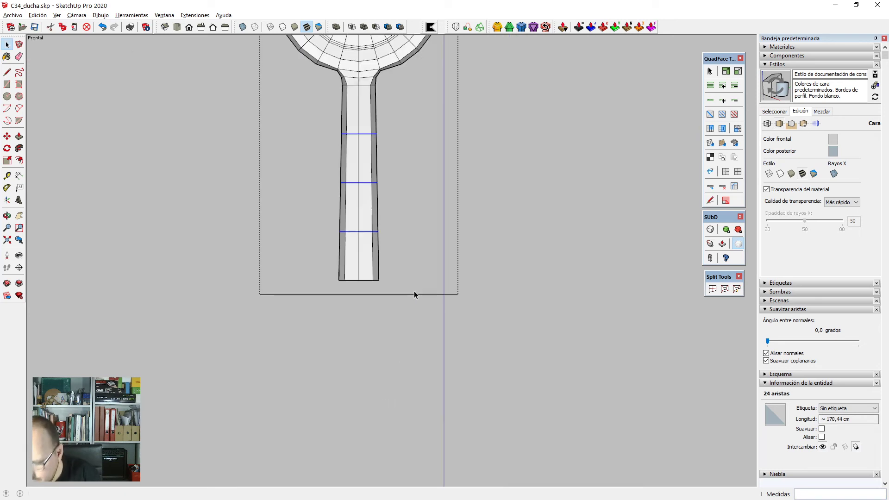
{"action": "scroll", "coordinate": [416, 296], "scroll_direction": "down", "scroll_amount": 2}
{"action": "scroll", "coordinate": [416, 296], "scroll_direction": "up", "scroll_amount": 2}
{"action": "key", "text": "l"}
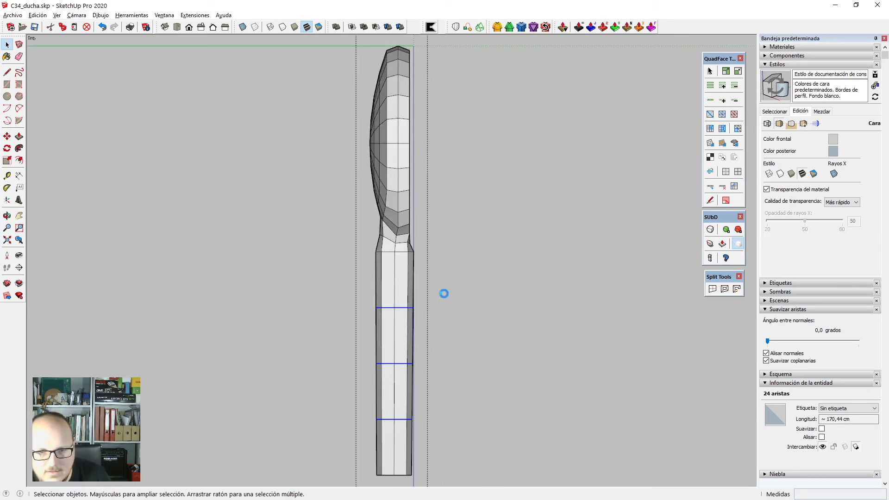
{"action": "scroll", "coordinate": [449, 254], "scroll_direction": "down", "scroll_amount": 1}
{"action": "middle_click_drag", "start_coordinate": [429, 370], "coordinate": [414, 276], "text": "shift"}
{"action": "scroll", "coordinate": [414, 274], "scroll_direction": "up", "scroll_amount": 1}
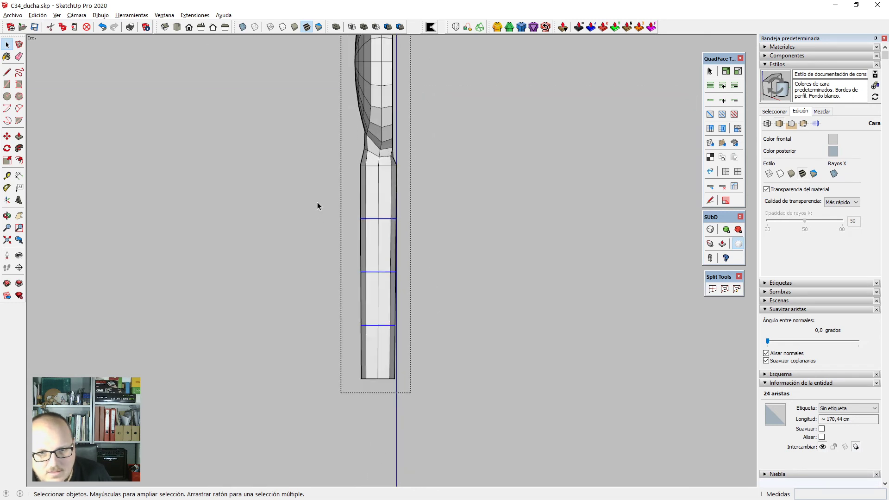
{"action": "left_click_drag", "start_coordinate": [317, 202], "coordinate": [386, 413]}
{"action": "scroll", "coordinate": [385, 352], "scroll_direction": "up", "scroll_amount": 2}
{"action": "scroll", "coordinate": [378, 287], "scroll_direction": "down", "scroll_amount": 2}
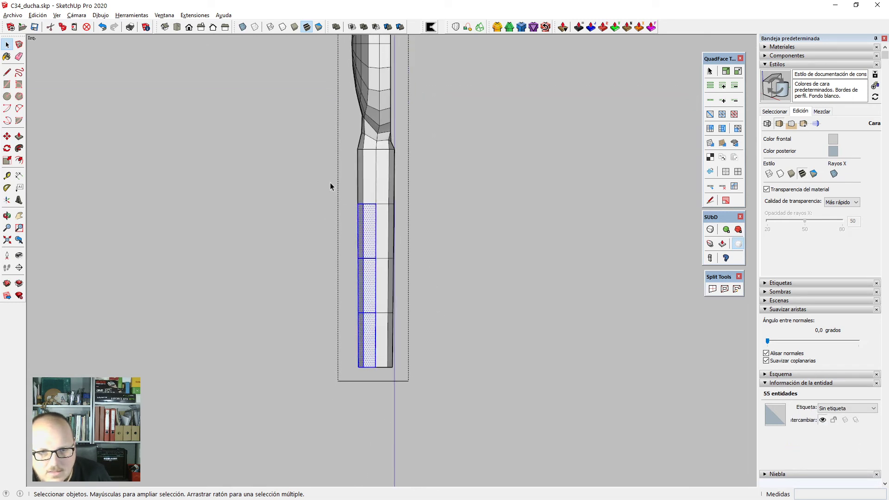
{"action": "left_click_drag", "start_coordinate": [330, 183], "coordinate": [417, 400]}
{"action": "key", "text": "v"}
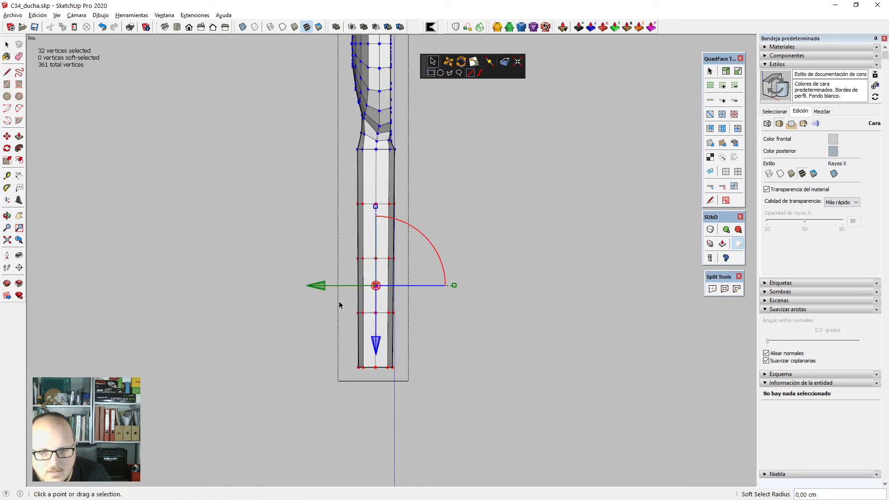
{"action": "left_click_drag", "start_coordinate": [334, 344], "coordinate": [438, 414]}
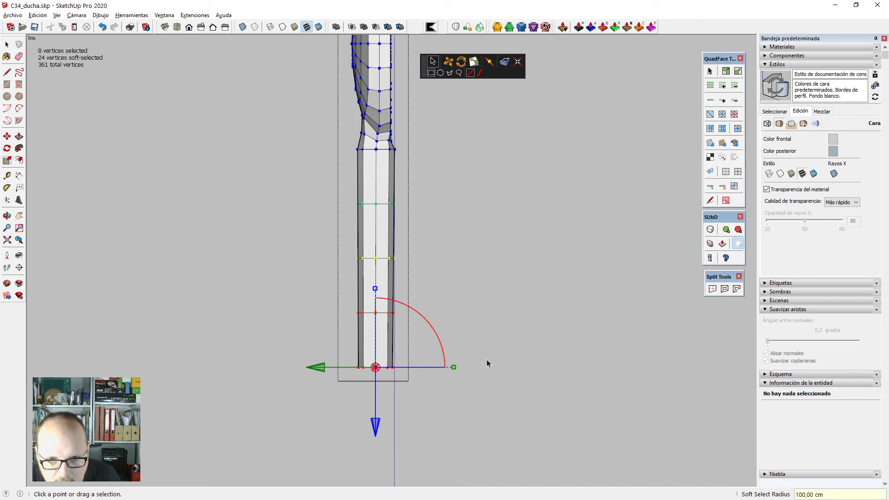
{"action": "left_click_drag", "start_coordinate": [453, 368], "coordinate": [482, 365]}
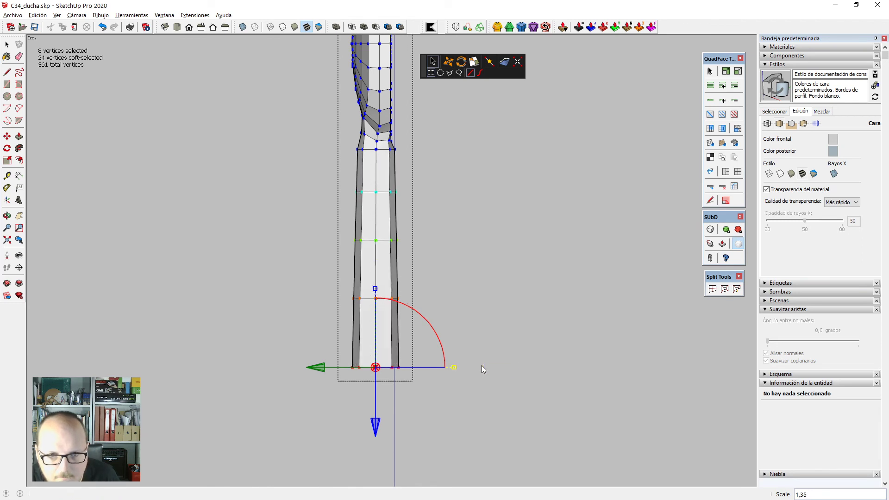
Select the vertex loop at the handle's upper end, set the soft selection radius to 0 cm and narrow the loop slightly in depth.
{"action": "left_click_drag", "start_coordinate": [351, 145], "coordinate": [409, 159]}
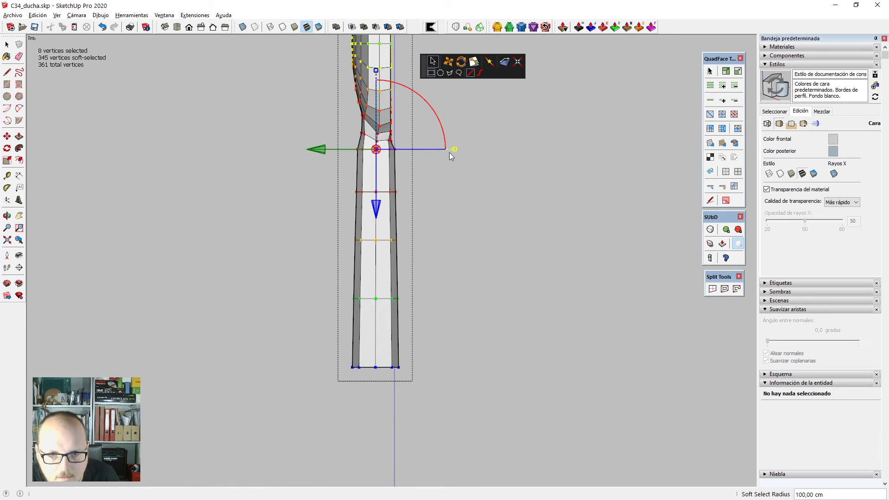
{"action": "type", "text": "0"}
{"action": "key", "text": "Return"}
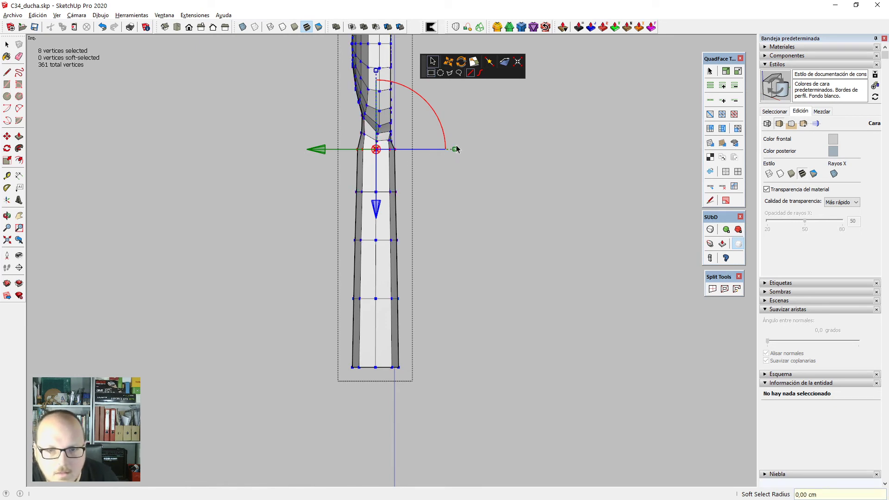
{"action": "left_click_drag", "start_coordinate": [456, 150], "coordinate": [451, 149]}
{"action": "key", "text": "space"}
Bring up the vertices of the handle's lower end for vertex editing with a soft selection radius of 200 cm.
{"action": "scroll", "coordinate": [370, 297], "scroll_direction": "down", "scroll_amount": 5}
{"action": "scroll", "coordinate": [365, 323], "scroll_direction": "up", "scroll_amount": 2}
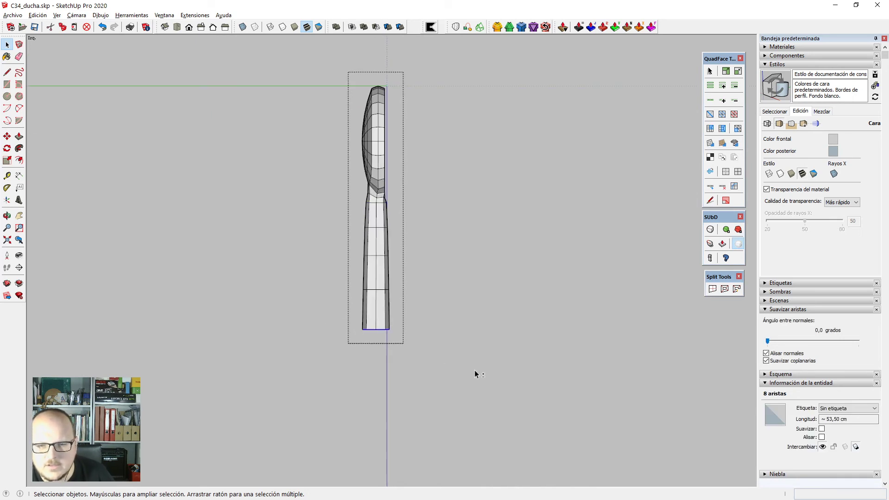
{"action": "type", "text": "v200"}
{"action": "key", "text": "Return"}
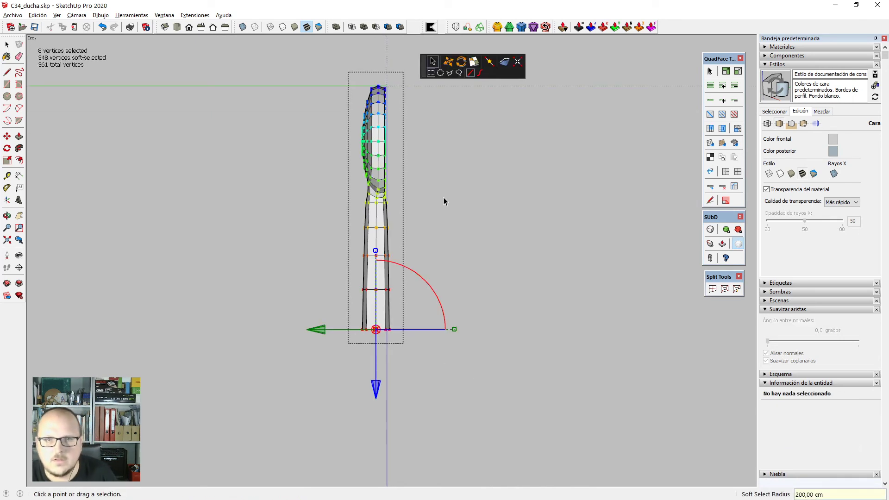
Draw a helper rectangle about 75 by 61 cm beside the hand shower as a reference for the rotation plane.
{"action": "left_click", "coordinate": [461, 62]}
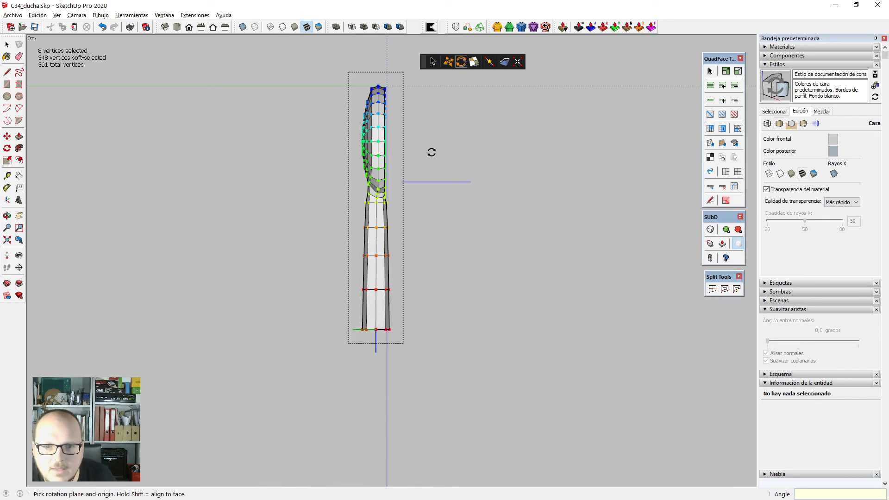
{"action": "key", "text": "r"}
{"action": "left_click", "coordinate": [473, 108]}
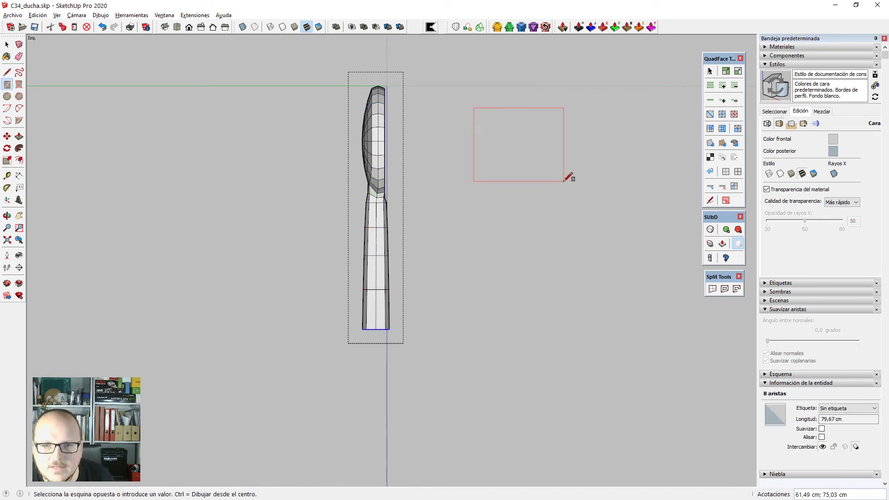
{"action": "left_click", "coordinate": [561, 182]}
{"action": "key", "text": "space"}
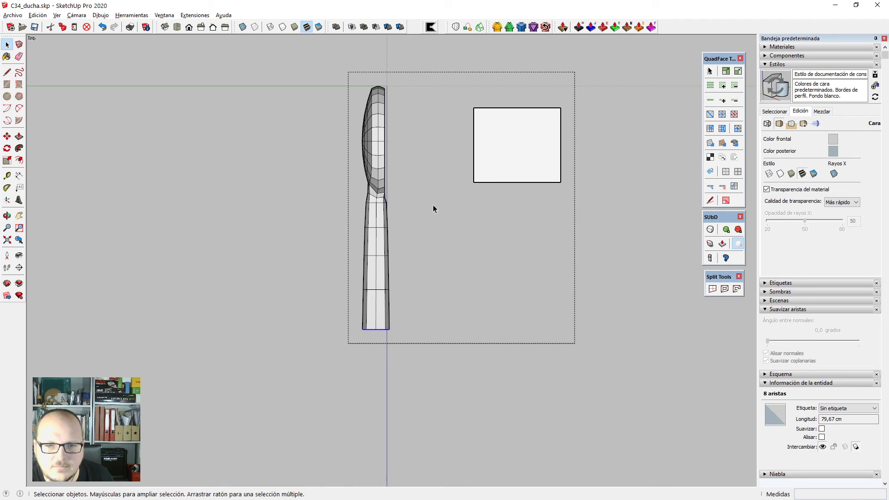
Rotate the soft-selected vertices 15° about the top of the head so the handle bends away in side view.
{"action": "key", "text": "v"}
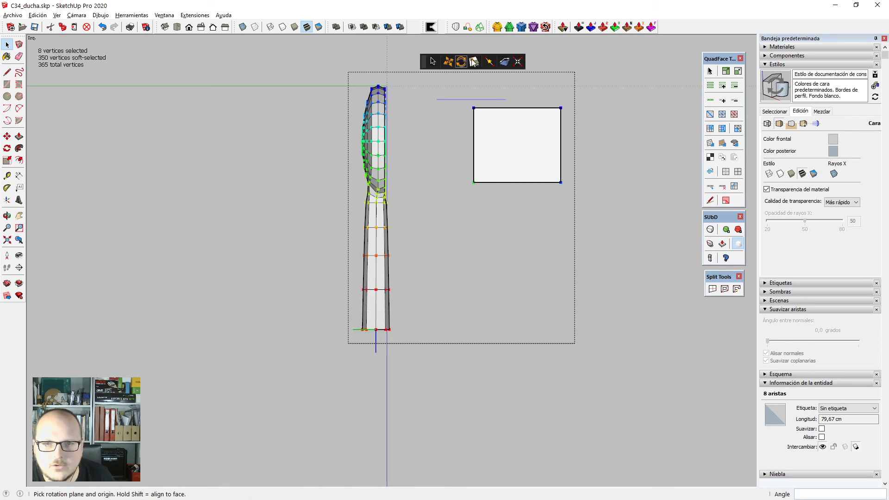
{"action": "scroll", "coordinate": [374, 88], "scroll_direction": "up", "scroll_amount": 3}
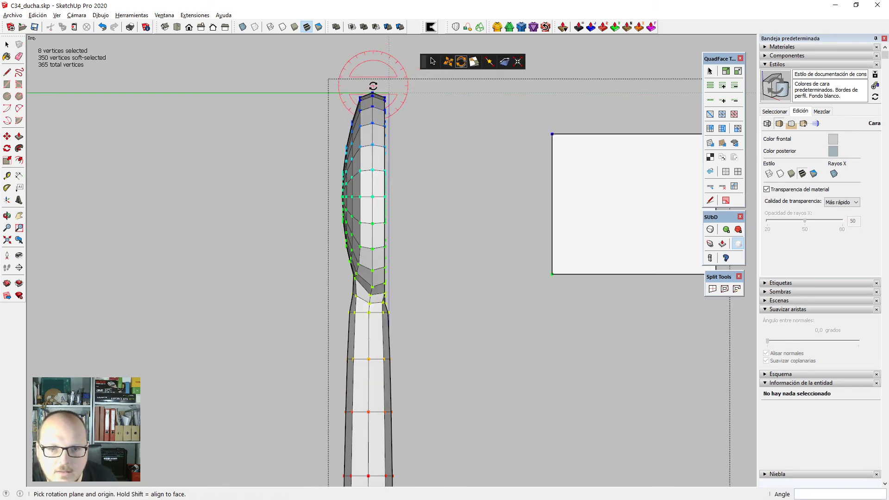
{"action": "left_click", "coordinate": [371, 93]}
{"action": "scroll", "coordinate": [371, 95], "scroll_direction": "down", "scroll_amount": 3}
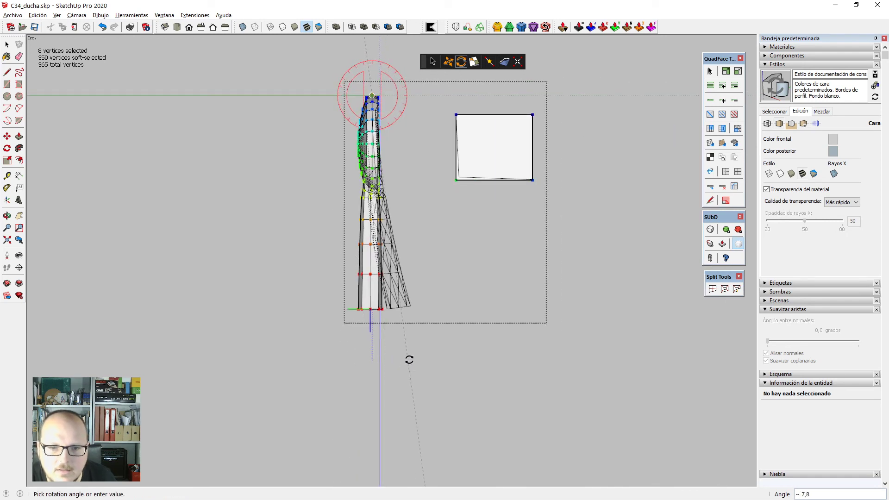
{"action": "left_click", "coordinate": [430, 347]}
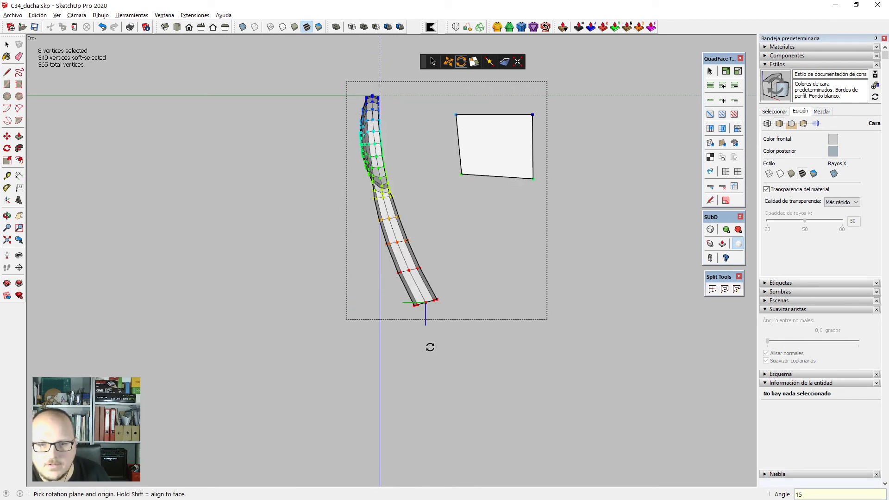
{"action": "key", "text": "space"}
{"action": "scroll", "coordinate": [417, 292], "scroll_direction": "up", "scroll_amount": 1}
{"action": "left_click", "coordinate": [424, 291]}
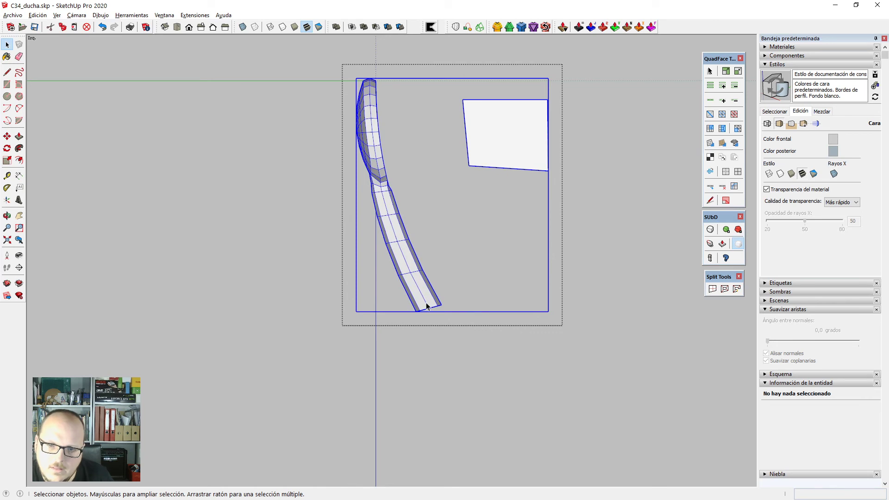
{"action": "double_click", "coordinate": [426, 306]}
{"action": "left_click_drag", "start_coordinate": [380, 295], "coordinate": [499, 349]}
{"action": "key", "text": "v"}
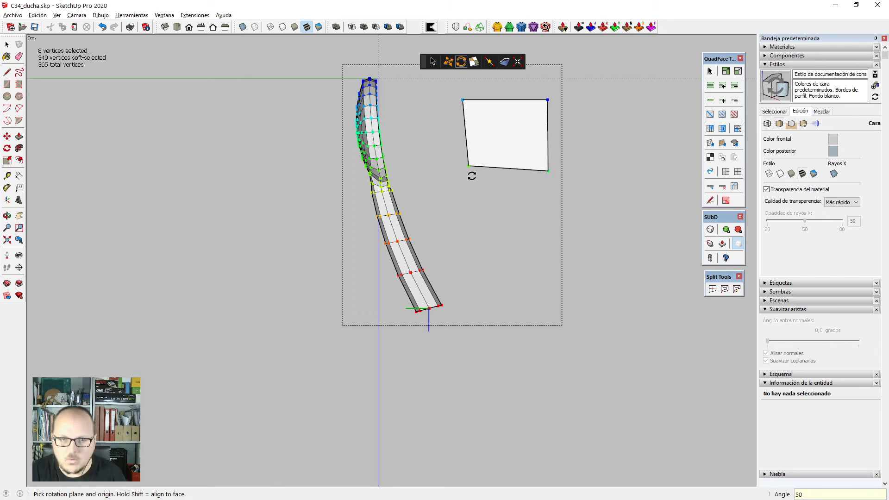
{"action": "key", "text": "ctrl+z"}
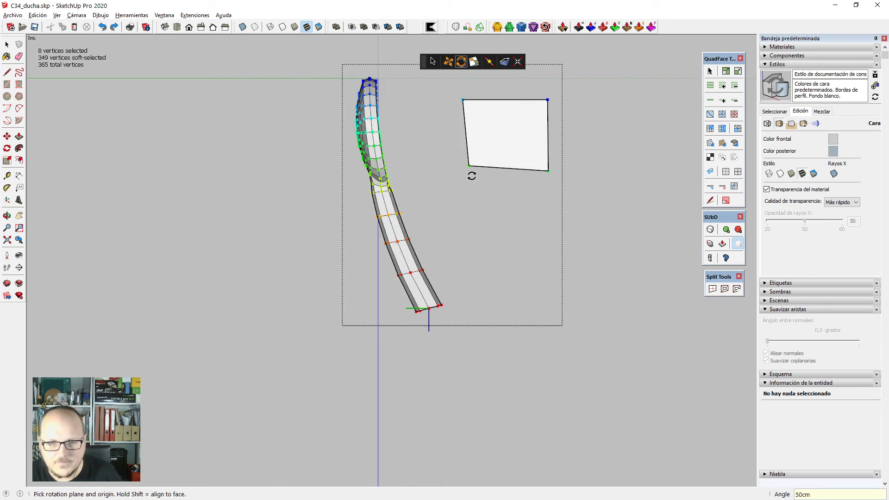
{"action": "key", "text": "Escape"}
{"action": "key", "text": "space"}
Select the handle's lower-end vertices with a 100 cm soft selection radius and scale them slightly in depth.
{"action": "double_click", "coordinate": [422, 304]}
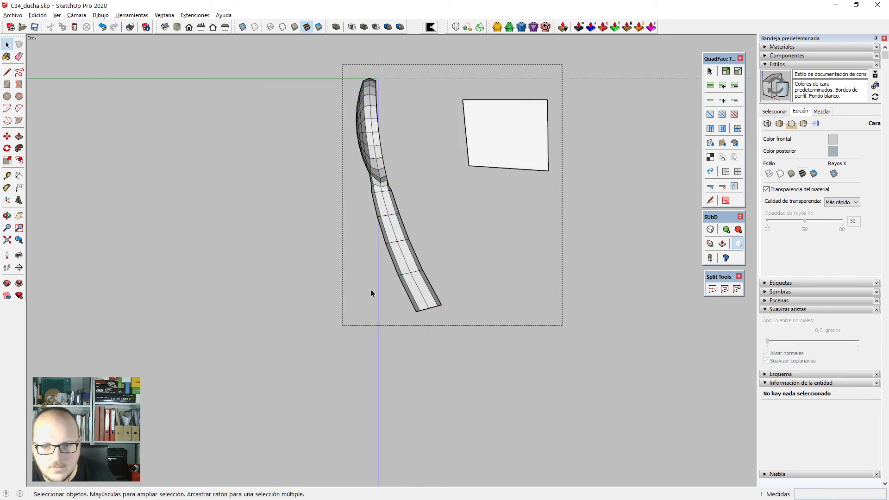
{"action": "left_click_drag", "start_coordinate": [371, 290], "coordinate": [513, 371]}
{"action": "key", "text": "v"}
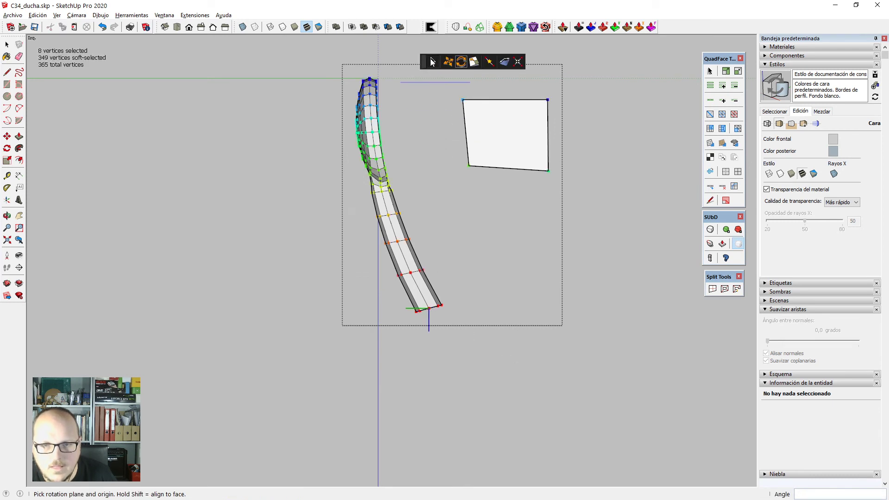
{"action": "left_click", "coordinate": [432, 62]}
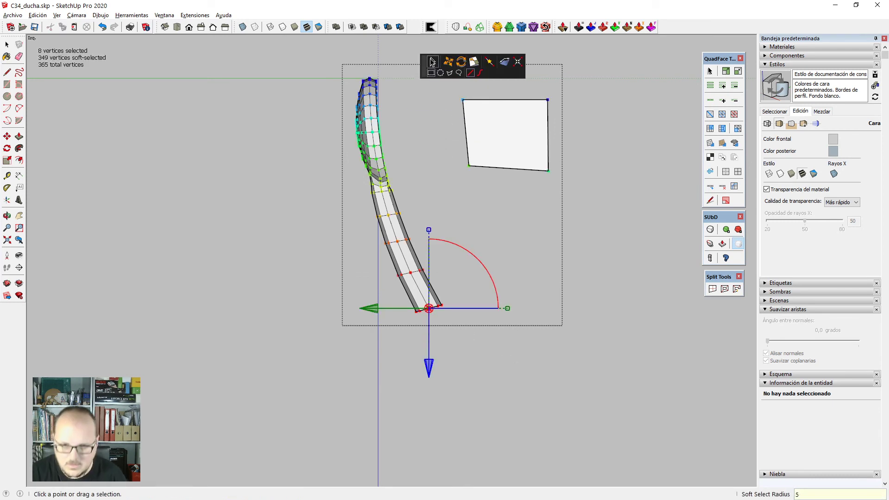
{"action": "key", "text": "Return"}
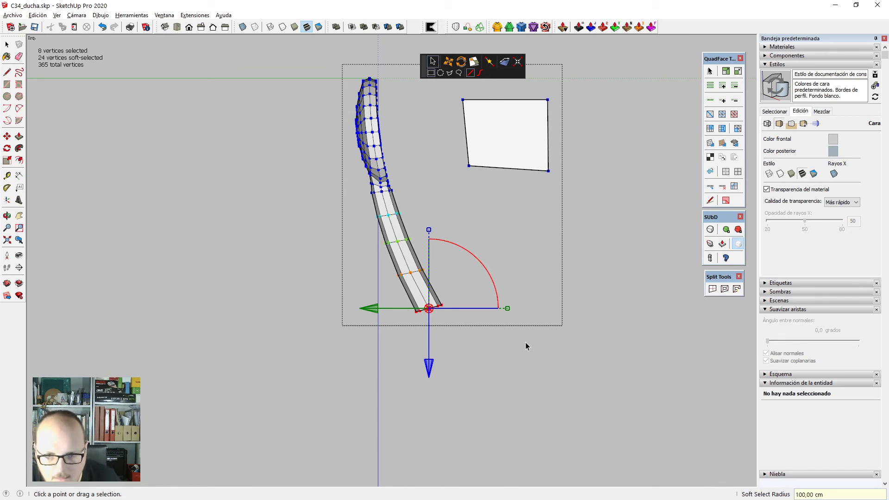
{"action": "left_click_drag", "start_coordinate": [507, 308], "coordinate": [520, 307]}
Delete the helper rectangle and finish editing the hand shower group.
{"action": "key", "text": "space"}
{"action": "scroll", "coordinate": [410, 238], "scroll_direction": "down", "scroll_amount": 4}
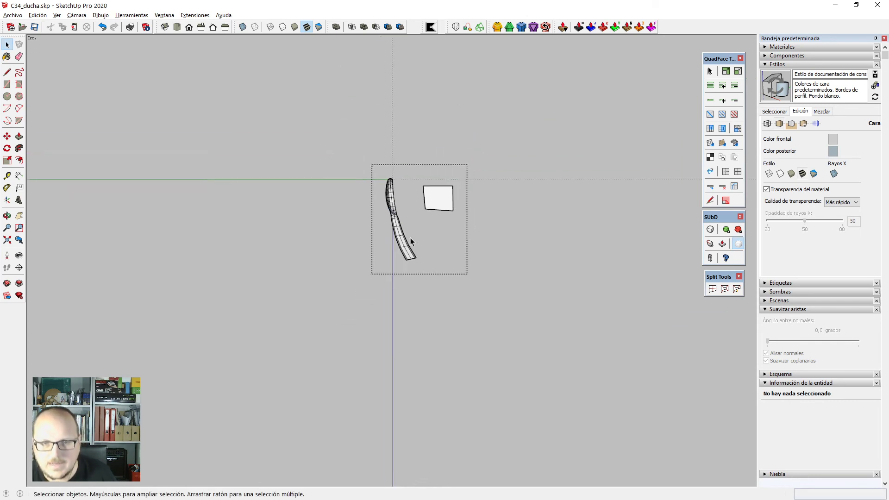
{"action": "scroll", "coordinate": [431, 190], "scroll_direction": "up", "scroll_amount": 1}
{"action": "scroll", "coordinate": [399, 218], "scroll_direction": "up", "scroll_amount": 1}
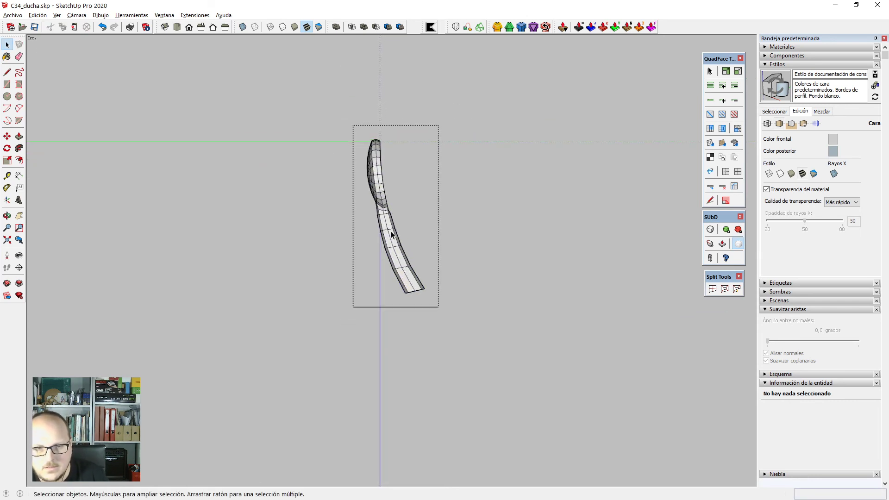
{"action": "right_click", "coordinate": [391, 232]}
{"action": "left_click", "coordinate": [443, 306]}
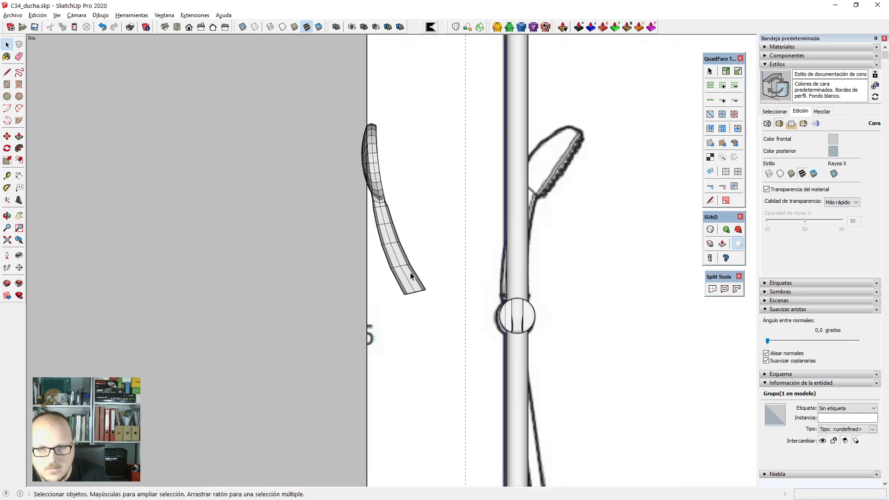
Move the hand shower group closer to the rail in the reference drawing.
{"action": "scroll", "coordinate": [410, 273], "scroll_direction": "up", "scroll_amount": 1}
{"action": "key", "text": "m"}
{"action": "left_click", "coordinate": [392, 288]}
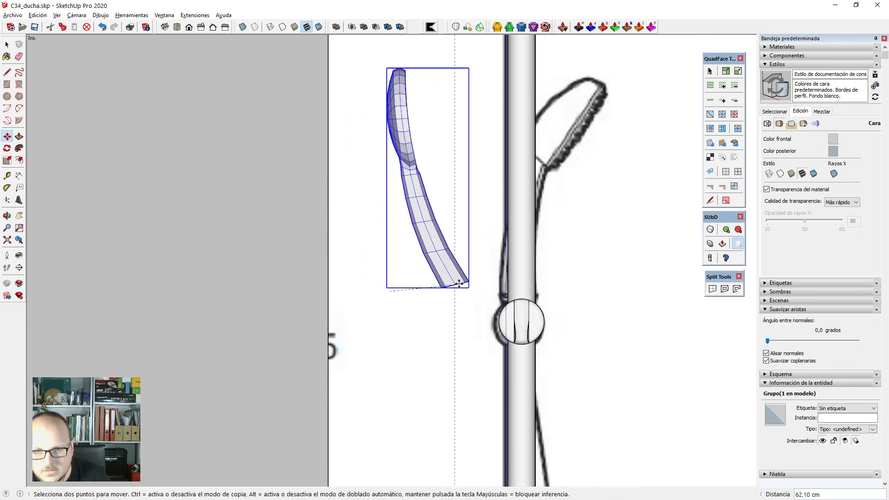
Try to rotate the hand shower group about 39° around the handle's lower end to match the reference drawing.
{"action": "key", "text": "q"}
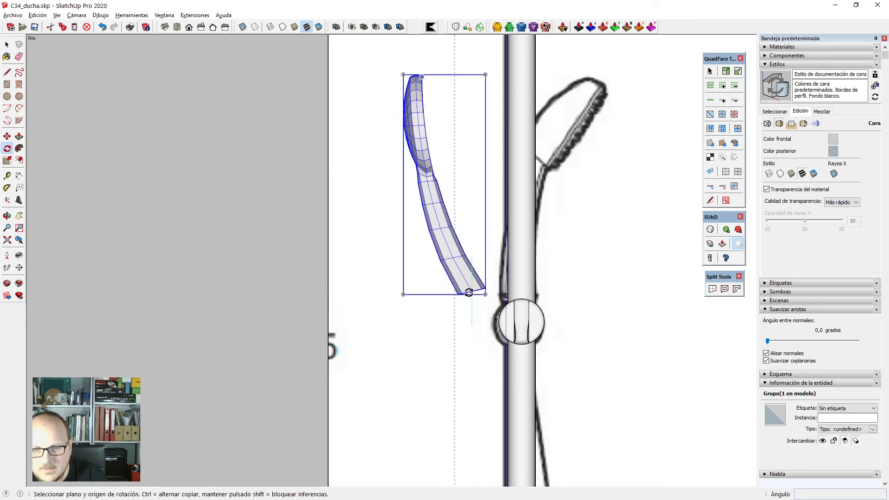
{"action": "left_click", "coordinate": [472, 291]}
{"action": "left_click", "coordinate": [441, 167]}
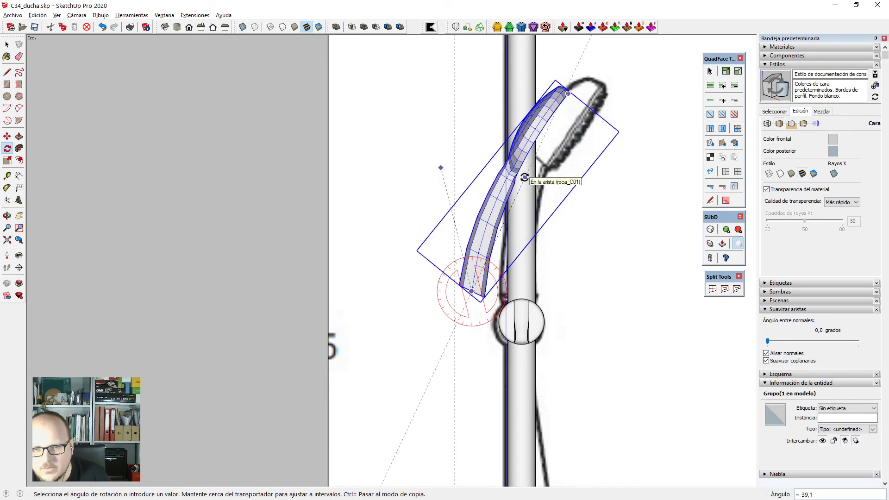
{"action": "left_click", "coordinate": [525, 178]}
{"action": "key", "text": "space"}
{"action": "double_click", "coordinate": [482, 227]}
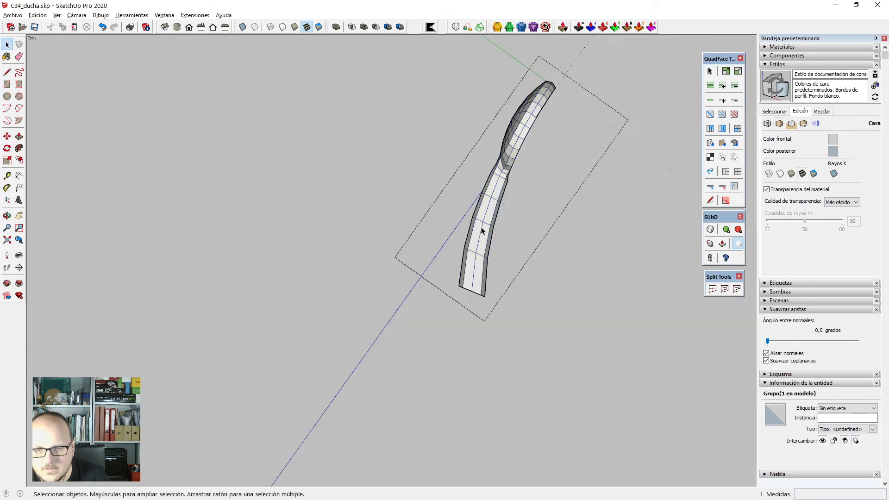
{"action": "left_click", "coordinate": [472, 259]}
{"action": "scroll", "coordinate": [478, 197], "scroll_direction": "up", "scroll_amount": 1}
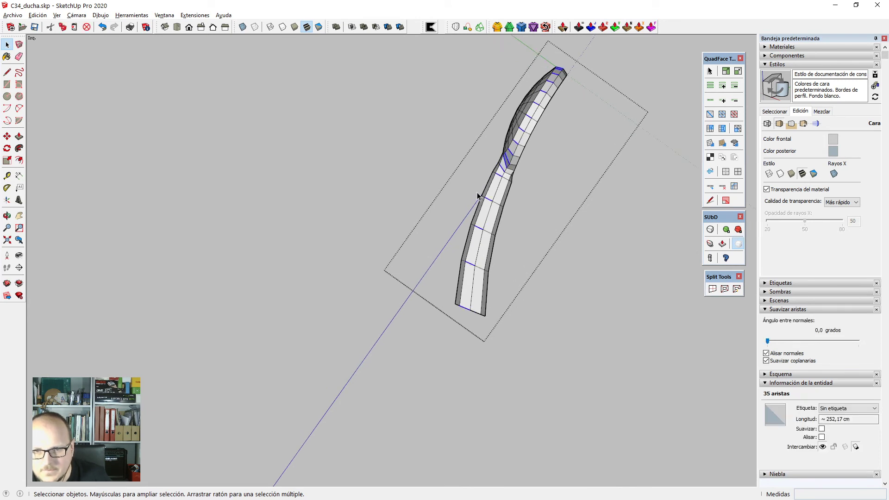
{"action": "key", "text": "Escape"}
{"action": "key", "text": "ctrl+z"}
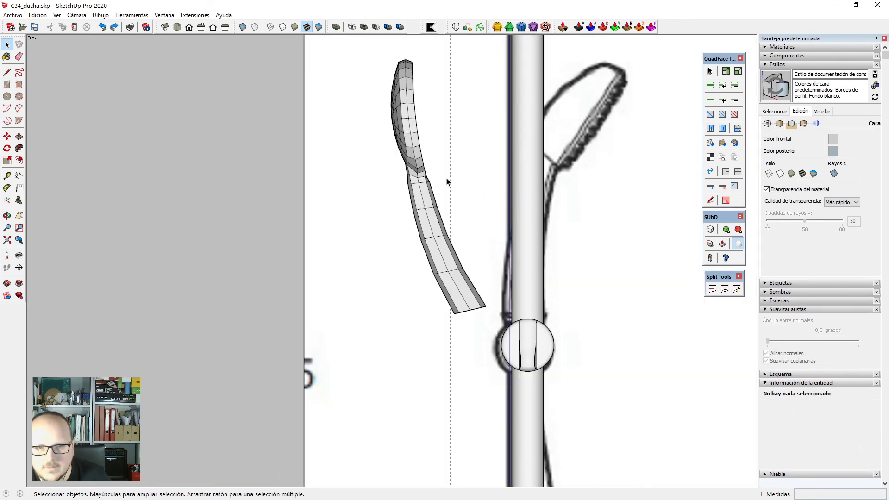
Inside the hand shower group, polygon-select the rear-side vertices with a 0 cm soft selection radius and move them about 8.5 cm outward along the green axis.
{"action": "left_click", "coordinate": [413, 138]}
{"action": "double_click", "coordinate": [413, 137]}
{"action": "scroll", "coordinate": [376, 47], "scroll_direction": "up", "scroll_amount": 4}
{"action": "left_click_drag", "start_coordinate": [368, 67], "coordinate": [419, 307]}
{"action": "scroll", "coordinate": [422, 283], "scroll_direction": "down", "scroll_amount": 2}
{"action": "key", "text": "v"}
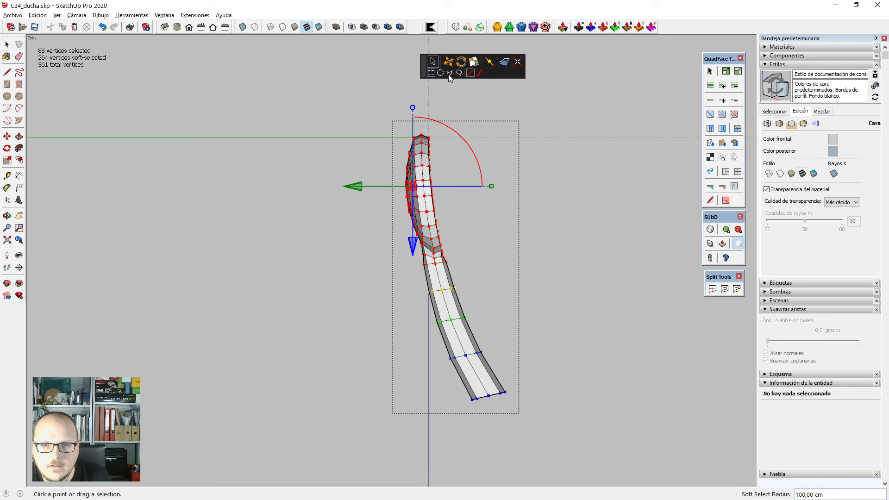
{"action": "left_click", "coordinate": [450, 73]}
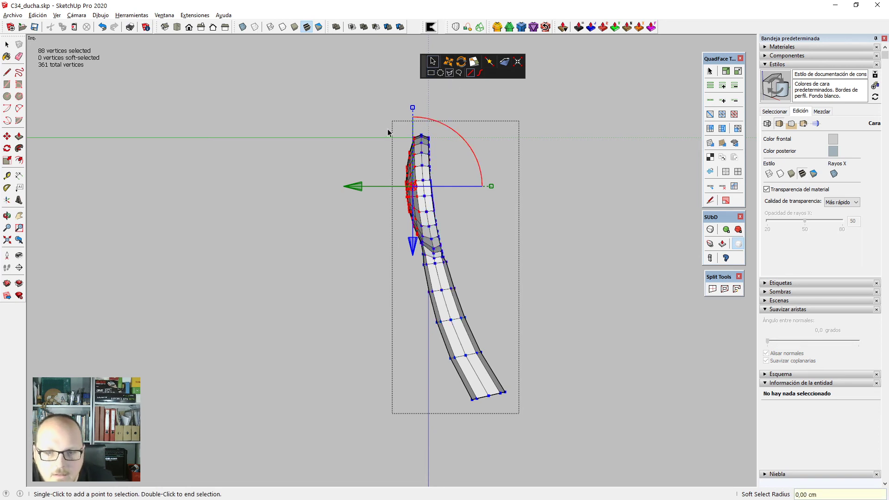
{"action": "scroll", "coordinate": [388, 132], "scroll_direction": "up", "scroll_amount": 1}
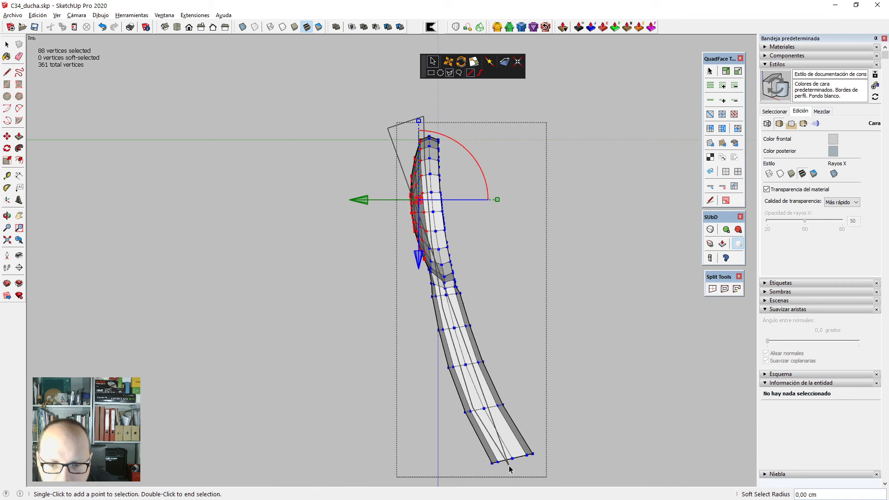
{"action": "left_click", "coordinate": [510, 466]}
{"action": "left_click", "coordinate": [498, 477]}
{"action": "left_click", "coordinate": [445, 464]}
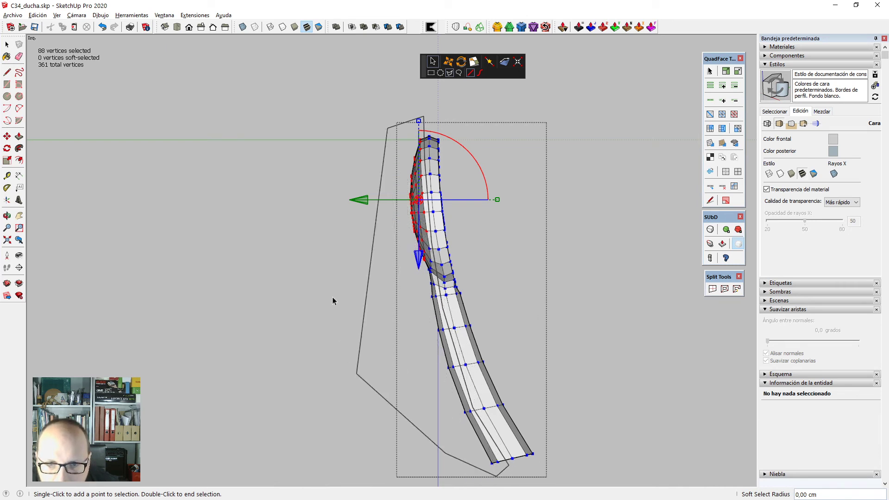
{"action": "double_click", "coordinate": [351, 232]}
{"action": "left_click_drag", "start_coordinate": [399, 304], "coordinate": [383, 302]}
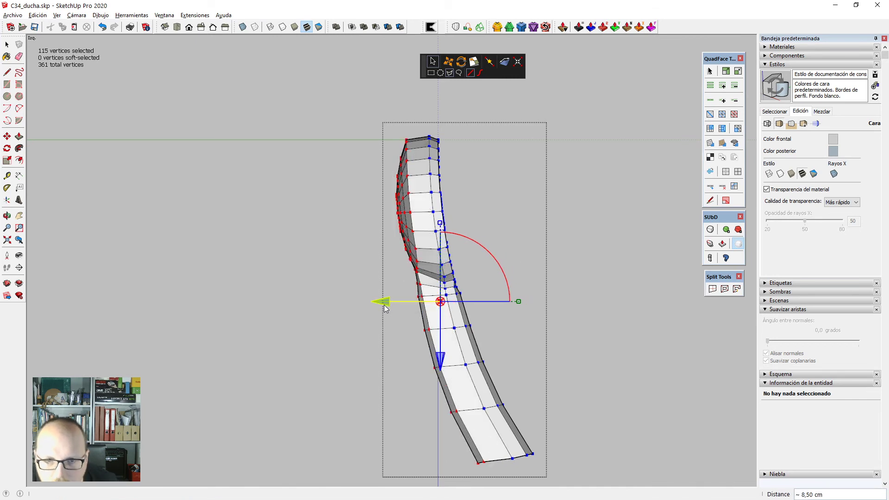
{"action": "key", "text": "space"}
Insert an edge loop lengthwise along the widened side band of the hand shower.
{"action": "left_click", "coordinate": [428, 216]}
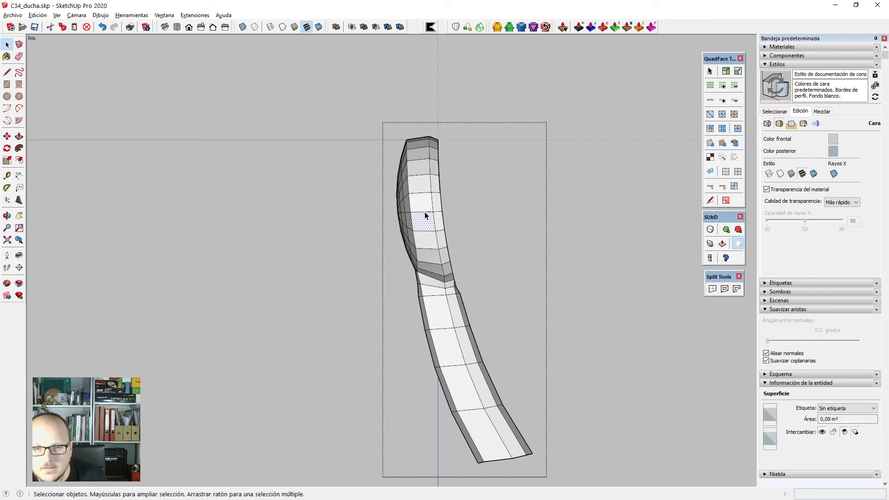
{"action": "left_click", "coordinate": [425, 212]}
{"action": "key", "text": "i"}
{"action": "left_click", "coordinate": [424, 213]}
Select the ring of short edges in the narrow side band and connect them with 2 segments.
{"action": "key", "text": "alt+r"}
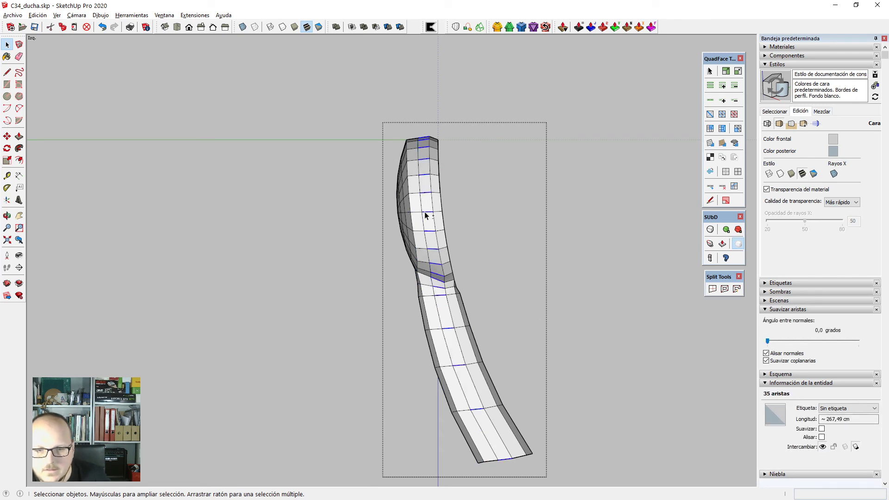
{"action": "key", "text": "v"}
{"action": "key", "text": "space"}
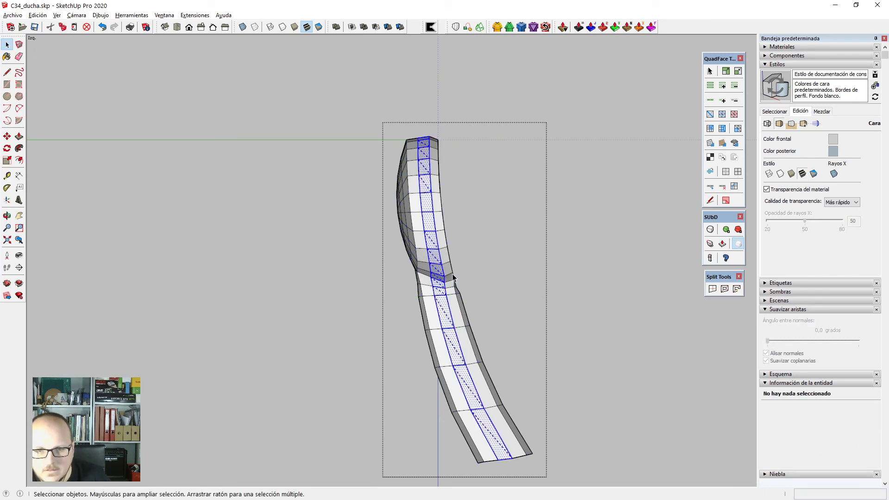
{"action": "left_click", "coordinate": [437, 268]}
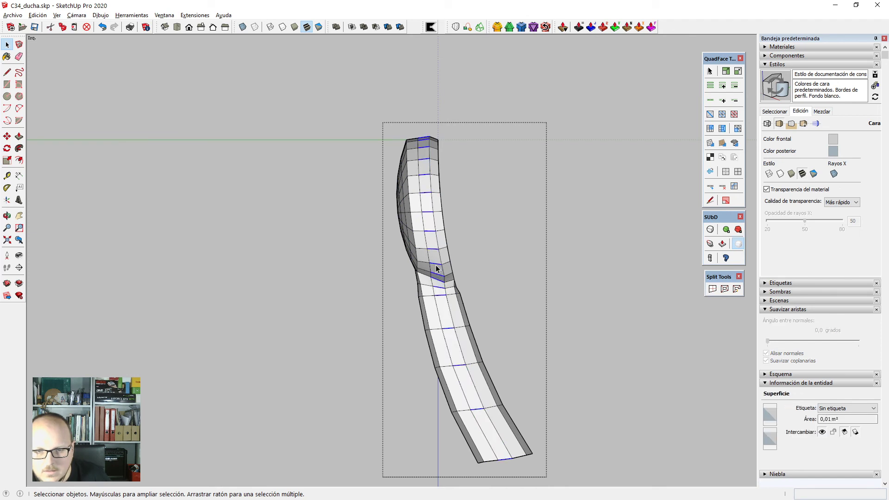
{"action": "key", "text": "alt+c"}
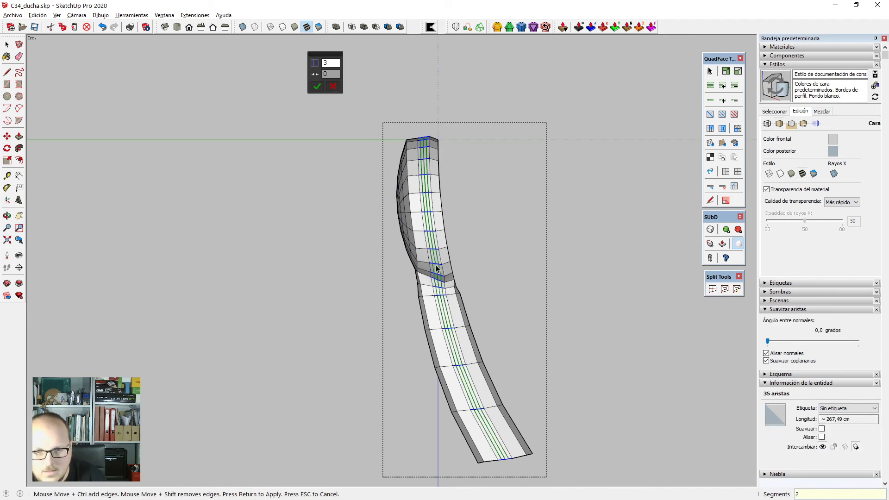
{"action": "key", "text": "Return"}
Scale the vertices of the two new loops inward along the red axis to form a groove around the side.
{"action": "middle_click_drag", "start_coordinate": [446, 272], "coordinate": [413, 395]}
{"action": "scroll", "coordinate": [437, 336], "scroll_direction": "up", "scroll_amount": 1}
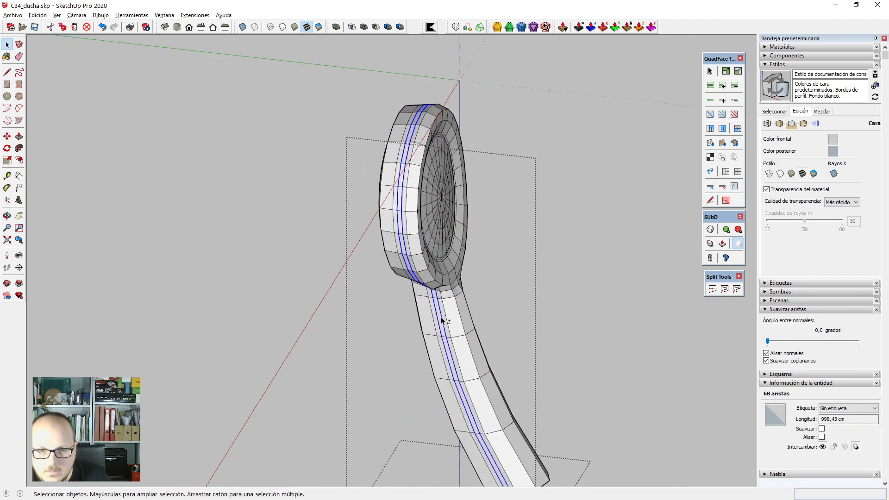
{"action": "key", "text": "v"}
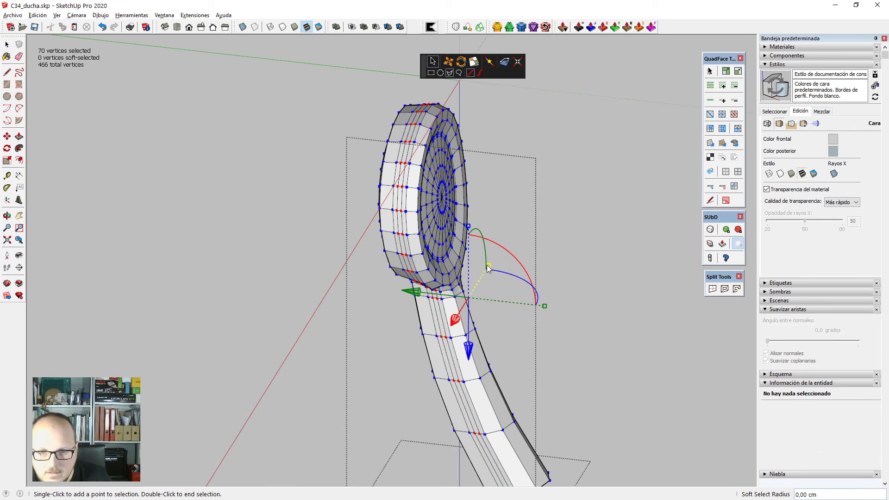
{"action": "left_click_drag", "start_coordinate": [488, 267], "coordinate": [492, 273]}
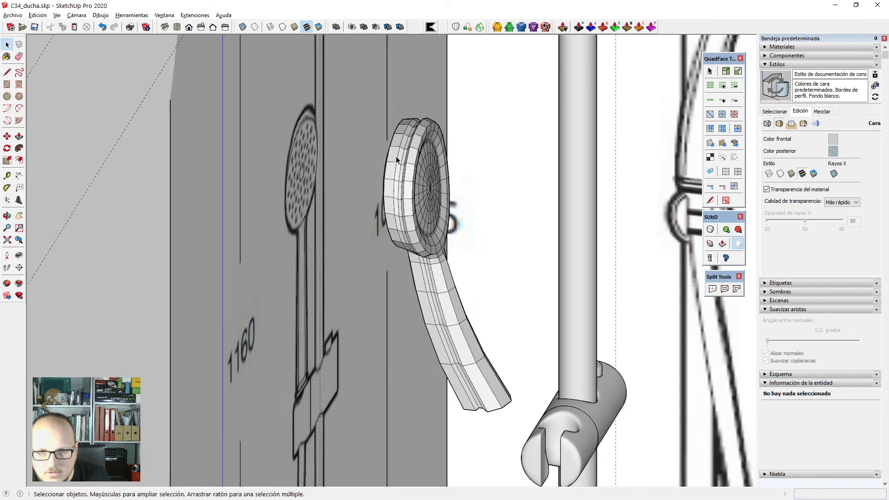
Select the hand shower group and explode it.
{"action": "scroll", "coordinate": [397, 161], "scroll_direction": "down", "scroll_amount": 1}
{"action": "mouse_move", "coordinate": [407, 226]}
{"action": "middle_mouse_down"}
{"action": "mouse_move", "coordinate": [507, 206]}
{"action": "mouse_move", "coordinate": [407, 227]}
{"action": "mouse_move", "coordinate": [407, 243]}
{"action": "middle_mouse_up"}
{"action": "scroll", "coordinate": [428, 217], "scroll_direction": "down", "scroll_amount": 2}
{"action": "scroll", "coordinate": [407, 246], "scroll_direction": "up", "scroll_amount": 3}
{"action": "scroll", "coordinate": [447, 262], "scroll_direction": "down", "scroll_amount": 2}
{"action": "left_click", "coordinate": [446, 262]}
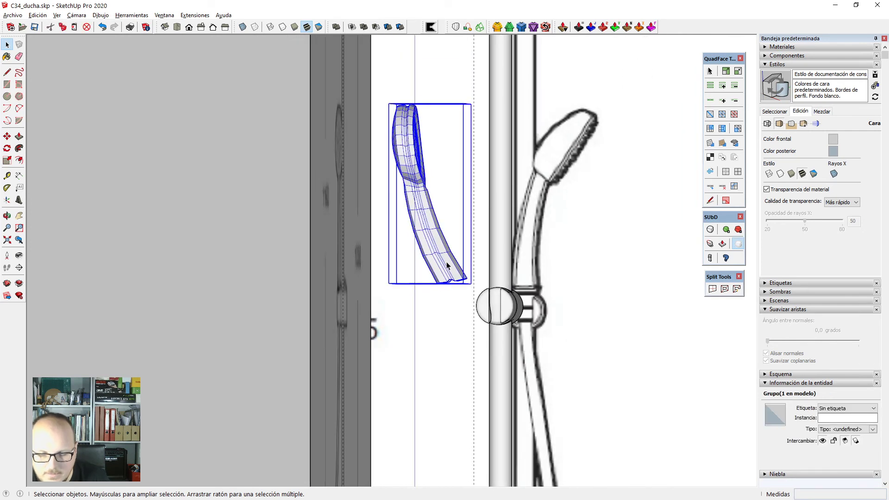
{"action": "right_click", "coordinate": [446, 262]}
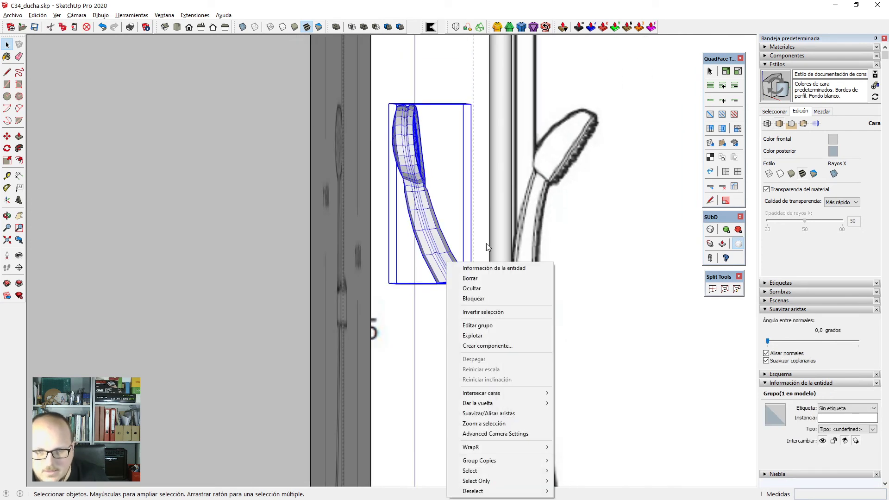
{"action": "left_click", "coordinate": [502, 332]}
In the left view, rotate the exploded hand shower 30° around the handle's lower corner nearest the rail and regroup it.
{"action": "key", "text": "F3"}
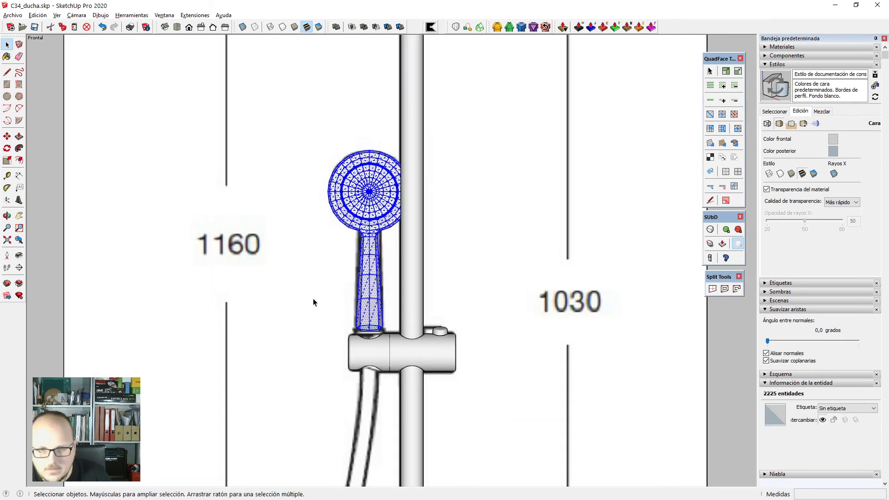
{"action": "key", "text": "F6"}
{"action": "scroll", "coordinate": [399, 325], "scroll_direction": "up", "scroll_amount": 5}
{"action": "key", "text": "q"}
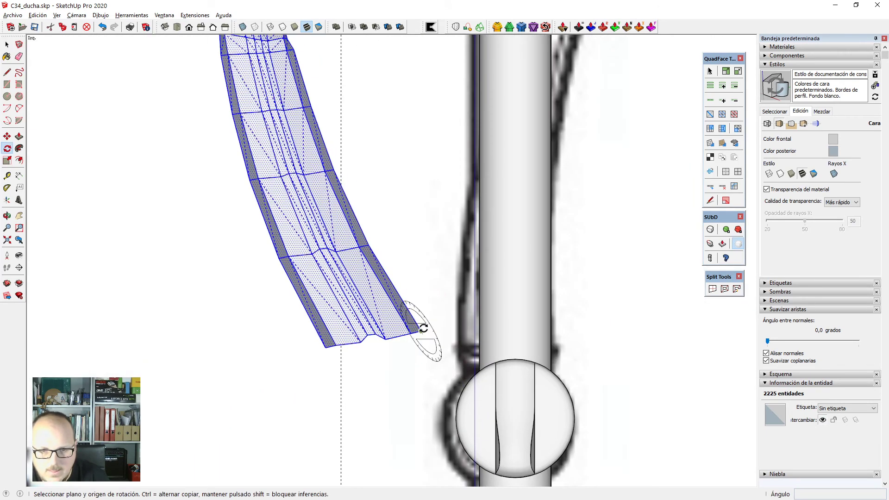
{"action": "left_click", "coordinate": [420, 331]}
{"action": "left_click", "coordinate": [342, 345]}
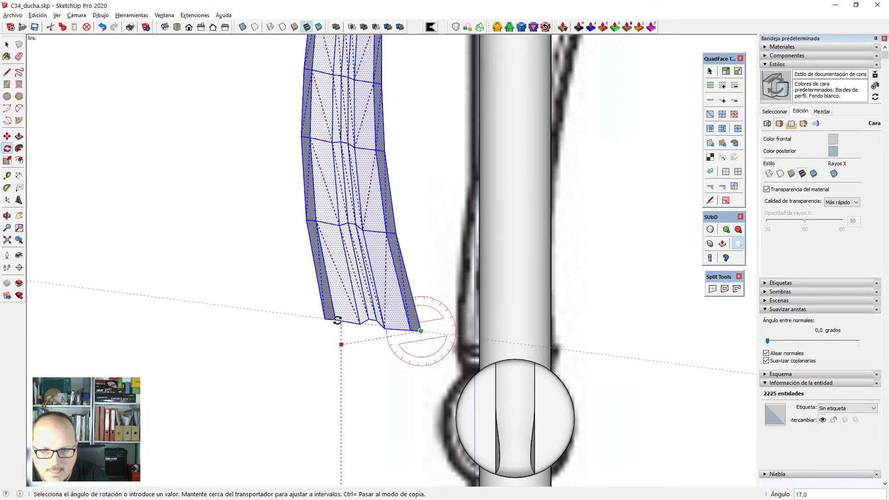
{"action": "scroll", "coordinate": [337, 319], "scroll_direction": "down", "scroll_amount": 3}
{"action": "scroll", "coordinate": [338, 318], "scroll_direction": "down", "scroll_amount": 1}
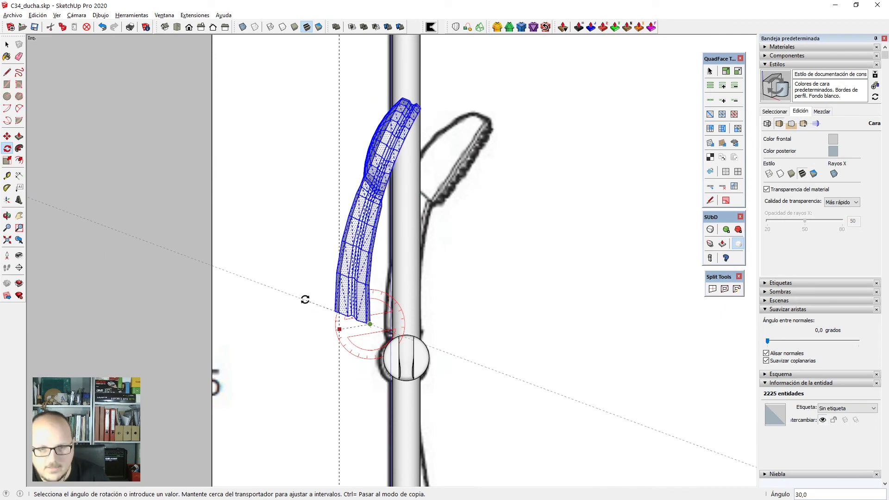
{"action": "left_click", "coordinate": [305, 300]}
{"action": "key", "text": "space"}
Open the hand shower group, select the handle's lower-end vertices and scale them to 0 along the blue axis to flatten the end.
{"action": "scroll", "coordinate": [345, 319], "scroll_direction": "up", "scroll_amount": 4}
{"action": "double_click", "coordinate": [358, 297]}
{"action": "scroll", "coordinate": [326, 302], "scroll_direction": "up", "scroll_amount": 2}
{"action": "left_click_drag", "start_coordinate": [271, 295], "coordinate": [465, 400]}
{"action": "key", "text": "v"}
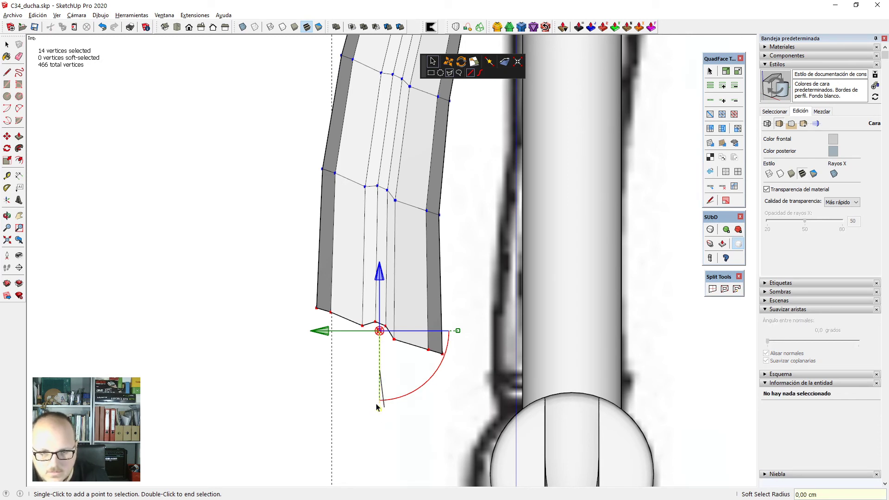
{"action": "left_click", "coordinate": [336, 381]}
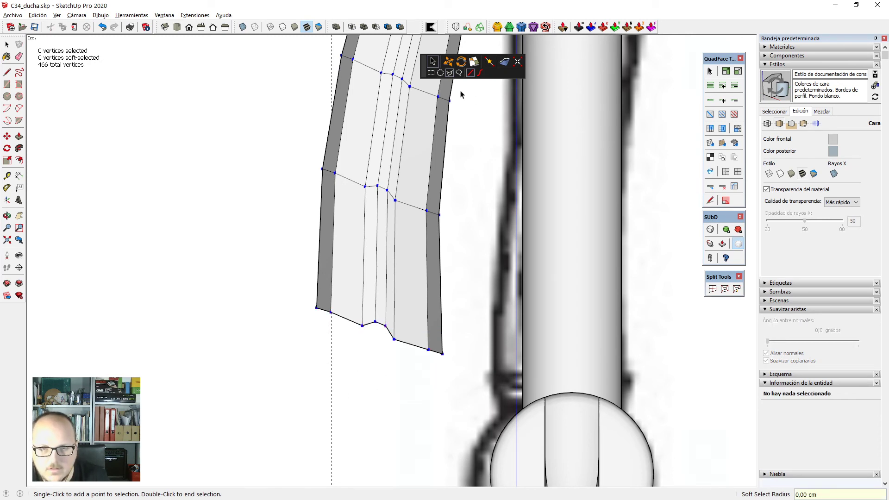
{"action": "left_click_drag", "start_coordinate": [289, 292], "coordinate": [482, 413]}
{"action": "left_click", "coordinate": [410, 393]}
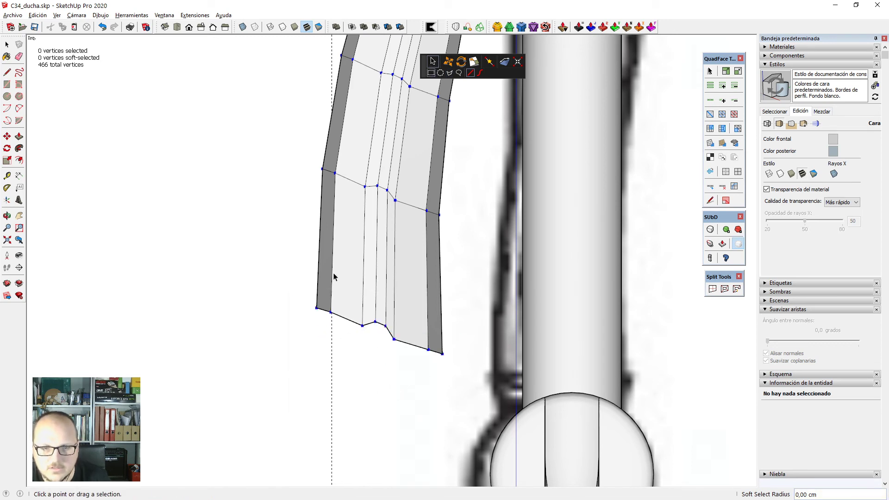
{"action": "left_click_drag", "start_coordinate": [279, 263], "coordinate": [486, 403]}
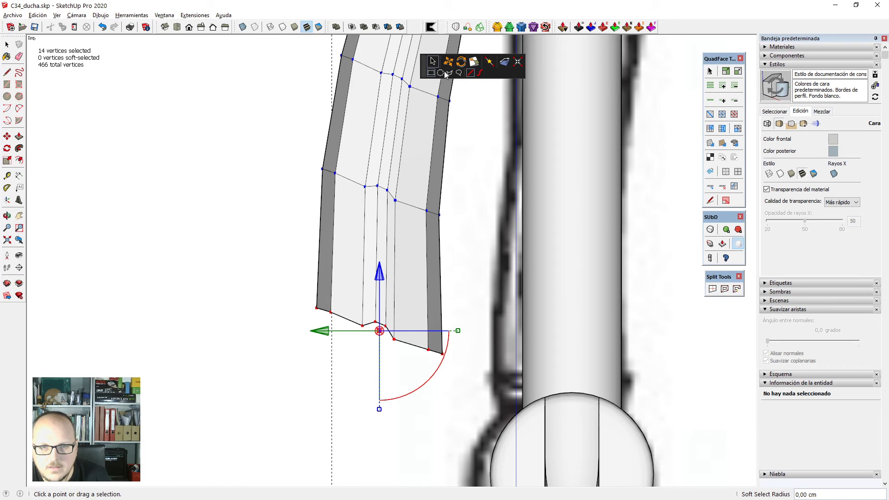
{"action": "left_click_drag", "start_coordinate": [380, 409], "coordinate": [381, 397]}
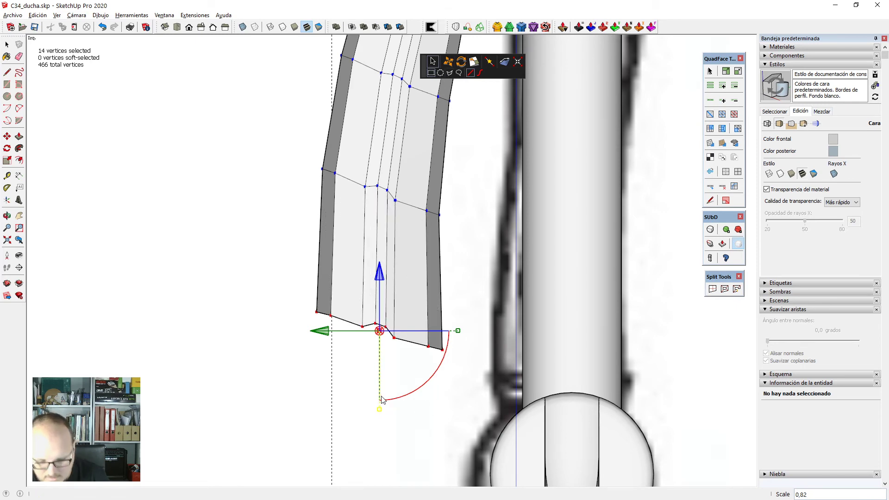
{"action": "type", "text": "0"}
{"action": "key", "text": "Return"}
{"action": "key", "text": "space"}
Move the handle's lower-end vertices slightly along the green axis, away from the rail.
{"action": "scroll", "coordinate": [373, 351], "scroll_direction": "down", "scroll_amount": 6}
{"action": "scroll", "coordinate": [373, 331], "scroll_direction": "up", "scroll_amount": 6}
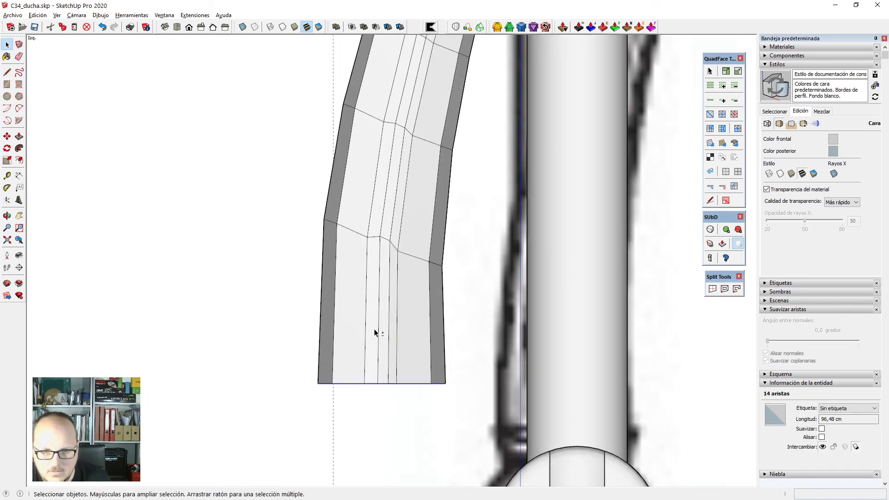
{"action": "key", "text": "v"}
{"action": "left_click_drag", "start_coordinate": [322, 386], "coordinate": [312, 386]}
{"action": "key", "text": "space"}
Finish editing the hand shower group and move it from the handle's lower end to the rail holder.
{"action": "scroll", "coordinate": [333, 306], "scroll_direction": "down", "scroll_amount": 5}
{"action": "scroll", "coordinate": [347, 292], "scroll_direction": "down", "scroll_amount": 3}
{"action": "middle_click_drag", "start_coordinate": [347, 292], "coordinate": [278, 389]}
{"action": "scroll", "coordinate": [427, 287], "scroll_direction": "up", "scroll_amount": 2}
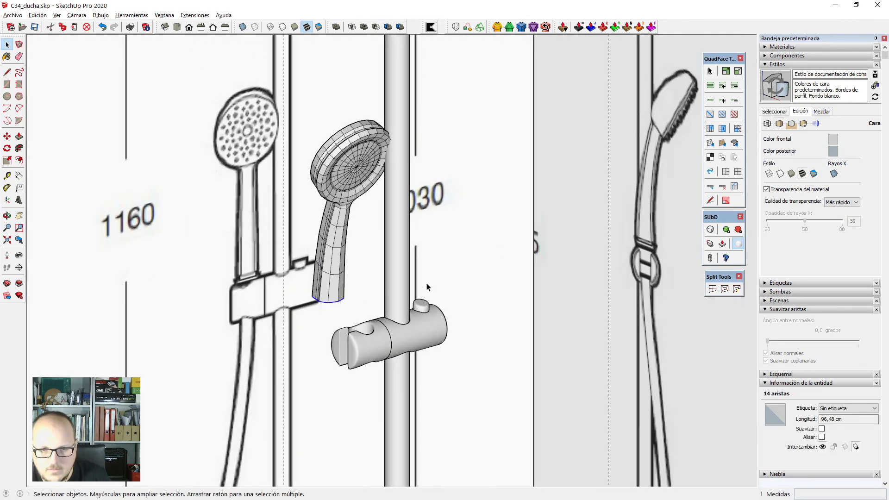
{"action": "left_click", "coordinate": [325, 261]}
{"action": "key", "text": "m"}
{"action": "scroll", "coordinate": [328, 301], "scroll_direction": "up", "scroll_amount": 5}
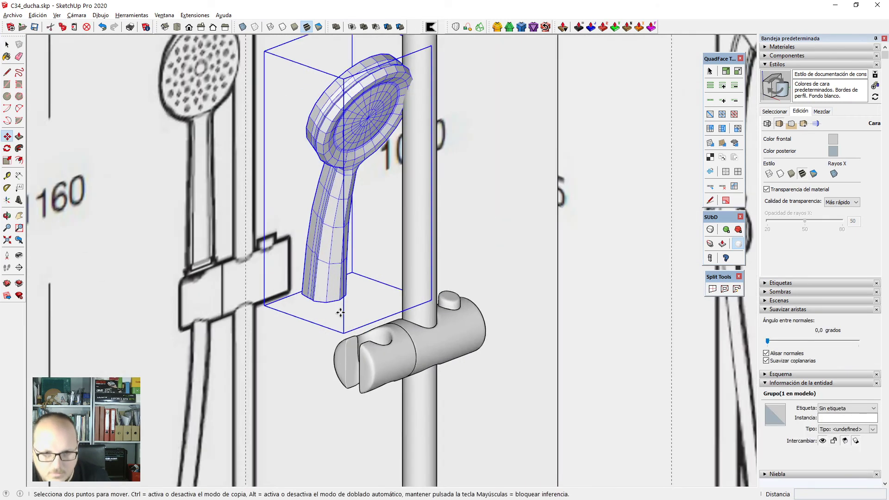
{"action": "left_click", "coordinate": [340, 290]}
{"action": "scroll", "coordinate": [398, 352], "scroll_direction": "up", "scroll_amount": 3}
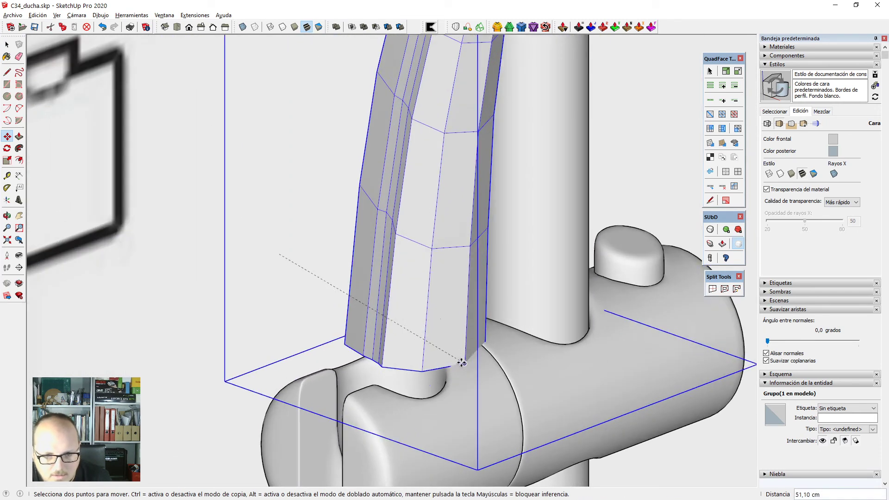
{"action": "scroll", "coordinate": [379, 304], "scroll_direction": "down", "scroll_amount": 3}
{"action": "middle_click_drag", "start_coordinate": [379, 304], "coordinate": [582, 323]}
{"action": "scroll", "coordinate": [522, 330], "scroll_direction": "up", "scroll_amount": 3}
Show hidden geometry and move the hand shower group along the green axis to centre the handle over the holder's slot.
{"action": "left_click", "coordinate": [517, 319]}
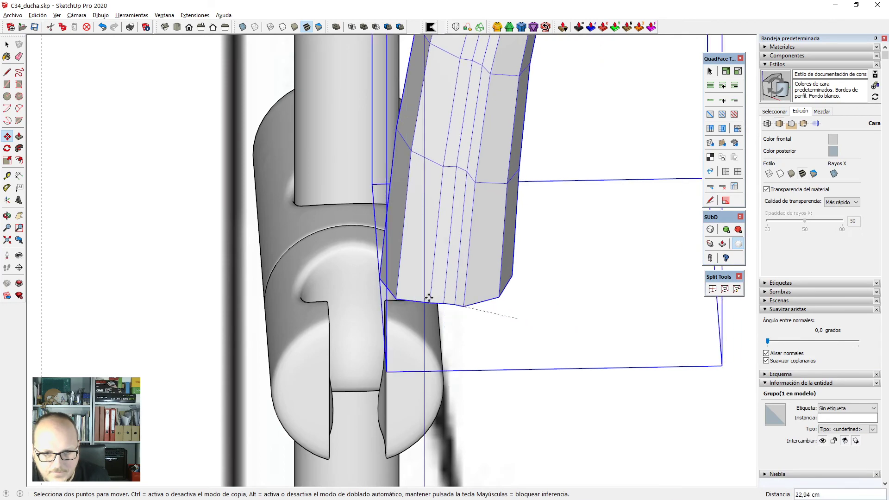
{"action": "scroll", "coordinate": [399, 306], "scroll_direction": "up", "scroll_amount": 1}
{"action": "scroll", "coordinate": [340, 308], "scroll_direction": "down", "scroll_amount": 1}
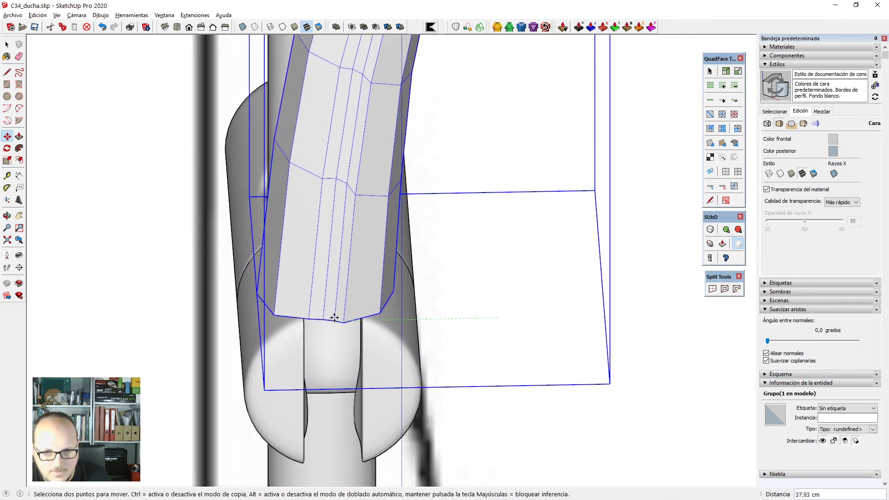
{"action": "key", "text": "h"}
{"action": "key", "text": "Left"}
{"action": "left_click", "coordinate": [335, 359]}
Lower the hand shower group about 22 cm along the blue axis so the handle sits in the holder.
{"action": "middle_click_drag", "start_coordinate": [335, 359], "coordinate": [121, 274]}
{"action": "scroll", "coordinate": [289, 292], "scroll_direction": "down", "scroll_amount": 2}
{"action": "middle_click_drag", "start_coordinate": [173, 230], "coordinate": [245, 247]}
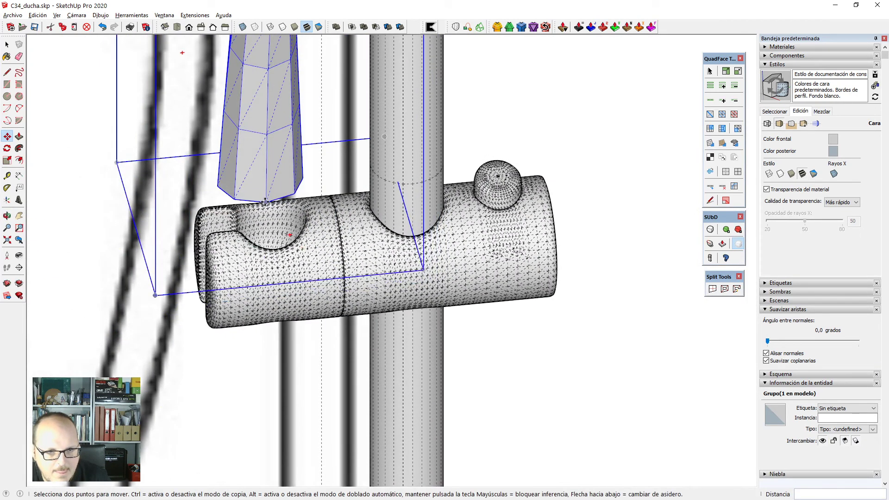
{"action": "left_click", "coordinate": [265, 202]}
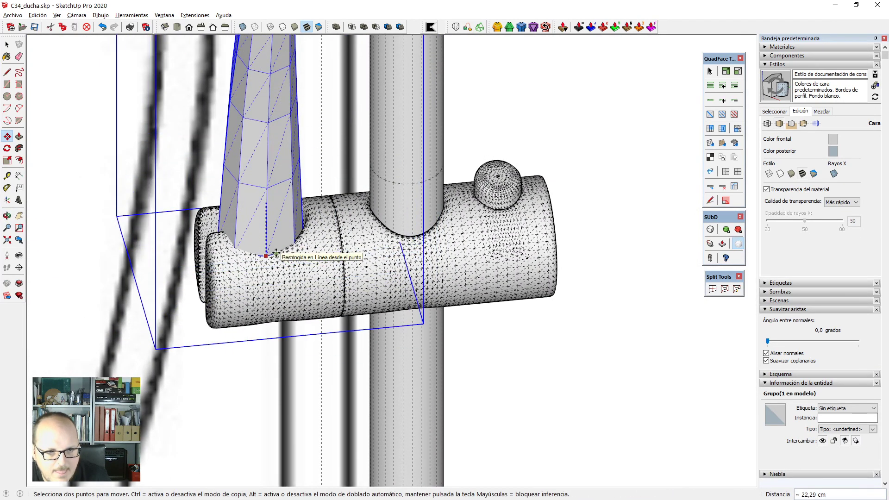
{"action": "left_click", "coordinate": [288, 256]}
Raise the hand shower group about 4 cm along the blue axis so the handle's end sits just above the holder.
{"action": "middle_click_drag", "start_coordinate": [397, 85], "coordinate": [303, 241]}
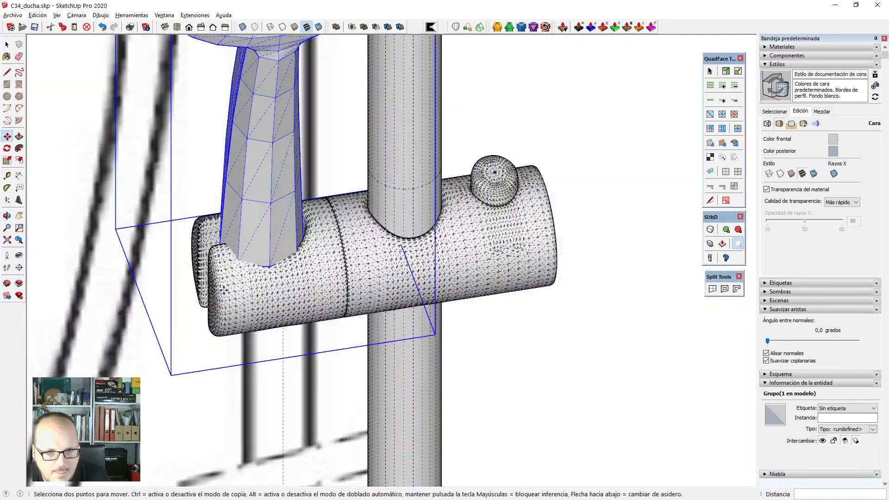
{"action": "scroll", "coordinate": [304, 231], "scroll_direction": "up", "scroll_amount": 1}
{"action": "key", "text": "F2"}
{"action": "scroll", "coordinate": [218, 204], "scroll_direction": "up", "scroll_amount": 2}
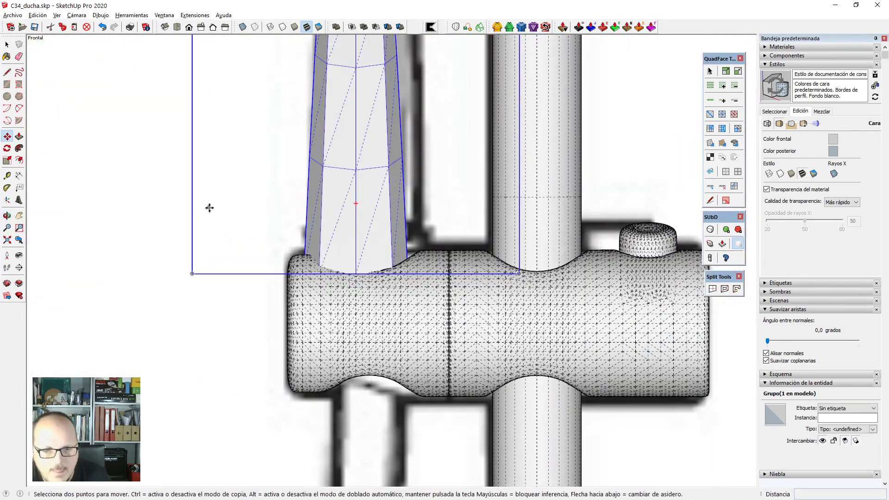
{"action": "left_click", "coordinate": [237, 237]}
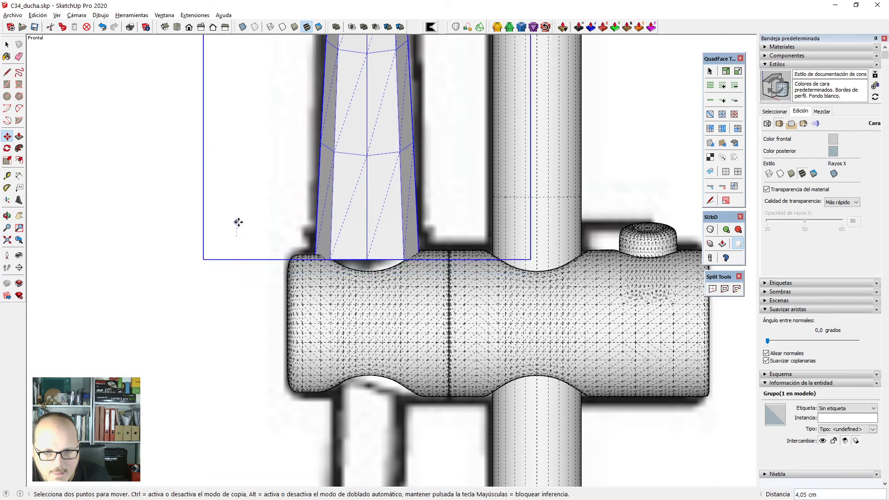
{"action": "key", "text": "space"}
{"action": "scroll", "coordinate": [403, 248], "scroll_direction": "up", "scroll_amount": 2}
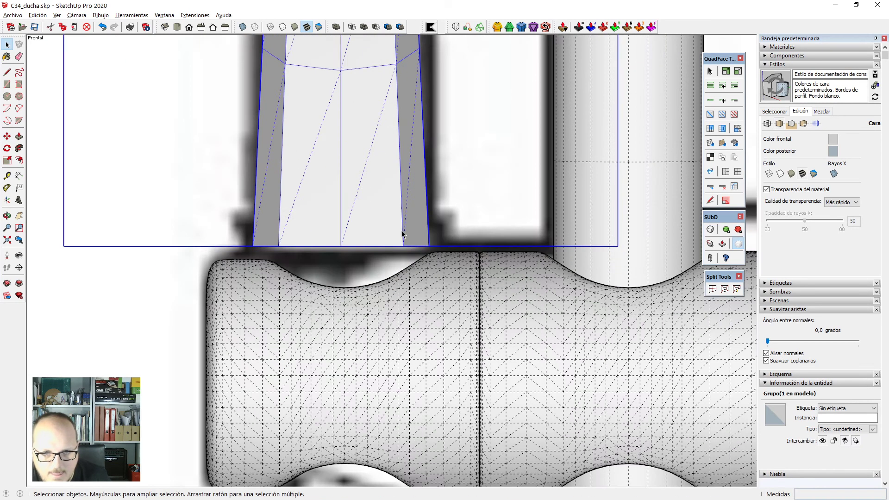
{"action": "double_click", "coordinate": [403, 235]}
{"action": "scroll", "coordinate": [318, 242], "scroll_direction": "up", "scroll_amount": 2}
{"action": "key", "text": "v"}
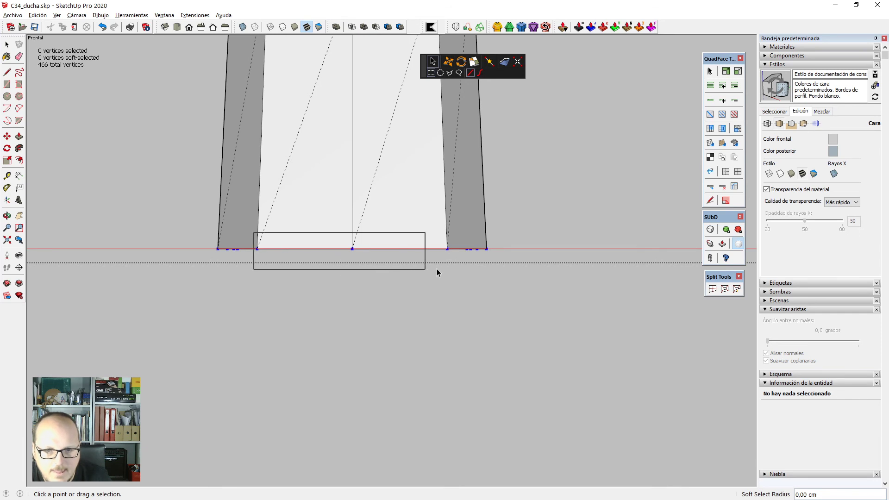
{"action": "left_click_drag", "start_coordinate": [437, 270], "coordinate": [457, 267]}
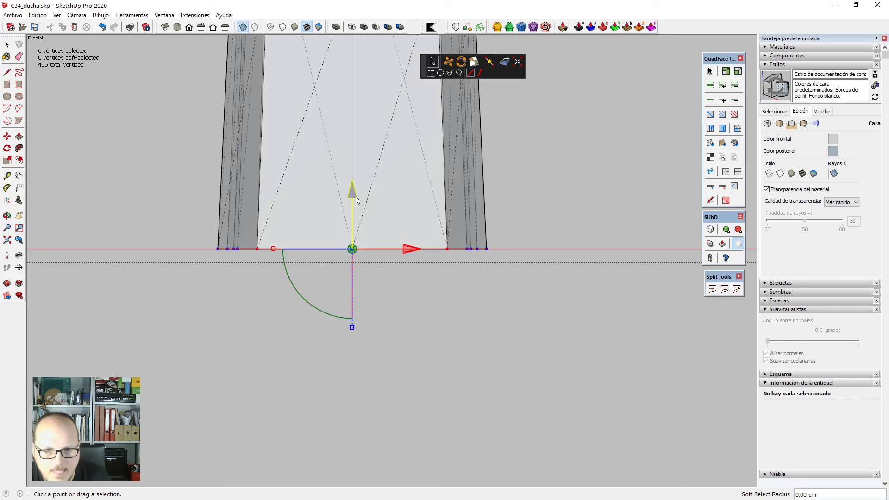
{"action": "key", "text": "space"}
{"action": "scroll", "coordinate": [496, 226], "scroll_direction": "down", "scroll_amount": 4}
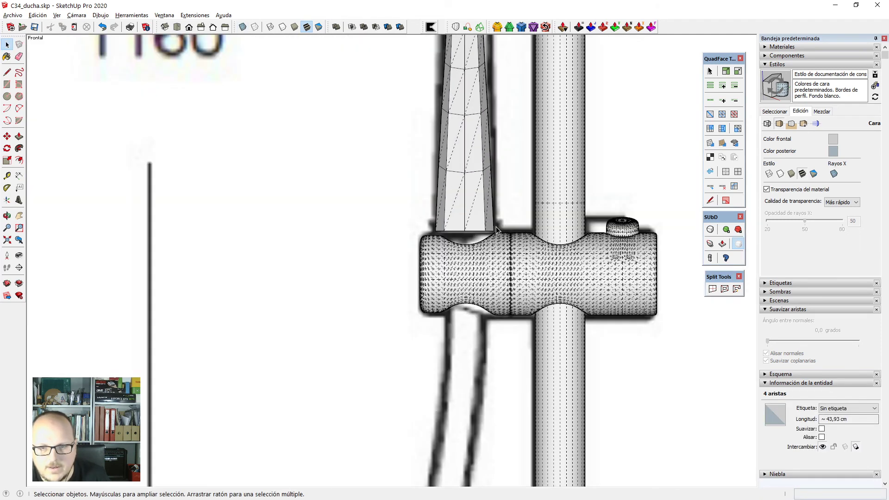
{"action": "left_click", "coordinate": [496, 226]}
Open the hand shower group and close the handle's open lower end with a face by retracing one rim edge.
{"action": "middle_click_drag", "start_coordinate": [496, 226], "coordinate": [595, 297]}
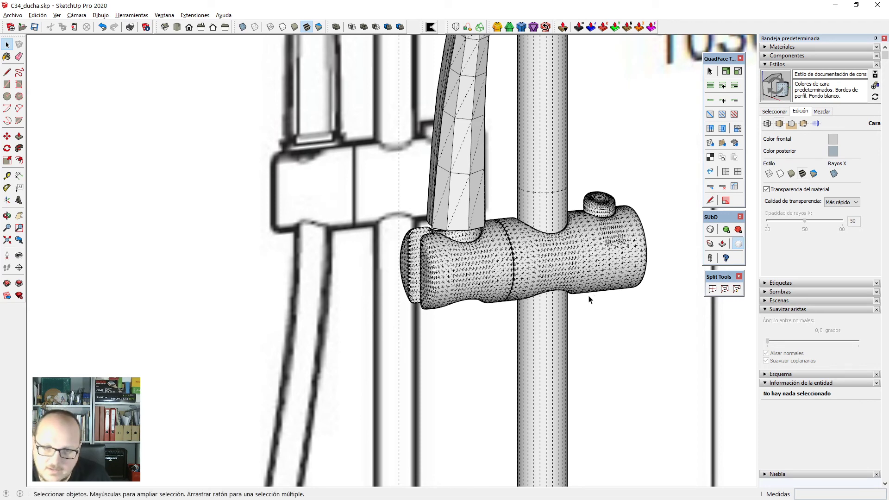
{"action": "scroll", "coordinate": [473, 197], "scroll_direction": "up", "scroll_amount": 4}
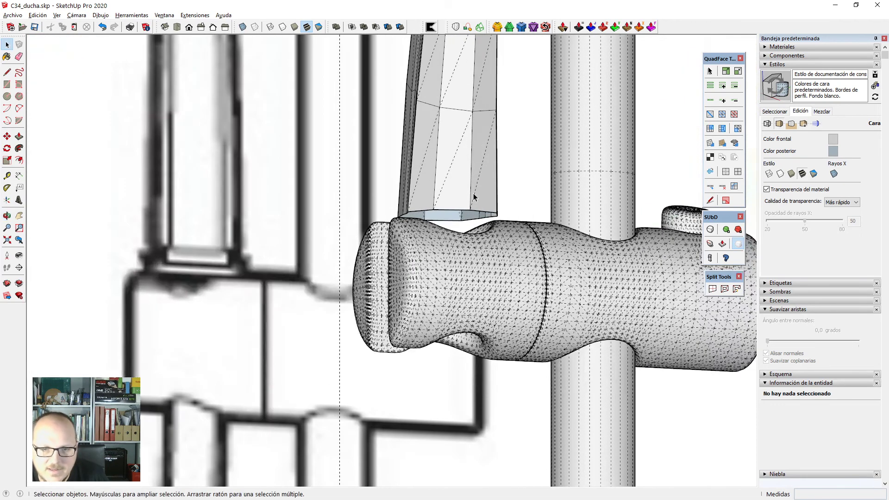
{"action": "double_click", "coordinate": [474, 197]}
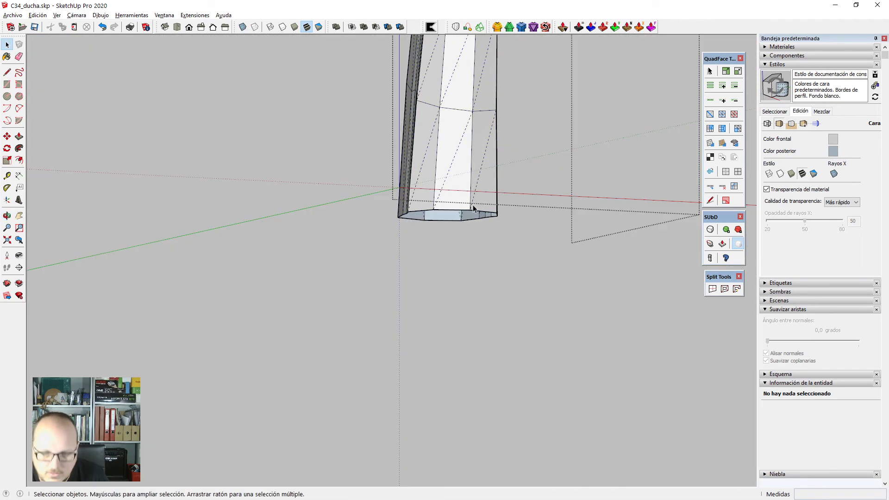
{"action": "middle_click_drag", "start_coordinate": [473, 206], "coordinate": [458, 138]}
{"action": "scroll", "coordinate": [442, 167], "scroll_direction": "up", "scroll_amount": 3}
{"action": "key", "text": "l"}
{"action": "left_click", "coordinate": [410, 218]}
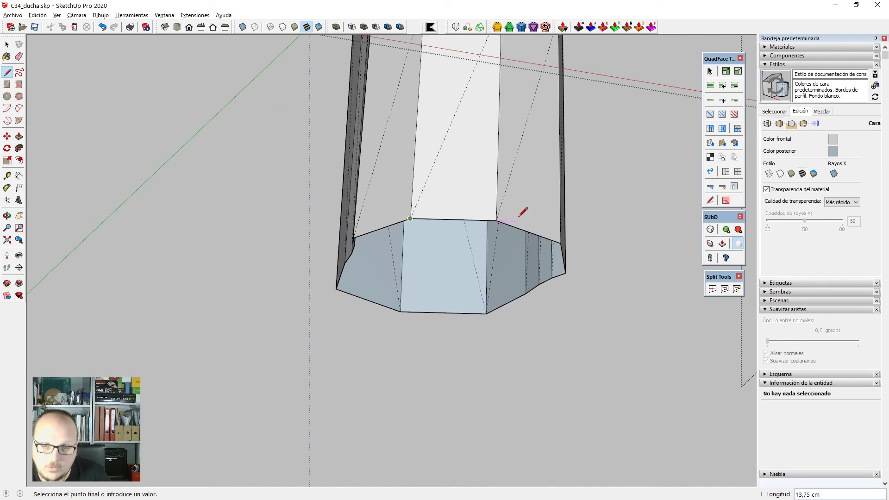
{"action": "left_click", "coordinate": [497, 220]}
{"action": "key", "text": "space"}
Generate subdivision support edges with a 1.00 cm offset around the perimeter of the handle's lower-end face.
{"action": "double_click", "coordinate": [414, 309]}
{"action": "middle_click_drag", "start_coordinate": [413, 309], "coordinate": [502, 250]}
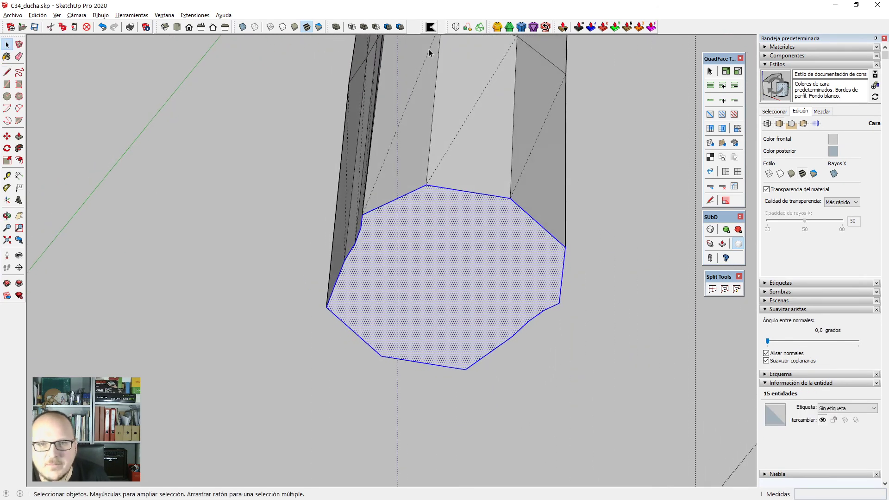
{"action": "left_click", "coordinate": [522, 27]}
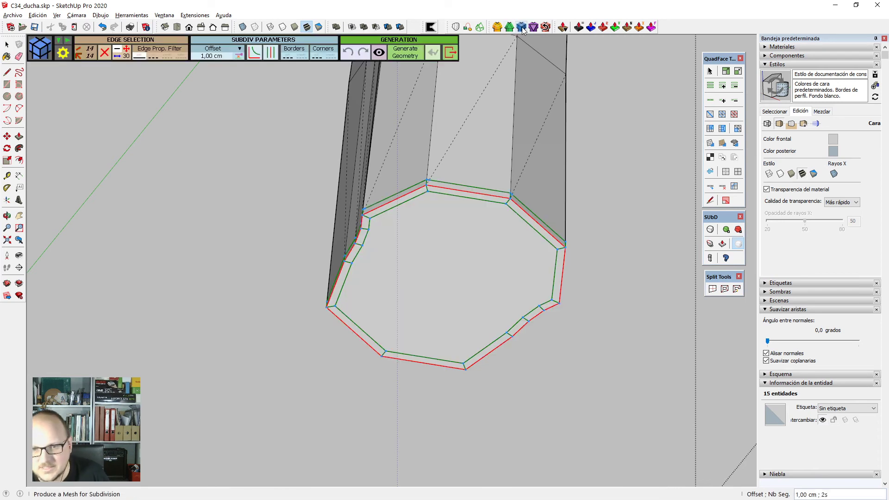
{"action": "key", "text": "Return"}
{"action": "key", "text": "space"}
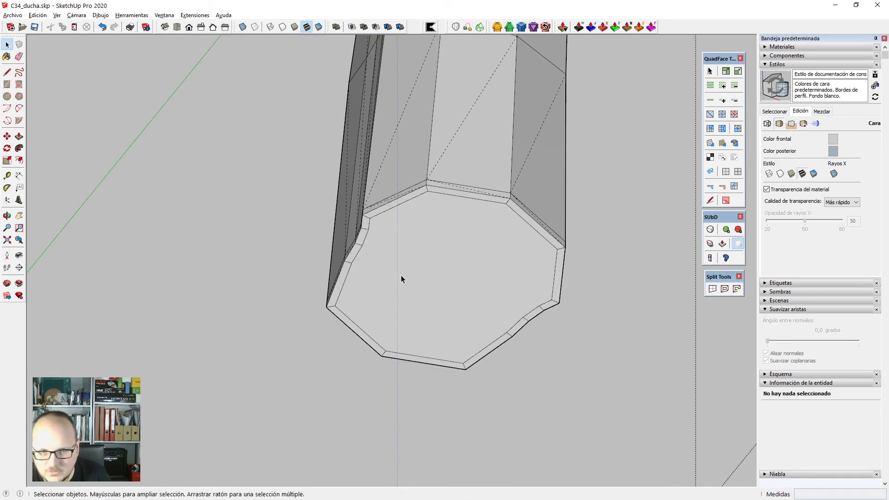
Delete the inner face of the handle's lower end, leaving only the narrow rim, and finish editing the group.
{"action": "left_click", "coordinate": [399, 275]}
{"action": "scroll", "coordinate": [399, 273], "scroll_direction": "up", "scroll_amount": 1}
{"action": "key", "text": "Delete"}
{"action": "scroll", "coordinate": [408, 262], "scroll_direction": "down", "scroll_amount": 2}
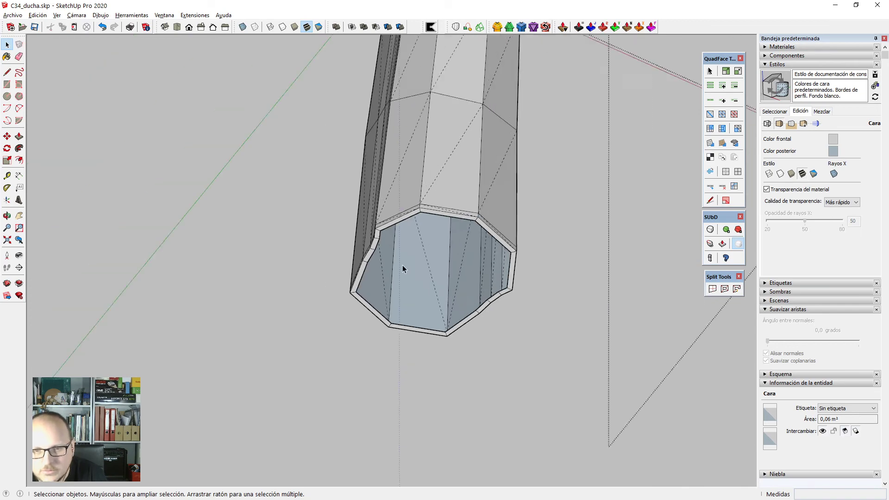
{"action": "middle_click_drag", "start_coordinate": [403, 268], "coordinate": [416, 214]}
{"action": "left_click", "coordinate": [416, 214]}
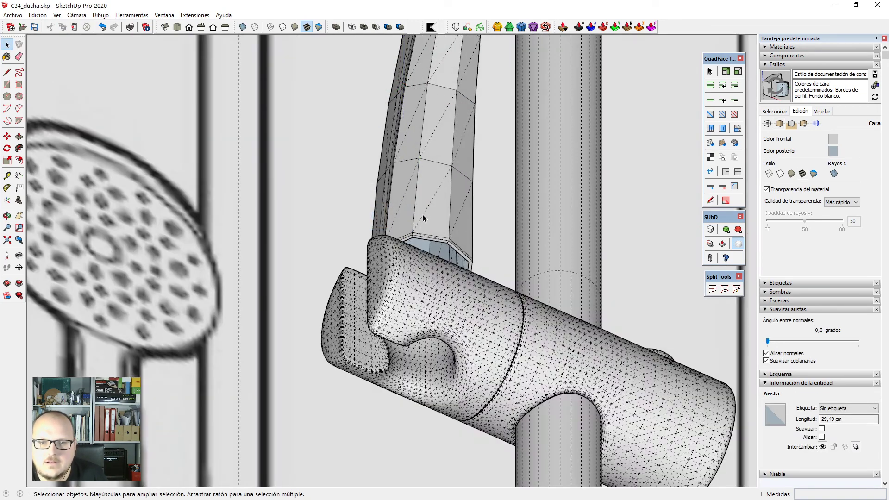
Switch the hand shower group to its subdivided mesh and turn off hidden geometry.
{"action": "left_click", "coordinate": [423, 218]}
{"action": "middle_click_drag", "start_coordinate": [423, 218], "coordinate": [459, 378]}
{"action": "left_click", "coordinate": [711, 231]}
{"action": "left_click", "coordinate": [711, 230]}
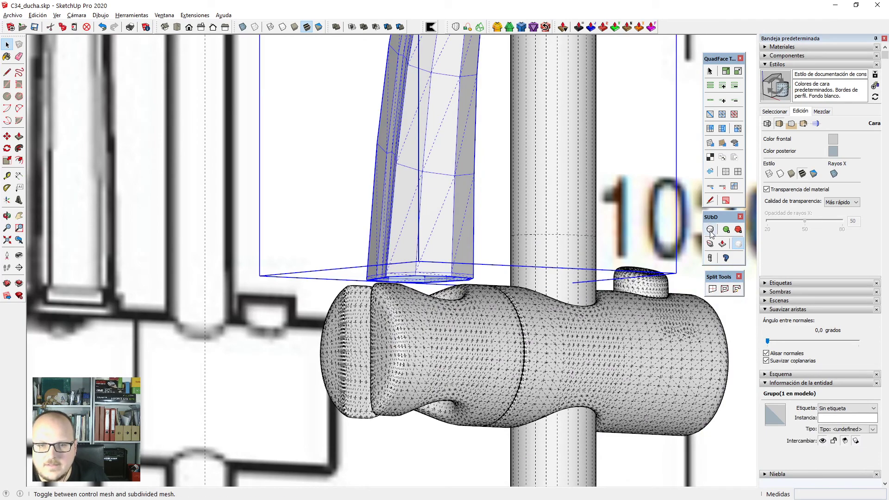
{"action": "scroll", "coordinate": [417, 259], "scroll_direction": "down", "scroll_amount": 2}
{"action": "scroll", "coordinate": [408, 250], "scroll_direction": "up", "scroll_amount": 4}
{"action": "key", "text": "alt+h"}
{"action": "scroll", "coordinate": [464, 301], "scroll_direction": "down", "scroll_amount": 2}
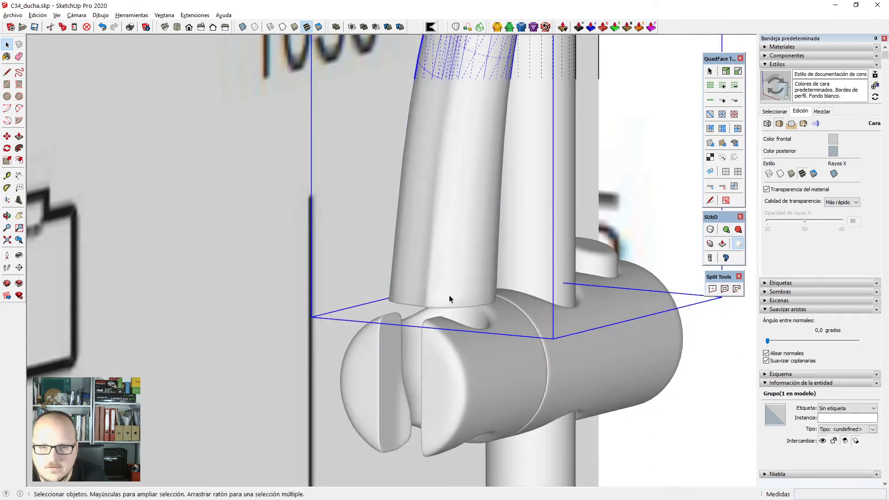
Try to lower the subdivided hand shower group about 7 cm into the holder in the front view.
{"action": "middle_click_drag", "start_coordinate": [449, 300], "coordinate": [343, 282]}
{"action": "scroll", "coordinate": [388, 370], "scroll_direction": "down", "scroll_amount": 2}
{"action": "scroll", "coordinate": [388, 371], "scroll_direction": "down", "scroll_amount": 2}
{"action": "scroll", "coordinate": [341, 220], "scroll_direction": "down", "scroll_amount": 2}
{"action": "key", "text": "F2"}
{"action": "scroll", "coordinate": [375, 298], "scroll_direction": "up", "scroll_amount": 6}
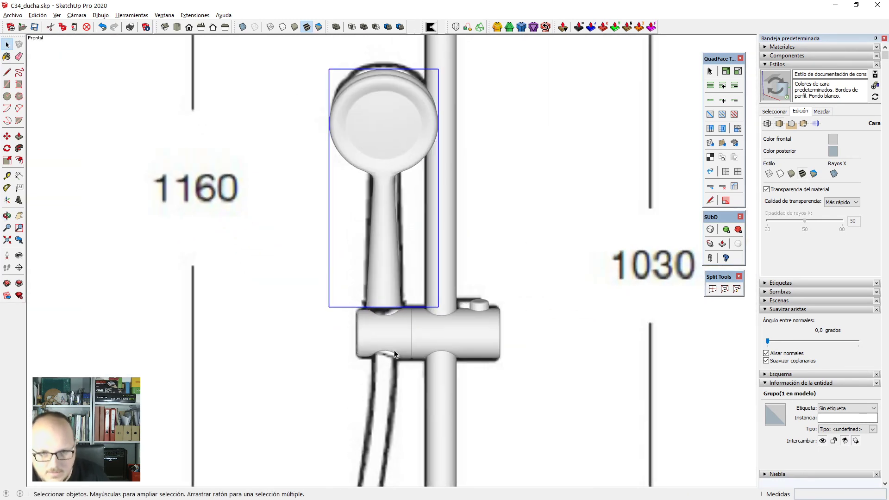
{"action": "key", "text": "m"}
{"action": "left_click", "coordinate": [288, 213]}
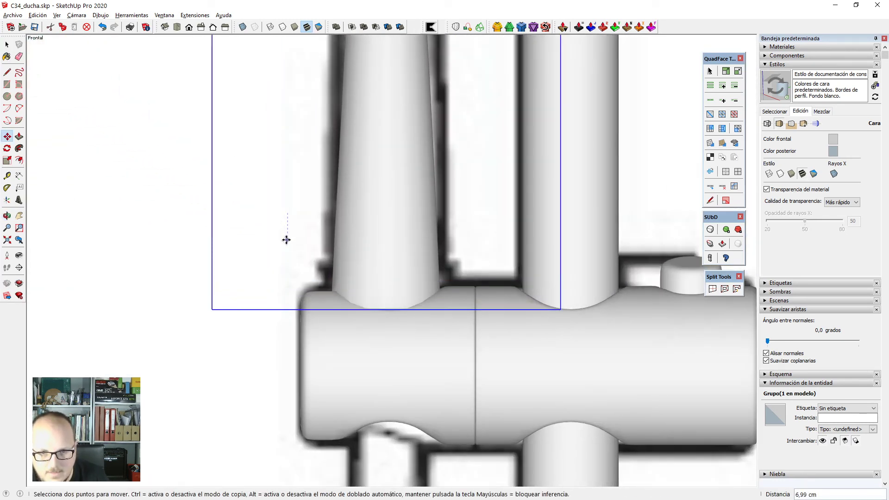
{"action": "key", "text": "space"}
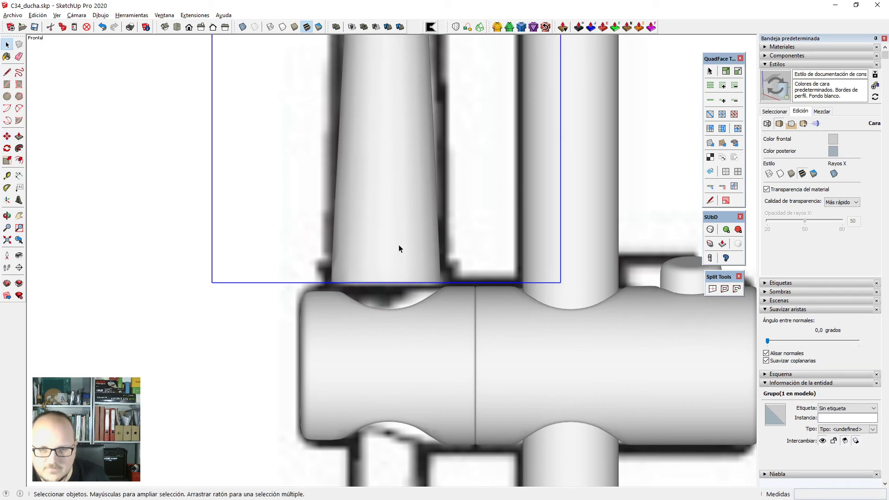
Return the hand shower to its control mesh, open the group for editing and select a quad at the handle's lower end.
{"action": "left_click", "coordinate": [710, 229]}
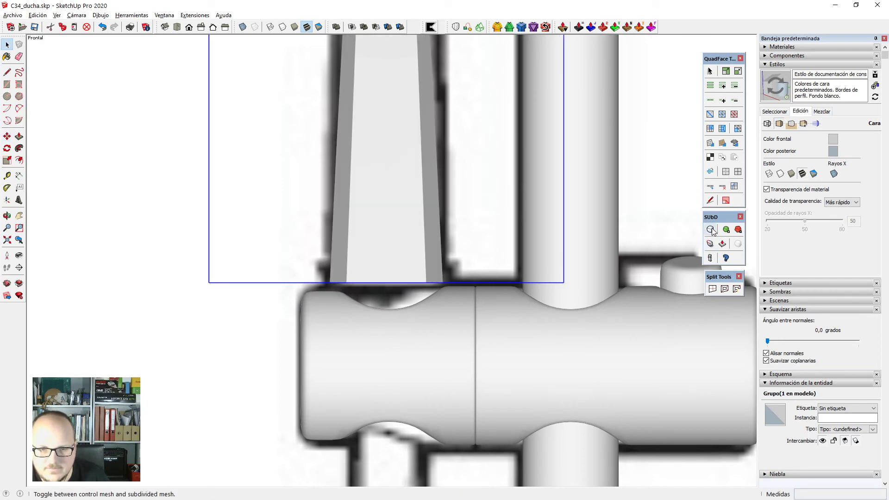
{"action": "middle_click_drag", "start_coordinate": [426, 264], "coordinate": [486, 302]}
{"action": "middle_click_drag", "start_coordinate": [375, 260], "coordinate": [428, 258]}
{"action": "scroll", "coordinate": [438, 238], "scroll_direction": "up", "scroll_amount": 2}
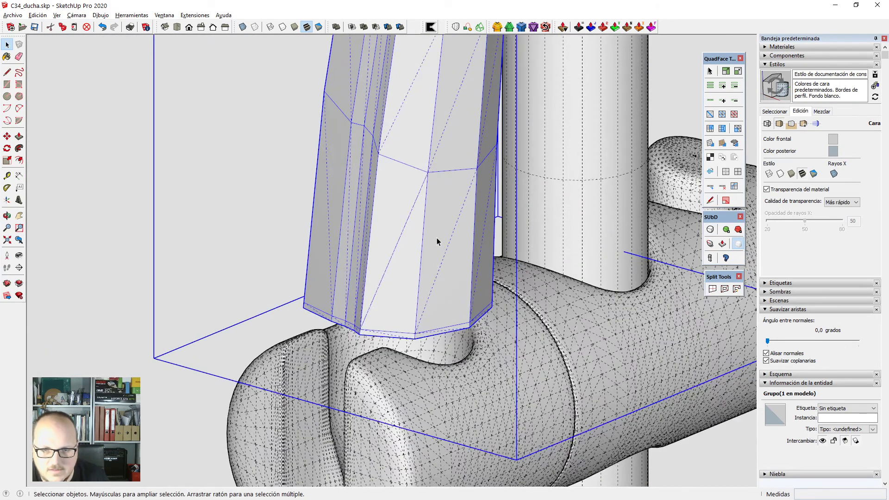
{"action": "double_click", "coordinate": [442, 225]}
{"action": "double_click", "coordinate": [442, 224]}
{"action": "left_click", "coordinate": [448, 200]}
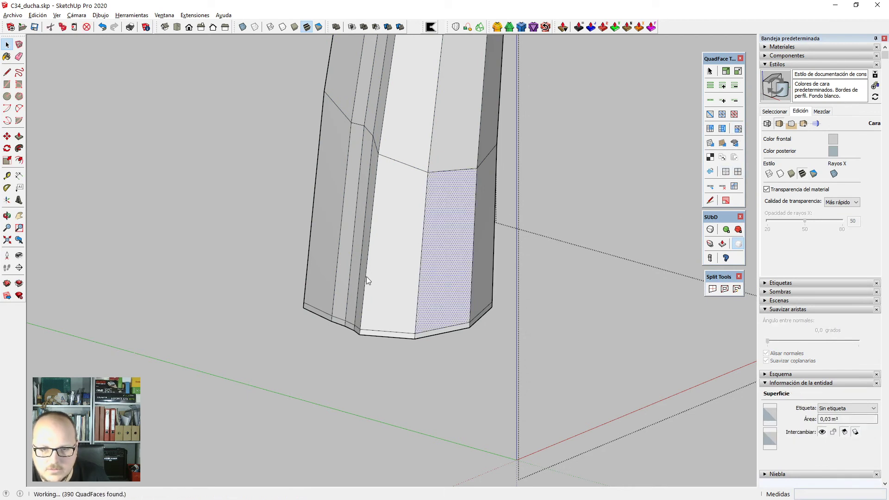
Turn off softening and smoothing for the lengthwise edge beside the groove at the handle's lower end, and select the adjacent face.
{"action": "scroll", "coordinate": [372, 279], "scroll_direction": "down", "scroll_amount": 5}
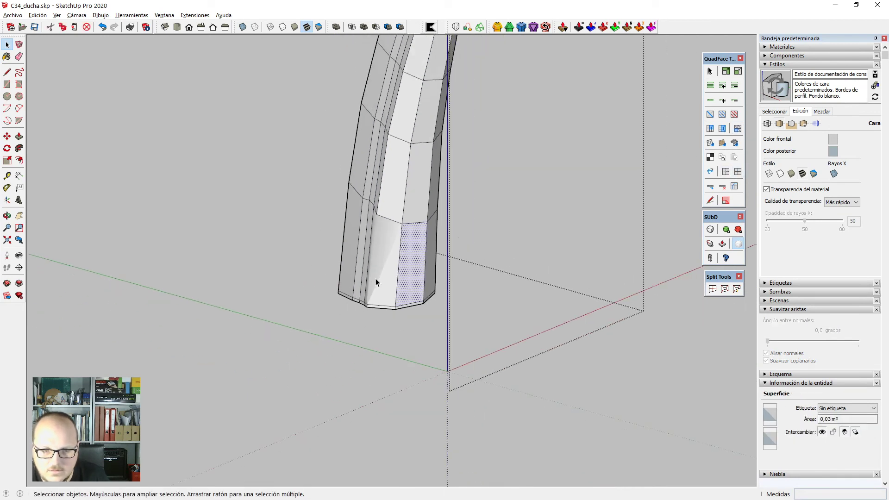
{"action": "scroll", "coordinate": [399, 283], "scroll_direction": "up", "scroll_amount": 6}
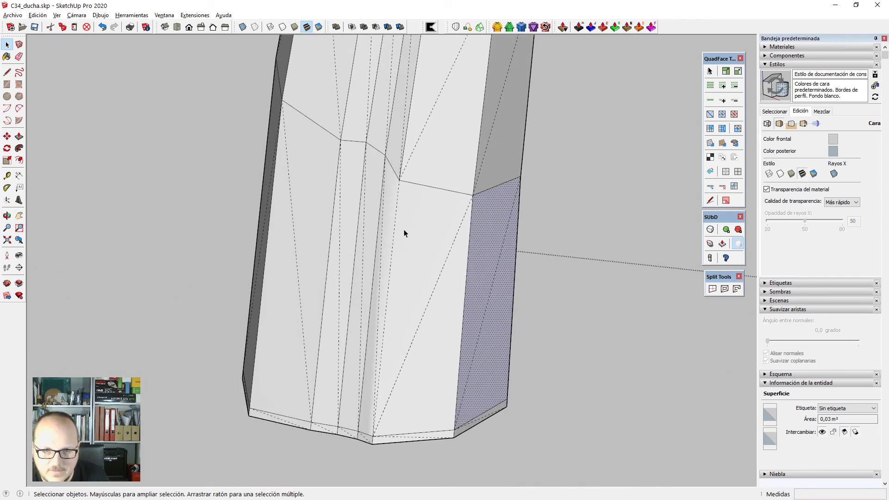
{"action": "left_click", "coordinate": [394, 226]}
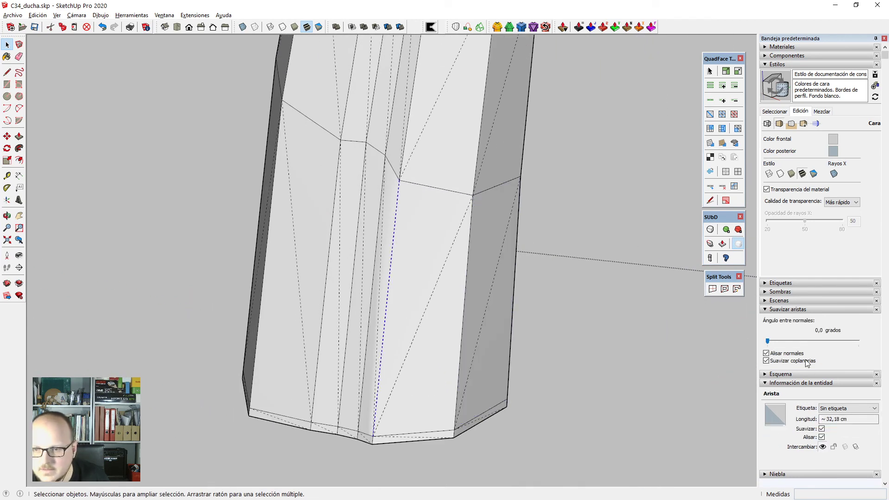
{"action": "left_click_drag", "start_coordinate": [767, 341], "coordinate": [777, 342]}
{"action": "left_click", "coordinate": [421, 216]}
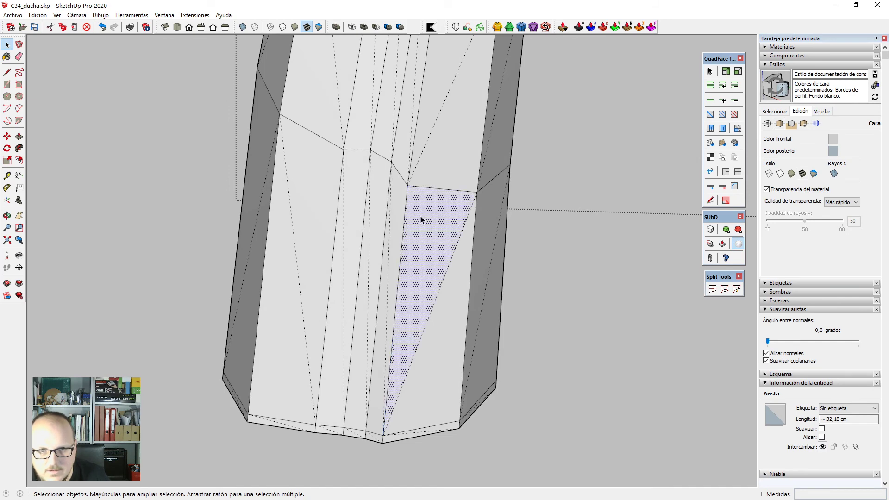
{"action": "mouse_move", "coordinate": [428, 232]}
{"action": "middle_mouse_down"}
{"action": "mouse_move", "coordinate": [790, 296]}
{"action": "mouse_move", "coordinate": [377, 377]}
{"action": "mouse_move", "coordinate": [248, 381]}
{"action": "mouse_move", "coordinate": [696, 372]}
{"action": "mouse_move", "coordinate": [724, 313]}
{"action": "middle_mouse_up"}
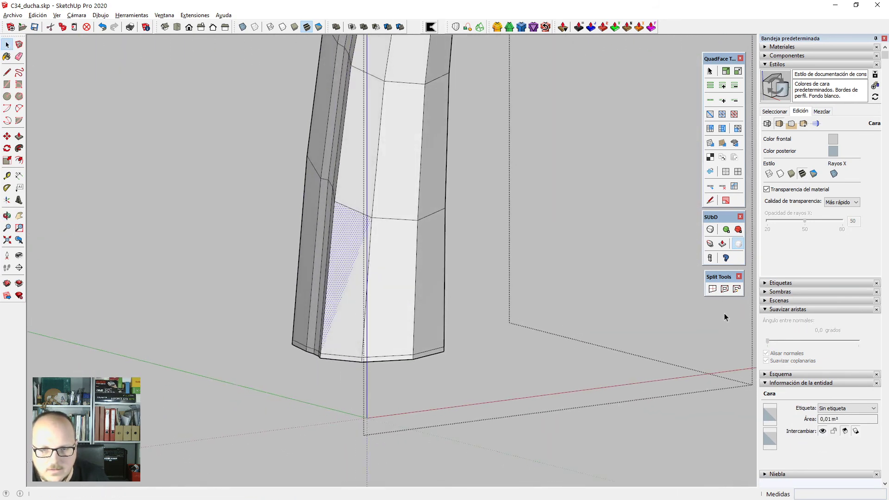
{"action": "scroll", "coordinate": [351, 245], "scroll_direction": "down", "scroll_amount": 1}
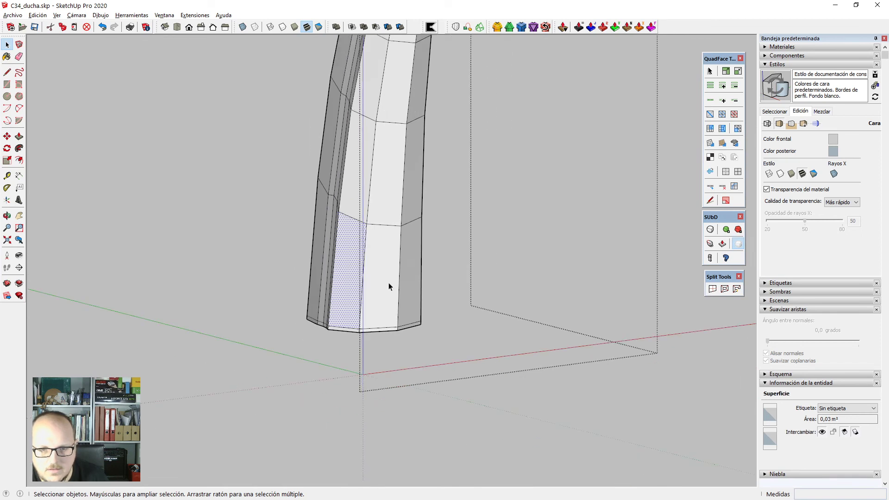
Box-select the lower-rim vertices of the handle's middle faces in the front view with the vertex tool.
{"action": "key", "text": "F2"}
{"action": "scroll", "coordinate": [332, 287], "scroll_direction": "up", "scroll_amount": 3}
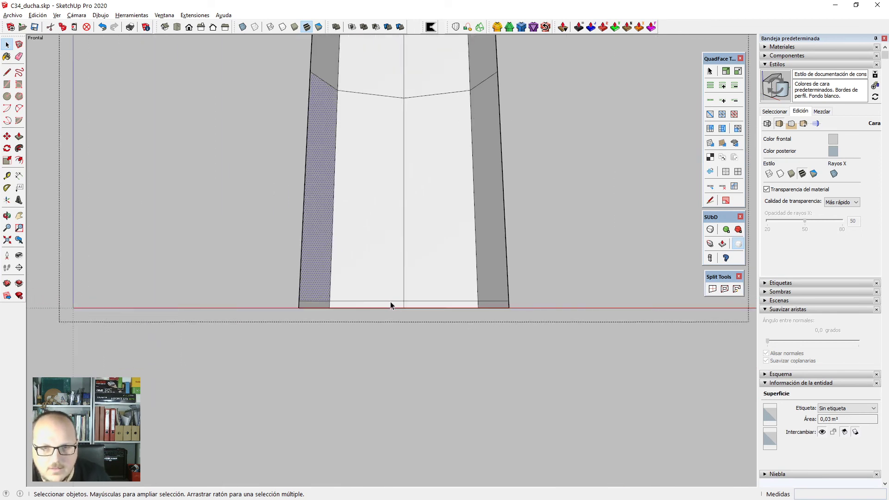
{"action": "scroll", "coordinate": [410, 347], "scroll_direction": "down", "scroll_amount": 3}
{"action": "scroll", "coordinate": [409, 347], "scroll_direction": "up", "scroll_amount": 4}
{"action": "scroll", "coordinate": [385, 341], "scroll_direction": "up", "scroll_amount": 1}
{"action": "left_click_drag", "start_coordinate": [333, 328], "coordinate": [495, 395]}
{"action": "key", "text": "v"}
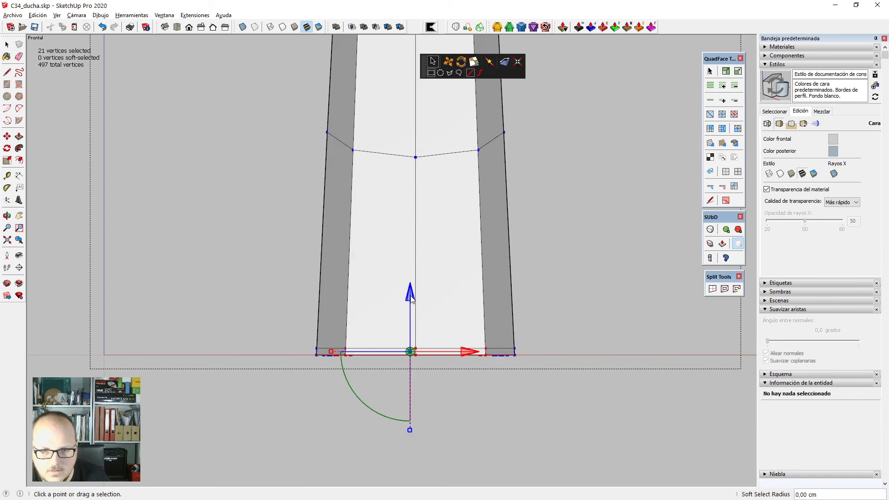
{"action": "scroll", "coordinate": [401, 358], "scroll_direction": "up", "scroll_amount": 3}
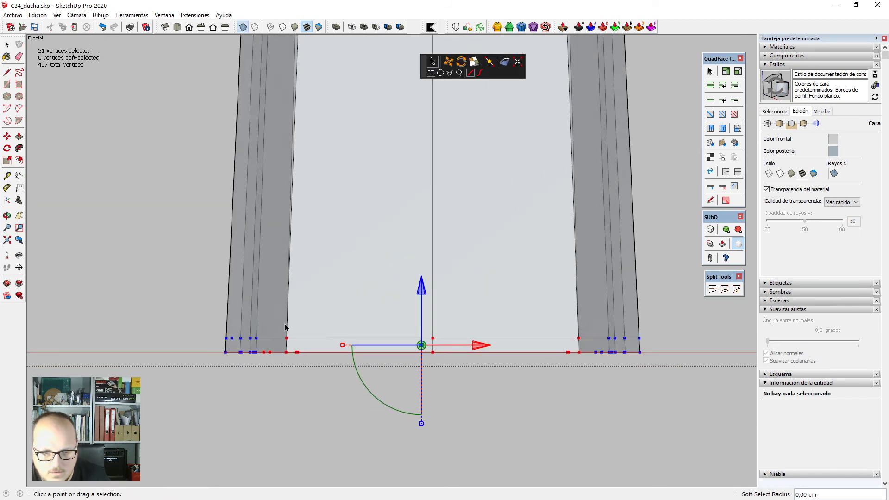
{"action": "left_click_drag", "start_coordinate": [283, 322], "coordinate": [584, 375]}
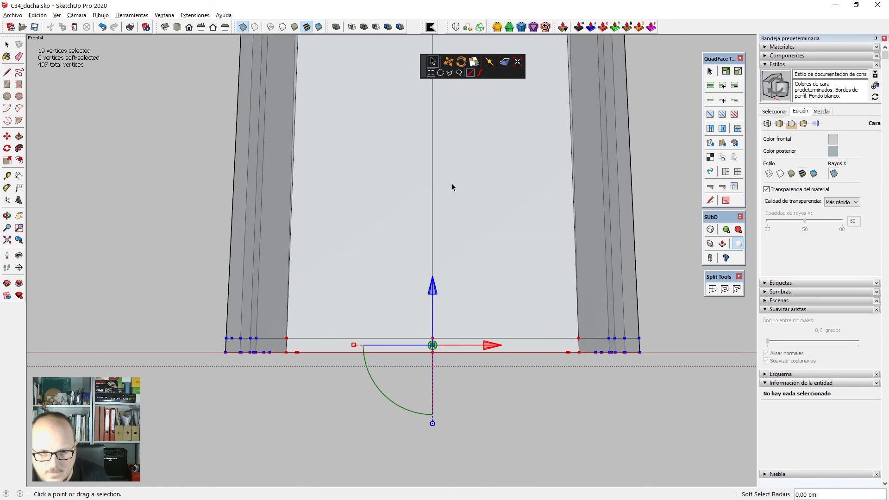
Narrow the vertex selection to the centre line of the handle's lower rim, and close the hand shower group.
{"action": "middle_click_drag", "start_coordinate": [451, 183], "coordinate": [397, 348]}
{"action": "scroll", "coordinate": [398, 356], "scroll_direction": "up", "scroll_amount": 2}
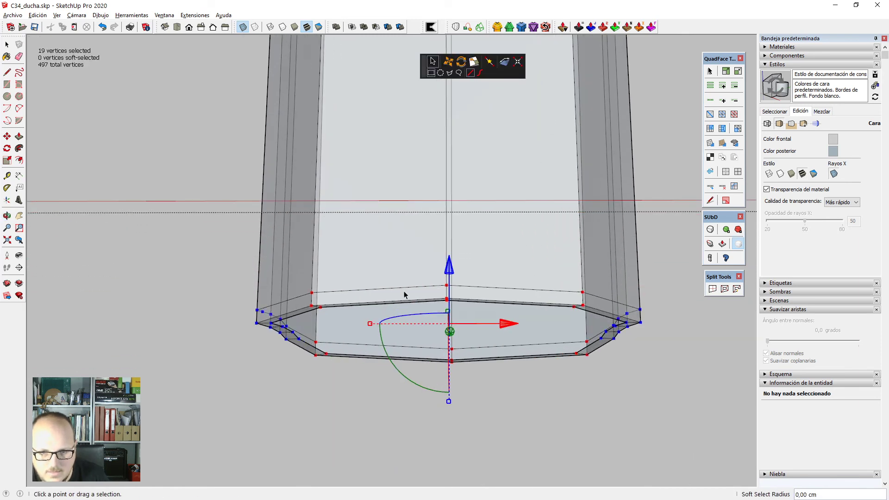
{"action": "left_click_drag", "start_coordinate": [448, 272], "coordinate": [492, 386]}
{"action": "scroll", "coordinate": [449, 286], "scroll_direction": "down", "scroll_amount": 1}
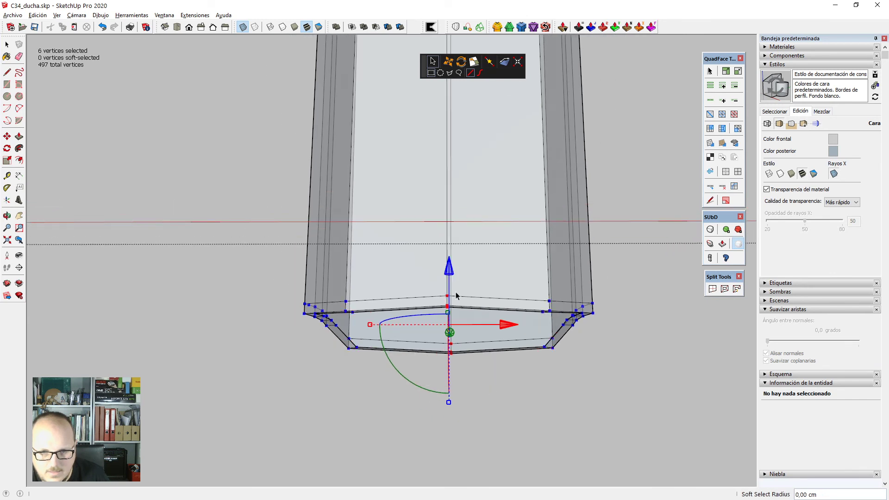
{"action": "left_click_drag", "start_coordinate": [453, 281], "coordinate": [452, 287]}
{"action": "middle_click_drag", "start_coordinate": [499, 242], "coordinate": [544, 324]}
{"action": "key", "text": "space"}
{"action": "scroll", "coordinate": [498, 274], "scroll_direction": "down", "scroll_amount": 3}
{"action": "key", "text": "x"}
{"action": "scroll", "coordinate": [544, 324], "scroll_direction": "down", "scroll_amount": 2}
{"action": "key", "text": "i"}
{"action": "left_click", "coordinate": [511, 273]}
{"action": "scroll", "coordinate": [348, 223], "scroll_direction": "down", "scroll_amount": 8}
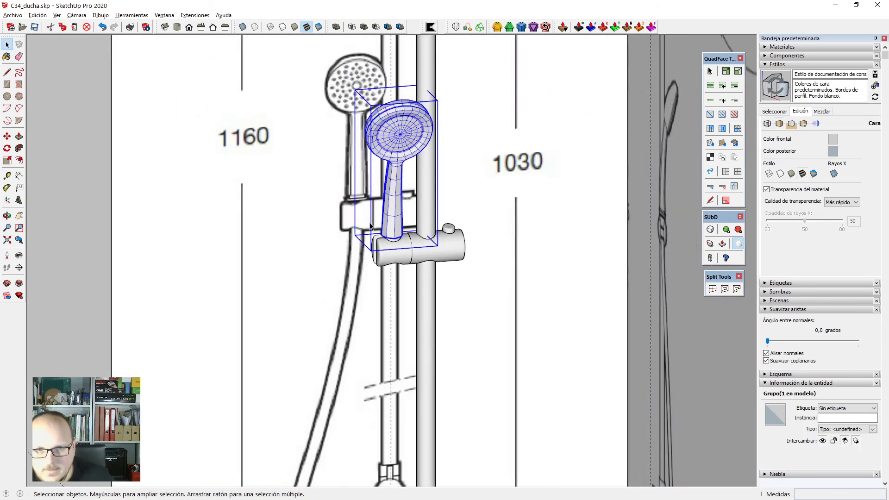
Reopen the hand shower group and delete the stray vertex on the lower rim edge beside the groove.
{"action": "middle_click_drag", "start_coordinate": [374, 213], "coordinate": [394, 260]}
{"action": "scroll", "coordinate": [394, 262], "scroll_direction": "up", "scroll_amount": 3}
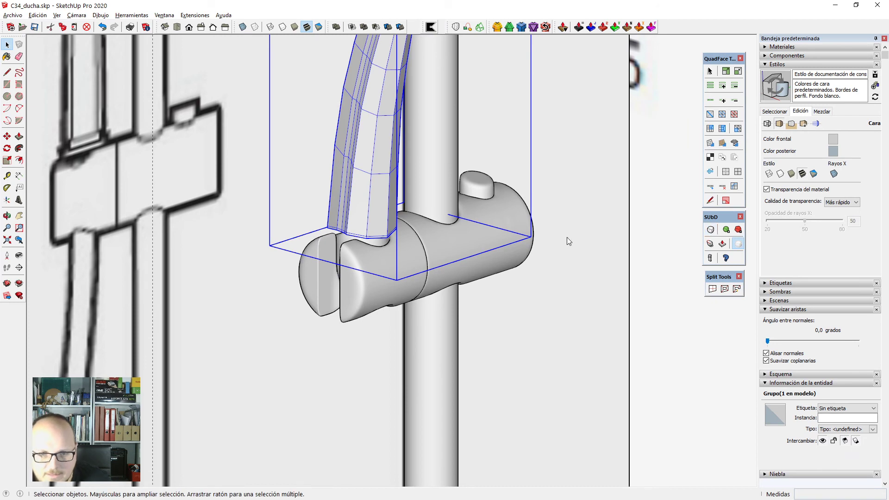
{"action": "scroll", "coordinate": [360, 214], "scroll_direction": "up", "scroll_amount": 6}
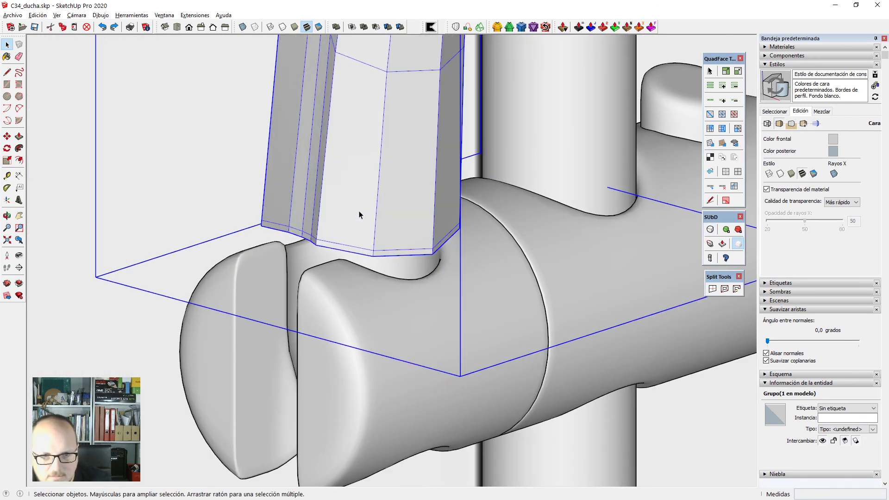
{"action": "double_click", "coordinate": [360, 211]}
{"action": "left_click", "coordinate": [346, 210]}
{"action": "middle_click_drag", "start_coordinate": [344, 216], "coordinate": [405, 241]}
{"action": "scroll", "coordinate": [309, 237], "scroll_direction": "up", "scroll_amount": 3}
{"action": "key", "text": "v"}
{"action": "scroll", "coordinate": [316, 257], "scroll_direction": "up", "scroll_amount": 3}
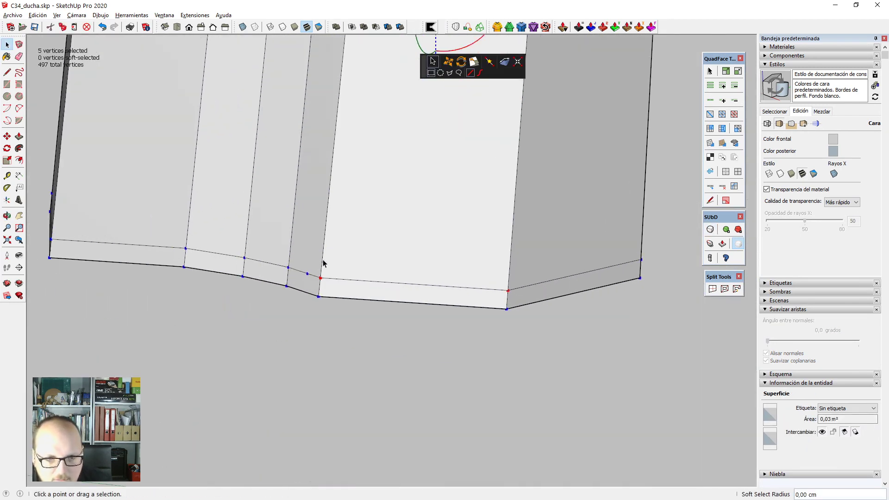
{"action": "scroll", "coordinate": [323, 263], "scroll_direction": "up", "scroll_amount": 2}
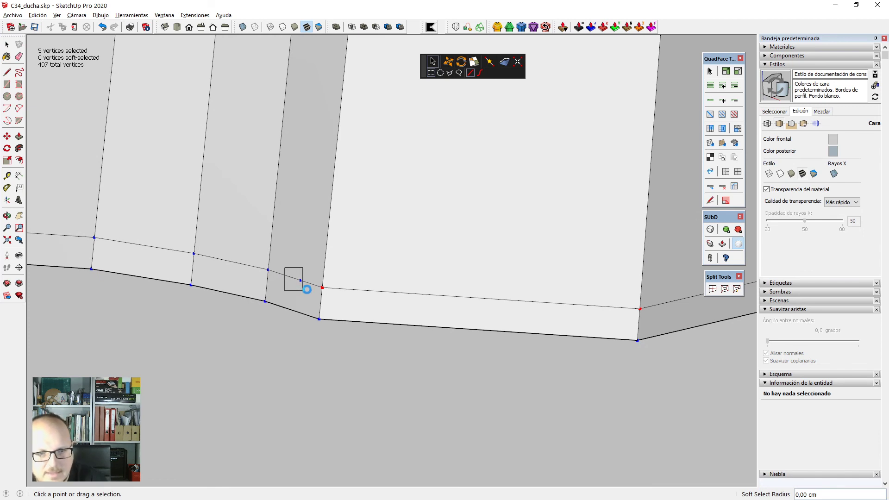
{"action": "key", "text": "Delete"}
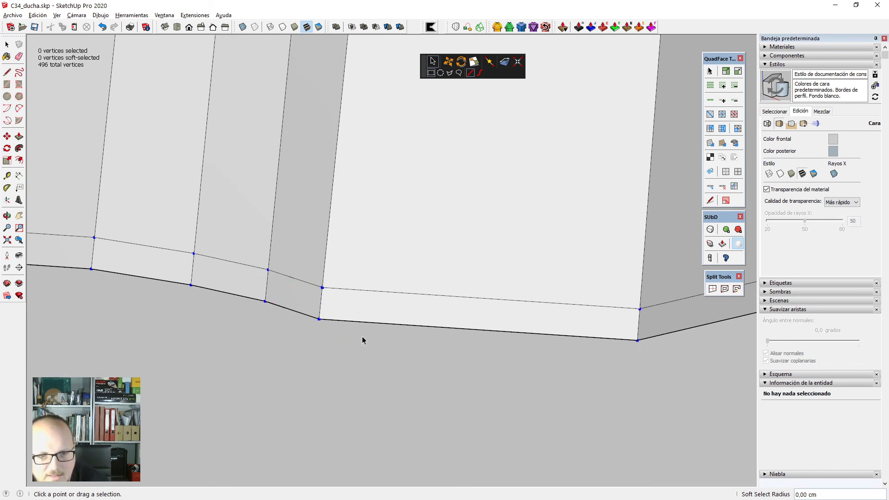
Inspect the lower rim's vertices in X-ray mode, and close the hand shower group.
{"action": "scroll", "coordinate": [361, 334], "scroll_direction": "down", "scroll_amount": 3}
{"action": "key", "text": "x"}
{"action": "scroll", "coordinate": [361, 334], "scroll_direction": "down", "scroll_amount": 2}
{"action": "scroll", "coordinate": [443, 222], "scroll_direction": "up", "scroll_amount": 2}
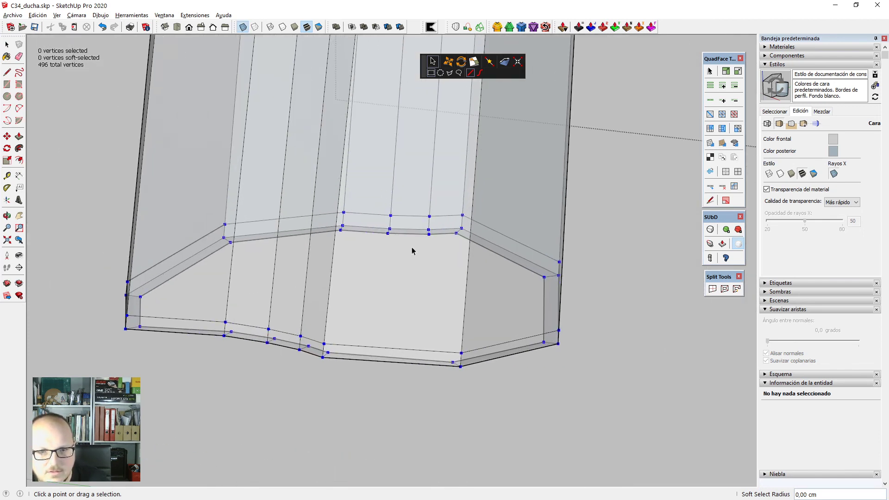
{"action": "scroll", "coordinate": [387, 280], "scroll_direction": "down", "scroll_amount": 2}
{"action": "key", "text": "x"}
{"action": "key", "text": "space"}
{"action": "key", "text": "Escape"}
{"action": "middle_click_drag", "start_coordinate": [491, 301], "coordinate": [377, 325]}
{"action": "scroll", "coordinate": [391, 315], "scroll_direction": "down", "scroll_amount": 3}
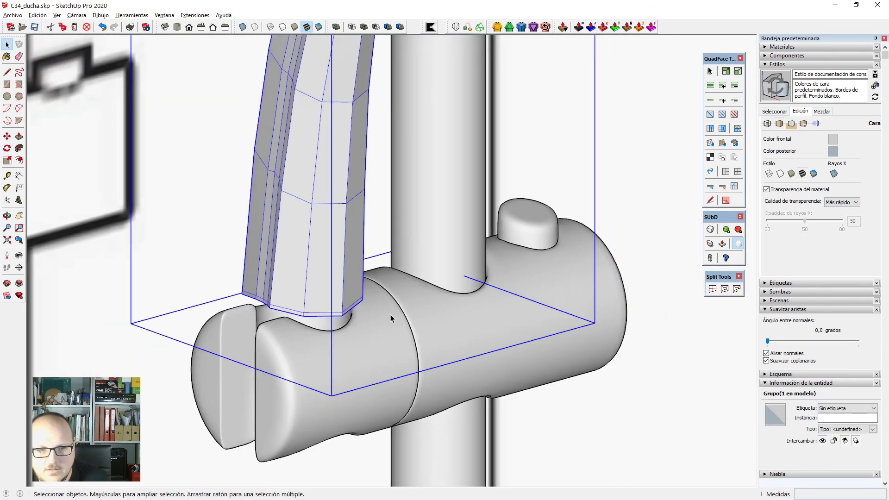
{"action": "scroll", "coordinate": [314, 293], "scroll_direction": "up", "scroll_amount": 3}
{"action": "scroll", "coordinate": [303, 297], "scroll_direction": "up", "scroll_amount": 2}
Open the hand shower group, select the lowest face beside the groove and try to convert it to a quad.
{"action": "double_click", "coordinate": [303, 297]}
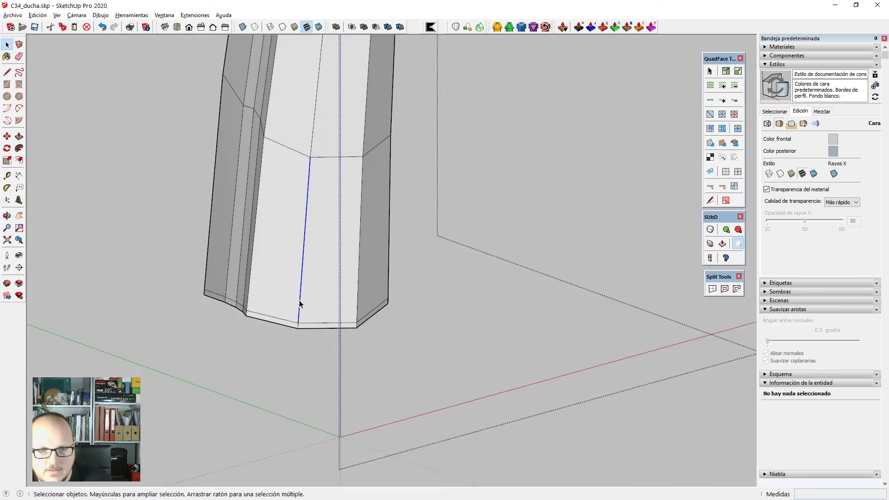
{"action": "left_click", "coordinate": [300, 304], "text": "shift"}
{"action": "left_click", "coordinate": [293, 301]}
{"action": "middle_click_drag", "start_coordinate": [327, 309], "coordinate": [301, 300]}
{"action": "left_click", "coordinate": [740, 133]}
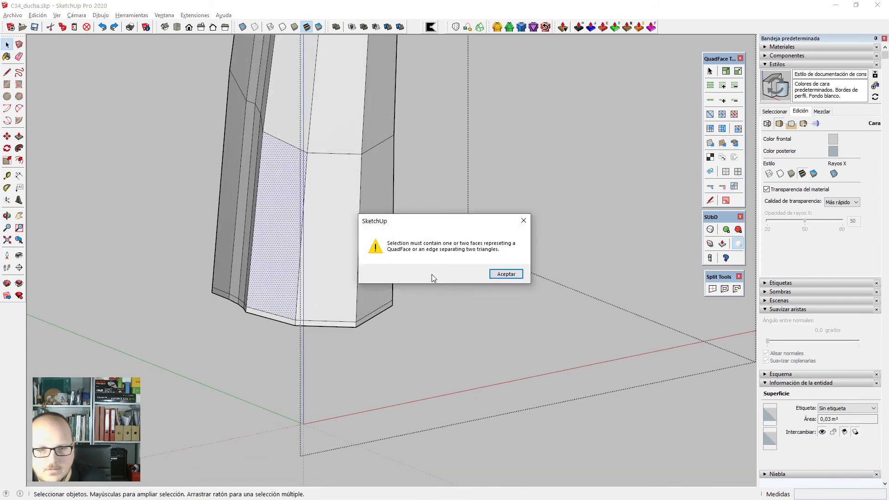
{"action": "left_click", "coordinate": [506, 274]}
Select only the boundary edges of the lowest face beside the groove to check its edge count.
{"action": "middle_click_drag", "start_coordinate": [271, 284], "coordinate": [260, 267]}
{"action": "double_click", "coordinate": [269, 278]}
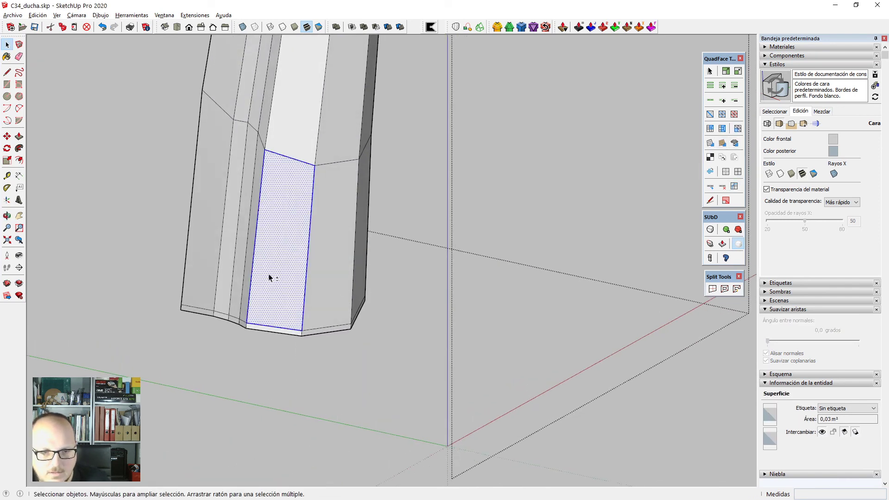
{"action": "left_click", "coordinate": [269, 278], "text": "shift"}
{"action": "scroll", "coordinate": [281, 285], "scroll_direction": "up", "scroll_amount": 4}
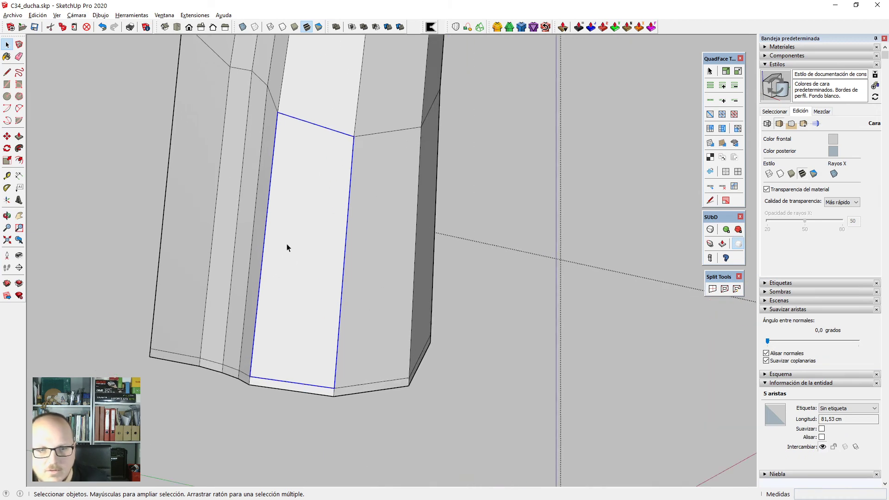
Merge the two coincident vertices at the face's lower corner beside the groove with the vertex tool.
{"action": "left_click", "coordinate": [280, 337]}
{"action": "key", "text": "v"}
{"action": "scroll", "coordinate": [236, 379], "scroll_direction": "up", "scroll_amount": 2}
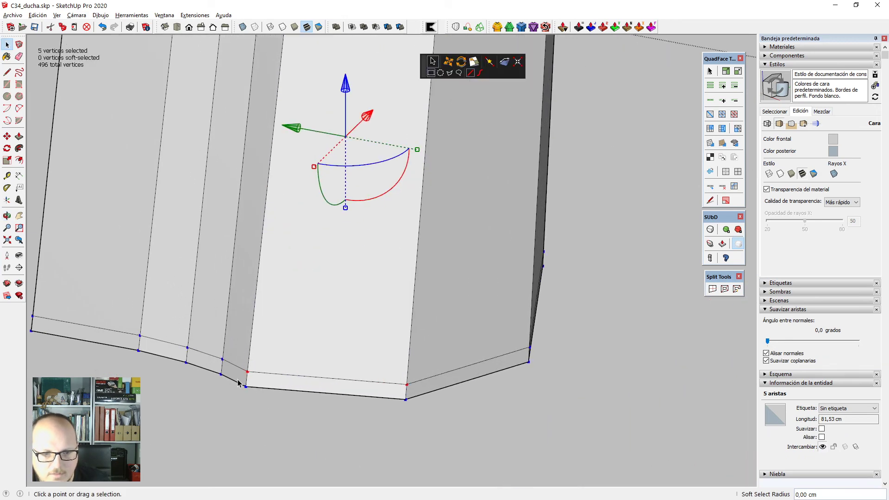
{"action": "scroll", "coordinate": [248, 374], "scroll_direction": "down", "scroll_amount": 3}
{"action": "scroll", "coordinate": [250, 371], "scroll_direction": "up", "scroll_amount": 4}
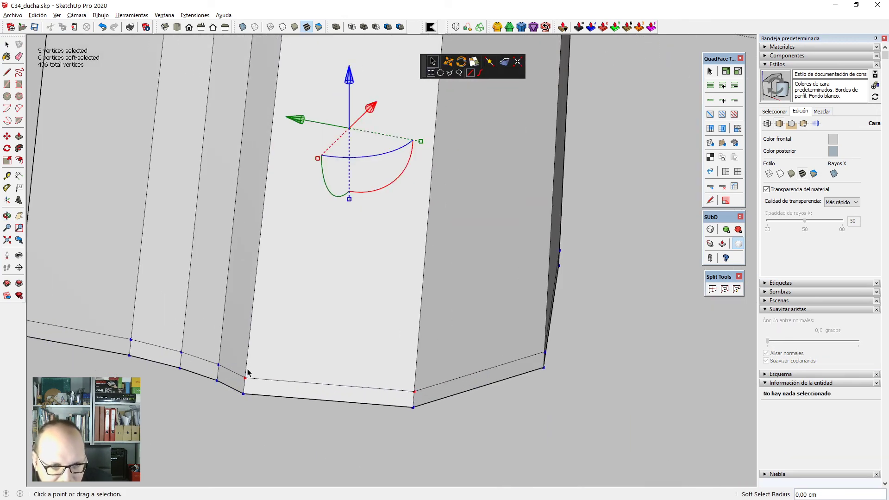
{"action": "key", "text": "x"}
{"action": "left_click_drag", "start_coordinate": [238, 371], "coordinate": [255, 385]}
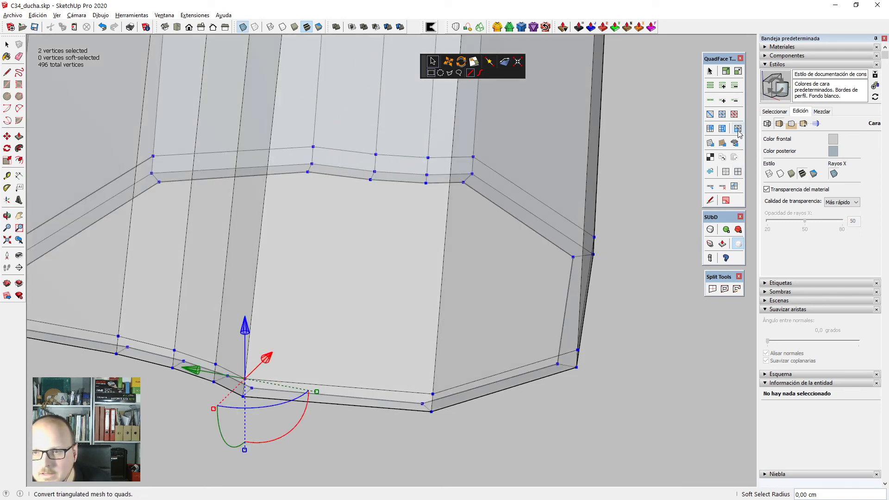
{"action": "key", "text": "space"}
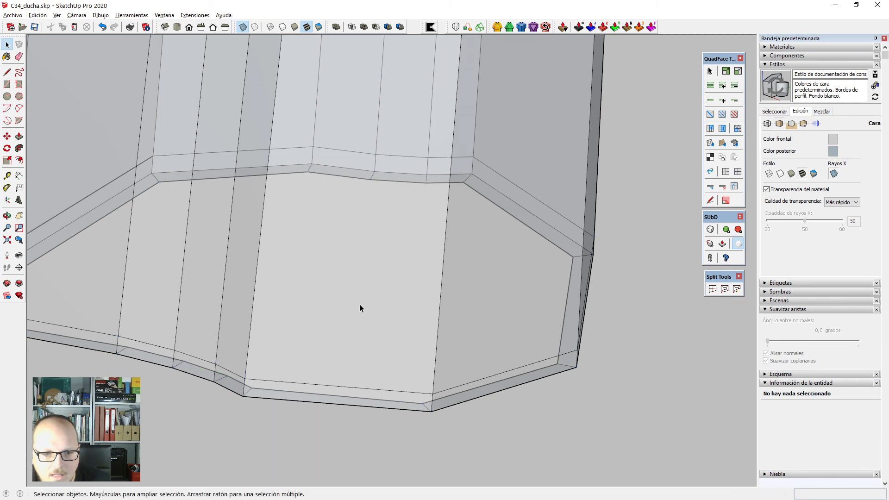
Try to insert an edge loop across the handle's lowest faces from the lengthwise edge next to the repaired face.
{"action": "left_click", "coordinate": [360, 304]}
{"action": "scroll", "coordinate": [370, 316], "scroll_direction": "down", "scroll_amount": 4}
{"action": "key", "text": "x"}
{"action": "left_click", "coordinate": [403, 308]}
{"action": "key", "text": "shift+r"}
{"action": "scroll", "coordinate": [403, 311], "scroll_direction": "down", "scroll_amount": 3}
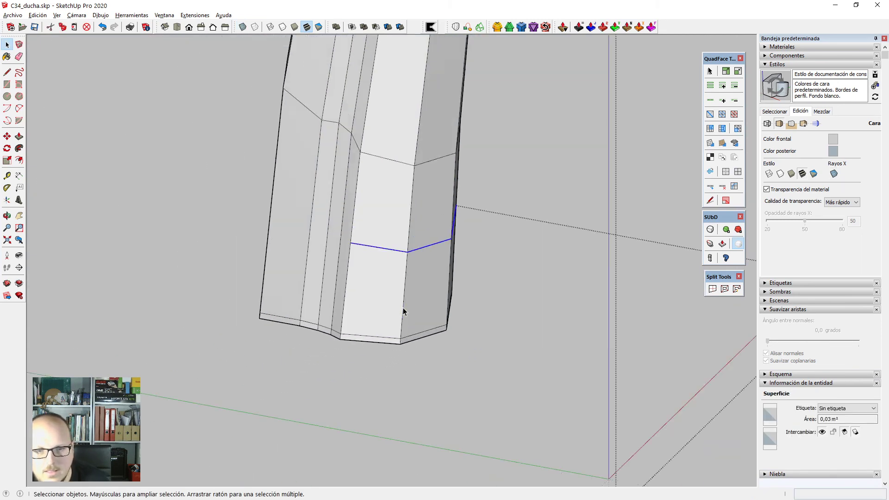
{"action": "key", "text": "ctrl+z"}
Insert an edge loop around the handle's lowest faces, through the groove faces as well.
{"action": "scroll", "coordinate": [371, 257], "scroll_direction": "up", "scroll_amount": 2}
{"action": "left_click", "coordinate": [362, 260]}
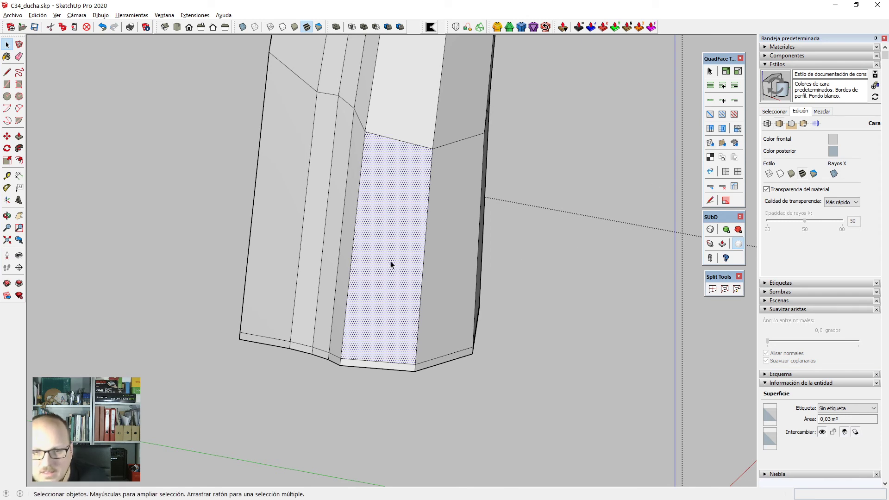
{"action": "middle_click_drag", "start_coordinate": [390, 264], "coordinate": [284, 259]}
{"action": "left_click", "coordinate": [422, 272]}
{"action": "key", "text": "shift+r"}
{"action": "scroll", "coordinate": [423, 272], "scroll_direction": "down", "scroll_amount": 2}
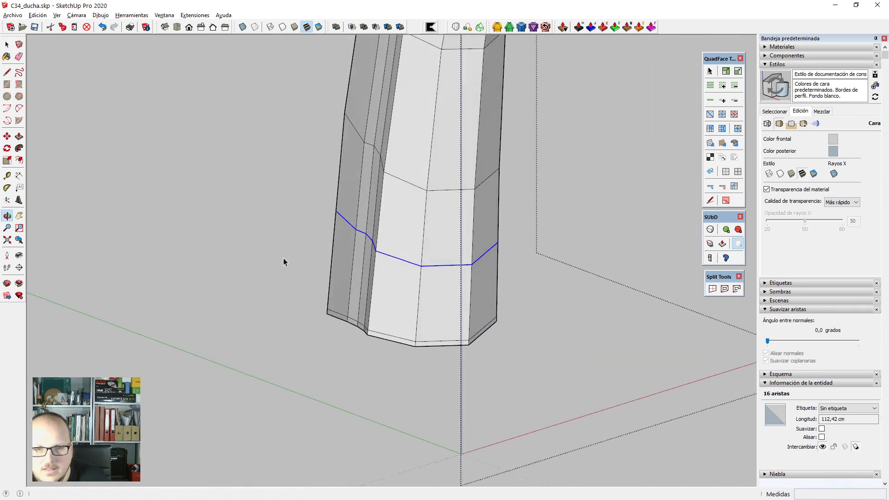
Select the ring of lengthwise edges below the new loop, try a further loop, and undo the loop insertion.
{"action": "left_click", "coordinate": [421, 278]}
{"action": "key", "text": "alt+r"}
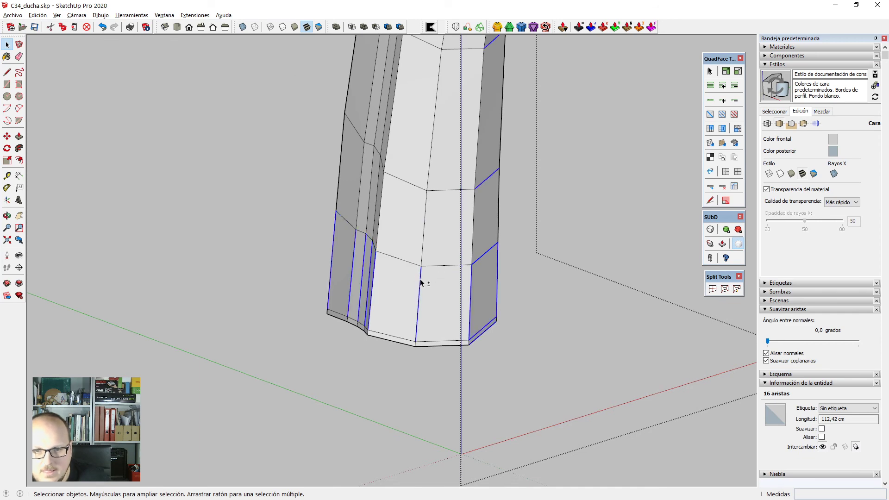
{"action": "key", "text": "shift+r"}
{"action": "key", "text": "Escape"}
{"action": "middle_click_drag", "start_coordinate": [473, 314], "coordinate": [474, 387]}
{"action": "key", "text": "ctrl+z"}
Check the lower corner of another lowest face for duplicate vertices, using the vertex tool and X-ray mode.
{"action": "scroll", "coordinate": [477, 384], "scroll_direction": "up", "scroll_amount": 3}
{"action": "left_click", "coordinate": [524, 294]}
{"action": "scroll", "coordinate": [534, 343], "scroll_direction": "up", "scroll_amount": 5}
{"action": "key", "text": "v"}
{"action": "scroll", "coordinate": [468, 323], "scroll_direction": "up", "scroll_amount": 1}
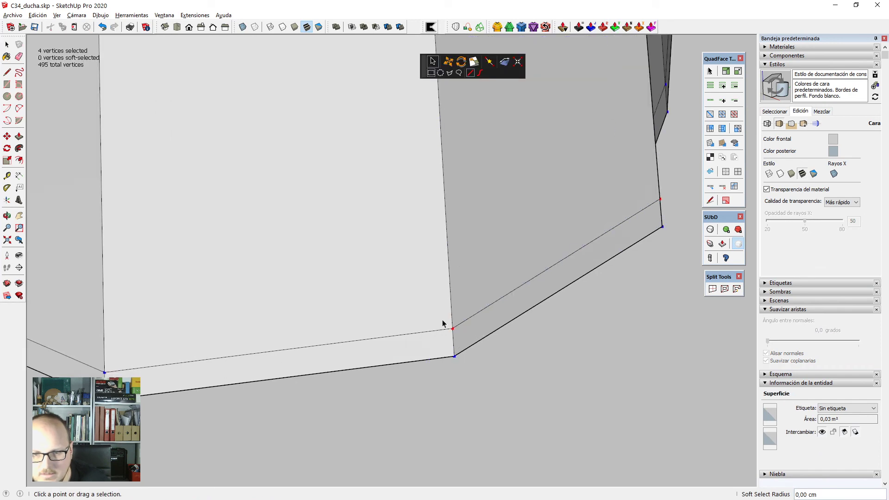
{"action": "left_click_drag", "start_coordinate": [434, 321], "coordinate": [465, 339]}
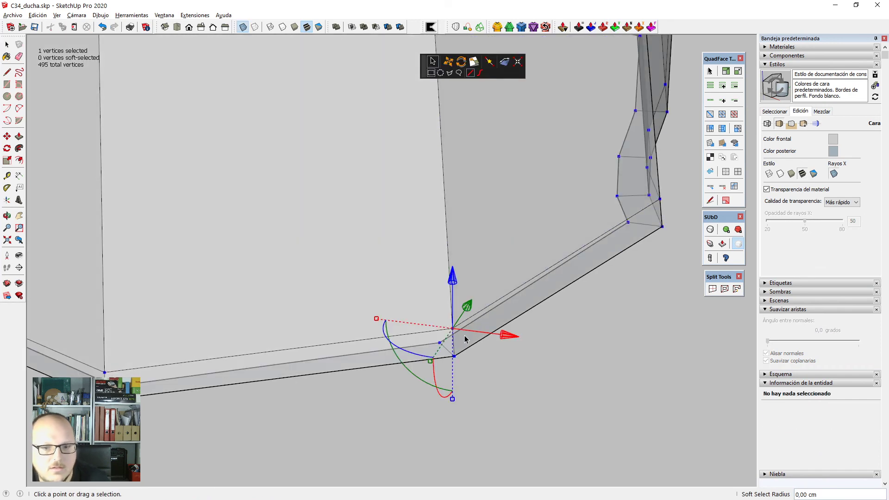
{"action": "key", "text": "space"}
{"action": "scroll", "coordinate": [446, 409], "scroll_direction": "down", "scroll_amount": 6}
{"action": "key", "text": "x"}
Try to insert an edge loop around the handle's lower end from the checked face's lengthwise edge.
{"action": "left_click", "coordinate": [417, 313]}
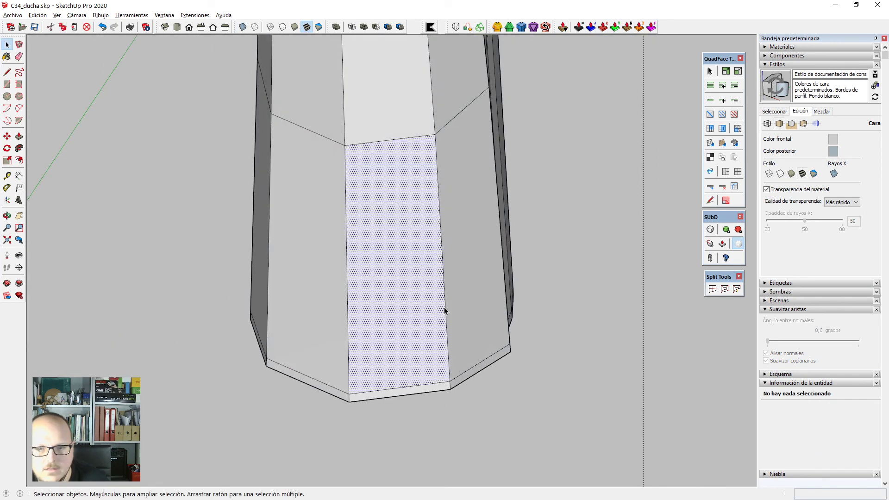
{"action": "left_click", "coordinate": [446, 313]}
{"action": "key", "text": "i"}
{"action": "scroll", "coordinate": [479, 357], "scroll_direction": "down", "scroll_amount": 3}
{"action": "middle_click_drag", "start_coordinate": [480, 357], "coordinate": [366, 277]}
{"action": "scroll", "coordinate": [365, 277], "scroll_direction": "down", "scroll_amount": 2}
{"action": "key", "text": "ctrl+z"}
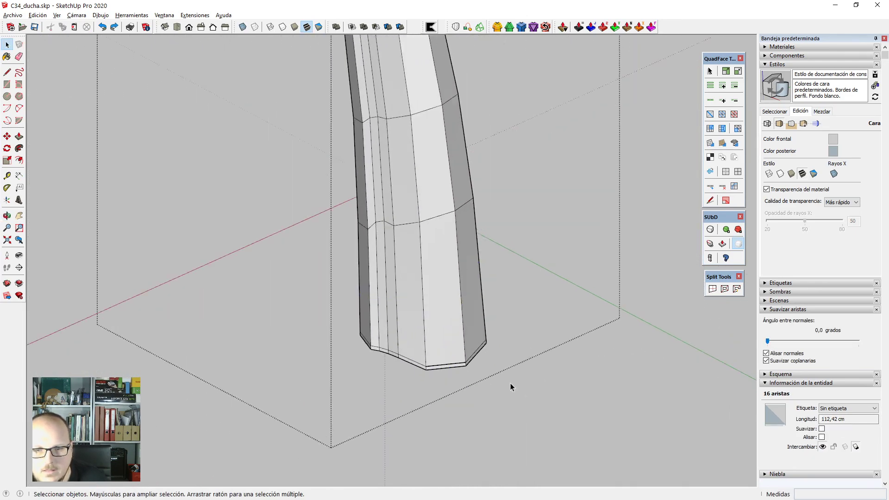
Select the wide lowest face on the groove's other side and check its outer lower corner for duplicate vertices.
{"action": "scroll", "coordinate": [482, 348], "scroll_direction": "up", "scroll_amount": 3}
{"action": "left_click", "coordinate": [425, 340]}
{"action": "scroll", "coordinate": [420, 378], "scroll_direction": "up", "scroll_amount": 4}
{"action": "key", "text": "v"}
{"action": "scroll", "coordinate": [515, 401], "scroll_direction": "up", "scroll_amount": 3}
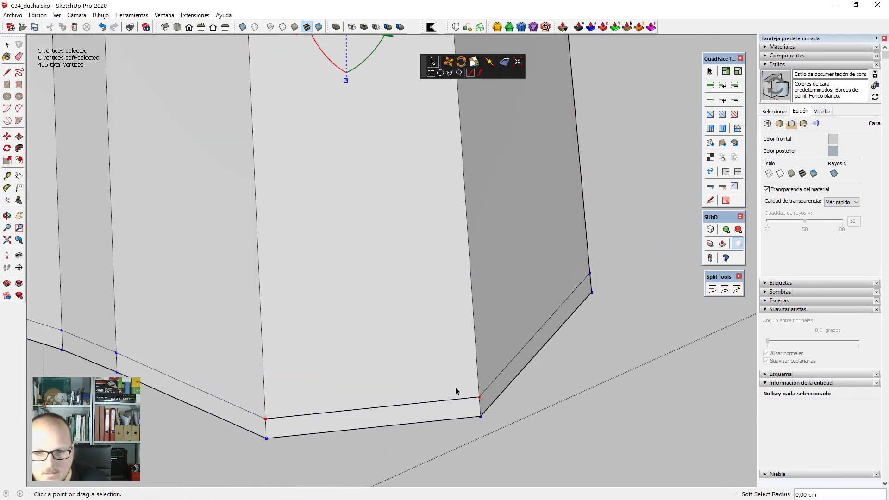
{"action": "key", "text": "x"}
{"action": "left_click_drag", "start_coordinate": [457, 385], "coordinate": [485, 405]}
{"action": "middle_click_drag", "start_coordinate": [485, 405], "coordinate": [448, 353]}
{"action": "left_click_drag", "start_coordinate": [451, 368], "coordinate": [480, 404]}
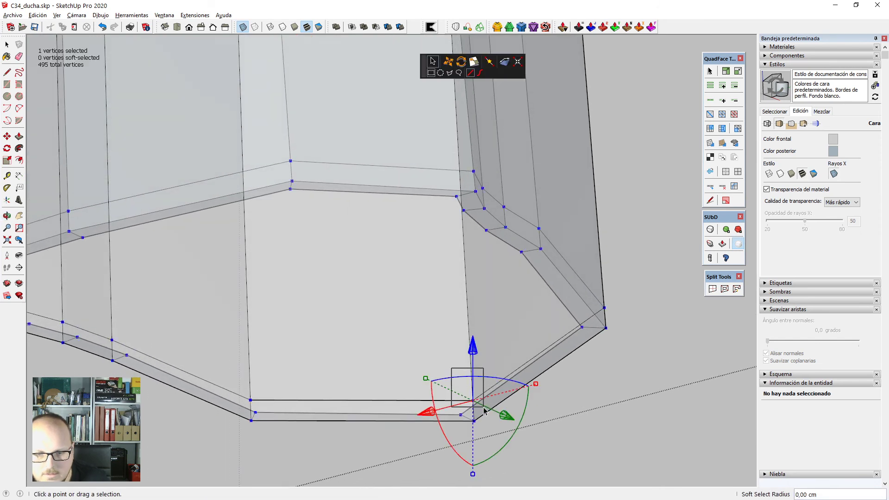
Merge the two coincident vertices at that face's other lower corner, and return to the shaded view.
{"action": "scroll", "coordinate": [484, 411], "scroll_direction": "down", "scroll_amount": 3}
{"action": "scroll", "coordinate": [276, 402], "scroll_direction": "up", "scroll_amount": 3}
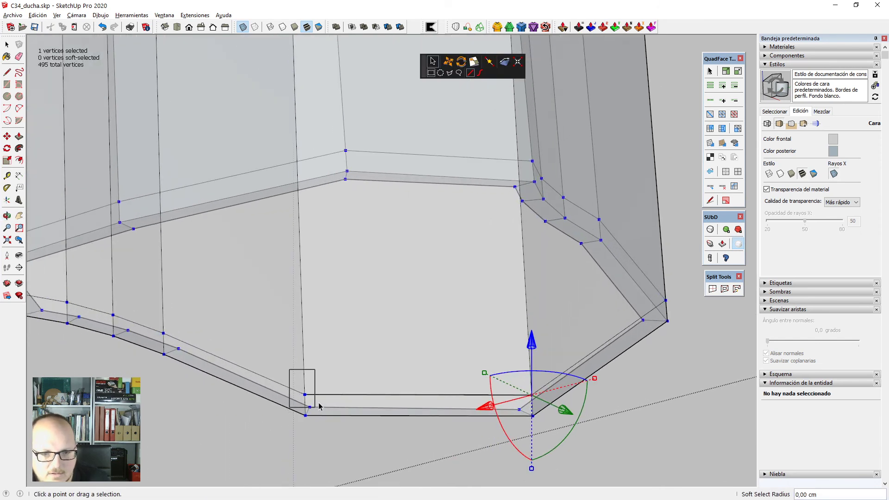
{"action": "left_click_drag", "start_coordinate": [320, 402], "coordinate": [320, 402]}
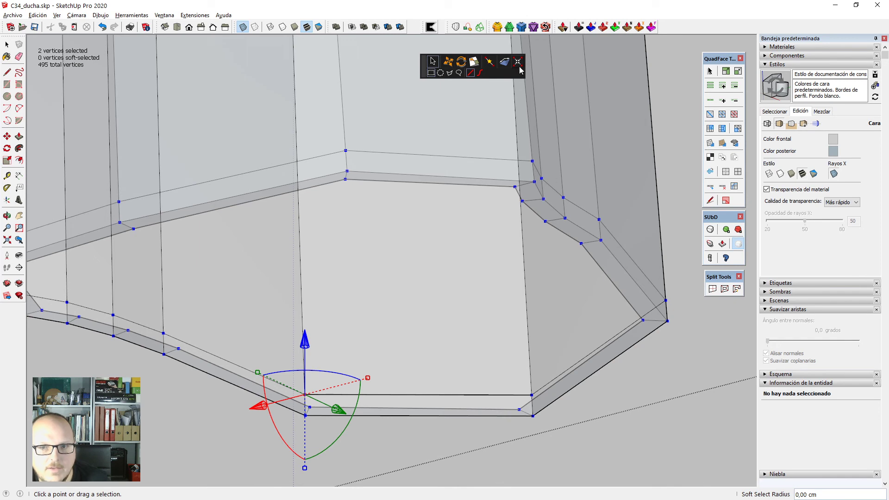
{"action": "key", "text": "space"}
{"action": "key", "text": "x"}
{"action": "scroll", "coordinate": [493, 389], "scroll_direction": "down", "scroll_amount": 5}
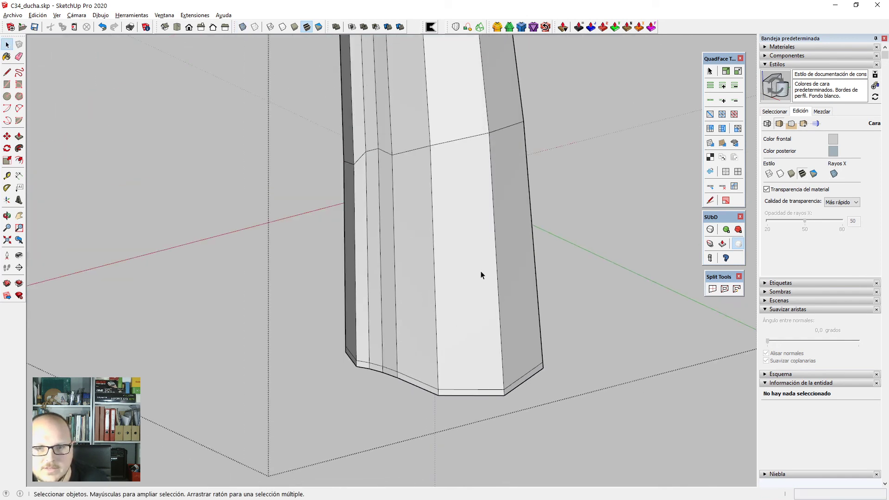
Try to insert two edge loops around the handle's lower end from a lengthwise edge of the wide lowest face.
{"action": "left_click", "coordinate": [495, 270]}
{"action": "left_click", "coordinate": [497, 270]}
{"action": "key", "text": "alt+r"}
{"action": "key", "text": "ctrl+shift+e"}
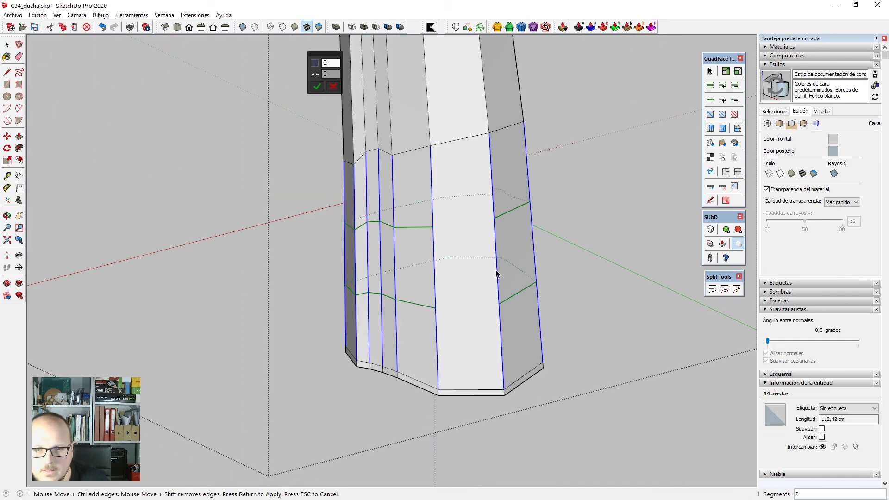
{"action": "key", "text": "Escape"}
Convert the wide lowest face to a quad and insert two edge loops around the handle's lower end.
{"action": "left_click", "coordinate": [479, 232]}
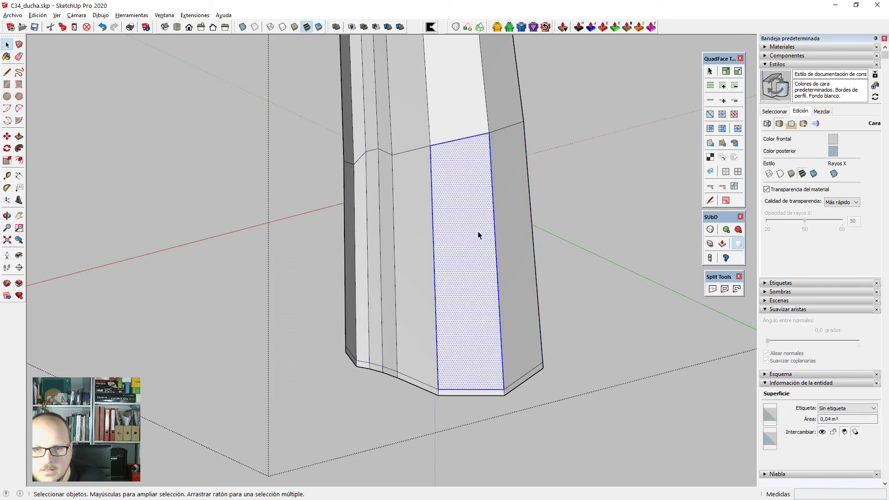
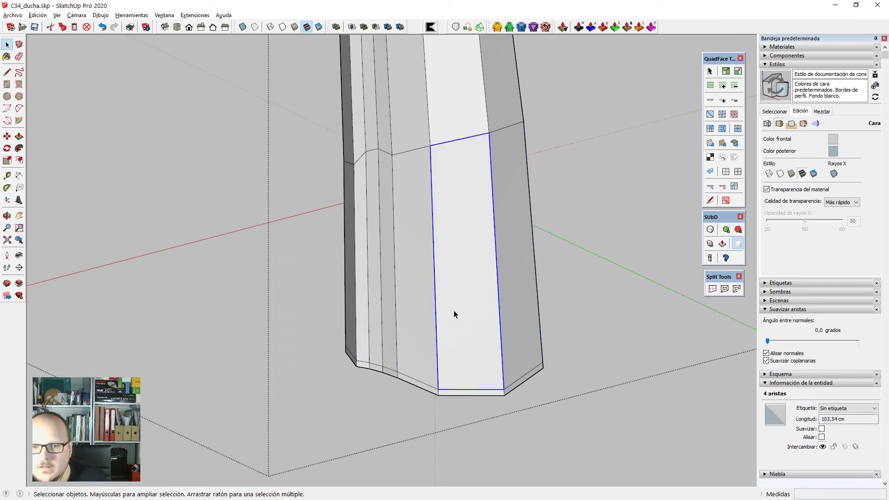
{"action": "left_click", "coordinate": [456, 275]}
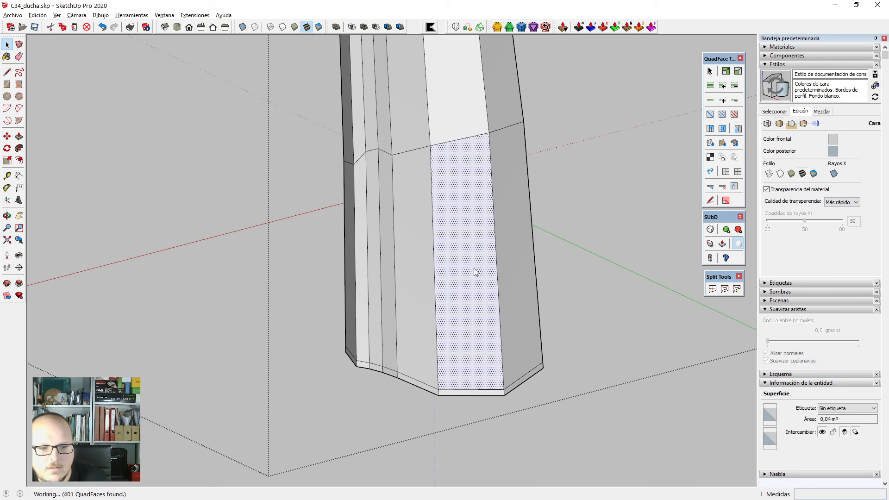
{"action": "left_click", "coordinate": [435, 280]}
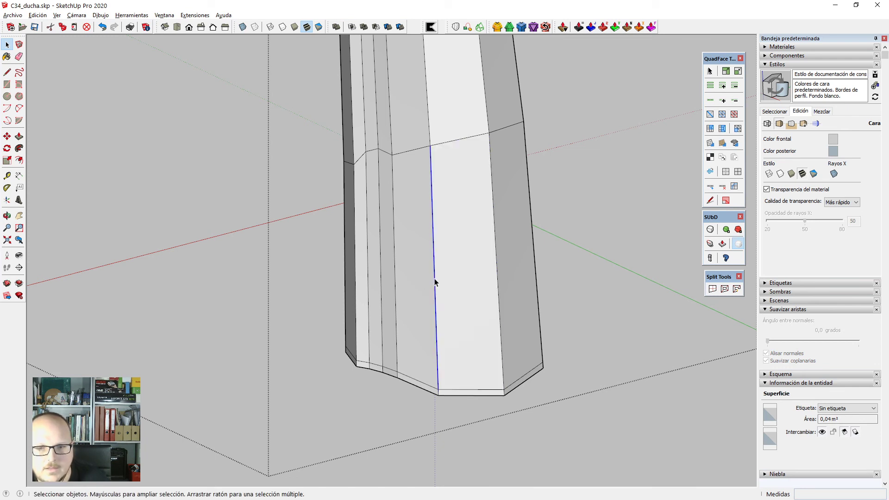
{"action": "key", "text": "alt+r"}
{"action": "key", "text": "alt+c"}
{"action": "key", "text": "Return"}
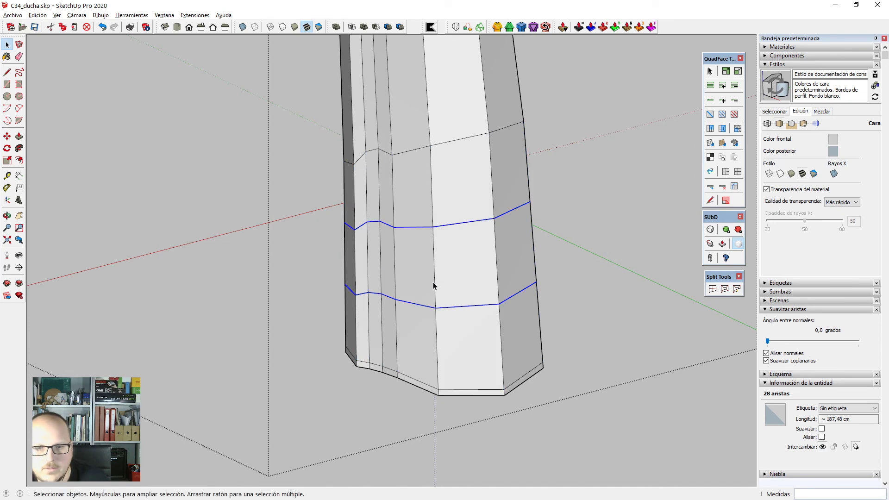
Insert two more edge loops in the band between the handle's two new lower loops.
{"action": "left_click", "coordinate": [436, 343]}
{"action": "middle_click_drag", "start_coordinate": [437, 337], "coordinate": [308, 294]}
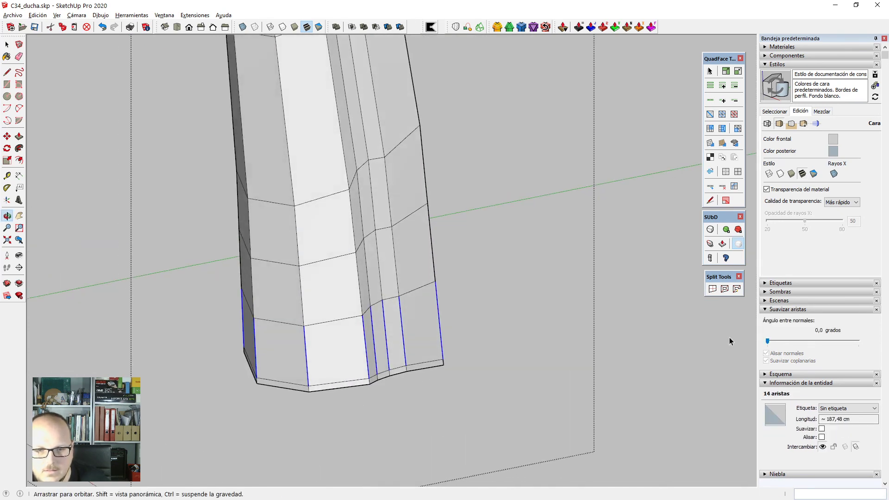
{"action": "left_click", "coordinate": [302, 295]}
{"action": "key", "text": "alt+r"}
{"action": "key", "text": "alt+c"}
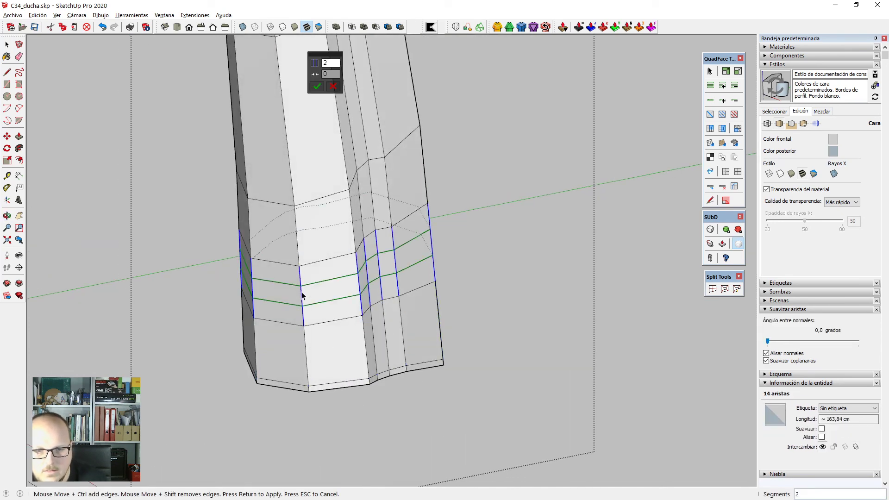
{"action": "key", "text": "Return"}
Scale the vertices of the two middle loops inward to form a groove around the handle.
{"action": "key", "text": "v"}
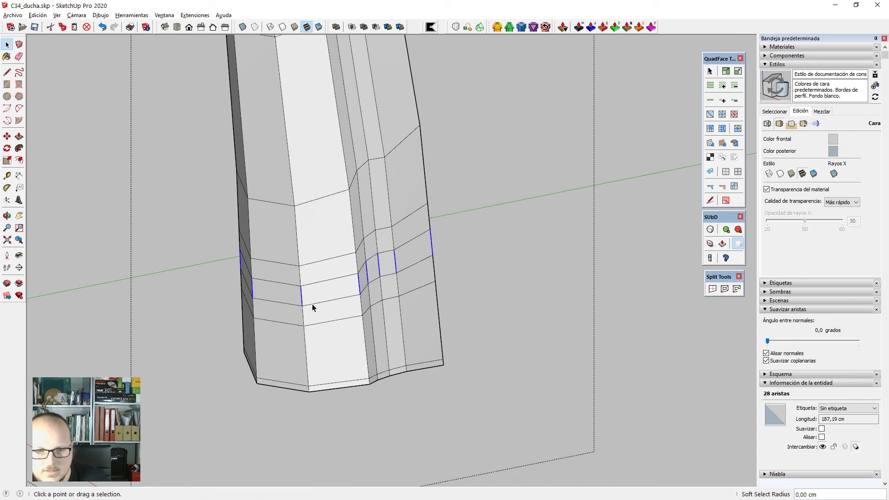
{"action": "left_click_drag", "start_coordinate": [268, 269], "coordinate": [339, 368]}
{"action": "middle_click_drag", "start_coordinate": [338, 368], "coordinate": [570, 320]}
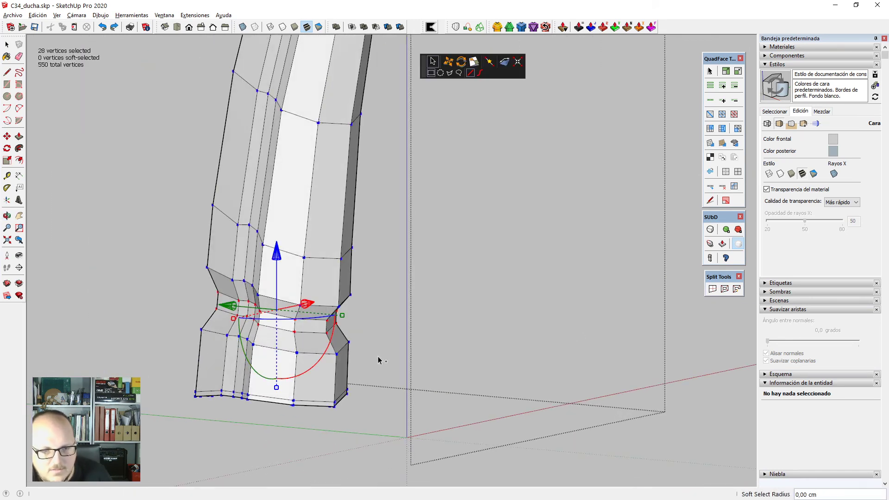
Undo the groove scaling and the insertion of the two middle loops.
{"action": "middle_click_drag", "start_coordinate": [379, 359], "coordinate": [447, 324]}
{"action": "key", "text": "ctrl+z"}
{"action": "key", "text": "space"}
{"action": "key", "text": "ctrl+z"}
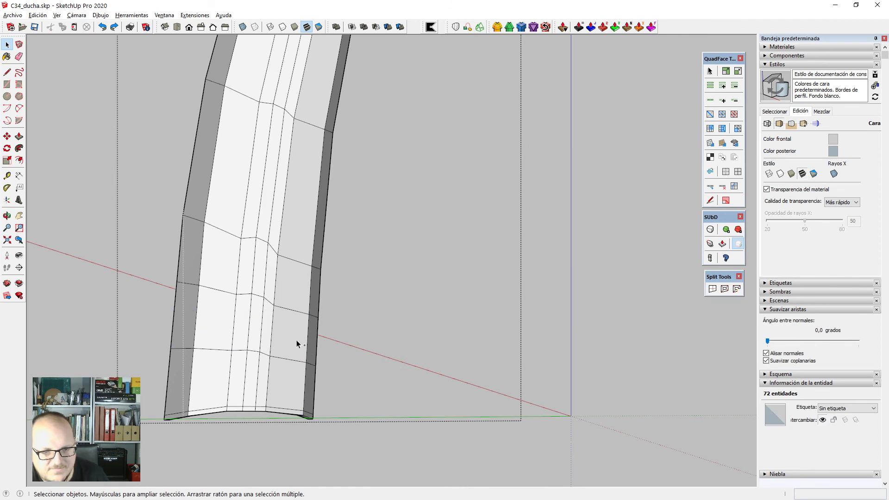
Make each of the two edge loops near the handle's lower end planar with the vertex tools.
{"action": "left_click", "coordinate": [293, 360]}
{"action": "key", "text": "alt+l"}
{"action": "key", "text": "v"}
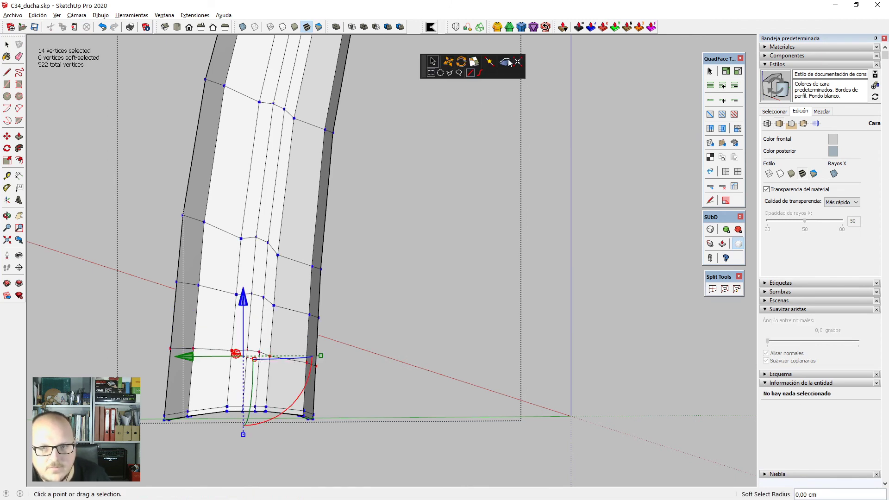
{"action": "key", "text": "space"}
{"action": "left_click", "coordinate": [296, 312]}
{"action": "double_click", "coordinate": [295, 312]}
{"action": "key", "text": "v"}
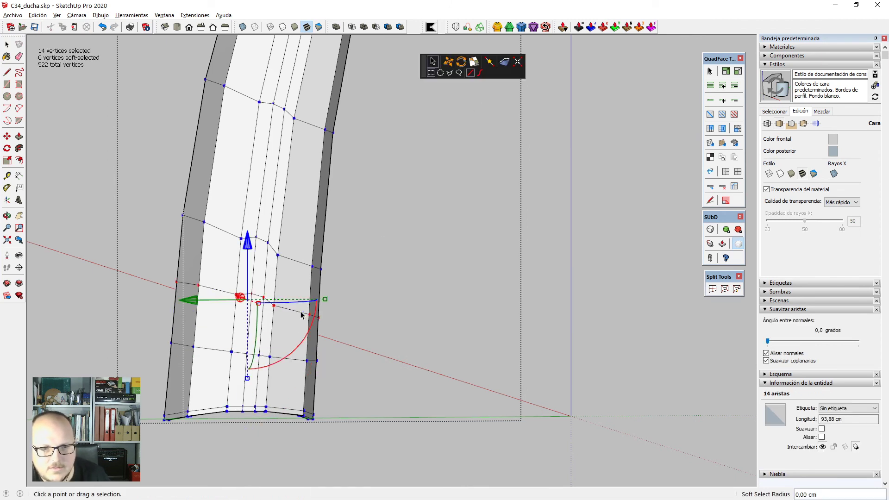
{"action": "left_click", "coordinate": [509, 61]}
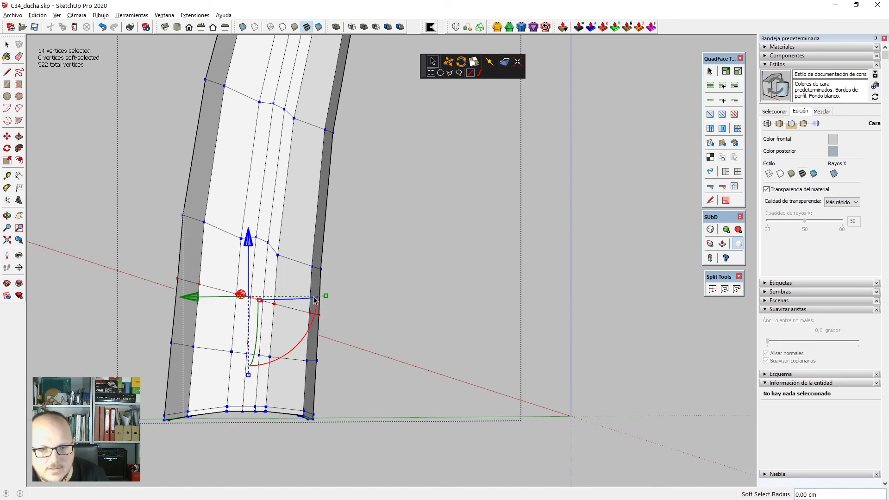
Insert two edge loops in the band between the handle's two flattened loops.
{"action": "key", "text": "space"}
{"action": "left_click", "coordinate": [275, 326]}
{"action": "left_click", "coordinate": [272, 326]}
{"action": "key", "text": "alt+r"}
{"action": "key", "text": "alt+c"}
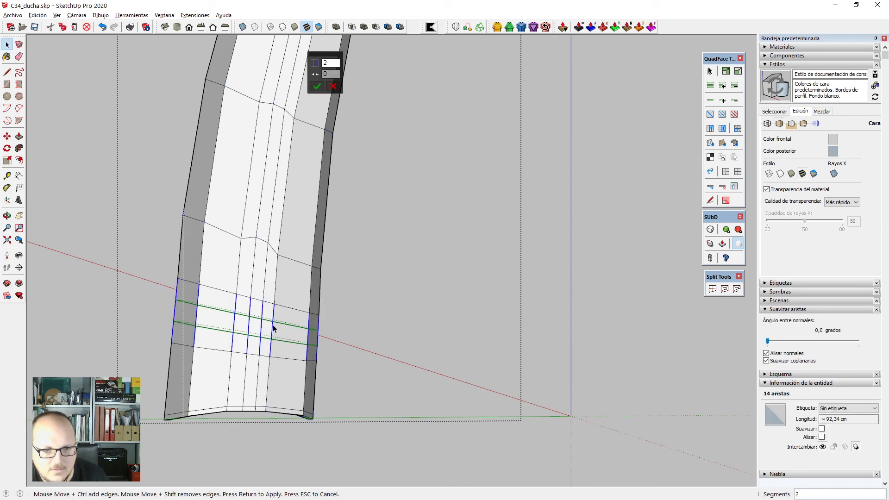
{"action": "key", "text": "Return"}
Scale the vertices of the two inserted loops inward by a factor of 0.74 to form a groove, discarding a trial vertical stretch.
{"action": "middle_click_drag", "start_coordinate": [278, 325], "coordinate": [271, 389]}
{"action": "scroll", "coordinate": [240, 333], "scroll_direction": "up", "scroll_amount": 2}
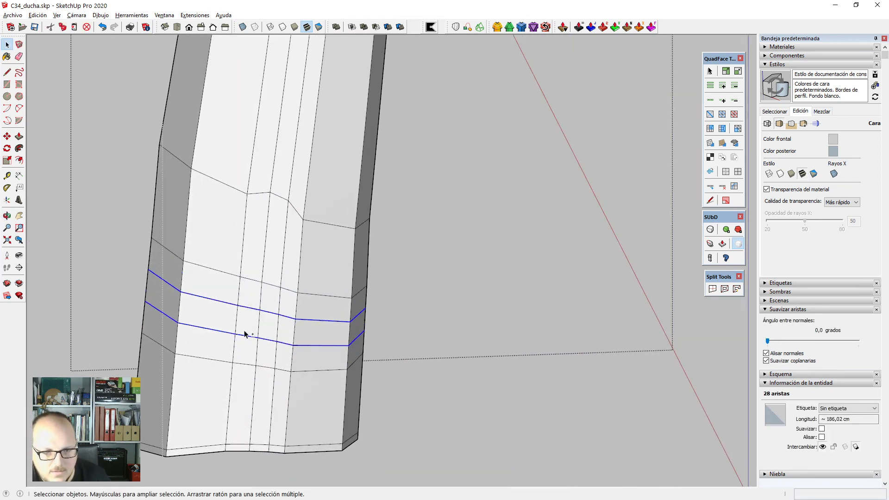
{"action": "key", "text": "v"}
{"action": "left_click_drag", "start_coordinate": [335, 298], "coordinate": [314, 299]}
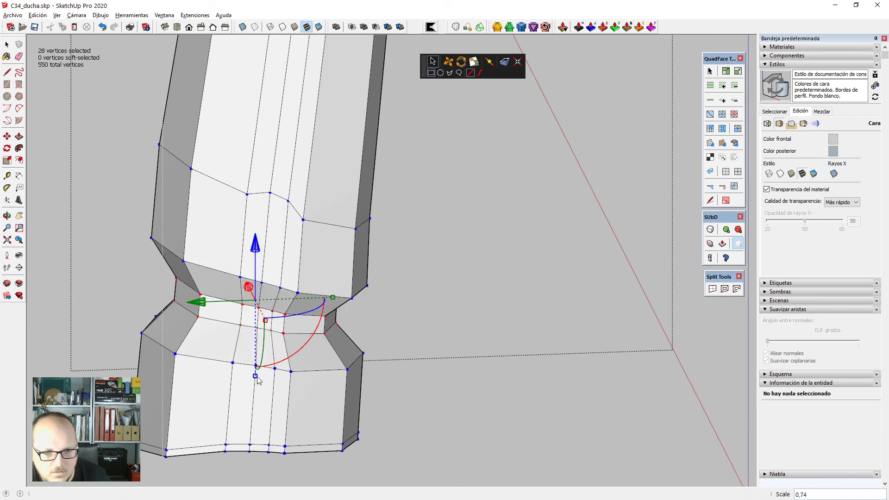
{"action": "left_click_drag", "start_coordinate": [258, 386], "coordinate": [262, 478]}
{"action": "key", "text": "ctrl+z"}
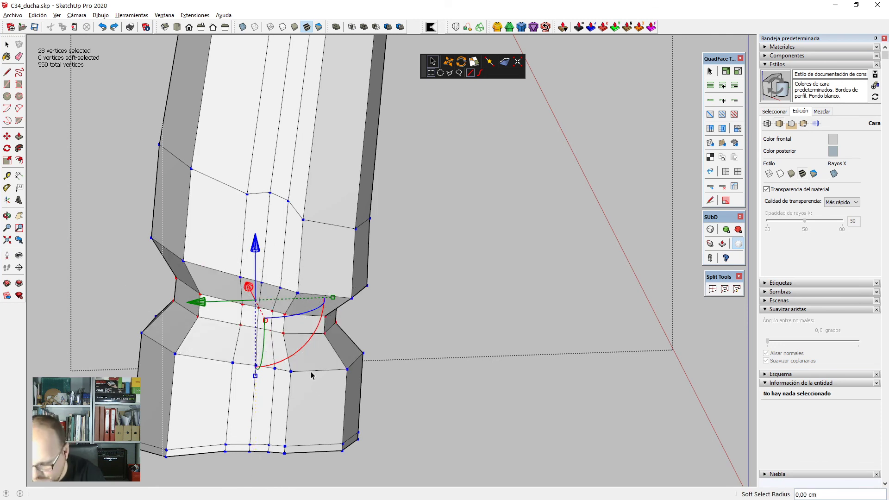
Select the groove's lower inner edge loop in the front view and move its vertices vertically down towards the outer loop.
{"action": "key", "text": "F2"}
{"action": "key", "text": "space"}
{"action": "left_click", "coordinate": [290, 264]}
{"action": "key", "text": "alt+l"}
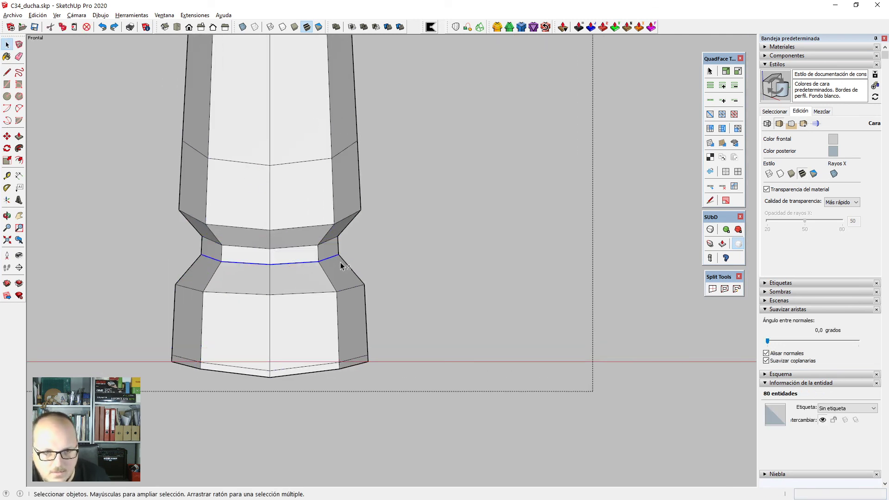
{"action": "key", "text": "v"}
{"action": "left_click_drag", "start_coordinate": [275, 195], "coordinate": [274, 169]}
Move the groove's upper inner edge loop vertically up towards the outer loop to widen the groove.
{"action": "key", "text": "space"}
{"action": "left_click", "coordinate": [278, 248]}
{"action": "key", "text": "v"}
{"action": "key", "text": "space"}
{"action": "key", "text": "Escape"}
{"action": "scroll", "coordinate": [380, 291], "scroll_direction": "down", "scroll_amount": 1}
{"action": "scroll", "coordinate": [340, 283], "scroll_direction": "up", "scroll_amount": 1}
Crease the two inner edge loops that bound the groove, and close the mesh group.
{"action": "double_click", "coordinate": [320, 272]}
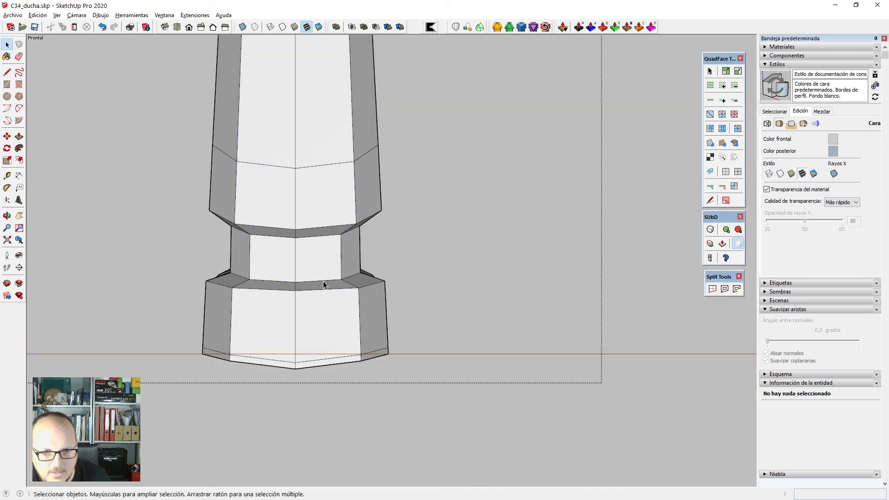
{"action": "left_click", "coordinate": [311, 240]}
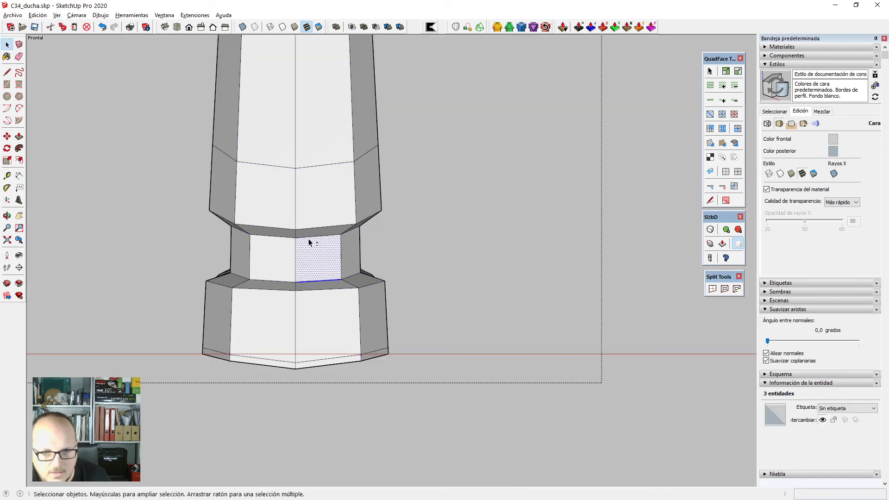
{"action": "left_click", "coordinate": [309, 240], "text": "shift"}
{"action": "left_click", "coordinate": [305, 238], "text": "shift"}
{"action": "key", "text": "alt+l"}
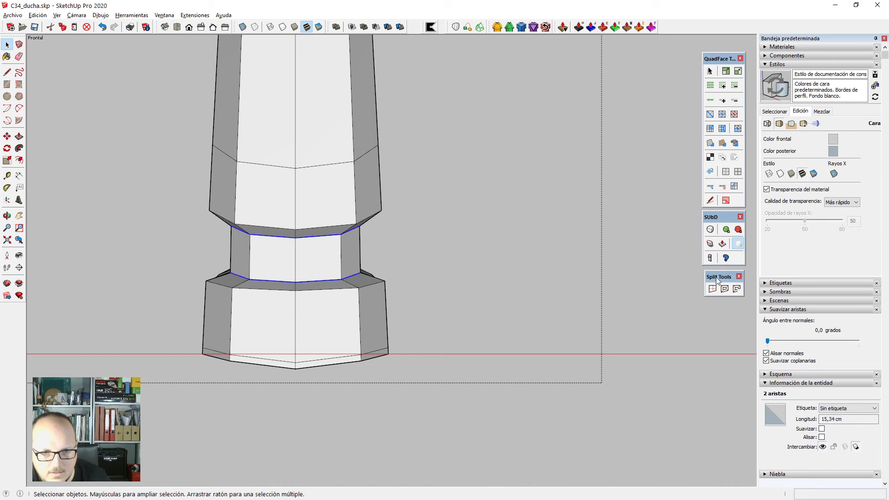
{"action": "left_click", "coordinate": [710, 243]}
{"action": "left_click_drag", "start_coordinate": [327, 272], "coordinate": [327, 197]}
{"action": "key", "text": "space"}
{"action": "key", "text": "Escape"}
{"action": "scroll", "coordinate": [402, 346], "scroll_direction": "down", "scroll_amount": 6}
Inspect the hand shower and its groove with subdivision switched on, and return to the control mesh.
{"action": "left_click", "coordinate": [368, 265]}
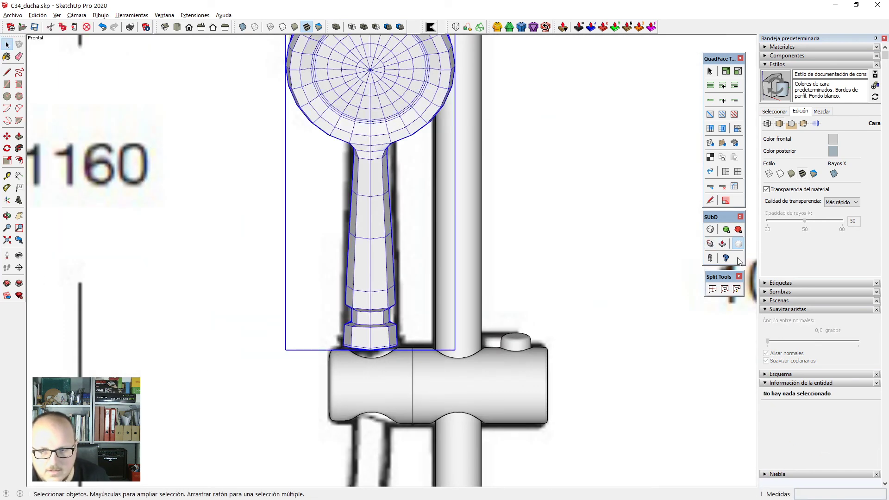
{"action": "left_click", "coordinate": [711, 230]}
{"action": "scroll", "coordinate": [398, 254], "scroll_direction": "down", "scroll_amount": 4}
{"action": "key", "text": "alt+h"}
{"action": "middle_click_drag", "start_coordinate": [395, 254], "coordinate": [497, 293]}
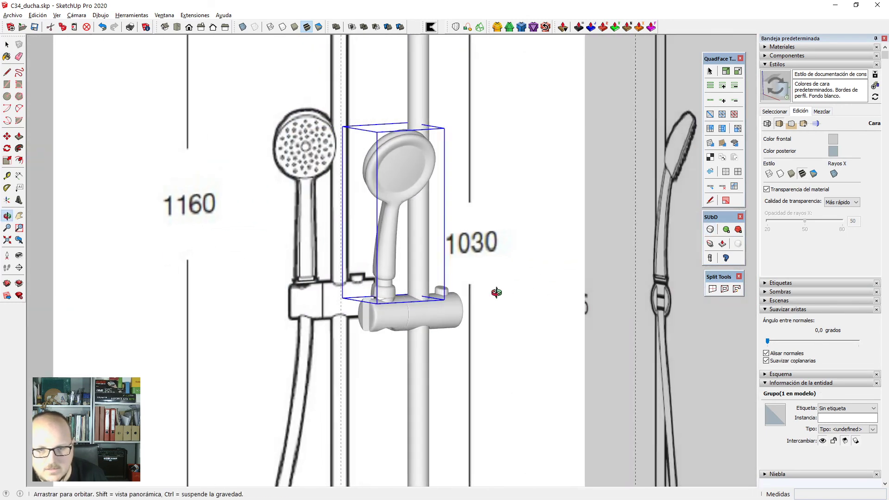
{"action": "scroll", "coordinate": [401, 295], "scroll_direction": "up", "scroll_amount": 3}
{"action": "scroll", "coordinate": [350, 279], "scroll_direction": "up", "scroll_amount": 2}
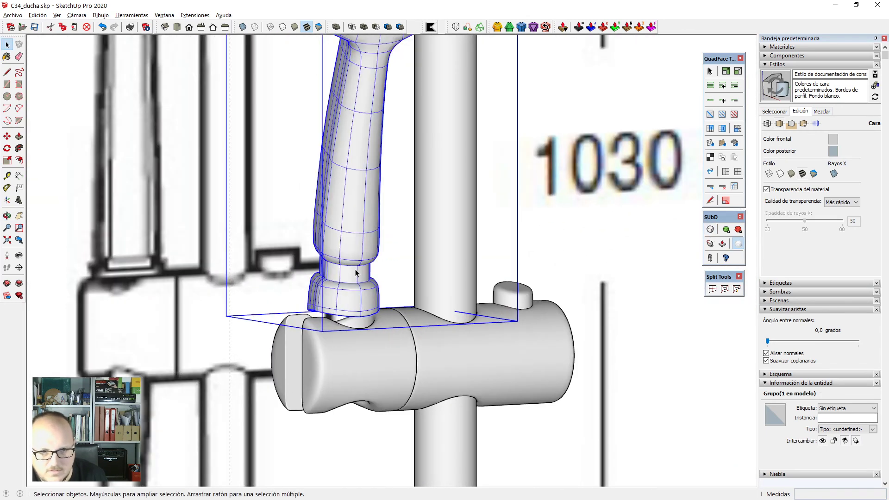
{"action": "left_click", "coordinate": [711, 230]}
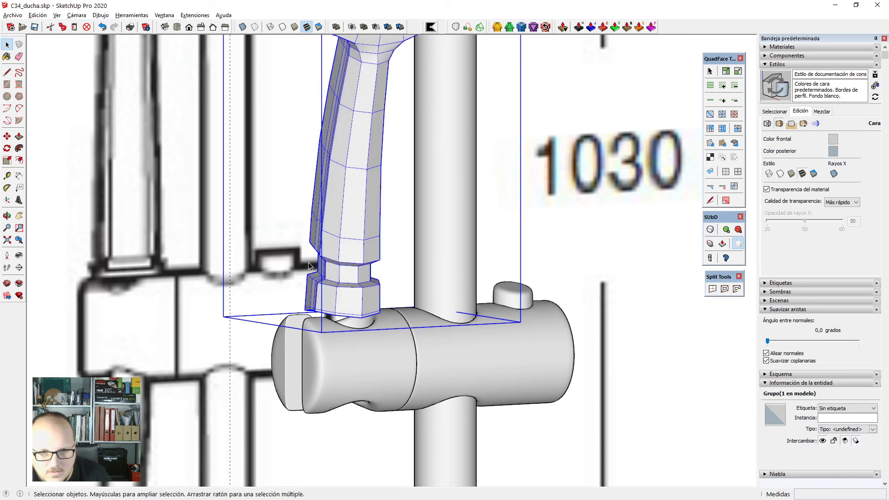
Open the hand shower mesh and select all vertices of the two loops at the groove's upper edge, using X-ray and front view.
{"action": "double_click", "coordinate": [352, 248]}
{"action": "key", "text": "F2"}
{"action": "scroll", "coordinate": [309, 239], "scroll_direction": "up", "scroll_amount": 5}
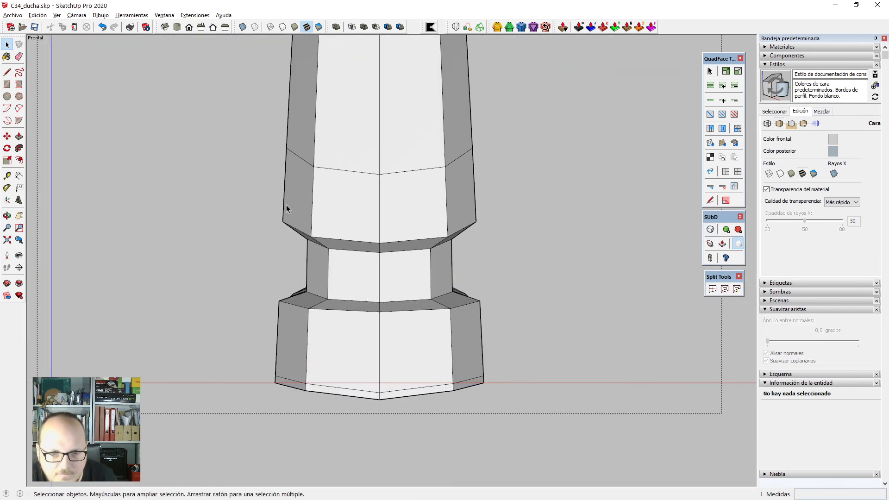
{"action": "key", "text": "v"}
{"action": "key", "text": "alt+x"}
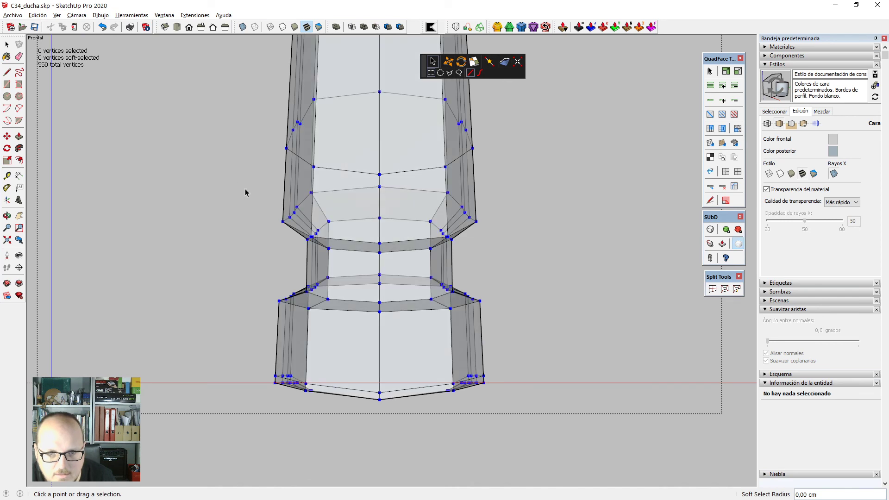
{"action": "left_click_drag", "start_coordinate": [245, 182], "coordinate": [439, 245]}
{"action": "key", "text": "o"}
{"action": "middle_click_drag", "start_coordinate": [439, 246], "coordinate": [510, 255]}
{"action": "scroll", "coordinate": [422, 209], "scroll_direction": "up", "scroll_amount": 1}
{"action": "middle_click_drag", "start_coordinate": [408, 206], "coordinate": [435, 191]}
Move the selected vertices down along the handle by about 4.84 cm, return to the shaded view and close the group.
{"action": "left_click", "coordinate": [449, 62]}
{"action": "key", "text": "alt+x"}
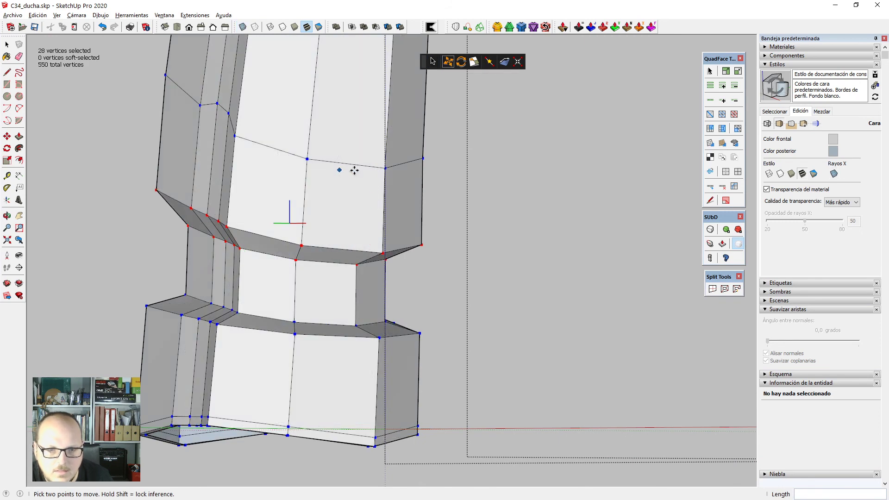
{"action": "left_click", "coordinate": [385, 168]}
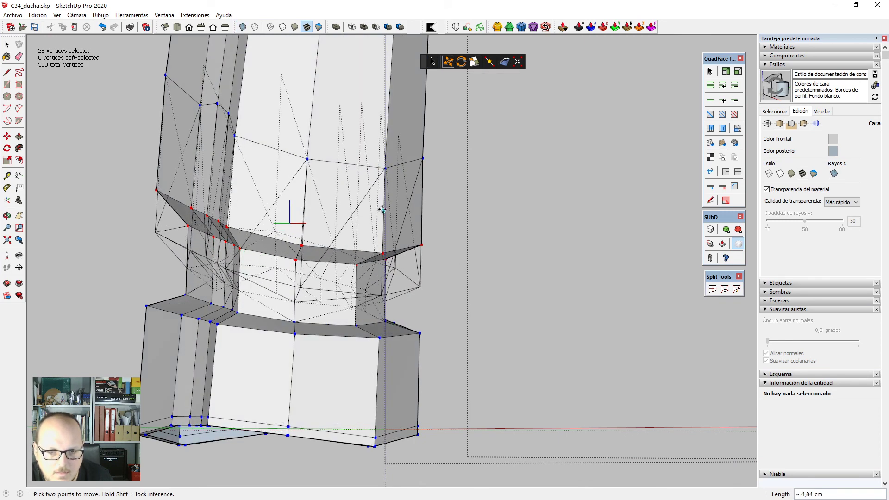
{"action": "left_click", "coordinate": [382, 209]}
{"action": "key", "text": "space"}
{"action": "key", "text": "Escape"}
{"action": "scroll", "coordinate": [336, 246], "scroll_direction": "down", "scroll_amount": 8}
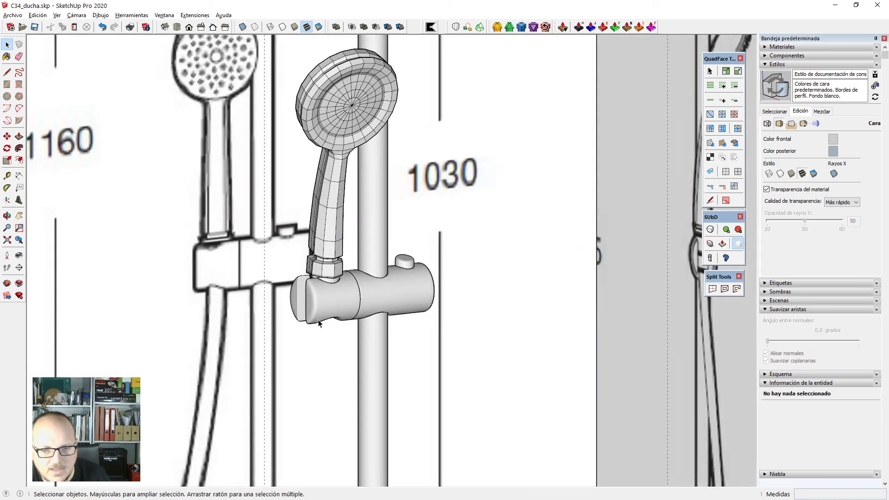
Examine the mixer assembly at the foot of the shower rail from several sides, and open its body for editing.
{"action": "scroll", "coordinate": [319, 323], "scroll_direction": "down", "scroll_amount": 5}
{"action": "middle_click_drag", "start_coordinate": [324, 320], "coordinate": [535, 484]}
{"action": "scroll", "coordinate": [493, 171], "scroll_direction": "down", "scroll_amount": 3}
{"action": "scroll", "coordinate": [408, 329], "scroll_direction": "up", "scroll_amount": 4}
{"action": "middle_click_drag", "start_coordinate": [416, 301], "coordinate": [487, 334]}
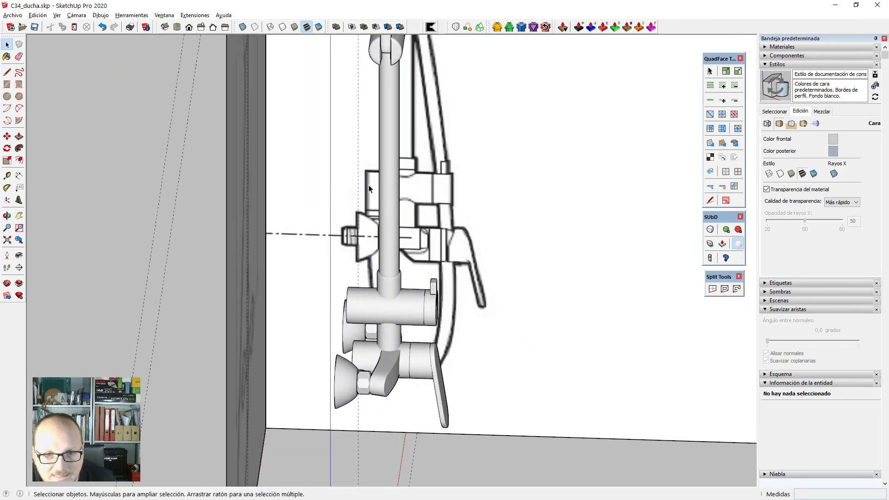
{"action": "scroll", "coordinate": [391, 266], "scroll_direction": "up", "scroll_amount": 3}
{"action": "key", "text": "space"}
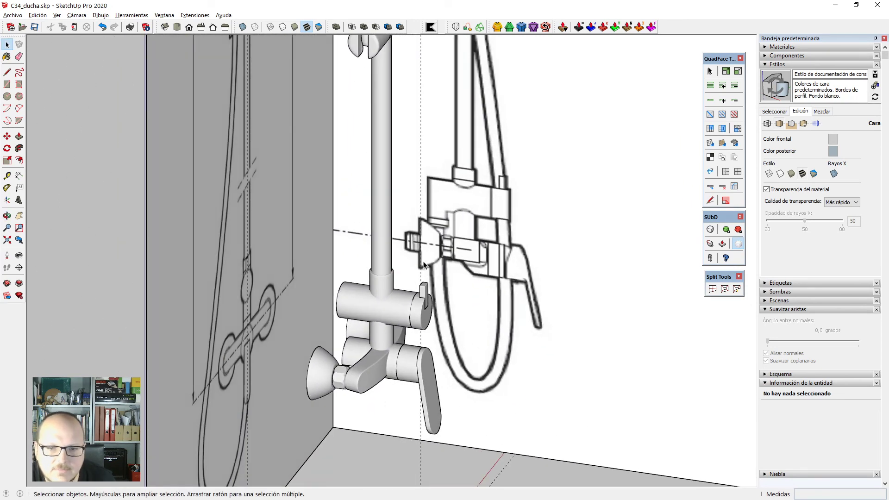
{"action": "middle_click_drag", "start_coordinate": [424, 265], "coordinate": [493, 294]}
{"action": "scroll", "coordinate": [456, 184], "scroll_direction": "up", "scroll_amount": 5}
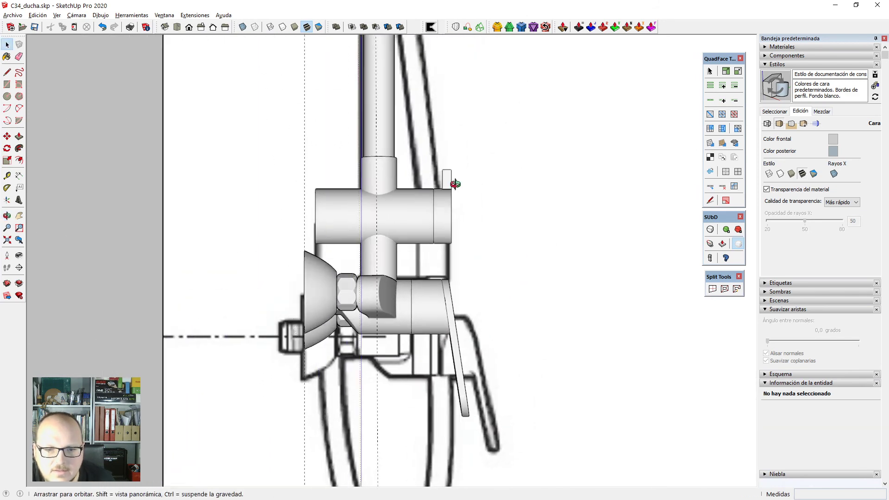
{"action": "middle_click_drag", "start_coordinate": [456, 184], "coordinate": [388, 311]}
{"action": "scroll", "coordinate": [388, 310], "scroll_direction": "up", "scroll_amount": 2}
{"action": "scroll", "coordinate": [366, 279], "scroll_direction": "up", "scroll_amount": 3}
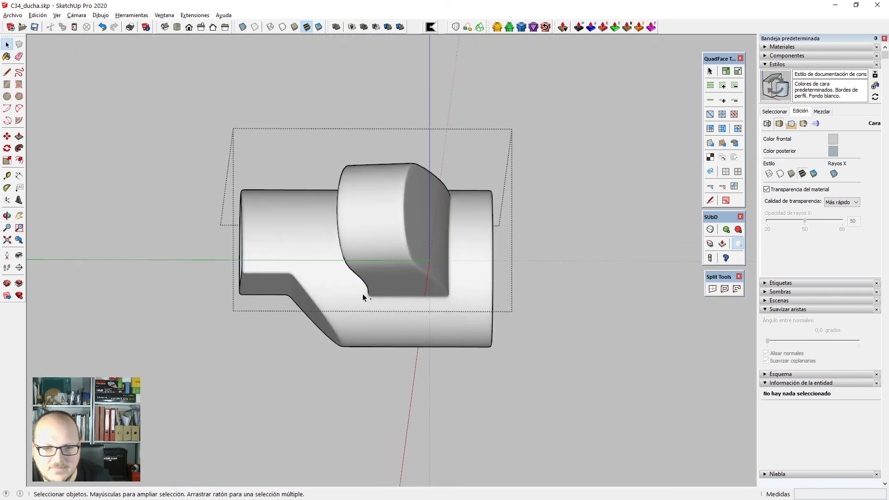
Switch the mixer body to its control mesh, unsmooth its quads and open the group for editing.
{"action": "key", "text": "Escape"}
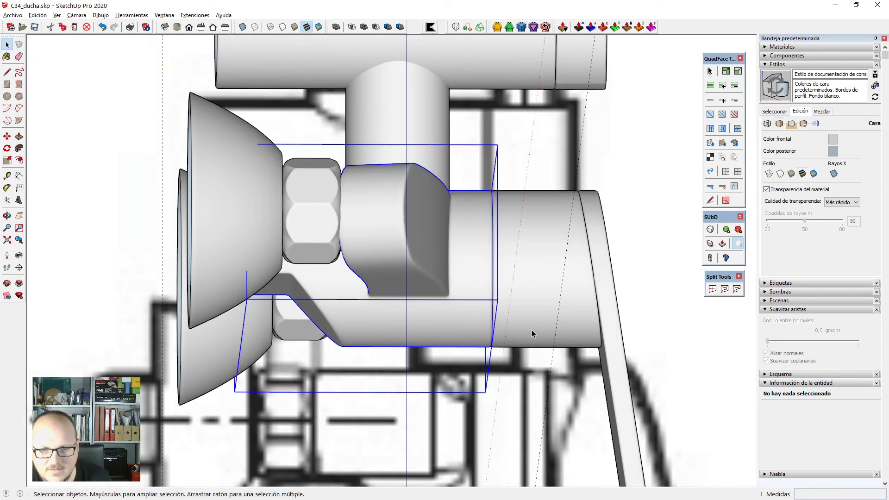
{"action": "scroll", "coordinate": [426, 287], "scroll_direction": "up", "scroll_amount": 4}
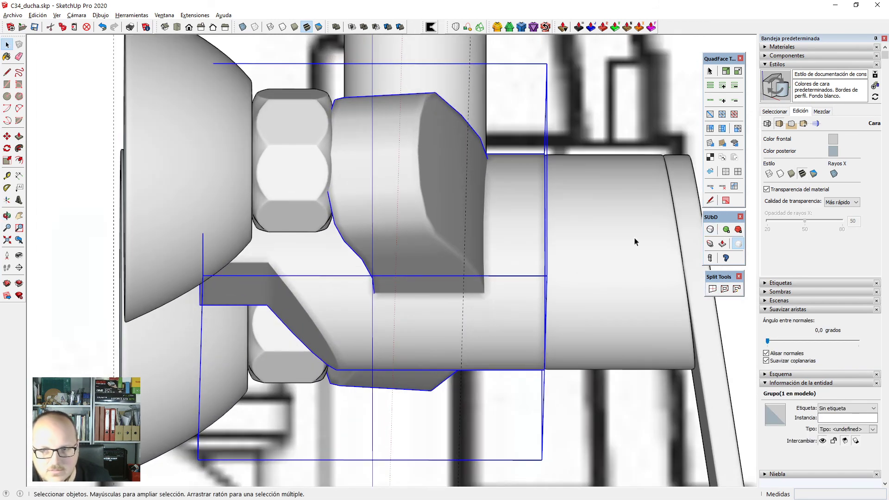
{"action": "left_click", "coordinate": [738, 173]}
{"action": "middle_click_drag", "start_coordinate": [438, 315], "coordinate": [435, 327]}
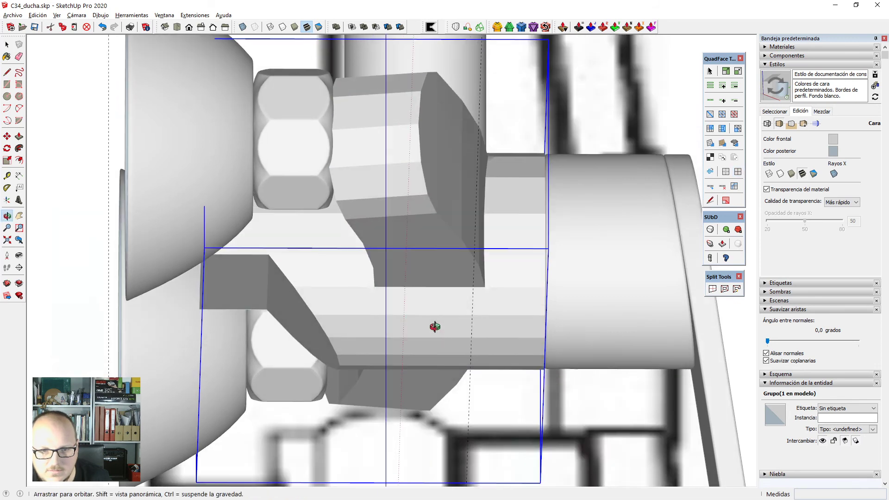
{"action": "scroll", "coordinate": [368, 284], "scroll_direction": "down", "scroll_amount": 5}
{"action": "double_click", "coordinate": [332, 277]}
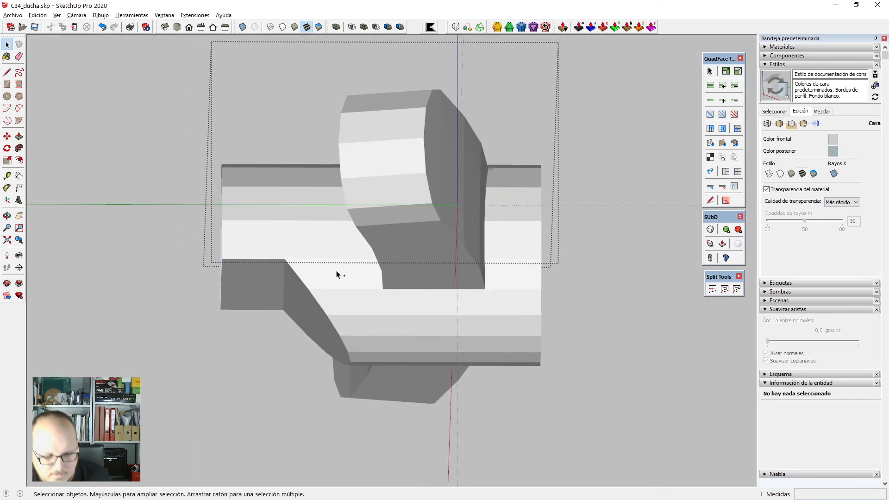
Shorten the mixer body's rear end by moving its end-loop vertices inward about 6.10 cm along the green axis, and close the group.
{"action": "scroll", "coordinate": [278, 222], "scroll_direction": "up", "scroll_amount": 3}
{"action": "scroll", "coordinate": [253, 214], "scroll_direction": "up", "scroll_amount": 1}
{"action": "left_click_drag", "start_coordinate": [251, 382], "coordinate": [252, 381]}
{"action": "key", "text": "v"}
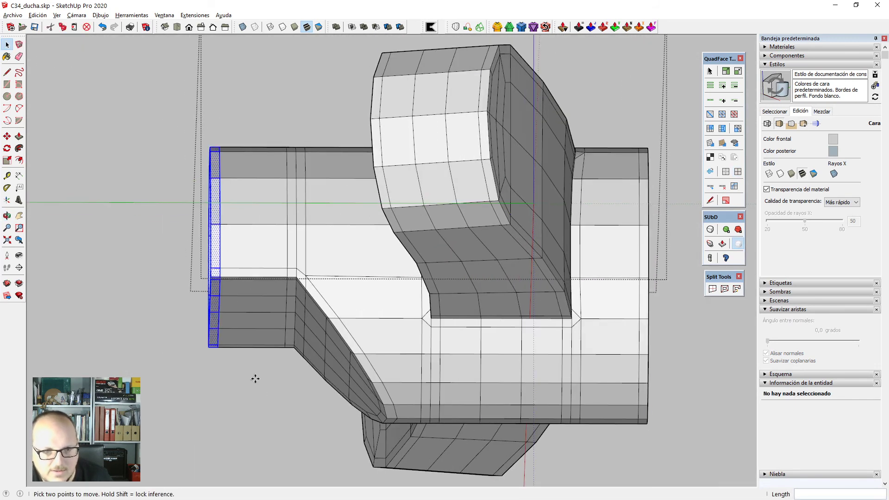
{"action": "left_click", "coordinate": [433, 61]}
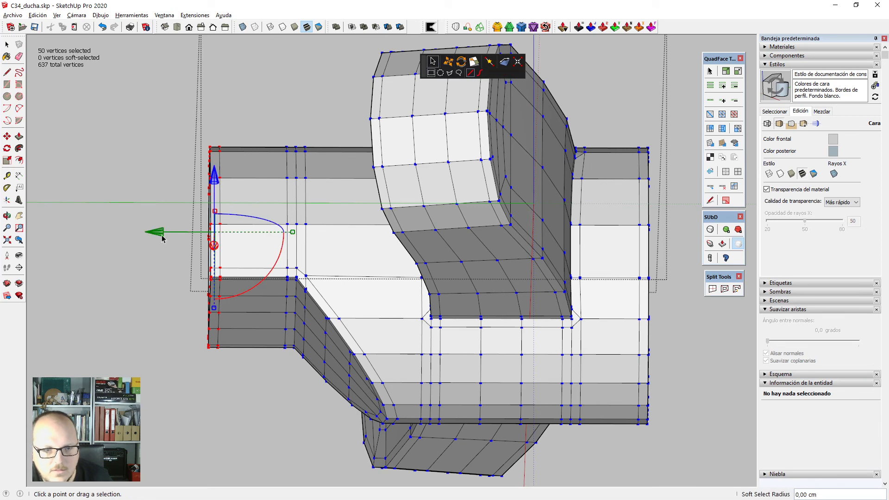
{"action": "left_click_drag", "start_coordinate": [168, 233], "coordinate": [196, 231]}
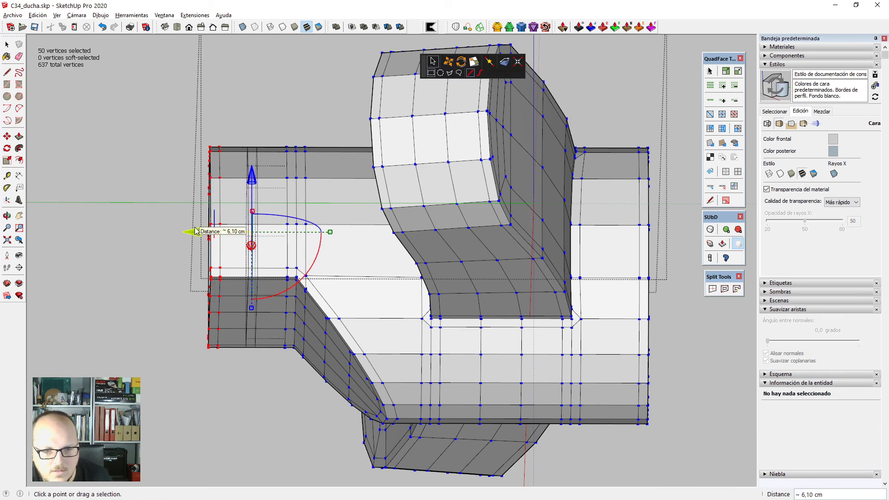
{"action": "middle_click_drag", "start_coordinate": [347, 283], "coordinate": [347, 301]}
{"action": "key", "text": "space"}
{"action": "key", "text": "Escape"}
{"action": "scroll", "coordinate": [436, 315], "scroll_direction": "down", "scroll_amount": 6}
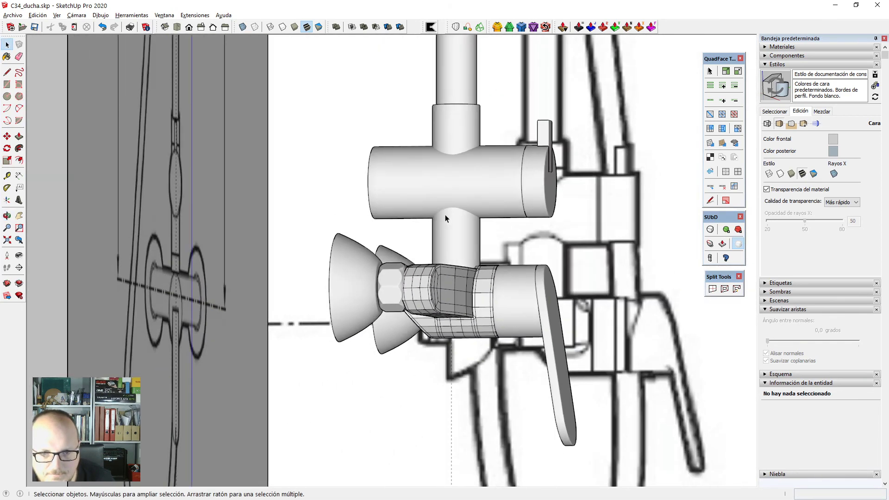
Compare the control mesh and subdivided mesh of the mixer's upper horizontal cylinder with hidden geometry shown.
{"action": "middle_click_drag", "start_coordinate": [447, 218], "coordinate": [446, 187]}
{"action": "double_click", "coordinate": [422, 190]}
{"action": "key", "text": "Escape"}
{"action": "left_click", "coordinate": [451, 185]}
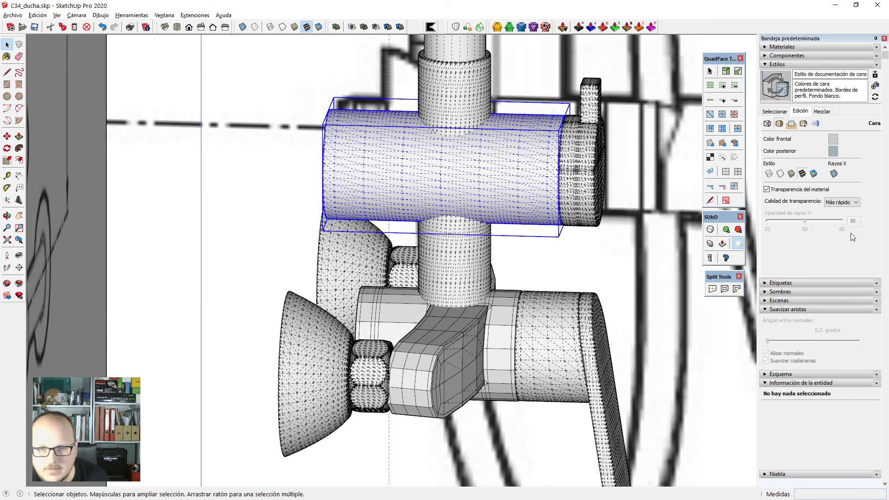
{"action": "left_click", "coordinate": [712, 230]}
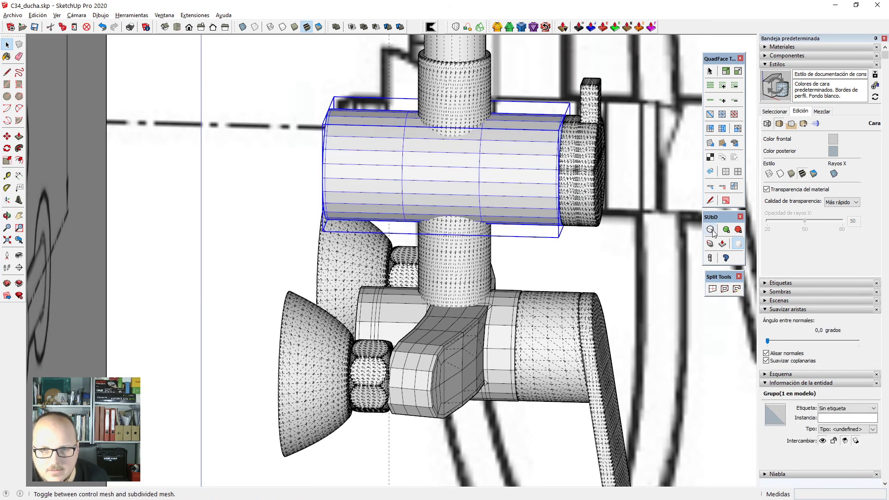
{"action": "left_click", "coordinate": [711, 230]}
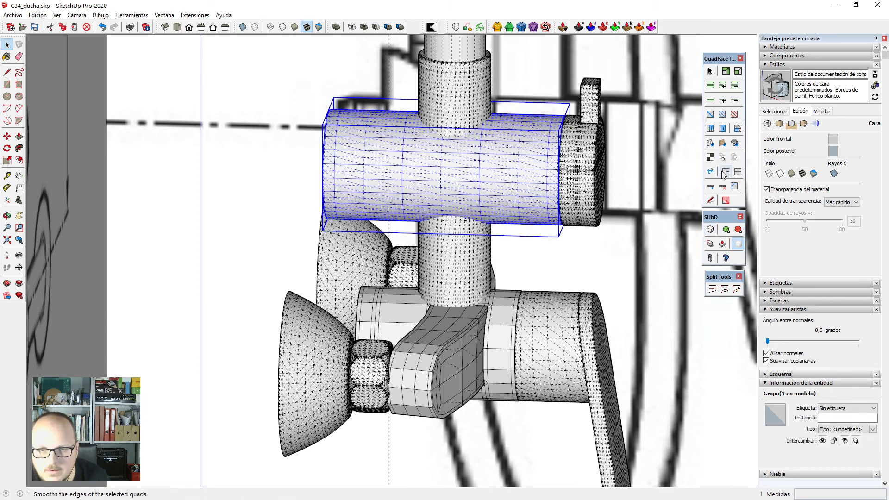
Copy the vertical connecting tube about 56.77 cm aside and switch the copy to its control mesh.
{"action": "middle_click_drag", "start_coordinate": [556, 248], "coordinate": [463, 198]}
{"action": "left_click", "coordinate": [471, 128]}
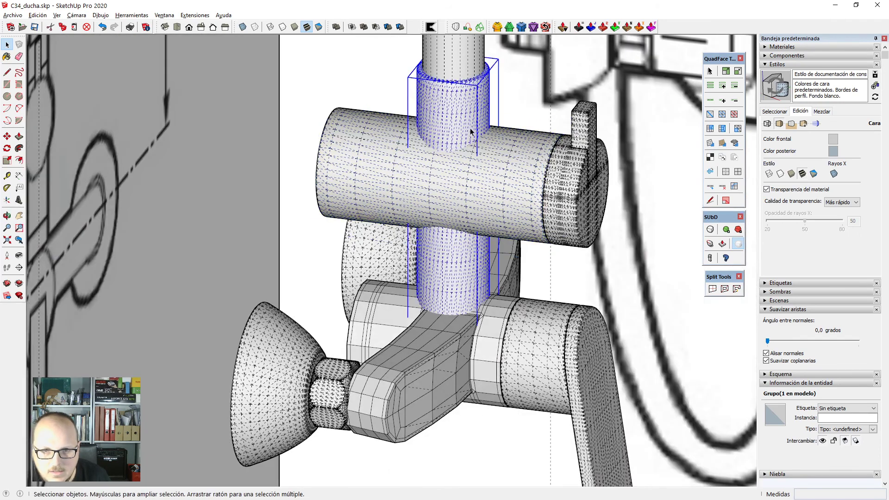
{"action": "middle_click_drag", "start_coordinate": [471, 128], "coordinate": [487, 202]}
{"action": "scroll", "coordinate": [487, 200], "scroll_direction": "up", "scroll_amount": 1}
{"action": "key", "text": "m"}
{"action": "key", "text": "ctrl"}
{"action": "left_click", "coordinate": [456, 144]}
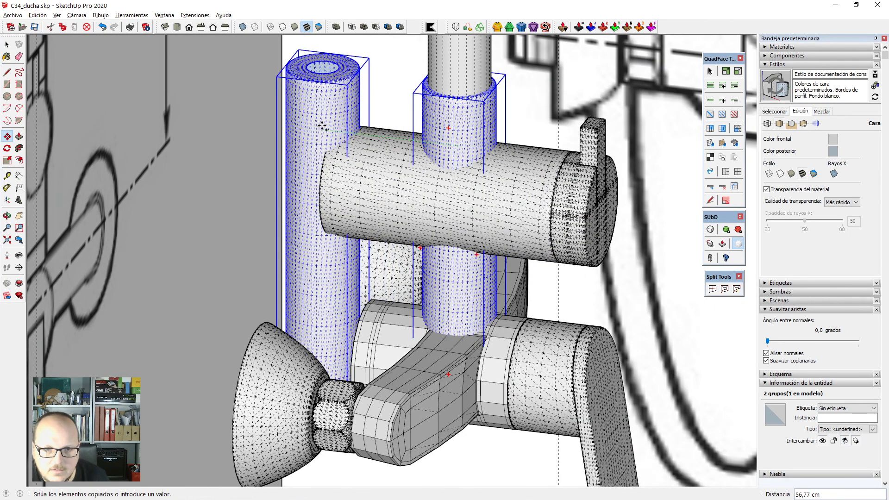
{"action": "left_click", "coordinate": [324, 125]}
{"action": "scroll", "coordinate": [334, 129], "scroll_direction": "down", "scroll_amount": 1}
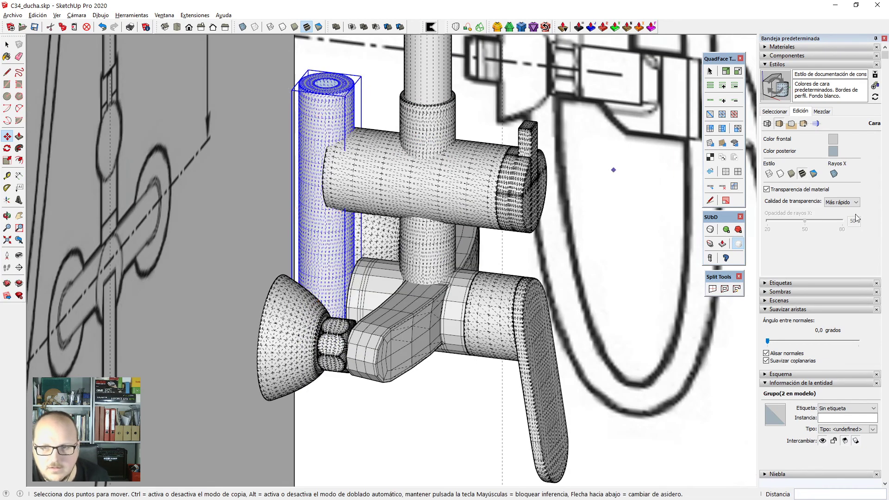
{"action": "left_click", "coordinate": [711, 228]}
Scale the copied tube down uniformly to about 0.66 of its size.
{"action": "middle_click_drag", "start_coordinate": [425, 277], "coordinate": [370, 239]}
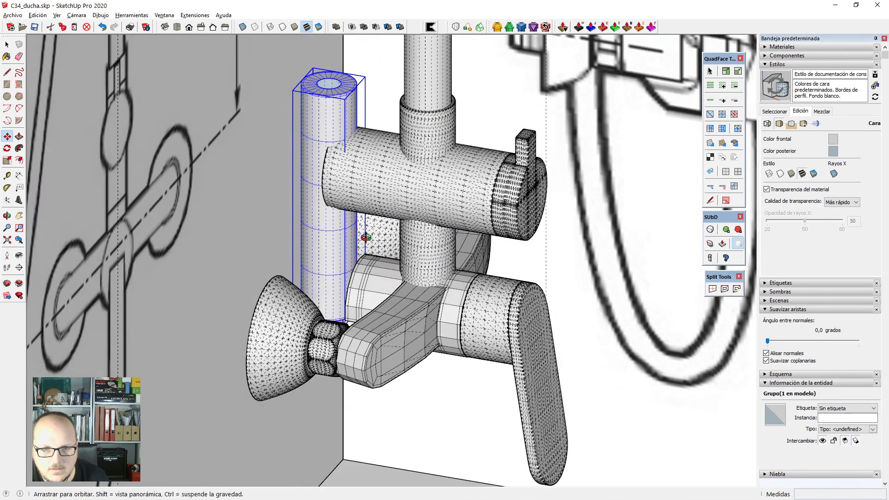
{"action": "scroll", "coordinate": [368, 239], "scroll_direction": "down", "scroll_amount": 1}
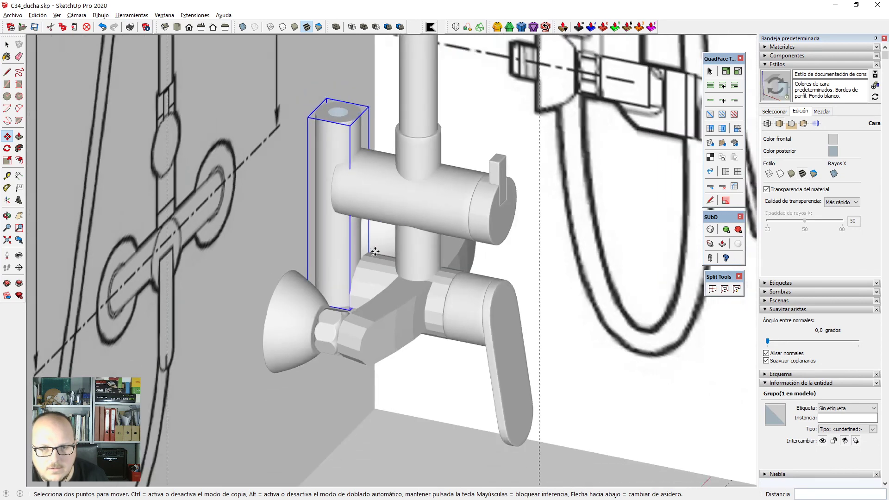
{"action": "scroll", "coordinate": [335, 111], "scroll_direction": "up", "scroll_amount": 1}
{"action": "key", "text": "space"}
{"action": "key", "text": "ctrl+h"}
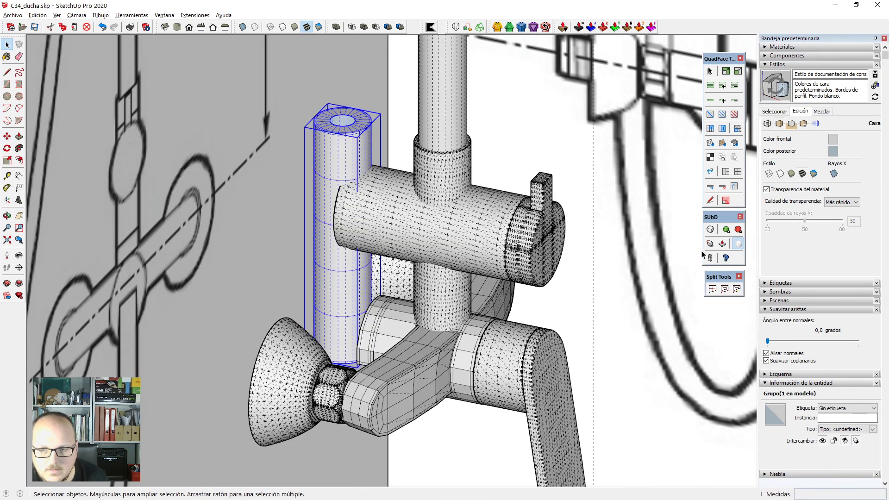
{"action": "scroll", "coordinate": [302, 152], "scroll_direction": "up", "scroll_amount": 1}
{"action": "key", "text": "s"}
{"action": "left_click_drag", "start_coordinate": [355, 113], "coordinate": [377, 239]}
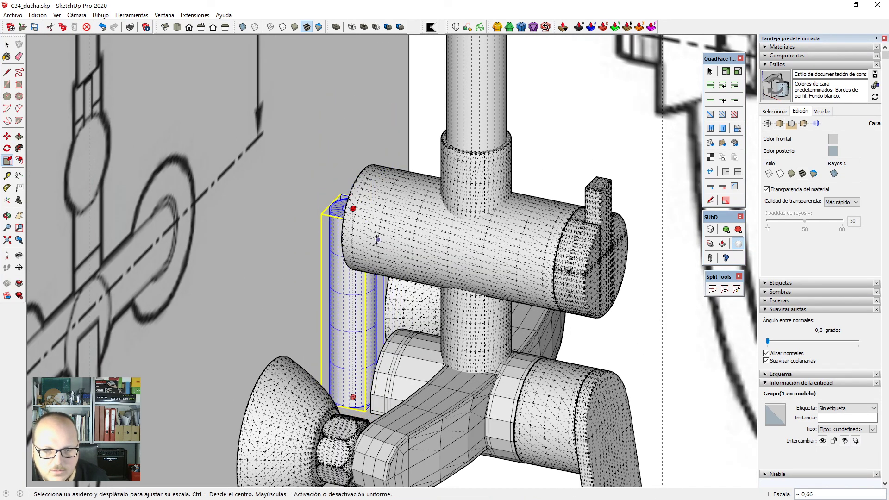
{"action": "middle_click_drag", "start_coordinate": [378, 240], "coordinate": [442, 327]}
{"action": "scroll", "coordinate": [366, 380], "scroll_direction": "up", "scroll_amount": 1}
{"action": "left_click_drag", "start_coordinate": [347, 388], "coordinate": [348, 306]}
Move the scaled tube beneath the rear end of the upper horizontal cylinder.
{"action": "key", "text": "m"}
{"action": "scroll", "coordinate": [351, 235], "scroll_direction": "up", "scroll_amount": 4}
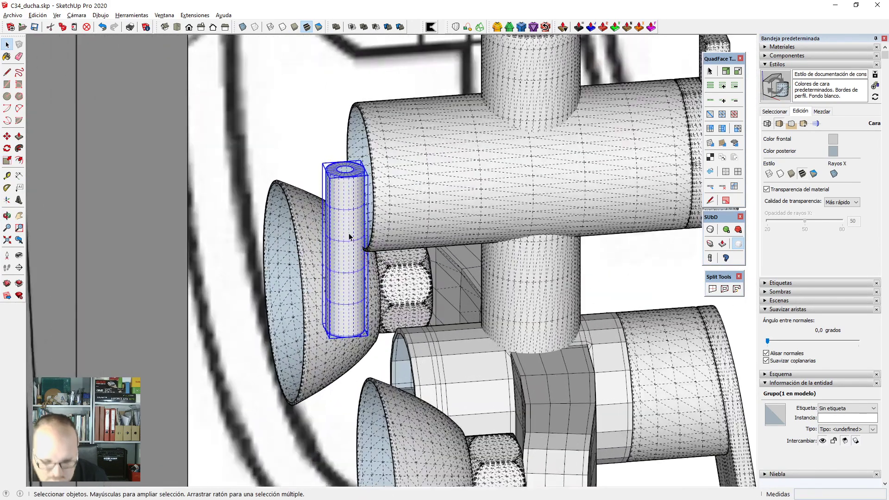
{"action": "left_click", "coordinate": [348, 169]}
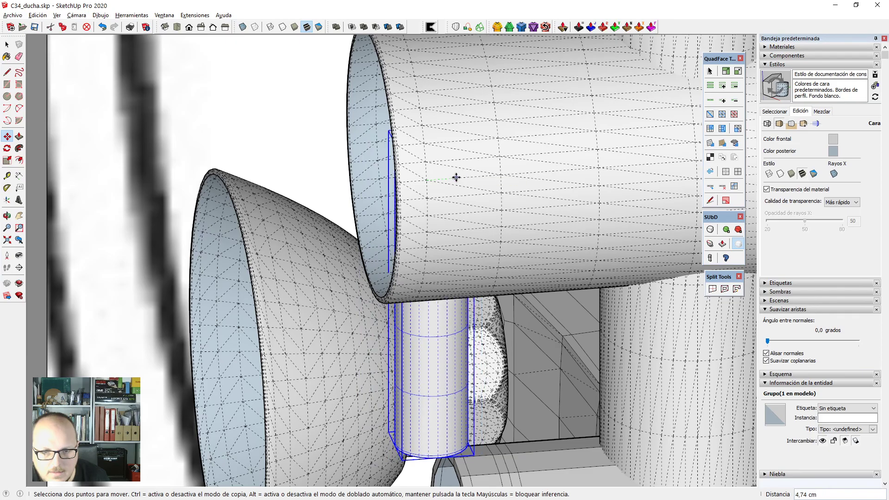
{"action": "key", "text": "space"}
Raise the small tube about 10.63 cm so only a short stub projects below the upper cylinder.
{"action": "scroll", "coordinate": [417, 180], "scroll_direction": "down", "scroll_amount": 8}
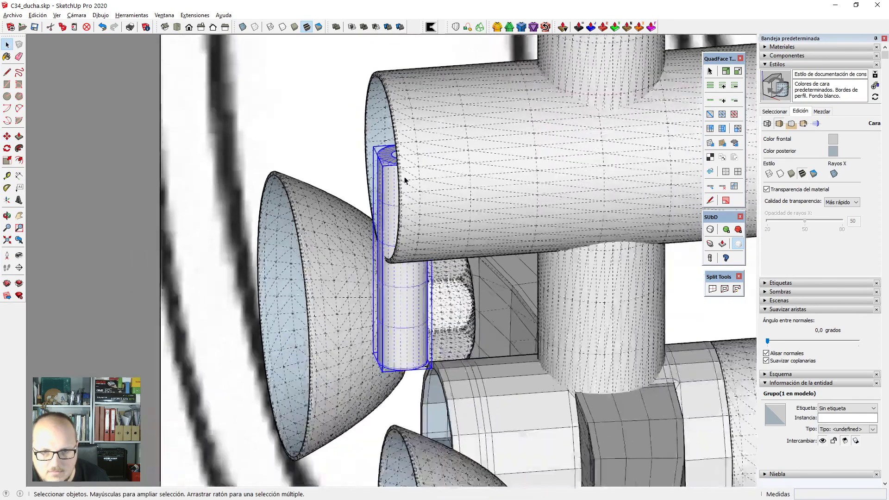
{"action": "scroll", "coordinate": [365, 277], "scroll_direction": "up", "scroll_amount": 3}
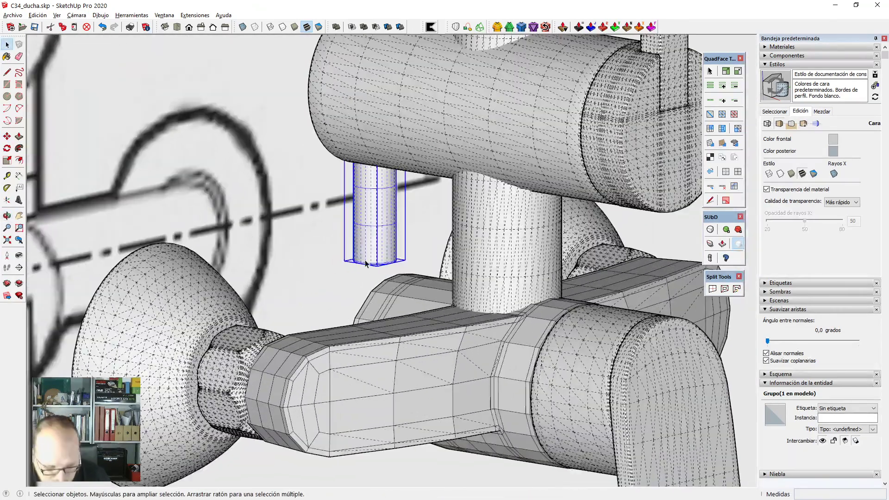
{"action": "key", "text": "m"}
{"action": "left_click", "coordinate": [370, 253]}
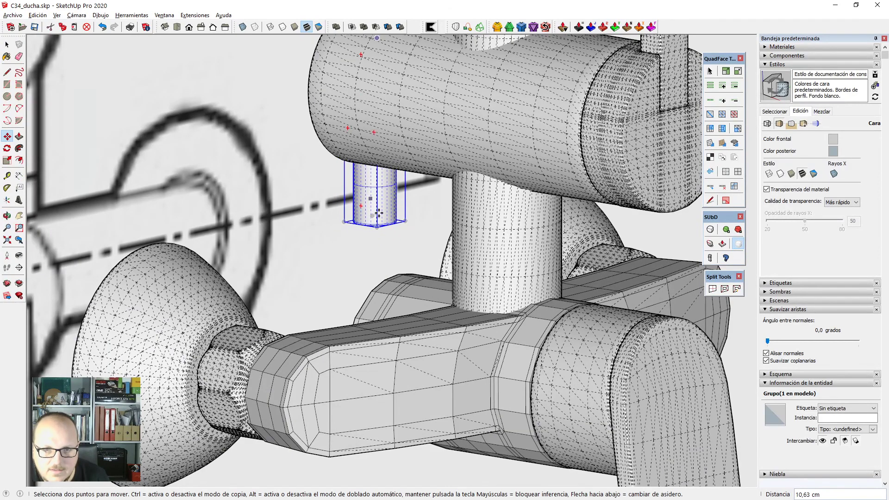
{"action": "scroll", "coordinate": [379, 213], "scroll_direction": "down", "scroll_amount": 3}
{"action": "middle_click_drag", "start_coordinate": [378, 213], "coordinate": [407, 199]}
{"action": "scroll", "coordinate": [407, 199], "scroll_direction": "down", "scroll_amount": 3}
{"action": "key", "text": "space"}
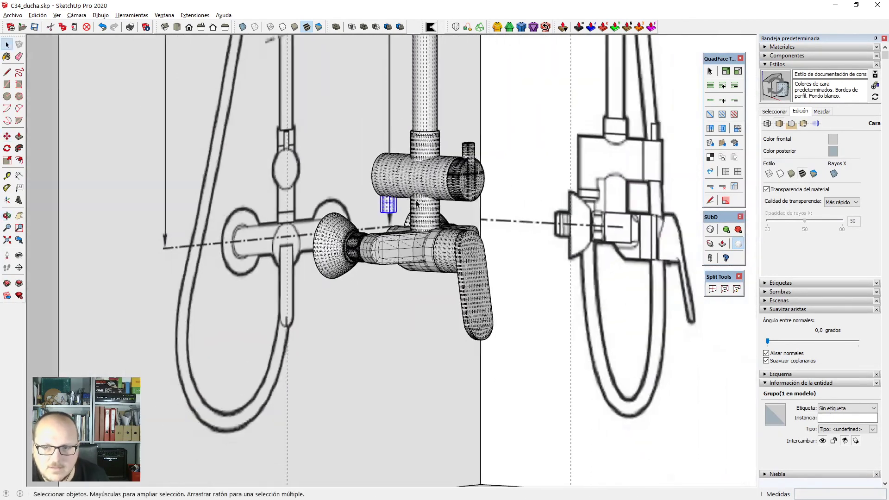
Draw a line across the diameter of the inner hole on the underside of the small hose outlet.
{"action": "scroll", "coordinate": [416, 203], "scroll_direction": "down", "scroll_amount": 2}
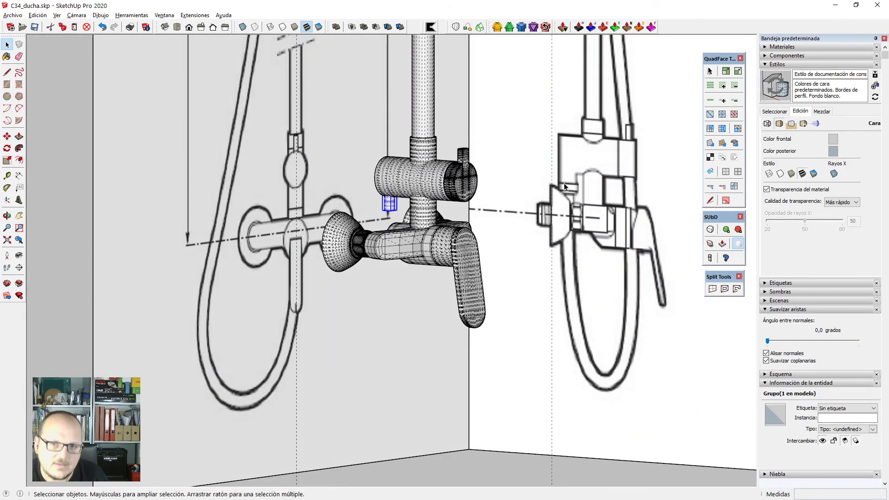
{"action": "scroll", "coordinate": [563, 201], "scroll_direction": "up", "scroll_amount": 1}
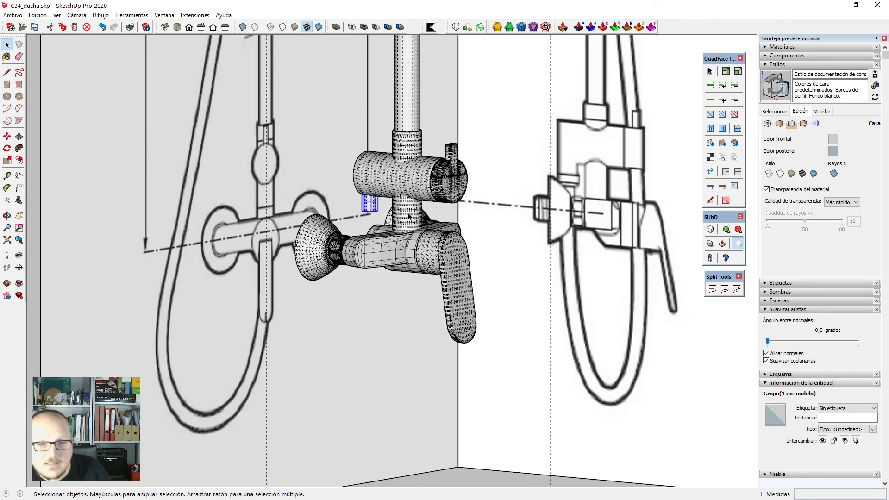
{"action": "scroll", "coordinate": [397, 305], "scroll_direction": "down", "scroll_amount": 1}
{"action": "scroll", "coordinate": [380, 225], "scroll_direction": "up", "scroll_amount": 1}
{"action": "middle_click_drag", "start_coordinate": [385, 246], "coordinate": [469, 45]}
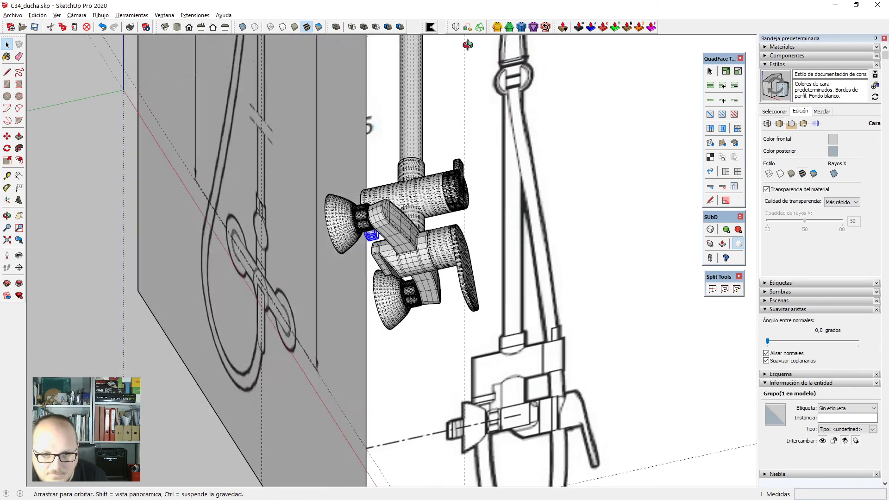
{"action": "scroll", "coordinate": [359, 216], "scroll_direction": "up", "scroll_amount": 2}
{"action": "key", "text": "l"}
{"action": "scroll", "coordinate": [364, 209], "scroll_direction": "up", "scroll_amount": 6}
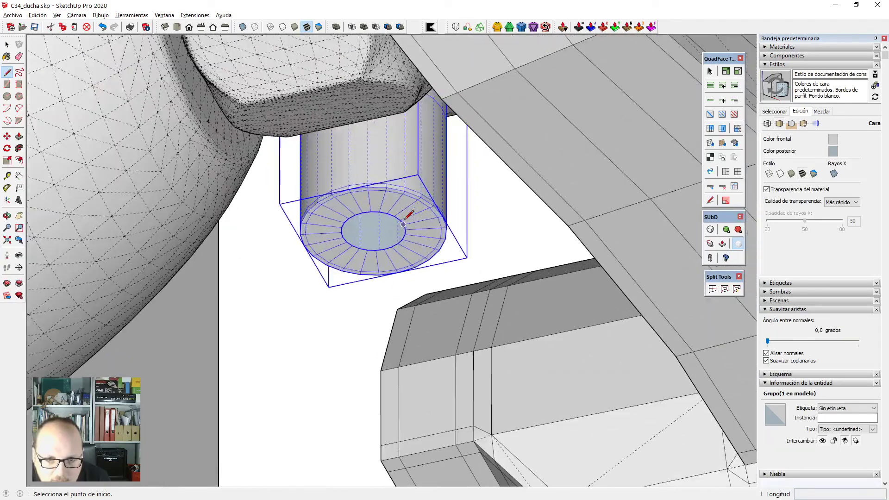
{"action": "left_click", "coordinate": [404, 224]}
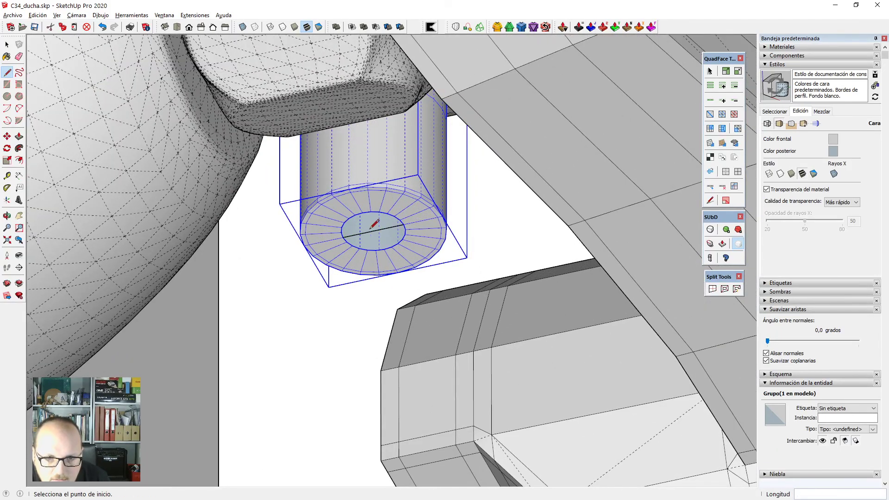
Draw a chain of straight edges from the hose outlet along the reference hose's outline up to the hand shower holder, using front view.
{"action": "scroll", "coordinate": [373, 227], "scroll_direction": "down", "scroll_amount": 6}
{"action": "scroll", "coordinate": [439, 283], "scroll_direction": "up", "scroll_amount": 3}
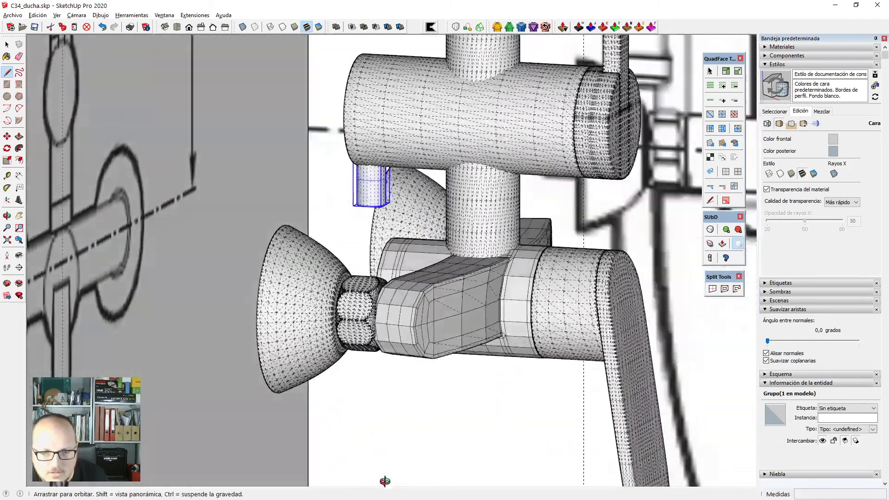
{"action": "middle_click_drag", "start_coordinate": [439, 283], "coordinate": [362, 238]}
{"action": "scroll", "coordinate": [361, 238], "scroll_direction": "down", "scroll_amount": 2}
{"action": "key", "text": "F3"}
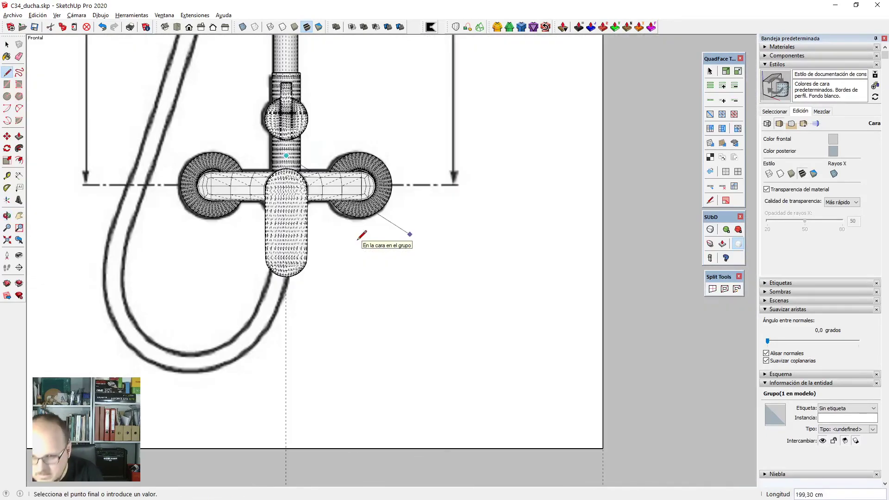
{"action": "scroll", "coordinate": [363, 240], "scroll_direction": "down", "scroll_amount": 2}
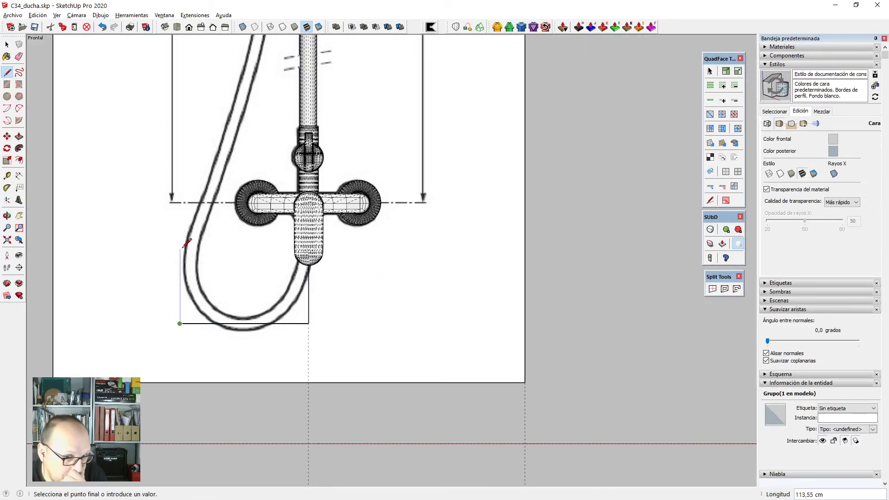
{"action": "scroll", "coordinate": [188, 266], "scroll_direction": "down", "scroll_amount": 2}
{"action": "scroll", "coordinate": [272, 122], "scroll_direction": "up", "scroll_amount": 3}
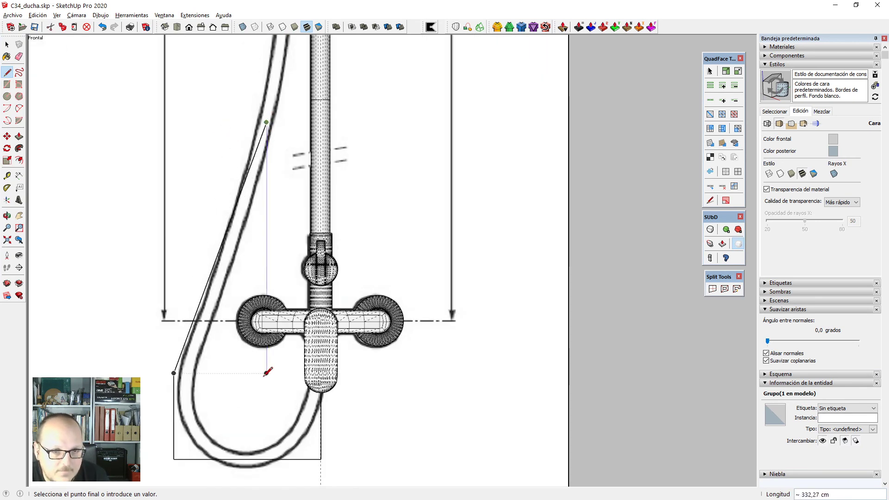
{"action": "scroll", "coordinate": [269, 366], "scroll_direction": "down", "scroll_amount": 3}
{"action": "scroll", "coordinate": [385, 125], "scroll_direction": "up", "scroll_amount": 5}
{"action": "middle_click_drag", "start_coordinate": [394, 74], "coordinate": [407, 57]}
{"action": "scroll", "coordinate": [265, 114], "scroll_direction": "up", "scroll_amount": 2}
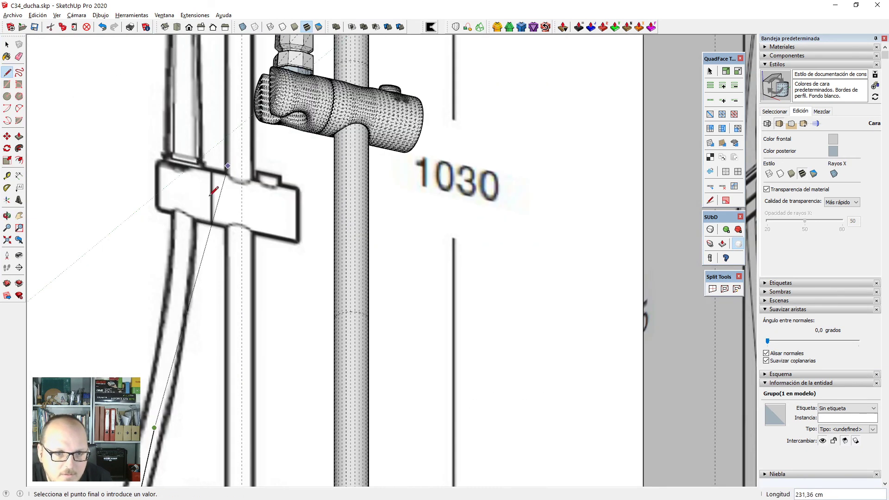
Finish the line and select the whole connected hose path, viewing it at an angle against the mixer.
{"action": "key", "text": "space"}
{"action": "triple_click", "coordinate": [182, 224]}
{"action": "scroll", "coordinate": [269, 110], "scroll_direction": "down", "scroll_amount": 4}
{"action": "middle_click_drag", "start_coordinate": [283, 253], "coordinate": [378, 266]}
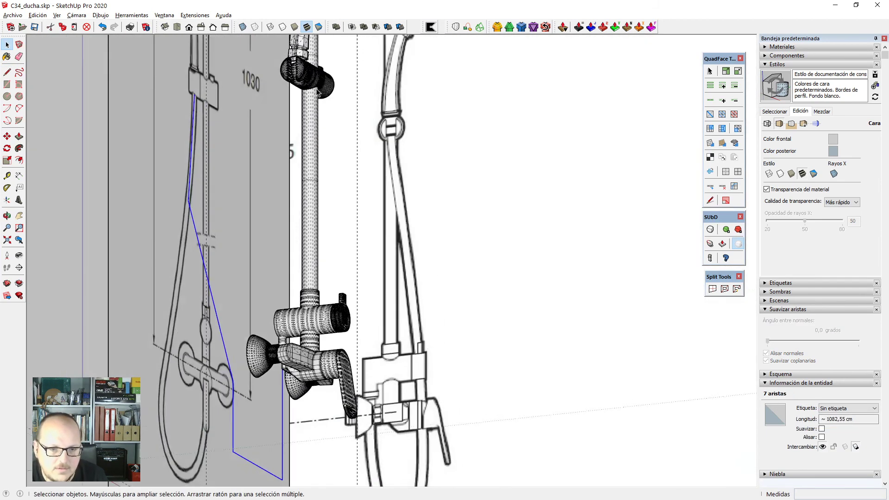
Scale the selected hose path along the green axis so its upper end lines up with the hand shower's base.
{"action": "scroll", "coordinate": [319, 93], "scroll_direction": "down", "scroll_amount": 4}
{"action": "key", "text": "s"}
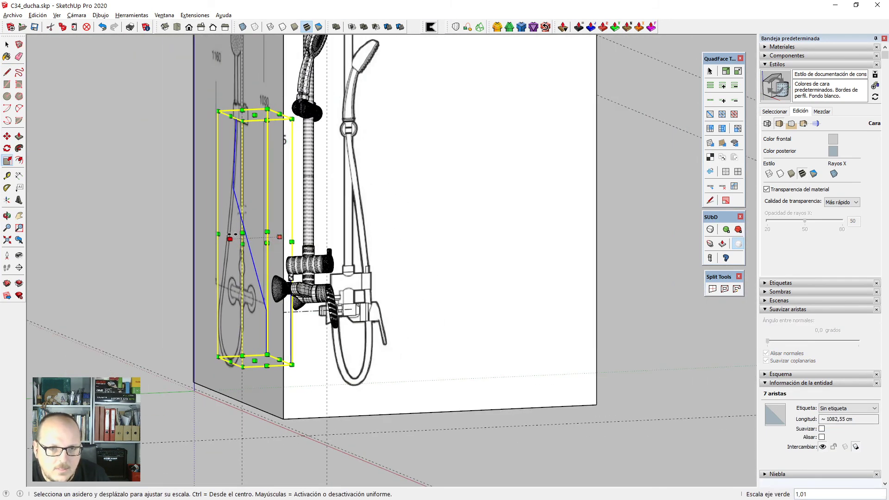
{"action": "scroll", "coordinate": [264, 118], "scroll_direction": "up", "scroll_amount": 6}
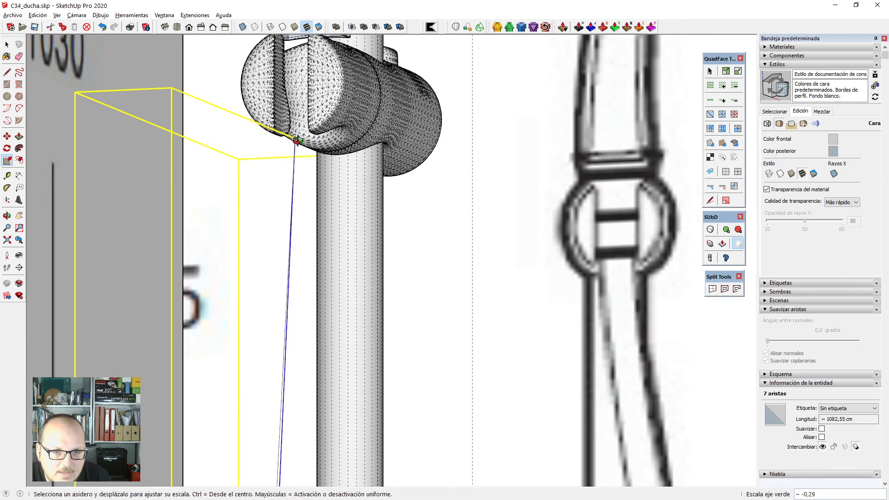
{"action": "middle_click_drag", "start_coordinate": [296, 140], "coordinate": [324, 125]}
{"action": "scroll", "coordinate": [308, 286], "scroll_direction": "down", "scroll_amount": 2}
{"action": "scroll", "coordinate": [318, 105], "scroll_direction": "up", "scroll_amount": 4}
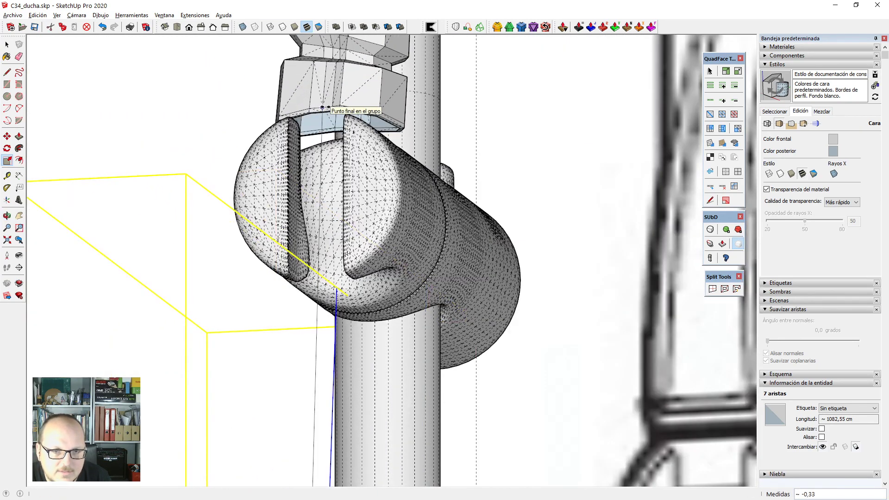
{"action": "left_click", "coordinate": [323, 107]}
{"action": "key", "text": "space"}
Move the free vertical edge at the bottom of the hose path away from the front-view wall, along green, and reselect the whole path.
{"action": "scroll", "coordinate": [323, 100], "scroll_direction": "down", "scroll_amount": 9}
{"action": "middle_click_drag", "start_coordinate": [332, 243], "coordinate": [280, 369]}
{"action": "left_click", "coordinate": [280, 366]}
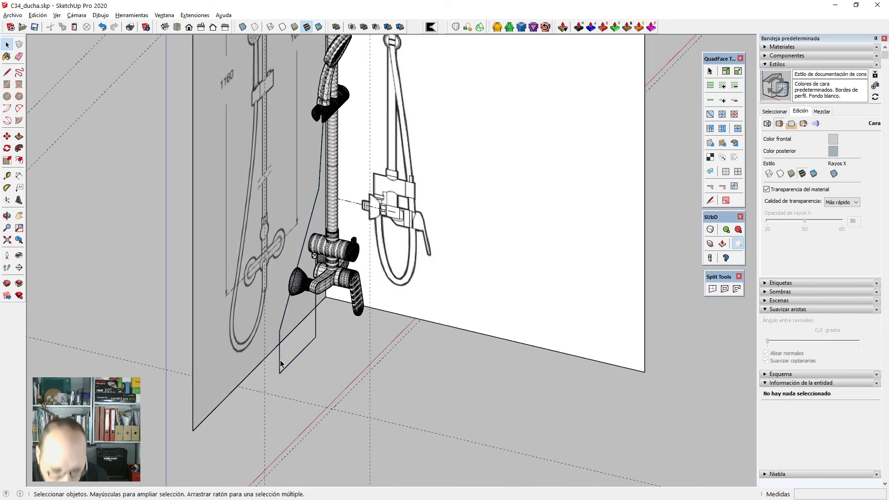
{"action": "scroll", "coordinate": [281, 368], "scroll_direction": "up", "scroll_amount": 3}
{"action": "key", "text": "m"}
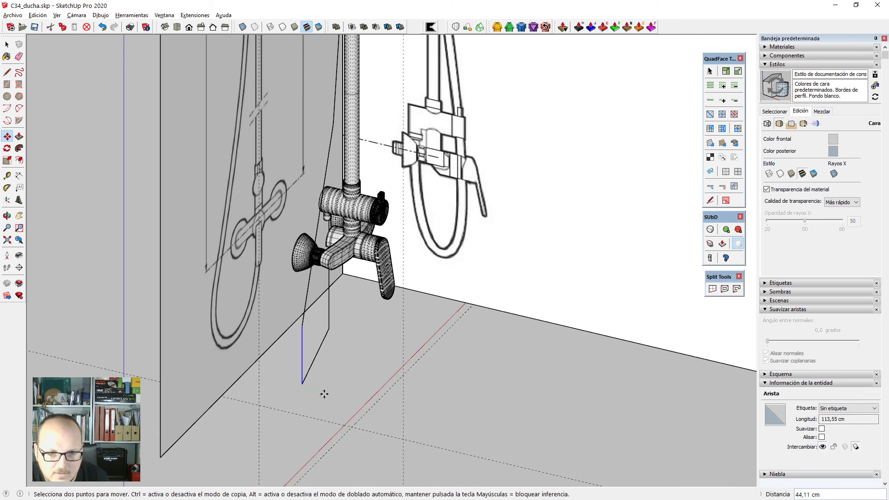
{"action": "left_click", "coordinate": [326, 398]}
{"action": "key", "text": "space"}
{"action": "scroll", "coordinate": [326, 398], "scroll_direction": "down", "scroll_amount": 2}
{"action": "middle_click_drag", "start_coordinate": [326, 397], "coordinate": [301, 283]}
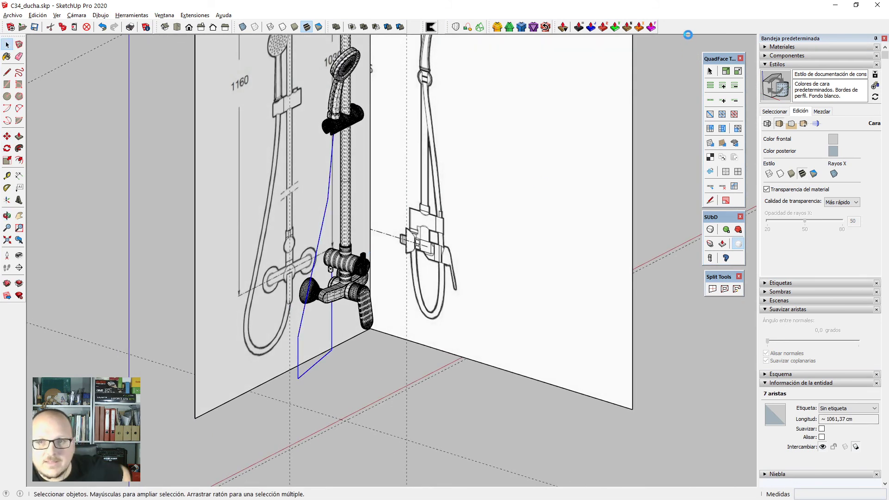
Show the extension manager toolbar, open the plugins and extensions managers, and enable the Fredo6_Curvizard plugin.
{"action": "right_click", "coordinate": [679, 32]}
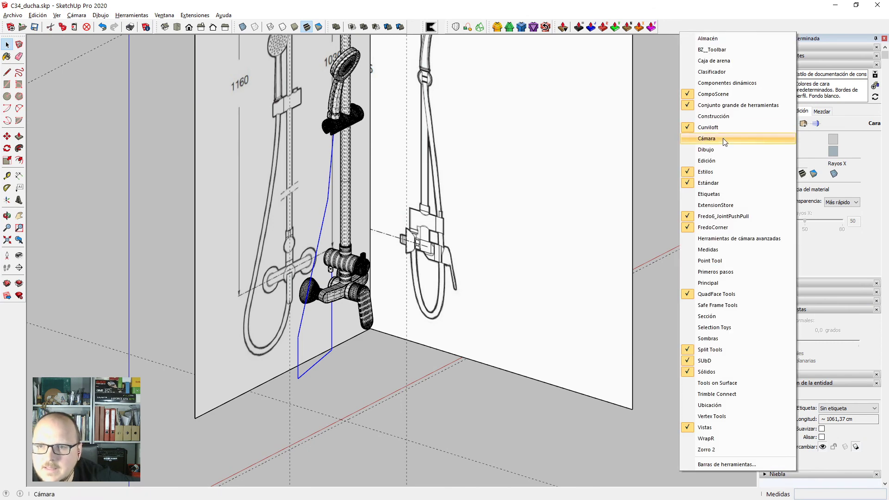
{"action": "left_click", "coordinate": [734, 208]}
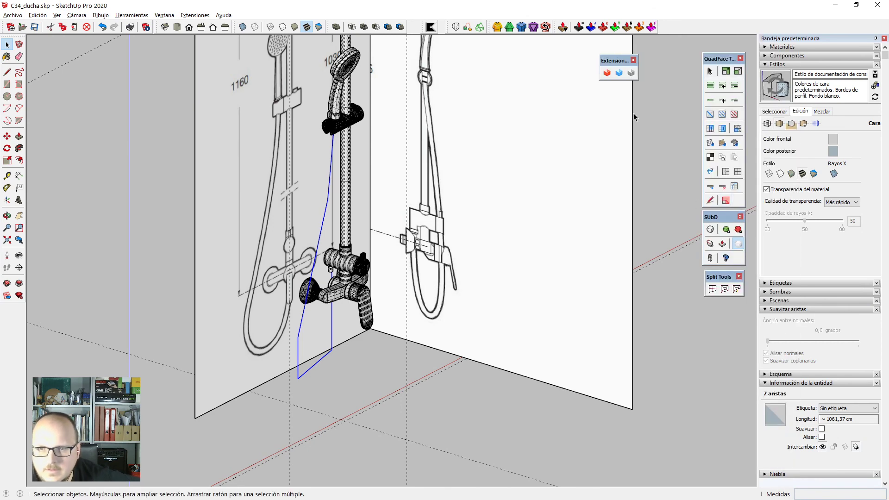
{"action": "left_click", "coordinate": [619, 74]}
{"action": "left_click", "coordinate": [632, 73]}
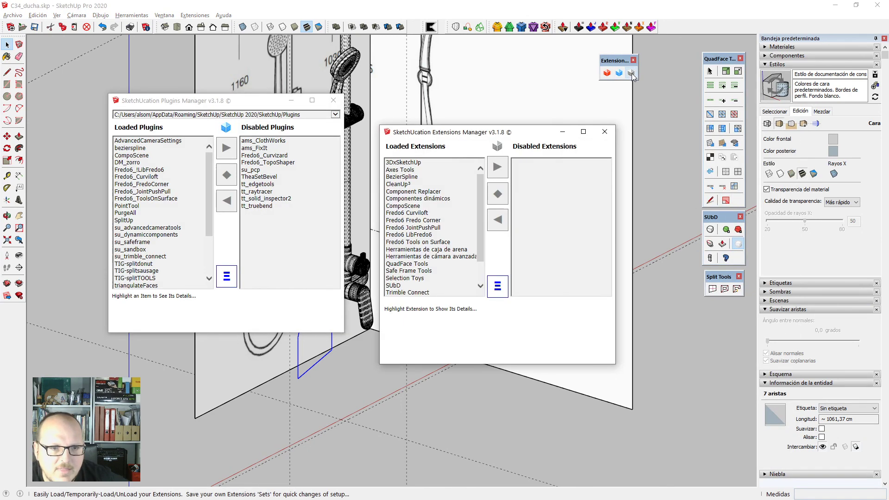
{"action": "left_click", "coordinate": [280, 156]}
{"action": "left_click", "coordinate": [227, 204]}
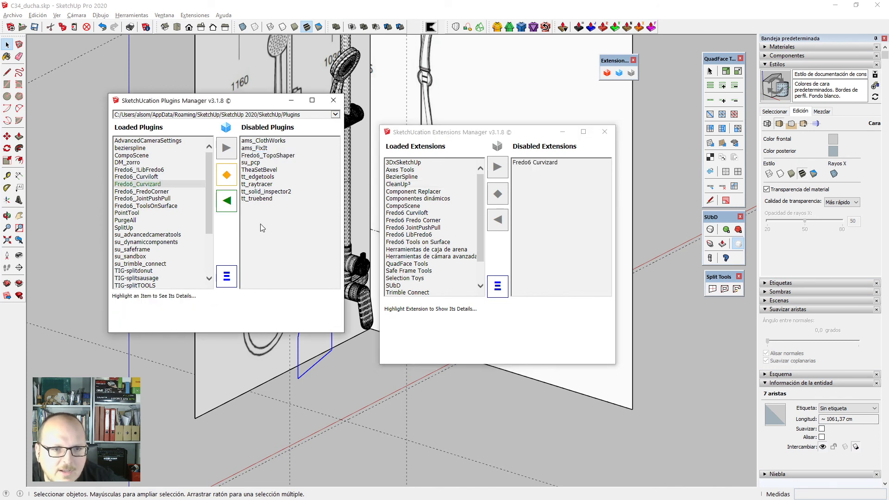
Load the Fredo6 Curvizard extension, accept the notice and close both manager windows.
{"action": "left_click", "coordinate": [538, 162]}
{"action": "left_click", "coordinate": [498, 221]}
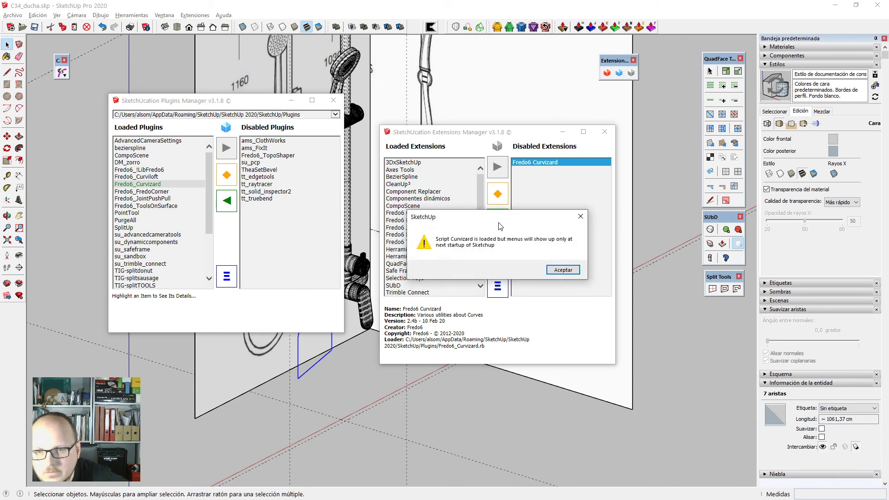
{"action": "left_click", "coordinate": [550, 271]}
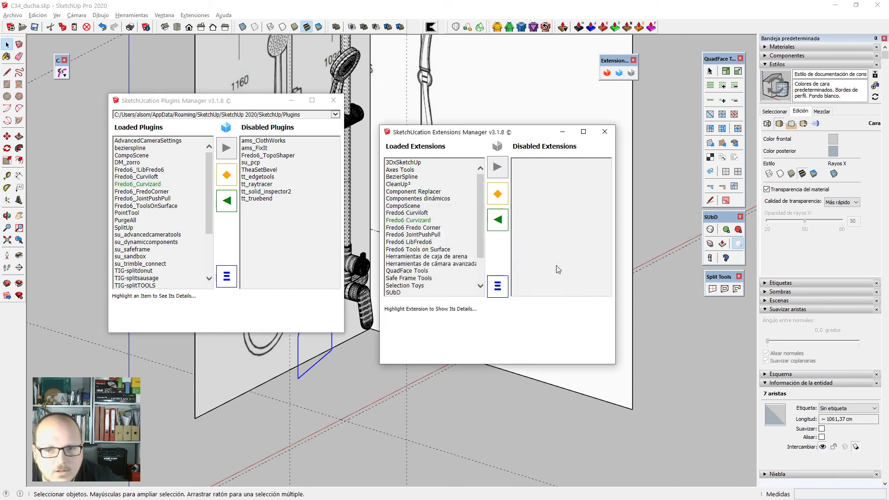
{"action": "left_click", "coordinate": [333, 100]}
{"action": "left_click", "coordinate": [605, 131]}
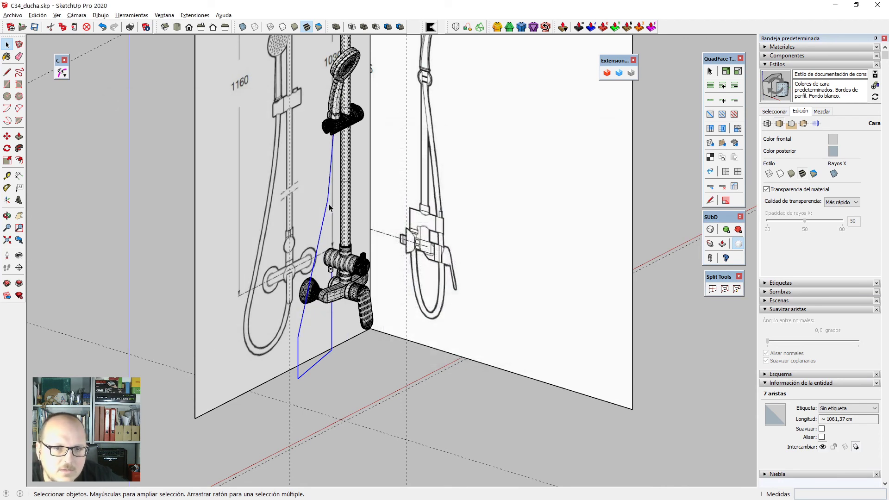
Turn the straight hose path into a flowing curve with Curvizard's Smooth Contours.
{"action": "left_click", "coordinate": [61, 73]}
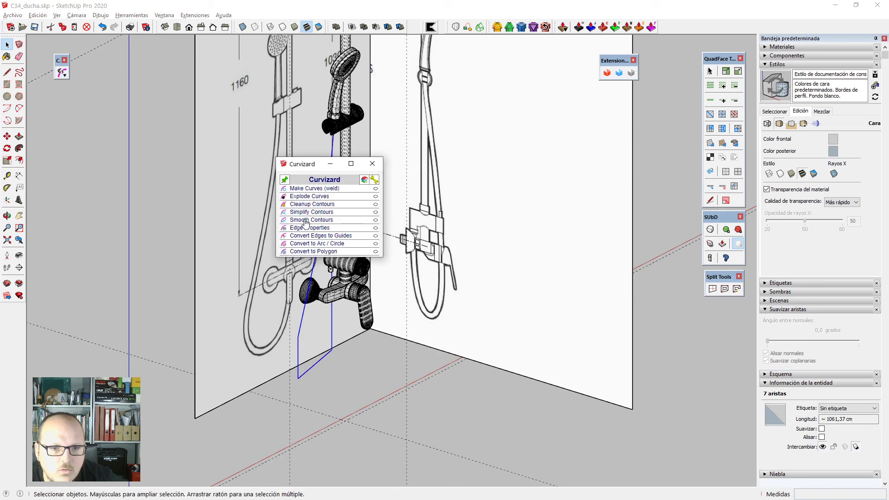
{"action": "left_click", "coordinate": [302, 220]}
{"action": "scroll", "coordinate": [349, 259], "scroll_direction": "up", "scroll_amount": 3}
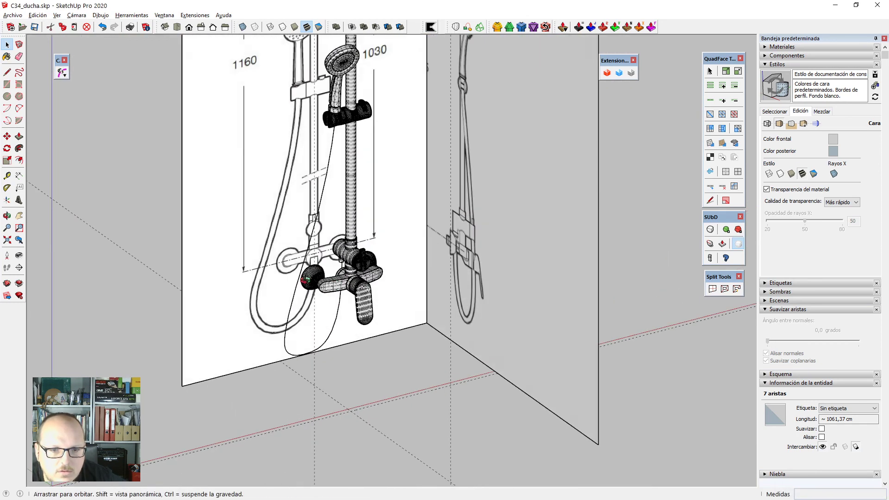
{"action": "scroll", "coordinate": [347, 258], "scroll_direction": "up", "scroll_amount": 4}
{"action": "scroll", "coordinate": [341, 349], "scroll_direction": "down", "scroll_amount": 3}
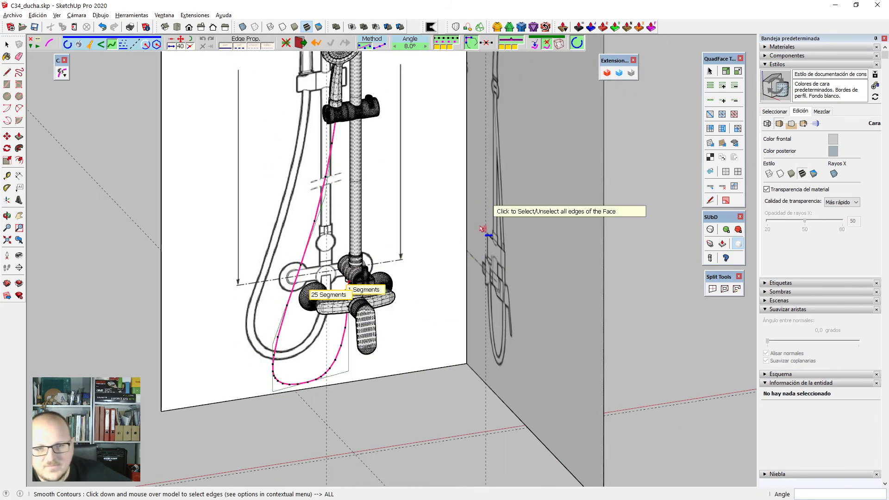
{"action": "key", "text": "space"}
Explode the smoothed hose curve, group its edges and open the group for editing.
{"action": "middle_click_drag", "start_coordinate": [429, 330], "coordinate": [337, 350]}
{"action": "scroll", "coordinate": [343, 349], "scroll_direction": "up", "scroll_amount": 2}
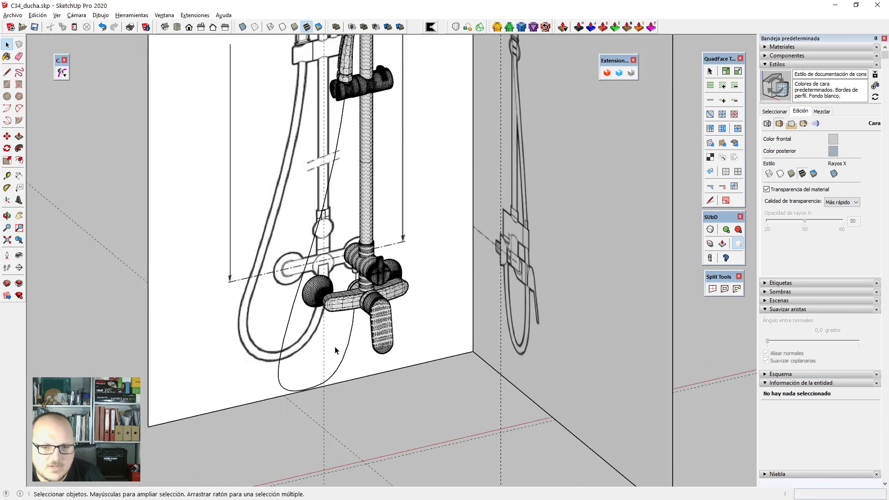
{"action": "scroll", "coordinate": [352, 340], "scroll_direction": "up", "scroll_amount": 1}
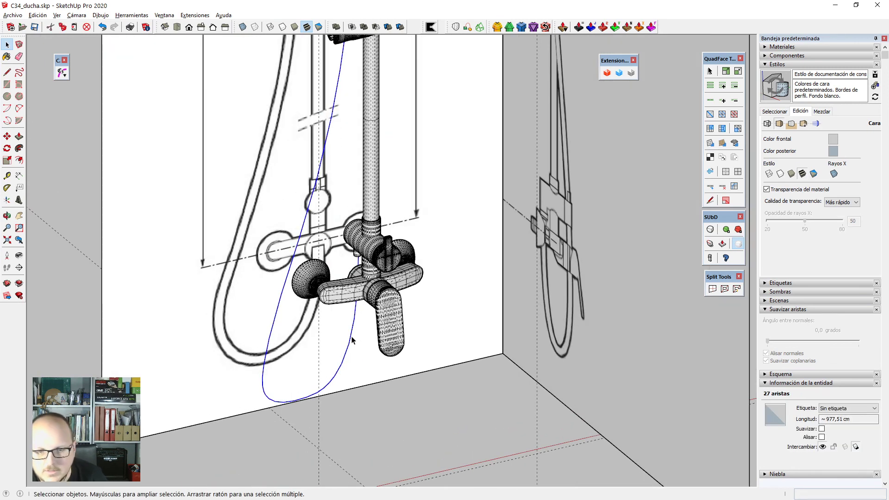
{"action": "right_click", "coordinate": [352, 339]}
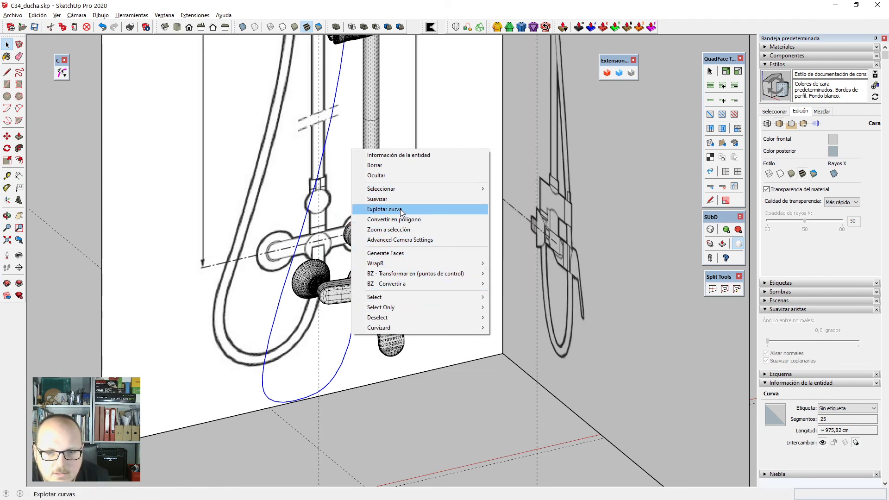
{"action": "left_click", "coordinate": [399, 211]}
{"action": "double_click", "coordinate": [404, 304]}
Draw a horizontal profile circle centred on the mixer-side end of the hose curve.
{"action": "scroll", "coordinate": [385, 306], "scroll_direction": "up", "scroll_amount": 5}
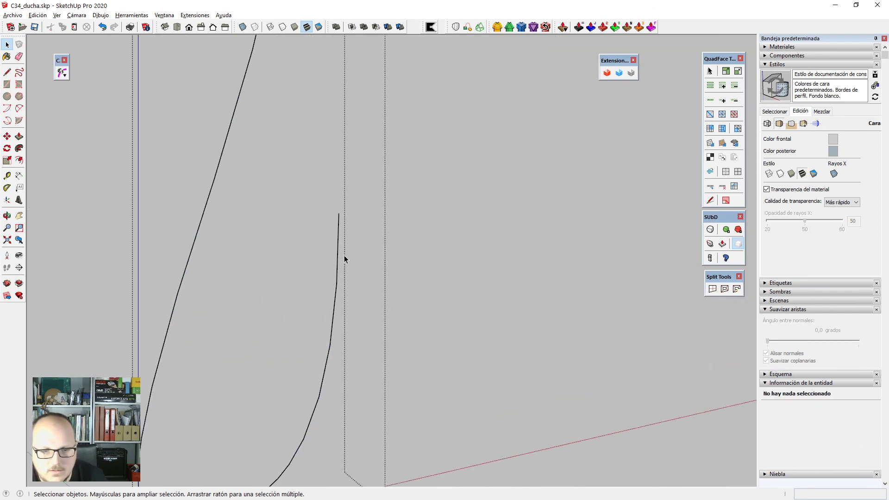
{"action": "key", "text": "v"}
{"action": "middle_click_drag", "start_coordinate": [350, 267], "coordinate": [353, 271]}
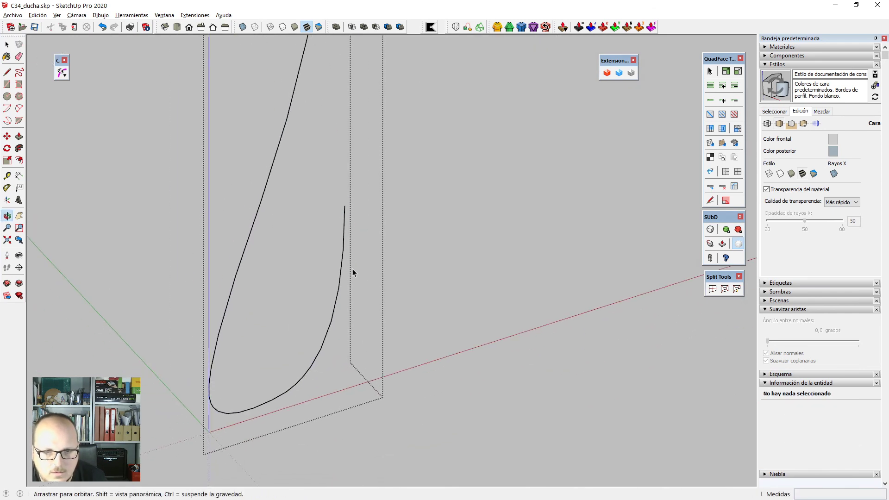
{"action": "scroll", "coordinate": [348, 208], "scroll_direction": "up", "scroll_amount": 3}
{"action": "key", "text": "c"}
{"action": "left_click", "coordinate": [346, 203]}
{"action": "scroll", "coordinate": [366, 195], "scroll_direction": "up", "scroll_amount": 1}
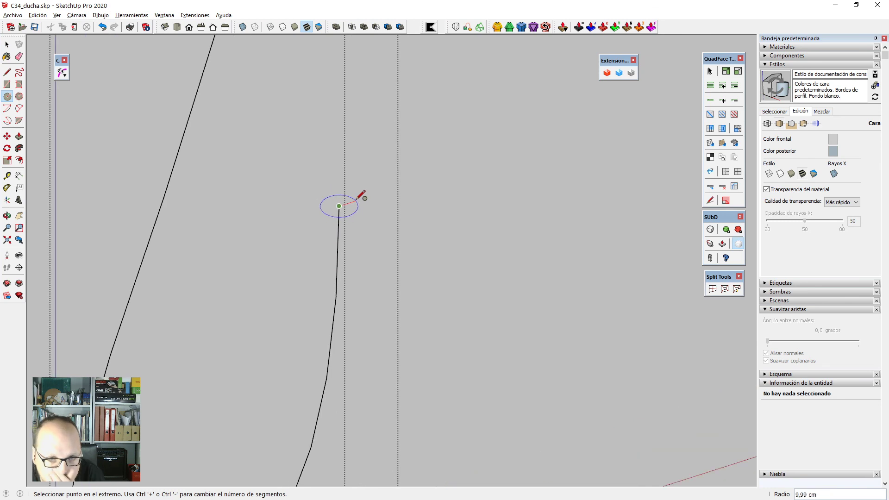
{"action": "left_click", "coordinate": [354, 195]}
{"action": "key", "text": "space"}
Scale the profile circle down about its centre to a radius of about 4.85 cm and set it to 16 segments.
{"action": "scroll", "coordinate": [348, 208], "scroll_direction": "down", "scroll_amount": 2}
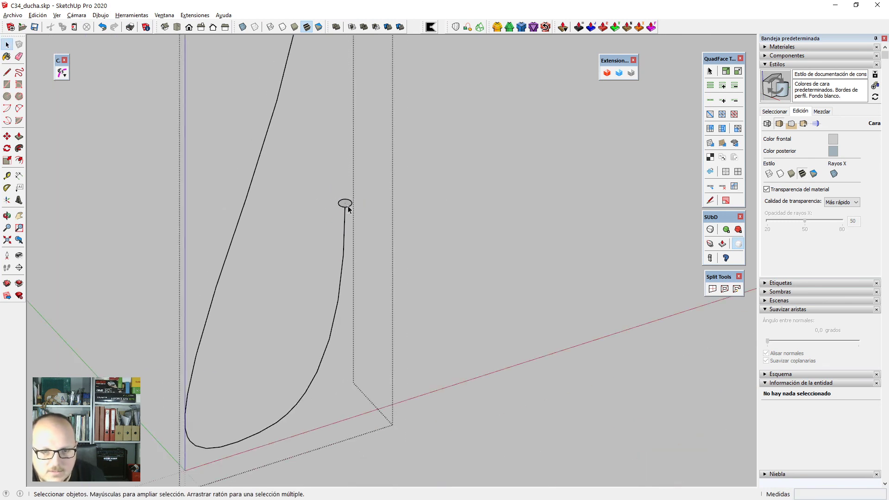
{"action": "scroll", "coordinate": [346, 208], "scroll_direction": "up", "scroll_amount": 3}
{"action": "double_click", "coordinate": [357, 202]}
{"action": "key", "text": "s"}
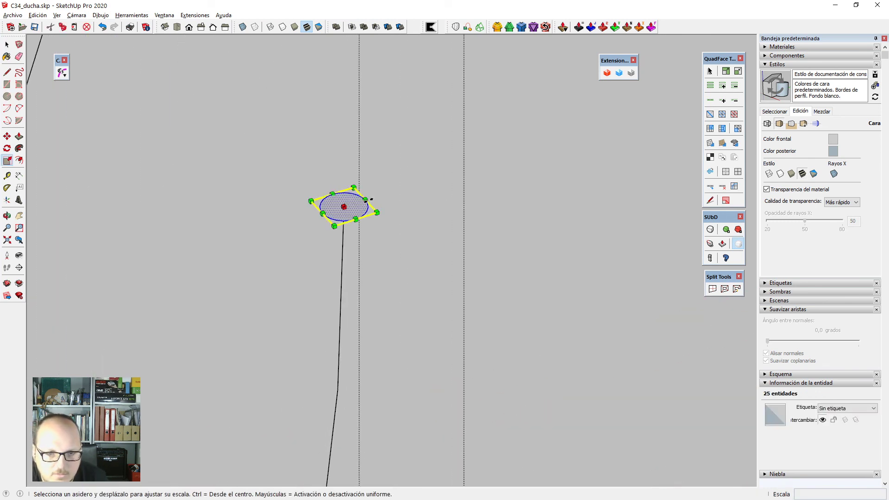
{"action": "left_click", "coordinate": [360, 201]}
{"action": "key", "text": "space"}
{"action": "scroll", "coordinate": [362, 201], "scroll_direction": "down", "scroll_amount": 2}
{"action": "left_click", "coordinate": [351, 226]}
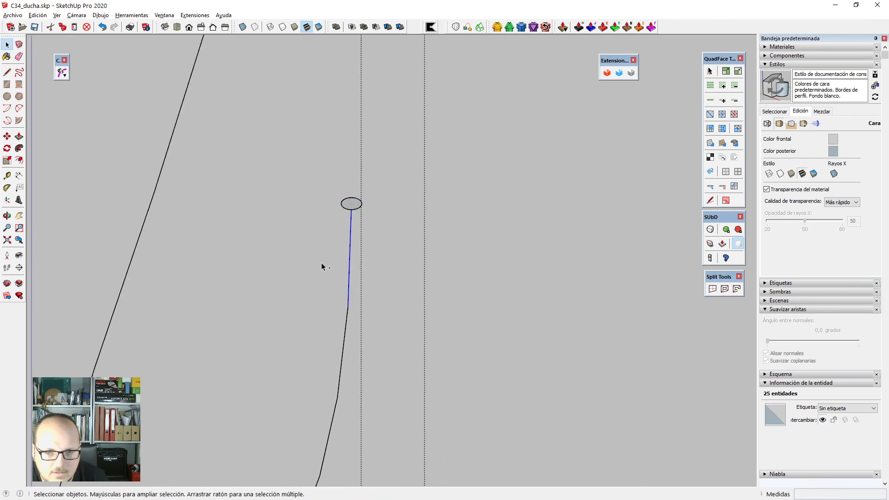
{"action": "scroll", "coordinate": [384, 189], "scroll_direction": "up", "scroll_amount": 2}
{"action": "left_click", "coordinate": [345, 216]}
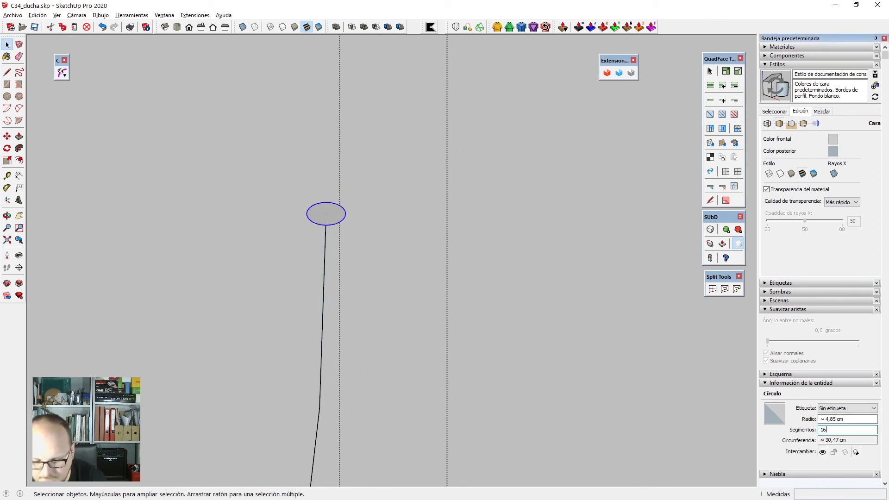
Sweep the circle along the connected hose curve with Follow Me to form the hose tube, and leave the group.
{"action": "middle_click_drag", "start_coordinate": [344, 263], "coordinate": [341, 258]}
{"action": "scroll", "coordinate": [346, 259], "scroll_direction": "down", "scroll_amount": 2}
{"action": "triple_click", "coordinate": [329, 273]}
{"action": "scroll", "coordinate": [340, 234], "scroll_direction": "up", "scroll_amount": 3}
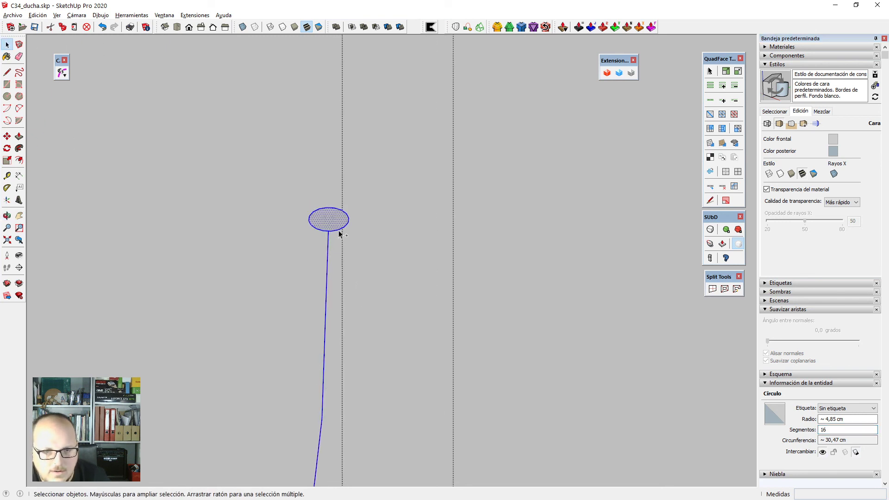
{"action": "key", "text": "shift+f"}
{"action": "key", "text": "space"}
{"action": "left_click", "coordinate": [327, 255]}
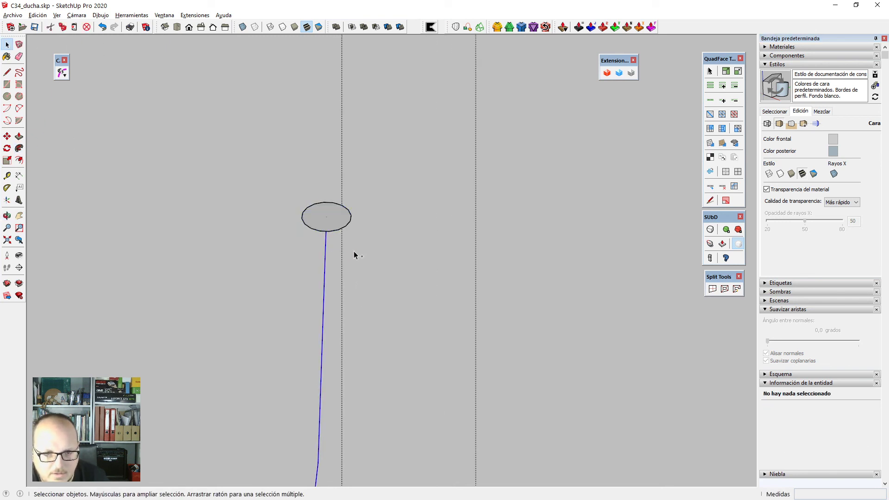
{"action": "key", "text": "shift+f"}
{"action": "left_click", "coordinate": [338, 220]}
{"action": "key", "text": "space"}
{"action": "scroll", "coordinate": [389, 250], "scroll_direction": "down", "scroll_amount": 8}
{"action": "key", "text": "Escape"}
Check the swept hose near the hand shower holder, undo the sweep and exit the group.
{"action": "middle_click_drag", "start_coordinate": [366, 277], "coordinate": [568, 192]}
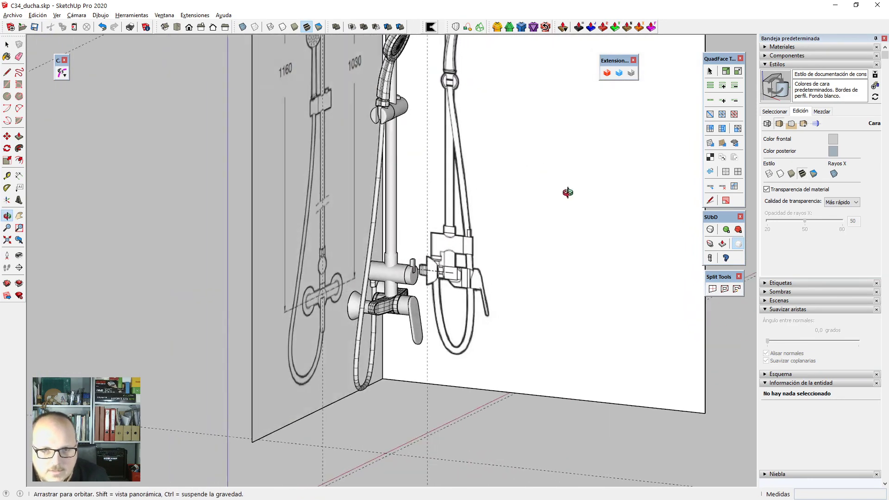
{"action": "scroll", "coordinate": [397, 114], "scroll_direction": "up", "scroll_amount": 4}
{"action": "middle_click_drag", "start_coordinate": [397, 113], "coordinate": [470, 133]}
{"action": "key", "text": "ctrl+z"}
{"action": "key", "text": "ctrl+z"}
{"action": "key", "text": "ctrl+z"}
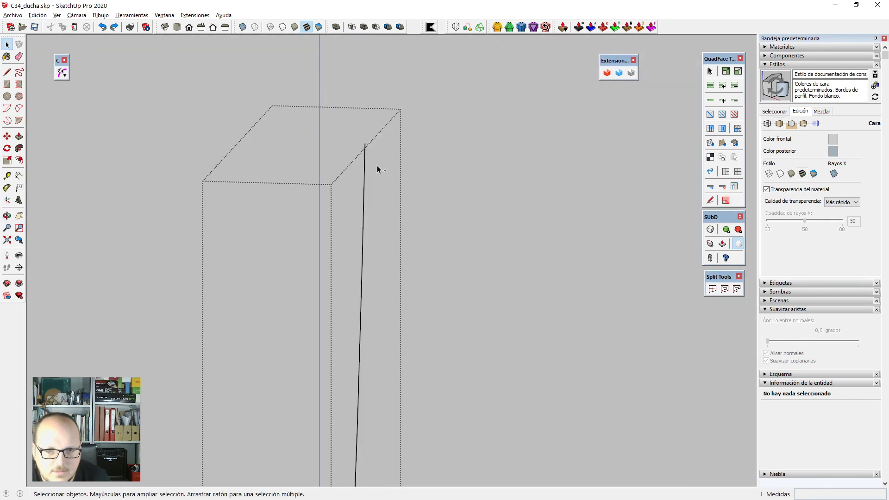
{"action": "scroll", "coordinate": [382, 146], "scroll_direction": "down", "scroll_amount": 7}
{"action": "middle_click_drag", "start_coordinate": [363, 217], "coordinate": [385, 209]}
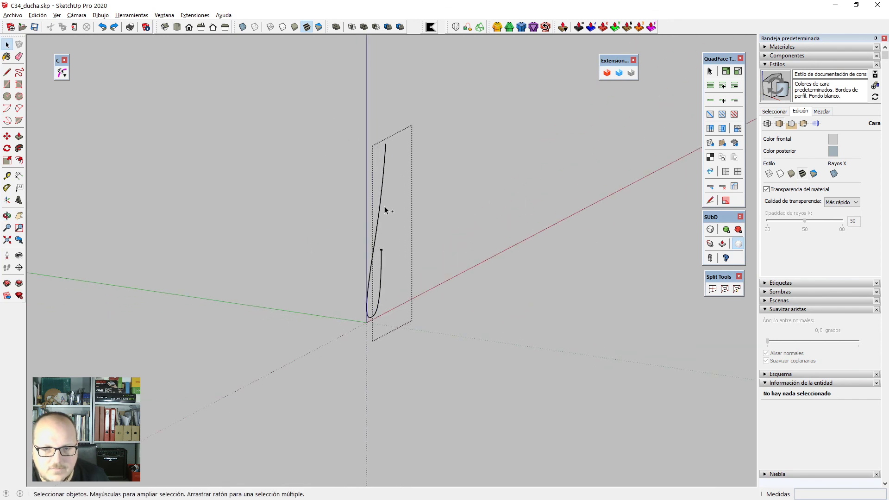
{"action": "scroll", "coordinate": [383, 136], "scroll_direction": "up", "scroll_amount": 2}
{"action": "key", "text": "Escape"}
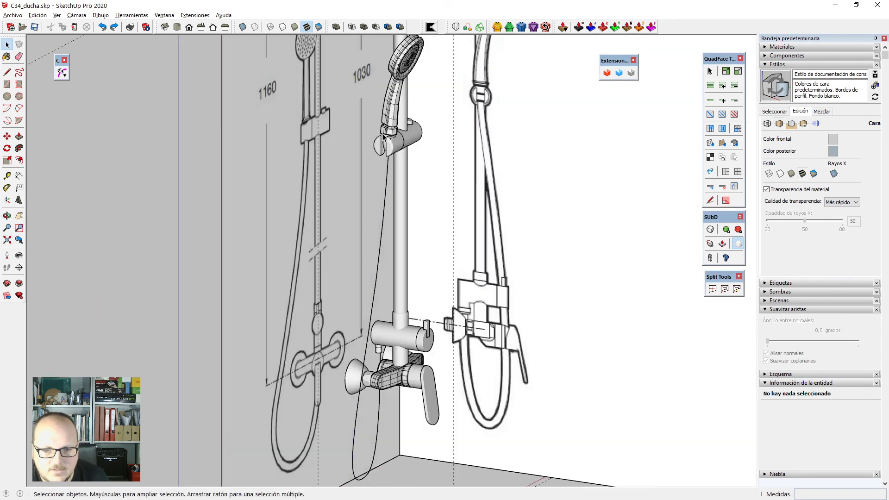
Go back to the straight hose path and extend its upper end with a vertical line up to the hand shower's base.
{"action": "left_click", "coordinate": [388, 178]}
{"action": "scroll", "coordinate": [422, 163], "scroll_direction": "up", "scroll_amount": 10}
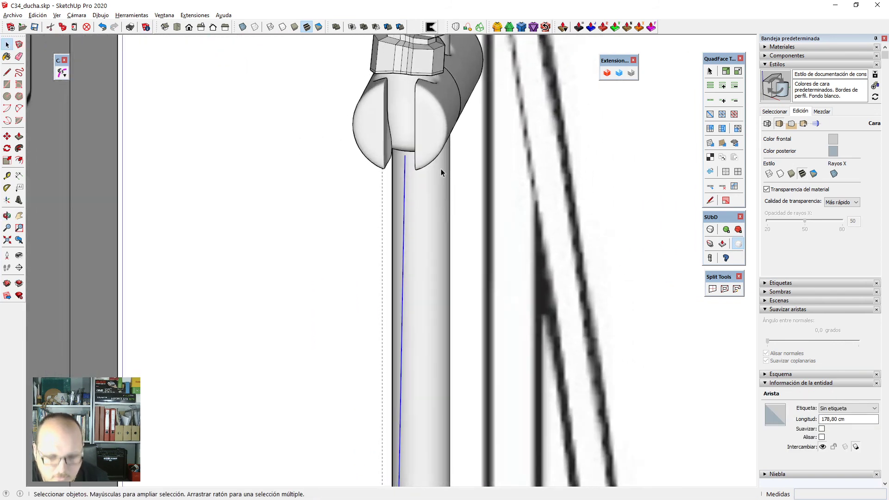
{"action": "scroll", "coordinate": [441, 171], "scroll_direction": "up", "scroll_amount": 3}
{"action": "key", "text": "l"}
{"action": "scroll", "coordinate": [384, 170], "scroll_direction": "down", "scroll_amount": 4}
{"action": "middle_click_drag", "start_coordinate": [384, 169], "coordinate": [391, 46]}
{"action": "scroll", "coordinate": [390, 41], "scroll_direction": "up", "scroll_amount": 3}
{"action": "key", "text": "shift"}
{"action": "scroll", "coordinate": [380, 91], "scroll_direction": "up", "scroll_amount": 2}
{"action": "scroll", "coordinate": [379, 82], "scroll_direction": "down", "scroll_amount": 2}
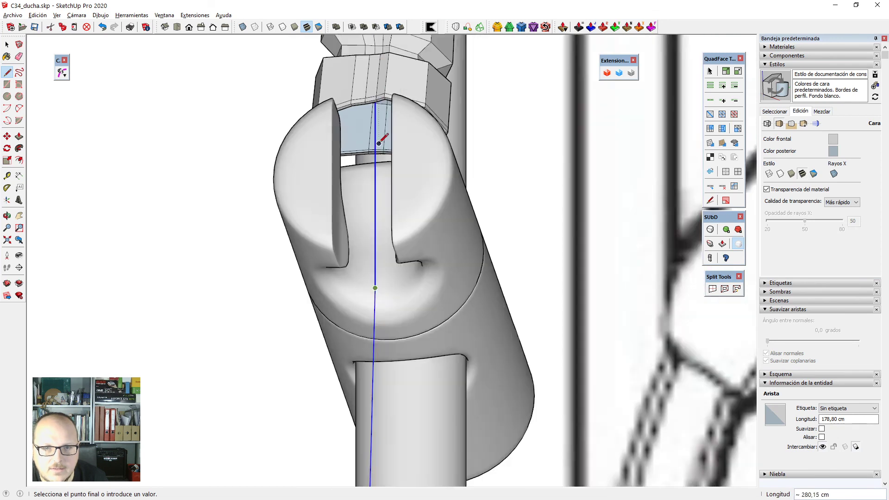
{"action": "key", "text": "space"}
{"action": "scroll", "coordinate": [379, 79], "scroll_direction": "down", "scroll_amount": 7}
{"action": "middle_click_drag", "start_coordinate": [379, 79], "coordinate": [343, 315]}
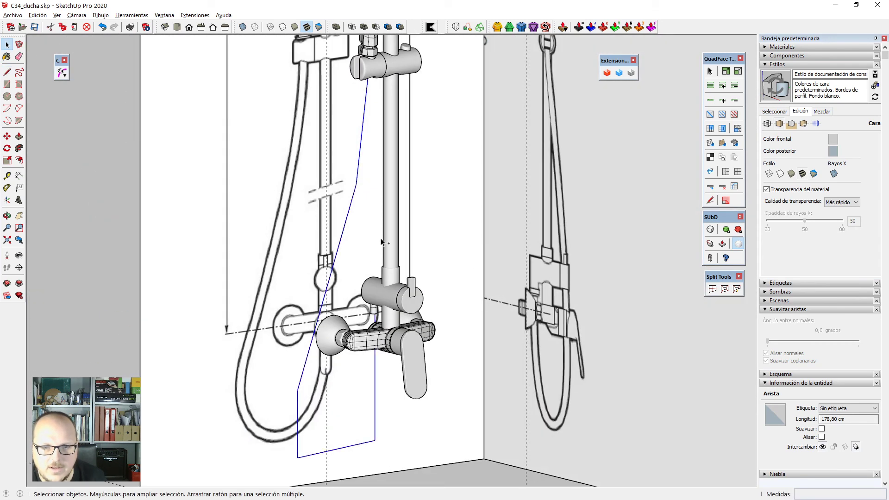
Smooth the extended hose path into a continuous curve with Curvizard's Smooth Contours.
{"action": "left_click", "coordinate": [63, 74]}
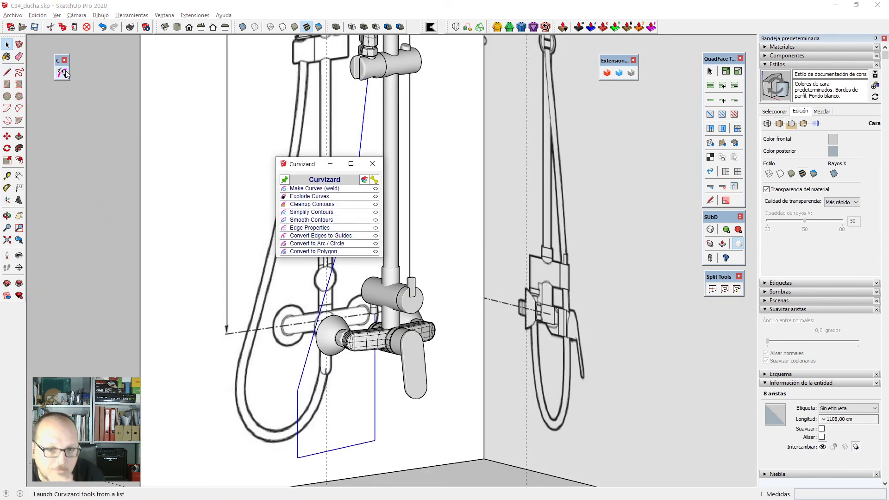
{"action": "left_click", "coordinate": [307, 221]}
{"action": "key", "text": "space"}
{"action": "middle_click_drag", "start_coordinate": [375, 365], "coordinate": [388, 397]}
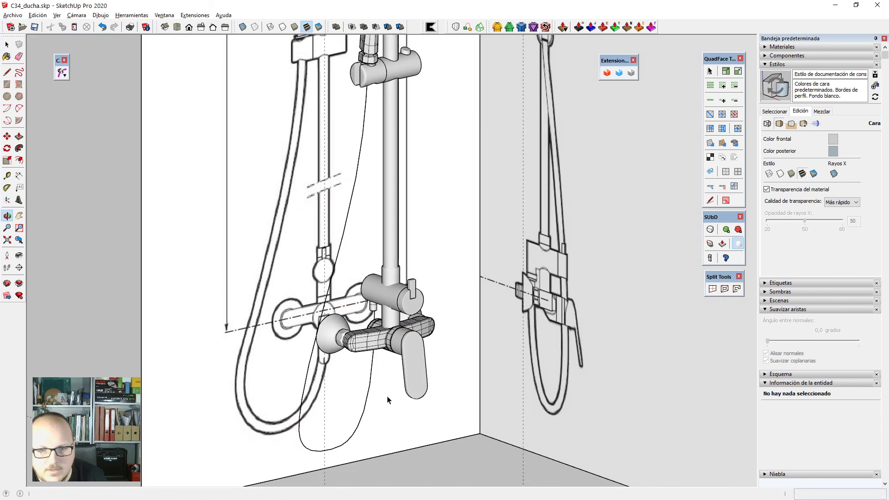
Explode the smoothed hose curve into separate edges, group them and open the group for editing.
{"action": "right_click", "coordinate": [373, 377]}
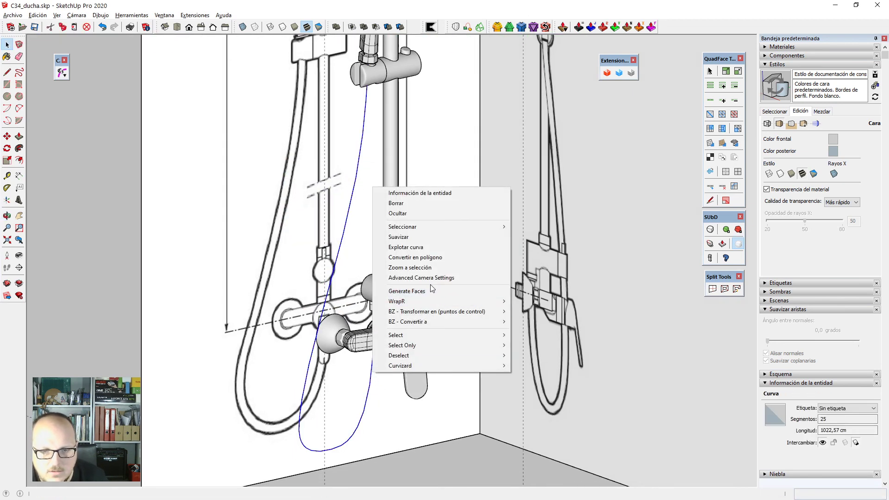
{"action": "left_click", "coordinate": [429, 250]}
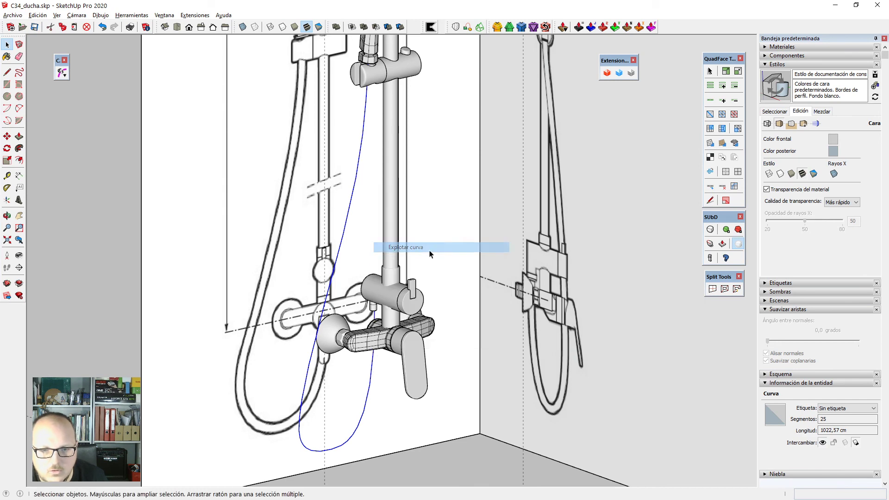
{"action": "key", "text": "ctrl+g"}
{"action": "key", "text": "Return"}
Draw a circle with a radius of 8 cm centred on the hose curve's mixer end and set it to 16 segments.
{"action": "middle_click_drag", "start_coordinate": [428, 250], "coordinate": [417, 312]}
{"action": "scroll", "coordinate": [379, 313], "scroll_direction": "up", "scroll_amount": 2}
{"action": "key", "text": "c"}
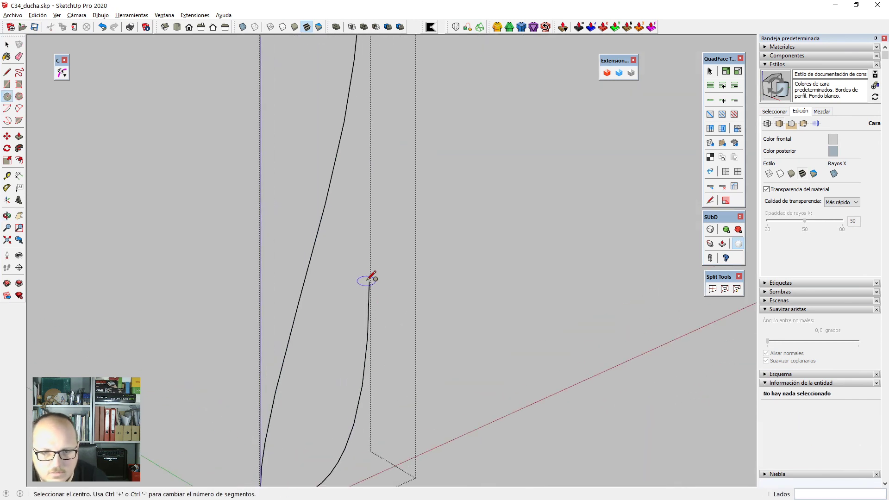
{"action": "left_click", "coordinate": [370, 280]}
{"action": "scroll", "coordinate": [388, 273], "scroll_direction": "up", "scroll_amount": 2}
{"action": "scroll", "coordinate": [377, 275], "scroll_direction": "up", "scroll_amount": 1}
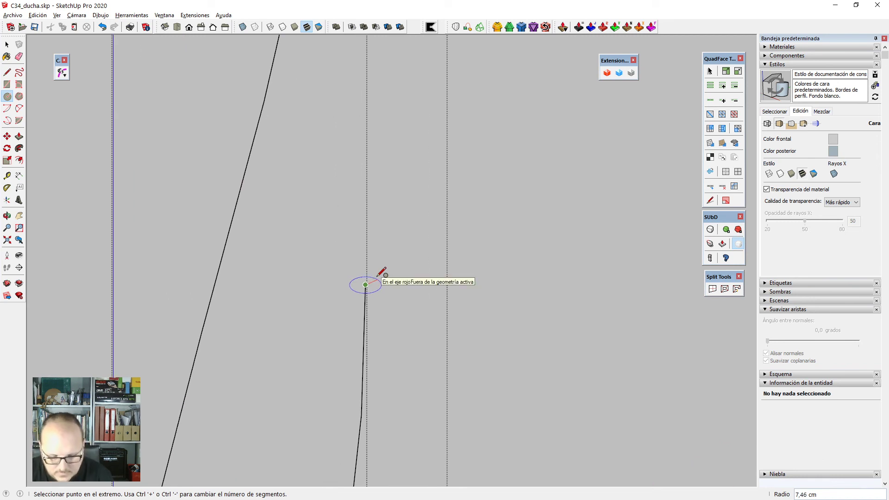
{"action": "left_click", "coordinate": [381, 273]}
{"action": "key", "text": "space"}
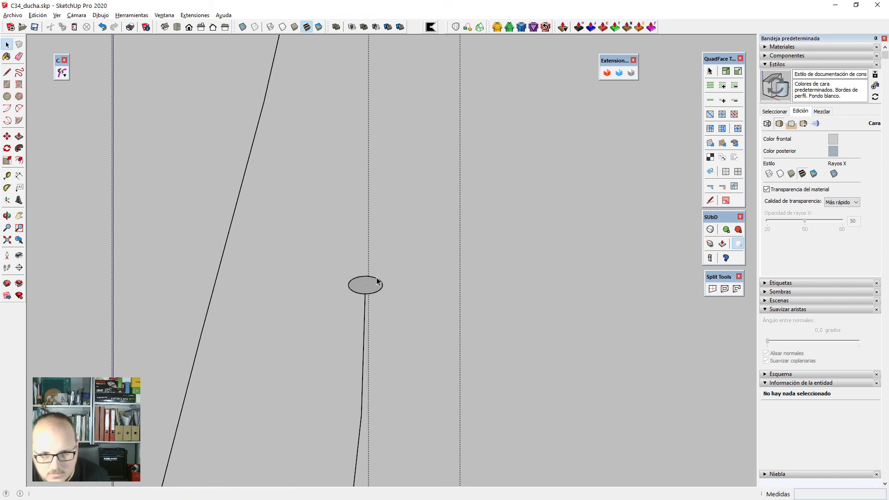
{"action": "scroll", "coordinate": [369, 267], "scroll_direction": "down", "scroll_amount": 1}
{"action": "left_click", "coordinate": [257, 301]}
{"action": "scroll", "coordinate": [373, 278], "scroll_direction": "up", "scroll_amount": 3}
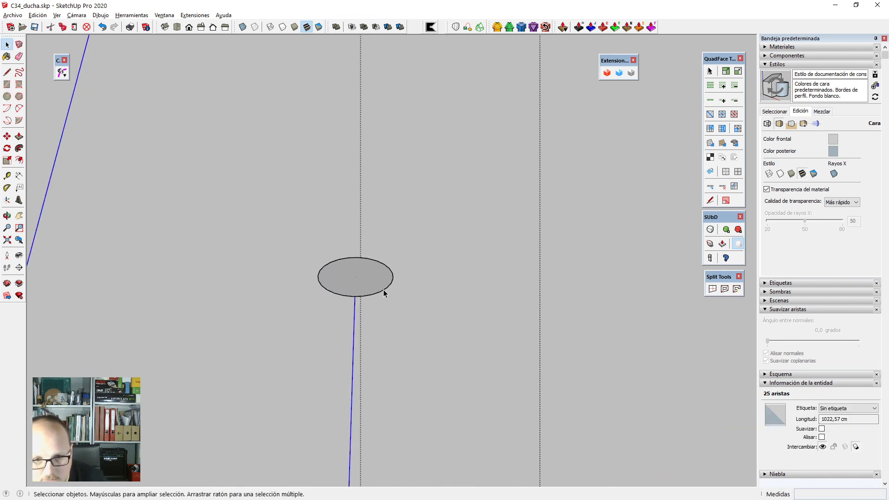
{"action": "double_click", "coordinate": [838, 430]}
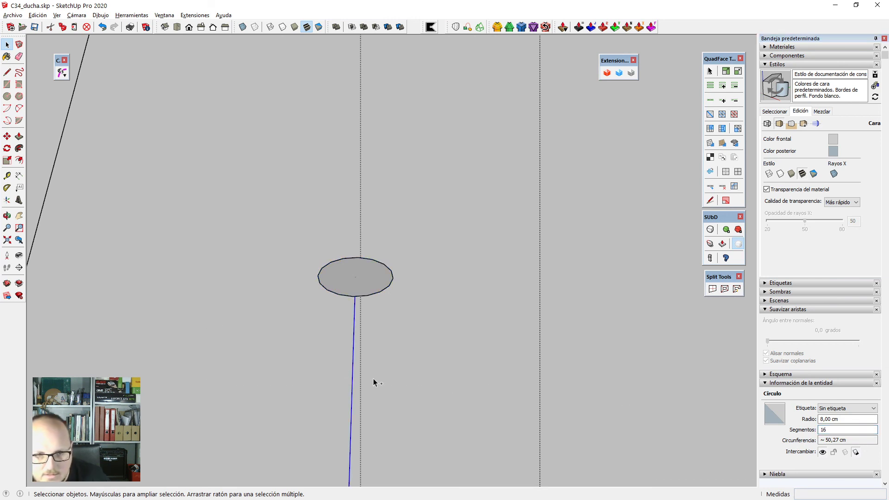
{"action": "scroll", "coordinate": [376, 323], "scroll_direction": "up", "scroll_amount": 2}
{"action": "key", "text": "ctrl+g"}
{"action": "scroll", "coordinate": [399, 261], "scroll_direction": "down", "scroll_amount": 3}
{"action": "key", "text": "ctrl+z"}
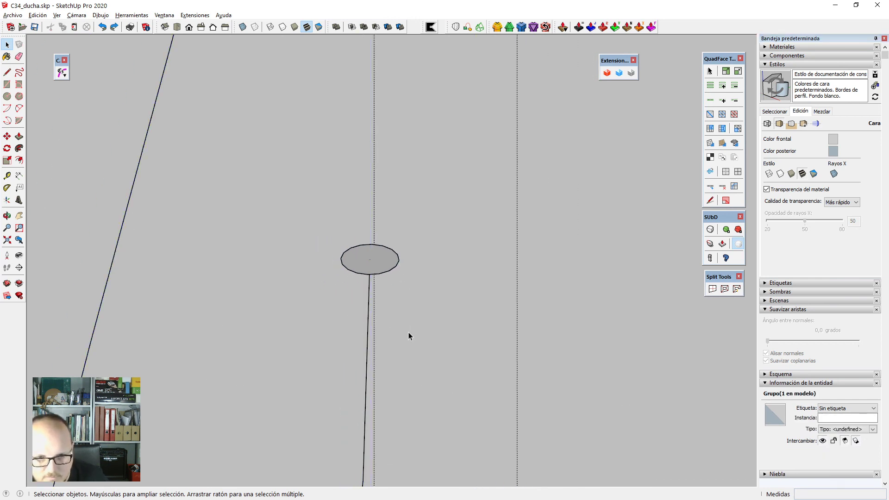
{"action": "key", "text": "ctrl+z"}
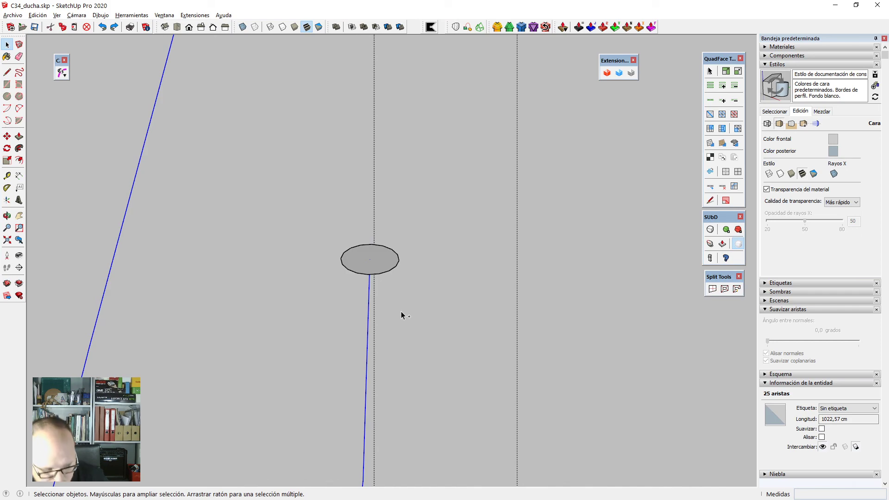
Sweep the circle along the smoothed path with Follow Me to form the hose, and leave the group.
{"action": "key", "text": "shift+f"}
{"action": "left_click", "coordinate": [391, 264]}
{"action": "key", "text": "space"}
{"action": "scroll", "coordinate": [403, 261], "scroll_direction": "down", "scroll_amount": 5}
{"action": "scroll", "coordinate": [408, 305], "scroll_direction": "down", "scroll_amount": 3}
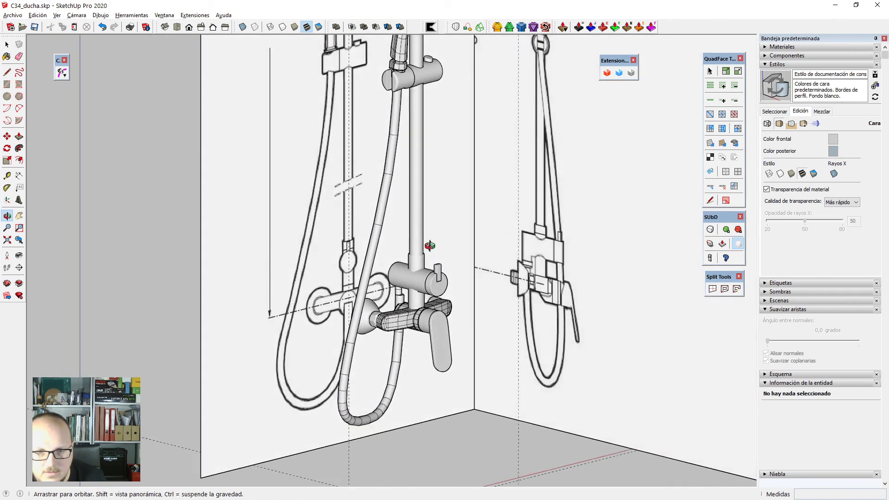
{"action": "scroll", "coordinate": [398, 301], "scroll_direction": "up", "scroll_amount": 5}
{"action": "scroll", "coordinate": [395, 304], "scroll_direction": "down", "scroll_amount": 4}
{"action": "mouse_move", "coordinate": [395, 304]}
{"action": "middle_mouse_down"}
{"action": "mouse_move", "coordinate": [455, 294]}
{"action": "mouse_move", "coordinate": [334, 236]}
{"action": "mouse_move", "coordinate": [128, 211]}
{"action": "mouse_move", "coordinate": [141, 224]}
{"action": "mouse_move", "coordinate": [131, 213]}
{"action": "mouse_move", "coordinate": [131, 222]}
{"action": "mouse_move", "coordinate": [402, 289]}
{"action": "middle_mouse_up"}
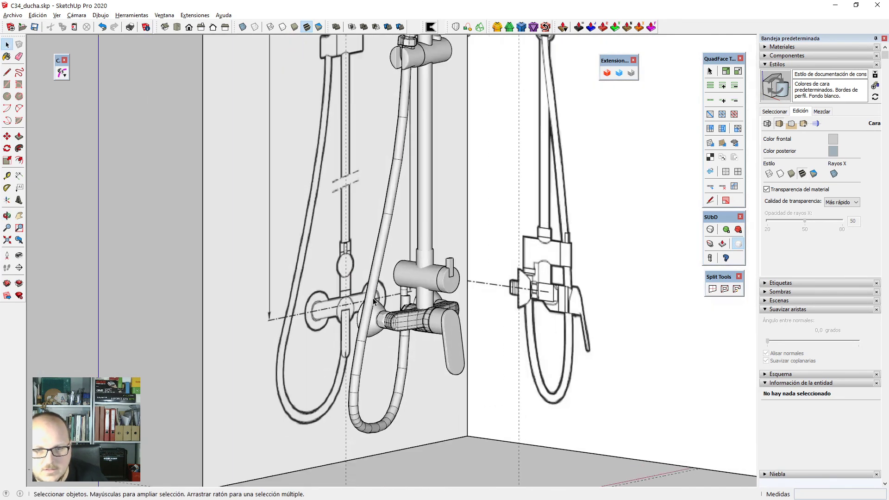
Try to scale the small vertical connector under the diverter cylinder by 2;2 along the red and blue axes about its centre.
{"action": "scroll", "coordinate": [420, 299], "scroll_direction": "up", "scroll_amount": 6}
{"action": "left_click", "coordinate": [437, 270]}
{"action": "scroll", "coordinate": [440, 276], "scroll_direction": "up", "scroll_amount": 2}
{"action": "key", "text": "s"}
{"action": "scroll", "coordinate": [439, 300], "scroll_direction": "up", "scroll_amount": 1}
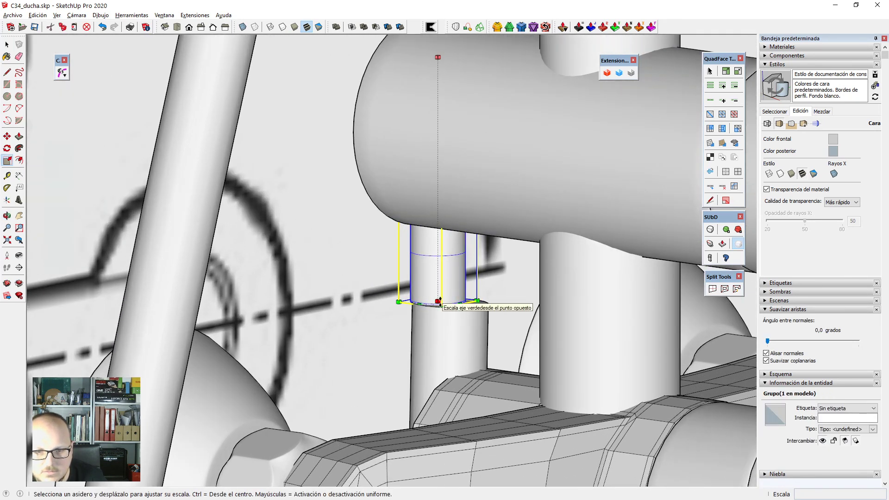
{"action": "scroll", "coordinate": [455, 331], "scroll_direction": "down", "scroll_amount": 2}
{"action": "key", "text": "x"}
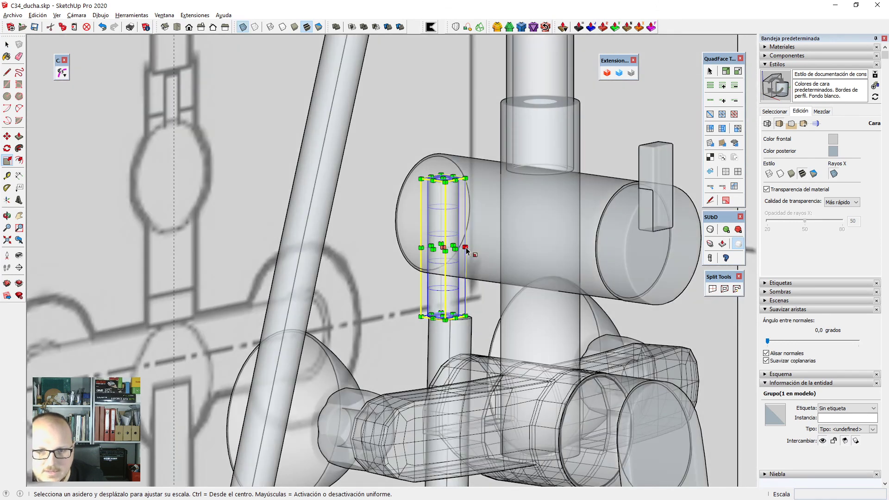
{"action": "left_click_drag", "start_coordinate": [466, 248], "coordinate": [486, 247]}
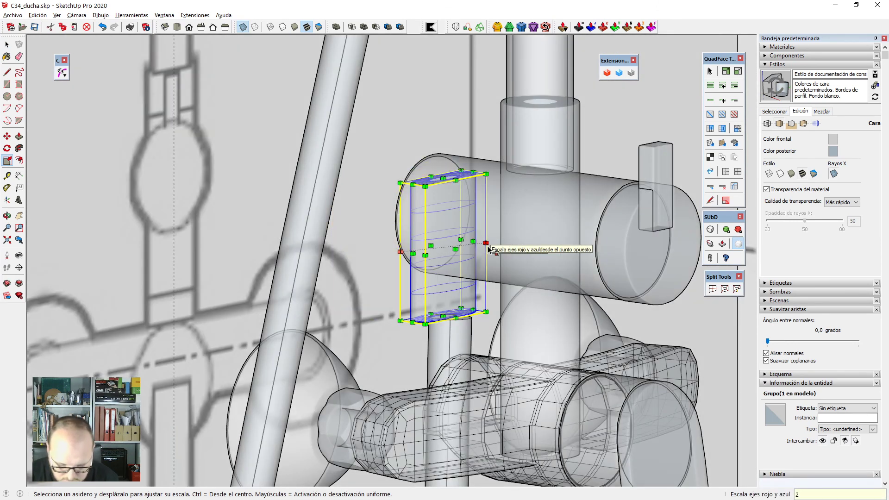
{"action": "key", "text": "Return"}
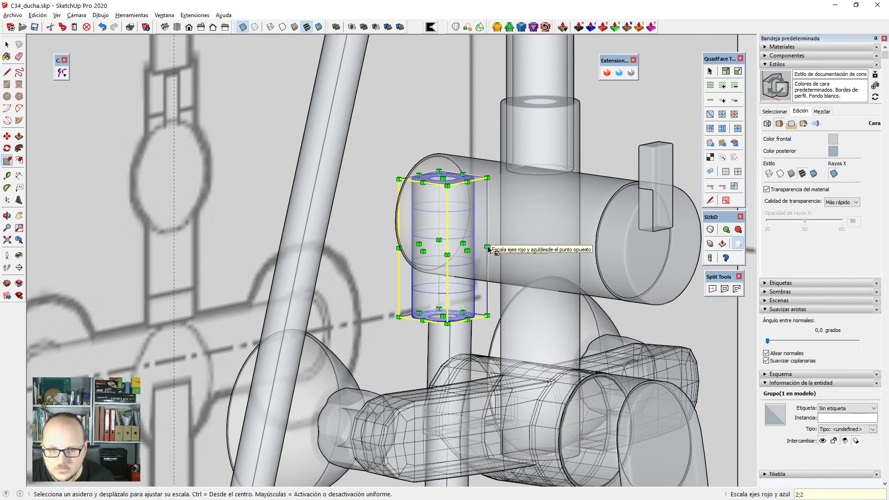
{"action": "key", "text": "alt+x"}
{"action": "middle_click_drag", "start_coordinate": [488, 249], "coordinate": [445, 278]}
{"action": "key", "text": "s"}
{"action": "scroll", "coordinate": [485, 234], "scroll_direction": "up", "scroll_amount": 5}
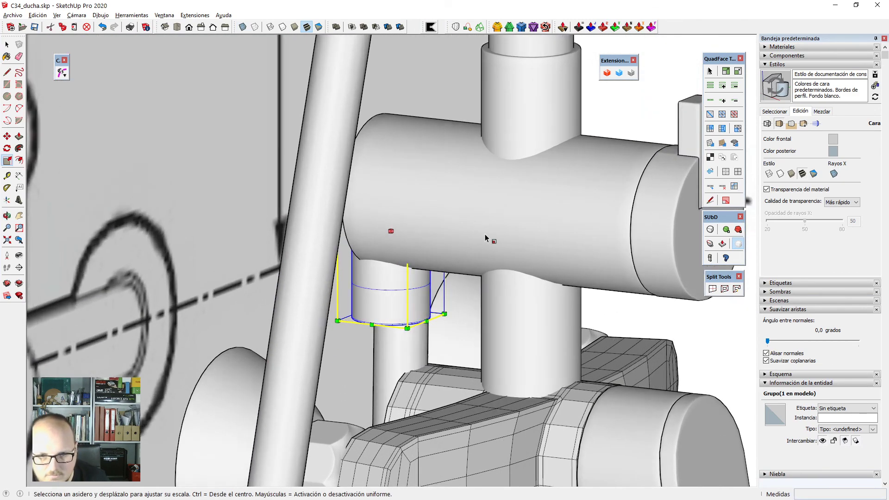
Scale the connector under the diverter cylinder by 1,8;1,8 along the red and blue axes about its centre.
{"action": "key", "text": "alt+x"}
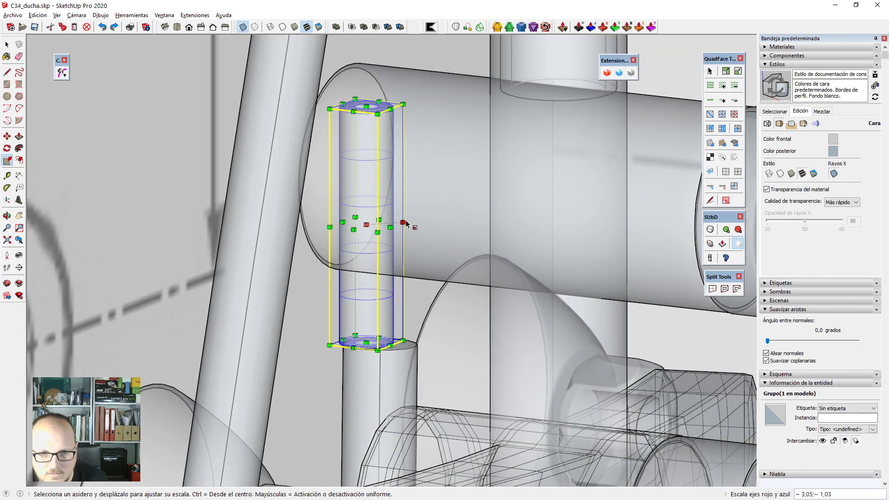
{"action": "left_click_drag", "start_coordinate": [406, 222], "coordinate": [416, 222]}
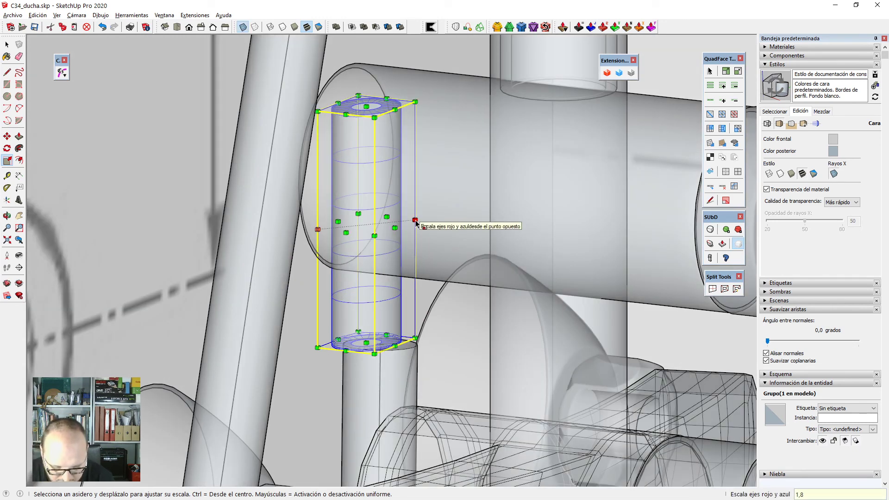
{"action": "type", "text": "1,8;1,8"}
{"action": "key", "text": "Return"}
{"action": "key", "text": "space"}
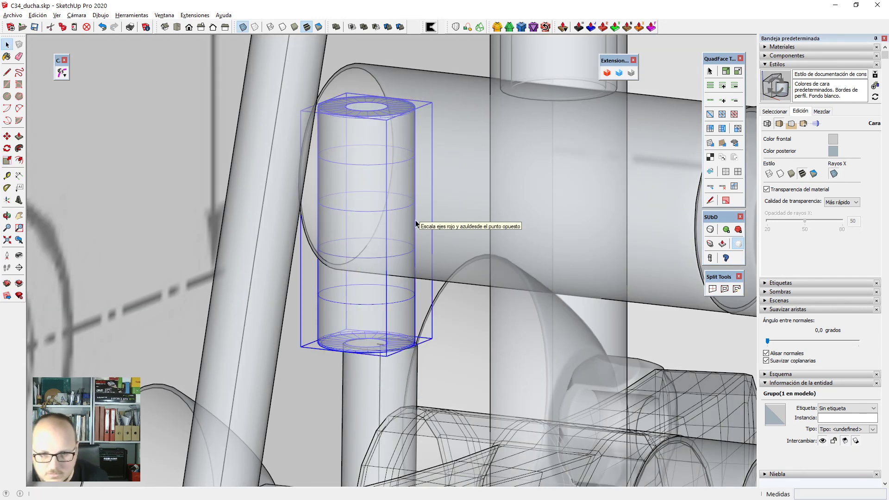
{"action": "key", "text": "alt+x"}
Move the connector slightly away from the wall, in line with the upper end of the hose at the mixer.
{"action": "scroll", "coordinate": [446, 204], "scroll_direction": "down", "scroll_amount": 2}
{"action": "middle_click_drag", "start_coordinate": [446, 203], "coordinate": [507, 288]}
{"action": "scroll", "coordinate": [439, 191], "scroll_direction": "down", "scroll_amount": 1}
{"action": "scroll", "coordinate": [395, 229], "scroll_direction": "up", "scroll_amount": 2}
{"action": "key", "text": "m"}
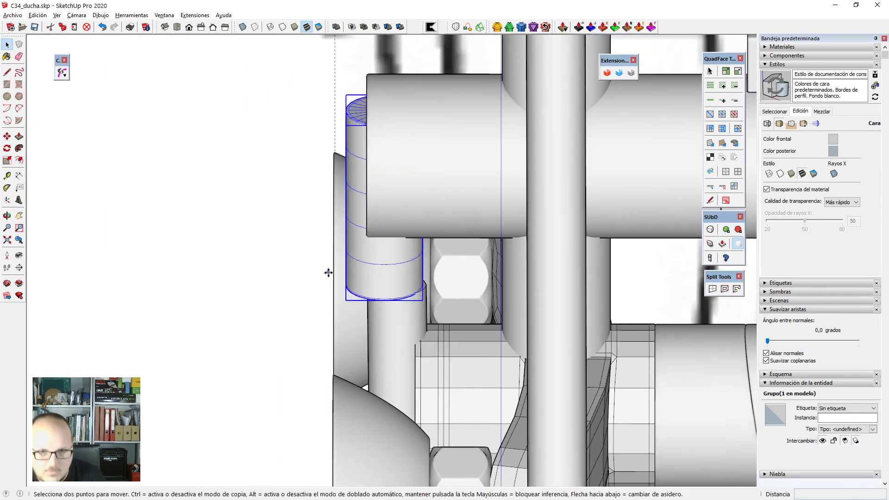
{"action": "scroll", "coordinate": [324, 269], "scroll_direction": "up", "scroll_amount": 1}
{"action": "left_click", "coordinate": [254, 273]}
{"action": "left_click", "coordinate": [270, 274]}
{"action": "scroll", "coordinate": [249, 207], "scroll_direction": "down", "scroll_amount": 3}
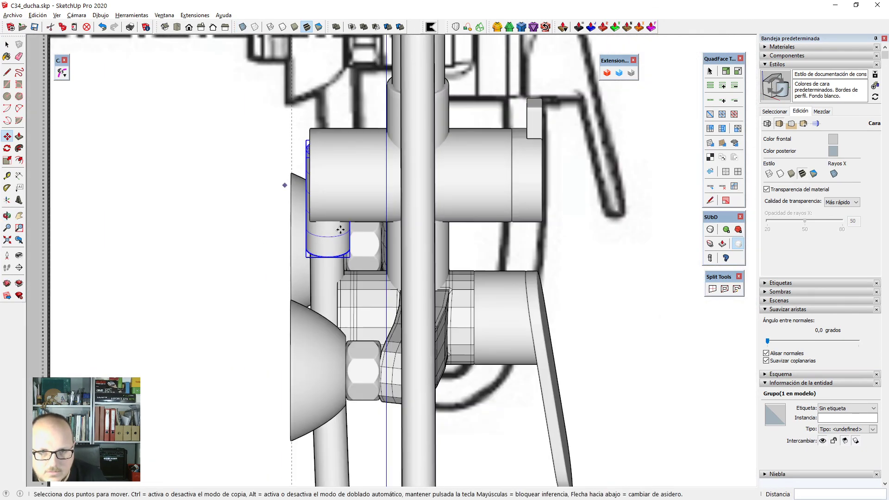
{"action": "mouse_move", "coordinate": [318, 275]}
{"action": "middle_mouse_down"}
{"action": "mouse_move", "coordinate": [377, 290]}
{"action": "mouse_move", "coordinate": [318, 273]}
{"action": "middle_mouse_up"}
{"action": "key", "text": "space"}
{"action": "left_click", "coordinate": [317, 276], "text": "shift"}
{"action": "scroll", "coordinate": [317, 276], "scroll_direction": "down", "scroll_amount": 3}
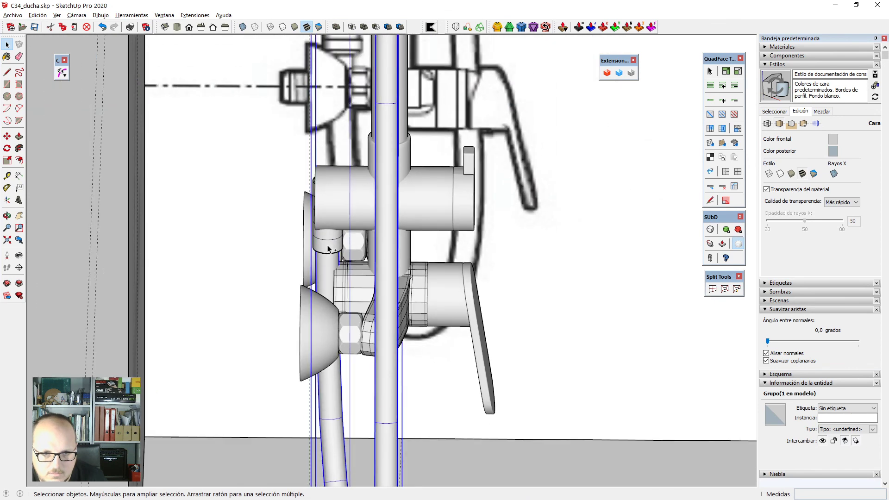
{"action": "key", "text": "m"}
{"action": "left_click", "coordinate": [594, 279]}
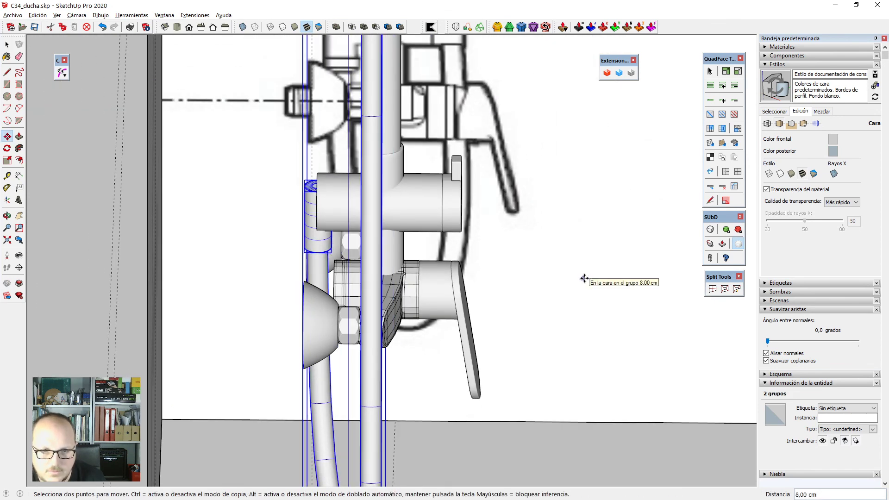
{"action": "key", "text": "Escape"}
{"action": "key", "text": "space"}
Select the mixer body, its cylindrical lever base and the lever, and move them together slightly away from the wall.
{"action": "left_click", "coordinate": [361, 281]}
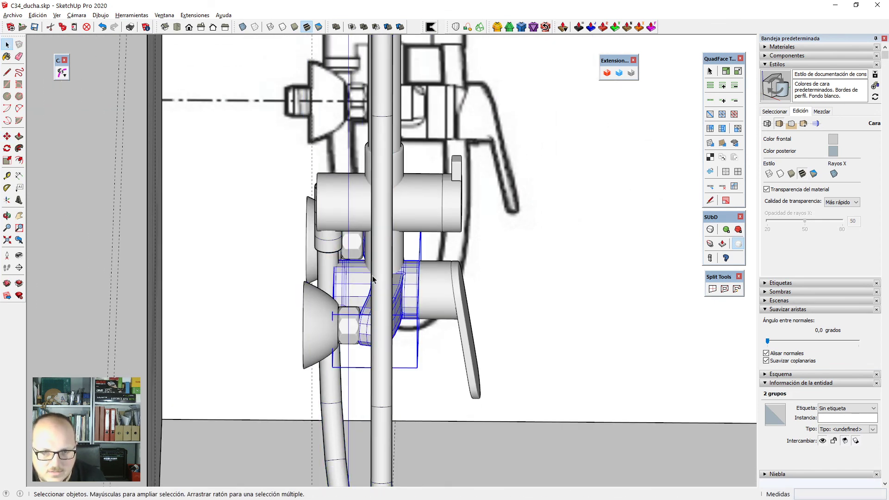
{"action": "scroll", "coordinate": [490, 298], "scroll_direction": "up", "scroll_amount": 4}
{"action": "left_click", "coordinate": [404, 286], "text": "shift"}
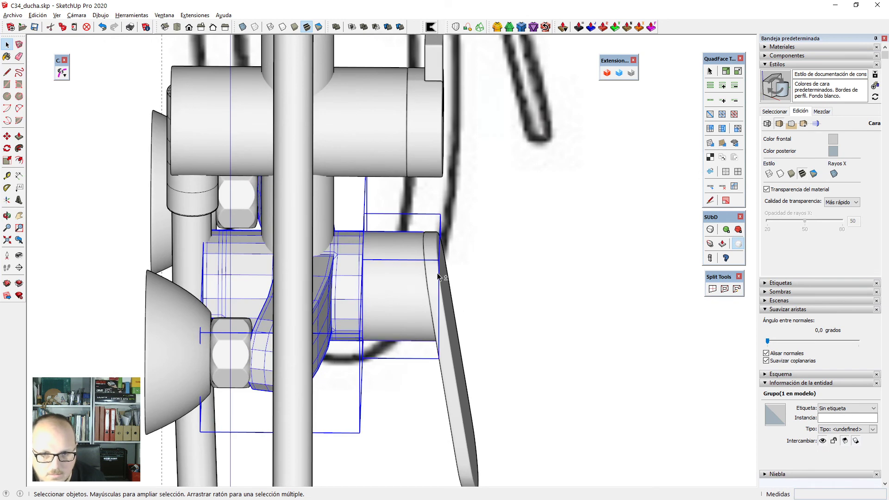
{"action": "left_click", "coordinate": [442, 278], "text": "shift"}
{"action": "key", "text": "m"}
{"action": "left_click", "coordinate": [534, 266]}
{"action": "key", "text": "space"}
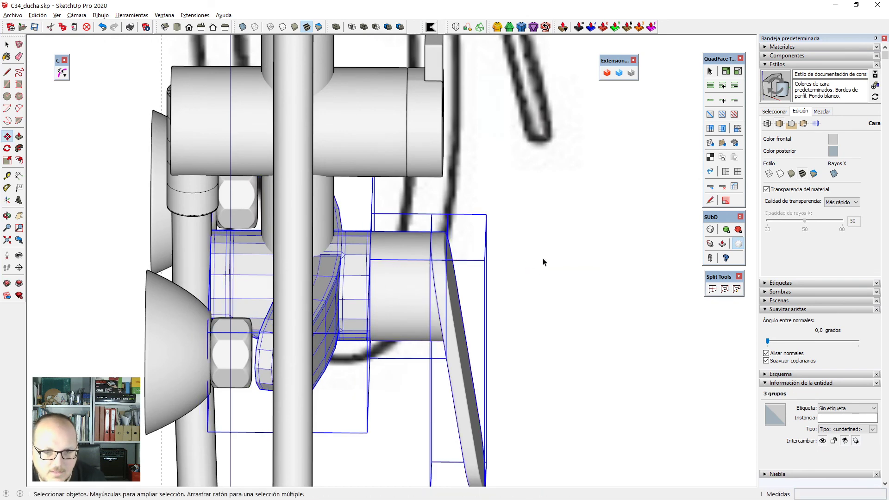
Soften the edges of the hose group with an angle between normals of 180 degrees.
{"action": "middle_click_drag", "start_coordinate": [544, 262], "coordinate": [361, 290]}
{"action": "scroll", "coordinate": [476, 217], "scroll_direction": "down", "scroll_amount": 2}
{"action": "left_click", "coordinate": [404, 321]}
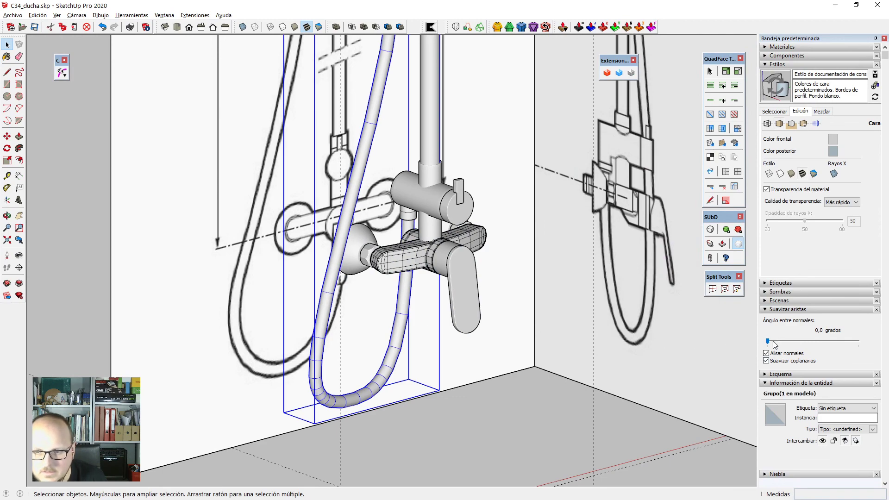
{"action": "left_click_drag", "start_coordinate": [769, 342], "coordinate": [860, 341]}
Soften the edges of the hand shower group with an angle between normals of about 102,3 degrees.
{"action": "scroll", "coordinate": [464, 208], "scroll_direction": "down", "scroll_amount": 4}
{"action": "scroll", "coordinate": [466, 206], "scroll_direction": "up", "scroll_amount": 6}
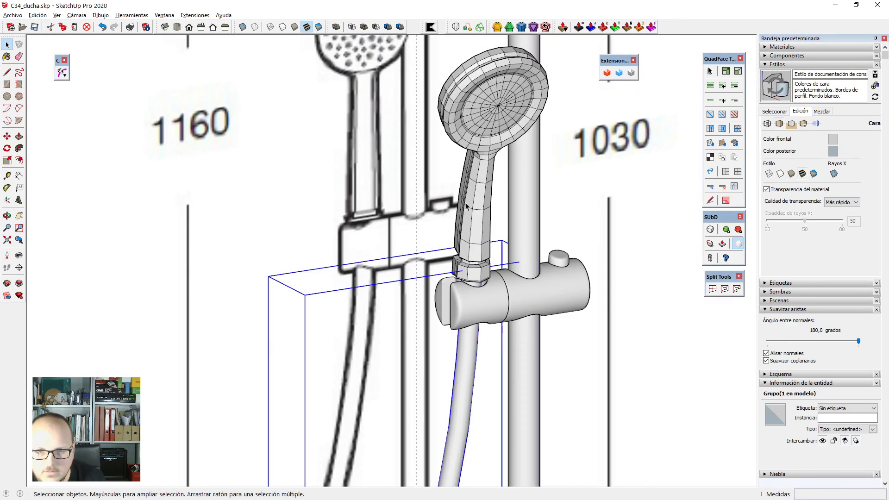
{"action": "middle_click_drag", "start_coordinate": [466, 206], "coordinate": [533, 248]}
{"action": "left_click", "coordinate": [463, 218]}
{"action": "scroll", "coordinate": [451, 211], "scroll_direction": "down", "scroll_amount": 2}
{"action": "scroll", "coordinate": [624, 264], "scroll_direction": "up", "scroll_amount": 1}
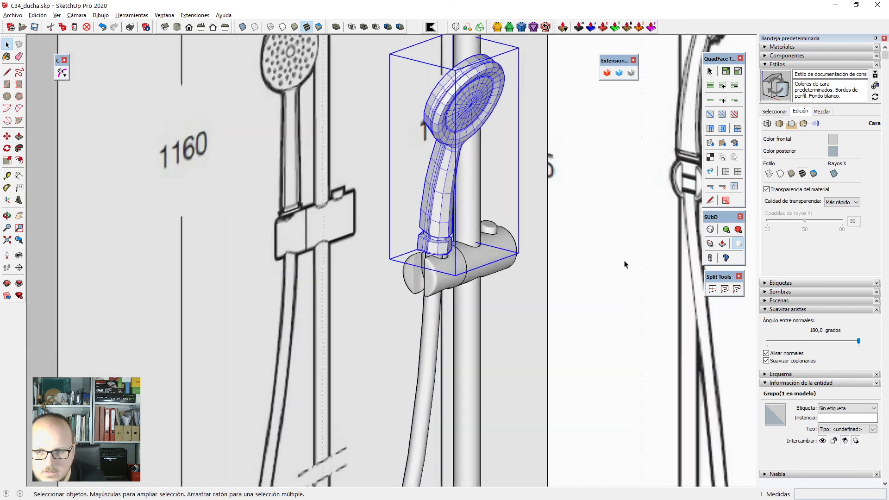
{"action": "scroll", "coordinate": [492, 134], "scroll_direction": "up", "scroll_amount": 3}
{"action": "left_click", "coordinate": [821, 341]}
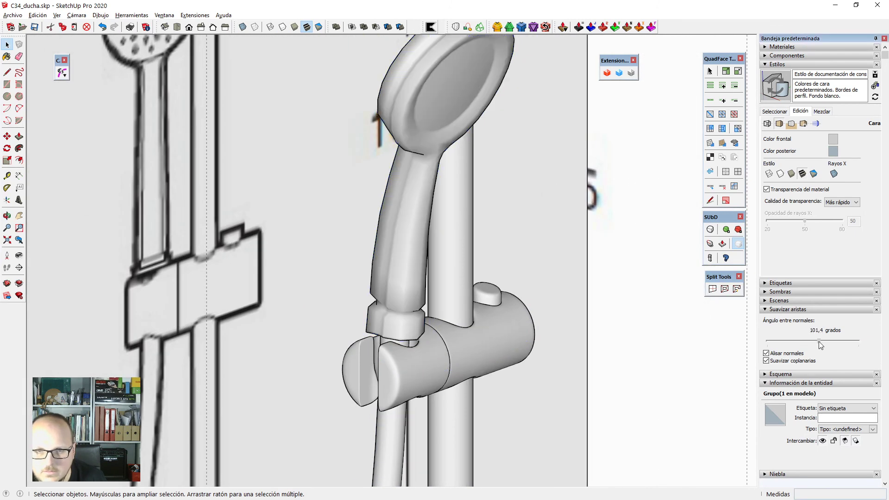
{"action": "left_click_drag", "start_coordinate": [820, 342], "coordinate": [820, 342]}
Examine the softened hand shower and its holder from several angles with nothing selected.
{"action": "middle_click_drag", "start_coordinate": [519, 297], "coordinate": [452, 294]}
{"action": "scroll", "coordinate": [427, 263], "scroll_direction": "down", "scroll_amount": 3}
{"action": "middle_click_drag", "start_coordinate": [429, 264], "coordinate": [478, 171]}
{"action": "scroll", "coordinate": [478, 171], "scroll_direction": "up", "scroll_amount": 3}
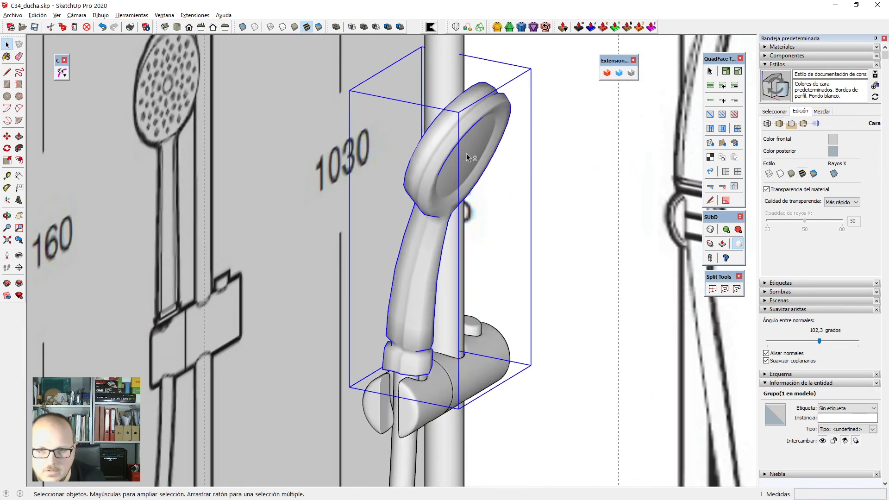
{"action": "scroll", "coordinate": [468, 158], "scroll_direction": "down", "scroll_amount": 3}
{"action": "left_click", "coordinate": [468, 157]}
{"action": "scroll", "coordinate": [372, 138], "scroll_direction": "up", "scroll_amount": 3}
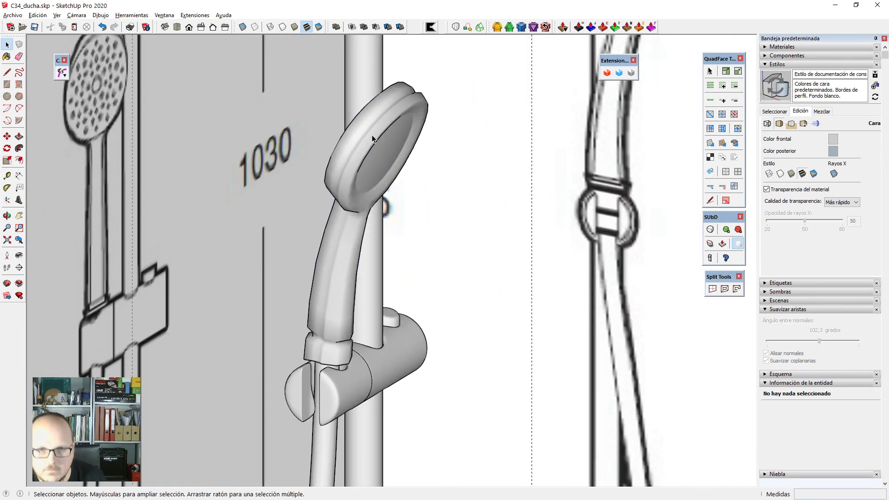
{"action": "middle_click_drag", "start_coordinate": [392, 230], "coordinate": [390, 202]}
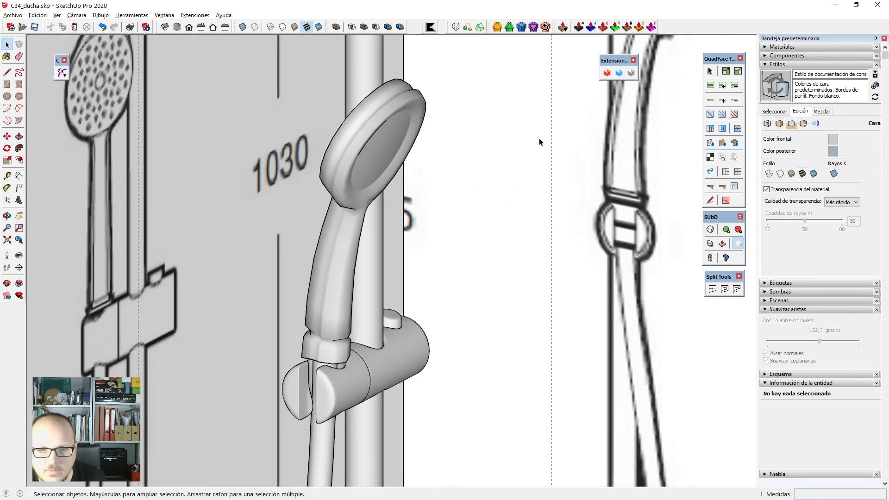
Turn on subdivision for the hand shower group and the flexible hose group.
{"action": "left_click", "coordinate": [354, 208]}
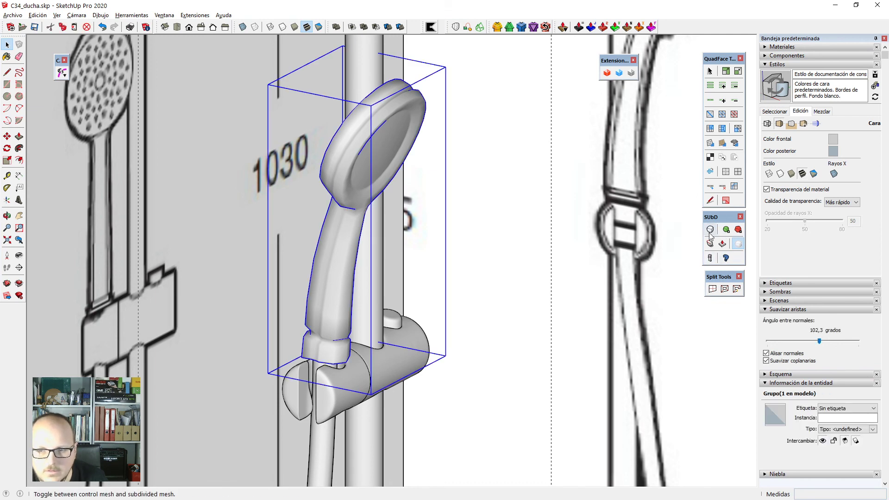
{"action": "middle_click_drag", "start_coordinate": [662, 261], "coordinate": [575, 272]}
{"action": "scroll", "coordinate": [433, 99], "scroll_direction": "down", "scroll_amount": 4}
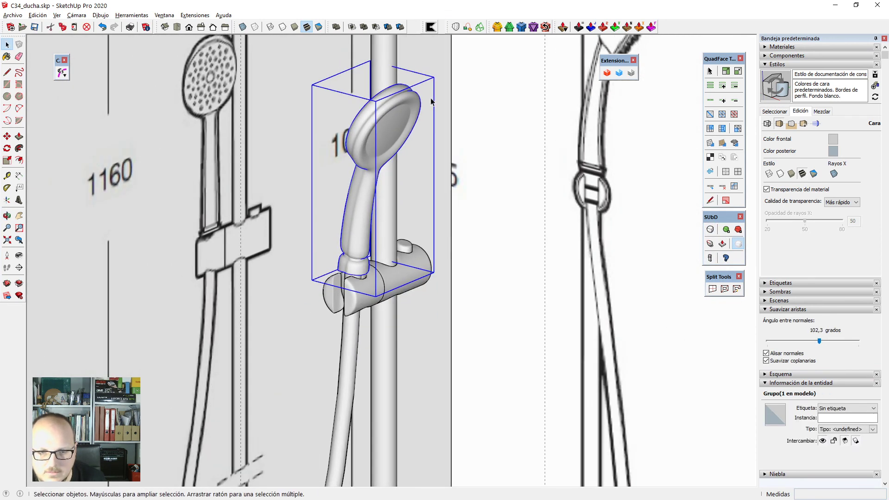
{"action": "scroll", "coordinate": [367, 294], "scroll_direction": "up", "scroll_amount": 1}
{"action": "left_click", "coordinate": [367, 293]}
{"action": "scroll", "coordinate": [381, 245], "scroll_direction": "down", "scroll_amount": 3}
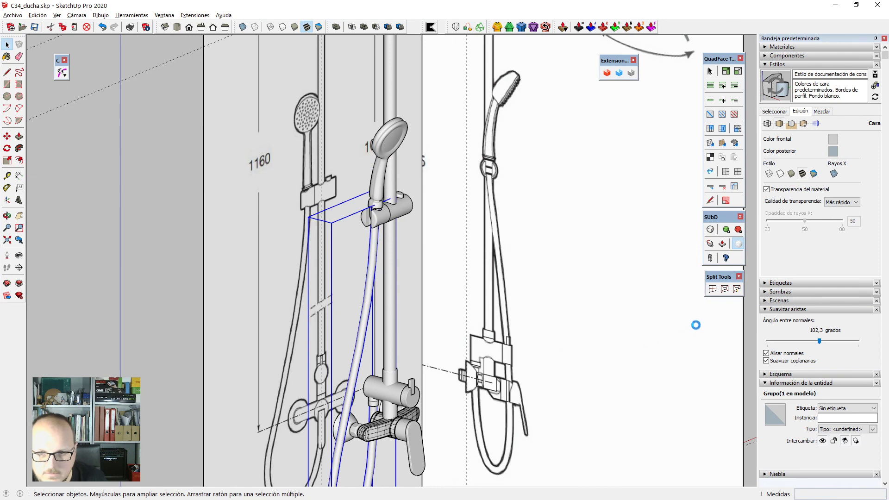
{"action": "left_click", "coordinate": [712, 230]}
{"action": "scroll", "coordinate": [653, 232], "scroll_direction": "down", "scroll_amount": 1}
{"action": "scroll", "coordinate": [396, 354], "scroll_direction": "up", "scroll_amount": 6}
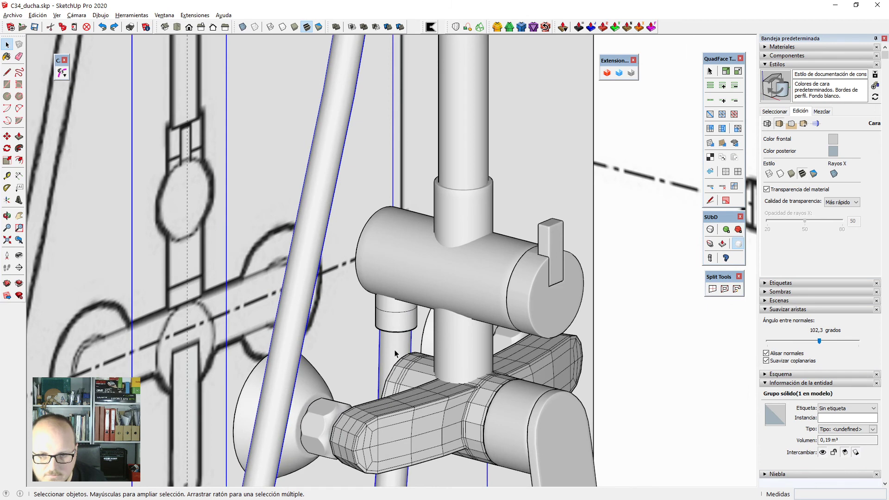
Show hidden geometry and delete the cap face closing the hose's end beneath the mixer fitting, inside the hose group.
{"action": "double_click", "coordinate": [394, 350]}
{"action": "scroll", "coordinate": [395, 330], "scroll_direction": "up", "scroll_amount": 5}
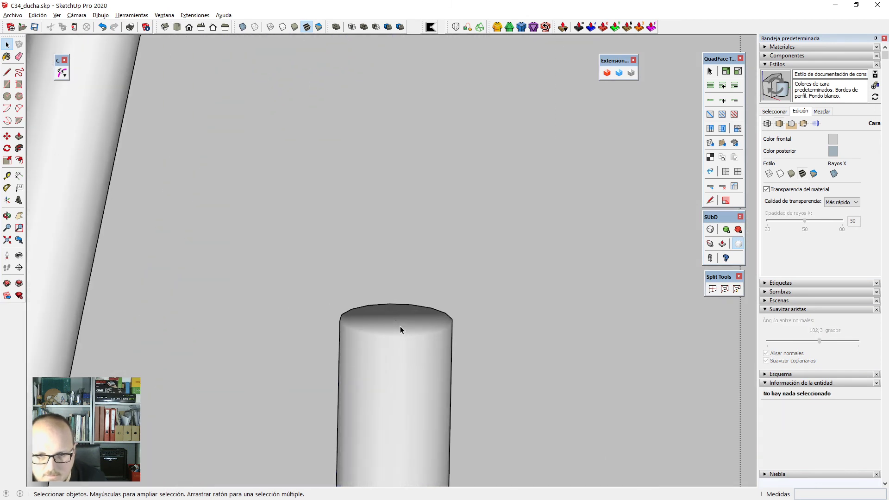
{"action": "key", "text": "alt+h"}
{"action": "left_click", "coordinate": [401, 328]}
{"action": "scroll", "coordinate": [413, 336], "scroll_direction": "down", "scroll_amount": 2}
{"action": "key", "text": "Delete"}
{"action": "scroll", "coordinate": [425, 422], "scroll_direction": "down", "scroll_amount": 8}
Return to the model level, select the flexible hose and switch it to its subdivided mesh again.
{"action": "middle_click_drag", "start_coordinate": [426, 223], "coordinate": [389, 262]}
{"action": "scroll", "coordinate": [420, 288], "scroll_direction": "up", "scroll_amount": 5}
{"action": "scroll", "coordinate": [394, 299], "scroll_direction": "down", "scroll_amount": 5}
{"action": "scroll", "coordinate": [379, 261], "scroll_direction": "up", "scroll_amount": 3}
{"action": "left_click", "coordinate": [379, 260]}
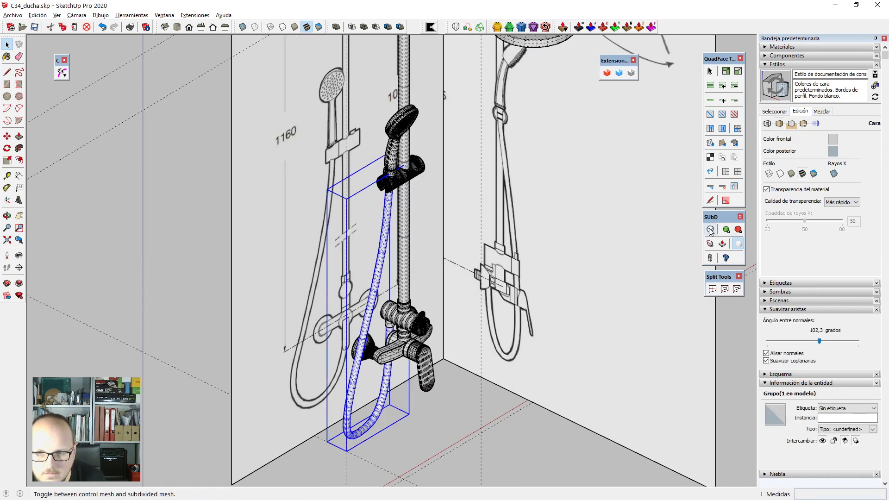
{"action": "scroll", "coordinate": [357, 387], "scroll_direction": "up", "scroll_amount": 1}
{"action": "scroll", "coordinate": [418, 360], "scroll_direction": "up", "scroll_amount": 7}
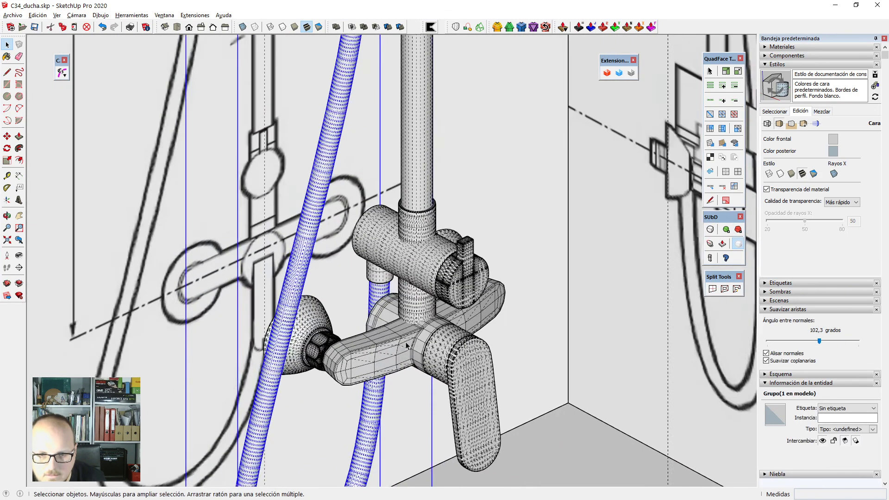
Smooth the quads of the mixer body and hide the display of edges and hidden geometry, leaving nothing selected.
{"action": "left_click", "coordinate": [406, 343]}
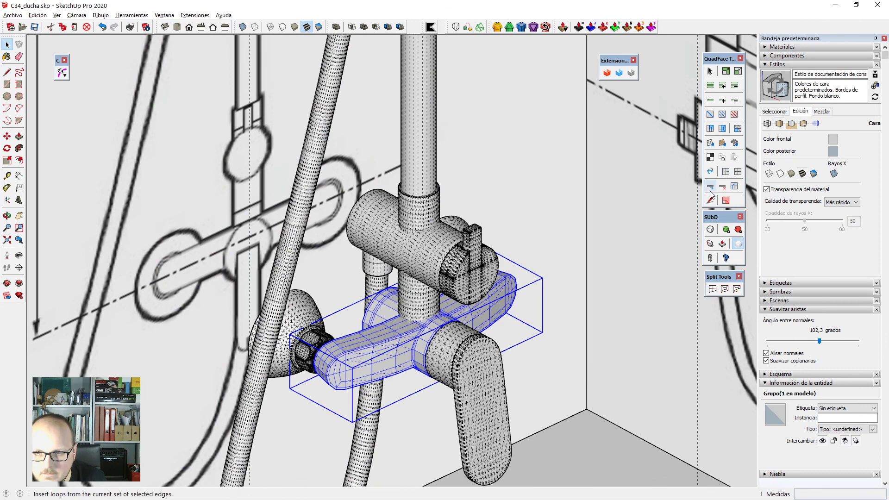
{"action": "left_click", "coordinate": [727, 173]}
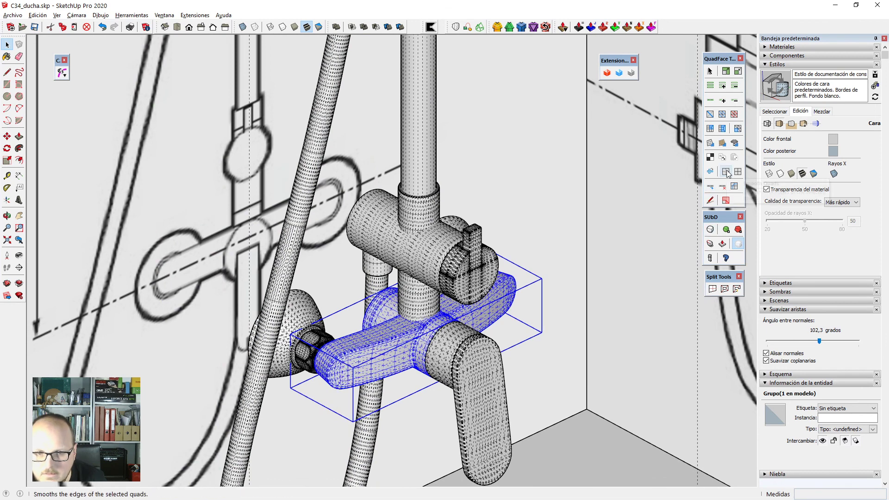
{"action": "scroll", "coordinate": [585, 340], "scroll_direction": "down", "scroll_amount": 10}
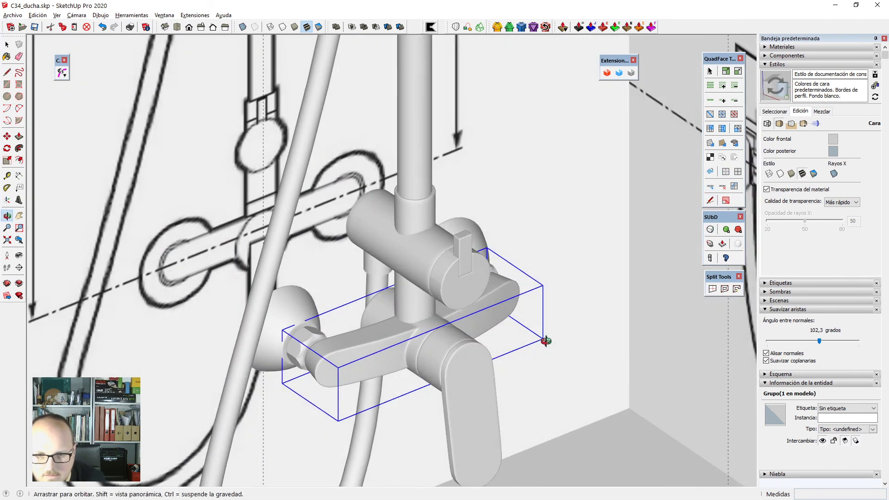
{"action": "scroll", "coordinate": [417, 301], "scroll_direction": "down", "scroll_amount": 5}
{"action": "key", "text": "space"}
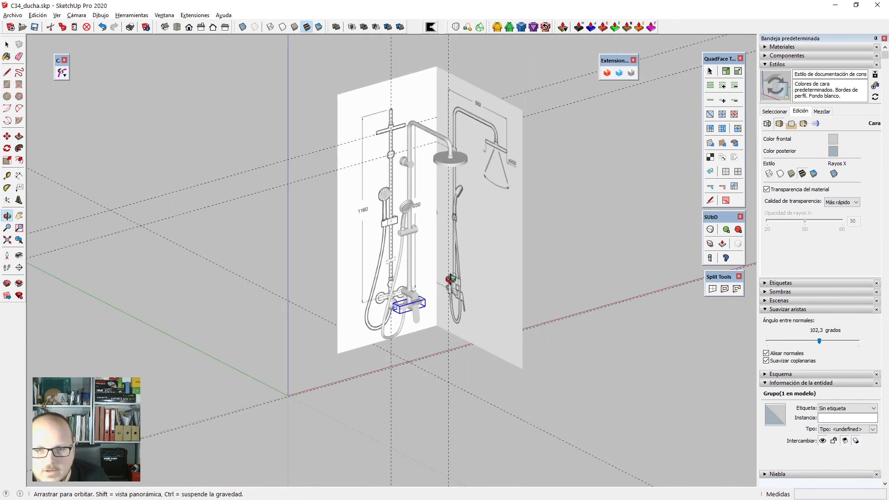
{"action": "left_click", "coordinate": [580, 150]}
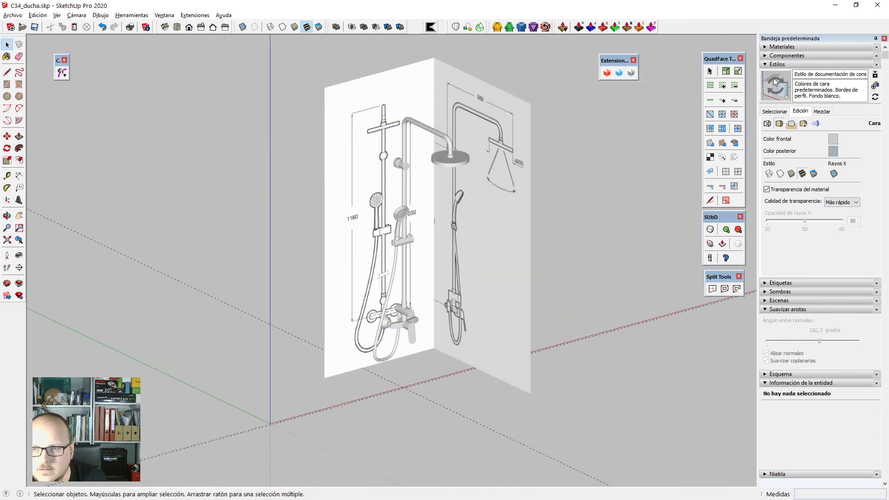
Assign the two reference image groups to the ref tag and hide that tag.
{"action": "left_click", "coordinate": [783, 65]}
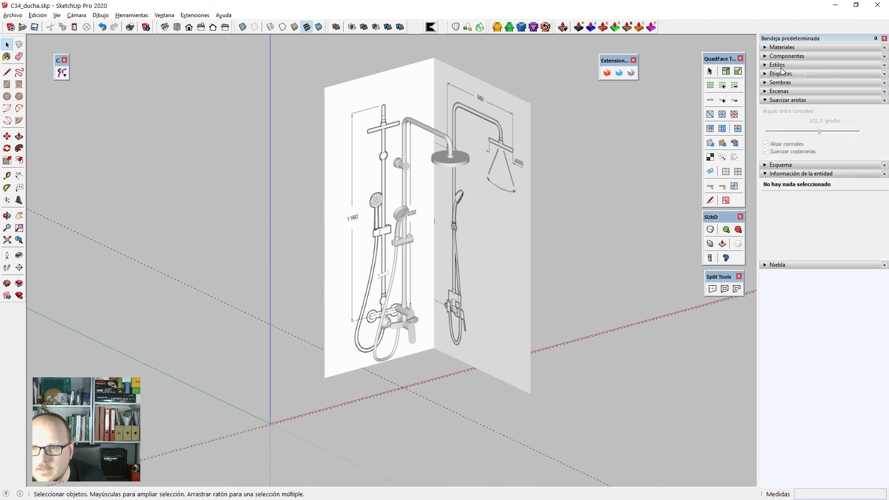
{"action": "left_click", "coordinate": [779, 100]}
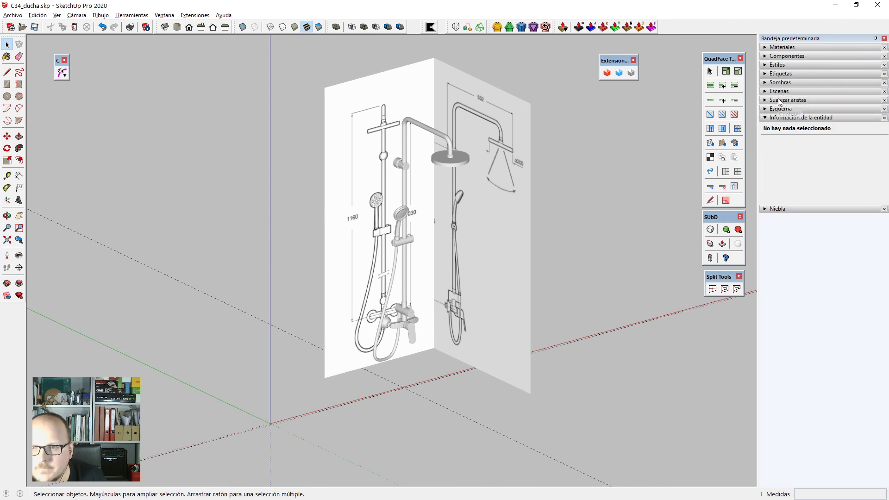
{"action": "left_click", "coordinate": [782, 74]}
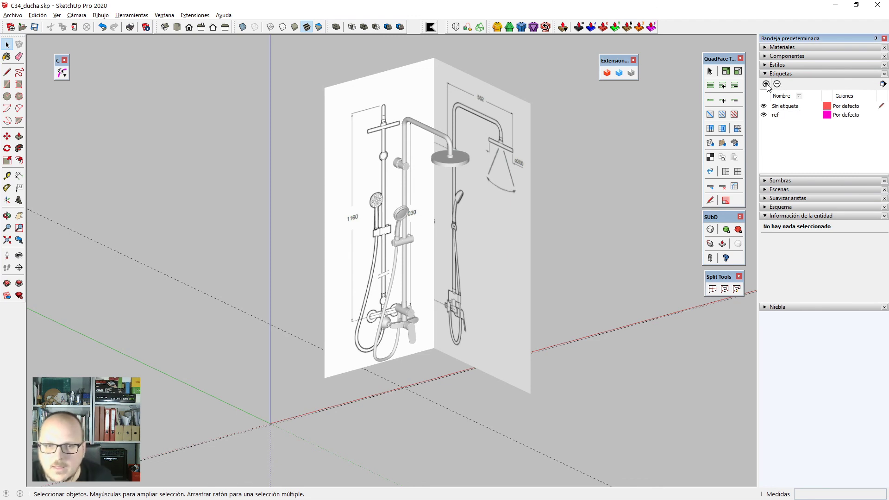
{"action": "left_click_drag", "start_coordinate": [380, 107], "coordinate": [381, 109]}
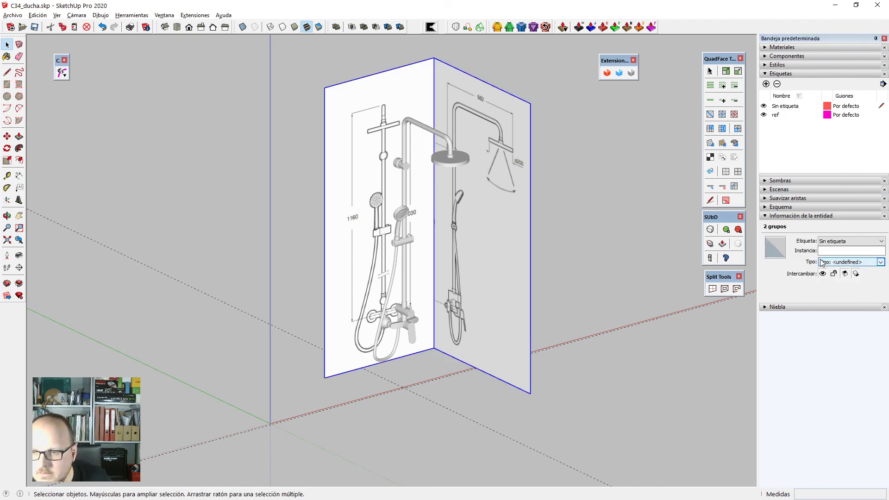
{"action": "left_click", "coordinate": [832, 242]}
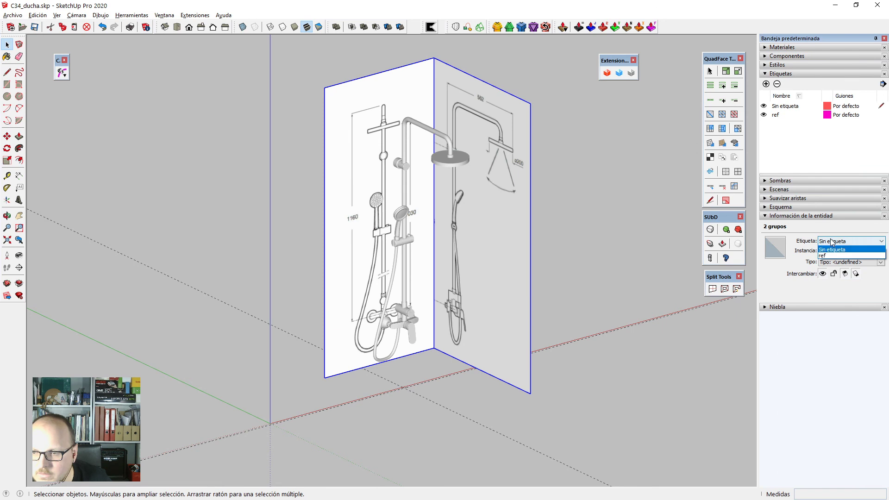
{"action": "left_click", "coordinate": [763, 116]}
{"action": "left_click", "coordinate": [501, 418]}
Draw a rectangle on the ground plane from the axes origin, extending beneath and behind the shower set.
{"action": "middle_click_drag", "start_coordinate": [451, 351], "coordinate": [369, 351]}
{"action": "key", "text": "r"}
{"action": "left_click", "coordinate": [288, 437]}
{"action": "scroll", "coordinate": [468, 291], "scroll_direction": "down", "scroll_amount": 1}
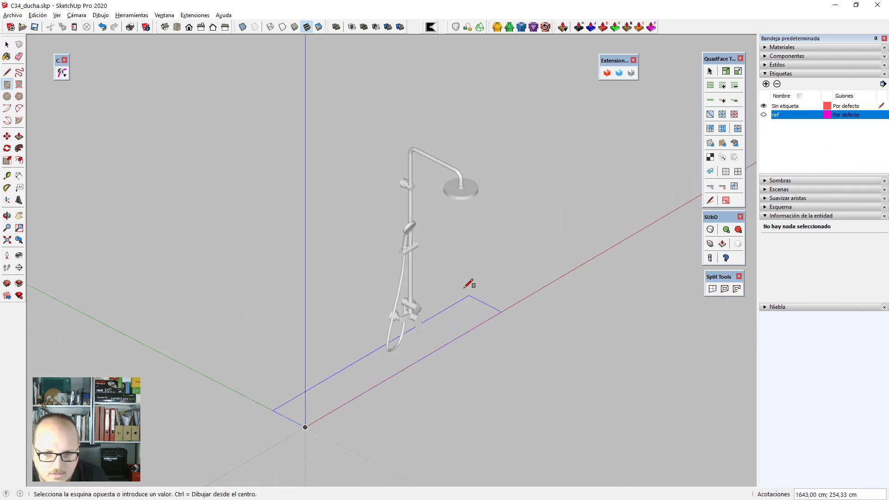
{"action": "left_click", "coordinate": [463, 252]}
Extrude the ground rectangle upwards about 1705 cm into a block taller than the shower set.
{"action": "key", "text": "p"}
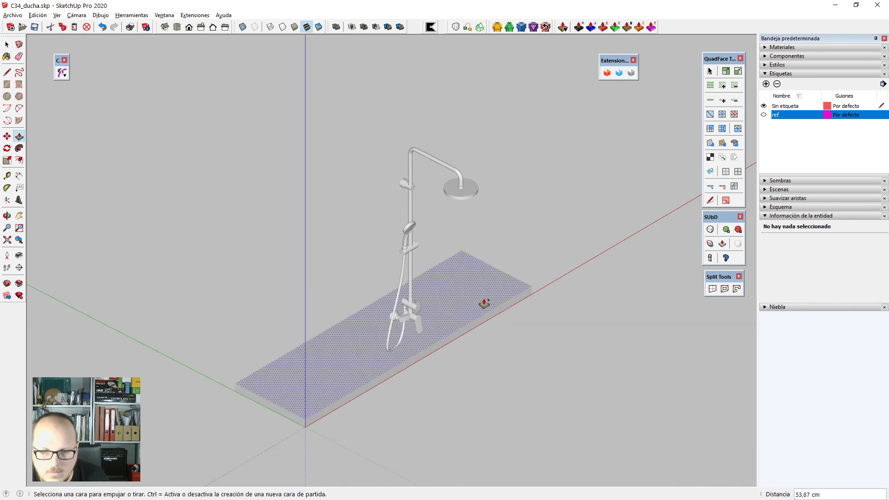
{"action": "left_click", "coordinate": [482, 303]}
{"action": "left_click", "coordinate": [471, 62]}
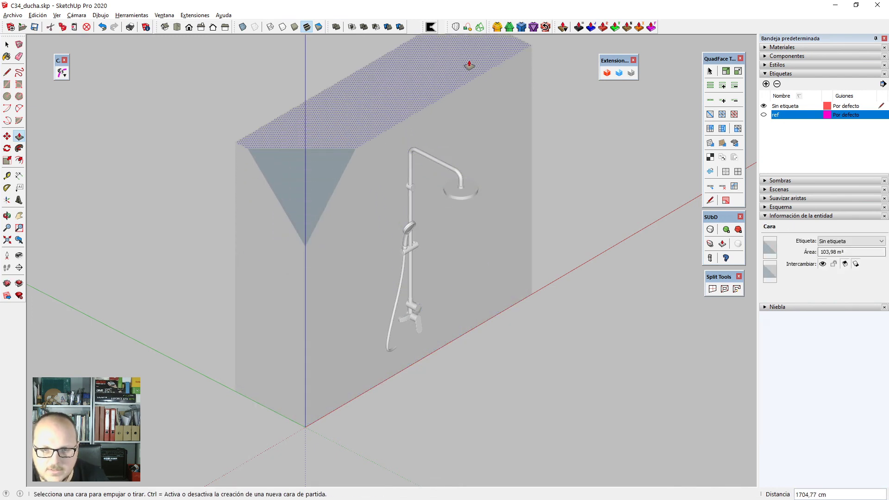
{"action": "scroll", "coordinate": [471, 65], "scroll_direction": "down", "scroll_amount": 2}
{"action": "key", "text": "space"}
Push the block's rear face towards the shower set to thin the block into a wall.
{"action": "middle_click_drag", "start_coordinate": [477, 208], "coordinate": [381, 248]}
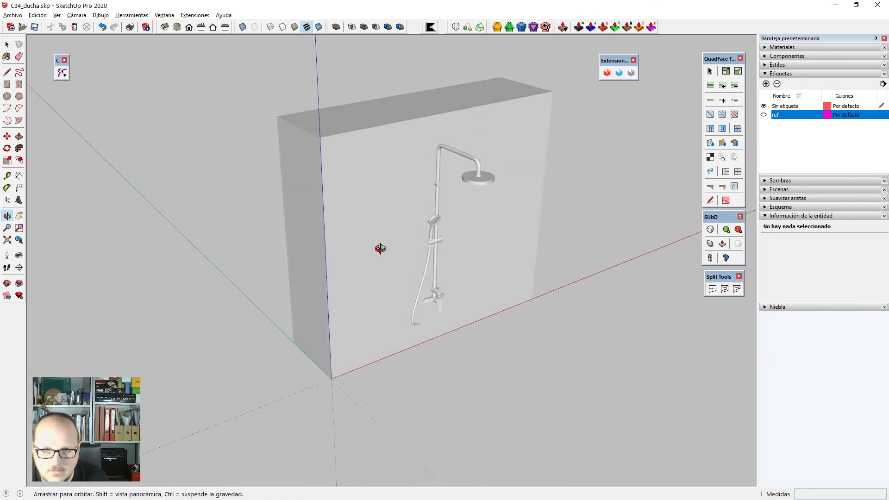
{"action": "middle_click_drag", "start_coordinate": [145, 252], "coordinate": [324, 227]}
{"action": "key", "text": "o"}
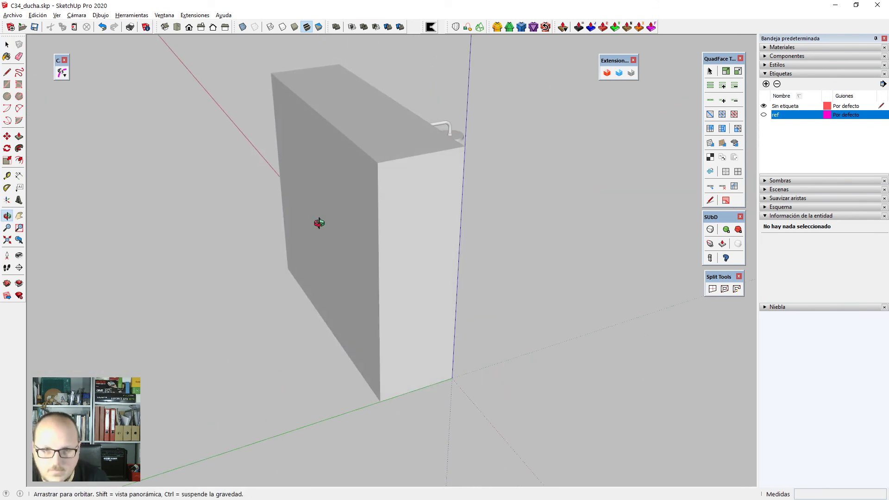
{"action": "key", "text": "p"}
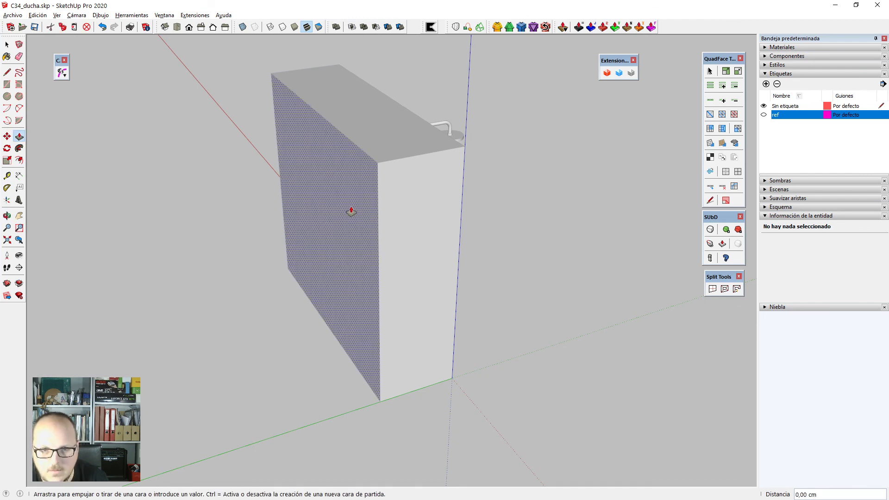
{"action": "left_click_drag", "start_coordinate": [352, 210], "coordinate": [409, 197]}
{"action": "middle_click_drag", "start_coordinate": [408, 197], "coordinate": [407, 385]}
{"action": "key", "text": "space"}
Try to push the wall's front face, and display edges and hidden geometry again.
{"action": "scroll", "coordinate": [394, 283], "scroll_direction": "up", "scroll_amount": 6}
{"action": "key", "text": "p"}
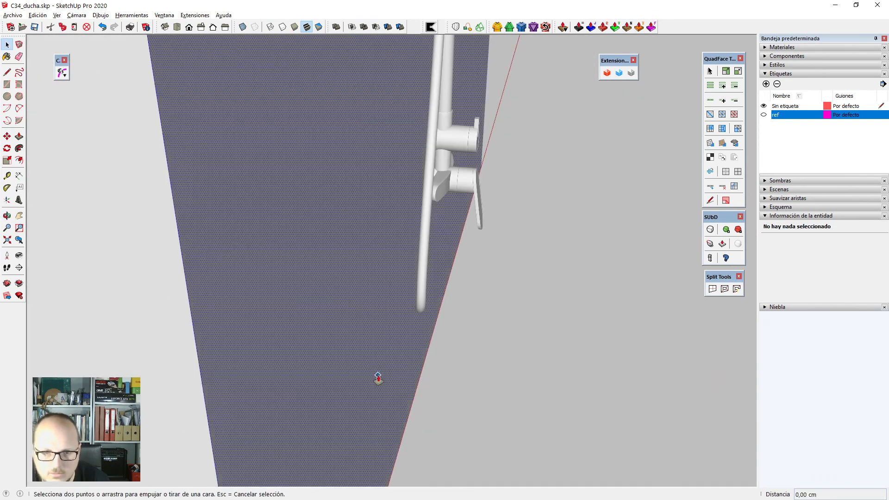
{"action": "left_click_drag", "start_coordinate": [380, 359], "coordinate": [377, 176]}
{"action": "scroll", "coordinate": [391, 169], "scroll_direction": "up", "scroll_amount": 3}
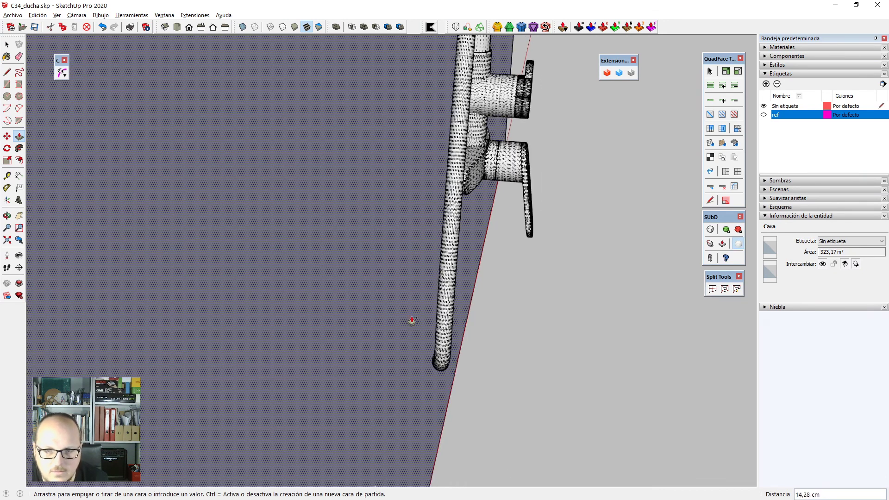
{"action": "middle_click_drag", "start_coordinate": [411, 321], "coordinate": [440, 350]}
{"action": "key", "text": "space"}
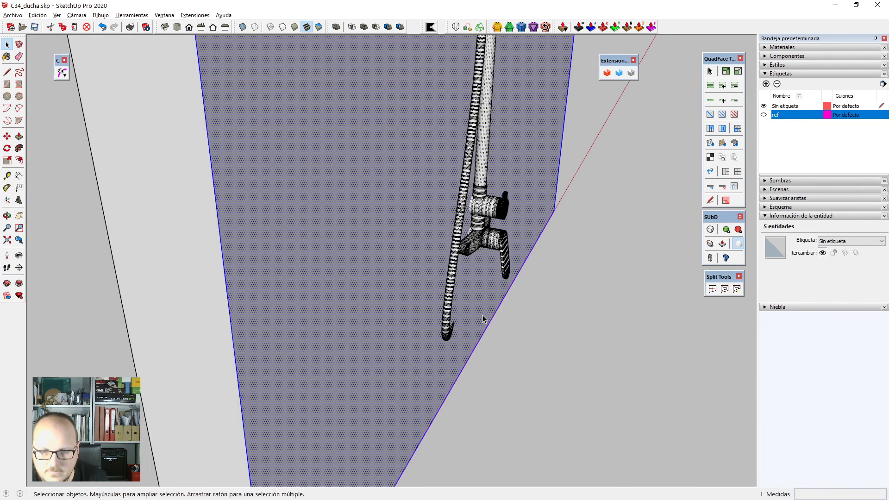
Push the wall's front face back about 46.6 cm, flush with the rear of the mixer's wall flange, using the left and X-ray views.
{"action": "key", "text": "p"}
{"action": "left_click_drag", "start_coordinate": [472, 327], "coordinate": [465, 332]}
{"action": "middle_click_drag", "start_coordinate": [464, 332], "coordinate": [551, 270]}
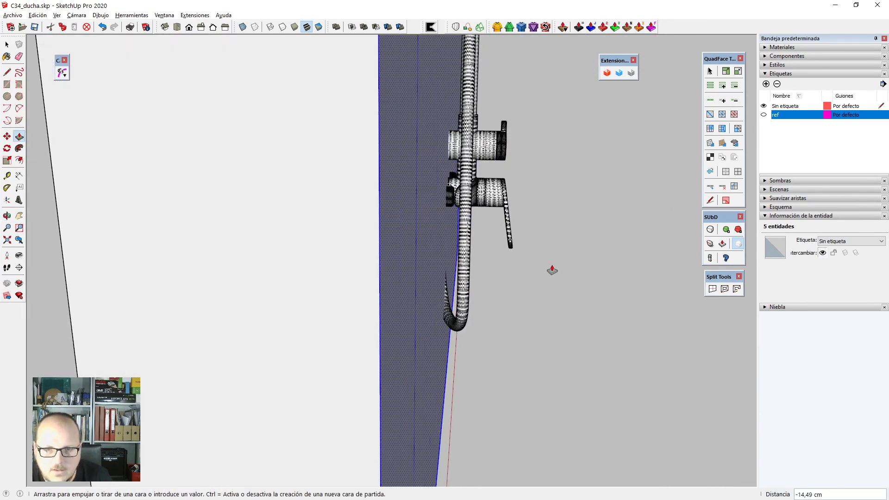
{"action": "left_click_drag", "start_coordinate": [437, 277], "coordinate": [425, 273]}
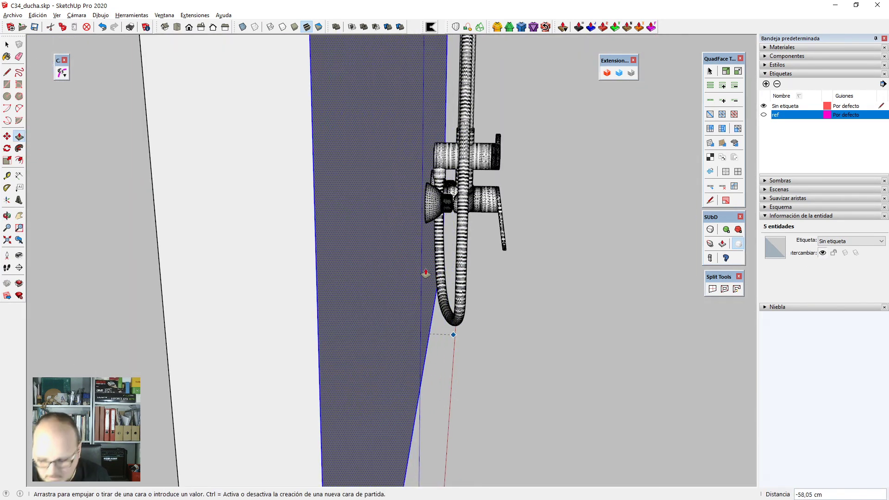
{"action": "key", "text": "F2"}
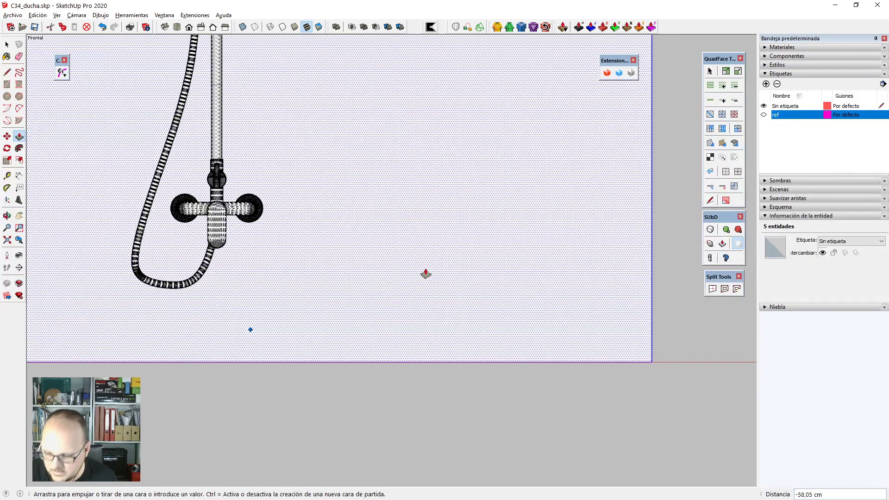
{"action": "key", "text": "F6"}
{"action": "scroll", "coordinate": [331, 315], "scroll_direction": "up", "scroll_amount": 10}
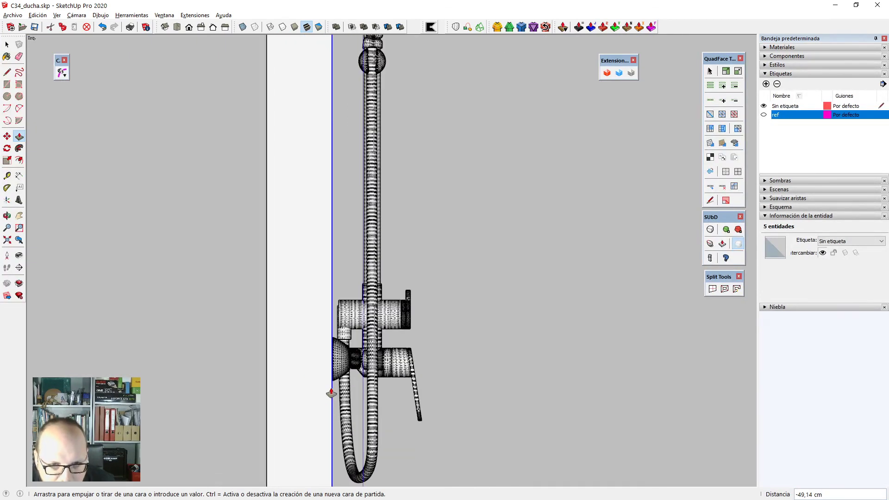
{"action": "scroll", "coordinate": [334, 347], "scroll_direction": "up", "scroll_amount": 5}
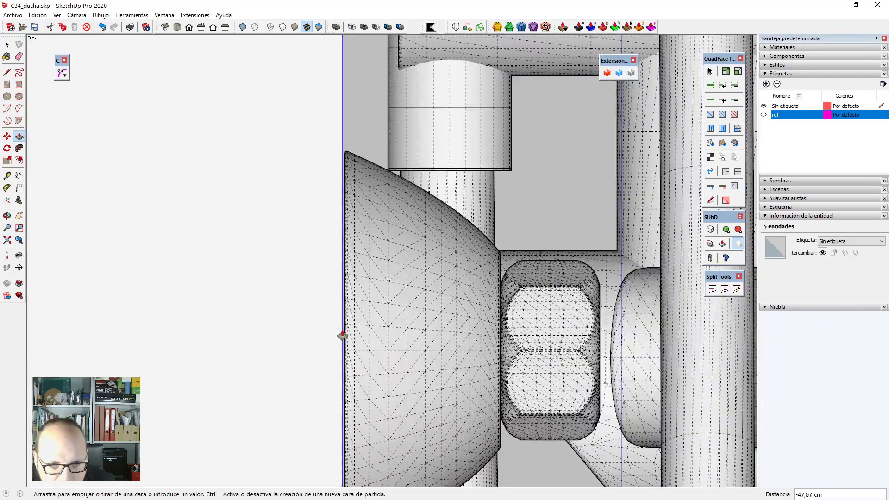
{"action": "key", "text": "x"}
{"action": "left_click", "coordinate": [347, 331]}
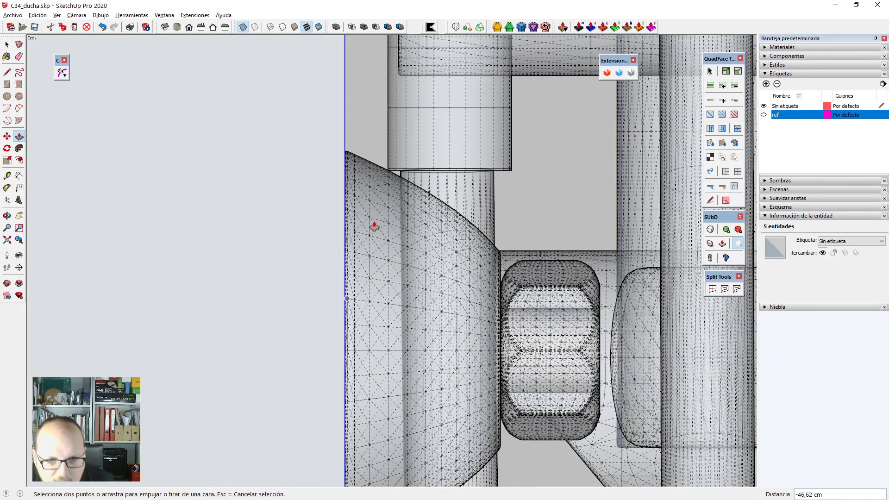
{"action": "key", "text": "space"}
Turn off X-ray and hidden geometry, clear the selection and view the whole shower set against the wall.
{"action": "scroll", "coordinate": [391, 190], "scroll_direction": "down", "scroll_amount": 6}
{"action": "scroll", "coordinate": [405, 152], "scroll_direction": "down", "scroll_amount": 5}
{"action": "middle_click_drag", "start_coordinate": [508, 304], "coordinate": [445, 308]}
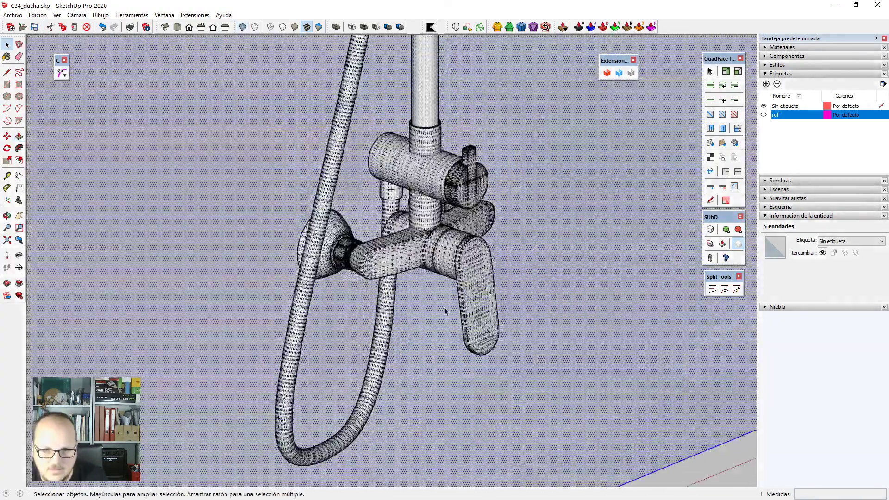
{"action": "scroll", "coordinate": [446, 318], "scroll_direction": "down", "scroll_amount": 6}
{"action": "key", "text": "x"}
{"action": "scroll", "coordinate": [465, 357], "scroll_direction": "down", "scroll_amount": 2}
{"action": "left_click", "coordinate": [535, 353]}
{"action": "scroll", "coordinate": [456, 180], "scroll_direction": "up", "scroll_amount": 3}
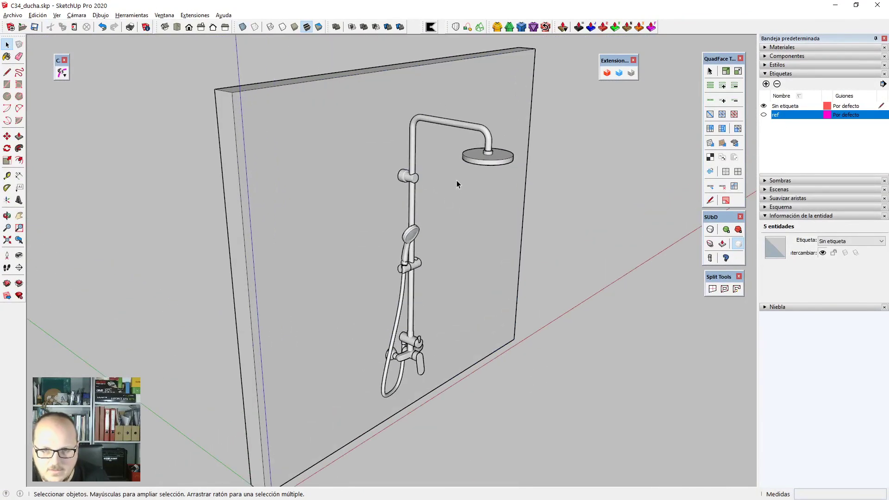
{"action": "middle_click_drag", "start_coordinate": [456, 180], "coordinate": [530, 340]}
{"action": "scroll", "coordinate": [469, 311], "scroll_direction": "up", "scroll_amount": 3}
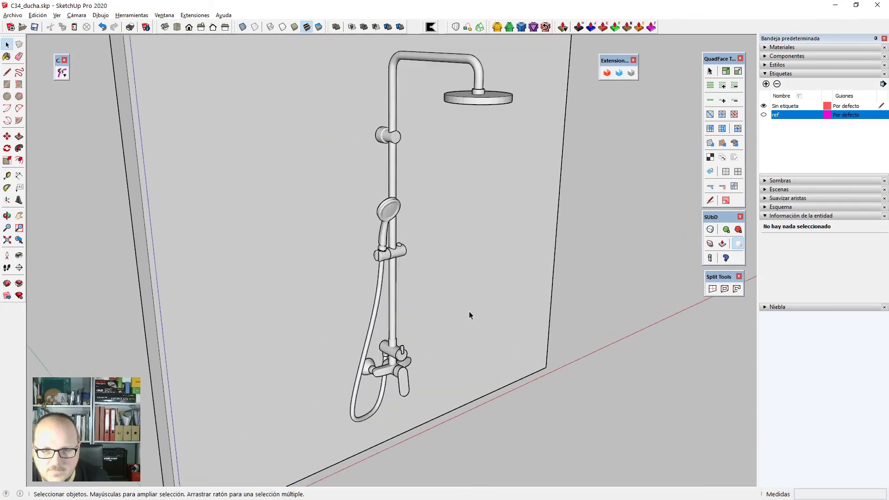
Set the camera's field of view to 25° and fit the whole wall with the shower set in view.
{"action": "scroll", "coordinate": [469, 311], "scroll_direction": "down", "scroll_amount": 3}
{"action": "middle_click_drag", "start_coordinate": [469, 311], "coordinate": [461, 305]}
{"action": "key", "text": "z"}
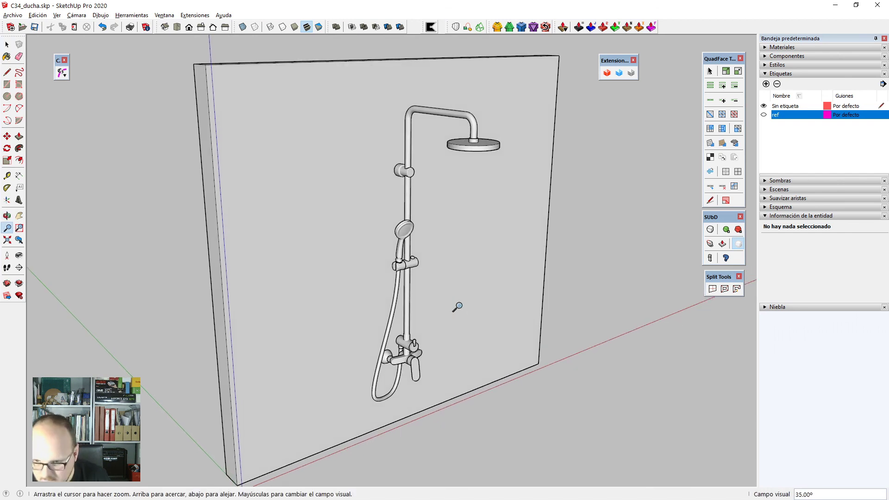
{"action": "type", "text": "25"}
{"action": "key", "text": "Return"}
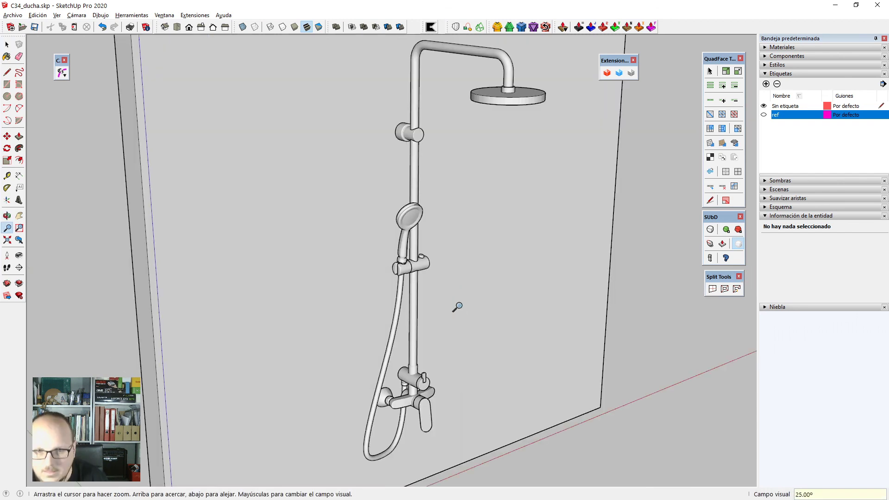
{"action": "scroll", "coordinate": [457, 306], "scroll_direction": "down", "scroll_amount": 5}
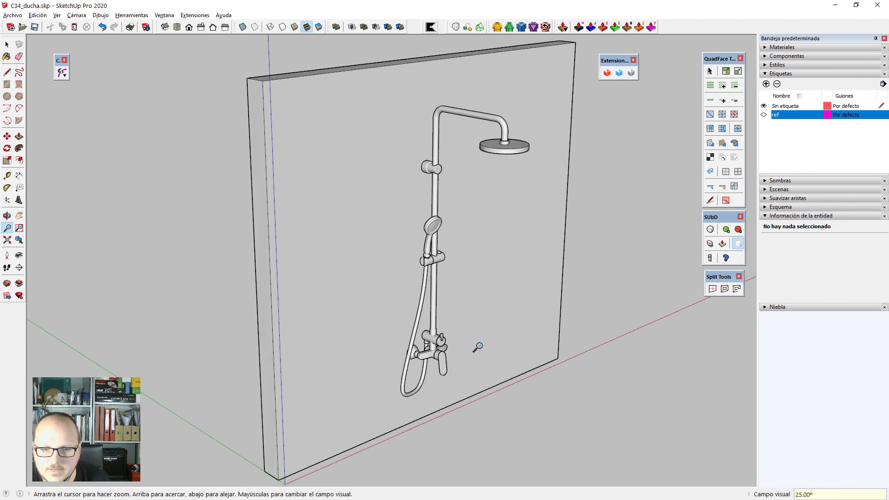
{"action": "key", "text": "space"}
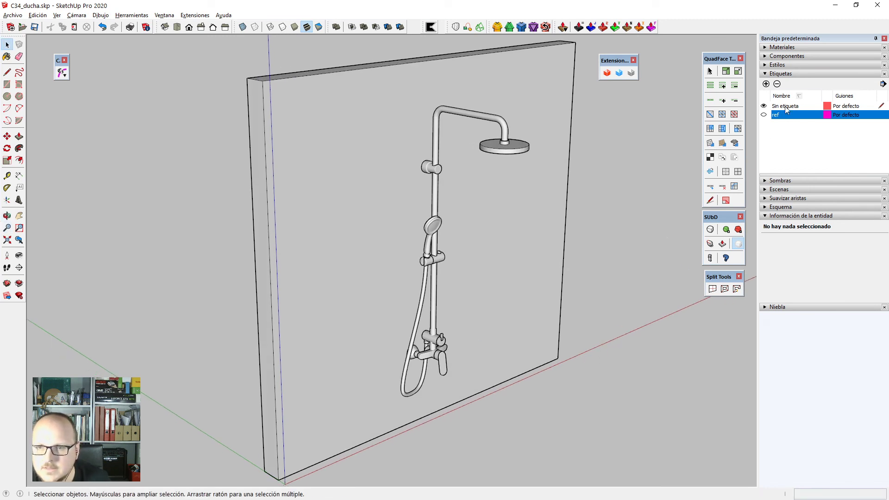
Turn on shadows and set the sun to 16:44 on 02/15 so they fall across the wall.
{"action": "left_click", "coordinate": [777, 74]}
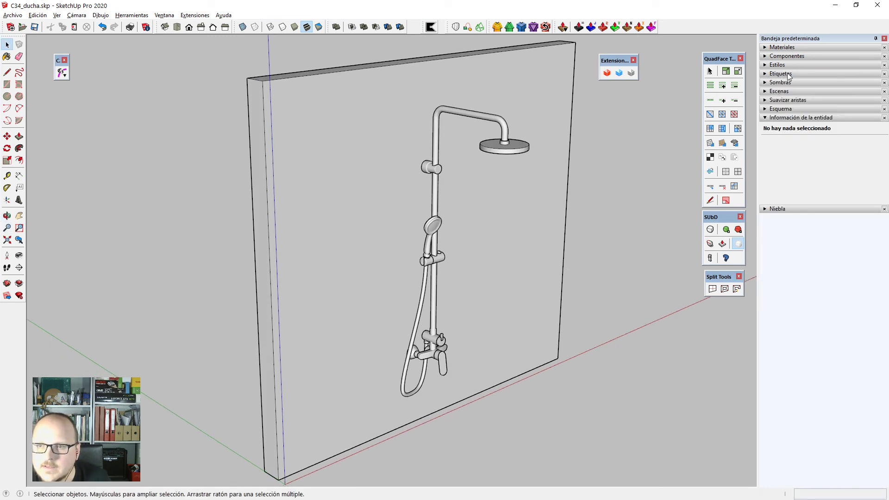
{"action": "left_click", "coordinate": [782, 83]}
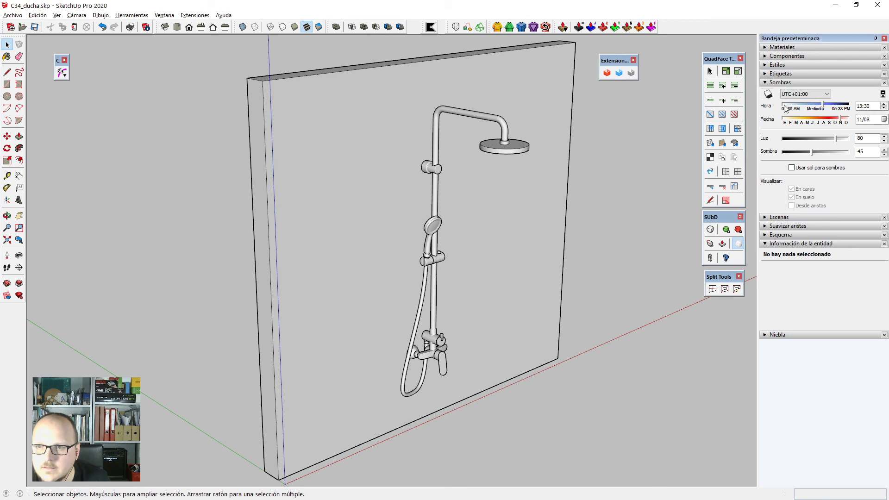
{"action": "key", "text": "shift+s"}
{"action": "left_click", "coordinate": [806, 121]}
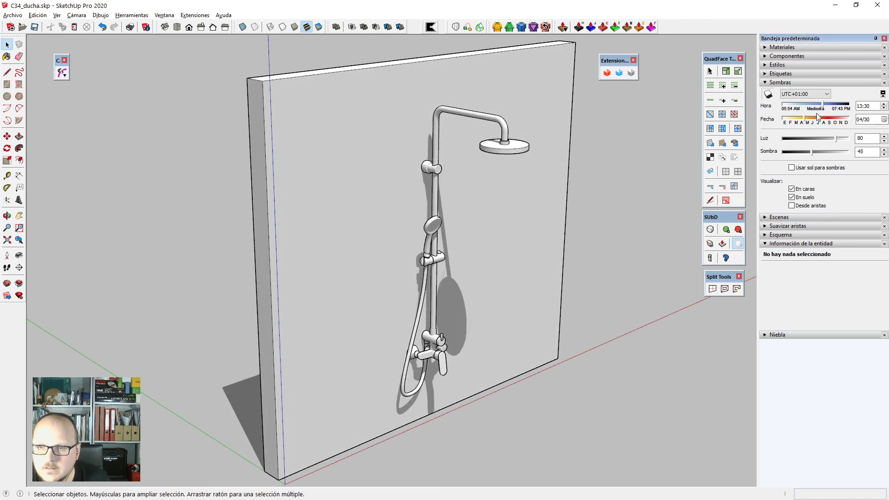
{"action": "mouse_move", "coordinate": [824, 109]}
{"action": "left_mouse_down"}
{"action": "mouse_move", "coordinate": [832, 109]}
{"action": "mouse_move", "coordinate": [793, 109]}
{"action": "mouse_move", "coordinate": [820, 107]}
{"action": "mouse_move", "coordinate": [810, 121]}
{"action": "mouse_move", "coordinate": [793, 121]}
{"action": "mouse_move", "coordinate": [842, 107]}
{"action": "left_mouse_up"}
{"action": "left_click", "coordinate": [815, 118]}
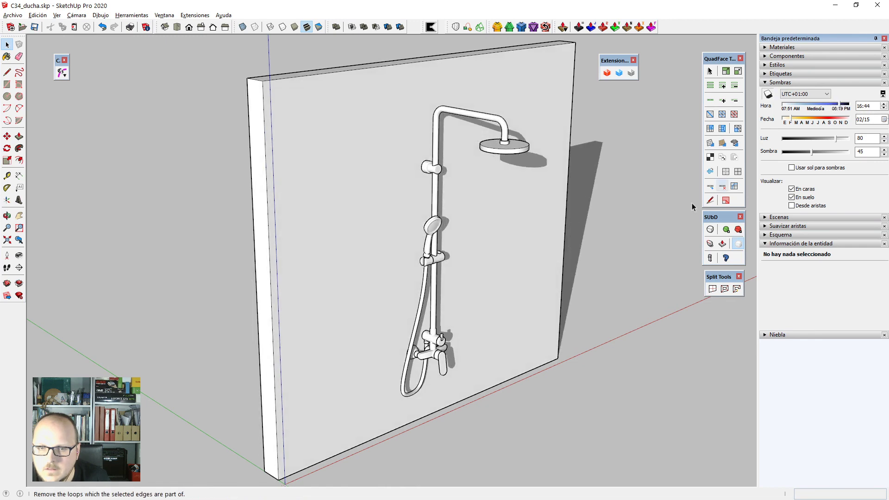
Frame the shower set more closely and set the shadow settings' Sombra (dark) value to 26.
{"action": "middle_click_drag", "start_coordinate": [695, 258], "coordinate": [575, 223]}
{"action": "scroll", "coordinate": [457, 230], "scroll_direction": "up", "scroll_amount": 3}
{"action": "middle_click_drag", "start_coordinate": [457, 231], "coordinate": [435, 257]}
{"action": "scroll", "coordinate": [435, 255], "scroll_direction": "down", "scroll_amount": 3}
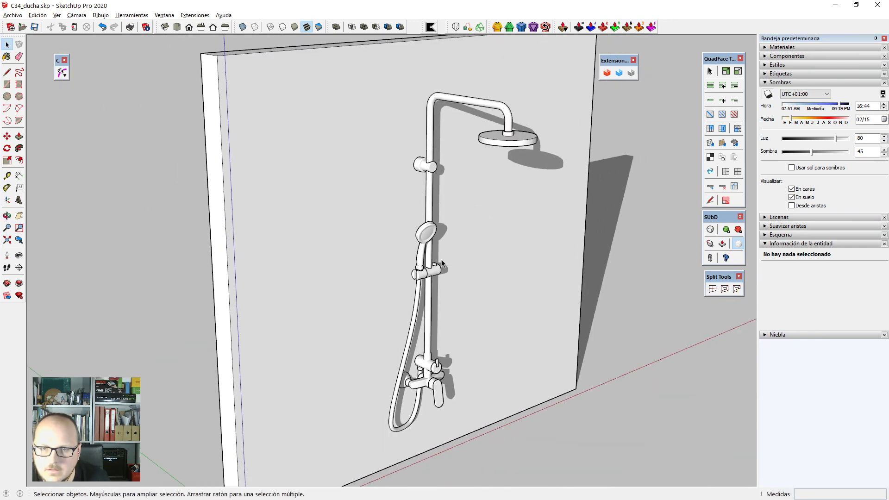
{"action": "scroll", "coordinate": [435, 250], "scroll_direction": "up", "scroll_amount": 1}
{"action": "left_click", "coordinate": [803, 152]}
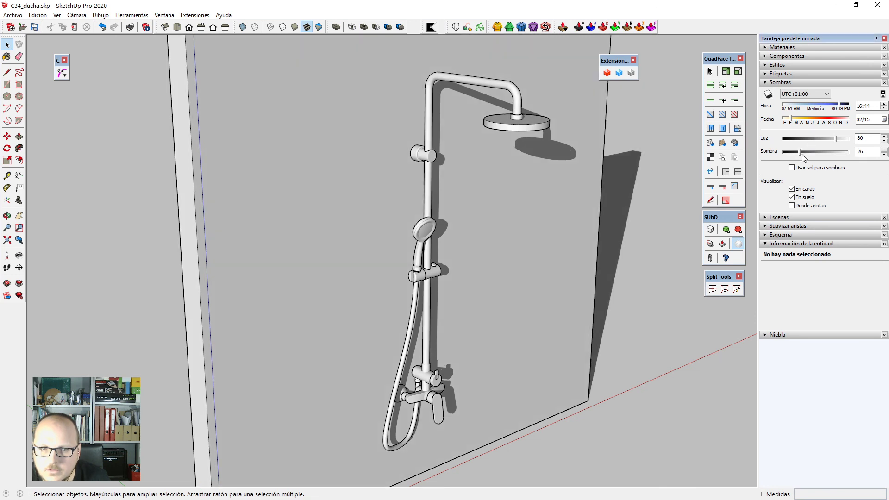
{"action": "left_click", "coordinate": [804, 84]}
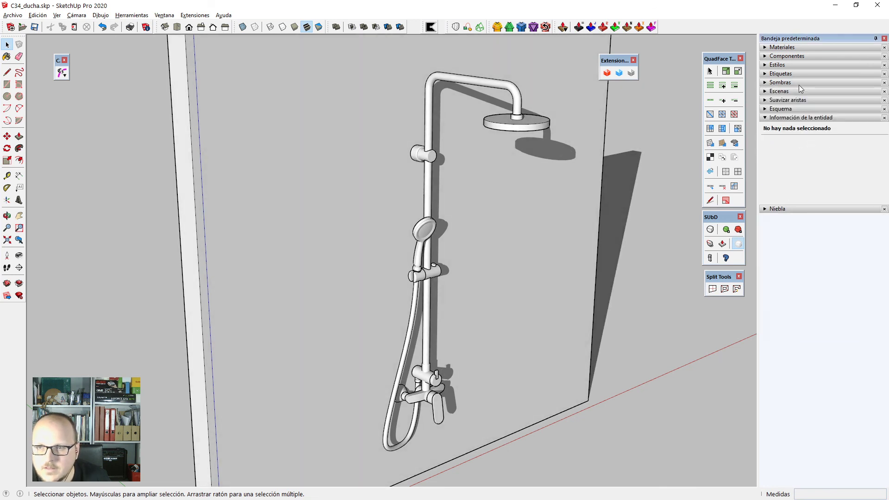
Edit the style's edge settings to turn off edges and keep profiles displayed with a width of 1.
{"action": "left_click", "coordinate": [790, 65]}
{"action": "left_click", "coordinate": [768, 123]}
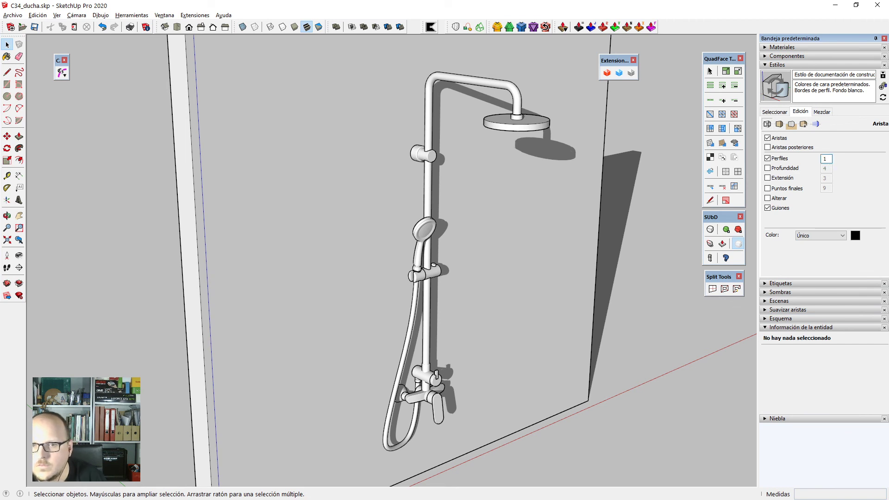
{"action": "left_click", "coordinate": [768, 139]}
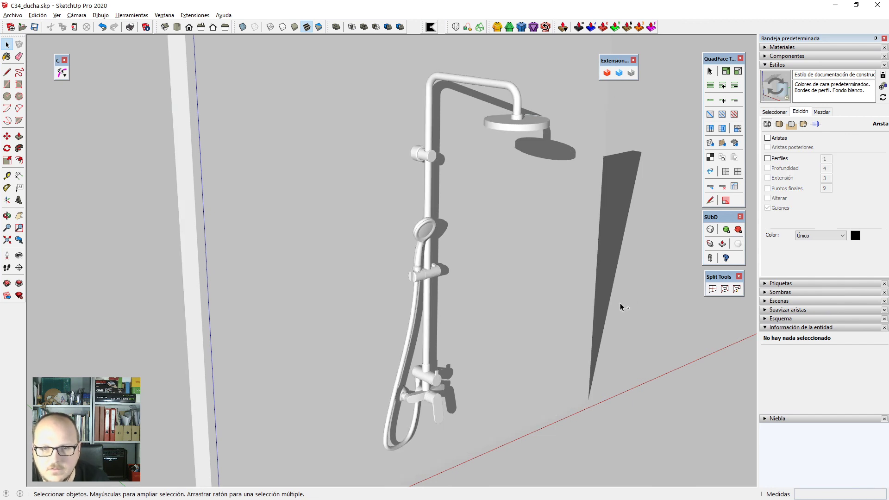
{"action": "key", "text": "ctrl+p"}
{"action": "middle_click_drag", "start_coordinate": [620, 303], "coordinate": [505, 334]}
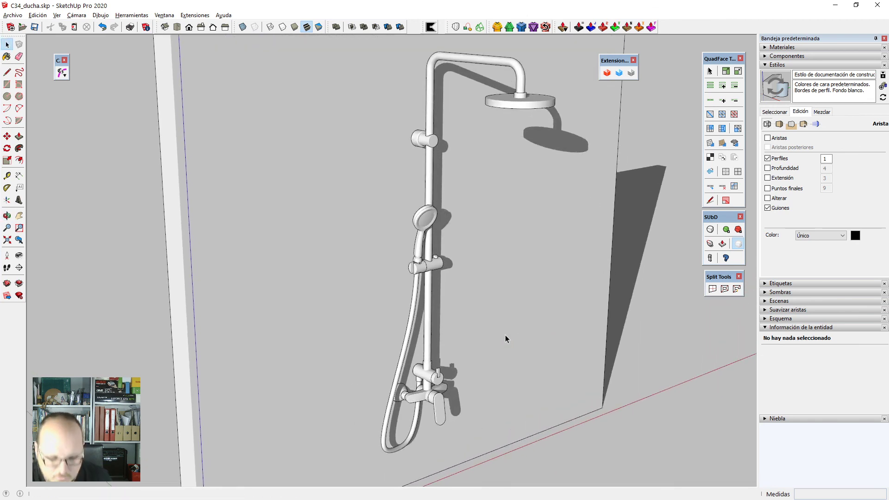
Switch the camera to two-point perspective and centre the complete shower set in the view.
{"action": "left_click", "coordinate": [76, 15]}
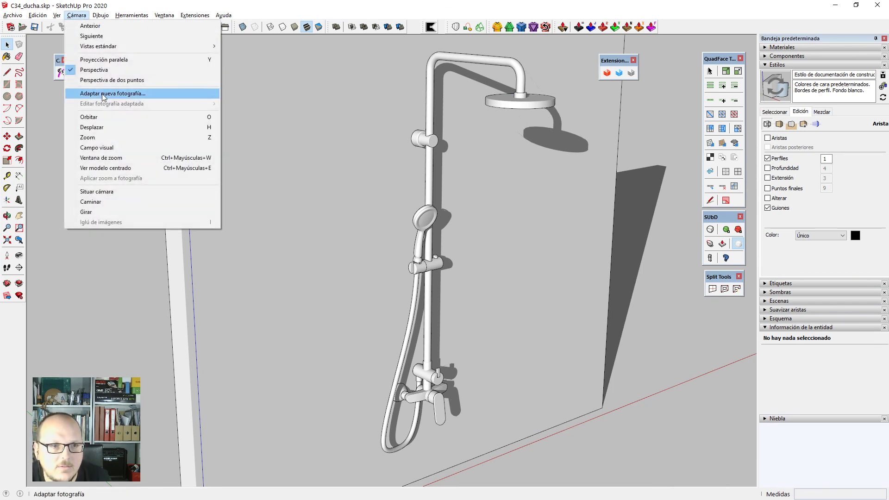
{"action": "left_click", "coordinate": [118, 83]}
{"action": "left_click_drag", "start_coordinate": [473, 459], "coordinate": [458, 210]}
{"action": "key", "text": "z"}
{"action": "scroll", "coordinate": [459, 210], "scroll_direction": "down", "scroll_amount": 4}
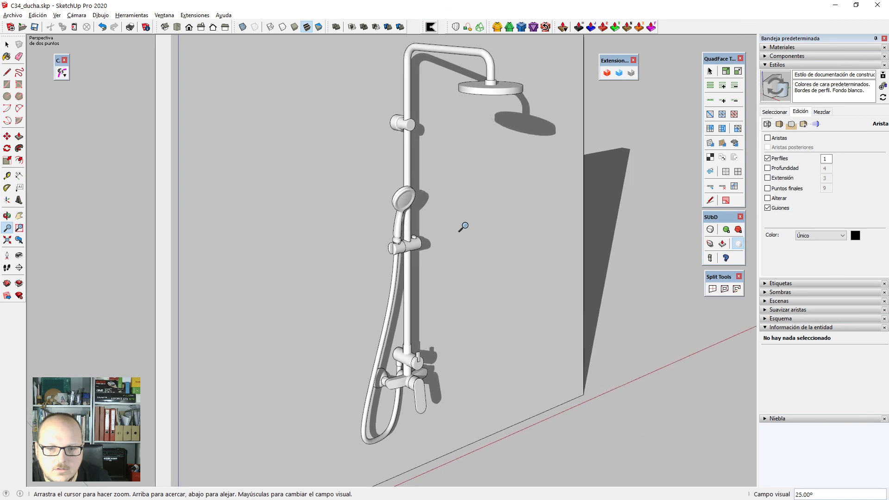
{"action": "scroll", "coordinate": [467, 208], "scroll_direction": "up", "scroll_amount": 1}
{"action": "key", "text": "h"}
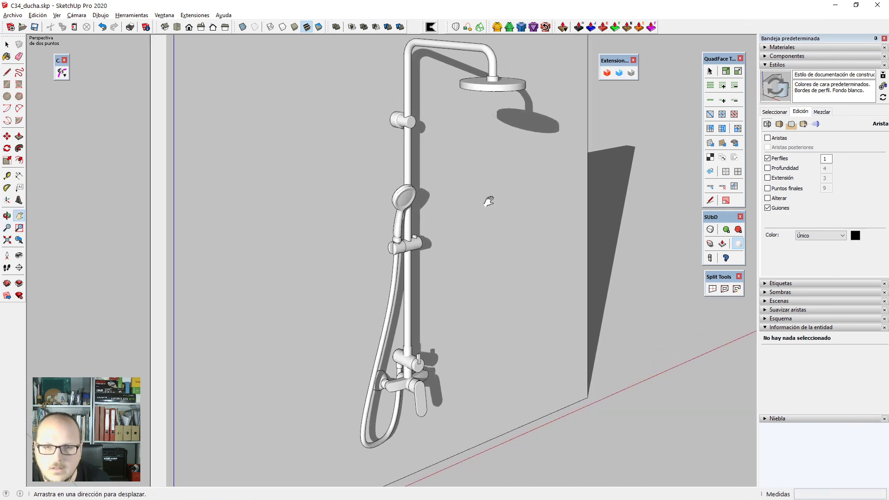
{"action": "left_click_drag", "start_coordinate": [486, 198], "coordinate": [486, 215]}
{"action": "left_click_drag", "start_coordinate": [499, 262], "coordinate": [490, 258]}
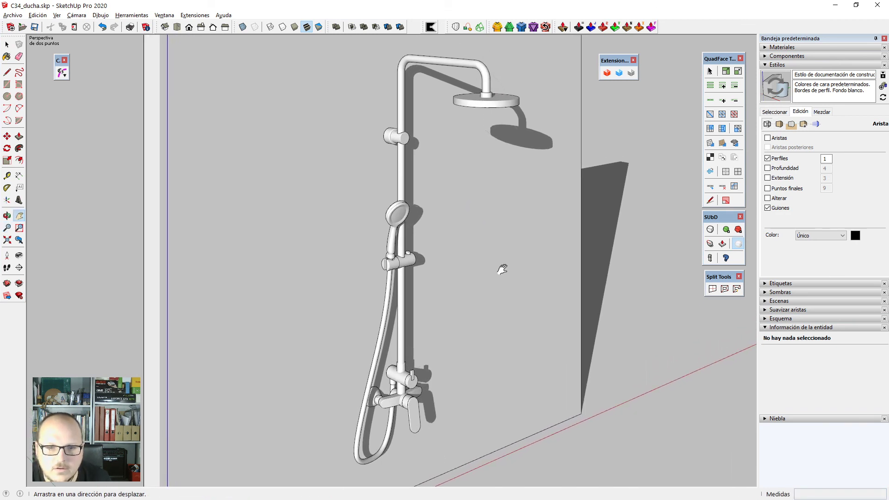